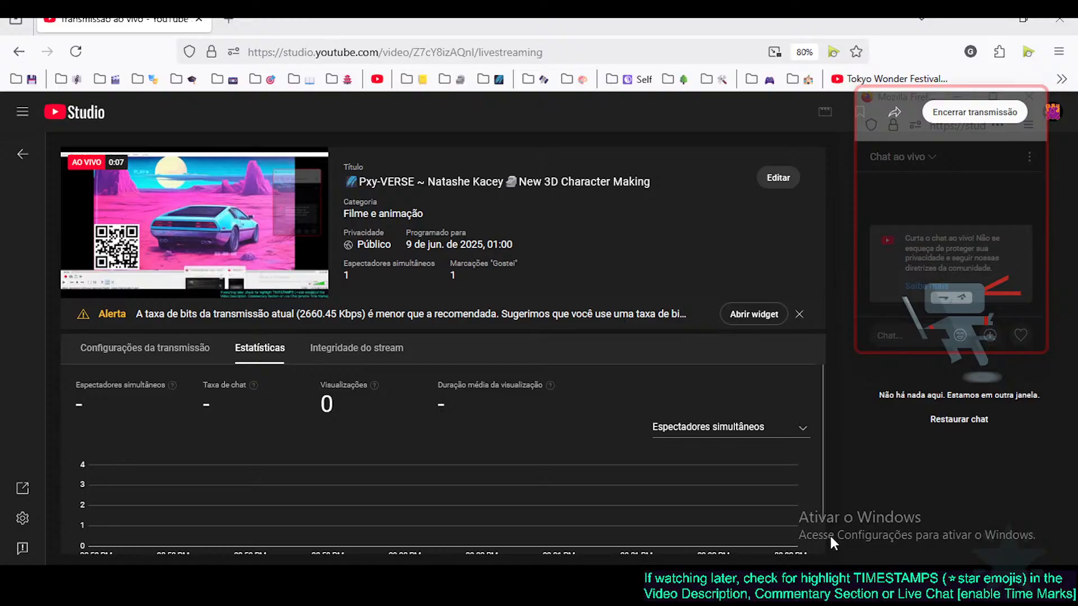
Step: Start playback of the Spacewave Synthwave Vaporwave playlist in VLC and switch to the character model in Blender
{"action": "mouse_move", "coordinate": [795, 586]}
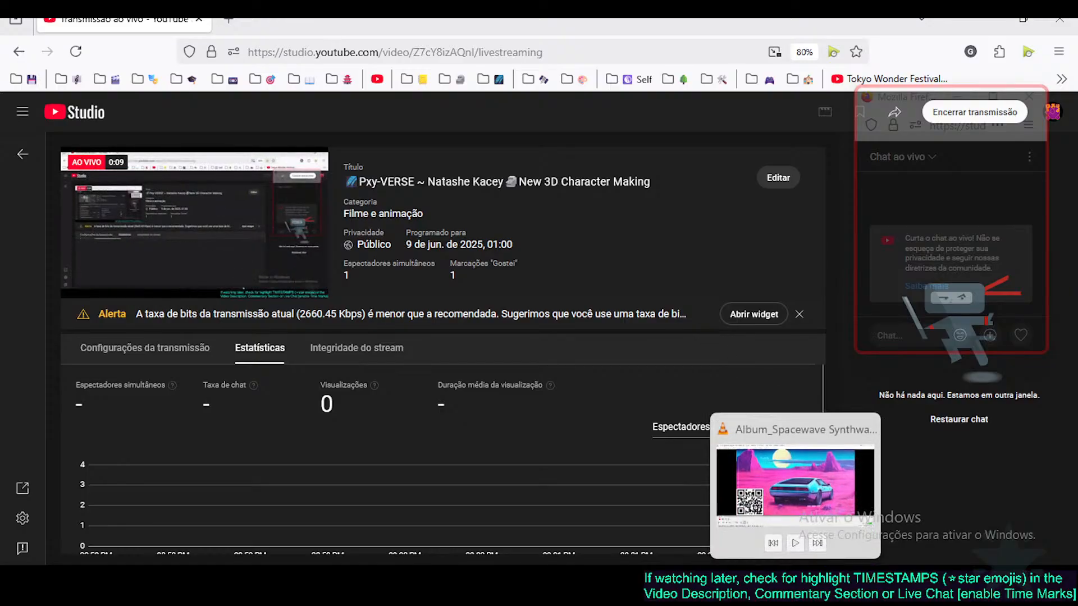
{"action": "left_click", "coordinate": [795, 585]}
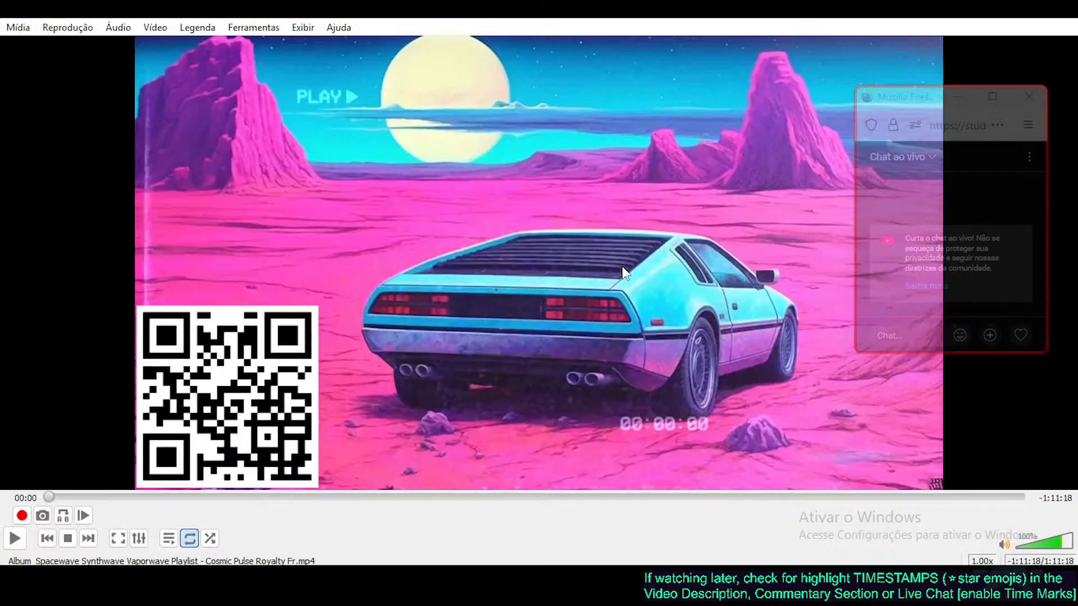
{"action": "key", "text": "space"}
{"action": "key", "text": "alt+Tab"}
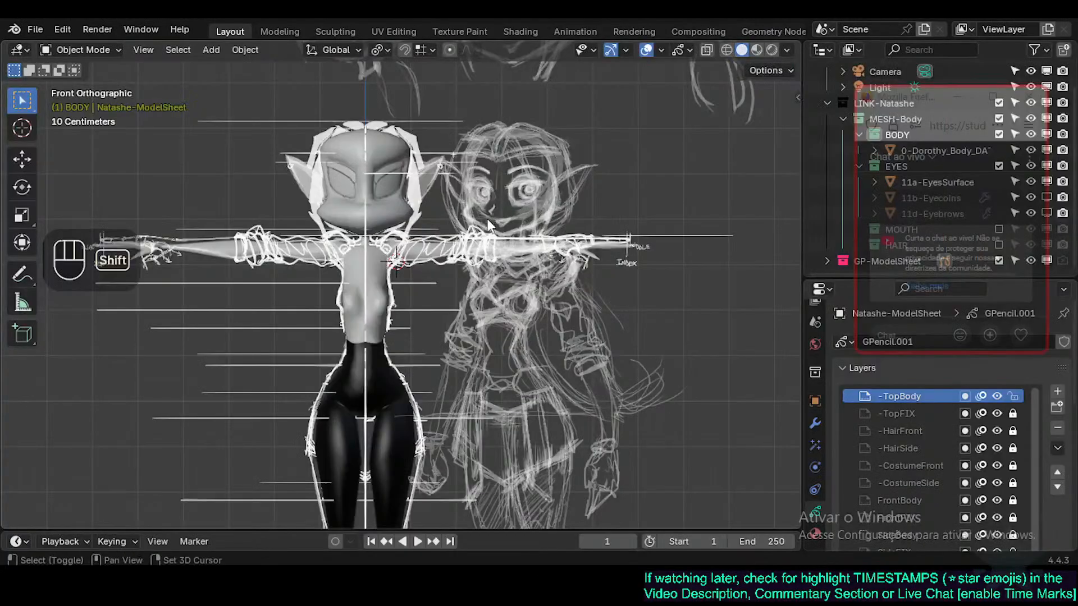
Step: Examine the front view of the base body beside the character sketches on the model sheet
{"action": "scroll", "coordinate": [487, 221], "scroll_direction": "down", "scroll_amount": 2, "text": "shift"}
{"action": "middle_click_drag", "start_coordinate": [490, 261], "coordinate": [484, 268], "text": "shift"}
{"action": "scroll", "coordinate": [484, 289], "scroll_direction": "up", "scroll_amount": 3}
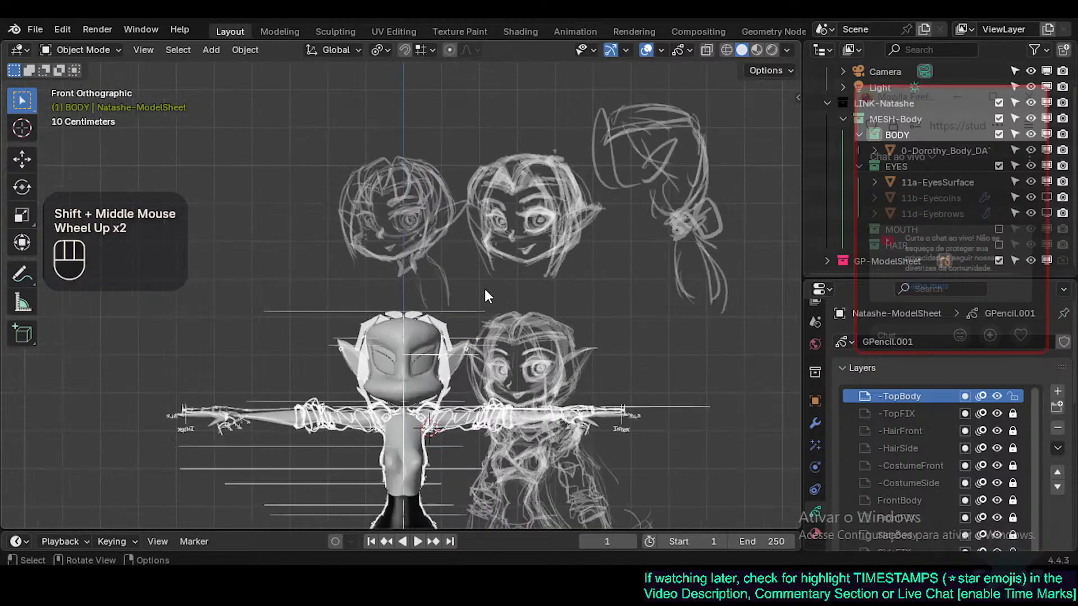
{"action": "middle_click_drag", "start_coordinate": [507, 393], "coordinate": [511, 398], "text": "shift"}
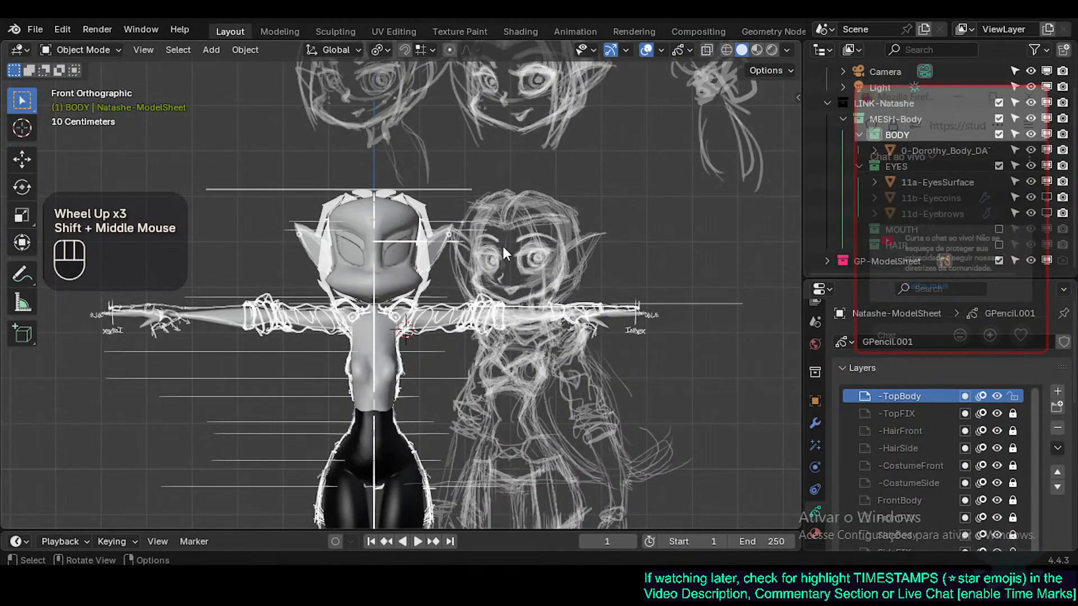
{"action": "middle_click_drag", "start_coordinate": [520, 305], "coordinate": [527, 309], "text": "shift"}
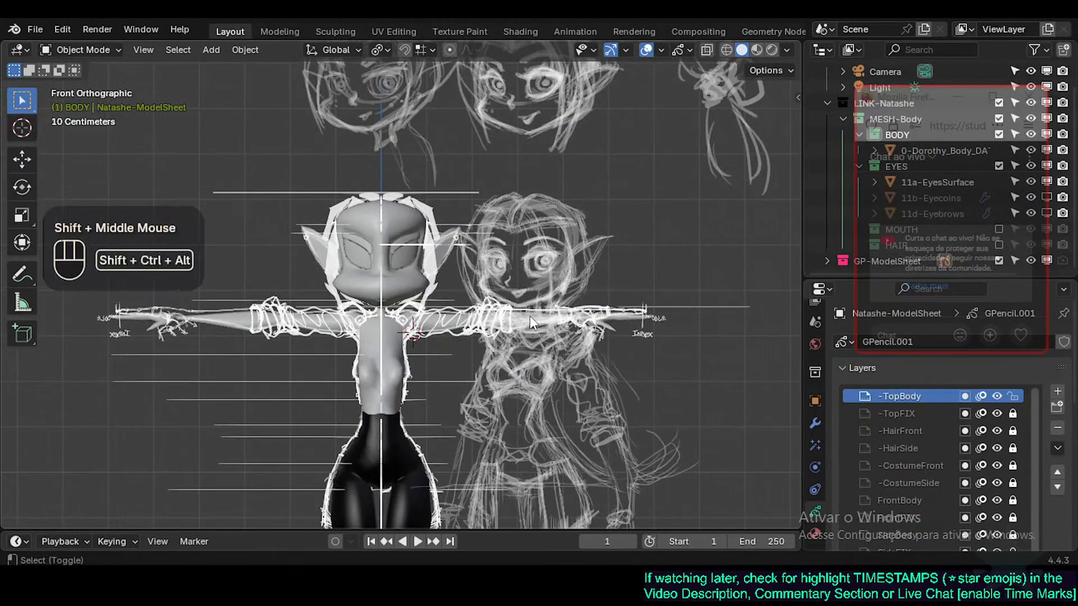
{"action": "key", "text": "shift+ctrl+alt+z"}
{"action": "key", "text": "shift+ctrl+alt+z"}
{"action": "scroll", "coordinate": [531, 322], "scroll_direction": "up", "scroll_amount": 2}
{"action": "middle_click_drag", "start_coordinate": [564, 353], "coordinate": [574, 302], "text": "shift"}
{"action": "scroll", "coordinate": [573, 302], "scroll_direction": "down", "scroll_amount": 1}
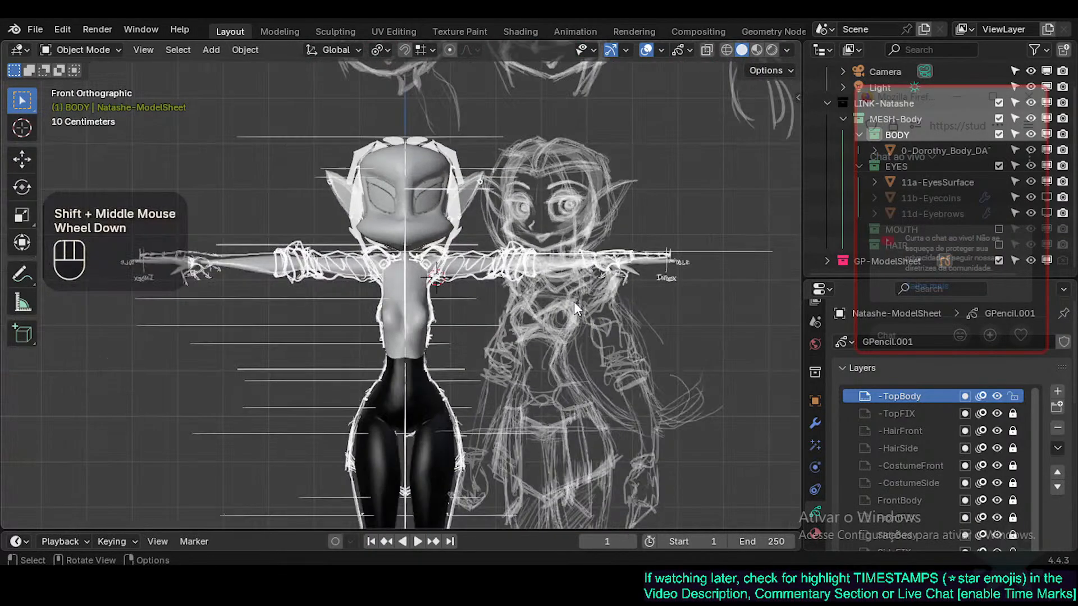
Step: Lower the system volume to 32
{"action": "key", "text": "XF86AudioLowerVolume"}
{"action": "key", "text": "XF86AudioLowerVolume"}
{"action": "key", "text": "XF86AudioLowerVolume"}
{"action": "key", "text": "XF86AudioLowerVolume"}
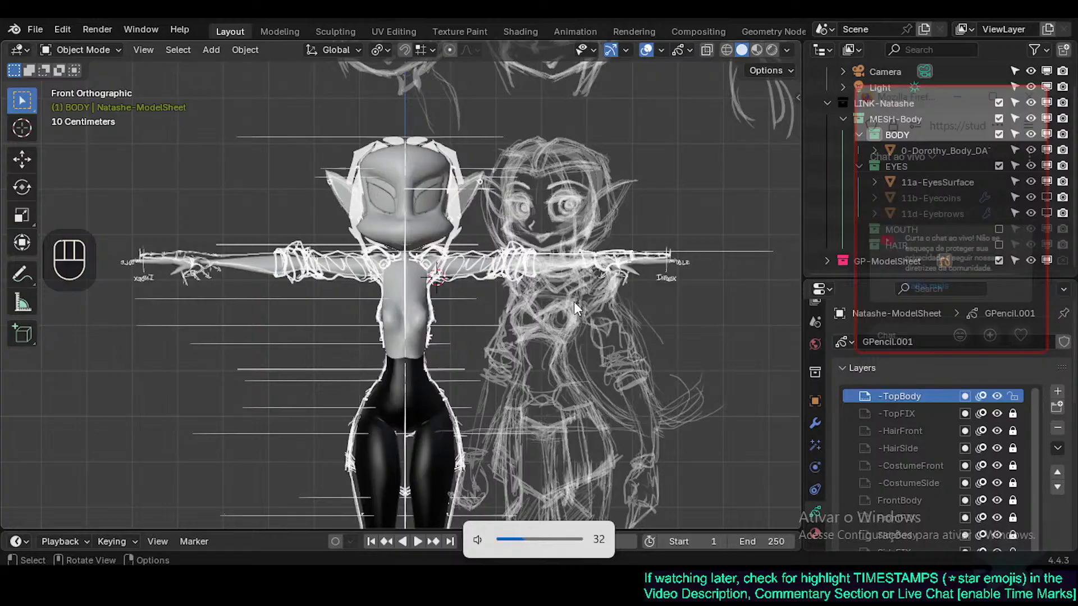
Step: Set the solid viewport colour to Texture and compare the textured body with the model sheet
{"action": "left_click", "coordinate": [785, 49]}
{"action": "left_click", "coordinate": [830, 301], "text": "shift"}
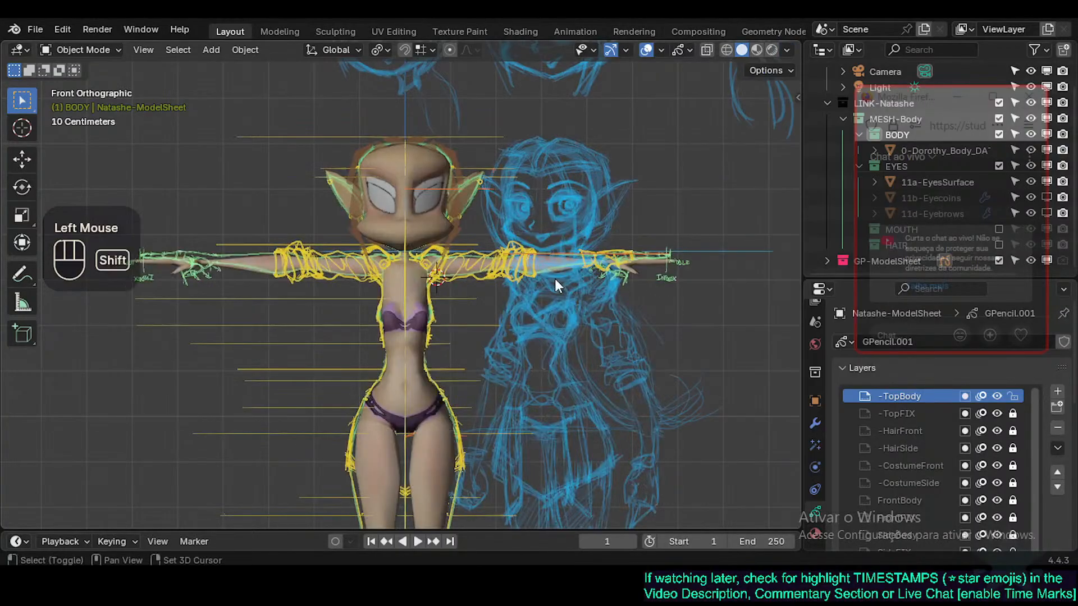
{"action": "middle_click_drag", "start_coordinate": [555, 279], "coordinate": [488, 298], "text": "shift"}
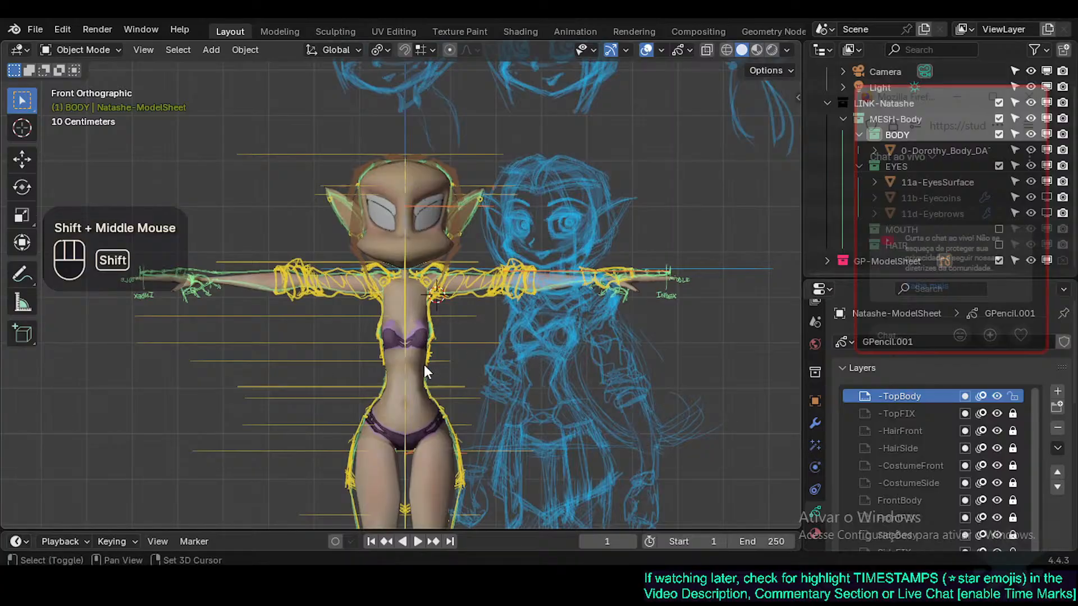
{"action": "mouse_move", "coordinate": [425, 366]}
{"action": "middle_mouse_down", "text": "shift"}
{"action": "mouse_move", "coordinate": [407, 323]}
{"action": "mouse_move", "coordinate": [432, 332]}
{"action": "mouse_move", "coordinate": [433, 259]}
{"action": "mouse_move", "coordinate": [434, 349]}
{"action": "middle_mouse_up", "text": "shift"}
{"action": "scroll", "coordinate": [393, 332], "scroll_direction": "down", "scroll_amount": 2}
{"action": "scroll", "coordinate": [439, 271], "scroll_direction": "down", "scroll_amount": 1}
{"action": "scroll", "coordinate": [430, 254], "scroll_direction": "up", "scroll_amount": 2}
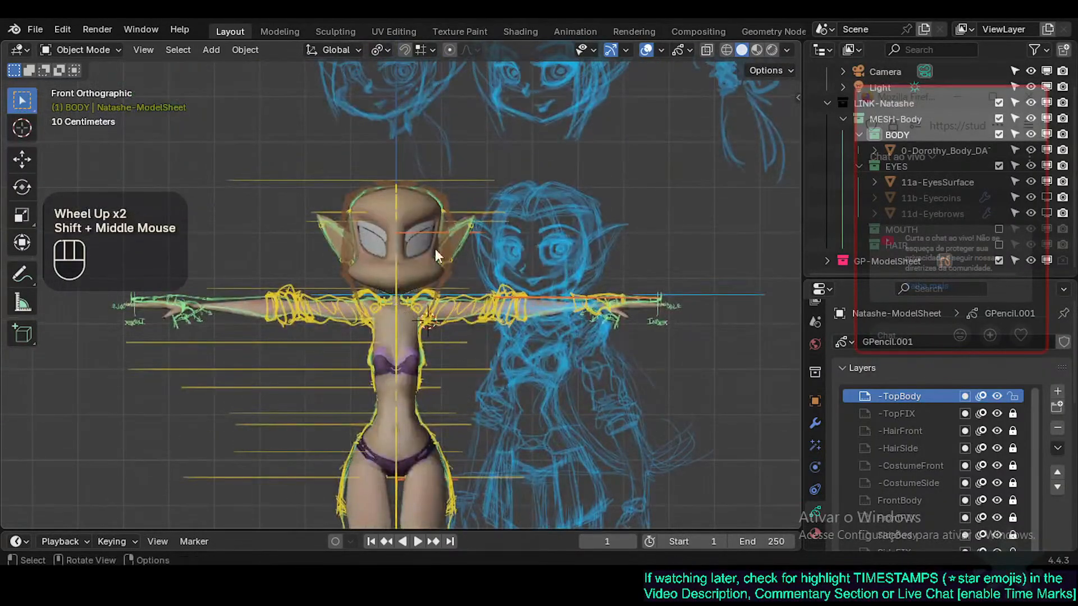
{"action": "scroll", "coordinate": [436, 295], "scroll_direction": "up", "scroll_amount": 1}
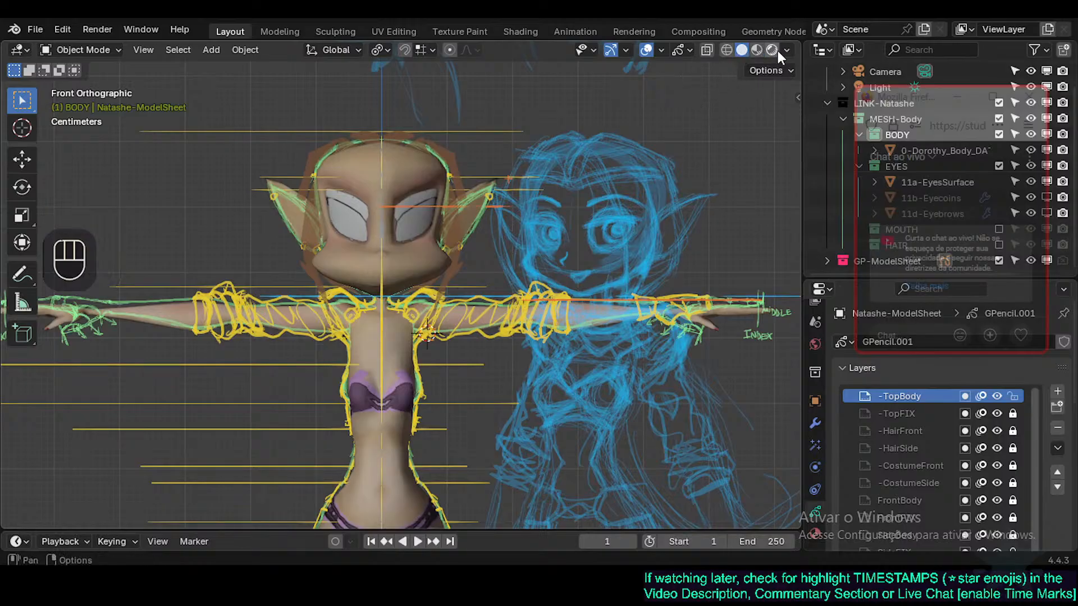
Step: Compare the solid viewport colour options, including Single, Object and Attribute, and set the colour to Material
{"action": "left_click", "coordinate": [759, 49]}
{"action": "left_click", "coordinate": [743, 49]}
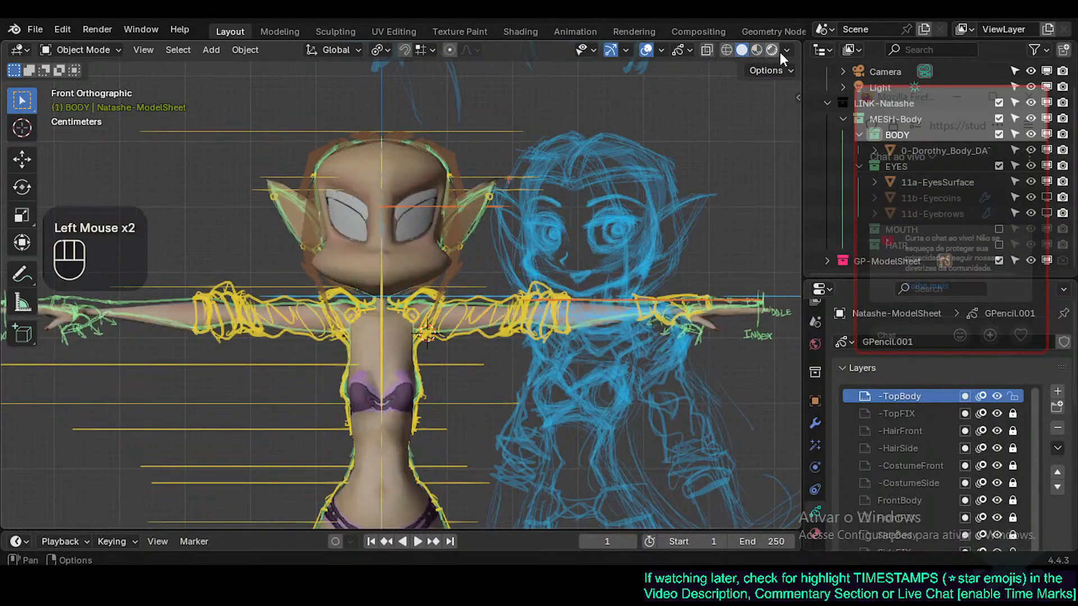
{"action": "left_click", "coordinate": [787, 50]}
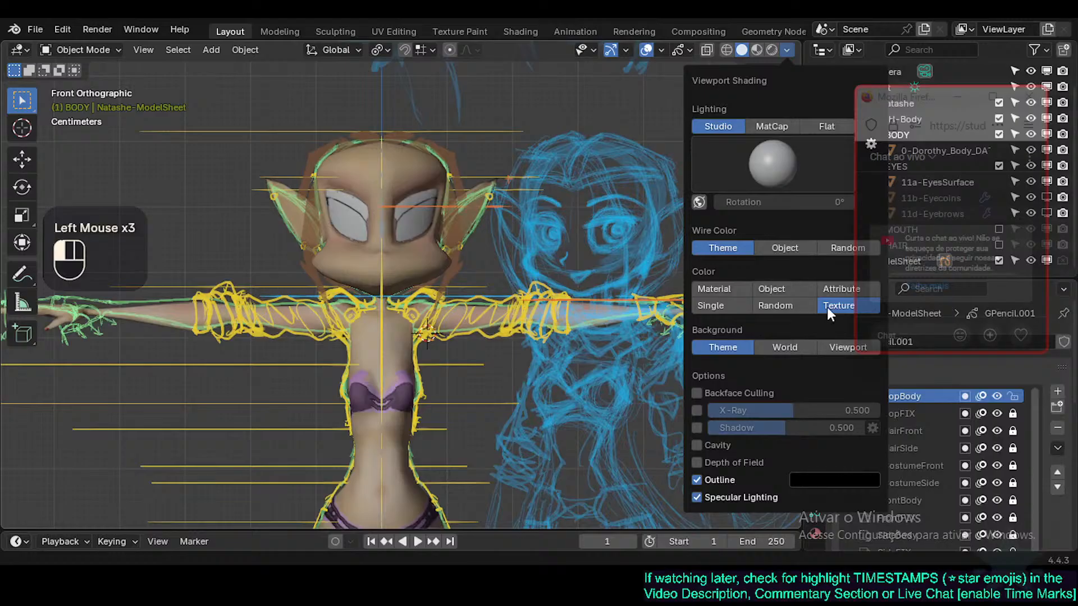
{"action": "left_click", "coordinate": [789, 51]}
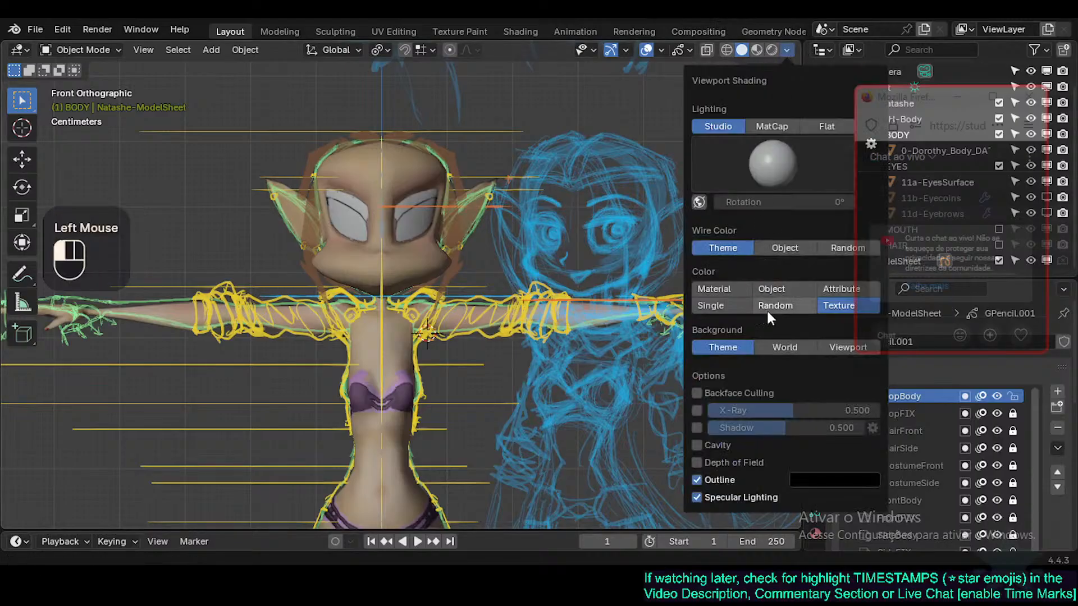
{"action": "left_click", "coordinate": [771, 306]}
{"action": "left_click", "coordinate": [712, 306]}
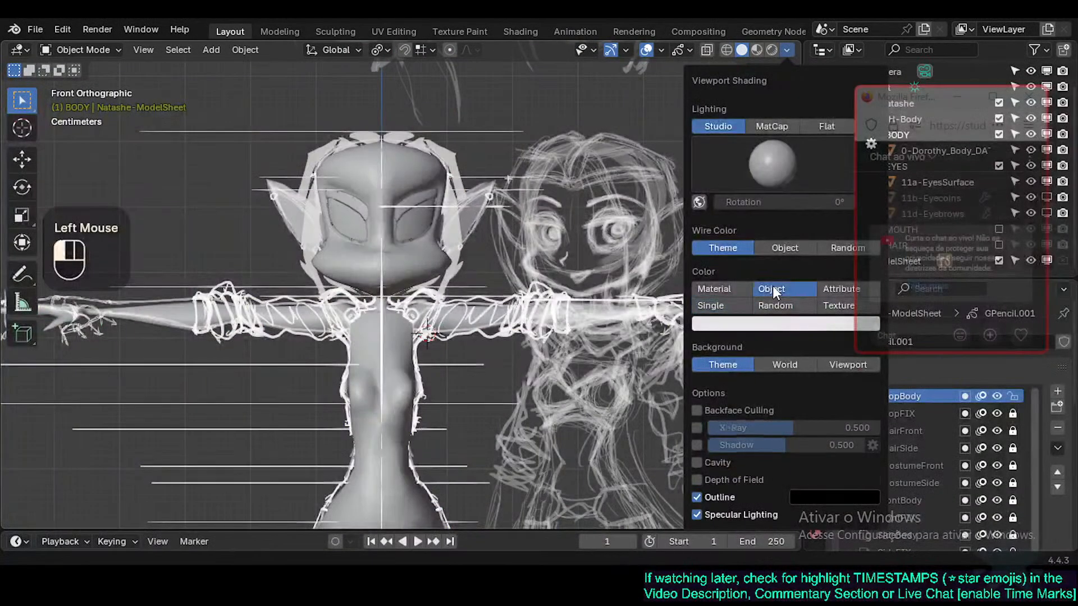
{"action": "left_click", "coordinate": [773, 289]}
{"action": "left_click", "coordinate": [832, 289]}
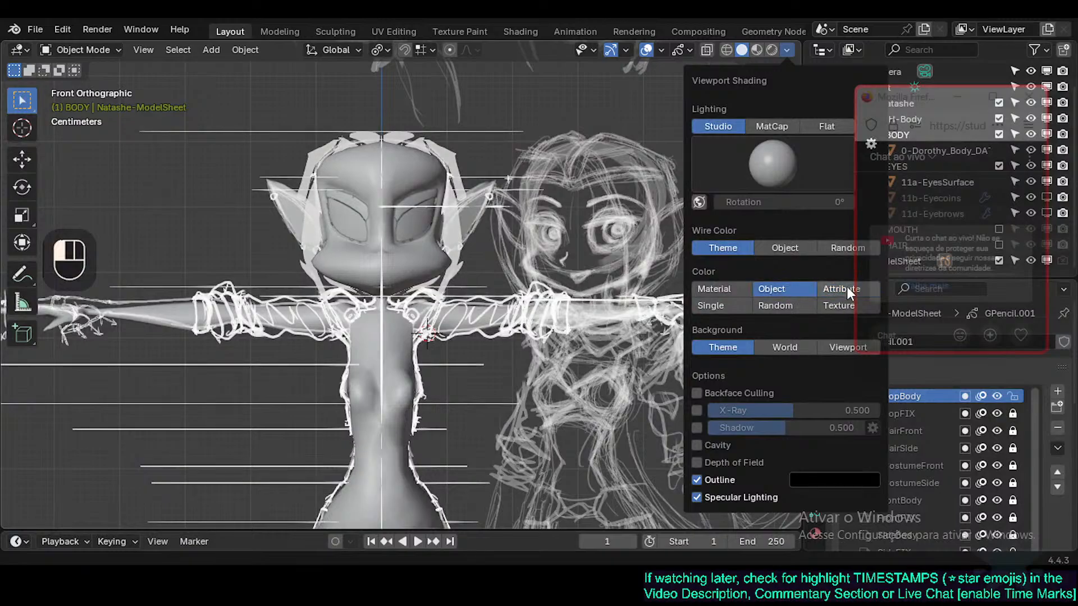
{"action": "left_click", "coordinate": [835, 306]}
{"action": "left_click", "coordinate": [833, 290]}
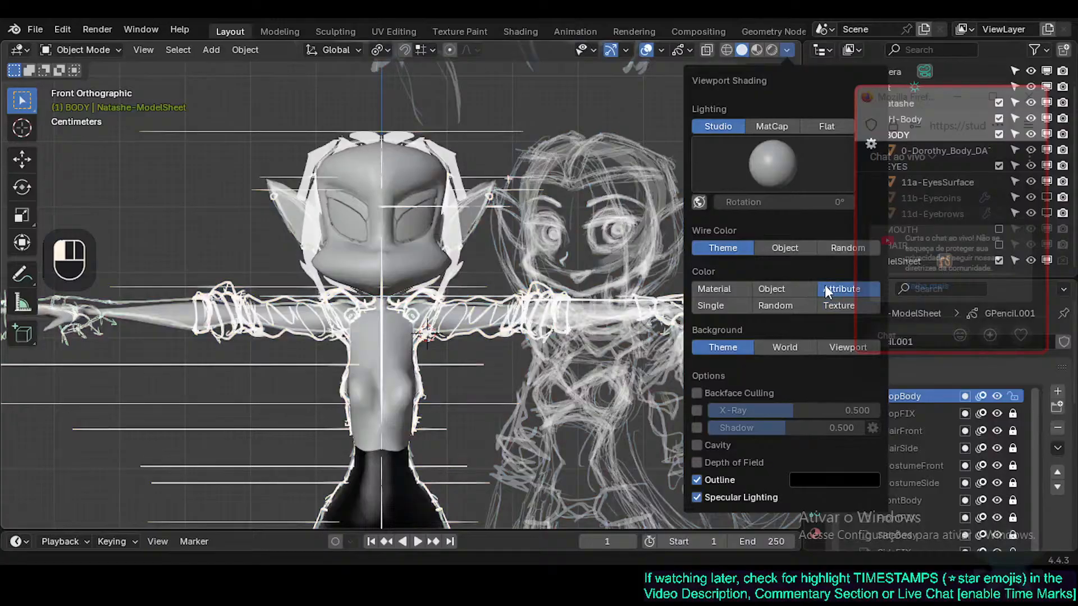
{"action": "left_click", "coordinate": [730, 289]}
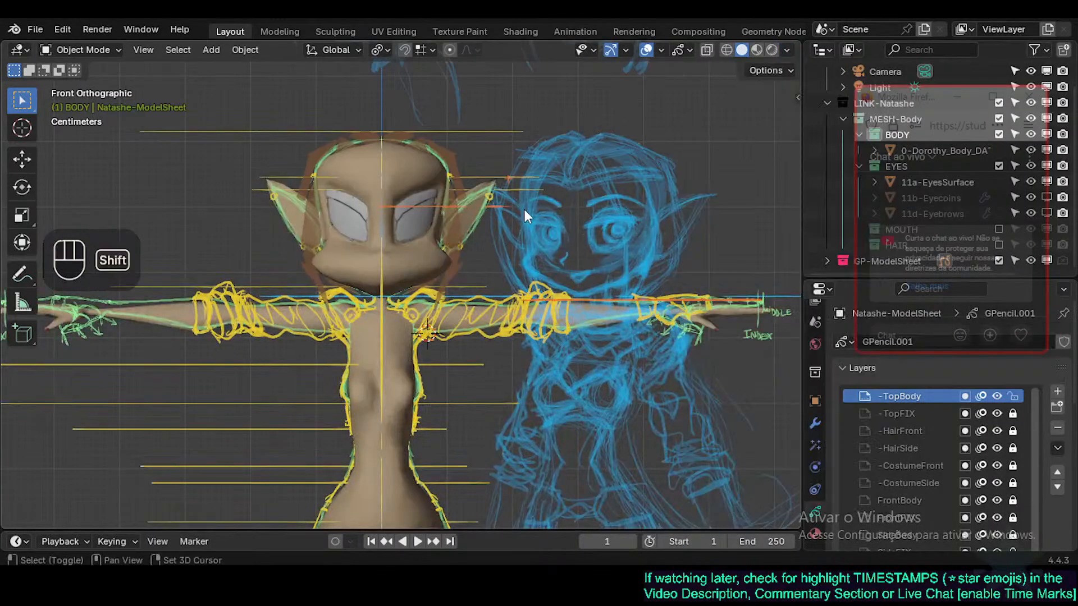
Step: Inspect the body mesh against the model sheet drawing from an angle and from the front
{"action": "middle_click_drag", "start_coordinate": [524, 210], "coordinate": [481, 252], "text": "shift"}
{"action": "scroll", "coordinate": [516, 238], "scroll_direction": "up", "scroll_amount": 2}
{"action": "scroll", "coordinate": [441, 307], "scroll_direction": "down", "scroll_amount": 2}
{"action": "middle_click_drag", "start_coordinate": [481, 253], "coordinate": [577, 250]}
{"action": "scroll", "coordinate": [576, 250], "scroll_direction": "up", "scroll_amount": 2}
{"action": "key", "text": "KP_1"}
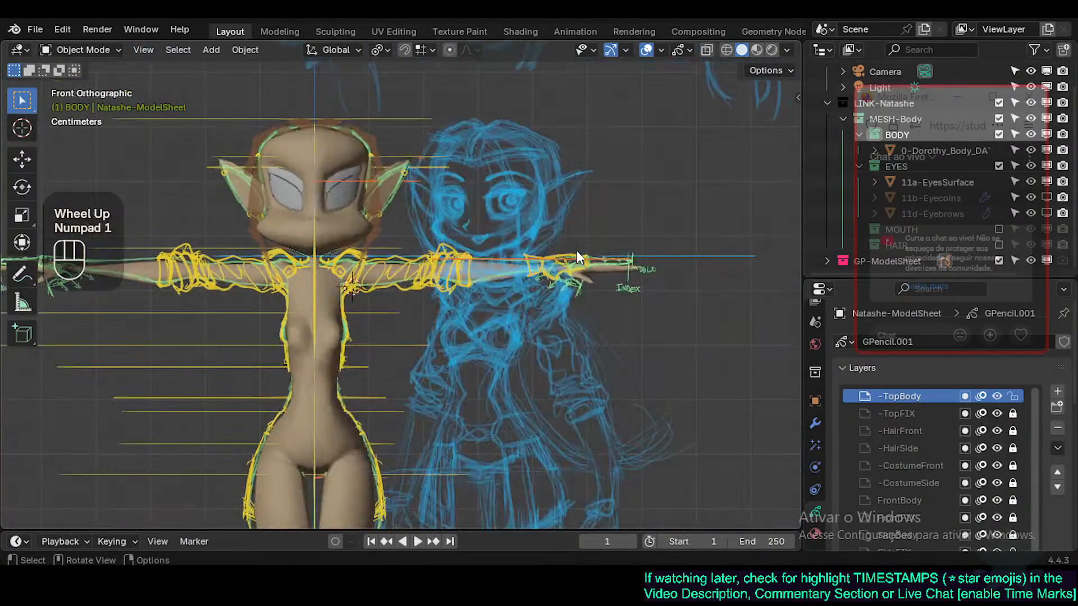
{"action": "scroll", "coordinate": [576, 251], "scroll_direction": "up", "scroll_amount": 2}
{"action": "middle_click_drag", "start_coordinate": [492, 199], "coordinate": [659, 284], "text": "shift"}
{"action": "left_click", "coordinate": [657, 284]}
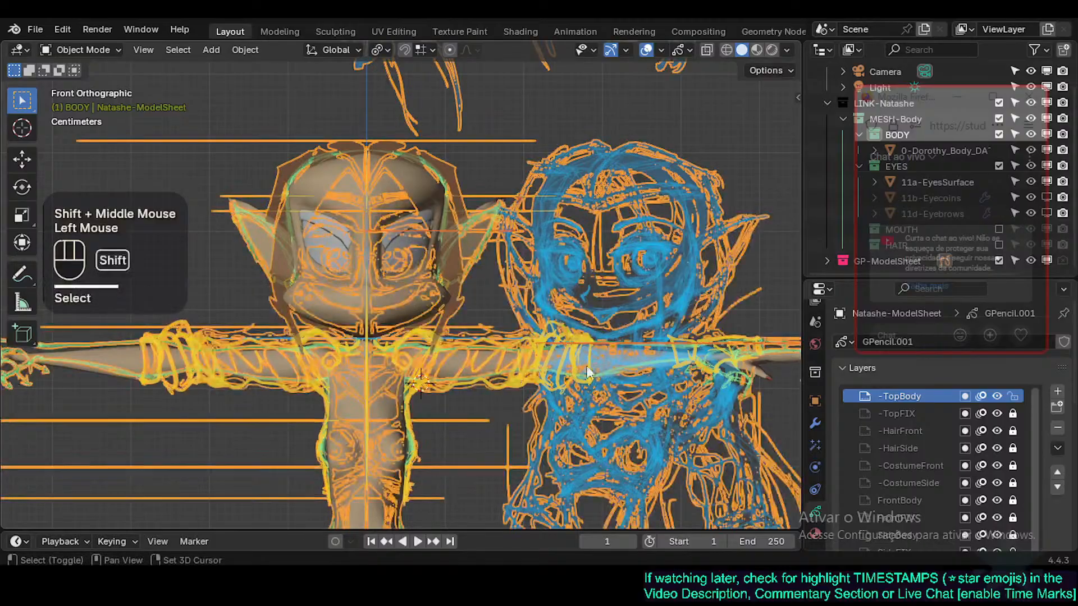
{"action": "middle_click_drag", "start_coordinate": [588, 372], "coordinate": [490, 315], "text": "shift"}
{"action": "key", "text": "alt+a"}
{"action": "left_click", "coordinate": [498, 278]}
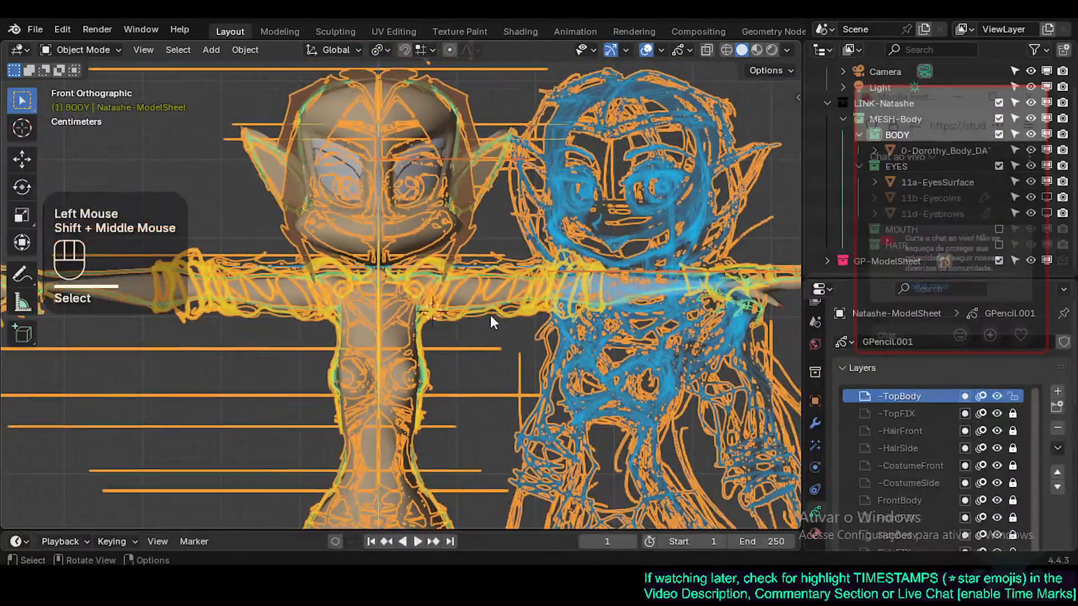
{"action": "key", "text": "Tab"}
{"action": "key", "text": "Tab"}
{"action": "scroll", "coordinate": [470, 234], "scroll_direction": "up", "scroll_amount": 3}
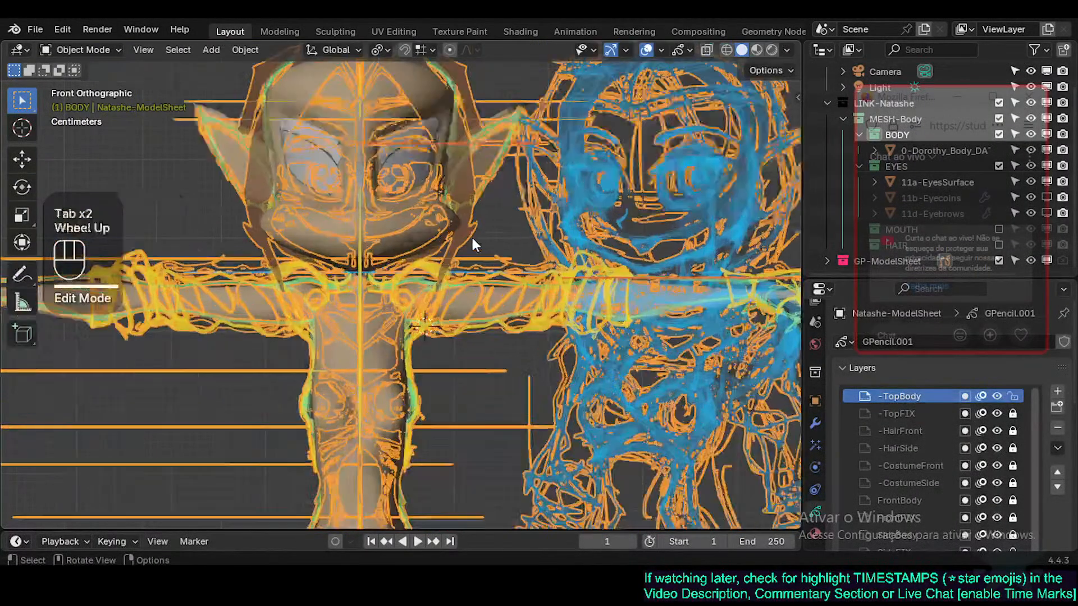
Step: Select all objects and turn on the wireframe overlay over the body and eye surface meshes
{"action": "key", "text": "a"}
{"action": "key", "text": "ctrl+shift+alt+z"}
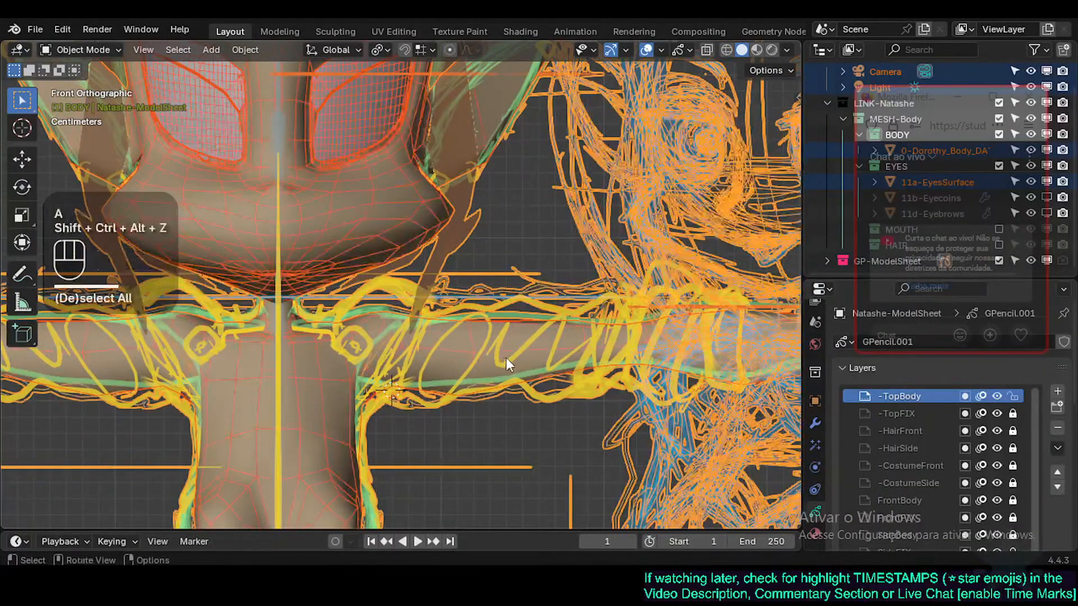
{"action": "key", "text": "Tab"}
{"action": "key", "text": "alt+a"}
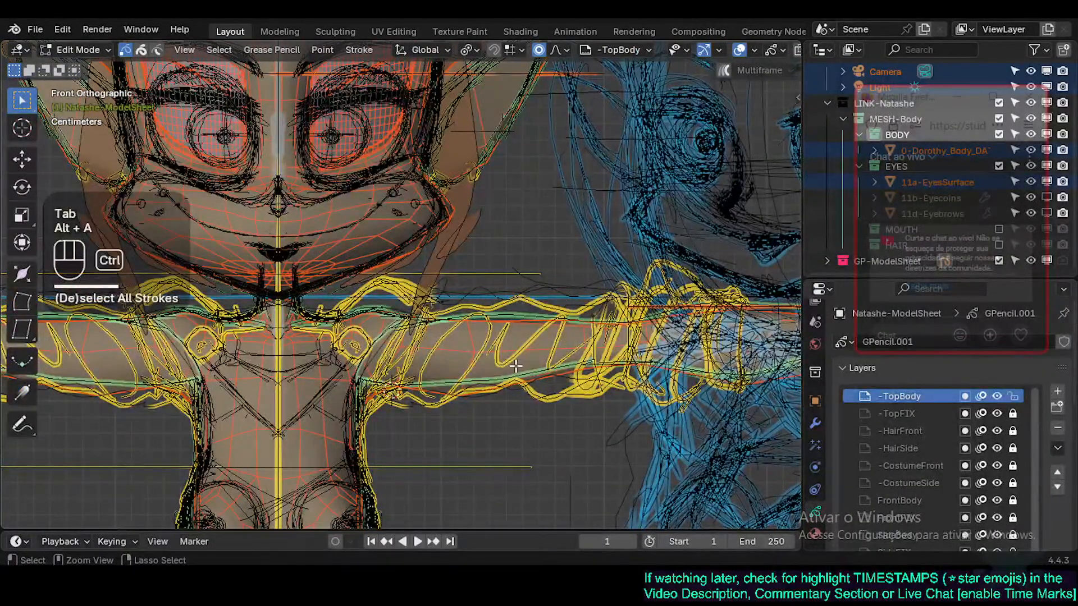
{"action": "key", "text": "ctrl+Tab"}
{"action": "scroll", "coordinate": [578, 406], "scroll_direction": "down", "scroll_amount": 2}
{"action": "scroll", "coordinate": [999, 467], "scroll_direction": "down", "scroll_amount": 4}
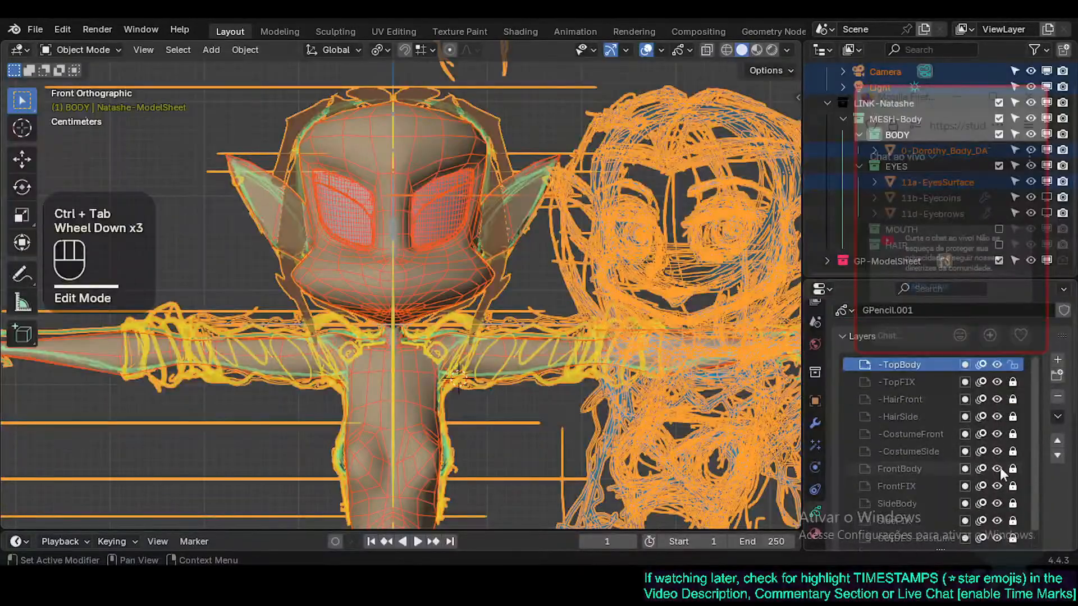
Step: Hide the model sheet's blue character sketch layer
{"action": "left_click", "coordinate": [996, 538]}
{"action": "scroll", "coordinate": [682, 361], "scroll_direction": "down", "scroll_amount": 2}
{"action": "middle_click_drag", "start_coordinate": [682, 362], "coordinate": [618, 321], "text": "shift"}
{"action": "left_click", "coordinate": [618, 321]}
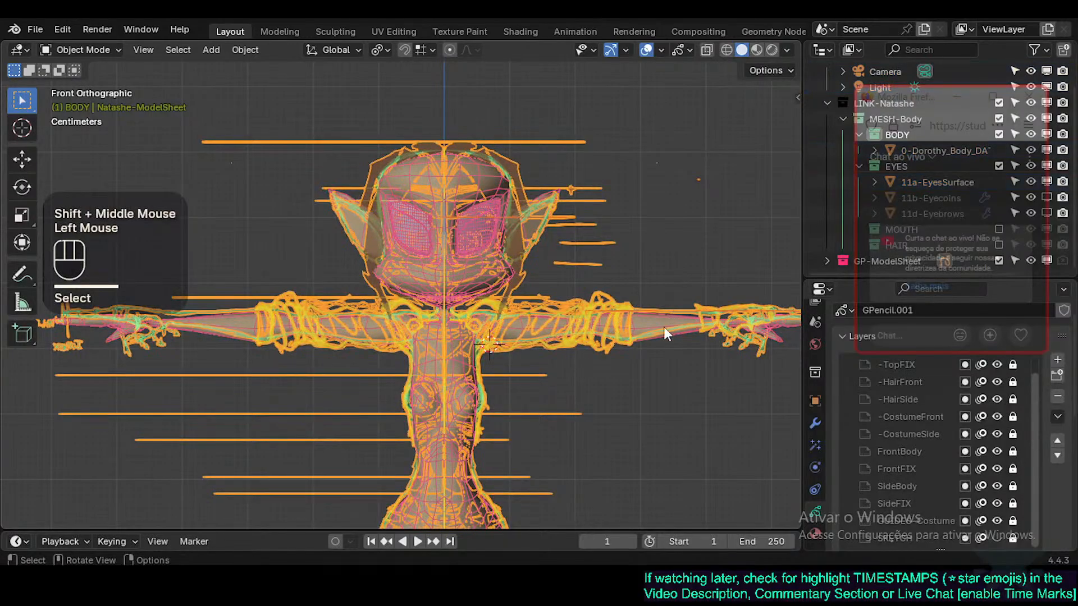
{"action": "key", "text": "Tab"}
{"action": "scroll", "coordinate": [573, 321], "scroll_direction": "up", "scroll_amount": 4}
{"action": "key", "text": "1"}
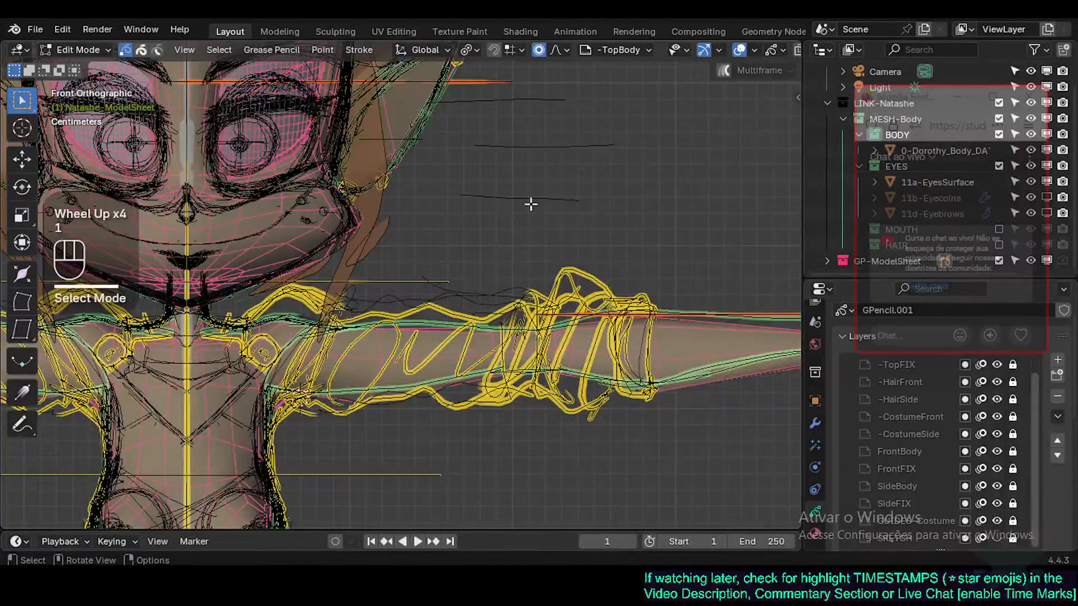
{"action": "key", "text": "alt+a"}
{"action": "key", "text": "c"}
{"action": "right_click", "coordinate": [405, 325]}
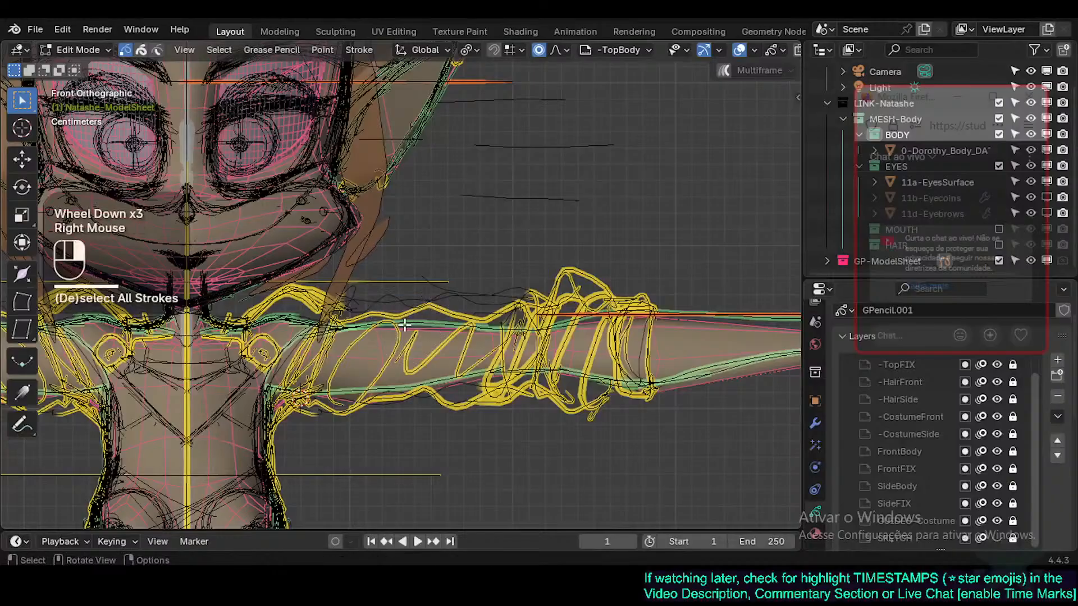
{"action": "key", "text": "Tab"}
{"action": "left_click", "coordinate": [416, 342]}
{"action": "key", "text": "Tab"}
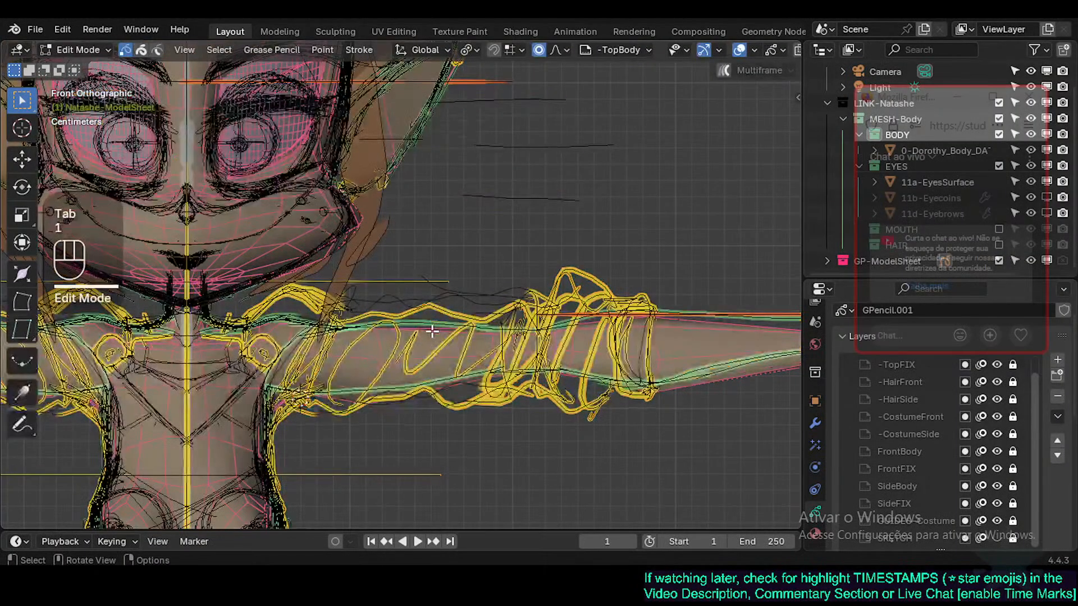
{"action": "key", "text": "a"}
{"action": "scroll", "coordinate": [431, 326], "scroll_direction": "down", "scroll_amount": 3}
{"action": "key", "text": "1"}
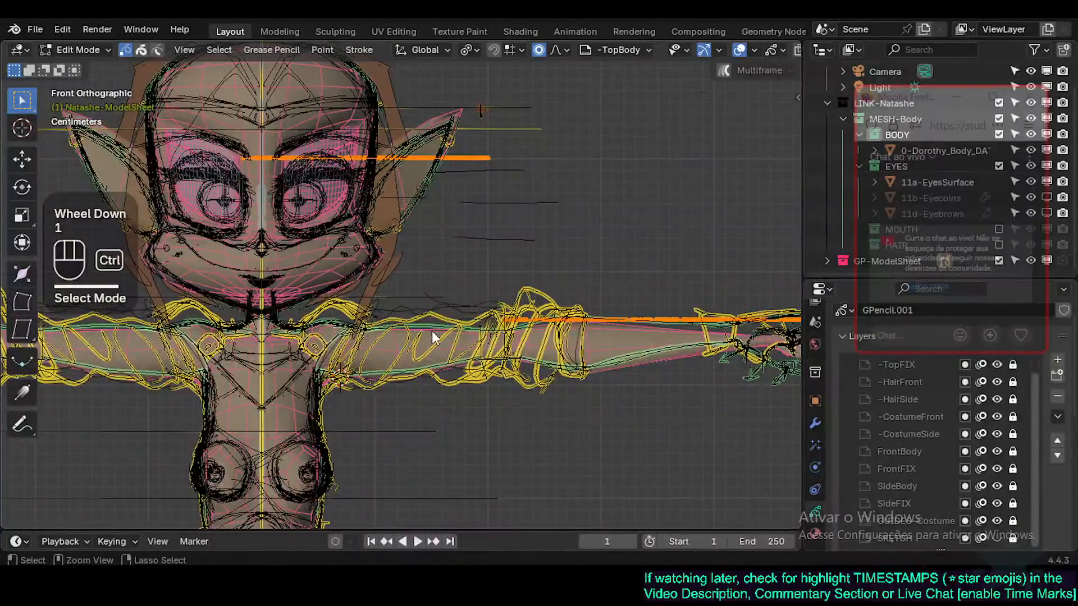
{"action": "key", "text": "ctrl+Tab"}
{"action": "left_click", "coordinate": [442, 351]}
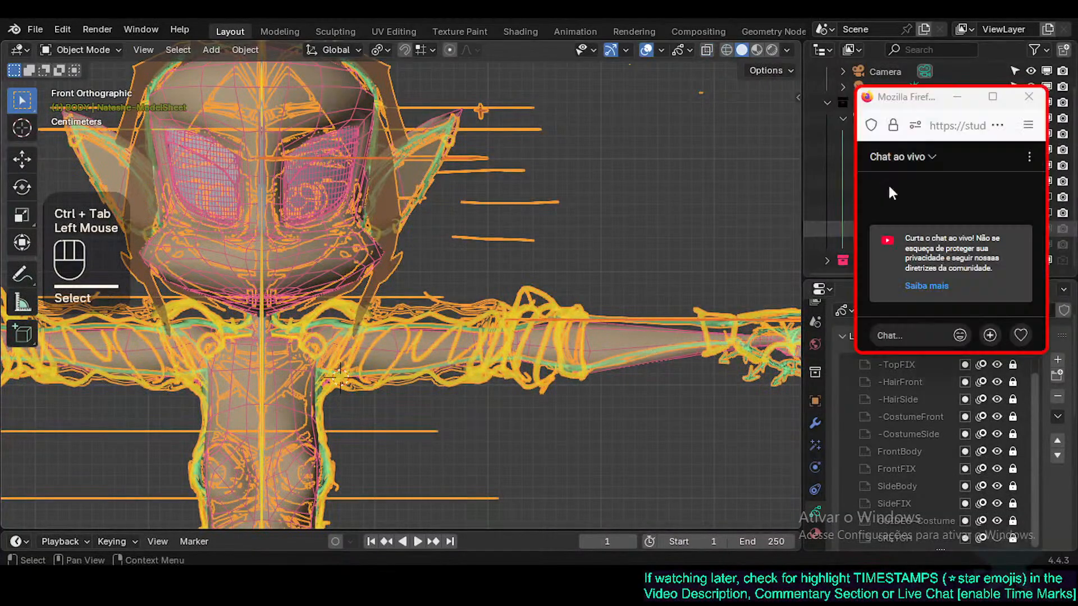
Step: Move the floating live chat window off the Outliner and make the GP-ModelSheet collection unselectable
{"action": "left_click_drag", "start_coordinate": [925, 113], "coordinate": [850, 401]}
{"action": "scroll", "coordinate": [730, 196], "scroll_direction": "down", "scroll_amount": 2}
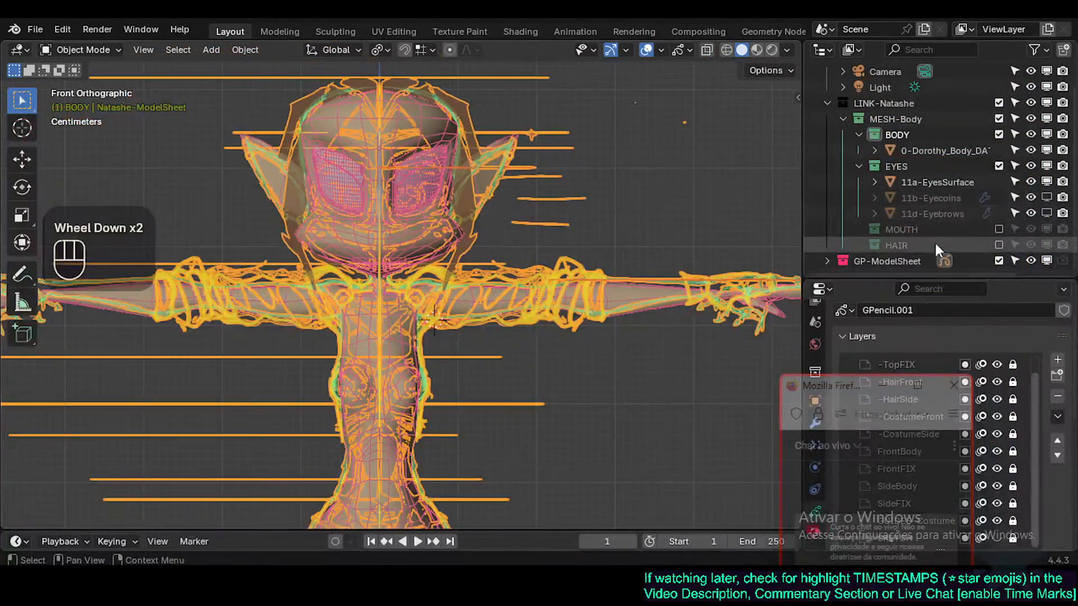
{"action": "left_click", "coordinate": [1015, 261]}
Step: Select only the 0-Dorothy_Body_DATA mesh and enter Edit Mode on it at the shoulder and upper arm
{"action": "key", "text": "alt+a"}
{"action": "double_click", "coordinate": [581, 267]}
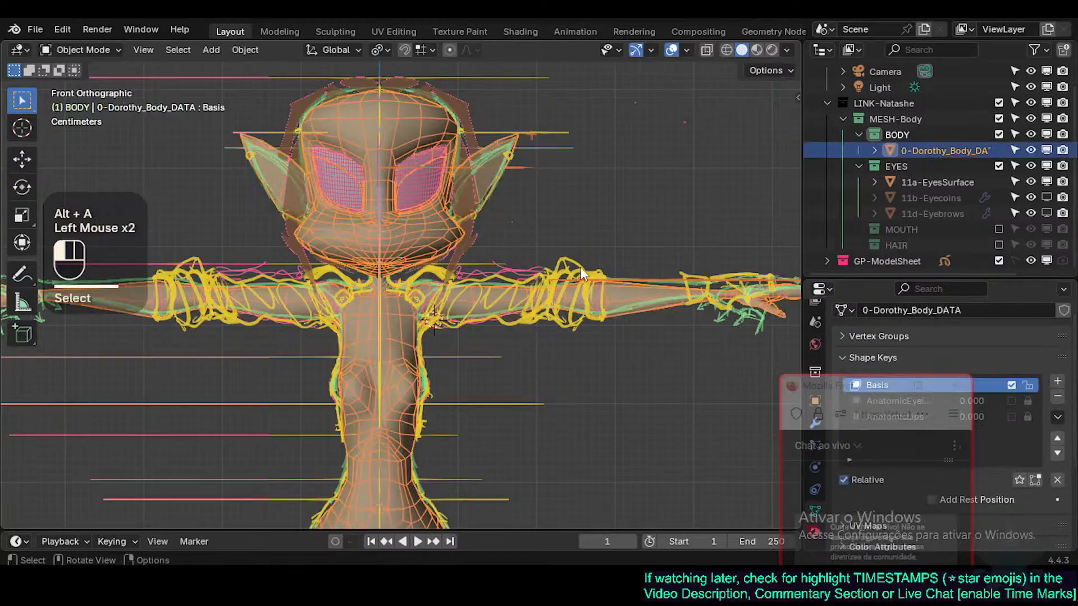
{"action": "left_click", "coordinate": [431, 317]}
{"action": "key", "text": "Tab"}
{"action": "scroll", "coordinate": [432, 318], "scroll_direction": "up", "scroll_amount": 2}
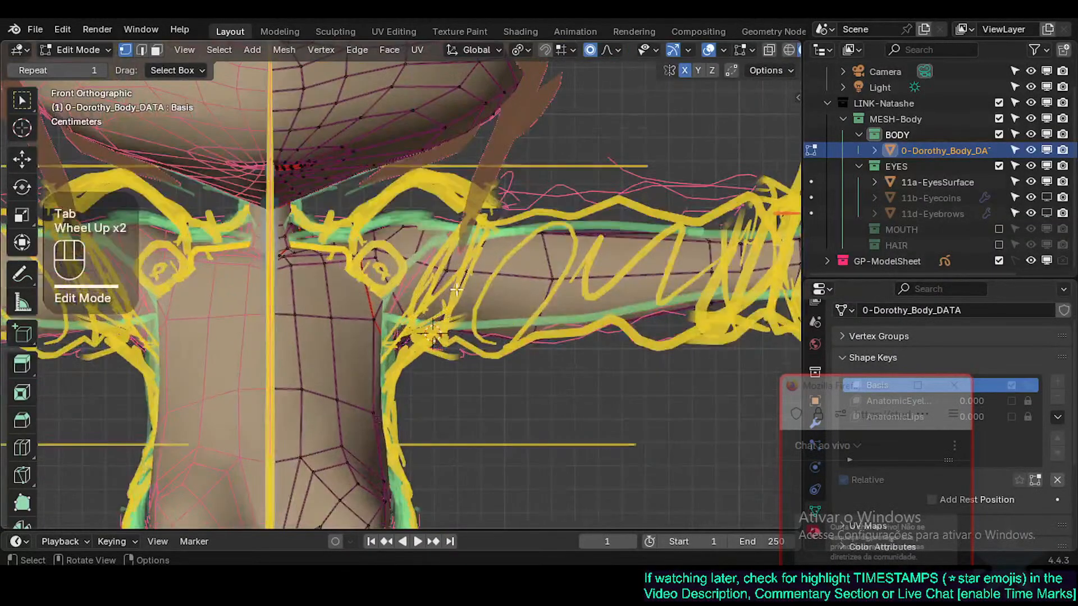
Step: Move the upper arm's top-edge vertex toward the green model sheet outline and turn on X-ray display
{"action": "key", "text": "g"}
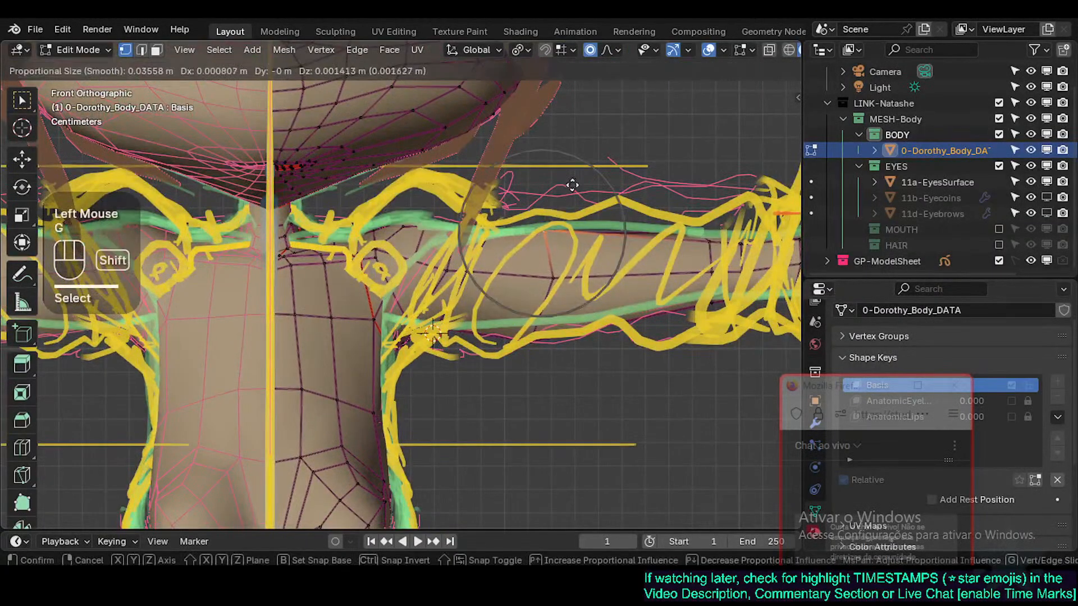
{"action": "left_click", "coordinate": [576, 188], "text": "shift"}
{"action": "key", "text": "alt+z"}
{"action": "scroll", "coordinate": [586, 259], "scroll_direction": "down", "scroll_amount": 1}
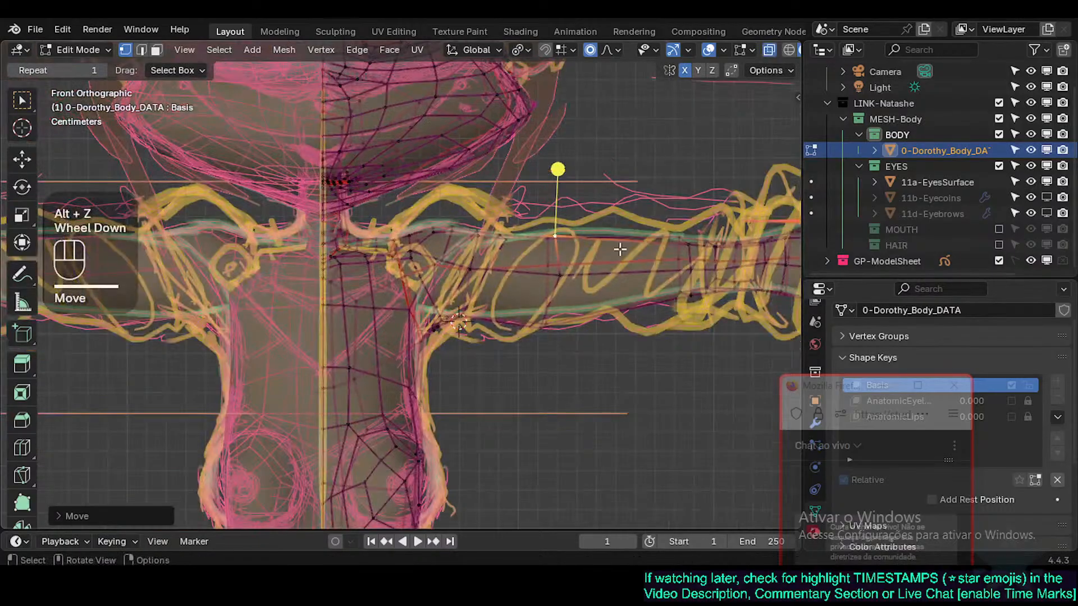
Step: Move the top vertices near the elbow and at the middle of the upper arm onto the green arm outline
{"action": "left_click", "coordinate": [674, 233]}
{"action": "key", "text": "g"}
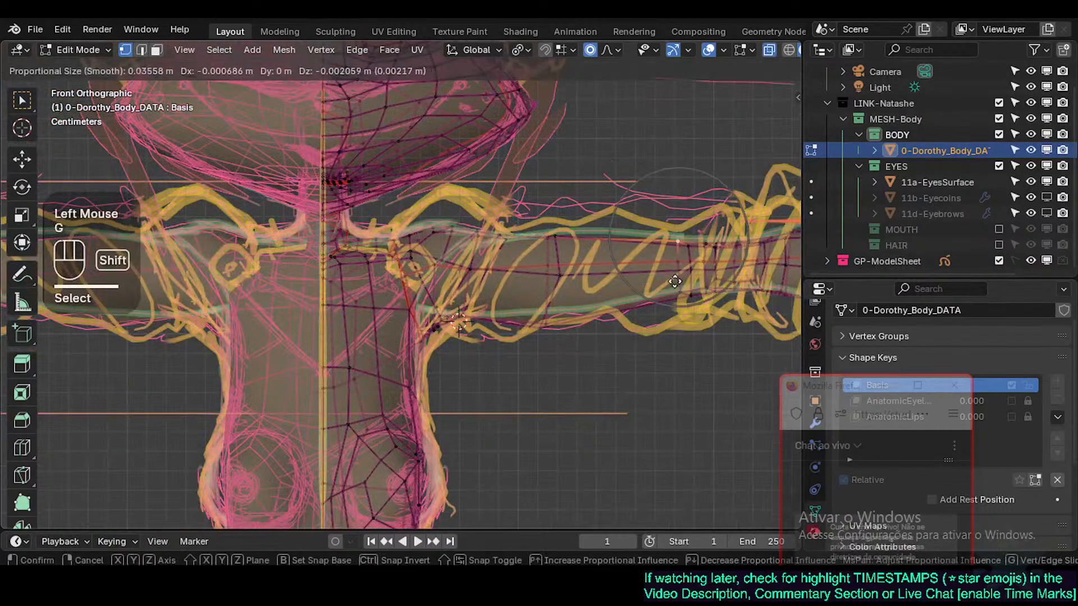
{"action": "left_click", "coordinate": [681, 169], "text": "shift"}
{"action": "key", "text": "alt+a"}
{"action": "key", "text": "c"}
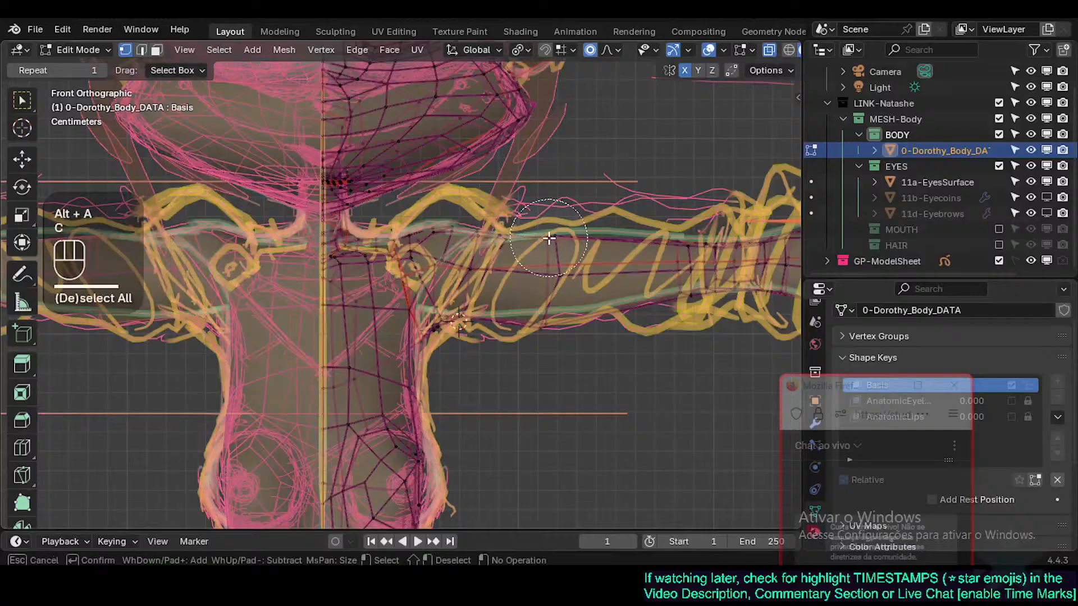
{"action": "left_click", "coordinate": [553, 247]}
{"action": "right_click", "coordinate": [554, 247]}
{"action": "key", "text": "g"}
{"action": "left_click", "coordinate": [595, 165], "text": "shift"}
Step: Move the underside vertices at the middle of the upper arm to the sketched lower outline with proportional editing
{"action": "key", "text": "alt+a"}
{"action": "key", "text": "c"}
{"action": "left_click", "coordinate": [549, 308]}
{"action": "right_click", "coordinate": [549, 308]}
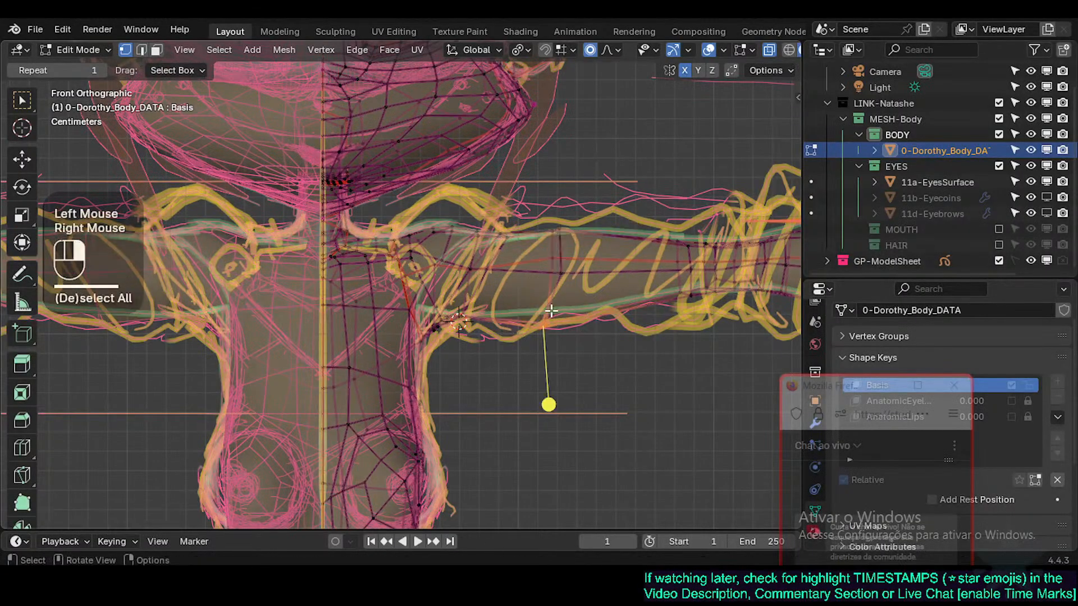
{"action": "key", "text": "g"}
{"action": "left_click", "coordinate": [648, 290], "text": "shift"}
Step: Adjust the underside vertices just before the elbow to follow the sketched lower arm line
{"action": "middle_click_drag", "start_coordinate": [670, 300], "coordinate": [595, 315], "text": "shift"}
{"action": "key", "text": "alt+a"}
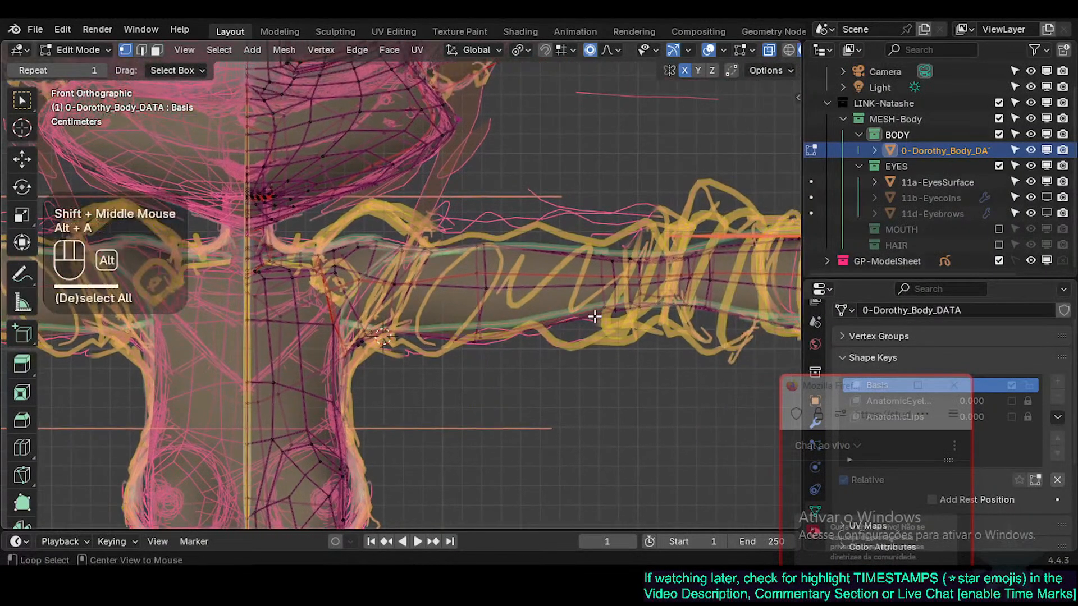
{"action": "key", "text": "c"}
{"action": "left_click", "coordinate": [595, 305]}
{"action": "right_click", "coordinate": [596, 305]}
{"action": "key", "text": "g"}
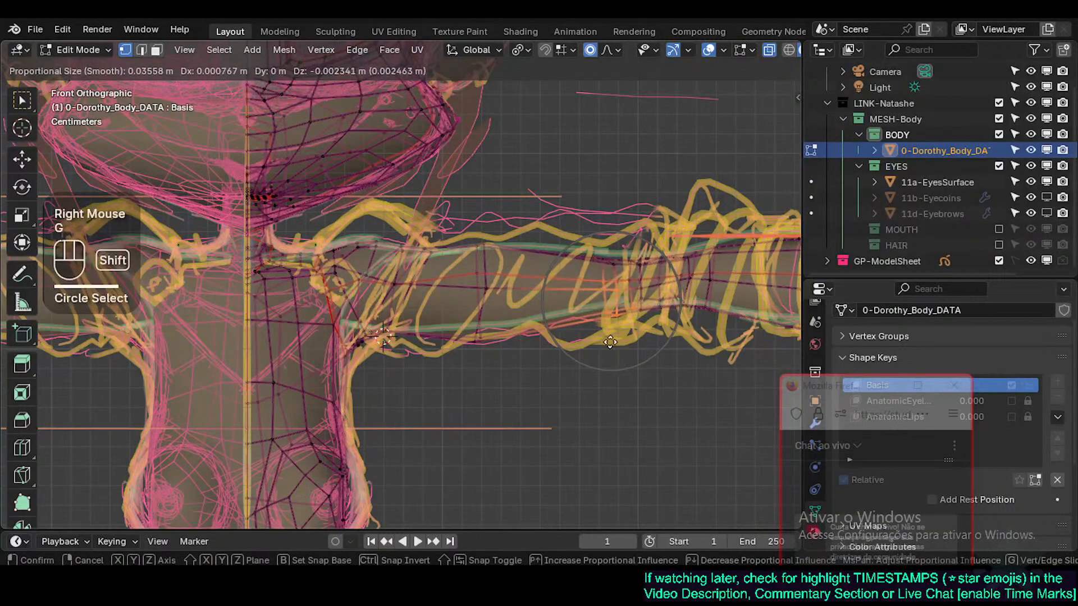
{"action": "left_click", "coordinate": [606, 306], "text": "shift"}
Step: Adjust the top vertices just before the elbow to follow the green upper arm line
{"action": "key", "text": "alt+a"}
{"action": "key", "text": "c"}
{"action": "left_click", "coordinate": [613, 247]}
{"action": "right_click", "coordinate": [613, 247]}
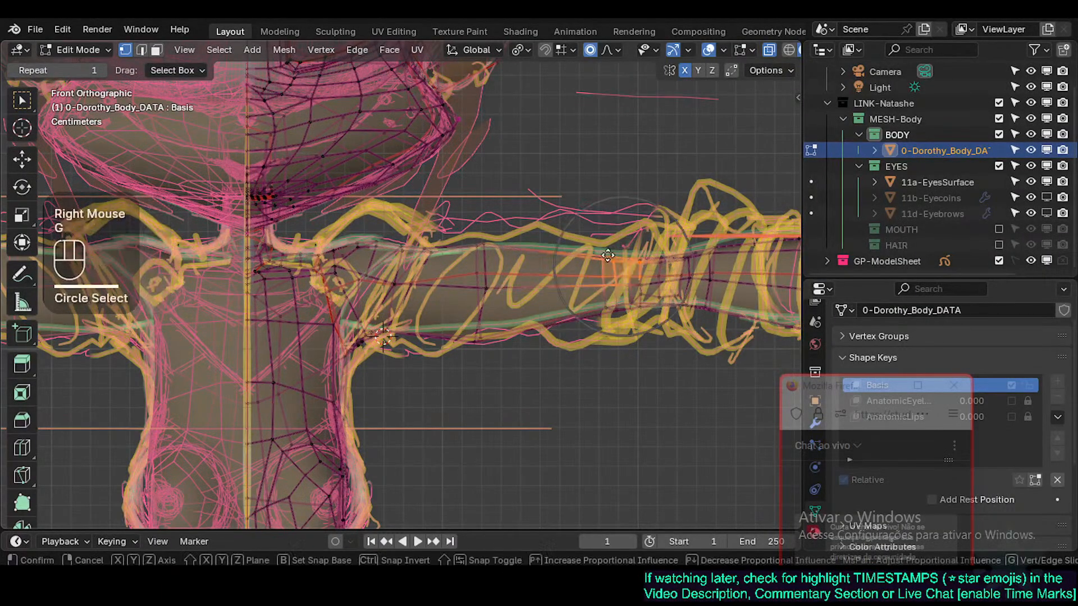
{"action": "key", "text": "g"}
{"action": "left_click", "coordinate": [476, 256], "text": "shift"}
Step: Refine the top vertices at the middle of the upper arm against the green outline
{"action": "key", "text": "alt+a"}
{"action": "key", "text": "c"}
{"action": "left_click", "coordinate": [476, 253]}
{"action": "right_click", "coordinate": [475, 251]}
{"action": "key", "text": "g"}
{"action": "left_click", "coordinate": [470, 234], "text": "shift"}
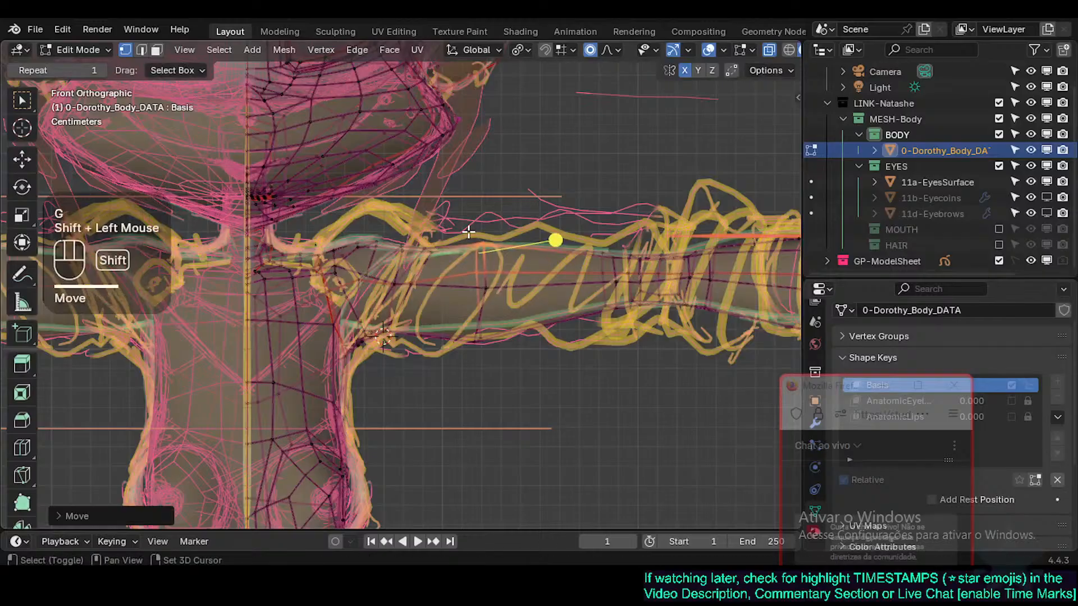
Step: Move the vertices on top of the shoulder to match the sketched shoulder line
{"action": "key", "text": "alt+a"}
{"action": "key", "text": "c"}
{"action": "left_click", "coordinate": [373, 248]}
{"action": "right_click", "coordinate": [385, 251]}
{"action": "key", "text": "g"}
{"action": "left_click", "coordinate": [430, 235], "text": "shift"}
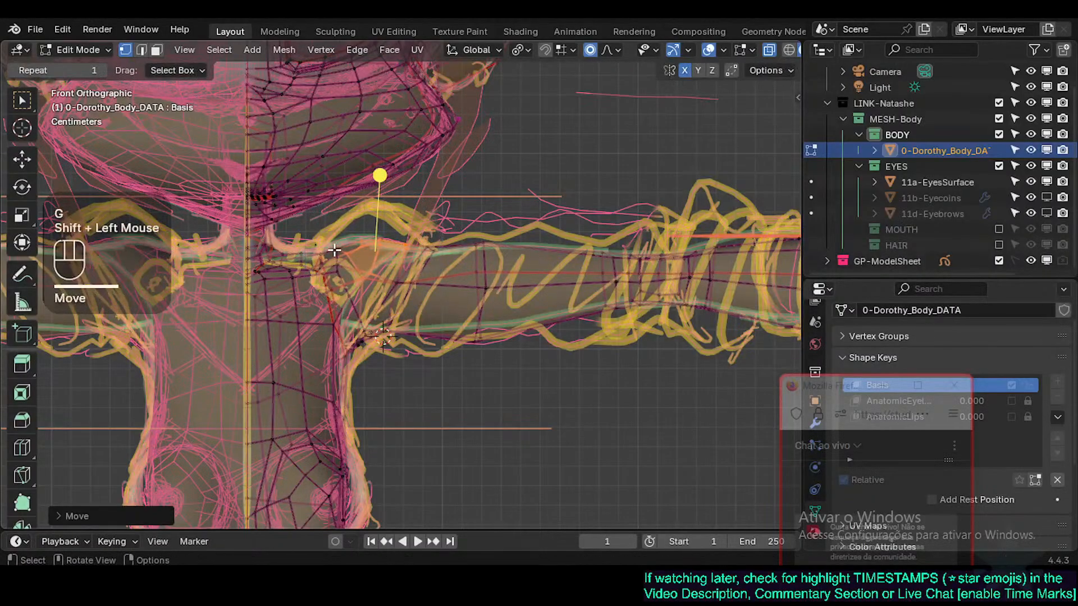
Step: Raise the vertices at the inner shoulder beside the collarbone to the sketched shoulder line
{"action": "key", "text": "alt+a"}
{"action": "key", "text": "c"}
{"action": "left_click", "coordinate": [320, 263]}
{"action": "right_click", "coordinate": [319, 261]}
{"action": "key", "text": "g"}
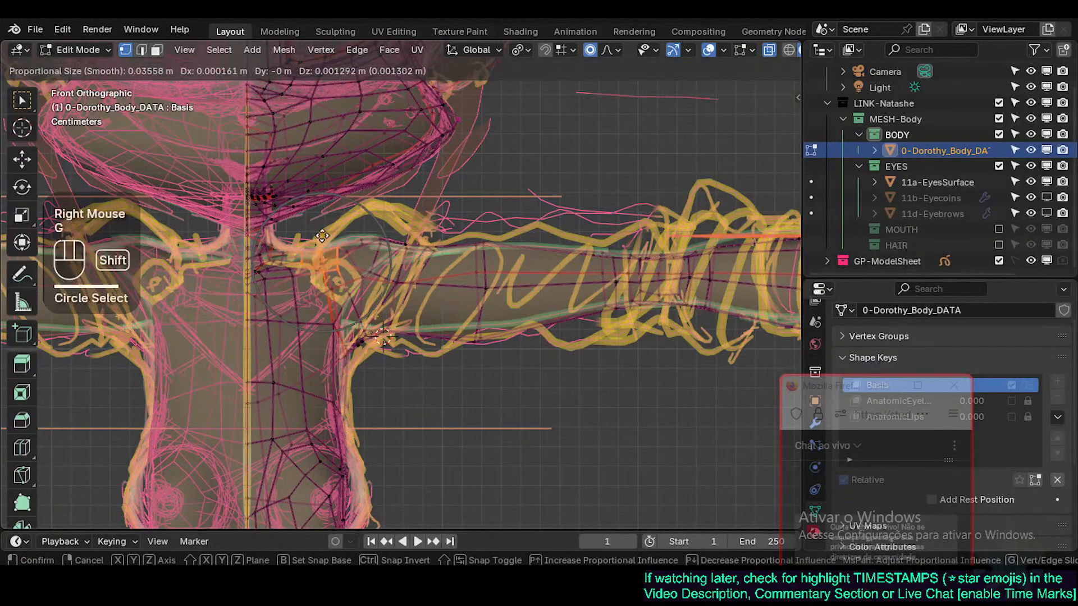
{"action": "left_click", "coordinate": [314, 242], "text": "shift"}
Step: Move the vertices at the base of the neck onto the sketched neck and collarbone line
{"action": "key", "text": "alt+a"}
{"action": "key", "text": "c"}
{"action": "left_click", "coordinate": [281, 261]}
{"action": "right_click", "coordinate": [281, 262]}
{"action": "key", "text": "g"}
{"action": "left_click", "coordinate": [298, 247], "text": "shift"}
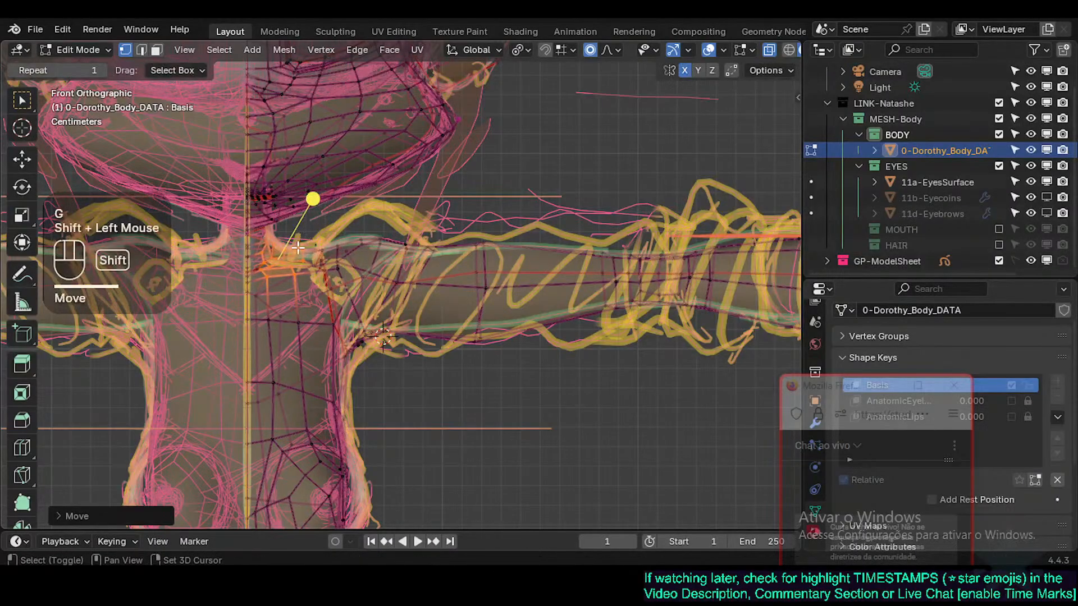
Step: Move the armpit vertices to fit the sketched junction of torso and arm
{"action": "key", "text": "alt+a"}
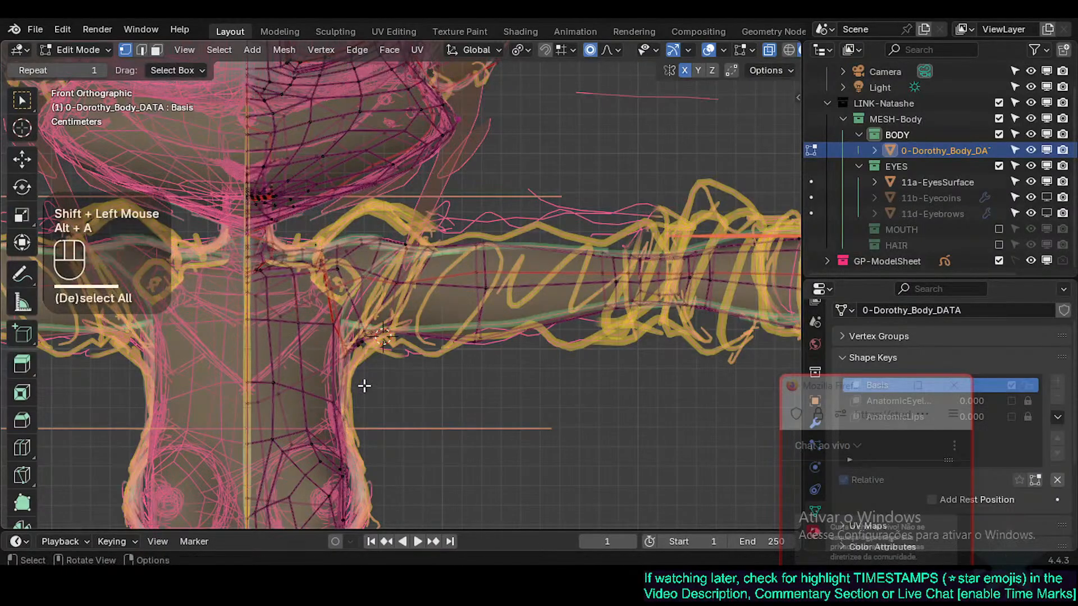
{"action": "key", "text": "c"}
{"action": "left_click", "coordinate": [362, 340]}
{"action": "right_click", "coordinate": [362, 342]}
{"action": "key", "text": "g"}
{"action": "left_click", "coordinate": [365, 348], "text": "shift"}
{"action": "key", "text": "g"}
{"action": "left_click", "coordinate": [389, 361], "text": "shift"}
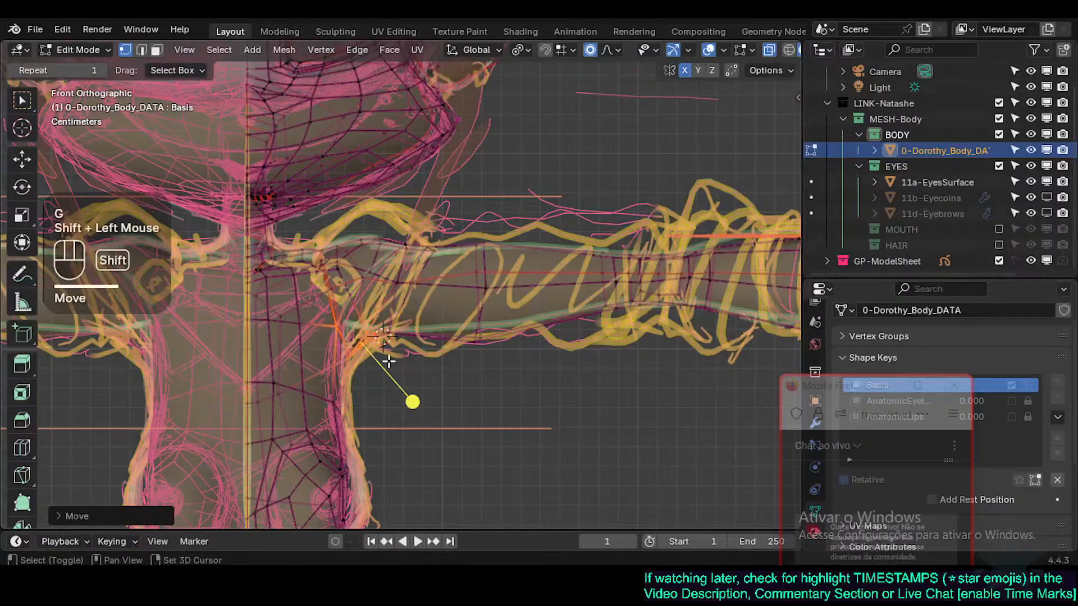
Step: Move the underside vertices at the middle of the upper arm, and the central vertex above them, to fit the sketch
{"action": "key", "text": "alt+a"}
{"action": "key", "text": "c"}
{"action": "left_click", "coordinate": [478, 342]}
{"action": "right_click", "coordinate": [481, 354]}
{"action": "key", "text": "g"}
{"action": "left_click", "coordinate": [504, 336], "text": "shift"}
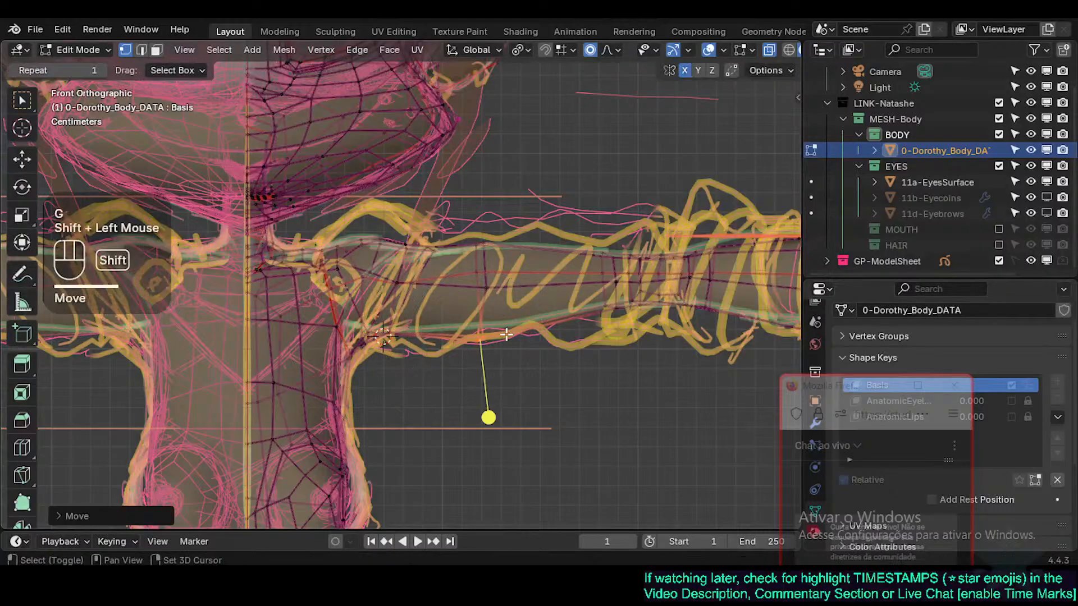
{"action": "left_click", "coordinate": [487, 289]}
{"action": "key", "text": "g"}
{"action": "left_click", "coordinate": [433, 258], "text": "shift"}
{"action": "middle_click_drag", "start_coordinate": [434, 258], "coordinate": [370, 267], "text": "shift"}
{"action": "key", "text": "alt+a"}
{"action": "key", "text": "c"}
{"action": "left_click", "coordinate": [553, 323]}
{"action": "right_click", "coordinate": [557, 337]}
{"action": "key", "text": "g"}
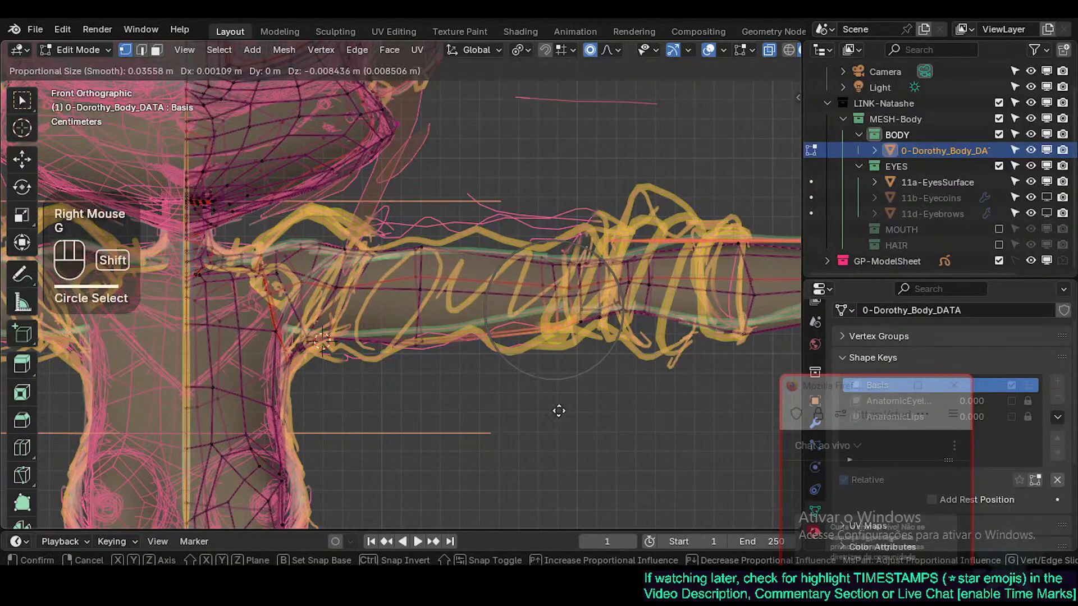
{"action": "key", "text": "Escape"}
Step: Refine the lower edge at the middle of the upper arm to align with the green outline
{"action": "key", "text": "alt+a"}
{"action": "key", "text": "c"}
{"action": "left_click", "coordinate": [395, 355]}
{"action": "right_click", "coordinate": [402, 350]}
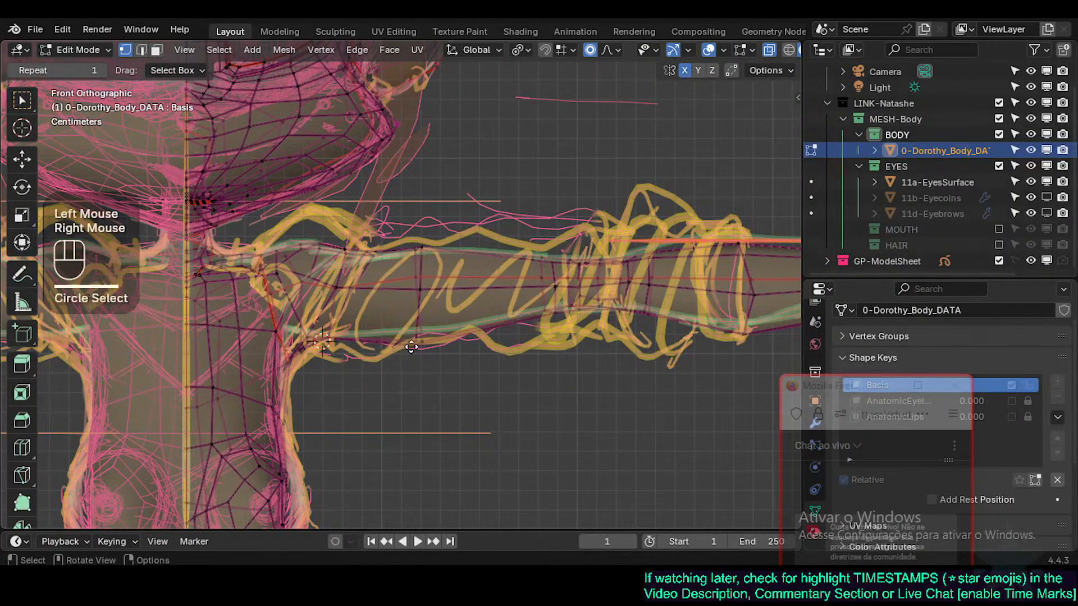
{"action": "key", "text": "alt+a"}
{"action": "key", "text": "c"}
{"action": "left_click", "coordinate": [410, 341]}
{"action": "right_click", "coordinate": [408, 345]}
{"action": "key", "text": "g"}
{"action": "left_click", "coordinate": [412, 256], "text": "shift"}
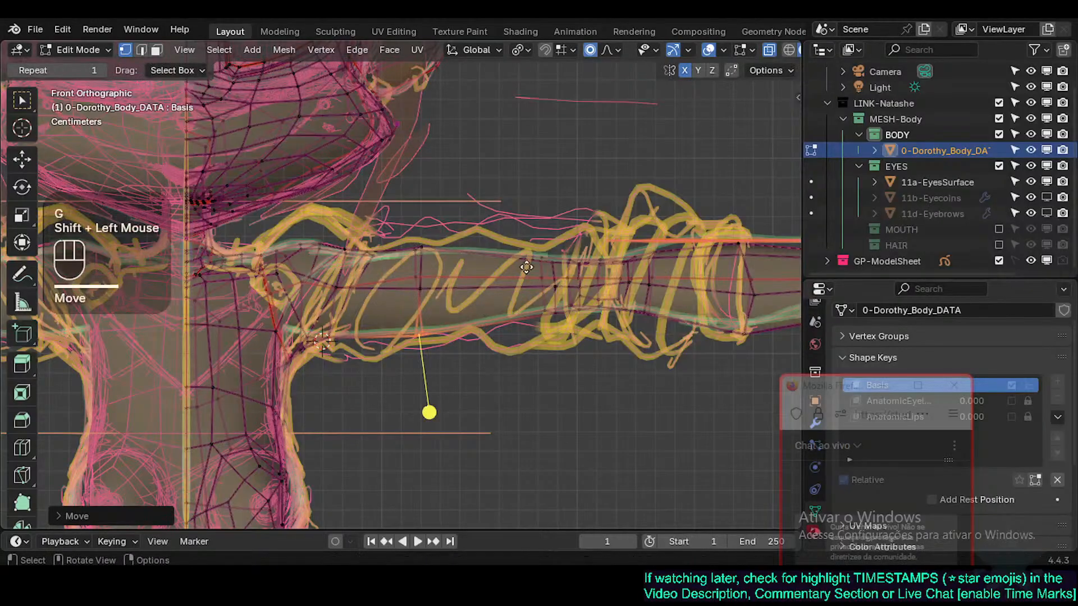
Step: Move the lower vertices just before the elbow closer to the green arm outline
{"action": "key", "text": "alt+a"}
{"action": "key", "text": "c"}
{"action": "left_click", "coordinate": [547, 307]}
{"action": "right_click", "coordinate": [545, 303]}
{"action": "key", "text": "g"}
{"action": "left_click", "coordinate": [553, 293], "text": "shift"}
Step: Move the lower vertices at the thickest part of the forearm past the elbow to the green outline
{"action": "middle_click_drag", "start_coordinate": [729, 324], "coordinate": [439, 330], "text": "shift"}
{"action": "key", "text": "alt+a"}
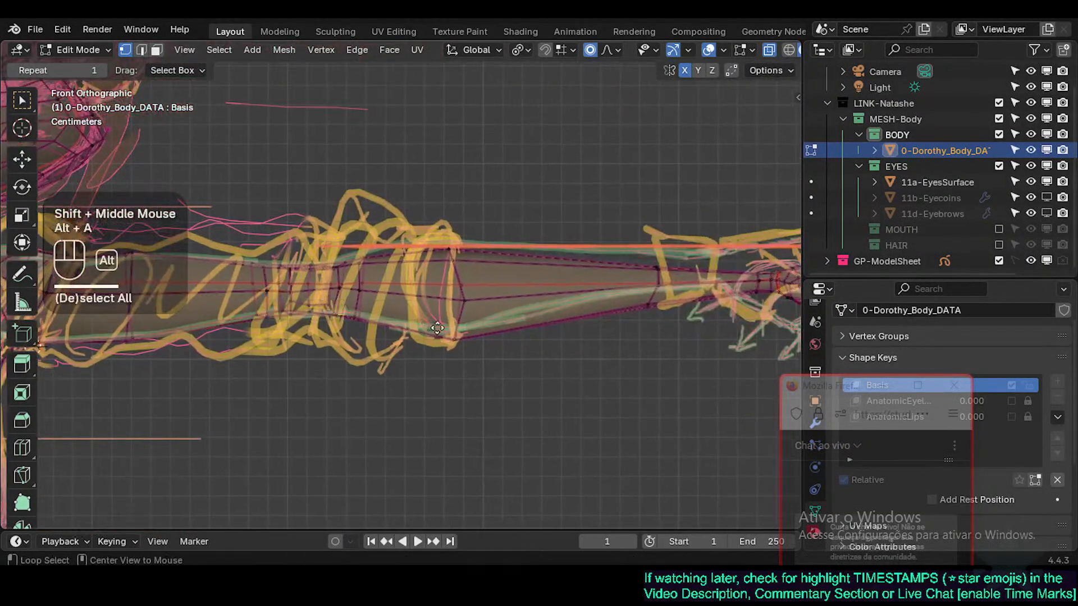
{"action": "key", "text": "c"}
{"action": "left_click", "coordinate": [453, 338]}
{"action": "right_click", "coordinate": [452, 336]}
{"action": "key", "text": "g"}
{"action": "left_click", "coordinate": [452, 294], "text": "shift"}
{"action": "middle_click_drag", "start_coordinate": [452, 293], "coordinate": [287, 320], "text": "shift"}
{"action": "key", "text": "alt+a"}
{"action": "key", "text": "c"}
{"action": "left_click_drag", "start_coordinate": [464, 344], "coordinate": [599, 306]}
{"action": "right_click", "coordinate": [600, 306]}
{"action": "scroll", "coordinate": [384, 355], "scroll_direction": "down", "scroll_amount": 2}
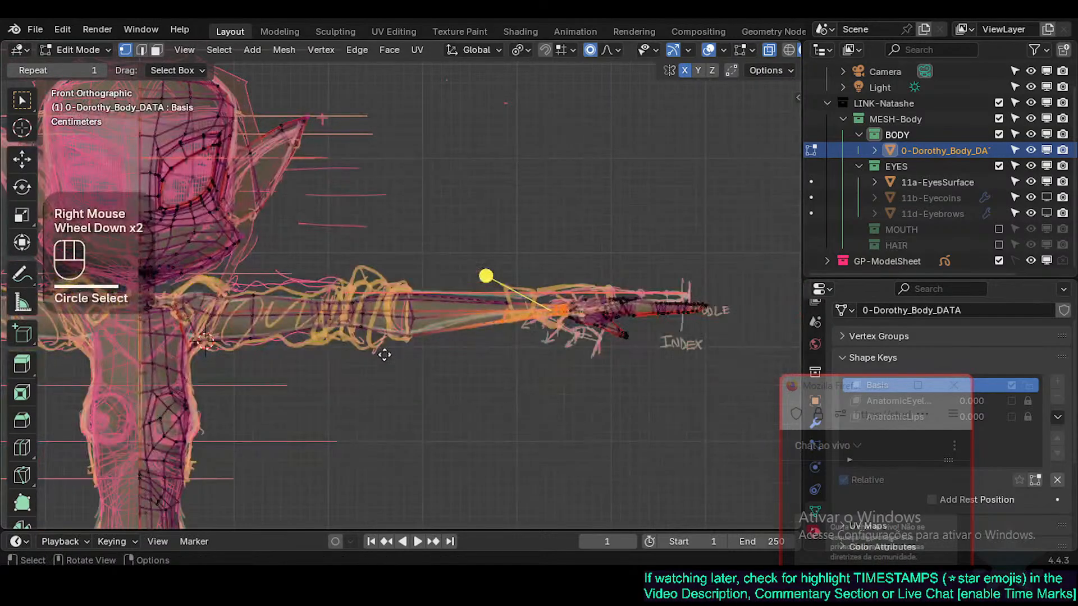
{"action": "key", "text": "b"}
{"action": "left_click_drag", "start_coordinate": [762, 312], "coordinate": [421, 260]}
{"action": "key", "text": "Escape"}
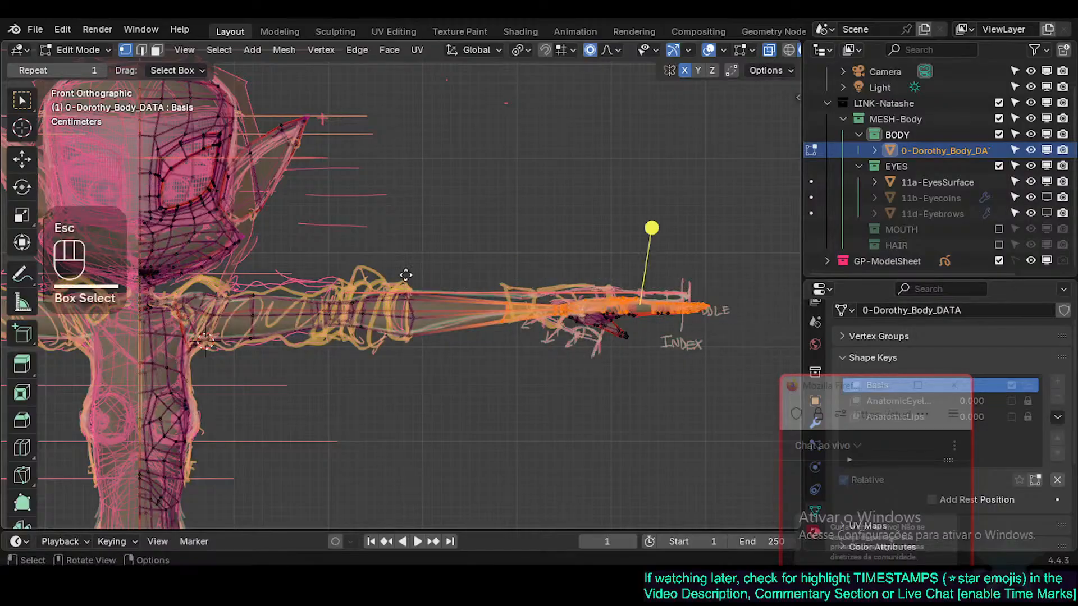
{"action": "key", "text": "alt+a"}
{"action": "left_click_drag", "start_coordinate": [342, 273], "coordinate": [735, 320]}
{"action": "key", "text": "r"}
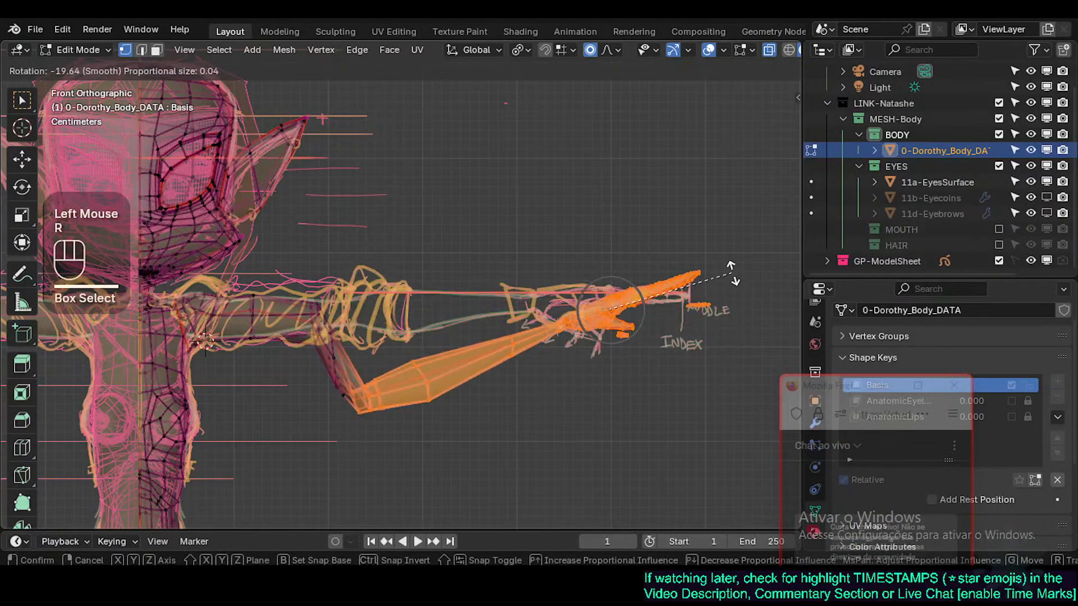
{"action": "key", "text": "Escape"}
Step: Place the 3D cursor at the elbow and set the transform pivot point to 3D Cursor
{"action": "right_click", "coordinate": [326, 314], "text": "shift"}
{"action": "key", "text": "less"}
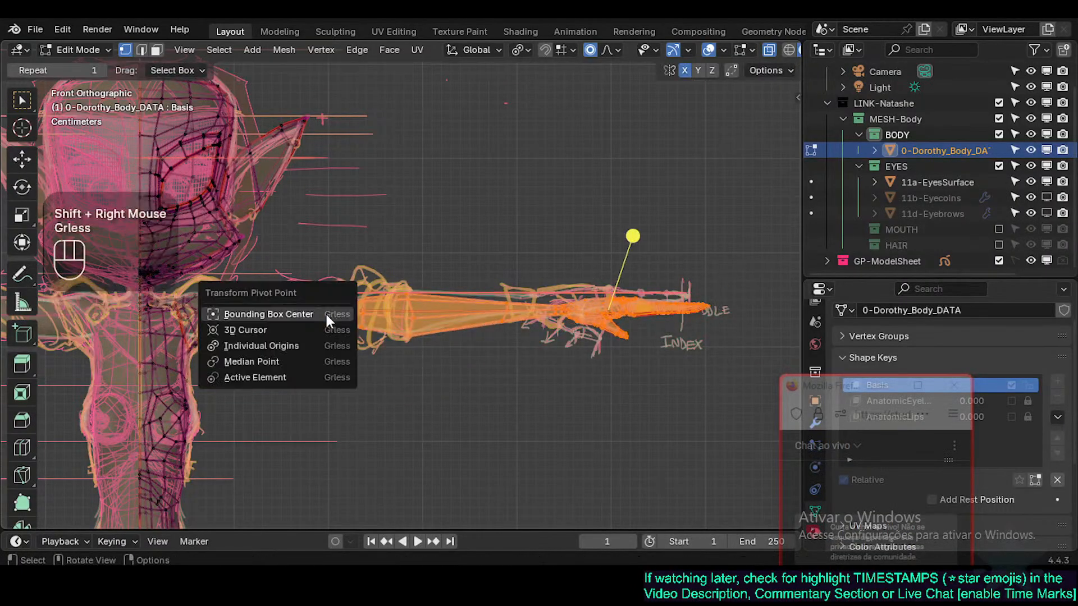
{"action": "key", "text": "less"}
{"action": "key", "text": "less"}
{"action": "key", "text": "r"}
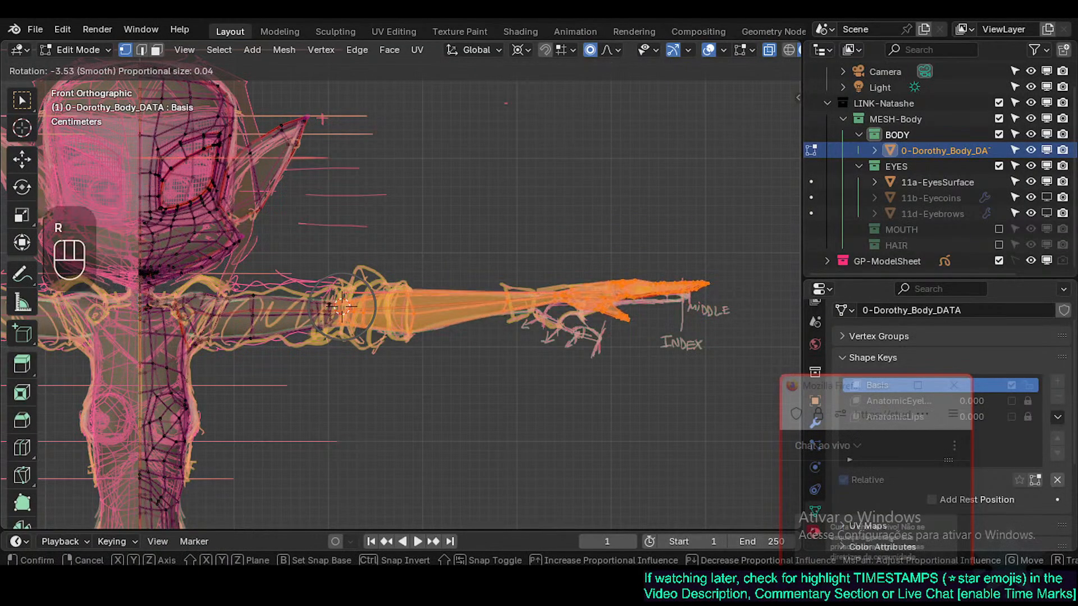
{"action": "key", "text": "Escape"}
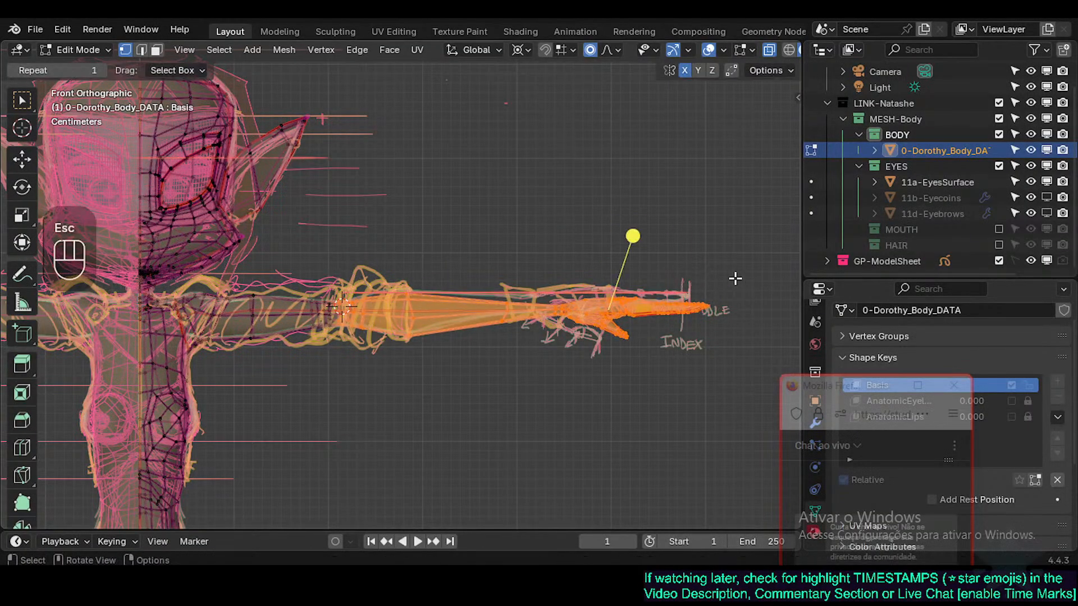
{"action": "key", "text": "Tab"}
{"action": "scroll", "coordinate": [640, 353], "scroll_direction": "up", "scroll_amount": 1}
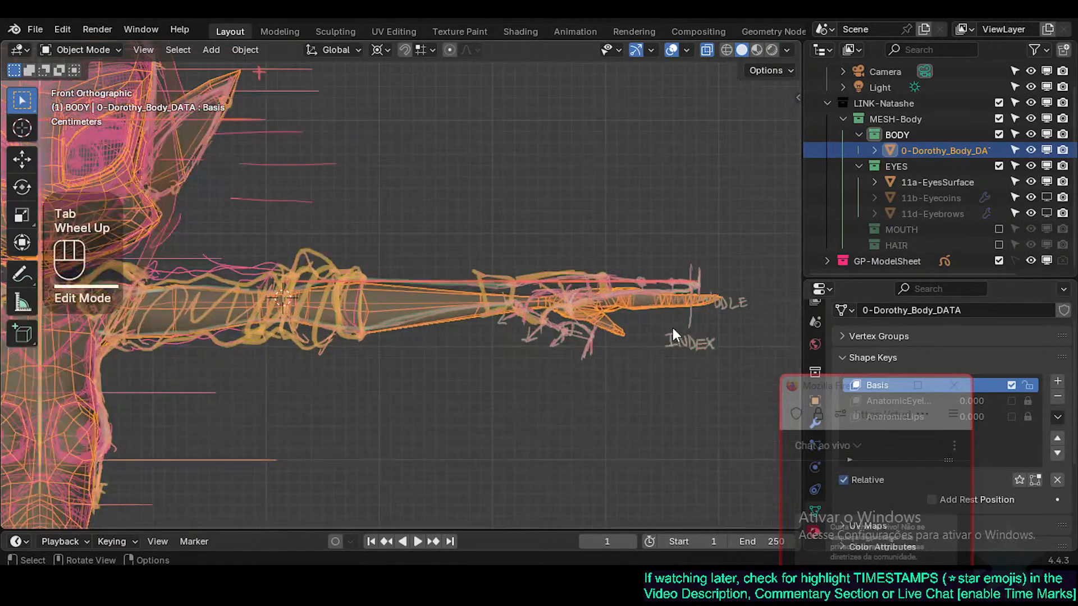
{"action": "key", "text": "Tab"}
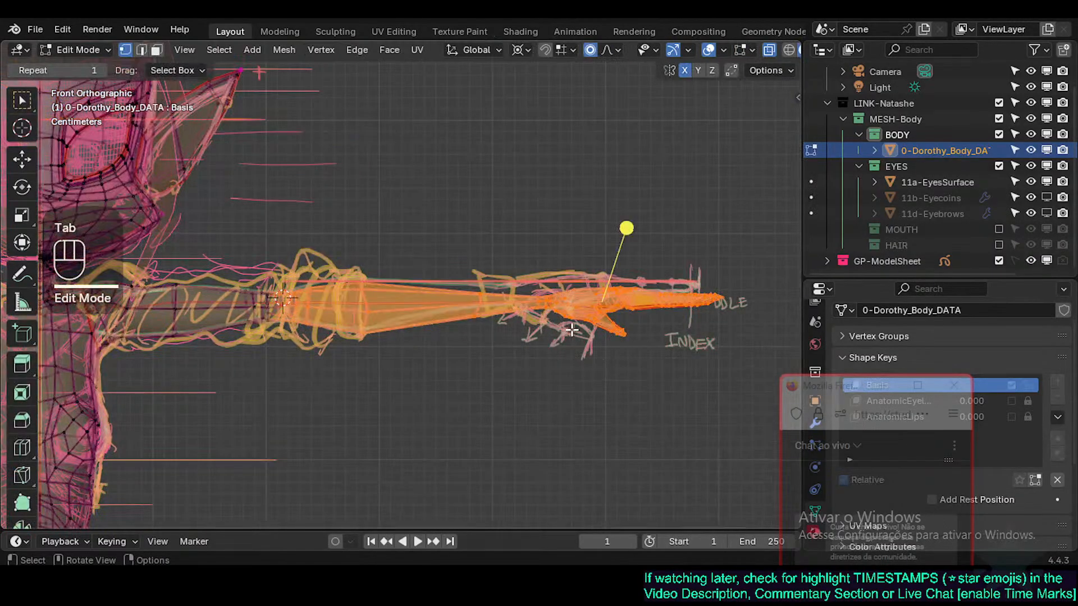
{"action": "key", "text": "alt+a"}
Step: Move the top vertex of the thickest forearm section near the elbow onto the upper outline
{"action": "scroll", "coordinate": [587, 336], "scroll_direction": "up", "scroll_amount": 2}
{"action": "scroll", "coordinate": [664, 320], "scroll_direction": "down", "scroll_amount": 2}
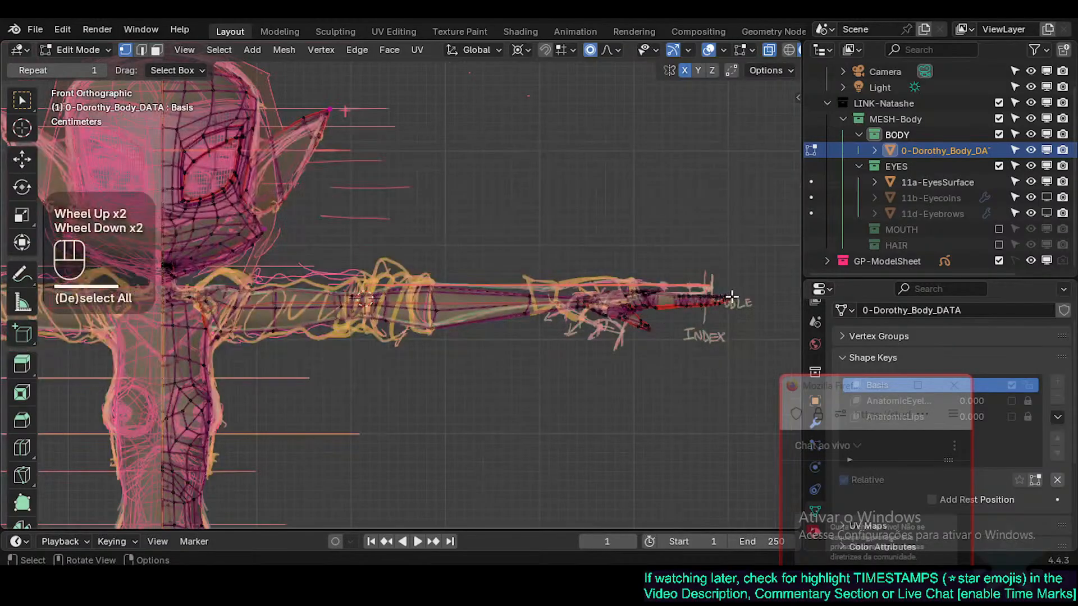
{"action": "mouse_move", "coordinate": [163, 302]}
{"action": "middle_mouse_down", "text": "shift"}
{"action": "mouse_move", "coordinate": [517, 365]}
{"action": "mouse_move", "coordinate": [180, 304]}
{"action": "middle_mouse_up", "text": "shift"}
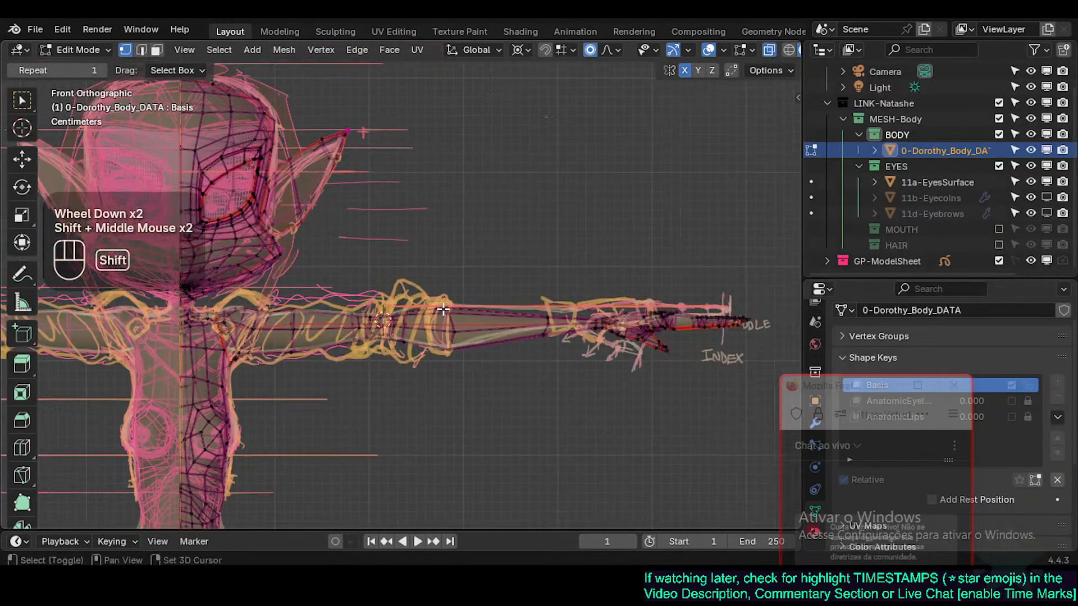
{"action": "scroll", "coordinate": [449, 308], "scroll_direction": "up", "scroll_amount": 2}
{"action": "key", "text": "alt+a"}
{"action": "left_click", "coordinate": [450, 308]}
{"action": "key", "text": "g"}
{"action": "left_click", "coordinate": [440, 233], "text": "shift"}
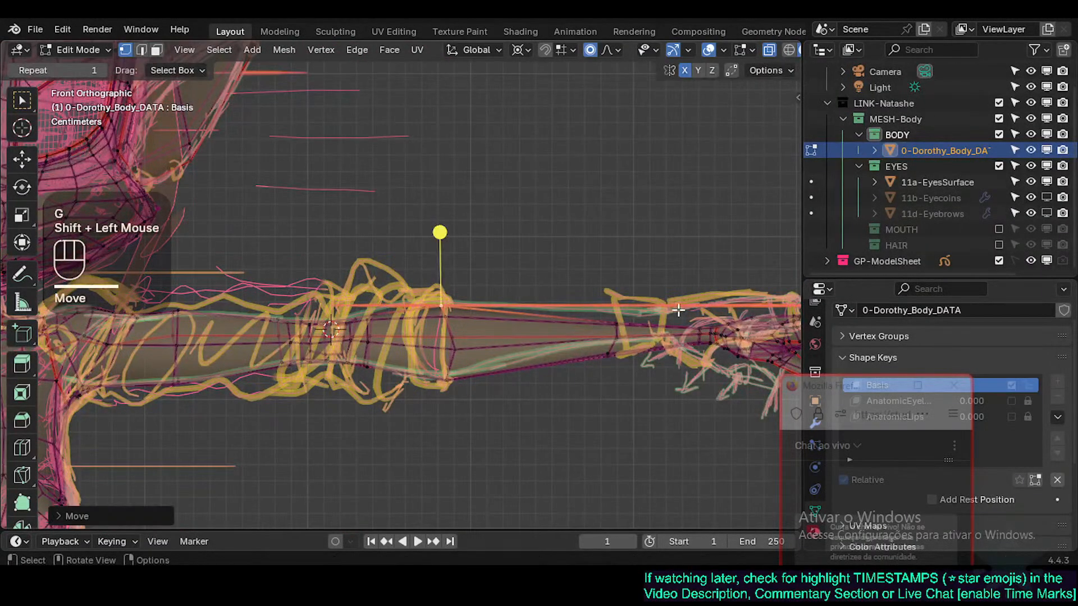
Step: Move the upper and lower vertices at the wrist end of the forearm toward the sketched wrist cuff
{"action": "key", "text": "alt+a"}
{"action": "key", "text": "c"}
{"action": "right_click", "coordinate": [616, 325]}
{"action": "left_click", "coordinate": [613, 321]}
{"action": "left_click", "coordinate": [602, 293], "text": "shift"}
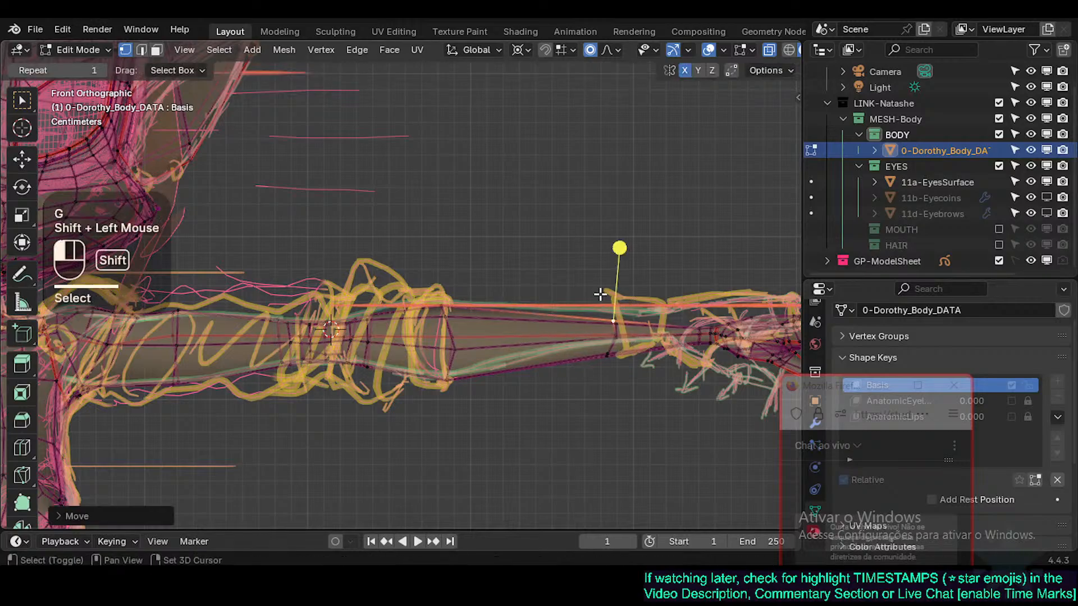
{"action": "key", "text": "g"}
{"action": "left_click", "coordinate": [619, 356]}
{"action": "left_click", "coordinate": [610, 362]}
{"action": "key", "text": "g"}
{"action": "left_click", "coordinate": [660, 359], "text": "shift"}
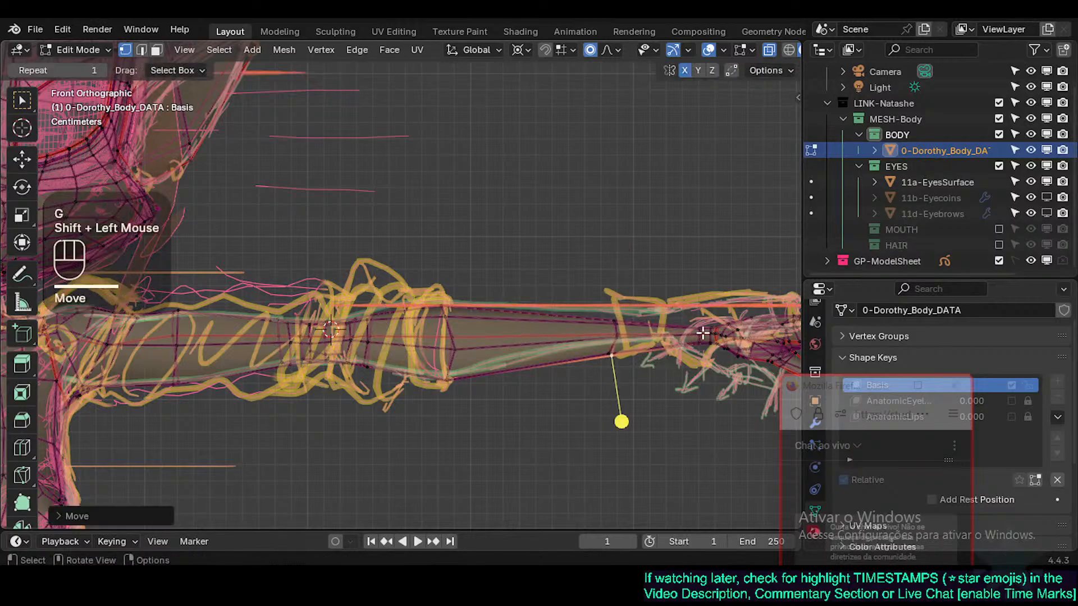
Step: Nudge the vertices at the base of the hand, just past the wrist, with small proportional moves
{"action": "left_click", "coordinate": [701, 330]}
{"action": "key", "text": "g"}
{"action": "left_click", "coordinate": [700, 333], "text": "shift"}
{"action": "left_click", "coordinate": [699, 335]}
{"action": "key", "text": "g"}
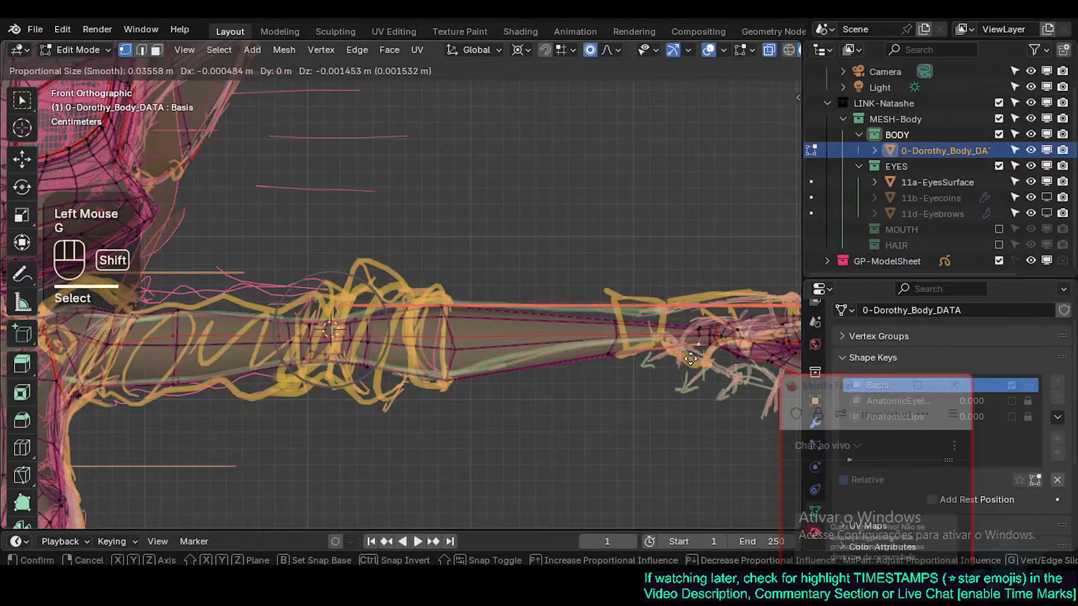
{"action": "left_click", "coordinate": [698, 335], "text": "shift"}
{"action": "key", "text": "g"}
{"action": "left_click", "coordinate": [699, 338], "text": "shift"}
{"action": "left_click", "coordinate": [709, 342]}
{"action": "key", "text": "g"}
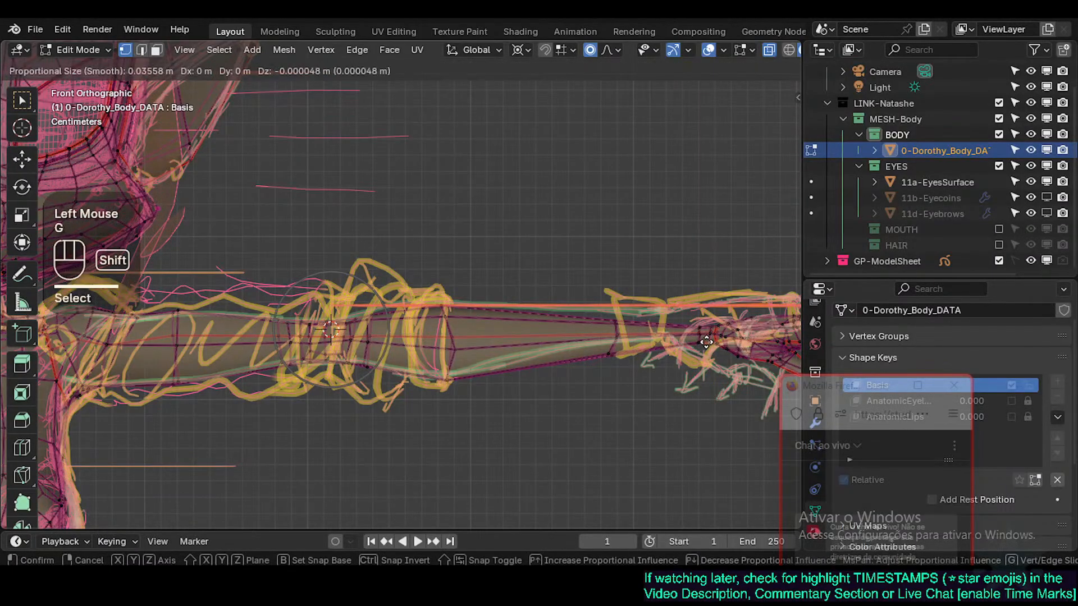
{"action": "left_click", "coordinate": [710, 344], "text": "shift"}
{"action": "middle_click_drag", "start_coordinate": [572, 386], "coordinate": [193, 356], "text": "shift"}
{"action": "scroll", "coordinate": [426, 392], "scroll_direction": "up", "scroll_amount": 4}
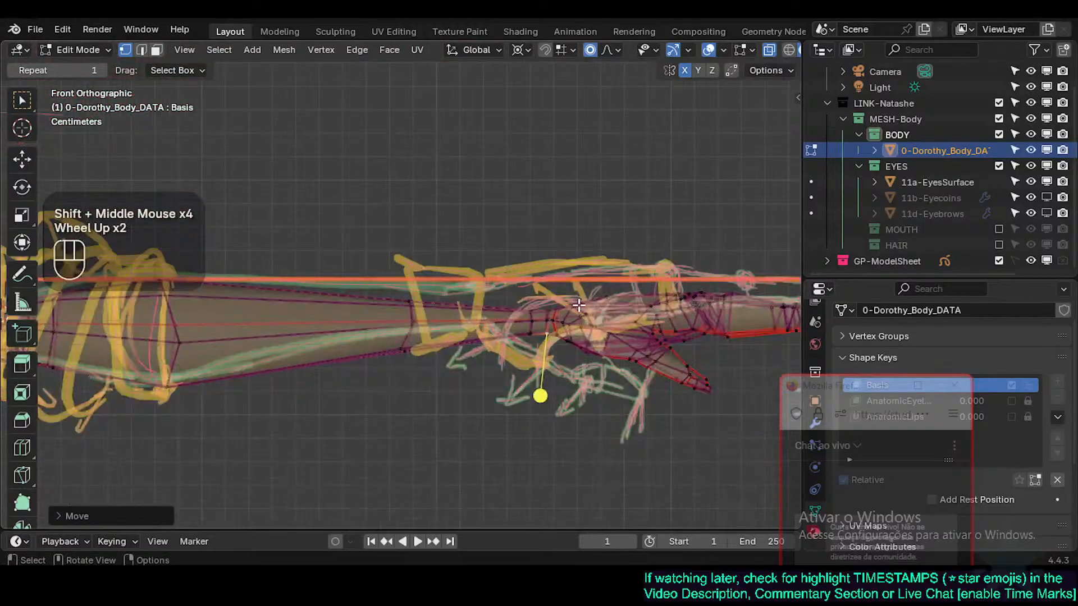
Step: Adjust the selected vertices under the upper arm beside the armpit to follow the sketched underarm outline
{"action": "scroll", "coordinate": [550, 353], "scroll_direction": "down", "scroll_amount": 3}
{"action": "scroll", "coordinate": [390, 432], "scroll_direction": "down", "scroll_amount": 2}
{"action": "middle_click_drag", "start_coordinate": [390, 433], "coordinate": [529, 312], "text": "shift"}
{"action": "scroll", "coordinate": [491, 354], "scroll_direction": "up", "scroll_amount": 3}
{"action": "middle_click_drag", "start_coordinate": [490, 355], "coordinate": [529, 317], "text": "shift"}
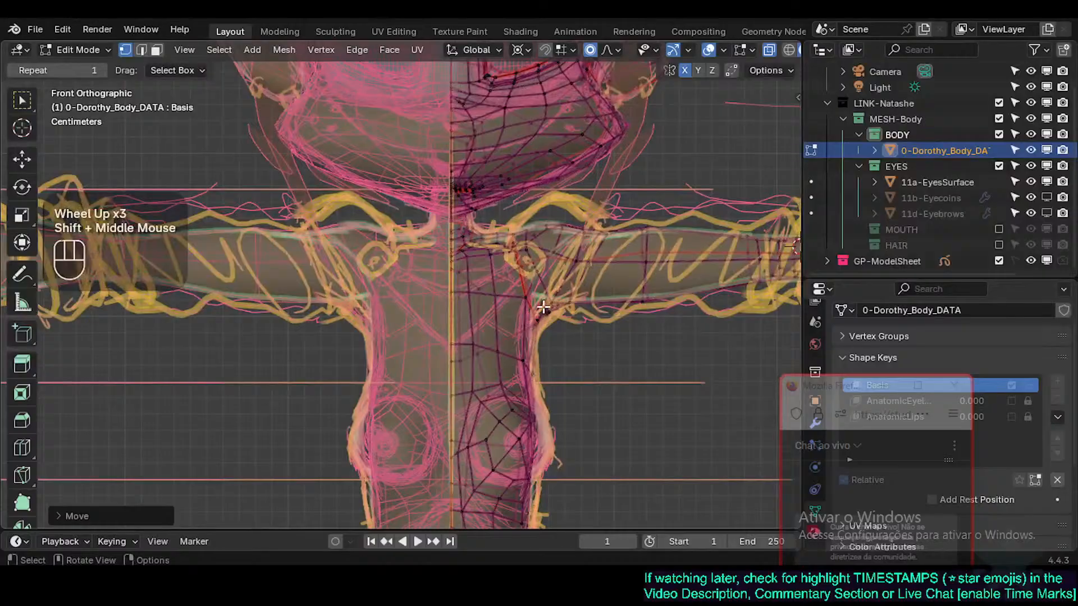
{"action": "left_click", "coordinate": [543, 306]}
{"action": "left_click_drag", "start_coordinate": [562, 308], "coordinate": [584, 303], "text": "shift"}
{"action": "left_click", "coordinate": [608, 308]}
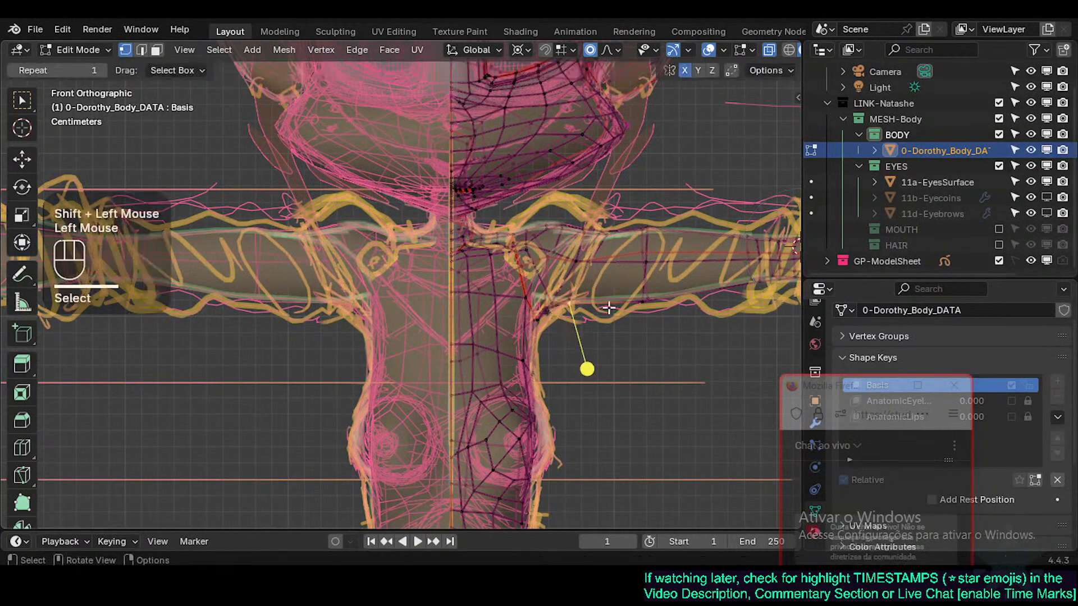
{"action": "key", "text": "r"}
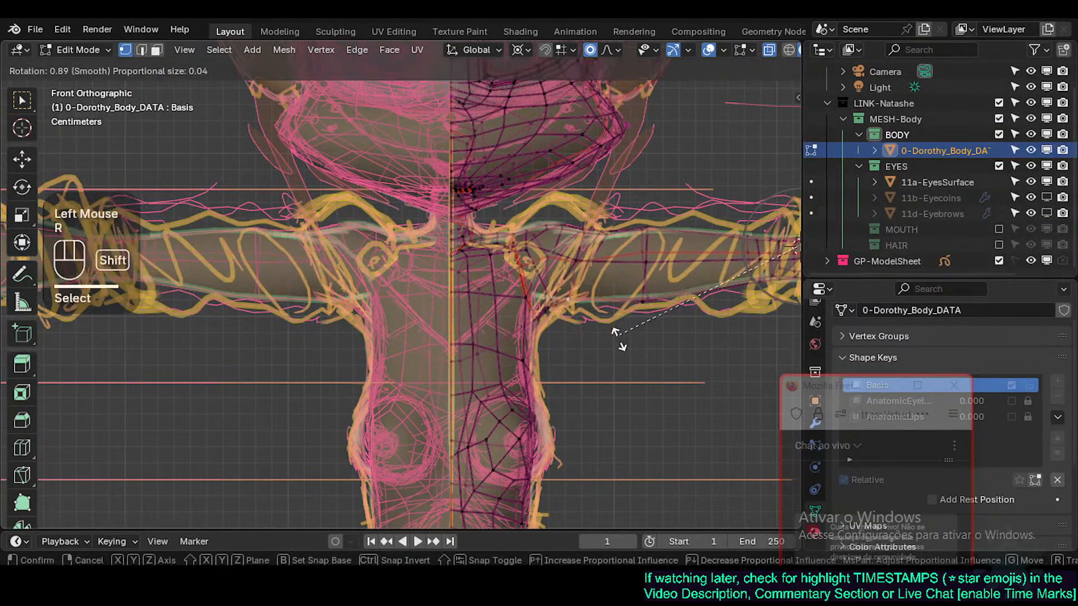
{"action": "left_click", "coordinate": [616, 337], "text": "shift"}
{"action": "left_click_drag", "start_coordinate": [616, 340], "coordinate": [621, 363], "text": "shift"}
{"action": "middle_click_drag", "start_coordinate": [483, 449], "coordinate": [491, 410], "text": "shift"}
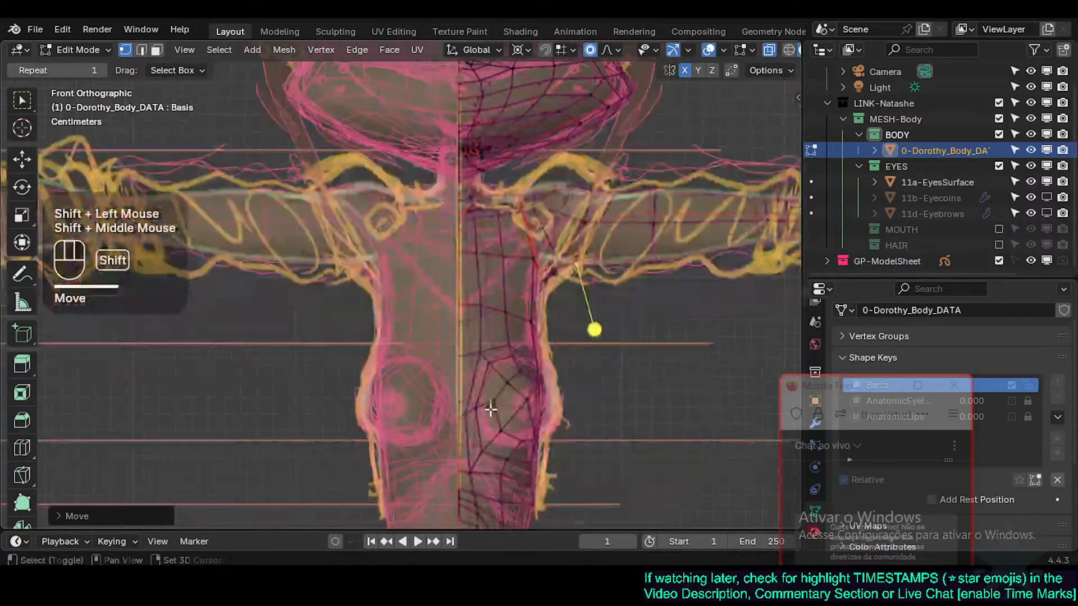
Step: Move the torso side vertex between the armpit and the bust outward to the sketched body outline
{"action": "key", "text": "alt+a"}
{"action": "left_click", "coordinate": [526, 327]}
{"action": "key", "text": "g"}
{"action": "left_click", "coordinate": [550, 310], "text": "shift"}
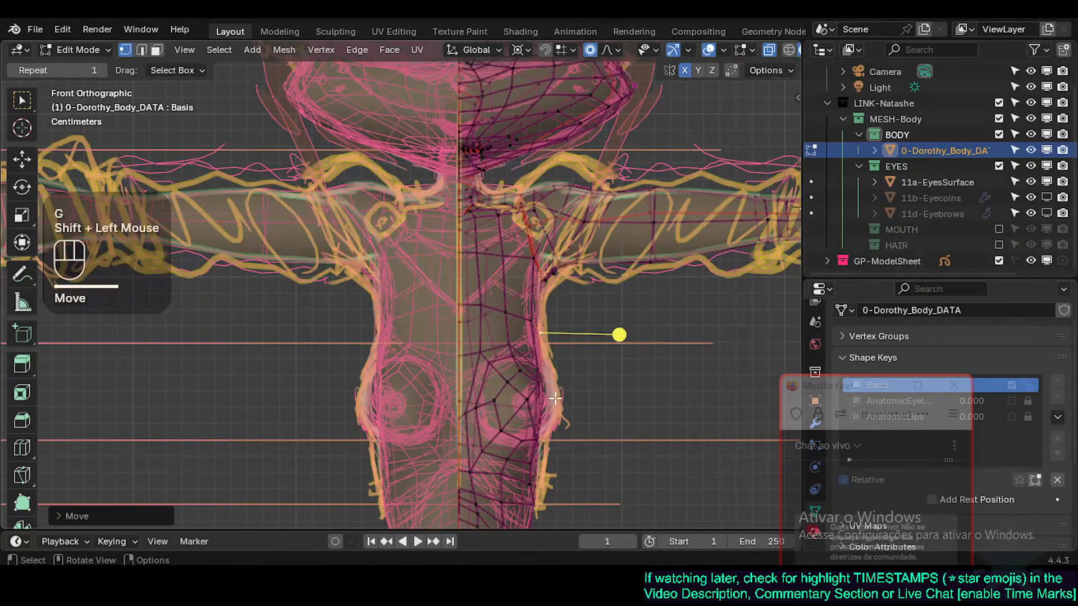
{"action": "key", "text": "alt+a"}
{"action": "left_click", "coordinate": [549, 387]}
{"action": "key", "text": "2"}
{"action": "left_click", "coordinate": [543, 398]}
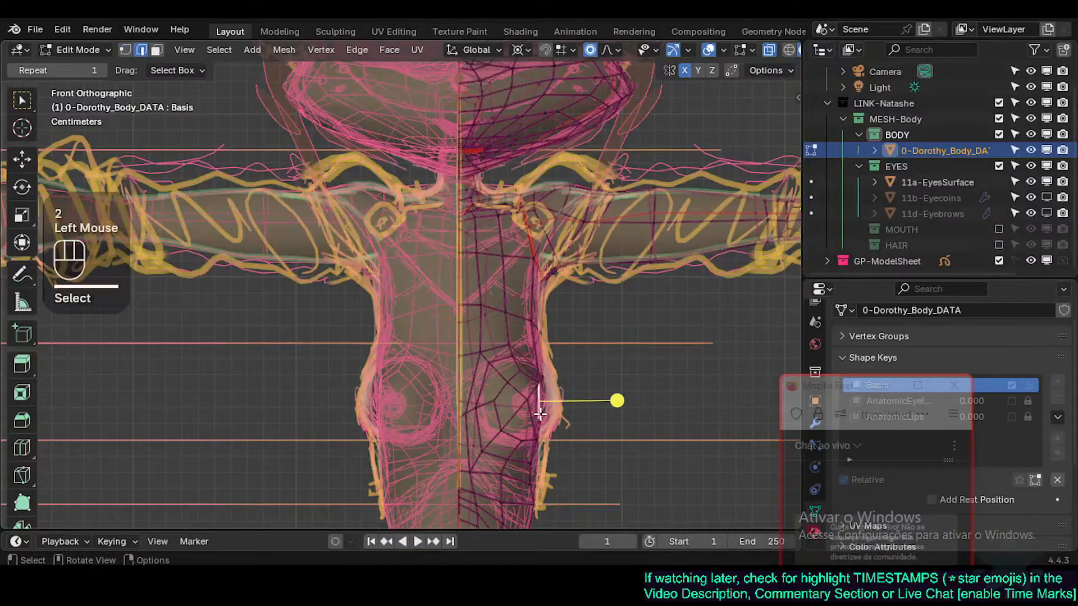
{"action": "key", "text": "g"}
{"action": "key", "text": "Escape"}
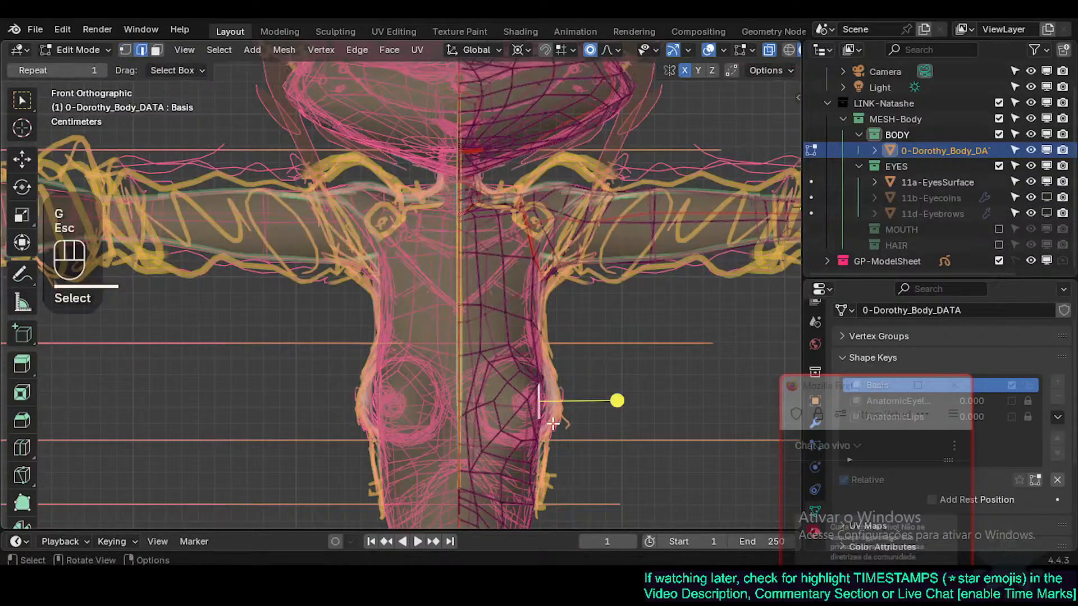
Step: Nudge the vertex at the outer part of the breast with a small proportional move
{"action": "key", "text": "1"}
{"action": "left_click", "coordinate": [535, 397]}
{"action": "key", "text": "g"}
{"action": "left_click", "coordinate": [529, 397], "text": "shift"}
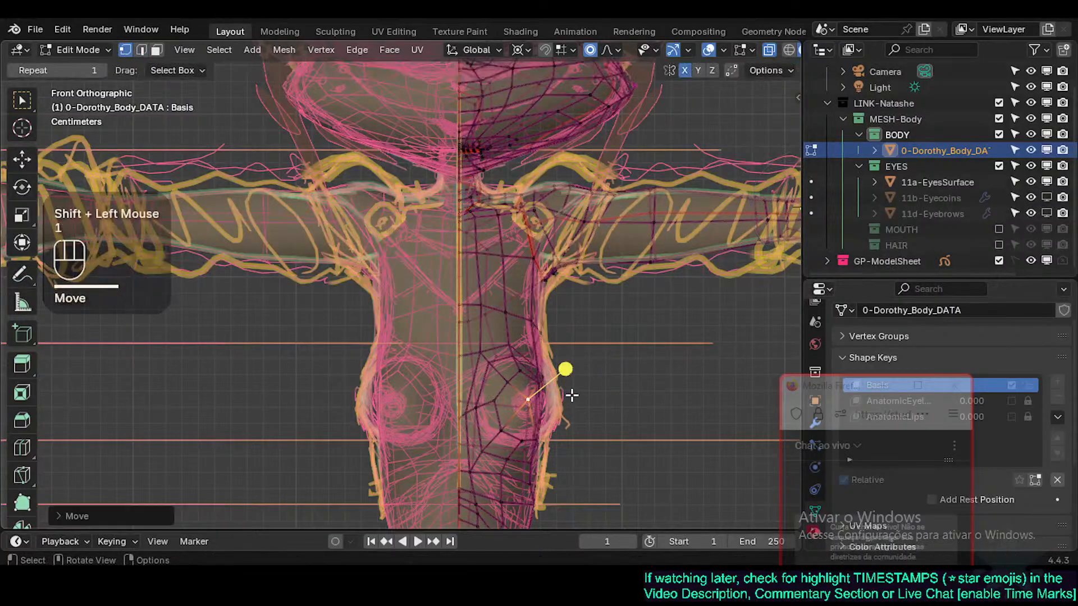
Step: Circle-select the vertices along the torso side from chest to below the bust and move them outward along X
{"action": "left_click", "coordinate": [572, 396]}
{"action": "key", "text": "c"}
{"action": "mouse_move", "coordinate": [551, 318]}
{"action": "left_mouse_down"}
{"action": "mouse_move", "coordinate": [548, 453]}
{"action": "mouse_move", "coordinate": [561, 475]}
{"action": "left_mouse_up"}
{"action": "right_click", "coordinate": [560, 475]}
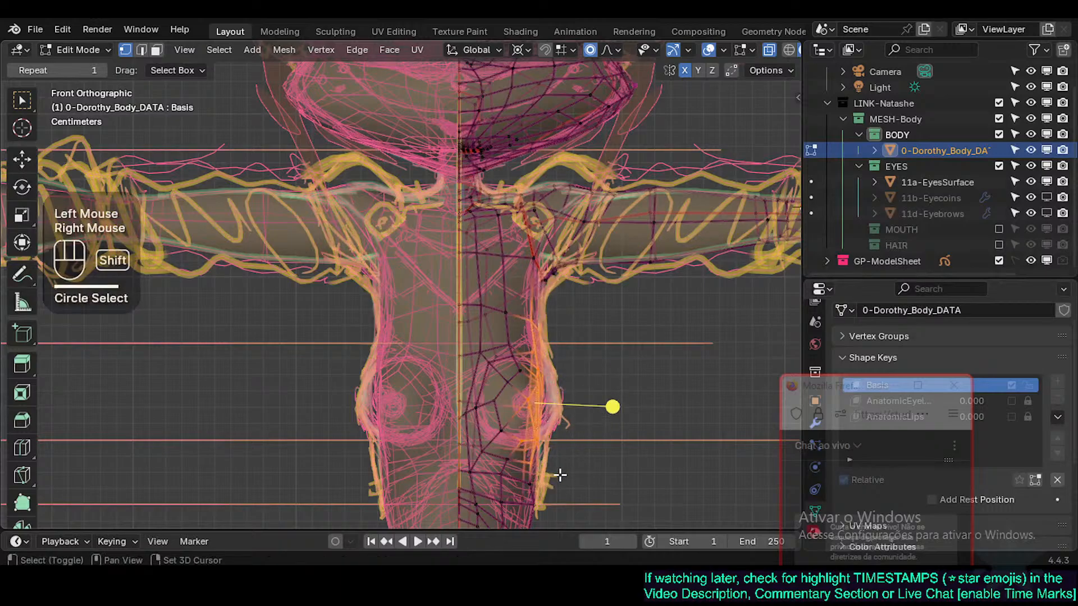
{"action": "middle_click_drag", "start_coordinate": [560, 475], "coordinate": [539, 356], "text": "shift"}
{"action": "scroll", "coordinate": [539, 356], "scroll_direction": "down", "scroll_amount": 2}
{"action": "key", "text": "c"}
{"action": "left_click", "coordinate": [537, 349]}
{"action": "right_click", "coordinate": [537, 349]}
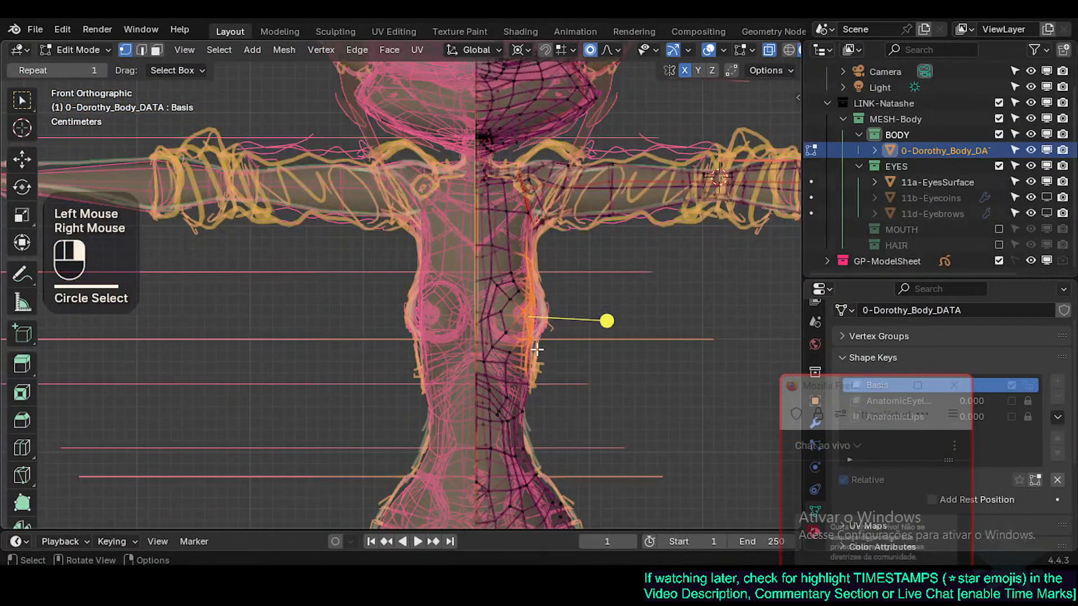
{"action": "key", "text": "s"}
{"action": "key", "text": "shift"}
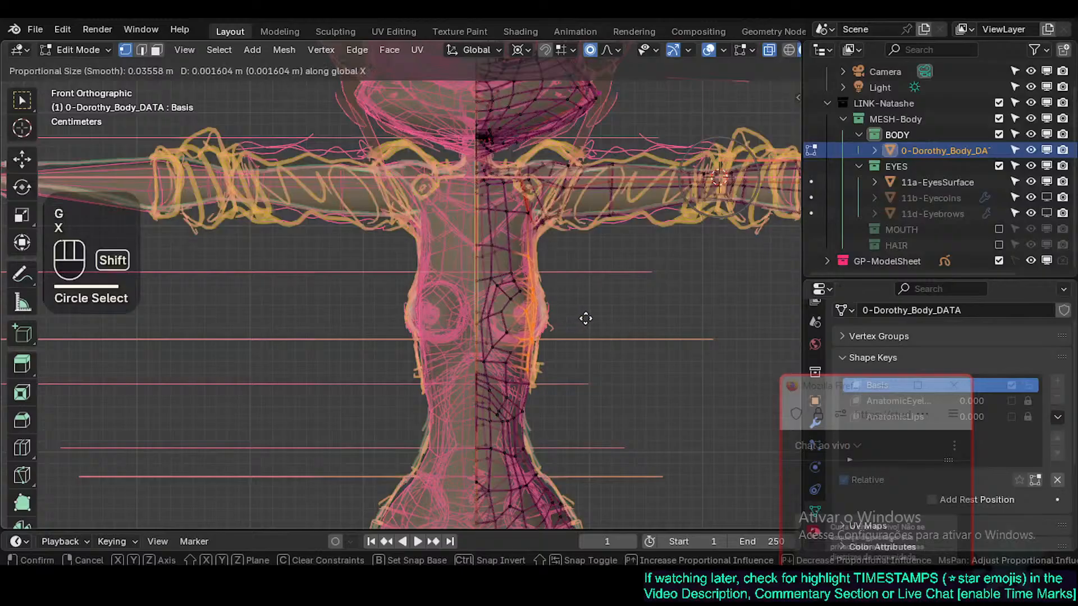
{"action": "left_click", "coordinate": [606, 320], "text": "shift"}
{"action": "key", "text": "alt+a"}
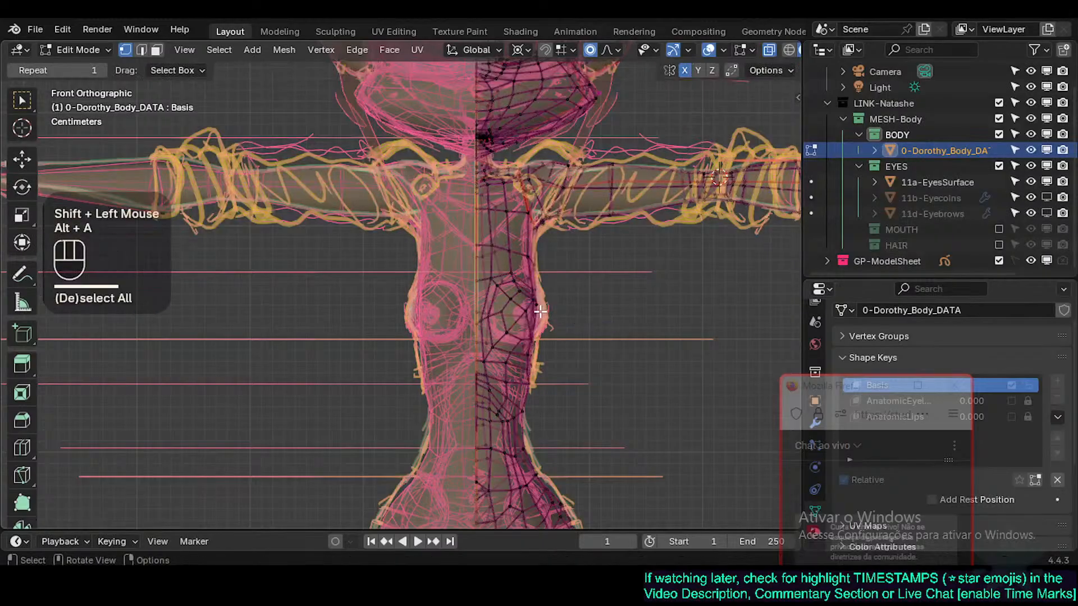
Step: Reposition the breast vertex near the sketched nipple with two small proportional moves
{"action": "left_click", "coordinate": [559, 283]}
{"action": "key", "text": "g"}
{"action": "left_click", "coordinate": [571, 316], "text": "shift"}
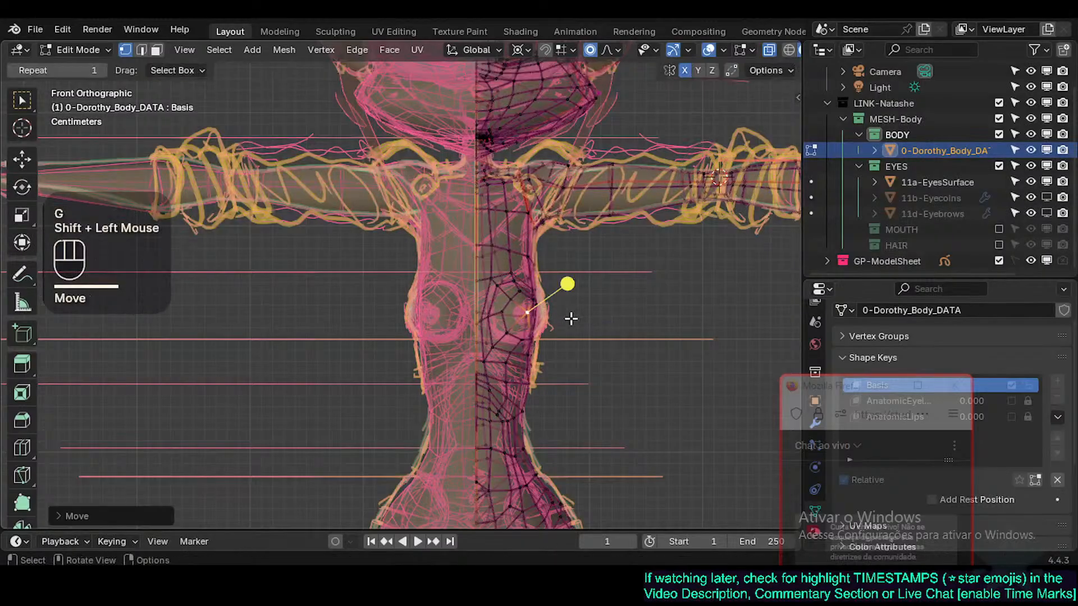
{"action": "key", "text": "g"}
{"action": "left_click", "coordinate": [570, 338], "text": "shift"}
{"action": "key", "text": "alt+a"}
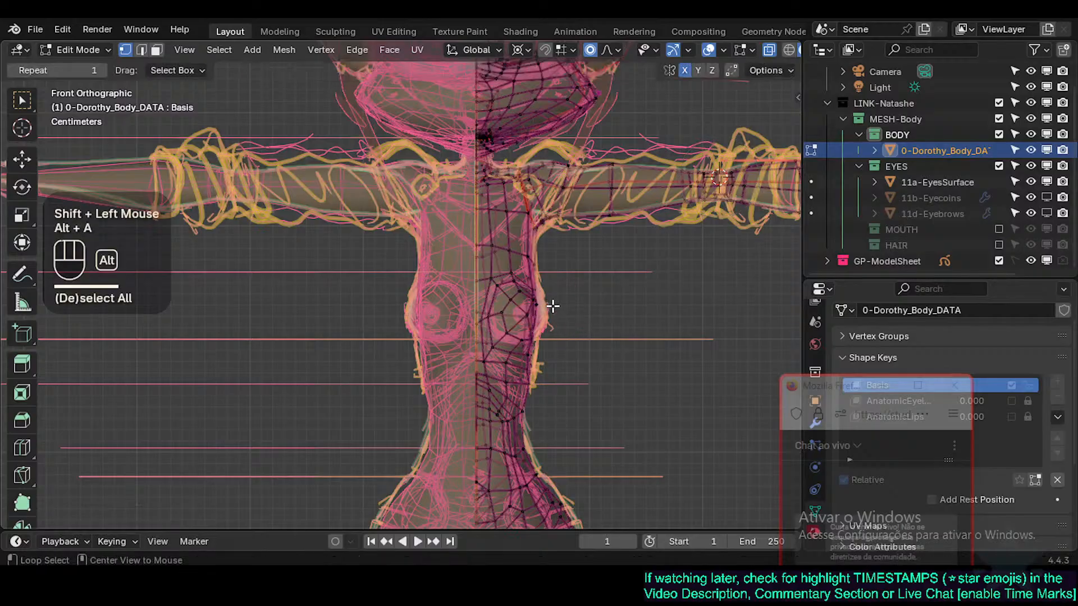
Step: Move the edge at the outer side of the bust toward the sketched outline with a larger proportional size, about 0.069 m
{"action": "key", "text": "c"}
{"action": "left_click", "coordinate": [559, 322]}
{"action": "right_click", "coordinate": [544, 320]}
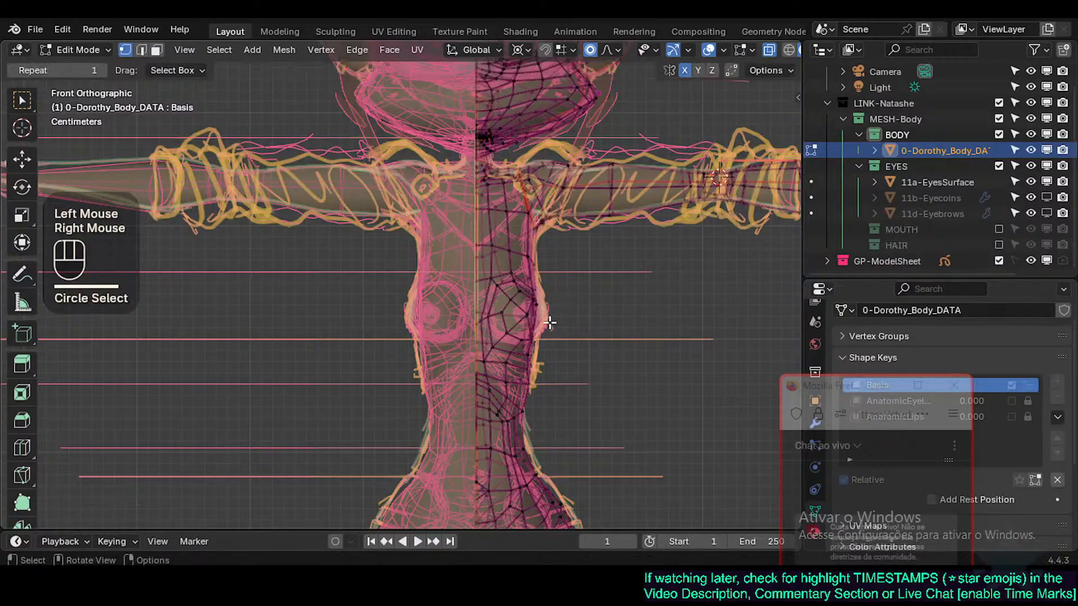
{"action": "key", "text": "2"}
{"action": "left_click", "coordinate": [534, 319]}
{"action": "left_click", "coordinate": [534, 318]}
{"action": "key", "text": "g"}
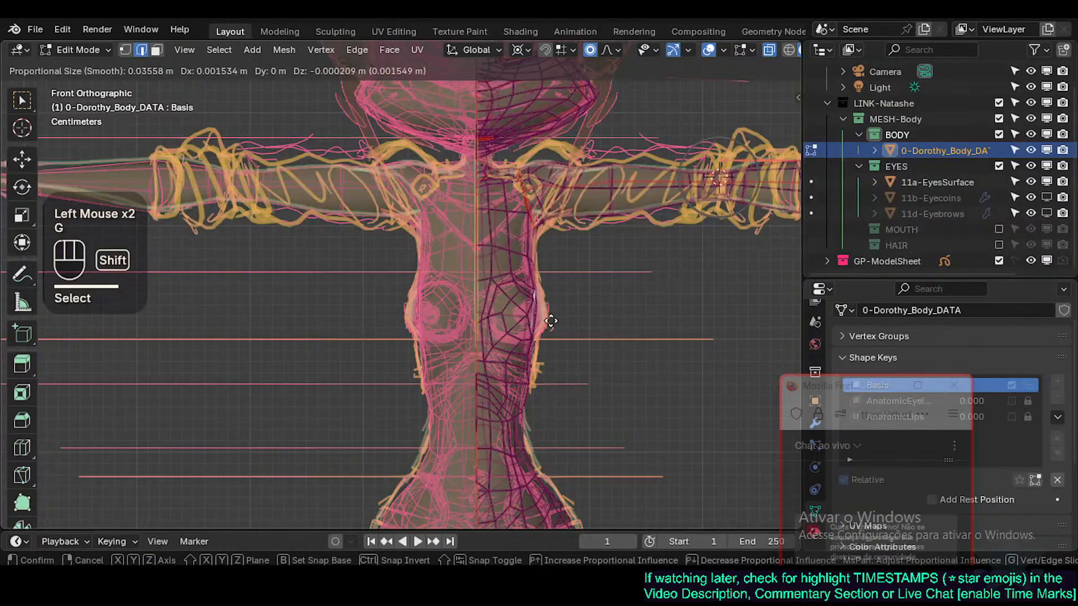
{"action": "scroll", "coordinate": [553, 322], "scroll_direction": "down", "scroll_amount": 4}
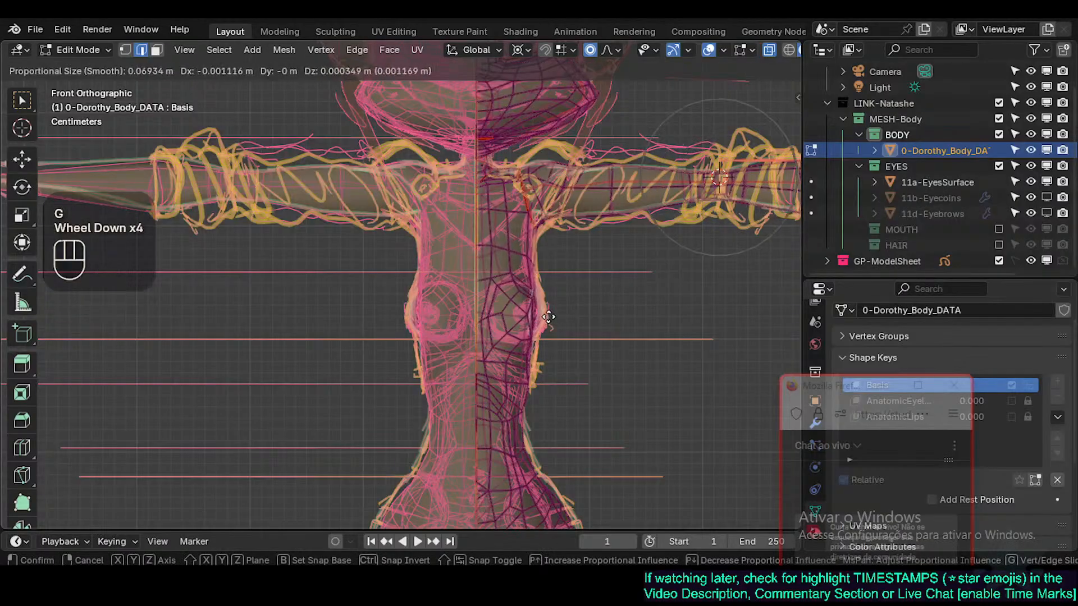
{"action": "left_click", "coordinate": [555, 322], "text": "shift"}
Step: Move the torso side edge just below the bust toward the sketched outline
{"action": "key", "text": "alt+a"}
{"action": "left_click", "coordinate": [533, 362]}
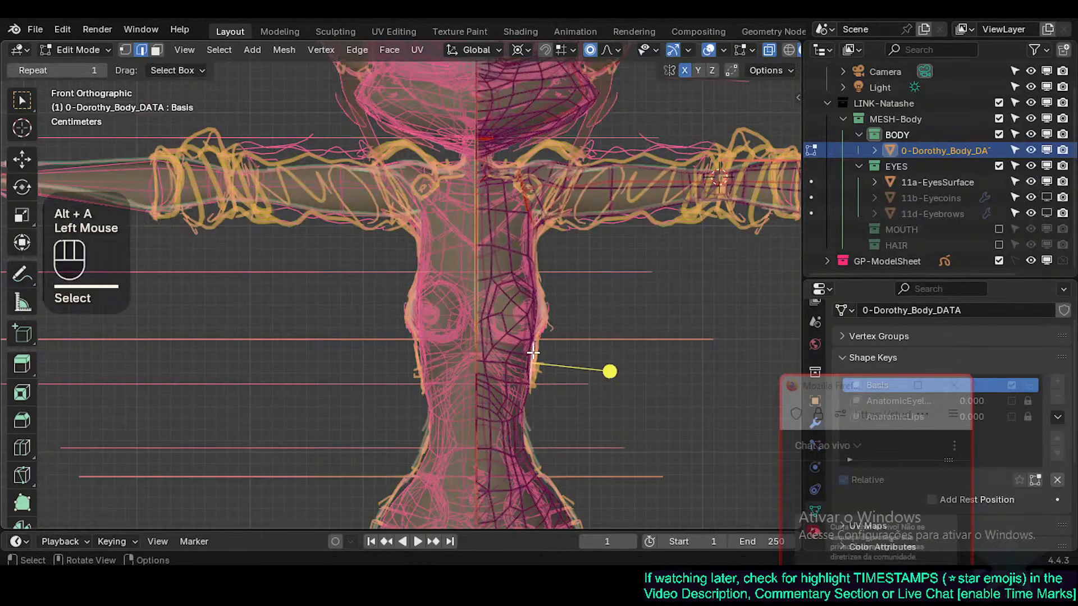
{"action": "key", "text": "g"}
{"action": "left_click", "coordinate": [585, 371], "text": "shift"}
Step: Switch the transform pivot point away from 3D Cursor and try to rotate the side edge below the bust
{"action": "key", "text": "r"}
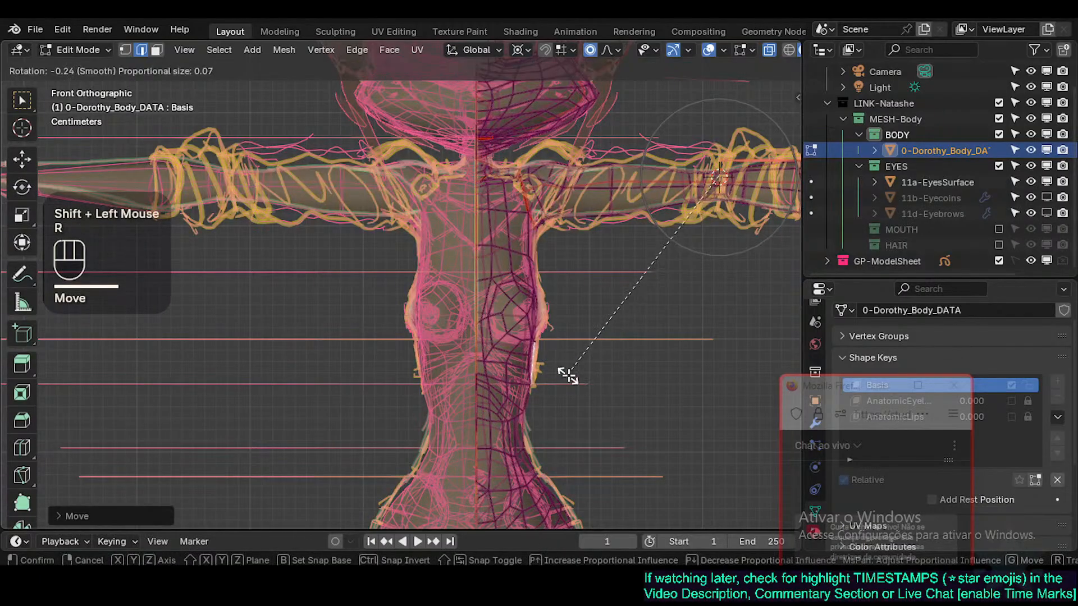
{"action": "key", "text": "Escape"}
{"action": "key", "text": "less"}
{"action": "left_click", "coordinate": [544, 392]}
{"action": "key", "text": "r"}
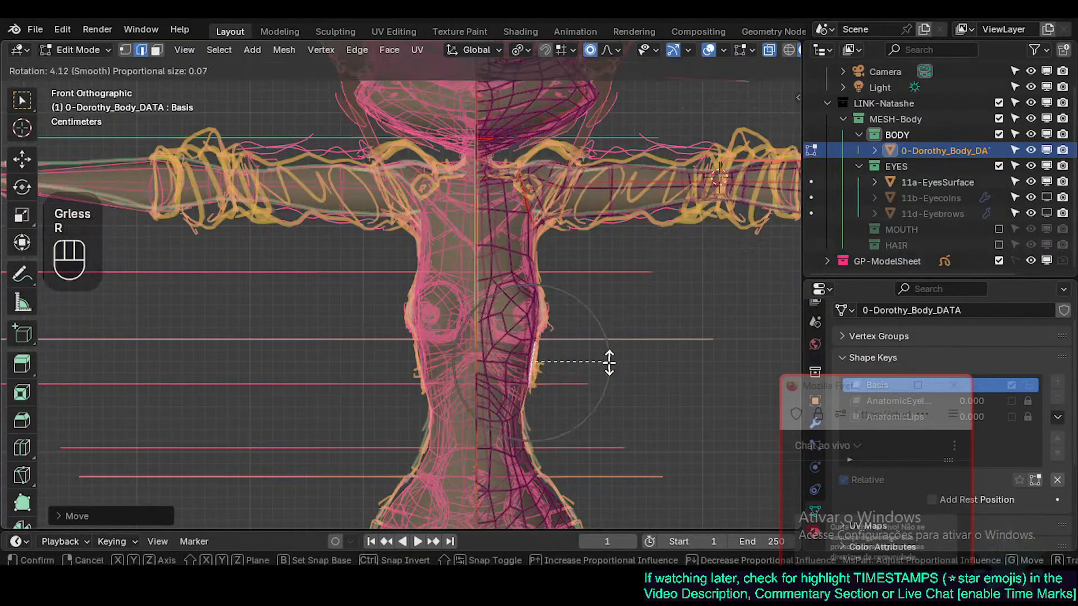
{"action": "key", "text": "Escape"}
Step: Move the side vertex at the waist slightly inward and the one above it, below the bust, outward to the outline
{"action": "key", "text": "1"}
{"action": "left_click", "coordinate": [533, 385]}
{"action": "key", "text": "g"}
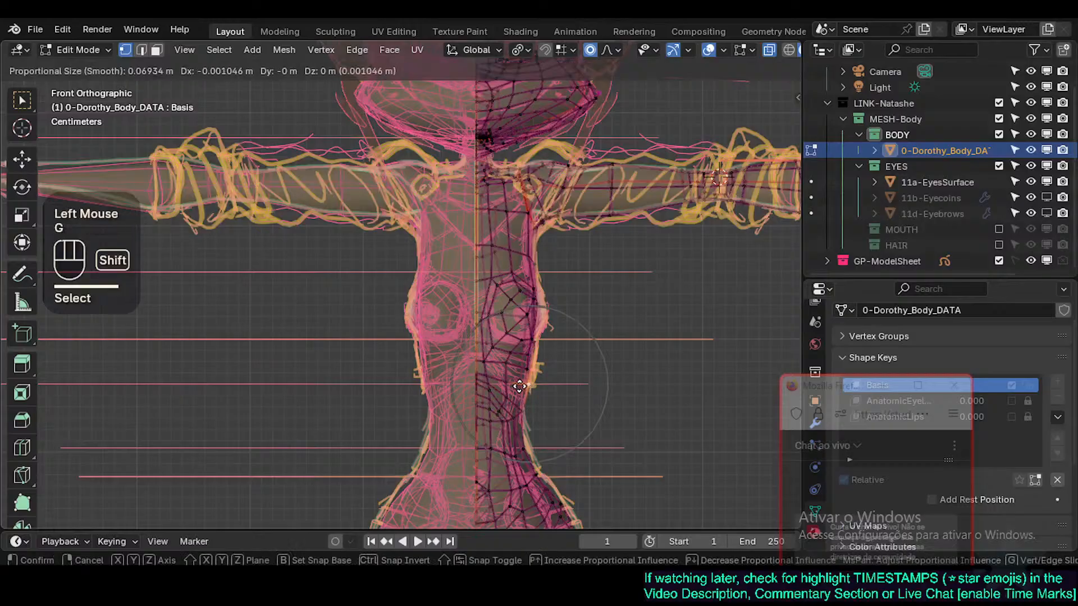
{"action": "left_click", "coordinate": [523, 387], "text": "shift"}
{"action": "left_click", "coordinate": [531, 358]}
{"action": "key", "text": "g"}
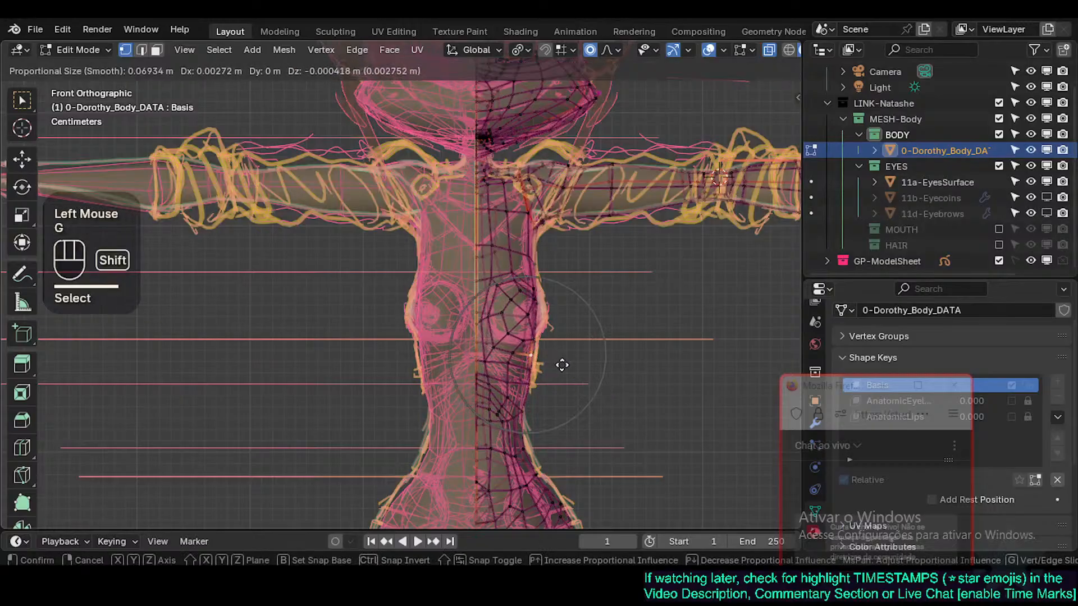
{"action": "left_click", "coordinate": [609, 342], "text": "shift"}
{"action": "key", "text": "g"}
{"action": "left_click", "coordinate": [608, 347], "text": "shift"}
Step: Move the widest side vertex of the bust and the one at its upper edge outward to the sketched outline
{"action": "left_click", "coordinate": [546, 317]}
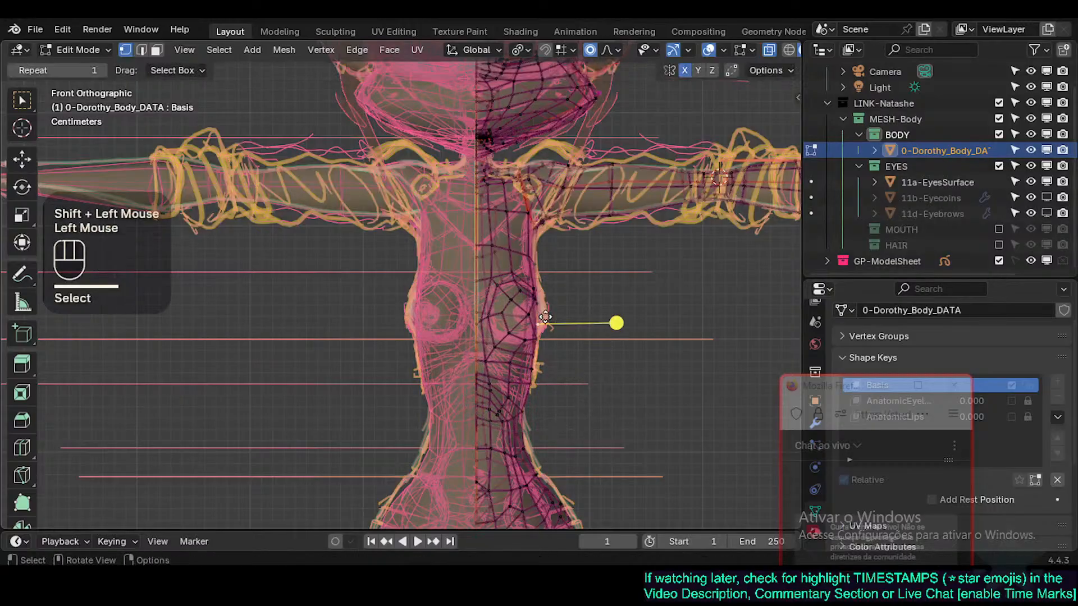
{"action": "key", "text": "g"}
{"action": "left_click", "coordinate": [578, 301], "text": "shift"}
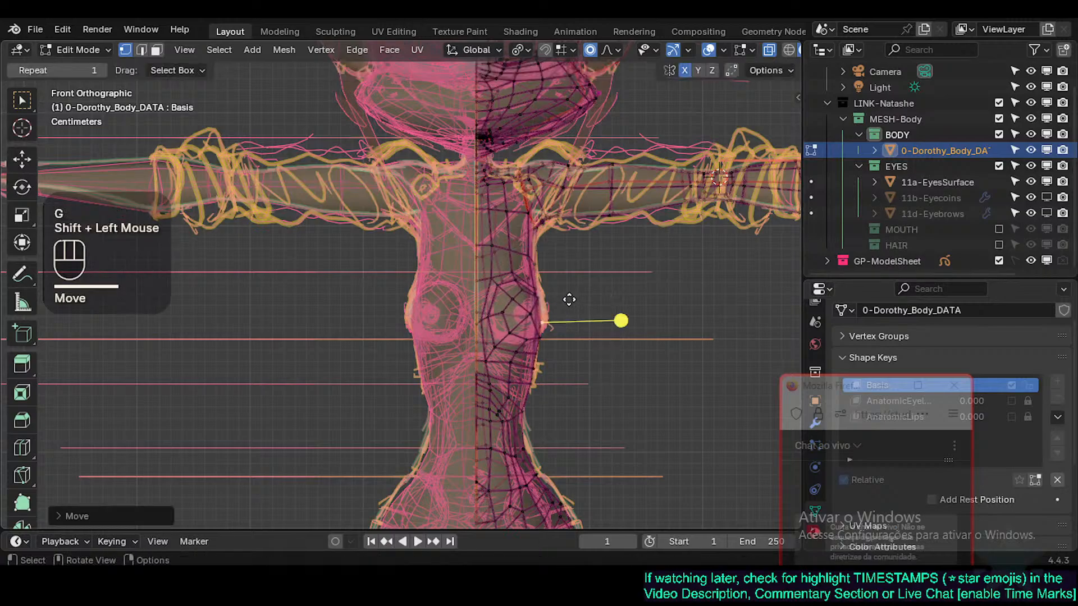
{"action": "left_click", "coordinate": [538, 286]}
{"action": "key", "text": "g"}
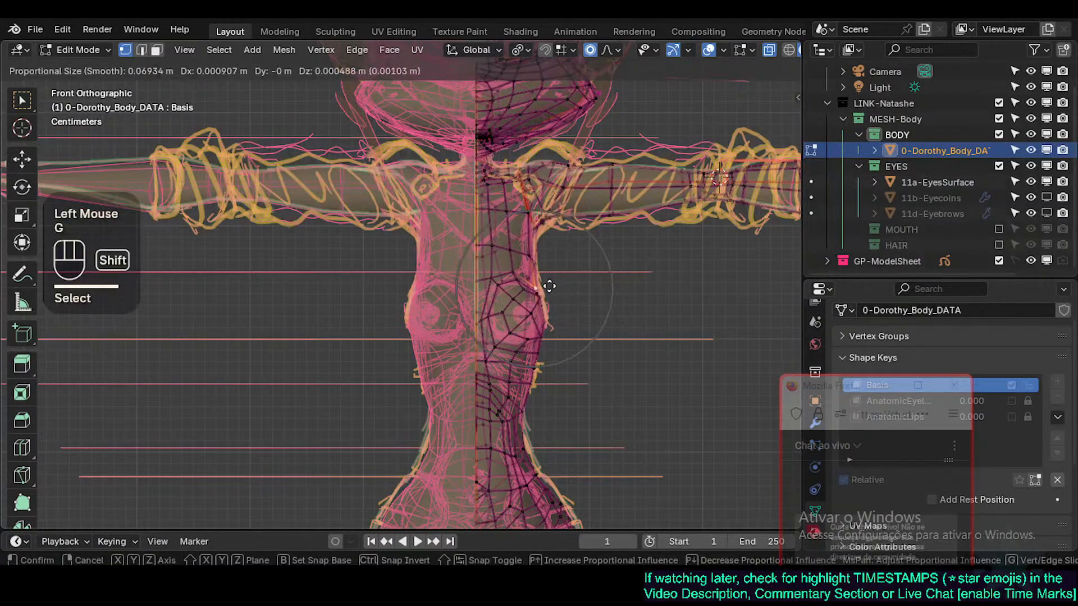
{"action": "left_click", "coordinate": [531, 262], "text": "shift"}
Step: Adjust the torso side vertex above the bust and nudge the one at the bust's lower edge slightly inward
{"action": "left_click", "coordinate": [530, 258]}
{"action": "key", "text": "g"}
{"action": "left_click", "coordinate": [529, 258], "text": "shift"}
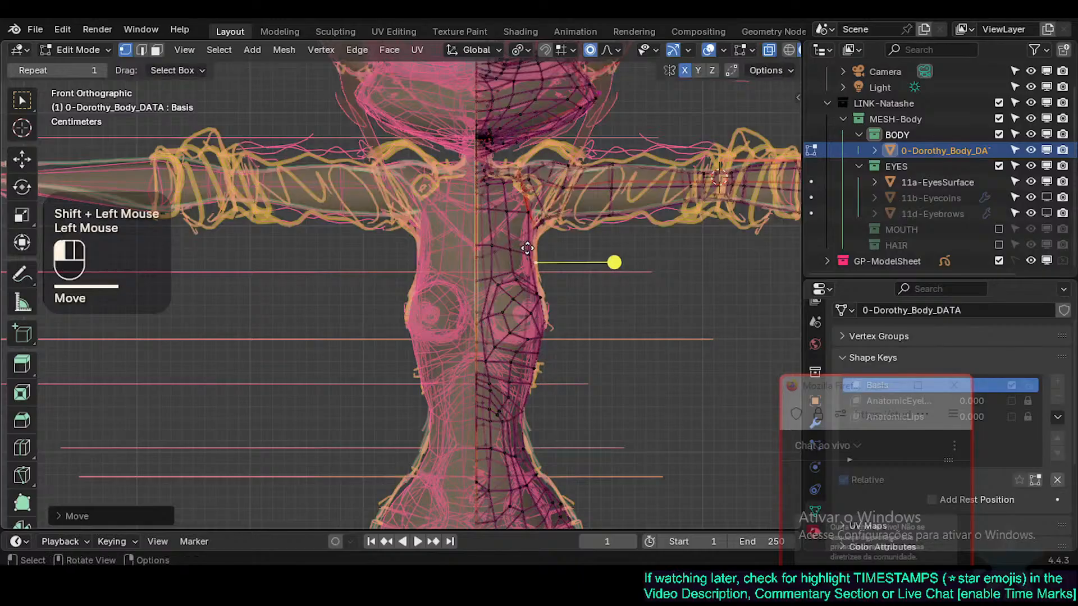
{"action": "key", "text": "g"}
{"action": "left_click", "coordinate": [524, 250], "text": "shift"}
{"action": "left_click", "coordinate": [543, 338]}
{"action": "key", "text": "g"}
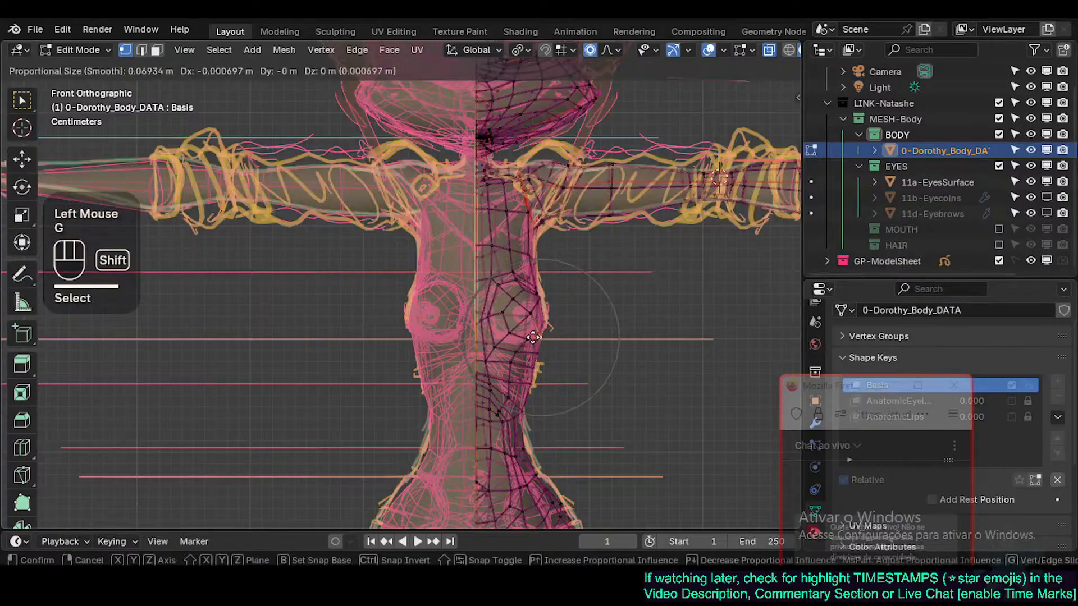
{"action": "left_click", "coordinate": [541, 337], "text": "shift"}
Step: Select the ring of faces around the breast
{"action": "middle_click_drag", "start_coordinate": [540, 337], "coordinate": [447, 381]}
{"action": "scroll", "coordinate": [471, 341], "scroll_direction": "up", "scroll_amount": 1}
{"action": "middle_click_drag", "start_coordinate": [447, 382], "coordinate": [503, 321]}
{"action": "scroll", "coordinate": [419, 359], "scroll_direction": "up", "scroll_amount": 1}
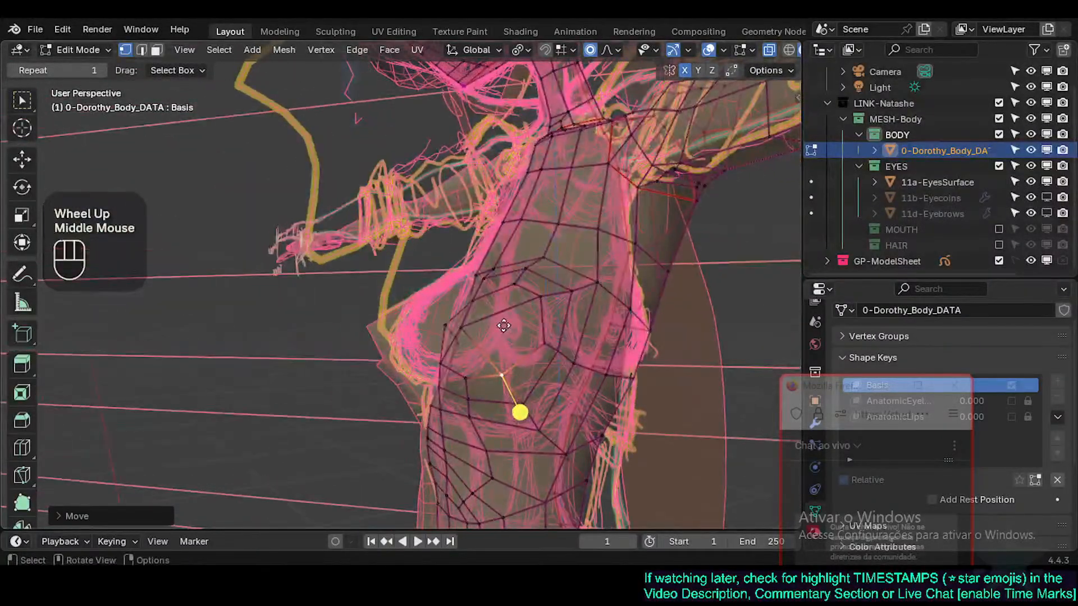
{"action": "key", "text": "3"}
{"action": "key", "text": "alt+a"}
{"action": "left_click", "coordinate": [515, 326], "text": "alt+shift"}
{"action": "key", "text": "alt+a"}
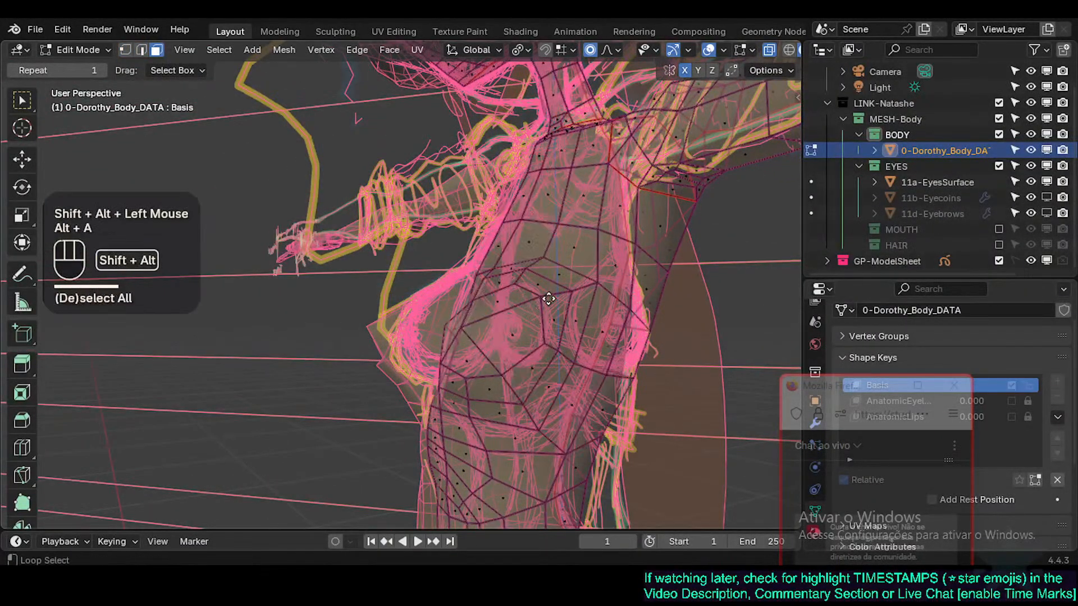
{"action": "left_click", "coordinate": [495, 348], "text": "alt+shift"}
{"action": "left_click", "coordinate": [484, 309]}
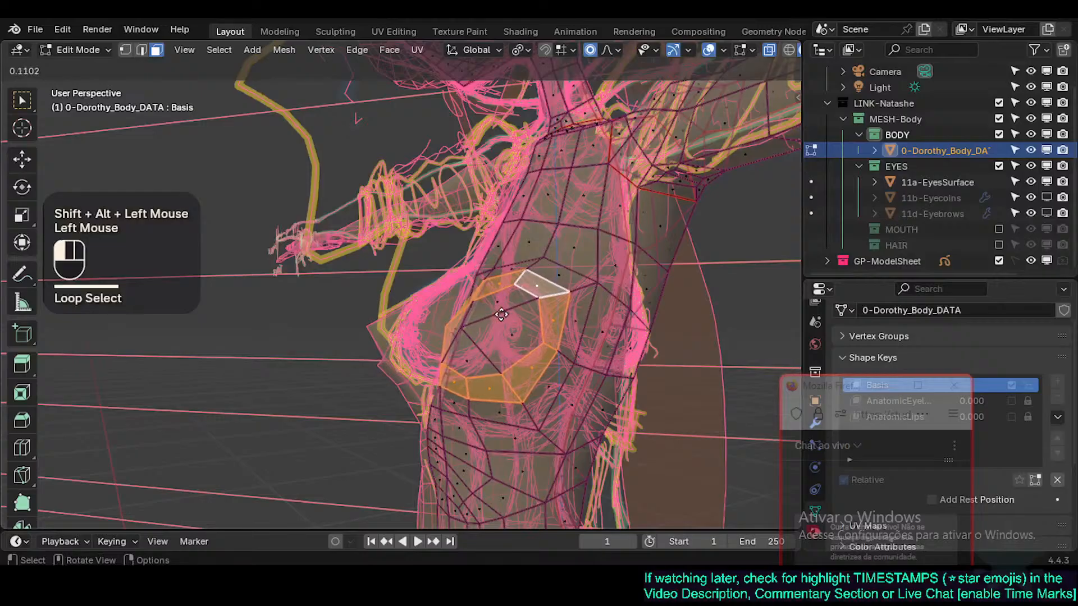
{"action": "left_click", "coordinate": [501, 327]}
Step: In the right orthographic view with X-ray off, slide the vertex on the upper side of the breast toward its tip
{"action": "key", "text": "KP_3"}
{"action": "key", "text": "a"}
{"action": "key", "text": "a"}
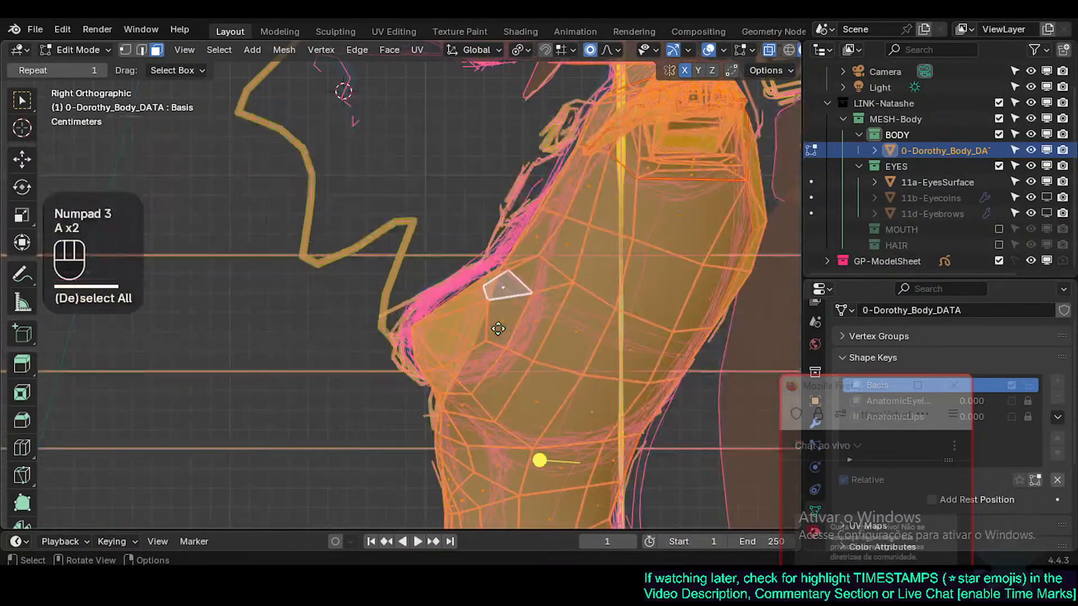
{"action": "key", "text": "alt+z"}
{"action": "key", "text": "alt+a"}
{"action": "key", "text": "1"}
{"action": "left_click", "coordinate": [479, 298]}
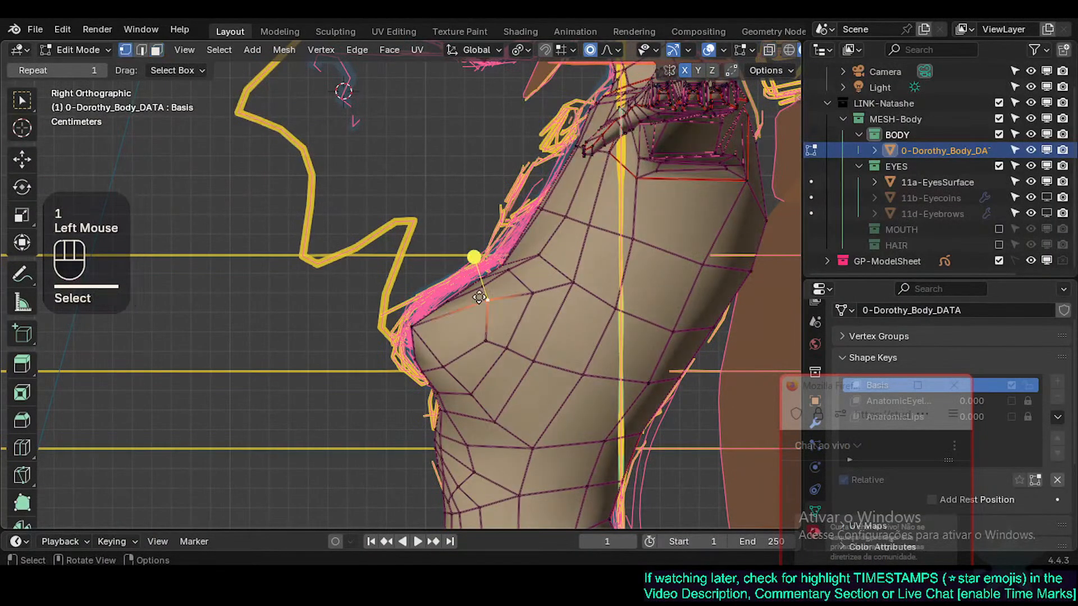
{"action": "key", "text": "g"}
{"action": "key", "text": "g"}
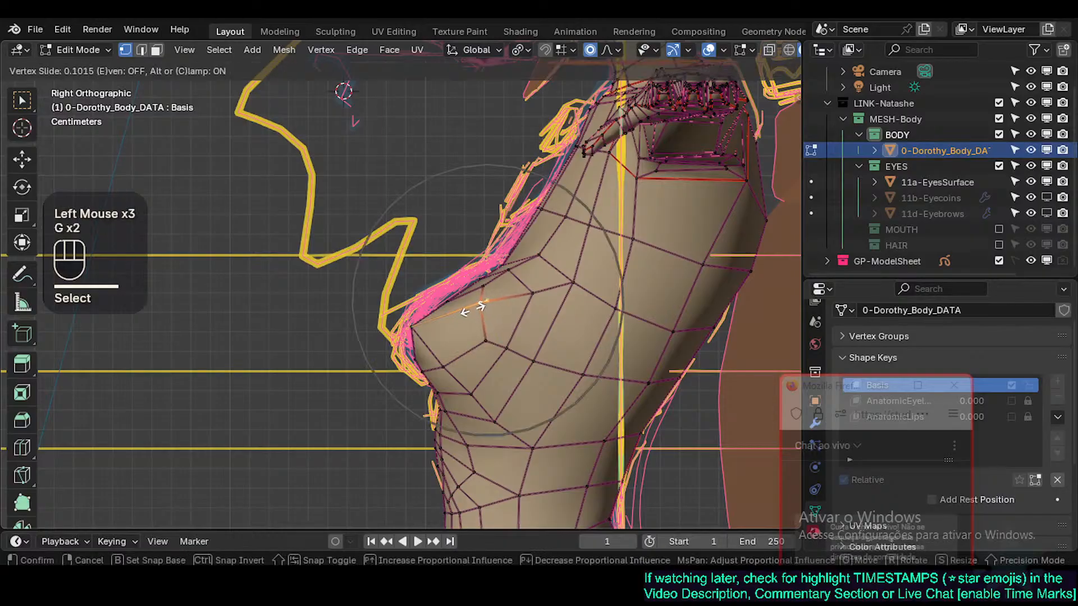
{"action": "left_click", "coordinate": [464, 314]}
Step: Slide the vertex on the underside of the breast, just below the tip, slightly upward along its edge
{"action": "middle_click_drag", "start_coordinate": [463, 313], "coordinate": [399, 375]}
{"action": "left_click", "coordinate": [398, 375]}
{"action": "key", "text": "KP_3"}
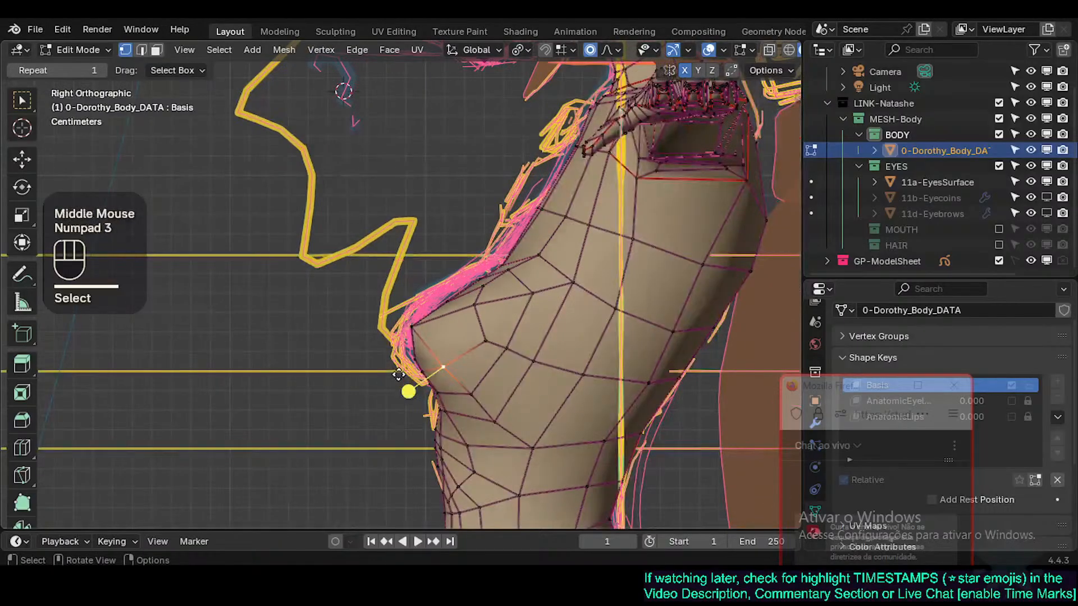
{"action": "key", "text": "g"}
{"action": "key", "text": "g"}
{"action": "left_click", "coordinate": [441, 359]}
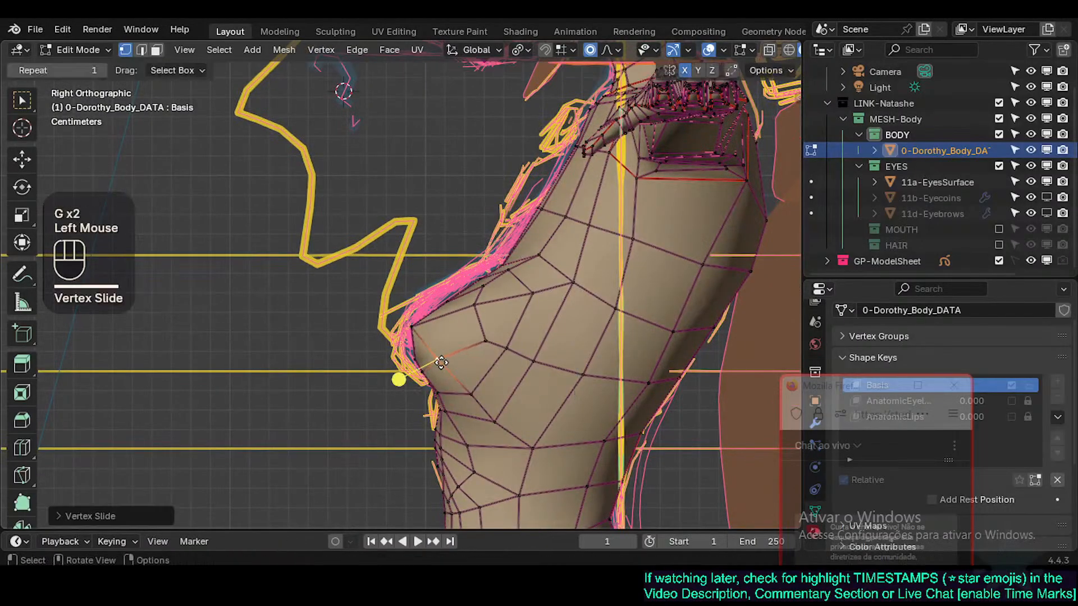
Step: In a perspective view, slide the vertex beside the breast tip and the one on the upper inner breast slightly along their edges
{"action": "middle_click_drag", "start_coordinate": [435, 362], "coordinate": [462, 357]}
{"action": "left_click", "coordinate": [461, 358]}
{"action": "key", "text": "g"}
{"action": "key", "text": "g"}
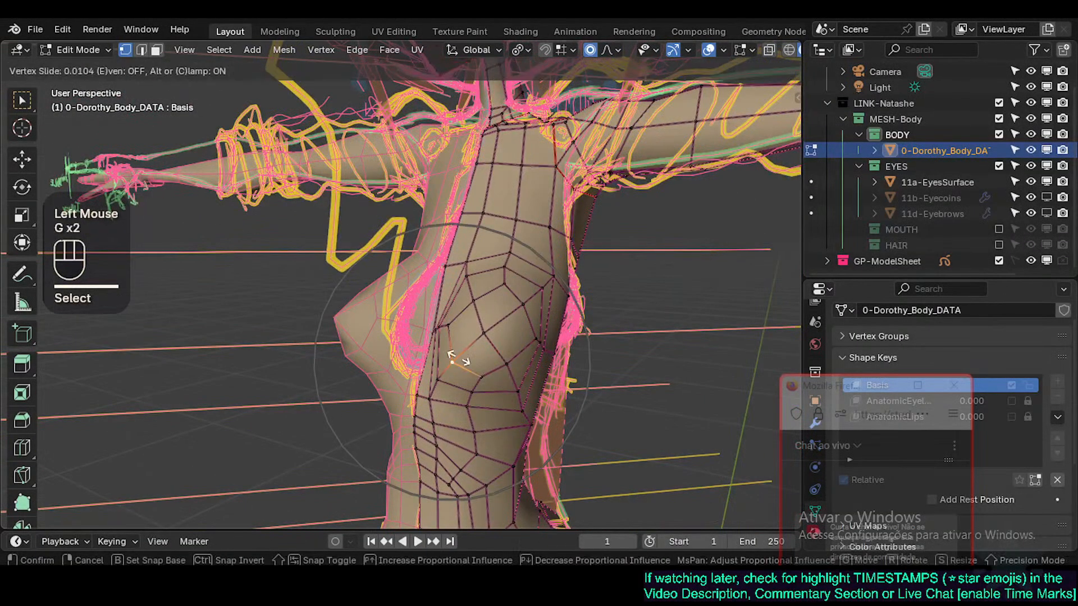
{"action": "left_click", "coordinate": [450, 292], "text": "shift"}
{"action": "left_click", "coordinate": [475, 296]}
{"action": "key", "text": "g"}
{"action": "key", "text": "g"}
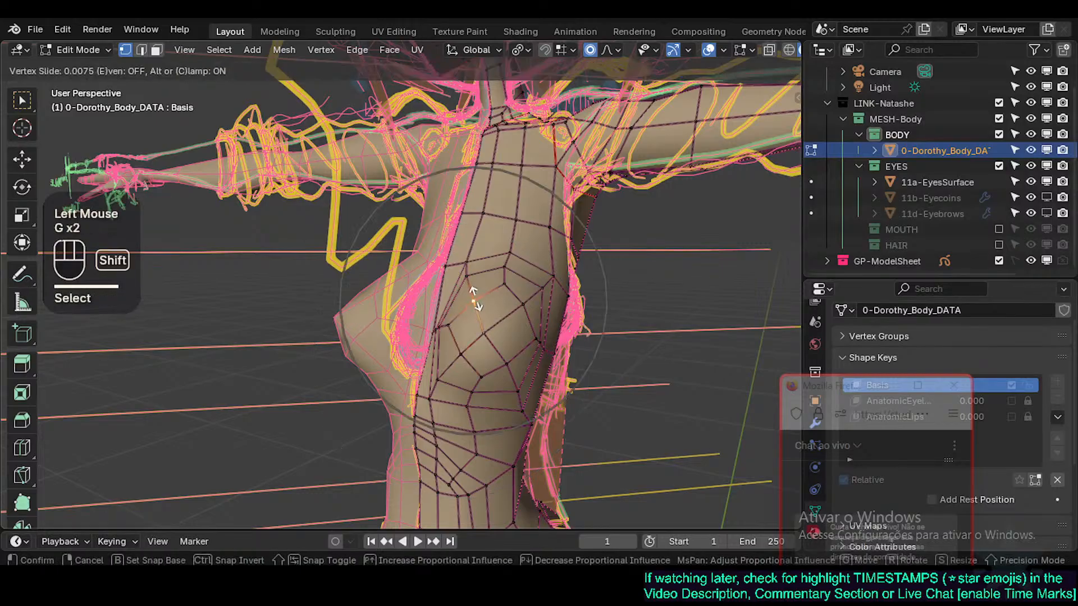
{"action": "left_click", "coordinate": [488, 348], "text": "shift"}
Step: Return to the right orthographic view and compare the bust in Object Mode and Edit Mode against the model sheet outline
{"action": "middle_click_drag", "start_coordinate": [489, 348], "coordinate": [398, 348]}
{"action": "key", "text": "Tab"}
{"action": "key", "text": "KP_3"}
{"action": "key", "text": "Tab"}
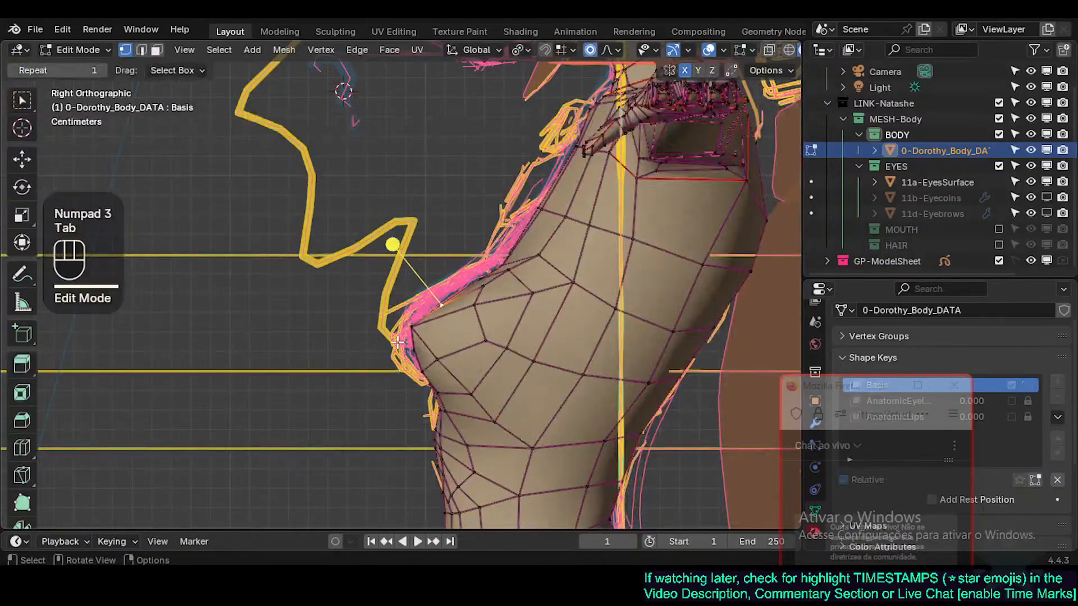
{"action": "key", "text": "Tab"}
{"action": "scroll", "coordinate": [398, 350], "scroll_direction": "down", "scroll_amount": 2}
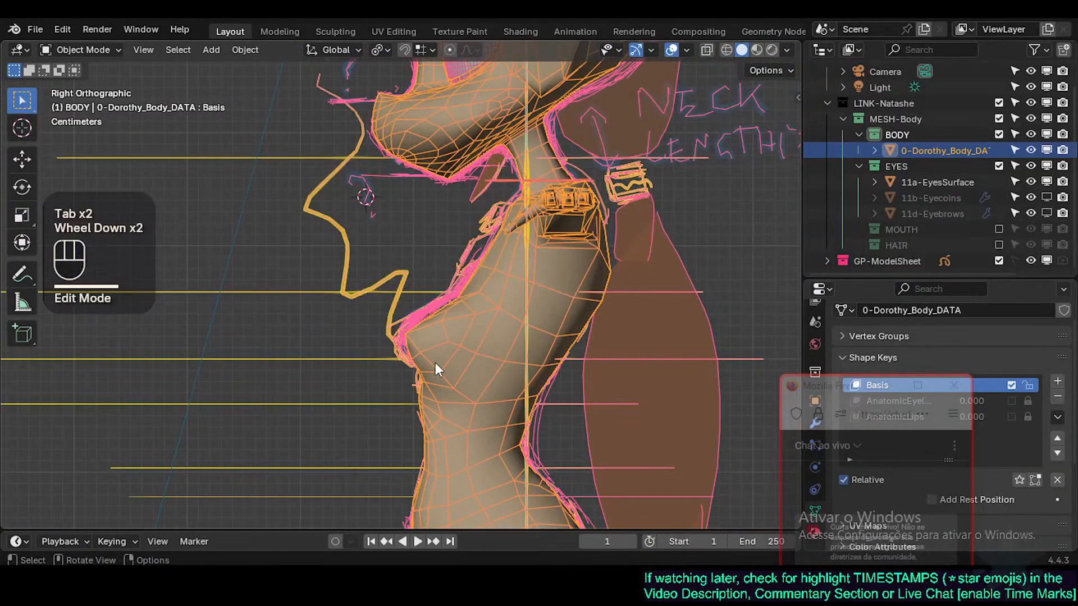
{"action": "scroll", "coordinate": [414, 337], "scroll_direction": "up", "scroll_amount": 2}
{"action": "key", "text": "Tab"}
{"action": "key", "text": "Tab"}
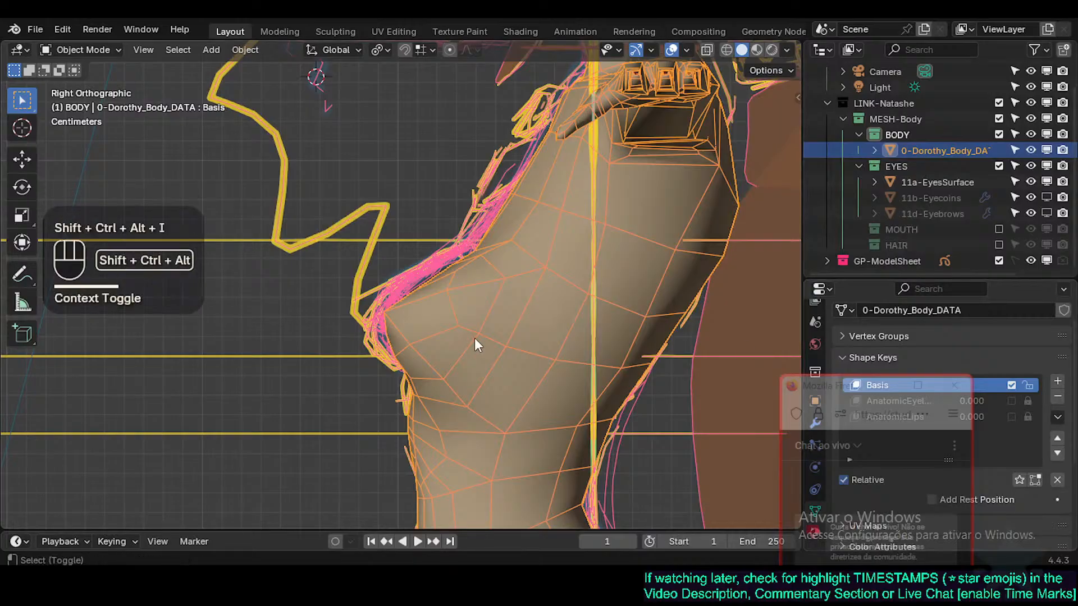
Step: Move the live chat window off the properties and enable viewport display for the body's Subdivision modifier
{"action": "left_click_drag", "start_coordinate": [805, 385], "coordinate": [600, 410]}
{"action": "left_click", "coordinate": [815, 423]}
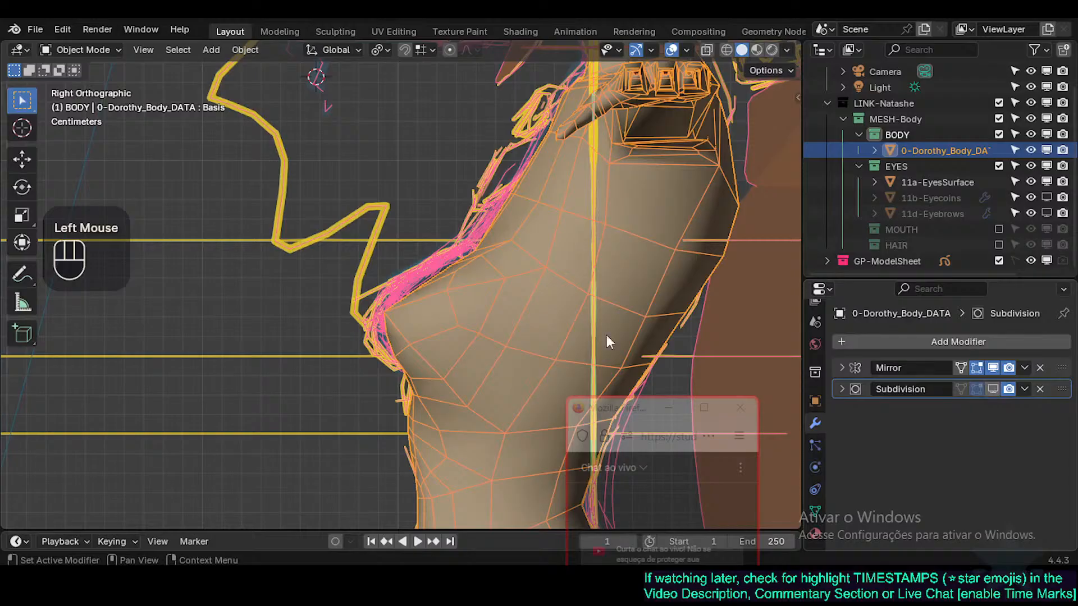
{"action": "key", "text": "shift+ctrl+alt+i"}
{"action": "key", "text": "shift+ctrl+alt+i"}
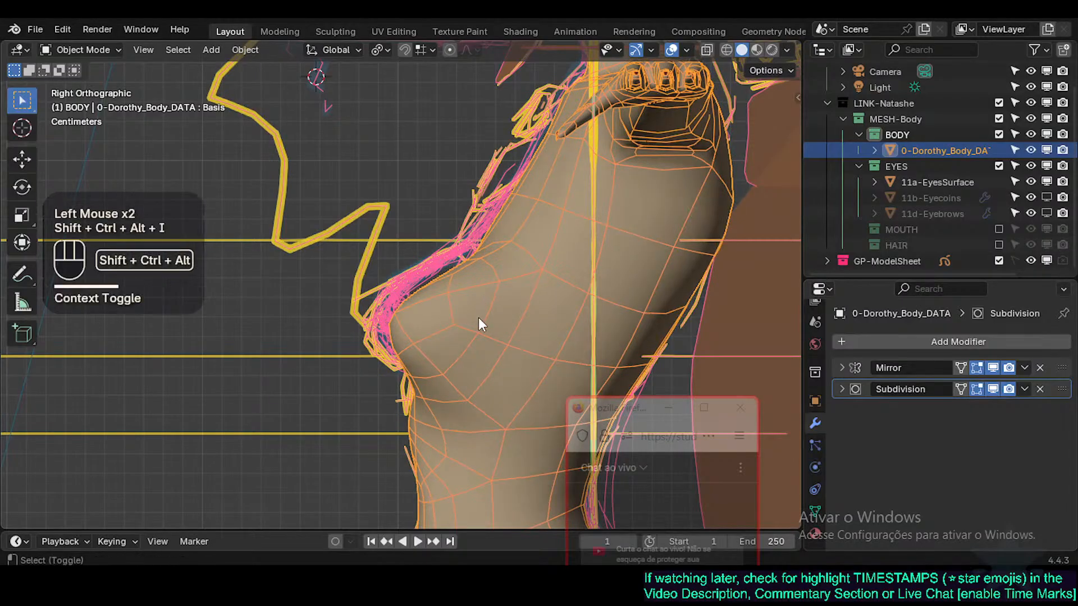
Step: Reselect the body mesh and inspect the Subdivision modifier's settings
{"action": "scroll", "coordinate": [479, 318], "scroll_direction": "down", "scroll_amount": 2}
{"action": "key", "text": "alt+a"}
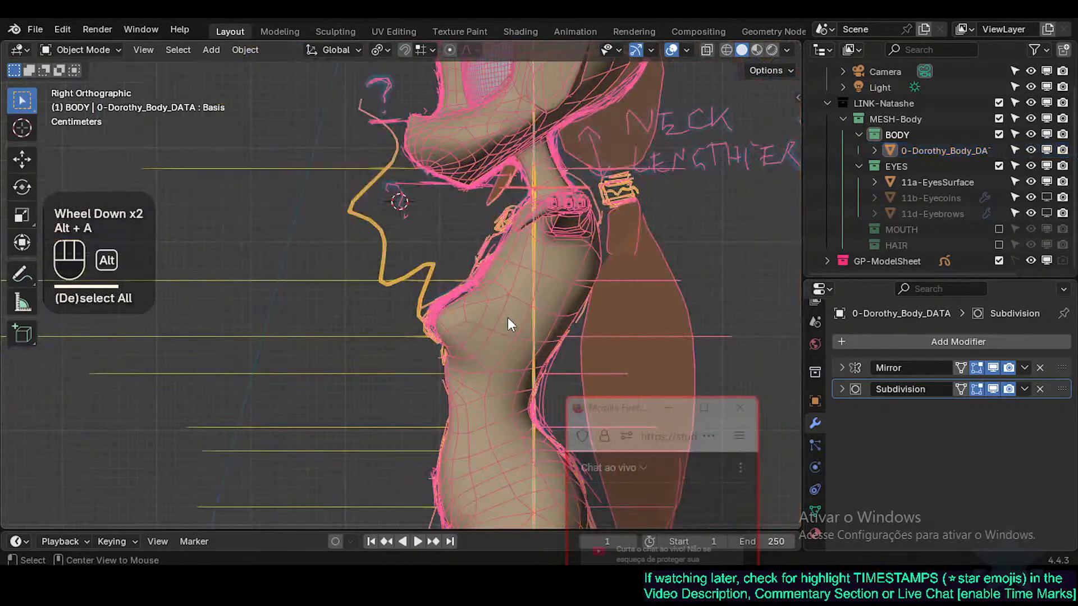
{"action": "left_click", "coordinate": [508, 318]}
{"action": "left_click", "coordinate": [834, 385]}
{"action": "left_click", "coordinate": [835, 386]}
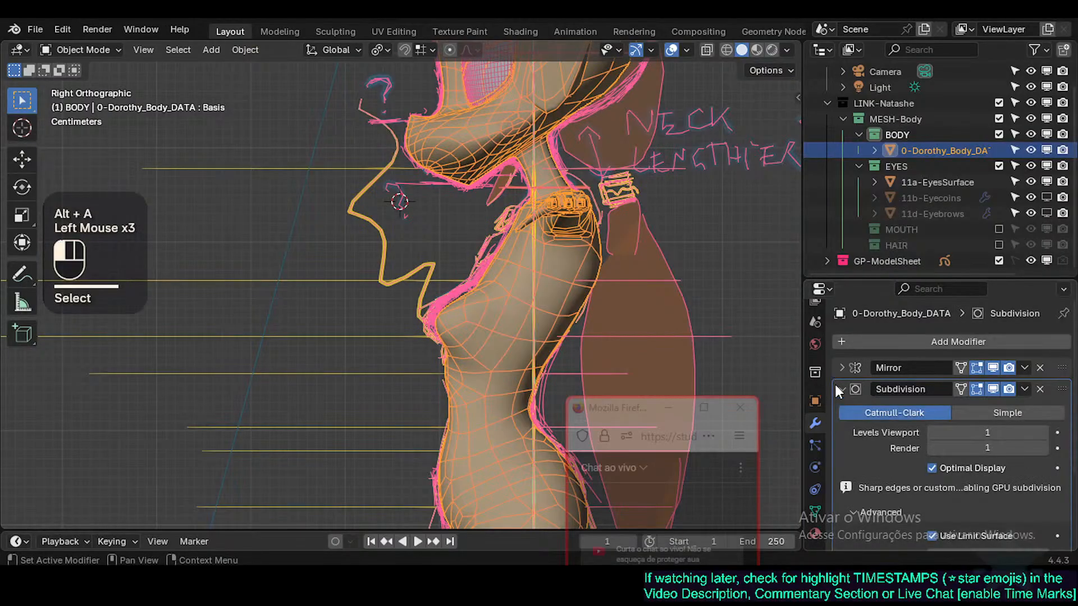
{"action": "left_click", "coordinate": [841, 390]}
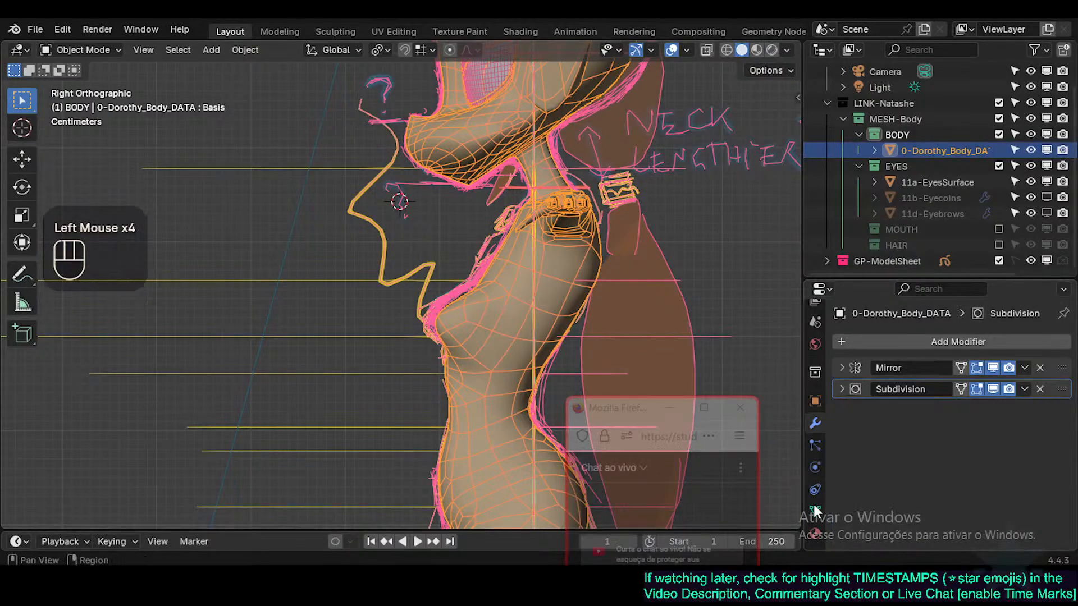
Step: In the scene's render settings, set the Simplify viewport Max Subdivision to 0
{"action": "scroll", "coordinate": [817, 316], "scroll_direction": "up", "scroll_amount": 3}
{"action": "left_click", "coordinate": [815, 345]}
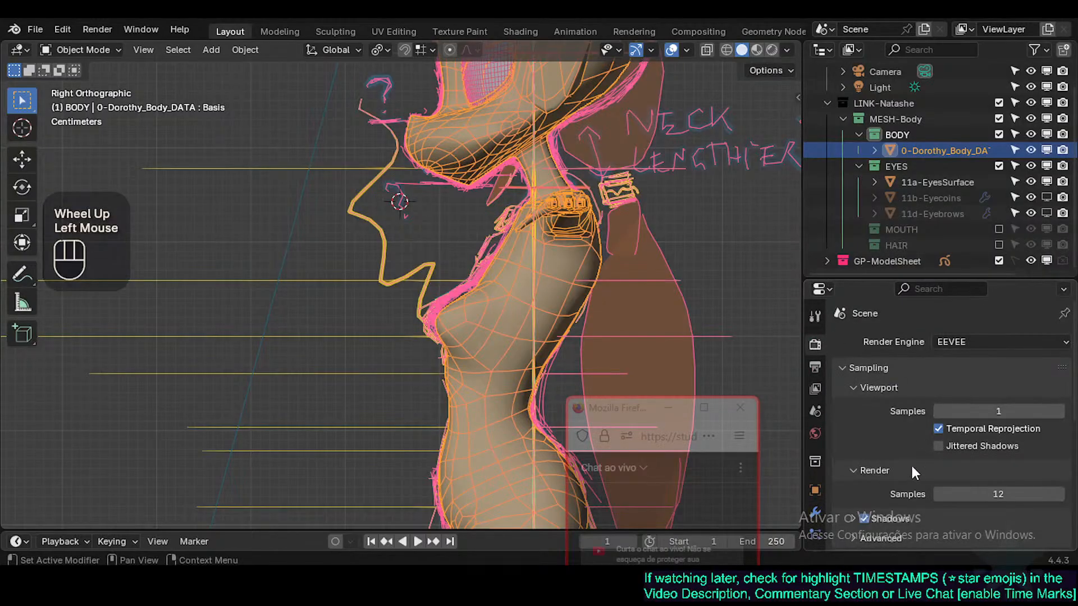
{"action": "scroll", "coordinate": [892, 463], "scroll_direction": "down", "scroll_amount": 5}
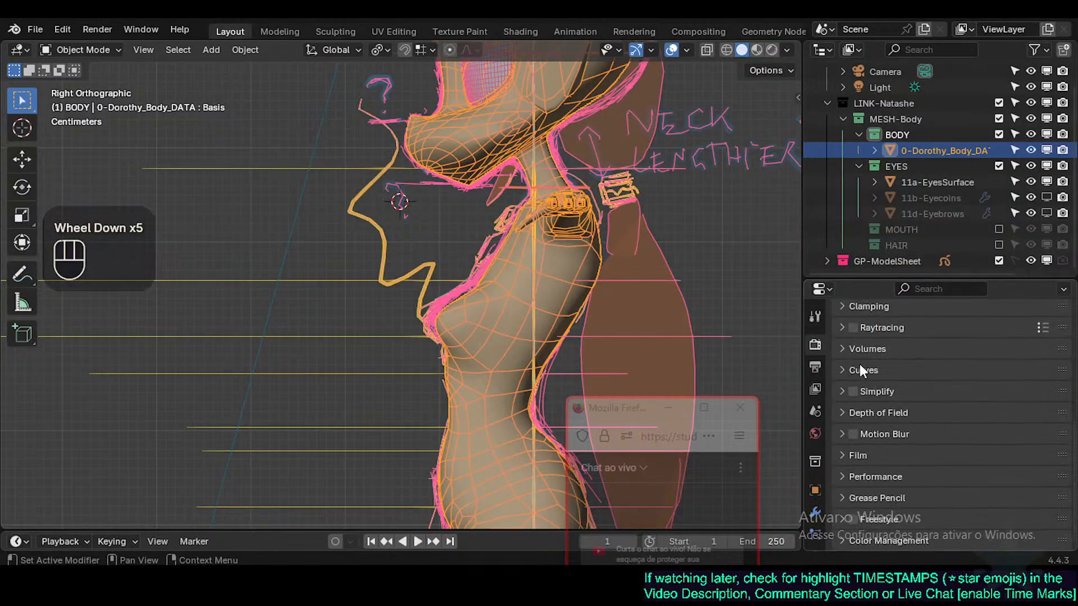
{"action": "left_click", "coordinate": [843, 393]}
{"action": "left_click", "coordinate": [974, 435]}
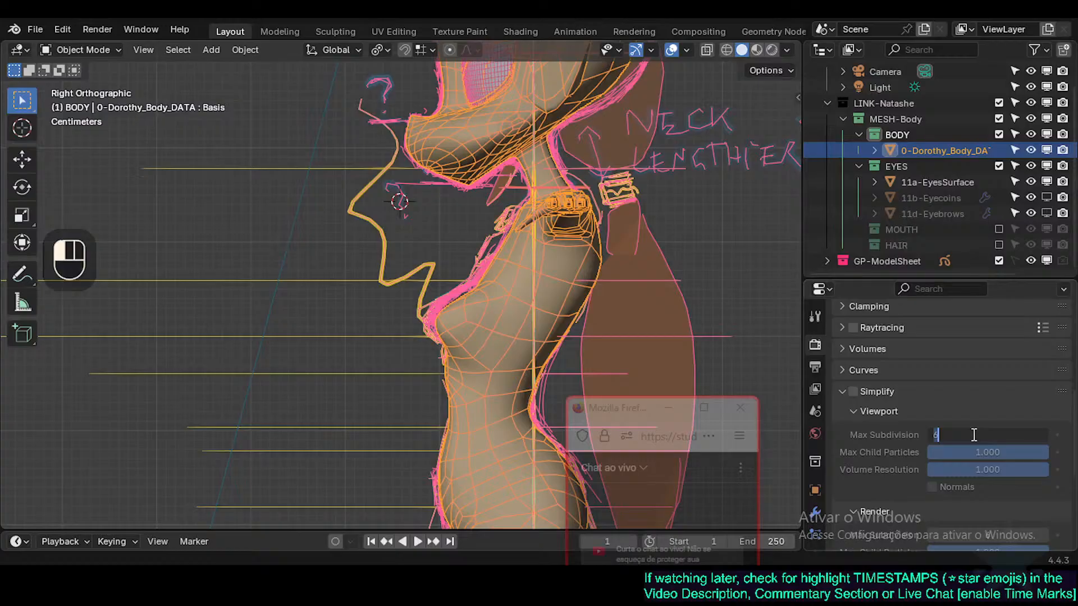
{"action": "type", "text": "0"}
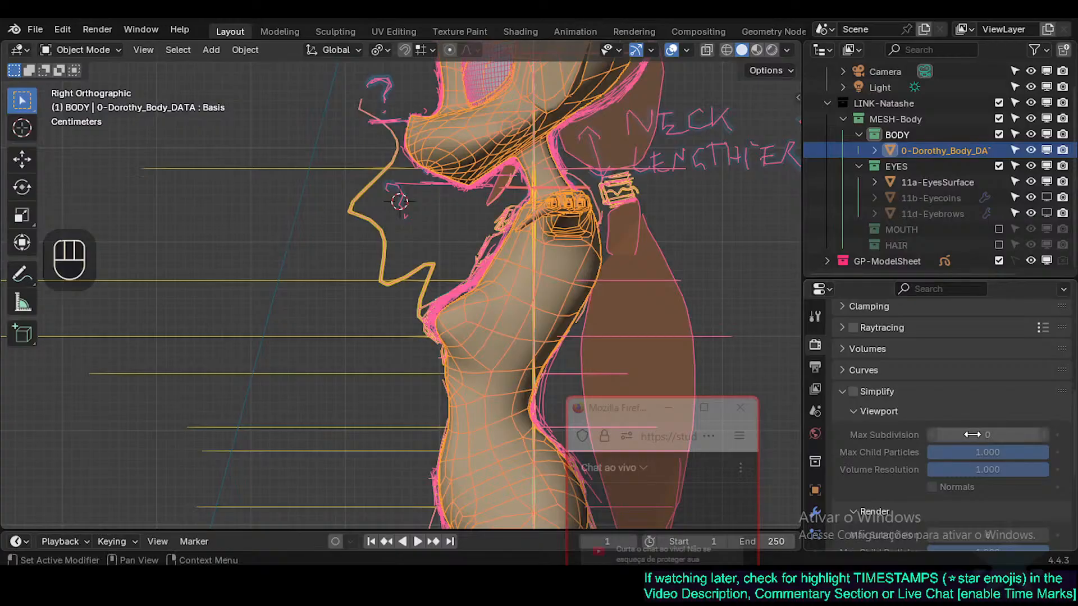
Step: Toggle Simplify on and off to compare the unsubdivided and subdivided body, leaving it off
{"action": "scroll", "coordinate": [975, 438], "scroll_direction": "down", "scroll_amount": 3}
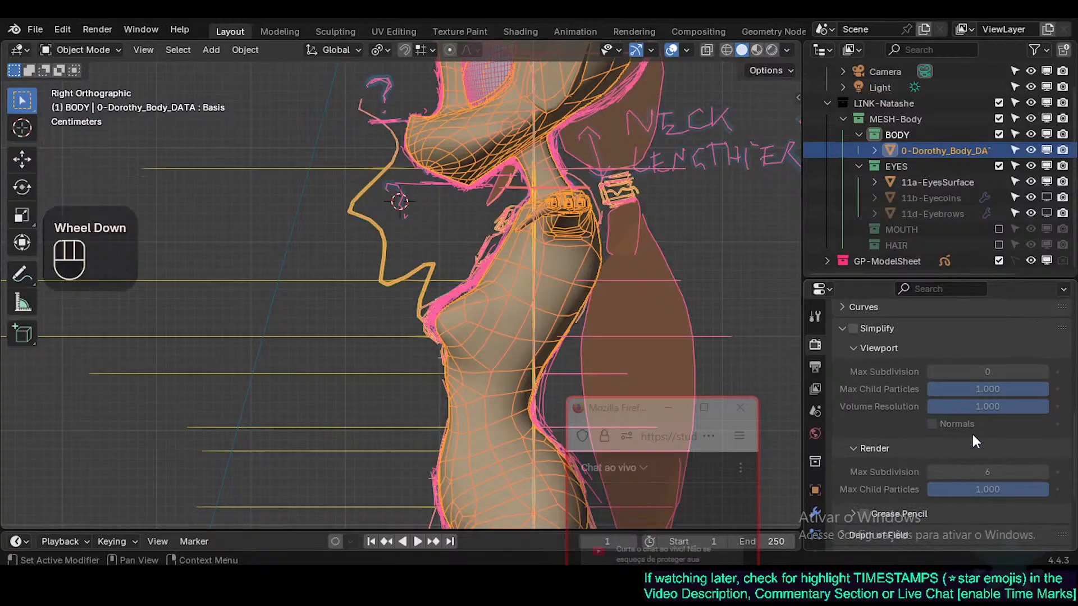
{"action": "left_click", "coordinate": [858, 328]}
{"action": "left_click", "coordinate": [857, 328]}
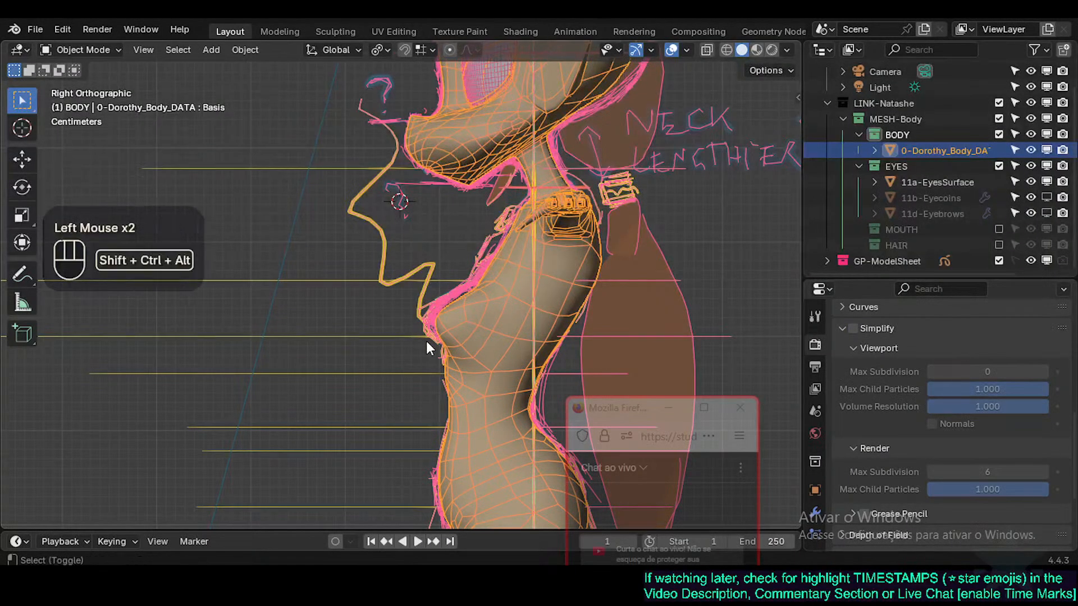
{"action": "key", "text": "shift+ctrl+alt+i"}
{"action": "key", "text": "shift+ctrl+alt+i"}
{"action": "key", "text": "shift+ctrl+alt+i"}
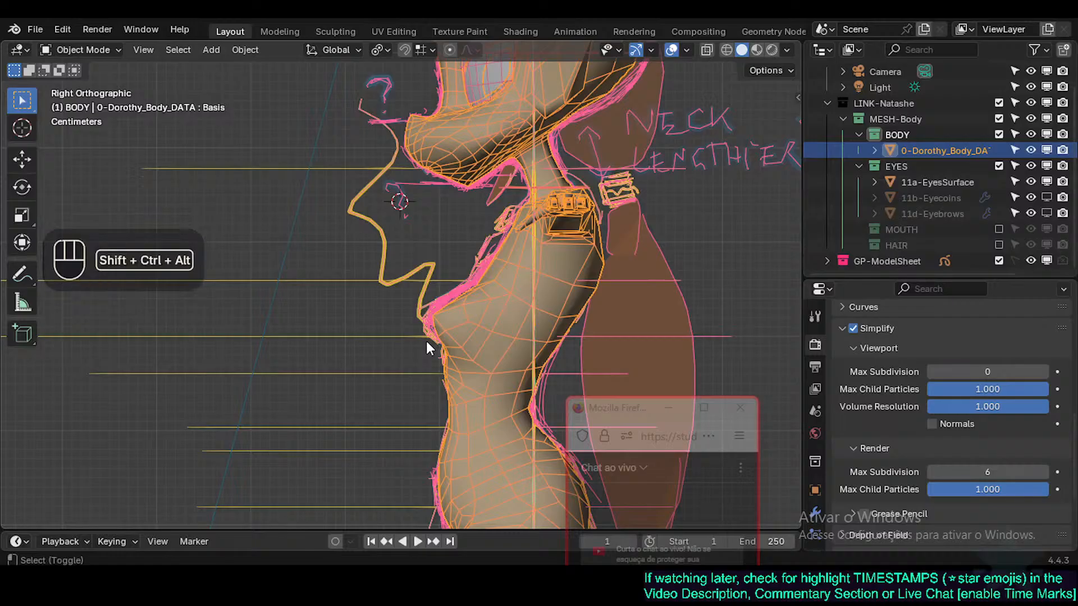
{"action": "key", "text": "shift+ctrl+alt+i"}
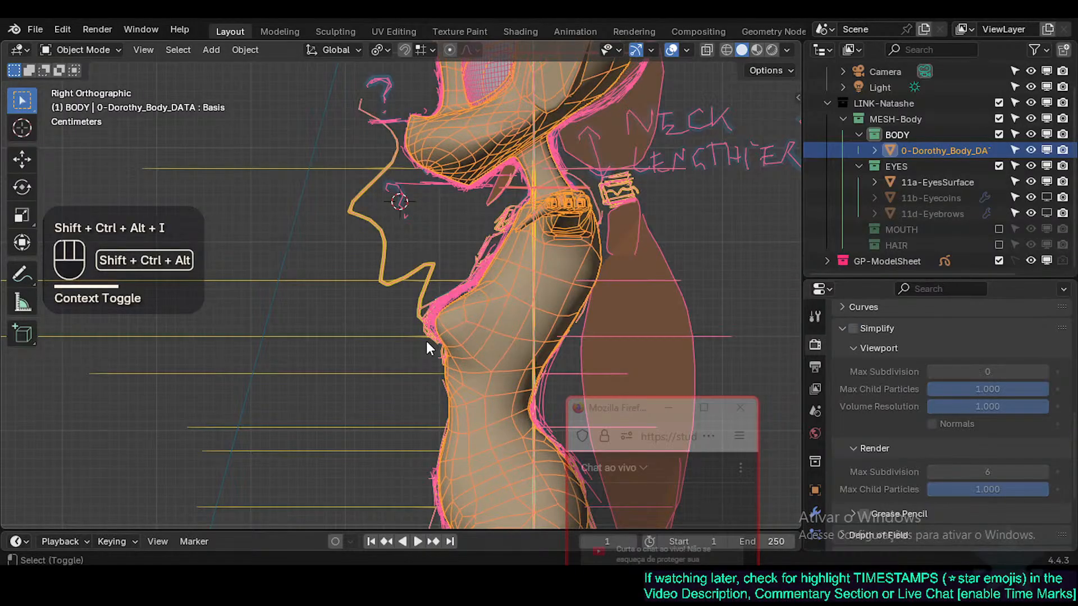
Step: Move the breast tip vertex slightly outward onto the pink outline of the model sheet
{"action": "scroll", "coordinate": [426, 342], "scroll_direction": "up", "scroll_amount": 2}
{"action": "middle_click_drag", "start_coordinate": [429, 306], "coordinate": [420, 336], "text": "shift"}
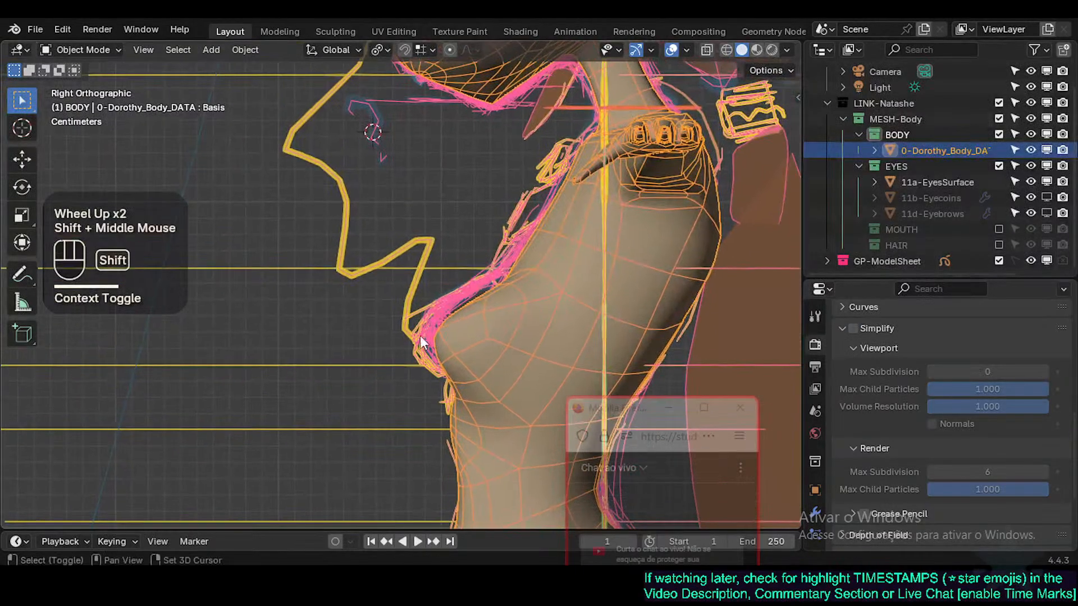
{"action": "key", "text": "Tab"}
{"action": "key", "text": "Tab"}
{"action": "key", "text": "Tab"}
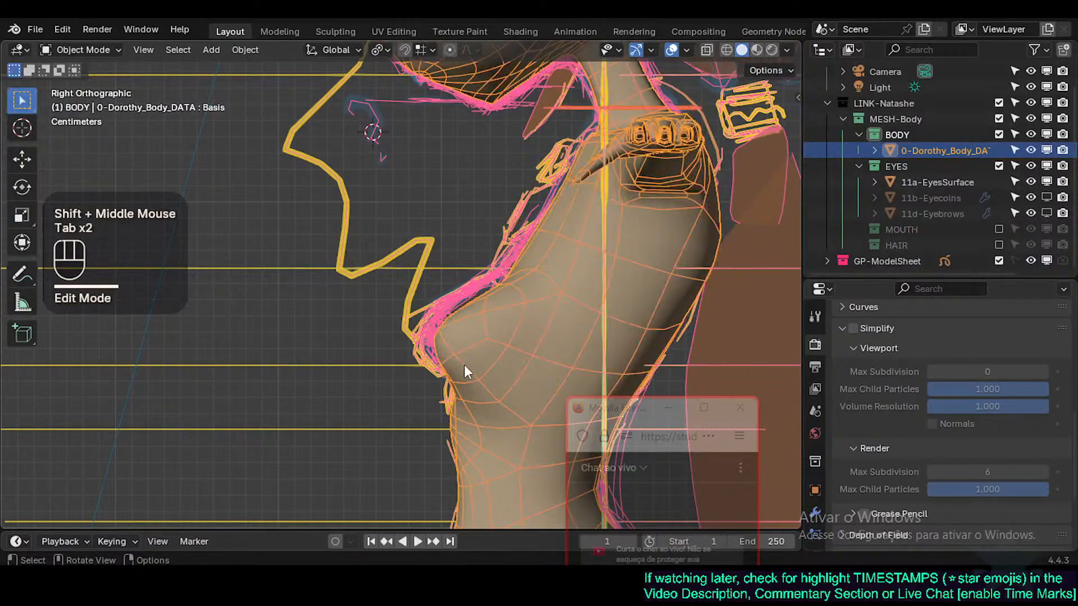
{"action": "left_click", "coordinate": [431, 325]}
{"action": "key", "text": "g"}
{"action": "left_click", "coordinate": [424, 328], "text": "shift"}
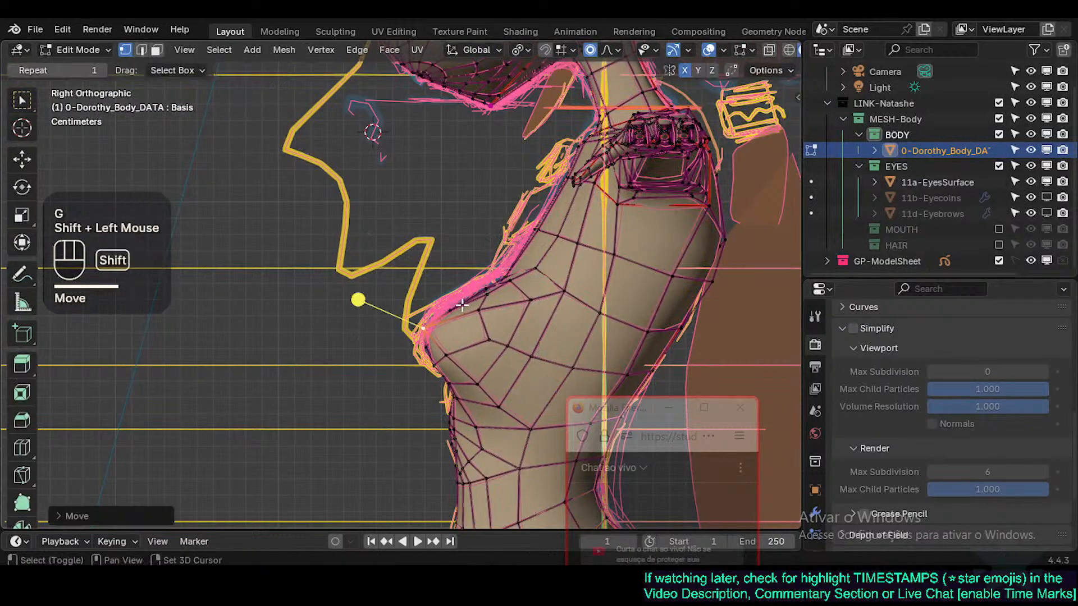
Step: Move the two vertices on the upper contour of the breast forward onto the pink outline
{"action": "left_click", "coordinate": [509, 280]}
{"action": "key", "text": "g"}
{"action": "left_click", "coordinate": [460, 286], "text": "shift"}
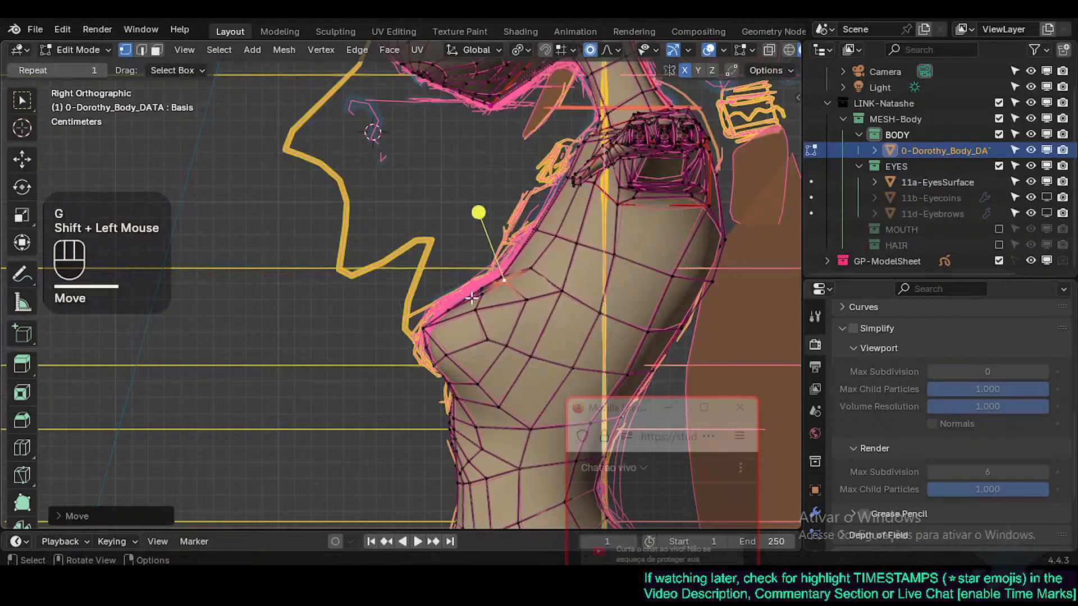
{"action": "left_click", "coordinate": [478, 292]}
{"action": "key", "text": "g"}
{"action": "left_click", "coordinate": [450, 294], "text": "shift"}
Step: Nudge the vertices on the upper side of the breast slightly upward, then check the subdivided shape in Object Mode
{"action": "left_click", "coordinate": [472, 315]}
{"action": "key", "text": "g"}
{"action": "left_click", "coordinate": [469, 316], "text": "shift"}
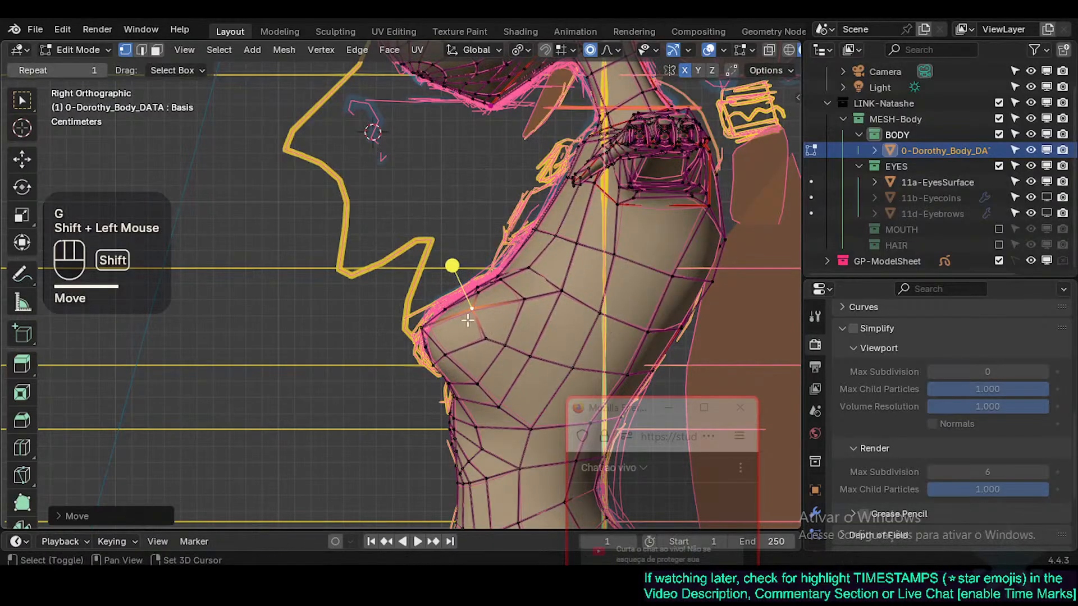
{"action": "left_click", "coordinate": [474, 323]}
{"action": "key", "text": "g"}
{"action": "left_click", "coordinate": [475, 323], "text": "shift"}
{"action": "left_click", "coordinate": [479, 334]}
{"action": "key", "text": "g"}
{"action": "left_click", "coordinate": [450, 414], "text": "shift"}
{"action": "key", "text": "Tab"}
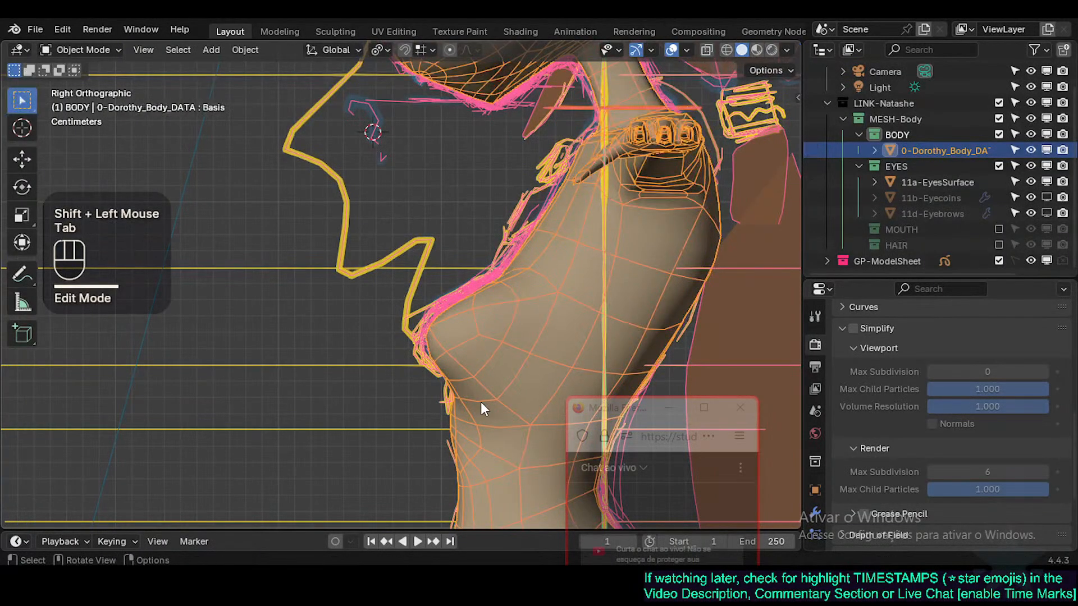
Step: Adjust the vertex just below the breast tip using a smaller proportional influence, sliding it slightly down its edge
{"action": "key", "text": "Tab"}
{"action": "left_click", "coordinate": [431, 365]}
{"action": "key", "text": "g"}
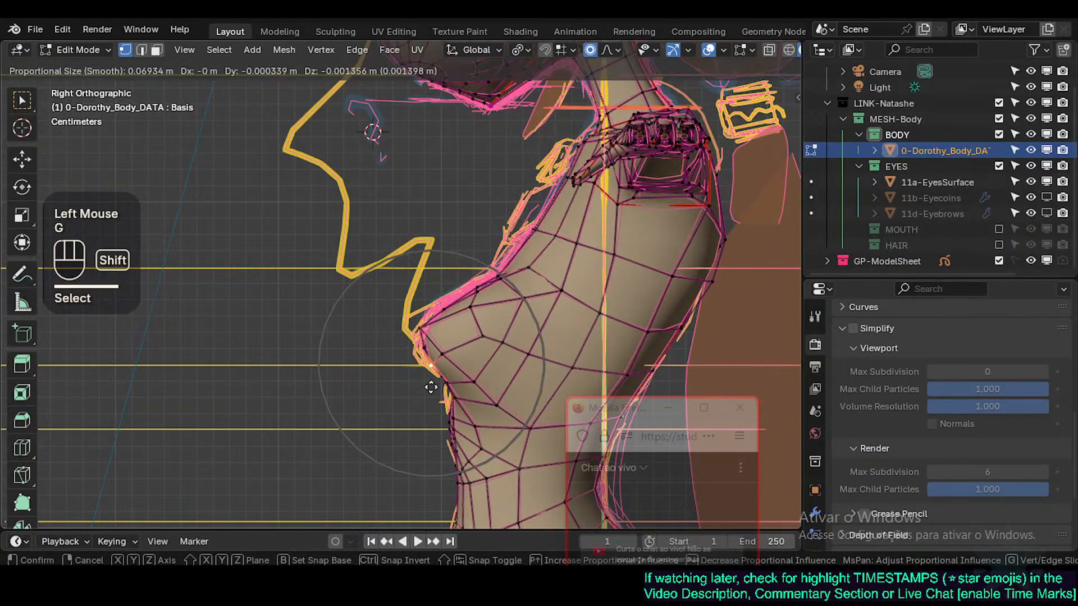
{"action": "scroll", "coordinate": [432, 388], "scroll_direction": "up", "scroll_amount": 6}
{"action": "key", "text": "g"}
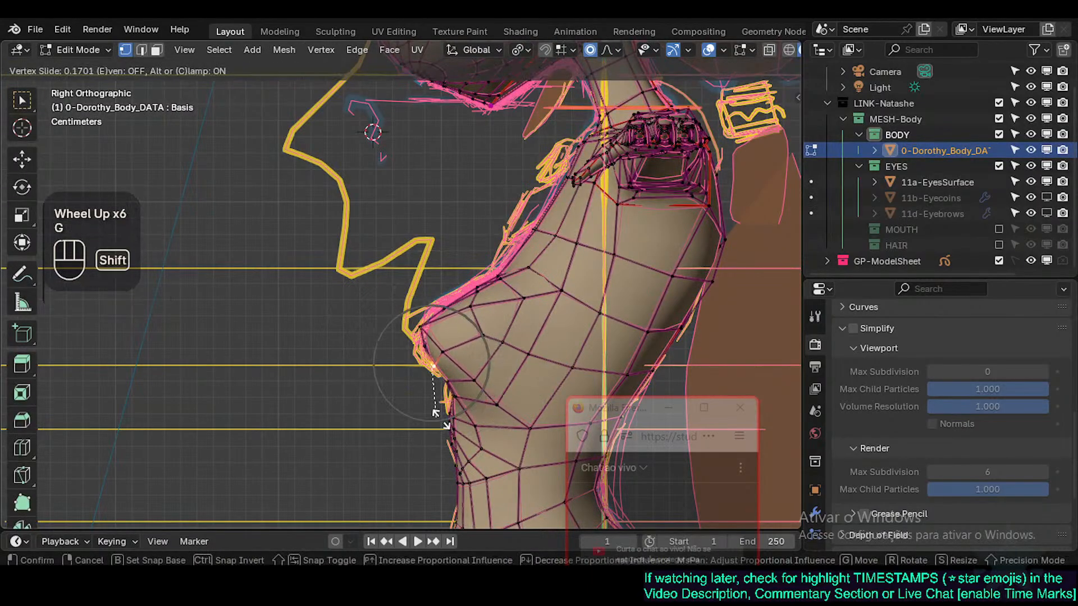
{"action": "left_click", "coordinate": [439, 360], "text": "shift"}
{"action": "key", "text": "g"}
{"action": "left_click", "coordinate": [438, 364], "text": "shift"}
Step: Nudge the two vertices at the underbust crease and the one below the breast tip toward the outline, then check the subdivided shape
{"action": "left_click", "coordinate": [450, 391]}
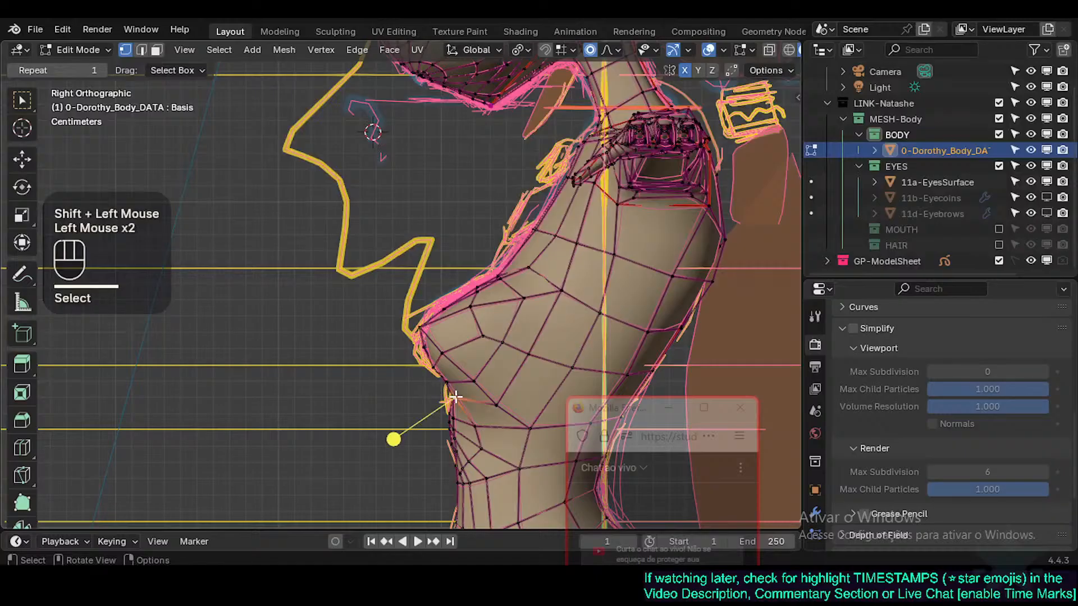
{"action": "key", "text": "g"}
{"action": "left_click", "coordinate": [449, 401], "text": "shift"}
{"action": "left_click", "coordinate": [446, 383]}
{"action": "key", "text": "g"}
{"action": "left_click", "coordinate": [445, 384], "text": "shift"}
{"action": "left_click", "coordinate": [434, 369]}
{"action": "key", "text": "g"}
{"action": "left_click", "coordinate": [423, 370], "text": "shift"}
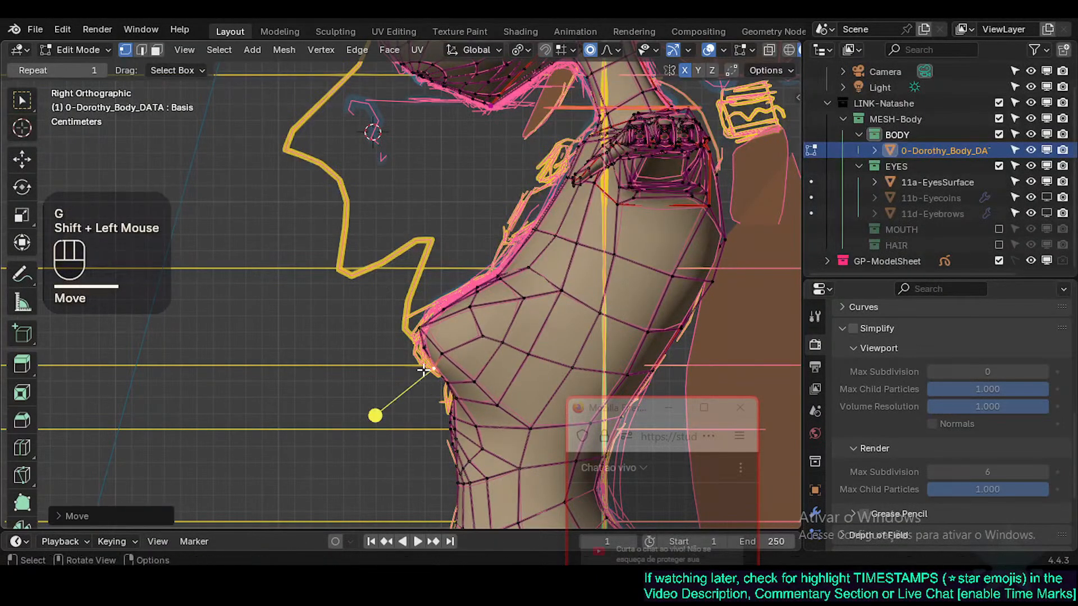
{"action": "key", "text": "Tab"}
{"action": "key", "text": "Tab"}
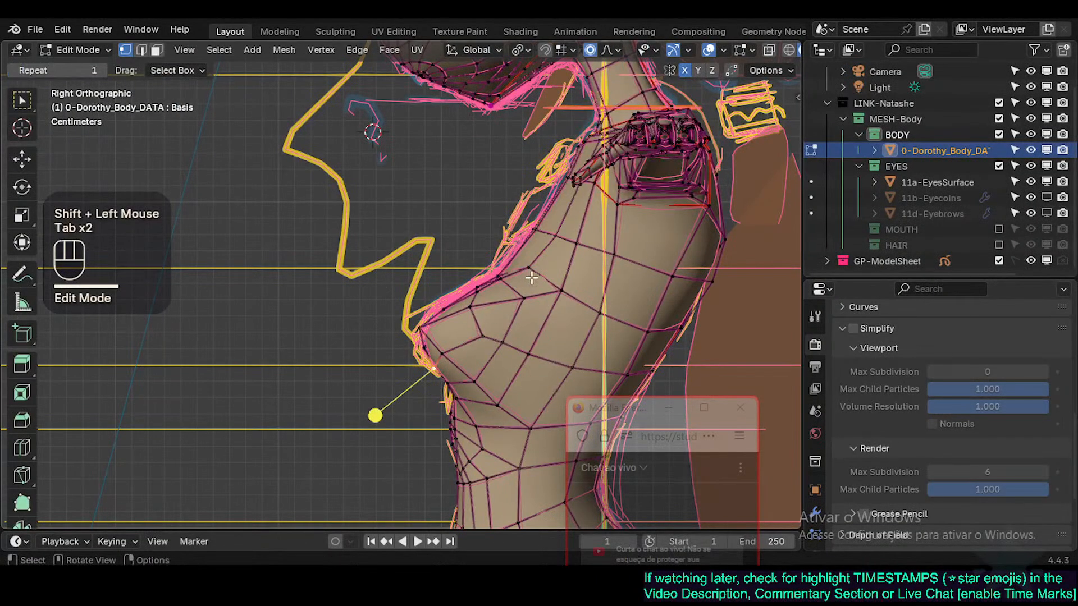
{"action": "key", "text": "3"}
{"action": "left_click", "coordinate": [525, 325], "text": "alt+shift"}
{"action": "key", "text": "alt+a"}
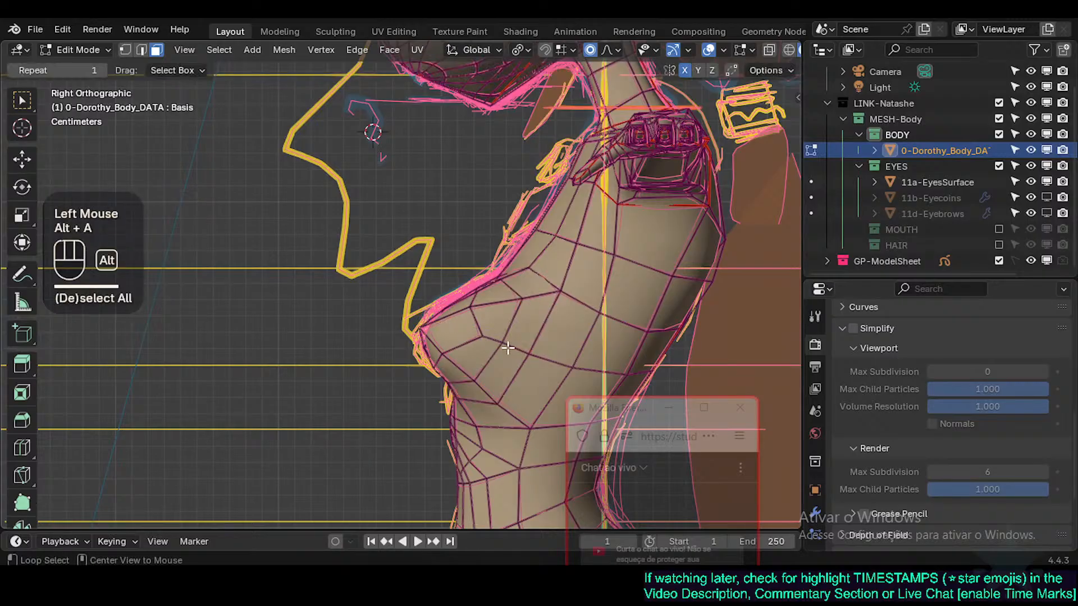
Step: Slide the vertex at the rear side of the breast along its edge and nudge the vertex below it
{"action": "key", "text": "1"}
{"action": "left_click", "coordinate": [531, 357]}
{"action": "key", "text": "g"}
{"action": "key", "text": "g"}
{"action": "left_click", "coordinate": [538, 361], "text": "shift"}
{"action": "middle_click_drag", "start_coordinate": [592, 383], "coordinate": [528, 378], "text": "shift"}
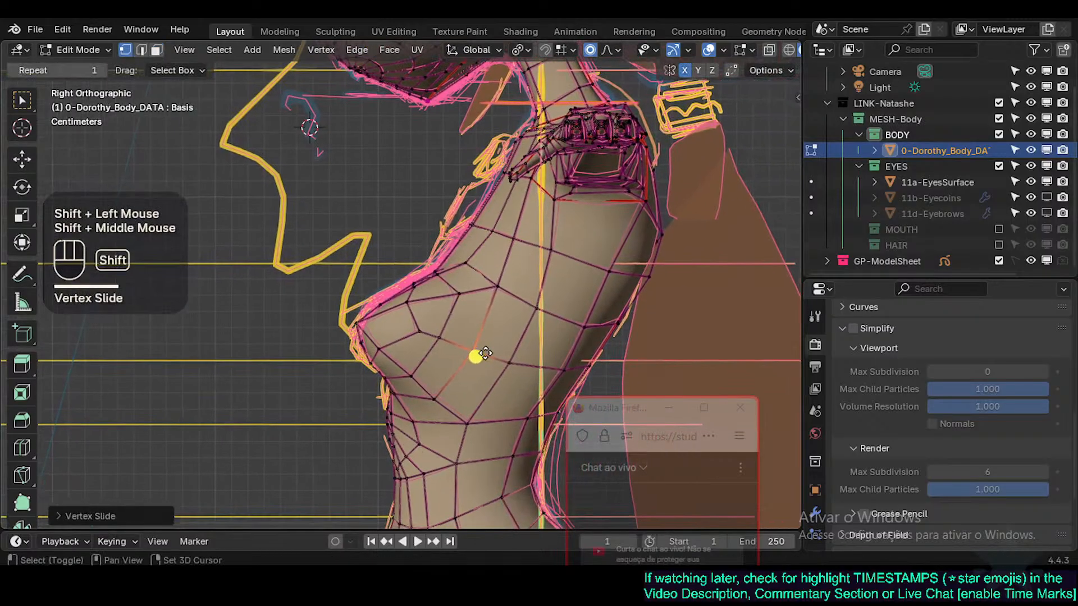
{"action": "left_click", "coordinate": [479, 414]}
{"action": "key", "text": "g"}
{"action": "left_click", "coordinate": [459, 404], "text": "shift"}
Step: Move the vertex on the lower side of the breast and slide it slightly forward toward the underbust crease
{"action": "left_click", "coordinate": [438, 400]}
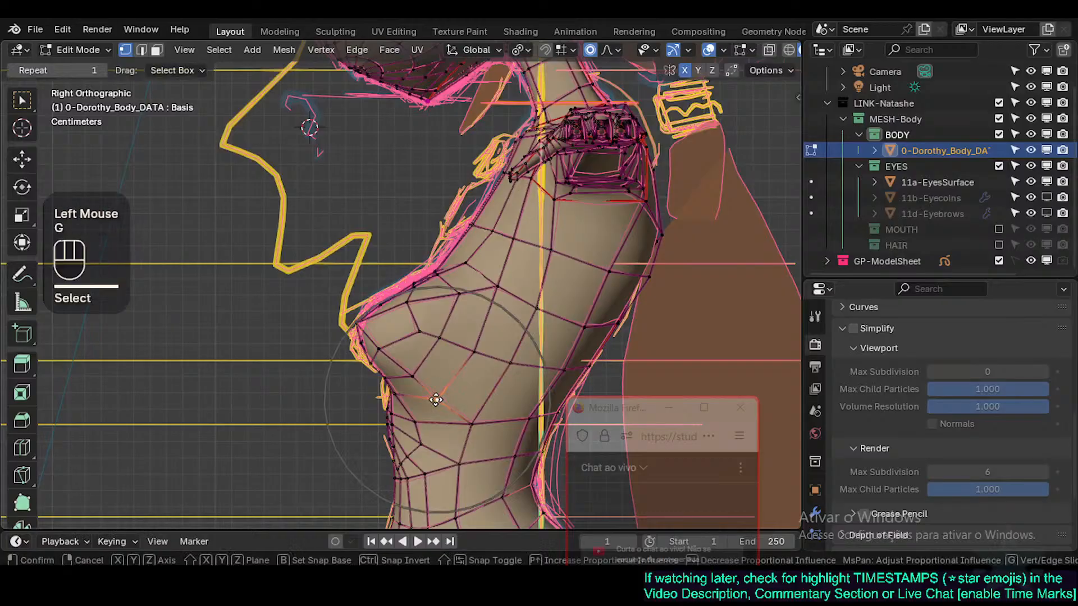
{"action": "key", "text": "g"}
{"action": "left_click", "coordinate": [418, 424], "text": "shift"}
{"action": "left_click", "coordinate": [390, 413]}
{"action": "key", "text": "g"}
{"action": "key", "text": "g"}
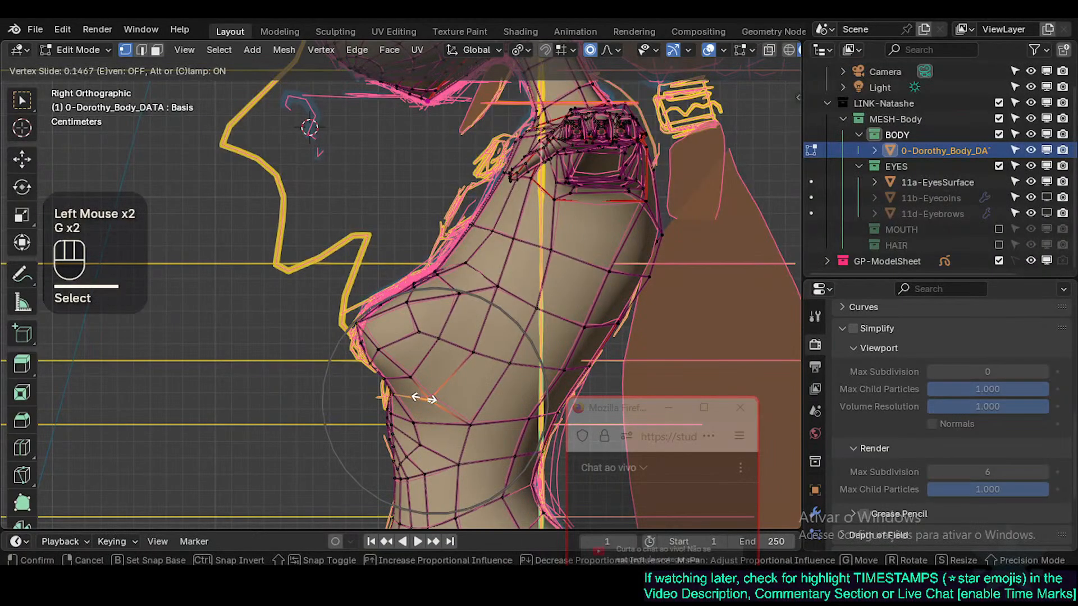
{"action": "left_click", "coordinate": [427, 399]}
Step: Nudge the vertex behind the breast on the torso's side and the vertex below the underbust crease to refine the side profile
{"action": "left_click", "coordinate": [471, 354]}
{"action": "key", "text": "g"}
{"action": "left_click", "coordinate": [438, 372], "text": "shift"}
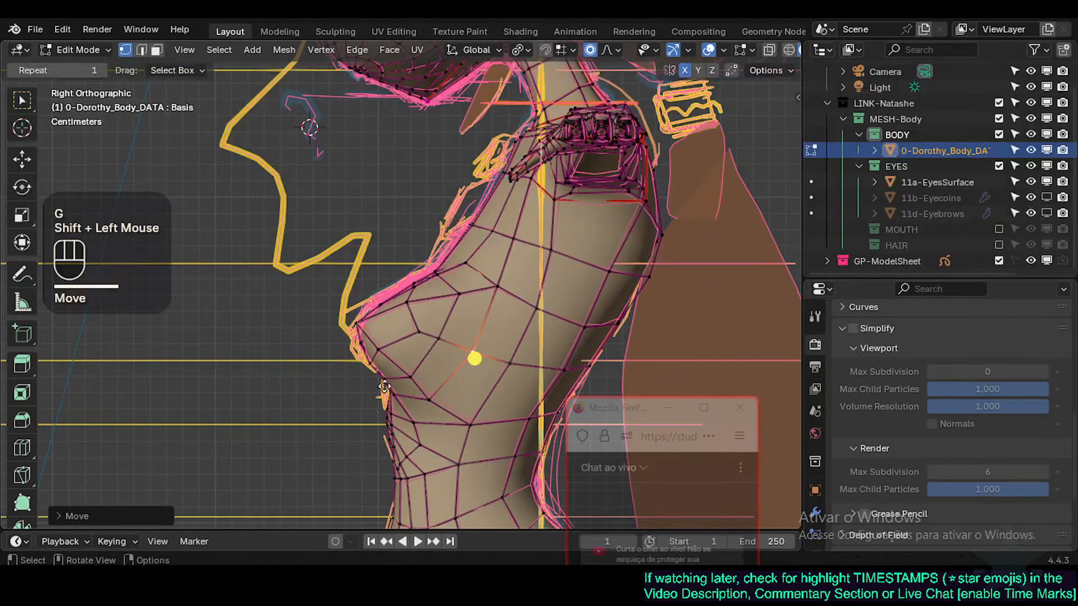
{"action": "left_click", "coordinate": [387, 394]}
{"action": "key", "text": "g"}
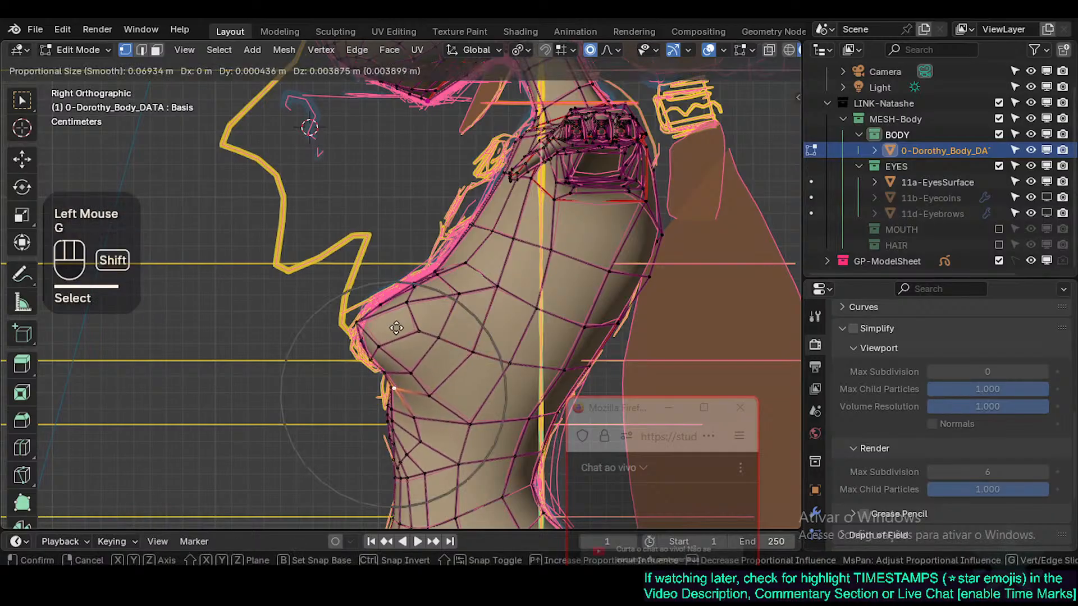
{"action": "left_click", "coordinate": [389, 355], "text": "shift"}
Step: Slide the front underbust crease vertex along its edge, adjust it with proportional rotation and movement, and check the subdivided shape
{"action": "left_click", "coordinate": [387, 373]}
{"action": "key", "text": "g"}
{"action": "key", "text": "Escape"}
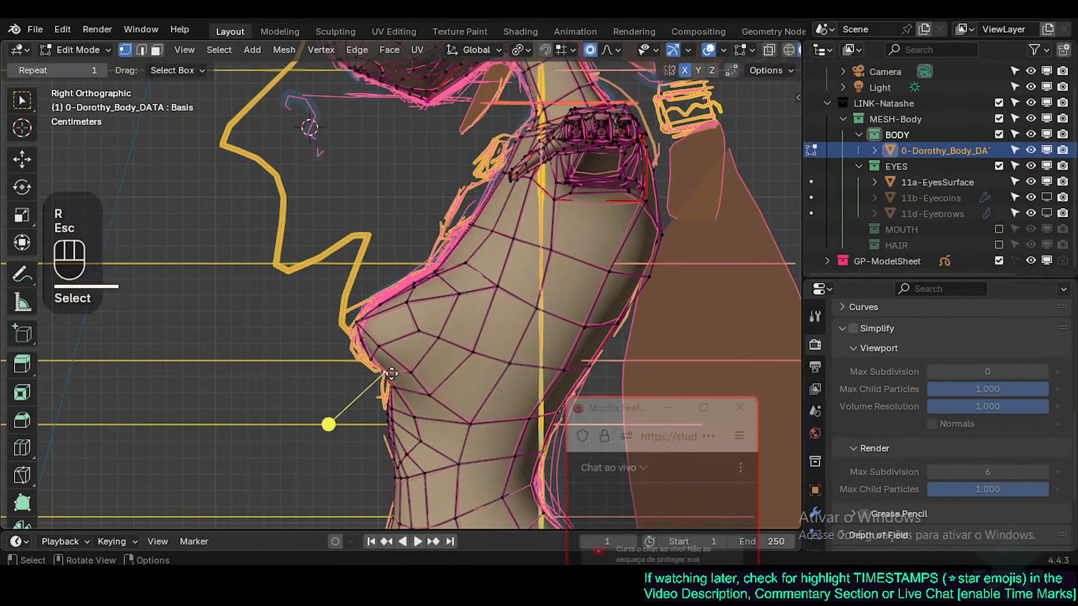
{"action": "key", "text": "g"}
{"action": "key", "text": "g"}
{"action": "left_click", "coordinate": [384, 372], "text": "shift"}
{"action": "key", "text": "r"}
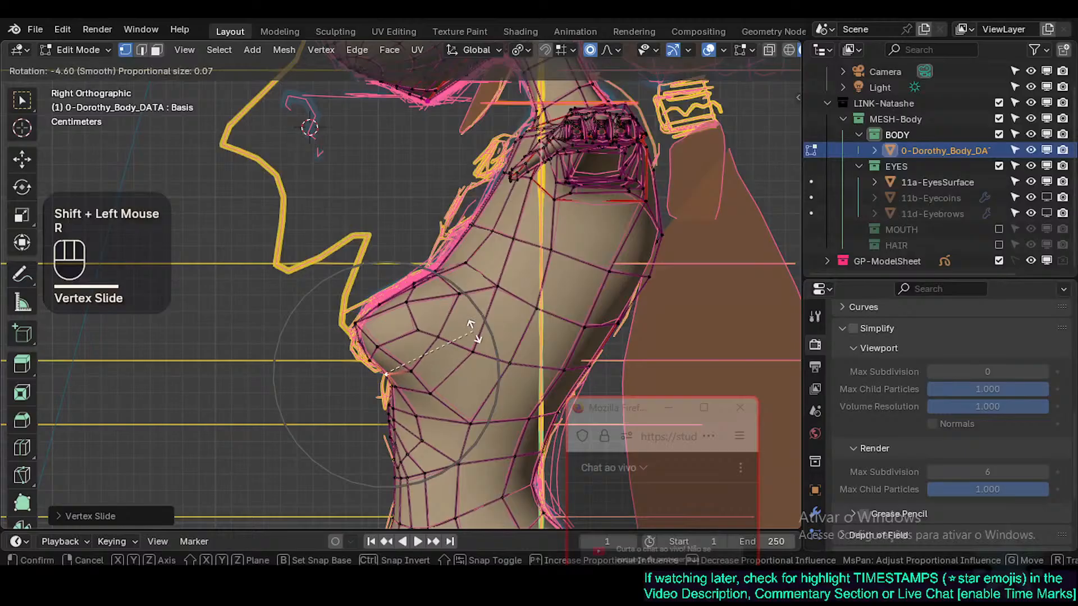
{"action": "left_click", "coordinate": [473, 327], "text": "shift"}
{"action": "key", "text": "g"}
{"action": "left_click", "coordinate": [449, 359], "text": "shift"}
{"action": "key", "text": "Tab"}
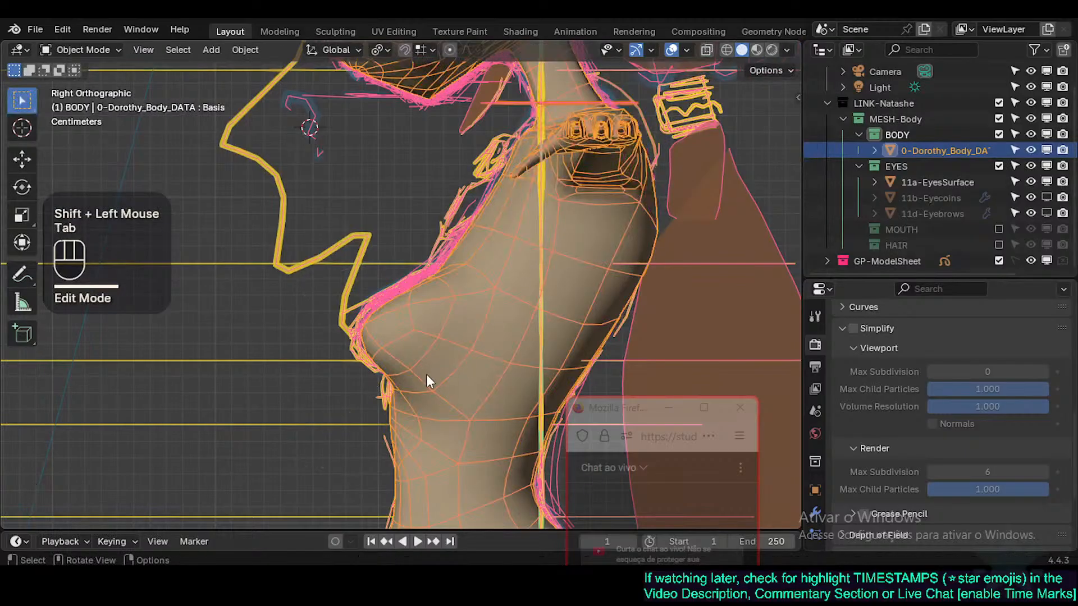
{"action": "key", "text": "Tab"}
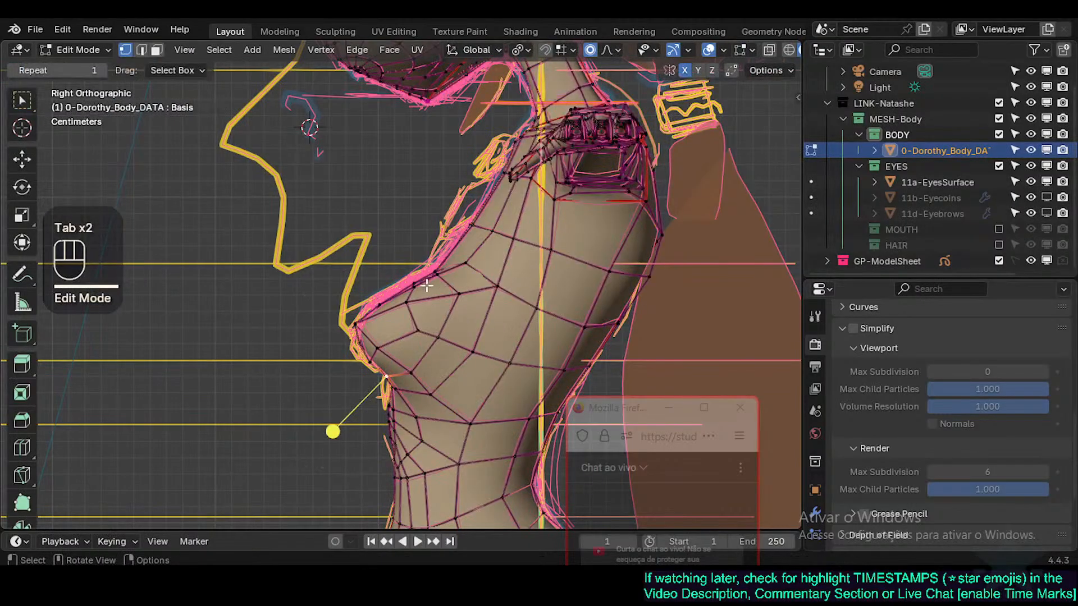
Step: Examine the face loops running around the breast and up the chest from several angles
{"action": "key", "text": "3"}
{"action": "left_click", "coordinate": [430, 298], "text": "shift"}
{"action": "key", "text": "alt+a"}
{"action": "key", "text": "3"}
{"action": "left_click", "coordinate": [430, 297], "text": "alt+shift"}
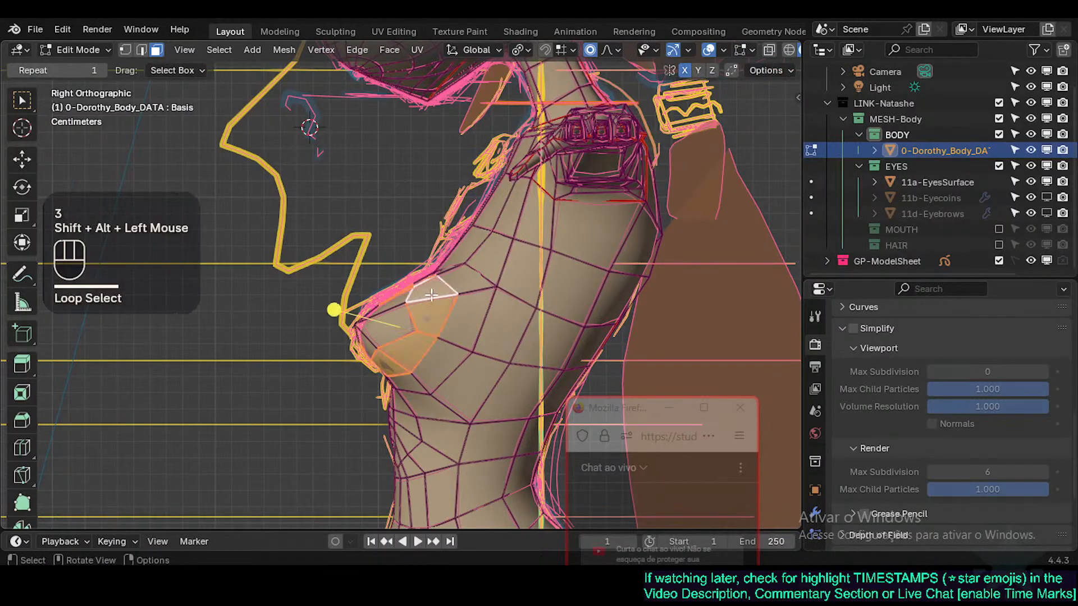
{"action": "left_click", "coordinate": [443, 313]}
{"action": "middle_click_drag", "start_coordinate": [444, 312], "coordinate": [419, 385]}
{"action": "key", "text": "2"}
{"action": "left_click", "coordinate": [426, 359]}
{"action": "key", "text": "Tab"}
{"action": "key", "text": "Tab"}
{"action": "key", "text": "3"}
{"action": "left_click", "coordinate": [443, 334], "text": "alt+shift"}
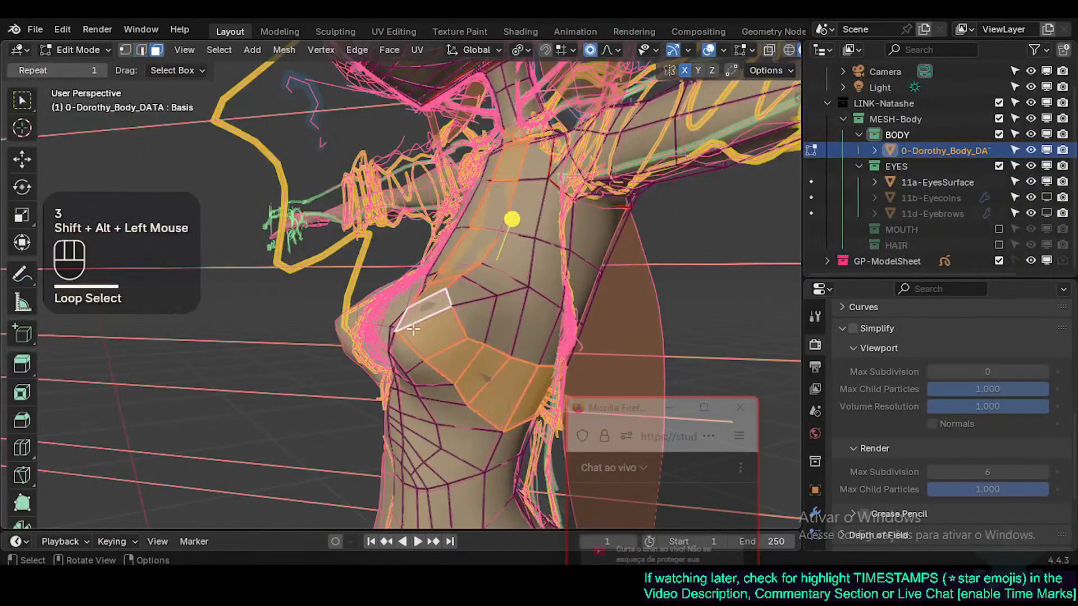
{"action": "middle_click_drag", "start_coordinate": [443, 334], "coordinate": [392, 380]}
{"action": "key", "text": "alt+a"}
{"action": "left_click", "coordinate": [474, 308], "text": "alt+shift"}
{"action": "key", "text": "alt+a"}
{"action": "left_click", "coordinate": [475, 309], "text": "alt+shift"}
{"action": "key", "text": "Tab"}
Step: Lower the vertex on the breast's underside in side view, using a reduced proportional size of about 0.029 m
{"action": "key", "text": "KP_3"}
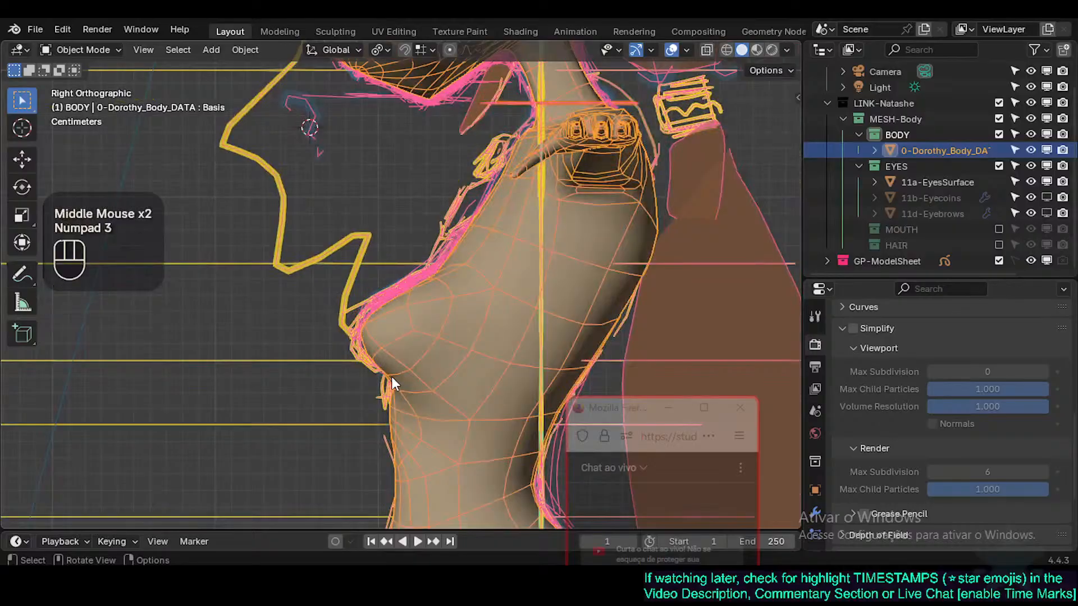
{"action": "scroll", "coordinate": [392, 376], "scroll_direction": "up", "scroll_amount": 2}
{"action": "key", "text": "Tab"}
{"action": "key", "text": "1"}
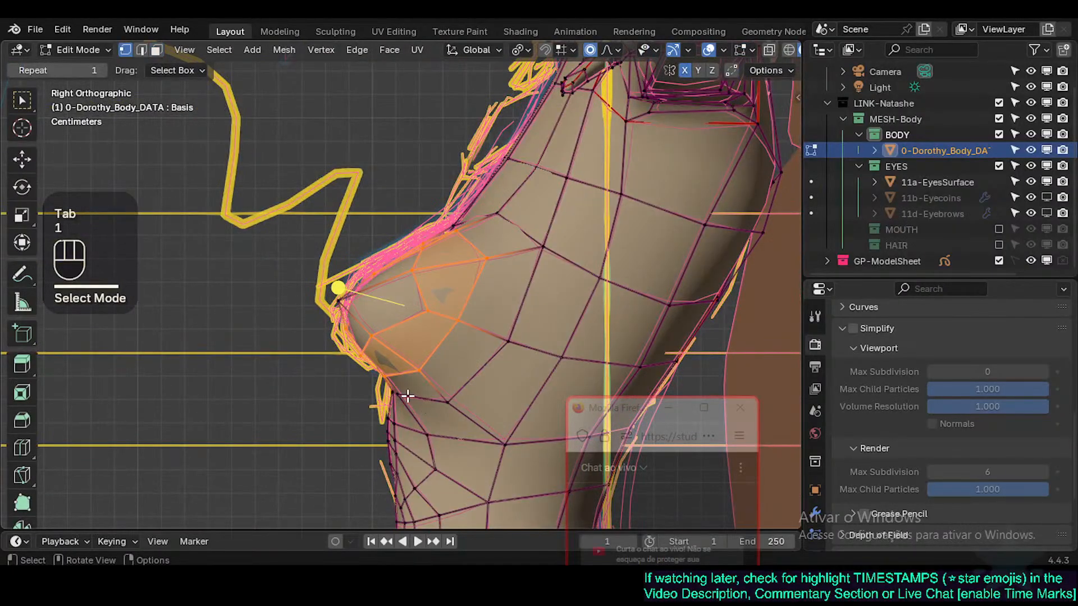
{"action": "left_click", "coordinate": [407, 397]}
{"action": "middle_click_drag", "start_coordinate": [407, 396], "coordinate": [410, 346]}
{"action": "key", "text": "KP_3"}
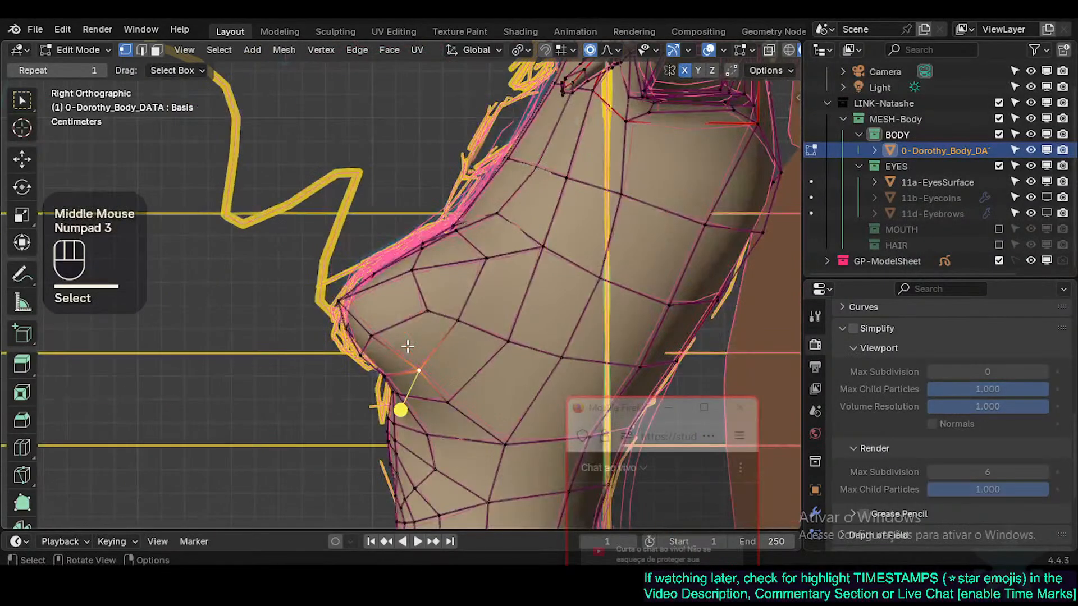
{"action": "key", "text": "g"}
{"action": "scroll", "coordinate": [437, 377], "scroll_direction": "up", "scroll_amount": 5}
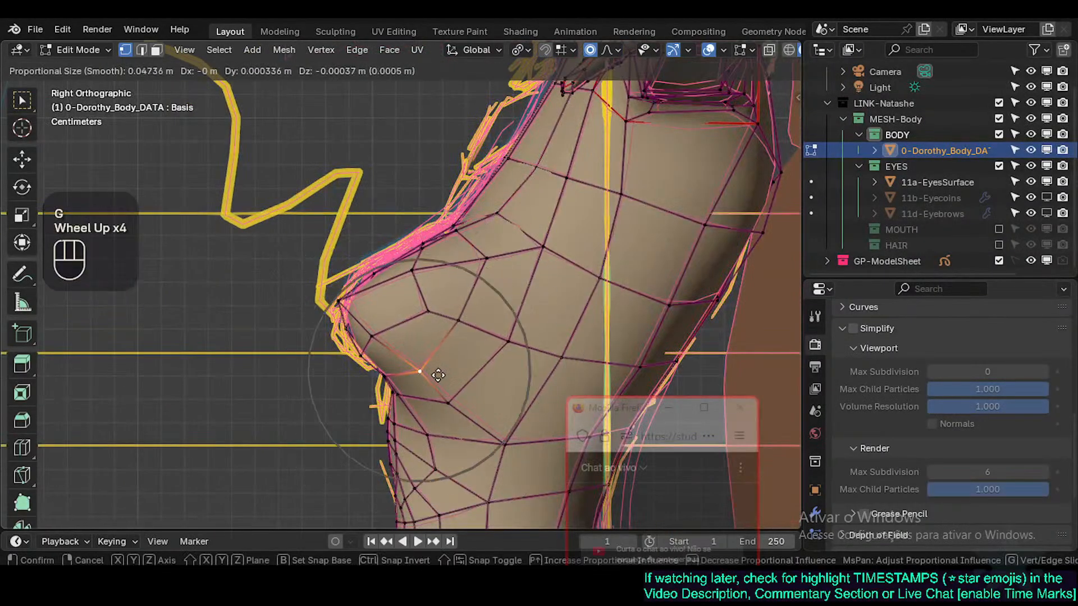
{"action": "scroll", "coordinate": [436, 378], "scroll_direction": "up", "scroll_amount": 1}
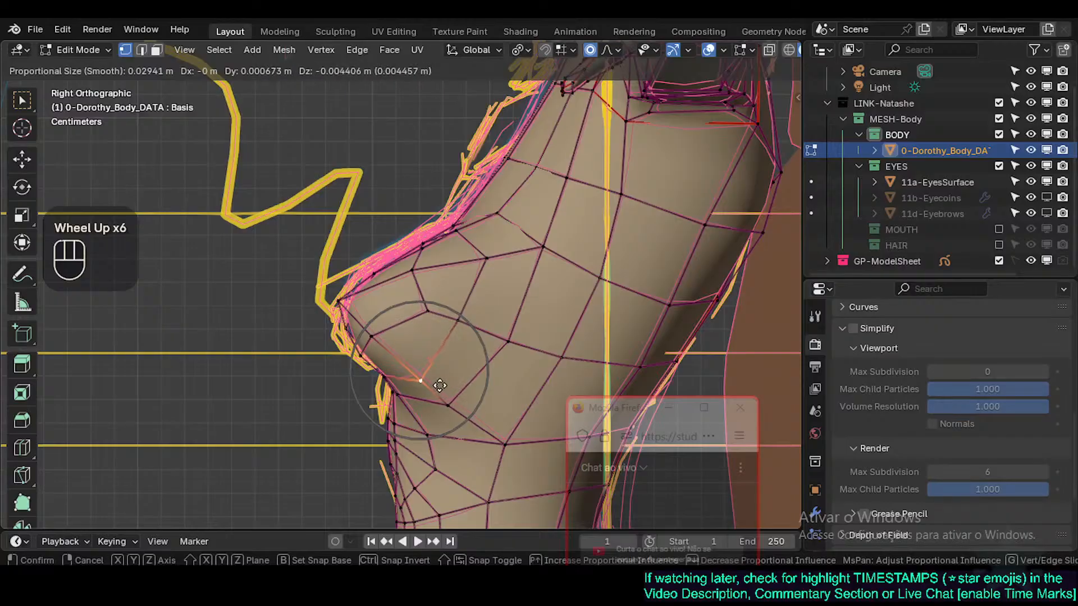
{"action": "left_click", "coordinate": [442, 387]}
{"action": "middle_click_drag", "start_coordinate": [443, 385], "coordinate": [464, 369]}
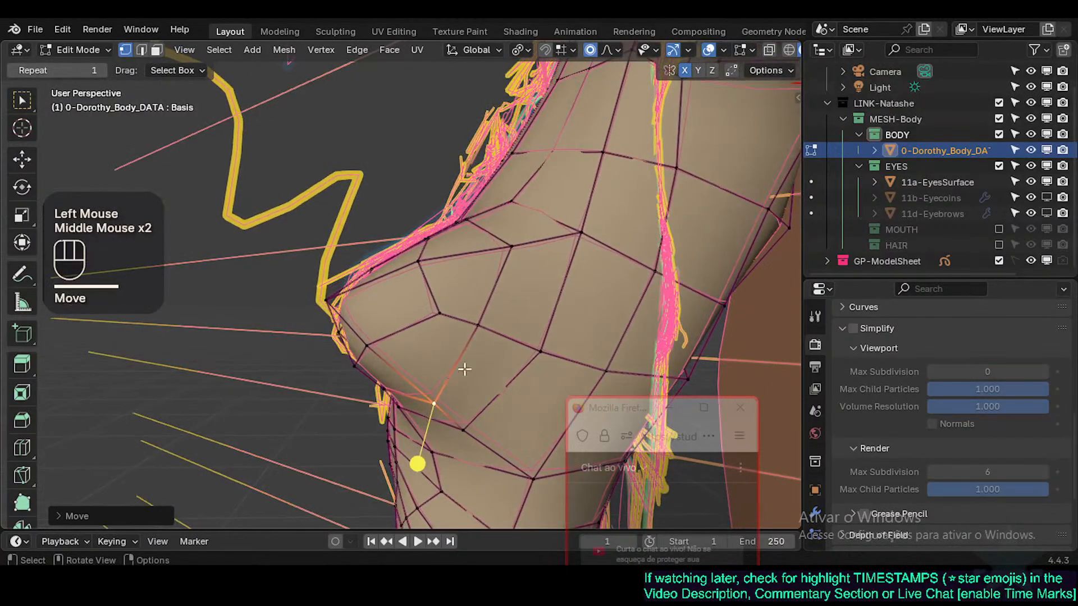
{"action": "key", "text": "ctrl+r"}
{"action": "key", "text": "Escape"}
{"action": "key", "text": "alt+a"}
{"action": "key", "text": "2"}
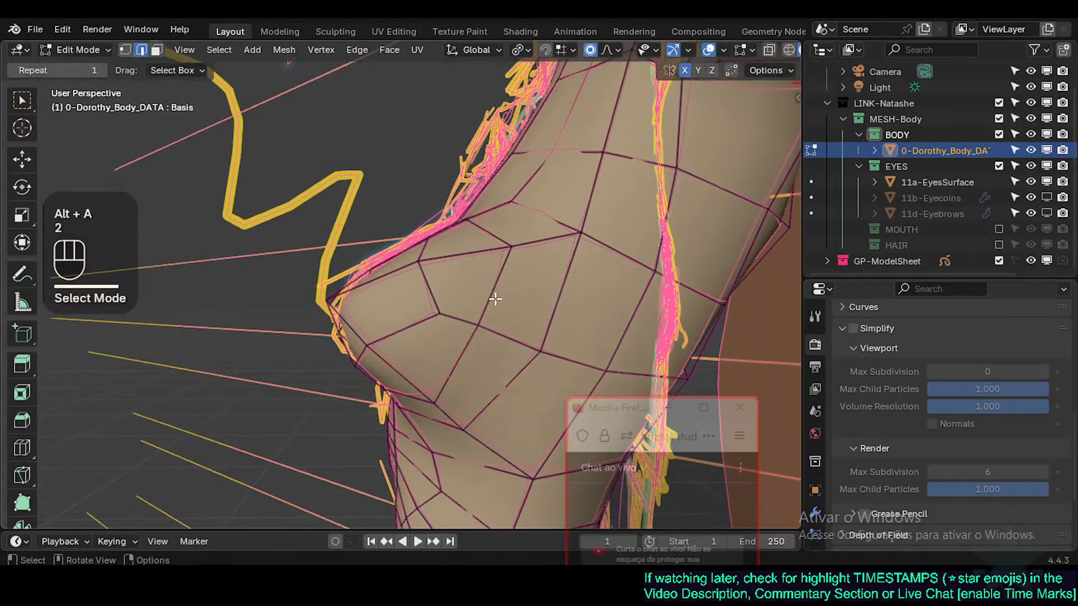
{"action": "left_click", "coordinate": [495, 302], "text": "alt+shift"}
{"action": "key", "text": "ctrl+b"}
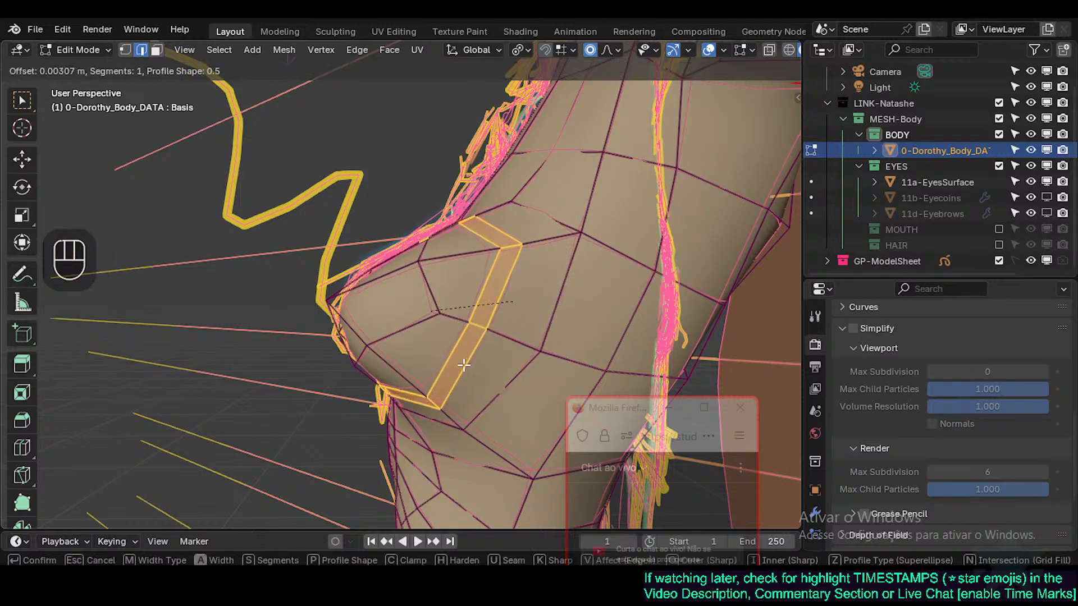
{"action": "key", "text": "Escape"}
{"action": "key", "text": "ctrl+z"}
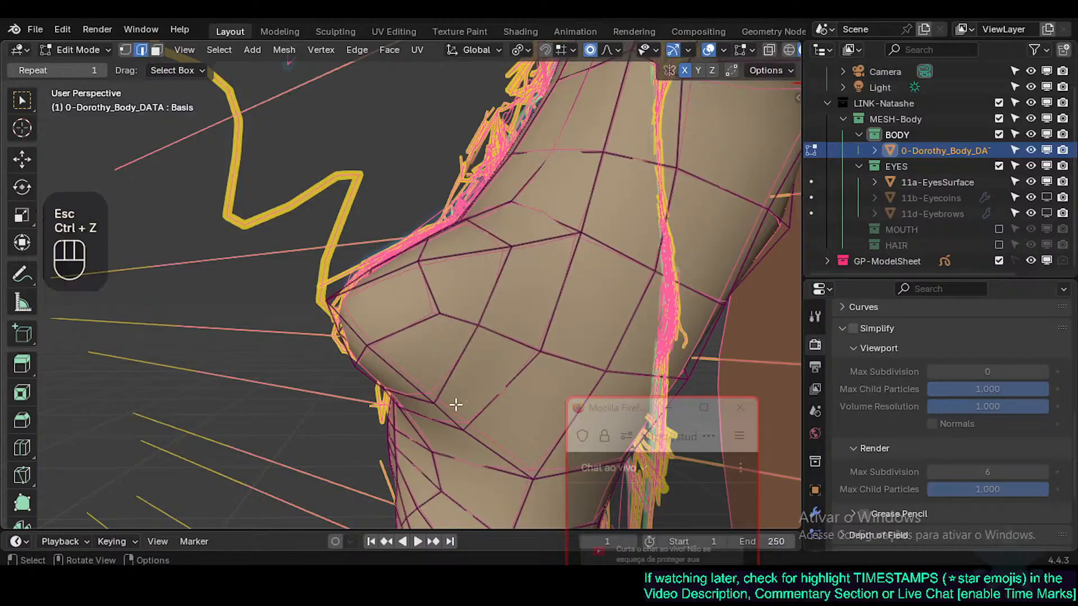
Step: Nudge the vertices along the breast's underside from angled views to smooth the underbust crease
{"action": "key", "text": "alt+a"}
{"action": "key", "text": "g"}
{"action": "left_click", "coordinate": [460, 424], "text": "shift"}
{"action": "key", "text": "g"}
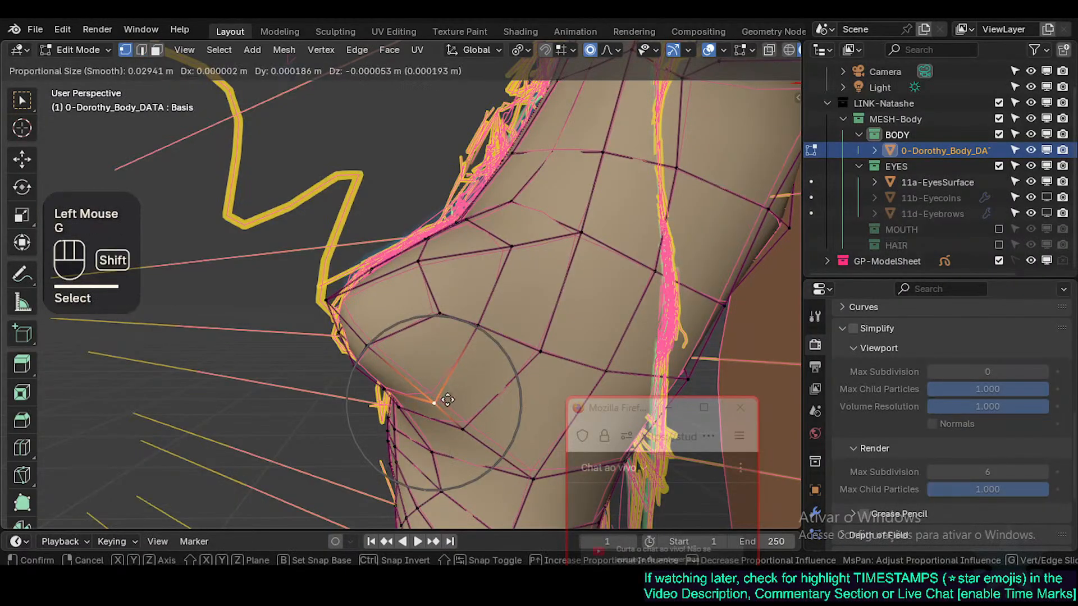
{"action": "left_click", "coordinate": [458, 427], "text": "shift"}
{"action": "middle_click_drag", "start_coordinate": [457, 427], "coordinate": [458, 382]}
{"action": "scroll", "coordinate": [486, 381], "scroll_direction": "up", "scroll_amount": 3}
{"action": "key", "text": "2"}
{"action": "left_click", "coordinate": [443, 376], "text": "shift"}
{"action": "key", "text": "1"}
{"action": "key", "text": "g"}
{"action": "left_click", "coordinate": [450, 397], "text": "shift"}
Step: Move the vertex at the breast's inner edge, shifting it along the global Y axis as seen from below
{"action": "left_click", "coordinate": [416, 284]}
{"action": "key", "text": "g"}
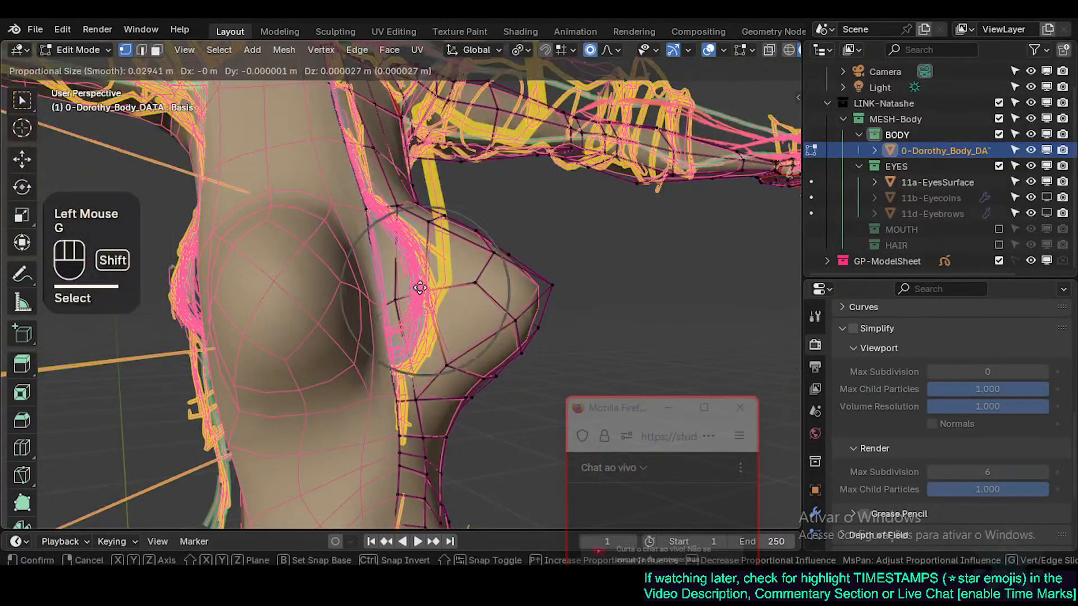
{"action": "left_click", "coordinate": [405, 296], "text": "shift"}
{"action": "left_click", "coordinate": [405, 296]}
{"action": "middle_click_drag", "start_coordinate": [406, 296], "coordinate": [393, 264]}
{"action": "key", "text": "g"}
{"action": "key", "text": "y"}
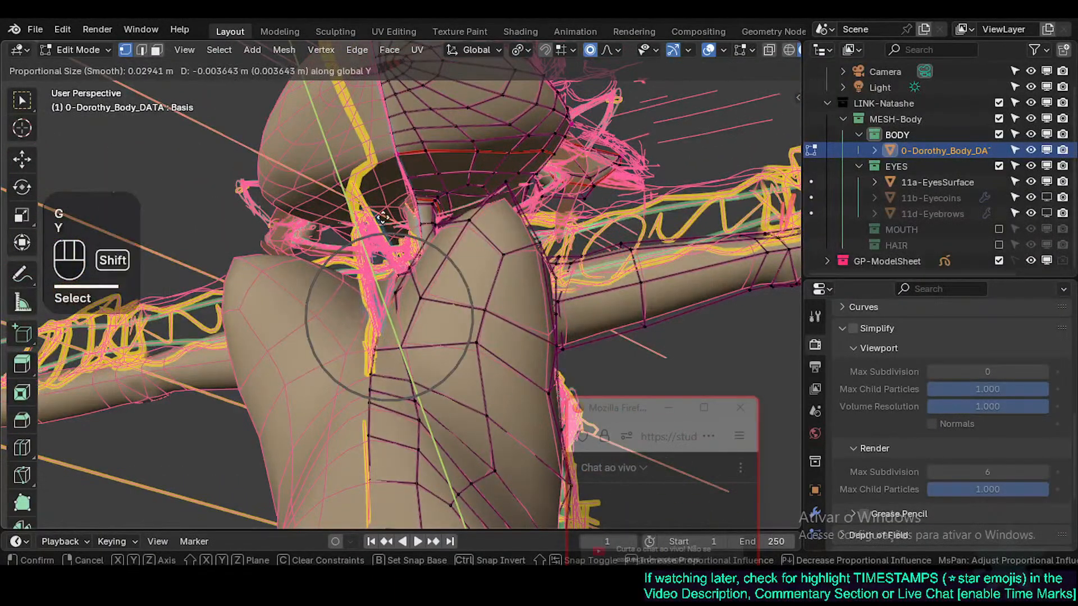
{"action": "left_click", "coordinate": [382, 219], "text": "shift"}
Step: Reposition the neighbouring vertices between the breasts, rotate them slightly with proportional influence, and check the subdivided shape
{"action": "key", "text": "g"}
{"action": "left_click", "coordinate": [439, 312], "text": "shift"}
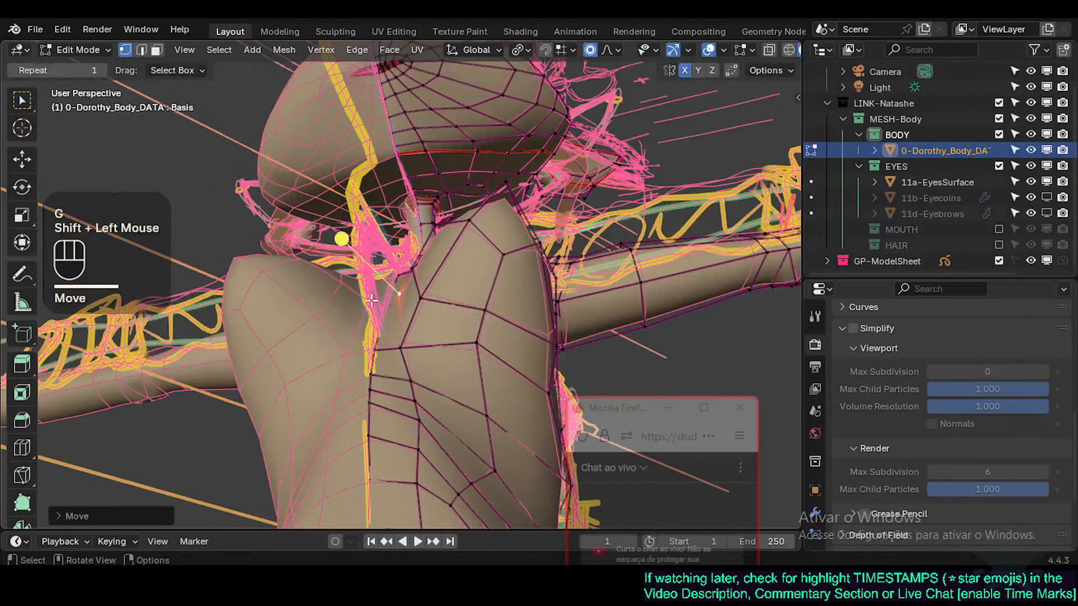
{"action": "key", "text": "g"}
{"action": "left_click", "coordinate": [393, 303], "text": "shift"}
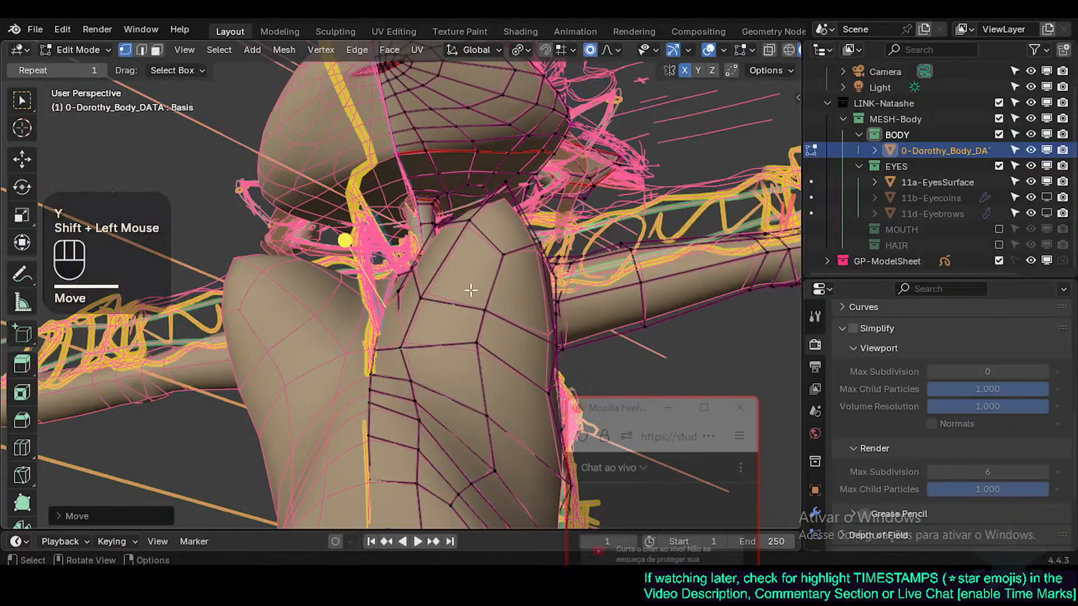
{"action": "key", "text": "r"}
{"action": "left_click", "coordinate": [426, 337]}
{"action": "middle_click_drag", "start_coordinate": [427, 337], "coordinate": [440, 369]}
{"action": "key", "text": "Tab"}
{"action": "scroll", "coordinate": [420, 352], "scroll_direction": "down", "scroll_amount": 3}
{"action": "scroll", "coordinate": [440, 368], "scroll_direction": "down", "scroll_amount": 2}
{"action": "key", "text": "Tab"}
Step: Shift the front chest vertex above the breast along the global Y axis
{"action": "middle_click_drag", "start_coordinate": [394, 347], "coordinate": [443, 185]}
{"action": "key", "text": "3"}
{"action": "left_click", "coordinate": [380, 280]}
{"action": "key", "text": "c"}
{"action": "left_click", "coordinate": [403, 243]}
{"action": "right_click", "coordinate": [396, 221]}
{"action": "key", "text": "1"}
{"action": "left_click", "coordinate": [394, 217]}
{"action": "key", "text": "g"}
{"action": "key", "text": "y"}
{"action": "left_click", "coordinate": [451, 180], "text": "shift"}
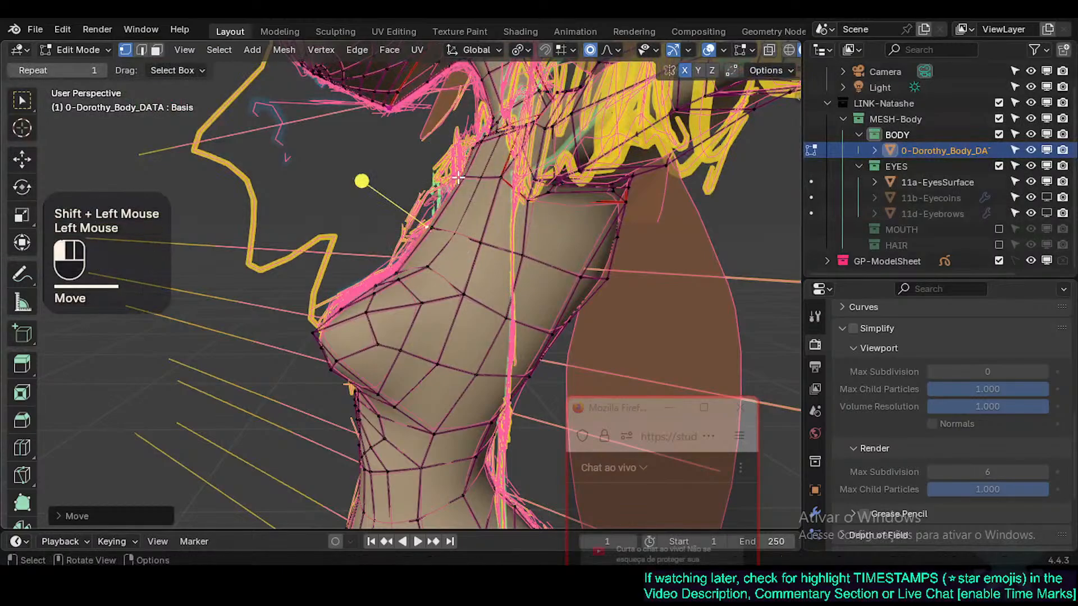
Step: Shift the upper chest vertex near the collarbone and the one below it along the global Y axis
{"action": "key", "text": "g"}
{"action": "key", "text": "y"}
{"action": "left_click", "coordinate": [430, 177], "text": "shift"}
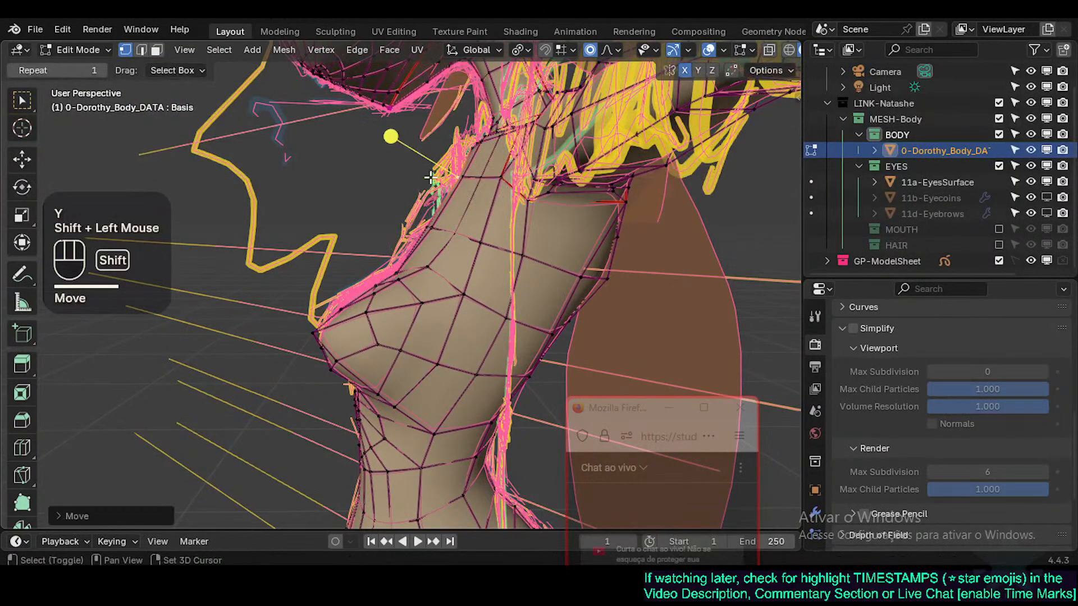
{"action": "left_click", "coordinate": [432, 228]}
{"action": "mouse_move", "coordinate": [433, 228]}
{"action": "middle_mouse_down"}
{"action": "mouse_move", "coordinate": [452, 227]}
{"action": "mouse_move", "coordinate": [444, 218]}
{"action": "middle_mouse_up"}
{"action": "key", "text": "g"}
{"action": "key", "text": "y"}
{"action": "left_click", "coordinate": [460, 225], "text": "shift"}
Step: Select the front chest face just above the breast and nudge it in the right side view
{"action": "key", "text": "3"}
{"action": "left_click", "coordinate": [449, 217]}
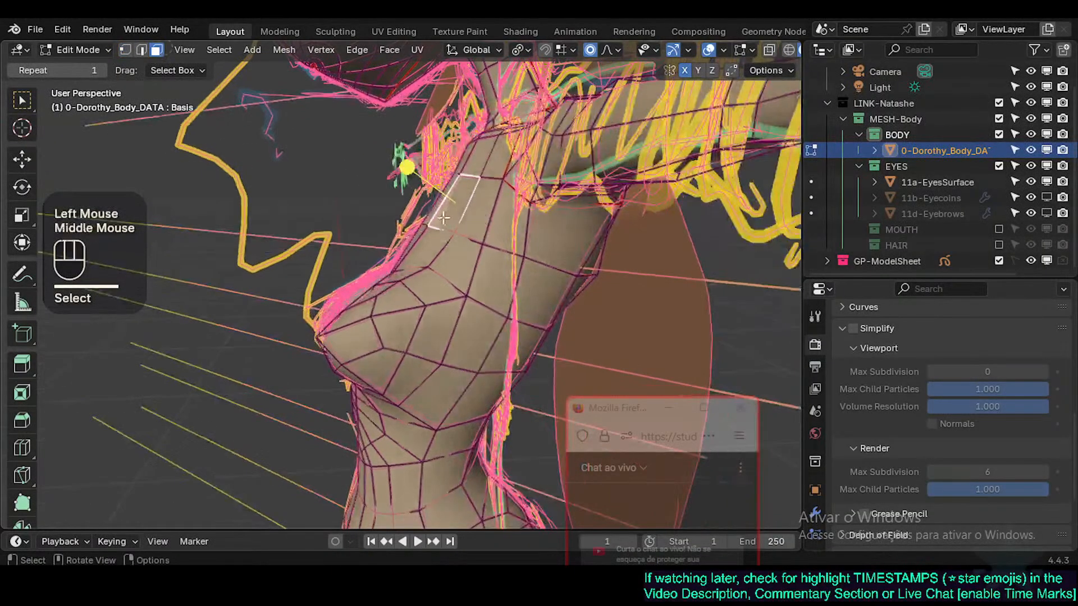
{"action": "left_click", "coordinate": [433, 217], "text": "shift"}
{"action": "left_click", "coordinate": [442, 212], "text": "shift"}
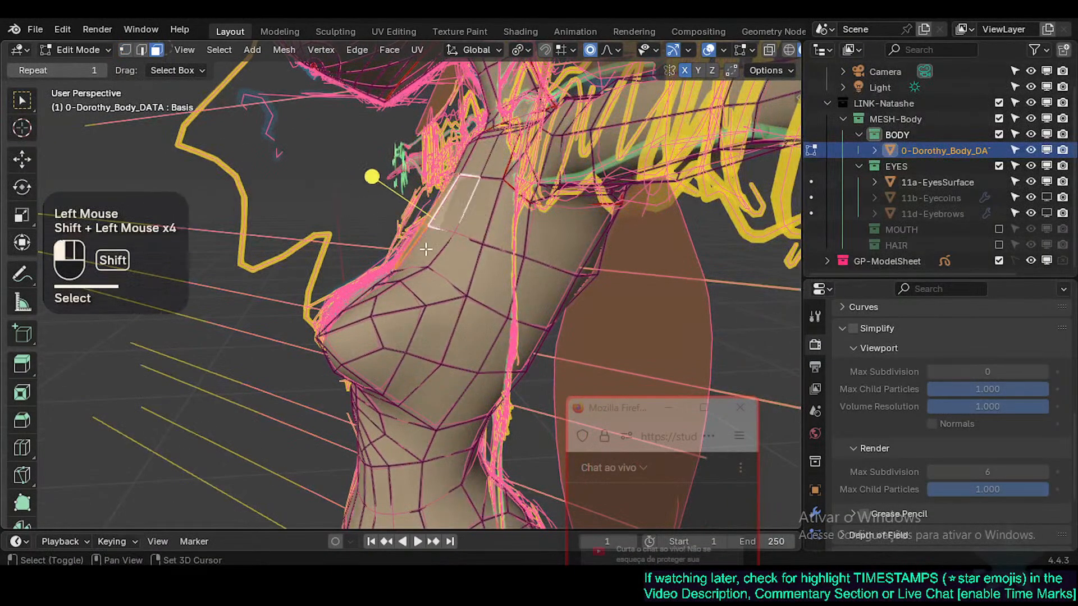
{"action": "left_click_drag", "start_coordinate": [373, 176], "coordinate": [387, 183]}
{"action": "key", "text": "alt+a"}
{"action": "key", "text": "3"}
{"action": "left_click", "coordinate": [417, 235]}
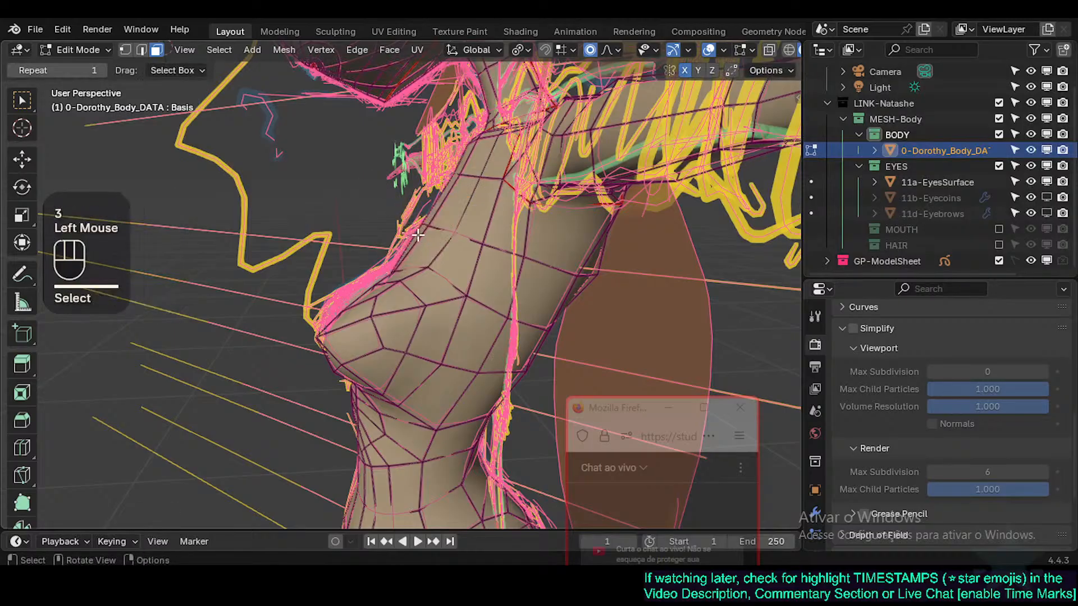
{"action": "left_click", "coordinate": [417, 235]}
{"action": "middle_click_drag", "start_coordinate": [417, 235], "coordinate": [441, 244]}
{"action": "key", "text": "KP_3"}
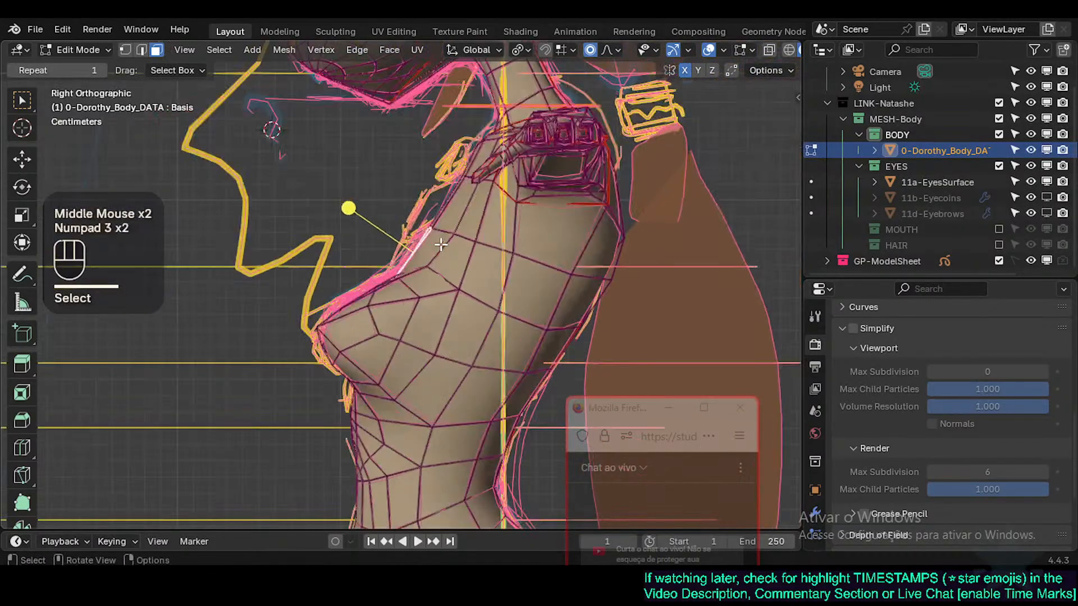
{"action": "key", "text": "g"}
{"action": "left_click", "coordinate": [453, 180], "text": "shift"}
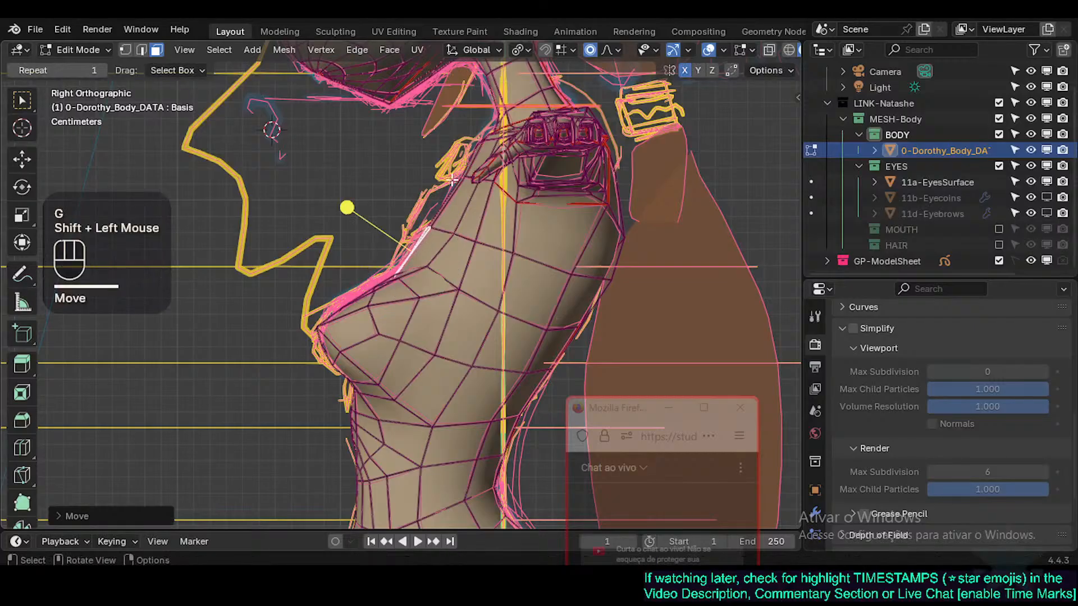
Step: Move and rotate the upper chest face below the collarbone toward the model sheet outline
{"action": "left_click", "coordinate": [504, 202]}
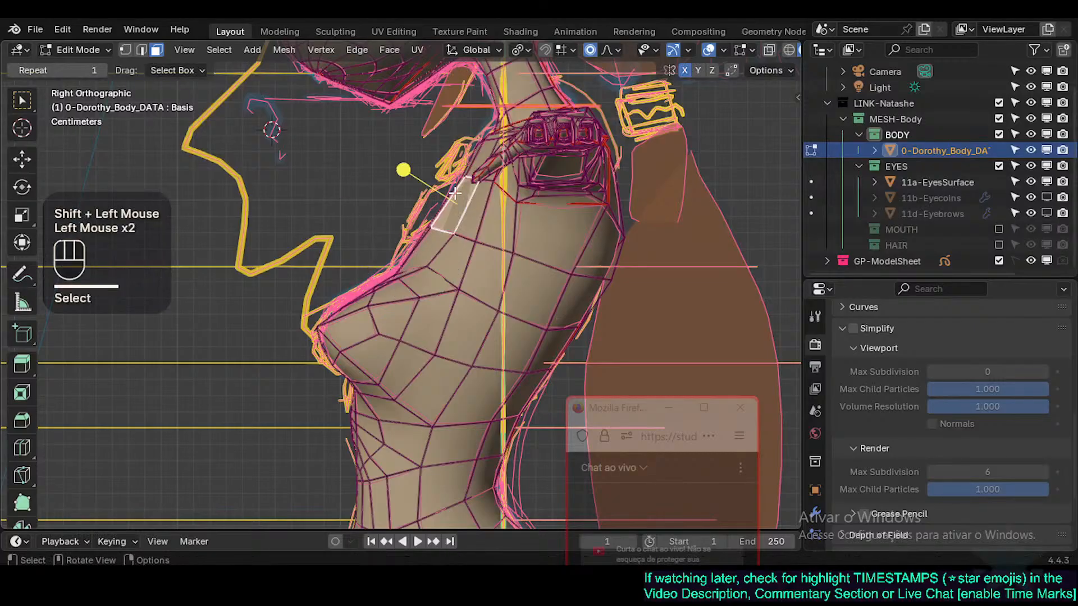
{"action": "key", "text": "g"}
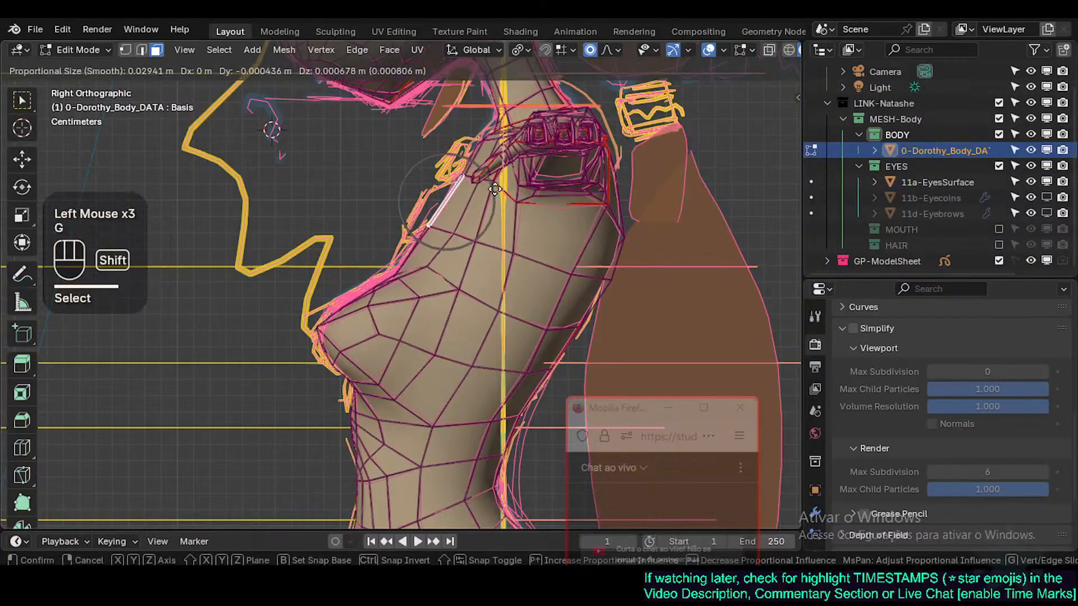
{"action": "left_click", "coordinate": [479, 199], "text": "shift"}
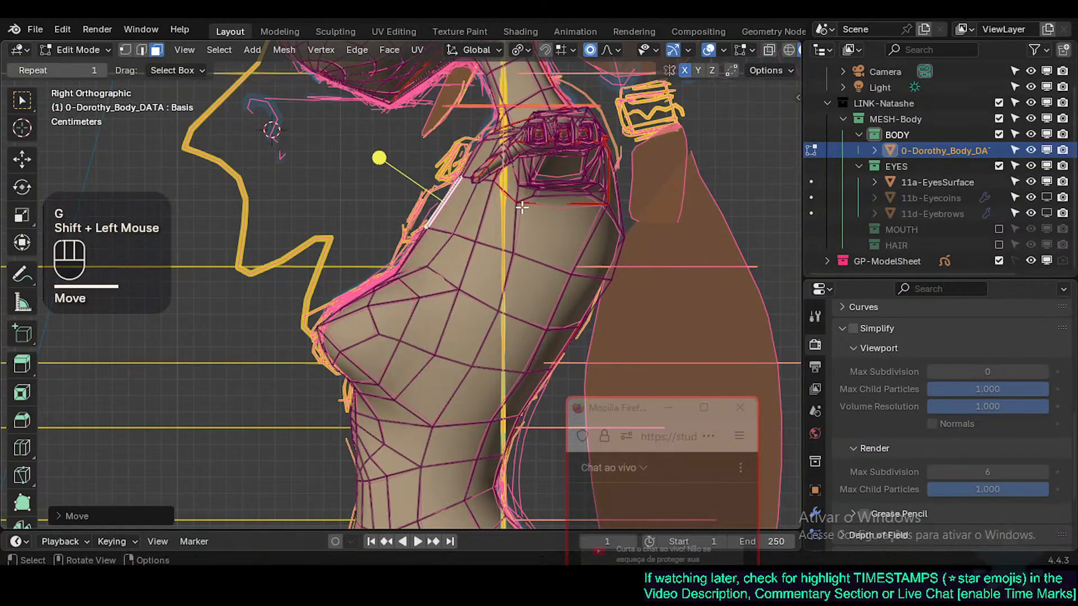
{"action": "key", "text": "r"}
{"action": "left_click", "coordinate": [517, 193], "text": "shift"}
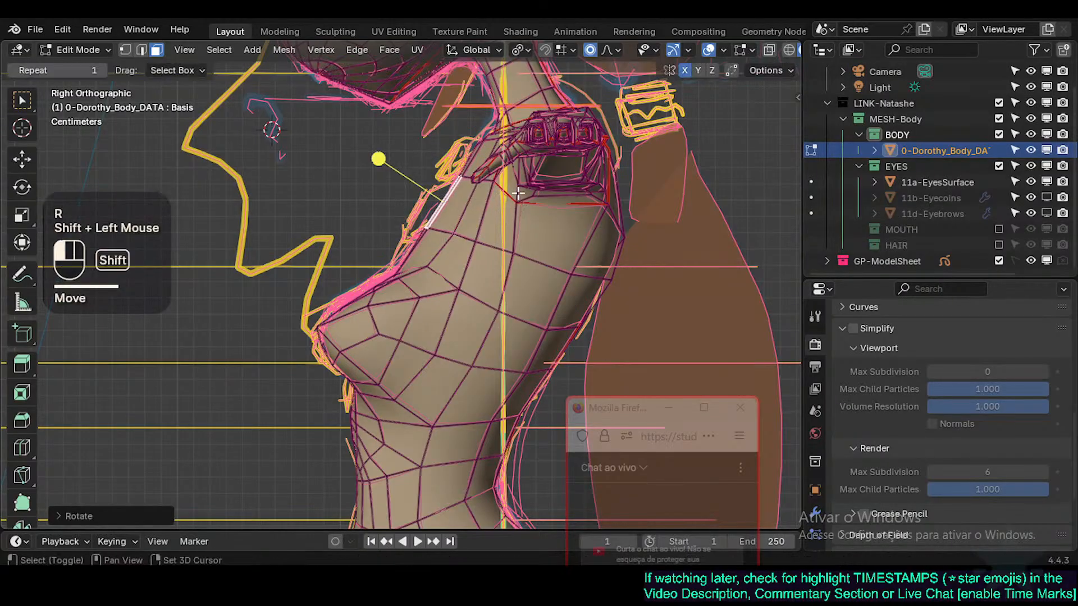
Step: Move and rotate the front chest face just above the breast to follow the outline's slope
{"action": "left_click", "coordinate": [419, 237]}
{"action": "left_click", "coordinate": [420, 237]}
{"action": "key", "text": "g"}
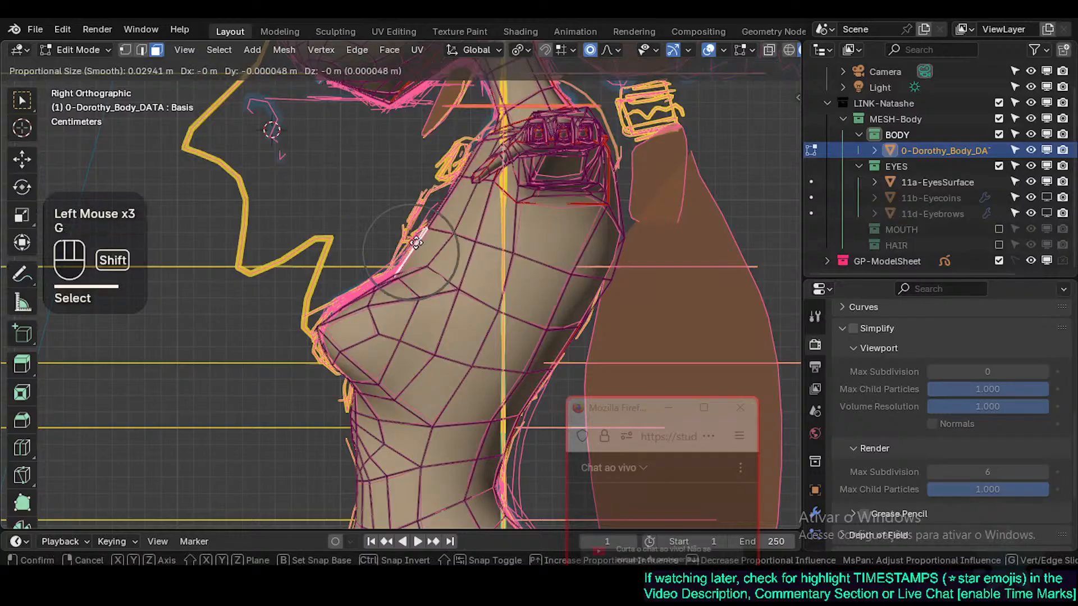
{"action": "left_click", "coordinate": [412, 239], "text": "shift"}
{"action": "key", "text": "r"}
{"action": "left_click", "coordinate": [347, 414], "text": "shift"}
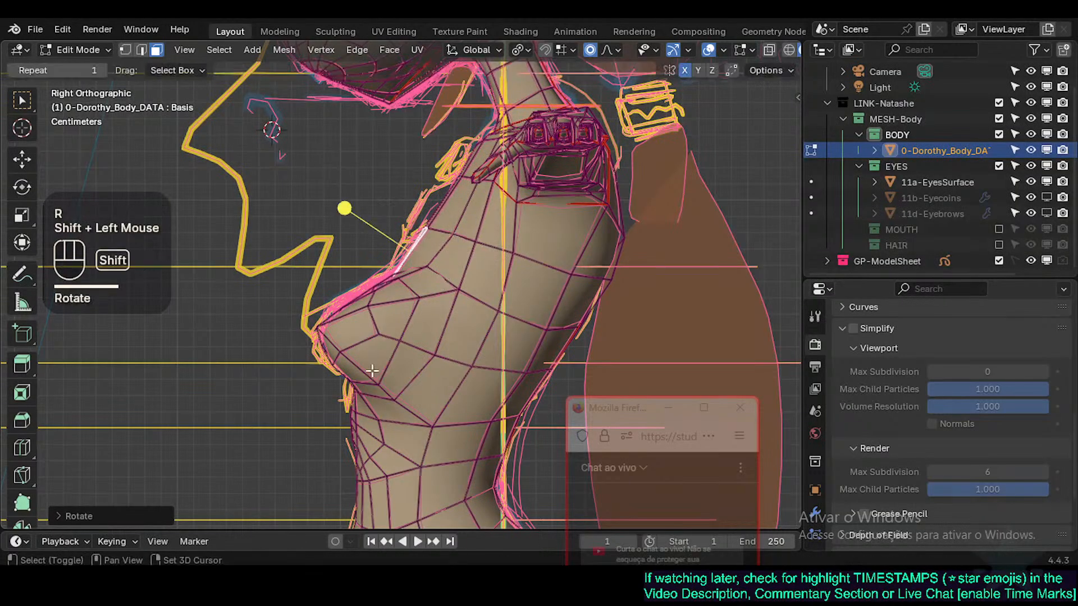
Step: Rotate and move the front face just below the breast toward the model sheet outline in the right side view
{"action": "middle_click_drag", "start_coordinate": [347, 413], "coordinate": [381, 366], "text": "shift"}
{"action": "scroll", "coordinate": [381, 365], "scroll_direction": "up", "scroll_amount": 1}
{"action": "left_click", "coordinate": [524, 348]}
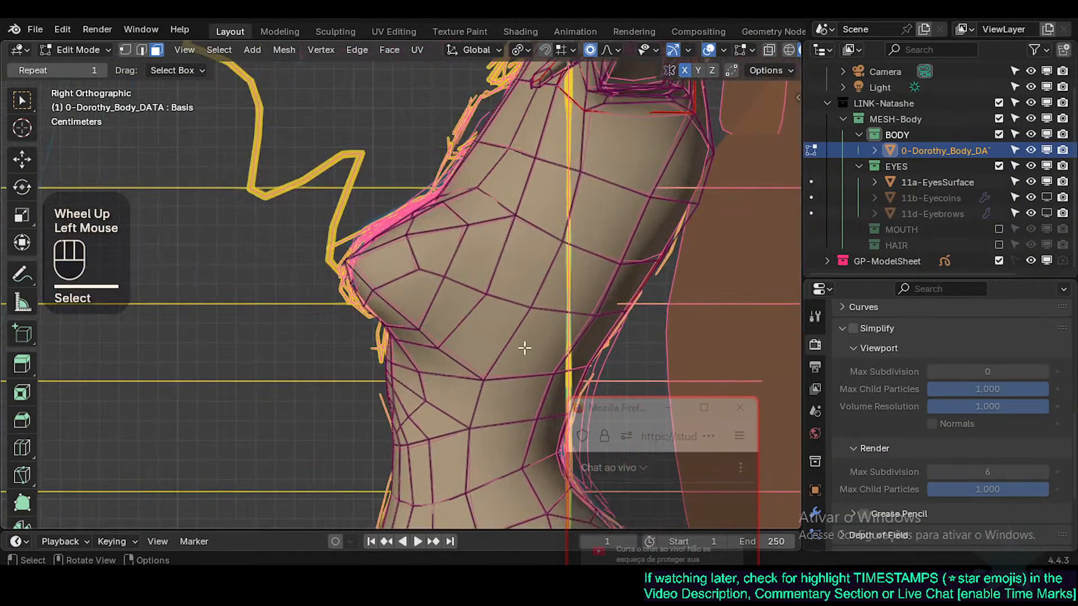
{"action": "left_click", "coordinate": [380, 355]}
{"action": "key", "text": "r"}
{"action": "left_click", "coordinate": [449, 331]}
{"action": "key", "text": "g"}
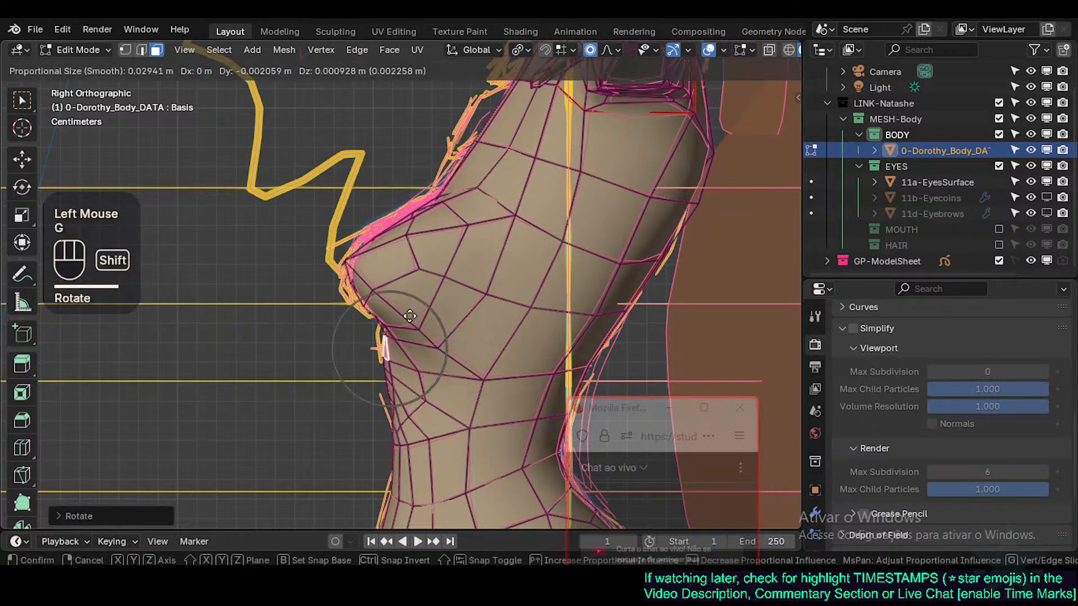
{"action": "left_click", "coordinate": [422, 316], "text": "shift"}
Step: Nudge individual vertices at the front of the upper abdomen, below the underbust, in the right side view
{"action": "key", "text": "1"}
{"action": "left_click", "coordinate": [396, 426]}
{"action": "key", "text": "g"}
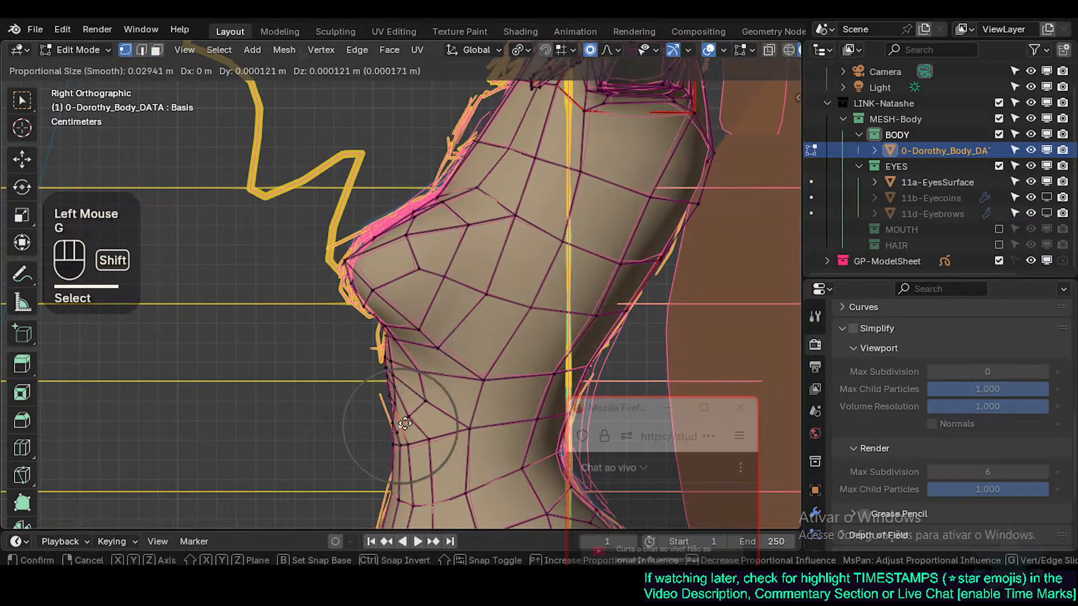
{"action": "left_click", "coordinate": [401, 424], "text": "shift"}
{"action": "left_click", "coordinate": [410, 409]}
{"action": "left_click", "coordinate": [410, 409], "text": "shift"}
{"action": "key", "text": "g"}
{"action": "left_click", "coordinate": [407, 427], "text": "shift"}
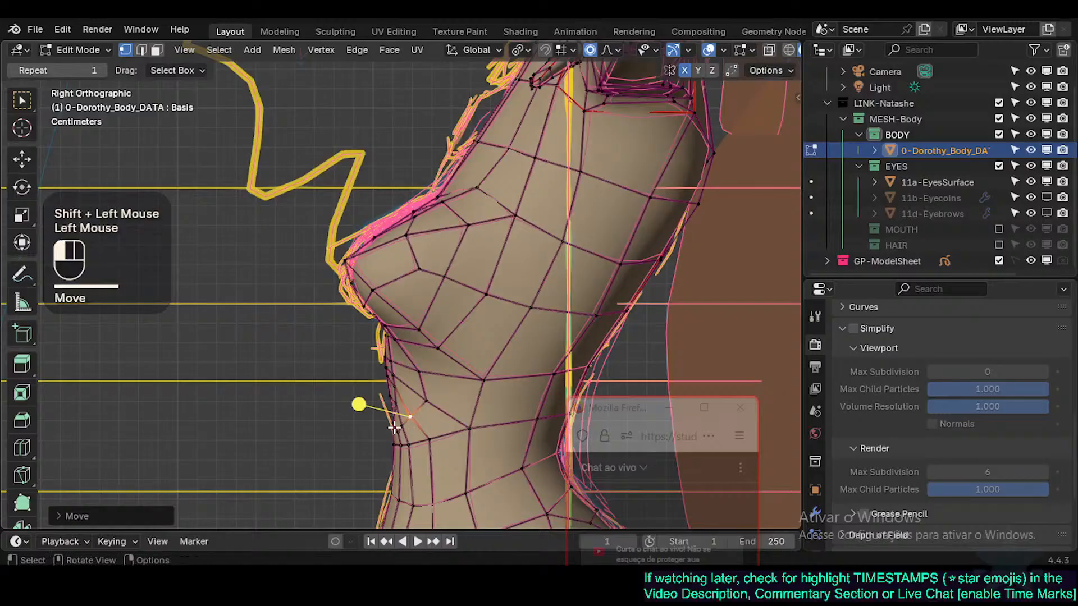
{"action": "left_click", "coordinate": [394, 426], "text": "shift"}
{"action": "key", "text": "g"}
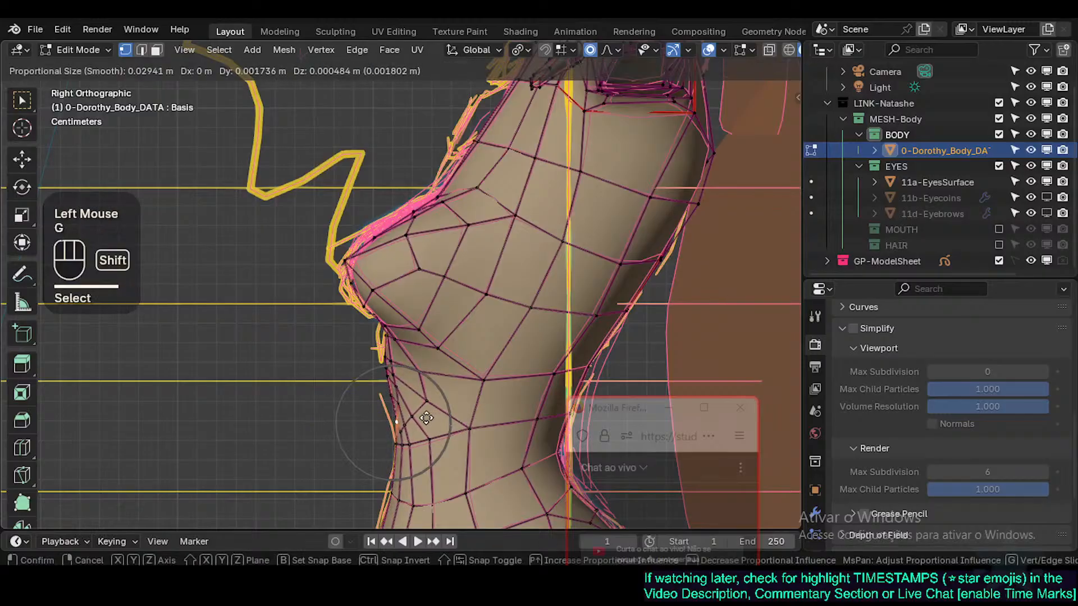
{"action": "key", "text": "Escape"}
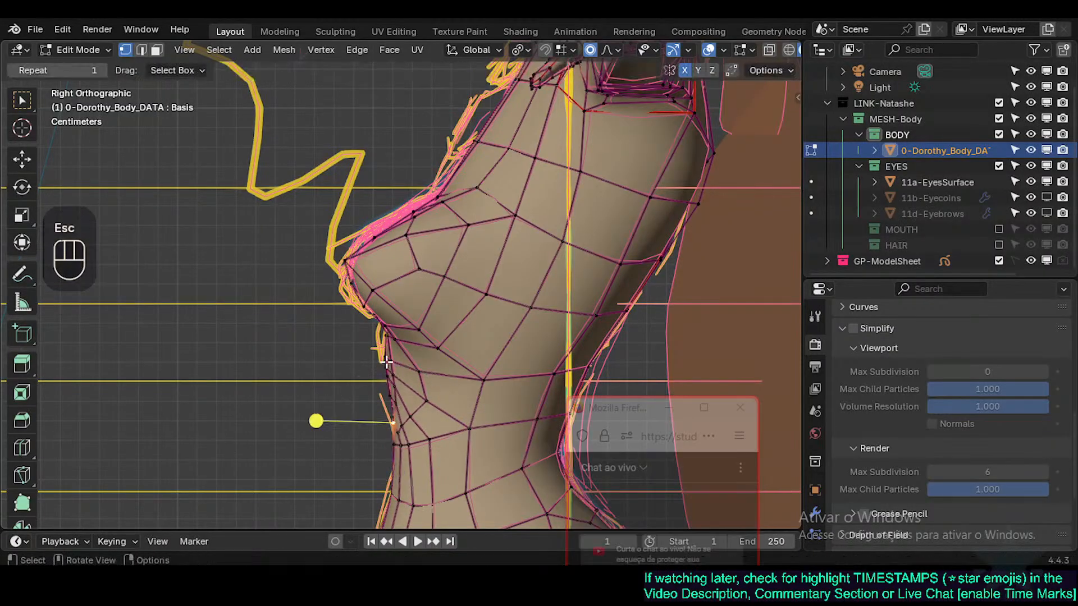
Step: Move the two front faces just below the breast forward to the model sheet outline
{"action": "key", "text": "3"}
{"action": "left_click", "coordinate": [386, 362]}
{"action": "key", "text": "g"}
{"action": "left_click", "coordinate": [372, 359], "text": "shift"}
{"action": "middle_click_drag", "start_coordinate": [372, 358], "coordinate": [438, 366]}
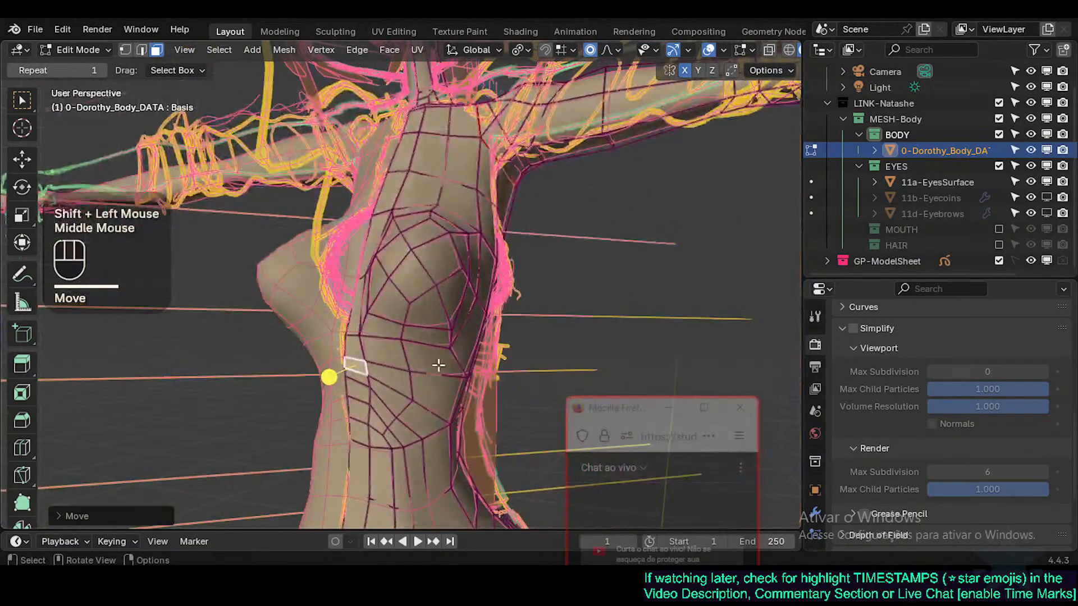
{"action": "left_click", "coordinate": [357, 350]}
{"action": "key", "text": "KP_3"}
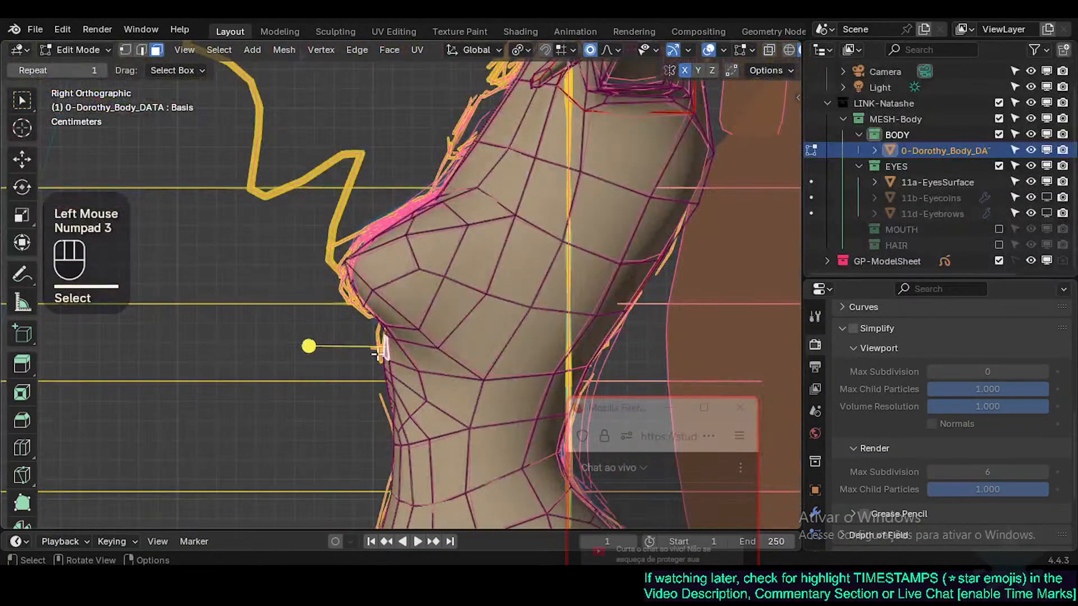
{"action": "key", "text": "g"}
{"action": "left_click", "coordinate": [404, 290], "text": "shift"}
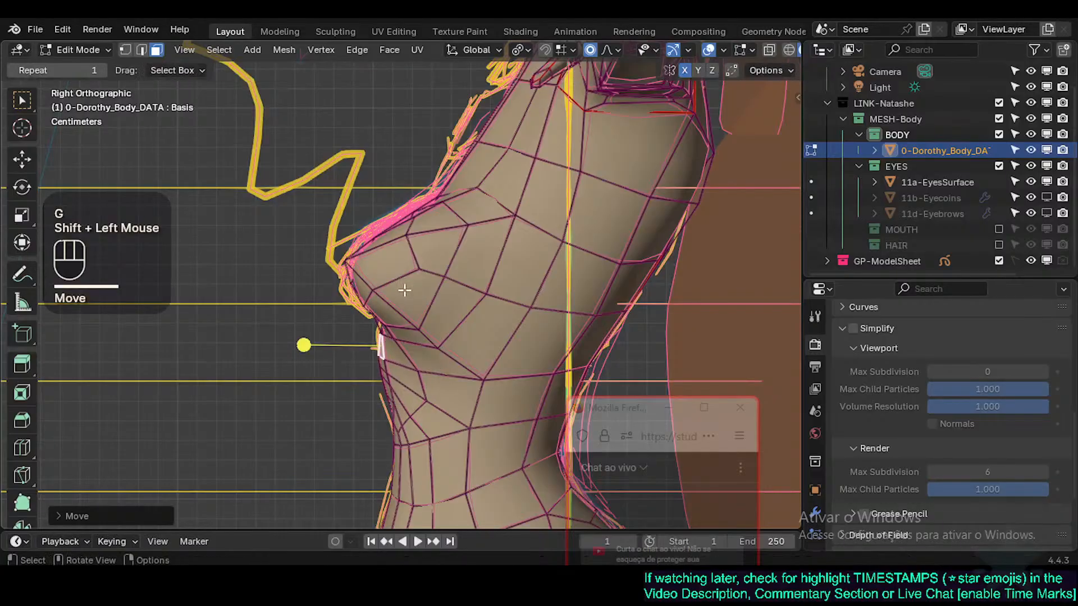
Step: Enable X-ray and move and rotate the long inner edge running between the upper and lower breast
{"action": "key", "text": "alt+z"}
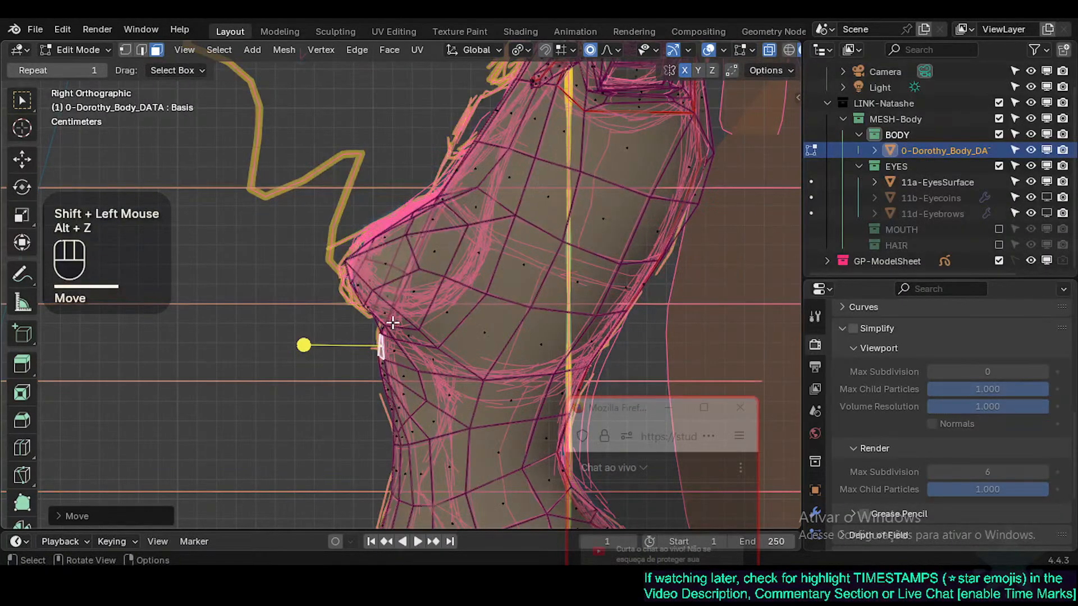
{"action": "key", "text": "2"}
{"action": "left_click", "coordinate": [408, 274]}
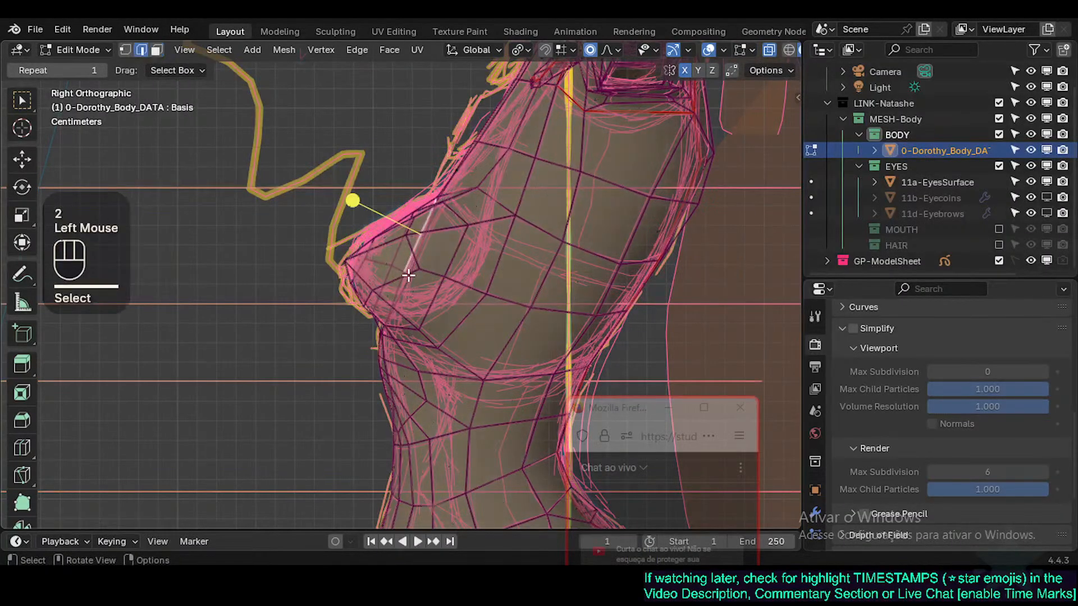
{"action": "left_click", "coordinate": [396, 288], "text": "shift"}
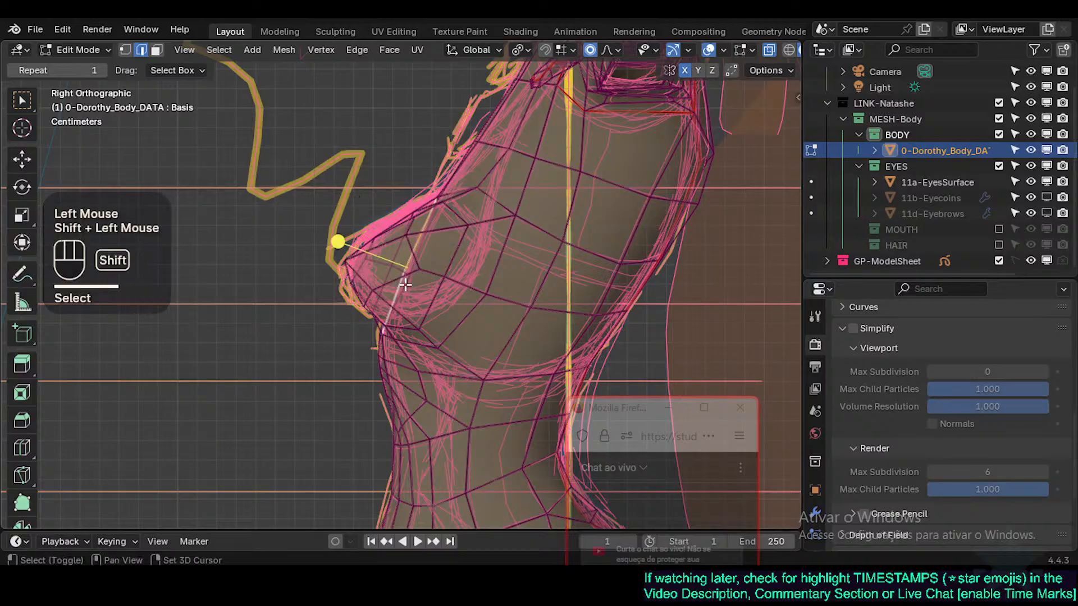
{"action": "key", "text": "g"}
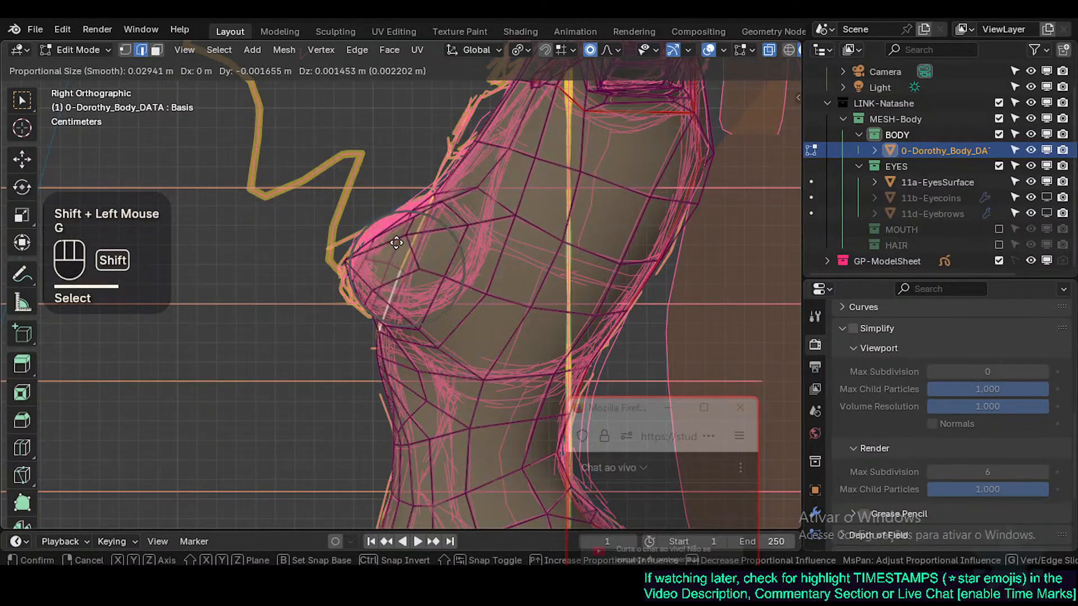
{"action": "left_click", "coordinate": [397, 243], "text": "shift"}
{"action": "key", "text": "r"}
{"action": "left_click", "coordinate": [471, 212], "text": "shift"}
Step: Move the vertex at the lower end of the inner breast edge slightly up and forward
{"action": "key", "text": "1"}
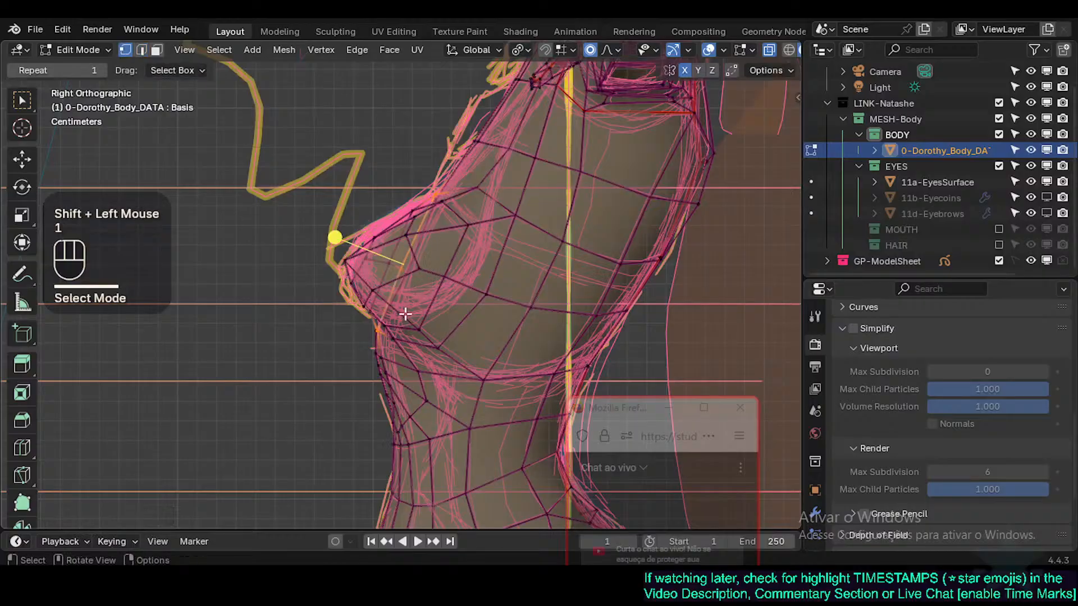
{"action": "left_click", "coordinate": [380, 327]}
{"action": "left_click", "coordinate": [407, 327]}
{"action": "key", "text": "g"}
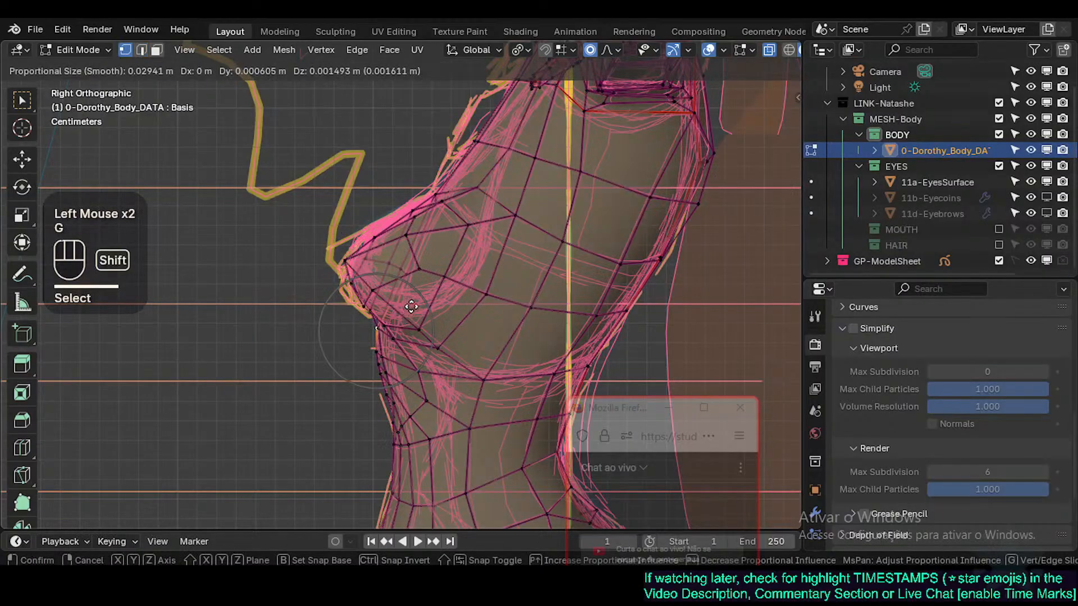
{"action": "left_click", "coordinate": [417, 294], "text": "shift"}
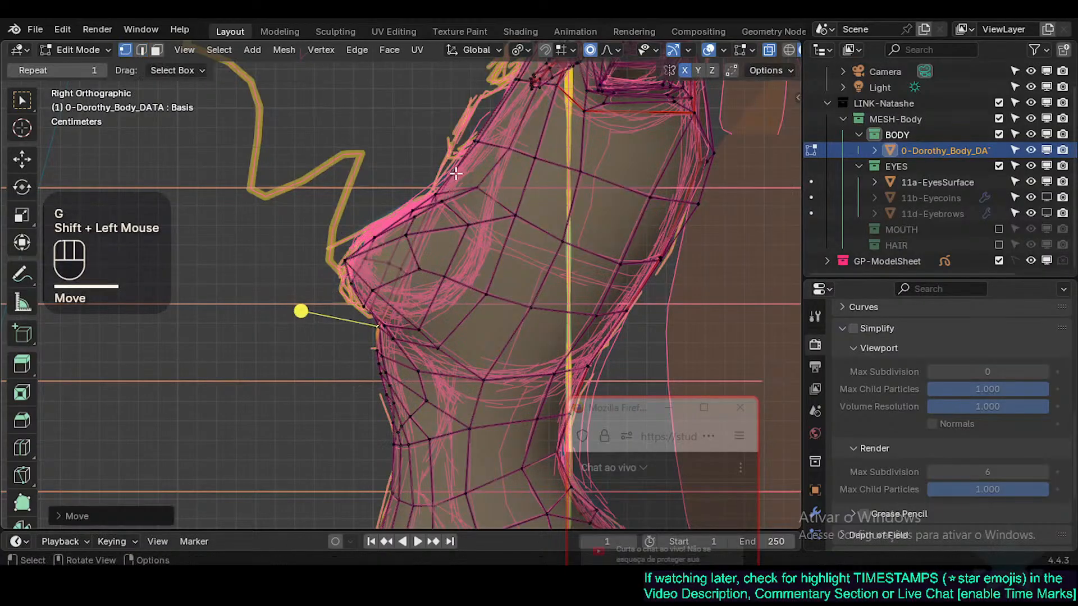
Step: Adjust the vertex at the upper end of the inner breast edge until it meets the chest outline
{"action": "left_click", "coordinate": [443, 189]}
{"action": "key", "text": "g"}
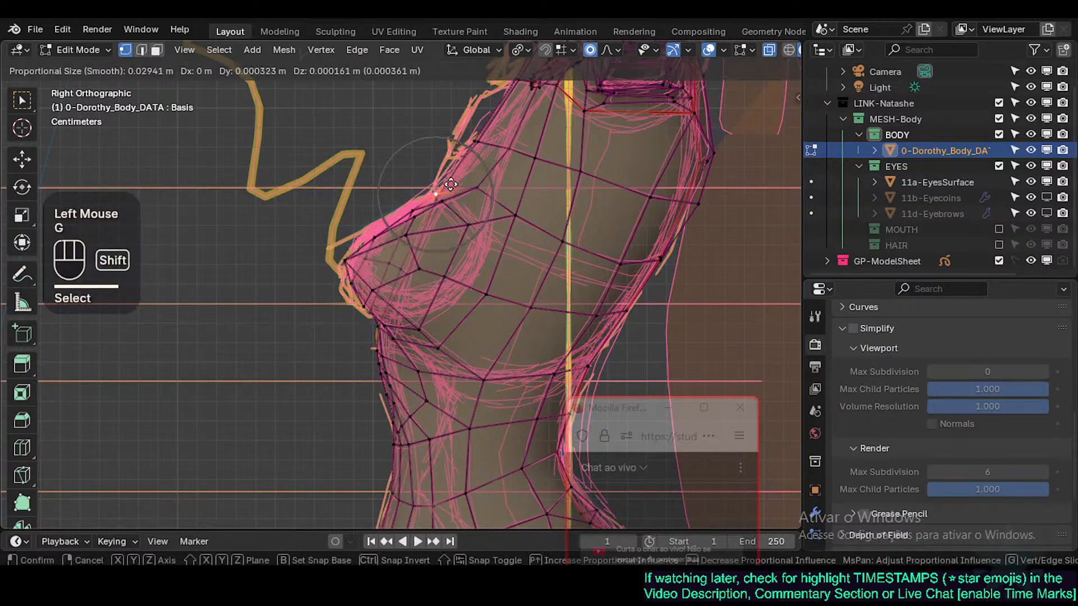
{"action": "left_click", "coordinate": [483, 187], "text": "shift"}
{"action": "key", "text": "g"}
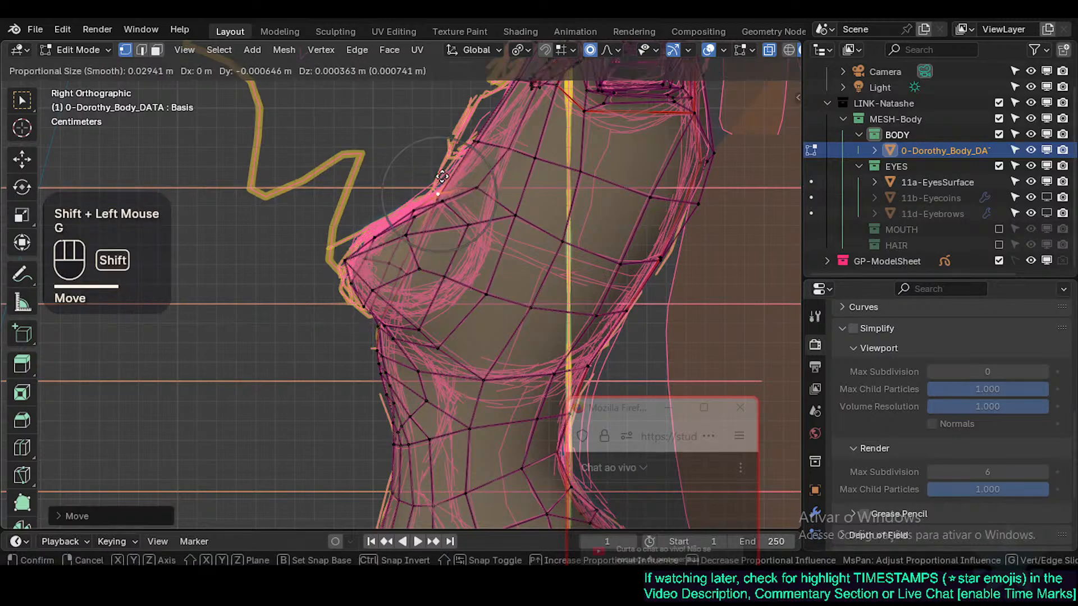
{"action": "left_click", "coordinate": [434, 175], "text": "shift"}
{"action": "left_click", "coordinate": [444, 192]}
{"action": "key", "text": "g"}
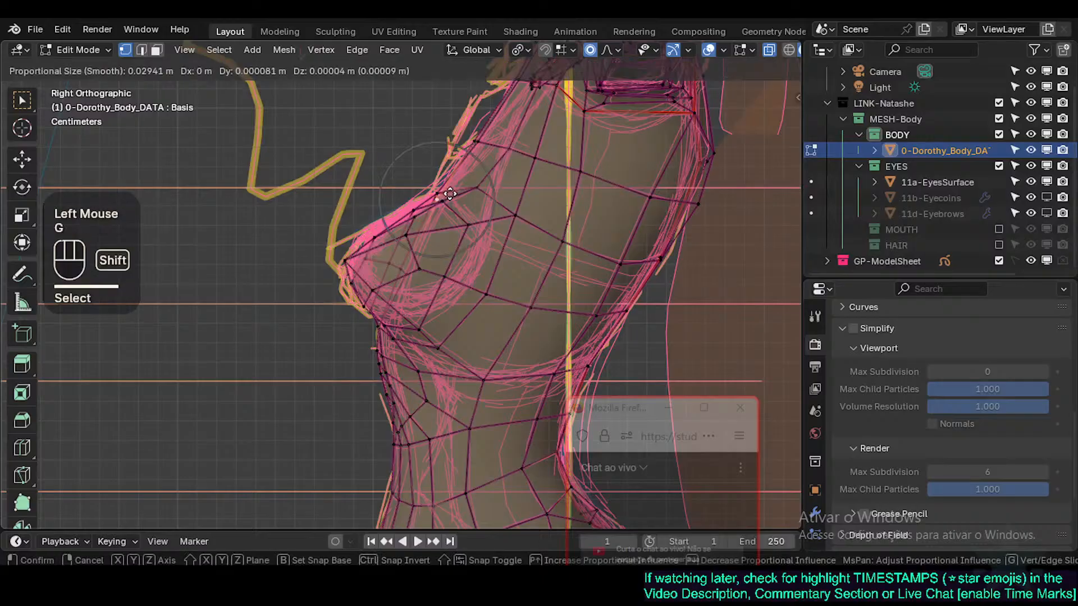
{"action": "left_click", "coordinate": [472, 174], "text": "shift"}
{"action": "left_click", "coordinate": [447, 189]}
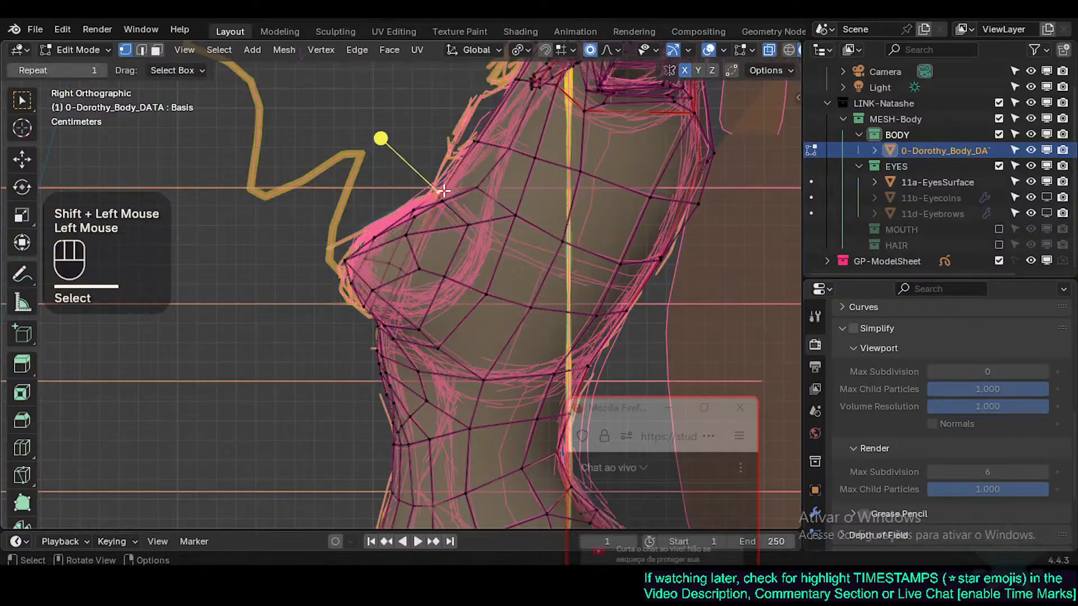
Step: Leave Edit Mode, turn off X-ray and the wireframe overlay, and examine the reshaped bust from several angles
{"action": "middle_click_drag", "start_coordinate": [446, 190], "coordinate": [483, 241]}
{"action": "key", "text": "Tab"}
{"action": "key", "text": "alt+z"}
{"action": "scroll", "coordinate": [393, 247], "scroll_direction": "down", "scroll_amount": 2}
{"action": "middle_click_drag", "start_coordinate": [393, 247], "coordinate": [382, 306]}
{"action": "scroll", "coordinate": [383, 306], "scroll_direction": "down", "scroll_amount": 4}
{"action": "key", "text": "shift+ctrl+alt+z"}
{"action": "middle_click_drag", "start_coordinate": [420, 354], "coordinate": [290, 342]}
{"action": "scroll", "coordinate": [383, 330], "scroll_direction": "up", "scroll_amount": 1}
{"action": "key", "text": "KP_3"}
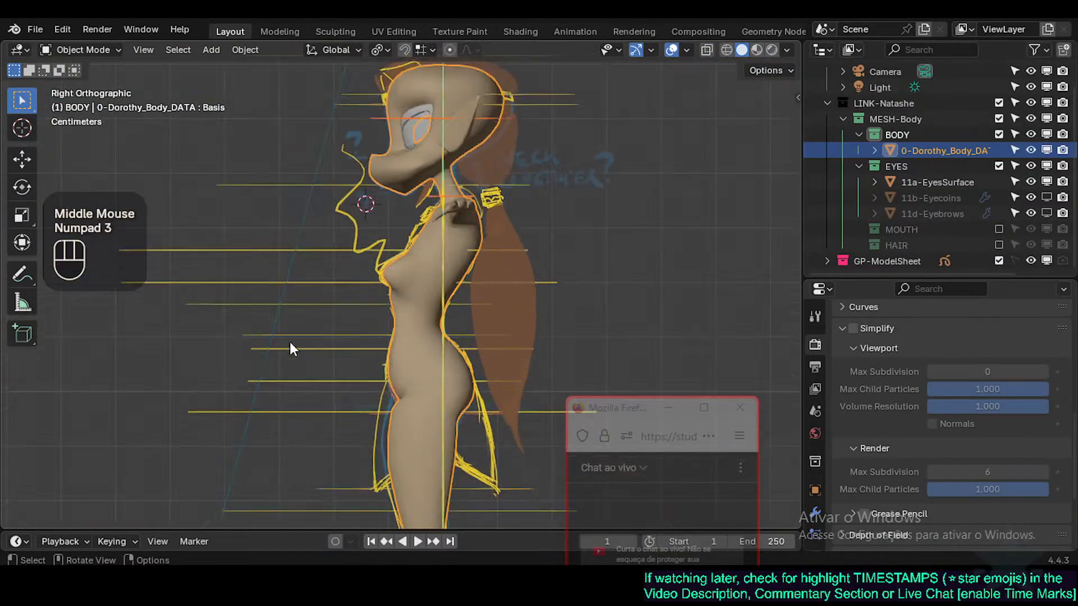
Step: Return to editing in the front view with the wireframe shown and move the vertex on the breast's outer side
{"action": "key", "text": "KP_1"}
{"action": "scroll", "coordinate": [383, 351], "scroll_direction": "up", "scroll_amount": 2}
{"action": "middle_click_drag", "start_coordinate": [383, 351], "coordinate": [441, 328], "text": "shift"}
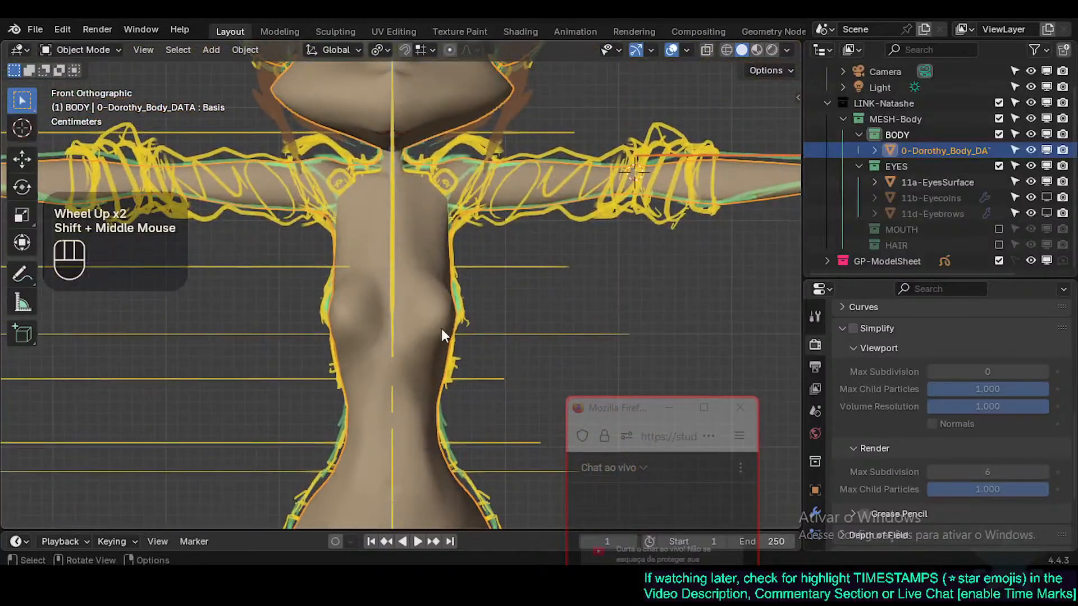
{"action": "key", "text": "shift+ctrl+alt+z"}
{"action": "scroll", "coordinate": [458, 316], "scroll_direction": "up", "scroll_amount": 2}
{"action": "key", "text": "Tab"}
{"action": "key", "text": "1"}
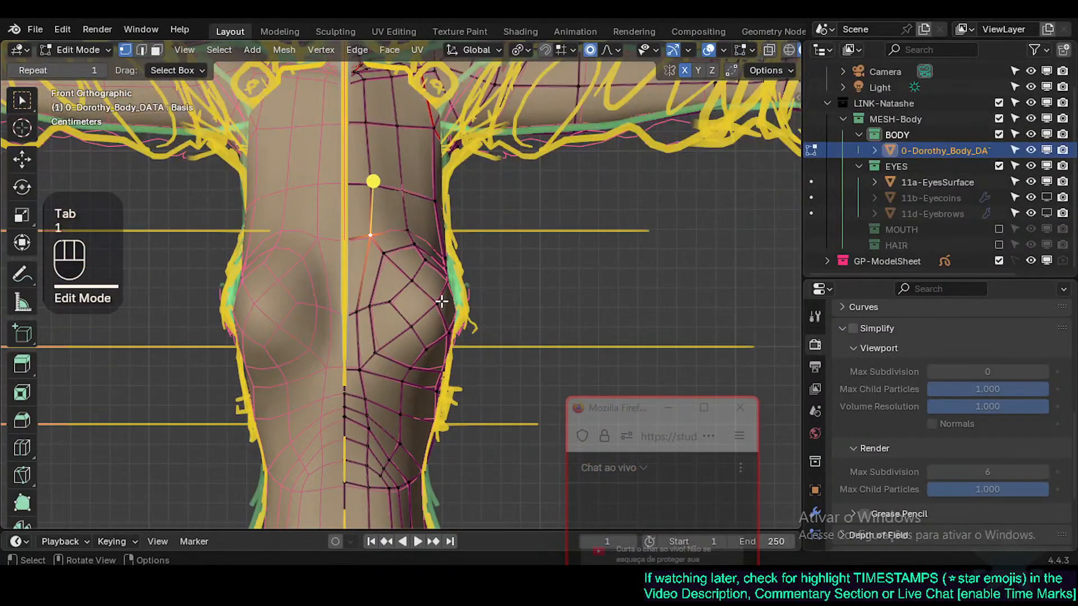
{"action": "left_click", "coordinate": [439, 303]}
{"action": "key", "text": "g"}
{"action": "left_click", "coordinate": [480, 303], "text": "shift"}
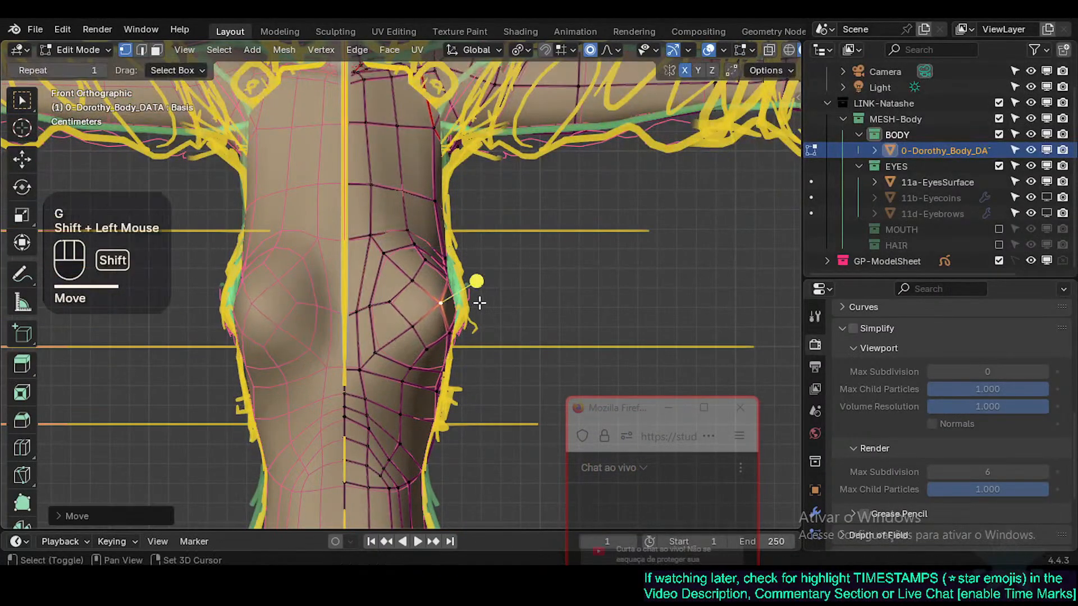
Step: Move the silhouette vertices at and just above the breast's widest point out to the front view outline
{"action": "left_click", "coordinate": [460, 312]}
{"action": "key", "text": "g"}
{"action": "left_click", "coordinate": [512, 303], "text": "shift"}
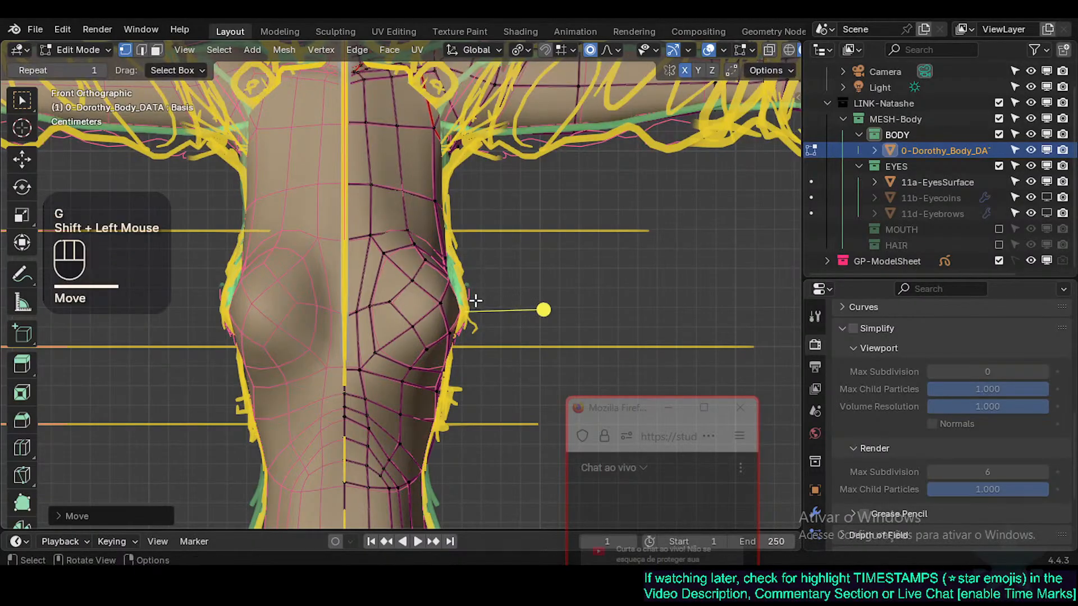
{"action": "key", "text": "g"}
{"action": "left_click", "coordinate": [523, 299], "text": "shift"}
{"action": "left_click", "coordinate": [452, 270]}
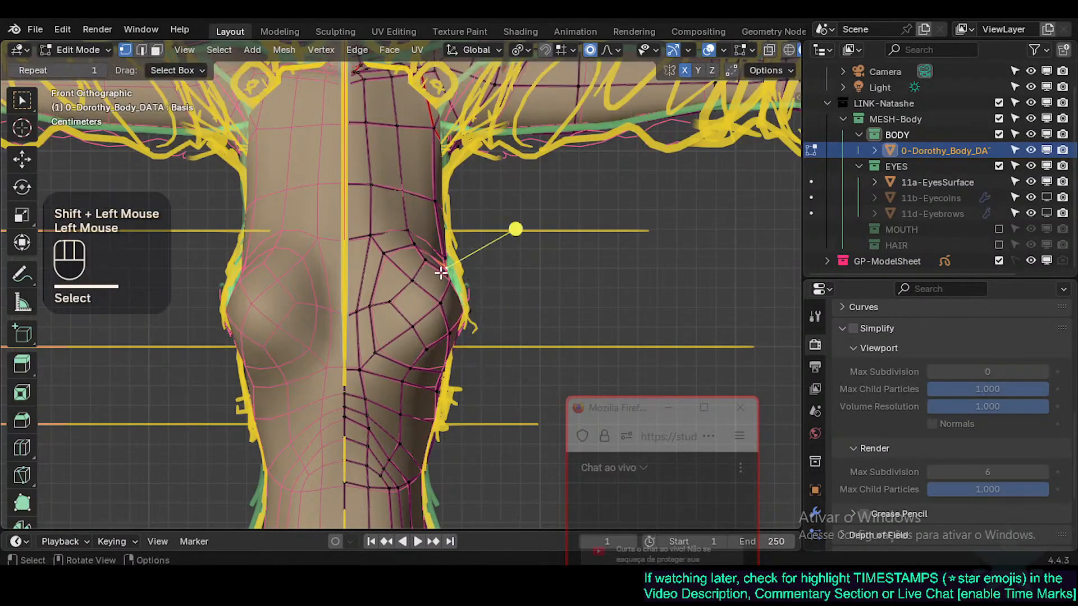
{"action": "key", "text": "g"}
{"action": "left_click", "coordinate": [466, 318], "text": "shift"}
{"action": "left_click", "coordinate": [469, 316]}
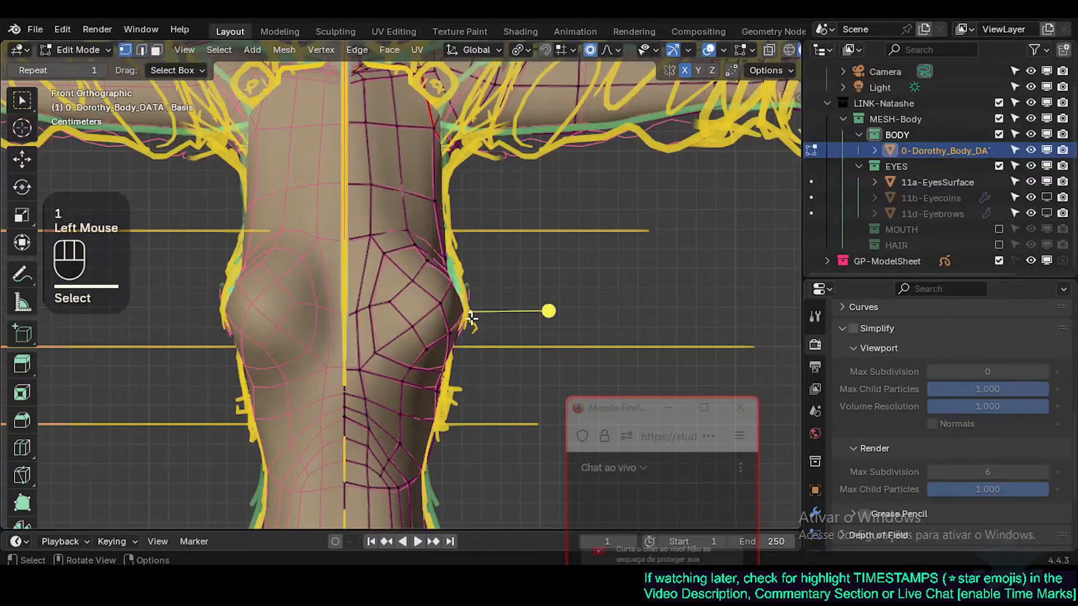
{"action": "key", "text": "g"}
{"action": "left_click", "coordinate": [466, 313], "text": "shift"}
Step: Move the torso's side vertices just below the breast to follow the model sheet outline in the front view
{"action": "left_click", "coordinate": [448, 354]}
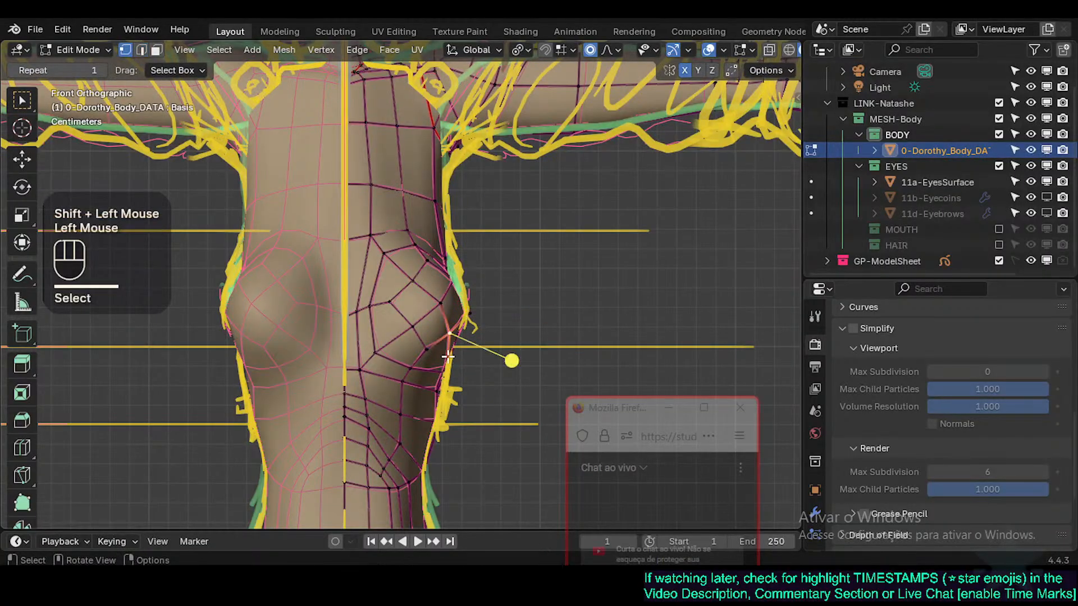
{"action": "key", "text": "g"}
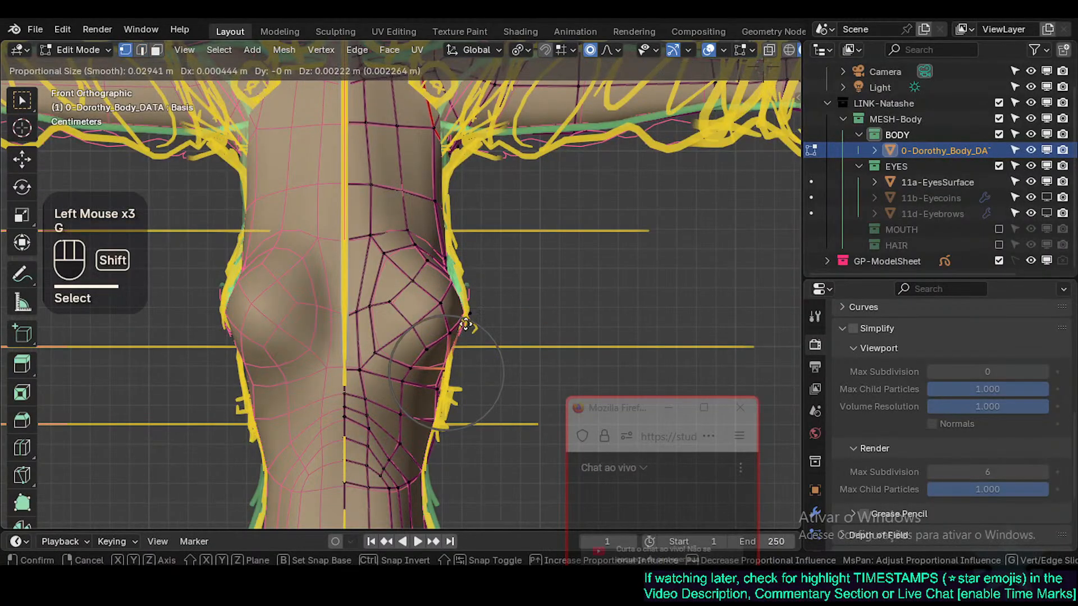
{"action": "left_click", "coordinate": [466, 316], "text": "shift"}
{"action": "left_click", "coordinate": [439, 371]}
{"action": "key", "text": "g"}
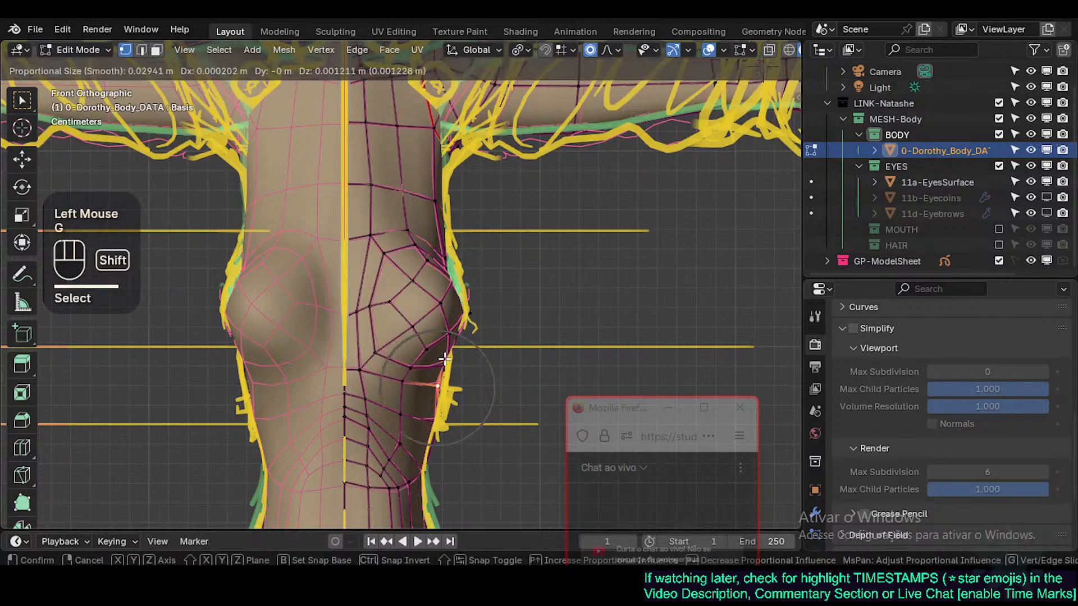
{"action": "left_click", "coordinate": [446, 358], "text": "shift"}
{"action": "key", "text": "g"}
{"action": "key", "text": "g"}
{"action": "left_click", "coordinate": [494, 382], "text": "shift"}
{"action": "key", "text": "g"}
{"action": "left_click", "coordinate": [482, 353], "text": "shift"}
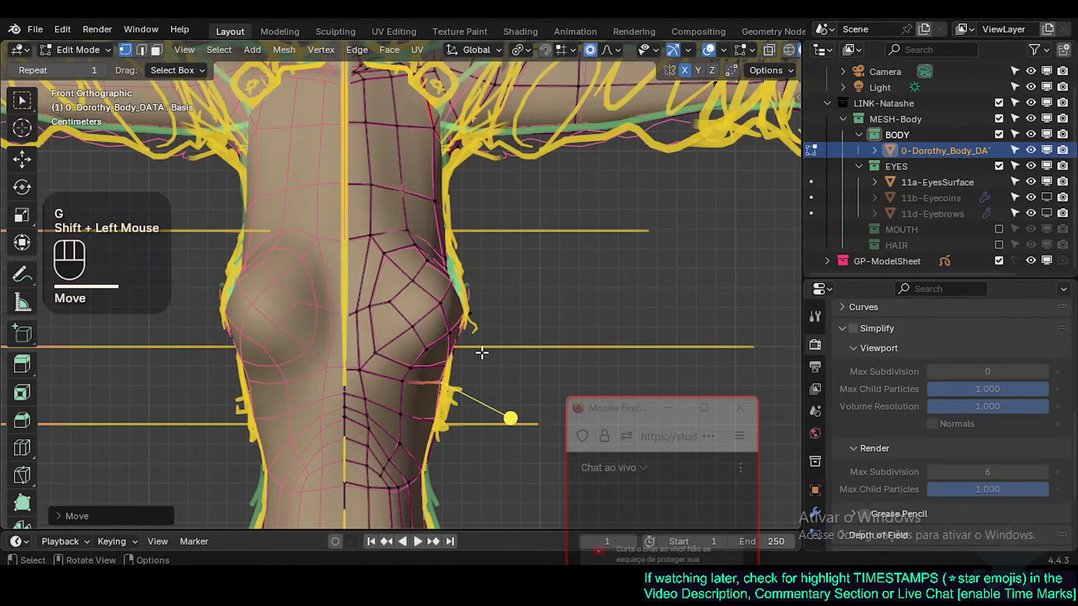
Step: Examine the torso against the model sheet from the back in Object Mode with the wireframe overlay turned off
{"action": "key", "text": "ctrl+KP_1"}
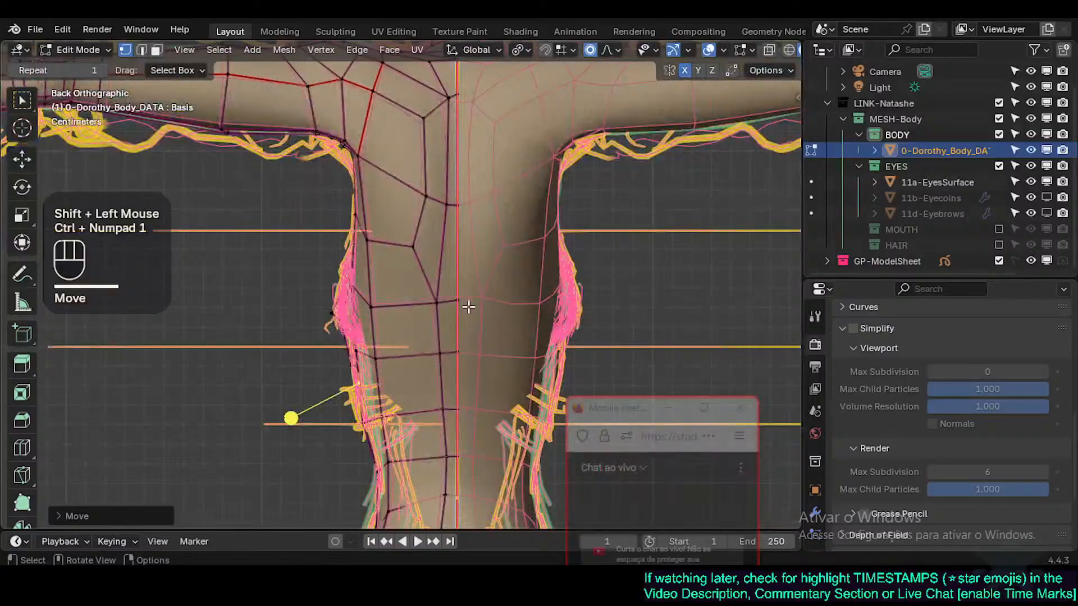
{"action": "key", "text": "alt+z"}
{"action": "key", "text": "alt+z"}
{"action": "key", "text": "Tab"}
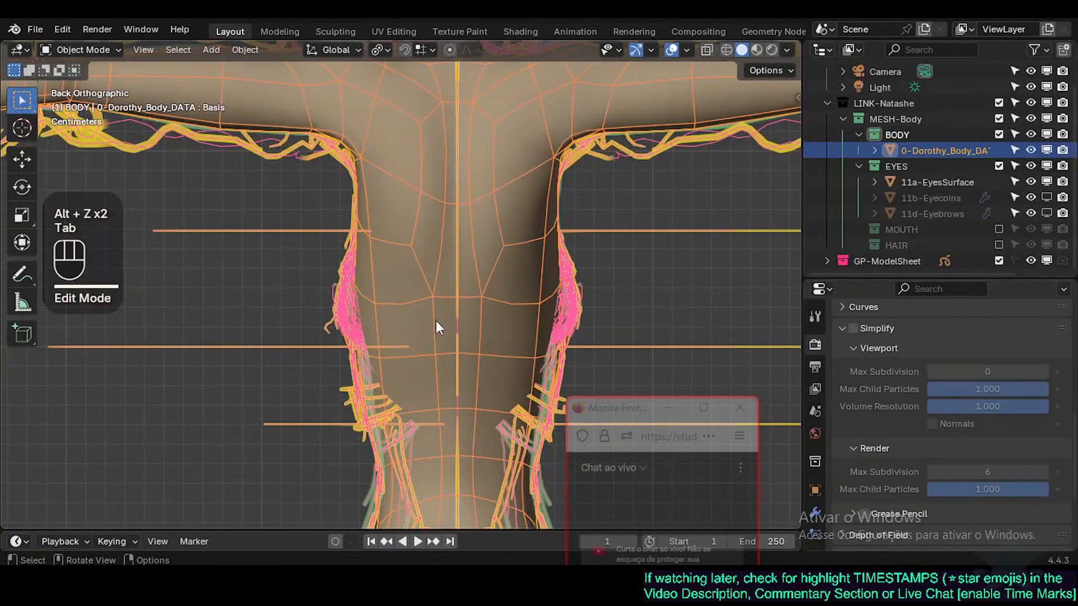
{"action": "key", "text": "shift+ctrl+alt+z"}
{"action": "key", "text": "shift+ctrl+alt+z"}
{"action": "key", "text": "shift+ctrl+alt+z"}
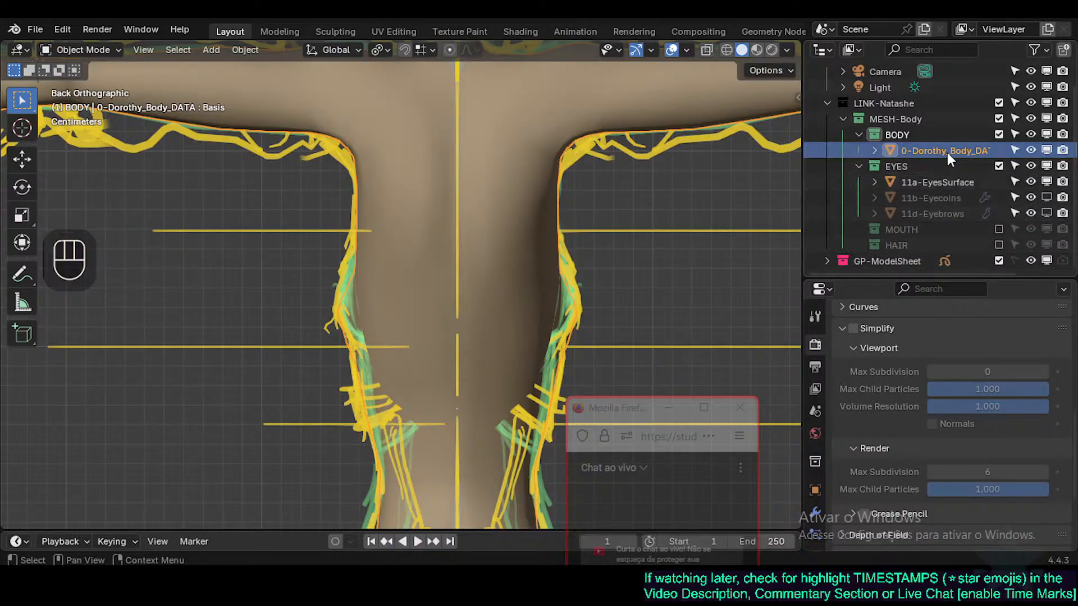
{"action": "scroll", "coordinate": [1004, 236], "scroll_direction": "down", "scroll_amount": 2}
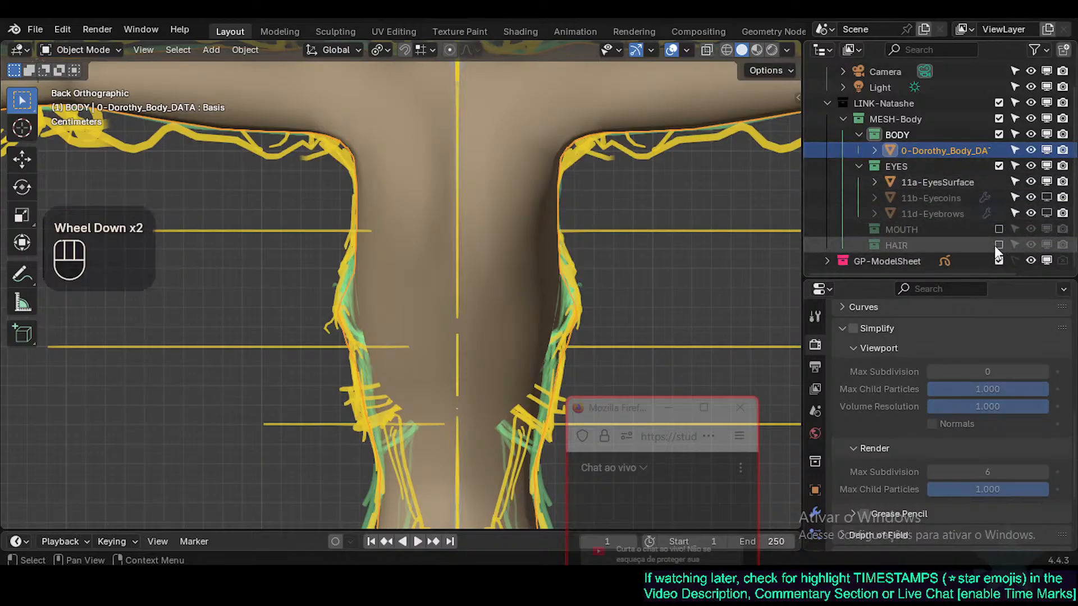
Step: Hide the GP-ModelSheet collection and return to editing the body mesh from the back with the wireframe shown
{"action": "left_click", "coordinate": [999, 261]}
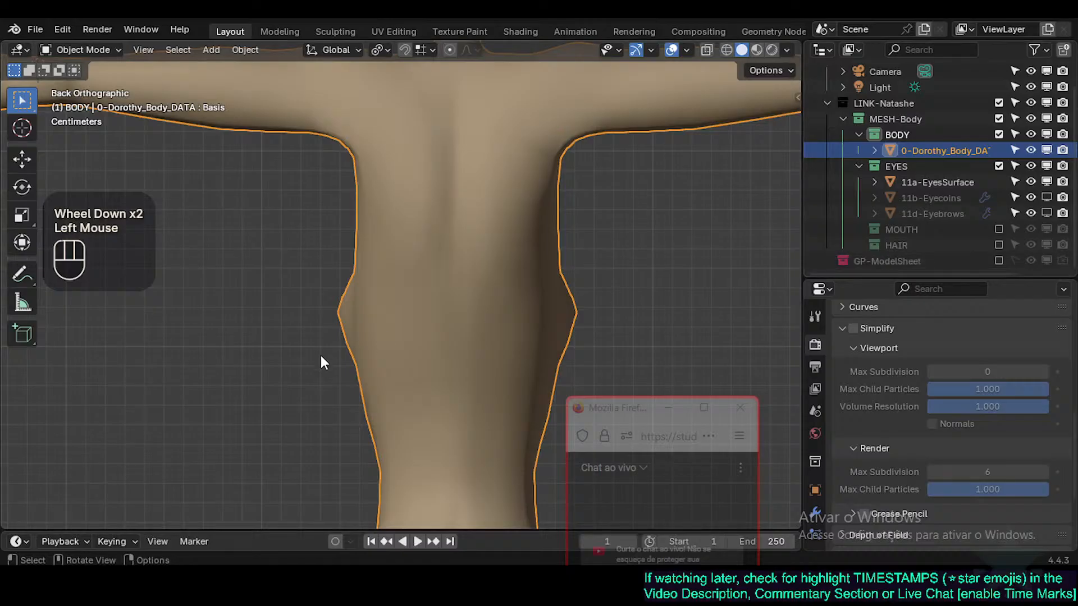
{"action": "left_click", "coordinate": [344, 309]}
{"action": "key", "text": "Tab"}
{"action": "key", "text": "shift+ctrl+alt+z"}
Step: Move the vertex at the breast's outermost point slightly inward in the back view
{"action": "key", "text": "3"}
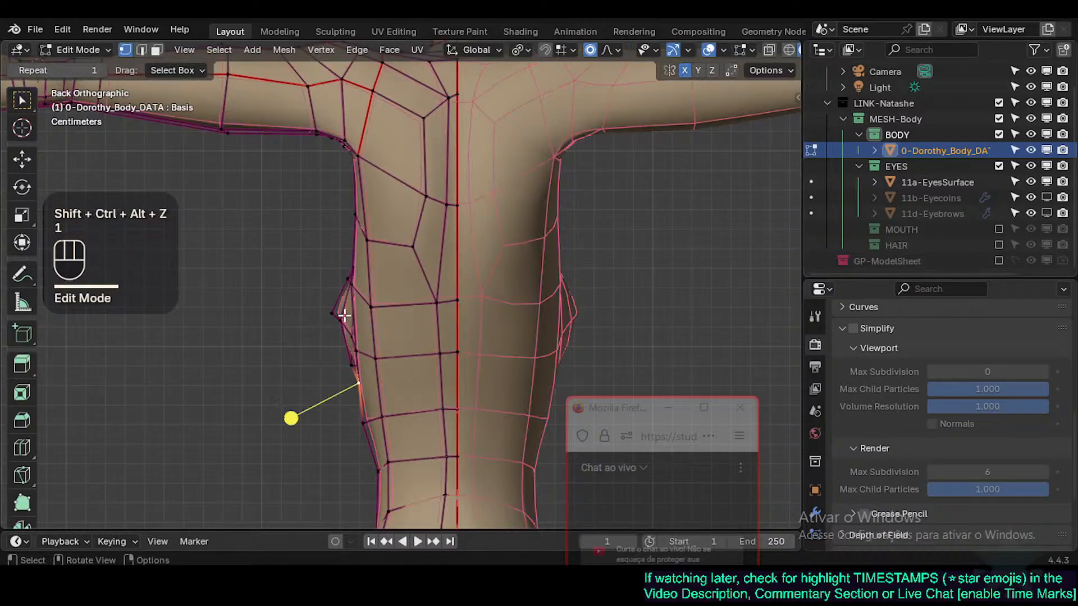
{"action": "left_click", "coordinate": [339, 312]}
{"action": "left_click", "coordinate": [269, 269]}
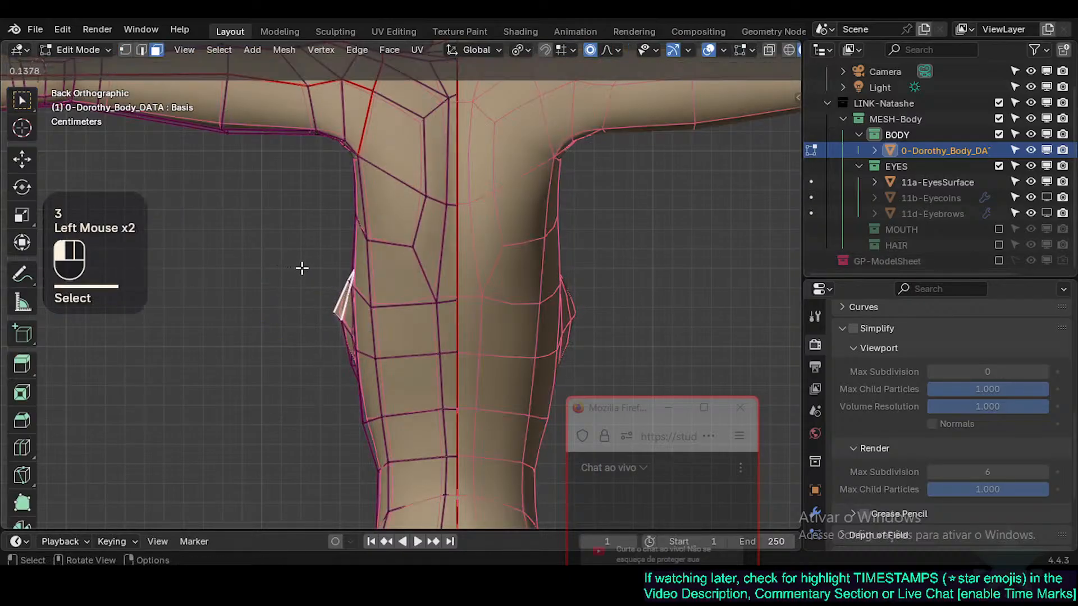
{"action": "key", "text": "1"}
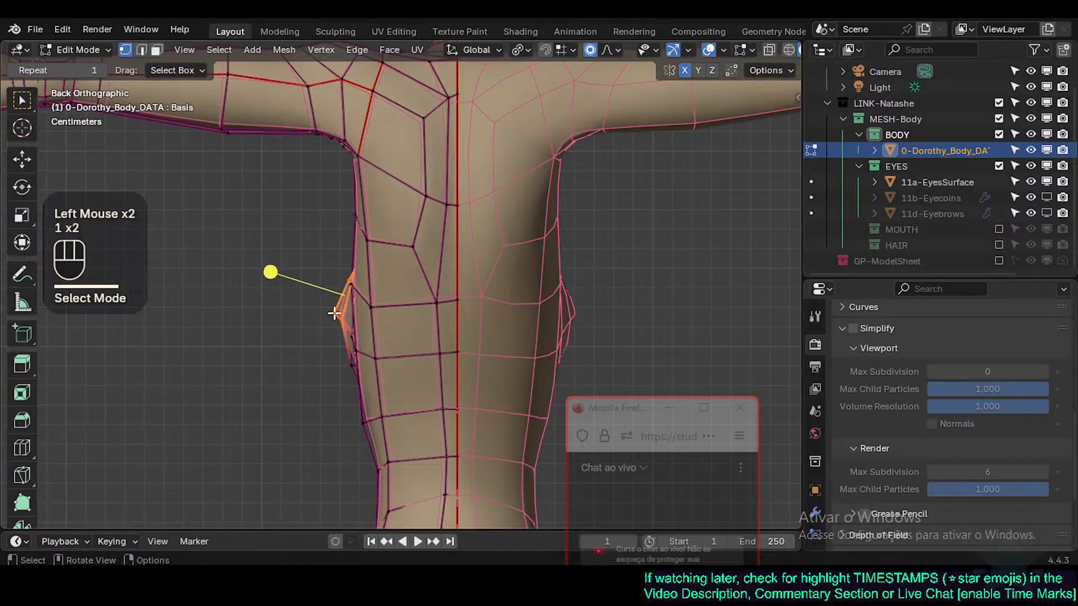
{"action": "left_click", "coordinate": [337, 312]}
{"action": "key", "text": "g"}
{"action": "left_click", "coordinate": [344, 328], "text": "shift"}
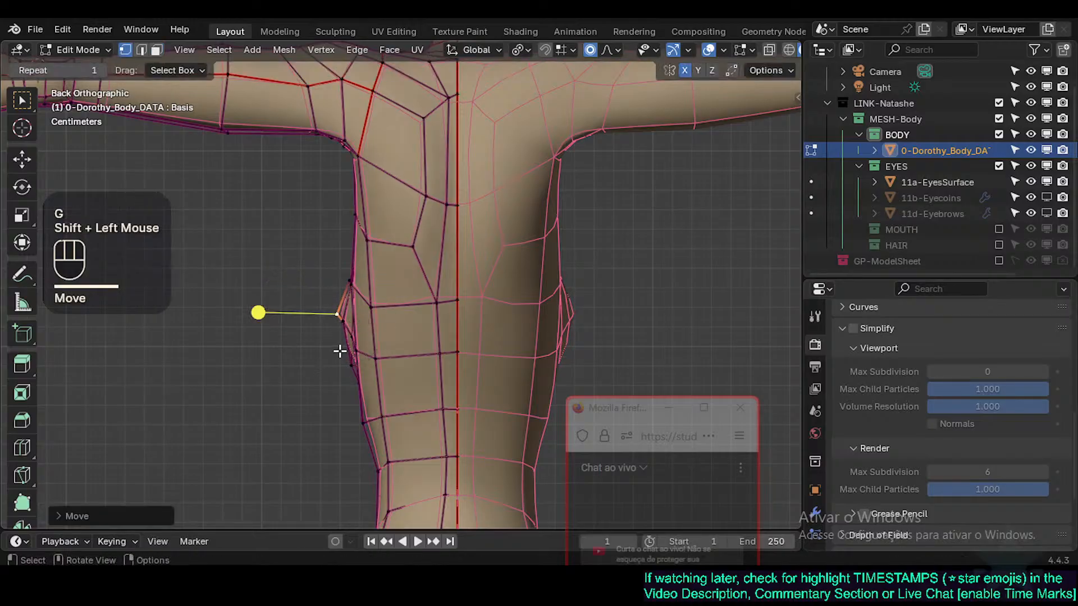
Step: With X-ray enabled in the back view, move the vertex just below the breast's outermost point outward to round the silhouette
{"action": "left_click", "coordinate": [340, 351]}
{"action": "middle_click_drag", "start_coordinate": [315, 335], "coordinate": [356, 320]}
{"action": "left_click", "coordinate": [340, 330]}
{"action": "key", "text": "KP_1"}
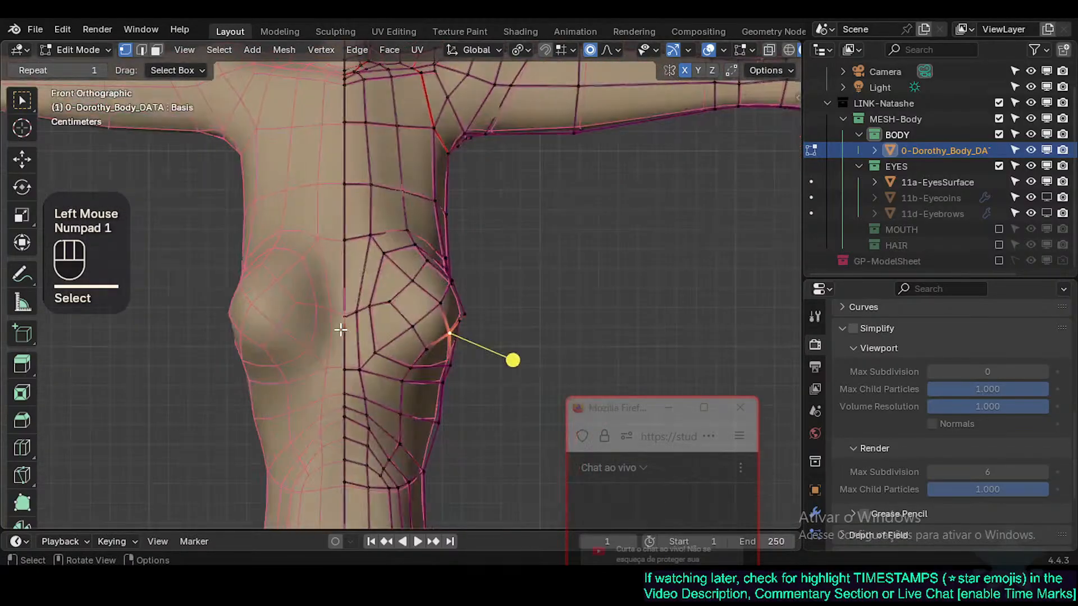
{"action": "key", "text": "ctrl+KP_1"}
{"action": "key", "text": "alt+z"}
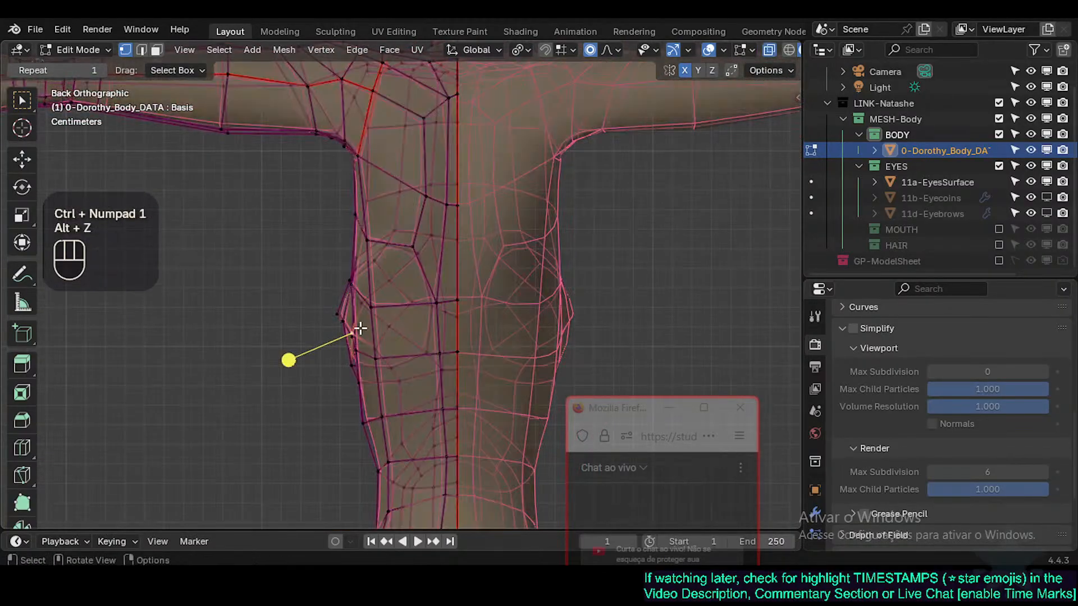
{"action": "key", "text": "g"}
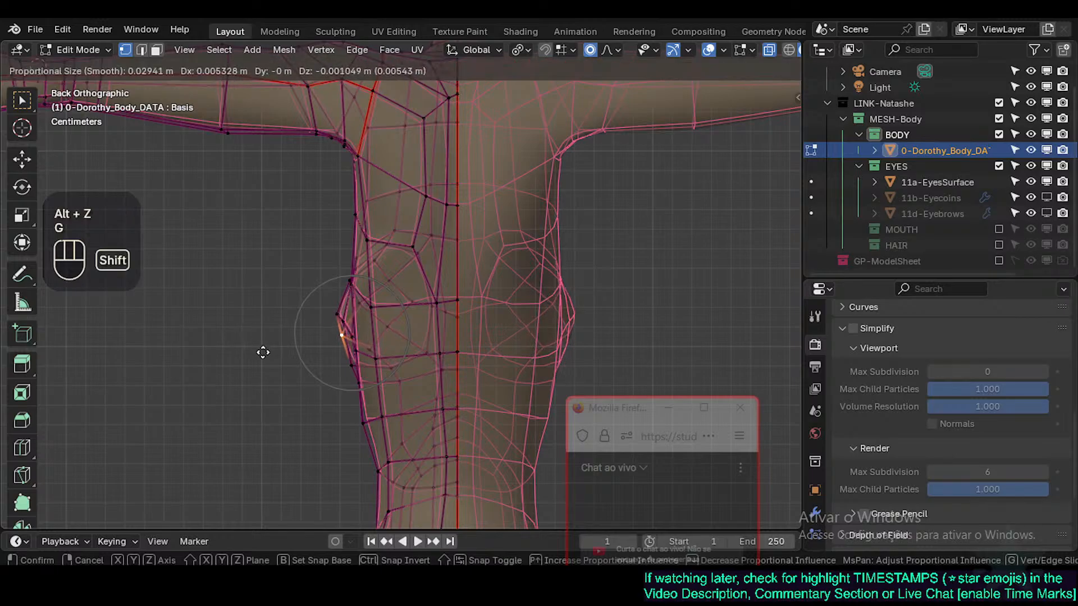
{"action": "left_click", "coordinate": [279, 370], "text": "shift"}
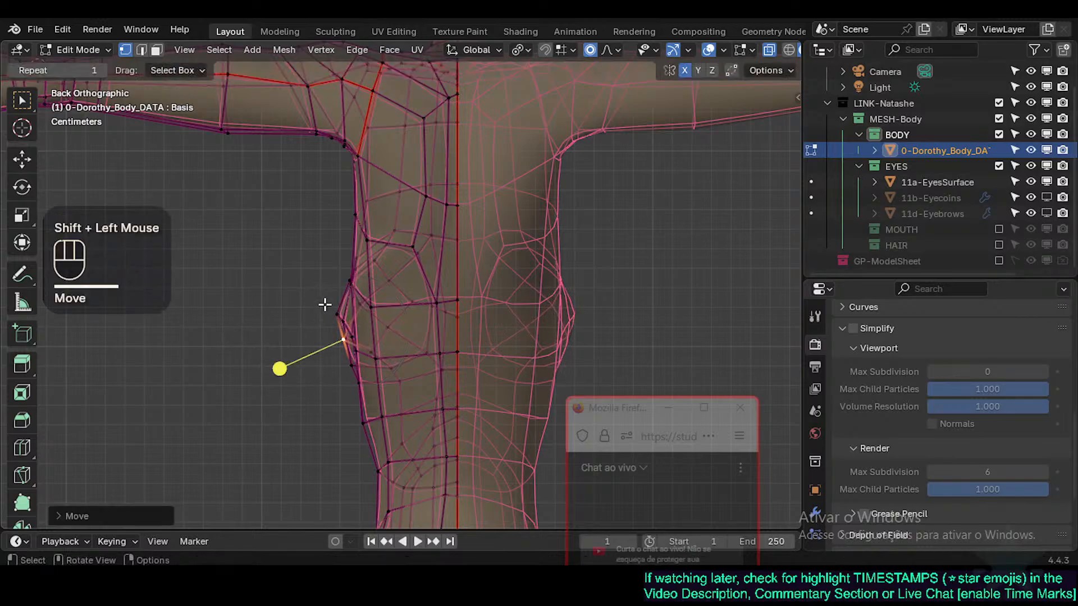
Step: Lower the side vertex just above the breast's outermost point slightly and return to Object Mode with X-ray off
{"action": "left_click", "coordinate": [348, 281]}
{"action": "key", "text": "g"}
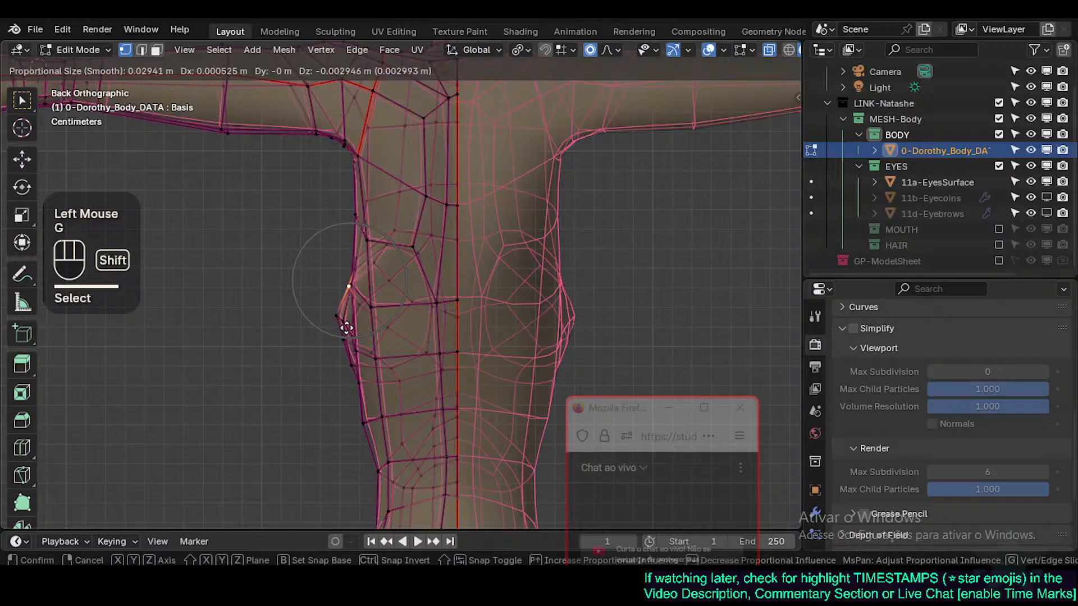
{"action": "left_click", "coordinate": [348, 330], "text": "shift"}
{"action": "key", "text": "Tab"}
{"action": "key", "text": "alt+z"}
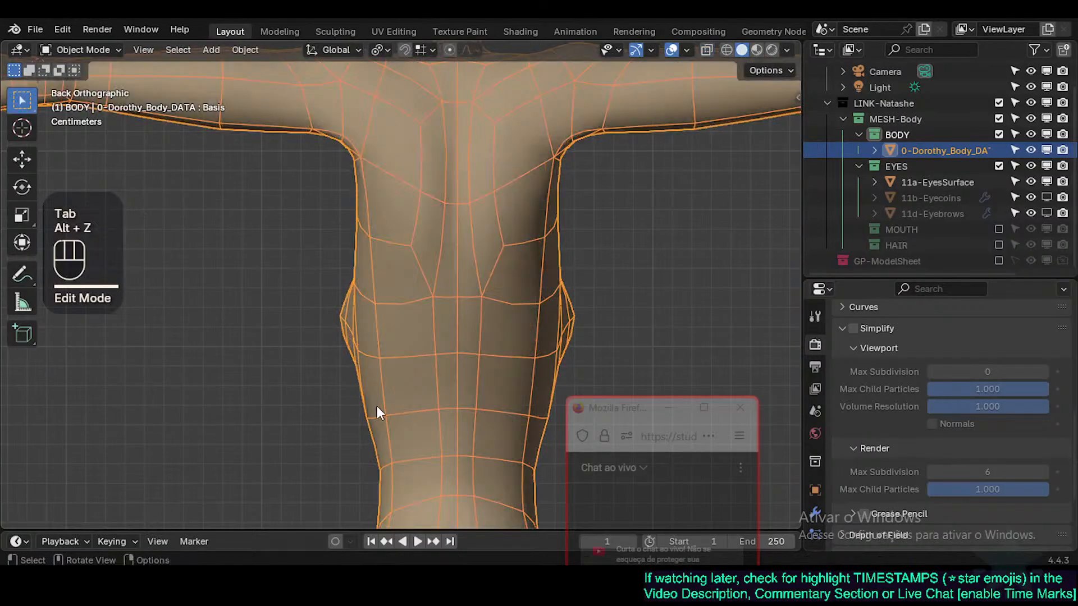
Step: Move the two side vertices below the breast's outermost point to smooth the underbust silhouette in the back view
{"action": "key", "text": "alt+z"}
{"action": "key", "text": "Tab"}
{"action": "left_click", "coordinate": [353, 368]}
{"action": "left_click", "coordinate": [353, 369]}
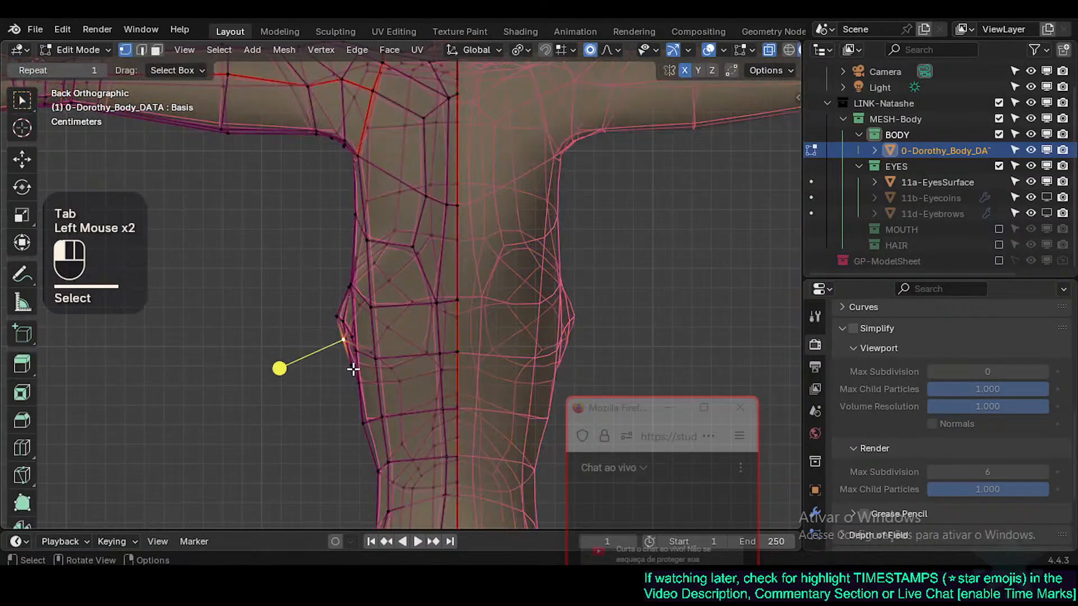
{"action": "key", "text": "g"}
{"action": "left_click", "coordinate": [354, 336], "text": "shift"}
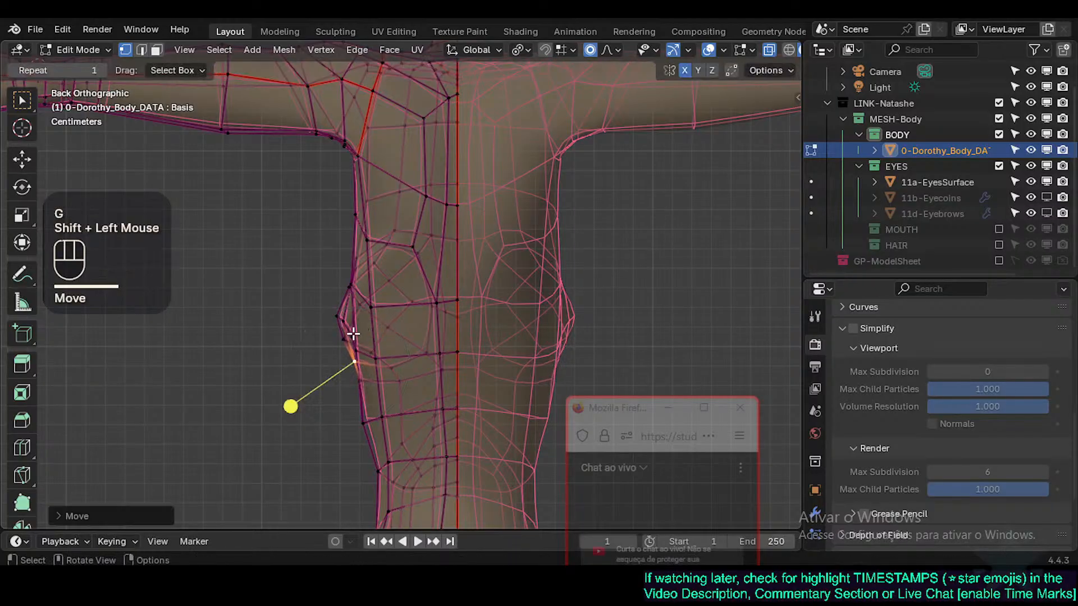
{"action": "left_click", "coordinate": [345, 342]}
{"action": "key", "text": "g"}
{"action": "left_click", "coordinate": [351, 358], "text": "shift"}
Step: Shift the vertex just inside the breast's lower outer silhouette slightly upward along Z
{"action": "left_click", "coordinate": [352, 338]}
{"action": "key", "text": "g"}
{"action": "key", "text": "g"}
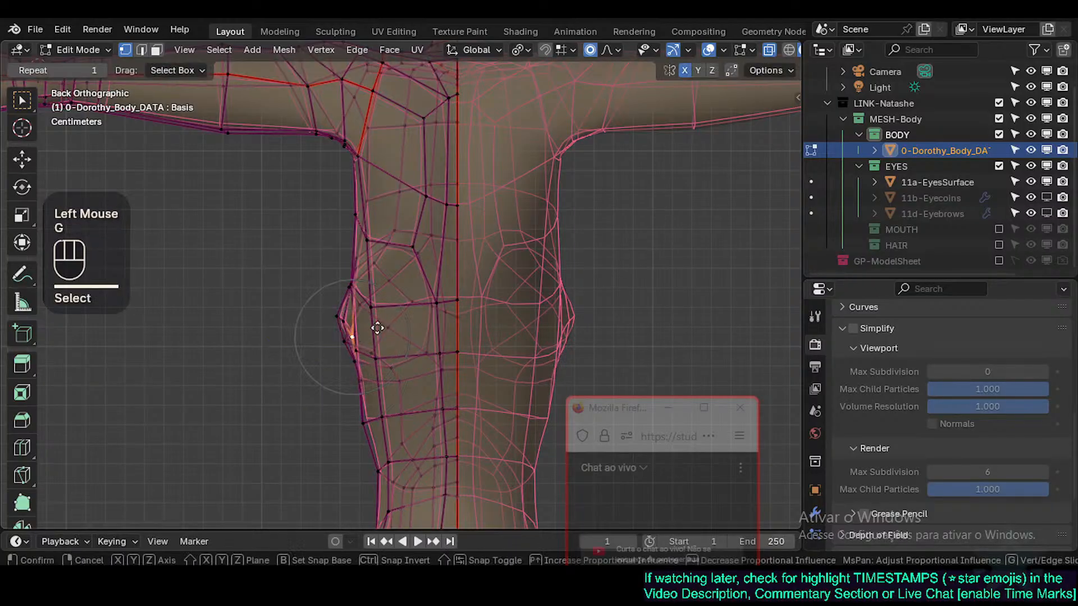
{"action": "key", "text": "Escape"}
{"action": "key", "text": "g"}
{"action": "key", "text": "z"}
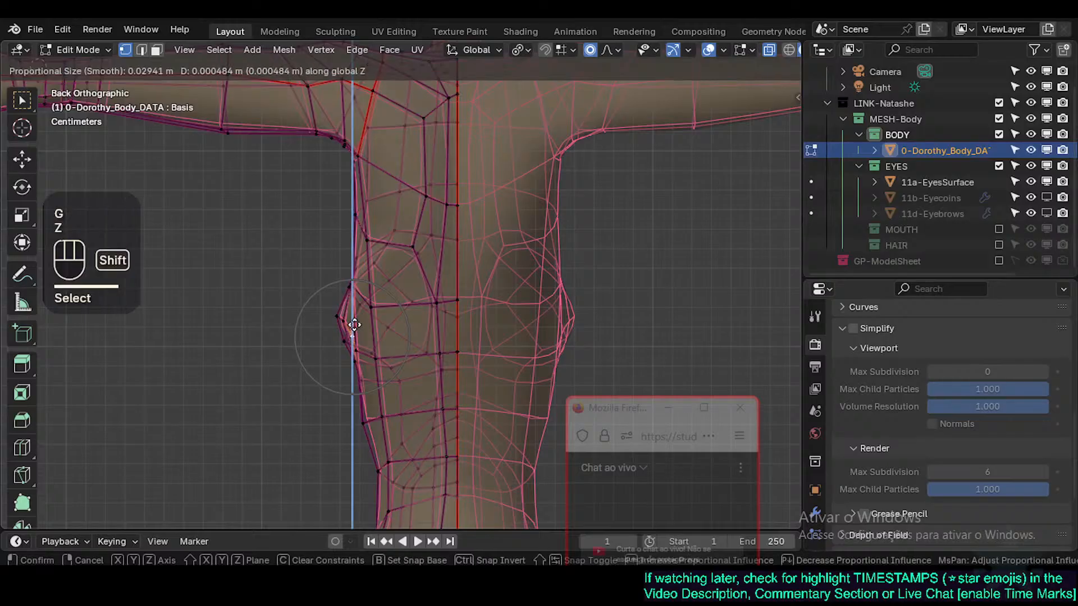
{"action": "left_click", "coordinate": [352, 273], "text": "shift"}
Step: Examine the bust in Object Mode from perspective, front and back views, with and without the wireframe overlay
{"action": "key", "text": "Tab"}
{"action": "mouse_move", "coordinate": [361, 325]}
{"action": "middle_mouse_down"}
{"action": "mouse_move", "coordinate": [505, 339]}
{"action": "mouse_move", "coordinate": [477, 356]}
{"action": "mouse_move", "coordinate": [536, 361]}
{"action": "mouse_move", "coordinate": [342, 319]}
{"action": "middle_mouse_up"}
{"action": "key", "text": "shift+ctrl+alt+z"}
{"action": "scroll", "coordinate": [342, 319], "scroll_direction": "down", "scroll_amount": 2}
{"action": "key", "text": "alt+z"}
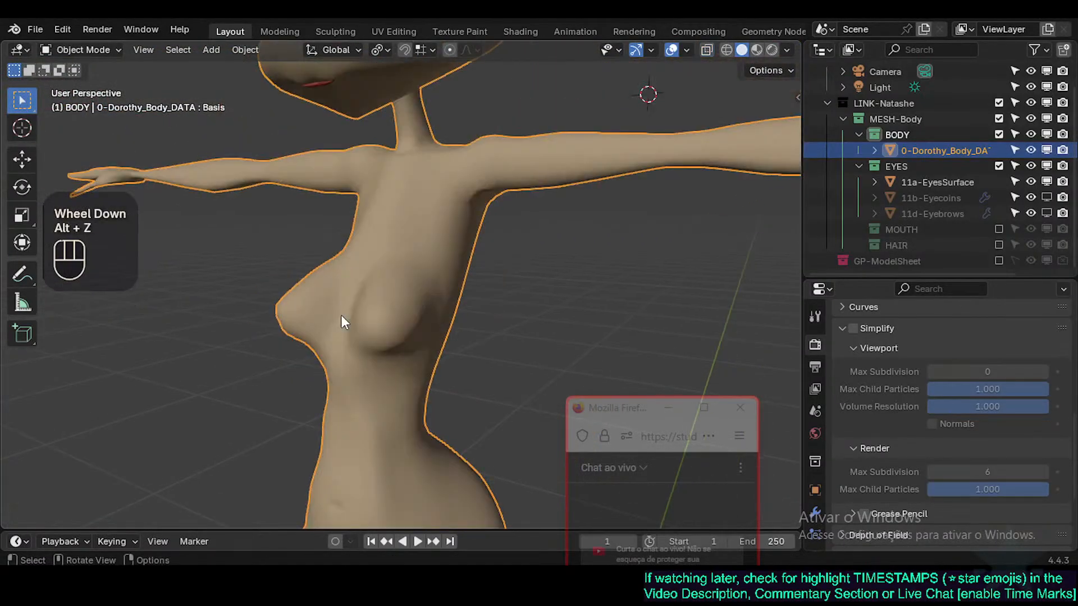
{"action": "key", "text": "KP_1"}
{"action": "key", "text": "shift+ctrl+alt+z"}
{"action": "key", "text": "ctrl+KP_1"}
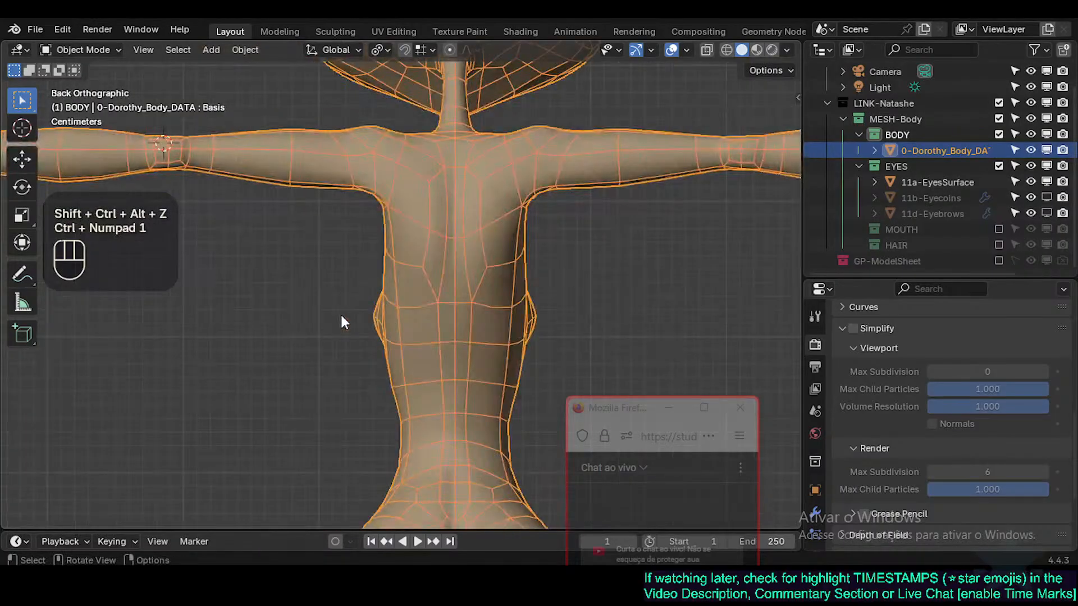
{"action": "scroll", "coordinate": [344, 322], "scroll_direction": "down", "scroll_amount": 3}
Step: Nudge the breast's outermost vertex inward in the back view with the proportional size reduced to about 0.0166 m
{"action": "key", "text": "Tab"}
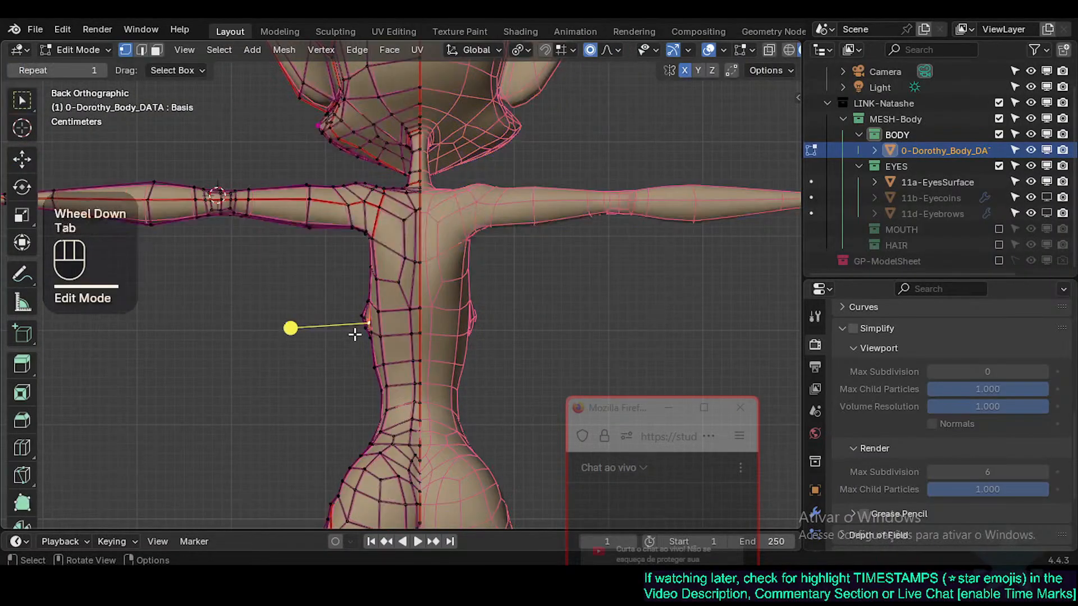
{"action": "scroll", "coordinate": [351, 330], "scroll_direction": "up", "scroll_amount": 5}
{"action": "left_click", "coordinate": [392, 283]}
{"action": "key", "text": "g"}
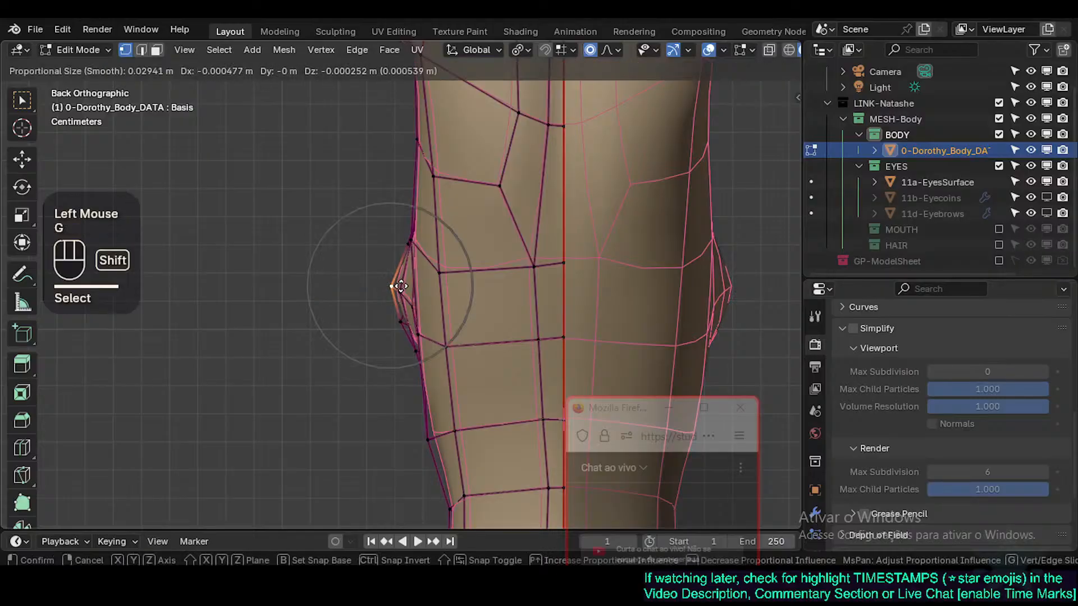
{"action": "scroll", "coordinate": [404, 286], "scroll_direction": "up", "scroll_amount": 3}
{"action": "scroll", "coordinate": [404, 288], "scroll_direction": "up", "scroll_amount": 2}
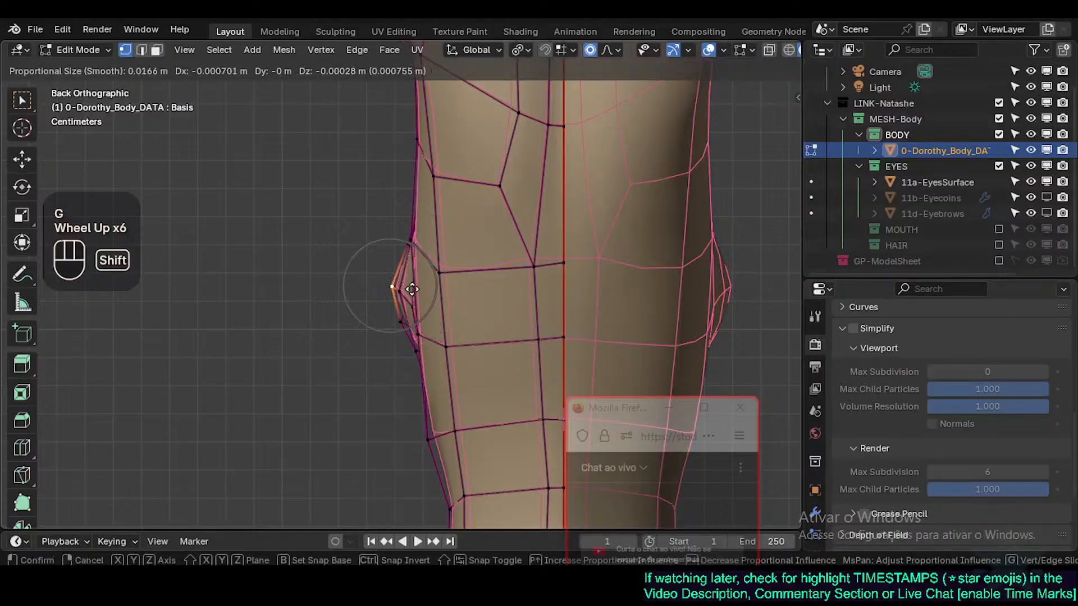
{"action": "left_click", "coordinate": [366, 305], "text": "shift"}
{"action": "middle_click_drag", "start_coordinate": [366, 305], "coordinate": [505, 342]}
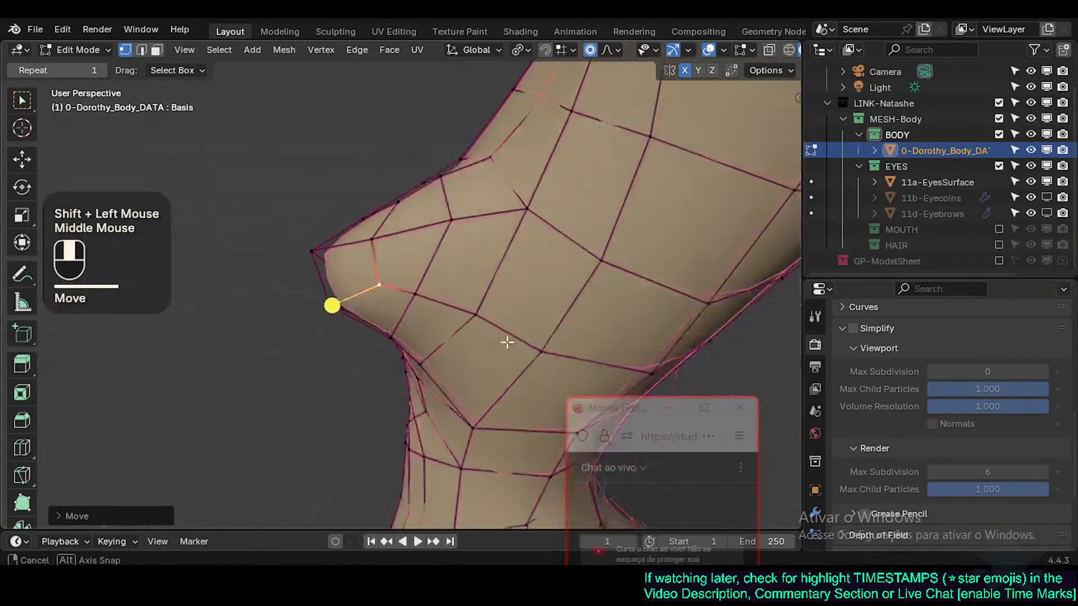
Step: Inspect the face loop around the breast, and check the whole body in Object Mode without the wireframe from the front
{"action": "scroll", "coordinate": [382, 325], "scroll_direction": "down", "scroll_amount": 3}
{"action": "key", "text": "3"}
{"action": "left_click", "coordinate": [401, 291], "text": "alt+shift"}
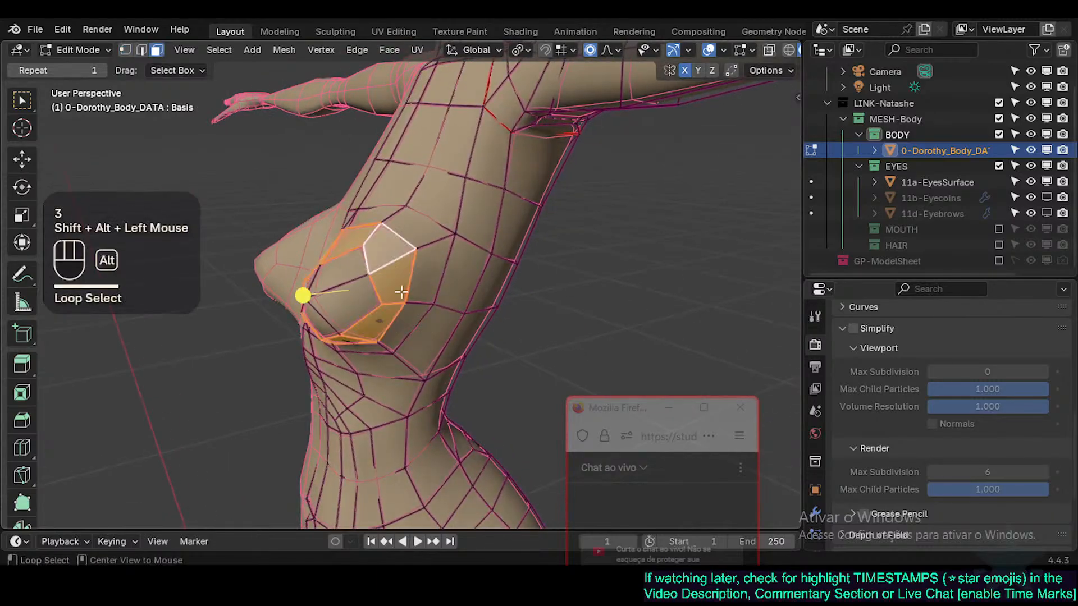
{"action": "left_click", "coordinate": [305, 291]}
{"action": "key", "text": "Tab"}
{"action": "scroll", "coordinate": [382, 320], "scroll_direction": "down", "scroll_amount": 2}
{"action": "middle_click_drag", "start_coordinate": [382, 320], "coordinate": [467, 352]}
{"action": "key", "text": "shift+ctrl+alt+z"}
{"action": "key", "text": "KP_1"}
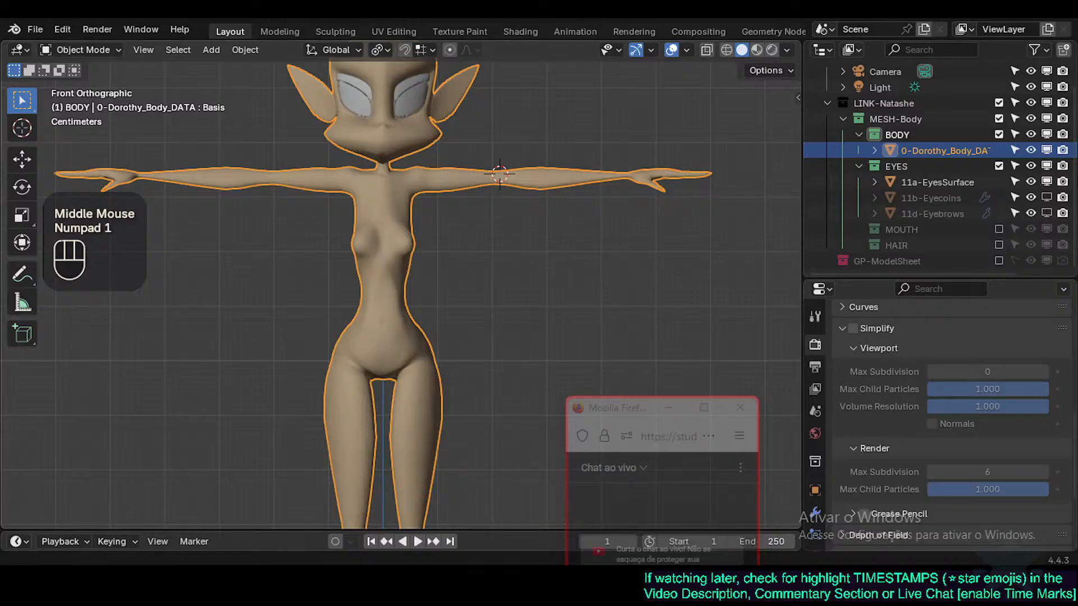
Step: Show the GP-ModelSheet collection again and return to editing at the waist in front view with nothing selected
{"action": "left_click", "coordinate": [999, 261]}
{"action": "scroll", "coordinate": [329, 308], "scroll_direction": "up", "scroll_amount": 2}
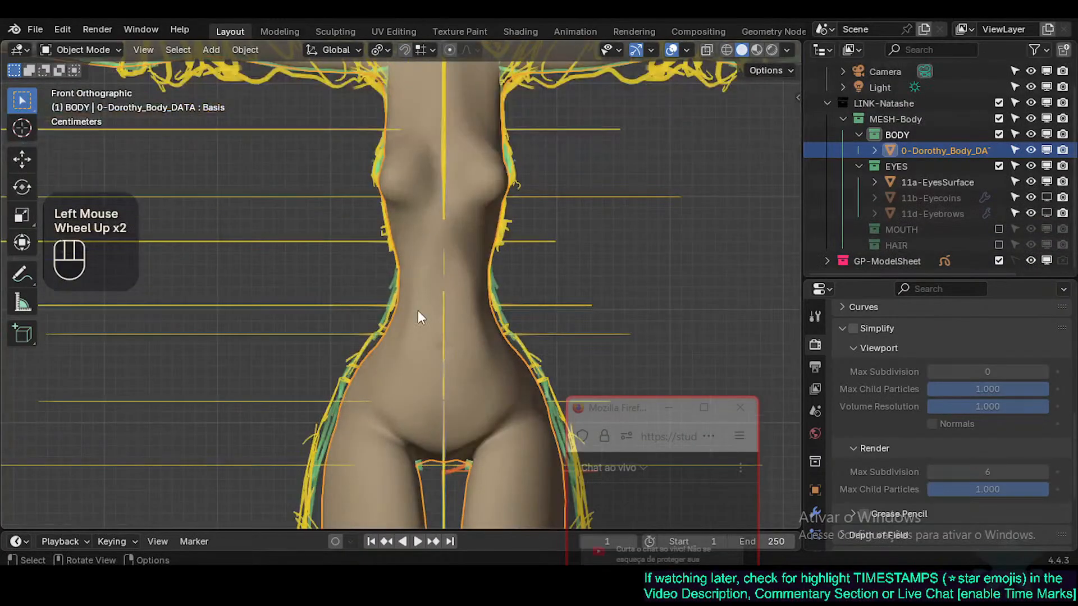
{"action": "middle_click_drag", "start_coordinate": [420, 317], "coordinate": [385, 330], "text": "shift"}
{"action": "key", "text": "Tab"}
{"action": "scroll", "coordinate": [423, 322], "scroll_direction": "up", "scroll_amount": 2}
{"action": "key", "text": "alt+a"}
{"action": "key", "text": "c"}
{"action": "left_click_drag", "start_coordinate": [427, 298], "coordinate": [441, 332]}
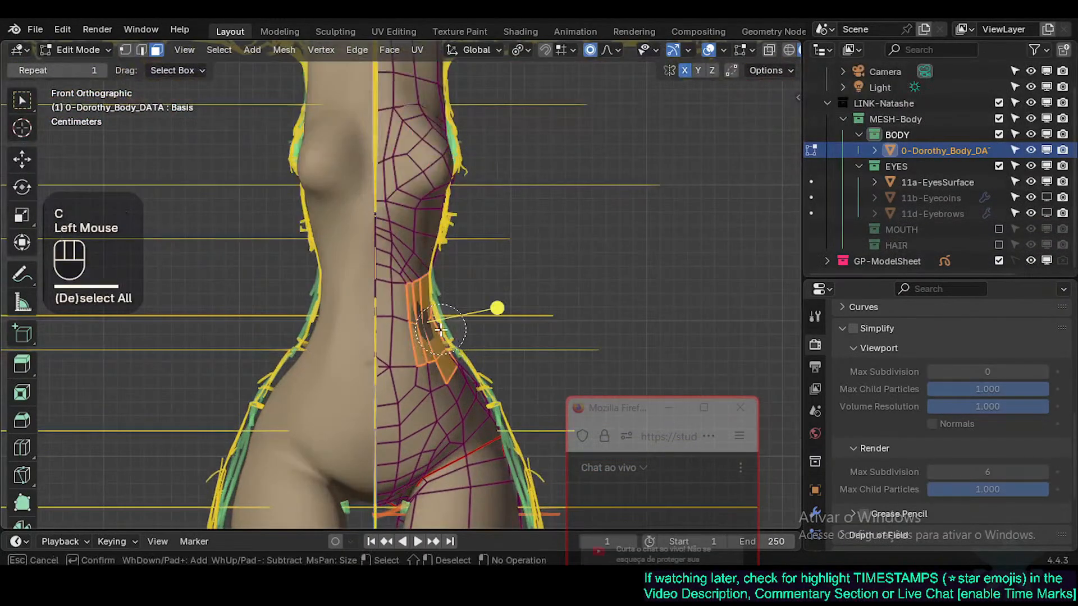
{"action": "right_click", "coordinate": [449, 330]}
{"action": "key", "text": "alt+a"}
Step: Move the face on the side of the lower waist outward to the model sheet outline and save the file
{"action": "left_click", "coordinate": [441, 334]}
{"action": "left_click", "coordinate": [438, 337], "text": "shift"}
{"action": "key", "text": "g"}
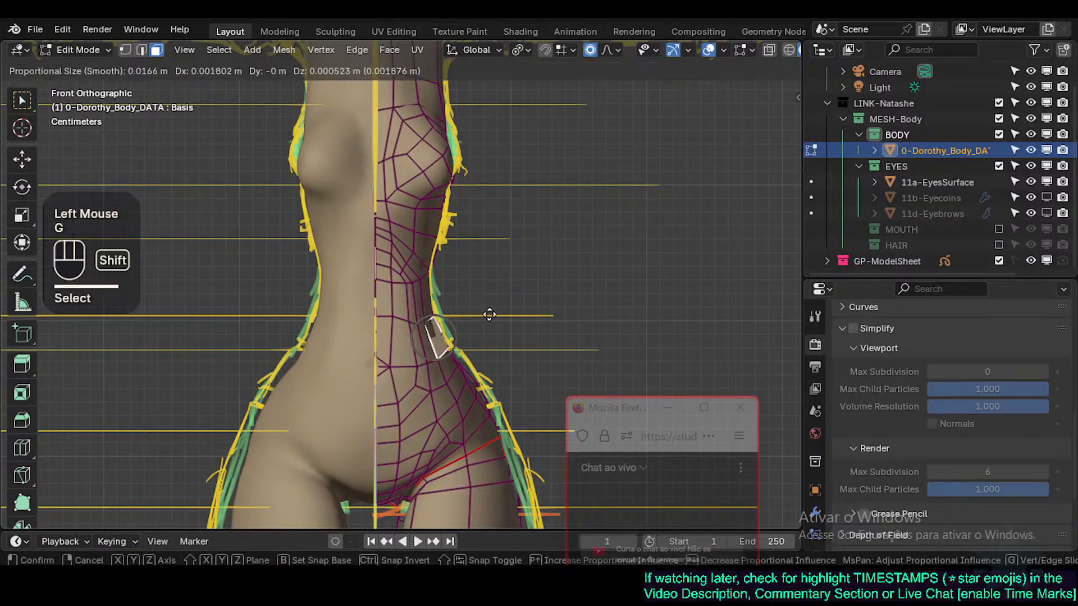
{"action": "left_click", "coordinate": [506, 306], "text": "shift"}
{"action": "key", "text": "g"}
{"action": "left_click", "coordinate": [528, 306], "text": "shift"}
{"action": "scroll", "coordinate": [513, 337], "scroll_direction": "down", "scroll_amount": 2}
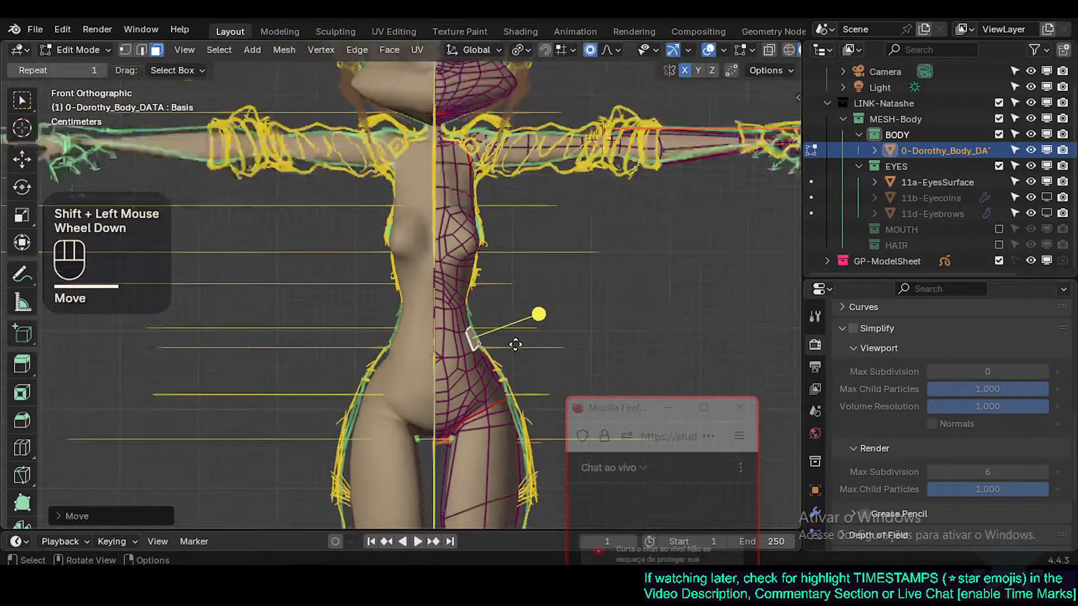
{"action": "scroll", "coordinate": [522, 348], "scroll_direction": "up", "scroll_amount": 1}
{"action": "scroll", "coordinate": [521, 349], "scroll_direction": "up", "scroll_amount": 2}
{"action": "key", "text": "ctrl+s"}
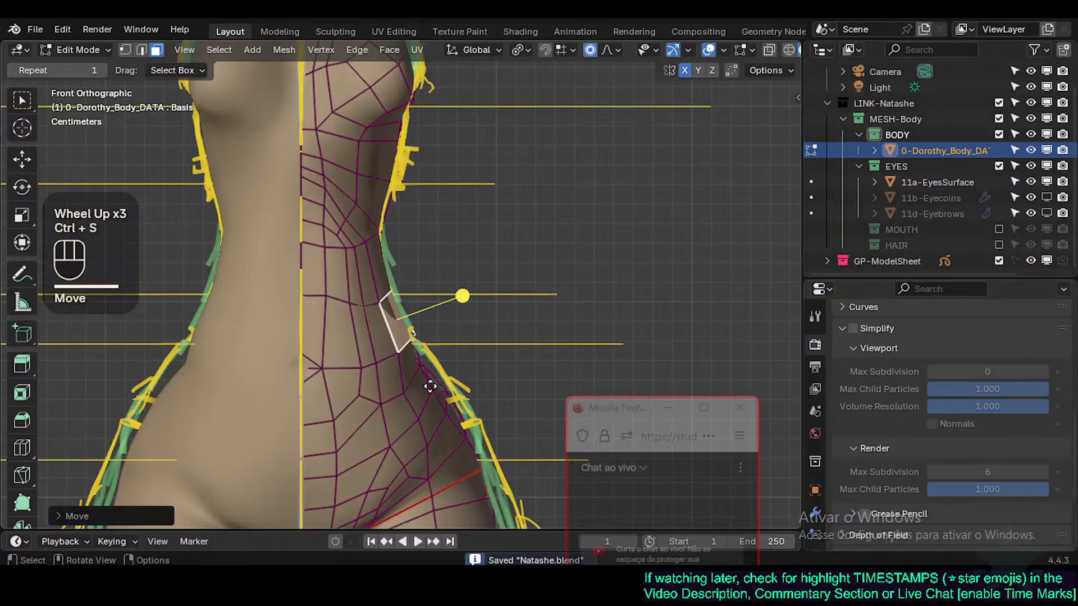
{"action": "left_click", "coordinate": [441, 376]}
{"action": "key", "text": "c"}
{"action": "left_click", "coordinate": [494, 356]}
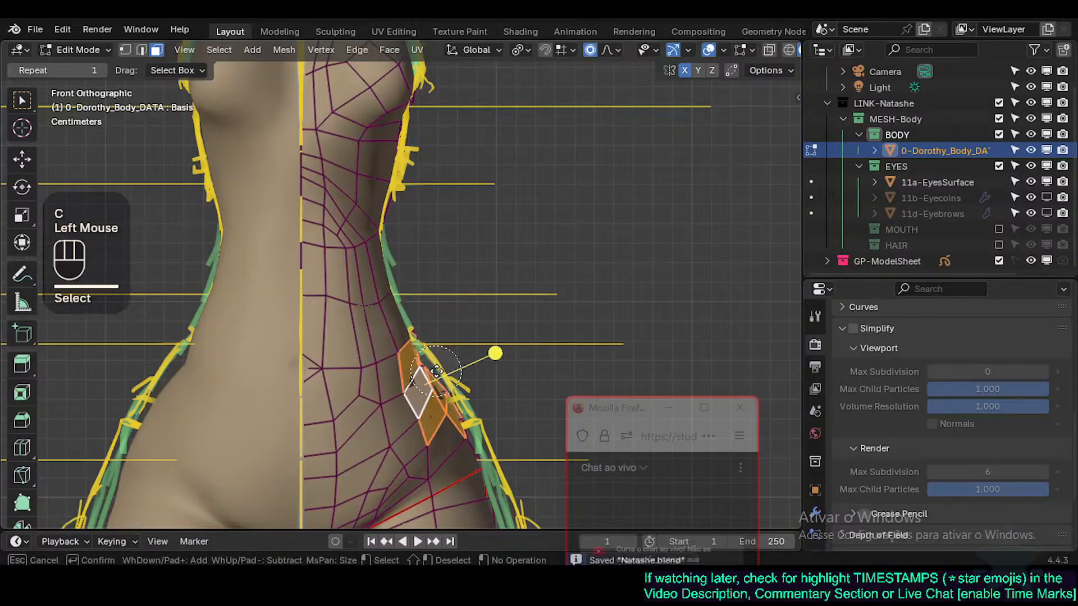
{"action": "right_click", "coordinate": [498, 354]}
{"action": "key", "text": "alt+a"}
Step: Move the two side faces at the top of the hip outward to follow the model sheet outline in front view
{"action": "left_click", "coordinate": [422, 379]}
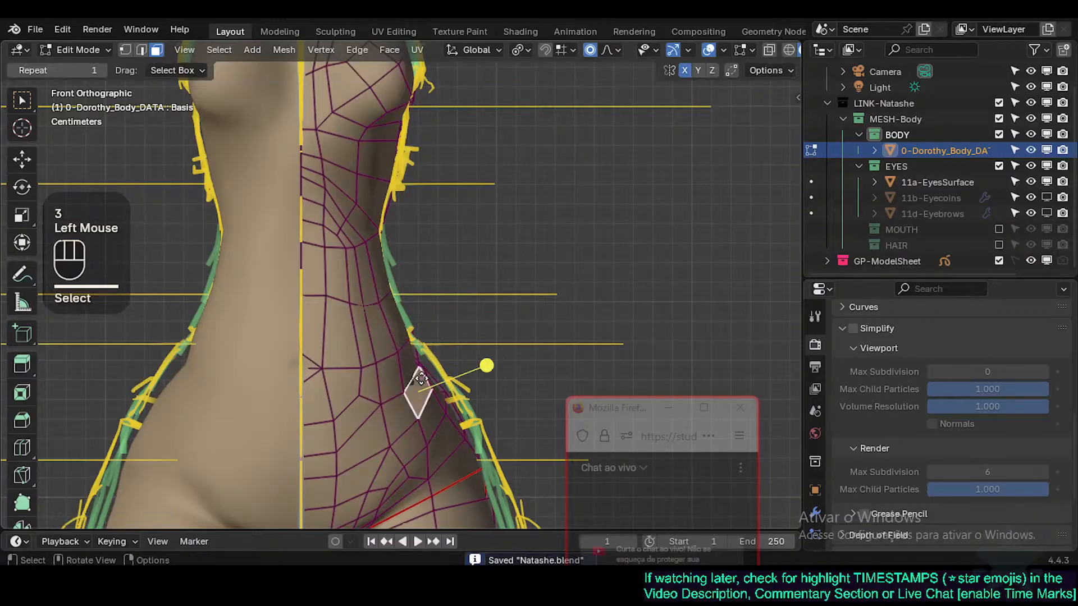
{"action": "key", "text": "g"}
{"action": "left_click", "coordinate": [449, 336], "text": "shift"}
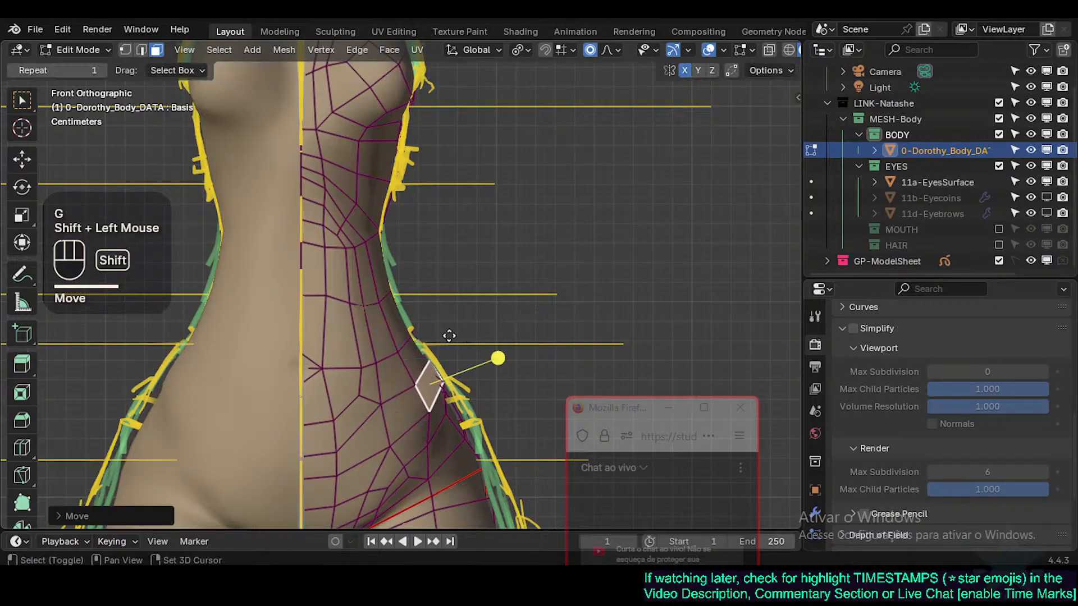
{"action": "left_click", "coordinate": [420, 358]}
{"action": "key", "text": "g"}
{"action": "left_click", "coordinate": [410, 353], "text": "shift"}
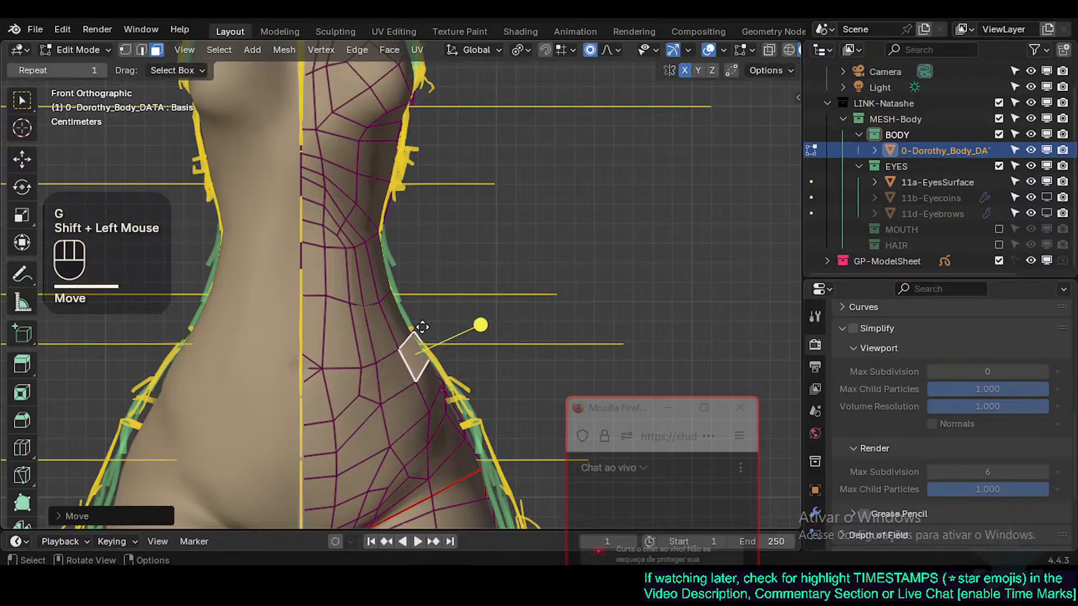
{"action": "key", "text": "1"}
{"action": "key", "text": "2"}
{"action": "left_click", "coordinate": [389, 329]}
{"action": "key", "text": "g"}
{"action": "key", "text": "Escape"}
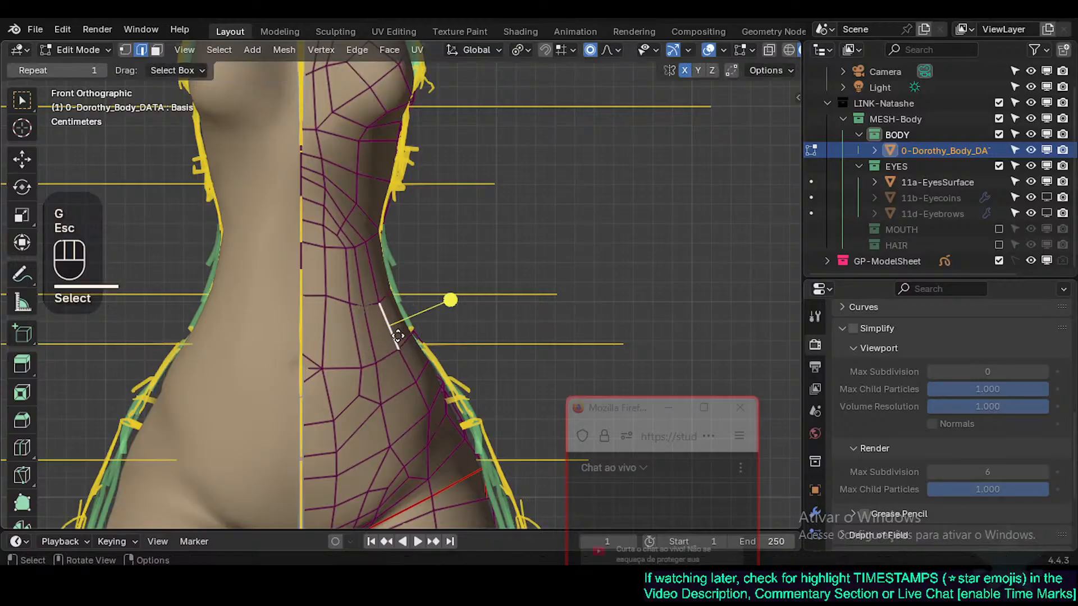
Step: Move the live chat window off the 3D viewport and switch back to face selection with nothing selected
{"action": "left_click_drag", "start_coordinate": [625, 418], "coordinate": [853, 95]}
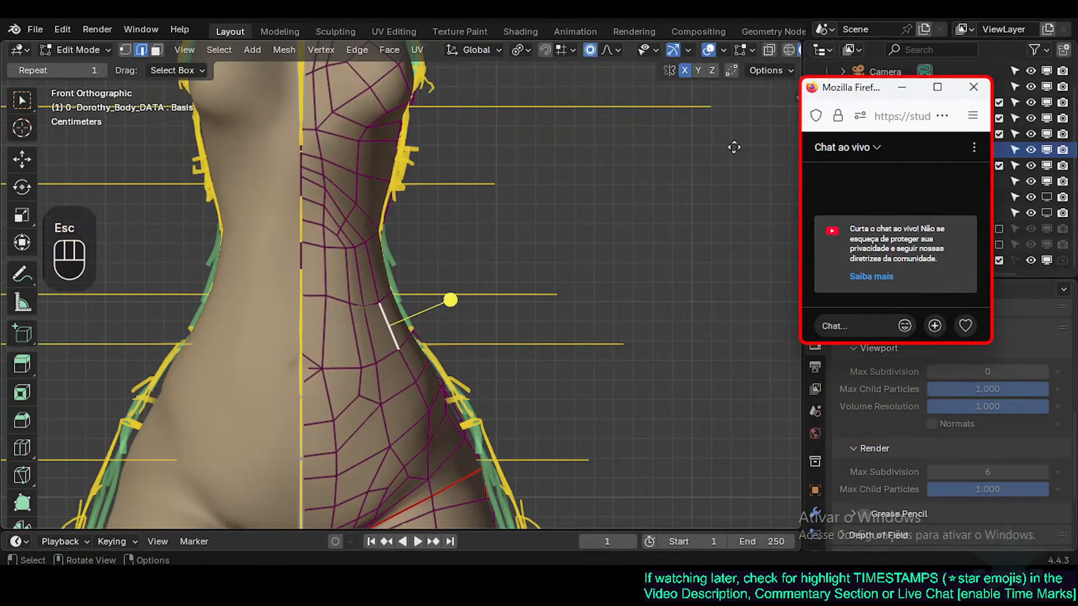
{"action": "middle_click_drag", "start_coordinate": [397, 332], "coordinate": [415, 305], "text": "shift"}
{"action": "key", "text": "3"}
{"action": "key", "text": "alt+a"}
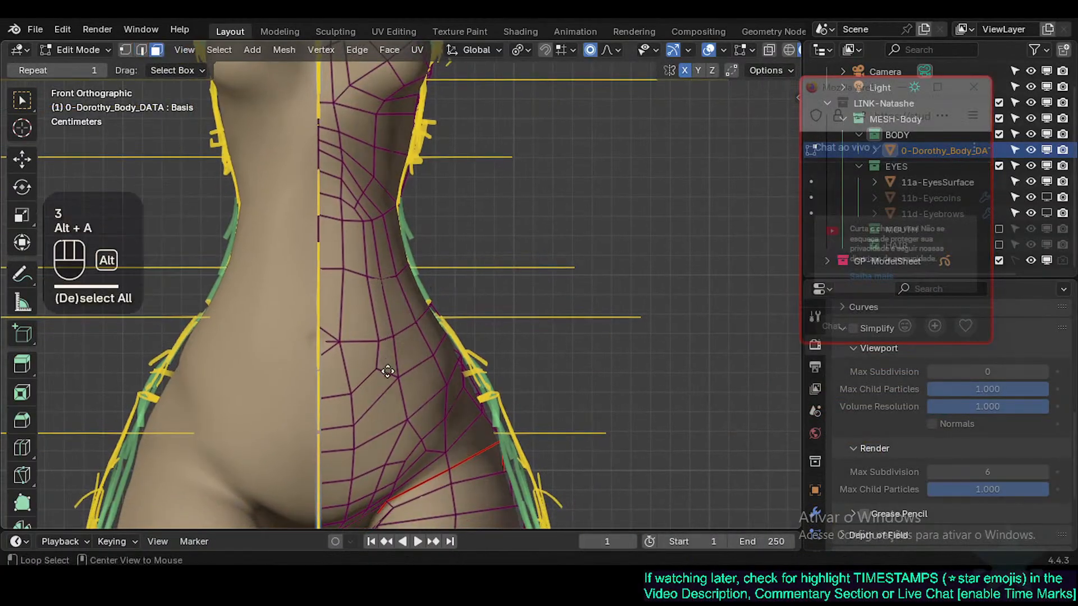
Step: Move the two vertical edges along the side of the waist outward in front view, constraining the upper one to the X axis
{"action": "left_click", "coordinate": [386, 357], "text": "alt+shift"}
{"action": "left_click", "coordinate": [141, 49]}
{"action": "key", "text": "alt+a"}
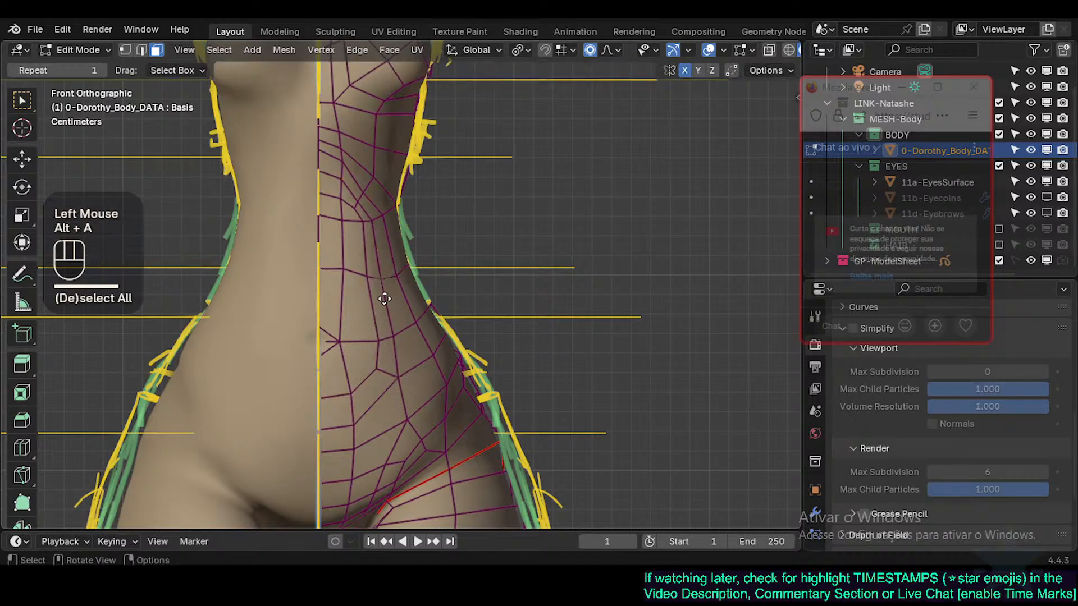
{"action": "left_click", "coordinate": [388, 303]}
{"action": "key", "text": "g"}
{"action": "left_click", "coordinate": [425, 288], "text": "shift"}
{"action": "left_click", "coordinate": [401, 288]}
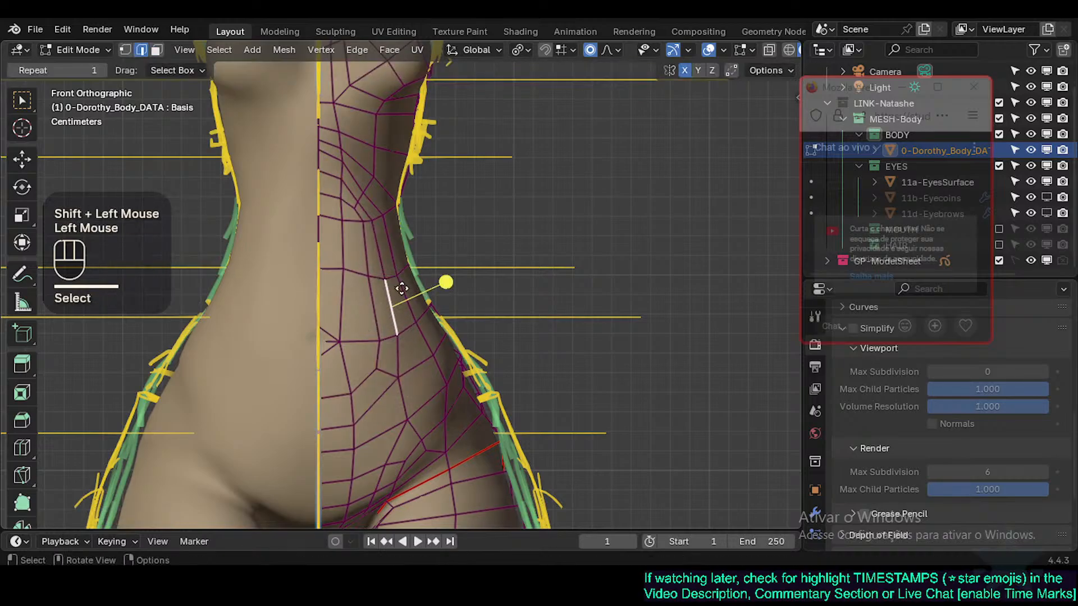
{"action": "left_click", "coordinate": [387, 254], "text": "shift"}
{"action": "key", "text": "g"}
{"action": "key", "text": "x"}
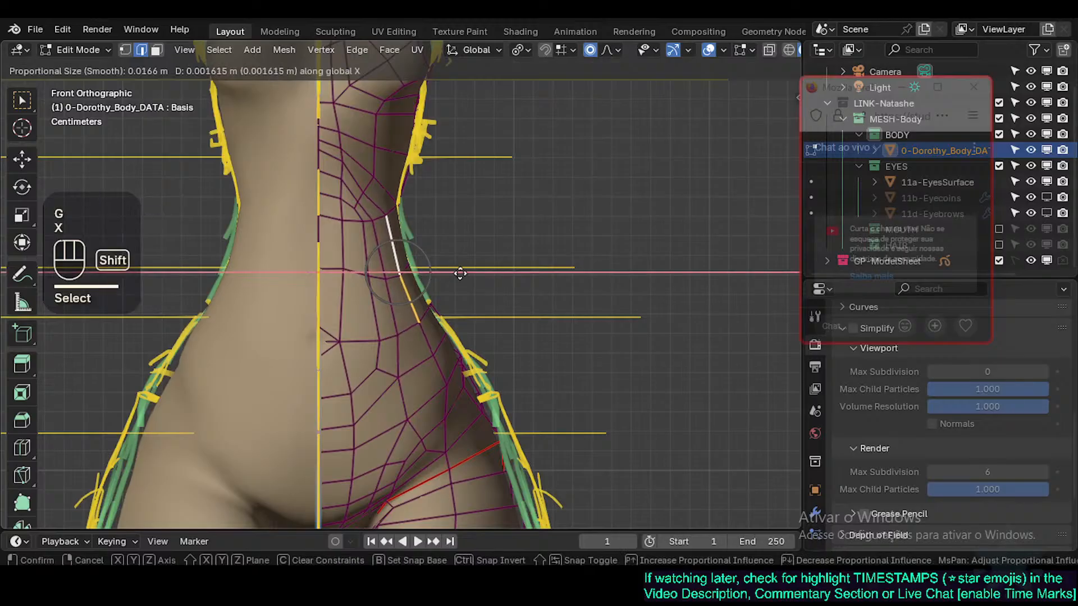
{"action": "left_click", "coordinate": [450, 305], "text": "shift"}
Step: Move the vertical edge at the side of the upper waist along the Y axis
{"action": "middle_click_drag", "start_coordinate": [428, 357], "coordinate": [466, 328]}
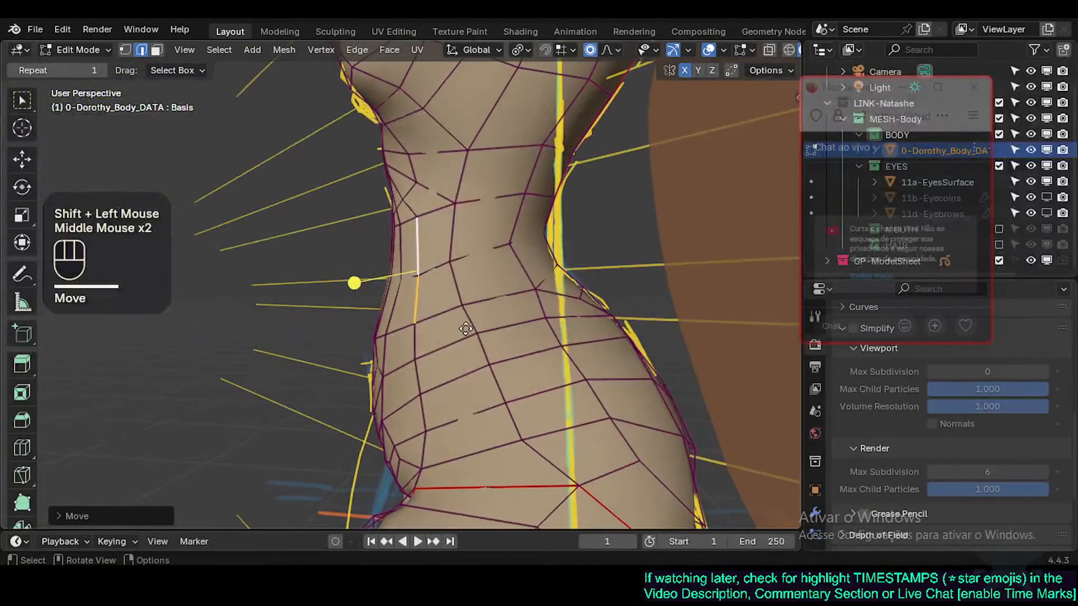
{"action": "key", "text": "g"}
{"action": "key", "text": "y"}
{"action": "left_click", "coordinate": [438, 292], "text": "shift"}
Step: Smooth the vertices of the faces running from the side of the waist down to the upper hip
{"action": "key", "text": "3"}
{"action": "left_click", "coordinate": [433, 241]}
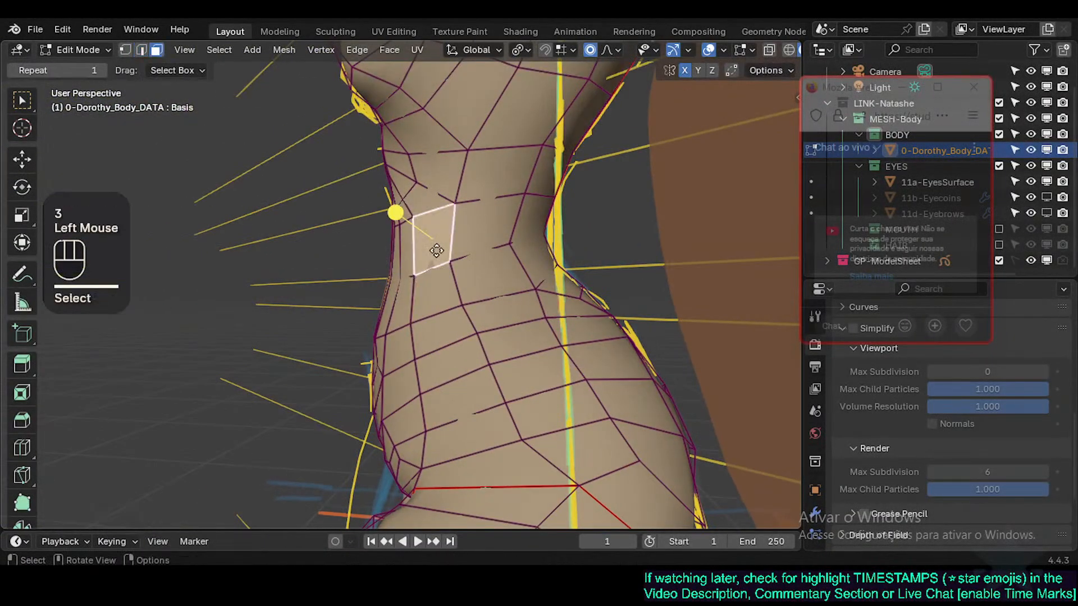
{"action": "key", "text": "c"}
{"action": "left_click_drag", "start_coordinate": [450, 242], "coordinate": [416, 387]}
{"action": "right_click", "coordinate": [416, 387]}
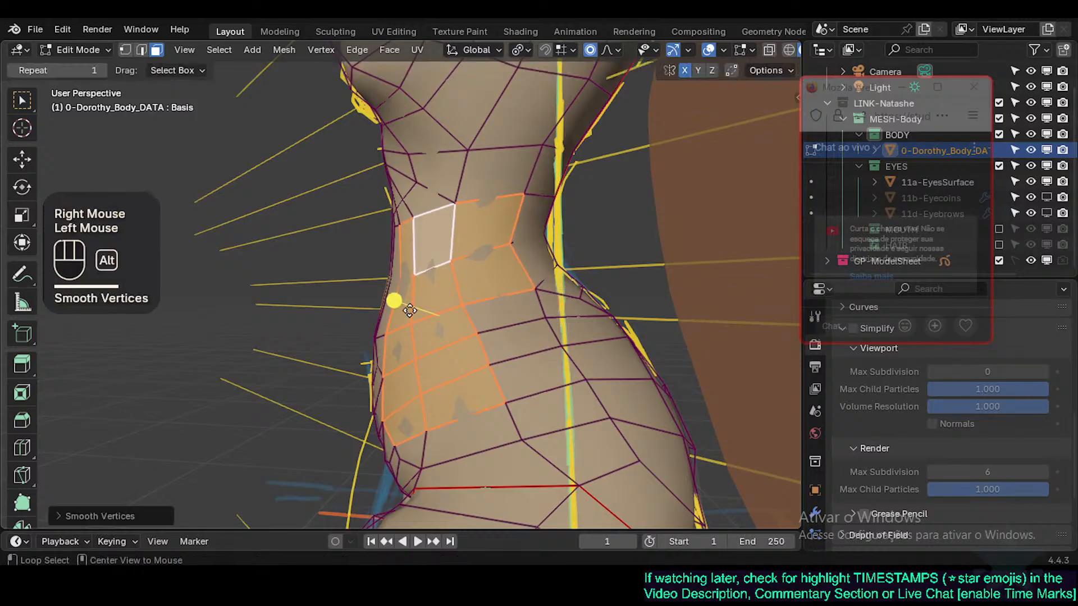
{"action": "key", "text": "alt+a"}
Step: Smooth the faces along the front of the waist below the ribs, leaving nothing selected
{"action": "middle_click_drag", "start_coordinate": [412, 240], "coordinate": [528, 264]}
{"action": "middle_click_drag", "start_coordinate": [424, 261], "coordinate": [371, 224]}
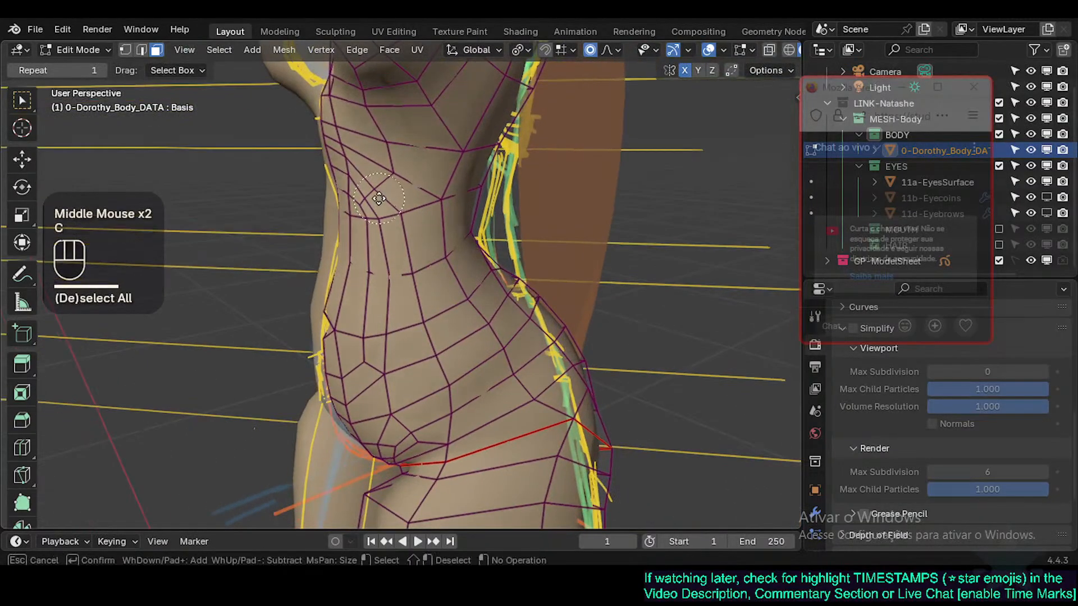
{"action": "key", "text": "c"}
{"action": "right_click", "coordinate": [391, 205]}
{"action": "scroll", "coordinate": [387, 206], "scroll_direction": "up", "scroll_amount": 2}
{"action": "mouse_move", "coordinate": [387, 206]}
{"action": "left_mouse_down"}
{"action": "mouse_move", "coordinate": [344, 188]}
{"action": "mouse_move", "coordinate": [369, 257]}
{"action": "left_mouse_up"}
{"action": "right_click", "coordinate": [369, 258]}
{"action": "key", "text": "alt+a"}
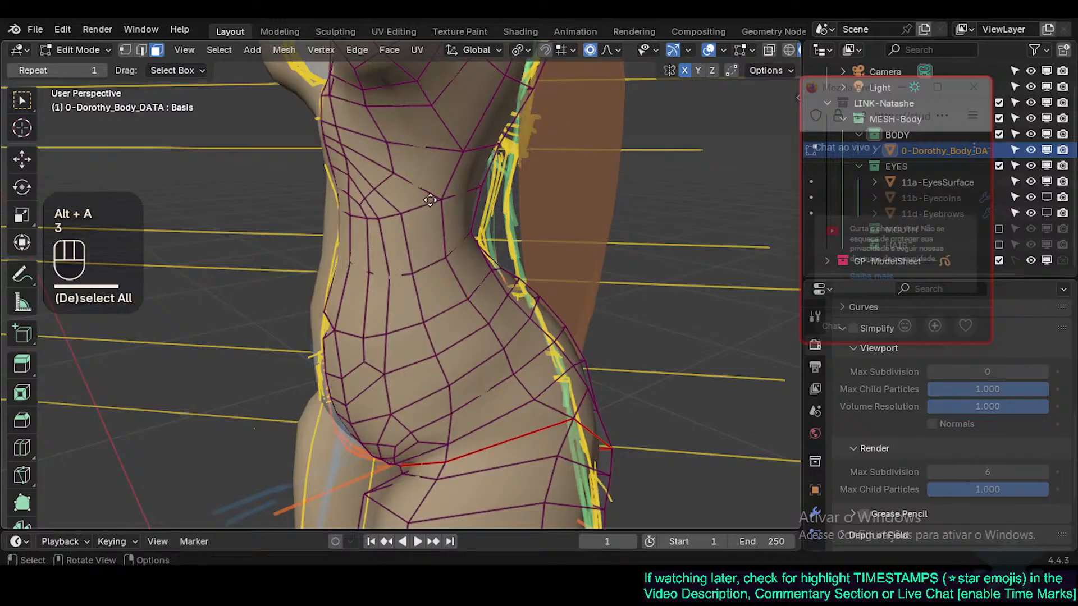
Step: Smooth the flank faces from below the bust down to the hip crease, leaving nothing selected
{"action": "key", "text": "c"}
{"action": "left_click_drag", "start_coordinate": [430, 188], "coordinate": [477, 407]}
{"action": "right_click", "coordinate": [478, 407]}
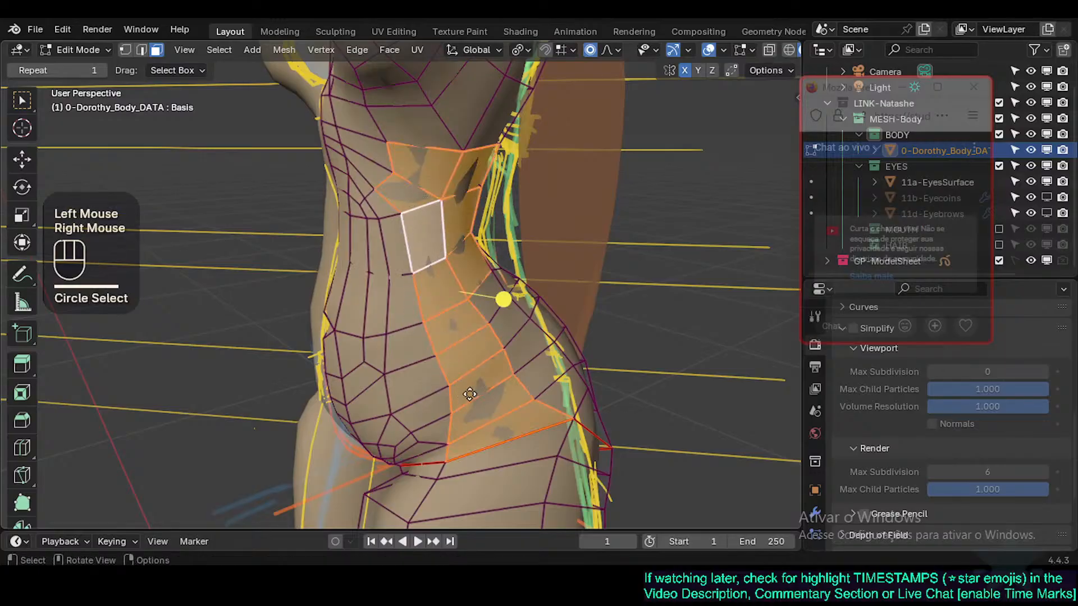
{"action": "mouse_move", "coordinate": [477, 407]}
{"action": "middle_mouse_down"}
{"action": "mouse_move", "coordinate": [519, 384]}
{"action": "mouse_move", "coordinate": [310, 315]}
{"action": "mouse_move", "coordinate": [424, 313]}
{"action": "mouse_move", "coordinate": [416, 367]}
{"action": "middle_mouse_up"}
{"action": "key", "text": "a"}
{"action": "key", "text": "alt+a"}
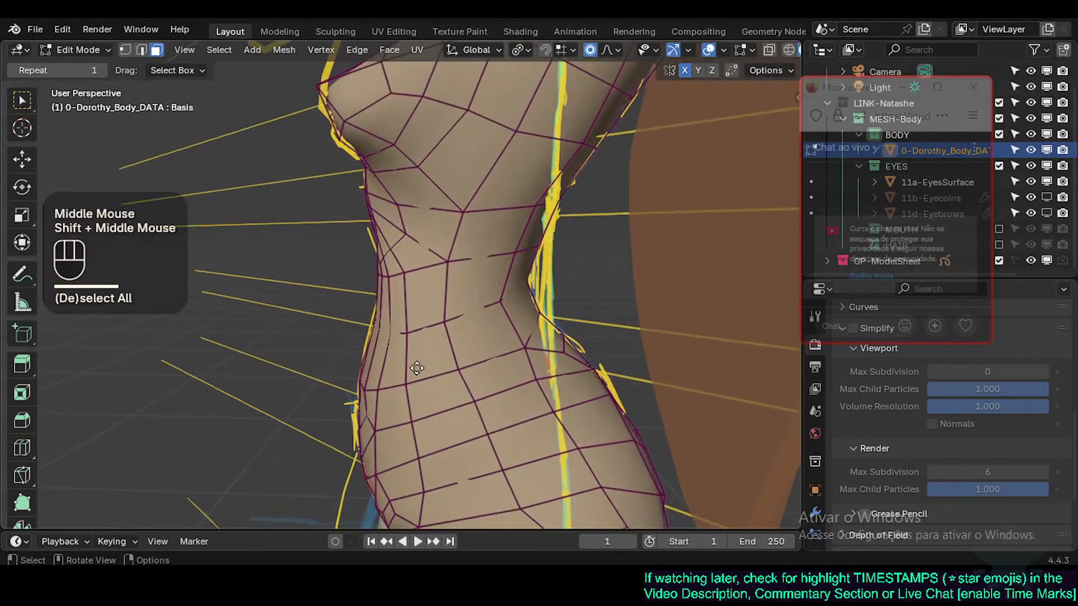
Step: Examine the waist and hip surface from several angles for uneven areas
{"action": "middle_click_drag", "start_coordinate": [308, 320], "coordinate": [525, 410]}
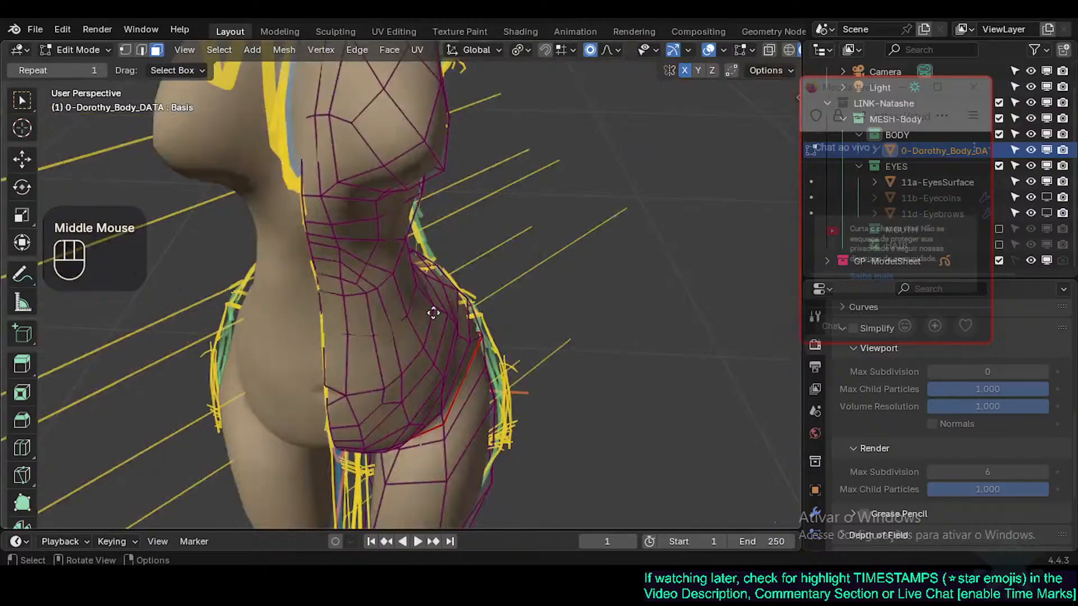
{"action": "middle_click_drag", "start_coordinate": [433, 313], "coordinate": [438, 349]}
{"action": "scroll", "coordinate": [433, 337], "scroll_direction": "up", "scroll_amount": 1}
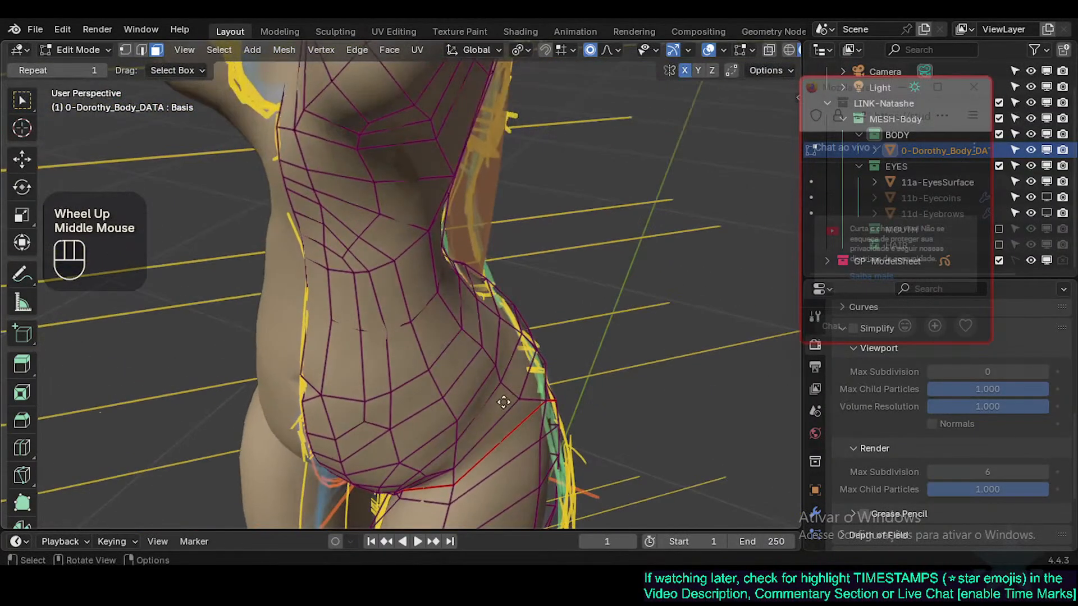
{"action": "key", "text": "1"}
{"action": "middle_click_drag", "start_coordinate": [503, 402], "coordinate": [465, 378]}
{"action": "scroll", "coordinate": [436, 337], "scroll_direction": "down", "scroll_amount": 2}
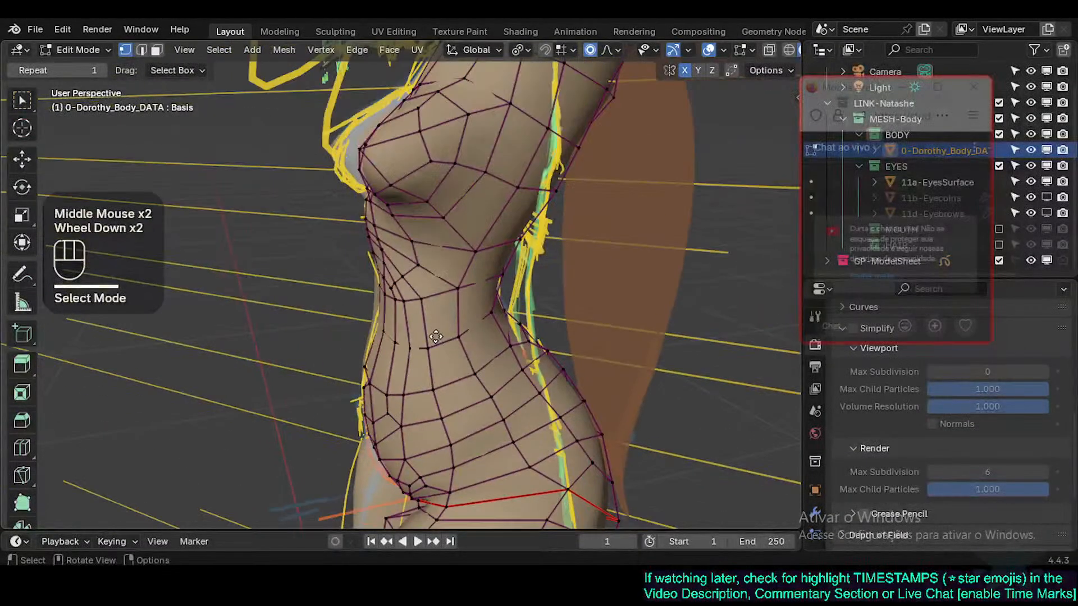
{"action": "middle_click_drag", "start_coordinate": [437, 337], "coordinate": [473, 331]}
Step: Move the vertical edge at the narrowest part of the side waist slightly outward
{"action": "key", "text": "2"}
{"action": "left_click", "coordinate": [462, 337]}
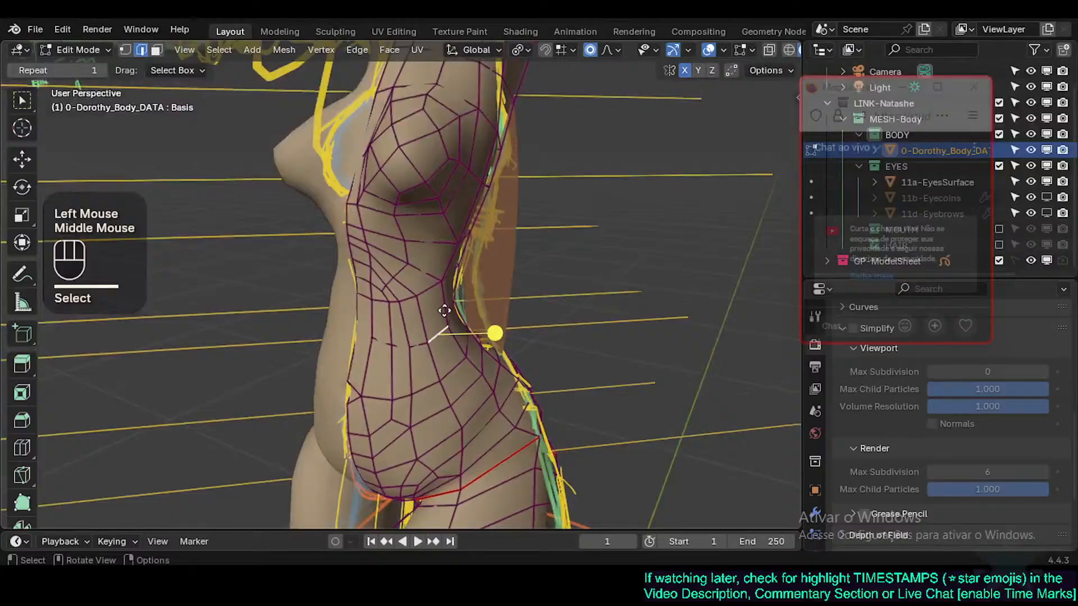
{"action": "middle_click_drag", "start_coordinate": [469, 377], "coordinate": [422, 300]}
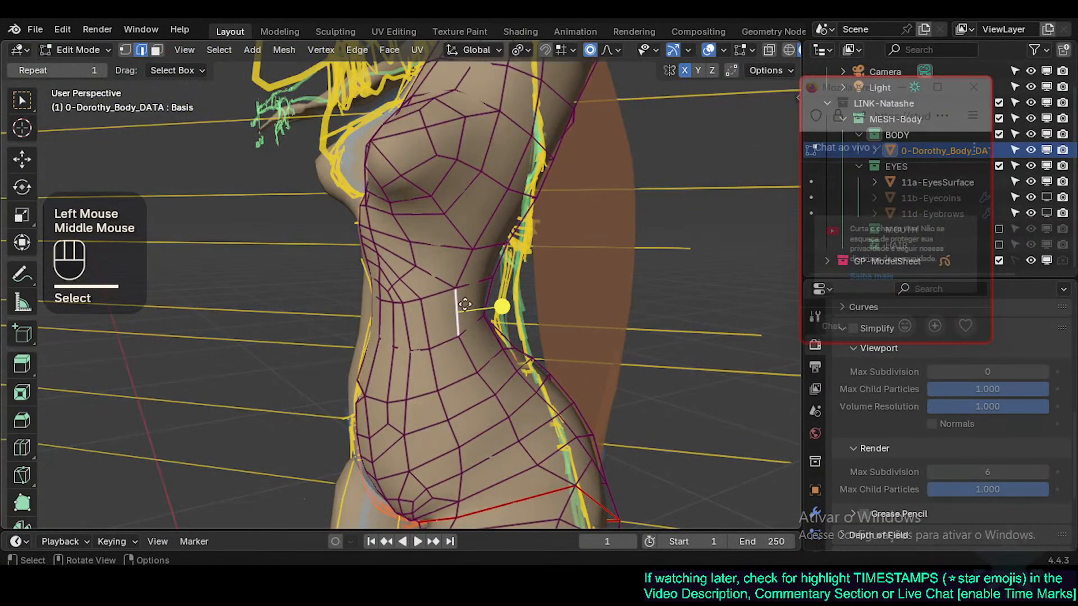
{"action": "middle_click_drag", "start_coordinate": [447, 352], "coordinate": [531, 341]}
{"action": "scroll", "coordinate": [481, 362], "scroll_direction": "up", "scroll_amount": 2}
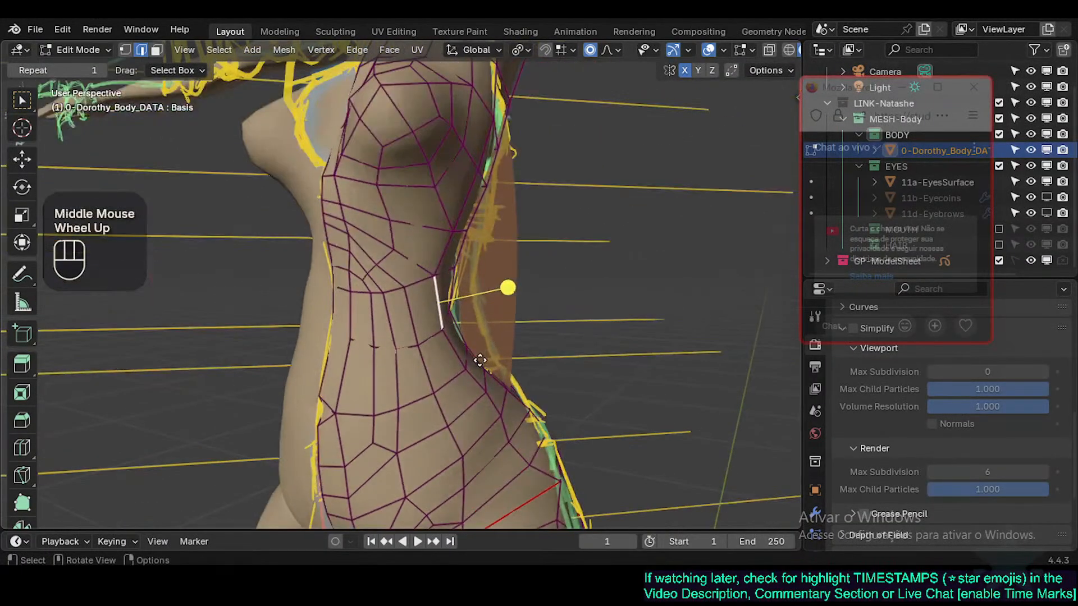
{"action": "key", "text": "g"}
{"action": "left_click", "coordinate": [495, 356], "text": "shift"}
Step: Move the vertex just below the side of the waist upward and check the shape in Object Mode
{"action": "left_click", "coordinate": [470, 361]}
{"action": "key", "text": "1"}
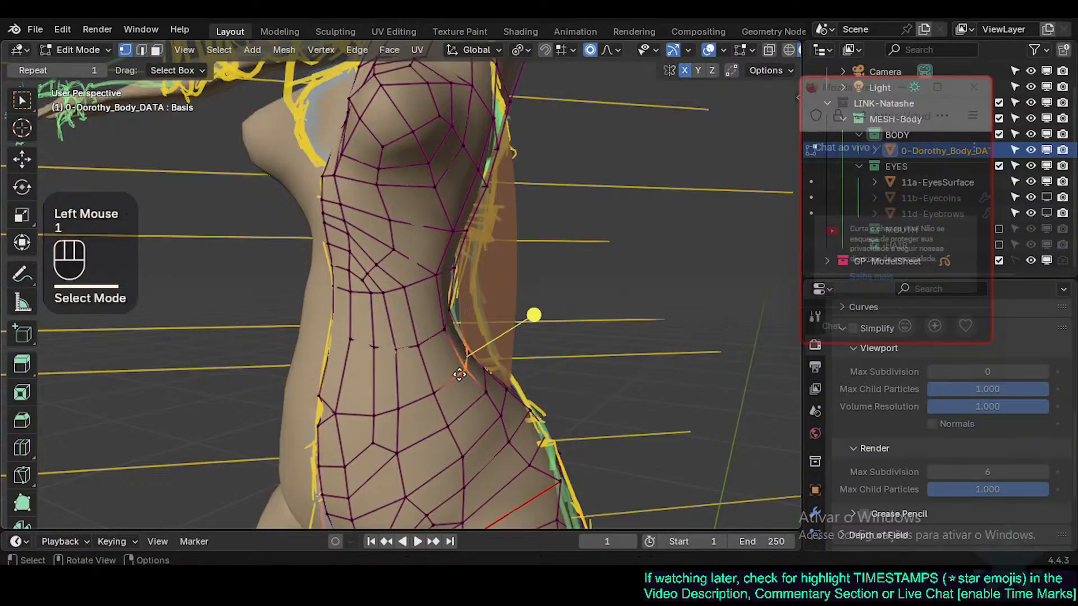
{"action": "left_click", "coordinate": [462, 367]}
{"action": "key", "text": "g"}
{"action": "left_click", "coordinate": [460, 356], "text": "shift"}
{"action": "key", "text": "Tab"}
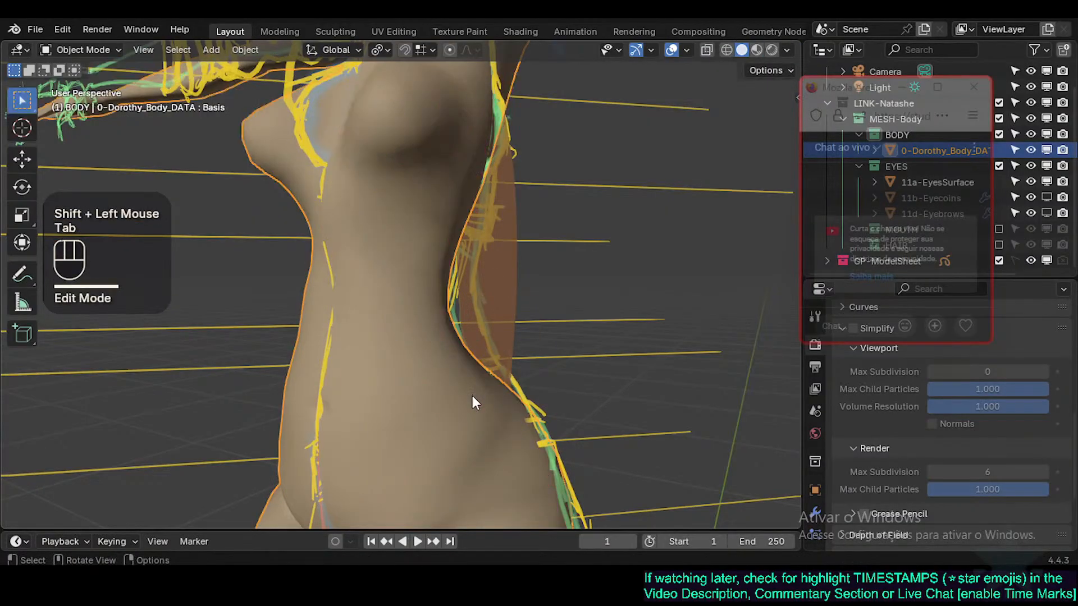
Step: Smooth the faces from the side of the waist down over the upper hip, leaving nothing selected
{"action": "middle_click_drag", "start_coordinate": [473, 398], "coordinate": [393, 349]}
{"action": "key", "text": "Tab"}
{"action": "scroll", "coordinate": [449, 411], "scroll_direction": "down", "scroll_amount": 2}
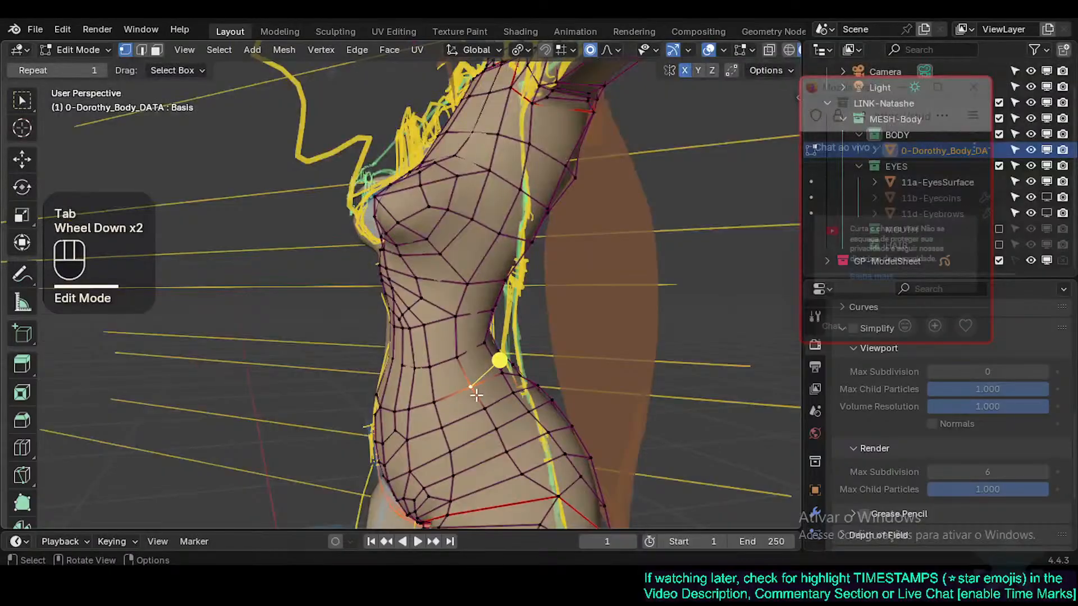
{"action": "key", "text": "c"}
{"action": "right_click", "coordinate": [453, 354]}
{"action": "key", "text": "3"}
{"action": "key", "text": "c"}
{"action": "left_click_drag", "start_coordinate": [452, 354], "coordinate": [485, 436]}
{"action": "right_click", "coordinate": [485, 436]}
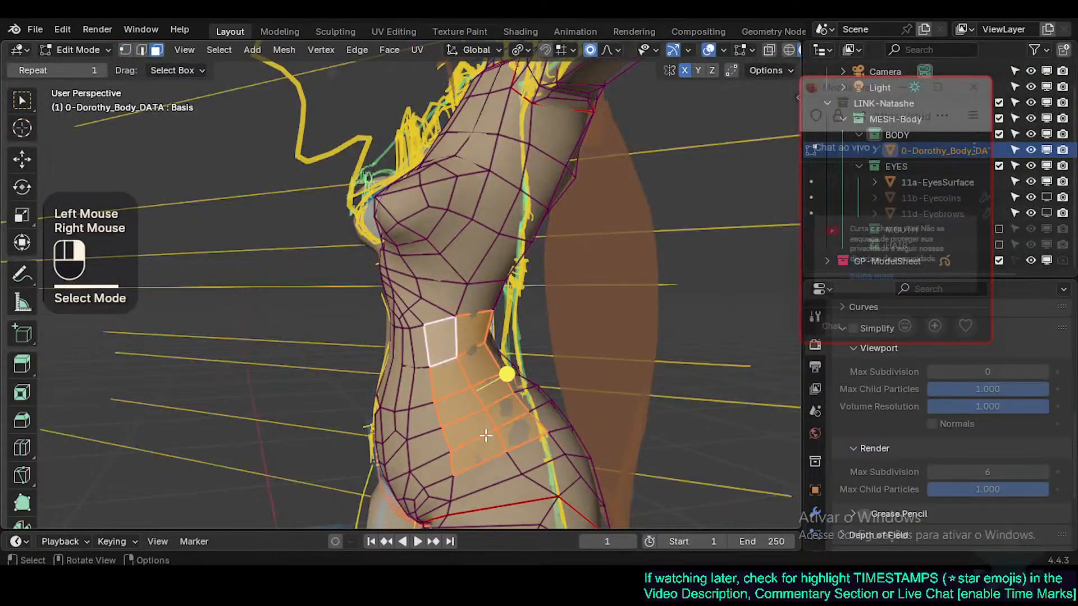
{"action": "left_click_drag", "start_coordinate": [506, 374], "coordinate": [511, 371]}
{"action": "middle_click_drag", "start_coordinate": [511, 371], "coordinate": [527, 365]}
{"action": "key", "text": "alt+a"}
Step: Smooth the faces between the front of the waist and the side of the belly
{"action": "key", "text": "c"}
{"action": "left_click_drag", "start_coordinate": [427, 343], "coordinate": [419, 394]}
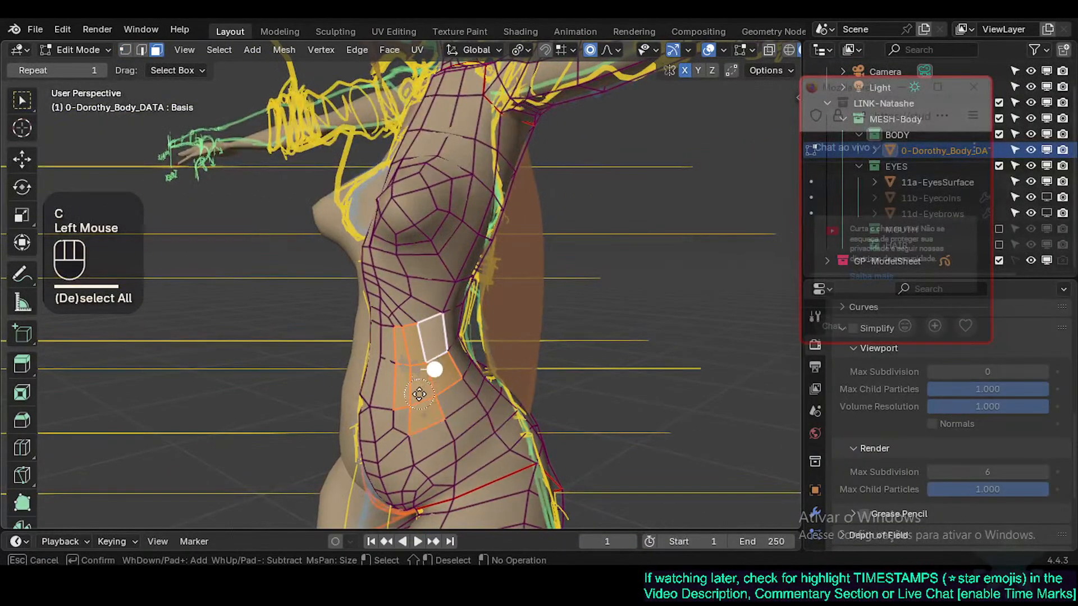
{"action": "right_click", "coordinate": [396, 374]}
{"action": "right_click", "coordinate": [397, 373]}
{"action": "left_click", "coordinate": [398, 375]}
{"action": "middle_click_drag", "start_coordinate": [397, 373], "coordinate": [465, 382]}
Step: Turn on the wireframe overlay and resume editing the waist in right side view
{"action": "key", "text": "Tab"}
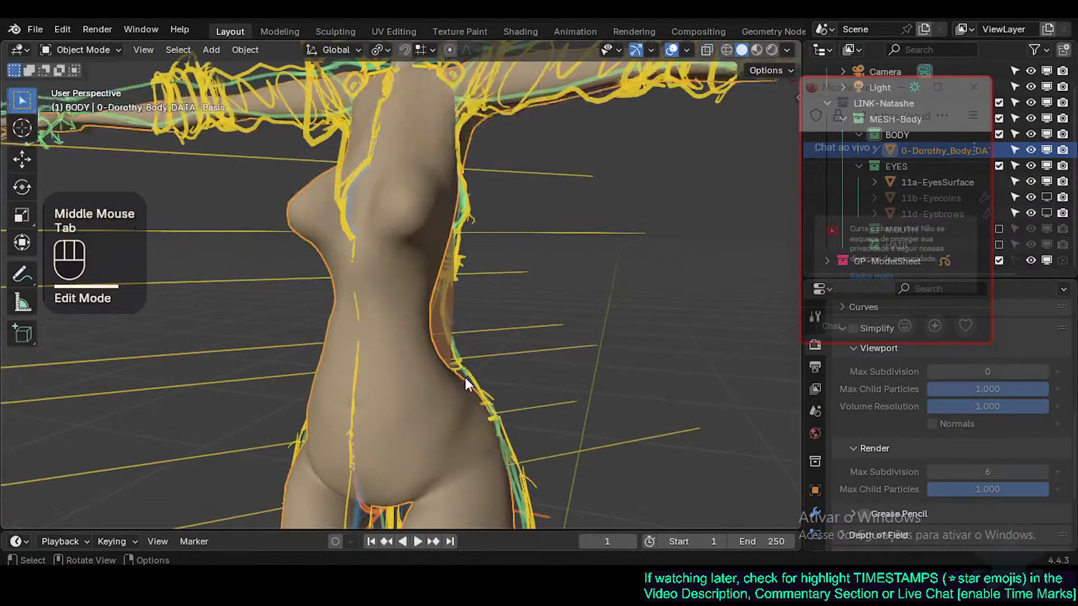
{"action": "key", "text": "KP_3"}
{"action": "key", "text": "ctrl+alt+shift+z"}
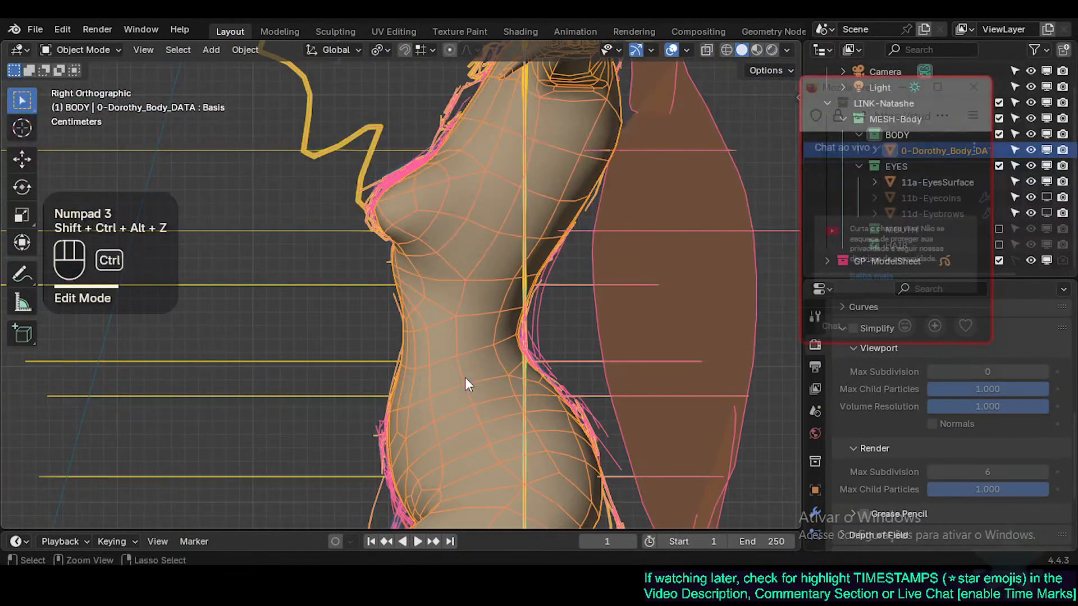
{"action": "middle_click_drag", "start_coordinate": [465, 377], "coordinate": [459, 288], "text": "shift"}
{"action": "key", "text": "Tab"}
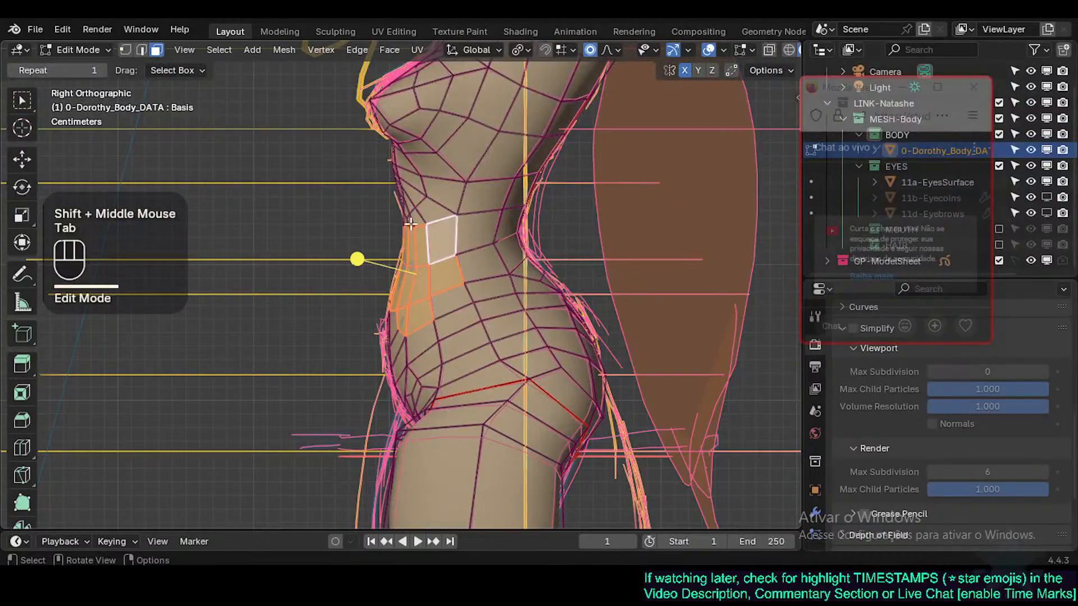
Step: Move the faces at the front of the waist forward to the model sheet outline in side view with a smaller proportional radius
{"action": "key", "text": "alt+a"}
{"action": "key", "text": "c"}
{"action": "left_click", "coordinate": [408, 243]}
{"action": "right_click", "coordinate": [409, 244]}
{"action": "key", "text": "g"}
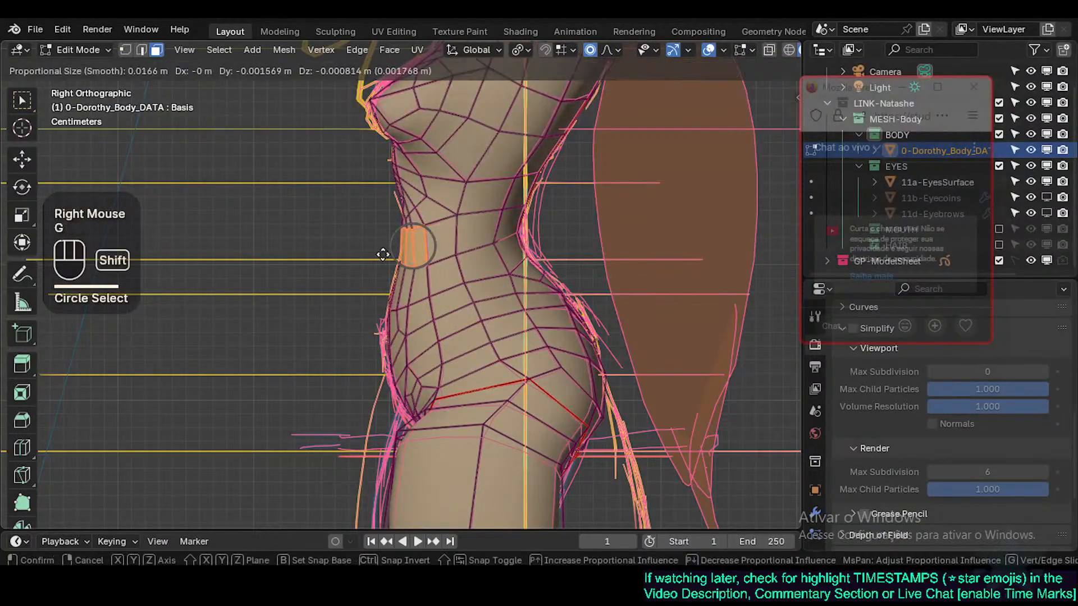
{"action": "scroll", "coordinate": [383, 255], "scroll_direction": "down", "scroll_amount": 2}
{"action": "left_click", "coordinate": [401, 245], "text": "shift"}
{"action": "key", "text": "alt+a"}
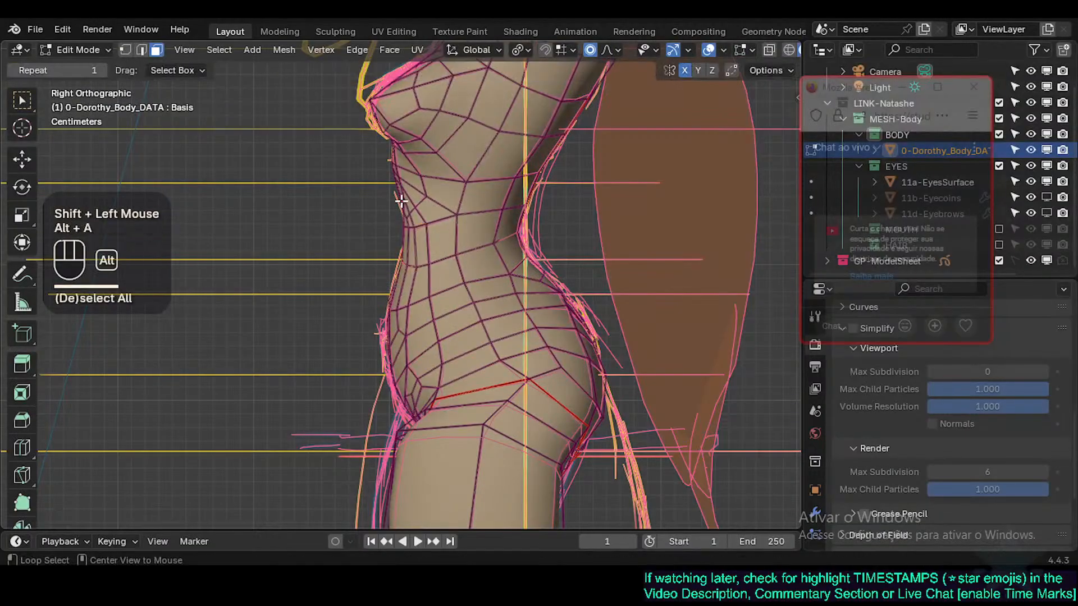
Step: Move the faces at the front of the upper waist to the model sheet outline and check the profile in Object Mode
{"action": "key", "text": "c"}
{"action": "left_click", "coordinate": [403, 197]}
{"action": "right_click", "coordinate": [403, 199]}
{"action": "key", "text": "g"}
{"action": "left_click", "coordinate": [400, 230], "text": "shift"}
{"action": "key", "text": "alt+a"}
{"action": "key", "text": "Tab"}
{"action": "key", "text": "alt+a"}
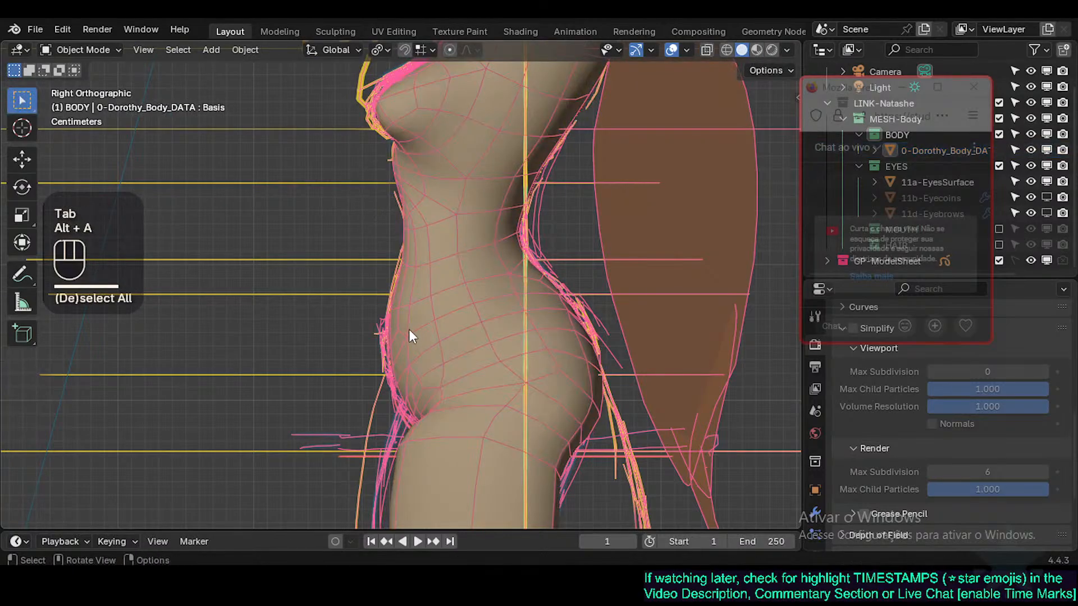
Step: Move the vertex at the front edge of the upper belly to the model sheet outline in side view
{"action": "key", "text": "Tab"}
{"action": "key", "text": "alt+a"}
{"action": "key", "text": "c"}
{"action": "left_click_drag", "start_coordinate": [402, 278], "coordinate": [397, 305]}
{"action": "right_click", "coordinate": [397, 305]}
{"action": "key", "text": "alt+a"}
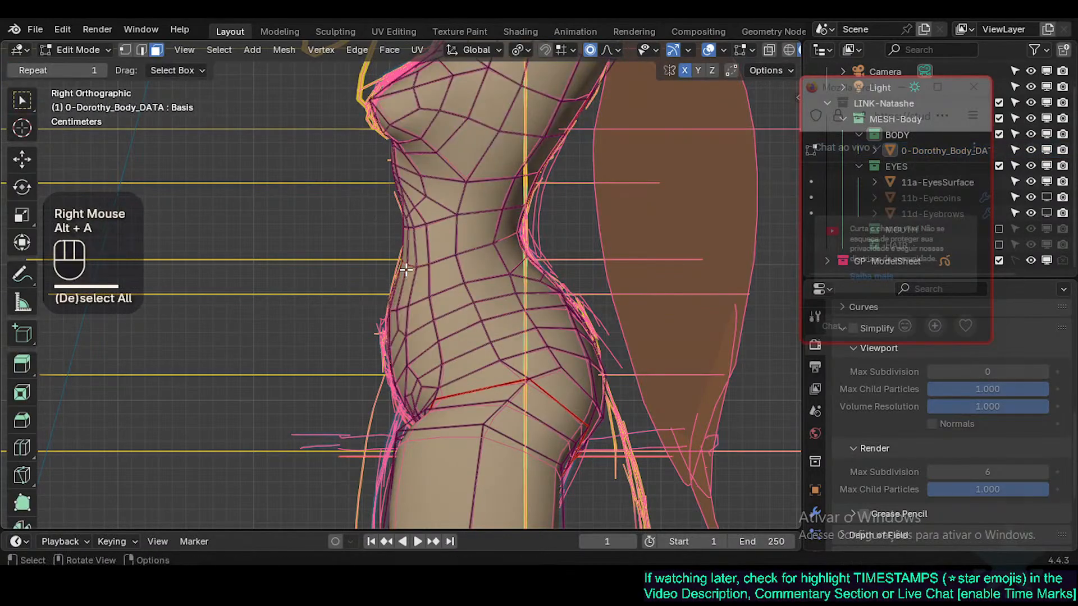
{"action": "left_click", "coordinate": [401, 259], "text": "shift"}
{"action": "key", "text": "g"}
{"action": "left_click", "coordinate": [384, 325], "text": "shift"}
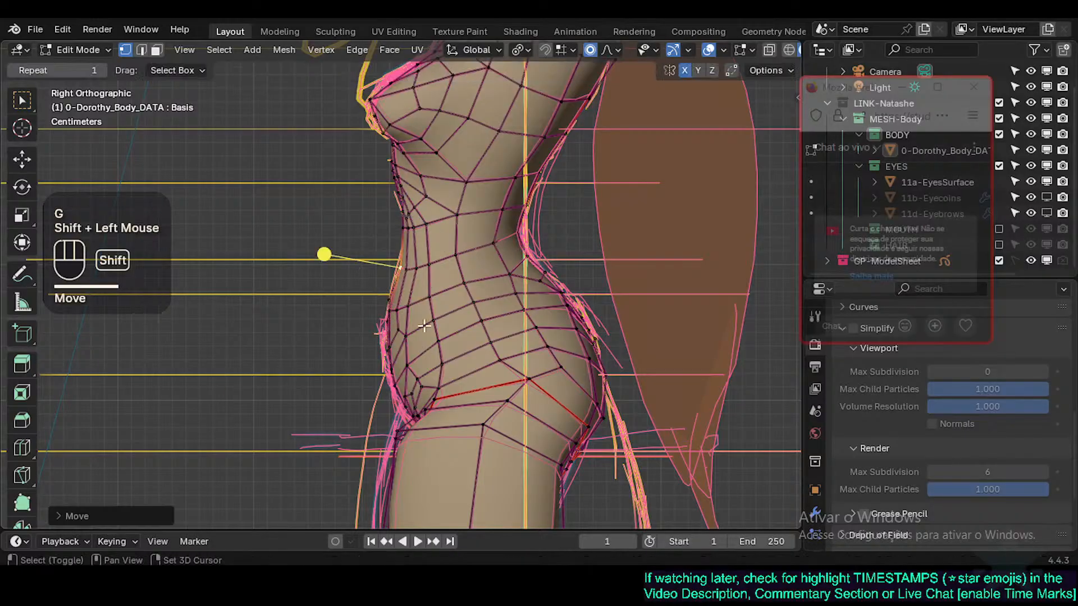
Step: Reposition the three vertices across the side of the lower waist to even out the edge flow in side view
{"action": "left_click", "coordinate": [458, 256], "text": "shift"}
{"action": "key", "text": "g"}
{"action": "left_click", "coordinate": [471, 284]}
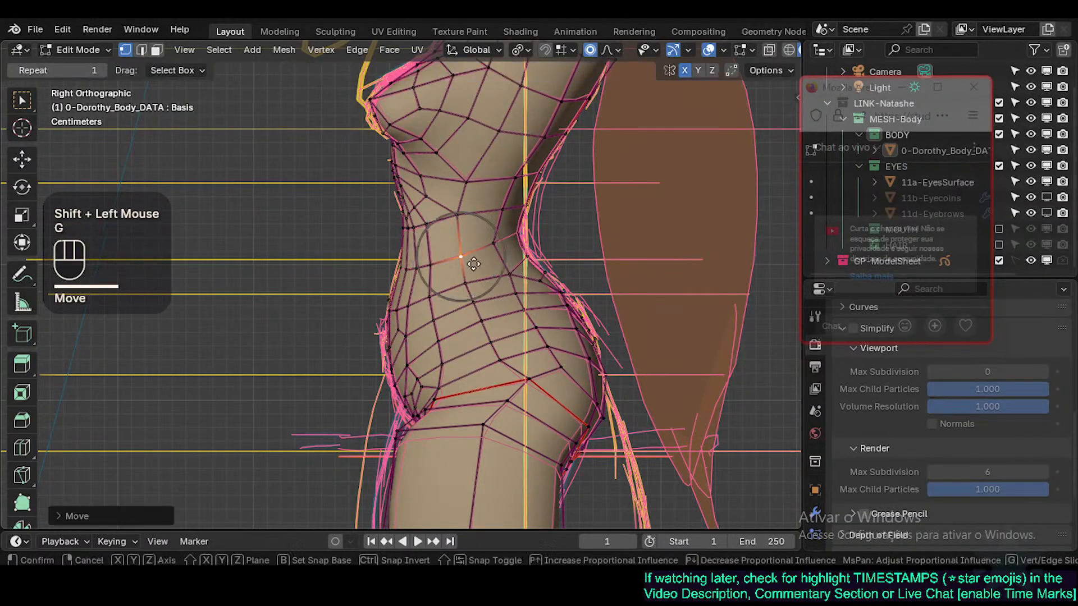
{"action": "key", "text": "g"}
{"action": "left_click", "coordinate": [508, 273], "text": "shift"}
{"action": "left_click", "coordinate": [509, 274]}
{"action": "key", "text": "g"}
{"action": "left_click", "coordinate": [529, 247], "text": "shift"}
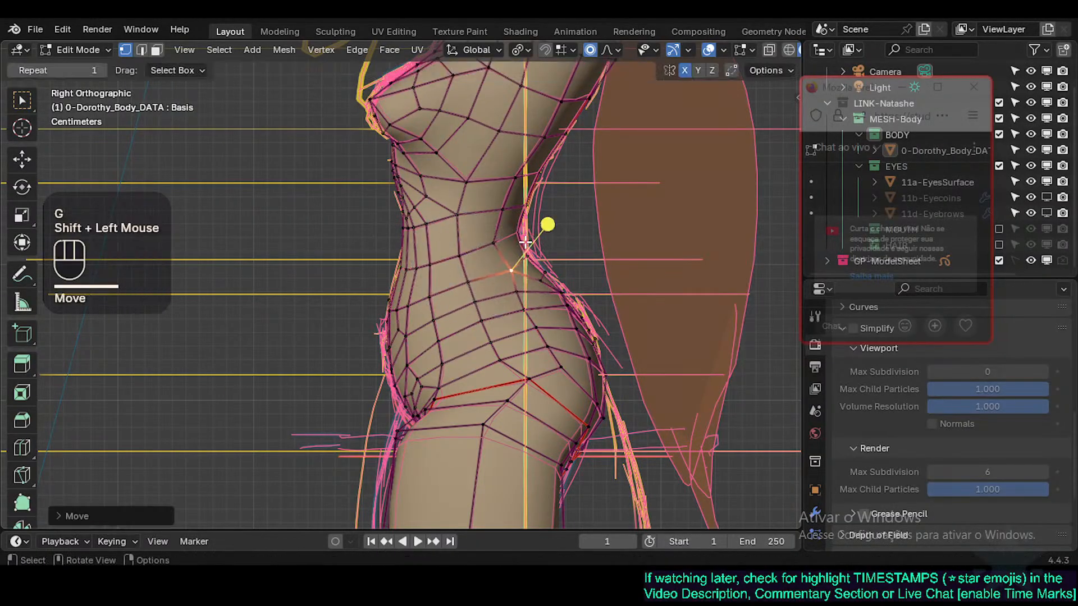
Step: Check the full figure in Object Mode and resume editing the body in front view
{"action": "key", "text": "Tab"}
{"action": "scroll", "coordinate": [497, 318], "scroll_direction": "down", "scroll_amount": 1}
{"action": "scroll", "coordinate": [499, 351], "scroll_direction": "down", "scroll_amount": 2}
{"action": "key", "text": "KP_0"}
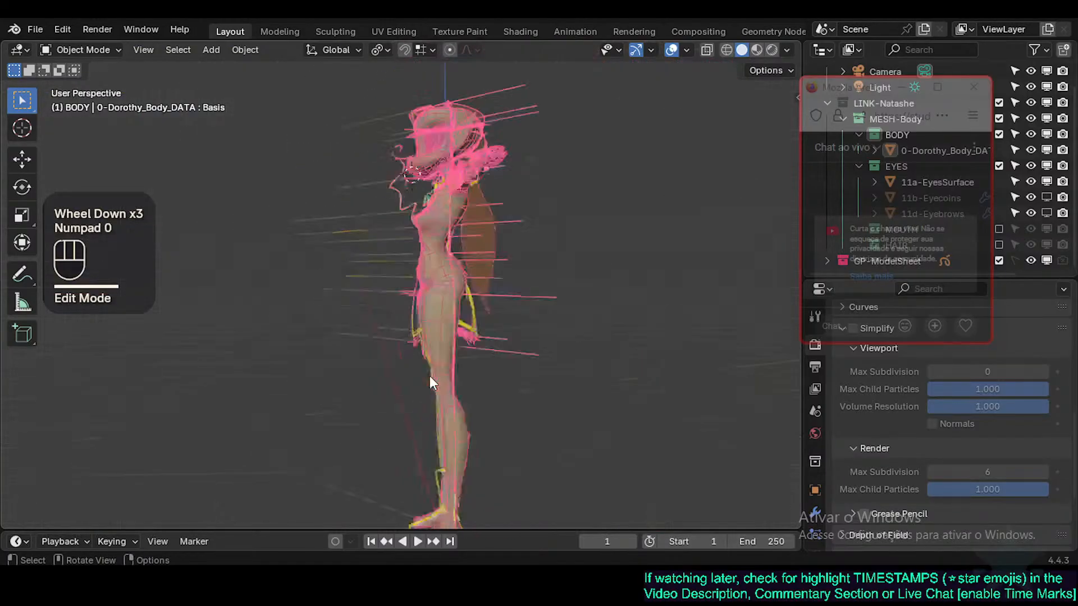
{"action": "key", "text": "KP_1"}
{"action": "key", "text": "Tab"}
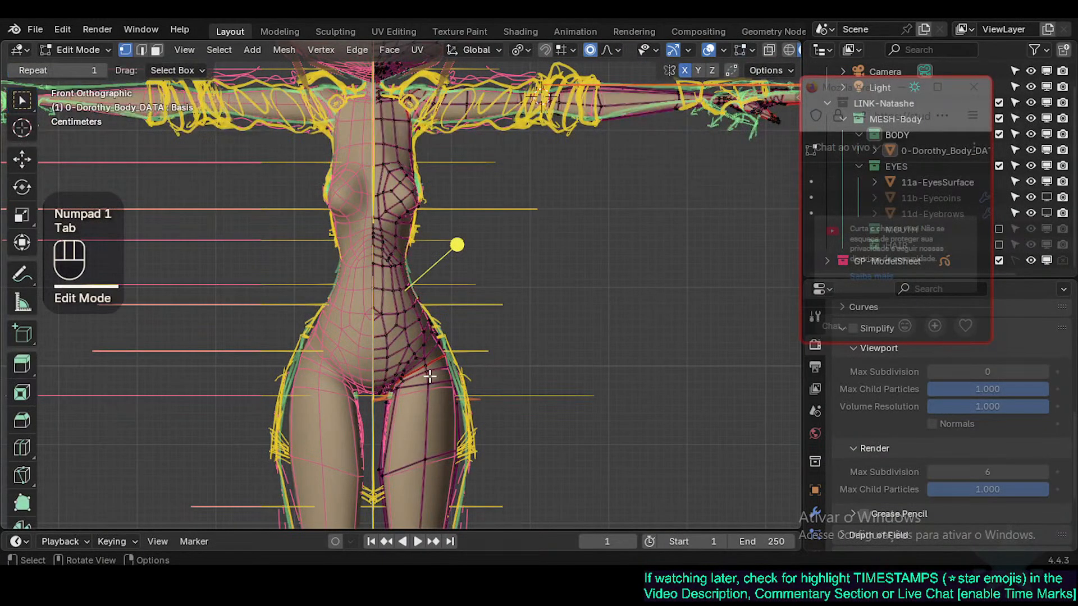
Step: Select the crotch vertices beside the centreline in front view with X-Ray enabled and move them to refine the crotch underside
{"action": "scroll", "coordinate": [430, 376], "scroll_direction": "up", "scroll_amount": 2}
{"action": "middle_click_drag", "start_coordinate": [365, 483], "coordinate": [362, 368], "text": "shift"}
{"action": "scroll", "coordinate": [362, 368], "scroll_direction": "up", "scroll_amount": 1}
{"action": "key", "text": "alt+a"}
{"action": "key", "text": "c"}
{"action": "left_click", "coordinate": [387, 383]}
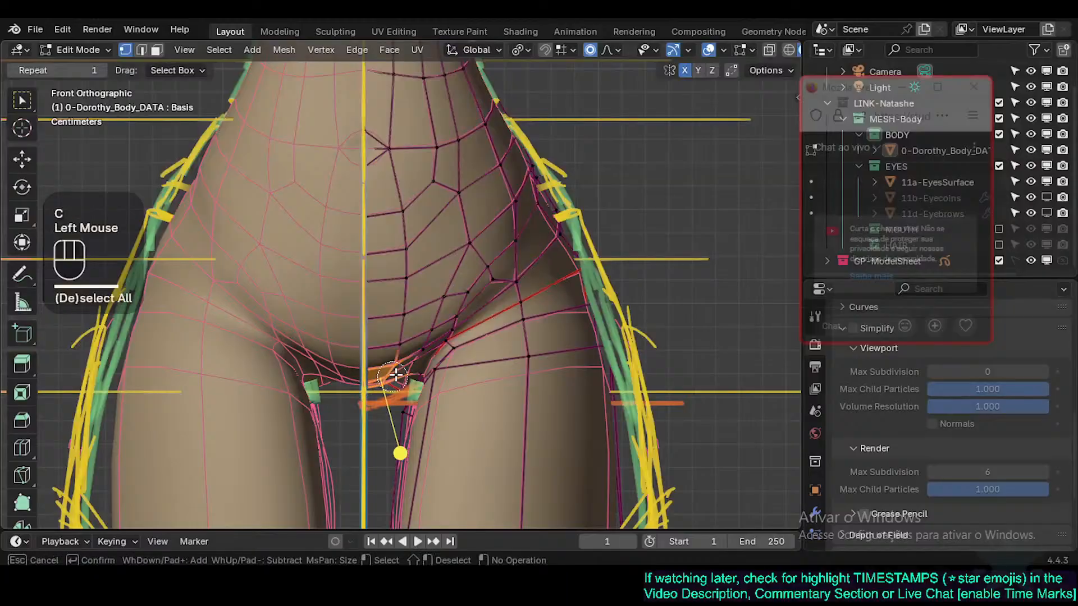
{"action": "right_click", "coordinate": [396, 393]}
{"action": "key", "text": "g"}
{"action": "key", "text": "Escape"}
{"action": "key", "text": "alt+z"}
{"action": "key", "text": "c"}
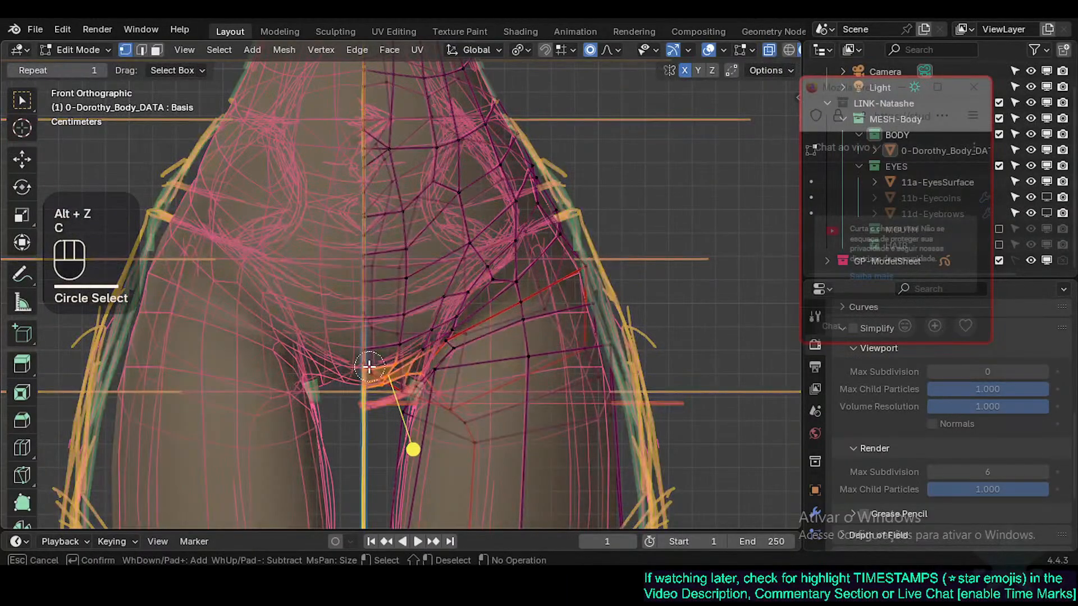
{"action": "left_click", "coordinate": [369, 366]}
{"action": "right_click", "coordinate": [371, 370]}
{"action": "key", "text": "g"}
{"action": "left_click", "coordinate": [394, 407], "text": "shift"}
{"action": "key", "text": "alt+a"}
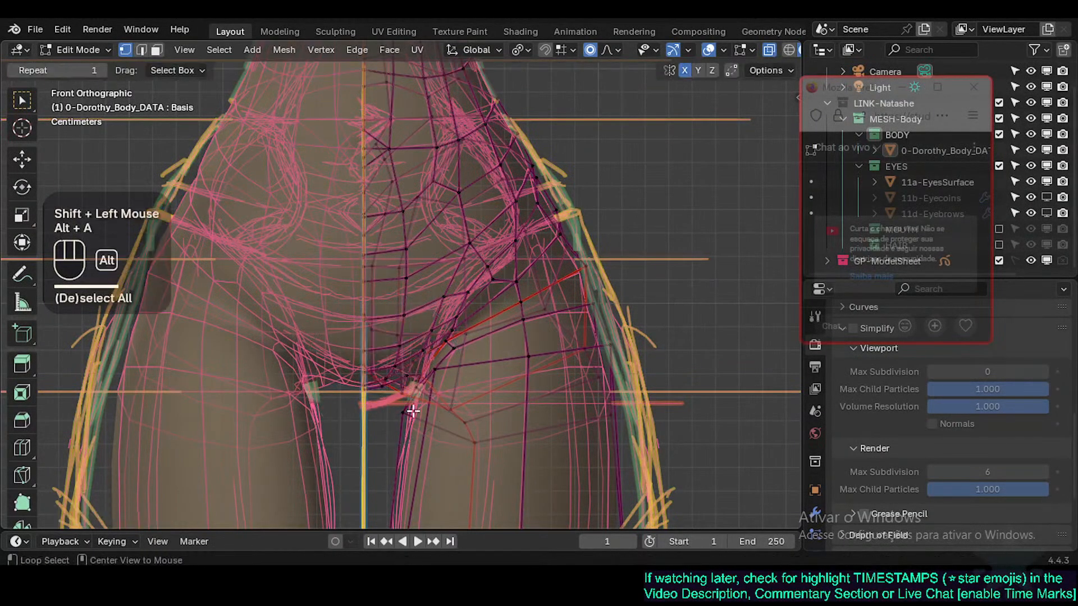
Step: Reposition the vertices at the top of the inner thigh, beside the crotch, against the model sheet in front view
{"action": "left_click", "coordinate": [398, 412]}
{"action": "key", "text": "g"}
{"action": "left_click", "coordinate": [410, 409], "text": "shift"}
{"action": "left_click", "coordinate": [421, 387]}
{"action": "key", "text": "g"}
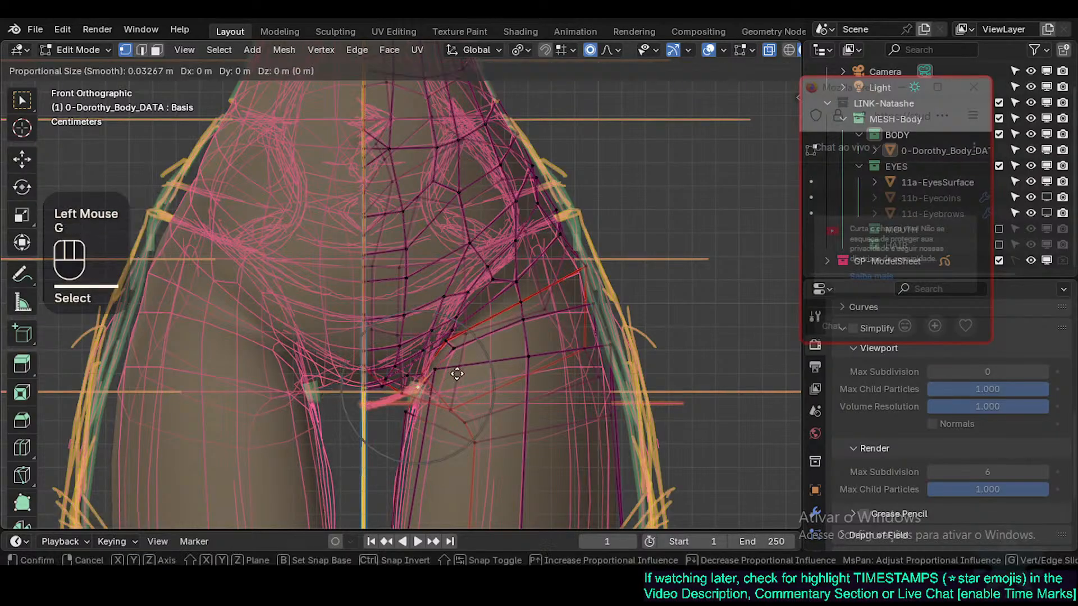
{"action": "left_click", "coordinate": [427, 397], "text": "shift"}
{"action": "left_click", "coordinate": [410, 411]}
{"action": "key", "text": "g"}
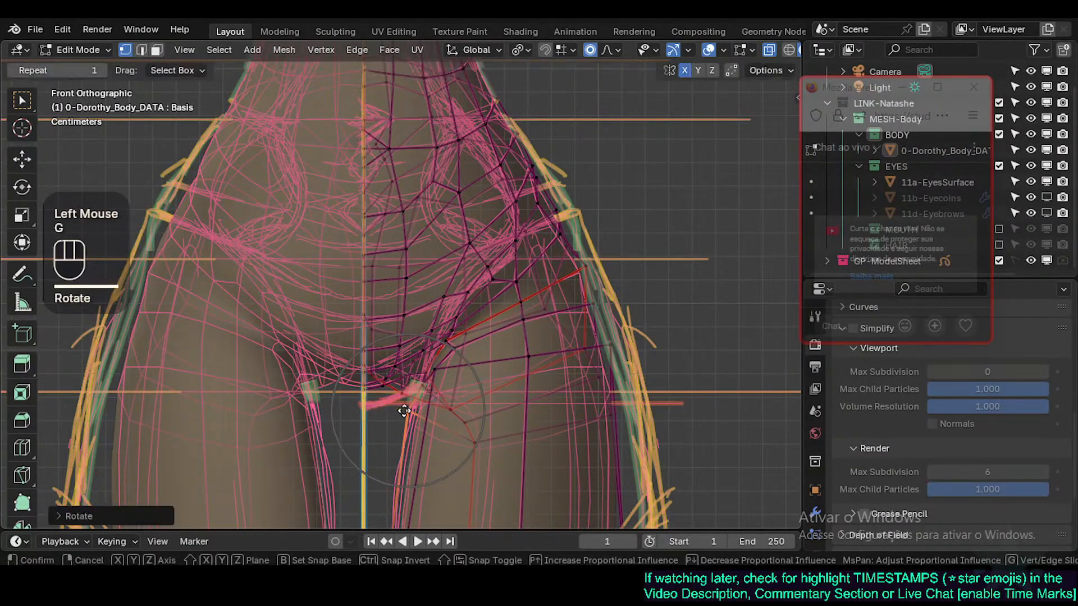
{"action": "left_click", "coordinate": [438, 408], "text": "shift"}
Step: Adjust the vertex on the back of the upper thigh through the mesh and turn X-Ray off
{"action": "left_click", "coordinate": [474, 441]}
{"action": "key", "text": "g"}
{"action": "left_click", "coordinate": [465, 428], "text": "shift"}
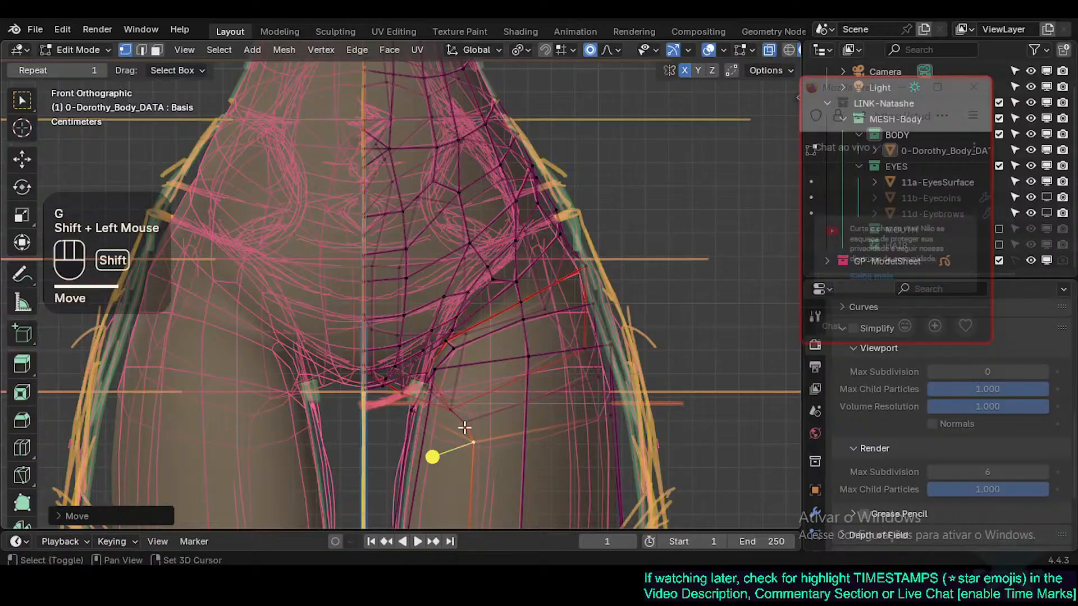
{"action": "key", "text": "alt+z"}
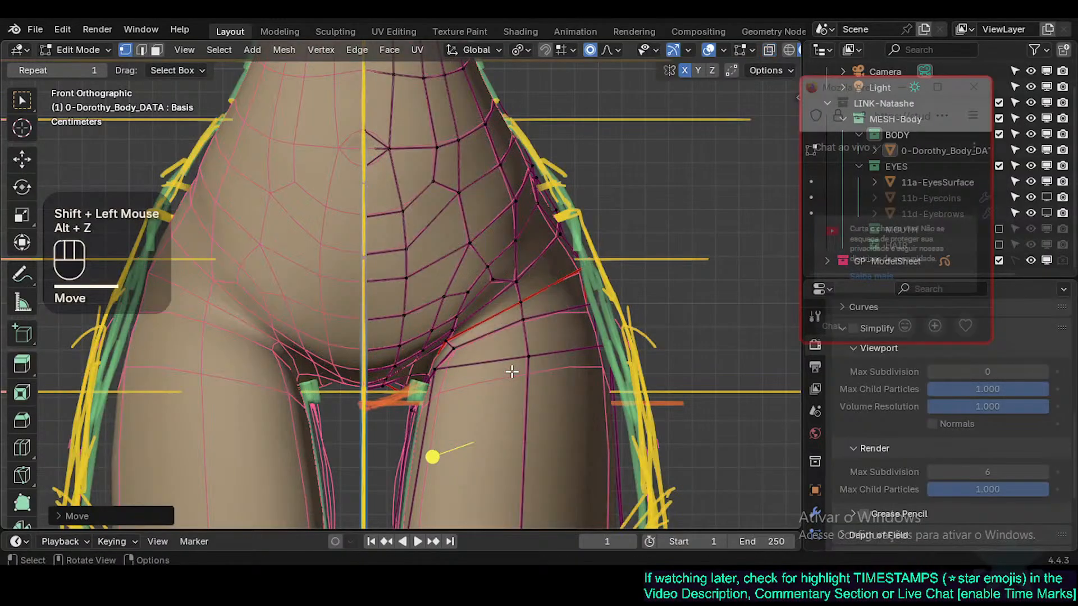
Step: Adjust the vertex on the front hip crease and smooth the face loop running from the crotch to the outer hip
{"action": "left_click", "coordinate": [535, 292]}
{"action": "key", "text": "g"}
{"action": "left_click", "coordinate": [532, 289], "text": "shift"}
{"action": "key", "text": "alt+a"}
{"action": "key", "text": "3"}
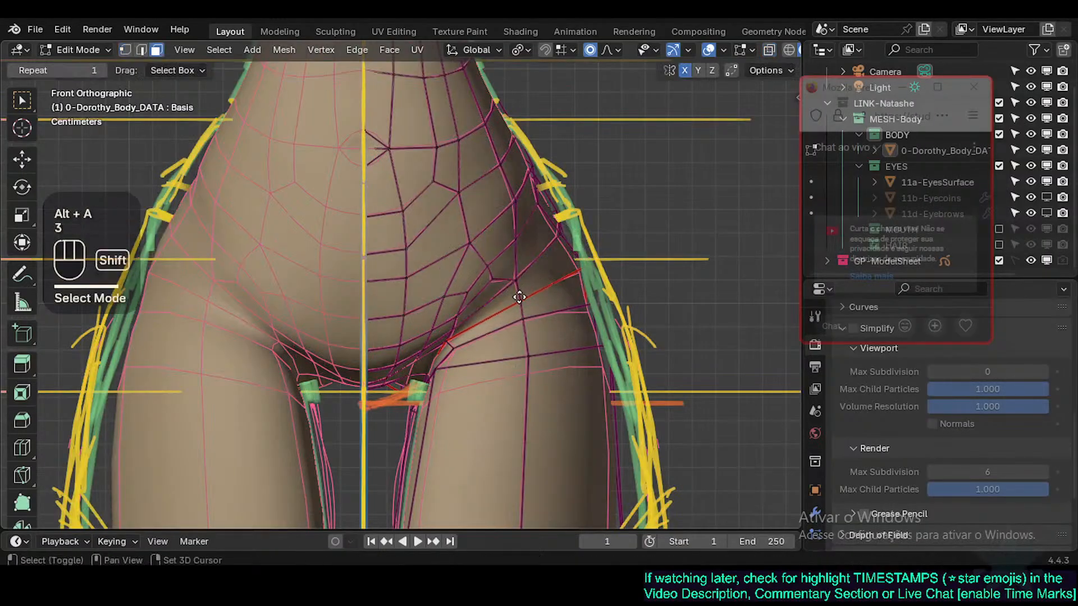
{"action": "left_click", "coordinate": [549, 300], "text": "alt+shift"}
{"action": "right_click", "coordinate": [505, 345]}
{"action": "left_click", "coordinate": [505, 344]}
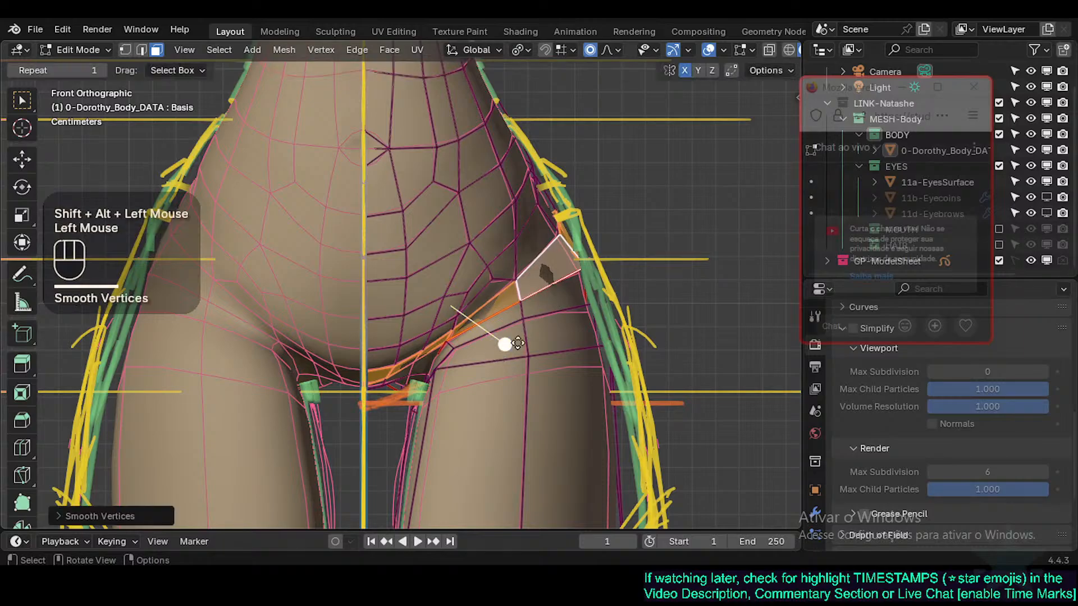
Step: Smooth the vertices of the face loop on the front of the upper thigh, just below the hip crease
{"action": "key", "text": "alt+a"}
{"action": "key", "text": "3"}
{"action": "left_click", "coordinate": [503, 356], "text": "alt+shift"}
{"action": "left_click_drag", "start_coordinate": [464, 318], "coordinate": [498, 328]}
Step: Add the remaining crotch faces to the face loop along the groin and smooth their vertices
{"action": "key", "text": "alt+a"}
{"action": "key", "text": "3"}
{"action": "left_click", "coordinate": [420, 374], "text": "alt+shift"}
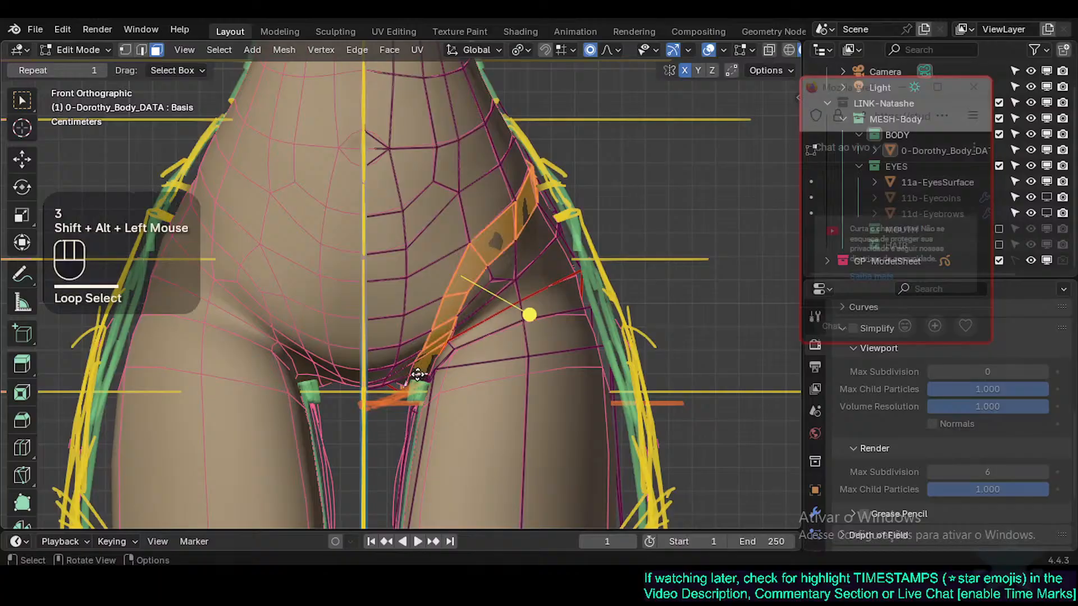
{"action": "key", "text": "c"}
{"action": "left_click_drag", "start_coordinate": [425, 354], "coordinate": [415, 367]}
{"action": "right_click", "coordinate": [414, 366]}
{"action": "left_click_drag", "start_coordinate": [472, 383], "coordinate": [488, 377]}
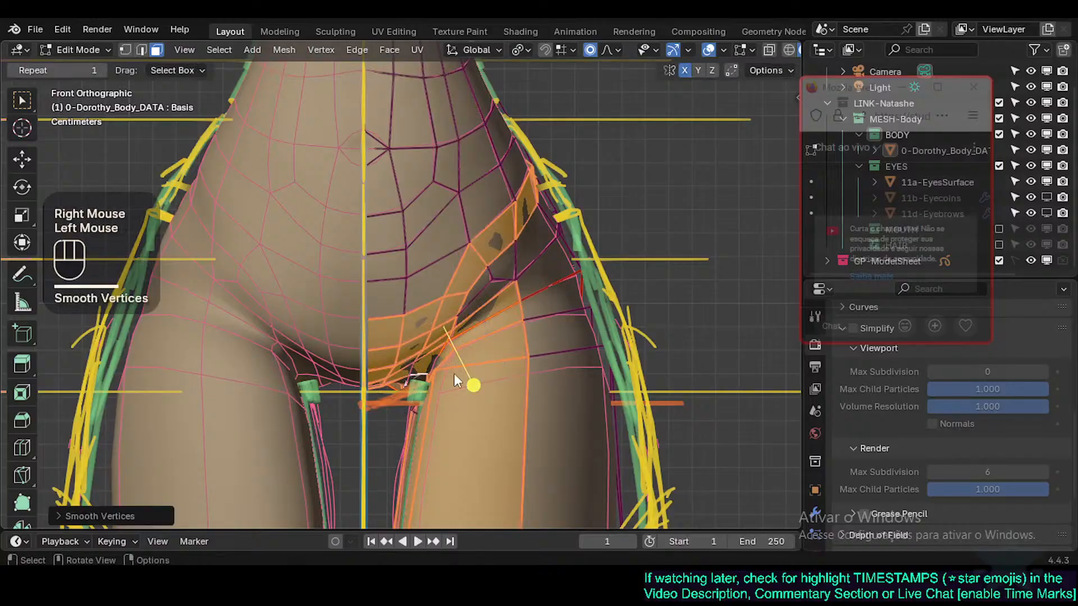
Step: Check the shape in Object Mode and smooth the vertex at the top inner edge of the front thigh
{"action": "key", "text": "Tab"}
{"action": "key", "text": "1"}
{"action": "key", "text": "Tab"}
{"action": "key", "text": "1"}
{"action": "left_click", "coordinate": [437, 372]}
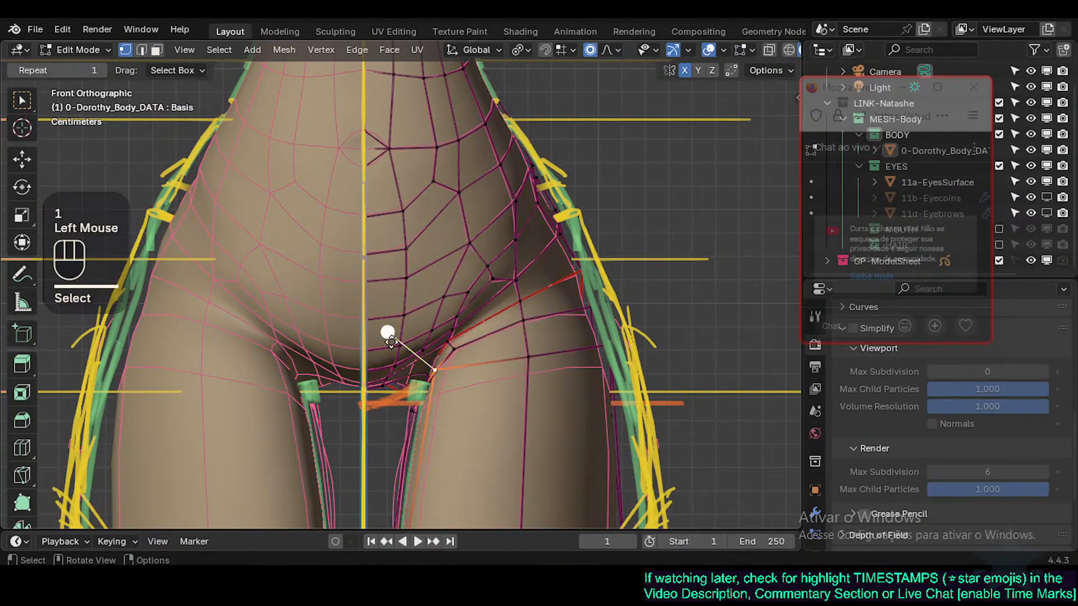
{"action": "left_click_drag", "start_coordinate": [391, 341], "coordinate": [424, 355]}
Step: Move the front vertices of the hip crease and the thigh top toward the model sheet outline in right side view
{"action": "key", "text": "KP_3"}
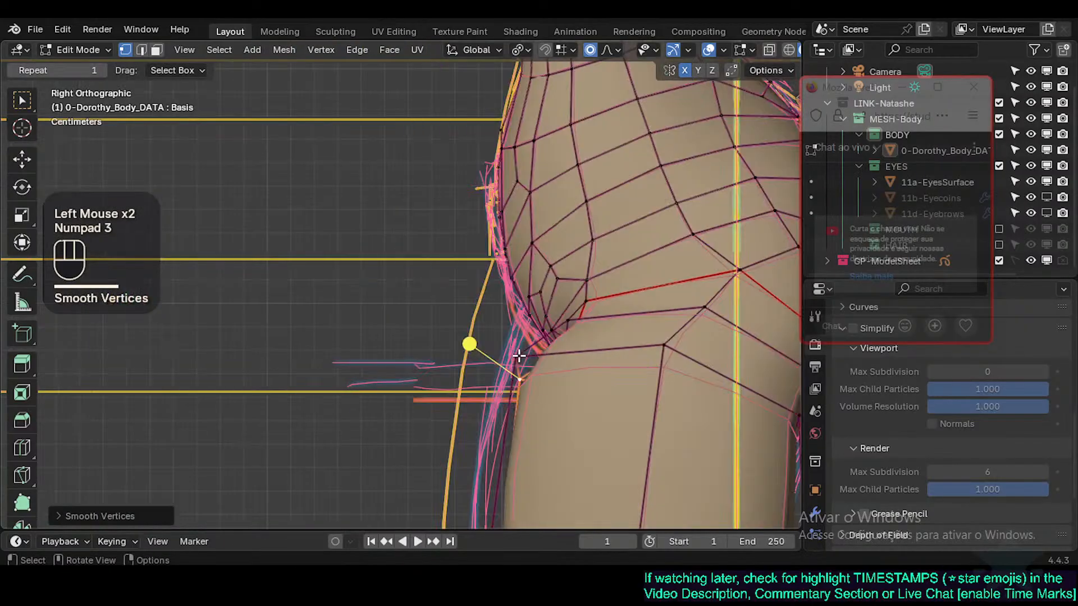
{"action": "scroll", "coordinate": [518, 356], "scroll_direction": "down", "scroll_amount": 2}
{"action": "middle_click_drag", "start_coordinate": [533, 334], "coordinate": [502, 355], "text": "shift"}
{"action": "left_click", "coordinate": [503, 353]}
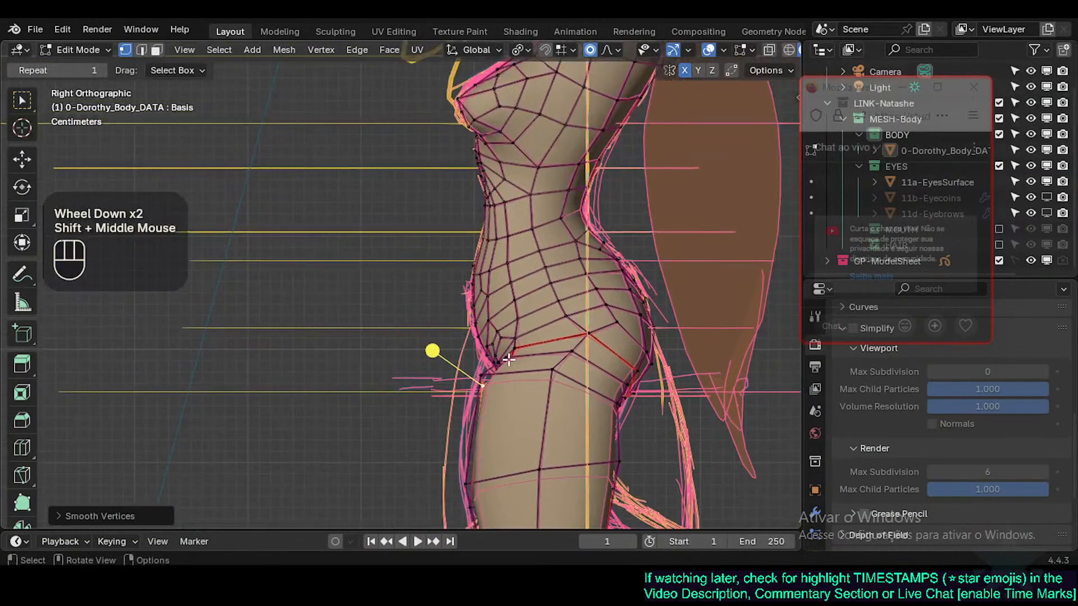
{"action": "key", "text": "g"}
{"action": "left_click", "coordinate": [488, 309], "text": "shift"}
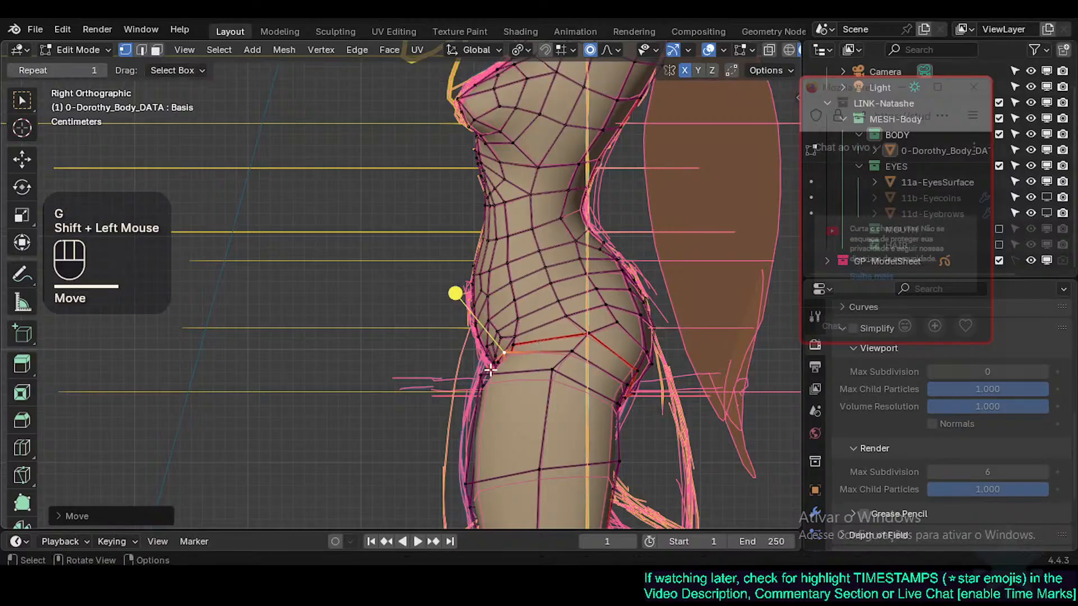
{"action": "left_click", "coordinate": [483, 374]}
{"action": "key", "text": "g"}
{"action": "left_click", "coordinate": [413, 335], "text": "shift"}
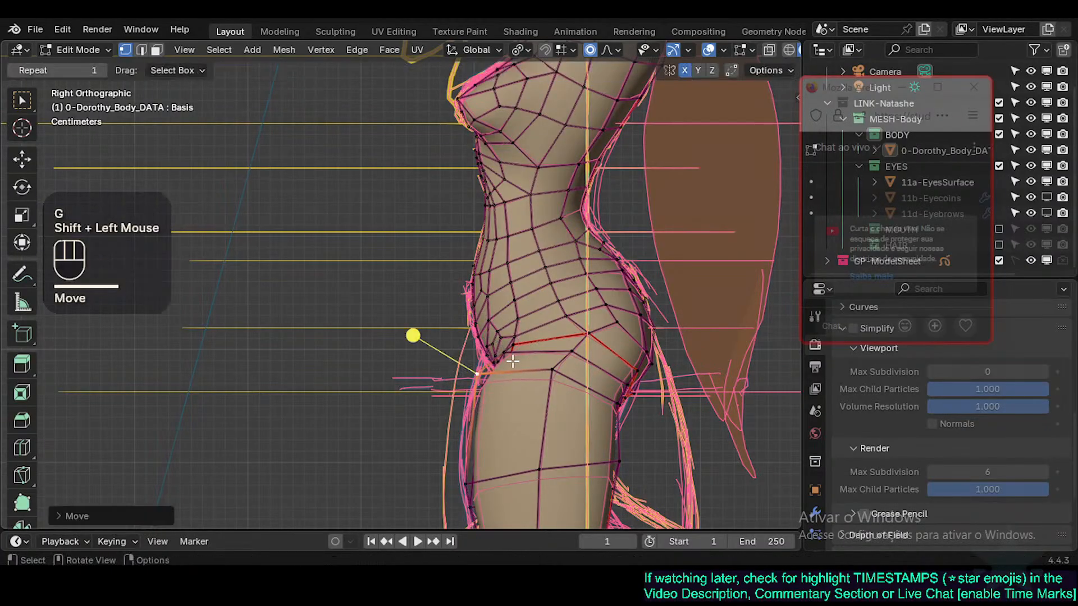
Step: Move the front hip crease vertex up and forward with a larger proportional editing influence
{"action": "left_click", "coordinate": [504, 353]}
{"action": "key", "text": "g"}
{"action": "scroll", "coordinate": [475, 302], "scroll_direction": "down", "scroll_amount": 2, "text": "shift"}
{"action": "scroll", "coordinate": [475, 301], "scroll_direction": "down", "scroll_amount": 6}
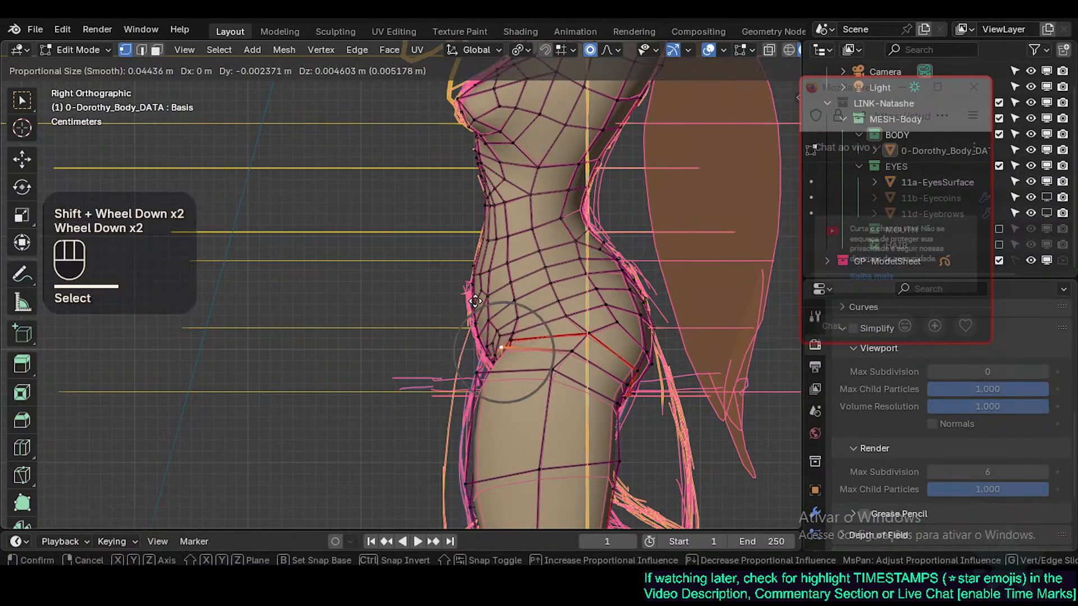
{"action": "left_click", "coordinate": [468, 289]}
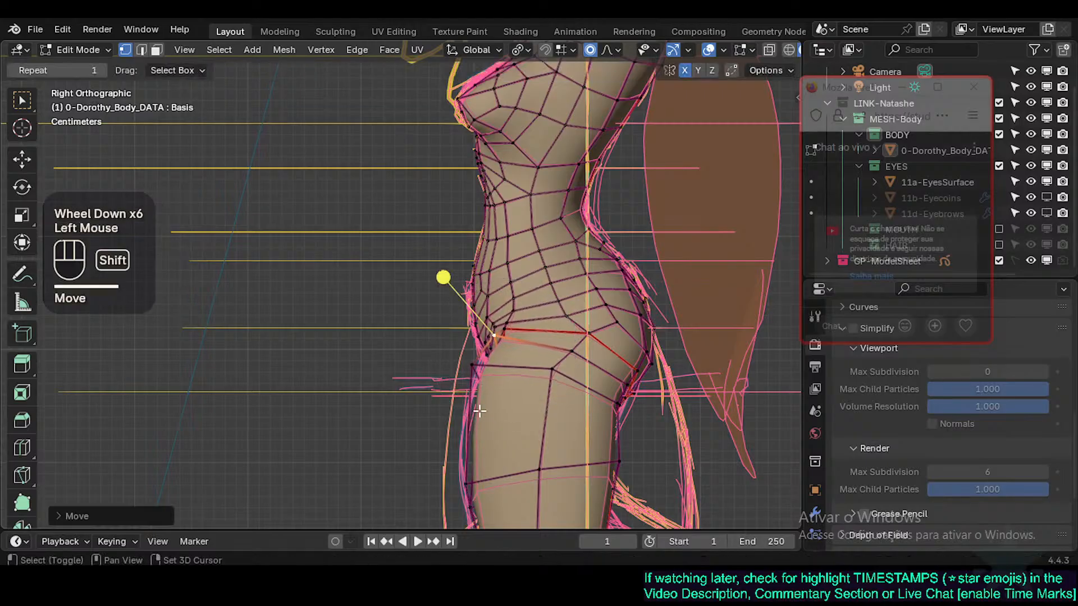
Step: Move the vertices at the front of the mid thigh and thigh top toward the model sheet outline
{"action": "middle_click_drag", "start_coordinate": [446, 277], "coordinate": [445, 224], "text": "shift"}
{"action": "left_click", "coordinate": [460, 434], "text": "shift"}
{"action": "key", "text": "g"}
{"action": "left_click", "coordinate": [382, 436], "text": "shift"}
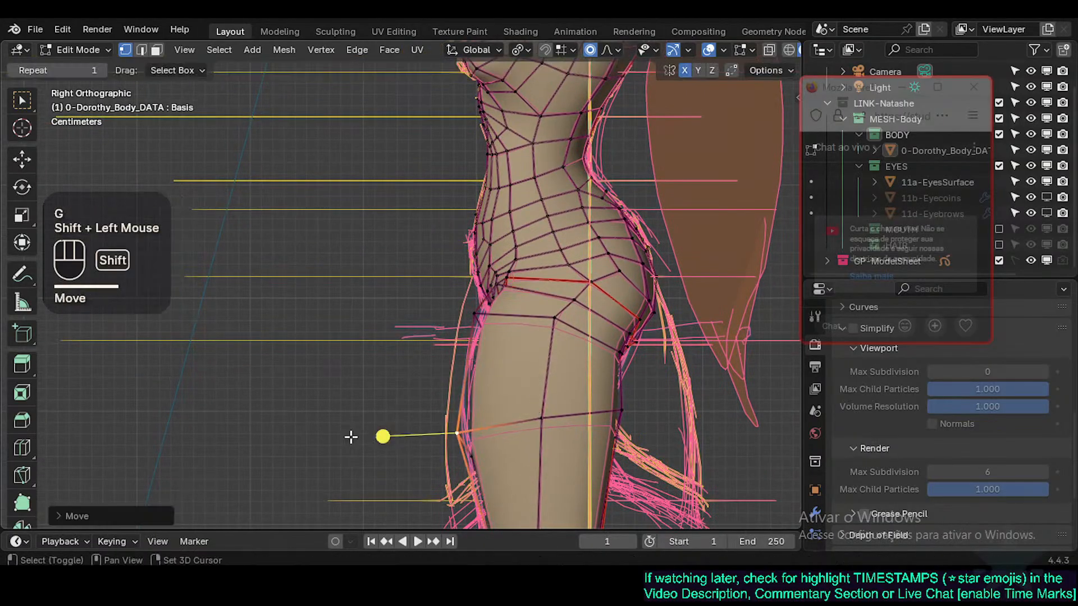
{"action": "left_click", "coordinate": [472, 315]}
{"action": "key", "text": "g"}
{"action": "left_click", "coordinate": [471, 314], "text": "shift"}
Step: Reposition the vertex at the front end of the hip crease in side view to even out the edge flow
{"action": "left_click", "coordinate": [511, 275]}
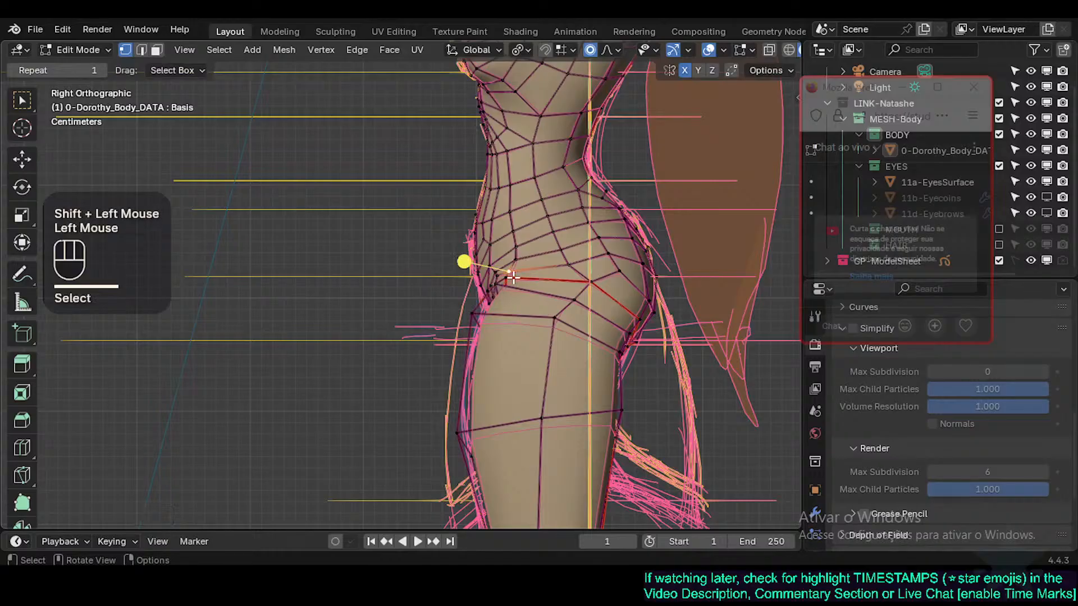
{"action": "key", "text": "g"}
{"action": "left_click", "coordinate": [491, 281], "text": "shift"}
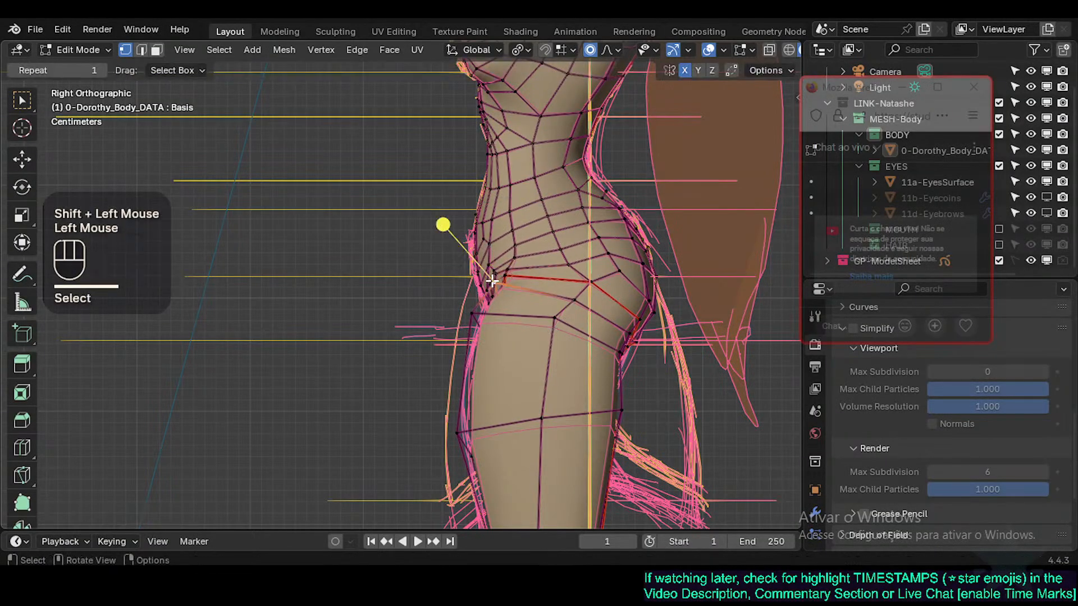
Step: Compare the hip and thigh shape with the Subdivision modifier's Edit Mode and On Cage display switched on and off
{"action": "left_click", "coordinate": [815, 510]}
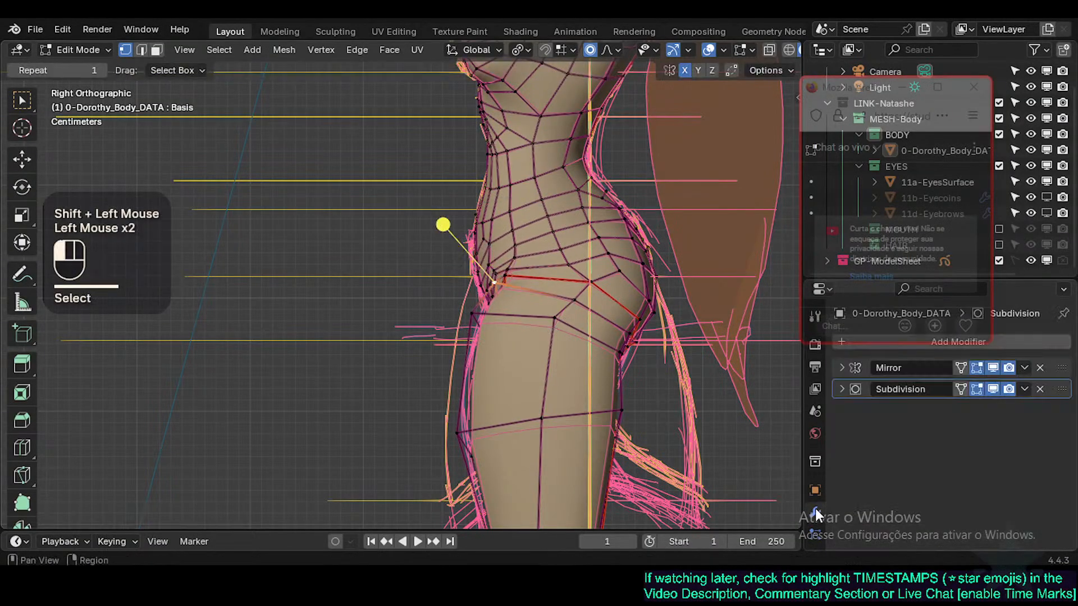
{"action": "left_click", "coordinate": [980, 386]}
{"action": "left_click", "coordinate": [979, 386]}
{"action": "left_click", "coordinate": [960, 389]}
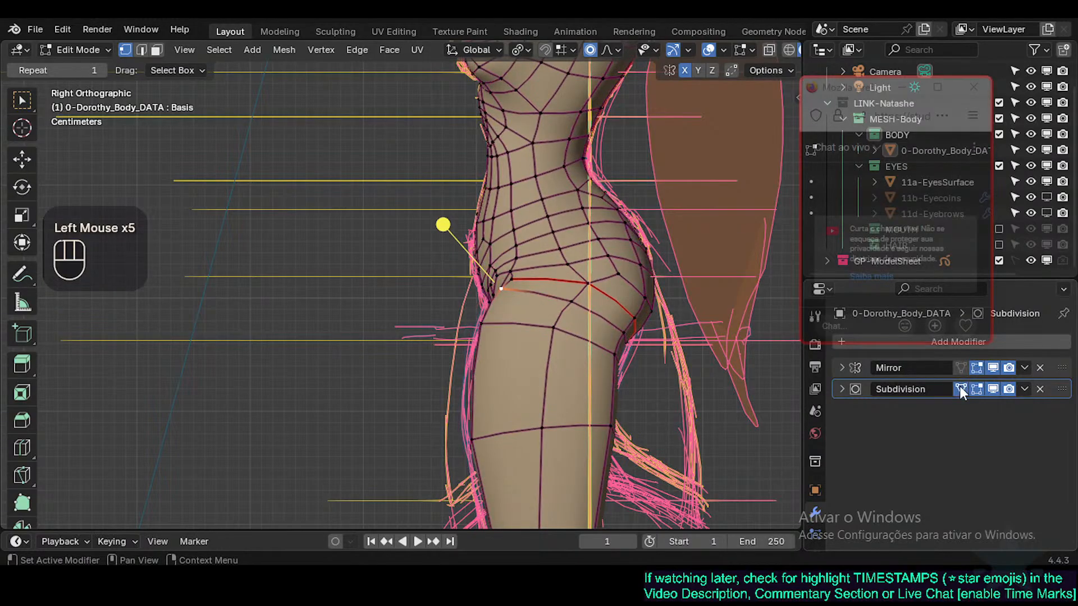
{"action": "left_click", "coordinate": [960, 389]}
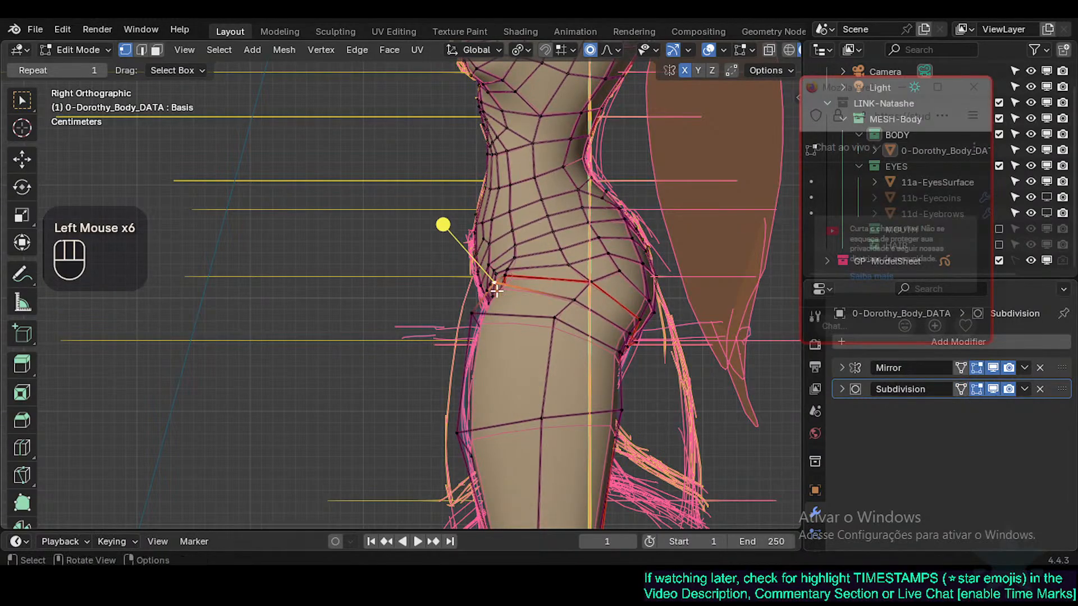
{"action": "left_click", "coordinate": [975, 390]}
{"action": "left_click", "coordinate": [975, 389]}
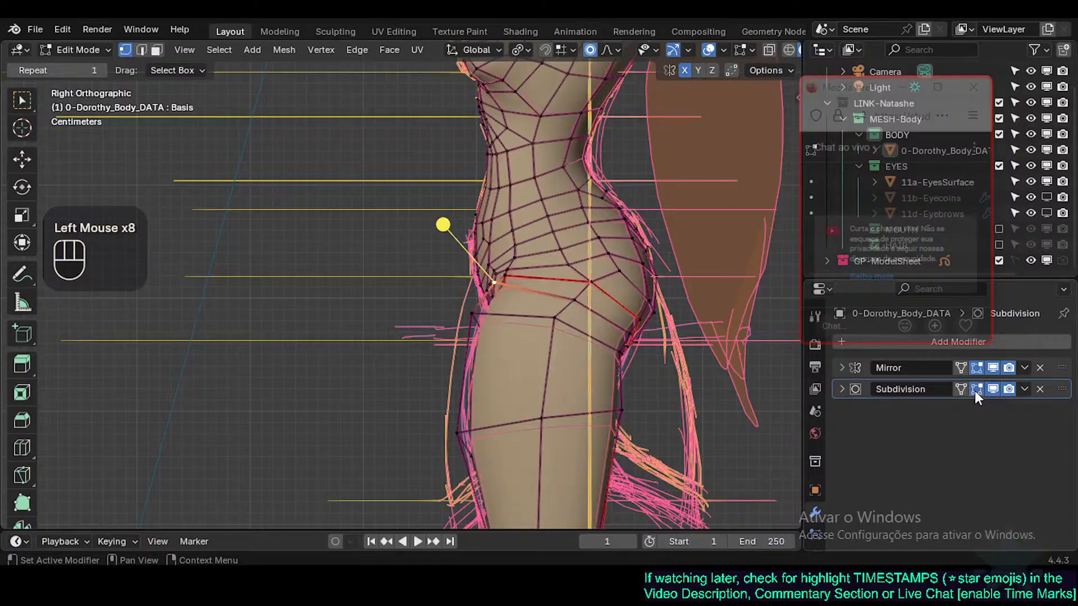
{"action": "left_click", "coordinate": [974, 390]}
{"action": "left_click", "coordinate": [975, 390]}
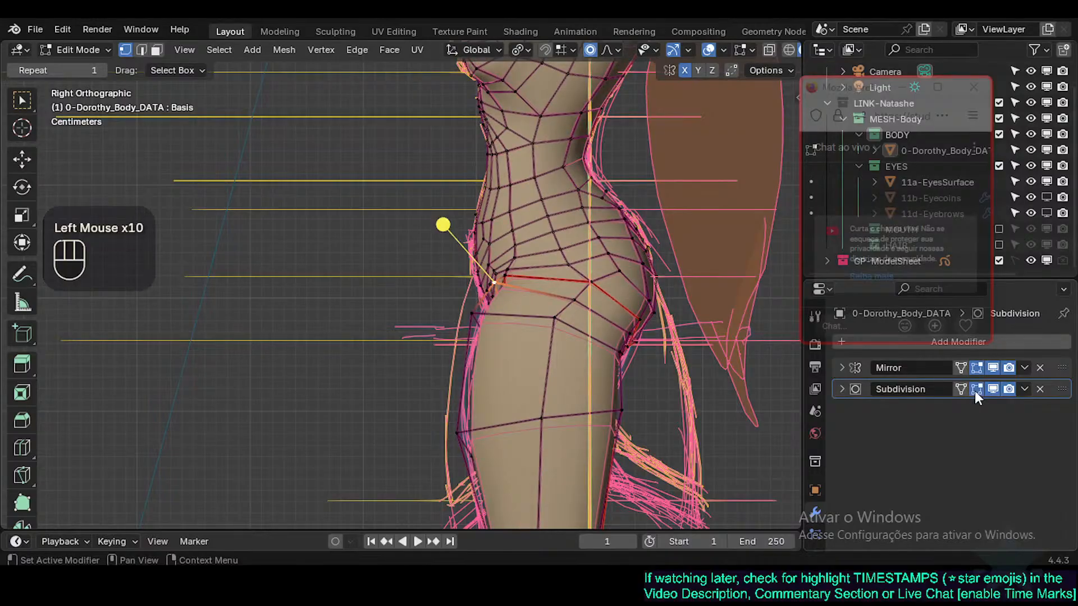
{"action": "scroll", "coordinate": [524, 296], "scroll_direction": "up", "scroll_amount": 3}
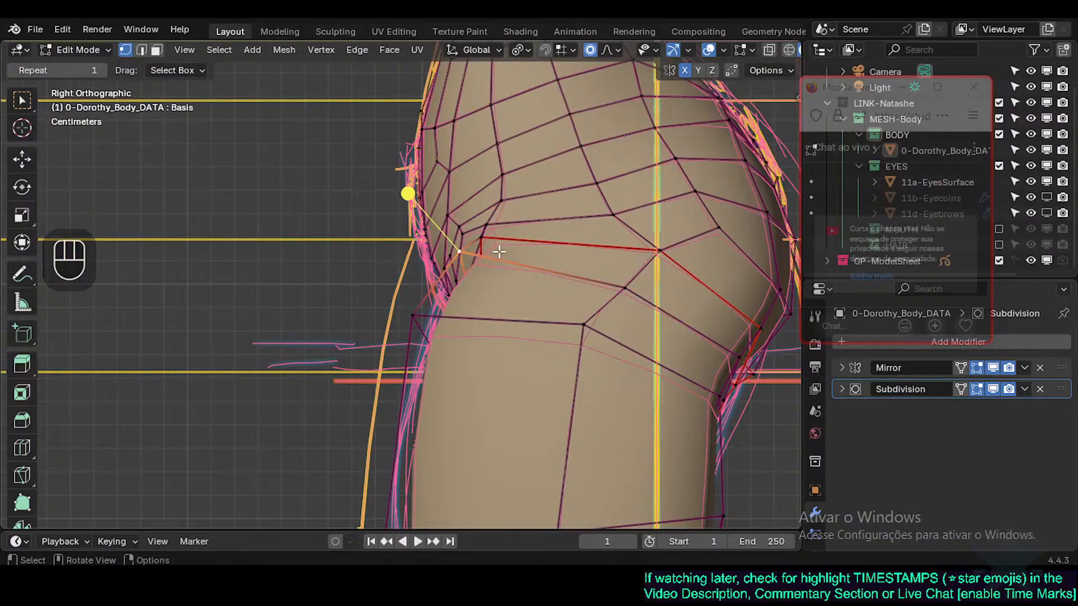
{"action": "key", "text": "g"}
{"action": "key", "text": "Escape"}
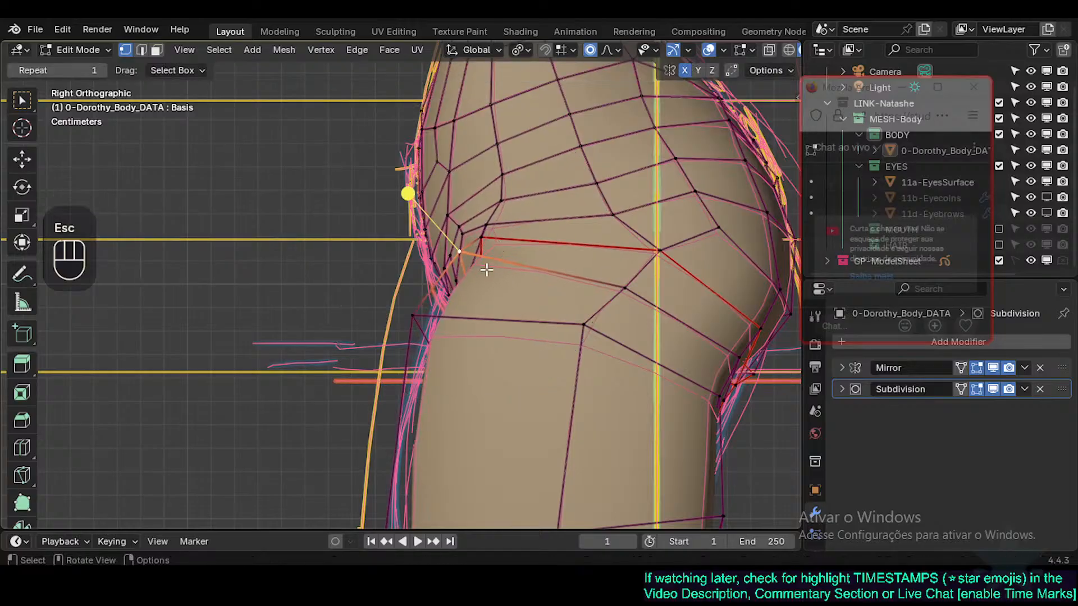
{"action": "double_click", "coordinate": [979, 387]}
Step: Adjust the vertex at the front of the thigh top to the model sheet profile in side view
{"action": "left_click", "coordinate": [412, 312]}
{"action": "key", "text": "g"}
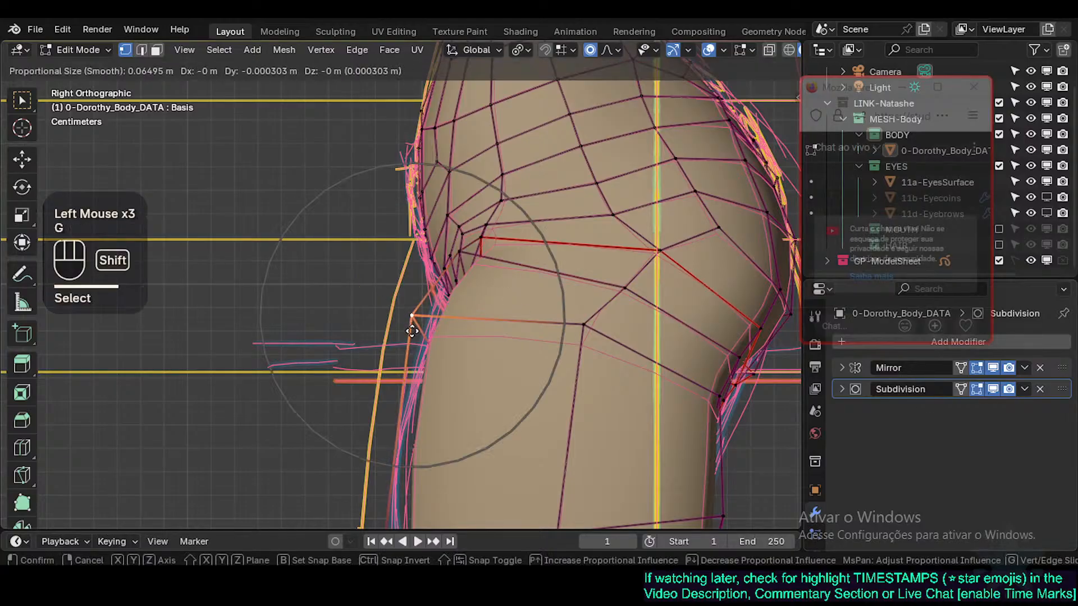
{"action": "left_click", "coordinate": [415, 353], "text": "shift"}
Step: Move the vertex at the front of the mid thigh forward toward the outer model sheet outline
{"action": "scroll", "coordinate": [415, 353], "scroll_direction": "down", "scroll_amount": 2}
{"action": "middle_click_drag", "start_coordinate": [394, 475], "coordinate": [403, 371], "text": "shift"}
{"action": "left_click", "coordinate": [398, 392]}
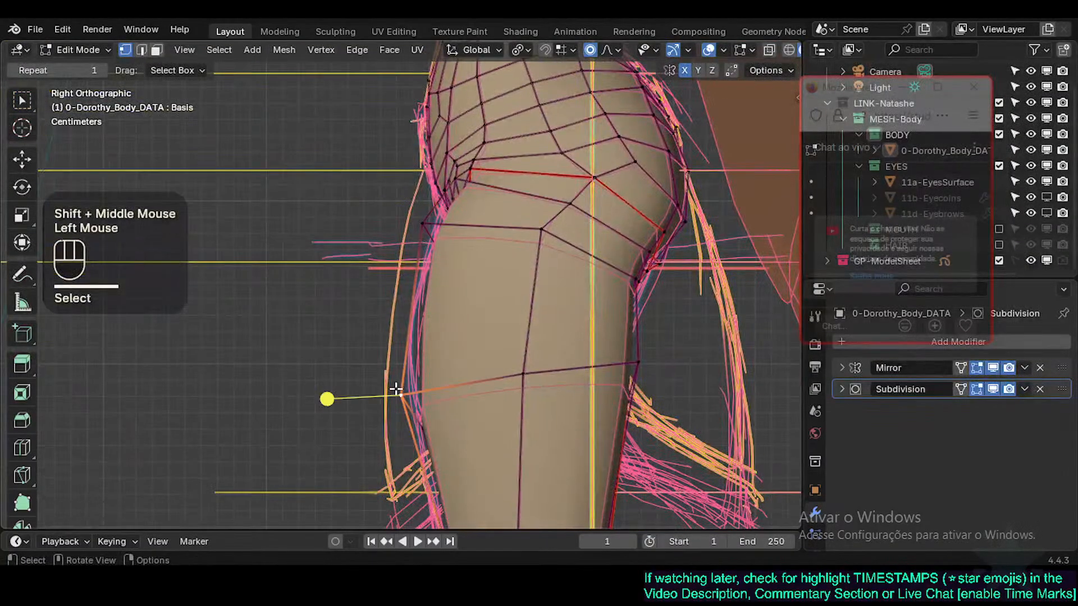
{"action": "key", "text": "g"}
{"action": "left_click", "coordinate": [305, 399], "text": "shift"}
{"action": "middle_click_drag", "start_coordinate": [416, 215], "coordinate": [414, 245], "text": "shift"}
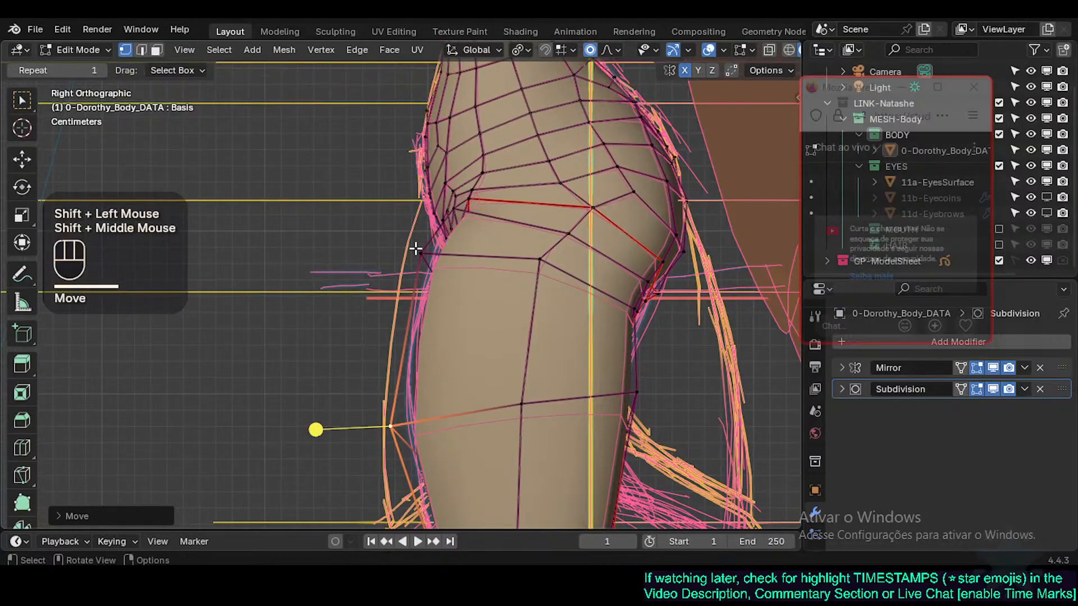
Step: Recheck the thigh with subdivision display toggled and fine-tune the mid-thigh front vertex to the outer outline
{"action": "left_click", "coordinate": [420, 254]}
{"action": "left_click", "coordinate": [977, 388]}
{"action": "left_click", "coordinate": [977, 388]}
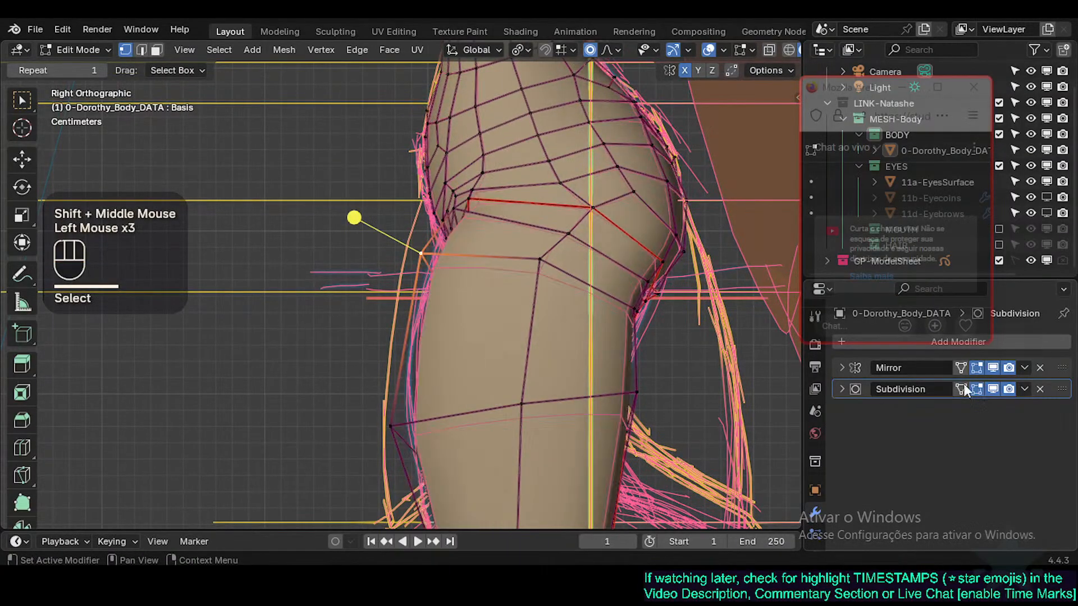
{"action": "left_click", "coordinate": [460, 209]}
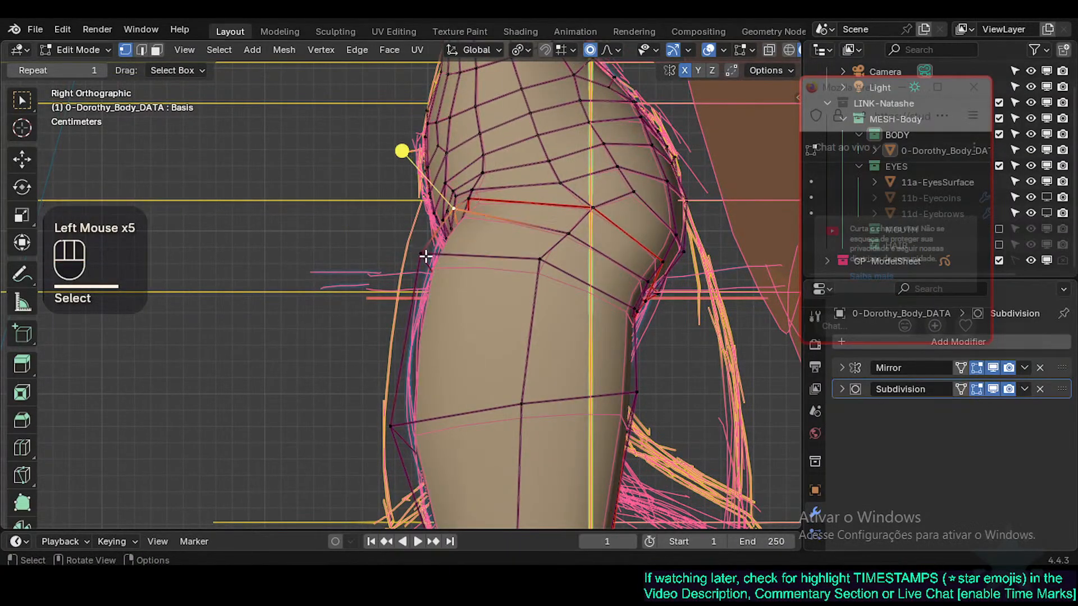
{"action": "left_click", "coordinate": [422, 255]}
{"action": "left_click", "coordinate": [389, 422]}
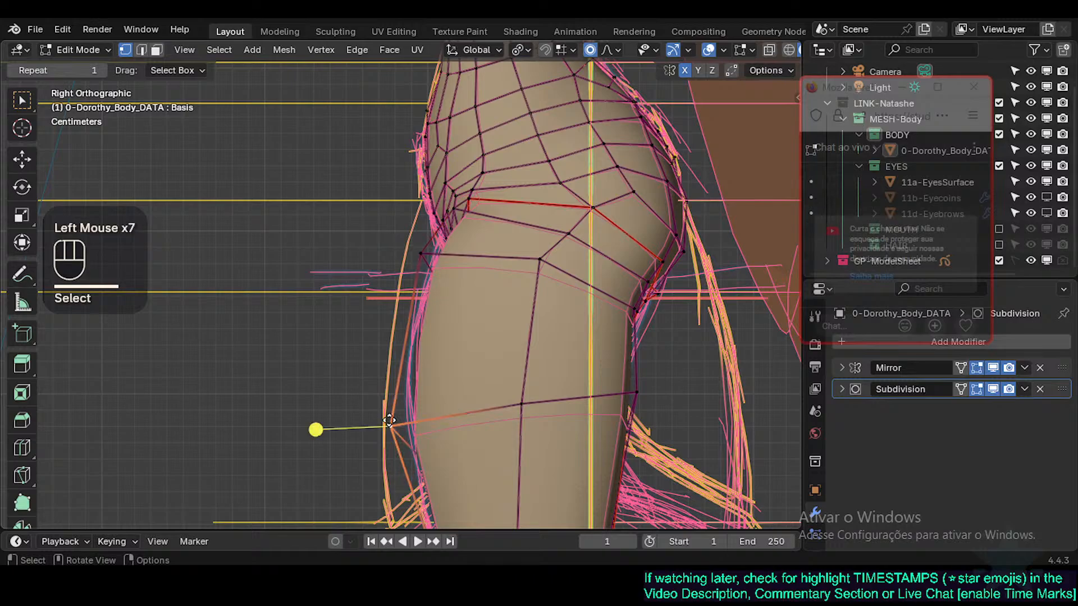
{"action": "key", "text": "g"}
{"action": "left_click", "coordinate": [339, 397], "text": "shift"}
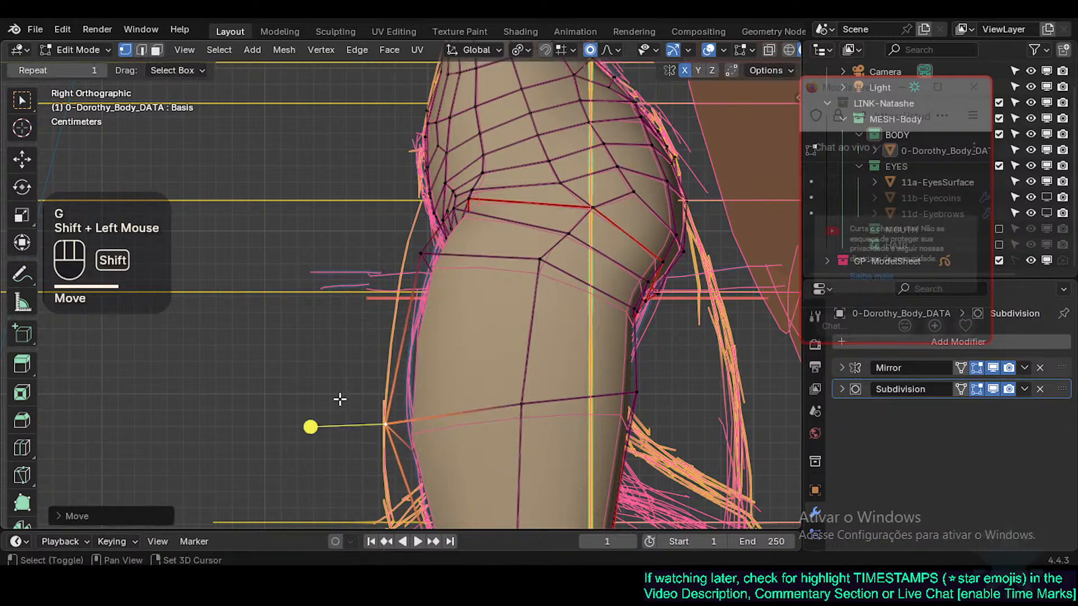
Step: Compare the thigh with On Cage display toggled, and pull its mid-front and top-front vertices toward the outer model sheet outline
{"action": "left_click", "coordinate": [961, 390]}
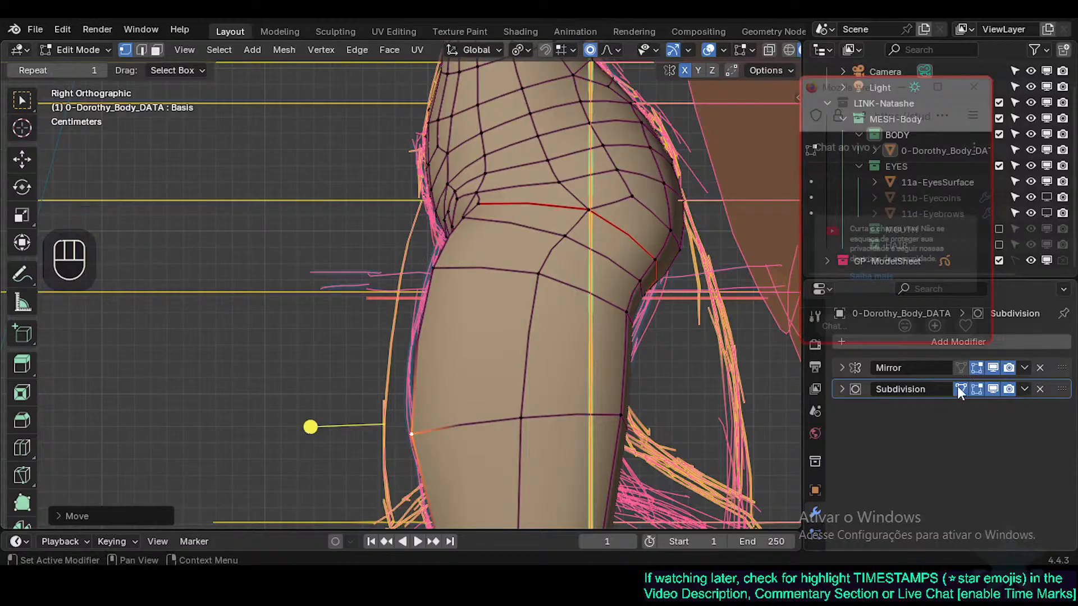
{"action": "left_click", "coordinate": [959, 389]}
{"action": "left_click", "coordinate": [388, 424]}
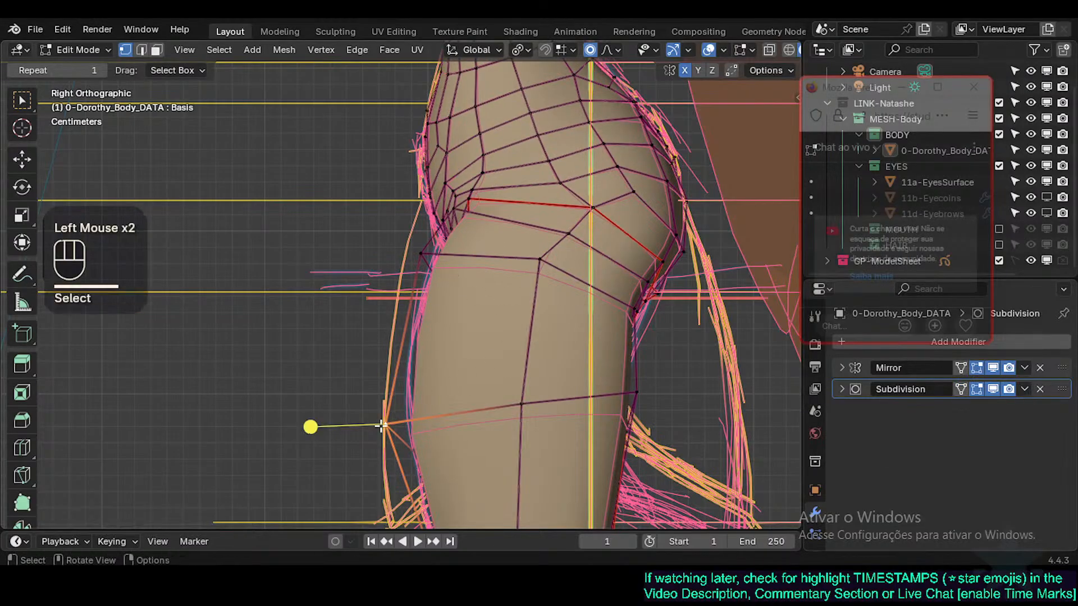
{"action": "key", "text": "g"}
{"action": "left_click", "coordinate": [381, 349], "text": "shift"}
{"action": "left_click", "coordinate": [428, 254]}
{"action": "key", "text": "g"}
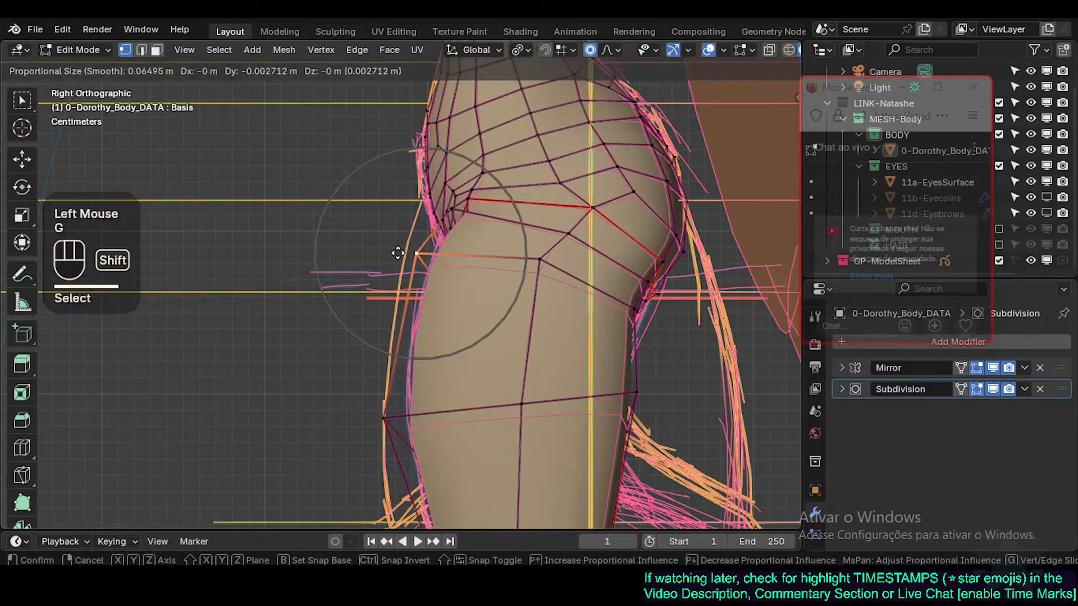
{"action": "left_click", "coordinate": [402, 252], "text": "shift"}
Step: Nudge the vertices around the front hip crease slightly forward and up in side view
{"action": "left_click", "coordinate": [470, 197]}
{"action": "key", "text": "g"}
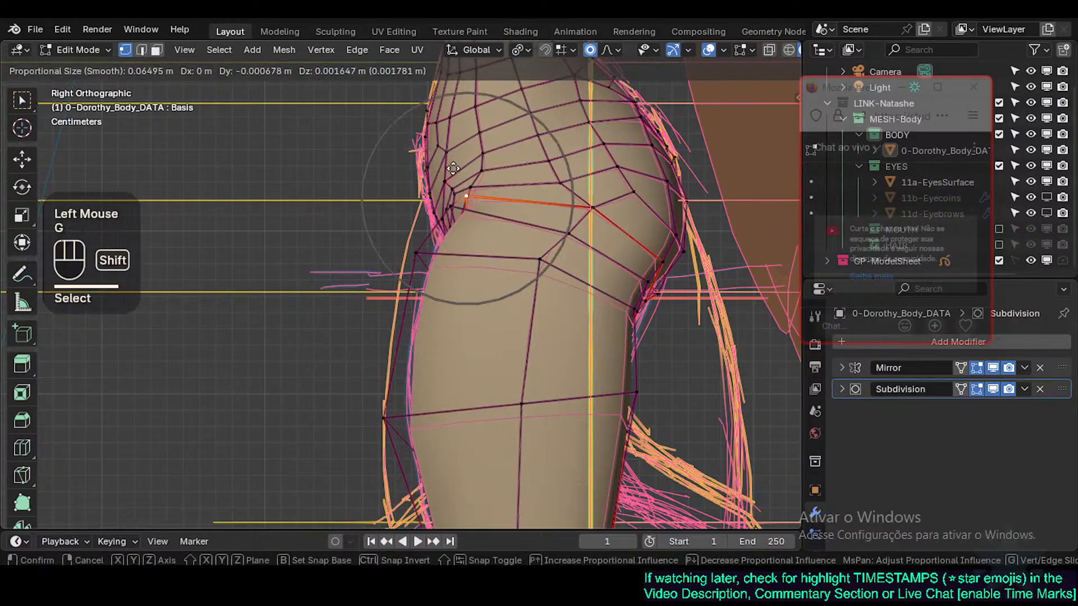
{"action": "left_click", "coordinate": [472, 173], "text": "shift"}
{"action": "left_click", "coordinate": [467, 193], "text": "shift"}
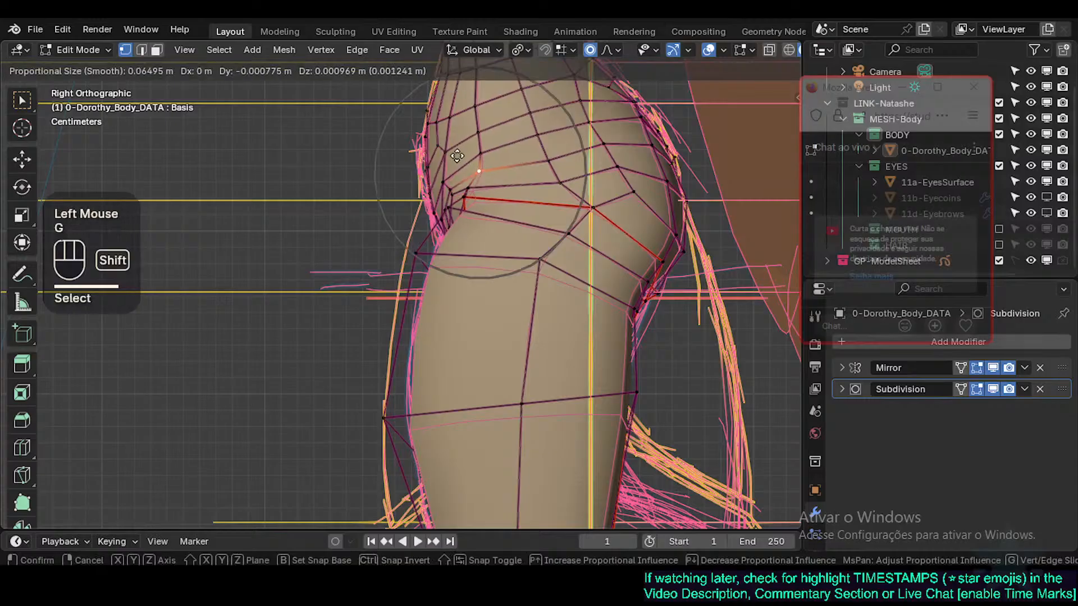
{"action": "key", "text": "g"}
{"action": "left_click", "coordinate": [472, 172], "text": "shift"}
{"action": "left_click", "coordinate": [470, 189], "text": "shift"}
{"action": "key", "text": "g"}
{"action": "left_click", "coordinate": [603, 301], "text": "shift"}
Step: Move the vertex at the back of the mid thigh forward to the model sheet leg outline
{"action": "left_click", "coordinate": [627, 317]}
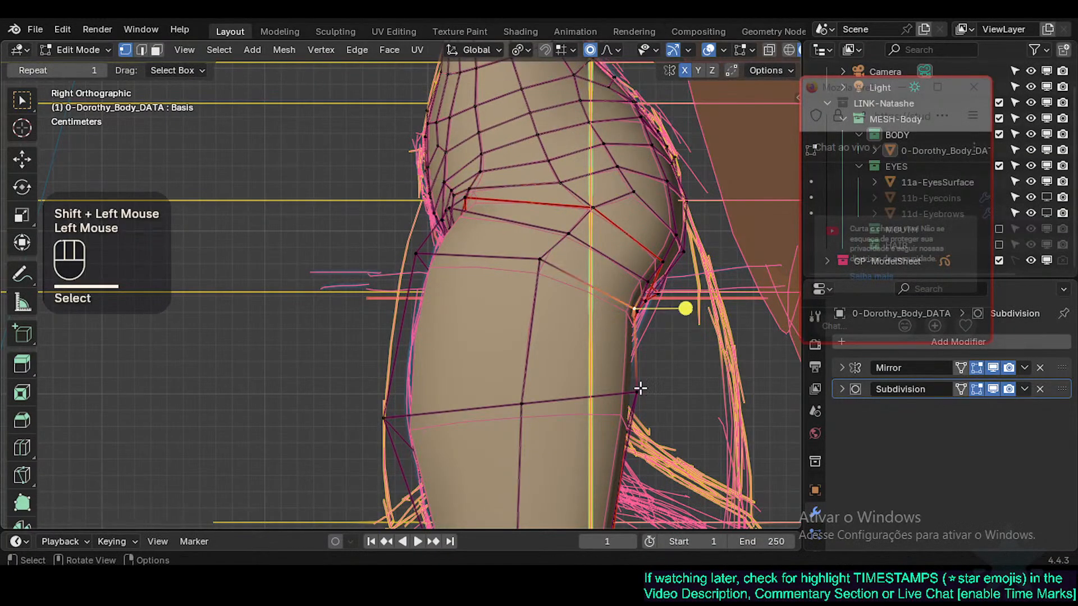
{"action": "left_click", "coordinate": [634, 393]}
{"action": "key", "text": "g"}
{"action": "left_click", "coordinate": [594, 405], "text": "shift"}
{"action": "middle_click_drag", "start_coordinate": [595, 404], "coordinate": [582, 335], "text": "shift"}
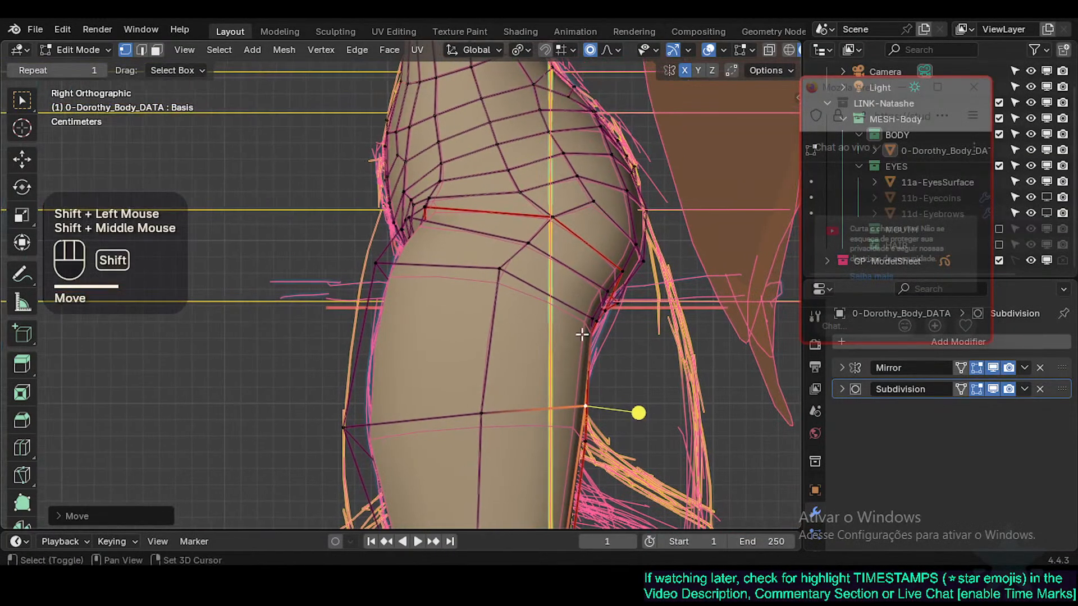
Step: Reposition the vertex in the fold below the buttock to follow the model sheet profile
{"action": "left_click", "coordinate": [602, 313], "text": "shift"}
{"action": "key", "text": "g"}
{"action": "left_click", "coordinate": [655, 372], "text": "shift"}
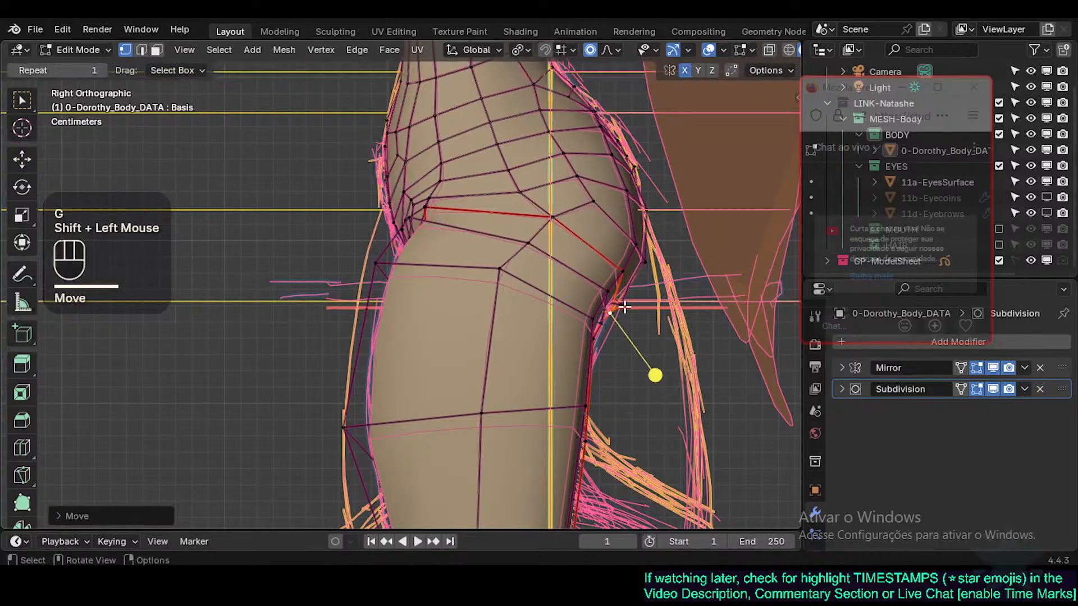
{"action": "key", "text": "alt+a"}
{"action": "key", "text": "c"}
{"action": "left_click_drag", "start_coordinate": [614, 281], "coordinate": [624, 315]}
{"action": "right_click", "coordinate": [695, 325]}
{"action": "key", "text": "alt+a"}
{"action": "left_click", "coordinate": [606, 317]}
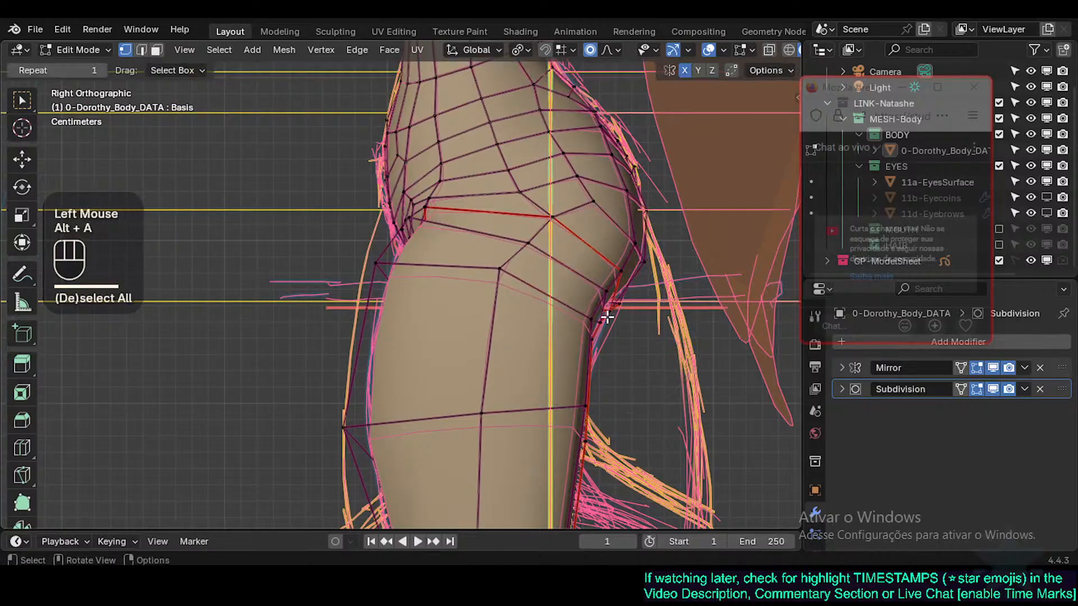
{"action": "key", "text": "g"}
{"action": "left_click", "coordinate": [625, 320], "text": "shift"}
Step: Fine-tune the neighbouring vertices between the lower buttock and the upper back of the thigh
{"action": "key", "text": "g"}
{"action": "left_click", "coordinate": [645, 320], "text": "shift"}
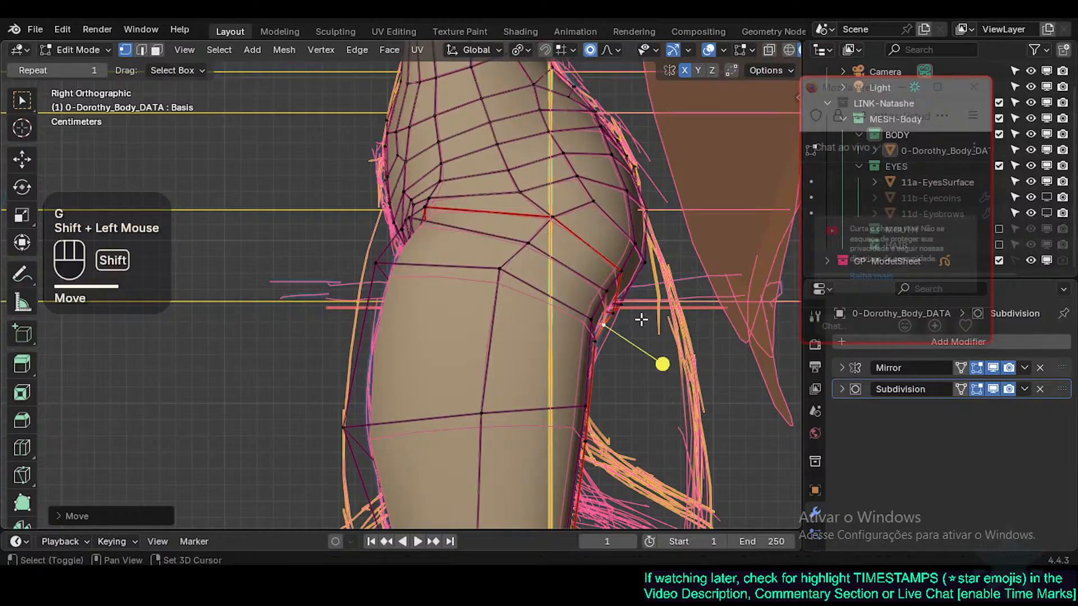
{"action": "key", "text": "g"}
{"action": "left_click", "coordinate": [640, 310], "text": "shift"}
{"action": "key", "text": "g"}
{"action": "left_click", "coordinate": [674, 289], "text": "shift"}
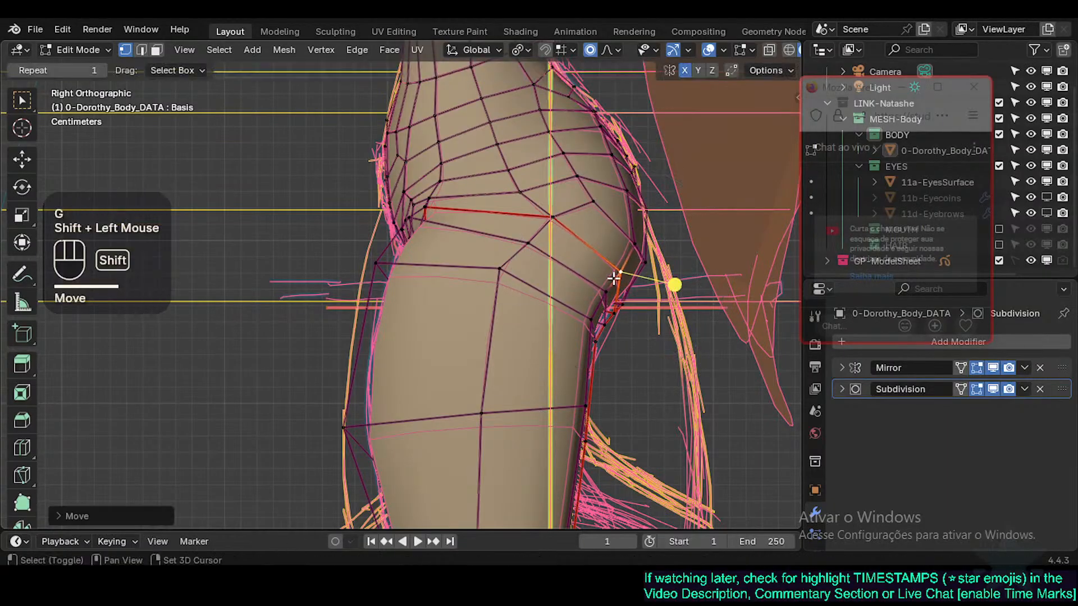
{"action": "left_click", "coordinate": [602, 296]}
{"action": "key", "text": "g"}
{"action": "left_click", "coordinate": [657, 303], "text": "shift"}
{"action": "left_click", "coordinate": [640, 321], "text": "shift"}
Step: Move the vertices on the side and front of the hip above the crease to even out the edge flow
{"action": "middle_click_drag", "start_coordinate": [549, 227], "coordinate": [489, 285], "text": "shift"}
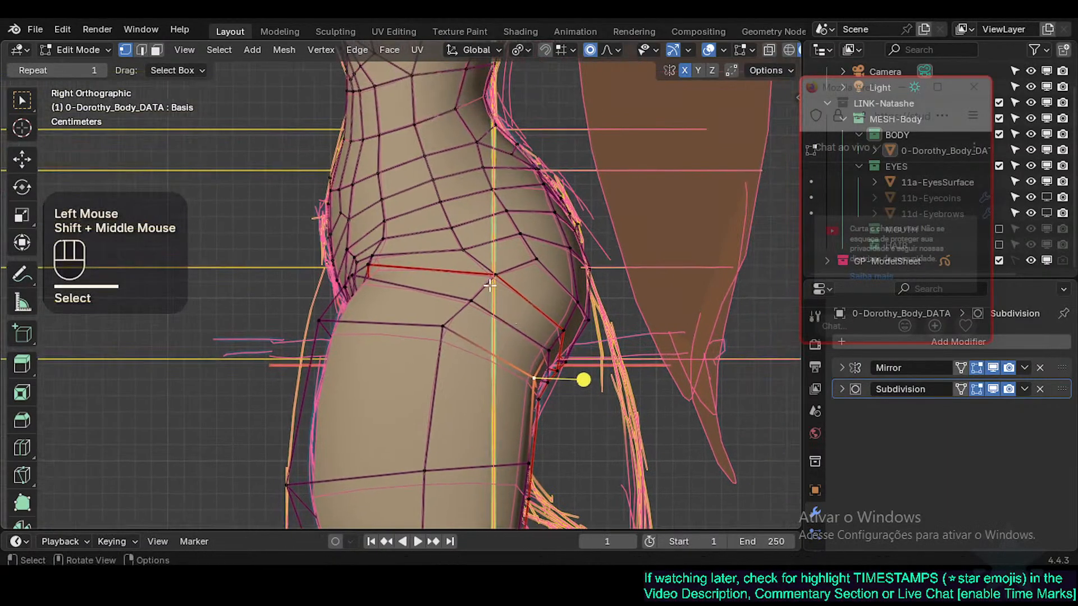
{"action": "left_click", "coordinate": [469, 245]}
{"action": "key", "text": "g"}
{"action": "left_click", "coordinate": [450, 220], "text": "shift"}
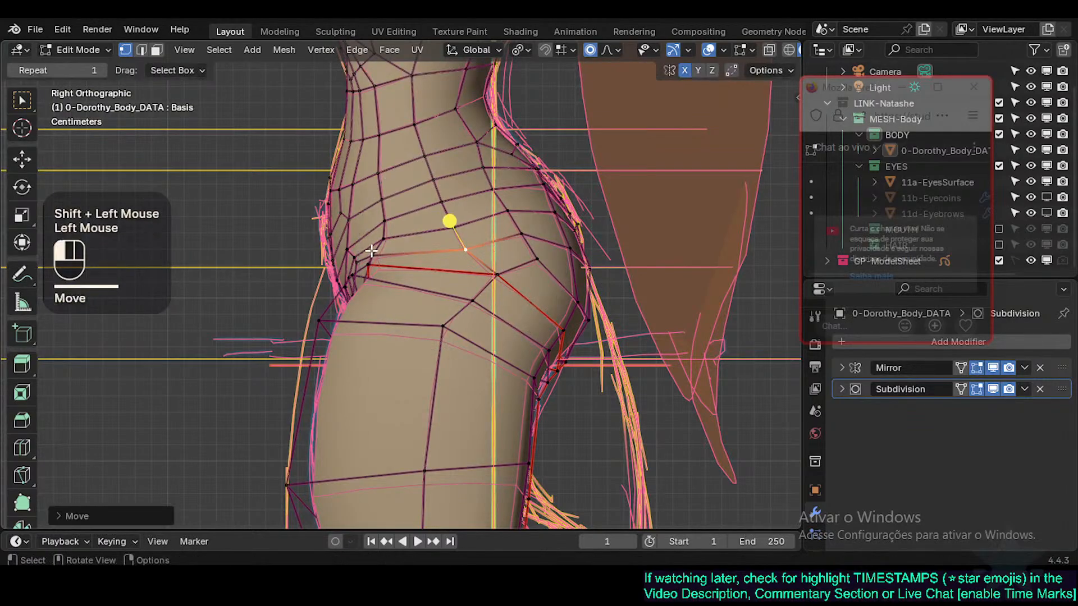
{"action": "left_click", "coordinate": [371, 251]}
{"action": "key", "text": "g"}
{"action": "left_click", "coordinate": [382, 242], "text": "shift"}
{"action": "left_click", "coordinate": [388, 268]}
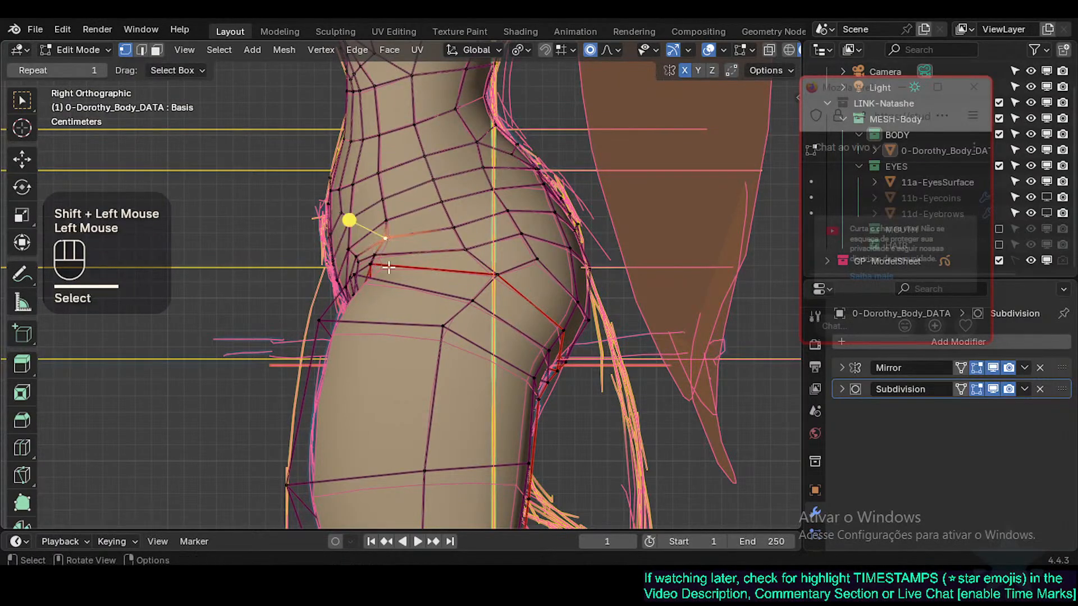
Step: Adjust the vertices at the back of the buttock to the model sheet outline in side view
{"action": "key", "text": "g"}
{"action": "left_click", "coordinate": [578, 295], "text": "shift"}
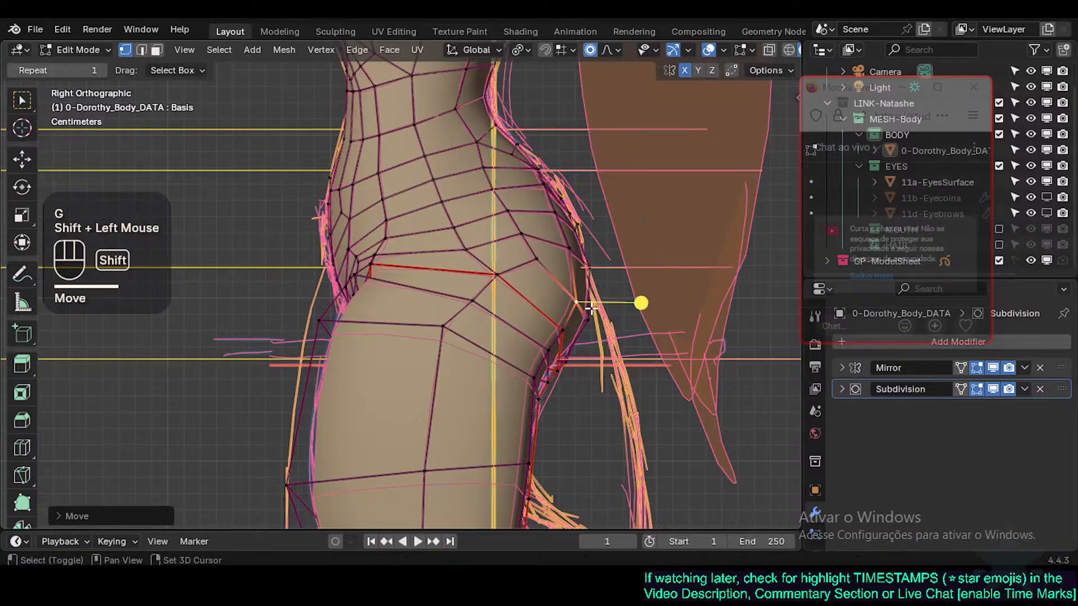
{"action": "left_click", "coordinate": [583, 267]}
{"action": "key", "text": "g"}
{"action": "left_click", "coordinate": [582, 260], "text": "shift"}
{"action": "left_click", "coordinate": [587, 265]}
{"action": "key", "text": "g"}
{"action": "left_click", "coordinate": [586, 265], "text": "shift"}
{"action": "middle_click_drag", "start_coordinate": [586, 265], "coordinate": [590, 236], "text": "shift"}
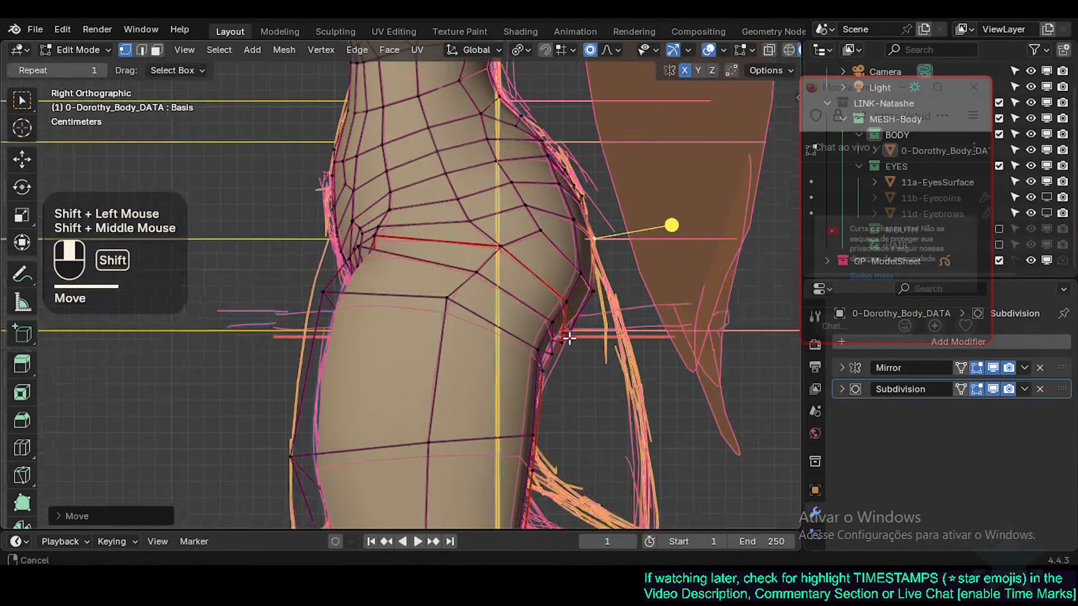
Step: Check the body in Object Mode, and slide the side vertex at the top of the thigh along its edge
{"action": "key", "text": "Tab"}
{"action": "scroll", "coordinate": [520, 323], "scroll_direction": "down", "scroll_amount": 2}
{"action": "key", "text": "Tab"}
{"action": "key", "text": "2"}
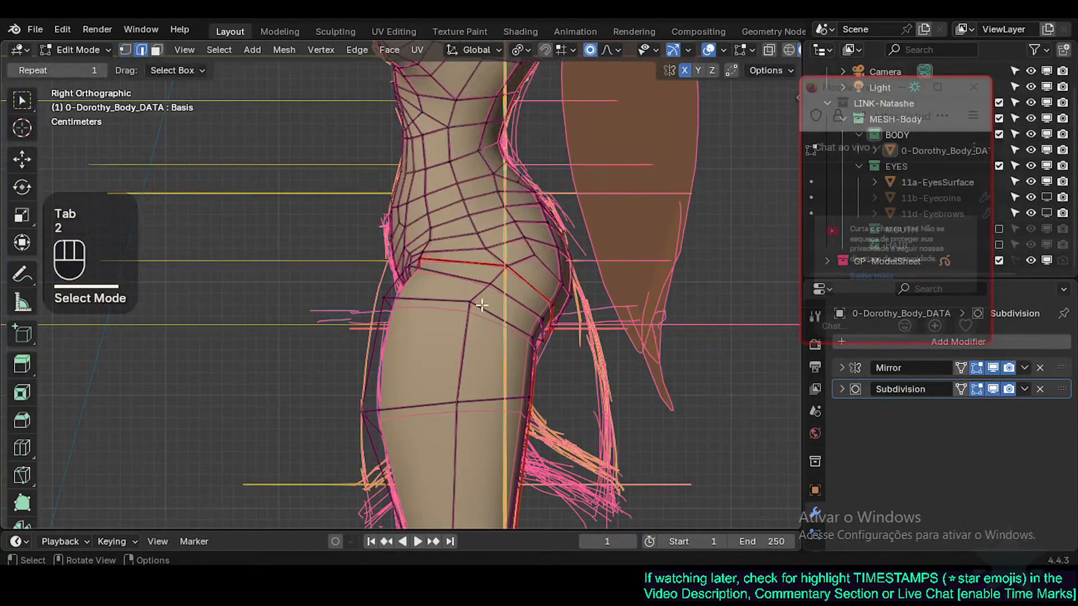
{"action": "left_click", "coordinate": [455, 403], "text": "alt+shift"}
{"action": "key", "text": "1"}
{"action": "left_click", "coordinate": [473, 298]}
{"action": "key", "text": "g"}
{"action": "key", "text": "g"}
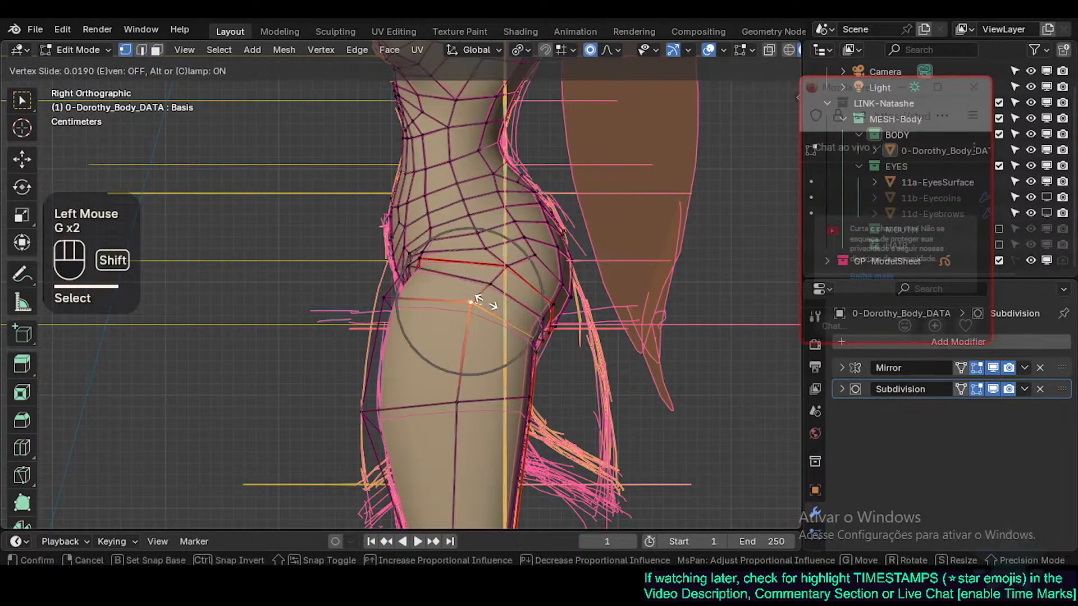
{"action": "left_click", "coordinate": [493, 284], "text": "shift"}
Step: Slide the hip-side vertex just below the red seam along its edge, and save the file
{"action": "key", "text": "g"}
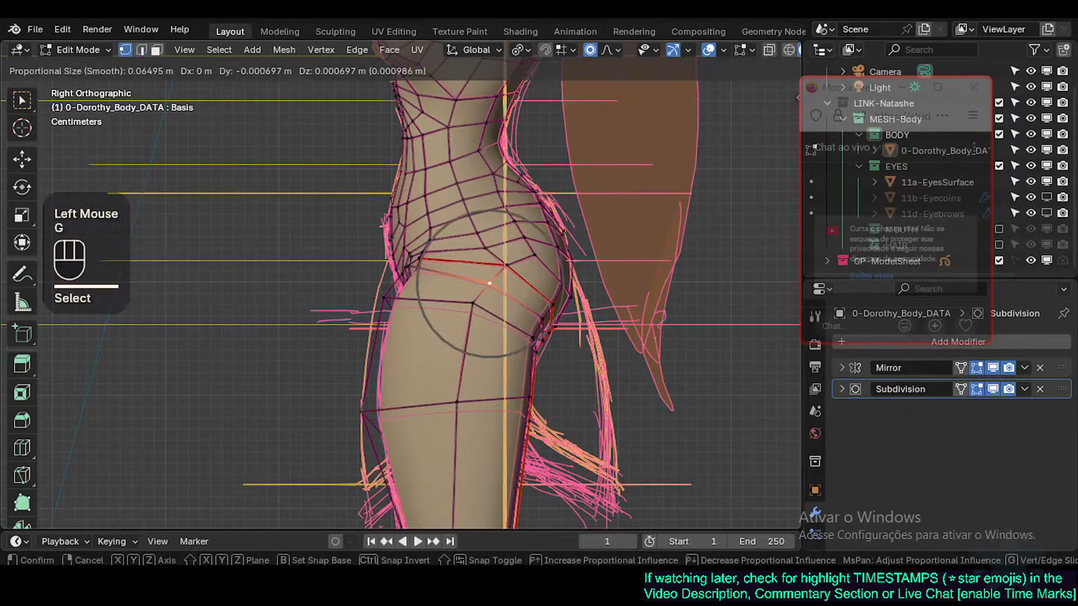
{"action": "key", "text": "g"}
{"action": "key", "text": "Escape"}
{"action": "key", "text": "ctrl+s"}
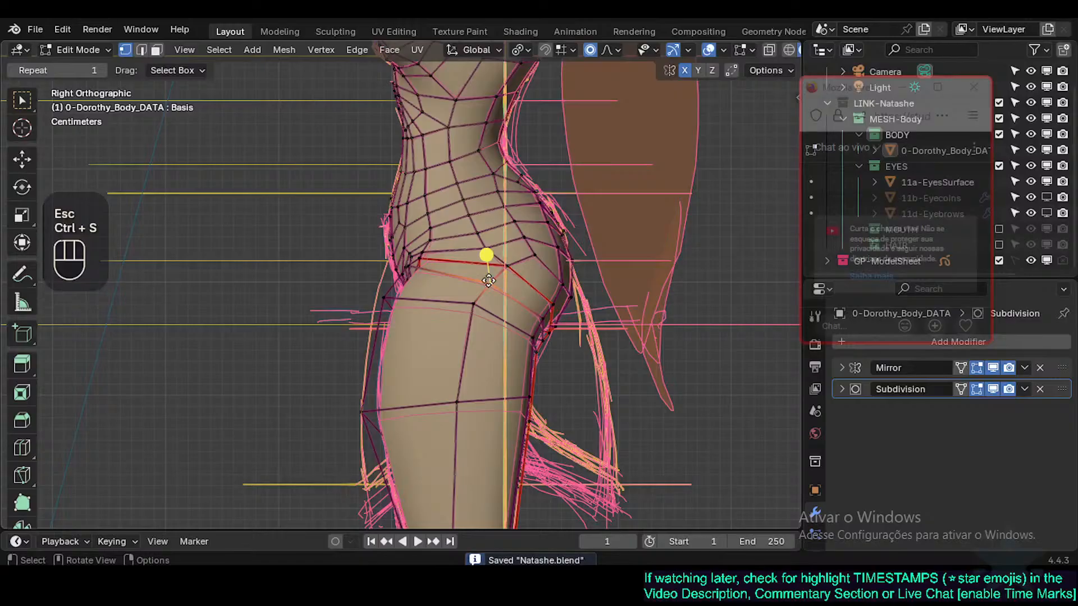
{"action": "key", "text": "g"}
{"action": "key", "text": "g"}
{"action": "left_click", "coordinate": [462, 269], "text": "shift"}
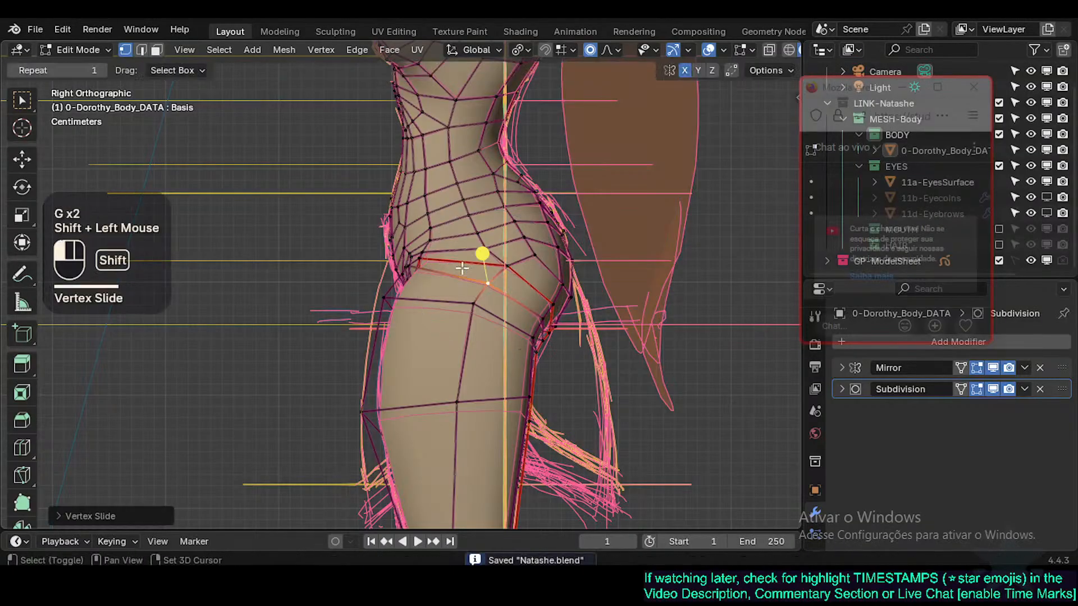
Step: Slide the hip-side vertex on the red seam along its edge and check the surface in Object Mode
{"action": "left_click", "coordinate": [499, 264]}
{"action": "key", "text": "g"}
{"action": "key", "text": "g"}
{"action": "left_click", "coordinate": [497, 258]}
{"action": "key", "text": "Tab"}
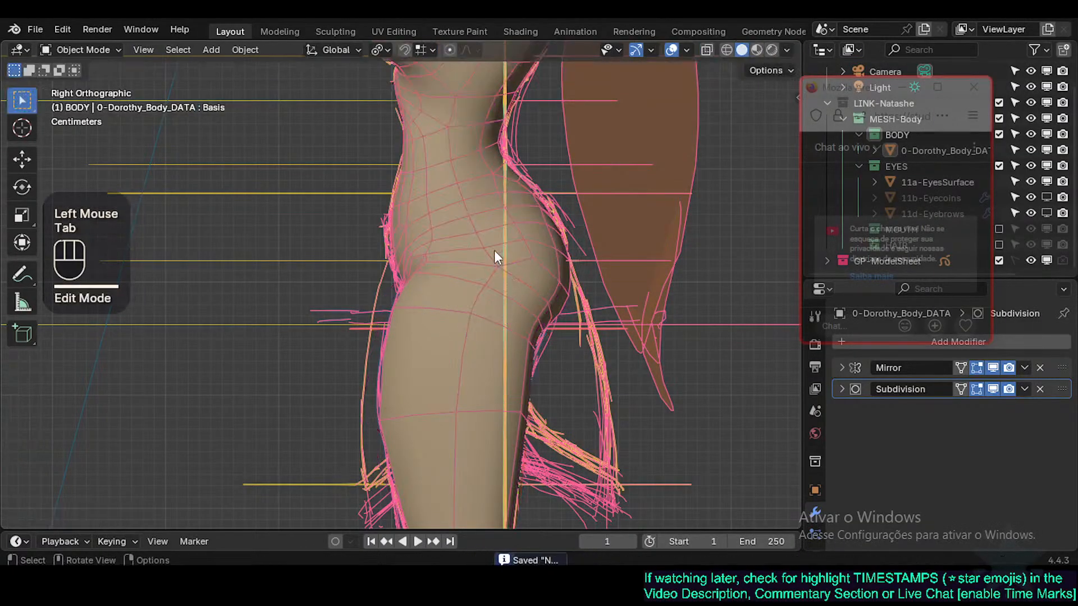
{"action": "key", "text": "Tab"}
Step: Nudge the vertices at the front of the waist and lower abdomen toward the model sheet outline
{"action": "key", "text": "2"}
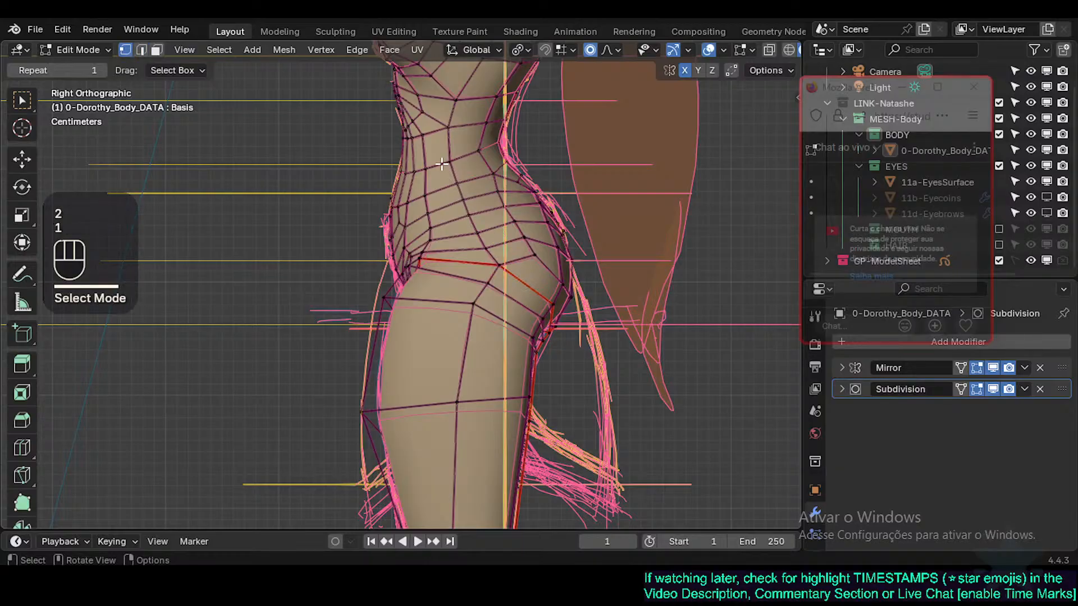
{"action": "left_click", "coordinate": [385, 149]}
{"action": "key", "text": "g"}
{"action": "left_click", "coordinate": [385, 150], "text": "shift"}
{"action": "left_click", "coordinate": [419, 189]}
{"action": "key", "text": "g"}
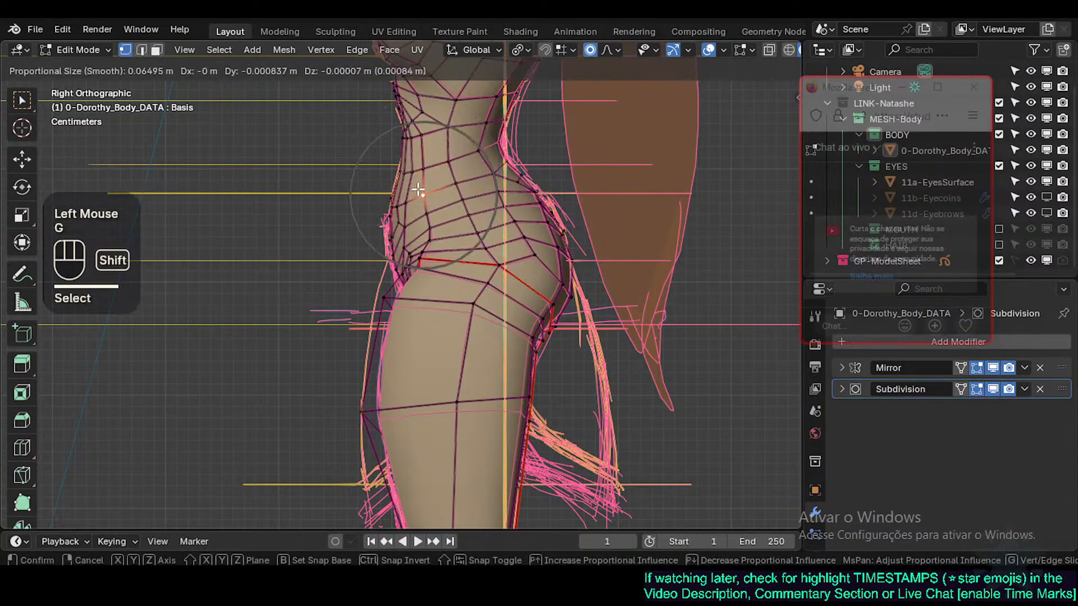
{"action": "left_click", "coordinate": [418, 190], "text": "shift"}
{"action": "left_click", "coordinate": [410, 196]}
{"action": "key", "text": "g"}
{"action": "left_click", "coordinate": [407, 198], "text": "shift"}
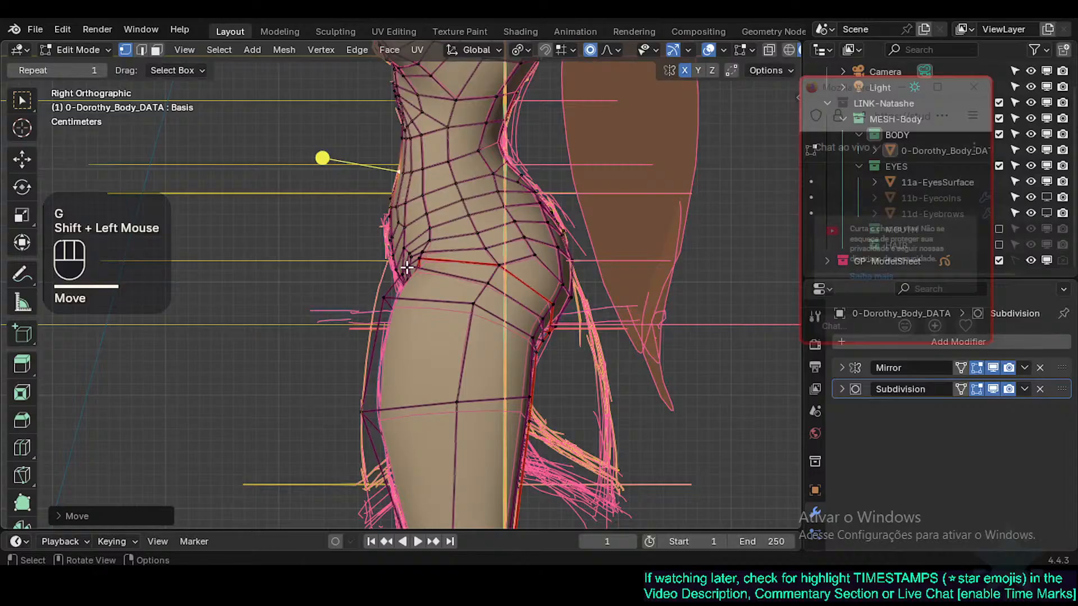
Step: Enable X-ray and reposition the inner mid-thigh vertex at the front of the leg
{"action": "scroll", "coordinate": [403, 304], "scroll_direction": "up", "scroll_amount": 1, "text": "shift"}
{"action": "middle_click_drag", "start_coordinate": [403, 304], "coordinate": [375, 324], "text": "shift"}
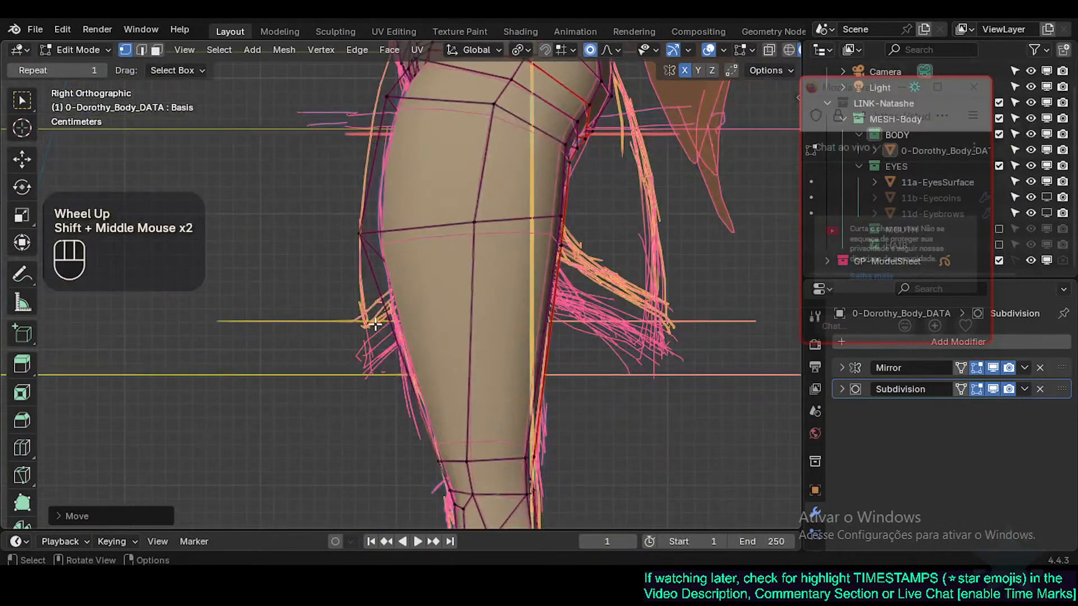
{"action": "key", "text": "alt+z"}
{"action": "middle_click_drag", "start_coordinate": [419, 364], "coordinate": [355, 327], "text": "shift"}
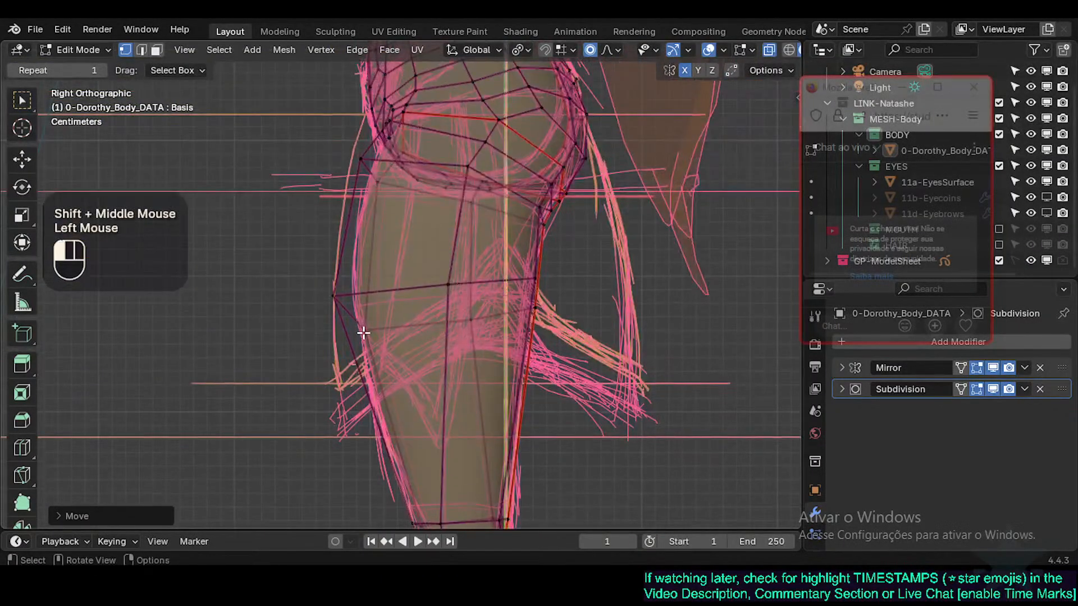
{"action": "left_click", "coordinate": [362, 326]}
{"action": "key", "text": "g"}
{"action": "left_click", "coordinate": [349, 289], "text": "shift"}
Step: Raise the central inner mid-thigh vertex, adjust the one at the back, and disable X-ray
{"action": "left_click", "coordinate": [447, 286]}
{"action": "key", "text": "g"}
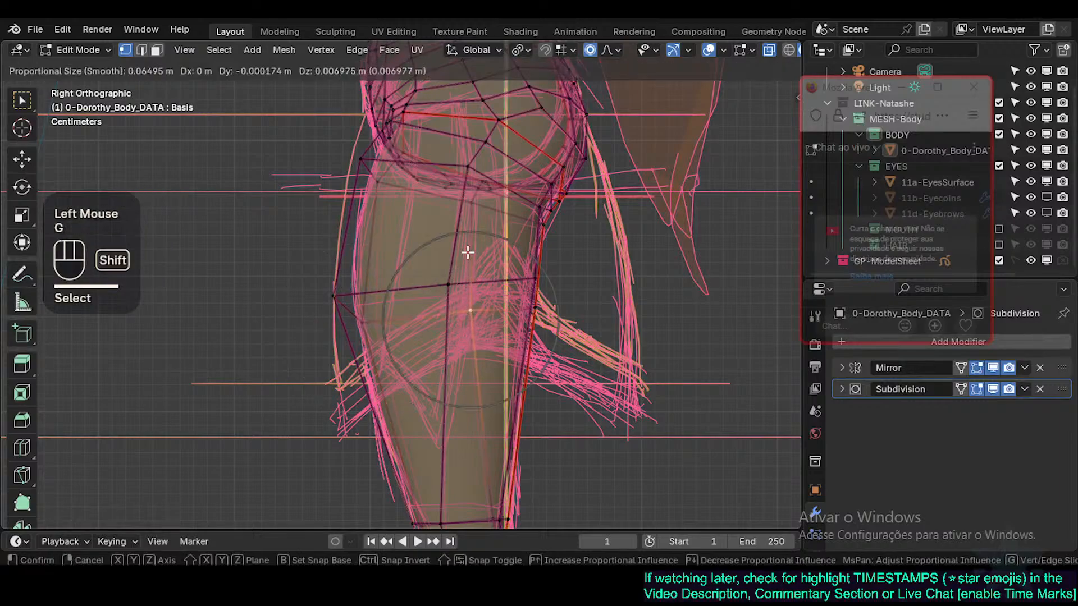
{"action": "left_click", "coordinate": [490, 308], "text": "shift"}
{"action": "left_click", "coordinate": [539, 269]}
{"action": "key", "text": "g"}
{"action": "left_click", "coordinate": [534, 301], "text": "shift"}
{"action": "middle_click_drag", "start_coordinate": [534, 300], "coordinate": [508, 364], "text": "shift"}
{"action": "key", "text": "alt+z"}
Step: Rotate and nudge the vertex in the fold under the buttock with proportional editing
{"action": "left_click", "coordinate": [529, 343]}
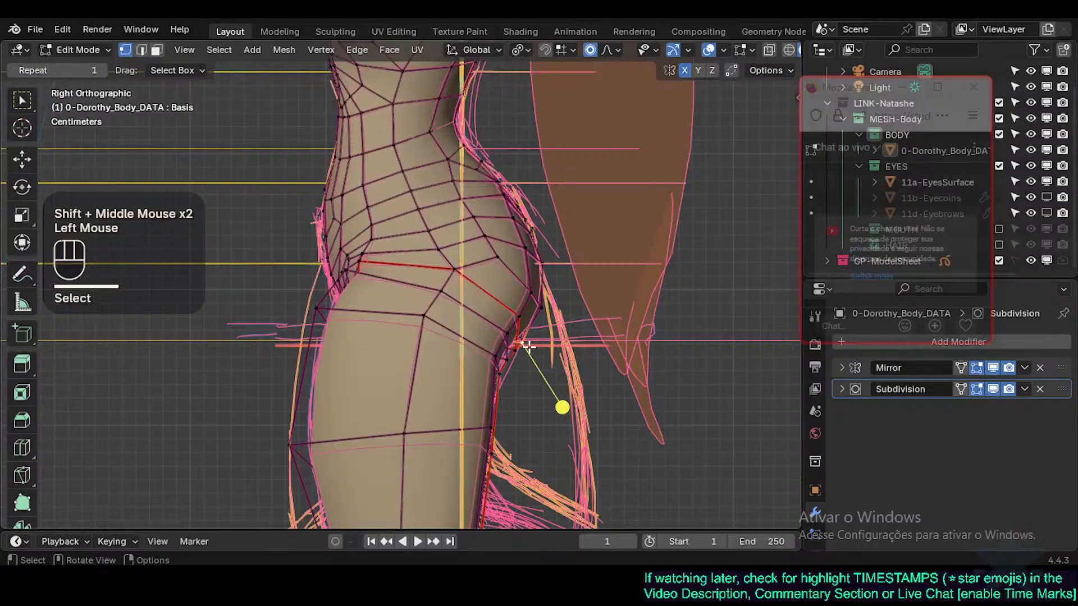
{"action": "key", "text": "r"}
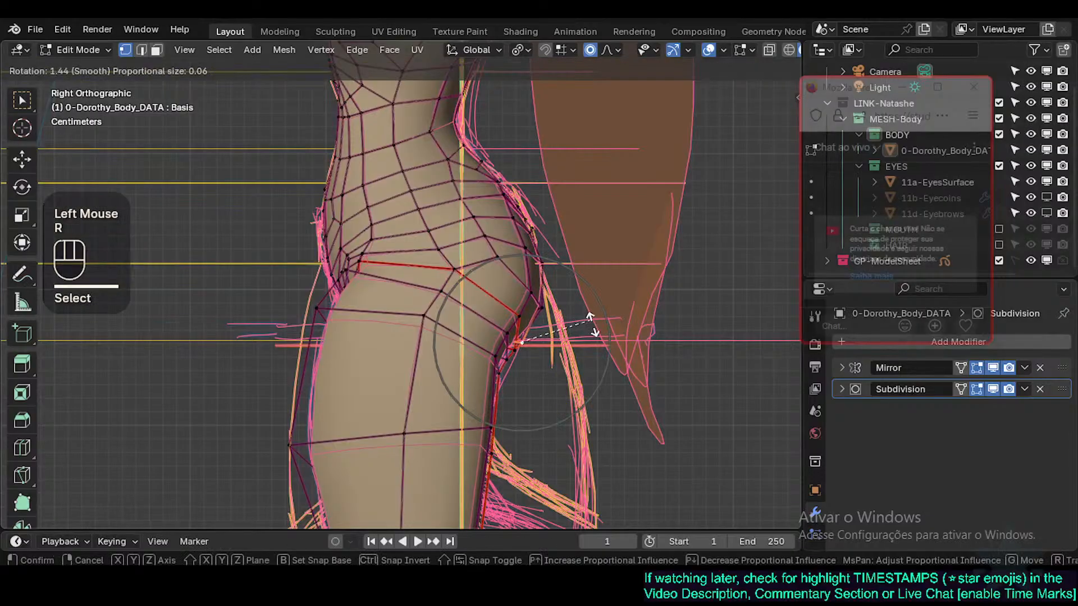
{"action": "left_click", "coordinate": [590, 323]}
{"action": "key", "text": "g"}
{"action": "left_click", "coordinate": [557, 296], "text": "shift"}
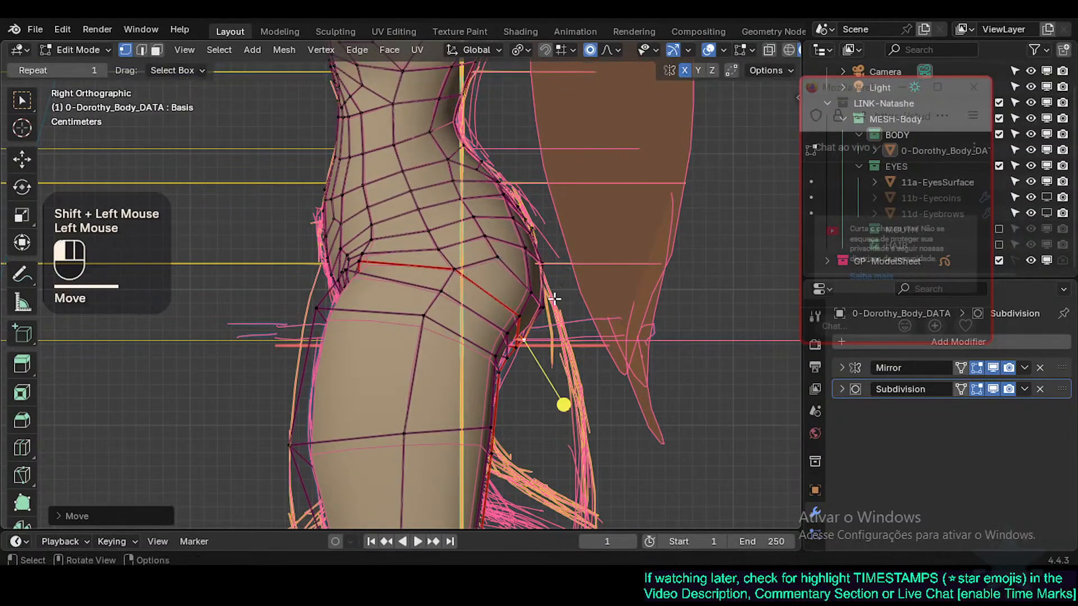
Step: Refine the lower rear buttock vertices to round the profile against the model sheet
{"action": "left_click", "coordinate": [555, 299]}
{"action": "key", "text": "g"}
{"action": "left_click", "coordinate": [549, 296], "text": "shift"}
{"action": "left_click", "coordinate": [534, 289]}
{"action": "key", "text": "g"}
{"action": "left_click", "coordinate": [534, 283], "text": "shift"}
{"action": "key", "text": "g"}
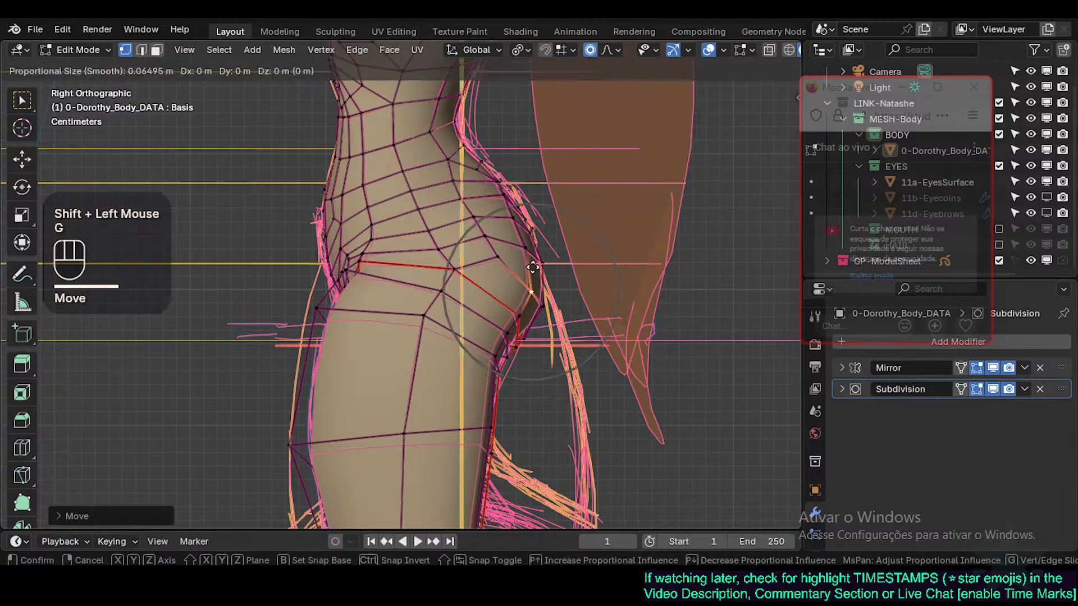
Step: Nudge the rear buttock vertex and the vertex on its side with proportional editing, checking the shape with Subdivision briefly shown on cage
{"action": "left_click", "coordinate": [532, 267], "text": "shift"}
{"action": "left_click", "coordinate": [961, 389]}
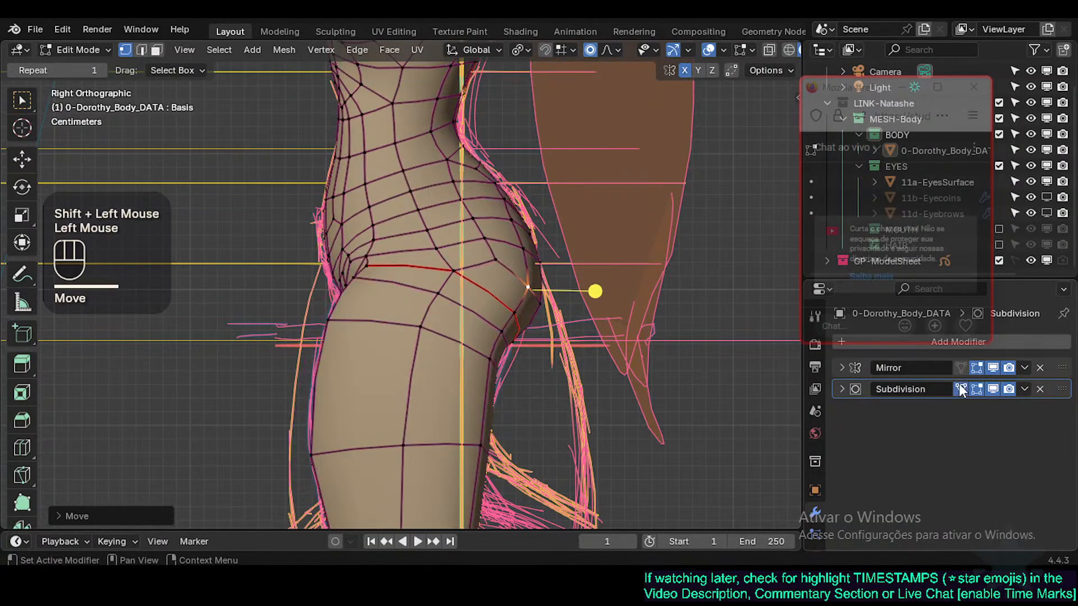
{"action": "left_click", "coordinate": [961, 389]}
{"action": "left_click", "coordinate": [511, 261]}
{"action": "key", "text": "g"}
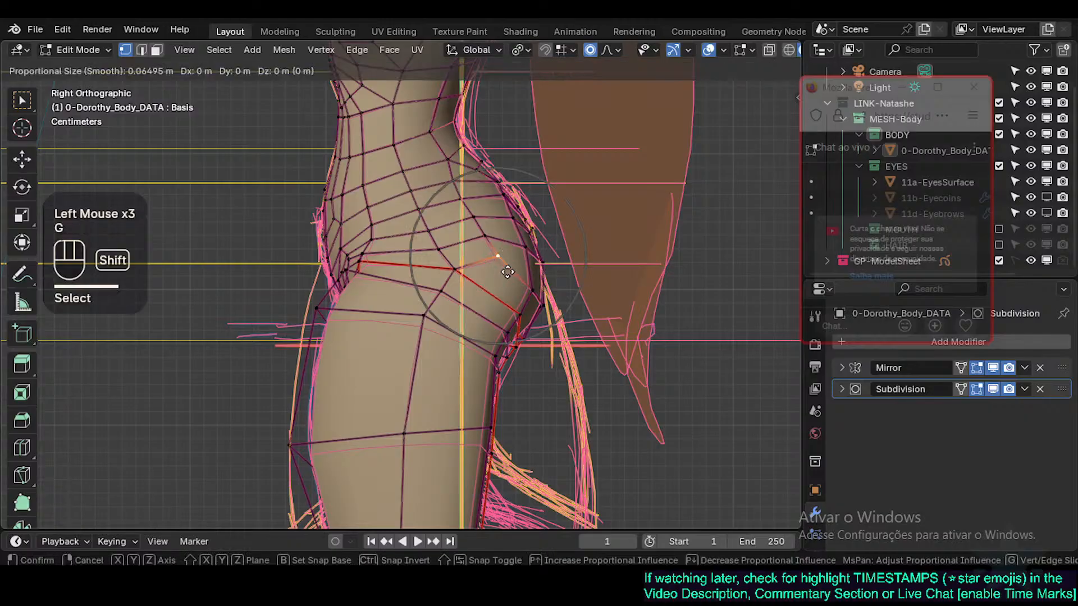
{"action": "left_click", "coordinate": [500, 251], "text": "shift"}
Step: Reposition the lower-back vertices at and just below the waist with proportional editing to match the side sketch outline
{"action": "middle_click_drag", "start_coordinate": [499, 250], "coordinate": [481, 297], "text": "shift"}
{"action": "left_click", "coordinate": [457, 202]}
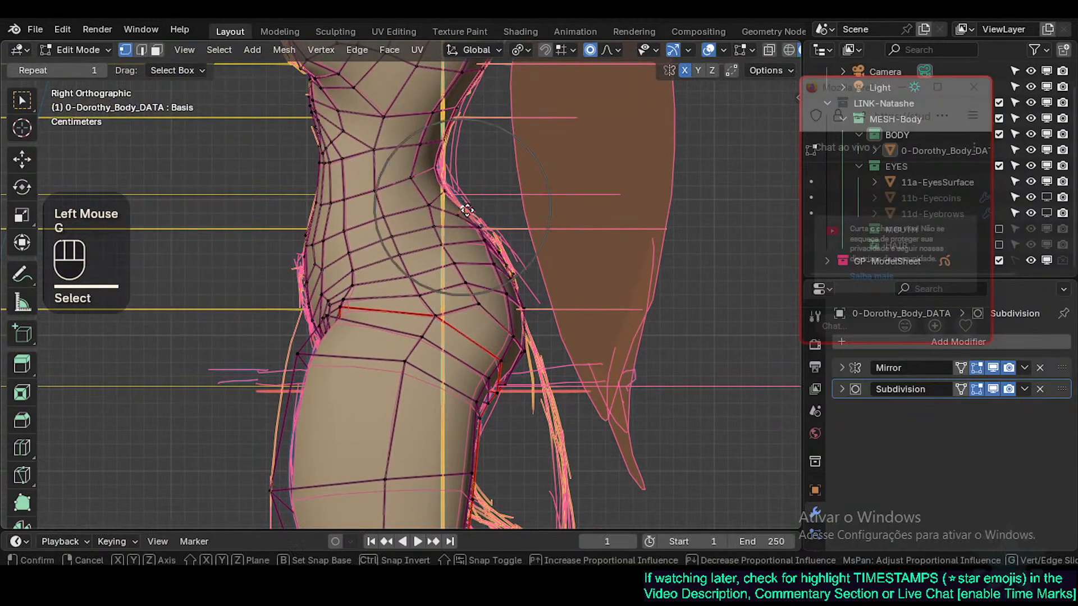
{"action": "key", "text": "g"}
{"action": "left_click", "coordinate": [454, 218], "text": "shift"}
{"action": "key", "text": "g"}
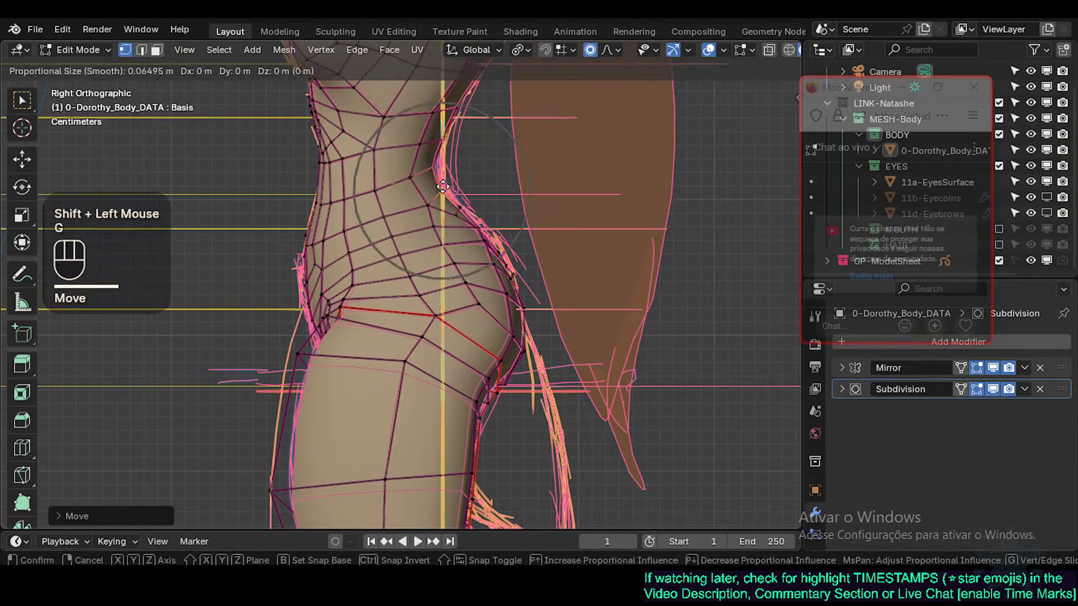
{"action": "left_click", "coordinate": [494, 226], "text": "shift"}
Step: Circle-select the vertices on the upper buttock and shift them slightly with proportional editing
{"action": "key", "text": "alt+z"}
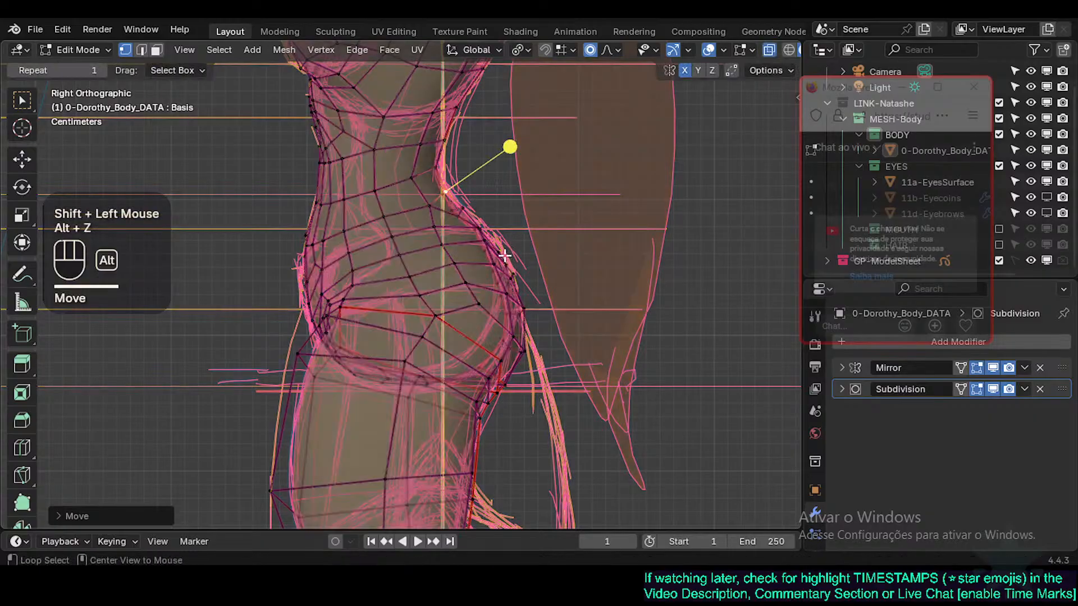
{"action": "key", "text": "alt+z"}
{"action": "left_click", "coordinate": [500, 249]}
{"action": "key", "text": "c"}
{"action": "scroll", "coordinate": [488, 236], "scroll_direction": "down", "scroll_amount": 3}
{"action": "left_click", "coordinate": [483, 239]}
{"action": "right_click", "coordinate": [532, 204]}
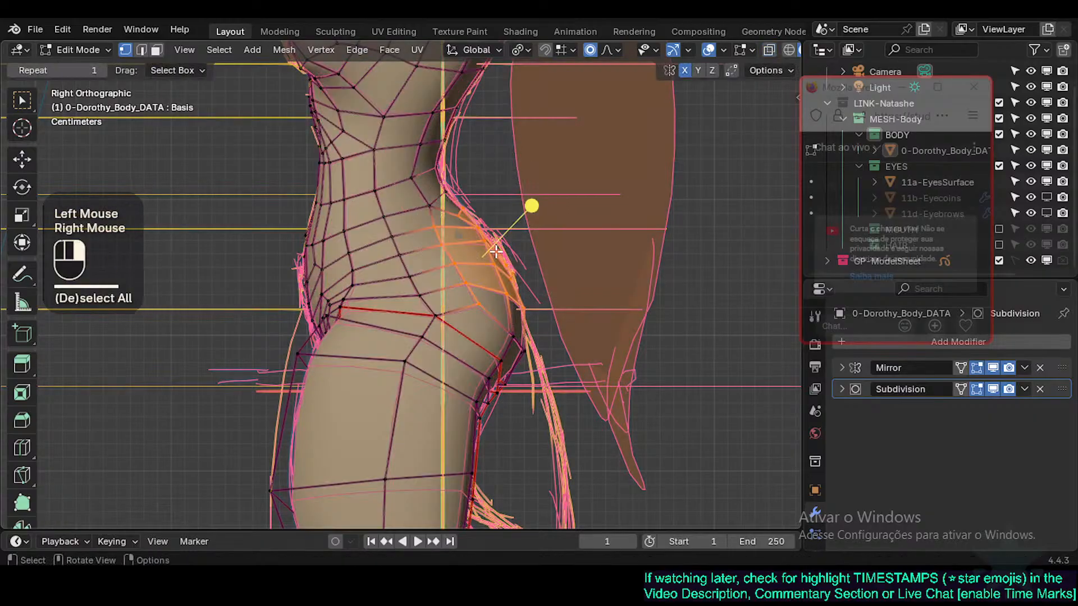
{"action": "key", "text": "g"}
{"action": "left_click", "coordinate": [490, 252], "text": "shift"}
Step: Circle-select the vertices around the rear and lower buttock and nudge them with proportional editing
{"action": "key", "text": "alt+a"}
{"action": "key", "text": "c"}
{"action": "left_click_drag", "start_coordinate": [525, 327], "coordinate": [515, 348]}
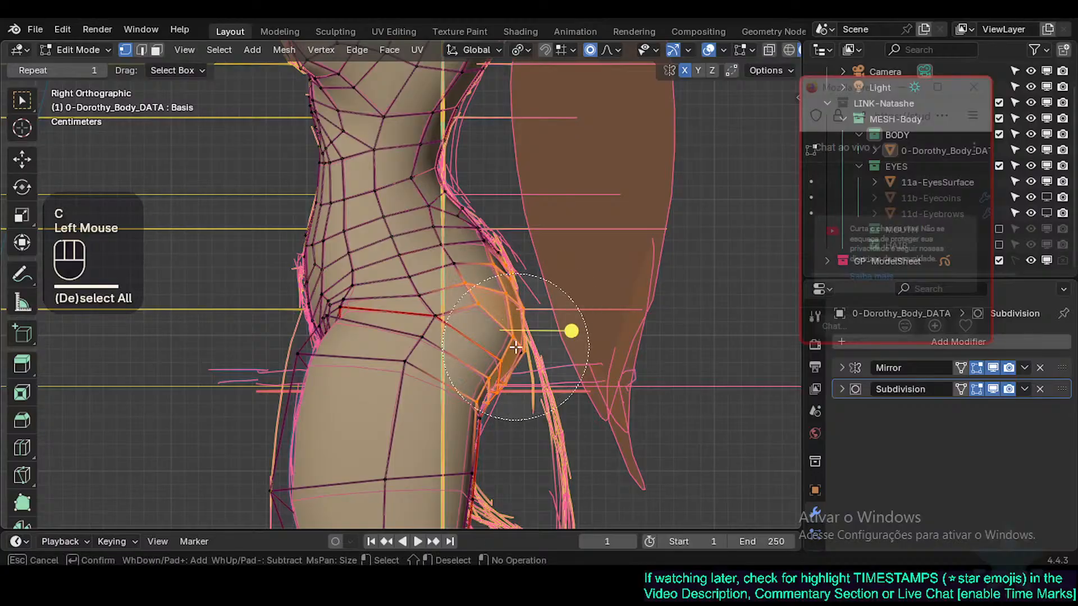
{"action": "right_click", "coordinate": [514, 348]}
{"action": "key", "text": "g"}
{"action": "left_click", "coordinate": [513, 348], "text": "shift"}
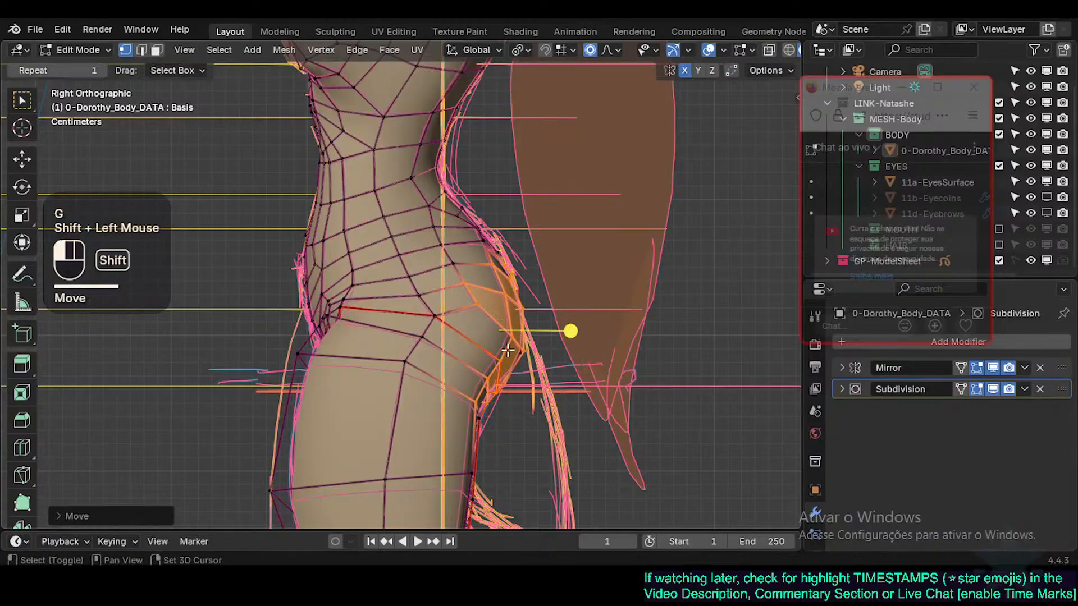
Step: Move the individual vertices just beneath the buttock at the back of the thigh, and check the silhouette in Object Mode
{"action": "key", "text": "alt+a"}
{"action": "left_click", "coordinate": [479, 413]}
{"action": "key", "text": "g"}
{"action": "left_click", "coordinate": [474, 449], "text": "shift"}
{"action": "left_click", "coordinate": [478, 409]}
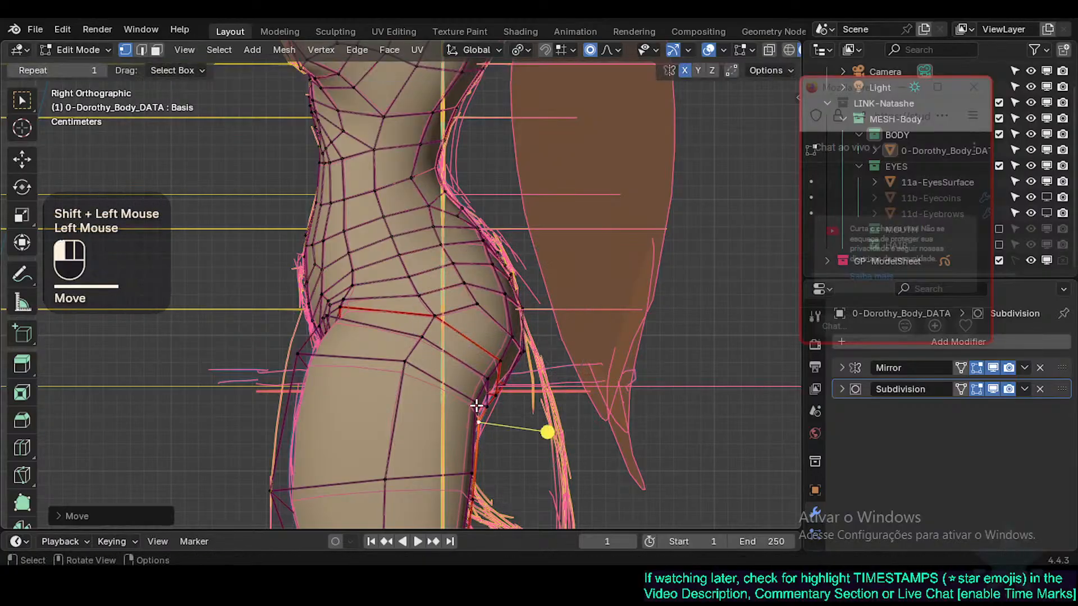
{"action": "key", "text": "g"}
{"action": "left_click", "coordinate": [465, 420], "text": "shift"}
{"action": "key", "text": "Tab"}
{"action": "scroll", "coordinate": [466, 418], "scroll_direction": "down", "scroll_amount": 3}
{"action": "scroll", "coordinate": [466, 419], "scroll_direction": "down", "scroll_amount": 1}
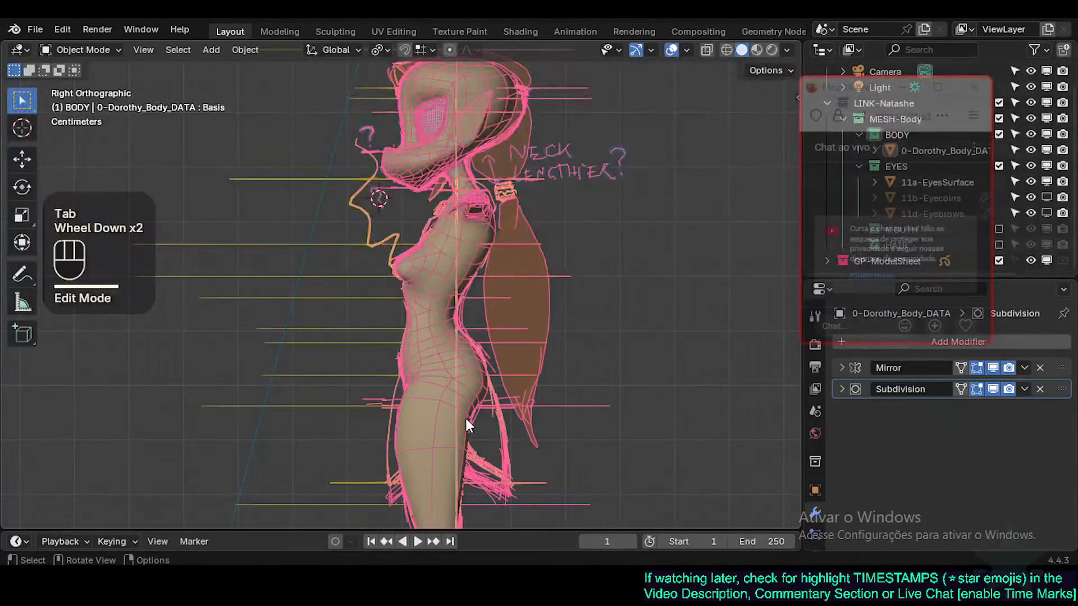
{"action": "scroll", "coordinate": [452, 298], "scroll_direction": "up", "scroll_amount": 2}
Step: Circle-select a small group of vertices at the hollow of the lower back and move them towards the sketched waistline
{"action": "key", "text": "Tab"}
{"action": "key", "text": "alt+a"}
{"action": "key", "text": "c"}
{"action": "left_click", "coordinate": [467, 274]}
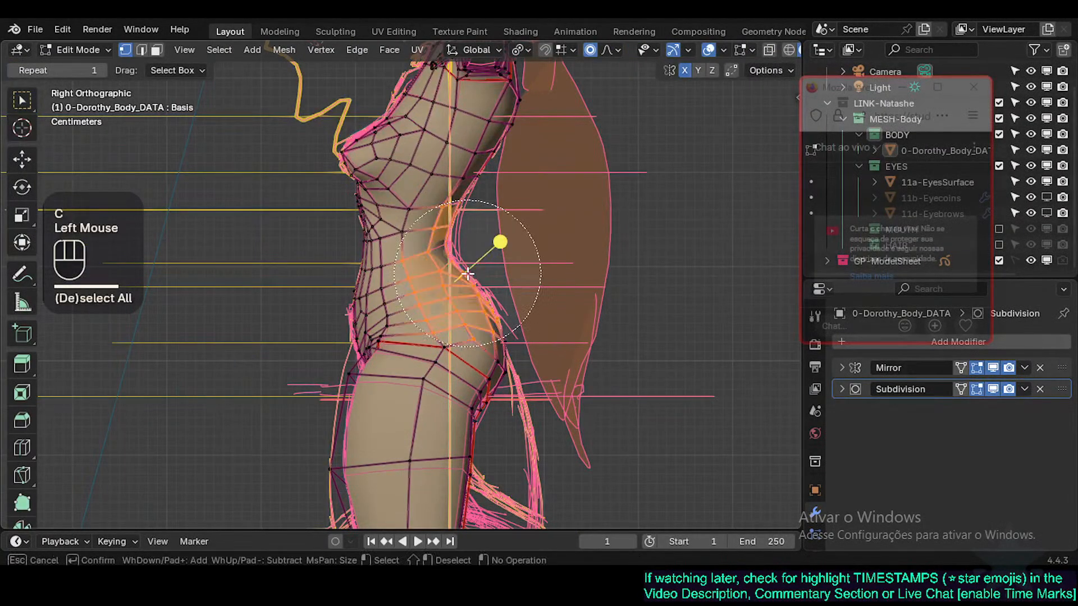
{"action": "right_click", "coordinate": [467, 273]}
{"action": "key", "text": "alt+a"}
{"action": "key", "text": "c"}
{"action": "scroll", "coordinate": [477, 260], "scroll_direction": "up", "scroll_amount": 2}
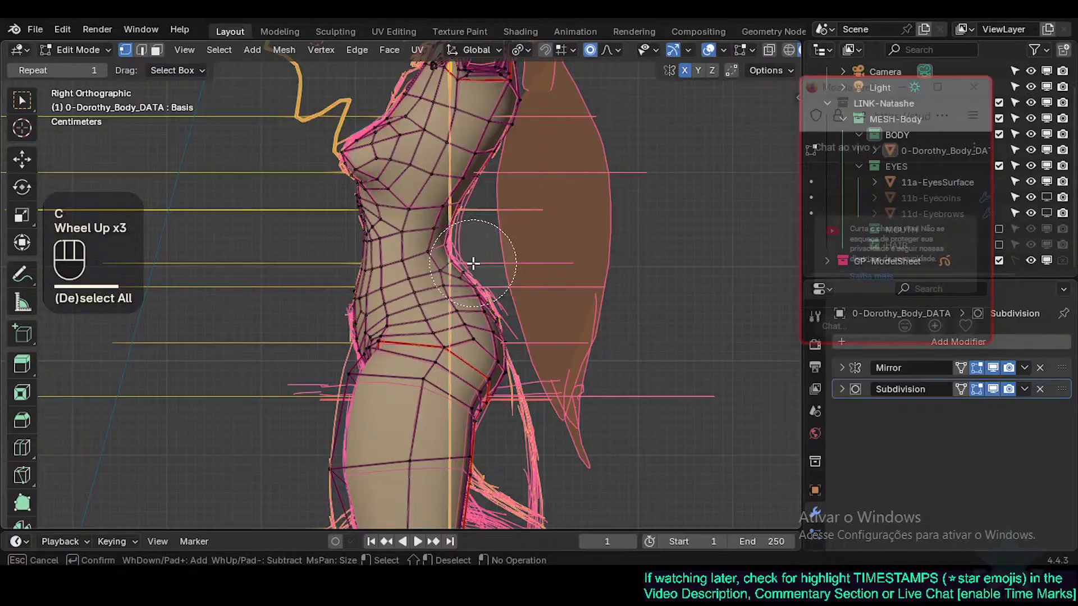
{"action": "left_click", "coordinate": [474, 263]}
{"action": "right_click", "coordinate": [471, 264]}
{"action": "key", "text": "g"}
{"action": "left_click", "coordinate": [487, 259], "text": "shift"}
Step: Circle-select the back vertices just above the waist, then move and rotate them to follow the sketched spine curve
{"action": "key", "text": "alt+a"}
{"action": "key", "text": "c"}
{"action": "left_click", "coordinate": [465, 222]}
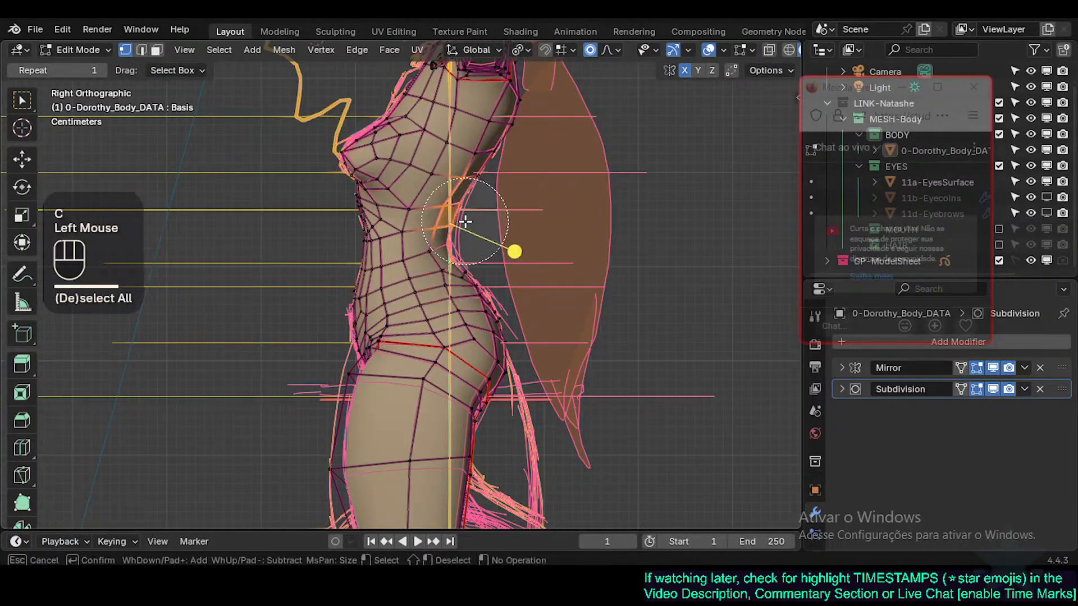
{"action": "right_click", "coordinate": [465, 222]}
{"action": "key", "text": "g"}
{"action": "left_click", "coordinate": [479, 221], "text": "shift"}
{"action": "key", "text": "r"}
{"action": "left_click", "coordinate": [554, 223]}
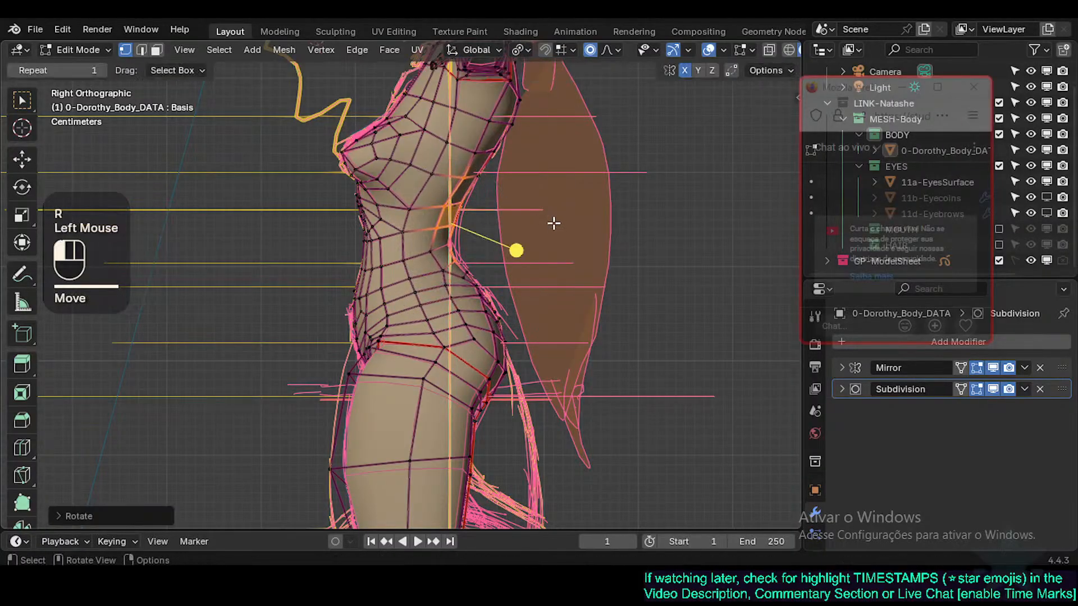
Step: Select the vertices just below the waist hollow and move them to follow the sketched lower-back line
{"action": "key", "text": "alt+a"}
{"action": "key", "text": "c"}
{"action": "right_click", "coordinate": [466, 273]}
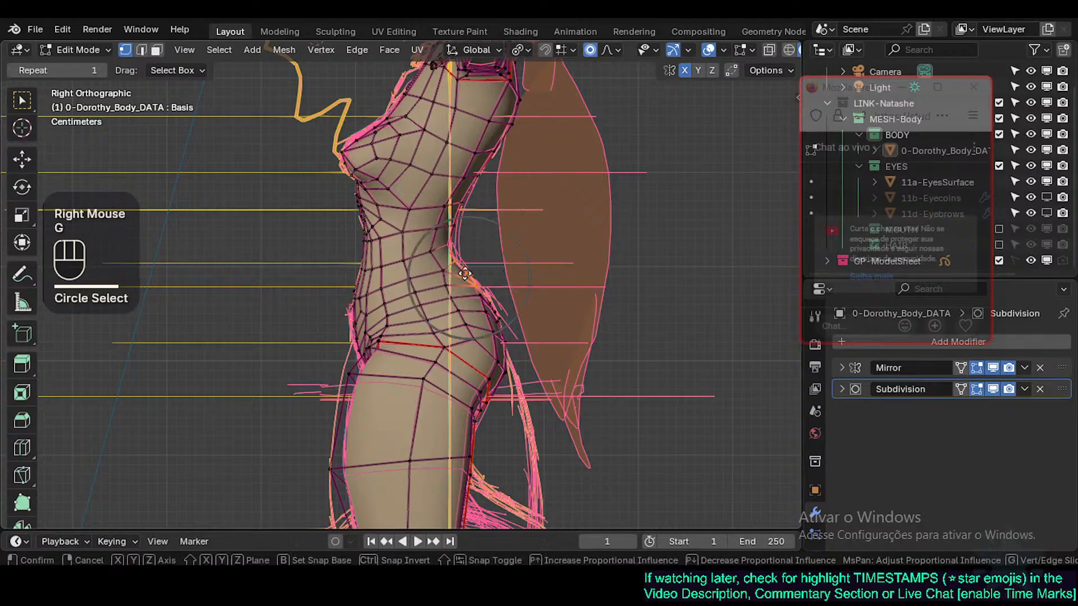
{"action": "key", "text": "g"}
{"action": "left_click", "coordinate": [517, 221], "text": "shift"}
Step: Reselect the few back vertices above the waist with a smaller circle and fine-tune their position
{"action": "key", "text": "alt+a"}
{"action": "key", "text": "c"}
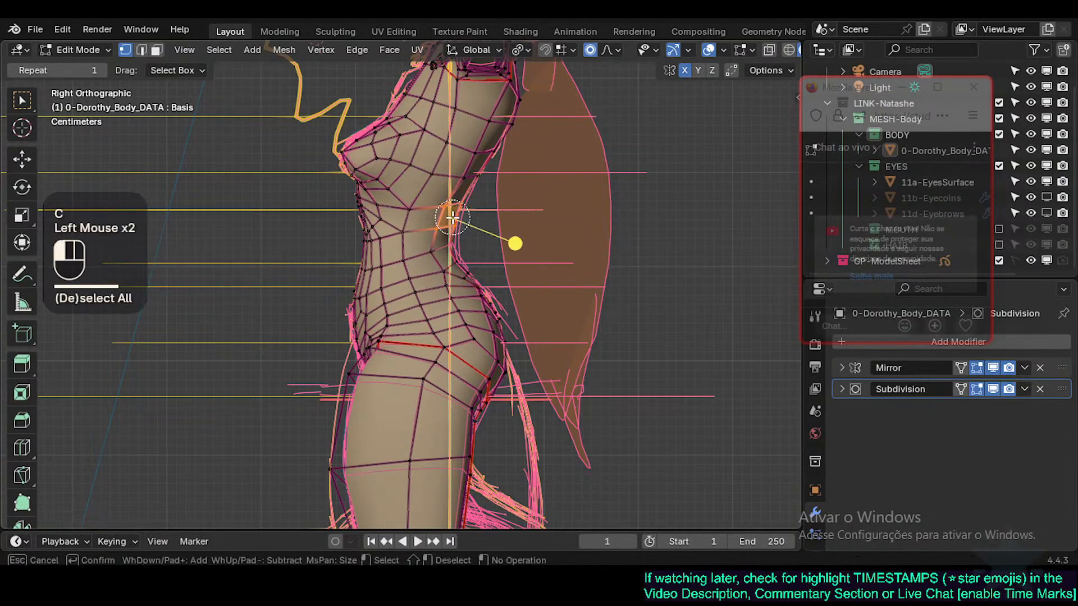
{"action": "right_click", "coordinate": [452, 217]}
{"action": "key", "text": "g"}
{"action": "left_click", "coordinate": [515, 241], "text": "shift"}
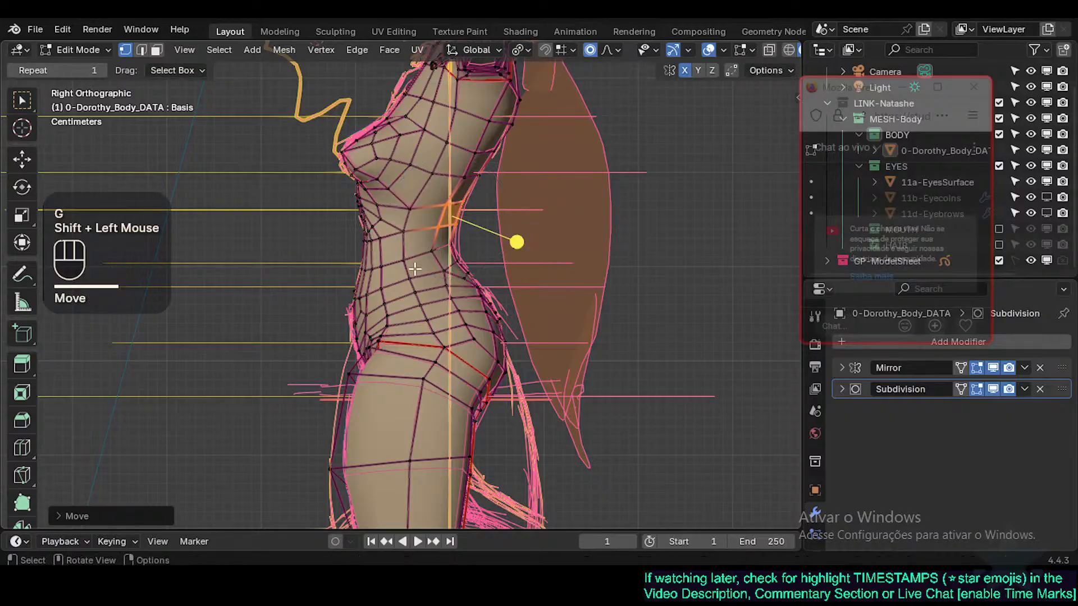
Step: Circle-select the vertices where the lower back meets the buttock and nudge them to smooth the transition
{"action": "key", "text": "alt+a"}
{"action": "key", "text": "c"}
{"action": "left_click", "coordinate": [475, 294]}
{"action": "right_click", "coordinate": [475, 294]}
{"action": "key", "text": "g"}
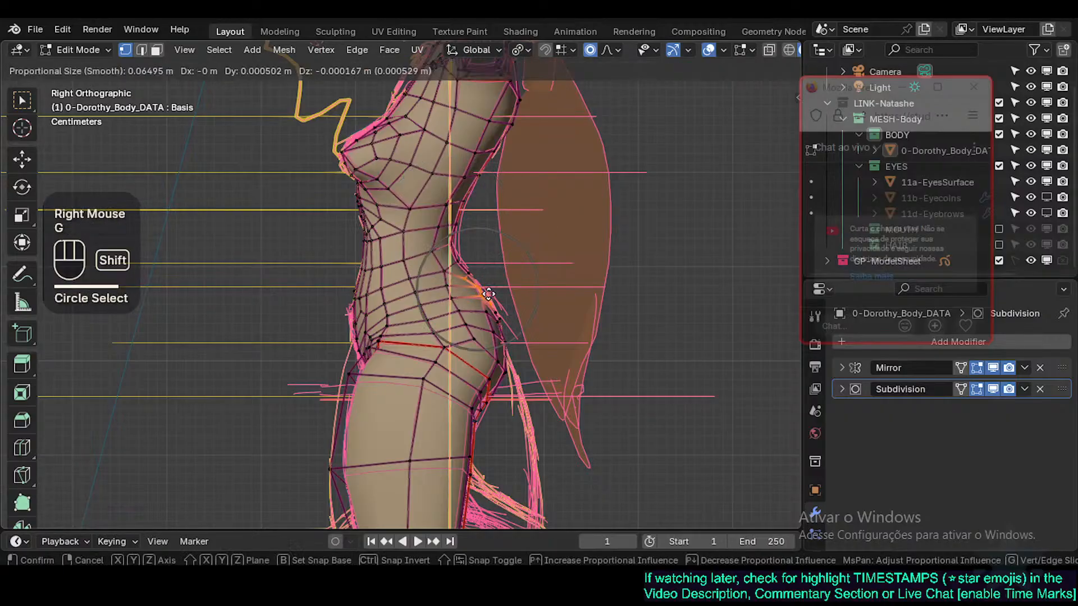
{"action": "left_click", "coordinate": [505, 294], "text": "shift"}
Step: Circle-select the vertices at the underside of the buttock and shift them twice to refine the gluteal fold
{"action": "key", "text": "alt+a"}
{"action": "key", "text": "c"}
{"action": "left_click", "coordinate": [492, 402]}
{"action": "right_click", "coordinate": [492, 402]}
{"action": "key", "text": "g"}
{"action": "left_click", "coordinate": [494, 405], "text": "shift"}
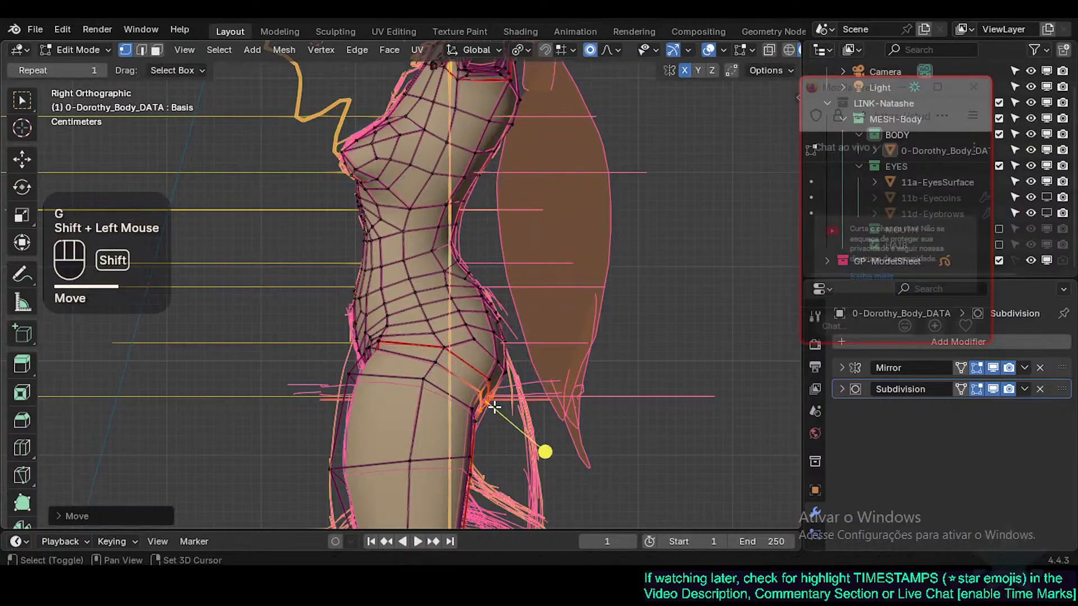
{"action": "key", "text": "g"}
{"action": "left_click", "coordinate": [471, 422], "text": "shift"}
Step: Circle-select the vertices at the top of the back thigh, just below the buttock, and nudge them with proportional editing
{"action": "key", "text": "alt+a"}
{"action": "key", "text": "c"}
{"action": "left_click", "coordinate": [476, 411]}
{"action": "right_click", "coordinate": [476, 412]}
{"action": "key", "text": "g"}
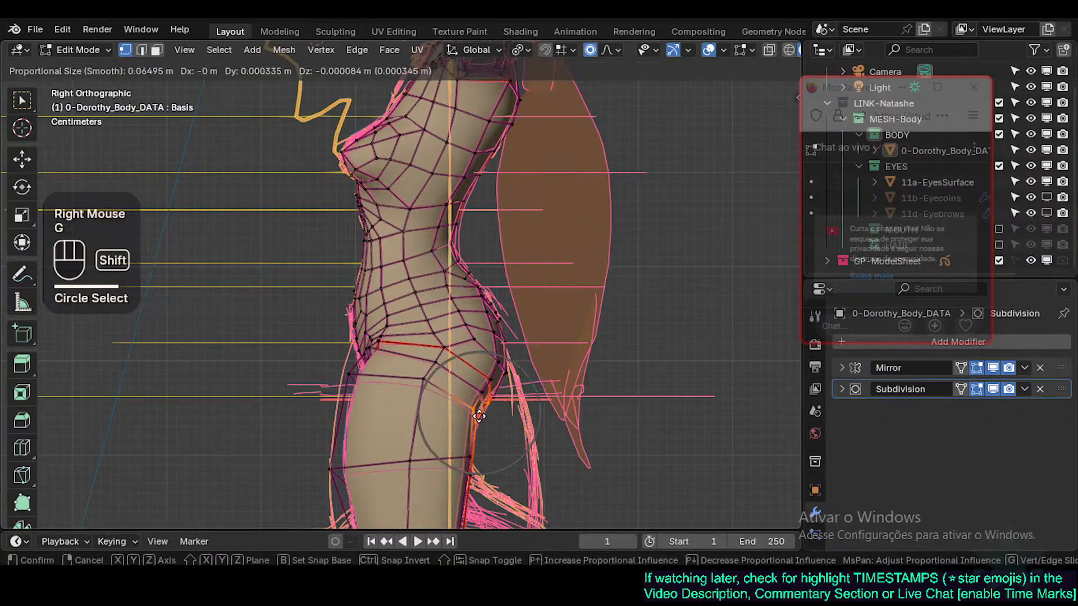
{"action": "left_click", "coordinate": [480, 416], "text": "shift"}
Step: Turn on X-ray in Edit Mode and move the vertices at the back of the mid-thigh to fit the side sketch
{"action": "middle_click_drag", "start_coordinate": [480, 416], "coordinate": [514, 329], "text": "shift"}
{"action": "key", "text": "Tab"}
{"action": "scroll", "coordinate": [477, 360], "scroll_direction": "down", "scroll_amount": 2}
{"action": "middle_click_drag", "start_coordinate": [464, 379], "coordinate": [463, 303], "text": "shift"}
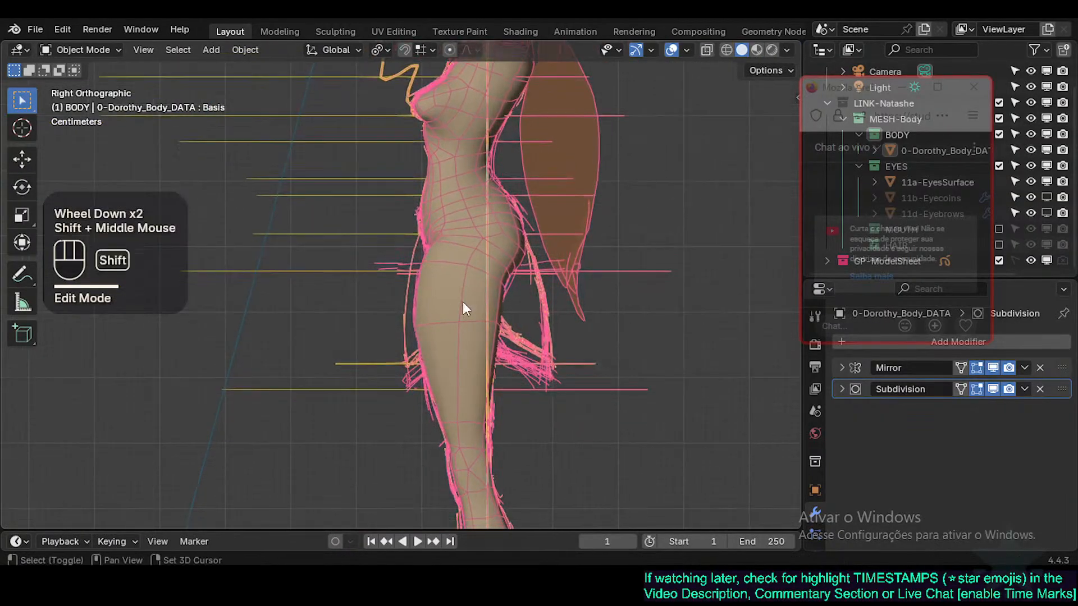
{"action": "middle_click_drag", "start_coordinate": [418, 379], "coordinate": [413, 317], "text": "shift"}
{"action": "key", "text": "Tab"}
{"action": "key", "text": "alt+z"}
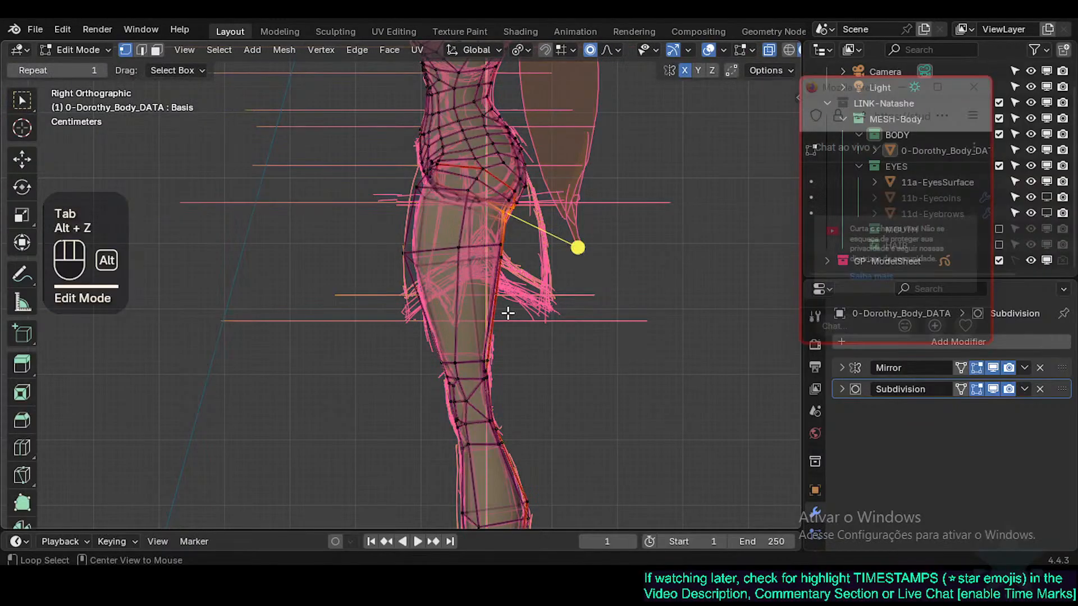
{"action": "scroll", "coordinate": [508, 303], "scroll_direction": "up", "scroll_amount": 2}
{"action": "key", "text": "alt+a"}
{"action": "key", "text": "c"}
{"action": "key", "text": "g"}
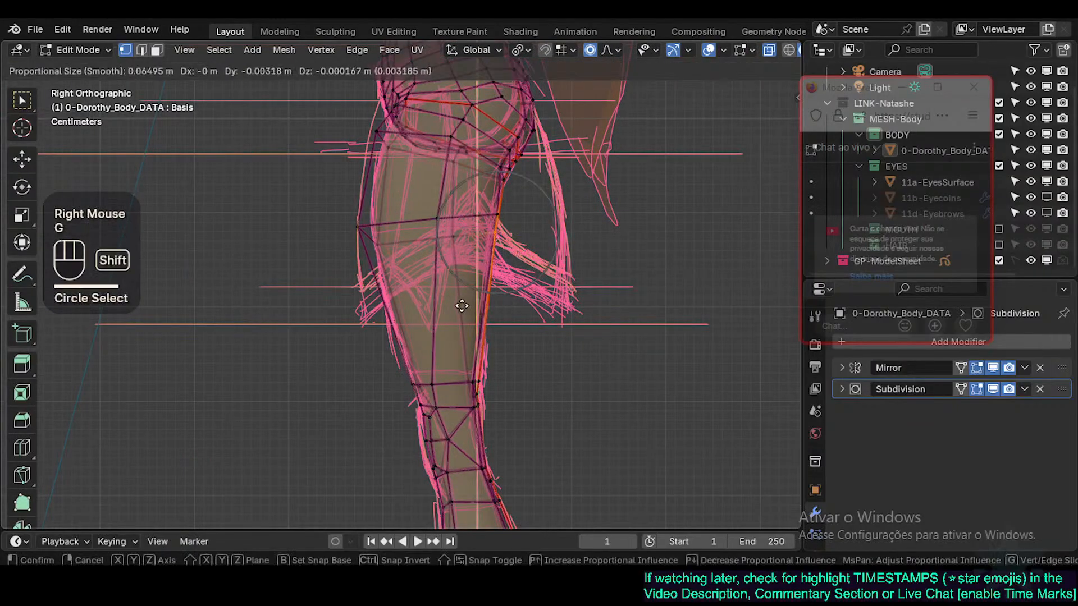
{"action": "left_click", "coordinate": [462, 320], "text": "shift"}
Step: Move the vertices at the back of the leg just above the knee with proportional editing
{"action": "left_click", "coordinate": [477, 382]}
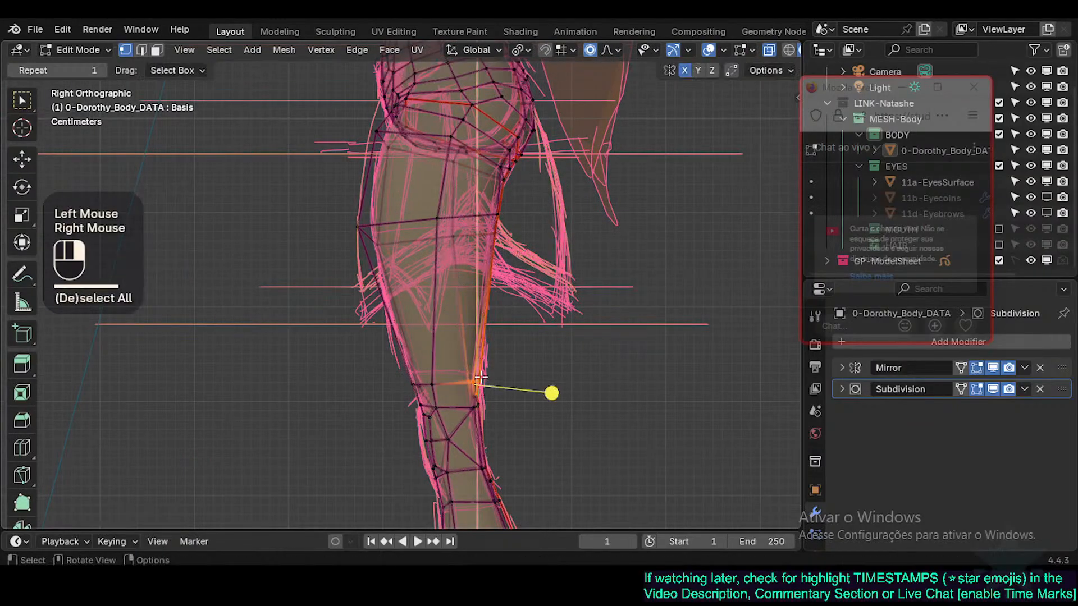
{"action": "key", "text": "g"}
{"action": "left_click", "coordinate": [551, 387], "text": "shift"}
Step: Circle-select the whole run of vertices behind the knee and move them to the sketched leg outline
{"action": "middle_click_drag", "start_coordinate": [551, 387], "coordinate": [491, 366], "text": "shift"}
{"action": "key", "text": "alt+a"}
{"action": "key", "text": "c"}
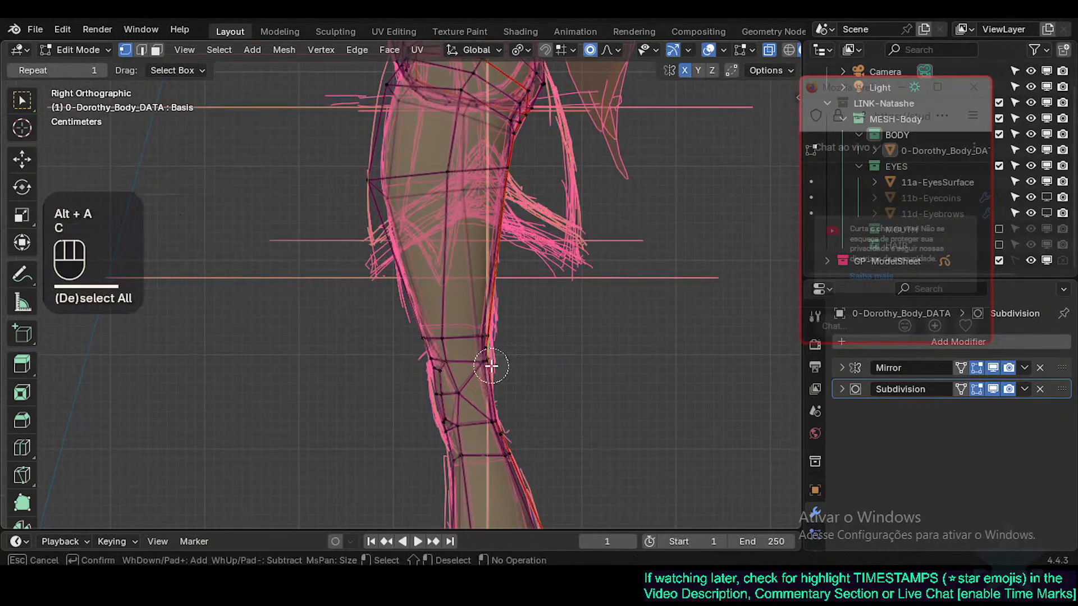
{"action": "right_click", "coordinate": [505, 430]}
{"action": "key", "text": "g"}
{"action": "left_click", "coordinate": [495, 415], "text": "shift"}
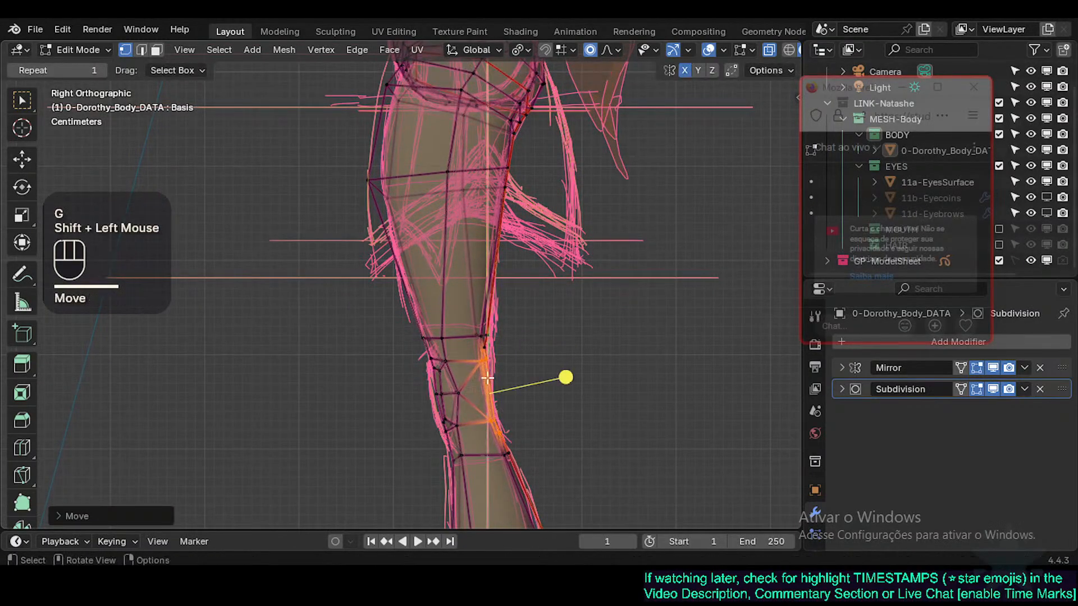
Step: Circle-select only the upper vertices behind the knee, adjust their position, and clear the selection
{"action": "key", "text": "alt+a"}
{"action": "key", "text": "c"}
{"action": "left_click", "coordinate": [488, 371]}
{"action": "right_click", "coordinate": [487, 372]}
{"action": "key", "text": "g"}
{"action": "left_click", "coordinate": [497, 338], "text": "shift"}
{"action": "key", "text": "alt+a"}
{"action": "key", "text": "c"}
{"action": "scroll", "coordinate": [497, 338], "scroll_direction": "up", "scroll_amount": 1}
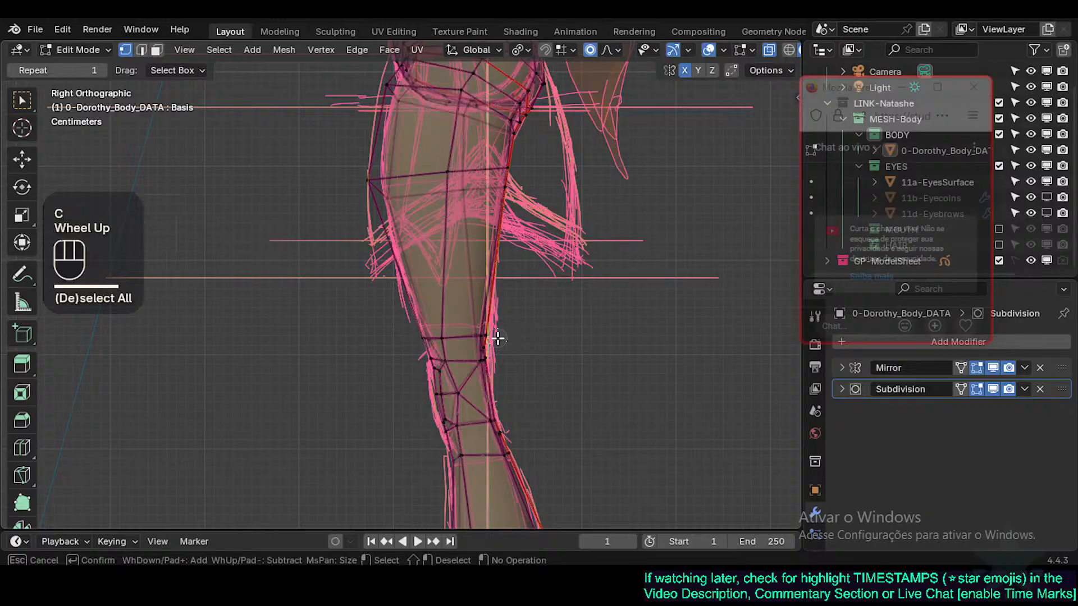
{"action": "right_click", "coordinate": [497, 338]}
Step: In the front orthographic view, move the inner-leg vertex just above the knee with proportional editing
{"action": "middle_click_drag", "start_coordinate": [497, 338], "coordinate": [402, 343]}
{"action": "key", "text": "alt+z"}
{"action": "key", "text": "alt+z"}
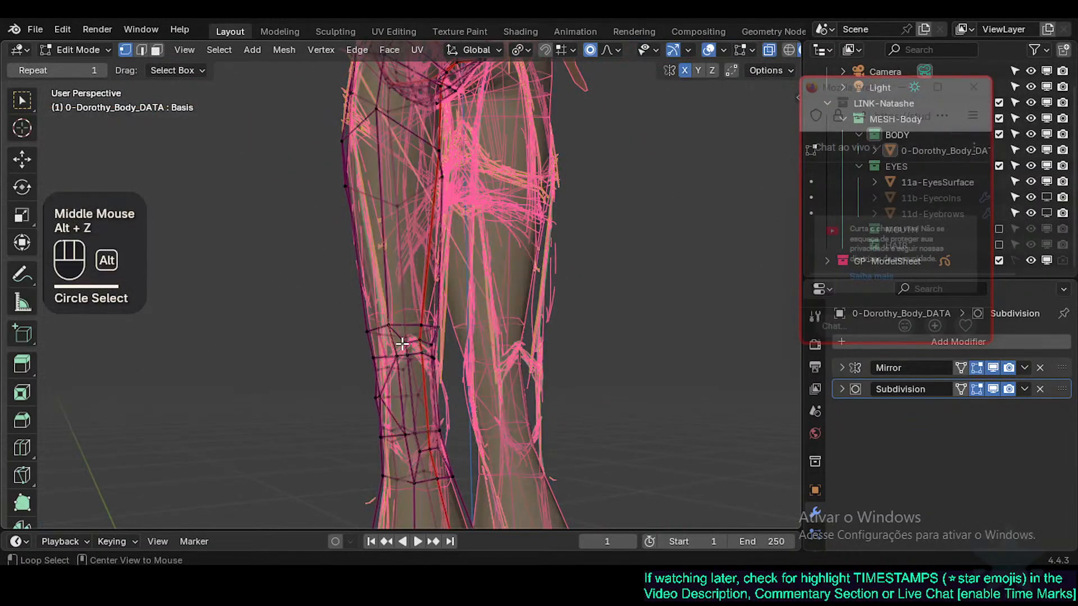
{"action": "key", "text": "KP_1"}
{"action": "key", "text": "ctrl+KP_3"}
{"action": "key", "text": "KP_1"}
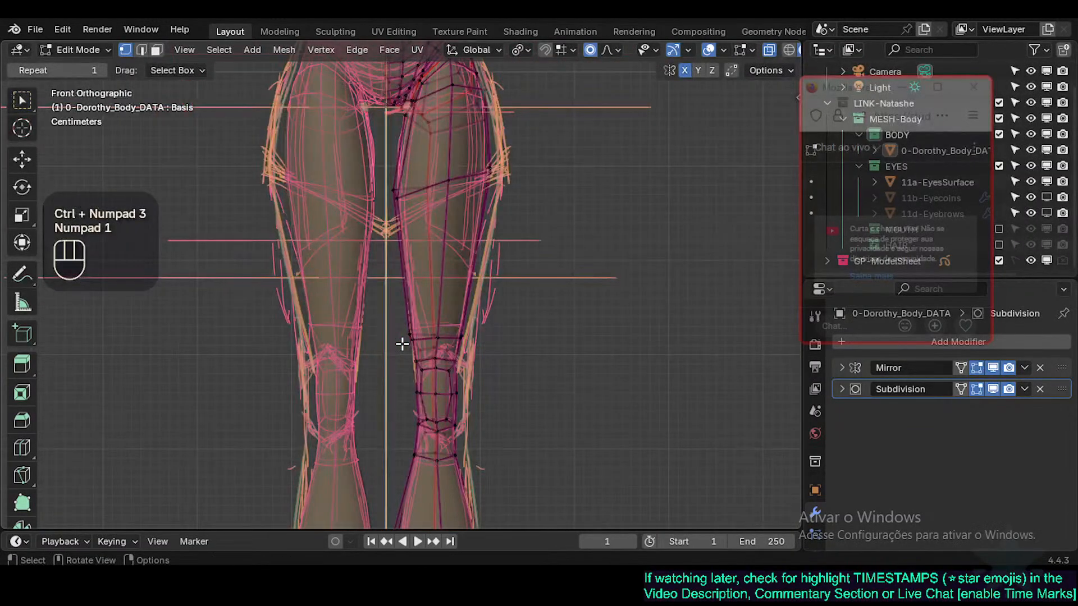
{"action": "key", "text": "alt+a"}
{"action": "left_click", "coordinate": [410, 336]}
{"action": "key", "text": "g"}
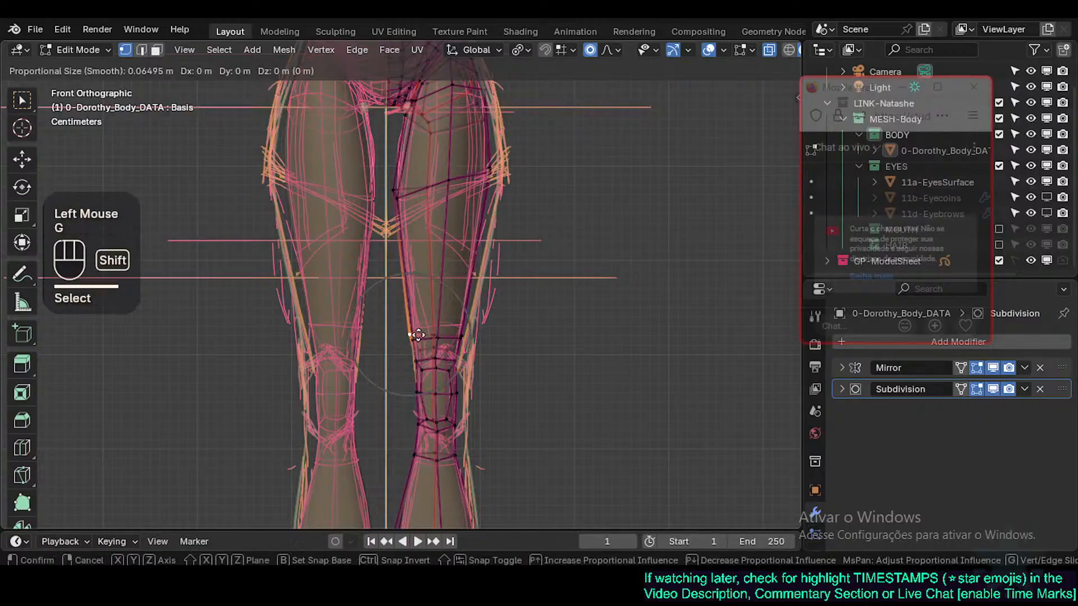
{"action": "left_click", "coordinate": [436, 340]}
Step: Select the inner mid-thigh vertex in front view and move it to match the sketched thigh contour
{"action": "key", "text": "alt+a"}
{"action": "left_click", "coordinate": [396, 194]}
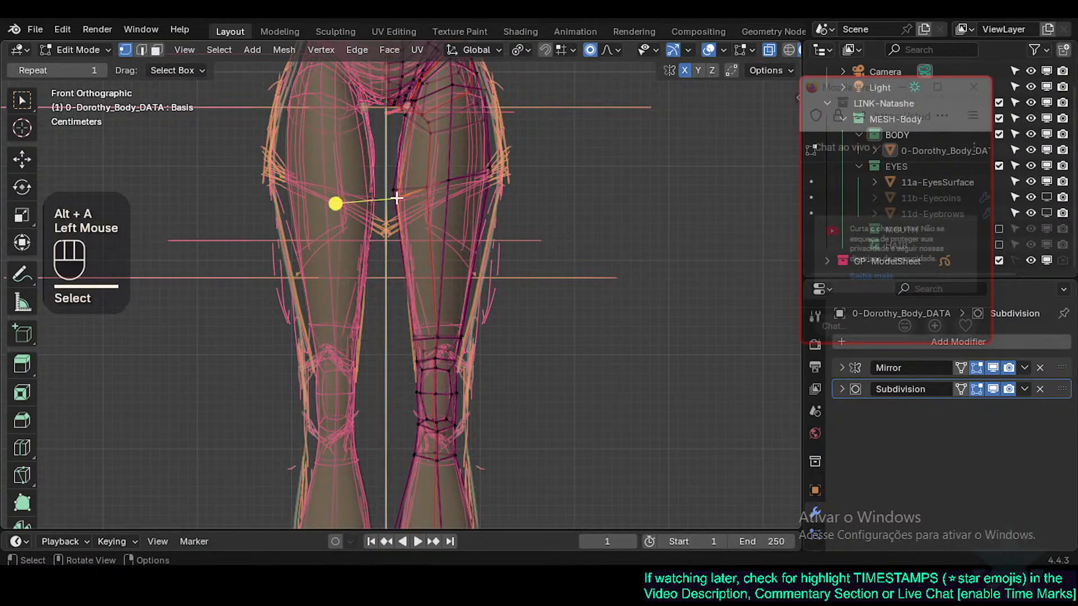
{"action": "key", "text": "g"}
{"action": "left_click", "coordinate": [384, 130], "text": "shift"}
{"action": "left_click", "coordinate": [393, 192]}
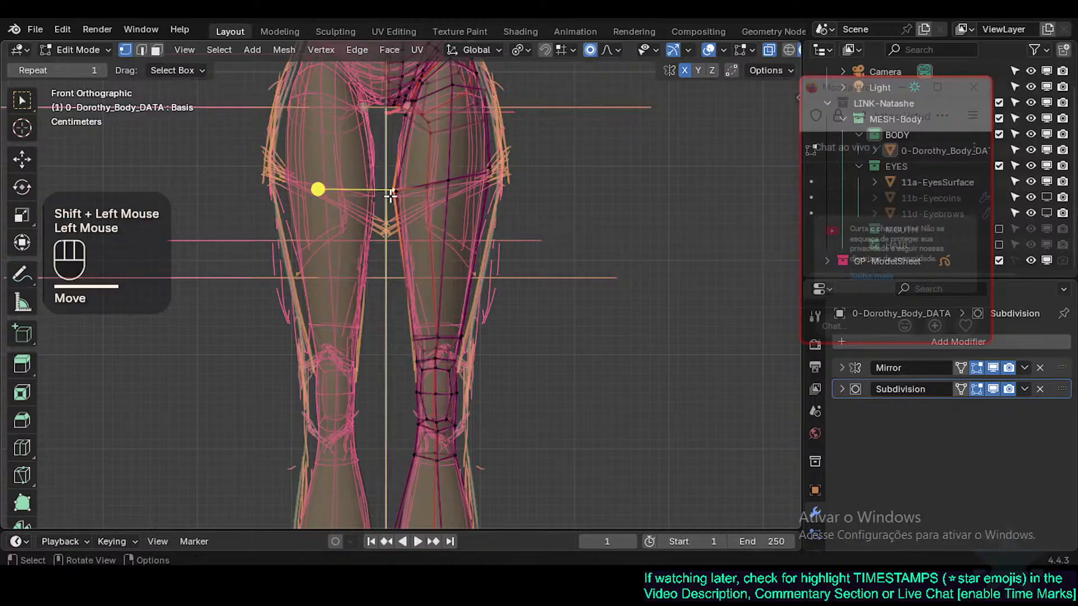
{"action": "key", "text": "g"}
{"action": "left_click", "coordinate": [404, 208], "text": "shift"}
Step: Adjust the vertices at the top of the inner thigh beside the crotch to fit the front sketch
{"action": "middle_click_drag", "start_coordinate": [403, 161], "coordinate": [403, 209], "text": "shift"}
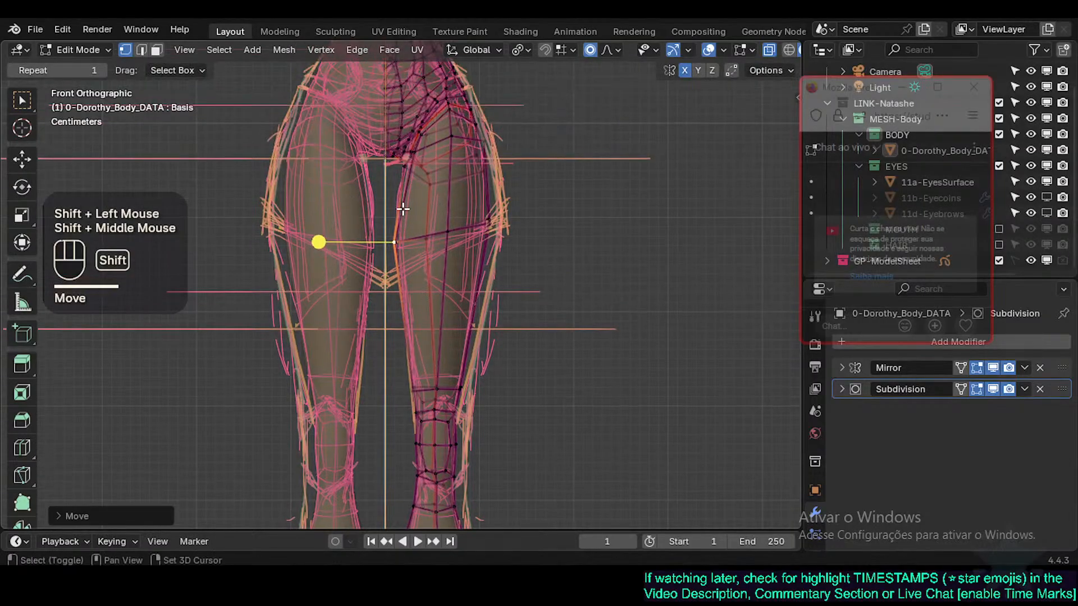
{"action": "left_click", "coordinate": [420, 156]}
{"action": "key", "text": "g"}
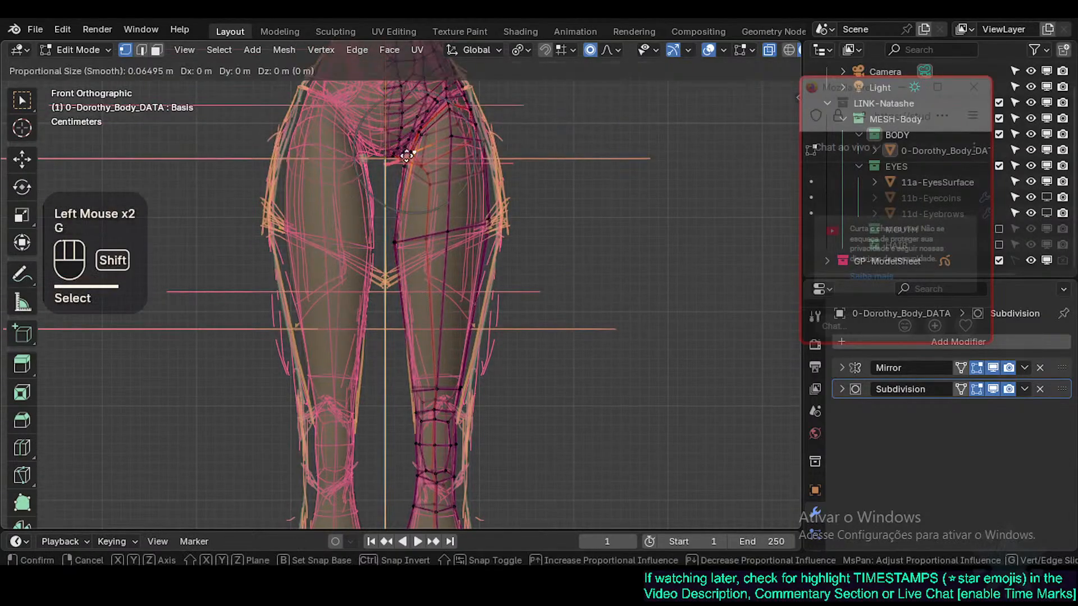
{"action": "left_click", "coordinate": [416, 159], "text": "shift"}
{"action": "left_click", "coordinate": [415, 163]}
{"action": "key", "text": "g"}
{"action": "left_click", "coordinate": [403, 167], "text": "shift"}
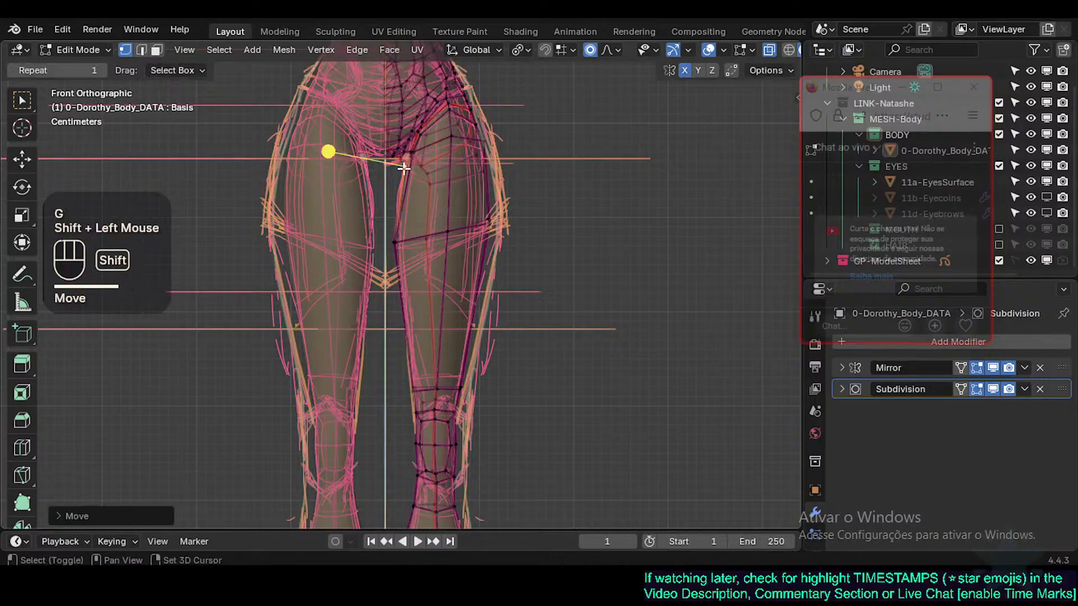
{"action": "key", "text": "Tab"}
{"action": "key", "text": "Tab"}
{"action": "key", "text": "alt+z"}
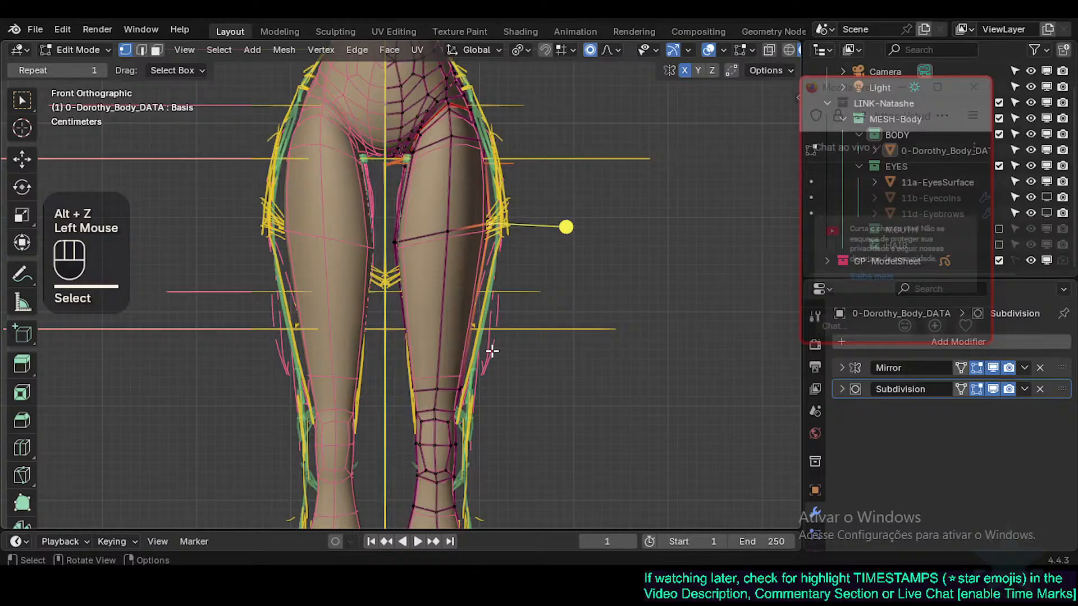
{"action": "key", "text": "alt+z"}
{"action": "key", "text": "2"}
{"action": "key", "text": "a"}
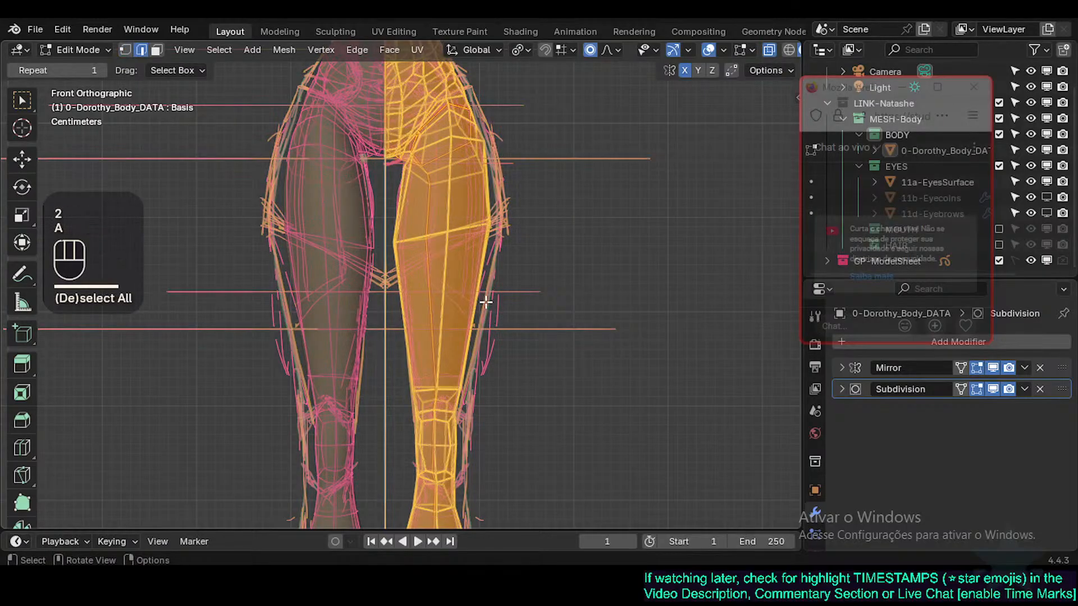
Step: Select the outer mid-thigh vertex in vertex mode and move it with proportional editing to match the front sketch
{"action": "key", "text": "1"}
{"action": "left_click", "coordinate": [547, 226]}
{"action": "key", "text": "c"}
{"action": "right_click", "coordinate": [546, 227]}
{"action": "key", "text": "g"}
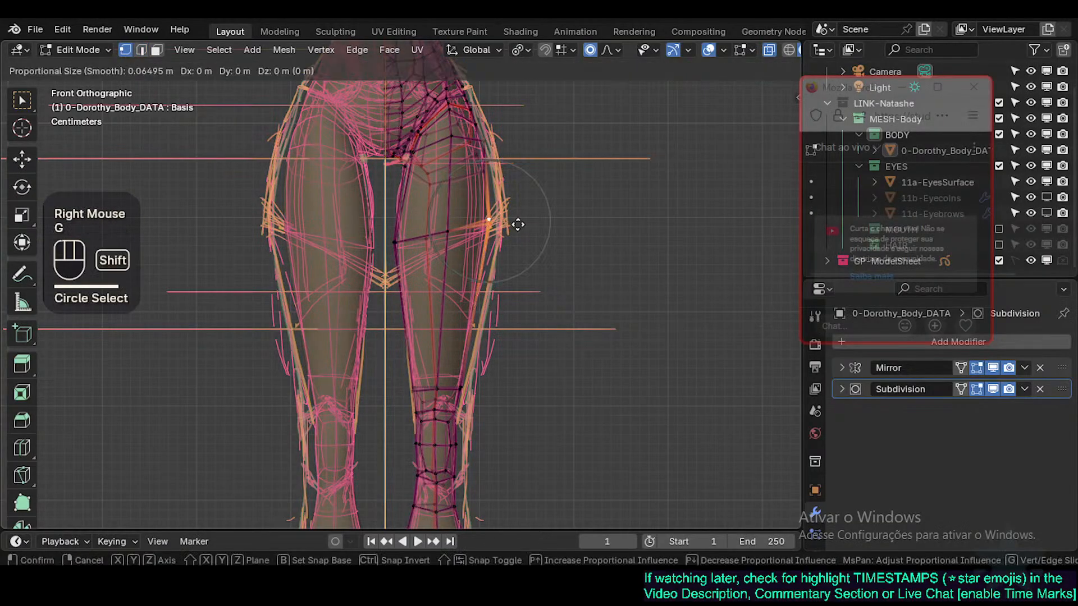
{"action": "left_click", "coordinate": [601, 219], "text": "shift"}
Step: Circle-select the upper outer-thigh vertex just below the hip and move it toward the sketched contour
{"action": "middle_click_drag", "start_coordinate": [578, 225], "coordinate": [573, 292], "text": "shift"}
{"action": "key", "text": "alt+a"}
{"action": "key", "text": "c"}
{"action": "left_click", "coordinate": [486, 202]}
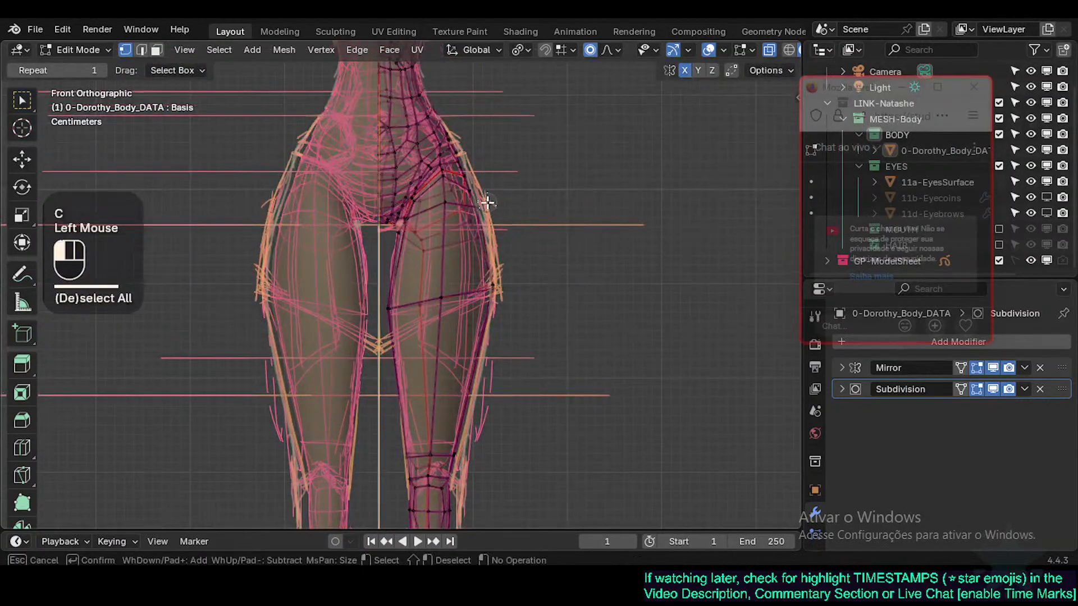
{"action": "right_click", "coordinate": [483, 215]}
{"action": "key", "text": "g"}
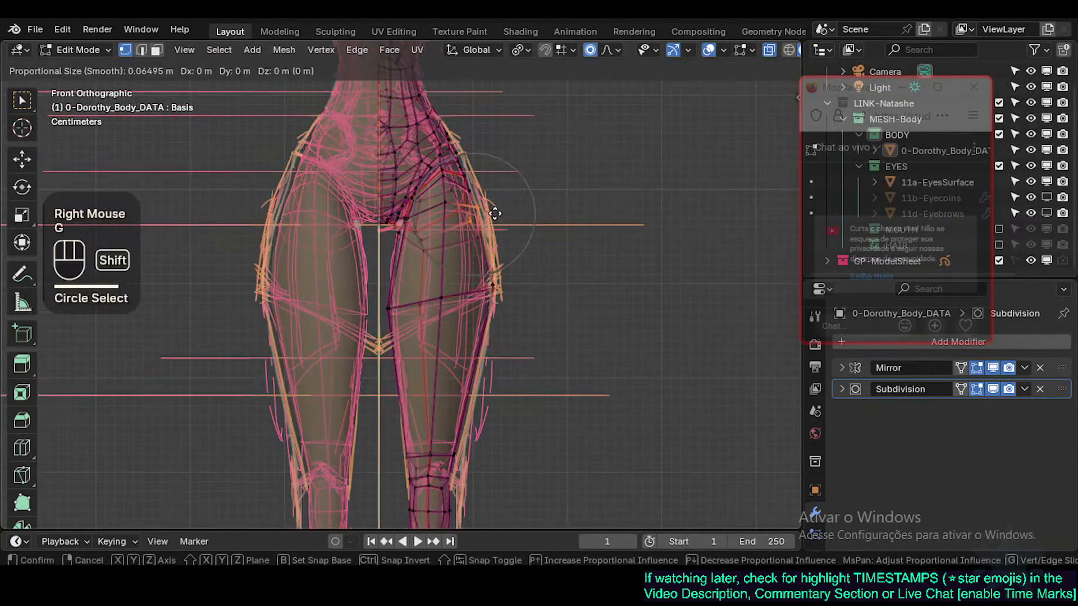
{"action": "left_click", "coordinate": [554, 192], "text": "shift"}
Step: Circle-select the outer hip vertices slightly higher up the thigh and move them to the sketched hip line
{"action": "key", "text": "alt+a"}
{"action": "key", "text": "c"}
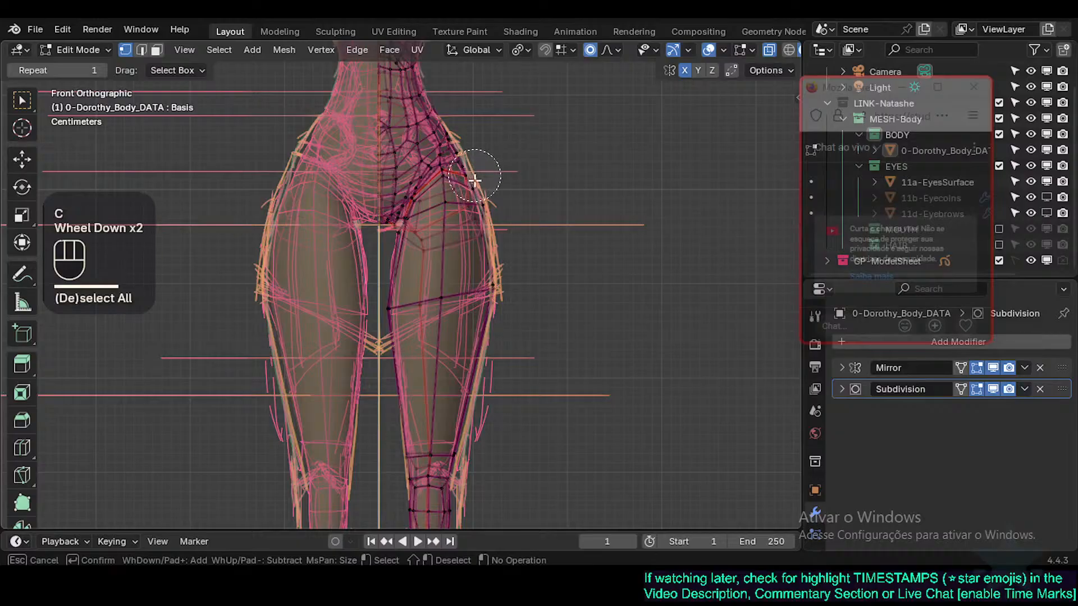
{"action": "left_click_drag", "start_coordinate": [474, 180], "coordinate": [486, 199]}
{"action": "right_click", "coordinate": [481, 197]}
{"action": "key", "text": "g"}
{"action": "left_click", "coordinate": [490, 200], "text": "shift"}
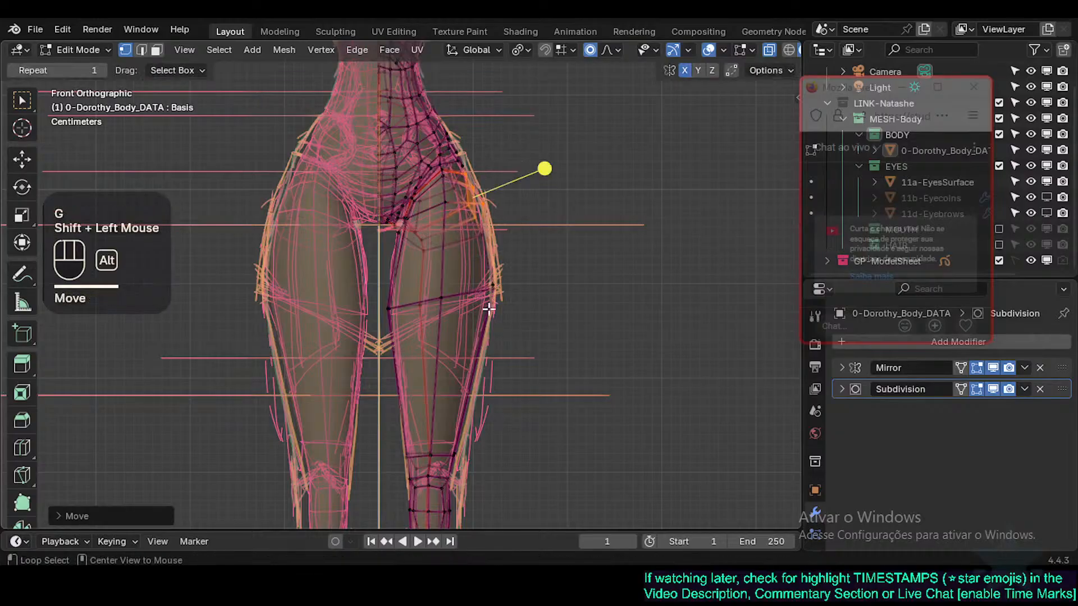
Step: Reselect the widest outer mid-thigh vertices and refine their position against the front sketch
{"action": "key", "text": "alt+a"}
{"action": "key", "text": "c"}
{"action": "left_click", "coordinate": [499, 297]}
{"action": "right_click", "coordinate": [484, 297]}
{"action": "key", "text": "g"}
{"action": "left_click", "coordinate": [571, 294], "text": "shift"}
Step: Circle-select the outer vertices of the loop just above the knee and move them to fit the sketch
{"action": "middle_click_drag", "start_coordinate": [571, 294], "coordinate": [582, 249], "text": "shift"}
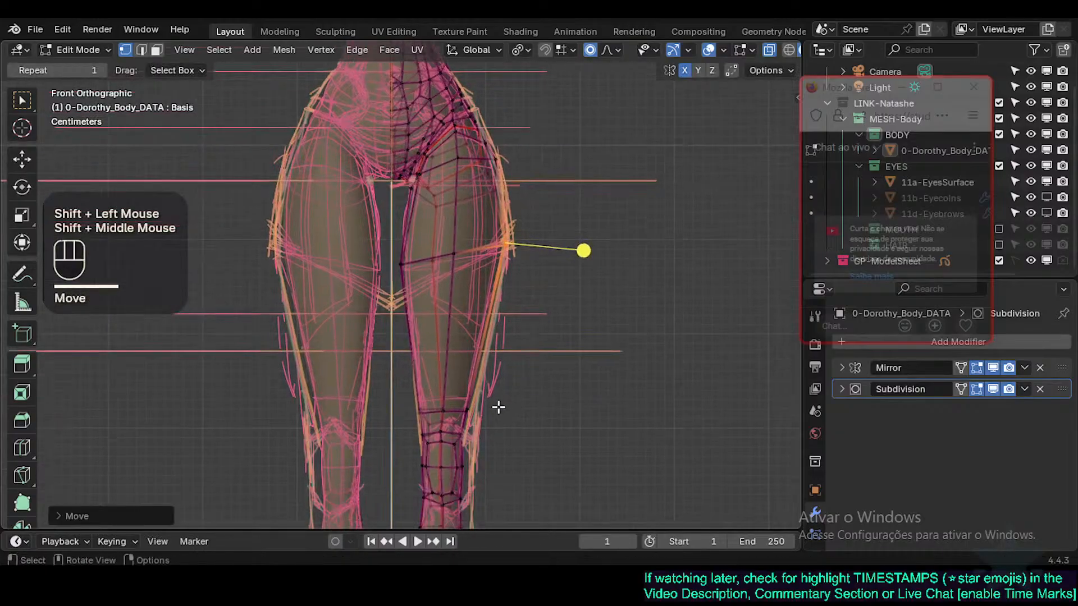
{"action": "key", "text": "alt+a"}
{"action": "key", "text": "c"}
{"action": "left_click", "coordinate": [517, 467]}
{"action": "right_click", "coordinate": [471, 409]}
{"action": "key", "text": "g"}
{"action": "left_click", "coordinate": [520, 469], "text": "shift"}
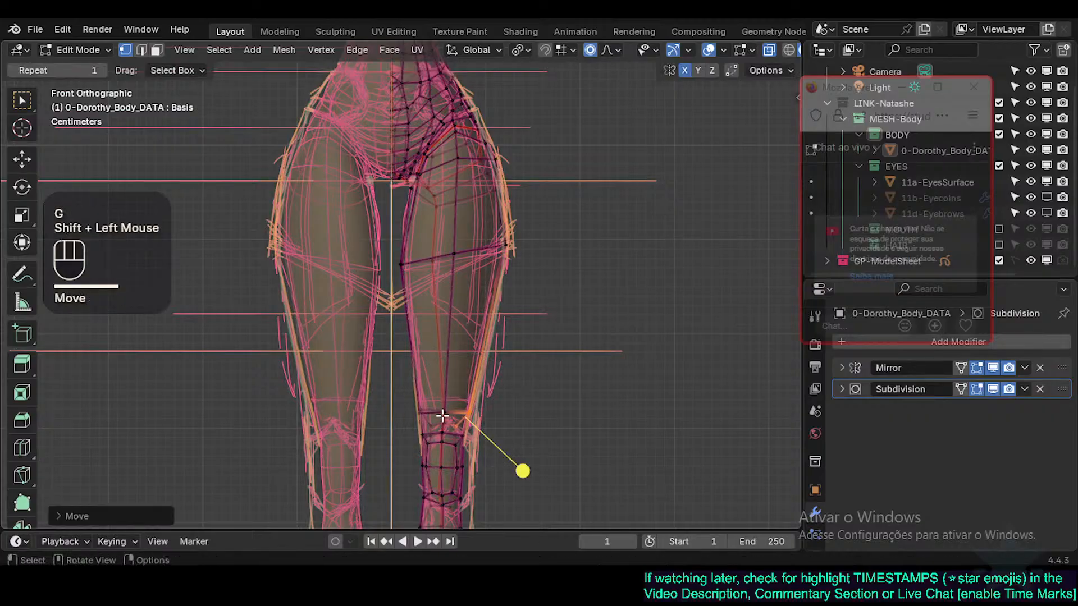
Step: Circle-select the inner vertices of the loop just above the knee and move them to the sketched inner contour
{"action": "key", "text": "alt+a"}
{"action": "key", "text": "c"}
{"action": "left_click", "coordinate": [417, 393]}
{"action": "right_click", "coordinate": [417, 395]}
{"action": "key", "text": "g"}
{"action": "left_click", "coordinate": [431, 396], "text": "shift"}
Step: Move the vertices at the outer upper corner of the kneecap with proportional editing to match the sketch
{"action": "middle_click_drag", "start_coordinate": [430, 396], "coordinate": [457, 313], "text": "shift"}
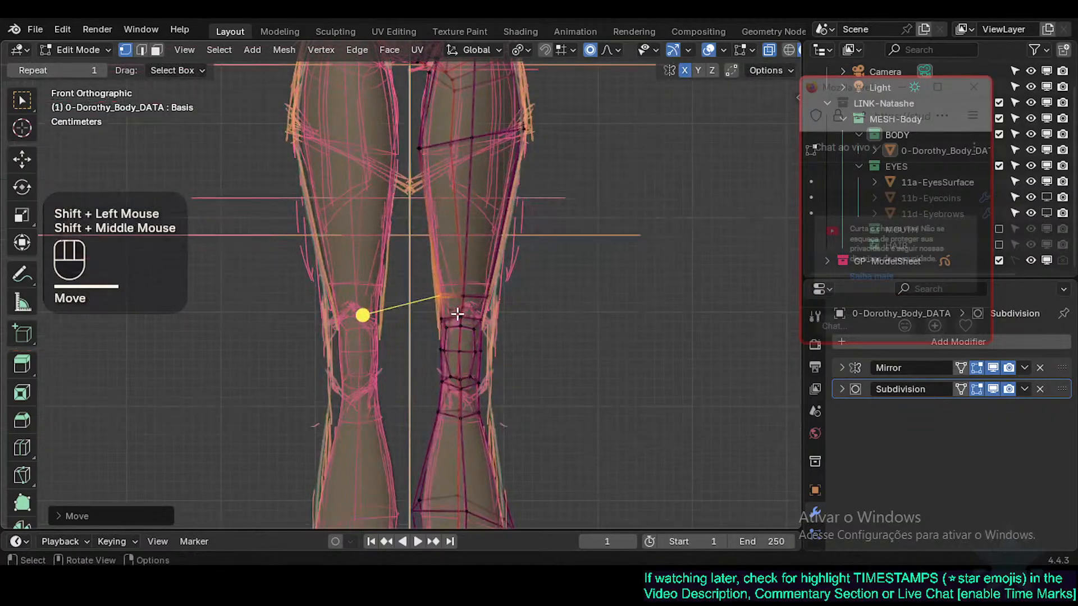
{"action": "scroll", "coordinate": [510, 325], "scroll_direction": "up", "scroll_amount": 3}
{"action": "key", "text": "alt+a"}
{"action": "key", "text": "c"}
{"action": "left_click", "coordinate": [512, 337]}
{"action": "right_click", "coordinate": [515, 335]}
{"action": "key", "text": "g"}
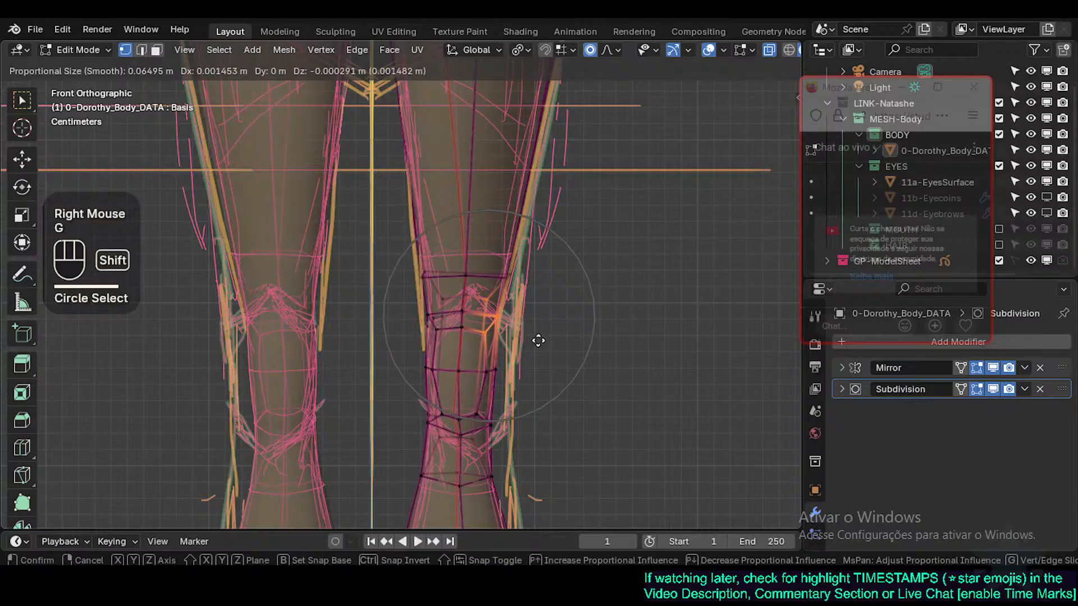
{"action": "left_click", "coordinate": [561, 323], "text": "shift"}
Step: Move the vertices at the inner upper corner of the kneecap to follow the sketched inner knee
{"action": "key", "text": "alt+a"}
{"action": "key", "text": "c"}
{"action": "right_click", "coordinate": [418, 326]}
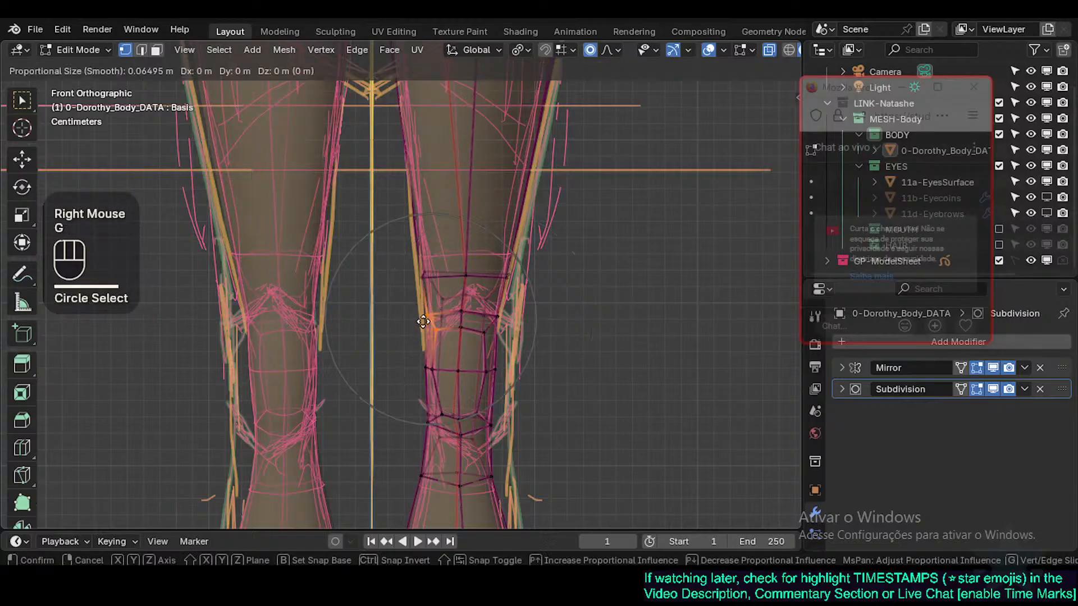
{"action": "key", "text": "g"}
{"action": "left_click", "coordinate": [428, 313], "text": "shift"}
Step: Select the face loop directly above the kneecap in face mode and apply Smooth Vertices to it
{"action": "key", "text": "alt+a"}
{"action": "key", "text": "3"}
{"action": "left_click", "coordinate": [458, 288], "text": "alt+shift"}
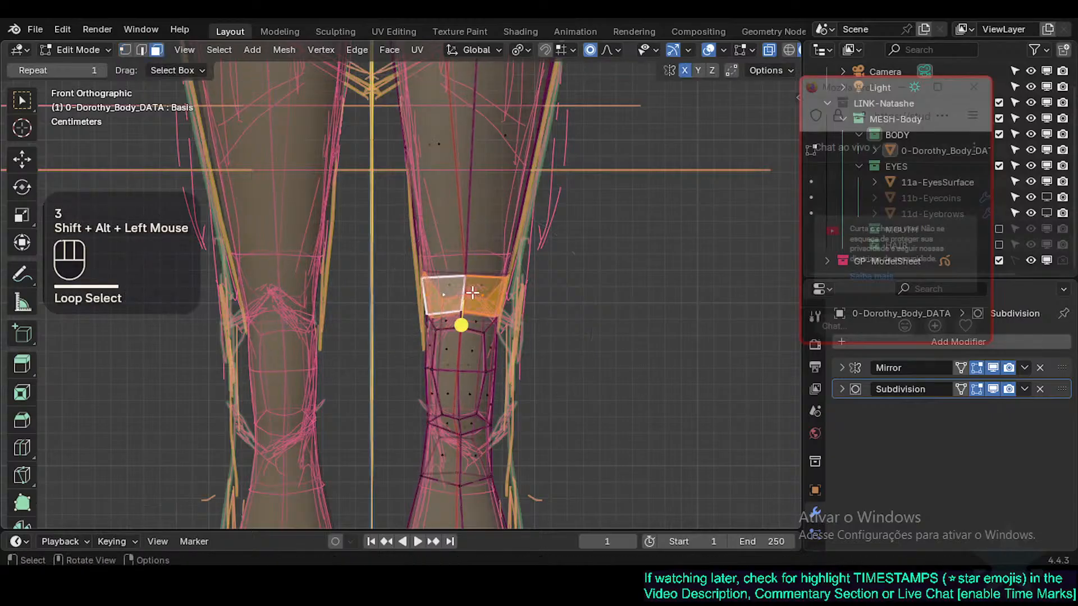
{"action": "left_click_drag", "start_coordinate": [486, 329], "coordinate": [477, 335]}
{"action": "middle_click_drag", "start_coordinate": [476, 334], "coordinate": [484, 317], "text": "shift"}
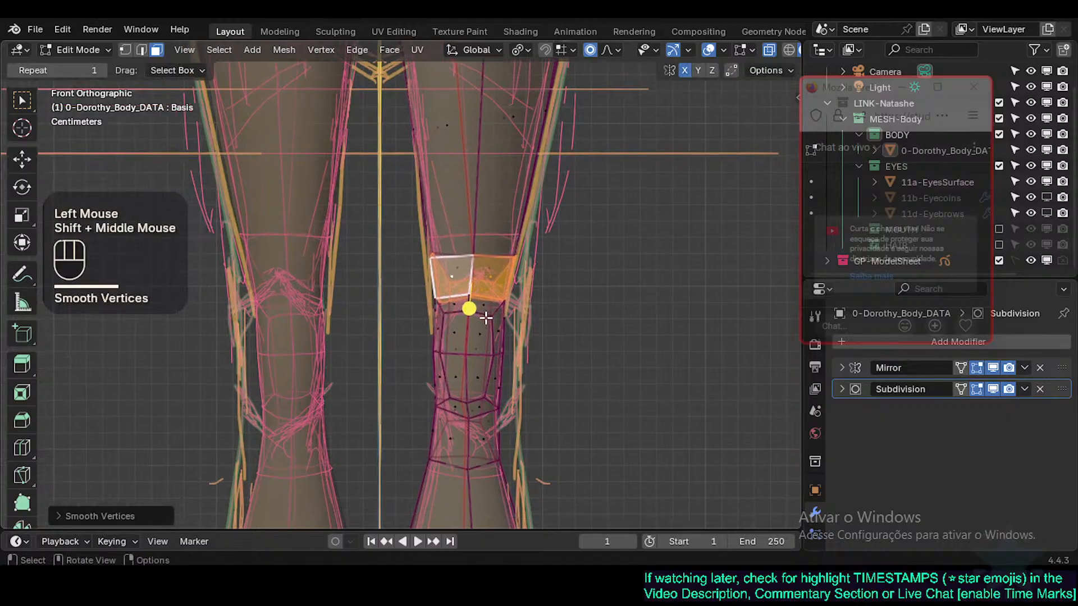
Step: Reselect the face loop above the kneecap and smooth its vertices once more
{"action": "key", "text": "alt+a"}
{"action": "key", "text": "3"}
{"action": "left_click", "coordinate": [469, 260], "text": "alt+shift"}
{"action": "key", "text": "alt+a"}
{"action": "left_click", "coordinate": [470, 286], "text": "alt+shift"}
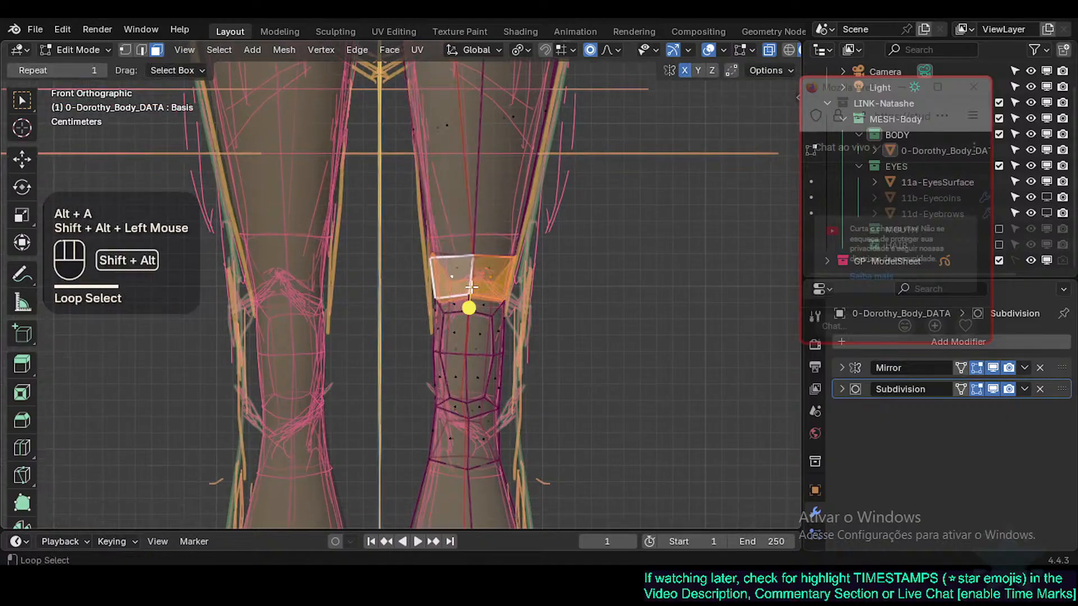
{"action": "left_click", "coordinate": [469, 308]}
{"action": "key", "text": "c"}
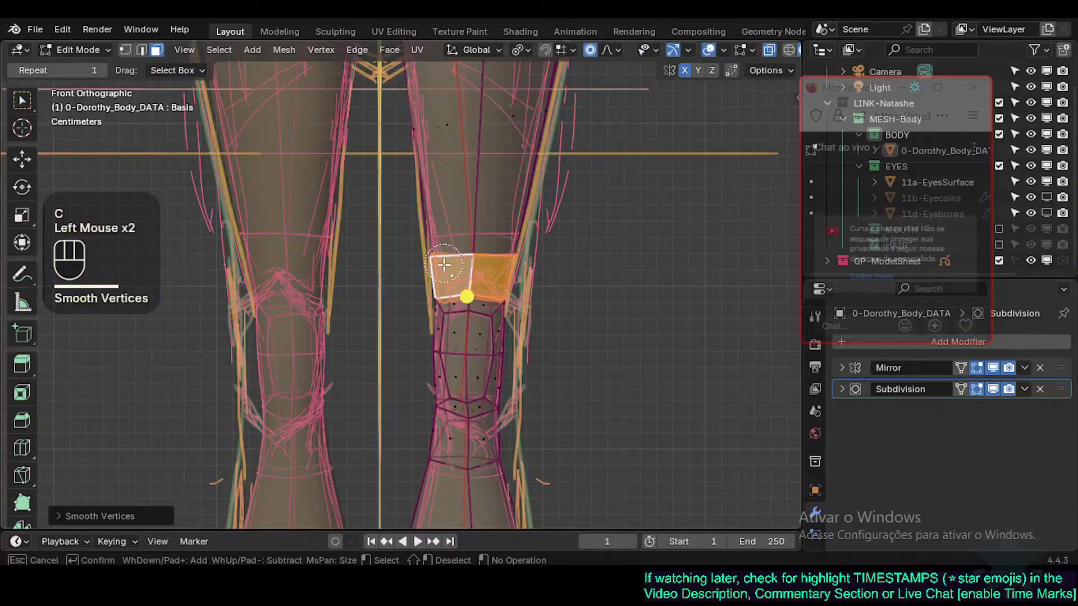
{"action": "right_click", "coordinate": [443, 266]}
Step: Select the edge loop above the knee, add its neighbouring vertices in vertex mode, and edge-slide it slightly down toward the kneecap
{"action": "middle_click_drag", "start_coordinate": [486, 328], "coordinate": [488, 329], "text": "shift"}
{"action": "middle_click_drag", "start_coordinate": [471, 389], "coordinate": [471, 378], "text": "shift"}
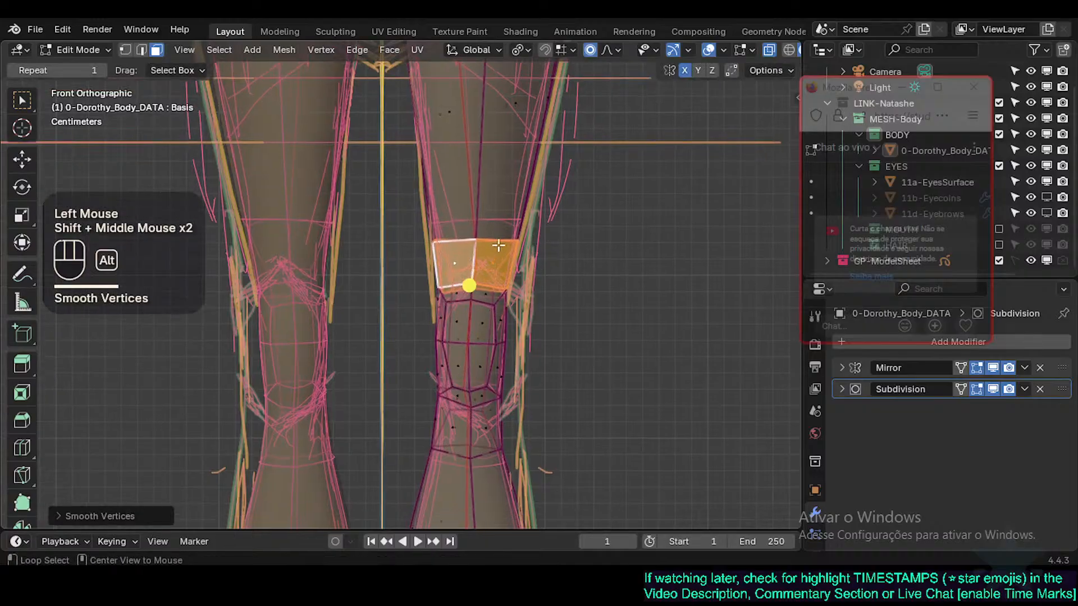
{"action": "key", "text": "alt+a"}
{"action": "left_click", "coordinate": [498, 242], "text": "alt+shift"}
{"action": "key", "text": "g"}
{"action": "key", "text": "g"}
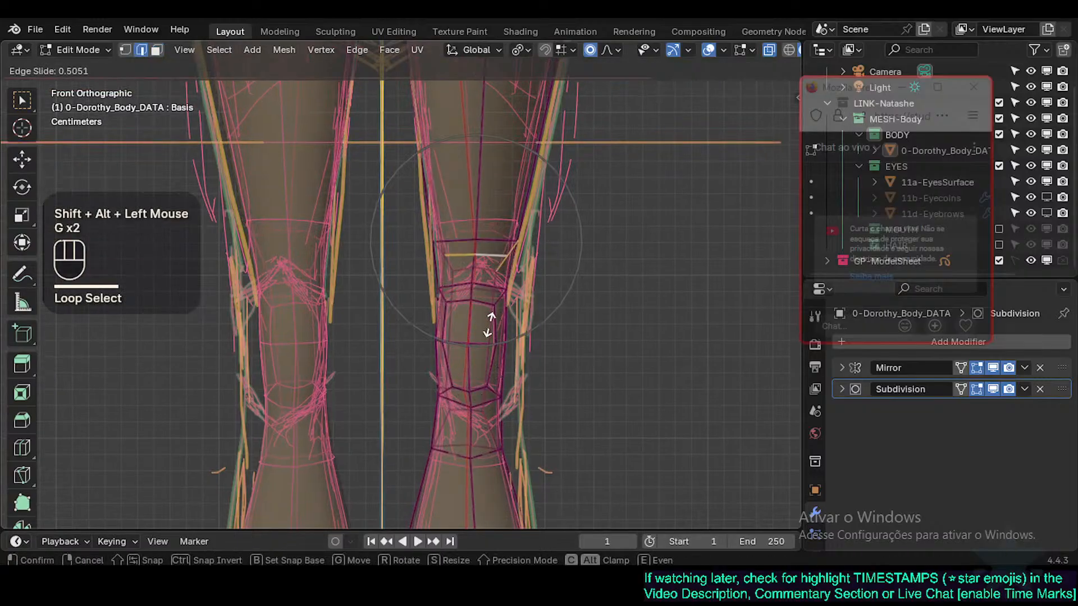
{"action": "key", "text": "Escape"}
{"action": "key", "text": "1"}
{"action": "key", "text": "c"}
{"action": "left_click", "coordinate": [453, 242]}
{"action": "right_click", "coordinate": [453, 241]}
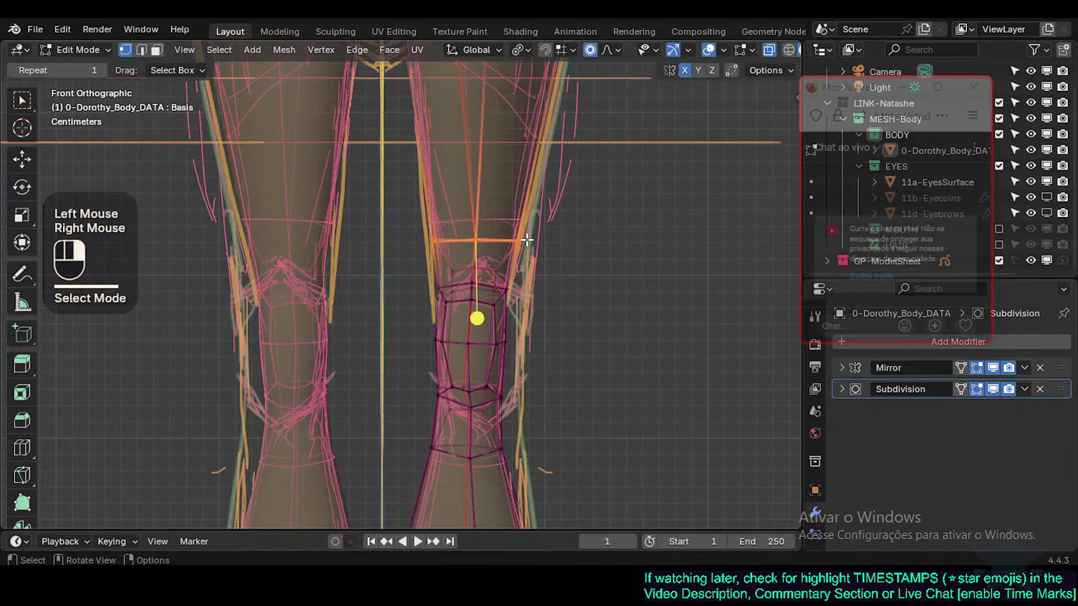
{"action": "key", "text": "g"}
{"action": "key", "text": "g"}
{"action": "left_click", "coordinate": [477, 320]}
{"action": "middle_click_drag", "start_coordinate": [477, 320], "coordinate": [457, 277], "text": "shift"}
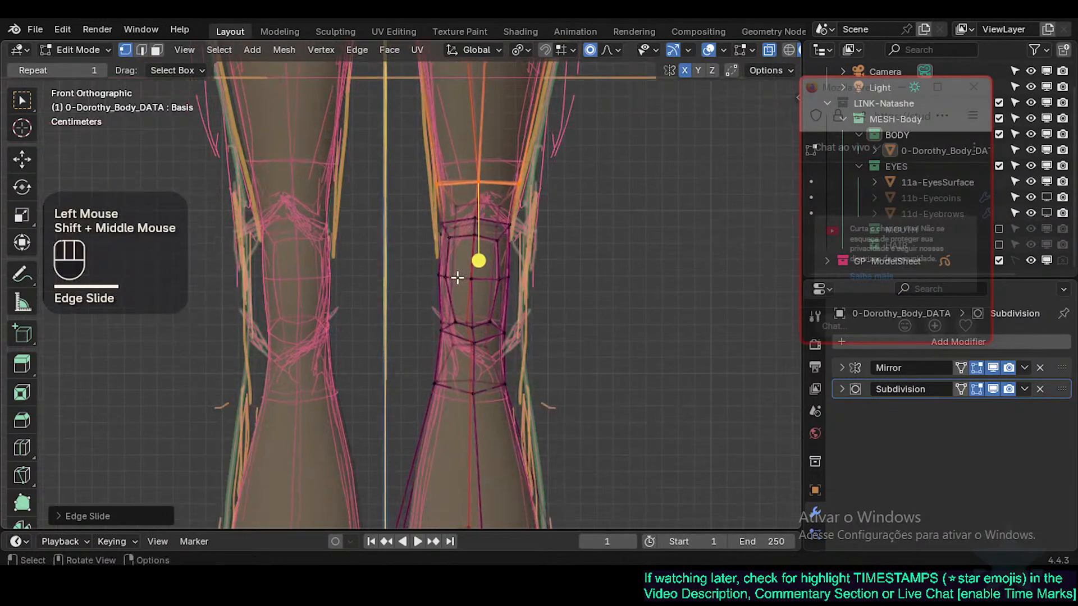
{"action": "key", "text": "alt+a"}
{"action": "key", "text": "3"}
{"action": "left_click", "coordinate": [481, 367], "text": "alt+shift"}
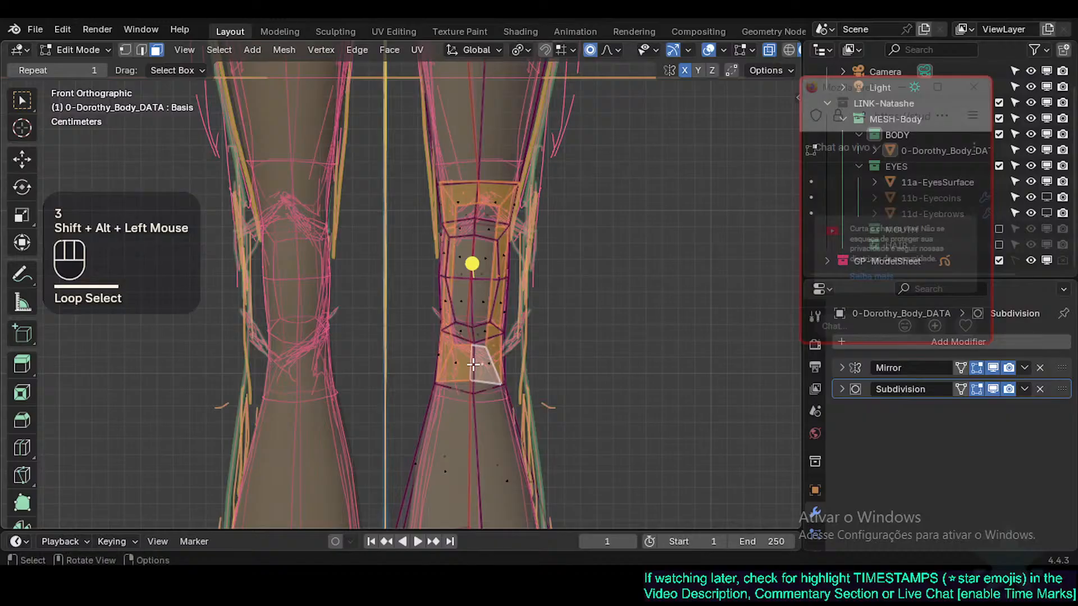
{"action": "key", "text": "alt+a"}
{"action": "key", "text": "c"}
{"action": "key", "text": "1"}
{"action": "scroll", "coordinate": [438, 368], "scroll_direction": "down", "scroll_amount": 2}
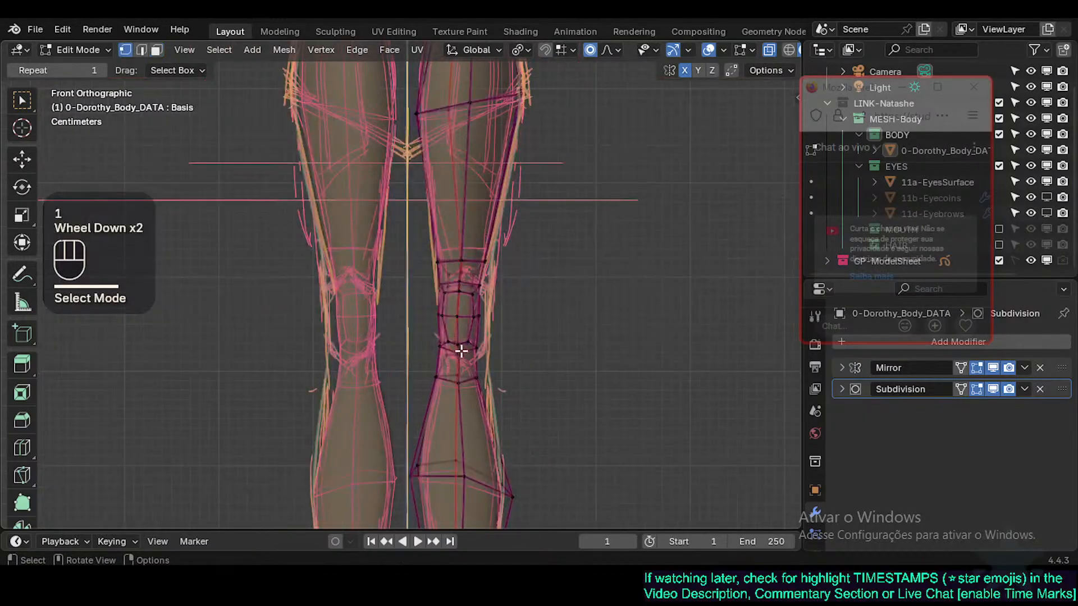
Step: Return to the front orthographic view of the legs and save the file
{"action": "scroll", "coordinate": [461, 351], "scroll_direction": "down", "scroll_amount": 2}
{"action": "middle_click_drag", "start_coordinate": [452, 368], "coordinate": [460, 230], "text": "shift"}
{"action": "key", "text": "KP_1"}
{"action": "key", "text": "ctrl+s"}
Step: Circle-select all the kneecap vertices and rotate them slightly to align with the sketched knee
{"action": "scroll", "coordinate": [456, 308], "scroll_direction": "up", "scroll_amount": 2}
{"action": "key", "text": "alt+a"}
{"action": "key", "text": "c"}
{"action": "left_click", "coordinate": [459, 225]}
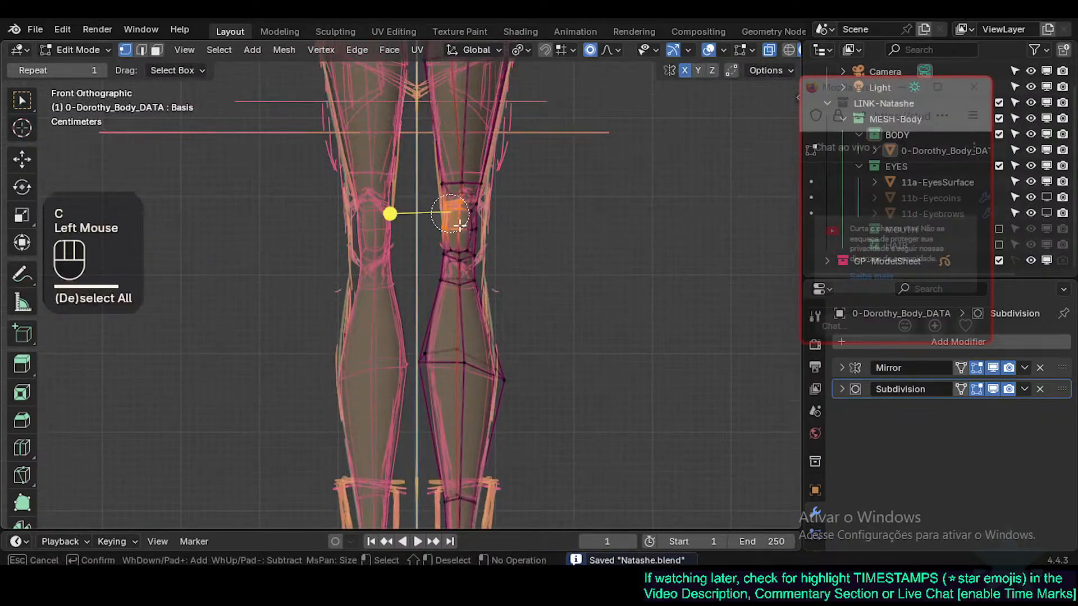
{"action": "right_click", "coordinate": [525, 253]}
{"action": "key", "text": "r"}
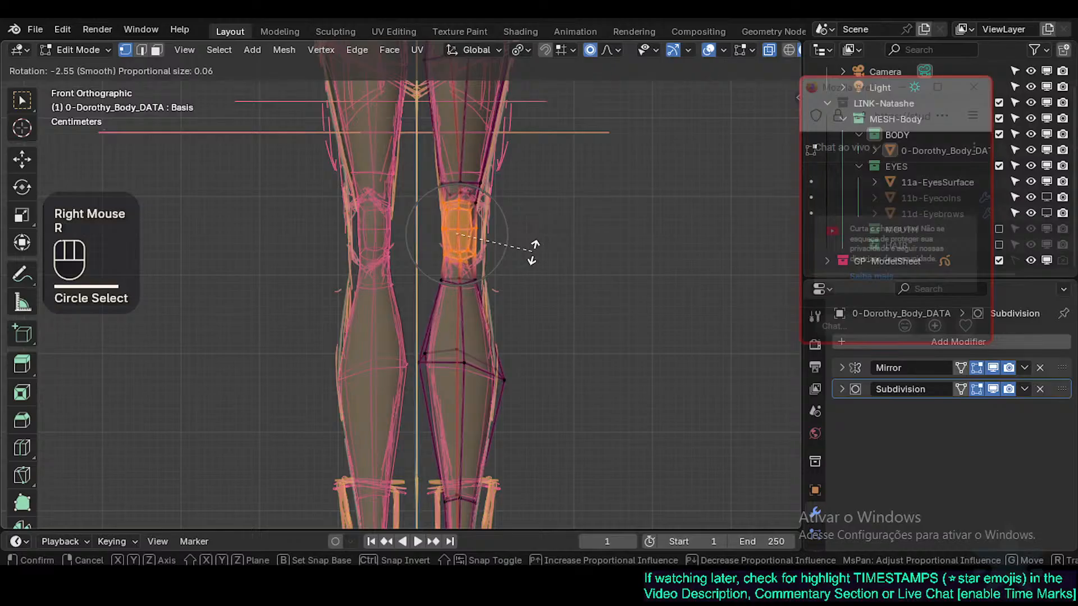
{"action": "left_click", "coordinate": [533, 252]}
Step: Move the kneecap vertices outward along X with a proportional size of about 0.073 m, and fine-tune their placement
{"action": "key", "text": "g"}
{"action": "key", "text": "x"}
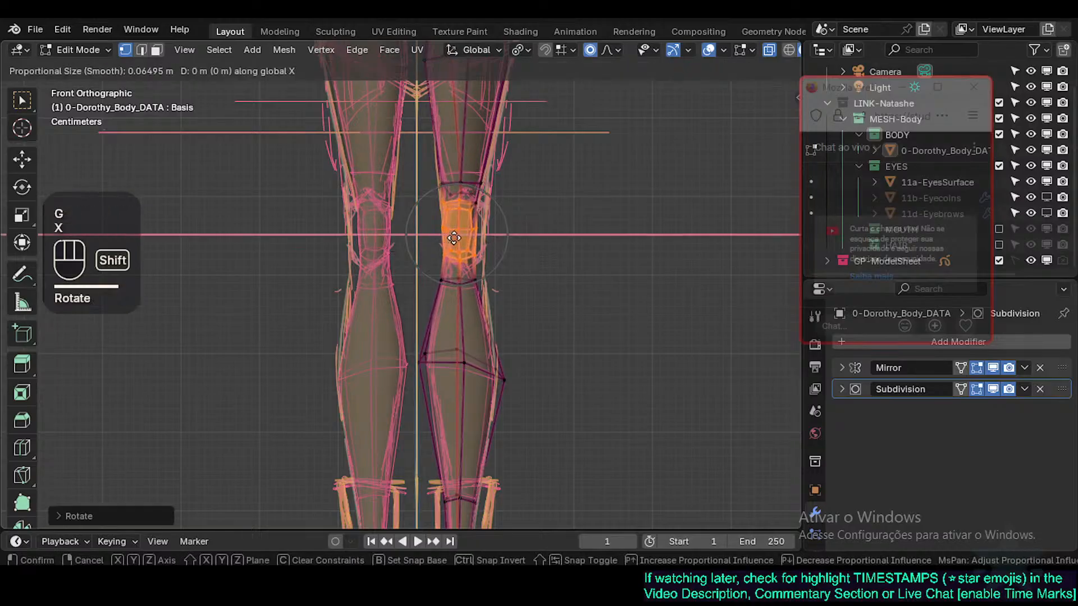
{"action": "scroll", "coordinate": [506, 253], "scroll_direction": "down", "scroll_amount": 2, "text": "shift"}
{"action": "scroll", "coordinate": [507, 255], "scroll_direction": "down", "scroll_amount": 1}
{"action": "left_click", "coordinate": [507, 255]}
{"action": "key", "text": "g"}
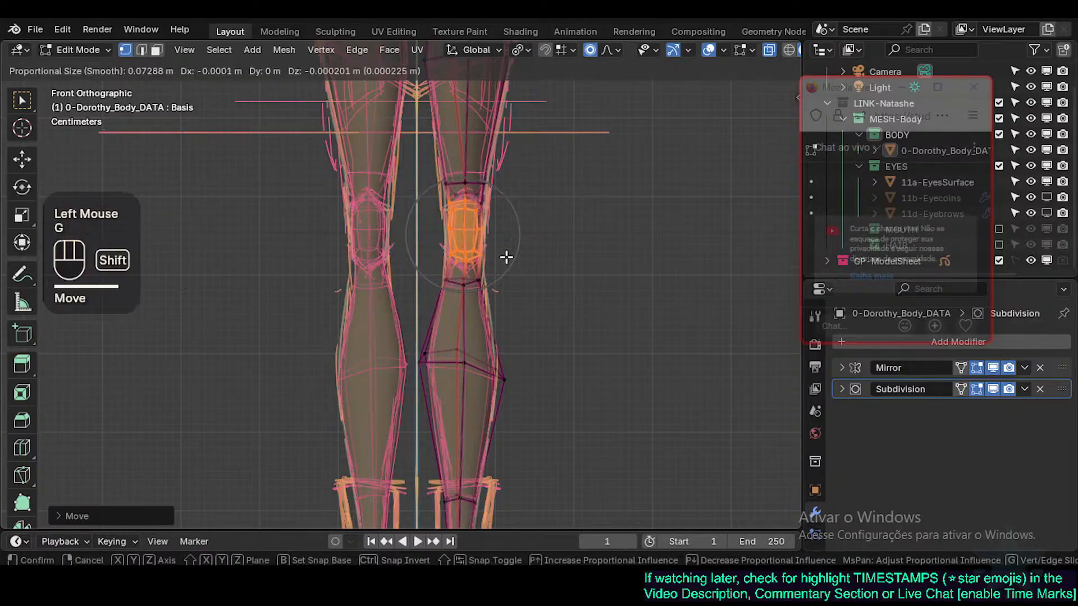
{"action": "left_click", "coordinate": [506, 254], "text": "shift"}
Step: Move the outer and inner upper corner vertices of the kneecap individually to match the sketch
{"action": "key", "text": "alt+a"}
{"action": "left_click", "coordinate": [482, 204]}
{"action": "key", "text": "g"}
{"action": "left_click", "coordinate": [492, 208], "text": "shift"}
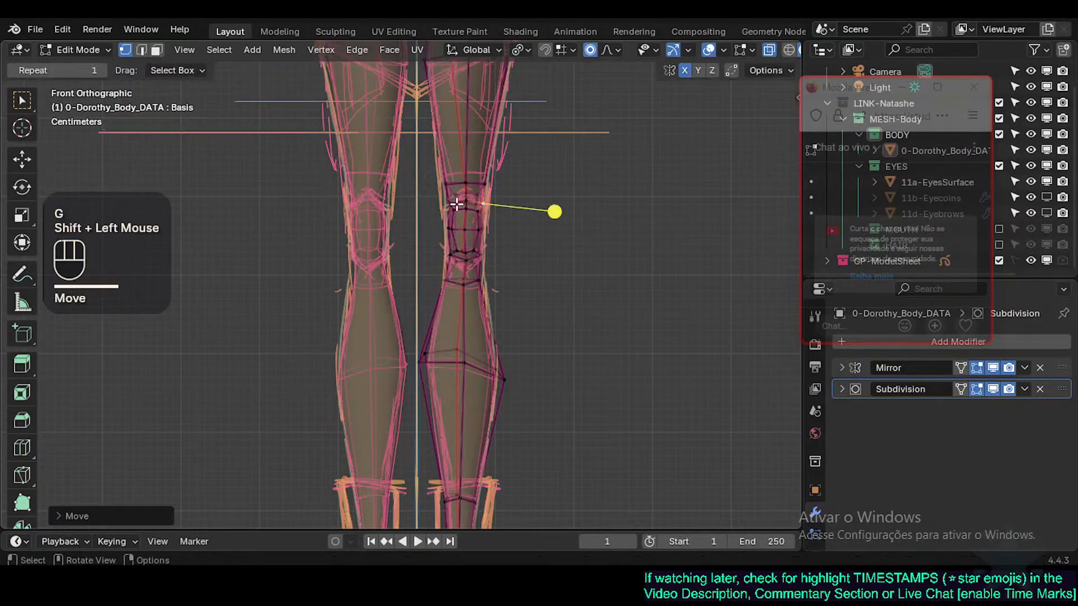
{"action": "left_click", "coordinate": [450, 205]}
{"action": "key", "text": "g"}
{"action": "left_click", "coordinate": [443, 202], "text": "shift"}
Step: Adjust the inner lower-knee vertex, the outer vertex below the knee, and the outer lower-knee vertex to fit the sketch
{"action": "left_click", "coordinate": [450, 257]}
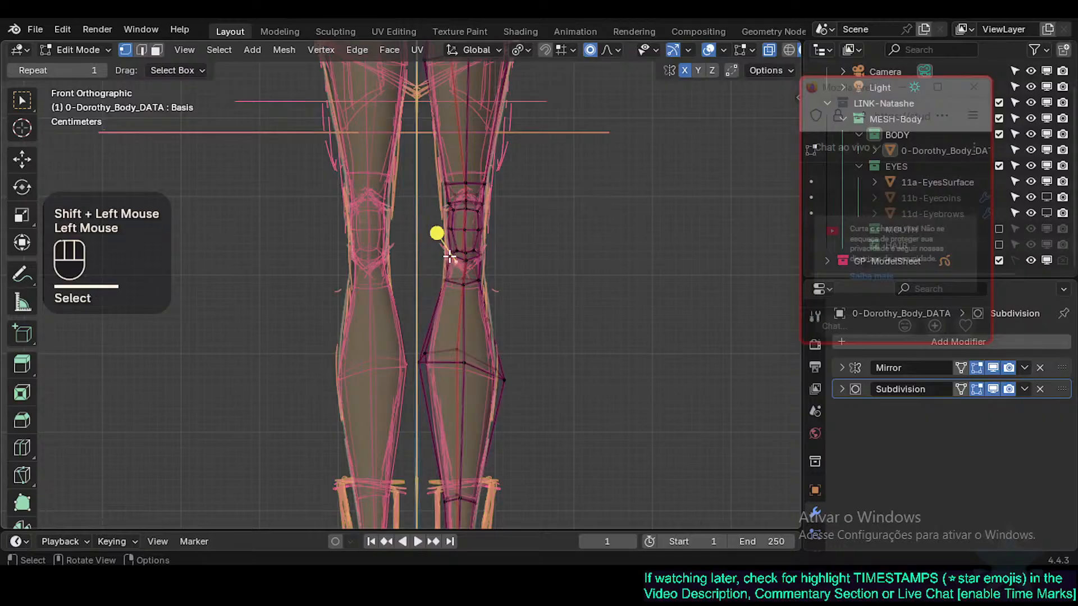
{"action": "key", "text": "g"}
{"action": "left_click", "coordinate": [466, 278], "text": "shift"}
{"action": "left_click", "coordinate": [488, 284]}
{"action": "key", "text": "g"}
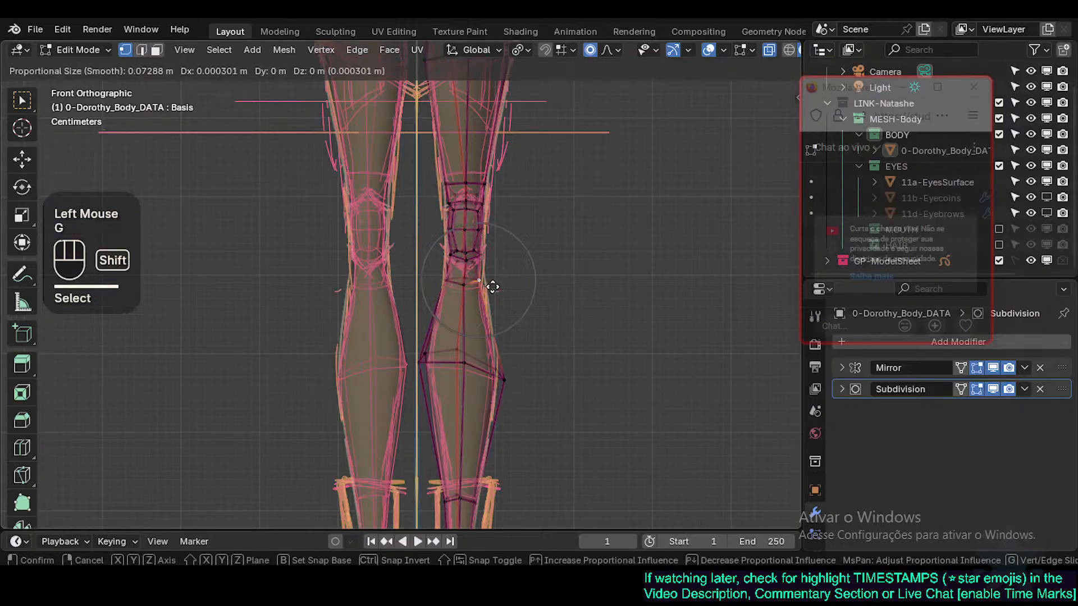
{"action": "left_click", "coordinate": [528, 278], "text": "shift"}
{"action": "left_click", "coordinate": [560, 240]}
{"action": "key", "text": "g"}
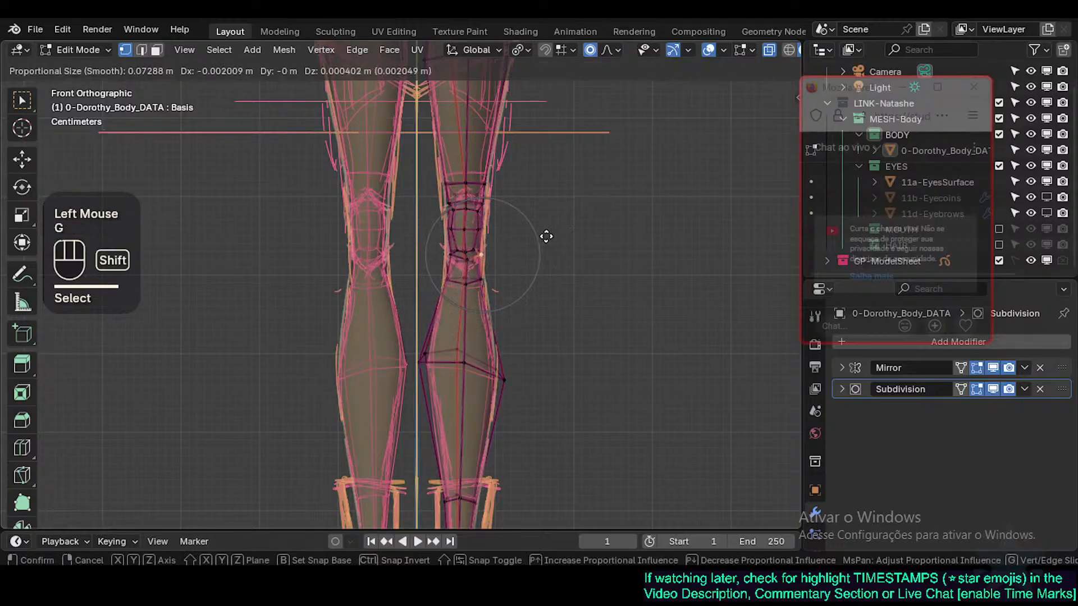
{"action": "left_click", "coordinate": [543, 241], "text": "shift"}
Step: Circle-select the inner calf vertices at the calf's widest point and move them with proportional editing to match the sketch
{"action": "middle_click_drag", "start_coordinate": [471, 339], "coordinate": [450, 332], "text": "shift"}
{"action": "key", "text": "alt+a"}
{"action": "left_click", "coordinate": [445, 332]}
{"action": "key", "text": "g"}
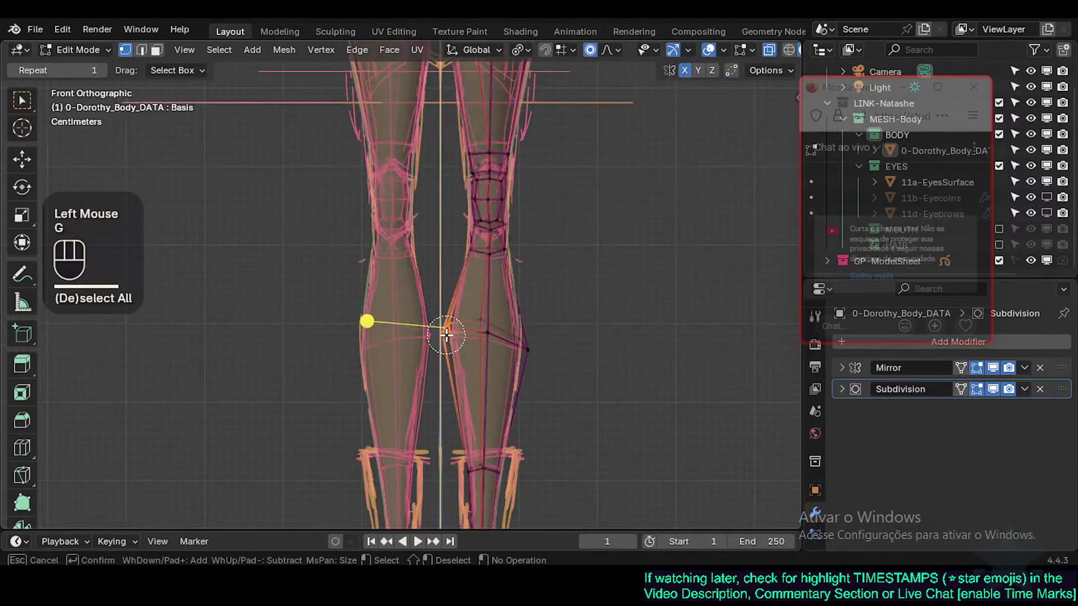
{"action": "right_click", "coordinate": [469, 335], "text": "shift"}
{"action": "key", "text": "g"}
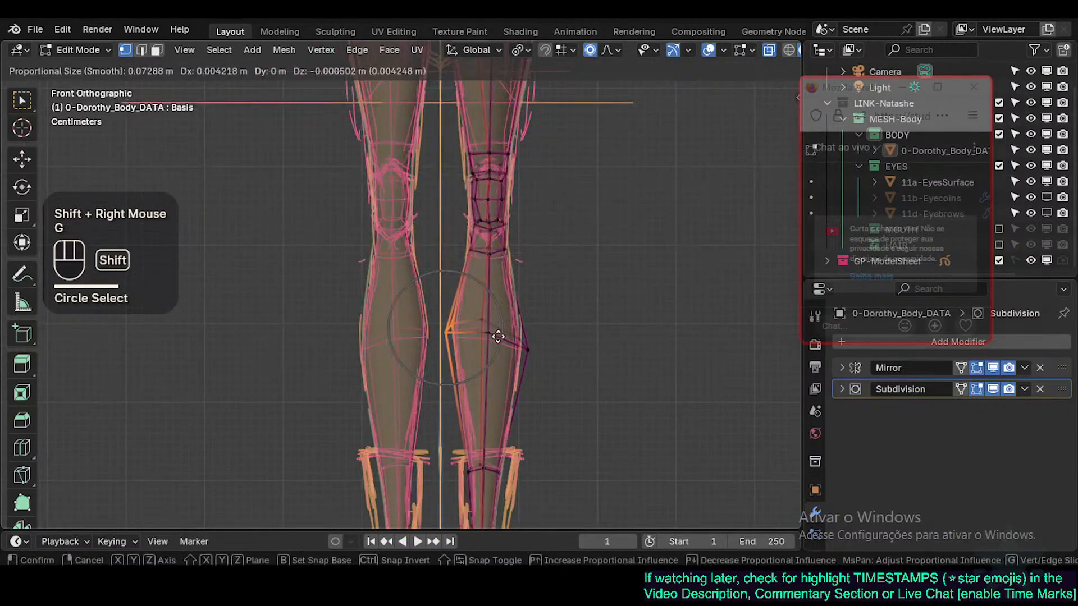
{"action": "left_click", "coordinate": [522, 348], "text": "shift"}
Step: Circle-select the outer calf vertices at the widest point and move them to bring the calf contour onto the sketch
{"action": "key", "text": "c"}
{"action": "left_click", "coordinate": [530, 344]}
{"action": "right_click", "coordinate": [544, 375]}
{"action": "key", "text": "g"}
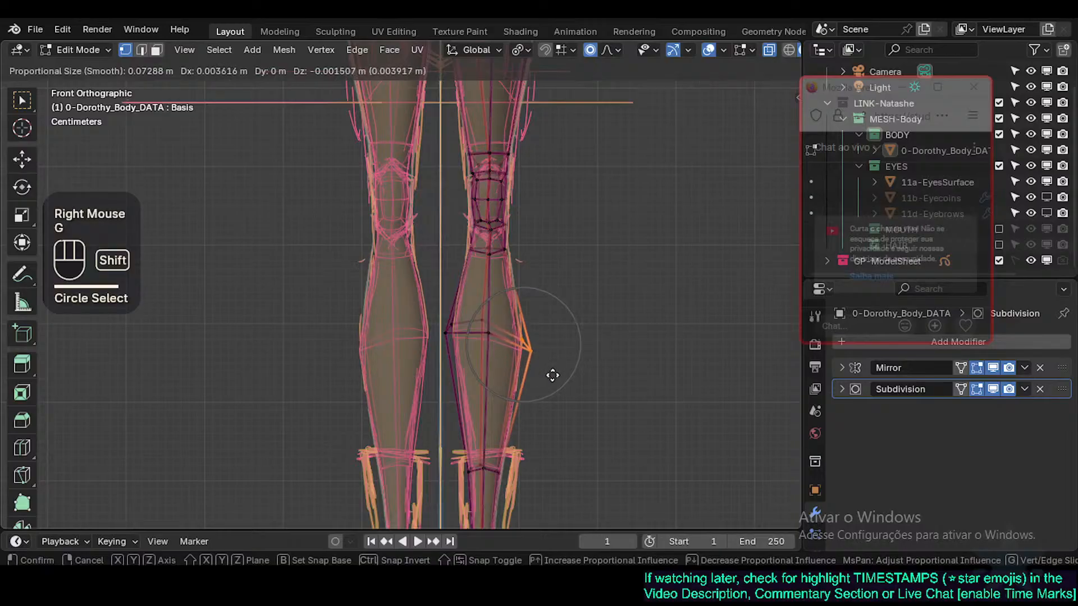
{"action": "left_click", "coordinate": [604, 349], "text": "shift"}
Step: Circle-select the outer vertices of the loop just below the knee and move them to the sketched contour
{"action": "key", "text": "c"}
{"action": "left_click", "coordinate": [505, 245]}
{"action": "right_click", "coordinate": [515, 255]}
{"action": "key", "text": "g"}
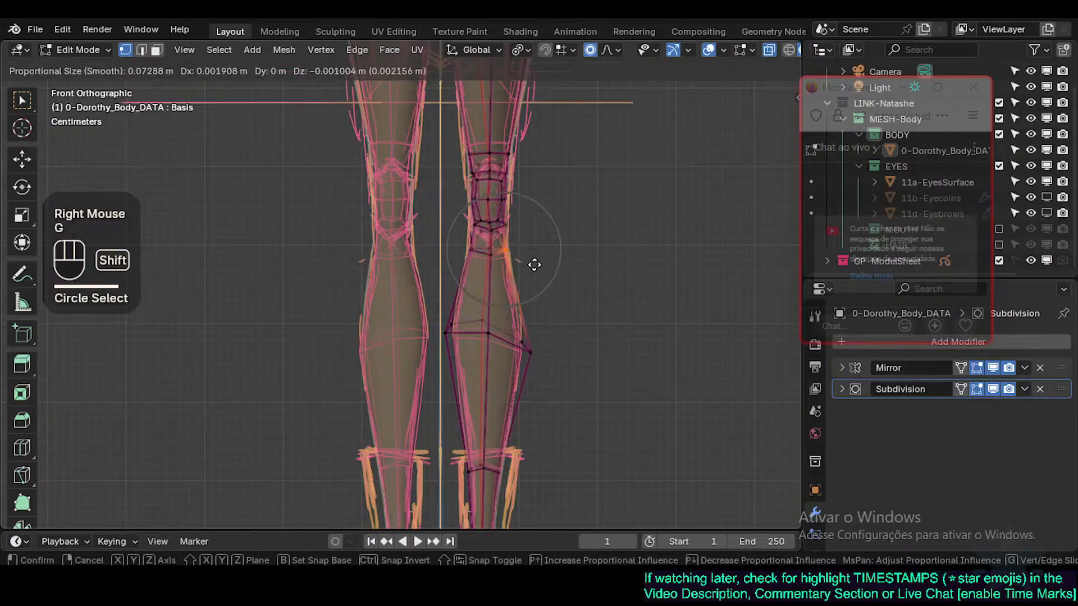
{"action": "left_click", "coordinate": [464, 258], "text": "shift"}
Step: Circle-select the inner vertices of the loop just below the knee and move them onto the sketched contour
{"action": "key", "text": "alt+a"}
{"action": "key", "text": "c"}
{"action": "left_click", "coordinate": [477, 247]}
{"action": "right_click", "coordinate": [464, 252]}
{"action": "key", "text": "g"}
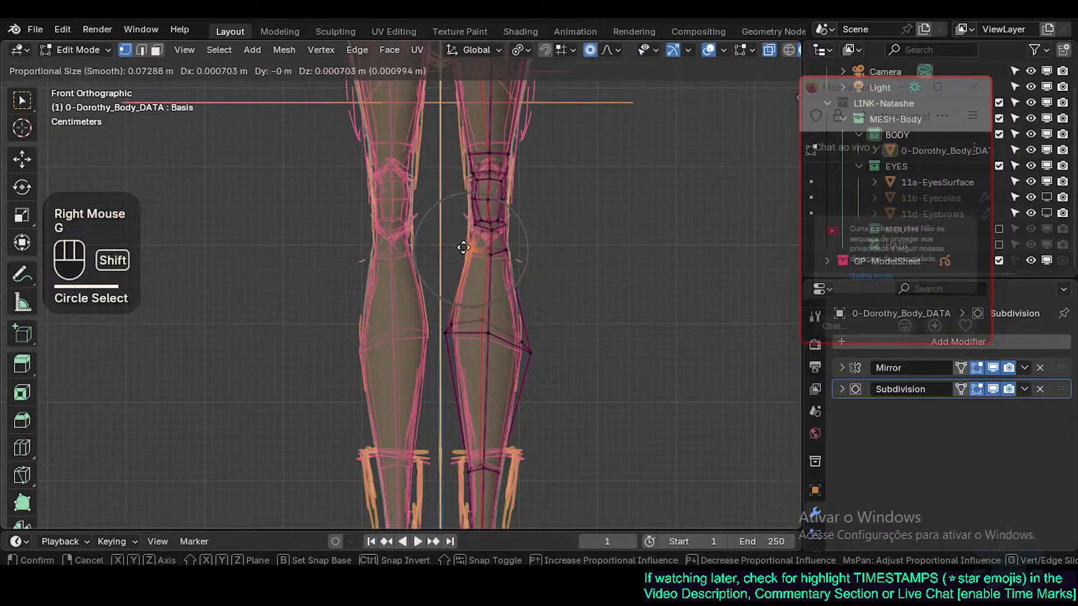
{"action": "left_click", "coordinate": [392, 228], "text": "shift"}
Step: Circle-select the vertices at the kneecap's lower edge and move them with proportional editing to fit the sketch
{"action": "key", "text": "alt+a"}
{"action": "key", "text": "c"}
{"action": "left_click", "coordinate": [486, 233]}
{"action": "right_click", "coordinate": [447, 210]}
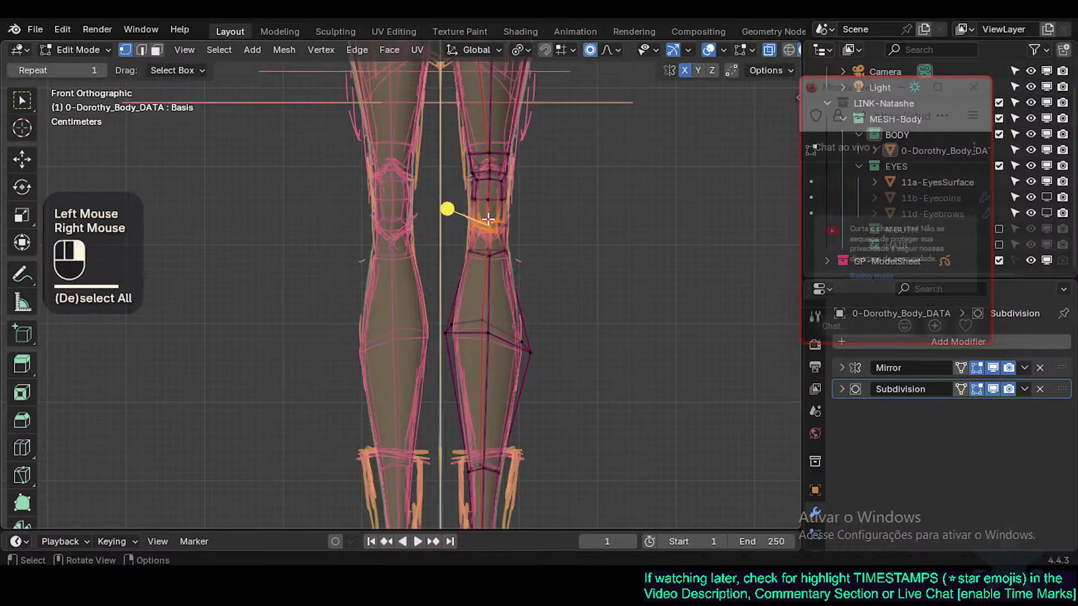
{"action": "key", "text": "g"}
{"action": "left_click", "coordinate": [448, 214], "text": "shift"}
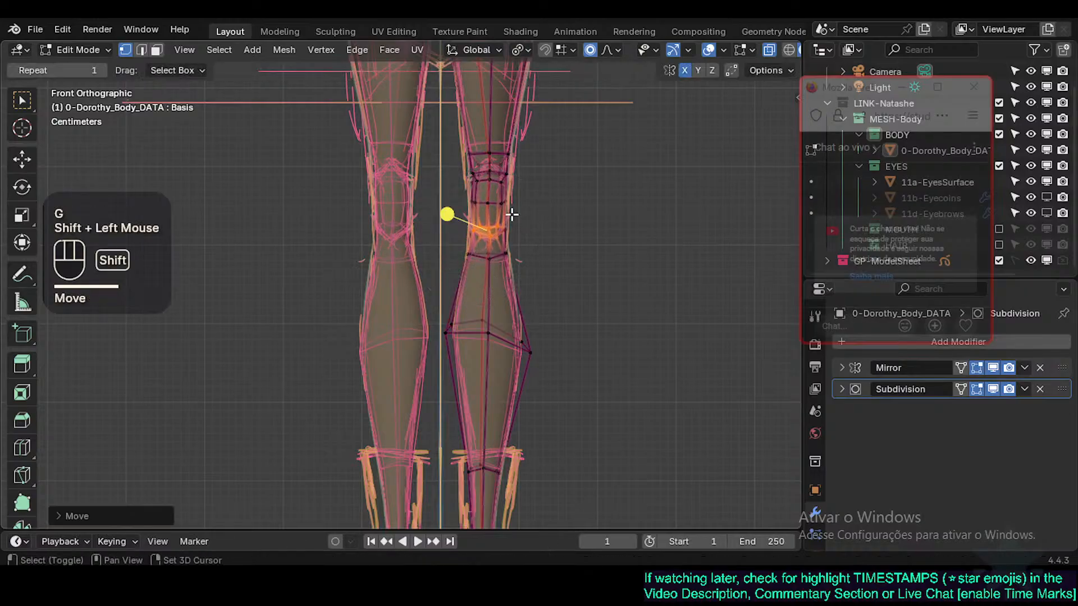
{"action": "middle_click_drag", "start_coordinate": [493, 168], "coordinate": [494, 207], "text": "shift"}
{"action": "key", "text": "alt+a"}
{"action": "key", "text": "c"}
{"action": "right_click", "coordinate": [490, 213]}
{"action": "key", "text": "g"}
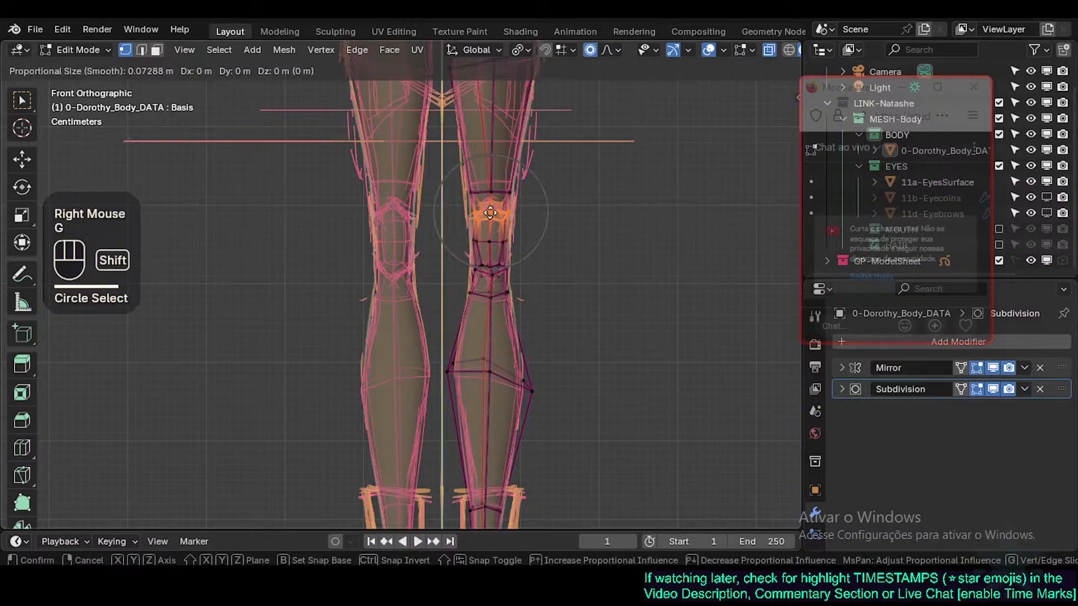
{"action": "key", "text": "Escape"}
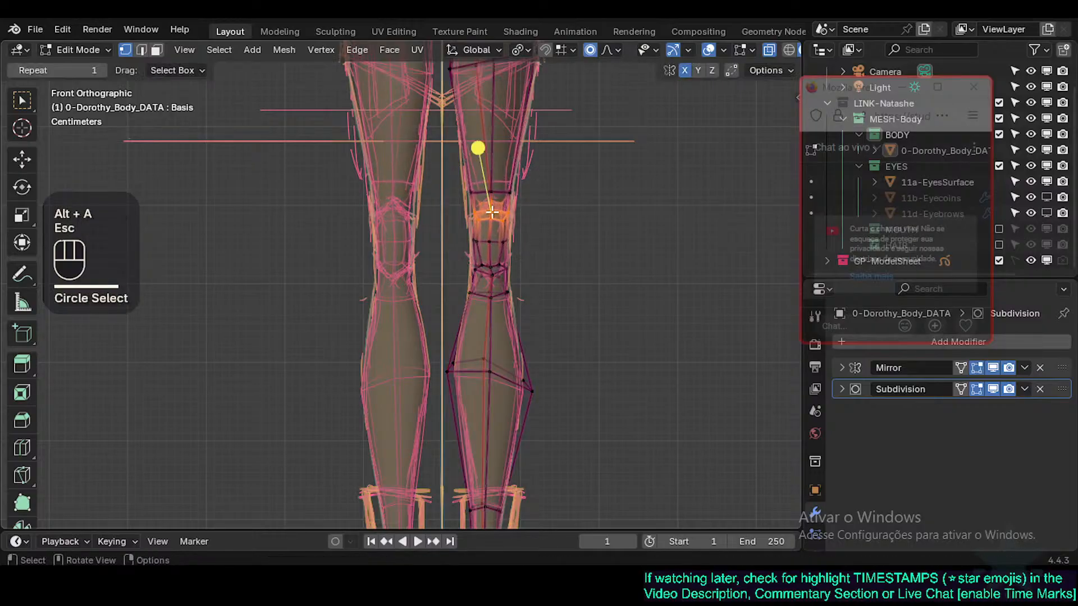
Step: Select the front faces at the upper edge of the kneecap and raise them slightly with proportional editing
{"action": "left_click", "coordinate": [496, 213], "text": "shift"}
{"action": "key", "text": "g"}
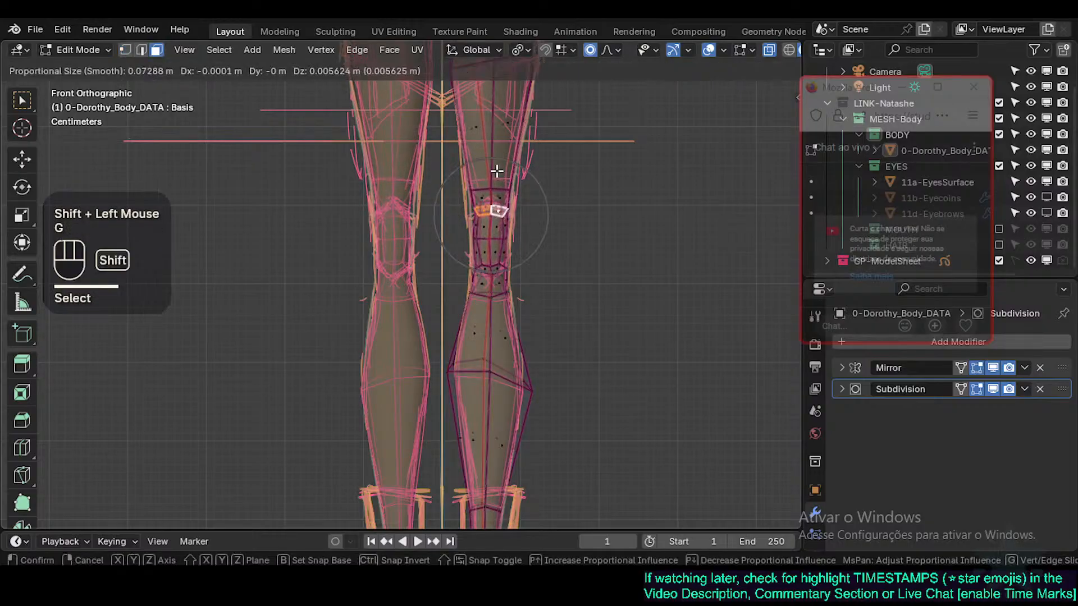
{"action": "left_click", "coordinate": [496, 212], "text": "shift"}
Step: Try to reposition the inner calf vertices at the calf's widest point in vertex select mode
{"action": "middle_click_drag", "start_coordinate": [493, 303], "coordinate": [494, 213], "text": "shift"}
{"action": "middle_click_drag", "start_coordinate": [464, 271], "coordinate": [452, 253], "text": "shift"}
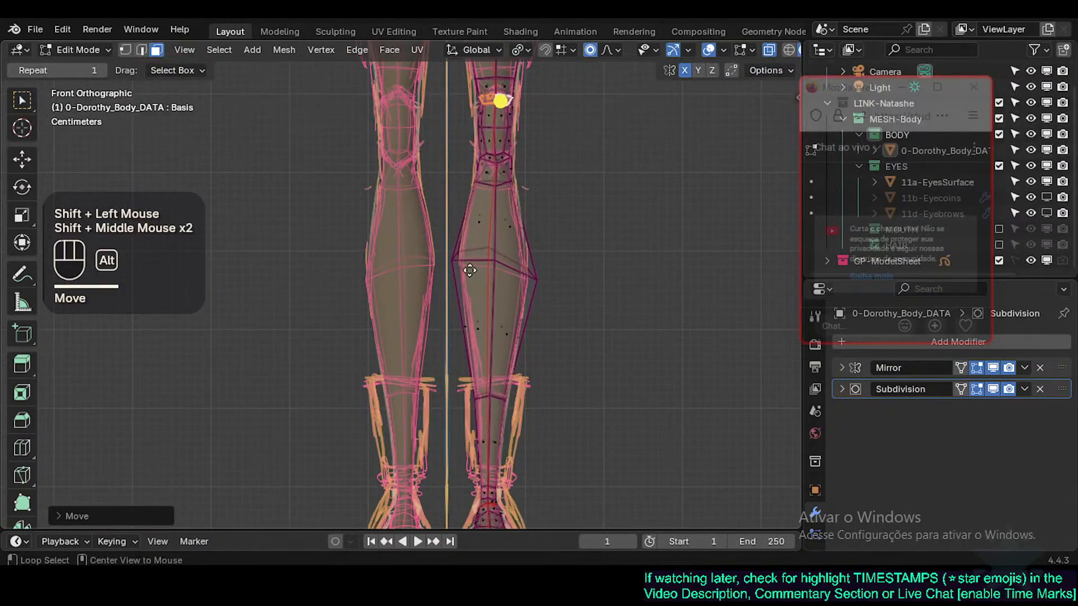
{"action": "key", "text": "alt+a"}
{"action": "key", "text": "1"}
{"action": "key", "text": "c"}
{"action": "left_click", "coordinate": [453, 260]}
{"action": "right_click", "coordinate": [455, 258]}
{"action": "key", "text": "g"}
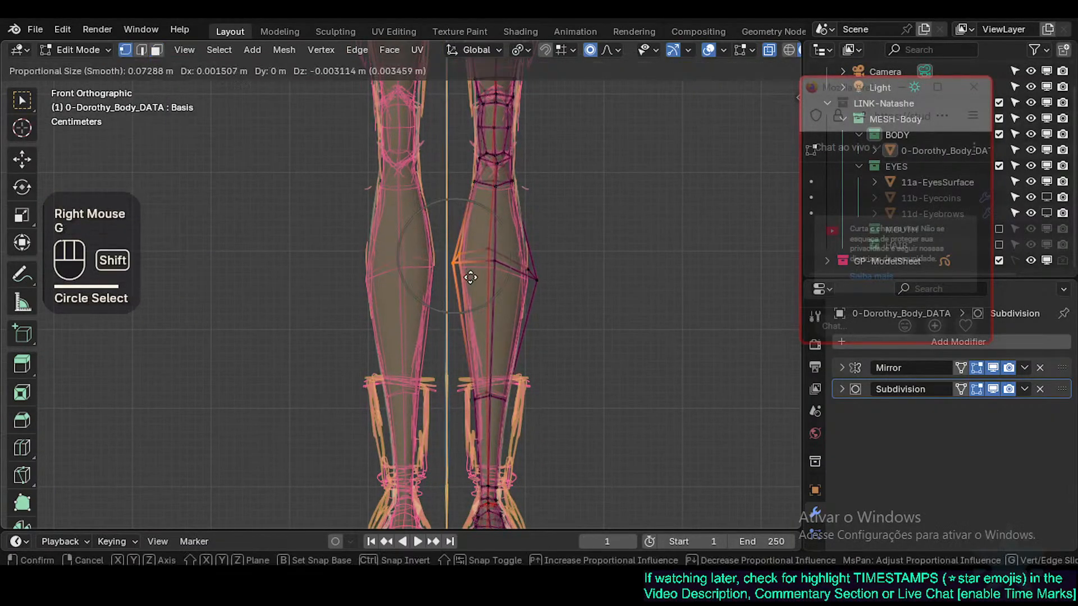
{"action": "right_click", "coordinate": [469, 266]}
{"action": "key", "text": "alt+a"}
{"action": "key", "text": "c"}
{"action": "left_click", "coordinate": [452, 260]}
{"action": "right_click", "coordinate": [453, 260]}
{"action": "key", "text": "alt+a"}
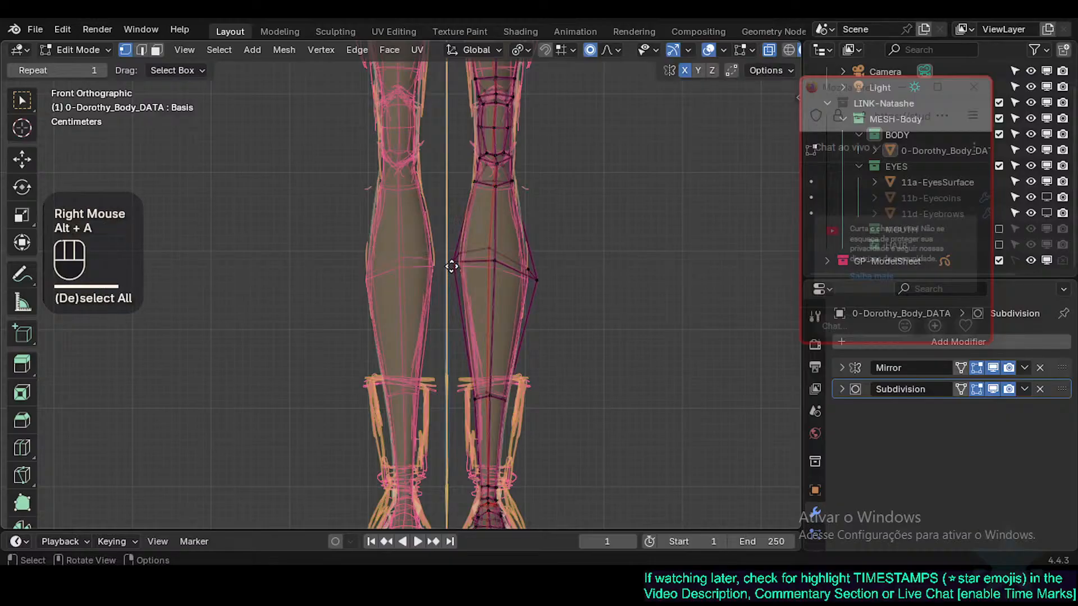
Step: Move the outermost calf vertex at the widest point with proportional editing to match the sketch
{"action": "left_click", "coordinate": [455, 264]}
{"action": "key", "text": "g"}
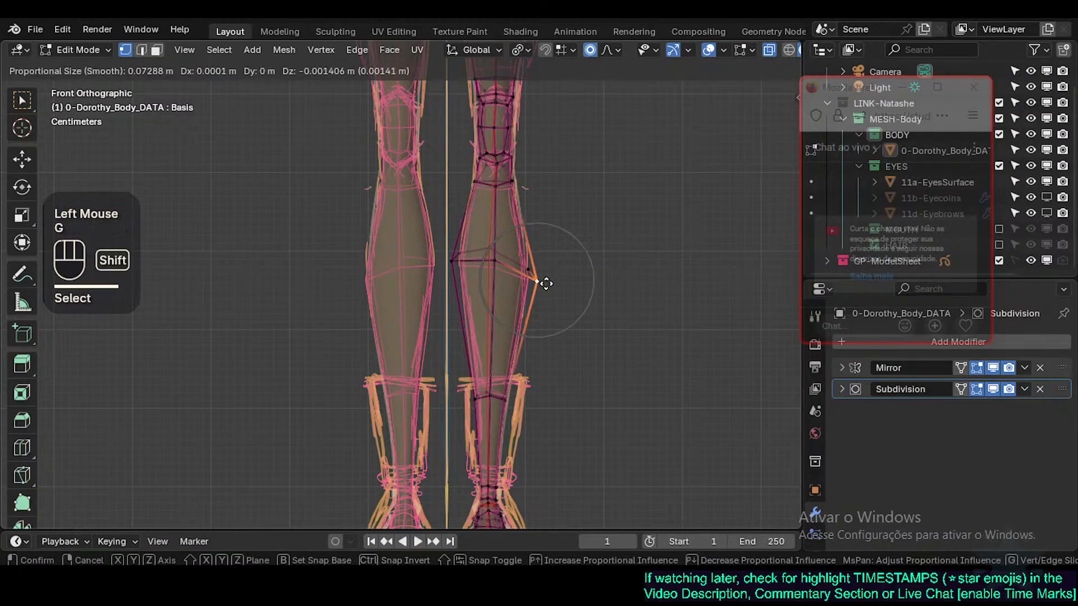
{"action": "key", "text": "Escape"}
{"action": "key", "text": "g"}
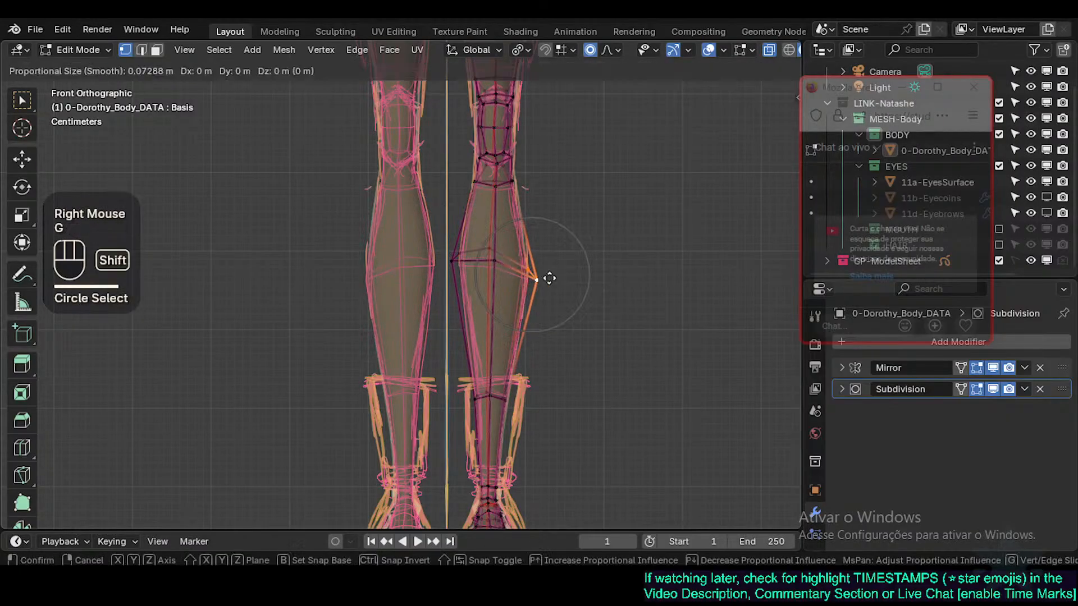
{"action": "left_click", "coordinate": [518, 353], "text": "shift"}
Step: In edge select mode, move the central vertical edge between the lower-shin loop and the ankle
{"action": "middle_click_drag", "start_coordinate": [518, 352], "coordinate": [509, 278], "text": "shift"}
{"action": "scroll", "coordinate": [509, 278], "scroll_direction": "down", "scroll_amount": 2}
{"action": "mouse_move", "coordinate": [479, 181]}
{"action": "middle_mouse_down", "text": "shift"}
{"action": "mouse_move", "coordinate": [487, 166]}
{"action": "mouse_move", "coordinate": [496, 173]}
{"action": "middle_mouse_up", "text": "shift"}
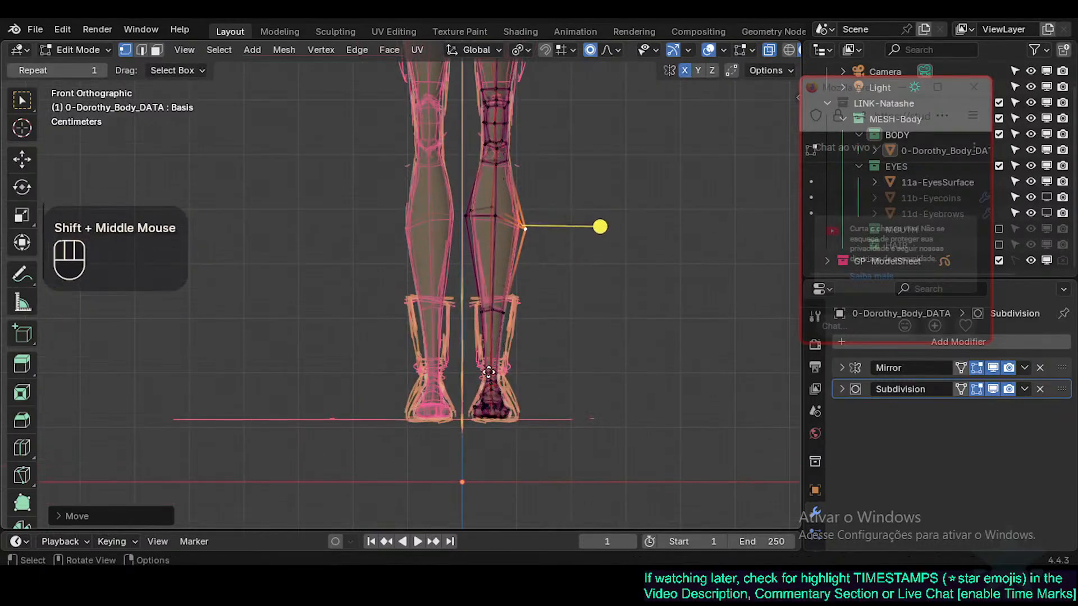
{"action": "scroll", "coordinate": [488, 373], "scroll_direction": "up", "scroll_amount": 3}
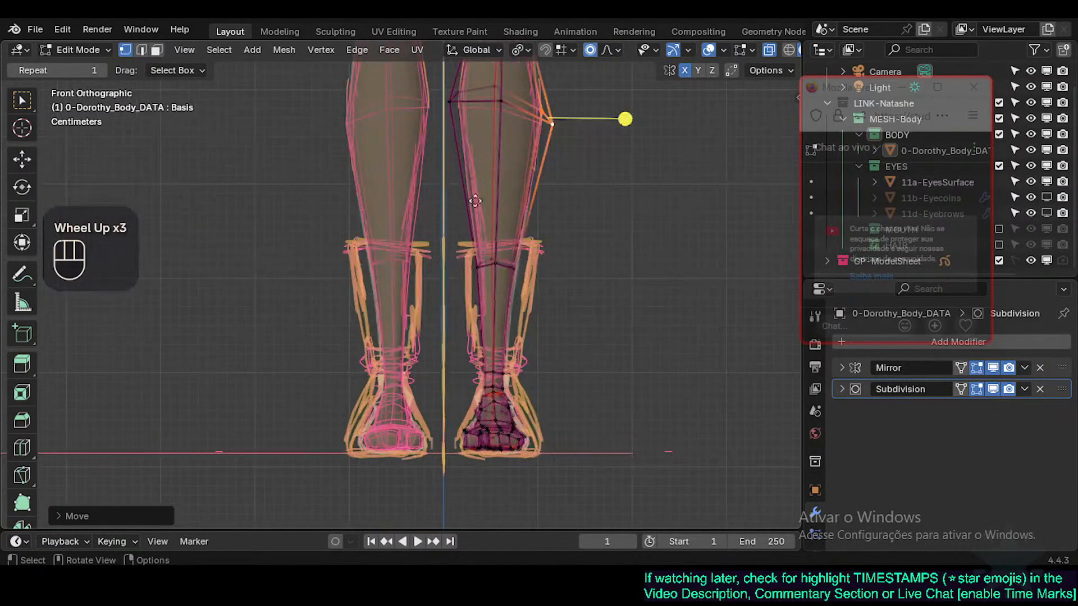
{"action": "key", "text": "2"}
{"action": "left_click", "coordinate": [495, 360]}
{"action": "key", "text": "g"}
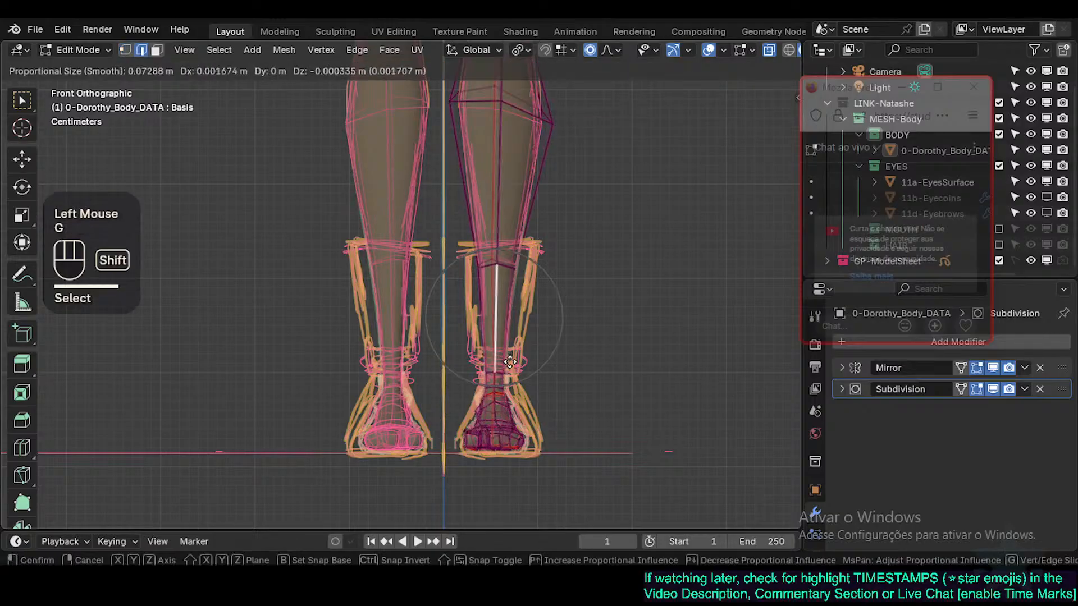
{"action": "left_click", "coordinate": [510, 361], "text": "shift"}
Step: Move and rotate the other central vertical edge of the lower shin to align it with the leg
{"action": "left_click", "coordinate": [497, 313]}
{"action": "key", "text": "g"}
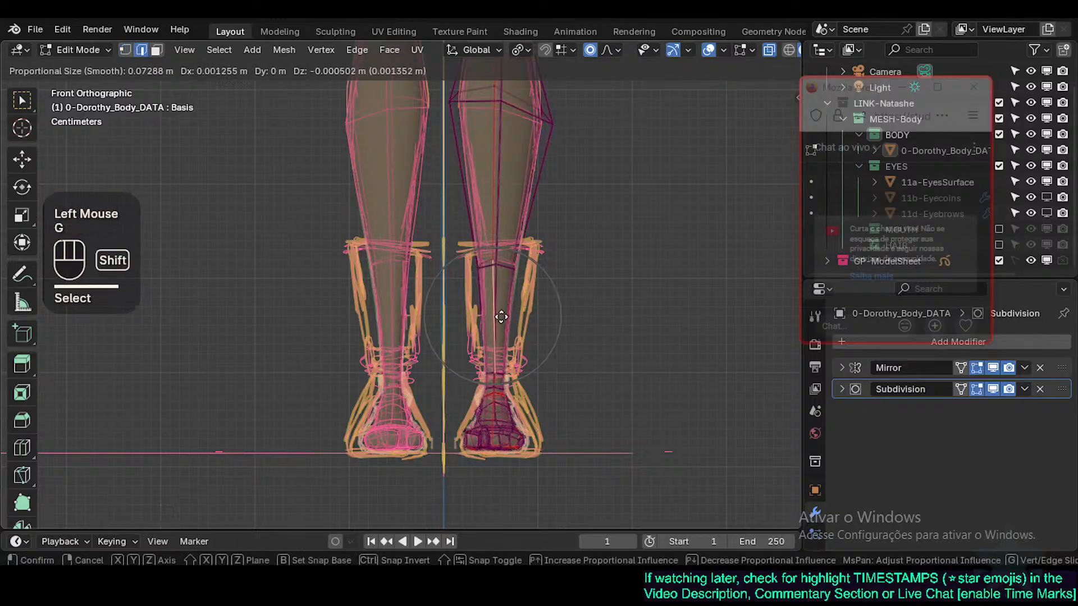
{"action": "left_click", "coordinate": [501, 317], "text": "shift"}
{"action": "key", "text": "r"}
{"action": "left_click", "coordinate": [551, 251], "text": "shift"}
Step: Move the central vertical edge running from the calf's widest loop down to the lower-shin loop
{"action": "left_click", "coordinate": [493, 159]}
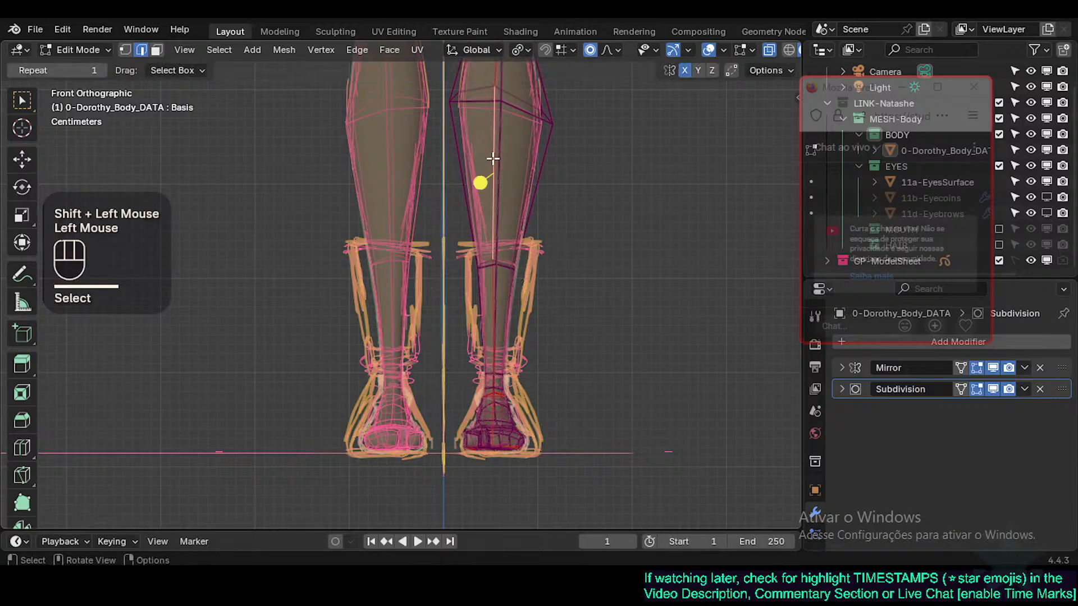
{"action": "key", "text": "g"}
{"action": "left_click", "coordinate": [505, 159], "text": "shift"}
Step: In vertex select mode, move the two central vertices of the calf's widest loop to line up with the leg's centre
{"action": "middle_click_drag", "start_coordinate": [505, 163], "coordinate": [525, 266], "text": "shift"}
{"action": "left_click", "coordinate": [525, 266]}
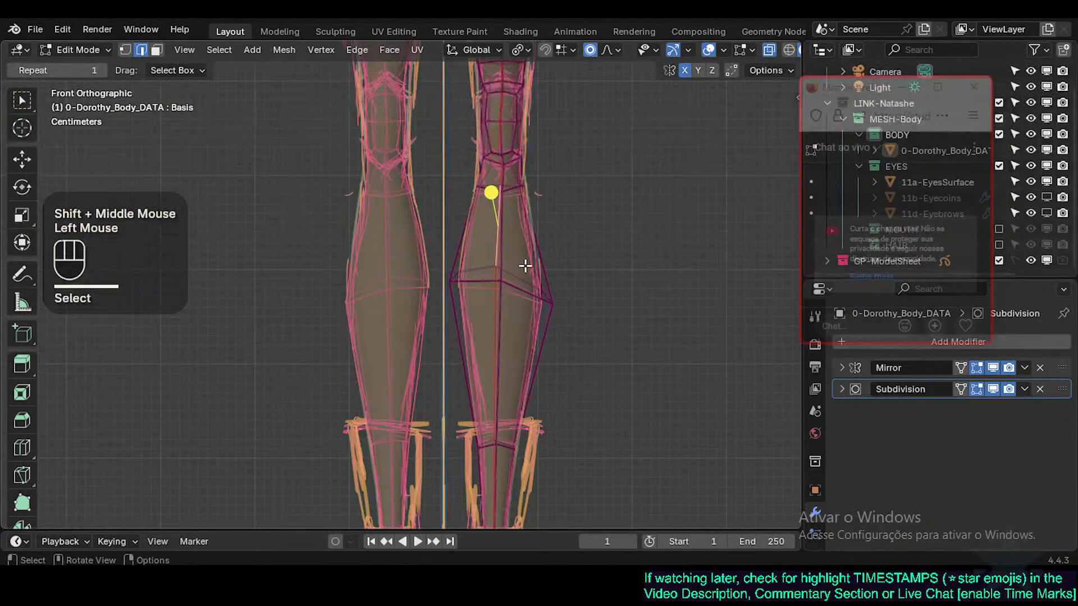
{"action": "key", "text": "1"}
{"action": "left_click", "coordinate": [497, 266]}
{"action": "key", "text": "g"}
{"action": "left_click", "coordinate": [528, 278], "text": "shift"}
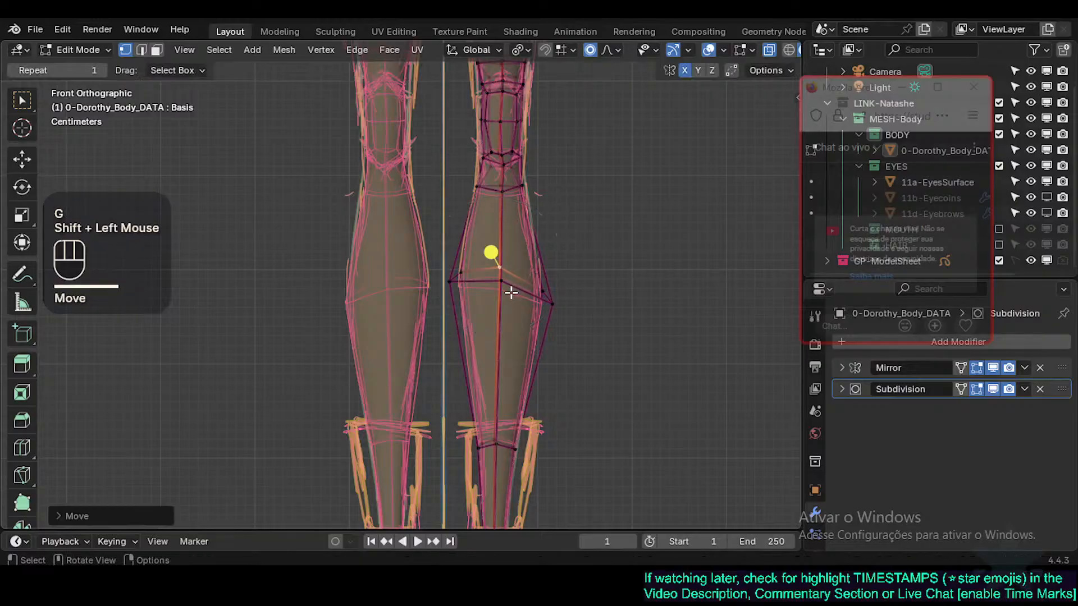
{"action": "left_click", "coordinate": [511, 284]}
{"action": "key", "text": "g"}
{"action": "left_click", "coordinate": [511, 281], "text": "shift"}
Step: Circle-select the central vertices of the lower-shin loop and move them with proportional editing to fit the sketch
{"action": "middle_click_drag", "start_coordinate": [510, 282], "coordinate": [502, 176], "text": "shift"}
{"action": "middle_click_drag", "start_coordinate": [454, 228], "coordinate": [454, 175], "text": "shift"}
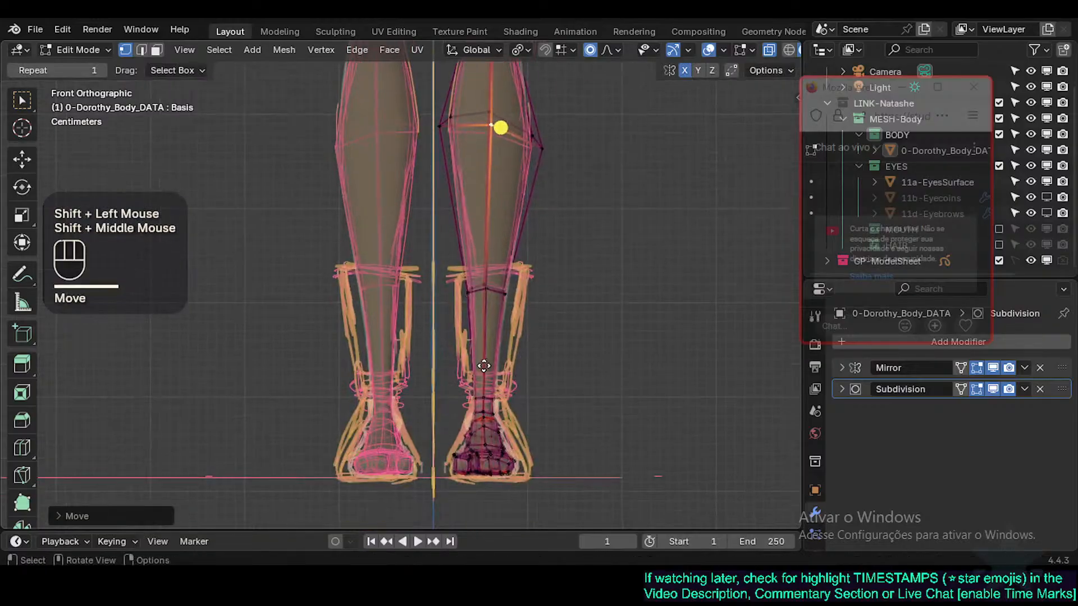
{"action": "scroll", "coordinate": [485, 270], "scroll_direction": "up", "scroll_amount": 2}
{"action": "key", "text": "c"}
{"action": "right_click", "coordinate": [485, 269]}
{"action": "key", "text": "c"}
{"action": "scroll", "coordinate": [486, 269], "scroll_direction": "up", "scroll_amount": 1}
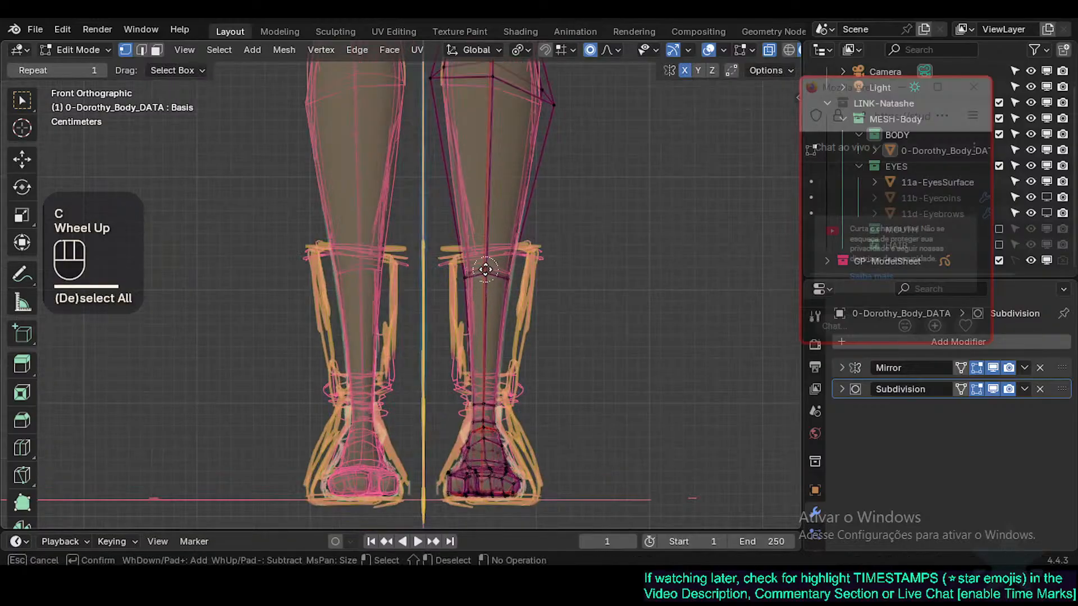
{"action": "left_click", "coordinate": [485, 272]}
{"action": "right_click", "coordinate": [486, 272]}
{"action": "key", "text": "g"}
{"action": "left_click", "coordinate": [489, 318], "text": "shift"}
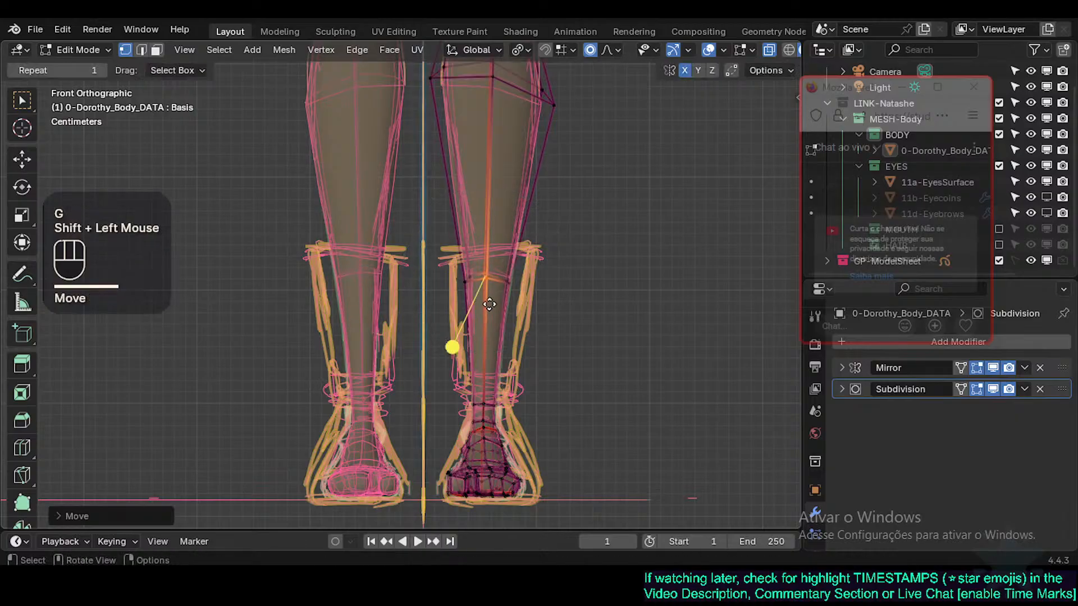
Step: Turn off proportional editing and lower the central vertices of the lower-shin loop to level the loop
{"action": "key", "text": "p"}
{"action": "key", "text": "Escape"}
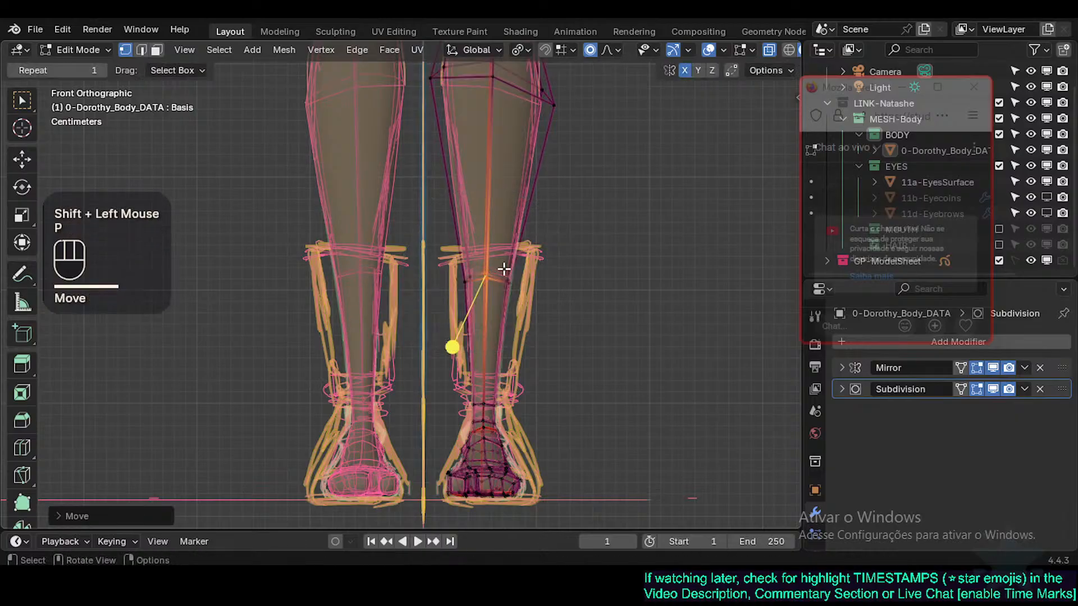
{"action": "key", "text": "o"}
{"action": "key", "text": "g"}
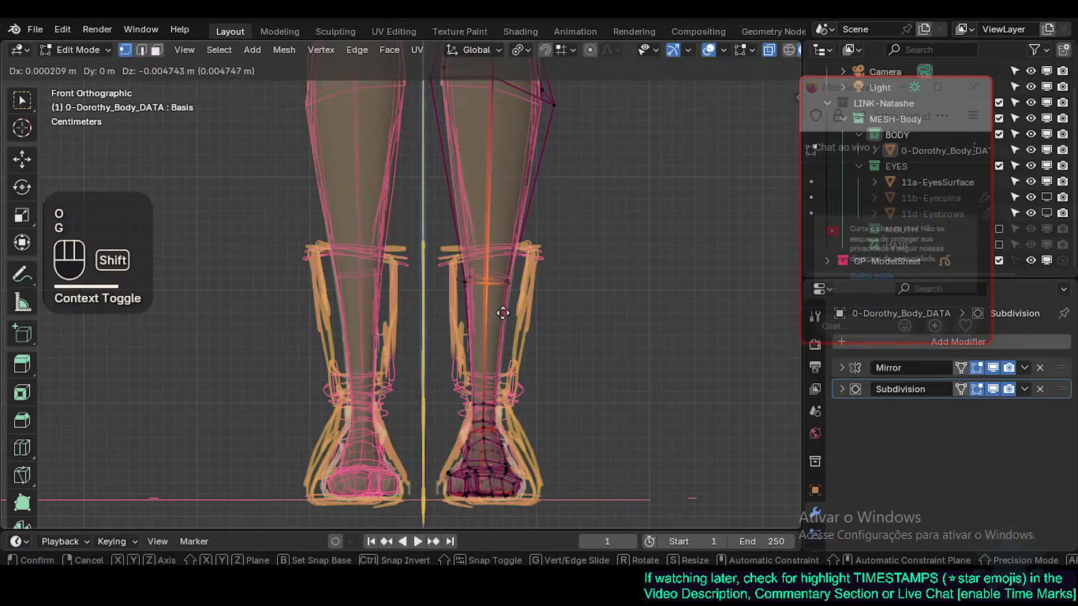
{"action": "left_click", "coordinate": [503, 314], "text": "shift"}
{"action": "key", "text": "alt+a"}
{"action": "left_click", "coordinate": [513, 286]}
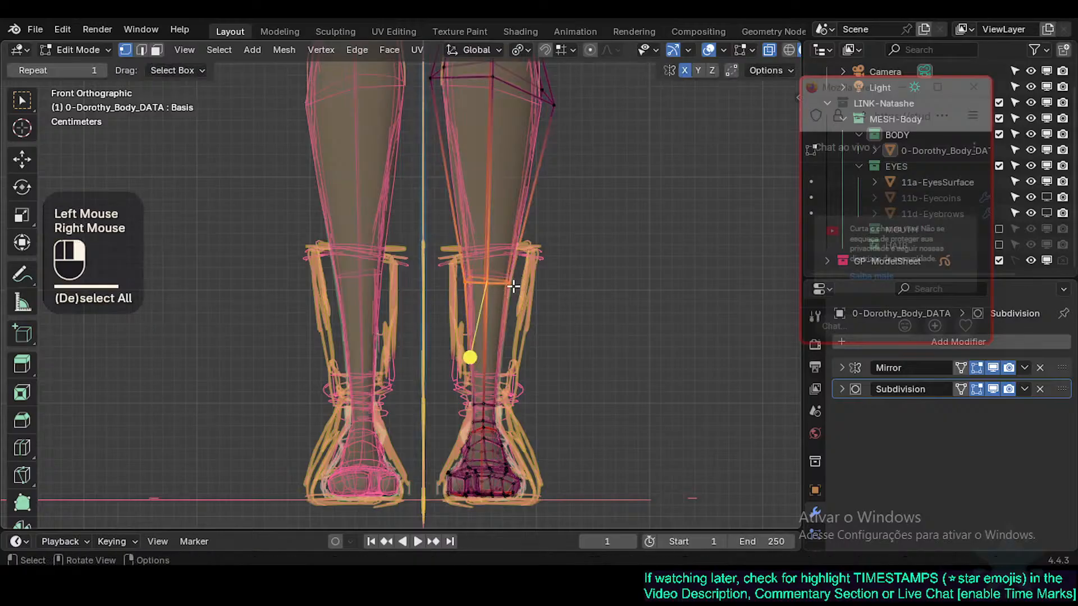
{"action": "left_click", "coordinate": [471, 355]}
{"action": "key", "text": "alt+a"}
{"action": "scroll", "coordinate": [507, 324], "scroll_direction": "down", "scroll_amount": 2}
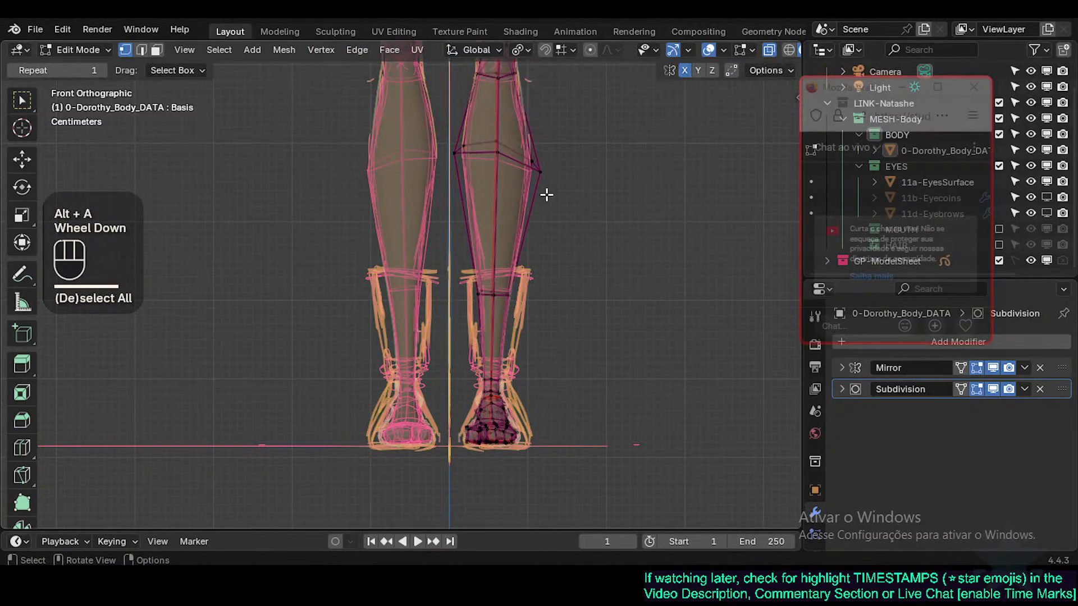
Step: In the right orthographic view, circle-select the rear calf vertices at the widest point and move them to the sketched contour
{"action": "key", "text": "Tab"}
{"action": "key", "text": "alt+z"}
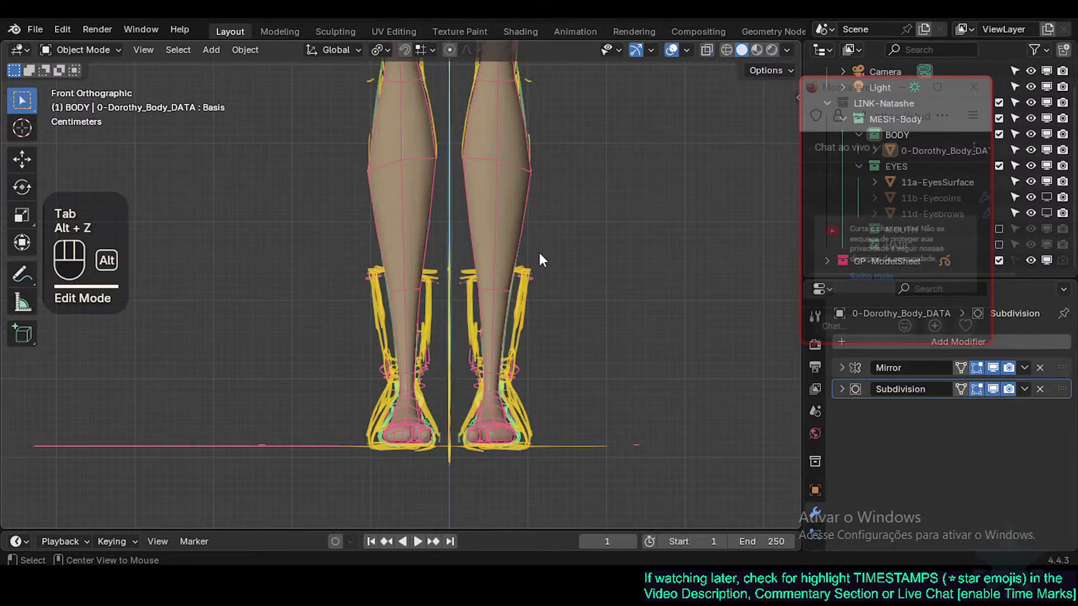
{"action": "key", "text": "alt+z"}
{"action": "key", "text": "KP_3"}
{"action": "middle_click_drag", "start_coordinate": [539, 253], "coordinate": [530, 336], "text": "shift"}
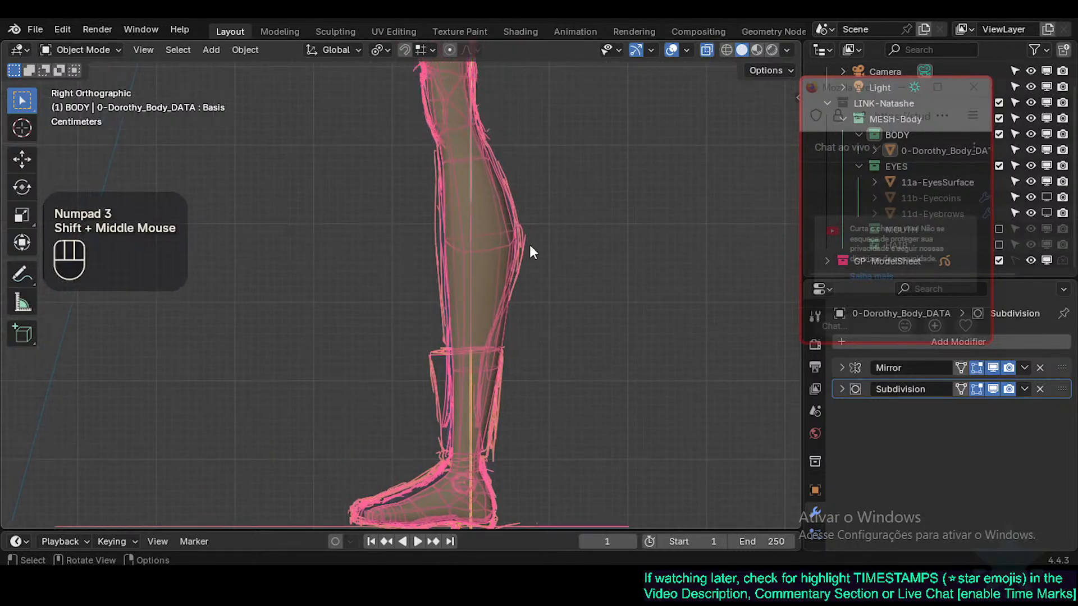
{"action": "key", "text": "Tab"}
{"action": "middle_click_drag", "start_coordinate": [518, 130], "coordinate": [517, 207], "text": "shift"}
{"action": "key", "text": "c"}
{"action": "left_click", "coordinate": [511, 307]}
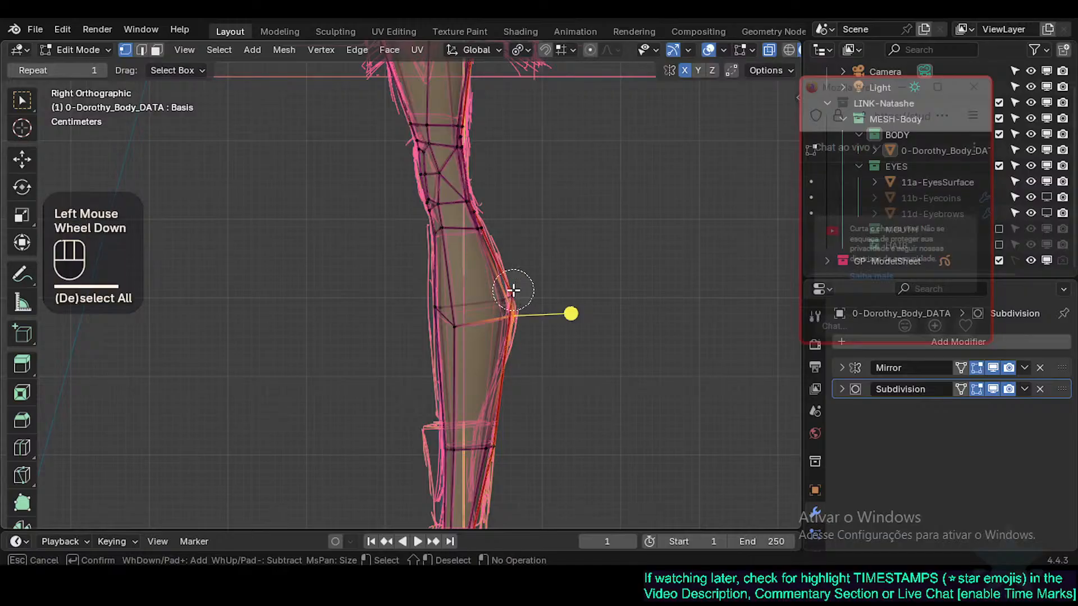
{"action": "scroll", "coordinate": [513, 290], "scroll_direction": "down", "scroll_amount": 1}
{"action": "key", "text": "g"}
{"action": "left_click", "coordinate": [644, 232], "text": "shift"}
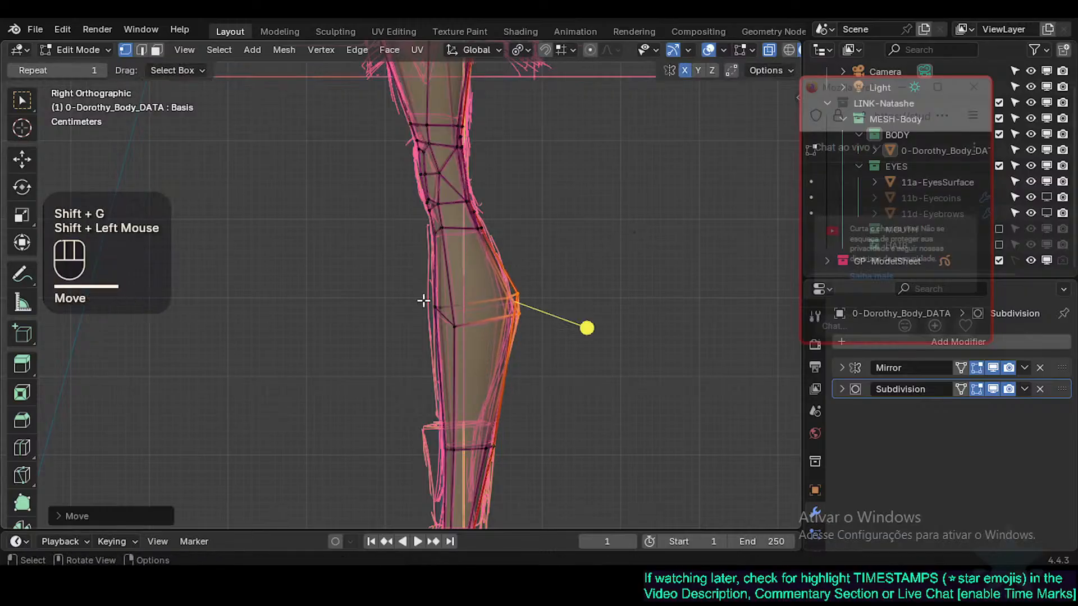
Step: Circle-select the front shin vertices at the calf's widest loop, move them onto the side sketch, and save the file
{"action": "key", "text": "alt+a"}
{"action": "key", "text": "c"}
{"action": "left_click", "coordinate": [439, 311]}
{"action": "right_click", "coordinate": [443, 313]}
{"action": "key", "text": "g"}
{"action": "left_click", "coordinate": [430, 320], "text": "shift"}
{"action": "middle_click_drag", "start_coordinate": [430, 320], "coordinate": [434, 392], "text": "shift"}
{"action": "key", "text": "g"}
{"action": "left_click", "coordinate": [433, 316], "text": "shift"}
{"action": "key", "text": "ctrl+s"}
Step: Circle-select the front knee vertices from below the kneecap to its upper edge and move them onto the side sketch
{"action": "key", "text": "alt+a"}
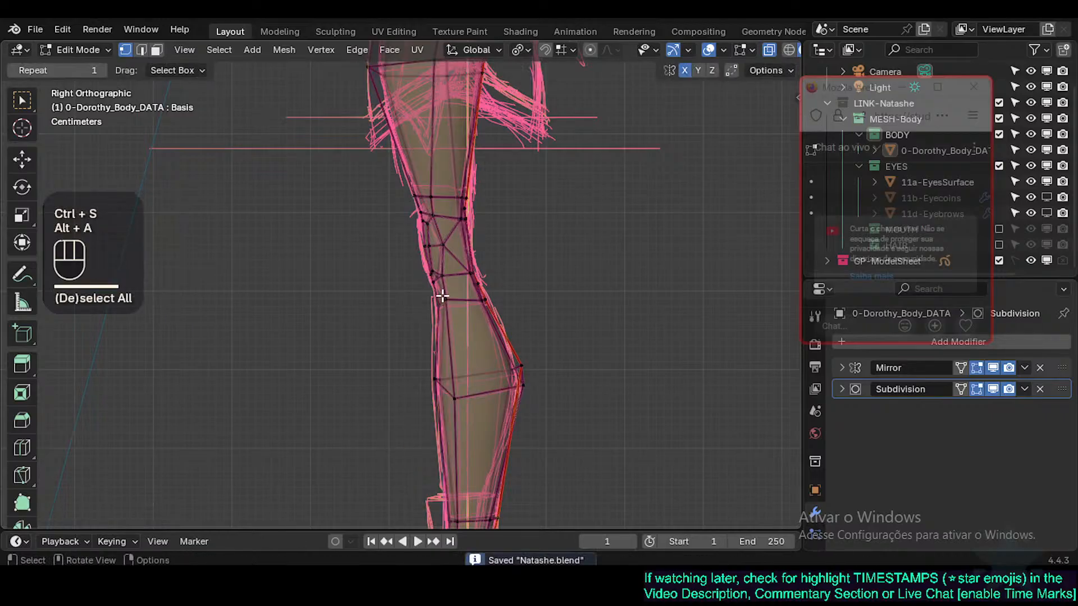
{"action": "key", "text": "c"}
{"action": "left_click_drag", "start_coordinate": [439, 312], "coordinate": [409, 239]}
{"action": "right_click", "coordinate": [407, 242]}
{"action": "key", "text": "g"}
{"action": "left_click", "coordinate": [396, 247], "text": "shift"}
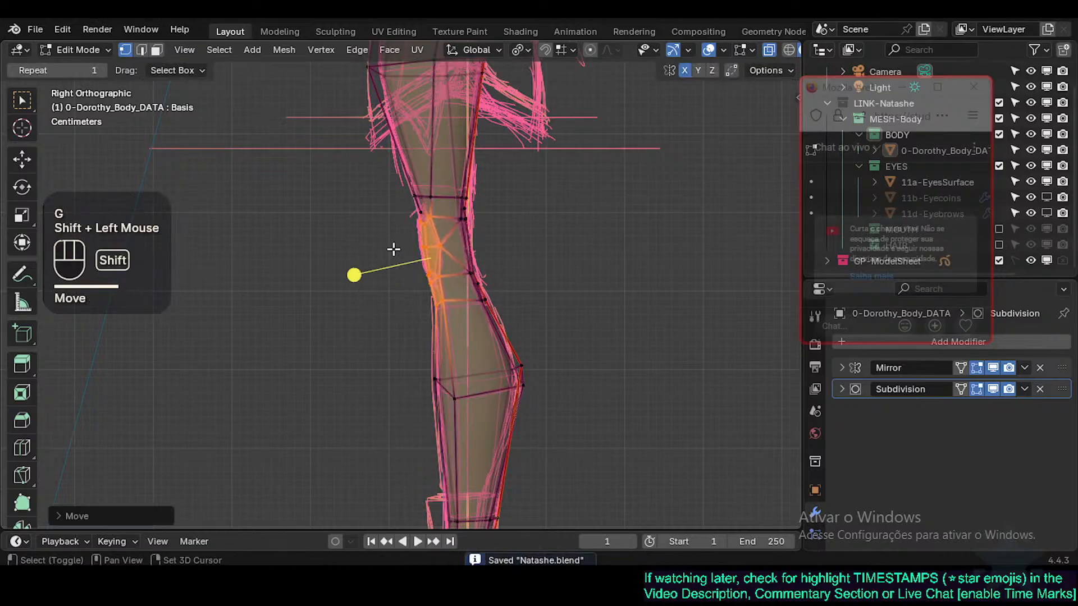
Step: Circle-select the rear vertices just below the knee and move them backward to the sketched upper-calf contour
{"action": "key", "text": "alt+a"}
{"action": "key", "text": "c"}
{"action": "left_click", "coordinate": [471, 280]}
{"action": "right_click", "coordinate": [474, 281]}
{"action": "key", "text": "g"}
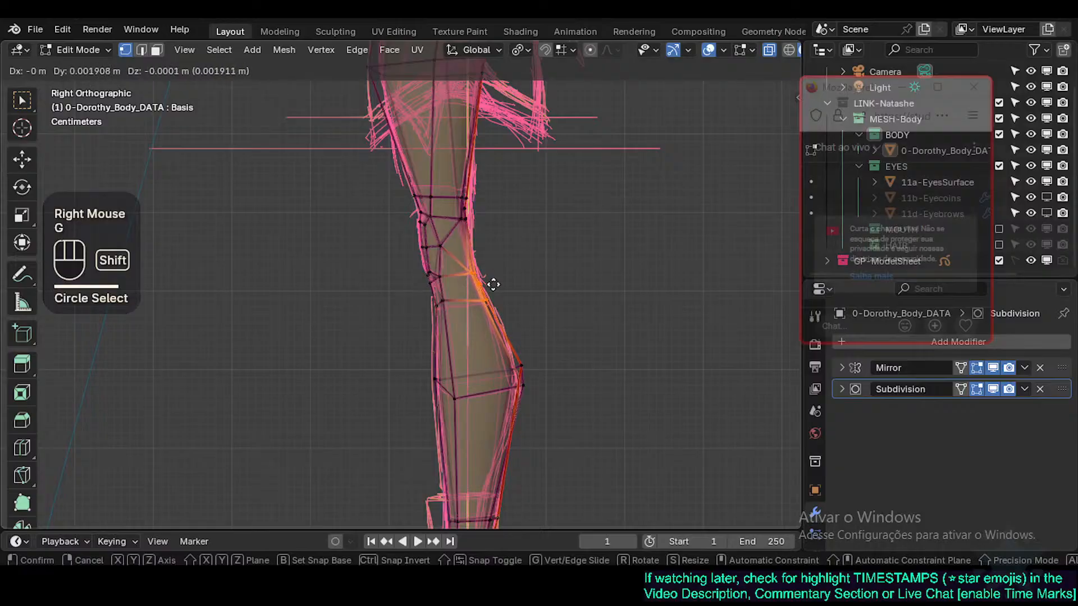
{"action": "left_click", "coordinate": [493, 285], "text": "shift"}
Step: Circle-select the vertices at the back of the knee and move them to follow the side sketch
{"action": "middle_click_drag", "start_coordinate": [493, 285], "coordinate": [489, 301], "text": "shift"}
{"action": "key", "text": "alt+a"}
{"action": "key", "text": "c"}
{"action": "left_click", "coordinate": [472, 260]}
{"action": "right_click", "coordinate": [478, 260]}
{"action": "key", "text": "g"}
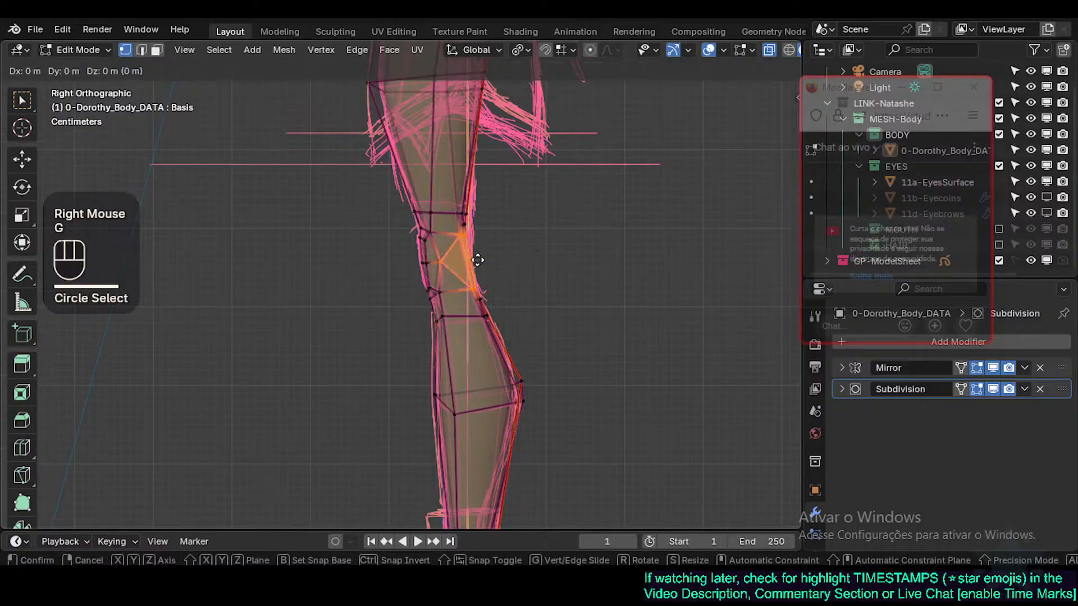
{"action": "left_click", "coordinate": [465, 264], "text": "shift"}
Step: Circle-select the rear vertices just above the knee and move them to the sketched back-of-thigh contour
{"action": "middle_click_drag", "start_coordinate": [488, 209], "coordinate": [483, 251], "text": "shift"}
{"action": "key", "text": "alt+a"}
{"action": "key", "text": "c"}
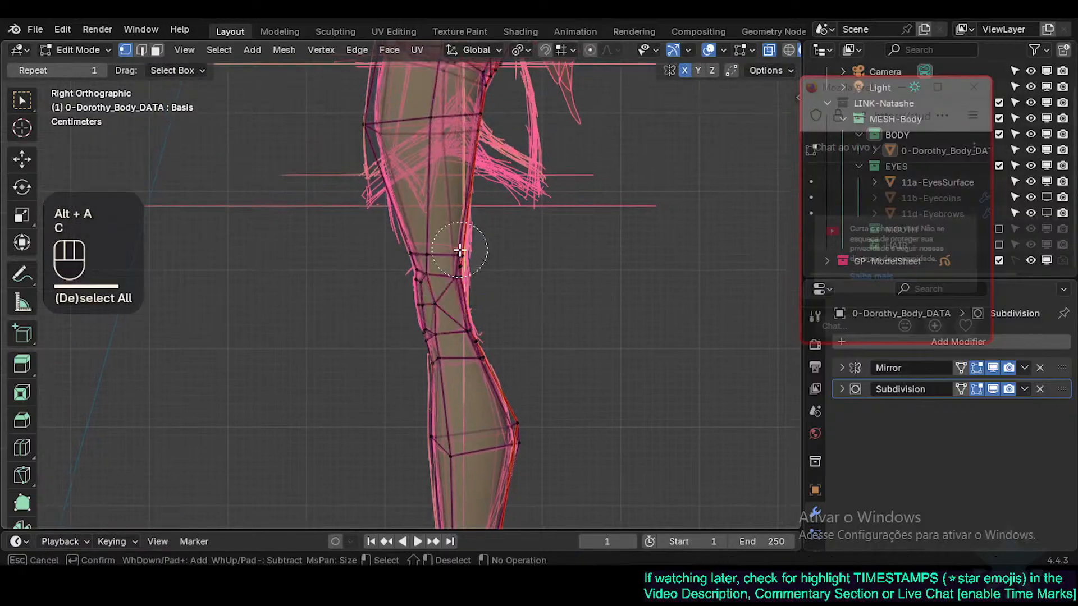
{"action": "left_click", "coordinate": [461, 248]}
{"action": "right_click", "coordinate": [462, 245]}
{"action": "key", "text": "alt+a"}
{"action": "key", "text": "c"}
{"action": "left_click", "coordinate": [466, 240]}
{"action": "right_click", "coordinate": [475, 239]}
{"action": "key", "text": "g"}
{"action": "left_click", "coordinate": [484, 238], "text": "shift"}
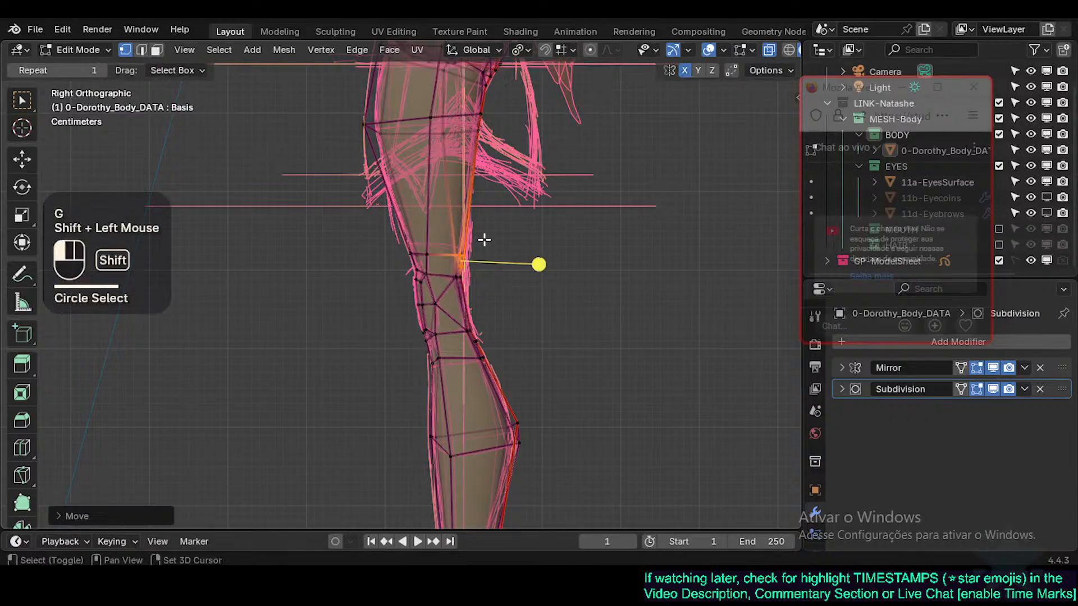
Step: Circle-select the front shin vertices just below the knee and move them slightly to follow the side sketch
{"action": "middle_click_drag", "start_coordinate": [483, 238], "coordinate": [507, 340], "text": "shift"}
{"action": "key", "text": "alt+a"}
{"action": "middle_click_drag", "start_coordinate": [442, 275], "coordinate": [444, 185], "text": "shift"}
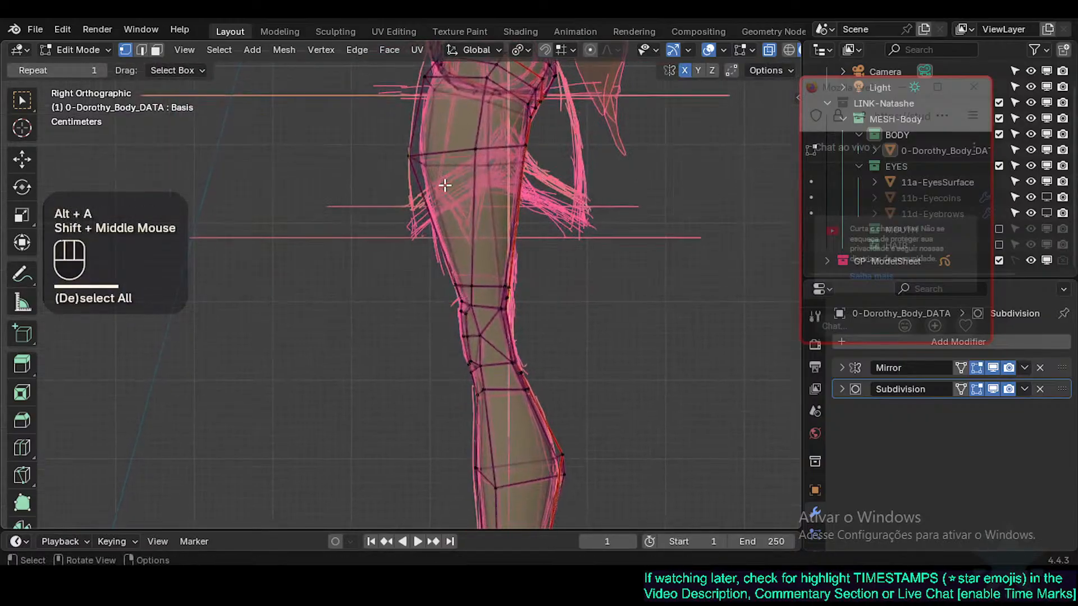
{"action": "middle_click_drag", "start_coordinate": [472, 473], "coordinate": [450, 339], "text": "shift"}
{"action": "scroll", "coordinate": [450, 339], "scroll_direction": "up", "scroll_amount": 1}
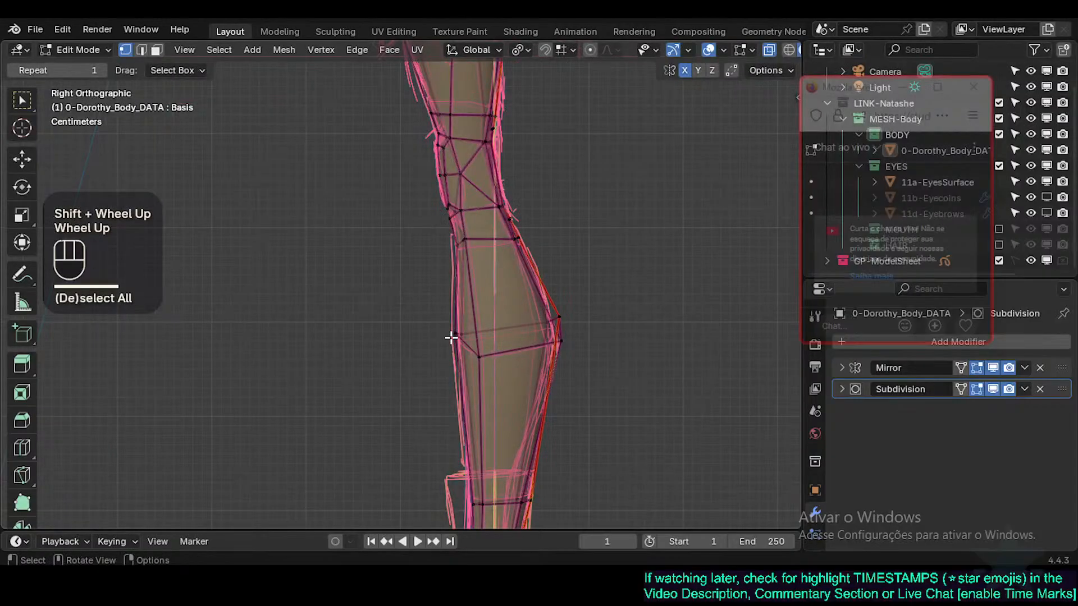
{"action": "key", "text": "alt+a"}
{"action": "key", "text": "c"}
{"action": "left_click", "coordinate": [463, 247]}
{"action": "right_click", "coordinate": [459, 256]}
{"action": "key", "text": "g"}
{"action": "left_click", "coordinate": [461, 256], "text": "shift"}
{"action": "key", "text": "alt+a"}
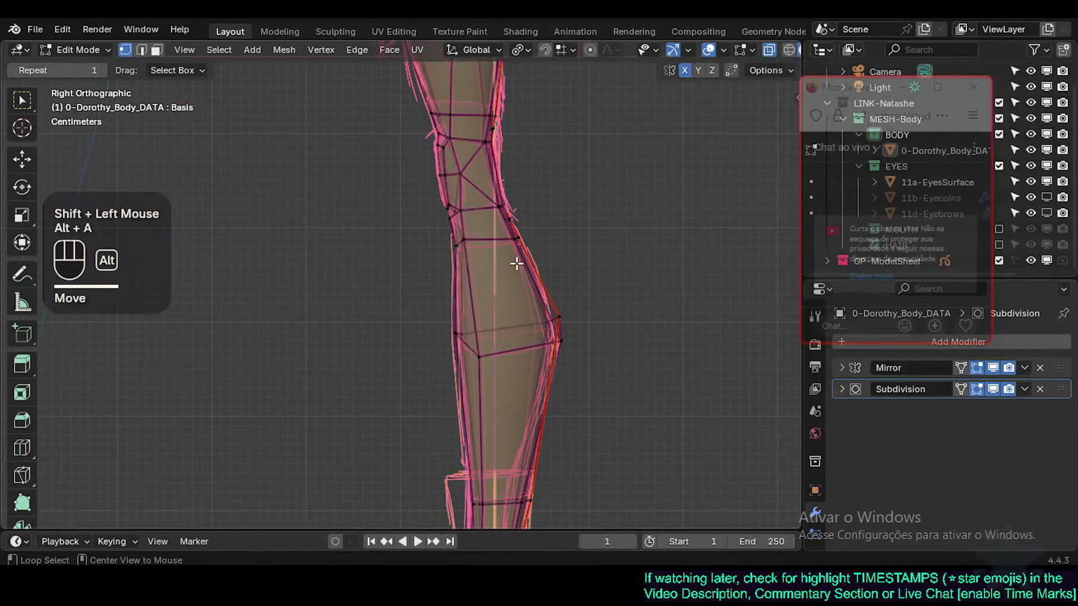
Step: Circle-select the rear vertices of the lower-calf edge loop and move them forward to the sketched calf contour
{"action": "middle_click_drag", "start_coordinate": [462, 432], "coordinate": [462, 245], "text": "shift"}
{"action": "key", "text": "c"}
{"action": "left_click", "coordinate": [536, 313]}
{"action": "right_click", "coordinate": [536, 312]}
{"action": "key", "text": "g"}
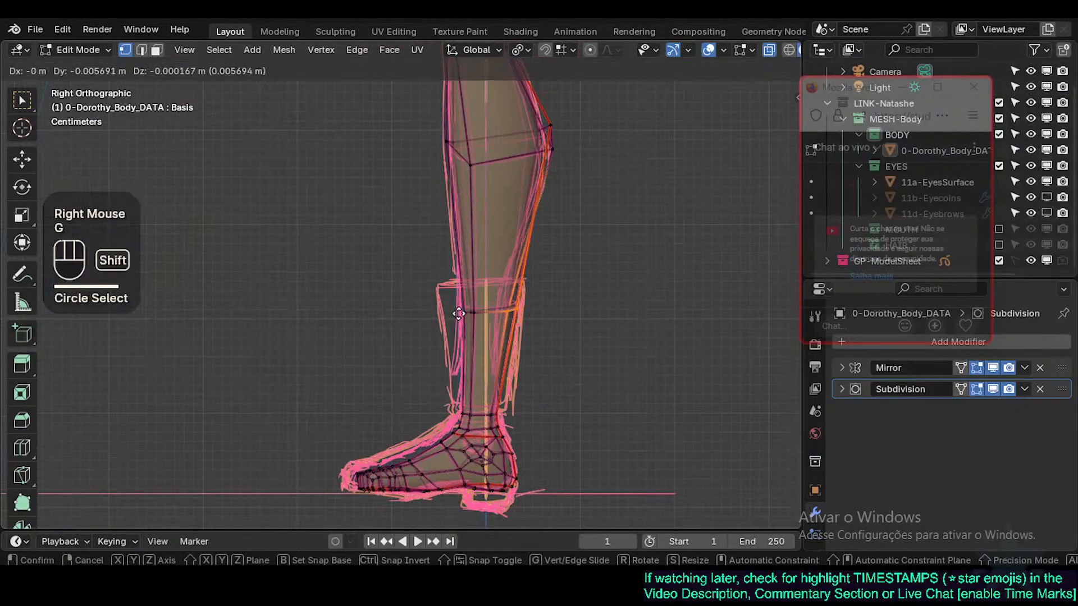
{"action": "left_click", "coordinate": [415, 309], "text": "shift"}
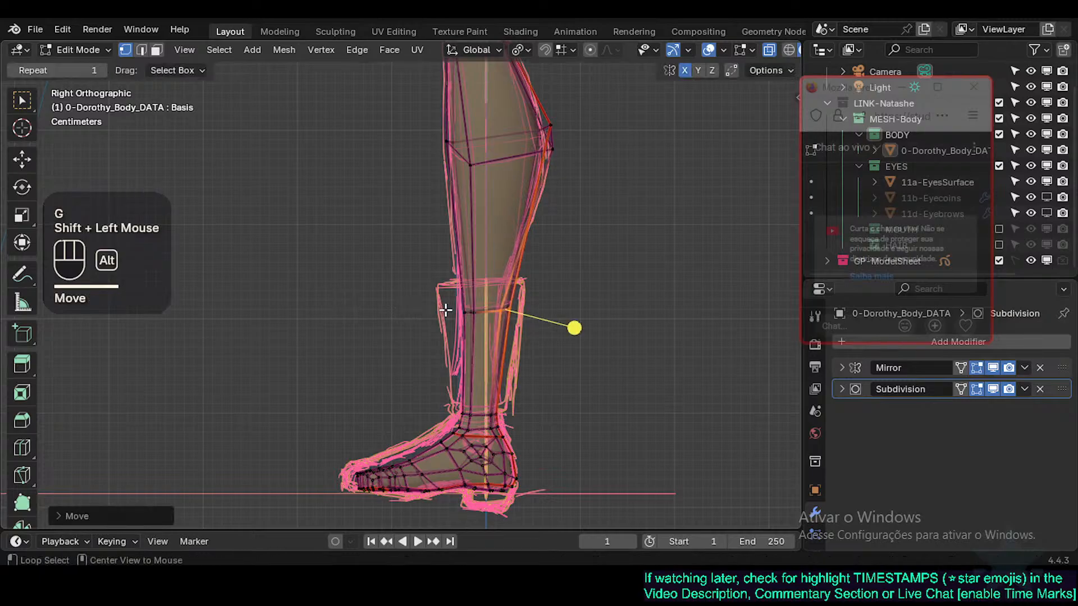
Step: Circle-select the front vertices of the lower-shin edge loop and move them forward to the sketched shin contour
{"action": "key", "text": "alt+a"}
{"action": "key", "text": "c"}
{"action": "left_click", "coordinate": [473, 313]}
{"action": "right_click", "coordinate": [473, 313]}
{"action": "key", "text": "g"}
{"action": "left_click", "coordinate": [443, 314], "text": "shift"}
{"action": "key", "text": "alt+a"}
Step: Circle-select the rear lower-calf vertices and nudge them onto the side sketch, including one inner vertex moved individually
{"action": "key", "text": "c"}
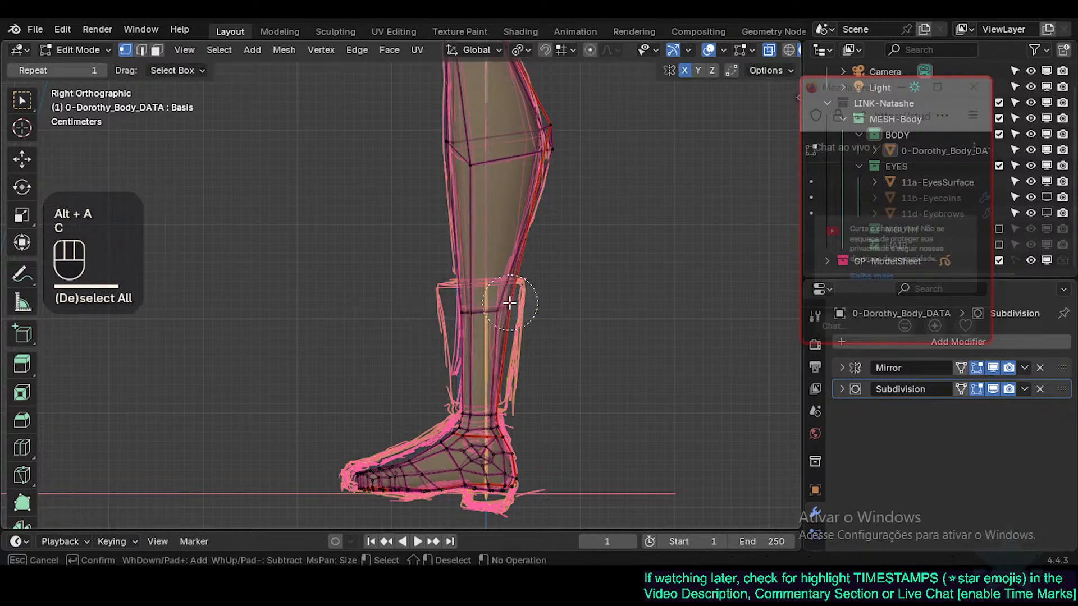
{"action": "right_click", "coordinate": [507, 302]}
{"action": "key", "text": "c"}
{"action": "left_click", "coordinate": [505, 303]}
{"action": "right_click", "coordinate": [505, 303]}
{"action": "key", "text": "g"}
{"action": "left_click", "coordinate": [497, 305], "text": "shift"}
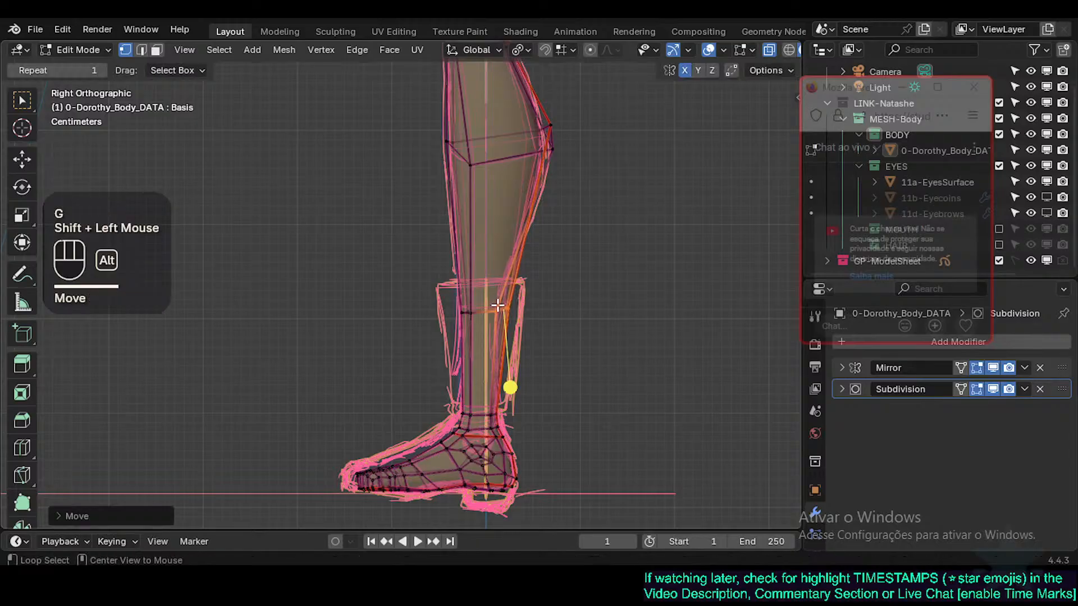
{"action": "left_click", "coordinate": [502, 311]}
{"action": "key", "text": "g"}
{"action": "left_click", "coordinate": [553, 329], "text": "shift"}
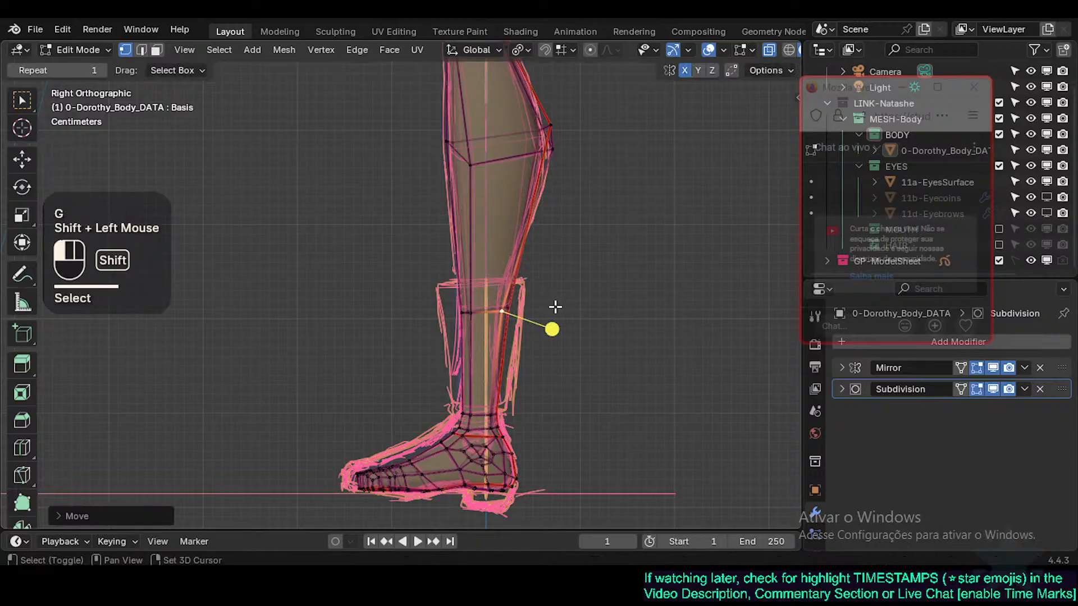
Step: Circle-select the ankle vertices just above the foot and move them slightly to fit the sketched ankle
{"action": "middle_click_drag", "start_coordinate": [503, 412], "coordinate": [500, 379], "text": "shift"}
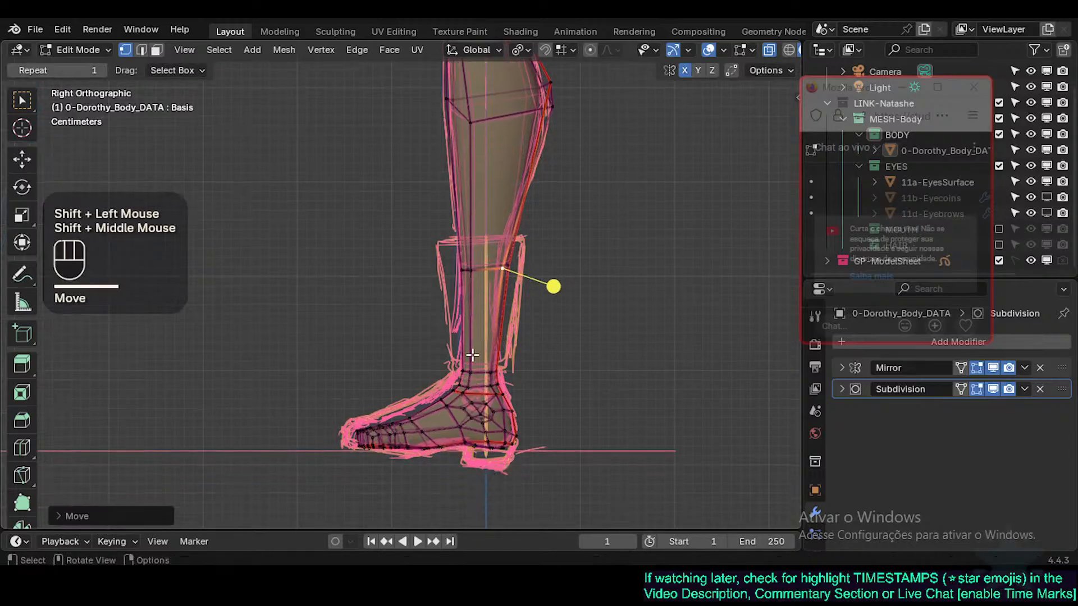
{"action": "key", "text": "alt+a"}
{"action": "key", "text": "c"}
{"action": "left_click", "coordinate": [494, 377]}
{"action": "right_click", "coordinate": [498, 368]}
{"action": "key", "text": "g"}
{"action": "key", "text": "shift"}
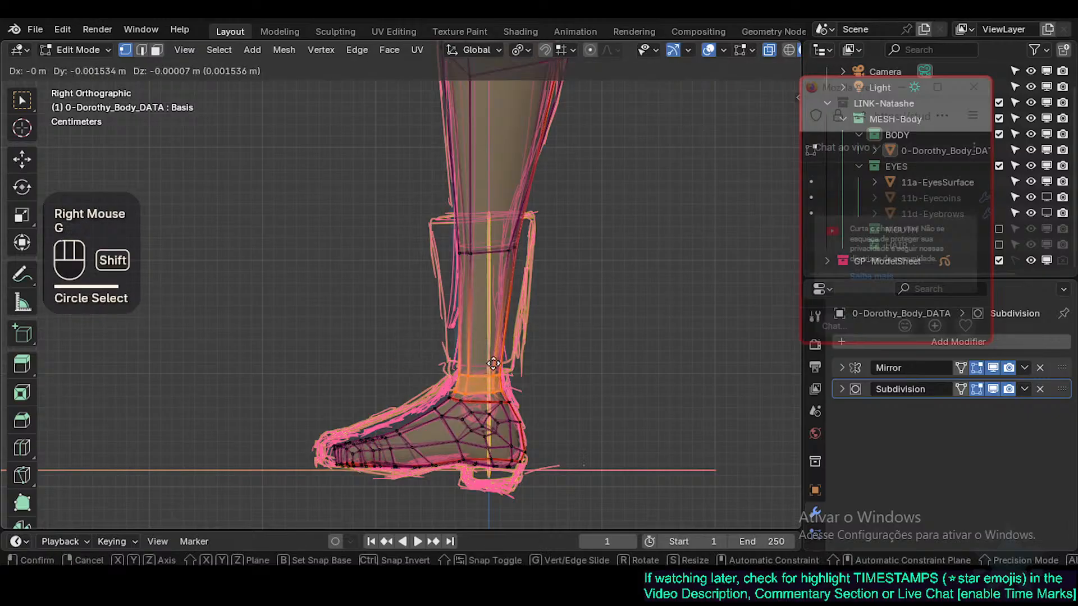
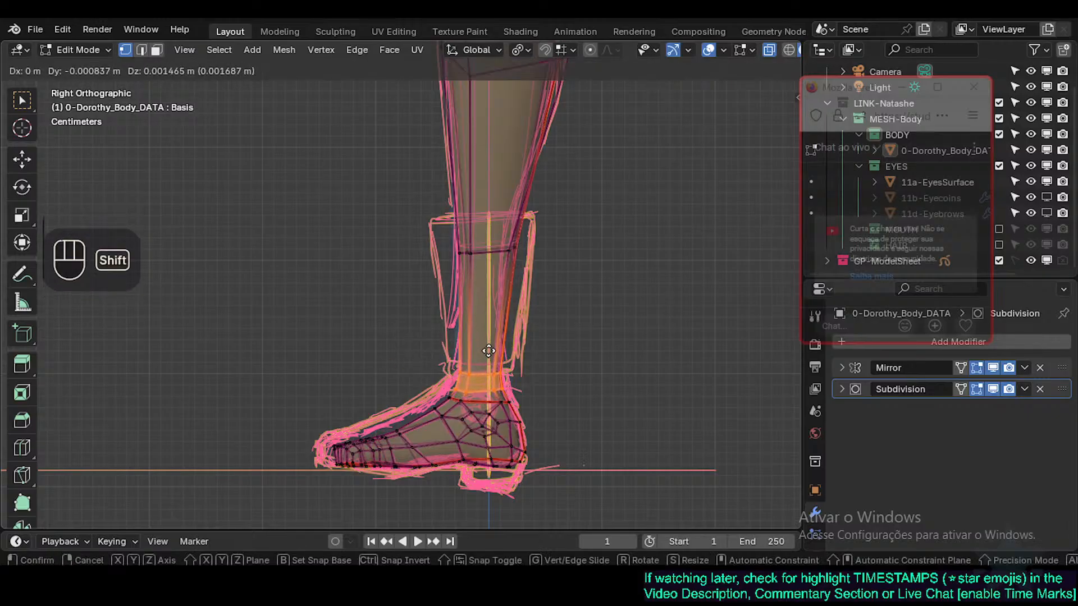
{"action": "left_click", "coordinate": [522, 312], "text": "shift"}
Step: Circle-select the whole foot below the ankle, move it slightly to fit the side sketch, and save the file
{"action": "scroll", "coordinate": [512, 325], "scroll_direction": "down", "scroll_amount": 1}
{"action": "key", "text": "alt+a"}
{"action": "key", "text": "c"}
{"action": "mouse_move", "coordinate": [452, 416]}
{"action": "left_mouse_down"}
{"action": "mouse_move", "coordinate": [489, 435]}
{"action": "mouse_move", "coordinate": [324, 457]}
{"action": "left_mouse_up"}
{"action": "right_click", "coordinate": [563, 400]}
{"action": "scroll", "coordinate": [564, 401], "scroll_direction": "up", "scroll_amount": 2}
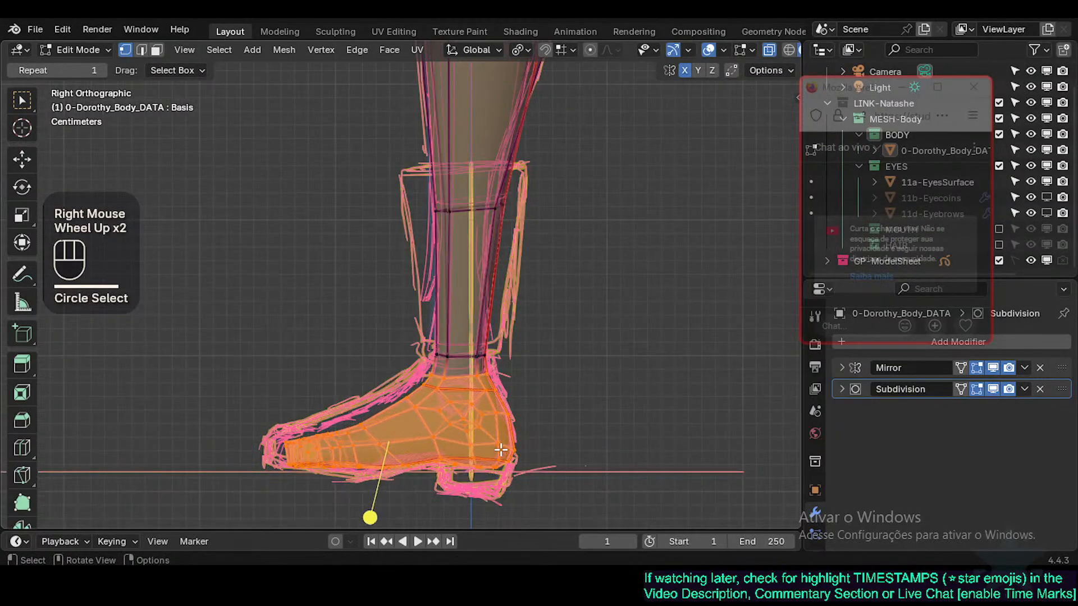
{"action": "middle_click_drag", "start_coordinate": [563, 401], "coordinate": [525, 400], "text": "shift"}
{"action": "key", "text": "g"}
{"action": "key", "text": "z"}
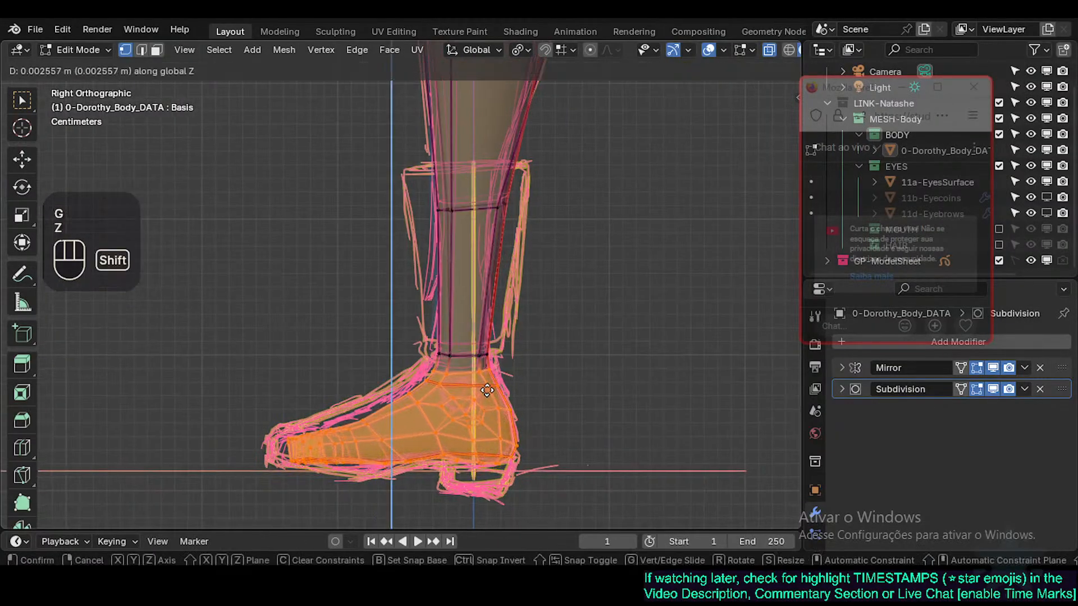
{"action": "key", "text": "Escape"}
{"action": "key", "text": "g"}
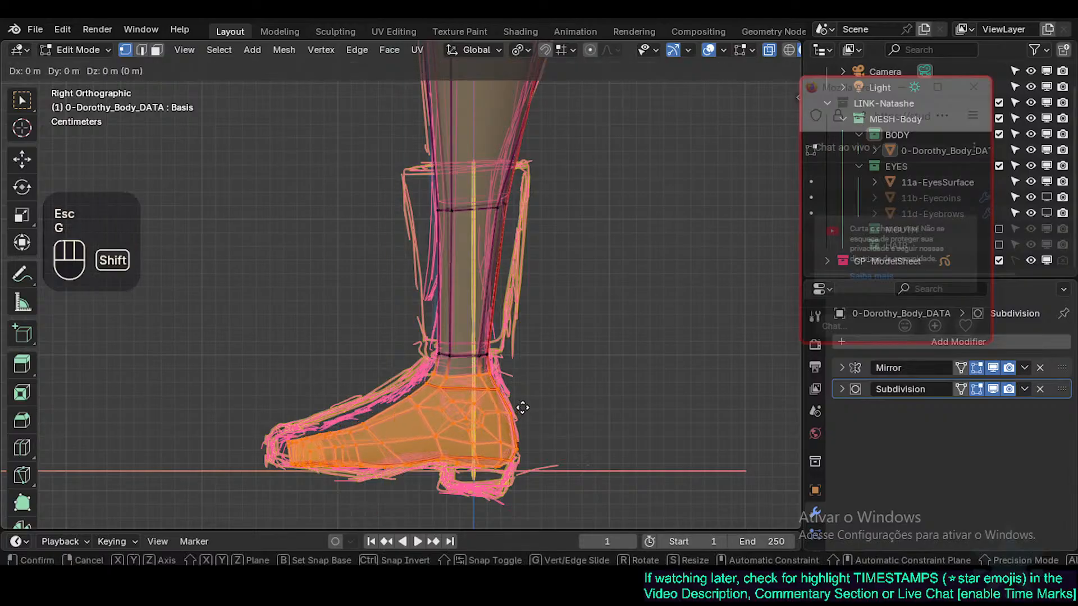
{"action": "left_click", "coordinate": [522, 405], "text": "shift"}
{"action": "key", "text": "ctrl+s"}
Step: Scale the selected foot up slightly and move it forward along the Y axis toward the sketched toe
{"action": "key", "text": "s"}
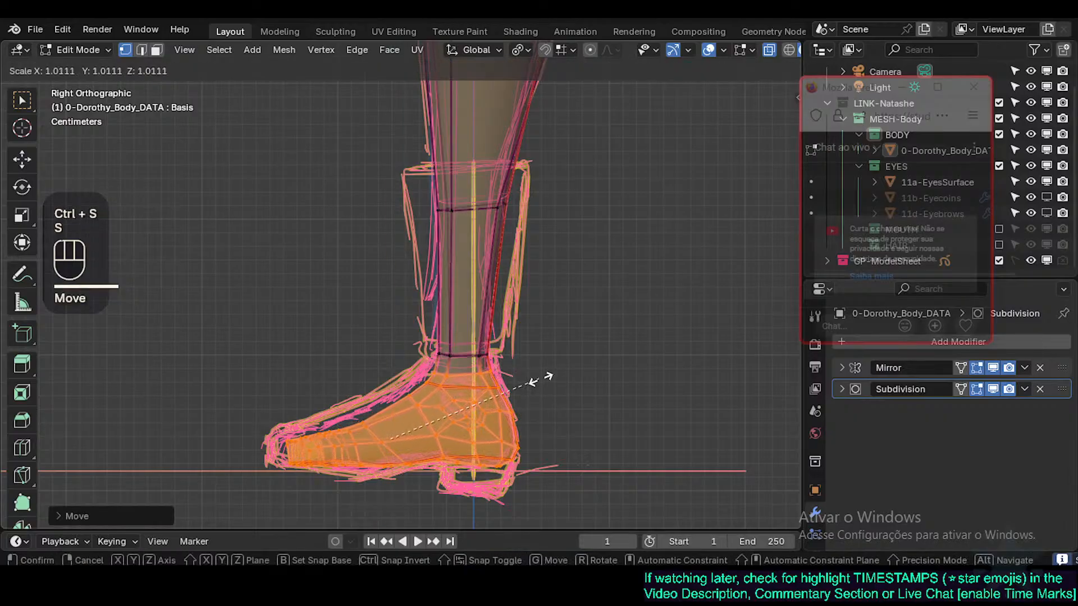
{"action": "key", "text": "a"}
{"action": "left_click", "coordinate": [543, 376], "text": "shift"}
{"action": "key", "text": "g"}
{"action": "key", "text": "x"}
{"action": "key", "text": "y"}
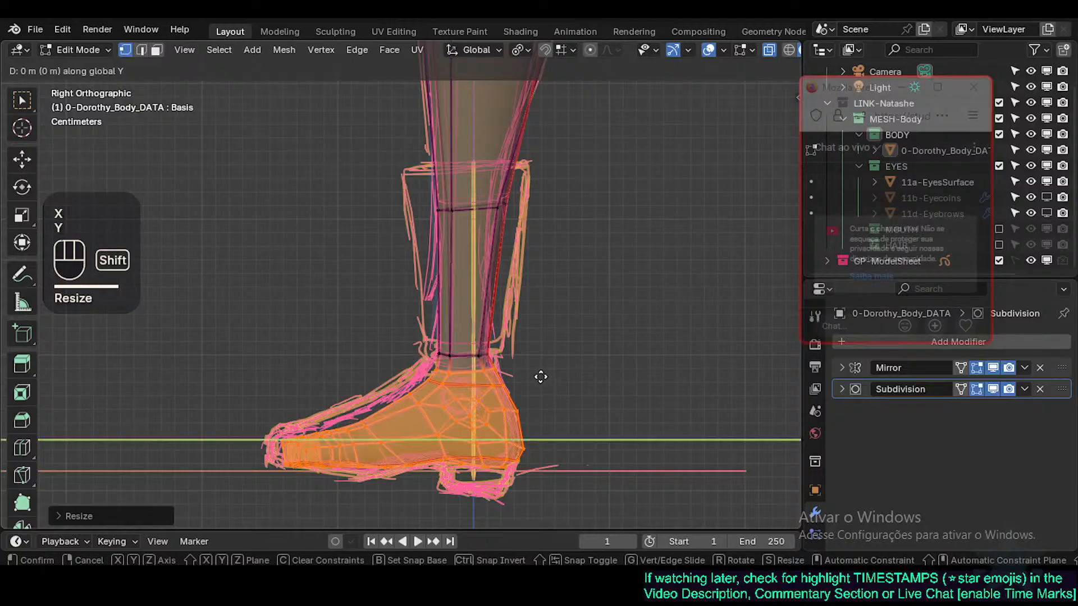
{"action": "left_click", "coordinate": [514, 386], "text": "shift"}
Step: Enlarge the foot by about another 1% and realign its heel with the sketch along the Y axis
{"action": "key", "text": "s"}
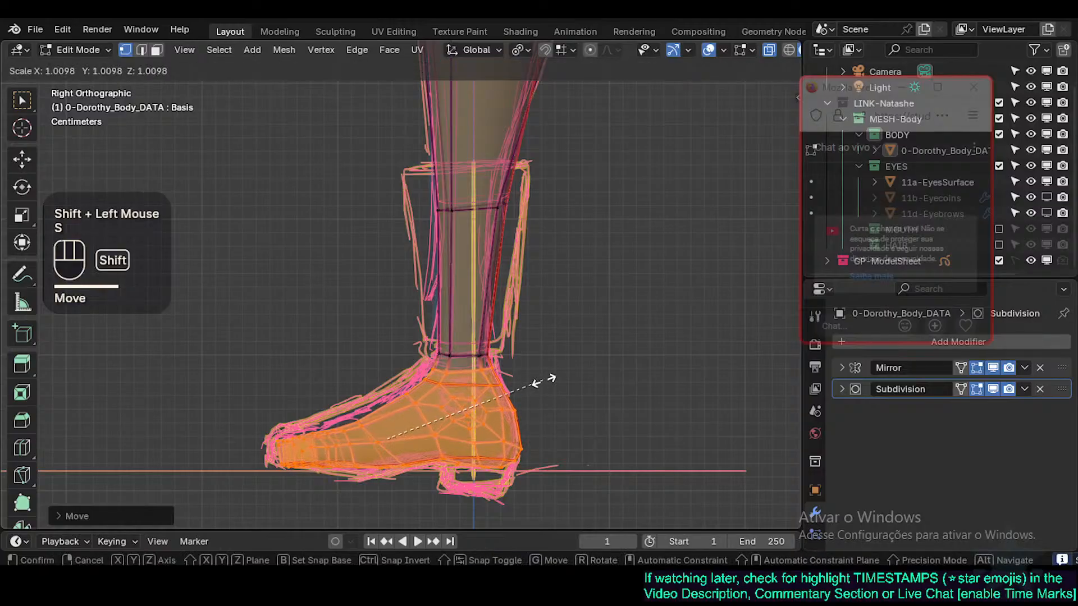
{"action": "left_click", "coordinate": [544, 380], "text": "shift"}
{"action": "key", "text": "g"}
{"action": "key", "text": "y"}
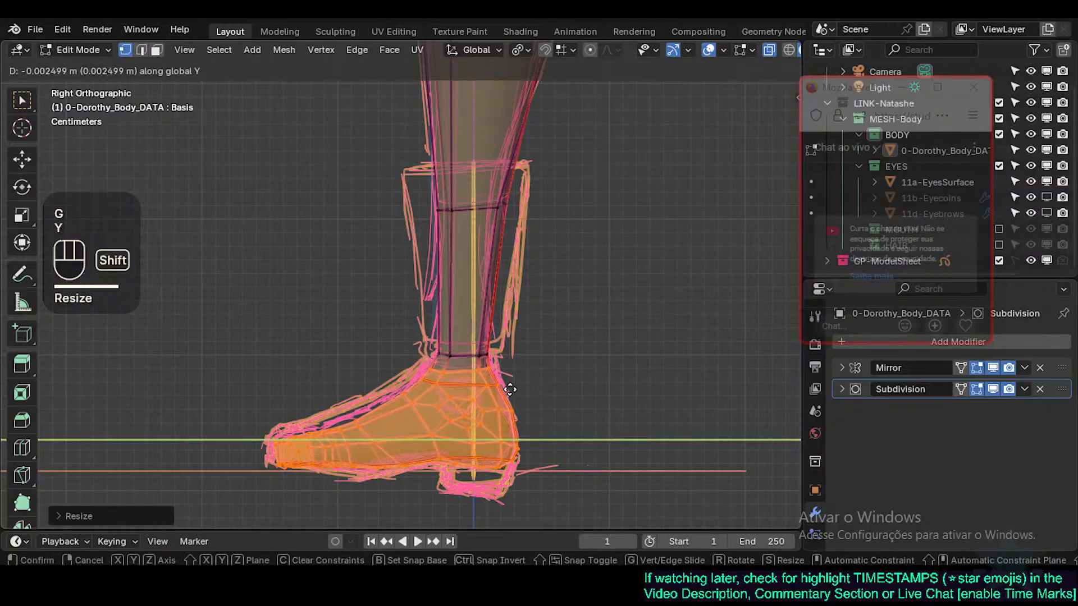
{"action": "left_click", "coordinate": [511, 389], "text": "shift"}
Step: Fine-tune the foot's scale, raise it along Z, and shift it forward along Y to fit the boot sketch
{"action": "key", "text": "s"}
{"action": "left_click", "coordinate": [527, 390], "text": "shift"}
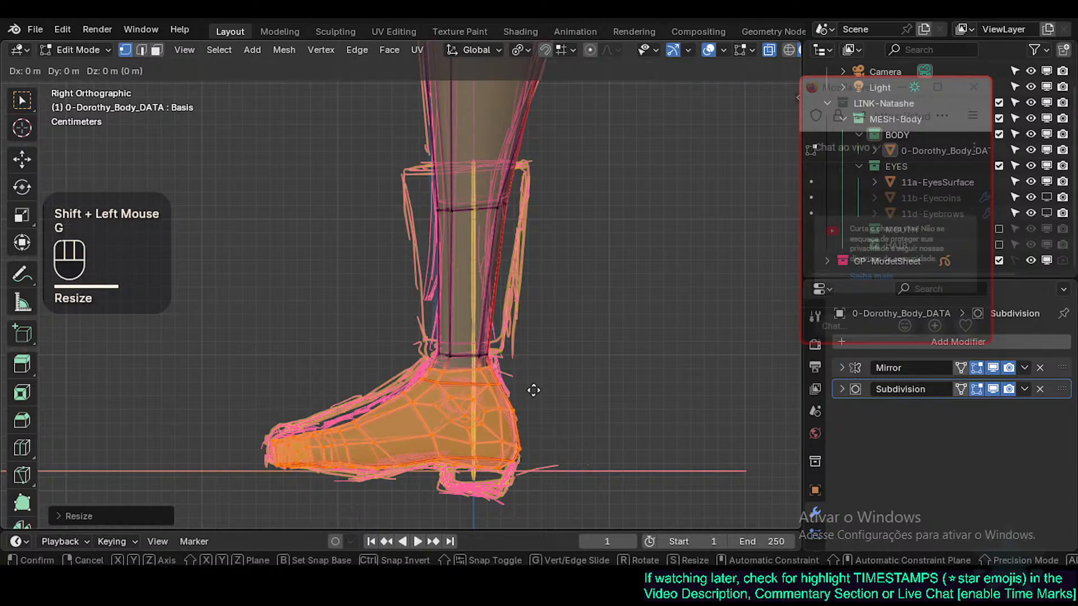
{"action": "key", "text": "g"}
{"action": "key", "text": "z"}
{"action": "left_click", "coordinate": [531, 379], "text": "shift"}
{"action": "key", "text": "g"}
{"action": "key", "text": "y"}
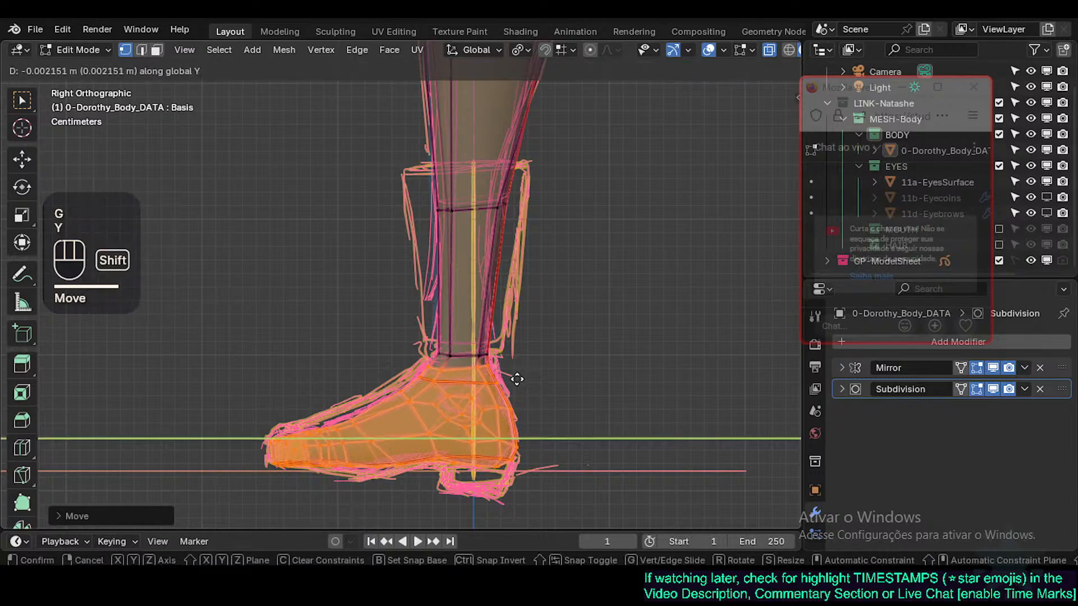
{"action": "left_click", "coordinate": [517, 379], "text": "shift"}
Step: Circle-select the vertices on top of the foot behind the toes and move them up to the sketched instep
{"action": "key", "text": "alt+a"}
{"action": "left_click", "coordinate": [348, 419]}
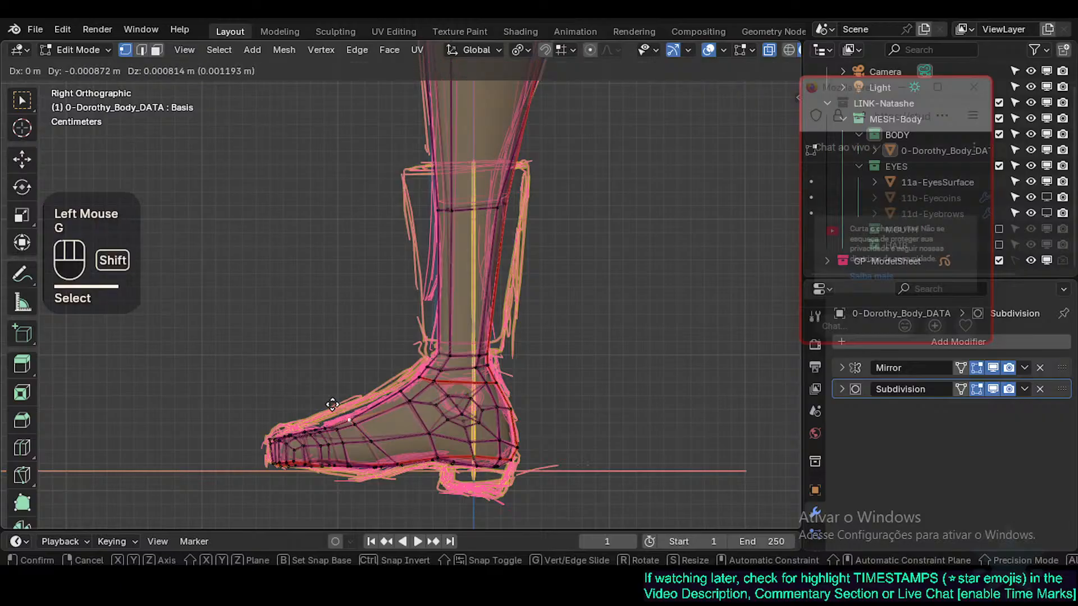
{"action": "key", "text": "Escape"}
{"action": "key", "text": "alt+a"}
{"action": "key", "text": "c"}
{"action": "left_click", "coordinate": [363, 406]}
{"action": "right_click", "coordinate": [363, 406]}
{"action": "key", "text": "g"}
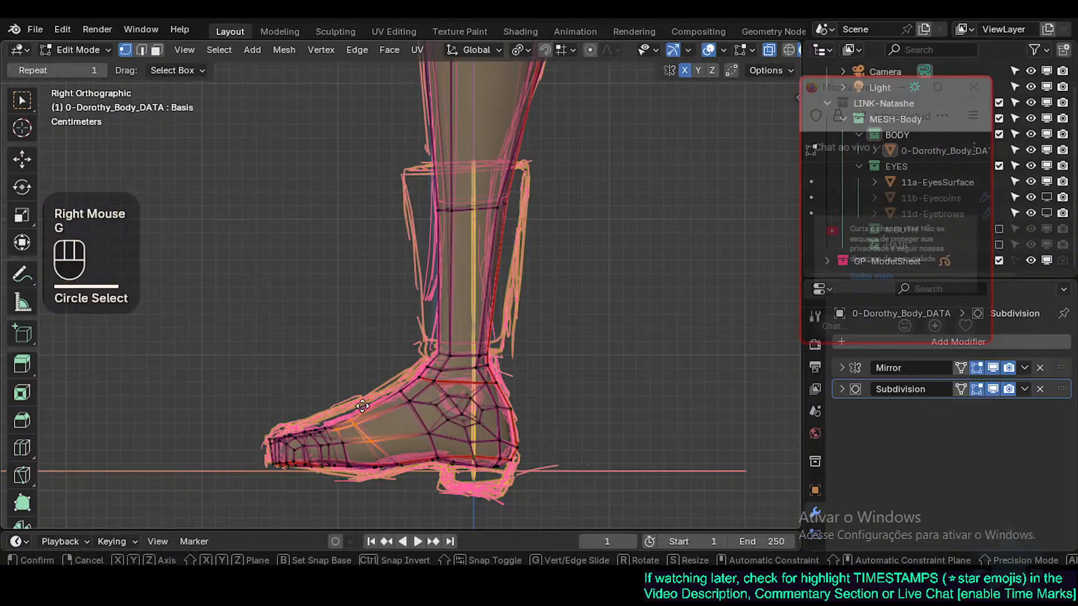
{"action": "left_click", "coordinate": [344, 388], "text": "shift"}
Step: Circle-select the upper instep vertices in front of the ankle and move them onto the side sketch
{"action": "key", "text": "alt+a"}
{"action": "key", "text": "c"}
{"action": "left_click", "coordinate": [396, 388]}
{"action": "right_click", "coordinate": [396, 388]}
{"action": "key", "text": "g"}
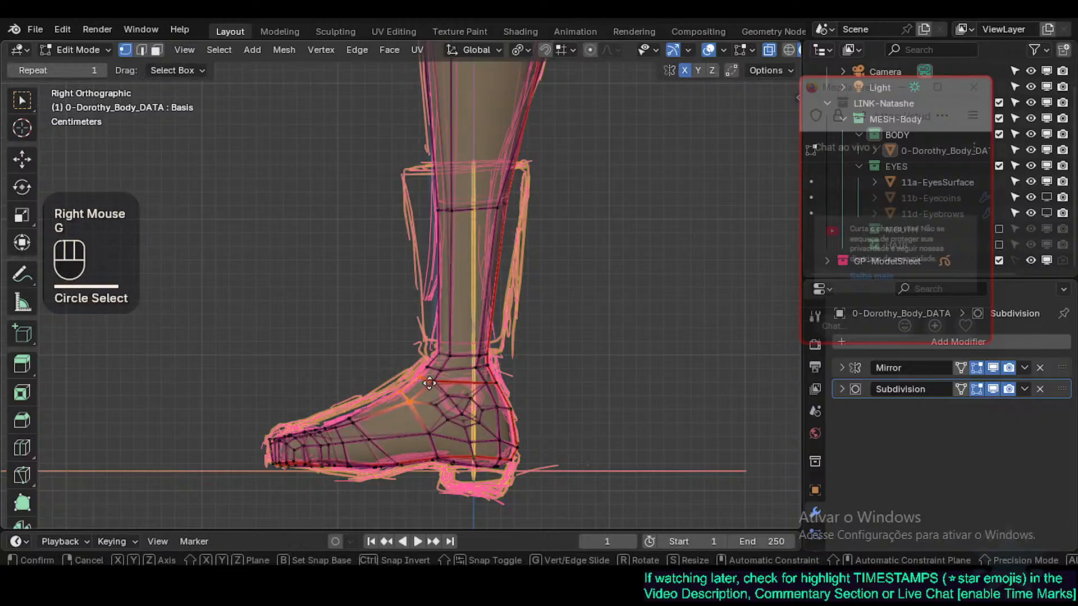
{"action": "left_click", "coordinate": [429, 381], "text": "shift"}
Step: Circle-select the vertices at the front of the ankle and move them forward and up to the sketched contour
{"action": "key", "text": "alt+a"}
{"action": "key", "text": "c"}
{"action": "left_click", "coordinate": [437, 363]}
{"action": "right_click", "coordinate": [437, 363]}
{"action": "key", "text": "g"}
{"action": "left_click", "coordinate": [428, 348], "text": "shift"}
{"action": "key", "text": "alt+a"}
Step: Select the edge loop at the top of the ankle and edge-slide it along the leg to reposition it
{"action": "key", "text": "2"}
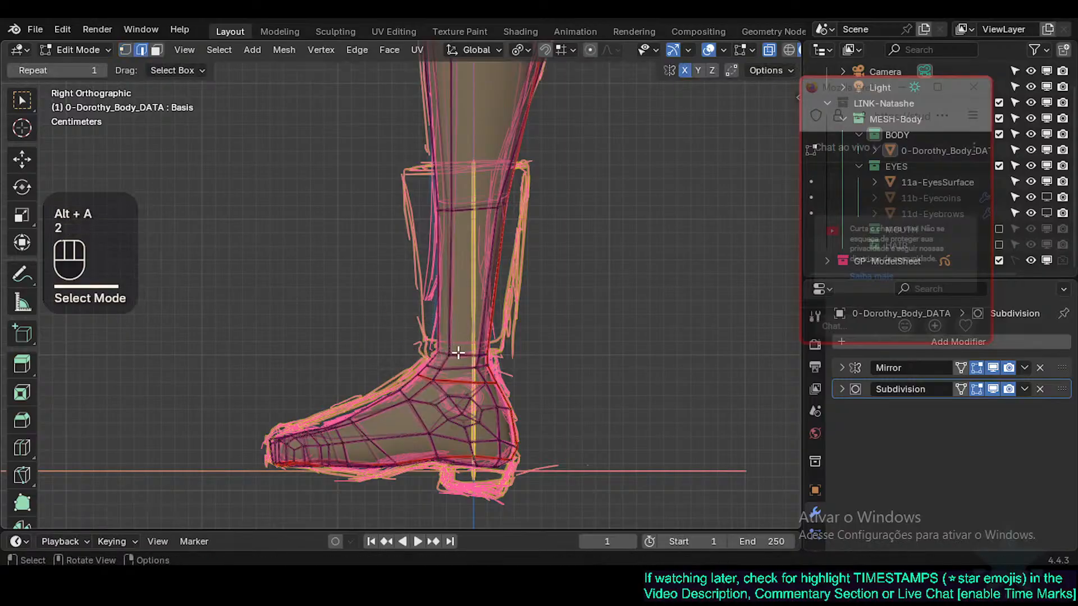
{"action": "left_click", "coordinate": [494, 357], "text": "alt+shift"}
{"action": "key", "text": "g"}
{"action": "key", "text": "g"}
{"action": "left_click", "coordinate": [491, 286], "text": "shift"}
{"action": "key", "text": "g"}
{"action": "key", "text": "g"}
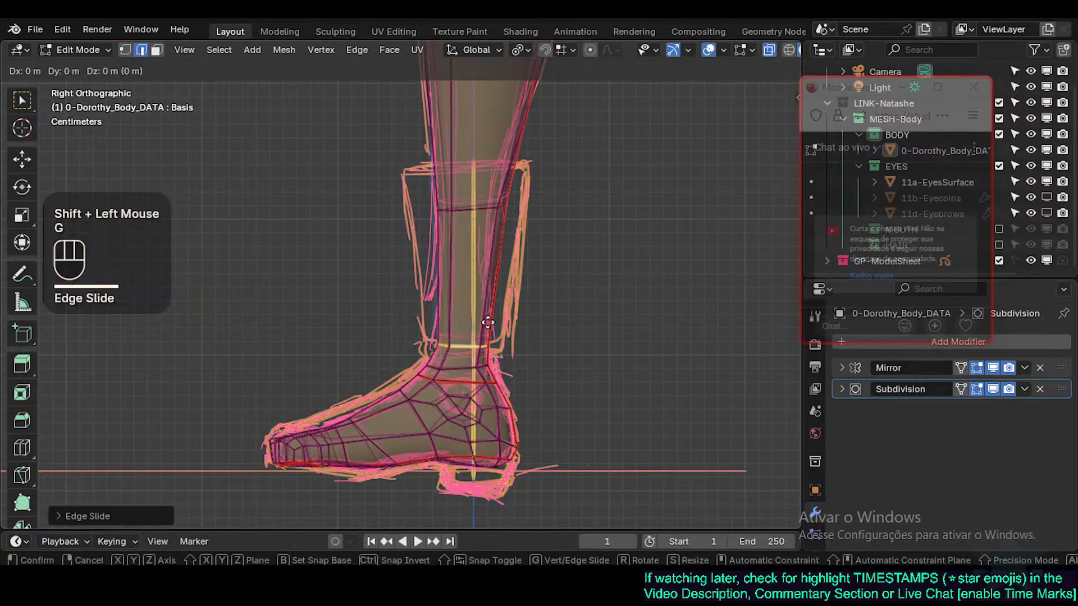
{"action": "left_click", "coordinate": [482, 401], "text": "shift"}
Step: Select the ring of faces around the ankle and smooth it
{"action": "key", "text": "alt+a"}
{"action": "key", "text": "3"}
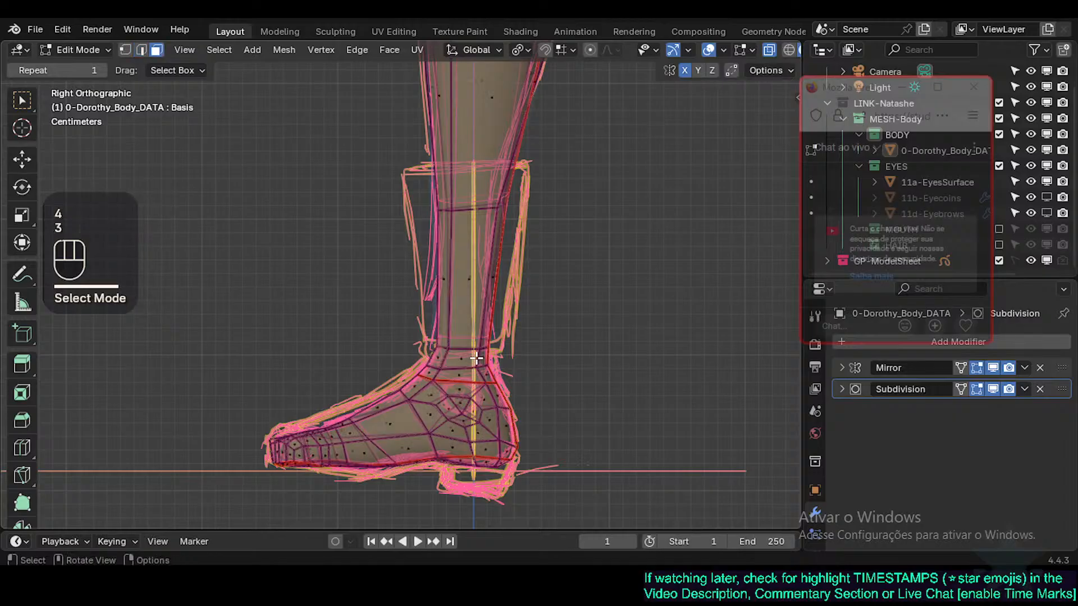
{"action": "key", "text": "3"}
{"action": "left_click", "coordinate": [483, 358], "text": "alt+shift"}
{"action": "left_click_drag", "start_coordinate": [508, 296], "coordinate": [535, 297]}
Step: Move two individual vertices at the front of the ankle to even out the transition from shin to instep
{"action": "key", "text": "1"}
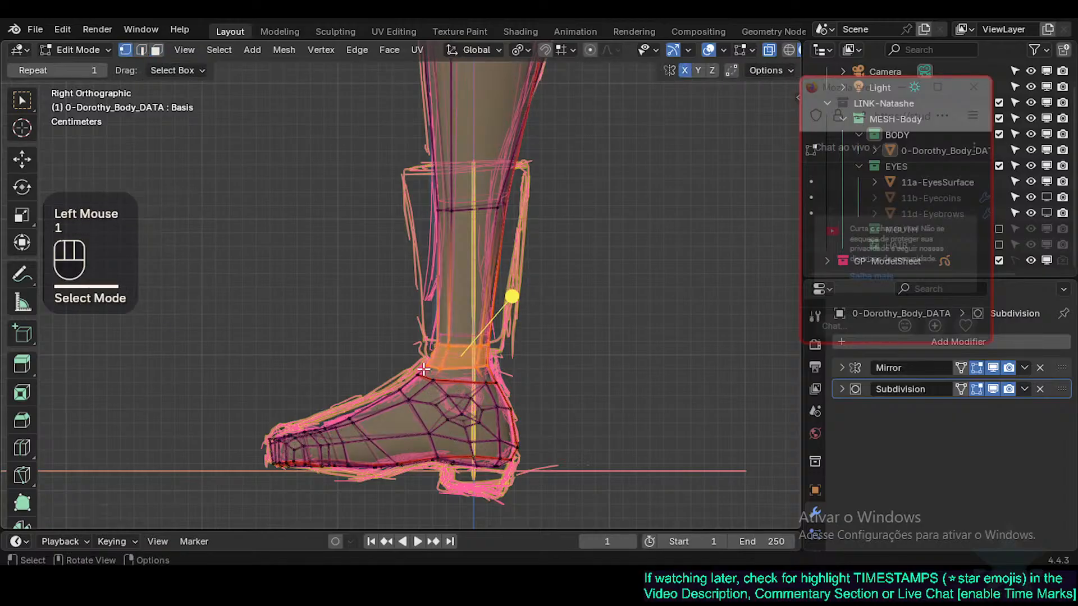
{"action": "left_click", "coordinate": [435, 352]}
{"action": "left_click", "coordinate": [428, 360]}
{"action": "key", "text": "g"}
{"action": "left_click", "coordinate": [465, 357], "text": "shift"}
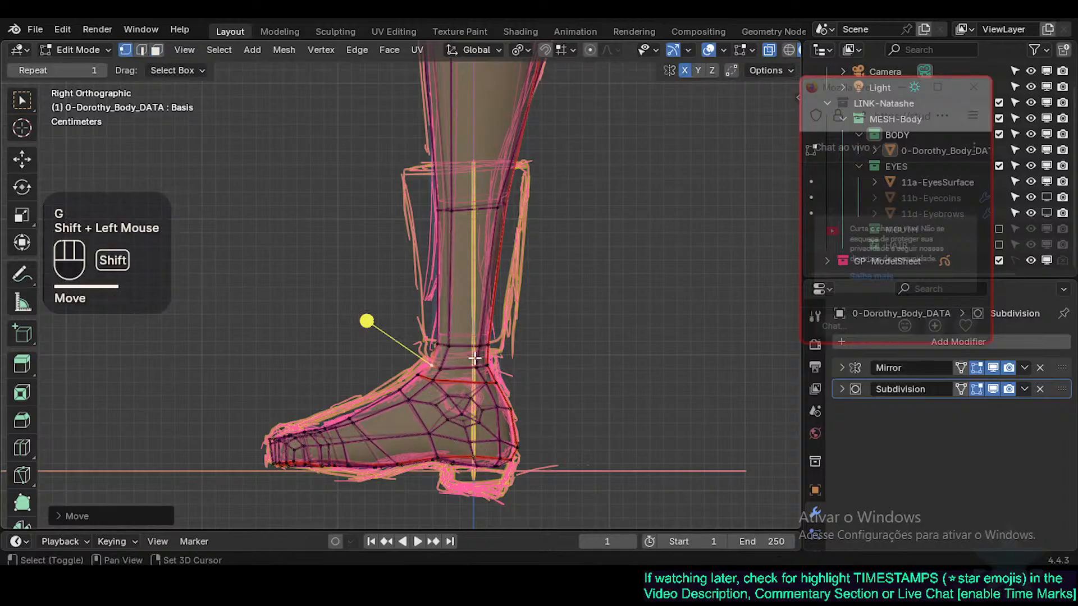
{"action": "left_click", "coordinate": [441, 366]}
{"action": "key", "text": "g"}
{"action": "left_click", "coordinate": [460, 358], "text": "shift"}
Step: Select the upper ankle edge loop and edge-slide it slightly down toward the foot
{"action": "key", "text": "2"}
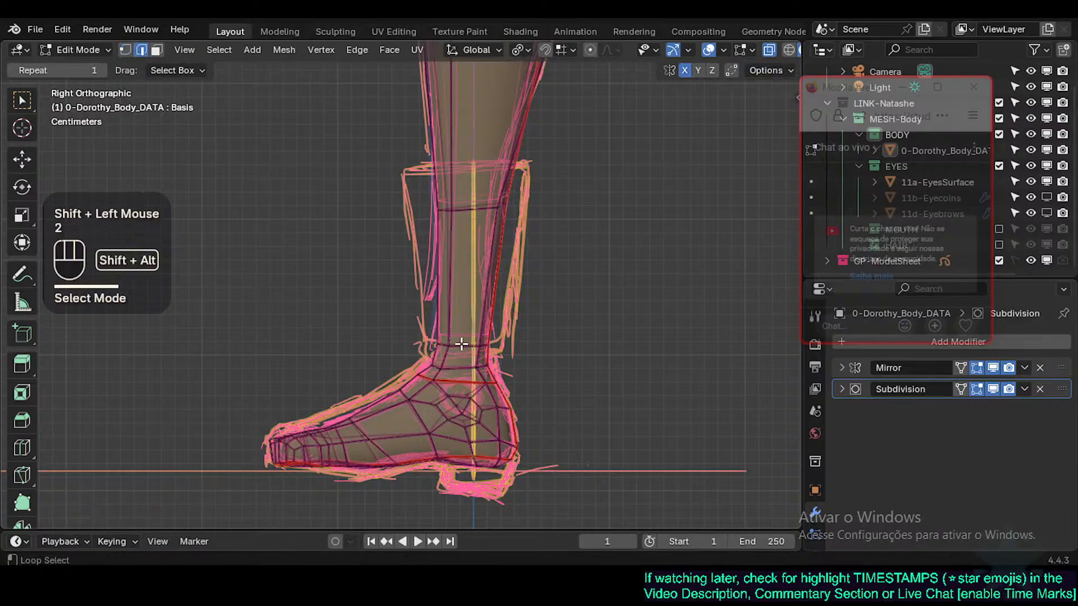
{"action": "left_click", "coordinate": [466, 349], "text": "alt+shift"}
{"action": "key", "text": "g"}
{"action": "key", "text": "g"}
{"action": "left_click", "coordinate": [470, 349]}
Step: Loop-select the ankle faces, smooth them, and check the foot's shape in Object Mode before resuming mesh editing
{"action": "key", "text": "alt+a"}
{"action": "key", "text": "3"}
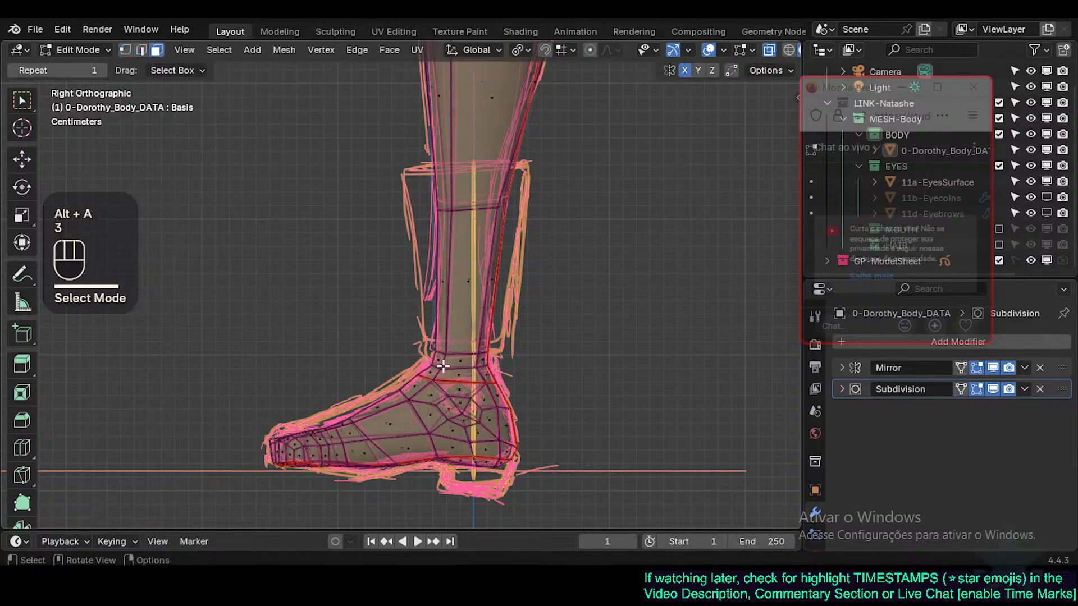
{"action": "left_click", "coordinate": [471, 149], "text": "alt+shift"}
{"action": "left_click", "coordinate": [471, 190], "text": "alt+shift"}
{"action": "key", "text": "alt+a"}
{"action": "left_click", "coordinate": [437, 376], "text": "alt+shift"}
{"action": "left_click", "coordinate": [439, 360], "text": "alt+shift"}
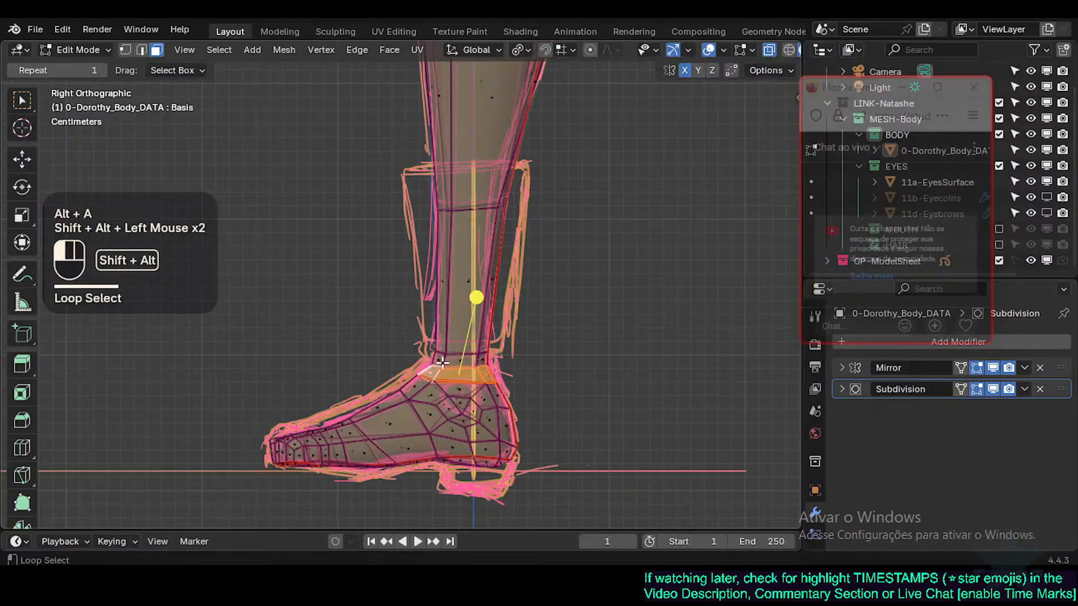
{"action": "left_click_drag", "start_coordinate": [479, 290], "coordinate": [499, 300]}
{"action": "key", "text": "alt+a"}
{"action": "key", "text": "Tab"}
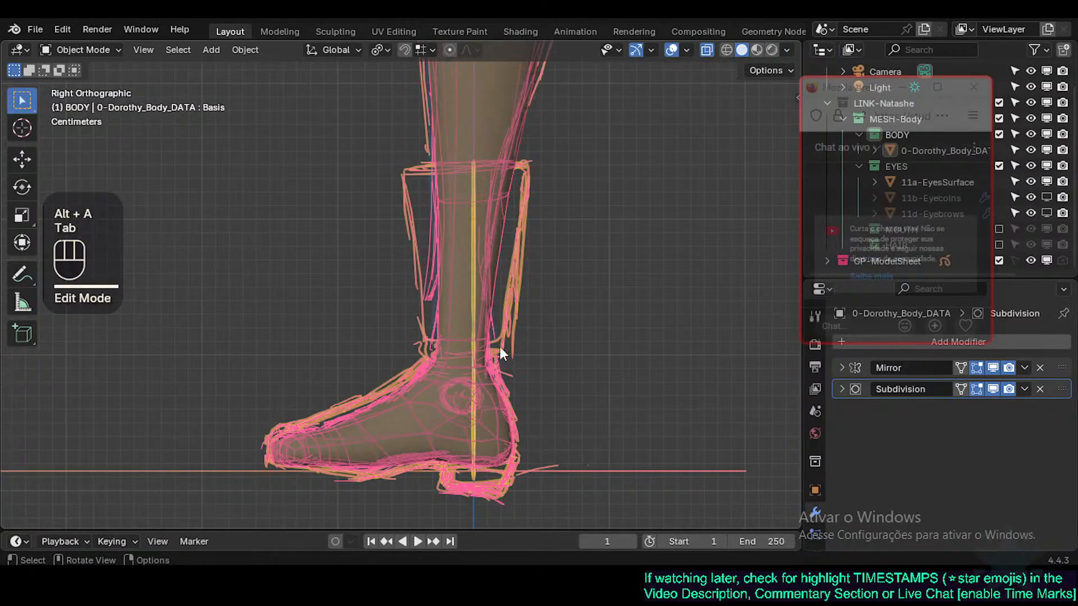
{"action": "key", "text": "Tab"}
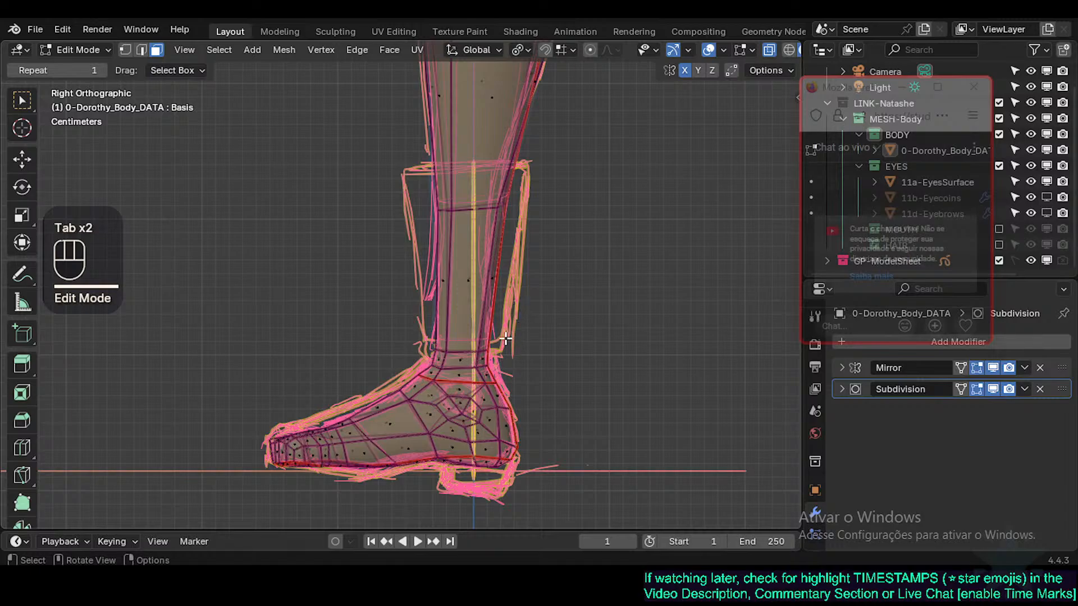
Step: Select the edge loop around the lower shin and scale it up slightly
{"action": "middle_click_drag", "start_coordinate": [474, 232], "coordinate": [473, 306], "text": "shift"}
{"action": "key", "text": "alt+a"}
{"action": "left_click", "coordinate": [471, 279], "text": "alt+shift"}
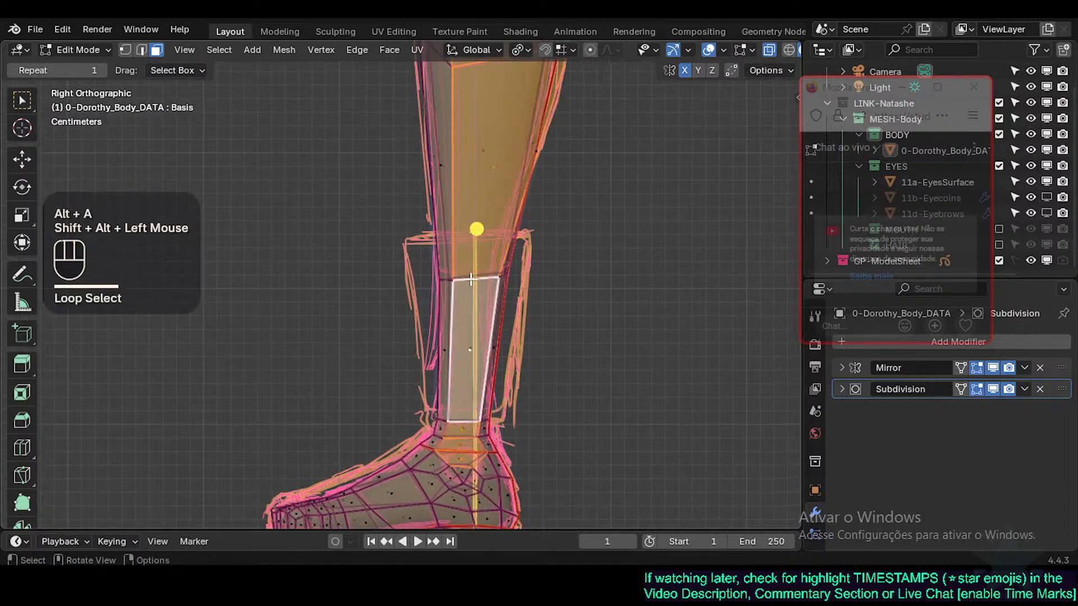
{"action": "key", "text": "alt+a"}
{"action": "key", "text": "2"}
{"action": "left_click", "coordinate": [487, 276], "text": "alt+shift"}
{"action": "key", "text": "s"}
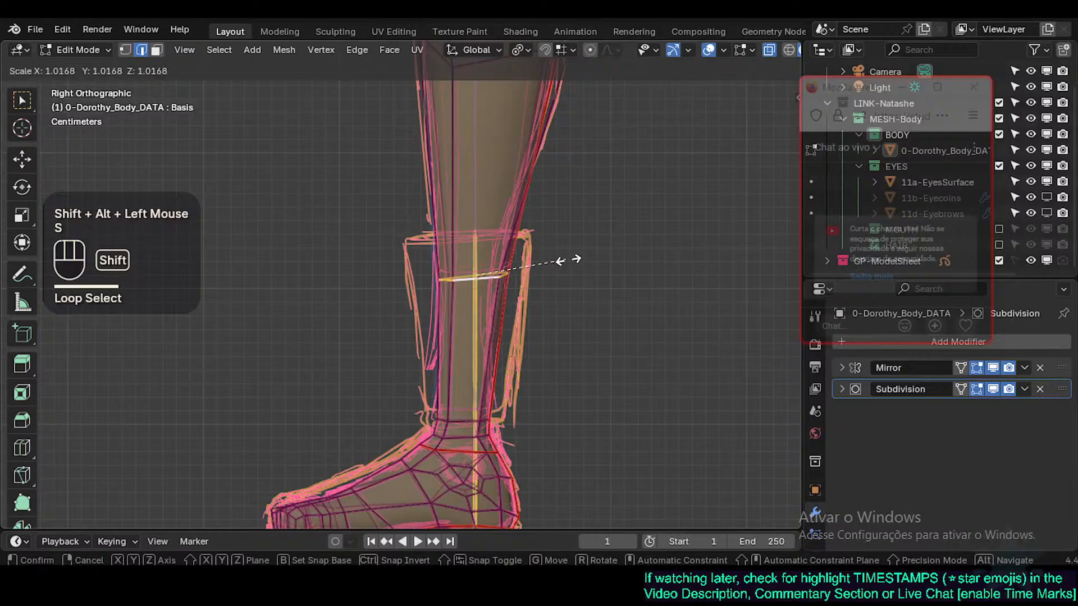
{"action": "left_click", "coordinate": [573, 260], "text": "shift"}
Step: Circle-select the sole faces under the foot's arch and move them slightly to fit the side sketch
{"action": "middle_click_drag", "start_coordinate": [487, 404], "coordinate": [482, 331], "text": "shift"}
{"action": "scroll", "coordinate": [481, 337], "scroll_direction": "up", "scroll_amount": 1}
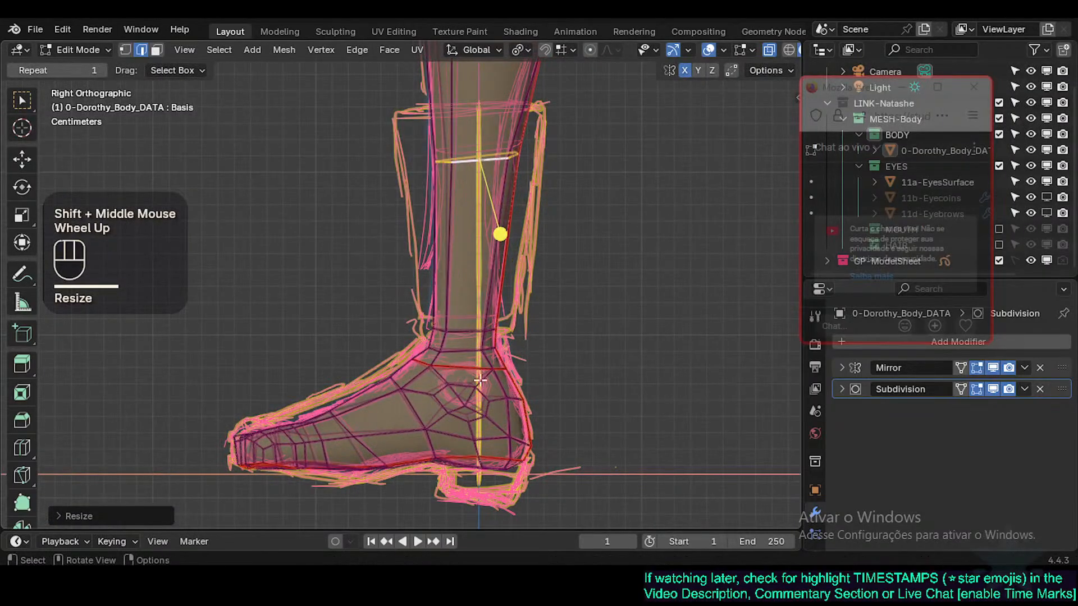
{"action": "scroll", "coordinate": [488, 393], "scroll_direction": "down", "scroll_amount": 1}
{"action": "middle_click_drag", "start_coordinate": [491, 404], "coordinate": [497, 377], "text": "shift"}
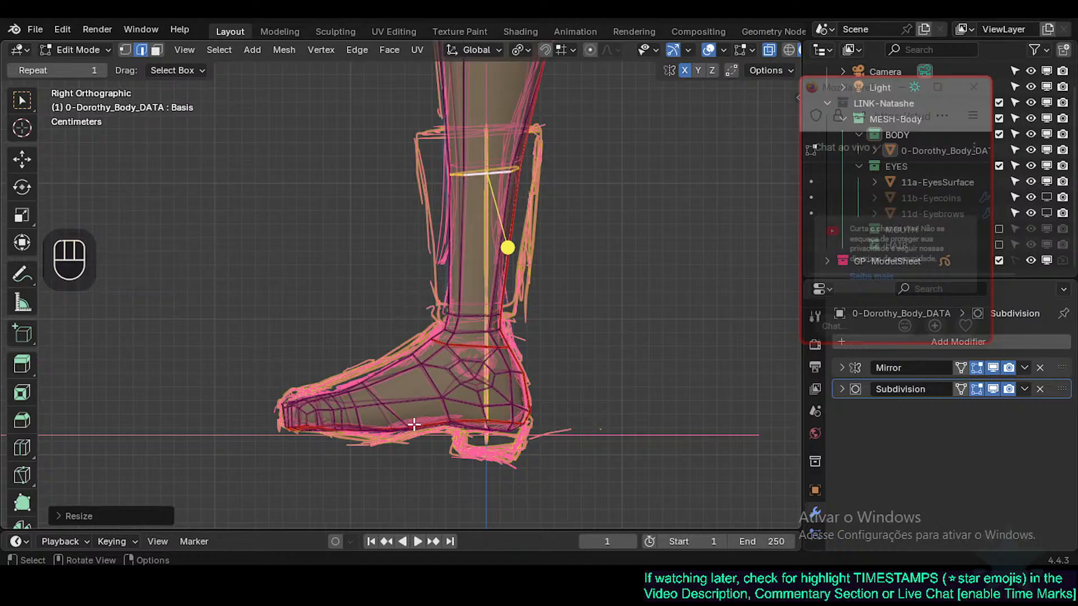
{"action": "key", "text": "3"}
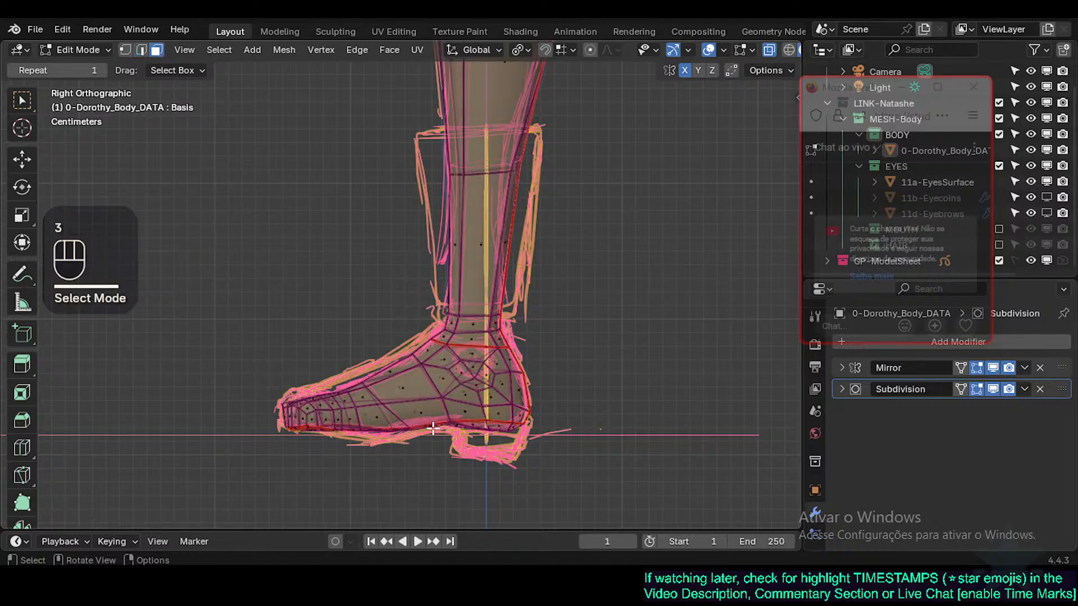
{"action": "key", "text": "c"}
{"action": "left_click", "coordinate": [432, 430]}
{"action": "right_click", "coordinate": [432, 430]}
{"action": "key", "text": "alt+a"}
{"action": "key", "text": "c"}
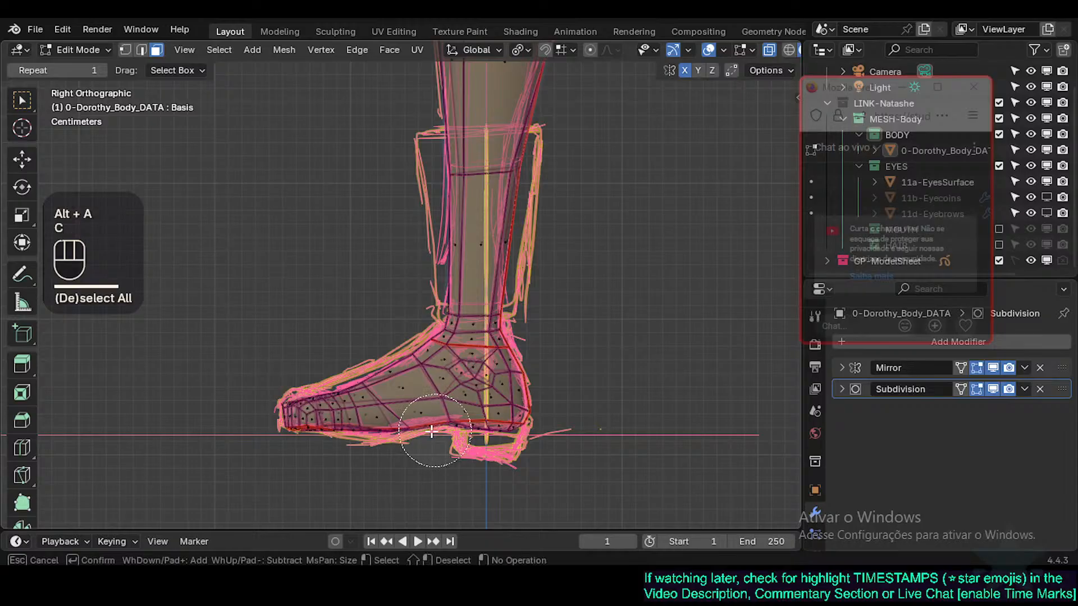
{"action": "left_click", "coordinate": [431, 432]}
{"action": "right_click", "coordinate": [431, 431]}
{"action": "key", "text": "g"}
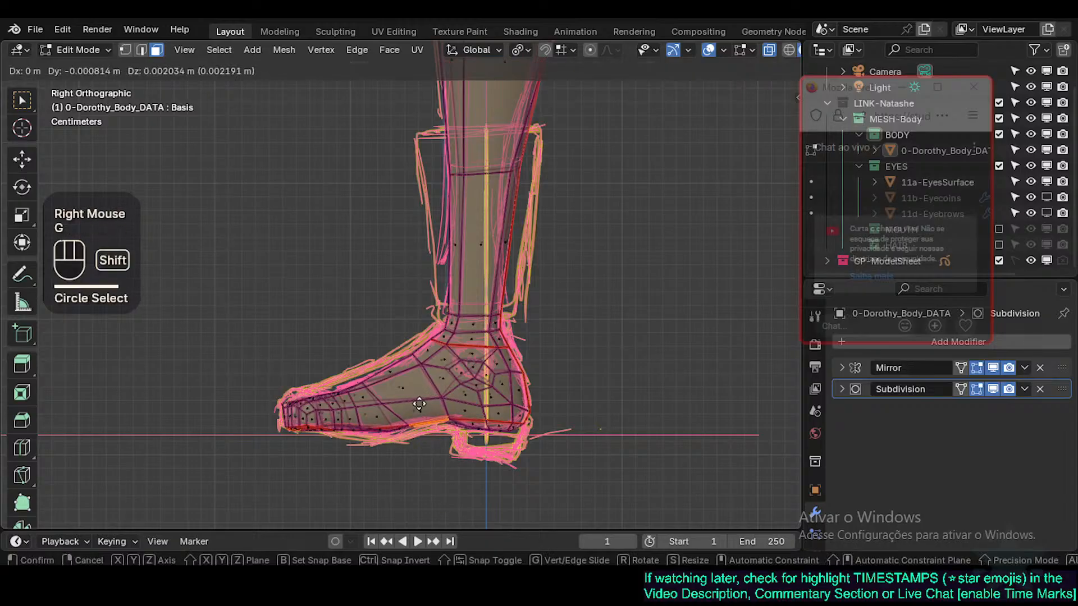
{"action": "left_click", "coordinate": [440, 498], "text": "shift"}
Step: Rotate the arch faces slightly, move them toward the heel, and save the file
{"action": "key", "text": "r"}
{"action": "left_click", "coordinate": [498, 418]}
{"action": "key", "text": "g"}
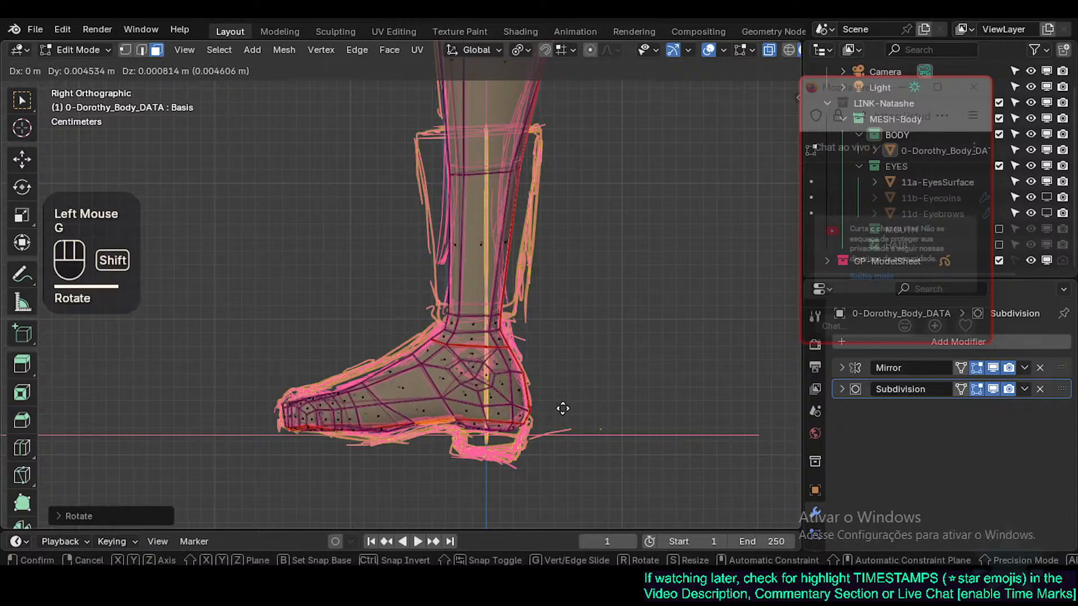
{"action": "left_click", "coordinate": [536, 421], "text": "shift"}
{"action": "key", "text": "ctrl+s"}
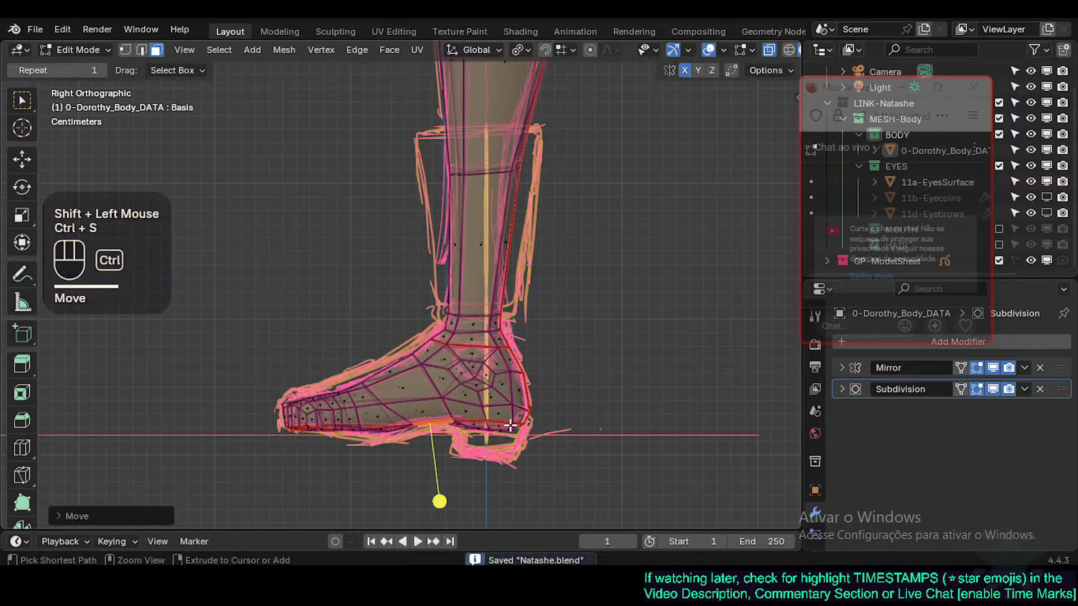
Step: Circle-select the sole faces under the ball of the foot and move them slightly forward toward the toes
{"action": "key", "text": "alt+a"}
{"action": "key", "text": "c"}
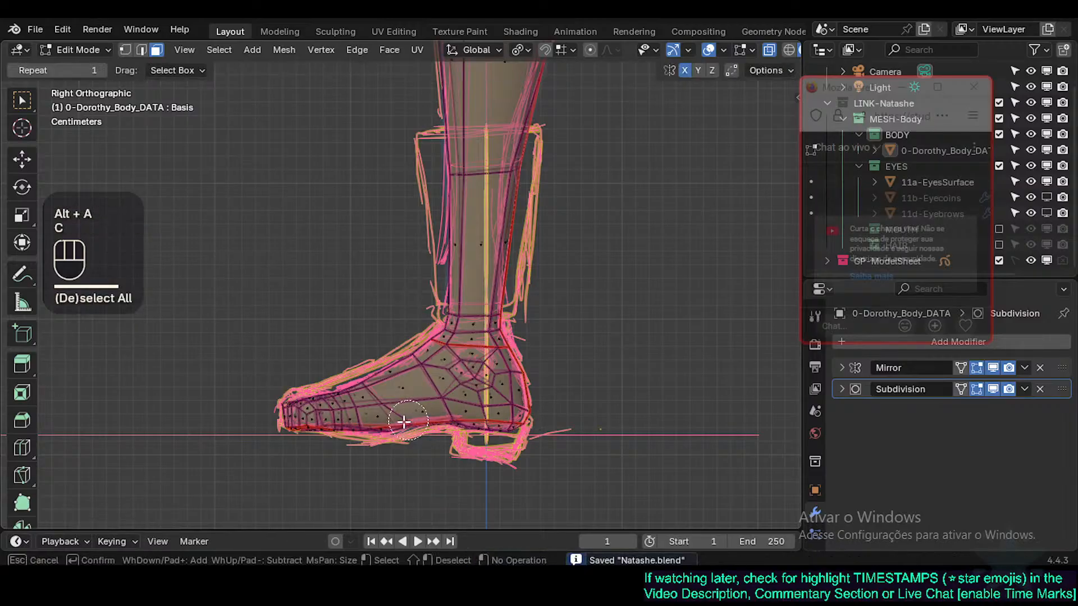
{"action": "right_click", "coordinate": [372, 438]}
{"action": "key", "text": "c"}
{"action": "left_click", "coordinate": [369, 441]}
{"action": "right_click", "coordinate": [368, 441]}
{"action": "key", "text": "g"}
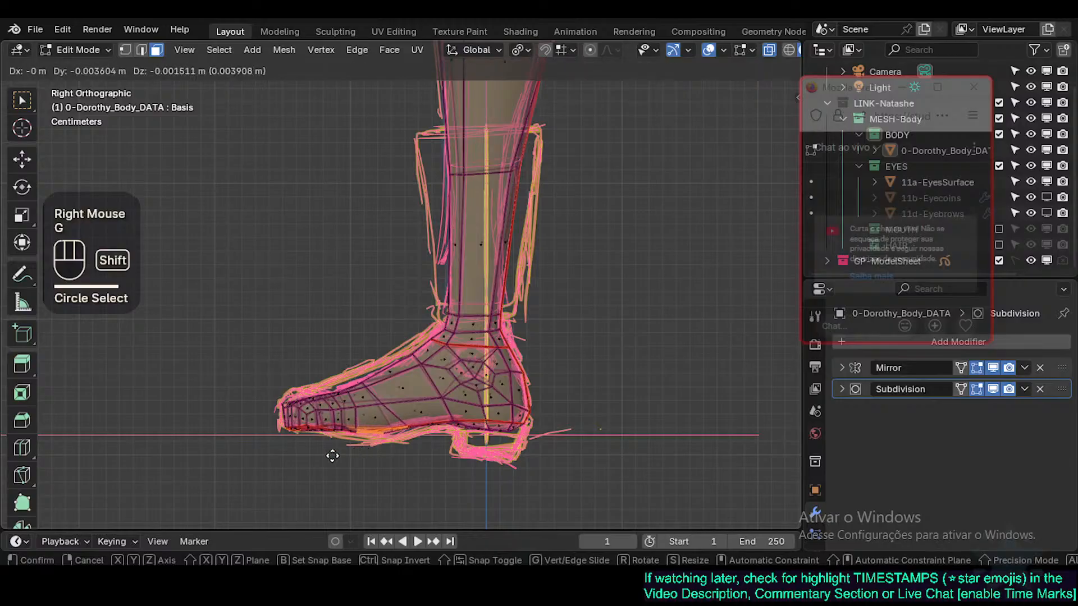
{"action": "left_click", "coordinate": [311, 450], "text": "shift"}
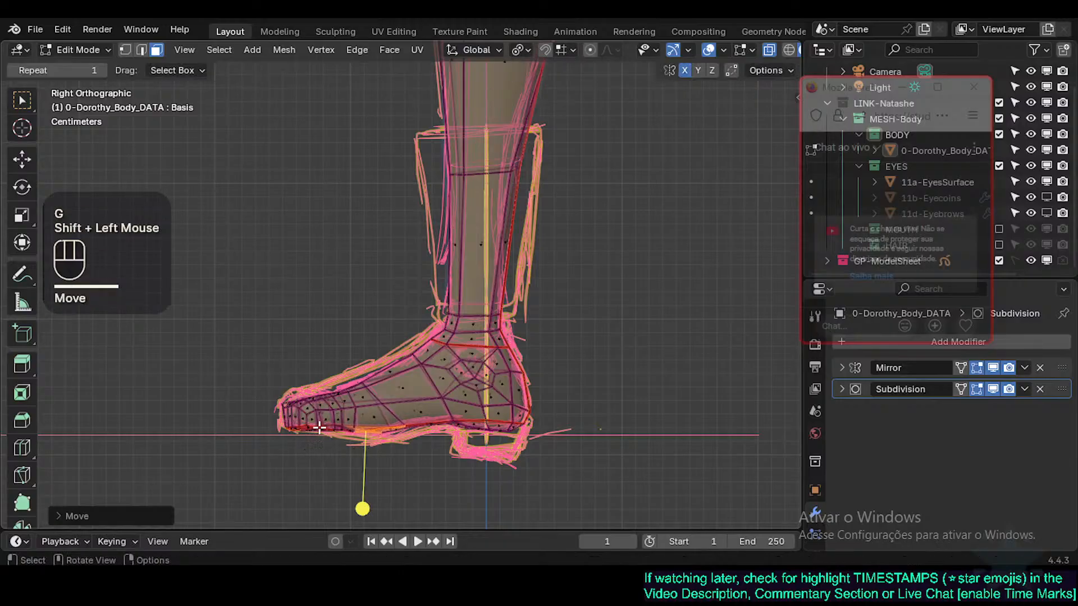
Step: Save the file and examine both feet from the front, comparing Object Mode and X-ray display against the sketch
{"action": "key", "text": "alt+a"}
{"action": "key", "text": "c"}
{"action": "right_click", "coordinate": [313, 445]}
{"action": "key", "text": "KP_1"}
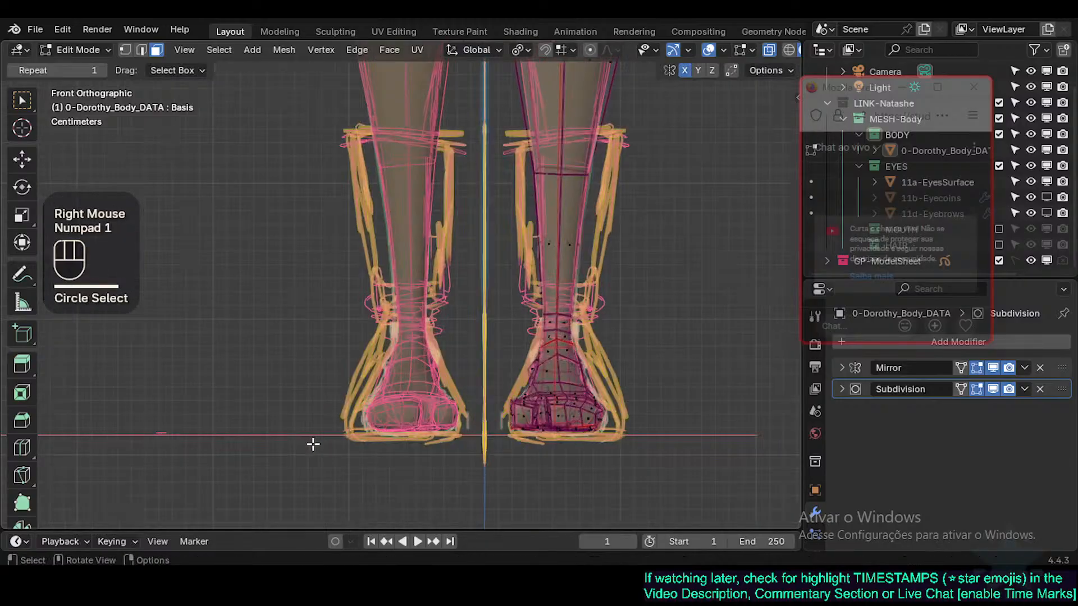
{"action": "key", "text": "ctrl+s"}
{"action": "mouse_move", "coordinate": [477, 327]}
{"action": "middle_mouse_down", "text": "shift"}
{"action": "mouse_move", "coordinate": [477, 306]}
{"action": "mouse_move", "coordinate": [414, 393]}
{"action": "mouse_move", "coordinate": [443, 415]}
{"action": "mouse_move", "coordinate": [429, 450]}
{"action": "mouse_move", "coordinate": [424, 423]}
{"action": "mouse_move", "coordinate": [502, 399]}
{"action": "mouse_move", "coordinate": [452, 336]}
{"action": "mouse_move", "coordinate": [496, 329]}
{"action": "middle_mouse_up", "text": "shift"}
{"action": "scroll", "coordinate": [443, 415], "scroll_direction": "up", "scroll_amount": 2}
{"action": "key", "text": "alt+z"}
{"action": "scroll", "coordinate": [496, 395], "scroll_direction": "down", "scroll_amount": 2}
{"action": "key", "text": "Tab"}
{"action": "key", "text": "KP_1"}
{"action": "key", "text": "ctrl+s"}
{"action": "key", "text": "alt+z"}
{"action": "key", "text": "Tab"}
{"action": "scroll", "coordinate": [540, 393], "scroll_direction": "up", "scroll_amount": 1}
{"action": "key", "text": "alt+a"}
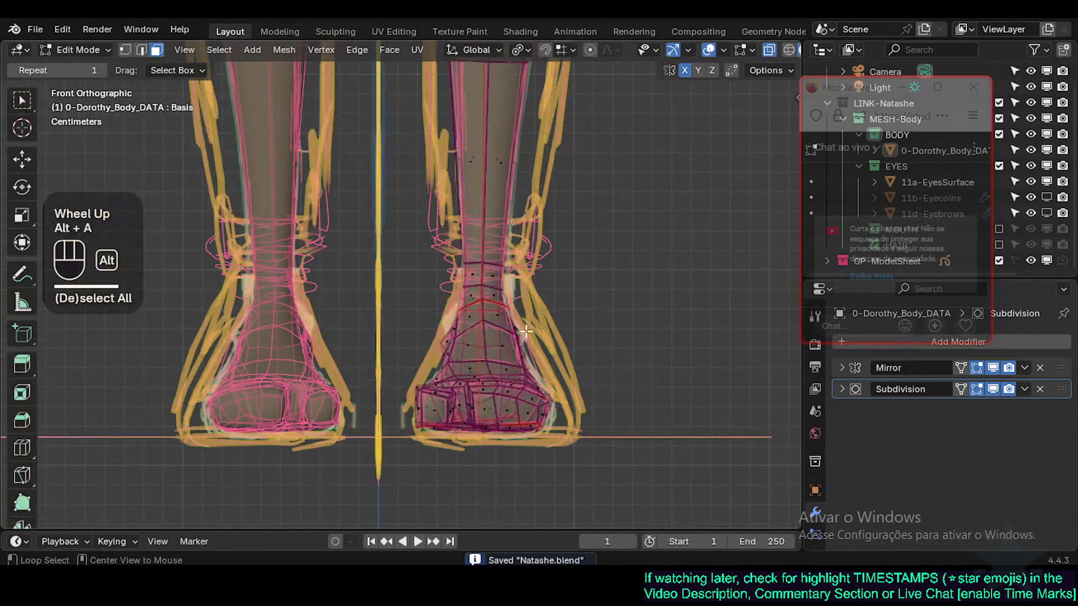
{"action": "key", "text": "c"}
{"action": "right_click", "coordinate": [423, 328]}
{"action": "key", "text": "1"}
{"action": "left_click", "coordinate": [438, 340]}
{"action": "key", "text": "g"}
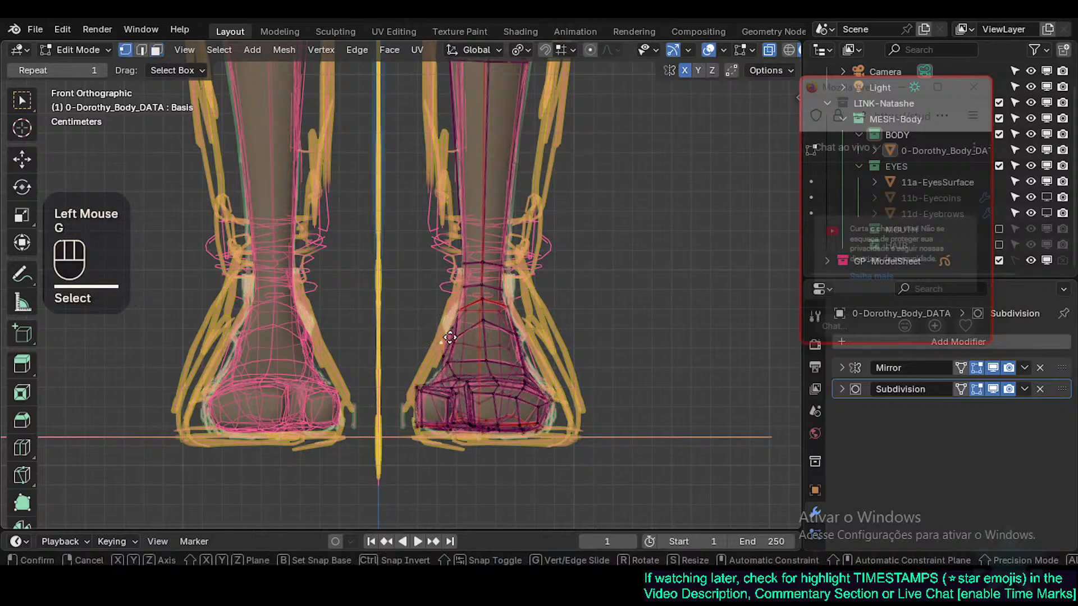
{"action": "key", "text": "shift"}
{"action": "key", "text": "Escape"}
{"action": "key", "text": "alt+a"}
{"action": "key", "text": "c"}
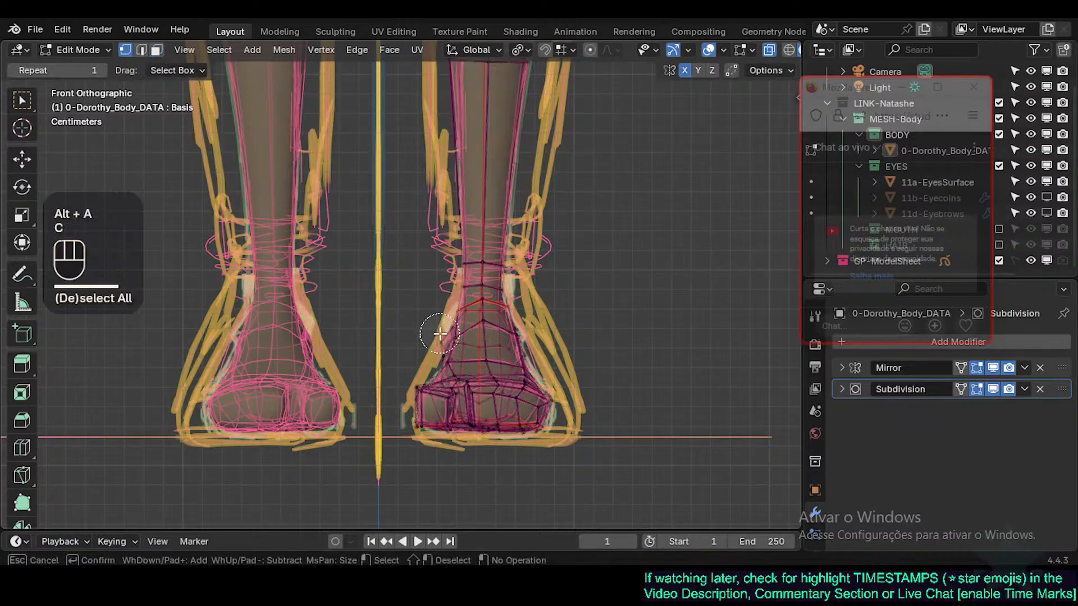
{"action": "scroll", "coordinate": [440, 334], "scroll_direction": "down", "scroll_amount": 2}
{"action": "left_click", "coordinate": [440, 334]}
{"action": "right_click", "coordinate": [440, 335]}
Step: Compare the feet in Object Mode and Edit Mode from the front, and check the right side view
{"action": "key", "text": "Tab"}
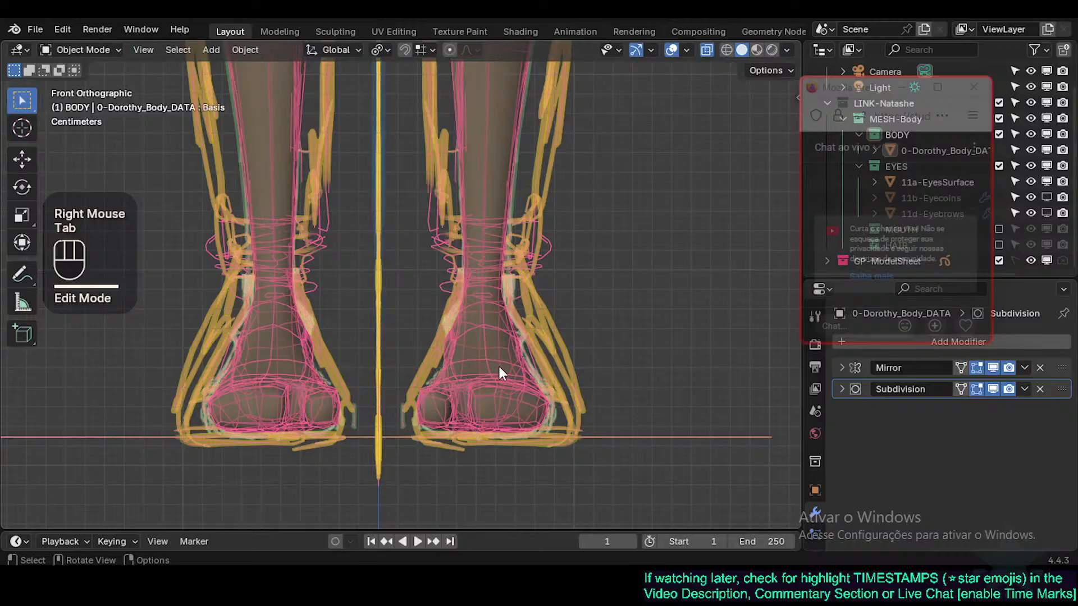
{"action": "key", "text": "Tab"}
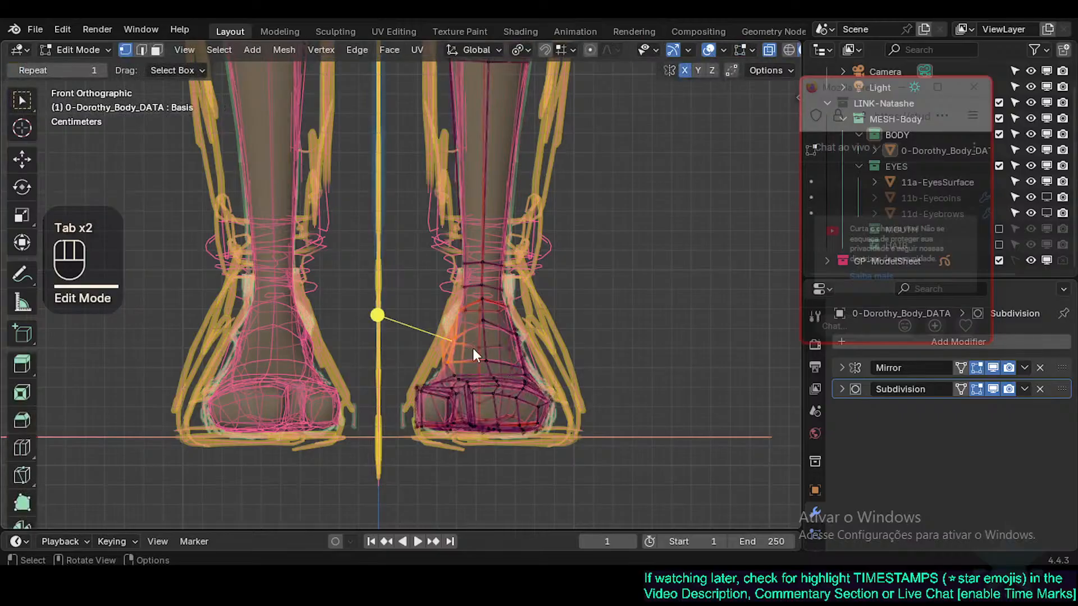
{"action": "key", "text": "Tab"}
{"action": "key", "text": "Tab"}
{"action": "key", "text": "KP_3"}
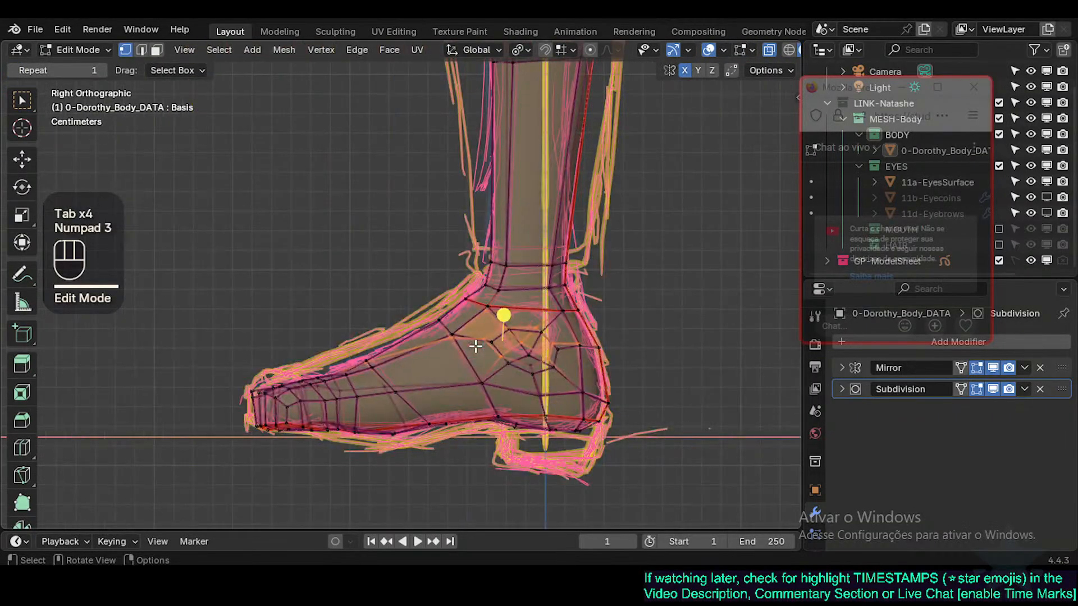
{"action": "key", "text": "alt+a"}
{"action": "key", "text": "c"}
{"action": "left_click", "coordinate": [522, 349]}
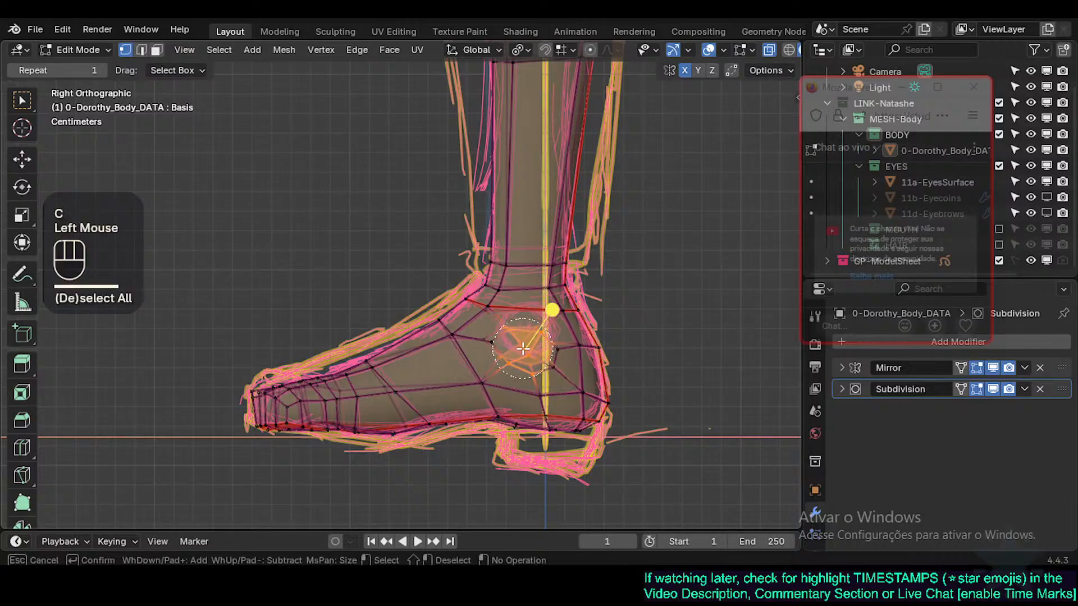
{"action": "right_click", "coordinate": [538, 342]}
{"action": "key", "text": "c"}
{"action": "key", "text": "Escape"}
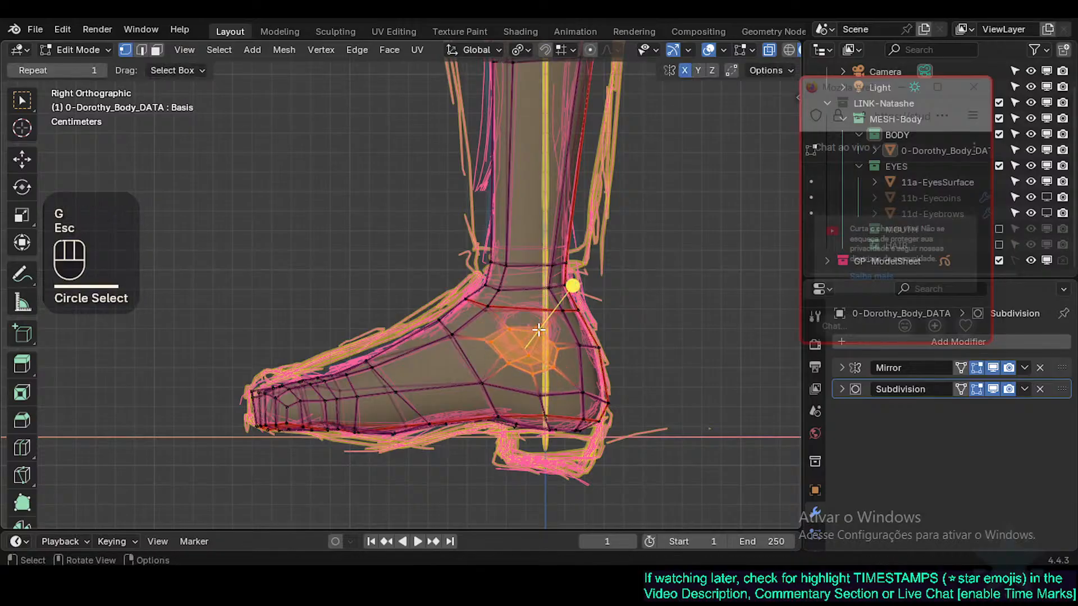
{"action": "key", "text": "alt+z"}
{"action": "key", "text": "alt+z"}
{"action": "key", "text": "g"}
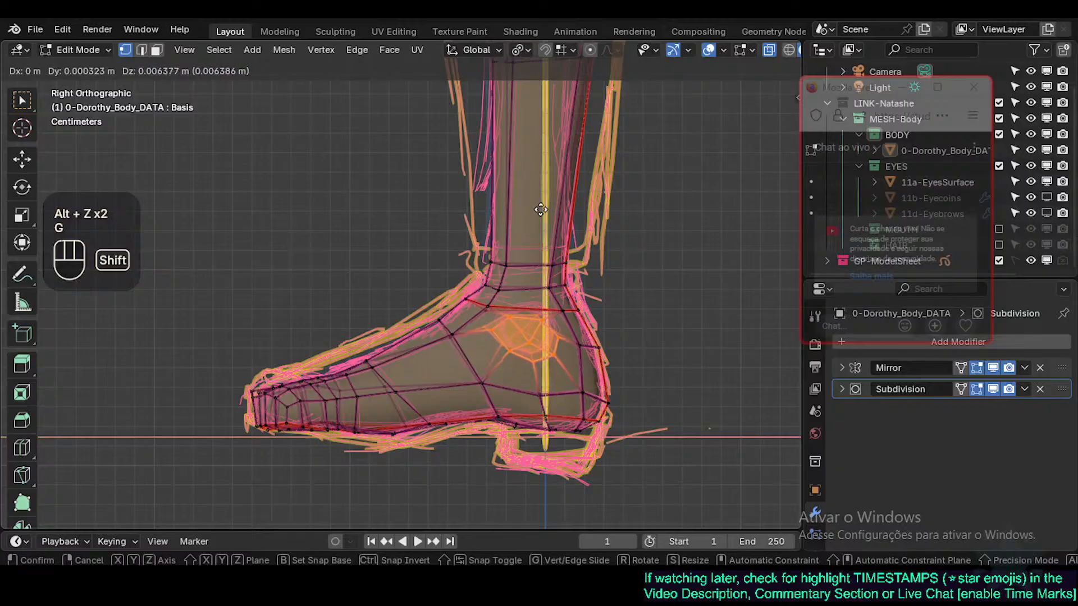
{"action": "key", "text": "Escape"}
{"action": "key", "text": "c"}
{"action": "left_click", "coordinate": [525, 330]}
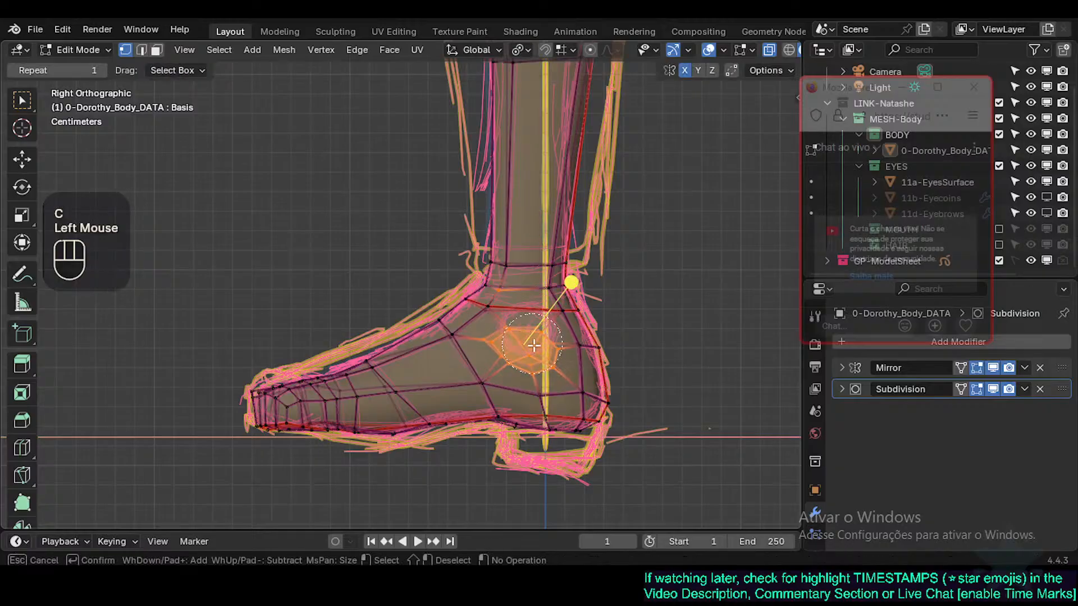
{"action": "right_click", "coordinate": [533, 335]}
Step: Circle-select the vertices around the ankle bone and lower ankle and move them slightly upward
{"action": "key", "text": "alt+a"}
{"action": "key", "text": "c"}
{"action": "mouse_move", "coordinate": [539, 337]}
{"action": "left_mouse_down"}
{"action": "mouse_move", "coordinate": [534, 301]}
{"action": "mouse_move", "coordinate": [515, 368]}
{"action": "left_mouse_up"}
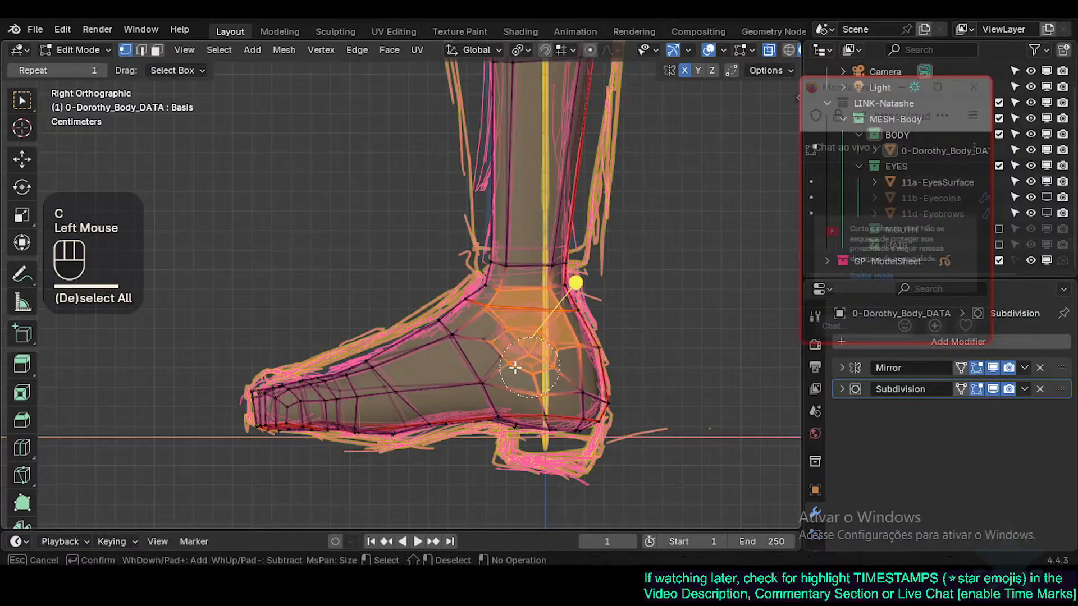
{"action": "right_click", "coordinate": [539, 324]}
{"action": "key", "text": "g"}
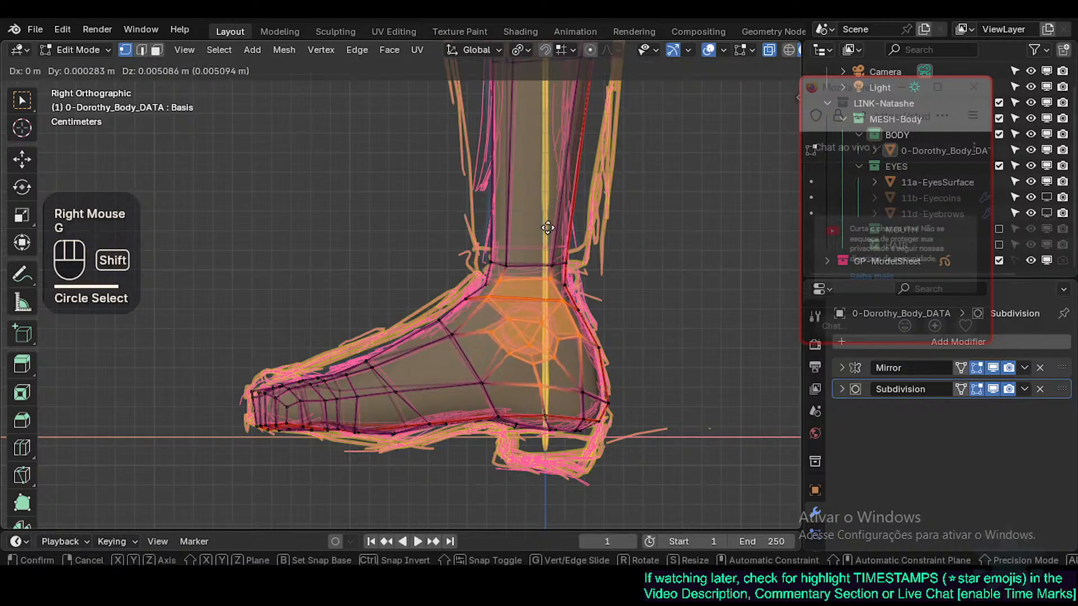
{"action": "left_click", "coordinate": [554, 192], "text": "shift"}
Step: Circle-select the vertices along the bottom of the heel and shift them slightly to follow the side sketch
{"action": "key", "text": "alt+a"}
{"action": "key", "text": "c"}
{"action": "mouse_move", "coordinate": [539, 404]}
{"action": "left_mouse_down"}
{"action": "mouse_move", "coordinate": [525, 415]}
{"action": "mouse_move", "coordinate": [577, 421]}
{"action": "left_mouse_up"}
{"action": "right_click", "coordinate": [522, 415]}
{"action": "key", "text": "c"}
{"action": "right_click", "coordinate": [579, 421]}
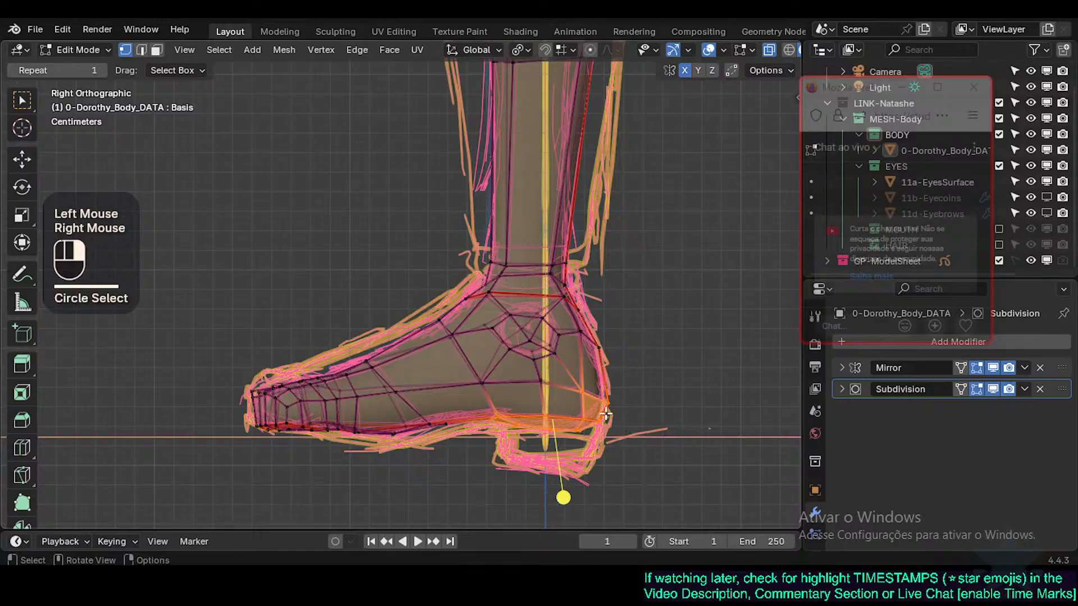
{"action": "key", "text": "g"}
{"action": "left_click", "coordinate": [581, 424], "text": "shift"}
Step: Select the single vertex at the centre of the ankle bone and move it slightly upward
{"action": "key", "text": "alt+a"}
{"action": "key", "text": "c"}
{"action": "right_click", "coordinate": [533, 334]}
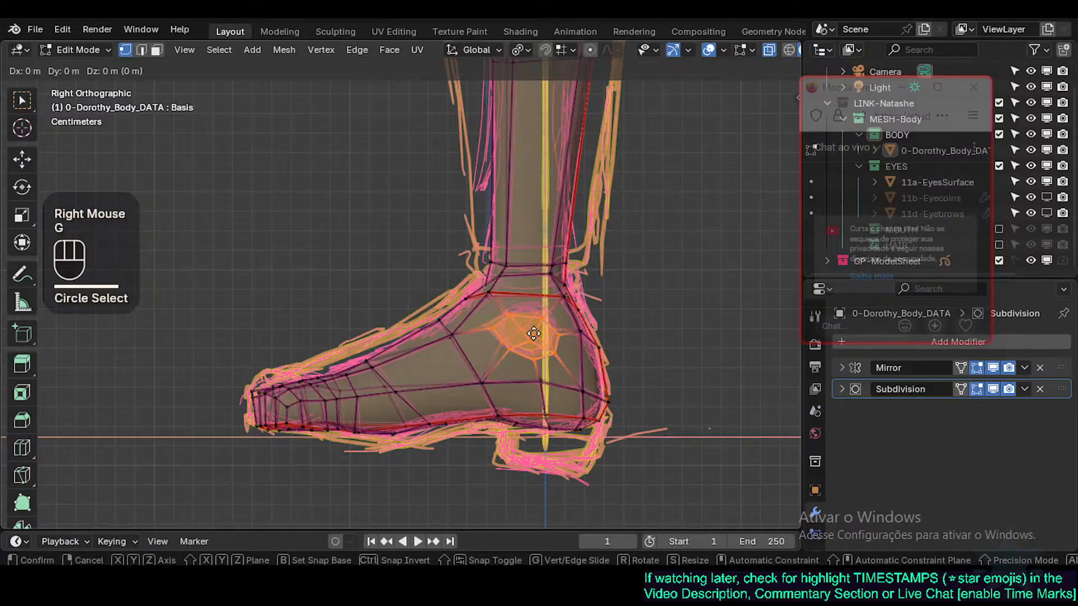
{"action": "key", "text": "alt+a"}
{"action": "left_click", "coordinate": [529, 337], "text": "shift"}
{"action": "key", "text": "g"}
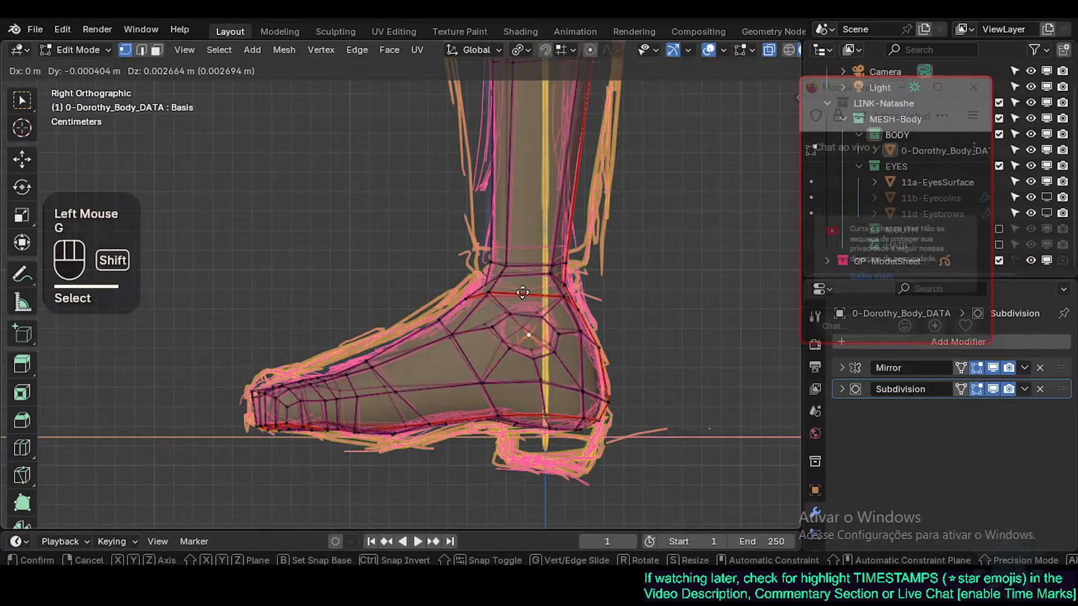
{"action": "left_click", "coordinate": [529, 321], "text": "shift"}
Step: Loop-select the ring of faces around the ankle bone and smooth it repeatedly
{"action": "key", "text": "3"}
{"action": "left_click", "coordinate": [534, 320], "text": "alt+shift"}
{"action": "left_click", "coordinate": [540, 320]}
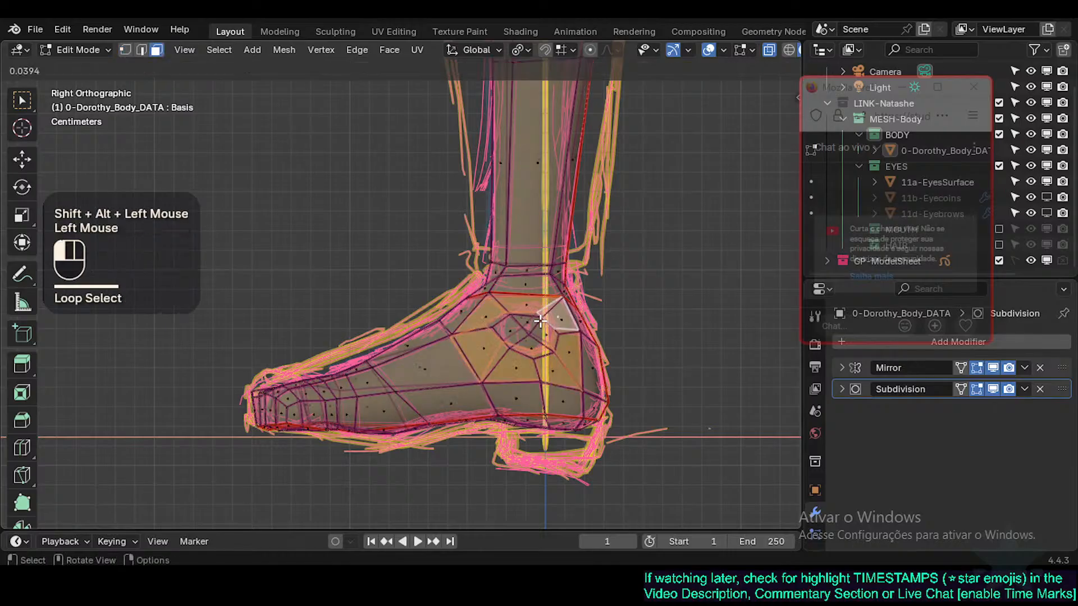
{"action": "key", "text": "F3"}
{"action": "key", "text": "Return"}
{"action": "key", "text": "alt+a"}
{"action": "left_click", "coordinate": [549, 323], "text": "alt+shift"}
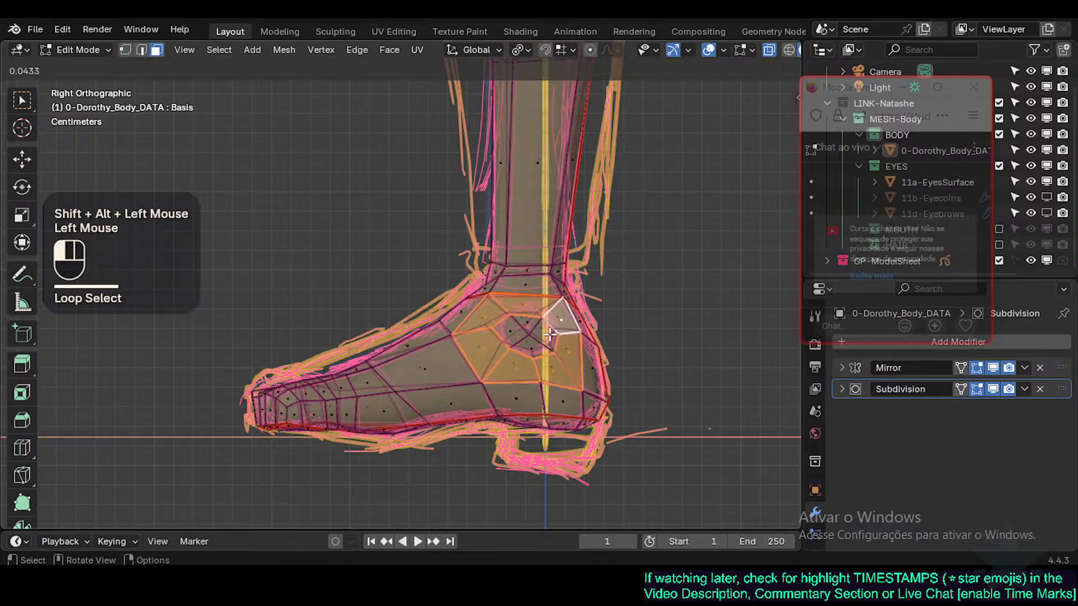
Step: Reselect only the ankle bone's centre vertex and nudge it by a tiny amount
{"action": "key", "text": "alt+a"}
{"action": "left_click", "coordinate": [528, 333], "text": "shift"}
{"action": "key", "text": "g"}
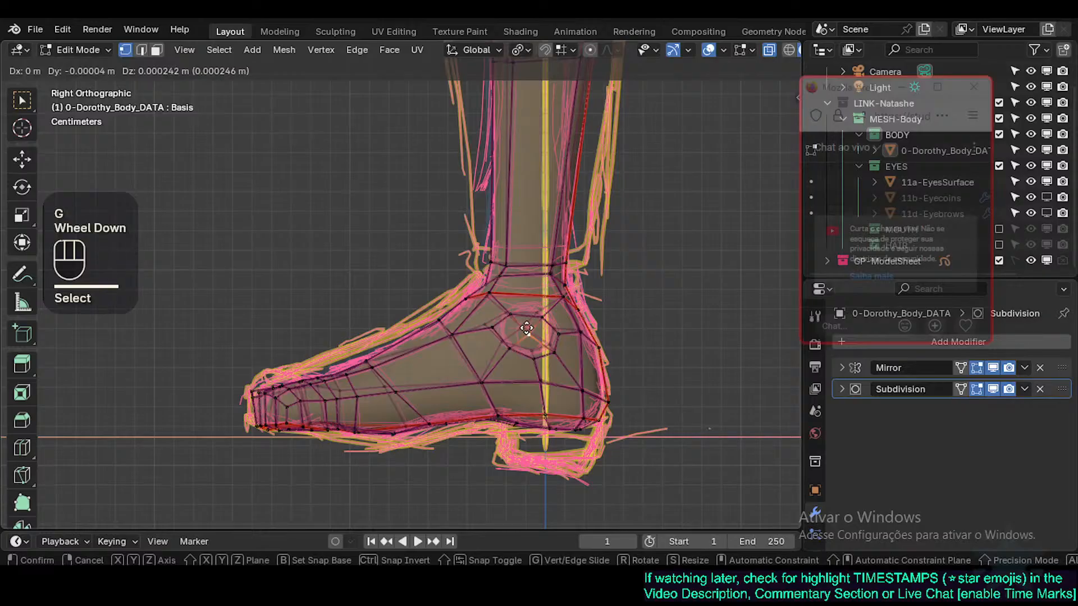
{"action": "scroll", "coordinate": [527, 329], "scroll_direction": "down", "scroll_amount": 1}
{"action": "left_click", "coordinate": [527, 329]}
{"action": "key", "text": "g"}
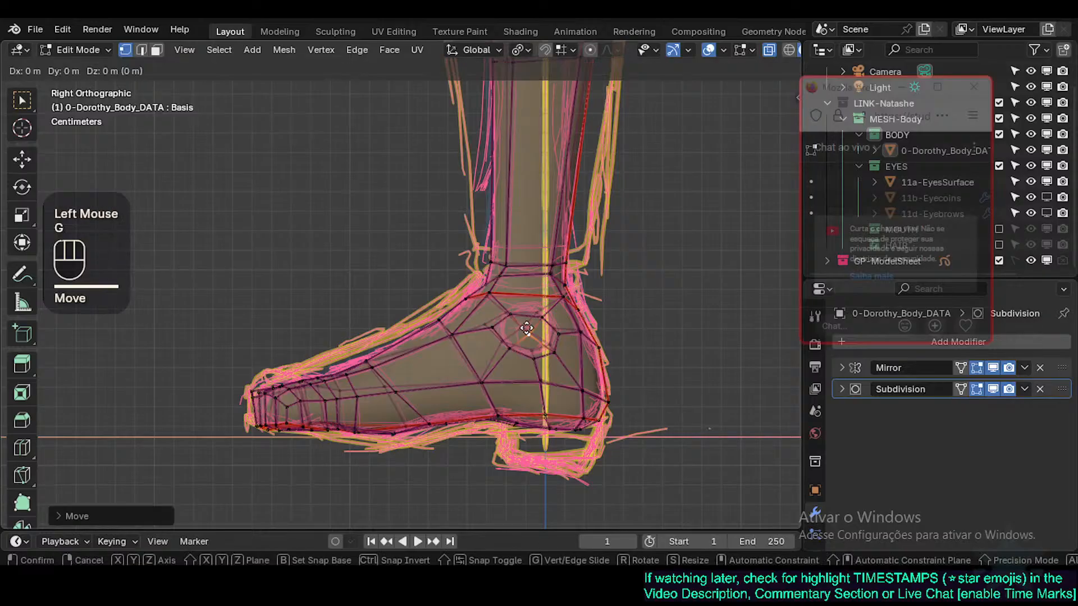
{"action": "key", "text": "Escape"}
Step: Enable proportional editing and move the ankle bone's centre vertex together with the surrounding mesh, then clear the selection
{"action": "key", "text": "o"}
{"action": "key", "text": "g"}
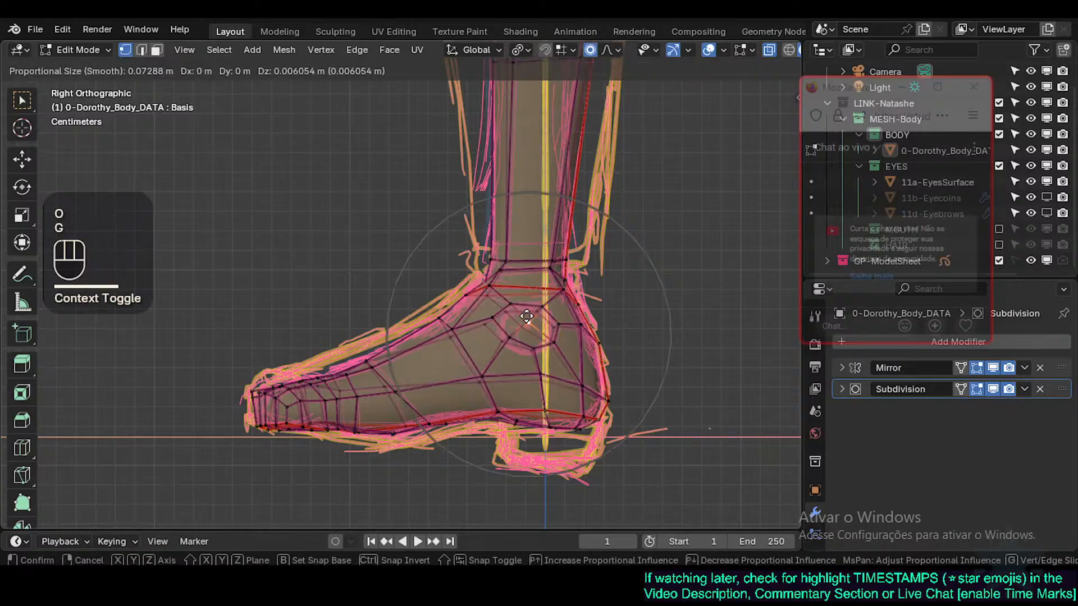
{"action": "left_click", "coordinate": [545, 321], "text": "shift"}
{"action": "key", "text": "alt+a"}
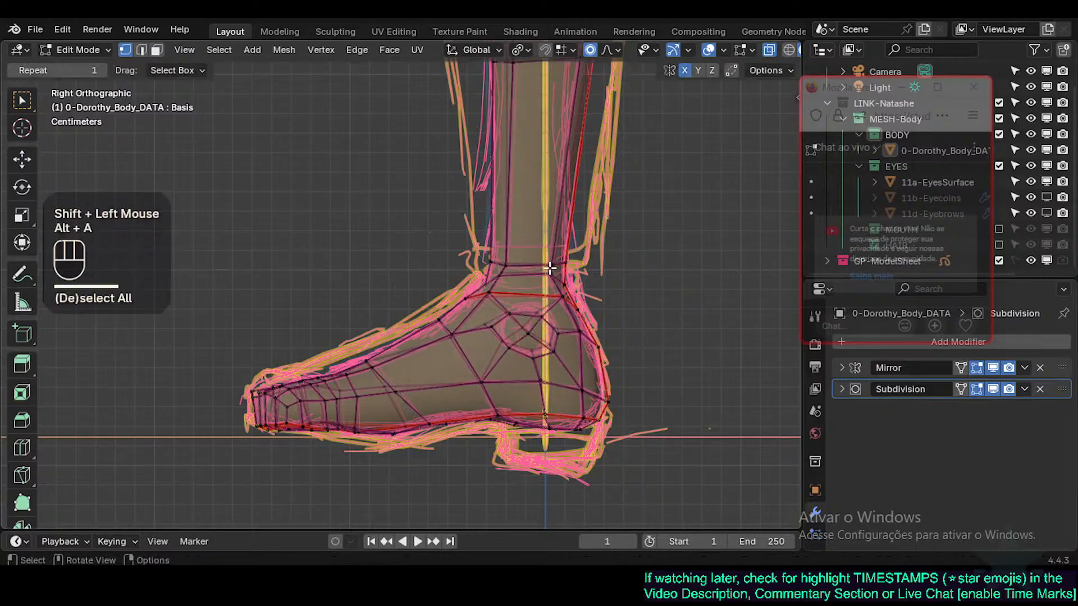
Step: Loop-select the band of faces at the top of the ankle and smooth it
{"action": "key", "text": "3"}
{"action": "left_click", "coordinate": [560, 295], "text": "alt+shift"}
{"action": "left_click_drag", "start_coordinate": [552, 196], "coordinate": [593, 211]}
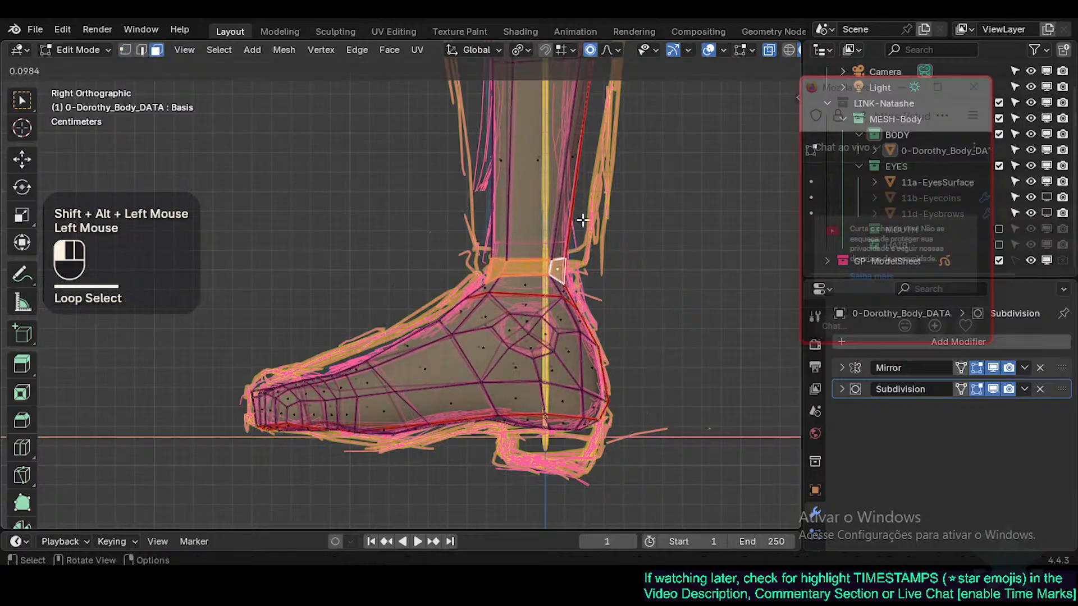
Step: Confirm the smoothing of the ankle-top band, then nudge the vertex at the band's rear side in the side view
{"action": "left_click", "coordinate": [583, 220]}
{"action": "key", "text": "alt+a"}
{"action": "key", "text": "2"}
{"action": "left_click", "coordinate": [556, 268], "text": "alt+shift"}
{"action": "key", "text": "1"}
{"action": "left_click", "coordinate": [552, 273]}
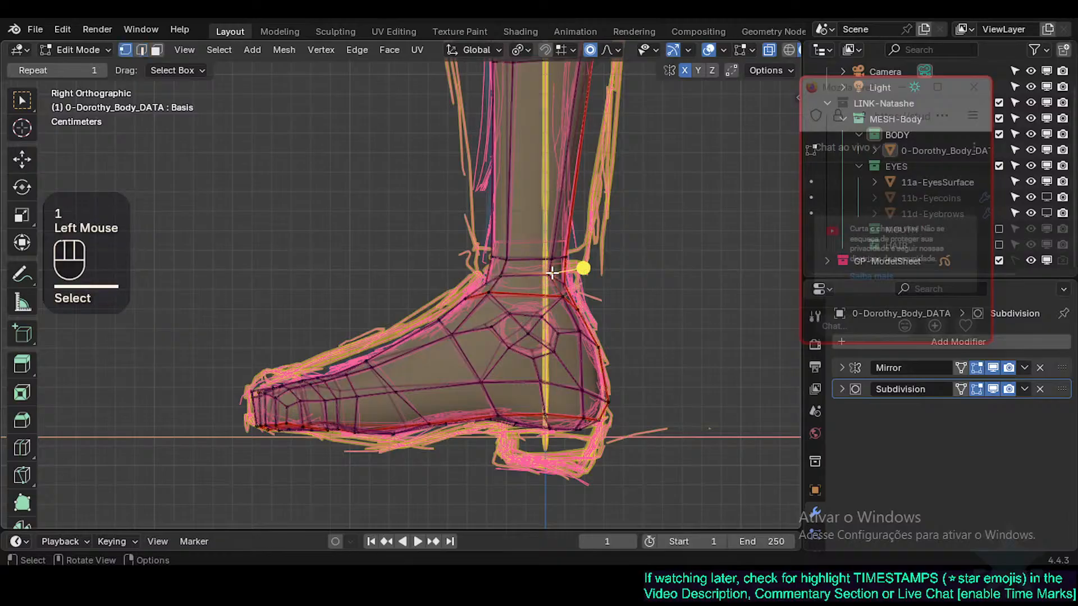
{"action": "key", "text": "g"}
{"action": "left_click", "coordinate": [553, 281]}
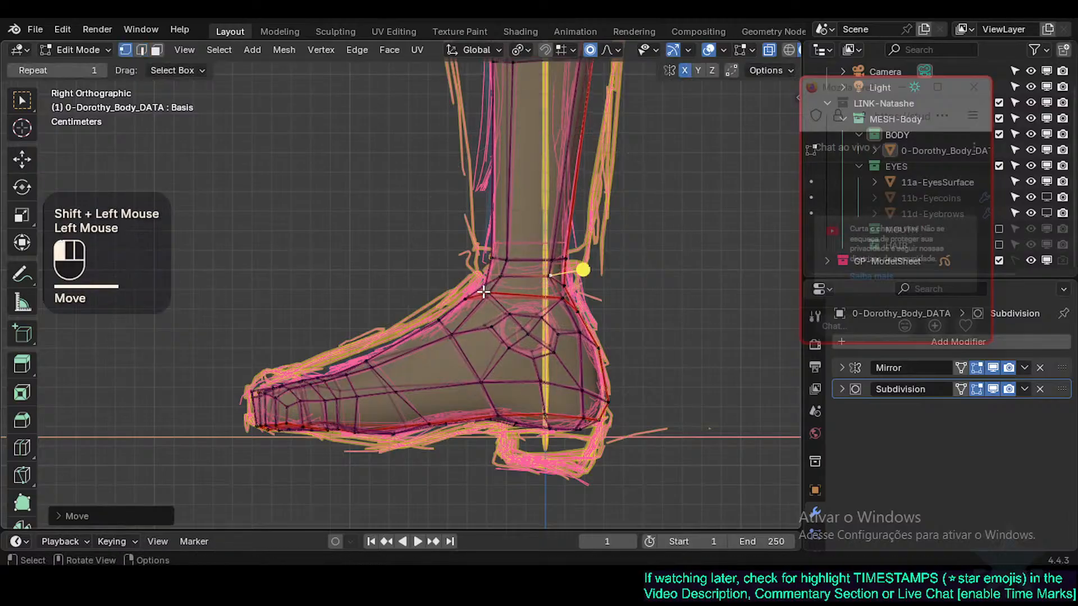
Step: Move the front vertex of the red ankle seam, then edge-slide the horizontal side edge just above that seam
{"action": "left_click", "coordinate": [484, 300]}
{"action": "key", "text": "g"}
{"action": "left_click", "coordinate": [471, 327], "text": "shift"}
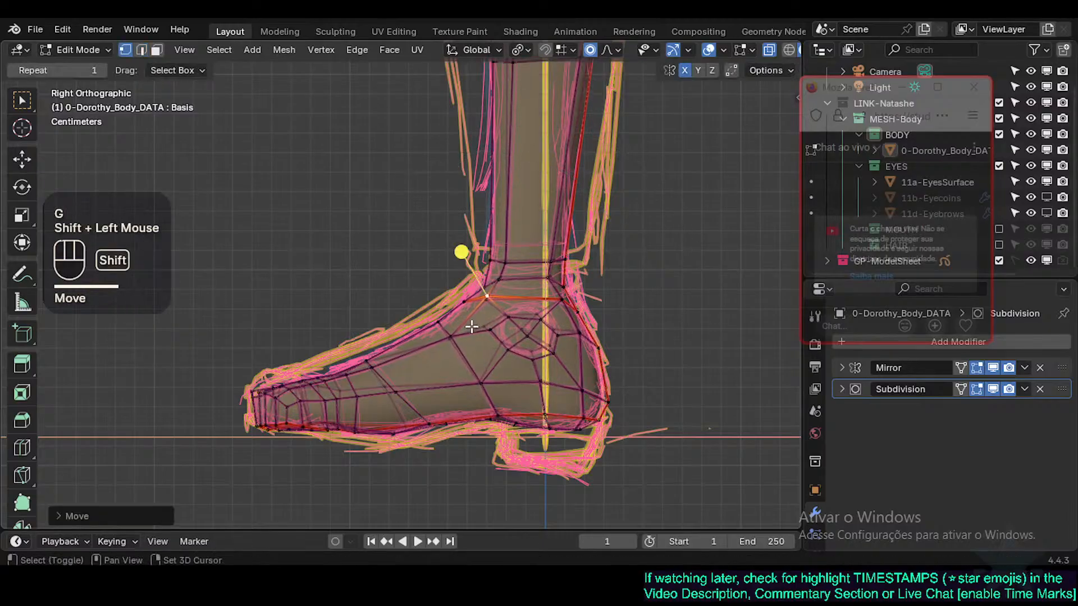
{"action": "key", "text": "2"}
{"action": "left_click", "coordinate": [530, 282]}
{"action": "key", "text": "g"}
{"action": "key", "text": "g"}
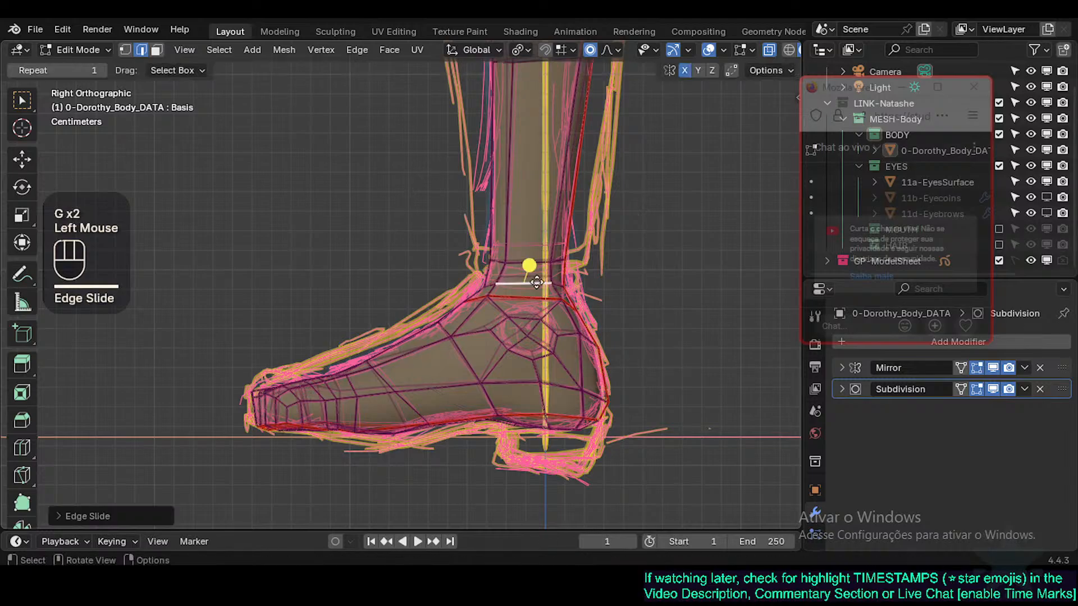
{"action": "left_click", "coordinate": [537, 282]}
Step: In the front view, move the inner and outer outline vertices below the ankle seam to fit the sketch
{"action": "key", "text": "KP_1"}
{"action": "scroll", "coordinate": [537, 282], "scroll_direction": "up", "scroll_amount": 2}
{"action": "key", "text": "1"}
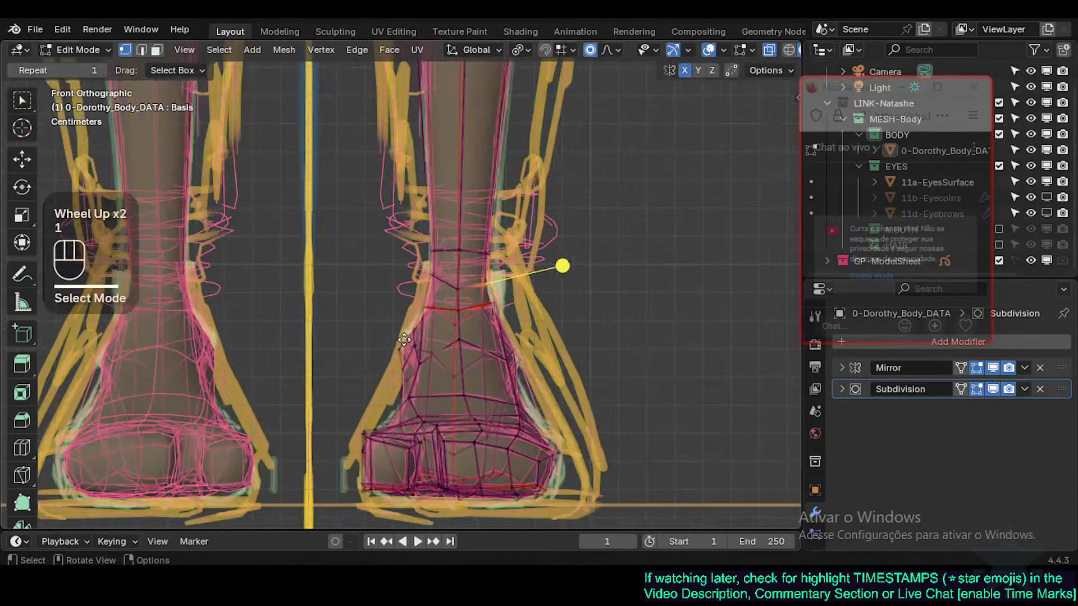
{"action": "left_click", "coordinate": [398, 343], "text": "shift"}
{"action": "key", "text": "g"}
{"action": "left_click", "coordinate": [413, 291], "text": "shift"}
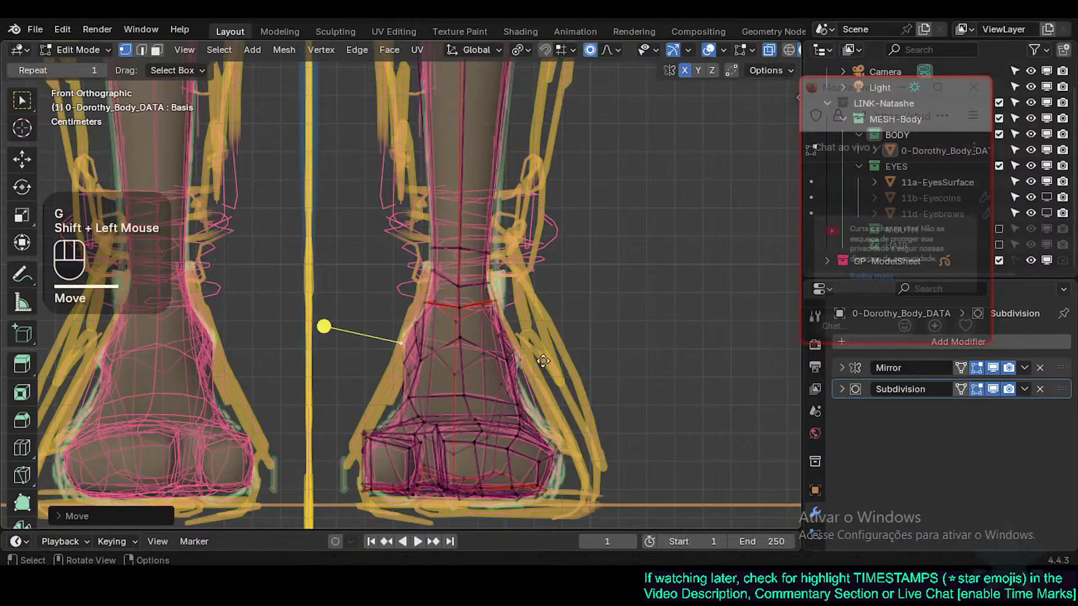
{"action": "left_click", "coordinate": [436, 300]}
{"action": "key", "text": "g"}
{"action": "left_click", "coordinate": [437, 299], "text": "shift"}
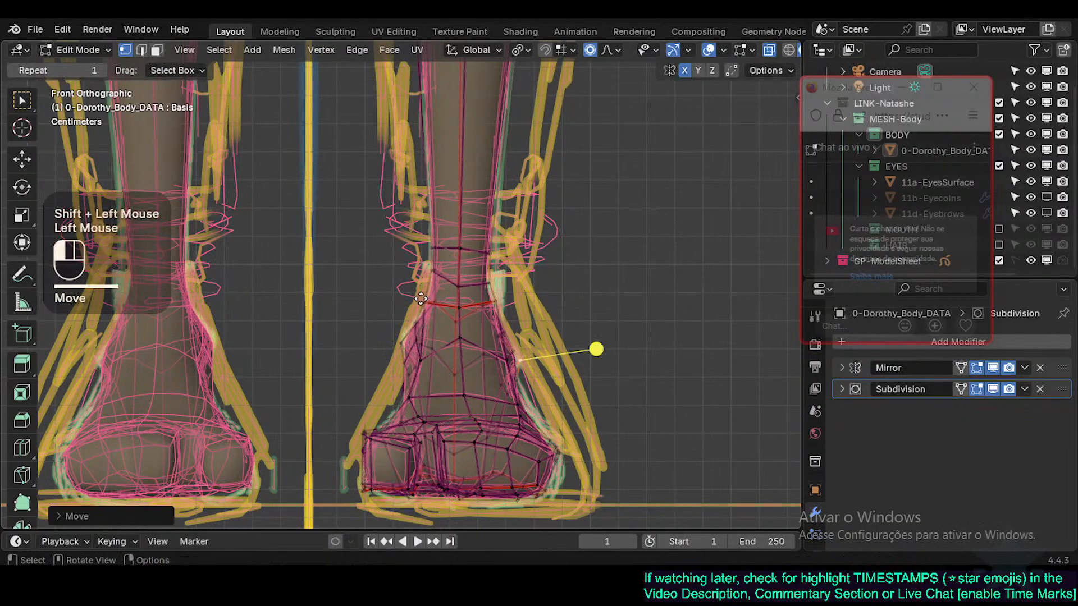
Step: Move the vertices at the inner and outer ends of the red ankle seam towards the sketched ankle outline
{"action": "key", "text": "g"}
{"action": "left_click", "coordinate": [413, 292], "text": "shift"}
{"action": "left_click", "coordinate": [505, 297]}
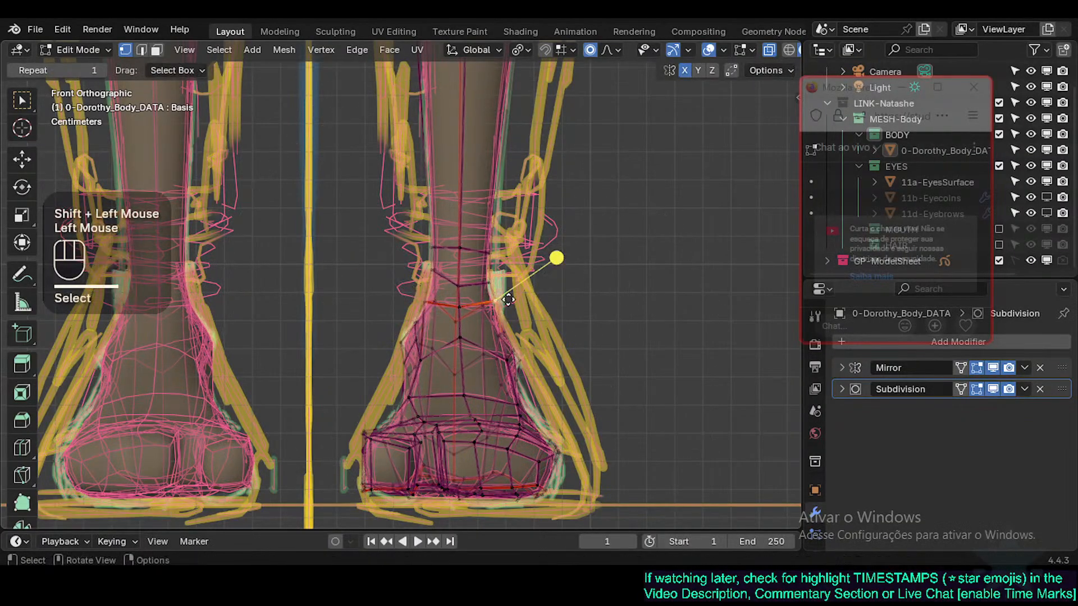
{"action": "key", "text": "g"}
{"action": "left_click", "coordinate": [433, 275], "text": "shift"}
Step: Edge-slide the inner part of the edge loop directly above the red ankle seam
{"action": "key", "text": "1"}
{"action": "left_click", "coordinate": [454, 275]}
{"action": "left_click", "coordinate": [454, 275], "text": "shift"}
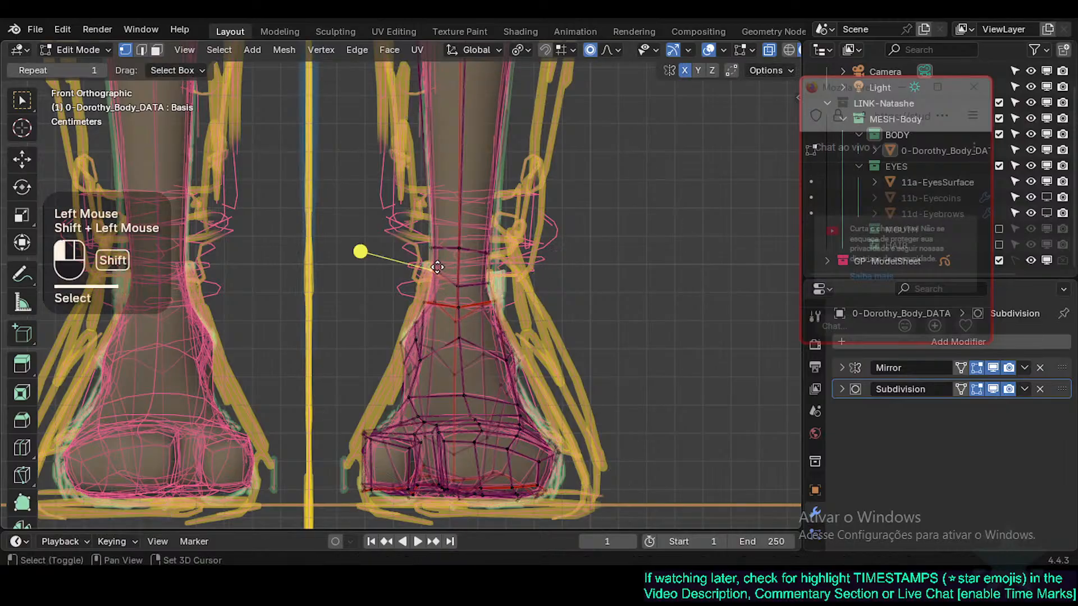
{"action": "key", "text": "g"}
{"action": "key", "text": "g"}
{"action": "left_click", "coordinate": [427, 280]}
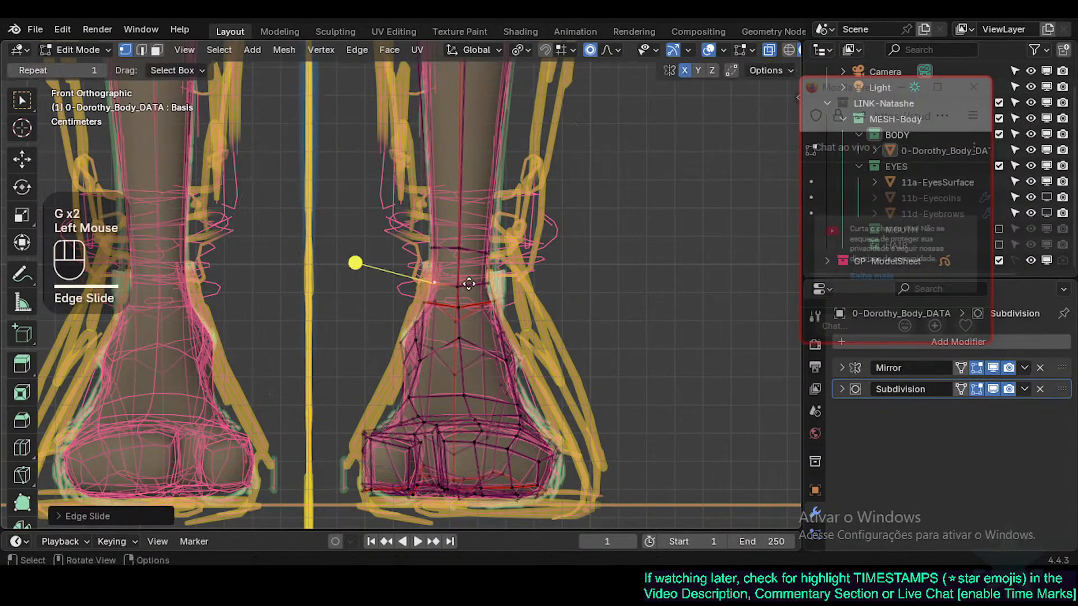
Step: Vertex-slide the front centre vertex of the loop above the red ankle seam to straighten that loop
{"action": "left_click", "coordinate": [468, 282]}
{"action": "left_click", "coordinate": [458, 283], "text": "shift"}
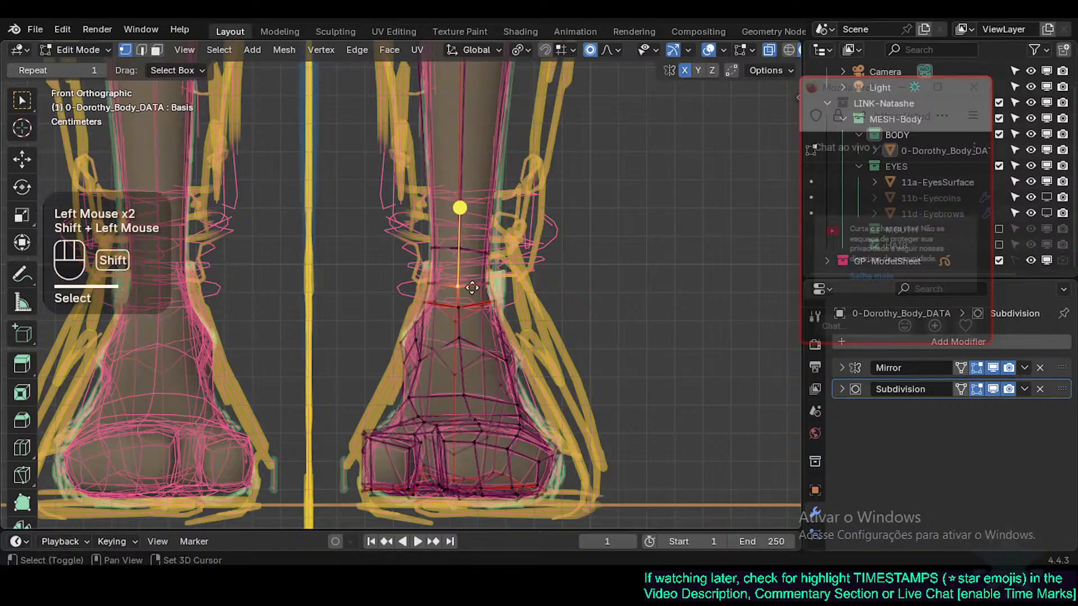
{"action": "key", "text": "g"}
{"action": "key", "text": "g"}
{"action": "left_click", "coordinate": [484, 267]}
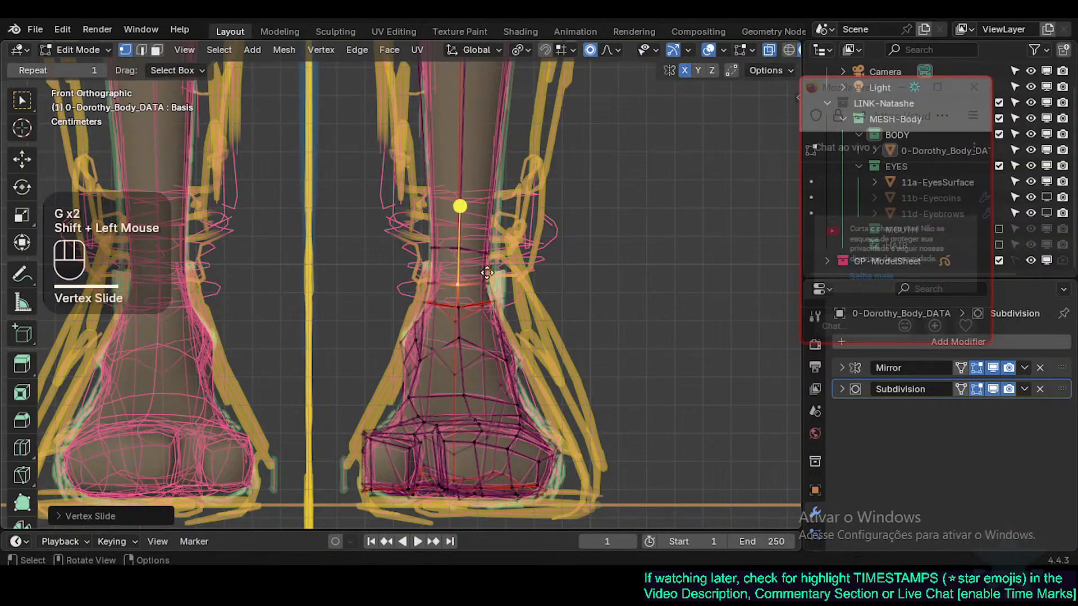
Step: Loop-select the face band at the base of the shin, two loops above the red seam, and smooth it
{"action": "key", "text": "alt+a"}
{"action": "key", "text": "3"}
{"action": "left_click", "coordinate": [489, 268], "text": "alt+shift"}
{"action": "left_click", "coordinate": [468, 219]}
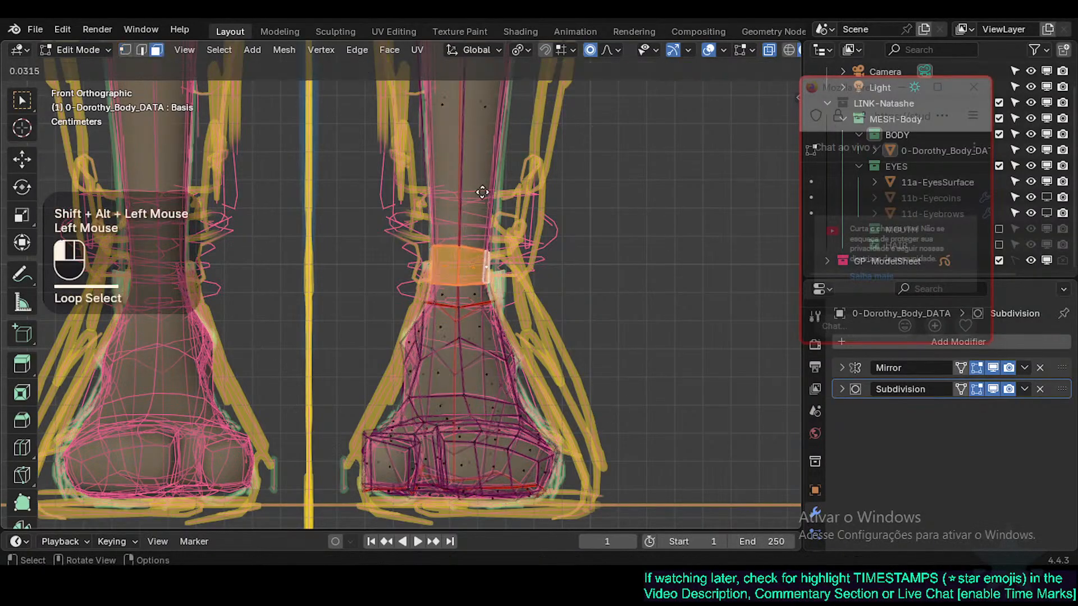
Step: Loop-select the edge ring at the base of the shin and slide it down towards the ankle
{"action": "key", "text": "alt+a"}
{"action": "key", "text": "2"}
{"action": "left_click", "coordinate": [449, 247], "text": "alt+shift"}
{"action": "key", "text": "g"}
{"action": "key", "text": "g"}
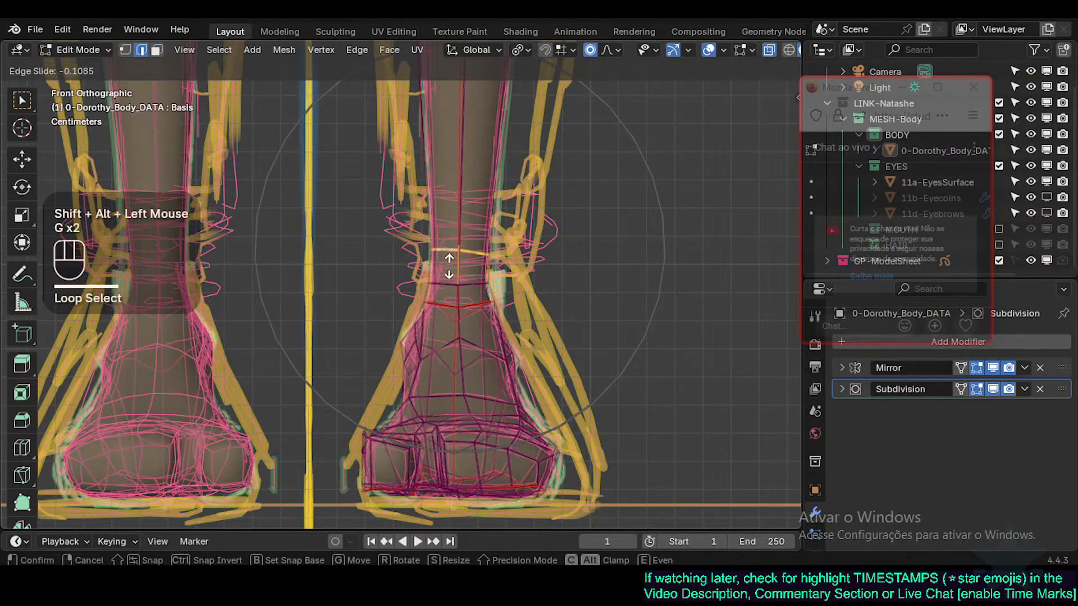
{"action": "left_click", "coordinate": [451, 329]}
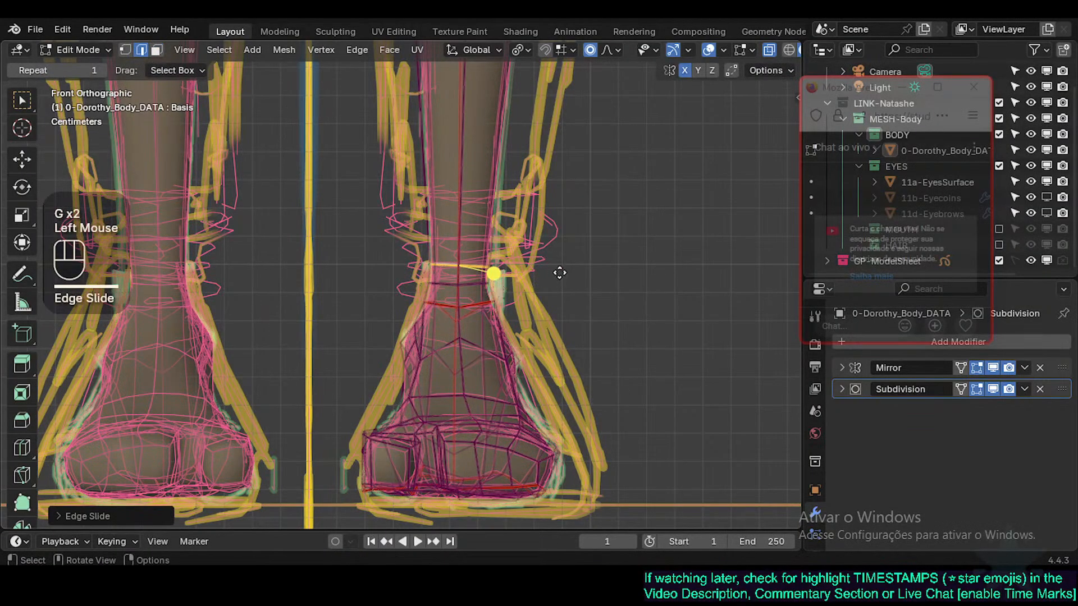
Step: Turn off proportional editing and rotate the lower shin's edge ring slightly, then clear the selection
{"action": "key", "text": "r"}
{"action": "key", "text": "Escape"}
{"action": "key", "text": "o"}
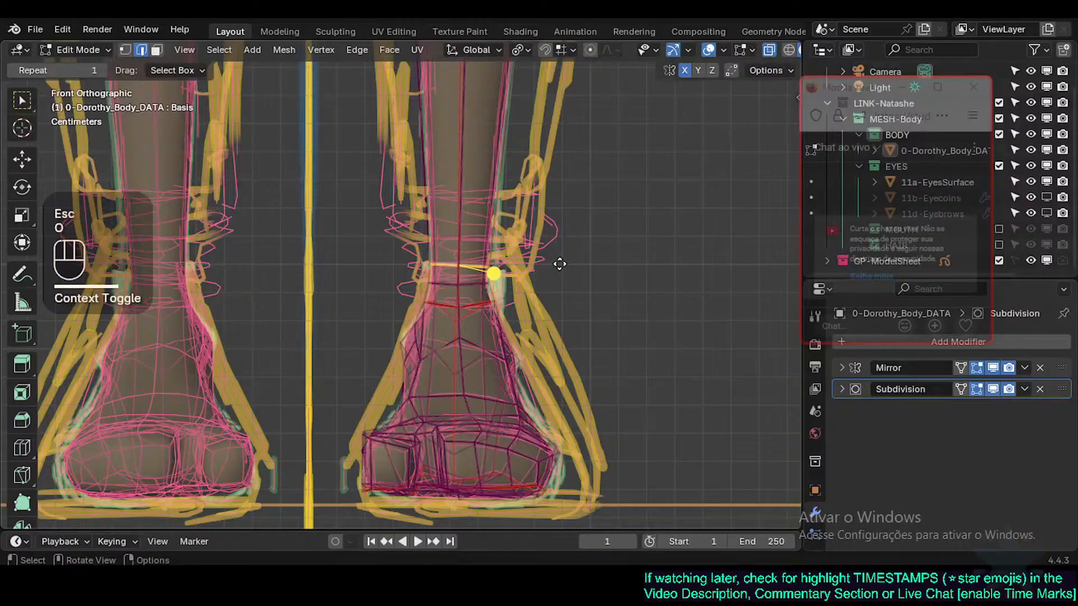
{"action": "key", "text": "r"}
{"action": "left_click", "coordinate": [558, 247], "text": "shift"}
{"action": "key", "text": "alt+a"}
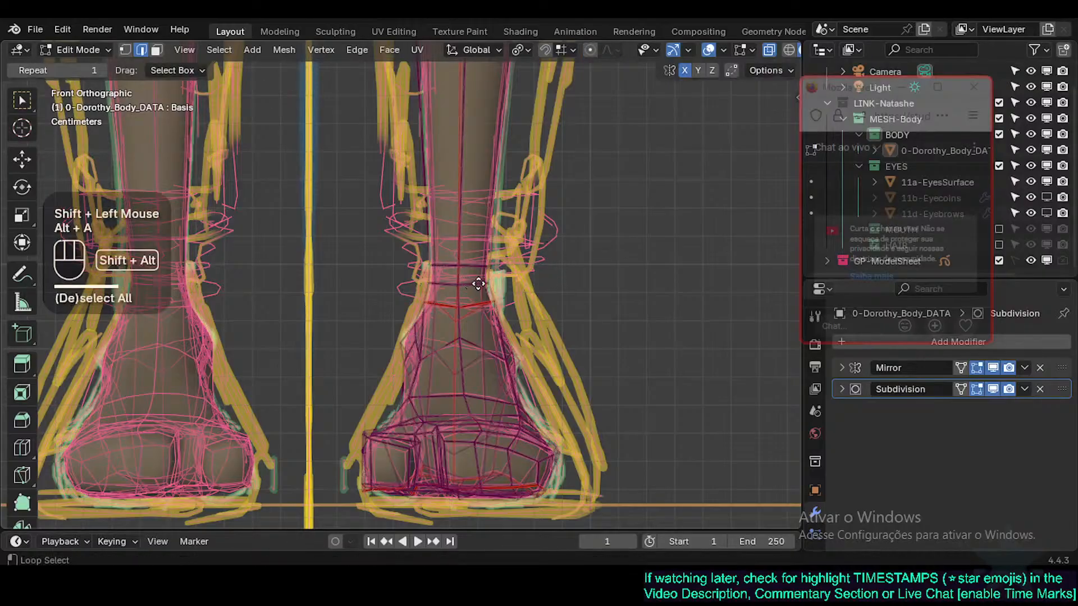
Step: Loop-select and smooth the lower-shin faces, then loop-select the face band directly above the red ankle seam
{"action": "key", "text": "3"}
{"action": "left_click", "coordinate": [475, 216], "text": "alt+shift"}
{"action": "left_click", "coordinate": [472, 236]}
{"action": "key", "text": "alt+a"}
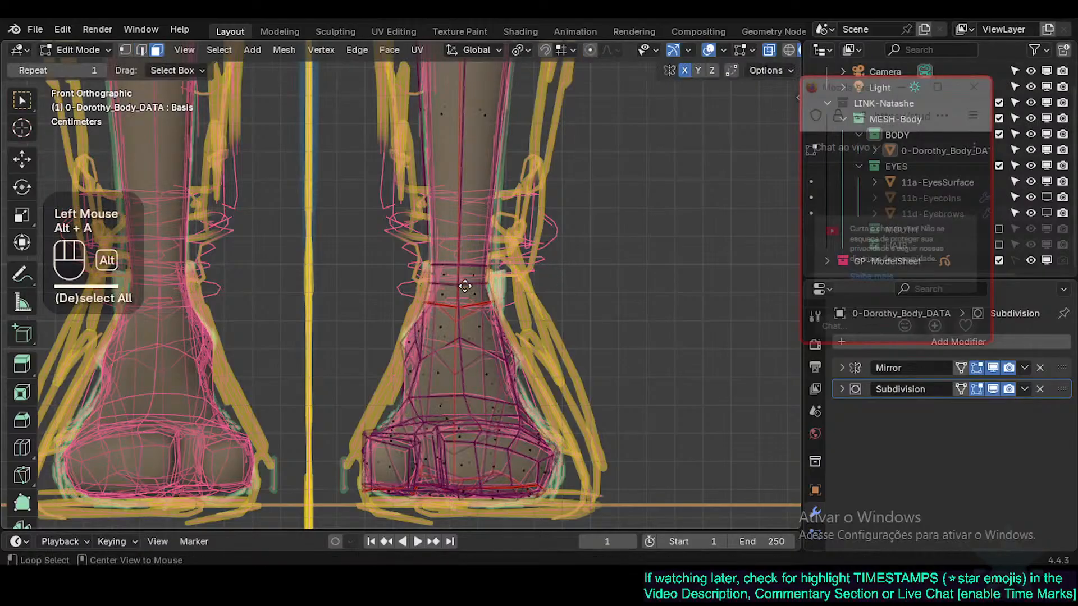
{"action": "left_click", "coordinate": [455, 297], "text": "alt+shift"}
{"action": "key", "text": "1"}
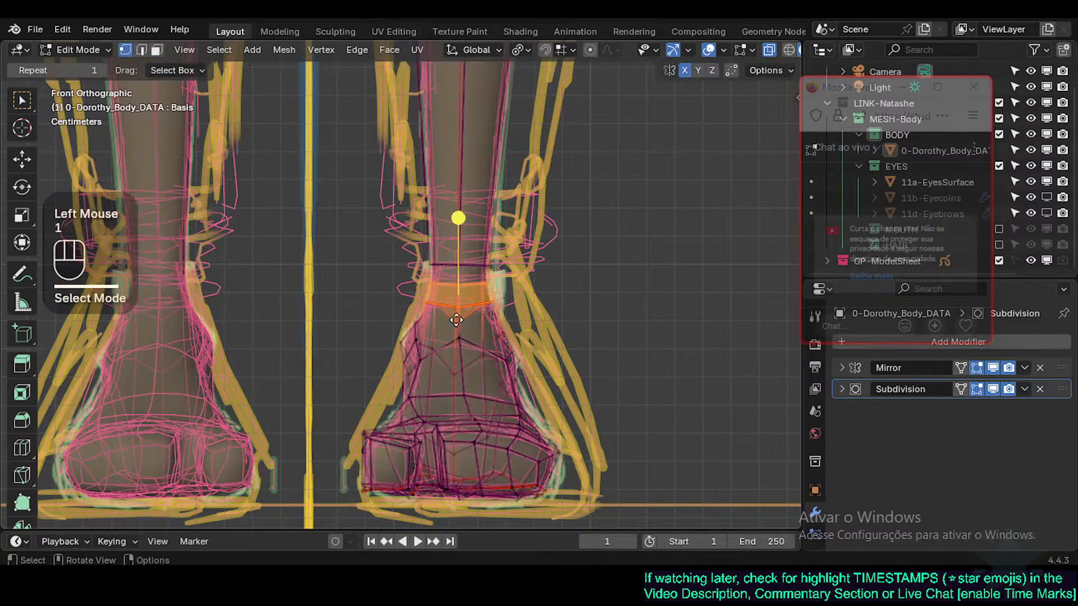
Step: Vertex-slide the rear centre vertex of the red ankle seam in the front view
{"action": "left_click", "coordinate": [451, 284]}
{"action": "key", "text": "g"}
{"action": "key", "text": "g"}
{"action": "left_click", "coordinate": [467, 305]}
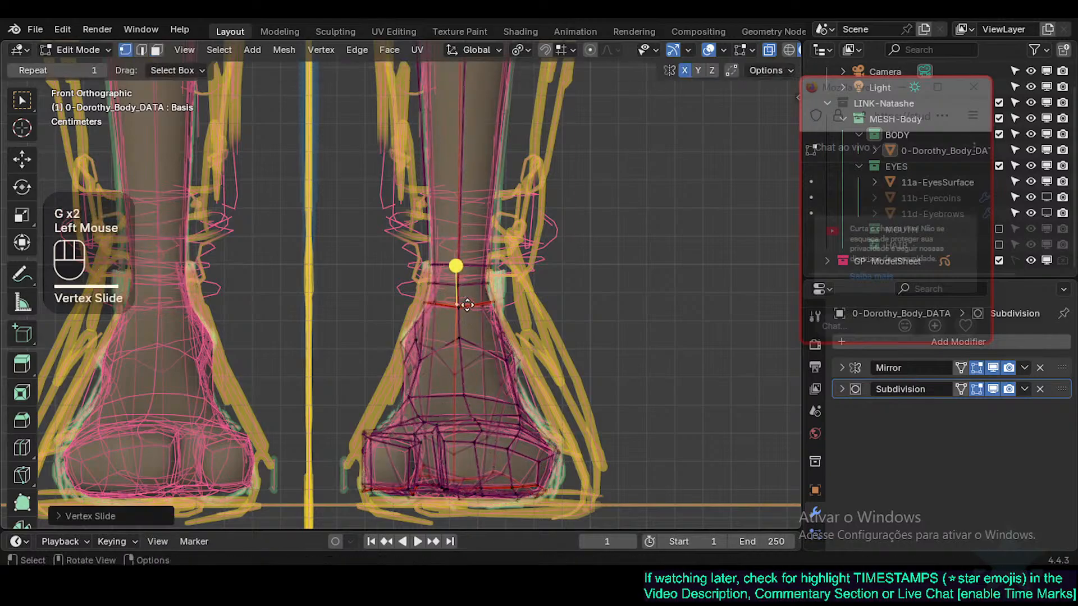
Step: In the side view, move the seam's front vertex and the upper instep vertex to follow the sketched foot outline
{"action": "key", "text": "KP_3"}
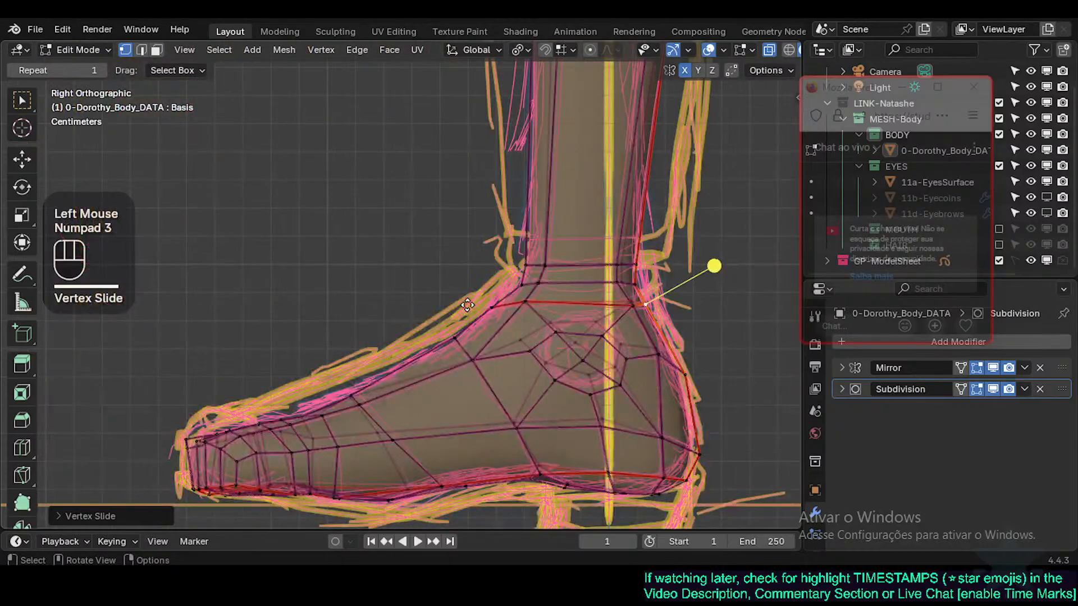
{"action": "left_click", "coordinate": [495, 309]}
{"action": "key", "text": "g"}
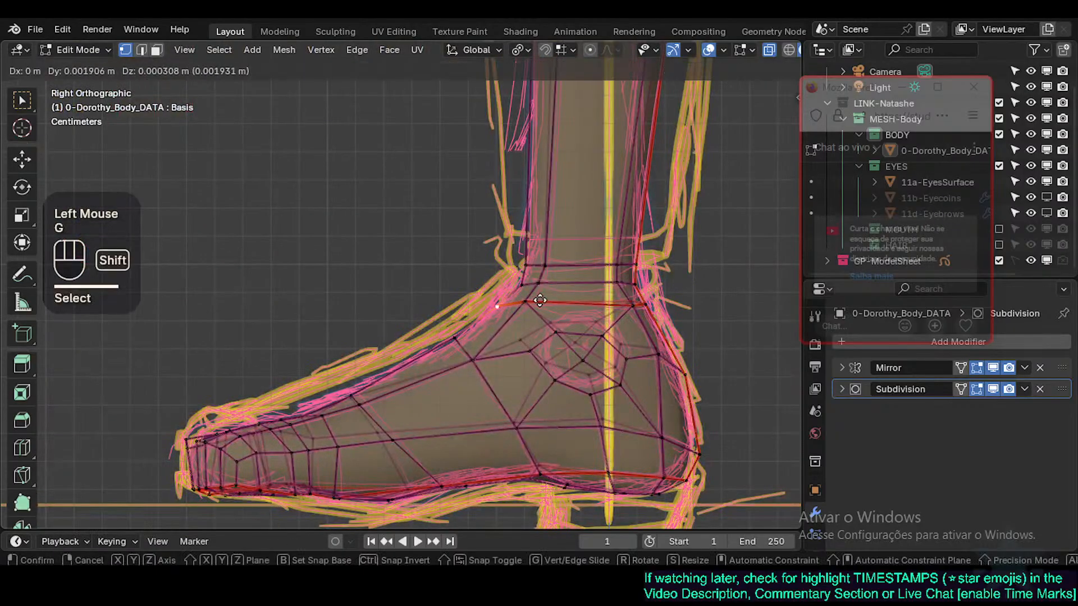
{"action": "left_click", "coordinate": [523, 304], "text": "shift"}
{"action": "left_click", "coordinate": [452, 336]}
{"action": "key", "text": "g"}
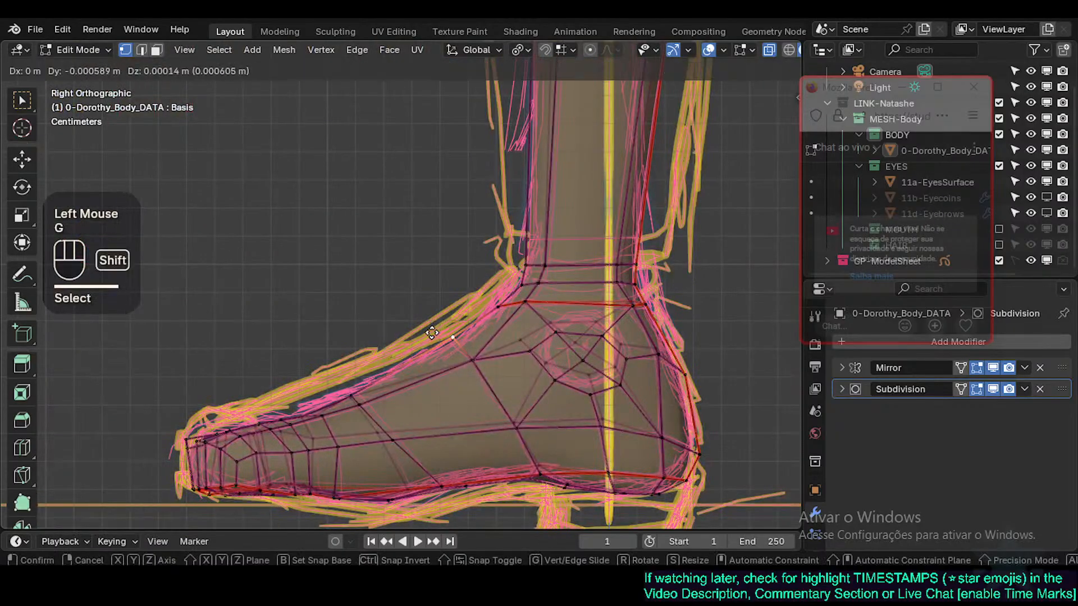
{"action": "left_click", "coordinate": [431, 333], "text": "shift"}
{"action": "left_click", "coordinate": [345, 390]}
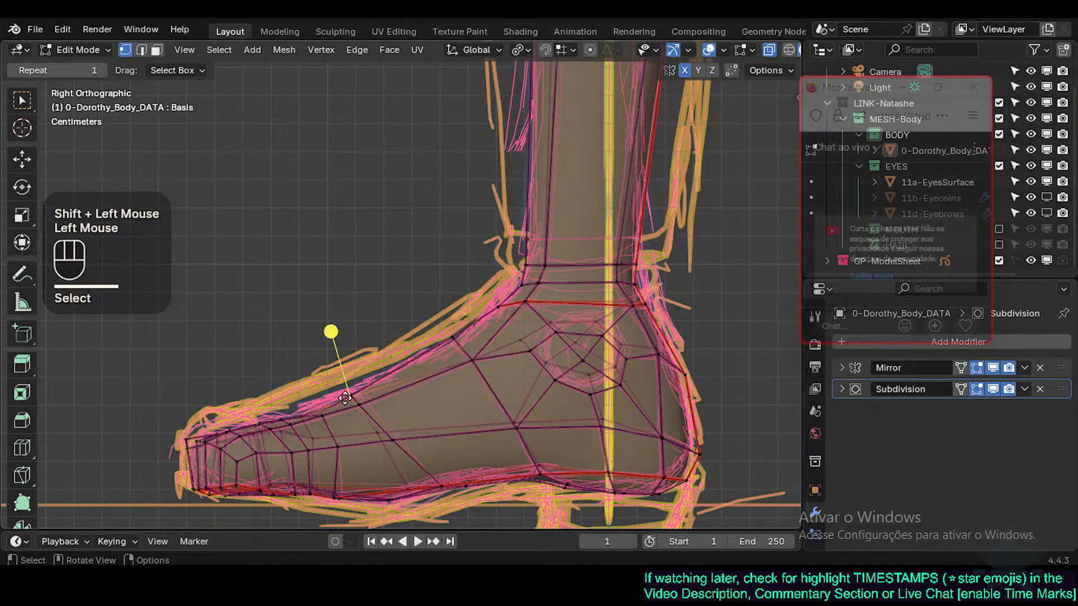
Step: Circle-select the vertices on top of the foot just behind the toes and raise them slightly towards the sketch
{"action": "key", "text": "a"}
{"action": "key", "text": "c"}
{"action": "left_click", "coordinate": [307, 409]}
{"action": "right_click", "coordinate": [308, 409]}
{"action": "key", "text": "alt+a"}
{"action": "key", "text": "c"}
{"action": "left_click", "coordinate": [309, 413]}
{"action": "right_click", "coordinate": [309, 404]}
{"action": "key", "text": "g"}
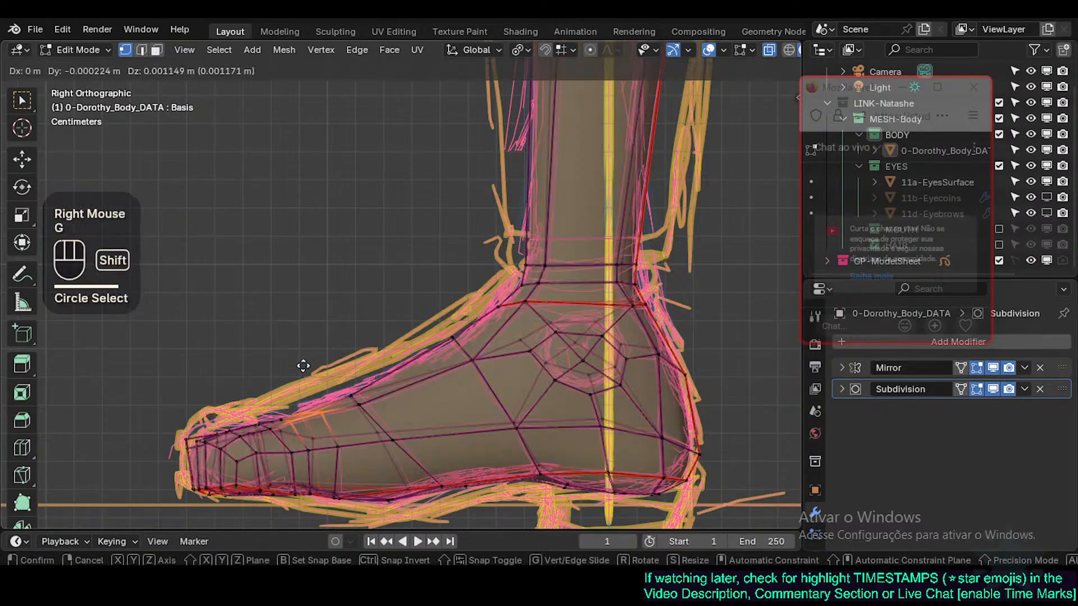
{"action": "left_click", "coordinate": [303, 366], "text": "shift"}
Step: Circle-select the vertices on the lower instep and move them to the sketched top line of the foot
{"action": "key", "text": "alt+a"}
{"action": "key", "text": "c"}
{"action": "left_click_drag", "start_coordinate": [318, 404], "coordinate": [340, 397]}
{"action": "right_click", "coordinate": [340, 397]}
{"action": "key", "text": "g"}
{"action": "left_click", "coordinate": [332, 377], "text": "shift"}
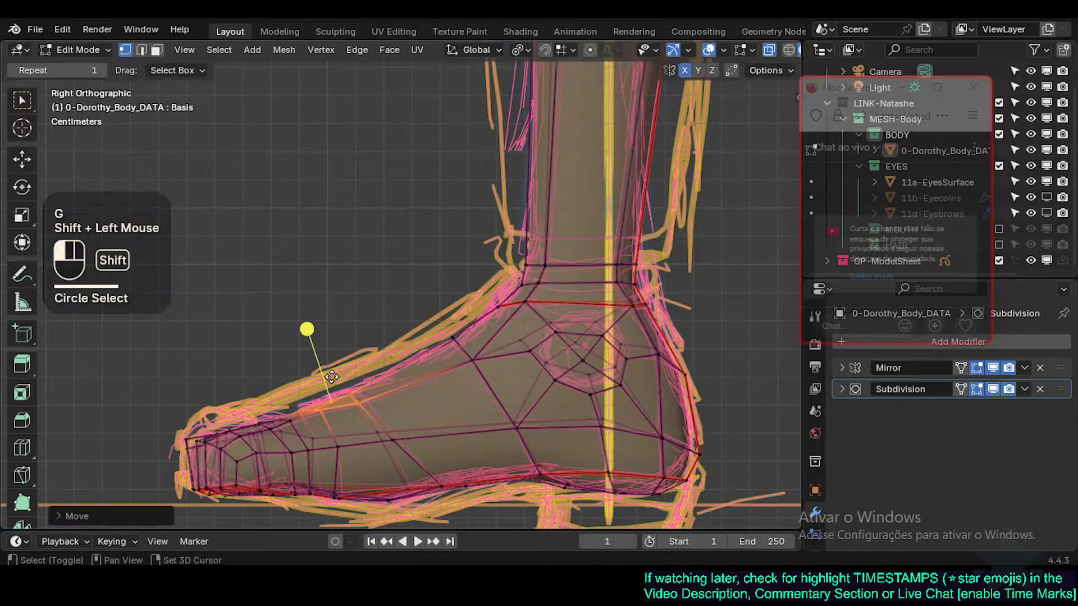
Step: Compare the foot in Object and Edit Mode, loop-select the faces around the ankle bone, and inspect the foot from behind and in perspective
{"action": "scroll", "coordinate": [481, 343], "scroll_direction": "down", "scroll_amount": 2}
{"action": "key", "text": "Tab"}
{"action": "key", "text": "Tab"}
{"action": "key", "text": "Tab"}
{"action": "key", "text": "Tab"}
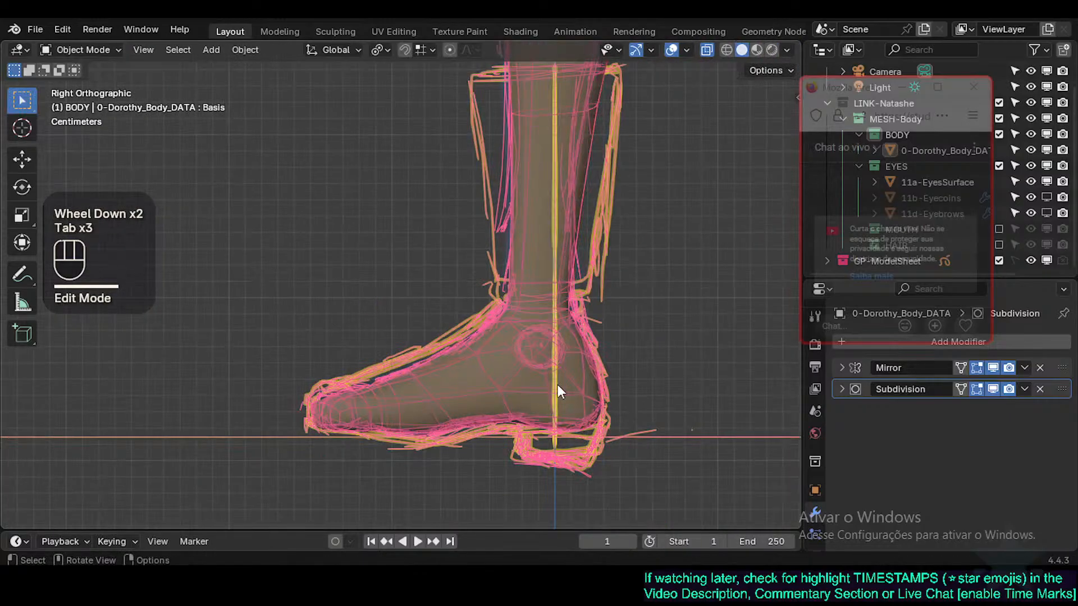
{"action": "key", "text": "3"}
{"action": "left_click", "coordinate": [573, 344], "text": "alt+shift"}
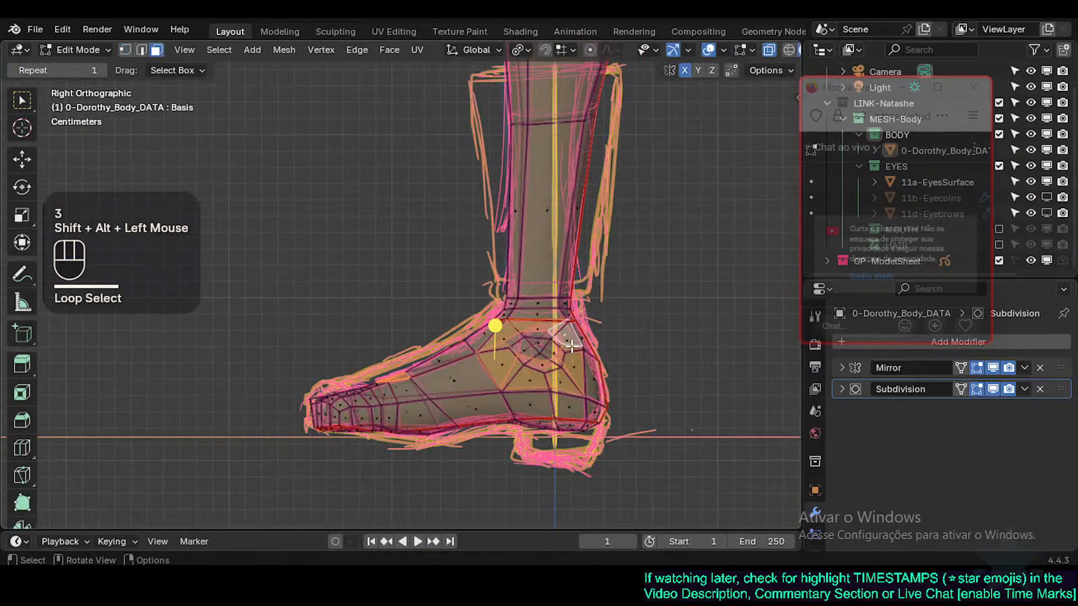
{"action": "key", "text": "ctrl+KP_1"}
{"action": "key", "text": "alt+z"}
{"action": "scroll", "coordinate": [529, 386], "scroll_direction": "up", "scroll_amount": 1}
{"action": "middle_click_drag", "start_coordinate": [405, 410], "coordinate": [387, 351], "text": "shift"}
{"action": "key", "text": "alt+z"}
{"action": "key", "text": "alt+z"}
{"action": "scroll", "coordinate": [426, 434], "scroll_direction": "down", "scroll_amount": 2}
{"action": "key", "text": "ctrl+alt+shift+z"}
{"action": "middle_click_drag", "start_coordinate": [388, 351], "coordinate": [245, 348]}
{"action": "scroll", "coordinate": [244, 348], "scroll_direction": "up", "scroll_amount": 2}
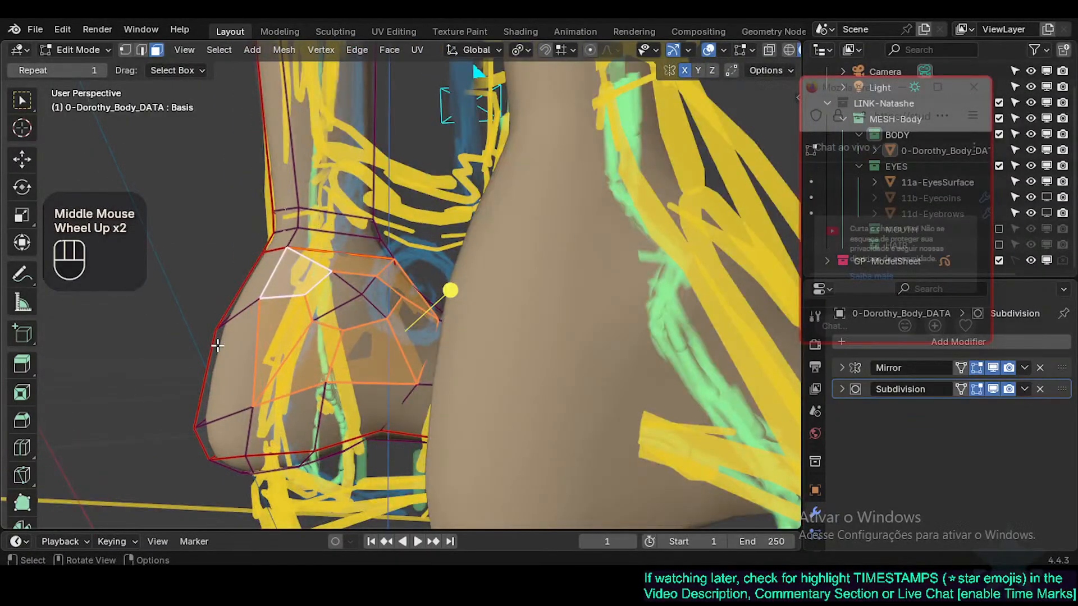
Step: Check the smooth foot shape in the side view, then move the upper heel's back outline vertex up to the sketch
{"action": "key", "text": "KP_3"}
{"action": "key", "text": "Tab"}
{"action": "key", "text": "Tab"}
{"action": "key", "text": "Tab"}
{"action": "key", "text": "Tab"}
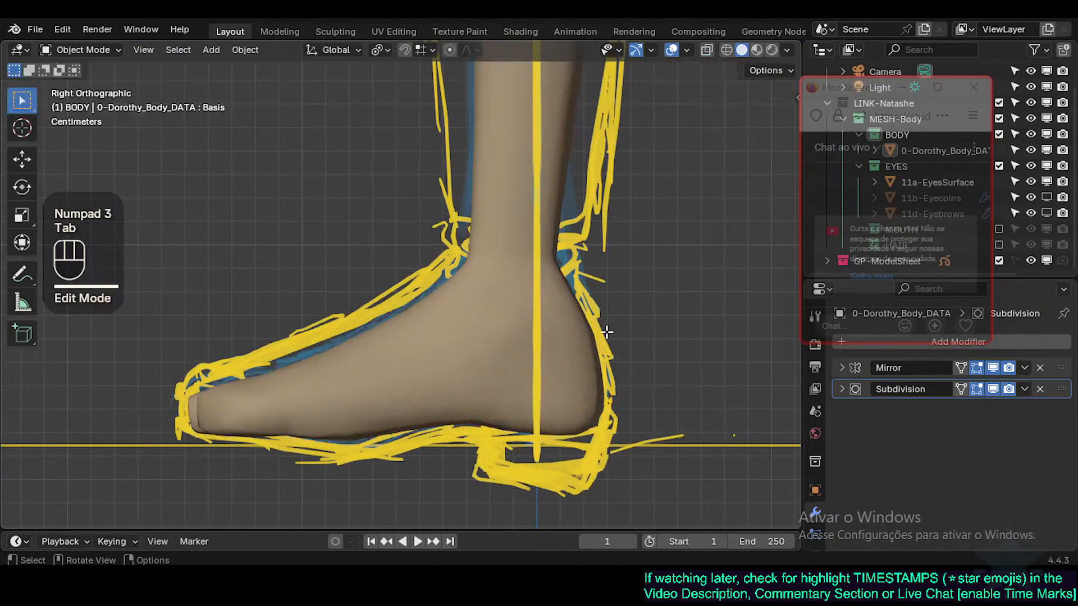
{"action": "key", "text": "ctrl+shift+alt+z"}
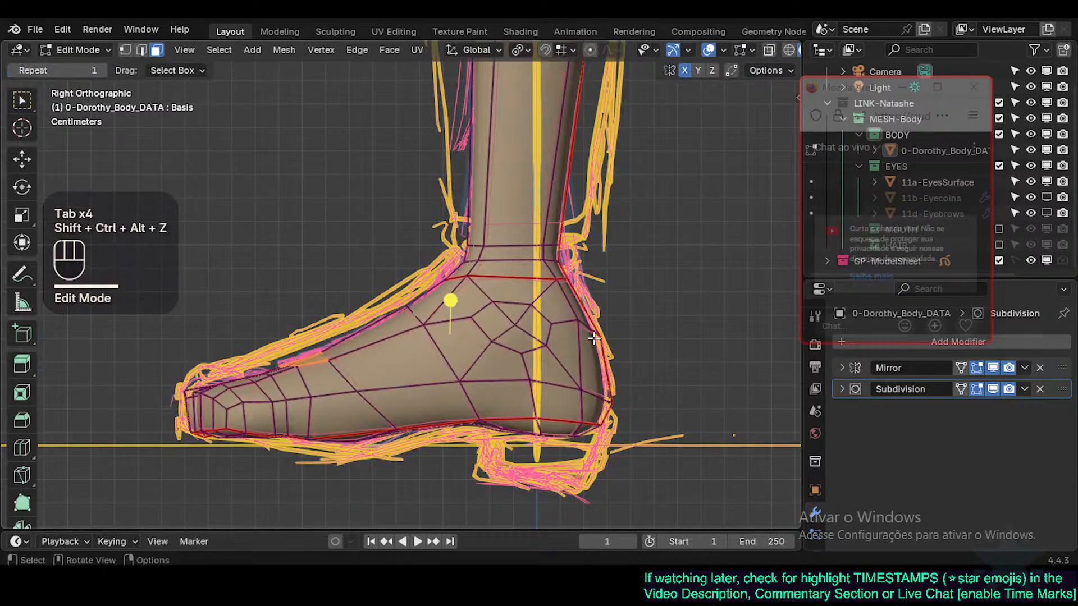
{"action": "left_click", "coordinate": [588, 313], "text": "shift"}
{"action": "key", "text": "g"}
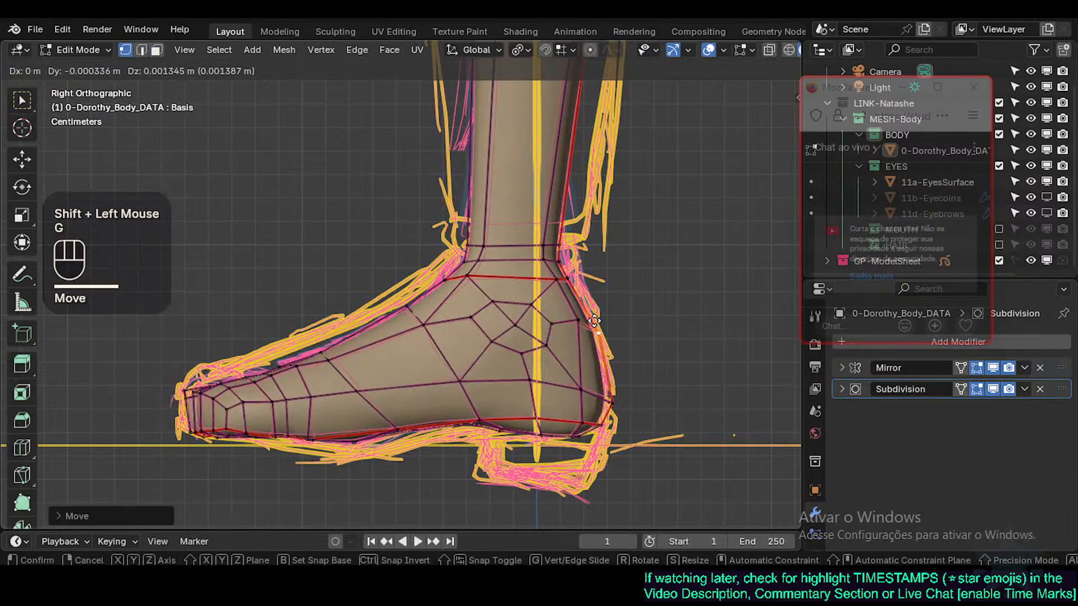
{"action": "key", "text": "g"}
{"action": "left_click", "coordinate": [587, 305]}
Step: Adjust the side vertex between the ankle bone and the Achilles tendon with two small moves, enabling X-ray in between
{"action": "left_click", "coordinate": [573, 319]}
{"action": "key", "text": "g"}
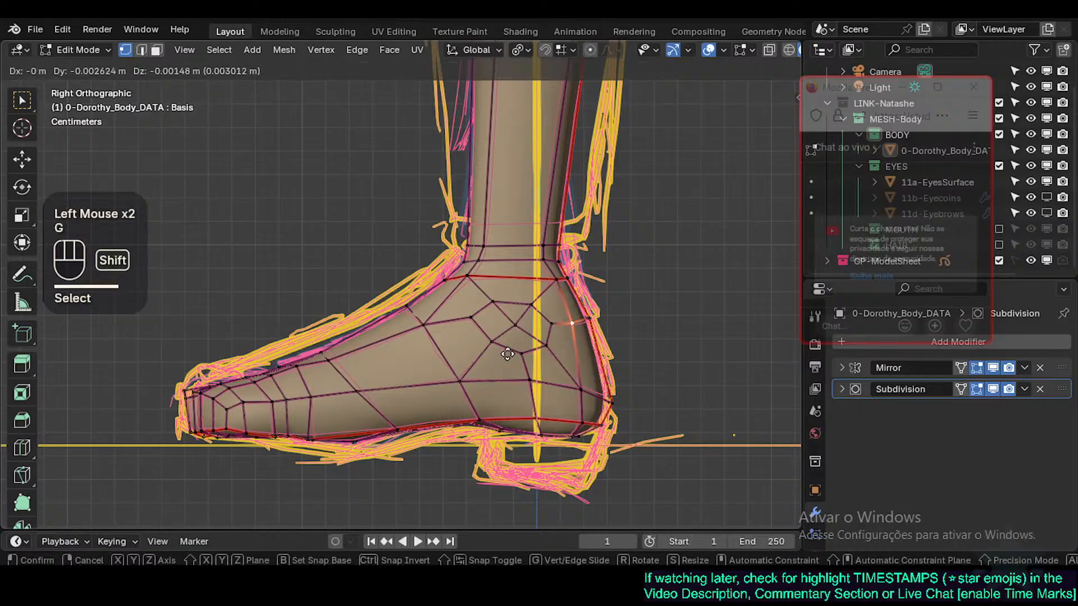
{"action": "left_click", "coordinate": [572, 337], "text": "shift"}
{"action": "key", "text": "alt+z"}
{"action": "left_click", "coordinate": [573, 314]}
{"action": "key", "text": "g"}
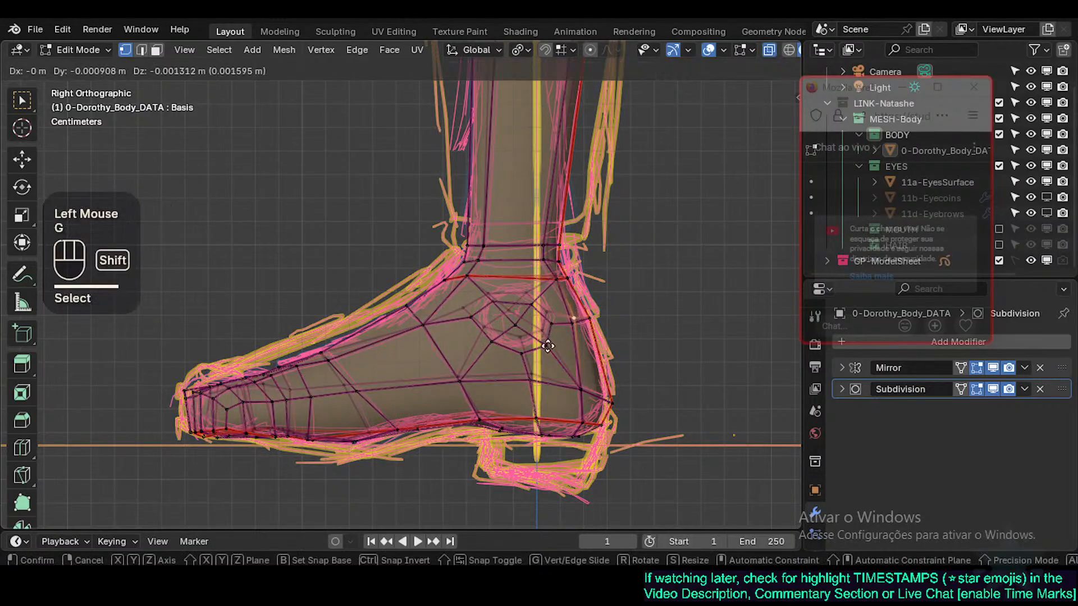
{"action": "left_click", "coordinate": [551, 341], "text": "shift"}
Step: Move the upper heel's back outline vertex slightly inward towards the ankle
{"action": "left_click", "coordinate": [591, 316]}
{"action": "key", "text": "g"}
{"action": "left_click", "coordinate": [560, 316], "text": "shift"}
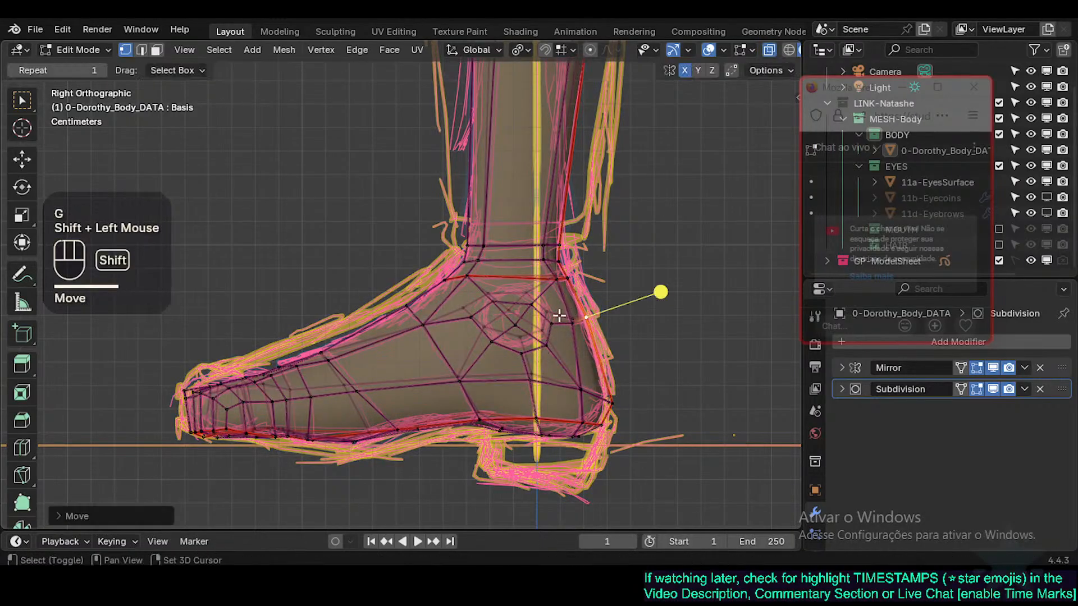
Step: Nudge the vertex on the back outline of the heel slightly upward along the sketch in the side view
{"action": "left_click", "coordinate": [608, 390]}
{"action": "key", "text": "g"}
{"action": "left_click", "coordinate": [611, 373], "text": "shift"}
Step: Circle-select the vertices behind the ankle along the Achilles tendon and fit them to the sketch with two small moves
{"action": "key", "text": "alt+a"}
{"action": "key", "text": "c"}
{"action": "left_click", "coordinate": [580, 308]}
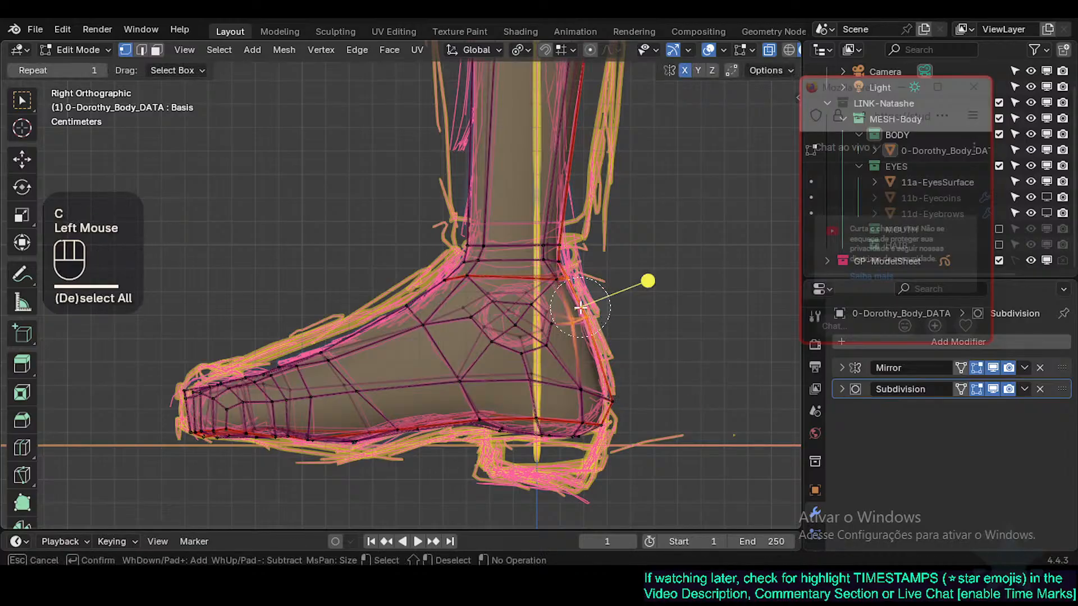
{"action": "right_click", "coordinate": [575, 301]}
{"action": "key", "text": "g"}
{"action": "left_click", "coordinate": [584, 308], "text": "shift"}
{"action": "key", "text": "alt+a"}
{"action": "key", "text": "c"}
{"action": "left_click", "coordinate": [593, 319]}
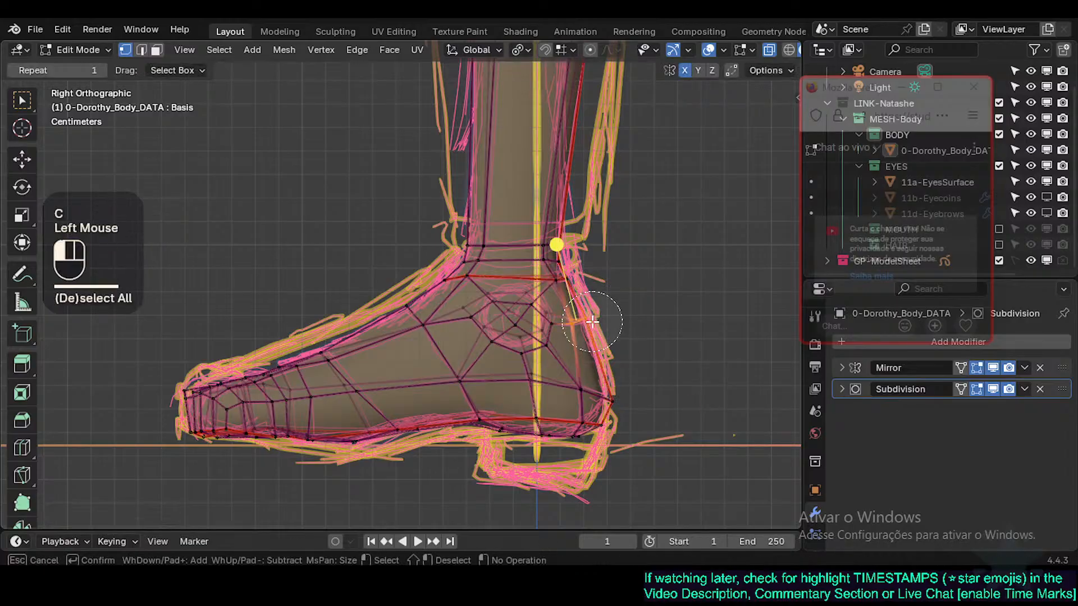
{"action": "right_click", "coordinate": [588, 322]}
{"action": "key", "text": "g"}
{"action": "left_click", "coordinate": [578, 328], "text": "shift"}
{"action": "key", "text": "alt+a"}
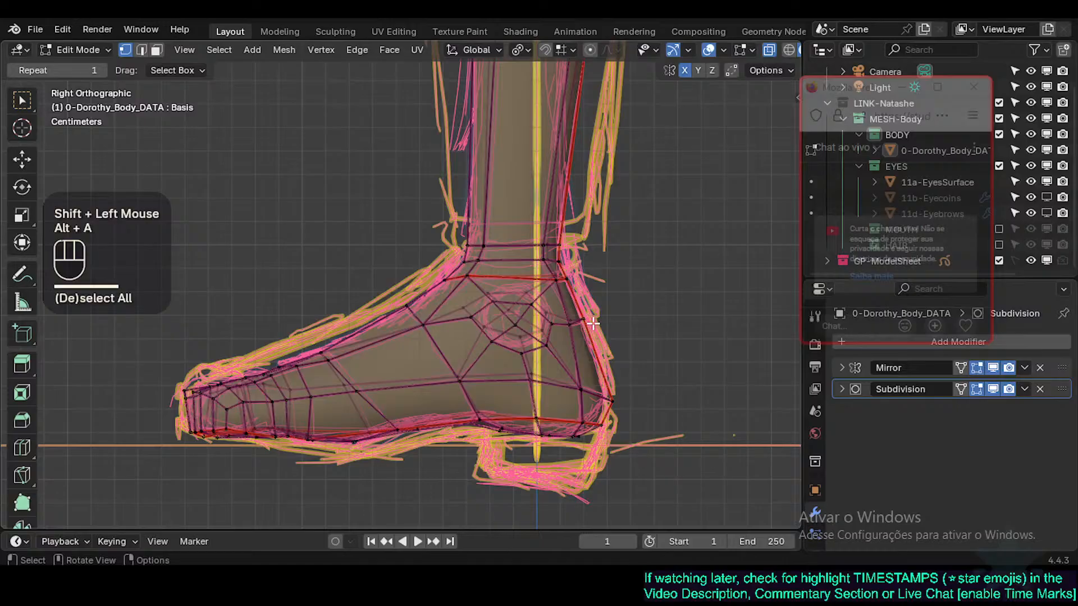
Step: Loop-select the faces surrounding the ankle bone and smooth their vertices
{"action": "left_click", "coordinate": [555, 313]}
{"action": "key", "text": "alt+a"}
{"action": "key", "text": "3"}
{"action": "left_click", "coordinate": [556, 359], "text": "alt+shift"}
{"action": "left_click", "coordinate": [558, 360], "text": "alt+shift"}
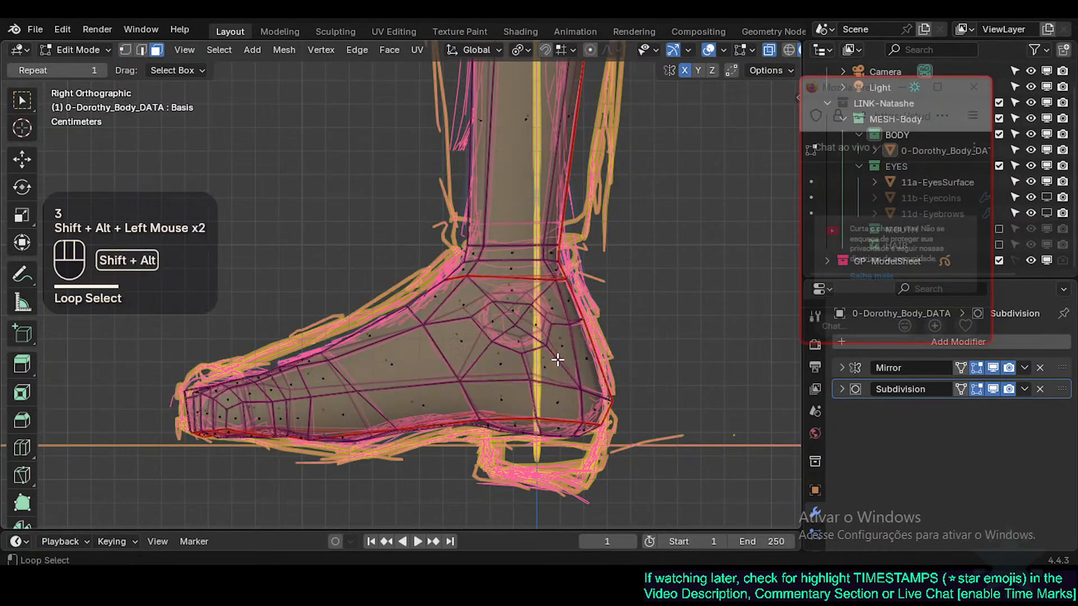
{"action": "left_click", "coordinate": [555, 349], "text": "alt+shift"}
{"action": "left_click", "coordinate": [552, 355], "text": "alt+shift"}
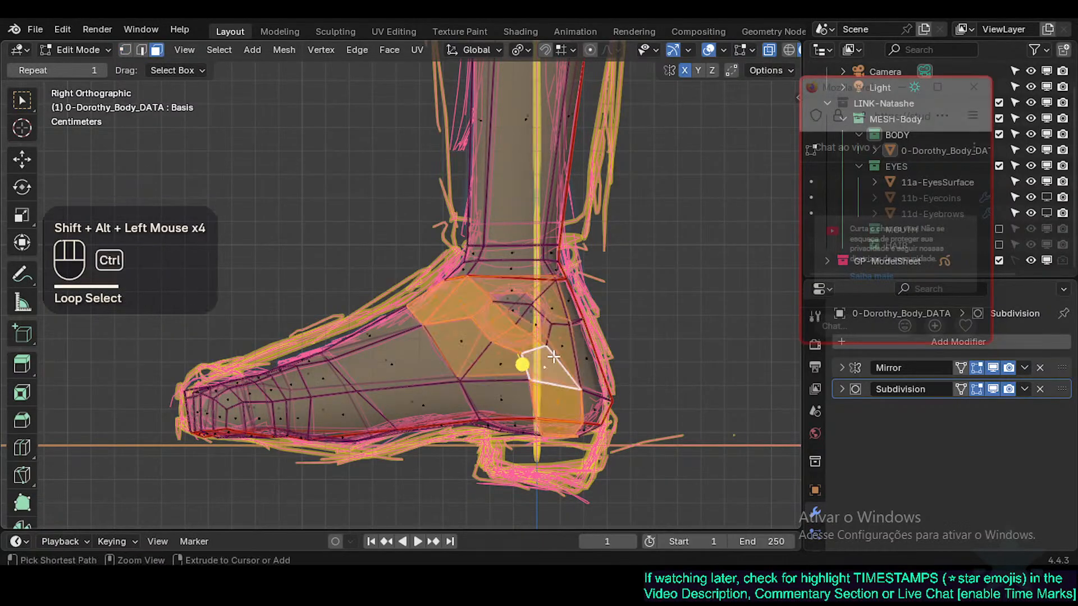
{"action": "key", "text": "alt+a"}
{"action": "left_click", "coordinate": [556, 350], "text": "alt+shift"}
{"action": "left_click", "coordinate": [557, 343], "text": "alt+shift"}
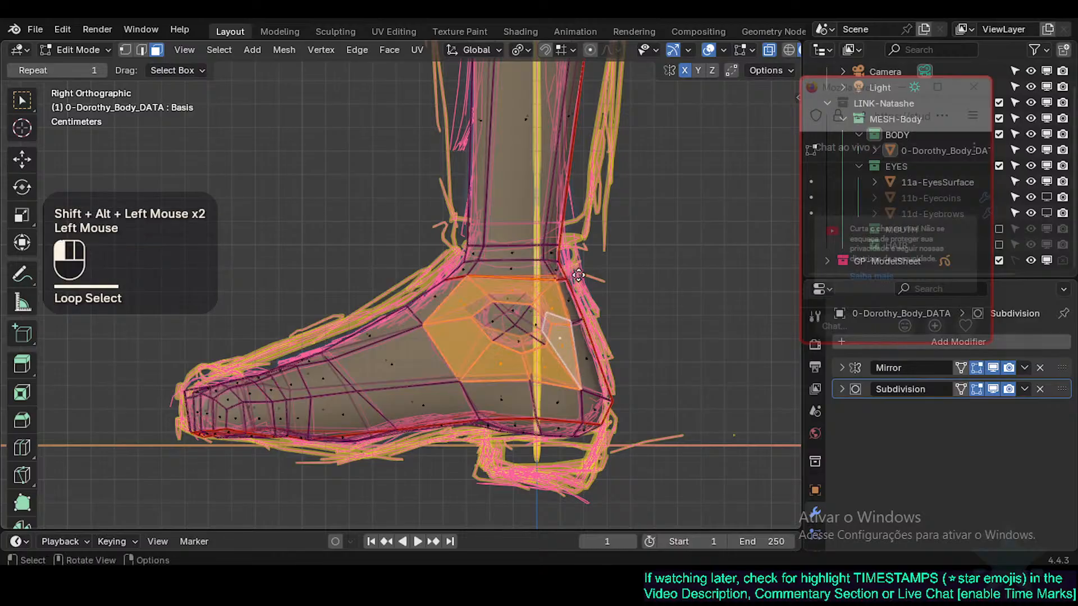
{"action": "left_click_drag", "start_coordinate": [578, 275], "coordinate": [586, 275]}
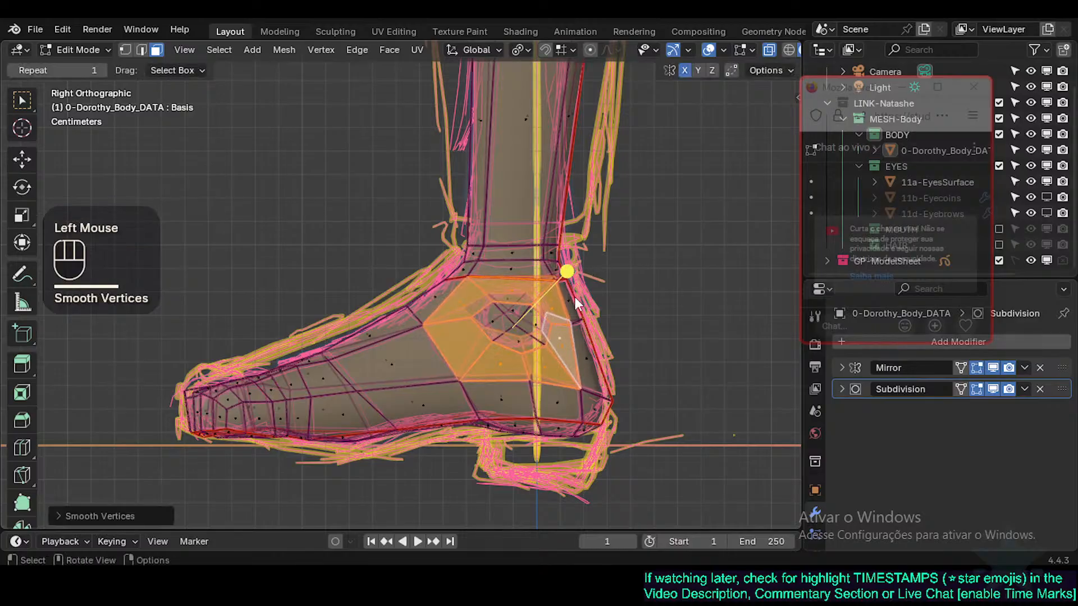
Step: Compare the feet and lower legs with the sketch in the front view in Object Mode, and return to Edit Mode at the knees
{"action": "key", "text": "Tab"}
{"action": "key", "text": "KP_1"}
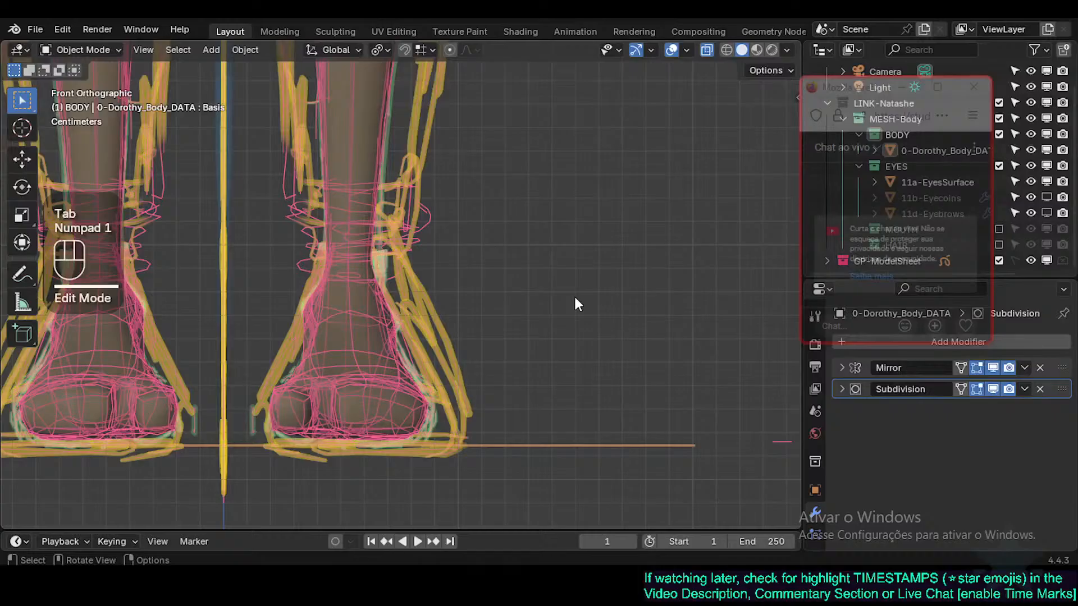
{"action": "scroll", "coordinate": [574, 295], "scroll_direction": "down", "scroll_amount": 3}
{"action": "middle_click_drag", "start_coordinate": [574, 294], "coordinate": [506, 315], "text": "shift"}
{"action": "key", "text": "alt+z"}
{"action": "scroll", "coordinate": [505, 241], "scroll_direction": "down", "scroll_amount": 1}
{"action": "middle_click_drag", "start_coordinate": [504, 239], "coordinate": [488, 275], "text": "shift"}
{"action": "scroll", "coordinate": [465, 319], "scroll_direction": "up", "scroll_amount": 3}
{"action": "key", "text": "Tab"}
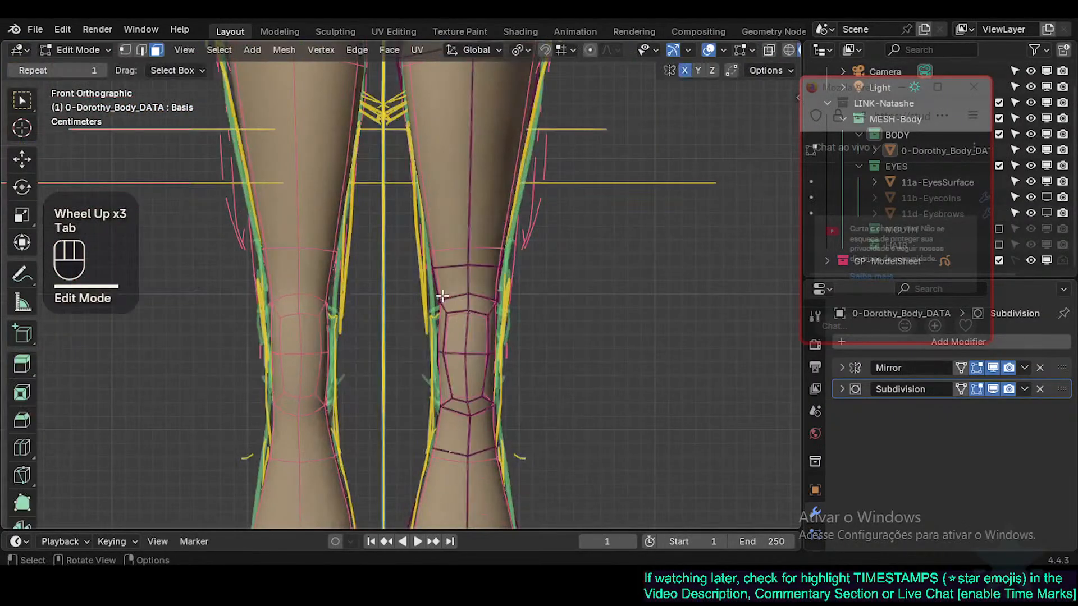
Step: Enable X-ray and proportional editing, and move the circle-selected inner upper knee vertices slightly inward to the sketch line
{"action": "key", "text": "alt+z"}
{"action": "left_click", "coordinate": [427, 292], "text": "shift"}
{"action": "key", "text": "g"}
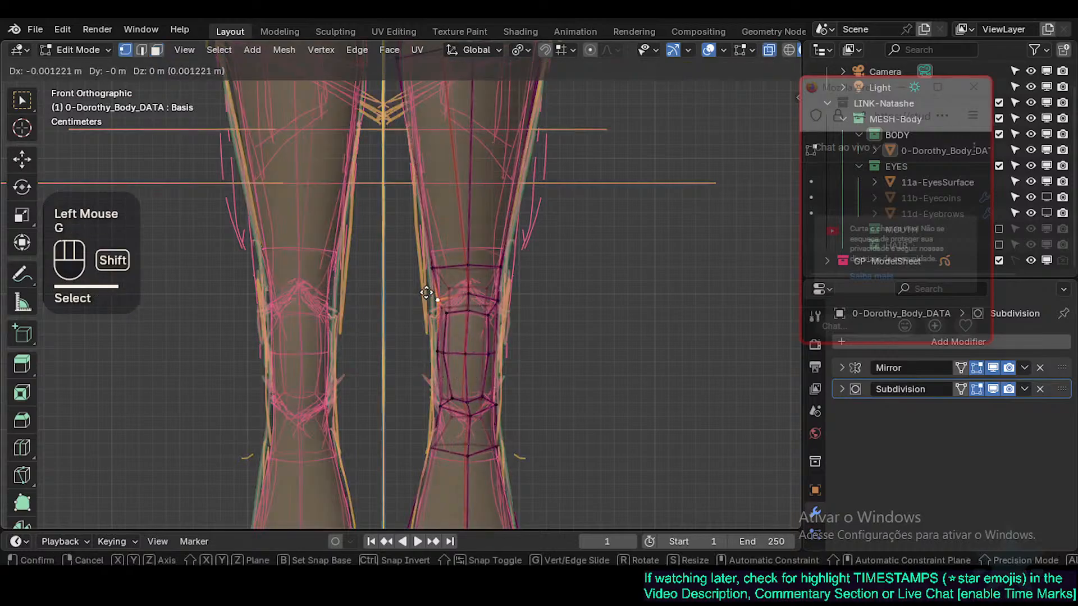
{"action": "key", "text": "Escape"}
{"action": "key", "text": "o"}
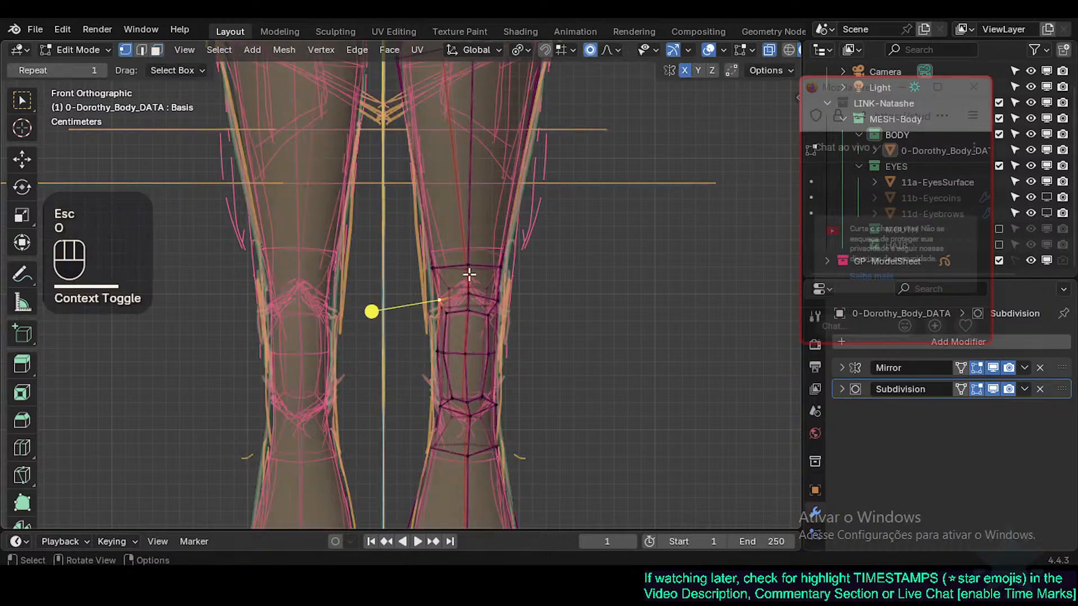
{"action": "key", "text": "alt+a"}
{"action": "key", "text": "c"}
{"action": "left_click", "coordinate": [445, 282]}
{"action": "left_click", "coordinate": [445, 282]}
{"action": "right_click", "coordinate": [441, 287]}
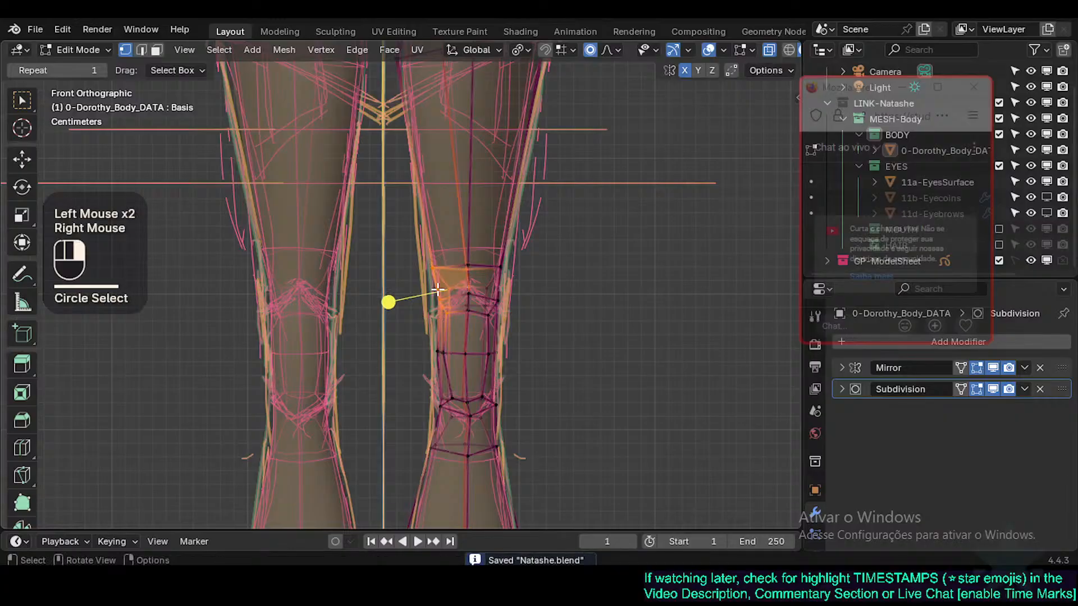
{"action": "key", "text": "g"}
{"action": "left_click", "coordinate": [419, 296]}
{"action": "key", "text": "alt+a"}
Step: Circle-select the outer upper knee vertices and move them slightly outward towards the sketch with proportional editing
{"action": "key", "text": "c"}
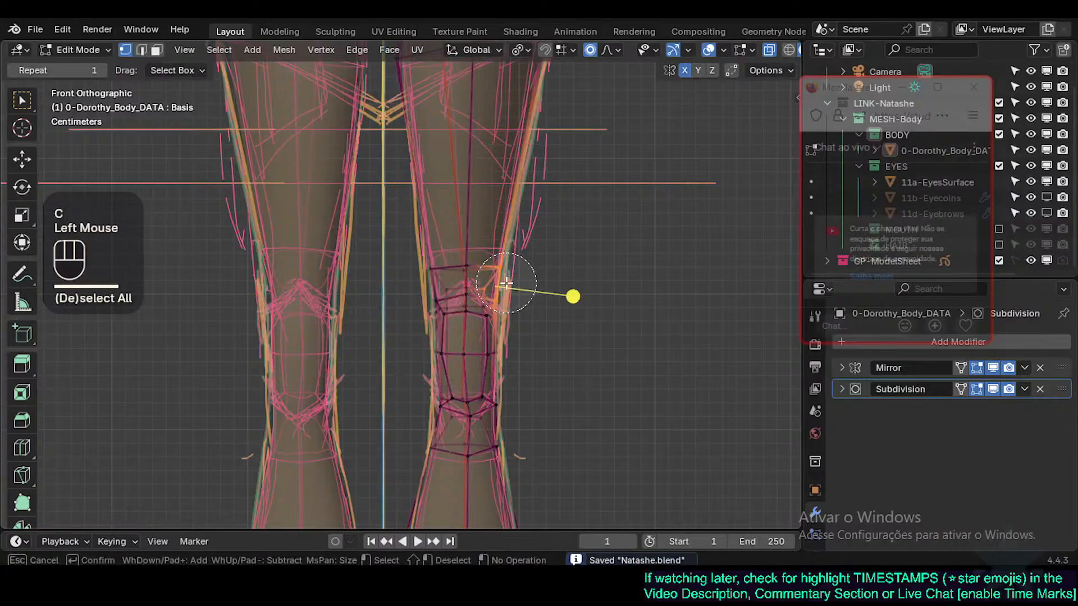
{"action": "right_click", "coordinate": [507, 283]}
{"action": "key", "text": "g"}
{"action": "left_click", "coordinate": [528, 292], "text": "shift"}
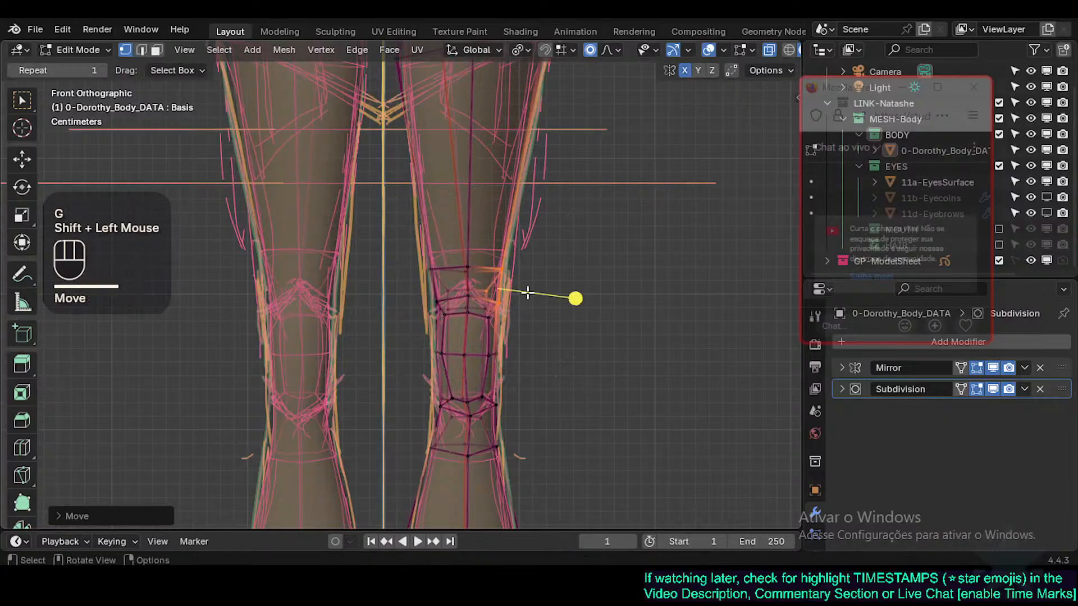
Step: Compare the thighs, hips, torso and arm with the model sheet in the front view
{"action": "middle_click_drag", "start_coordinate": [528, 292], "coordinate": [531, 435], "text": "shift"}
{"action": "scroll", "coordinate": [517, 226], "scroll_direction": "down", "scroll_amount": 2}
{"action": "middle_click_drag", "start_coordinate": [496, 148], "coordinate": [471, 234], "text": "shift"}
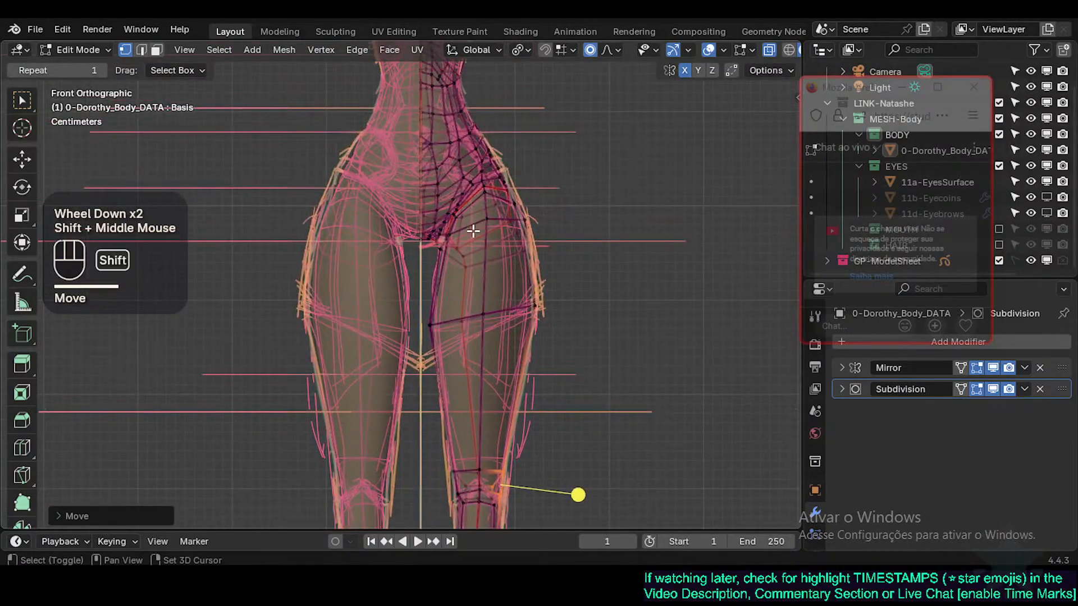
{"action": "middle_click_drag", "start_coordinate": [472, 188], "coordinate": [460, 306], "text": "shift"}
{"action": "middle_click_drag", "start_coordinate": [454, 264], "coordinate": [436, 387], "text": "shift"}
{"action": "middle_click_drag", "start_coordinate": [534, 233], "coordinate": [265, 378], "text": "shift"}
{"action": "middle_click_drag", "start_coordinate": [502, 292], "coordinate": [738, 290], "text": "shift"}
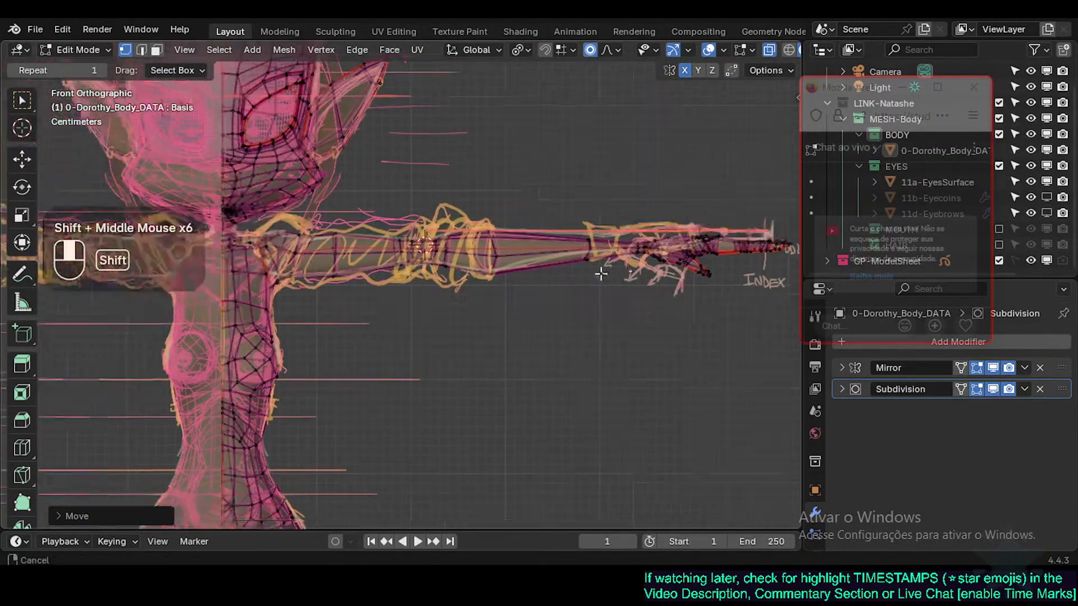
{"action": "middle_click_drag", "start_coordinate": [360, 270], "coordinate": [488, 260], "text": "shift"}
Step: Rotate and move the circle-selected back-of-neck vertices in the side view to follow the sketched neck outline, using proportional editing
{"action": "scroll", "coordinate": [471, 266], "scroll_direction": "up", "scroll_amount": 2}
{"action": "key", "text": "KP_3"}
{"action": "scroll", "coordinate": [515, 253], "scroll_direction": "up", "scroll_amount": 1}
{"action": "key", "text": "alt+a"}
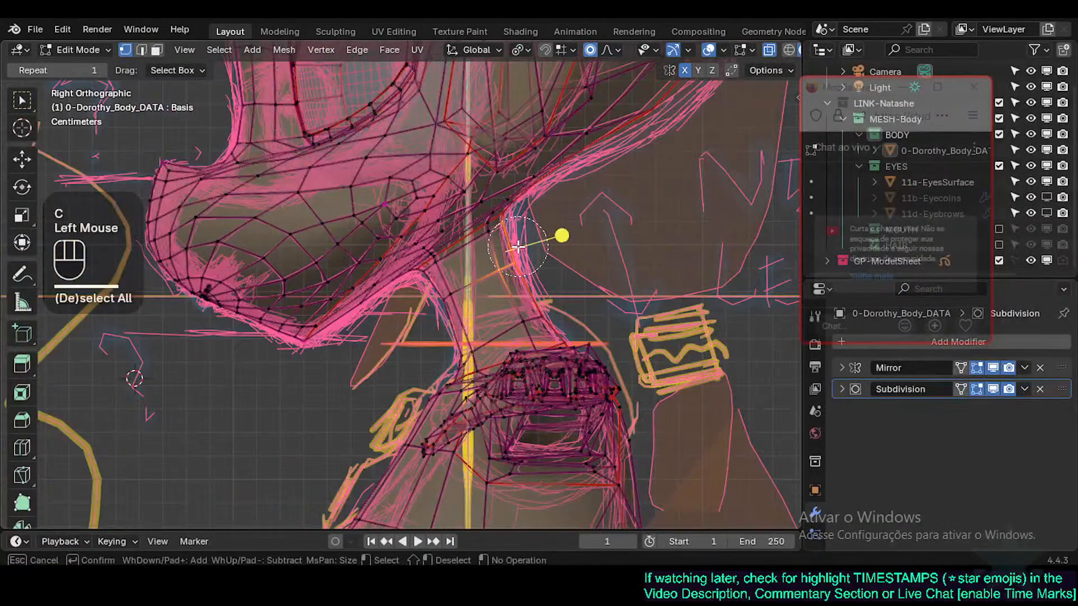
{"action": "right_click", "coordinate": [582, 282]}
{"action": "key", "text": "r"}
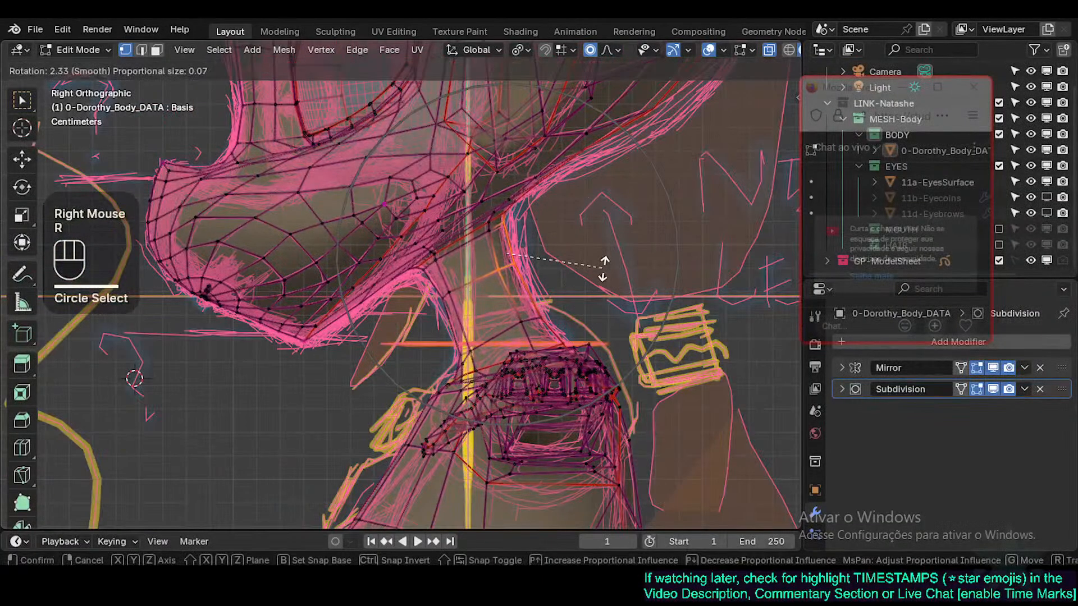
{"action": "left_click", "coordinate": [560, 238]}
{"action": "key", "text": "g"}
{"action": "left_click", "coordinate": [579, 280], "text": "shift"}
{"action": "key", "text": "alt+a"}
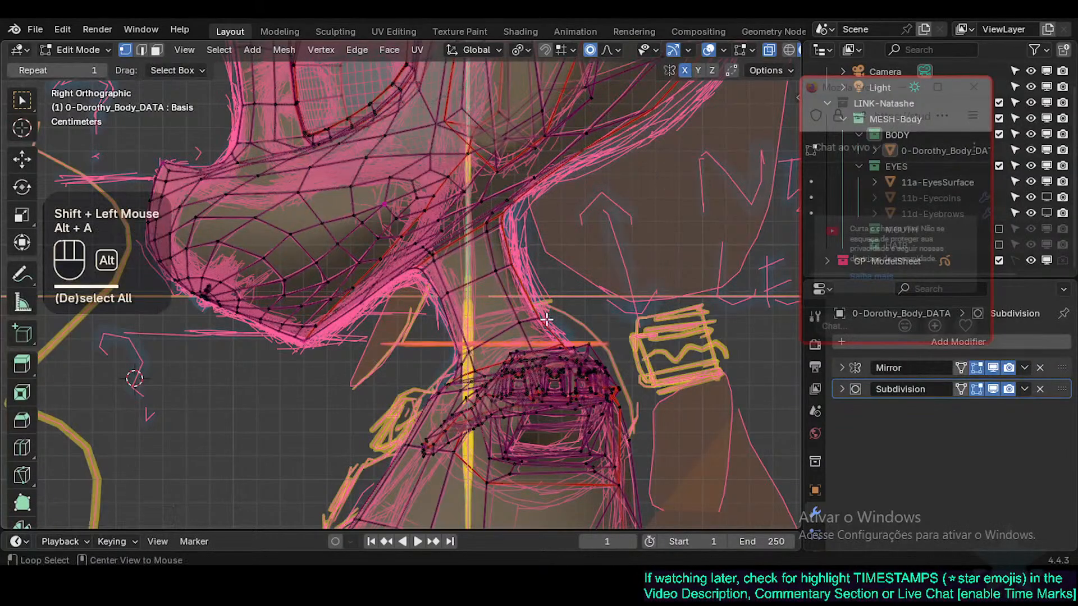
Step: Nudge the vertex at the lower back side of the neck, turning off proportional editing between moves
{"action": "left_click", "coordinate": [547, 304]}
{"action": "key", "text": "g"}
{"action": "left_click", "coordinate": [532, 323], "text": "shift"}
{"action": "left_click", "coordinate": [544, 299]}
{"action": "key", "text": "g"}
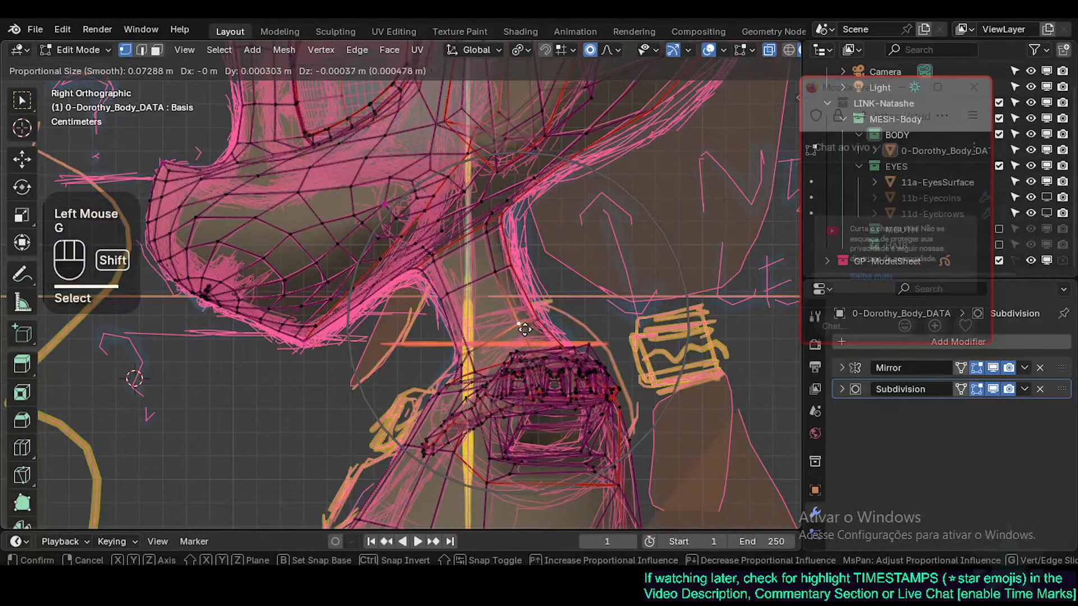
{"action": "key", "text": "Escape"}
{"action": "key", "text": "o"}
{"action": "key", "text": "g"}
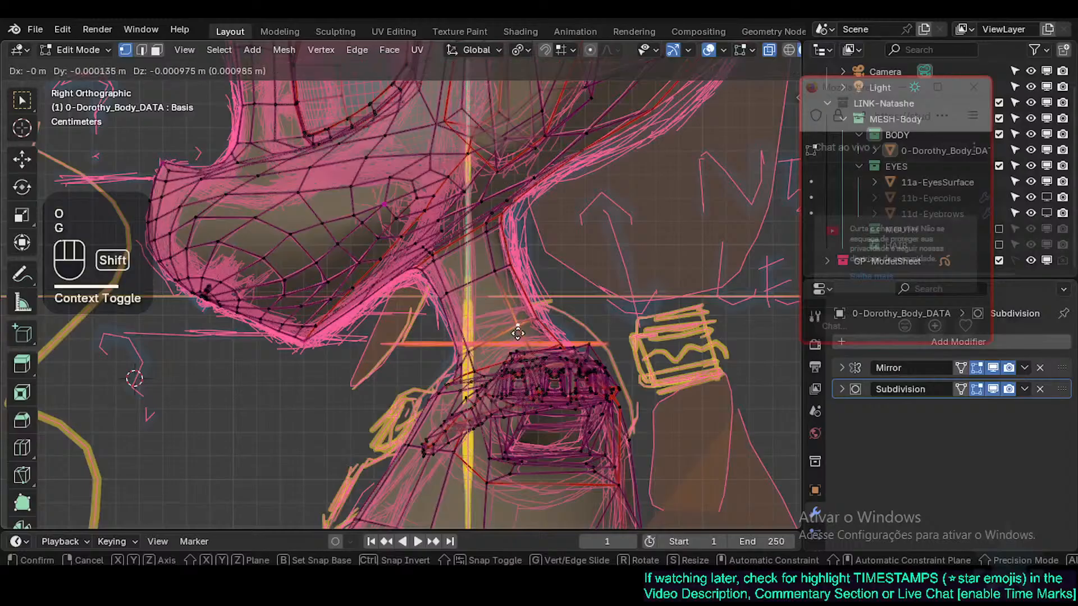
{"action": "left_click", "coordinate": [518, 333], "text": "shift"}
Step: Move the front vertex at the base of the neck slightly to fit the sketched throat line
{"action": "left_click", "coordinate": [471, 350]}
{"action": "key", "text": "g"}
{"action": "left_click", "coordinate": [488, 335], "text": "shift"}
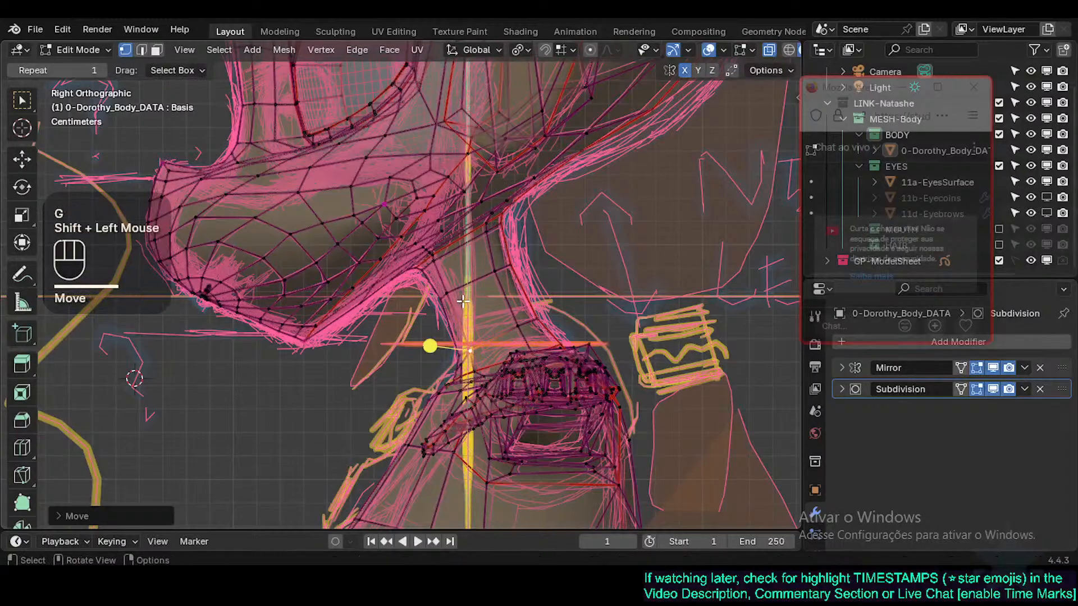
Step: Smooth the neck faces, first with face loops selected and again with the front neck faces circle-selected
{"action": "key", "text": "3"}
{"action": "left_click", "coordinate": [448, 283], "text": "alt+shift"}
{"action": "left_click", "coordinate": [465, 308], "text": "alt+shift"}
{"action": "left_click_drag", "start_coordinate": [469, 291], "coordinate": [470, 293]}
{"action": "key", "text": "alt+a"}
{"action": "key", "text": "c"}
{"action": "mouse_move", "coordinate": [413, 334]}
{"action": "left_mouse_down"}
{"action": "mouse_move", "coordinate": [476, 331]}
{"action": "mouse_move", "coordinate": [478, 318]}
{"action": "mouse_move", "coordinate": [446, 329]}
{"action": "mouse_move", "coordinate": [450, 297]}
{"action": "left_mouse_up"}
{"action": "right_click", "coordinate": [478, 306]}
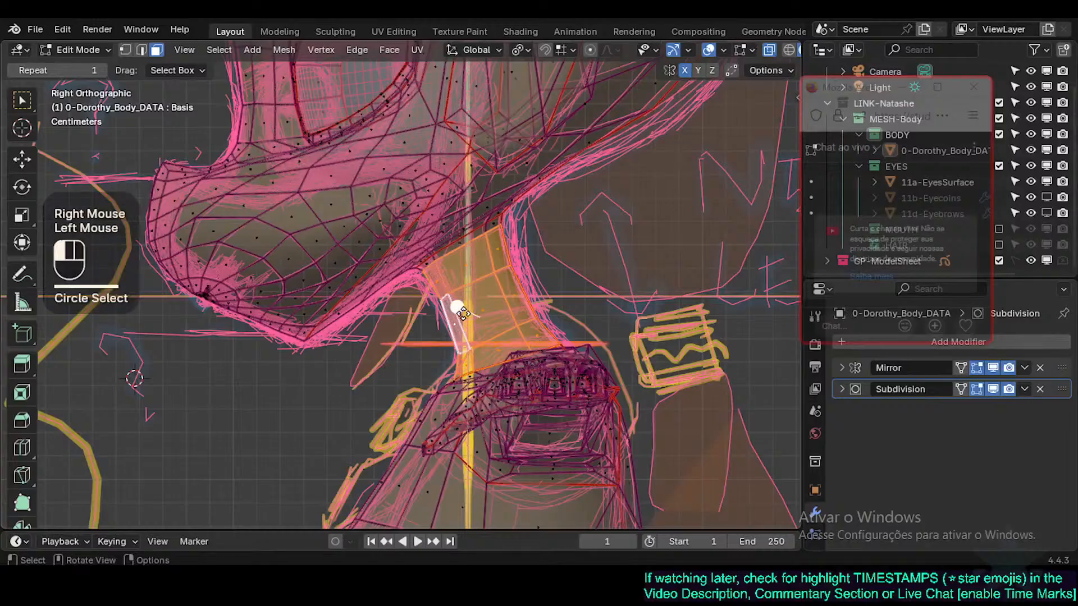
Step: Loop-select the upper neck faces just below the head, smooth their vertices and clear the selection
{"action": "key", "text": "alt+a"}
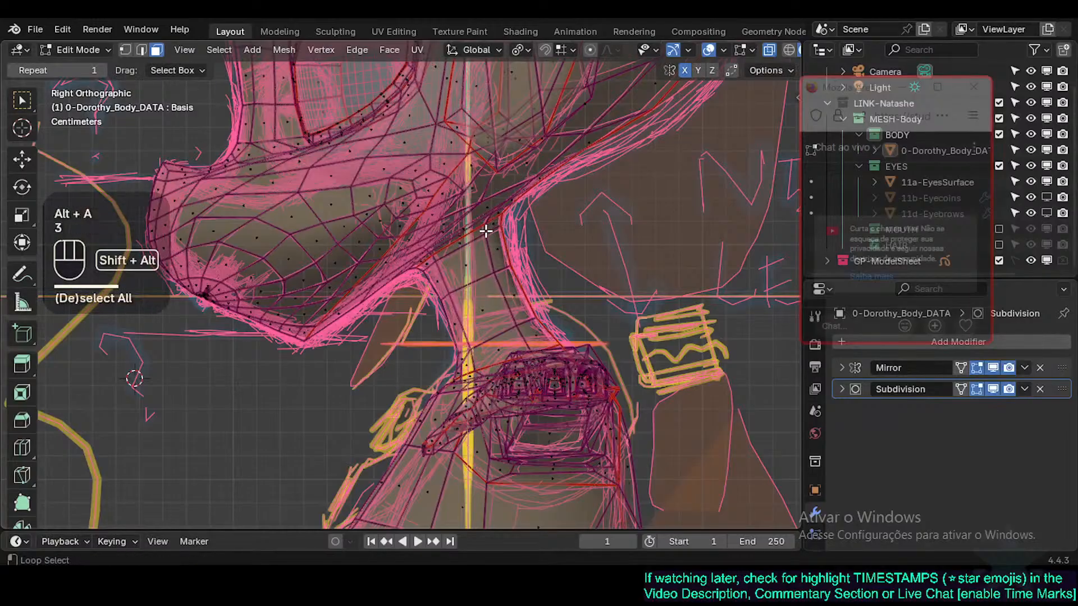
{"action": "left_click", "coordinate": [486, 230], "text": "alt+shift"}
{"action": "mouse_move", "coordinate": [487, 281]}
{"action": "left_mouse_down"}
{"action": "mouse_move", "coordinate": [517, 289]}
{"action": "mouse_move", "coordinate": [505, 288]}
{"action": "left_mouse_up"}
{"action": "key", "text": "alt+a"}
{"action": "scroll", "coordinate": [460, 281], "scroll_direction": "down", "scroll_amount": 1}
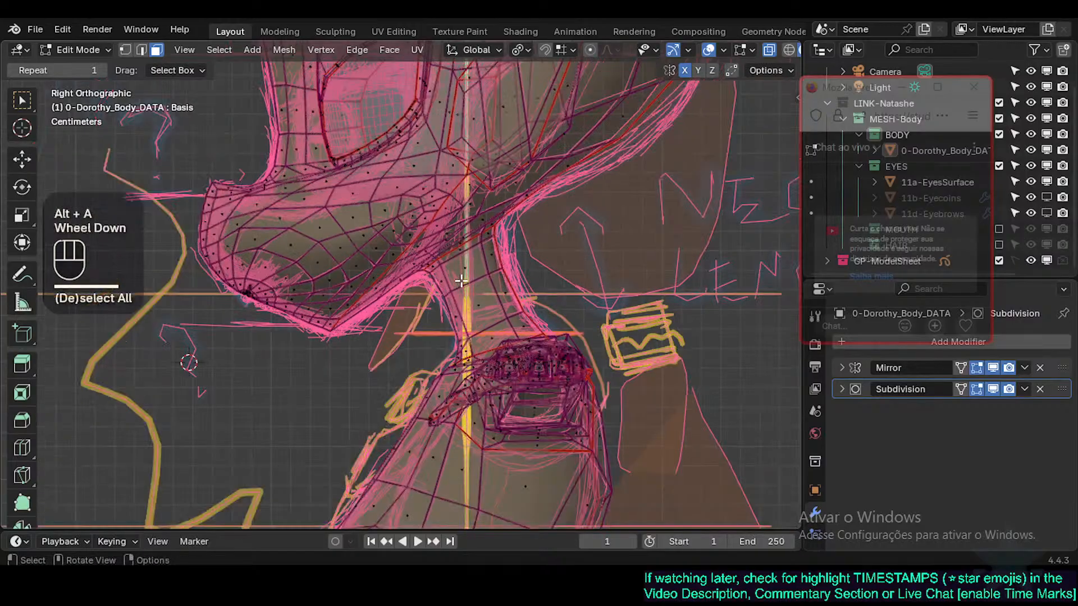
{"action": "scroll", "coordinate": [461, 281], "scroll_direction": "up", "scroll_amount": 2}
{"action": "left_click", "coordinate": [125, 50]}
{"action": "left_click", "coordinate": [421, 289]}
{"action": "key", "text": "g"}
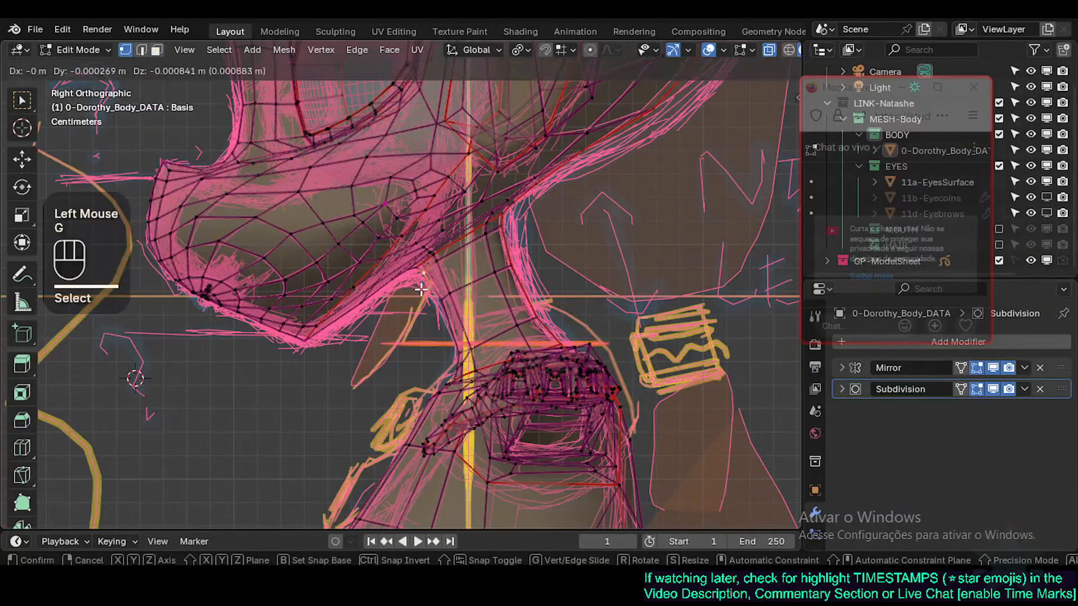
{"action": "key", "text": "Escape"}
Step: Save the file and display the head and torso in the front view in Object Mode with X-ray off
{"action": "key", "text": "ctrl+s"}
{"action": "scroll", "coordinate": [451, 288], "scroll_direction": "down", "scroll_amount": 2}
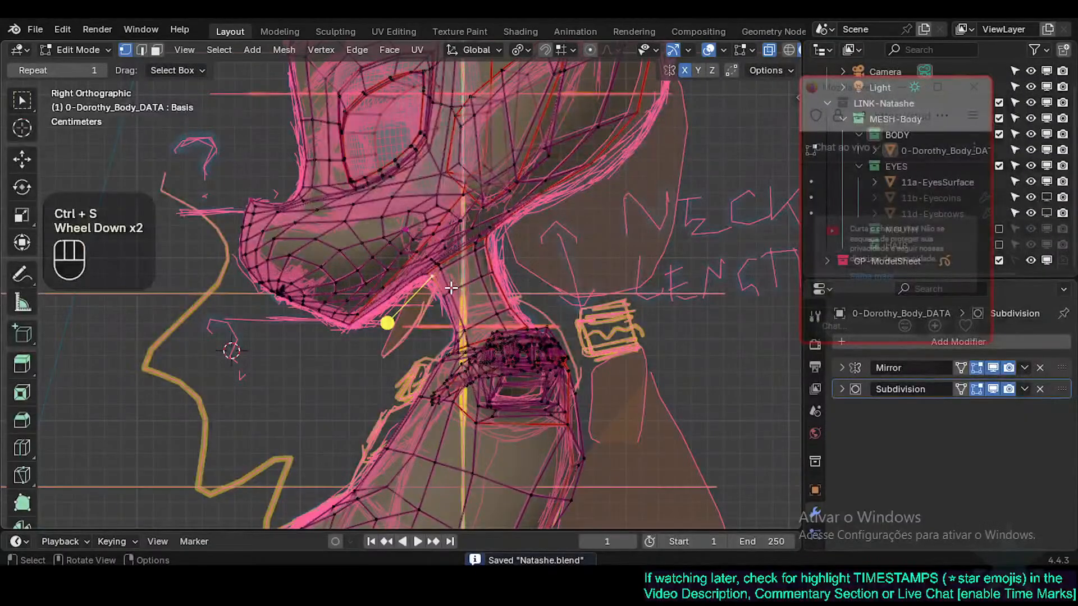
{"action": "key", "text": "KP_1"}
{"action": "key", "text": "alt+z"}
{"action": "middle_click_drag", "start_coordinate": [451, 288], "coordinate": [497, 320], "text": "shift"}
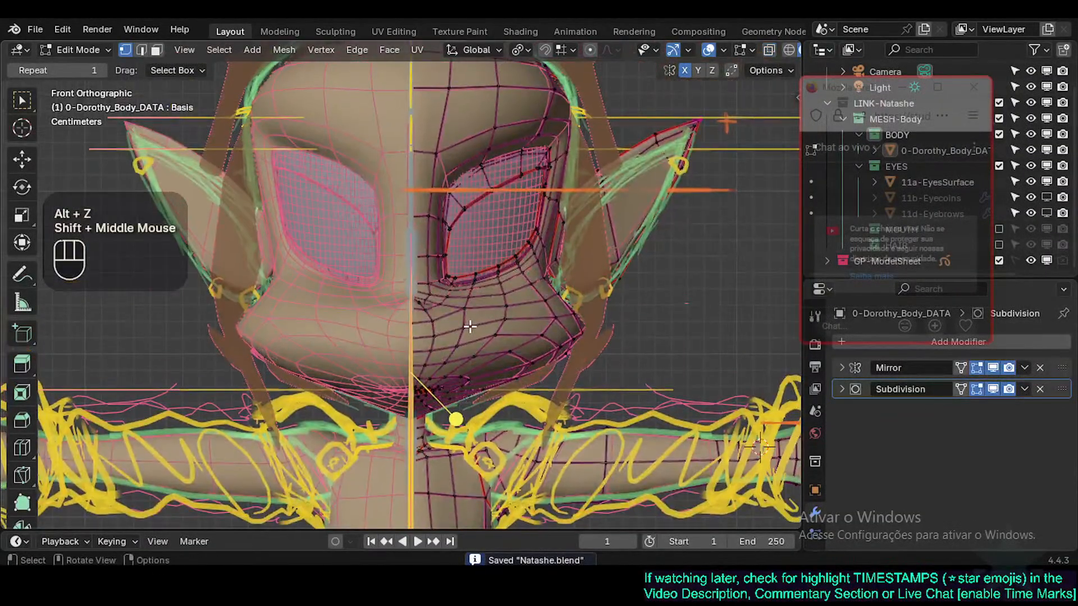
{"action": "key", "text": "Tab"}
{"action": "scroll", "coordinate": [470, 325], "scroll_direction": "down", "scroll_amount": 2}
{"action": "middle_click_drag", "start_coordinate": [431, 338], "coordinate": [397, 284], "text": "shift"}
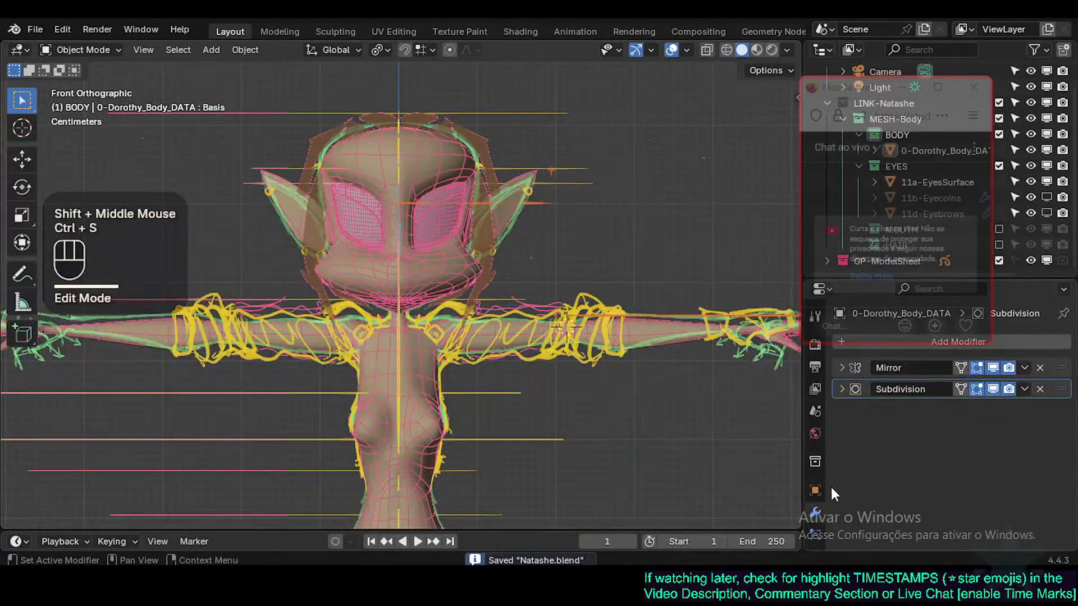
Step: Show the body mesh's data properties, collapse the Shape Keys section and expand Vertex Groups
{"action": "scroll", "coordinate": [824, 508], "scroll_direction": "down", "scroll_amount": 2}
{"action": "left_click", "coordinate": [815, 511]}
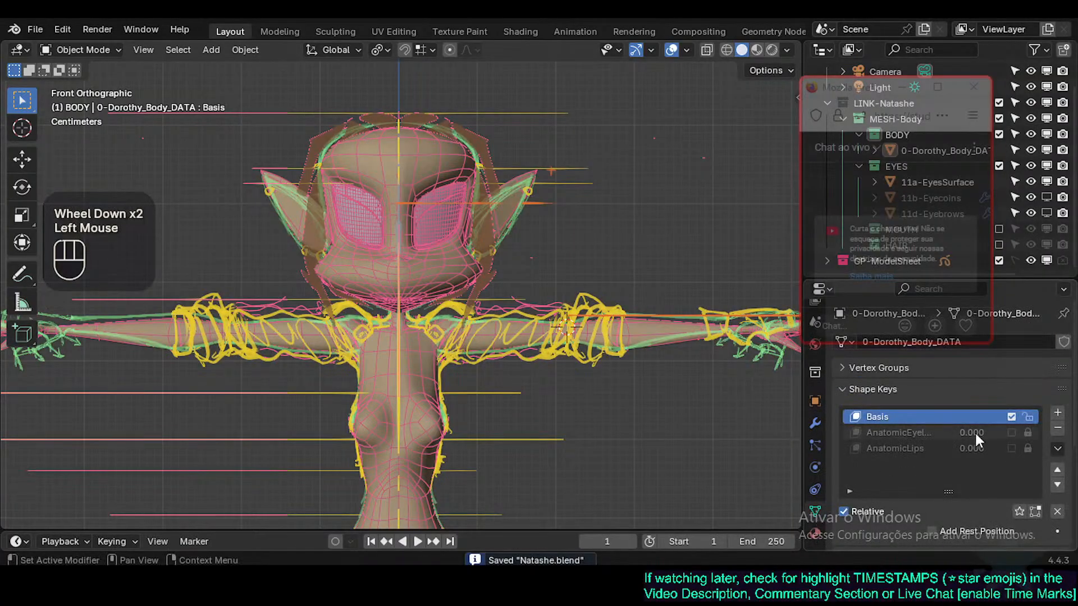
{"action": "left_click", "coordinate": [877, 390]}
{"action": "left_click", "coordinate": [884, 368]}
{"action": "scroll", "coordinate": [1005, 438], "scroll_direction": "up", "scroll_amount": 2}
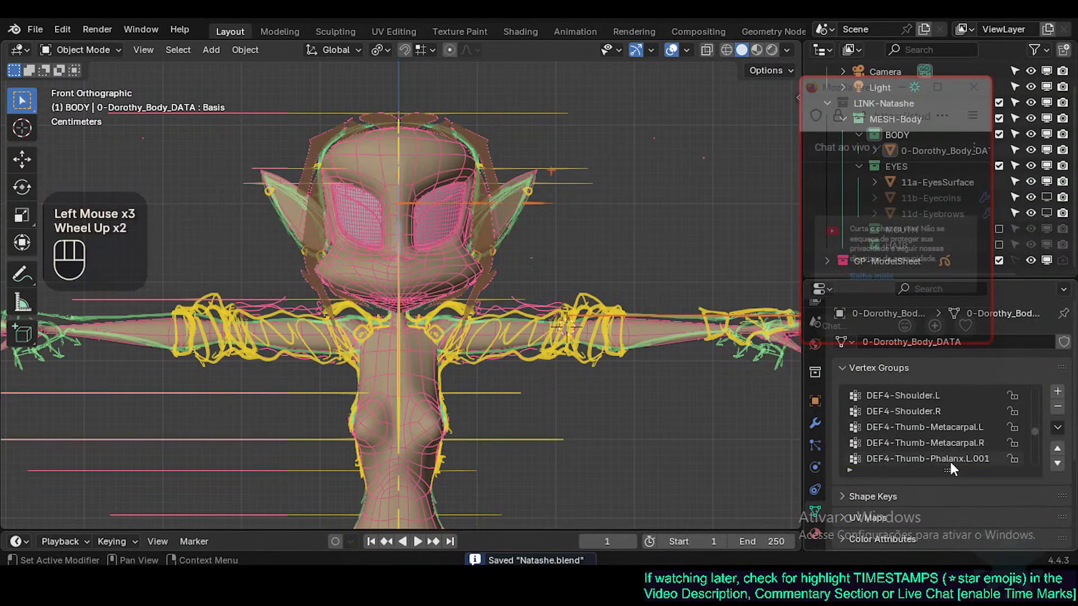
Step: Enlarge the Properties editor and the vertex group list, and select the !HID-1a-Head group
{"action": "left_click_drag", "start_coordinate": [949, 470], "coordinate": [953, 488]}
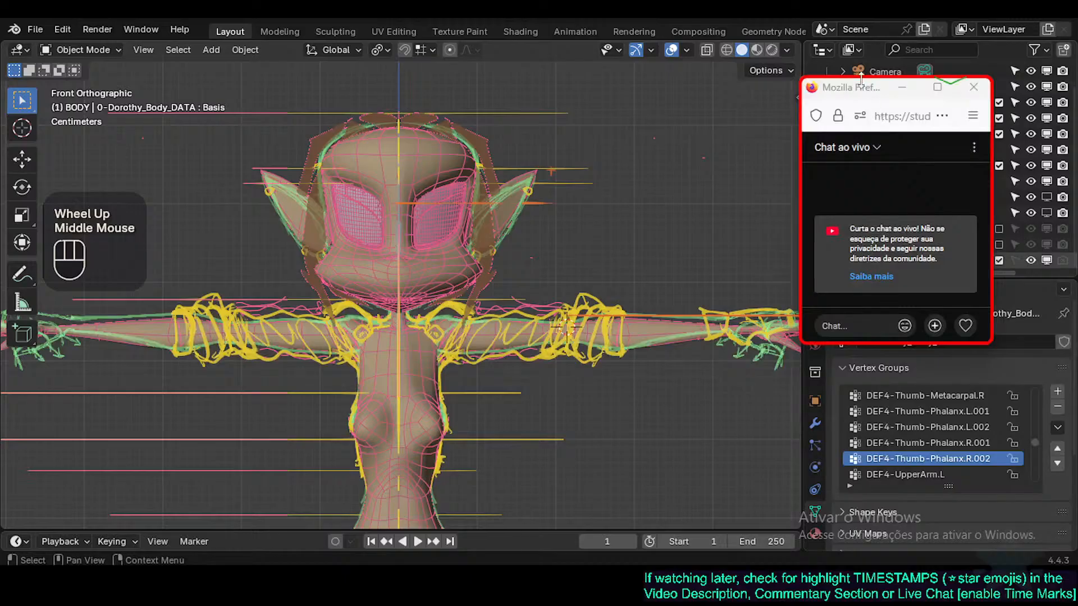
{"action": "left_click_drag", "start_coordinate": [861, 78], "coordinate": [659, 83]}
{"action": "left_click_drag", "start_coordinate": [949, 278], "coordinate": [951, 51]}
{"action": "left_click_drag", "start_coordinate": [949, 270], "coordinate": [965, 448]}
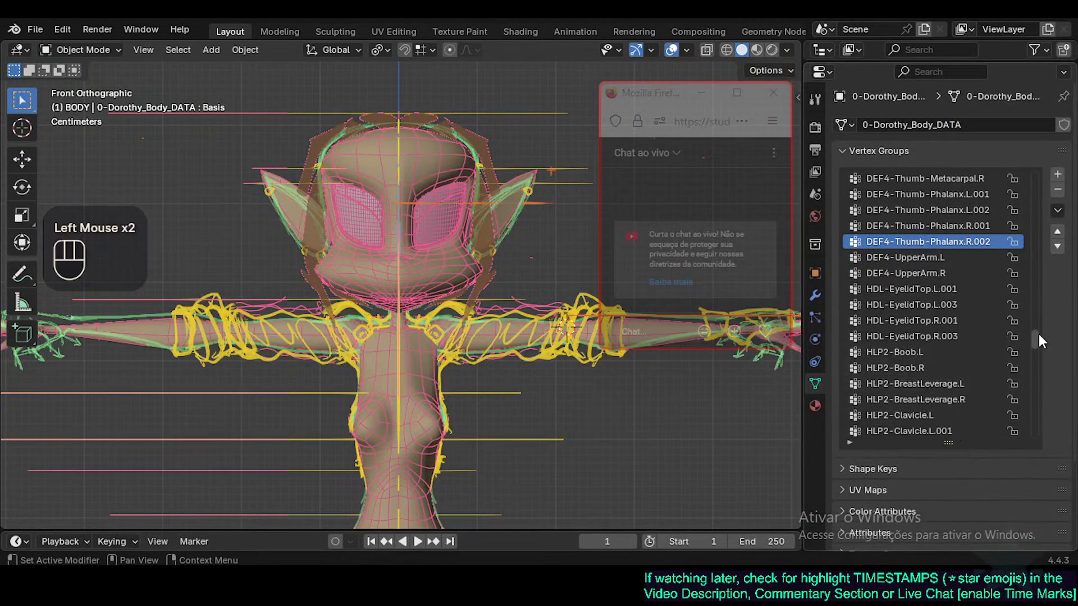
{"action": "left_click_drag", "start_coordinate": [1039, 334], "coordinate": [1036, 156]}
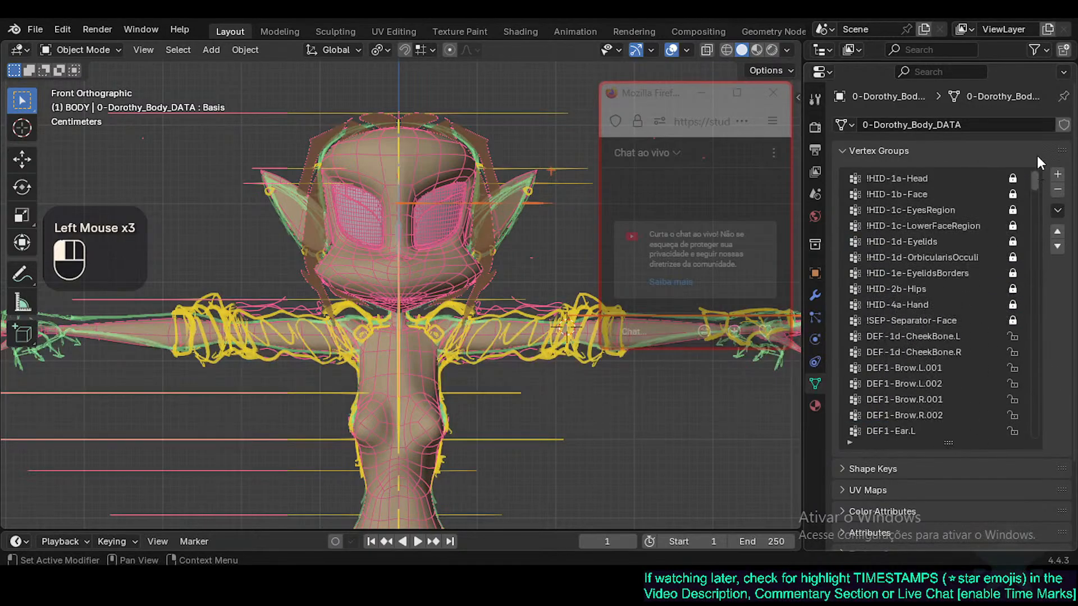
{"action": "left_click", "coordinate": [943, 178]}
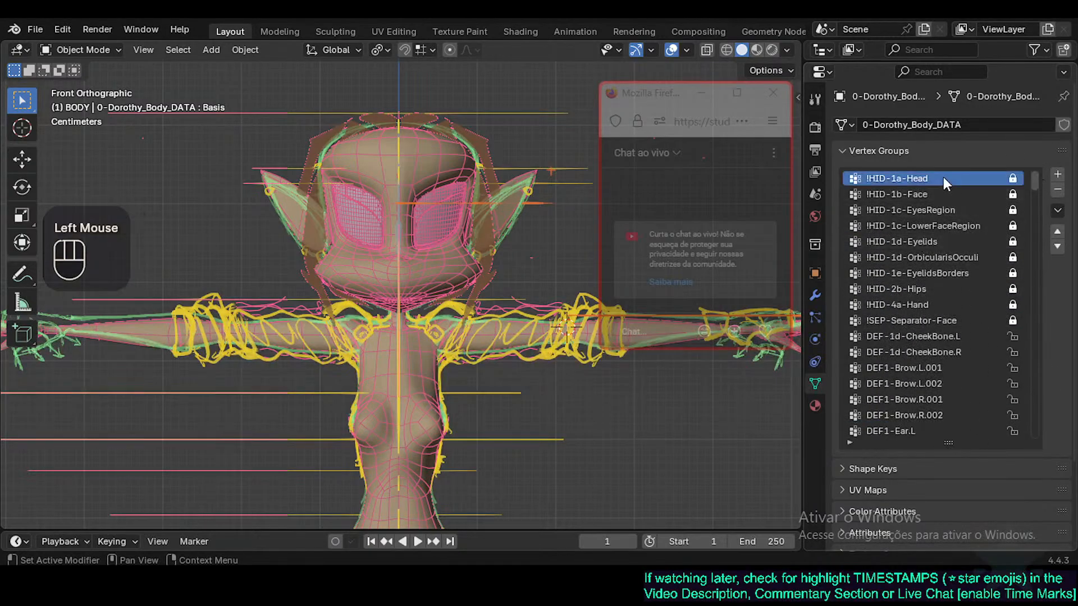
Step: In Edit Mode, select the vertices assigned to the !HID-1a-Head group and hide all unselected geometry to examine the head
{"action": "key", "text": "Tab"}
{"action": "left_click", "coordinate": [979, 463]}
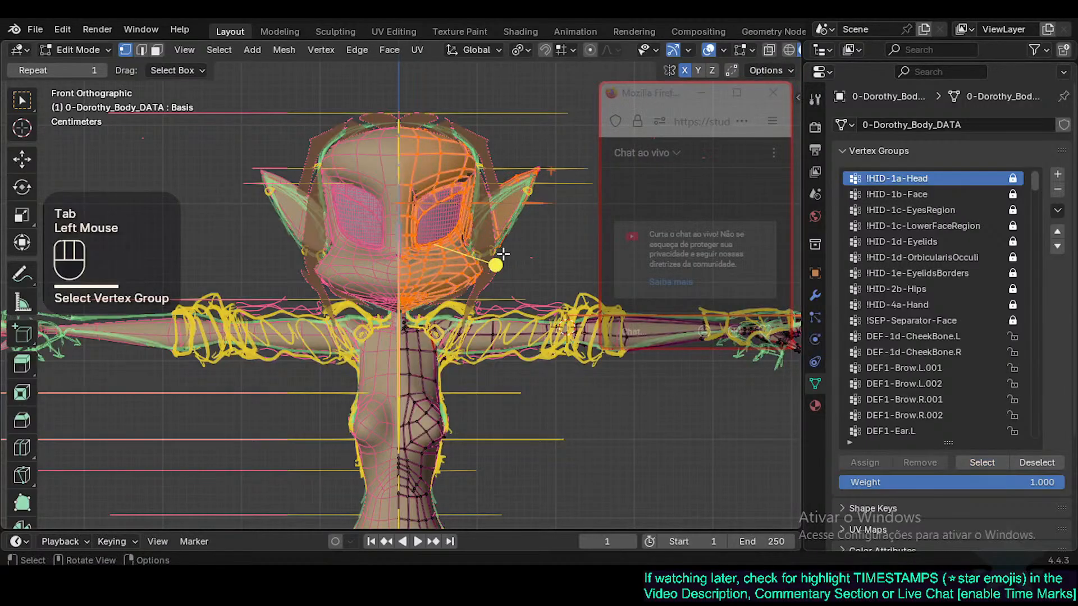
{"action": "middle_click_drag", "start_coordinate": [505, 315], "coordinate": [483, 304], "text": "shift"}
{"action": "middle_click_drag", "start_coordinate": [483, 303], "coordinate": [432, 320]}
{"action": "scroll", "coordinate": [416, 330], "scroll_direction": "up", "scroll_amount": 2}
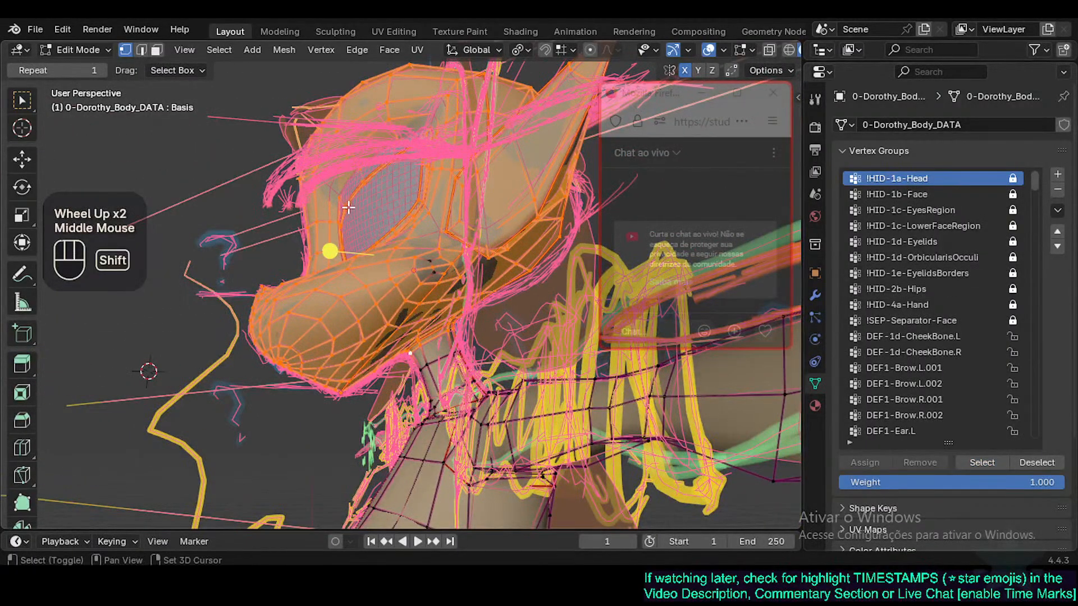
{"action": "middle_click_drag", "start_coordinate": [348, 207], "coordinate": [484, 338], "text": "shift"}
{"action": "key", "text": "shift+h"}
{"action": "key", "text": "alt+z"}
{"action": "key", "text": "alt+z"}
{"action": "scroll", "coordinate": [472, 289], "scroll_direction": "down", "scroll_amount": 2}
Step: Return to Object Mode, show the head in the front view and save the file
{"action": "key", "text": "ctrl+Tab"}
{"action": "scroll", "coordinate": [516, 329], "scroll_direction": "up", "scroll_amount": 2}
{"action": "key", "text": "KP_1"}
{"action": "key", "text": "ctrl+s"}
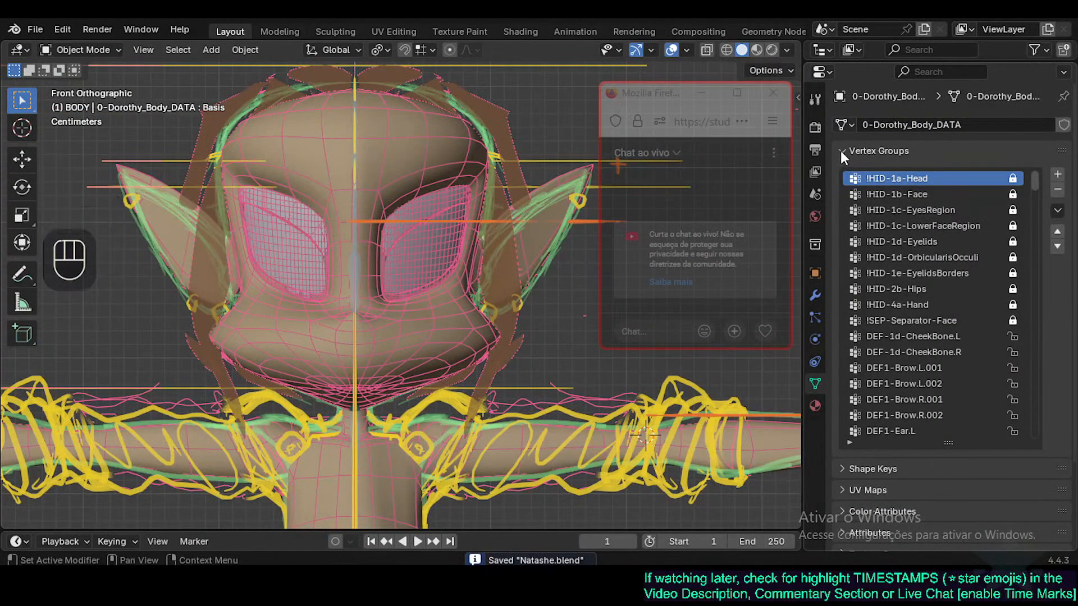
Step: Shrink the vertex group list, expand the Shape Keys section and select the AnatomicLips key
{"action": "left_click_drag", "start_coordinate": [948, 443], "coordinate": [864, 292]}
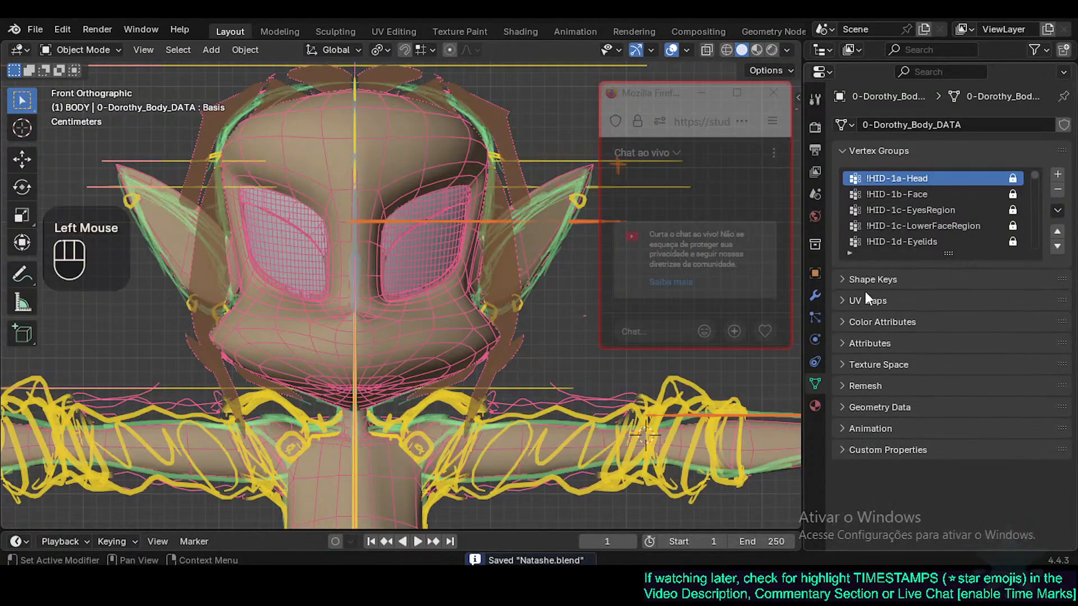
{"action": "left_click", "coordinate": [878, 282]}
{"action": "left_click", "coordinate": [908, 339]}
{"action": "key", "text": "Tab"}
{"action": "key", "text": "Tab"}
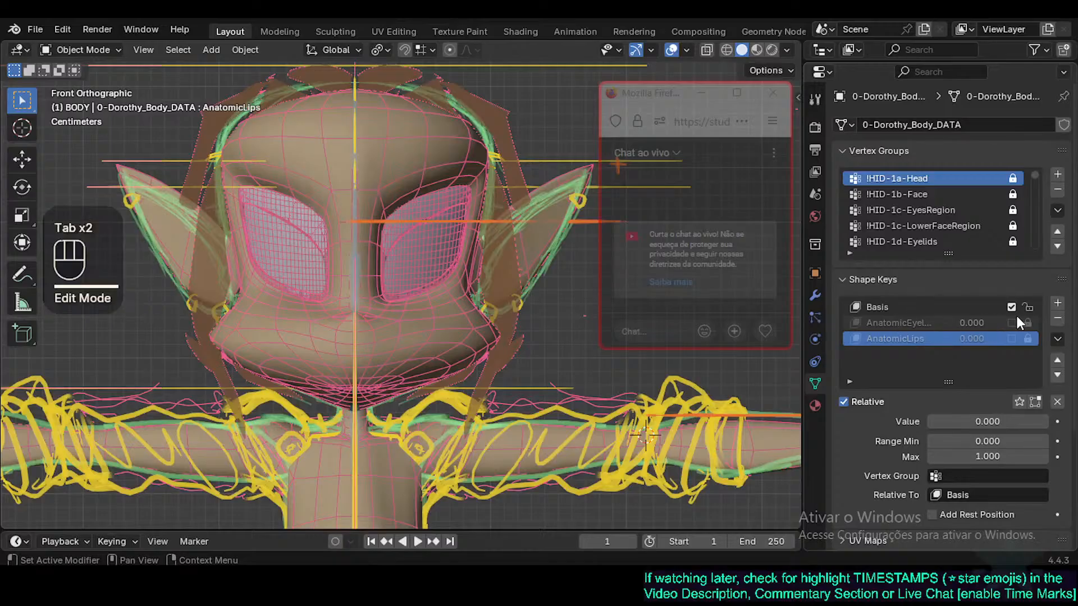
Step: Try removing the AnatomicLips and AnatomicEyelashes shape keys, and undo the removals
{"action": "left_click", "coordinate": [1031, 330]}
{"action": "left_click", "coordinate": [1050, 318]}
{"action": "left_click", "coordinate": [1057, 319]}
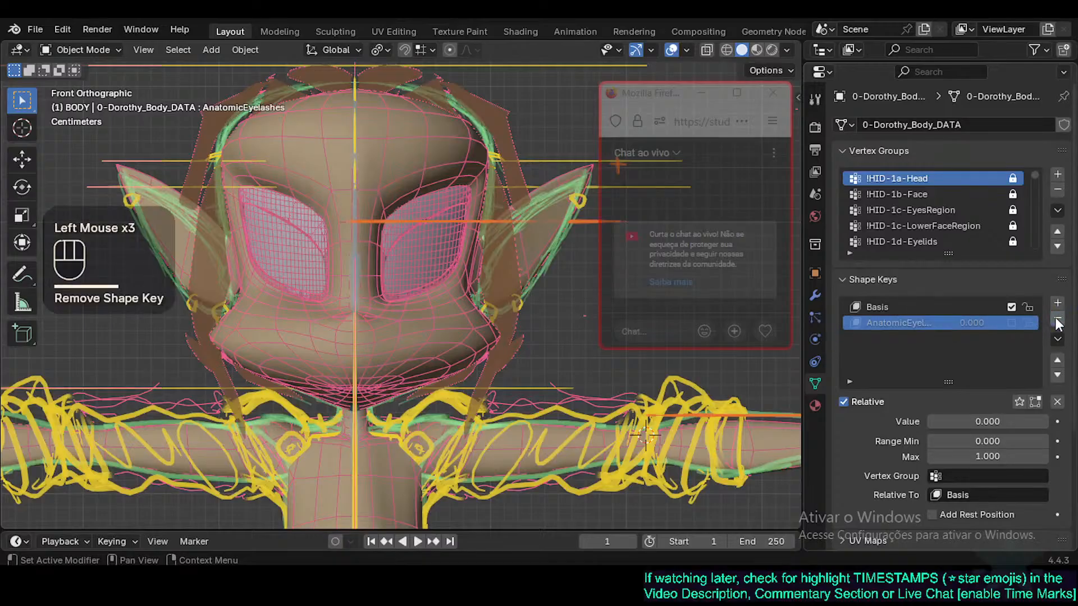
{"action": "left_click", "coordinate": [1057, 318]}
{"action": "scroll", "coordinate": [517, 401], "scroll_direction": "down", "scroll_amount": 2}
{"action": "middle_click_drag", "start_coordinate": [517, 401], "coordinate": [433, 277], "text": "shift"}
{"action": "key", "text": "ctrl+z"}
{"action": "key", "text": "ctrl+z"}
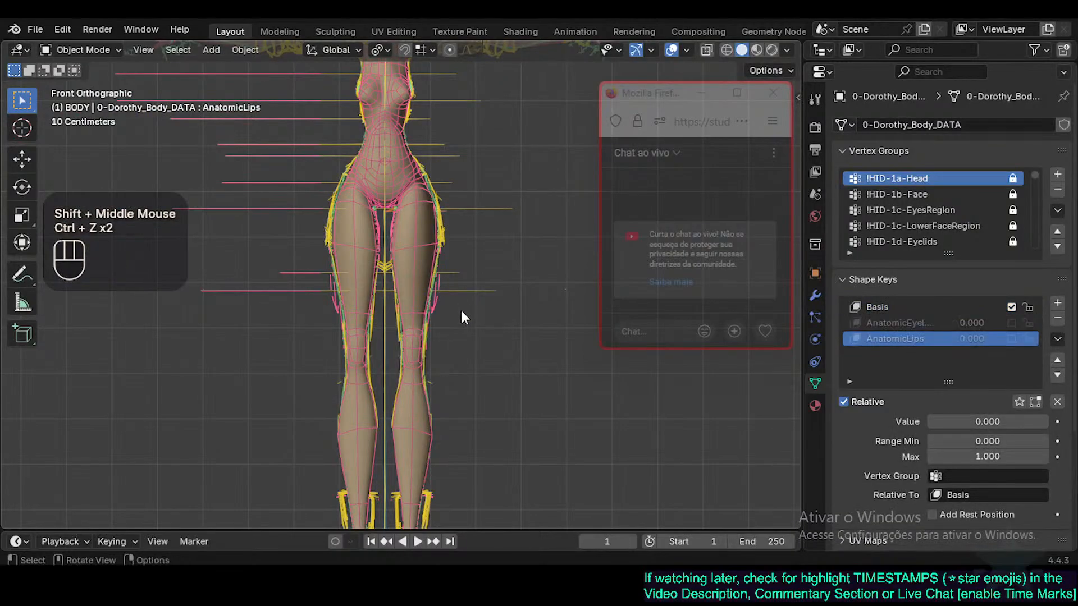
Step: Remove the AnatomicLips, AnatomicEyelashes and Basis shape keys from the body mesh
{"action": "left_click", "coordinate": [1057, 318]}
{"action": "left_click", "coordinate": [1058, 318]}
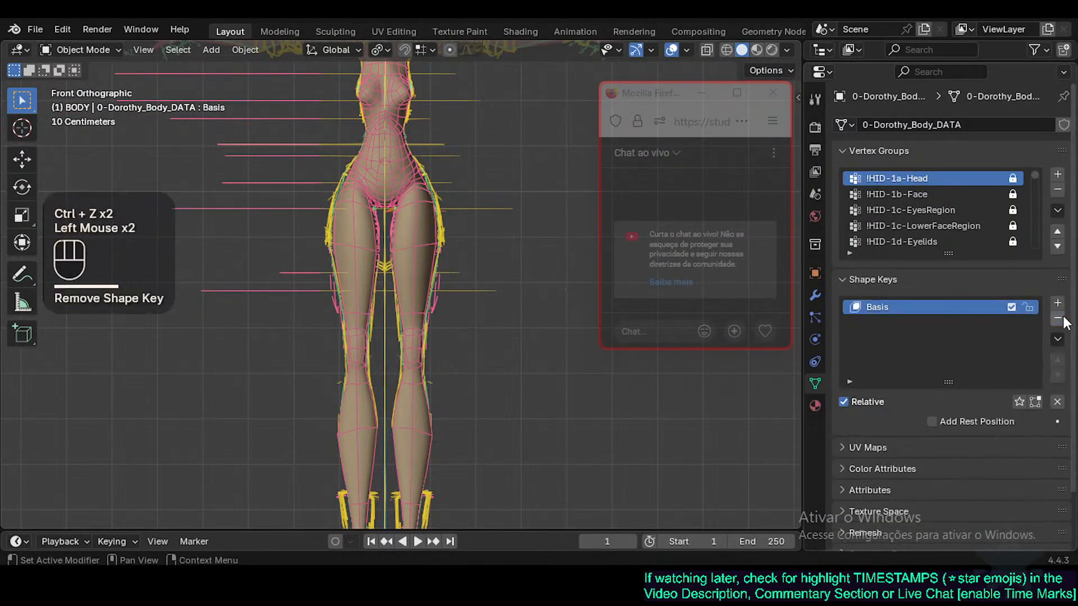
{"action": "middle_click_drag", "start_coordinate": [430, 236], "coordinate": [434, 364], "text": "shift"}
{"action": "scroll", "coordinate": [444, 332], "scroll_direction": "up", "scroll_amount": 4}
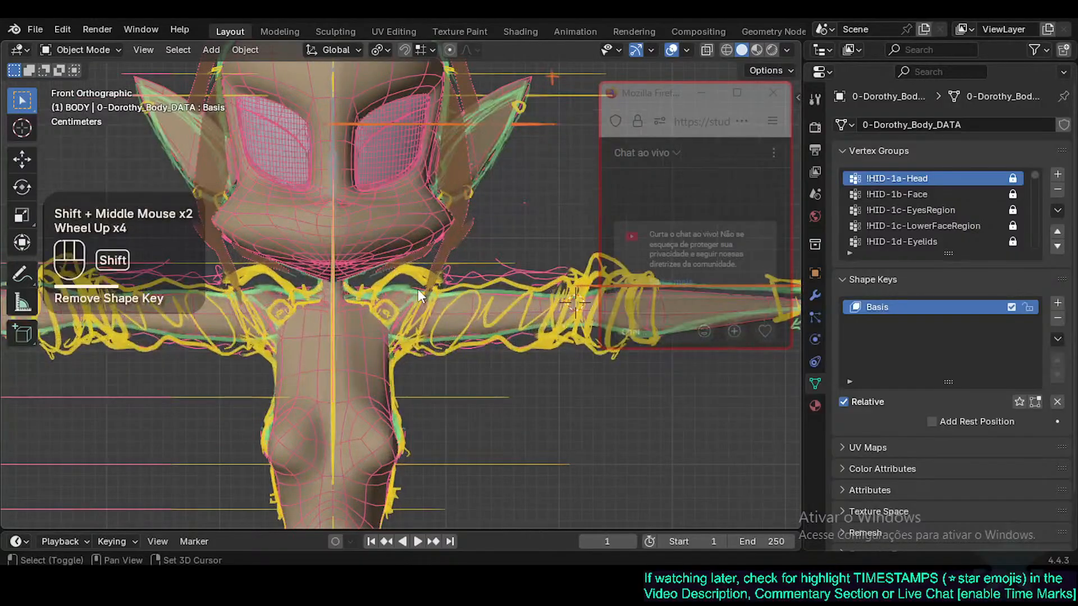
{"action": "middle_click_drag", "start_coordinate": [418, 288], "coordinate": [412, 291], "text": "shift"}
{"action": "scroll", "coordinate": [372, 248], "scroll_direction": "up", "scroll_amount": 1, "text": "shift"}
{"action": "scroll", "coordinate": [372, 247], "scroll_direction": "up", "scroll_amount": 1}
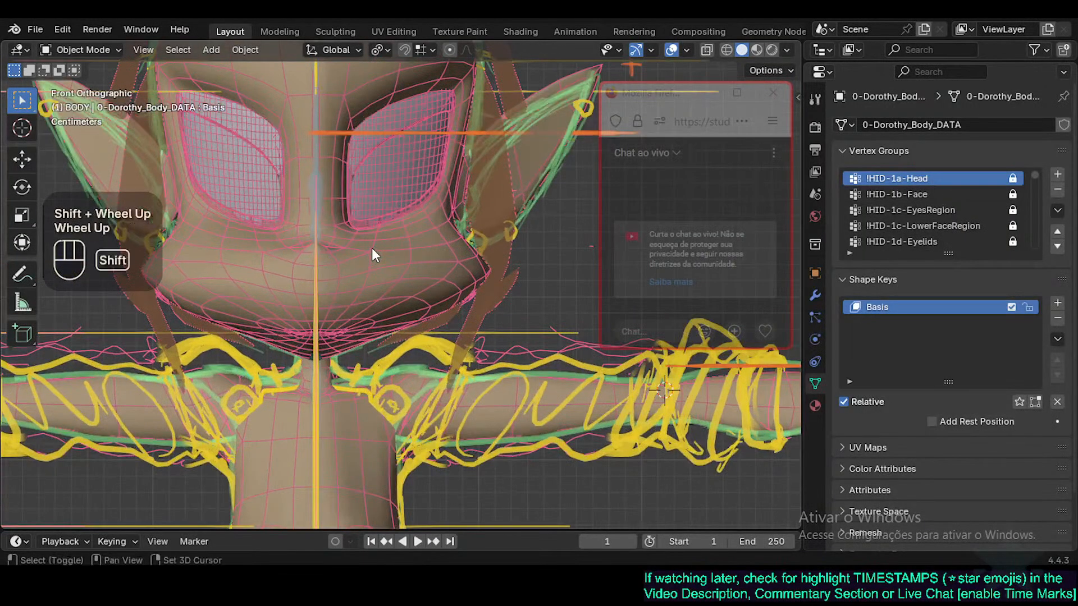
{"action": "middle_click_drag", "start_coordinate": [372, 248], "coordinate": [373, 281], "text": "shift"}
{"action": "middle_click_drag", "start_coordinate": [373, 281], "coordinate": [312, 306]}
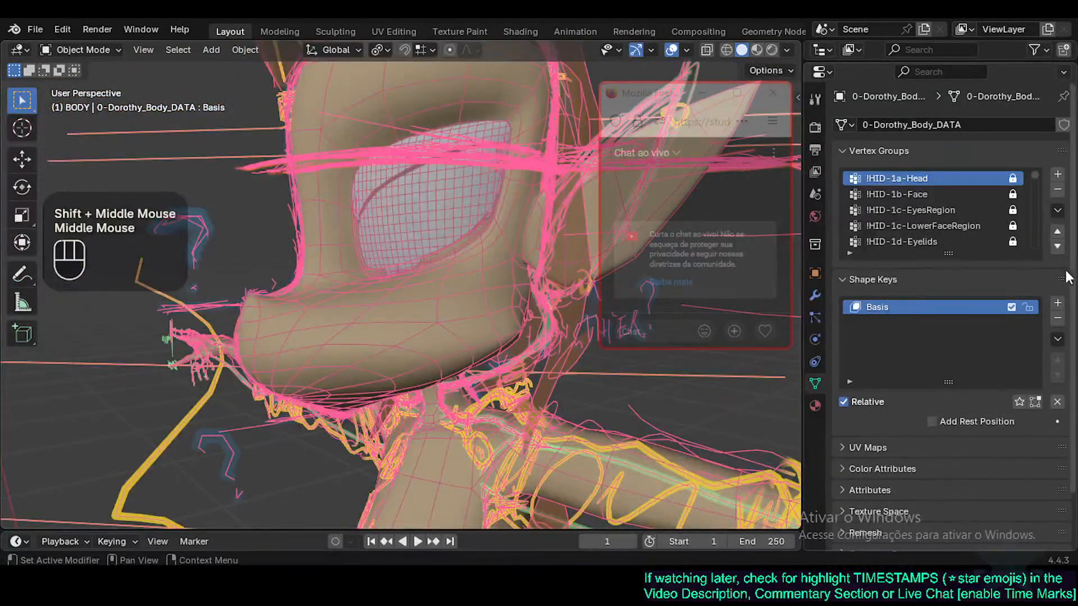
{"action": "left_click", "coordinate": [1058, 319]}
Step: Examine the head and neck shape from the front and right views, with the wireframe overlay hidden
{"action": "scroll", "coordinate": [346, 314], "scroll_direction": "down", "scroll_amount": 2}
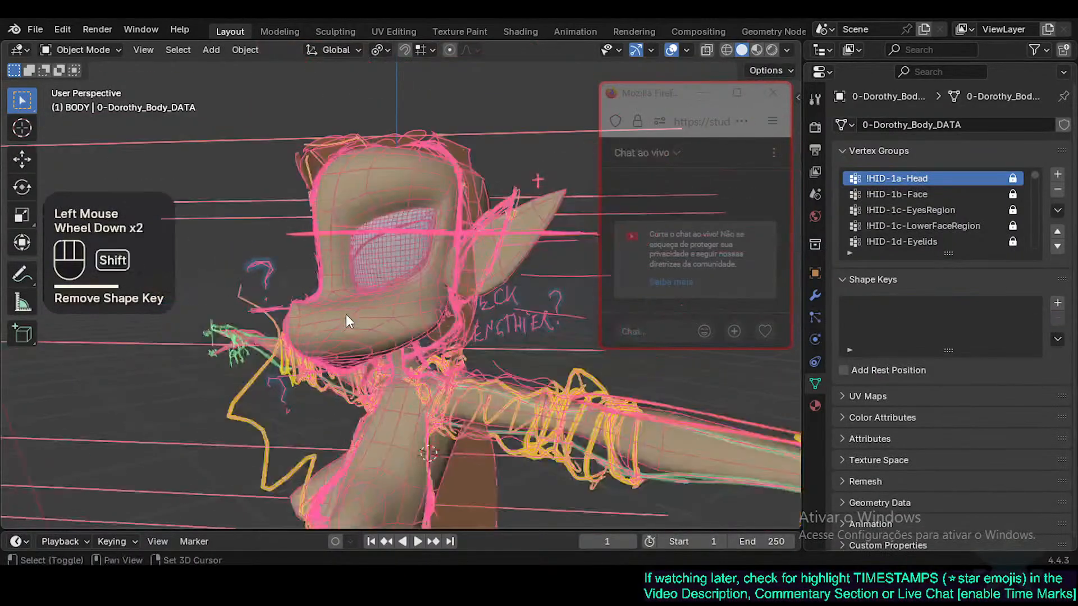
{"action": "middle_click_drag", "start_coordinate": [345, 314], "coordinate": [365, 329], "text": "shift"}
{"action": "middle_click_drag", "start_coordinate": [365, 328], "coordinate": [424, 339]}
{"action": "scroll", "coordinate": [424, 339], "scroll_direction": "up", "scroll_amount": 1}
{"action": "key", "text": "KP_1"}
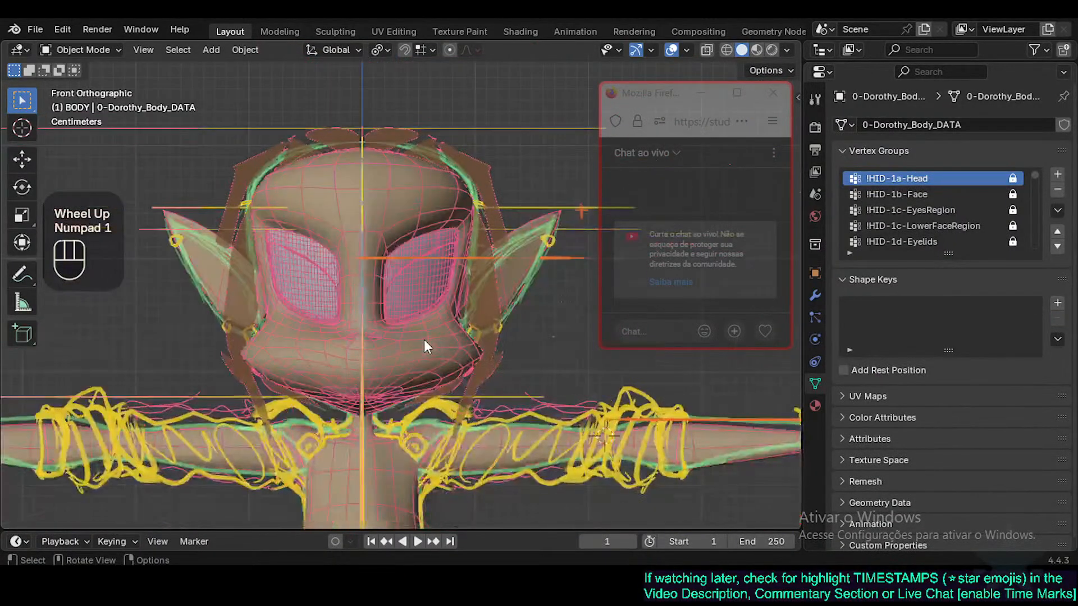
{"action": "scroll", "coordinate": [424, 340], "scroll_direction": "up", "scroll_amount": 3}
{"action": "key", "text": "KP_3"}
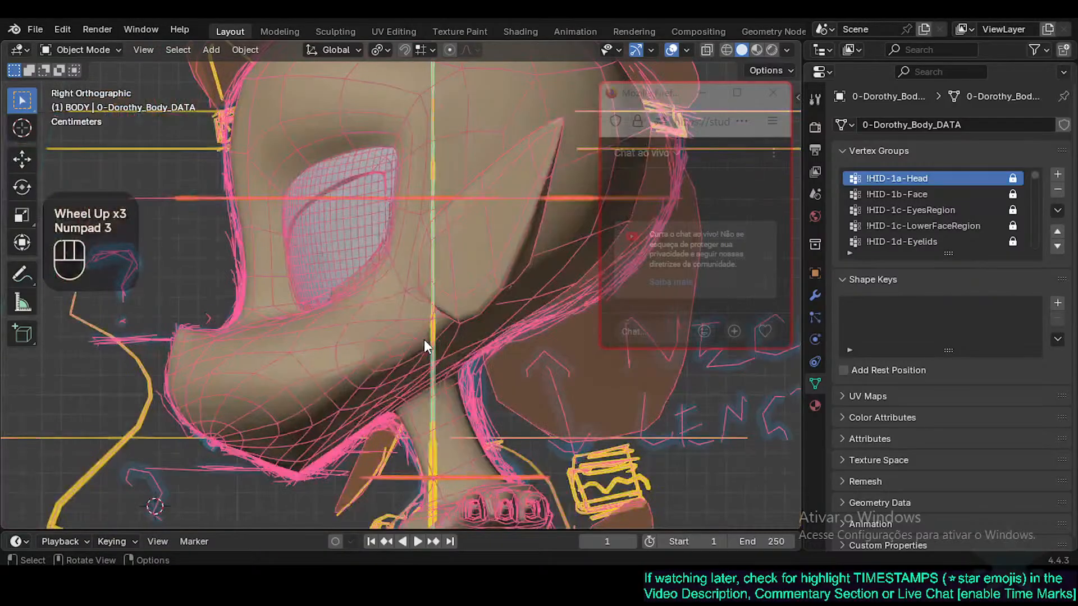
{"action": "key", "text": "shift+ctrl+alt+z"}
{"action": "scroll", "coordinate": [423, 339], "scroll_direction": "down", "scroll_amount": 2}
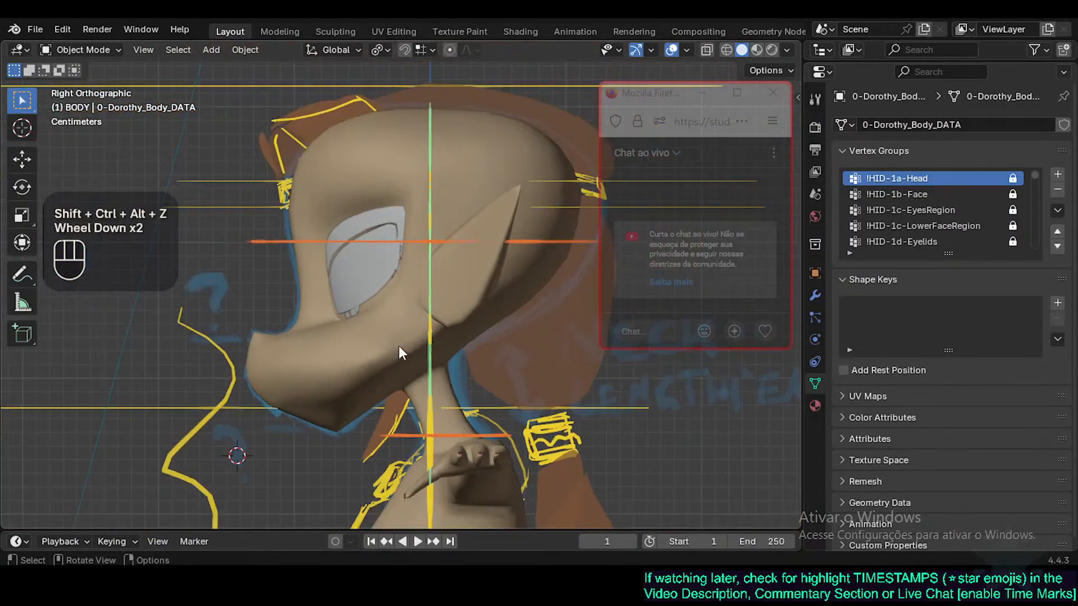
{"action": "middle_click_drag", "start_coordinate": [399, 346], "coordinate": [382, 429]}
{"action": "key", "text": "KP_1"}
{"action": "scroll", "coordinate": [381, 429], "scroll_direction": "up", "scroll_amount": 4}
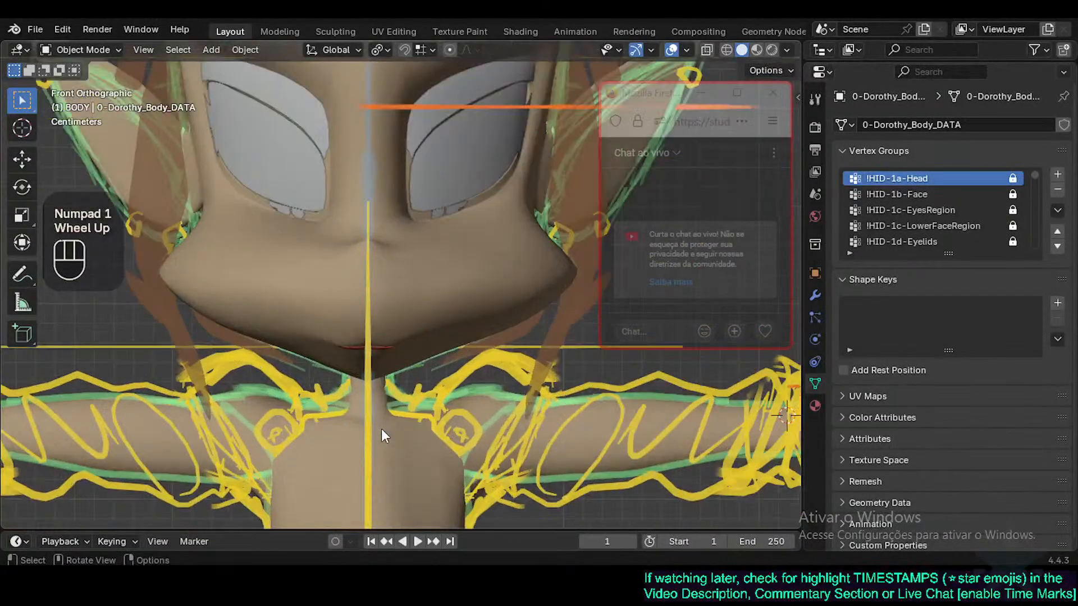
Step: Turn on X-ray, select the body mesh and show the wireframe overlay again around the neck
{"action": "key", "text": "alt+z"}
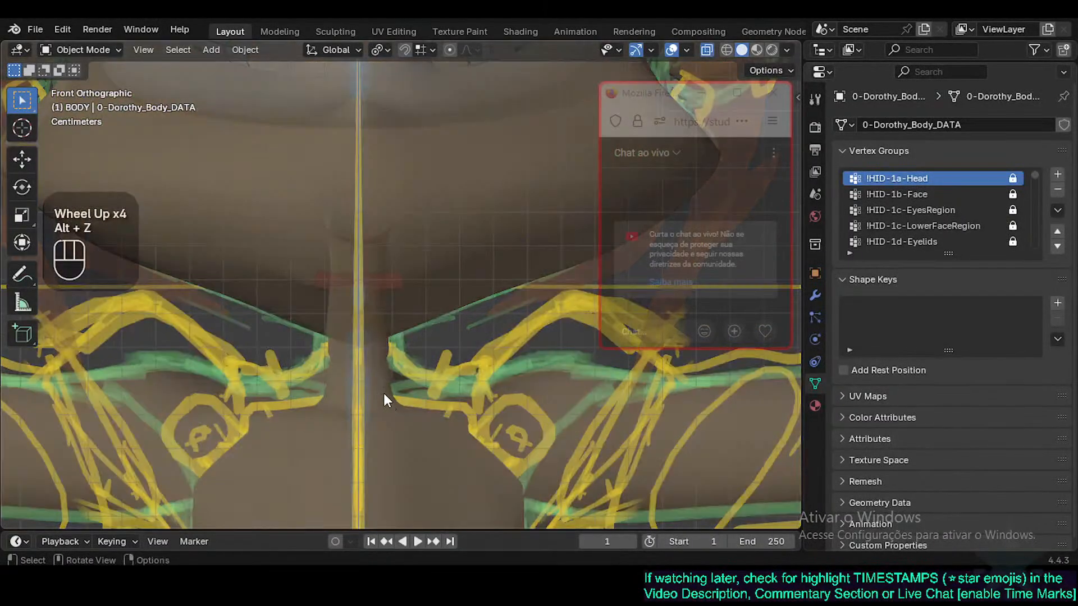
{"action": "left_click", "coordinate": [388, 396]}
{"action": "key", "text": "shift+ctrl+alt+z"}
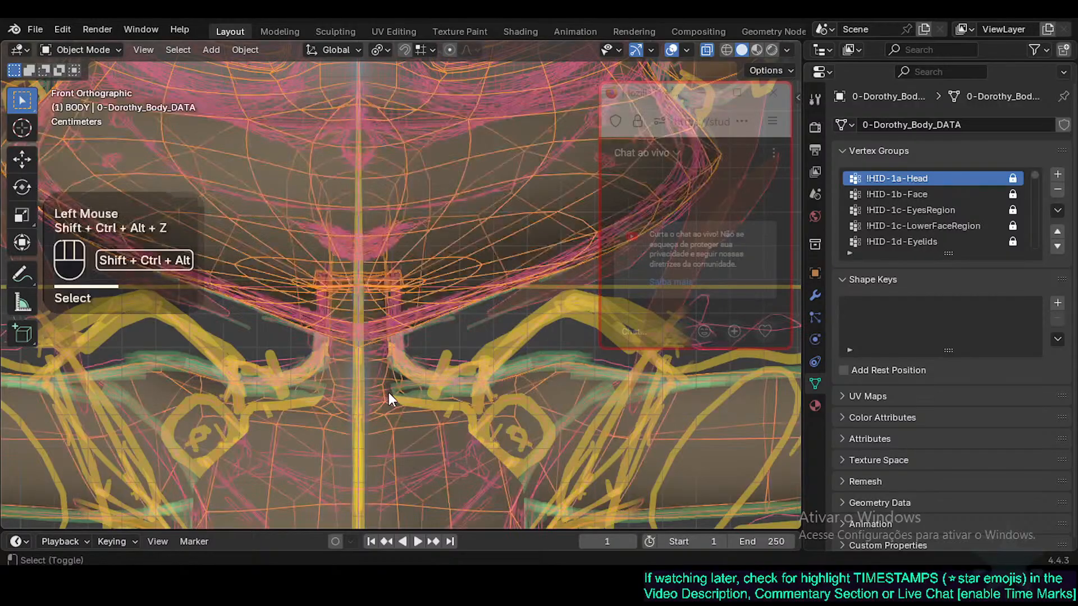
{"action": "key", "text": "Tab"}
{"action": "key", "text": "Tab"}
{"action": "scroll", "coordinate": [397, 393], "scroll_direction": "down", "scroll_amount": 2}
{"action": "scroll", "coordinate": [404, 405], "scroll_direction": "up", "scroll_amount": 1}
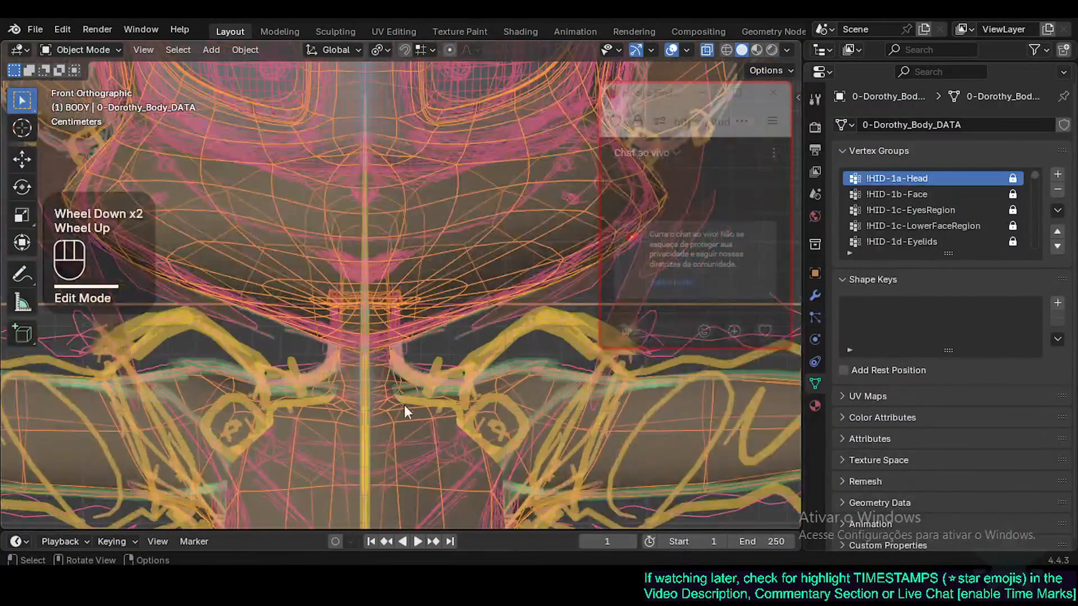
Step: Reveal all hidden geometry of the body mesh in Edit Mode and clear the selection
{"action": "key", "text": "Tab"}
{"action": "middle_click_drag", "start_coordinate": [410, 418], "coordinate": [358, 404]}
{"action": "key", "text": "Tab"}
{"action": "scroll", "coordinate": [441, 419], "scroll_direction": "down", "scroll_amount": 1}
{"action": "key", "text": "alt+a"}
{"action": "key", "text": "Tab"}
{"action": "middle_click_drag", "start_coordinate": [442, 419], "coordinate": [422, 408]}
{"action": "key", "text": "alt+h"}
{"action": "scroll", "coordinate": [404, 412], "scroll_direction": "up", "scroll_amount": 3}
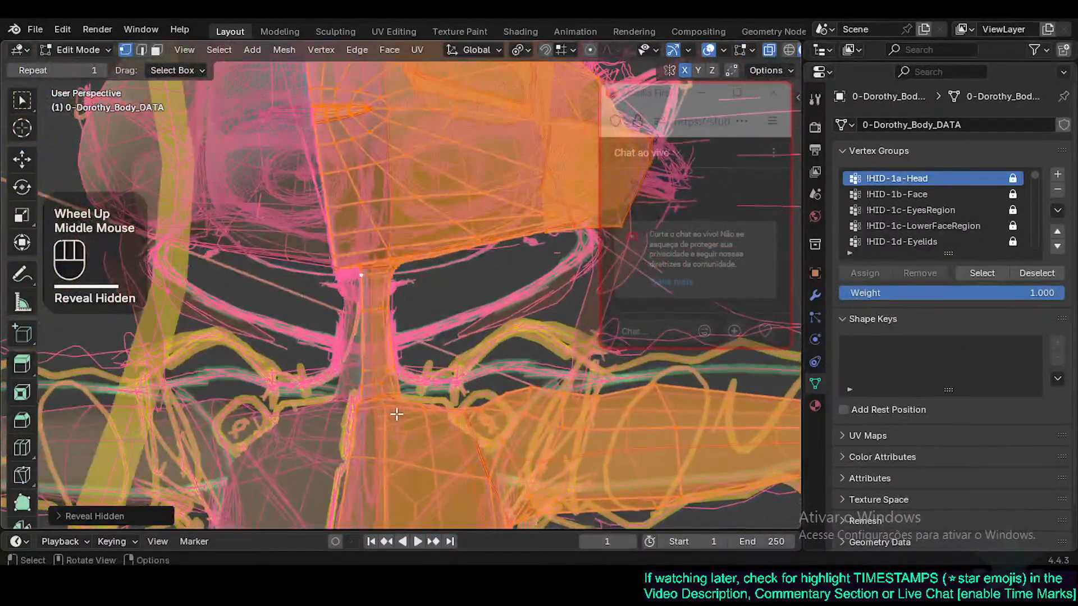
{"action": "key", "text": "alt+a"}
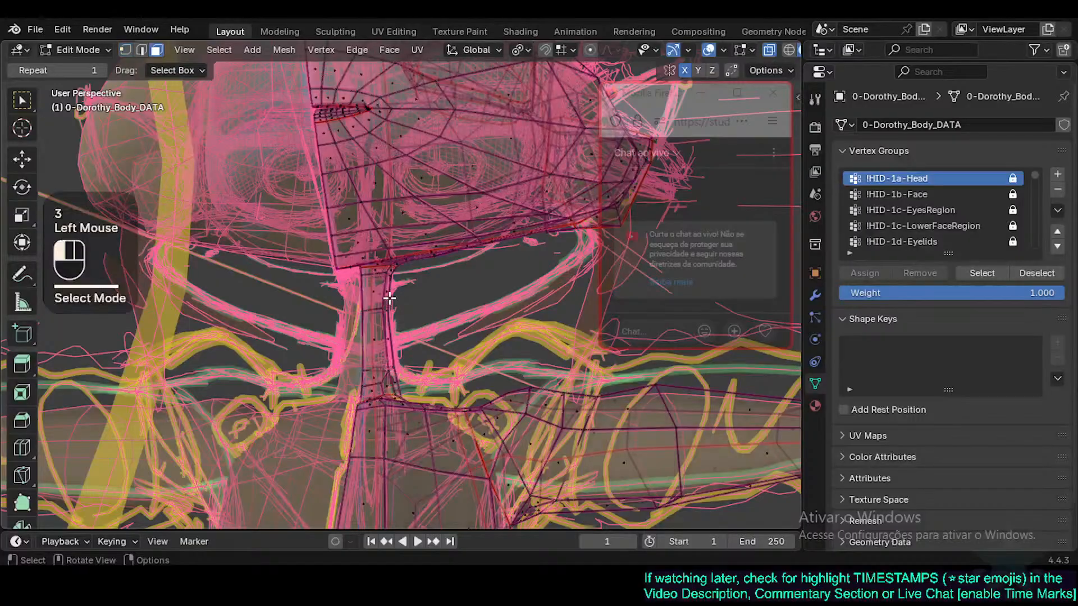
Step: In face select mode, select the column of faces on the side of the neck and switch to the front view
{"action": "left_click", "coordinate": [389, 298]}
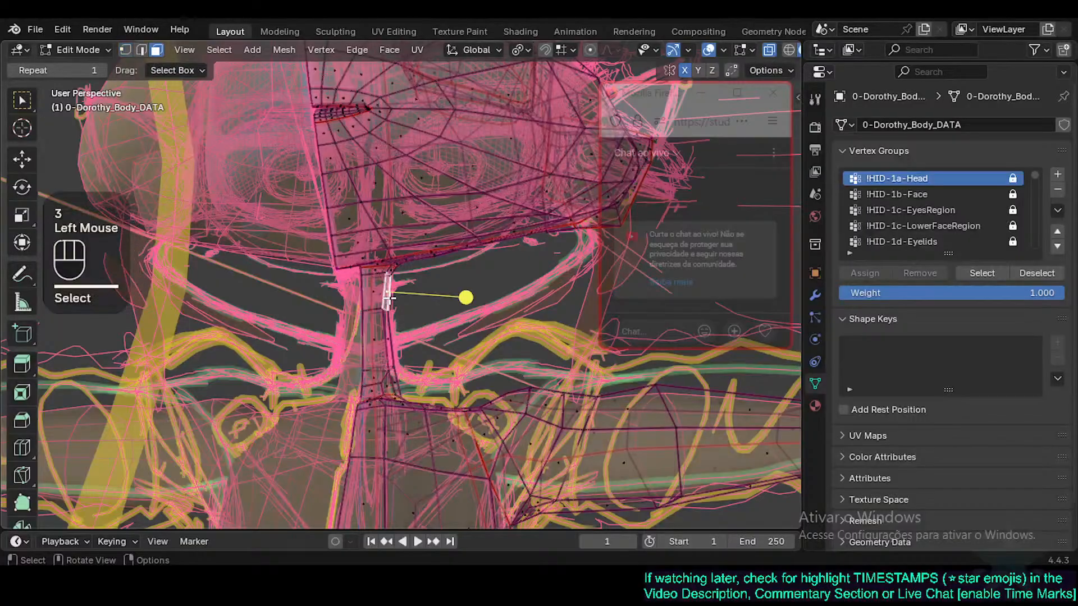
{"action": "left_click", "coordinate": [392, 361], "text": "shift"}
{"action": "left_click", "coordinate": [390, 352], "text": "shift"}
{"action": "key", "text": "KP_1"}
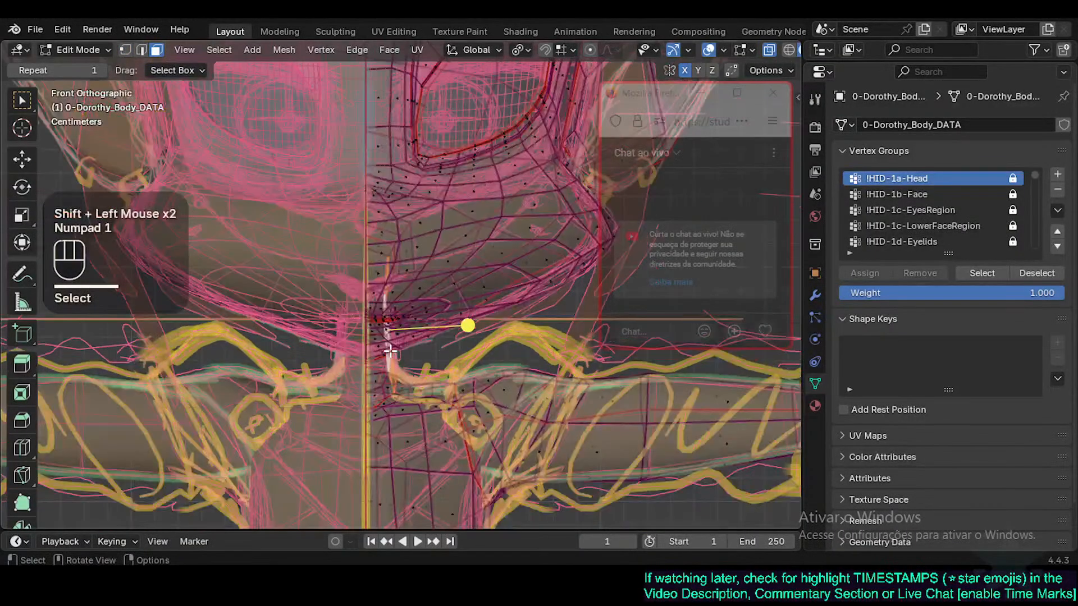
Step: Try moving the selected neck faces outward along the X axis without proportional editing, and undo the move
{"action": "key", "text": "g"}
{"action": "key", "text": "x"}
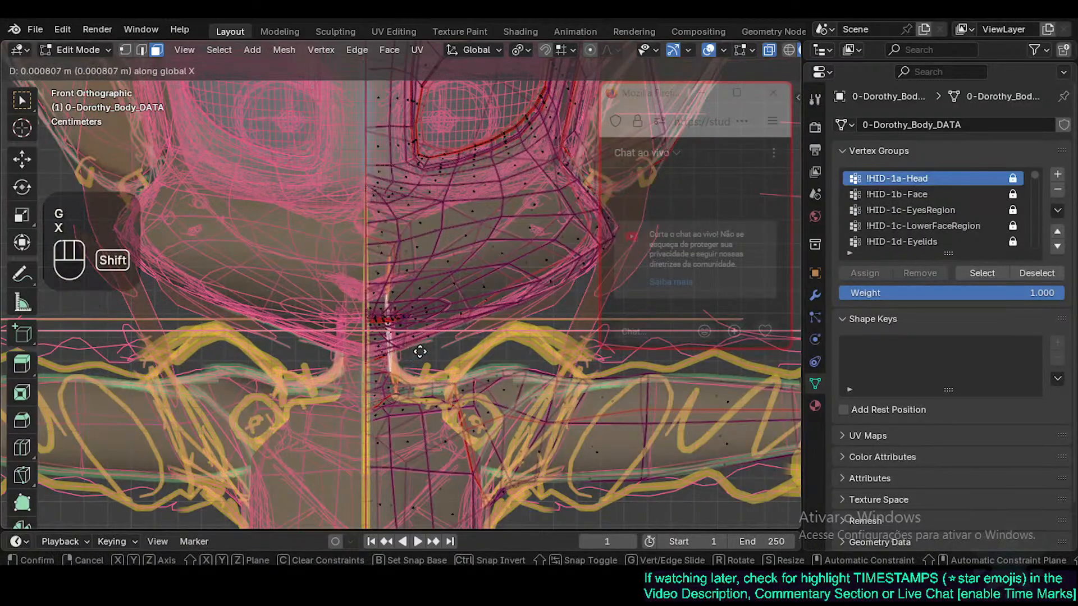
{"action": "left_click", "coordinate": [435, 347], "text": "shift"}
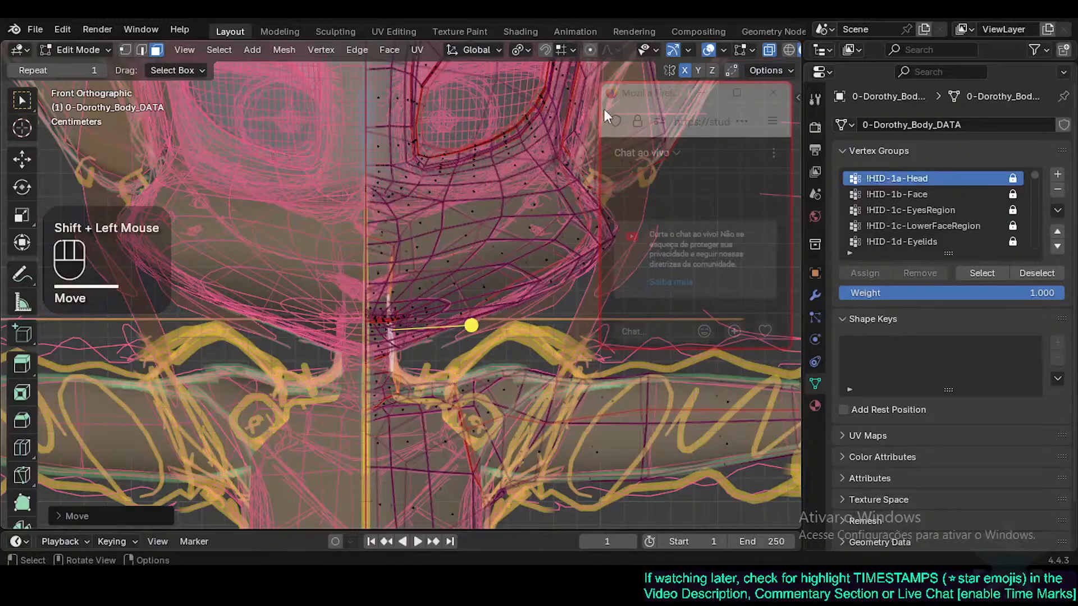
{"action": "key", "text": "ctrl+z"}
{"action": "key", "text": "ctrl+z"}
Step: Widen the neck by moving its side faces outward along X with proportional editing, and return to Object Mode with X-ray off
{"action": "key", "text": "o"}
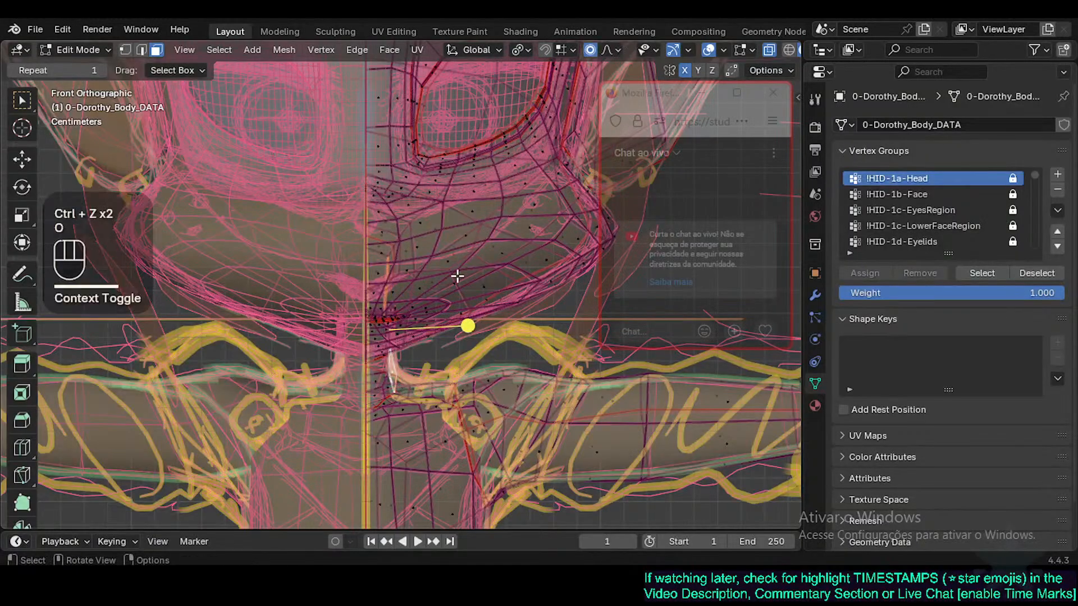
{"action": "key", "text": "g"}
{"action": "key", "text": "x"}
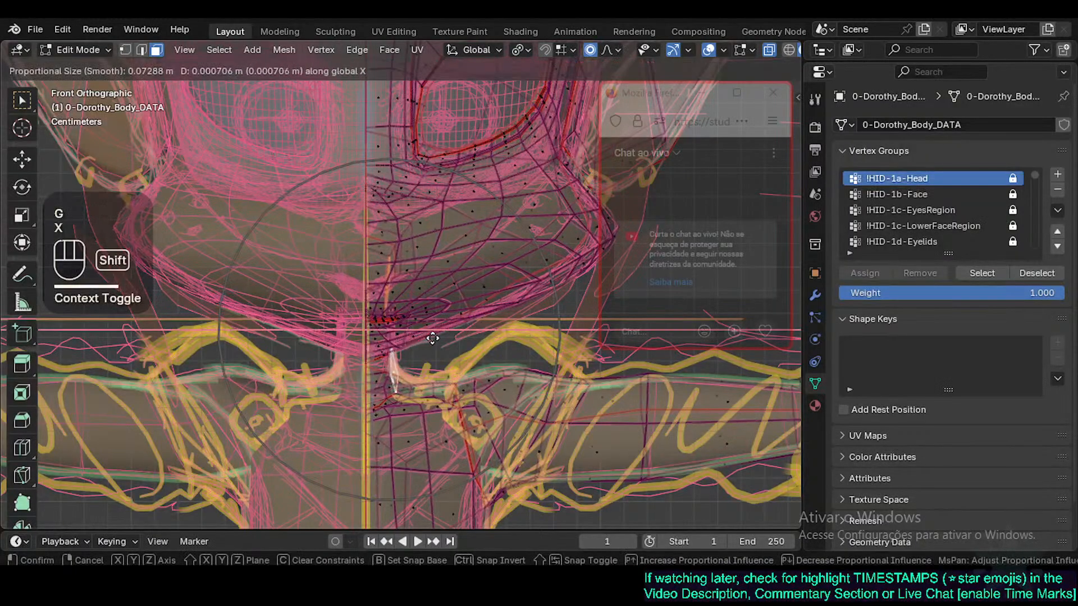
{"action": "left_click", "coordinate": [472, 322], "text": "shift"}
{"action": "key", "text": "Tab"}
{"action": "key", "text": "alt+z"}
Step: Select the side faces of the neck from behind and move them outward along X with proportional editing
{"action": "middle_click_drag", "start_coordinate": [440, 365], "coordinate": [426, 327]}
{"action": "scroll", "coordinate": [426, 327], "scroll_direction": "up", "scroll_amount": 2}
{"action": "key", "text": "Tab"}
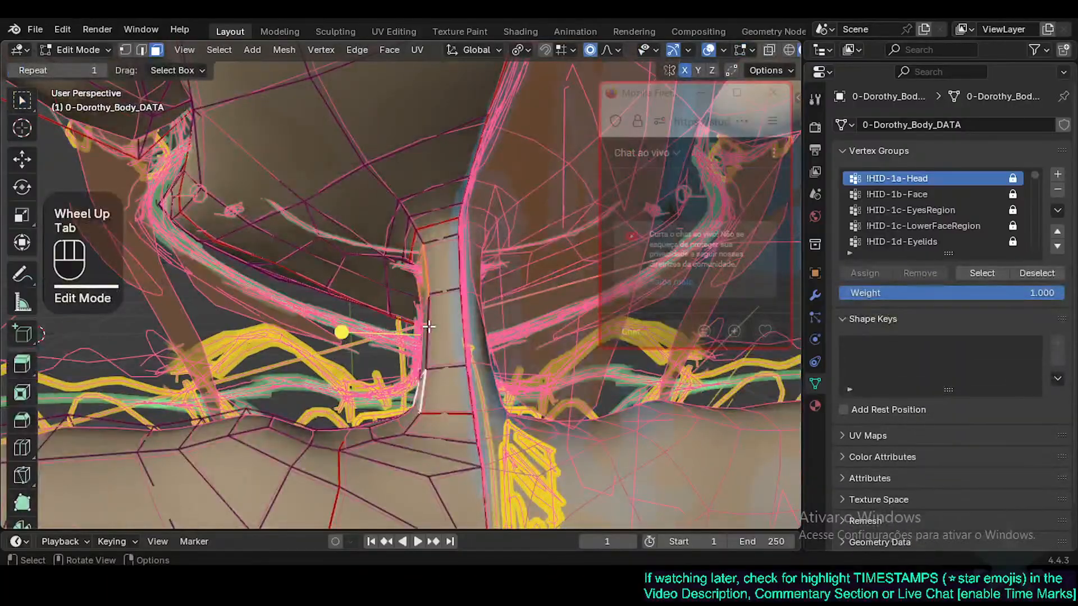
{"action": "left_click", "coordinate": [428, 326]}
{"action": "left_click", "coordinate": [420, 328]}
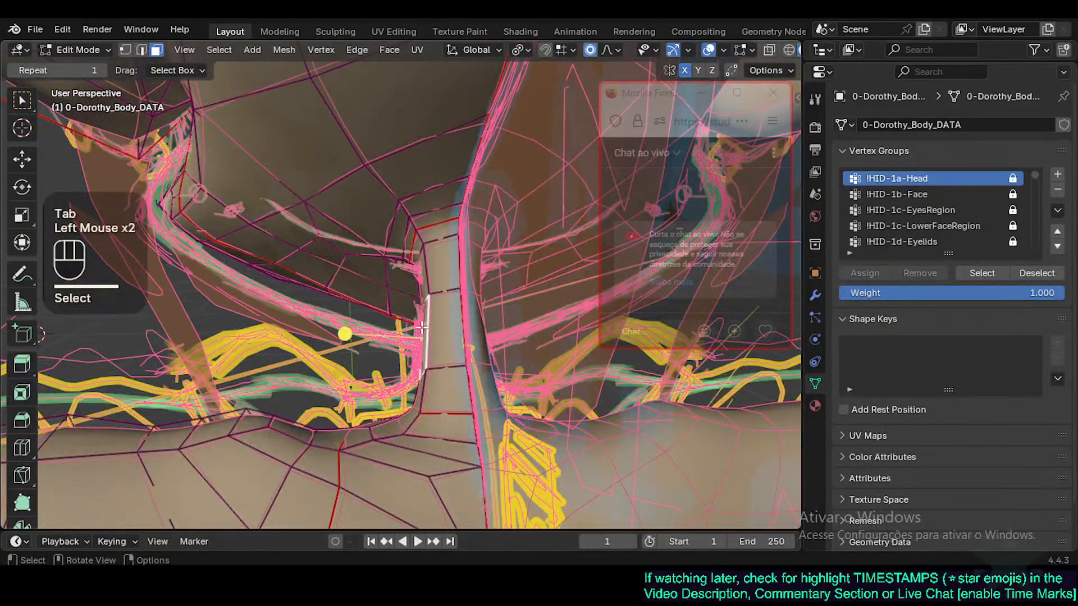
{"action": "left_click", "coordinate": [421, 391], "text": "shift"}
{"action": "left_click", "coordinate": [421, 280], "text": "shift"}
{"action": "key", "text": "g"}
{"action": "key", "text": "x"}
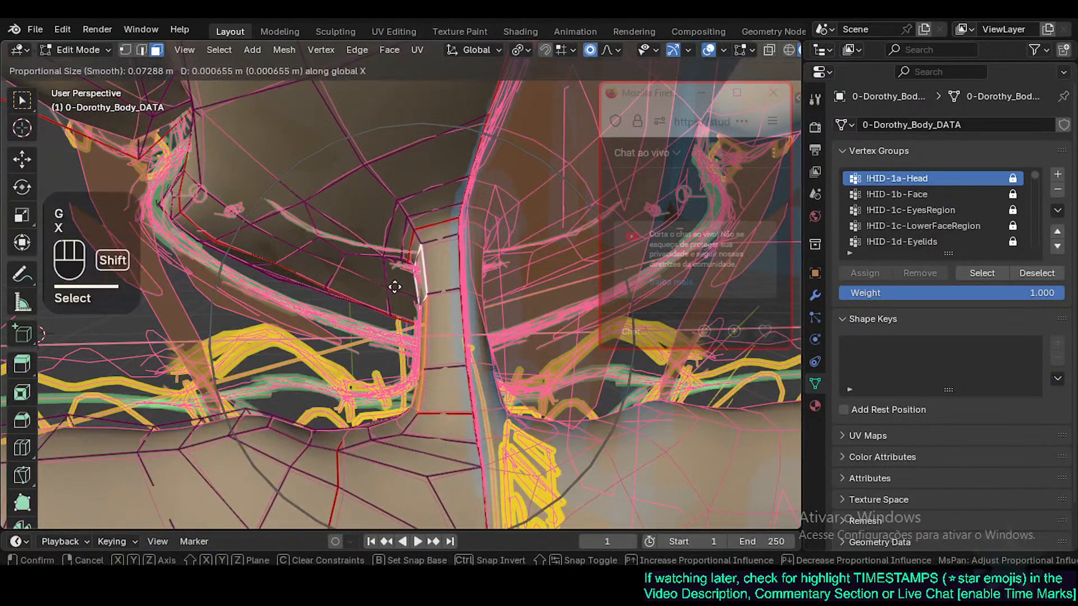
{"action": "left_click", "coordinate": [390, 288], "text": "shift"}
Step: Adjust the same neck faces along X once more from another angle and leave Edit Mode
{"action": "middle_click_drag", "start_coordinate": [389, 288], "coordinate": [421, 331]}
{"action": "key", "text": "g"}
{"action": "key", "text": "x"}
{"action": "left_click", "coordinate": [425, 324], "text": "shift"}
{"action": "middle_click_drag", "start_coordinate": [556, 304], "coordinate": [400, 375]}
{"action": "key", "text": "Tab"}
Step: In edge select mode, select a single neck edge and move it with proportional editing to refine the neck contour
{"action": "scroll", "coordinate": [444, 354], "scroll_direction": "down", "scroll_amount": 2}
{"action": "scroll", "coordinate": [454, 349], "scroll_direction": "down", "scroll_amount": 2}
{"action": "scroll", "coordinate": [399, 375], "scroll_direction": "up", "scroll_amount": 3}
{"action": "middle_click_drag", "start_coordinate": [400, 375], "coordinate": [483, 289]}
{"action": "scroll", "coordinate": [479, 396], "scroll_direction": "up", "scroll_amount": 2}
{"action": "key", "text": "Tab"}
{"action": "left_click", "coordinate": [472, 368]}
{"action": "key", "text": "2"}
{"action": "left_click", "coordinate": [470, 368]}
{"action": "key", "text": "g"}
{"action": "left_click", "coordinate": [519, 363], "text": "shift"}
Step: Return to Object Mode, save the file and show the character in the front view
{"action": "scroll", "coordinate": [417, 356], "scroll_direction": "down", "scroll_amount": 2}
{"action": "key", "text": "Tab"}
{"action": "scroll", "coordinate": [409, 291], "scroll_direction": "down", "scroll_amount": 4}
{"action": "scroll", "coordinate": [465, 293], "scroll_direction": "up", "scroll_amount": 1}
{"action": "key", "text": "ctrl+s"}
{"action": "key", "text": "KP_1"}
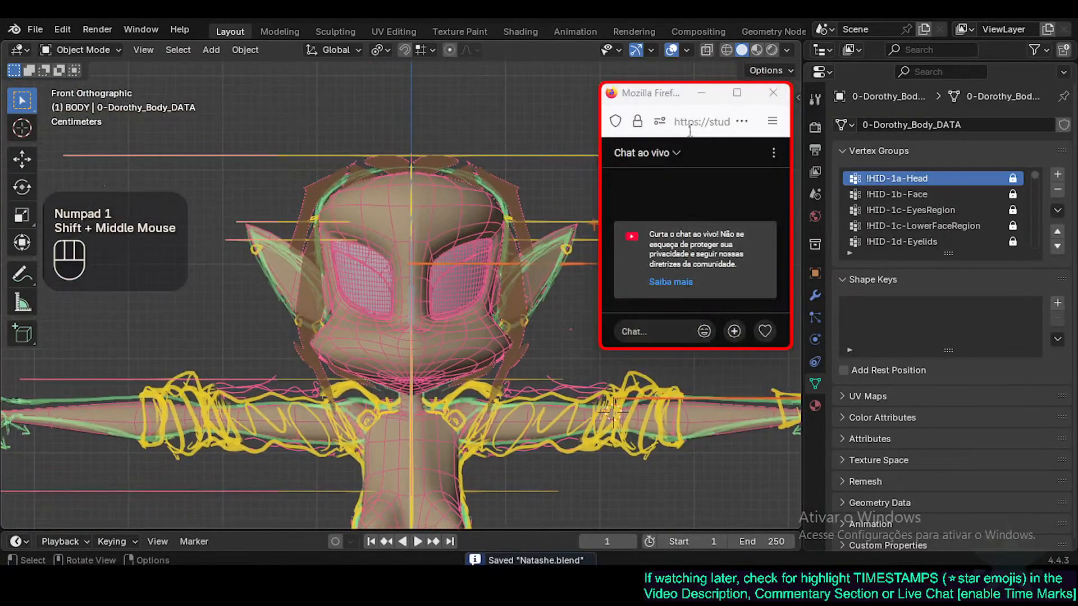
Step: Move the floating Firefox live chat window slightly away from the character's head
{"action": "left_click_drag", "start_coordinate": [743, 83], "coordinate": [679, 99]}
{"action": "scroll", "coordinate": [499, 344], "scroll_direction": "down", "scroll_amount": 2}
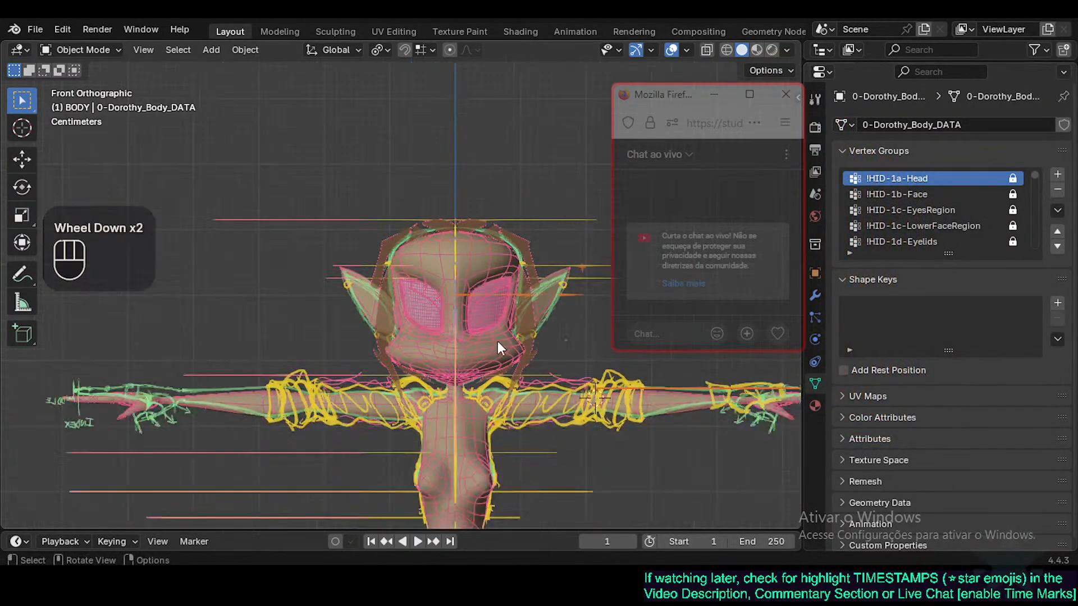
{"action": "scroll", "coordinate": [497, 341], "scroll_direction": "up", "scroll_amount": 2}
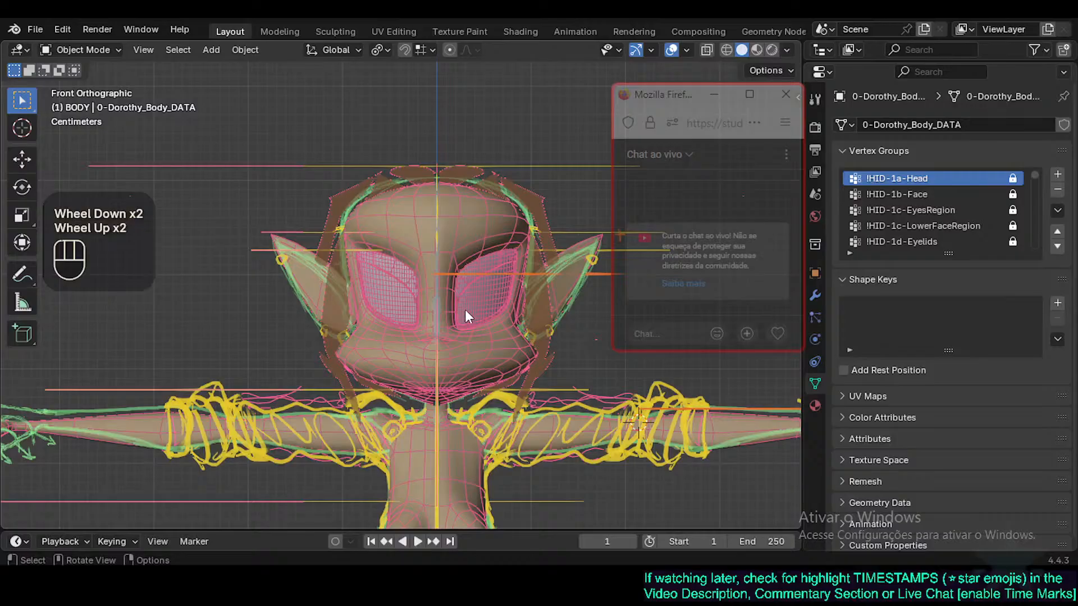
Step: Turn on X-ray for the body mesh in Object Mode and clear the object selection
{"action": "left_click", "coordinate": [534, 373]}
{"action": "key", "text": "alt+z"}
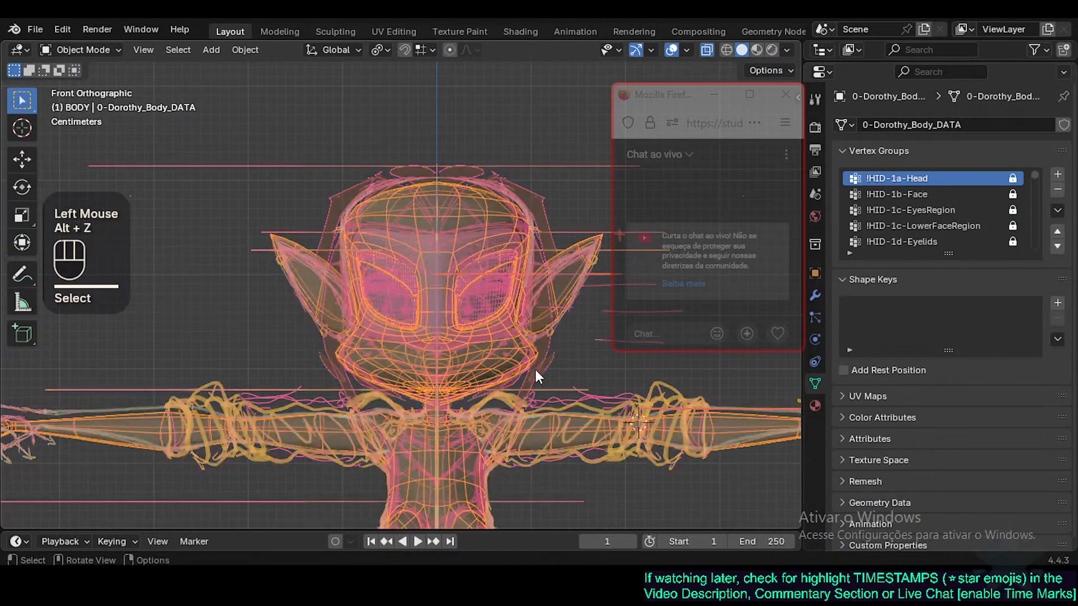
{"action": "key", "text": "alt+z"}
{"action": "key", "text": "alt+z"}
{"action": "key", "text": "alt+a"}
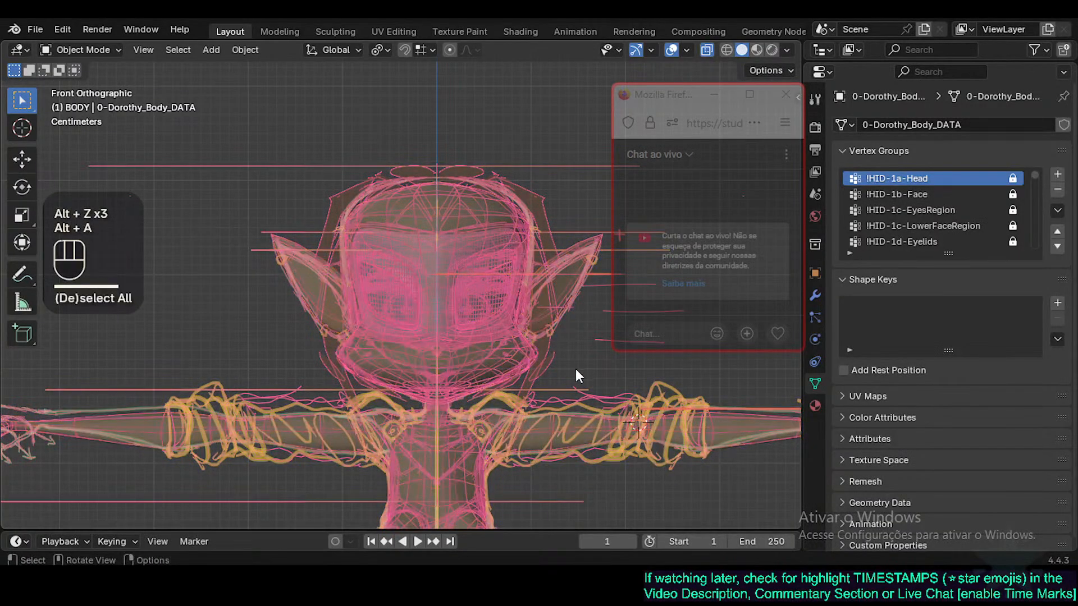
Step: Enlarge the Outliner area and collapse the ENVIRONMENT and EYES collections
{"action": "middle_click_drag", "start_coordinate": [578, 375], "coordinate": [451, 282], "text": "shift"}
{"action": "scroll", "coordinate": [443, 332], "scroll_direction": "down", "scroll_amount": 2}
{"action": "scroll", "coordinate": [446, 349], "scroll_direction": "up", "scroll_amount": 2}
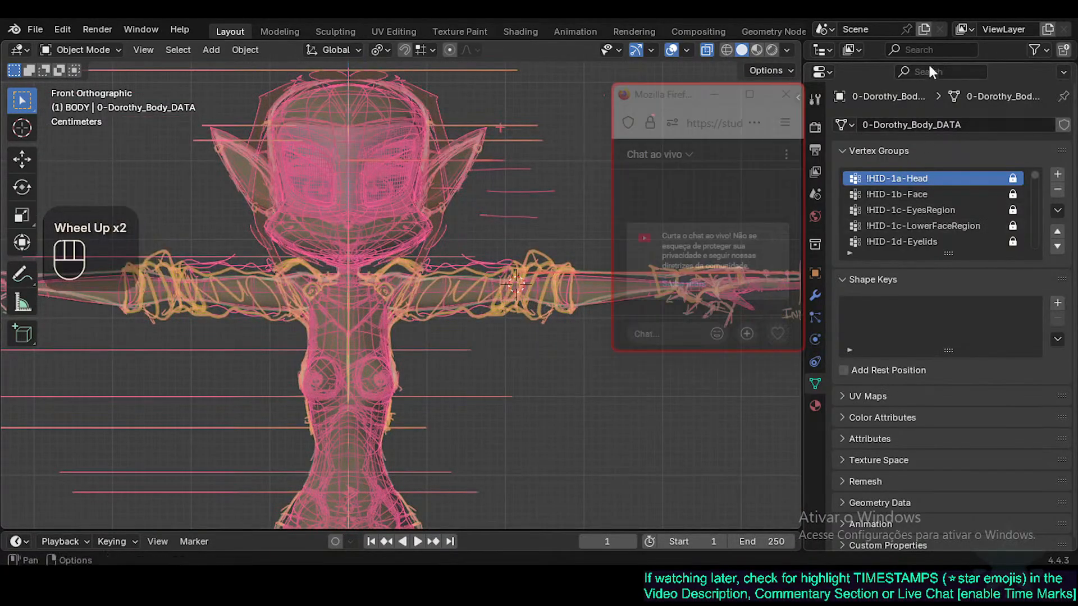
{"action": "left_click_drag", "start_coordinate": [933, 60], "coordinate": [887, 216]}
{"action": "scroll", "coordinate": [851, 116], "scroll_direction": "down", "scroll_amount": 2}
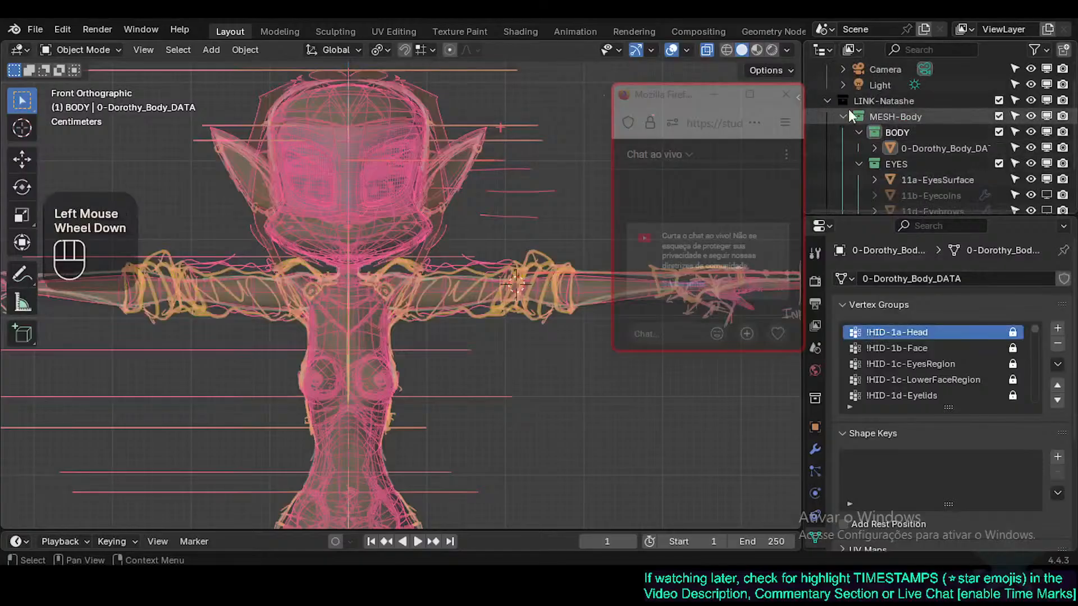
{"action": "scroll", "coordinate": [842, 101], "scroll_direction": "up", "scroll_amount": 2}
{"action": "left_click", "coordinate": [829, 84]}
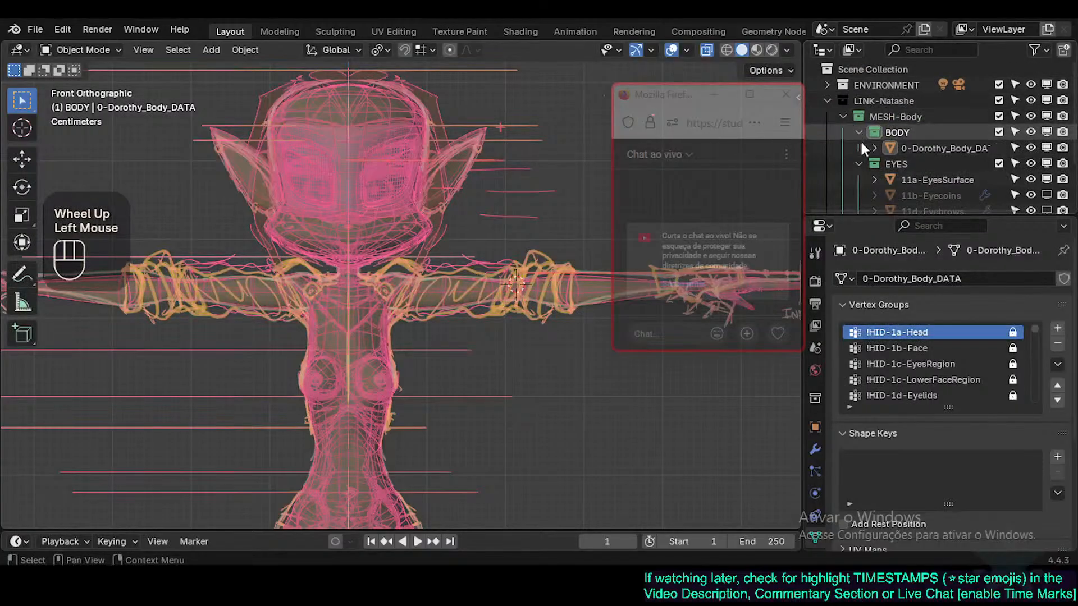
{"action": "left_click", "coordinate": [859, 164]}
{"action": "scroll", "coordinate": [916, 167], "scroll_direction": "down", "scroll_amount": 2}
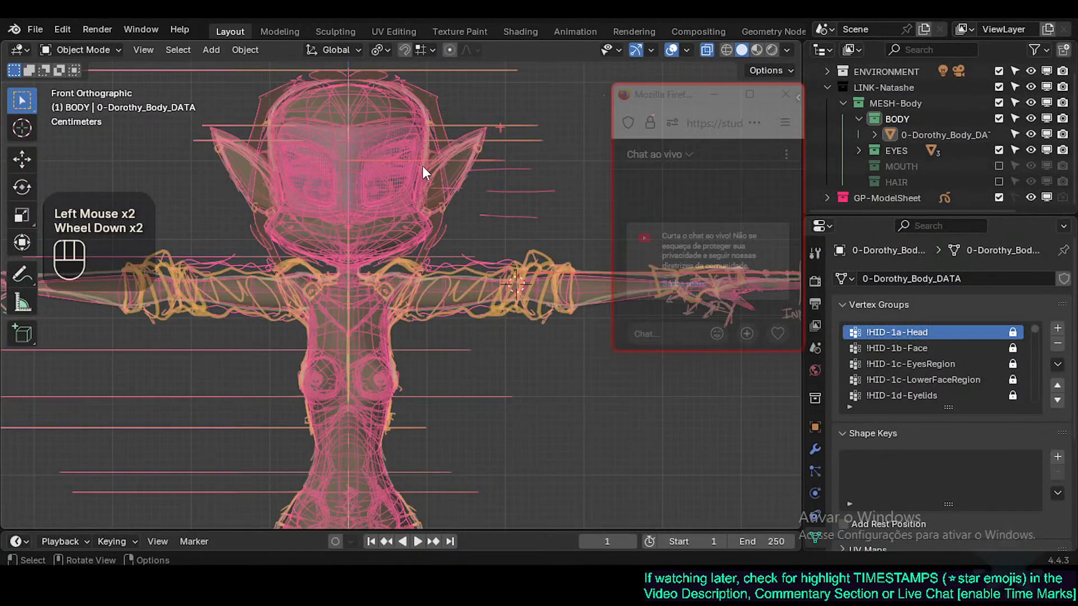
Step: Turn off X-ray and the wireframe overlay, and select the Natashe-ModelSheet object in the GP-ModelSheet collection
{"action": "key", "text": "alt+z"}
{"action": "key", "text": "shift+ctrl+alt+z"}
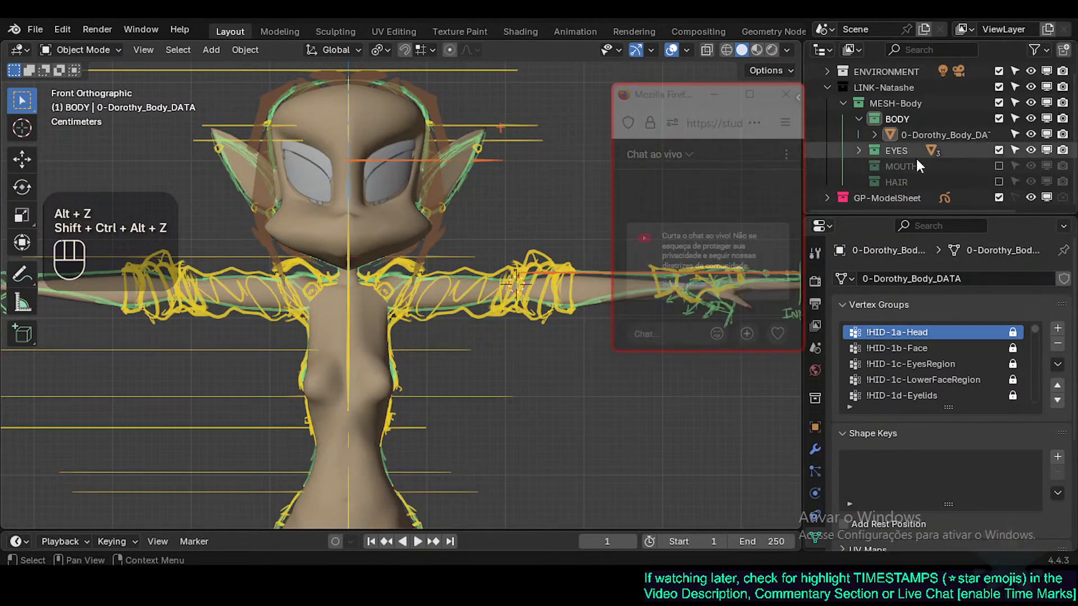
{"action": "scroll", "coordinate": [904, 174], "scroll_direction": "down", "scroll_amount": 2}
{"action": "left_click", "coordinate": [828, 198]}
{"action": "scroll", "coordinate": [1029, 193], "scroll_direction": "down", "scroll_amount": 1}
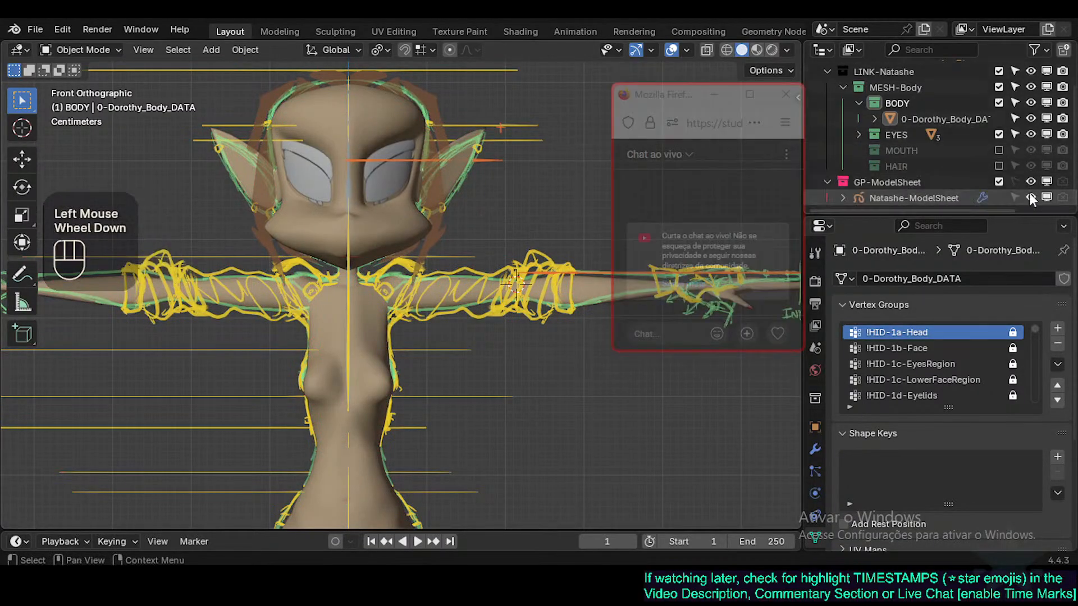
{"action": "scroll", "coordinate": [1029, 194], "scroll_direction": "down", "scroll_amount": 1}
{"action": "left_click", "coordinate": [892, 194]}
{"action": "left_click", "coordinate": [894, 197]}
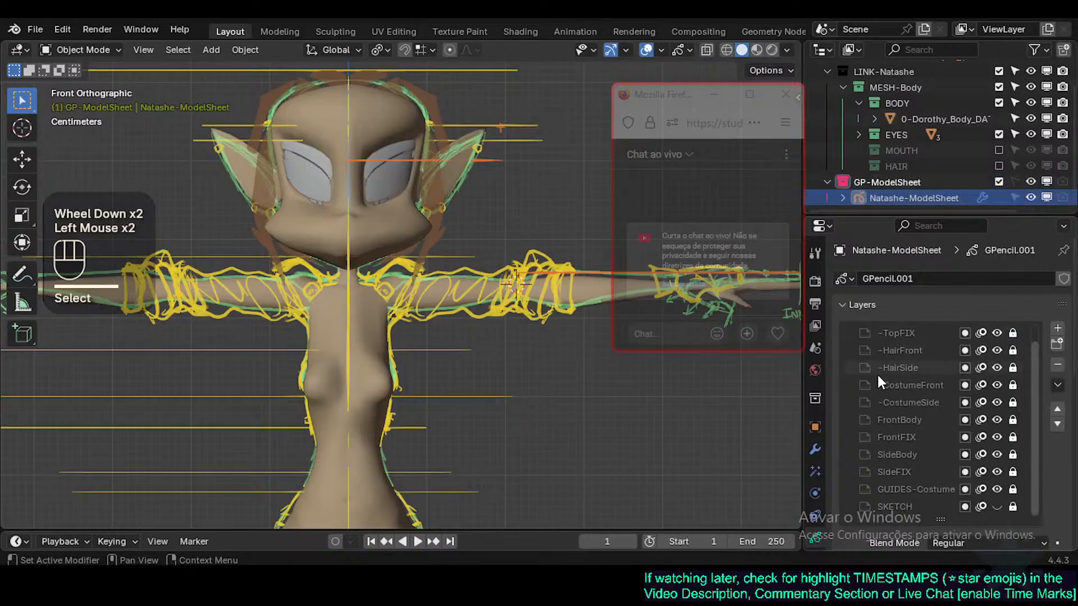
Step: Unlock the model sheet's -TopFIX layer and hide it
{"action": "scroll", "coordinate": [961, 359], "scroll_direction": "down", "scroll_amount": 1}
{"action": "left_click", "coordinate": [1007, 333]}
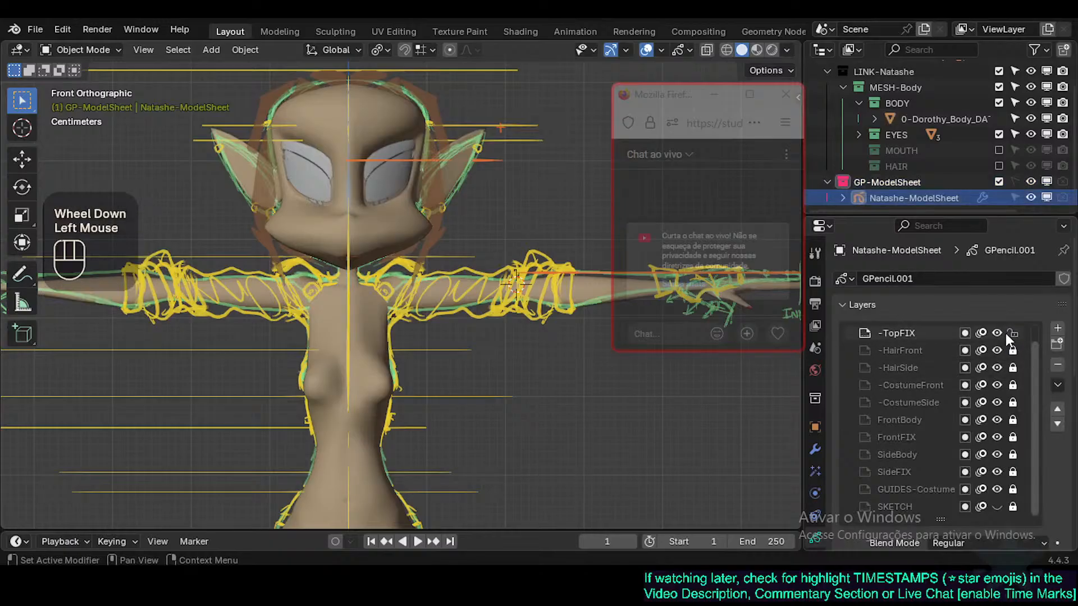
{"action": "left_click", "coordinate": [995, 334]}
{"action": "left_click", "coordinate": [997, 333]}
{"action": "left_click", "coordinate": [998, 333]}
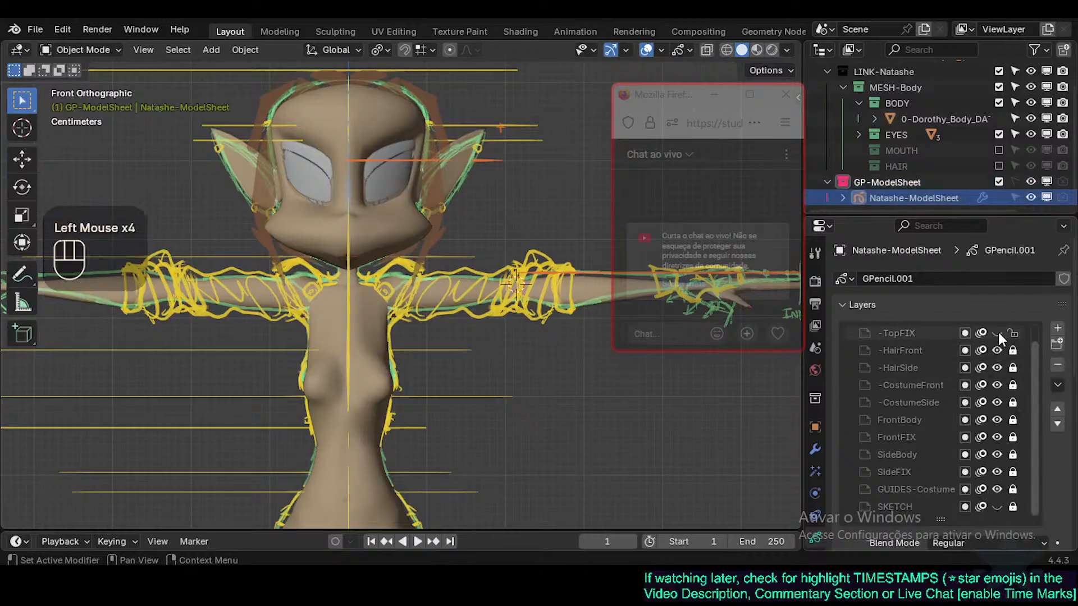
Step: Toggle the -HairFront layer's visibility to check its strokes, and hide the -TopBody layer
{"action": "left_click", "coordinate": [998, 348]}
{"action": "left_click", "coordinate": [998, 349]}
{"action": "left_click", "coordinate": [998, 349]}
{"action": "left_click", "coordinate": [998, 349]}
{"action": "scroll", "coordinate": [999, 348], "scroll_direction": "up", "scroll_amount": 2}
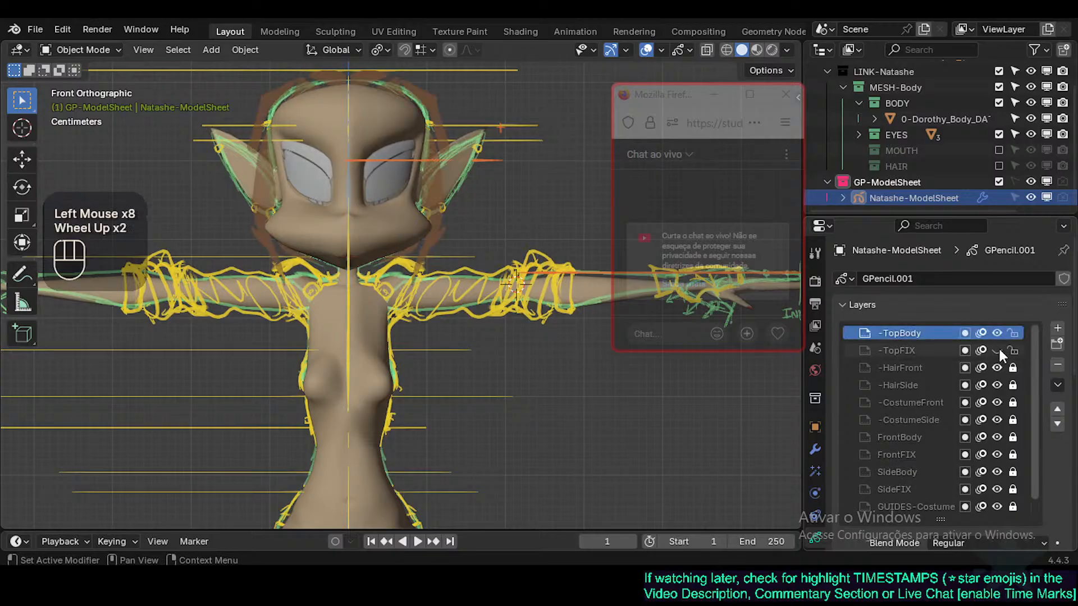
{"action": "left_click", "coordinate": [998, 333]}
{"action": "left_click", "coordinate": [998, 333]}
{"action": "left_click", "coordinate": [997, 333]}
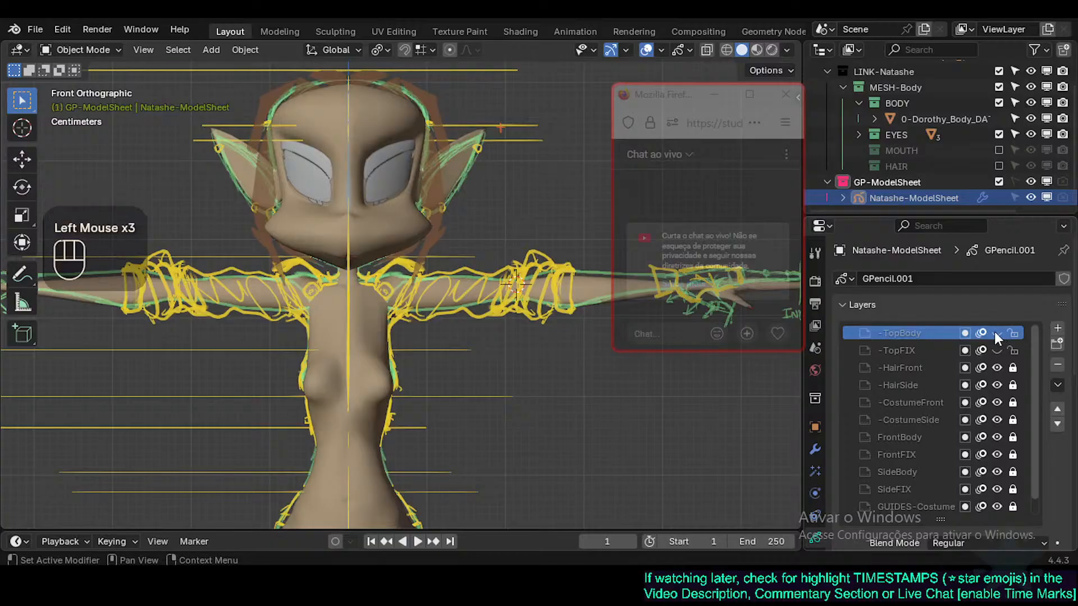
Step: Hide the -HairFront, -HairSide and -CostumeSide layers, leaving the -CostumeFront layer shown
{"action": "left_click", "coordinate": [997, 367]}
{"action": "left_click", "coordinate": [996, 367]}
{"action": "left_click", "coordinate": [996, 367]}
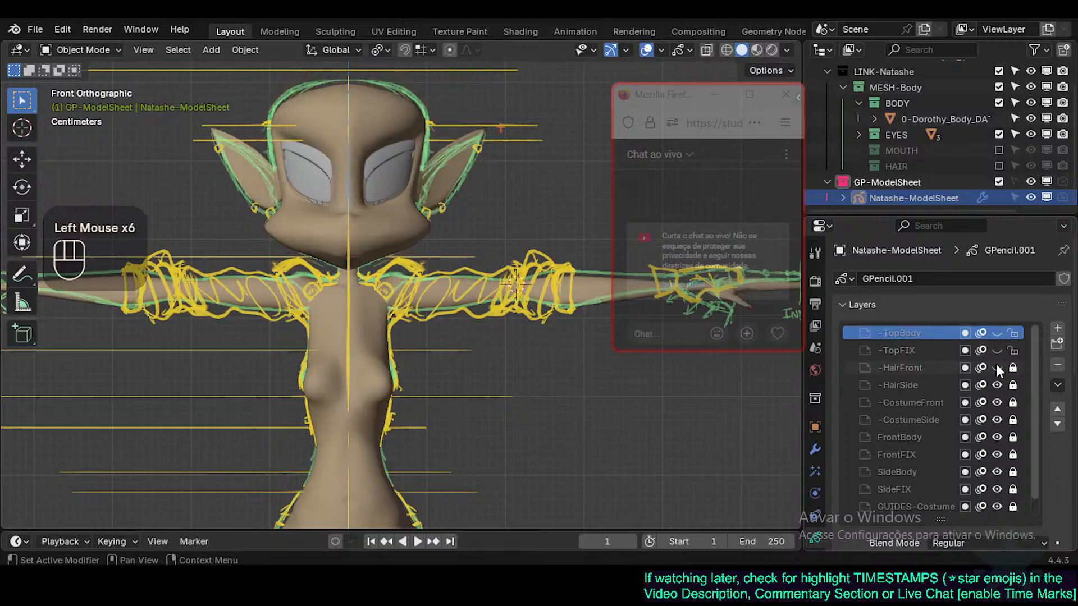
{"action": "left_click", "coordinate": [997, 368]}
{"action": "left_click", "coordinate": [997, 367]}
{"action": "left_click", "coordinate": [996, 403]}
{"action": "left_click", "coordinate": [997, 418]}
{"action": "left_click", "coordinate": [997, 386]}
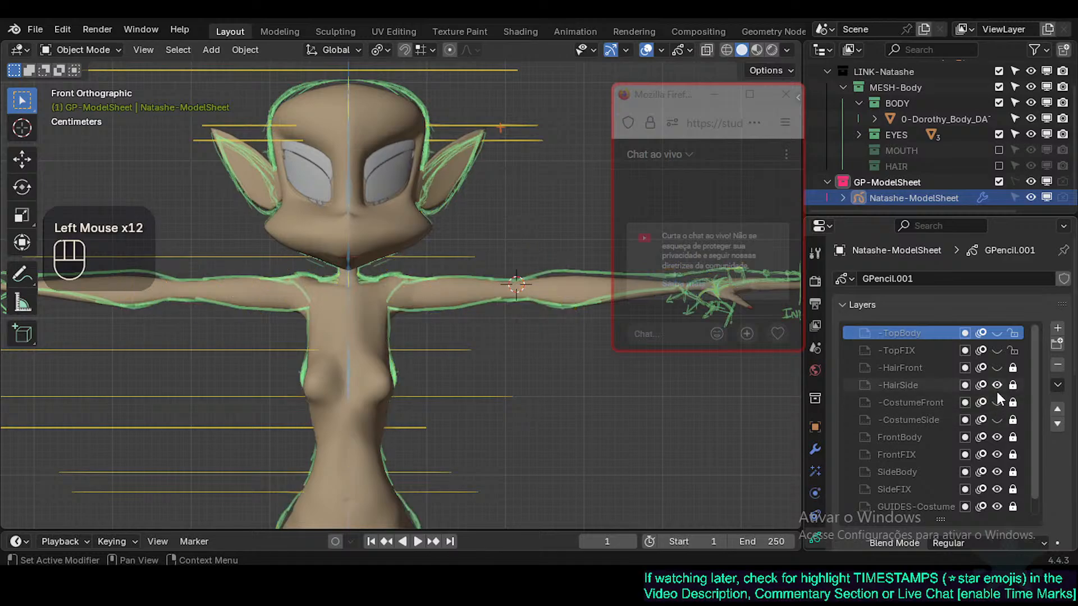
{"action": "left_click", "coordinate": [996, 388]}
{"action": "left_click", "coordinate": [997, 402]}
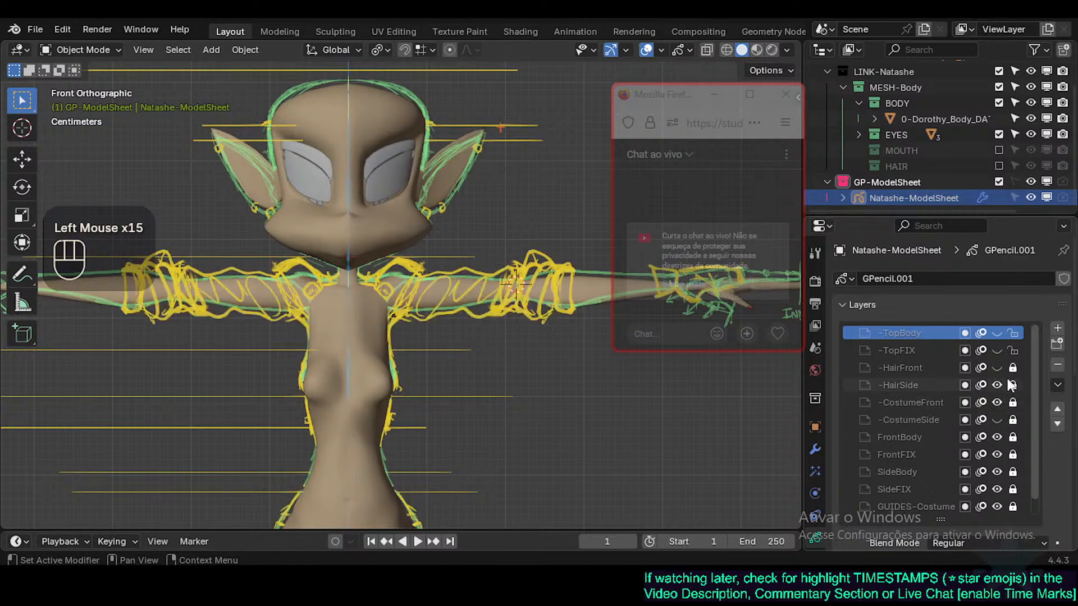
Step: Turn on X-ray in Object Mode for the front view of the head
{"action": "middle_click_drag", "start_coordinate": [409, 263], "coordinate": [439, 336], "text": "shift"}
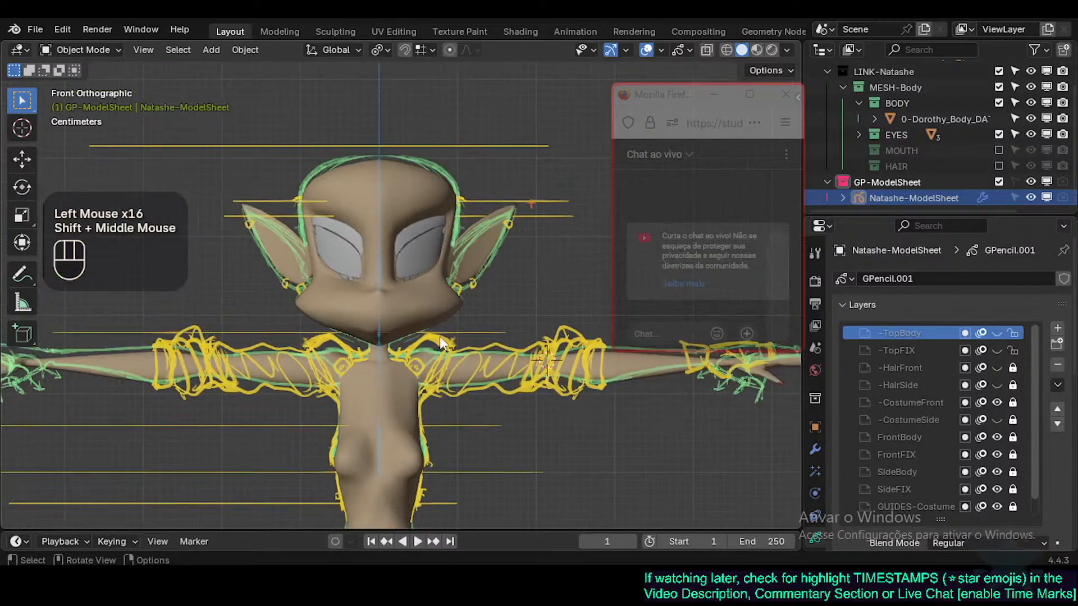
{"action": "scroll", "coordinate": [326, 187], "scroll_direction": "up", "scroll_amount": 2}
{"action": "key", "text": "Tab"}
{"action": "key", "text": "Tab"}
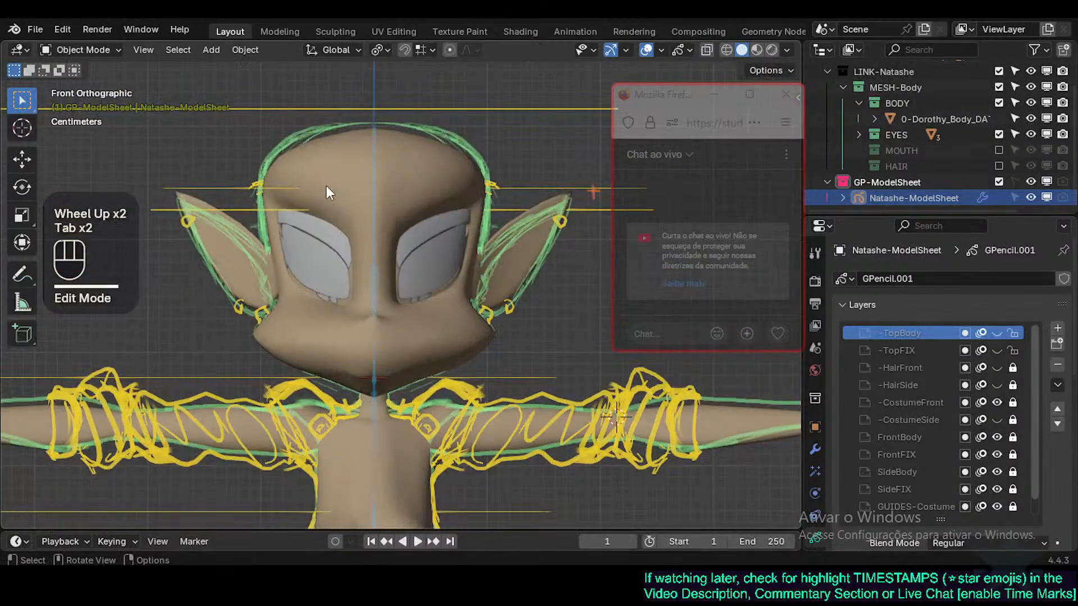
{"action": "key", "text": "alt+z"}
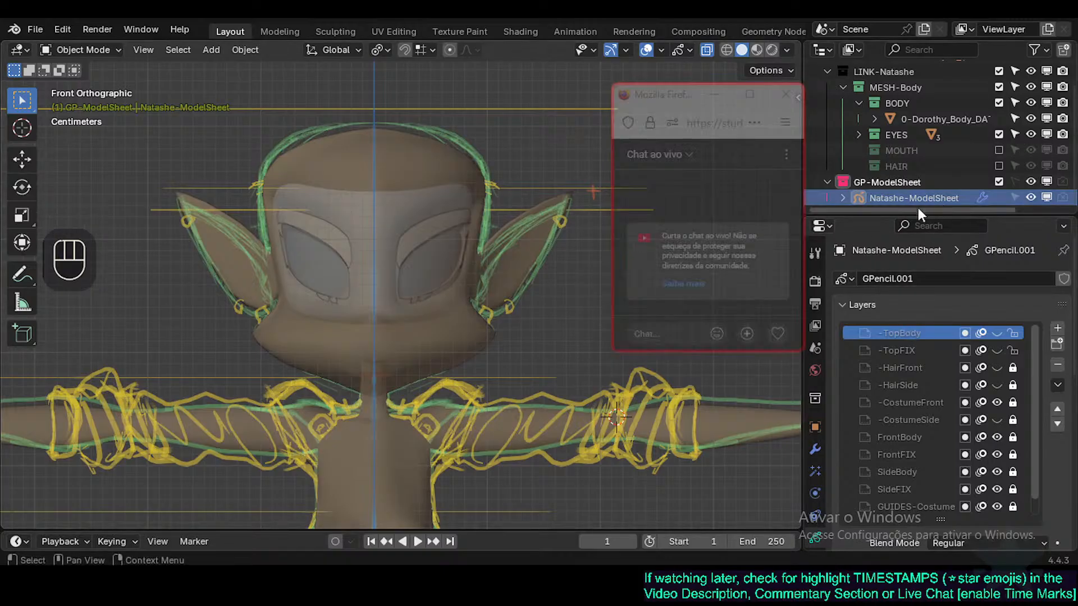
Step: Hide the body mesh to view the head sketch on its own, and undo the hiding
{"action": "left_click", "coordinate": [466, 348]}
{"action": "key", "text": "h"}
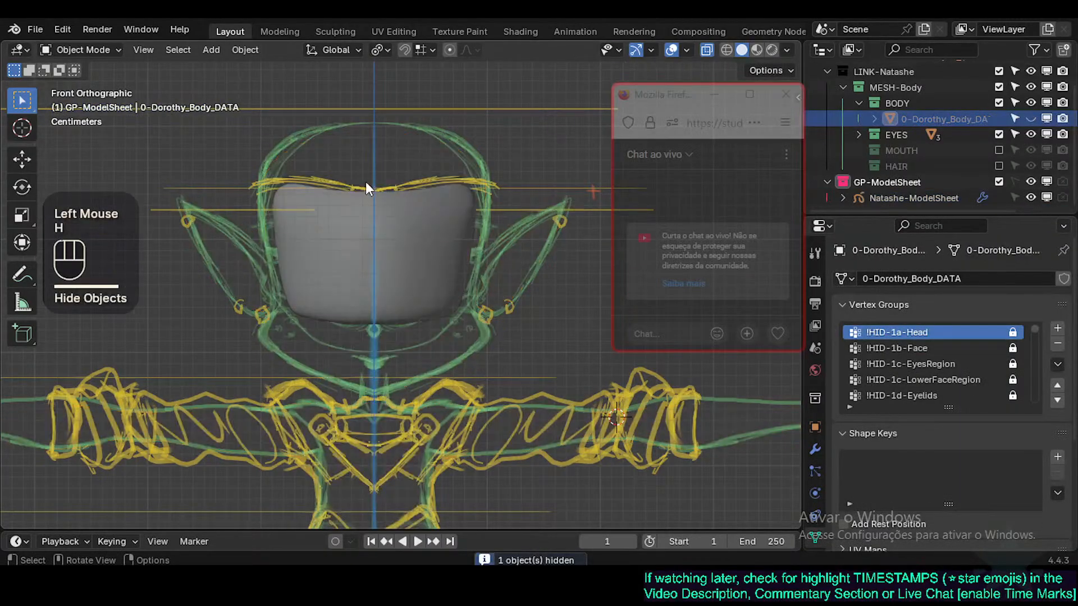
{"action": "key", "text": "ctrl+z"}
Step: Compare the head mesh with the front sketch lines by toggling the wireframe overlay on and off
{"action": "key", "text": "shift+ctrl+alt+z"}
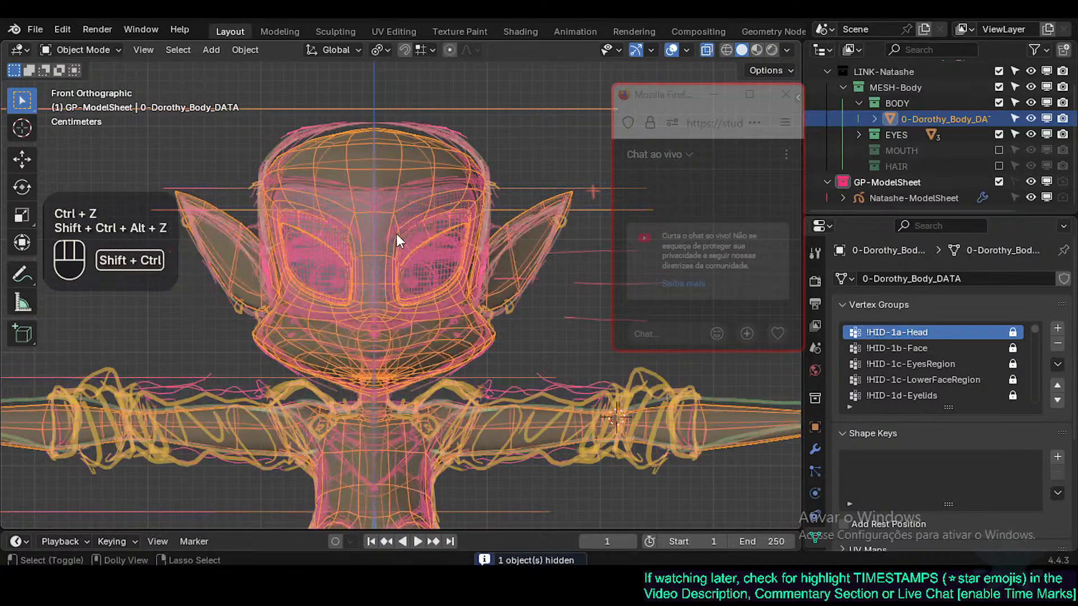
{"action": "scroll", "coordinate": [393, 202], "scroll_direction": "up", "scroll_amount": 2}
{"action": "scroll", "coordinate": [391, 196], "scroll_direction": "up", "scroll_amount": 4}
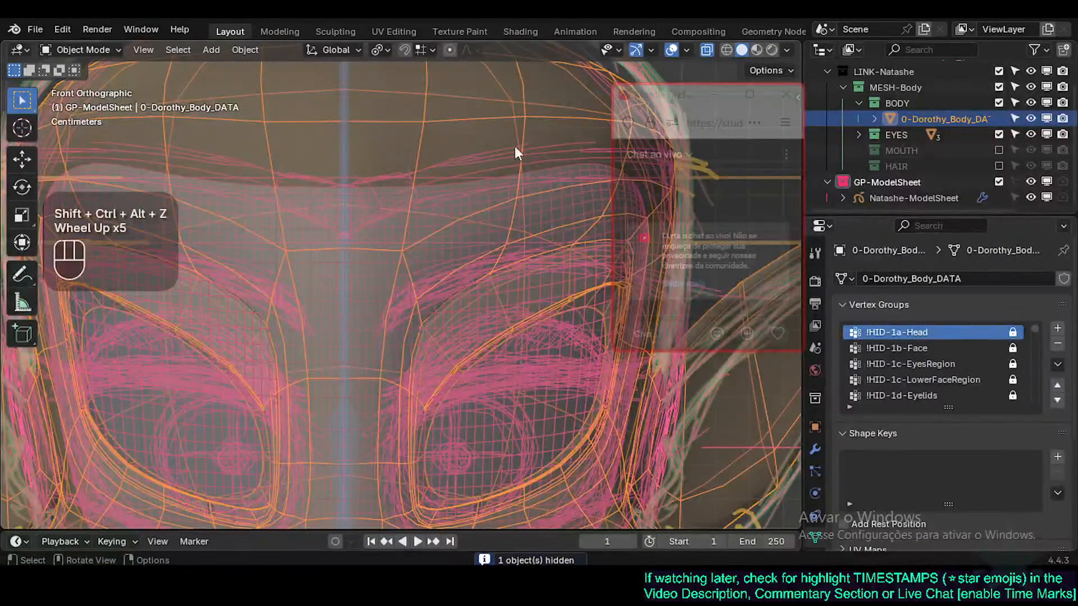
{"action": "scroll", "coordinate": [508, 235], "scroll_direction": "down", "scroll_amount": 3}
{"action": "key", "text": "shift+ctrl+alt+z"}
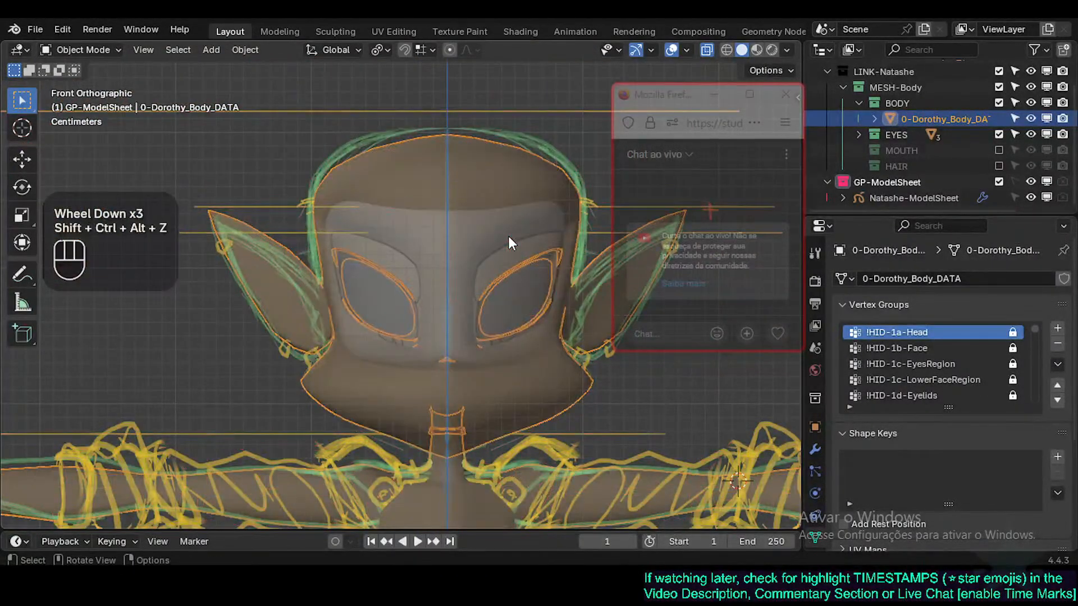
{"action": "key", "text": "shift+ctrl+alt+z"}
{"action": "scroll", "coordinate": [505, 236], "scroll_direction": "down", "scroll_amount": 1}
{"action": "key", "text": "shift+ctrl+alt+z"}
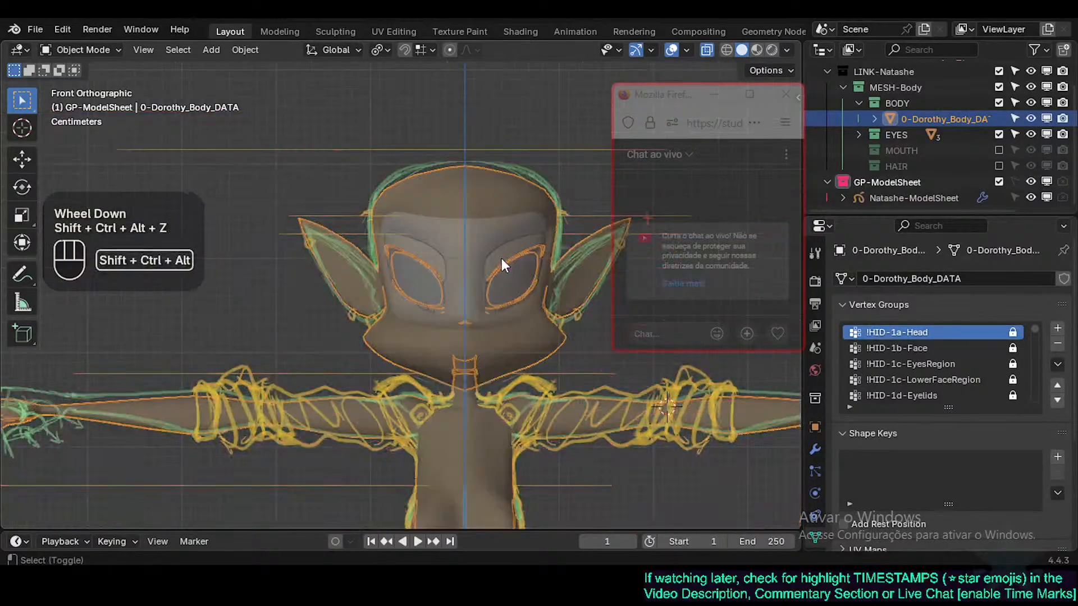
{"action": "key", "text": "shift+ctrl+alt+z"}
{"action": "key", "text": "shift+ctrl+alt+z"}
{"action": "key", "text": "shift+ctrl+alt+z"}
{"action": "key", "text": "shift+ctrl+alt+z"}
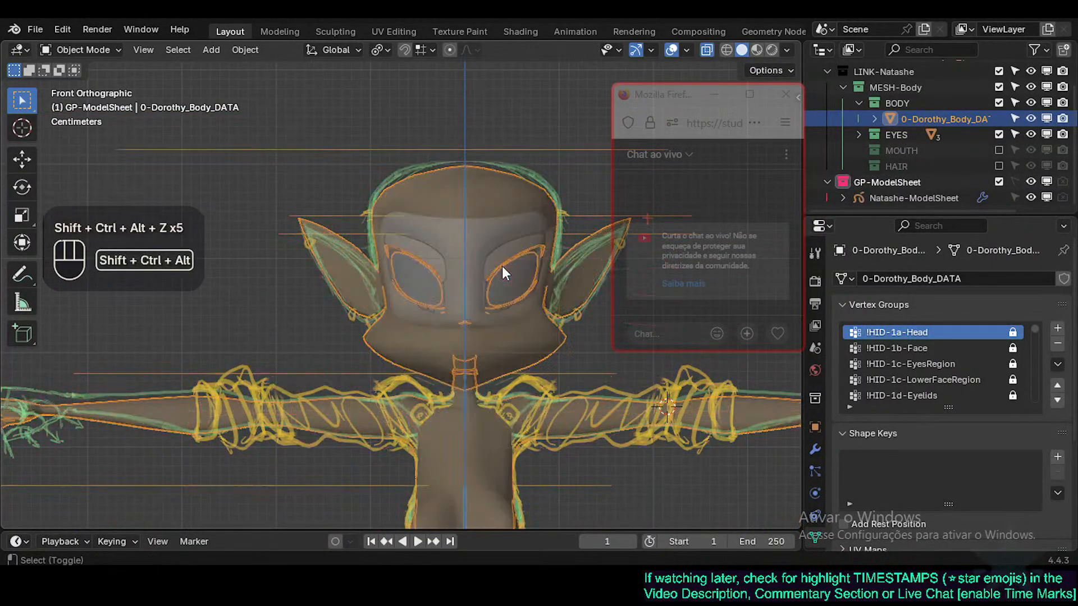
Step: Clear the body selection and recheck the head against the sketch with the wireframe toggled, ending with it off
{"action": "left_click", "coordinate": [622, 365]}
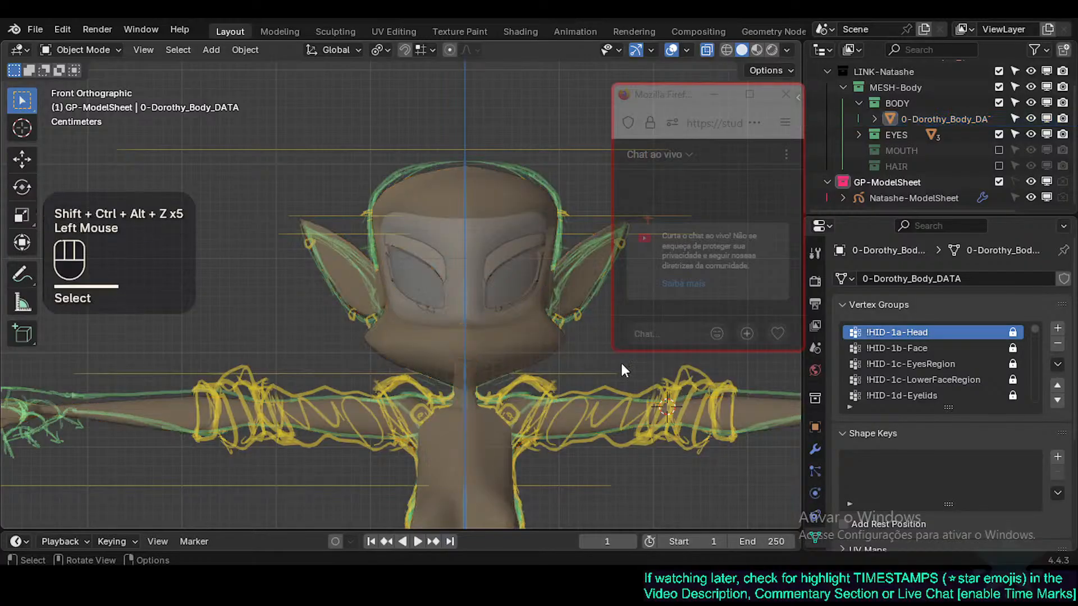
{"action": "key", "text": "shift+ctrl+alt+z"}
{"action": "scroll", "coordinate": [500, 220], "scroll_direction": "up", "scroll_amount": 2}
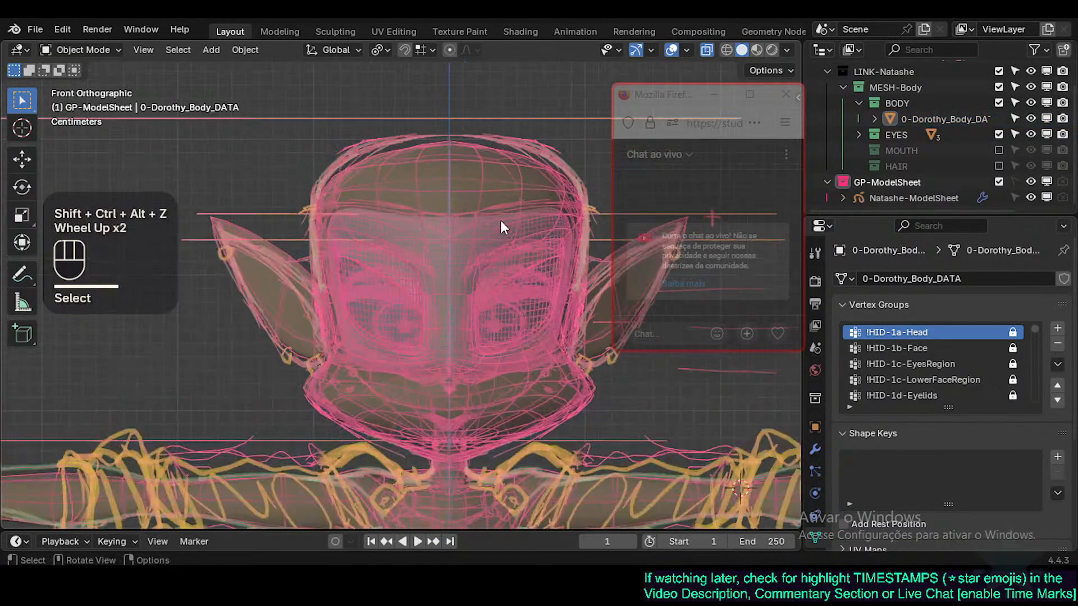
{"action": "key", "text": "shift+ctrl+alt+z"}
{"action": "key", "text": "shift+ctrl+alt+z"}
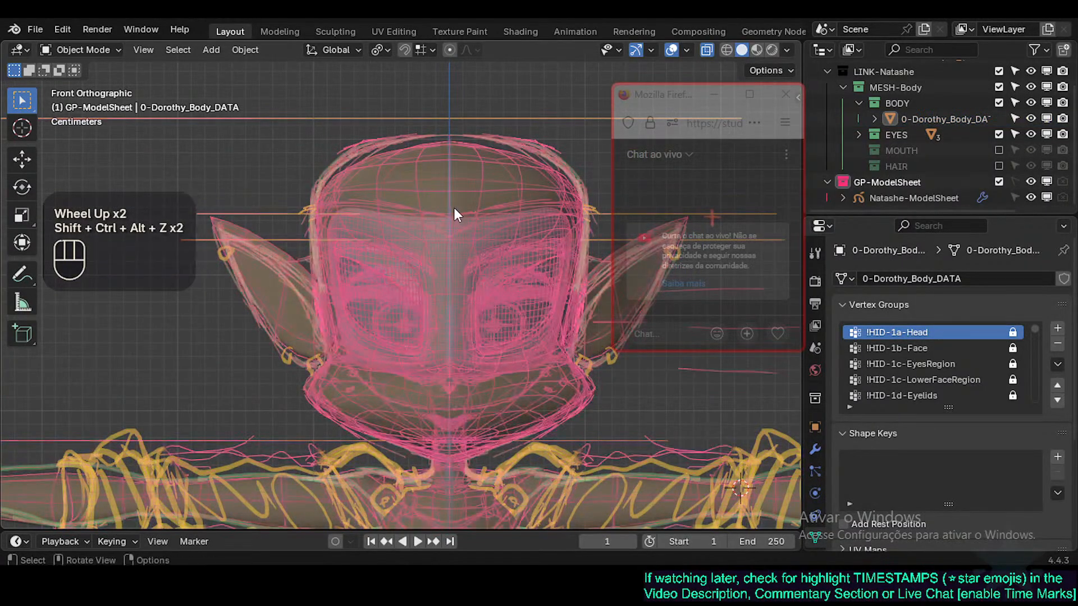
{"action": "key", "text": "shift+ctrl+alt+z"}
Step: Look through the body mesh's modifiers and its vertex group and shape key data
{"action": "left_click", "coordinate": [815, 450]}
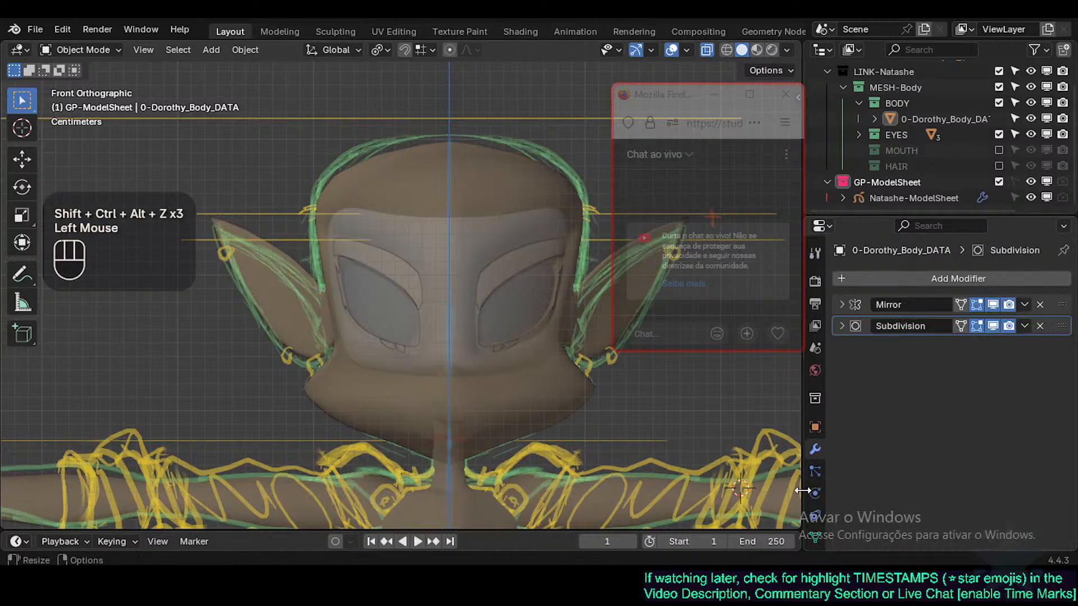
{"action": "left_click", "coordinate": [815, 536]}
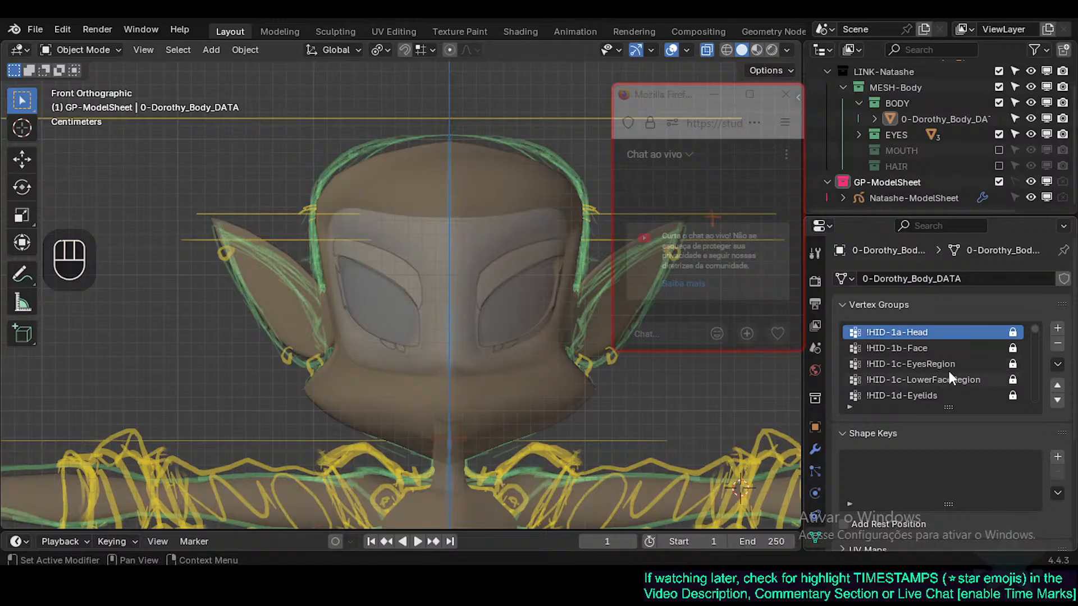
{"action": "scroll", "coordinate": [957, 348], "scroll_direction": "down", "scroll_amount": 4}
{"action": "scroll", "coordinate": [951, 368], "scroll_direction": "up", "scroll_amount": 4}
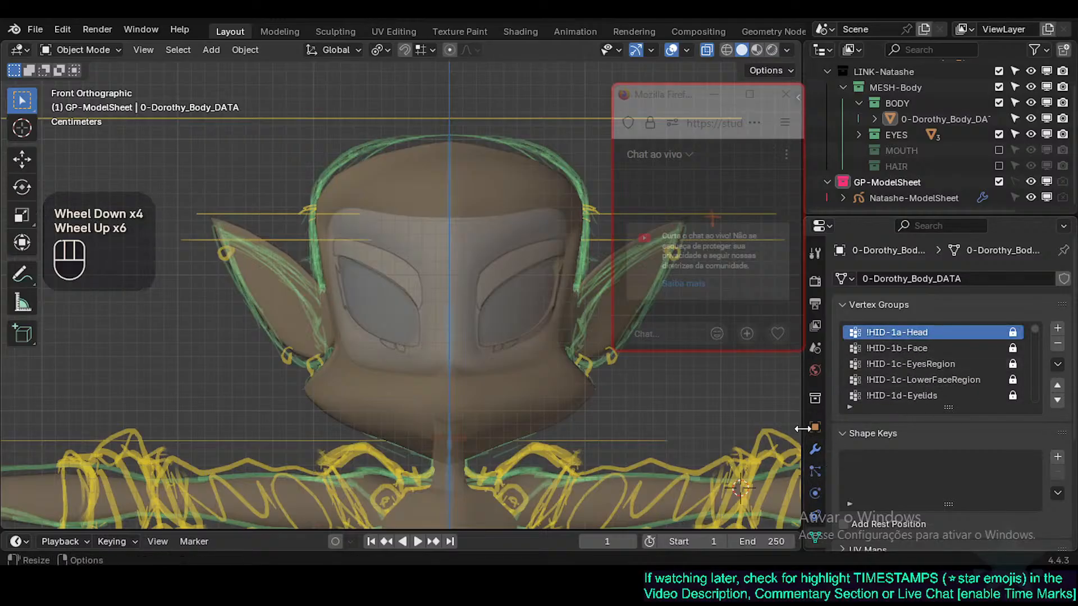
Step: Select the Natashe-ModelSheet object and, in the right view, show its -CostumeSide layer while keeping -HairSide hidden
{"action": "left_click", "coordinate": [895, 198]}
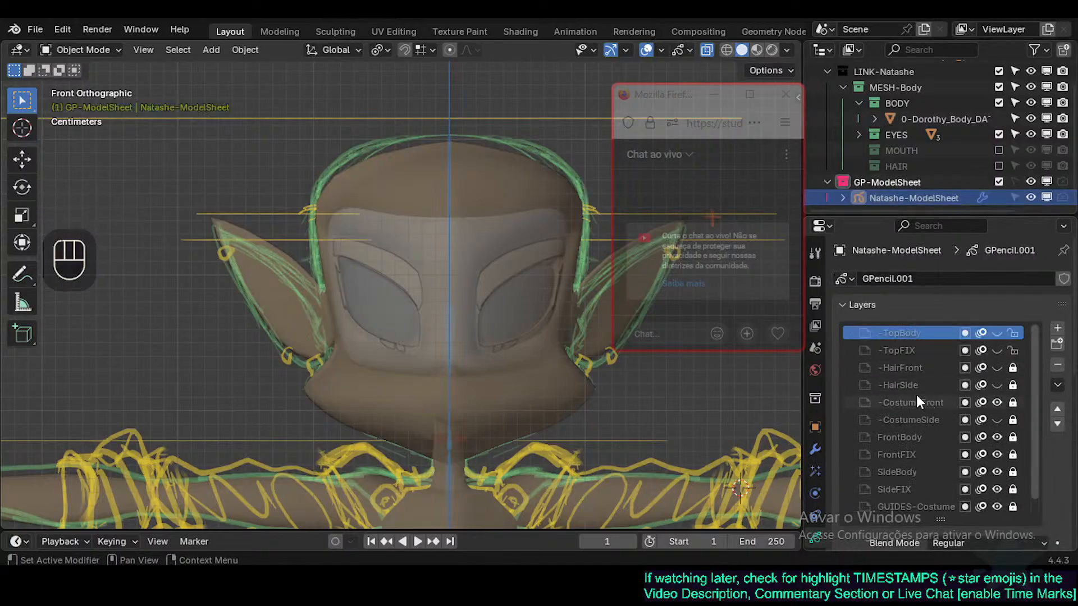
{"action": "key", "text": "KP_3"}
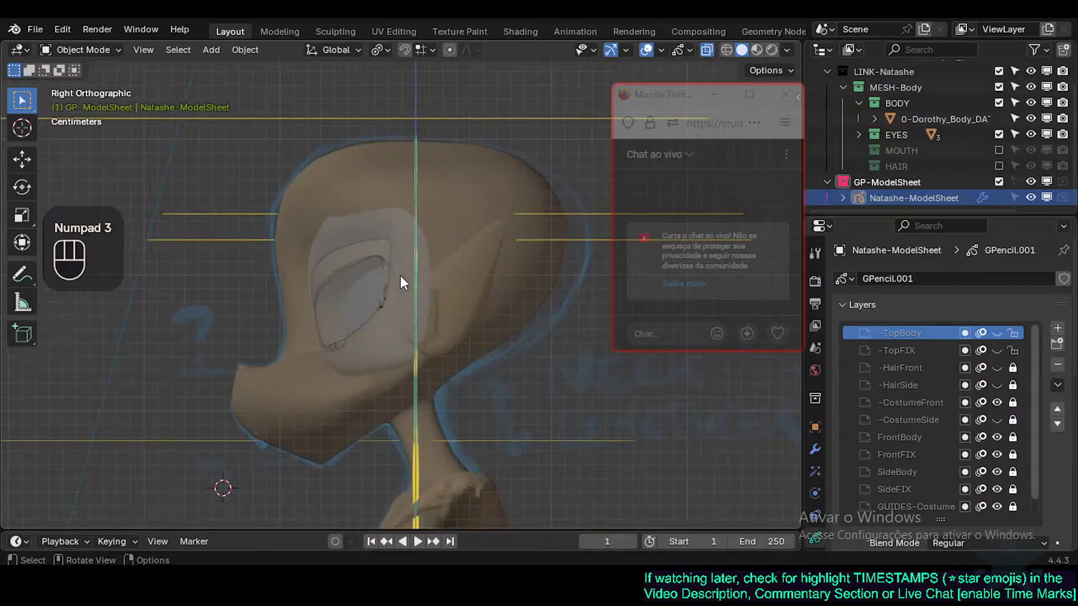
{"action": "scroll", "coordinate": [400, 276], "scroll_direction": "down", "scroll_amount": 1}
{"action": "left_click", "coordinate": [997, 385]}
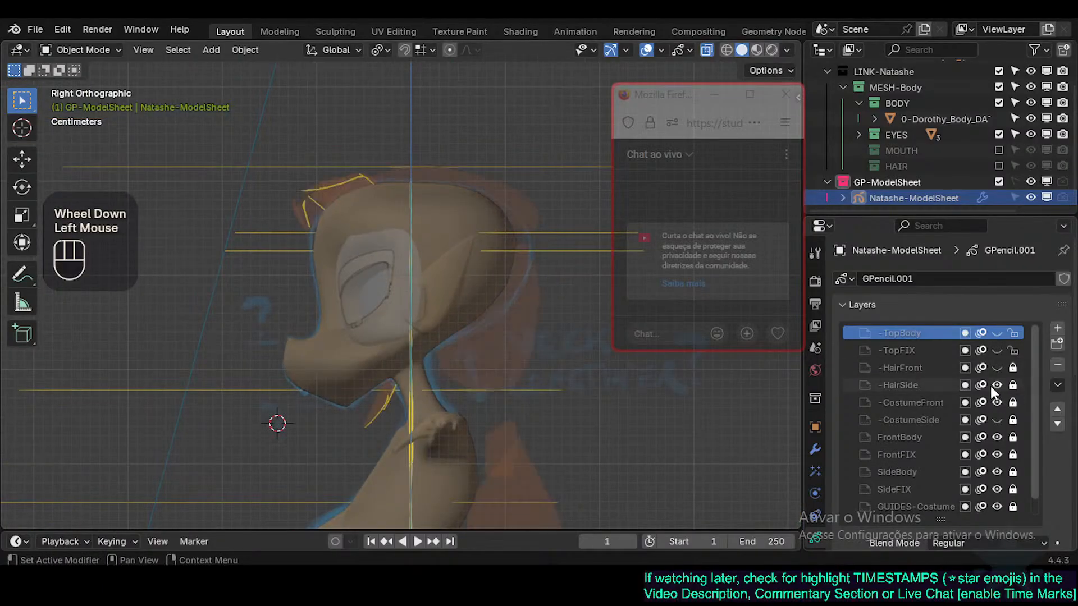
{"action": "left_click", "coordinate": [996, 385]}
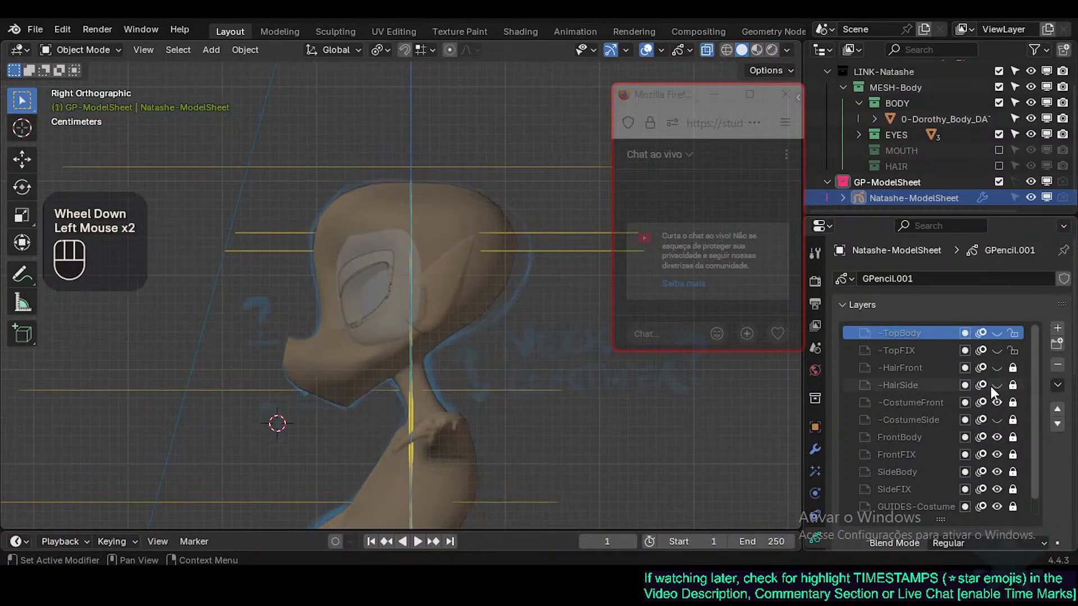
{"action": "left_click", "coordinate": [997, 420]}
Step: Turn off X-ray and turn on the wireframe overlay over the head's side profile
{"action": "key", "text": "alt+z"}
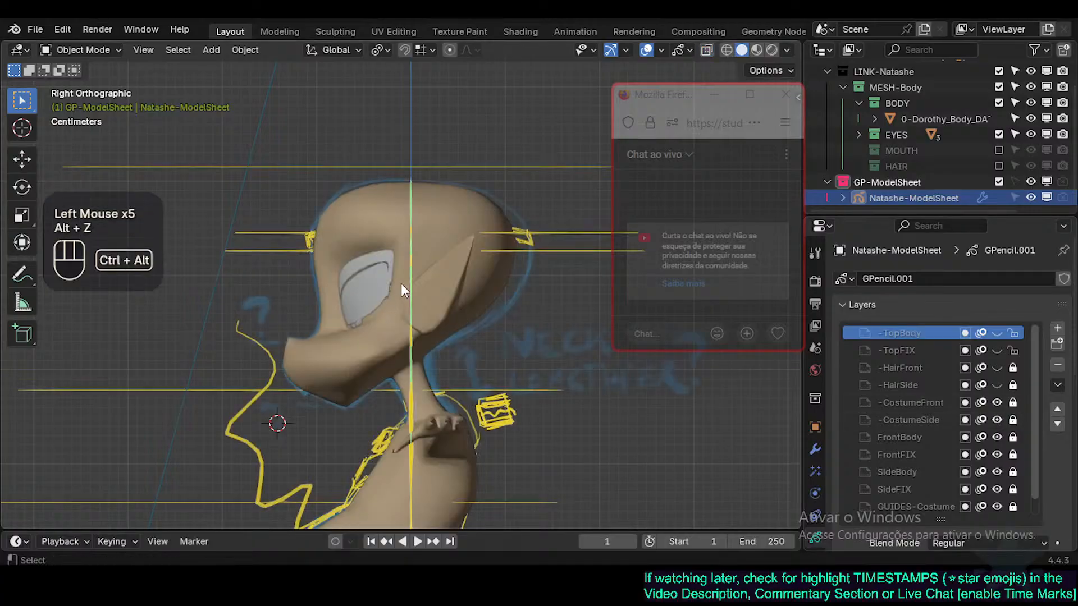
{"action": "key", "text": "shift+alt+z"}
{"action": "key", "text": "shift+ctrl+alt+z"}
{"action": "key", "text": "shift+alt+z"}
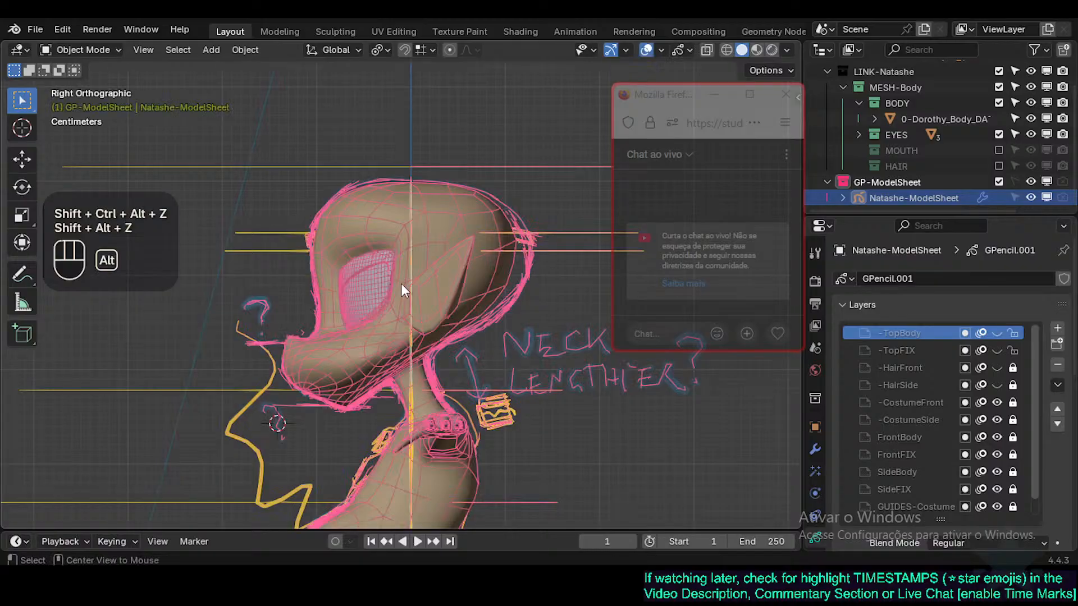
Step: Compare the head, neck and torso side profile with the side sketch, toggling X-ray and leaving it on
{"action": "key", "text": "shift+ctrl+alt+z"}
{"action": "key", "text": "shift+ctrl+alt+z"}
{"action": "key", "text": "alt+z"}
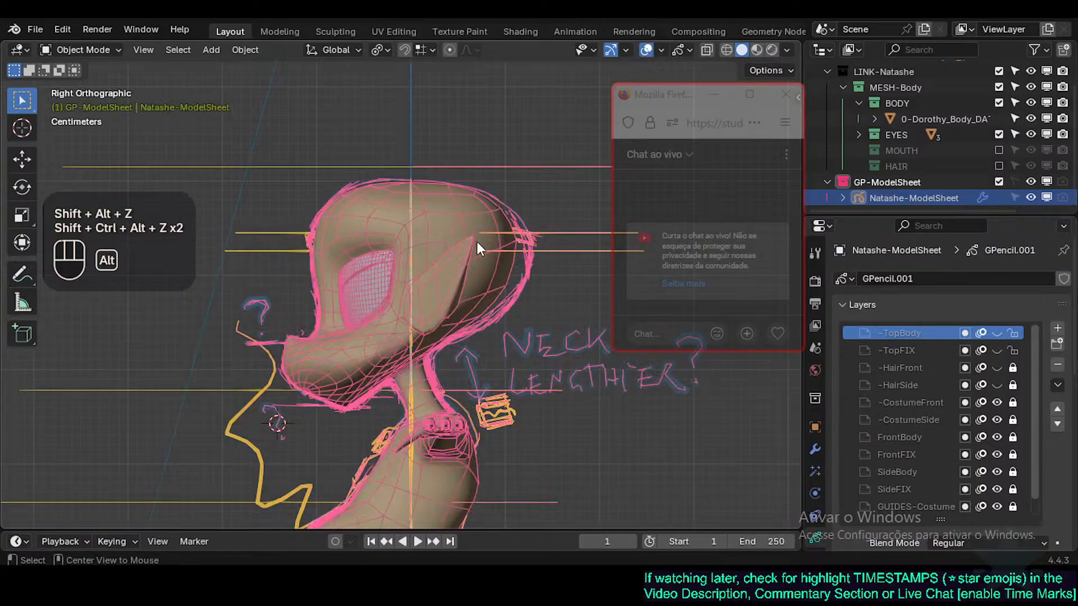
{"action": "scroll", "coordinate": [349, 230], "scroll_direction": "up", "scroll_amount": 1}
{"action": "middle_click_drag", "start_coordinate": [492, 258], "coordinate": [496, 254], "text": "shift"}
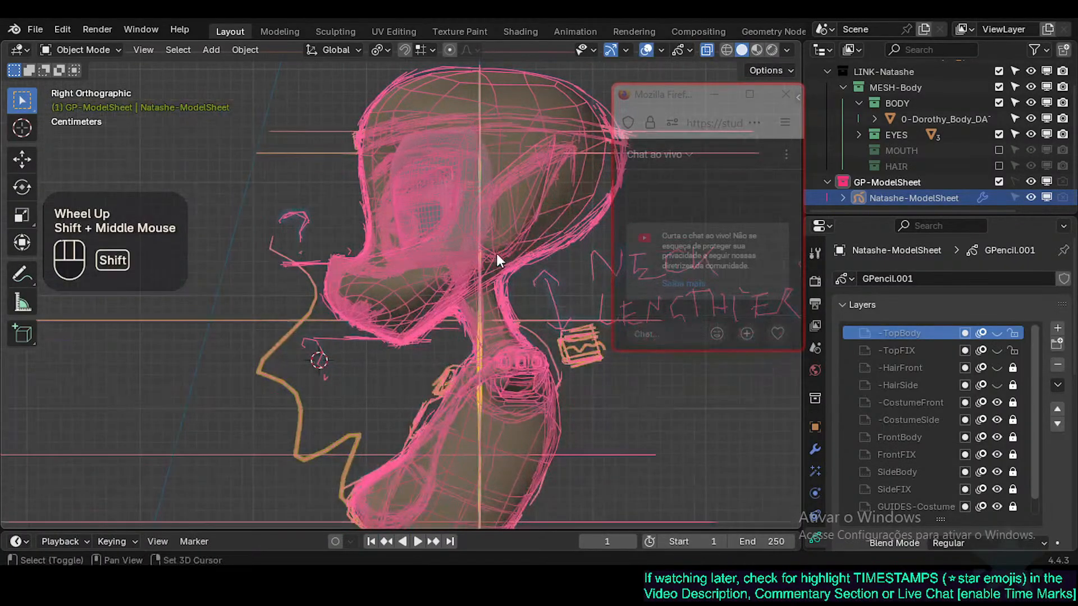
{"action": "scroll", "coordinate": [463, 221], "scroll_direction": "down", "scroll_amount": 2}
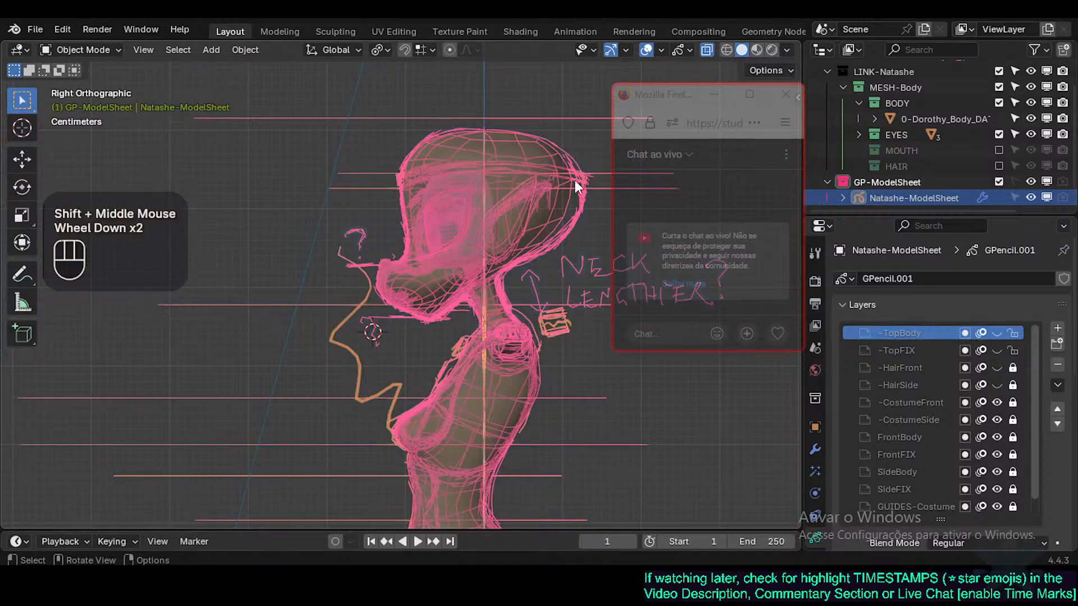
{"action": "scroll", "coordinate": [463, 270], "scroll_direction": "up", "scroll_amount": 1}
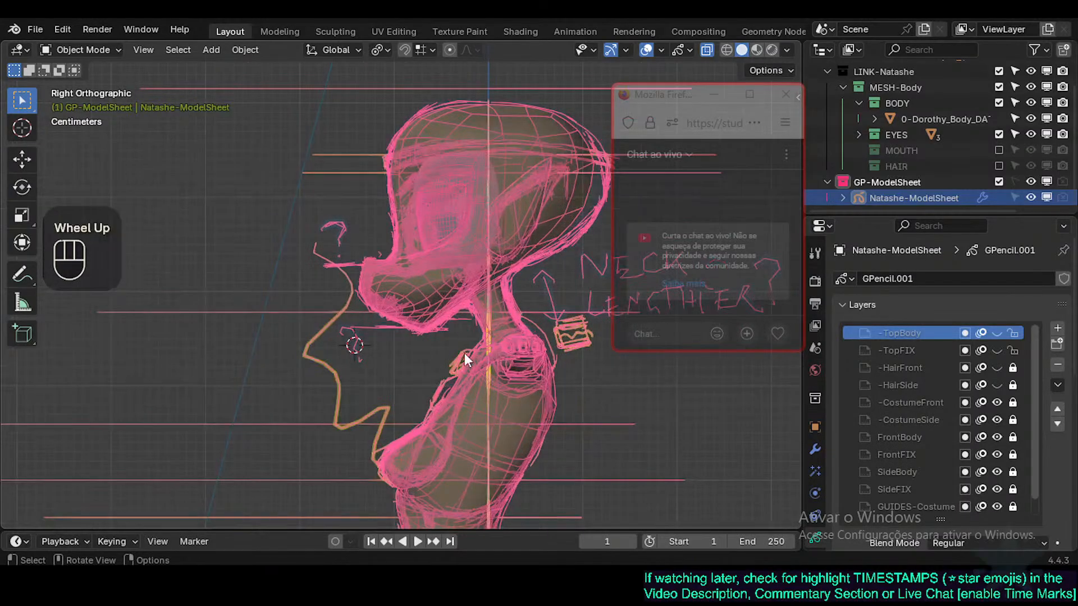
{"action": "middle_click_drag", "start_coordinate": [464, 353], "coordinate": [395, 302], "text": "shift"}
{"action": "middle_click_drag", "start_coordinate": [387, 368], "coordinate": [389, 260], "text": "shift"}
{"action": "scroll", "coordinate": [389, 261], "scroll_direction": "down", "scroll_amount": 2}
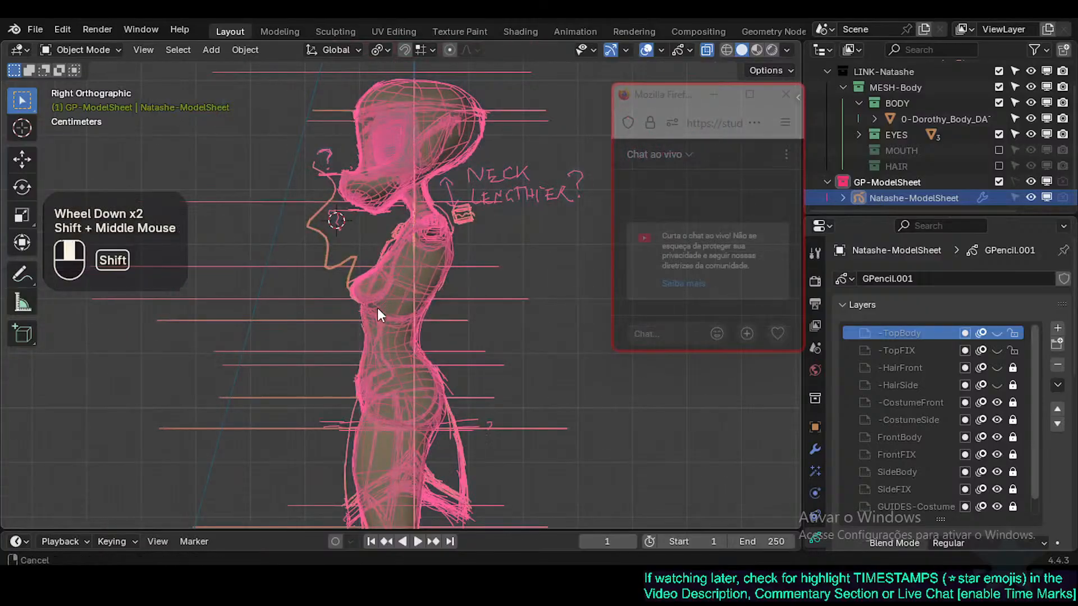
{"action": "middle_click_drag", "start_coordinate": [378, 308], "coordinate": [382, 336], "text": "shift"}
{"action": "scroll", "coordinate": [385, 336], "scroll_direction": "up", "scroll_amount": 1}
{"action": "key", "text": "alt+z"}
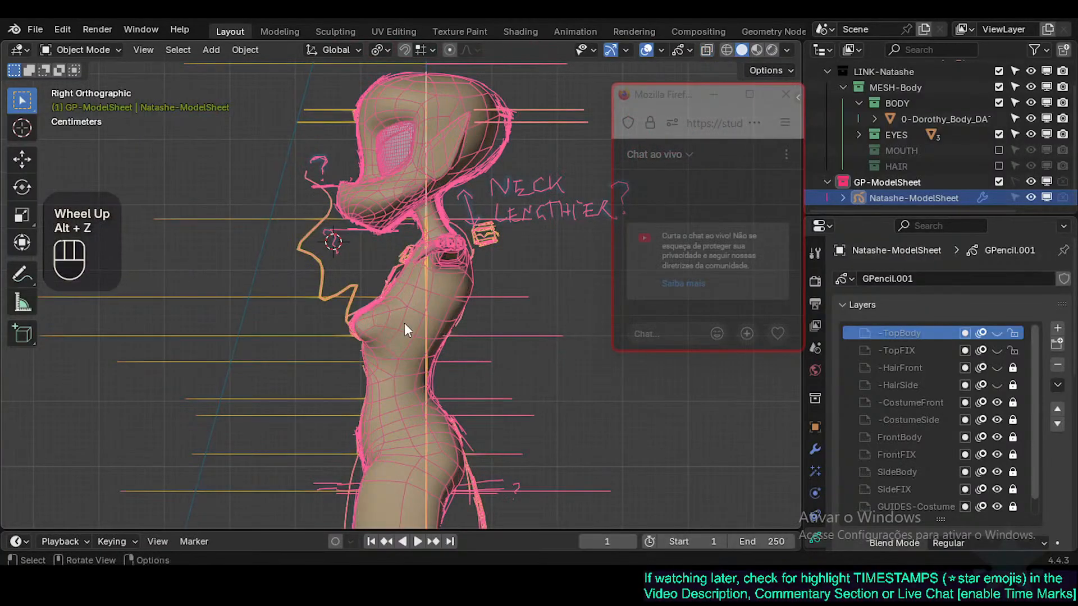
{"action": "key", "text": "alt+z"}
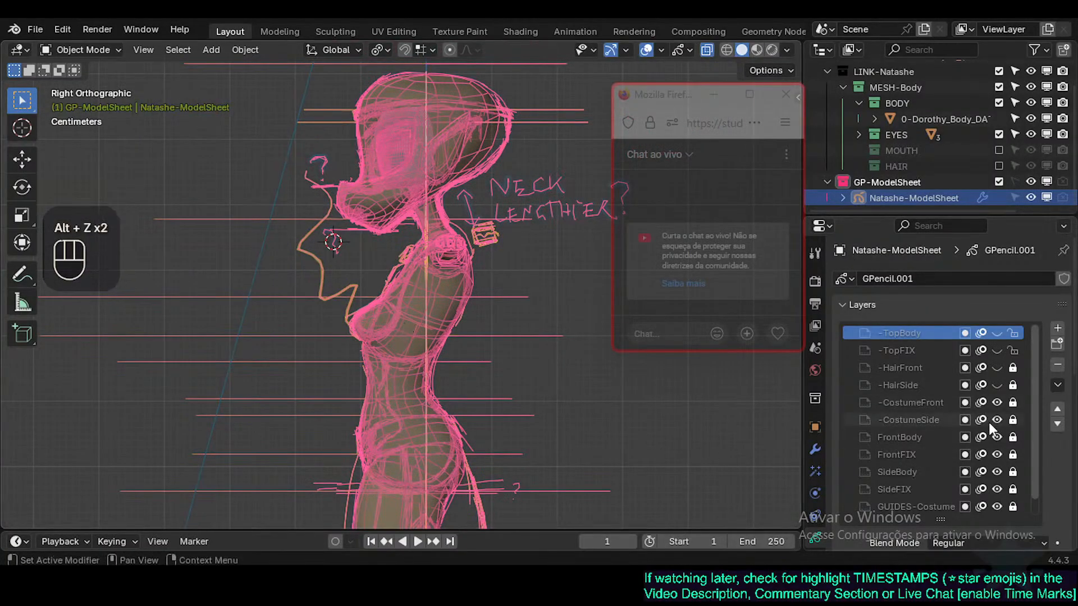
Step: Toggle the FrontBody layer to compare the mesh with the front drawing in the front view, ending with the layer shown
{"action": "scroll", "coordinate": [991, 427], "scroll_direction": "down", "scroll_amount": 1}
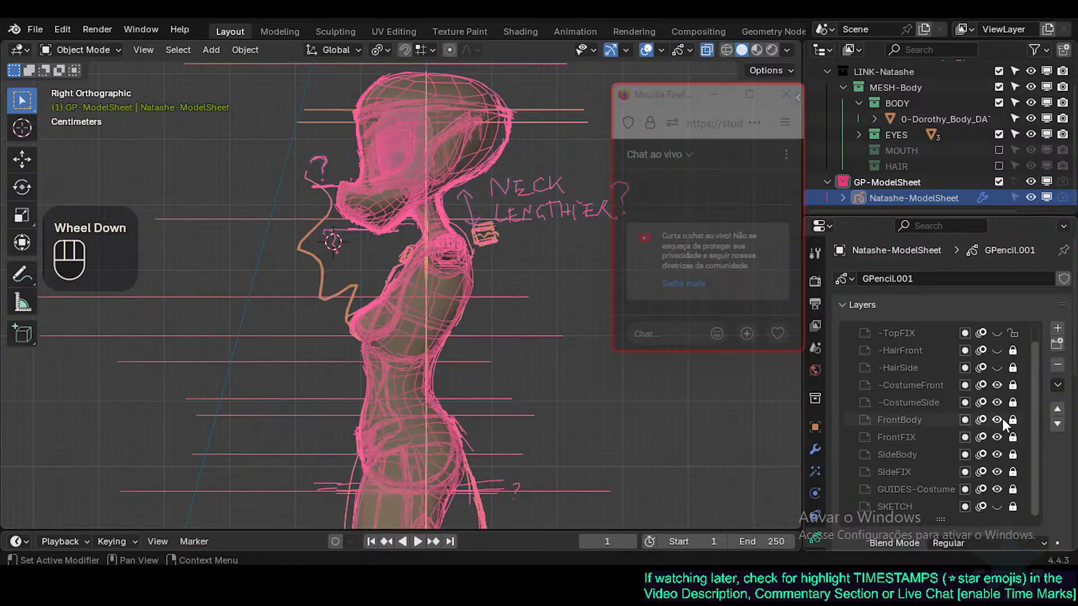
{"action": "double_click", "coordinate": [1002, 418]}
{"action": "key", "text": "KP_1"}
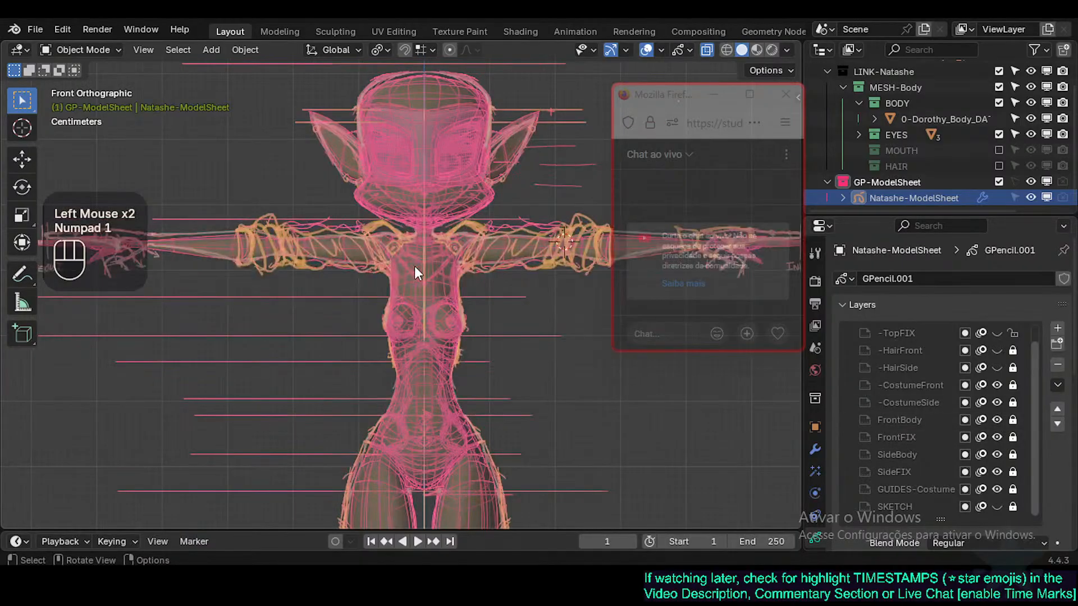
{"action": "left_click", "coordinate": [1000, 419]}
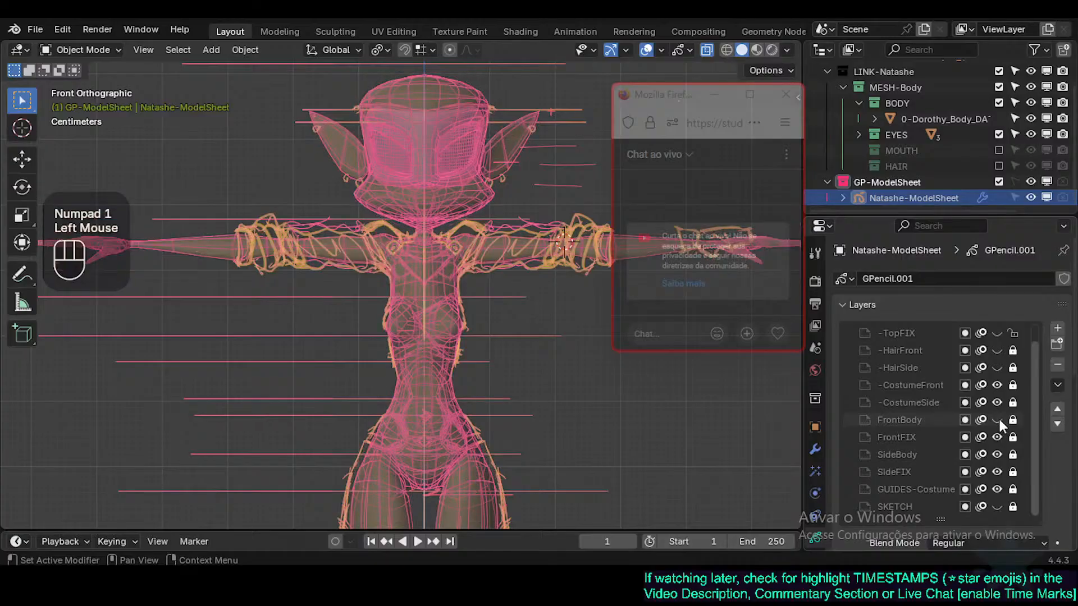
{"action": "left_click", "coordinate": [999, 420]}
{"action": "left_click", "coordinate": [998, 419]}
{"action": "left_click", "coordinate": [998, 419]}
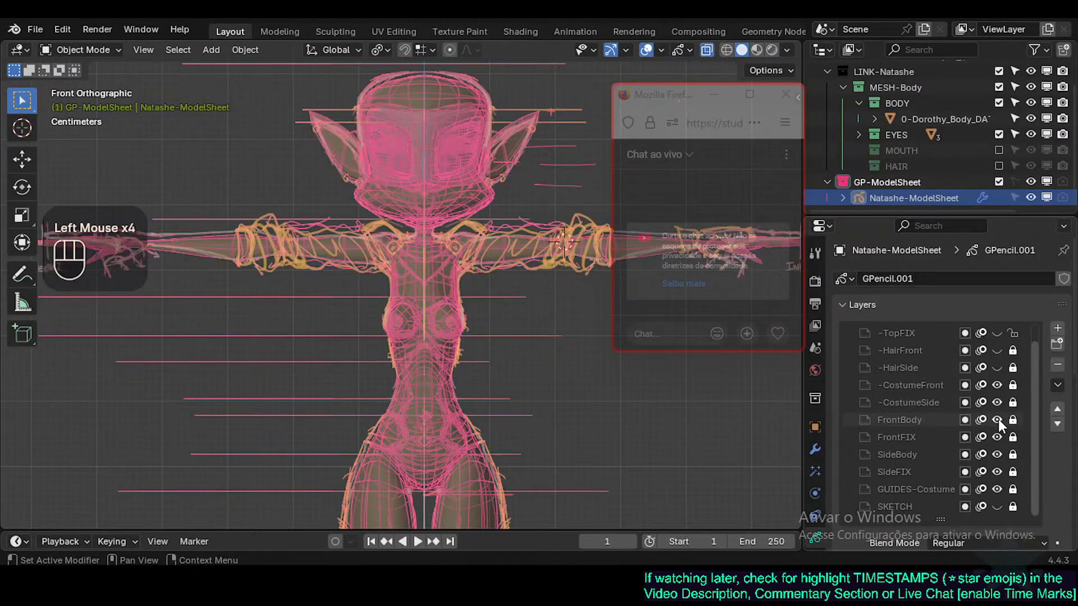
Step: Enter Edit Mode on the body mesh in vertex selection and shift a crown vertex toward the front sketch's outline with proportional editing
{"action": "middle_click_drag", "start_coordinate": [489, 151], "coordinate": [470, 287], "text": "shift"}
{"action": "scroll", "coordinate": [446, 168], "scroll_direction": "up", "scroll_amount": 3}
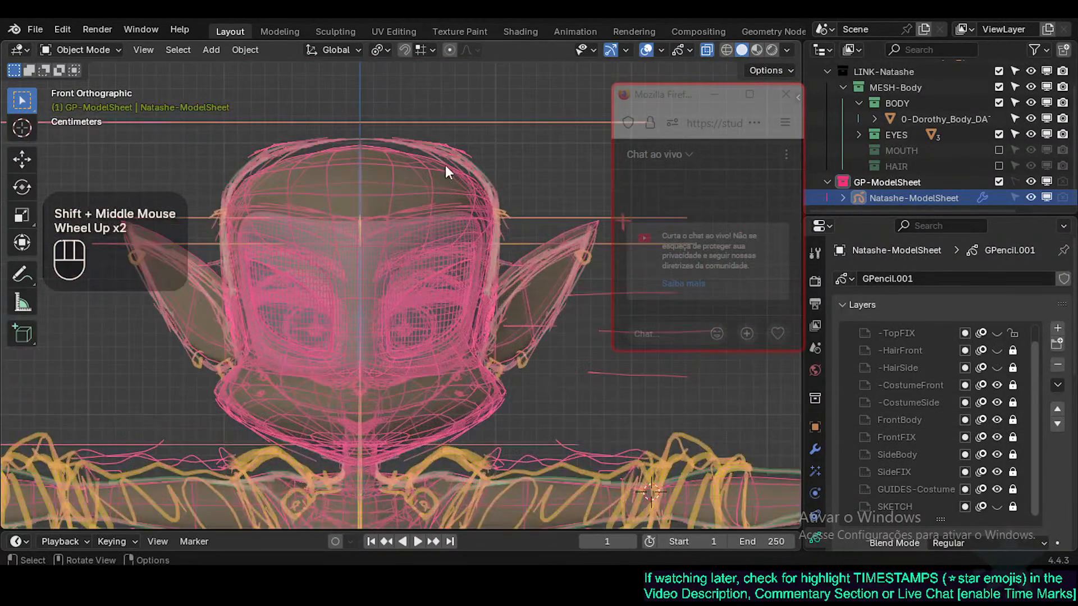
{"action": "middle_click_drag", "start_coordinate": [446, 169], "coordinate": [438, 243], "text": "shift"}
{"action": "scroll", "coordinate": [441, 197], "scroll_direction": "up", "scroll_amount": 1}
{"action": "left_click", "coordinate": [451, 220]}
{"action": "key", "text": "Tab"}
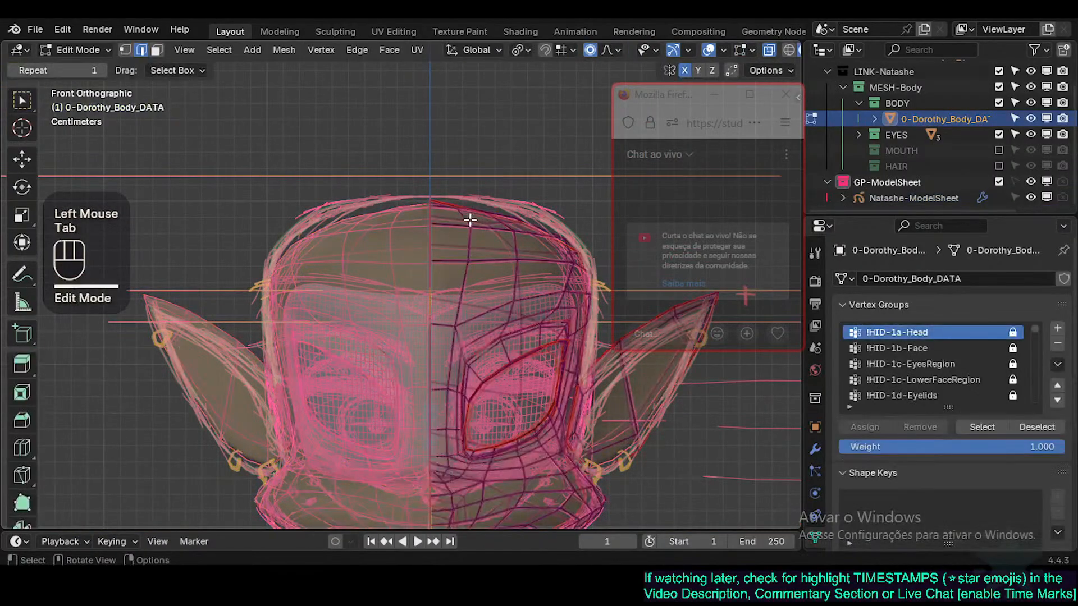
{"action": "scroll", "coordinate": [475, 220], "scroll_direction": "up", "scroll_amount": 1}
{"action": "key", "text": "1"}
{"action": "key", "text": "g"}
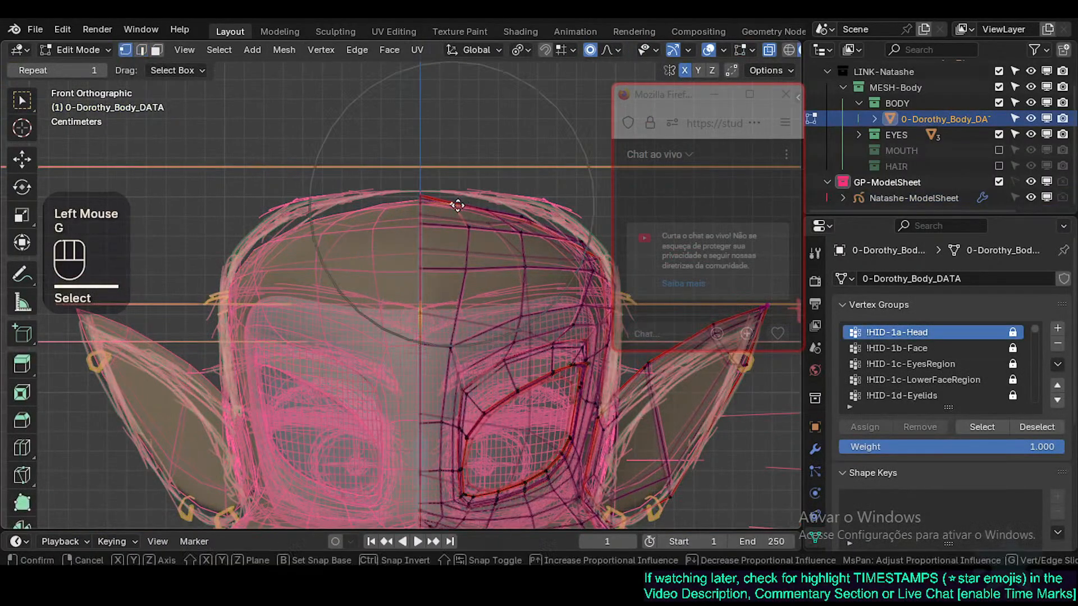
{"action": "left_click", "coordinate": [500, 197], "text": "shift"}
Step: Move the vertices along the top of the head, ending at the centre line, to follow the sketched crown curve
{"action": "left_click", "coordinate": [500, 198]}
{"action": "key", "text": "g"}
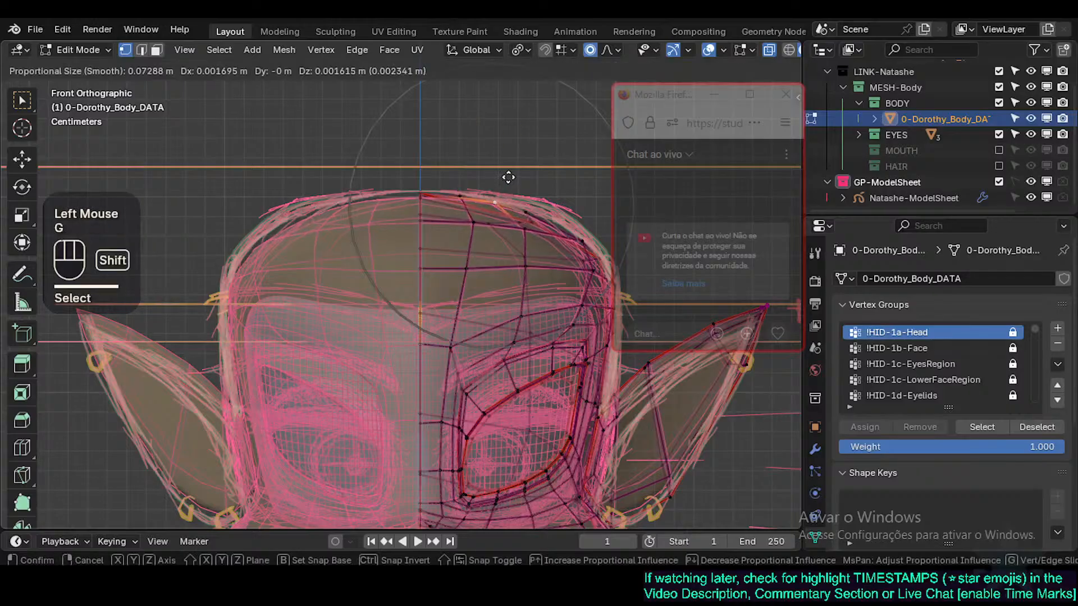
{"action": "left_click", "coordinate": [476, 183], "text": "shift"}
{"action": "left_click", "coordinate": [456, 201]}
{"action": "key", "text": "g"}
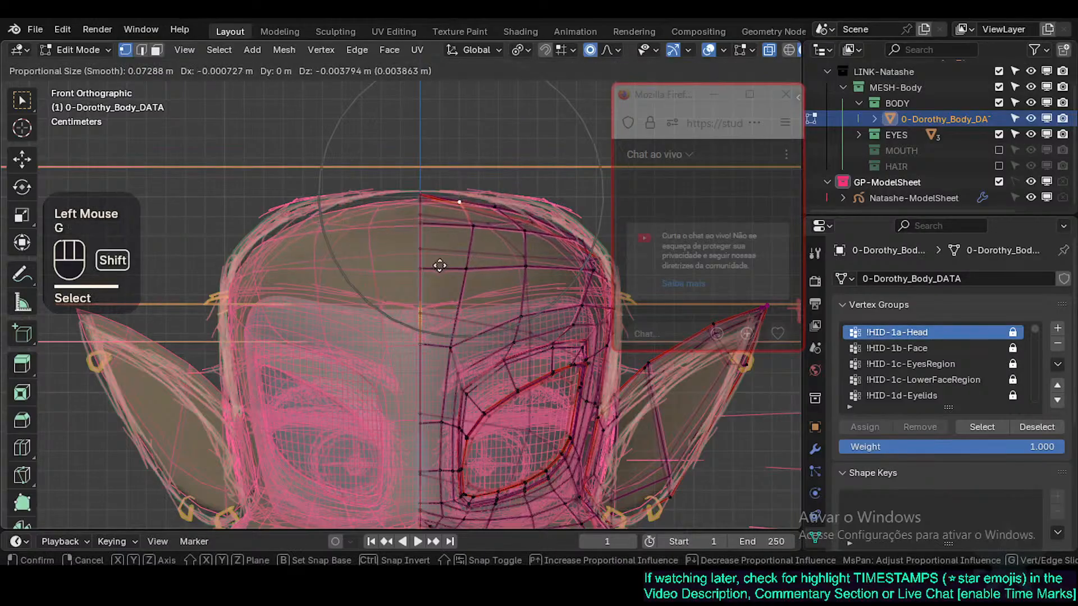
{"action": "left_click", "coordinate": [441, 265], "text": "shift"}
{"action": "left_click", "coordinate": [420, 191]}
{"action": "key", "text": "g"}
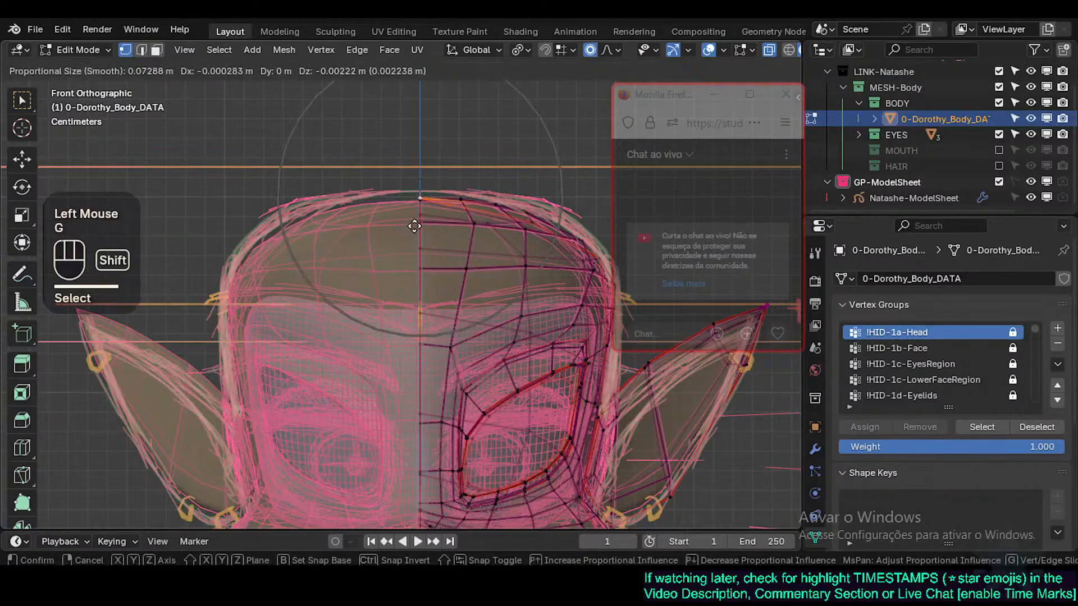
{"action": "left_click", "coordinate": [414, 225], "text": "shift"}
Step: Pull the rounded upper corner of the head outward and up toward the sketched outline
{"action": "left_click", "coordinate": [475, 222]}
{"action": "middle_click_drag", "start_coordinate": [491, 217], "coordinate": [383, 216], "text": "shift"}
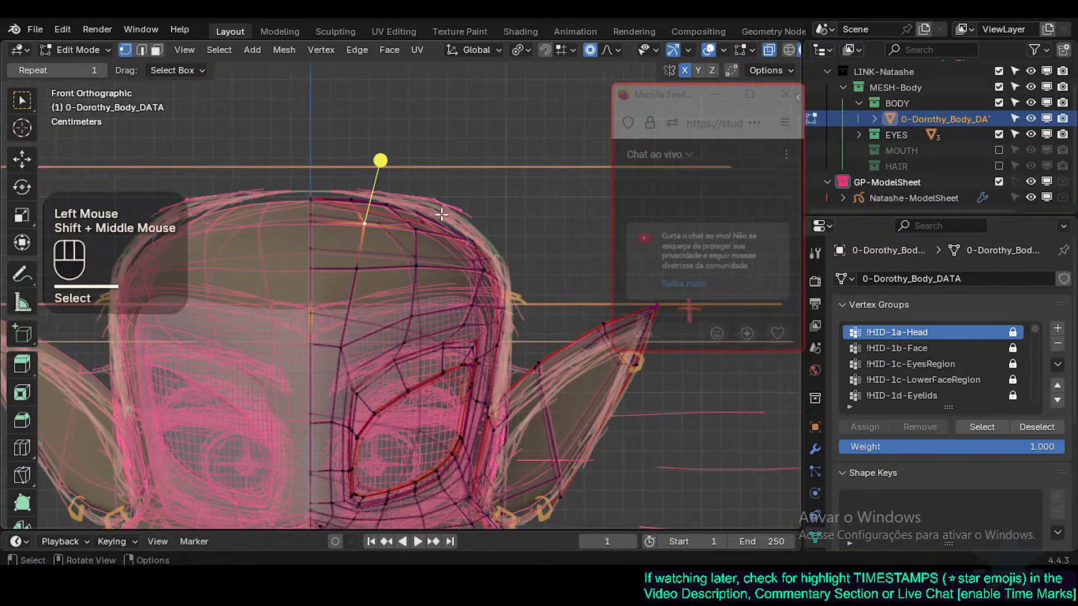
{"action": "left_click", "coordinate": [473, 231]}
{"action": "key", "text": "g"}
{"action": "left_click", "coordinate": [489, 224], "text": "shift"}
{"action": "left_click", "coordinate": [507, 216]}
{"action": "key", "text": "g"}
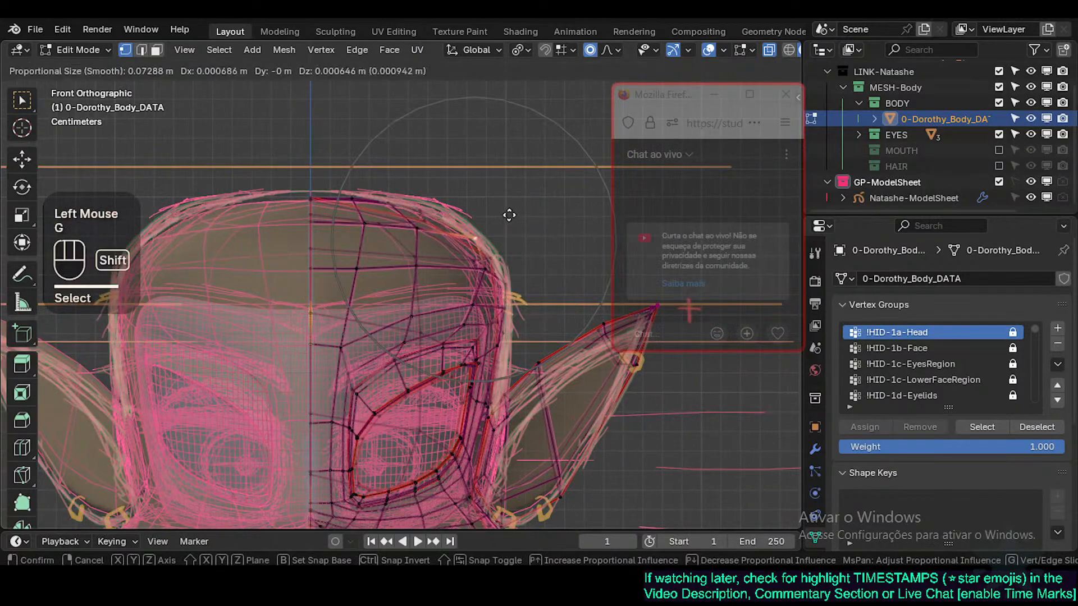
{"action": "left_click", "coordinate": [522, 191], "text": "shift"}
Step: Raise the crown vertices between the upper corner and the centre line to meet the sketched top edge
{"action": "double_click", "coordinate": [424, 208]}
{"action": "key", "text": "g"}
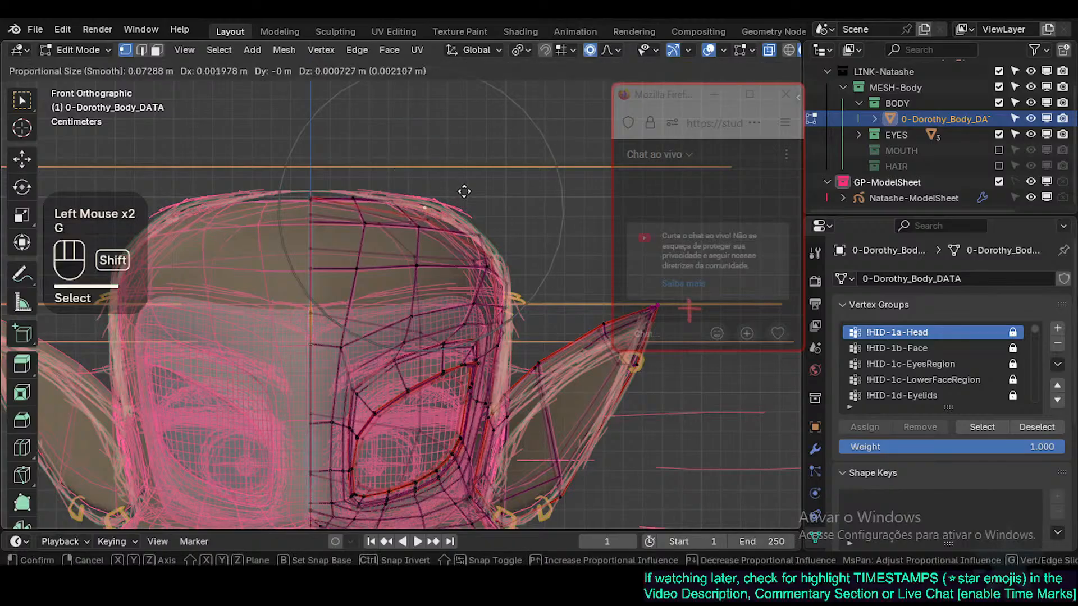
{"action": "left_click", "coordinate": [449, 198], "text": "shift"}
{"action": "left_click", "coordinate": [369, 199]}
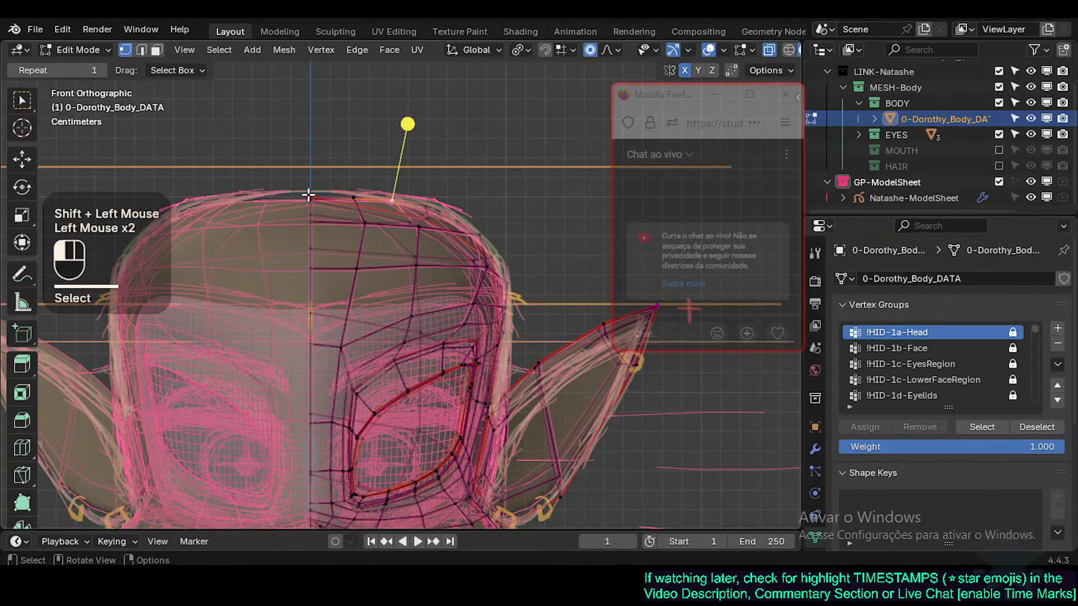
{"action": "key", "text": "g"}
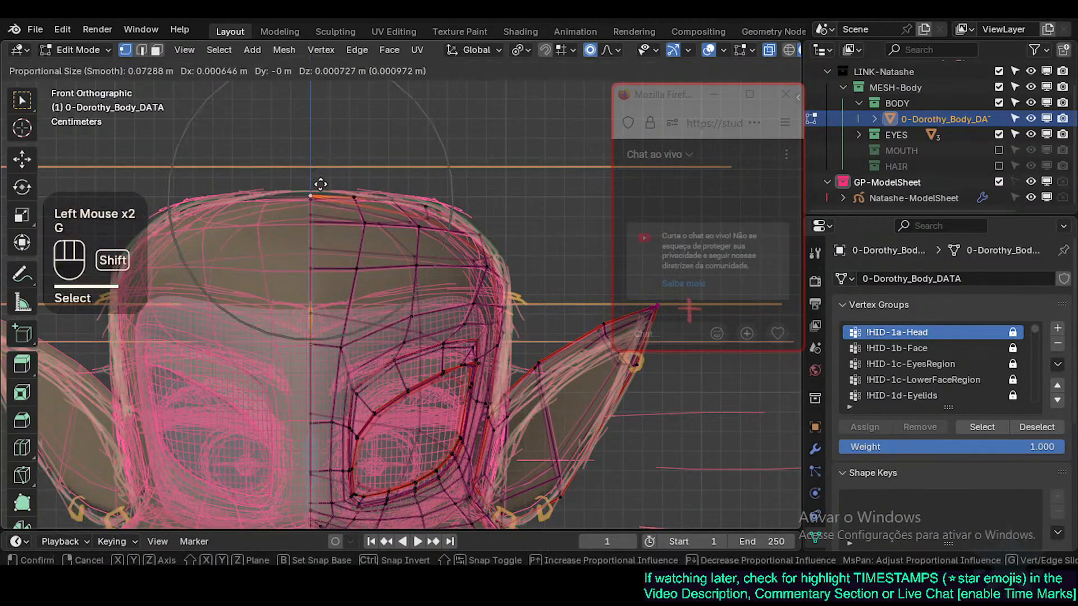
{"action": "left_click", "coordinate": [321, 185], "text": "shift"}
Step: Fine-tune the centre-line crown vertex and its neighbour against the front sketch's top line
{"action": "middle_click_drag", "start_coordinate": [406, 214], "coordinate": [291, 218], "text": "shift"}
{"action": "scroll", "coordinate": [362, 242], "scroll_direction": "down", "scroll_amount": 2}
{"action": "scroll", "coordinate": [370, 245], "scroll_direction": "down", "scroll_amount": 2}
{"action": "scroll", "coordinate": [370, 245], "scroll_direction": "up", "scroll_amount": 5}
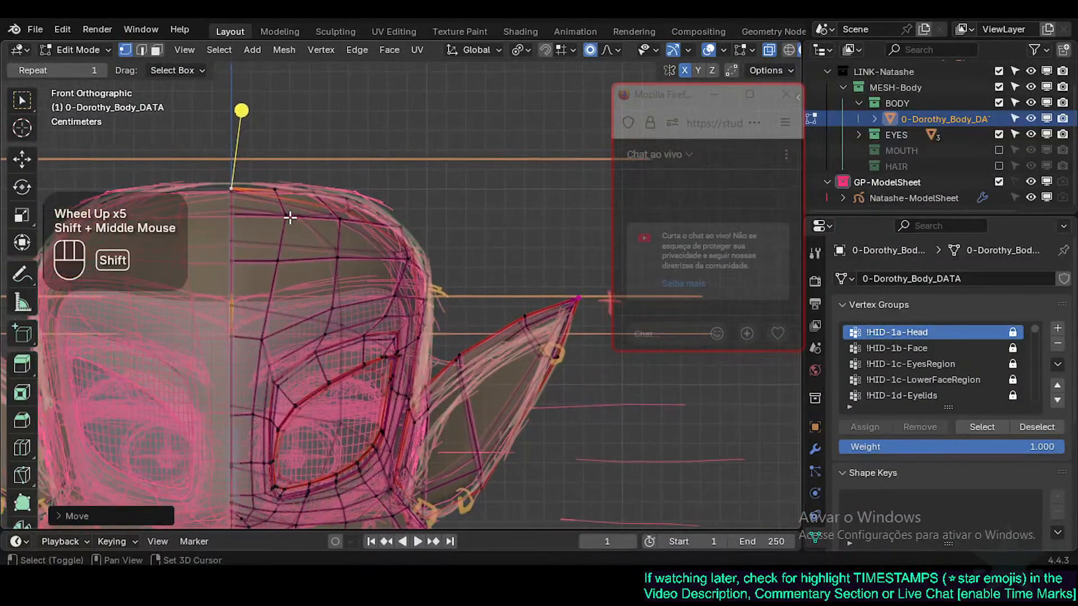
{"action": "key", "text": "b"}
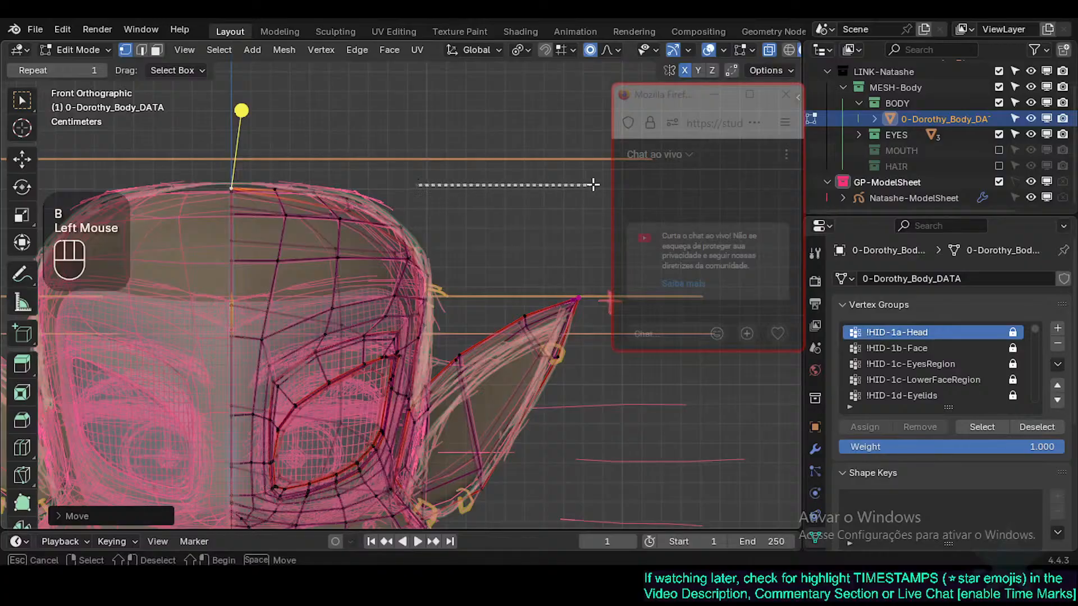
{"action": "left_click_drag", "start_coordinate": [600, 196], "coordinate": [600, 195]}
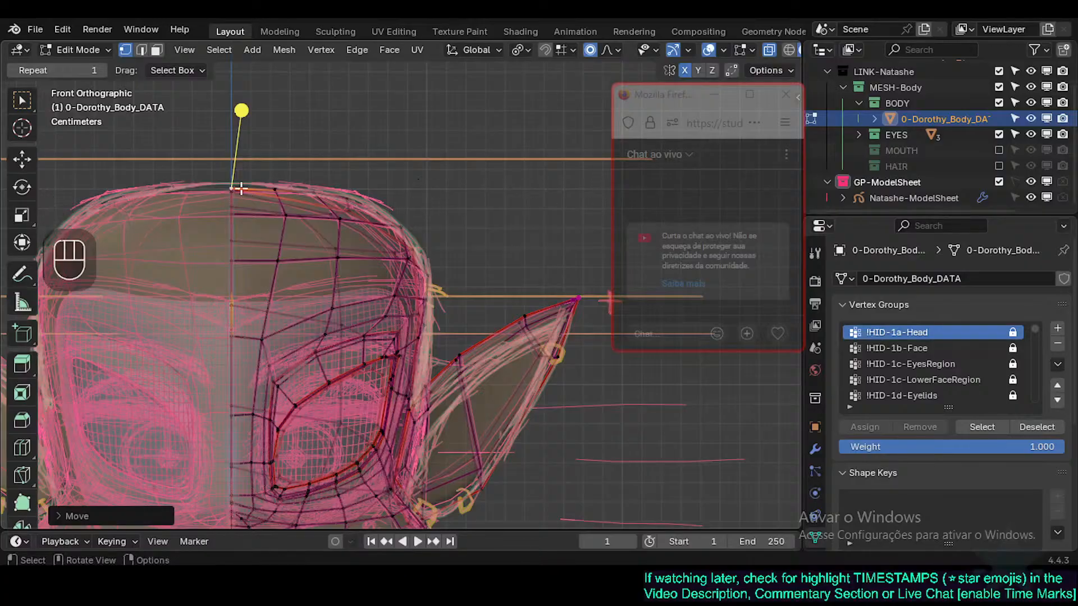
{"action": "key", "text": "g"}
{"action": "left_click", "coordinate": [225, 180], "text": "shift"}
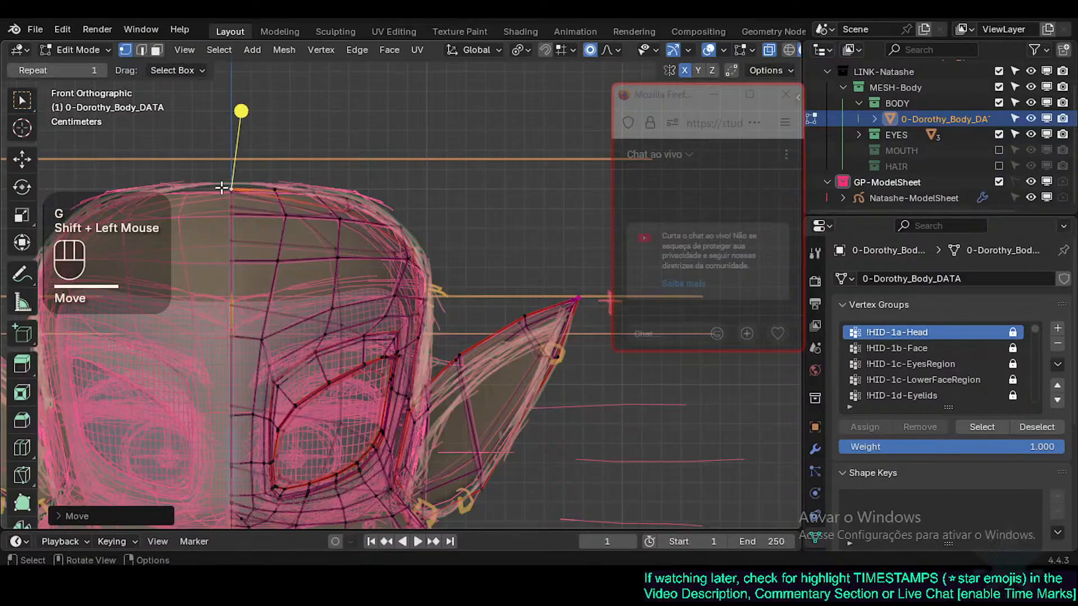
{"action": "left_click", "coordinate": [277, 185]}
{"action": "key", "text": "g"}
{"action": "left_click", "coordinate": [277, 185], "text": "shift"}
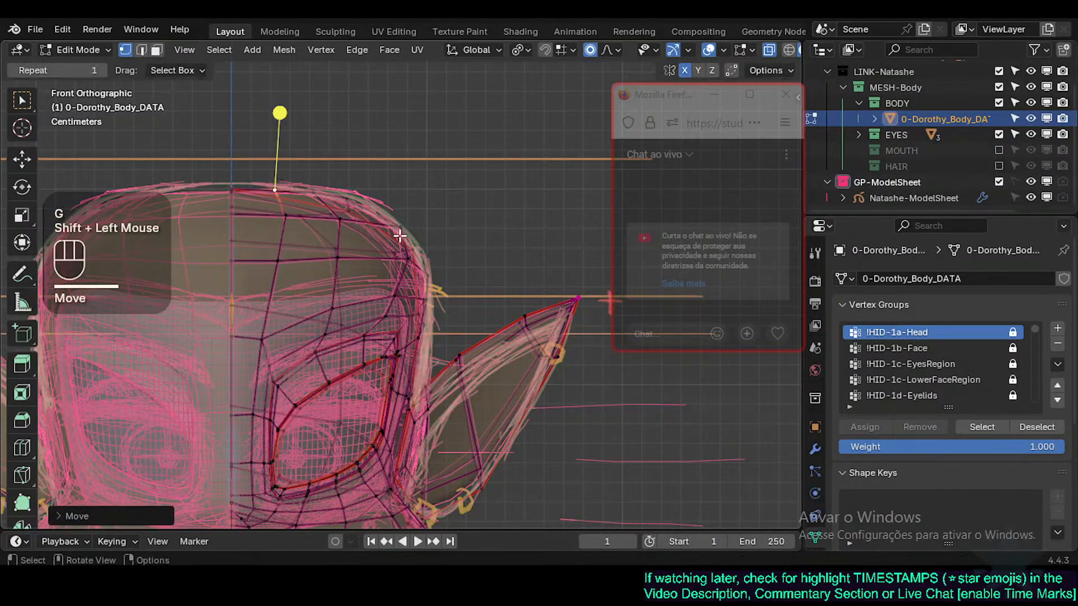
Step: Adjust the vertices where the crown curves down into the side of the head to fit the sketched contour
{"action": "left_click", "coordinate": [422, 247]}
{"action": "key", "text": "g"}
{"action": "left_click", "coordinate": [424, 254], "text": "shift"}
{"action": "left_click", "coordinate": [433, 261]}
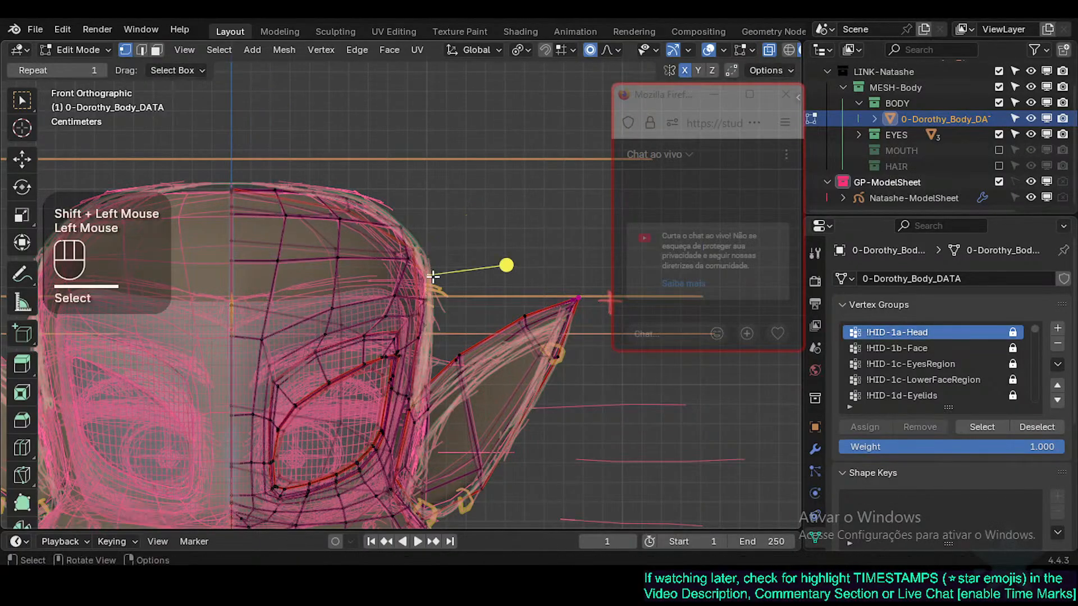
{"action": "key", "text": "g"}
Step: Move the temple vertices above the ear outward to match the front sketch's side line
{"action": "left_click", "coordinate": [430, 327]}
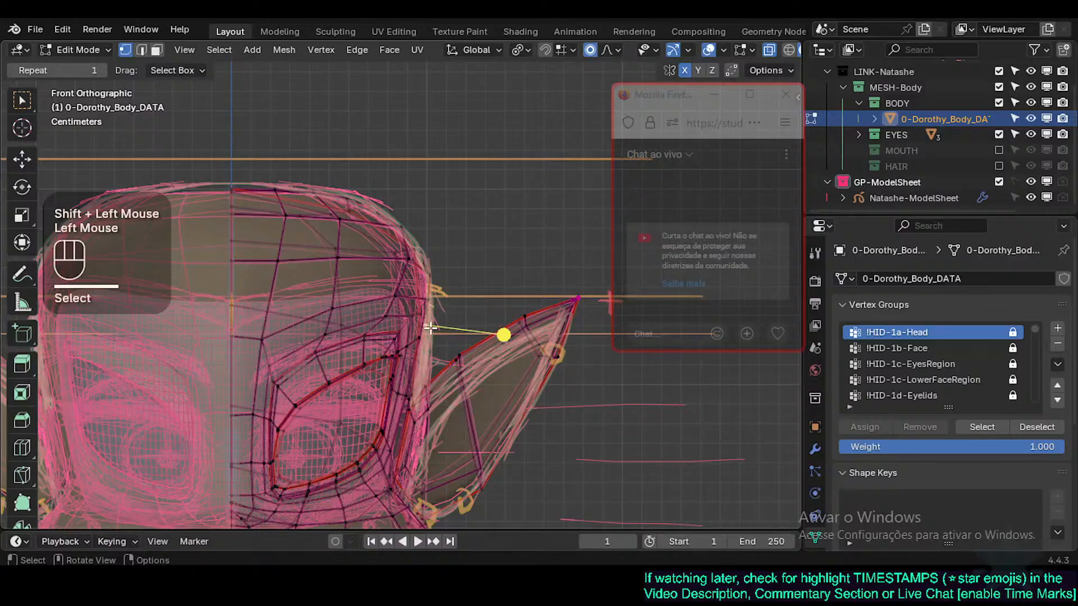
{"action": "key", "text": "g"}
{"action": "left_click", "coordinate": [444, 325], "text": "shift"}
{"action": "left_click", "coordinate": [422, 337]}
{"action": "key", "text": "g"}
{"action": "left_click", "coordinate": [438, 338], "text": "shift"}
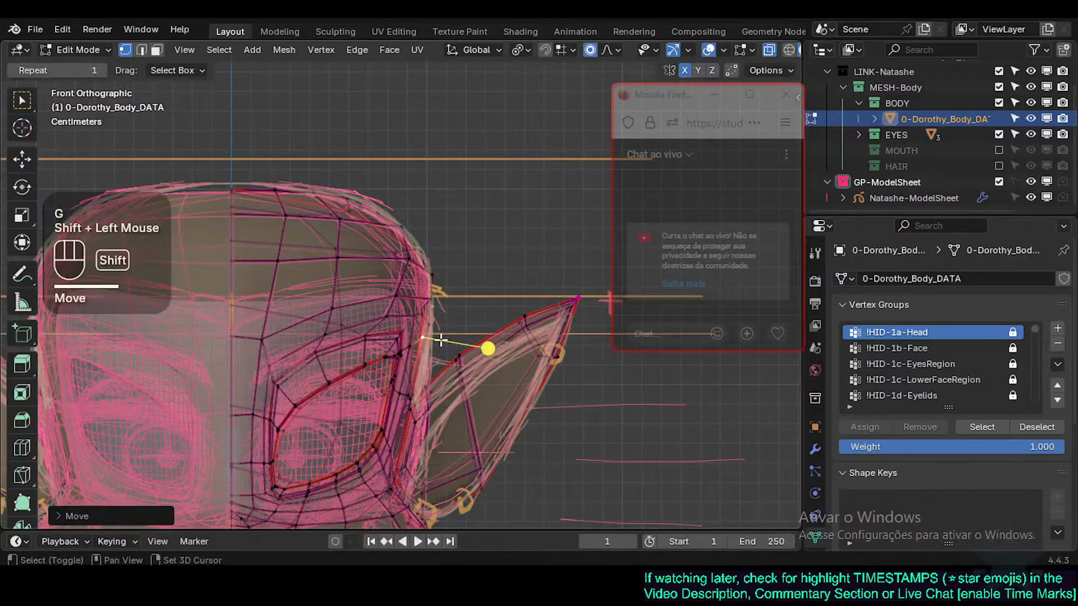
Step: Pull the side of the head beside the eye outward toward the sketched outline with proportional editing
{"action": "middle_click_drag", "start_coordinate": [438, 338], "coordinate": [435, 290], "text": "shift"}
{"action": "left_click", "coordinate": [424, 288]}
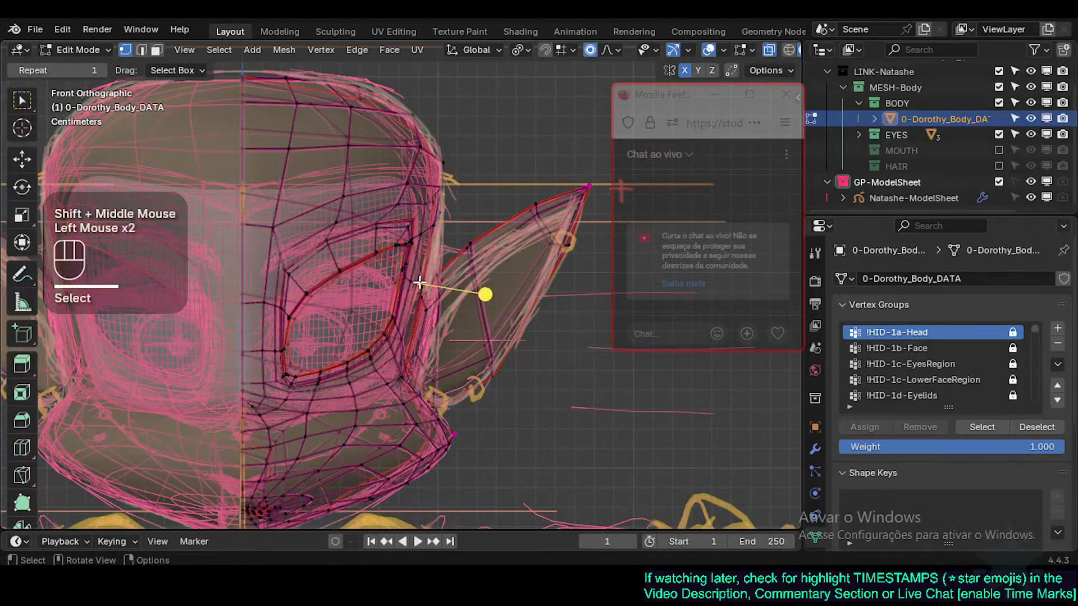
{"action": "key", "text": "g"}
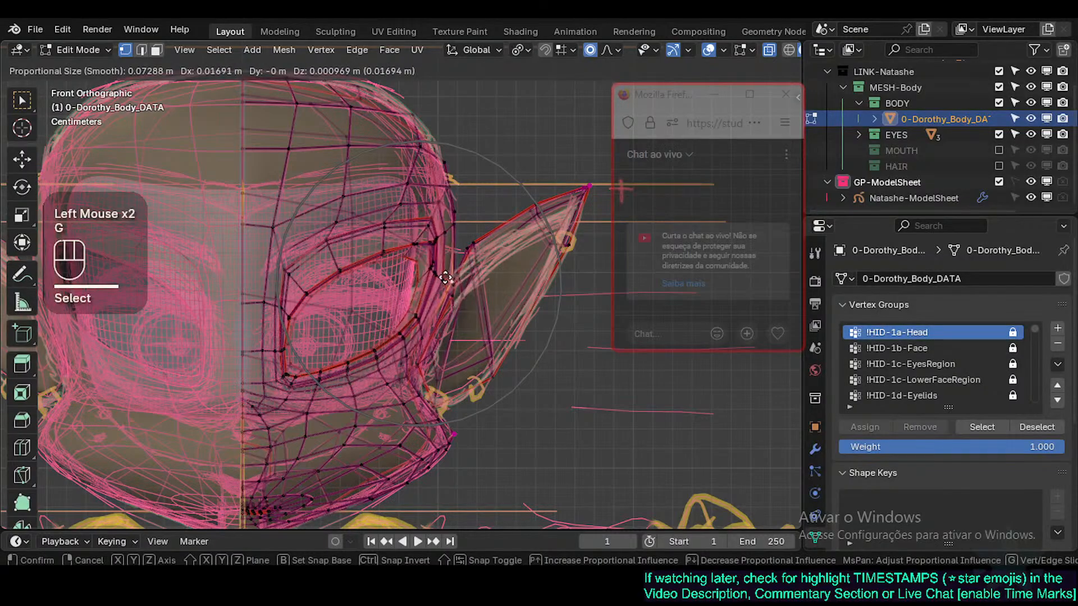
Step: Cancel the pending vertex move, select the vertex at the ear's lower base, and save the file
{"action": "key", "text": "Escape"}
{"action": "middle_click_drag", "start_coordinate": [427, 279], "coordinate": [421, 264], "text": "shift"}
{"action": "scroll", "coordinate": [418, 337], "scroll_direction": "up", "scroll_amount": 2}
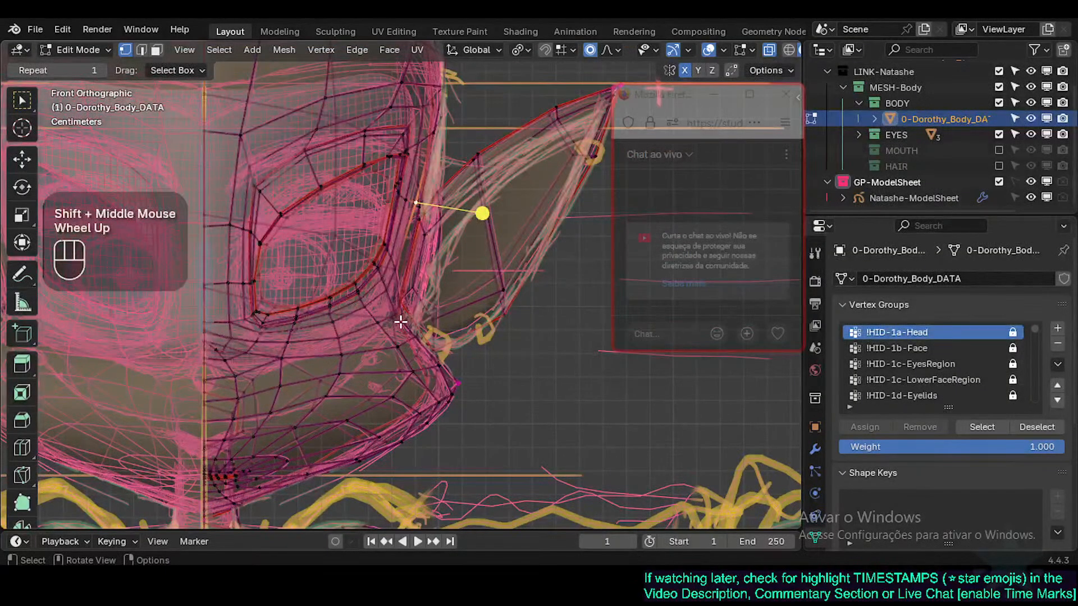
{"action": "left_click", "coordinate": [401, 321]}
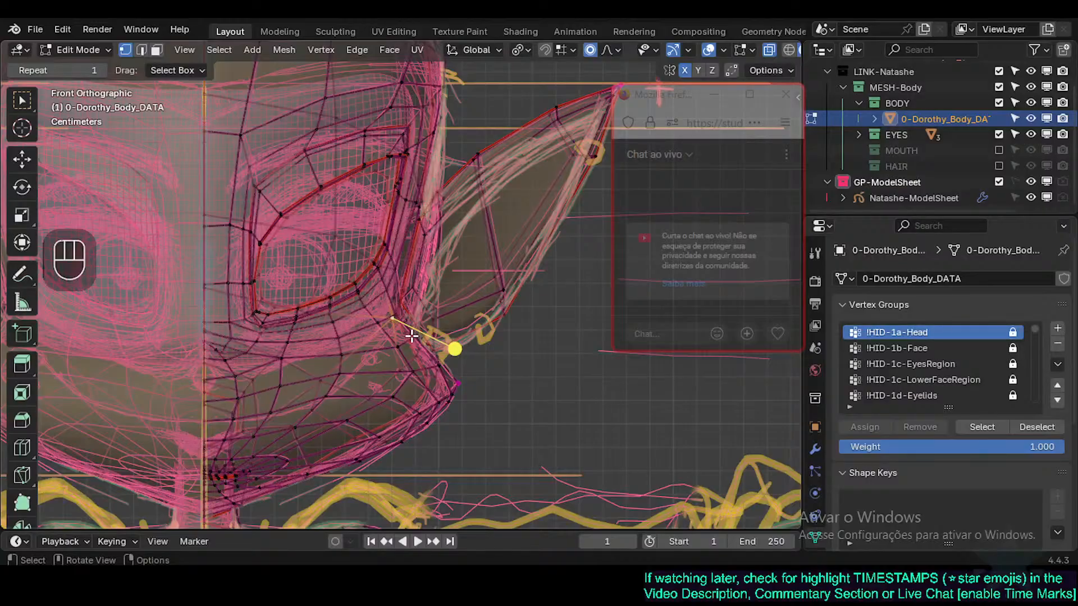
{"action": "middle_click_drag", "start_coordinate": [482, 196], "coordinate": [433, 291], "text": "shift"}
{"action": "scroll", "coordinate": [433, 291], "scroll_direction": "down", "scroll_amount": 3}
{"action": "key", "text": "ctrl+s"}
{"action": "middle_click_drag", "start_coordinate": [343, 234], "coordinate": [337, 205], "text": "shift"}
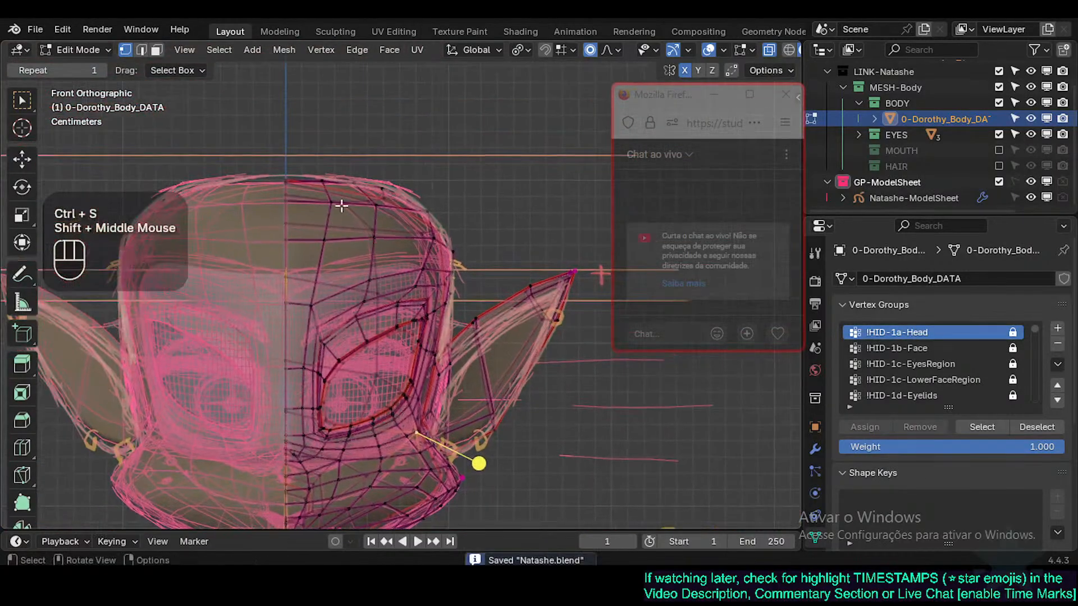
Step: Rotate the area around the crown's top vertex and move the skull's upper corner vertex to fit the sketched outline, using proportional editing
{"action": "scroll", "coordinate": [284, 180], "scroll_direction": "up", "scroll_amount": 1}
{"action": "left_click", "coordinate": [337, 180]}
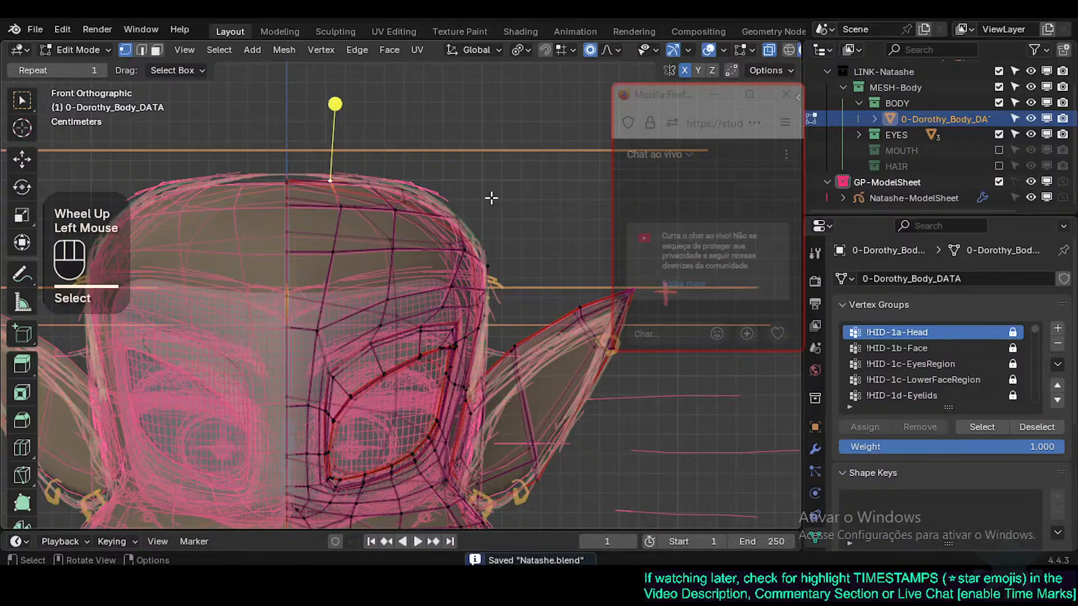
{"action": "key", "text": "r"}
{"action": "left_click", "coordinate": [465, 212]}
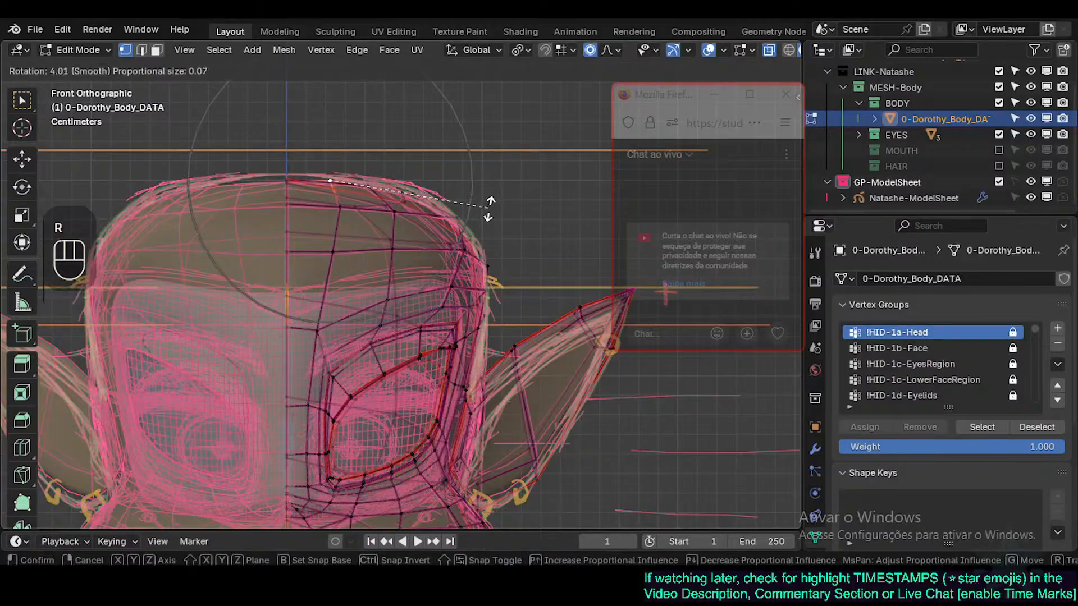
{"action": "left_click", "coordinate": [453, 215]}
{"action": "key", "text": "g"}
{"action": "left_click", "coordinate": [435, 214], "text": "shift"}
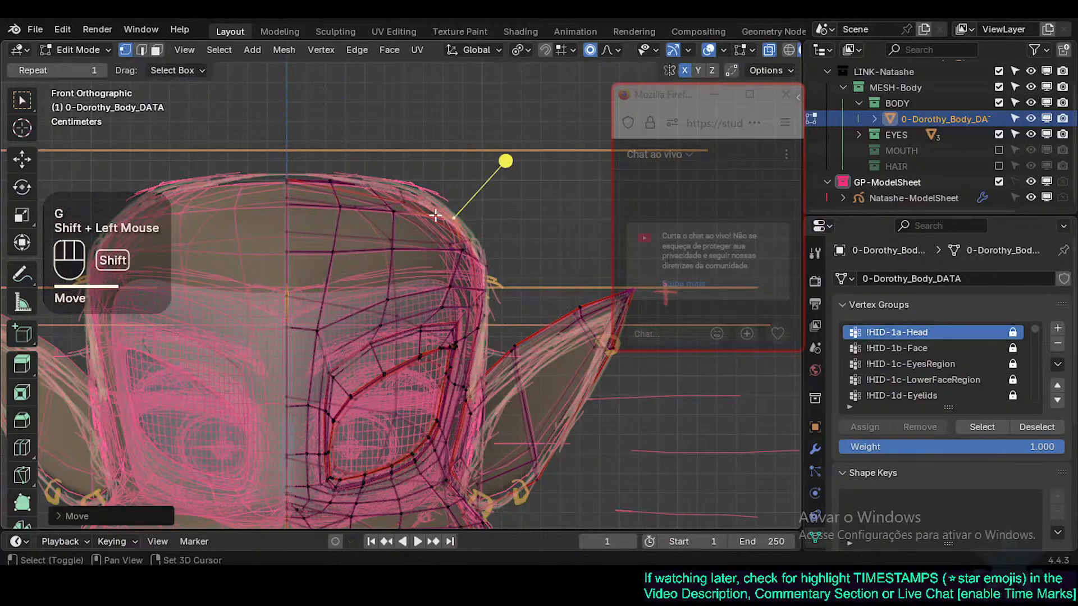
Step: Move the vertices along the side of the forehead and temple to follow the sketched head outline
{"action": "left_click", "coordinate": [464, 250]}
{"action": "key", "text": "g"}
{"action": "left_click", "coordinate": [496, 255], "text": "shift"}
{"action": "left_click", "coordinate": [510, 304]}
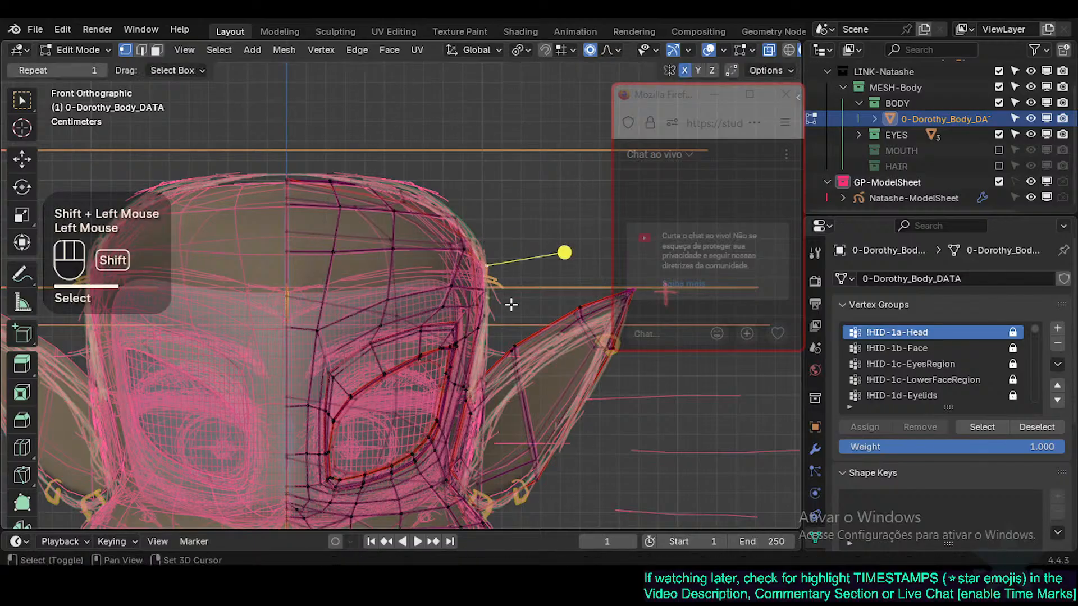
{"action": "middle_click_drag", "start_coordinate": [510, 304], "coordinate": [421, 255], "text": "shift"}
{"action": "left_click", "coordinate": [425, 248]}
{"action": "key", "text": "g"}
{"action": "left_click", "coordinate": [432, 247], "text": "shift"}
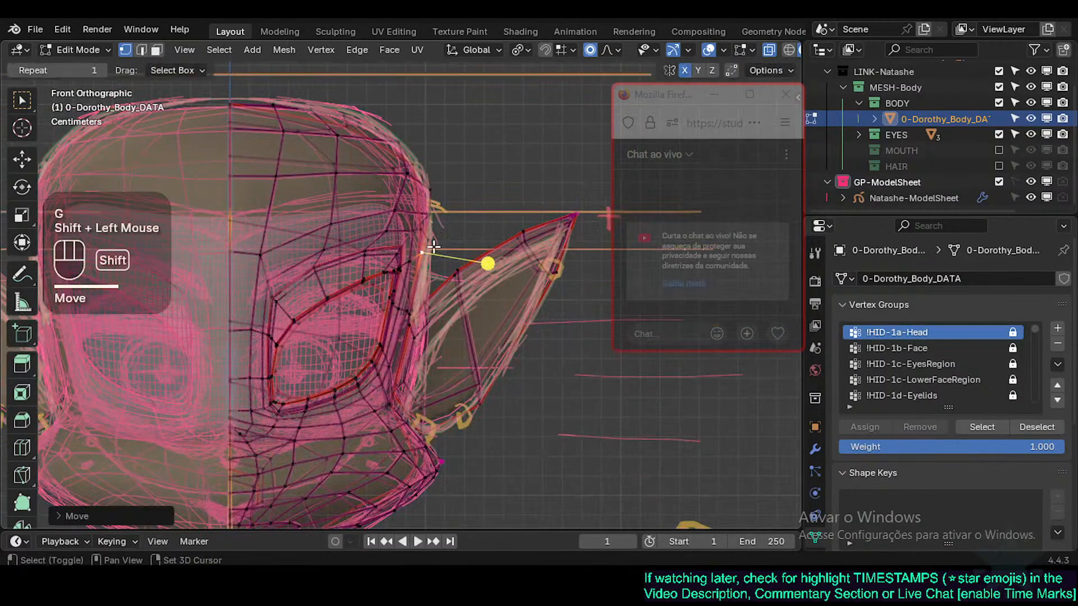
Step: Adjust the head-side vertex at the ear's upper root and the middle vertex of the ear's upper edge
{"action": "left_click", "coordinate": [436, 295]}
{"action": "key", "text": "g"}
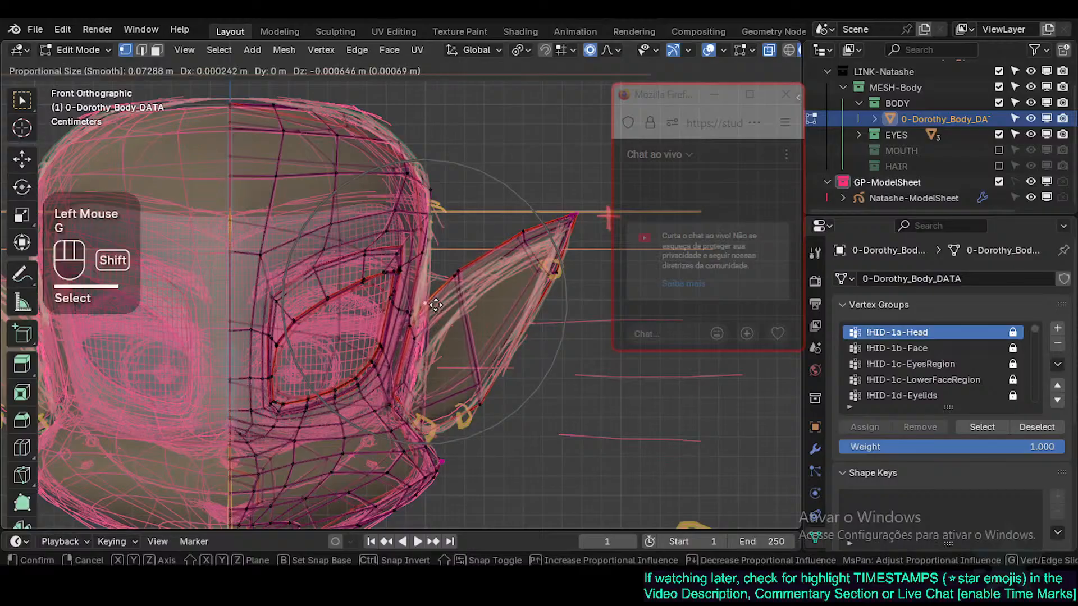
{"action": "left_click", "coordinate": [436, 305], "text": "shift"}
{"action": "left_click", "coordinate": [461, 271]}
{"action": "key", "text": "g"}
{"action": "left_click", "coordinate": [457, 272], "text": "shift"}
{"action": "middle_click_drag", "start_coordinate": [582, 215], "coordinate": [548, 212], "text": "shift"}
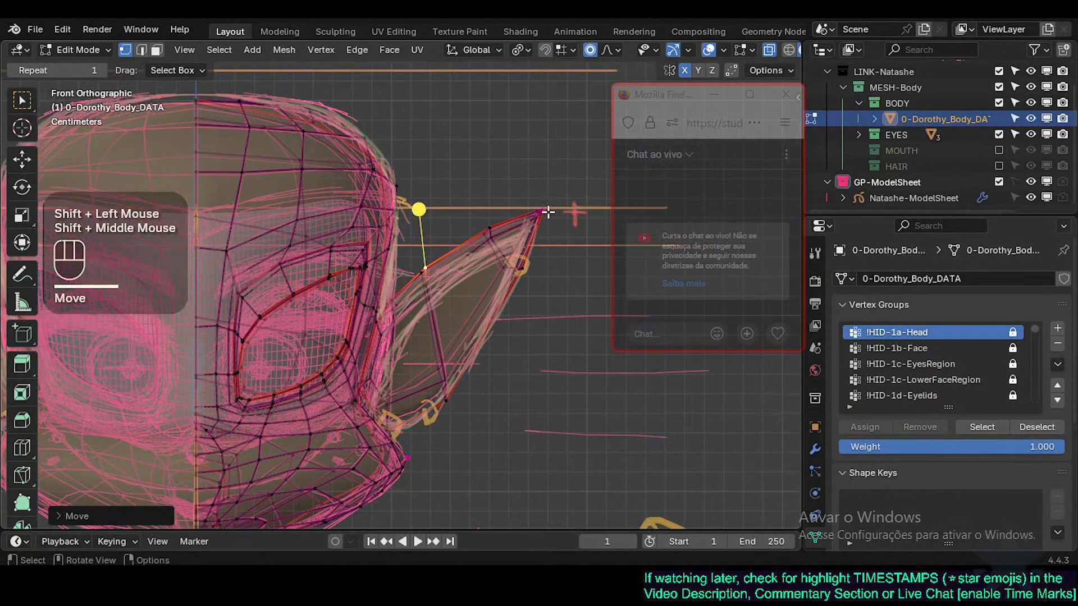
Step: Move the ear tip vertex and the upper-edge vertex beside it to fit the sketched ear
{"action": "left_click", "coordinate": [543, 212]}
{"action": "key", "text": "g"}
{"action": "left_click", "coordinate": [570, 209], "text": "shift"}
{"action": "left_click", "coordinate": [494, 231]}
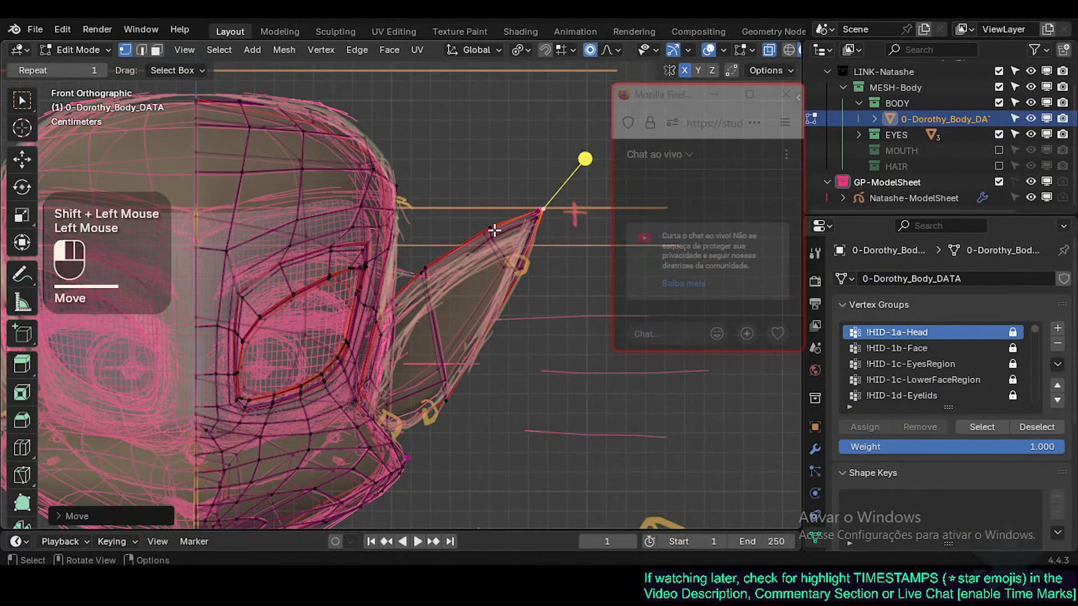
{"action": "key", "text": "g"}
{"action": "left_click", "coordinate": [493, 232], "text": "shift"}
Step: Lower the outer part of the ear by moving the vertices just behind the tip with proportional falloff
{"action": "left_click", "coordinate": [490, 238]}
{"action": "key", "text": "g"}
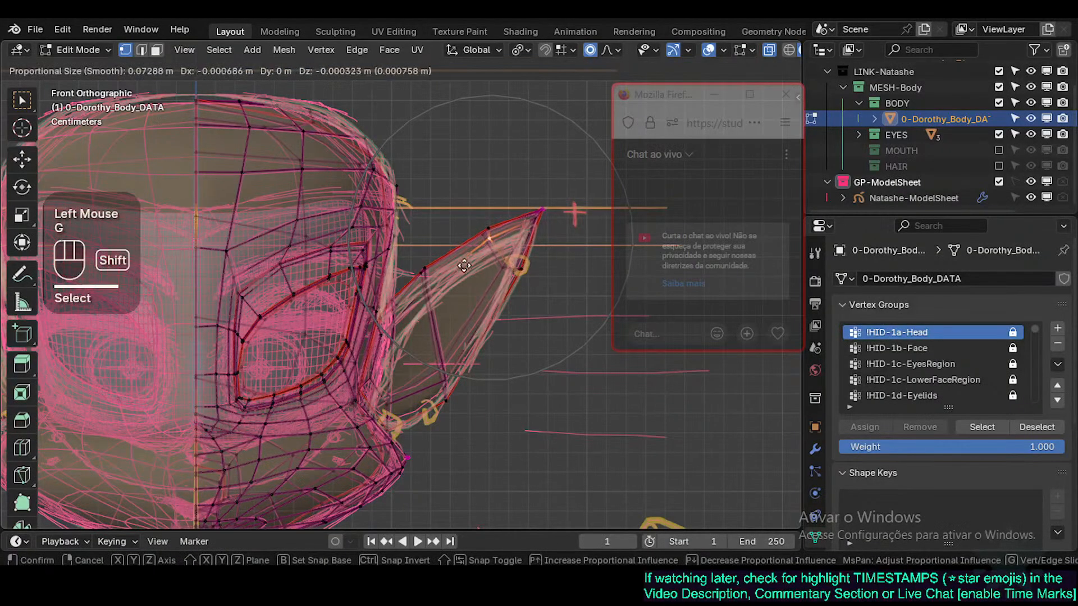
{"action": "left_click", "coordinate": [535, 251], "text": "shift"}
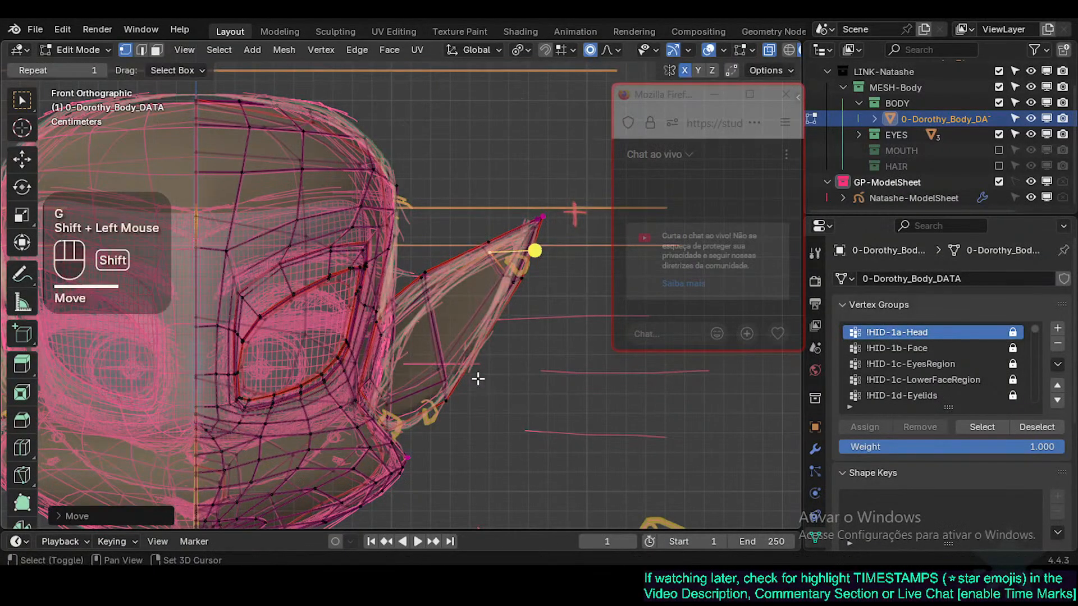
{"action": "left_click", "coordinate": [487, 243]}
{"action": "key", "text": "g"}
{"action": "left_click", "coordinate": [465, 257], "text": "shift"}
Step: Adjust the middle vertex of the ear's upper edge and the vertex at its lower outer corner to match the sketch
{"action": "left_click", "coordinate": [421, 279]}
{"action": "key", "text": "g"}
{"action": "left_click", "coordinate": [406, 303], "text": "shift"}
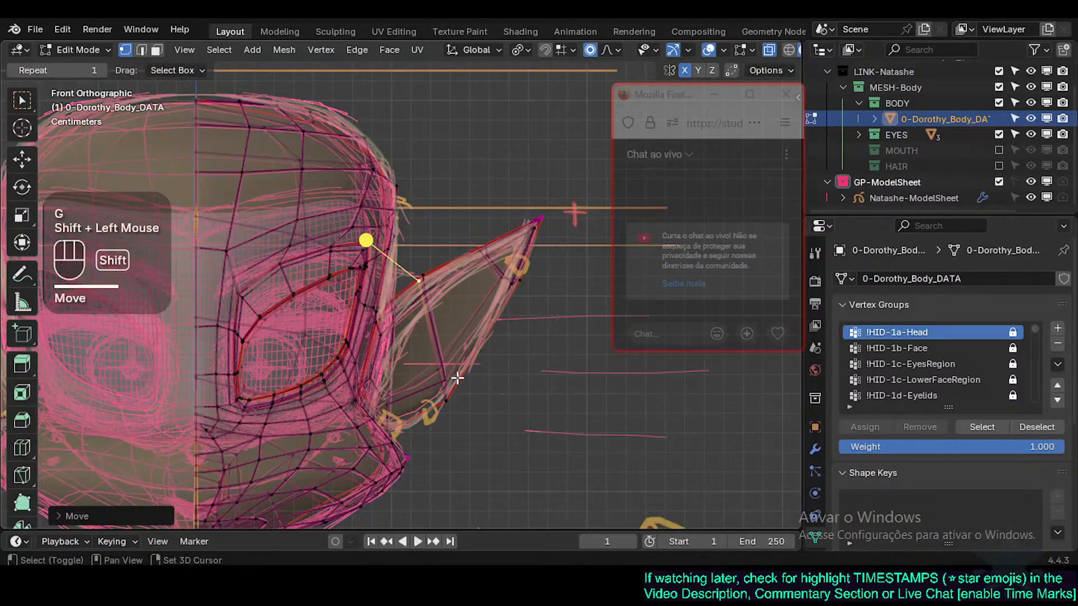
{"action": "middle_click_drag", "start_coordinate": [458, 378], "coordinate": [470, 369], "text": "shift"}
{"action": "left_click", "coordinate": [470, 368]}
{"action": "key", "text": "g"}
{"action": "left_click", "coordinate": [467, 369], "text": "shift"}
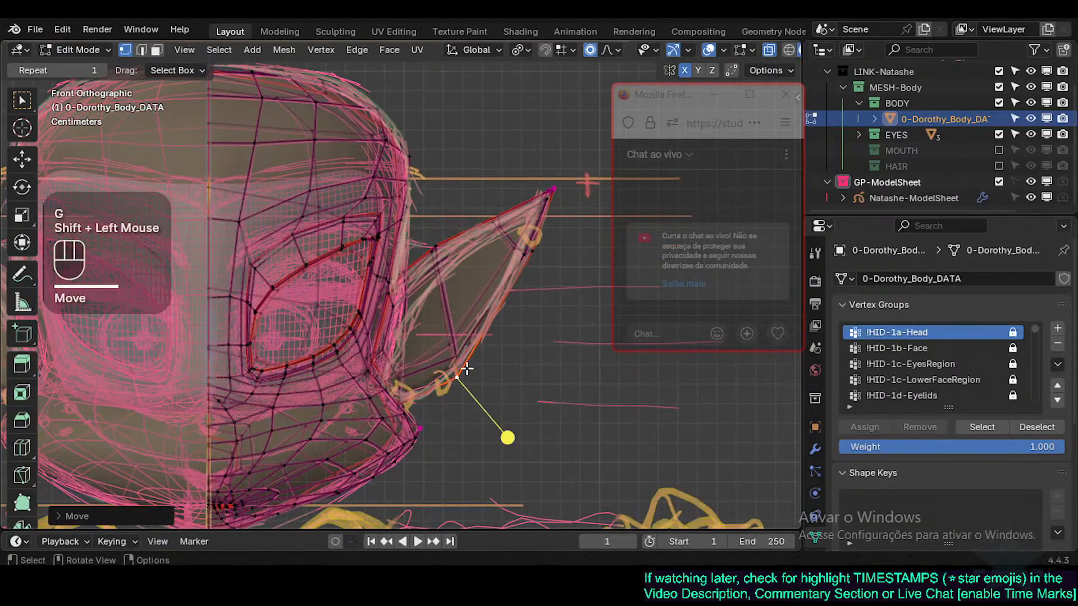
Step: Circle-select the ear's lower outer corner vertices, move them onto the sketched edge, and deselect everything
{"action": "key", "text": "c"}
{"action": "left_click", "coordinate": [457, 361]}
{"action": "right_click", "coordinate": [457, 363]}
{"action": "key", "text": "g"}
{"action": "left_click", "coordinate": [455, 365], "text": "shift"}
{"action": "key", "text": "alt+a"}
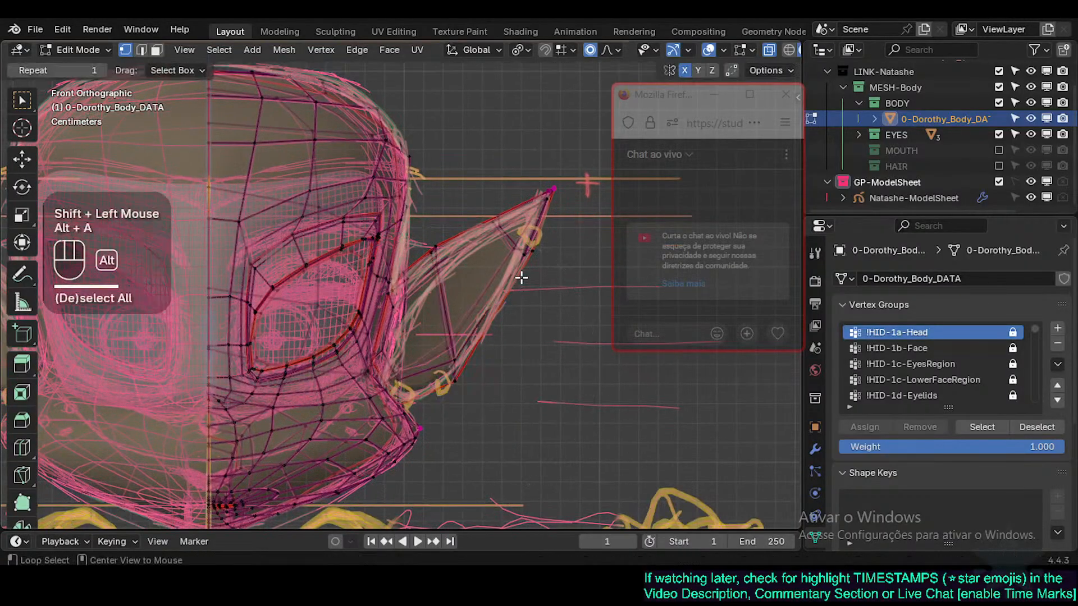
Step: Circle-select the vertices on the ear's outer edge below the tip, nudge them inward, and clear the selection
{"action": "key", "text": "c"}
{"action": "left_click", "coordinate": [523, 253]}
{"action": "right_click", "coordinate": [522, 255]}
{"action": "key", "text": "g"}
{"action": "left_click", "coordinate": [519, 258], "text": "shift"}
{"action": "key", "text": "alt+a"}
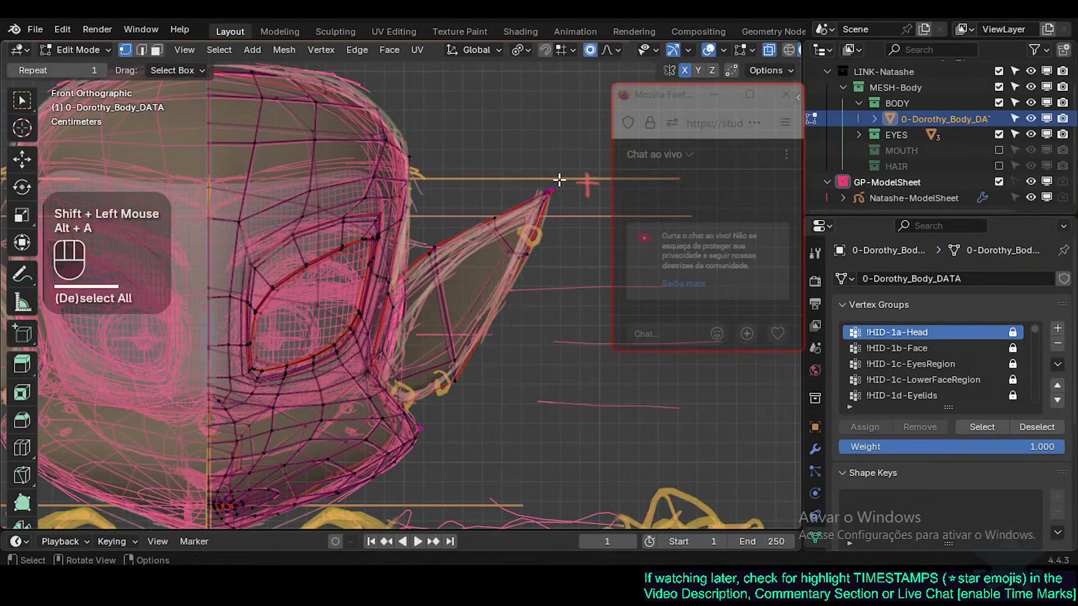
Step: Circle-select the ear tip vertices, reposition them on the sketched tip, and clear the selection
{"action": "key", "text": "c"}
{"action": "left_click", "coordinate": [558, 180]}
{"action": "right_click", "coordinate": [559, 179]}
{"action": "key", "text": "g"}
{"action": "left_click", "coordinate": [548, 185], "text": "shift"}
{"action": "middle_click_drag", "start_coordinate": [365, 336], "coordinate": [477, 293], "text": "shift"}
{"action": "key", "text": "alt+a"}
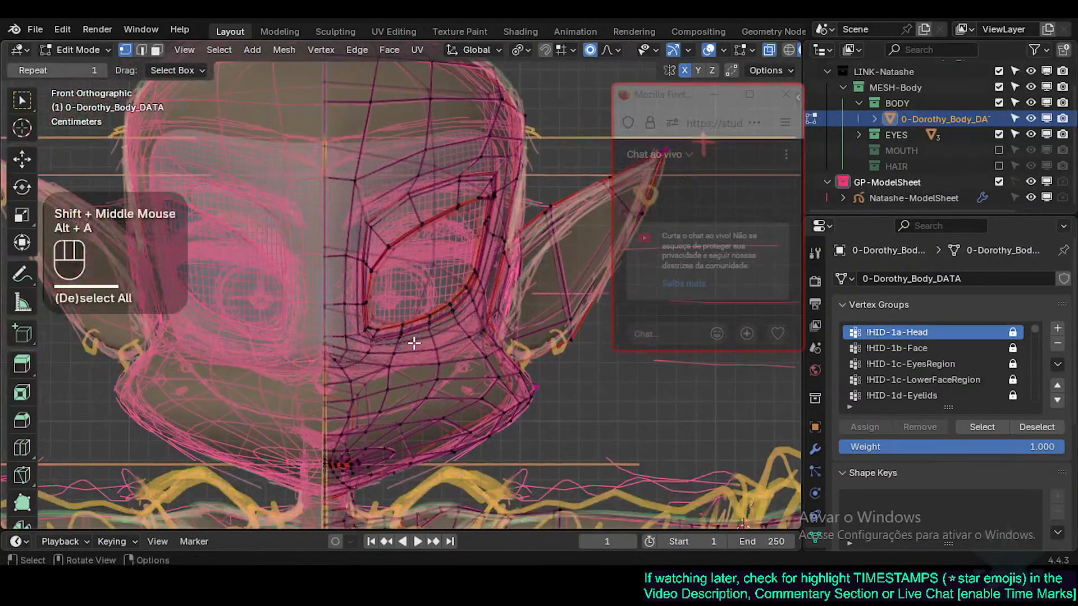
Step: Turn off X-ray display and save the file
{"action": "scroll", "coordinate": [399, 326], "scroll_direction": "down", "scroll_amount": 2}
{"action": "key", "text": "alt+z"}
{"action": "scroll", "coordinate": [397, 320], "scroll_direction": "up", "scroll_amount": 2}
{"action": "mouse_move", "coordinate": [397, 320]}
{"action": "middle_mouse_down", "text": "shift"}
{"action": "mouse_move", "coordinate": [446, 224]}
{"action": "mouse_move", "coordinate": [440, 240]}
{"action": "middle_mouse_up", "text": "shift"}
{"action": "key", "text": "ctrl+s"}
{"action": "scroll", "coordinate": [410, 387], "scroll_direction": "down", "scroll_amount": 2}
{"action": "scroll", "coordinate": [410, 388], "scroll_direction": "up", "scroll_amount": 1}
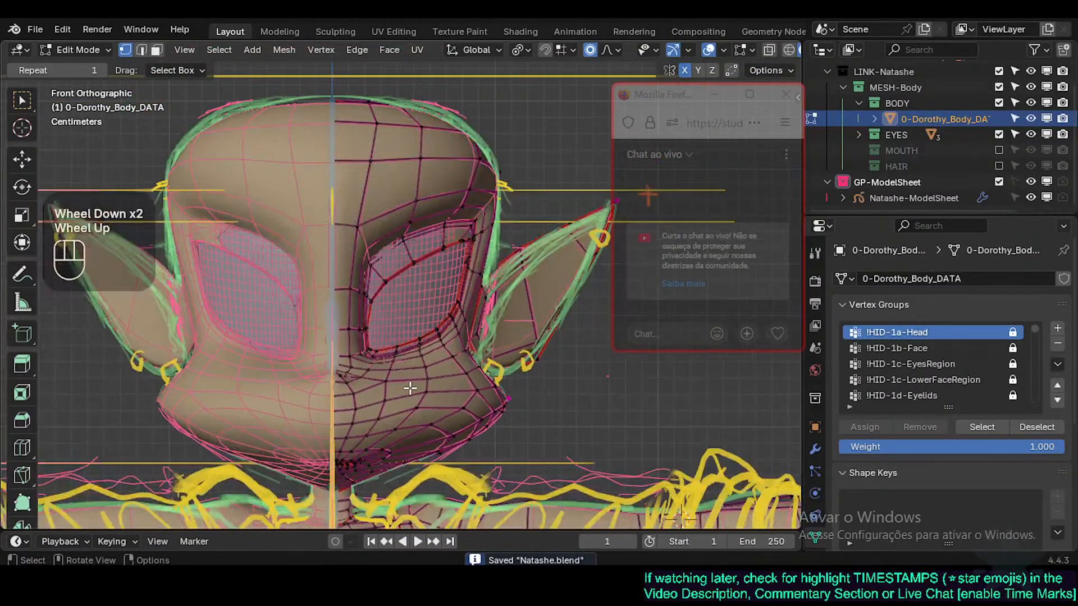
Step: Reshape the front of the cheek by moving and rotating its vertices with proportional editing in the front view
{"action": "middle_click_drag", "start_coordinate": [404, 432], "coordinate": [404, 359], "text": "shift"}
{"action": "left_click", "coordinate": [414, 341]}
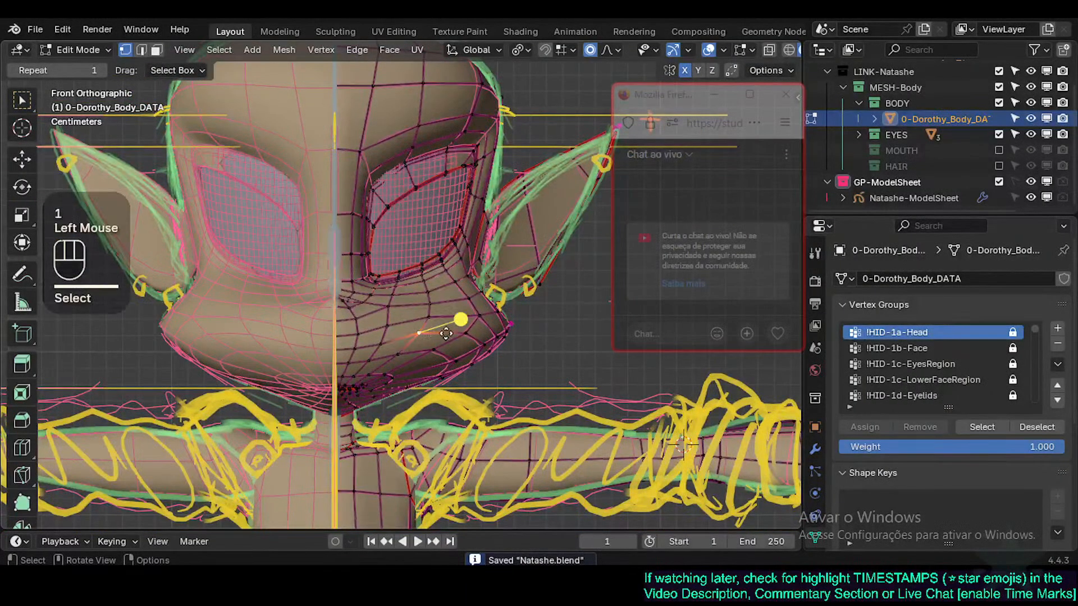
{"action": "key", "text": "g"}
{"action": "left_click", "coordinate": [451, 383], "text": "shift"}
{"action": "key", "text": "g"}
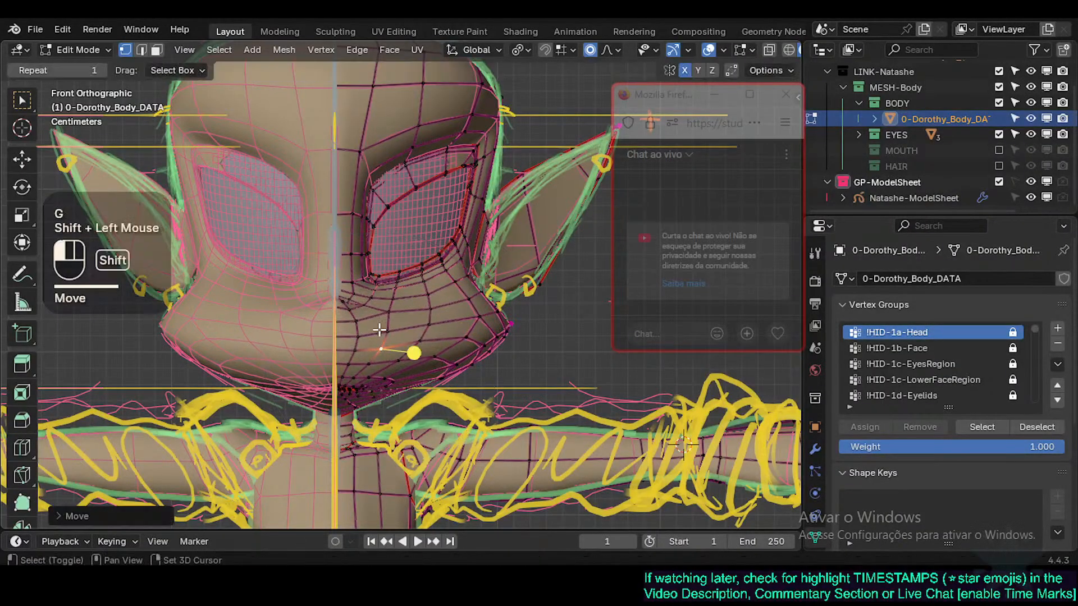
{"action": "key", "text": "r"}
{"action": "left_click", "coordinate": [422, 326]}
{"action": "left_click", "coordinate": [428, 325]}
{"action": "key", "text": "g"}
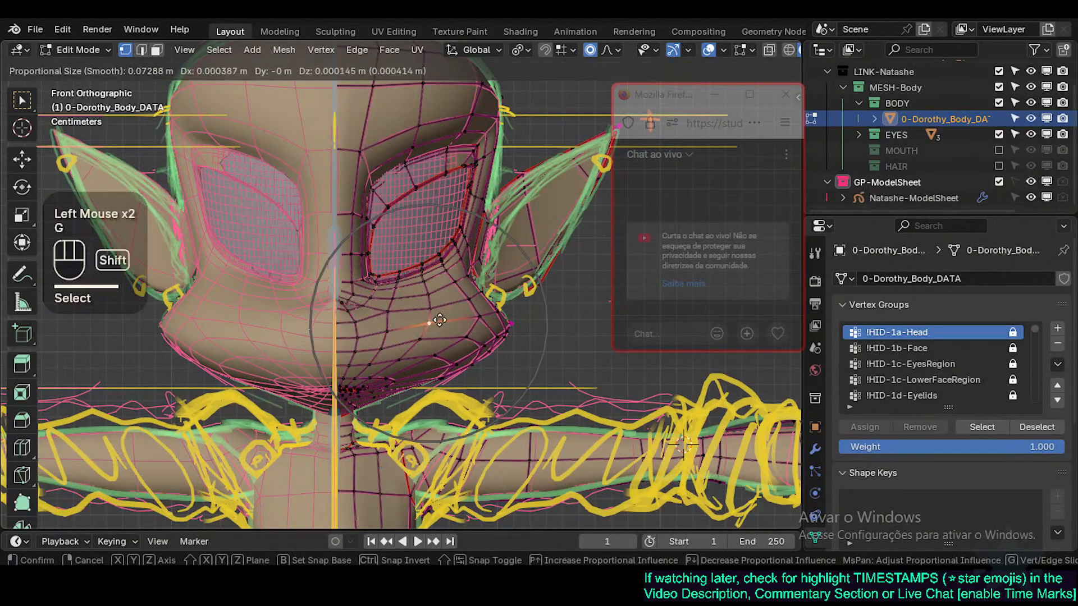
{"action": "left_click", "coordinate": [441, 320], "text": "shift"}
Step: In the top view, move two vertices along the cheek's outer curve with proportional editing
{"action": "key", "text": "KP_8"}
{"action": "key", "text": "KP_7"}
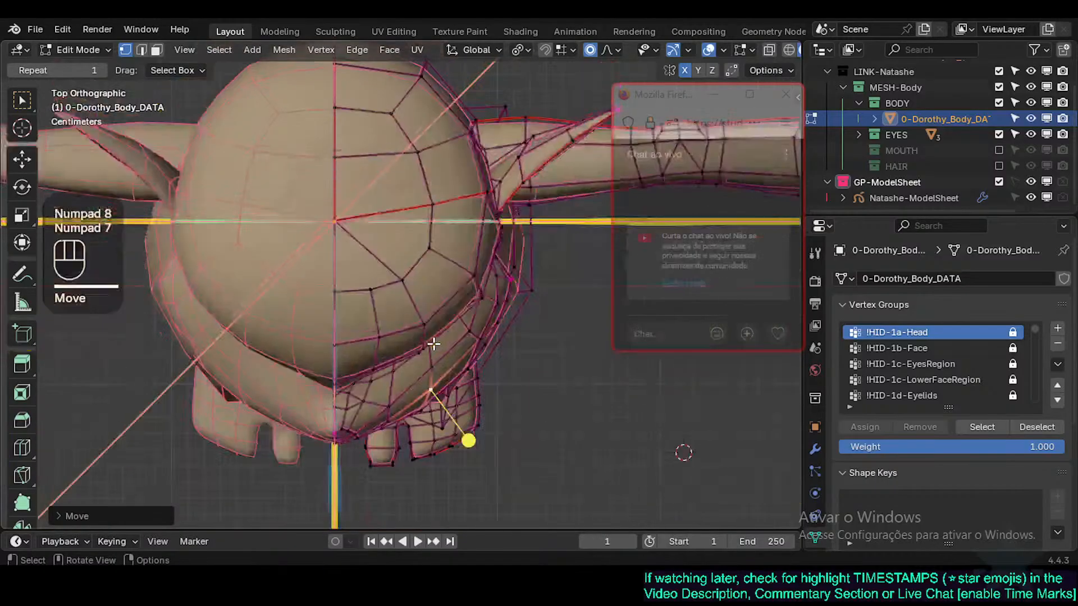
{"action": "key", "text": "g"}
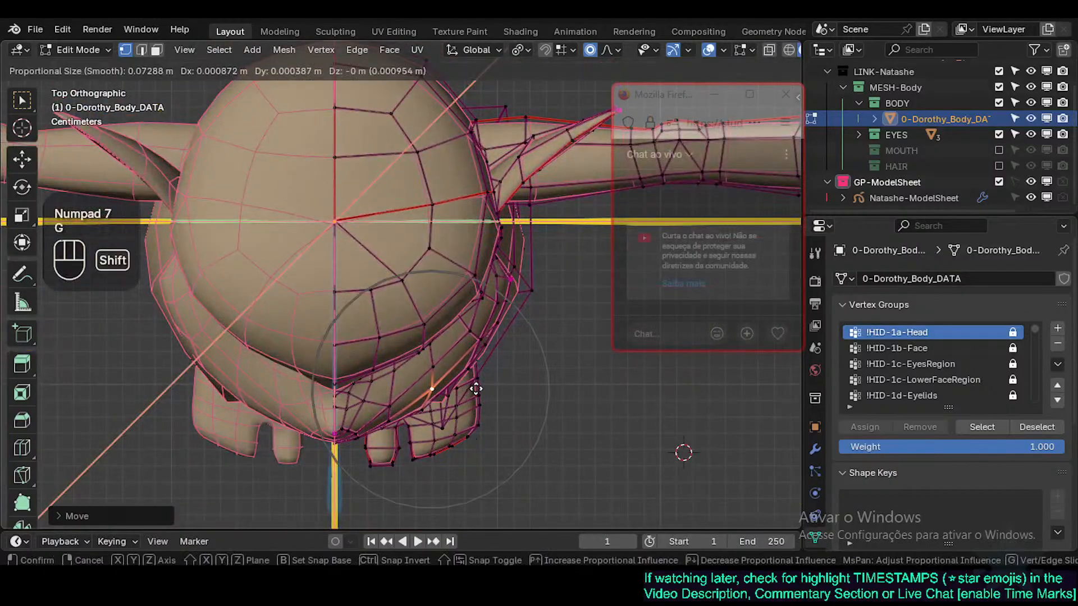
{"action": "left_click", "coordinate": [477, 388], "text": "shift"}
{"action": "left_click", "coordinate": [480, 342]}
{"action": "key", "text": "g"}
{"action": "left_click", "coordinate": [491, 346], "text": "shift"}
{"action": "middle_click_drag", "start_coordinate": [490, 345], "coordinate": [342, 249]}
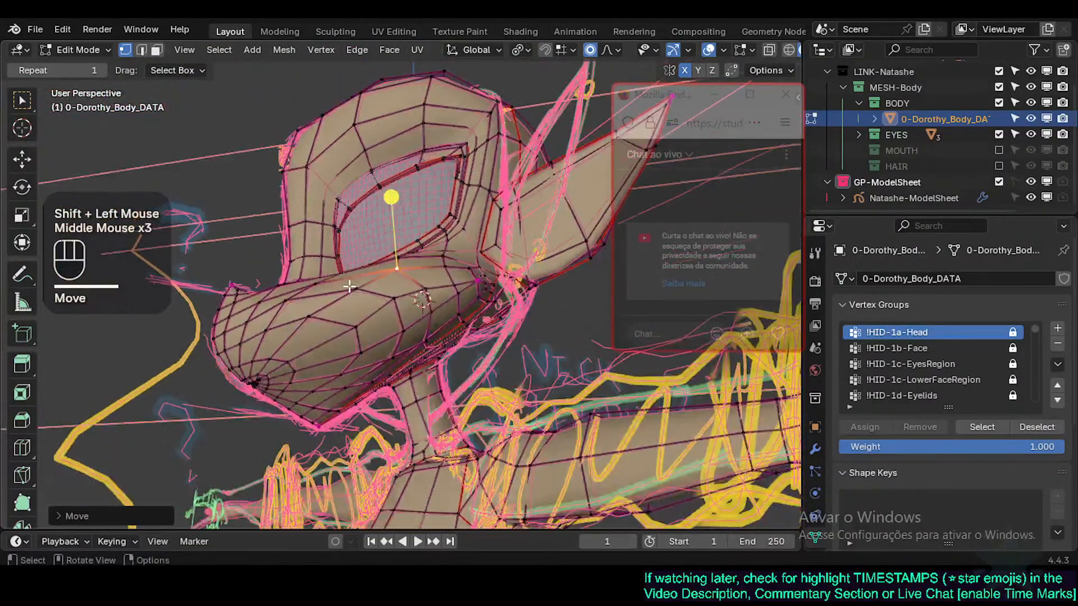
{"action": "scroll", "coordinate": [349, 287], "scroll_direction": "up", "scroll_amount": 2}
{"action": "middle_click_drag", "start_coordinate": [385, 404], "coordinate": [347, 424]}
{"action": "key", "text": "3"}
{"action": "left_click", "coordinate": [337, 433], "text": "alt+shift"}
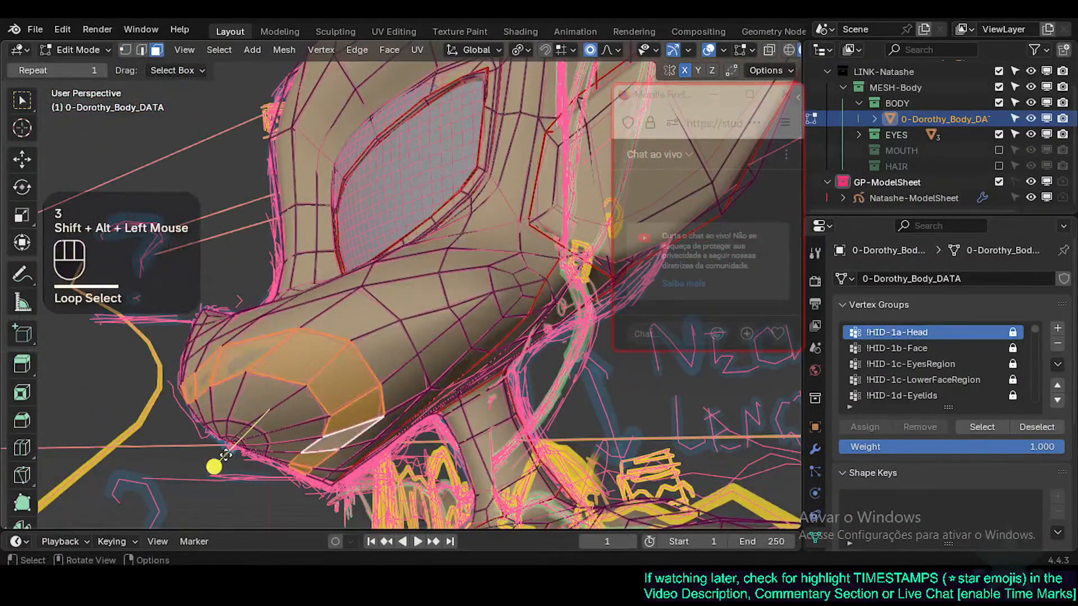
{"action": "left_click", "coordinate": [236, 446]}
{"action": "key", "text": "alt+a"}
{"action": "left_click", "coordinate": [293, 429], "text": "alt+shift"}
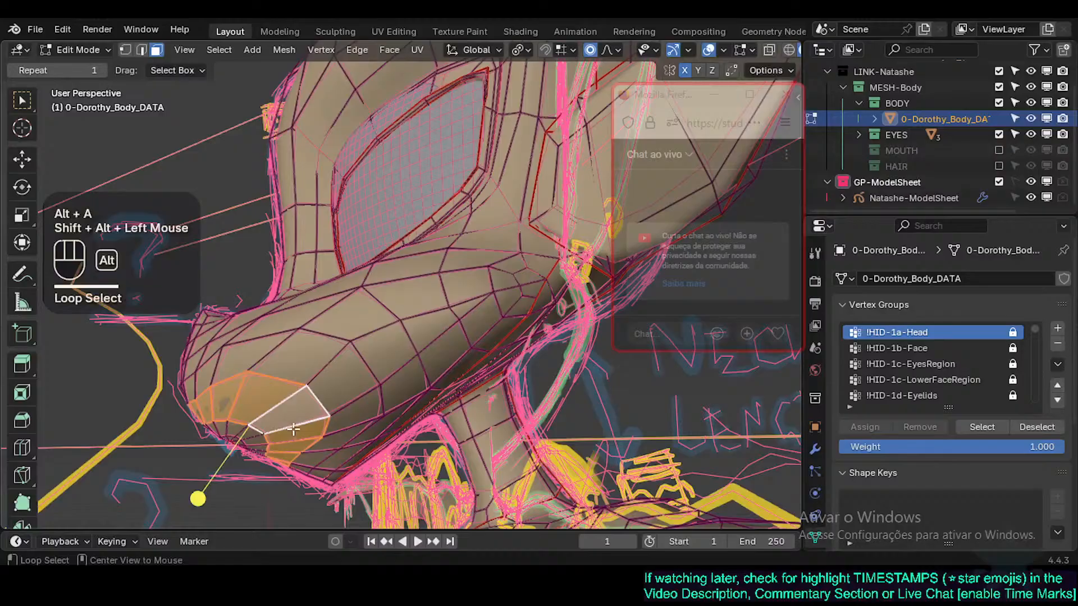
{"action": "left_click", "coordinate": [197, 498]}
{"action": "key", "text": "alt+a"}
Step: Select the edge loop around the muzzle tip, slide it along the surface, and clear the selection
{"action": "key", "text": "2"}
{"action": "left_click", "coordinate": [312, 409], "text": "alt+shift"}
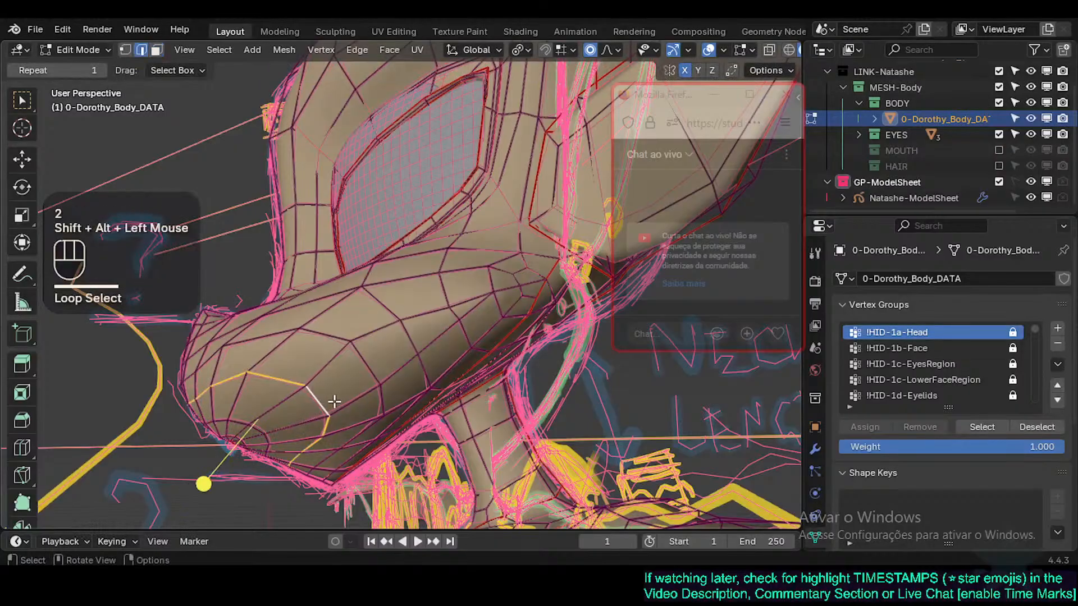
{"action": "key", "text": "g"}
{"action": "key", "text": "g"}
{"action": "left_click", "coordinate": [306, 411], "text": "shift"}
{"action": "middle_click_drag", "start_coordinate": [315, 410], "coordinate": [371, 426]}
{"action": "key", "text": "alt+a"}
Step: Select the next edge loop behind the muzzle tip and slide it along the surface
{"action": "key", "text": "2"}
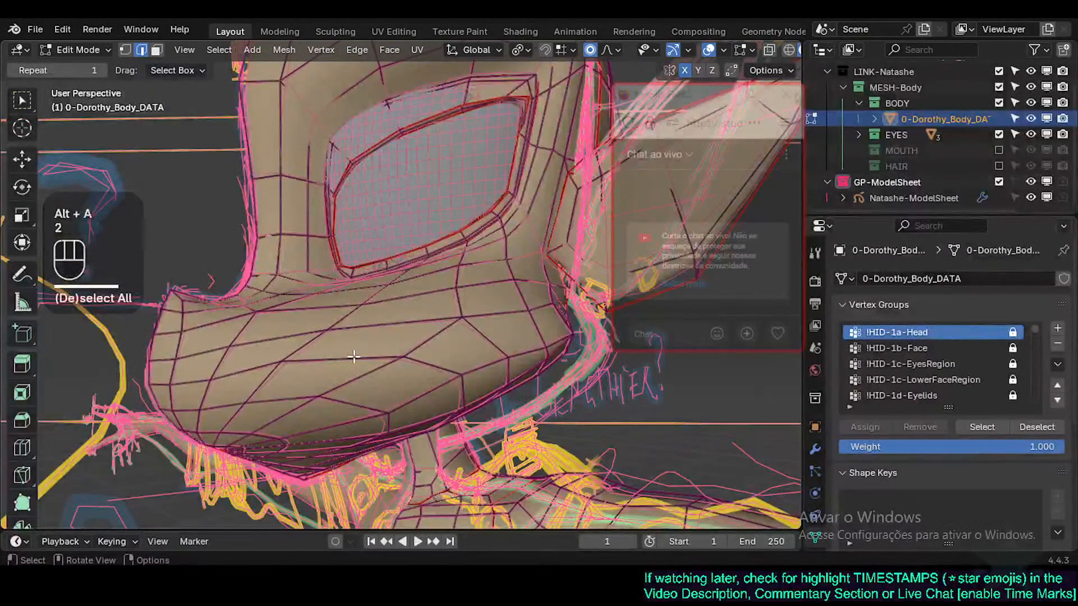
{"action": "left_click", "coordinate": [349, 358], "text": "alt+shift"}
{"action": "middle_click_drag", "start_coordinate": [351, 371], "coordinate": [336, 419]}
{"action": "key", "text": "g"}
{"action": "key", "text": "g"}
{"action": "left_click", "coordinate": [505, 355], "text": "shift"}
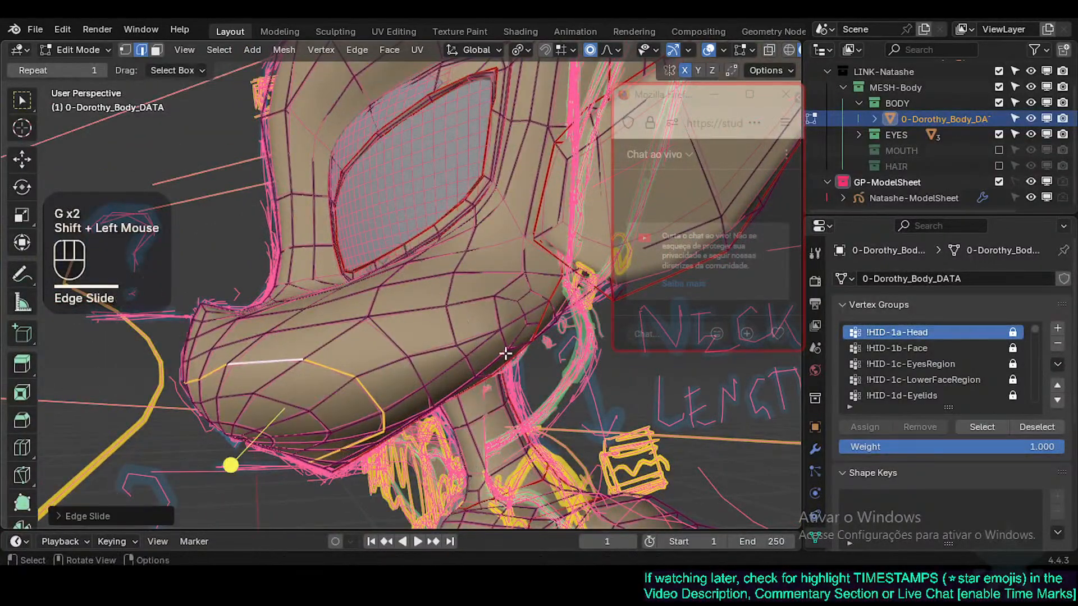
Step: Slide the single edge on the lower cheek along its neighbouring edges
{"action": "middle_click_drag", "start_coordinate": [462, 339], "coordinate": [516, 360]}
{"action": "left_click", "coordinate": [507, 359]}
{"action": "key", "text": "g"}
{"action": "key", "text": "g"}
{"action": "left_click", "coordinate": [508, 330], "text": "shift"}
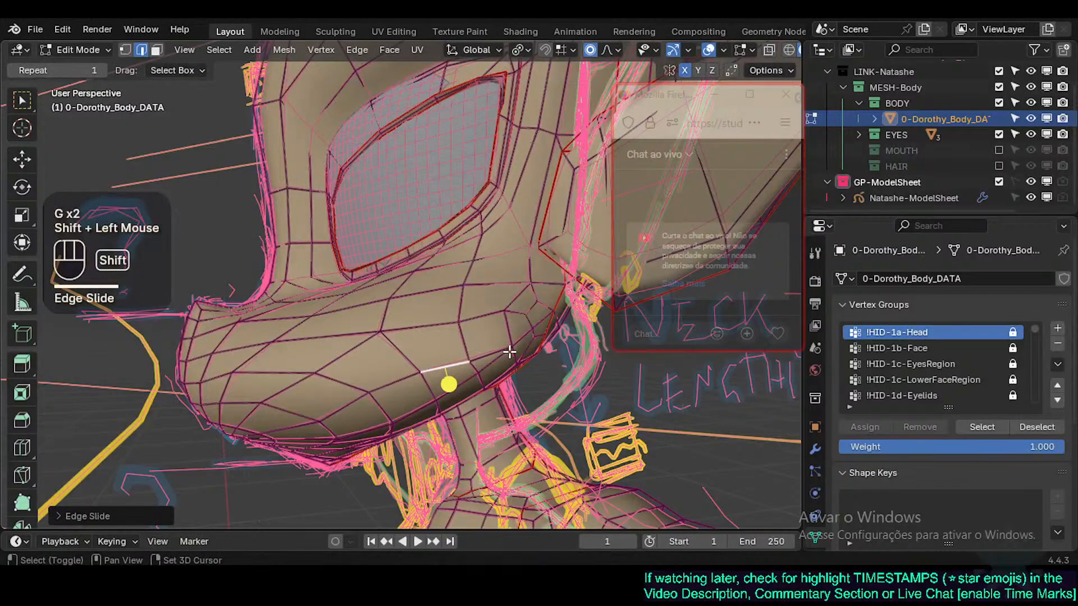
Step: Shrink the proportional editing influence and rotate the selected lower cheek edge
{"action": "key", "text": "r"}
{"action": "key", "text": "Escape"}
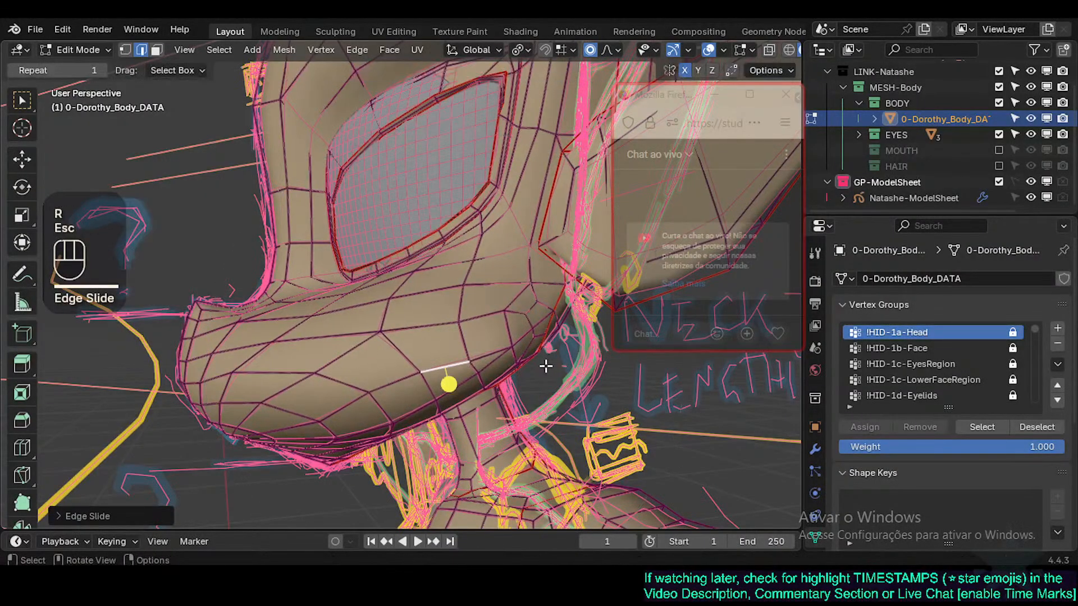
{"action": "key", "text": "o"}
{"action": "key", "text": "g"}
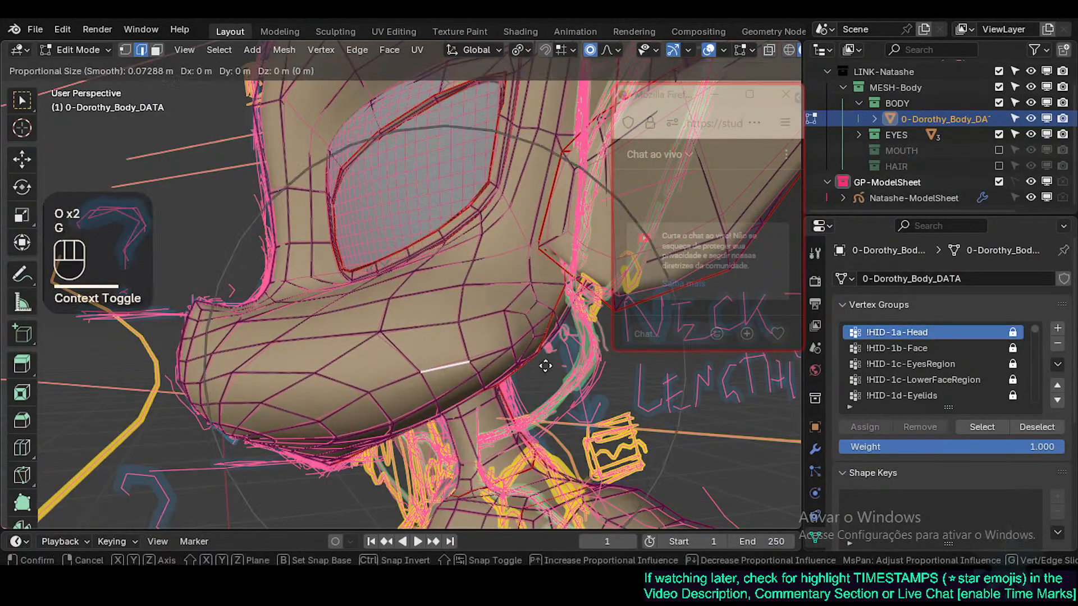
{"action": "scroll", "coordinate": [546, 366], "scroll_direction": "up", "scroll_amount": 7}
{"action": "left_click", "coordinate": [546, 366]}
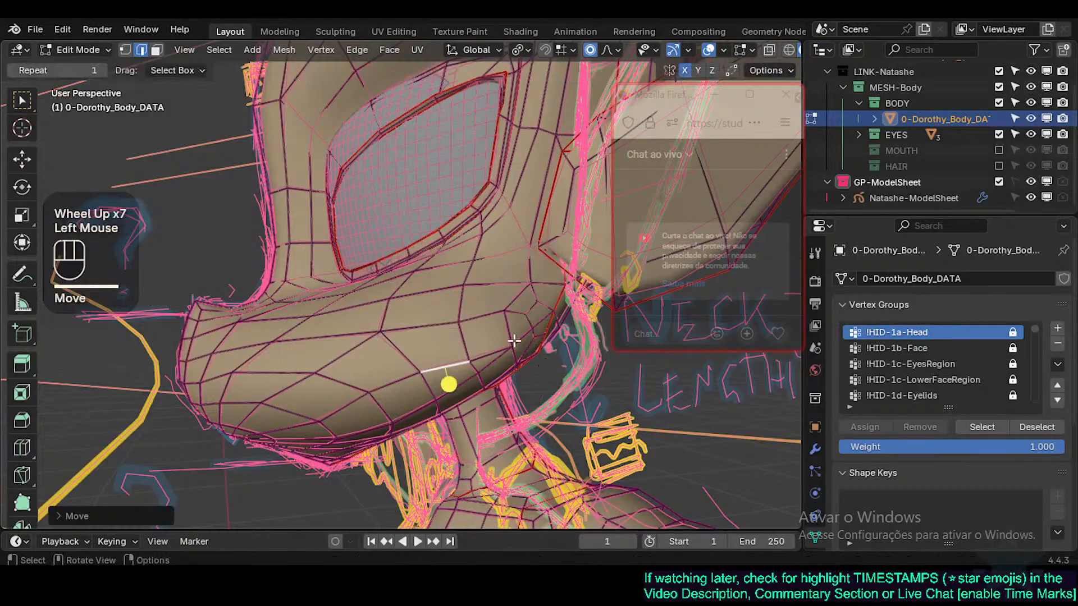
{"action": "key", "text": "r"}
{"action": "left_click", "coordinate": [510, 335]}
Step: Move two vertices on the lower cheek individually in vertex mode to even out the edge flow
{"action": "middle_click_drag", "start_coordinate": [368, 446], "coordinate": [418, 329], "text": "shift"}
{"action": "key", "text": "1"}
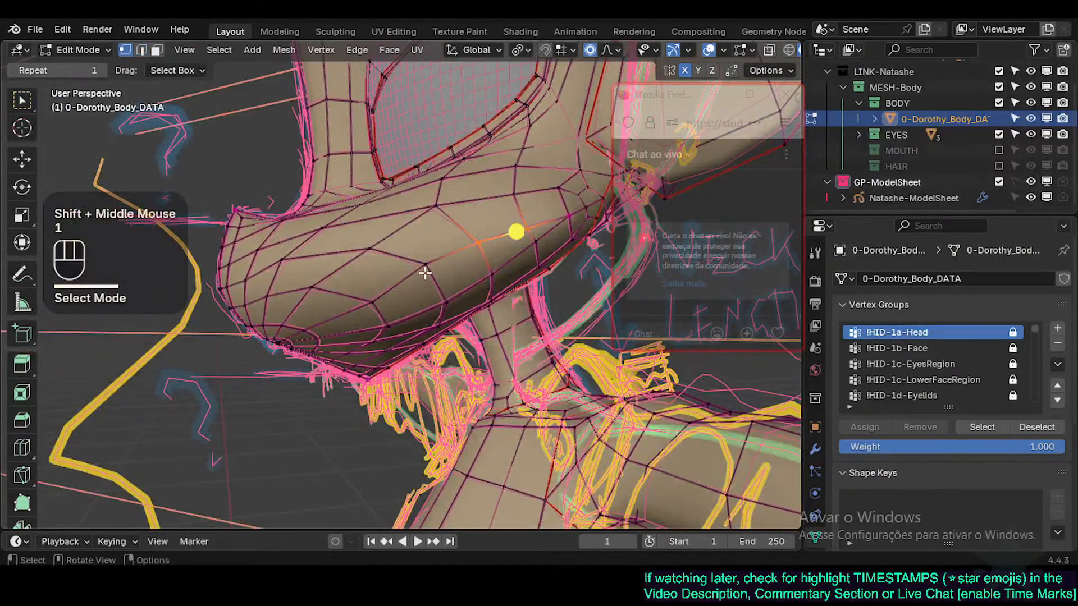
{"action": "left_click", "coordinate": [423, 271]}
{"action": "key", "text": "g"}
{"action": "left_click", "coordinate": [420, 274], "text": "shift"}
{"action": "left_click", "coordinate": [381, 303]}
{"action": "key", "text": "g"}
{"action": "left_click", "coordinate": [365, 304], "text": "shift"}
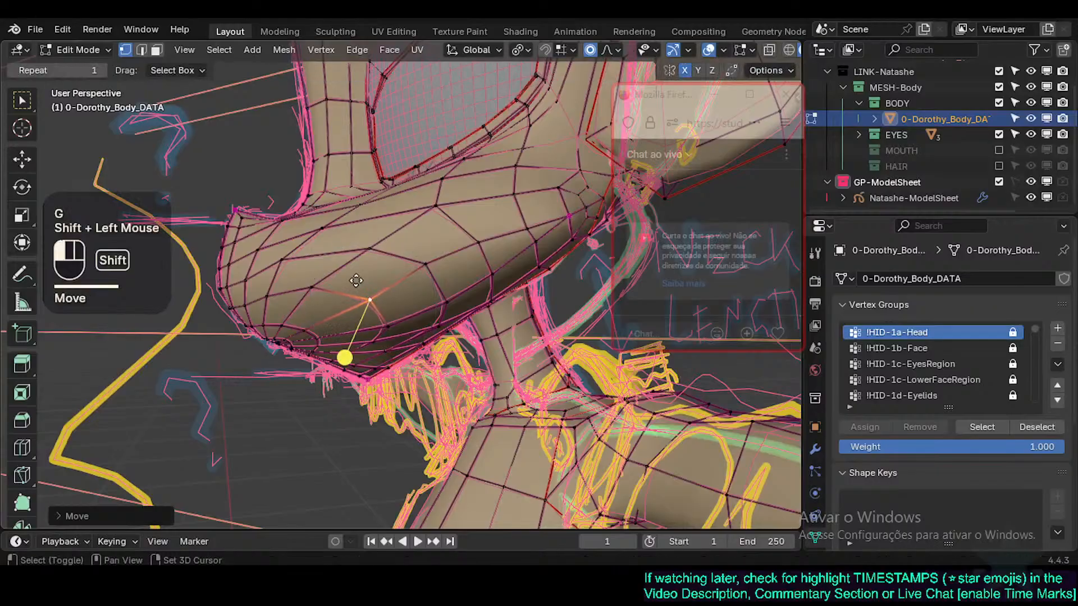
Step: Reposition two vertices on the side of the muzzle, close to its tip
{"action": "middle_click_drag", "start_coordinate": [356, 280], "coordinate": [348, 303], "text": "shift"}
{"action": "left_click", "coordinate": [296, 322]}
{"action": "key", "text": "g"}
{"action": "left_click", "coordinate": [297, 312], "text": "shift"}
{"action": "left_click", "coordinate": [286, 288]}
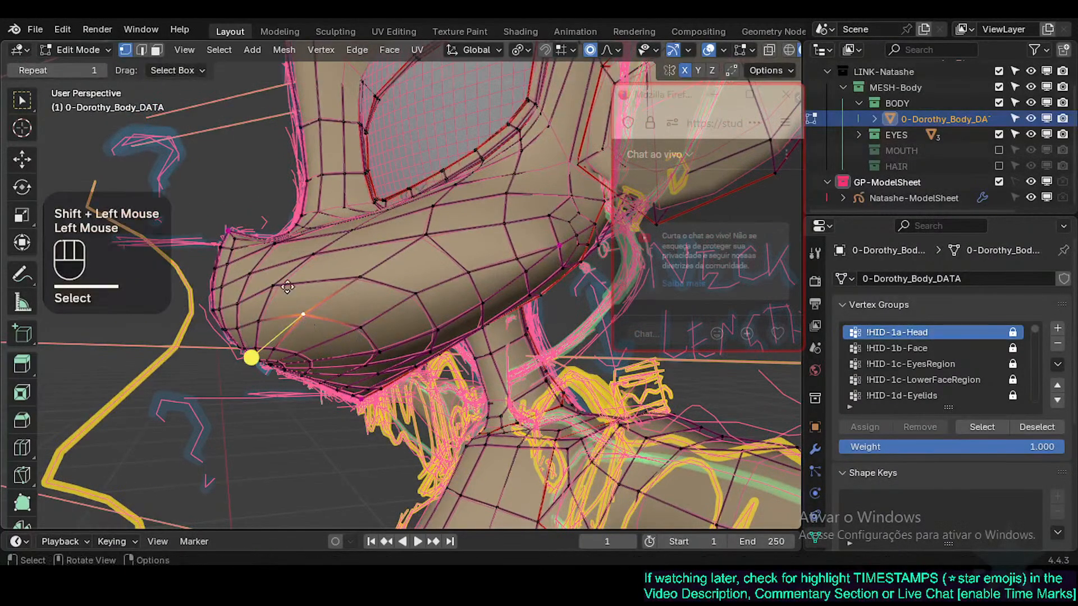
{"action": "left_click", "coordinate": [285, 286]}
{"action": "key", "text": "g"}
{"action": "left_click", "coordinate": [315, 298], "text": "shift"}
Step: Select the face loop running along the lower cheek under the muzzle and smooth its vertices
{"action": "middle_click_drag", "start_coordinate": [390, 315], "coordinate": [361, 343], "text": "shift"}
{"action": "middle_click_drag", "start_coordinate": [361, 343], "coordinate": [380, 296]}
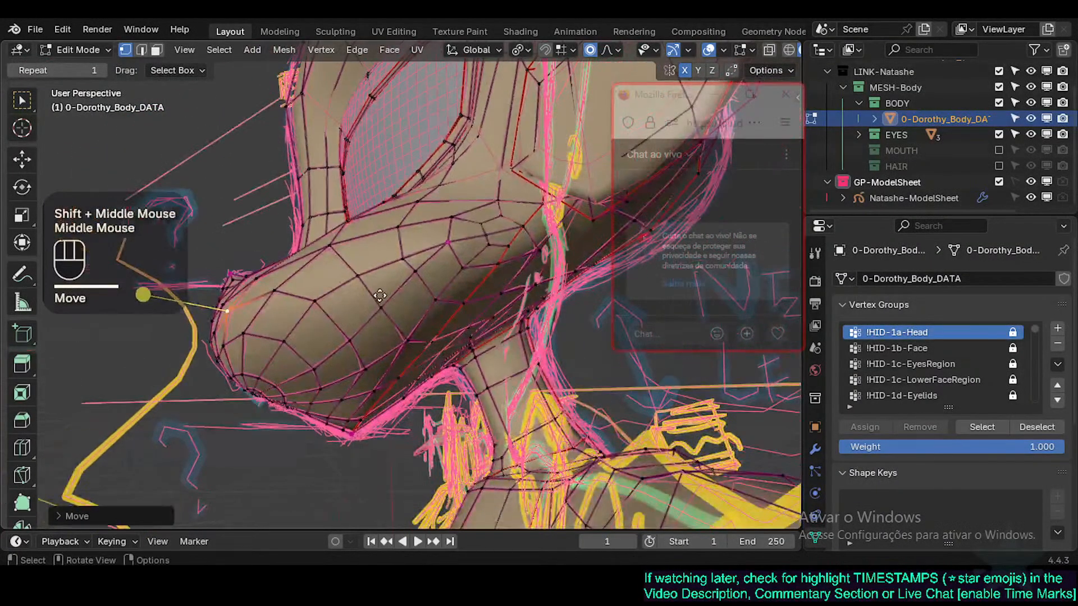
{"action": "key", "text": "3"}
{"action": "left_click", "coordinate": [446, 257], "text": "alt+shift"}
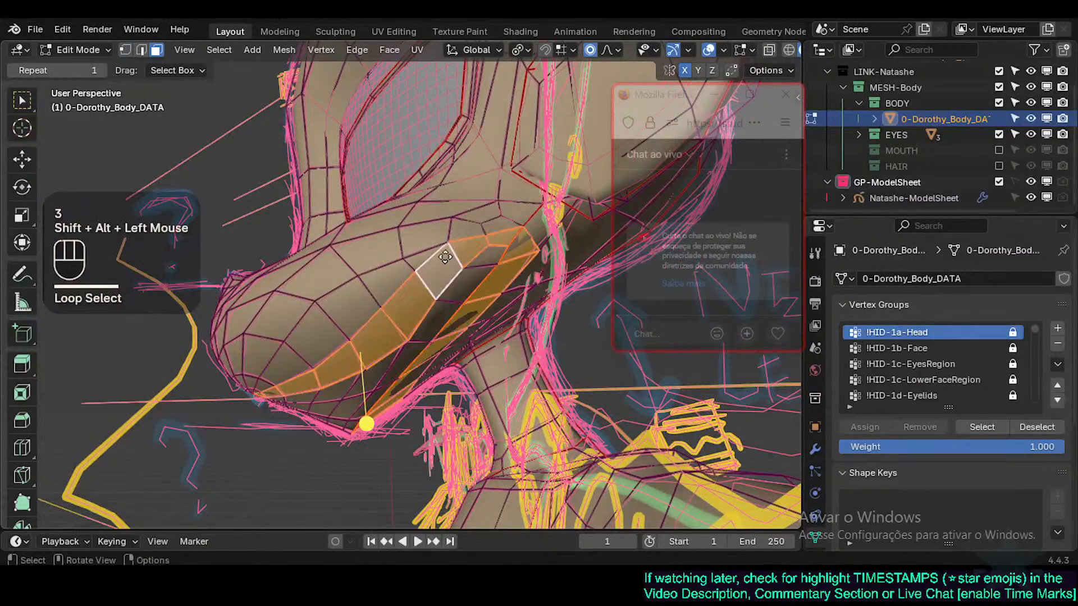
{"action": "middle_click_drag", "start_coordinate": [463, 341], "coordinate": [458, 363]}
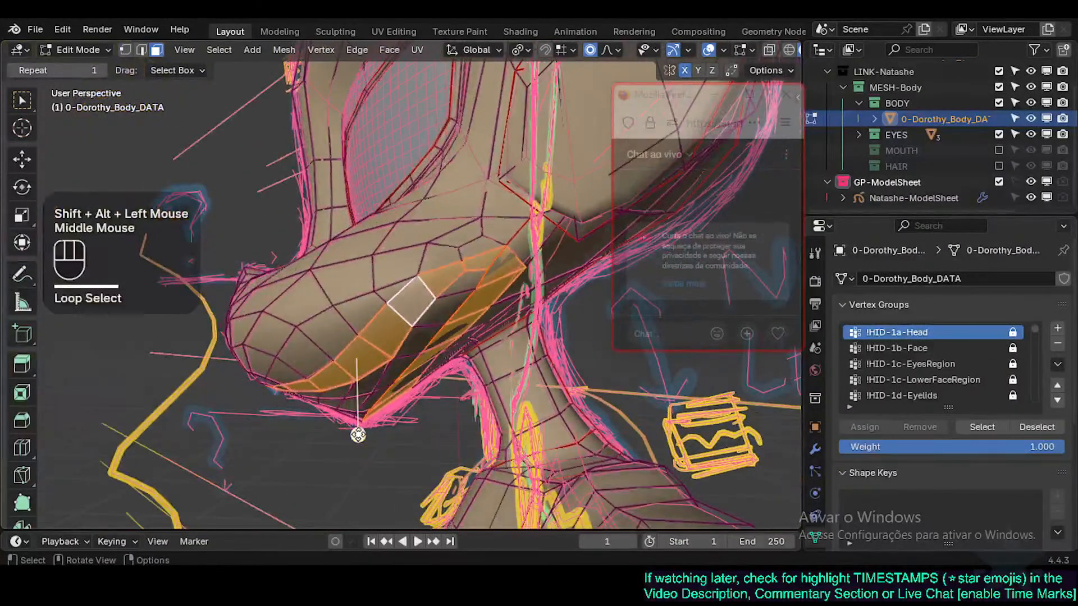
{"action": "left_click_drag", "start_coordinate": [358, 435], "coordinate": [371, 433]}
Step: Replace the selection with the face loop passing under the jaw and over the muzzle, and smooth its vertices
{"action": "middle_click", "coordinate": [374, 431], "text": "shift"}
{"action": "key", "text": "alt+a"}
{"action": "left_click", "coordinate": [395, 373], "text": "alt+shift"}
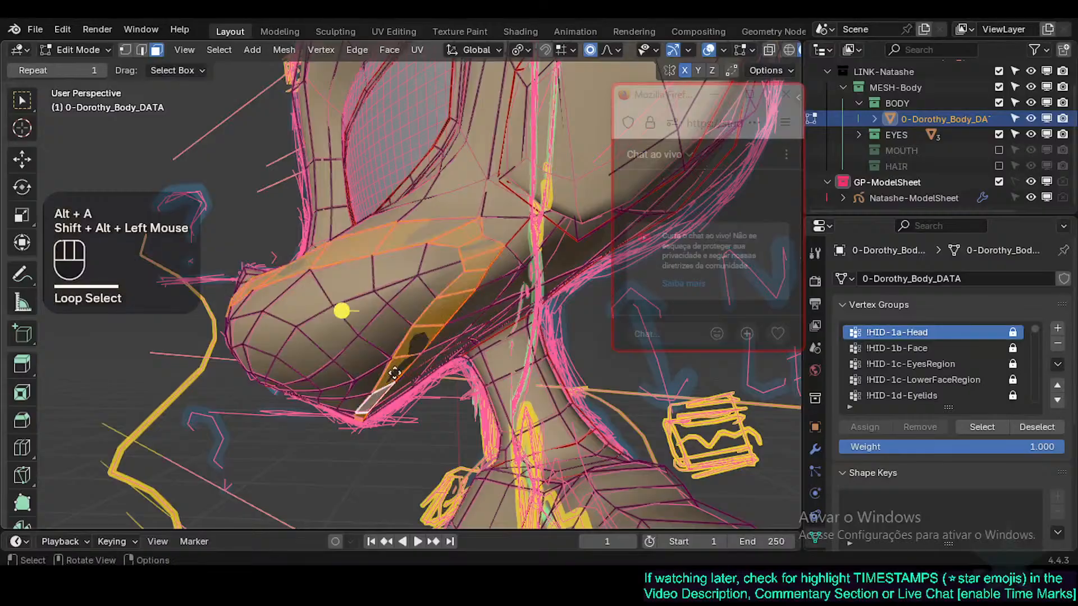
{"action": "left_click_drag", "start_coordinate": [347, 318], "coordinate": [352, 316]}
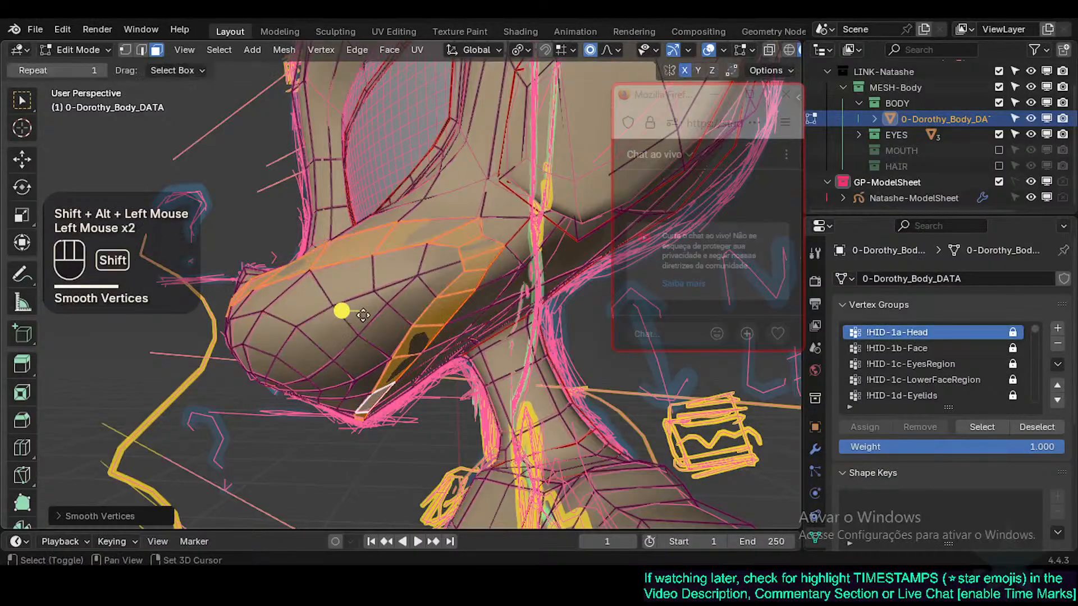
Step: Circle-select the faces on the cheek below the eye and smooth them
{"action": "middle_click_drag", "start_coordinate": [340, 309], "coordinate": [276, 380], "text": "shift"}
{"action": "key", "text": "alt+a"}
{"action": "key", "text": "c"}
{"action": "left_click_drag", "start_coordinate": [406, 286], "coordinate": [423, 313]}
{"action": "right_click", "coordinate": [423, 312]}
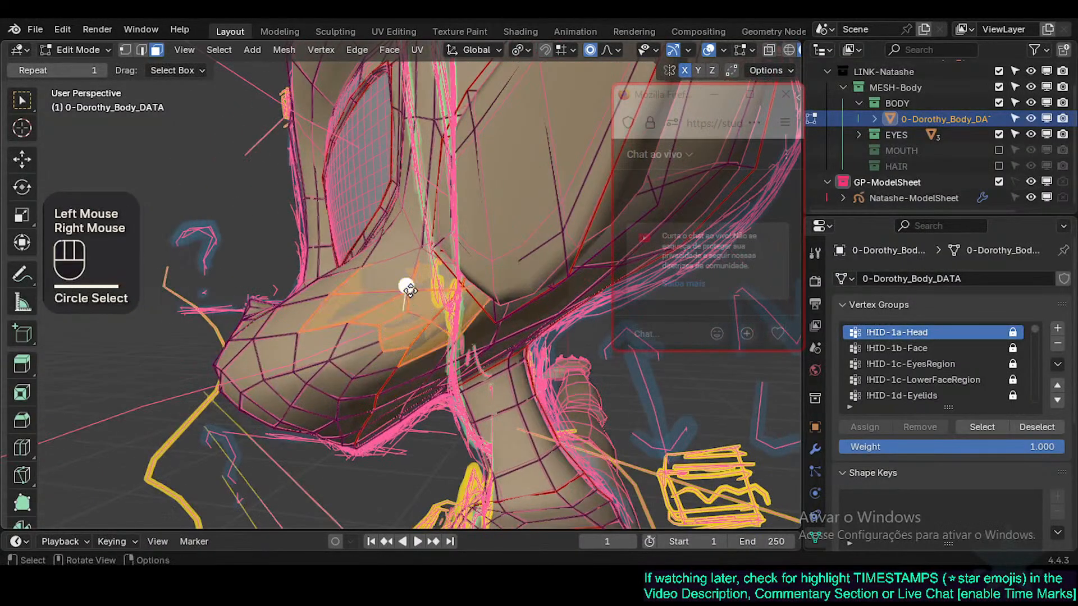
Step: Switch to the top view, save the file from Object Mode, and return to editing the body mesh
{"action": "middle_click_drag", "start_coordinate": [423, 313], "coordinate": [483, 466]}
{"action": "key", "text": "Tab"}
{"action": "scroll", "coordinate": [482, 392], "scroll_direction": "down", "scroll_amount": 2}
{"action": "key", "text": "KP_7"}
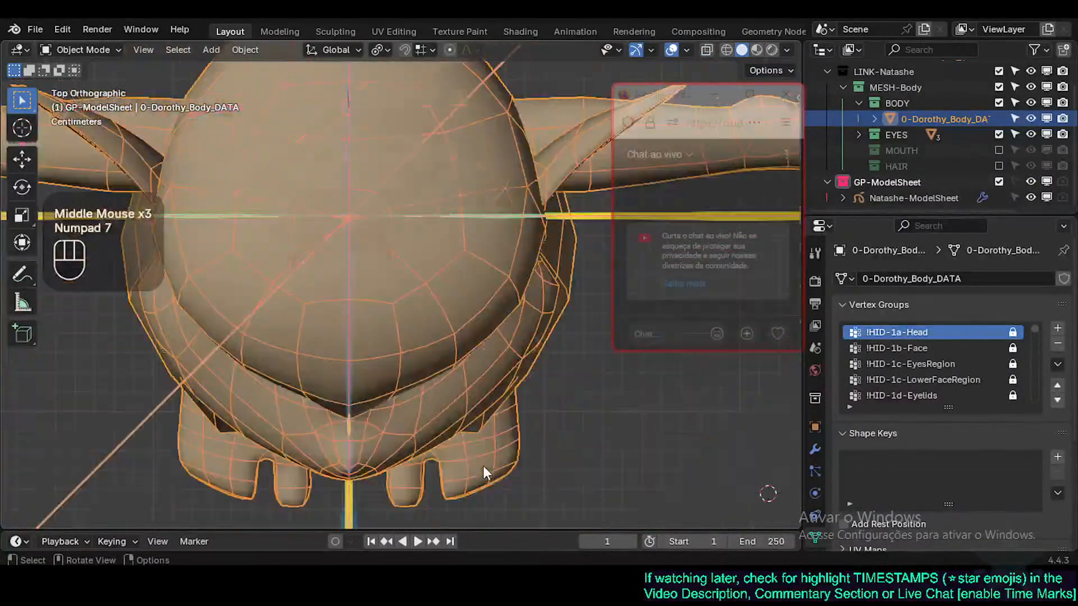
{"action": "key", "text": "ctrl+s"}
{"action": "key", "text": "ctrl+s"}
{"action": "key", "text": "Tab"}
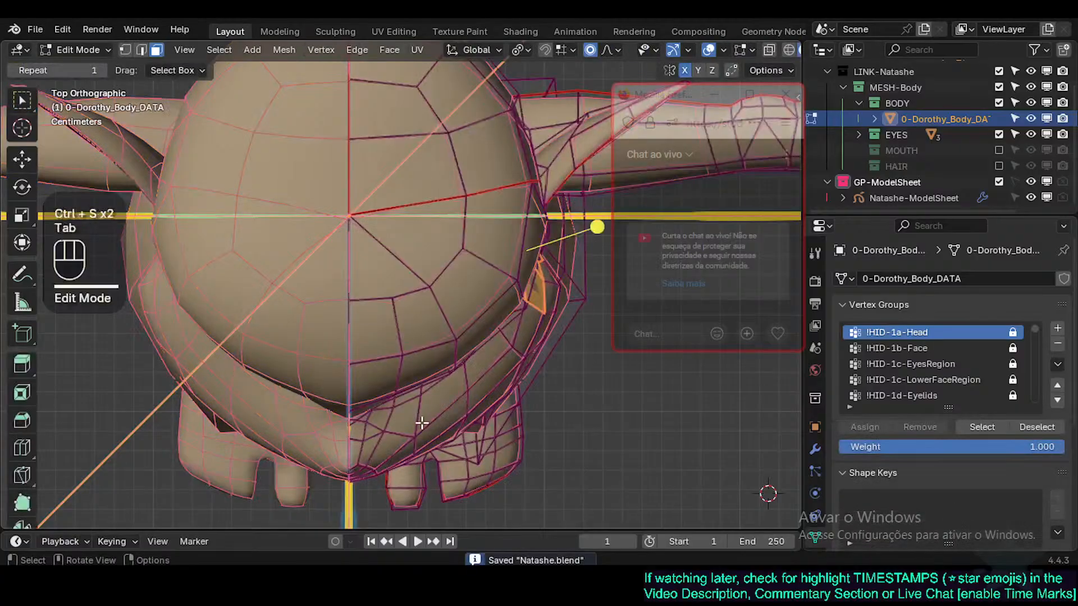
Step: Try moving a face at the front of the head and enlarge the proportional editing influence to about 0.031 m
{"action": "scroll", "coordinate": [397, 408], "scroll_direction": "up", "scroll_amount": 2}
{"action": "left_click", "coordinate": [403, 382]}
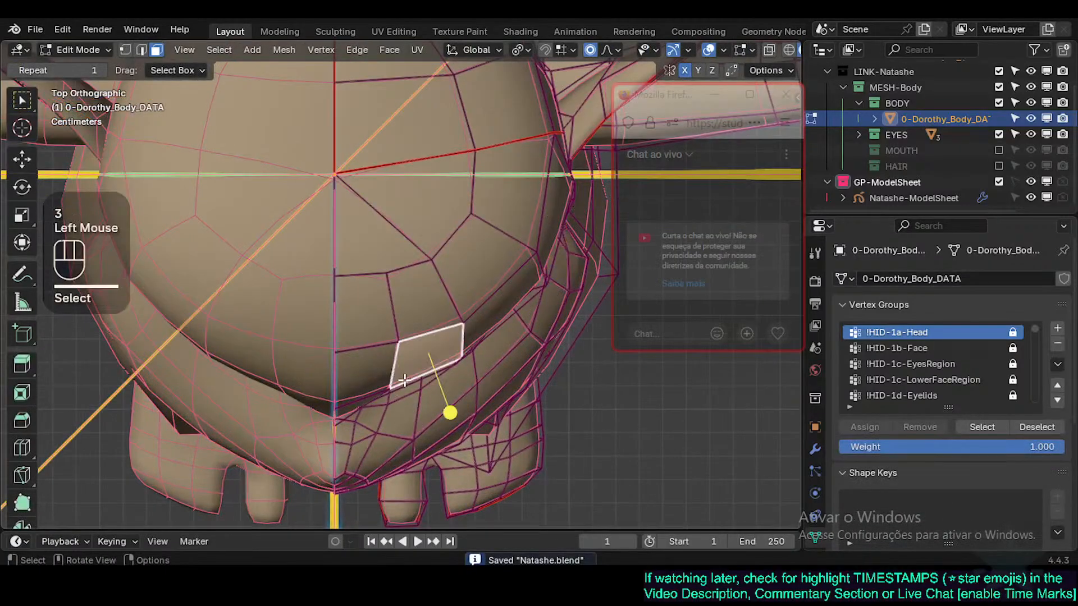
{"action": "key", "text": "g"}
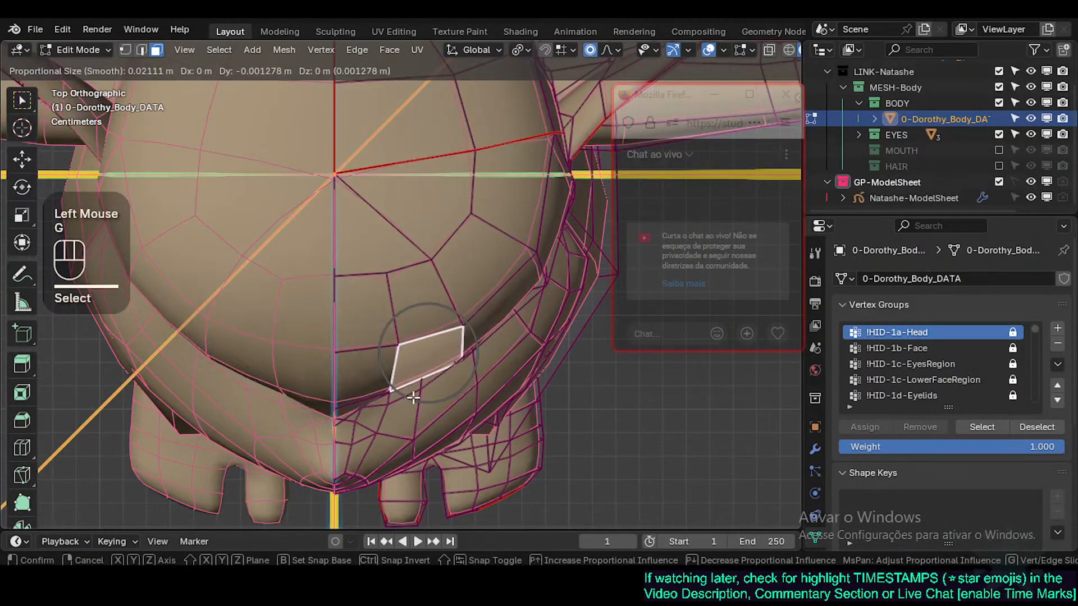
{"action": "key", "text": "Escape"}
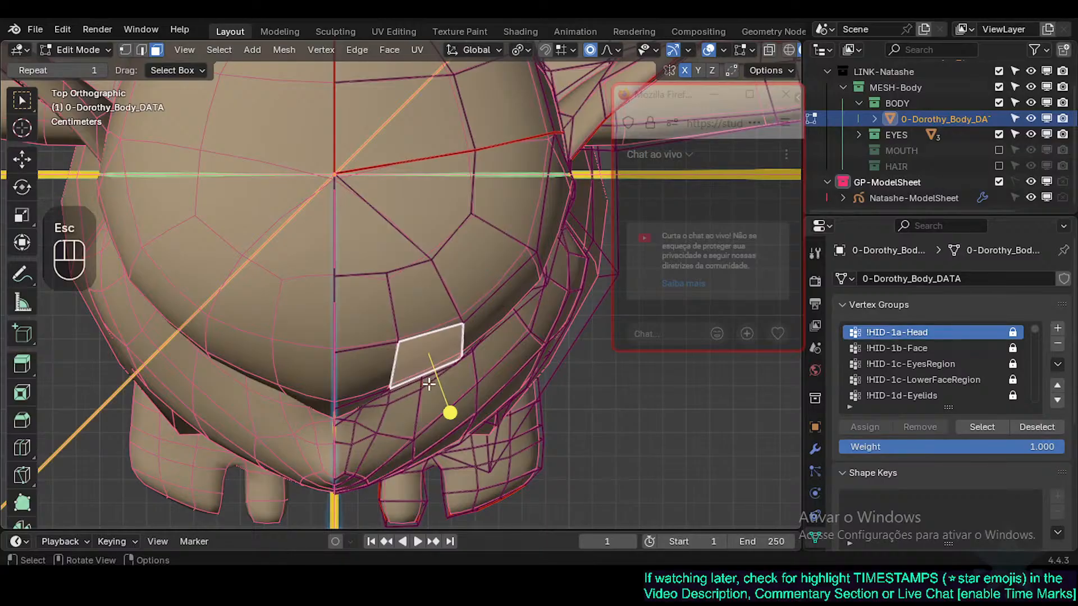
{"action": "key", "text": "g"}
{"action": "scroll", "coordinate": [429, 387], "scroll_direction": "down", "scroll_amount": 3}
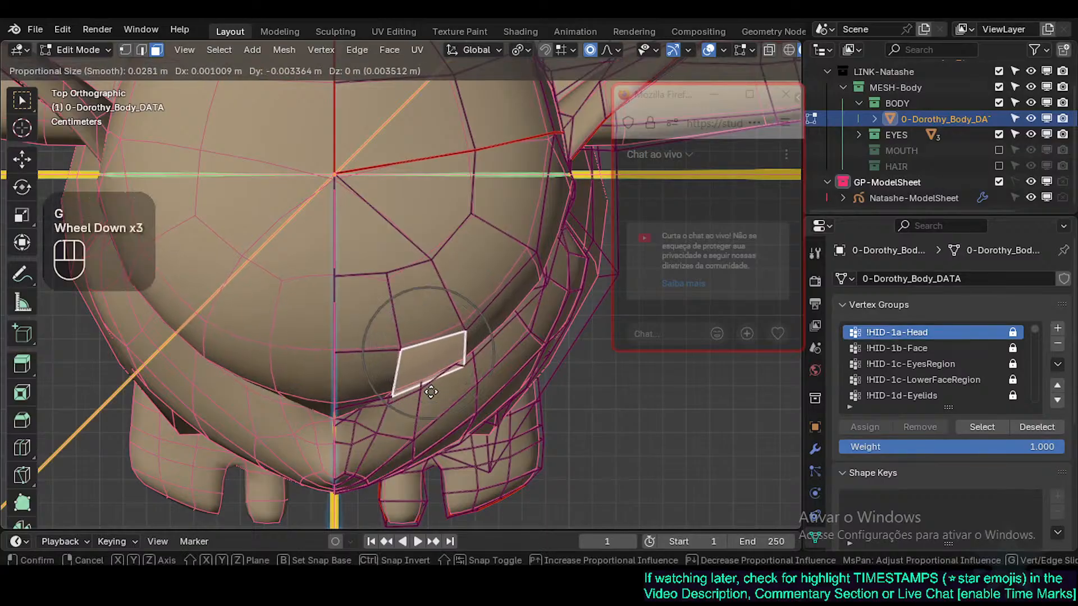
{"action": "scroll", "coordinate": [430, 392], "scroll_direction": "down", "scroll_amount": 1}
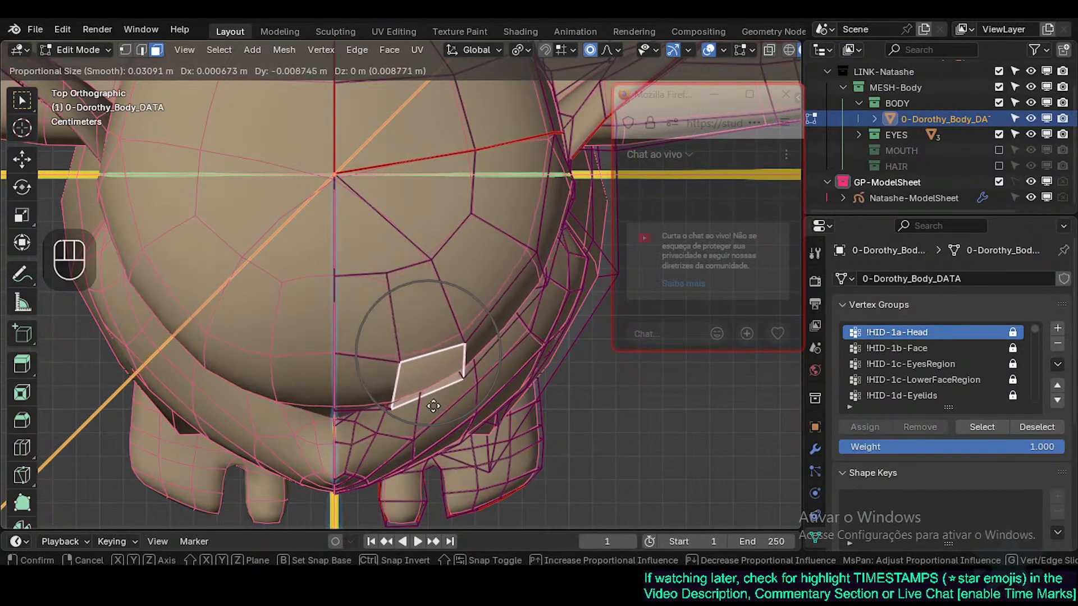
{"action": "key", "text": "Escape"}
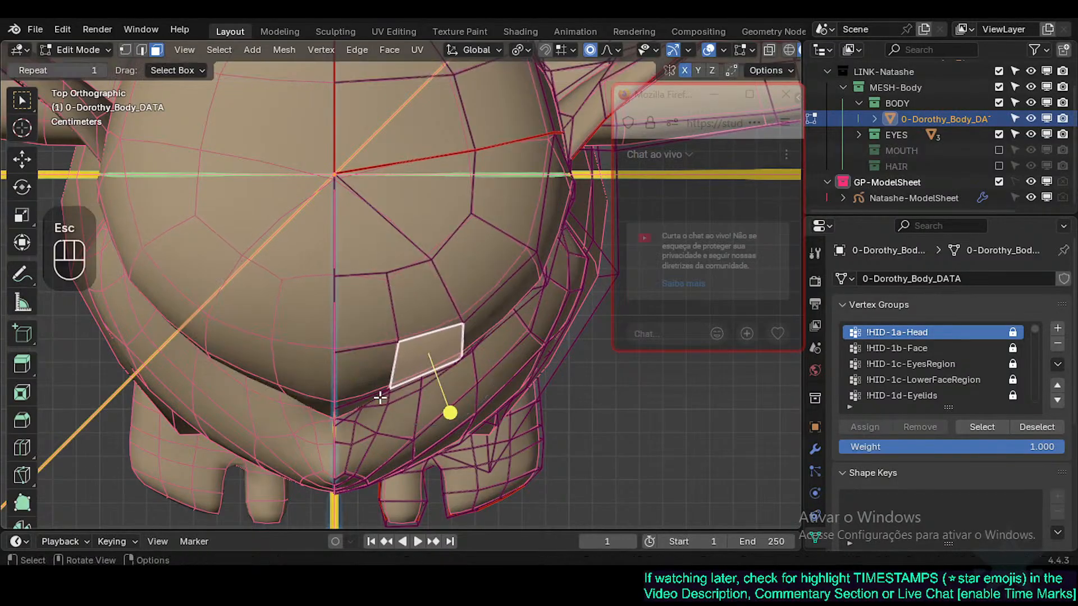
Step: Rotate the front head face beside the centre line, and move its outer neighbour slightly outward
{"action": "left_click", "coordinate": [376, 400]}
{"action": "key", "text": "r"}
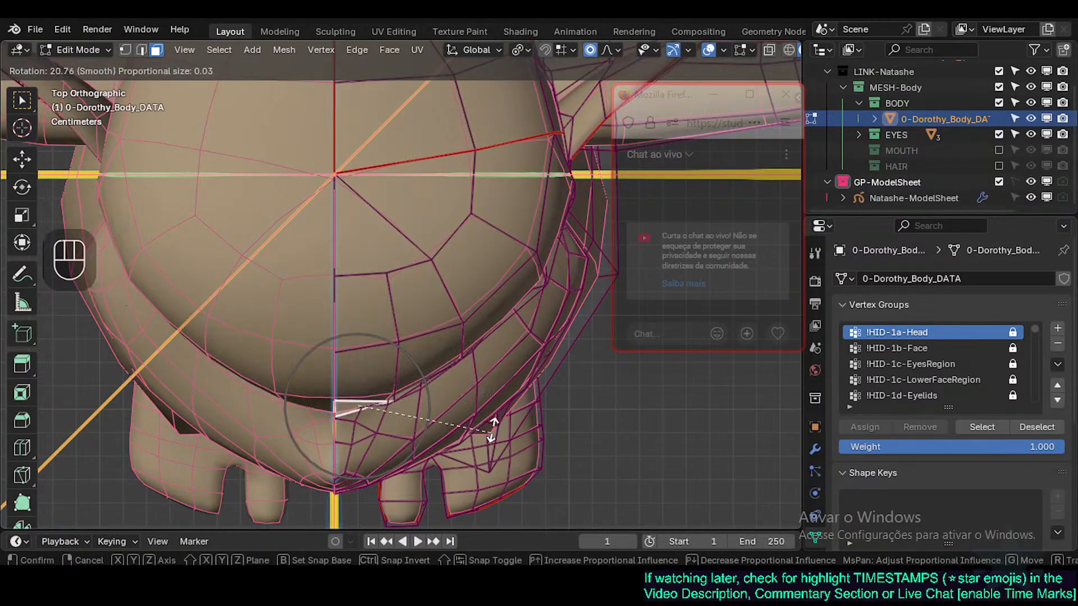
{"action": "left_click", "coordinate": [492, 430]}
{"action": "left_click", "coordinate": [441, 352]}
{"action": "key", "text": "g"}
{"action": "left_click", "coordinate": [460, 414], "text": "shift"}
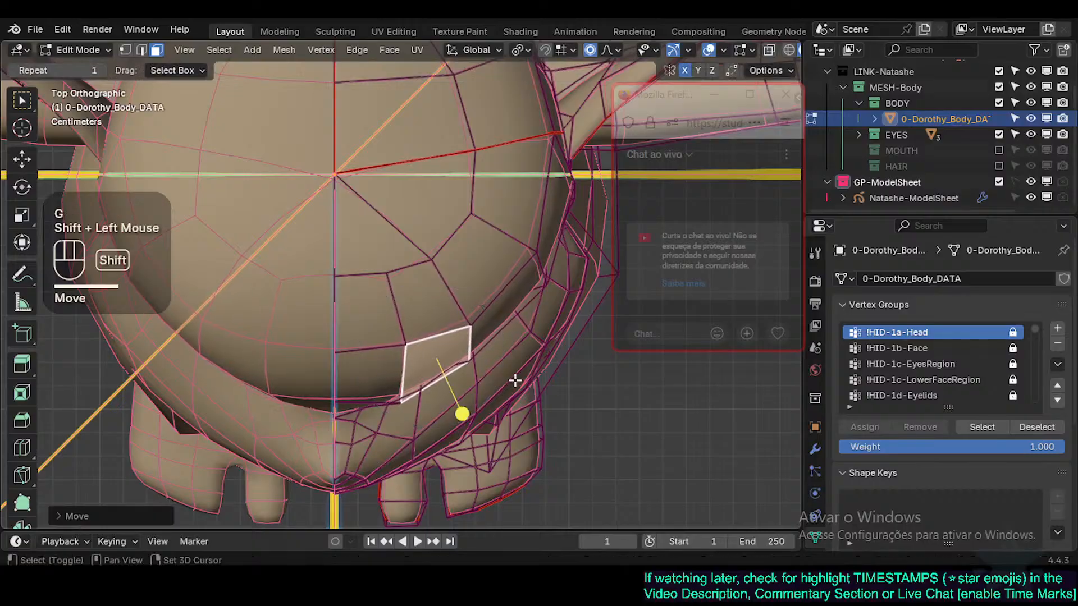
Step: Move a centre-line vertex at the front of the head and a vertex at the head's side
{"action": "left_click", "coordinate": [342, 352]}
{"action": "key", "text": "g"}
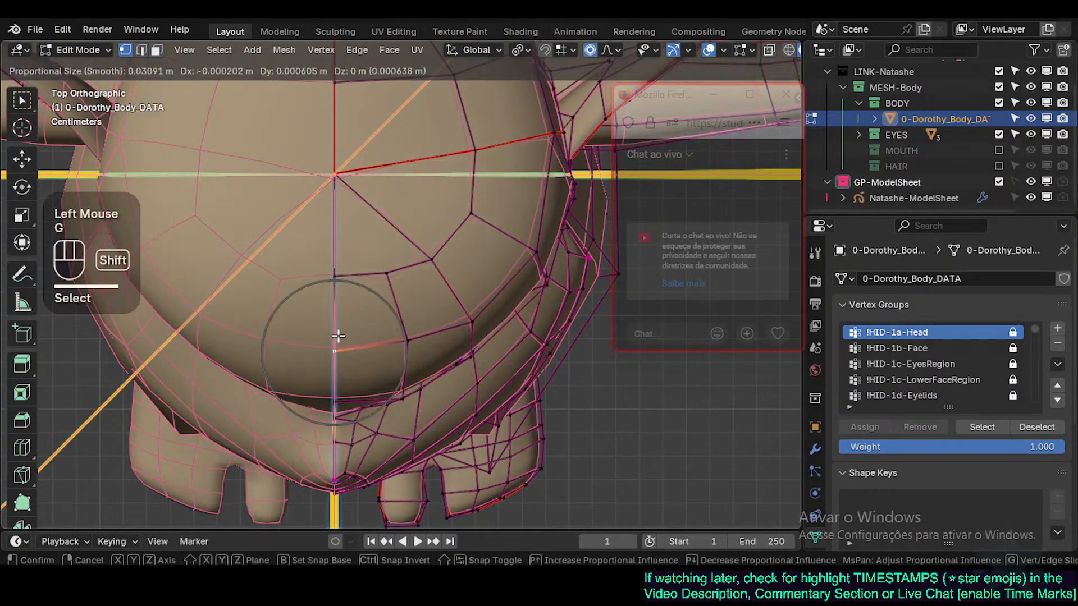
{"action": "left_click", "coordinate": [393, 320], "text": "shift"}
{"action": "left_click", "coordinate": [537, 303]}
{"action": "key", "text": "g"}
{"action": "left_click", "coordinate": [536, 303], "text": "shift"}
Step: Move the vertex at the side of the head and the red seam vertex near the ear base
{"action": "middle_click_drag", "start_coordinate": [536, 303], "coordinate": [461, 393], "text": "shift"}
{"action": "key", "text": "1"}
{"action": "left_click", "coordinate": [457, 343]}
{"action": "key", "text": "g"}
{"action": "left_click", "coordinate": [465, 247], "text": "shift"}
{"action": "left_click", "coordinate": [474, 224]}
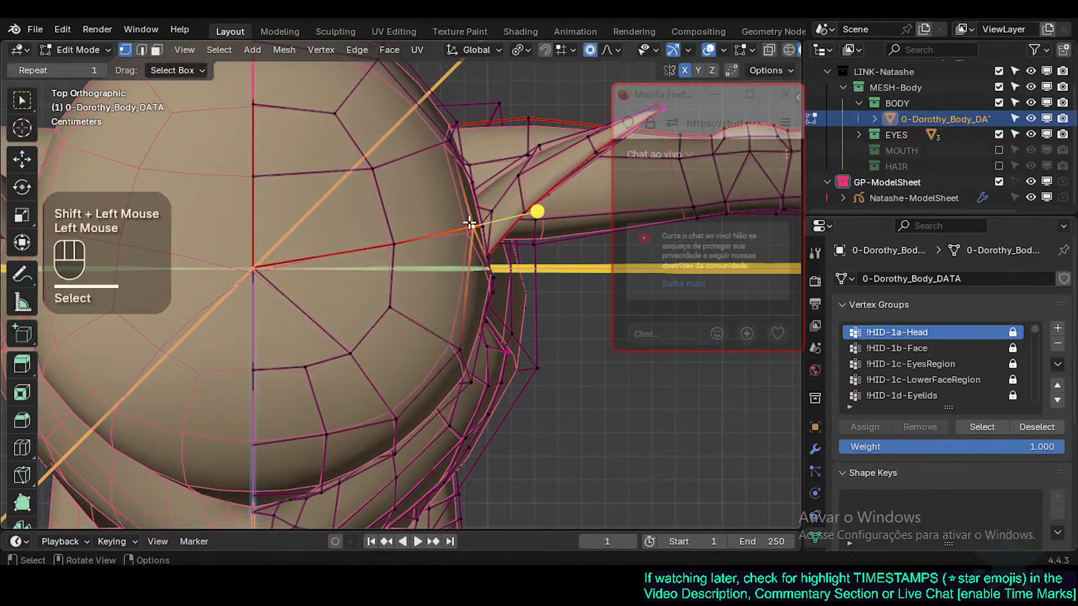
{"action": "key", "text": "g"}
{"action": "left_click", "coordinate": [486, 224], "text": "shift"}
Step: Move the outline vertex just below the ear base and the next vertex toward the front of the head
{"action": "left_click", "coordinate": [486, 271]}
{"action": "key", "text": "g"}
{"action": "left_click", "coordinate": [488, 274], "text": "shift"}
{"action": "left_click", "coordinate": [453, 335]}
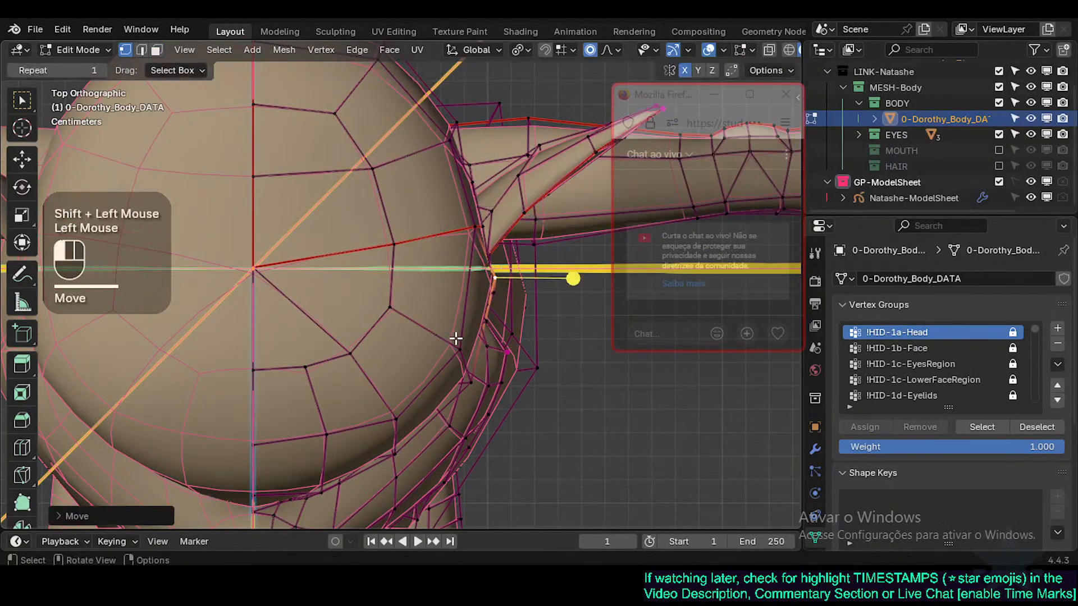
{"action": "key", "text": "g"}
{"action": "left_click", "coordinate": [458, 378], "text": "shift"}
{"action": "left_click", "coordinate": [462, 383]}
{"action": "key", "text": "g"}
{"action": "key", "text": "Escape"}
Step: Select the face at the front side of the head in face mode and move it to refine the outline
{"action": "key", "text": "3"}
{"action": "left_click", "coordinate": [463, 378]}
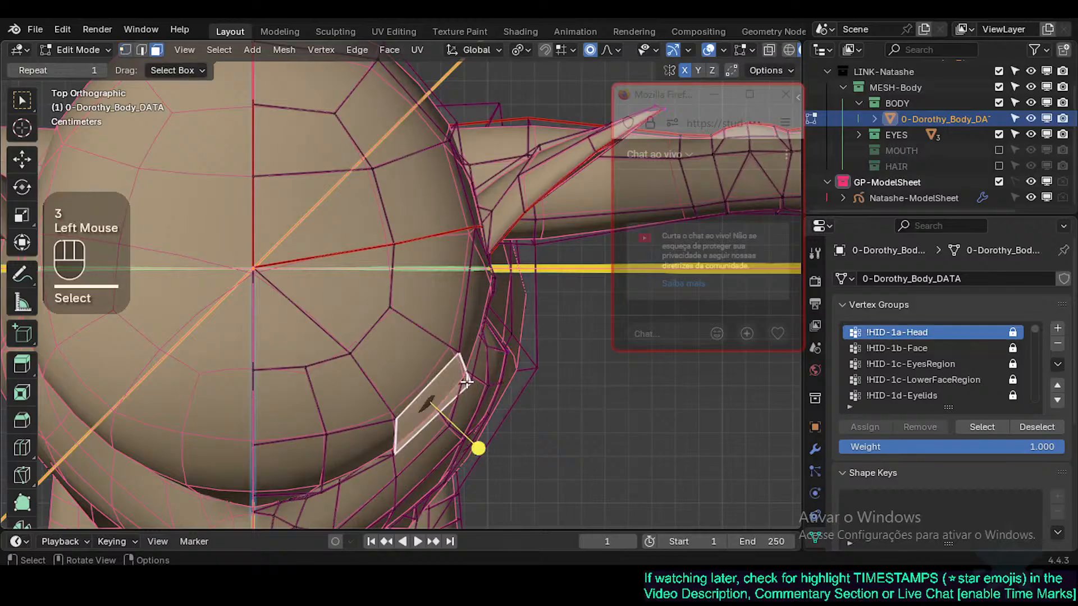
{"action": "key", "text": "g"}
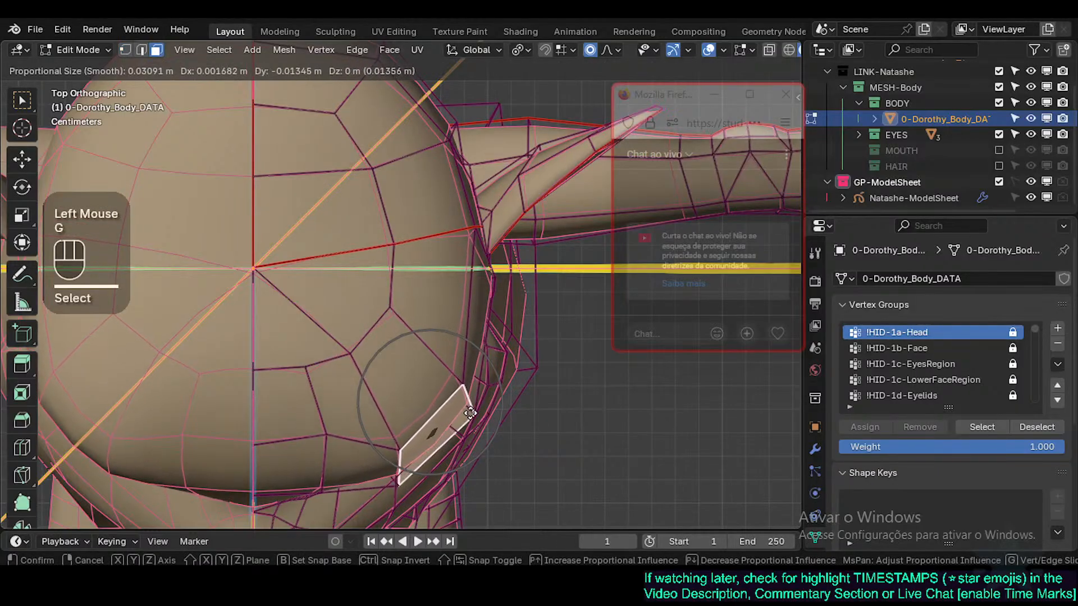
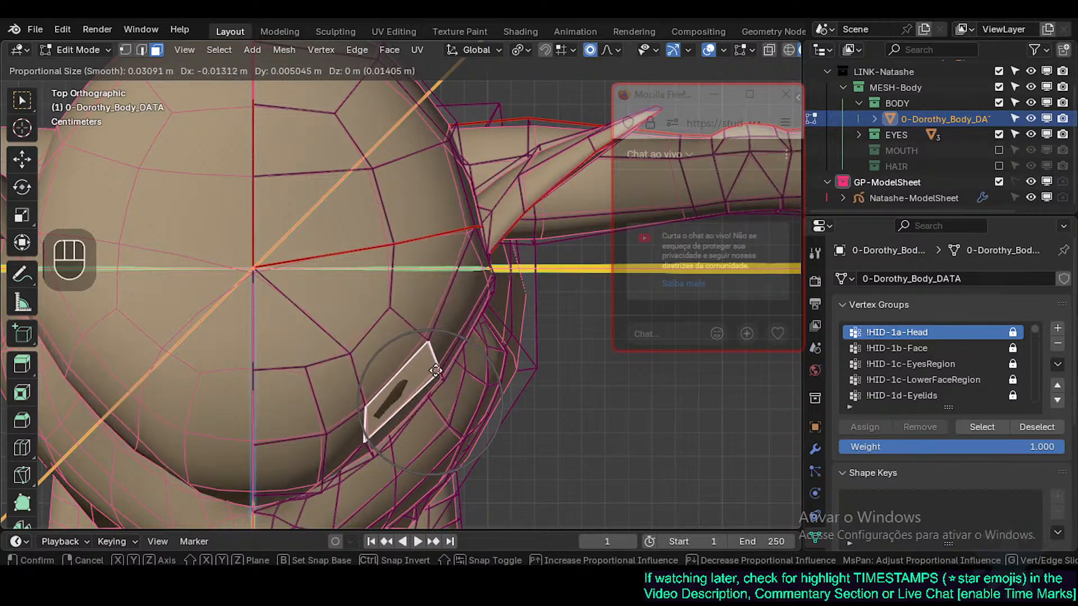
{"action": "key", "text": "Escape"}
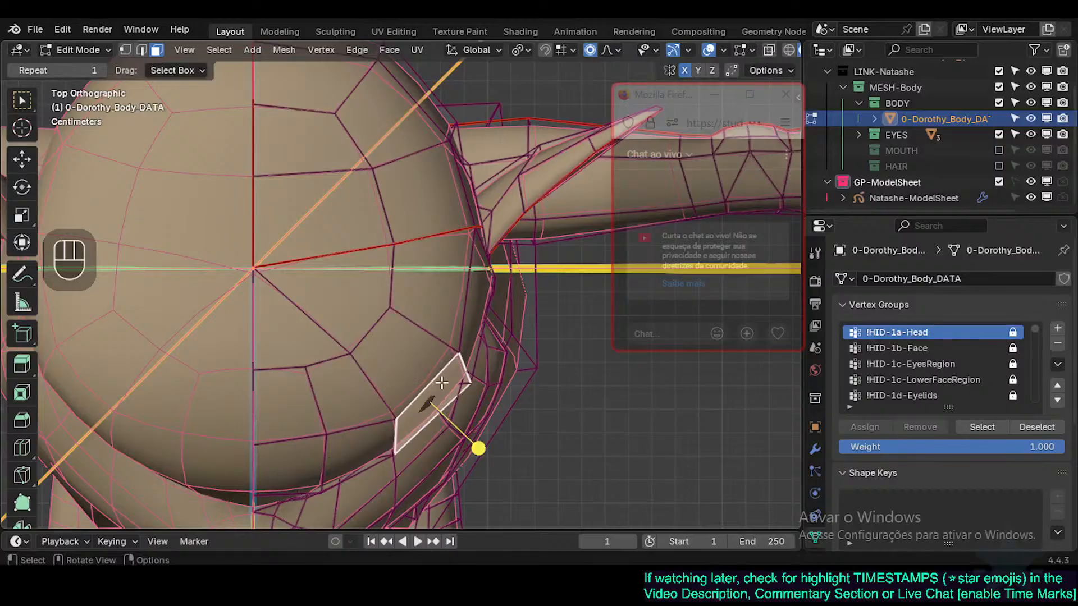
{"action": "key", "text": "g"}
{"action": "left_click", "coordinate": [473, 450], "text": "shift"}
Step: Rotate and shift the adjacent front head face toward the centre line, and move its side neighbour to match
{"action": "left_click", "coordinate": [377, 506]}
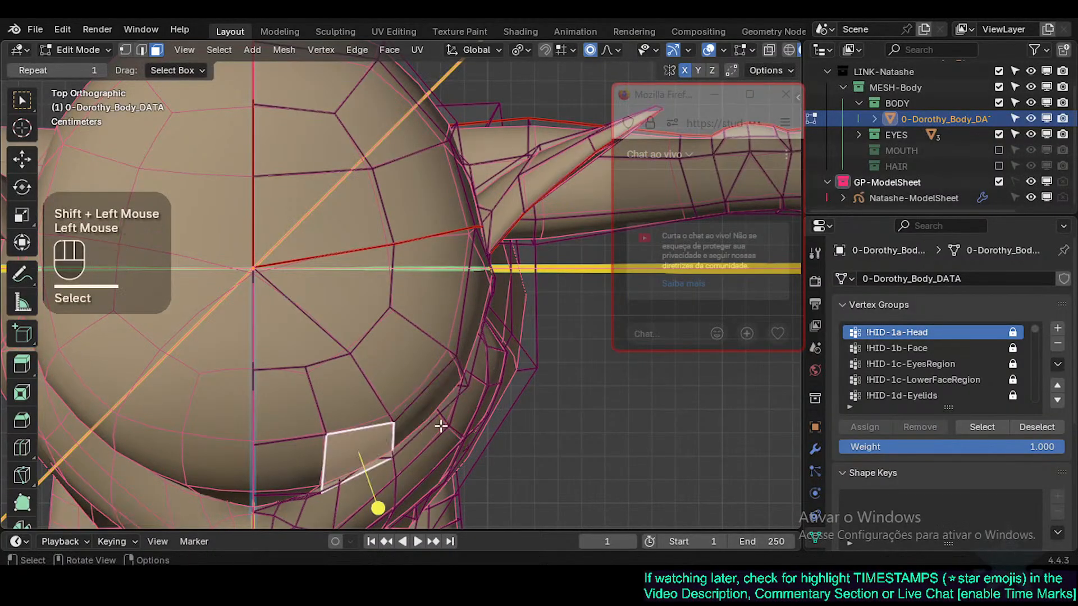
{"action": "key", "text": "r"}
{"action": "left_click", "coordinate": [456, 414]}
{"action": "key", "text": "g"}
{"action": "left_click", "coordinate": [369, 414], "text": "shift"}
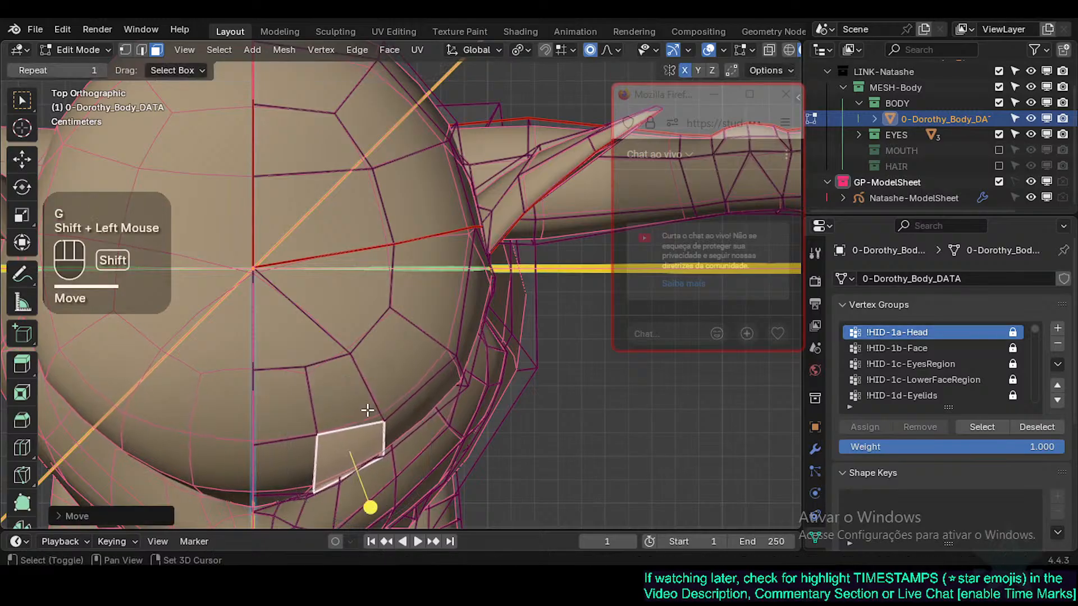
{"action": "left_click", "coordinate": [409, 404]}
{"action": "key", "text": "g"}
{"action": "left_click", "coordinate": [476, 374], "text": "shift"}
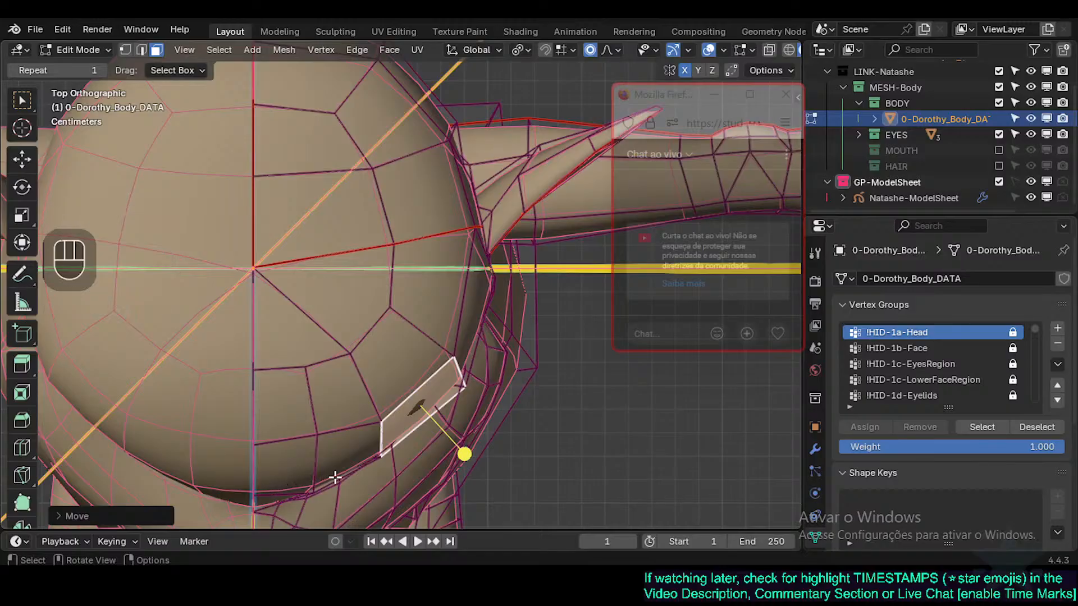
Step: Adjust three vertices at the front of the head in vertex mode to even the face spacing
{"action": "key", "text": "1"}
{"action": "left_click", "coordinate": [382, 447]}
{"action": "key", "text": "g"}
{"action": "left_click", "coordinate": [410, 472], "text": "shift"}
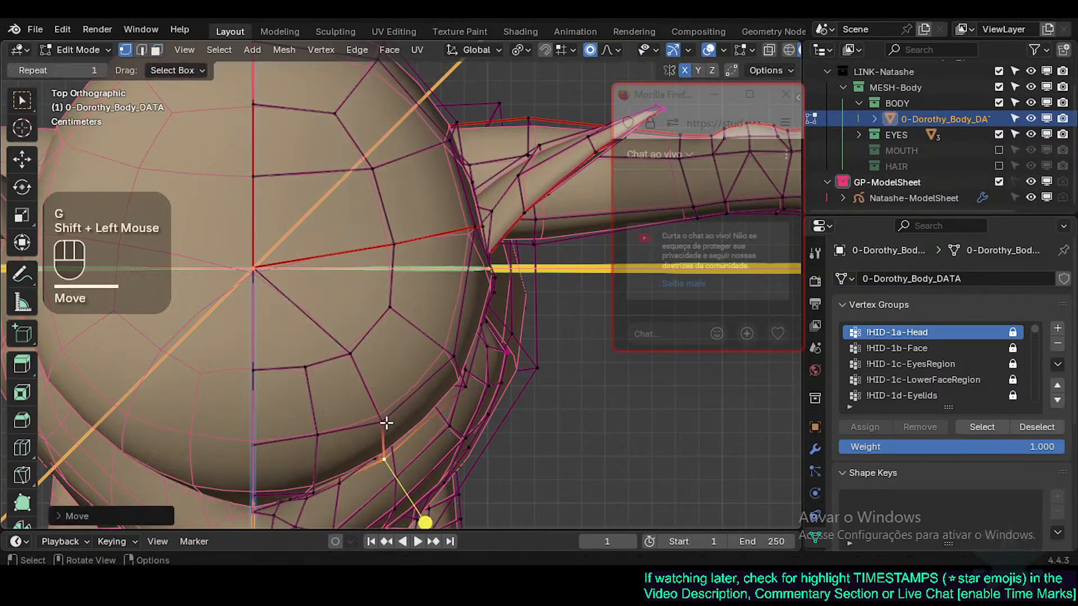
{"action": "left_click", "coordinate": [383, 423]}
{"action": "key", "text": "g"}
{"action": "left_click", "coordinate": [371, 428], "text": "shift"}
{"action": "left_click", "coordinate": [314, 437]}
{"action": "key", "text": "g"}
{"action": "left_click", "coordinate": [275, 443], "text": "shift"}
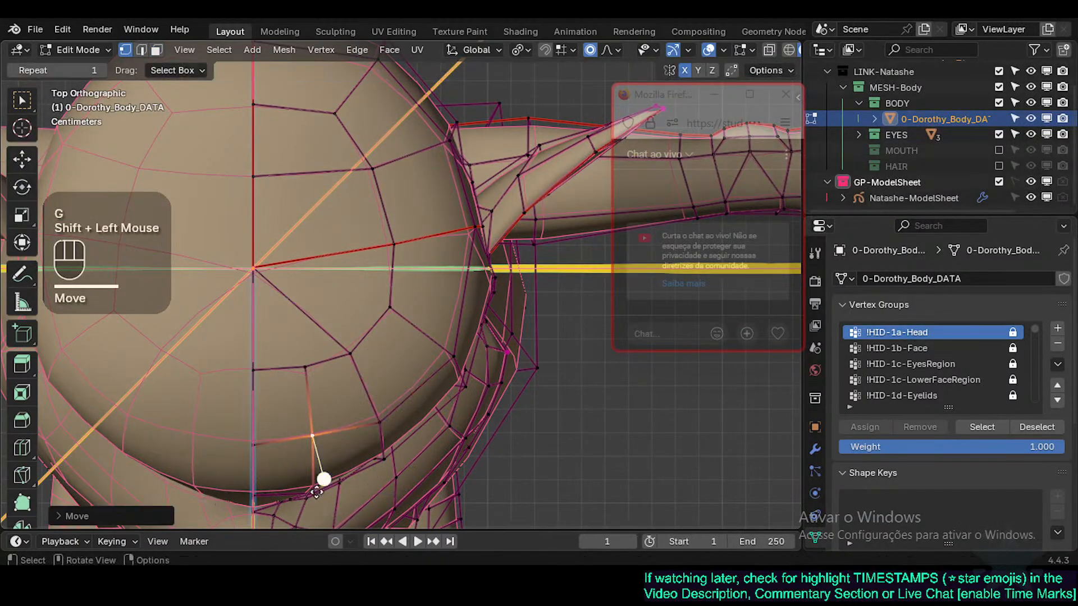
Step: Move two neighbouring vertices of the upper head's front edge row, including the one on the centre line
{"action": "left_click", "coordinate": [306, 367]}
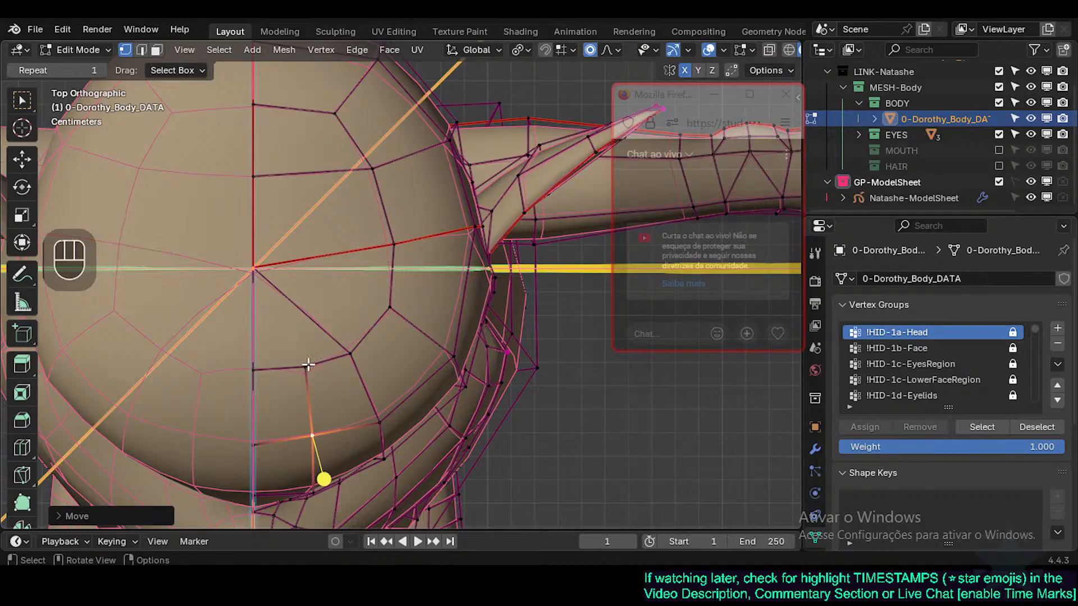
{"action": "key", "text": "g"}
{"action": "left_click", "coordinate": [305, 383], "text": "shift"}
{"action": "left_click", "coordinate": [253, 372]}
{"action": "key", "text": "g"}
{"action": "left_click", "coordinate": [256, 391], "text": "shift"}
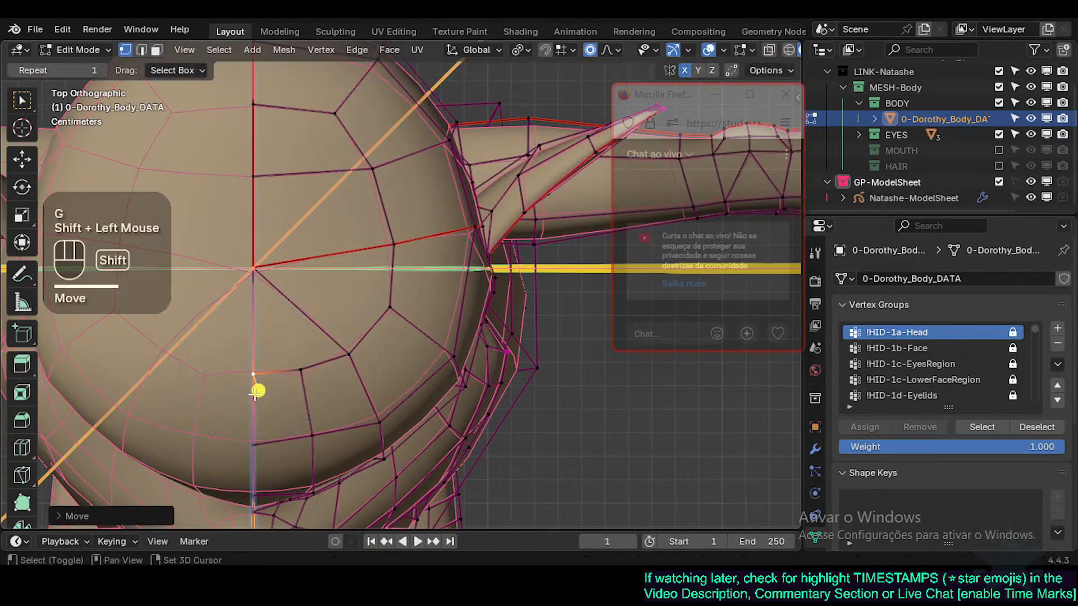
Step: Adjust the two diagonal vertices on top of the head between the front row and the side
{"action": "key", "text": "g"}
{"action": "left_click", "coordinate": [361, 361], "text": "shift"}
{"action": "left_click", "coordinate": [415, 306]}
{"action": "key", "text": "g"}
{"action": "left_click", "coordinate": [414, 305], "text": "shift"}
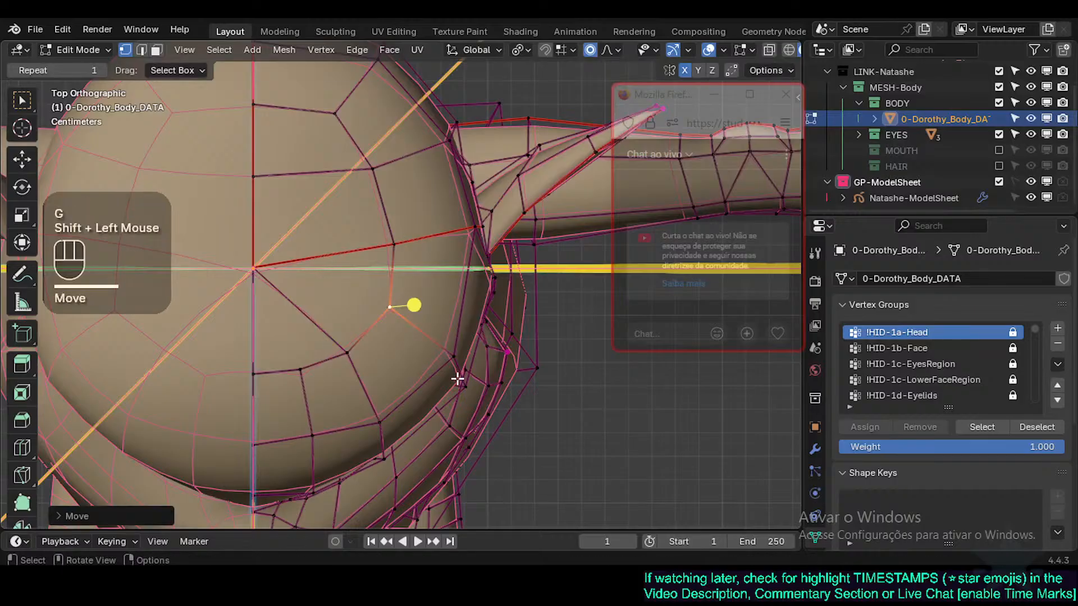
Step: Move two neighbouring vertices along the head's front side edge slightly inward to smooth the top-view outline
{"action": "left_click", "coordinate": [473, 384]}
{"action": "key", "text": "g"}
{"action": "left_click", "coordinate": [458, 368], "text": "shift"}
{"action": "left_click", "coordinate": [454, 357]}
{"action": "key", "text": "g"}
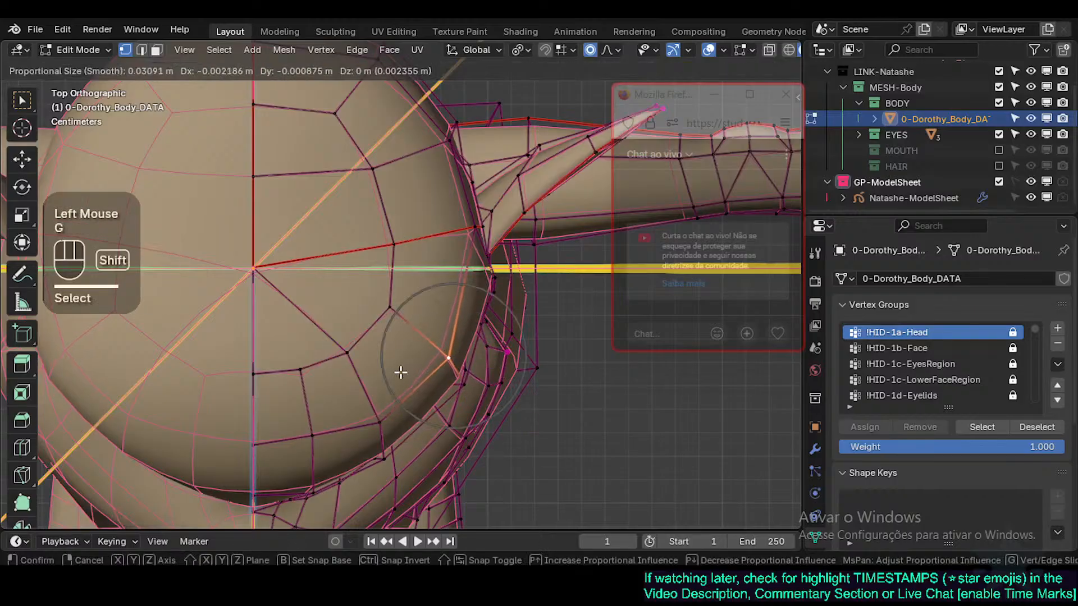
{"action": "left_click", "coordinate": [399, 372], "text": "shift"}
Step: Adjust the vertices on the side of the head just in front of the ear to even out the outer contour
{"action": "left_click", "coordinate": [491, 289]}
{"action": "key", "text": "g"}
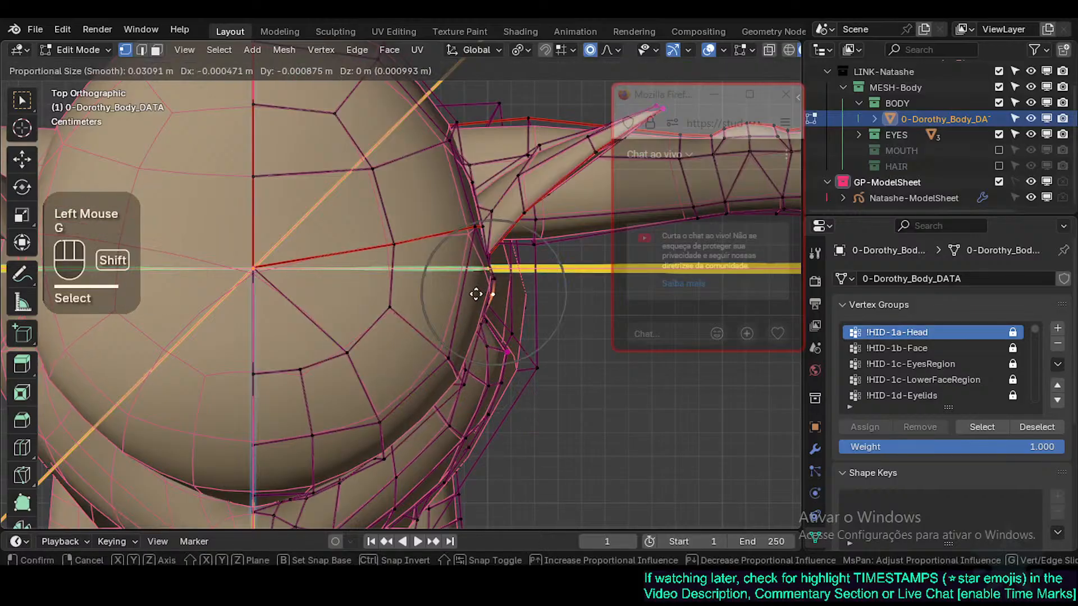
{"action": "left_click", "coordinate": [477, 293], "text": "shift"}
{"action": "left_click", "coordinate": [492, 272]}
{"action": "key", "text": "g"}
{"action": "left_click", "coordinate": [468, 291], "text": "shift"}
{"action": "left_click", "coordinate": [494, 291]}
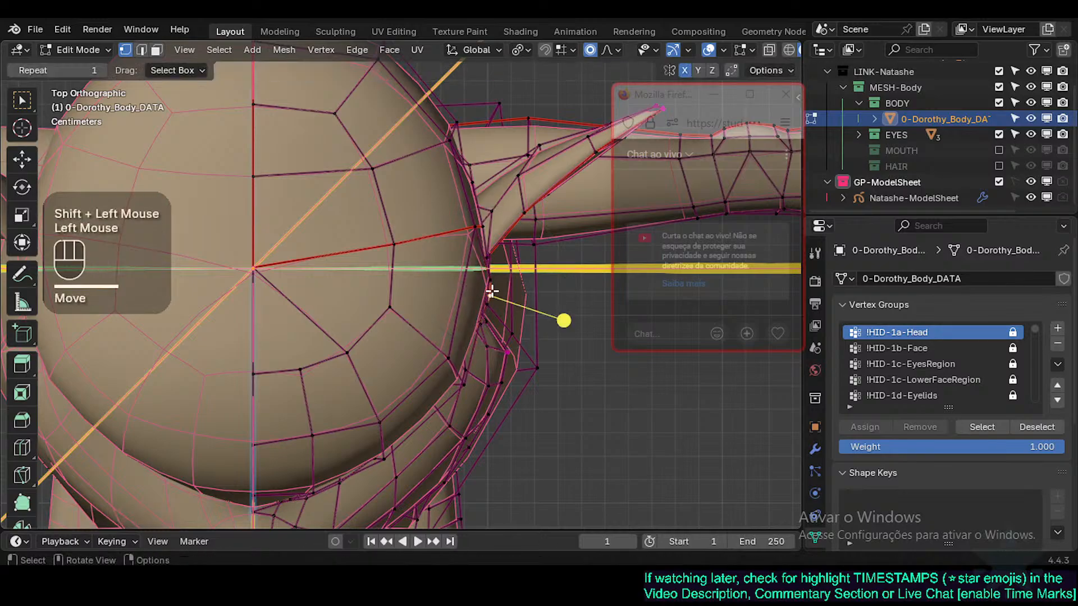
{"action": "key", "text": "g"}
{"action": "left_click", "coordinate": [484, 296], "text": "shift"}
{"action": "left_click", "coordinate": [481, 277]}
{"action": "key", "text": "g"}
{"action": "left_click", "coordinate": [422, 332], "text": "shift"}
Step: Move the middle vertex and the diagonal corner vertex of the row just behind the head's front edge
{"action": "scroll", "coordinate": [412, 358], "scroll_direction": "down", "scroll_amount": 1}
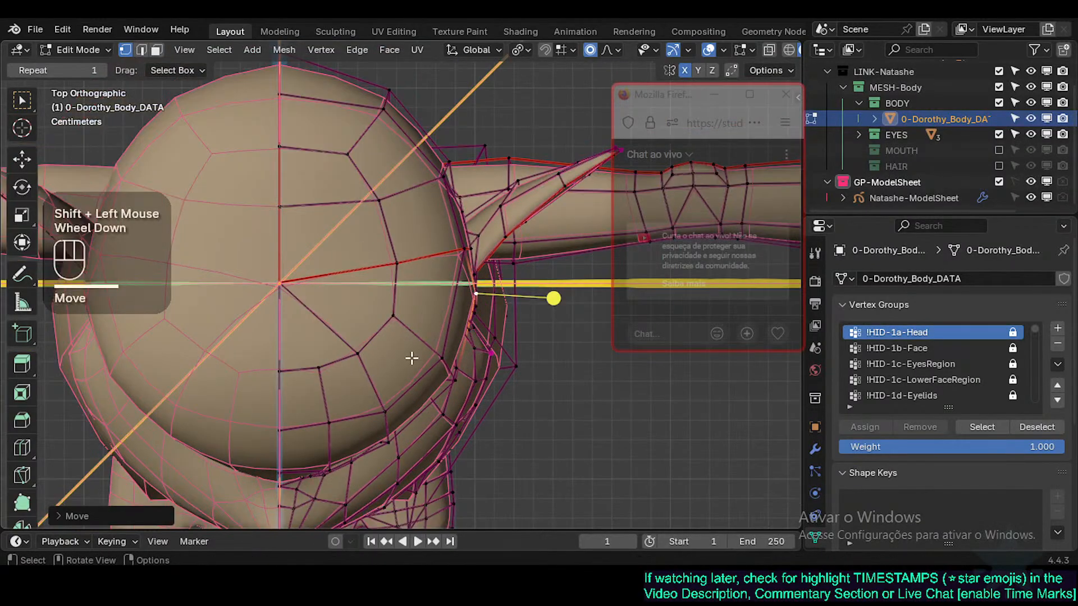
{"action": "left_click", "coordinate": [332, 419]}
{"action": "key", "text": "g"}
{"action": "left_click", "coordinate": [329, 418], "text": "shift"}
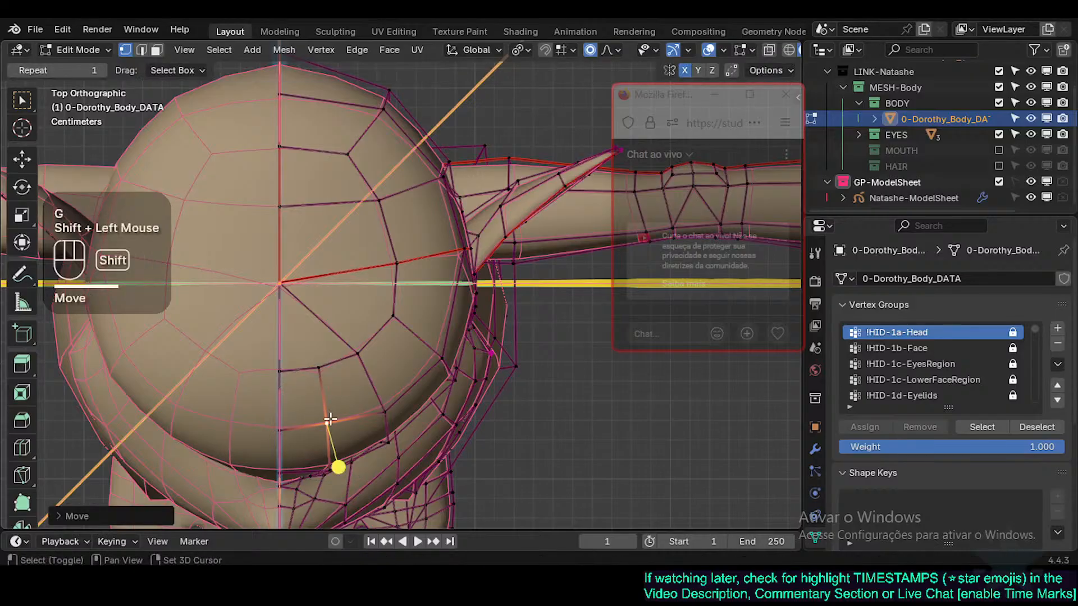
{"action": "left_click", "coordinate": [387, 414]}
{"action": "key", "text": "g"}
{"action": "left_click", "coordinate": [363, 395], "text": "shift"}
Step: Shift the centre-line vertex and its side neighbour in the inner row at the front of the head top
{"action": "left_click", "coordinate": [323, 355]}
{"action": "key", "text": "g"}
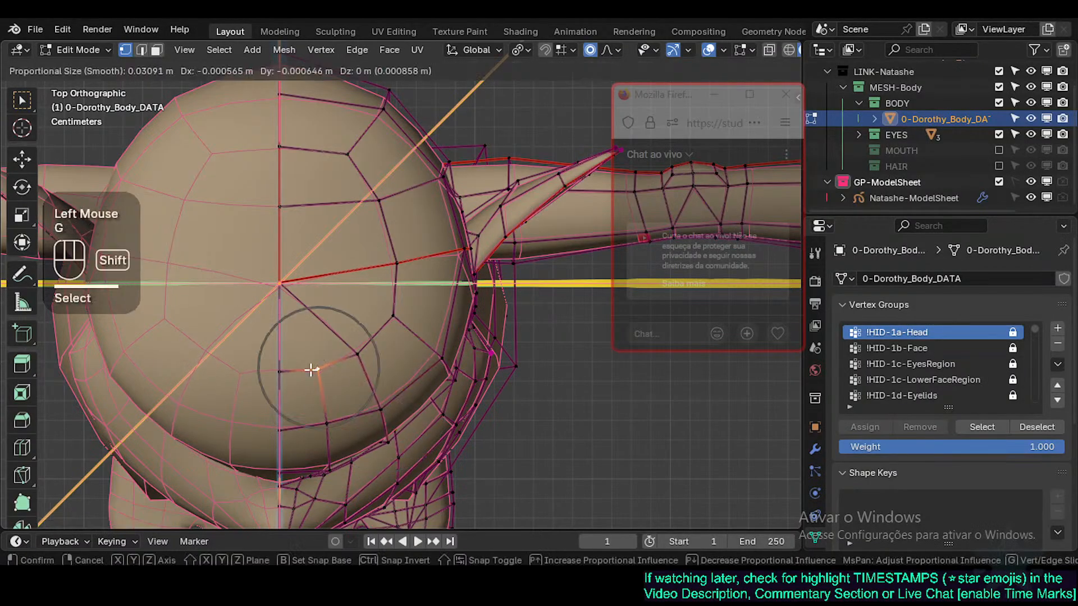
{"action": "left_click", "coordinate": [311, 372], "text": "shift"}
{"action": "left_click", "coordinate": [284, 373]}
{"action": "key", "text": "g"}
{"action": "left_click", "coordinate": [282, 395], "text": "shift"}
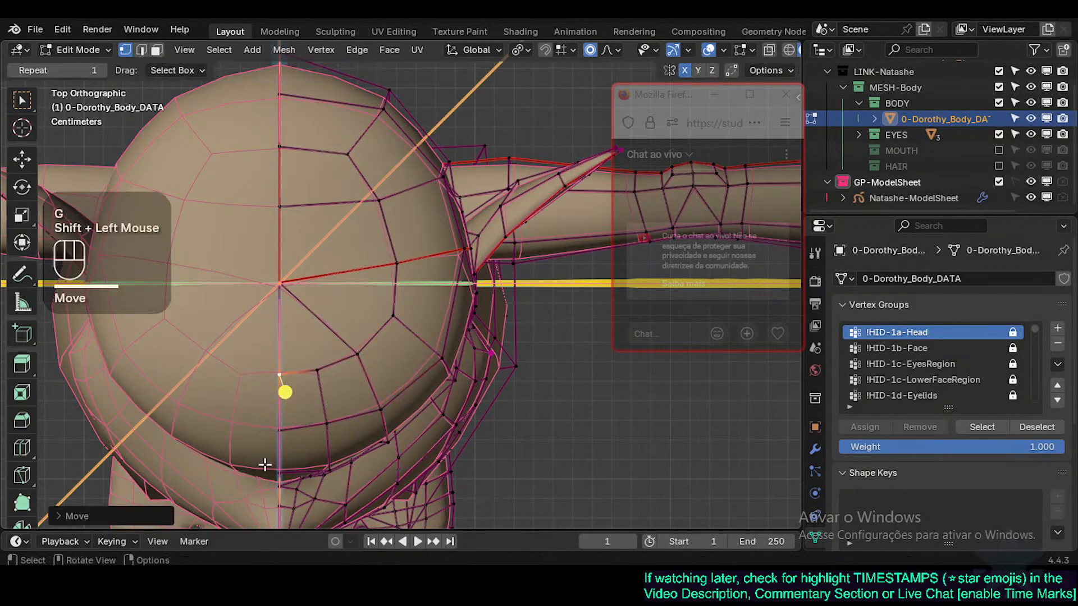
Step: Save the blend file
{"action": "middle_click_drag", "start_coordinate": [373, 427], "coordinate": [455, 392], "text": "shift"}
{"action": "scroll", "coordinate": [474, 363], "scroll_direction": "down", "scroll_amount": 2}
{"action": "key", "text": "ctrl+s"}
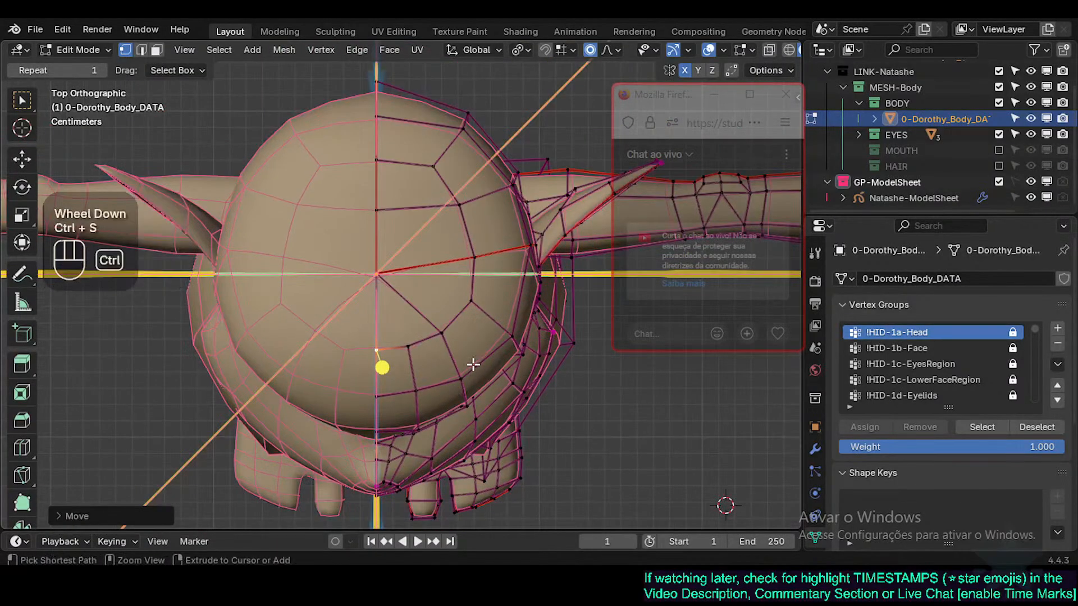
{"action": "scroll", "coordinate": [909, 174], "scroll_direction": "down", "scroll_amount": 2}
Step: Leave Edit Mode, make Natashe-ModelSheet the active object and show its -TopBody layer
{"action": "left_click", "coordinate": [914, 198]}
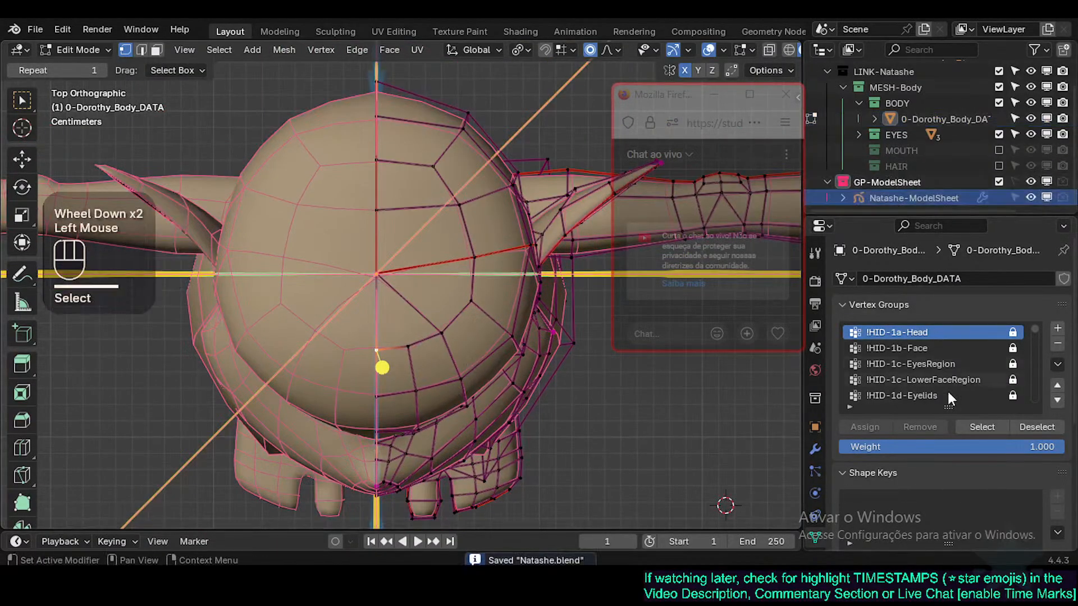
{"action": "key", "text": "ctrl+Tab"}
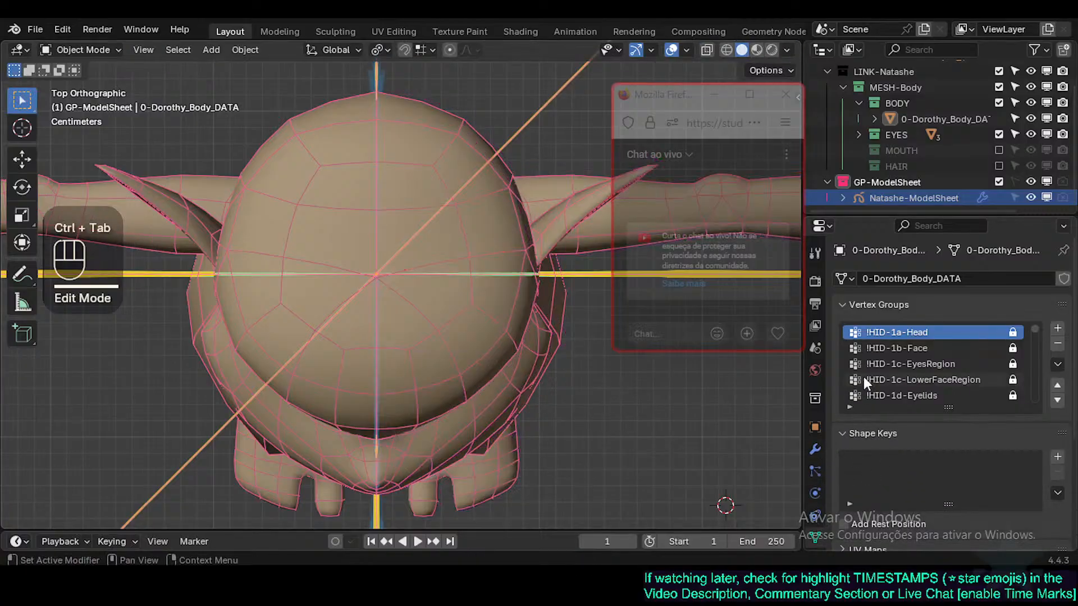
{"action": "scroll", "coordinate": [846, 471], "scroll_direction": "down", "scroll_amount": 2}
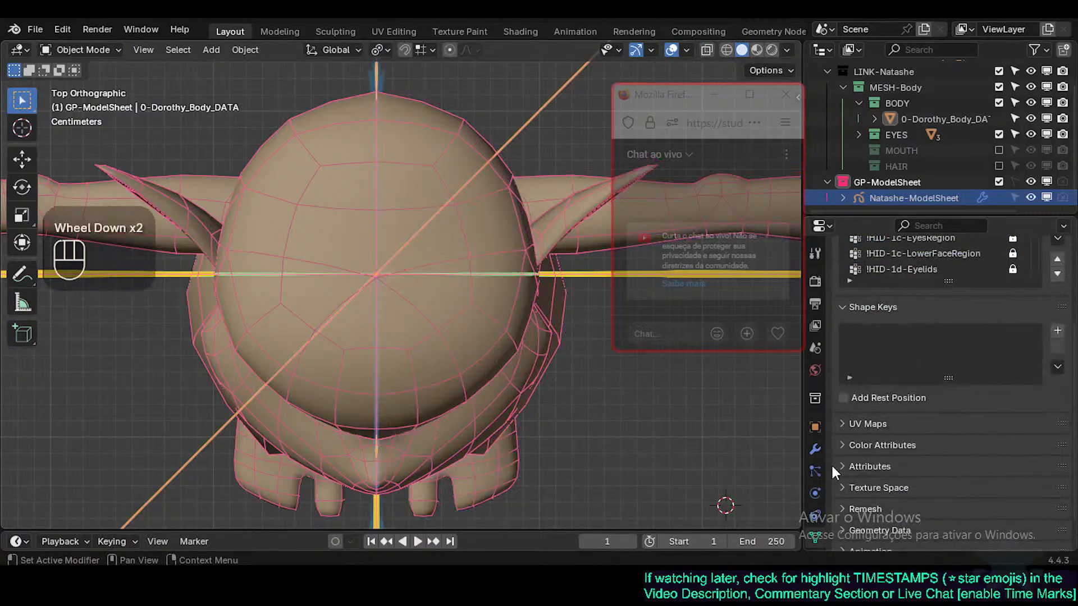
{"action": "scroll", "coordinate": [832, 467], "scroll_direction": "down", "scroll_amount": 2}
{"action": "scroll", "coordinate": [856, 437], "scroll_direction": "up", "scroll_amount": 4}
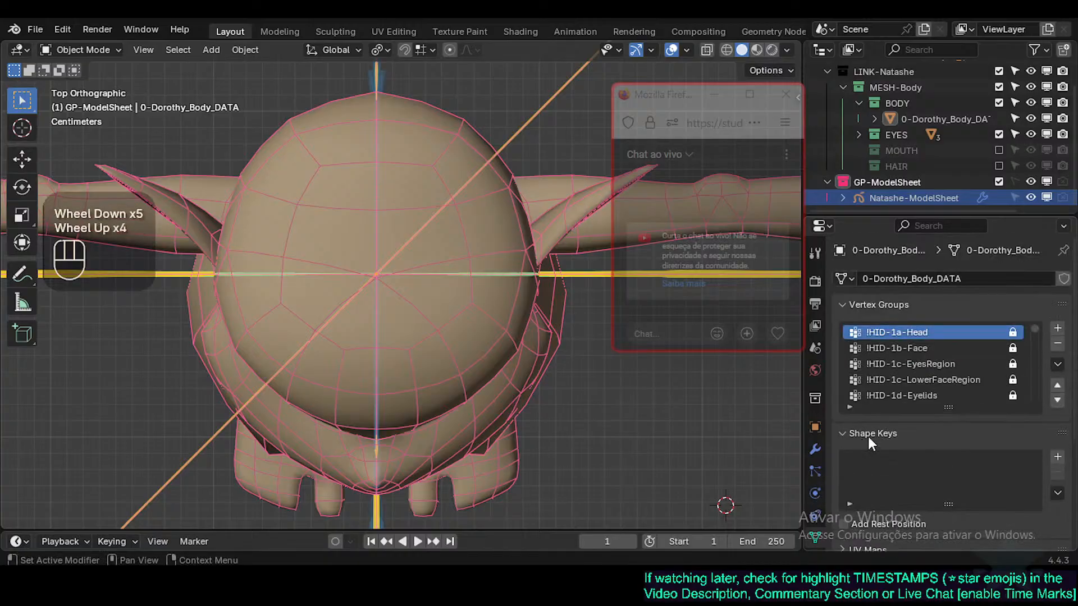
{"action": "scroll", "coordinate": [876, 432], "scroll_direction": "down", "scroll_amount": 2}
{"action": "scroll", "coordinate": [876, 157], "scroll_direction": "down", "scroll_amount": 1}
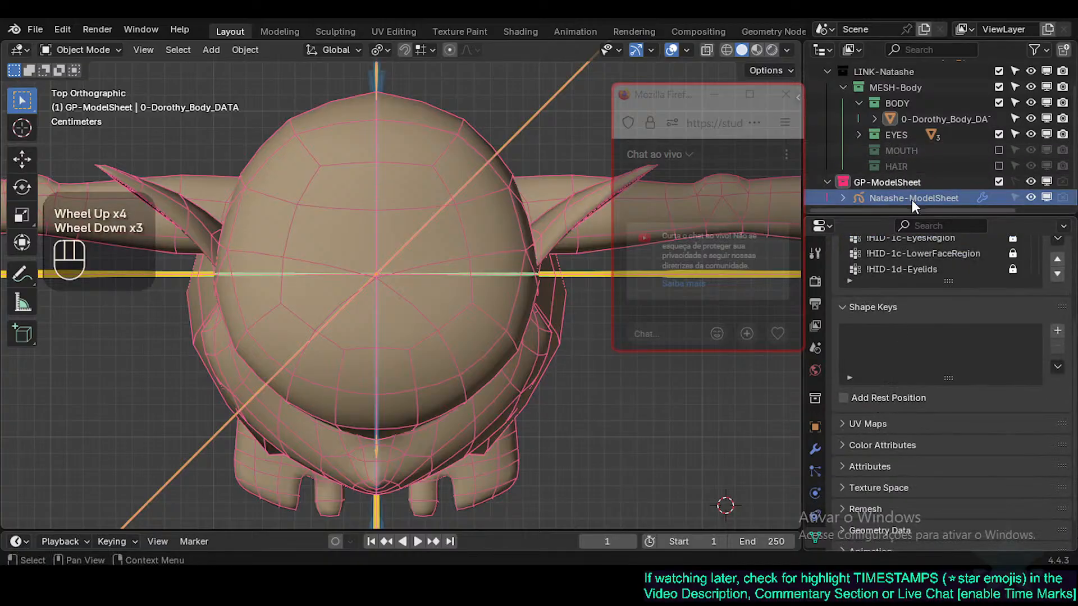
{"action": "left_click", "coordinate": [876, 197]}
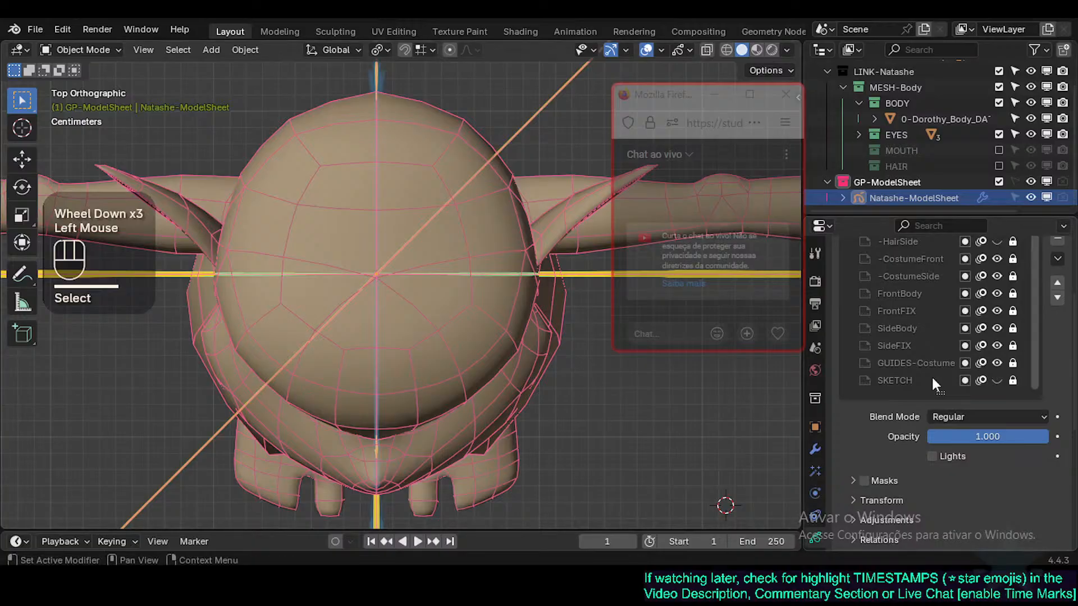
{"action": "scroll", "coordinate": [932, 359], "scroll_direction": "up", "scroll_amount": 7}
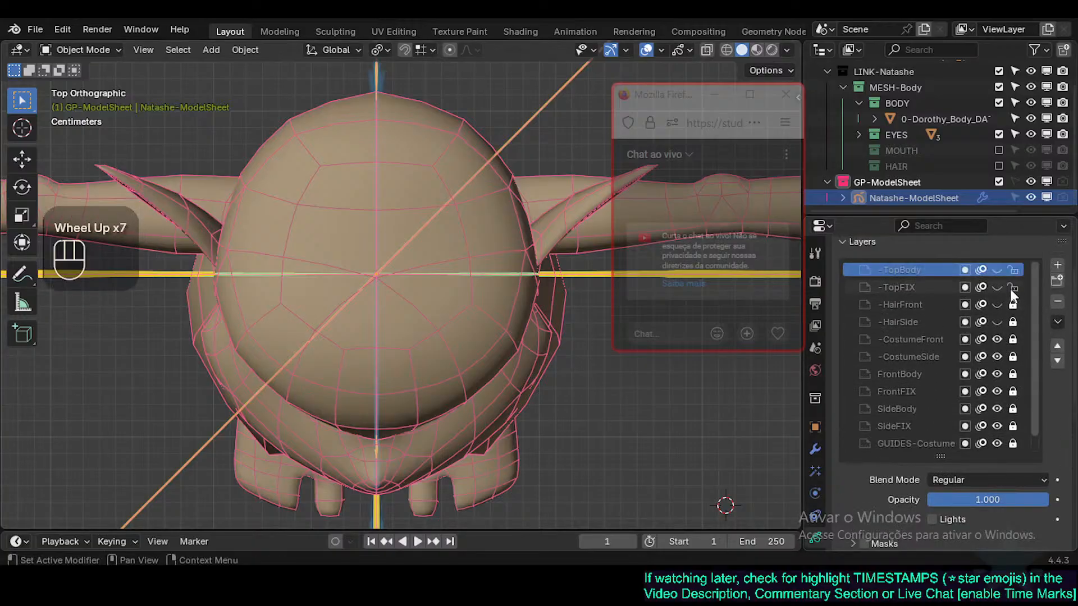
{"action": "left_click", "coordinate": [998, 270]}
Step: Compare the head's outline with the top-view sketch in X-ray, with and without the wireframe overlay
{"action": "key", "text": "alt+z"}
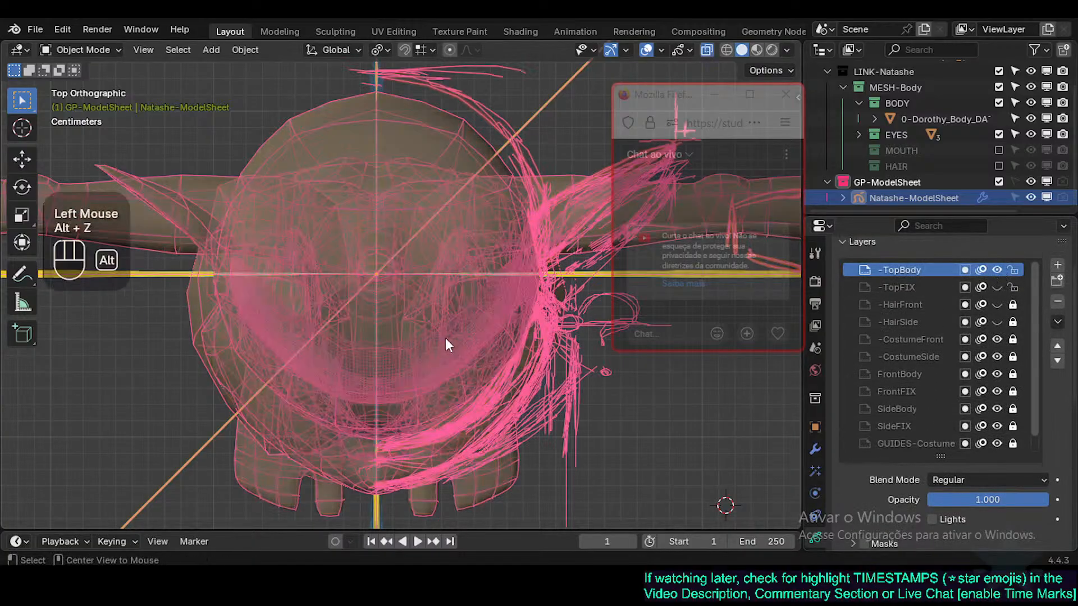
{"action": "key", "text": "shift+ctrl+alt+z"}
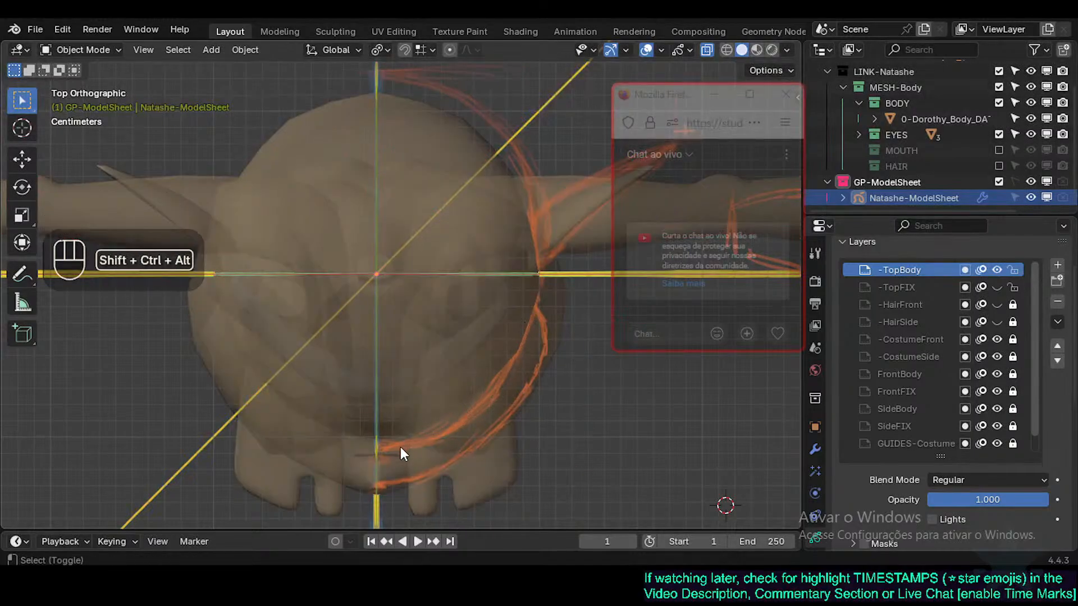
{"action": "key", "text": "shift+ctrl+alt+z"}
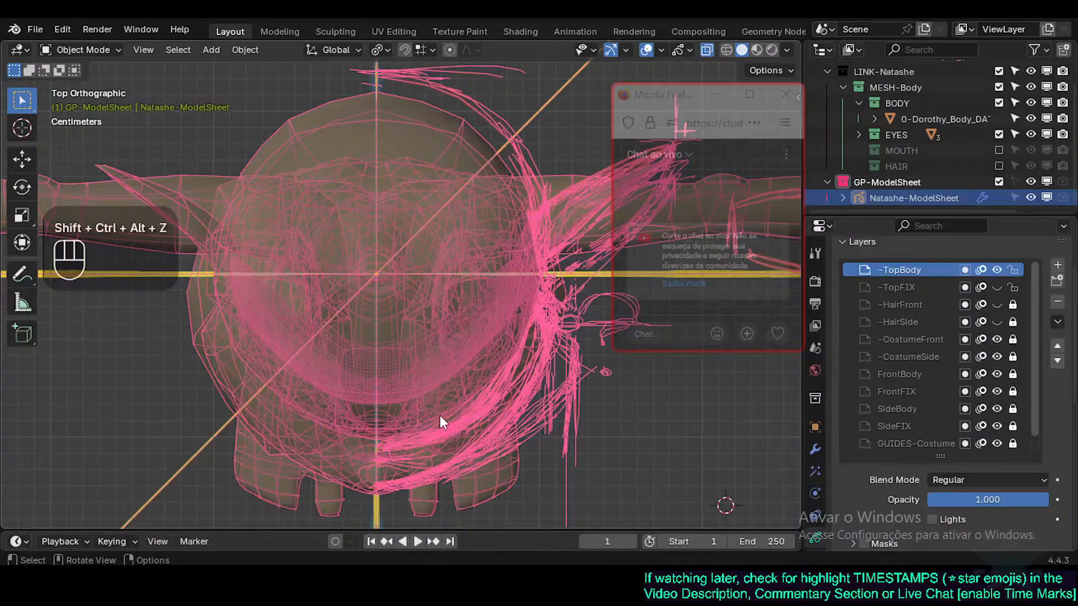
{"action": "key", "text": "shift+ctrl+alt+z"}
Step: Select the body mesh, restore its wireframe display and enter Edit Mode with X-ray turned off
{"action": "left_click", "coordinate": [457, 415]}
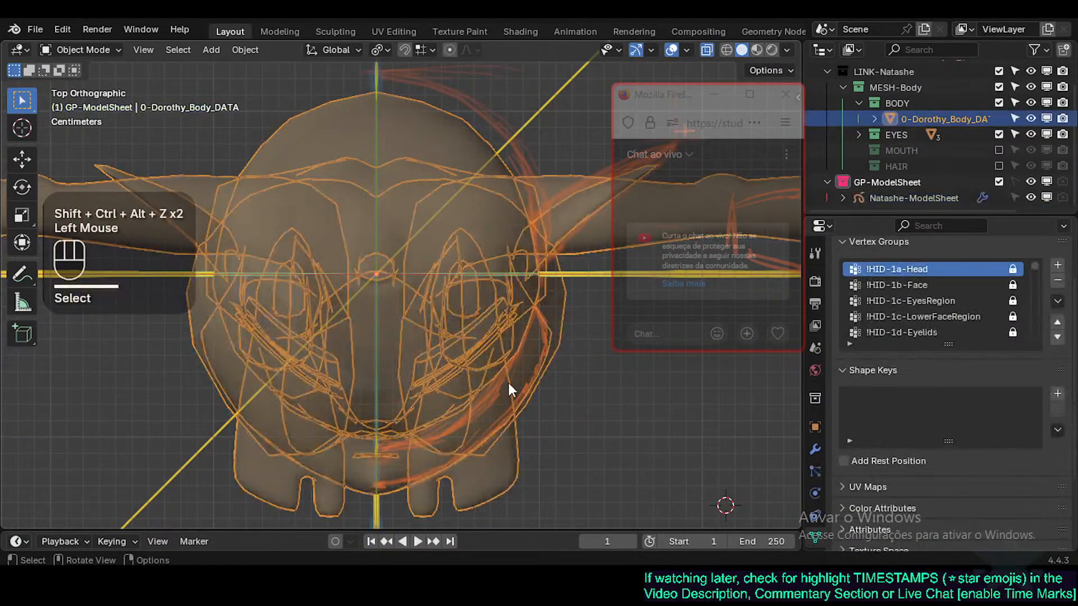
{"action": "key", "text": "shift+ctrl+alt+z"}
{"action": "key", "text": "Tab"}
{"action": "scroll", "coordinate": [475, 415], "scroll_direction": "up", "scroll_amount": 2}
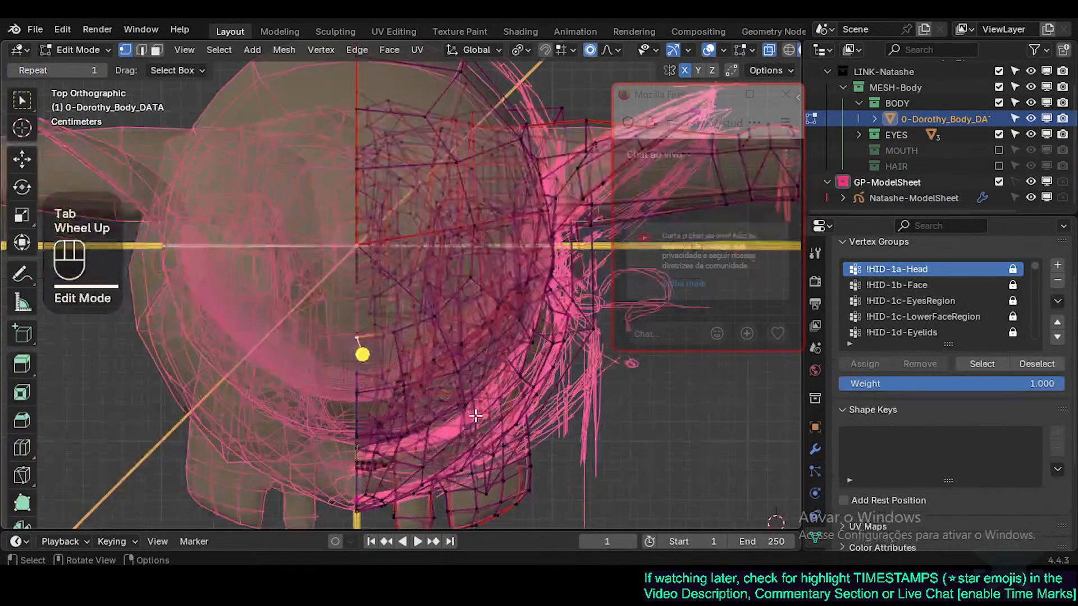
{"action": "key", "text": "alt+z"}
Step: Select the !HID-1a-Head vertex group, hide all other geometry and view the head from the top
{"action": "key", "text": "Tab"}
{"action": "middle_click_drag", "start_coordinate": [475, 415], "coordinate": [736, 416]}
{"action": "key", "text": "Tab"}
{"action": "scroll", "coordinate": [452, 382], "scroll_direction": "down", "scroll_amount": 3}
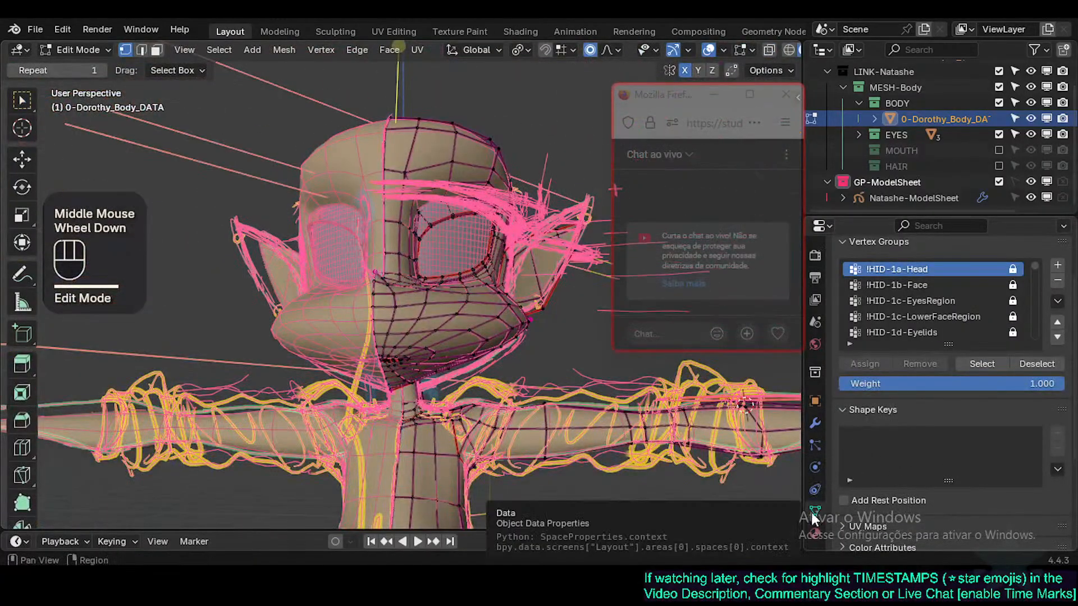
{"action": "scroll", "coordinate": [811, 514], "scroll_direction": "down", "scroll_amount": 1}
{"action": "left_click", "coordinate": [982, 364]}
{"action": "middle_click_drag", "start_coordinate": [513, 287], "coordinate": [510, 325]}
{"action": "key", "text": "shift+h"}
{"action": "key", "text": "KP_7"}
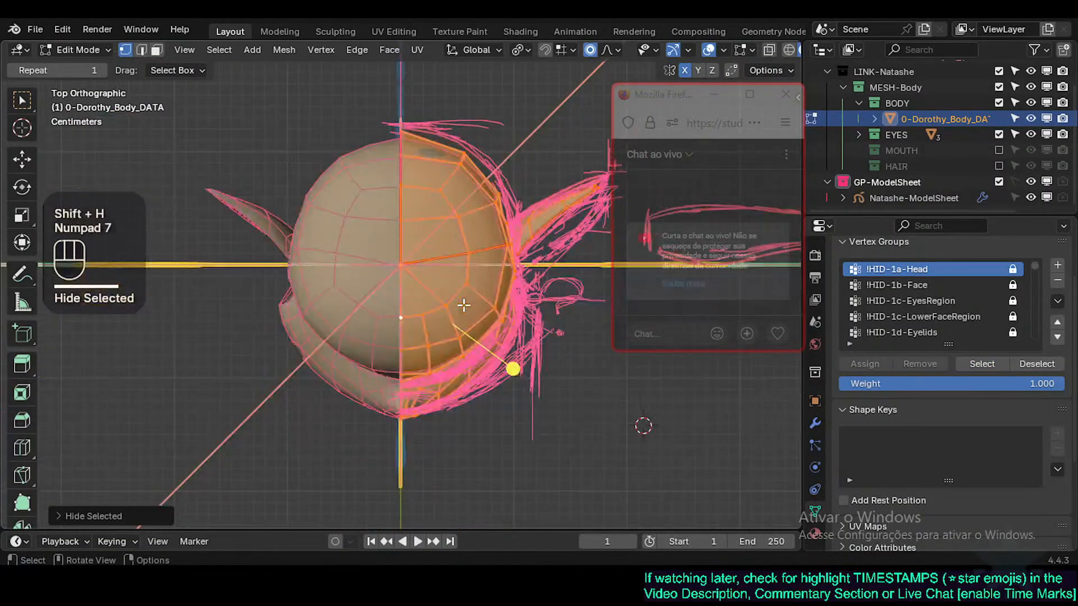
Step: In edge mode, move and rotate the diagonal outer edge at the front side of the head toward the sketched outline
{"action": "scroll", "coordinate": [463, 304], "scroll_direction": "up", "scroll_amount": 2}
{"action": "key", "text": "Tab"}
{"action": "key", "text": "Tab"}
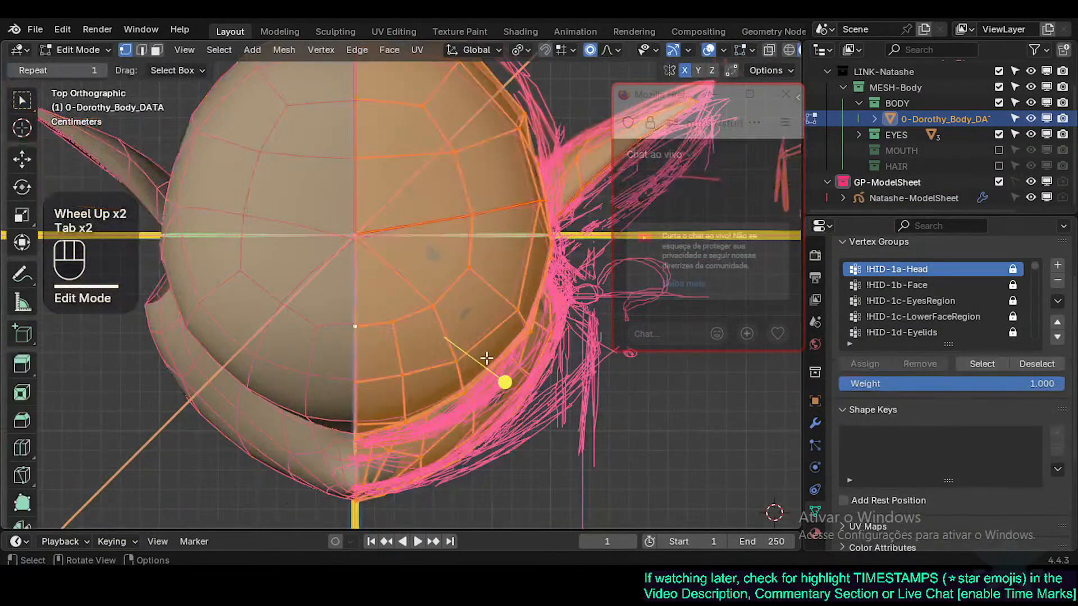
{"action": "key", "text": "2"}
{"action": "left_click", "coordinate": [499, 366]}
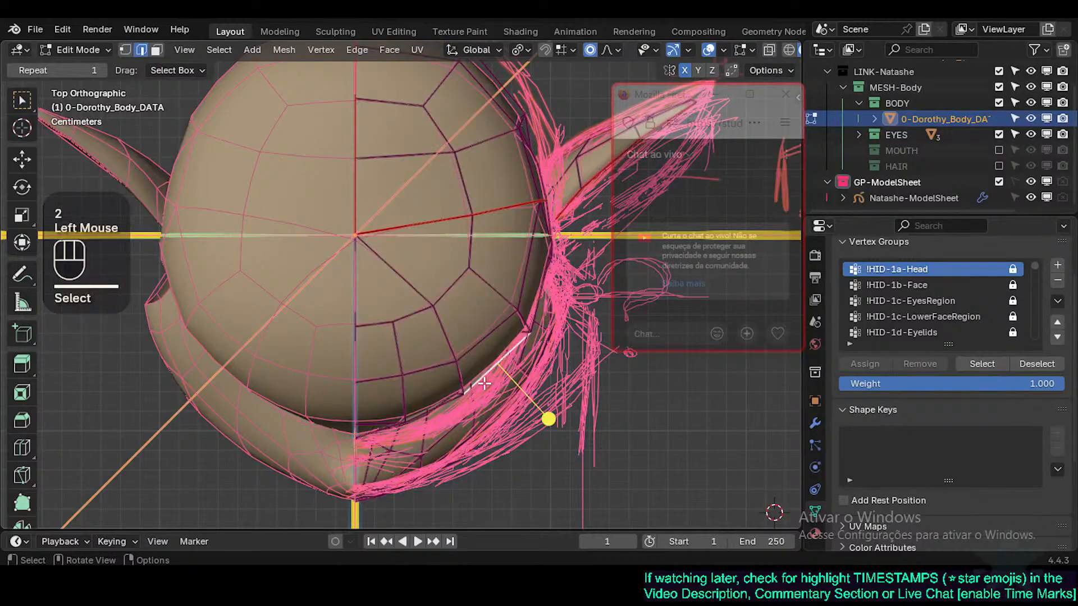
{"action": "key", "text": "g"}
{"action": "left_click", "coordinate": [503, 386], "text": "shift"}
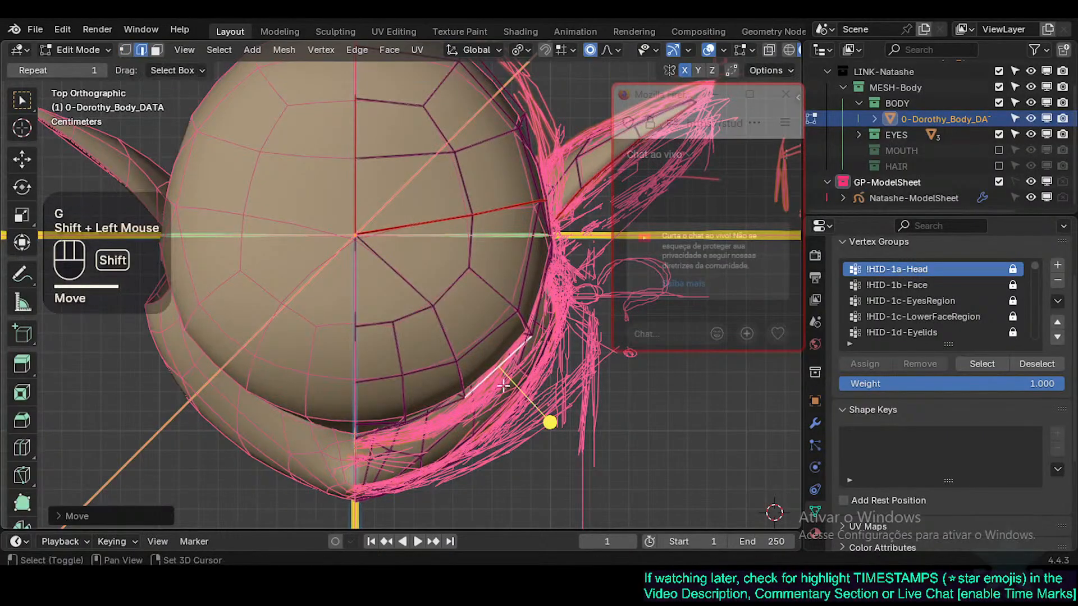
{"action": "key", "text": "r"}
{"action": "left_click", "coordinate": [537, 367], "text": "shift"}
{"action": "key", "text": "g"}
{"action": "left_click", "coordinate": [539, 372], "text": "shift"}
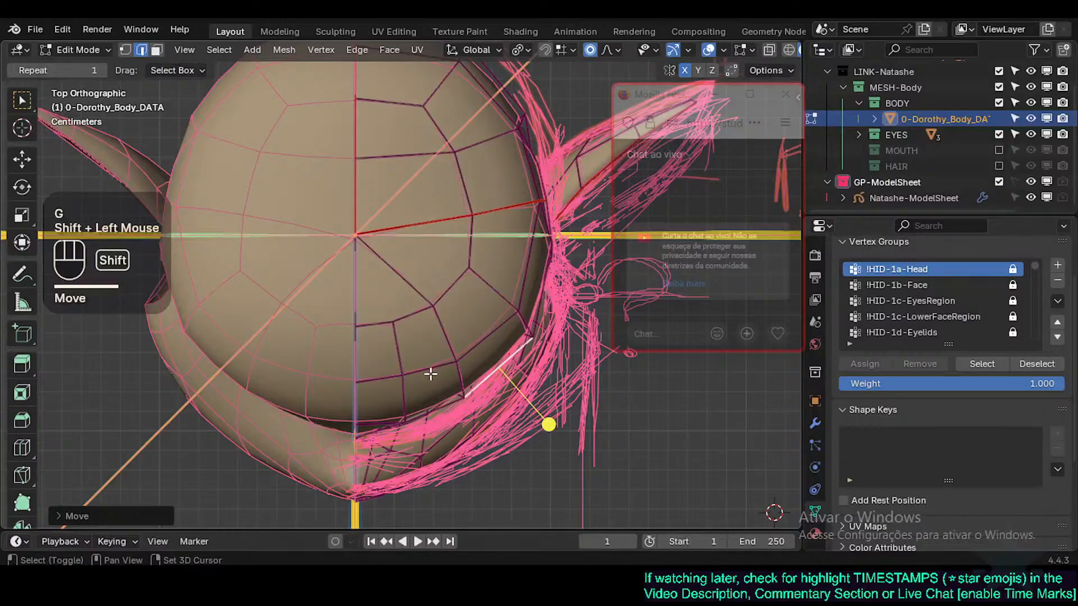
Step: In vertex mode, move the vertex on the head top just in front of the red seam slightly outward
{"action": "middle_click_drag", "start_coordinate": [486, 322], "coordinate": [459, 346], "text": "shift"}
{"action": "key", "text": "1"}
{"action": "left_click", "coordinate": [444, 297]}
{"action": "key", "text": "g"}
{"action": "left_click", "coordinate": [498, 304], "text": "shift"}
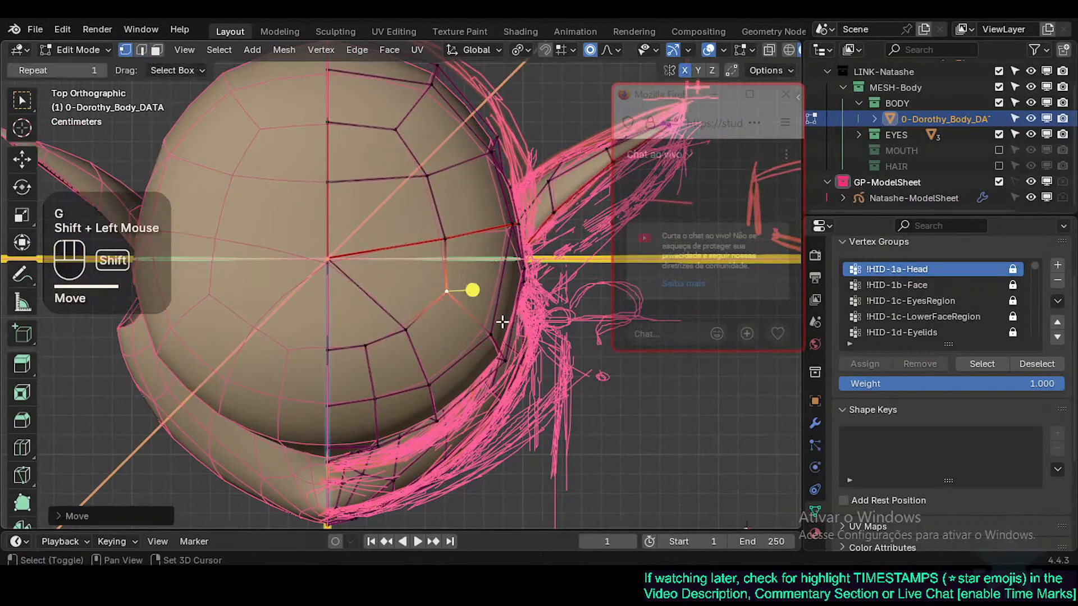
{"action": "left_click", "coordinate": [502, 321]}
{"action": "key", "text": "g"}
{"action": "key", "text": "Escape"}
Step: Adjust the vertex on the red side seam of the head top and the next one behind it
{"action": "left_click", "coordinate": [478, 240]}
{"action": "key", "text": "g"}
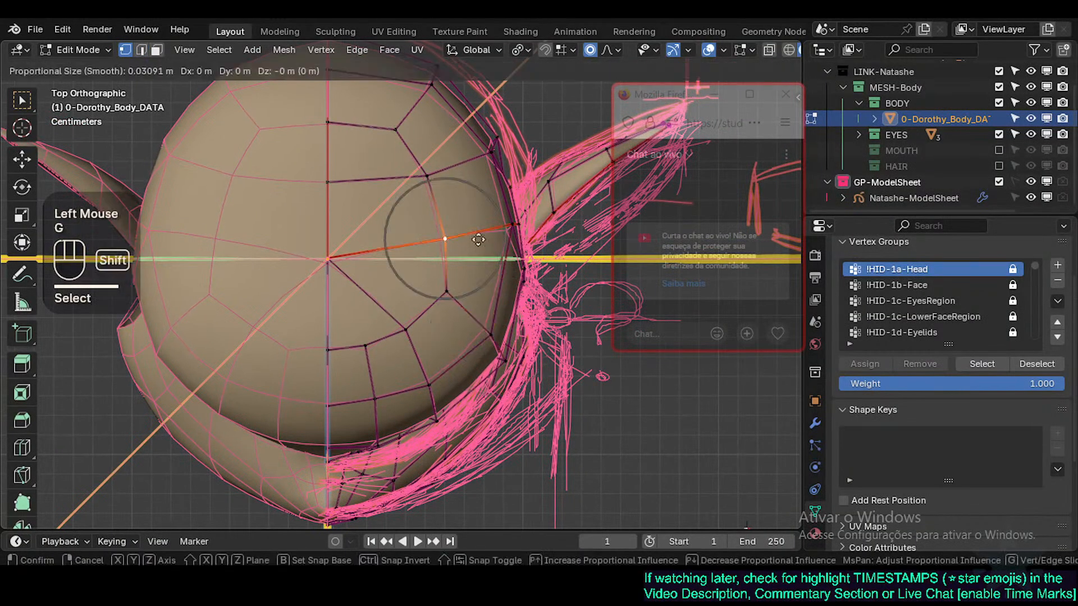
{"action": "left_click", "coordinate": [524, 228], "text": "shift"}
{"action": "left_click", "coordinate": [447, 172]}
{"action": "key", "text": "g"}
{"action": "left_click", "coordinate": [451, 167], "text": "shift"}
Step: Examine the reshaped head against the model sheet from the top, the front and an angled view
{"action": "middle_click_drag", "start_coordinate": [451, 167], "coordinate": [442, 191], "text": "shift"}
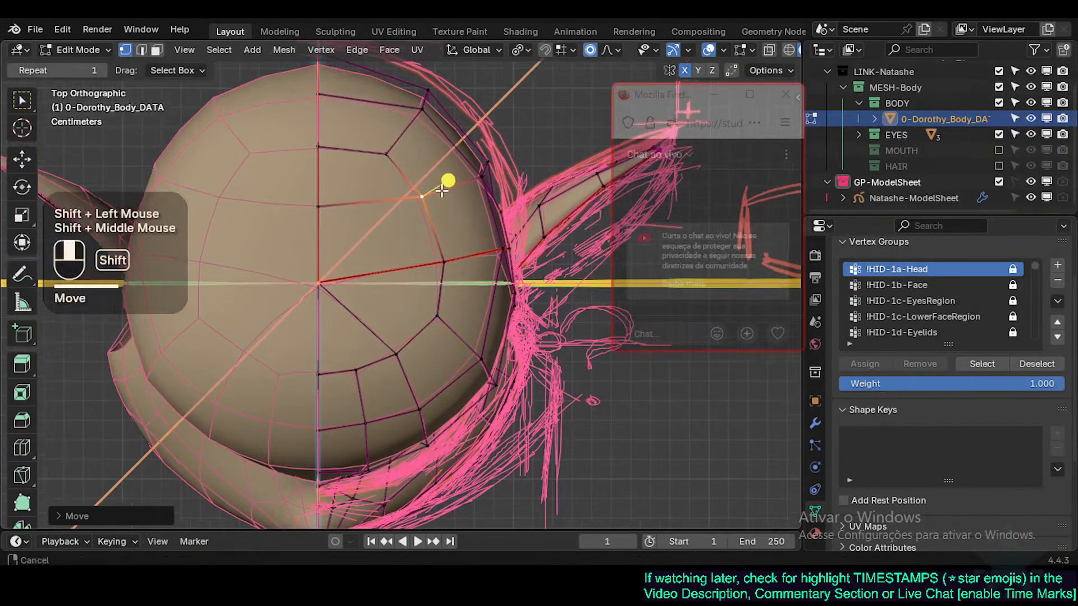
{"action": "left_click", "coordinate": [394, 155], "text": "shift"}
{"action": "key", "text": "Tab"}
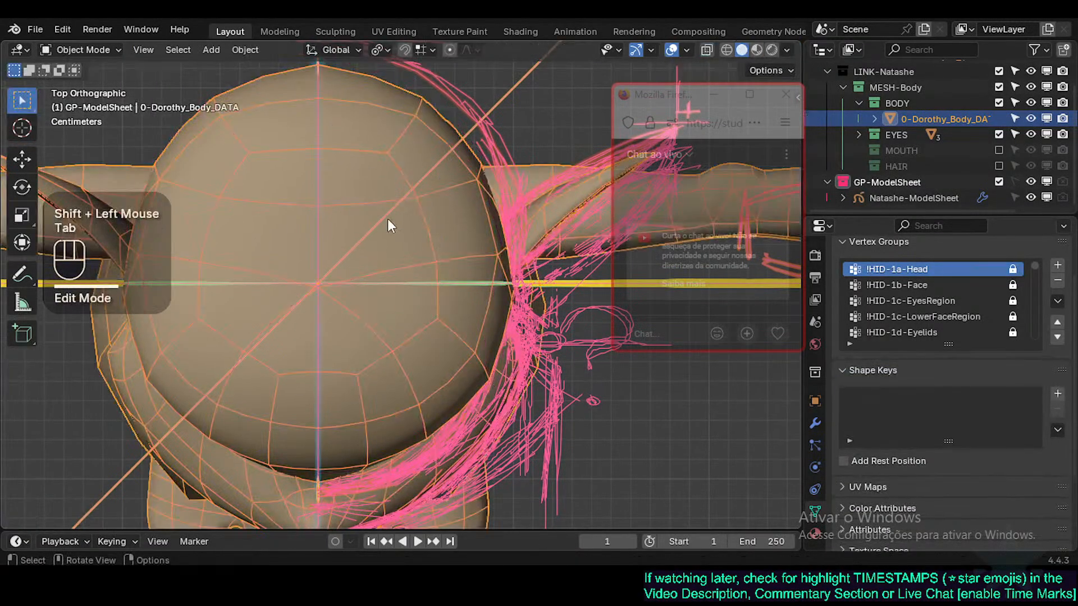
{"action": "key", "text": "Tab"}
{"action": "middle_click_drag", "start_coordinate": [494, 331], "coordinate": [396, 163]}
{"action": "scroll", "coordinate": [461, 292], "scroll_direction": "down", "scroll_amount": 2}
{"action": "key", "text": "KP_1"}
{"action": "scroll", "coordinate": [390, 150], "scroll_direction": "up", "scroll_amount": 2}
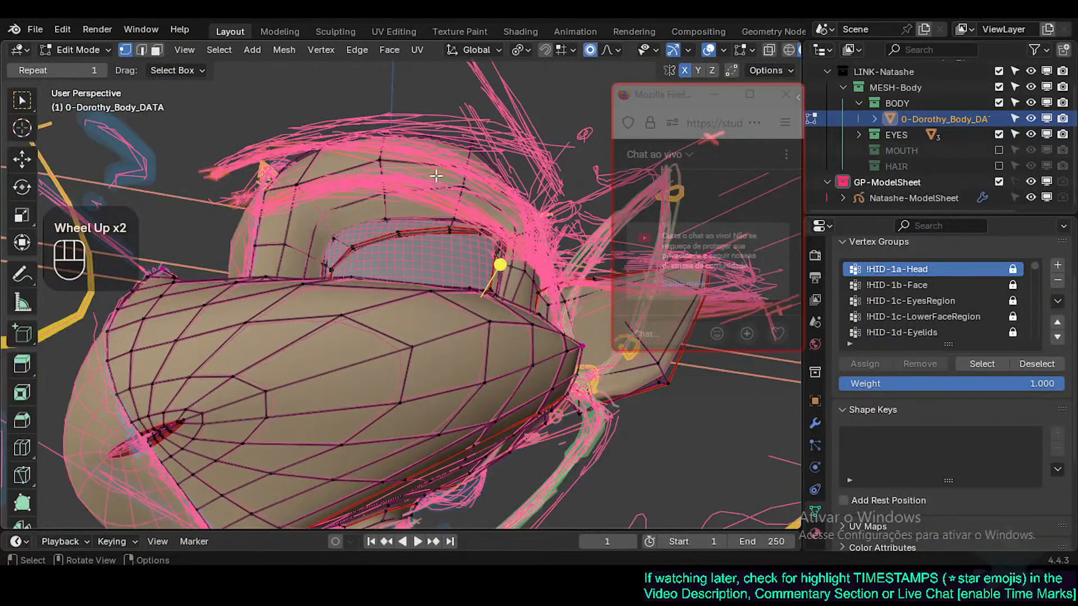
Step: Move the brow vertex above the eye opening along the Y axis
{"action": "left_click", "coordinate": [458, 180]}
{"action": "middle_click_drag", "start_coordinate": [458, 179], "coordinate": [308, 243]}
{"action": "left_click", "coordinate": [349, 247]}
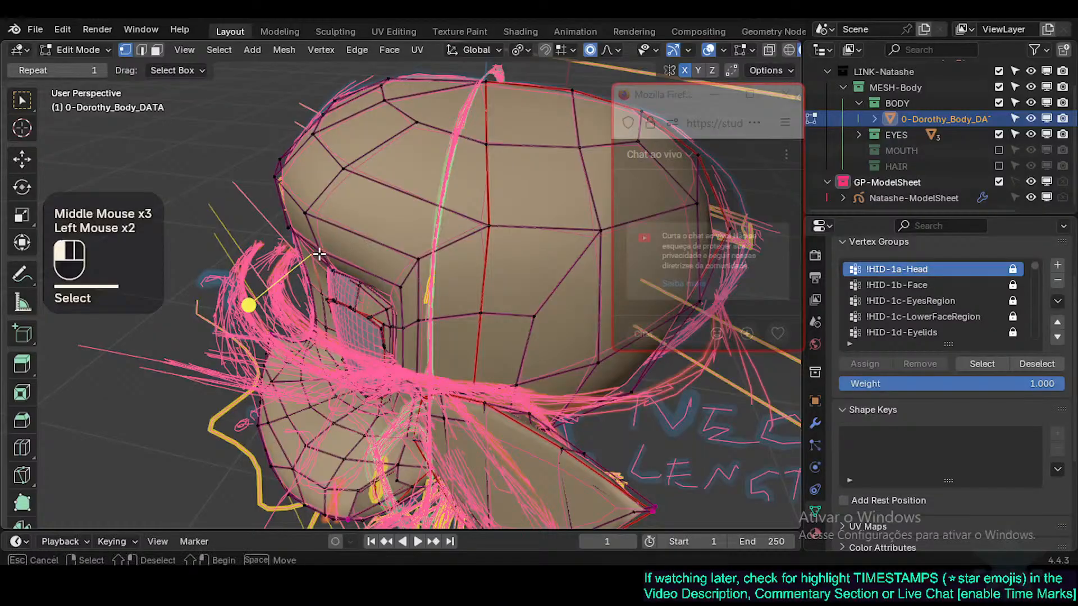
{"action": "key", "text": "g"}
{"action": "key", "text": "y"}
{"action": "left_click", "coordinate": [268, 271], "text": "shift"}
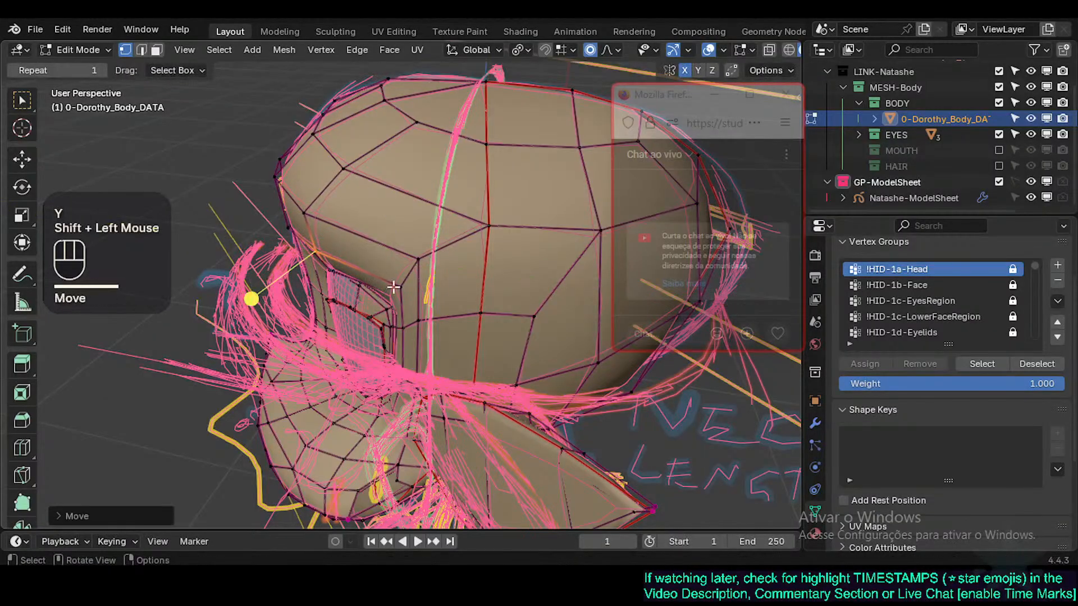
{"action": "left_click", "coordinate": [393, 286]}
{"action": "middle_click_drag", "start_coordinate": [393, 287], "coordinate": [332, 301]}
{"action": "left_click", "coordinate": [331, 302]}
{"action": "key", "text": "g"}
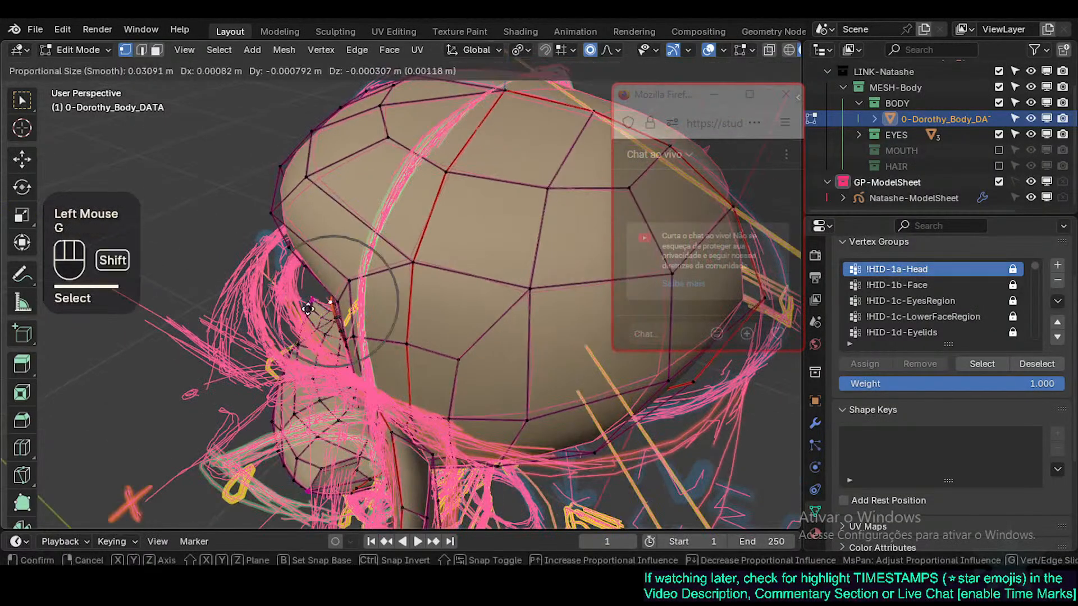
{"action": "key", "text": "Escape"}
{"action": "key", "text": "g"}
{"action": "key", "text": "Escape"}
Step: Adjust the brow vertex beside the eye opening and its neighbour, then check the head shape outside Edit Mode
{"action": "left_click", "coordinate": [333, 303]}
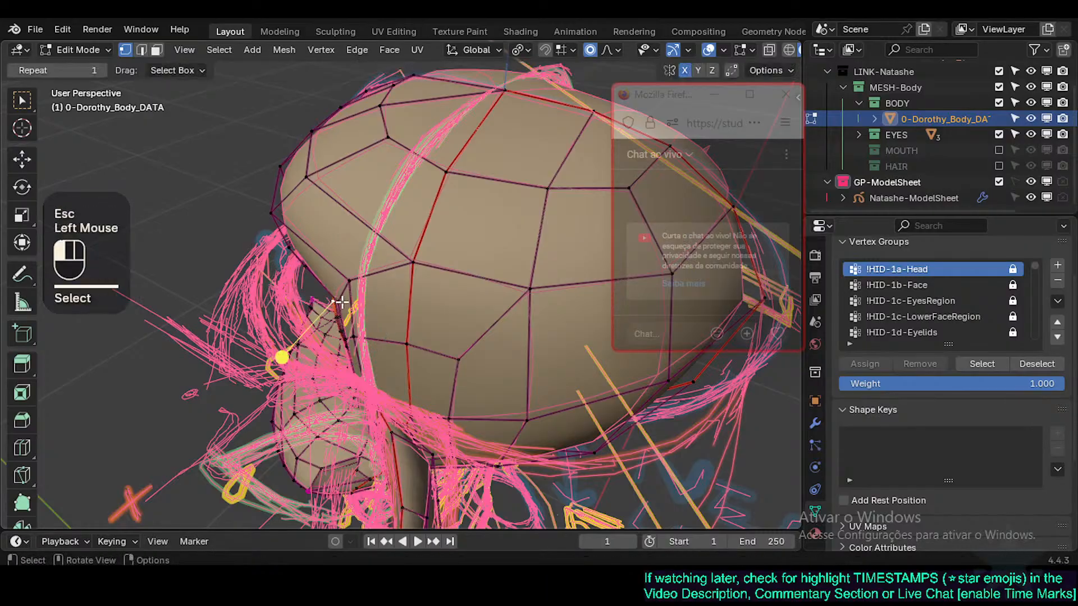
{"action": "key", "text": "g"}
{"action": "left_click", "coordinate": [313, 293], "text": "shift"}
{"action": "left_click", "coordinate": [347, 337]}
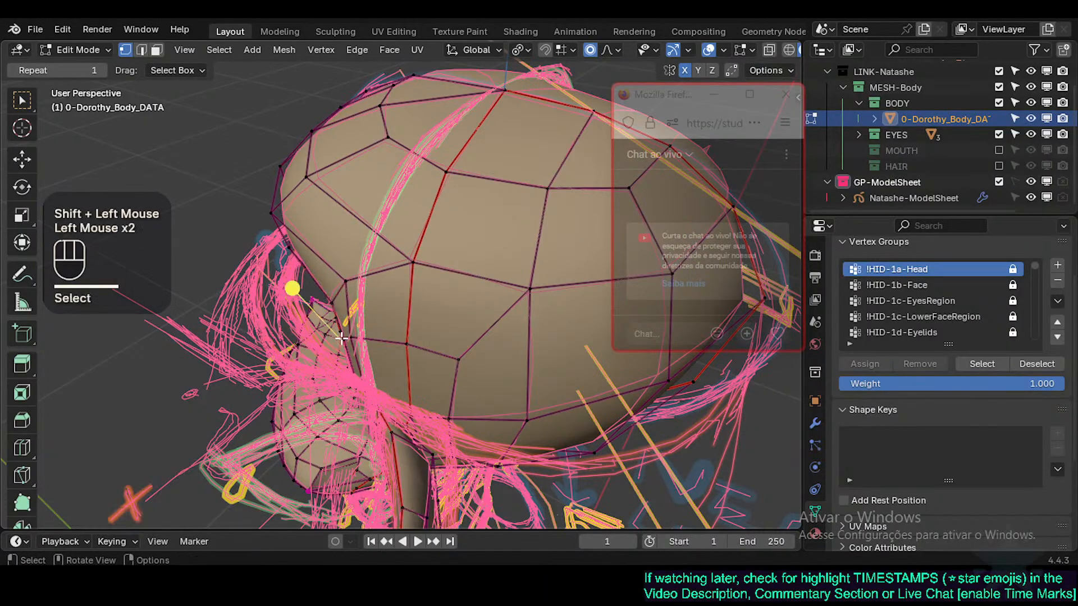
{"action": "middle_click_drag", "start_coordinate": [342, 337], "coordinate": [393, 365]}
{"action": "key", "text": "Tab"}
{"action": "scroll", "coordinate": [453, 281], "scroll_direction": "down", "scroll_amount": 2}
{"action": "key", "text": "KP_1"}
{"action": "key", "text": "Tab"}
Step: In side view and face mode, move the centre forehead face forward toward the model sheet's outline
{"action": "key", "text": "KP_3"}
{"action": "scroll", "coordinate": [184, 209], "scroll_direction": "up", "scroll_amount": 2}
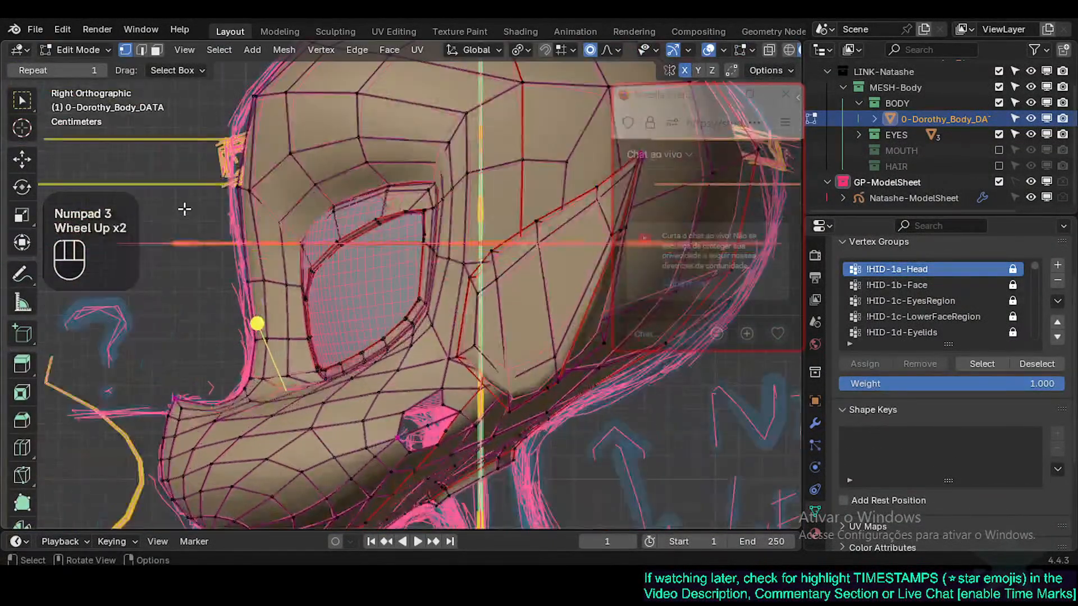
{"action": "middle_click_drag", "start_coordinate": [184, 208], "coordinate": [277, 316], "text": "shift"}
{"action": "key", "text": "alt+a"}
{"action": "key", "text": "3"}
{"action": "left_click", "coordinate": [340, 233]}
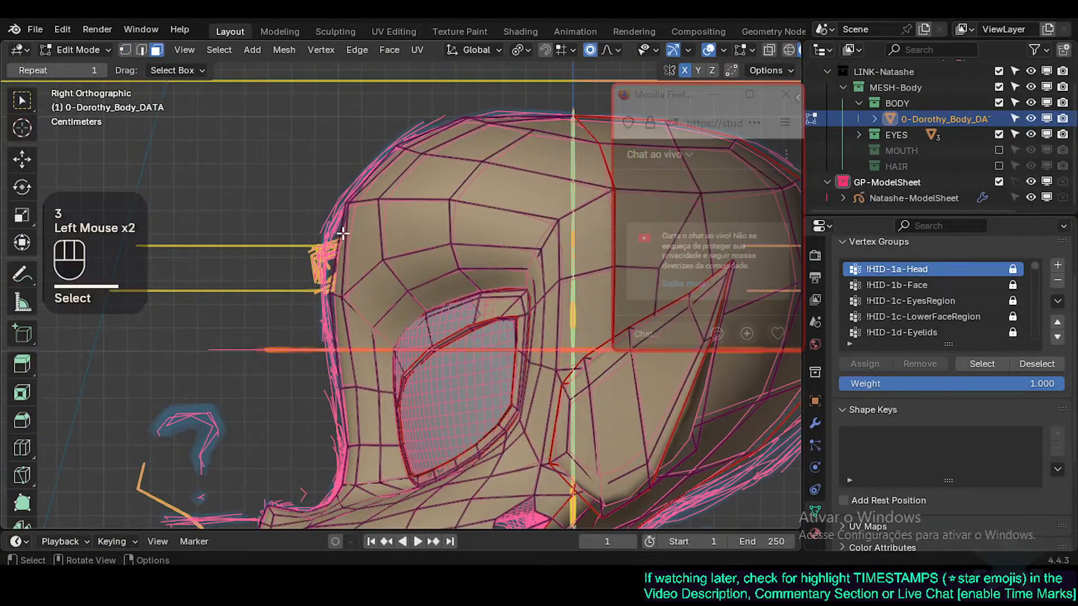
{"action": "left_click", "coordinate": [326, 233], "text": "shift"}
{"action": "key", "text": "g"}
{"action": "left_click", "coordinate": [266, 244], "text": "shift"}
Step: In vertex mode, adjust the upper corner vertex of the forehead in side view and along the Y axis in top view
{"action": "key", "text": "1"}
{"action": "left_click", "coordinate": [337, 199]}
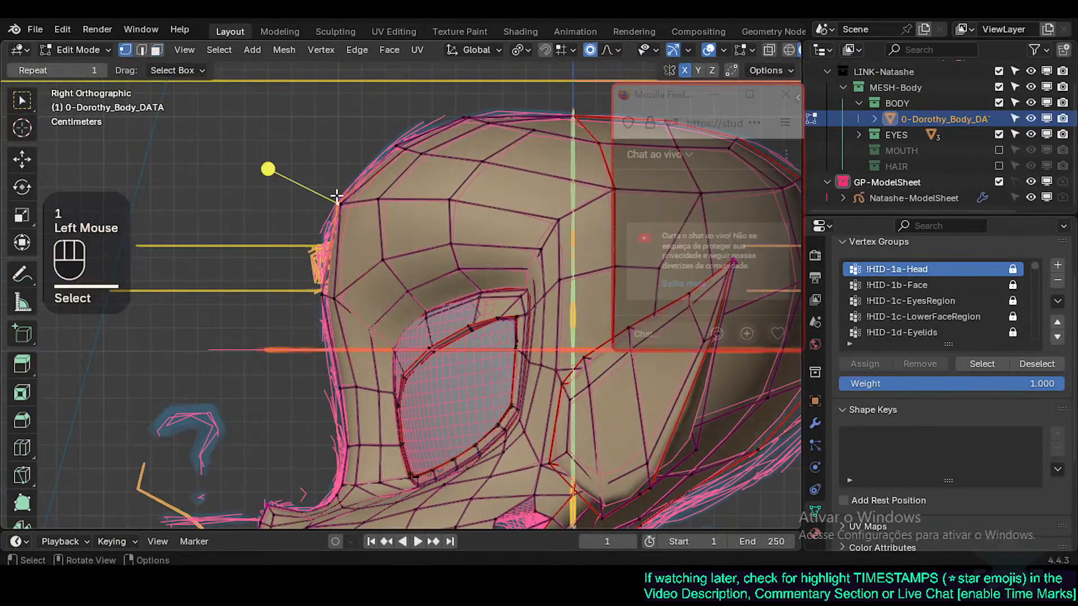
{"action": "key", "text": "g"}
{"action": "left_click", "coordinate": [337, 198], "text": "shift"}
{"action": "middle_click_drag", "start_coordinate": [337, 198], "coordinate": [439, 347]}
{"action": "middle_click_drag", "start_coordinate": [362, 304], "coordinate": [332, 269]}
{"action": "key", "text": "KP_7"}
{"action": "key", "text": "g"}
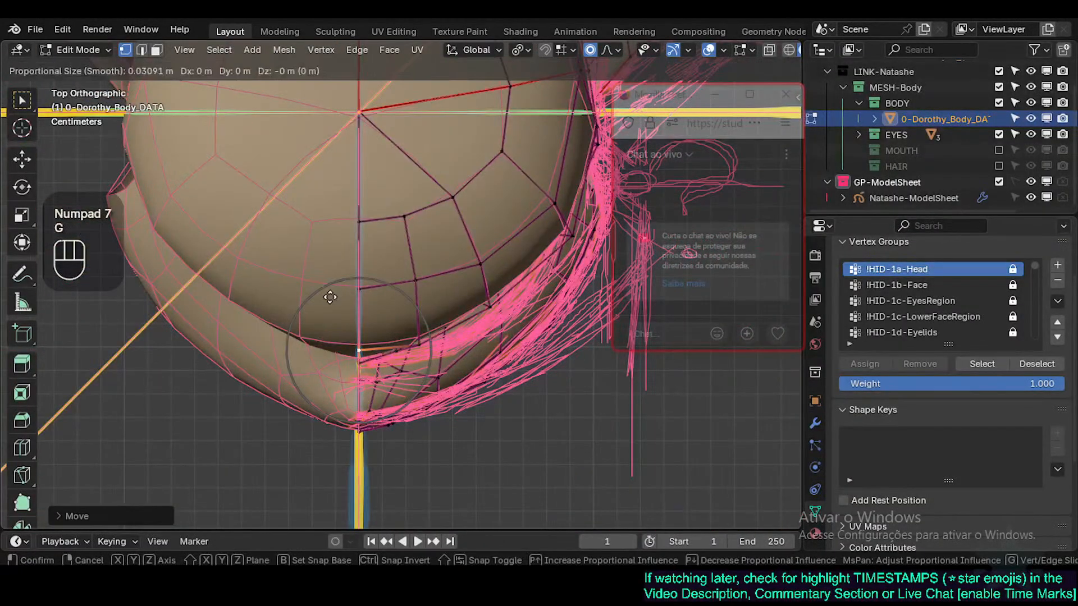
{"action": "key", "text": "y"}
{"action": "left_click", "coordinate": [326, 337], "text": "shift"}
Step: Reselect the centreline forehead vertex and fine-tune it along the Y axis in top view
{"action": "middle_click_drag", "start_coordinate": [369, 378], "coordinate": [330, 332]}
{"action": "key", "text": "1"}
{"action": "left_click", "coordinate": [333, 346]}
{"action": "key", "text": "KP_7"}
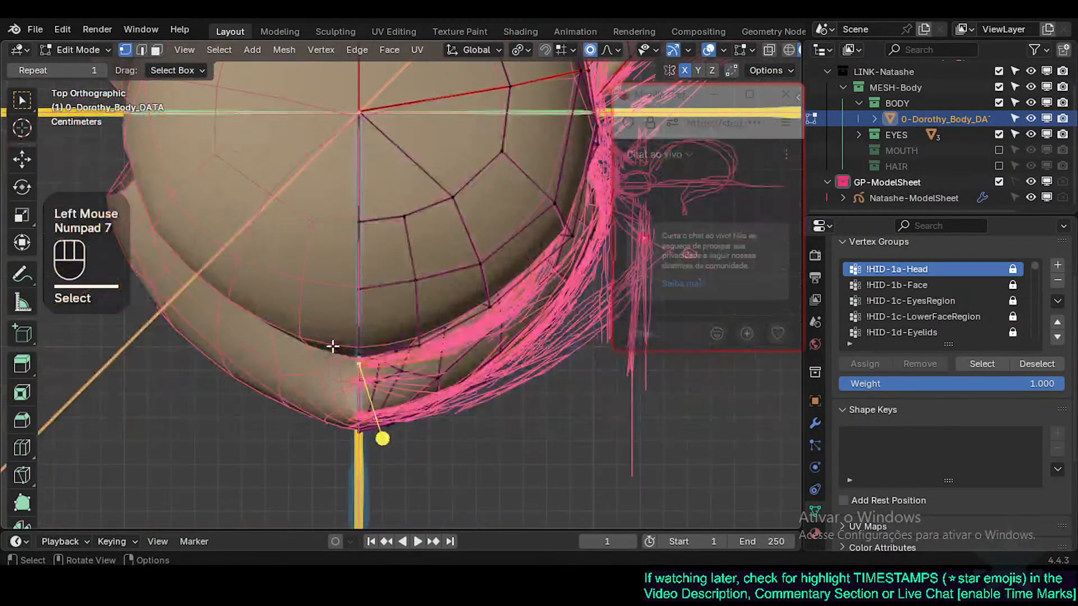
{"action": "key", "text": "g"}
{"action": "key", "text": "y"}
{"action": "key", "text": "y"}
{"action": "left_click", "coordinate": [341, 309], "text": "shift"}
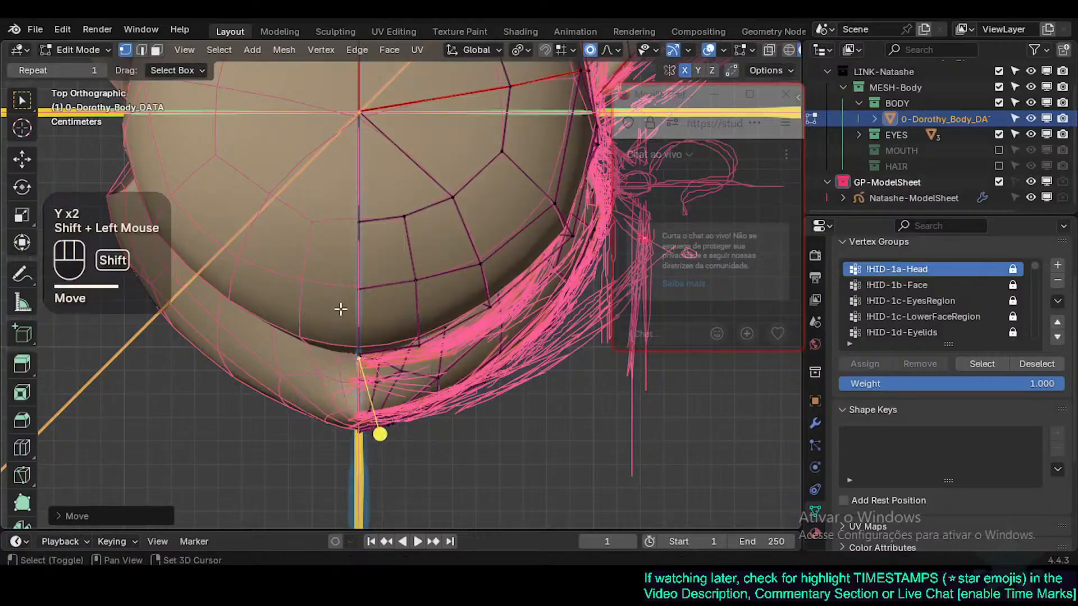
Step: In top view, move the front forehead vertex beside the centreline toward the sketch outline
{"action": "left_click", "coordinate": [397, 349], "text": "shift"}
{"action": "key", "text": "g"}
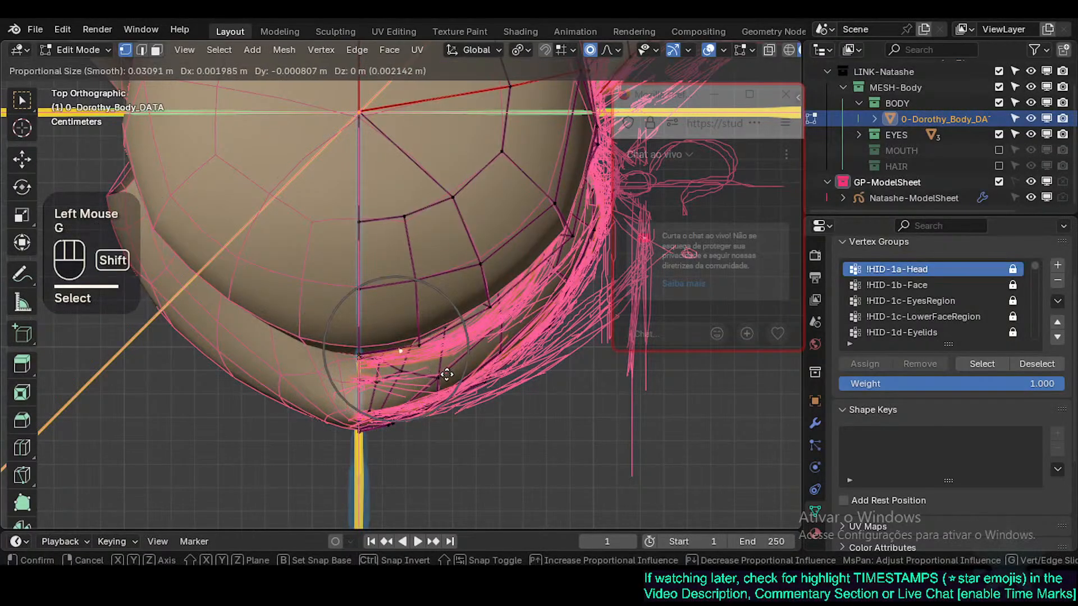
{"action": "left_click", "coordinate": [447, 375], "text": "shift"}
Step: Select the face loop running across the forehead and around the eye opening, and smooth its vertices
{"action": "middle_click_drag", "start_coordinate": [447, 375], "coordinate": [366, 212]}
{"action": "scroll", "coordinate": [397, 241], "scroll_direction": "down", "scroll_amount": 2}
{"action": "key", "text": "3"}
{"action": "left_click", "coordinate": [483, 270], "text": "alt+shift"}
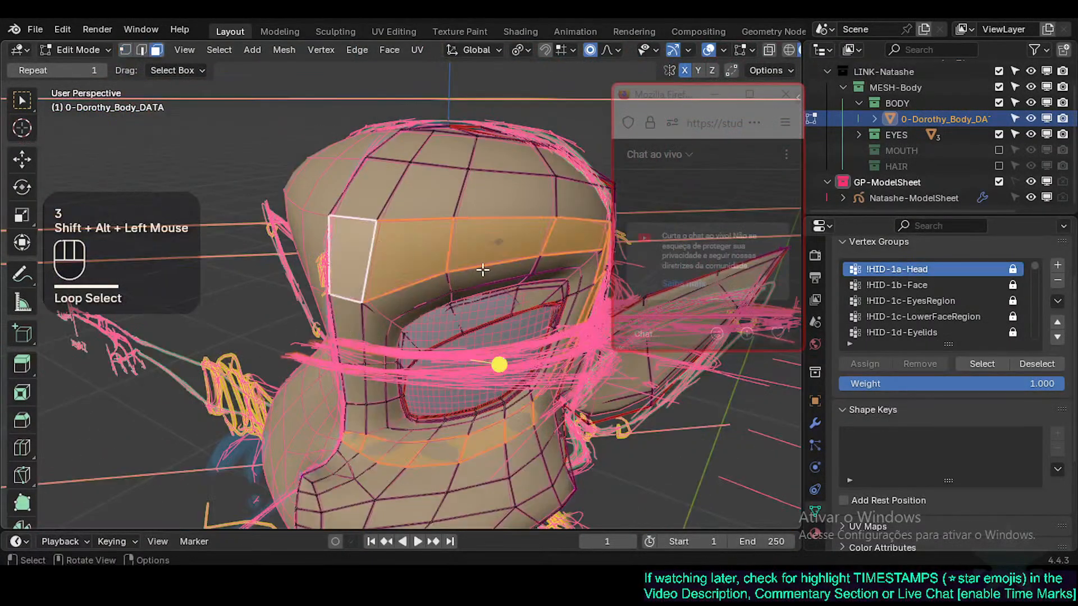
{"action": "middle_click_drag", "start_coordinate": [471, 309], "coordinate": [460, 315], "text": "shift"}
{"action": "left_click", "coordinate": [486, 367]}
{"action": "middle_click_drag", "start_coordinate": [470, 378], "coordinate": [414, 378]}
{"action": "middle_click_drag", "start_coordinate": [414, 378], "coordinate": [349, 380]}
Step: In side view, scale and reposition the centre forehead face, then adjust the brow section just behind it
{"action": "key", "text": "KP_3"}
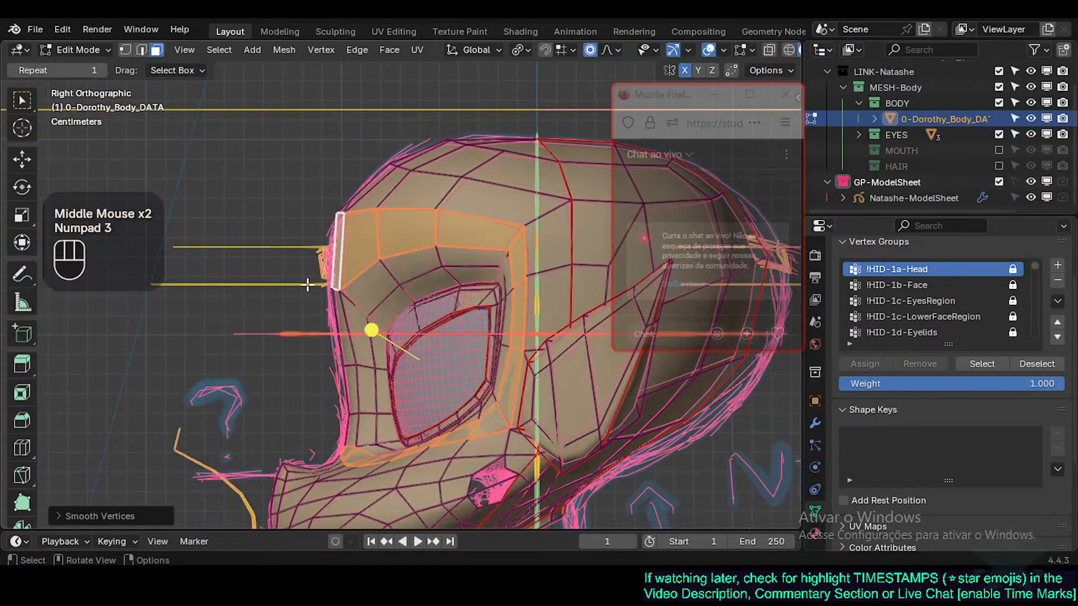
{"action": "key", "text": "alt+a"}
{"action": "left_click", "coordinate": [342, 242]}
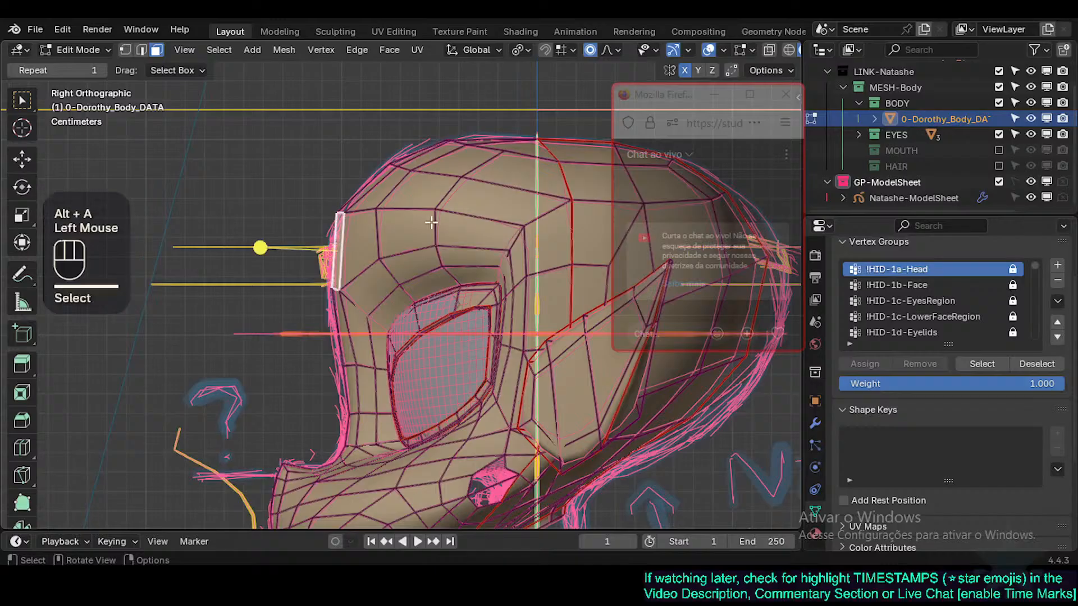
{"action": "key", "text": "s"}
{"action": "left_click", "coordinate": [431, 227], "text": "shift"}
{"action": "key", "text": "g"}
{"action": "left_click", "coordinate": [395, 233], "text": "shift"}
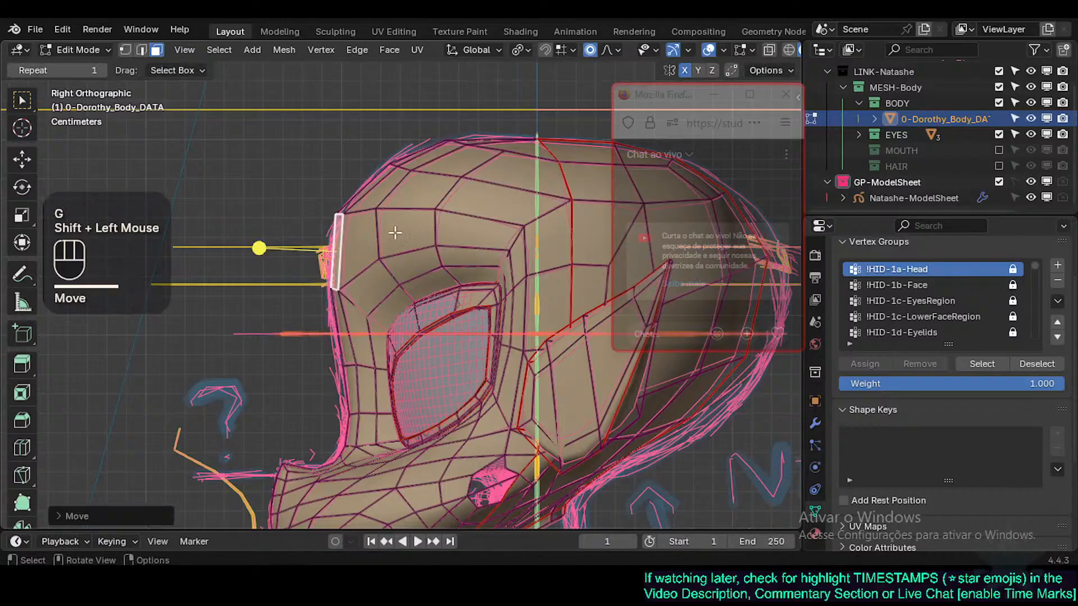
{"action": "left_click", "coordinate": [372, 231]}
{"action": "key", "text": "g"}
{"action": "left_click", "coordinate": [377, 230], "text": "shift"}
{"action": "key", "text": "alt+s"}
{"action": "key", "text": "2"}
{"action": "left_click", "coordinate": [378, 230]}
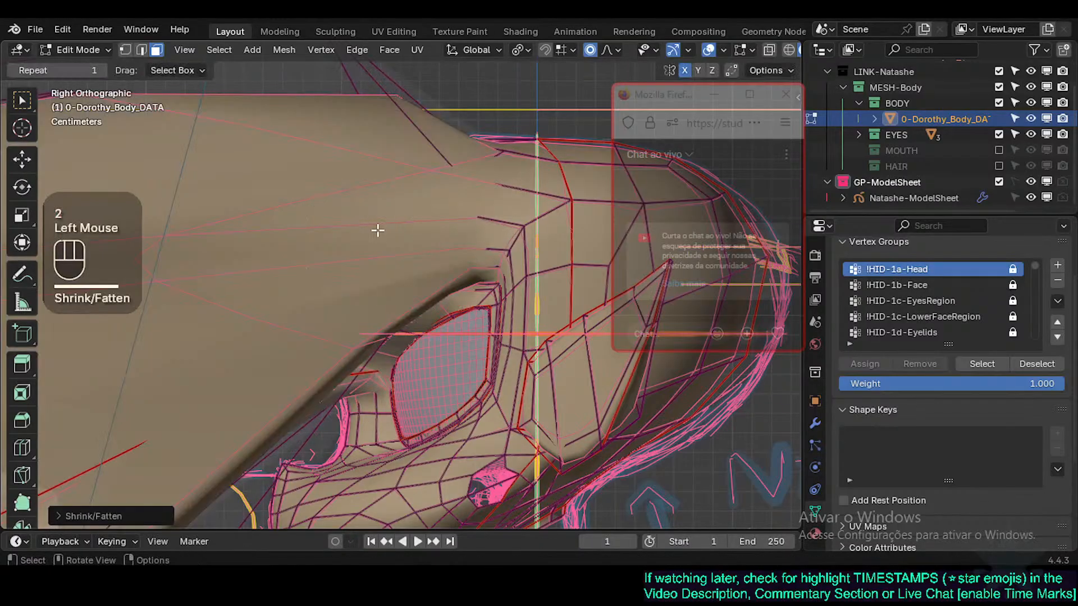
{"action": "key", "text": "ctrl+z"}
Step: In edge mode, move the vertical forehead edge just behind the centre face forward
{"action": "key", "text": "2"}
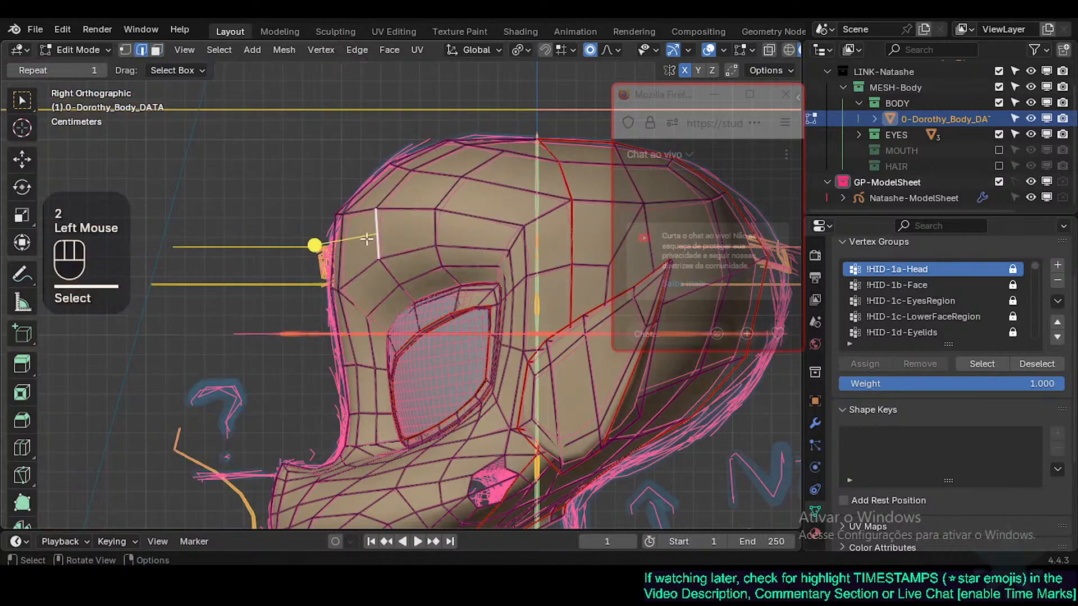
{"action": "key", "text": "3"}
{"action": "left_click", "coordinate": [360, 243]}
{"action": "key", "text": "2"}
{"action": "left_click", "coordinate": [375, 235]}
{"action": "key", "text": "g"}
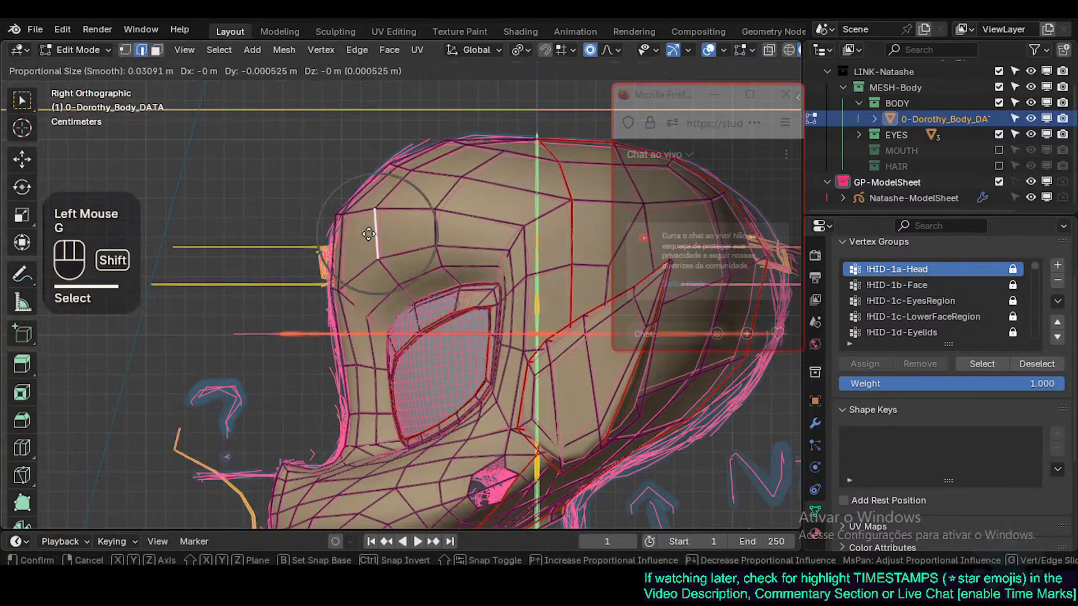
{"action": "left_click", "coordinate": [276, 251], "text": "shift"}
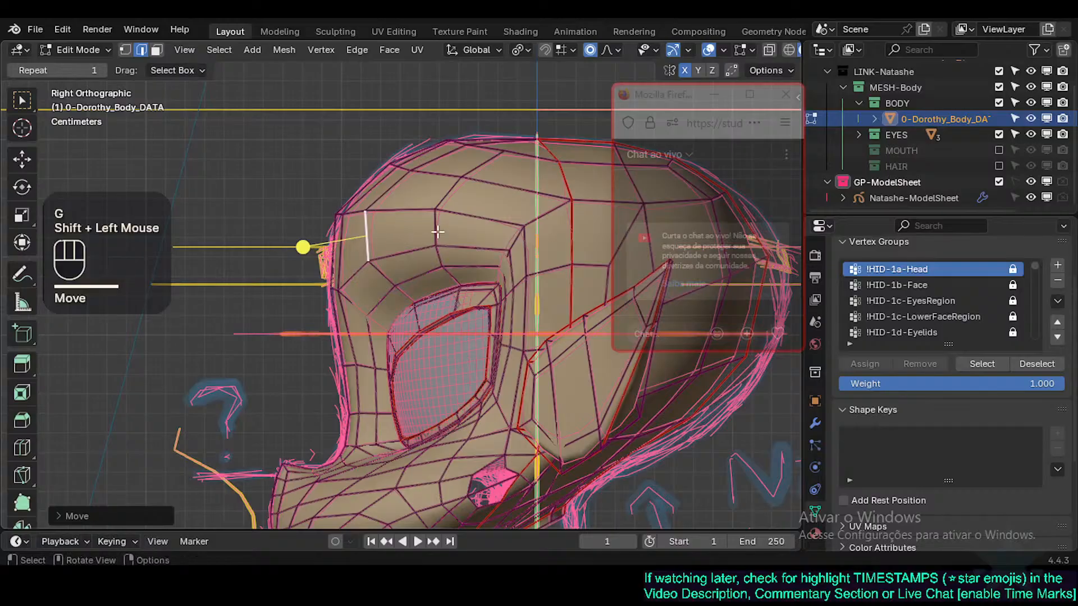
Step: Move the next two cross edges of the brow loop above the eye forward
{"action": "left_click", "coordinate": [413, 230]}
{"action": "key", "text": "g"}
{"action": "left_click", "coordinate": [474, 251], "text": "shift"}
{"action": "left_click", "coordinate": [516, 235], "text": "shift"}
{"action": "key", "text": "g"}
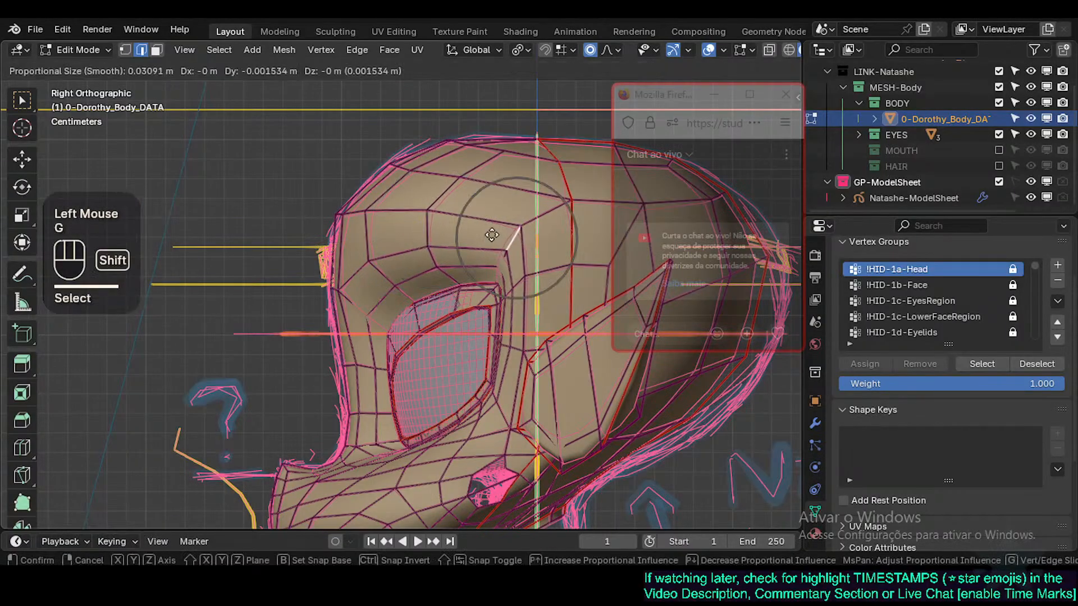
{"action": "left_click", "coordinate": [505, 233], "text": "shift"}
Step: In top view and vertex mode, move the forehead's front-side vertex outward to the sketched head outline
{"action": "middle_click_drag", "start_coordinate": [506, 233], "coordinate": [483, 378]}
{"action": "key", "text": "KP_7"}
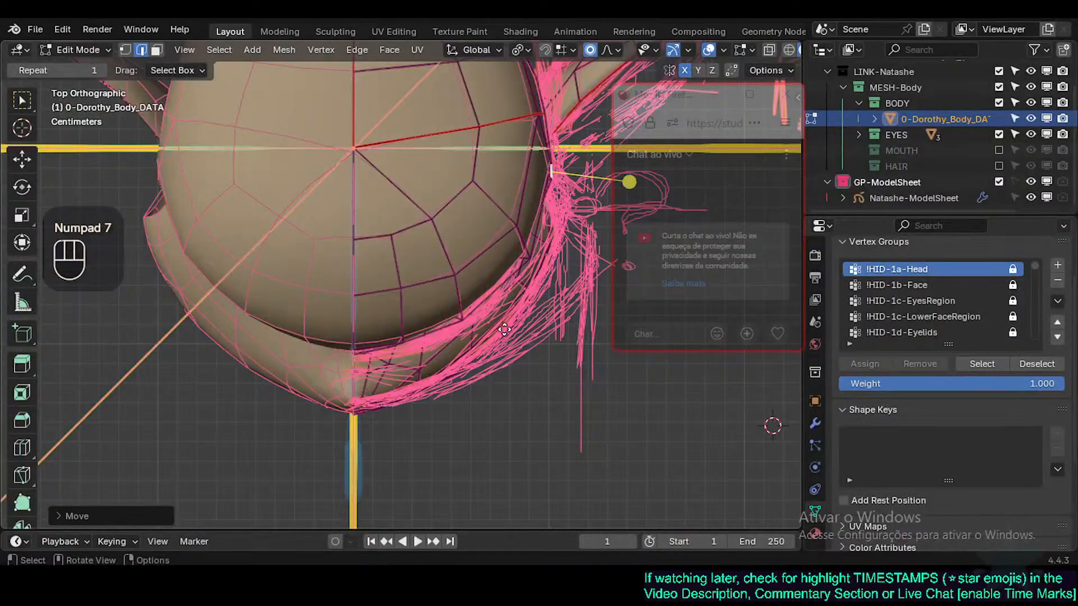
{"action": "scroll", "coordinate": [504, 330], "scroll_direction": "up", "scroll_amount": 1}
{"action": "key", "text": "1"}
{"action": "left_click", "coordinate": [457, 320]}
{"action": "key", "text": "g"}
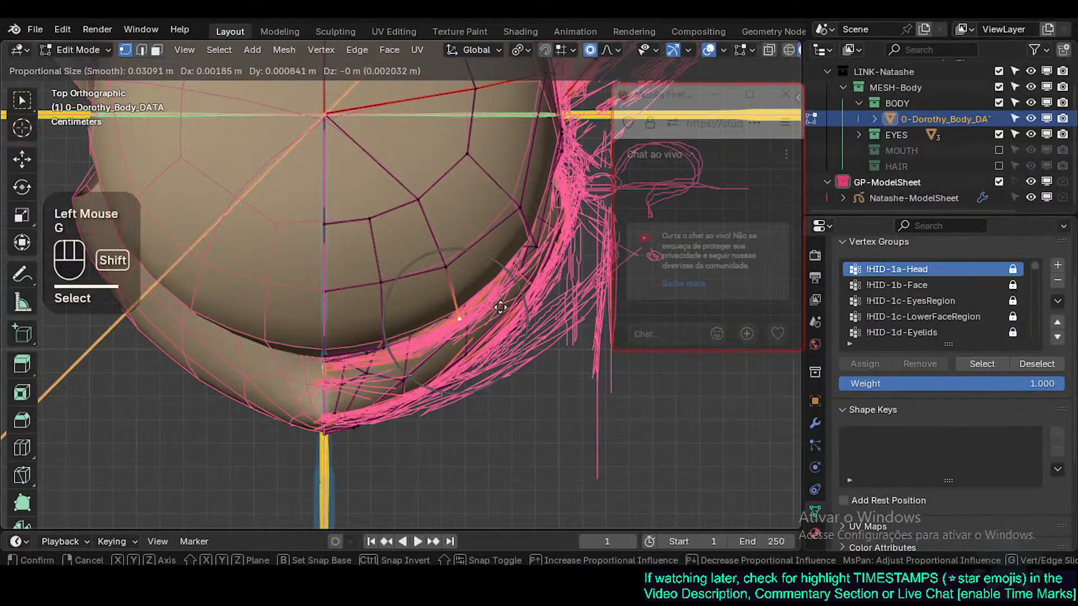
{"action": "left_click", "coordinate": [515, 278], "text": "shift"}
{"action": "key", "text": "g"}
{"action": "left_click", "coordinate": [421, 259], "text": "shift"}
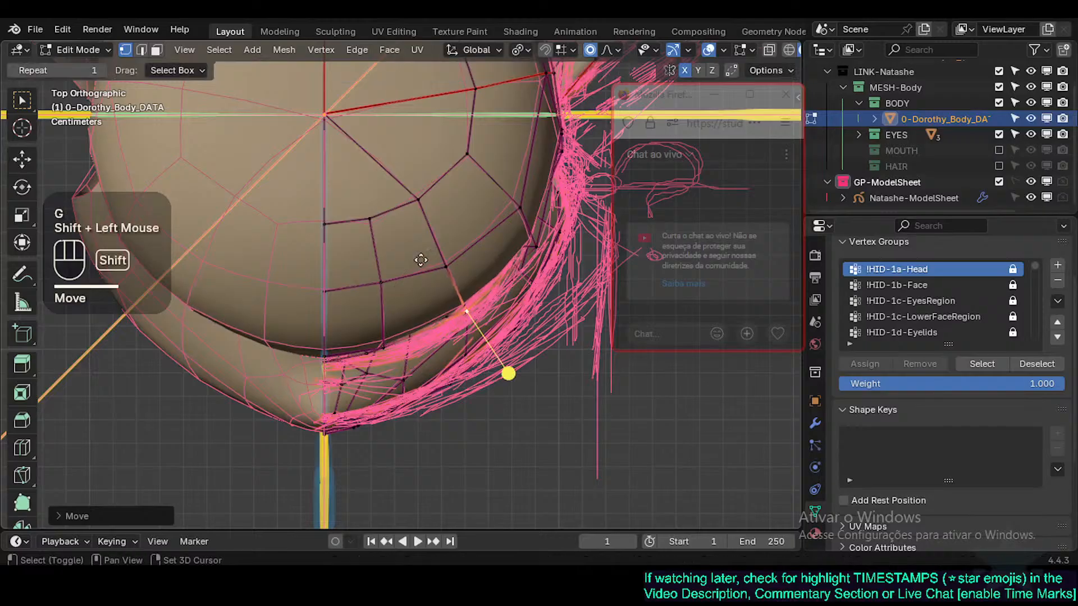
Step: Adjust three vertices further in on the head top to even out the grid, then check the overall head shape
{"action": "left_click", "coordinate": [447, 267], "text": "shift"}
{"action": "key", "text": "g"}
{"action": "left_click", "coordinate": [455, 264], "text": "shift"}
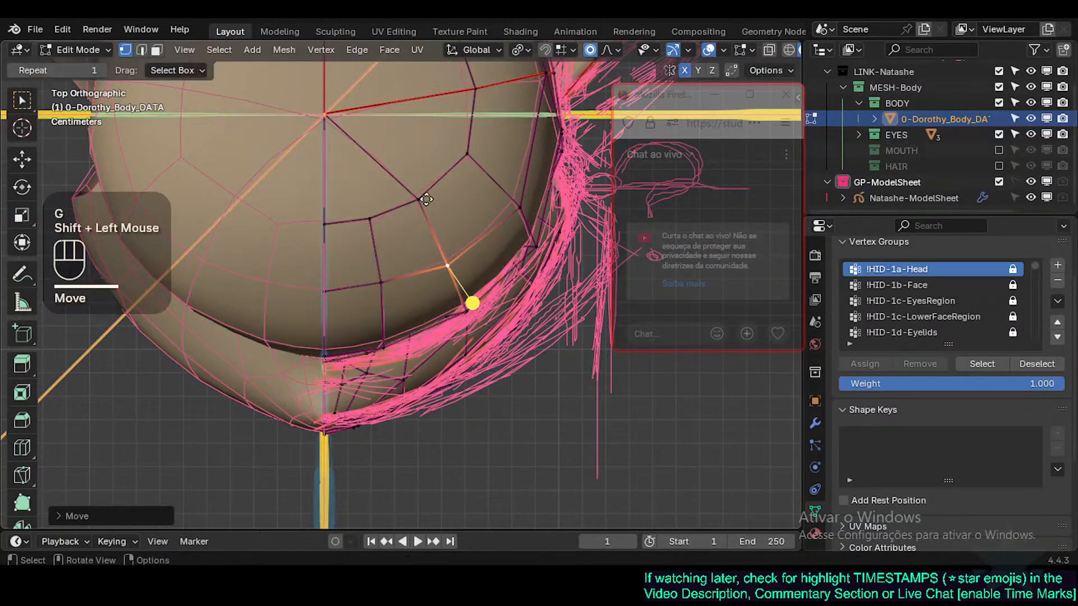
{"action": "left_click", "coordinate": [419, 199], "text": "shift"}
{"action": "key", "text": "g"}
{"action": "left_click", "coordinate": [385, 217], "text": "shift"}
{"action": "left_click", "coordinate": [385, 217], "text": "shift"}
{"action": "key", "text": "g"}
{"action": "left_click", "coordinate": [373, 234], "text": "shift"}
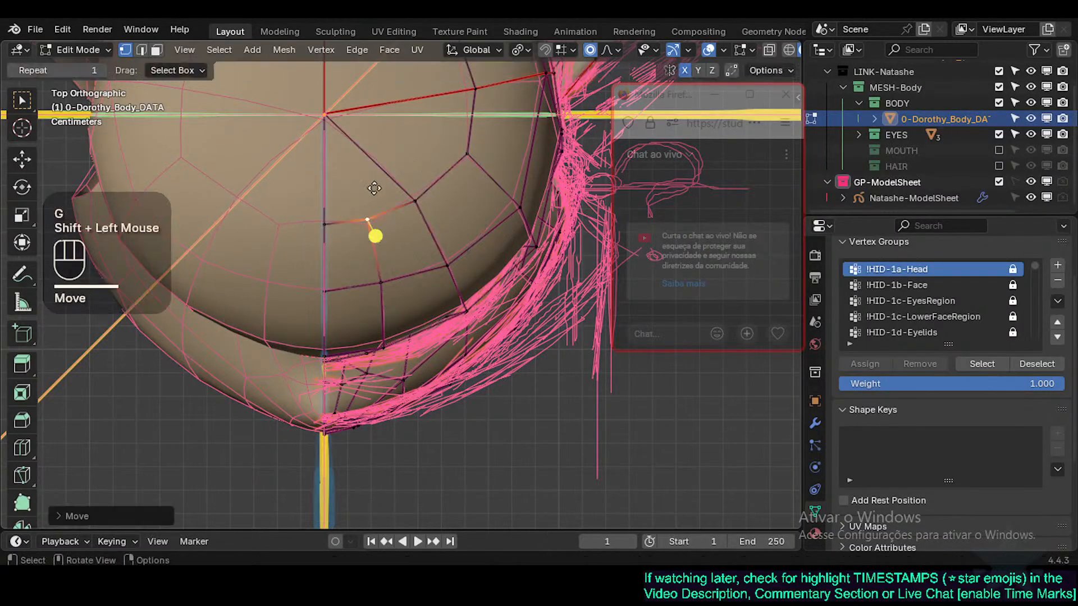
{"action": "middle_click_drag", "start_coordinate": [373, 234], "coordinate": [394, 185]}
{"action": "key", "text": "Tab"}
{"action": "key", "text": "KP_1"}
Step: In side view, circle-select the forehead's front faces and move them slightly forward toward the outline
{"action": "key", "text": "KP_3"}
{"action": "key", "text": "Tab"}
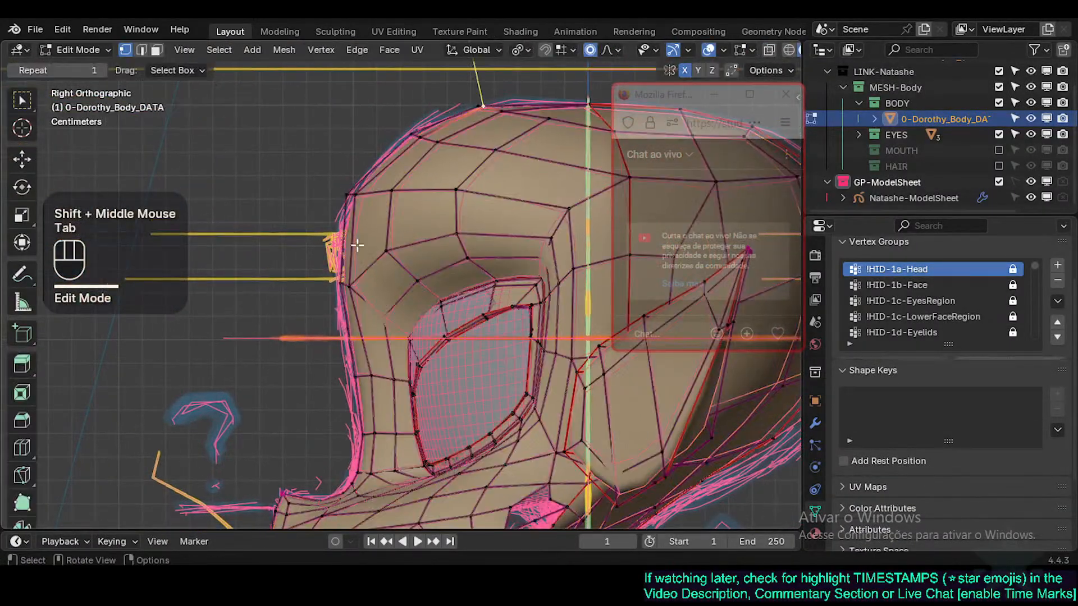
{"action": "key", "text": "alt+a"}
{"action": "key", "text": "c"}
{"action": "left_click", "coordinate": [356, 244]}
{"action": "left_click_drag", "start_coordinate": [356, 243], "coordinate": [366, 211]}
{"action": "right_click", "coordinate": [356, 241]}
{"action": "key", "text": "3"}
{"action": "key", "text": "c"}
{"action": "right_click", "coordinate": [371, 206]}
{"action": "key", "text": "g"}
{"action": "left_click", "coordinate": [344, 208], "text": "shift"}
{"action": "key", "text": "alt+a"}
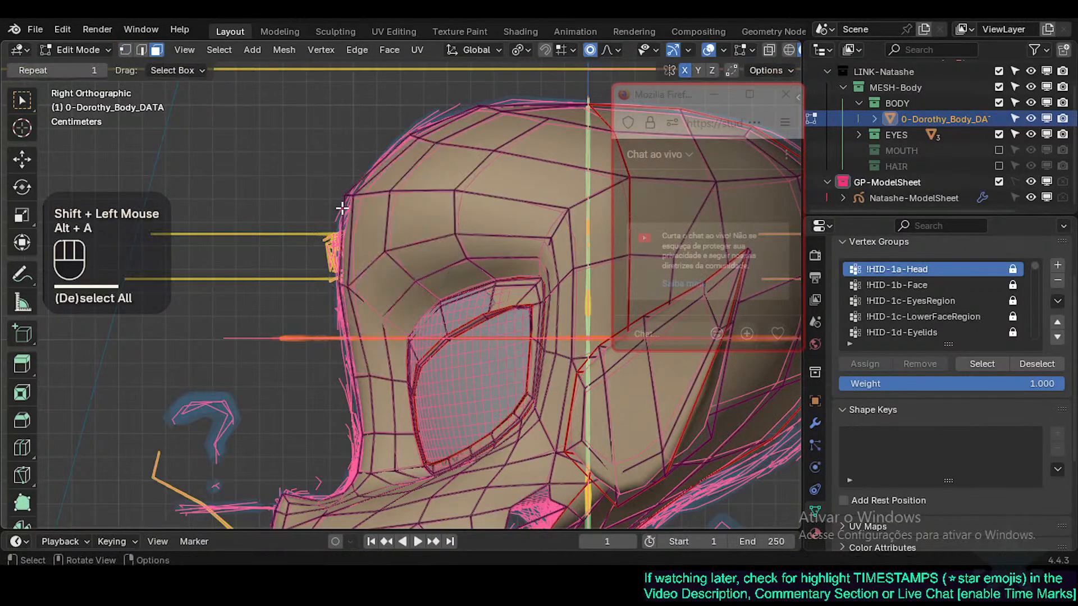
Step: In vertex mode, circle-select the upper corner vertices of the forehead and move them slightly down along the profile
{"action": "key", "text": "1"}
{"action": "key", "text": "c"}
{"action": "left_click", "coordinate": [343, 194]}
{"action": "right_click", "coordinate": [342, 195]}
{"action": "key", "text": "g"}
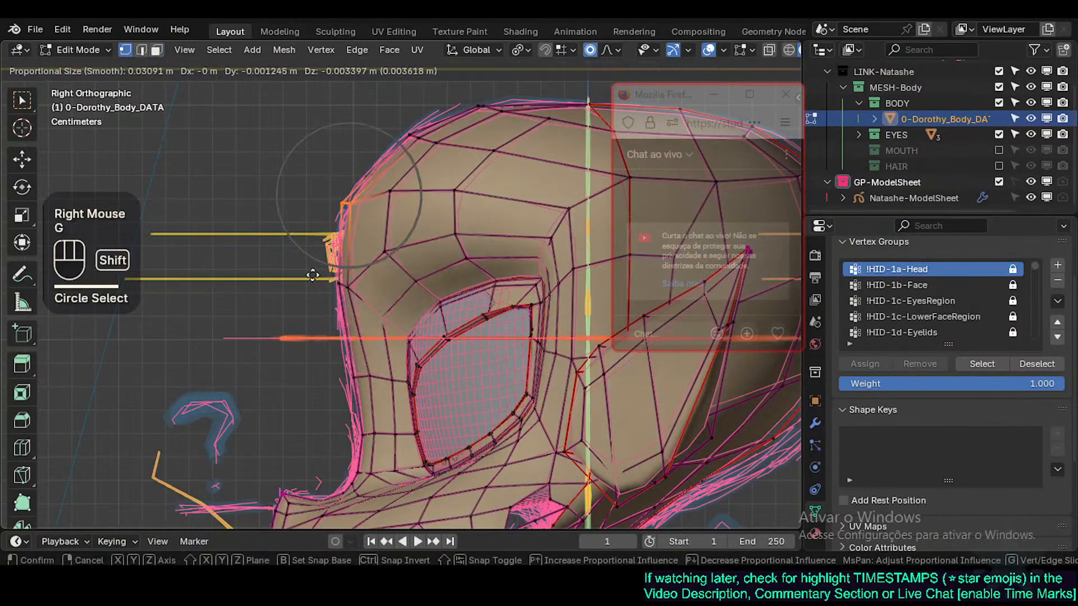
{"action": "left_click", "coordinate": [314, 270], "text": "shift"}
{"action": "key", "text": "alt+a"}
Step: Circle-select the profile vertices higher up between forehead and head top, and move them onto the sketch outline
{"action": "key", "text": "c"}
{"action": "left_click", "coordinate": [416, 132]}
{"action": "right_click", "coordinate": [416, 132]}
{"action": "key", "text": "g"}
{"action": "left_click", "coordinate": [349, 207], "text": "shift"}
{"action": "key", "text": "alt+a"}
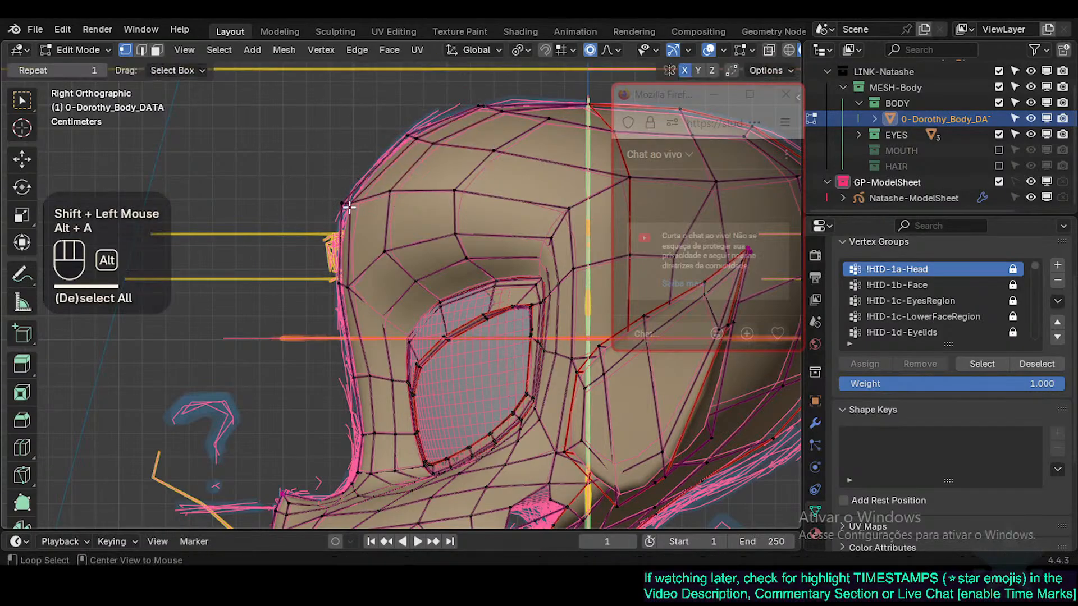
Step: Circle-select the forehead's upper corner vertices again and fine-tune their position against the profile sketch
{"action": "key", "text": "c"}
{"action": "left_click", "coordinate": [346, 210]}
{"action": "right_click", "coordinate": [345, 211]}
{"action": "key", "text": "g"}
{"action": "left_click", "coordinate": [339, 212], "text": "shift"}
{"action": "key", "text": "g"}
{"action": "left_click", "coordinate": [344, 286], "text": "shift"}
{"action": "key", "text": "alt+a"}
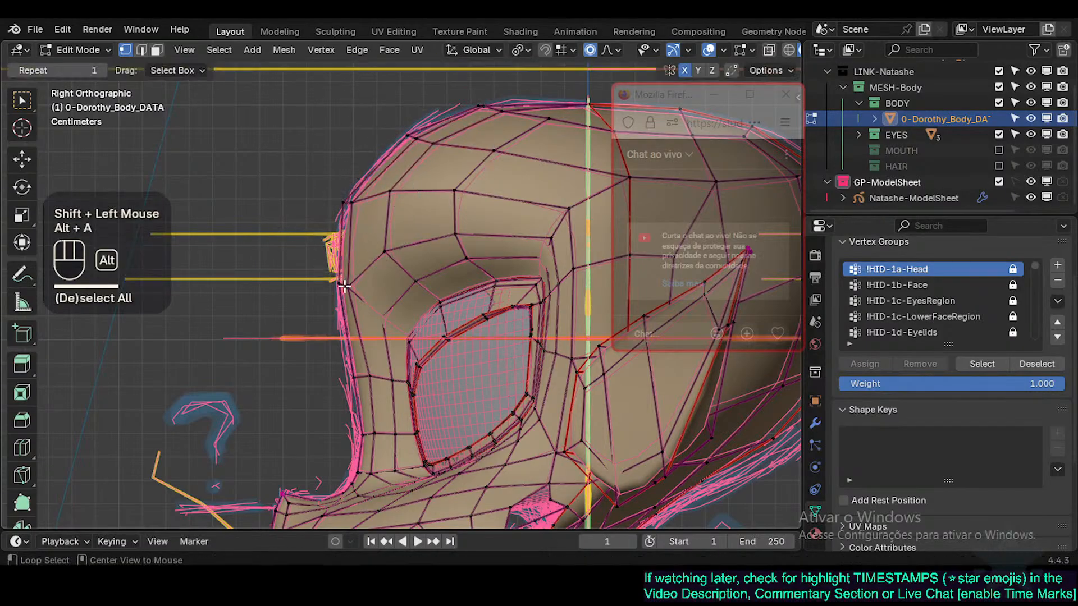
Step: Circle-select and nudge the profile vertices at the lower end of the forehead, then those in front of the eye
{"action": "key", "text": "c"}
{"action": "left_click", "coordinate": [337, 289]}
{"action": "key", "text": "g"}
{"action": "left_click", "coordinate": [337, 289], "text": "shift"}
{"action": "key", "text": "alt+a"}
{"action": "key", "text": "c"}
{"action": "left_click", "coordinate": [339, 365]}
{"action": "right_click", "coordinate": [339, 368]}
{"action": "key", "text": "g"}
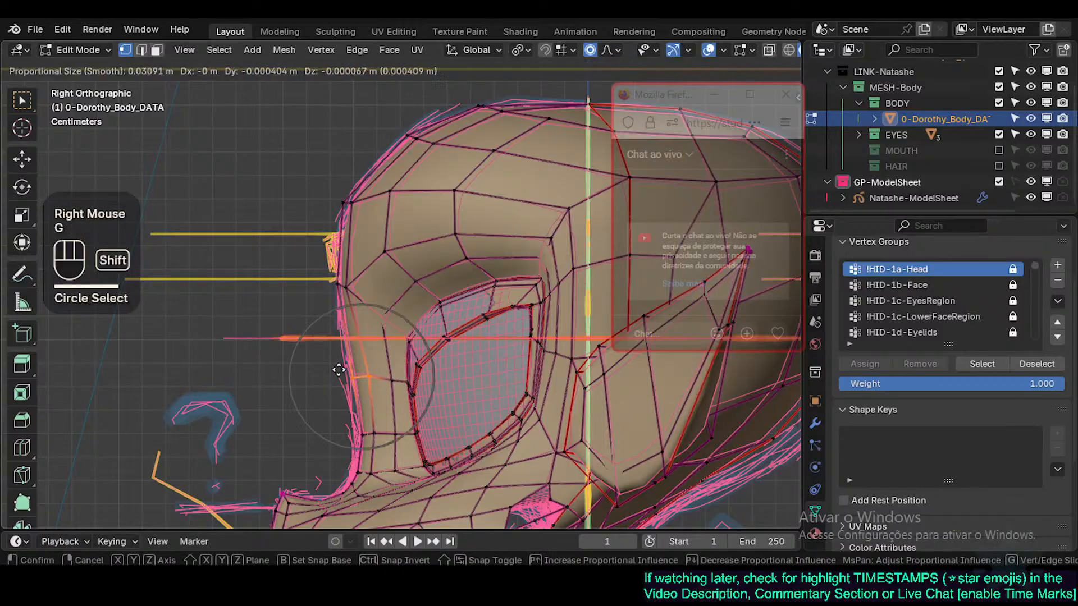
{"action": "left_click", "coordinate": [339, 370], "text": "shift"}
{"action": "key", "text": "alt+a"}
Step: Move the vertex between the profile and the eye opening forward, with the proportional editing size reduced to 0.01586 m
{"action": "key", "text": "c"}
{"action": "left_click", "coordinate": [366, 375]}
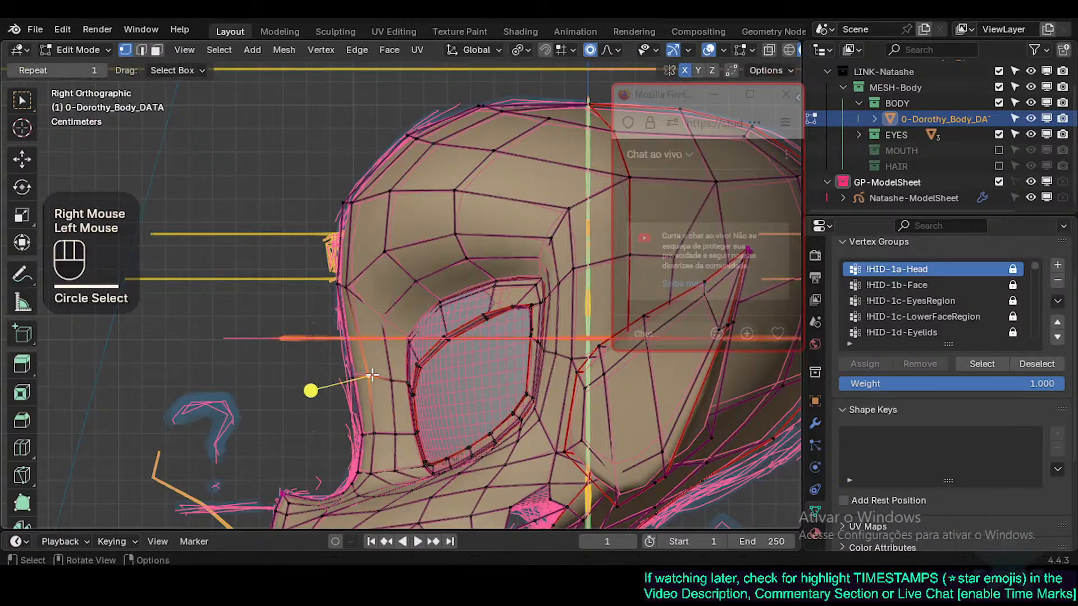
{"action": "key", "text": "g"}
{"action": "scroll", "coordinate": [382, 371], "scroll_direction": "up", "scroll_amount": 5}
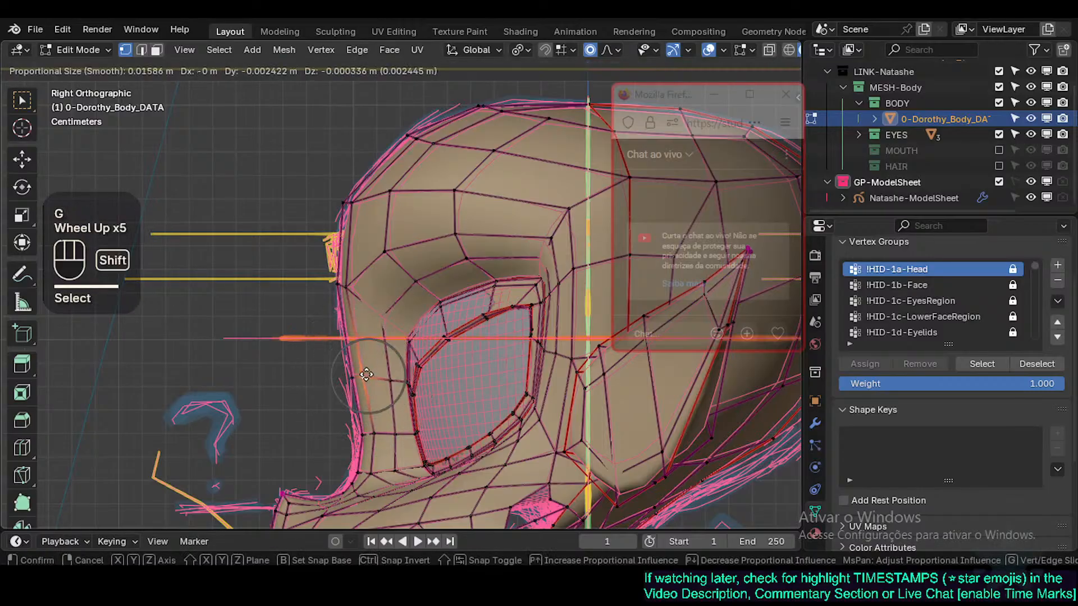
{"action": "left_click", "coordinate": [366, 375], "text": "shift"}
Step: Reposition the two vertices beside the lower front corner of the eye opening, moving them toward the profile
{"action": "key", "text": "g"}
{"action": "left_click", "coordinate": [371, 433], "text": "shift"}
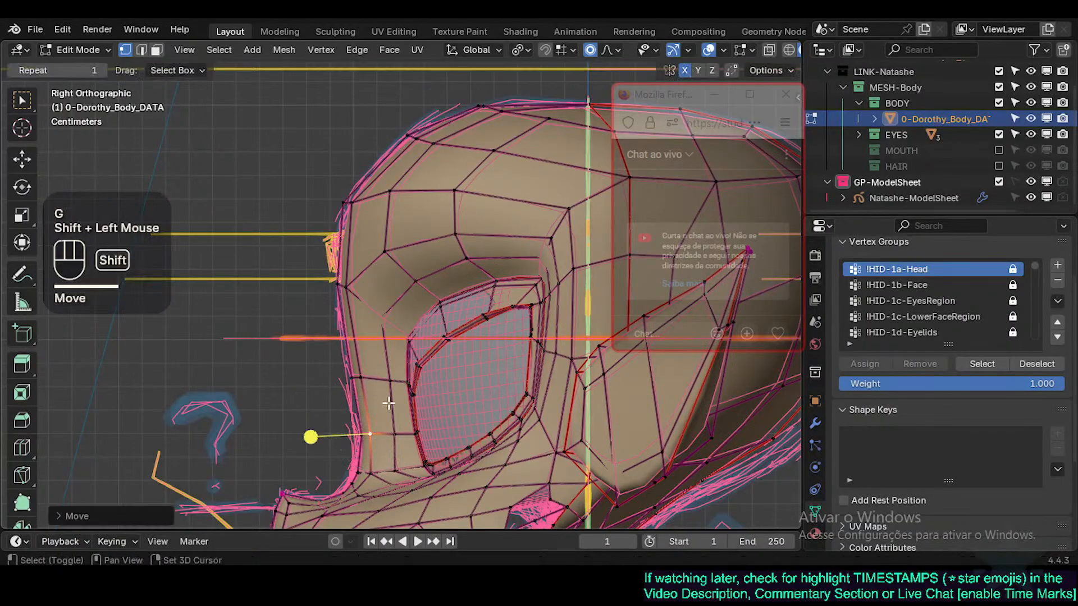
{"action": "key", "text": "g"}
{"action": "left_click", "coordinate": [368, 384], "text": "shift"}
{"action": "left_click", "coordinate": [395, 433]}
{"action": "key", "text": "g"}
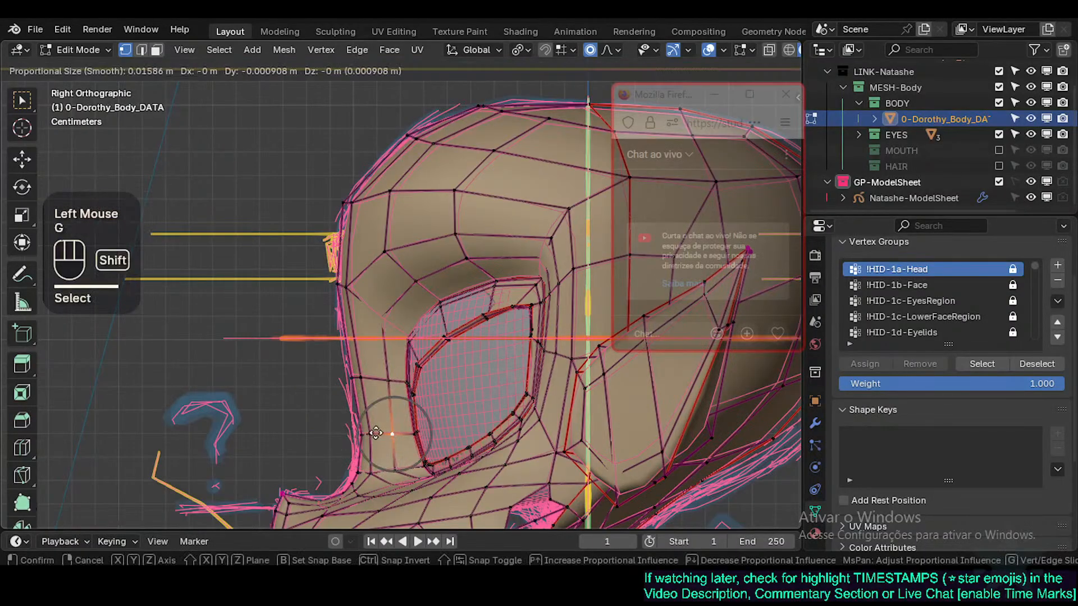
{"action": "left_click", "coordinate": [374, 434], "text": "shift"}
Step: Reposition the vertices in front of and above the eye opening one at a time to even out the brow's edge flow
{"action": "left_click", "coordinate": [384, 375]}
{"action": "key", "text": "g"}
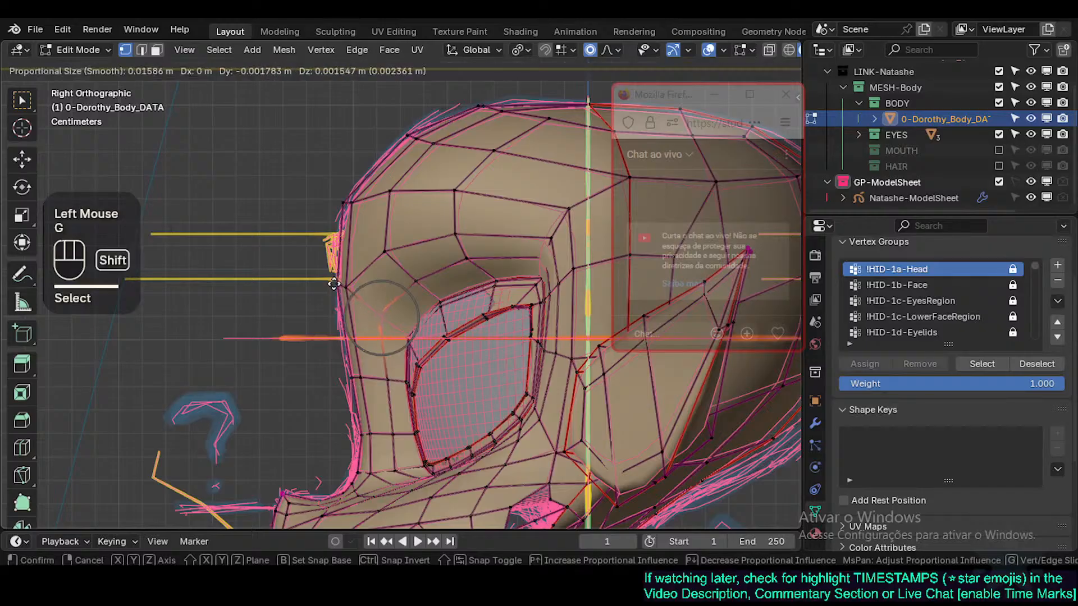
{"action": "left_click", "coordinate": [426, 286], "text": "shift"}
{"action": "left_click", "coordinate": [413, 280]}
{"action": "key", "text": "g"}
{"action": "left_click", "coordinate": [462, 262], "text": "shift"}
{"action": "left_click", "coordinate": [461, 261]}
{"action": "key", "text": "g"}
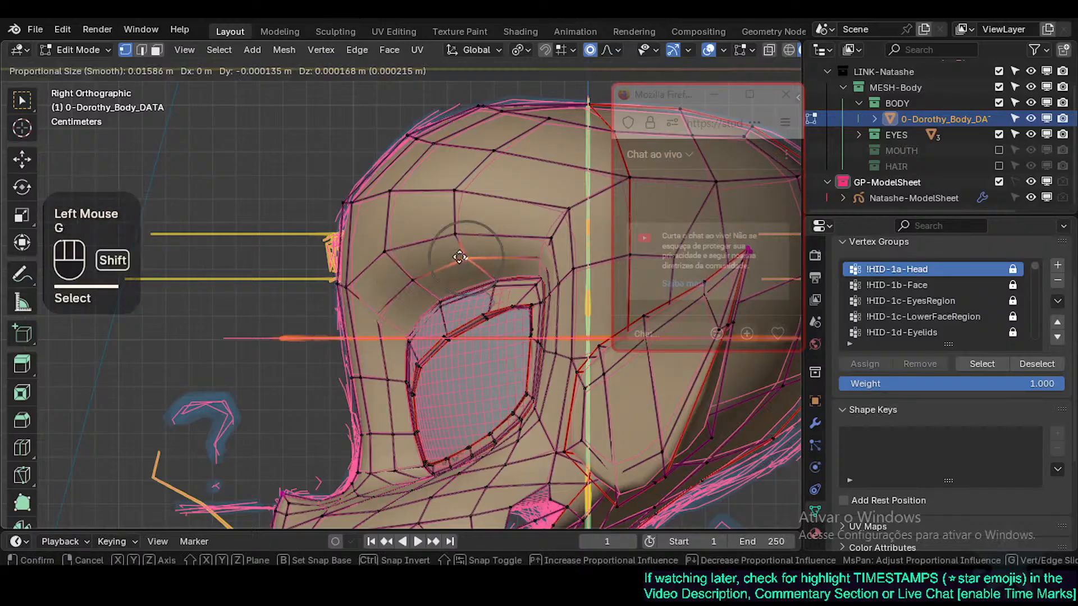
{"action": "left_click", "coordinate": [459, 258], "text": "shift"}
{"action": "middle_click_drag", "start_coordinate": [393, 329], "coordinate": [369, 300], "text": "shift"}
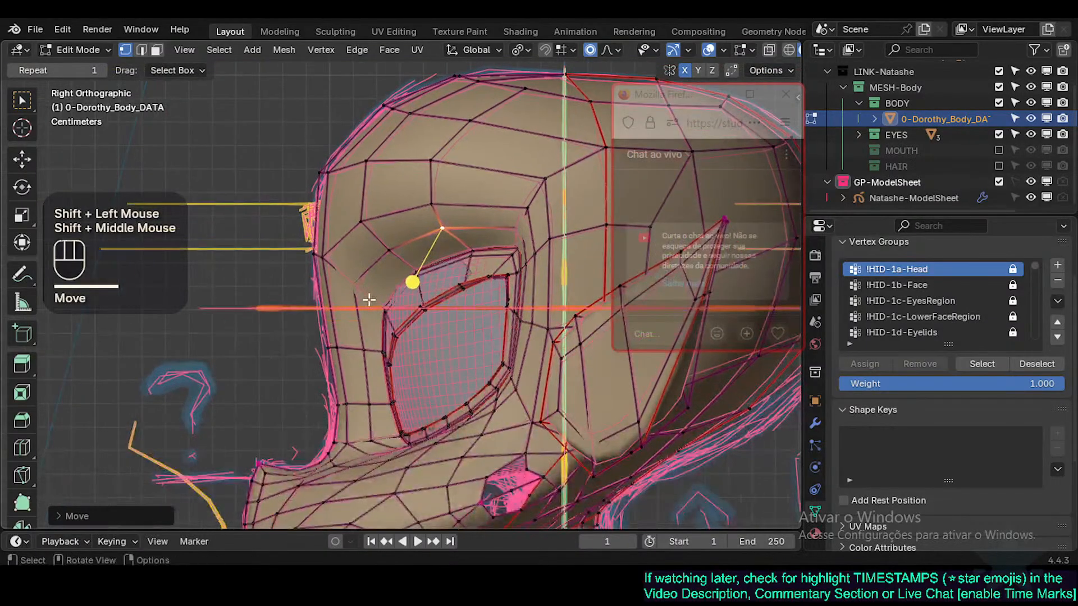
Step: Circle-select and nudge the profile vertices in front of the eye, at its lower part and at mid-height, toward the sketch line
{"action": "key", "text": "alt+a"}
{"action": "left_click", "coordinate": [340, 404]}
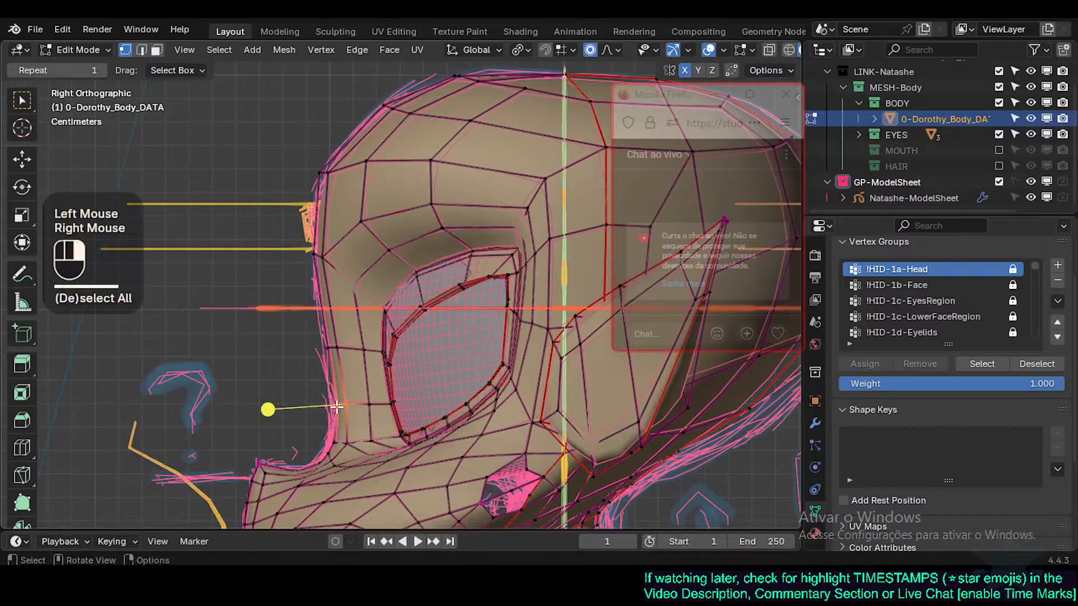
{"action": "key", "text": "g"}
{"action": "left_click", "coordinate": [320, 387], "text": "shift"}
{"action": "key", "text": "a"}
{"action": "key", "text": "c"}
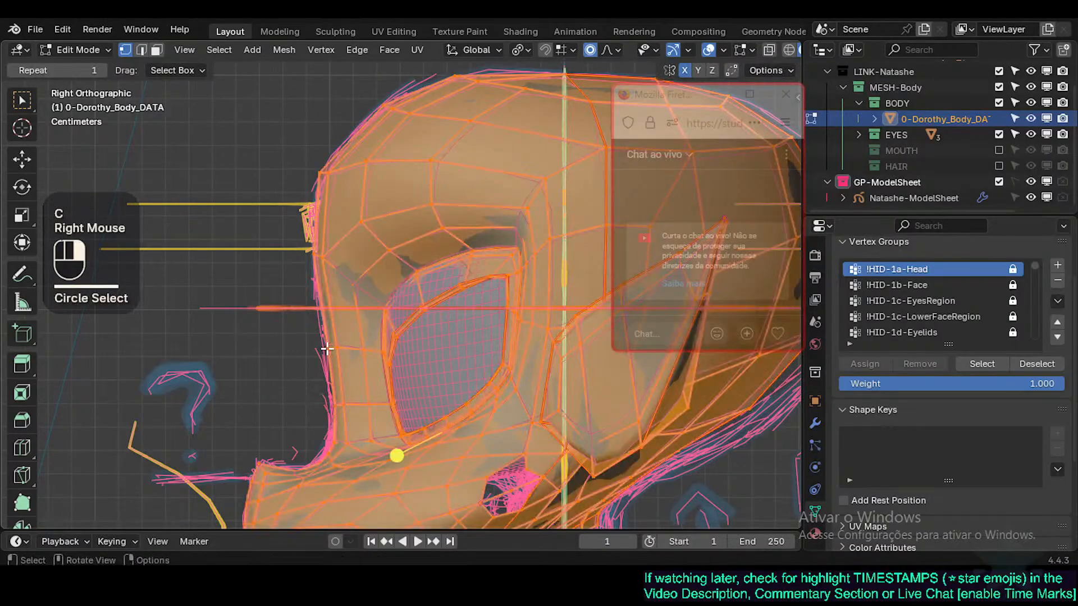
{"action": "key", "text": "alt+a"}
{"action": "right_click", "coordinate": [331, 347]}
{"action": "key", "text": "g"}
{"action": "left_click", "coordinate": [323, 345], "text": "shift"}
{"action": "middle_click_drag", "start_coordinate": [323, 345], "coordinate": [338, 324], "text": "shift"}
Step: Circle-select and fine-tune the profile vertices beside the eye's lower front corner and where the face meets the muzzle
{"action": "key", "text": "alt+a"}
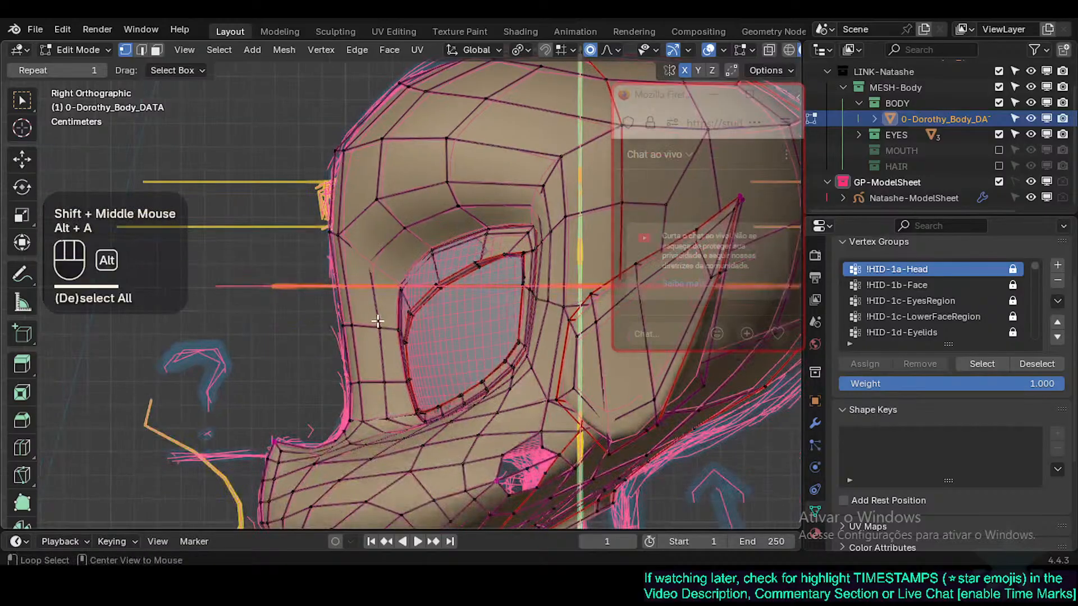
{"action": "key", "text": "c"}
{"action": "right_click", "coordinate": [362, 383]}
{"action": "key", "text": "g"}
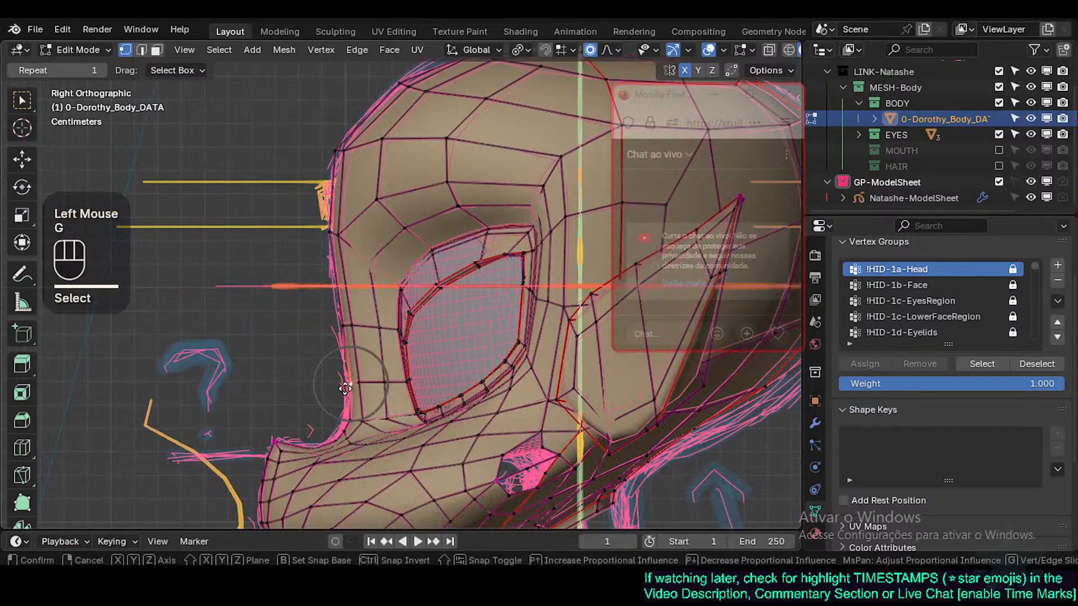
{"action": "left_click", "coordinate": [350, 385], "text": "shift"}
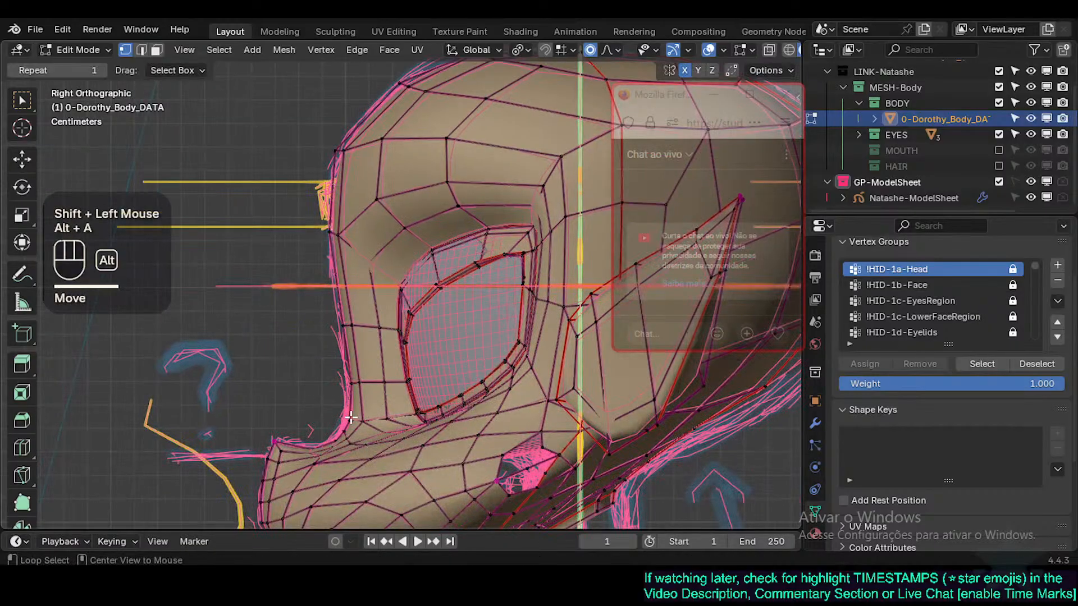
{"action": "key", "text": "c"}
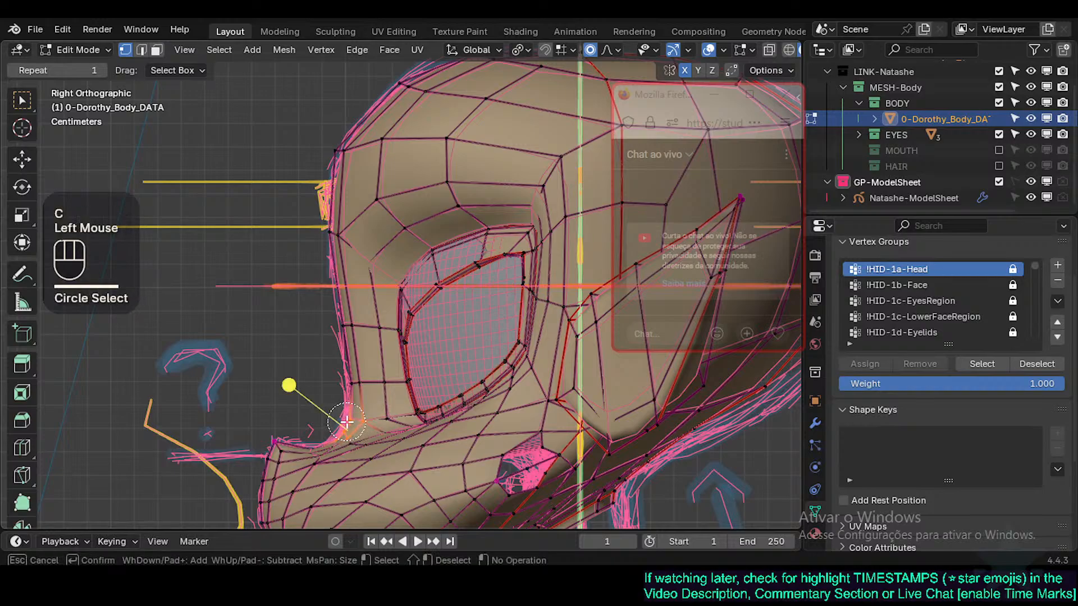
{"action": "right_click", "coordinate": [347, 421]}
{"action": "key", "text": "g"}
{"action": "left_click", "coordinate": [346, 385], "text": "shift"}
Step: Circle-select the two neighbouring levels of profile vertices in front of the eye and nudge them together toward the sketch
{"action": "key", "text": "alt+a"}
{"action": "key", "text": "a"}
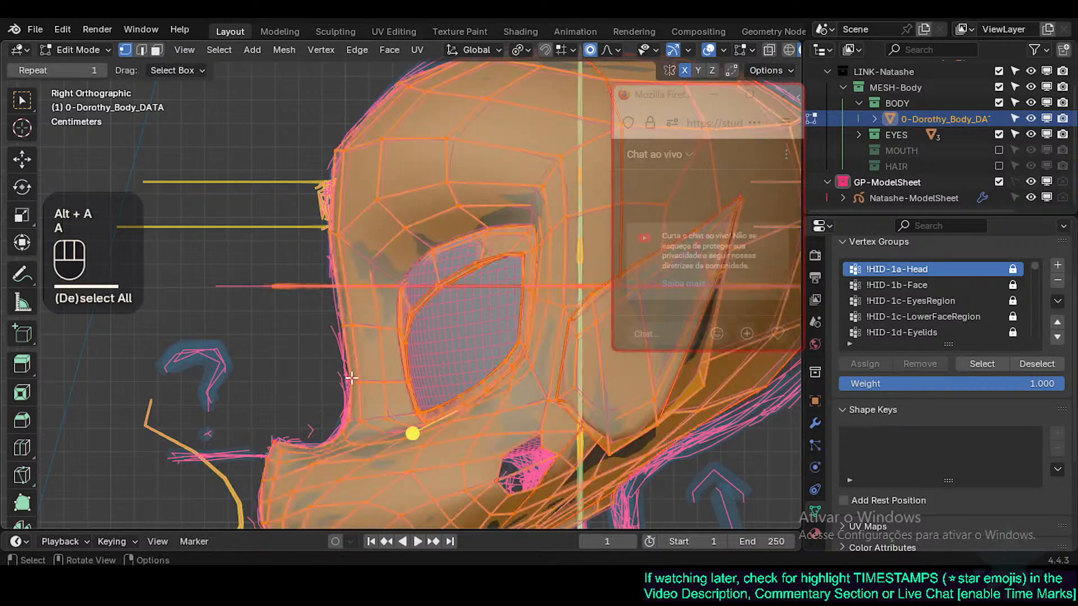
{"action": "key", "text": "c"}
{"action": "left_click", "coordinate": [346, 360]}
{"action": "left_click", "coordinate": [331, 326], "text": "shift"}
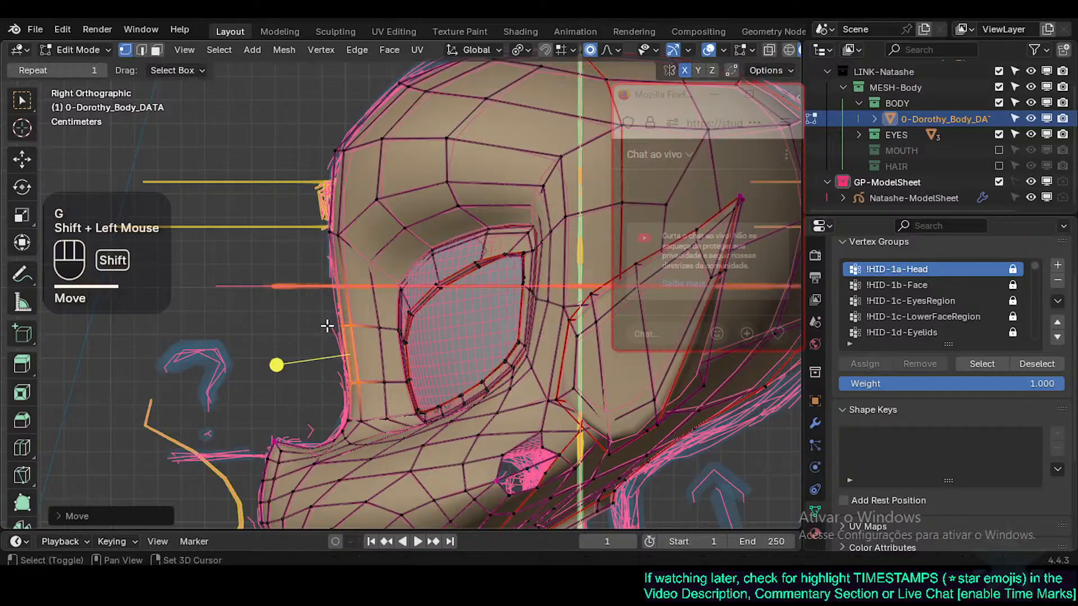
{"action": "key", "text": "alt+a"}
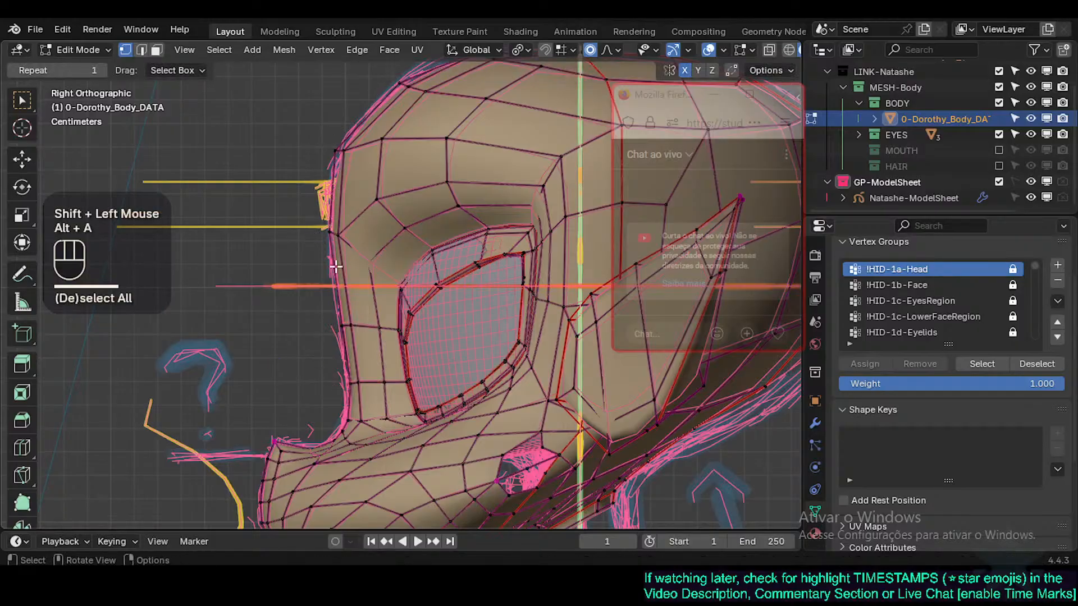
Step: Save the file and reposition the vertex at the upper front tip of the muzzle
{"action": "middle_click_drag", "start_coordinate": [336, 267], "coordinate": [284, 354], "text": "shift"}
{"action": "key", "text": "ctrl+s"}
{"action": "key", "text": "1"}
{"action": "left_click", "coordinate": [283, 347]}
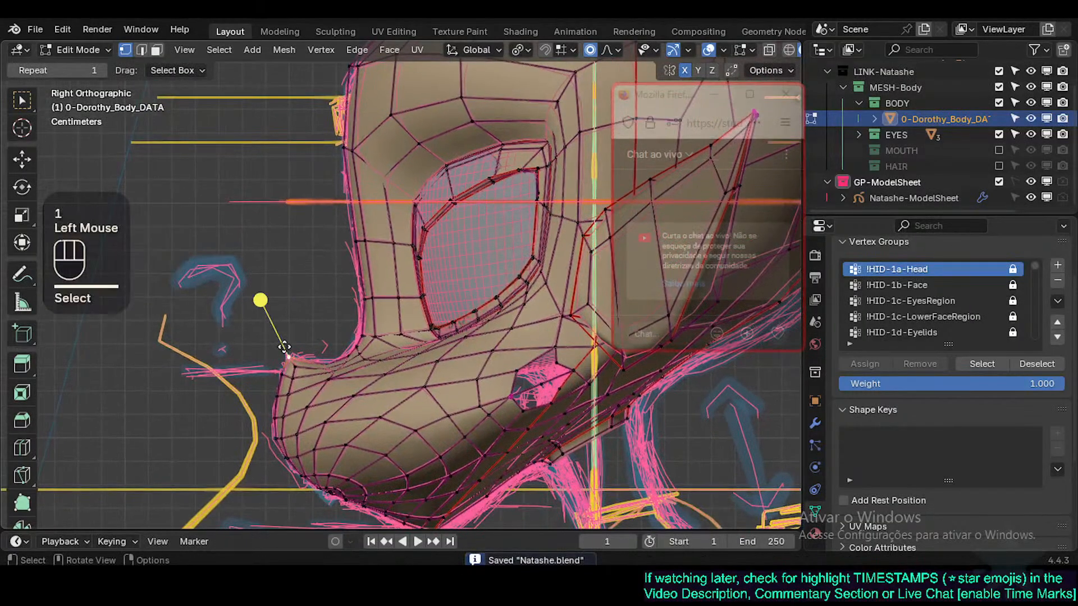
{"action": "key", "text": "g"}
{"action": "left_click", "coordinate": [307, 338], "text": "shift"}
Step: Align the two profile vertices just below the muzzle's upper front tip with the sketch and save the file
{"action": "left_click", "coordinate": [272, 385]}
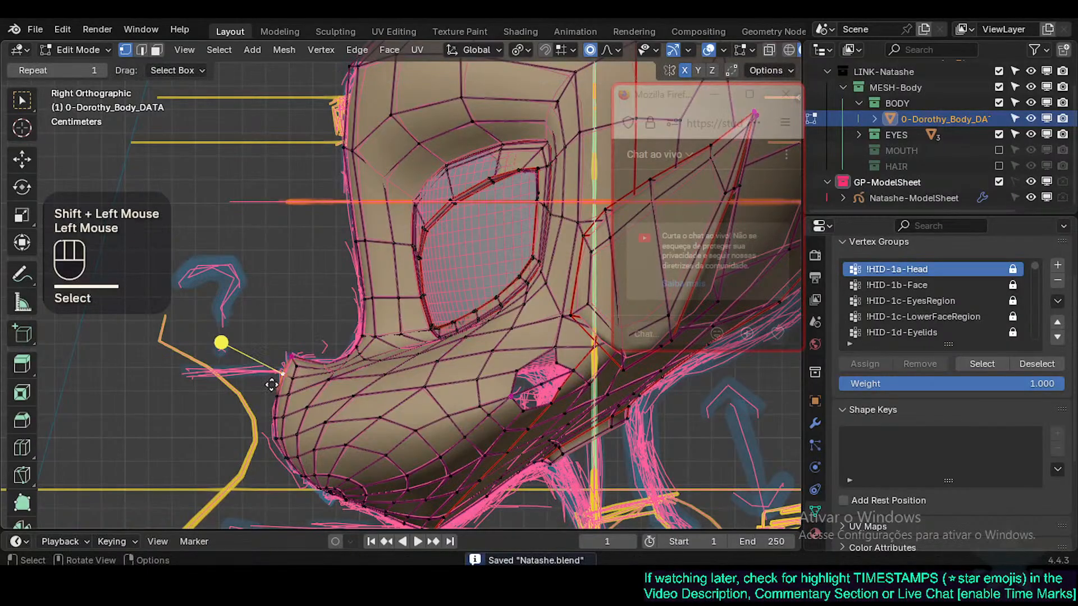
{"action": "key", "text": "g"}
{"action": "left_click", "coordinate": [271, 378], "text": "shift"}
{"action": "left_click", "coordinate": [273, 405]}
{"action": "key", "text": "g"}
{"action": "left_click", "coordinate": [268, 395], "text": "shift"}
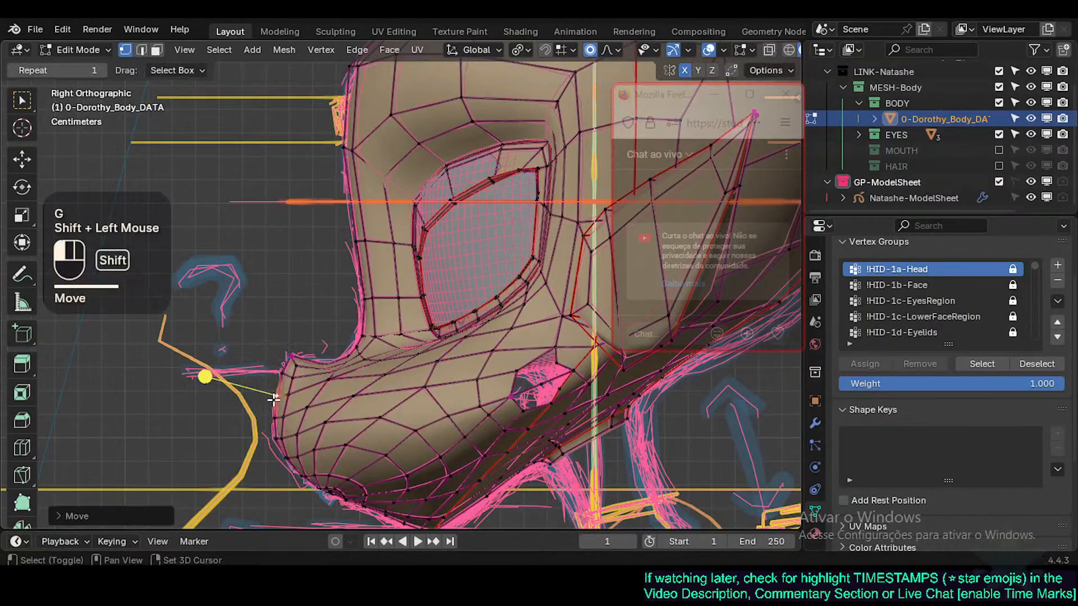
{"action": "middle_click_drag", "start_coordinate": [270, 445], "coordinate": [281, 404], "text": "shift"}
{"action": "middle_click_drag", "start_coordinate": [349, 247], "coordinate": [356, 301], "text": "shift"}
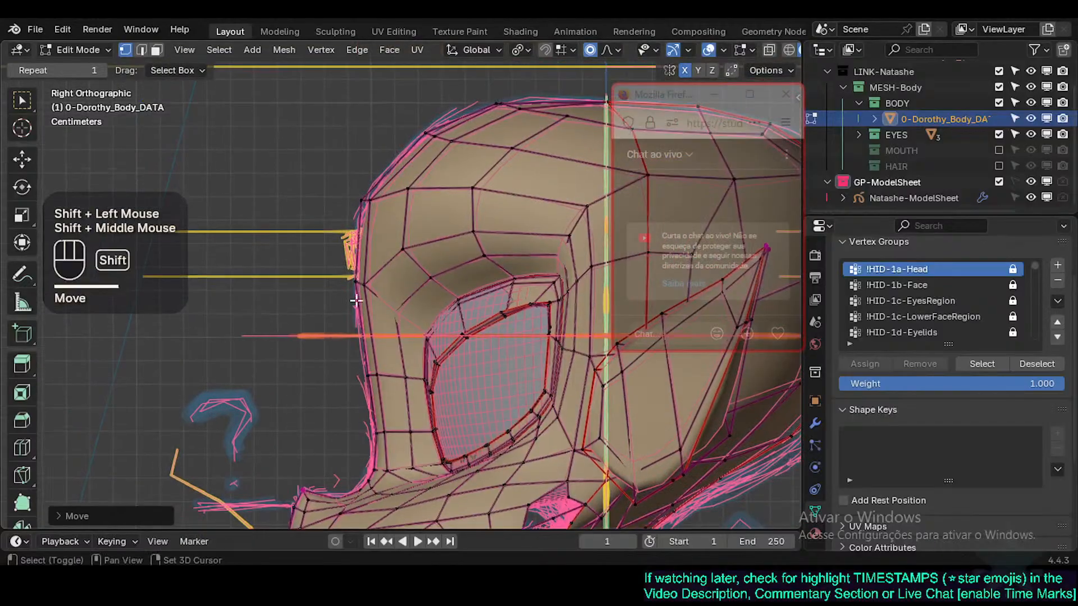
{"action": "key", "text": "ctrl+s"}
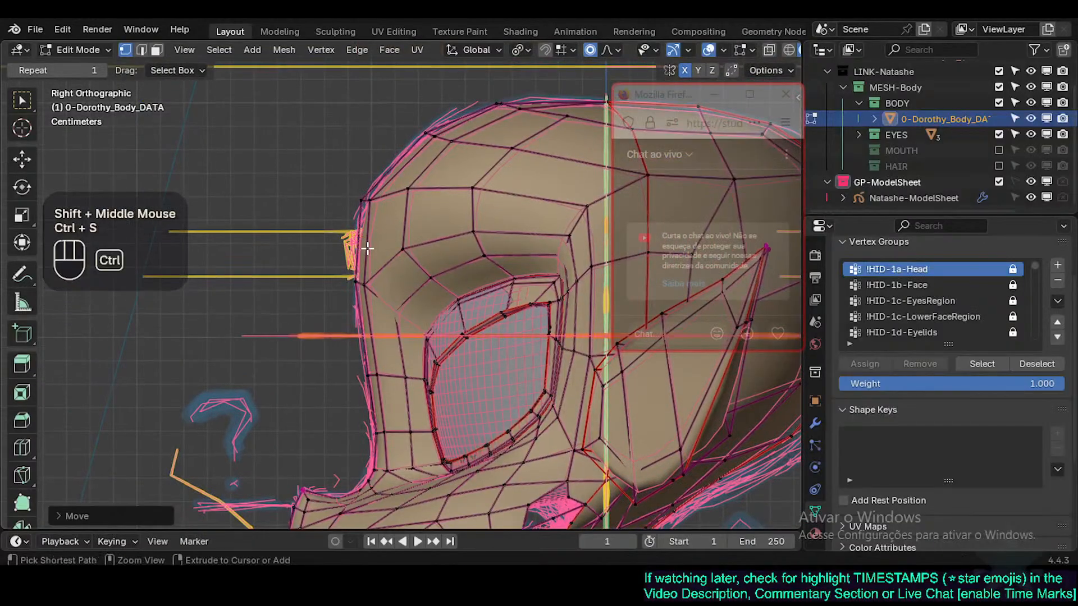
Step: In a perspective view of the forehead, move the upper forehead vertex next to the centreline
{"action": "middle_click_drag", "start_coordinate": [372, 311], "coordinate": [373, 256], "text": "shift"}
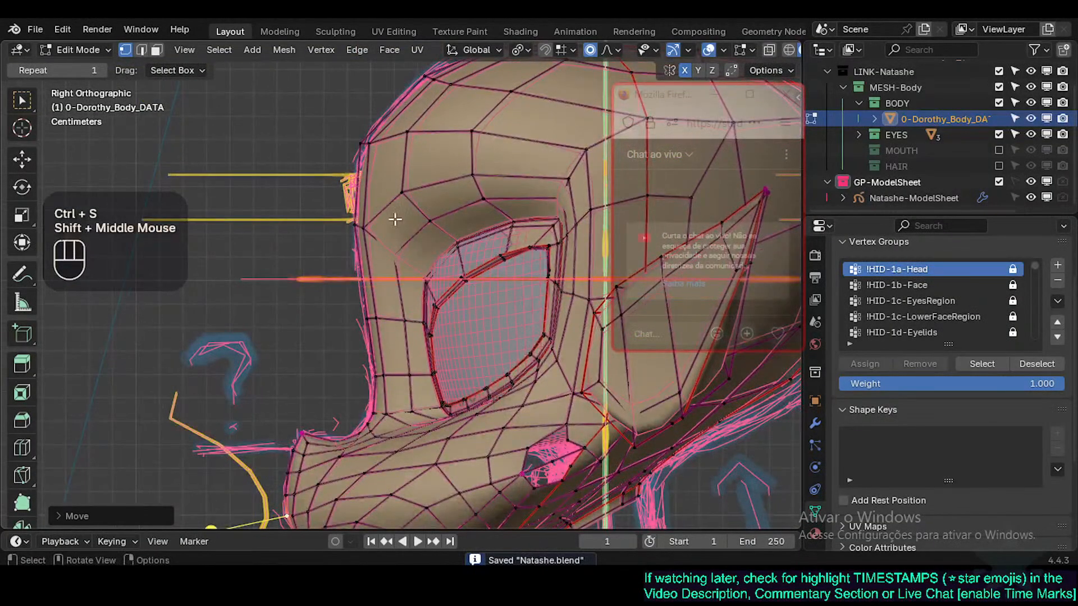
{"action": "middle_click_drag", "start_coordinate": [359, 185], "coordinate": [320, 207]}
{"action": "key", "text": "3"}
{"action": "left_click", "coordinate": [329, 199]}
{"action": "key", "text": "1"}
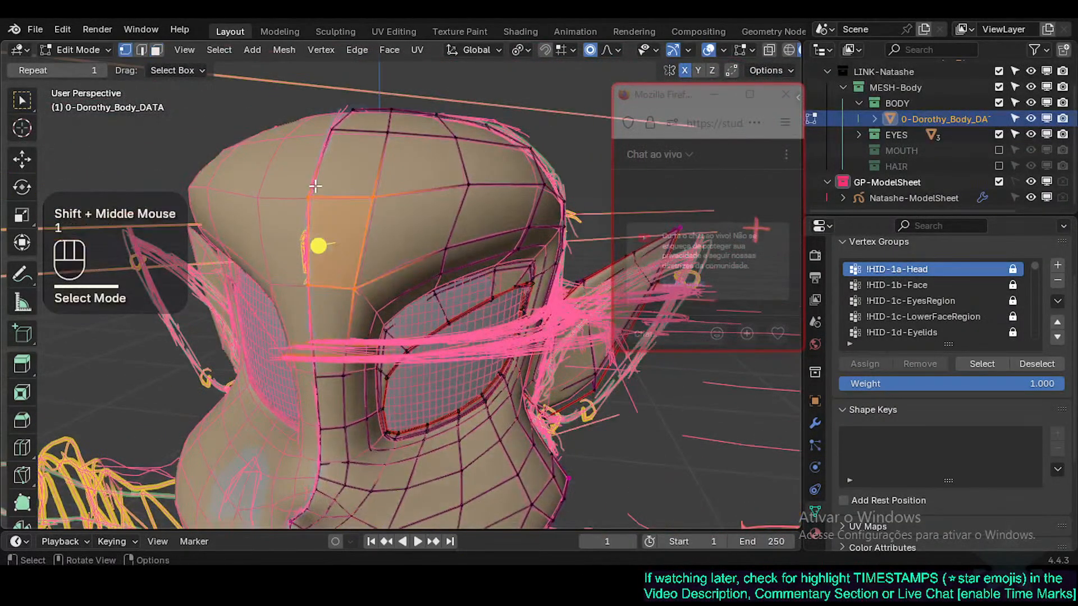
{"action": "left_click", "coordinate": [376, 188]}
{"action": "key", "text": "g"}
{"action": "left_click", "coordinate": [388, 169], "text": "shift"}
Step: Adjust the two centreline vertices at the forehead's upper edge and on the crown above it
{"action": "left_click", "coordinate": [309, 197]}
{"action": "key", "text": "g"}
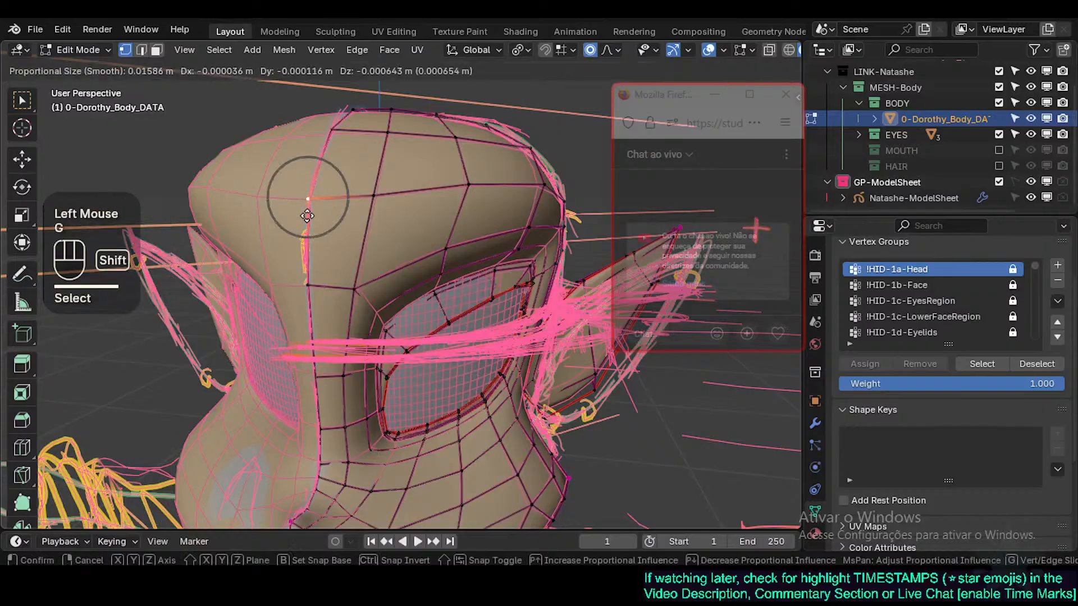
{"action": "left_click", "coordinate": [308, 217], "text": "shift"}
{"action": "left_click", "coordinate": [335, 130]}
{"action": "key", "text": "g"}
{"action": "left_click", "coordinate": [332, 131], "text": "shift"}
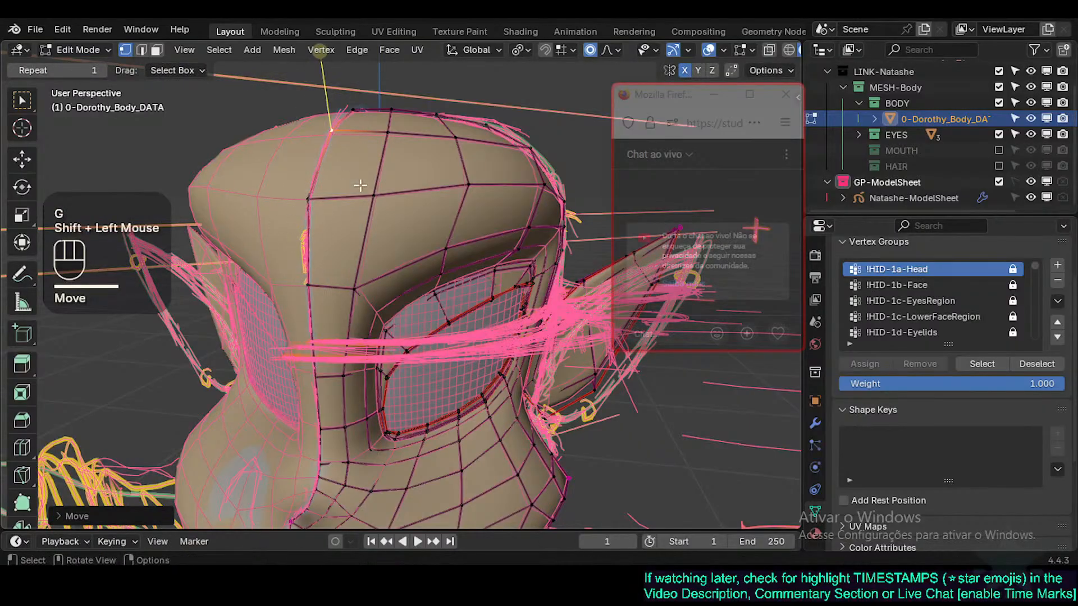
Step: Check the forehead's face loop and move the brow-edge vertex above the middle of the eye opening slightly downward
{"action": "left_click", "coordinate": [356, 288]}
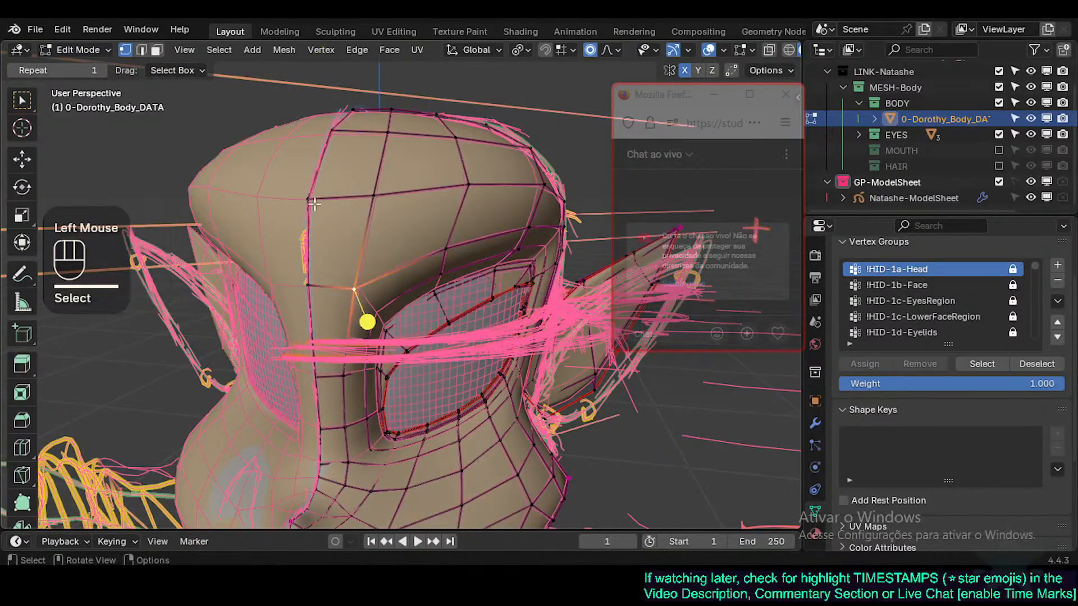
{"action": "left_click", "coordinate": [441, 230], "text": "alt+shift"}
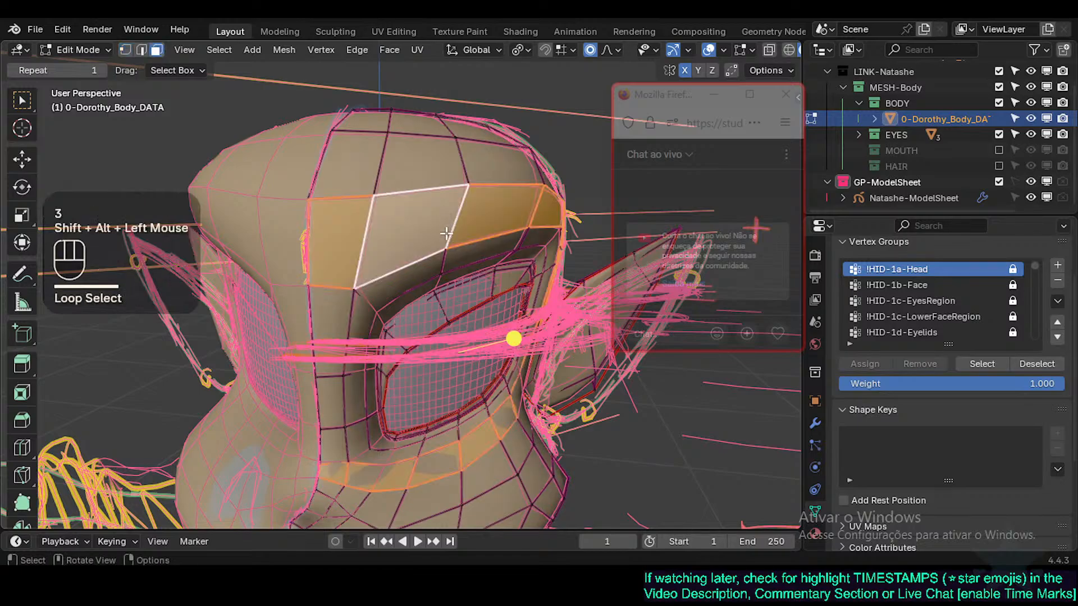
{"action": "key", "text": "g"}
{"action": "left_click", "coordinate": [448, 251], "text": "shift"}
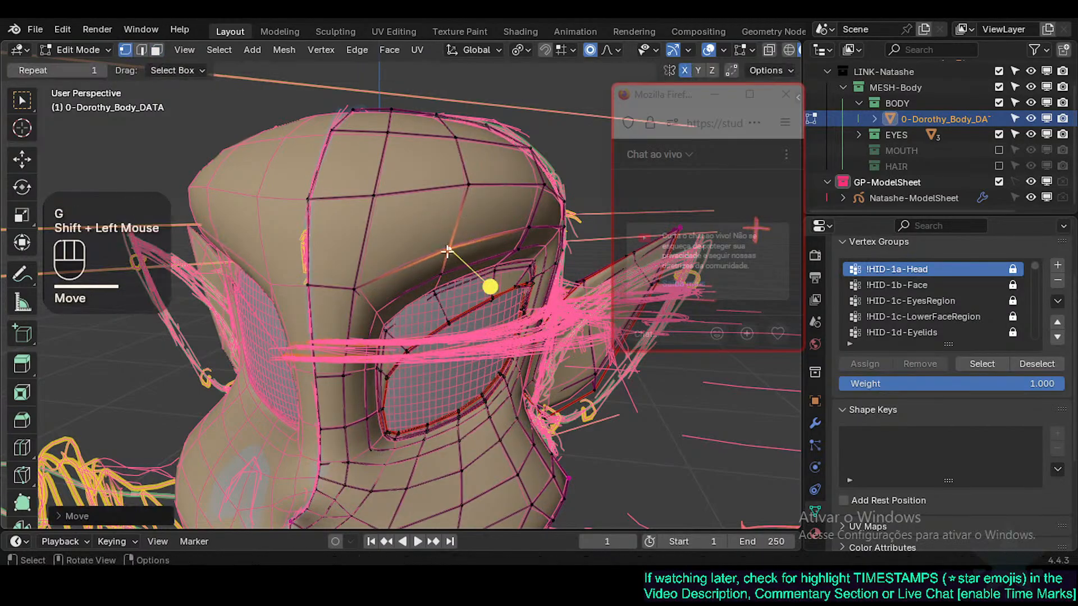
Step: Select the forehead face above the brow to inspect its shape from a new angle, and save the file
{"action": "key", "text": "3"}
{"action": "left_click", "coordinate": [347, 246]}
{"action": "left_click", "coordinate": [388, 199]}
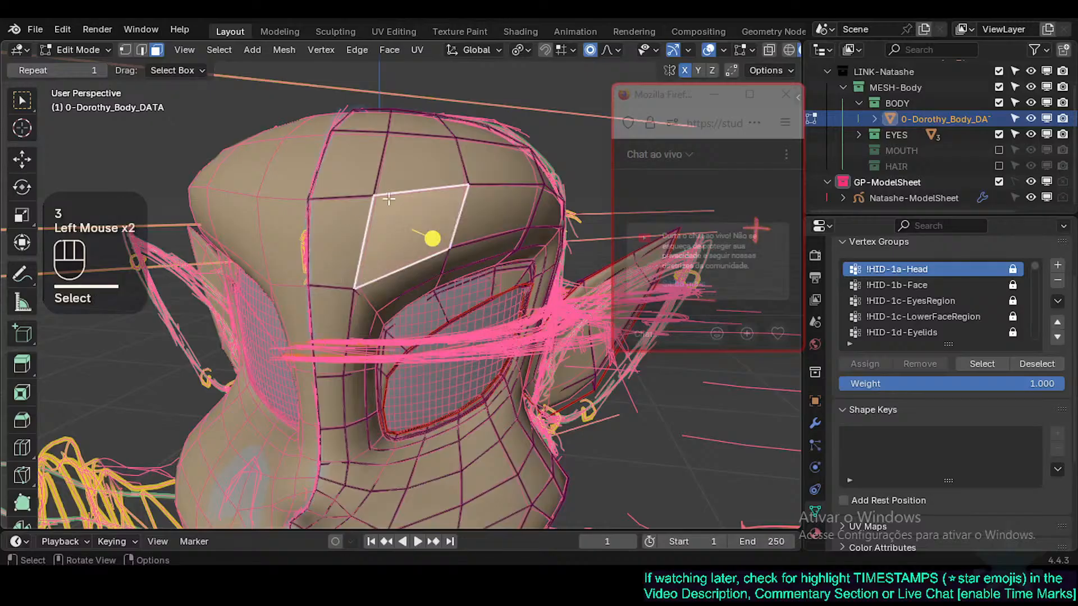
{"action": "middle_click_drag", "start_coordinate": [411, 272], "coordinate": [392, 294]}
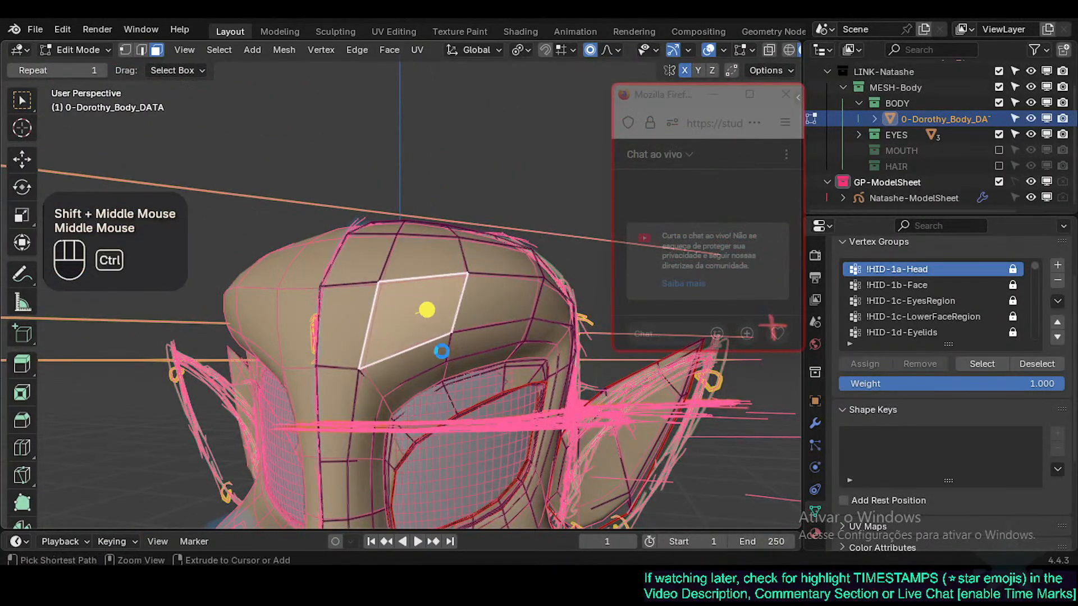
{"action": "key", "text": "ctrl+s"}
Step: Reveal the hidden geometry, deselect the patch at the rear of the cheek, and hide the remaining selected body geometry again
{"action": "middle_click_drag", "start_coordinate": [440, 349], "coordinate": [376, 292], "text": "shift"}
{"action": "scroll", "coordinate": [284, 294], "scroll_direction": "up", "scroll_amount": 3}
{"action": "key", "text": "alt+h"}
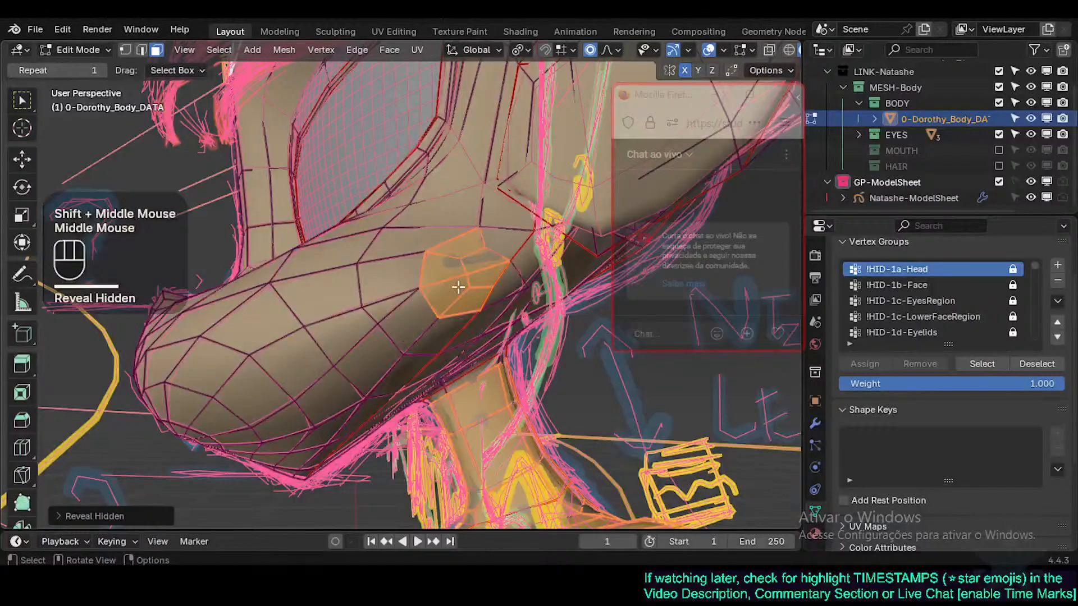
{"action": "key", "text": "c"}
{"action": "left_click", "coordinate": [460, 261], "text": "shift"}
{"action": "right_click", "coordinate": [462, 284]}
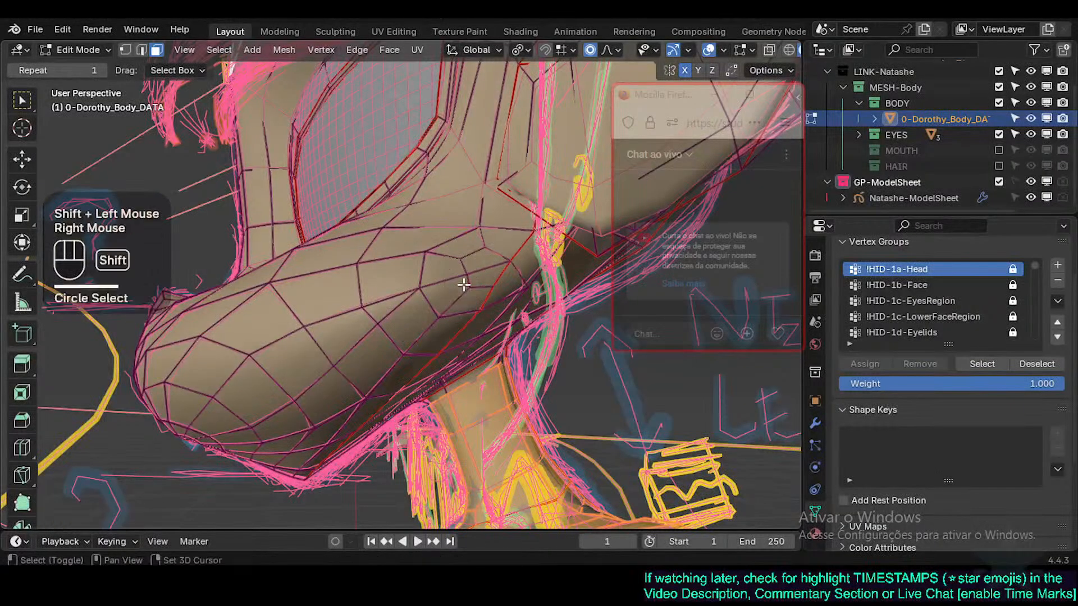
{"action": "key", "text": "shift+h"}
{"action": "key", "text": "ctrl+z"}
{"action": "key", "text": "h"}
Step: Save the file and leave Edit Mode to view the head in right orthographic view
{"action": "middle_click_drag", "start_coordinate": [411, 250], "coordinate": [396, 371]}
{"action": "scroll", "coordinate": [449, 285], "scroll_direction": "down", "scroll_amount": 2}
{"action": "key", "text": "ctrl+s"}
{"action": "key", "text": "Tab"}
{"action": "key", "text": "KP_3"}
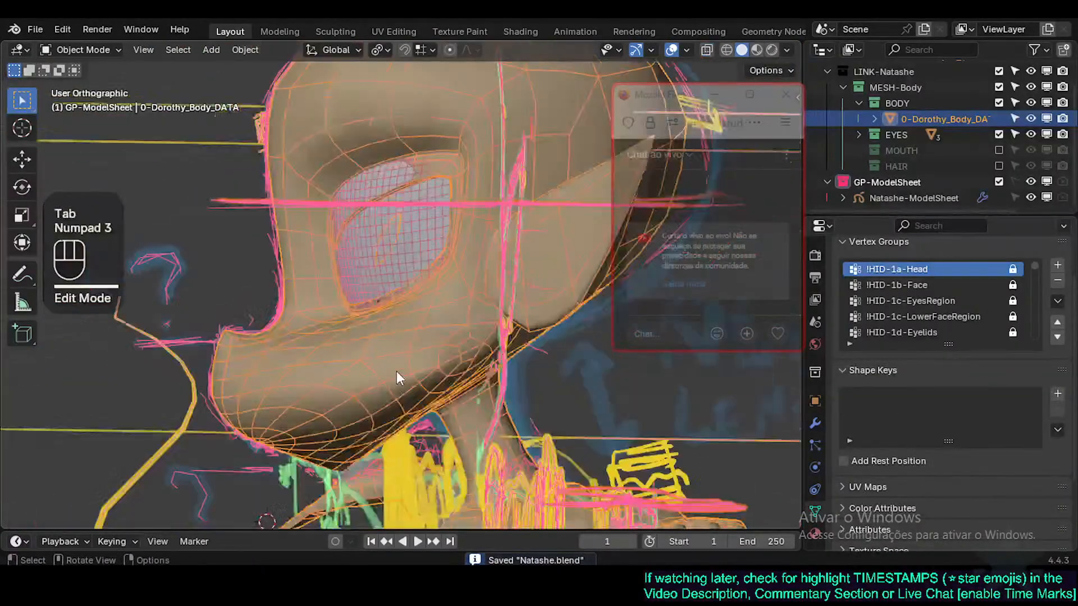
Step: Move the floating live chat window off the 3D viewport so the back of the head is unobstructed
{"action": "left_click", "coordinate": [684, 154]}
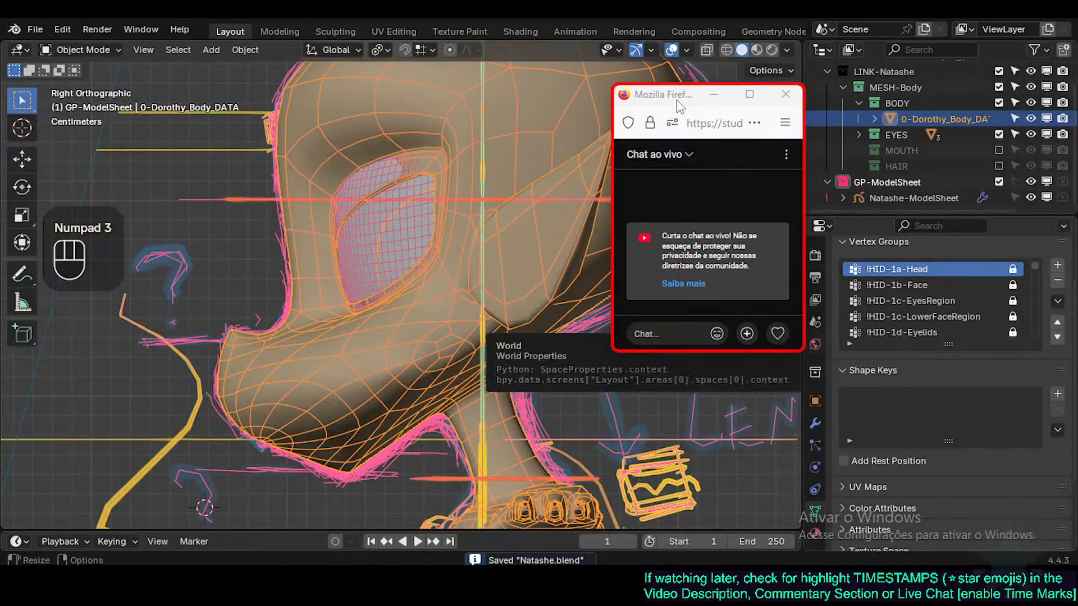
{"action": "left_click_drag", "start_coordinate": [678, 100], "coordinate": [892, 78]}
{"action": "scroll", "coordinate": [533, 251], "scroll_direction": "down", "scroll_amount": 1}
{"action": "scroll", "coordinate": [544, 323], "scroll_direction": "up", "scroll_amount": 1}
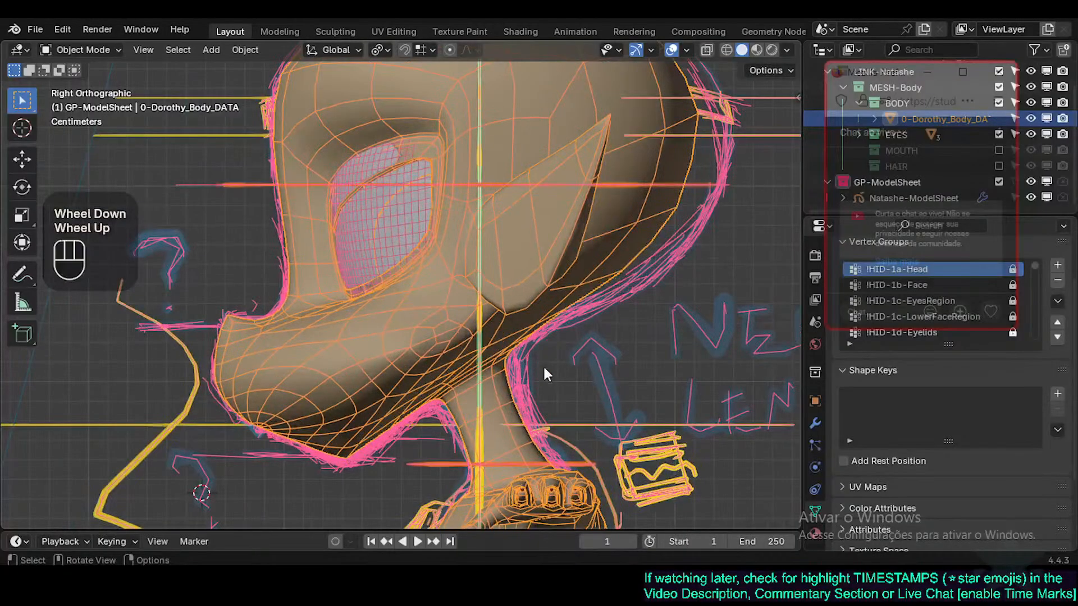
Step: Return the body mesh to Edit Mode with vertex selection active and nothing selected, framing the whole head
{"action": "left_click", "coordinate": [503, 284]}
{"action": "left_click", "coordinate": [614, 227]}
{"action": "key", "text": "Tab"}
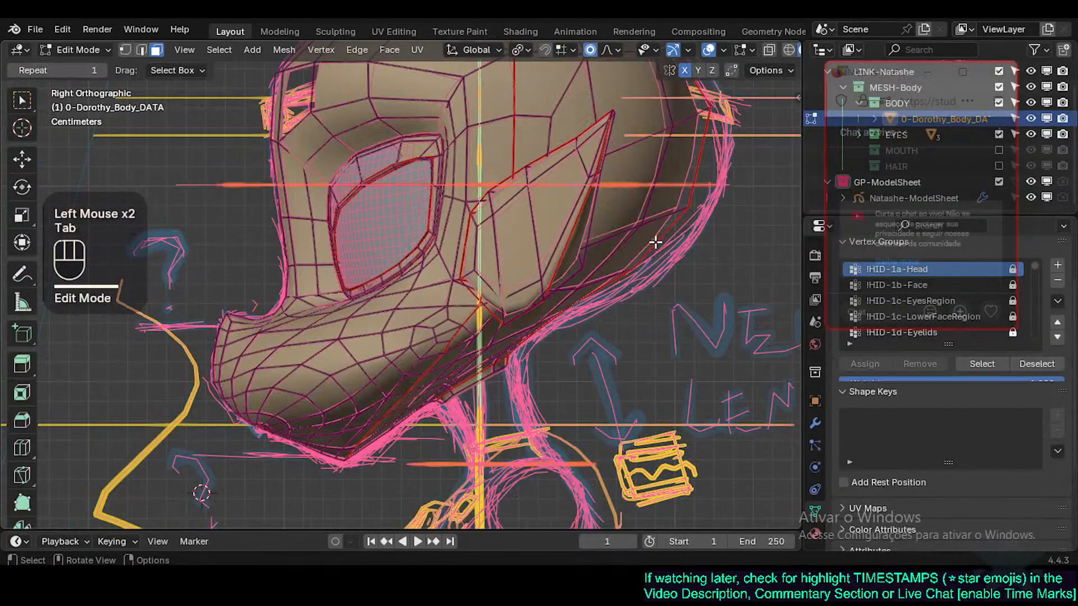
{"action": "key", "text": "alt+a"}
{"action": "key", "text": "1"}
{"action": "middle_click_drag", "start_coordinate": [685, 211], "coordinate": [645, 286], "text": "shift"}
{"action": "scroll", "coordinate": [645, 286], "scroll_direction": "down", "scroll_amount": 2}
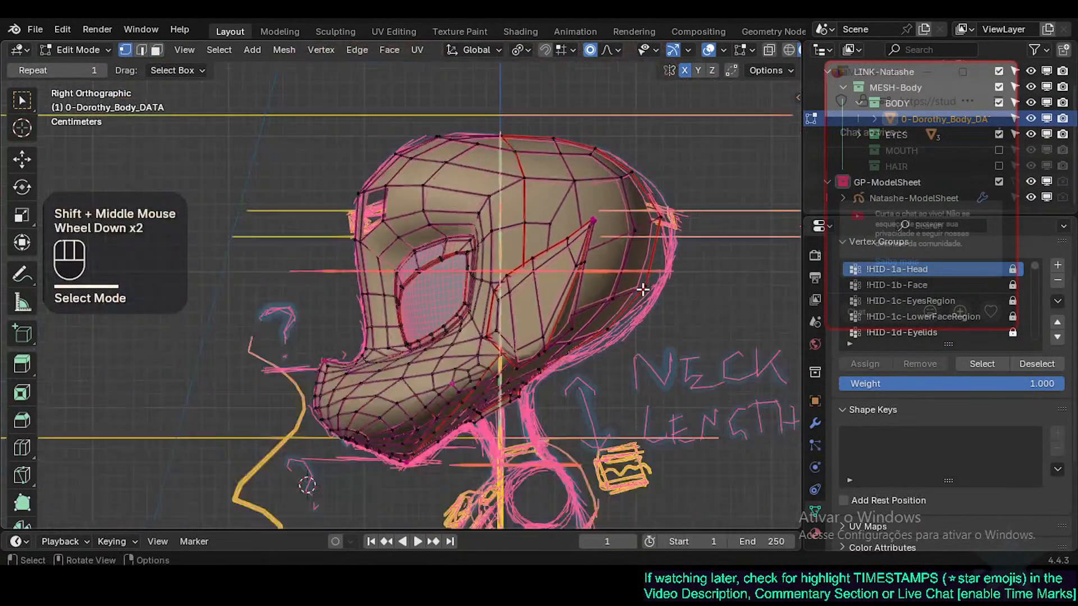
{"action": "key", "text": "alt+a"}
{"action": "key", "text": "c"}
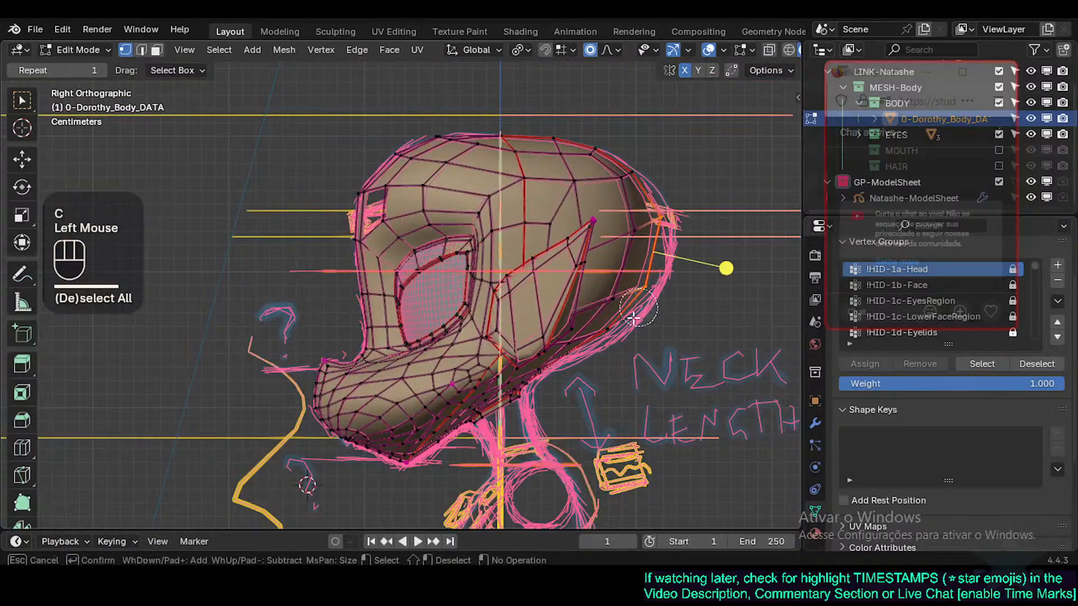
{"action": "right_click", "coordinate": [604, 286]}
{"action": "key", "text": "g"}
{"action": "key", "text": "Escape"}
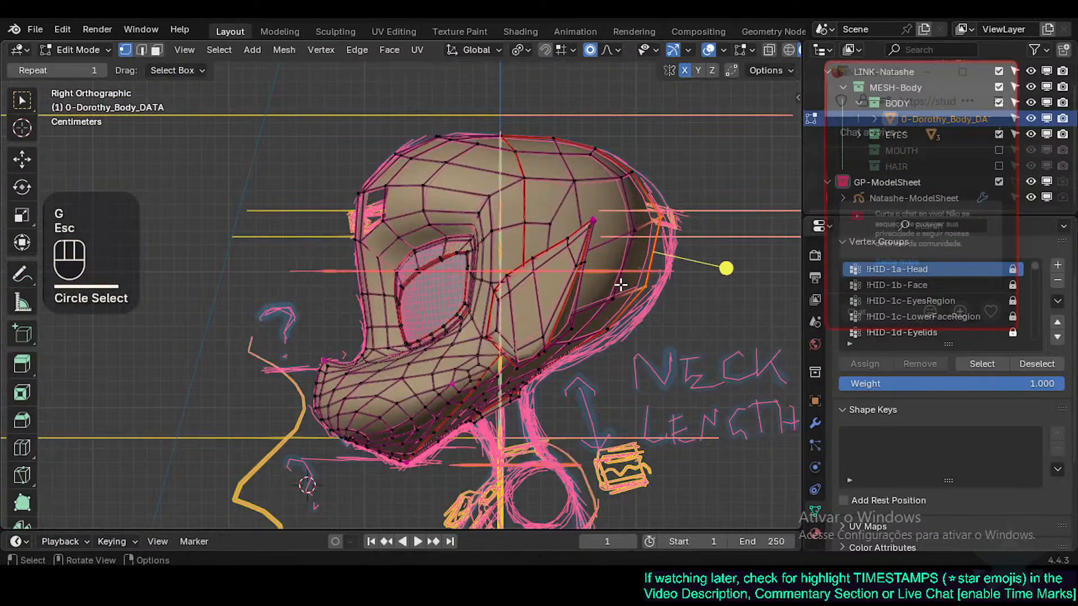
Step: Pull the vertices along the rear and upper rear of the head outward onto the model sheet's outline
{"action": "key", "text": "alt+a"}
{"action": "key", "text": "c"}
{"action": "mouse_move", "coordinate": [634, 245]}
{"action": "left_mouse_down"}
{"action": "mouse_move", "coordinate": [695, 309]}
{"action": "mouse_move", "coordinate": [705, 291]}
{"action": "left_mouse_up"}
{"action": "right_click", "coordinate": [719, 275]}
{"action": "key", "text": "g"}
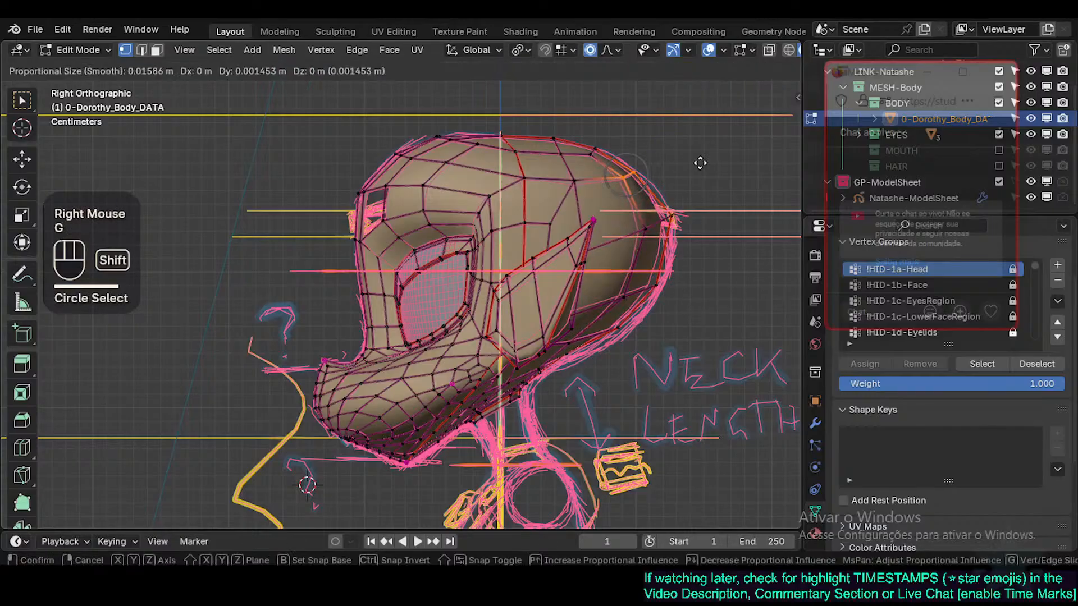
{"action": "left_click", "coordinate": [677, 165], "text": "shift"}
Step: Adjust the forward crown vertex so the top of the head follows the sketched outline
{"action": "key", "text": "alt+a"}
{"action": "key", "text": "c"}
{"action": "left_click", "coordinate": [593, 154]}
{"action": "right_click", "coordinate": [595, 151]}
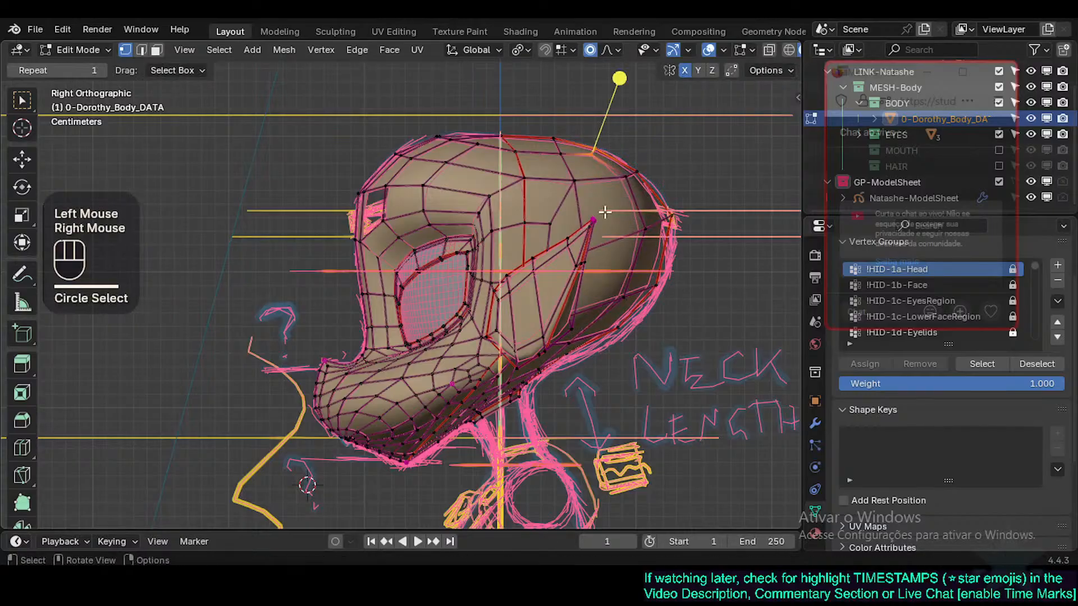
{"action": "key", "text": "alt+a"}
{"action": "key", "text": "c"}
{"action": "left_click", "coordinate": [432, 128]}
{"action": "right_click", "coordinate": [432, 128]}
{"action": "key", "text": "c"}
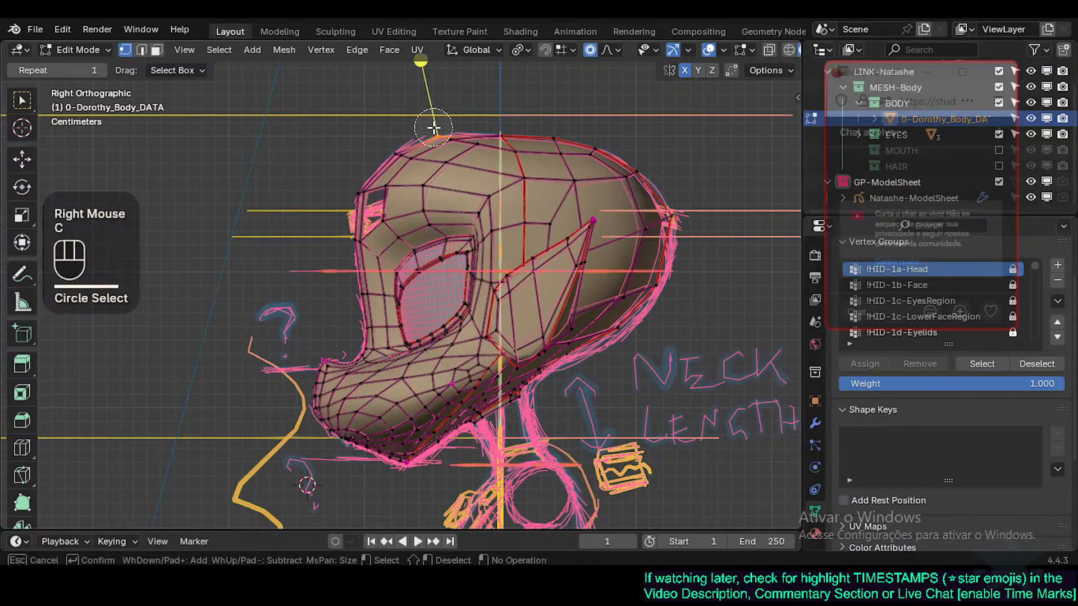
{"action": "left_click", "coordinate": [438, 127]}
{"action": "right_click", "coordinate": [439, 128]}
{"action": "key", "text": "g"}
{"action": "left_click", "coordinate": [437, 137], "text": "shift"}
Step: Nudge the vertex at the back of the head, level with the lower part of the eye, onto the outline
{"action": "key", "text": "alt+a"}
{"action": "key", "text": "c"}
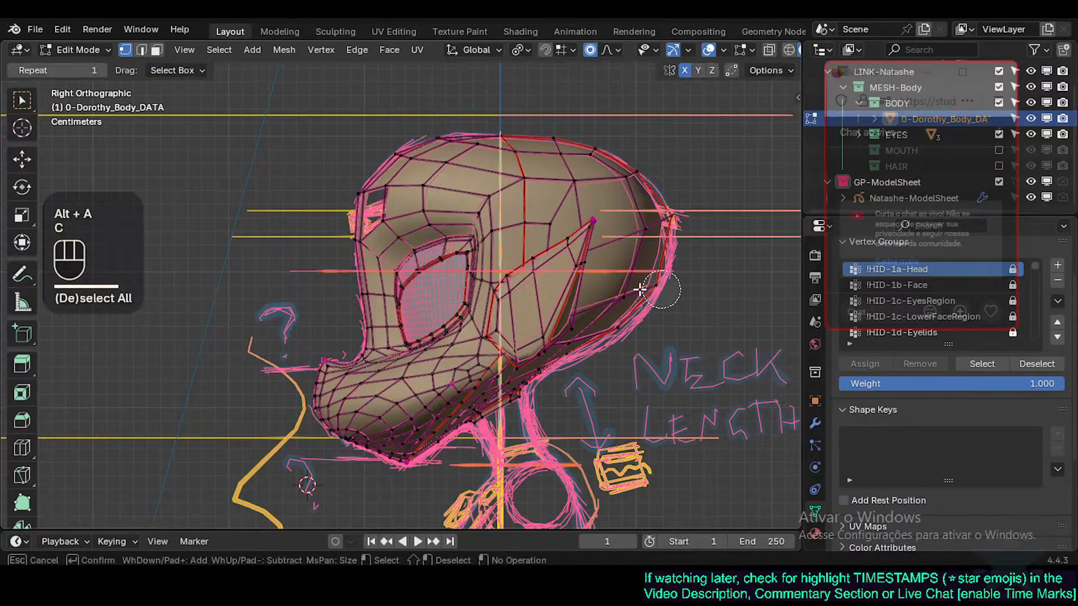
{"action": "left_click", "coordinate": [655, 281]}
{"action": "right_click", "coordinate": [656, 281]}
{"action": "key", "text": "g"}
{"action": "left_click", "coordinate": [656, 283], "text": "shift"}
{"action": "key", "text": "alt+a"}
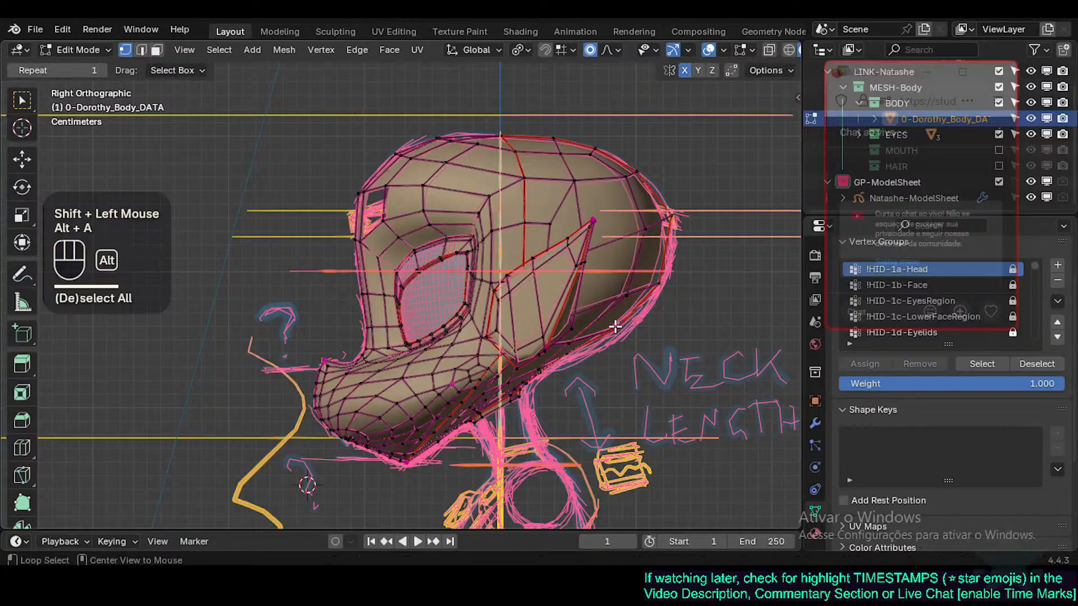
Step: Shift the vertices along the lower back of the skull to follow the sketched curve down to the nape
{"action": "key", "text": "c"}
{"action": "left_click", "coordinate": [603, 333]}
{"action": "right_click", "coordinate": [605, 343]}
{"action": "key", "text": "g"}
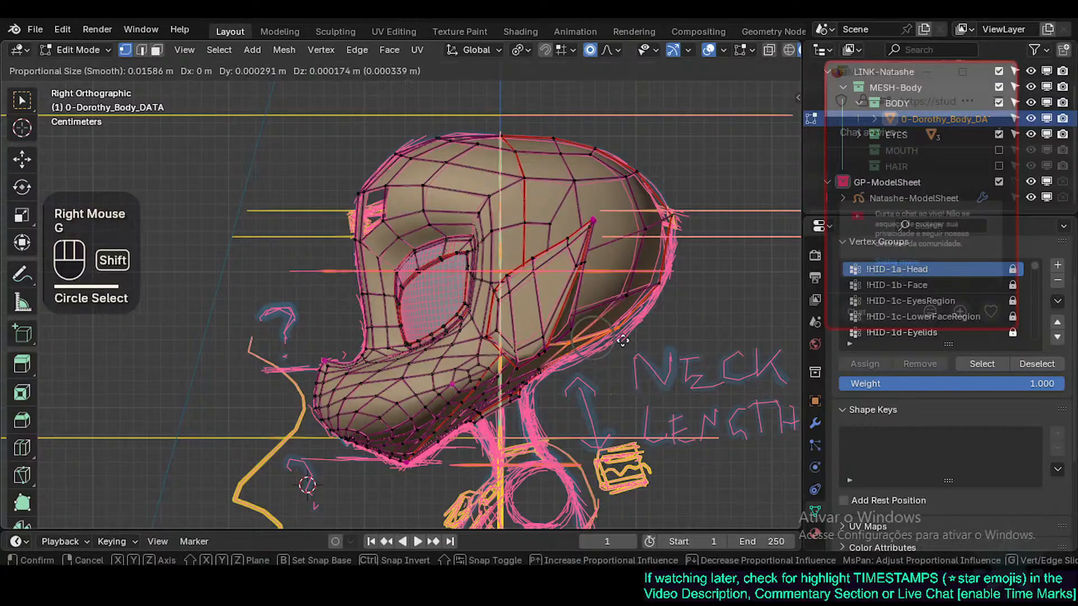
{"action": "left_click", "coordinate": [683, 334], "text": "shift"}
{"action": "key", "text": "alt+a"}
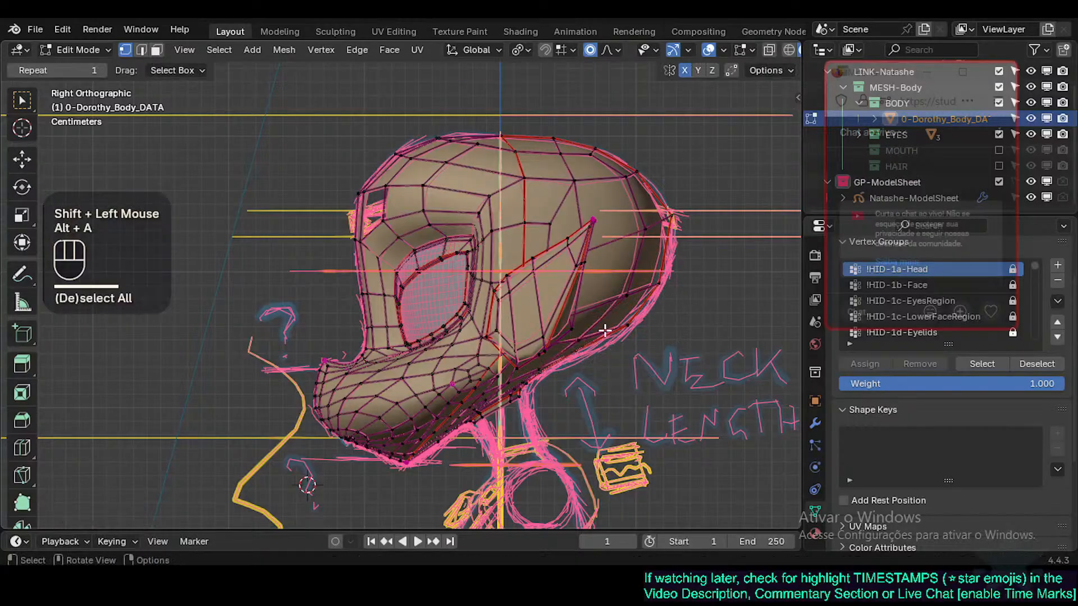
{"action": "key", "text": "c"}
{"action": "left_click_drag", "start_coordinate": [592, 339], "coordinate": [630, 335]}
{"action": "right_click", "coordinate": [631, 335]}
{"action": "key", "text": "g"}
{"action": "left_click", "coordinate": [624, 338], "text": "shift"}
Step: Move the vertices just above the nape, where the skull meets the neck, onto the sketched line
{"action": "scroll", "coordinate": [580, 352], "scroll_direction": "up", "scroll_amount": 2}
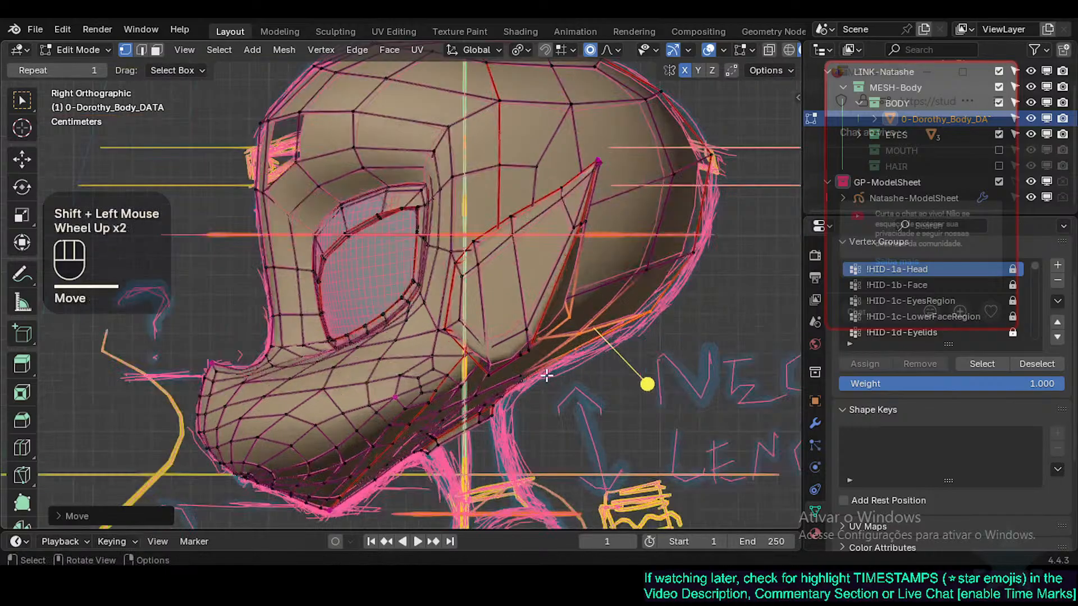
{"action": "key", "text": "a"}
{"action": "key", "text": "c"}
{"action": "right_click", "coordinate": [524, 380]}
{"action": "key", "text": "alt+a"}
{"action": "key", "text": "c"}
{"action": "left_click", "coordinate": [523, 387]}
{"action": "right_click", "coordinate": [523, 386]}
{"action": "key", "text": "g"}
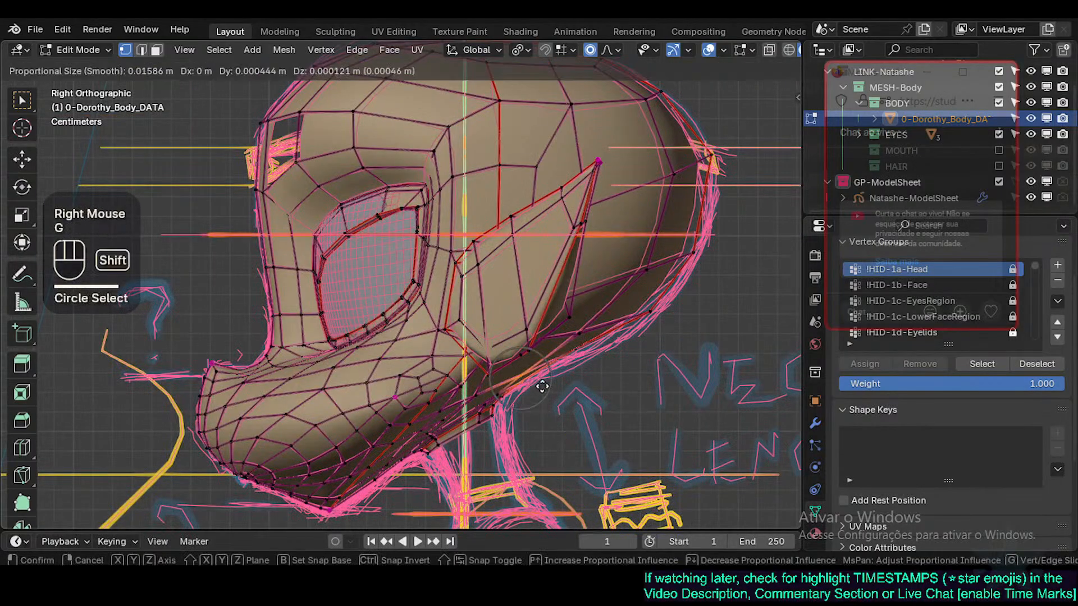
{"action": "left_click", "coordinate": [585, 373], "text": "shift"}
Step: Nudge the vertices behind the cheek tuft's base to smooth the lower skull contour
{"action": "key", "text": "alt+a"}
{"action": "key", "text": "c"}
{"action": "left_click", "coordinate": [578, 339]}
{"action": "right_click", "coordinate": [582, 339]}
{"action": "key", "text": "g"}
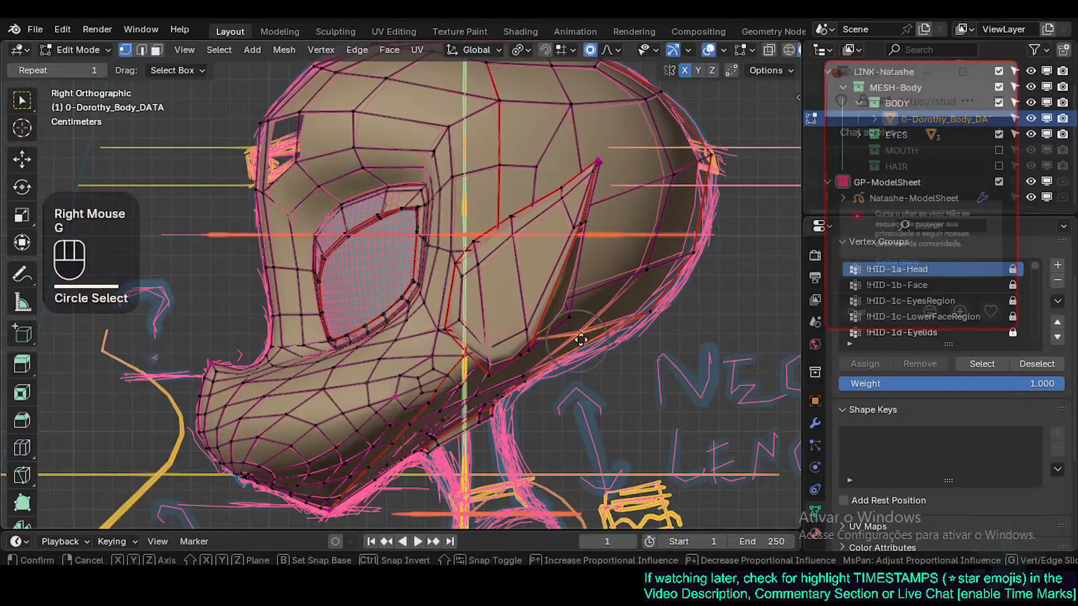
{"action": "left_click", "coordinate": [599, 335], "text": "shift"}
Step: Select the nape vertices beside the rear of the neck and move them into line with the sketch
{"action": "scroll", "coordinate": [522, 397], "scroll_direction": "up", "scroll_amount": 2}
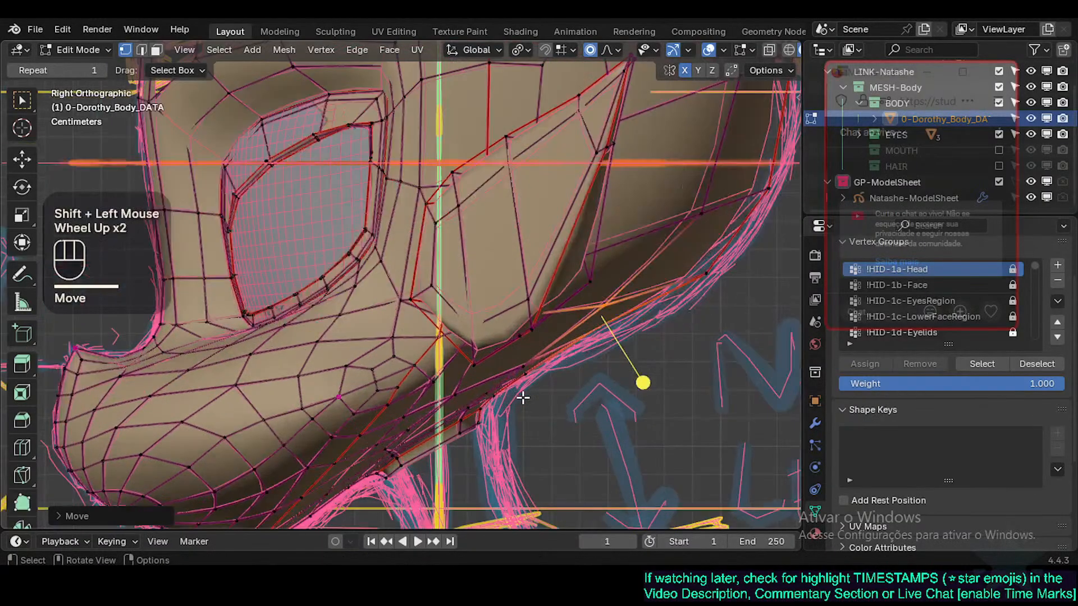
{"action": "scroll", "coordinate": [735, 155], "scroll_direction": "down", "scroll_amount": 2}
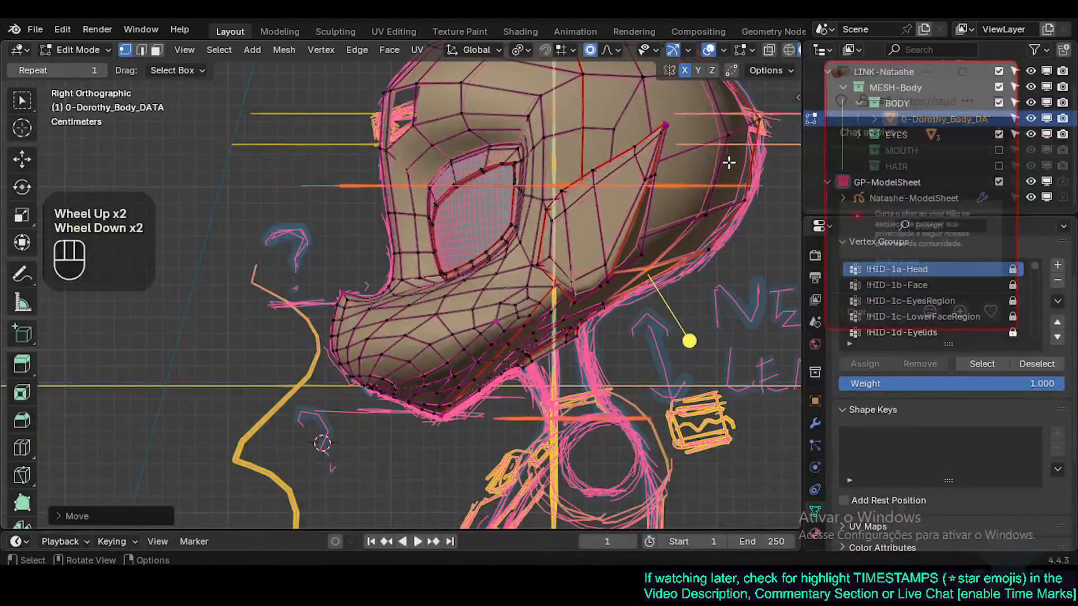
{"action": "scroll", "coordinate": [604, 318], "scroll_direction": "up", "scroll_amount": 2}
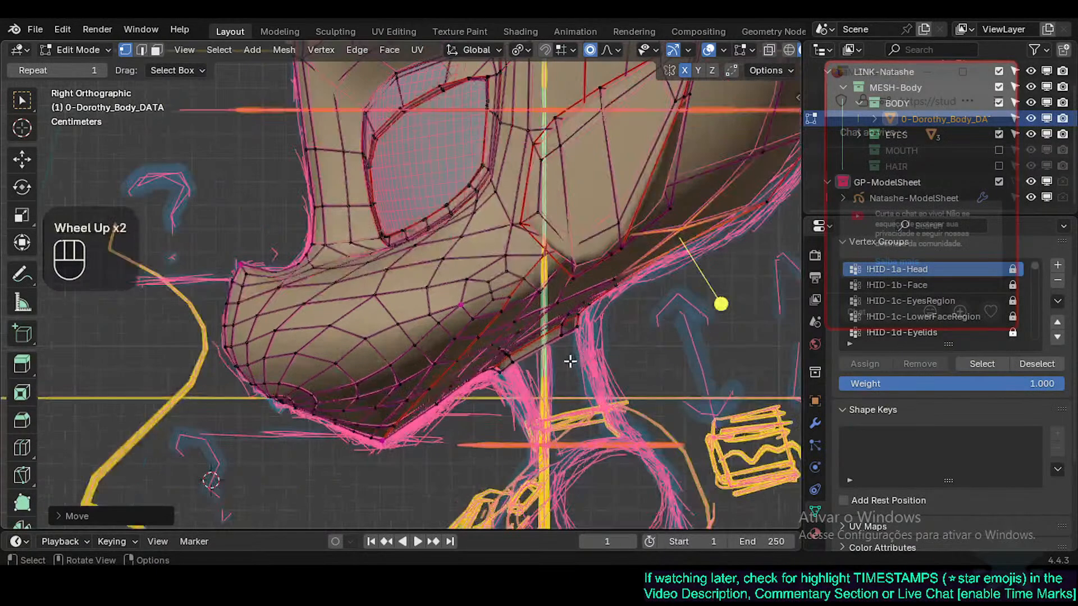
{"action": "key", "text": "alt+a"}
{"action": "key", "text": "c"}
{"action": "left_click", "coordinate": [617, 283]}
{"action": "left_click", "coordinate": [612, 289]}
{"action": "left_click", "coordinate": [605, 296]}
{"action": "right_click", "coordinate": [601, 301]}
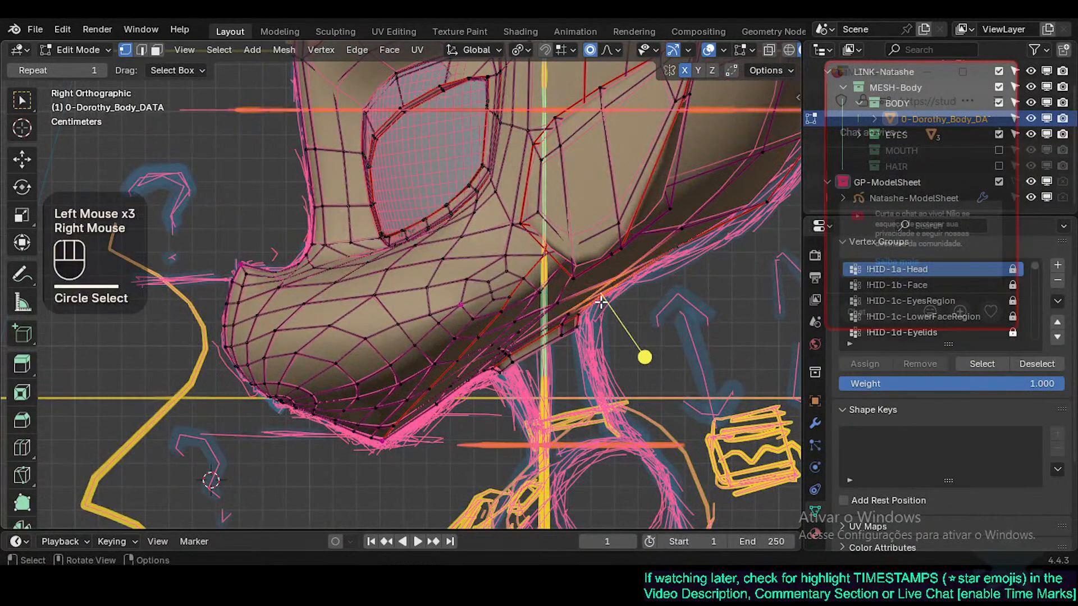
{"action": "key", "text": "g"}
{"action": "left_click", "coordinate": [574, 316], "text": "shift"}
{"action": "key", "text": "g"}
{"action": "left_click", "coordinate": [549, 321]}
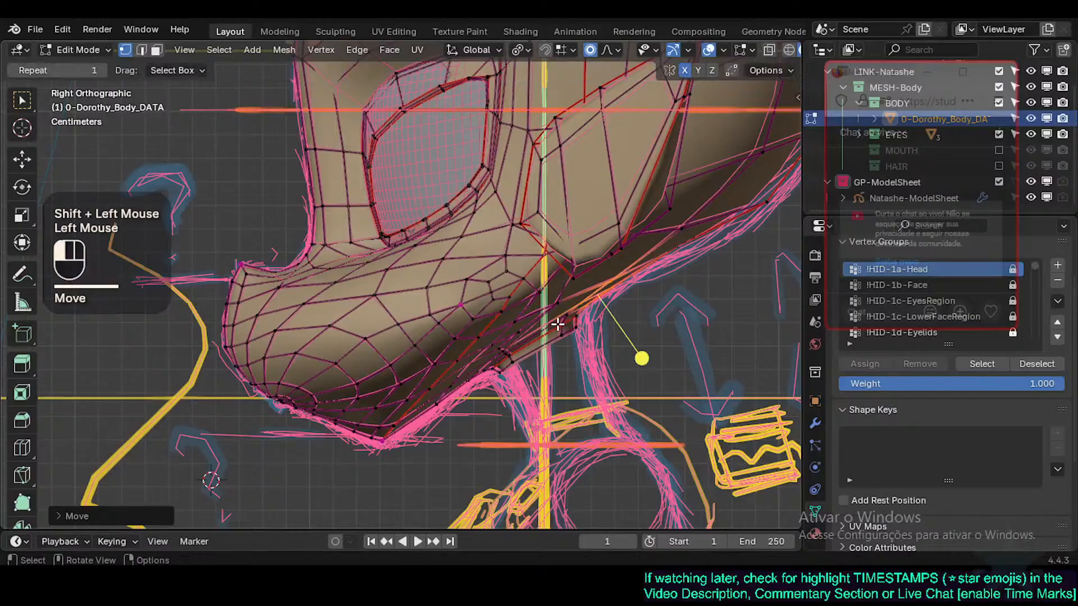
Step: Move and rotate the rear vertices of the neck opening to fit the sketched back of the neck
{"action": "key", "text": "g"}
{"action": "left_click", "coordinate": [549, 330], "text": "shift"}
{"action": "key", "text": "r"}
{"action": "left_click", "coordinate": [578, 328]}
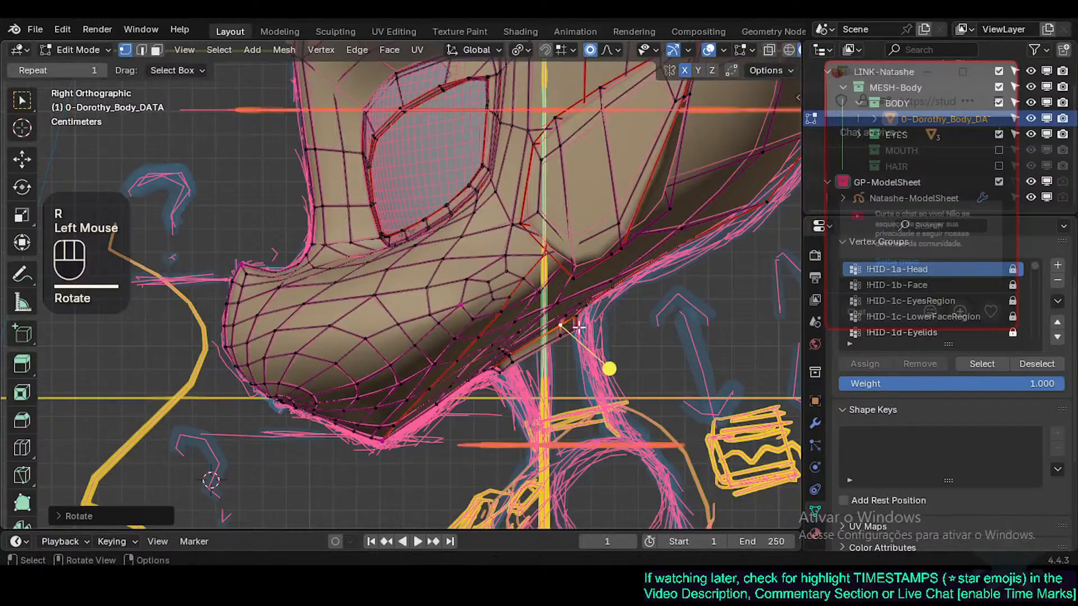
{"action": "left_click", "coordinate": [643, 304]}
{"action": "key", "text": "g"}
{"action": "left_click", "coordinate": [630, 306], "text": "shift"}
Step: Leave Edit Mode to view the full head profile and save the file
{"action": "scroll", "coordinate": [631, 305], "scroll_direction": "down", "scroll_amount": 2}
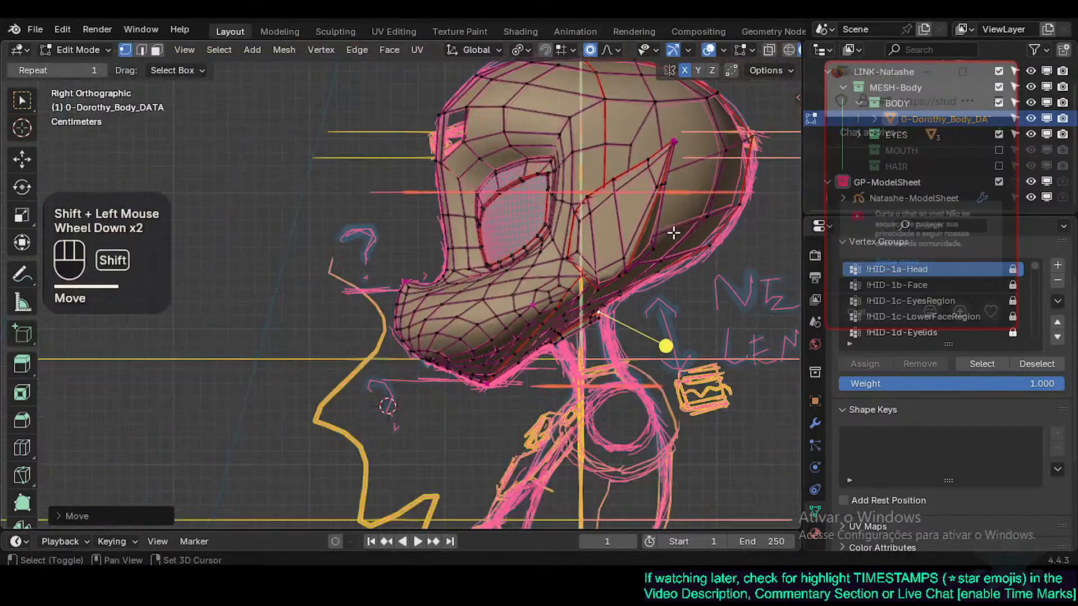
{"action": "middle_click_drag", "start_coordinate": [631, 305], "coordinate": [681, 264], "text": "shift"}
{"action": "key", "text": "Tab"}
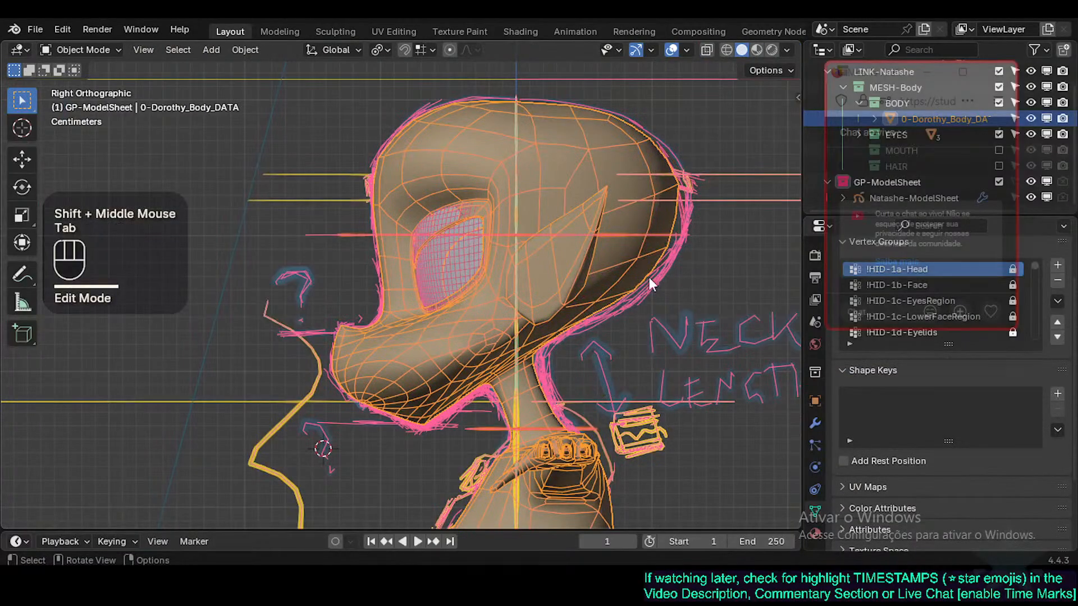
{"action": "key", "text": "ctrl+s"}
Step: Return to mesh editing and move the vertex where the jaw meets the front of the neck onto the outline
{"action": "scroll", "coordinate": [555, 352], "scroll_direction": "up", "scroll_amount": 3}
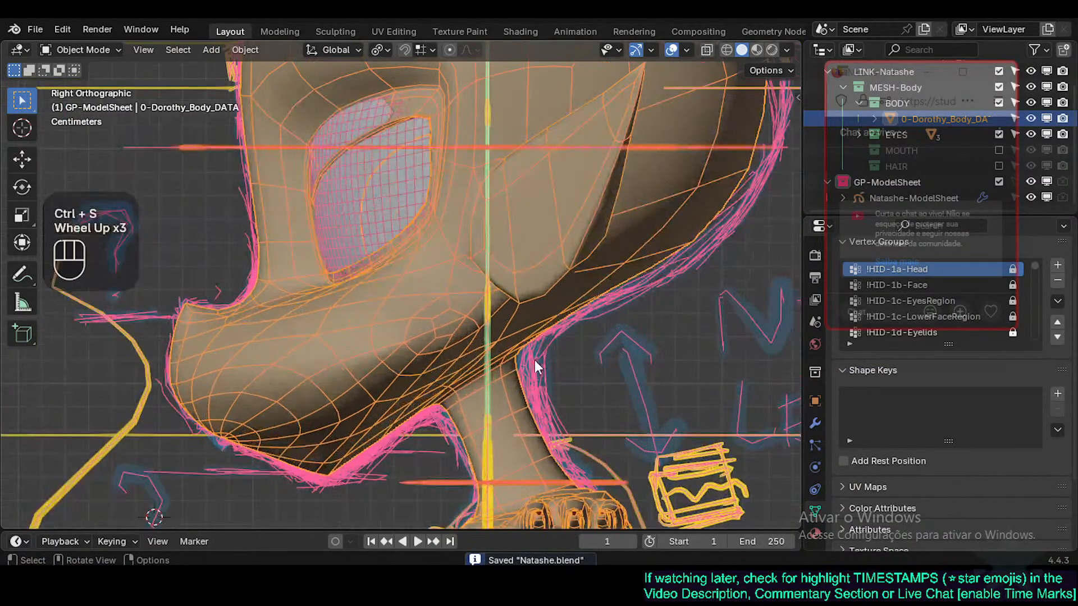
{"action": "middle_click_drag", "start_coordinate": [535, 359], "coordinate": [520, 367], "text": "shift"}
{"action": "key", "text": "Tab"}
{"action": "scroll", "coordinate": [534, 359], "scroll_direction": "up", "scroll_amount": 2}
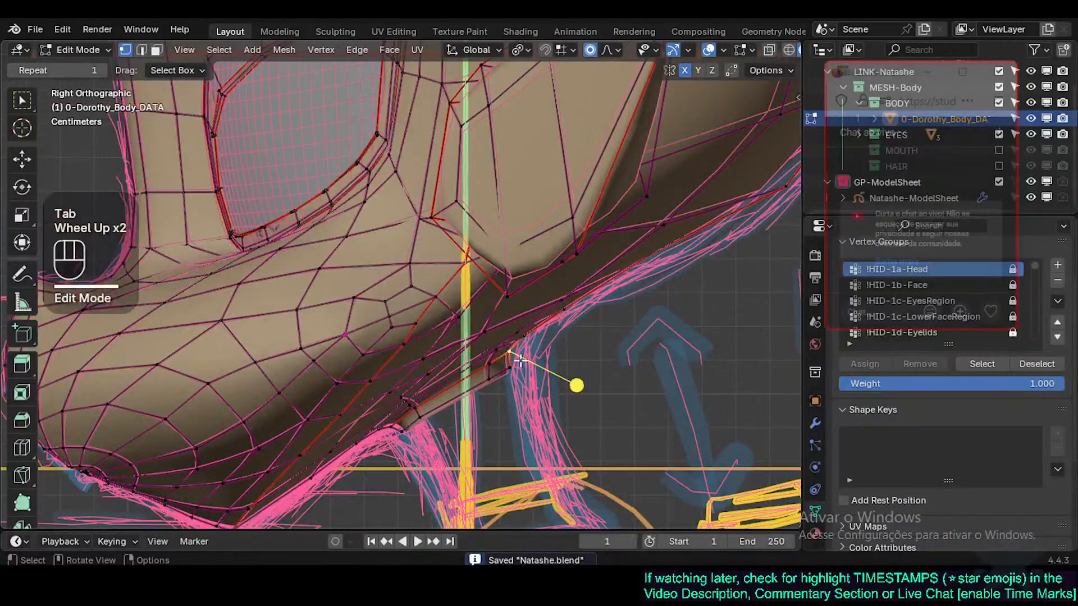
{"action": "left_click", "coordinate": [392, 418]}
{"action": "key", "text": "g"}
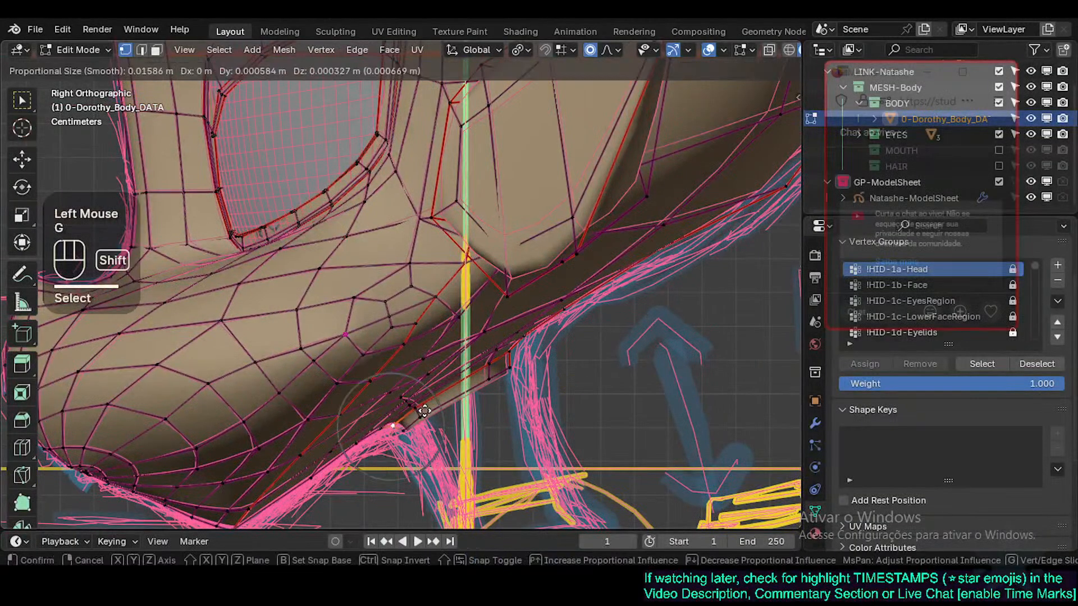
{"action": "left_click", "coordinate": [425, 411], "text": "shift"}
{"action": "key", "text": "g"}
{"action": "left_click", "coordinate": [411, 419], "text": "shift"}
Step: Nudge the adjacent vertex at the front edge of the neck opening to align with the sketch
{"action": "left_click", "coordinate": [410, 423]}
{"action": "left_click", "coordinate": [414, 424]}
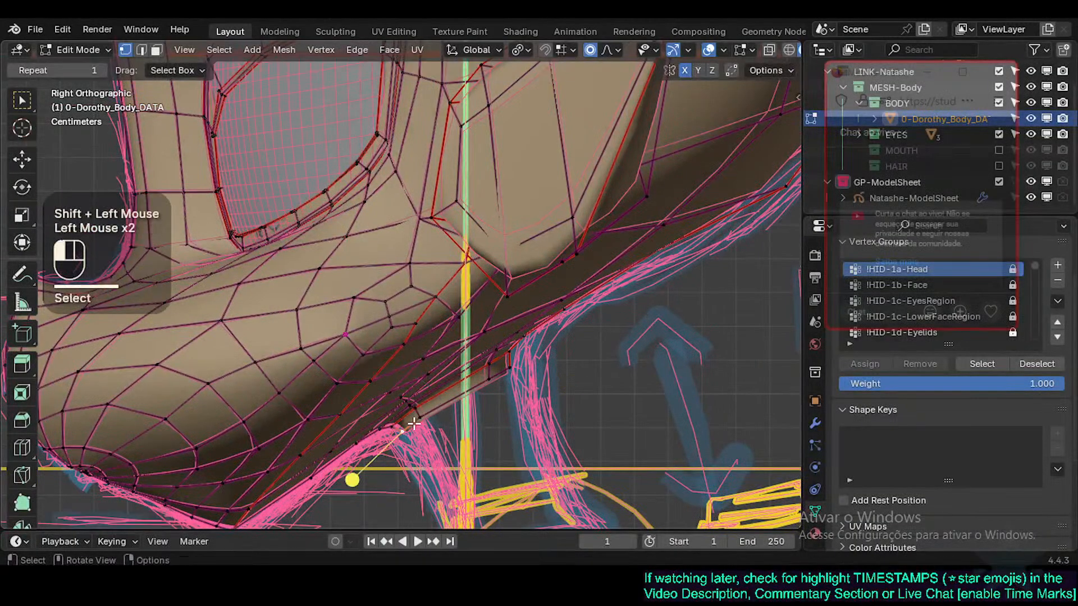
{"action": "key", "text": "g"}
{"action": "left_click", "coordinate": [416, 423], "text": "shift"}
Step: Save the file and leave Edit Mode to check the head and neck against the model sheet
{"action": "scroll", "coordinate": [452, 404], "scroll_direction": "down", "scroll_amount": 2}
{"action": "key", "text": "ctrl+s"}
{"action": "key", "text": "Tab"}
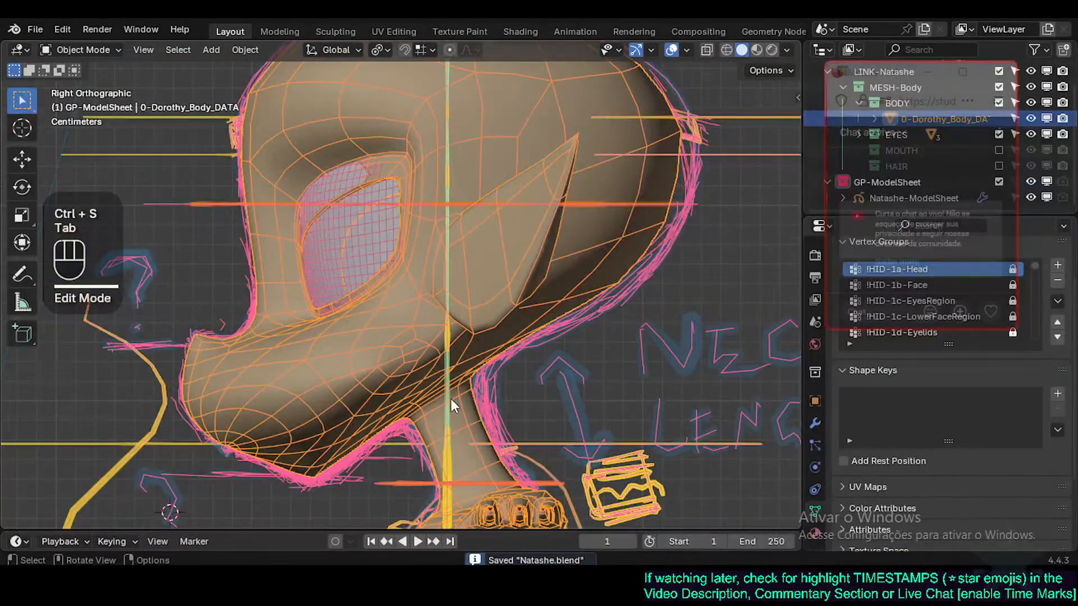
{"action": "scroll", "coordinate": [450, 398], "scroll_direction": "down", "scroll_amount": 2}
{"action": "middle_click_drag", "start_coordinate": [451, 399], "coordinate": [483, 332], "text": "shift"}
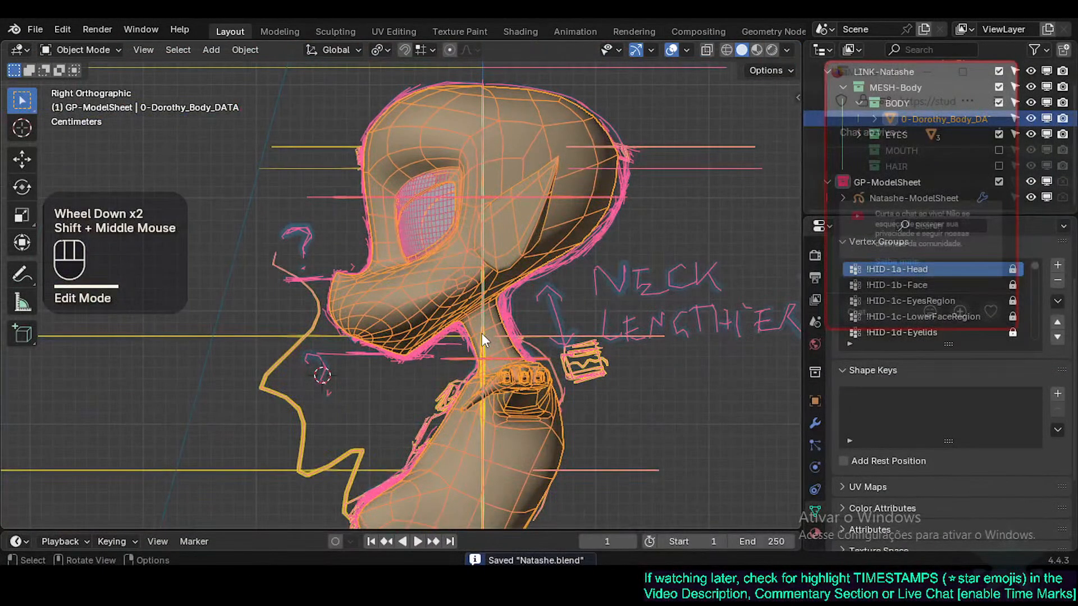
{"action": "key", "text": "ctrl+s"}
Step: Return to vertex editing and move the chin's tip vertex onto the sketched corner
{"action": "scroll", "coordinate": [407, 348], "scroll_direction": "up", "scroll_amount": 2}
{"action": "key", "text": "Tab"}
{"action": "key", "text": "1"}
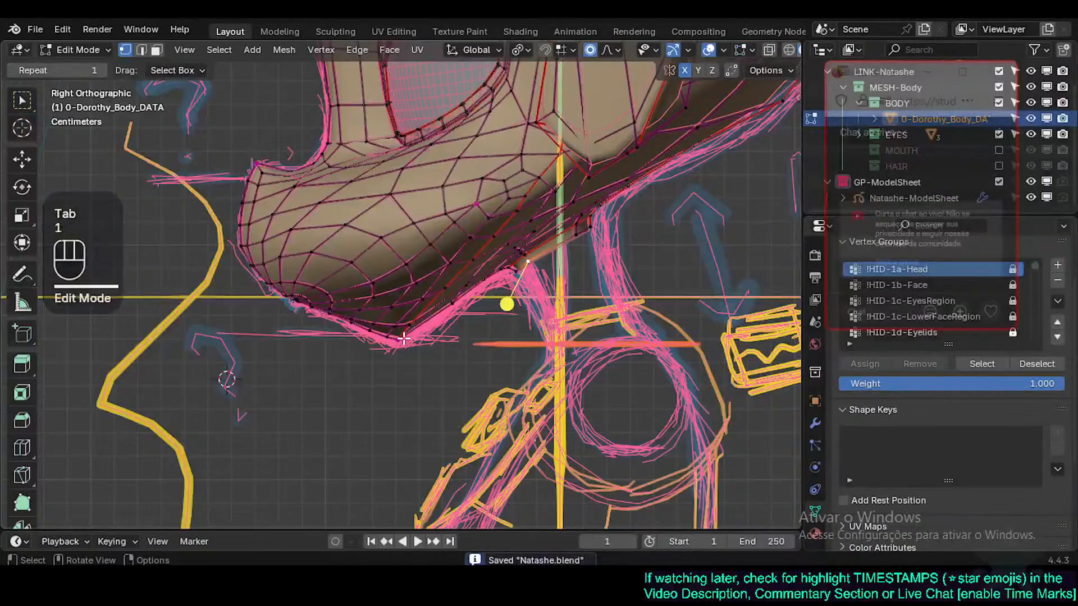
{"action": "left_click", "coordinate": [403, 338]}
{"action": "key", "text": "g"}
{"action": "left_click", "coordinate": [467, 395], "text": "shift"}
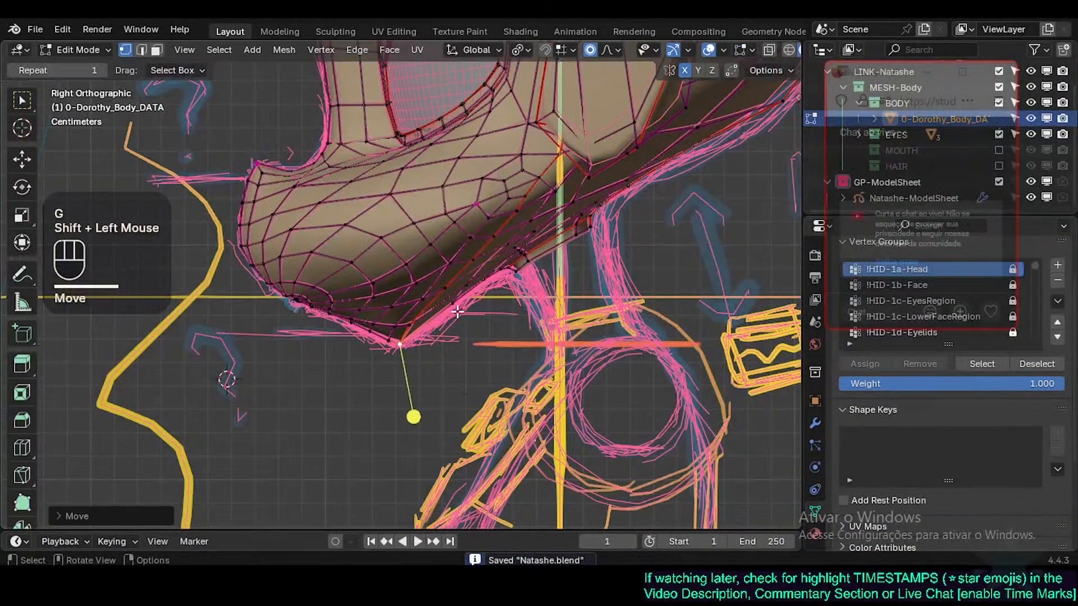
Step: Adjust the underjaw vertices between the chin tip and the front of the neck to match the outline
{"action": "left_click", "coordinate": [454, 306]}
{"action": "key", "text": "g"}
{"action": "left_click", "coordinate": [470, 325], "text": "shift"}
{"action": "left_click", "coordinate": [503, 269]}
{"action": "key", "text": "g"}
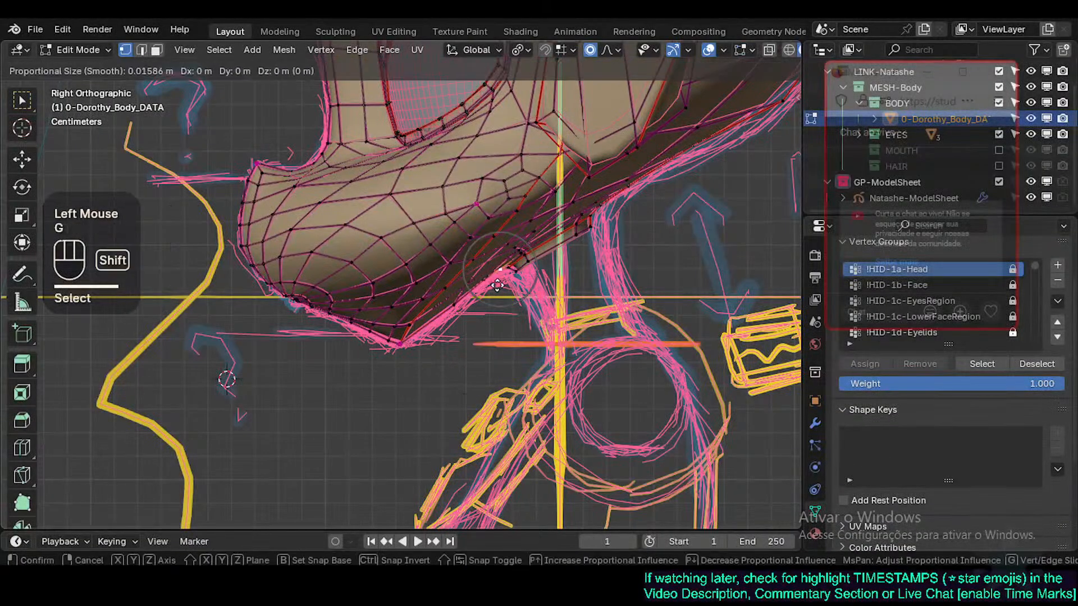
{"action": "left_click", "coordinate": [528, 342], "text": "shift"}
Step: Move the vertex in front of the chin tip and the tip itself slightly onto the sketched chin line
{"action": "left_click", "coordinate": [372, 335]}
{"action": "key", "text": "g"}
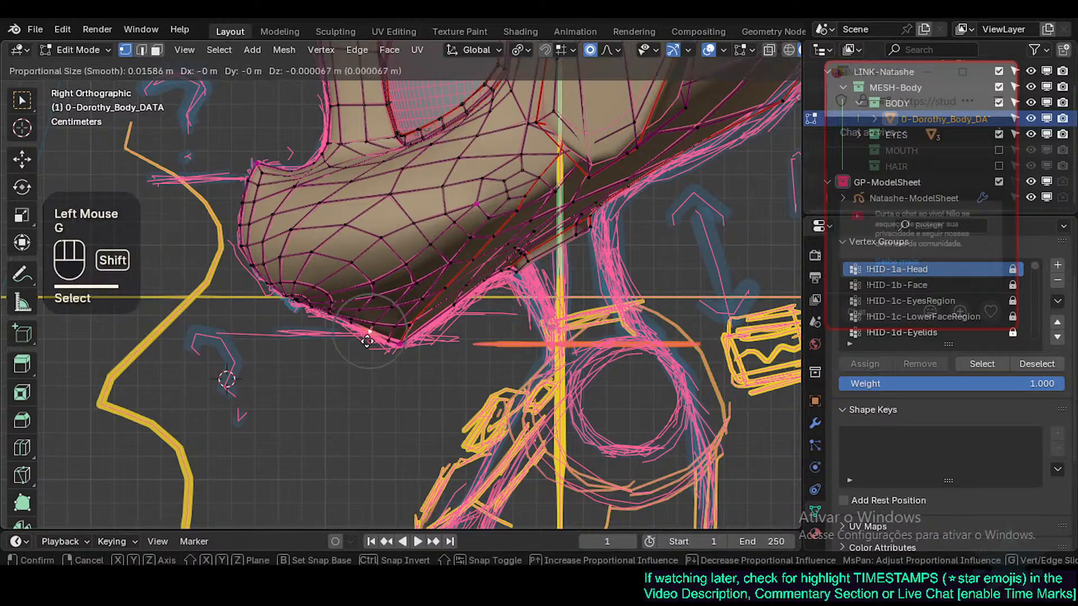
{"action": "left_click", "coordinate": [371, 337], "text": "shift"}
{"action": "left_click", "coordinate": [389, 341]}
{"action": "left_click", "coordinate": [400, 346]}
{"action": "key", "text": "g"}
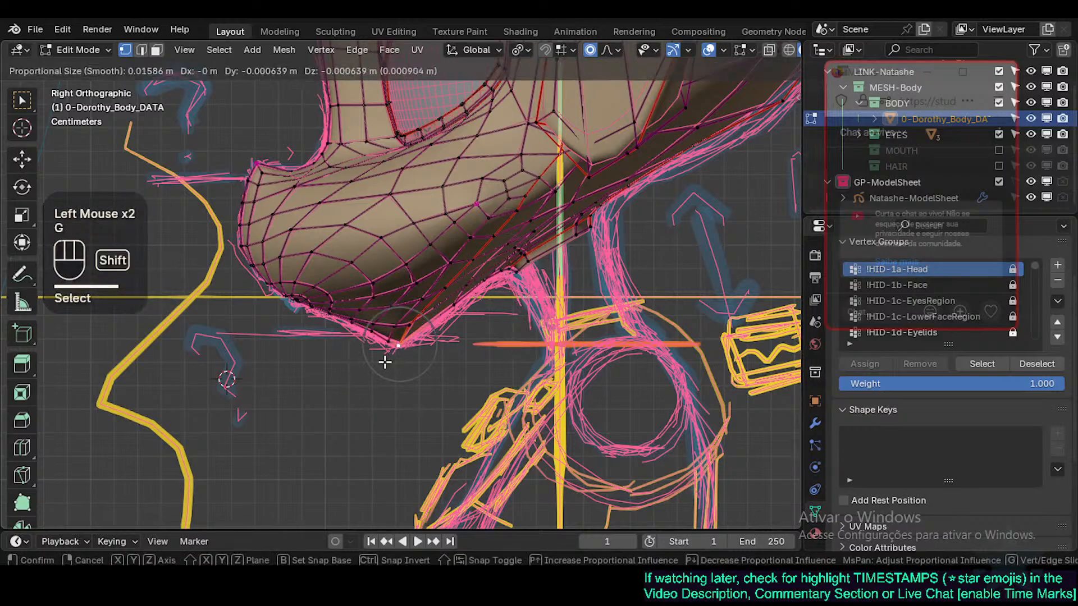
{"action": "left_click", "coordinate": [385, 362], "text": "shift"}
Step: Move and rotate the vertex just in front of the chin tip to refine the chin's corner
{"action": "left_click", "coordinate": [390, 342]}
{"action": "key", "text": "g"}
{"action": "left_click", "coordinate": [436, 306], "text": "shift"}
{"action": "key", "text": "r"}
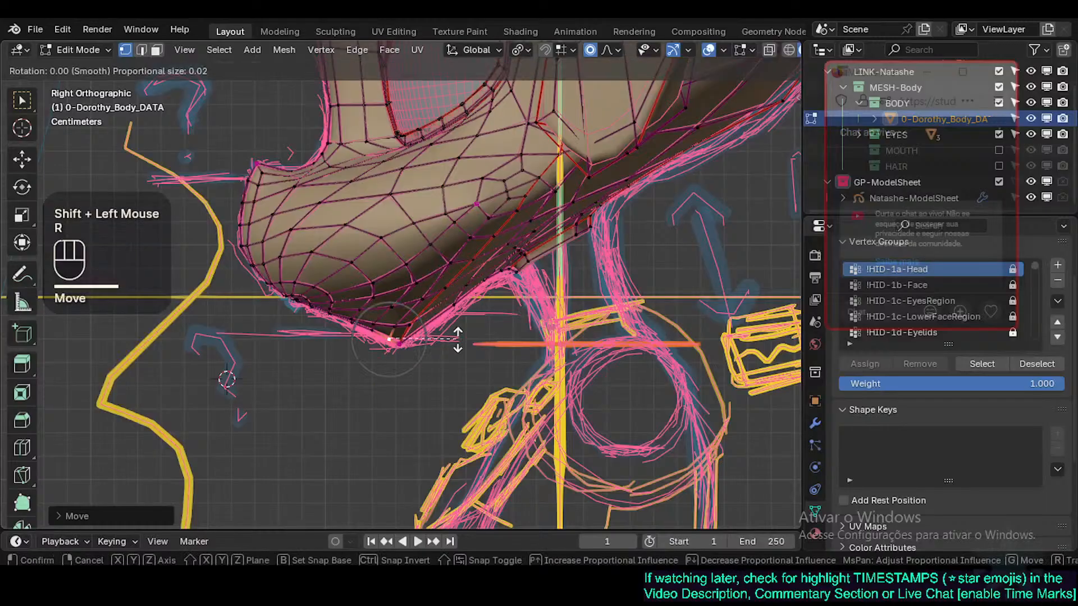
{"action": "left_click", "coordinate": [457, 342]}
{"action": "key", "text": "g"}
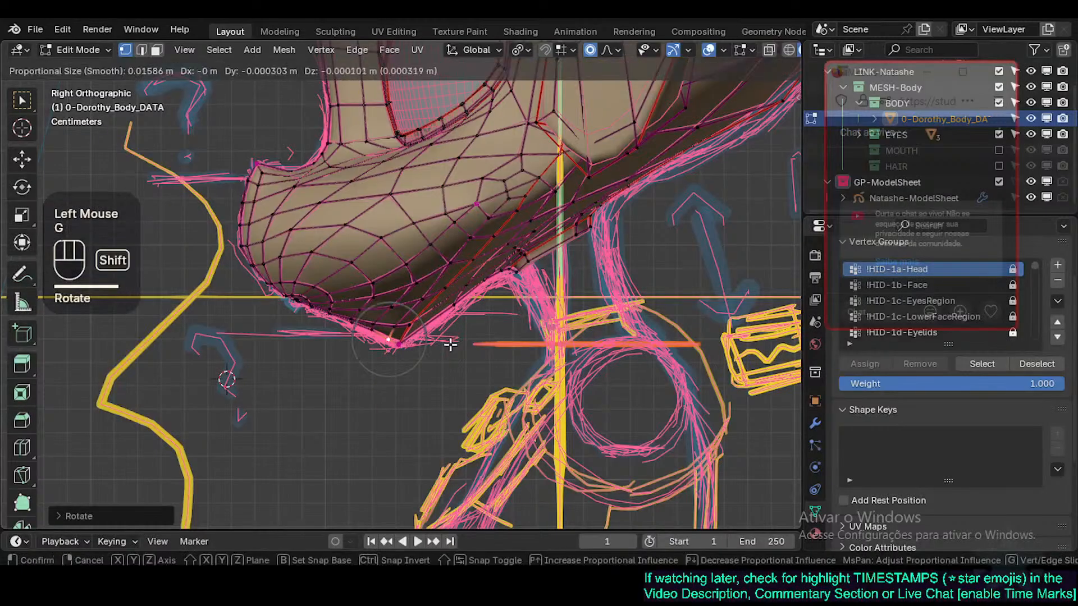
{"action": "left_click", "coordinate": [449, 344], "text": "shift"}
Step: Nudge the lower front chin vertex and readjust the chin tip to follow the outline
{"action": "left_click", "coordinate": [385, 332]}
{"action": "left_click", "coordinate": [372, 332]}
{"action": "key", "text": "g"}
{"action": "left_click", "coordinate": [358, 344], "text": "shift"}
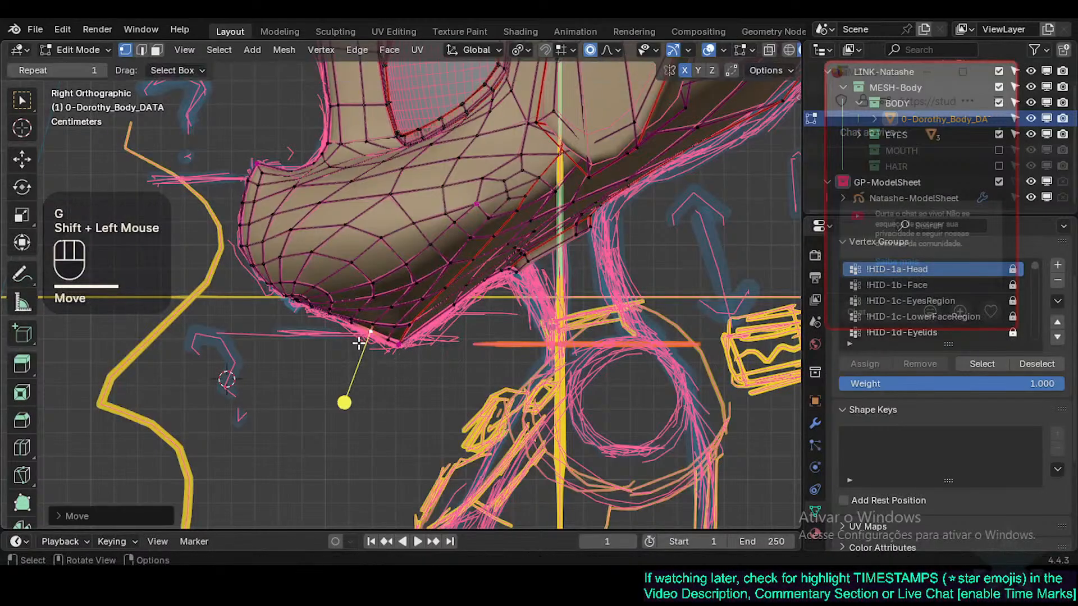
{"action": "left_click", "coordinate": [393, 345]}
{"action": "key", "text": "g"}
{"action": "left_click", "coordinate": [396, 344], "text": "shift"}
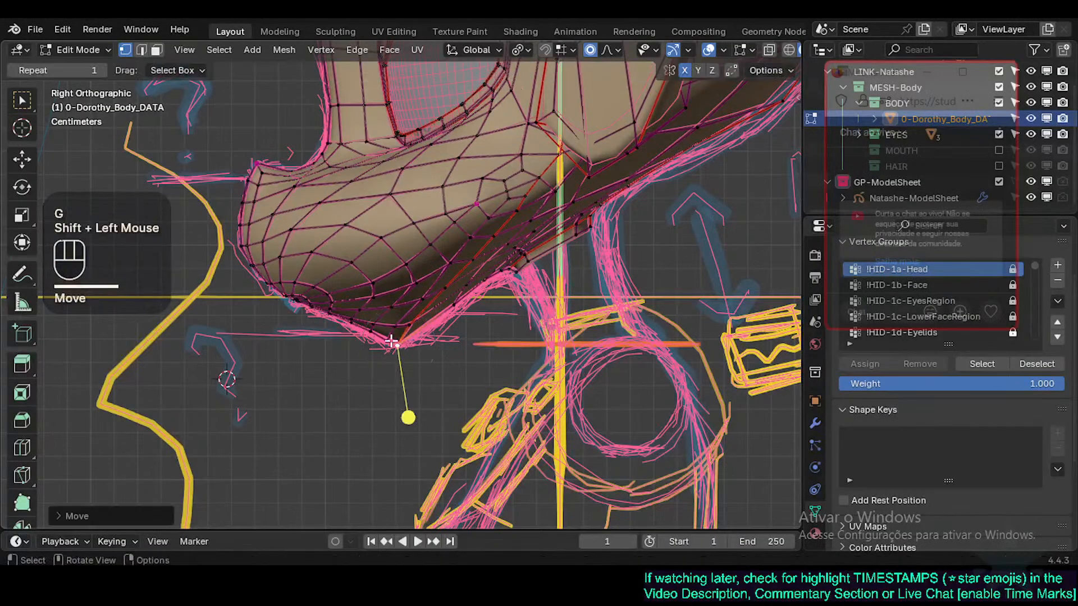
Step: Move the vertex just in front of the chin tip, and move and rotate the tip itself onto the sketched outline
{"action": "scroll", "coordinate": [387, 344], "scroll_direction": "up", "scroll_amount": 3}
{"action": "scroll", "coordinate": [385, 344], "scroll_direction": "up", "scroll_amount": 2}
{"action": "left_click", "coordinate": [387, 326]}
{"action": "key", "text": "g"}
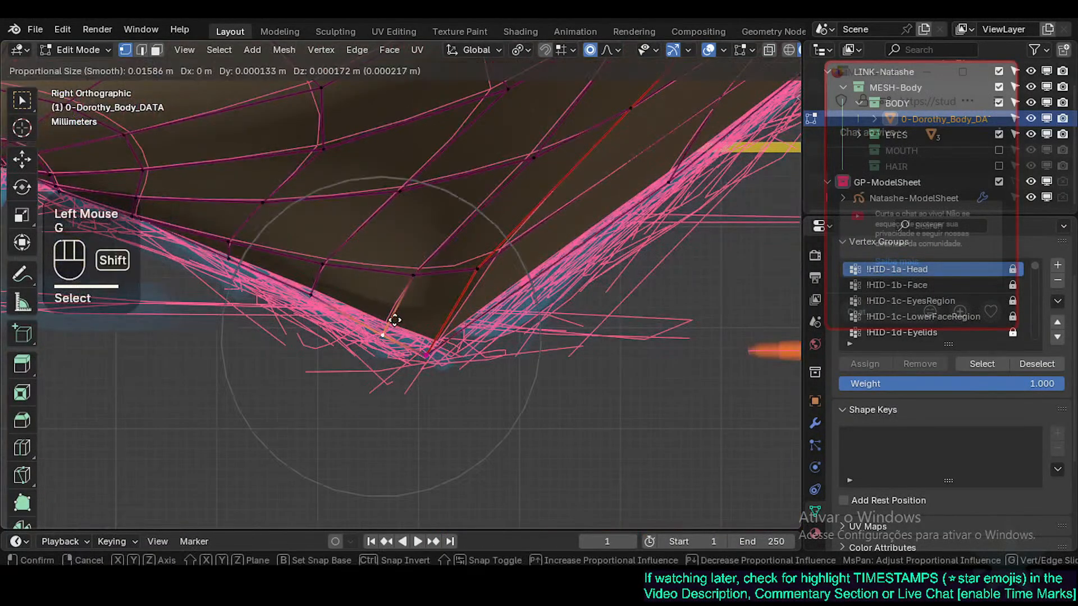
{"action": "left_click", "coordinate": [393, 327], "text": "shift"}
{"action": "left_click", "coordinate": [426, 354]}
{"action": "key", "text": "g"}
{"action": "left_click", "coordinate": [415, 368], "text": "shift"}
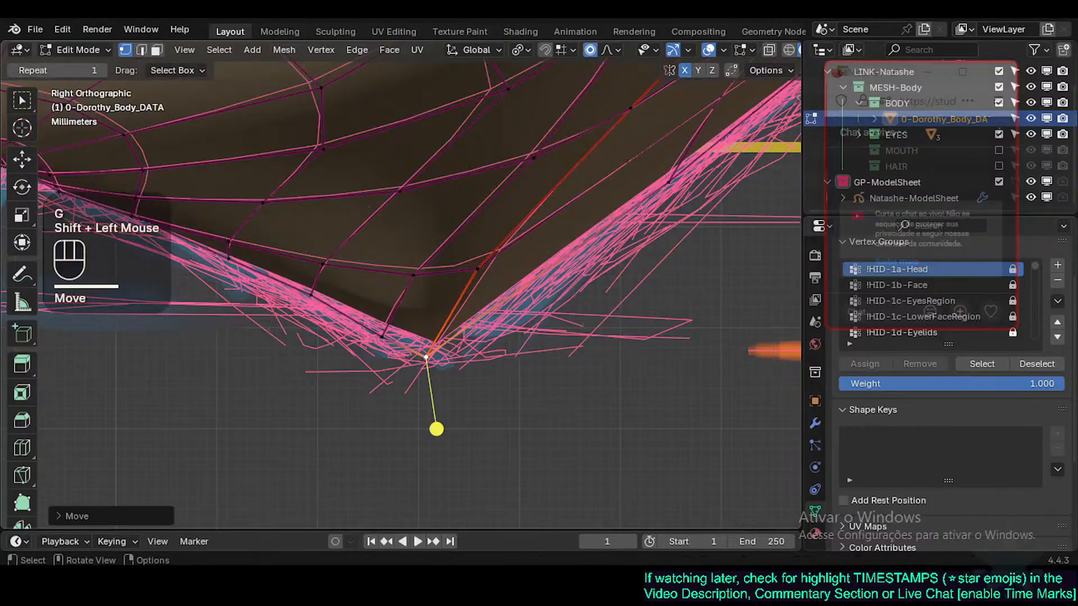
{"action": "key", "text": "r"}
{"action": "left_click", "coordinate": [404, 392], "text": "shift"}
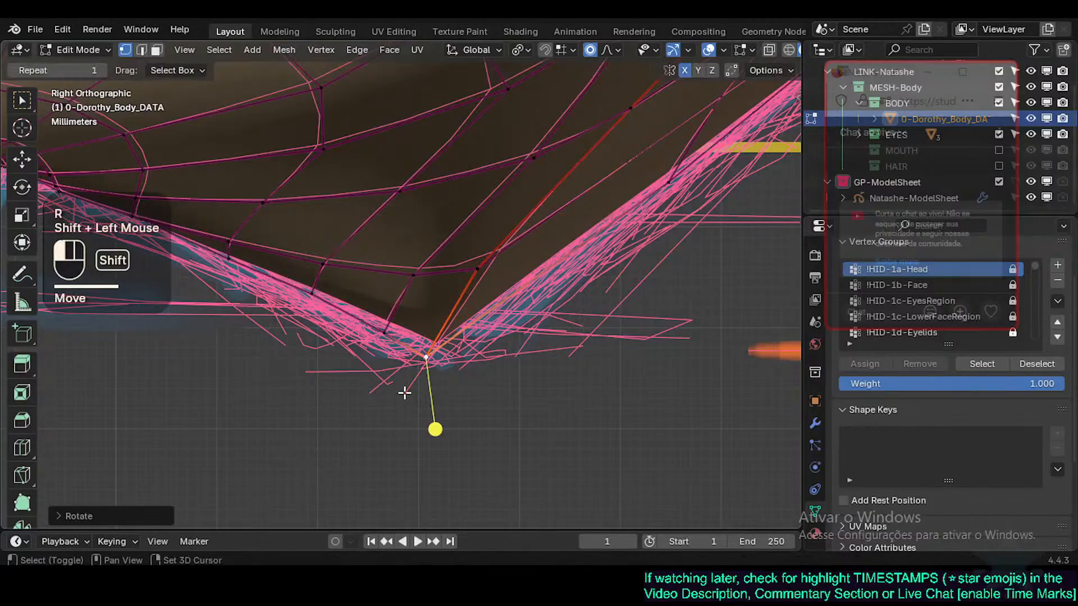
Step: Smooth the chin tip together with its front neighbour and readjust the tip's position and rotation along the sketched corner
{"action": "left_click", "coordinate": [386, 334], "text": "shift"}
{"action": "left_click_drag", "start_coordinate": [371, 405], "coordinate": [395, 403]}
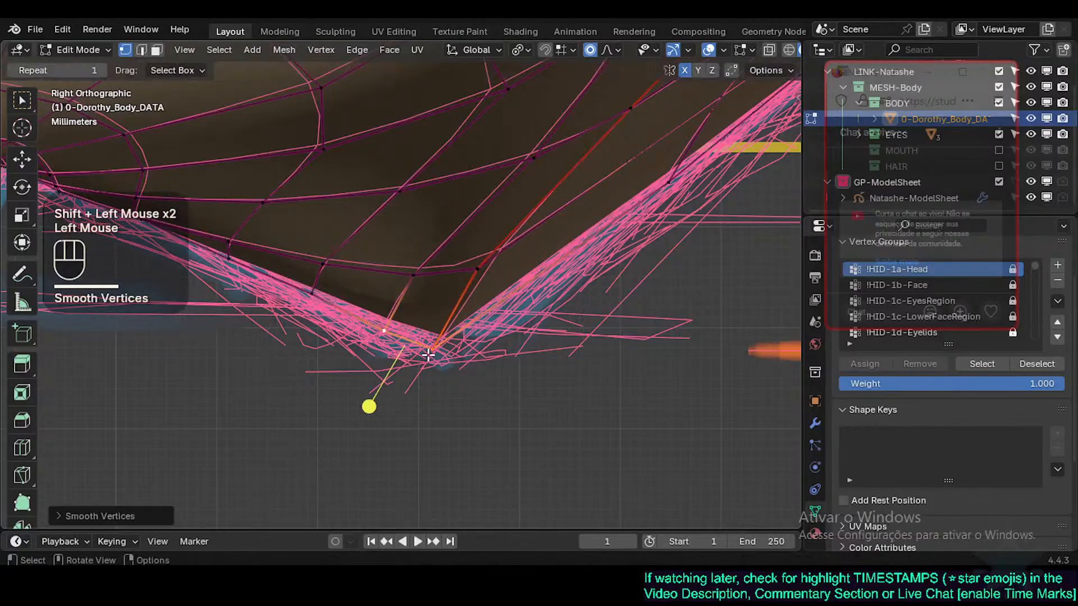
{"action": "left_click", "coordinate": [428, 355]}
{"action": "key", "text": "g"}
{"action": "left_click", "coordinate": [380, 418], "text": "shift"}
{"action": "key", "text": "r"}
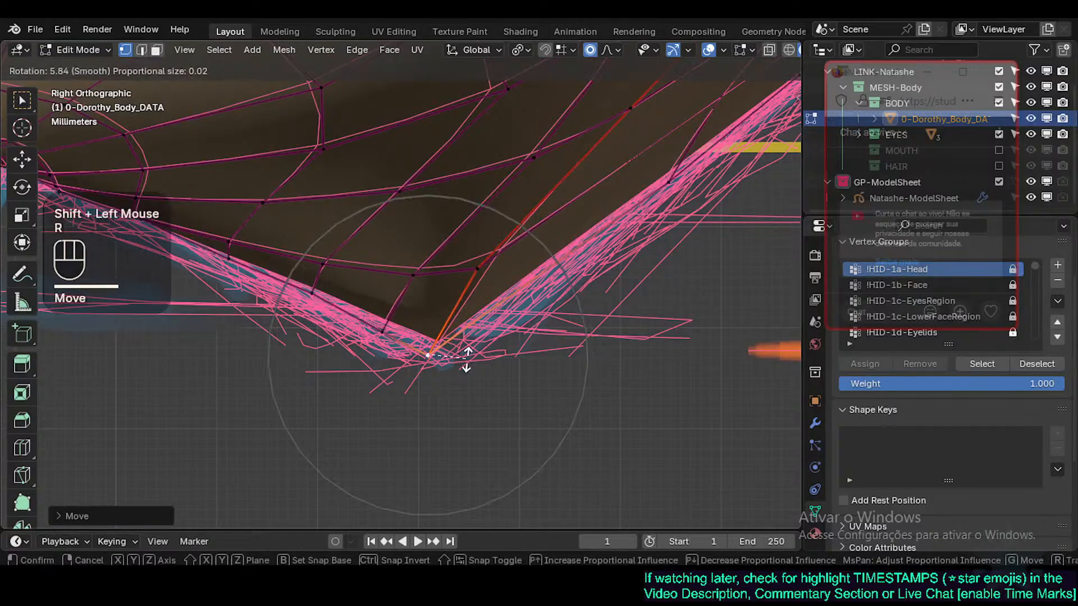
{"action": "left_click", "coordinate": [464, 361]}
{"action": "key", "text": "g"}
{"action": "left_click", "coordinate": [424, 392], "text": "shift"}
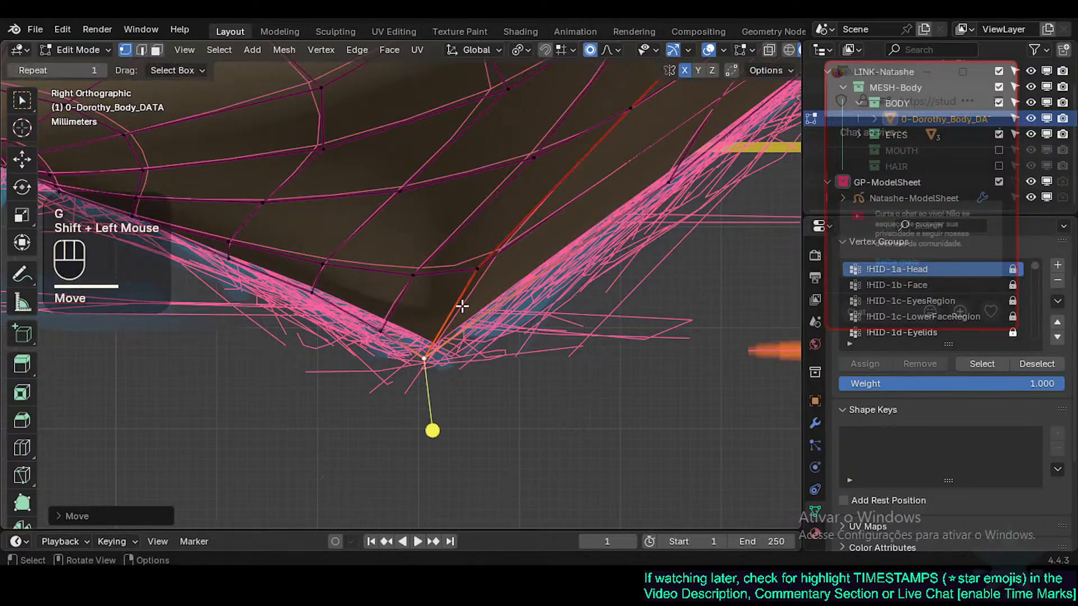
{"action": "key", "text": "g"}
{"action": "left_click", "coordinate": [449, 318], "text": "shift"}
Step: Move the second vertex in front of the chin tip onto the sketched underside line
{"action": "scroll", "coordinate": [447, 319], "scroll_direction": "down", "scroll_amount": 2}
{"action": "middle_click_drag", "start_coordinate": [354, 303], "coordinate": [434, 353], "text": "shift"}
{"action": "left_click", "coordinate": [397, 331], "text": "shift"}
{"action": "key", "text": "g"}
{"action": "left_click", "coordinate": [379, 351], "text": "shift"}
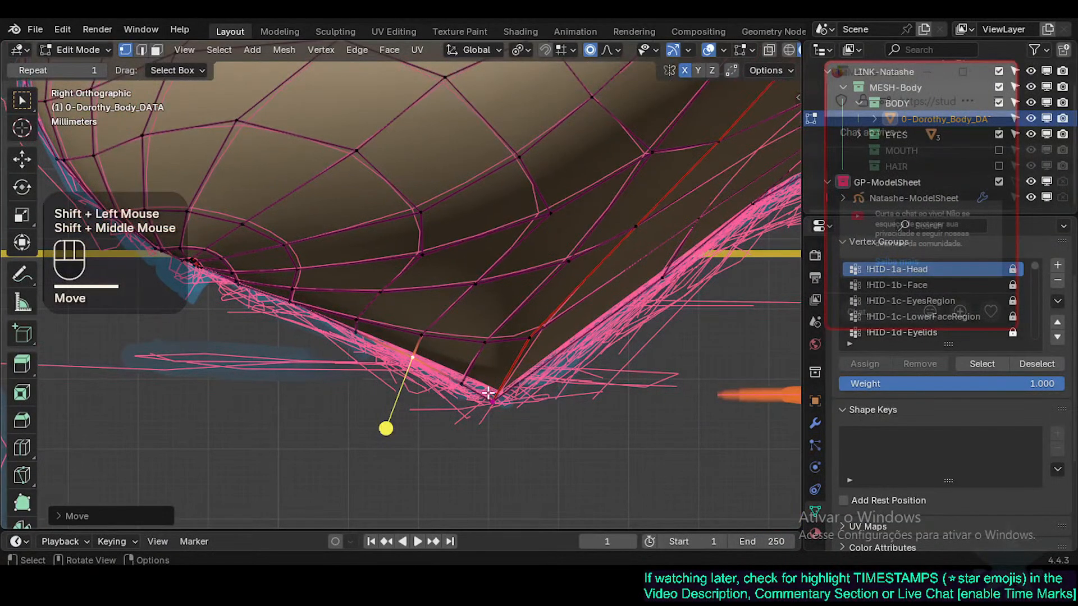
{"action": "middle_click_drag", "start_coordinate": [489, 393], "coordinate": [527, 418], "text": "shift"}
{"action": "left_click", "coordinate": [402, 360]}
{"action": "key", "text": "g"}
{"action": "left_click", "coordinate": [379, 348], "text": "shift"}
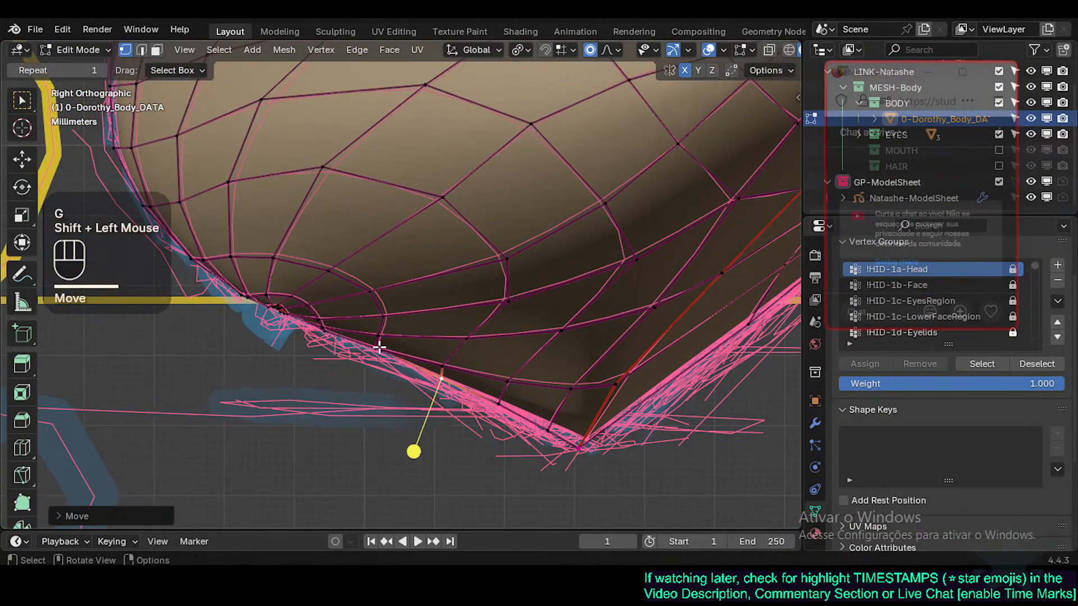
Step: Pull the underside vertex beside the rounded front of the chin slightly outward onto the sketched line
{"action": "left_click", "coordinate": [381, 346]}
{"action": "key", "text": "g"}
{"action": "left_click", "coordinate": [380, 344], "text": "shift"}
{"action": "left_click", "coordinate": [378, 345]}
{"action": "key", "text": "g"}
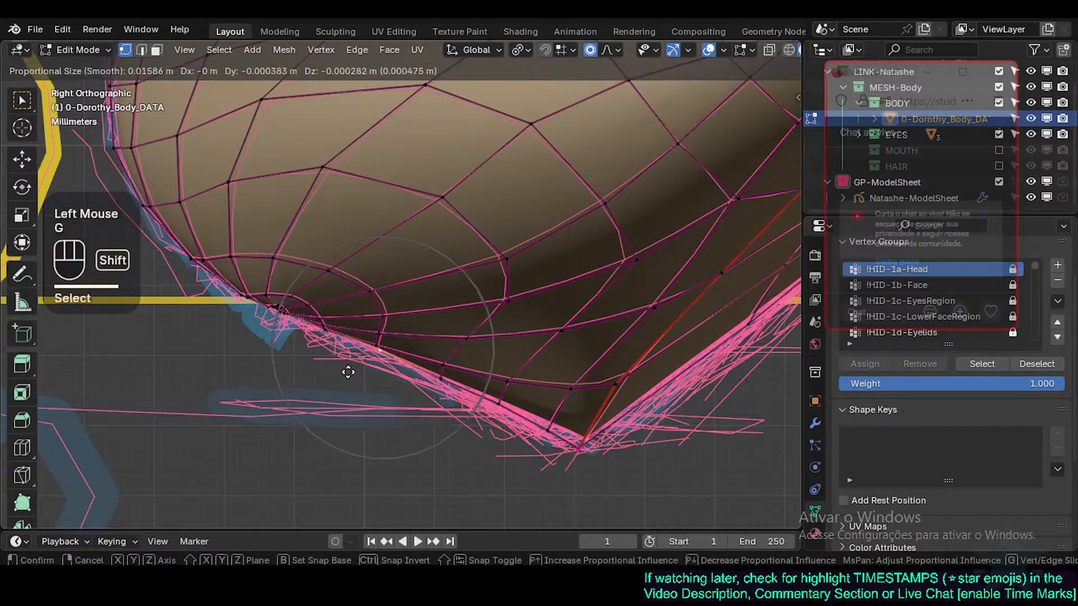
{"action": "left_click", "coordinate": [343, 375], "text": "shift"}
Step: Smooth the ring of faces around the small rounded front of the chin
{"action": "middle_click_drag", "start_coordinate": [337, 380], "coordinate": [359, 360], "text": "shift"}
{"action": "scroll", "coordinate": [378, 349], "scroll_direction": "down", "scroll_amount": 2, "text": "shift"}
{"action": "key", "text": "3"}
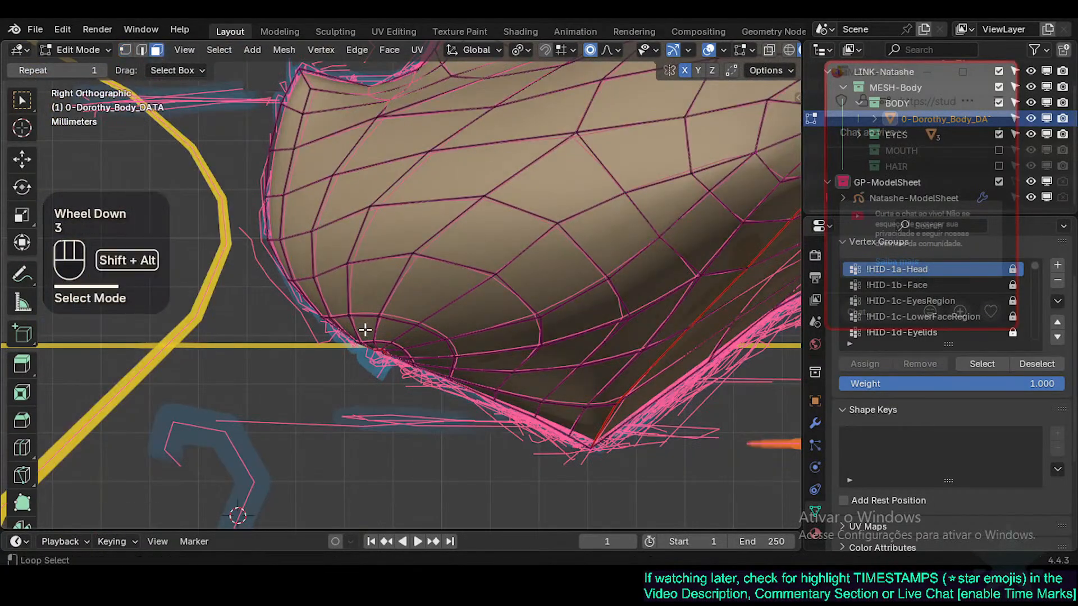
{"action": "left_click", "coordinate": [400, 353], "text": "alt+shift"}
{"action": "left_click", "coordinate": [375, 410]}
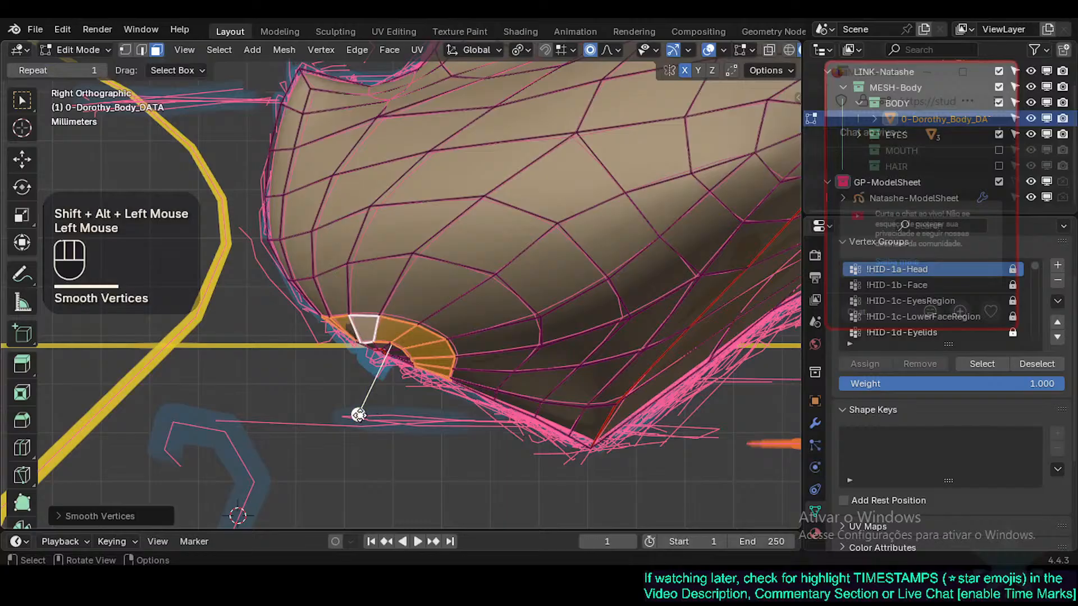
{"action": "left_click", "coordinate": [359, 415]}
{"action": "middle_click_drag", "start_coordinate": [358, 415], "coordinate": [375, 431], "text": "shift"}
Step: Smooth the wider face loops around the chin and muzzle, working outward one loop at a time
{"action": "key", "text": "alt+a"}
{"action": "left_click", "coordinate": [389, 326], "text": "alt+shift"}
{"action": "key", "text": "shift+r"}
{"action": "key", "text": "alt+a"}
{"action": "left_click", "coordinate": [331, 295], "text": "alt+shift"}
{"action": "key", "text": "shift+r"}
{"action": "key", "text": "alt+a"}
{"action": "left_click", "coordinate": [368, 296], "text": "alt+shift"}
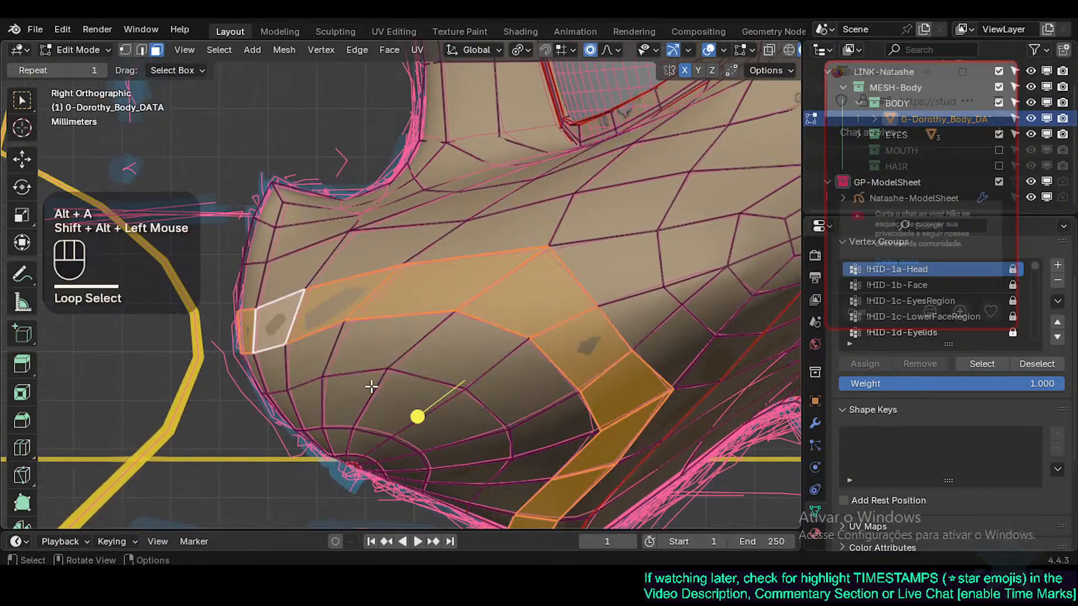
{"action": "left_click", "coordinate": [417, 414]}
Step: Shift a single face on the front of the chin slightly outward to the outline and save the file
{"action": "key", "text": "alt+a"}
{"action": "left_click", "coordinate": [271, 368]}
{"action": "key", "text": "g"}
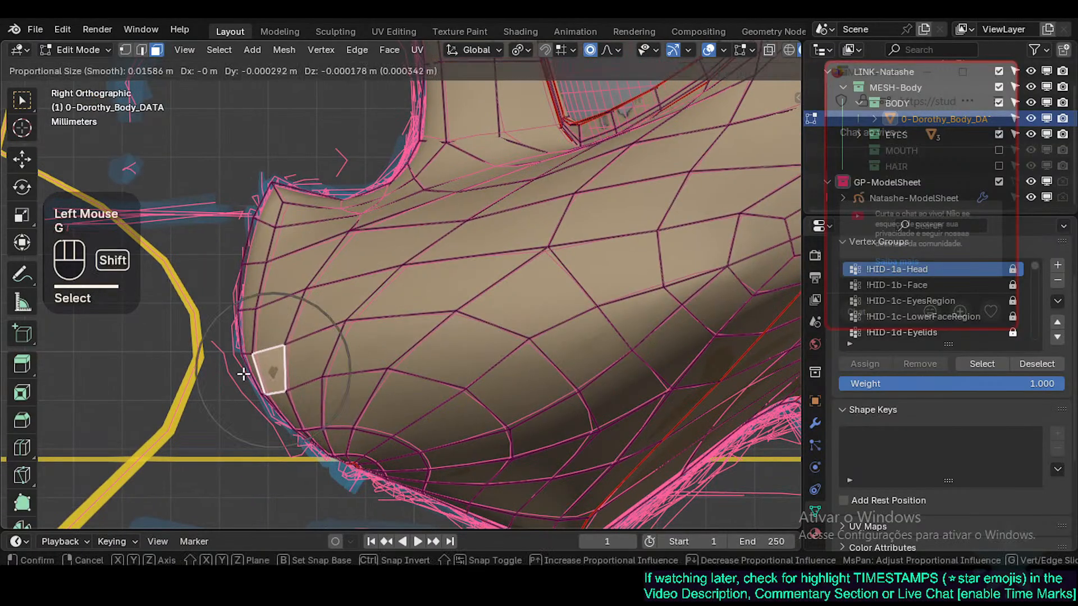
{"action": "left_click", "coordinate": [243, 374]}
{"action": "middle_click_drag", "start_coordinate": [244, 374], "coordinate": [349, 356]}
{"action": "key", "text": "KP_7"}
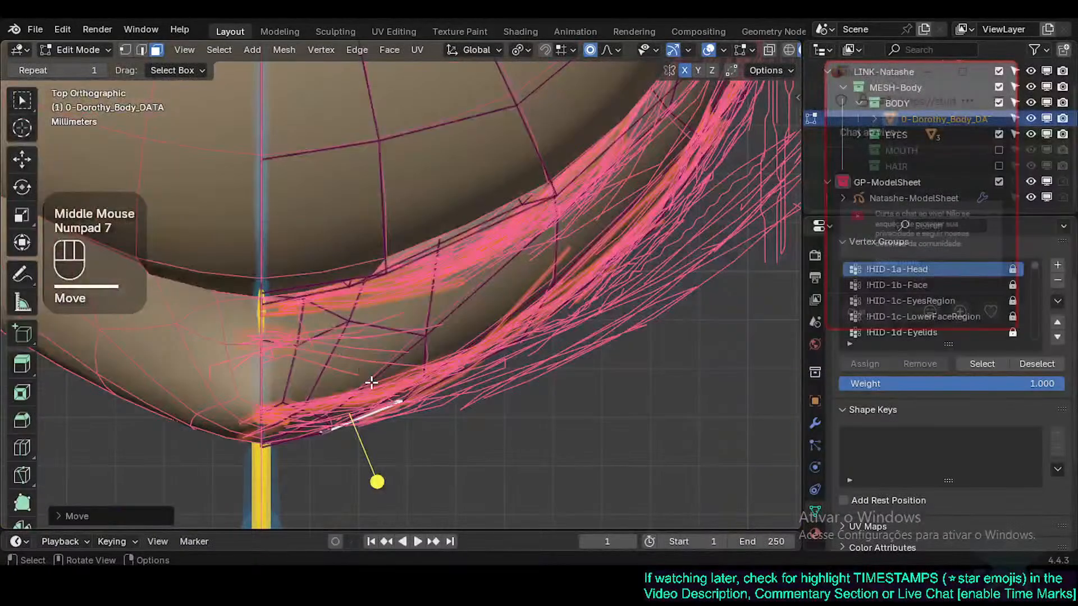
{"action": "scroll", "coordinate": [371, 382], "scroll_direction": "down", "scroll_amount": 2}
{"action": "middle_click_drag", "start_coordinate": [472, 337], "coordinate": [501, 346], "text": "shift"}
{"action": "key", "text": "ctrl+s"}
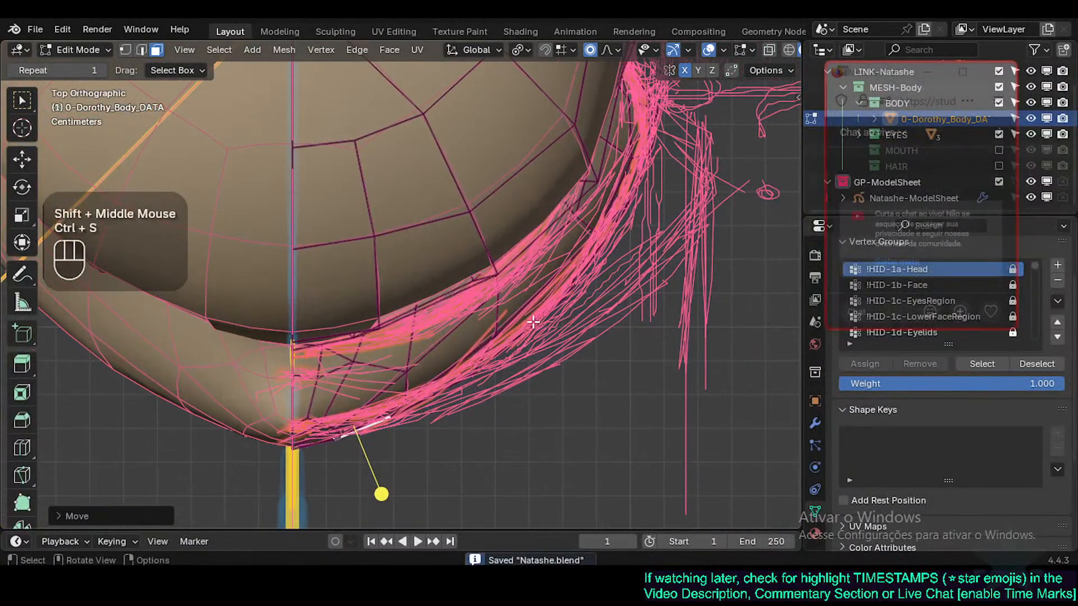
Step: Compare the jaw mesh with the model sheet outline from above, using see-through display
{"action": "key", "text": "a"}
{"action": "key", "text": "alt+z"}
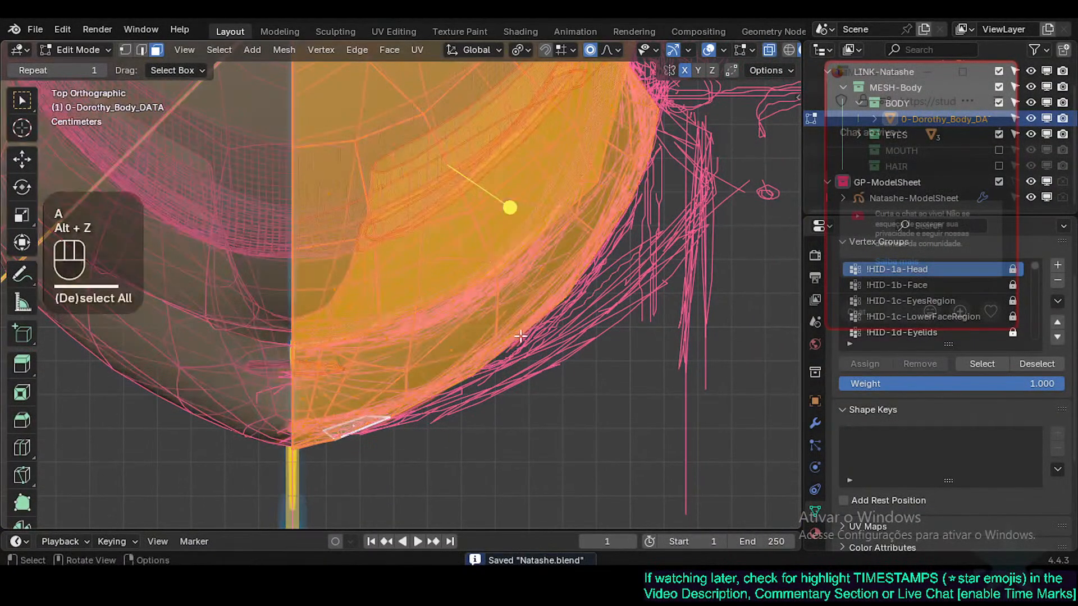
{"action": "left_click", "coordinate": [541, 331]}
{"action": "left_click", "coordinate": [542, 330]}
{"action": "key", "text": "1"}
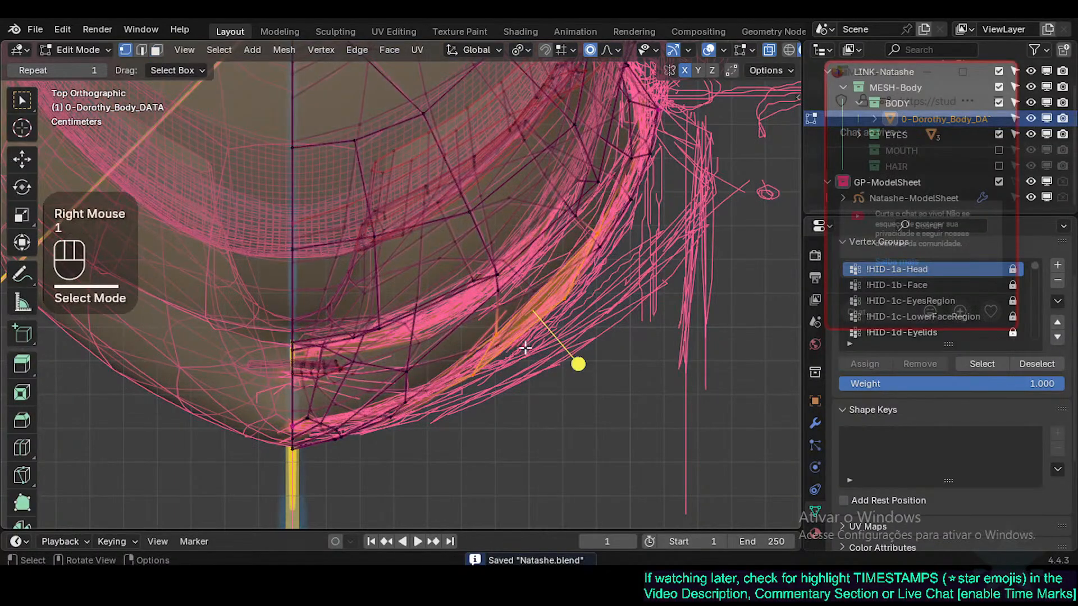
{"action": "scroll", "coordinate": [542, 329], "scroll_direction": "down", "scroll_amount": 1}
{"action": "scroll", "coordinate": [542, 328], "scroll_direction": "down", "scroll_amount": 1}
{"action": "middle_click_drag", "start_coordinate": [542, 329], "coordinate": [533, 310], "text": "shift"}
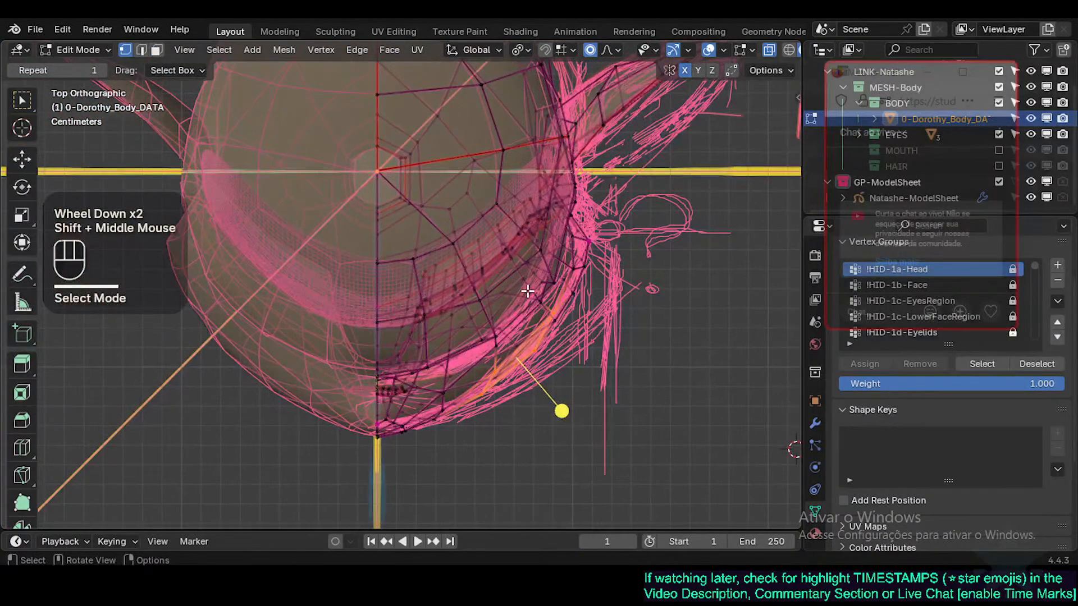
{"action": "key", "text": "alt+z"}
{"action": "key", "text": "3"}
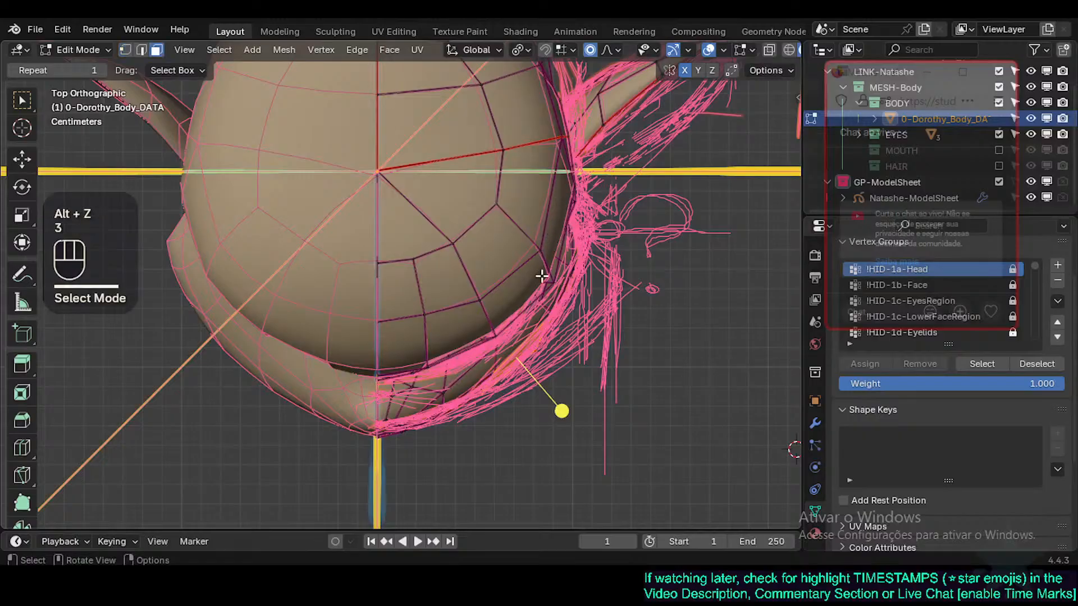
Step: Move the face on the side of the jaw outward with the proportional editing size enlarged to about 0.041 m
{"action": "left_click", "coordinate": [524, 367]}
{"action": "left_click", "coordinate": [525, 364], "text": "shift"}
{"action": "key", "text": "g"}
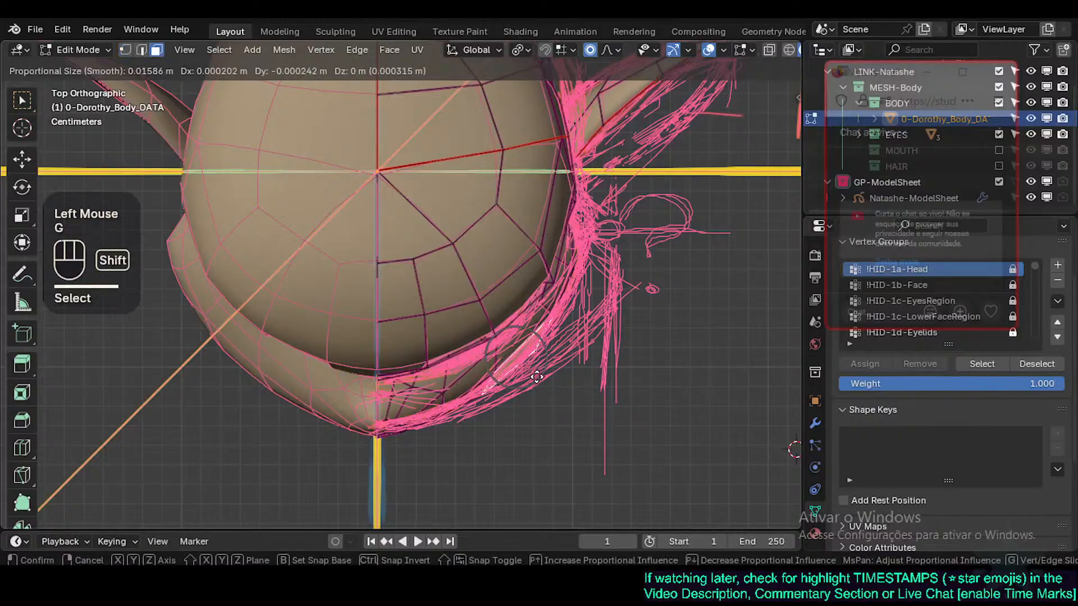
{"action": "scroll", "coordinate": [547, 386], "scroll_direction": "down", "scroll_amount": 8}
{"action": "scroll", "coordinate": [548, 385], "scroll_direction": "down", "scroll_amount": 1}
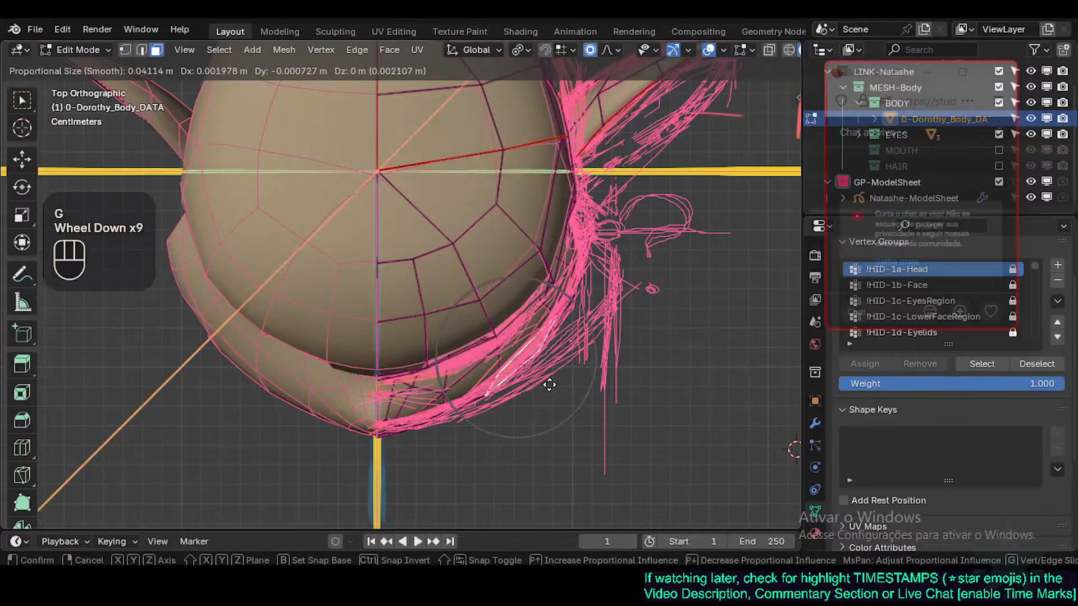
{"action": "left_click", "coordinate": [585, 416], "text": "shift"}
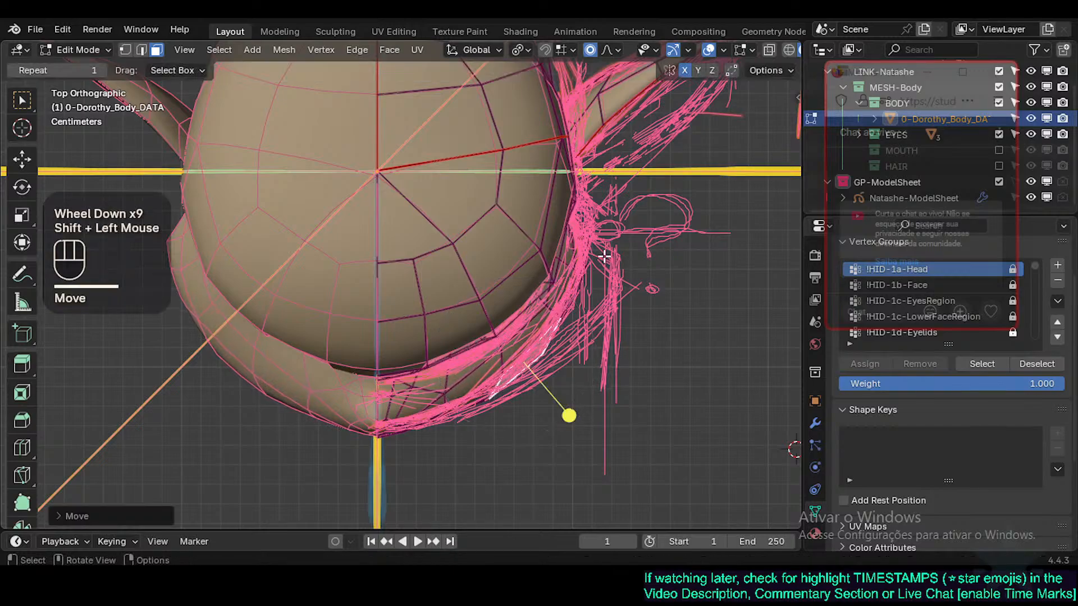
{"action": "key", "text": "1"}
{"action": "key", "text": "3"}
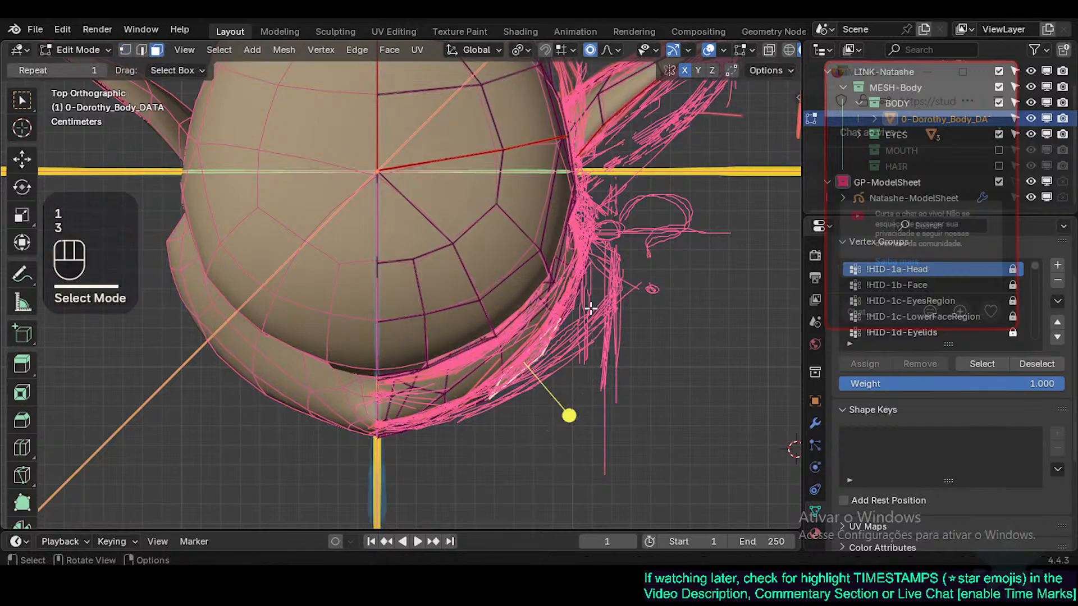
{"action": "double_click", "coordinate": [577, 298]}
{"action": "left_click", "coordinate": [570, 295]}
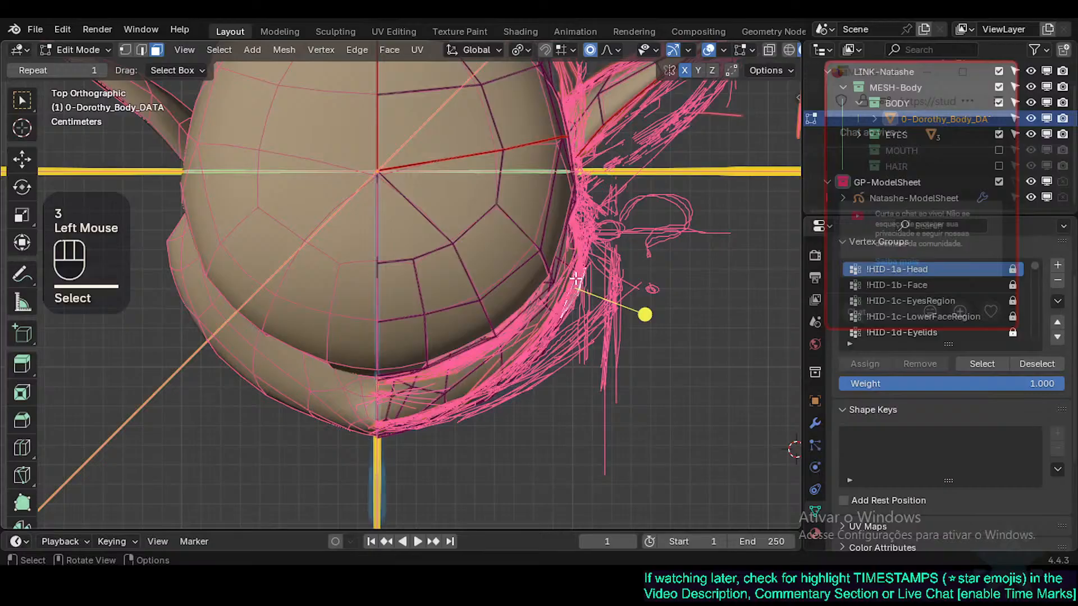
{"action": "key", "text": "g"}
{"action": "key", "text": "Escape"}
{"action": "key", "text": "1"}
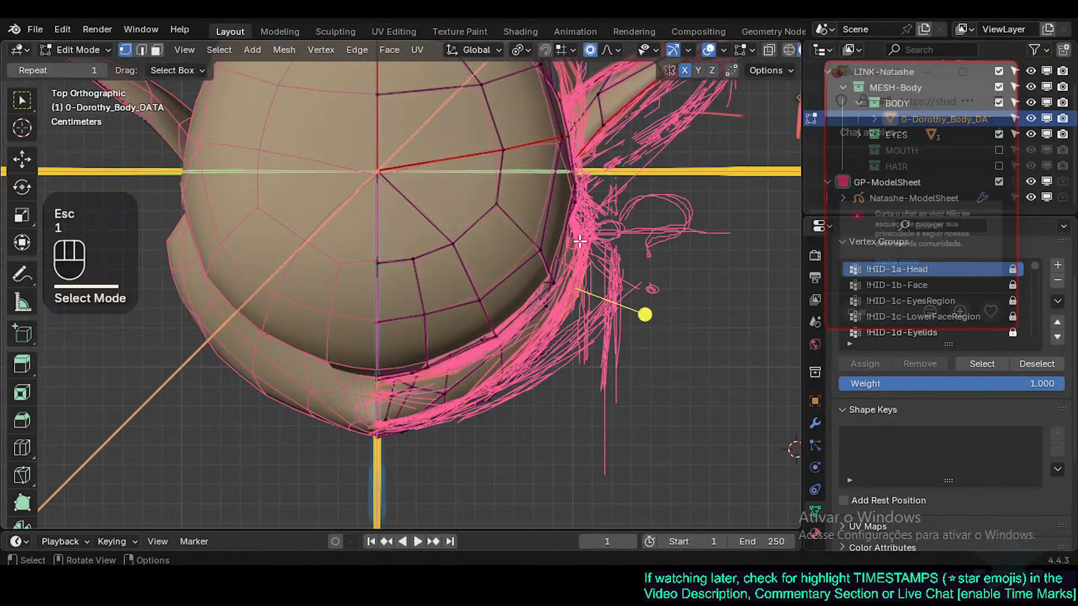
Step: Move the outermost cheek vertex in the top view to fit the model sheet's side outline
{"action": "left_click", "coordinate": [587, 245]}
{"action": "key", "text": "g"}
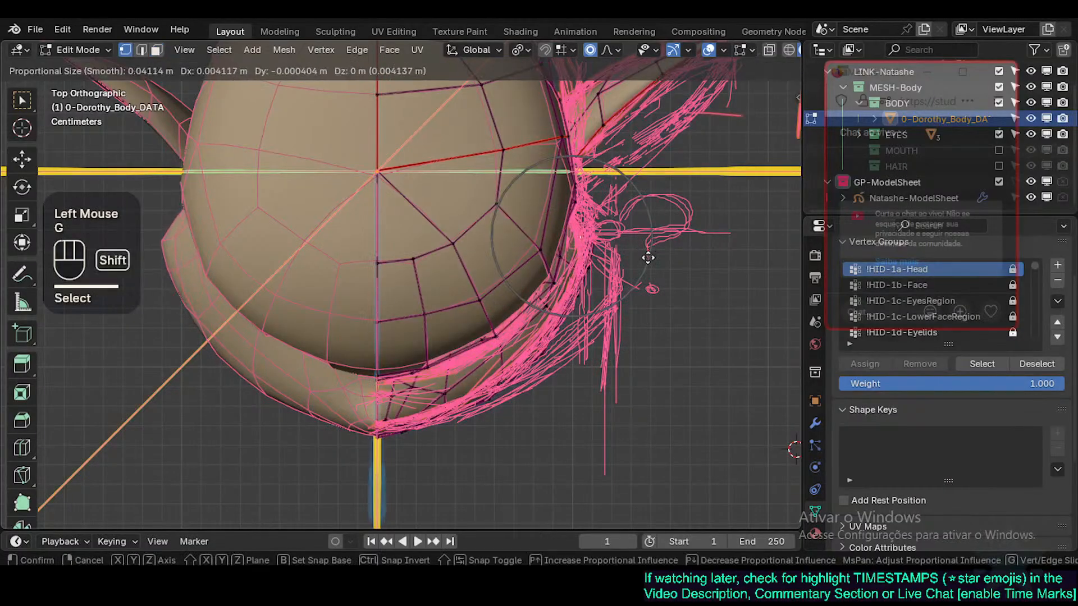
{"action": "key", "text": "Escape"}
{"action": "key", "text": "g"}
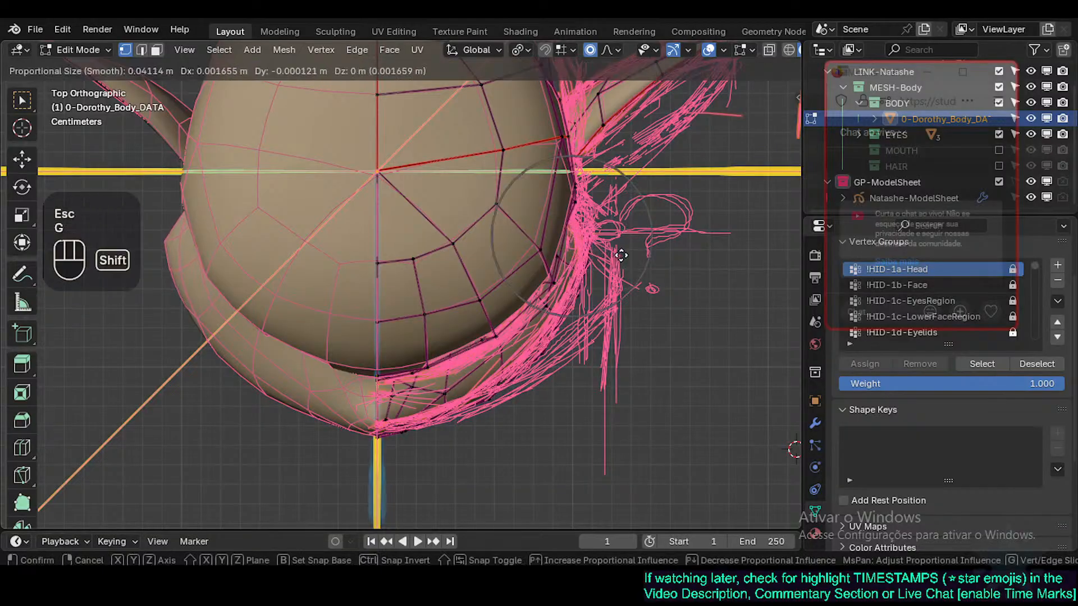
{"action": "left_click", "coordinate": [621, 255]}
{"action": "key", "text": "alt+z"}
{"action": "left_click", "coordinate": [592, 238]}
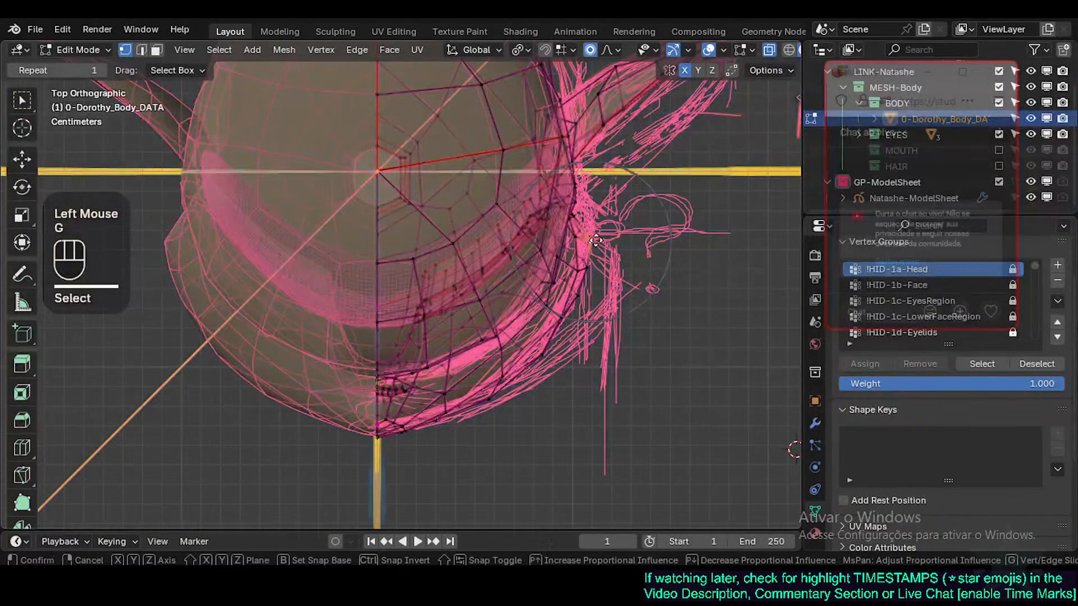
{"action": "key", "text": "g"}
{"action": "left_click", "coordinate": [590, 247], "text": "shift"}
{"action": "key", "text": "alt+z"}
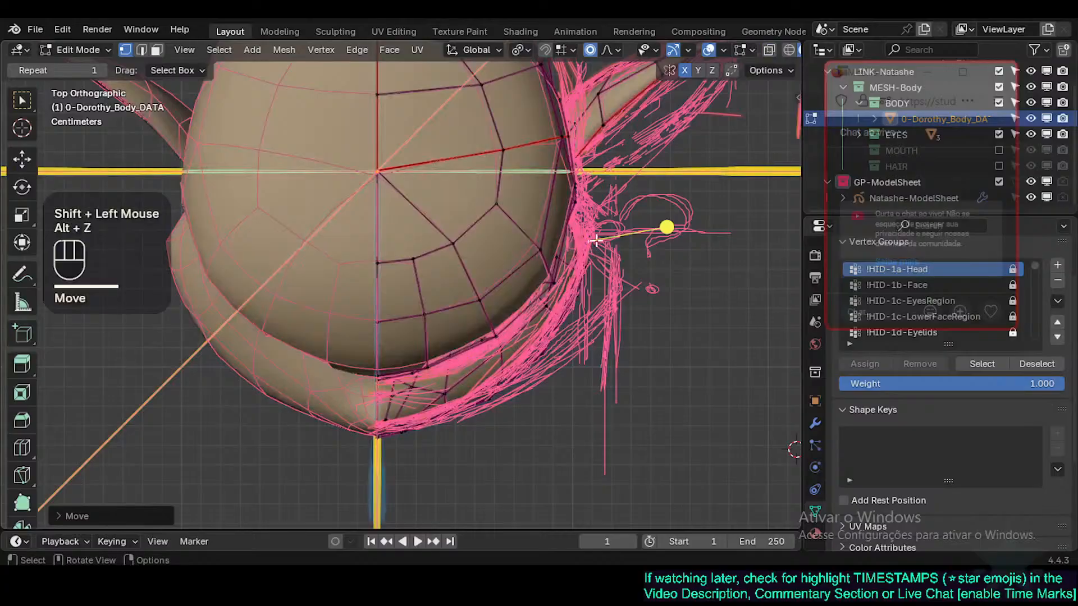
Step: Readjust the outermost cheek vertex with see-through display so the corner follows the sketched outline
{"action": "key", "text": "alt+z"}
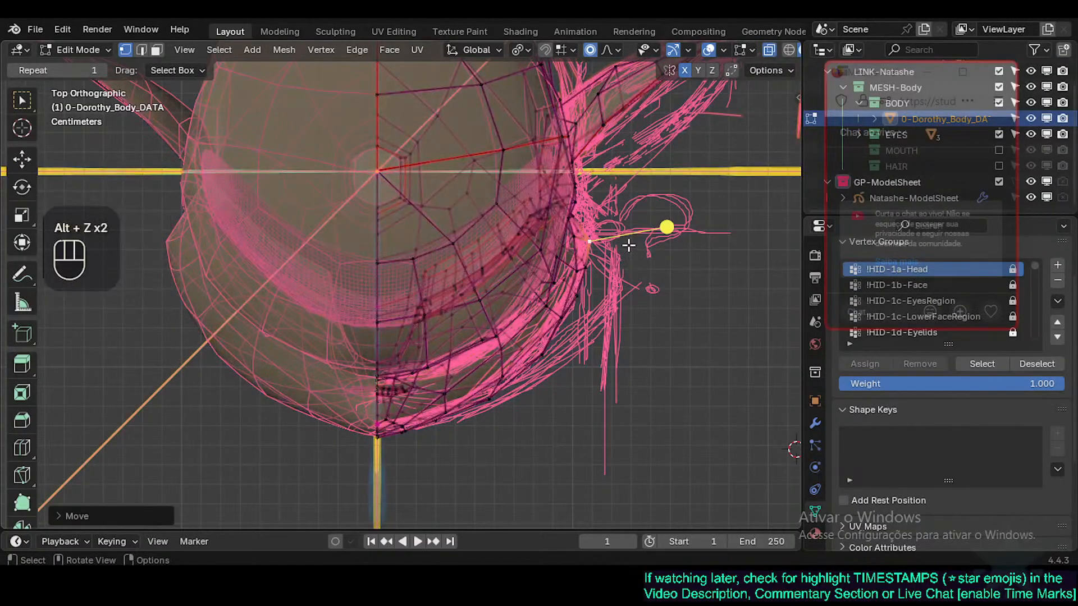
{"action": "key", "text": "alt+z"}
{"action": "key", "text": "alt+a"}
{"action": "key", "text": "alt+z"}
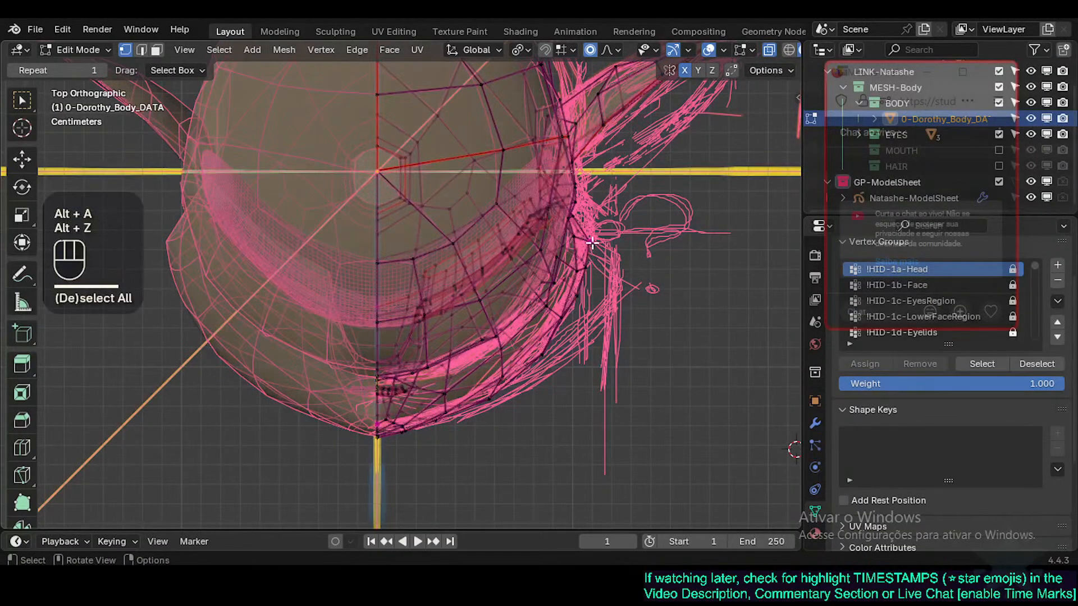
{"action": "left_click", "coordinate": [592, 243]}
{"action": "key", "text": "g"}
{"action": "left_click", "coordinate": [666, 224], "text": "shift"}
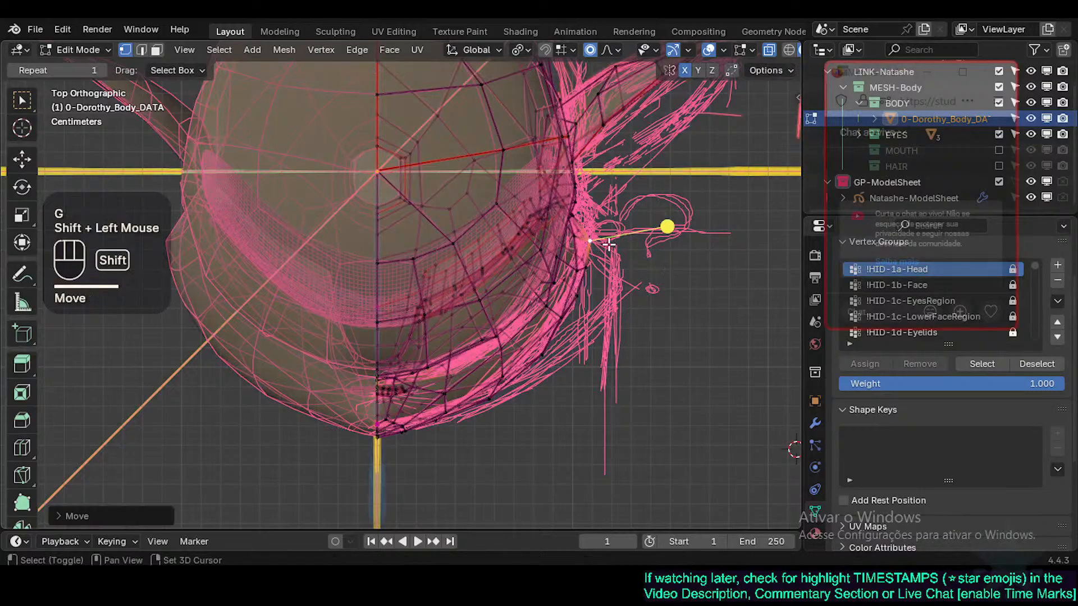
{"action": "left_click", "coordinate": [638, 229]}
{"action": "key", "text": "g"}
{"action": "left_click", "coordinate": [601, 253], "text": "shift"}
{"action": "left_click", "coordinate": [638, 229]}
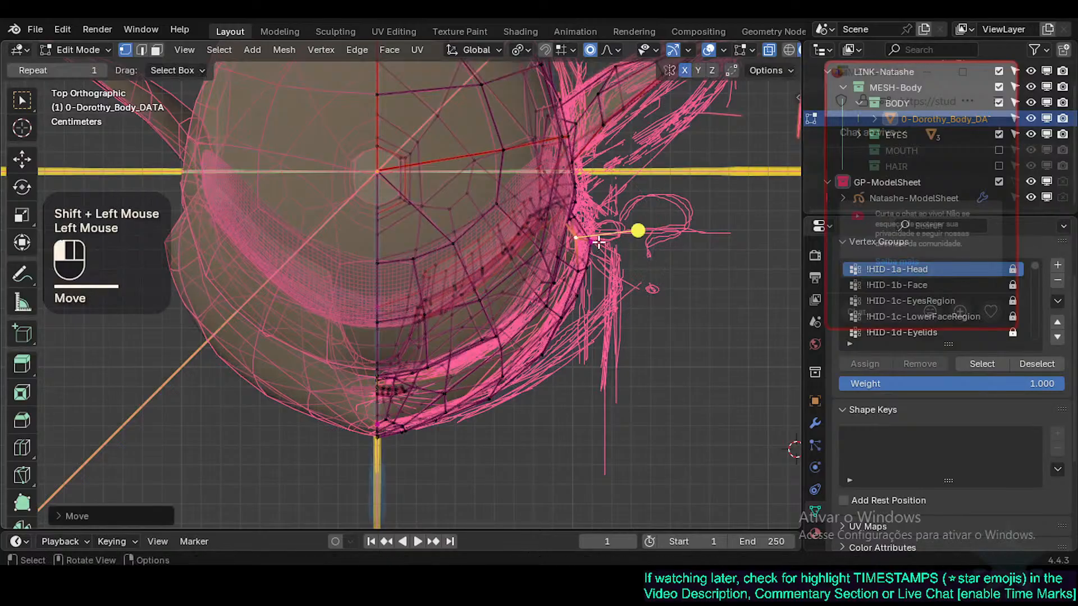
{"action": "key", "text": "g"}
{"action": "left_click", "coordinate": [667, 229], "text": "shift"}
Step: Move the vertices along the cheek's outer edge in the top view to follow the model sheet's sketched side outline
{"action": "left_click", "coordinate": [663, 281]}
{"action": "left_click", "coordinate": [589, 273]}
{"action": "key", "text": "g"}
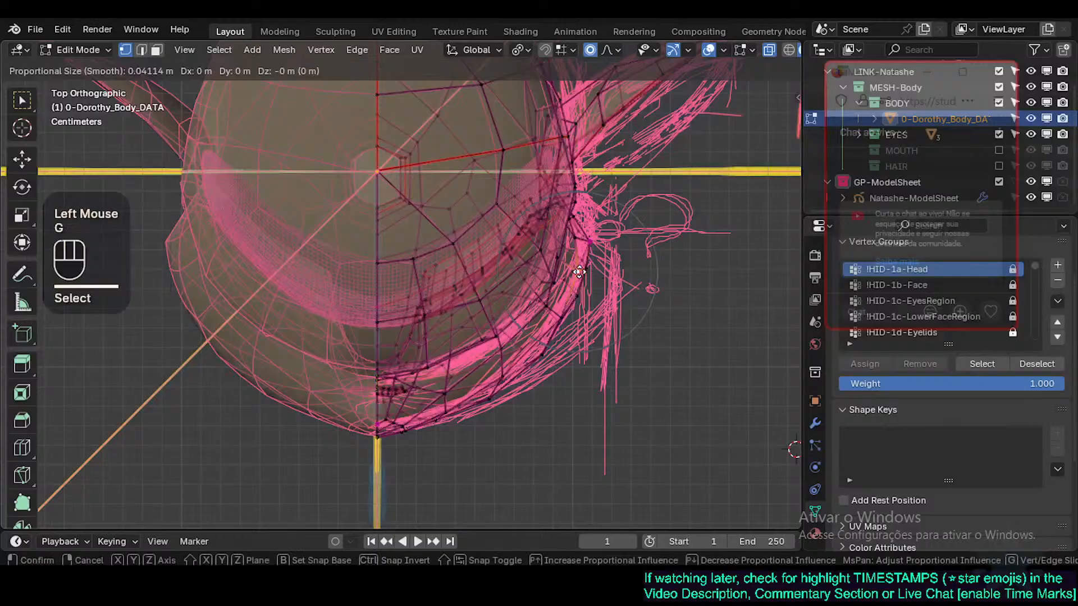
{"action": "left_click", "coordinate": [591, 272], "text": "shift"}
{"action": "left_click", "coordinate": [591, 272]}
{"action": "key", "text": "g"}
{"action": "left_click", "coordinate": [589, 286], "text": "shift"}
{"action": "left_click", "coordinate": [582, 297]}
{"action": "key", "text": "g"}
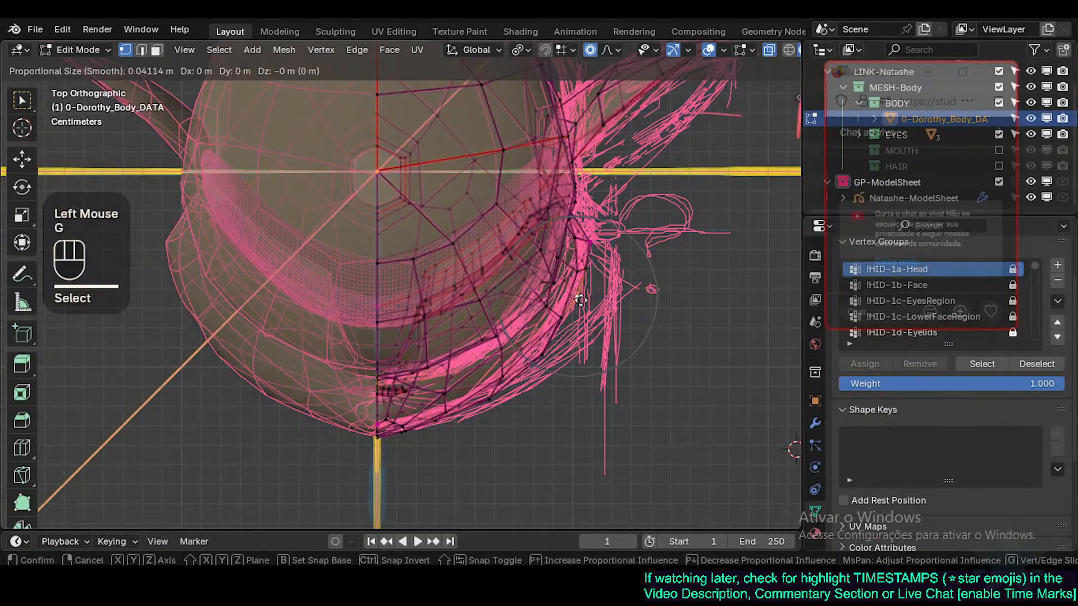
{"action": "left_click", "coordinate": [582, 304], "text": "shift"}
Step: Move the two vertices where the cheek curves into the jaw onto the sketched outline from above
{"action": "left_click", "coordinate": [551, 319]}
{"action": "key", "text": "g"}
{"action": "left_click", "coordinate": [560, 337], "text": "shift"}
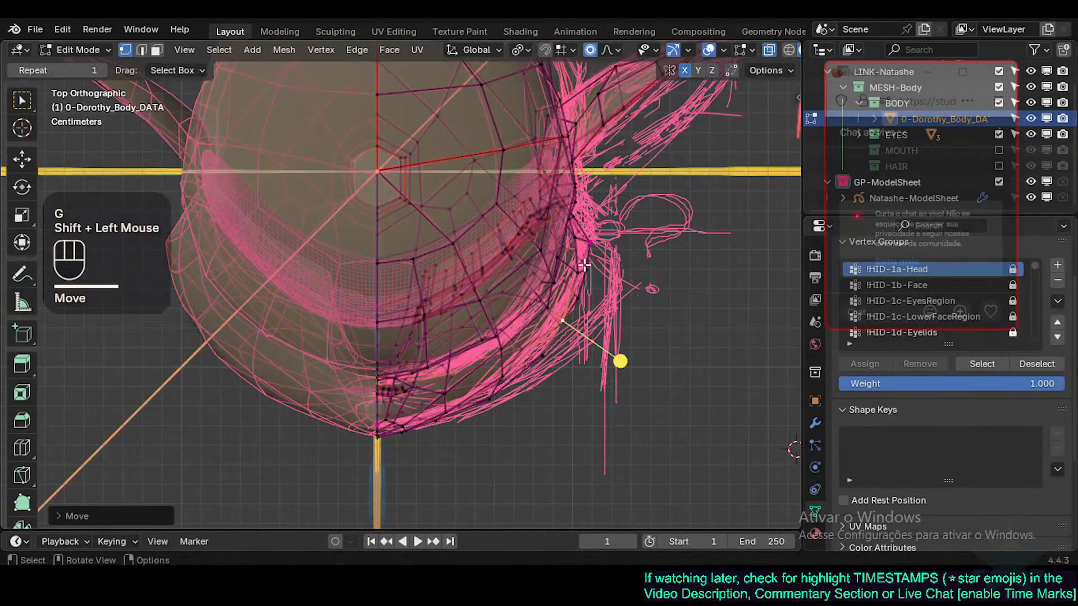
{"action": "left_click", "coordinate": [541, 356]}
{"action": "key", "text": "g"}
{"action": "left_click", "coordinate": [537, 359], "text": "shift"}
{"action": "key", "text": "alt+z"}
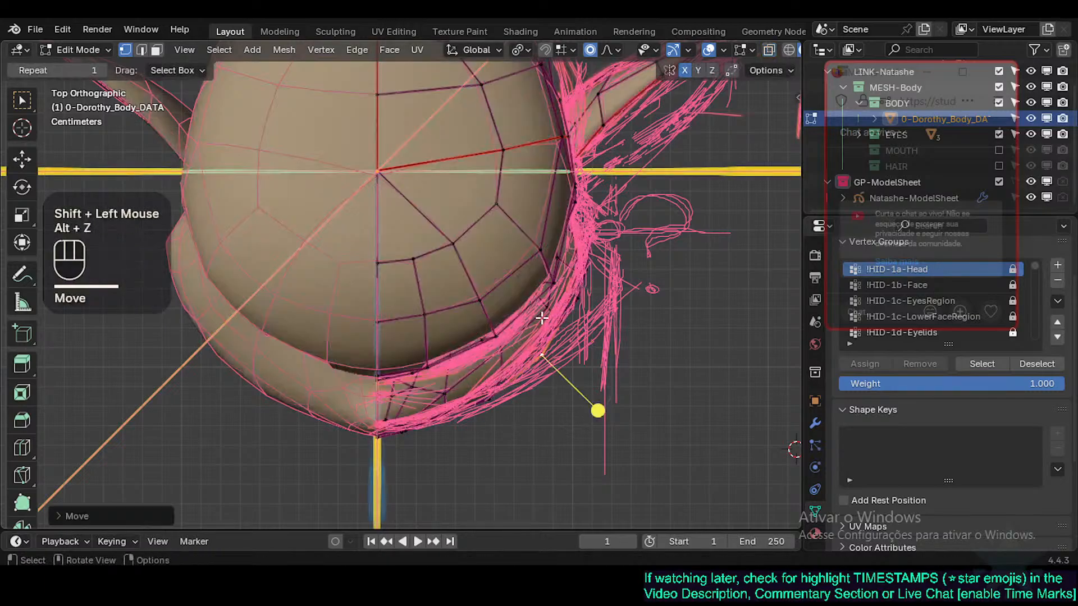
Step: Adjust the inner muzzle vertex and the front jaw vertex in the top view, using see-through display to follow the outline
{"action": "left_click", "coordinate": [503, 345]}
{"action": "key", "text": "g"}
{"action": "left_click", "coordinate": [504, 345], "text": "shift"}
{"action": "left_click", "coordinate": [505, 386]}
{"action": "key", "text": "alt+z"}
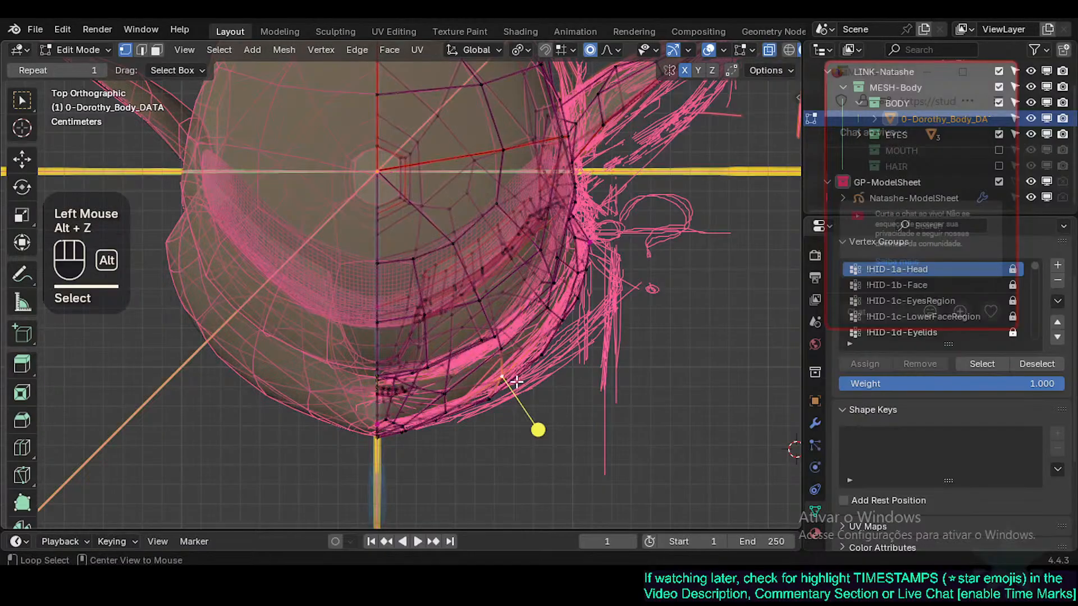
{"action": "key", "text": "g"}
{"action": "left_click", "coordinate": [494, 399], "text": "shift"}
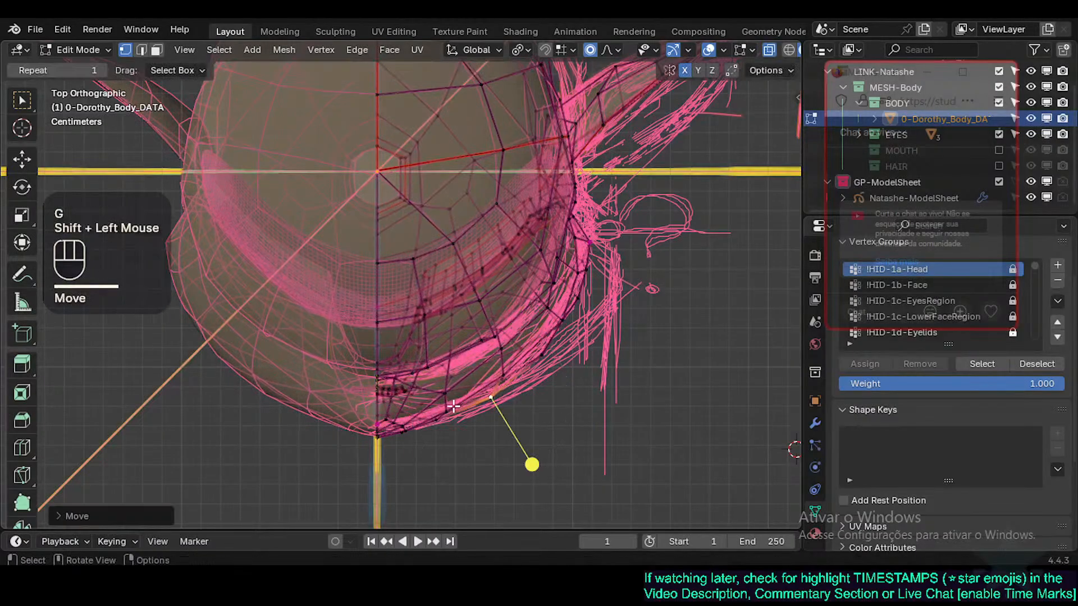
Step: Try to move the vertex beside the chin tip along the sketched outline in the top view
{"action": "left_click", "coordinate": [447, 413]}
{"action": "left_click", "coordinate": [403, 432]}
{"action": "key", "text": "alt+z"}
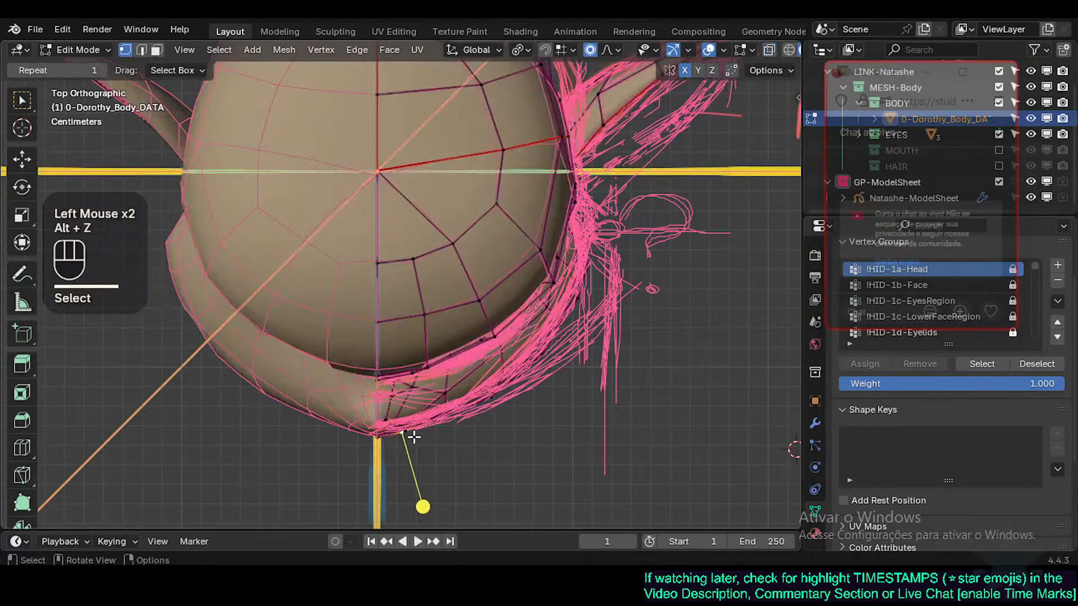
{"action": "key", "text": "alt+z"}
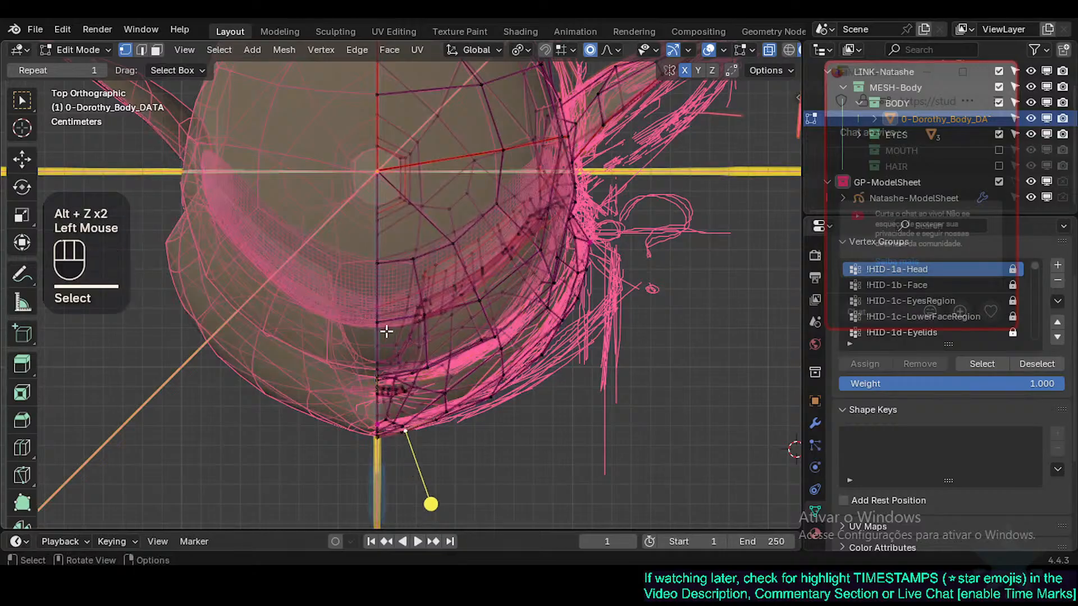
{"action": "key", "text": "g"}
{"action": "left_click", "coordinate": [432, 423], "text": "shift"}
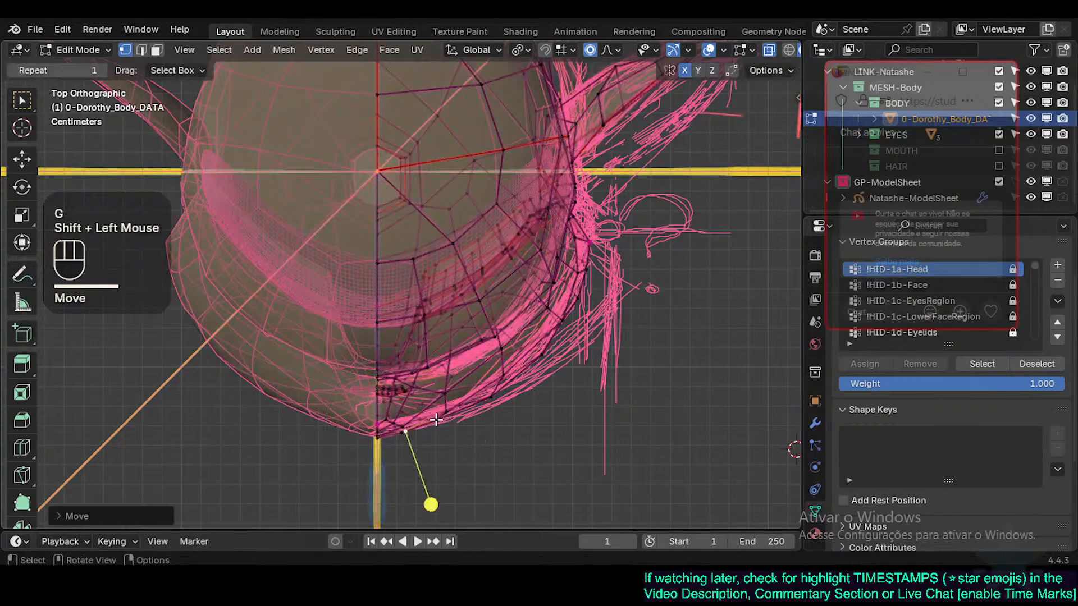
{"action": "key", "text": "ctrl+z"}
Step: Rotate the chin-tip area and the neighbouring front vertex with proportional editing to round the muzzle front, and nudge that vertex
{"action": "key", "text": "r"}
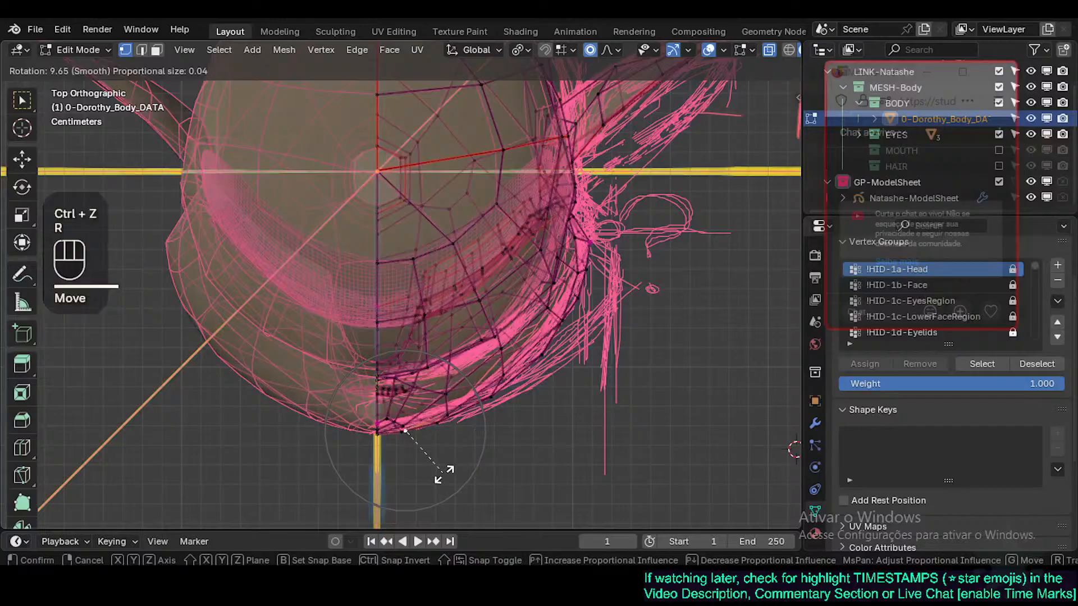
{"action": "left_click", "coordinate": [423, 503]}
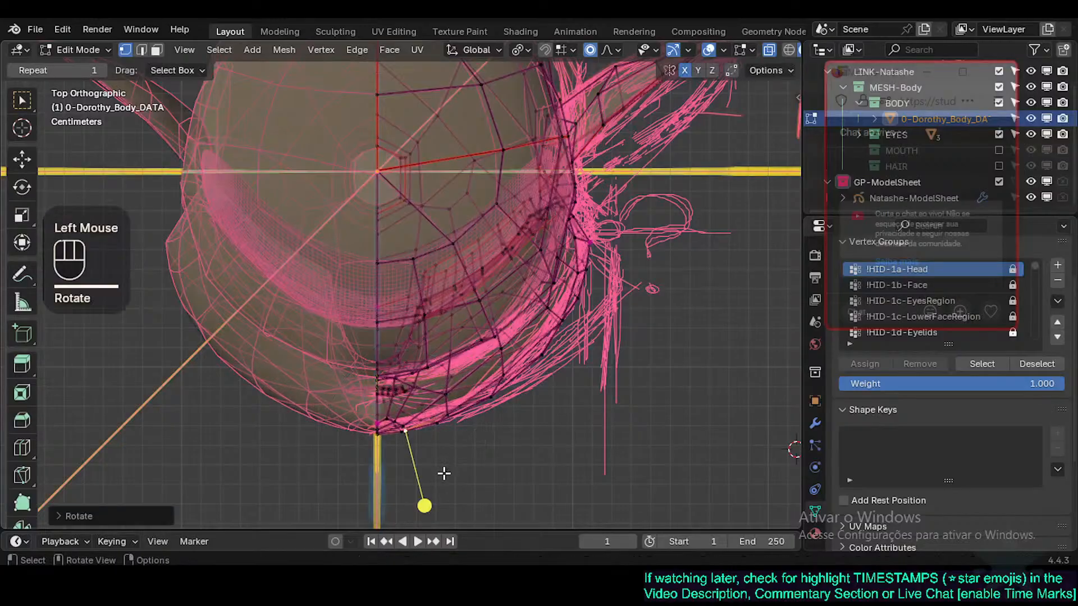
{"action": "key", "text": "r"}
{"action": "left_click", "coordinate": [499, 424]}
{"action": "key", "text": "r"}
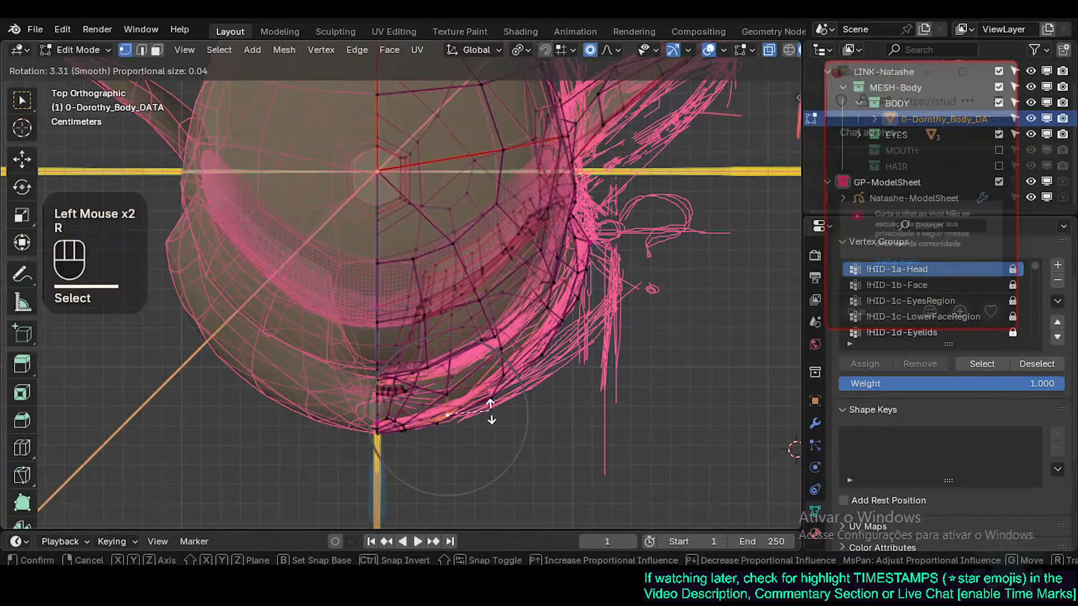
{"action": "left_click", "coordinate": [493, 417]}
{"action": "key", "text": "g"}
{"action": "left_click", "coordinate": [500, 418], "text": "shift"}
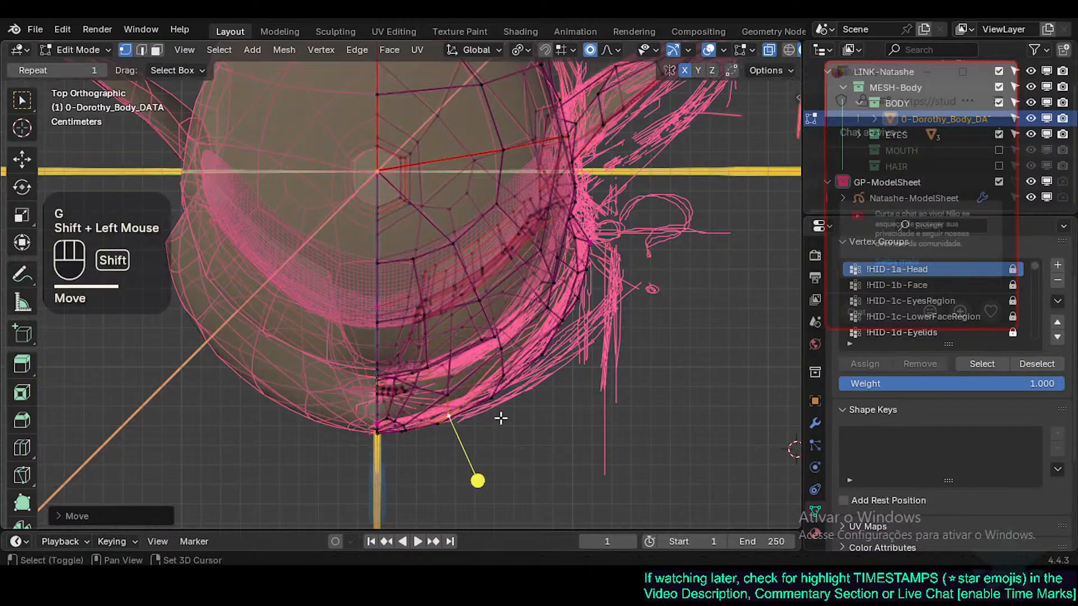
Step: Reposition the front and side jaw vertices from above to smooth the curve along the model sheet outline
{"action": "left_click", "coordinate": [487, 405]}
{"action": "key", "text": "g"}
{"action": "left_click", "coordinate": [487, 405], "text": "shift"}
{"action": "left_click", "coordinate": [525, 382]}
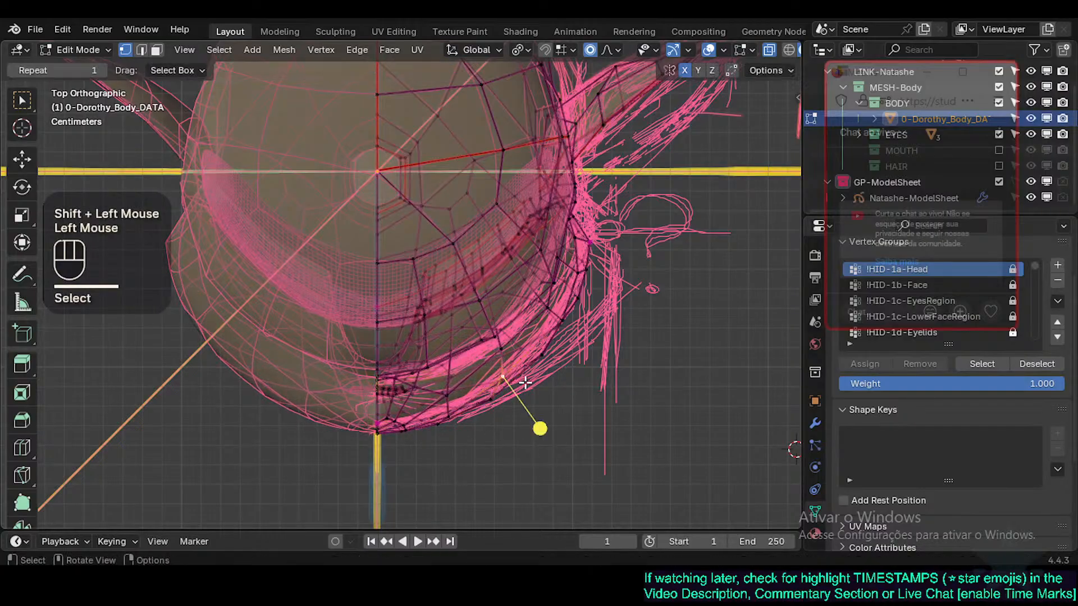
{"action": "left_click", "coordinate": [544, 357]}
{"action": "key", "text": "g"}
{"action": "left_click", "coordinate": [543, 356], "text": "shift"}
Step: Shift the outer vertex between cheek and jaw to fit the sketched curve, checking it with see-through display
{"action": "key", "text": "alt+z"}
{"action": "left_click", "coordinate": [565, 320]}
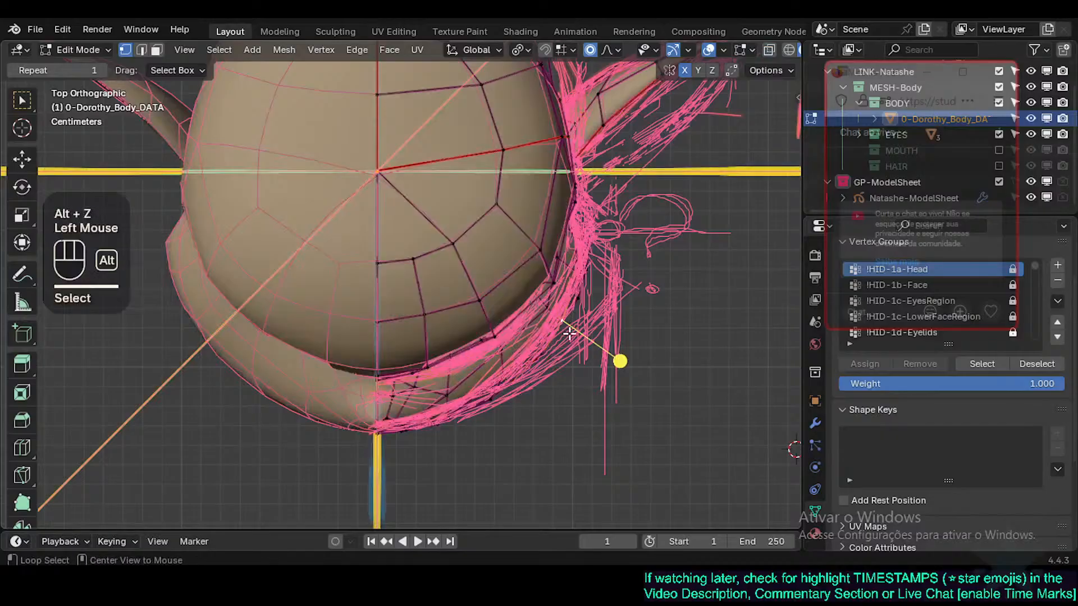
{"action": "key", "text": "alt+z"}
{"action": "left_click", "coordinate": [563, 319]}
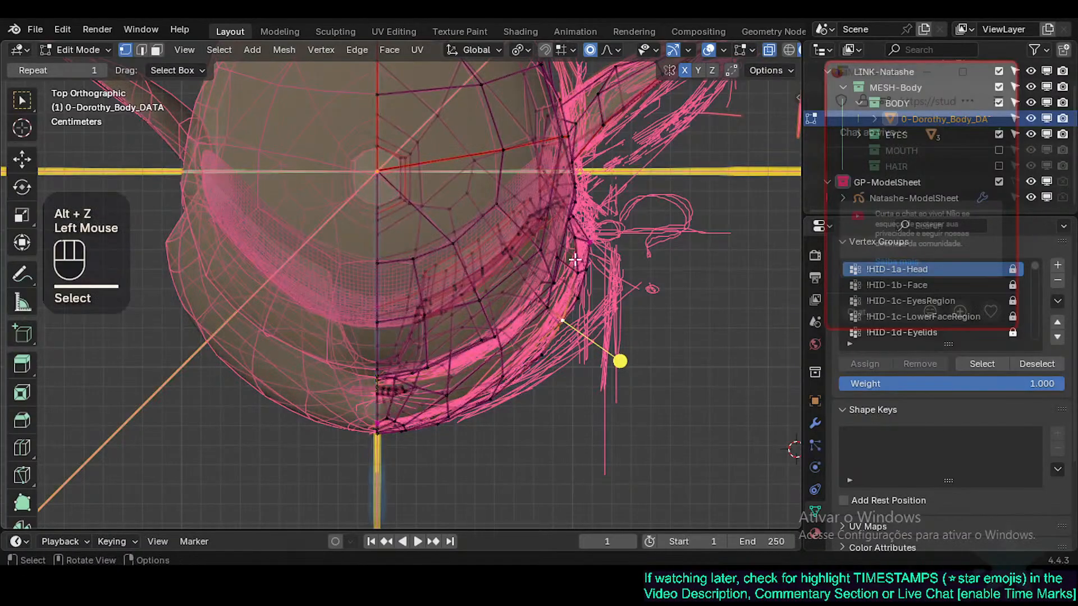
{"action": "middle_click_drag", "start_coordinate": [575, 259], "coordinate": [536, 354], "text": "shift"}
{"action": "key", "text": "g"}
{"action": "left_click", "coordinate": [556, 362], "text": "shift"}
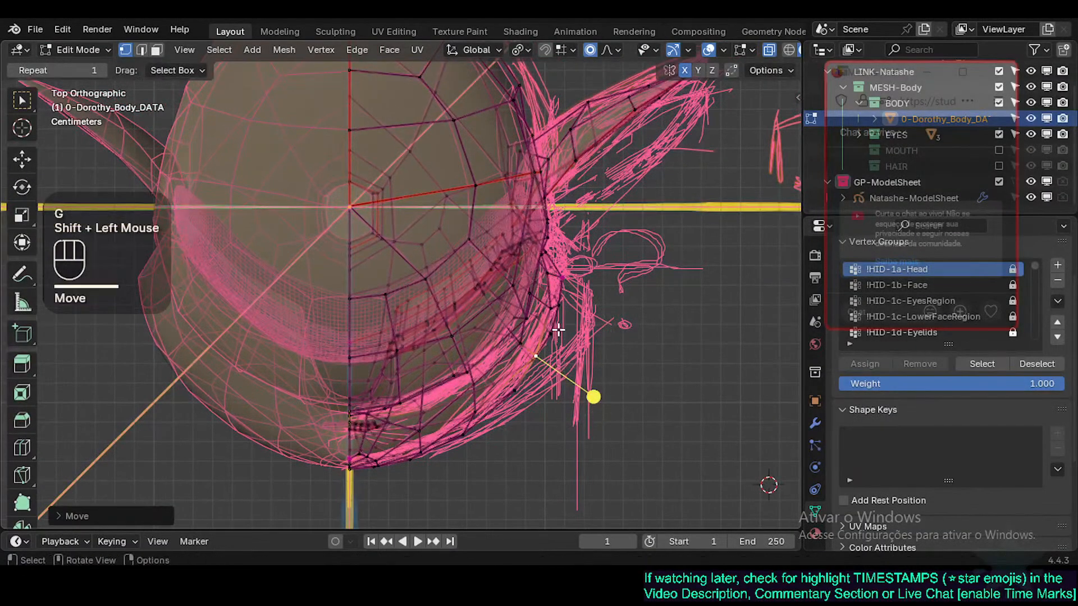
Step: Fine-tune the two outermost cheek vertices above the jaw bend so they follow the sketched outline
{"action": "left_click", "coordinate": [554, 332]}
{"action": "key", "text": "g"}
{"action": "left_click", "coordinate": [556, 331], "text": "shift"}
{"action": "left_click", "coordinate": [544, 365]}
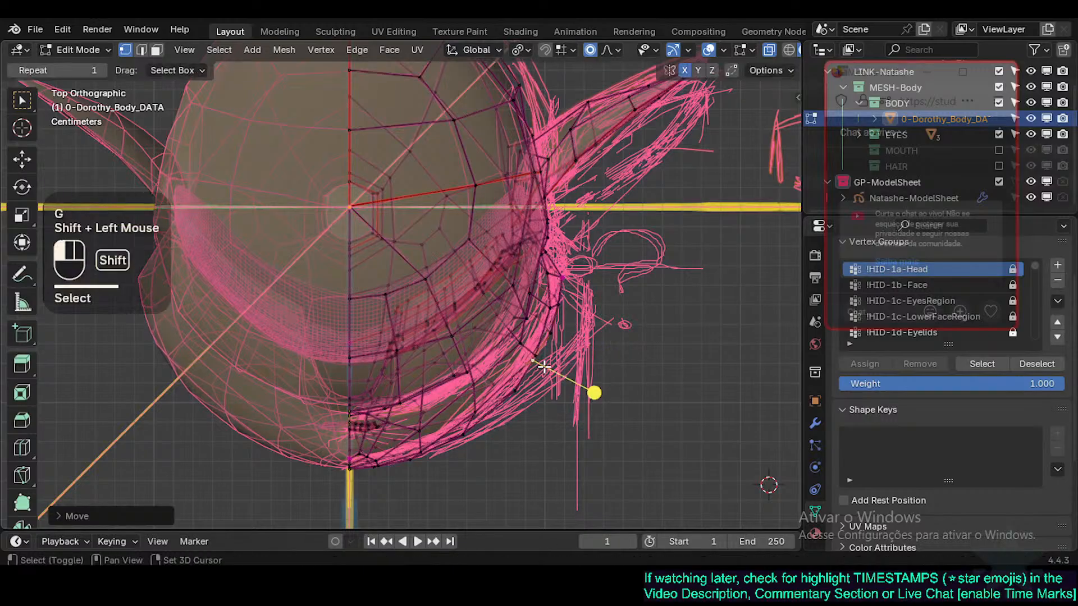
{"action": "key", "text": "alt+z"}
{"action": "key", "text": "alt+z"}
{"action": "left_click", "coordinate": [559, 307]}
{"action": "key", "text": "g"}
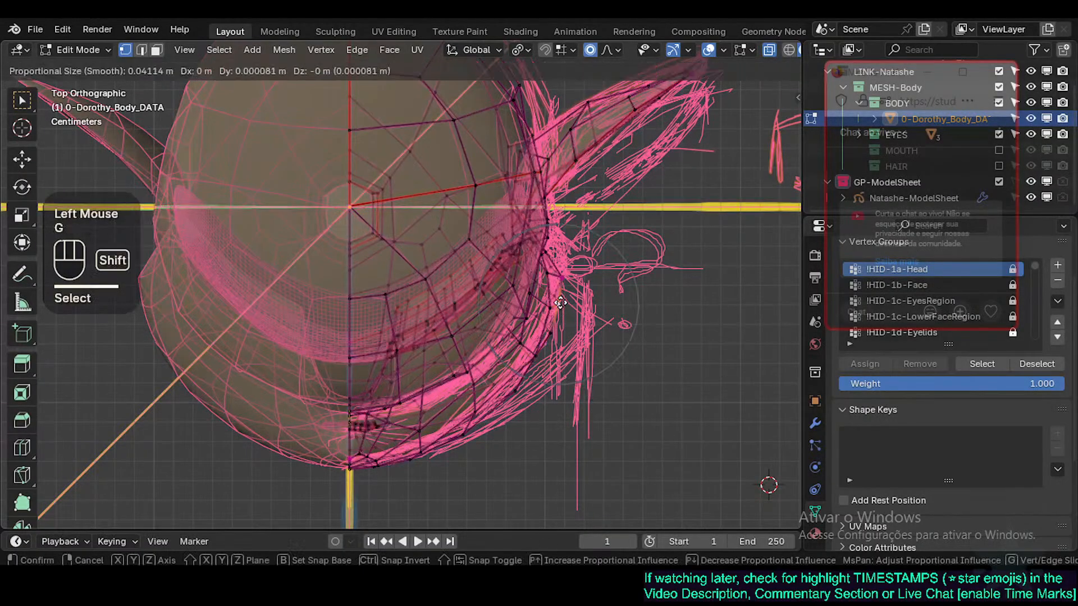
{"action": "left_click", "coordinate": [561, 307], "text": "shift"}
Step: Examine the reshaped jaw and muzzle in Object Mode with solid display, comparing the side profile with the model sheet
{"action": "middle_click_drag", "start_coordinate": [515, 355], "coordinate": [328, 282]}
{"action": "key", "text": "Tab"}
{"action": "key", "text": "alt+z"}
{"action": "scroll", "coordinate": [329, 281], "scroll_direction": "up", "scroll_amount": 3}
{"action": "middle_click_drag", "start_coordinate": [375, 327], "coordinate": [370, 285]}
{"action": "scroll", "coordinate": [400, 302], "scroll_direction": "down", "scroll_amount": 1, "text": "shift"}
{"action": "key", "text": "KP_3"}
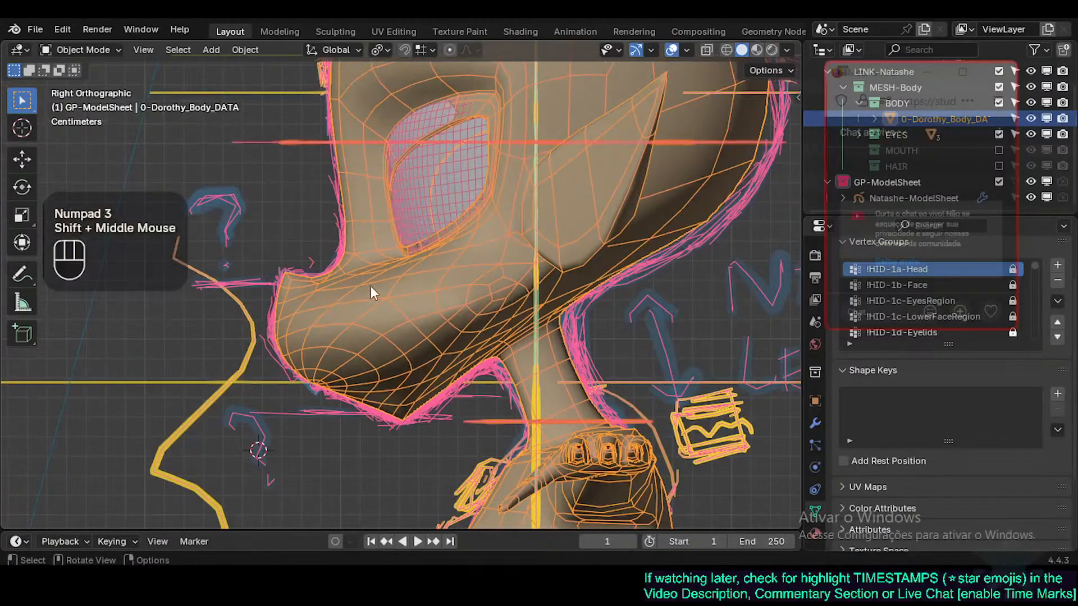
{"action": "scroll", "coordinate": [334, 315], "scroll_direction": "up", "scroll_amount": 1}
{"action": "middle_click_drag", "start_coordinate": [326, 338], "coordinate": [343, 322], "text": "shift"}
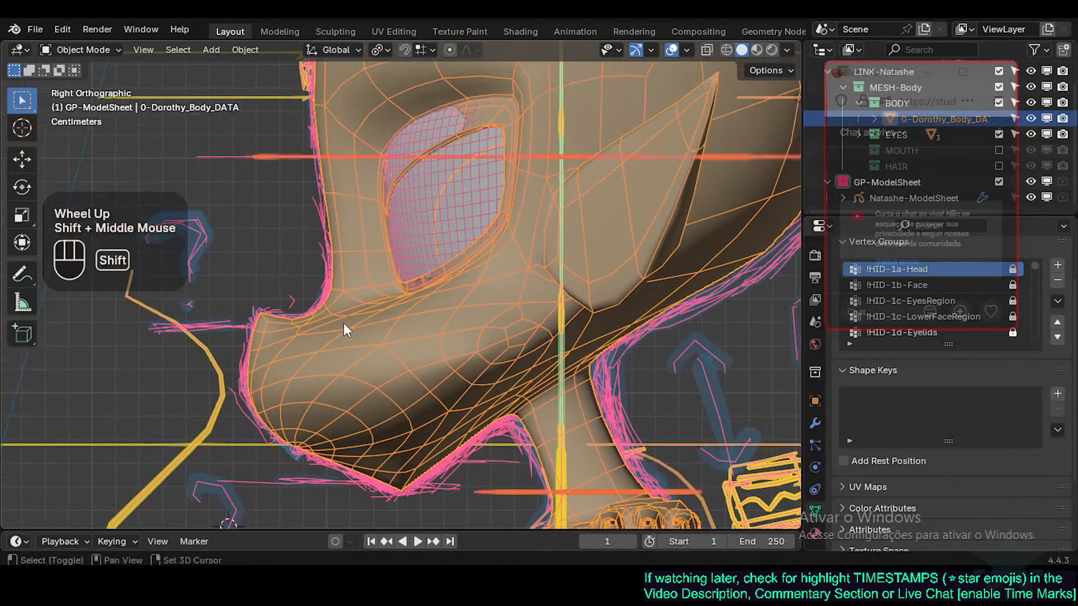
Step: Return to mesh editing with face selection and move the muzzle face in front of the eye's lower corner slightly upward
{"action": "key", "text": "Tab"}
{"action": "key", "text": "3"}
{"action": "left_click", "coordinate": [362, 321]}
{"action": "key", "text": "g"}
{"action": "key", "text": "shift"}
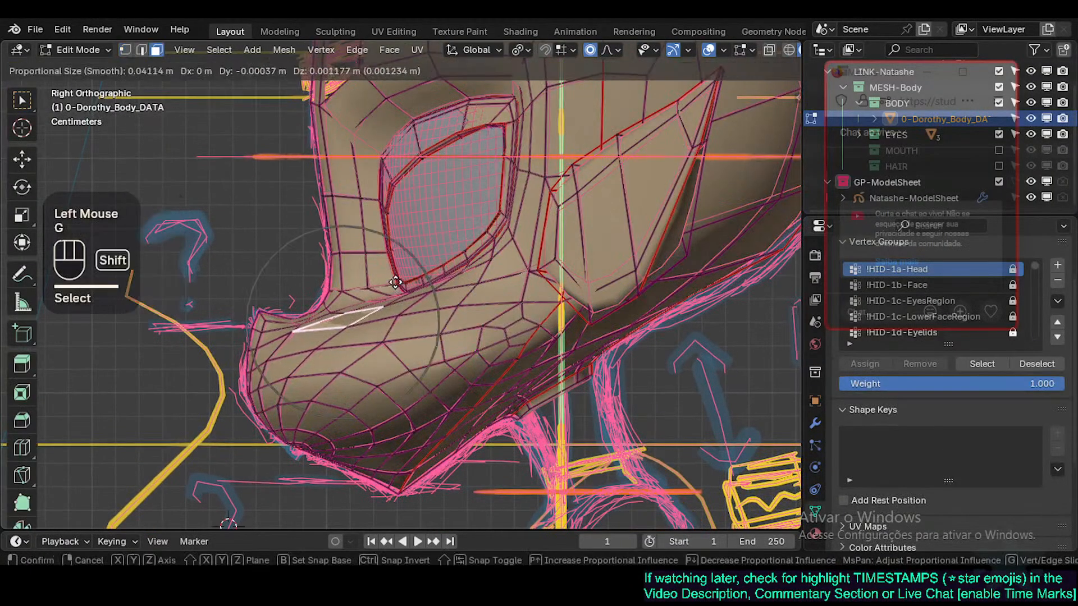
{"action": "left_click", "coordinate": [404, 275], "text": "shift"}
Step: Move the cheek face just beneath the lower eyelid in the side view to even out the topology
{"action": "left_click", "coordinate": [443, 298]}
{"action": "key", "text": "g"}
{"action": "left_click", "coordinate": [441, 295], "text": "shift"}
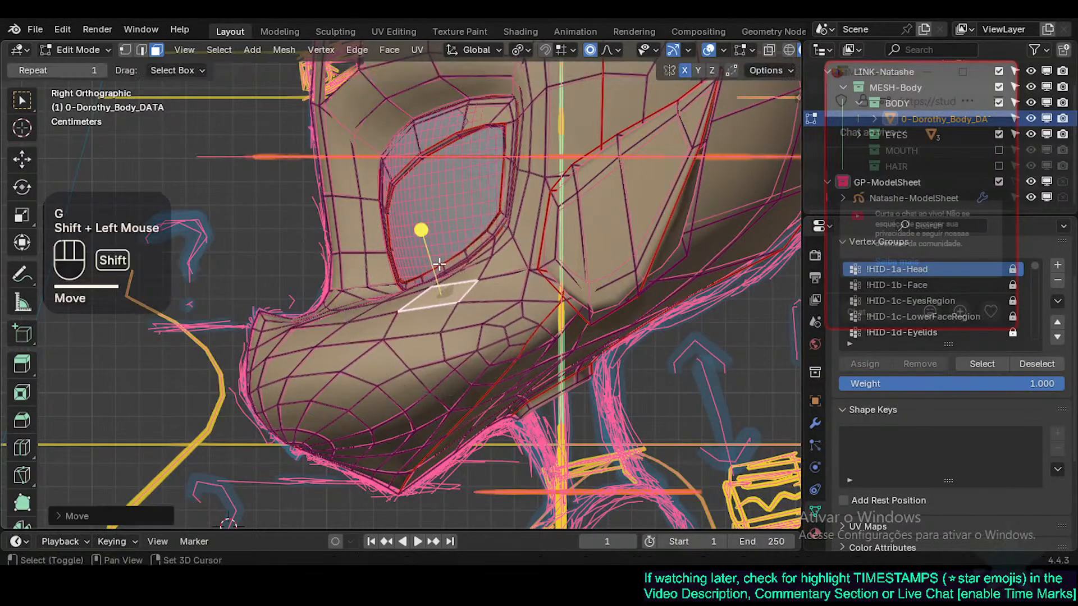
{"action": "key", "text": "g"}
{"action": "left_click", "coordinate": [432, 294], "text": "shift"}
Step: Adjust the next two faces along the muzzle's upper side, moving towards the nose, in the side view
{"action": "left_click", "coordinate": [375, 318]}
{"action": "key", "text": "g"}
{"action": "left_click", "coordinate": [375, 293], "text": "shift"}
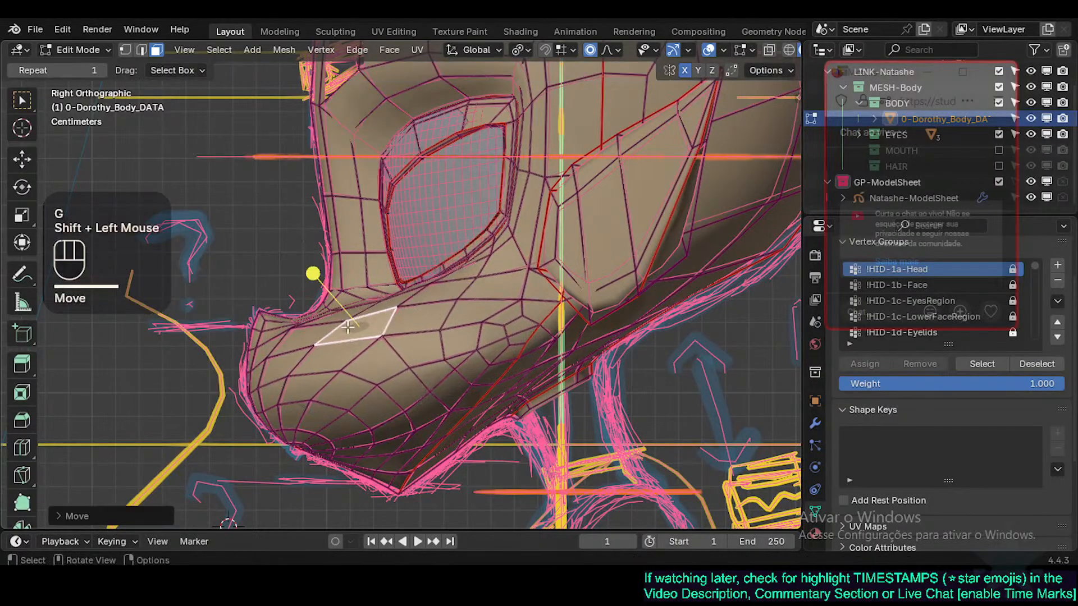
{"action": "key", "text": "g"}
{"action": "left_click", "coordinate": [353, 308], "text": "shift"}
{"action": "key", "text": "z"}
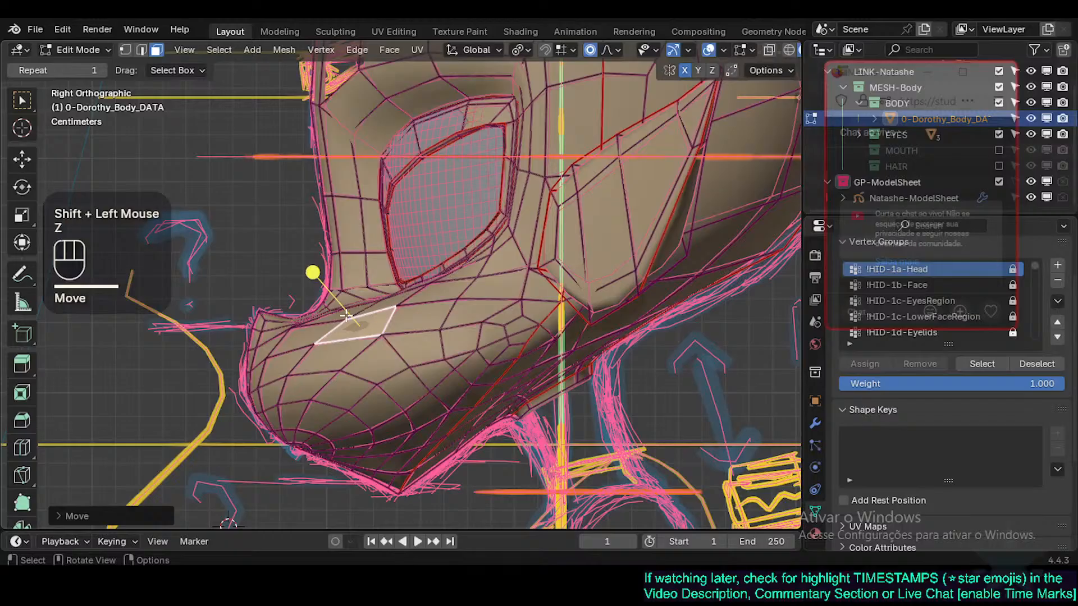
{"action": "left_click", "coordinate": [302, 337]}
{"action": "key", "text": "g"}
{"action": "left_click", "coordinate": [301, 327], "text": "shift"}
Step: Smooth the vertices of the muzzle-bridge face and of the brush-selected row of faces below the eye
{"action": "left_click", "coordinate": [348, 305]}
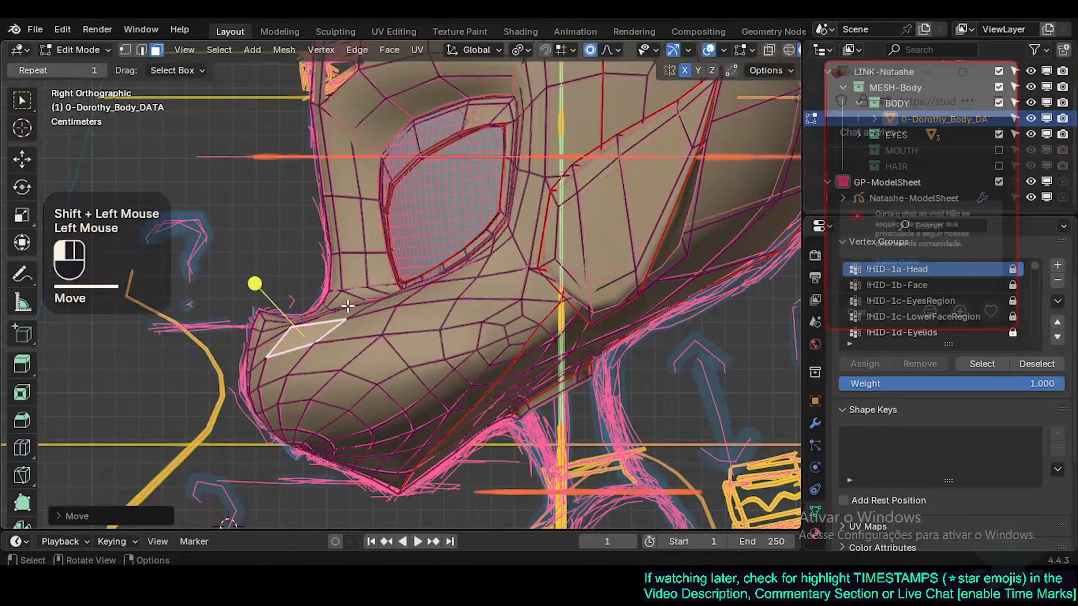
{"action": "left_click_drag", "start_coordinate": [333, 229], "coordinate": [359, 231]}
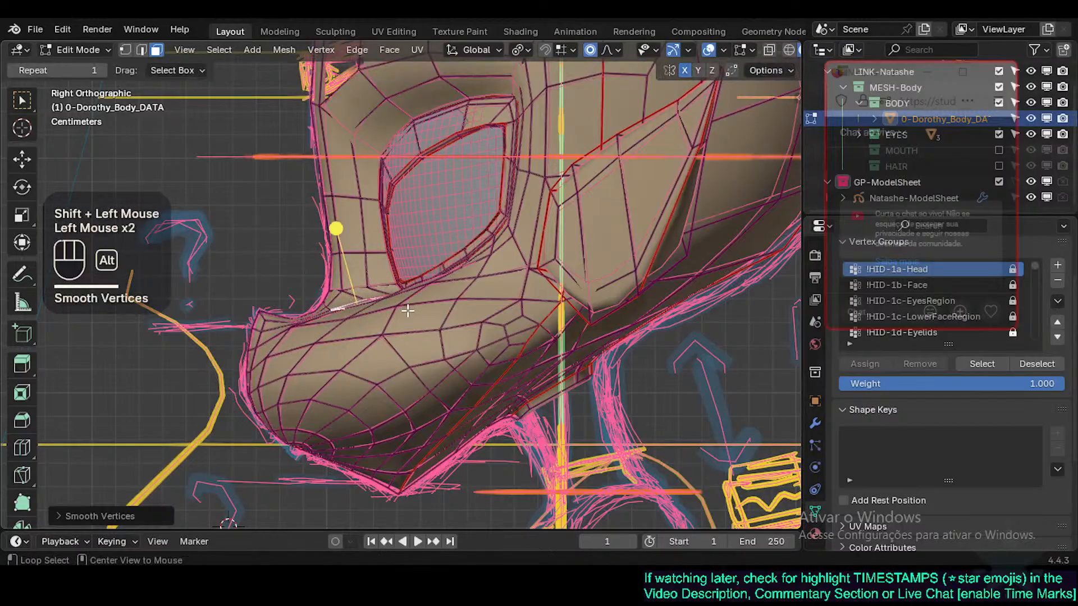
{"action": "key", "text": "alt+a"}
{"action": "key", "text": "c"}
{"action": "left_click_drag", "start_coordinate": [354, 321], "coordinate": [437, 295]}
{"action": "right_click", "coordinate": [392, 301]}
{"action": "left_click_drag", "start_coordinate": [358, 243], "coordinate": [449, 293]}
{"action": "key", "text": "alt+a"}
Step: Move the cheek face near the eye's rear corner and the face beneath the lower eyelid, and rotate the latter slightly
{"action": "left_click", "coordinate": [493, 278]}
{"action": "key", "text": "g"}
{"action": "left_click", "coordinate": [485, 252], "text": "shift"}
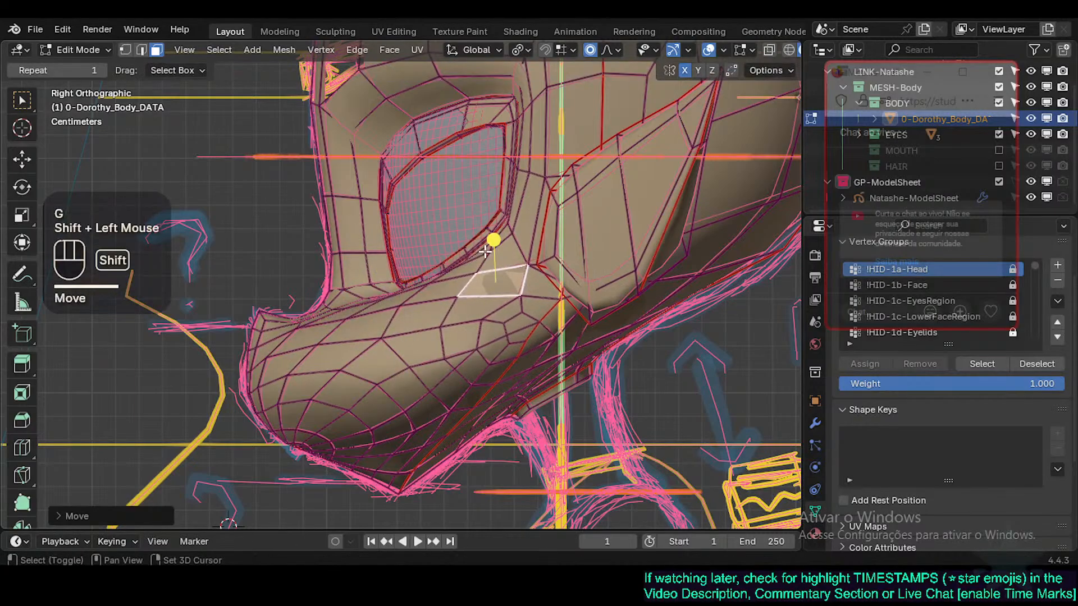
{"action": "left_click", "coordinate": [432, 290]}
{"action": "key", "text": "g"}
{"action": "left_click", "coordinate": [449, 281], "text": "shift"}
{"action": "key", "text": "r"}
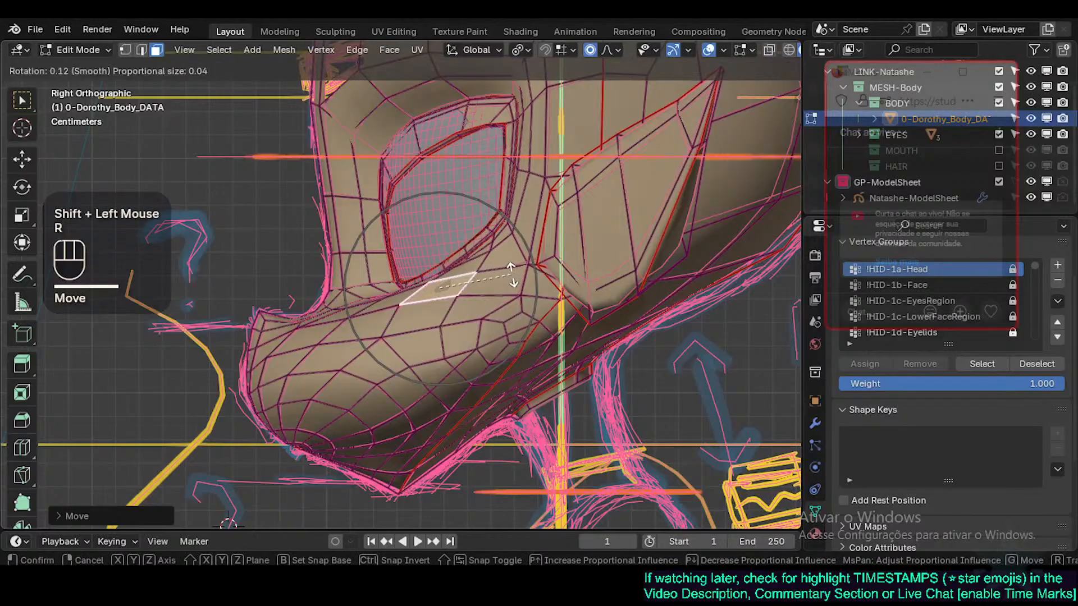
{"action": "left_click", "coordinate": [511, 270]}
Step: Readjust the face behind the eye's lower edge and move the cheek faces just below that row
{"action": "left_click", "coordinate": [508, 279]}
{"action": "key", "text": "g"}
{"action": "left_click", "coordinate": [504, 263], "text": "shift"}
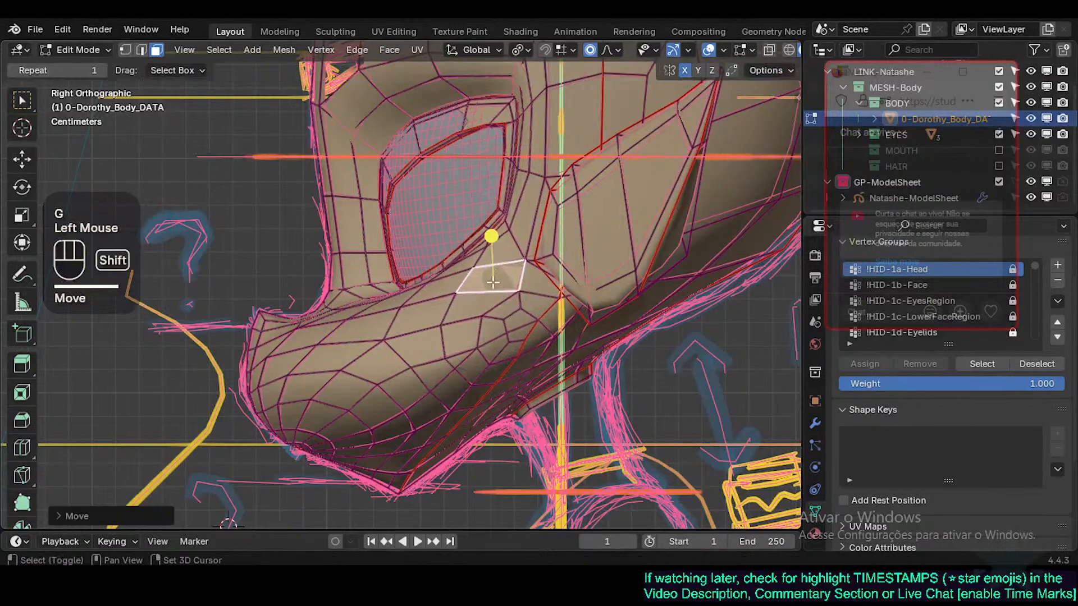
{"action": "left_click", "coordinate": [484, 304]}
{"action": "key", "text": "g"}
{"action": "left_click", "coordinate": [428, 300], "text": "shift"}
{"action": "left_click", "coordinate": [423, 311]}
{"action": "key", "text": "g"}
{"action": "left_click", "coordinate": [413, 298], "text": "shift"}
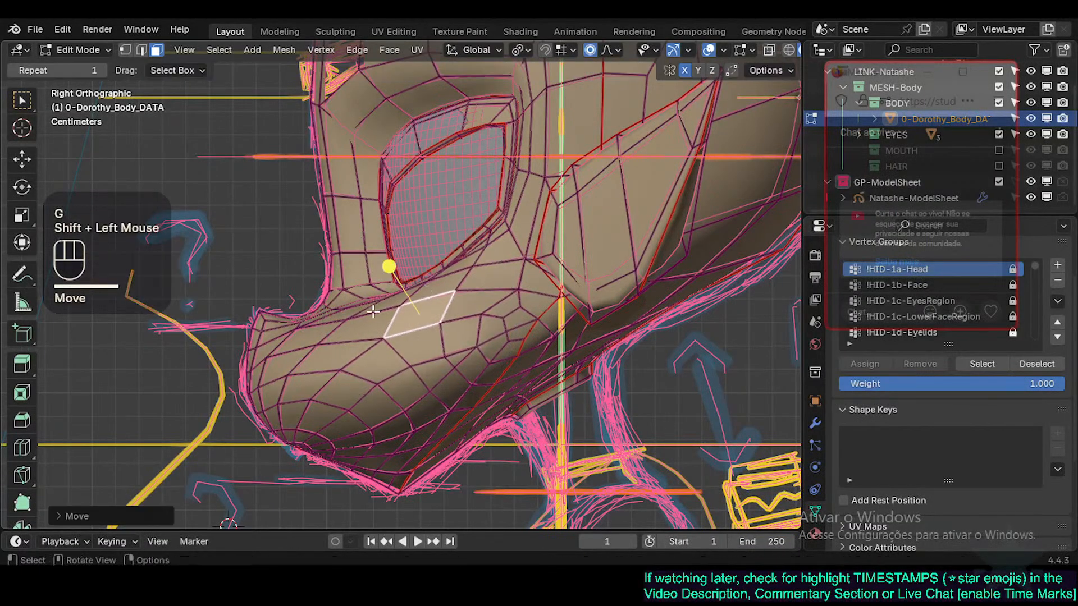
Step: Move the faces on the muzzle's upper side between the eye and the nose to even out the side surface
{"action": "left_click", "coordinate": [375, 313]}
{"action": "left_click", "coordinate": [370, 325]}
{"action": "key", "text": "g"}
{"action": "left_click", "coordinate": [313, 277], "text": "shift"}
{"action": "left_click", "coordinate": [283, 343]}
{"action": "key", "text": "g"}
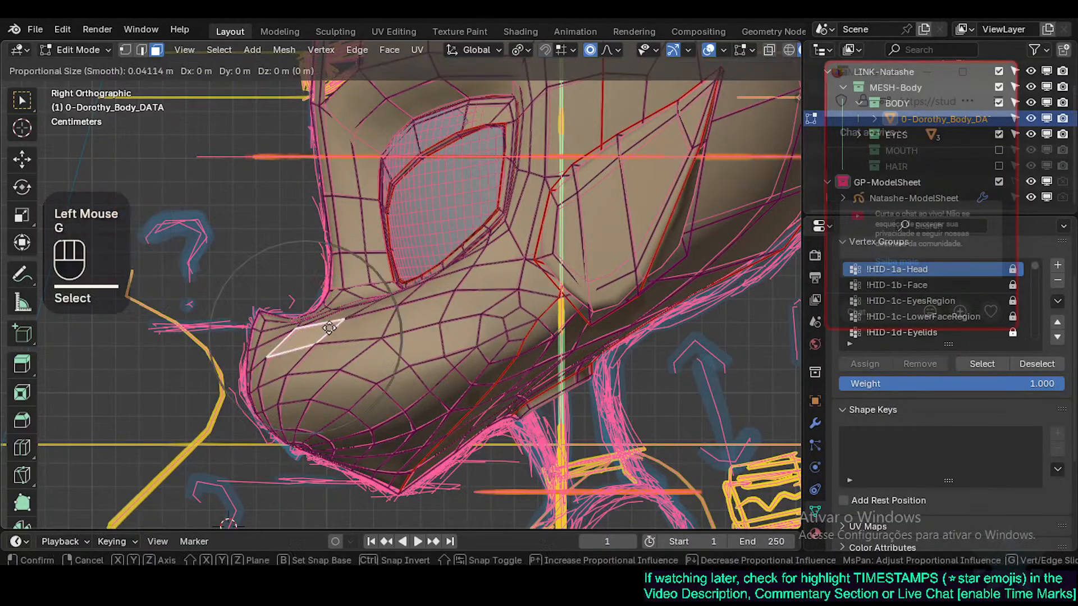
{"action": "left_click", "coordinate": [258, 282], "text": "shift"}
Step: Switch to vertex selection and reposition two vertices on the muzzle's upper side close to the nose
{"action": "key", "text": "1"}
{"action": "left_click", "coordinate": [291, 328]}
{"action": "key", "text": "g"}
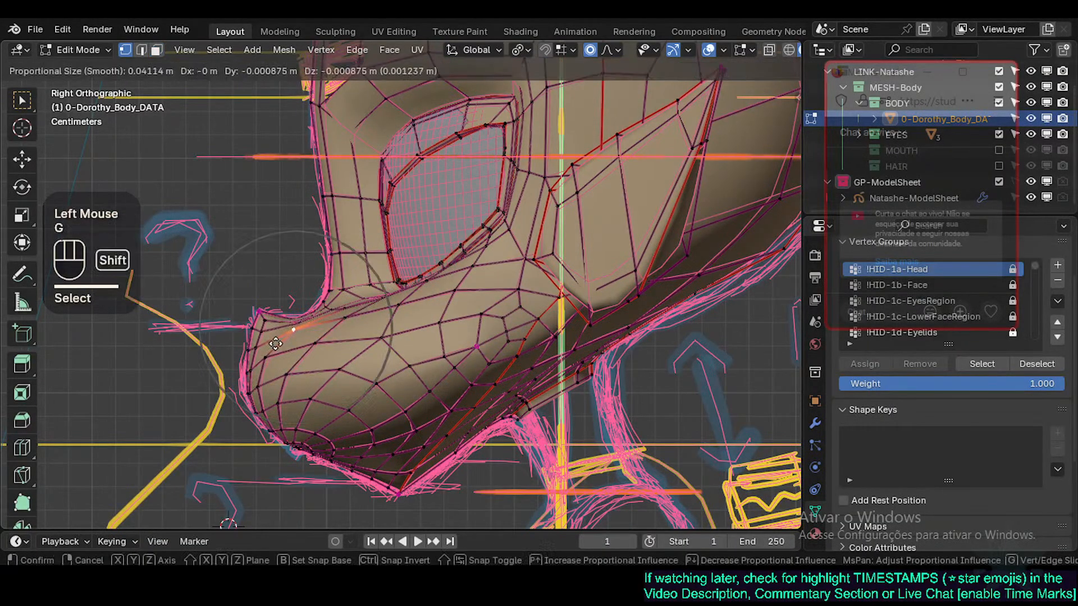
{"action": "left_click", "coordinate": [332, 312], "text": "shift"}
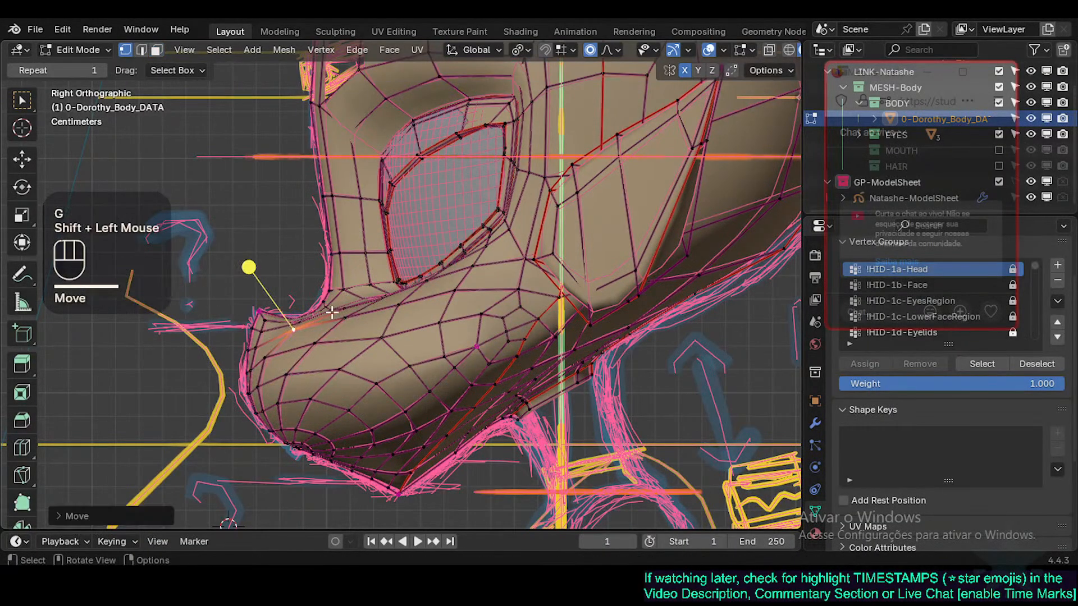
{"action": "left_click", "coordinate": [273, 352]}
{"action": "key", "text": "g"}
{"action": "left_click", "coordinate": [271, 356], "text": "shift"}
{"action": "key", "text": "KP_7"}
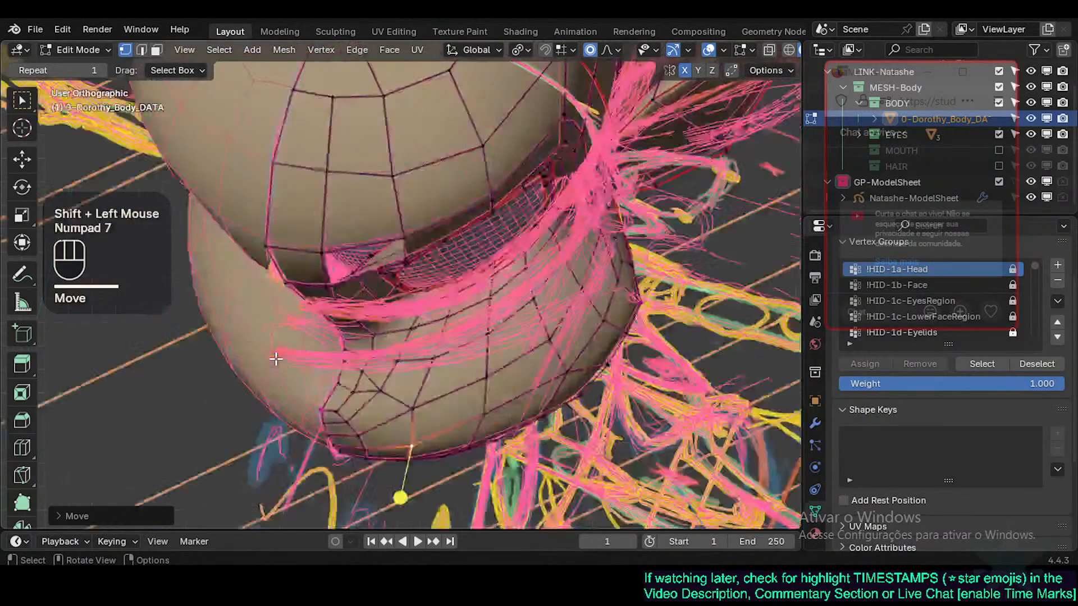
Step: Select the face loops along the muzzle's side to check its contour against the model sheet in top view
{"action": "key", "text": "alt+z"}
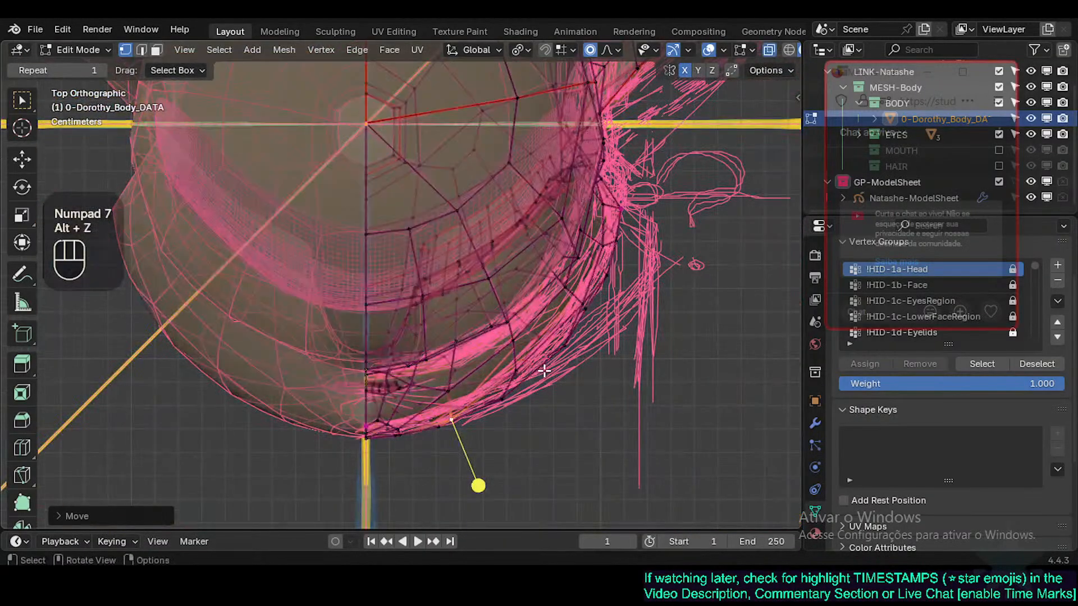
{"action": "scroll", "coordinate": [542, 365], "scroll_direction": "up", "scroll_amount": 2}
{"action": "key", "text": "a"}
{"action": "key", "text": "alt+a"}
{"action": "key", "text": "3"}
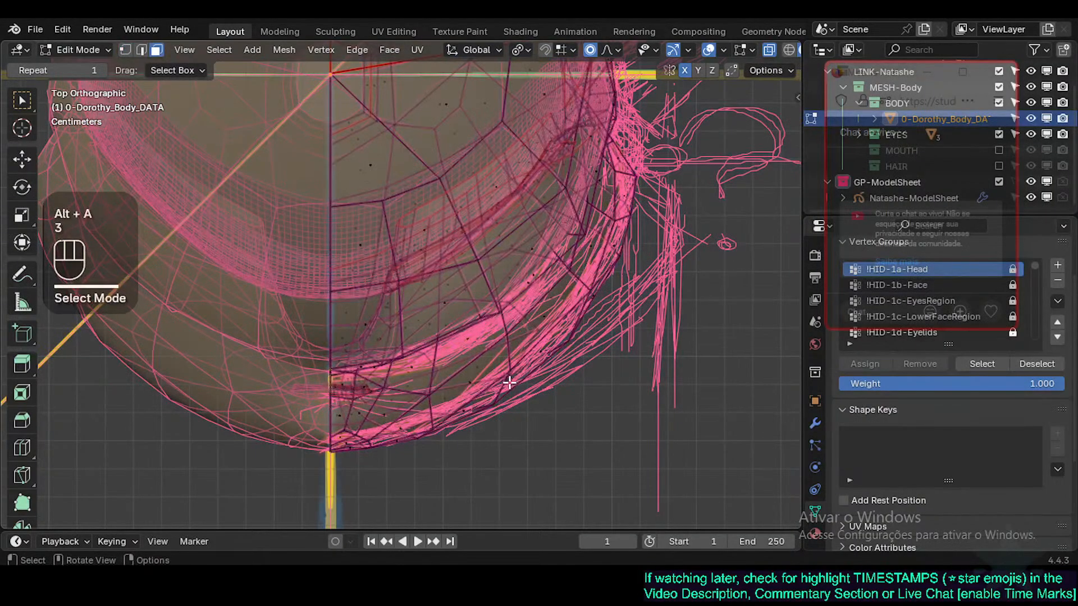
{"action": "left_click", "coordinate": [505, 376], "text": "alt+shift"}
{"action": "key", "text": "alt+a"}
{"action": "key", "text": "alt+z"}
{"action": "key", "text": "3"}
{"action": "left_click", "coordinate": [501, 387], "text": "alt+shift"}
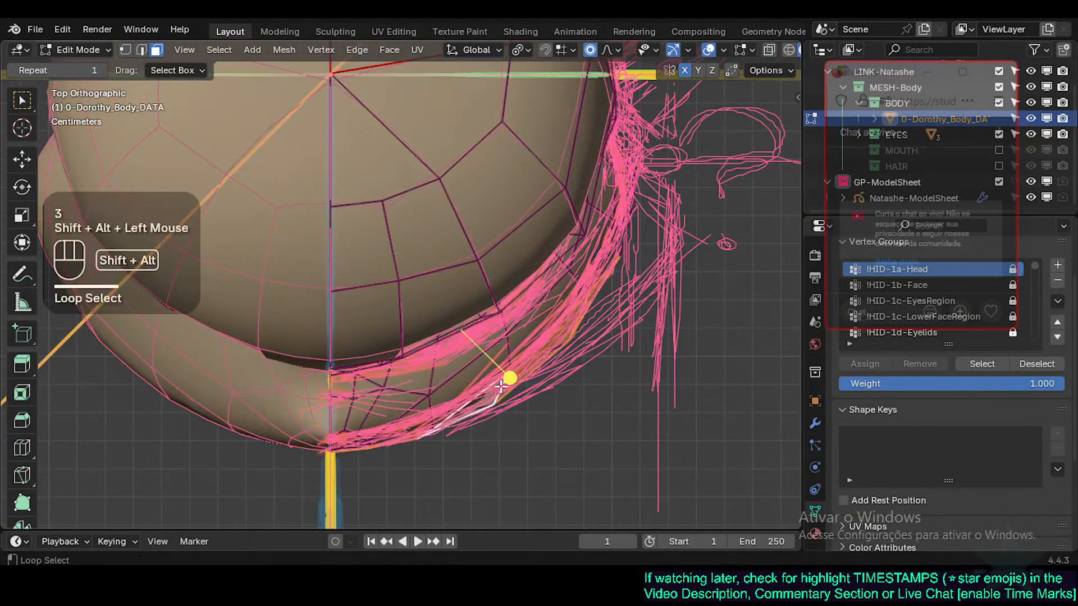
{"action": "middle_click_drag", "start_coordinate": [515, 402], "coordinate": [502, 356]}
{"action": "scroll", "coordinate": [474, 335], "scroll_direction": "down", "scroll_amount": 2}
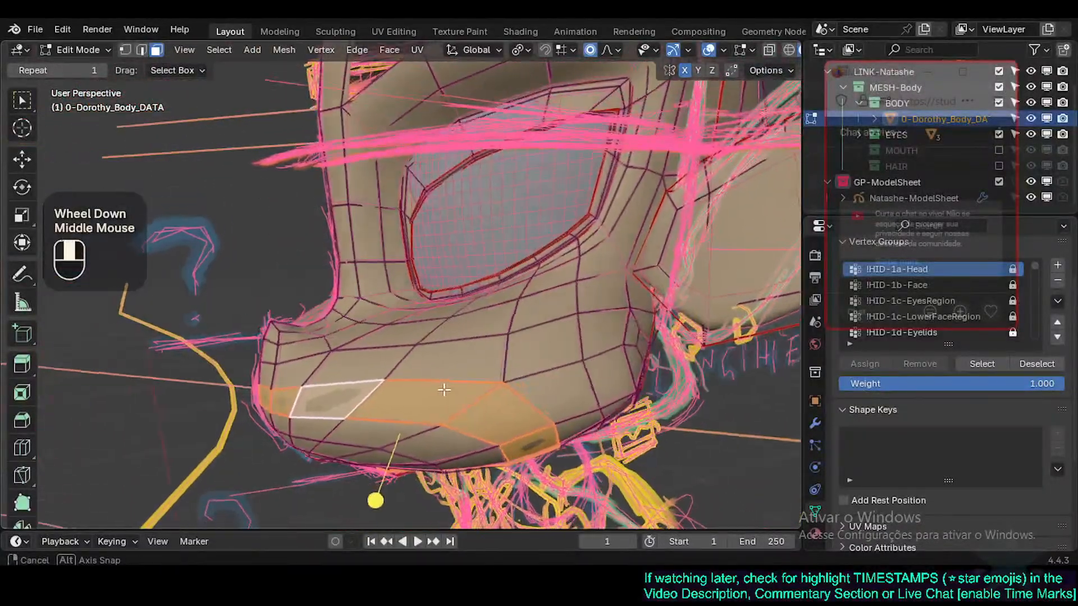
{"action": "left_click", "coordinate": [502, 356], "text": "alt+shift"}
{"action": "key", "text": "KP_7"}
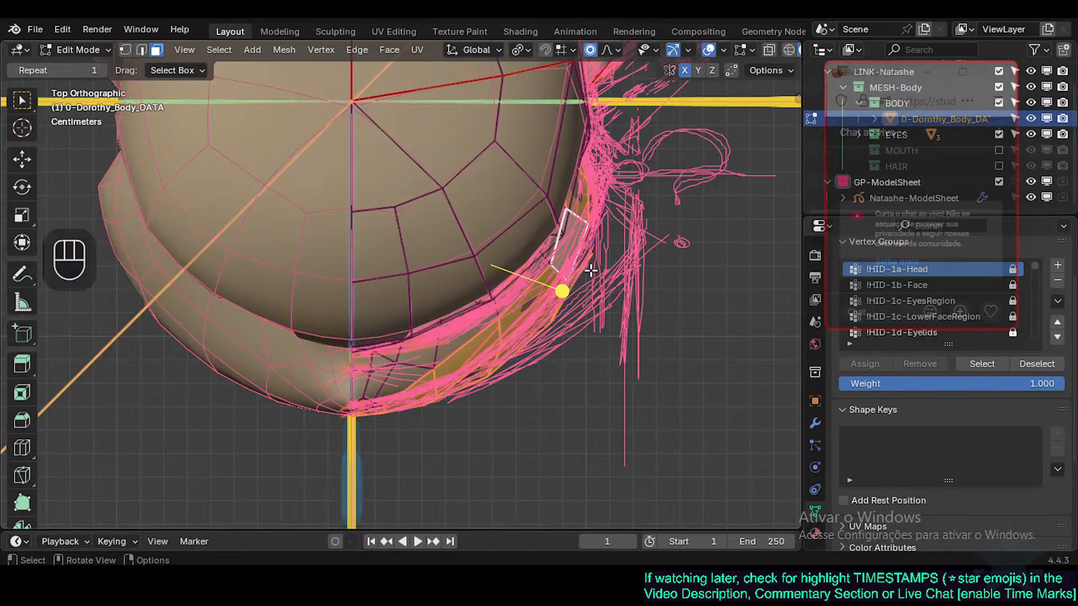
{"action": "key", "text": "alt+a"}
Step: Inspect the muzzle and jaw surface in Object Mode from the side and the front
{"action": "middle_click_drag", "start_coordinate": [572, 378], "coordinate": [471, 369]}
{"action": "key", "text": "Tab"}
{"action": "scroll", "coordinate": [419, 338], "scroll_direction": "down", "scroll_amount": 2}
{"action": "scroll", "coordinate": [403, 321], "scroll_direction": "down", "scroll_amount": 2}
{"action": "scroll", "coordinate": [315, 363], "scroll_direction": "down", "scroll_amount": 2}
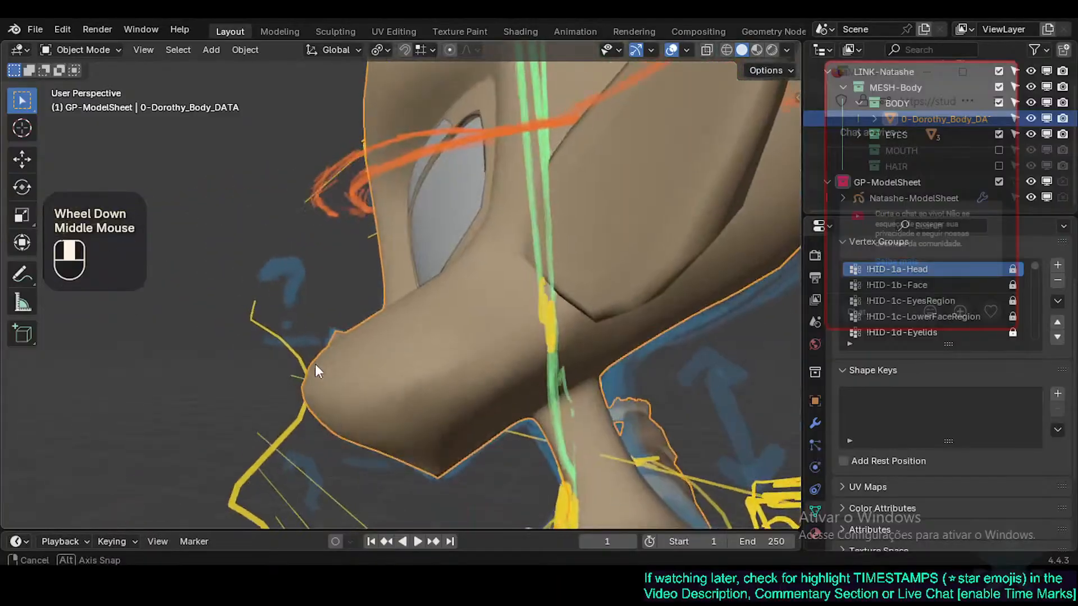
{"action": "middle_click_drag", "start_coordinate": [315, 364], "coordinate": [440, 388]}
{"action": "scroll", "coordinate": [397, 416], "scroll_direction": "up", "scroll_amount": 2}
{"action": "middle_click_drag", "start_coordinate": [397, 416], "coordinate": [486, 411], "text": "shift"}
{"action": "scroll", "coordinate": [383, 401], "scroll_direction": "up", "scroll_amount": 2}
Step: Return to Edit Mode and move and slightly rotate the vertex just outside the mouth corner
{"action": "key", "text": "Tab"}
{"action": "key", "text": "g"}
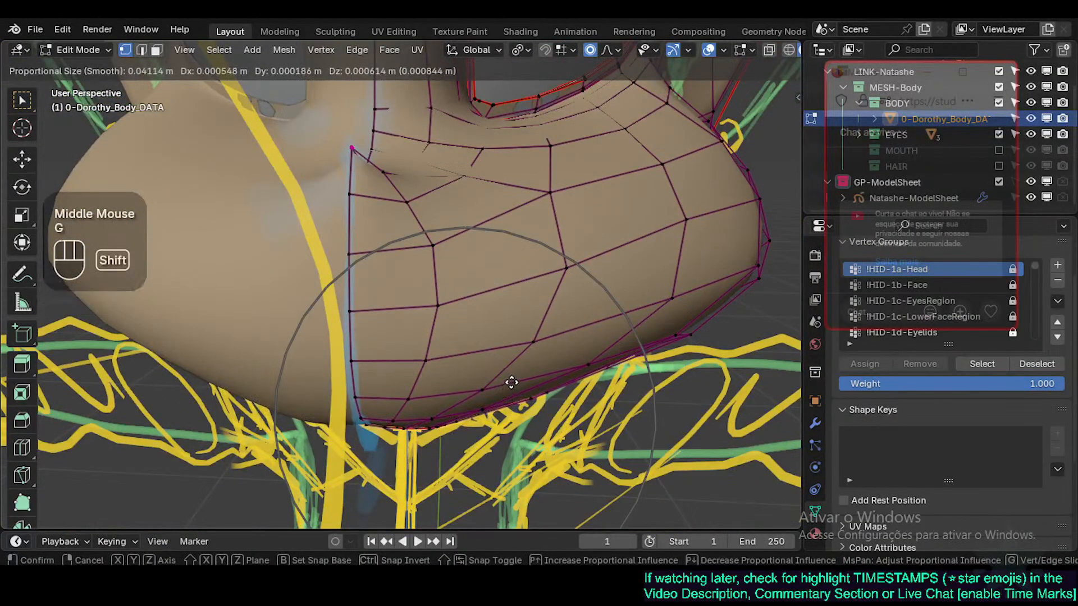
{"action": "key", "text": "Escape"}
{"action": "middle_click_drag", "start_coordinate": [451, 447], "coordinate": [464, 339]}
{"action": "scroll", "coordinate": [470, 298], "scroll_direction": "up", "scroll_amount": 2}
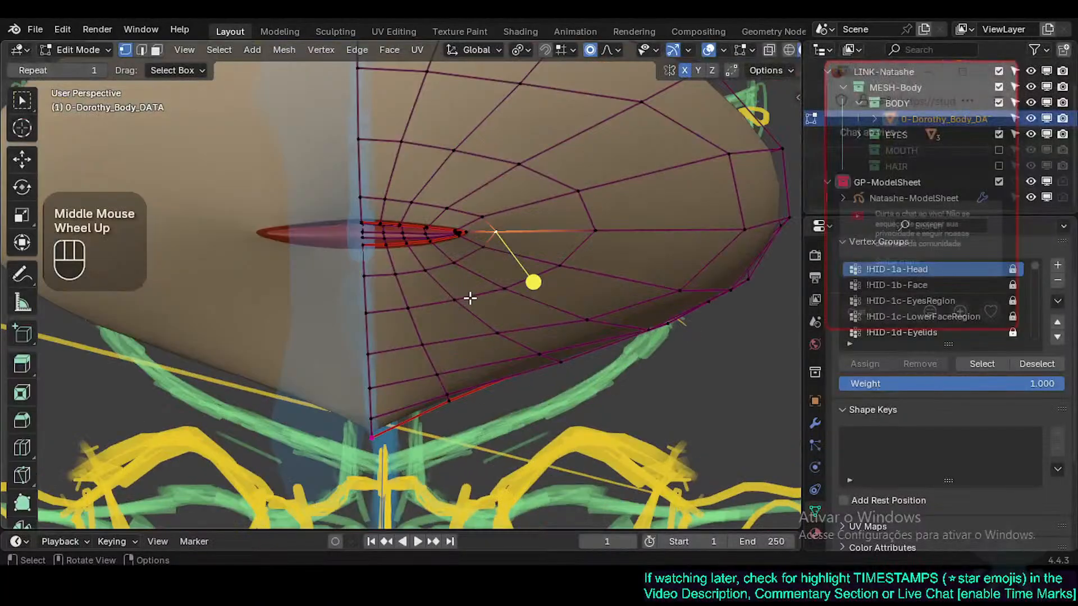
{"action": "middle_click_drag", "start_coordinate": [458, 277], "coordinate": [412, 235]}
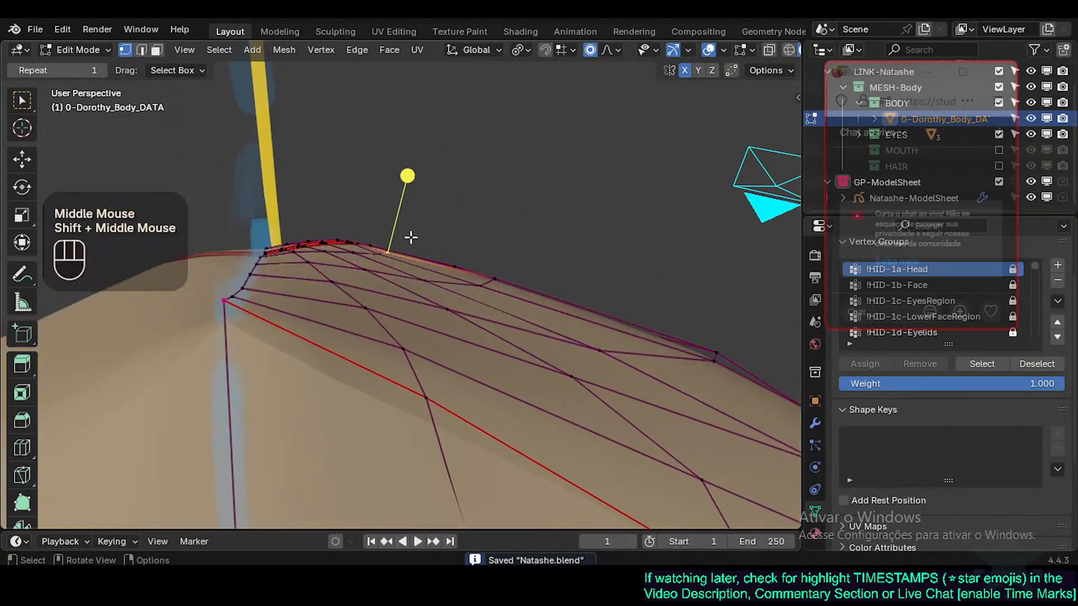
{"action": "key", "text": "g"}
{"action": "left_click", "coordinate": [522, 314], "text": "shift"}
{"action": "key", "text": "r"}
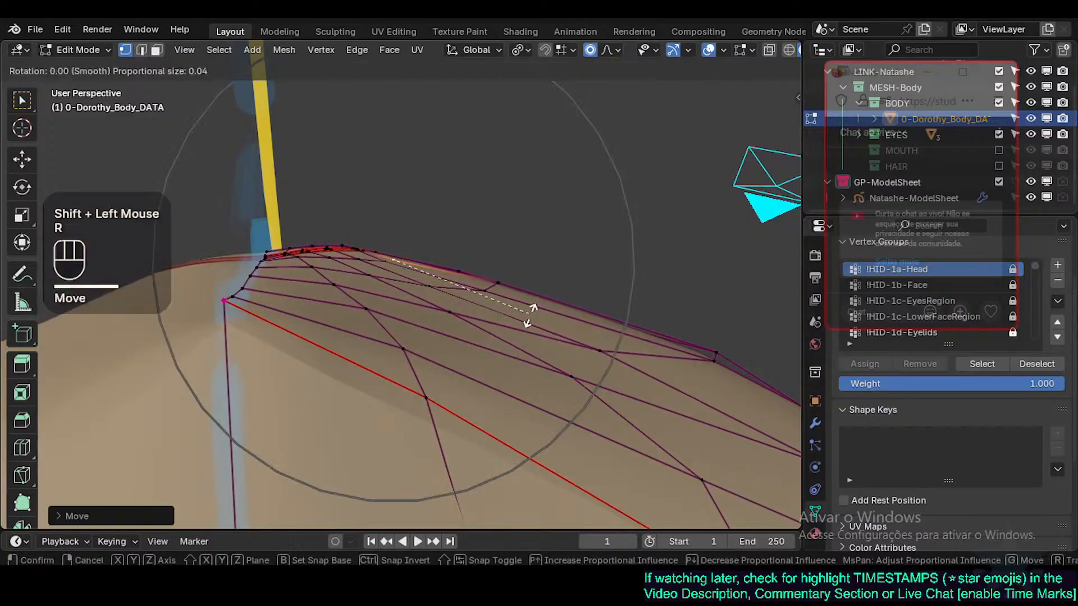
{"action": "left_click", "coordinate": [531, 317]}
Step: Readjust the position and rotation of the vertex outside the mouth corner to soften the profile
{"action": "key", "text": "g"}
{"action": "left_click", "coordinate": [554, 316], "text": "shift"}
{"action": "key", "text": "r"}
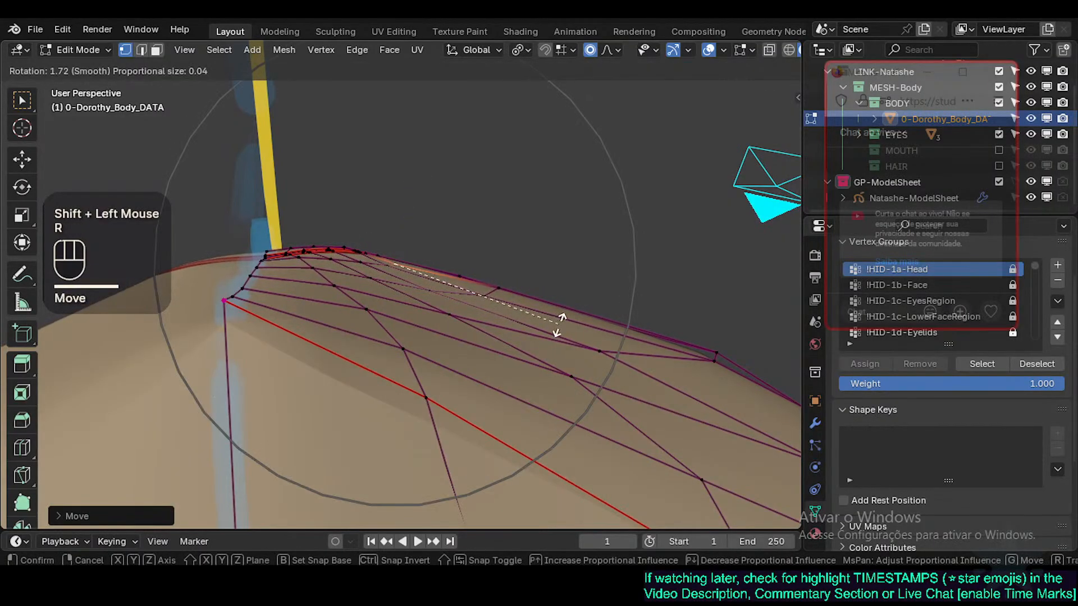
{"action": "left_click", "coordinate": [563, 323]}
{"action": "key", "text": "g"}
{"action": "left_click", "coordinate": [587, 365], "text": "shift"}
Step: Nudge the vertex outside the mouth corner again with the proportional size reduced to about 0.016 m
{"action": "key", "text": "g"}
{"action": "scroll", "coordinate": [529, 327], "scroll_direction": "up", "scroll_amount": 5}
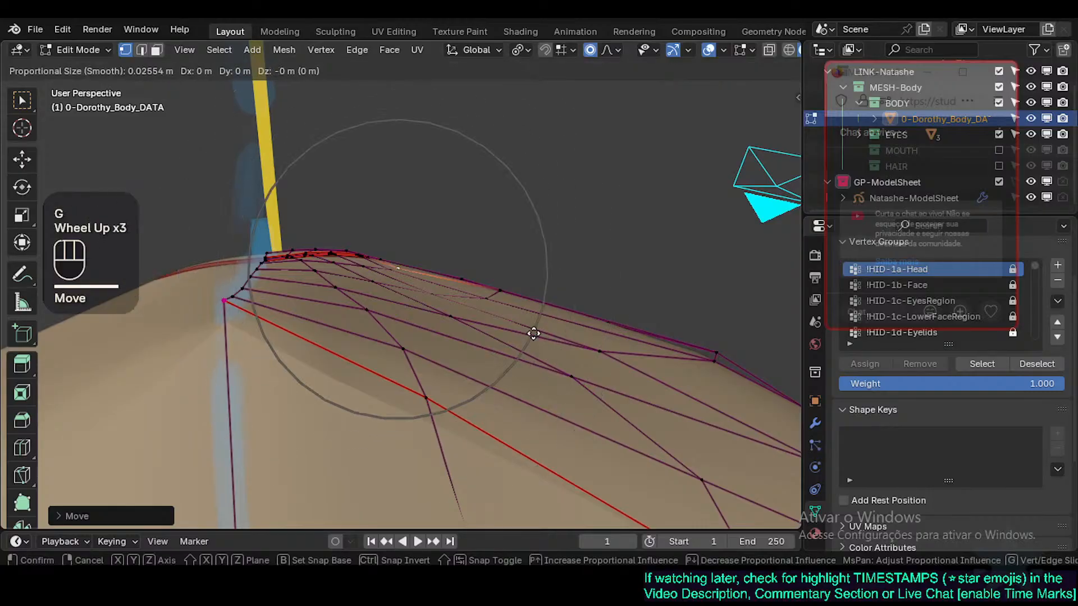
{"action": "scroll", "coordinate": [534, 333], "scroll_direction": "up", "scroll_amount": 1}
{"action": "left_click", "coordinate": [523, 292]}
{"action": "key", "text": "g"}
{"action": "left_click", "coordinate": [438, 268], "text": "shift"}
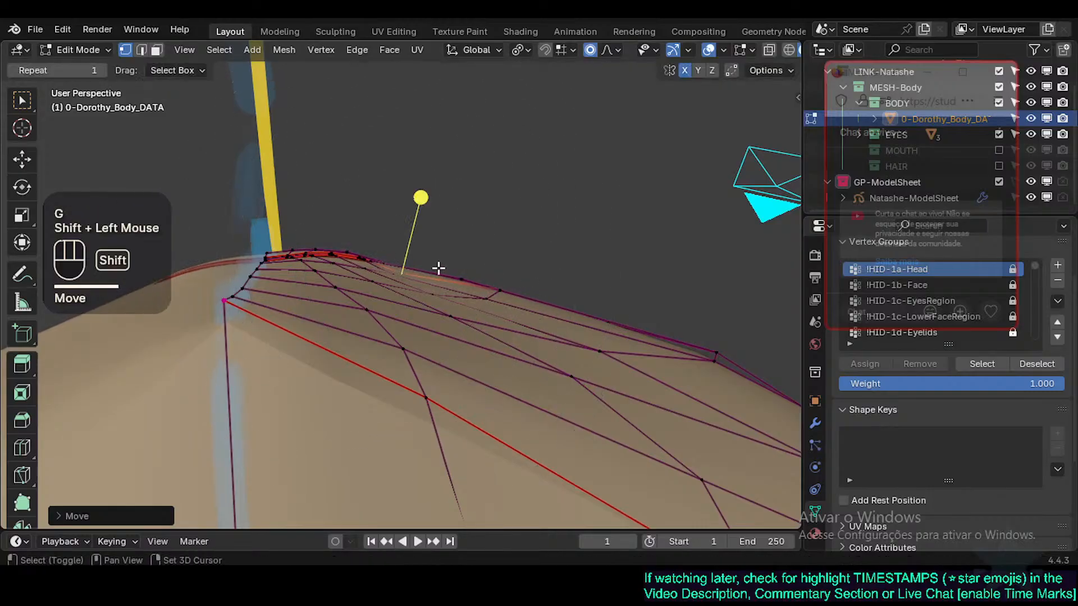
Step: Move and slightly rotate the lip vertex near the mouth corner with a proportional size of about 0.022 m
{"action": "left_click", "coordinate": [359, 249]}
{"action": "left_click", "coordinate": [348, 248]}
{"action": "key", "text": "g"}
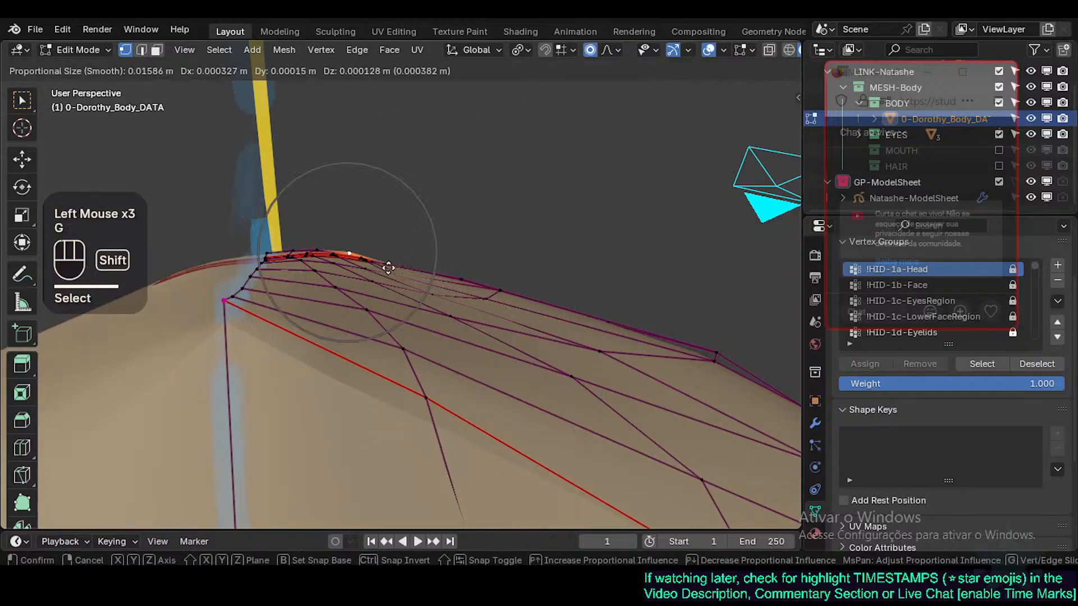
{"action": "scroll", "coordinate": [399, 282], "scroll_direction": "down", "scroll_amount": 2, "text": "shift"}
{"action": "scroll", "coordinate": [399, 281], "scroll_direction": "down", "scroll_amount": 1}
{"action": "left_click", "coordinate": [474, 269]}
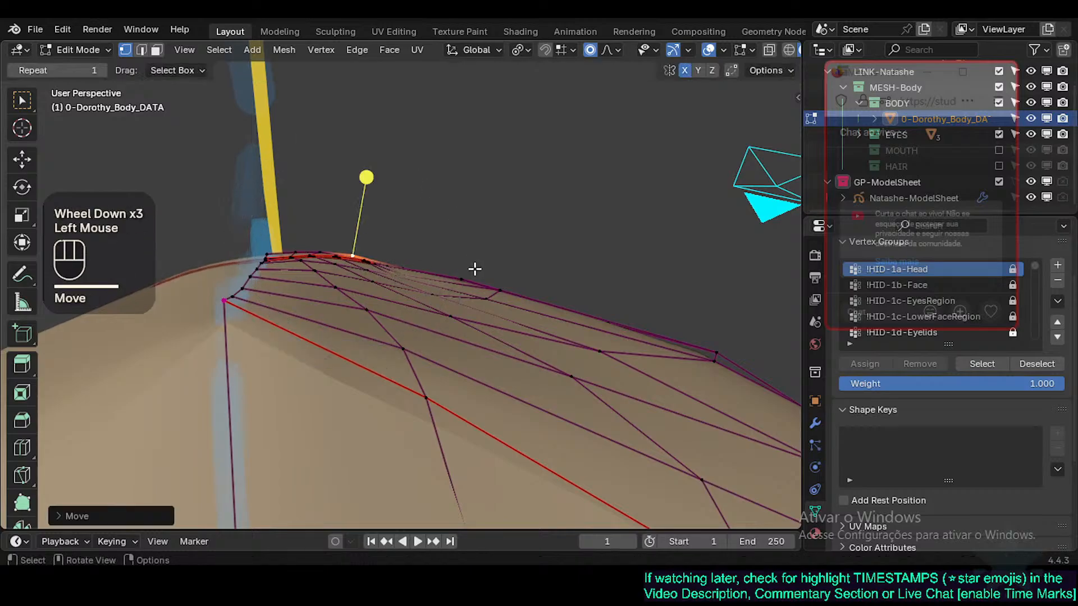
{"action": "key", "text": "r"}
{"action": "left_click", "coordinate": [301, 252]}
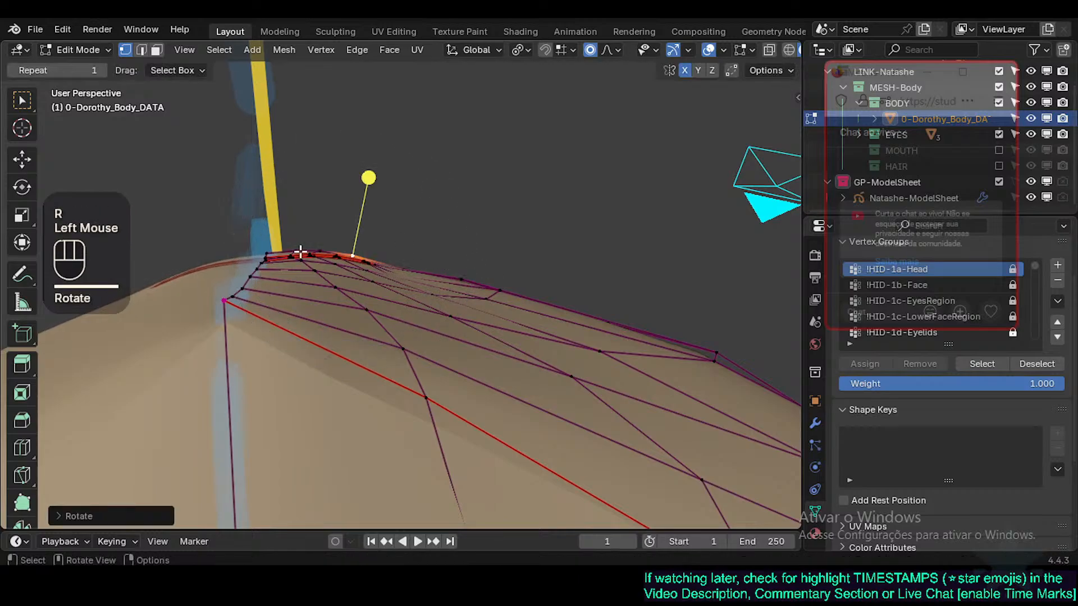
Step: Move the lip vertices near the face's centre line and rotate them slightly
{"action": "key", "text": "g"}
{"action": "left_click", "coordinate": [271, 256], "text": "shift"}
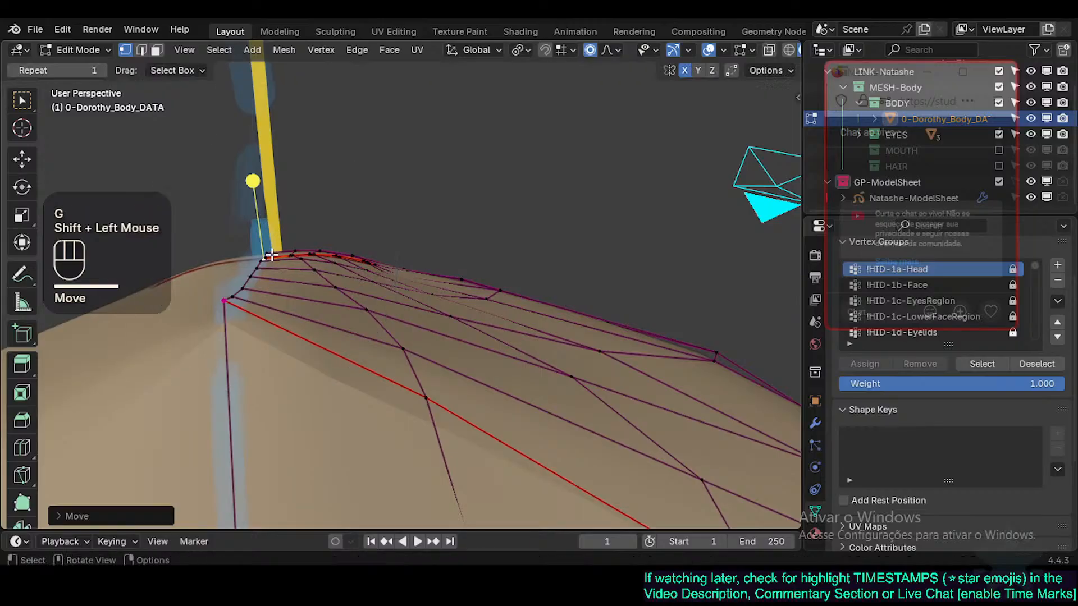
{"action": "key", "text": "g"}
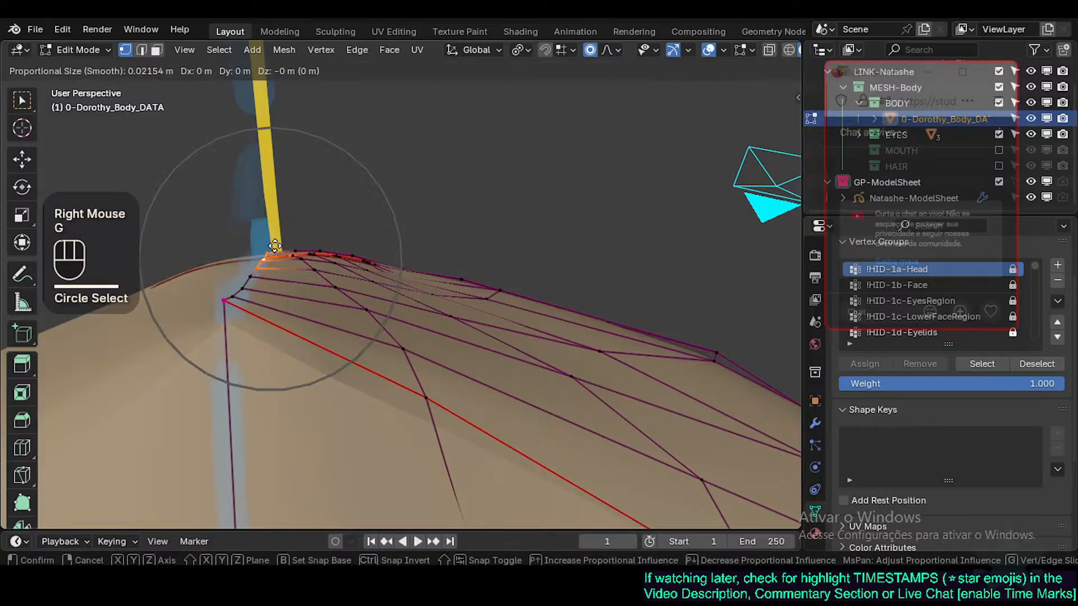
{"action": "left_click", "coordinate": [274, 219], "text": "shift"}
{"action": "key", "text": "r"}
{"action": "left_click", "coordinate": [402, 253]}
{"action": "key", "text": "alt+a"}
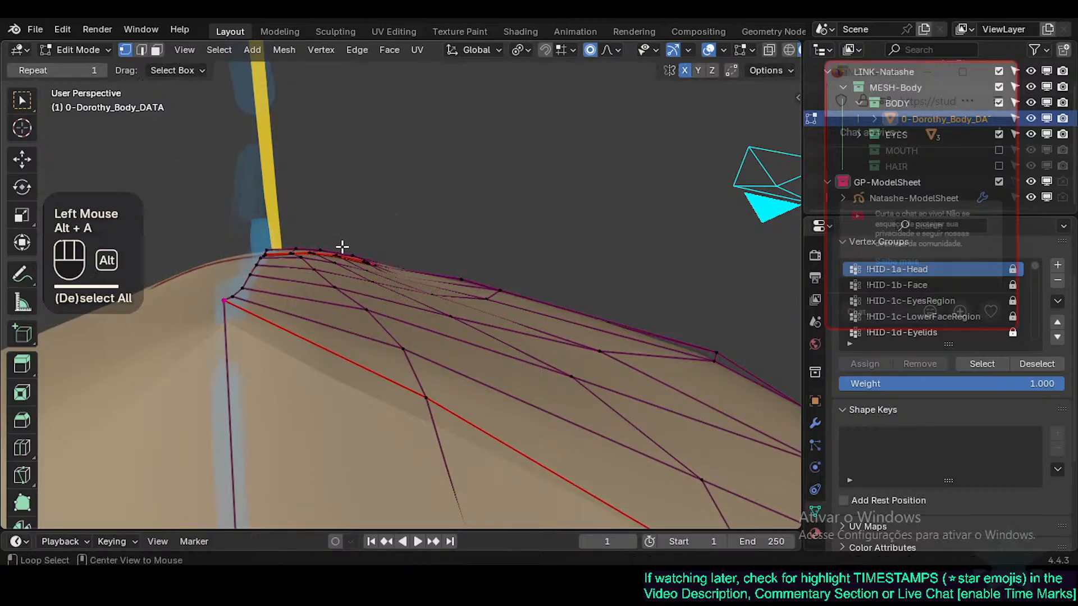
Step: Circle-select the lip vertices close to the mouth corner and move them to smooth the lip curve
{"action": "key", "text": "c"}
{"action": "left_click_drag", "start_coordinate": [327, 248], "coordinate": [368, 252]}
{"action": "right_click", "coordinate": [368, 253]}
{"action": "key", "text": "g"}
{"action": "left_click", "coordinate": [434, 285], "text": "shift"}
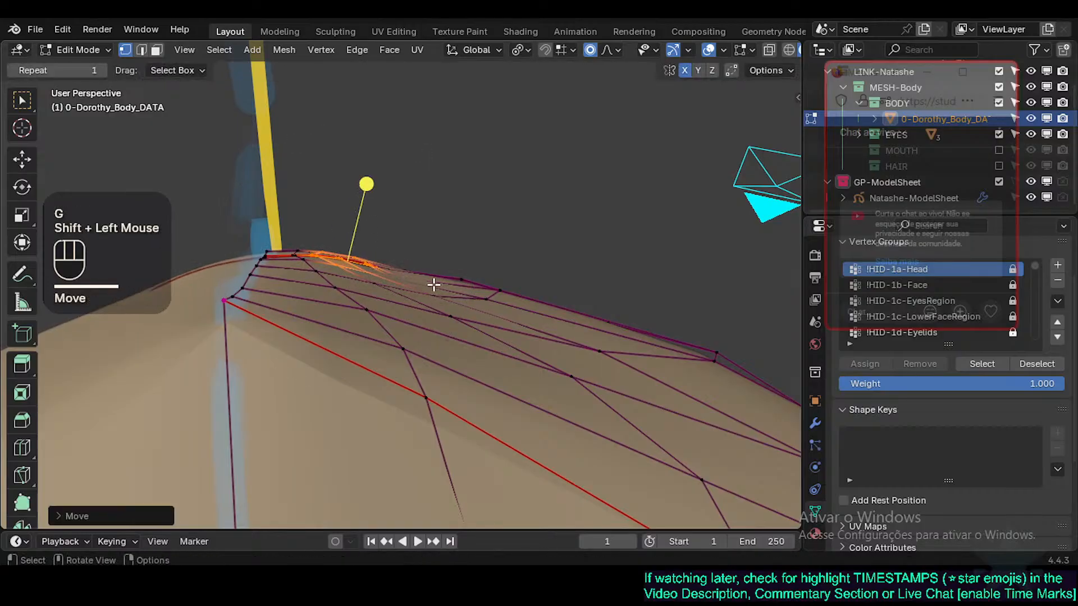
{"action": "left_click", "coordinate": [392, 191]}
{"action": "key", "text": "alt+a"}
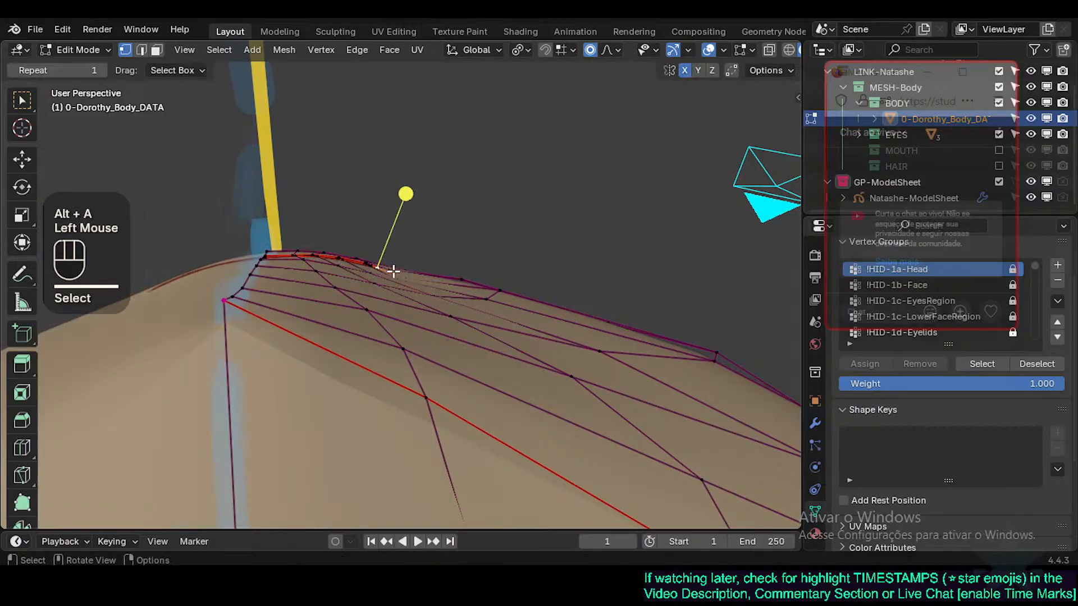
Step: Move and rotate the vertices at the mouth corner, then shift the one just outside it towards the cheek
{"action": "key", "text": "g"}
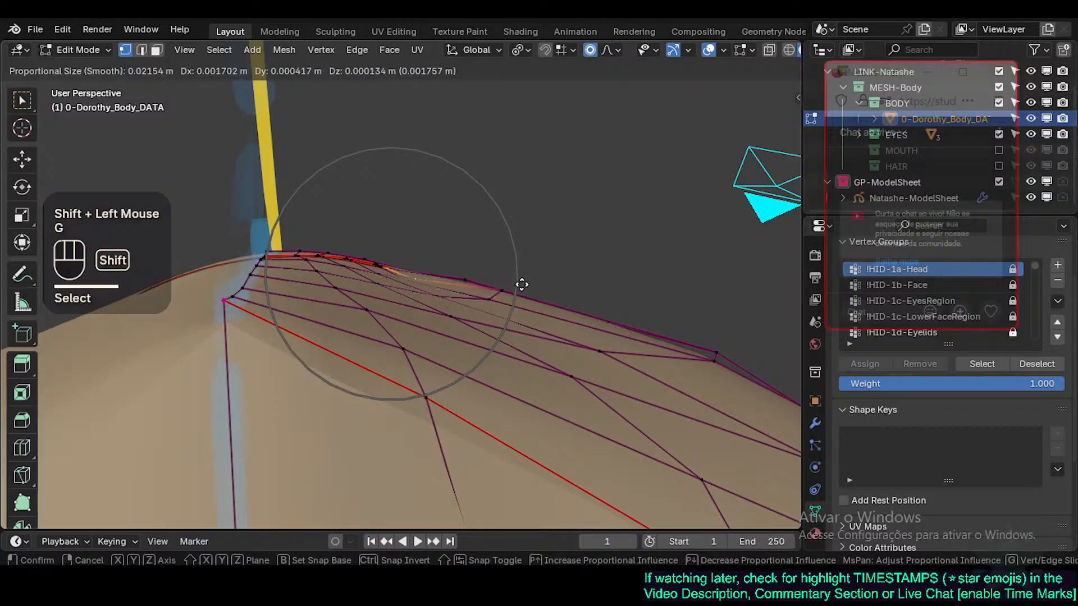
{"action": "key", "text": "r"}
{"action": "left_click", "coordinate": [568, 281]}
{"action": "key", "text": "alt+a"}
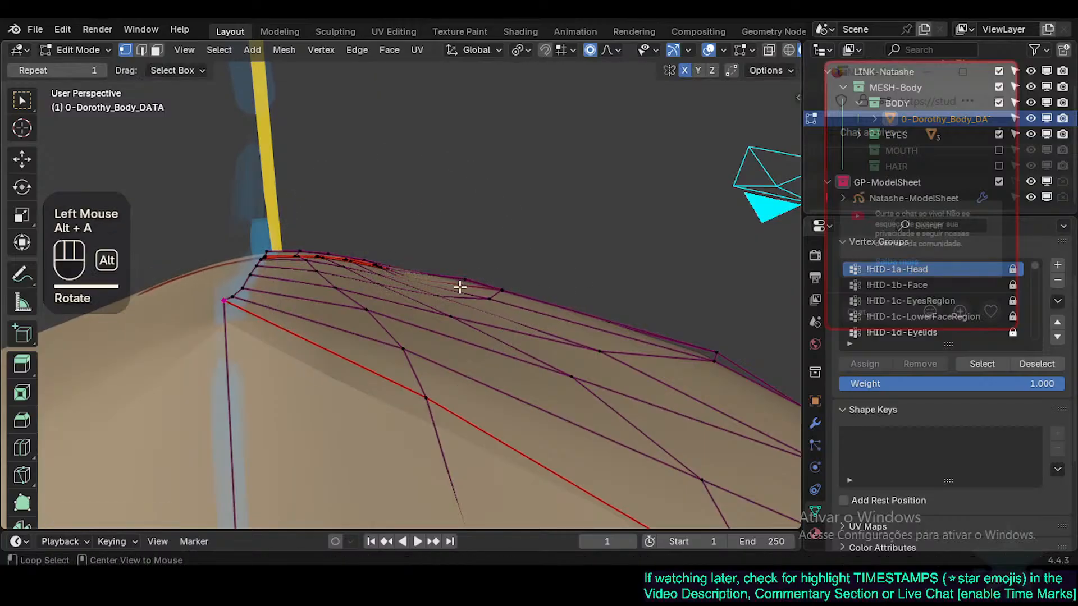
{"action": "left_click", "coordinate": [412, 282]}
{"action": "left_click", "coordinate": [414, 279], "text": "shift"}
{"action": "key", "text": "g"}
{"action": "left_click", "coordinate": [550, 287]}
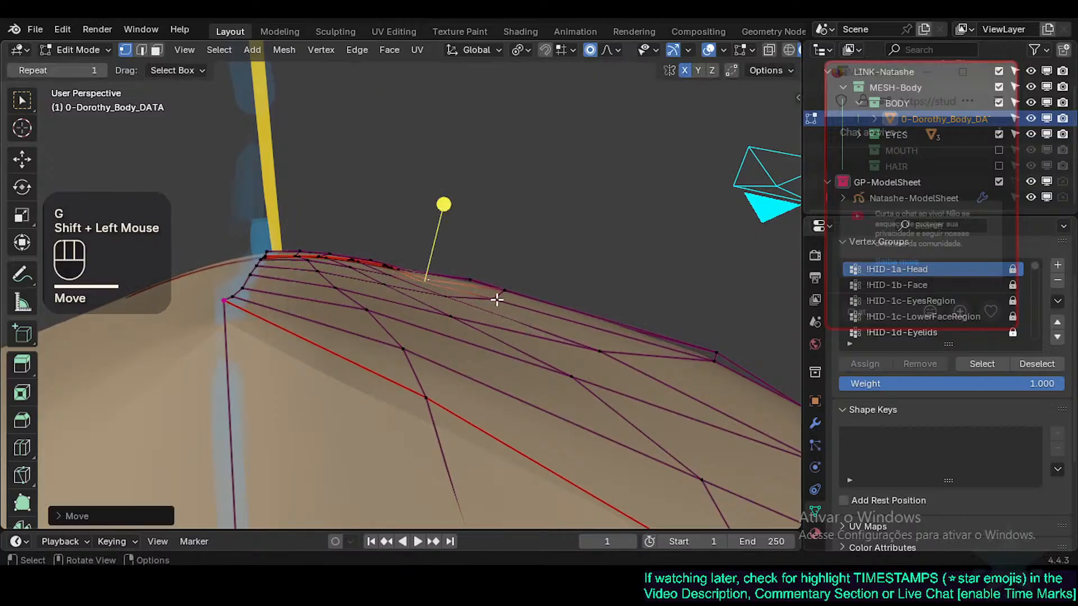
Step: Circle-select the vertices of the next loop outward from the mouth corner, then move and rotate them
{"action": "left_click", "coordinate": [512, 291]}
{"action": "key", "text": "c"}
{"action": "left_click", "coordinate": [512, 288]}
{"action": "right_click", "coordinate": [524, 301]}
{"action": "key", "text": "g"}
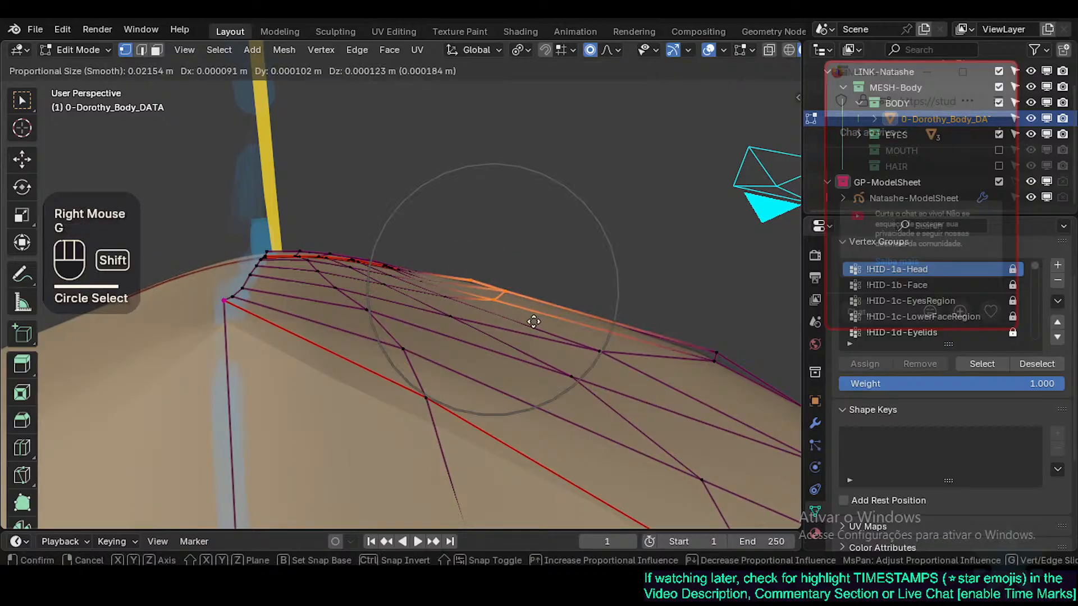
{"action": "left_click", "coordinate": [674, 281], "text": "shift"}
{"action": "key", "text": "r"}
{"action": "left_click", "coordinate": [526, 205]}
{"action": "left_click", "coordinate": [561, 212]}
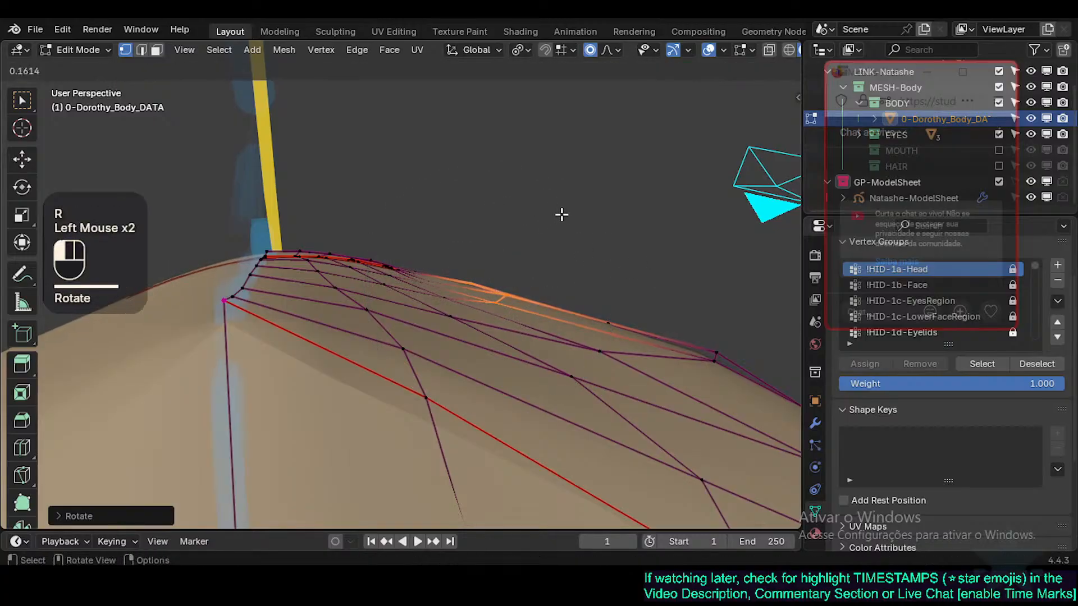
{"action": "key", "text": "g"}
{"action": "left_click", "coordinate": [585, 322], "text": "shift"}
Step: Try to move the muzzle-side vertex between the mouth loop and the outer cheek
{"action": "left_click", "coordinate": [619, 315]}
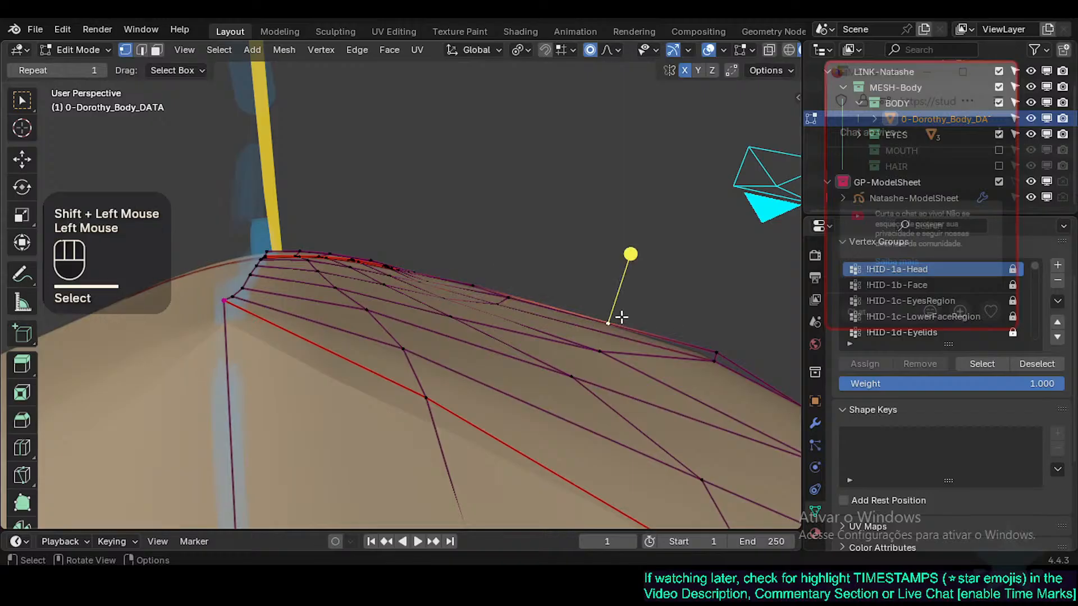
{"action": "key", "text": "g"}
{"action": "left_click", "coordinate": [594, 274], "text": "shift"}
{"action": "key", "text": "ctrl+z"}
Step: Move the vertex below that edge, then circle-select and shift the outermost vertices of the muzzle side slightly
{"action": "left_click", "coordinate": [611, 347]}
{"action": "key", "text": "g"}
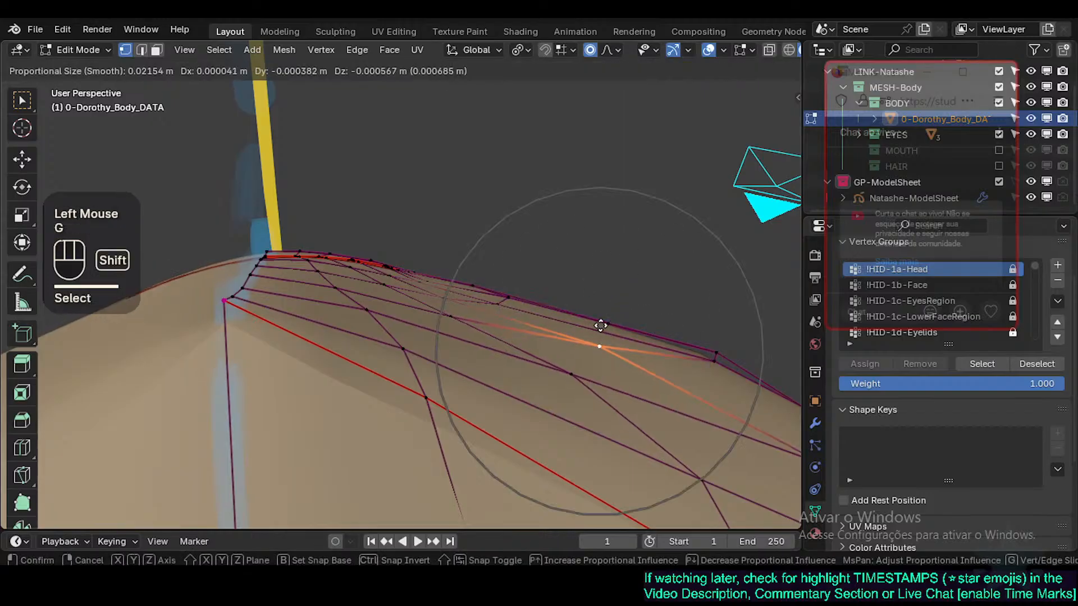
{"action": "left_click", "coordinate": [601, 323], "text": "shift"}
{"action": "key", "text": "c"}
{"action": "right_click", "coordinate": [712, 355]}
{"action": "key", "text": "alt+a"}
{"action": "left_click", "coordinate": [712, 355]}
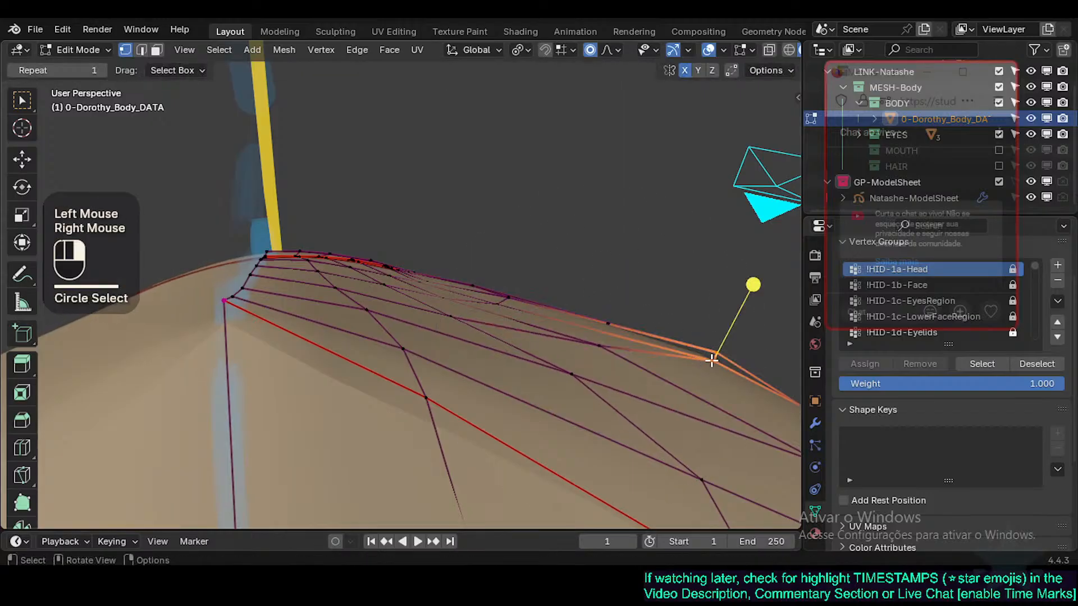
{"action": "key", "text": "g"}
{"action": "right_click", "coordinate": [611, 314]}
Step: Circle-select the vertices of the loop around the mouth corner again and reposition them
{"action": "key", "text": "alt+a"}
{"action": "key", "text": "c"}
{"action": "right_click", "coordinate": [510, 299]}
{"action": "key", "text": "c"}
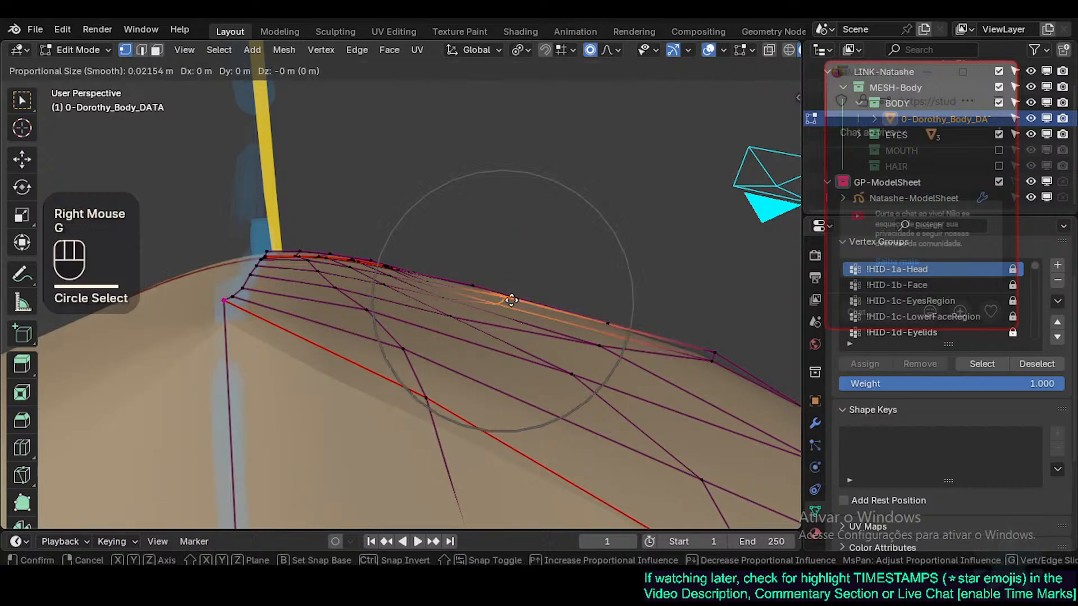
{"action": "key", "text": "g"}
{"action": "left_click", "coordinate": [469, 291], "text": "shift"}
{"action": "key", "text": "alt+a"}
Step: Switch to face selection and select successive face loops around the mouth to examine their flow
{"action": "key", "text": "3"}
{"action": "left_click", "coordinate": [430, 293], "text": "alt+shift"}
{"action": "key", "text": "alt+a"}
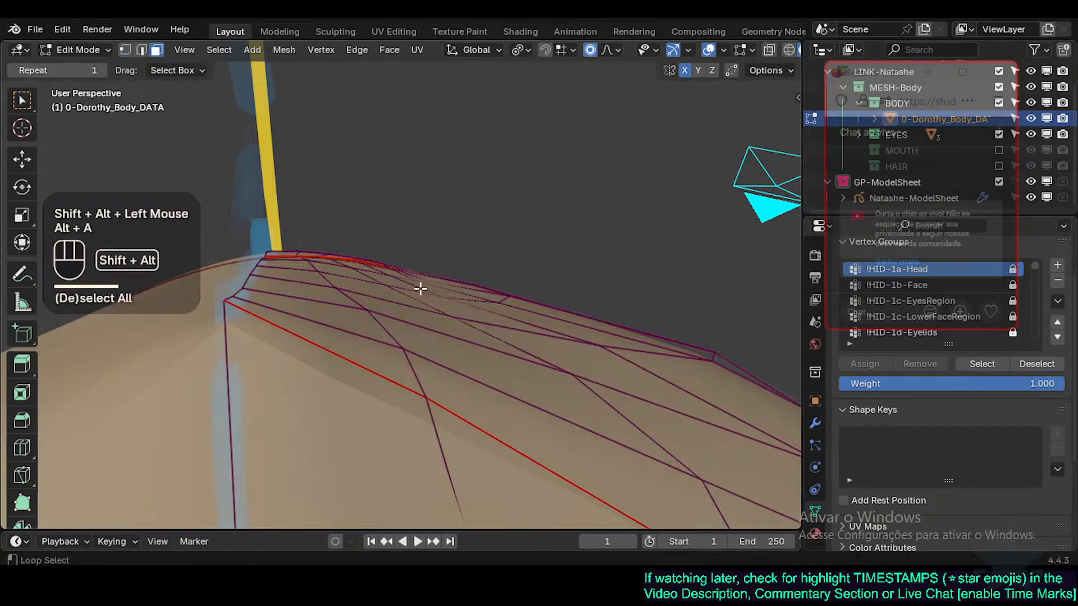
{"action": "left_click", "coordinate": [428, 292], "text": "alt+shift"}
{"action": "left_click", "coordinate": [444, 308], "text": "alt+shift"}
{"action": "key", "text": "alt+a"}
{"action": "left_click", "coordinate": [418, 282], "text": "alt+shift"}
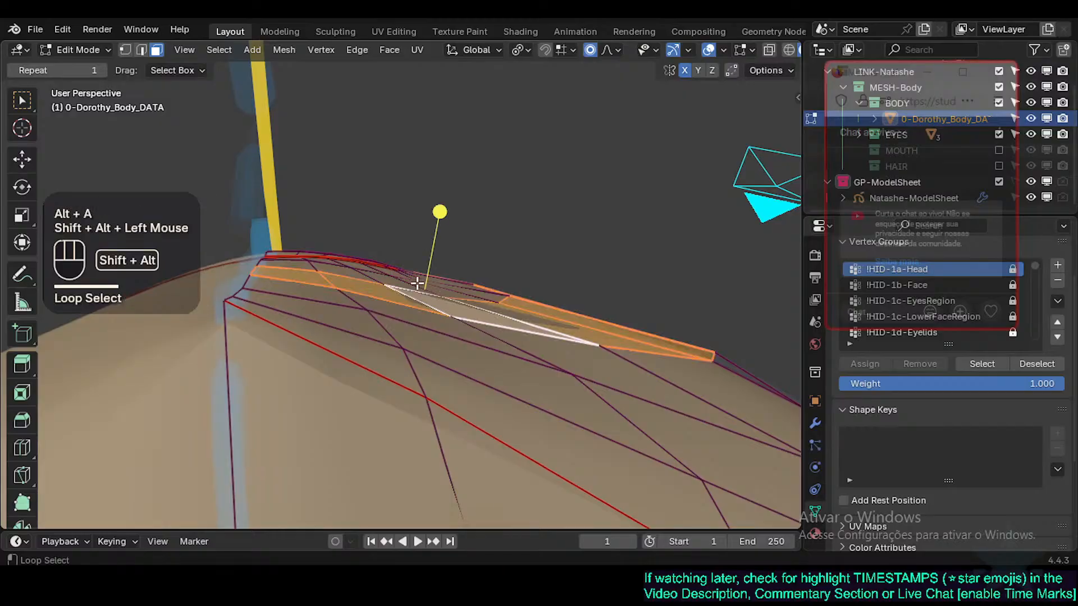
{"action": "left_click", "coordinate": [422, 287], "text": "alt+shift"}
{"action": "key", "text": "alt+a"}
{"action": "left_click", "coordinate": [389, 277], "text": "alt+shift"}
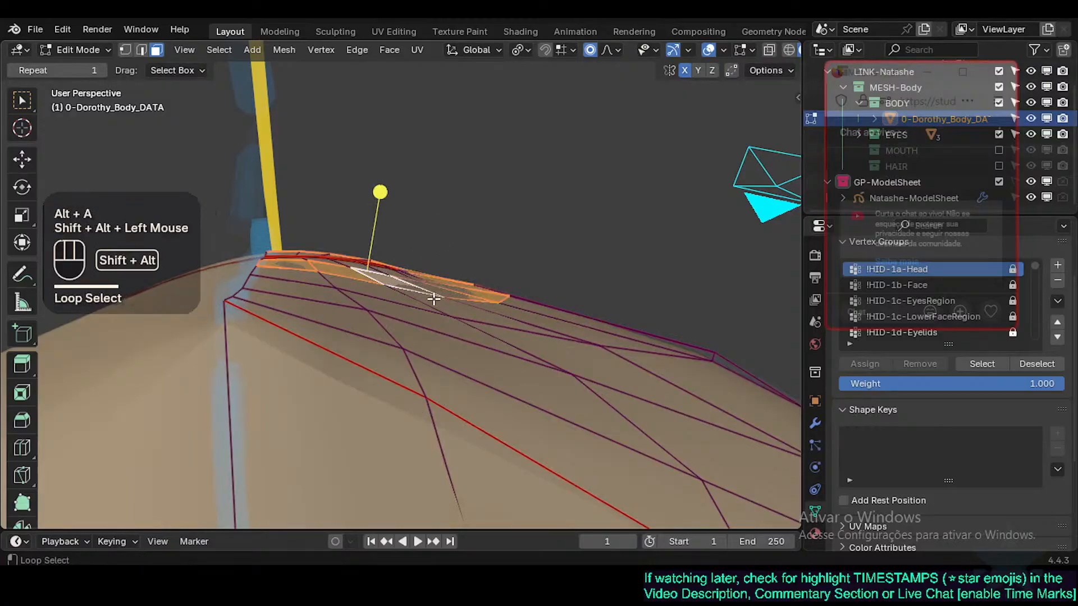
{"action": "left_click", "coordinate": [454, 311], "text": "alt+shift"}
Step: Clear the face selection and save the file
{"action": "left_click_drag", "start_coordinate": [499, 338], "coordinate": [516, 246]}
{"action": "middle_click_drag", "start_coordinate": [516, 245], "coordinate": [506, 337]}
{"action": "mouse_move", "coordinate": [505, 337]}
{"action": "middle_mouse_down", "text": "shift"}
{"action": "mouse_move", "coordinate": [593, 299]}
{"action": "mouse_move", "coordinate": [621, 233]}
{"action": "mouse_move", "coordinate": [602, 309]}
{"action": "mouse_move", "coordinate": [570, 362]}
{"action": "mouse_move", "coordinate": [555, 293]}
{"action": "mouse_move", "coordinate": [529, 301]}
{"action": "mouse_move", "coordinate": [438, 424]}
{"action": "mouse_move", "coordinate": [521, 343]}
{"action": "middle_mouse_up", "text": "shift"}
{"action": "key", "text": "alt+a"}
{"action": "key", "text": "ctrl+s"}
Step: Switch to vertex selection and reposition the vertex just outside the mouth corner from the front
{"action": "scroll", "coordinate": [521, 344], "scroll_direction": "up", "scroll_amount": 1}
{"action": "scroll", "coordinate": [521, 343], "scroll_direction": "up", "scroll_amount": 2}
{"action": "key", "text": "1"}
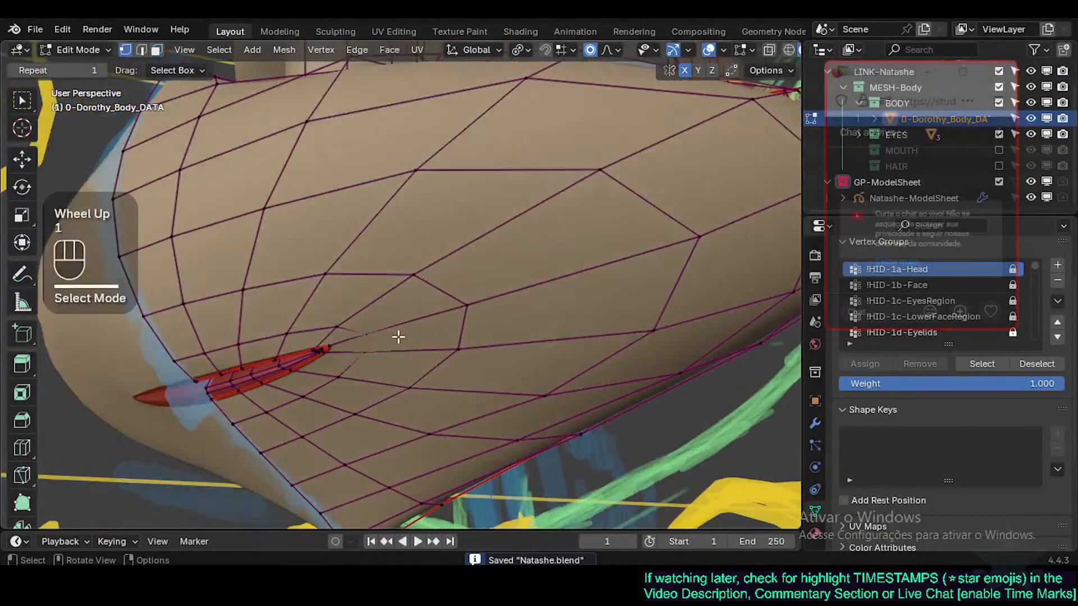
{"action": "left_click", "coordinate": [409, 369]}
{"action": "middle_click_drag", "start_coordinate": [409, 368], "coordinate": [427, 311]}
{"action": "key", "text": "g"}
{"action": "left_click", "coordinate": [412, 332], "text": "shift"}
{"action": "middle_click_drag", "start_coordinate": [427, 312], "coordinate": [474, 354], "text": "shift"}
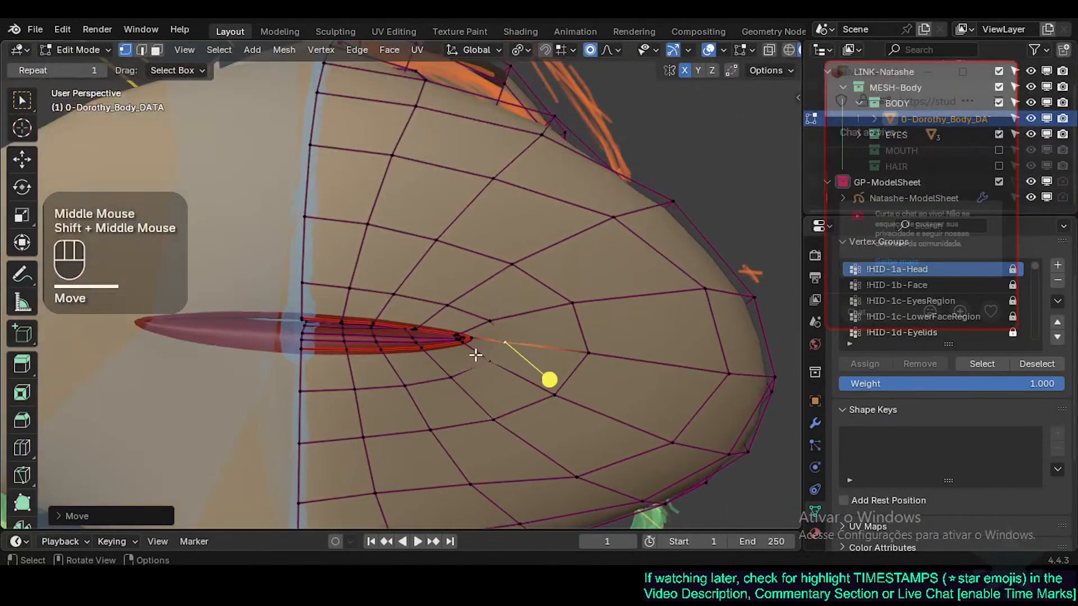
Step: Reposition the two vertices just outside the mouth corner, one above and one below the corner line
{"action": "left_click", "coordinate": [493, 316]}
{"action": "key", "text": "g"}
{"action": "left_click", "coordinate": [461, 302], "text": "shift"}
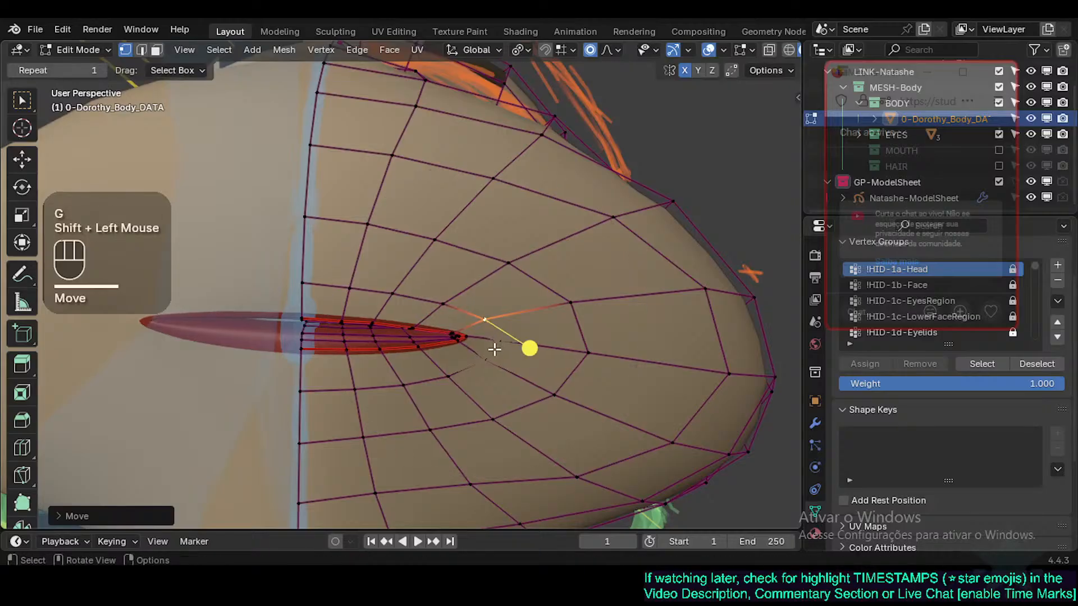
{"action": "left_click", "coordinate": [488, 351]}
{"action": "key", "text": "g"}
{"action": "left_click", "coordinate": [494, 360], "text": "shift"}
Step: Select the lower vertex beside the mouth corner and move it upward in the front view
{"action": "left_click", "coordinate": [525, 370]}
{"action": "key", "text": "KP_1"}
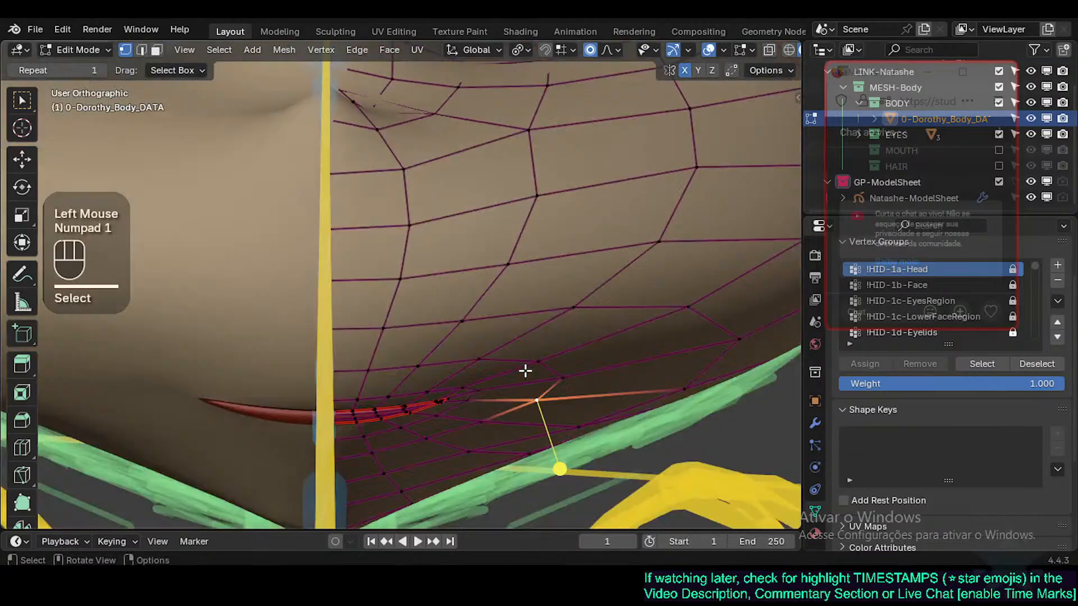
{"action": "scroll", "coordinate": [525, 371], "scroll_direction": "down", "scroll_amount": 2}
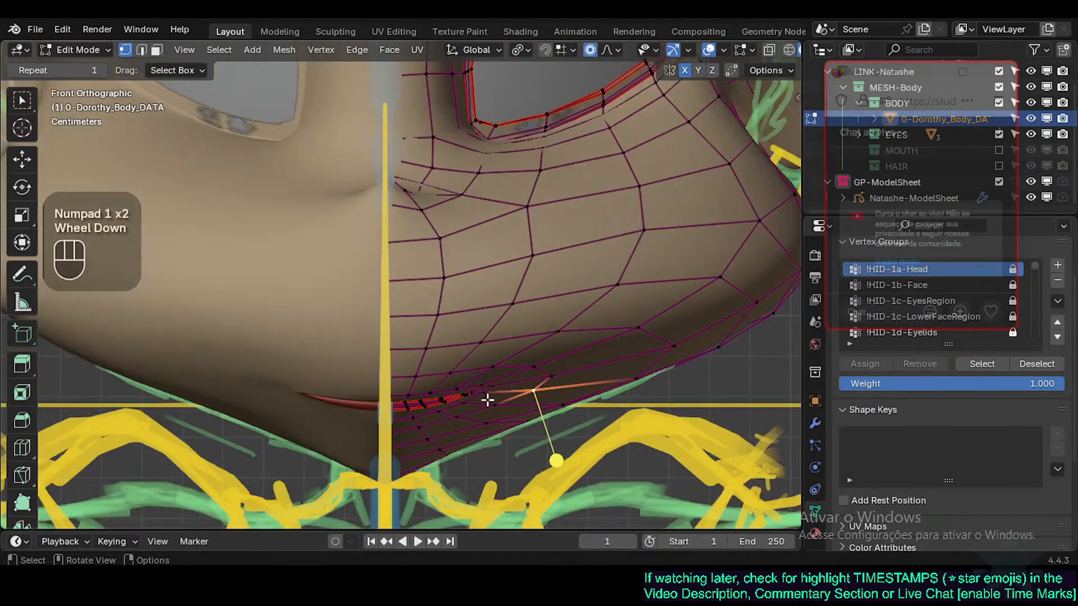
{"action": "left_click", "coordinate": [504, 395]}
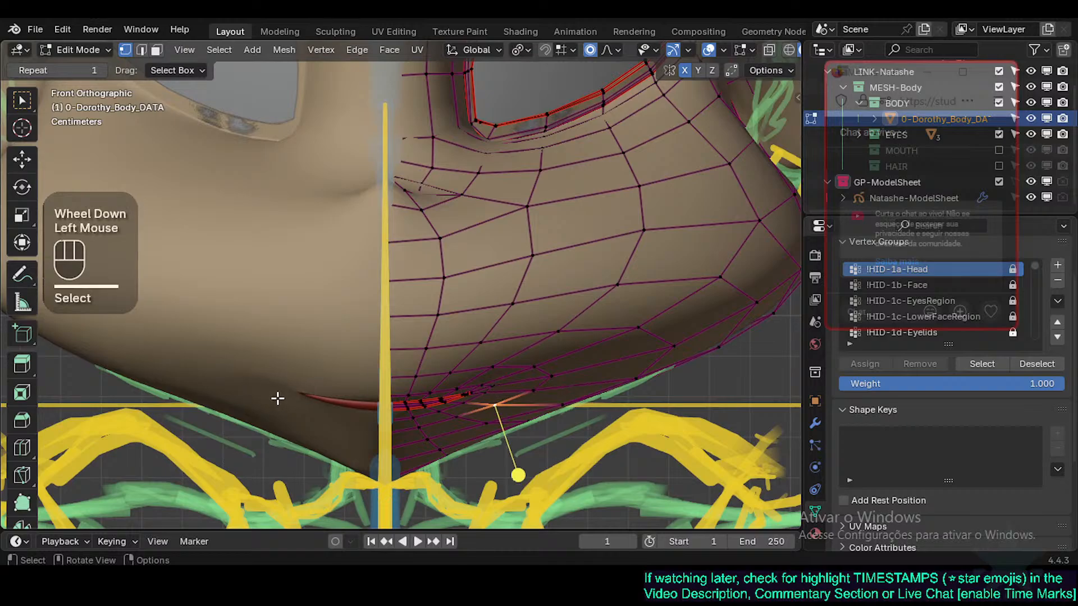
{"action": "key", "text": "g"}
{"action": "left_click", "coordinate": [453, 385], "text": "shift"}
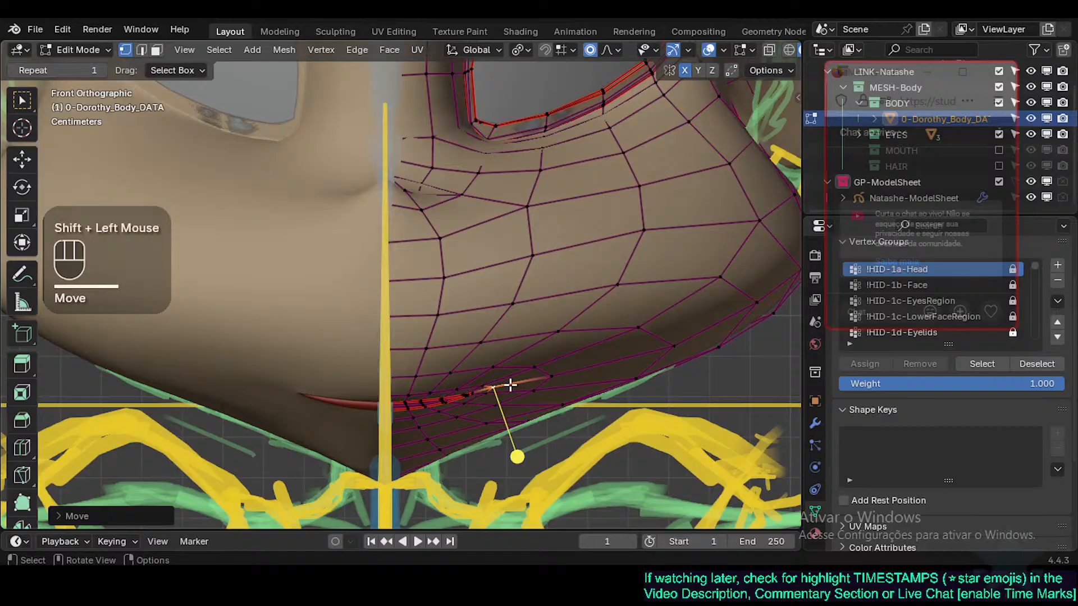
Step: Circle-select the faces around the mouth corner in face selection mode and clear the selection
{"action": "key", "text": "alt+a"}
{"action": "key", "text": "3"}
{"action": "key", "text": "c"}
{"action": "mouse_move", "coordinate": [512, 371]}
{"action": "left_mouse_down"}
{"action": "mouse_move", "coordinate": [562, 365]}
{"action": "mouse_move", "coordinate": [530, 404]}
{"action": "mouse_move", "coordinate": [490, 385]}
{"action": "mouse_move", "coordinate": [505, 414]}
{"action": "left_mouse_up"}
{"action": "right_click", "coordinate": [531, 404]}
{"action": "key", "text": "alt+a"}
{"action": "key", "text": "c"}
{"action": "right_click", "coordinate": [504, 414]}
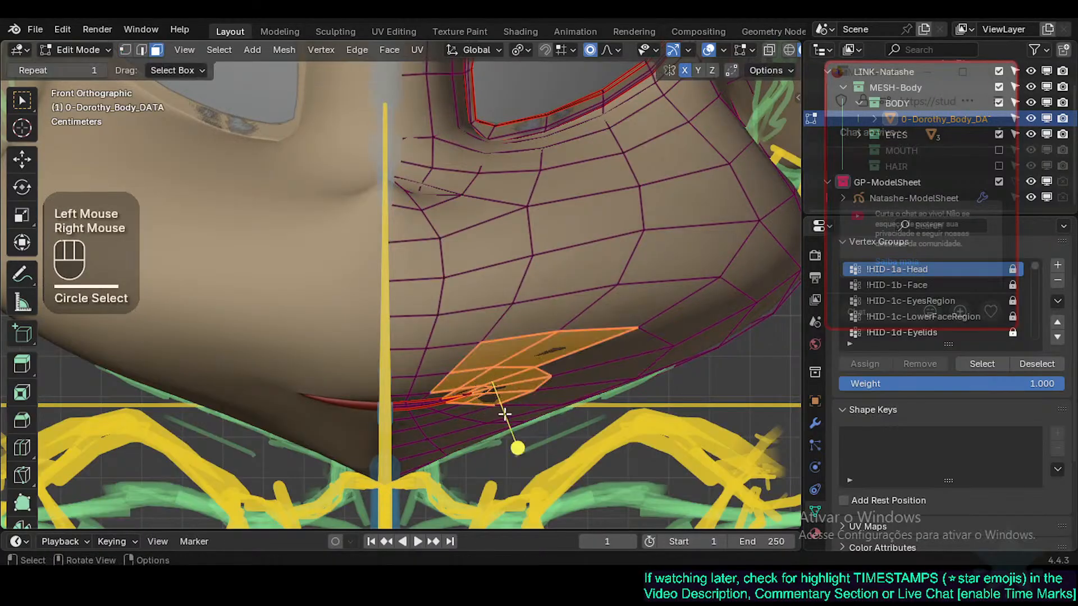
{"action": "right_click", "coordinate": [529, 449]}
{"action": "left_click", "coordinate": [518, 445]}
{"action": "left_click", "coordinate": [449, 404]}
{"action": "key", "text": "alt+a"}
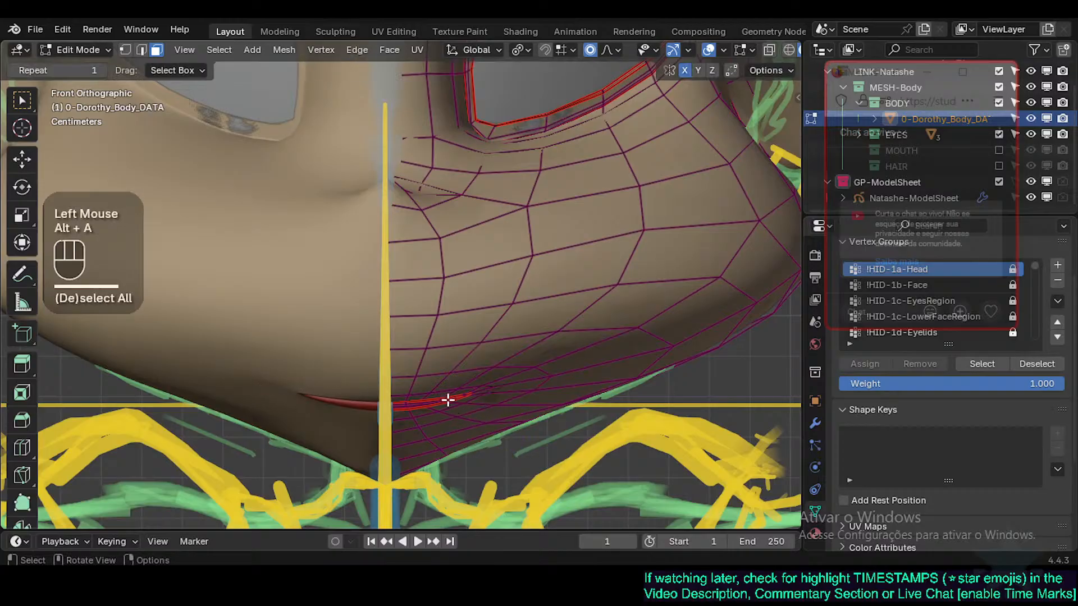
Step: Move the vertex just outside the mouth corner to refine the curve of the inner mouth loop
{"action": "scroll", "coordinate": [448, 400], "scroll_direction": "up", "scroll_amount": 2}
{"action": "middle_click_drag", "start_coordinate": [448, 400], "coordinate": [544, 369]}
{"action": "left_click", "coordinate": [522, 361]}
{"action": "key", "text": "g"}
{"action": "middle_click_drag", "start_coordinate": [542, 388], "coordinate": [537, 394]}
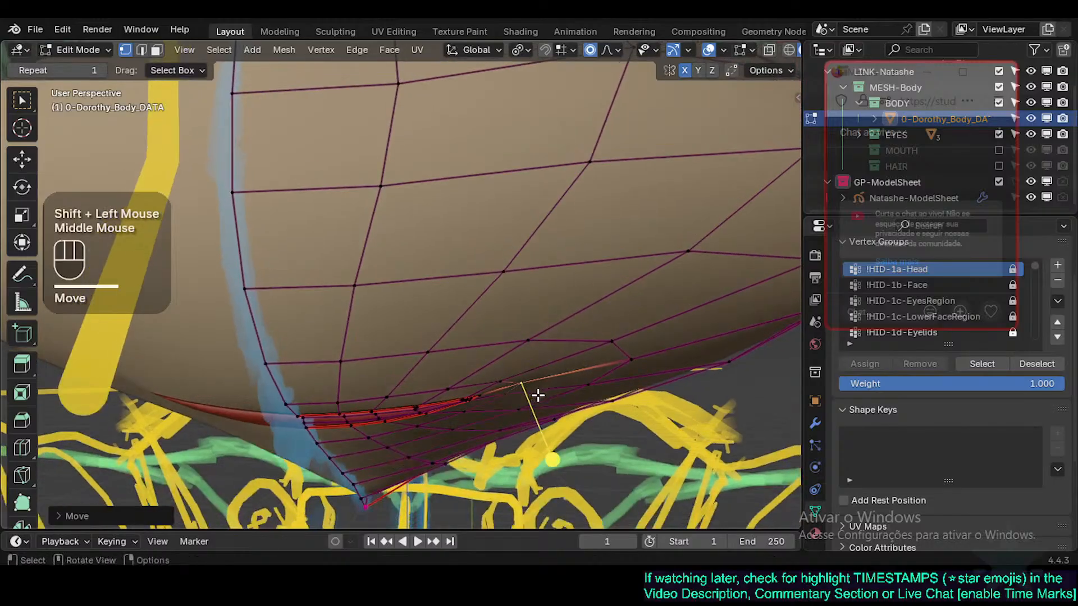
{"action": "key", "text": "g"}
{"action": "left_click", "coordinate": [561, 399], "text": "shift"}
Step: Select the two adjacent faces outside the mouth corner and move them with a small proportional editing radius
{"action": "left_click", "coordinate": [508, 381]}
{"action": "key", "text": "3"}
{"action": "left_click", "coordinate": [532, 387], "text": "shift"}
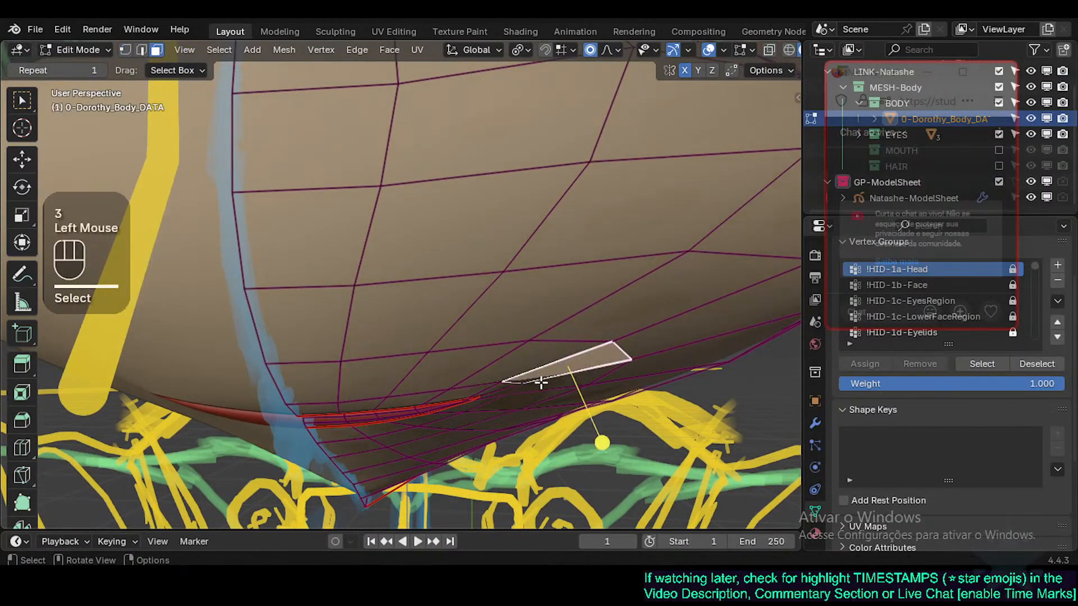
{"action": "key", "text": "g"}
{"action": "left_click", "coordinate": [542, 404]}
{"action": "key", "text": "g"}
{"action": "scroll", "coordinate": [548, 392], "scroll_direction": "up", "scroll_amount": 4}
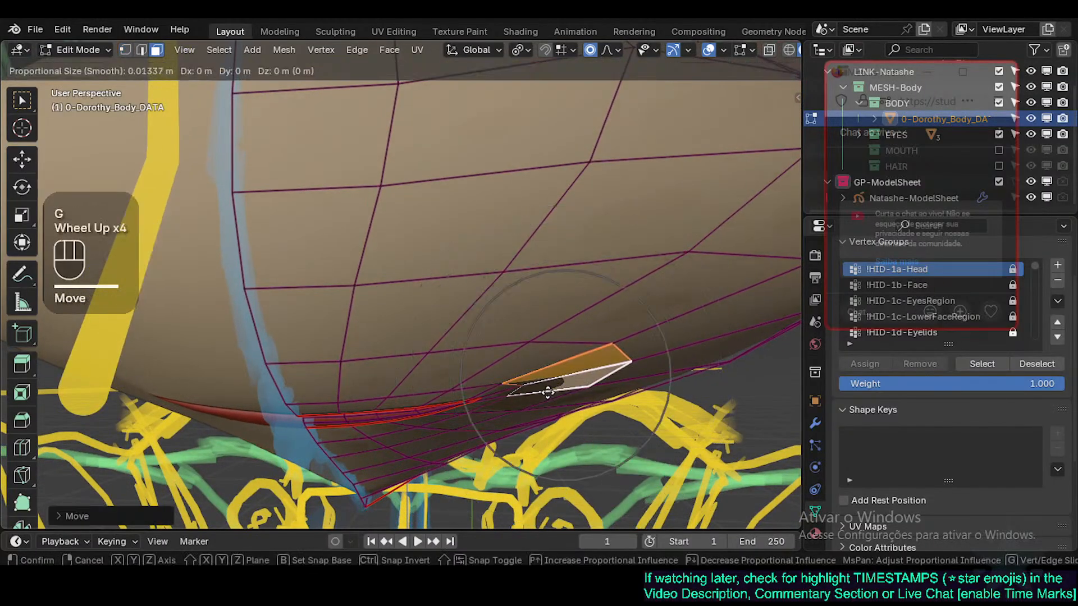
{"action": "left_click", "coordinate": [547, 392]}
{"action": "middle_click_drag", "start_coordinate": [547, 393], "coordinate": [505, 353]}
{"action": "key", "text": "g"}
{"action": "left_click", "coordinate": [545, 427], "text": "shift"}
Step: Circle-select the faces around the mouth corner, smooth their vertices and check the resulting surface
{"action": "key", "text": "c"}
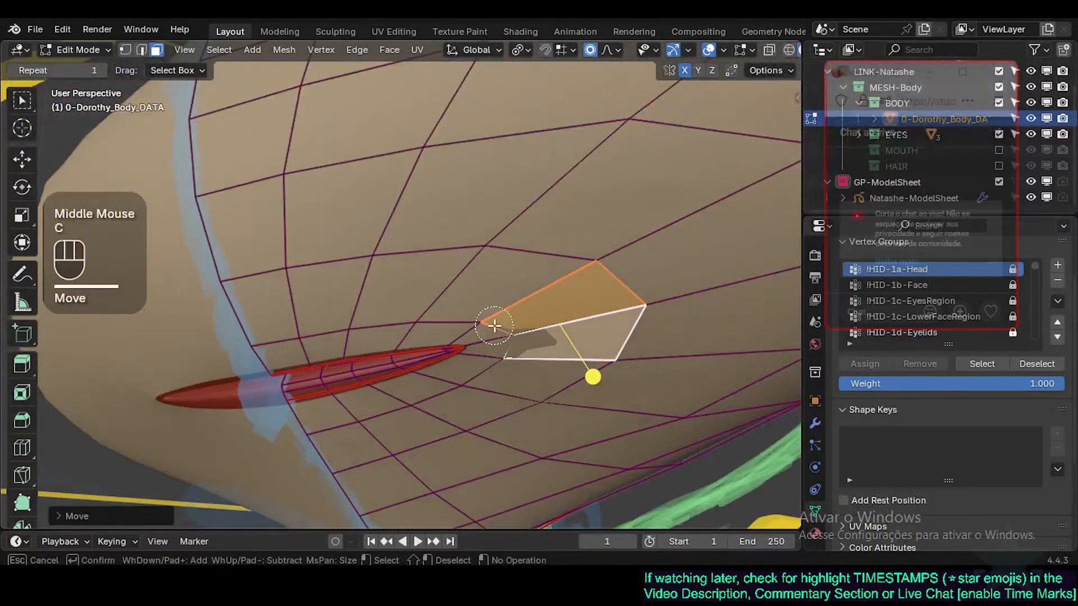
{"action": "right_click", "coordinate": [505, 373]}
{"action": "left_click_drag", "start_coordinate": [491, 323], "coordinate": [547, 396]}
{"action": "middle_click_drag", "start_coordinate": [505, 353], "coordinate": [380, 445], "text": "shift"}
{"action": "scroll", "coordinate": [395, 437], "scroll_direction": "down", "scroll_amount": 1}
{"action": "scroll", "coordinate": [380, 445], "scroll_direction": "down", "scroll_amount": 2}
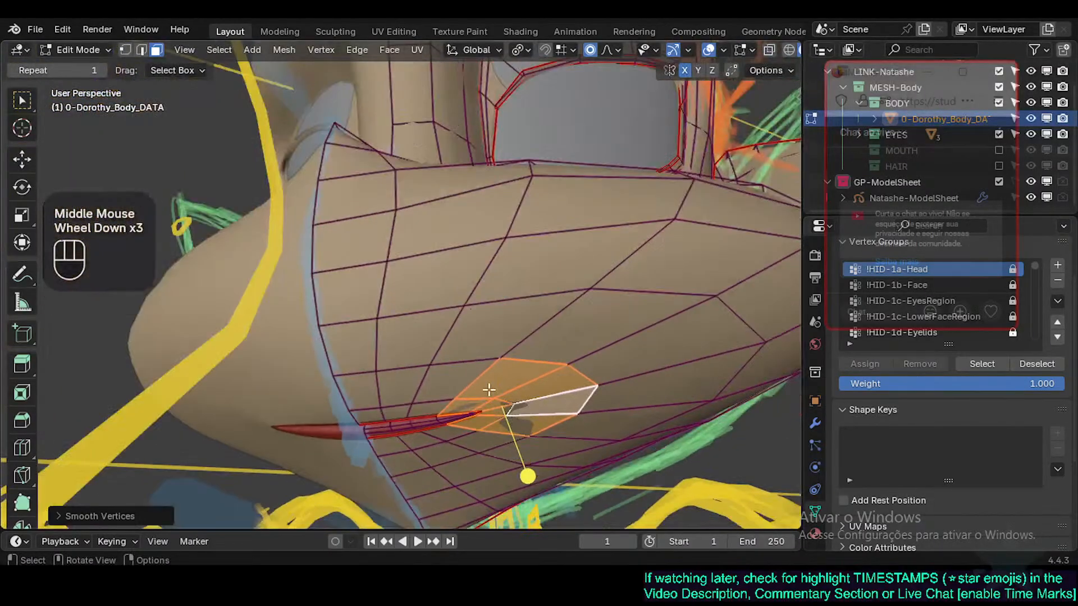
{"action": "key", "text": "Tab"}
{"action": "key", "text": "Tab"}
{"action": "middle_click_drag", "start_coordinate": [489, 390], "coordinate": [541, 411]}
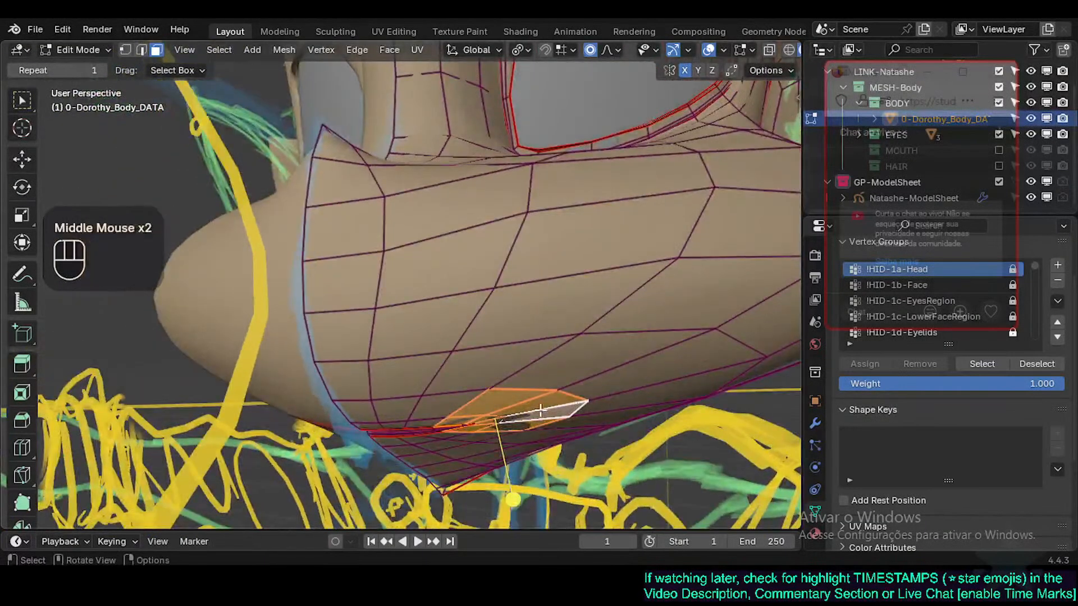
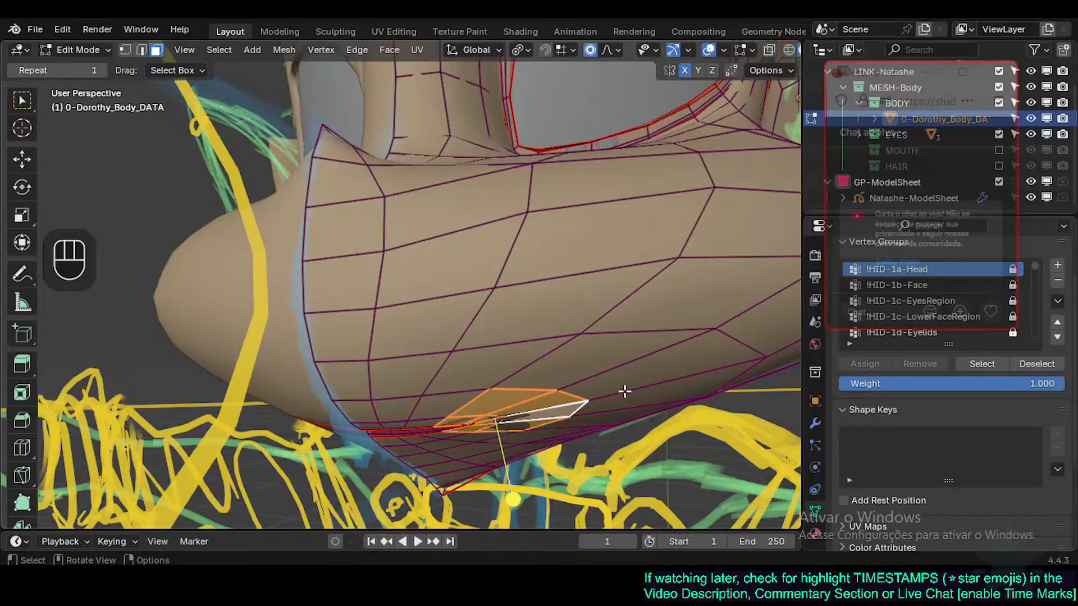
Step: Switch to vertex selection and move two neighbouring vertices in the middle row of the muzzle upward
{"action": "key", "text": "1"}
{"action": "left_click", "coordinate": [377, 309]}
{"action": "key", "text": "g"}
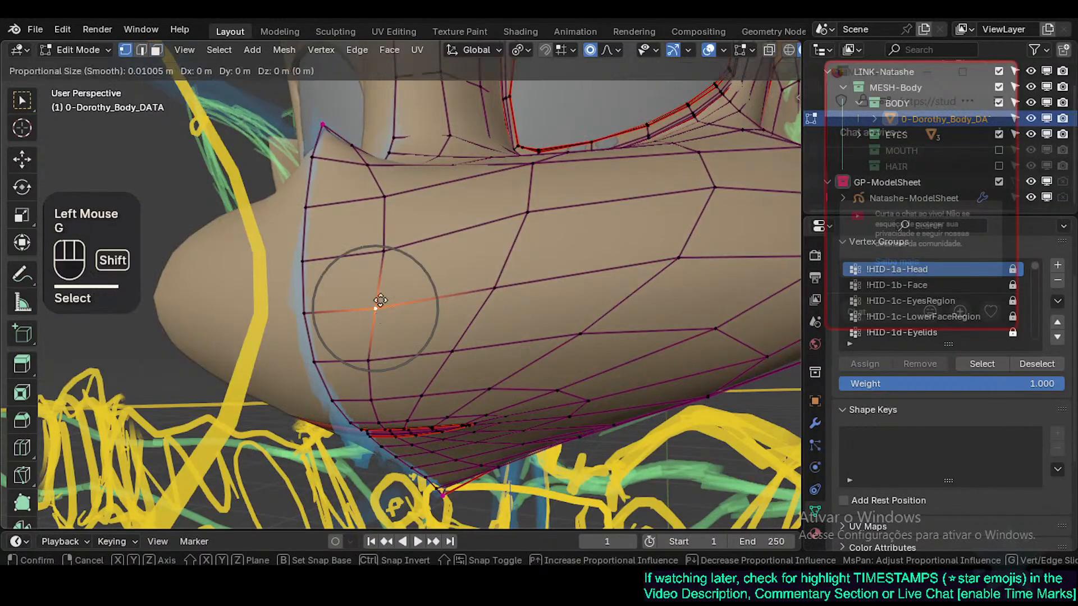
{"action": "left_click", "coordinate": [375, 302], "text": "shift"}
{"action": "left_click", "coordinate": [477, 282]}
{"action": "key", "text": "g"}
{"action": "left_click", "coordinate": [471, 272], "text": "shift"}
Step: Reposition the vertices in the upper rows of the muzzle below the nose and eye to even out the spacing
{"action": "left_click", "coordinate": [380, 240]}
{"action": "key", "text": "g"}
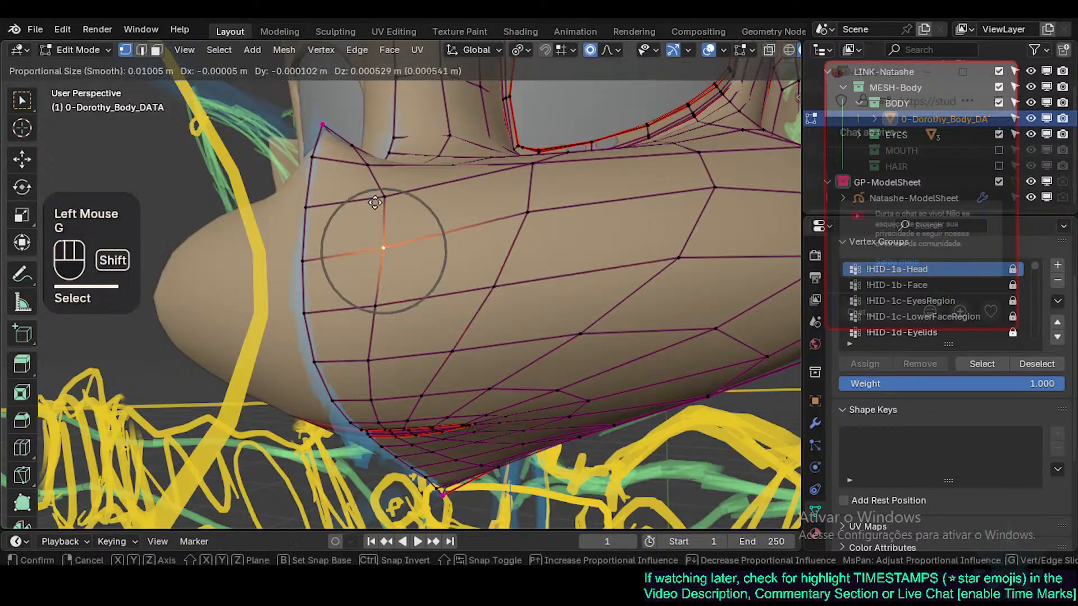
{"action": "left_click", "coordinate": [374, 199], "text": "shift"}
{"action": "left_click", "coordinate": [384, 194]}
{"action": "key", "text": "g"}
{"action": "left_click", "coordinate": [385, 190], "text": "shift"}
{"action": "left_click", "coordinate": [527, 211]}
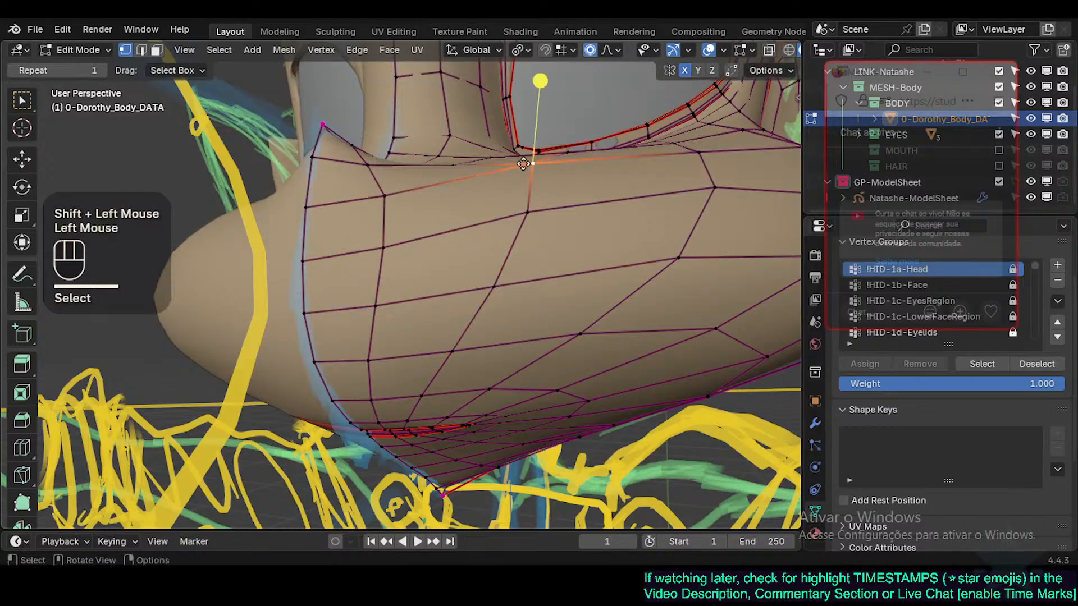
{"action": "key", "text": "g"}
{"action": "left_click", "coordinate": [385, 412], "text": "shift"}
Step: Leave mesh editing and inspect the muzzle and mouth surface from several angles
{"action": "scroll", "coordinate": [447, 206], "scroll_direction": "down", "scroll_amount": 2}
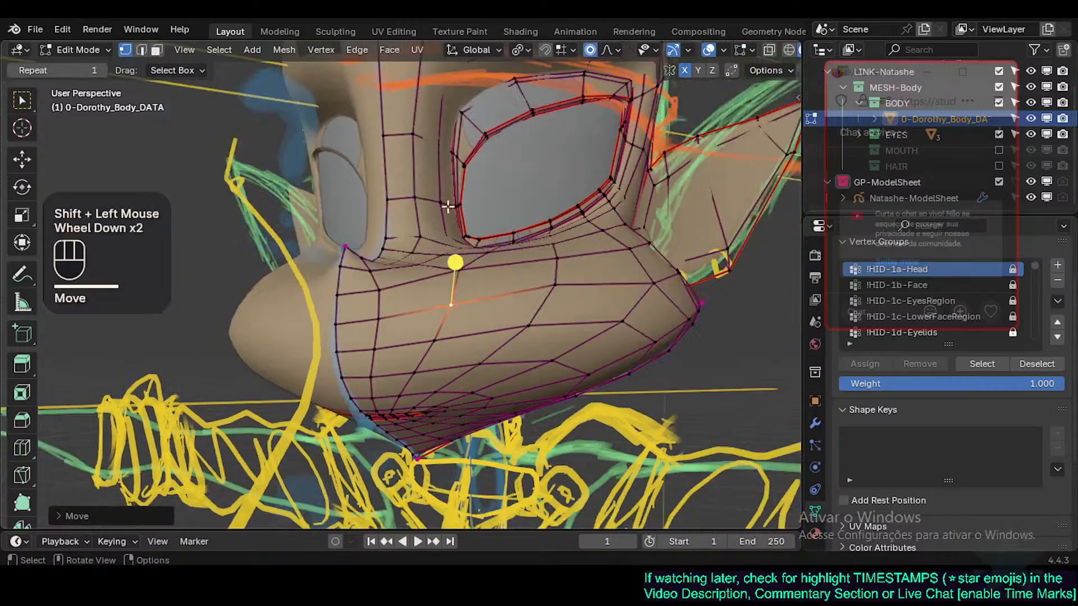
{"action": "middle_click_drag", "start_coordinate": [559, 340], "coordinate": [408, 431]}
{"action": "scroll", "coordinate": [462, 366], "scroll_direction": "up", "scroll_amount": 1}
{"action": "key", "text": "Tab"}
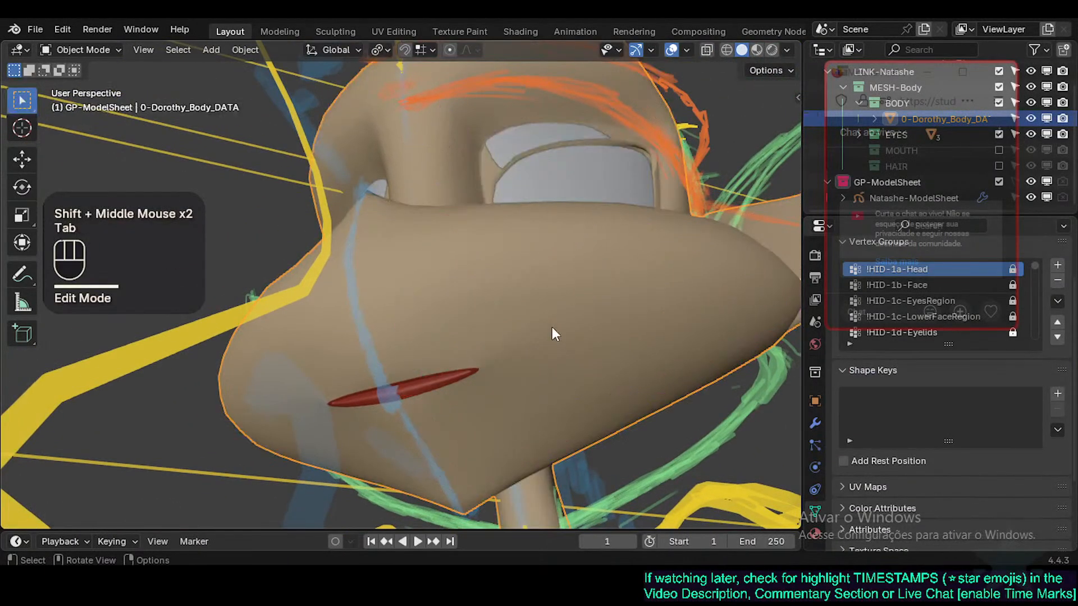
{"action": "middle_click_drag", "start_coordinate": [552, 330], "coordinate": [521, 365]}
{"action": "scroll", "coordinate": [495, 376], "scroll_direction": "up", "scroll_amount": 2}
Step: Return to mesh editing and circle-select the vertices of the faces around the mouth corner
{"action": "key", "text": "Tab"}
{"action": "key", "text": "alt+a"}
{"action": "key", "text": "c"}
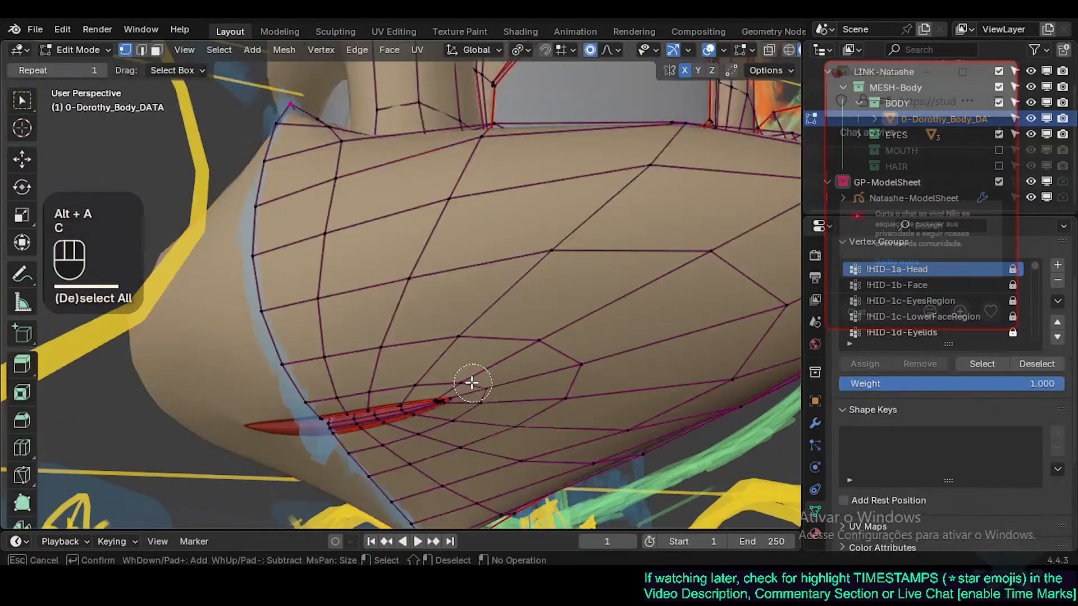
{"action": "right_click", "coordinate": [472, 398]}
{"action": "left_click_drag", "start_coordinate": [497, 459], "coordinate": [520, 456]}
{"action": "middle_click_drag", "start_coordinate": [519, 456], "coordinate": [469, 407]}
{"action": "scroll", "coordinate": [488, 360], "scroll_direction": "down", "scroll_amount": 1}
{"action": "key", "text": "alt+a"}
{"action": "key", "text": "c"}
{"action": "left_click", "coordinate": [470, 414]}
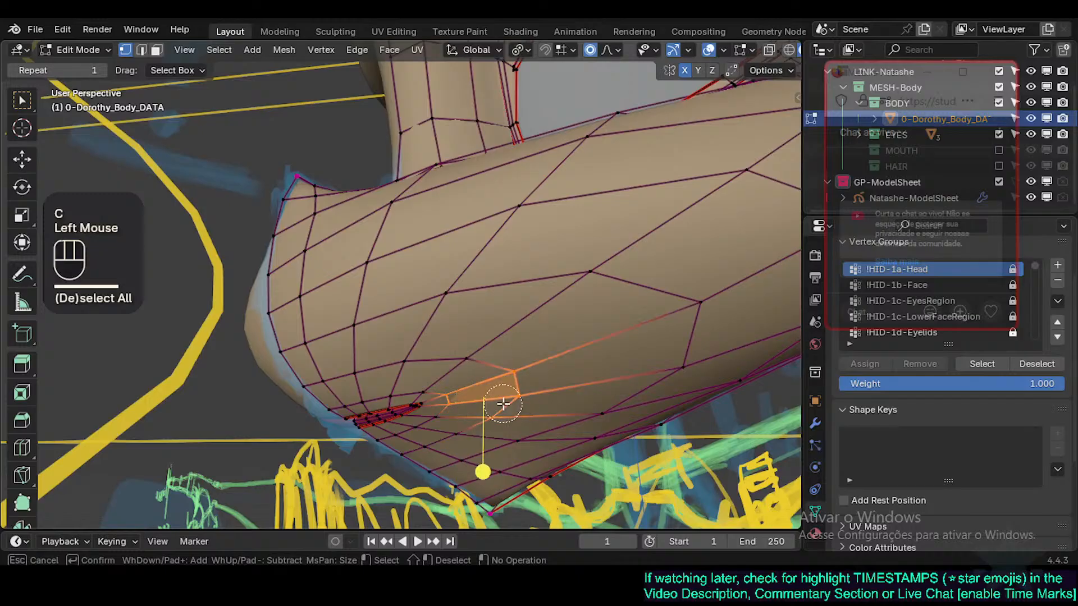
{"action": "left_click_drag", "start_coordinate": [458, 402], "coordinate": [433, 398]}
{"action": "right_click", "coordinate": [447, 381]}
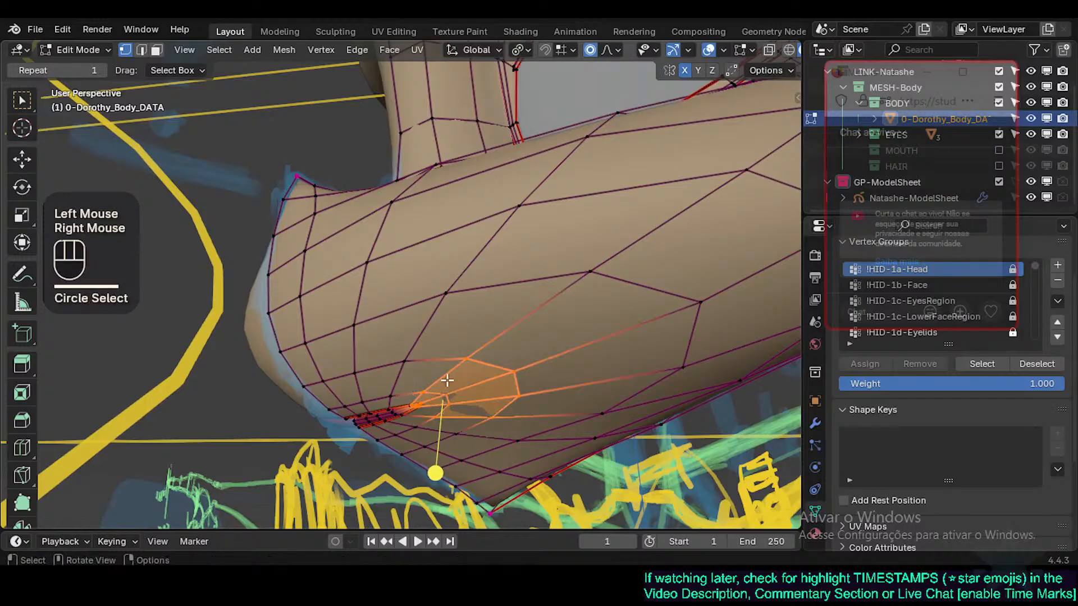
{"action": "left_click", "coordinate": [434, 474]}
Step: Alternate between Object Mode and Edit Mode to compare the mouth corner's shading with its topology
{"action": "key", "text": "Tab"}
{"action": "middle_click_drag", "start_coordinate": [434, 474], "coordinate": [487, 309]}
{"action": "scroll", "coordinate": [517, 332], "scroll_direction": "down", "scroll_amount": 2}
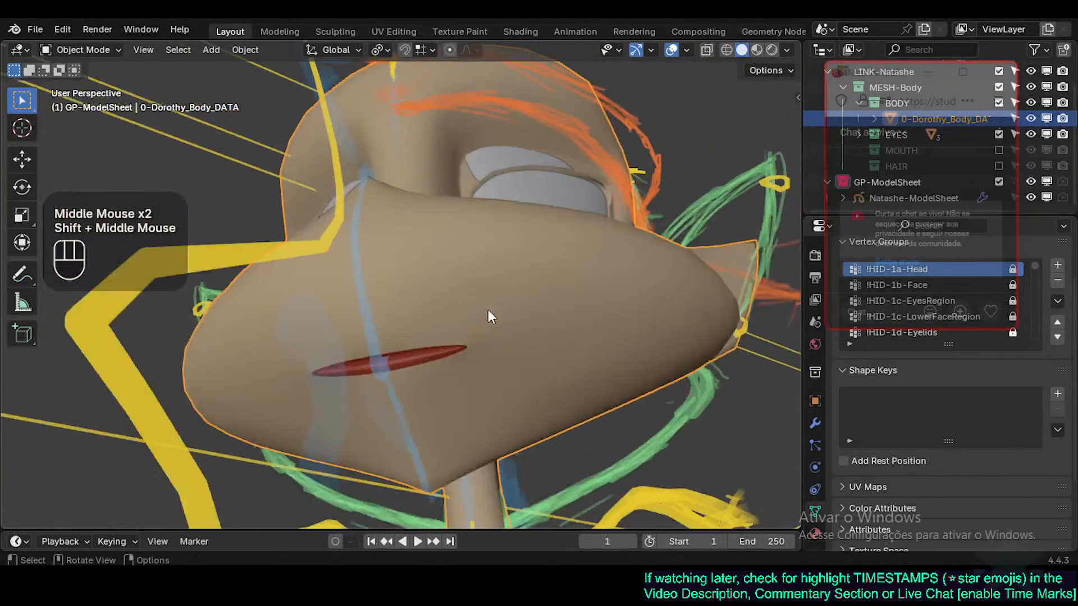
{"action": "scroll", "coordinate": [500, 268], "scroll_direction": "up", "scroll_amount": 1}
{"action": "middle_click_drag", "start_coordinate": [504, 348], "coordinate": [549, 281]}
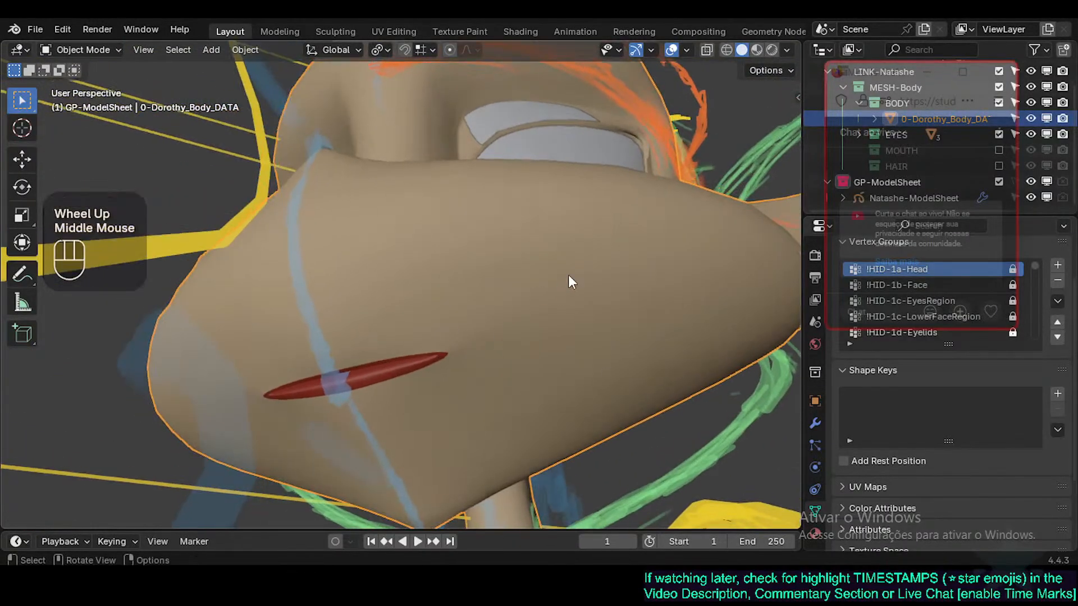
{"action": "key", "text": "Tab"}
{"action": "key", "text": "Tab"}
{"action": "key", "text": "Tab"}
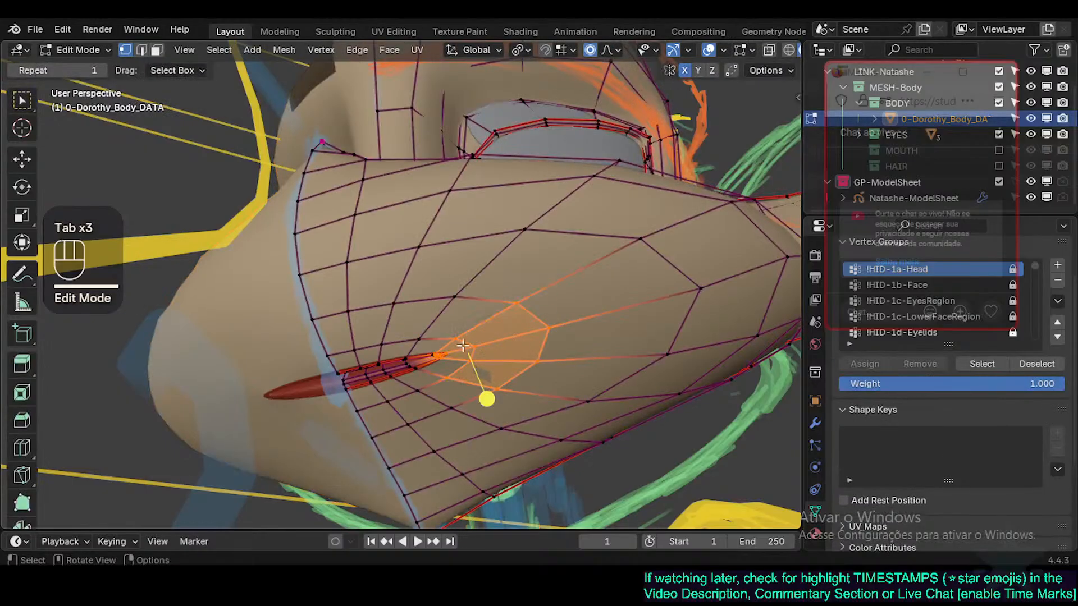
{"action": "key", "text": "Tab"}
{"action": "key", "text": "Tab"}
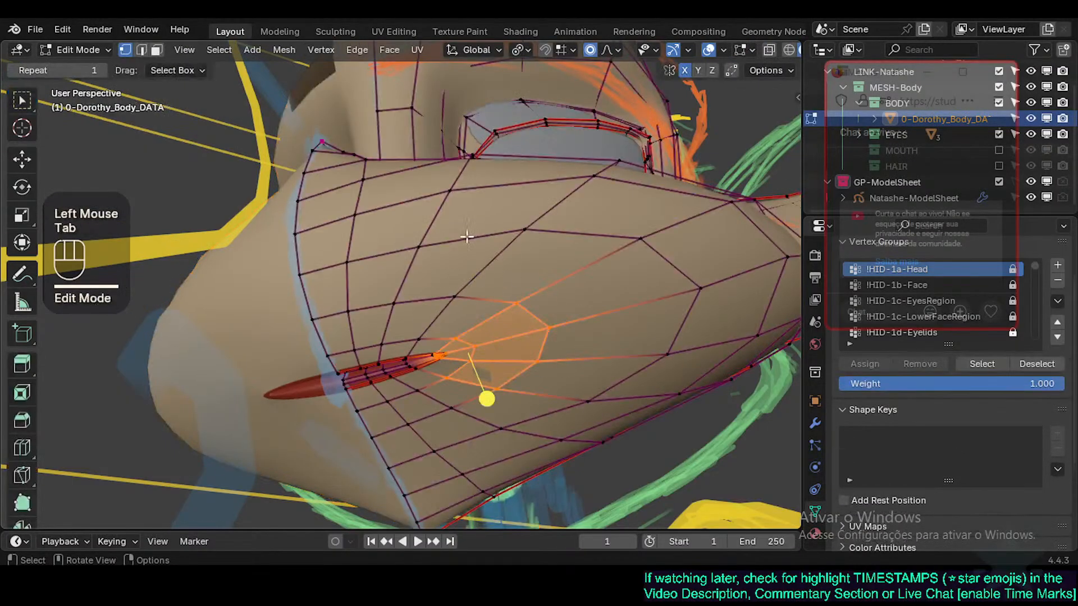
Step: Try to move the upper vertex of the loop outside the mouth corner
{"action": "middle_click_drag", "start_coordinate": [649, 260], "coordinate": [645, 289]}
{"action": "key", "text": "2"}
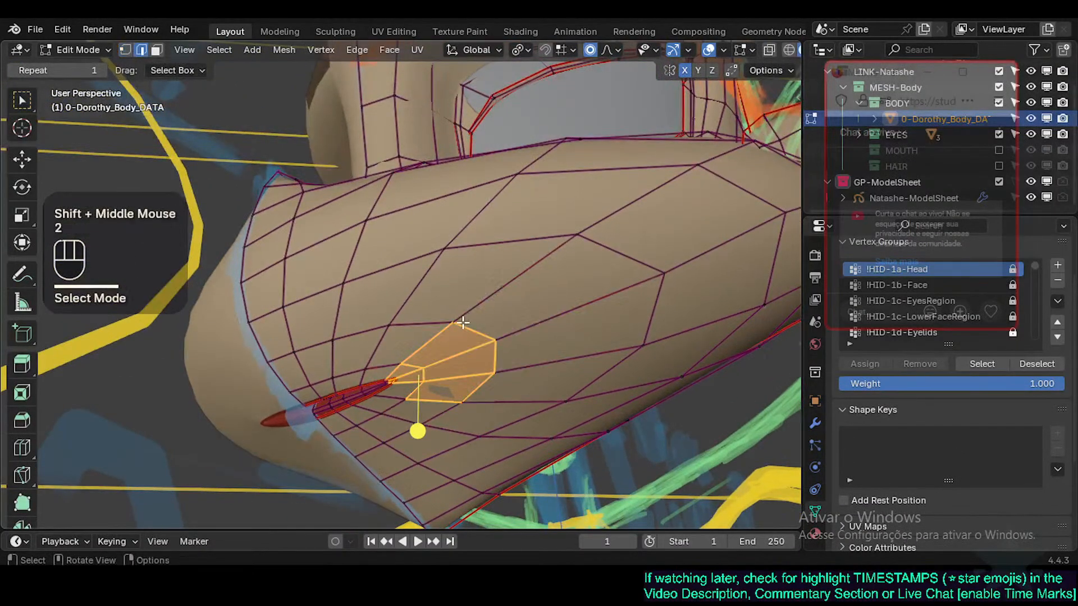
{"action": "key", "text": "1"}
{"action": "left_click", "coordinate": [456, 317]}
{"action": "key", "text": "g"}
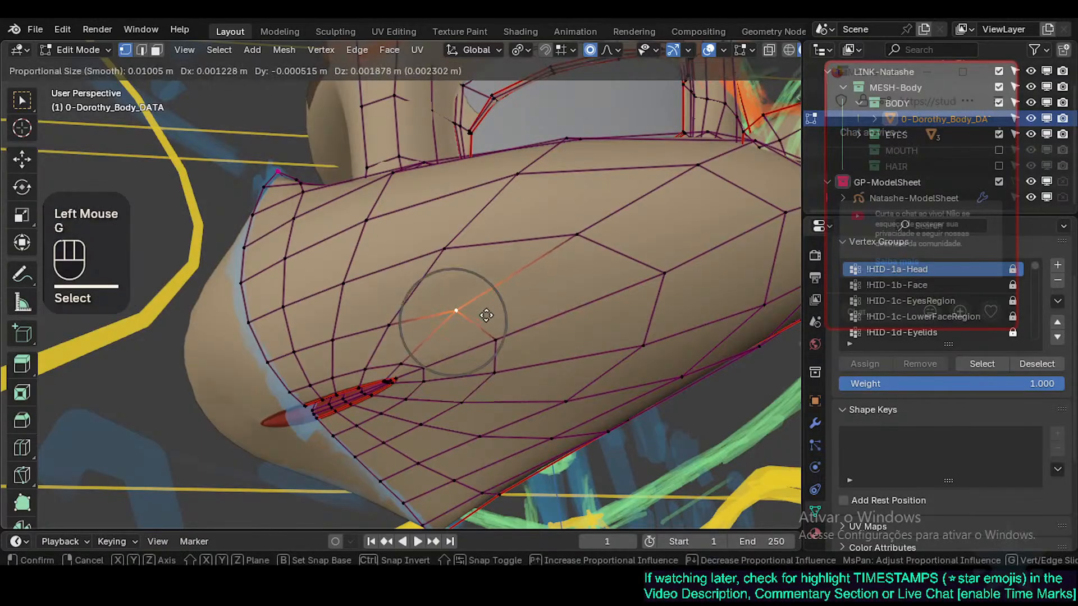
{"action": "key", "text": "Escape"}
Step: Clear the selection and examine the mouth and cheek topology, including the shaded surface in Object Mode
{"action": "middle_click_drag", "start_coordinate": [457, 361], "coordinate": [427, 454], "text": "shift"}
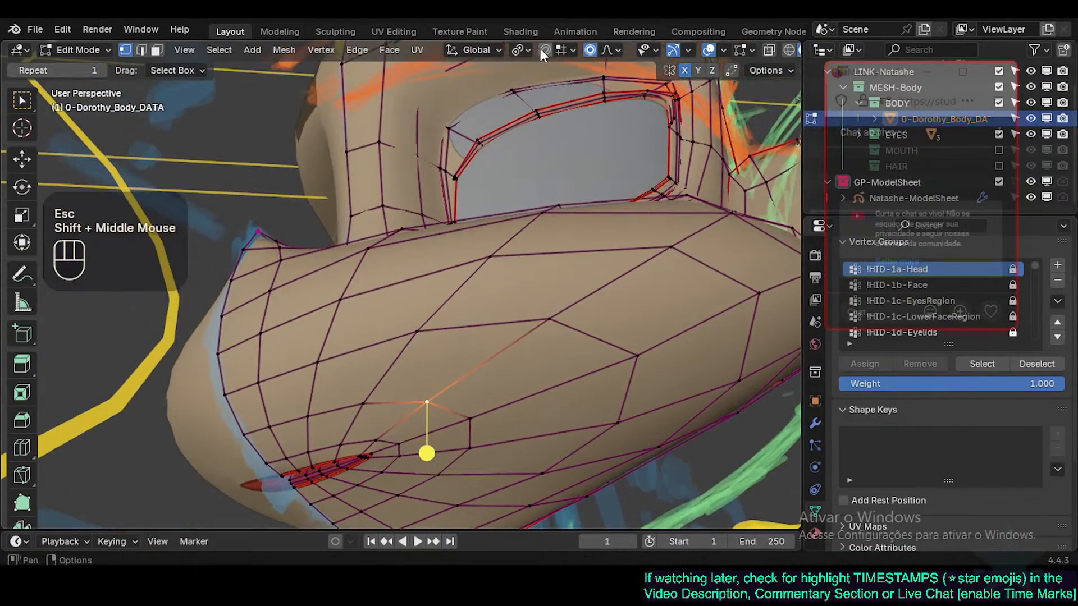
{"action": "middle_click_drag", "start_coordinate": [482, 397], "coordinate": [457, 313], "text": "shift"}
{"action": "key", "text": "alt+a"}
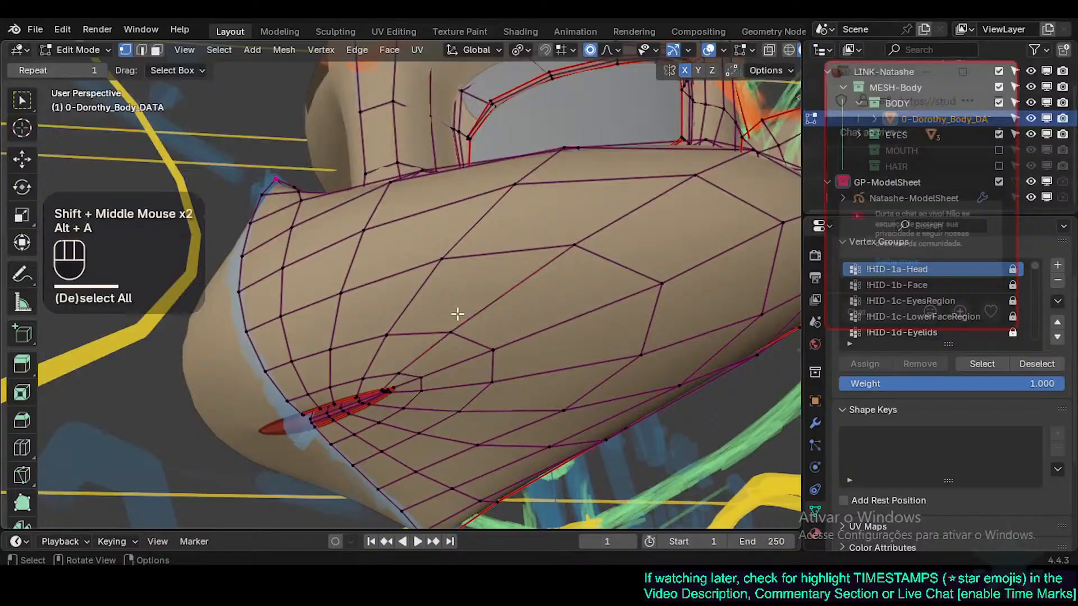
{"action": "key", "text": "c"}
{"action": "right_click", "coordinate": [527, 350]}
{"action": "middle_click_drag", "start_coordinate": [534, 243], "coordinate": [500, 337], "text": "shift"}
{"action": "mouse_move", "coordinate": [500, 337]}
{"action": "middle_mouse_down", "text": "shift"}
{"action": "mouse_move", "coordinate": [496, 352]}
{"action": "mouse_move", "coordinate": [489, 326]}
{"action": "middle_mouse_up", "text": "shift"}
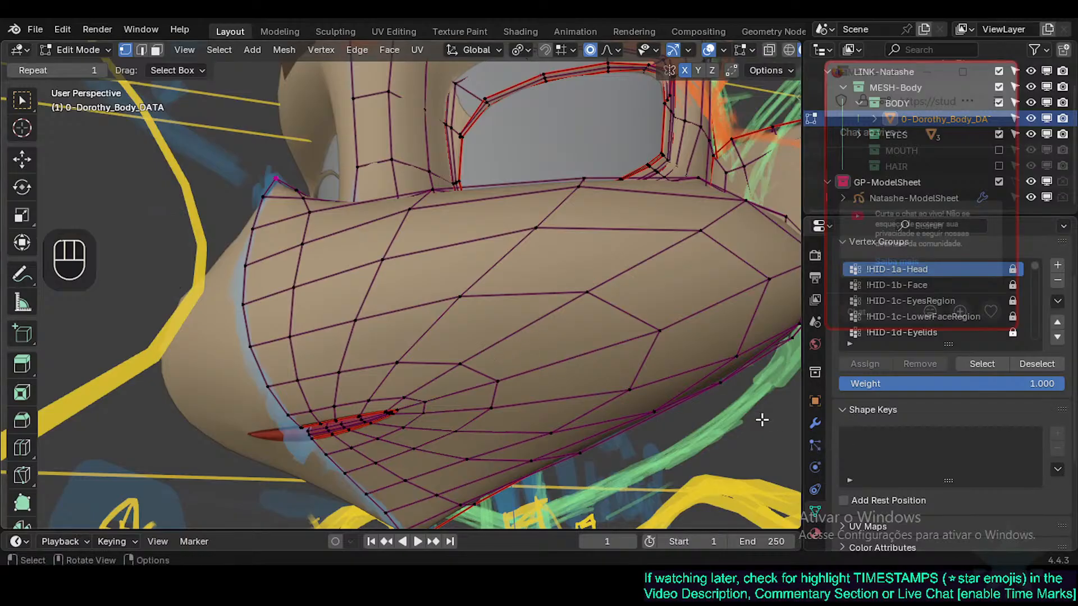
{"action": "middle_click_drag", "start_coordinate": [541, 350], "coordinate": [717, 368]}
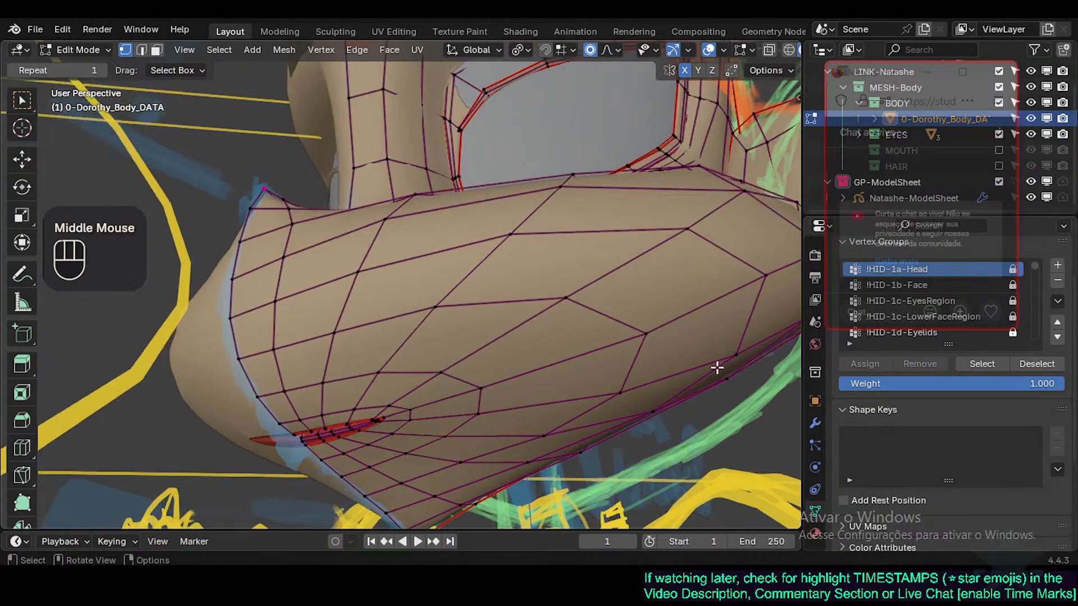
{"action": "middle_click_drag", "start_coordinate": [397, 251], "coordinate": [439, 346], "text": "shift"}
{"action": "key", "text": "Tab"}
{"action": "middle_click_drag", "start_coordinate": [420, 412], "coordinate": [471, 390]}
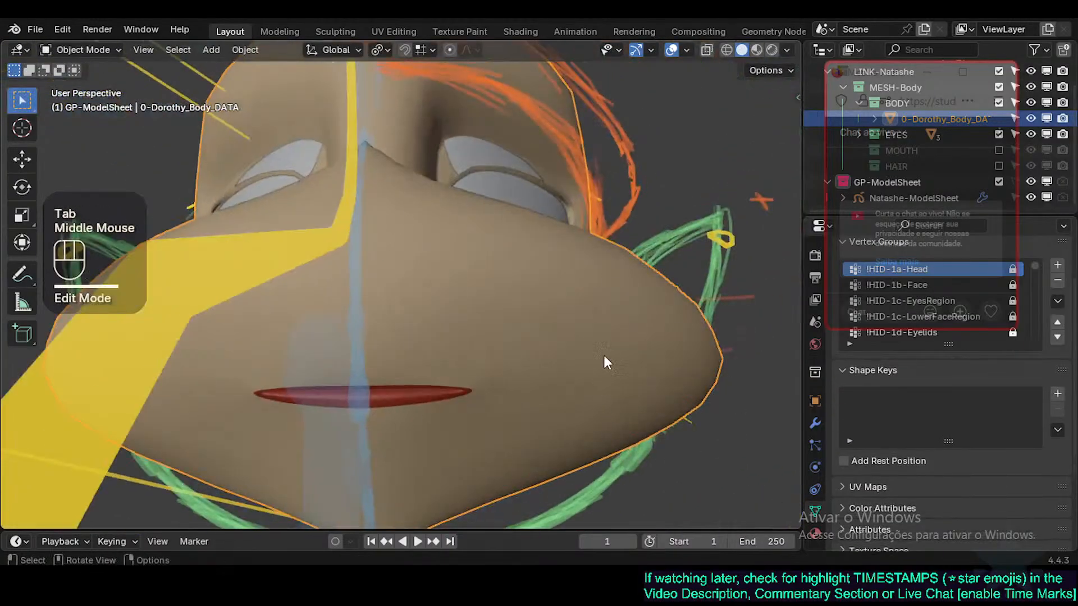
{"action": "middle_click_drag", "start_coordinate": [604, 363], "coordinate": [517, 373]}
{"action": "middle_click_drag", "start_coordinate": [516, 374], "coordinate": [461, 422]}
{"action": "scroll", "coordinate": [487, 396], "scroll_direction": "down", "scroll_amount": 2}
Step: Save the file and toggle the wireframe overlay on and off to check the face's edge flow
{"action": "key", "text": "ctrl+s"}
{"action": "scroll", "coordinate": [470, 386], "scroll_direction": "down", "scroll_amount": 2}
{"action": "scroll", "coordinate": [524, 379], "scroll_direction": "up", "scroll_amount": 1}
{"action": "key", "text": "shift+ctrl+alt+z"}
{"action": "scroll", "coordinate": [461, 422], "scroll_direction": "up", "scroll_amount": 1}
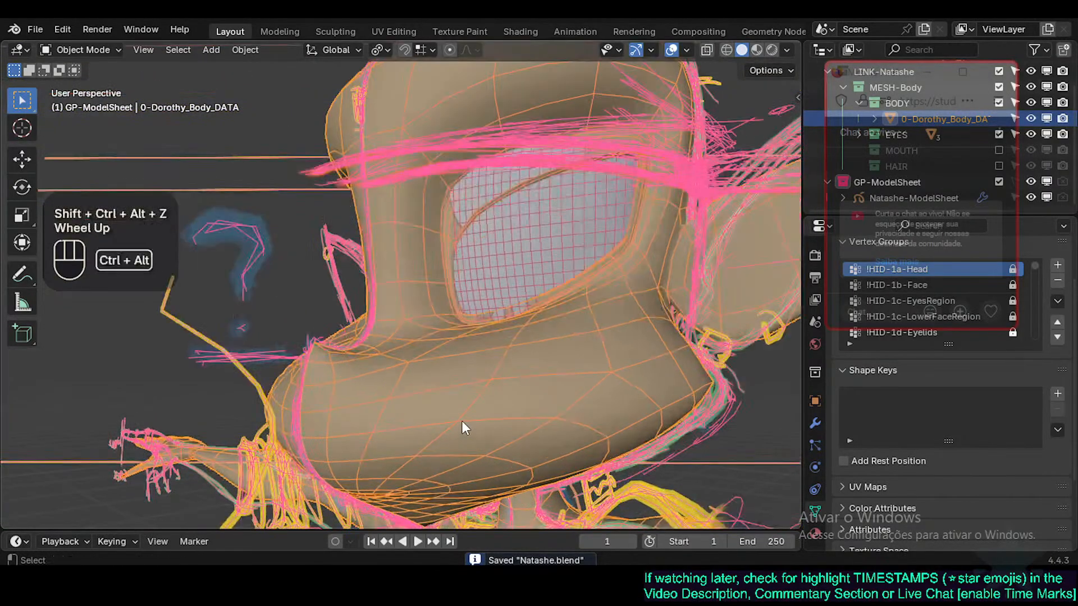
{"action": "key", "text": "shift+ctrl+alt+z"}
{"action": "scroll", "coordinate": [511, 396], "scroll_direction": "up", "scroll_amount": 1}
{"action": "middle_click_drag", "start_coordinate": [511, 396], "coordinate": [449, 408]}
{"action": "scroll", "coordinate": [471, 407], "scroll_direction": "down", "scroll_amount": 1}
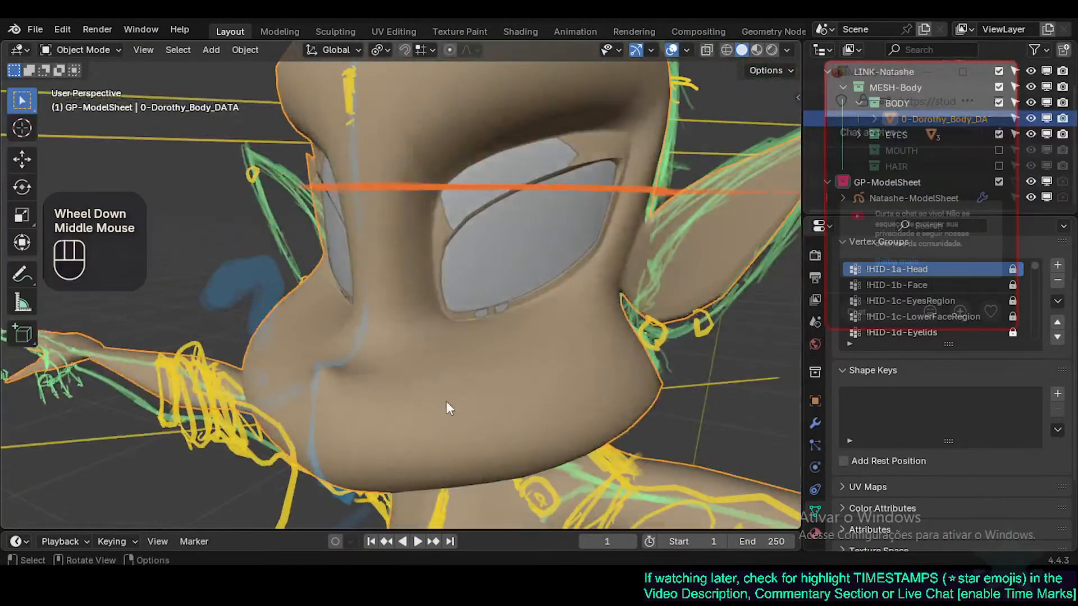
Step: Return to mesh editing, select the vertex in the crease beside the nose and slide it along its edge
{"action": "key", "text": "Tab"}
{"action": "scroll", "coordinate": [448, 407], "scroll_direction": "up", "scroll_amount": 2}
{"action": "key", "text": "alt+a"}
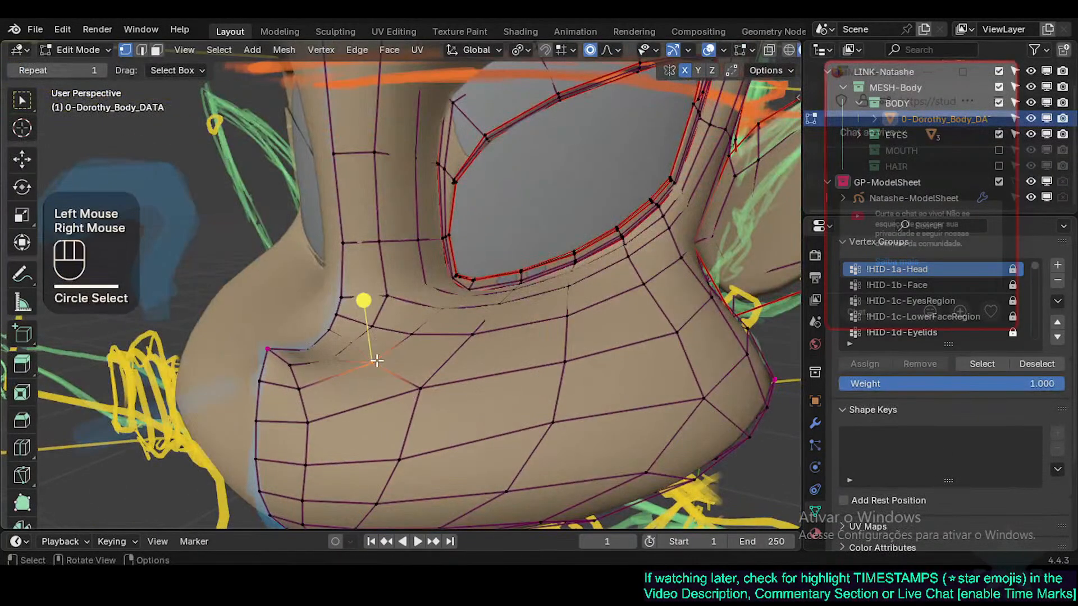
{"action": "key", "text": "g"}
{"action": "key", "text": "g"}
{"action": "left_click", "coordinate": [371, 362], "text": "shift"}
{"action": "middle_click_drag", "start_coordinate": [381, 413], "coordinate": [399, 427]}
{"action": "key", "text": "g"}
{"action": "key", "text": "g"}
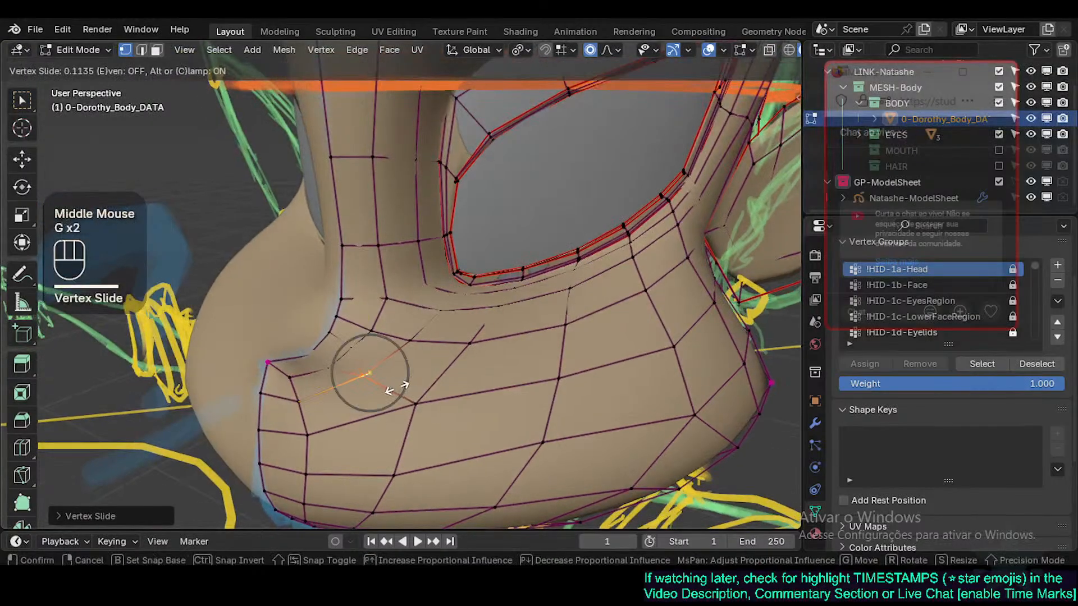
Step: Slide the vertices in the crease between the nose bridge and the cheek to even out the edge flow
{"action": "left_click", "coordinate": [394, 388]}
{"action": "left_click", "coordinate": [410, 340]}
{"action": "key", "text": "g"}
{"action": "key", "text": "g"}
{"action": "left_click", "coordinate": [410, 346], "text": "shift"}
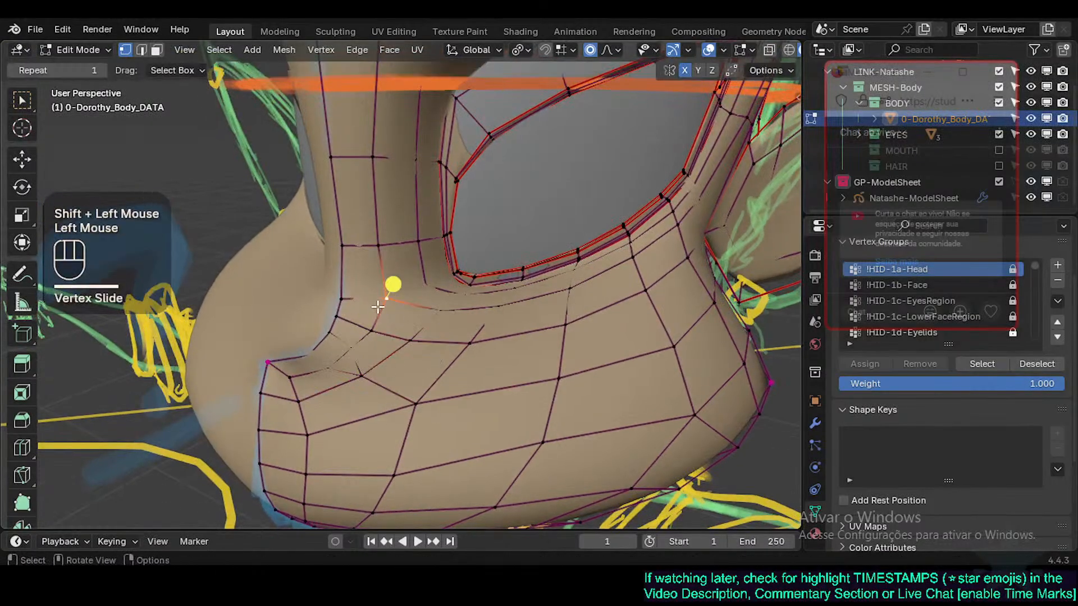
{"action": "key", "text": "g"}
{"action": "key", "text": "g"}
{"action": "left_click", "coordinate": [383, 328], "text": "shift"}
Step: Slide the vertices of the loop below the eye socket's inner corner along their edges
{"action": "left_click", "coordinate": [441, 313]}
{"action": "key", "text": "g"}
{"action": "key", "text": "g"}
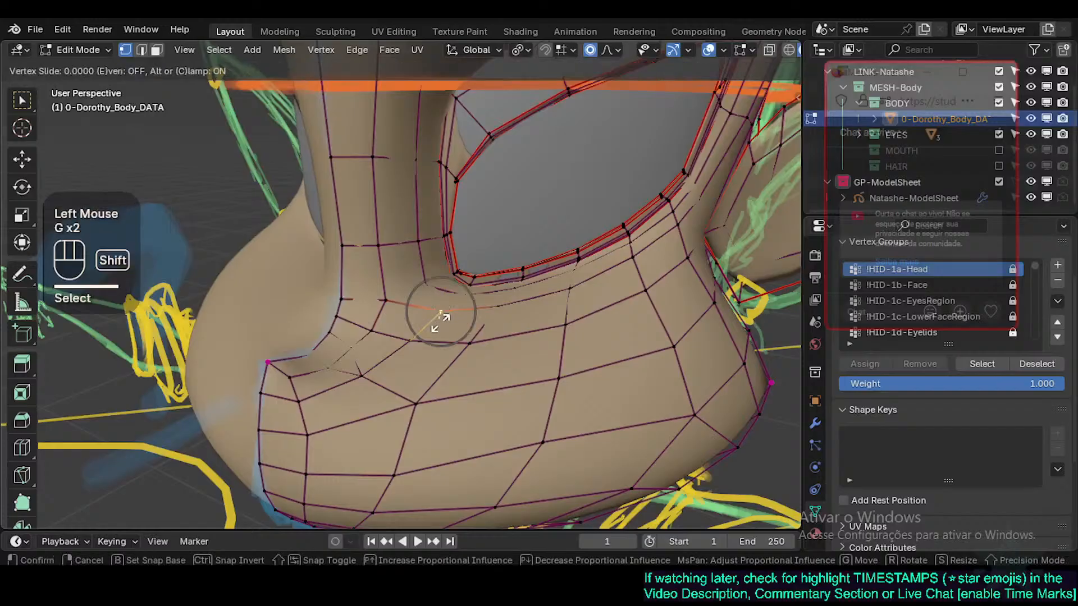
{"action": "left_click", "coordinate": [484, 308], "text": "shift"}
{"action": "left_click", "coordinate": [494, 309]}
{"action": "key", "text": "g"}
{"action": "key", "text": "g"}
{"action": "left_click", "coordinate": [498, 318], "text": "shift"}
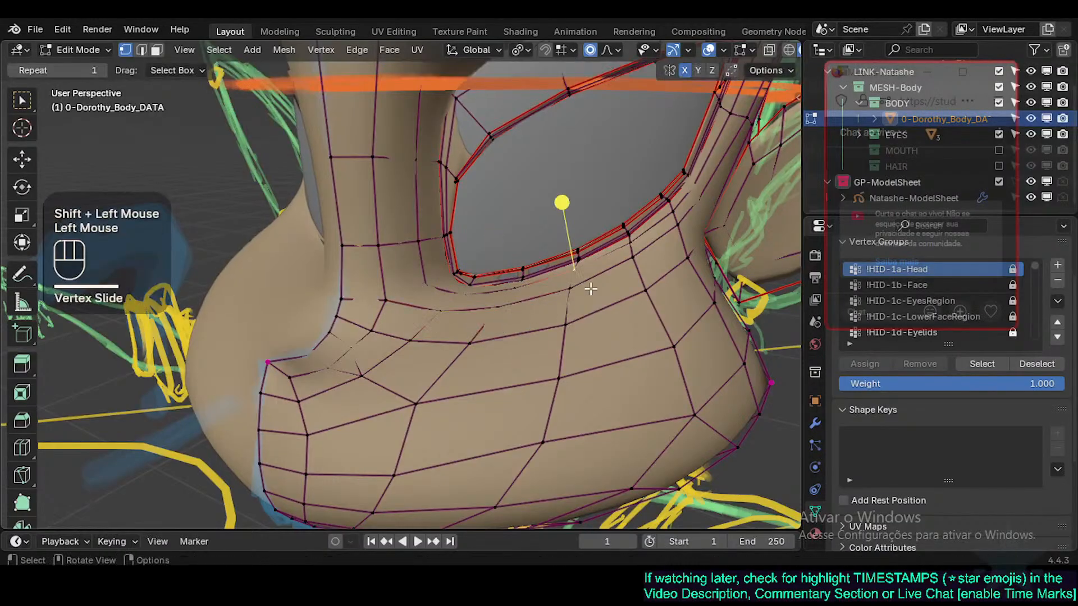
Step: Slide the remaining vertices of the under-eye loop toward the outer corner of the eye socket
{"action": "key", "text": "g"}
{"action": "key", "text": "g"}
{"action": "key", "text": "Escape"}
{"action": "left_click", "coordinate": [571, 287]}
{"action": "key", "text": "g"}
{"action": "key", "text": "g"}
{"action": "left_click", "coordinate": [574, 294]}
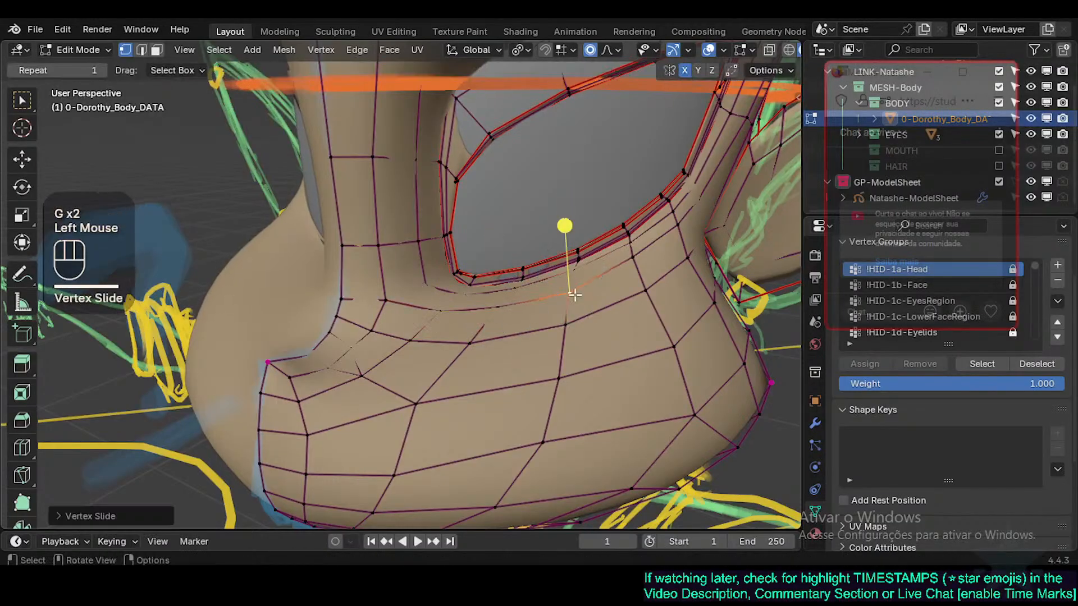
{"action": "left_click", "coordinate": [636, 255]}
{"action": "key", "text": "g"}
{"action": "key", "text": "g"}
{"action": "left_click", "coordinate": [638, 313], "text": "shift"}
Step: Return to Object Mode, check the reshaped cheek and eye area from several angles, and save the file
{"action": "scroll", "coordinate": [638, 313], "scroll_direction": "down", "scroll_amount": 2}
{"action": "key", "text": "3"}
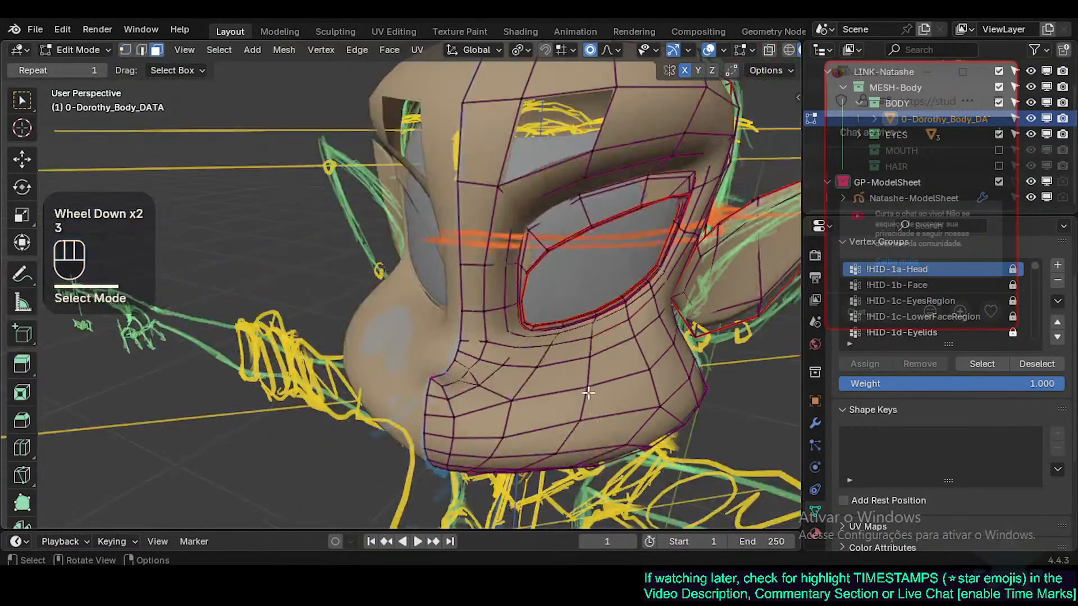
{"action": "mouse_move", "coordinate": [638, 314]}
{"action": "middle_mouse_down"}
{"action": "mouse_move", "coordinate": [609, 355]}
{"action": "mouse_move", "coordinate": [489, 361]}
{"action": "mouse_move", "coordinate": [556, 421]}
{"action": "mouse_move", "coordinate": [485, 352]}
{"action": "mouse_move", "coordinate": [454, 348]}
{"action": "middle_mouse_up"}
{"action": "key", "text": "shift+ctrl+alt+z"}
{"action": "scroll", "coordinate": [517, 373], "scroll_direction": "down", "scroll_amount": 2}
{"action": "key", "text": "shift+ctrl+alt+z"}
{"action": "key", "text": "Tab"}
{"action": "scroll", "coordinate": [523, 393], "scroll_direction": "up", "scroll_amount": 2}
{"action": "scroll", "coordinate": [505, 370], "scroll_direction": "down", "scroll_amount": 1}
{"action": "scroll", "coordinate": [454, 348], "scroll_direction": "up", "scroll_amount": 2}
{"action": "middle_click_drag", "start_coordinate": [520, 403], "coordinate": [515, 414]}
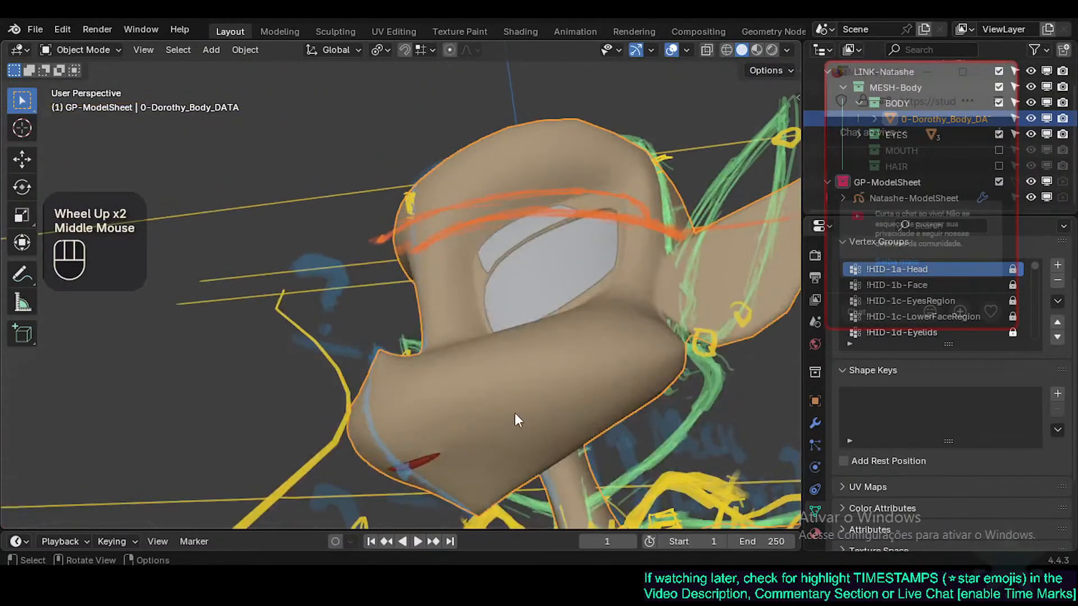
{"action": "middle_click_drag", "start_coordinate": [584, 344], "coordinate": [568, 433]}
{"action": "key", "text": "ctrl+s"}
{"action": "scroll", "coordinate": [541, 359], "scroll_direction": "up", "scroll_amount": 2}
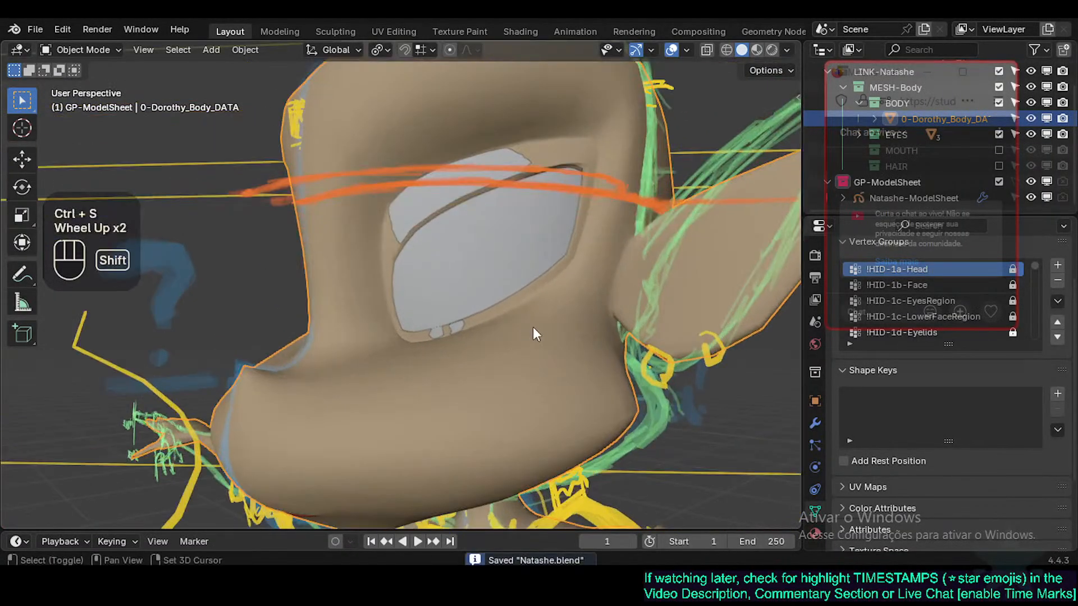
{"action": "middle_click_drag", "start_coordinate": [533, 327], "coordinate": [541, 353], "text": "shift"}
{"action": "middle_click_drag", "start_coordinate": [516, 273], "coordinate": [470, 264], "text": "shift"}
{"action": "key", "text": "ctrl+s"}
Step: Show the wireframe over the body mesh, align to the front view and save the file
{"action": "scroll", "coordinate": [532, 325], "scroll_direction": "down", "scroll_amount": 1}
{"action": "scroll", "coordinate": [533, 326], "scroll_direction": "down", "scroll_amount": 1}
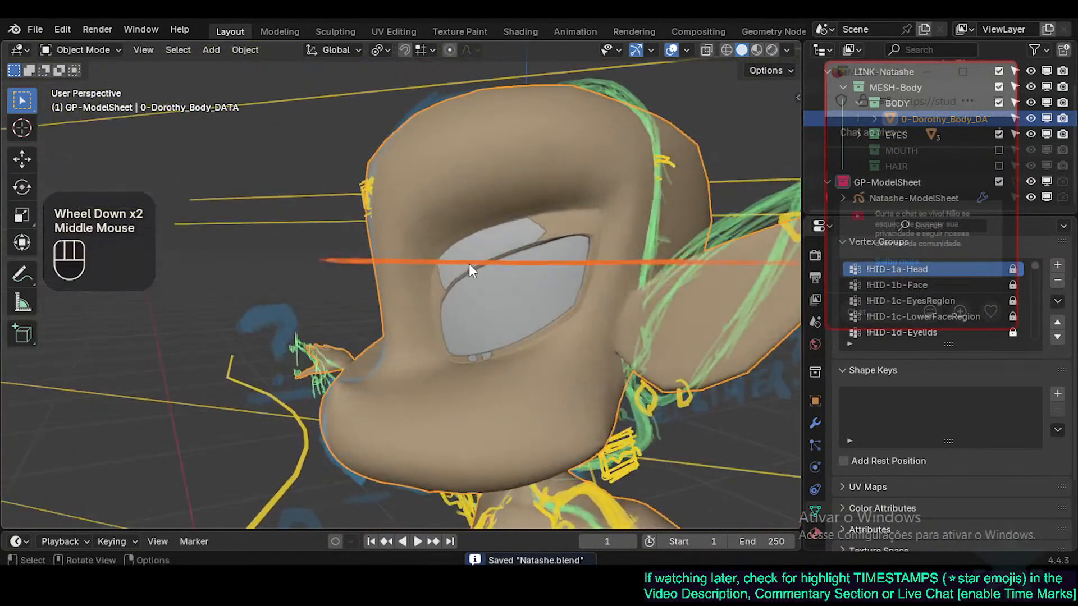
{"action": "left_click", "coordinate": [584, 241]}
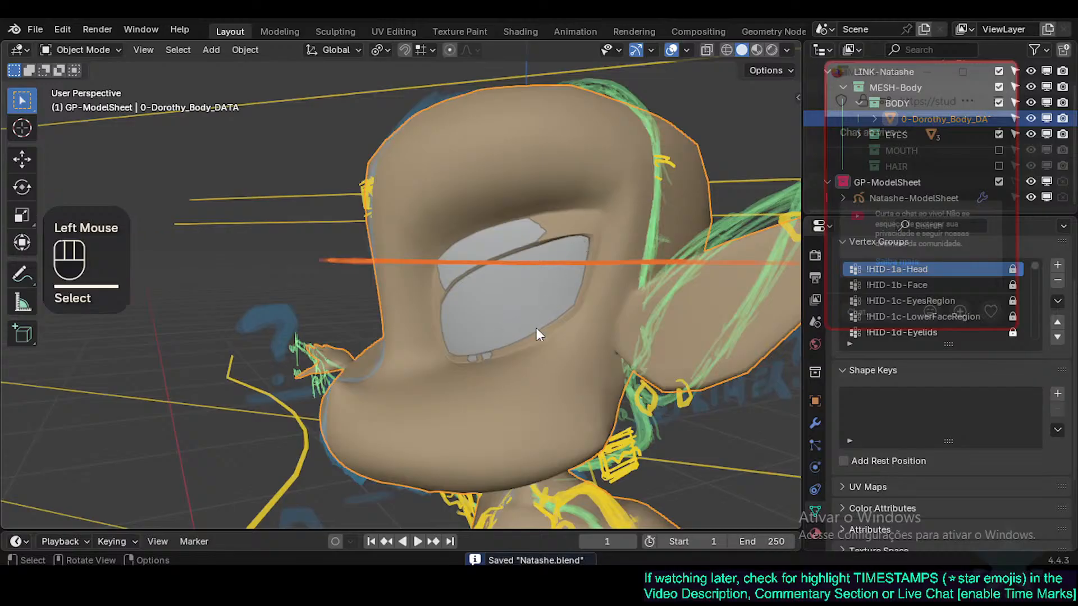
{"action": "middle_click_drag", "start_coordinate": [537, 328], "coordinate": [569, 332]}
{"action": "key", "text": "shift+ctrl+alt+z"}
{"action": "key", "text": "KP_1"}
{"action": "key", "text": "ctrl+s"}
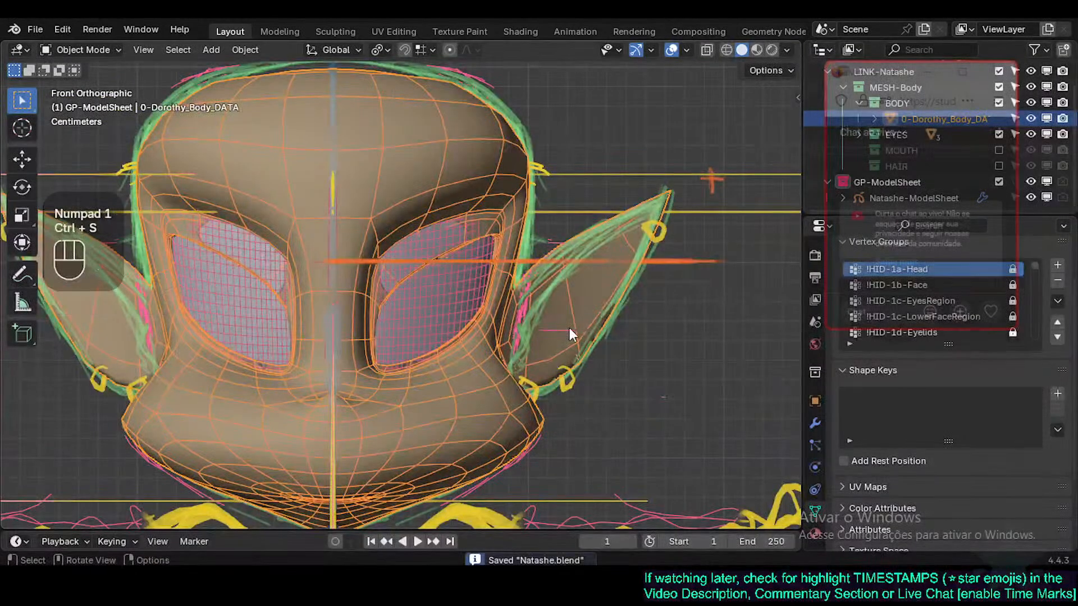
Step: Align to the right side view, enable X-ray and enter vertex editing on the body mesh
{"action": "scroll", "coordinate": [475, 285], "scroll_direction": "up", "scroll_amount": 1}
{"action": "key", "text": "KP_3"}
{"action": "scroll", "coordinate": [475, 286], "scroll_direction": "down", "scroll_amount": 2}
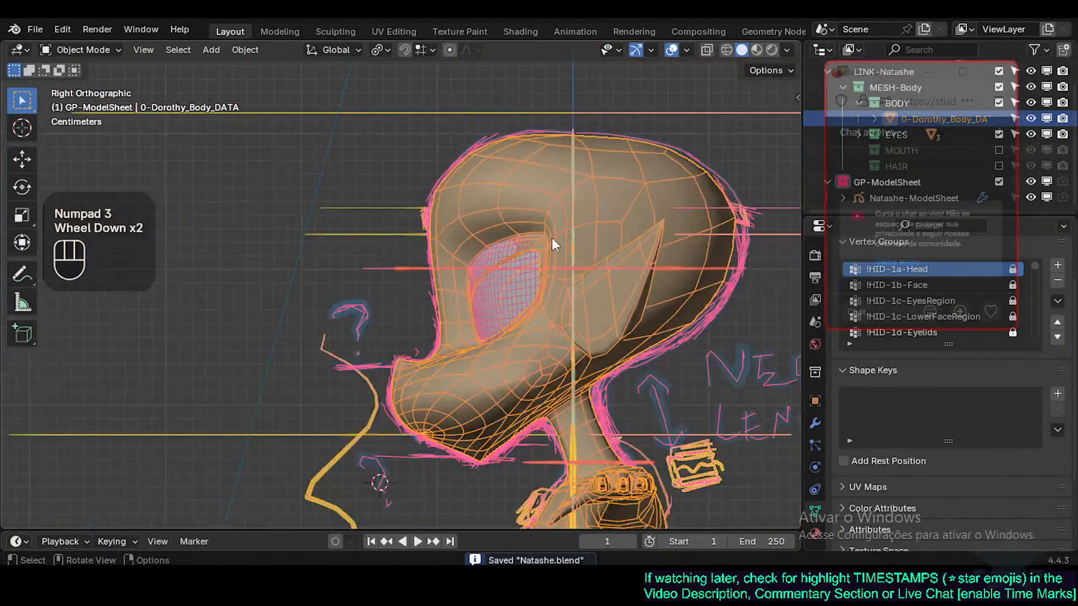
{"action": "key", "text": "shift+ctrl+alt+z"}
{"action": "key", "text": "shift+ctrl+alt+z"}
{"action": "key", "text": "alt+z"}
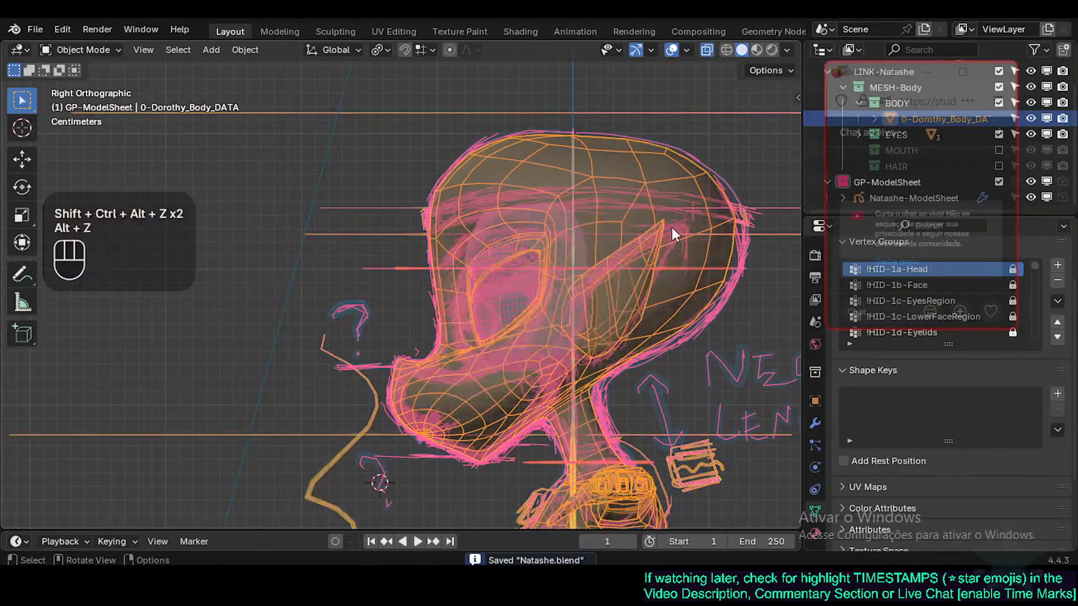
{"action": "key", "text": "Tab"}
{"action": "key", "text": "1"}
Step: Move the ear-tip vertex backward and slightly down onto the sketch, using a proportional size of about 0.046 m
{"action": "left_click", "coordinate": [664, 219]}
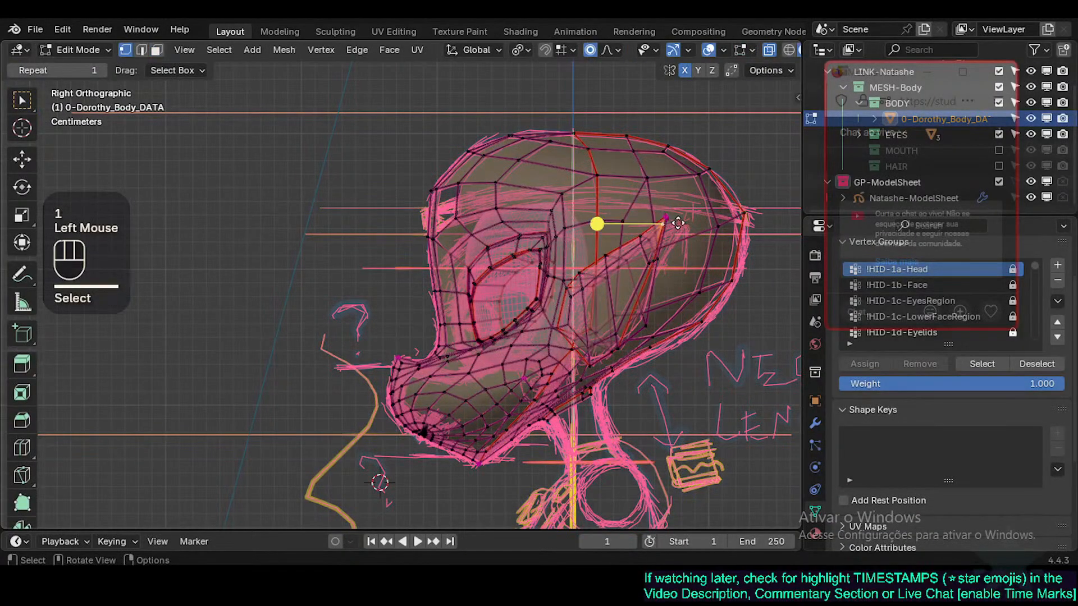
{"action": "key", "text": "g"}
{"action": "scroll", "coordinate": [694, 236], "scroll_direction": "down", "scroll_amount": 3}
{"action": "scroll", "coordinate": [694, 233], "scroll_direction": "down", "scroll_amount": 6}
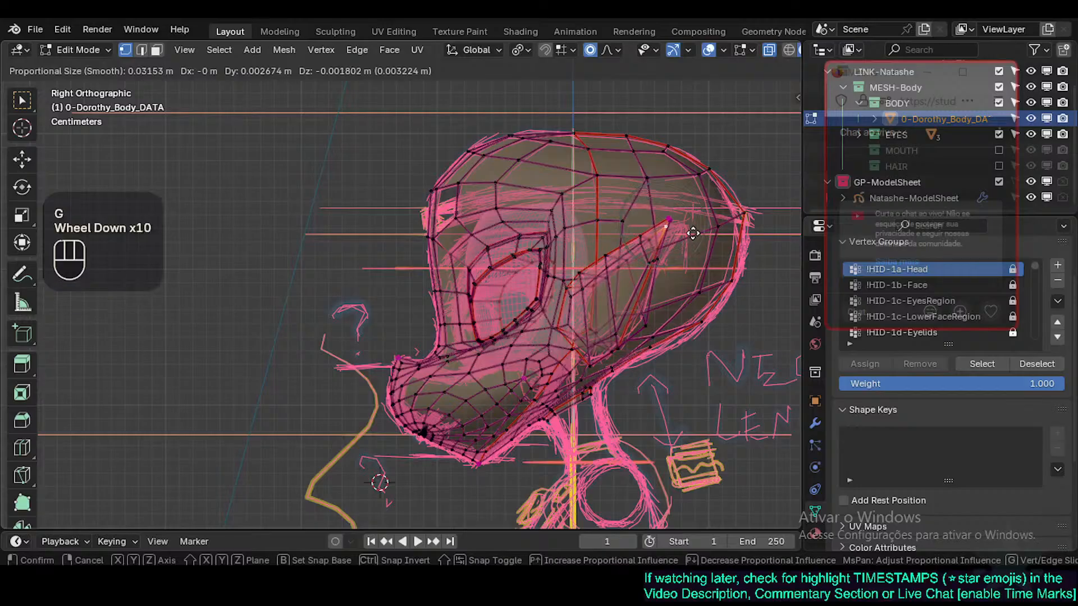
{"action": "key", "text": "Escape"}
{"action": "left_click", "coordinate": [668, 219], "text": "shift"}
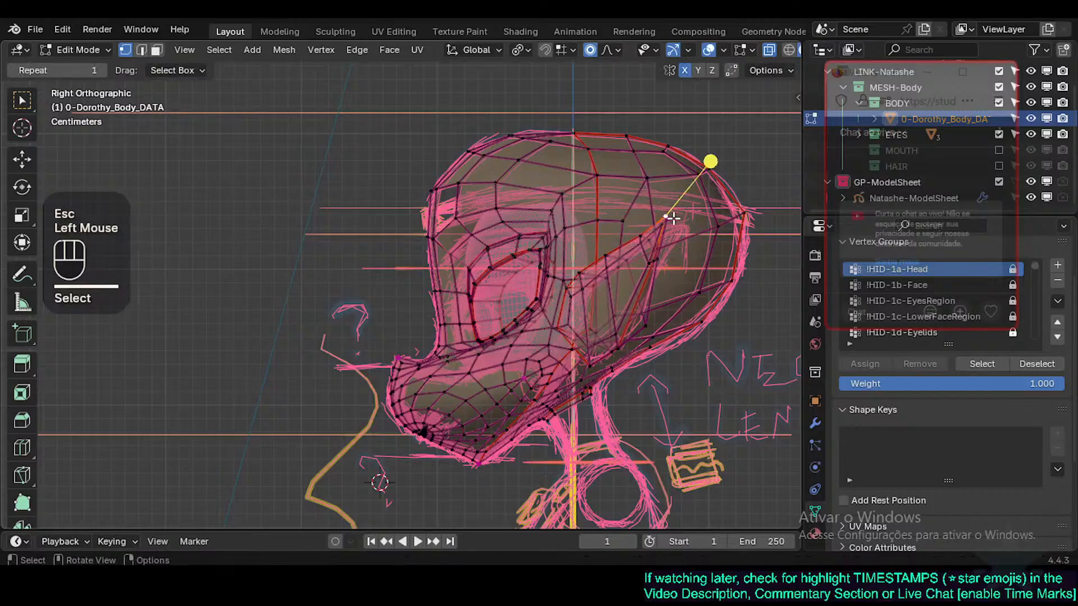
{"action": "left_click", "coordinate": [667, 222], "text": "shift"}
{"action": "key", "text": "g"}
{"action": "scroll", "coordinate": [702, 224], "scroll_direction": "down", "scroll_amount": 2}
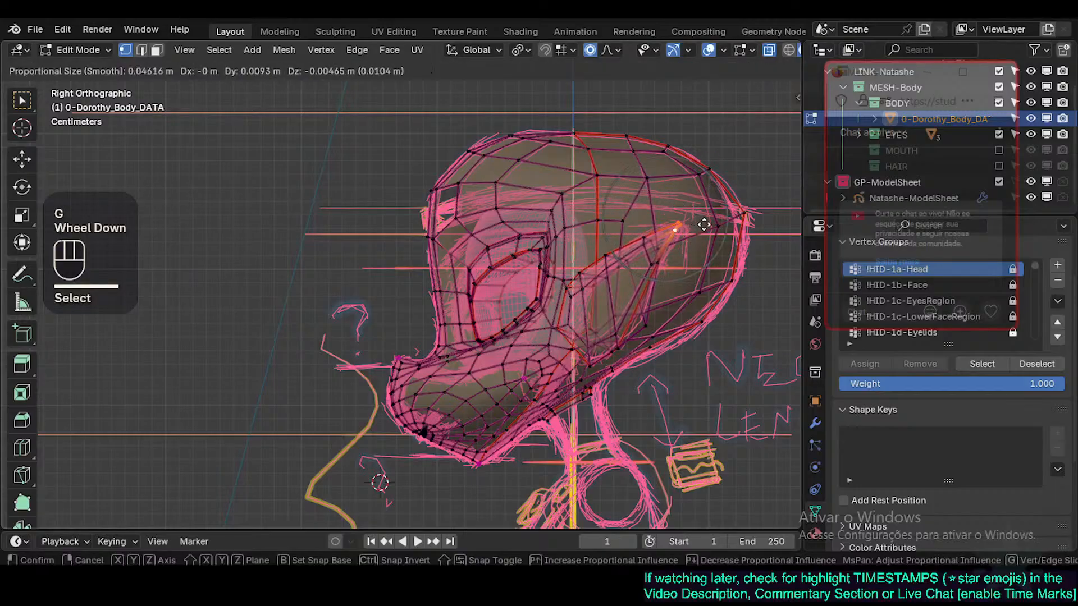
{"action": "left_click", "coordinate": [707, 229]}
Step: Reposition the vertices along the ear's upper edge to follow the sketched outline
{"action": "key", "text": "g"}
{"action": "left_click", "coordinate": [622, 242], "text": "shift"}
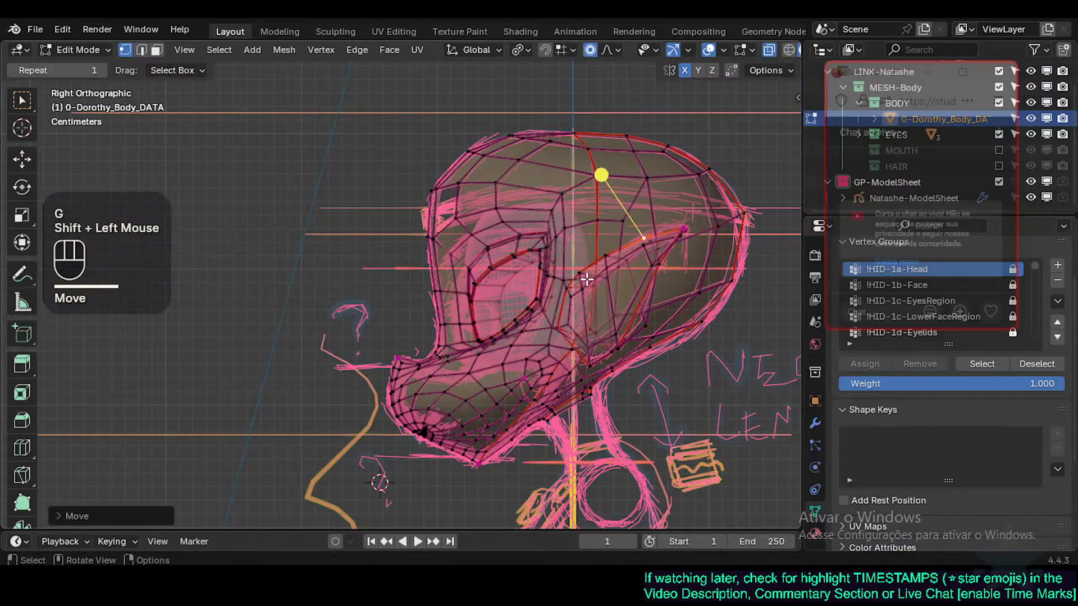
{"action": "left_click", "coordinate": [582, 277]}
{"action": "key", "text": "g"}
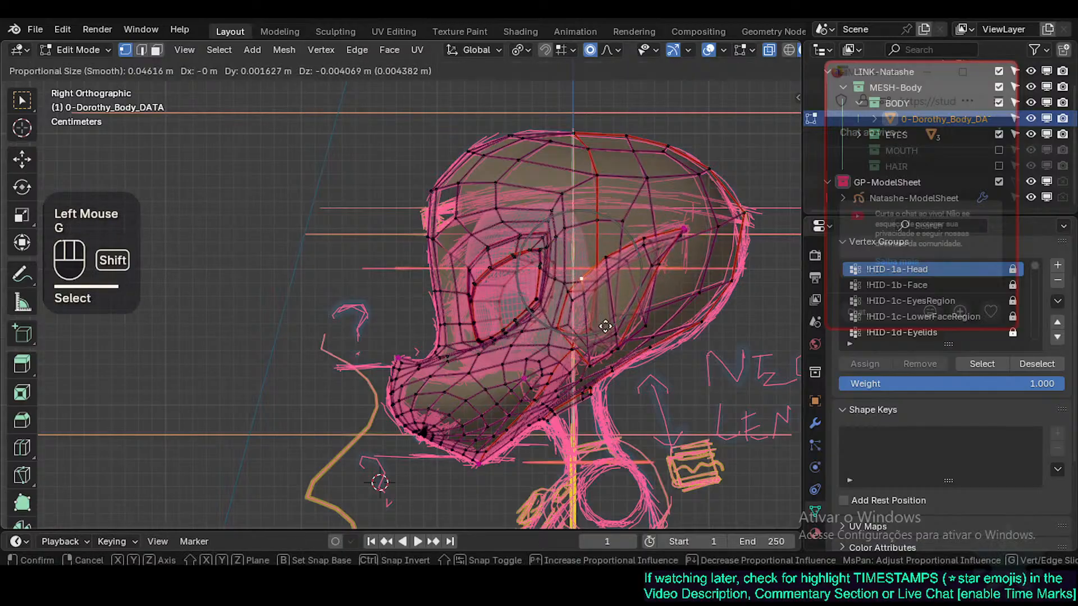
{"action": "left_click", "coordinate": [659, 314], "text": "shift"}
Step: Pull the two vertices on the ear's rear edge backward and down toward the sketched outline
{"action": "left_click", "coordinate": [648, 325]}
{"action": "key", "text": "g"}
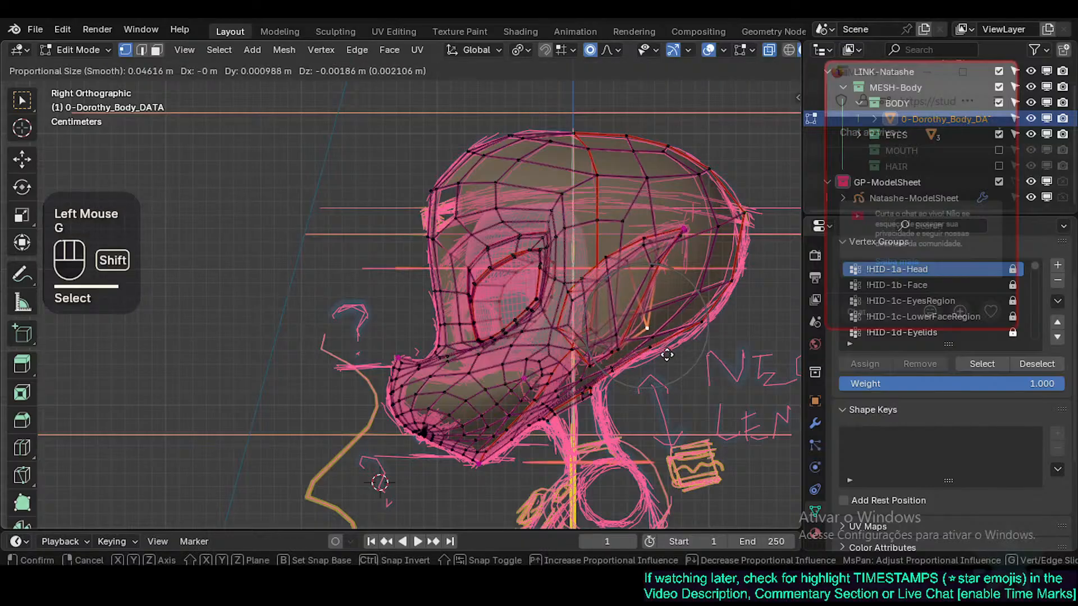
{"action": "left_click", "coordinate": [662, 315], "text": "shift"}
{"action": "left_click", "coordinate": [653, 268]}
{"action": "key", "text": "g"}
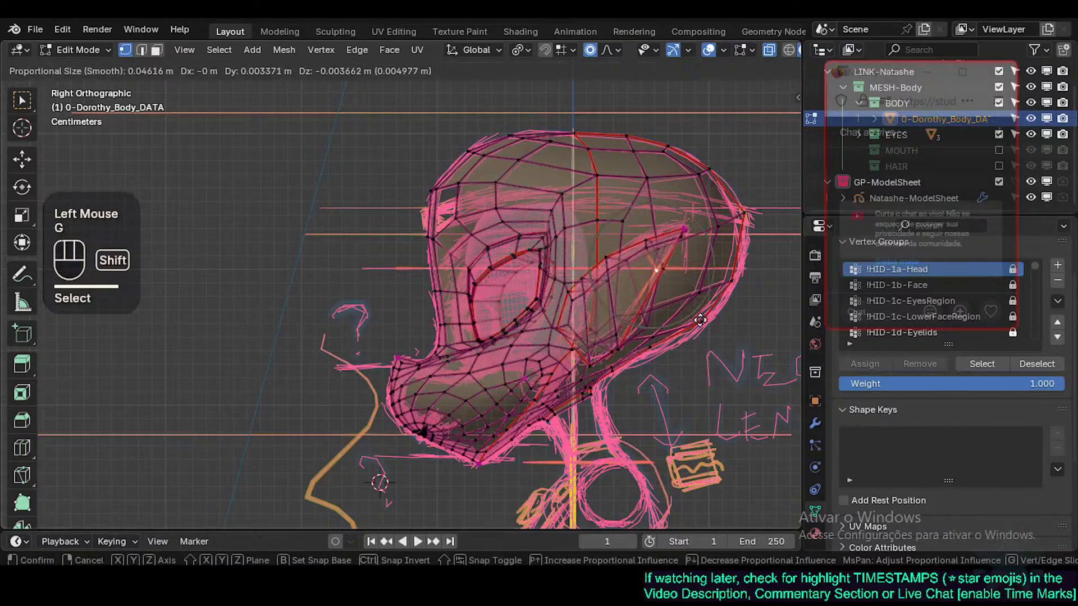
{"action": "left_click", "coordinate": [699, 298], "text": "shift"}
{"action": "key", "text": "r"}
{"action": "left_click", "coordinate": [731, 291]}
Step: Nudge the ear-tip vertex and the lower rear-edge vertex slightly forward and up
{"action": "left_click", "coordinate": [685, 224]}
{"action": "key", "text": "g"}
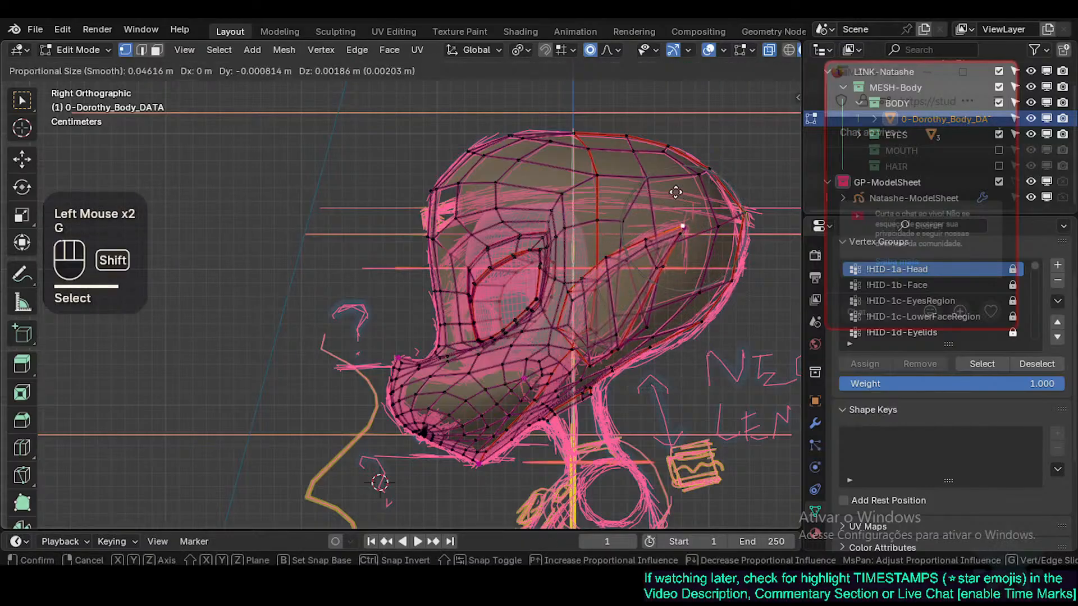
{"action": "left_click", "coordinate": [680, 224], "text": "shift"}
{"action": "left_click", "coordinate": [646, 325]}
{"action": "key", "text": "g"}
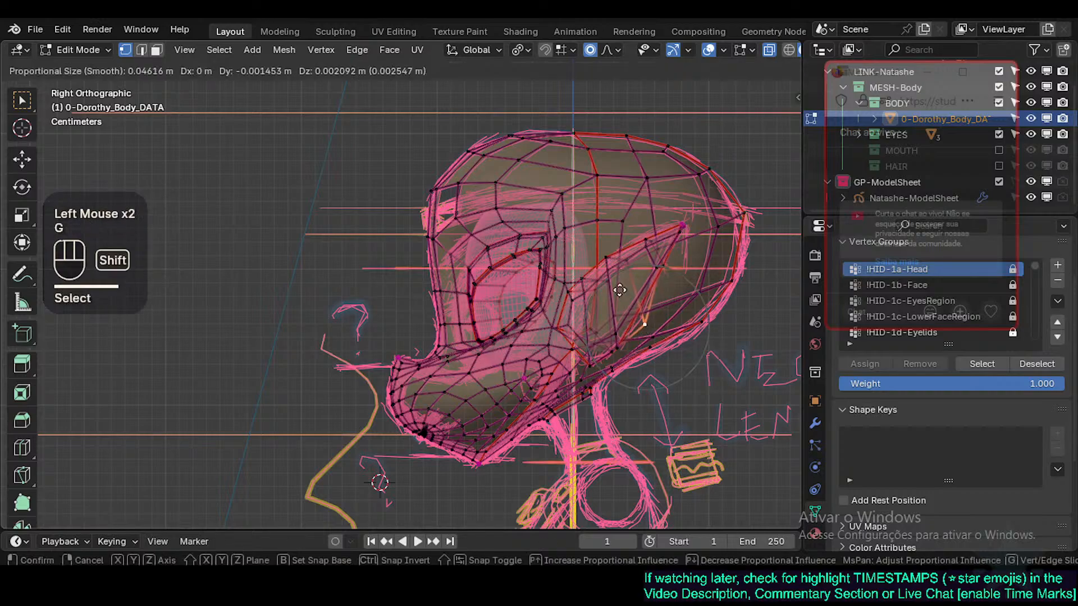
{"action": "left_click", "coordinate": [597, 260], "text": "shift"}
Step: Adjust the lower ear vertices just above the lobe to refine the ear's bottom contour
{"action": "left_click", "coordinate": [617, 346]}
{"action": "key", "text": "g"}
{"action": "left_click", "coordinate": [606, 332], "text": "shift"}
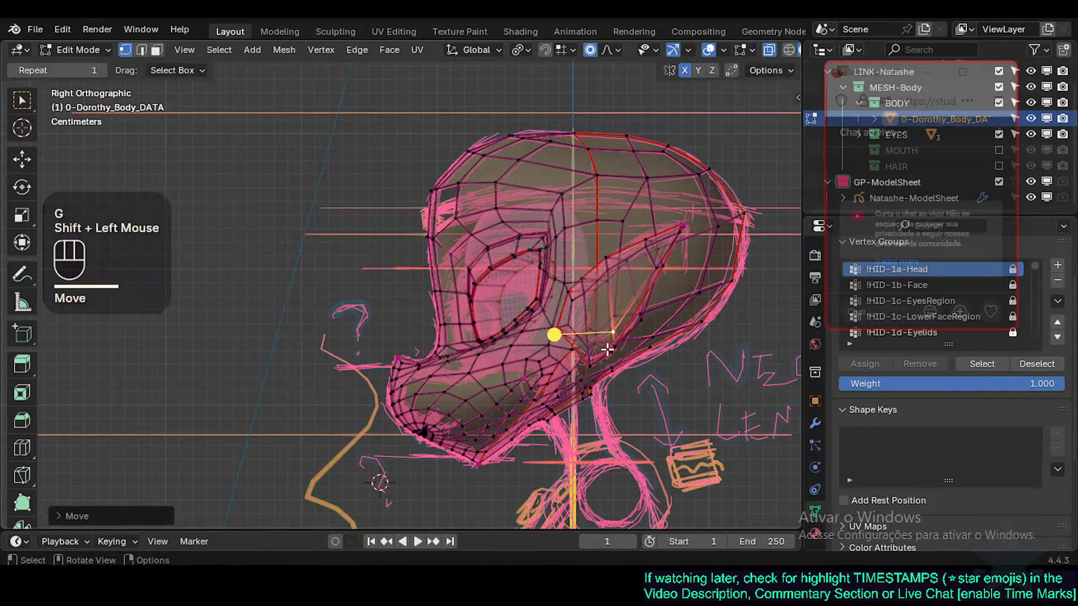
{"action": "left_click", "coordinate": [605, 353]}
{"action": "key", "text": "g"}
{"action": "left_click", "coordinate": [655, 390], "text": "shift"}
Step: Shift the vertex beneath the ear's base slightly forward
{"action": "left_click", "coordinate": [577, 375]}
{"action": "key", "text": "g"}
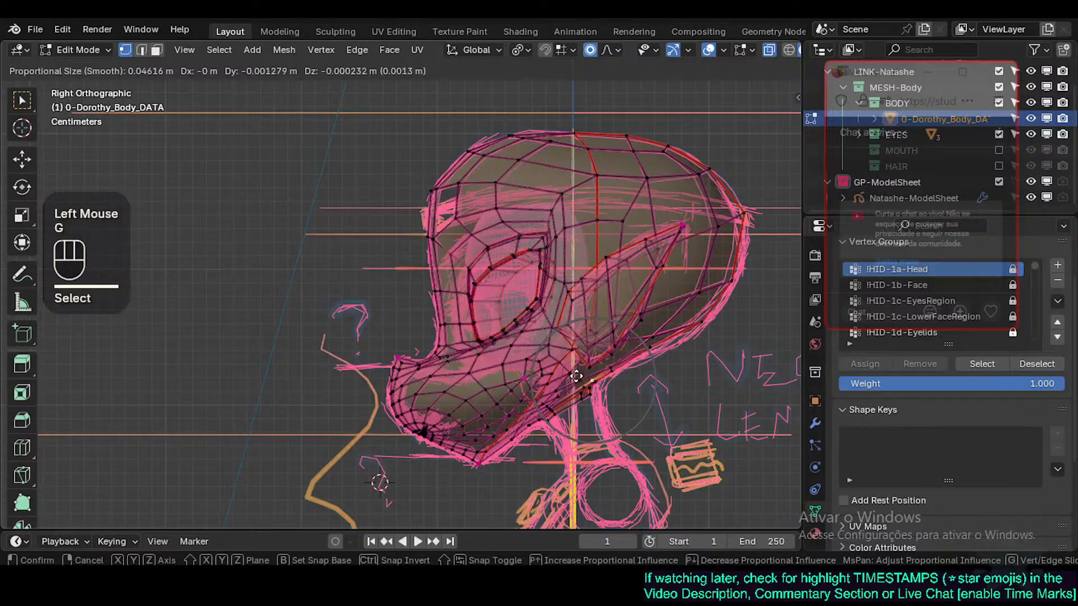
{"action": "key", "text": "Escape"}
{"action": "left_click", "coordinate": [577, 375]}
{"action": "key", "text": "g"}
{"action": "left_click", "coordinate": [577, 376], "text": "shift"}
Step: Move the lower rear-edge vertex and the vertex near the lobe to round off the ear's underside
{"action": "left_click", "coordinate": [633, 344]}
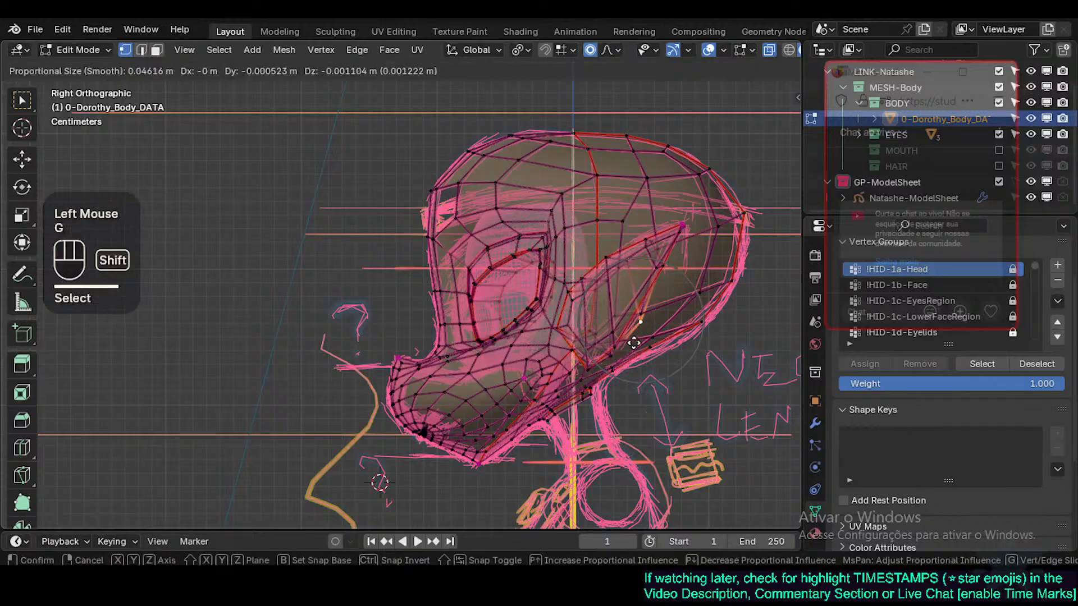
{"action": "key", "text": "g"}
{"action": "left_click", "coordinate": [618, 349], "text": "shift"}
{"action": "left_click", "coordinate": [610, 352]}
{"action": "key", "text": "g"}
{"action": "left_click", "coordinate": [611, 361], "text": "shift"}
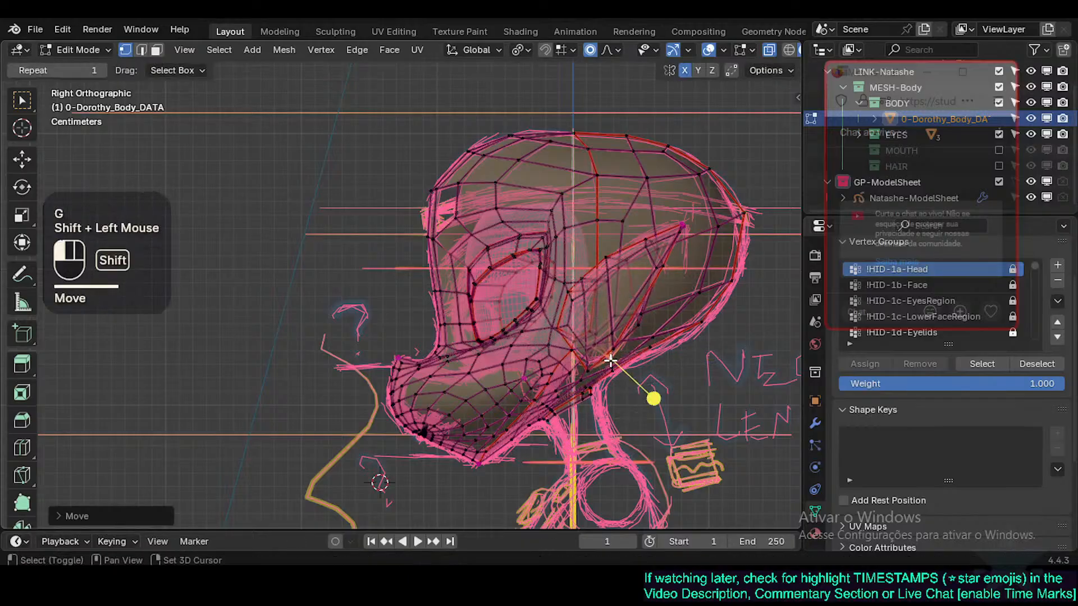
Step: Select the faces on the ear's rear half and smooth their vertices
{"action": "left_click", "coordinate": [650, 289]}
{"action": "key", "text": "alt+a"}
{"action": "key", "text": "3"}
{"action": "left_click", "coordinate": [653, 285], "text": "alt+shift"}
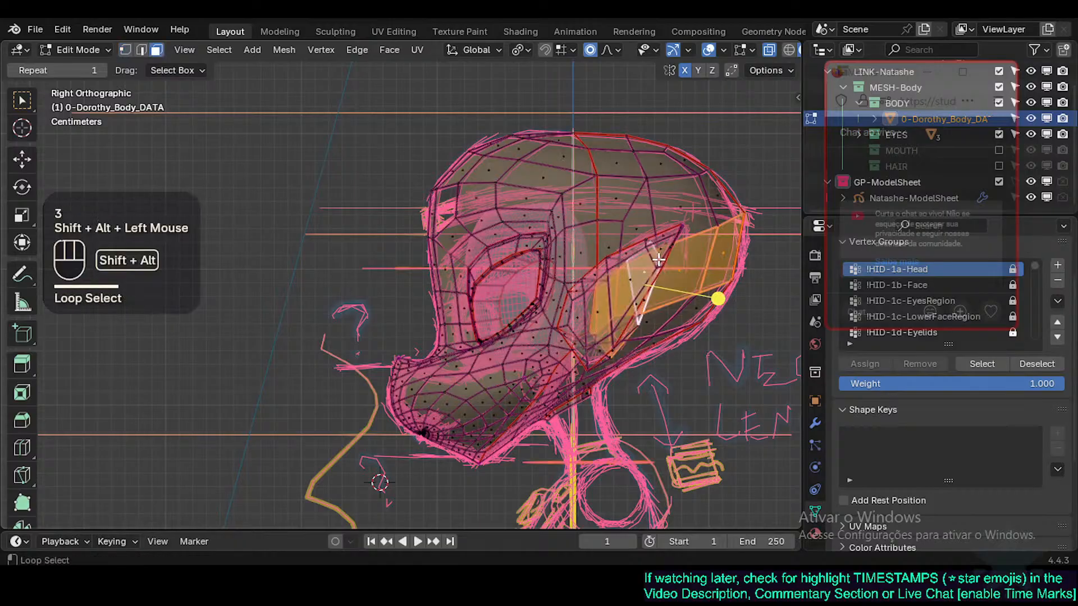
{"action": "key", "text": "alt+a"}
{"action": "left_click", "coordinate": [663, 298], "text": "alt+shift"}
{"action": "left_click", "coordinate": [614, 252]}
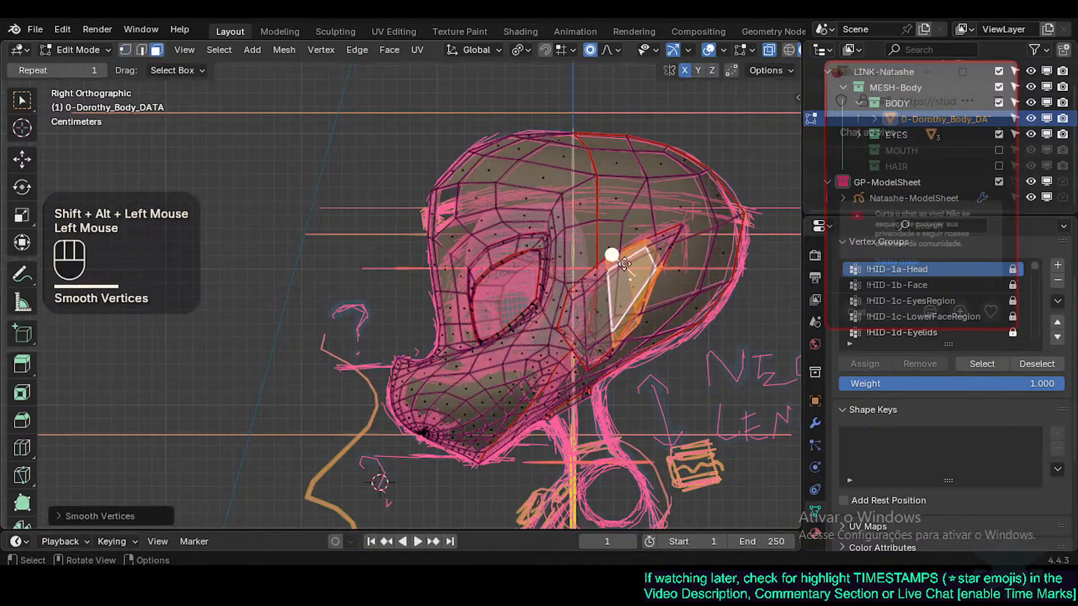
Step: Realign the lower and middle vertices of the ear's rear edge with the sketch after smoothing
{"action": "key", "text": "alt+a"}
{"action": "key", "text": "1"}
{"action": "left_click", "coordinate": [643, 326]}
{"action": "key", "text": "g"}
{"action": "left_click", "coordinate": [648, 345], "text": "shift"}
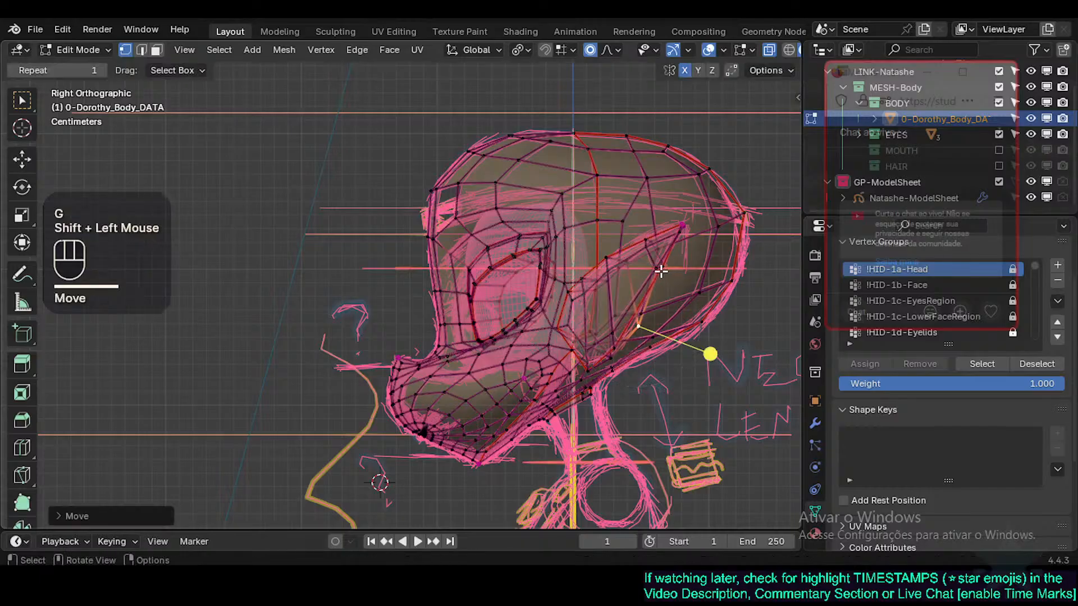
{"action": "left_click", "coordinate": [655, 270]}
{"action": "key", "text": "g"}
{"action": "left_click", "coordinate": [665, 281], "text": "shift"}
{"action": "left_click", "coordinate": [666, 260]}
{"action": "key", "text": "g"}
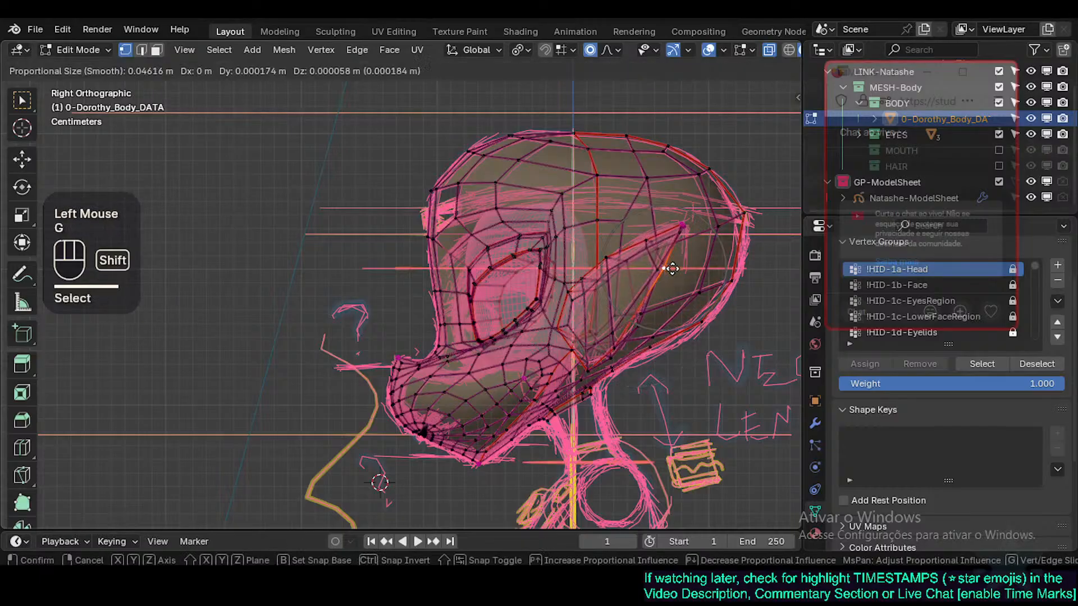
{"action": "left_click", "coordinate": [652, 234], "text": "shift"}
Step: Fine-tune the upper-edge vertex next to the ear tip and raise the tip vertex slightly forward
{"action": "left_click", "coordinate": [640, 231]}
{"action": "key", "text": "g"}
{"action": "key", "text": "Escape"}
{"action": "left_click", "coordinate": [637, 232]}
{"action": "key", "text": "g"}
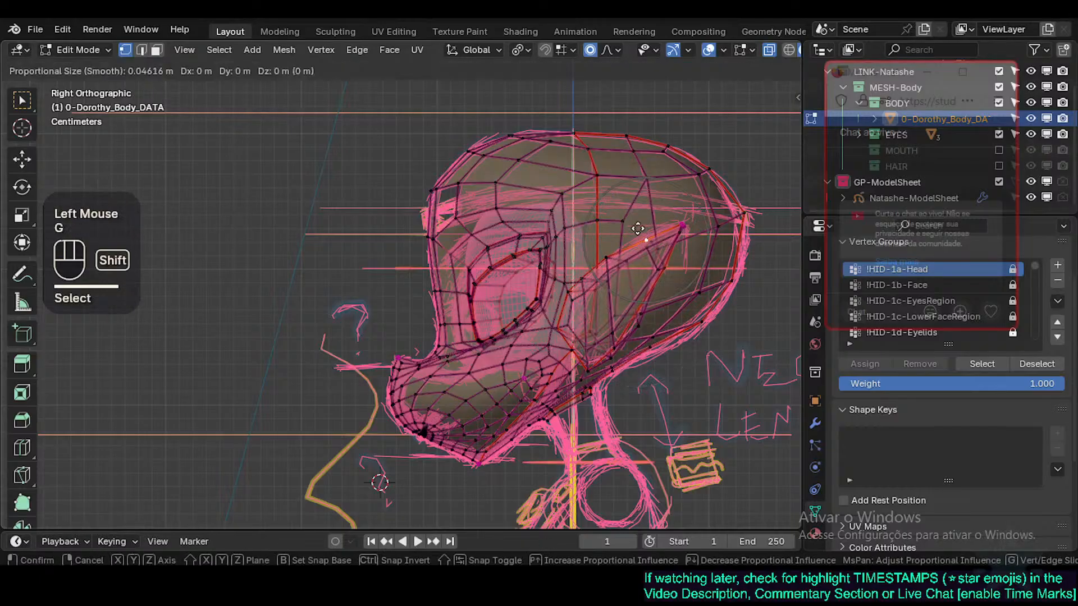
{"action": "left_click", "coordinate": [630, 207], "text": "shift"}
{"action": "left_click", "coordinate": [681, 223]}
{"action": "key", "text": "g"}
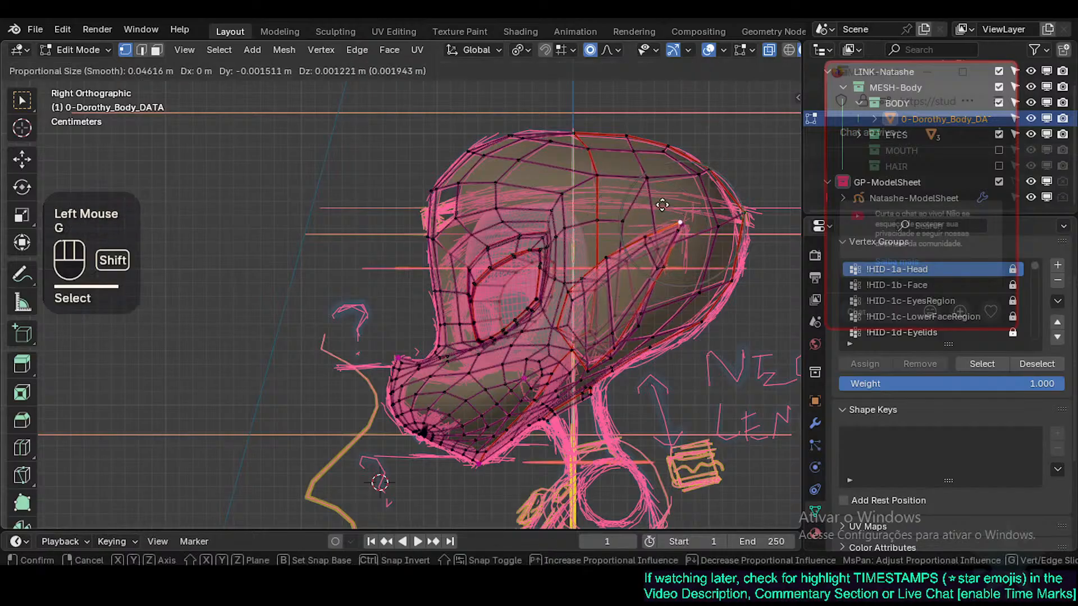
{"action": "left_click", "coordinate": [659, 247], "text": "shift"}
Step: Turn off X-ray and, from behind the head, move the upper edge on the back of the ear
{"action": "key", "text": "Tab"}
{"action": "key", "text": "alt+z"}
{"action": "middle_click_drag", "start_coordinate": [638, 284], "coordinate": [525, 288]}
{"action": "key", "text": "Tab"}
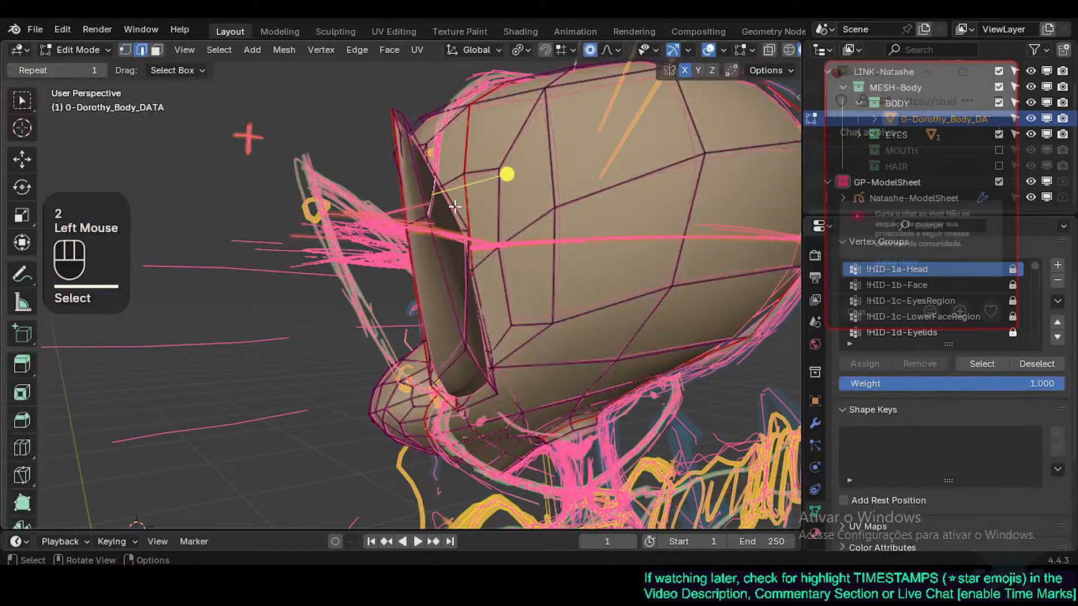
{"action": "key", "text": "g"}
{"action": "left_click", "coordinate": [454, 192], "text": "shift"}
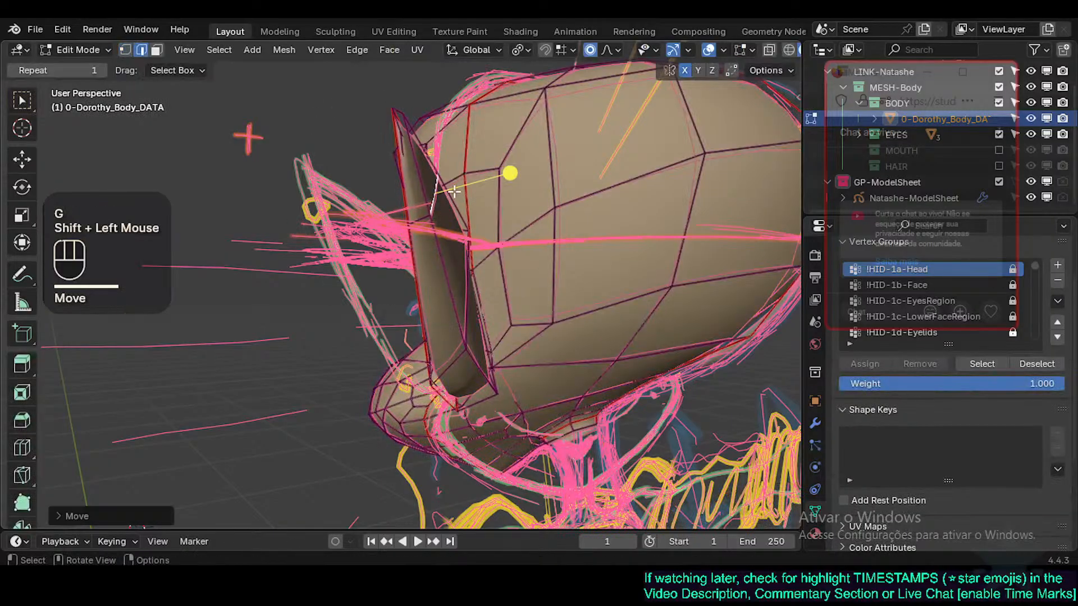
Step: Move the ear-tip vertex outward as seen from behind the head
{"action": "left_click", "coordinate": [396, 107]}
{"action": "key", "text": "g"}
{"action": "left_click", "coordinate": [373, 112], "text": "shift"}
{"action": "middle_click_drag", "start_coordinate": [504, 250], "coordinate": [466, 254]}
{"action": "middle_click_drag", "start_coordinate": [413, 153], "coordinate": [553, 349]}
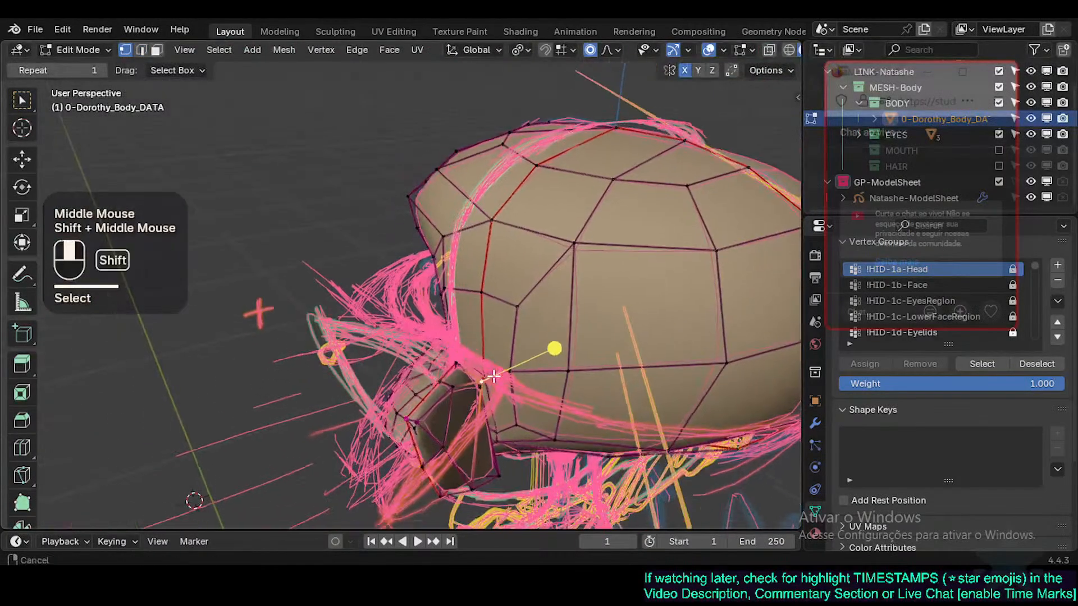
Step: From behind the head, slide the vertex at the ear opening's upper corner and reposition the lower vertex on its head side
{"action": "key", "text": "g"}
{"action": "key", "text": "g"}
{"action": "left_click", "coordinate": [483, 368]}
{"action": "middle_click_drag", "start_coordinate": [482, 367], "coordinate": [491, 362], "text": "shift"}
{"action": "middle_click_drag", "start_coordinate": [491, 363], "coordinate": [508, 361]}
{"action": "key", "text": "g"}
{"action": "left_click", "coordinate": [512, 338], "text": "shift"}
{"action": "left_click", "coordinate": [515, 336], "text": "shift"}
{"action": "key", "text": "g"}
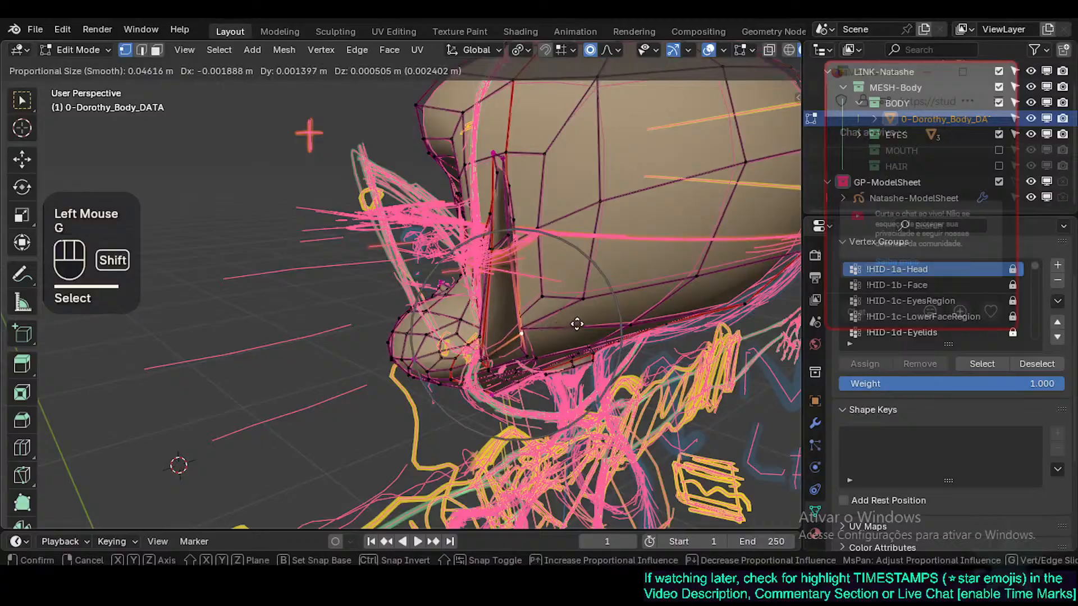
{"action": "left_click", "coordinate": [587, 368], "text": "shift"}
Step: Move edges around the ear's back opening and slightly rotate the edge where the opening meets the head
{"action": "middle_click_drag", "start_coordinate": [587, 368], "coordinate": [483, 362]}
{"action": "key", "text": "2"}
{"action": "left_click", "coordinate": [381, 365]}
{"action": "key", "text": "g"}
{"action": "left_click", "coordinate": [405, 347], "text": "shift"}
{"action": "left_click", "coordinate": [406, 347]}
{"action": "middle_click_drag", "start_coordinate": [483, 362], "coordinate": [522, 359], "text": "shift"}
{"action": "scroll", "coordinate": [494, 361], "scroll_direction": "up", "scroll_amount": 2}
{"action": "key", "text": "g"}
{"action": "left_click", "coordinate": [494, 396], "text": "shift"}
{"action": "key", "text": "r"}
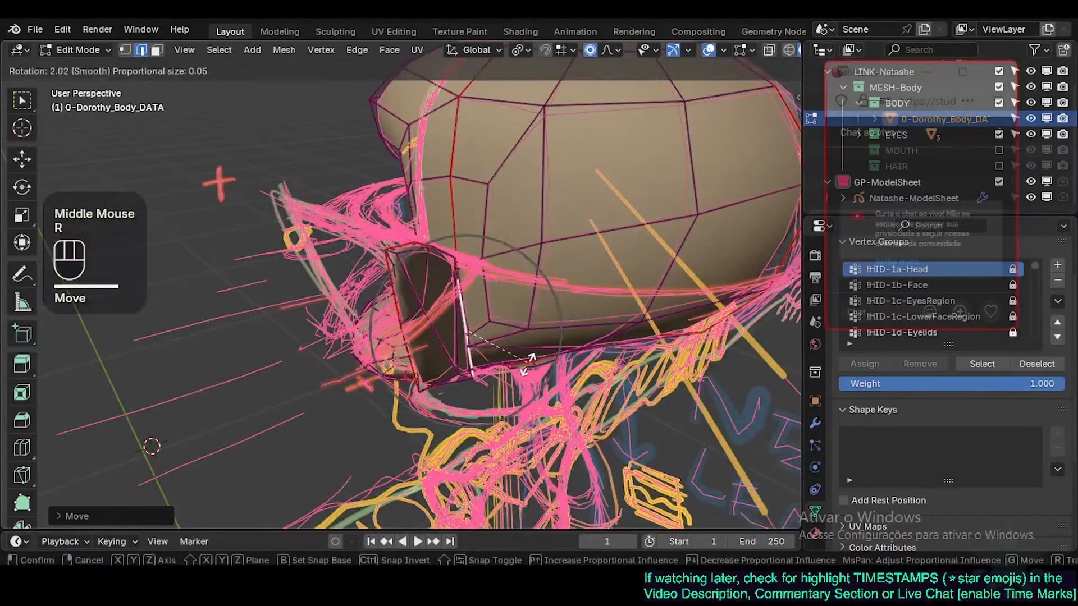
{"action": "left_click", "coordinate": [543, 317], "text": "shift"}
Step: Nudge the vertex at the front of the ear's upper base with the proportional editing radius reduced to about 0.0178 m
{"action": "middle_click_drag", "start_coordinate": [544, 318], "coordinate": [506, 272]}
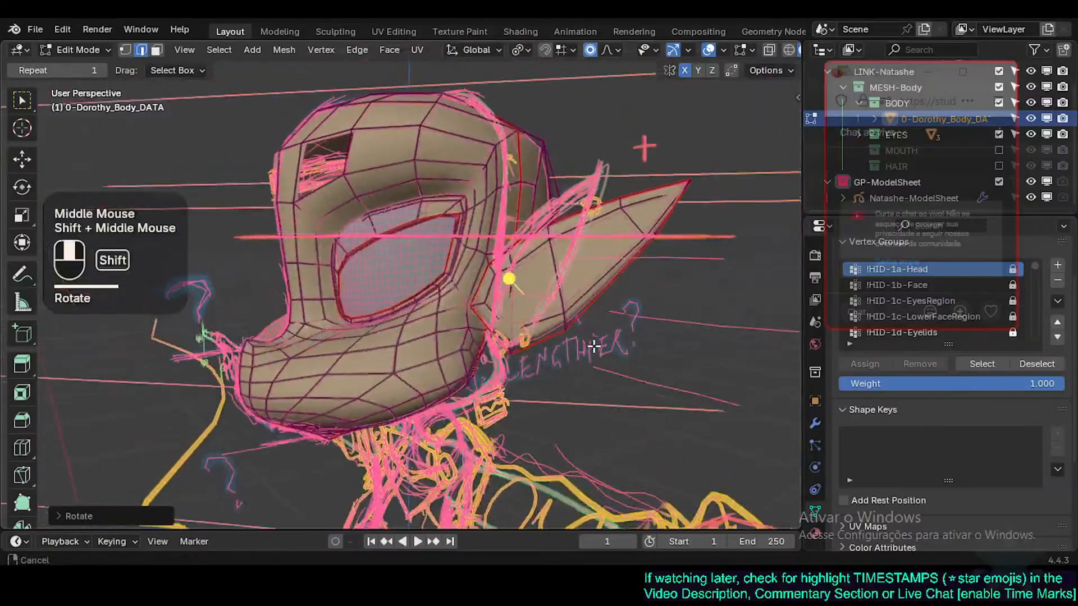
{"action": "scroll", "coordinate": [514, 282], "scroll_direction": "up", "scroll_amount": 2}
{"action": "key", "text": "3"}
{"action": "key", "text": "2"}
{"action": "left_click", "coordinate": [540, 292], "text": "alt+shift"}
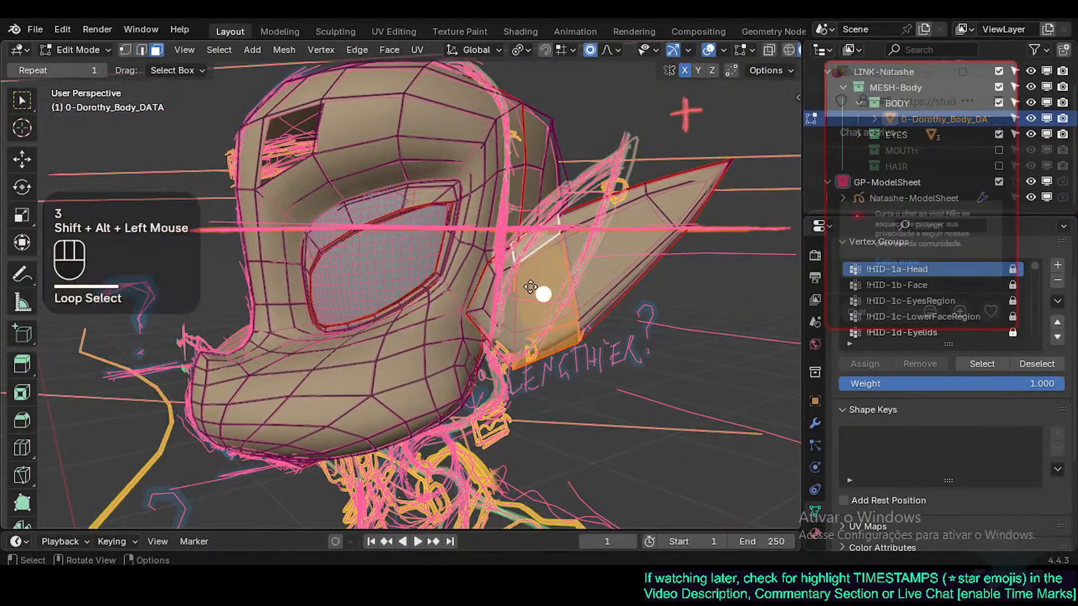
{"action": "scroll", "coordinate": [548, 294], "scroll_direction": "up", "scroll_amount": 2}
{"action": "key", "text": "1"}
{"action": "left_click", "coordinate": [510, 248]}
{"action": "key", "text": "g"}
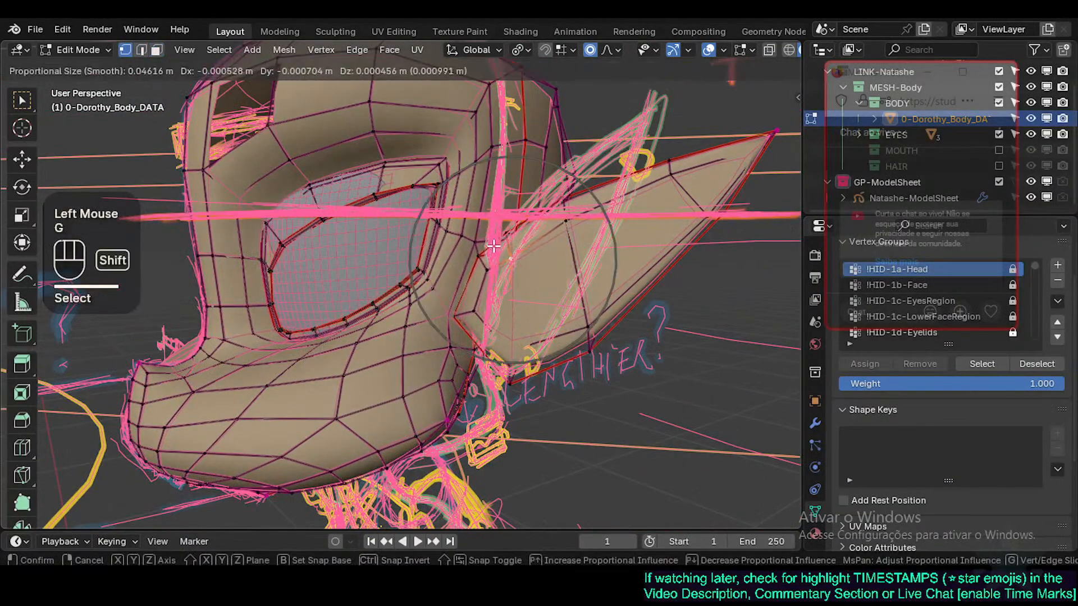
{"action": "key", "text": "Escape"}
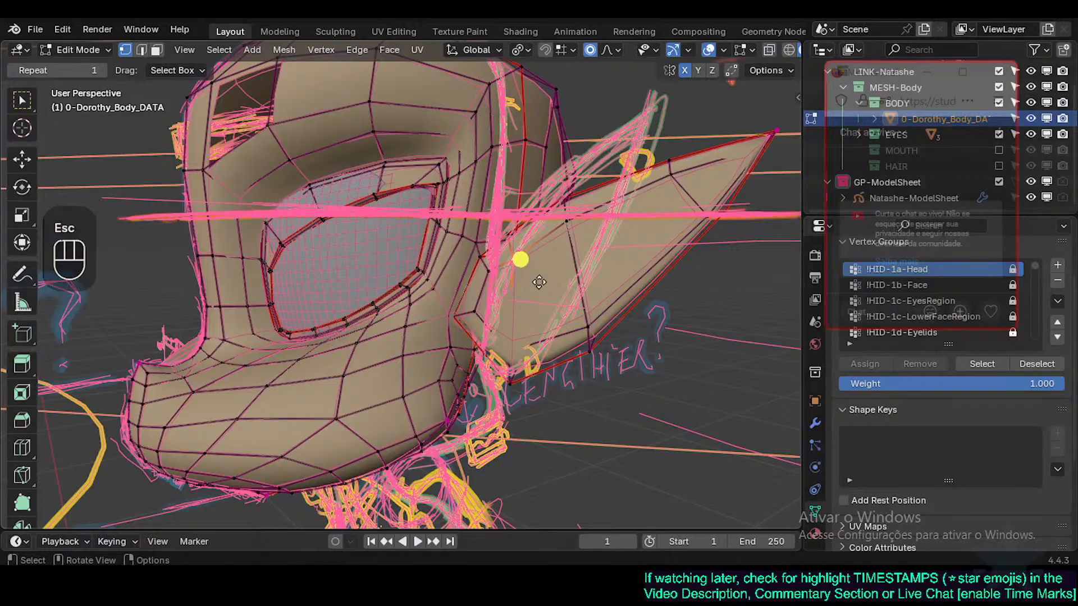
{"action": "key", "text": "g"}
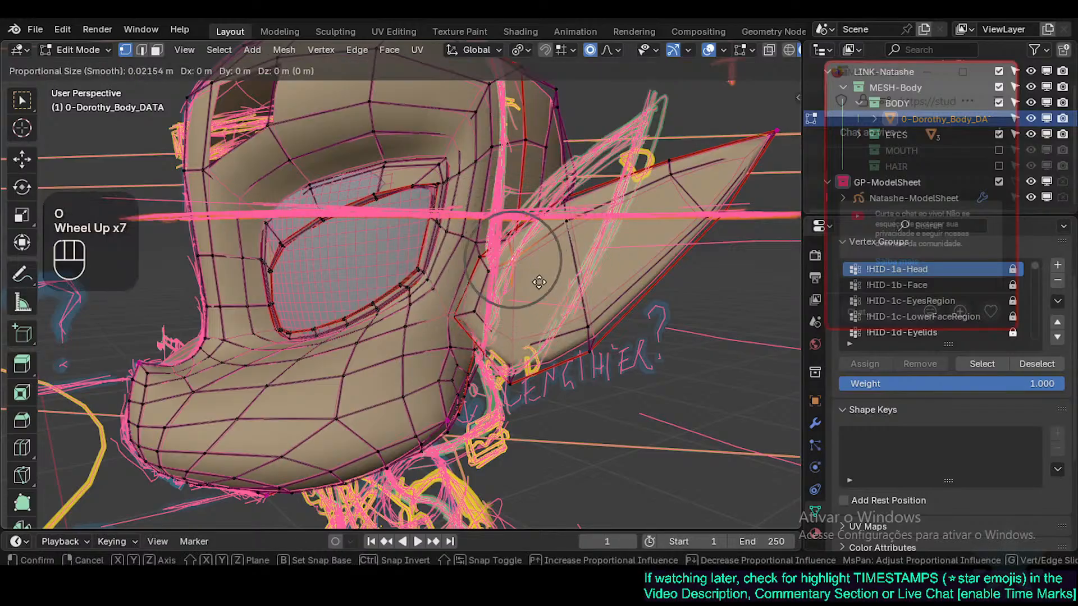
{"action": "left_click", "coordinate": [507, 242], "text": "shift"}
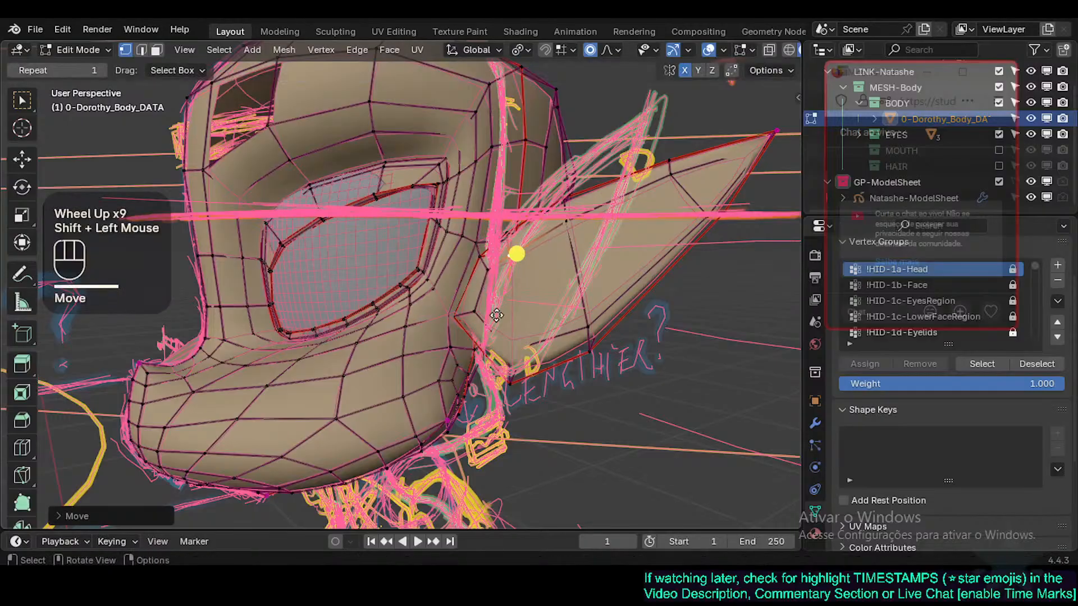
Step: Adjust the vertex at the lower front of the ear base and check the fit with X-ray
{"action": "left_click", "coordinate": [487, 320]}
{"action": "key", "text": "g"}
{"action": "left_click", "coordinate": [520, 355], "text": "shift"}
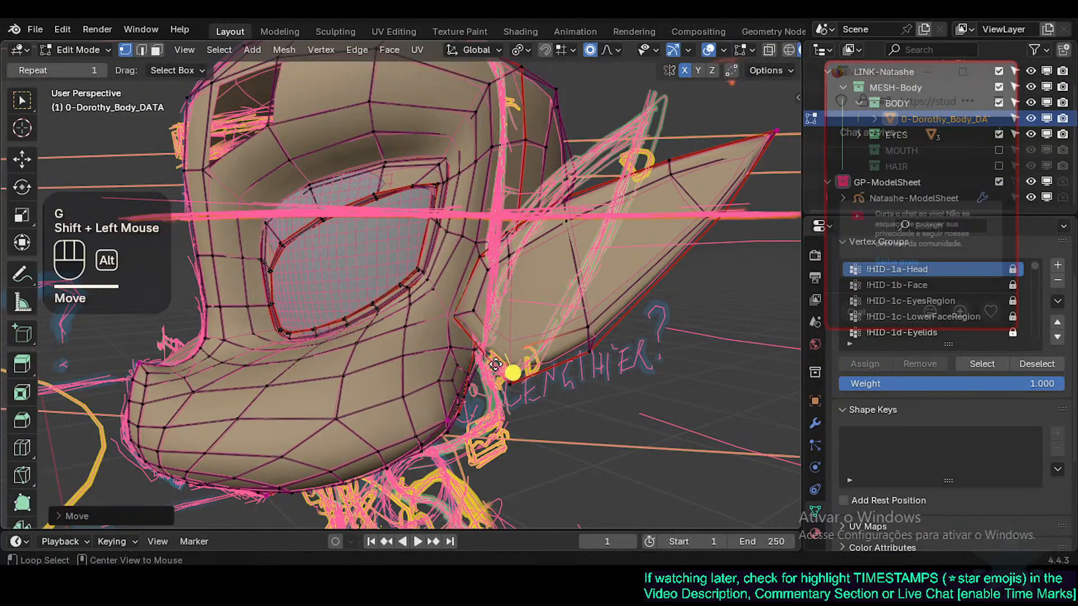
{"action": "key", "text": "alt+z"}
{"action": "middle_click_drag", "start_coordinate": [516, 364], "coordinate": [561, 365]}
{"action": "key", "text": "alt+z"}
Step: Return to Object Mode, switch to the front view and save the file
{"action": "key", "text": "Tab"}
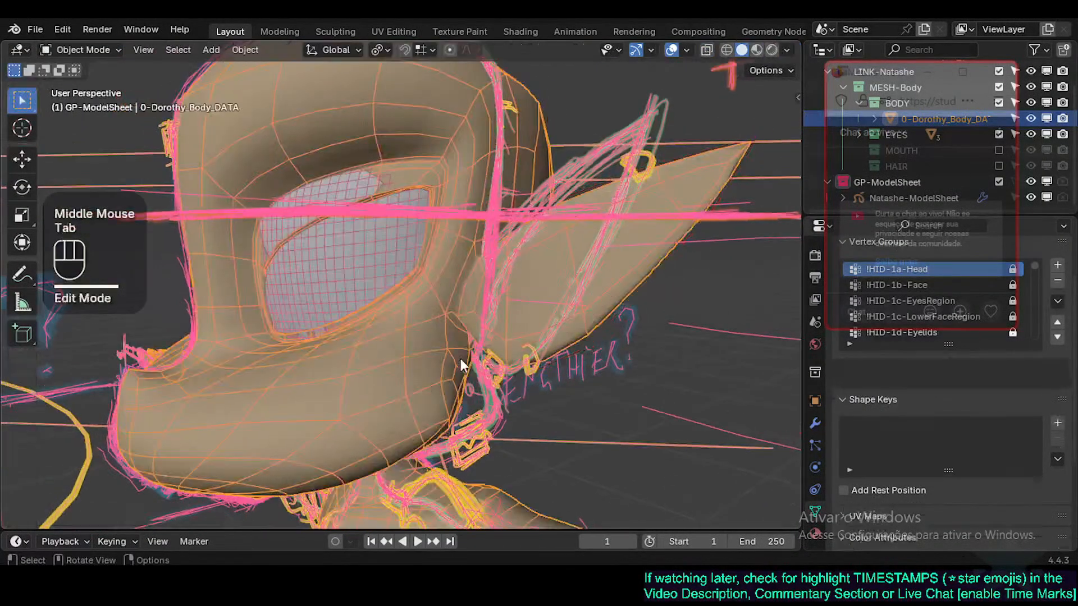
{"action": "scroll", "coordinate": [454, 358], "scroll_direction": "down", "scroll_amount": 3}
{"action": "key", "text": "KP_1"}
{"action": "key", "text": "ctrl+s"}
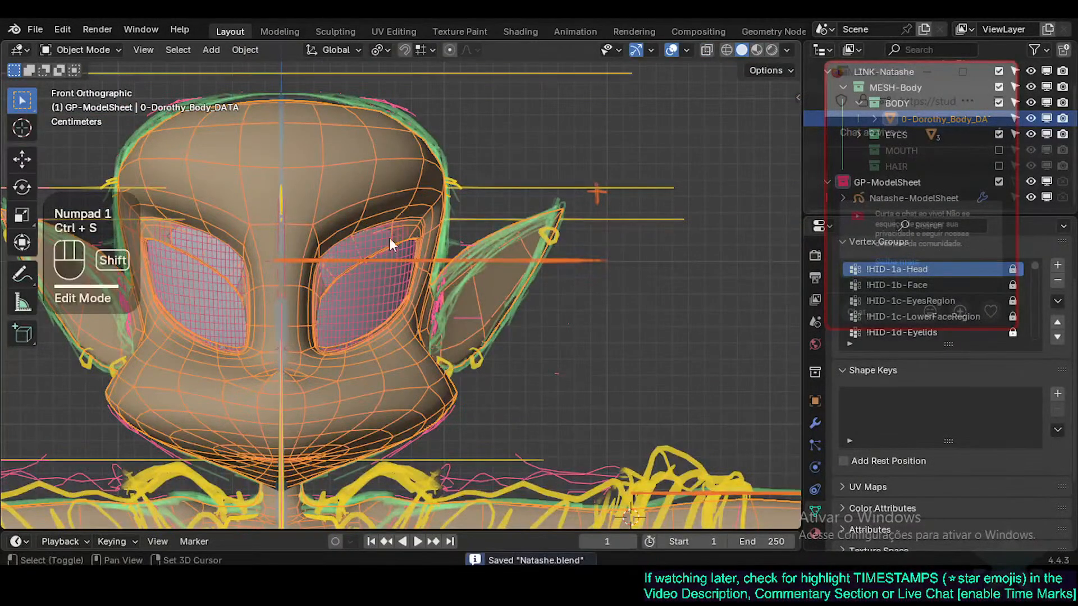
Step: In Edit Mode, circle-select the vertices at the top centre of the head and raise them toward the sketch outline
{"action": "middle_click_drag", "start_coordinate": [390, 238], "coordinate": [356, 165], "text": "shift"}
{"action": "scroll", "coordinate": [351, 165], "scroll_direction": "up", "scroll_amount": 2}
{"action": "key", "text": "Tab"}
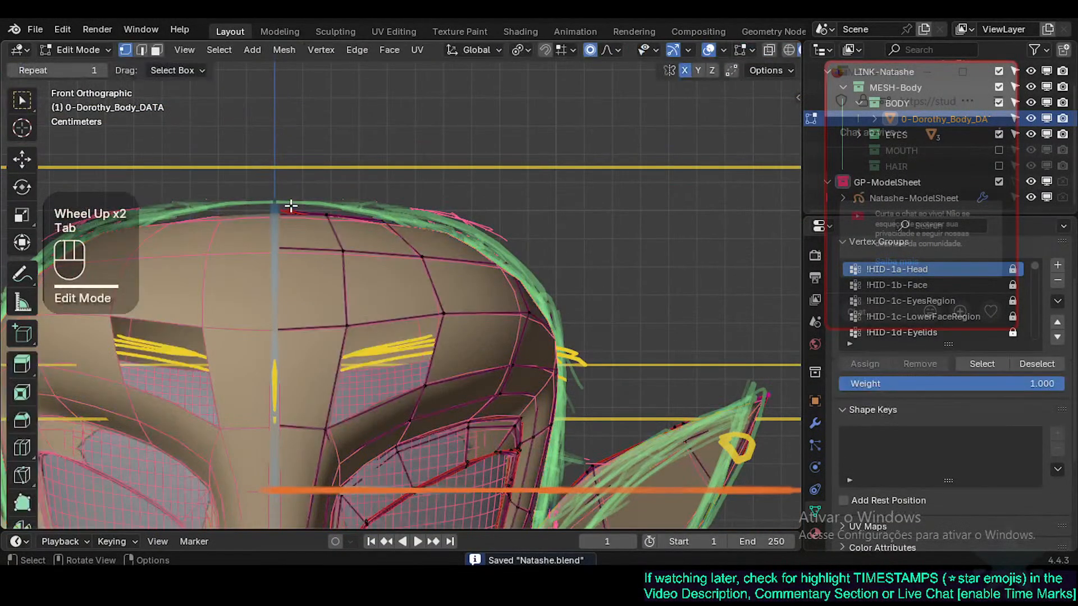
{"action": "key", "text": "c"}
{"action": "left_click", "coordinate": [297, 208]}
{"action": "right_click", "coordinate": [303, 207]}
{"action": "key", "text": "g"}
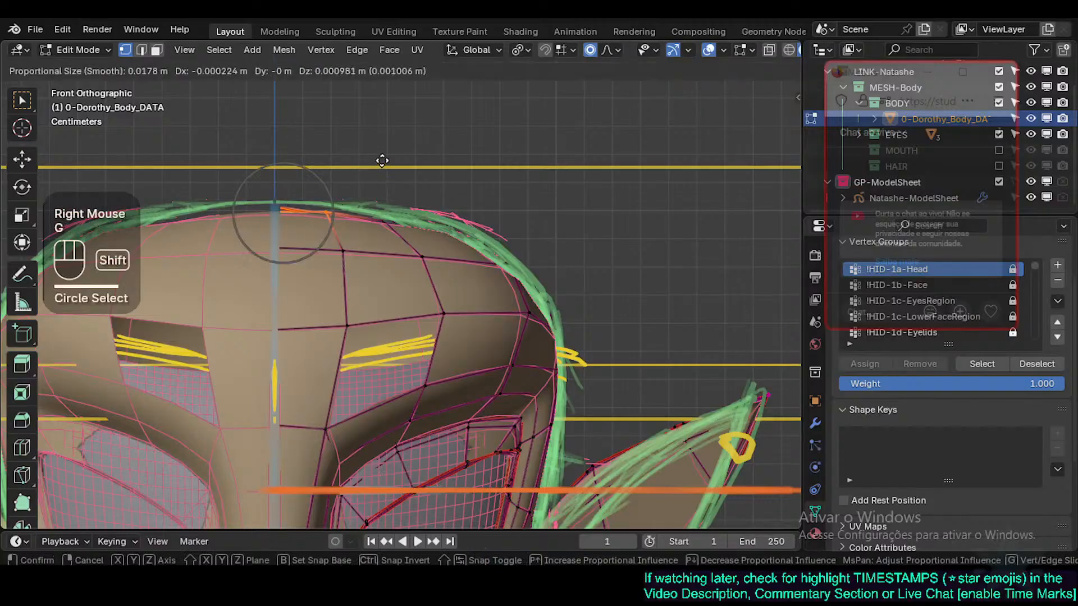
{"action": "left_click", "coordinate": [382, 155], "text": "shift"}
Step: Adjust the centre crown vertex and the next two vertices beside it individually to follow the sketched head top
{"action": "key", "text": "alt+a"}
{"action": "left_click", "coordinate": [277, 203]}
{"action": "key", "text": "g"}
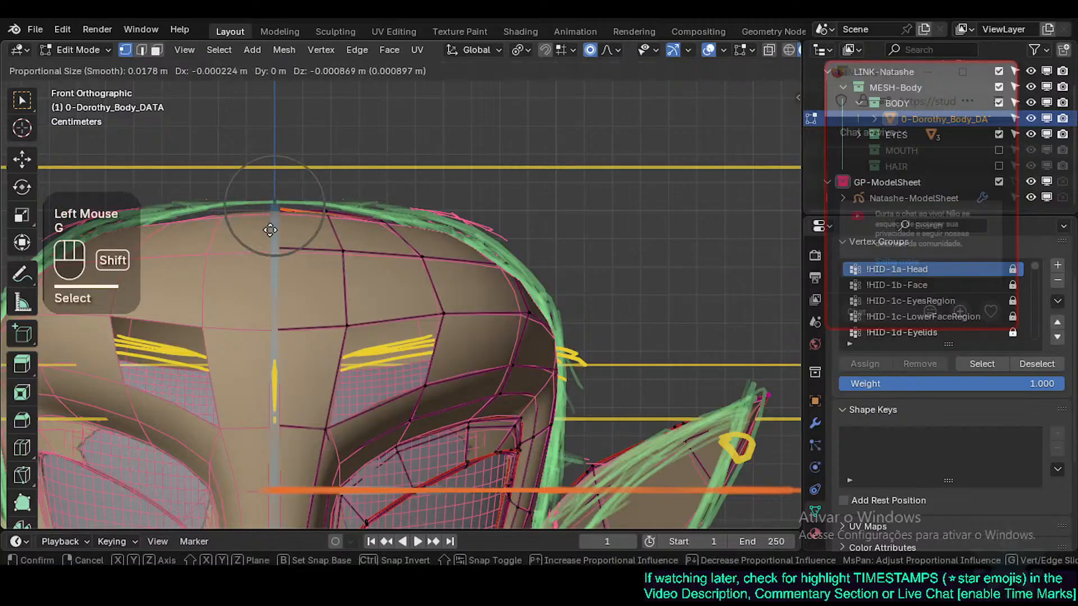
{"action": "left_click", "coordinate": [273, 227], "text": "shift"}
{"action": "left_click", "coordinate": [332, 205]}
{"action": "key", "text": "g"}
{"action": "left_click", "coordinate": [337, 201], "text": "shift"}
{"action": "left_click", "coordinate": [386, 223]}
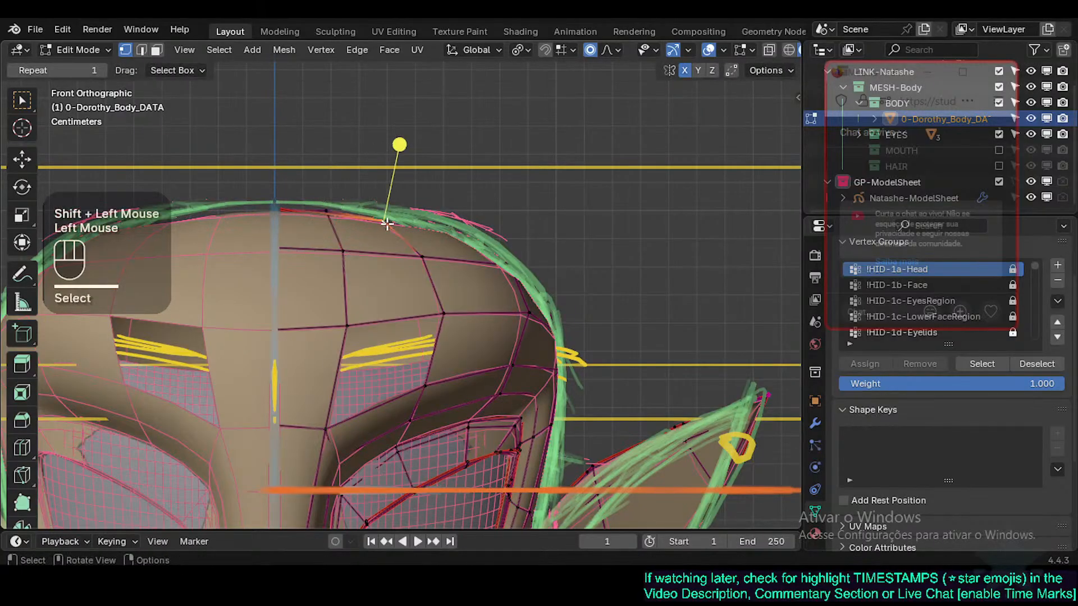
{"action": "key", "text": "g"}
{"action": "left_click", "coordinate": [392, 225], "text": "shift"}
{"action": "key", "text": "alt+a"}
{"action": "key", "text": "c"}
{"action": "left_click_drag", "start_coordinate": [259, 202], "coordinate": [427, 224]}
{"action": "right_click", "coordinate": [466, 229]}
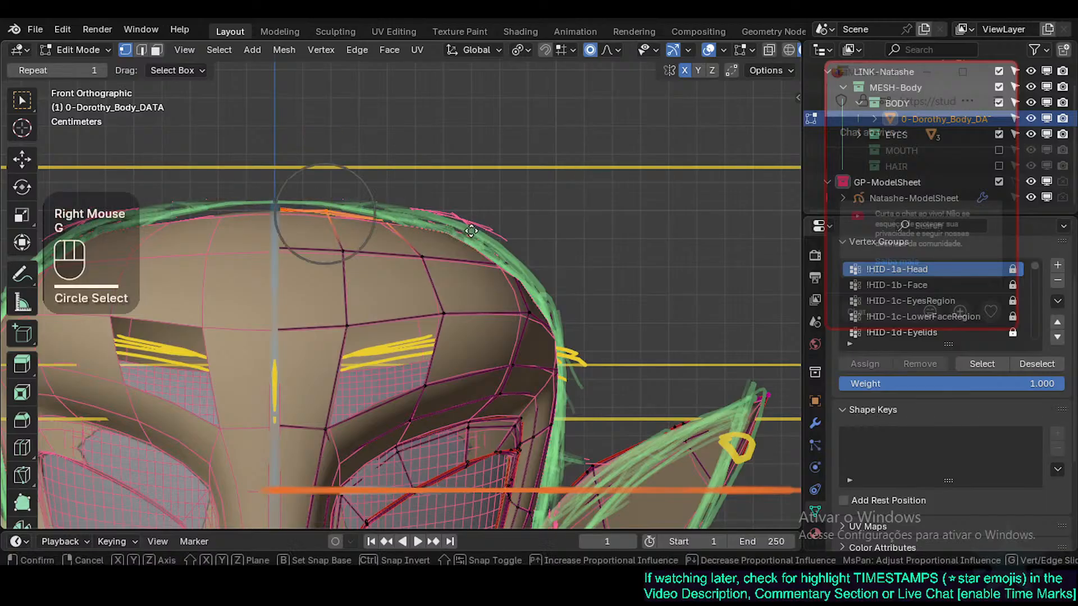
{"action": "key", "text": "g"}
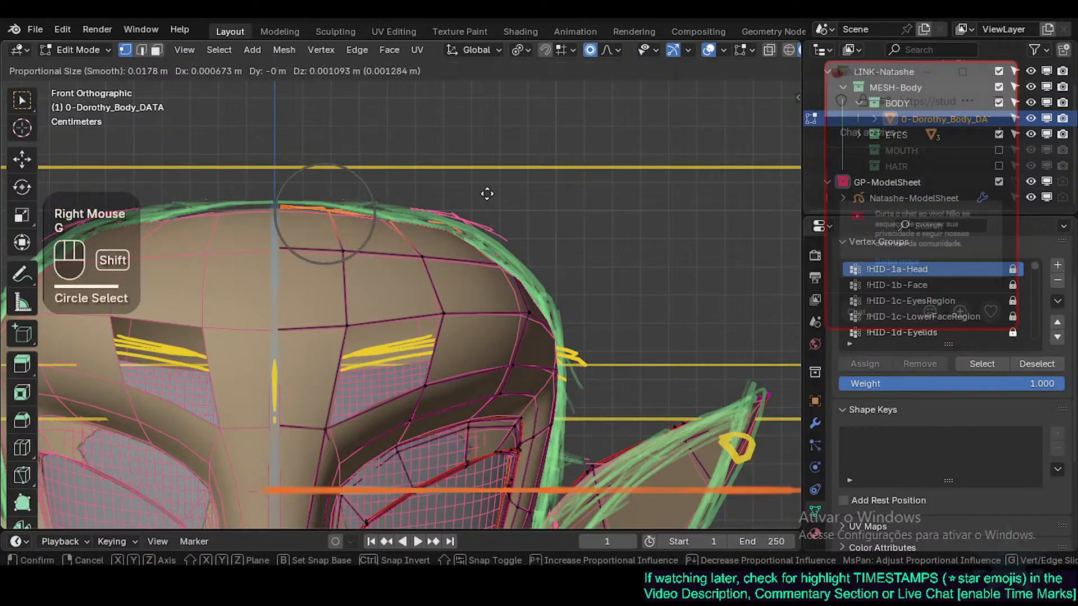
{"action": "key", "text": "Escape"}
Step: Turn on X-ray, circle-select all the vertices along the crown and raise them to the sketched head top
{"action": "key", "text": "alt+z"}
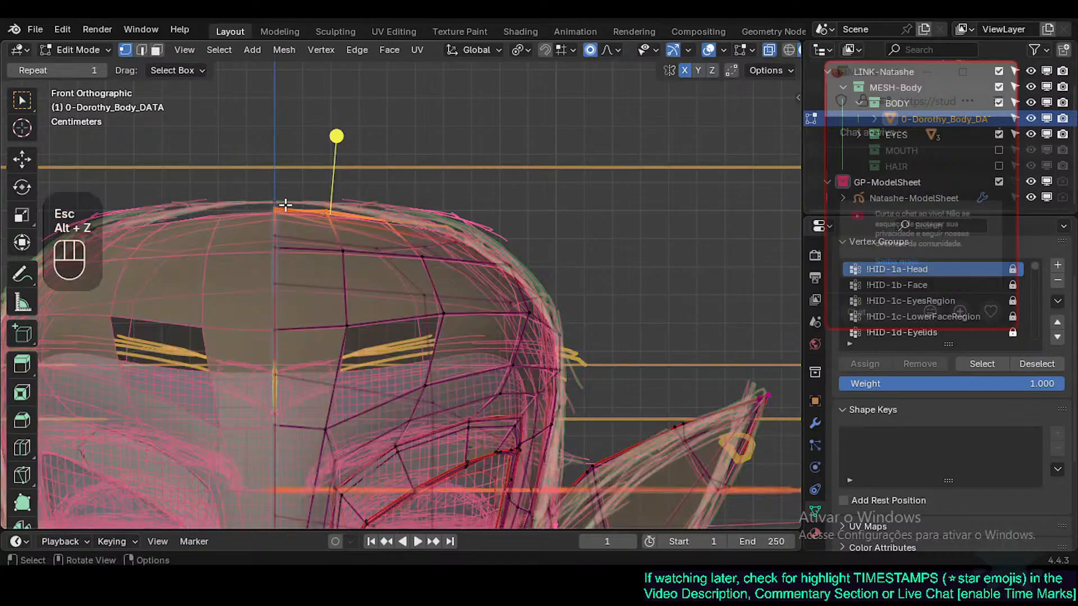
{"action": "key", "text": "c"}
{"action": "left_click_drag", "start_coordinate": [285, 205], "coordinate": [474, 223]}
{"action": "right_click", "coordinate": [468, 220]}
{"action": "key", "text": "g"}
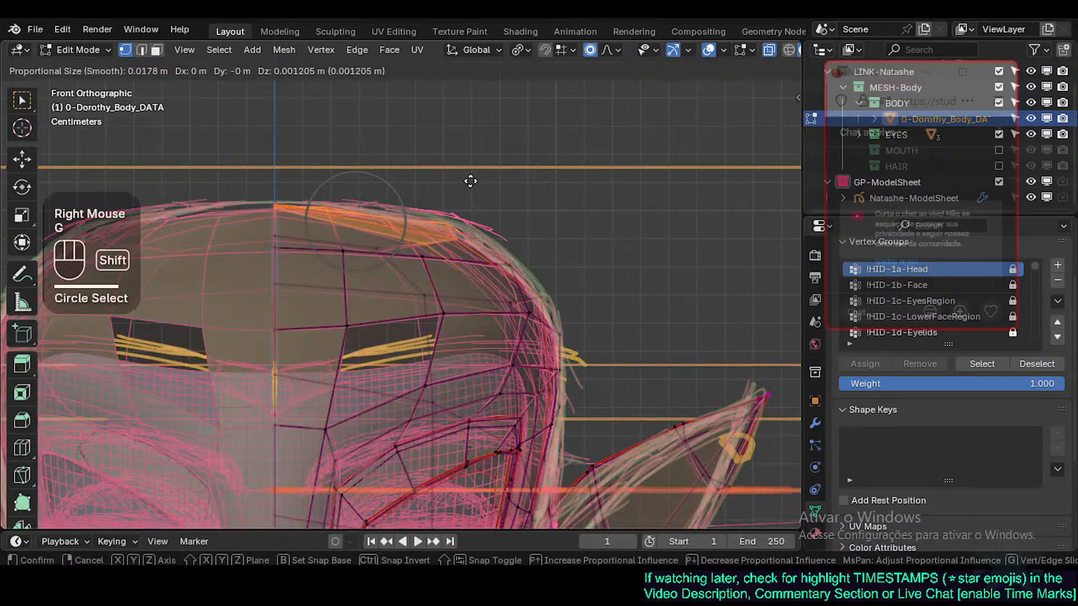
{"action": "left_click", "coordinate": [419, 188], "text": "shift"}
{"action": "key", "text": "alt+a"}
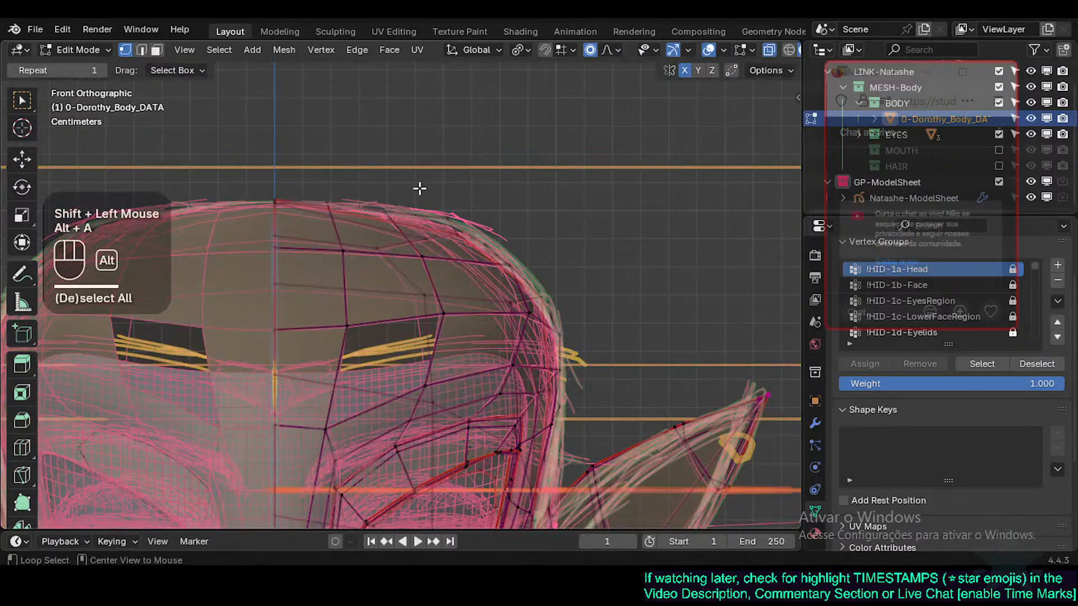
Step: Compare the crown with the sketch in Object Mode and reposition the vertex on the crown's outer curve
{"action": "key", "text": "Tab"}
{"action": "key", "text": "alt+z"}
{"action": "key", "text": "alt+z"}
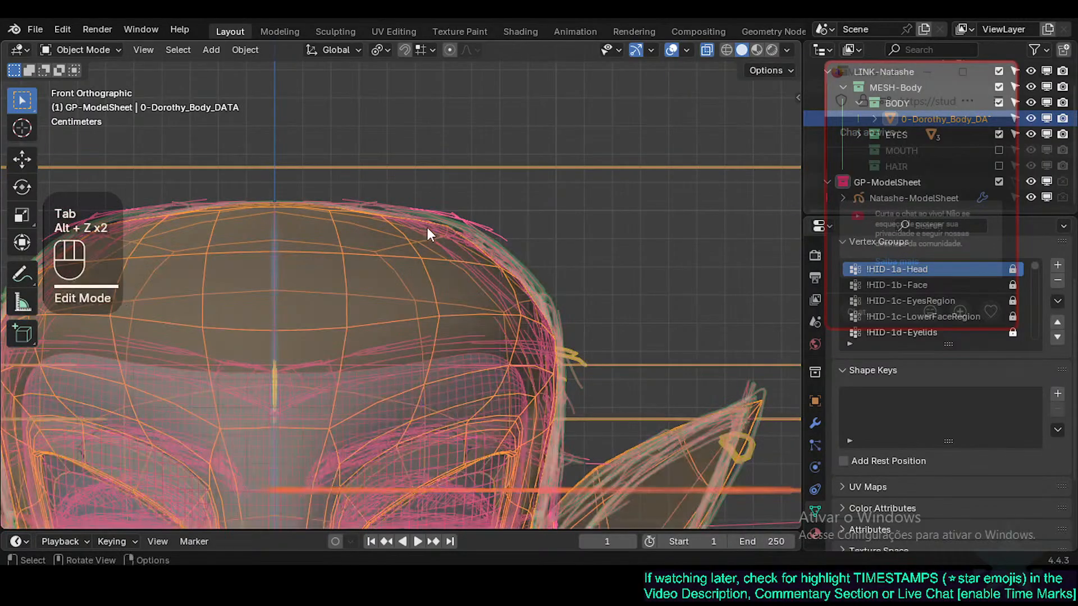
{"action": "key", "text": "Tab"}
{"action": "key", "text": "1"}
{"action": "left_click", "coordinate": [449, 219], "text": "shift"}
{"action": "key", "text": "g"}
{"action": "left_click", "coordinate": [445, 229], "text": "shift"}
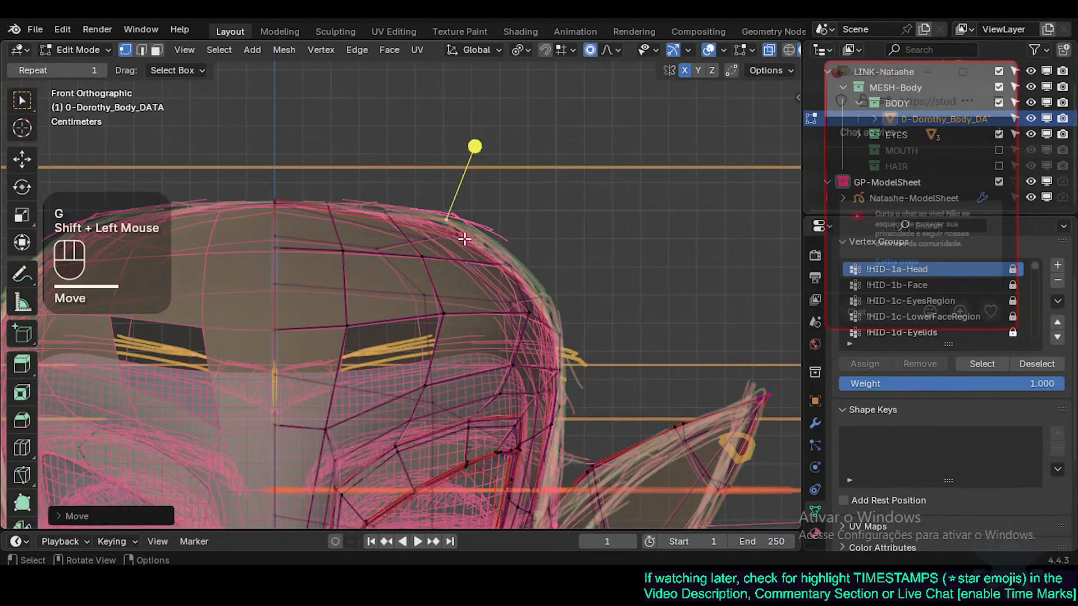
Step: Fine-tune the vertices where the crown curves down toward the side of the head to match the sketch
{"action": "left_click", "coordinate": [462, 235]}
{"action": "key", "text": "g"}
{"action": "left_click", "coordinate": [509, 214], "text": "shift"}
{"action": "key", "text": "g"}
{"action": "left_click", "coordinate": [494, 161], "text": "shift"}
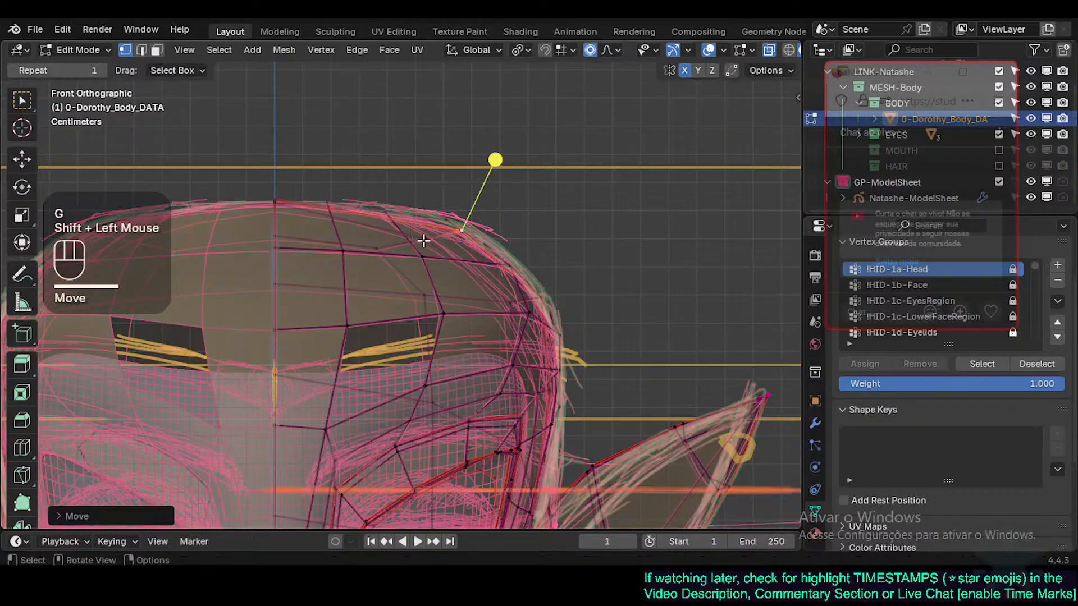
{"action": "left_click", "coordinate": [453, 169]}
{"action": "key", "text": "g"}
{"action": "left_click", "coordinate": [456, 162], "text": "shift"}
{"action": "key", "text": "Tab"}
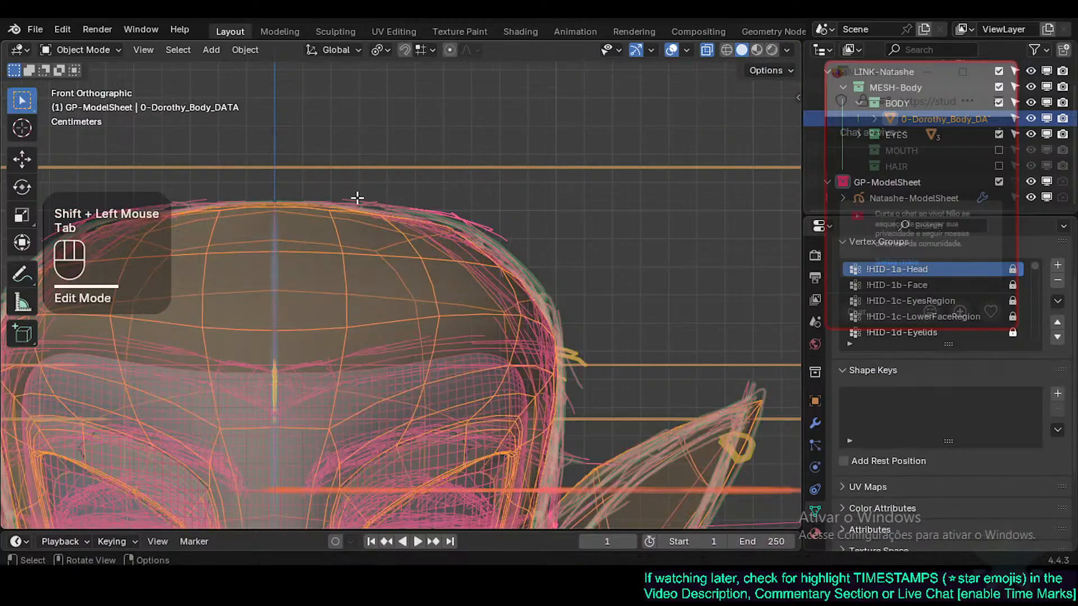
Step: Adjust the crown's centre vertices and raise the two vertices between the centre and the outer curve
{"action": "key", "text": "Tab"}
{"action": "left_click", "coordinate": [335, 196]}
{"action": "left_click", "coordinate": [282, 196]}
{"action": "left_click", "coordinate": [284, 194], "text": "shift"}
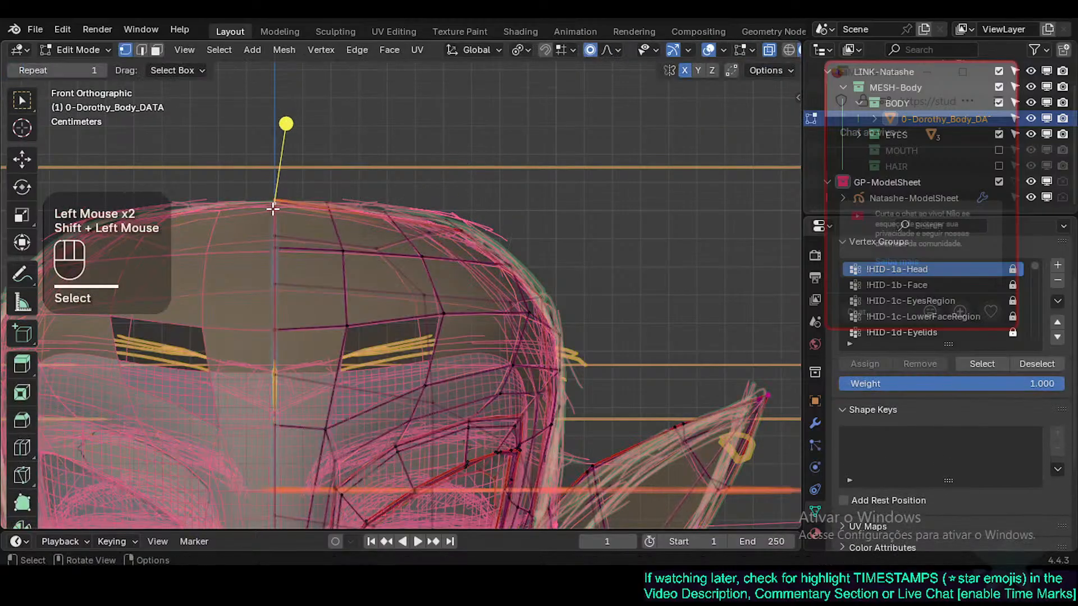
{"action": "key", "text": "g"}
{"action": "left_click", "coordinate": [388, 233], "text": "shift"}
{"action": "left_click", "coordinate": [433, 231]}
{"action": "key", "text": "g"}
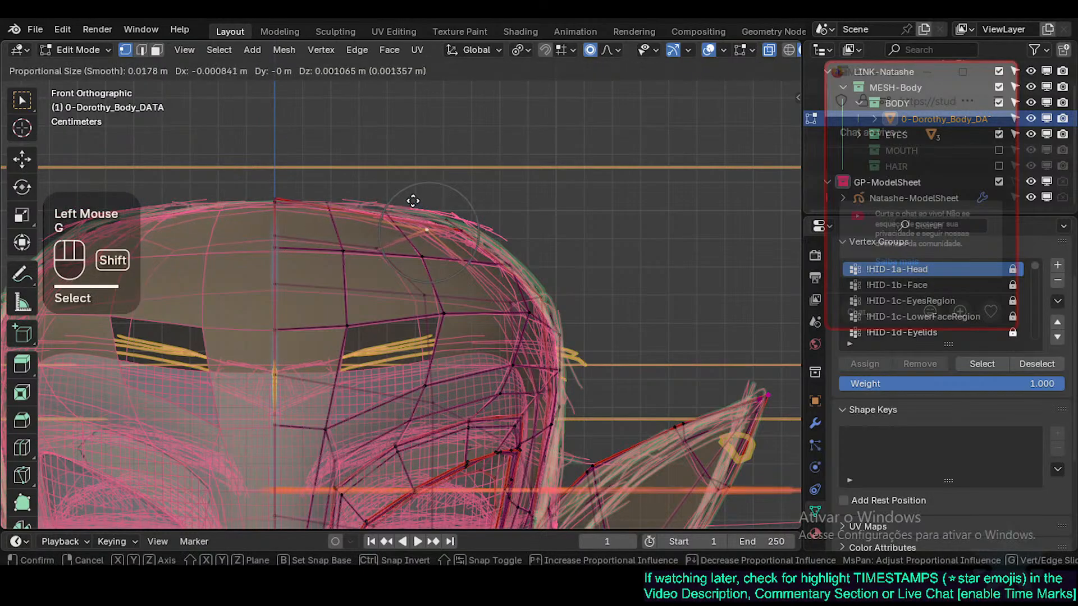
{"action": "left_click", "coordinate": [412, 203], "text": "shift"}
{"action": "left_click", "coordinate": [385, 201]}
{"action": "key", "text": "g"}
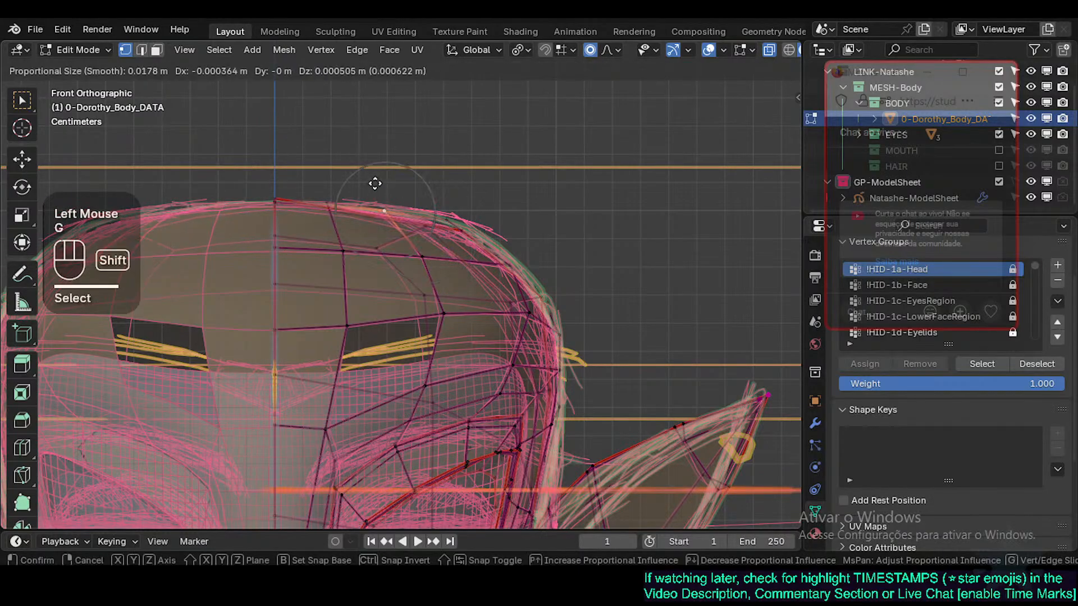
{"action": "left_click", "coordinate": [363, 174], "text": "shift"}
Step: Smooth the top outline by refining the vertex beside the centreline and the crown vertices on the centreline
{"action": "key", "text": "Tab"}
{"action": "key", "text": "Tab"}
{"action": "left_click", "coordinate": [331, 194]}
{"action": "key", "text": "g"}
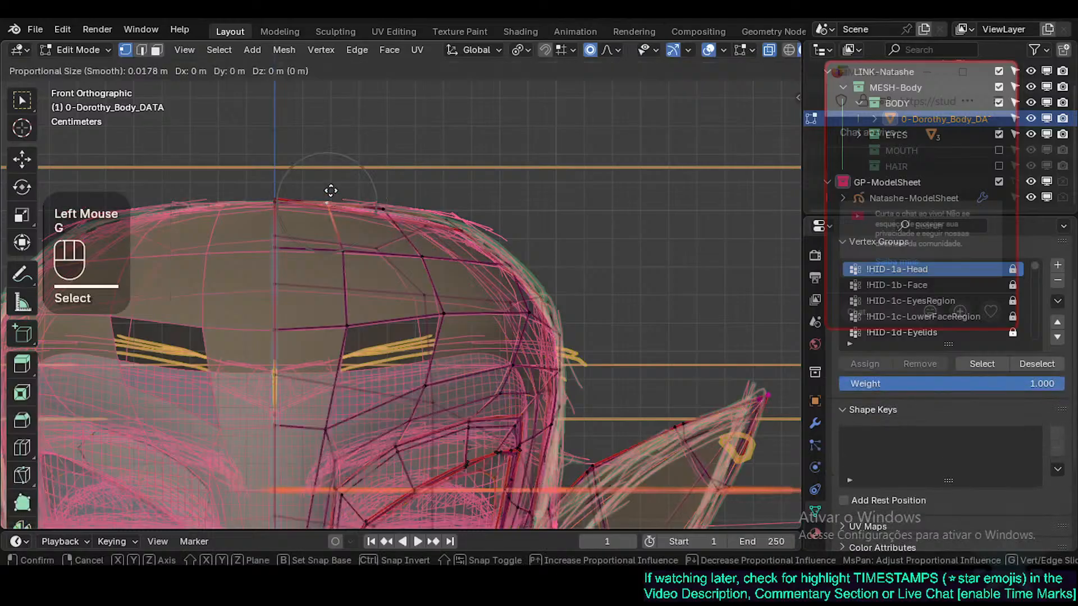
{"action": "left_click", "coordinate": [349, 225], "text": "shift"}
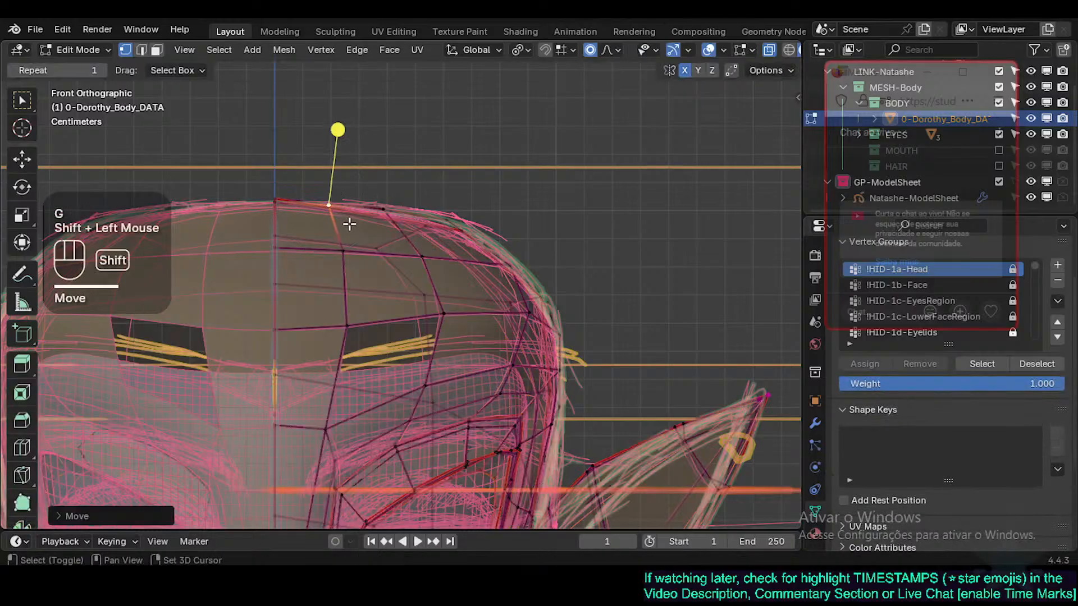
{"action": "left_click", "coordinate": [274, 201]}
{"action": "key", "text": "g"}
{"action": "left_click", "coordinate": [272, 236], "text": "shift"}
{"action": "left_click", "coordinate": [273, 190]}
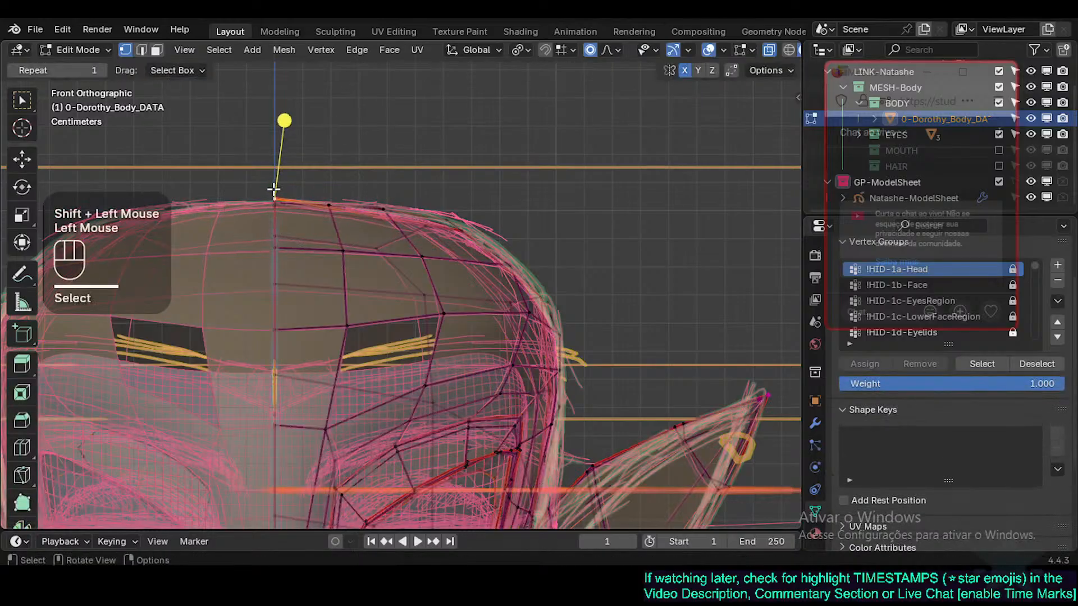
{"action": "key", "text": "g"}
{"action": "left_click", "coordinate": [285, 205], "text": "shift"}
Step: Examine the edge and face loops running around the top of the head from above
{"action": "middle_click_drag", "start_coordinate": [313, 201], "coordinate": [329, 283]}
{"action": "key", "text": "Tab"}
{"action": "middle_click_drag", "start_coordinate": [328, 284], "coordinate": [314, 279], "text": "shift"}
{"action": "middle_click_drag", "start_coordinate": [315, 279], "coordinate": [369, 244]}
{"action": "key", "text": "Tab"}
{"action": "key", "text": "2"}
{"action": "left_click", "coordinate": [402, 250], "text": "alt+shift"}
{"action": "left_click", "coordinate": [446, 176]}
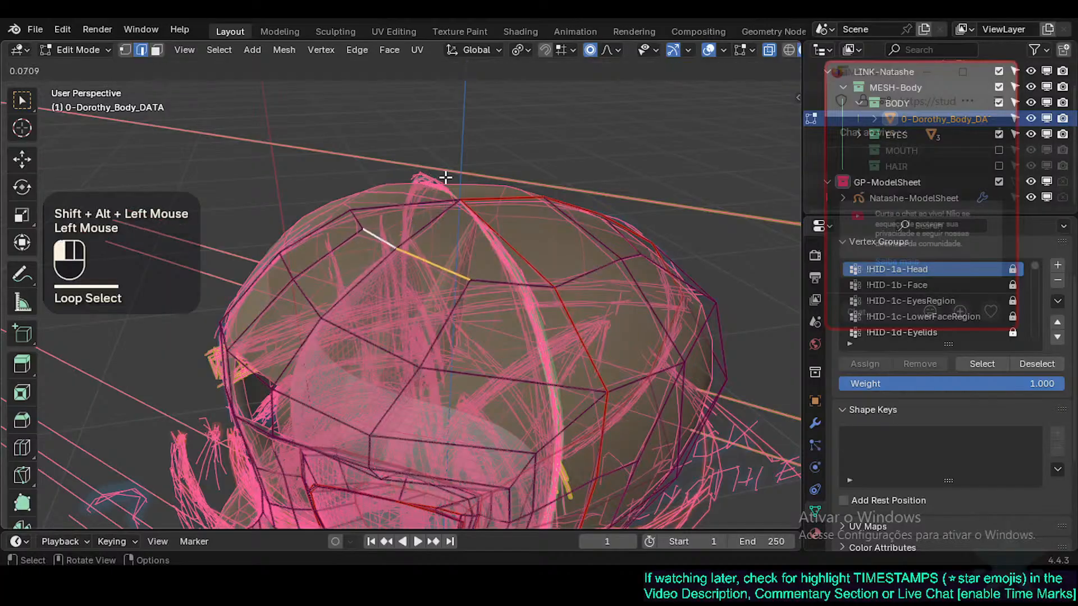
{"action": "key", "text": "alt+a"}
{"action": "key", "text": "3"}
{"action": "left_click", "coordinate": [518, 257], "text": "alt+shift"}
{"action": "middle_click_drag", "start_coordinate": [518, 257], "coordinate": [522, 237]}
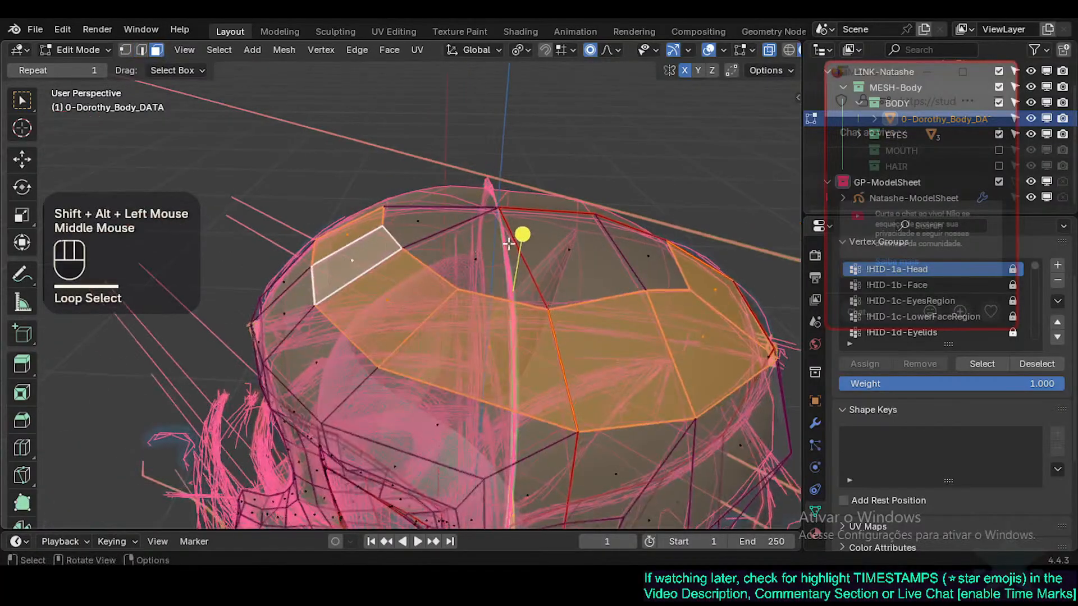
{"action": "left_click", "coordinate": [539, 236]}
{"action": "key", "text": "alt+a"}
{"action": "key", "text": "Tab"}
Step: From the front, move the face on the crown's outer upper curve outward to meet the sketch outline
{"action": "middle_click_drag", "start_coordinate": [542, 279], "coordinate": [410, 284]}
{"action": "key", "text": "KP_1"}
{"action": "scroll", "coordinate": [410, 284], "scroll_direction": "down", "scroll_amount": 2}
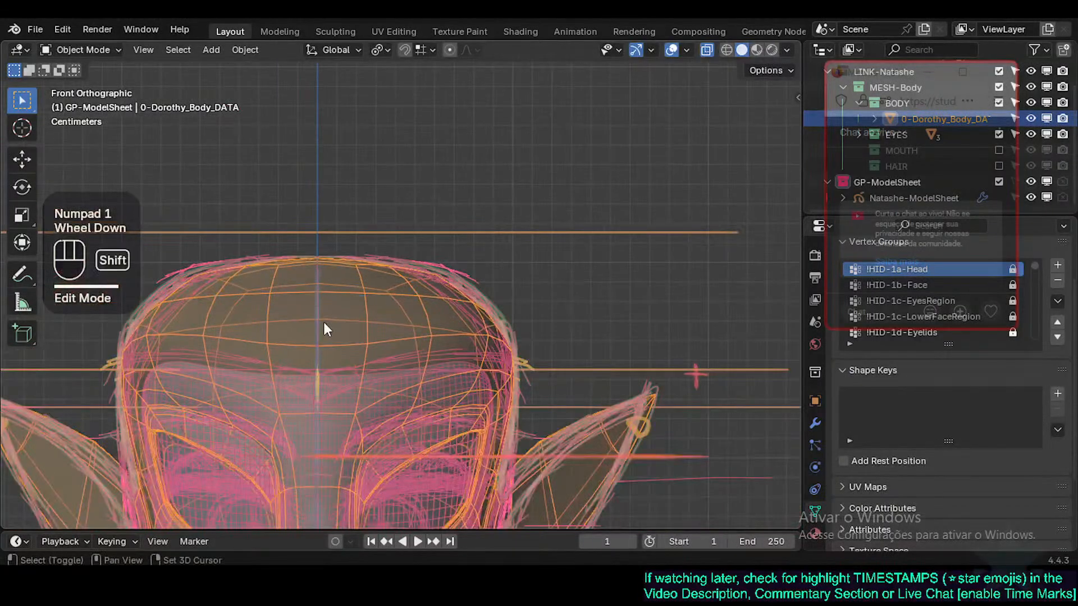
{"action": "middle_click_drag", "start_coordinate": [325, 322], "coordinate": [437, 261], "text": "shift"}
{"action": "key", "text": "alt+z"}
{"action": "scroll", "coordinate": [445, 311], "scroll_direction": "down", "scroll_amount": 1}
{"action": "key", "text": "Tab"}
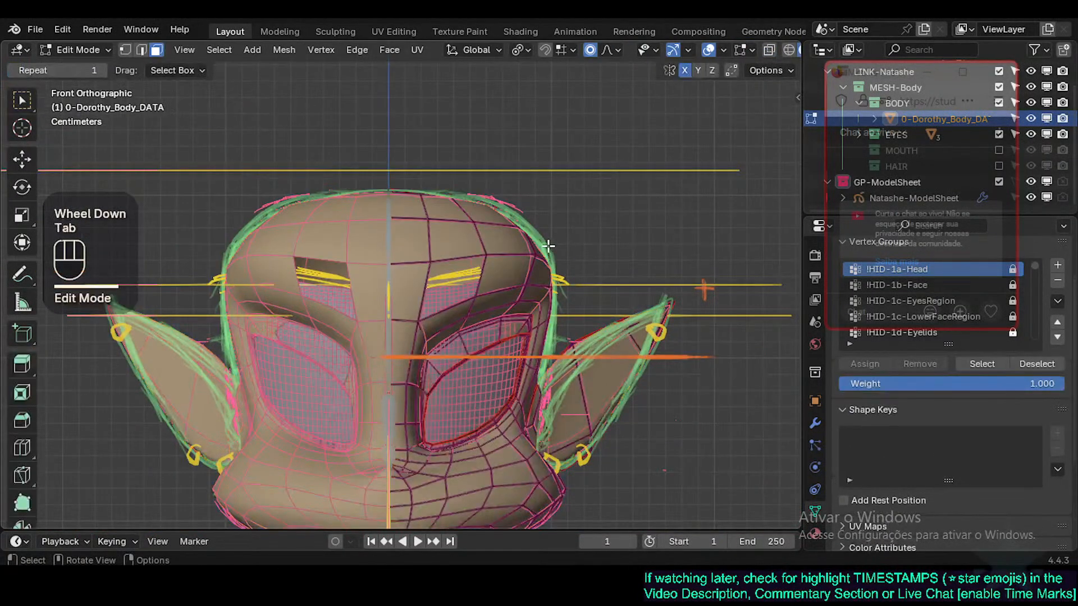
{"action": "key", "text": "1"}
{"action": "left_click", "coordinate": [523, 234]}
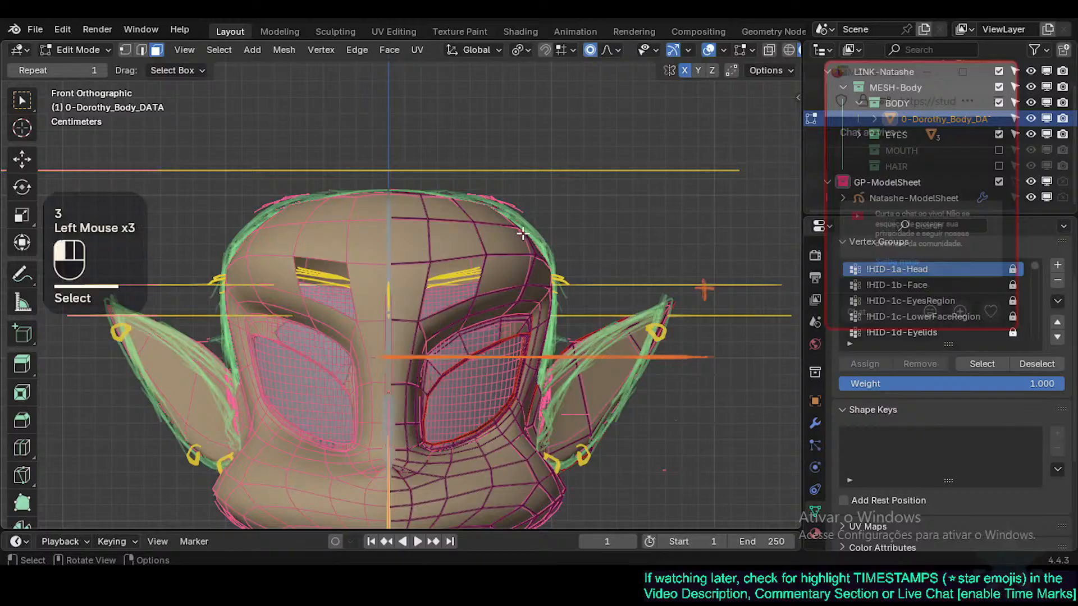
{"action": "left_click", "coordinate": [536, 243]}
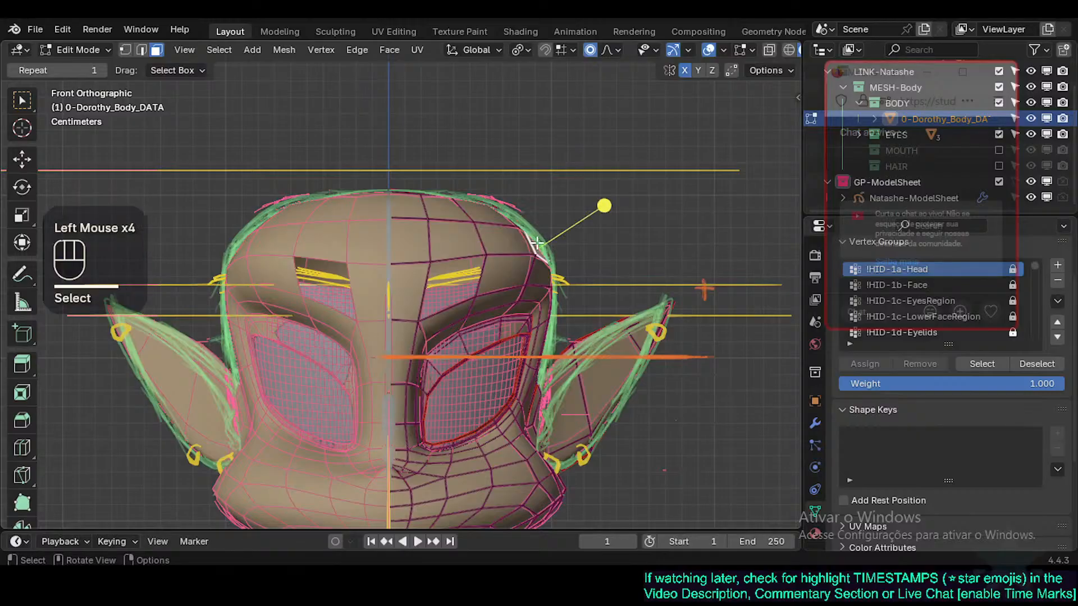
{"action": "key", "text": "g"}
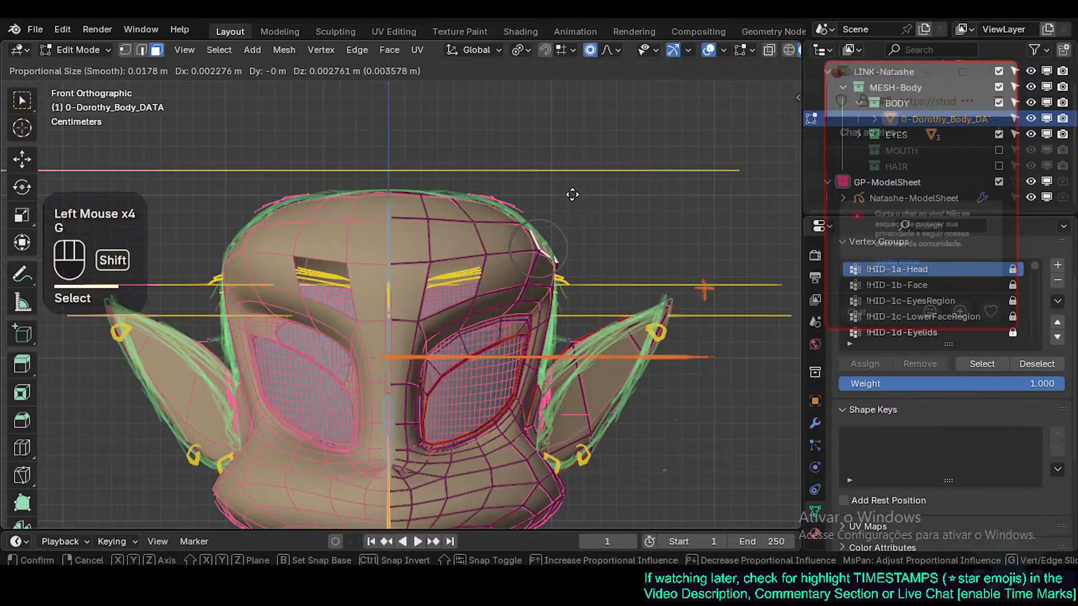
{"action": "left_click", "coordinate": [608, 201], "text": "shift"}
Step: Adjust the top crown face just inside the outer curve to follow the sketched outline
{"action": "left_click", "coordinate": [509, 214]}
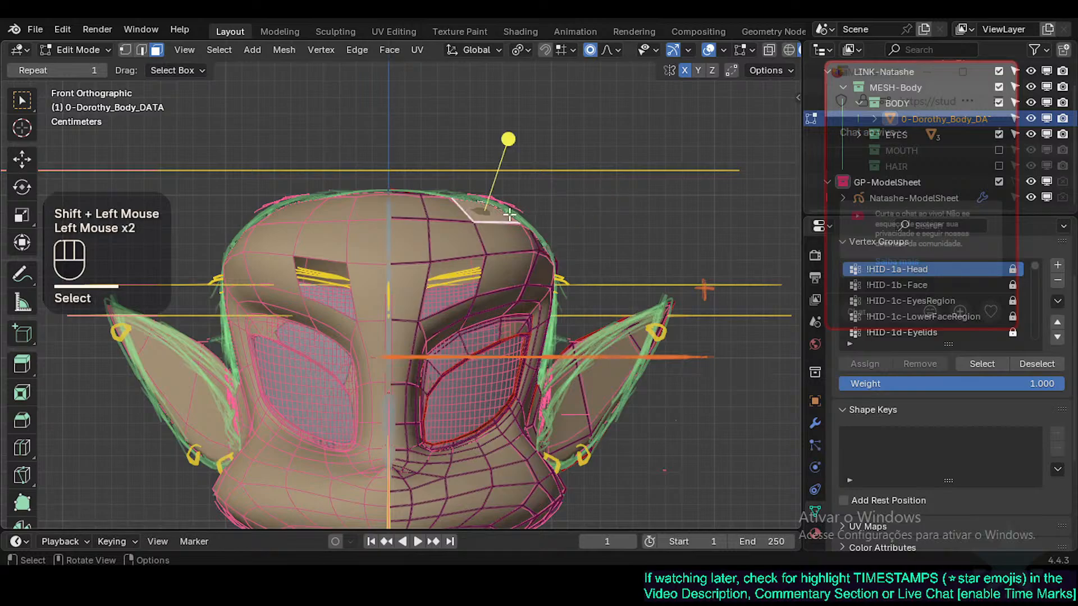
{"action": "key", "text": "g"}
{"action": "left_click", "coordinate": [531, 212], "text": "shift"}
Step: Reposition the two vertices in the row just below the crown's top edge to even out the upper forehead
{"action": "left_click", "coordinate": [437, 209]}
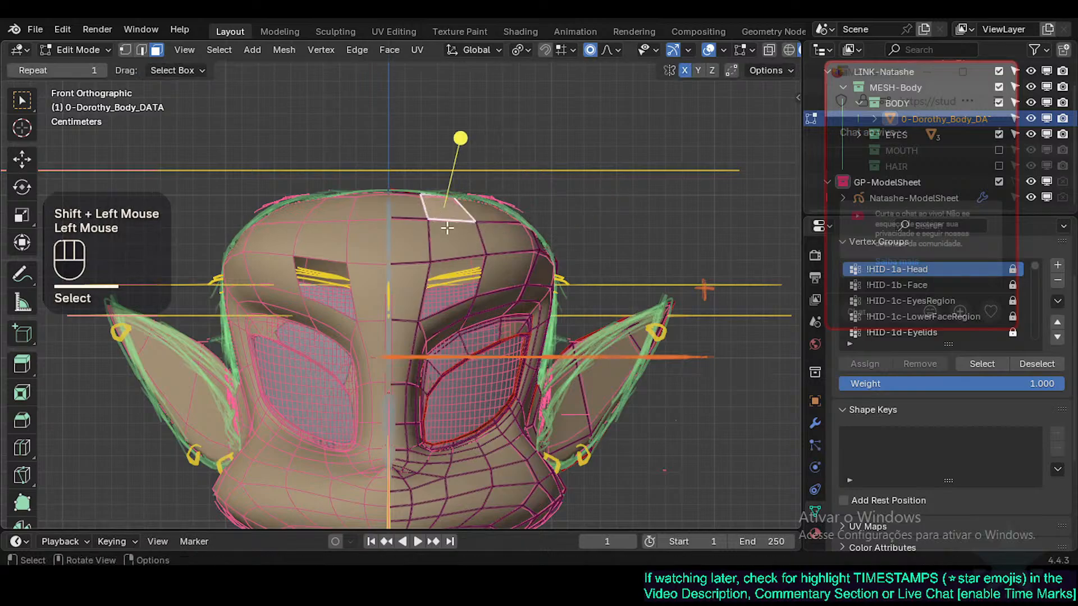
{"action": "key", "text": "1"}
{"action": "left_click", "coordinate": [433, 221]}
{"action": "key", "text": "g"}
{"action": "left_click", "coordinate": [433, 223], "text": "shift"}
{"action": "left_click", "coordinate": [477, 220]}
{"action": "key", "text": "g"}
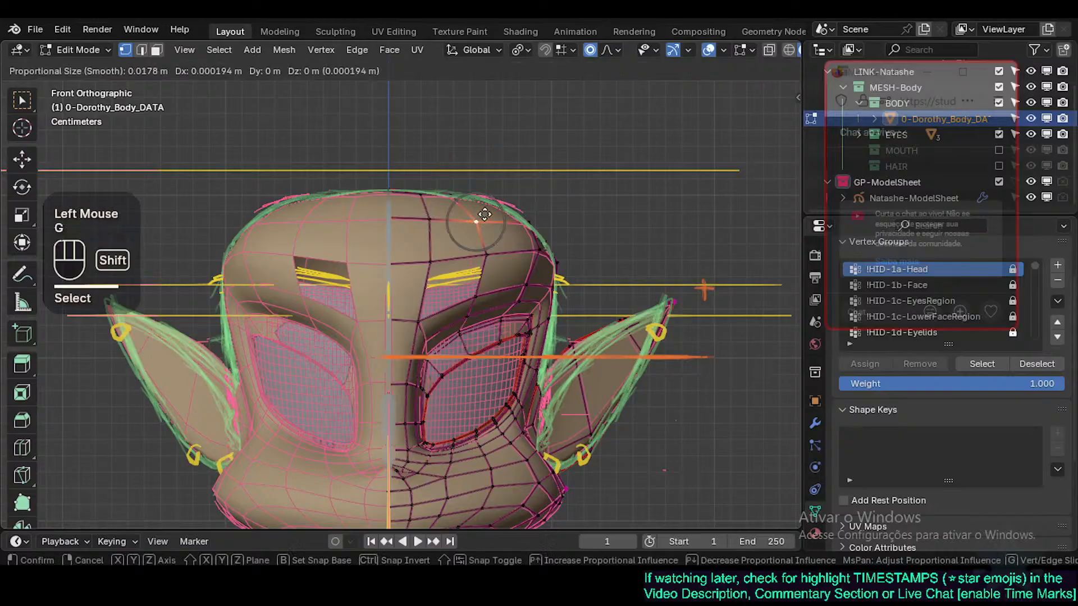
{"action": "left_click", "coordinate": [498, 209], "text": "shift"}
{"action": "left_click", "coordinate": [430, 219]}
{"action": "key", "text": "g"}
{"action": "left_click", "coordinate": [482, 219], "text": "shift"}
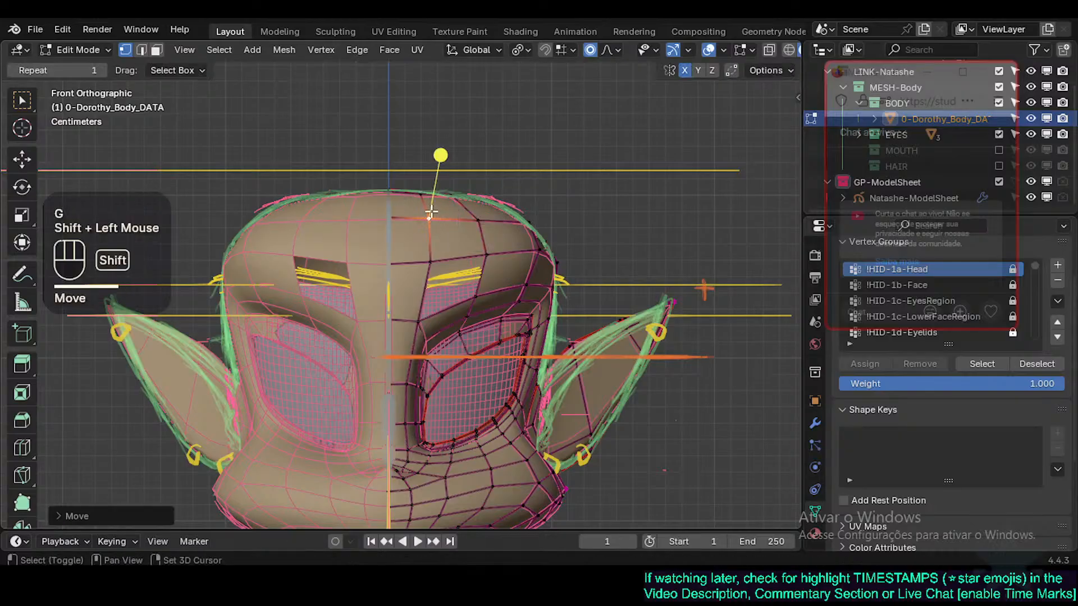
Step: Move the vertices where the crown curves into the side of the head to fit the sketch
{"action": "left_click", "coordinate": [553, 262]}
{"action": "key", "text": "g"}
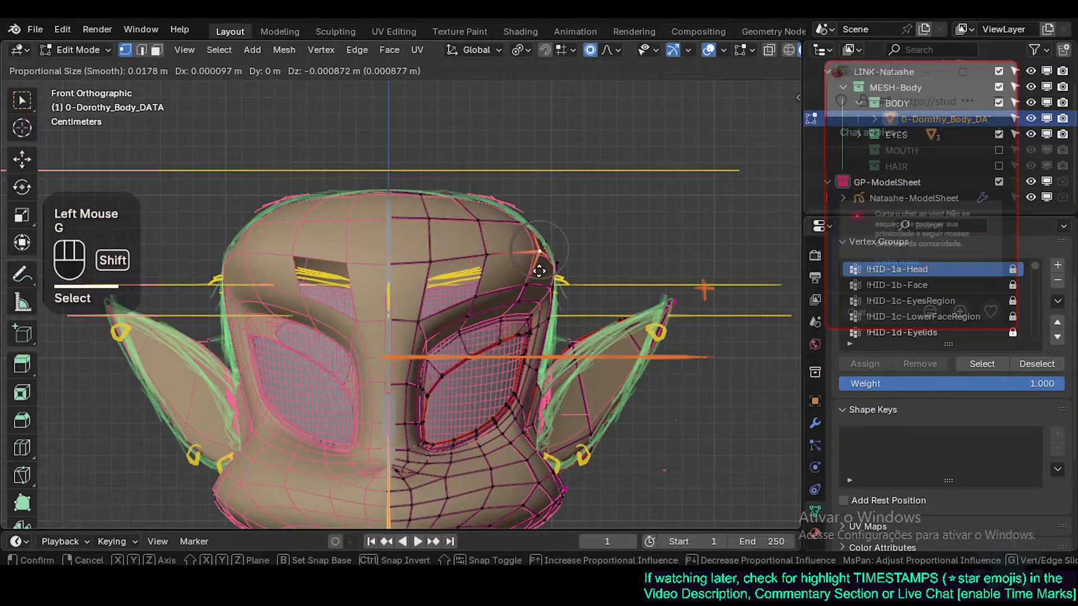
{"action": "left_click", "coordinate": [562, 267], "text": "shift"}
{"action": "left_click", "coordinate": [558, 265]}
{"action": "key", "text": "g"}
{"action": "left_click", "coordinate": [565, 271], "text": "shift"}
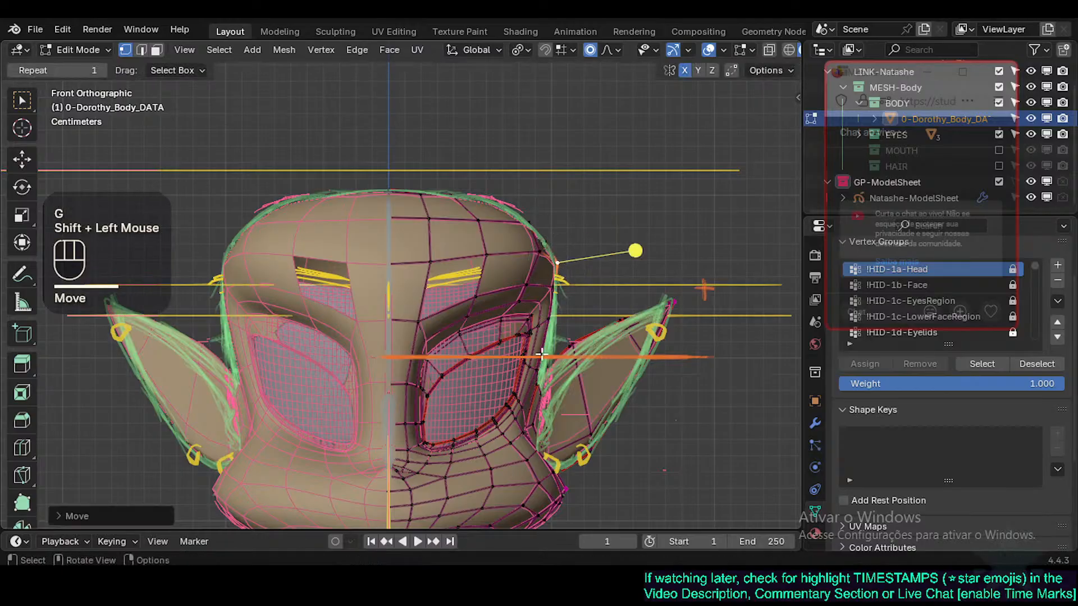
Step: Move and rotate the face on the side of the head beside the eye to match the sketch, saving the file
{"action": "middle_click_drag", "start_coordinate": [536, 398], "coordinate": [542, 370], "text": "shift"}
{"action": "scroll", "coordinate": [550, 342], "scroll_direction": "up", "scroll_amount": 2}
{"action": "key", "text": "alt+z"}
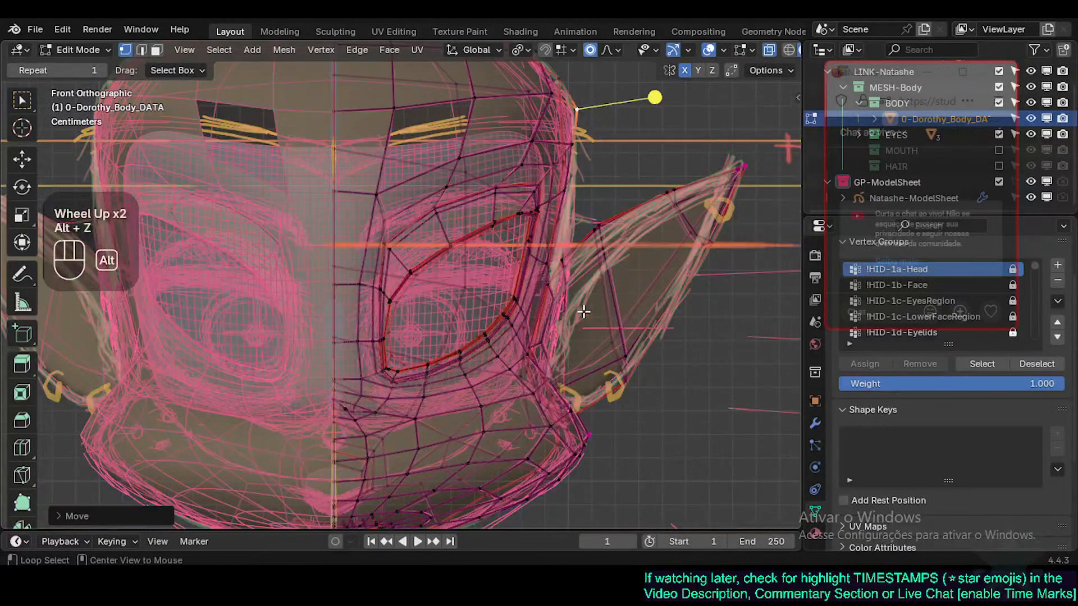
{"action": "scroll", "coordinate": [582, 300], "scroll_direction": "down", "scroll_amount": 1, "text": "shift"}
{"action": "middle_click_drag", "start_coordinate": [580, 296], "coordinate": [515, 339], "text": "shift"}
{"action": "scroll", "coordinate": [527, 334], "scroll_direction": "up", "scroll_amount": 1}
{"action": "key", "text": "a"}
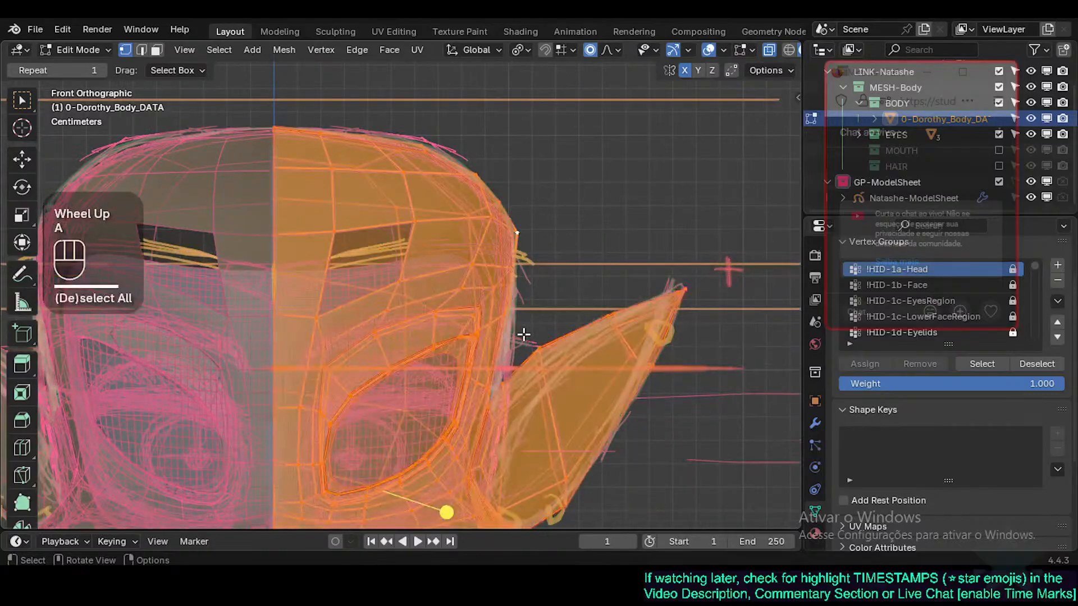
{"action": "scroll", "coordinate": [519, 340], "scroll_direction": "up", "scroll_amount": 1}
{"action": "key", "text": "3"}
{"action": "left_click", "coordinate": [498, 339]}
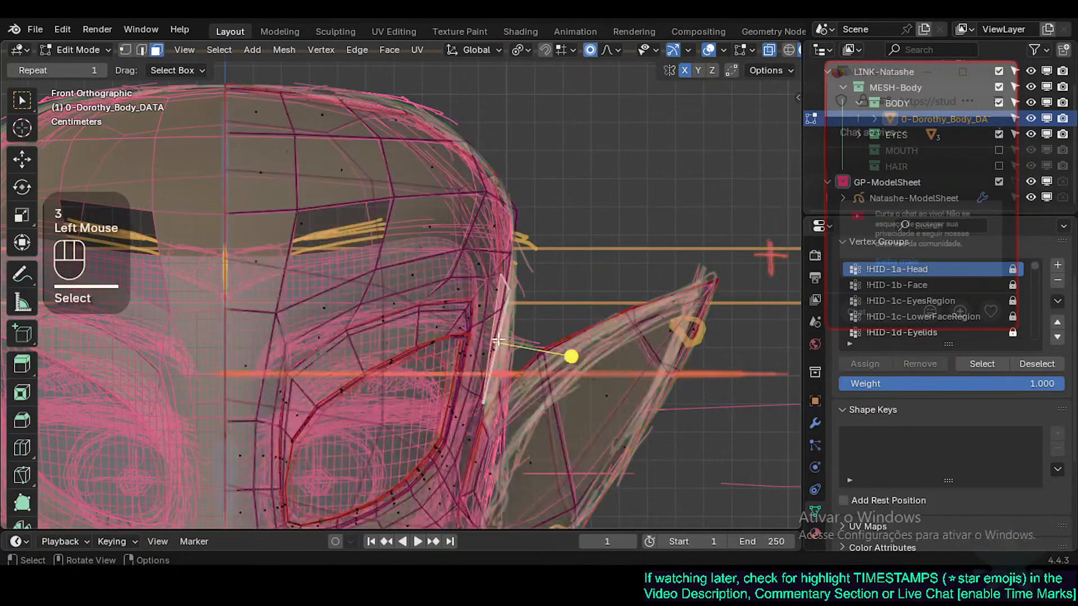
{"action": "key", "text": "ctrl+s"}
{"action": "key", "text": "g"}
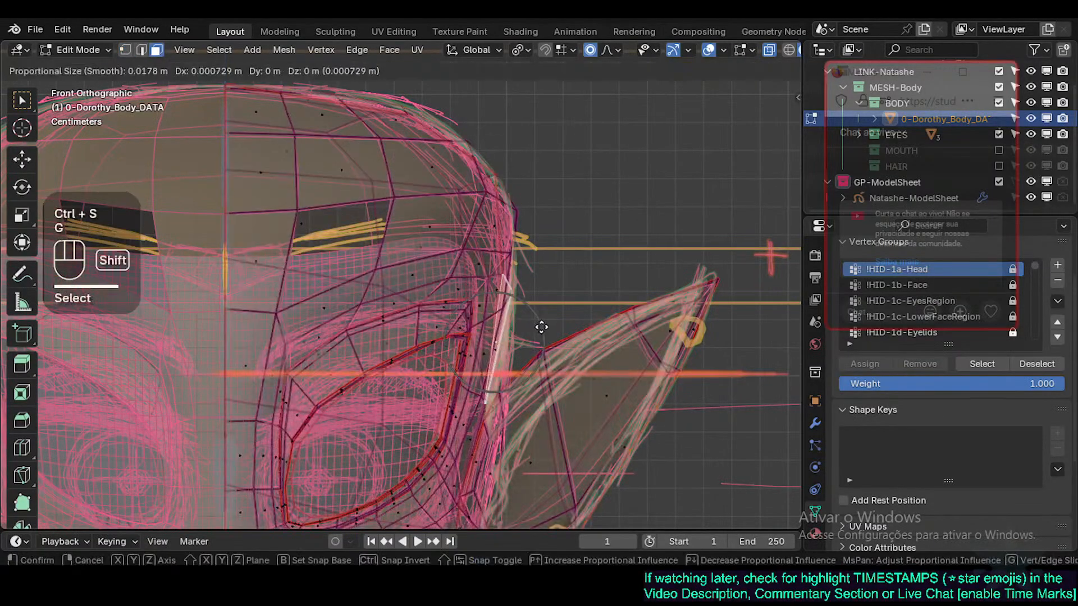
{"action": "left_click", "coordinate": [578, 357], "text": "shift"}
{"action": "key", "text": "r"}
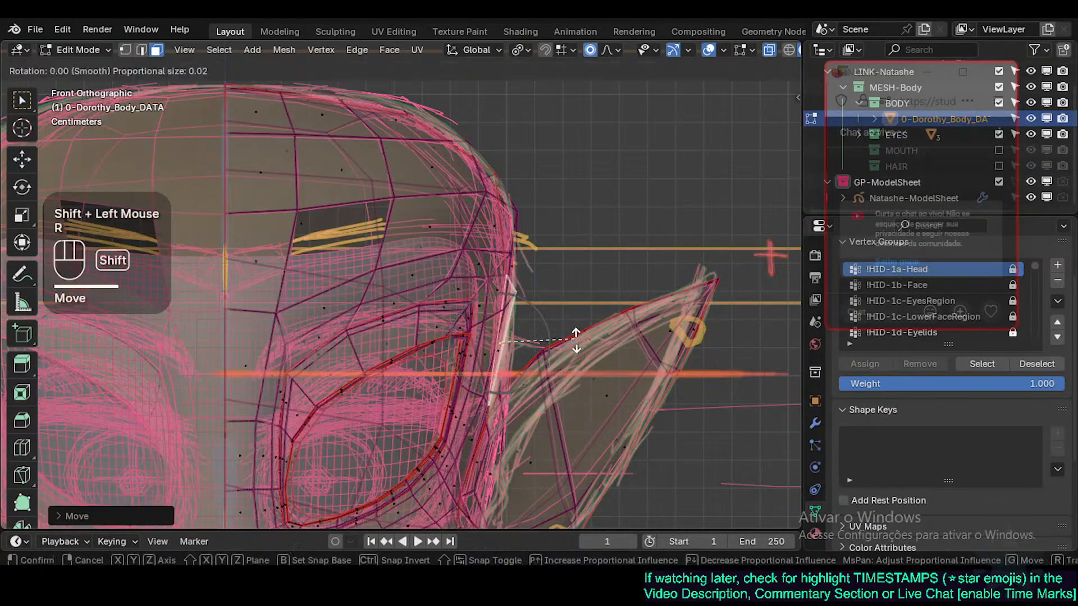
{"action": "left_click", "coordinate": [577, 358], "text": "shift"}
Step: Move the side face at brow height to line up with the sketched head outline
{"action": "left_click", "coordinate": [528, 262]}
{"action": "key", "text": "g"}
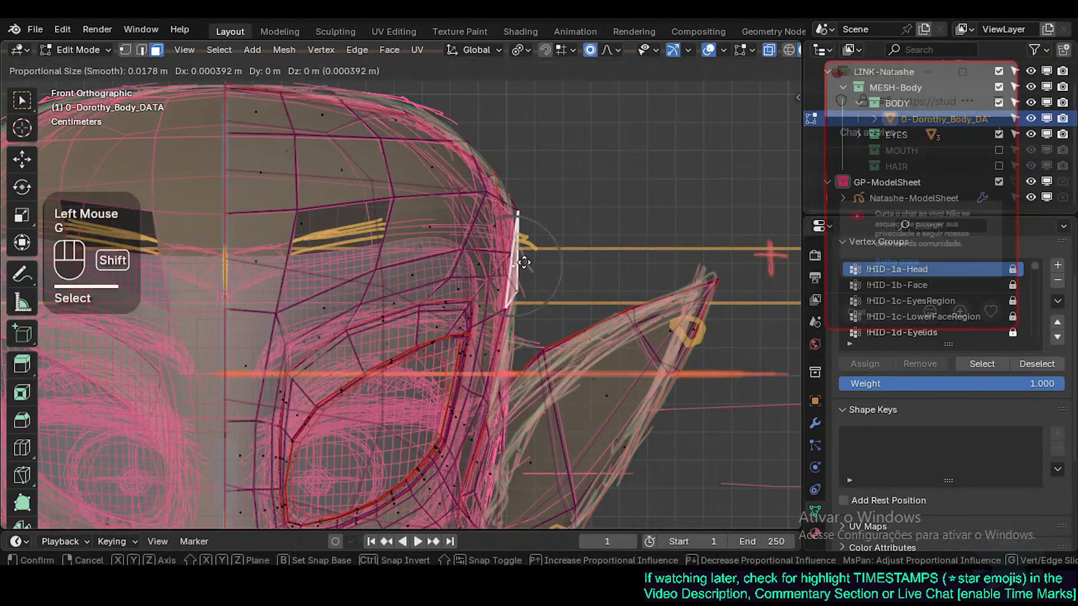
{"action": "left_click", "coordinate": [523, 263], "text": "shift"}
{"action": "key", "text": "g"}
{"action": "left_click", "coordinate": [515, 267], "text": "shift"}
Step: Move and rotate the narrow face between the eye's outer corner and the ear base
{"action": "middle_click_drag", "start_coordinate": [513, 339], "coordinate": [528, 267], "text": "shift"}
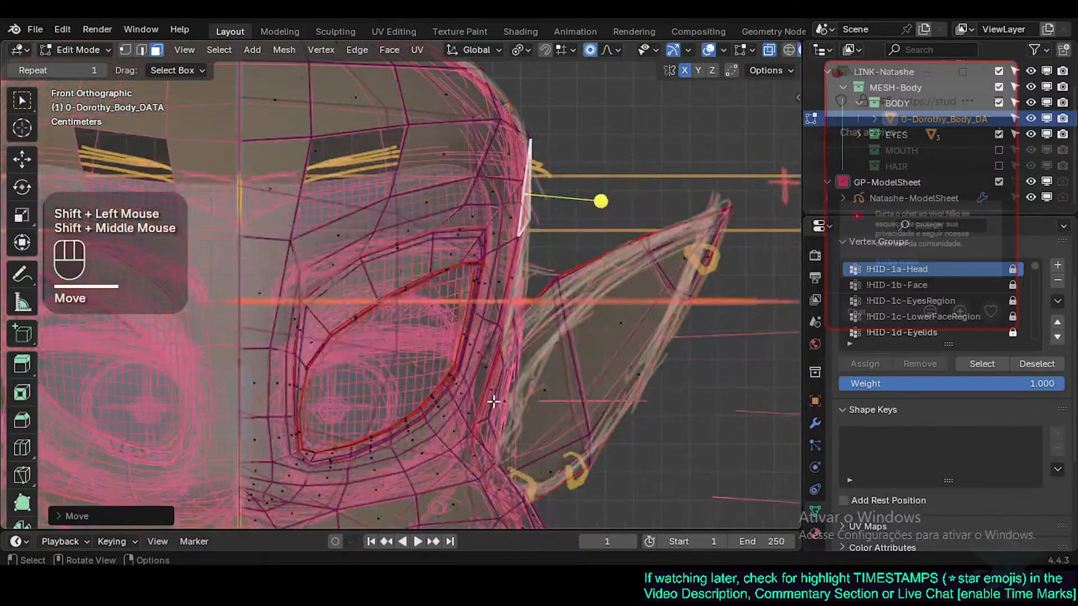
{"action": "left_click", "coordinate": [494, 401]}
{"action": "left_click", "coordinate": [494, 400]}
{"action": "key", "text": "g"}
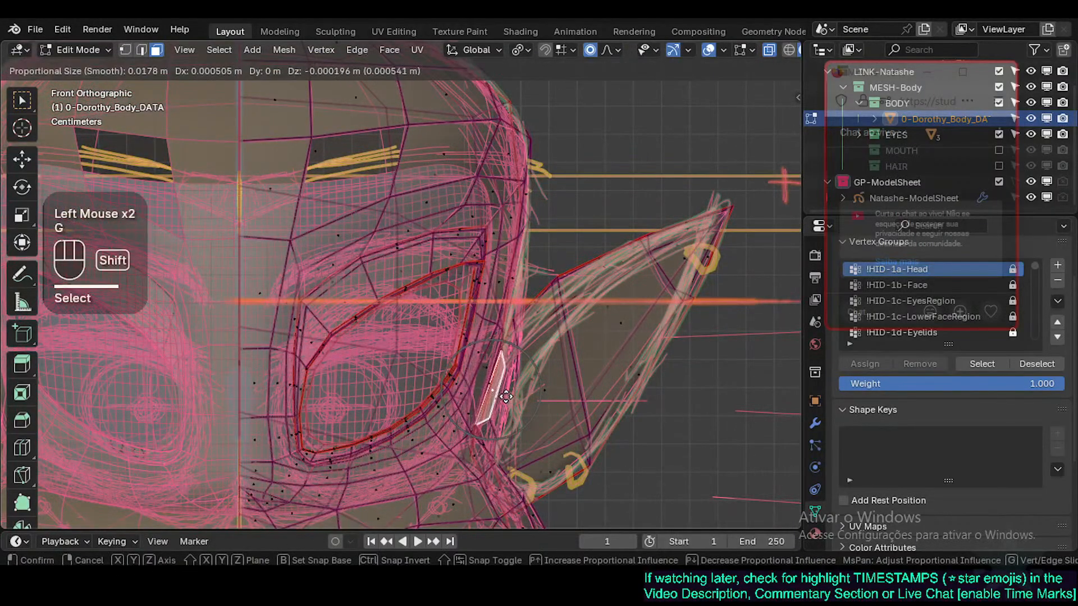
{"action": "left_click", "coordinate": [559, 396], "text": "shift"}
{"action": "key", "text": "g"}
{"action": "key", "text": "r"}
{"action": "left_click", "coordinate": [559, 394]}
{"action": "key", "text": "g"}
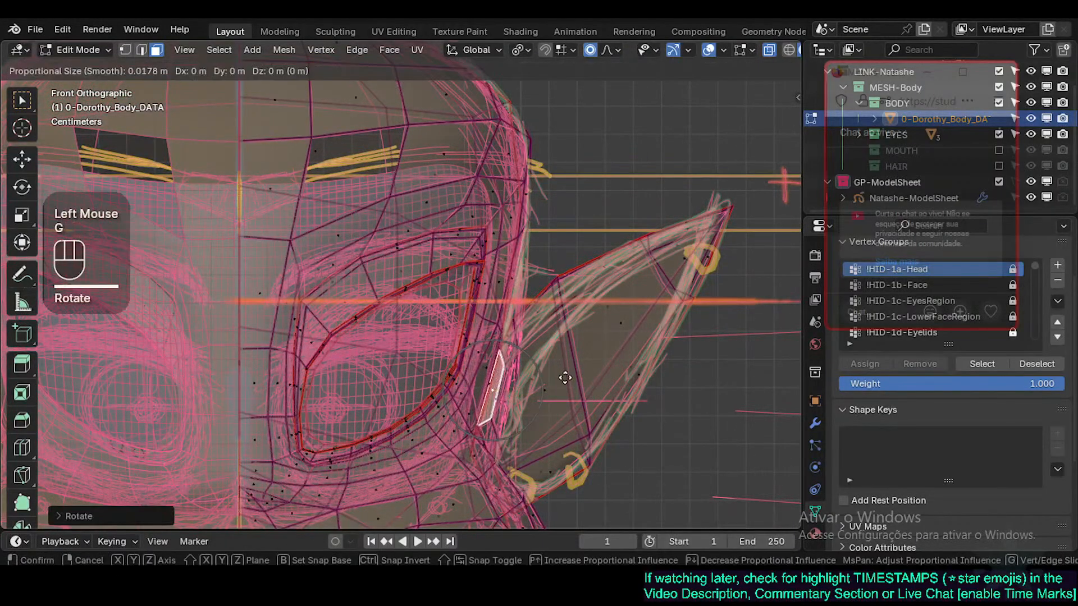
{"action": "left_click", "coordinate": [558, 392], "text": "shift"}
Step: Return to Object Mode, save the file and turn off the wireframe display
{"action": "scroll", "coordinate": [590, 390], "scroll_direction": "down", "scroll_amount": 3}
{"action": "key", "text": "Tab"}
{"action": "scroll", "coordinate": [535, 424], "scroll_direction": "down", "scroll_amount": 1}
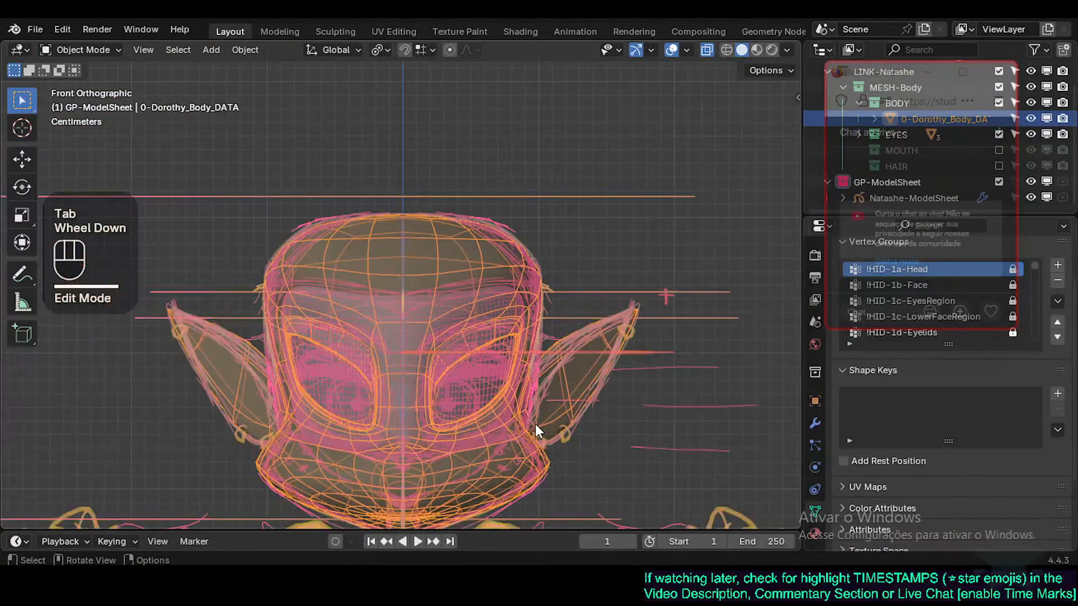
{"action": "key", "text": "ctrl+s"}
{"action": "key", "text": "shift+ctrl+alt+z"}
{"action": "middle_click_drag", "start_coordinate": [447, 447], "coordinate": [481, 387], "text": "shift"}
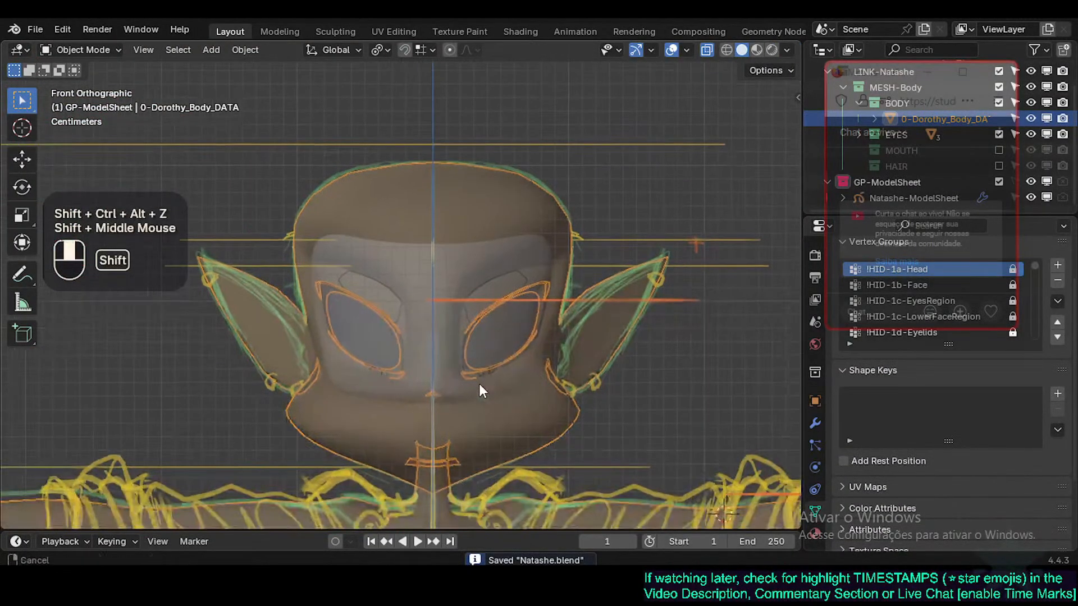
Step: Move the ear tip face slightly up to the sketch, check the front view with and without X-ray, and save
{"action": "key", "text": "Tab"}
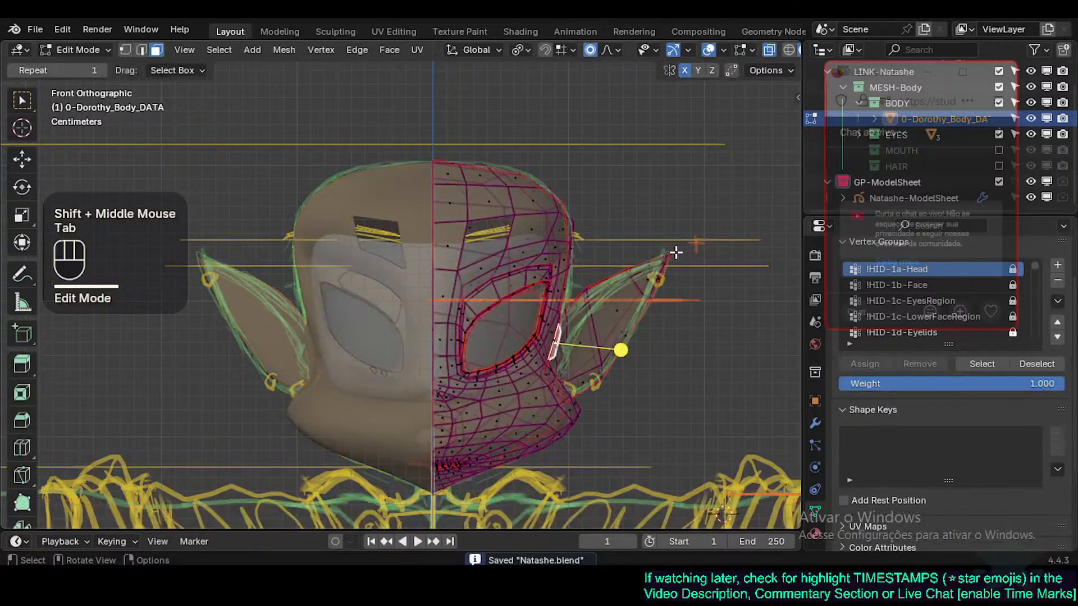
{"action": "left_click", "coordinate": [670, 255]}
{"action": "key", "text": "g"}
{"action": "left_click", "coordinate": [669, 246], "text": "shift"}
{"action": "key", "text": "Tab"}
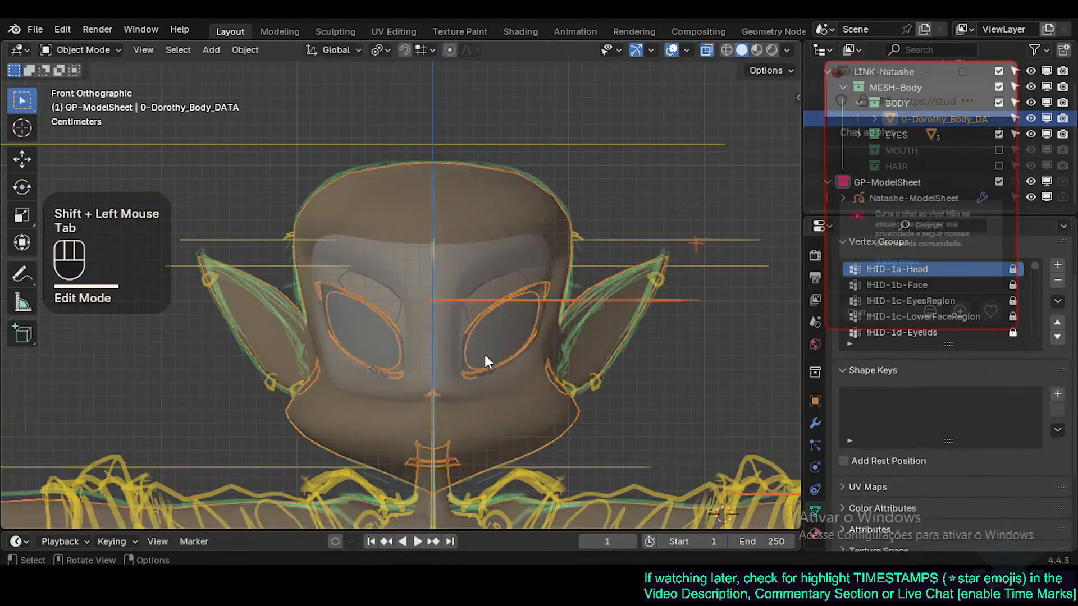
{"action": "scroll", "coordinate": [486, 360], "scroll_direction": "up", "scroll_amount": 2}
{"action": "key", "text": "ctrl+s"}
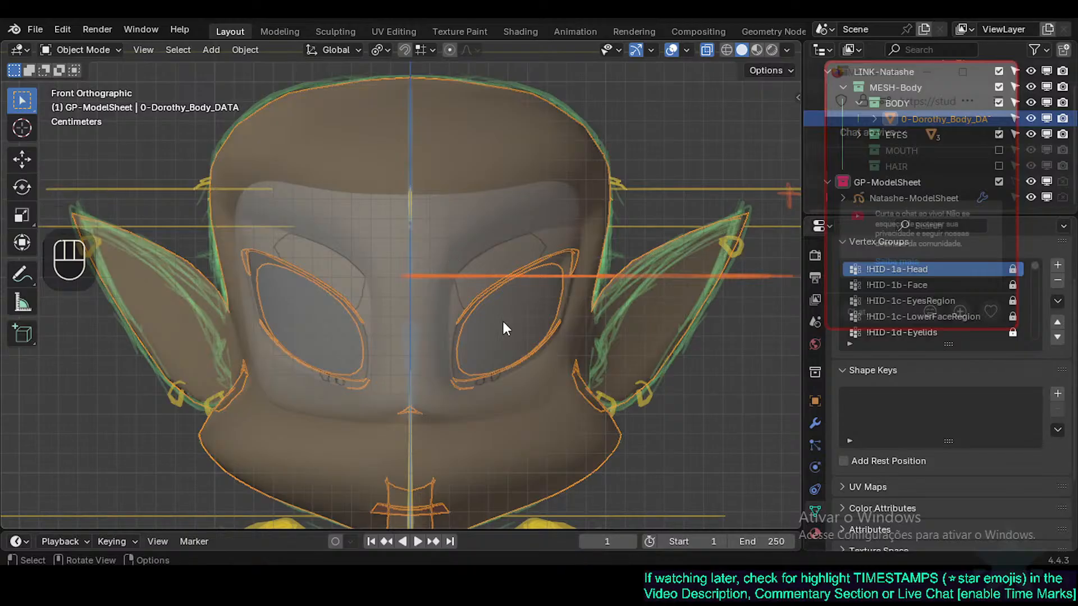
{"action": "key", "text": "alt+z"}
{"action": "key", "text": "alt+z"}
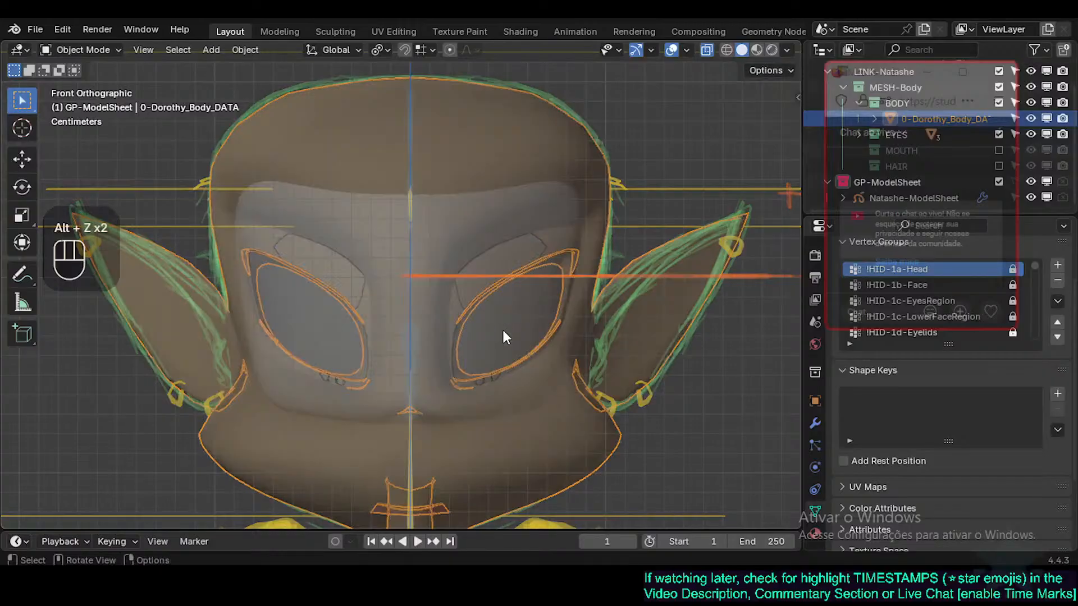
{"action": "key", "text": "ctrl+s"}
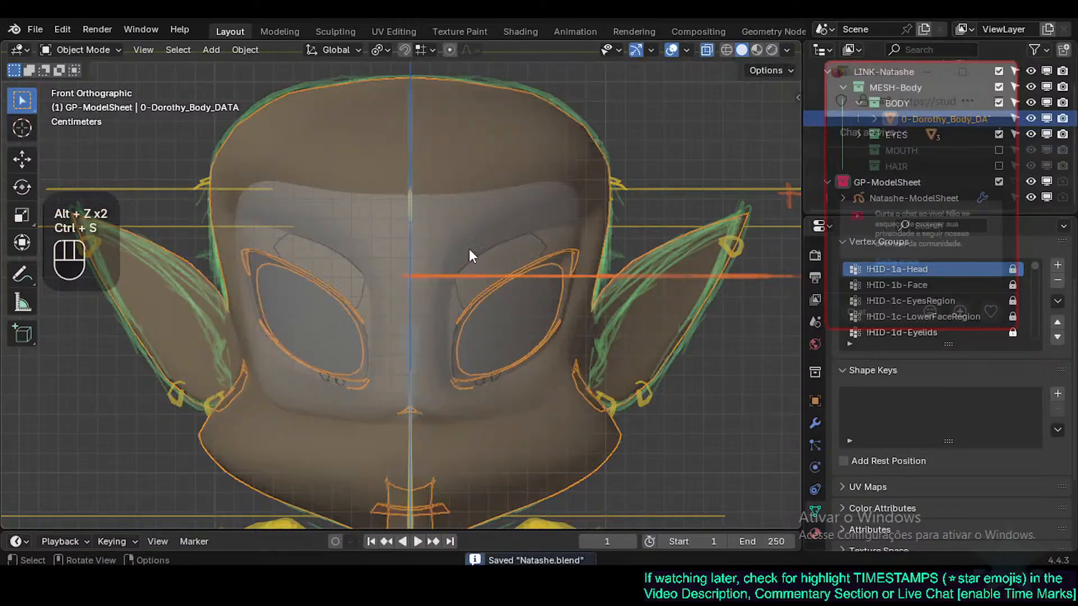
Step: Compare the head and eye surface with the sketch in the right side view, with X-ray and wireframe on and off
{"action": "left_click", "coordinate": [485, 314]}
{"action": "key", "text": "KP_3"}
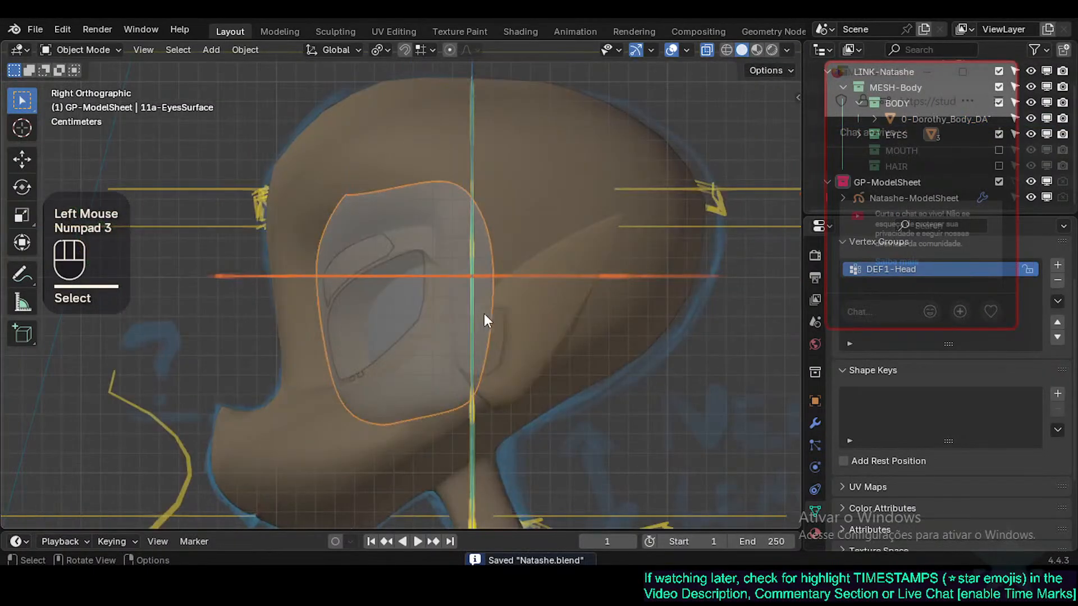
{"action": "key", "text": "alt+z"}
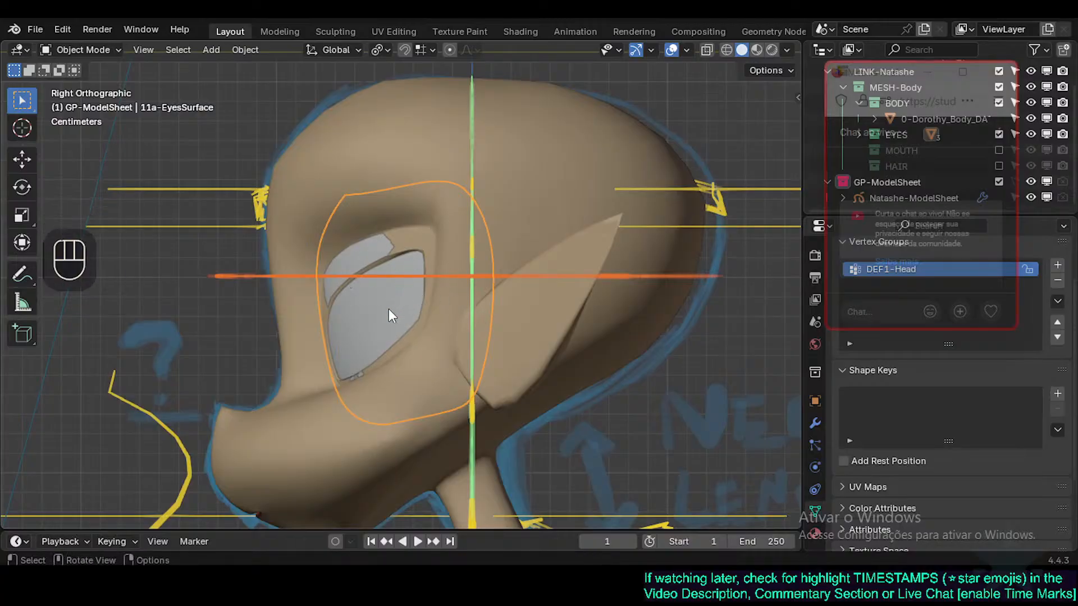
{"action": "key", "text": "shift+ctrl+alt+z"}
{"action": "middle_click_drag", "start_coordinate": [399, 312], "coordinate": [450, 286], "text": "shift"}
{"action": "scroll", "coordinate": [489, 311], "scroll_direction": "down", "scroll_amount": 2}
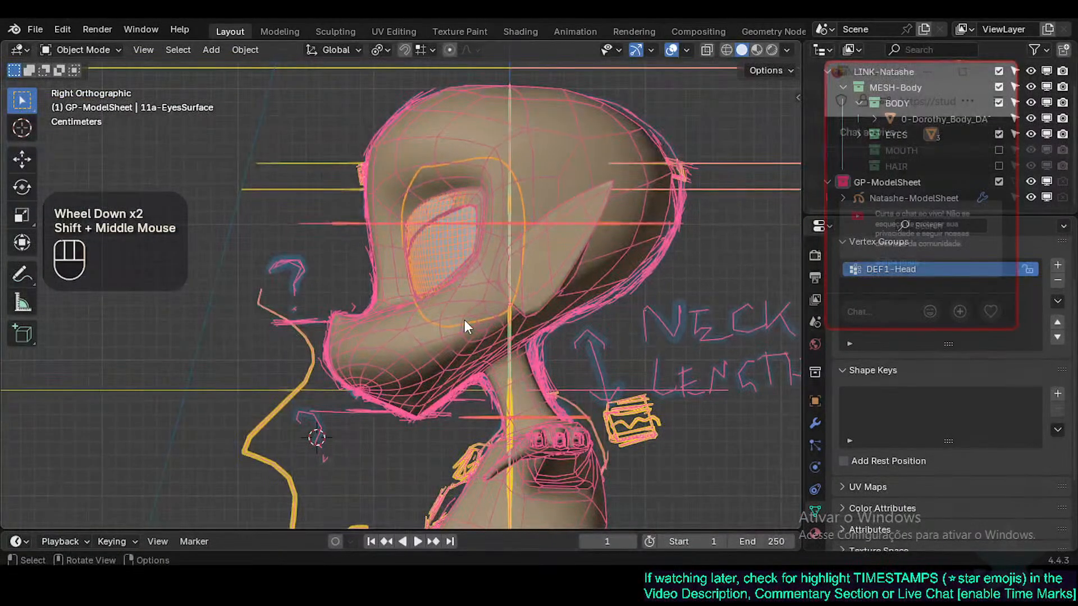
{"action": "key", "text": "alt+z"}
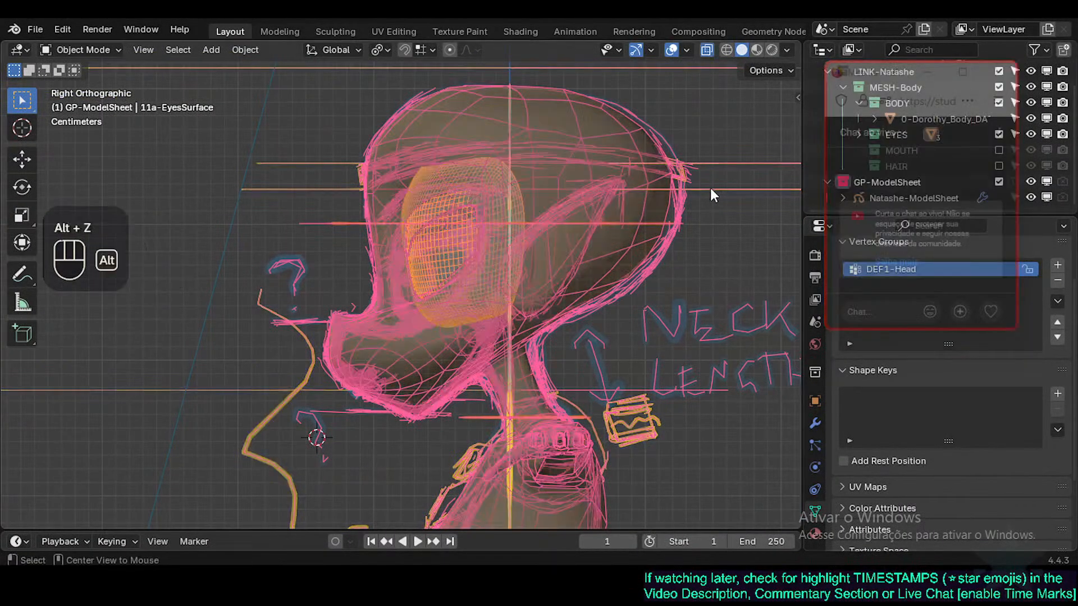
{"action": "key", "text": "alt+z"}
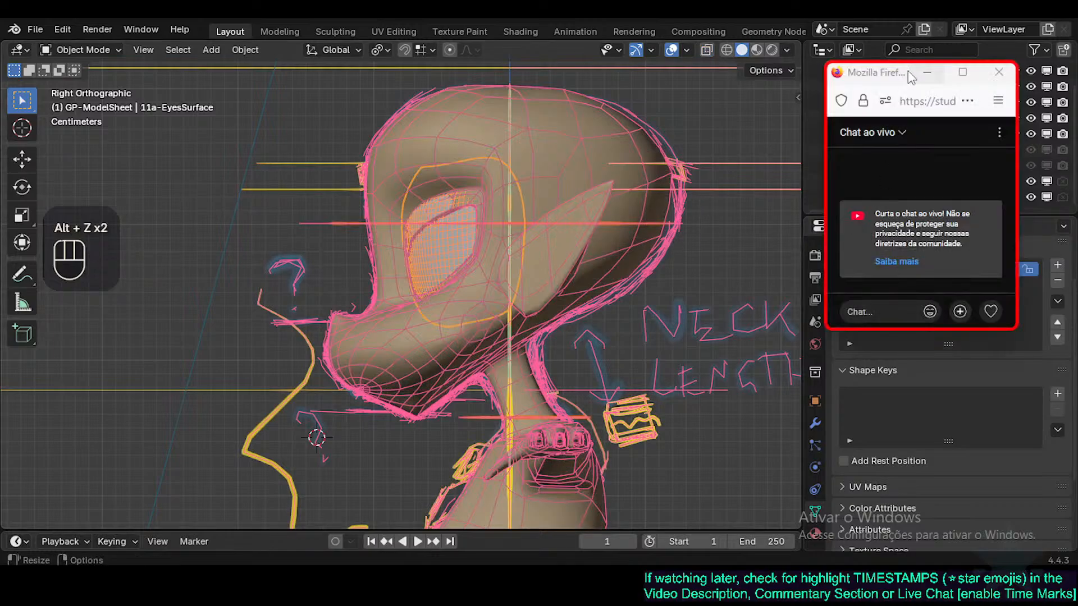
{"action": "key", "text": "shift+ctrl+alt+z"}
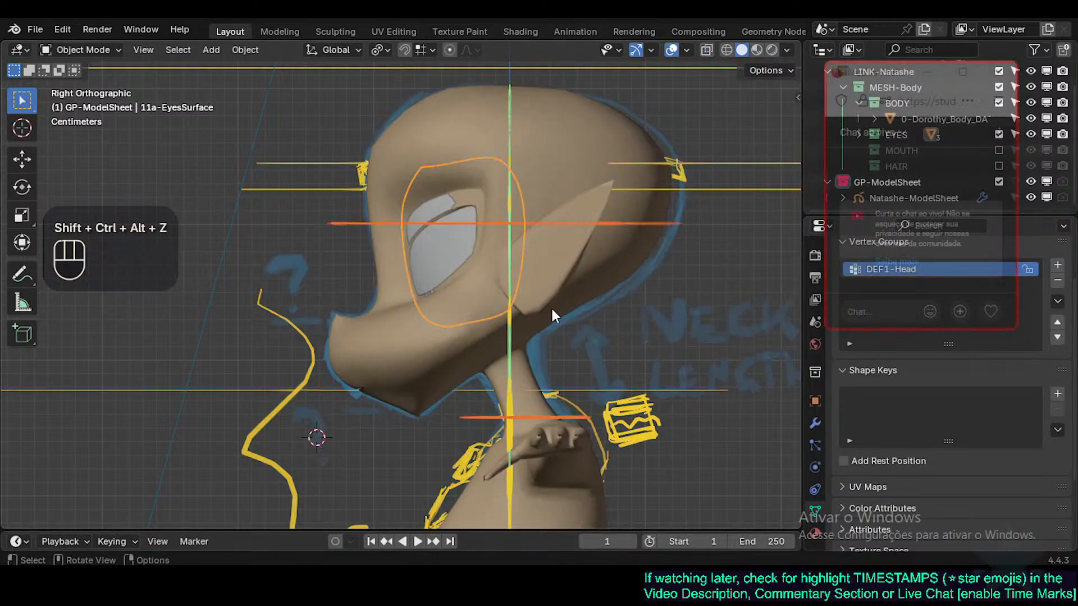
{"action": "key", "text": "alt+z"}
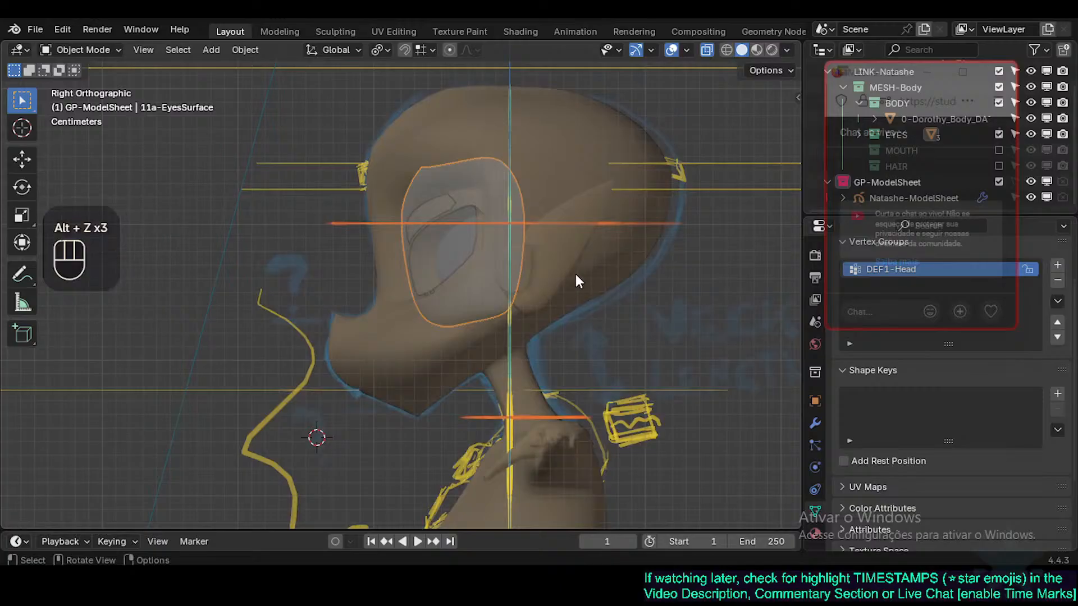
{"action": "key", "text": "alt+z"}
{"action": "key", "text": "alt+z"}
{"action": "key", "text": "alt+z"}
Step: Hide the body mesh, leaving the eye surface over the side-view sketch
{"action": "left_click", "coordinate": [593, 254]}
{"action": "key", "text": "h"}
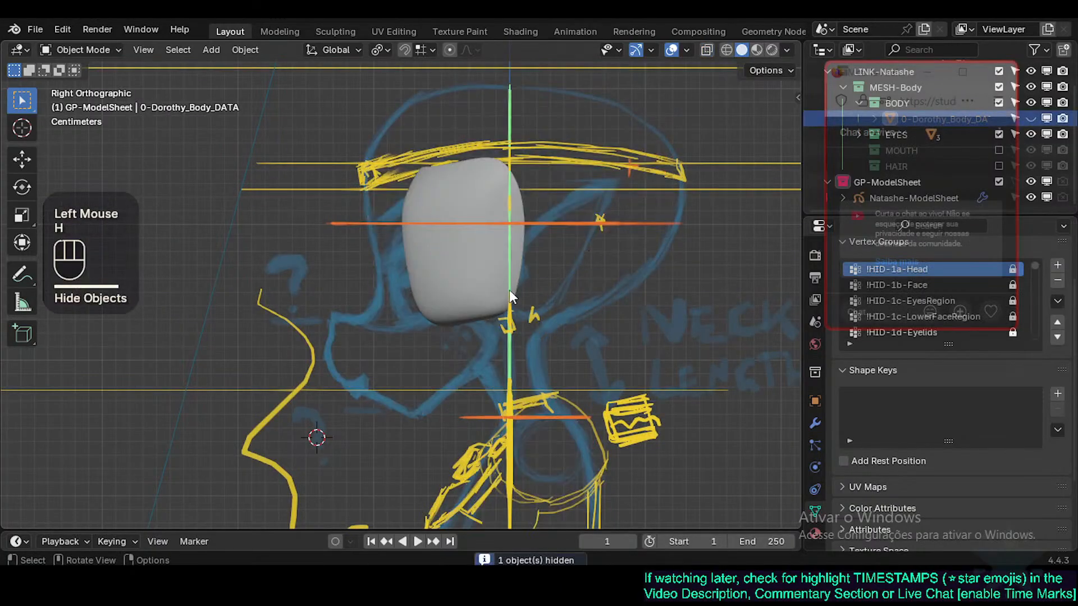
Step: Undo hiding the body mesh, and try hiding the eye surface and the body in turn
{"action": "key", "text": "ctrl+z"}
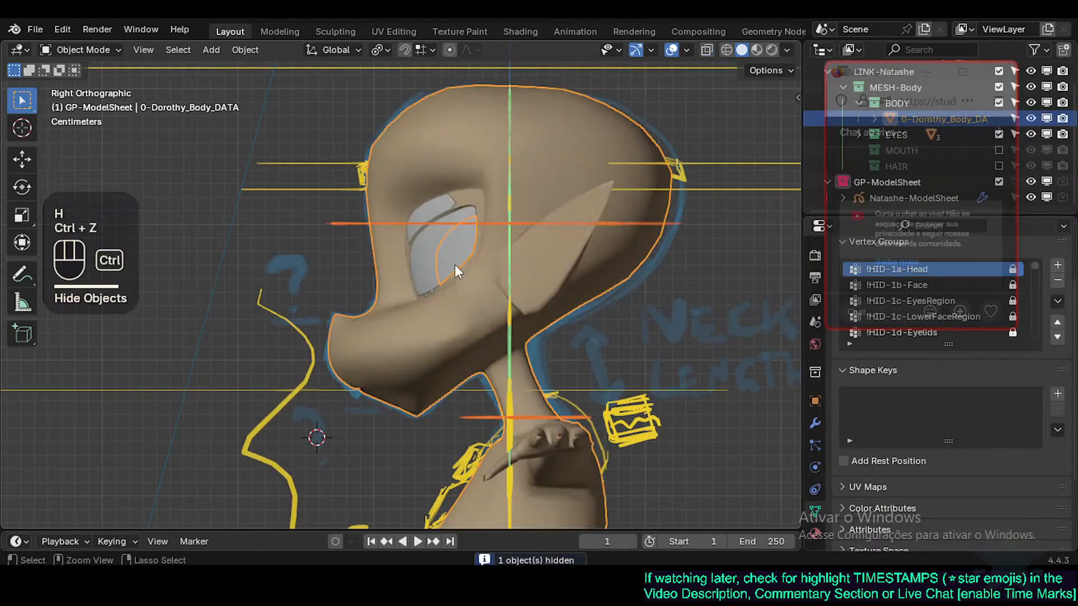
{"action": "left_click", "coordinate": [422, 255]}
{"action": "key", "text": "h"}
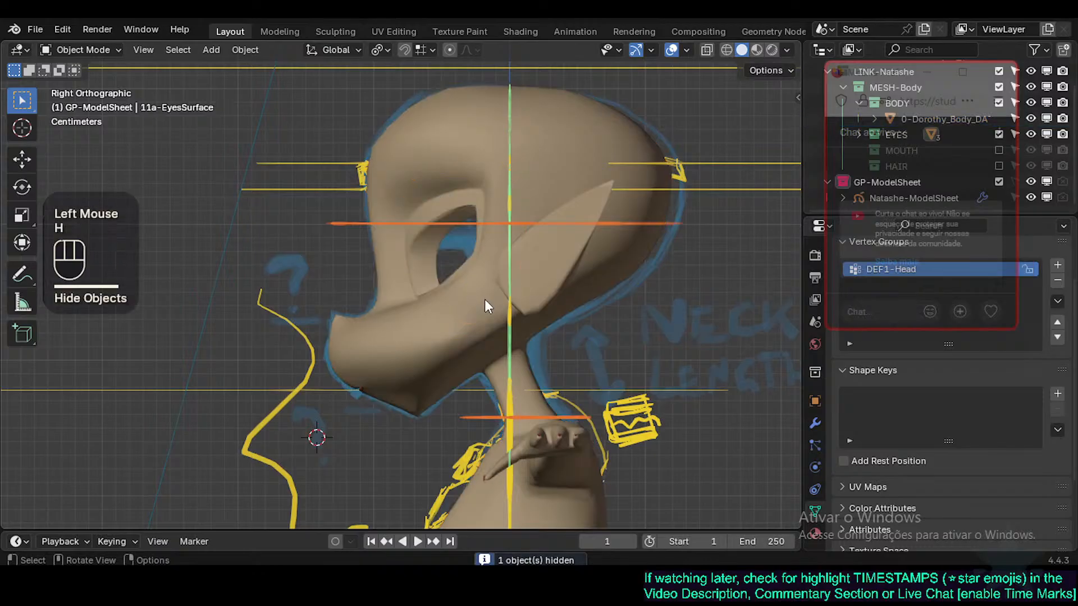
{"action": "key", "text": "ctrl+z"}
{"action": "left_click", "coordinate": [510, 261], "text": "shift"}
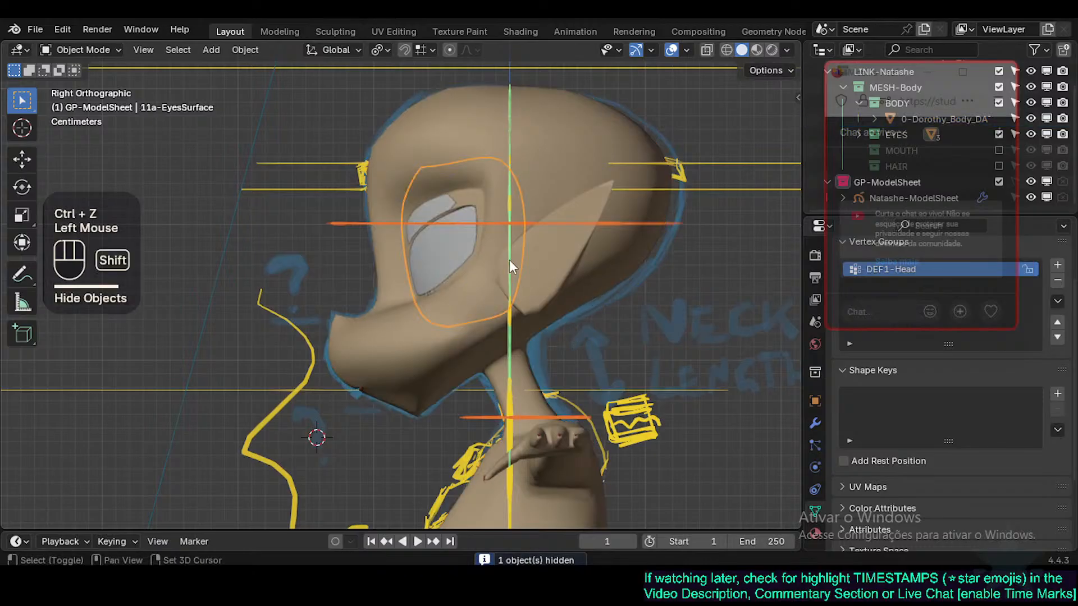
{"action": "left_click", "coordinate": [560, 274]}
{"action": "key", "text": "shift+h"}
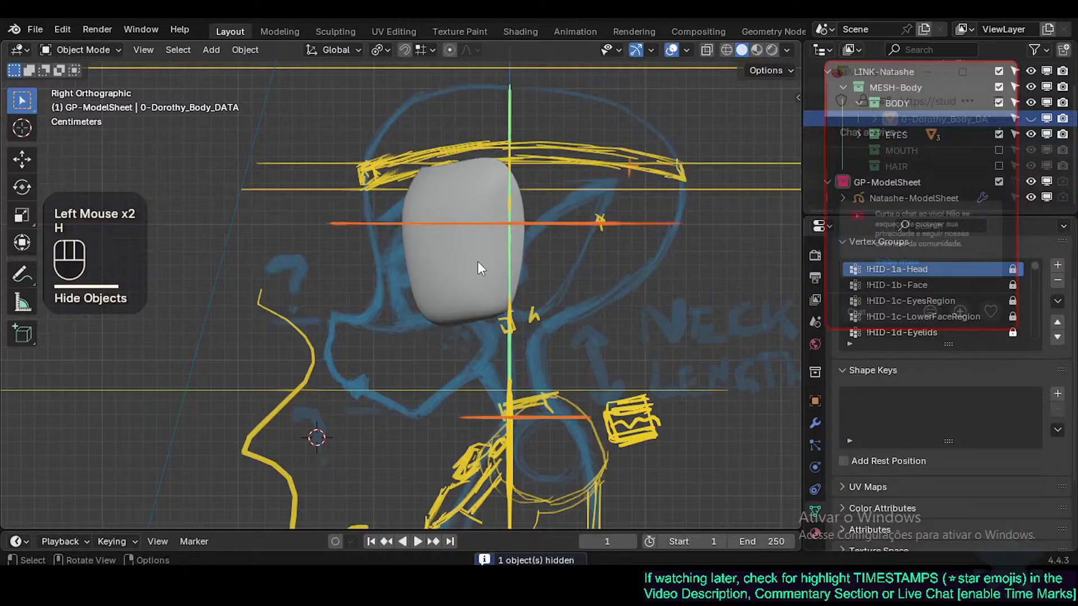
{"action": "key", "text": "ctrl+z"}
Step: Turn on X-ray, check the eye surface and body with wireframe on and off, clear the selection and save the file
{"action": "left_click", "coordinate": [418, 241], "text": "shift"}
{"action": "key", "text": "alt+z"}
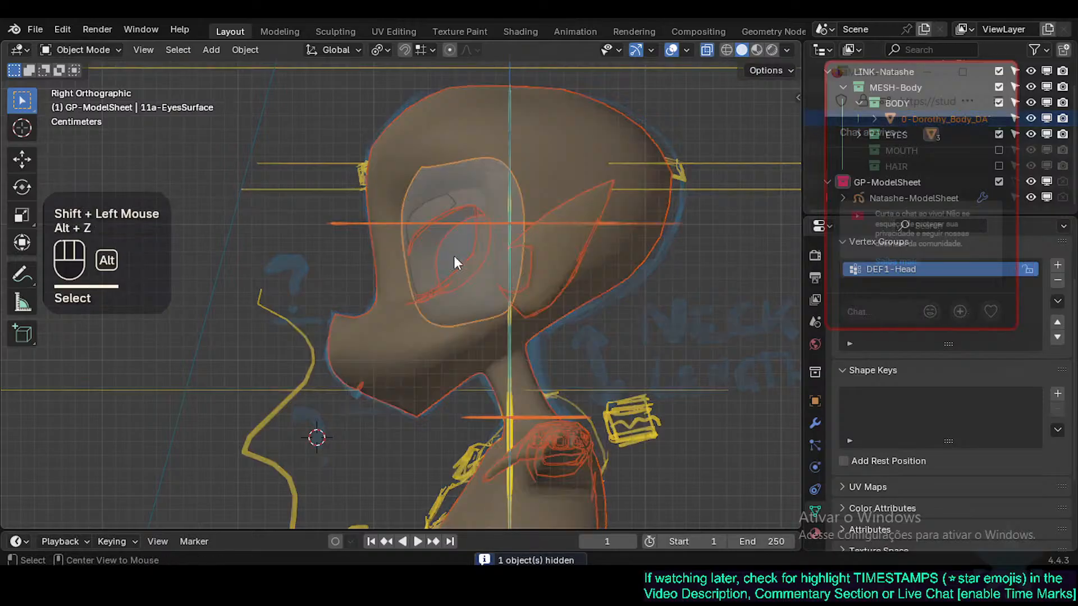
{"action": "scroll", "coordinate": [469, 282], "scroll_direction": "up", "scroll_amount": 1}
{"action": "key", "text": "shift+ctrl+alt+z"}
{"action": "key", "text": "shift+ctrl+alt+z"}
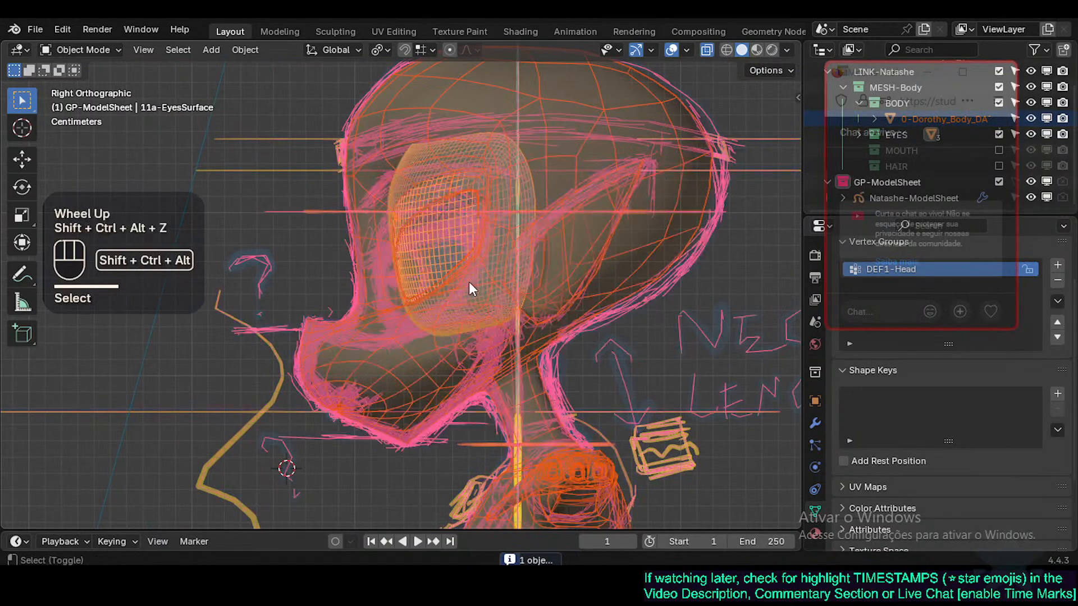
{"action": "key", "text": "alt+a"}
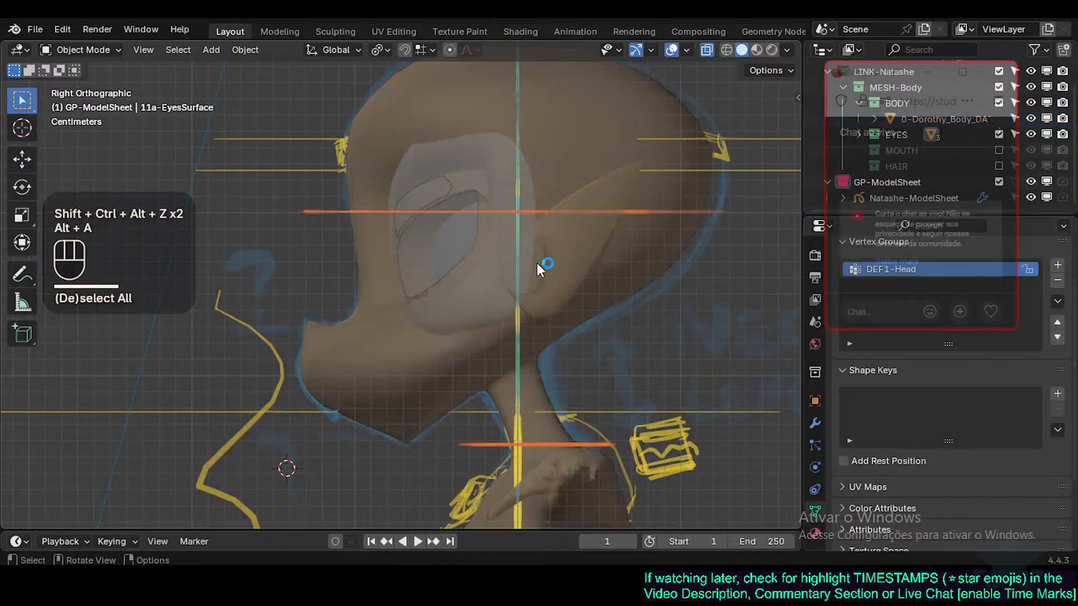
{"action": "key", "text": "ctrl+s"}
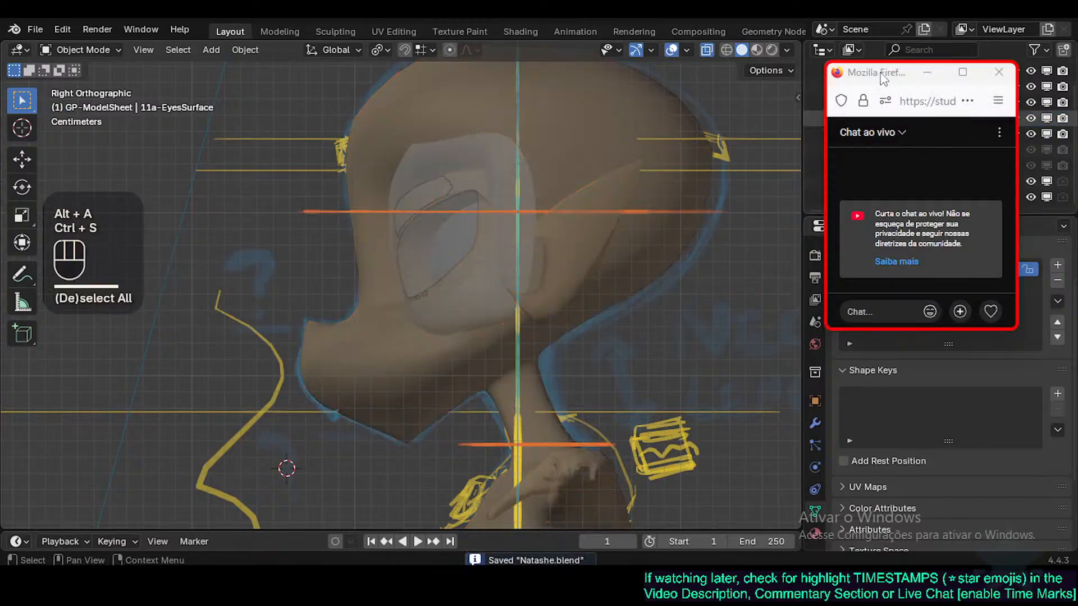
Step: Switch the viewport's wireframe overlay on and off to compare the head with the side-view sketch
{"action": "left_click", "coordinate": [688, 49]}
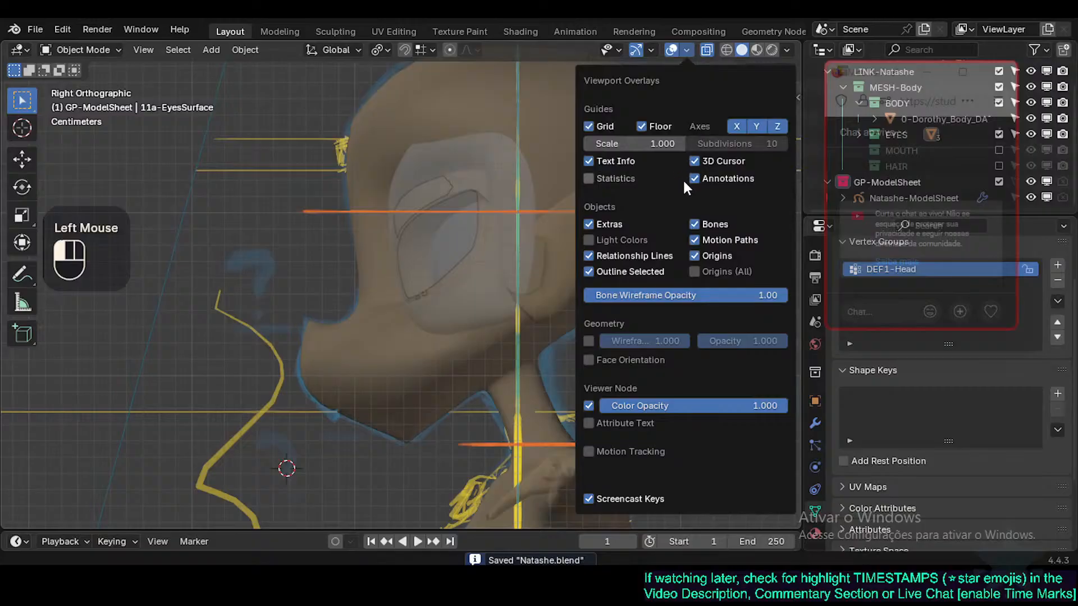
{"action": "left_click_drag", "start_coordinate": [639, 294], "coordinate": [787, 292]}
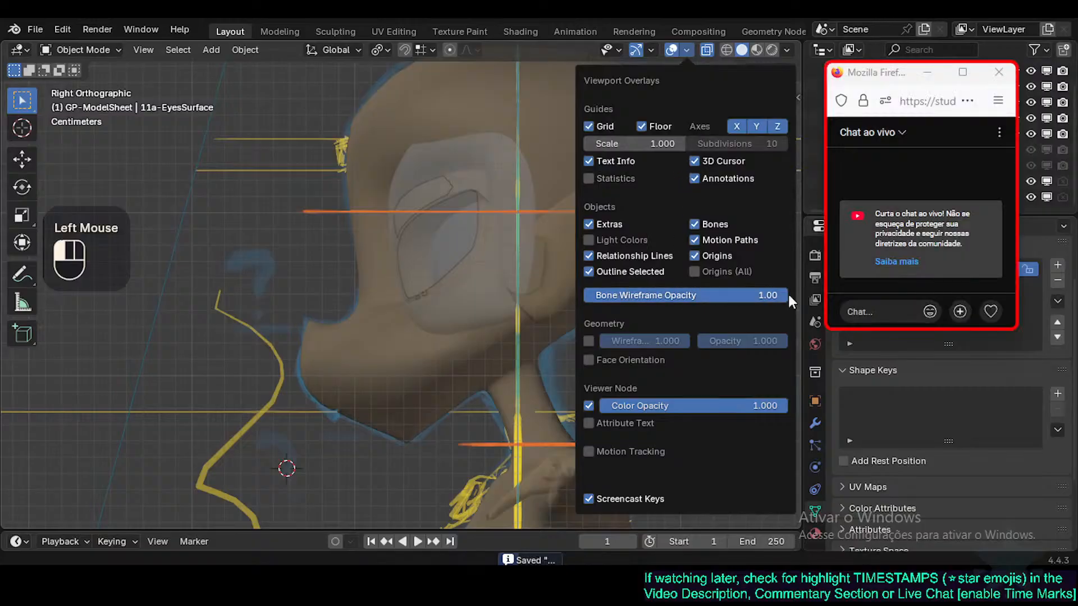
{"action": "left_click", "coordinate": [588, 341]}
{"action": "left_click", "coordinate": [589, 341]}
{"action": "left_click", "coordinate": [588, 341]}
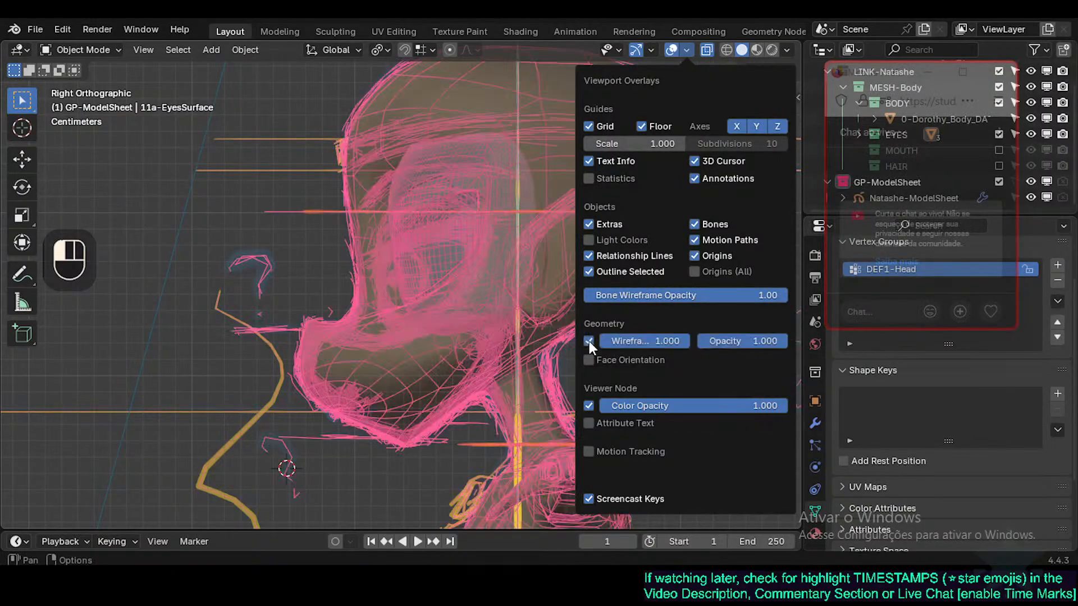
{"action": "left_click", "coordinate": [588, 341]}
Step: Set the viewport display of the eye surface and the body mesh to Wire
{"action": "left_click", "coordinate": [460, 319]}
{"action": "left_click", "coordinate": [471, 322]}
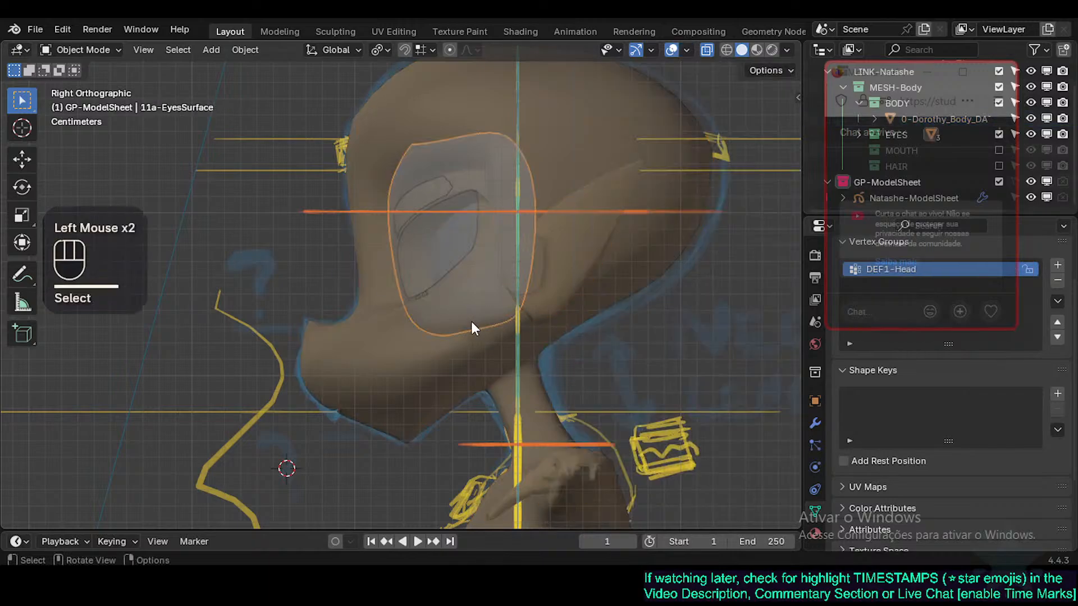
{"action": "key", "text": "shift+ctrl+alt+h"}
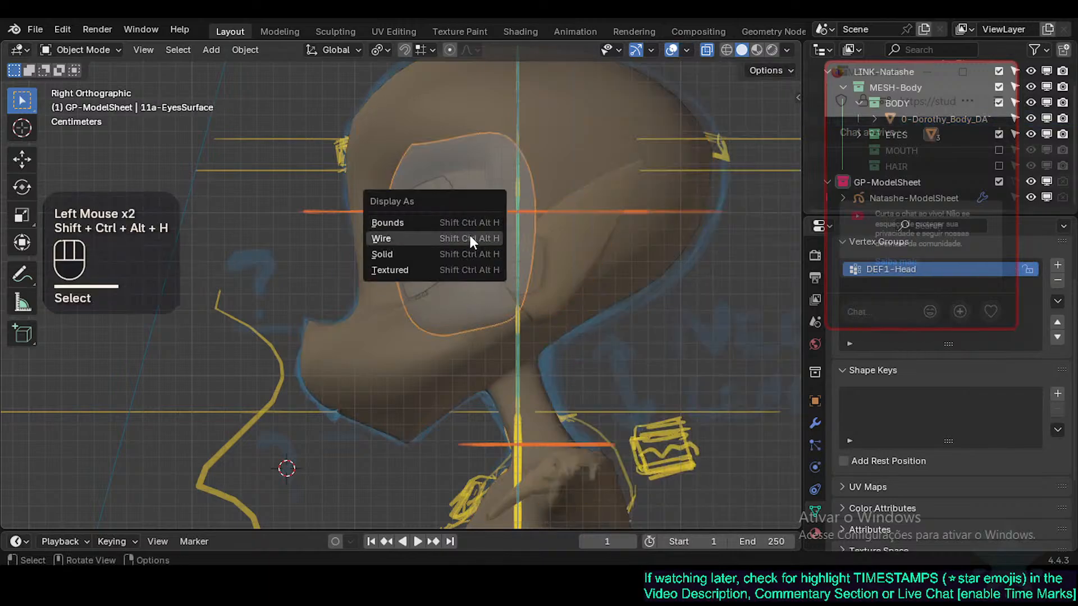
{"action": "left_click", "coordinate": [471, 241]}
{"action": "left_click", "coordinate": [406, 378]}
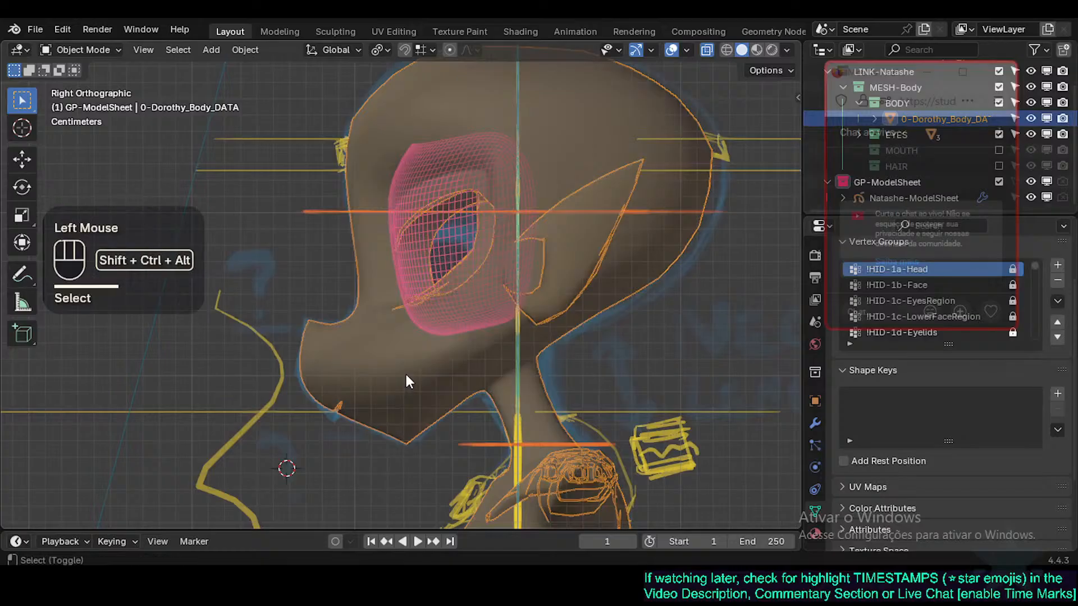
{"action": "key", "text": "shift+ctrl+alt+h"}
{"action": "left_click", "coordinate": [407, 375]}
{"action": "scroll", "coordinate": [431, 332], "scroll_direction": "up", "scroll_amount": 1}
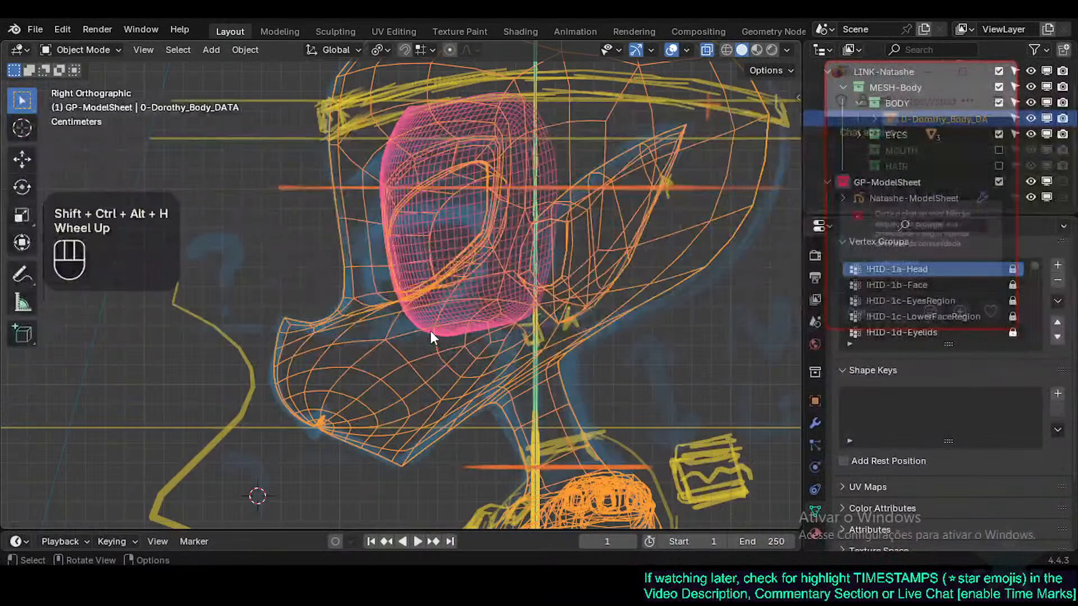
Step: Clear the body's geometry selection in Edit Mode, select the eye surface in Object Mode and save the file
{"action": "key", "text": "Tab"}
{"action": "middle_click_drag", "start_coordinate": [424, 306], "coordinate": [464, 301], "text": "shift"}
{"action": "scroll", "coordinate": [452, 315], "scroll_direction": "up", "scroll_amount": 1}
{"action": "key", "text": "alt+a"}
{"action": "key", "text": "Tab"}
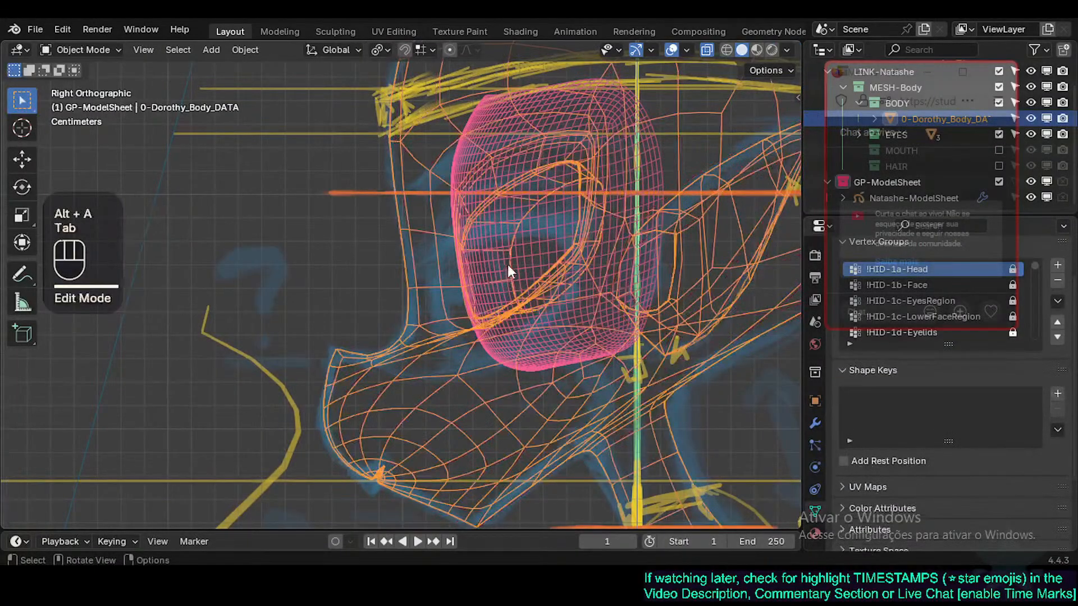
{"action": "left_click", "coordinate": [530, 249]}
{"action": "key", "text": "ctrl+s"}
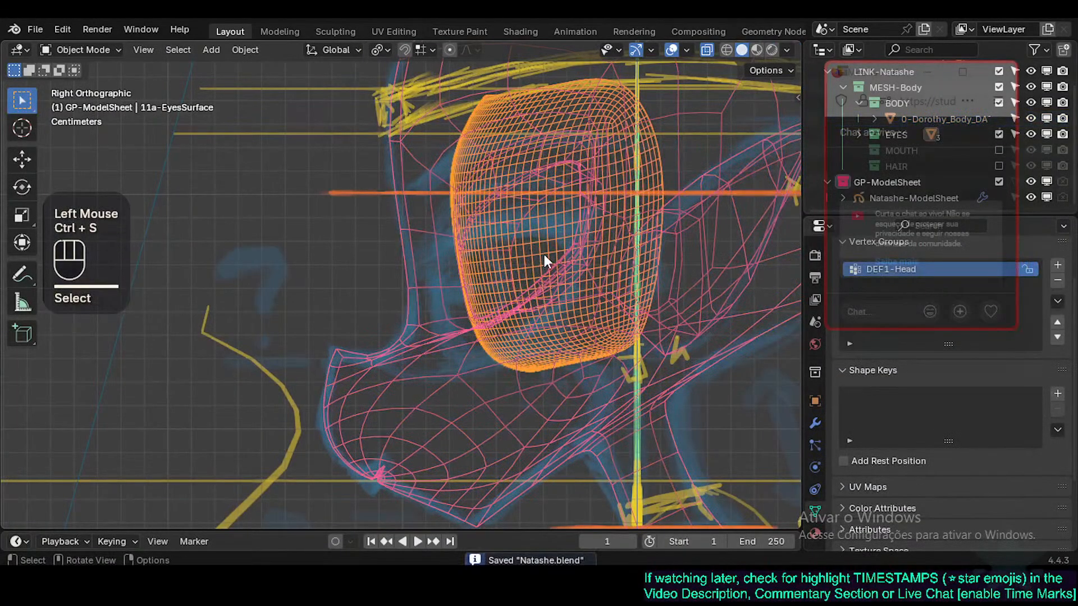
Step: Hide the eye surface's geometry in Edit Mode to view the head wireframe over the sketch, and return to Object Mode
{"action": "key", "text": "Tab"}
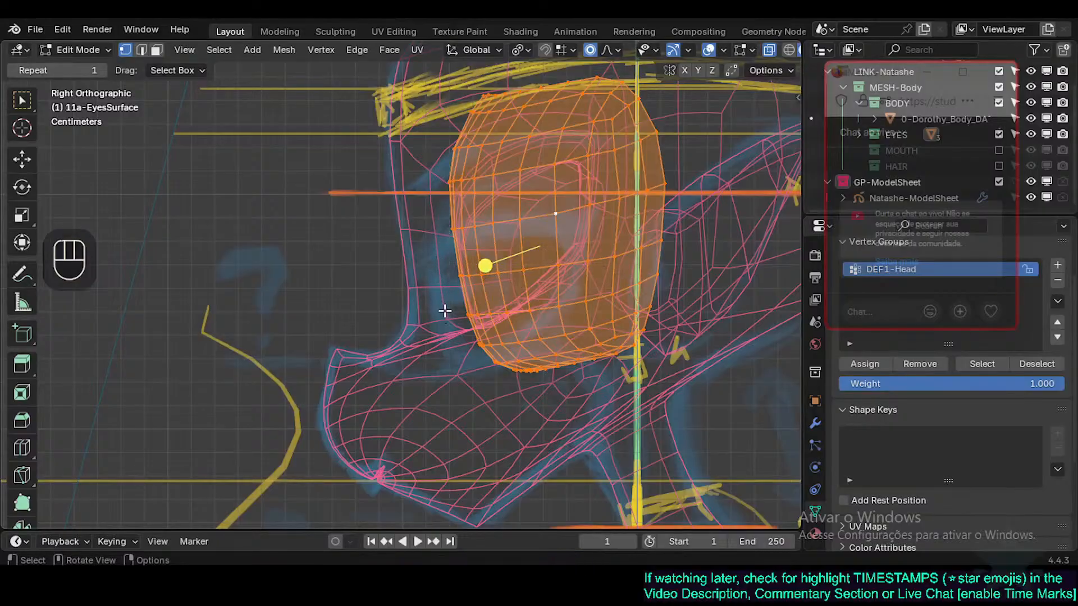
{"action": "key", "text": "h"}
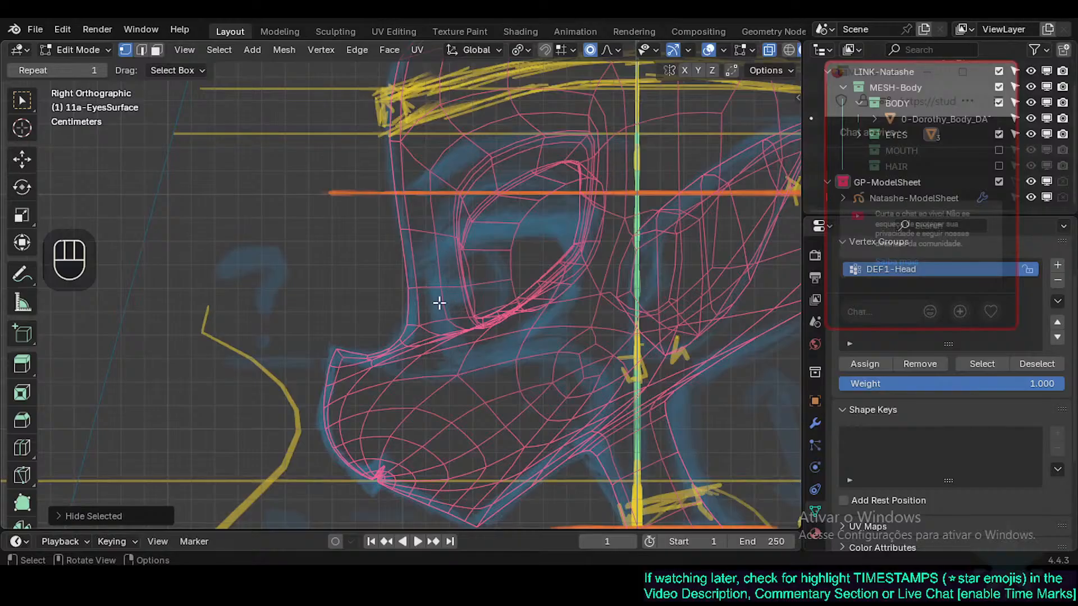
{"action": "key", "text": "Tab"}
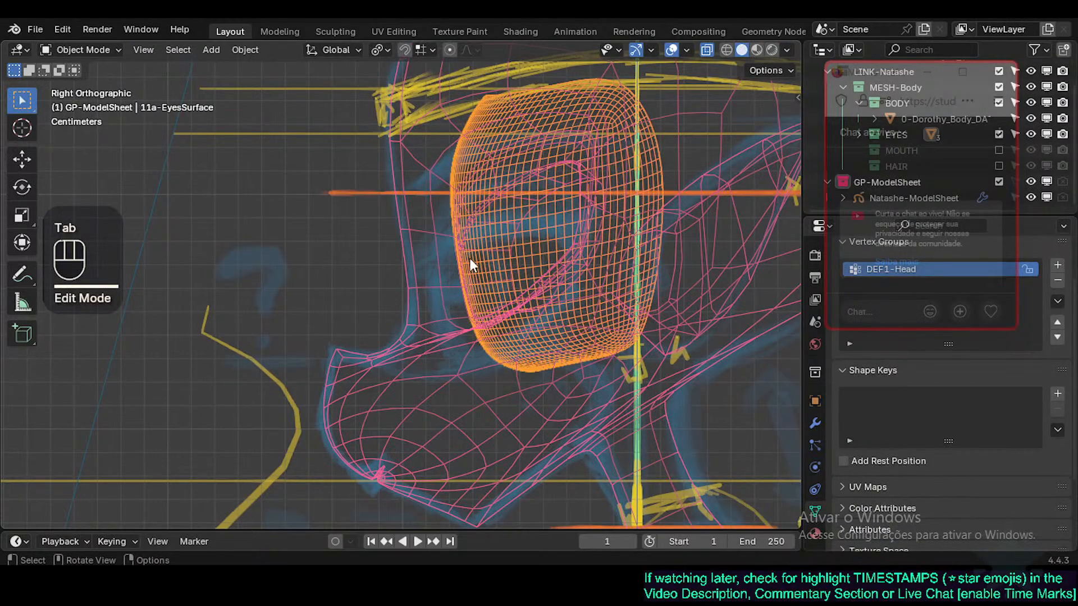
Step: Move the eye surface object forward along Y by about 0.006 m in the side view
{"action": "key", "text": "g"}
{"action": "key", "text": "y"}
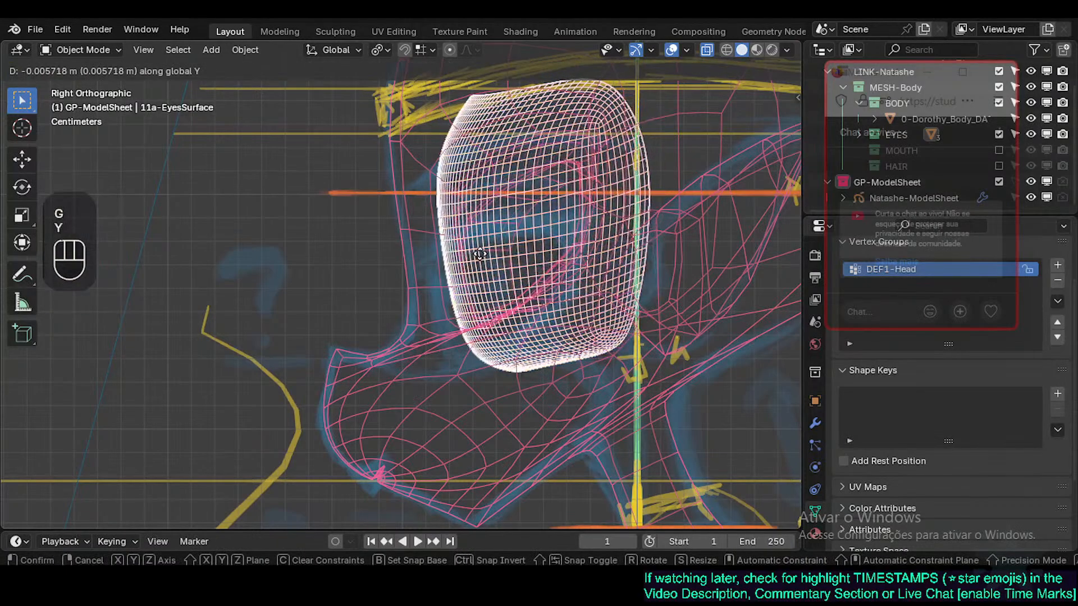
{"action": "left_click", "coordinate": [521, 261], "text": "shift"}
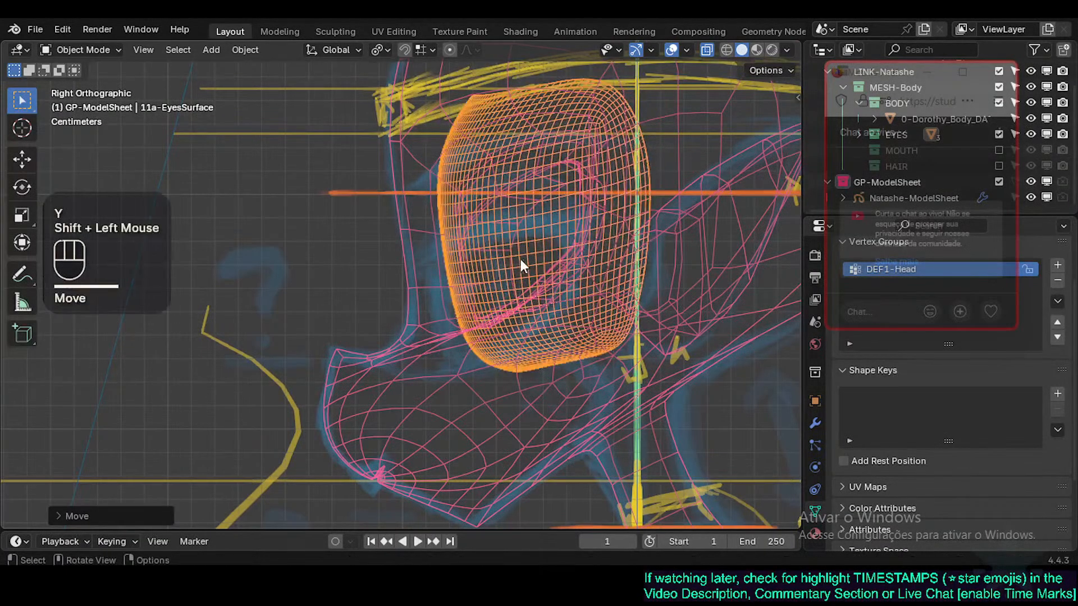
Step: Reveal the eye surface's hidden geometry in Edit Mode and scale it down along Z
{"action": "key", "text": "Tab"}
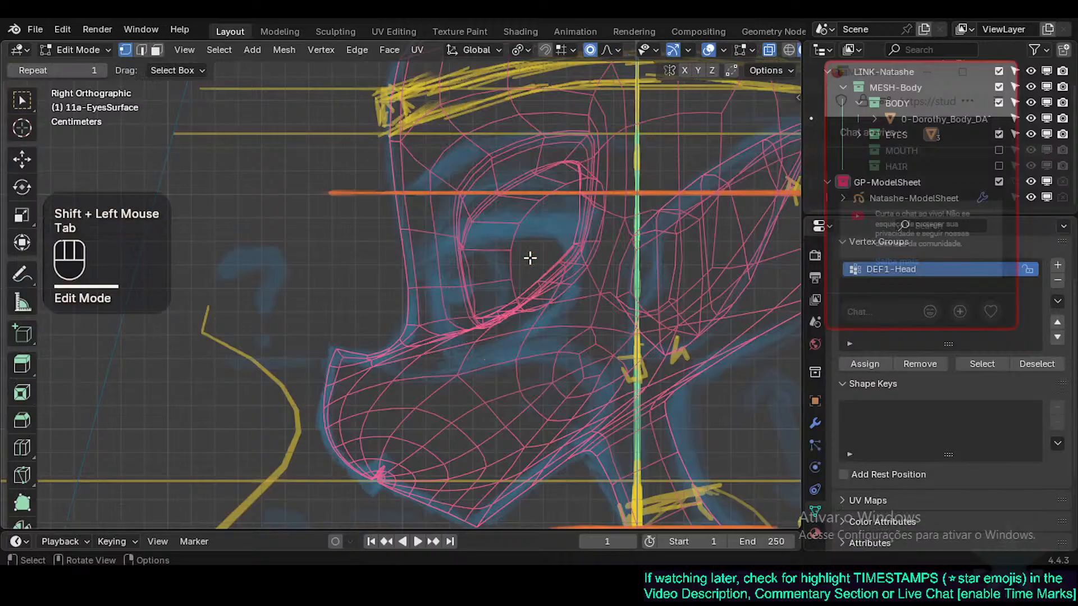
{"action": "key", "text": "alt+h"}
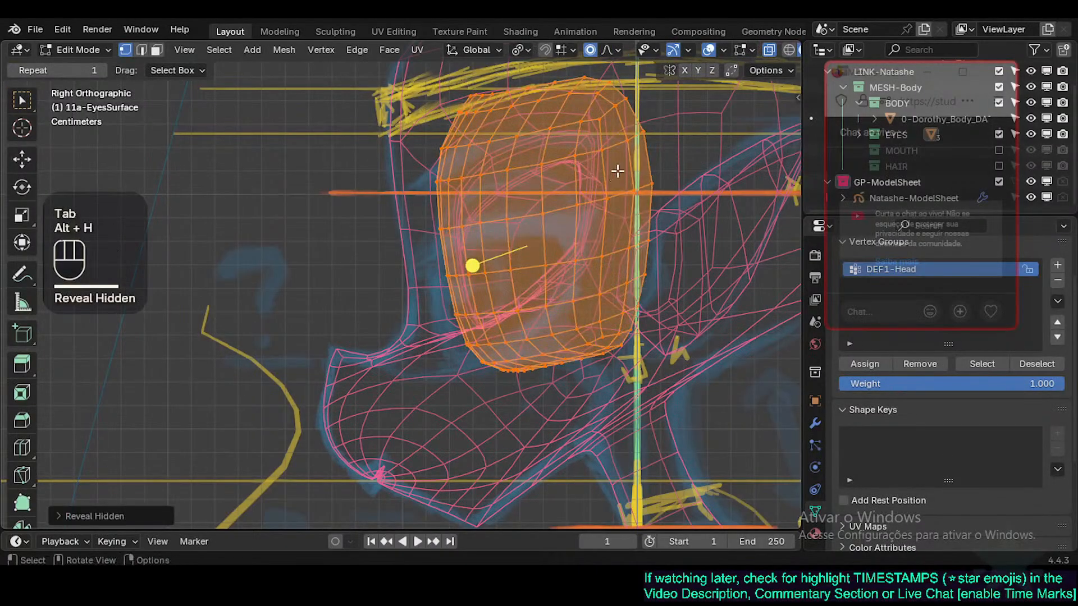
{"action": "key", "text": "s"}
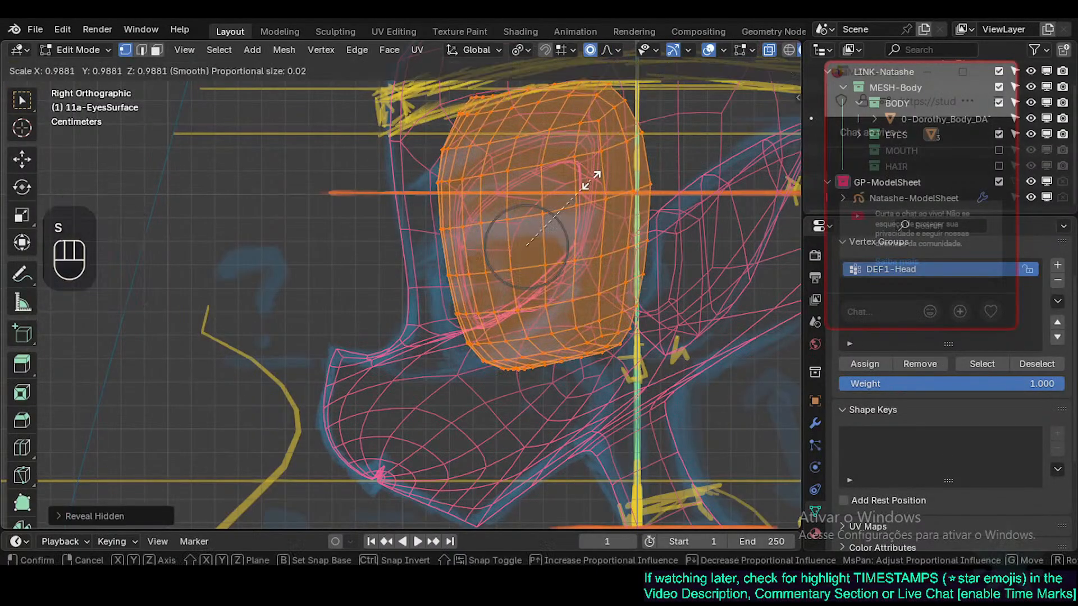
{"action": "key", "text": "z"}
{"action": "left_click", "coordinate": [587, 207]}
Step: Lower the eye surface's geometry along Z and shift it slightly forward along Y
{"action": "key", "text": "g"}
{"action": "key", "text": "z"}
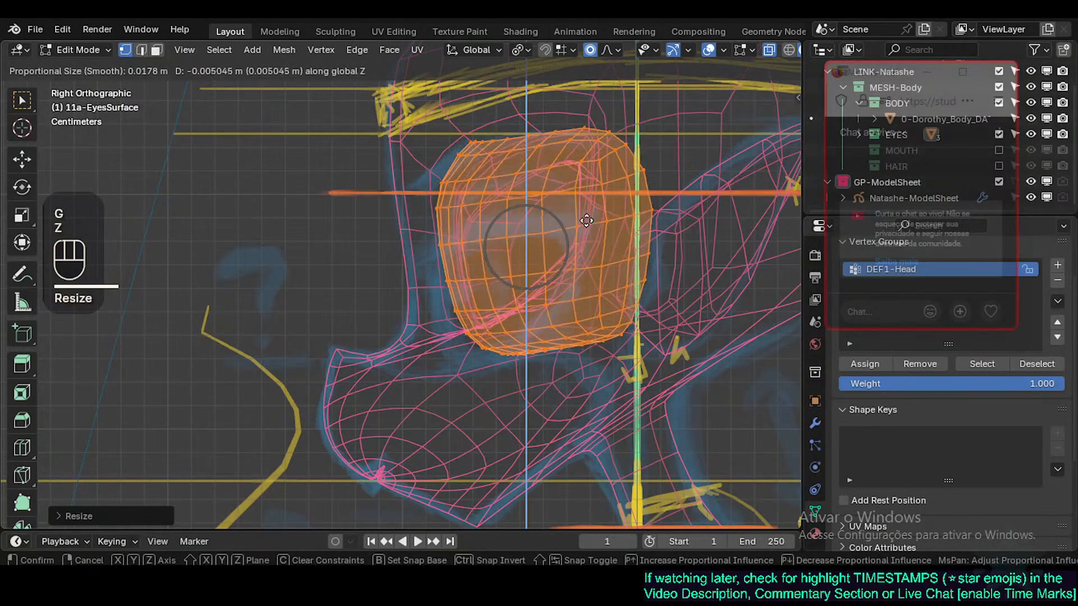
{"action": "left_click", "coordinate": [587, 250]}
{"action": "key", "text": "g"}
{"action": "key", "text": "y"}
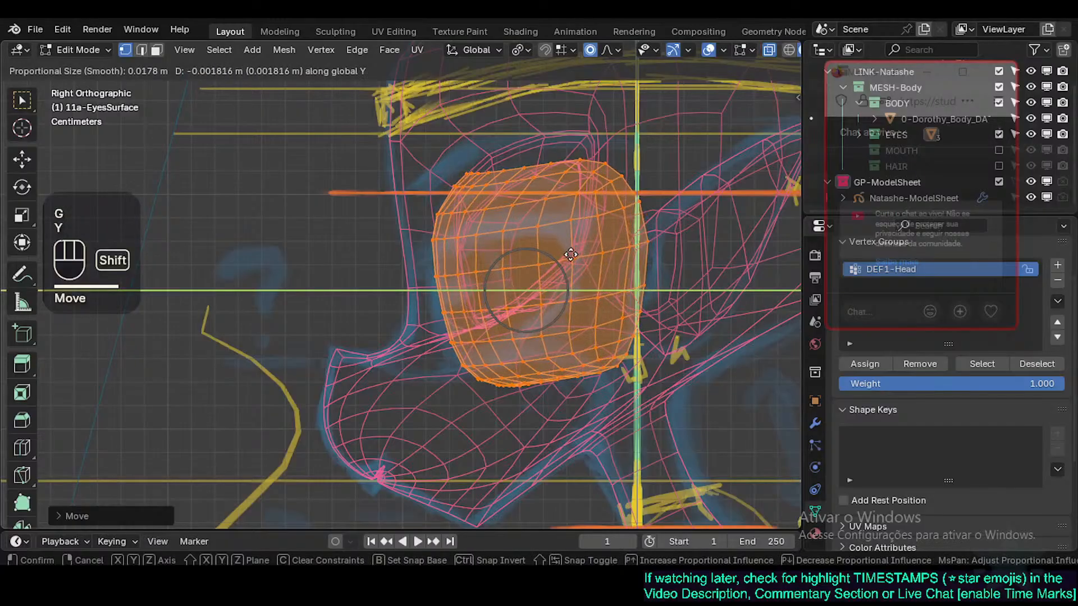
{"action": "left_click", "coordinate": [645, 267], "text": "shift"}
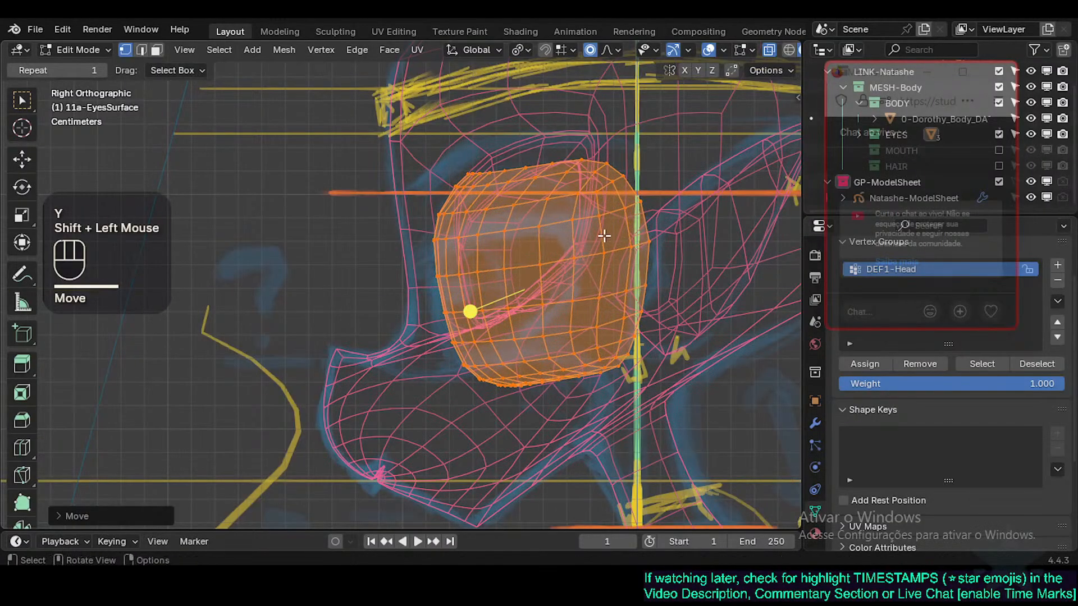
Step: Examine the reshaped eye surface against the head wireframe, toggling its selection and viewing it from other angles
{"action": "key", "text": "a"}
{"action": "key", "text": "a"}
{"action": "key", "text": "a"}
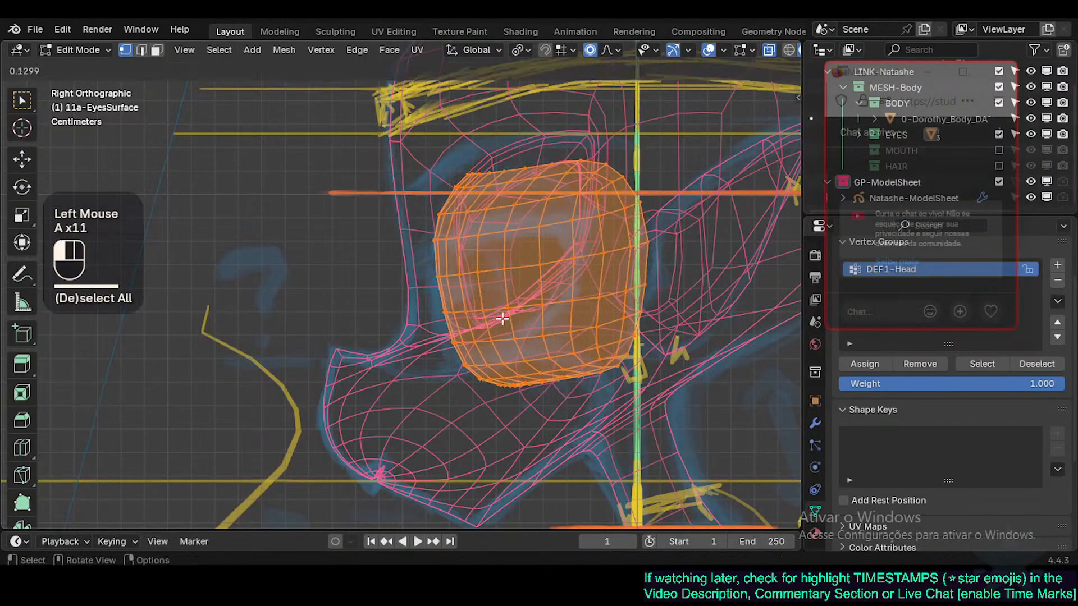
{"action": "key", "text": "a"}
{"action": "key", "text": "a"}
{"action": "key", "text": "a"}
{"action": "key", "text": "a"}
{"action": "key", "text": "a"}
{"action": "key", "text": "a"}
{"action": "middle_click_drag", "start_coordinate": [502, 319], "coordinate": [545, 225]}
{"action": "middle_click_drag", "start_coordinate": [545, 225], "coordinate": [561, 345]}
Step: Turn off X-ray, switch to the top view and reopen the eye surface in Edit Mode with nothing selected
{"action": "key", "text": "Tab"}
{"action": "key", "text": "alt+z"}
{"action": "key", "text": "KP_7"}
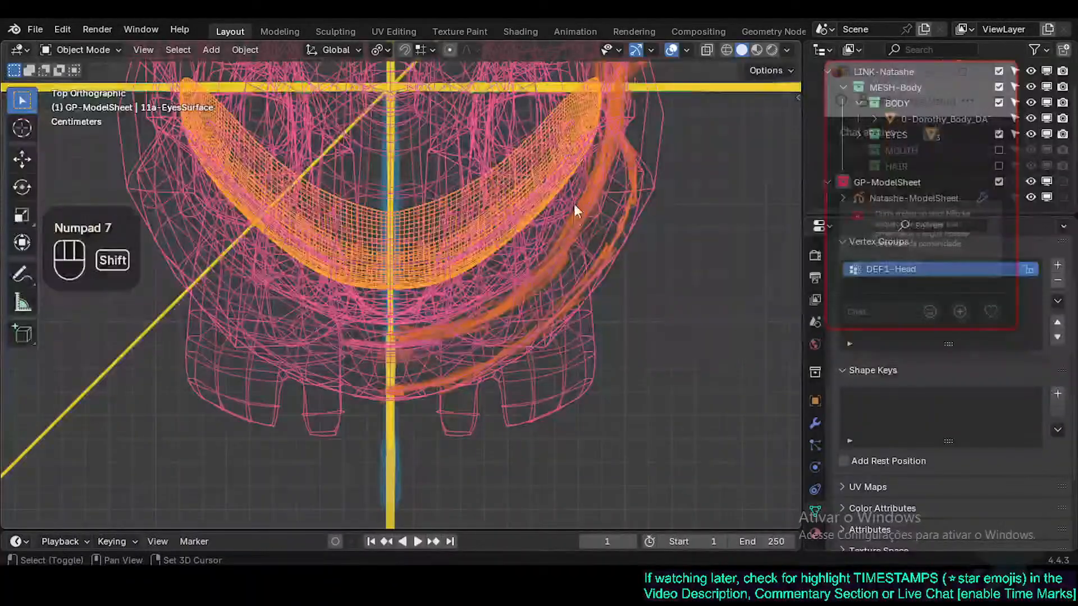
{"action": "middle_click_drag", "start_coordinate": [574, 204], "coordinate": [538, 335], "text": "shift"}
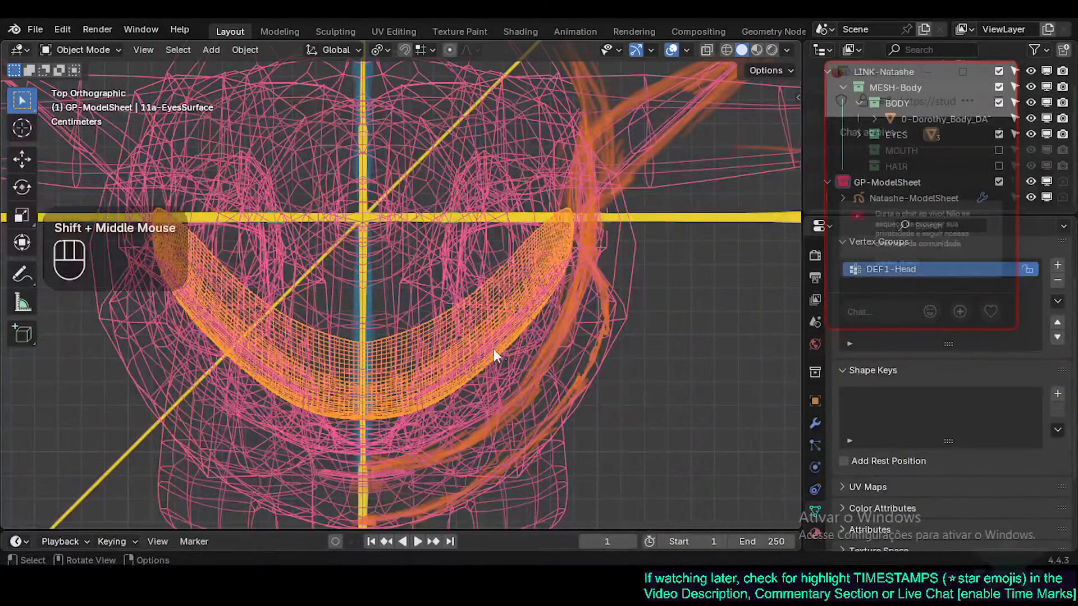
{"action": "key", "text": "Tab"}
{"action": "key", "text": "alt+a"}
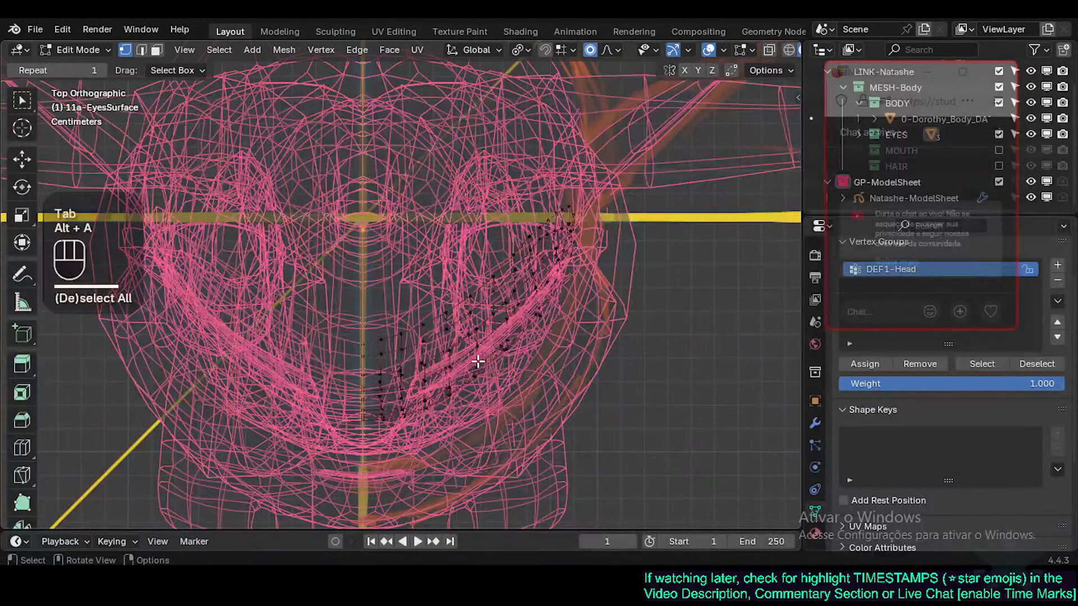
Step: Try to circle-select the vertices along the outer part of the eye surface's curve
{"action": "key", "text": "c"}
{"action": "scroll", "coordinate": [476, 363], "scroll_direction": "down", "scroll_amount": 3}
{"action": "scroll", "coordinate": [476, 362], "scroll_direction": "down", "scroll_amount": 1}
{"action": "left_click", "coordinate": [470, 363]}
{"action": "left_click_drag", "start_coordinate": [514, 355], "coordinate": [520, 337]}
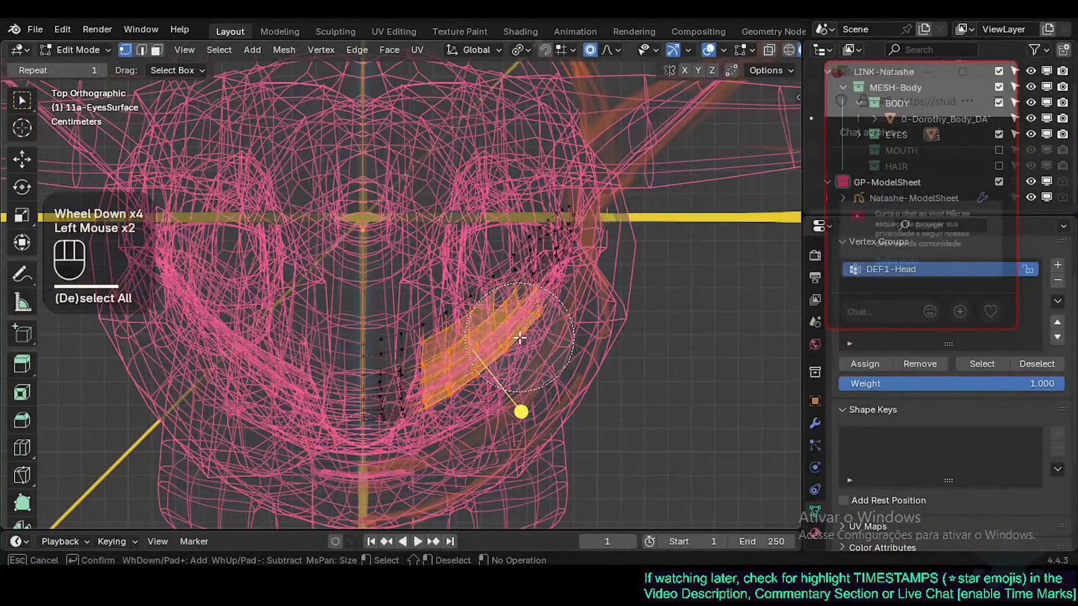
{"action": "right_click", "coordinate": [520, 338]}
{"action": "key", "text": "c"}
{"action": "left_click_drag", "start_coordinate": [521, 290], "coordinate": [441, 337]}
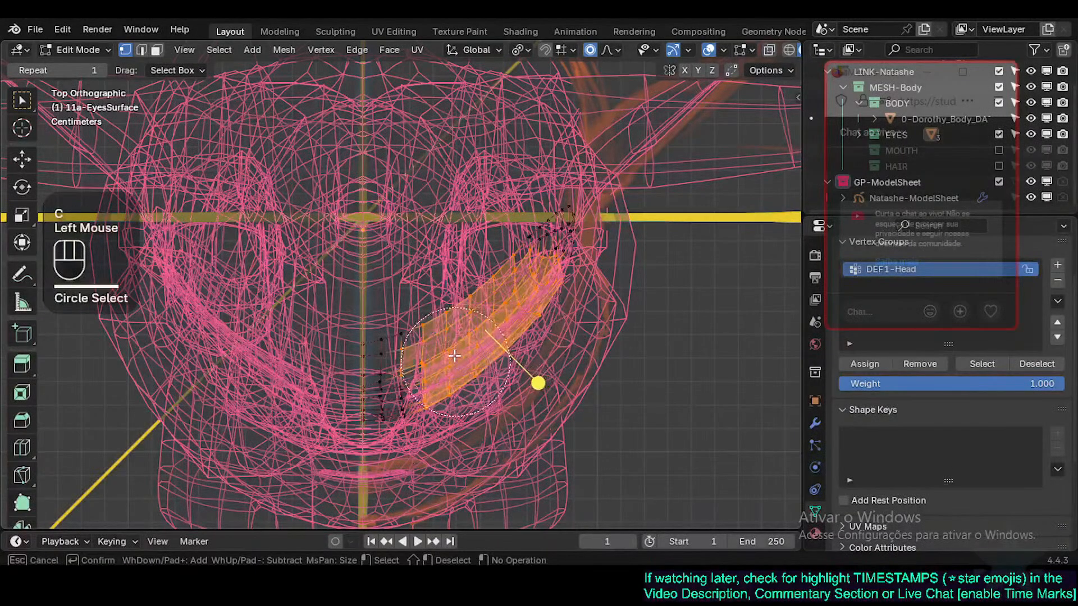
{"action": "right_click", "coordinate": [502, 363]}
Step: Turn off proportional editing and clear the eye surface's vertex selection
{"action": "key", "text": "o"}
{"action": "key", "text": "o"}
{"action": "key", "text": "alt+a"}
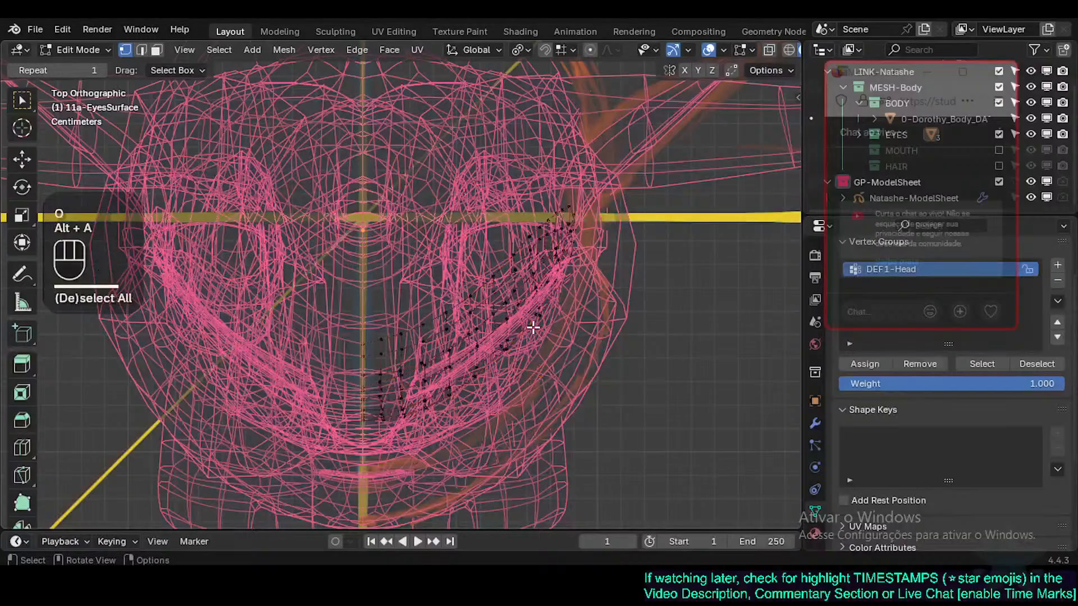
Step: Turn on proportional editing and try to move the eye surface's outer curve vertices with a larger falloff
{"action": "key", "text": "o"}
{"action": "key", "text": "alt+a"}
{"action": "key", "text": "c"}
{"action": "left_click", "coordinate": [543, 344]}
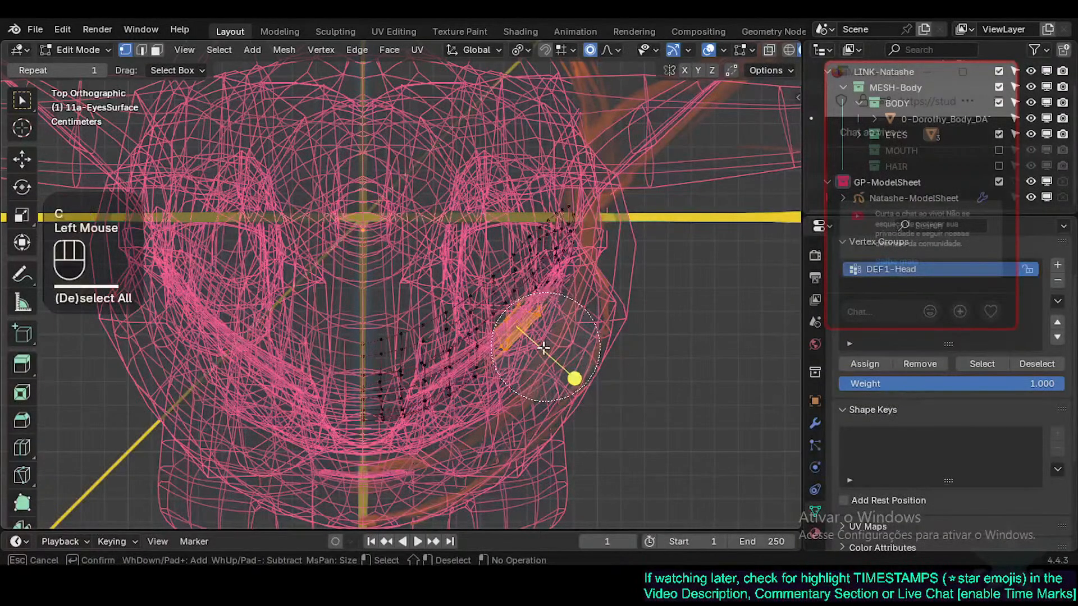
{"action": "left_click", "coordinate": [512, 359]}
{"action": "mouse_move", "coordinate": [505, 374]}
{"action": "left_mouse_down"}
{"action": "mouse_move", "coordinate": [494, 374]}
{"action": "mouse_move", "coordinate": [497, 337]}
{"action": "mouse_move", "coordinate": [542, 332]}
{"action": "left_mouse_up"}
{"action": "right_click", "coordinate": [541, 334]}
{"action": "key", "text": "g"}
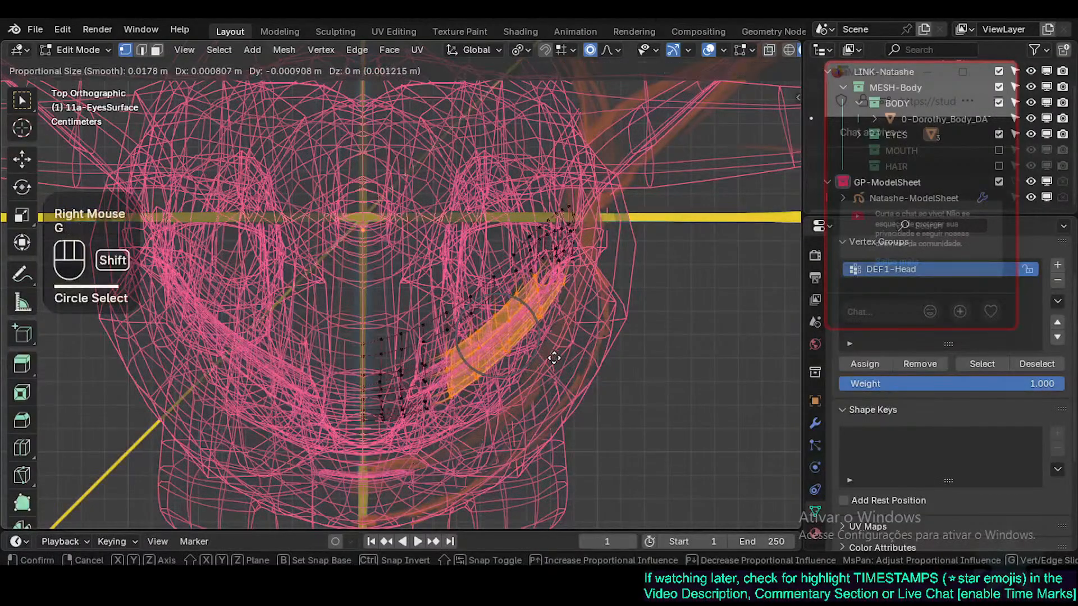
{"action": "scroll", "coordinate": [552, 365], "scroll_direction": "down", "scroll_amount": 8}
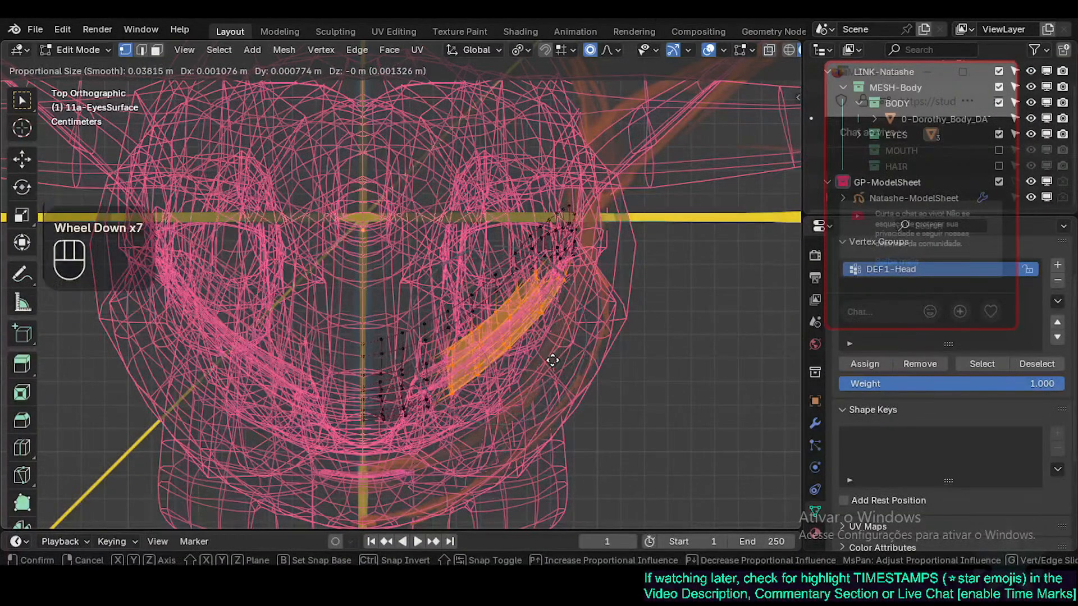
{"action": "key", "text": "Escape"}
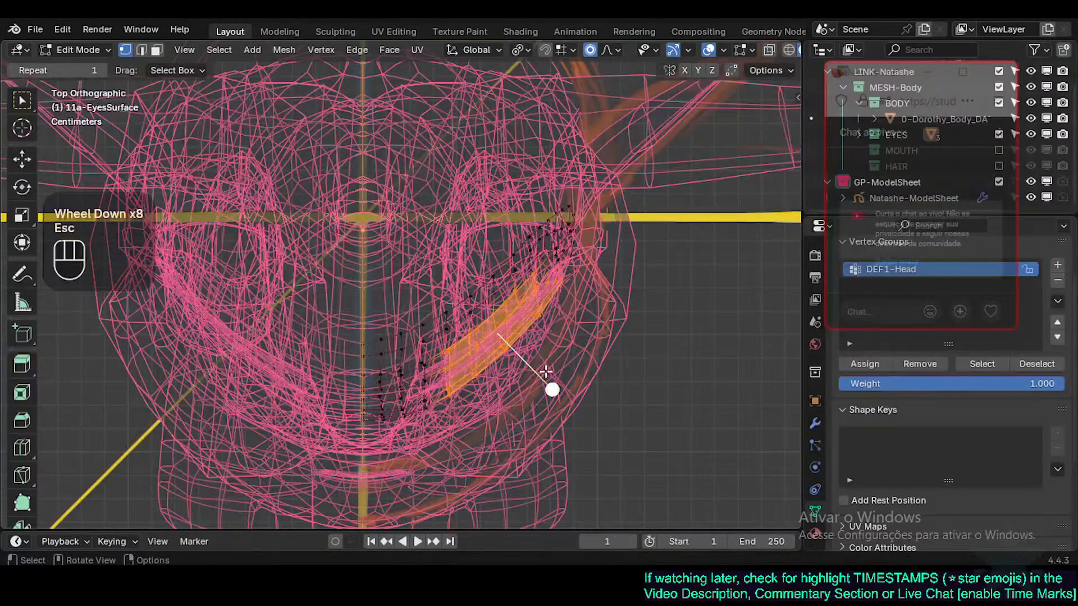
Step: Circle-select the vertices along the eye surface's outer curve again and move them slightly outward with proportional falloff
{"action": "key", "text": "alt+a"}
{"action": "key", "text": "c"}
{"action": "scroll", "coordinate": [507, 365], "scroll_direction": "up", "scroll_amount": 3}
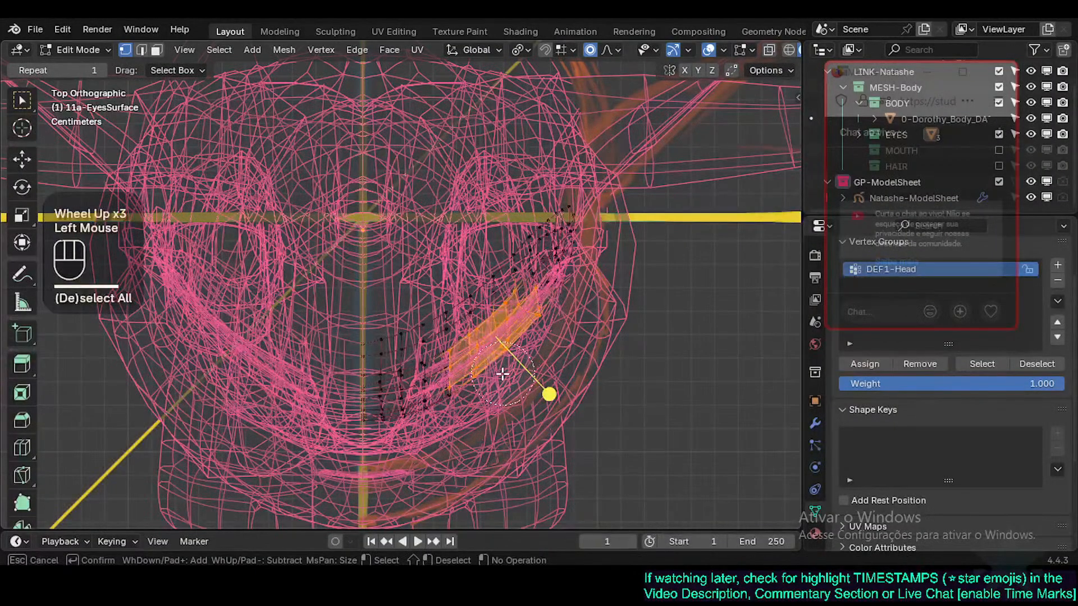
{"action": "right_click", "coordinate": [503, 373]}
{"action": "key", "text": "c"}
{"action": "mouse_move", "coordinate": [520, 326]}
{"action": "left_mouse_down"}
{"action": "mouse_move", "coordinate": [531, 306]}
{"action": "mouse_move", "coordinate": [479, 385]}
{"action": "mouse_move", "coordinate": [492, 354]}
{"action": "left_mouse_up"}
{"action": "right_click", "coordinate": [498, 353]}
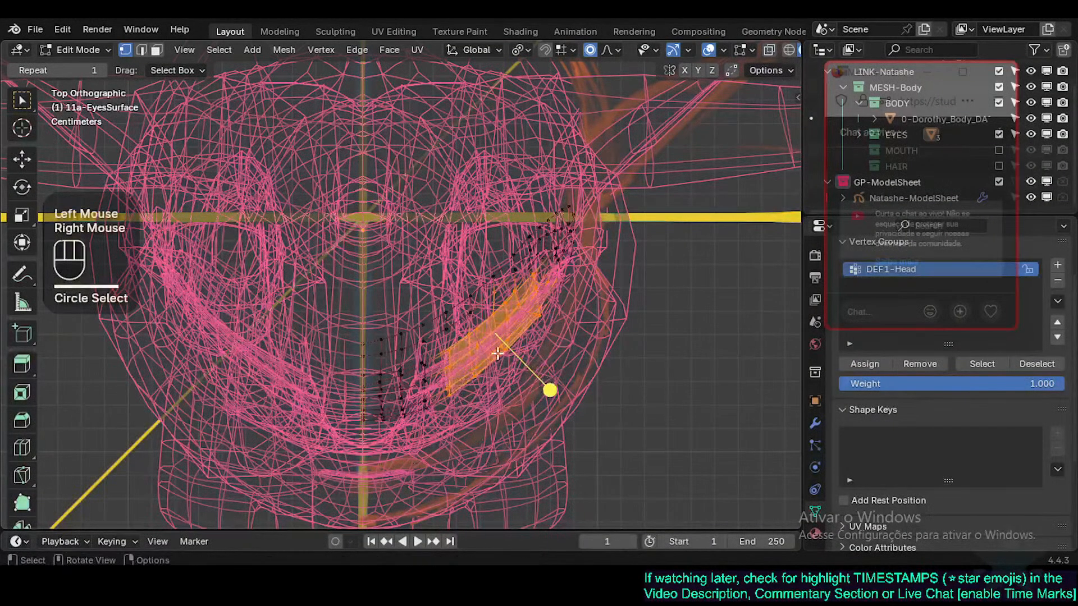
{"action": "key", "text": "g"}
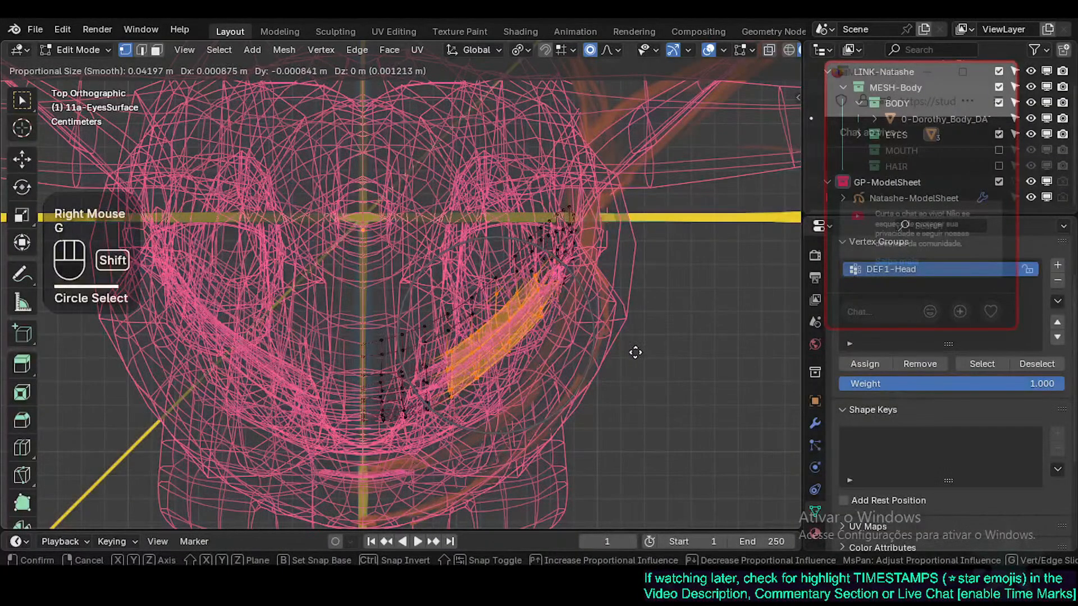
{"action": "left_click", "coordinate": [637, 368], "text": "shift"}
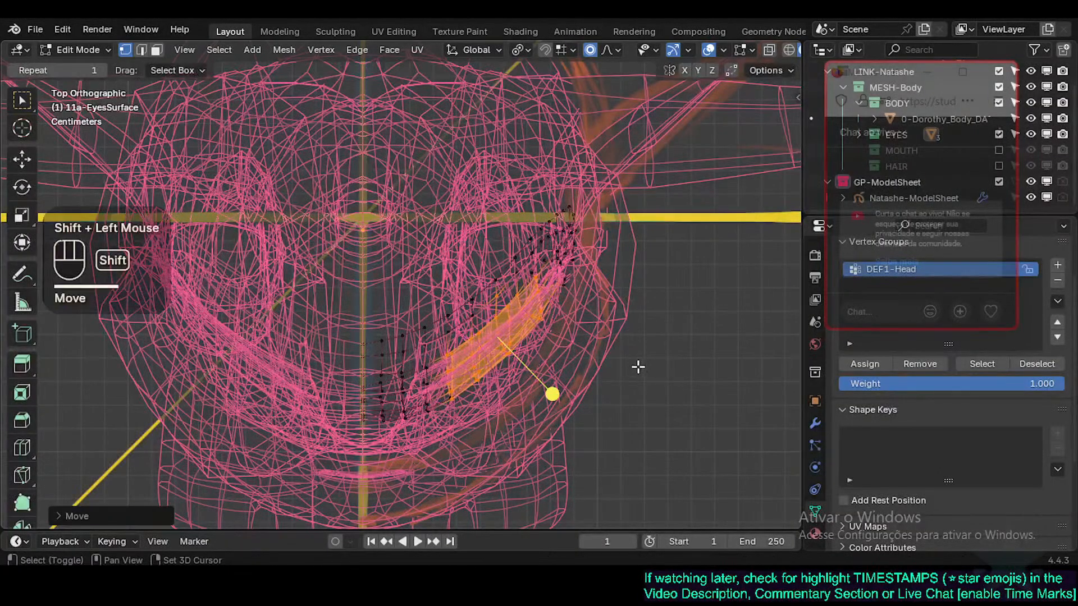
Step: Nudge individual vertices on the eye surface's outer curve outward with proportional falloff to follow the head
{"action": "key", "text": "alt+a"}
{"action": "left_click", "coordinate": [510, 354]}
{"action": "key", "text": "g"}
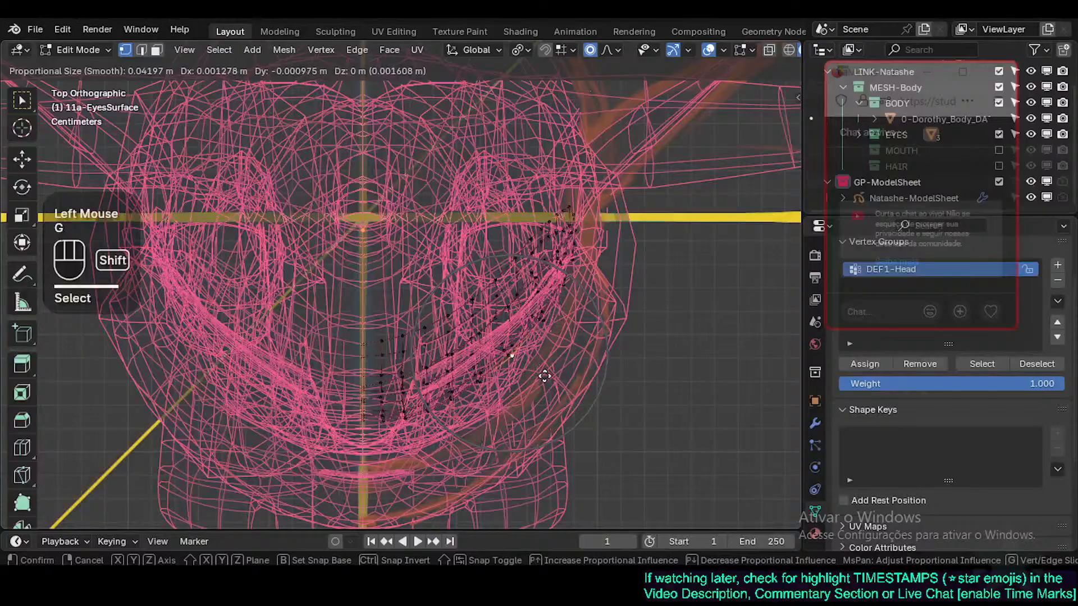
{"action": "left_click", "coordinate": [498, 373], "text": "shift"}
{"action": "left_click", "coordinate": [481, 375]}
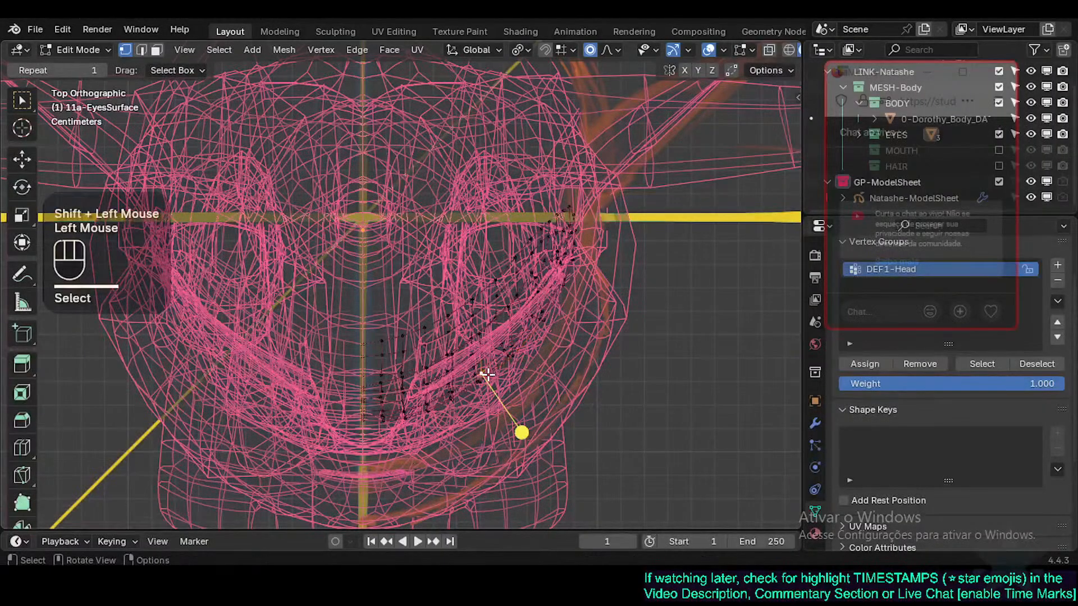
{"action": "key", "text": "g"}
{"action": "left_click", "coordinate": [491, 388], "text": "shift"}
{"action": "left_click", "coordinate": [479, 383]}
{"action": "key", "text": "g"}
{"action": "left_click", "coordinate": [482, 388], "text": "shift"}
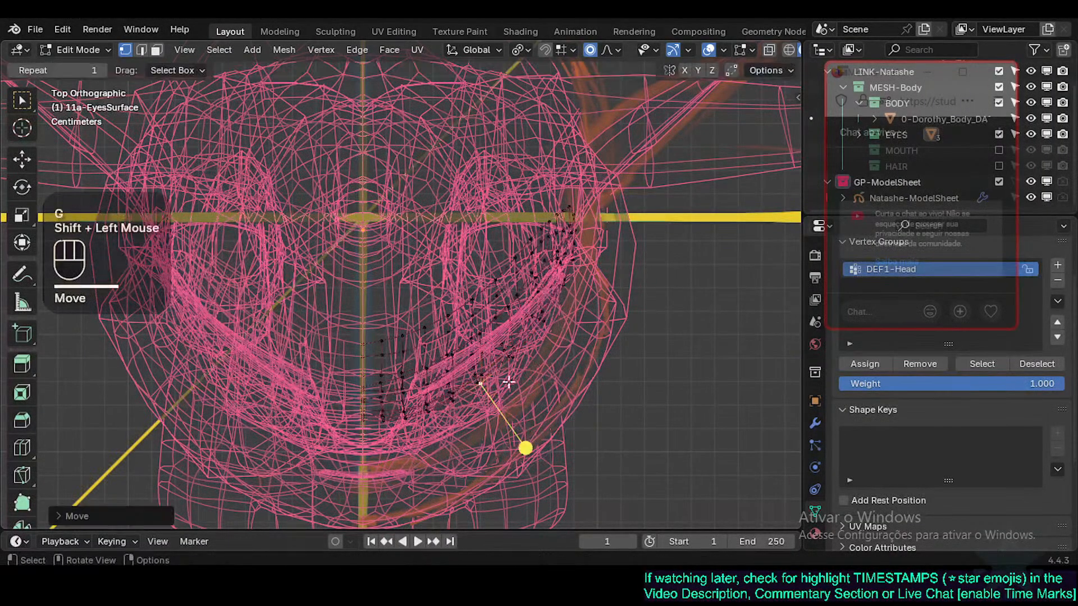
{"action": "left_click", "coordinate": [547, 308]}
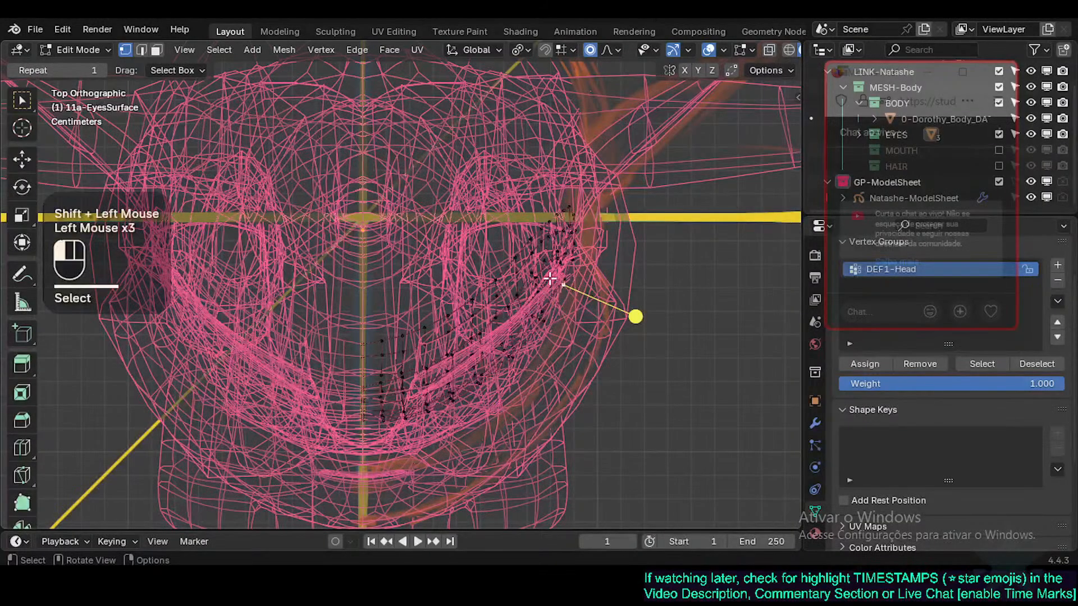
Step: View the eye surface at an angle and smooth all its vertices in Edit Mode
{"action": "key", "text": "Tab"}
{"action": "middle_click_drag", "start_coordinate": [556, 331], "coordinate": [523, 240]}
{"action": "middle_click_drag", "start_coordinate": [519, 247], "coordinate": [459, 220]}
{"action": "key", "text": "Tab"}
{"action": "key", "text": "a"}
{"action": "left_click_drag", "start_coordinate": [481, 319], "coordinate": [513, 298]}
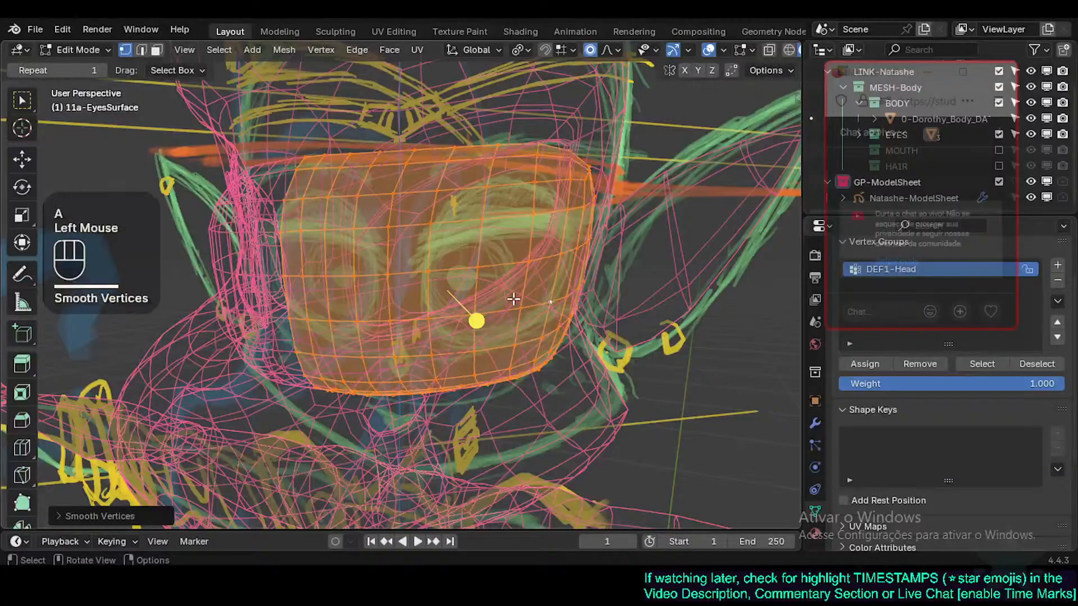
Step: Examine the smoothed eye surface against the model sheet from the front and from angled views
{"action": "middle_click_drag", "start_coordinate": [513, 298], "coordinate": [465, 293]}
{"action": "key", "text": "Tab"}
{"action": "key", "text": "KP_1"}
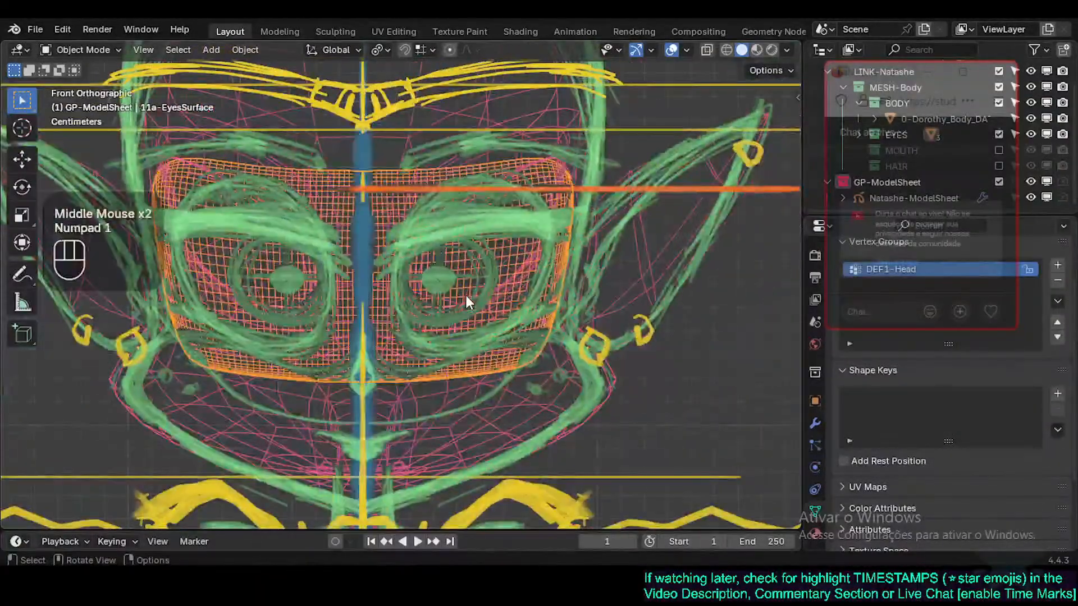
{"action": "key", "text": "ctrl+shift+alt+z"}
{"action": "scroll", "coordinate": [466, 296], "scroll_direction": "up", "scroll_amount": 2}
{"action": "middle_click_drag", "start_coordinate": [490, 260], "coordinate": [512, 393]}
{"action": "scroll", "coordinate": [385, 340], "scroll_direction": "down", "scroll_amount": 1}
{"action": "key", "text": "Tab"}
{"action": "scroll", "coordinate": [499, 389], "scroll_direction": "up", "scroll_amount": 1}
{"action": "middle_click_drag", "start_coordinate": [512, 393], "coordinate": [523, 393]}
{"action": "mouse_move", "coordinate": [517, 357]}
{"action": "middle_mouse_down"}
{"action": "mouse_move", "coordinate": [456, 270]}
{"action": "mouse_move", "coordinate": [503, 299]}
{"action": "mouse_move", "coordinate": [502, 335]}
{"action": "mouse_move", "coordinate": [496, 248]}
{"action": "mouse_move", "coordinate": [500, 261]}
{"action": "middle_mouse_up"}
{"action": "key", "text": "Tab"}
{"action": "key", "text": "shift+ctrl+alt+z"}
{"action": "key", "text": "shift+ctrl+alt+z"}
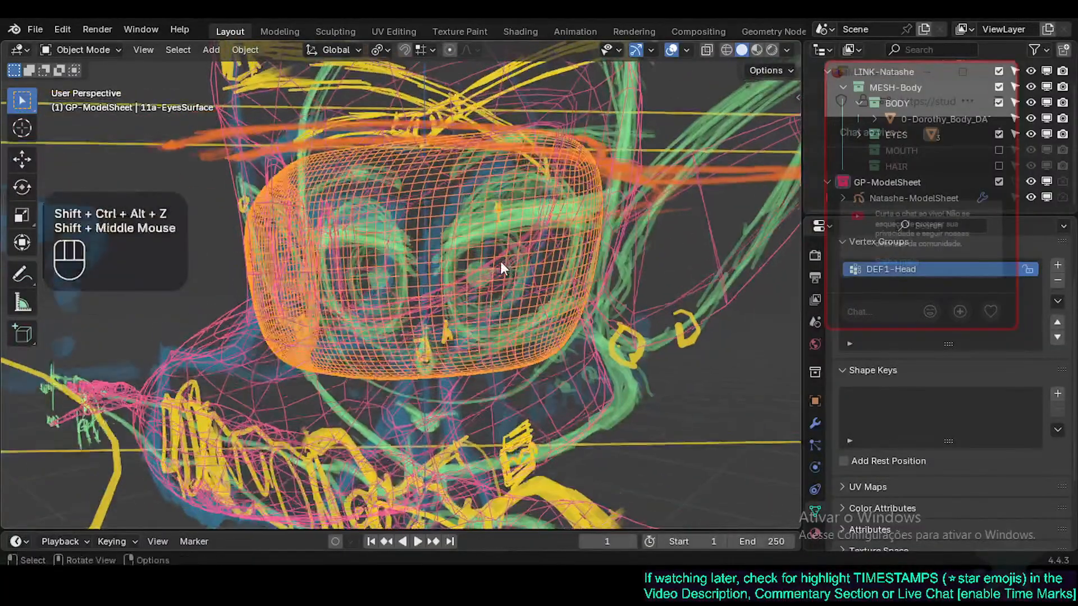
Step: Inspect the eye surface up close at an angle, switching between Object and Edit Mode to compare its shape with the head
{"action": "mouse_move", "coordinate": [530, 228]}
{"action": "middle_mouse_down"}
{"action": "mouse_move", "coordinate": [544, 301]}
{"action": "mouse_move", "coordinate": [523, 224]}
{"action": "middle_mouse_up"}
{"action": "scroll", "coordinate": [531, 248], "scroll_direction": "up", "scroll_amount": 2}
{"action": "middle_click_drag", "start_coordinate": [524, 296], "coordinate": [556, 265], "text": "shift"}
{"action": "left_click", "coordinate": [531, 250]}
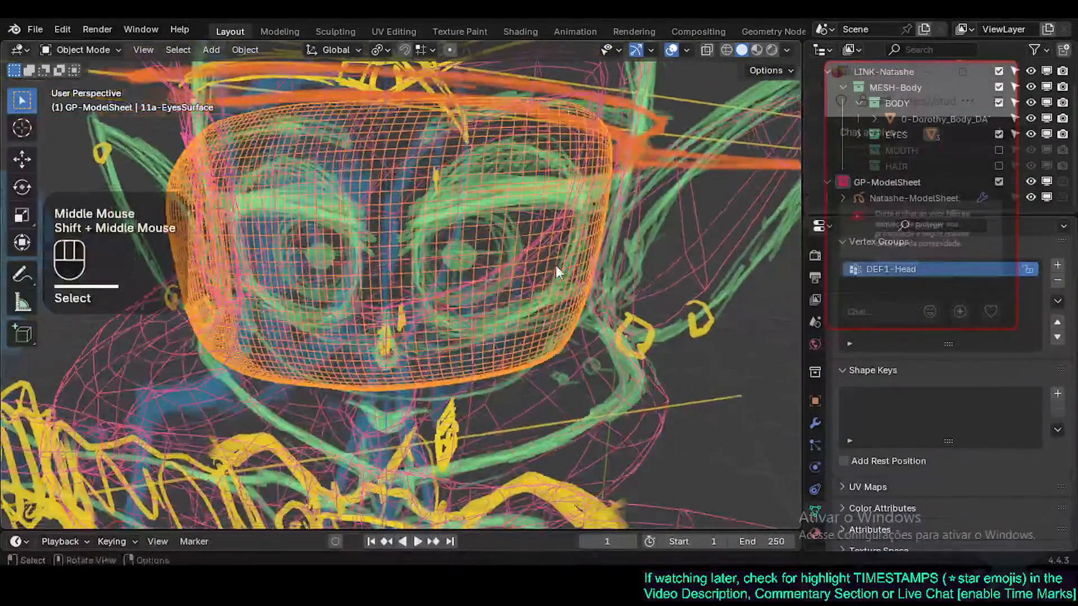
{"action": "scroll", "coordinate": [549, 265], "scroll_direction": "up", "scroll_amount": 2}
{"action": "scroll", "coordinate": [483, 158], "scroll_direction": "down", "scroll_amount": 1}
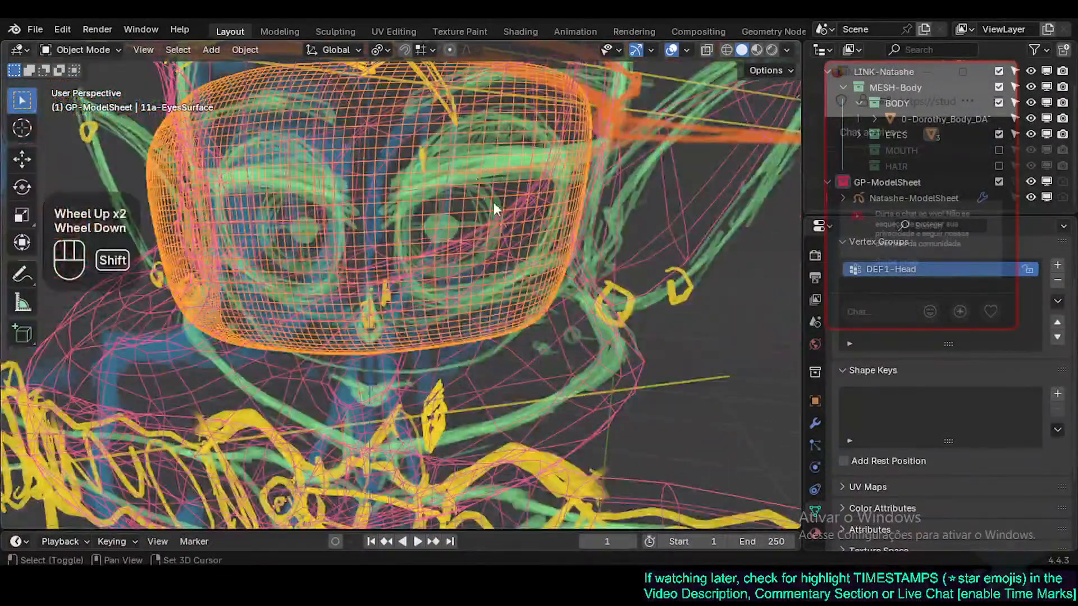
{"action": "middle_click_drag", "start_coordinate": [493, 205], "coordinate": [487, 119], "text": "shift"}
{"action": "key", "text": "Tab"}
{"action": "left_click", "coordinate": [483, 123]}
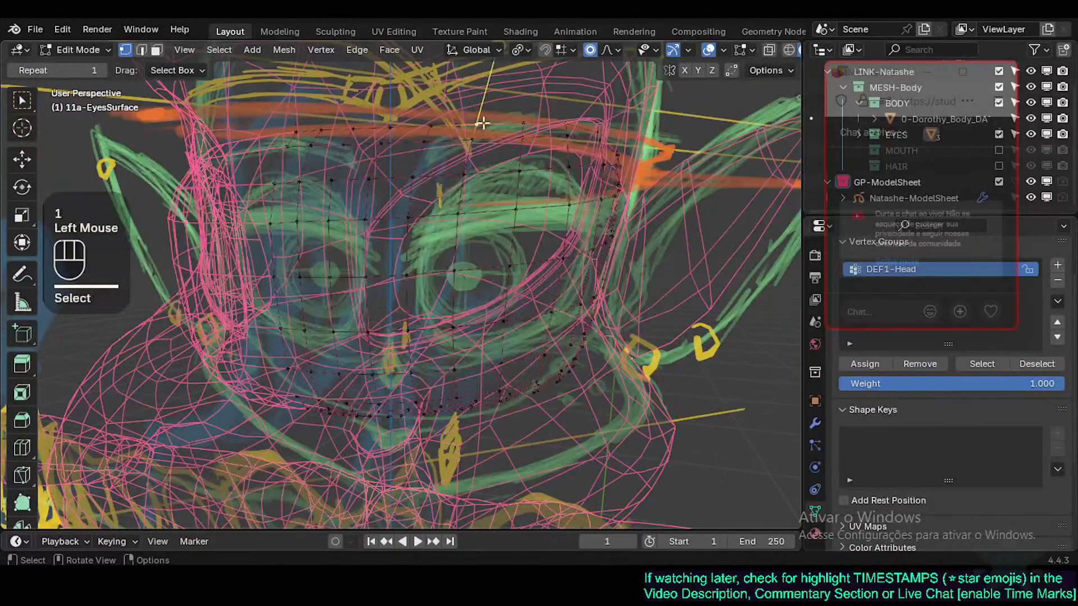
{"action": "middle_click_drag", "start_coordinate": [622, 204], "coordinate": [553, 216], "text": "shift"}
{"action": "key", "text": "Tab"}
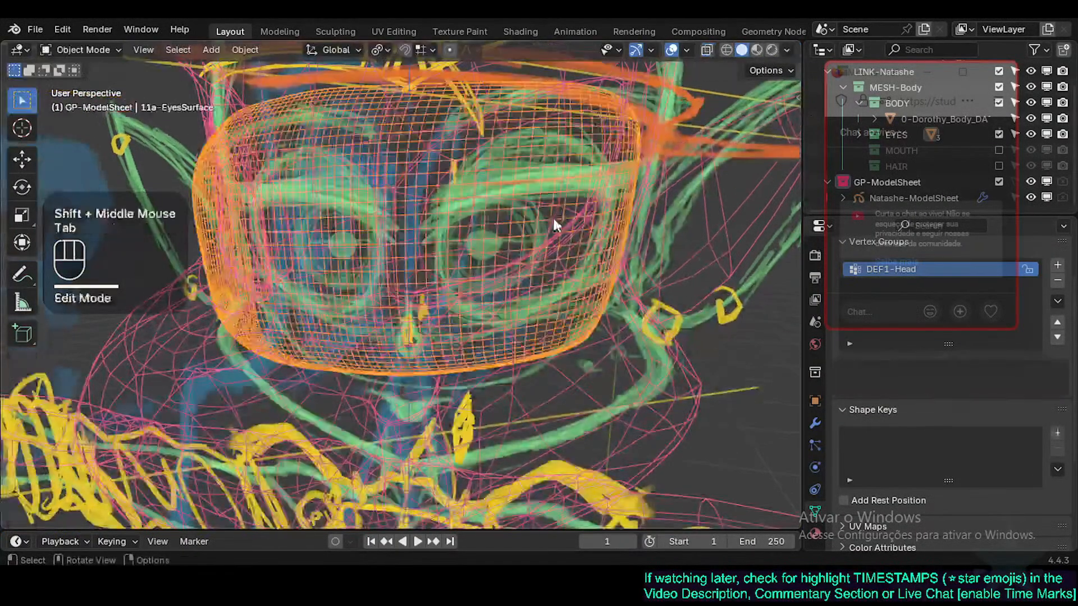
{"action": "scroll", "coordinate": [501, 255], "scroll_direction": "up", "scroll_amount": 1}
{"action": "scroll", "coordinate": [524, 162], "scroll_direction": "up", "scroll_amount": 1}
{"action": "scroll", "coordinate": [524, 161], "scroll_direction": "down", "scroll_amount": 2}
{"action": "key", "text": "Tab"}
{"action": "mouse_move", "coordinate": [504, 183]}
{"action": "middle_mouse_down"}
{"action": "mouse_move", "coordinate": [527, 188]}
{"action": "mouse_move", "coordinate": [482, 309]}
{"action": "mouse_move", "coordinate": [449, 290]}
{"action": "mouse_move", "coordinate": [502, 309]}
{"action": "middle_mouse_up"}
{"action": "scroll", "coordinate": [486, 289], "scroll_direction": "up", "scroll_amount": 2}
{"action": "key", "text": "Tab"}
Step: In the right side view, circle-select the eye surface's bottom vertices and shift them slightly along Z with proportional falloff
{"action": "key", "text": "KP_3"}
{"action": "key", "text": "shift+ctrl+alt+z"}
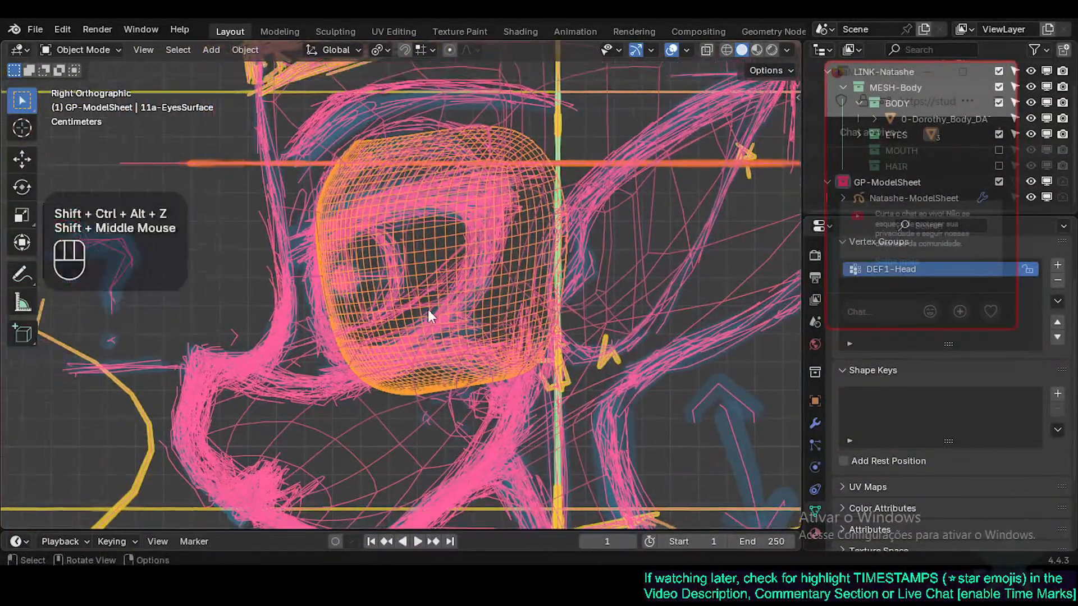
{"action": "key", "text": "Tab"}
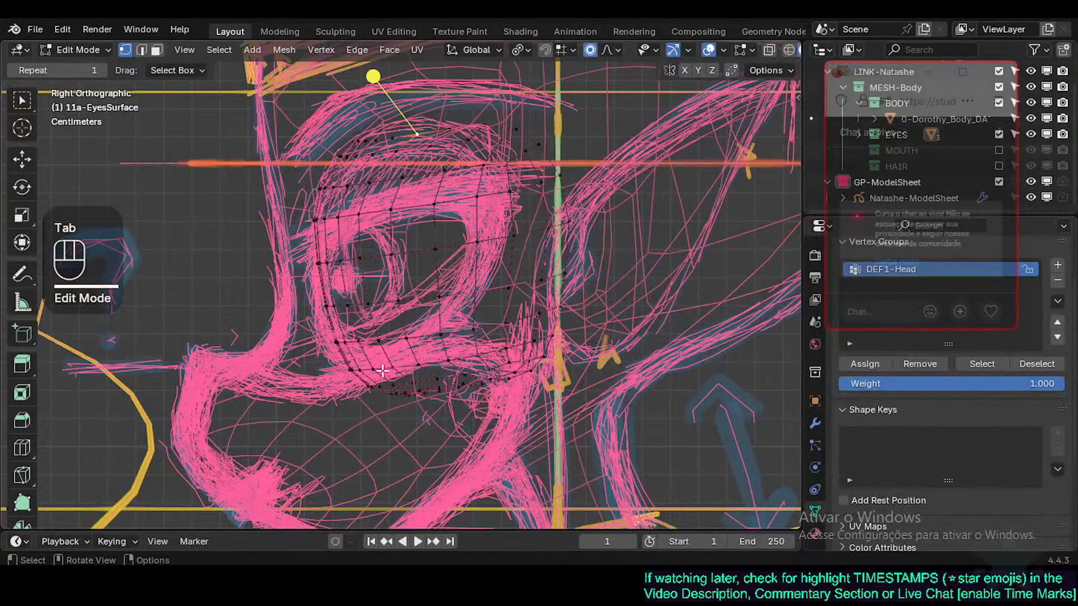
{"action": "key", "text": "alt+a"}
{"action": "key", "text": "c"}
{"action": "left_click_drag", "start_coordinate": [376, 369], "coordinate": [571, 368]}
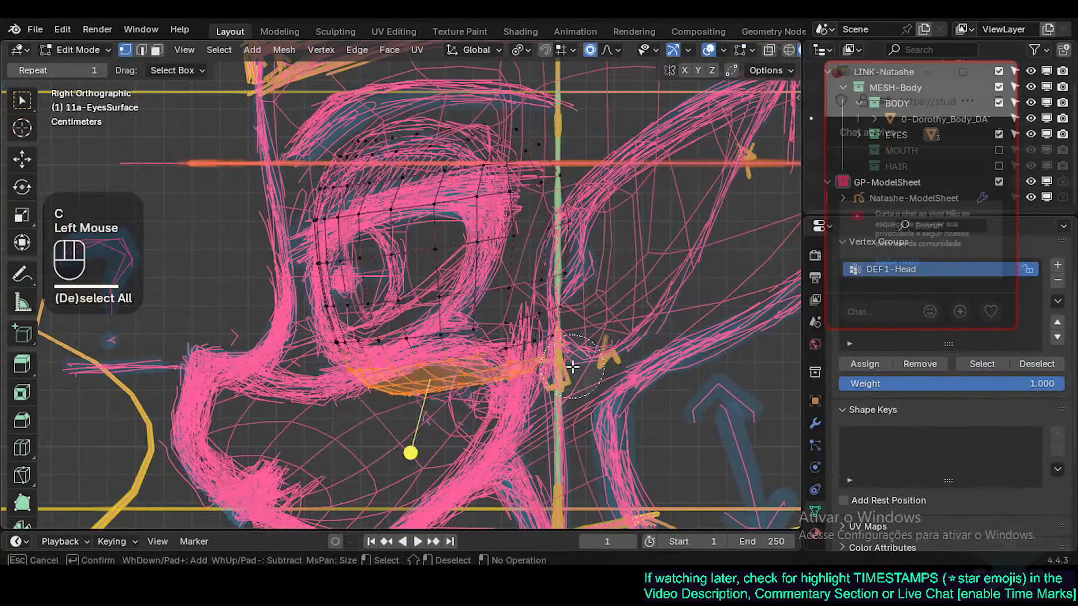
{"action": "right_click", "coordinate": [572, 368]}
{"action": "key", "text": "g"}
{"action": "key", "text": "z"}
{"action": "key", "text": "shift"}
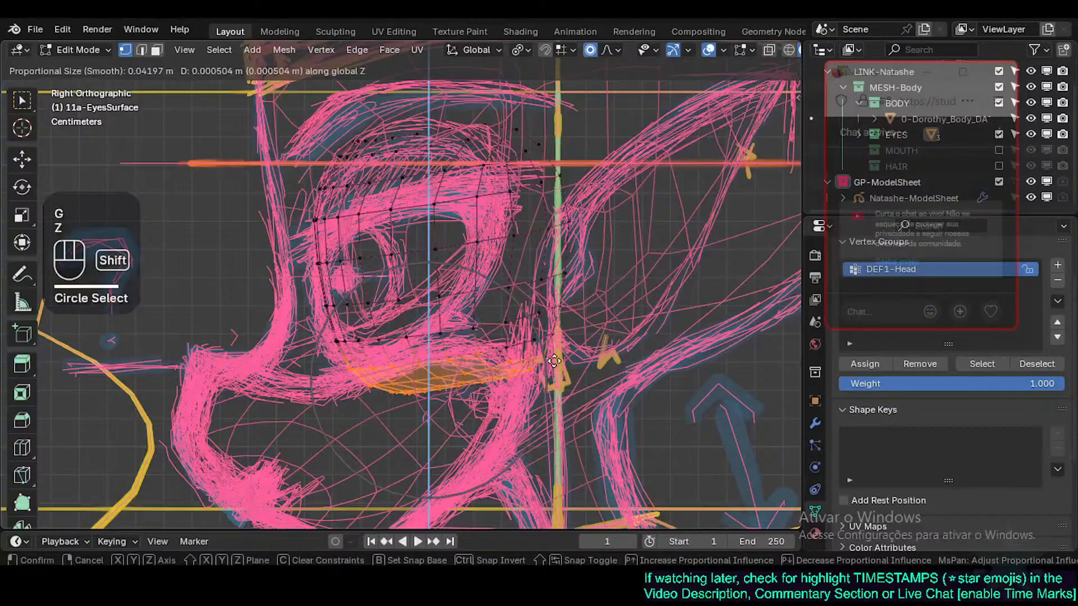
{"action": "left_click", "coordinate": [409, 449], "text": "shift"}
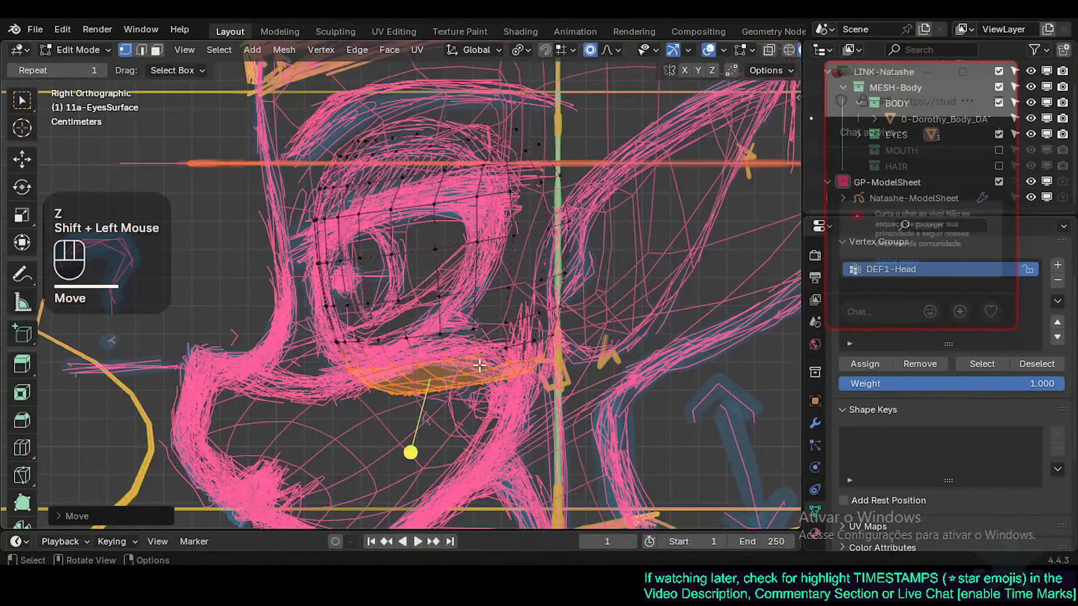
Step: Lower the selected bottom vertices of the eye surface slightly more along Z
{"action": "key", "text": "g"}
{"action": "key", "text": "z"}
{"action": "left_click", "coordinate": [481, 394], "text": "shift"}
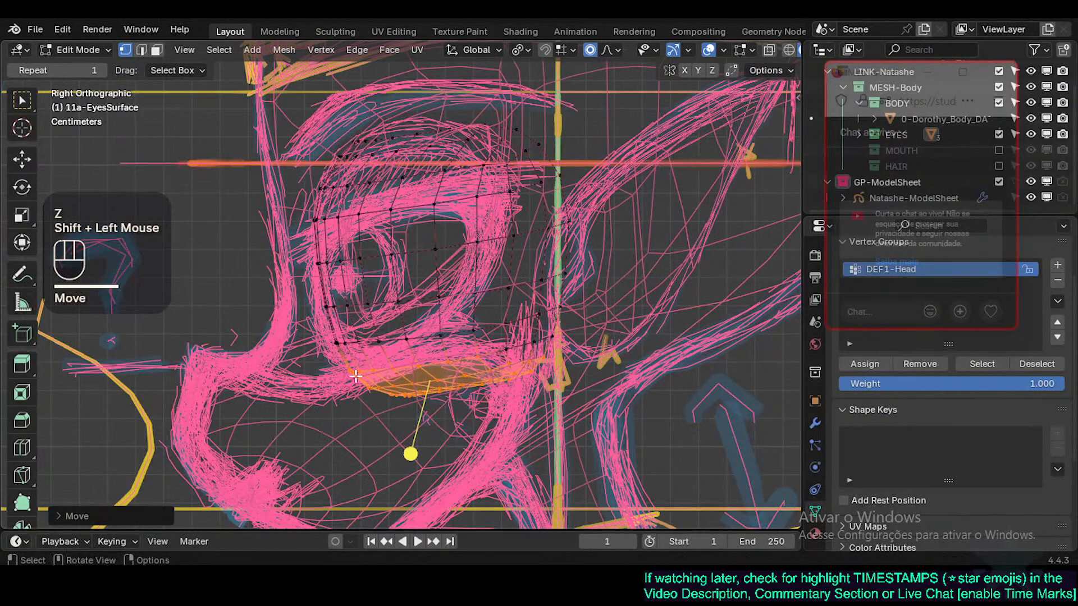
{"action": "key", "text": "g"}
{"action": "key", "text": "z"}
{"action": "key", "text": "Escape"}
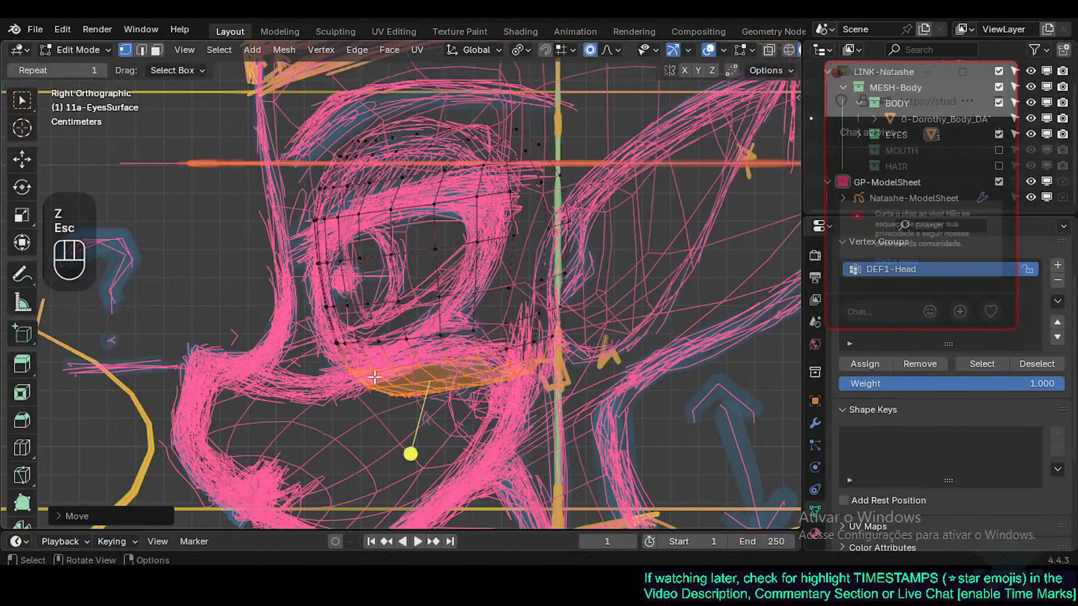
Step: Readjust the height of the eye surface's bottom vertices against the side sketch and rotate them slightly
{"action": "key", "text": "g"}
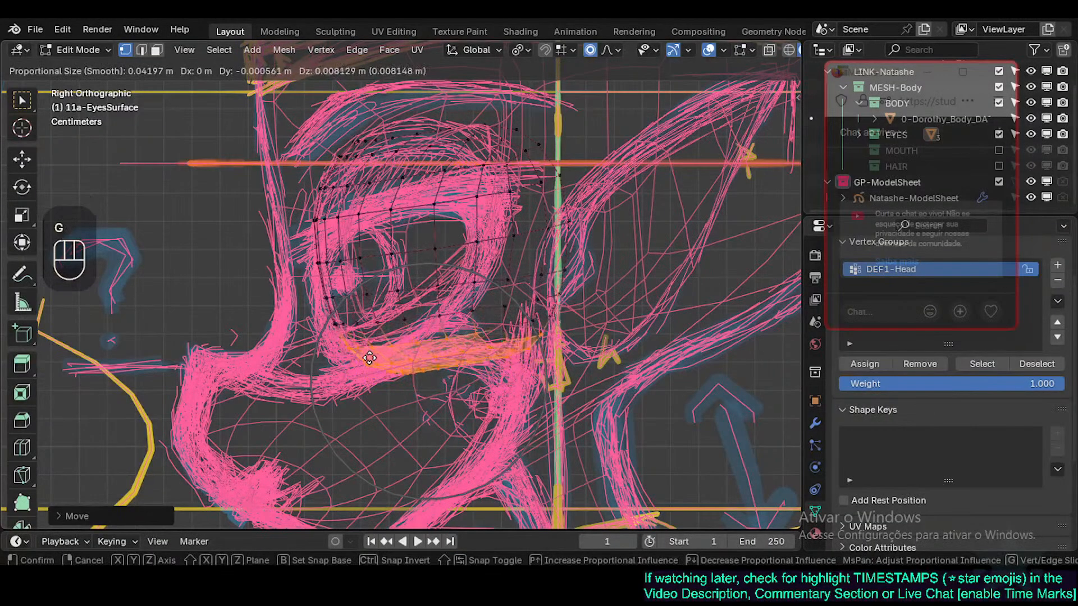
{"action": "left_click", "coordinate": [337, 352]}
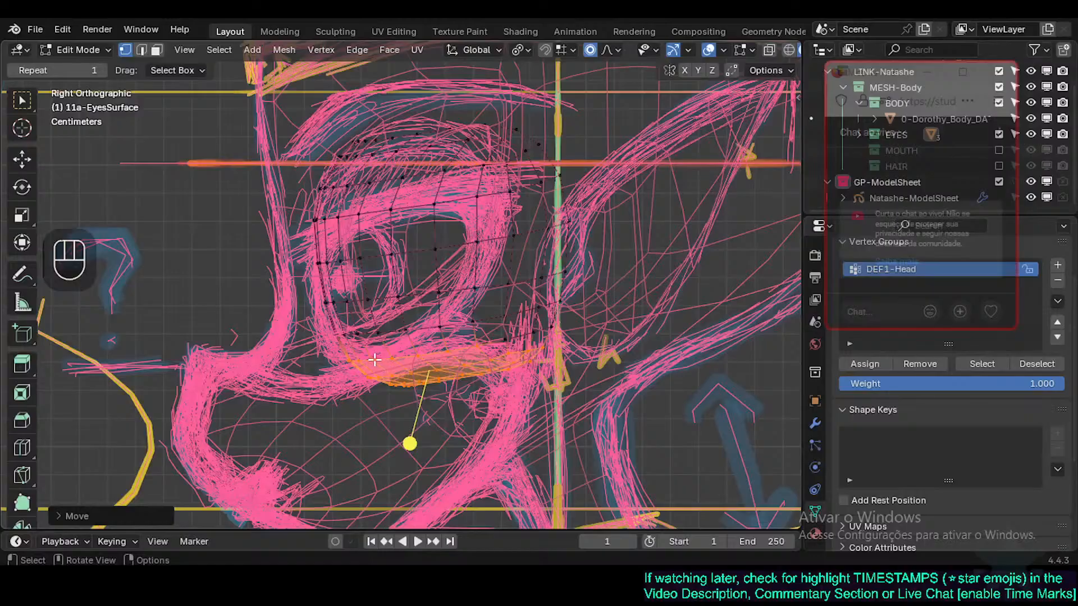
{"action": "key", "text": "g"}
{"action": "key", "text": "z"}
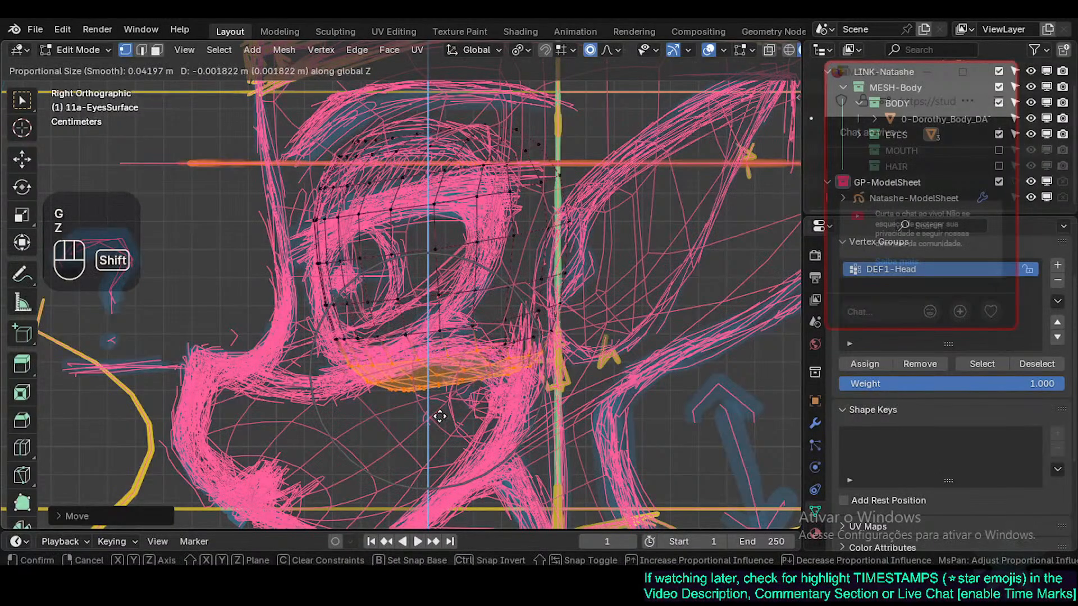
{"action": "left_click", "coordinate": [414, 382], "text": "shift"}
{"action": "key", "text": "g"}
{"action": "left_click", "coordinate": [427, 398], "text": "shift"}
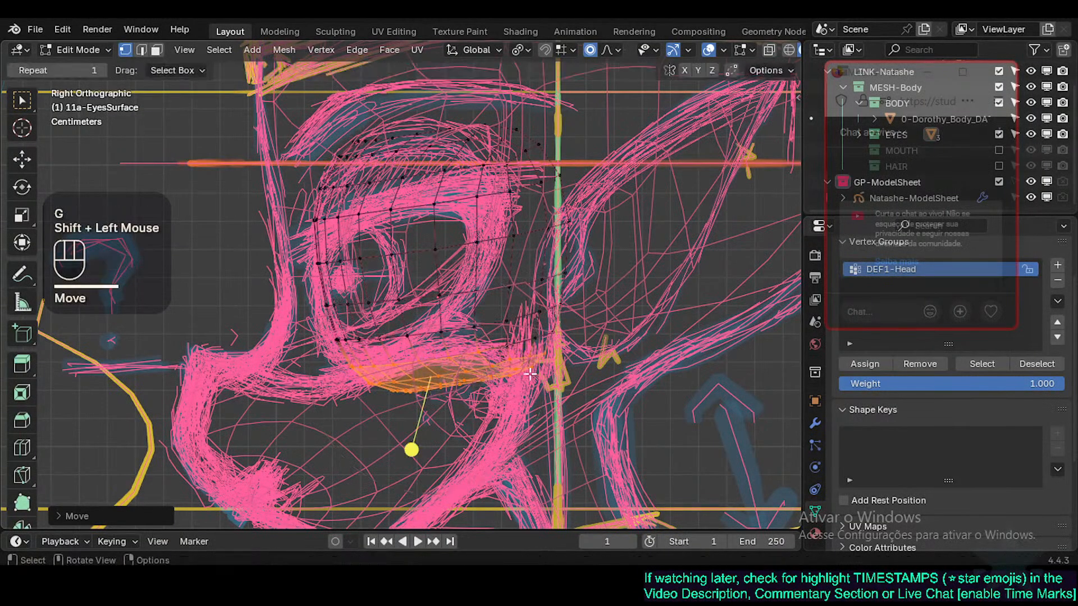
{"action": "key", "text": "r"}
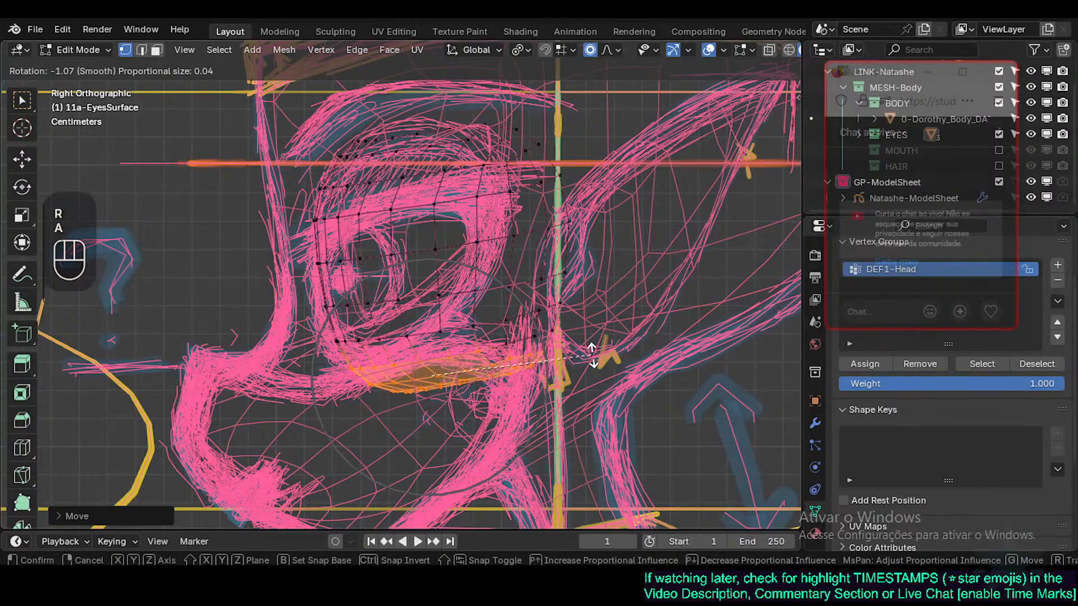
{"action": "left_click", "coordinate": [589, 351]}
Step: Circle-select only the vertices at the eye surface's lower front corner and nudge them with proportional falloff
{"action": "key", "text": "alt+a"}
{"action": "key", "text": "alt+a"}
{"action": "key", "text": "c"}
{"action": "left_click_drag", "start_coordinate": [360, 372], "coordinate": [392, 389]}
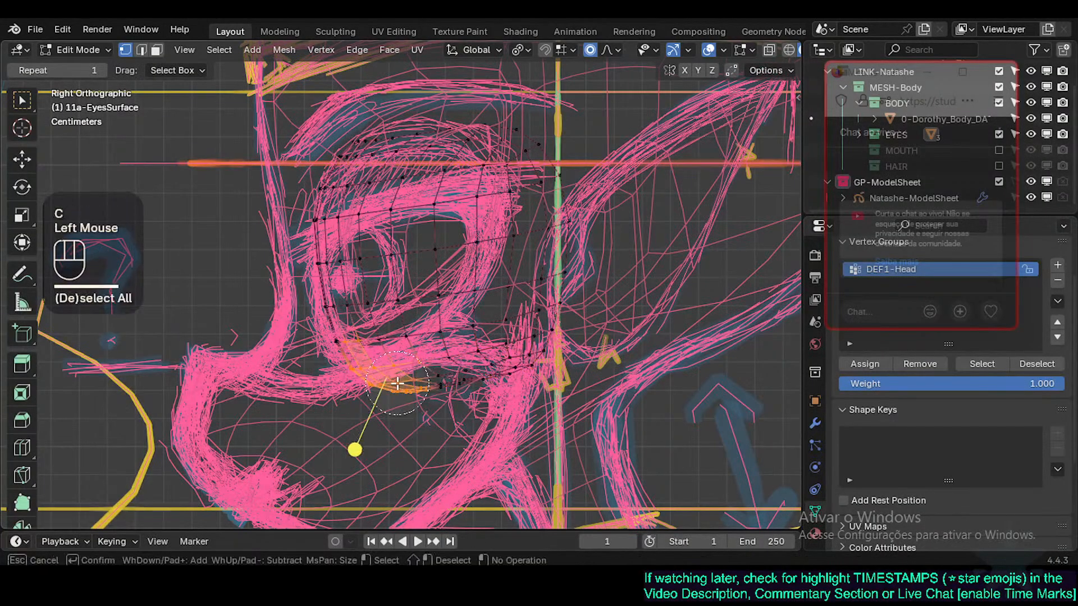
{"action": "right_click", "coordinate": [392, 388]}
{"action": "key", "text": "g"}
{"action": "left_click", "coordinate": [369, 369], "text": "shift"}
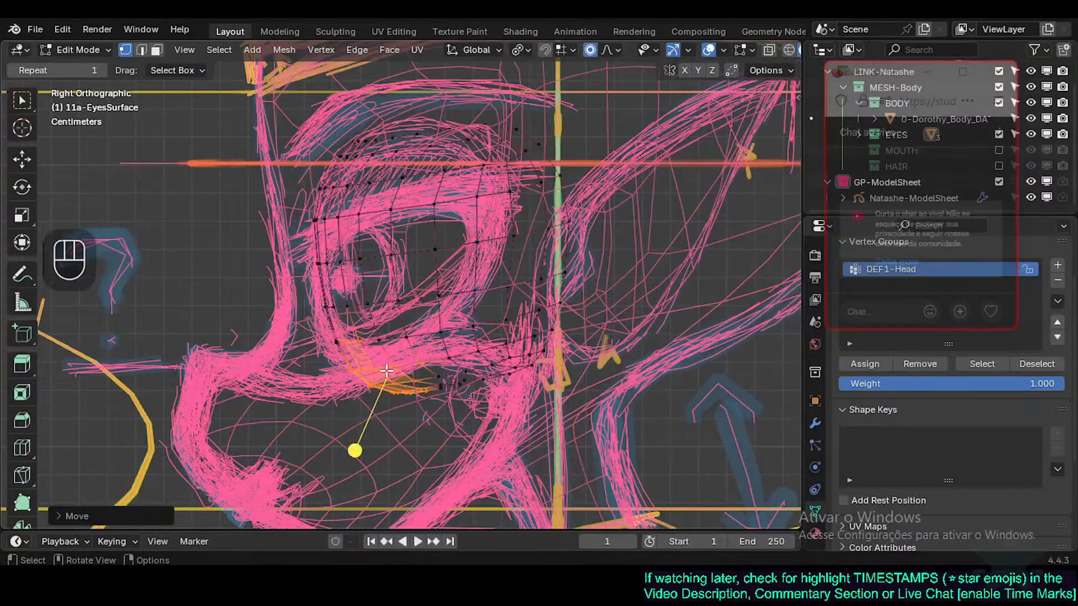
{"action": "key", "text": "alt+a"}
{"action": "key", "text": "c"}
{"action": "mouse_move", "coordinate": [421, 378]}
{"action": "left_mouse_down"}
{"action": "mouse_move", "coordinate": [464, 438]}
{"action": "mouse_move", "coordinate": [494, 433]}
{"action": "left_mouse_up"}
{"action": "right_click", "coordinate": [446, 425]}
{"action": "key", "text": "alt+a"}
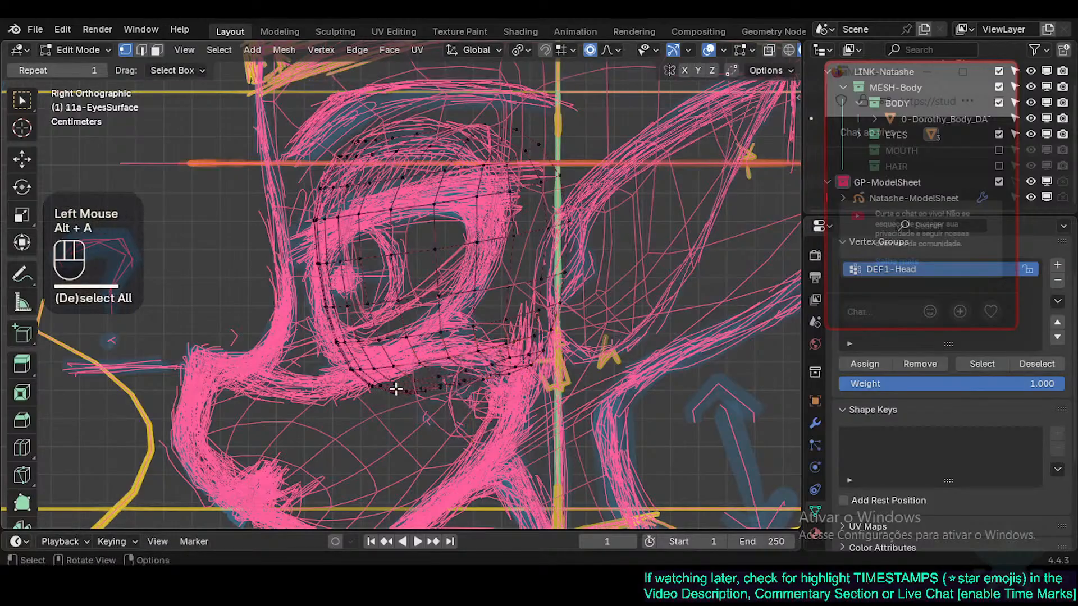
Step: Circle-select the eye surface's bottom vertices in the side view and nudge them with proportional falloff
{"action": "key", "text": "c"}
{"action": "left_click_drag", "start_coordinate": [376, 394], "coordinate": [432, 388]}
{"action": "right_click", "coordinate": [376, 405]}
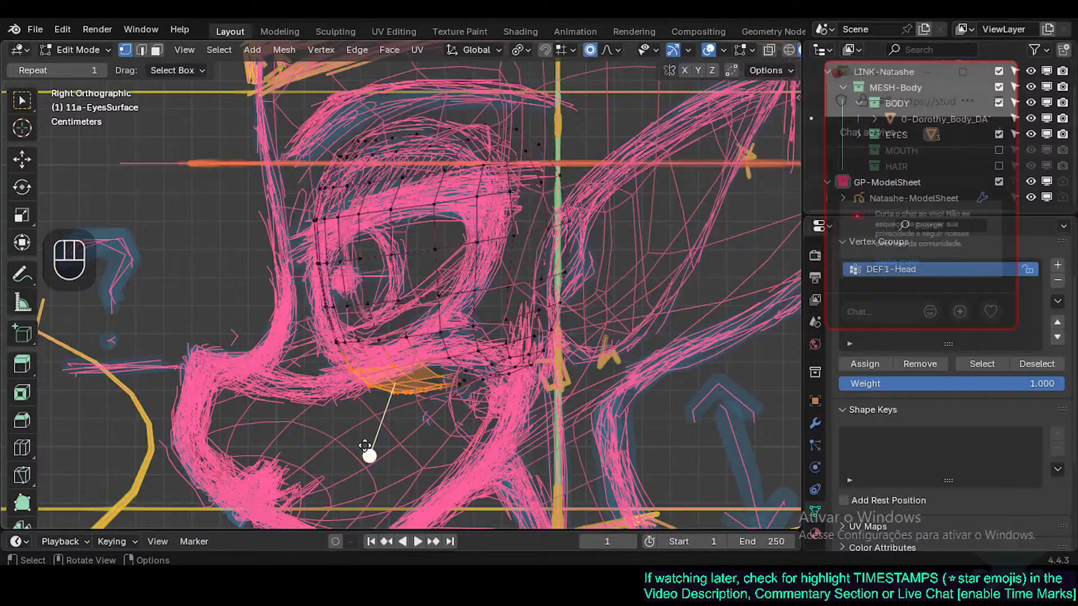
{"action": "middle_click_drag", "start_coordinate": [396, 375], "coordinate": [400, 406], "text": "shift"}
Step: Circle-select the eye surface's upper vertices instead of the bottom ones and save the file
{"action": "key", "text": "alt+a"}
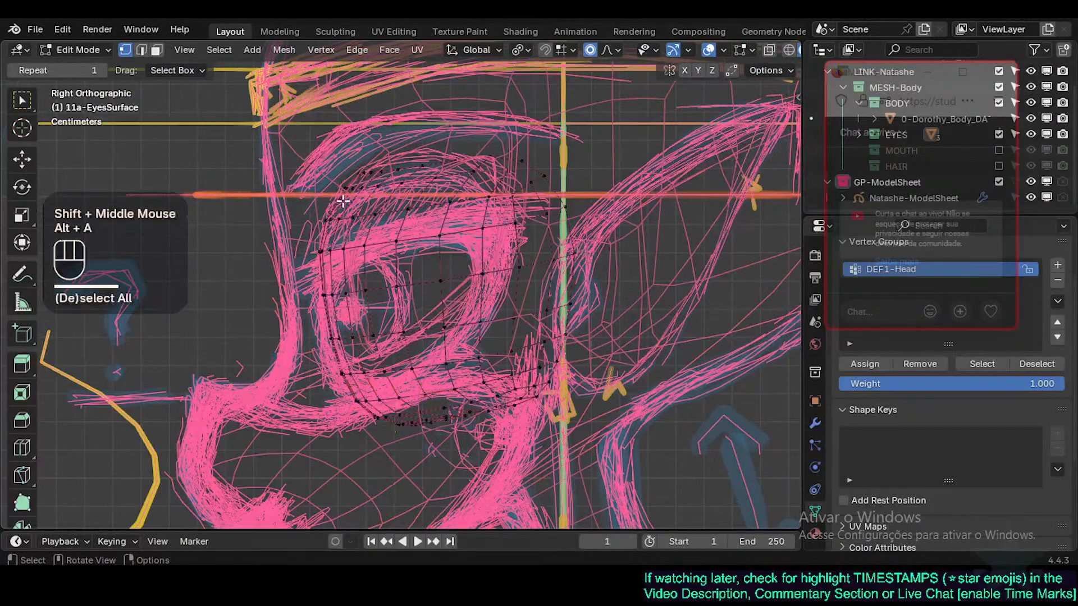
{"action": "key", "text": "c"}
{"action": "mouse_move", "coordinate": [348, 197]}
{"action": "left_mouse_down"}
{"action": "mouse_move", "coordinate": [447, 142]}
{"action": "mouse_move", "coordinate": [539, 186]}
{"action": "mouse_move", "coordinate": [404, 173]}
{"action": "mouse_move", "coordinate": [393, 185]}
{"action": "mouse_move", "coordinate": [466, 188]}
{"action": "left_mouse_up"}
{"action": "right_click", "coordinate": [467, 188]}
{"action": "key", "text": "ctrl+s"}
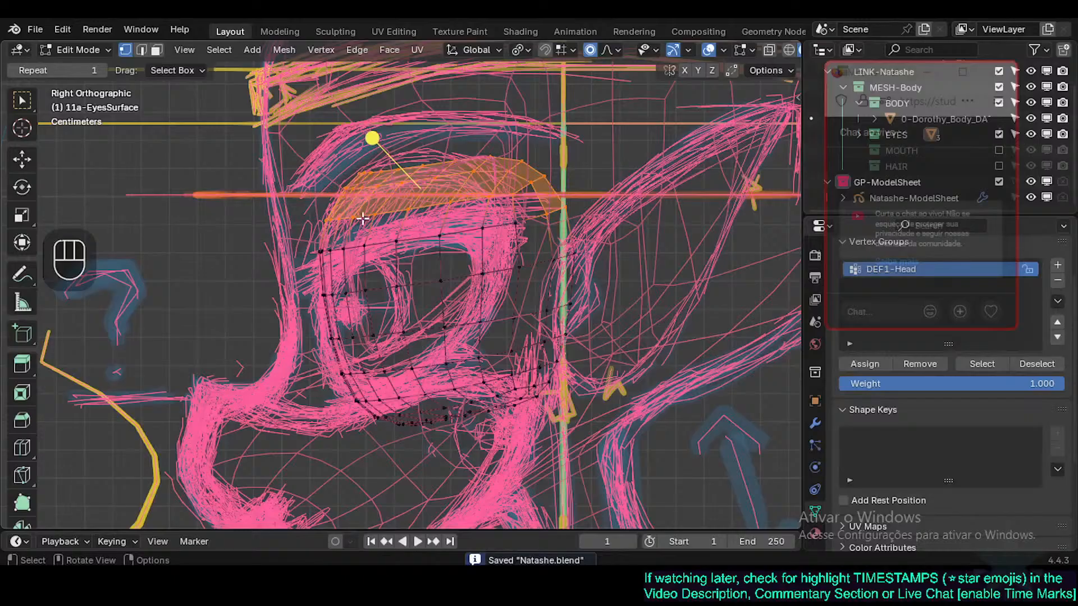
Step: Extend the upper selection down to the next vertex row, then lower and slightly rotate it with proportional falloff to follow the sketch
{"action": "key", "text": "c"}
{"action": "mouse_move", "coordinate": [325, 236]}
{"action": "left_mouse_down"}
{"action": "mouse_move", "coordinate": [421, 239]}
{"action": "mouse_move", "coordinate": [570, 214]}
{"action": "left_mouse_up"}
{"action": "right_click", "coordinate": [570, 213]}
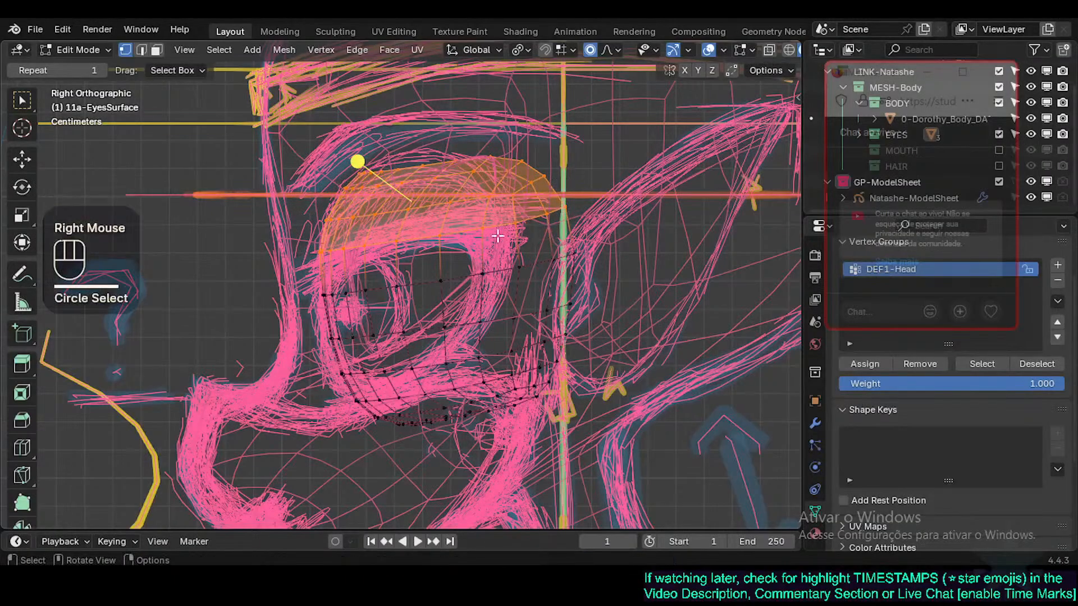
{"action": "key", "text": "g"}
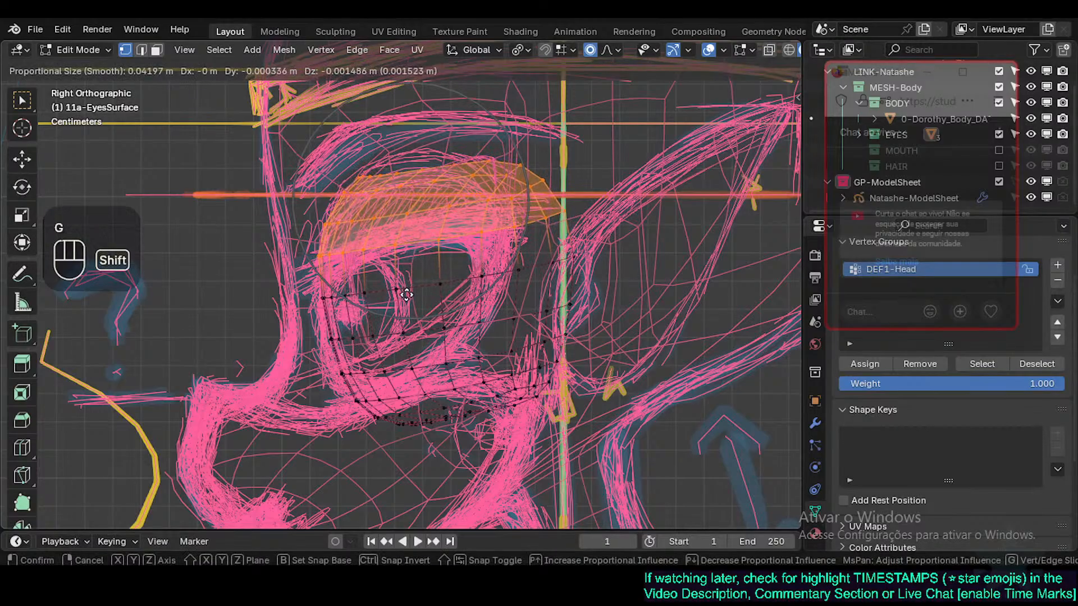
{"action": "left_click", "coordinate": [356, 164], "text": "shift"}
{"action": "key", "text": "r"}
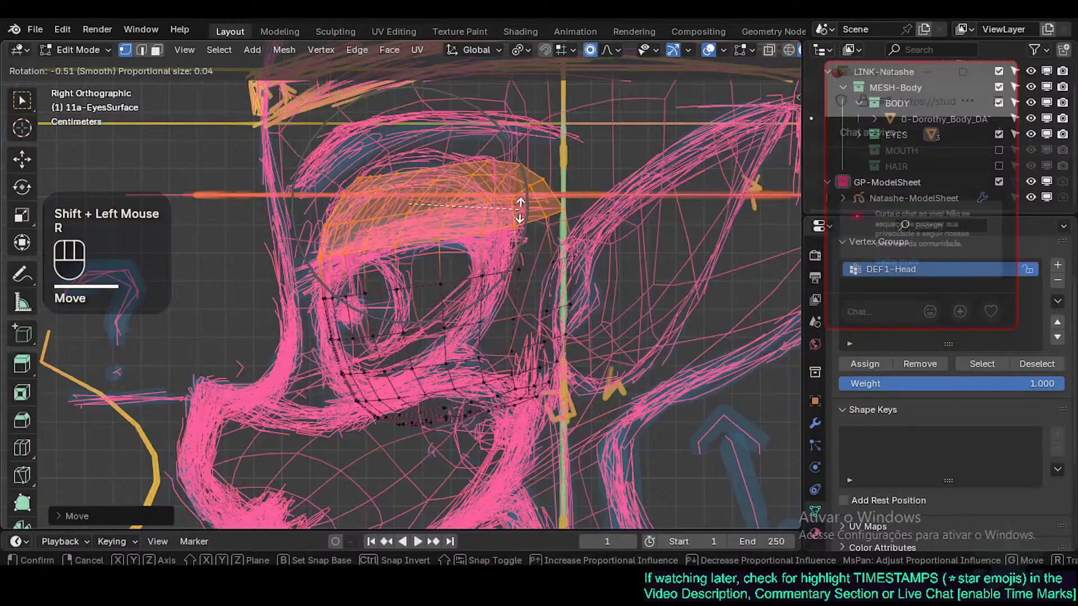
{"action": "left_click", "coordinate": [359, 166]}
{"action": "key", "text": "g"}
{"action": "left_click", "coordinate": [359, 165], "text": "shift"}
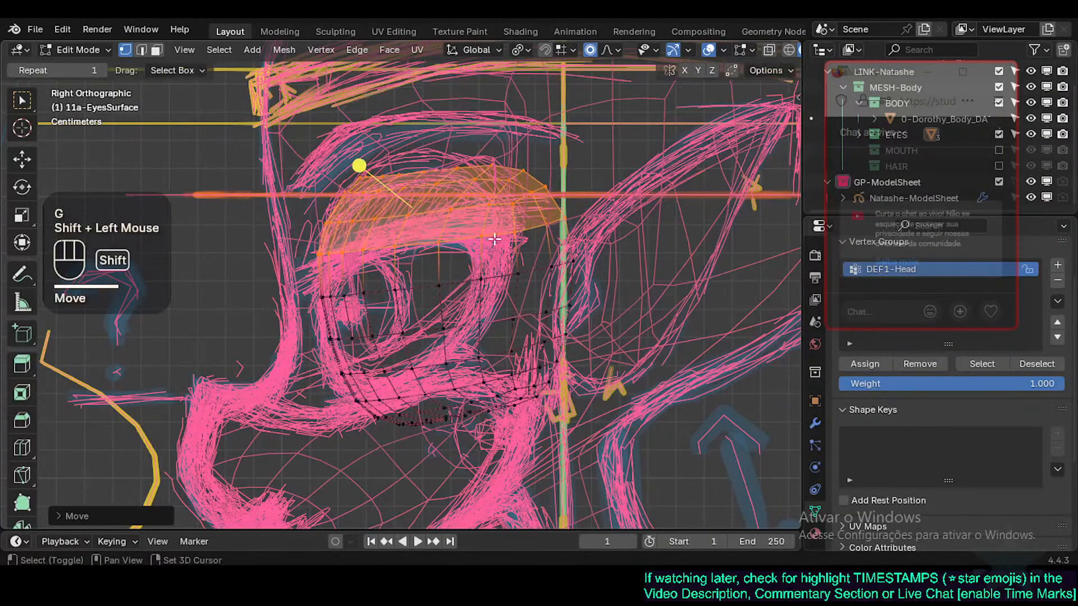
Step: Select only the horizontal edge loop along the upper eyelid line and slide it slightly along the eye surface
{"action": "key", "text": "alt+a"}
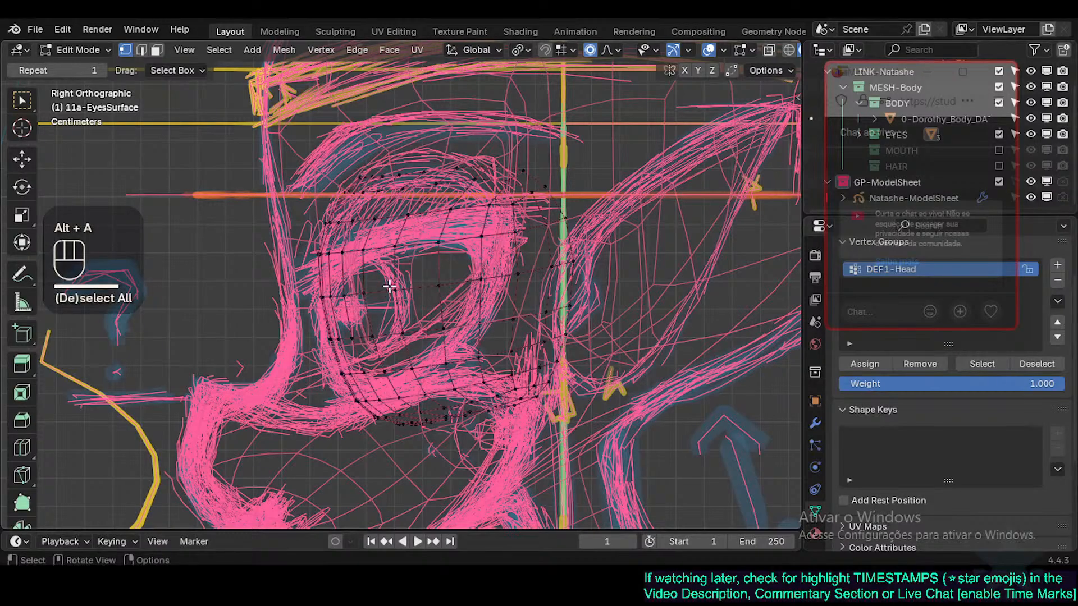
{"action": "key", "text": "2"}
{"action": "left_click", "coordinate": [379, 246], "text": "alt+shift"}
{"action": "key", "text": "2"}
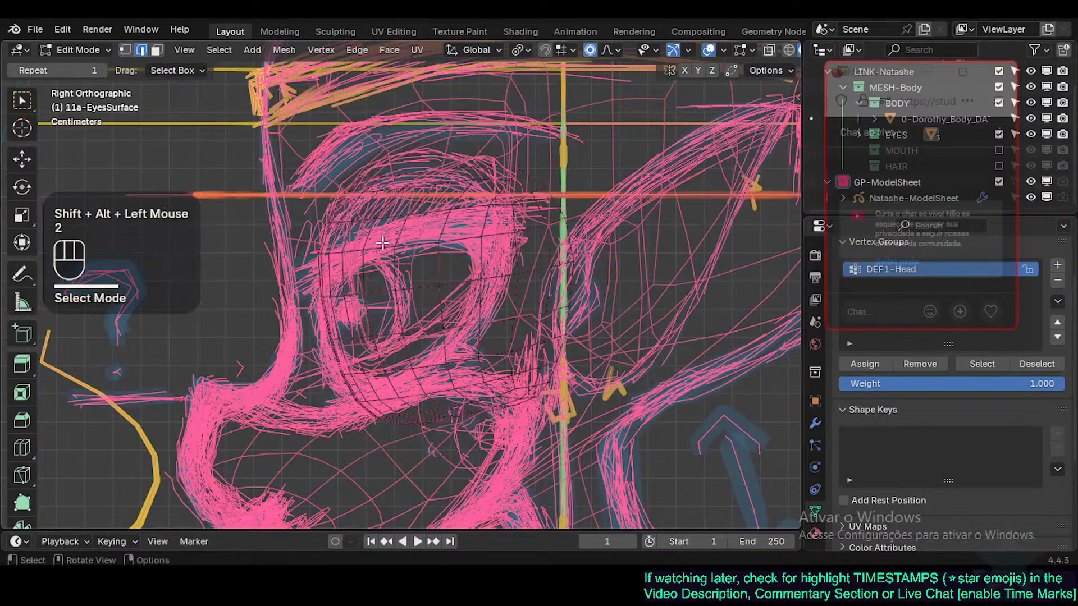
{"action": "left_click", "coordinate": [379, 246], "text": "alt+shift"}
{"action": "key", "text": "g"}
{"action": "key", "text": "g"}
{"action": "left_click", "coordinate": [379, 264], "text": "shift"}
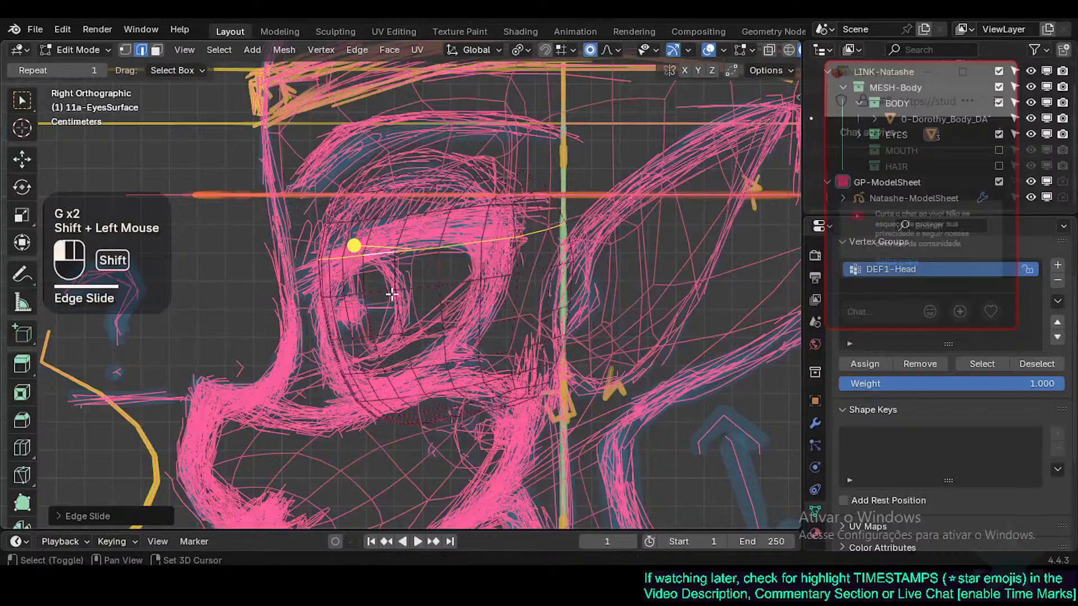
Step: Select the horizontal edge loop just above the upper eyelid line and nudge it slightly with proportional falloff
{"action": "key", "text": "alt+a"}
{"action": "left_click", "coordinate": [397, 221], "text": "alt+shift"}
{"action": "key", "text": "g"}
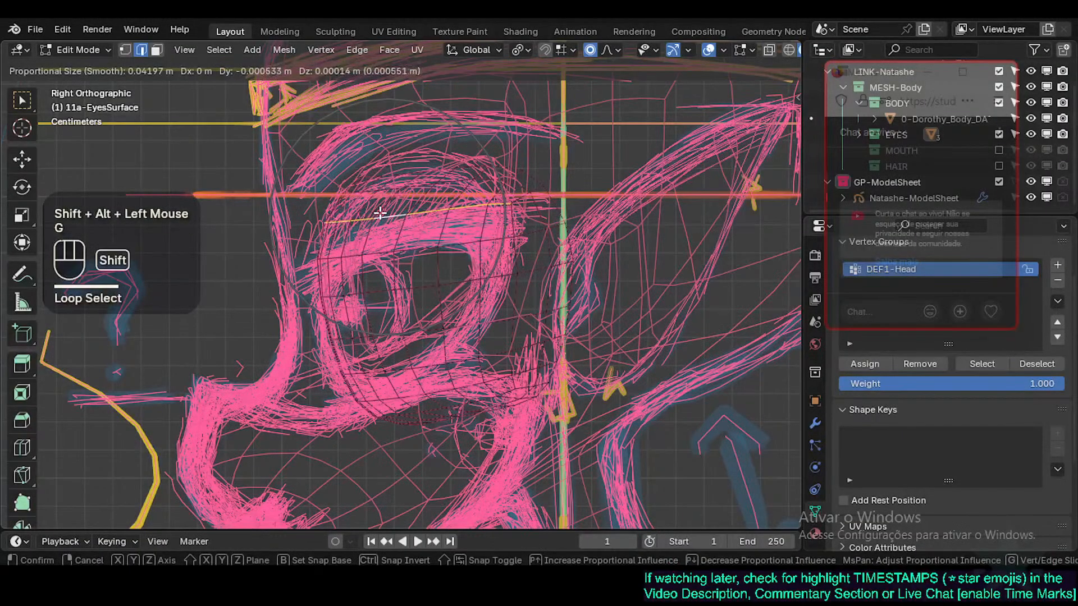
{"action": "left_click", "coordinate": [379, 214], "text": "shift"}
{"action": "key", "text": "Tab"}
{"action": "key", "text": "Tab"}
Step: Adjust individual vertices at the rear part of the eye surface's top edge in vertex mode
{"action": "key", "text": "1"}
{"action": "left_click", "coordinate": [478, 184]}
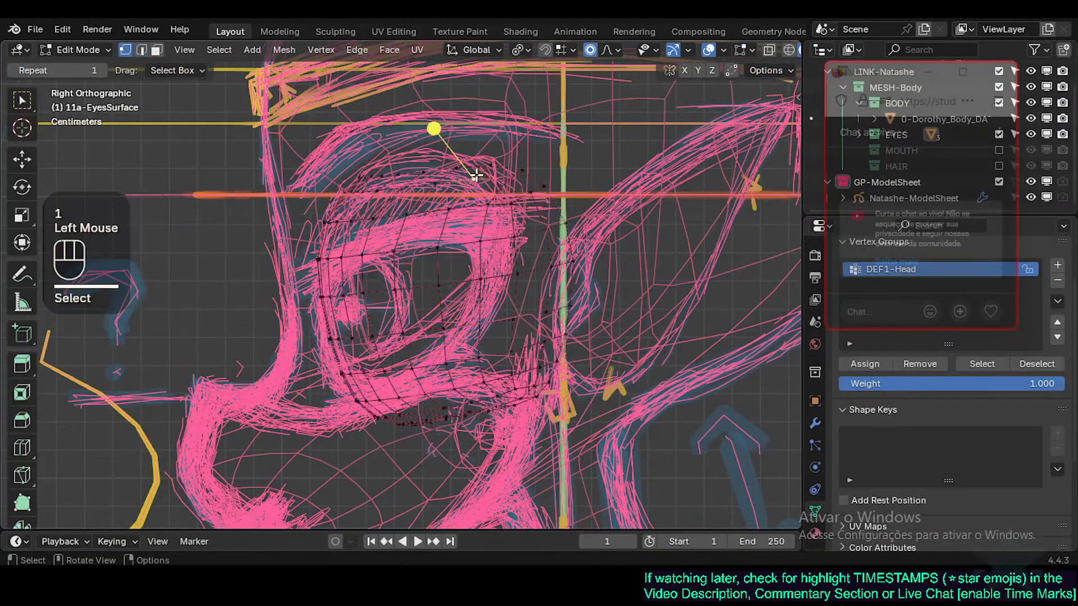
{"action": "key", "text": "g"}
{"action": "left_click", "coordinate": [475, 185], "text": "shift"}
{"action": "left_click", "coordinate": [500, 164]}
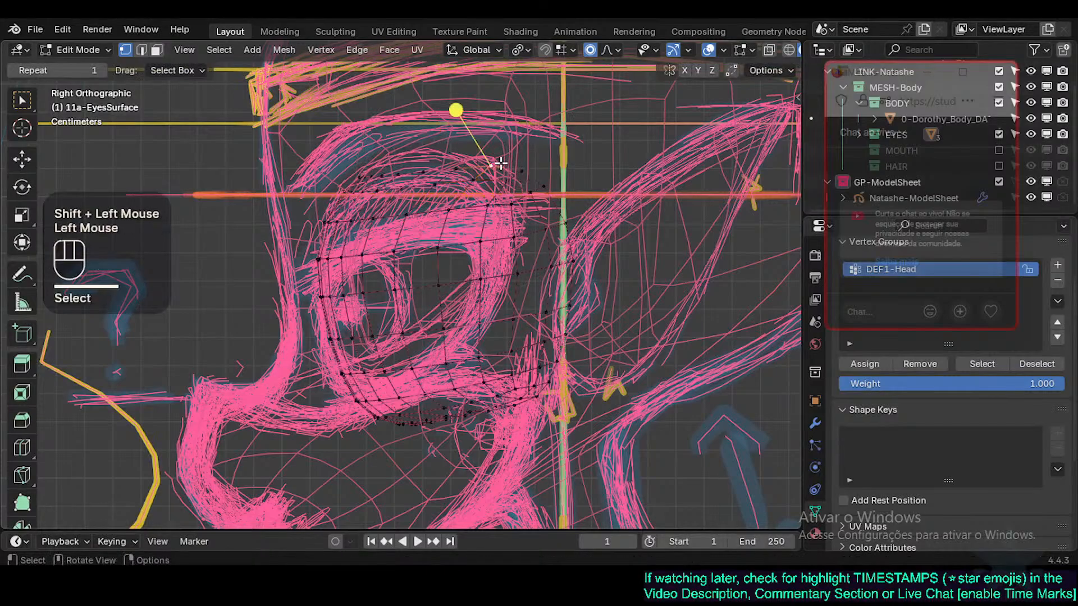
Step: Select the vertical face loops near the eye surface's rear edge one after another, nudge them, and preview the smoothed shape
{"action": "key", "text": "3"}
{"action": "left_click", "coordinate": [500, 251], "text": "alt+shift"}
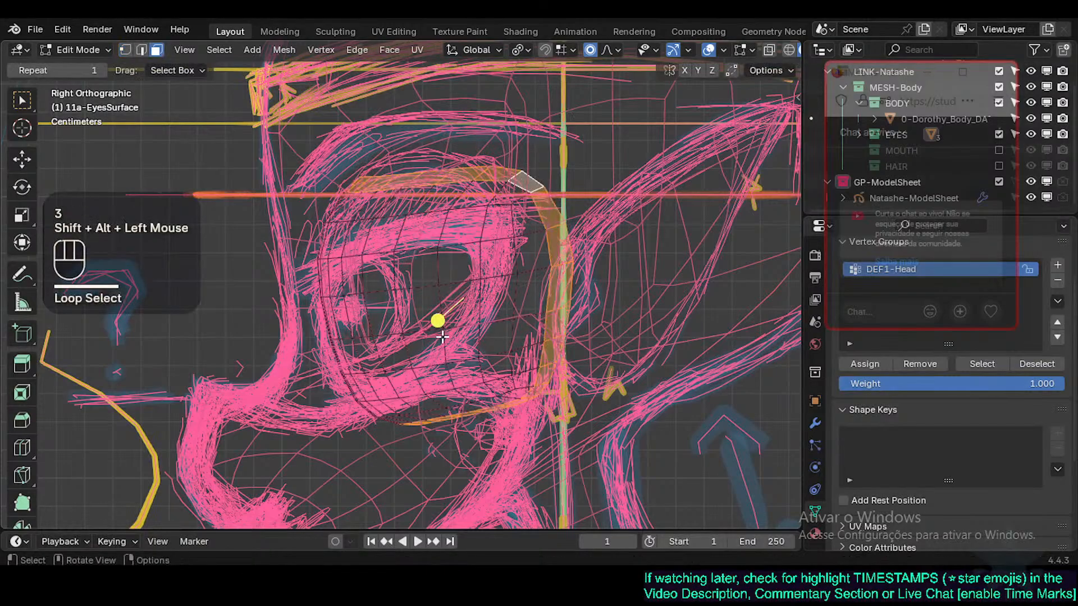
{"action": "left_click_drag", "start_coordinate": [437, 322], "coordinate": [474, 324]}
{"action": "key", "text": "alt+a"}
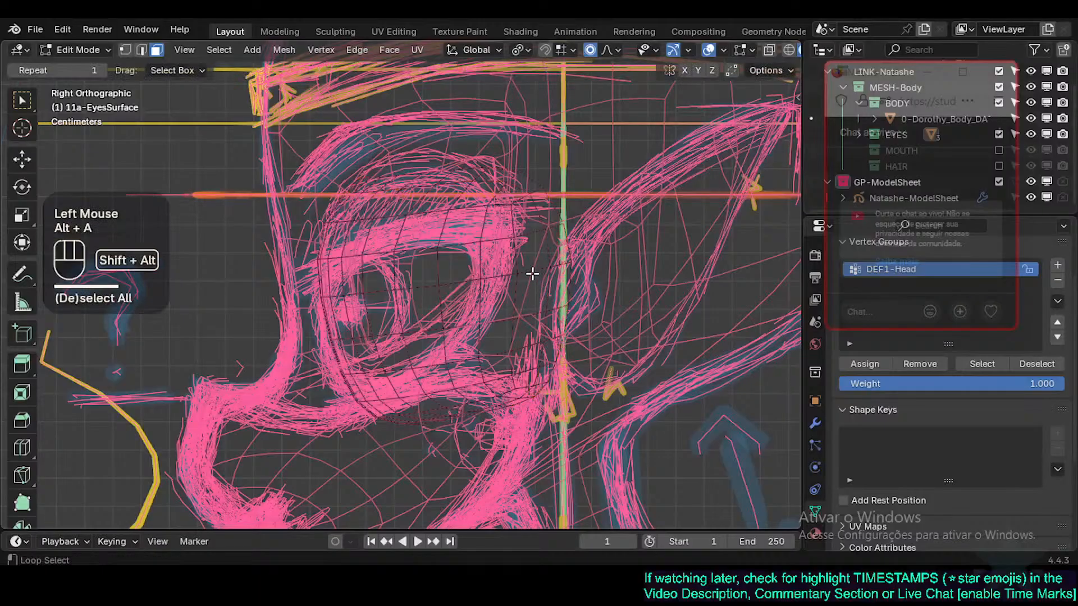
{"action": "left_click", "coordinate": [501, 323], "text": "alt+shift"}
{"action": "left_click_drag", "start_coordinate": [387, 336], "coordinate": [463, 344]}
{"action": "key", "text": "Tab"}
{"action": "key", "text": "Tab"}
{"action": "key", "text": "Tab"}
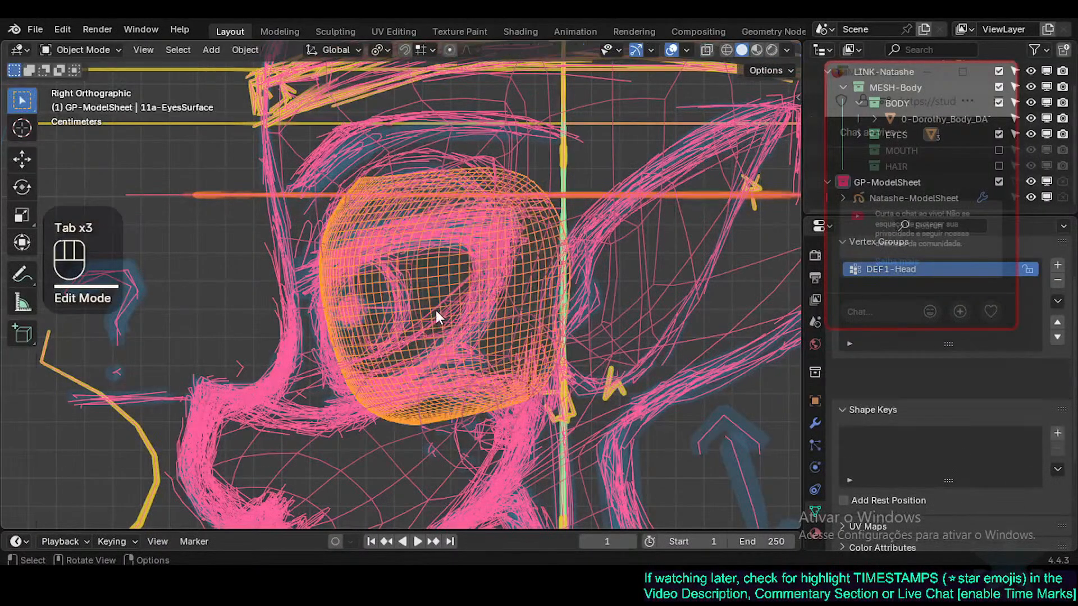
Step: Nudge single vertices along the eye surface's front edge with proportional falloff, return to Object Mode and save the file
{"action": "key", "text": "Tab"}
{"action": "key", "text": "1"}
{"action": "left_click", "coordinate": [317, 258]}
{"action": "key", "text": "g"}
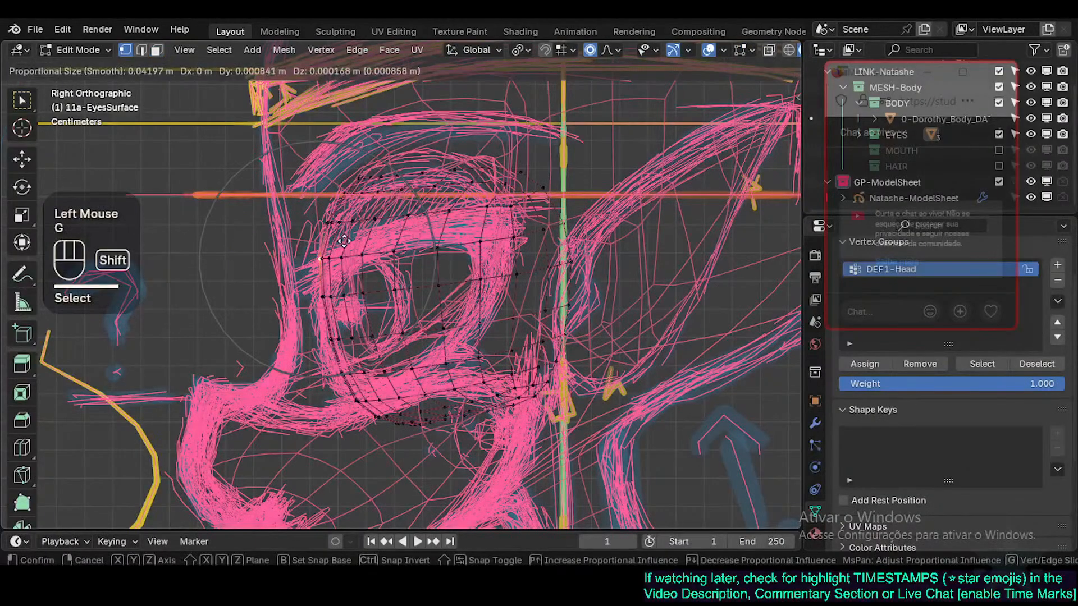
{"action": "left_click", "coordinate": [240, 250], "text": "shift"}
{"action": "left_click", "coordinate": [255, 356]}
{"action": "key", "text": "Tab"}
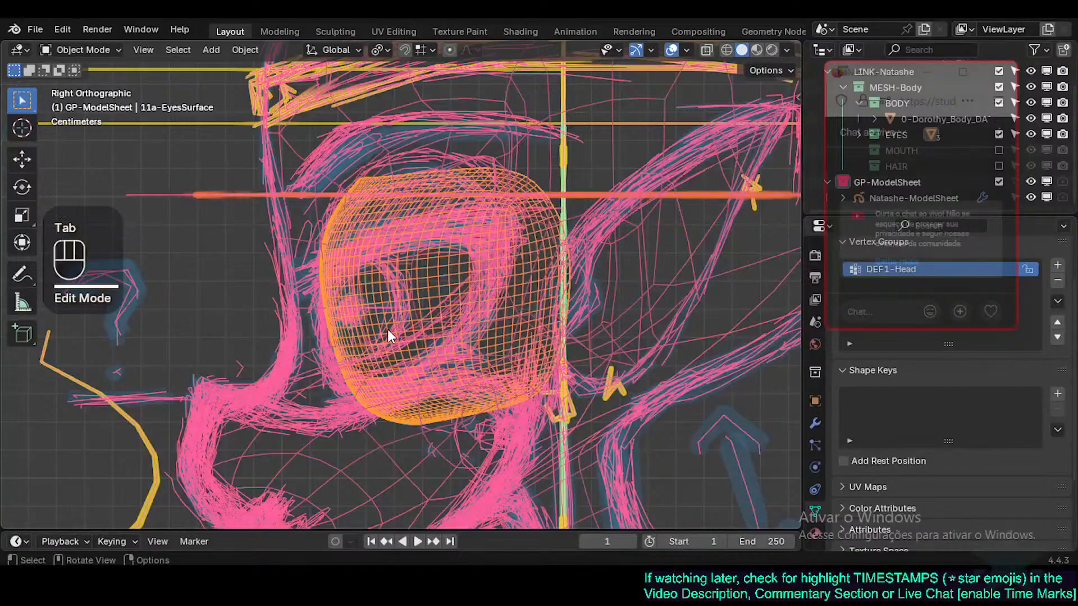
{"action": "key", "text": "ctrl+s"}
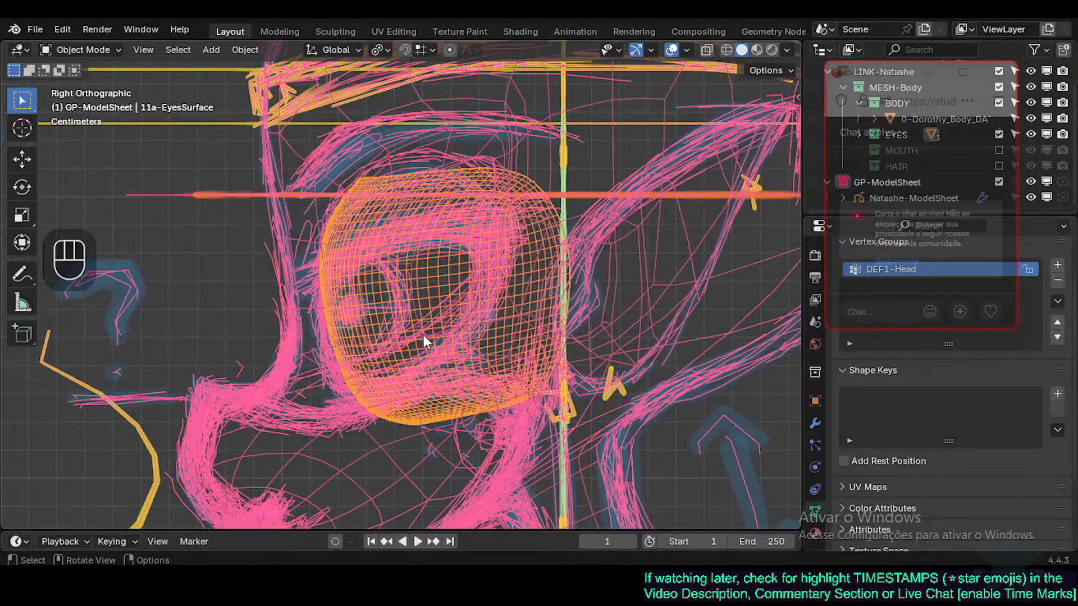
Step: Nudge individual vertices across the upper eyelid area of the eye surface with proportional falloff to even out the mesh
{"action": "key", "text": "Tab"}
{"action": "key", "text": "Tab"}
{"action": "key", "text": "Tab"}
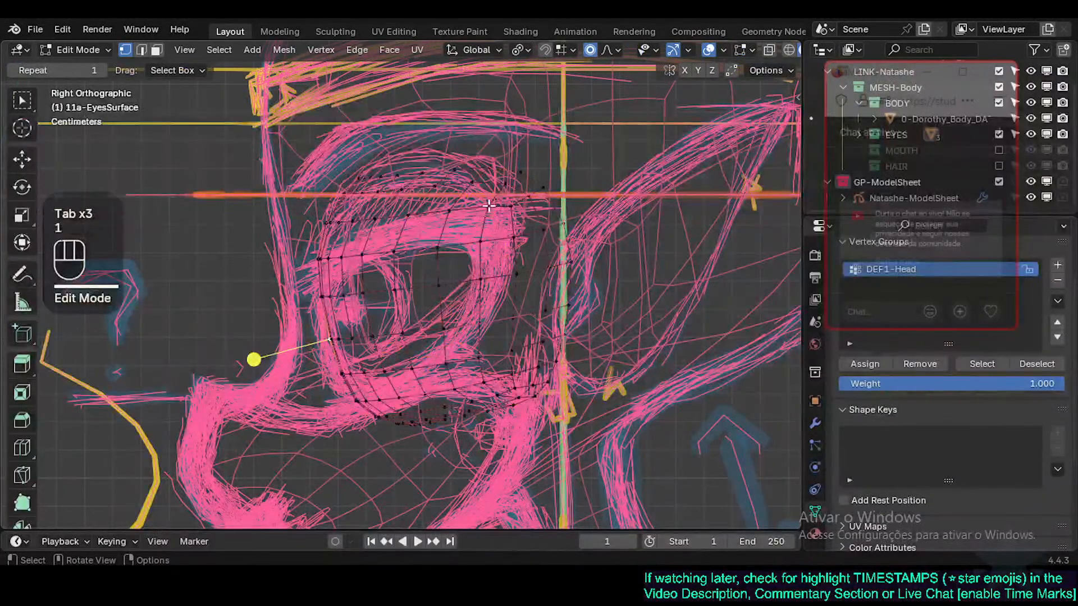
{"action": "left_click", "coordinate": [444, 259]}
{"action": "key", "text": "g"}
{"action": "left_click", "coordinate": [450, 180], "text": "shift"}
{"action": "left_click", "coordinate": [402, 181]}
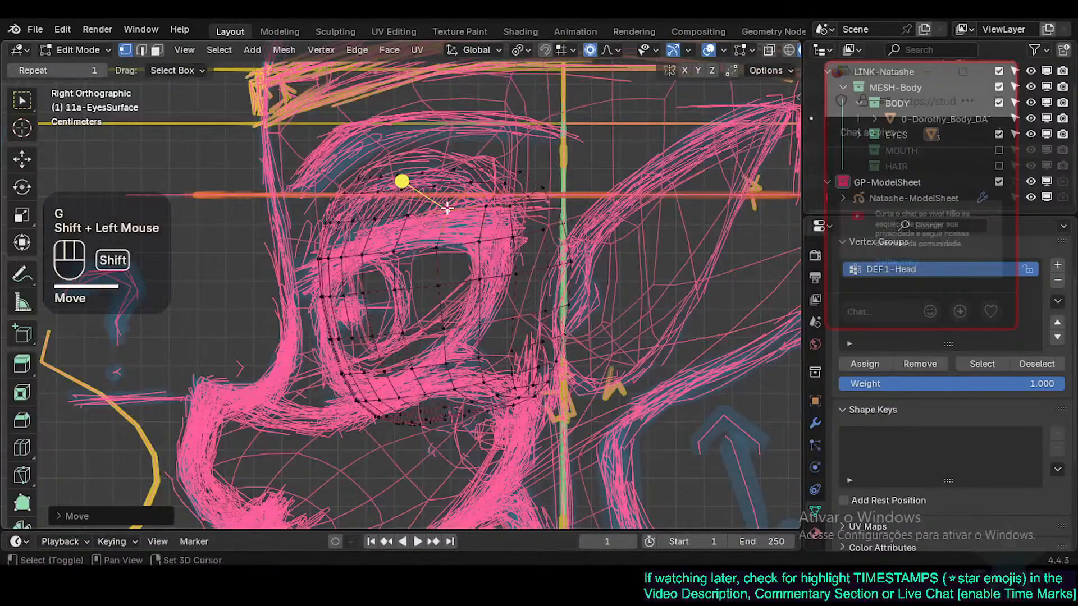
{"action": "left_click", "coordinate": [447, 218]}
{"action": "left_click", "coordinate": [389, 252]}
{"action": "key", "text": "g"}
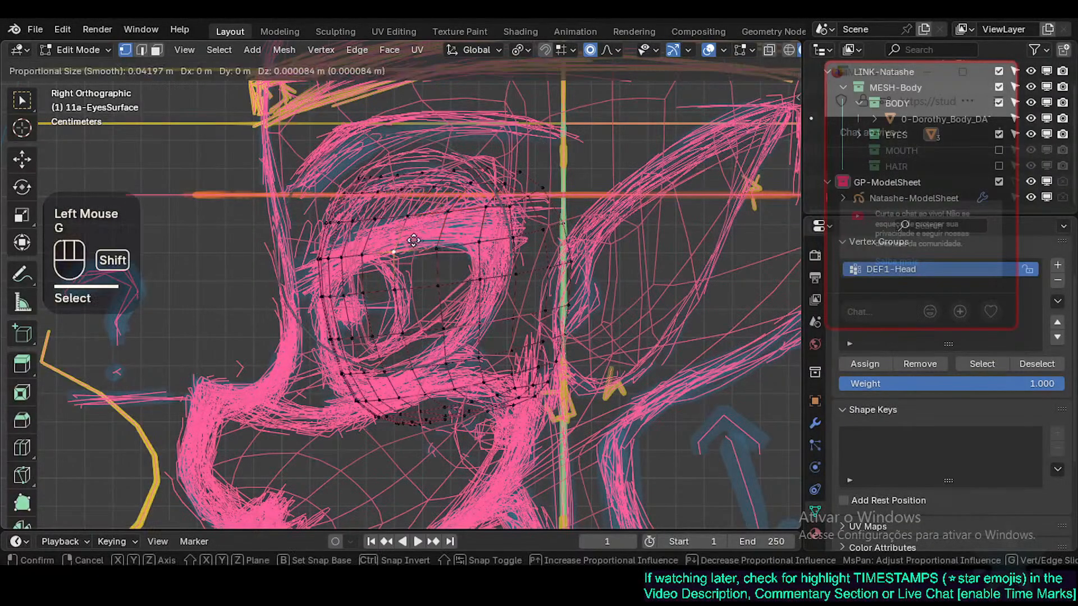
{"action": "left_click", "coordinate": [337, 244], "text": "shift"}
{"action": "left_click", "coordinate": [390, 243]}
Step: Hide the dense pink wireframe of the sketch strokes and compare the eye surface with the model sheet in perspective and front views
{"action": "key", "text": "Tab"}
{"action": "key", "text": "shift+ctrl+alt+z"}
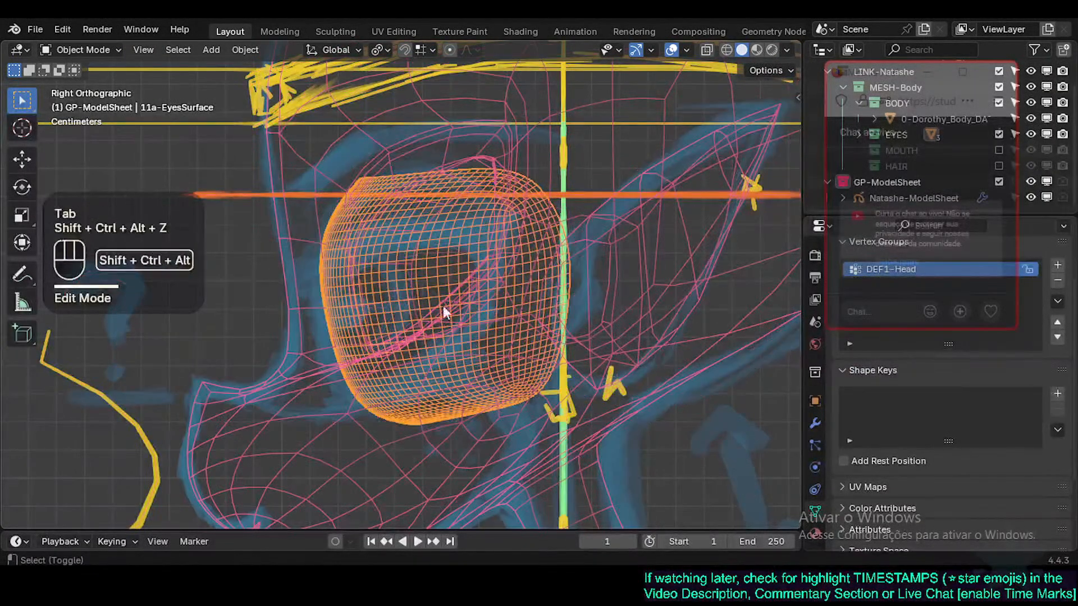
{"action": "middle_click_drag", "start_coordinate": [445, 309], "coordinate": [467, 233]}
{"action": "scroll", "coordinate": [503, 352], "scroll_direction": "down", "scroll_amount": 2}
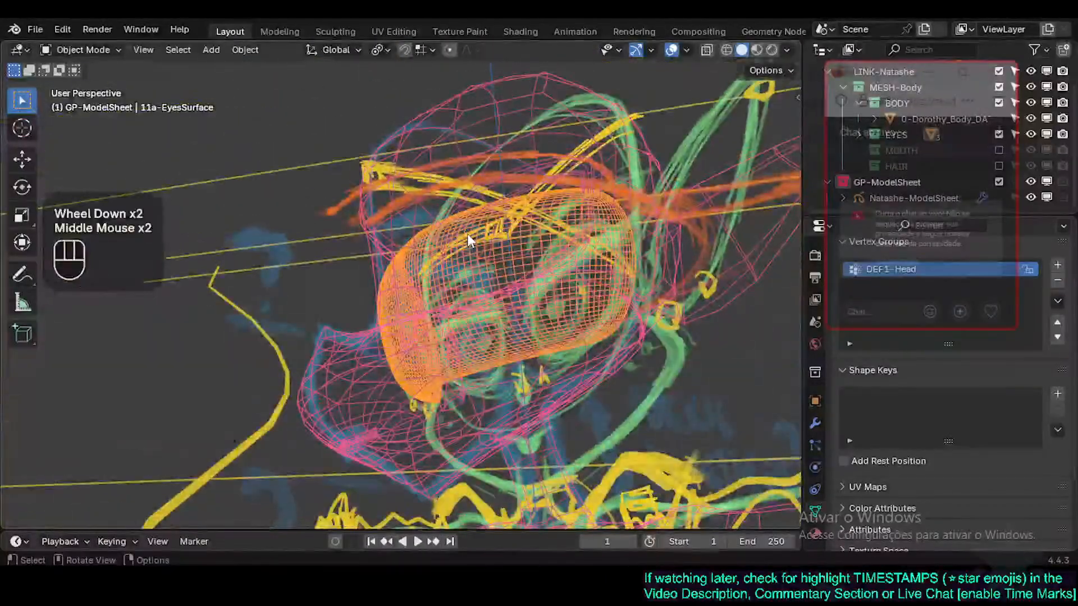
{"action": "key", "text": "KP_3"}
{"action": "key", "text": "KP_1"}
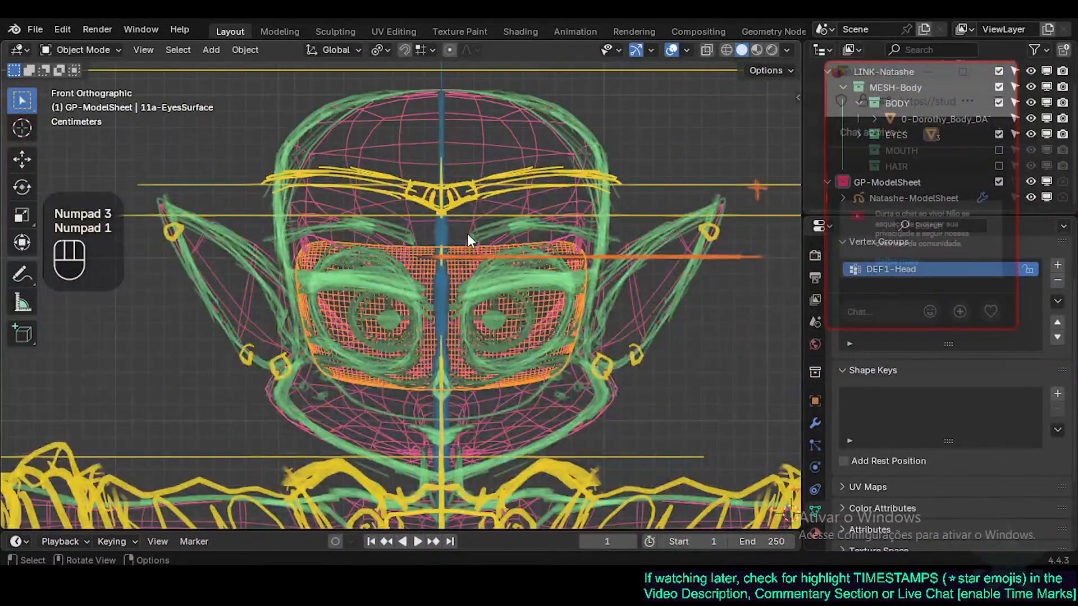
{"action": "scroll", "coordinate": [476, 230], "scroll_direction": "up", "scroll_amount": 2}
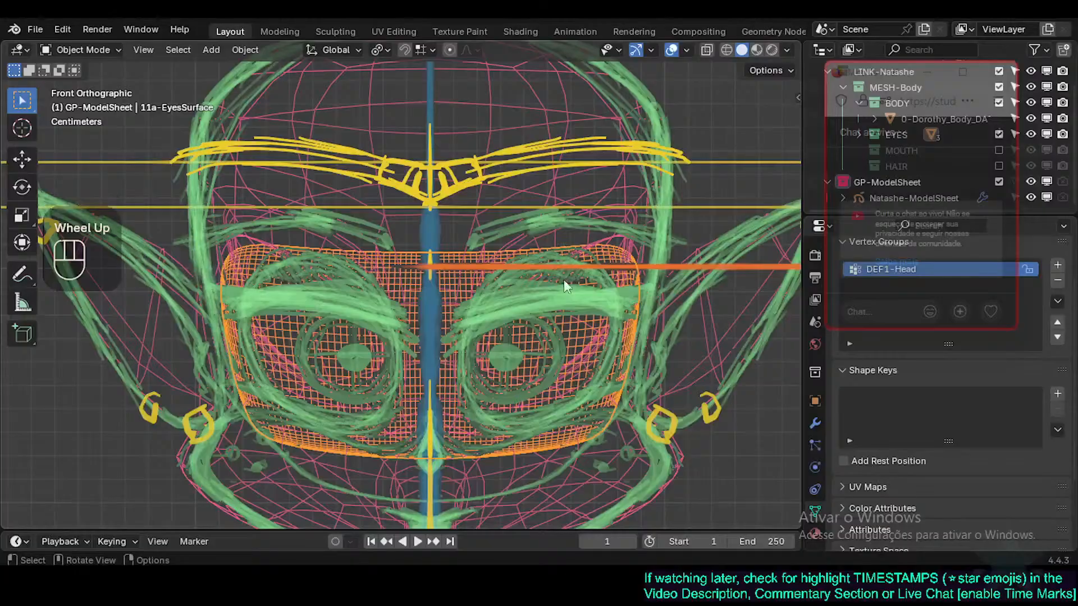
Step: Edit the eye surface, circle-select its top vertices in the front view and extend the selection in the right side view
{"action": "key", "text": "Tab"}
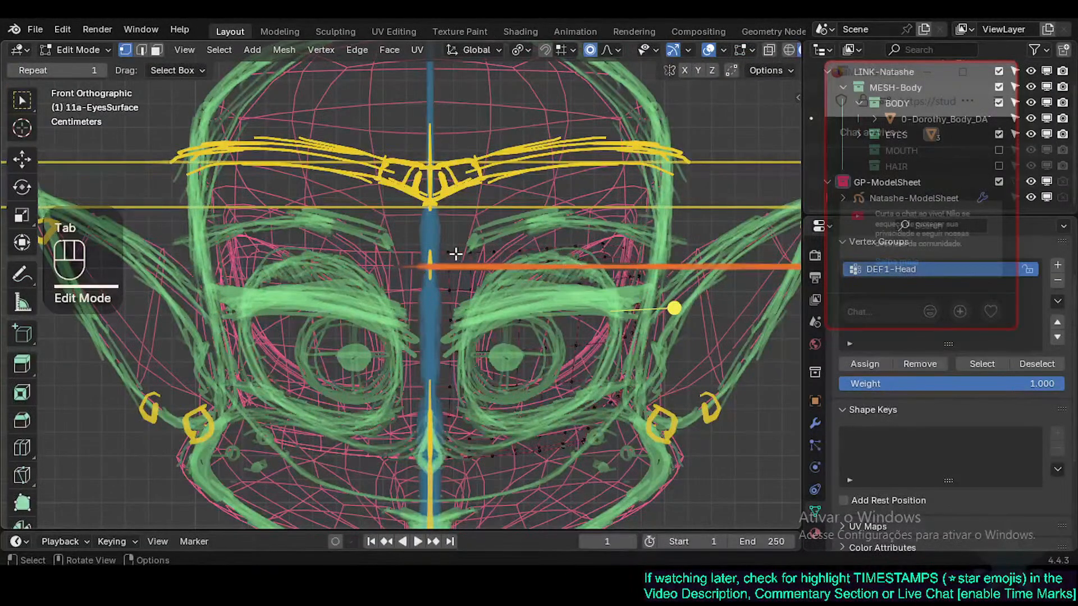
{"action": "key", "text": "alt+a"}
{"action": "key", "text": "c"}
{"action": "left_click_drag", "start_coordinate": [452, 257], "coordinate": [683, 234]}
{"action": "right_click", "coordinate": [625, 239]}
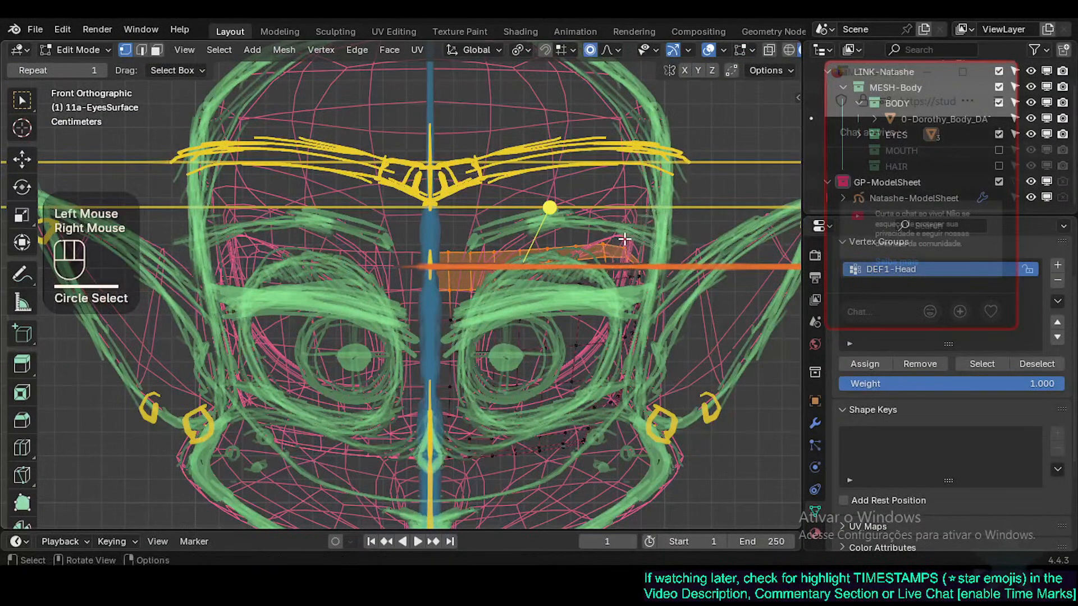
{"action": "key", "text": "KP_3"}
{"action": "key", "text": "c"}
{"action": "mouse_move", "coordinate": [371, 288]}
{"action": "left_mouse_down"}
{"action": "mouse_move", "coordinate": [371, 315]}
{"action": "mouse_move", "coordinate": [558, 256]}
{"action": "mouse_move", "coordinate": [466, 270]}
{"action": "left_mouse_up"}
{"action": "right_click", "coordinate": [466, 270]}
Step: Circle-select only the top rows of the eye surface in the side view and raise them with proportional falloff
{"action": "key", "text": "alt+a"}
{"action": "key", "text": "c"}
{"action": "mouse_move", "coordinate": [370, 273]}
{"action": "left_mouse_down"}
{"action": "mouse_move", "coordinate": [528, 247]}
{"action": "mouse_move", "coordinate": [427, 256]}
{"action": "left_mouse_up"}
{"action": "right_click", "coordinate": [427, 255]}
{"action": "key", "text": "g"}
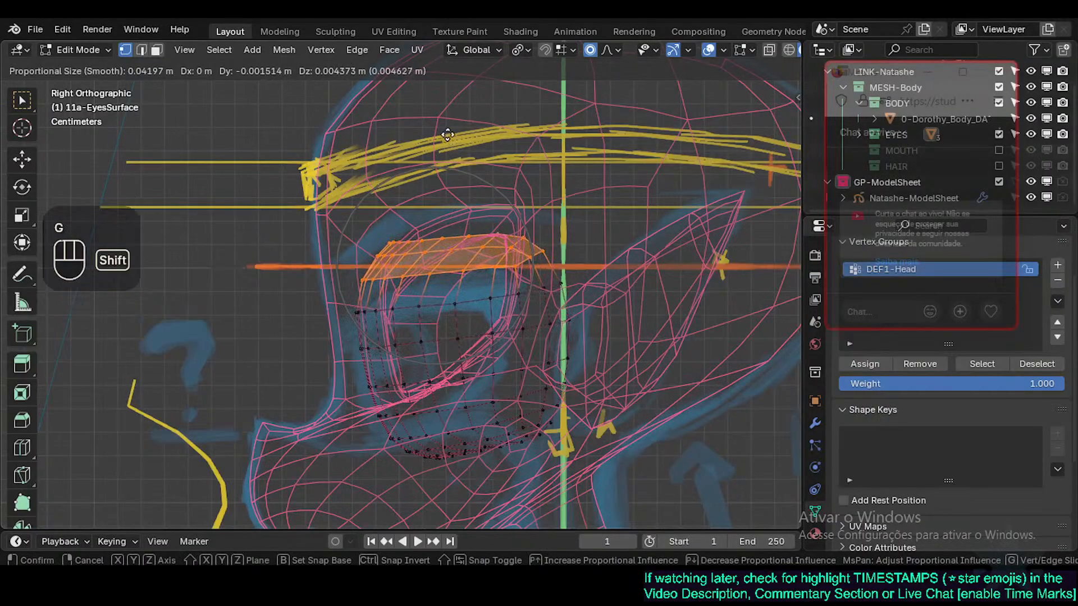
{"action": "left_click", "coordinate": [381, 194], "text": "shift"}
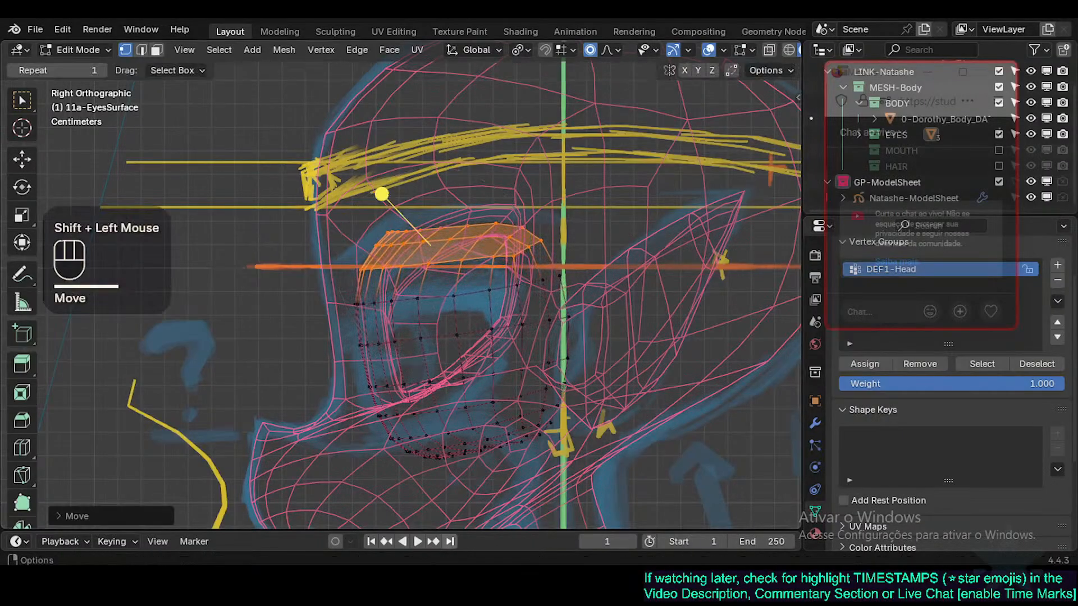
Step: Circle-select the vertices just below the eye surface's top edge and shift them slightly with proportional falloff
{"action": "key", "text": "alt+a"}
{"action": "key", "text": "c"}
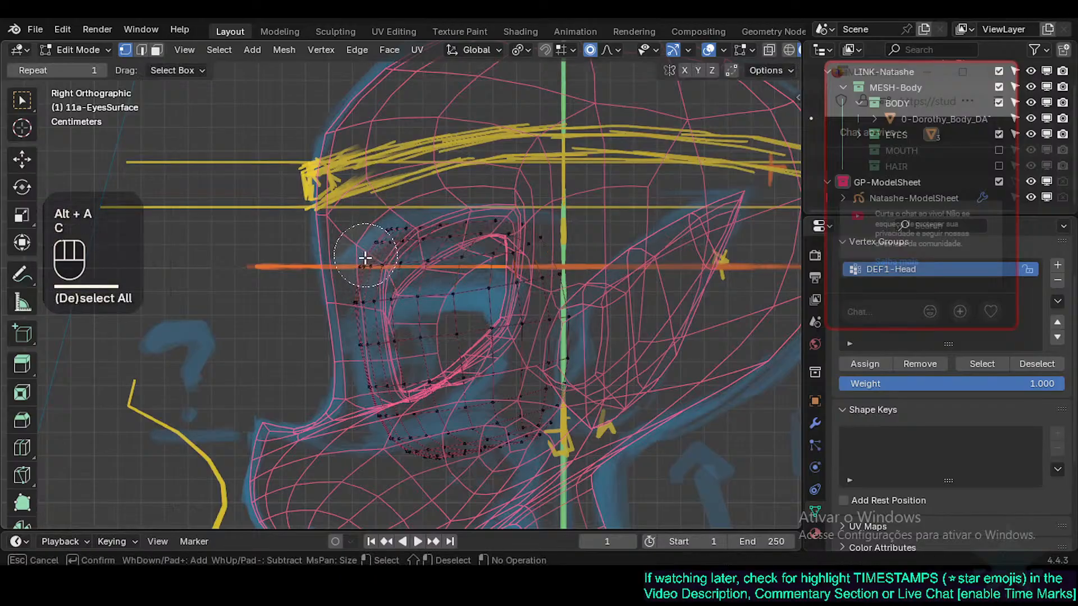
{"action": "left_click_drag", "start_coordinate": [382, 247], "coordinate": [530, 240]}
{"action": "right_click", "coordinate": [536, 236]}
{"action": "key", "text": "g"}
{"action": "left_click", "coordinate": [511, 241], "text": "shift"}
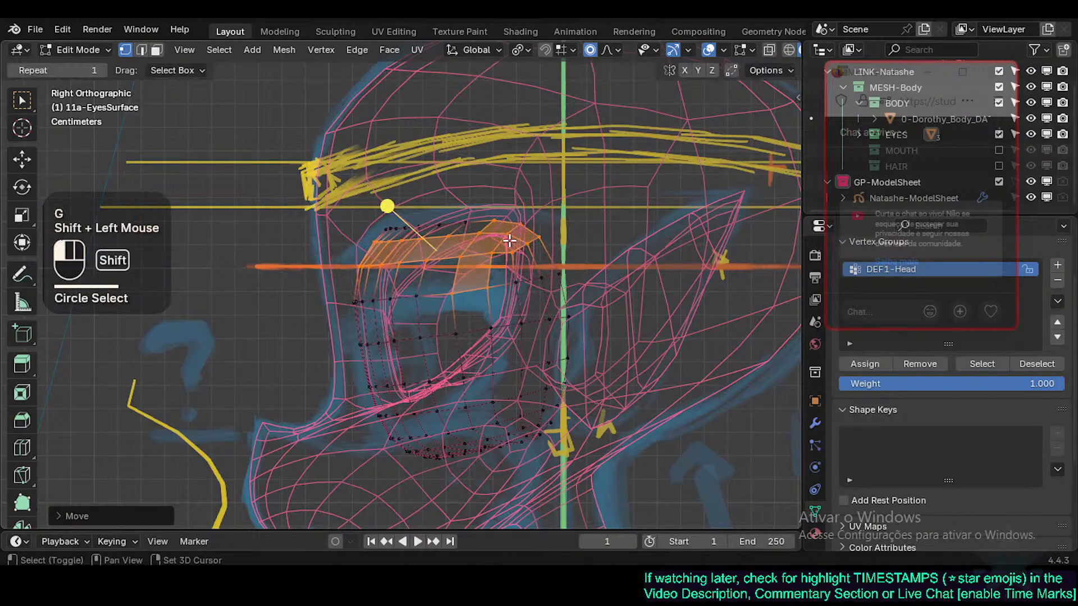
Step: Circle-select the vertices at mid-height near the eye surface's front and nudge them with proportional falloff
{"action": "key", "text": "alt+a"}
{"action": "key", "text": "c"}
{"action": "right_click", "coordinate": [415, 306]}
{"action": "key", "text": "g"}
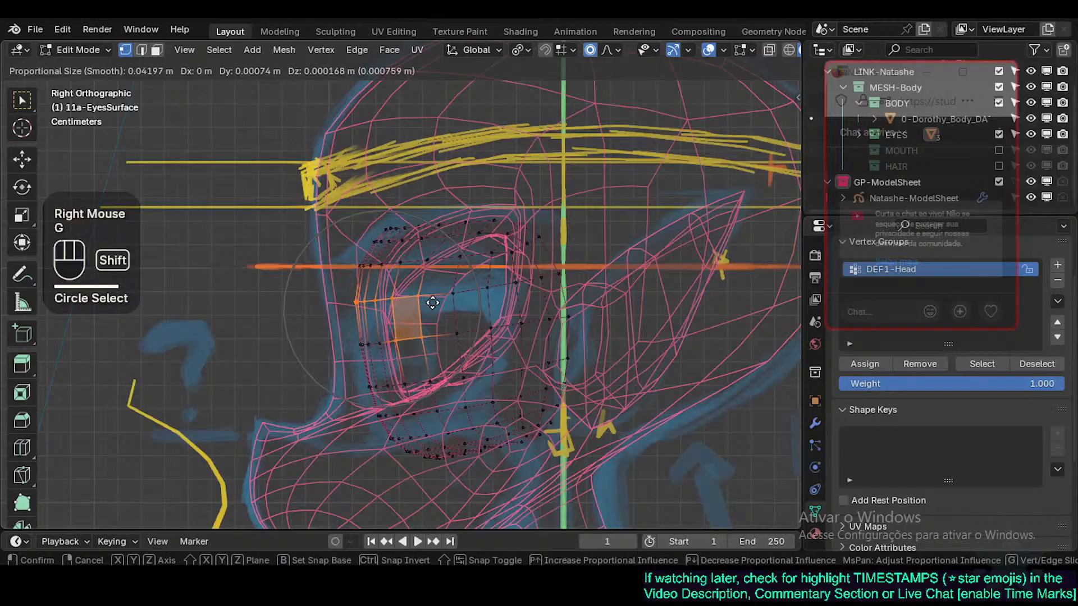
{"action": "left_click", "coordinate": [416, 284], "text": "shift"}
{"action": "key", "text": "alt+a"}
{"action": "key", "text": "c"}
{"action": "left_click", "coordinate": [356, 259]}
{"action": "right_click", "coordinate": [520, 232]}
{"action": "key", "text": "alt+a"}
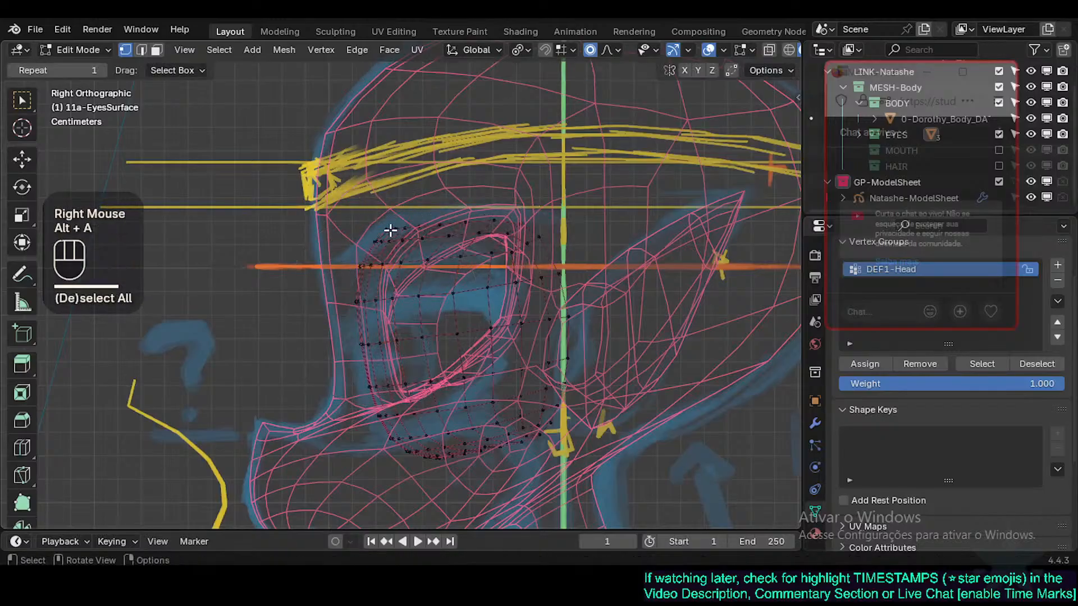
Step: Circle-select the eye surface's topmost vertices from front to rear and nudge them slightly with proportional falloff
{"action": "key", "text": "c"}
{"action": "left_click_drag", "start_coordinate": [390, 231], "coordinate": [510, 218]}
{"action": "right_click", "coordinate": [511, 217]}
{"action": "key", "text": "g"}
{"action": "left_click", "coordinate": [496, 218], "text": "shift"}
Step: Circle-select the vertices at the eye surface's top front corner in the side view and nudge them with proportional falloff
{"action": "key", "text": "alt+a"}
{"action": "key", "text": "c"}
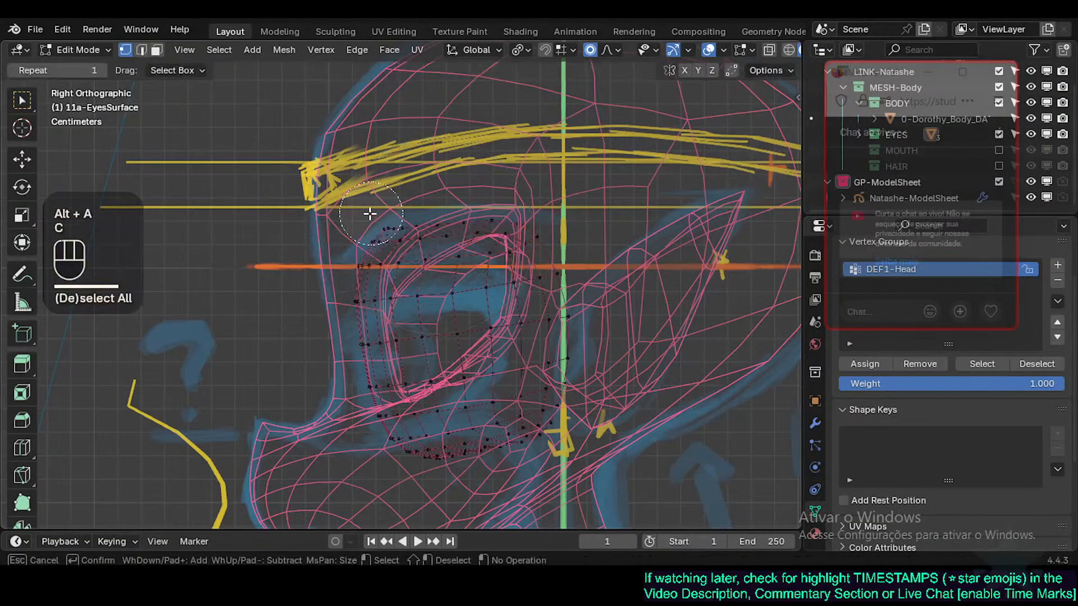
{"action": "left_click", "coordinate": [377, 230]}
{"action": "right_click", "coordinate": [373, 222]}
{"action": "key", "text": "g"}
{"action": "left_click", "coordinate": [365, 242], "text": "shift"}
Step: Circle-select the front-edge vertices just below the eye surface's top corner and shift them slightly with proportional falloff
{"action": "key", "text": "alt+a"}
{"action": "key", "text": "c"}
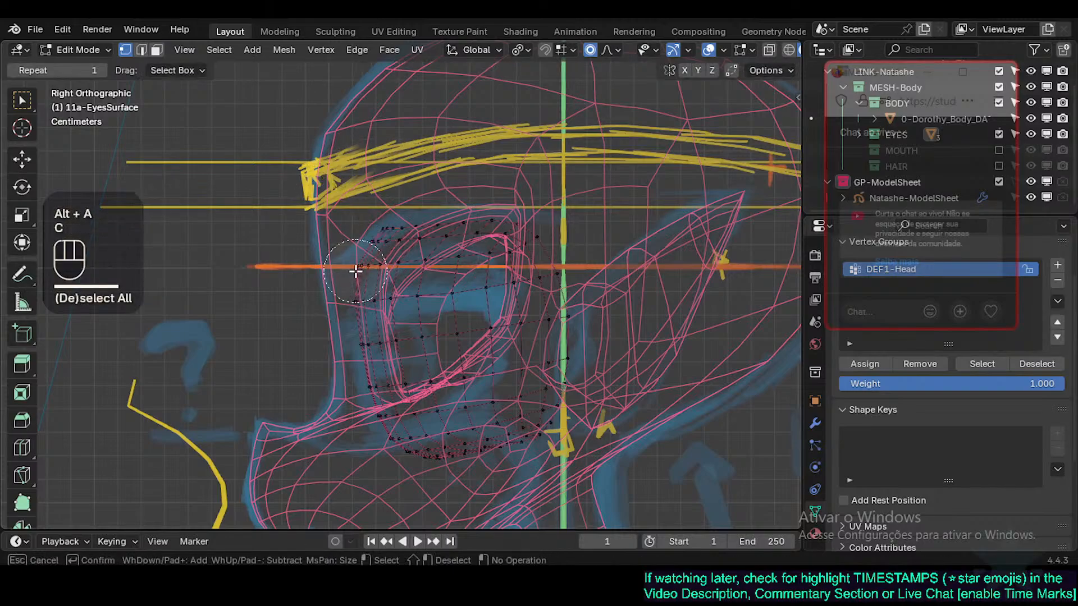
{"action": "left_click", "coordinate": [356, 272]}
{"action": "right_click", "coordinate": [375, 269]}
{"action": "key", "text": "g"}
{"action": "left_click", "coordinate": [367, 261], "text": "shift"}
{"action": "key", "text": "alt+a"}
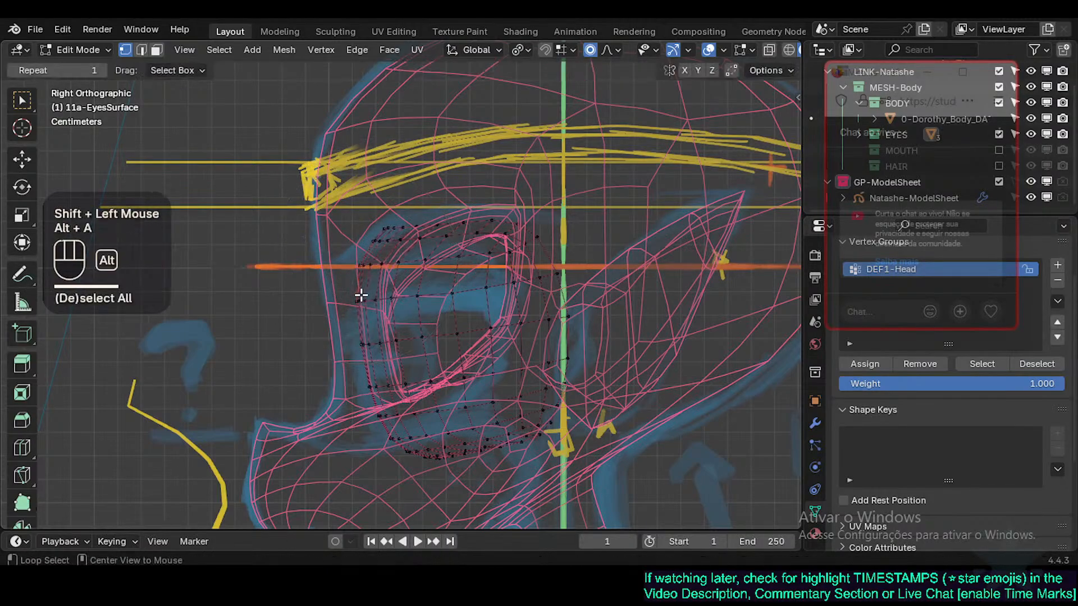
Step: Circle-select the next vertices down the eye surface's front edge and nudge them with proportional falloff
{"action": "key", "text": "c"}
{"action": "left_click", "coordinate": [362, 297]}
{"action": "right_click", "coordinate": [365, 294]}
{"action": "key", "text": "g"}
{"action": "left_click", "coordinate": [399, 292], "text": "shift"}
Step: Select the entire eye surface mesh and smooth its vertices
{"action": "key", "text": "alt+a"}
{"action": "key", "text": "c"}
{"action": "left_click_drag", "start_coordinate": [399, 291], "coordinate": [585, 285]}
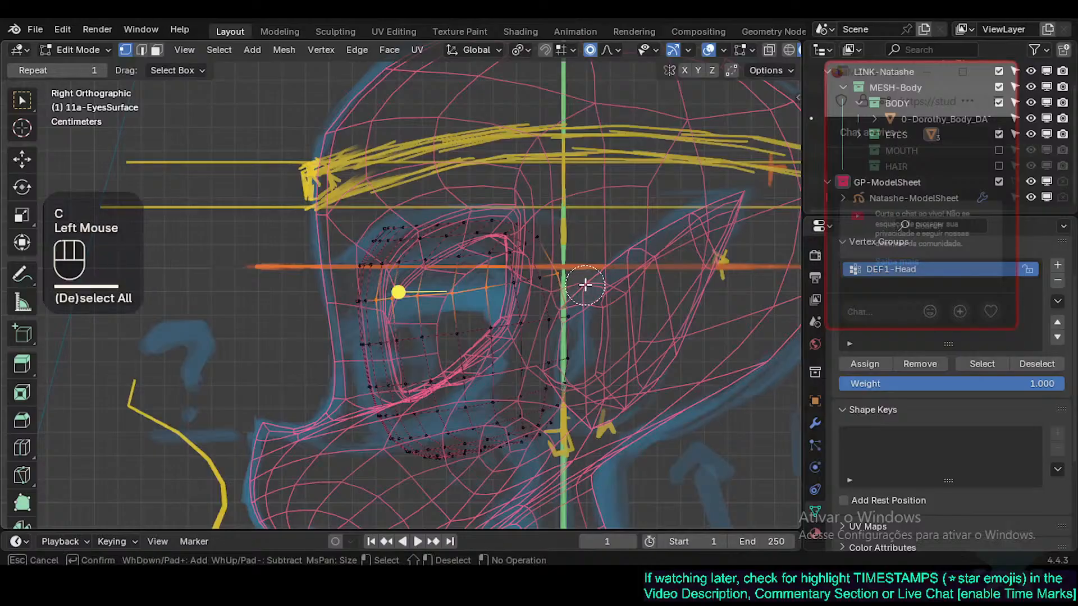
{"action": "right_click", "coordinate": [540, 279]}
{"action": "key", "text": "a"}
{"action": "left_click_drag", "start_coordinate": [384, 391], "coordinate": [411, 385]}
{"action": "key", "text": "alt+a"}
Step: Circle-select the eye surface's upper rows from rear to front and shift them slightly with proportional falloff
{"action": "key", "text": "c"}
{"action": "left_click_drag", "start_coordinate": [554, 258], "coordinate": [356, 245]}
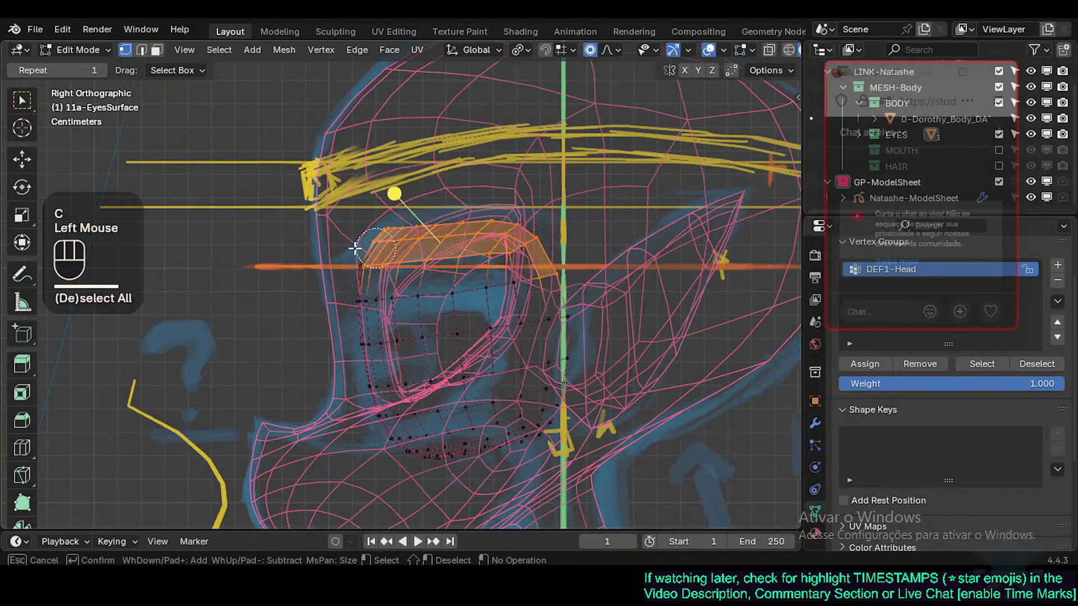
{"action": "right_click", "coordinate": [554, 229]}
{"action": "key", "text": "g"}
{"action": "left_click", "coordinate": [501, 251], "text": "shift"}
{"action": "key", "text": "alt+a"}
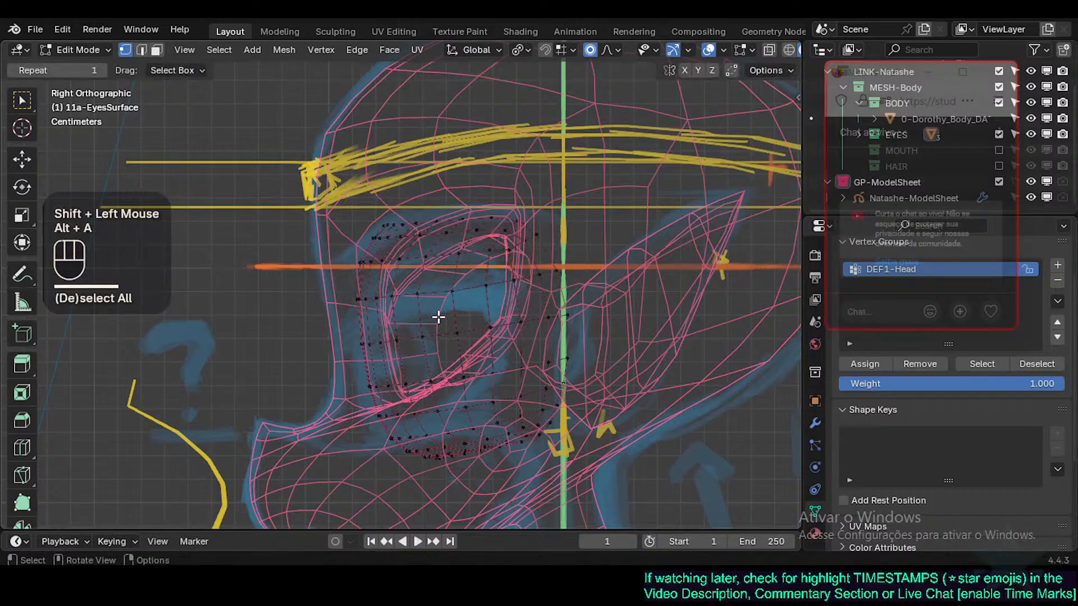
Step: Smooth all vertices of the eye surface once more and return to Object Mode
{"action": "key", "text": "Tab"}
{"action": "key", "text": "Tab"}
{"action": "key", "text": "a"}
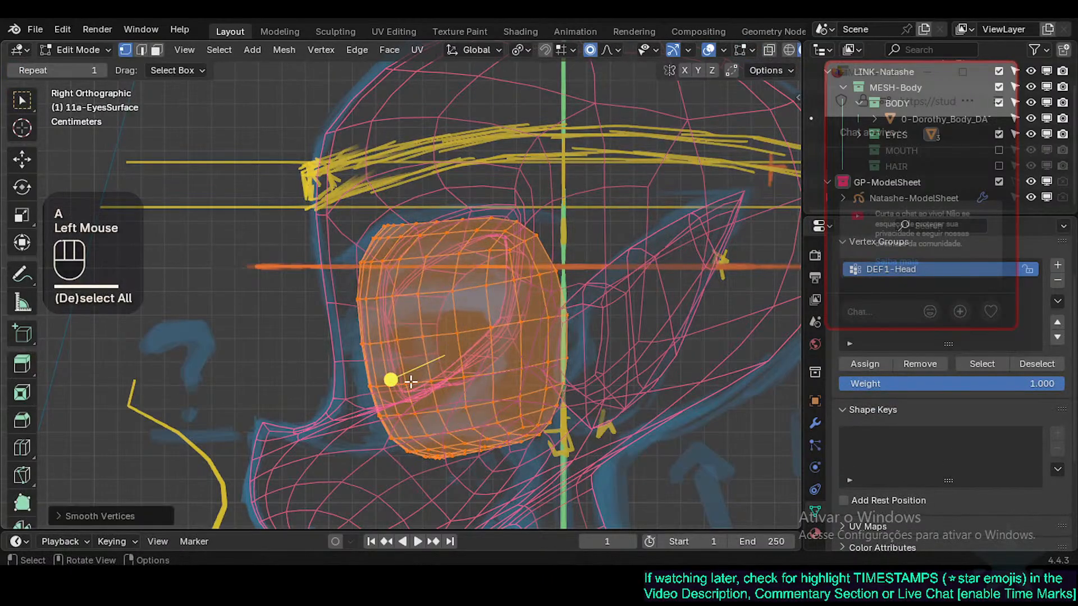
{"action": "key", "text": "Tab"}
Step: Reveal hidden objects and clear the eye surface's location
{"action": "middle_click_drag", "start_coordinate": [411, 382], "coordinate": [556, 338]}
{"action": "key", "text": "ctrl+alt+shift+z"}
{"action": "key", "text": "ctrl+alt+shift+z"}
{"action": "key", "text": "shift+alt+z"}
{"action": "key", "text": "alt+z"}
{"action": "scroll", "coordinate": [556, 338], "scroll_direction": "down", "scroll_amount": 2}
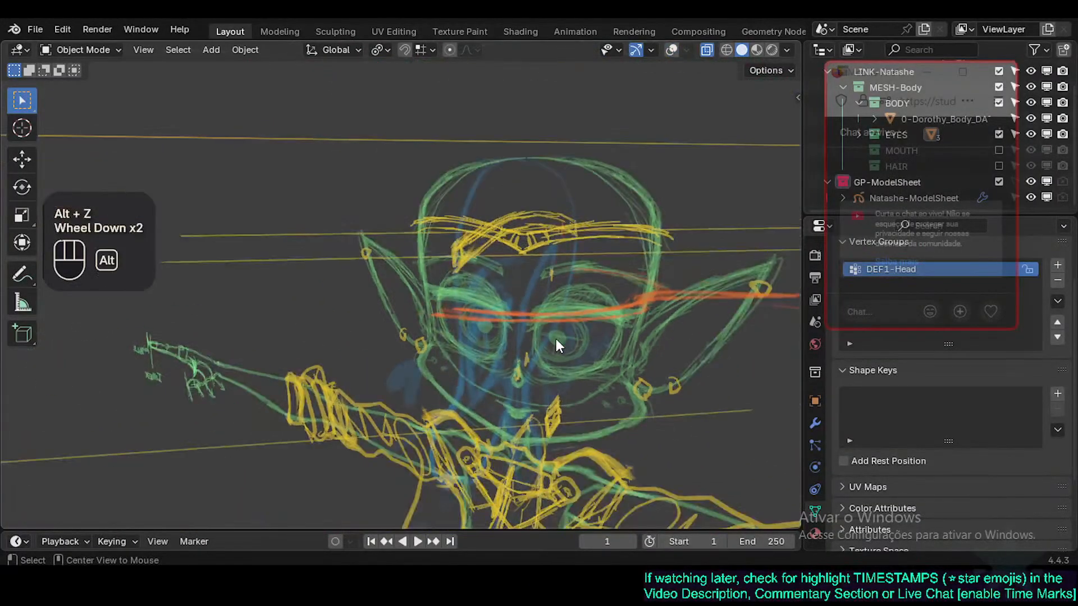
{"action": "key", "text": "alt+h"}
{"action": "key", "text": "alt+g"}
Step: Compare the head and eye surface with the model sheet drawing, with overlays hidden and shown
{"action": "key", "text": "ctrl+alt+shift+z"}
{"action": "key", "text": "shift+alt+z"}
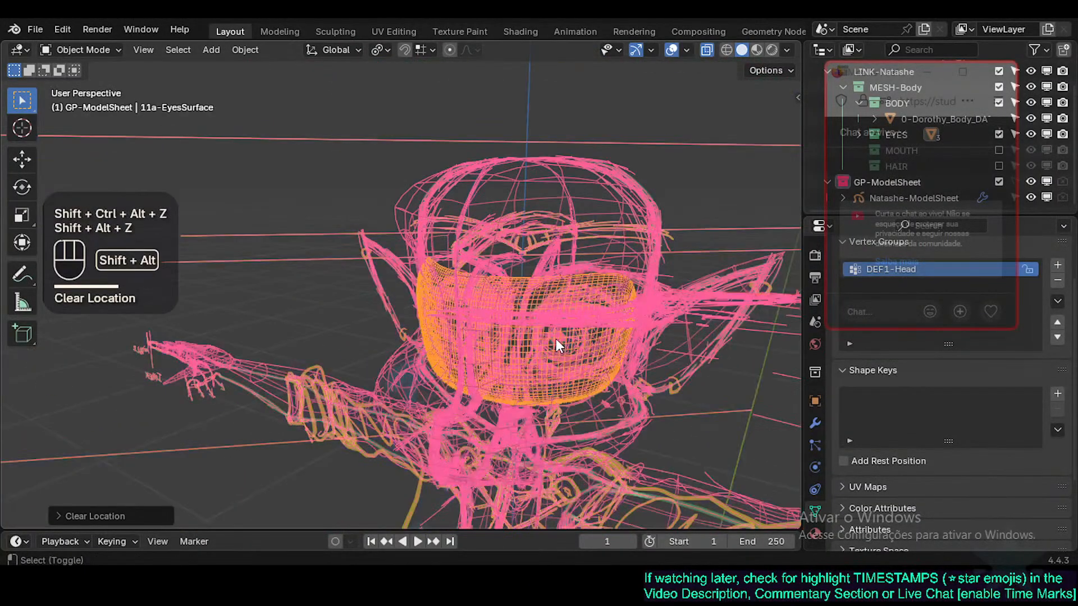
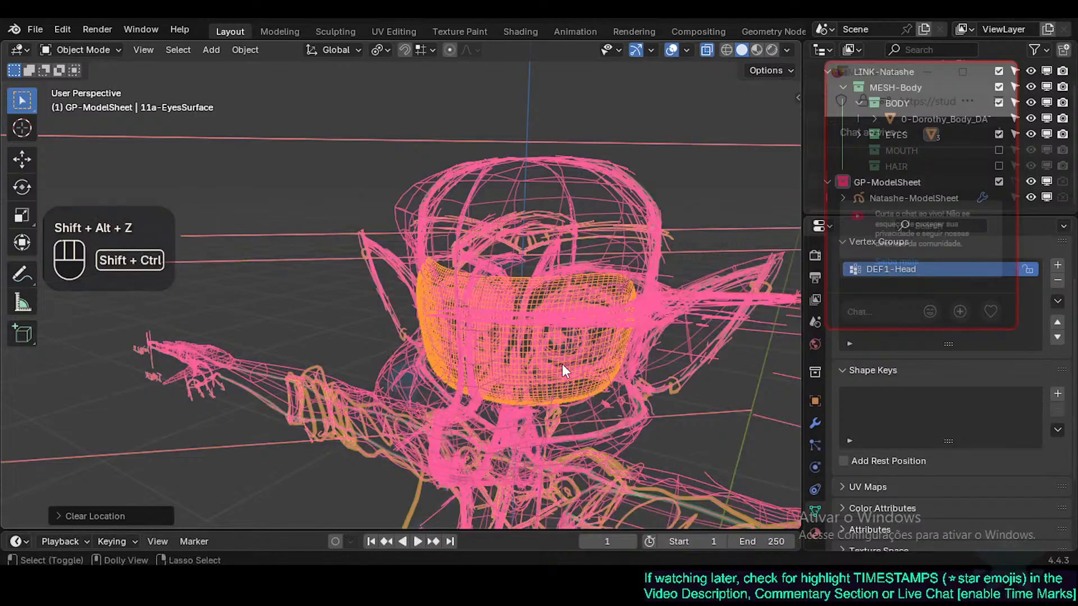
{"action": "key", "text": "ctrl+alt+shift+z"}
{"action": "key", "text": "shift+alt+z"}
{"action": "key", "text": "shift+alt+z"}
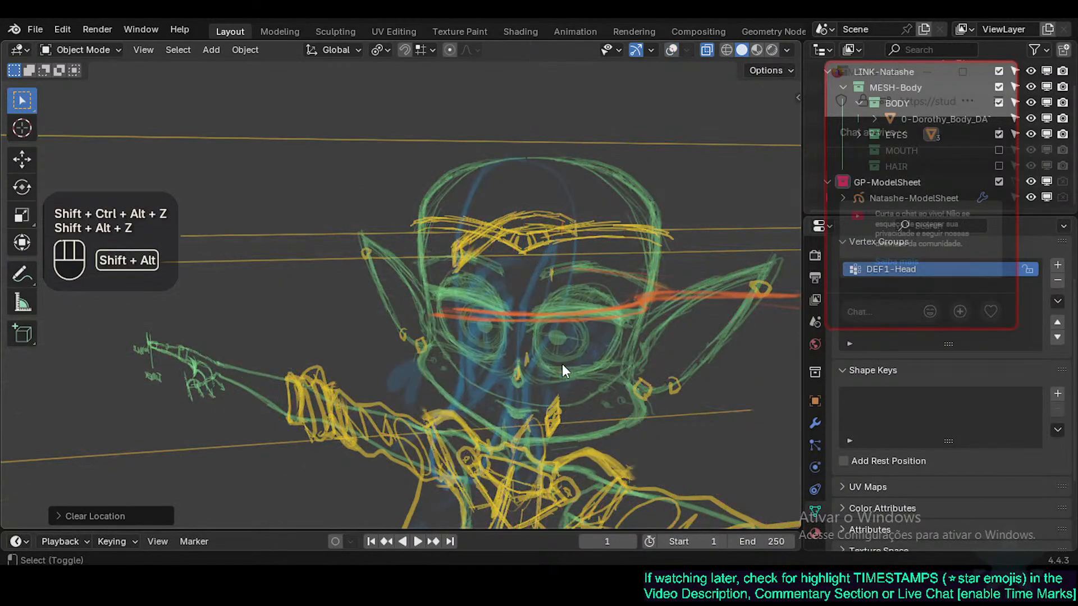
{"action": "key", "text": "alt+a"}
{"action": "mouse_move", "coordinate": [558, 358]}
{"action": "middle_mouse_down"}
{"action": "mouse_move", "coordinate": [598, 383]}
{"action": "mouse_move", "coordinate": [547, 374]}
{"action": "middle_mouse_up"}
{"action": "scroll", "coordinate": [598, 383], "scroll_direction": "up", "scroll_amount": 2}
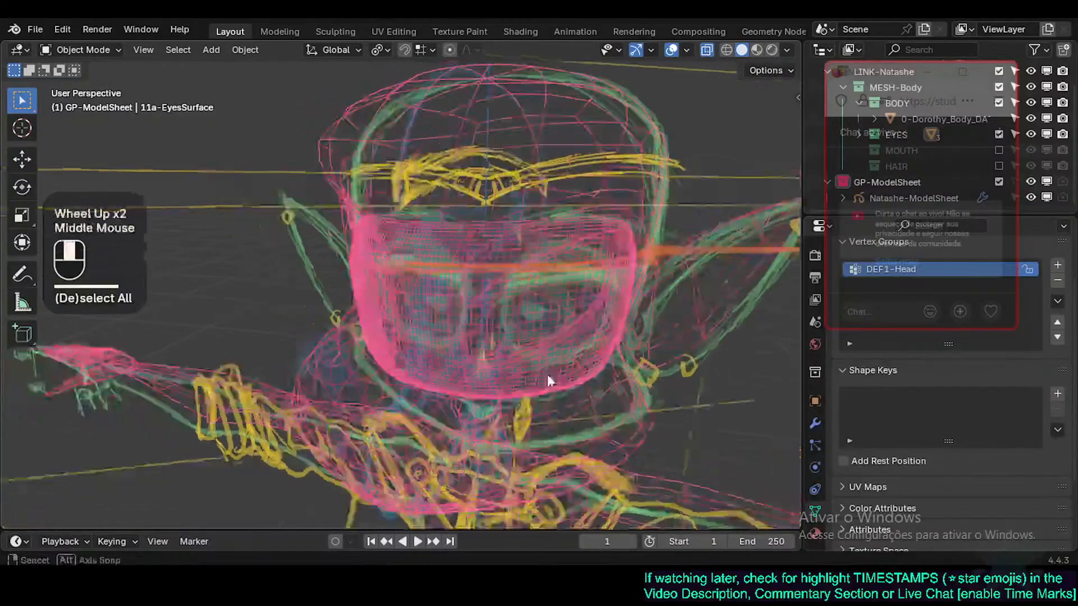
Step: Select the character's body mesh, switch to the right side view and save the file
{"action": "key", "text": "ctrl+s"}
{"action": "left_click", "coordinate": [608, 417]}
{"action": "key", "text": "Tab"}
{"action": "middle_click_drag", "start_coordinate": [607, 416], "coordinate": [497, 370]}
{"action": "key", "text": "Tab"}
{"action": "key", "text": "Tab"}
{"action": "key", "text": "Tab"}
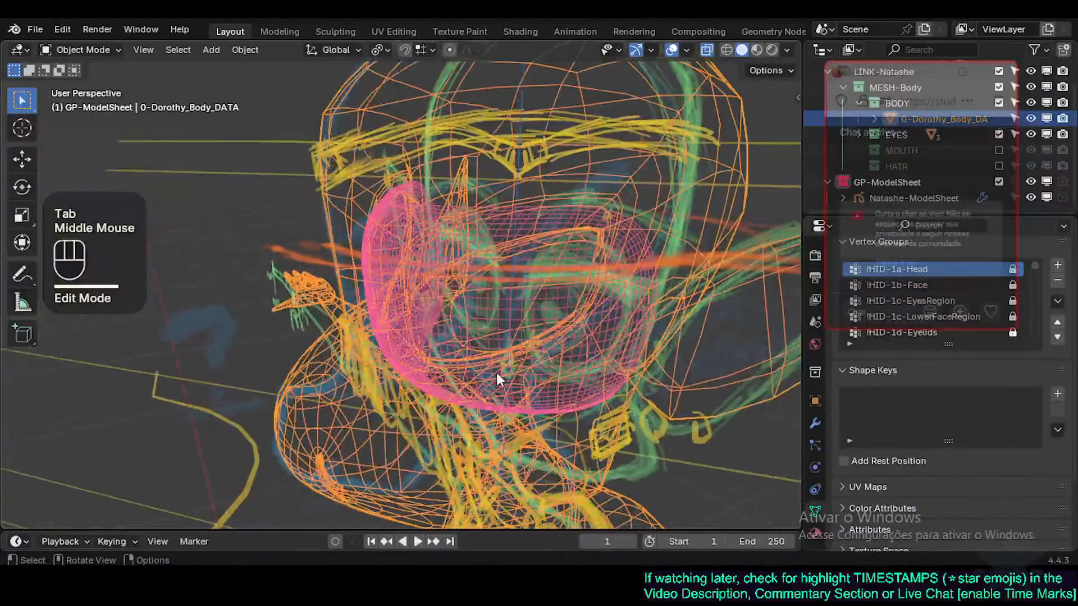
{"action": "key", "text": "KP_3"}
{"action": "key", "text": "ctrl+s"}
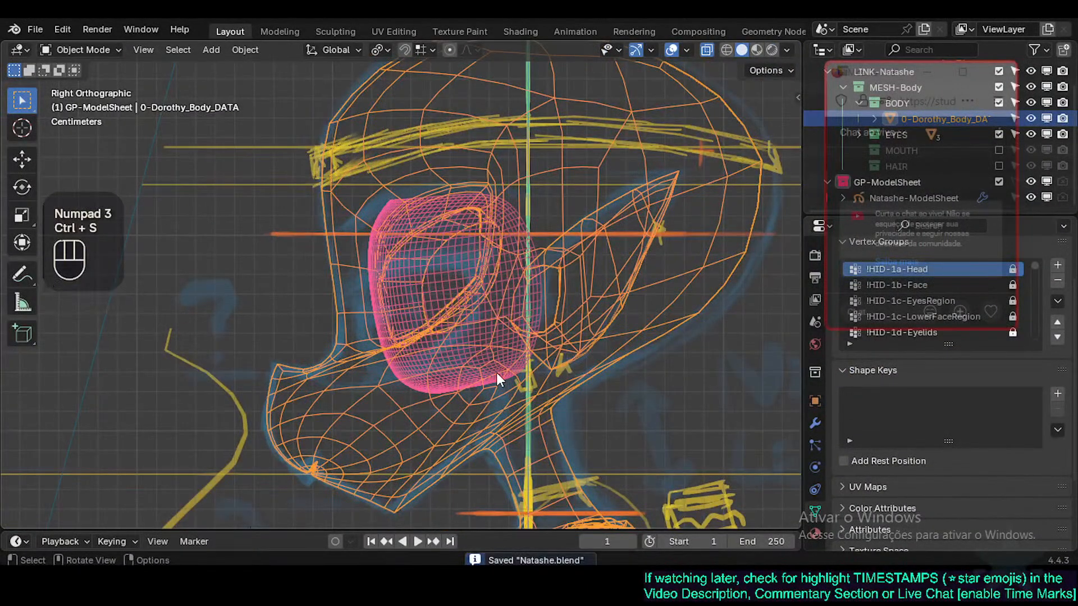
Step: Select the eye surface and examine the full figure and head against the model sheet in side view
{"action": "left_click", "coordinate": [426, 357]}
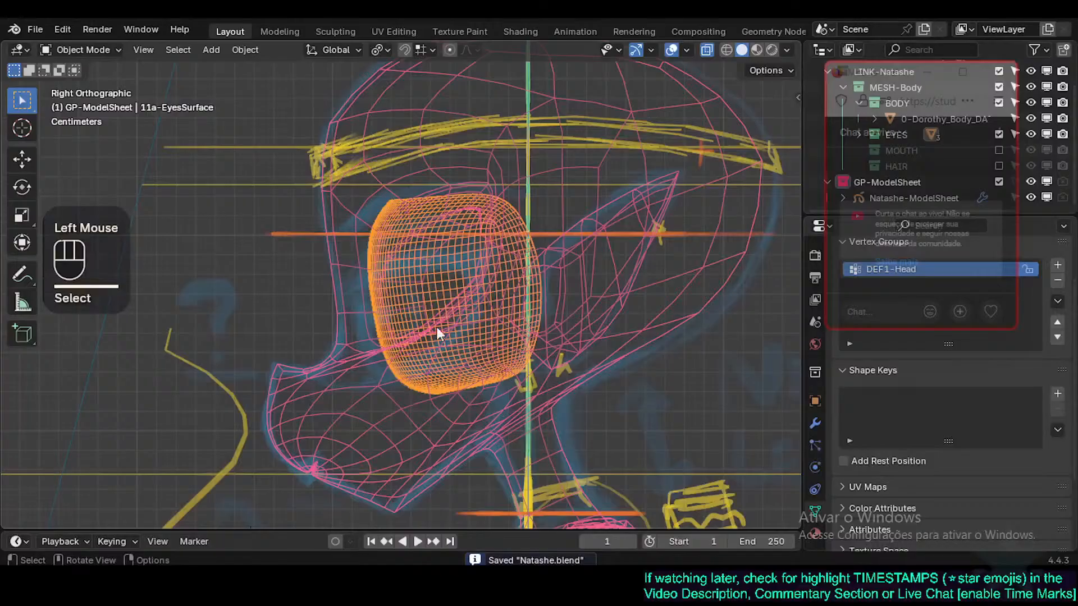
{"action": "key", "text": "Tab"}
{"action": "key", "text": "Tab"}
{"action": "scroll", "coordinate": [451, 308], "scroll_direction": "down", "scroll_amount": 2}
{"action": "middle_click_drag", "start_coordinate": [449, 329], "coordinate": [471, 288], "text": "shift"}
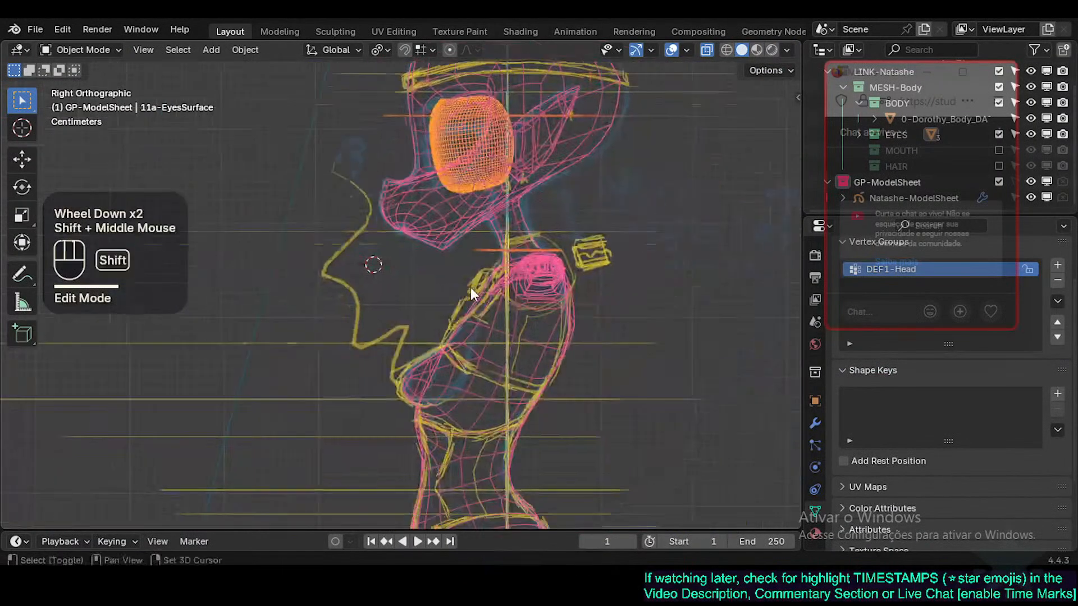
{"action": "scroll", "coordinate": [471, 288], "scroll_direction": "down", "scroll_amount": 7}
{"action": "middle_click_drag", "start_coordinate": [447, 414], "coordinate": [442, 241], "text": "shift"}
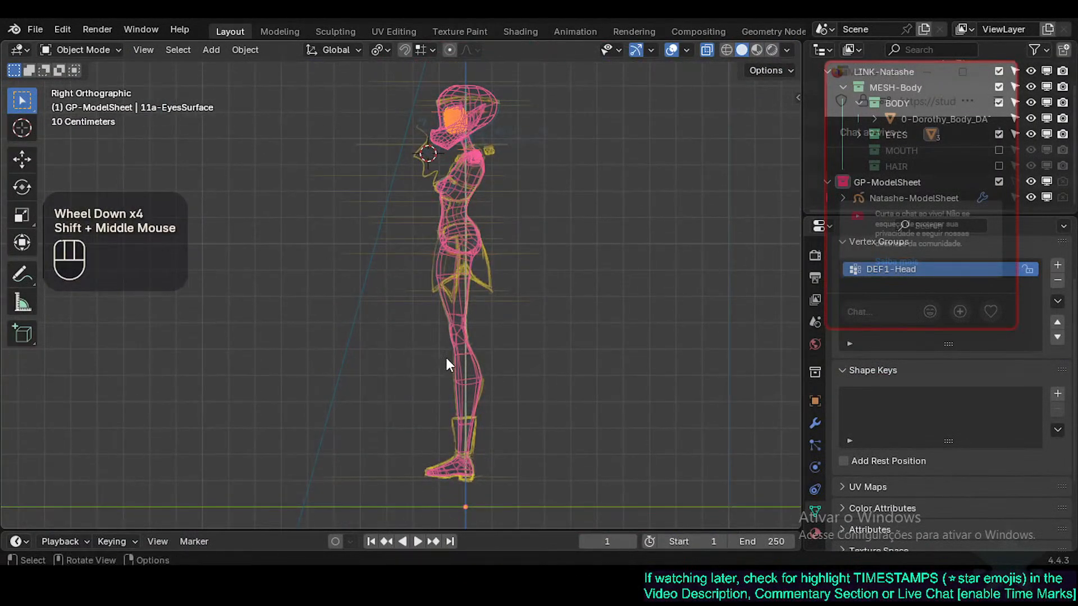
{"action": "middle_click_drag", "start_coordinate": [486, 476], "coordinate": [510, 346], "text": "shift"}
{"action": "scroll", "coordinate": [489, 327], "scroll_direction": "up", "scroll_amount": 7}
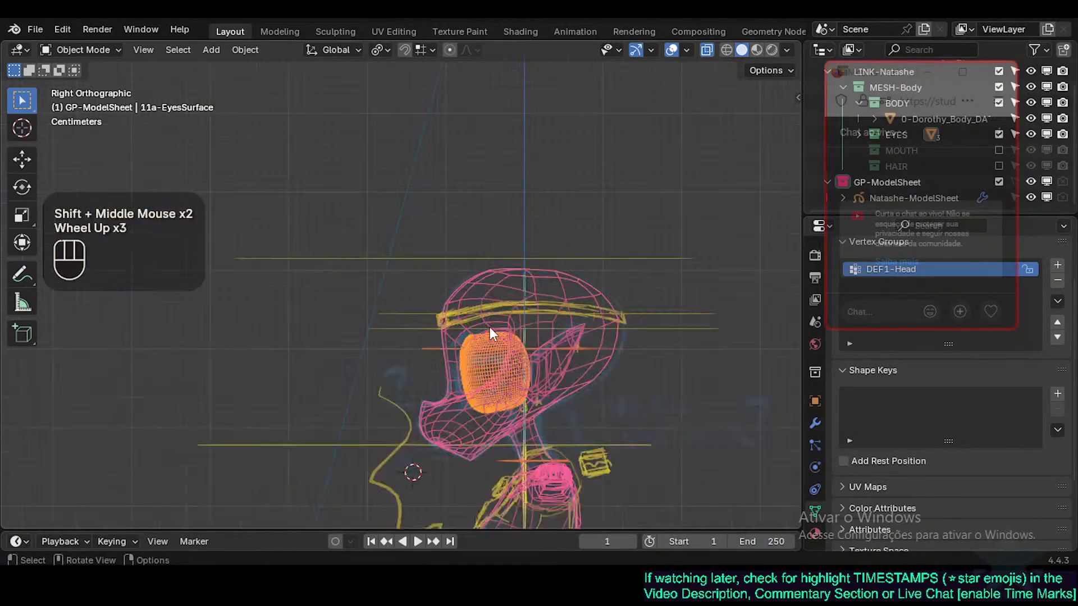
{"action": "middle_click_drag", "start_coordinate": [489, 399], "coordinate": [534, 275], "text": "shift"}
{"action": "scroll", "coordinate": [494, 366], "scroll_direction": "up", "scroll_amount": 3}
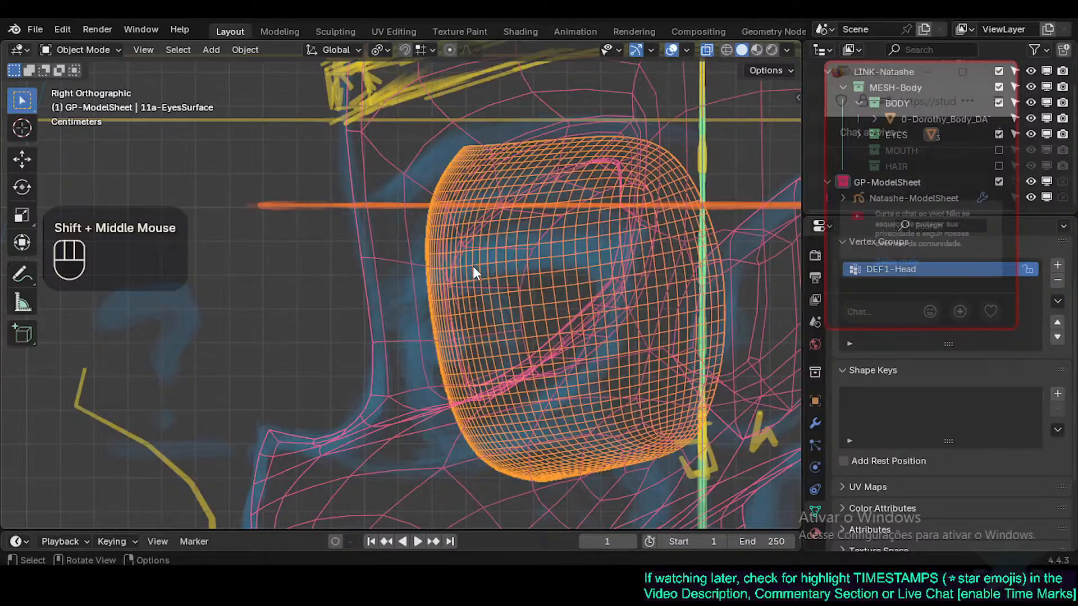
{"action": "key", "text": "b"}
{"action": "left_click_drag", "start_coordinate": [454, 261], "coordinate": [487, 206]}
{"action": "left_click_drag", "start_coordinate": [523, 145], "coordinate": [521, 147]}
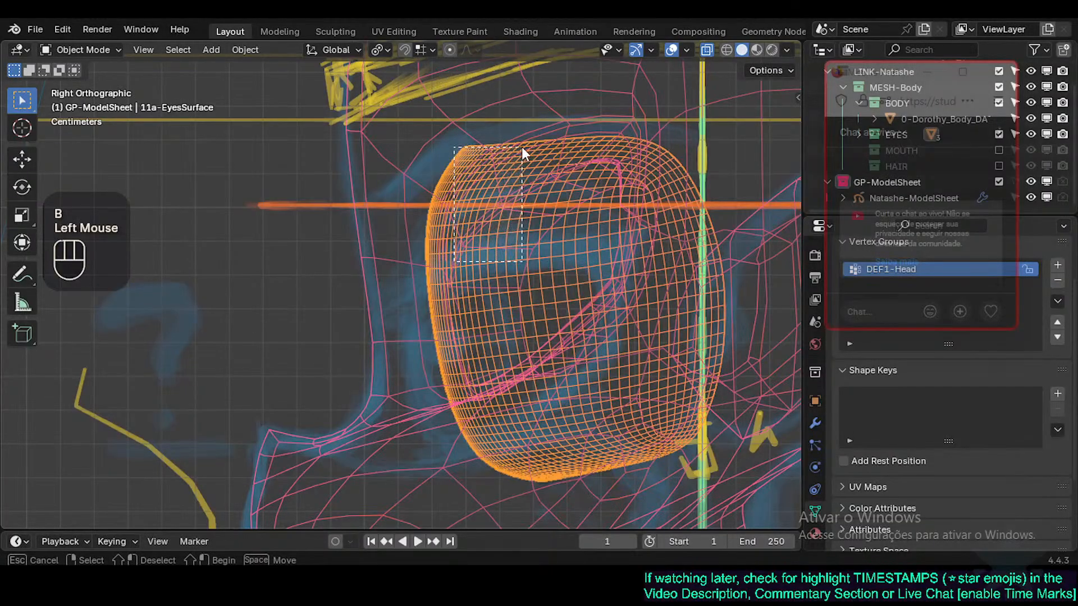
{"action": "key", "text": "b"}
{"action": "left_click_drag", "start_coordinate": [477, 430], "coordinate": [545, 512]}
{"action": "key", "text": "b"}
{"action": "left_click_drag", "start_coordinate": [473, 427], "coordinate": [558, 512]}
{"action": "key", "text": "Tab"}
{"action": "middle_click_drag", "start_coordinate": [530, 442], "coordinate": [523, 421], "text": "shift"}
{"action": "key", "text": "alt+a"}
{"action": "key", "text": "c"}
{"action": "left_click", "coordinate": [456, 414]}
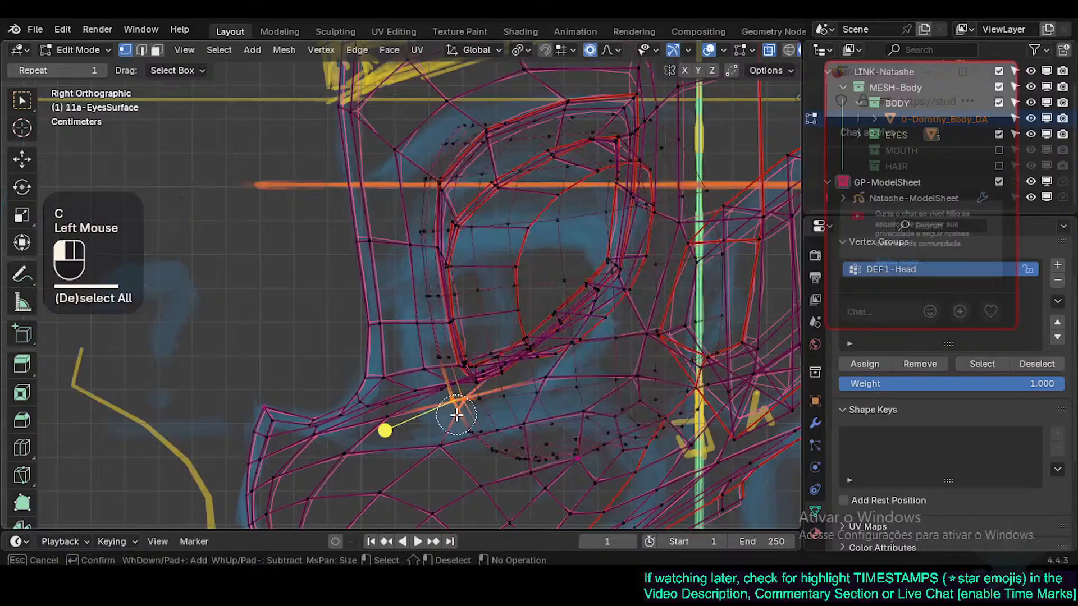
{"action": "scroll", "coordinate": [456, 414], "scroll_direction": "down", "scroll_amount": 2}
{"action": "right_click", "coordinate": [461, 418]}
{"action": "scroll", "coordinate": [506, 432], "scroll_direction": "down", "scroll_amount": 3}
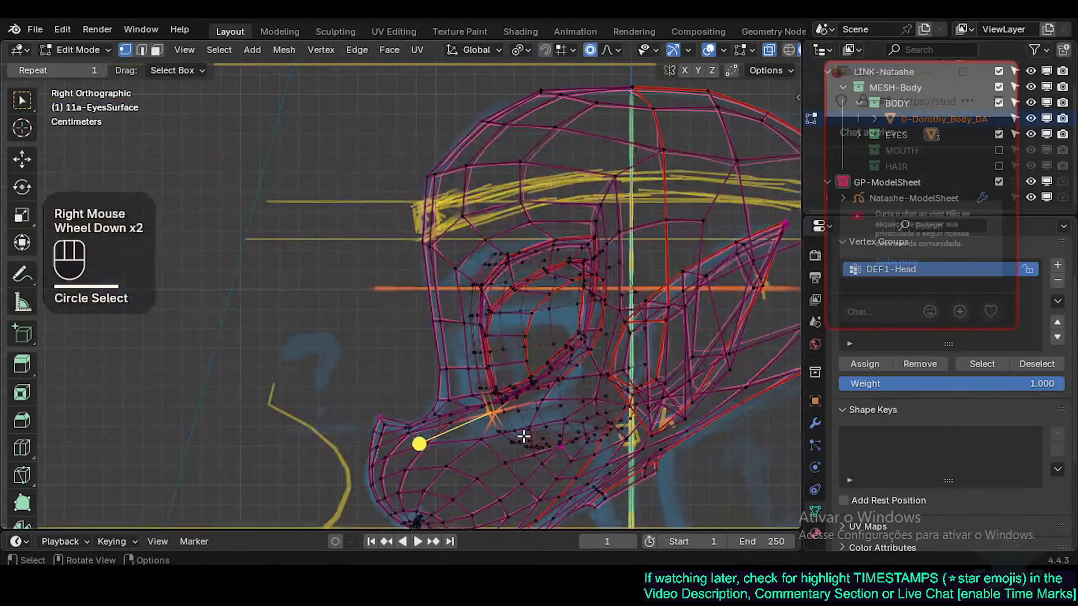
{"action": "key", "text": "Tab"}
{"action": "key", "text": "alt+a"}
Step: Edit only the eye surface and lower its circle-selected bottom rows about 0.003 m along Z with proportional falloff
{"action": "left_click", "coordinate": [564, 323]}
{"action": "key", "text": "Tab"}
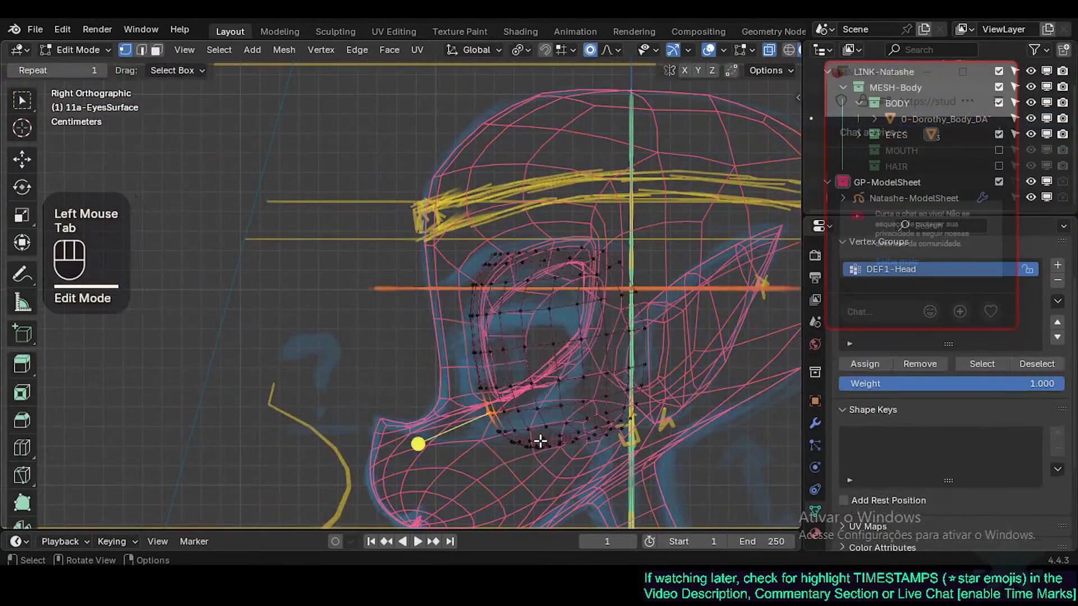
{"action": "key", "text": "alt+a"}
{"action": "key", "text": "c"}
{"action": "left_click_drag", "start_coordinate": [495, 413], "coordinate": [549, 427]}
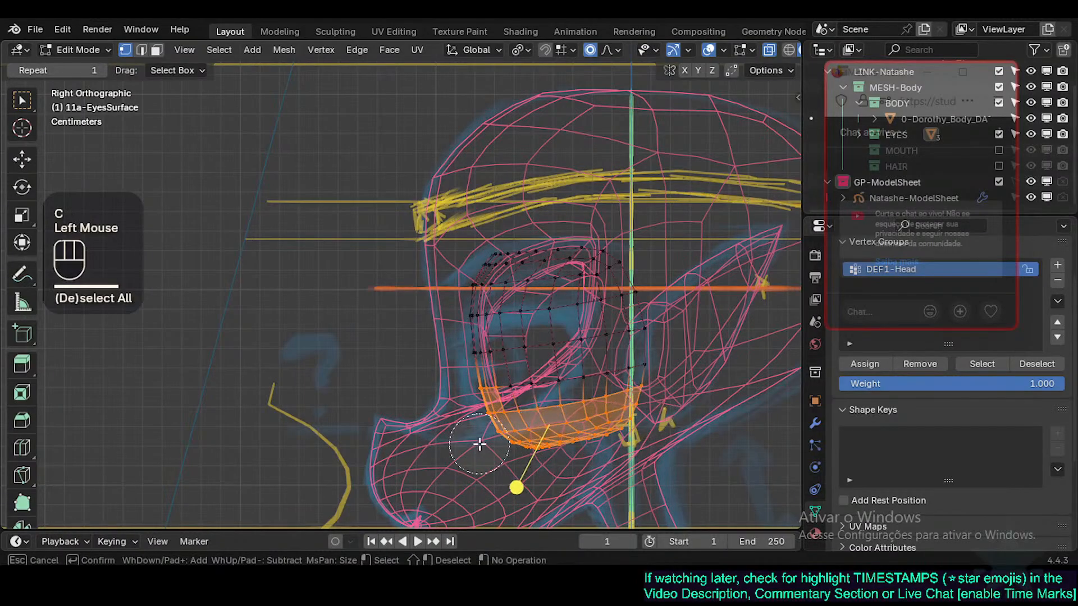
{"action": "right_click", "coordinate": [589, 368]}
{"action": "key", "text": "g"}
{"action": "key", "text": "z"}
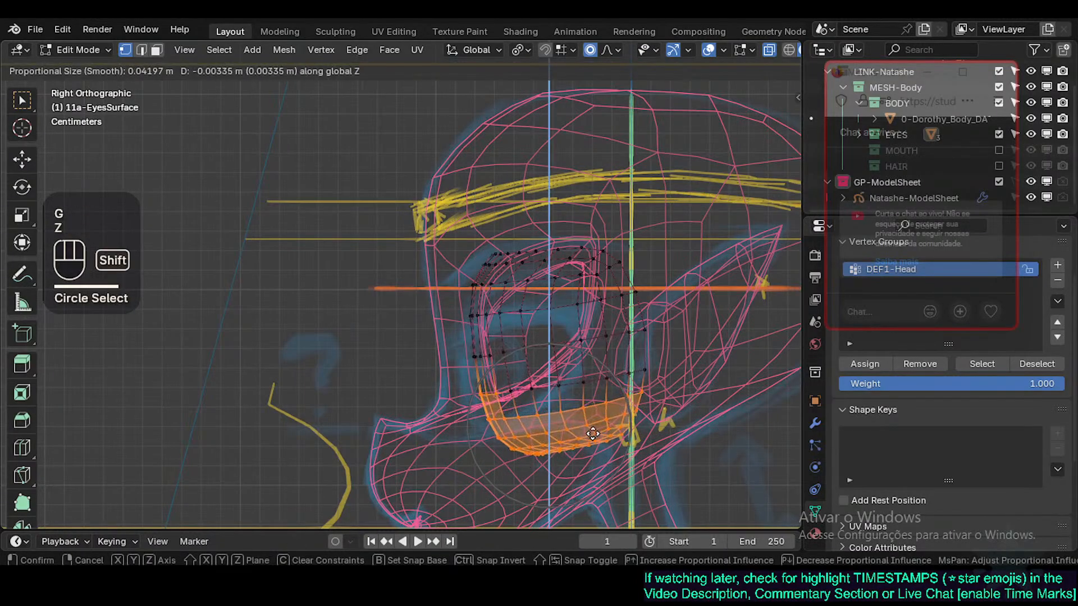
{"action": "left_click", "coordinate": [593, 434], "text": "shift"}
{"action": "key", "text": "alt+a"}
{"action": "key", "text": "Tab"}
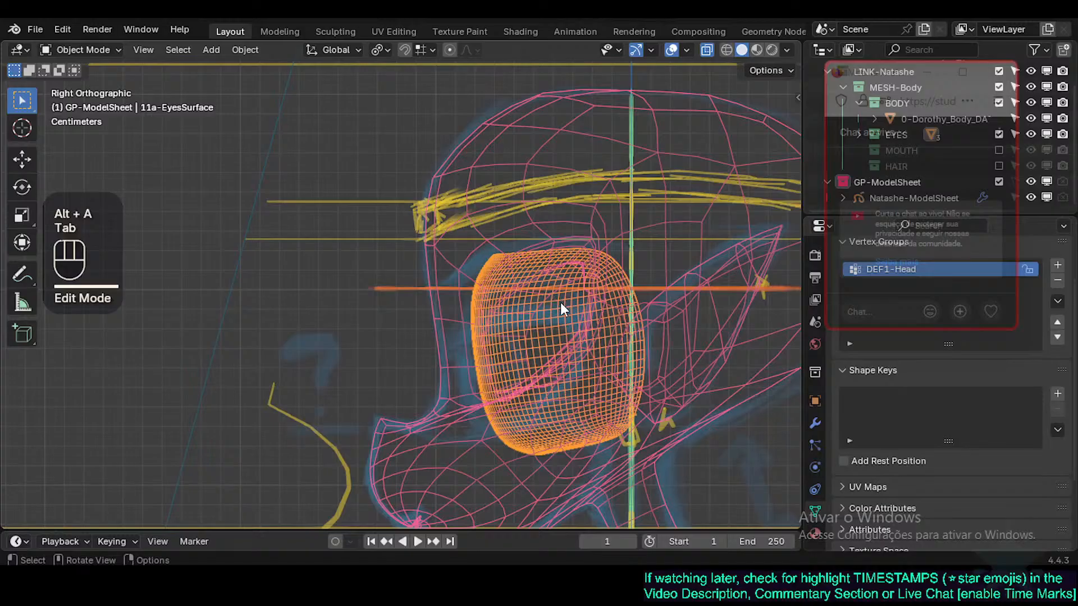
Step: Select the character's body mesh and set its viewport display to Solid
{"action": "middle_click_drag", "start_coordinate": [560, 303], "coordinate": [533, 359]}
{"action": "key", "text": "alt+z"}
{"action": "key", "text": "alt+z"}
{"action": "left_click", "coordinate": [661, 195]}
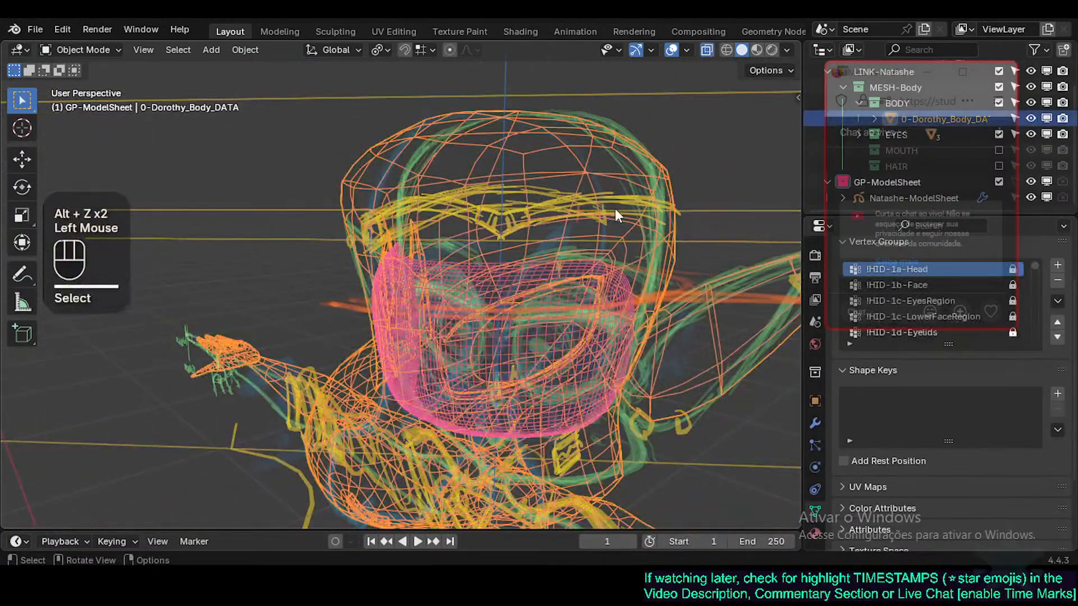
{"action": "key", "text": "ctrl+shift+alt+h"}
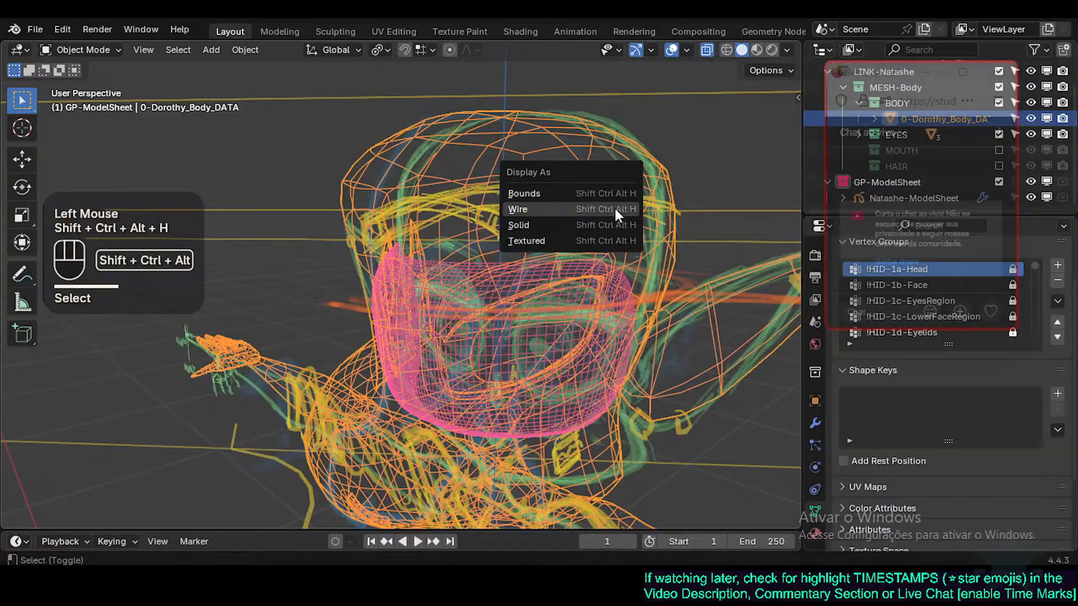
{"action": "left_click", "coordinate": [587, 231]}
Step: Set the eye surface's viewport display to Solid and turn off X-ray
{"action": "left_click", "coordinate": [523, 339]}
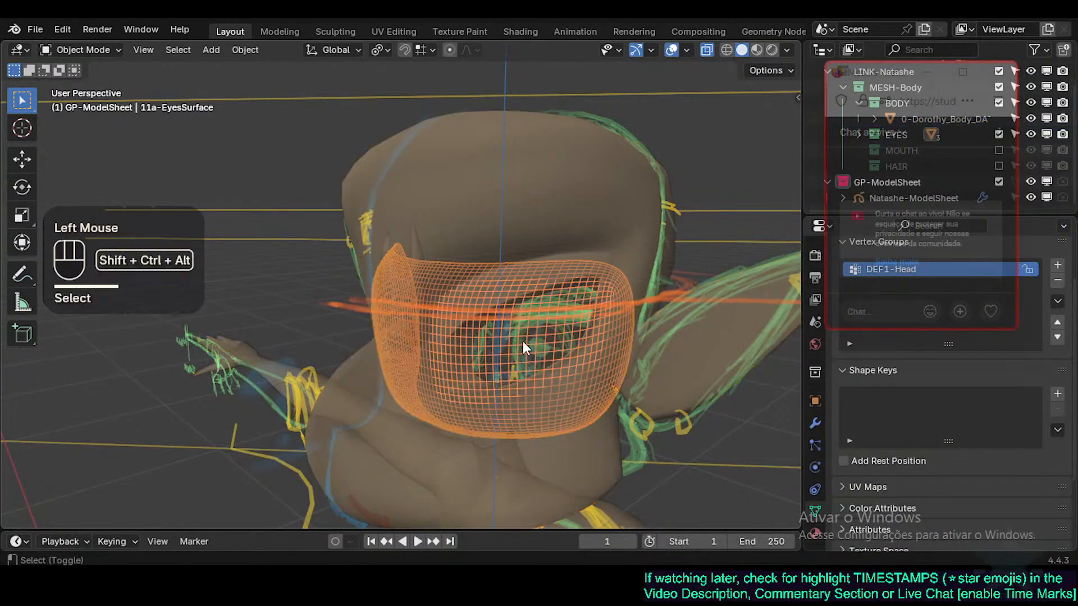
{"action": "key", "text": "ctrl+shift+alt+h"}
{"action": "left_click", "coordinate": [524, 343]}
{"action": "middle_click_drag", "start_coordinate": [523, 344], "coordinate": [578, 380]}
{"action": "key", "text": "alt+z"}
{"action": "scroll", "coordinate": [621, 352], "scroll_direction": "up", "scroll_amount": 2}
Step: Select the eye surface face near the socket's outer lower edge and move it about 0.002 m with proportional falloff
{"action": "left_click", "coordinate": [512, 358]}
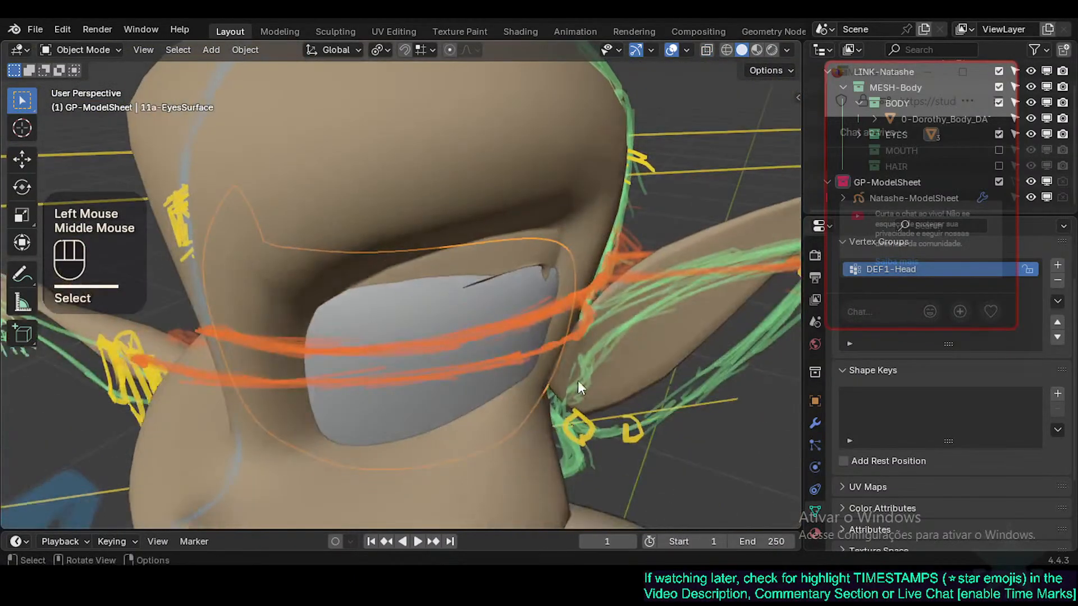
{"action": "key", "text": "Tab"}
{"action": "scroll", "coordinate": [548, 366], "scroll_direction": "up", "scroll_amount": 2}
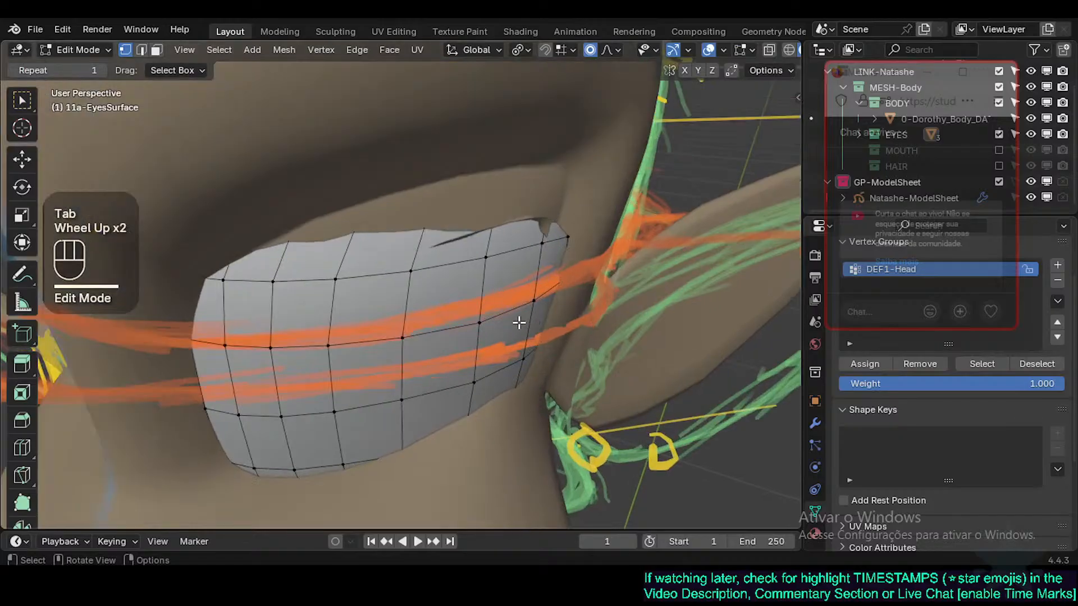
{"action": "left_click", "coordinate": [507, 332]}
{"action": "middle_click_drag", "start_coordinate": [507, 332], "coordinate": [546, 354]}
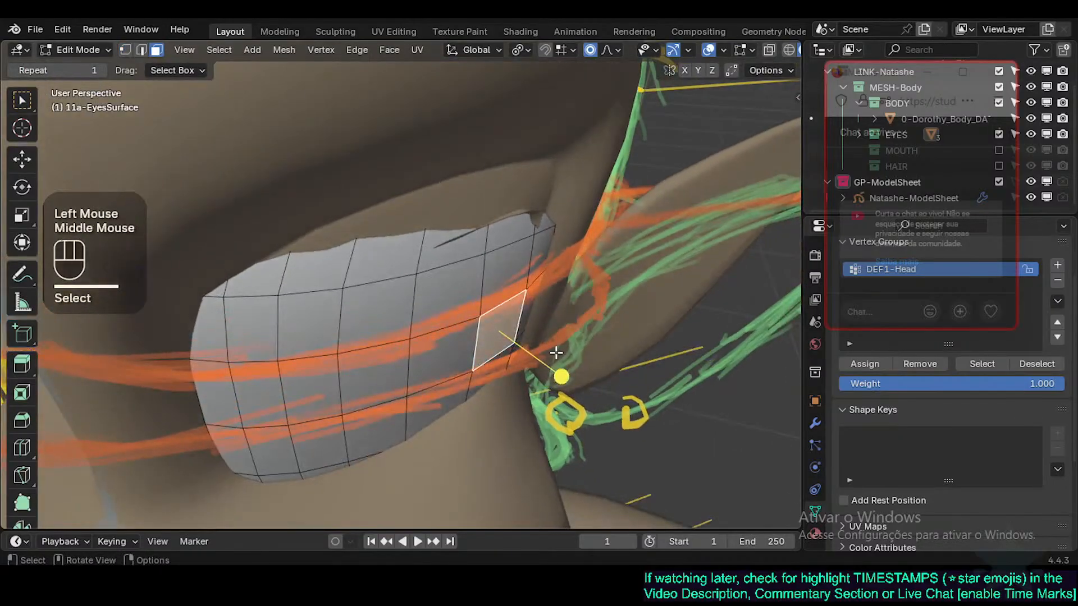
{"action": "scroll", "coordinate": [556, 353], "scroll_direction": "down", "scroll_amount": 1}
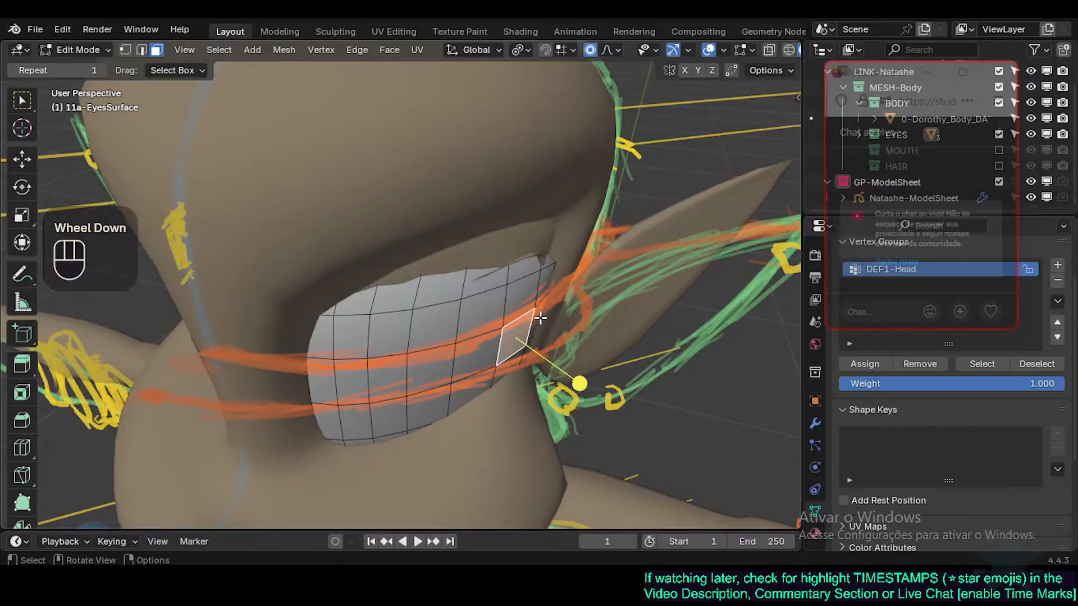
{"action": "key", "text": "g"}
{"action": "scroll", "coordinate": [495, 308], "scroll_direction": "down", "scroll_amount": 4, "text": "shift"}
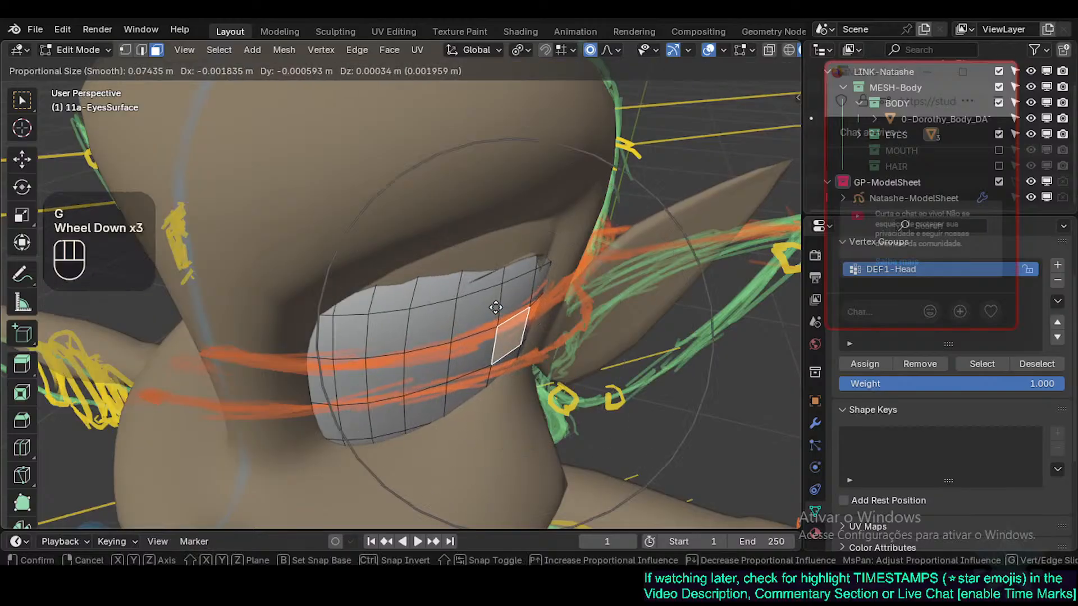
{"action": "left_click", "coordinate": [496, 311], "text": "shift"}
{"action": "middle_click_drag", "start_coordinate": [495, 311], "coordinate": [500, 366]}
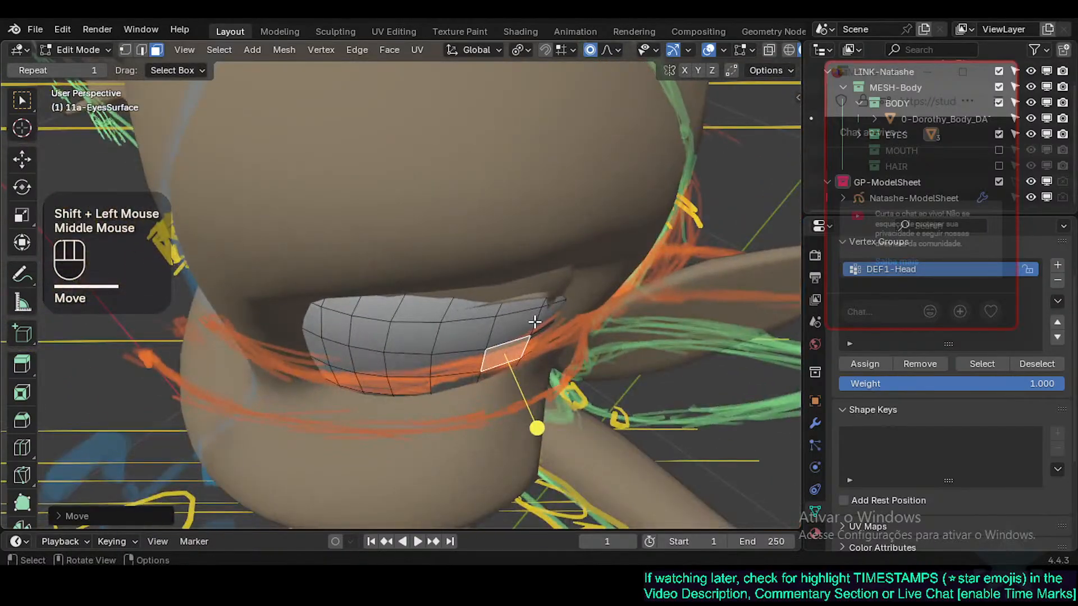
Step: Turn on X-ray and move the eye surface face near the socket's outer corner about 0.001 m with proportional falloff
{"action": "left_click", "coordinate": [546, 318]}
{"action": "key", "text": "g"}
{"action": "key", "text": "y"}
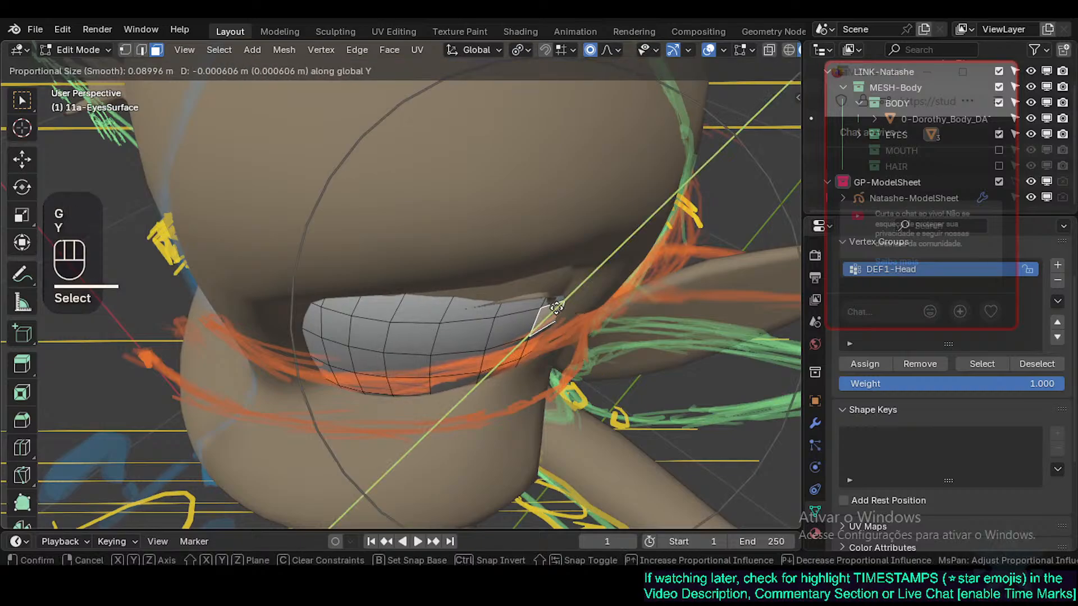
{"action": "key", "text": "Escape"}
{"action": "key", "text": "alt+z"}
{"action": "key", "text": "g"}
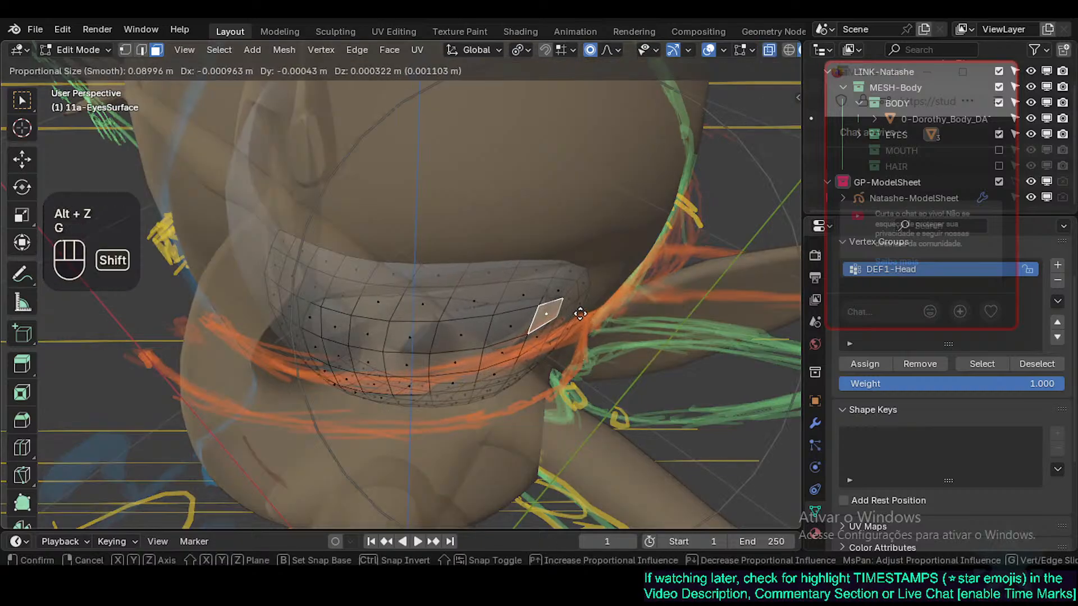
{"action": "left_click", "coordinate": [579, 313], "text": "shift"}
Step: Reposition the lower outer face of the eye surface in several small moves with proportional falloff, and turn off X-ray outside edit mode
{"action": "left_click", "coordinate": [516, 378]}
{"action": "key", "text": "g"}
{"action": "left_click", "coordinate": [493, 367], "text": "shift"}
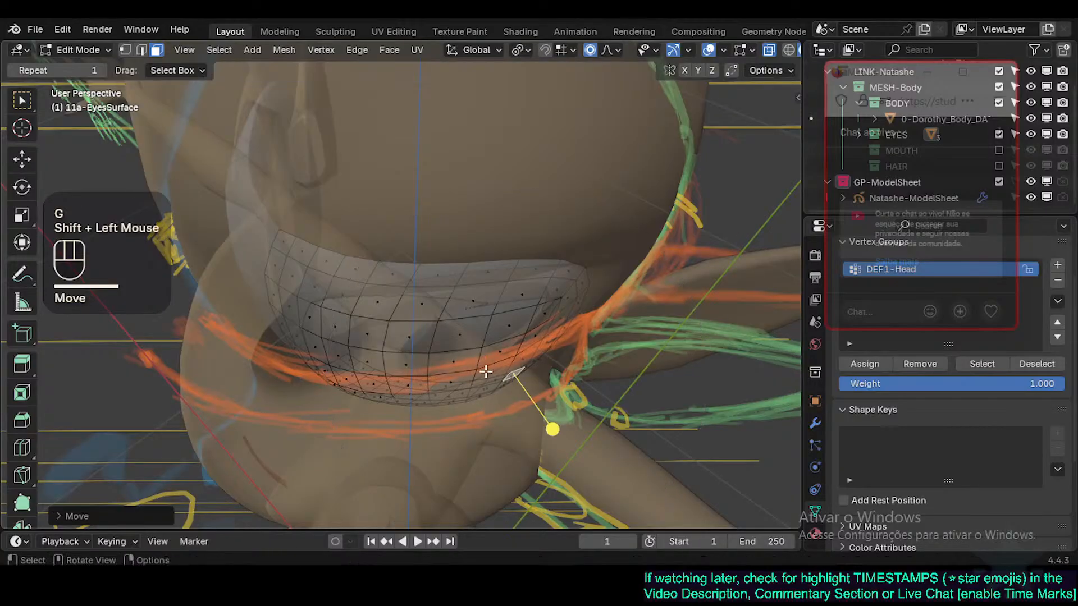
{"action": "middle_click_drag", "start_coordinate": [492, 367], "coordinate": [534, 422]}
{"action": "key", "text": "g"}
{"action": "left_click", "coordinate": [508, 433], "text": "shift"}
{"action": "key", "text": "g"}
{"action": "left_click", "coordinate": [569, 357], "text": "shift"}
{"action": "middle_click_drag", "start_coordinate": [569, 357], "coordinate": [591, 406]}
{"action": "key", "text": "Tab"}
{"action": "key", "text": "alt+z"}
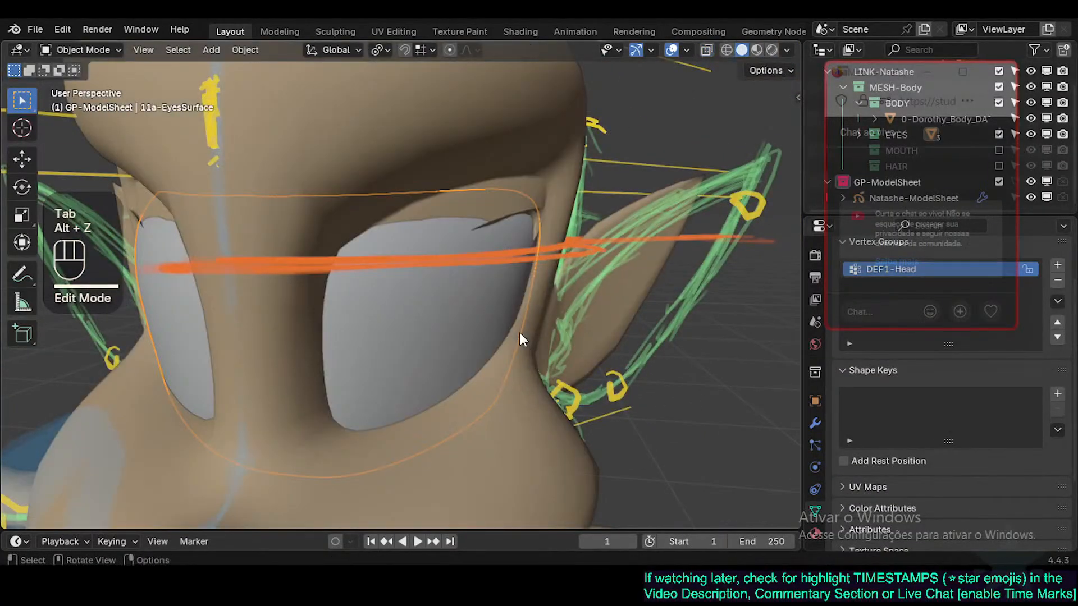
{"action": "middle_click_drag", "start_coordinate": [520, 333], "coordinate": [526, 359]}
Step: Select the face at the eye surface's upper outer corner in X-ray and move it twice with proportional falloff to fit the socket
{"action": "key", "text": "Tab"}
{"action": "left_click", "coordinate": [539, 284]}
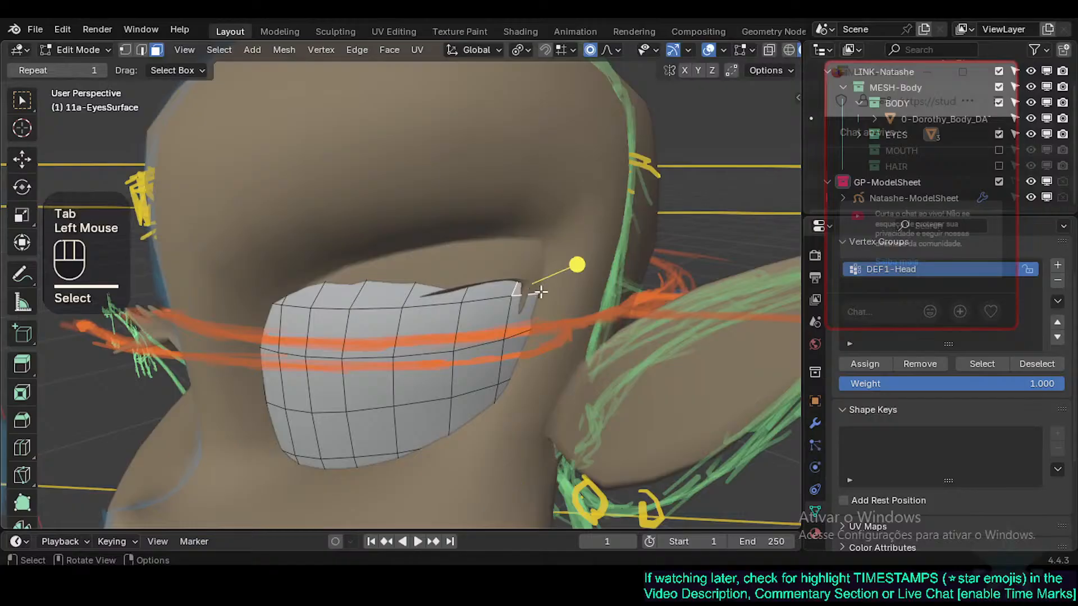
{"action": "middle_click_drag", "start_coordinate": [539, 283], "coordinate": [561, 286]}
{"action": "key", "text": "alt+z"}
{"action": "left_click", "coordinate": [507, 267]}
{"action": "key", "text": "g"}
{"action": "left_click", "coordinate": [476, 215], "text": "shift"}
{"action": "key", "text": "alt+z"}
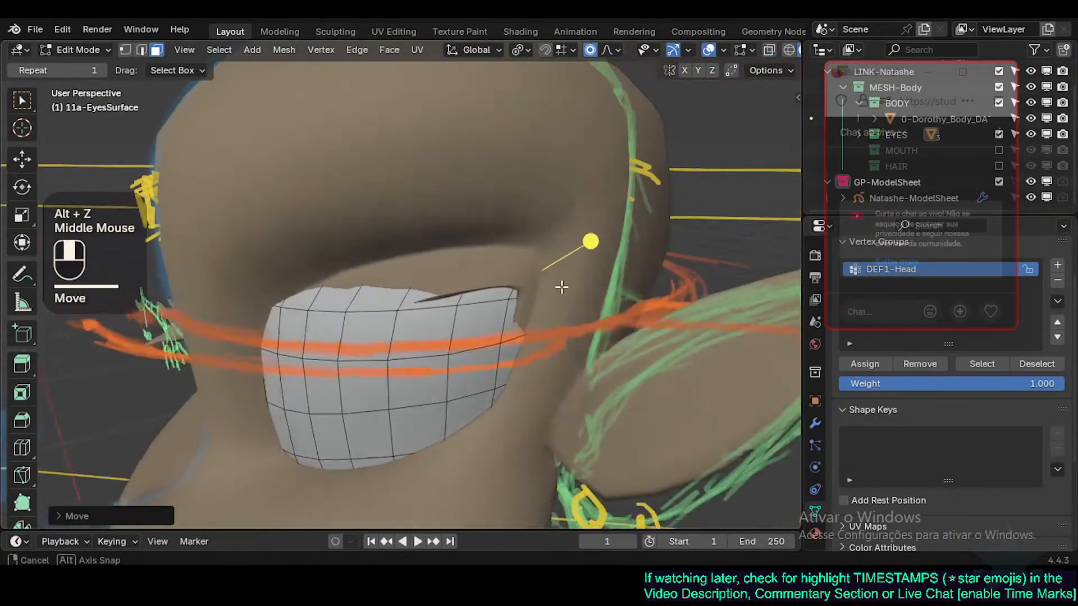
{"action": "scroll", "coordinate": [499, 306], "scroll_direction": "down", "scroll_amount": 1}
{"action": "middle_click_drag", "start_coordinate": [499, 306], "coordinate": [494, 292], "text": "shift"}
{"action": "middle_click_drag", "start_coordinate": [494, 292], "coordinate": [549, 247]}
{"action": "key", "text": "alt+z"}
{"action": "key", "text": "g"}
{"action": "left_click", "coordinate": [602, 205], "text": "shift"}
Step: Move a face on the eye surface's upper edge with proportional falloff and return to object mode without X-ray
{"action": "left_click", "coordinate": [367, 269]}
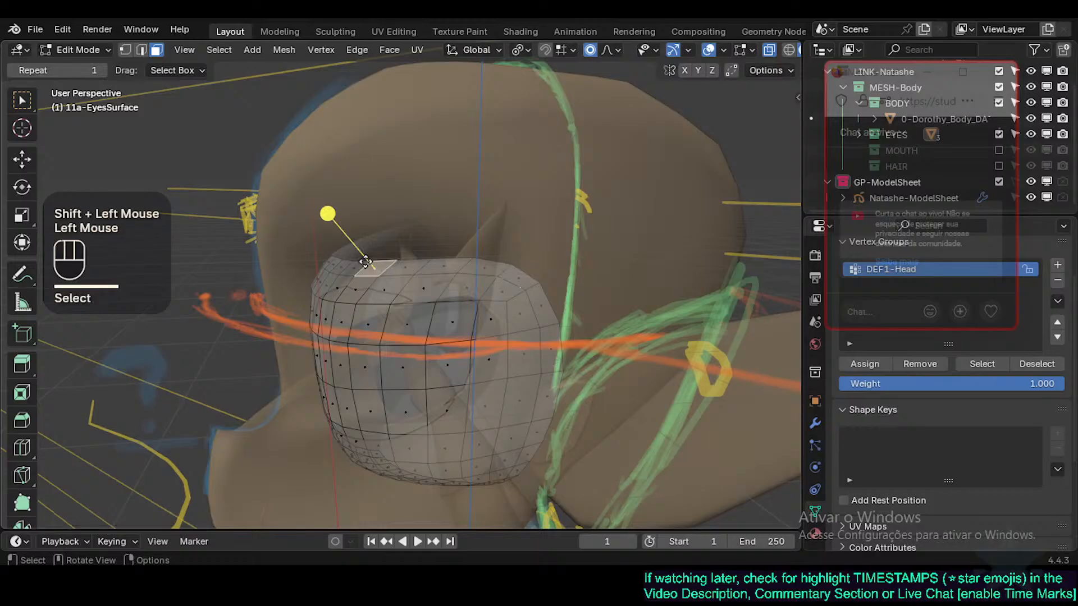
{"action": "key", "text": "g"}
{"action": "left_click", "coordinate": [409, 258], "text": "shift"}
{"action": "middle_click_drag", "start_coordinate": [409, 258], "coordinate": [497, 339]}
{"action": "scroll", "coordinate": [472, 315], "scroll_direction": "down", "scroll_amount": 2}
{"action": "key", "text": "Tab"}
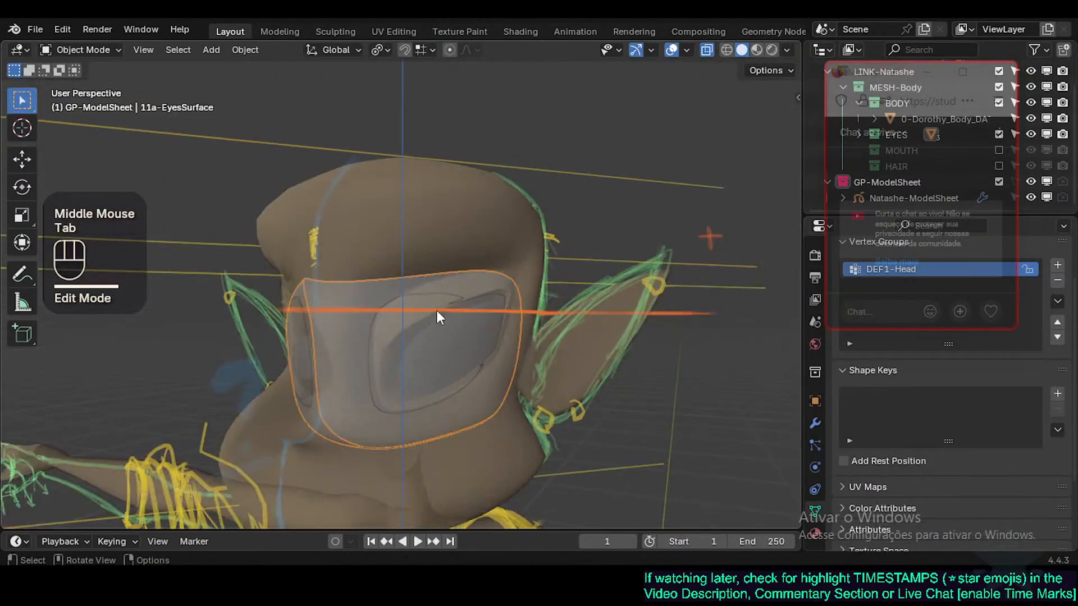
{"action": "key", "text": "KP_1"}
{"action": "key", "text": "alt+z"}
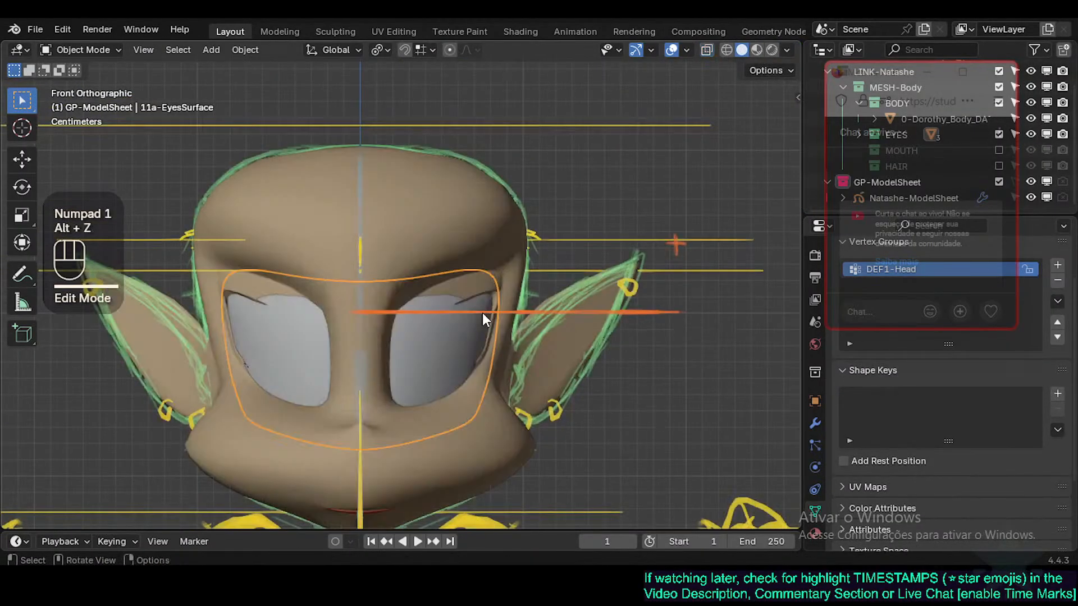
Step: In front view with X-ray on, move the eye surface's upper outer corner face and push its outer side face outward with proportional falloff
{"action": "scroll", "coordinate": [496, 338], "scroll_direction": "up", "scroll_amount": 2}
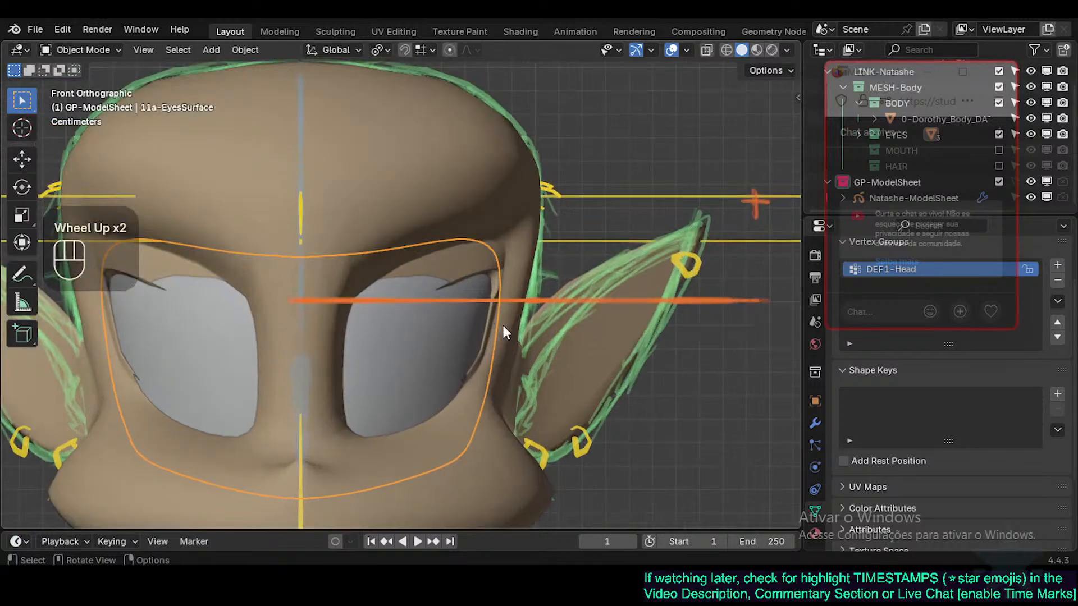
{"action": "key", "text": "Tab"}
{"action": "key", "text": "alt+z"}
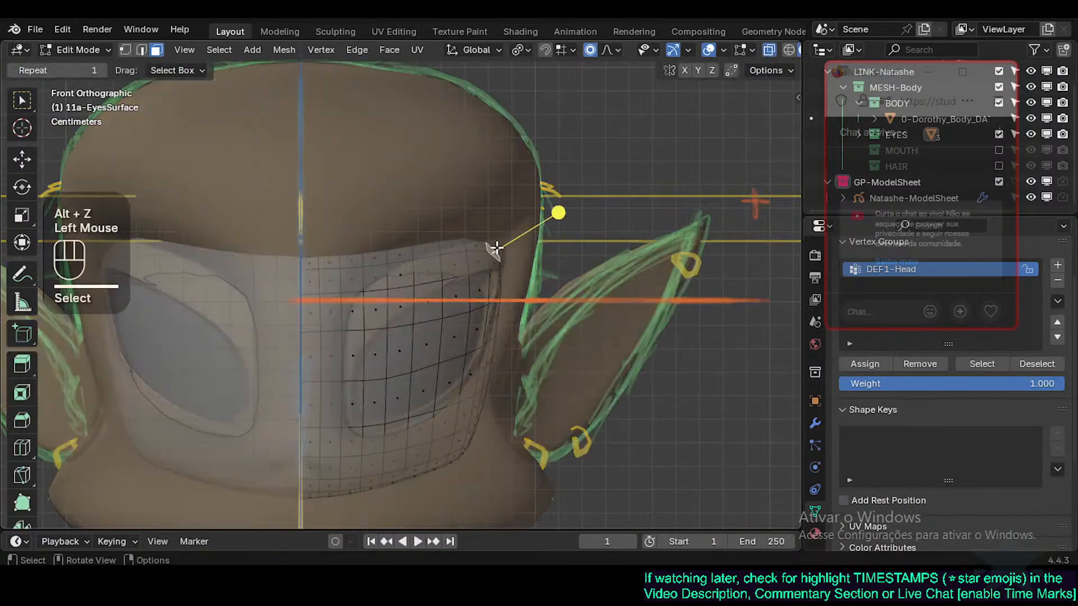
{"action": "key", "text": "g"}
{"action": "left_click", "coordinate": [499, 269], "text": "shift"}
{"action": "left_click", "coordinate": [493, 313]}
{"action": "key", "text": "g"}
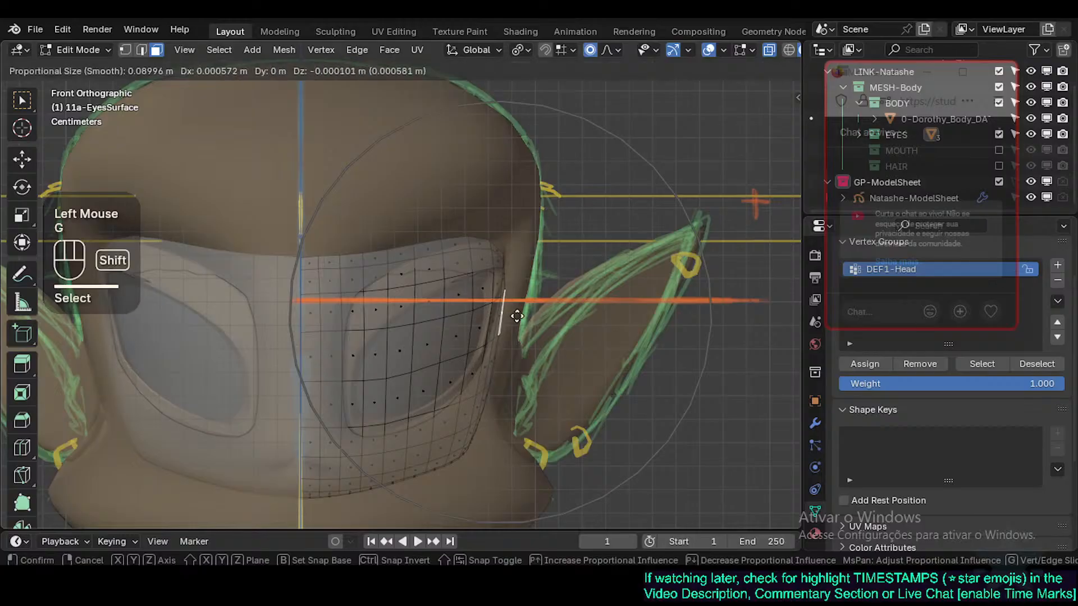
{"action": "left_click", "coordinate": [516, 317], "text": "shift"}
{"action": "key", "text": "g"}
{"action": "left_click", "coordinate": [545, 322], "text": "shift"}
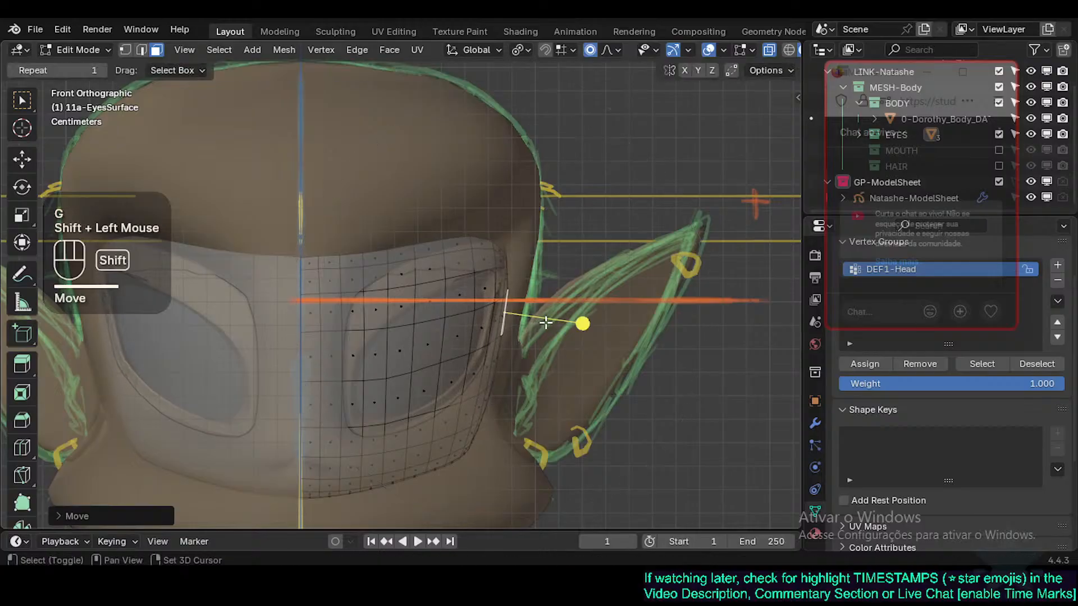
Step: Raise the face on the eye surface's upper edge near the outer corner with two small proportional moves
{"action": "left_click", "coordinate": [462, 255]}
{"action": "key", "text": "g"}
{"action": "left_click", "coordinate": [460, 252], "text": "shift"}
{"action": "left_click", "coordinate": [459, 251]}
{"action": "key", "text": "g"}
{"action": "left_click", "coordinate": [461, 247], "text": "shift"}
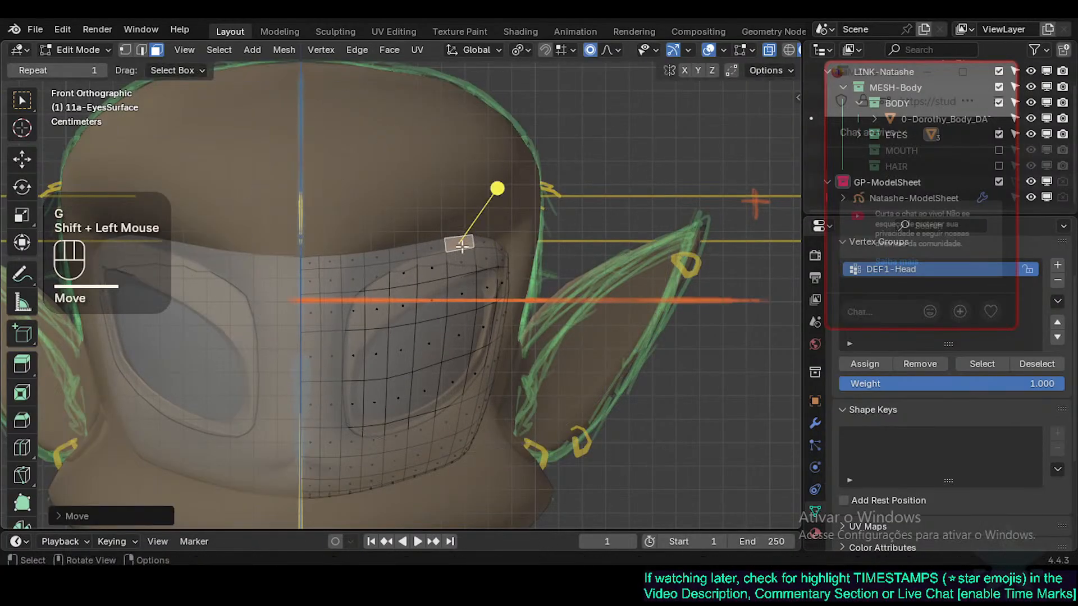
Step: Raise the centreline vertex of the eye surface's upper edge about 0.0004 m and smooth the neighbouring upper-edge vertices
{"action": "left_click", "coordinate": [299, 253]}
{"action": "key", "text": "g"}
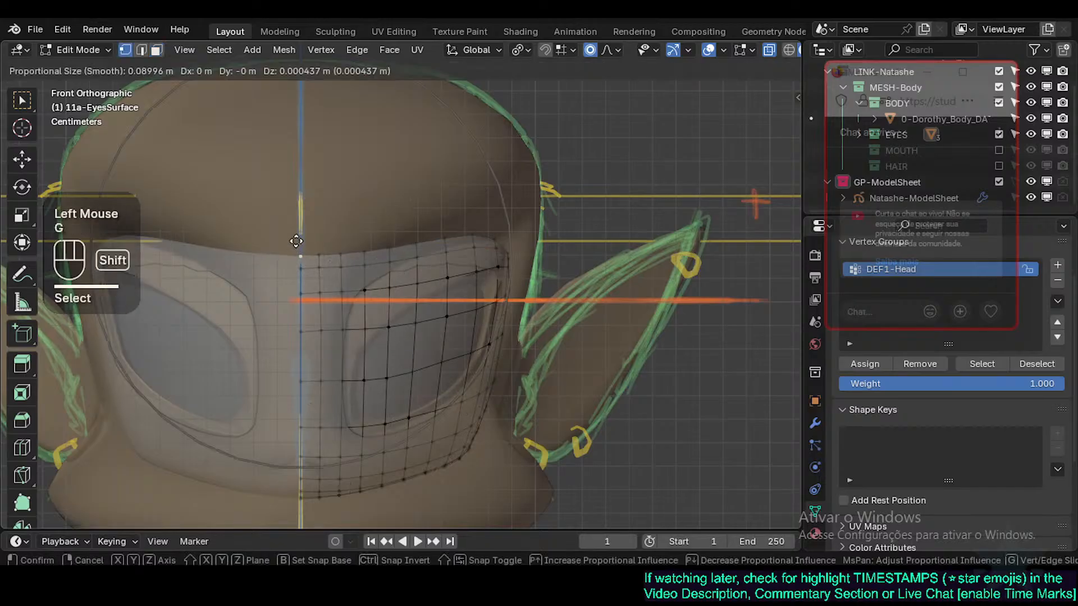
{"action": "left_click", "coordinate": [328, 246], "text": "shift"}
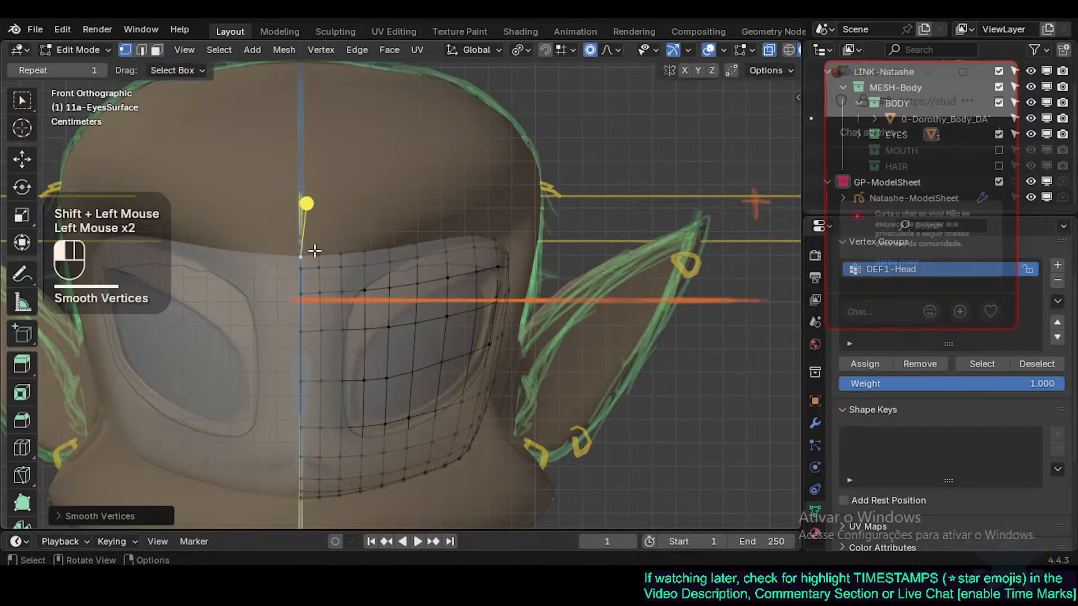
{"action": "left_click", "coordinate": [325, 252], "text": "shift"}
{"action": "left_click", "coordinate": [394, 204]}
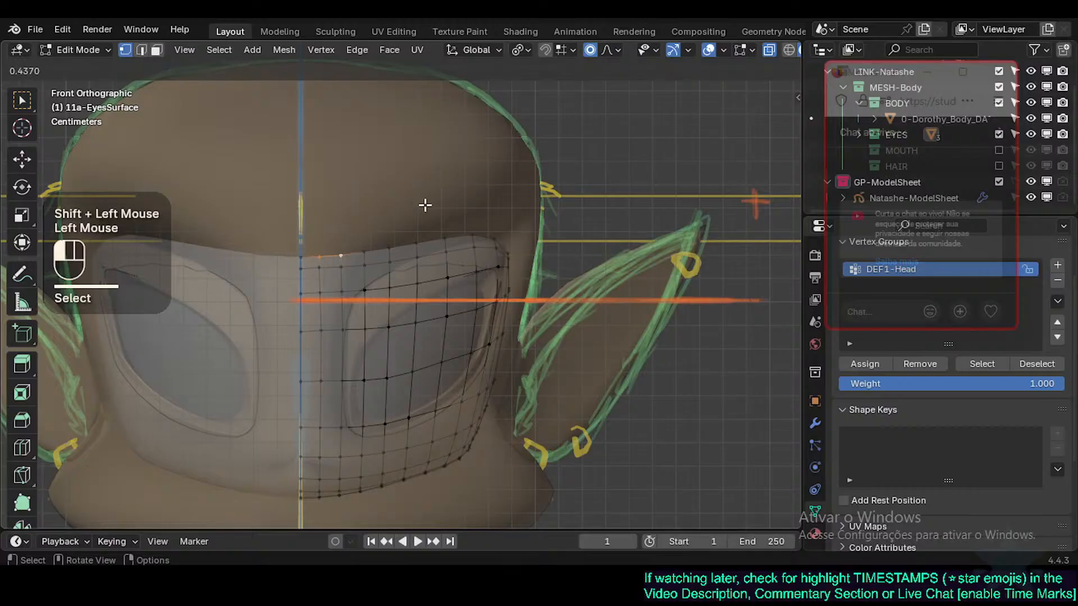
{"action": "left_click", "coordinate": [425, 205]}
Step: In top view, circle-select the eye surface's outer edge vertices and slightly move and rotate them with proportional falloff
{"action": "key", "text": "Tab"}
{"action": "mouse_move", "coordinate": [423, 428]}
{"action": "middle_mouse_down", "text": "shift"}
{"action": "mouse_move", "coordinate": [440, 375]}
{"action": "mouse_move", "coordinate": [263, 368]}
{"action": "mouse_move", "coordinate": [390, 352]}
{"action": "mouse_move", "coordinate": [340, 336]}
{"action": "mouse_move", "coordinate": [286, 366]}
{"action": "mouse_move", "coordinate": [256, 366]}
{"action": "mouse_move", "coordinate": [301, 366]}
{"action": "mouse_move", "coordinate": [315, 378]}
{"action": "mouse_move", "coordinate": [498, 337]}
{"action": "mouse_move", "coordinate": [547, 281]}
{"action": "mouse_move", "coordinate": [372, 347]}
{"action": "mouse_move", "coordinate": [436, 389]}
{"action": "mouse_move", "coordinate": [428, 437]}
{"action": "mouse_move", "coordinate": [457, 534]}
{"action": "mouse_move", "coordinate": [444, 409]}
{"action": "middle_mouse_up", "text": "shift"}
{"action": "scroll", "coordinate": [411, 385], "scroll_direction": "up", "scroll_amount": 2}
{"action": "scroll", "coordinate": [374, 348], "scroll_direction": "up", "scroll_amount": 2}
{"action": "key", "text": "Tab"}
{"action": "key", "text": "KP_7"}
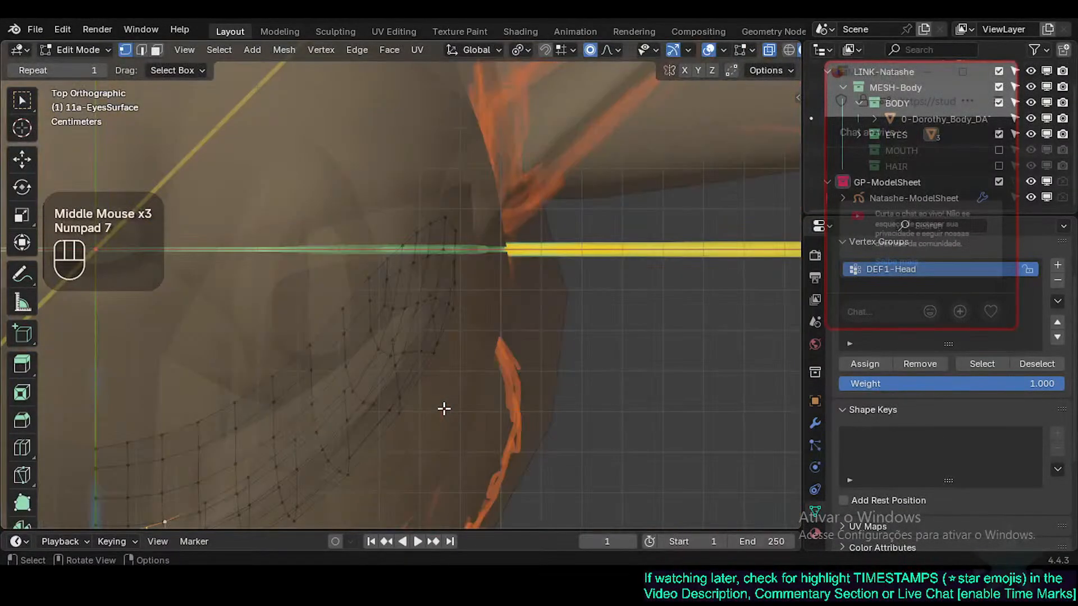
{"action": "key", "text": "c"}
{"action": "left_click", "coordinate": [464, 253]}
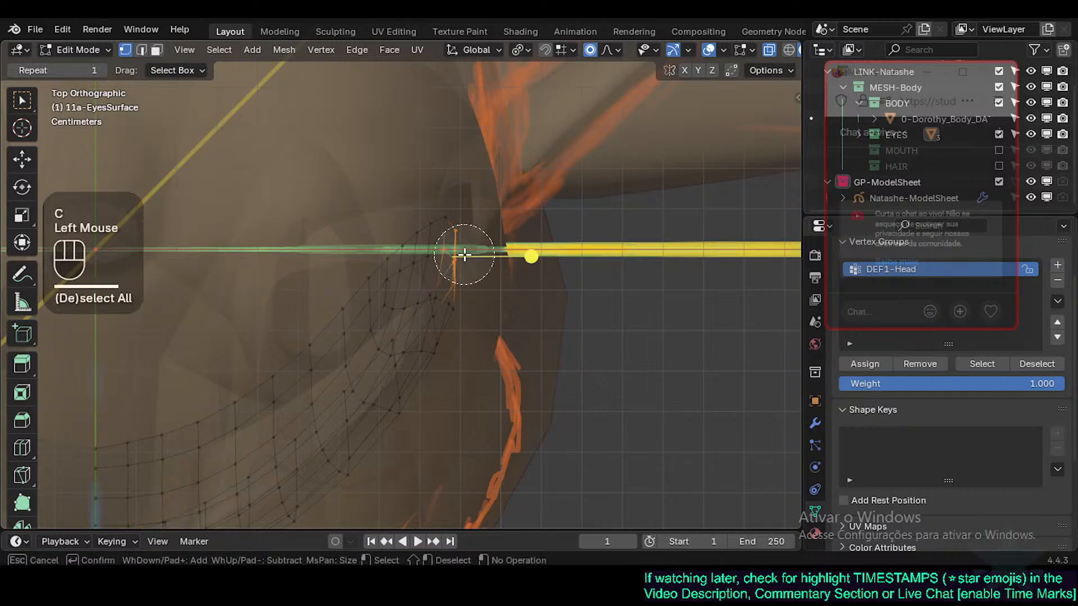
{"action": "right_click", "coordinate": [494, 260]}
{"action": "key", "text": "g"}
{"action": "left_click", "coordinate": [496, 260], "text": "shift"}
{"action": "key", "text": "r"}
{"action": "left_click", "coordinate": [515, 265]}
Step: Move and rotate the selected outer edge vertices again, shift them about 0.0004 m, and return to object mode without X-ray
{"action": "key", "text": "g"}
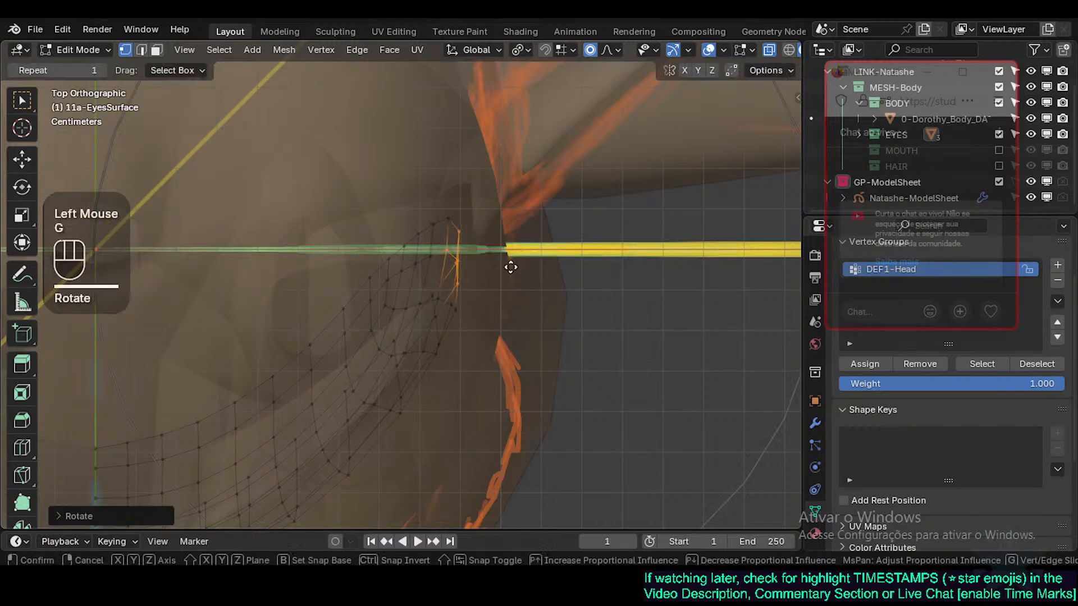
{"action": "left_click", "coordinate": [511, 261], "text": "shift"}
{"action": "key", "text": "r"}
{"action": "left_click", "coordinate": [544, 276]}
{"action": "key", "text": "g"}
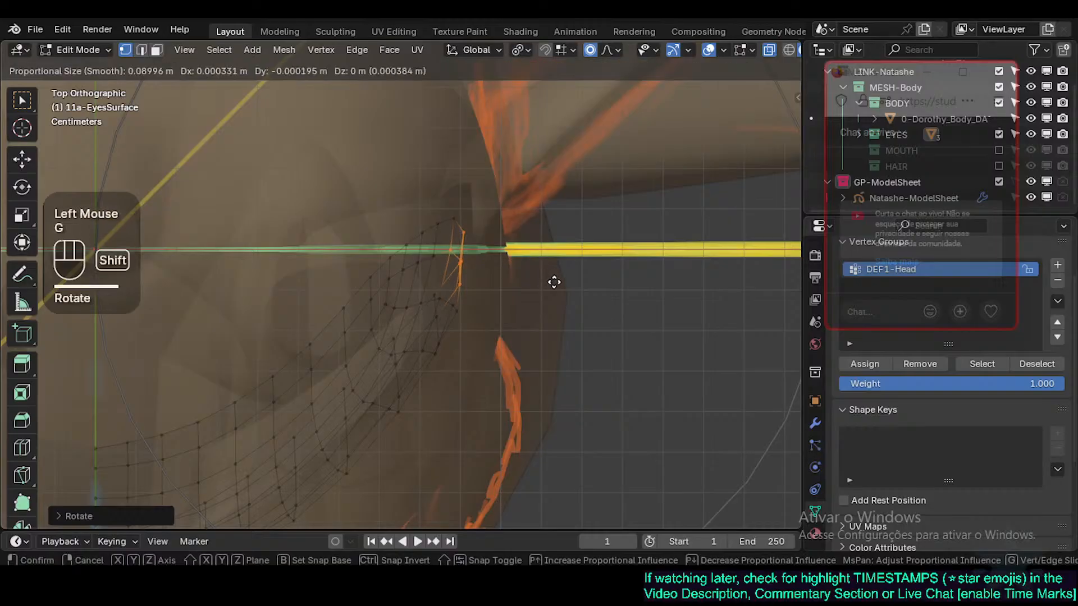
{"action": "left_click", "coordinate": [548, 287], "text": "shift"}
{"action": "key", "text": "alt+z"}
{"action": "key", "text": "Tab"}
{"action": "middle_click_drag", "start_coordinate": [469, 422], "coordinate": [459, 248]}
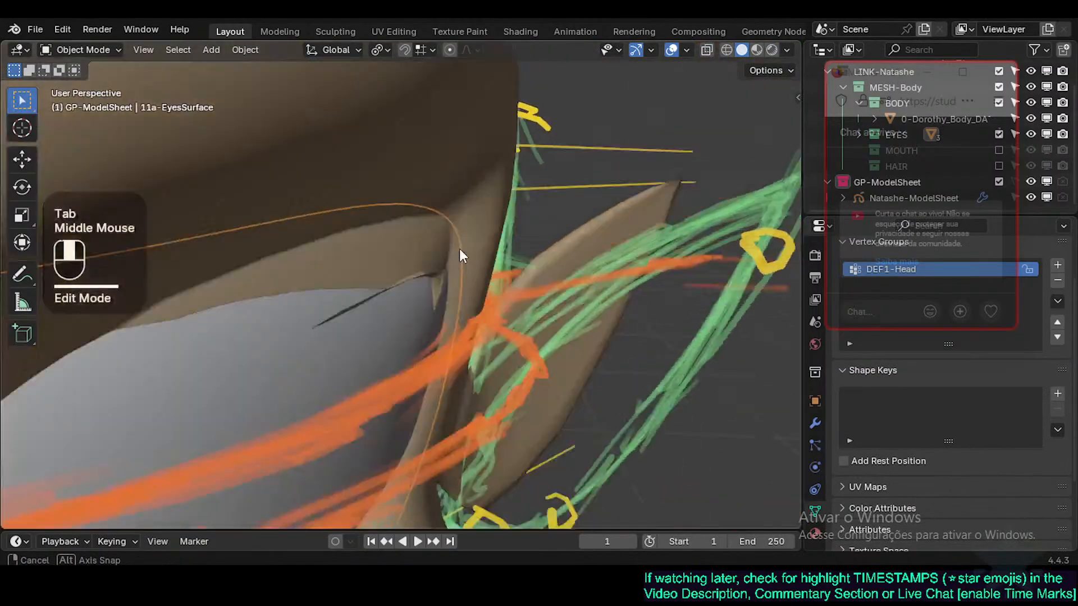
{"action": "scroll", "coordinate": [420, 356], "scroll_direction": "down", "scroll_amount": 3}
{"action": "middle_click_drag", "start_coordinate": [420, 356], "coordinate": [400, 332], "text": "shift"}
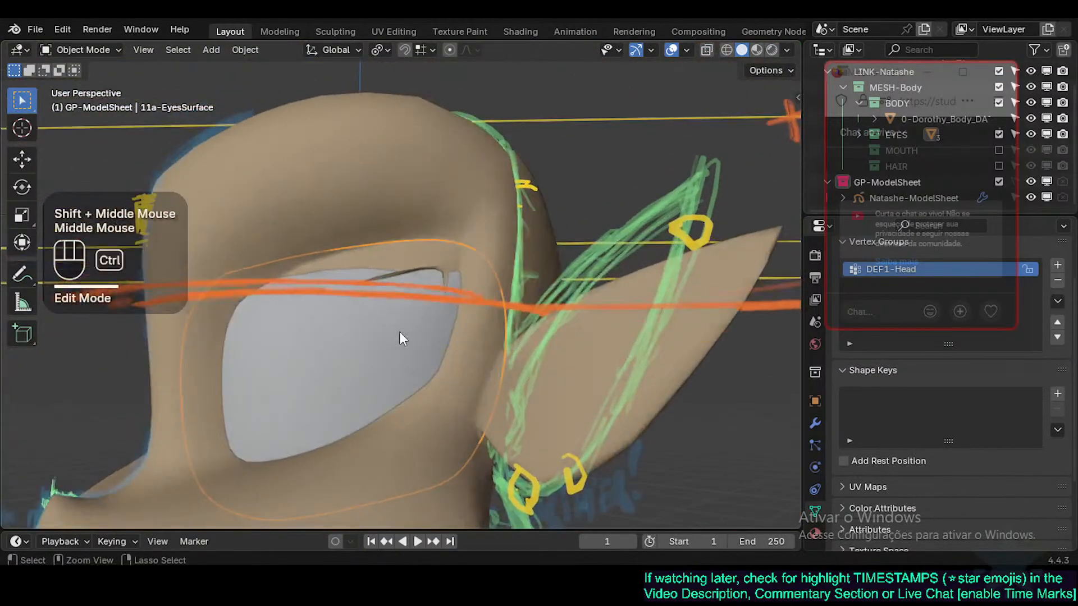
Step: Save the file and open the character's body mesh in edit mode
{"action": "left_click", "coordinate": [436, 223]}
{"action": "middle_click_drag", "start_coordinate": [422, 267], "coordinate": [433, 212]}
{"action": "key", "text": "Tab"}
{"action": "scroll", "coordinate": [414, 295], "scroll_direction": "down", "scroll_amount": 1}
{"action": "key", "text": "alt+h"}
{"action": "scroll", "coordinate": [474, 300], "scroll_direction": "down", "scroll_amount": 2}
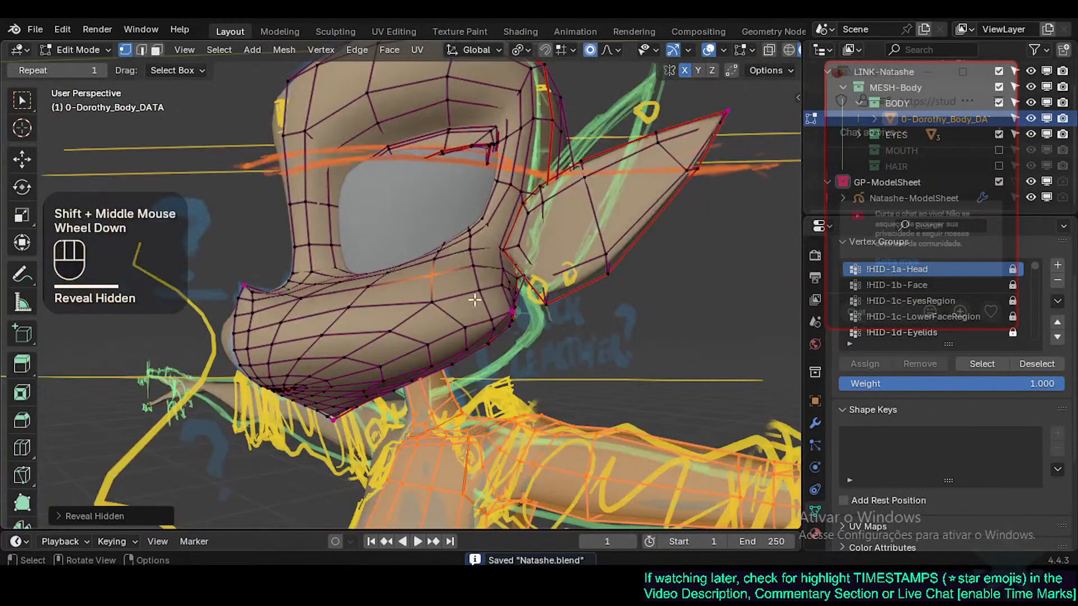
{"action": "middle_click_drag", "start_coordinate": [464, 294], "coordinate": [430, 274]}
{"action": "key", "text": "ctrl+z"}
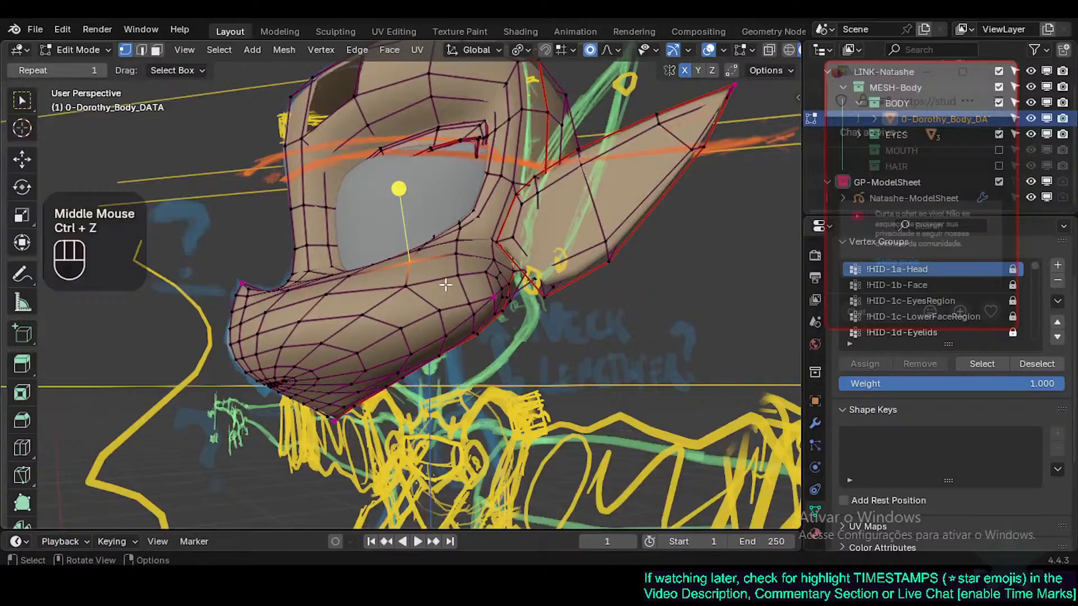
Step: Reveal the hidden body geometry, remove the stray cheek vertex from the selection, hide everything but the head again, and save the file
{"action": "key", "text": "alt+h"}
{"action": "middle_click_drag", "start_coordinate": [489, 322], "coordinate": [489, 403]}
{"action": "key", "text": "h"}
{"action": "key", "text": "ctrl+z"}
{"action": "left_click", "coordinate": [429, 344], "text": "shift"}
{"action": "right_click", "coordinate": [432, 344]}
{"action": "key", "text": "h"}
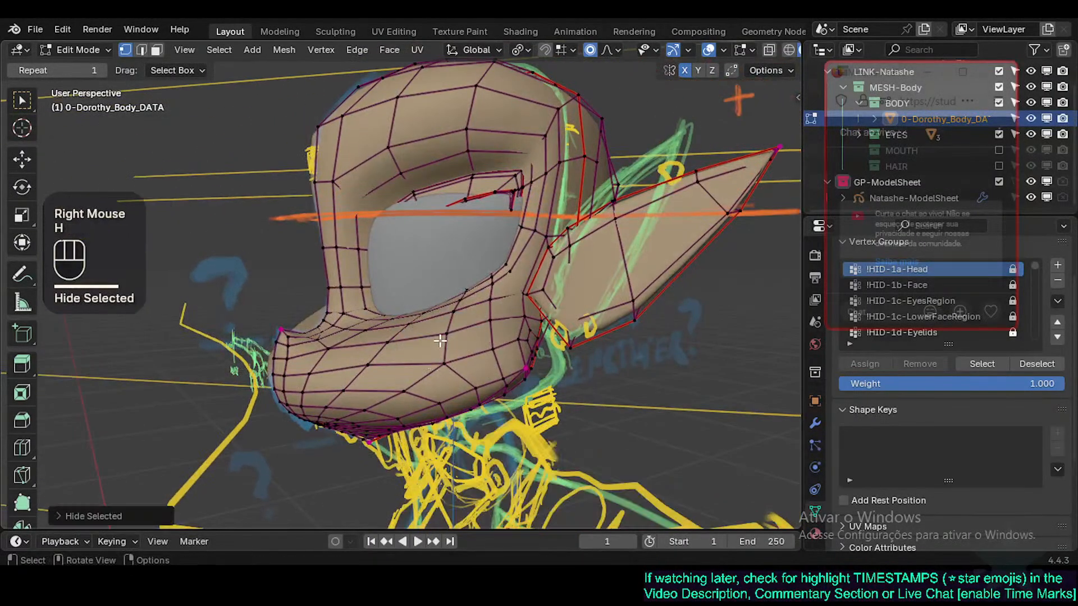
{"action": "middle_click_drag", "start_coordinate": [440, 340], "coordinate": [422, 316]}
{"action": "key", "text": "ctrl+s"}
{"action": "scroll", "coordinate": [419, 313], "scroll_direction": "up", "scroll_amount": 2}
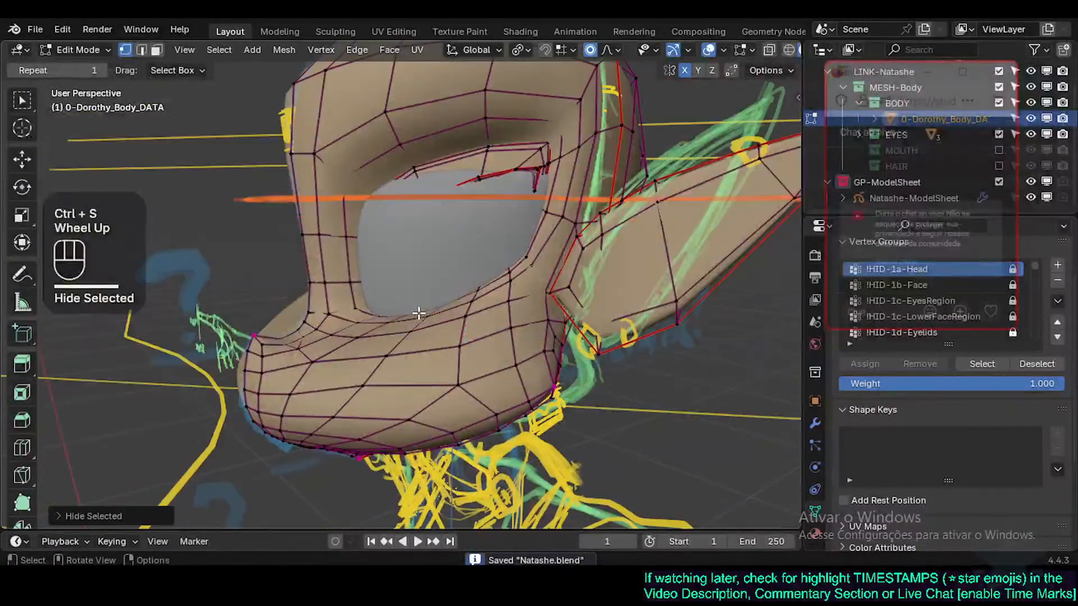
Step: Return to object mode in front view, set the eye surface's viewport display to Wire, and save the file
{"action": "key", "text": "KP_1"}
{"action": "key", "text": "ctrl+Tab"}
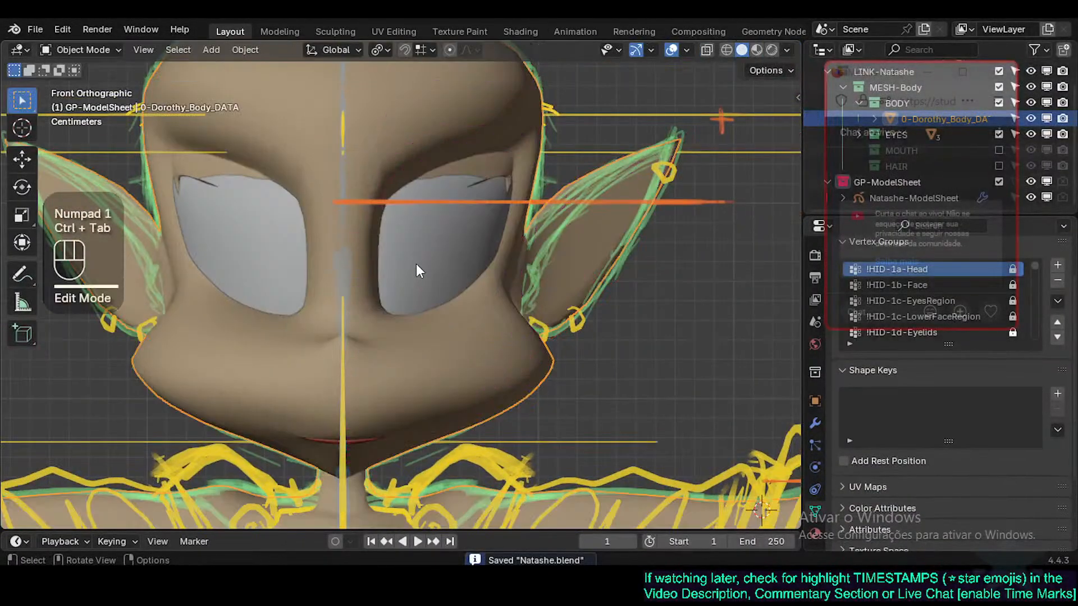
{"action": "left_click", "coordinate": [466, 305]}
{"action": "scroll", "coordinate": [466, 305], "scroll_direction": "up", "scroll_amount": 1}
{"action": "key", "text": "shift+ctrl+alt+h"}
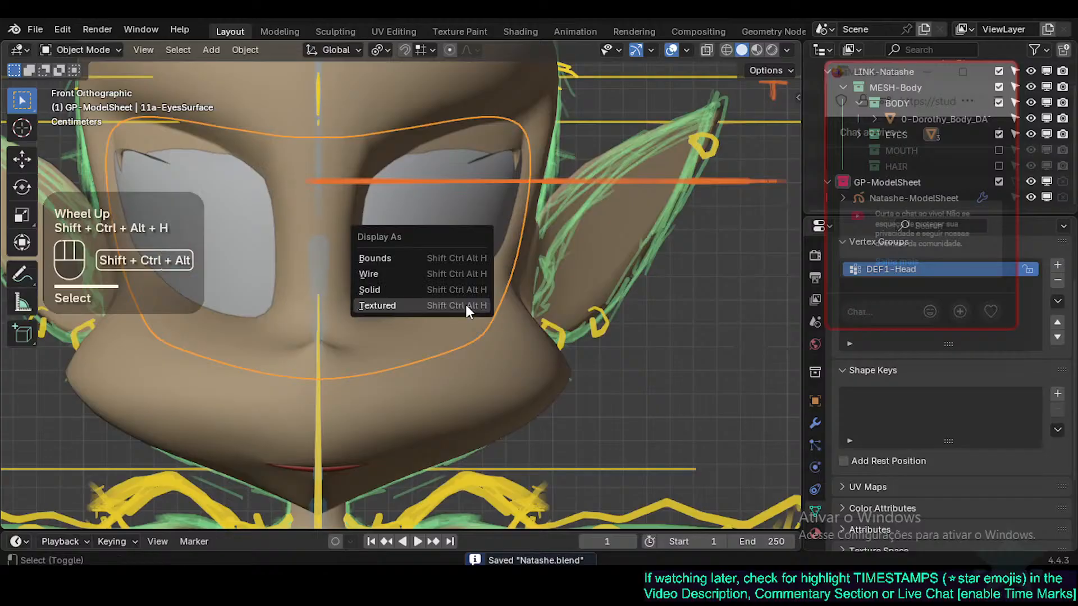
{"action": "left_click", "coordinate": [453, 274]}
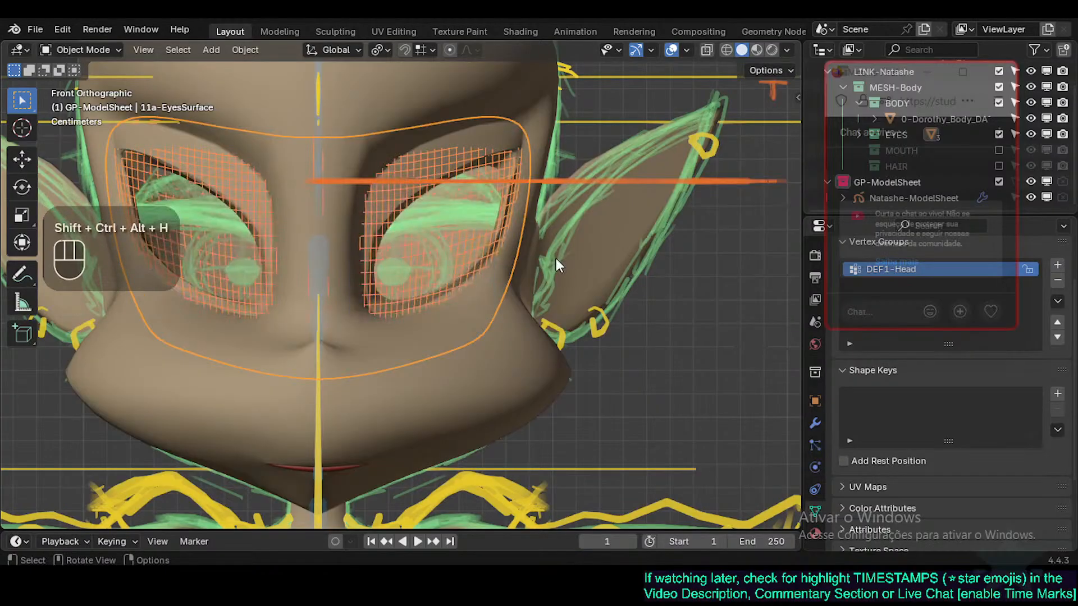
{"action": "key", "text": "ctrl+s"}
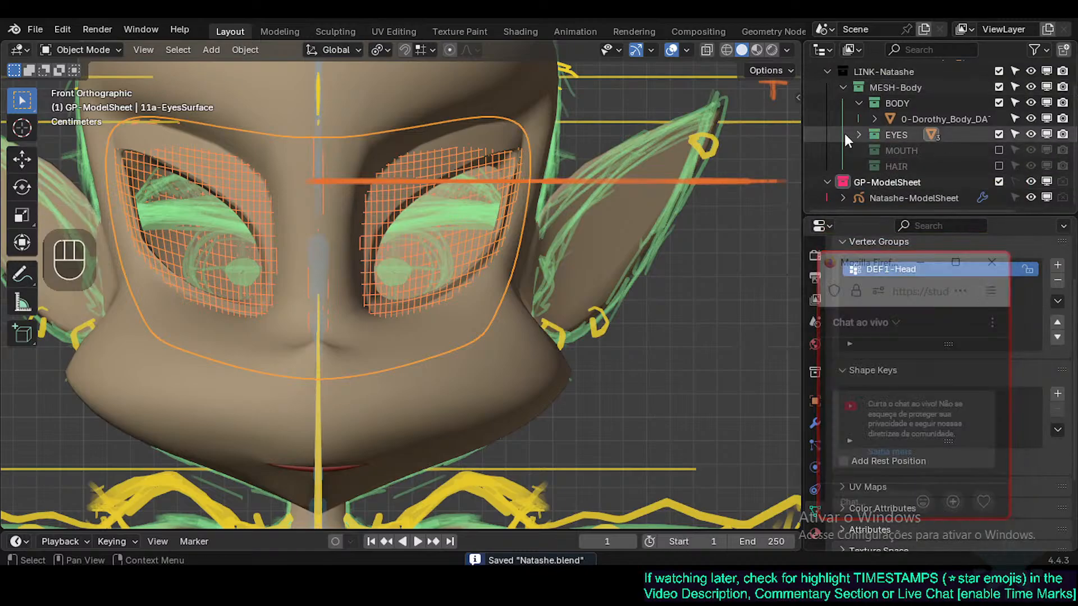
Step: Expand the EYES collection, disable its viewport selectability, and select the body mesh through the eye surface
{"action": "left_click", "coordinate": [858, 135]}
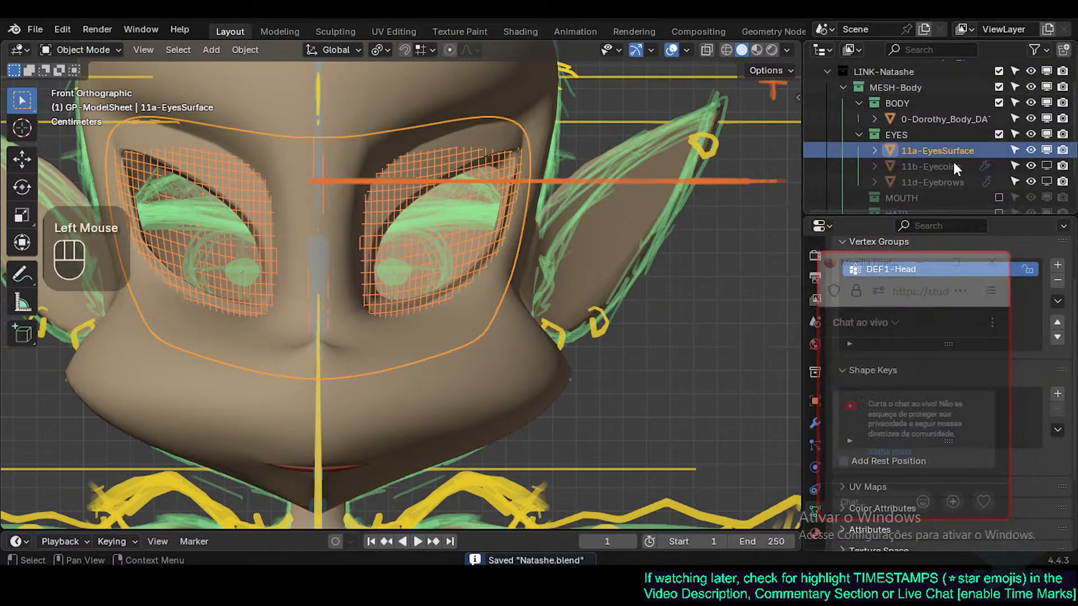
{"action": "left_click", "coordinate": [1016, 135]}
{"action": "left_click", "coordinate": [456, 245]}
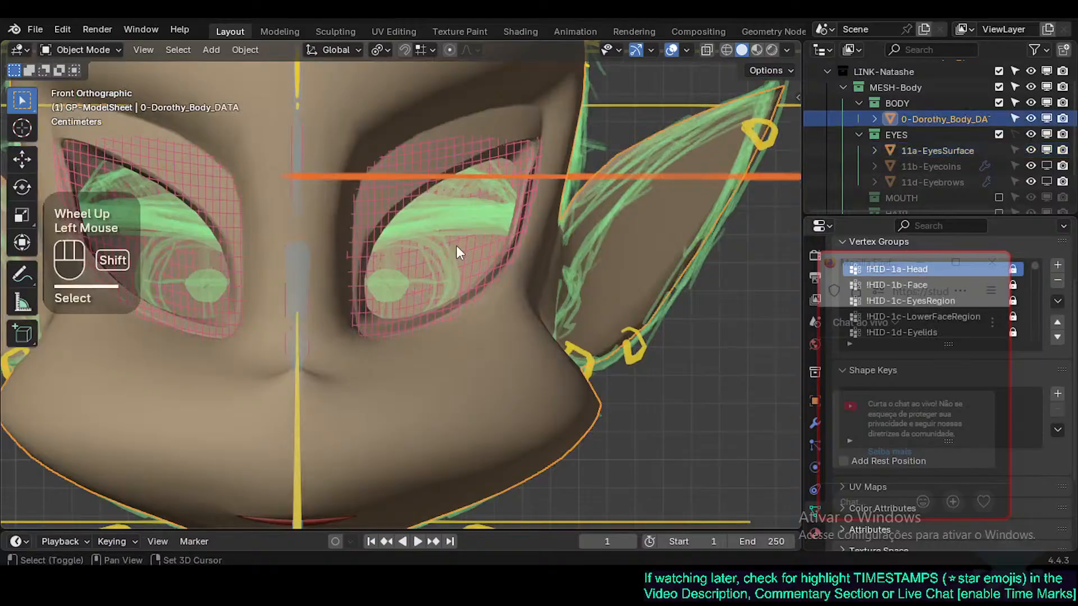
Step: Save the file, deselect the body mesh, and return to the front view
{"action": "middle_click_drag", "start_coordinate": [457, 245], "coordinate": [443, 264], "text": "shift"}
{"action": "middle_click_drag", "start_coordinate": [444, 264], "coordinate": [383, 269]}
{"action": "scroll", "coordinate": [383, 268], "scroll_direction": "down", "scroll_amount": 2}
{"action": "key", "text": "ctrl+s"}
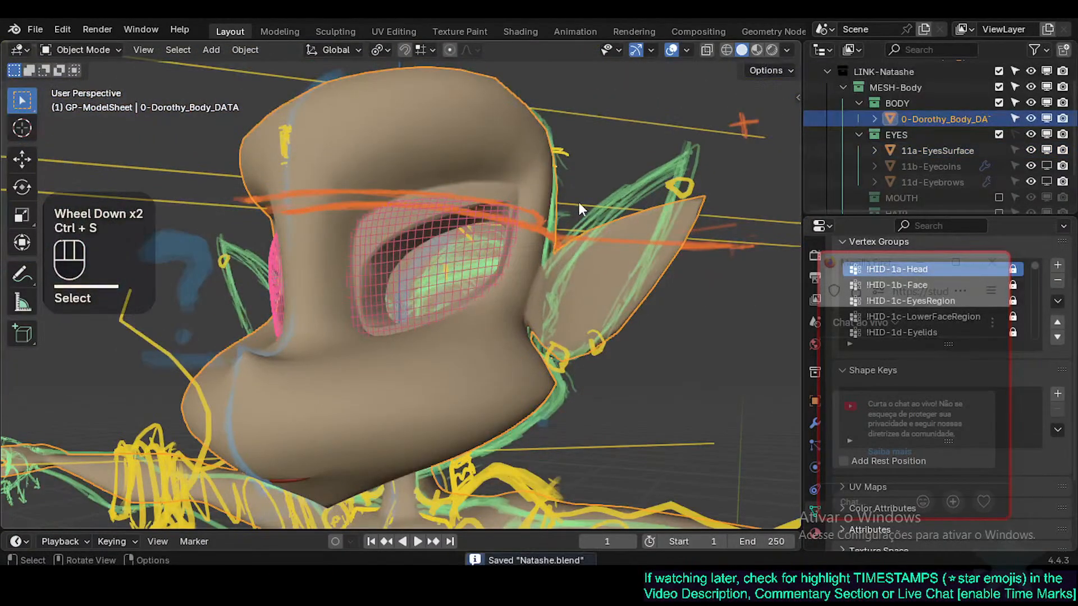
{"action": "left_click", "coordinate": [632, 181]}
{"action": "key", "text": "KP_1"}
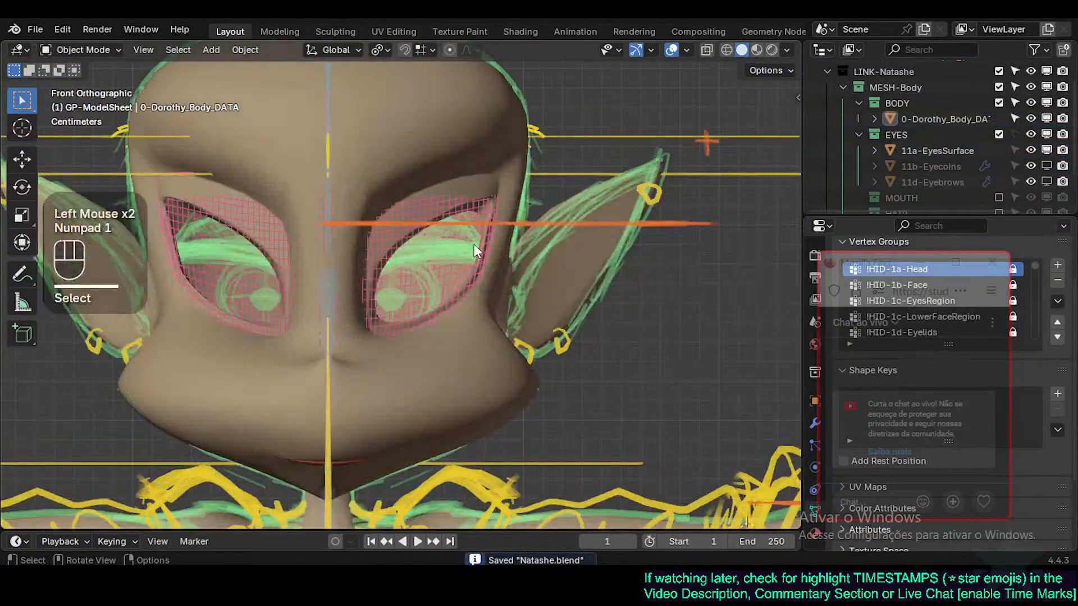
Step: Select the body mesh and set its viewport display to Wire
{"action": "left_click", "coordinate": [459, 367]}
{"action": "key", "text": "shift+ctrl+alt+h"}
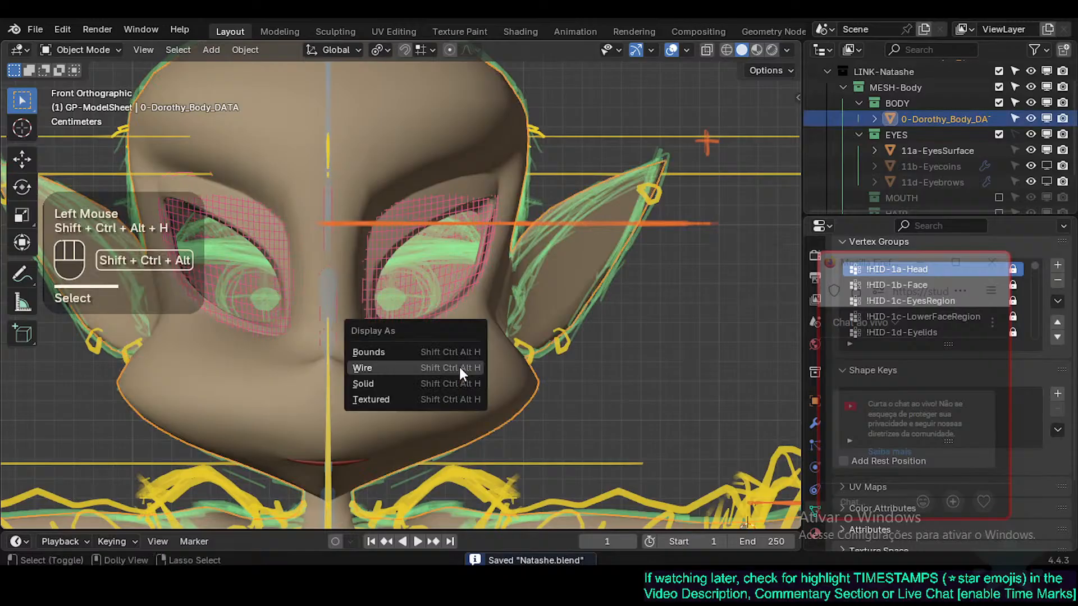
{"action": "left_click", "coordinate": [459, 368]}
{"action": "scroll", "coordinate": [438, 364], "scroll_direction": "up", "scroll_amount": 2}
{"action": "scroll", "coordinate": [438, 365], "scroll_direction": "down", "scroll_amount": 2}
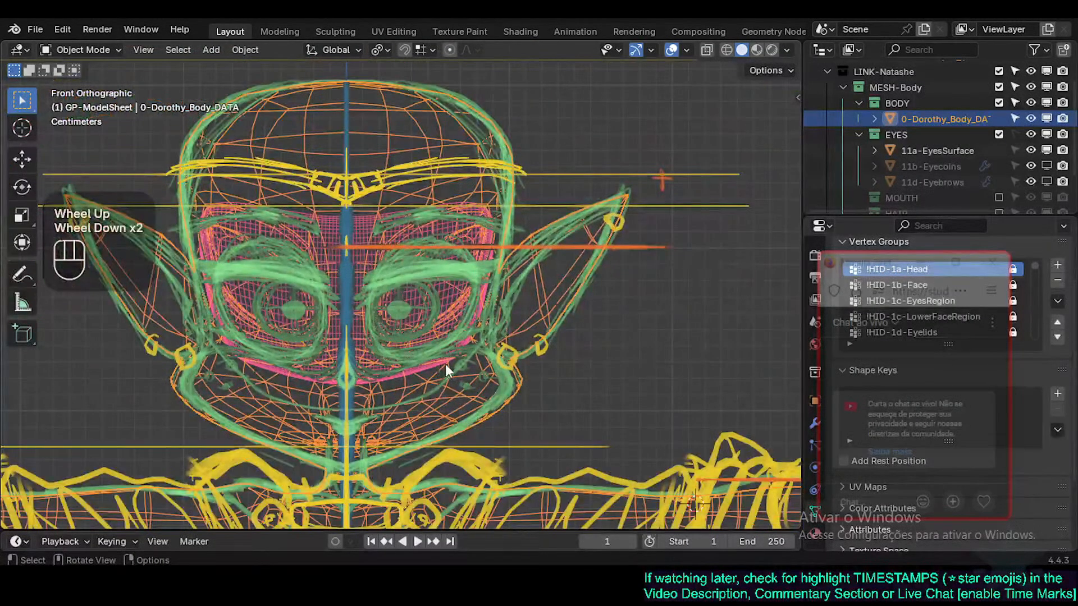
{"action": "scroll", "coordinate": [427, 342], "scroll_direction": "up", "scroll_amount": 3}
{"action": "left_click", "coordinate": [450, 219]}
{"action": "middle_click_drag", "start_coordinate": [449, 219], "coordinate": [465, 267], "text": "shift"}
{"action": "left_click", "coordinate": [471, 221]}
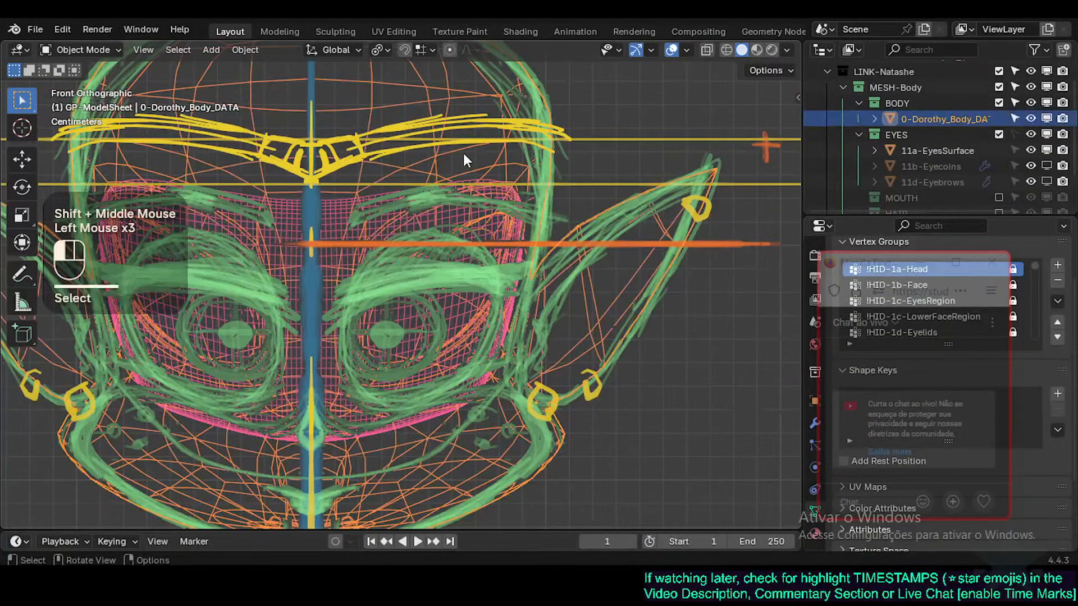
Step: Compare the head's wire topology around the eyes with the model sheet drawing in edit mode, and return to object mode
{"action": "key", "text": "Tab"}
{"action": "scroll", "coordinate": [449, 315], "scroll_direction": "up", "scroll_amount": 2}
{"action": "key", "text": "a"}
{"action": "scroll", "coordinate": [449, 321], "scroll_direction": "down", "scroll_amount": 1}
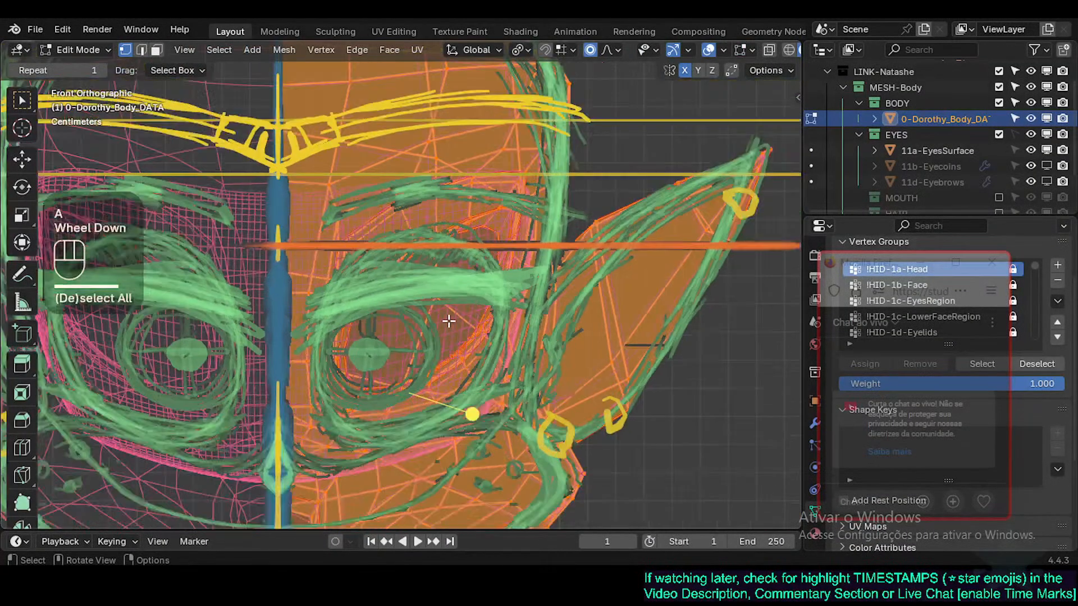
{"action": "middle_click_drag", "start_coordinate": [449, 321], "coordinate": [462, 276], "text": "shift"}
{"action": "scroll", "coordinate": [463, 275], "scroll_direction": "up", "scroll_amount": 2}
{"action": "scroll", "coordinate": [463, 276], "scroll_direction": "down", "scroll_amount": 4}
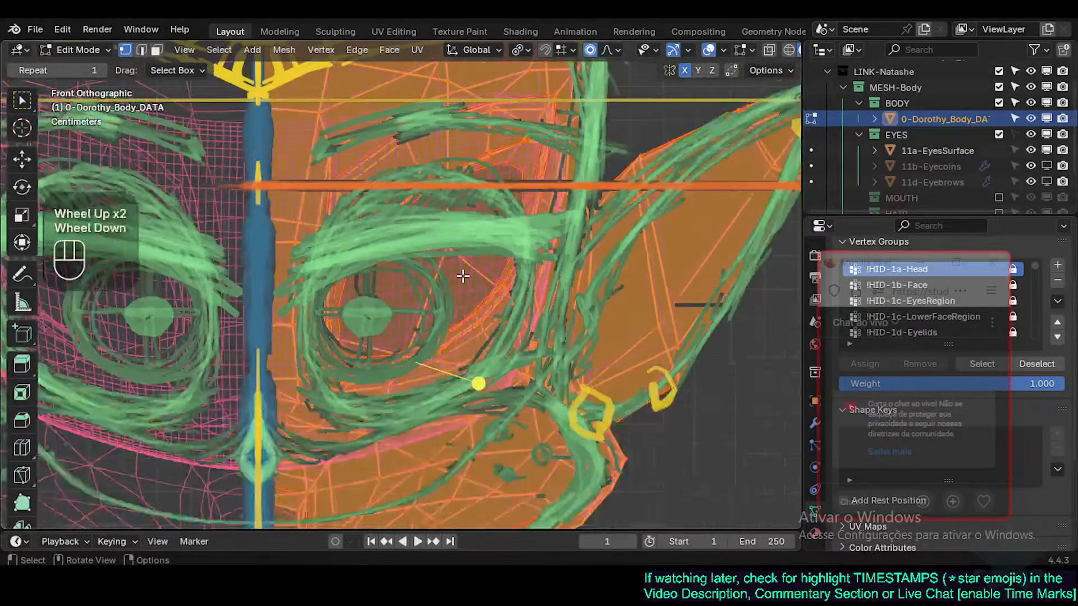
{"action": "scroll", "coordinate": [462, 275], "scroll_direction": "up", "scroll_amount": 3}
{"action": "scroll", "coordinate": [463, 276], "scroll_direction": "down", "scroll_amount": 2}
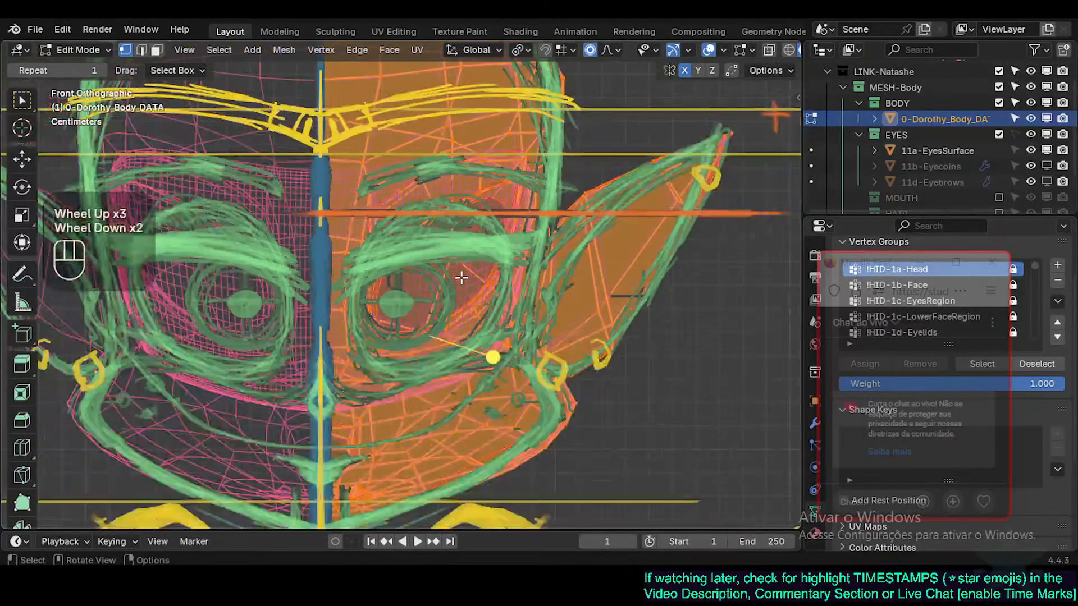
{"action": "key", "text": "Tab"}
{"action": "scroll", "coordinate": [449, 277], "scroll_direction": "down", "scroll_amount": 2}
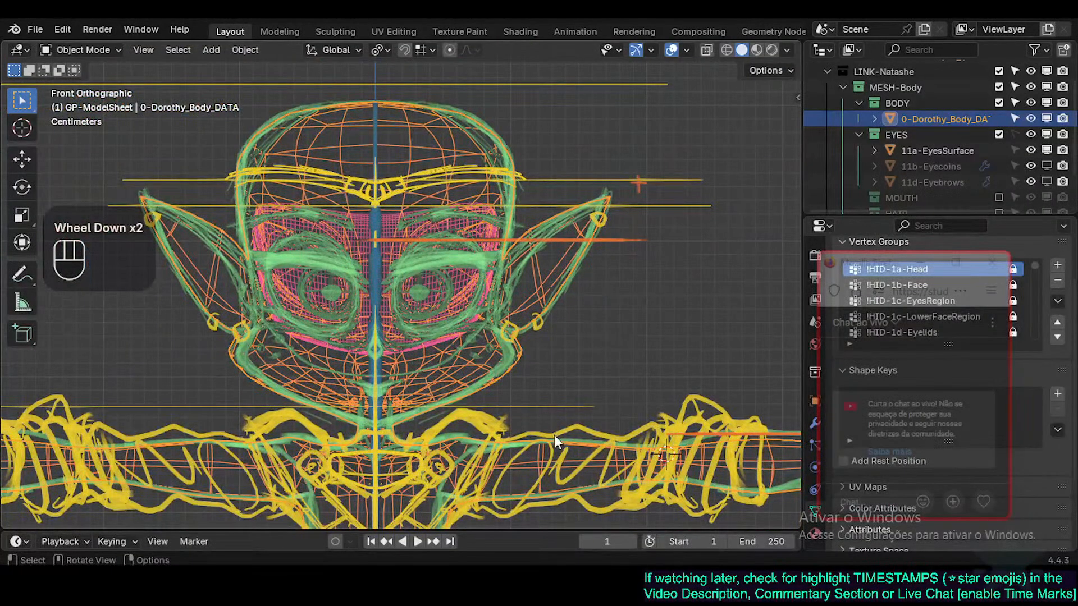
Step: Make the GP-ModelSheet collection selectable and select the Natashe-ModelSheet object
{"action": "scroll", "coordinate": [983, 167], "scroll_direction": "down", "scroll_amount": 3}
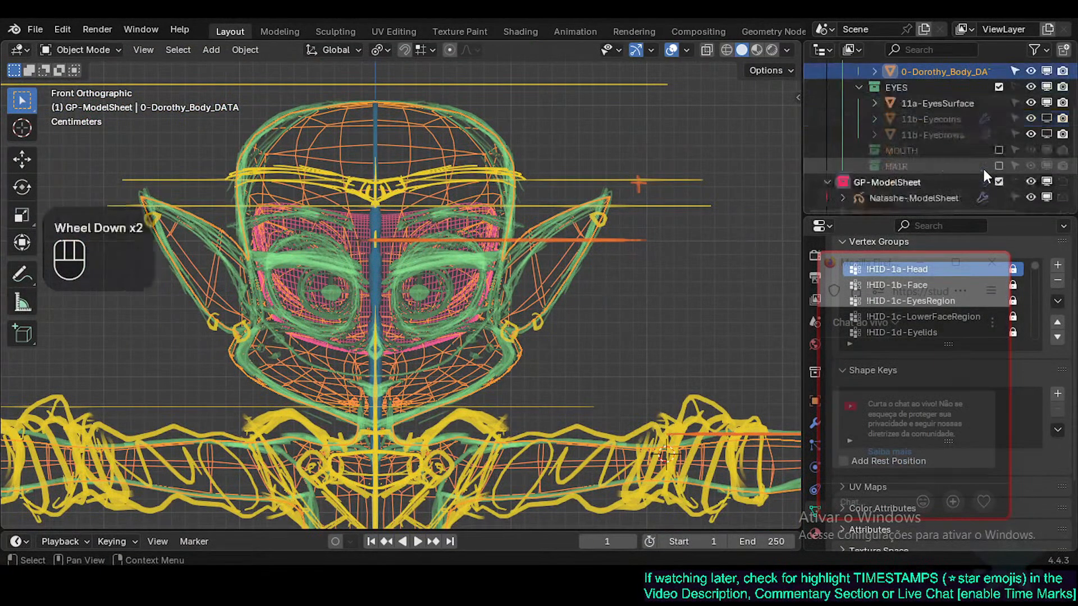
{"action": "left_click", "coordinate": [938, 200]}
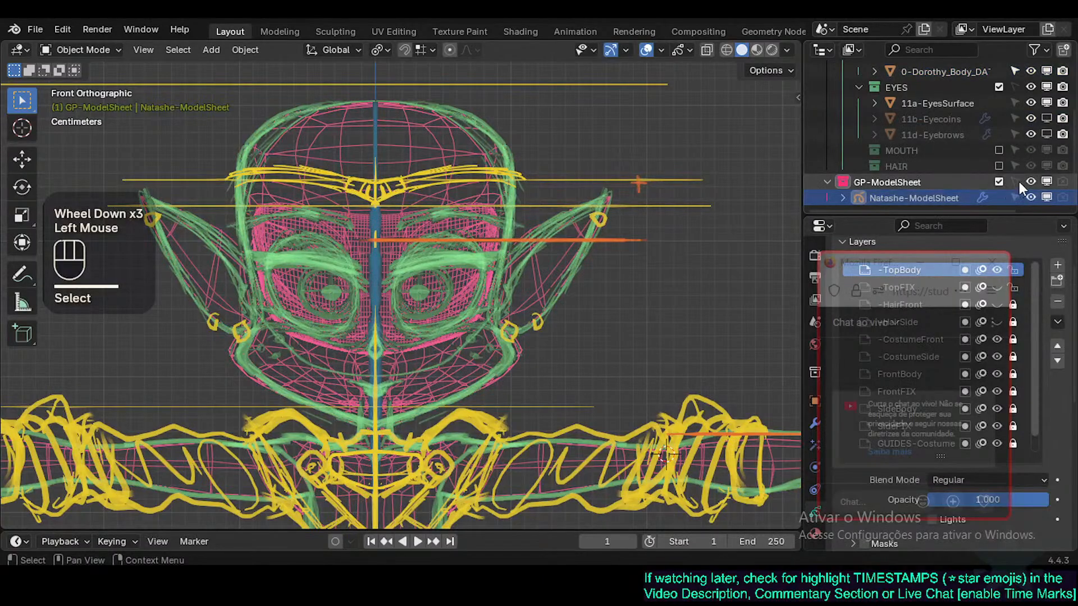
{"action": "left_click", "coordinate": [1015, 182]}
{"action": "left_click", "coordinate": [912, 198]}
Step: Clear the model sheet's location and move it along the Y axis in front of the body mesh
{"action": "scroll", "coordinate": [479, 319], "scroll_direction": "down", "scroll_amount": 4}
{"action": "mouse_move", "coordinate": [478, 319]}
{"action": "middle_mouse_down"}
{"action": "mouse_move", "coordinate": [389, 392]}
{"action": "mouse_move", "coordinate": [432, 407]}
{"action": "middle_mouse_up"}
{"action": "key", "text": "alt+g"}
{"action": "key", "text": "g"}
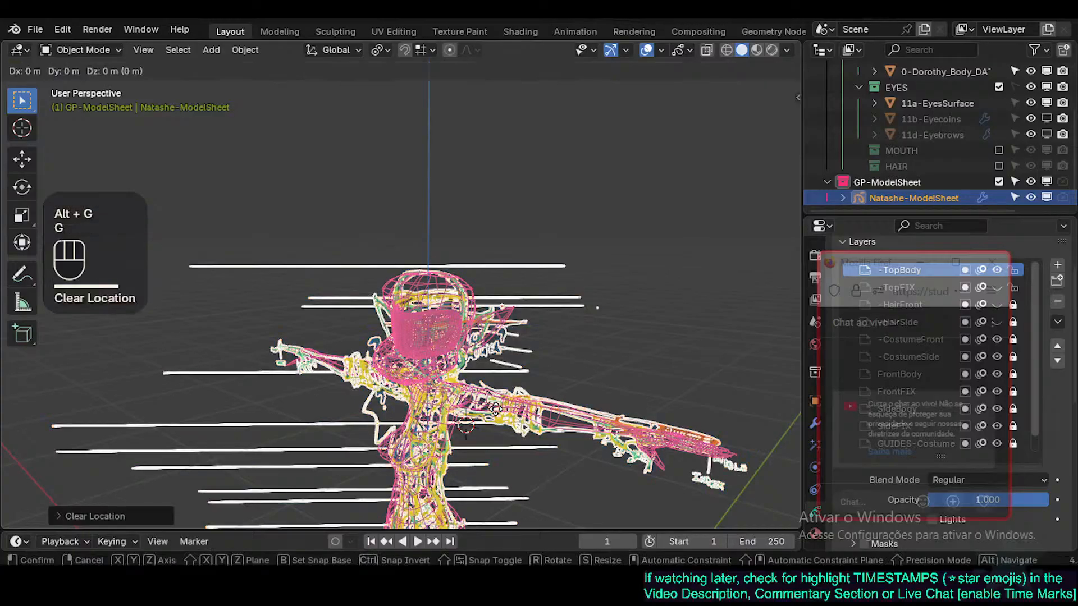
{"action": "key", "text": "y"}
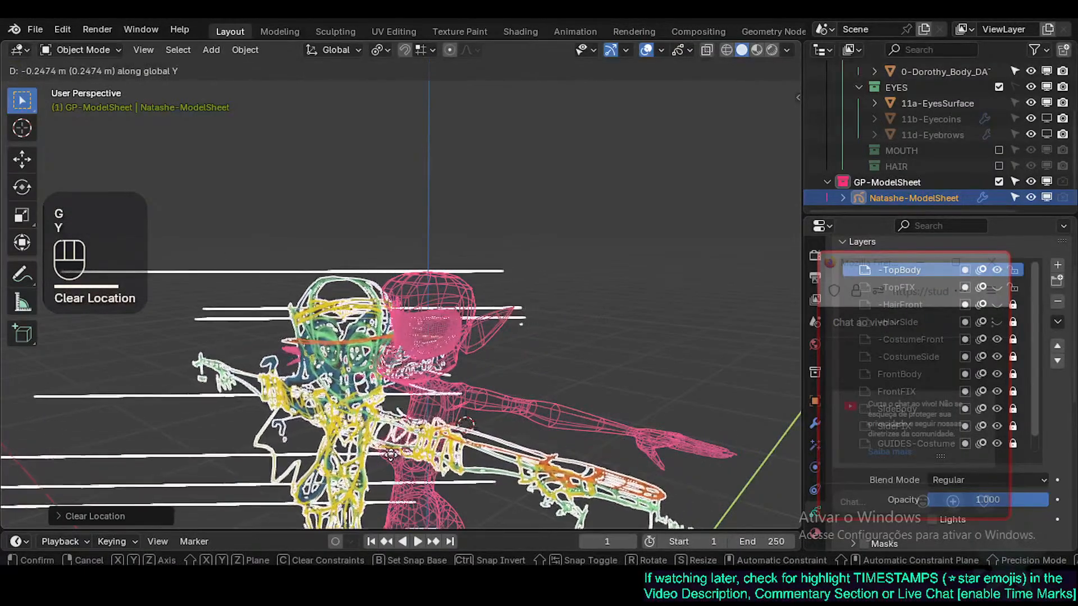
{"action": "key", "text": "Escape"}
{"action": "key", "text": "g"}
{"action": "key", "text": "y"}
{"action": "left_click", "coordinate": [368, 446]}
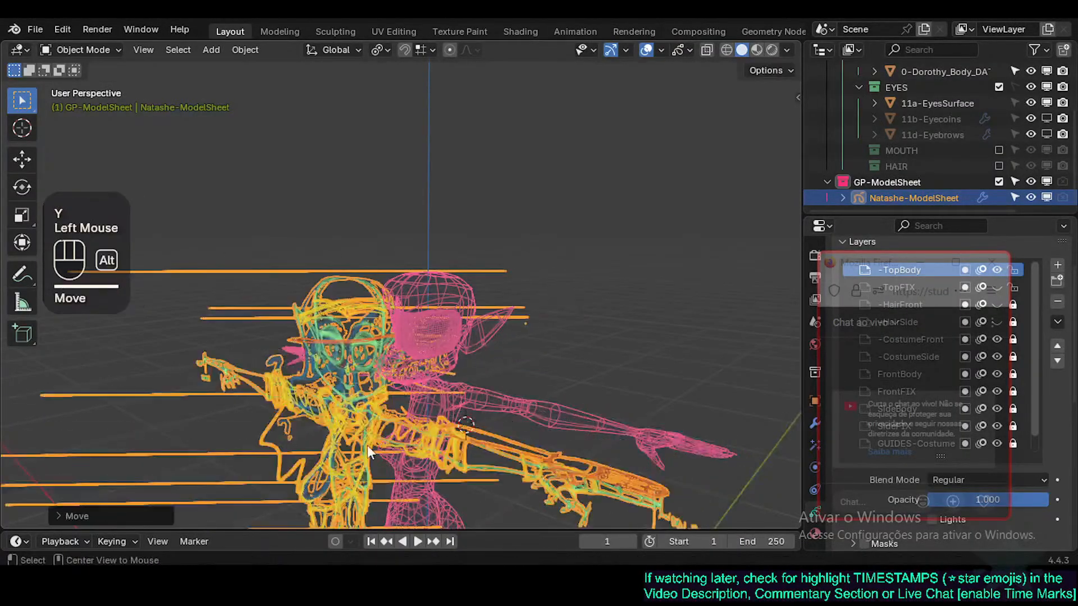
Step: Reset the model sheet's location again and reposition it along Y, clear of the front of the body
{"action": "key", "text": "alt+g"}
{"action": "key", "text": "g"}
{"action": "key", "text": "y"}
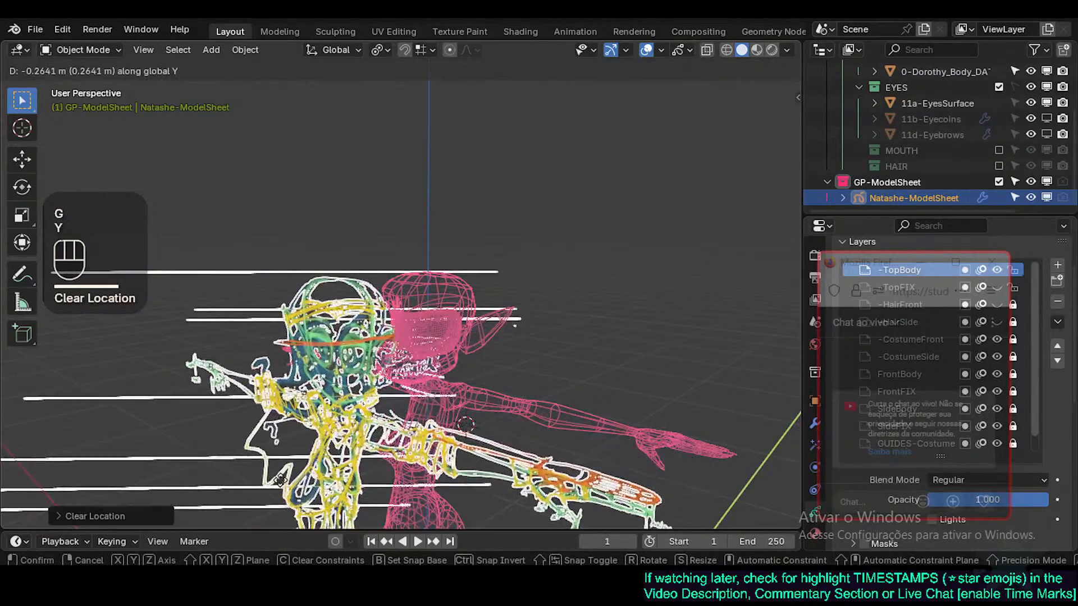
{"action": "left_click", "coordinate": [356, 429]}
Step: Return to front view, disable selectability for the GP-ModelSheet collection, and select the body mesh instead
{"action": "key", "text": "KP_1"}
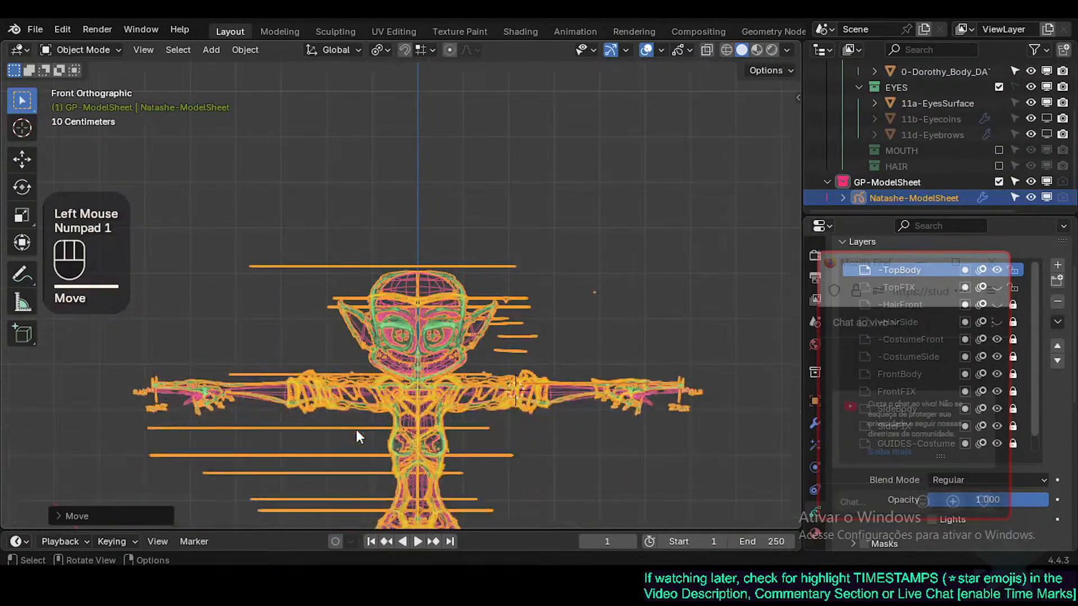
{"action": "scroll", "coordinate": [356, 430], "scroll_direction": "up", "scroll_amount": 3}
{"action": "scroll", "coordinate": [327, 338], "scroll_direction": "up", "scroll_amount": 3}
{"action": "middle_click_drag", "start_coordinate": [326, 338], "coordinate": [241, 292], "text": "shift"}
{"action": "left_click", "coordinate": [1015, 181]}
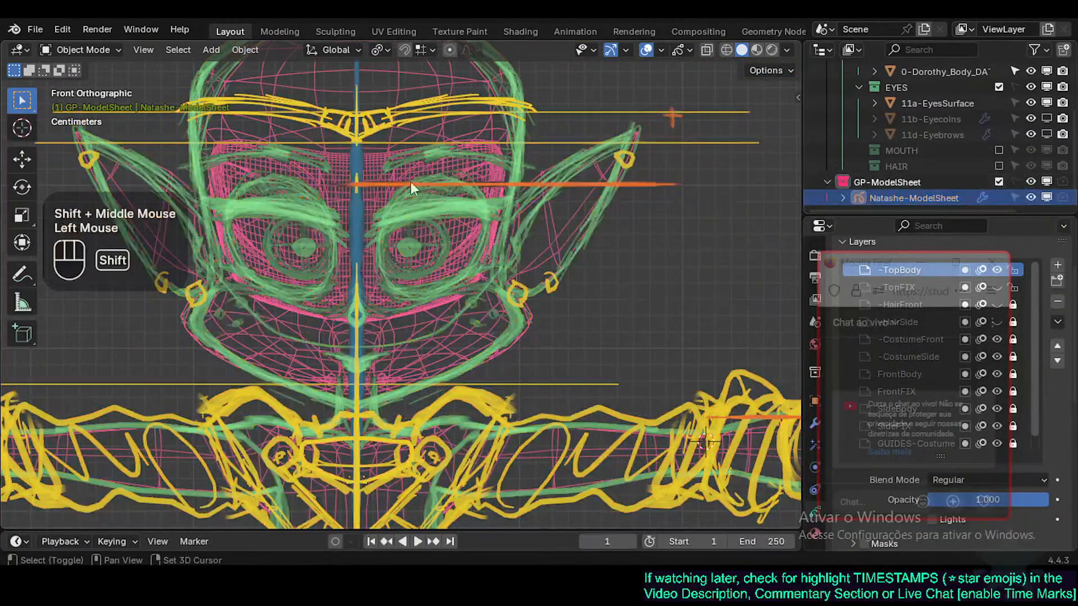
{"action": "middle_click_drag", "start_coordinate": [410, 181], "coordinate": [409, 191], "text": "shift"}
{"action": "key", "text": "alt+a"}
{"action": "left_click", "coordinate": [432, 250]}
{"action": "middle_click_drag", "start_coordinate": [433, 250], "coordinate": [433, 275], "text": "shift"}
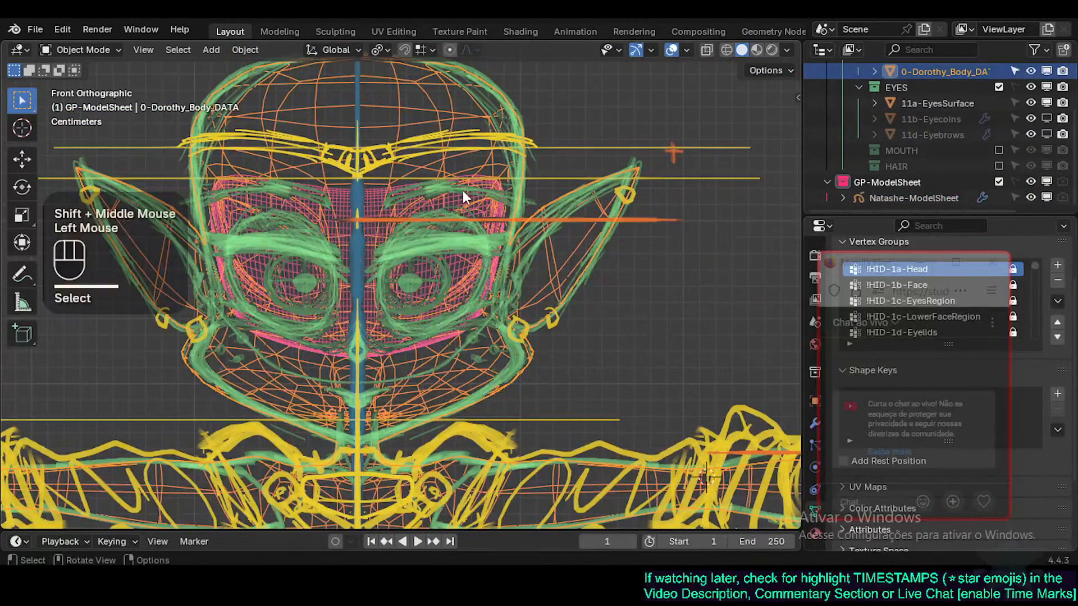
Step: Set the body mesh's viewport display to Textured, return to object mode, and save the file
{"action": "left_click", "coordinate": [463, 356]}
{"action": "key", "text": "Tab"}
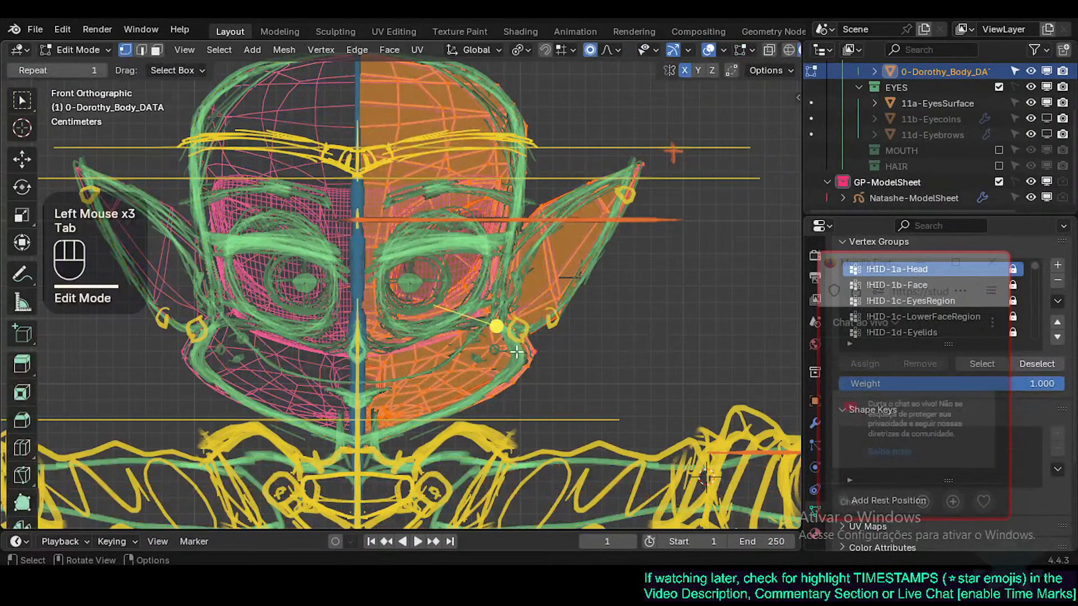
{"action": "key", "text": "shift+ctrl+alt+h"}
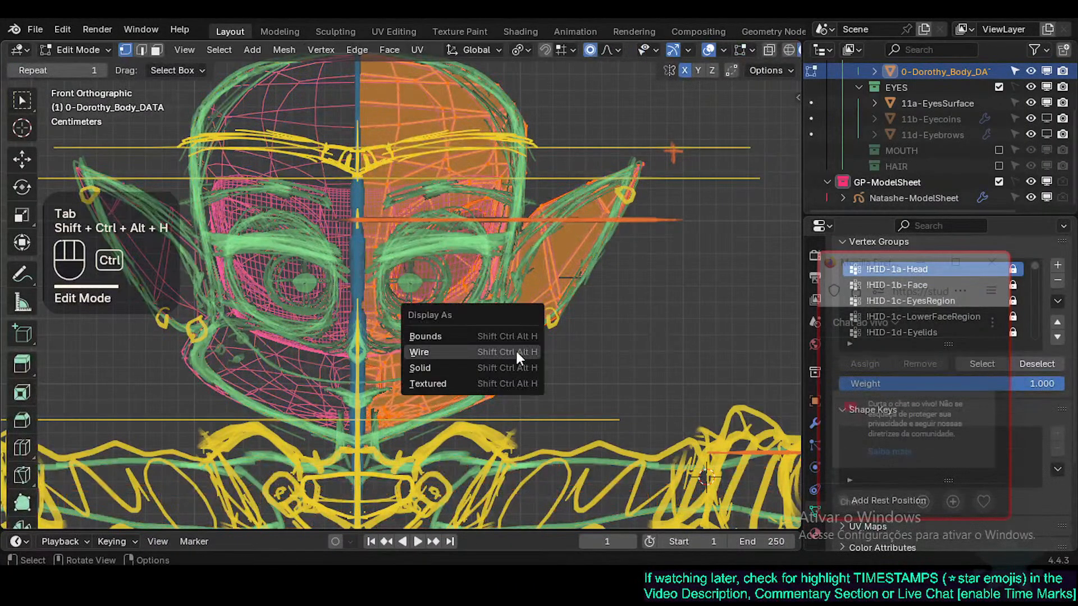
{"action": "left_click", "coordinate": [498, 383]}
{"action": "key", "text": "Tab"}
{"action": "scroll", "coordinate": [471, 272], "scroll_direction": "up", "scroll_amount": 2}
{"action": "middle_click_drag", "start_coordinate": [459, 264], "coordinate": [462, 316], "text": "shift"}
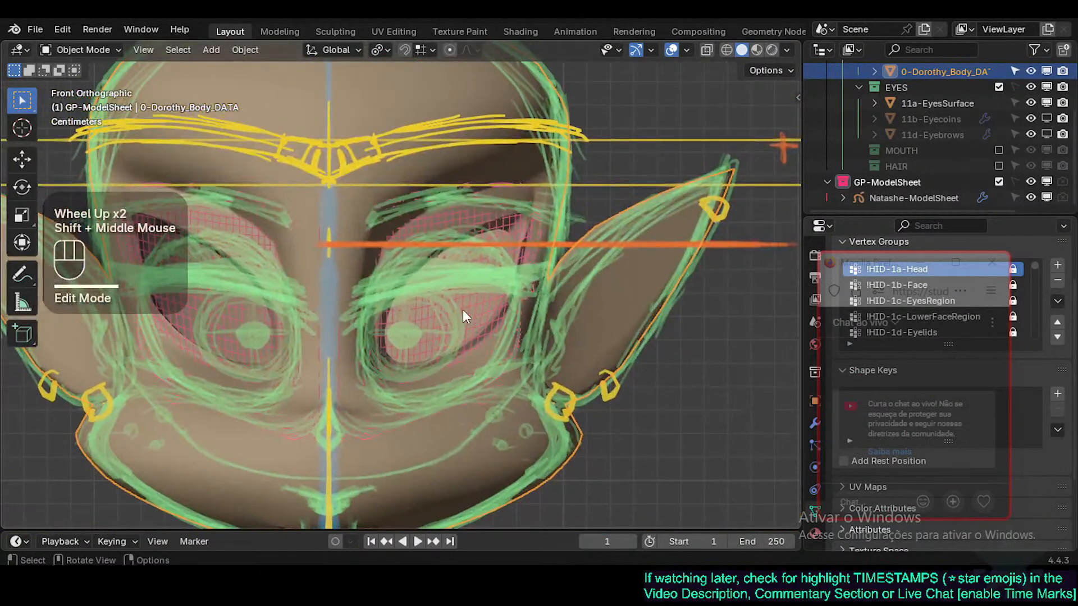
{"action": "scroll", "coordinate": [463, 315], "scroll_direction": "up", "scroll_amount": 1}
{"action": "scroll", "coordinate": [464, 315], "scroll_direction": "down", "scroll_amount": 2}
{"action": "key", "text": "ctrl+s"}
Step: Loop-select the inner ring of faces around the eye opening in edit mode and turn on X-ray
{"action": "left_click", "coordinate": [422, 319]}
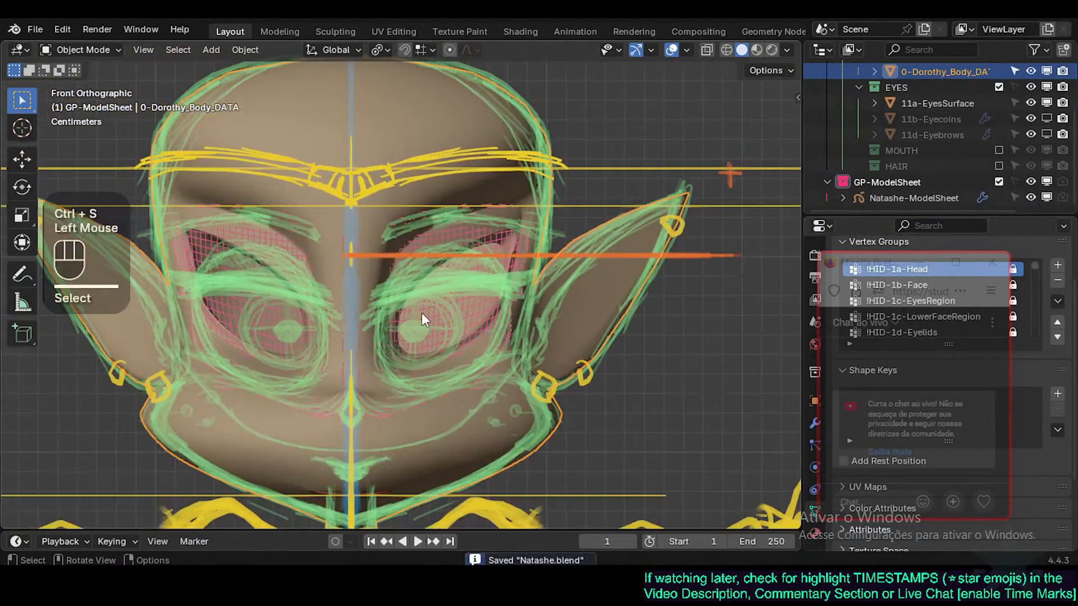
{"action": "scroll", "coordinate": [422, 314], "scroll_direction": "up", "scroll_amount": 1}
{"action": "scroll", "coordinate": [424, 333], "scroll_direction": "up", "scroll_amount": 1}
{"action": "left_click", "coordinate": [469, 378]}
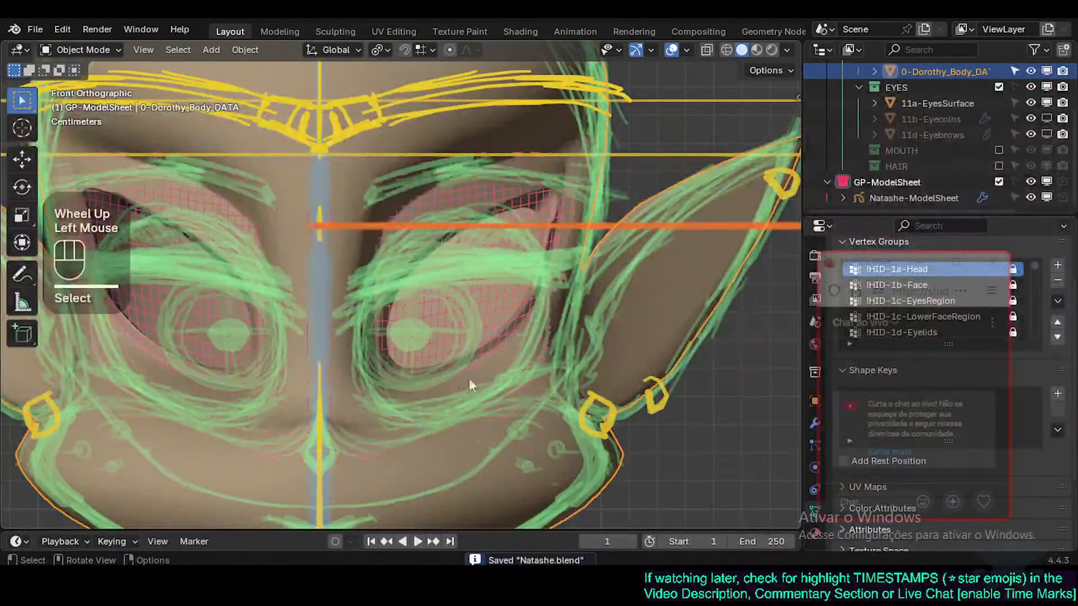
{"action": "key", "text": "Tab"}
{"action": "key", "text": "Tab"}
{"action": "key", "text": "Tab"}
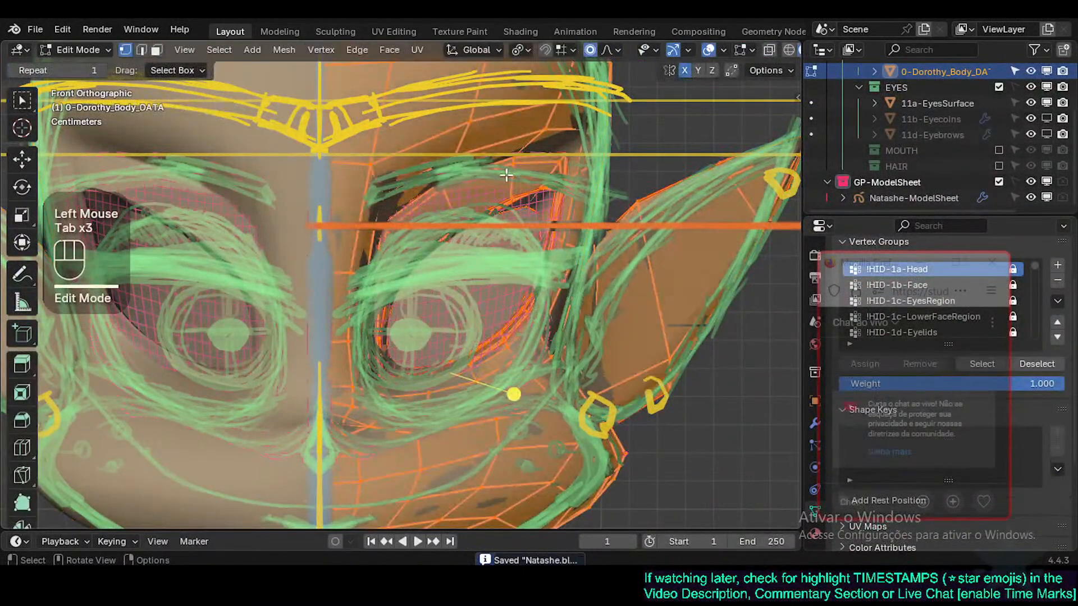
{"action": "key", "text": "3"}
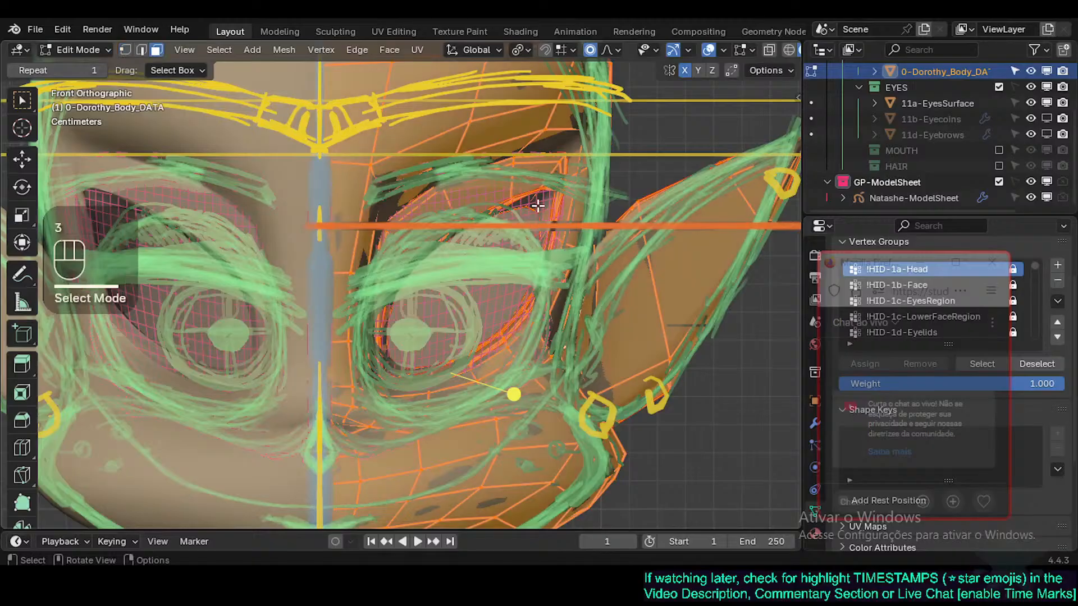
{"action": "key", "text": "alt+a"}
{"action": "left_click", "coordinate": [534, 201], "text": "alt+shift"}
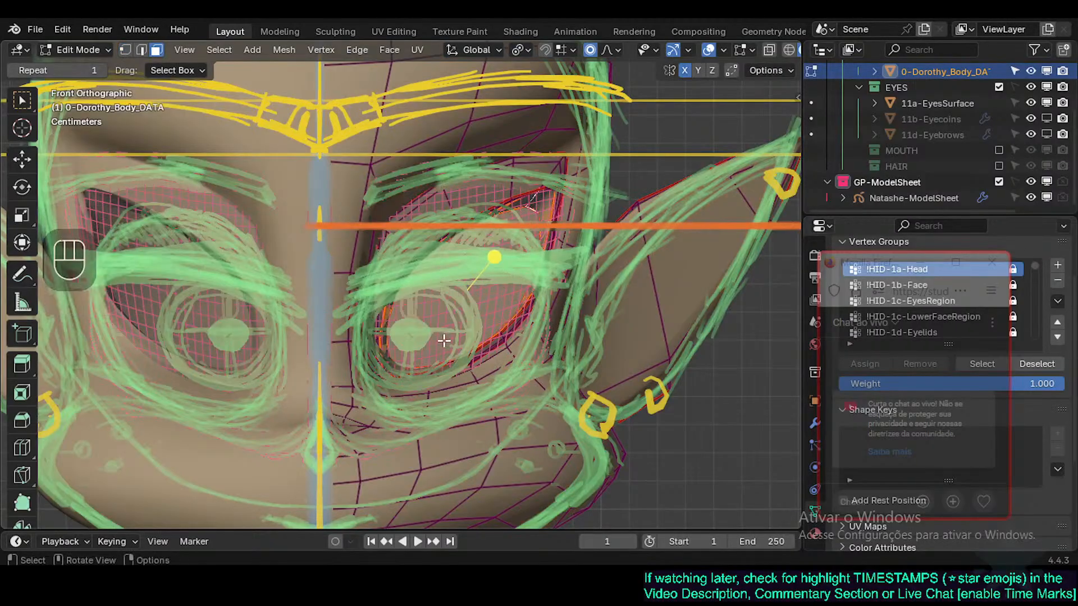
{"action": "key", "text": "alt+z"}
{"action": "key", "text": "alt+z"}
{"action": "key", "text": "alt+z"}
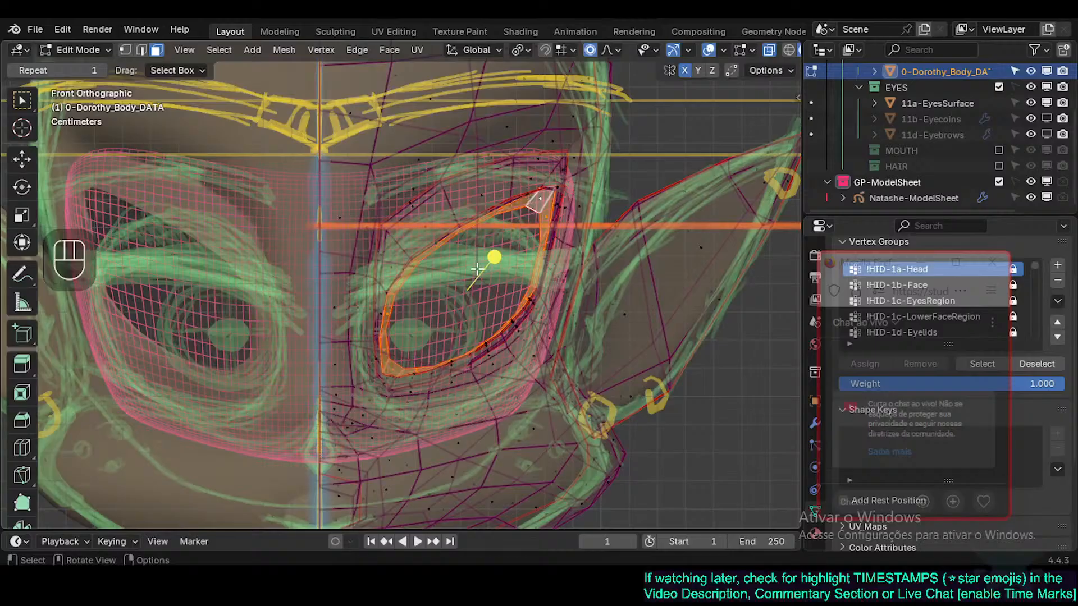
Step: Circle-select faces along the lower rim of the eye opening, clear the selection, and save the file
{"action": "key", "text": "c"}
{"action": "mouse_move", "coordinate": [367, 349]}
{"action": "left_mouse_down"}
{"action": "mouse_move", "coordinate": [404, 314]}
{"action": "mouse_move", "coordinate": [539, 270]}
{"action": "mouse_move", "coordinate": [505, 348]}
{"action": "mouse_move", "coordinate": [479, 355]}
{"action": "left_mouse_up"}
{"action": "right_click", "coordinate": [478, 355]}
{"action": "key", "text": "alt+a"}
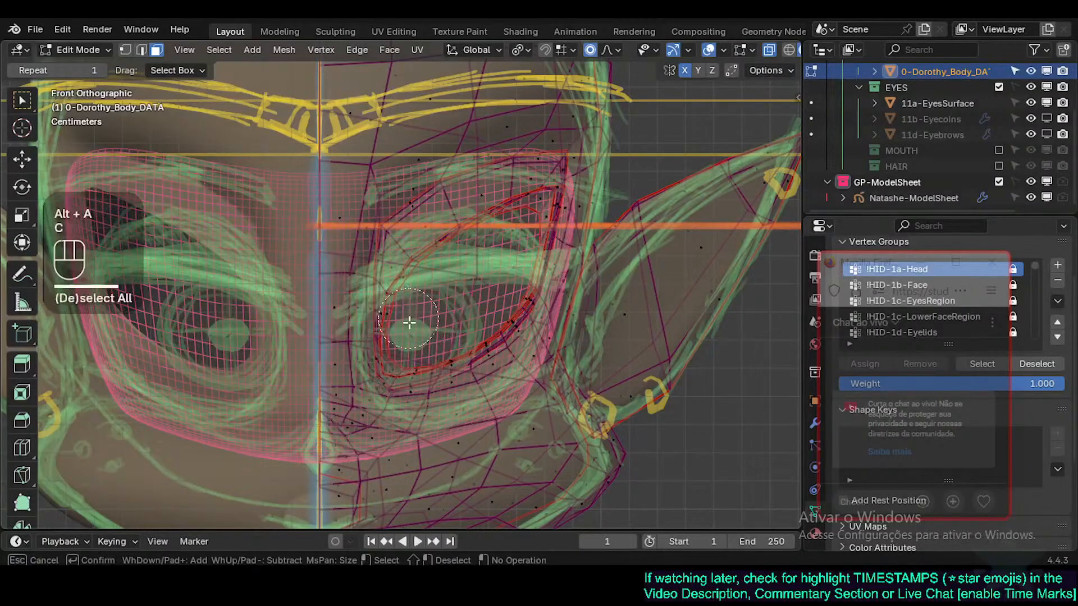
{"action": "key", "text": "c"}
{"action": "mouse_move", "coordinate": [359, 314]}
{"action": "left_mouse_down"}
{"action": "mouse_move", "coordinate": [416, 185]}
{"action": "mouse_move", "coordinate": [549, 193]}
{"action": "mouse_move", "coordinate": [494, 348]}
{"action": "mouse_move", "coordinate": [371, 315]}
{"action": "mouse_move", "coordinate": [539, 169]}
{"action": "mouse_move", "coordinate": [438, 406]}
{"action": "left_mouse_up"}
{"action": "right_click", "coordinate": [422, 308]}
{"action": "key", "text": "alt+a"}
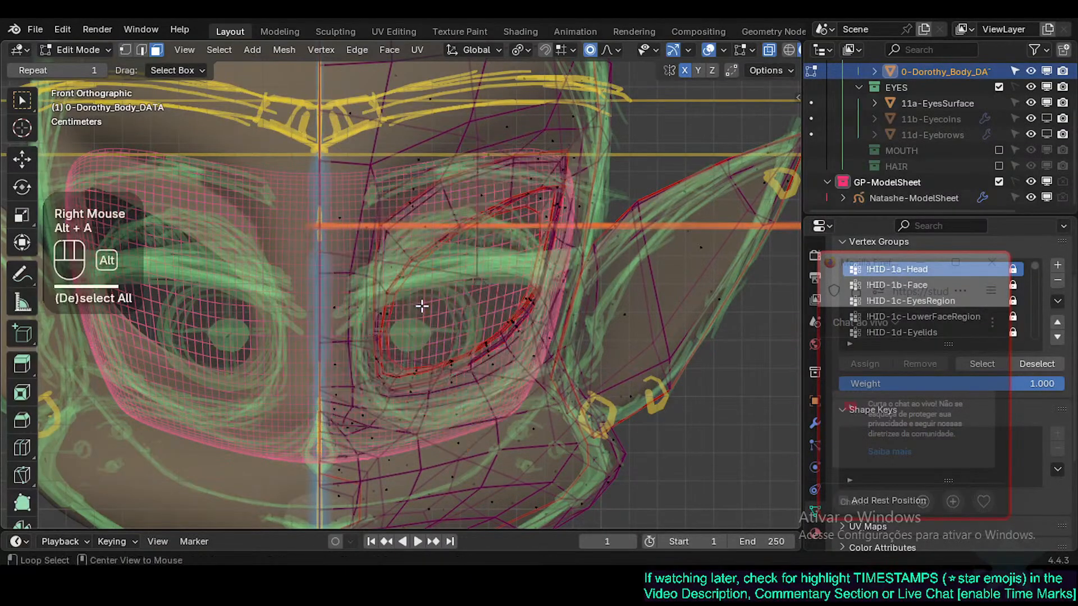
{"action": "key", "text": "ctrl+s"}
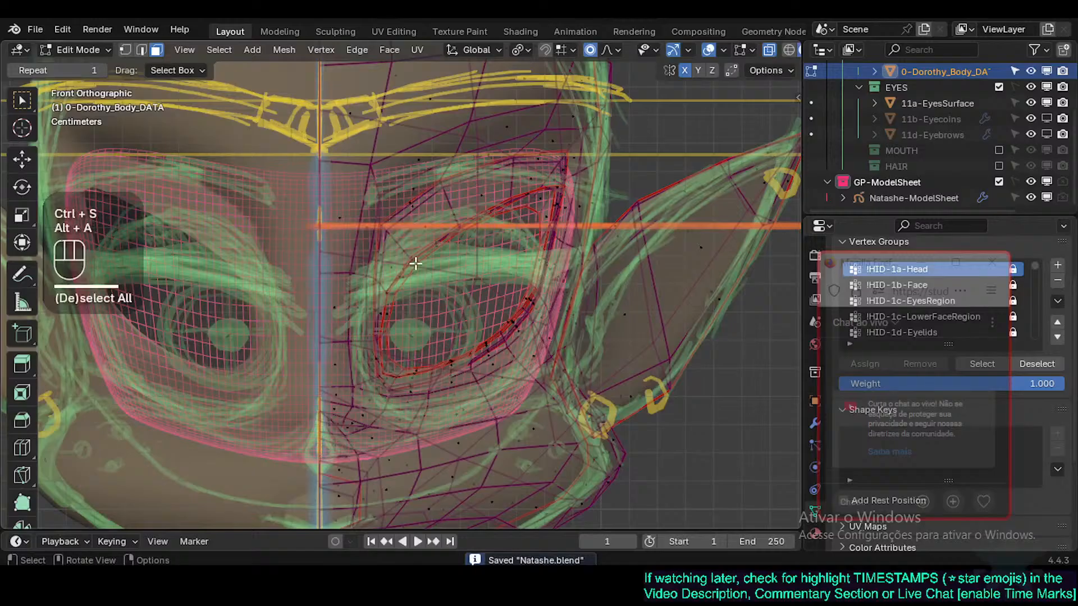
Step: Try deleting the innermost ring of faces lining the eye opening
{"action": "key", "text": "1"}
{"action": "left_click", "coordinate": [414, 260]}
{"action": "key", "text": "3"}
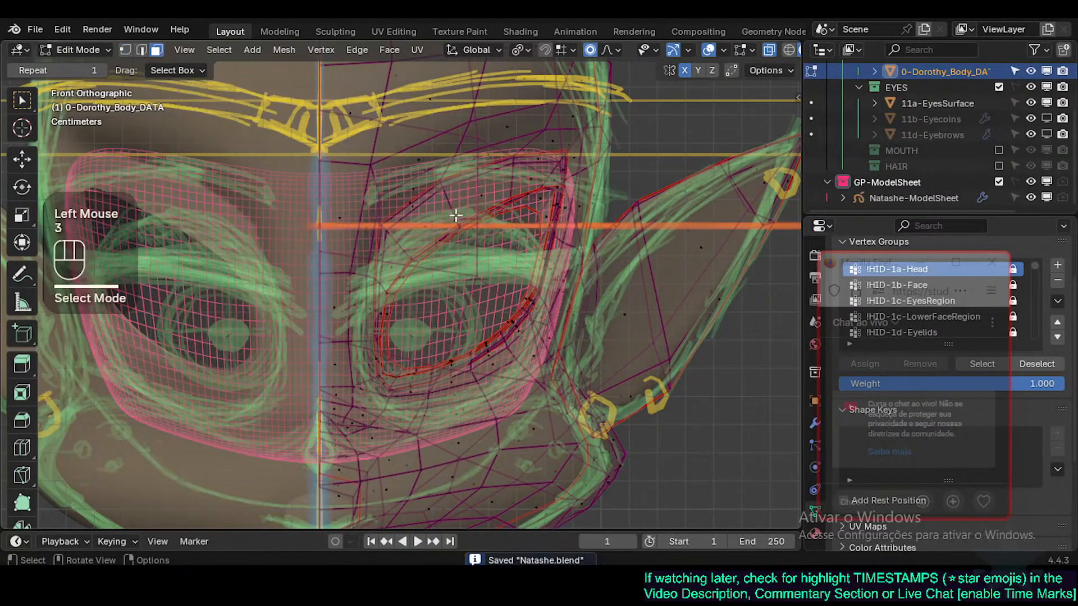
{"action": "left_click", "coordinate": [517, 289], "text": "alt+shift"}
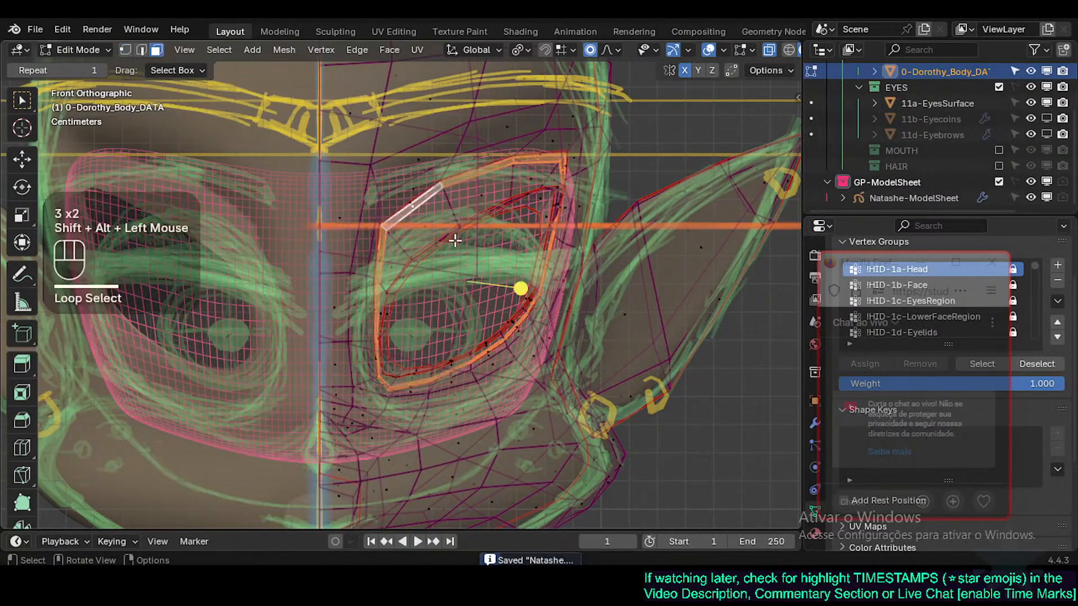
{"action": "key", "text": "alt+a"}
{"action": "key", "text": "3"}
{"action": "left_click", "coordinate": [415, 263], "text": "alt+shift"}
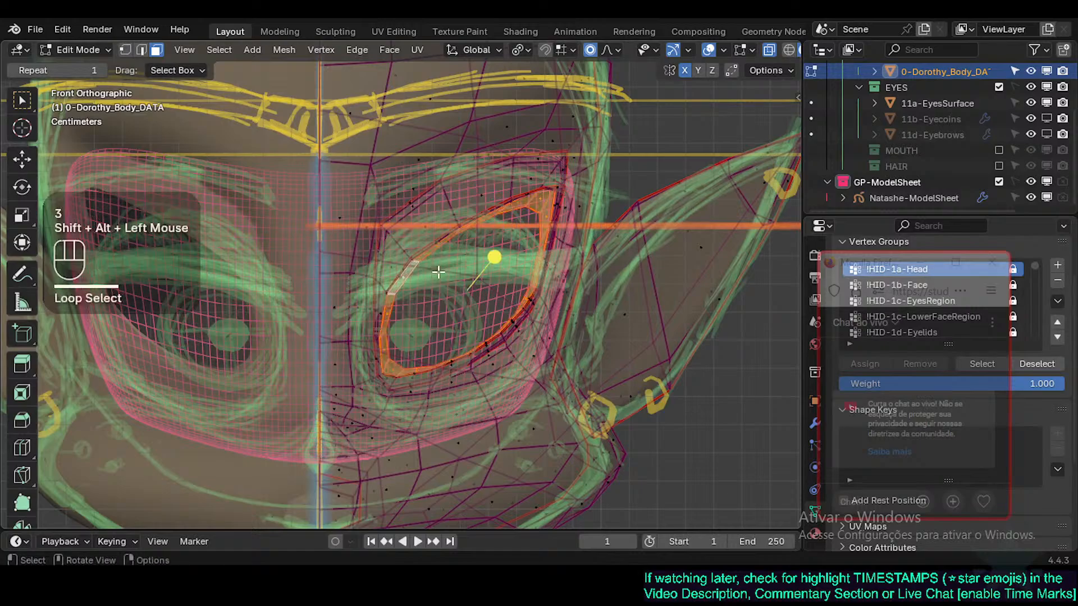
{"action": "key", "text": "x"}
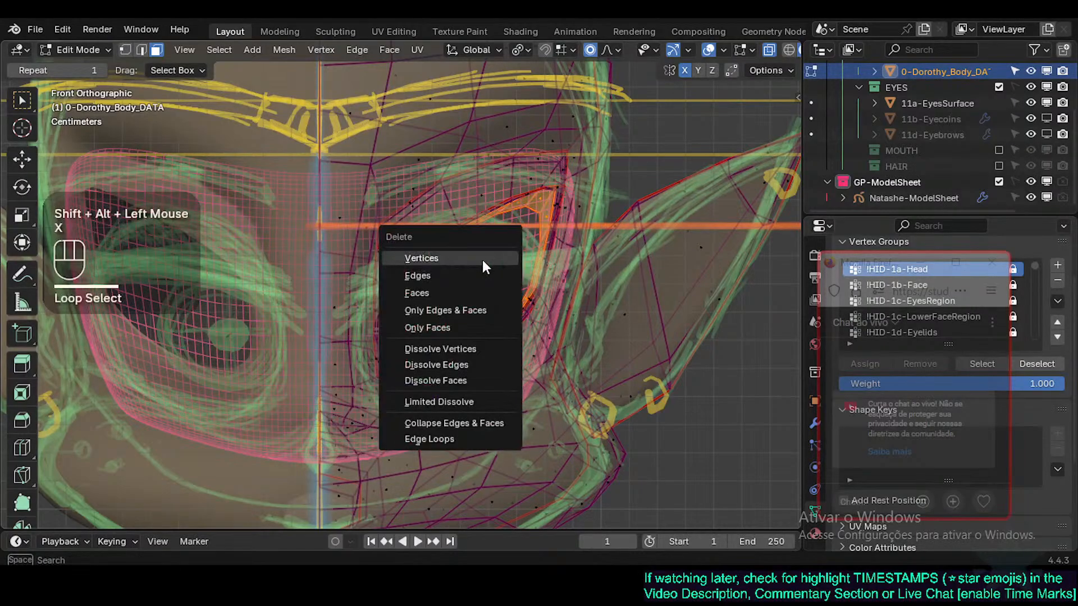
{"action": "left_click", "coordinate": [454, 296]}
Step: Inspect the eye opening from an angle and undo the deletion of its inner face ring
{"action": "scroll", "coordinate": [434, 280], "scroll_direction": "up", "scroll_amount": 2}
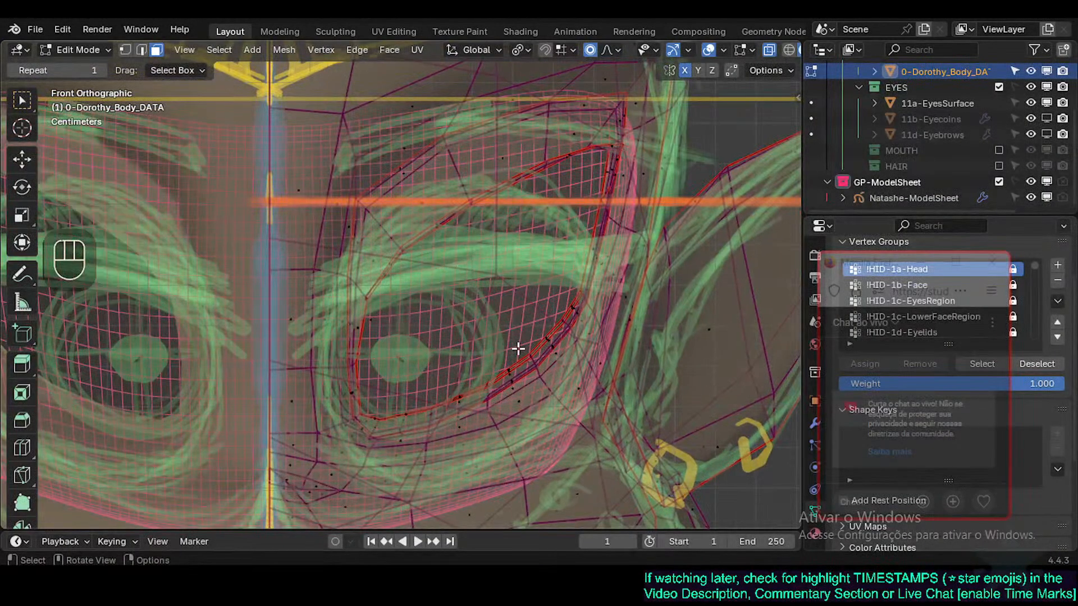
{"action": "middle_click_drag", "start_coordinate": [455, 366], "coordinate": [429, 337]}
{"action": "scroll", "coordinate": [428, 337], "scroll_direction": "down", "scroll_amount": 2}
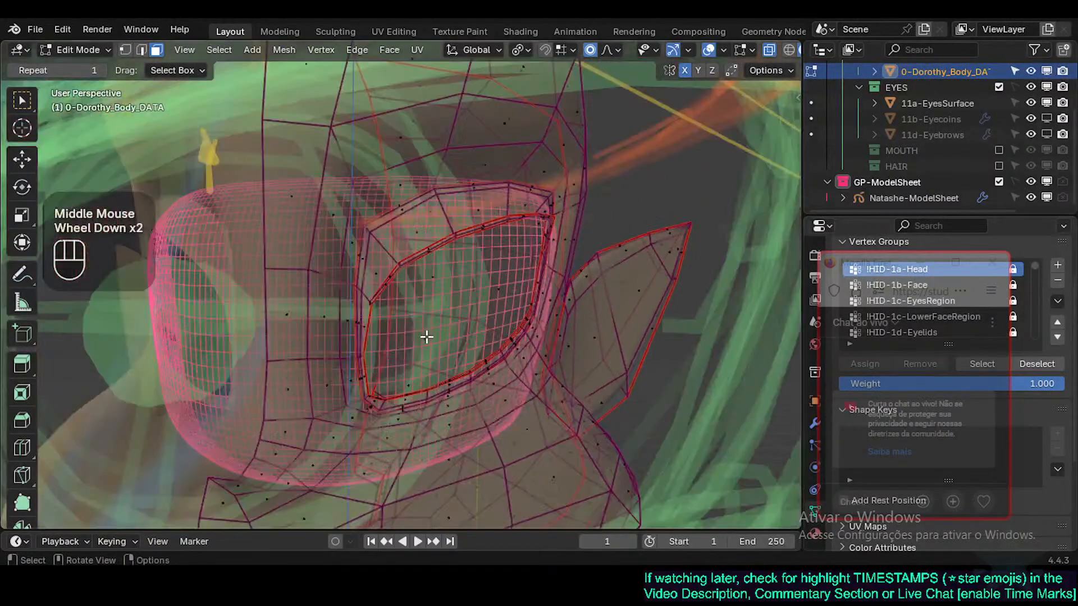
{"action": "key", "text": "ctrl+z"}
{"action": "key", "text": "ctrl+z"}
{"action": "scroll", "coordinate": [440, 303], "scroll_direction": "up", "scroll_amount": 1}
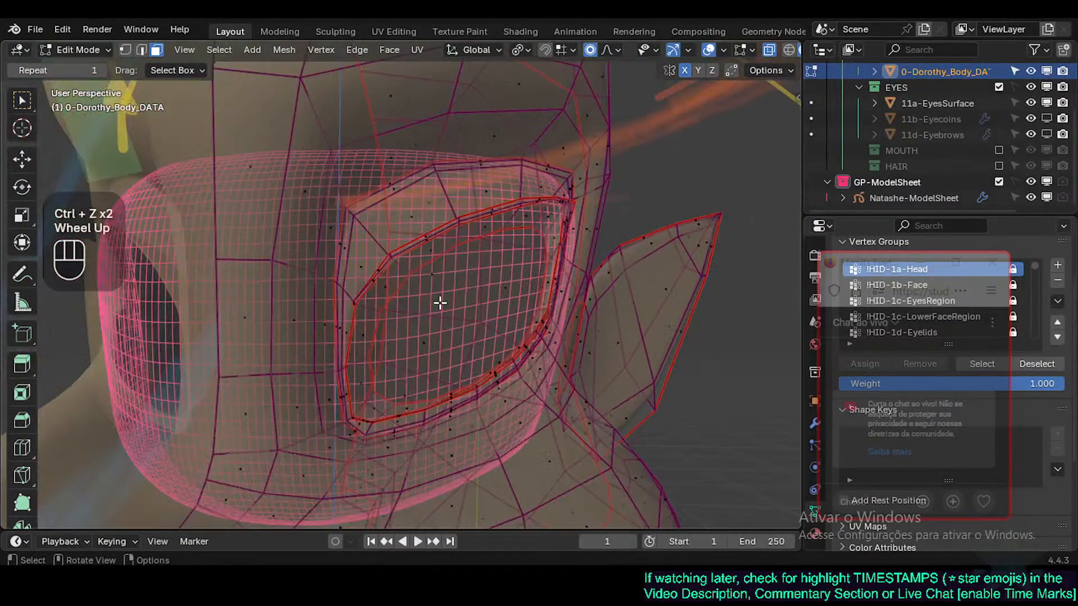
Step: Switch to the front view, frame the eye opening closely, and save the file
{"action": "scroll", "coordinate": [439, 303], "scroll_direction": "down", "scroll_amount": 2}
{"action": "key", "text": "KP_1"}
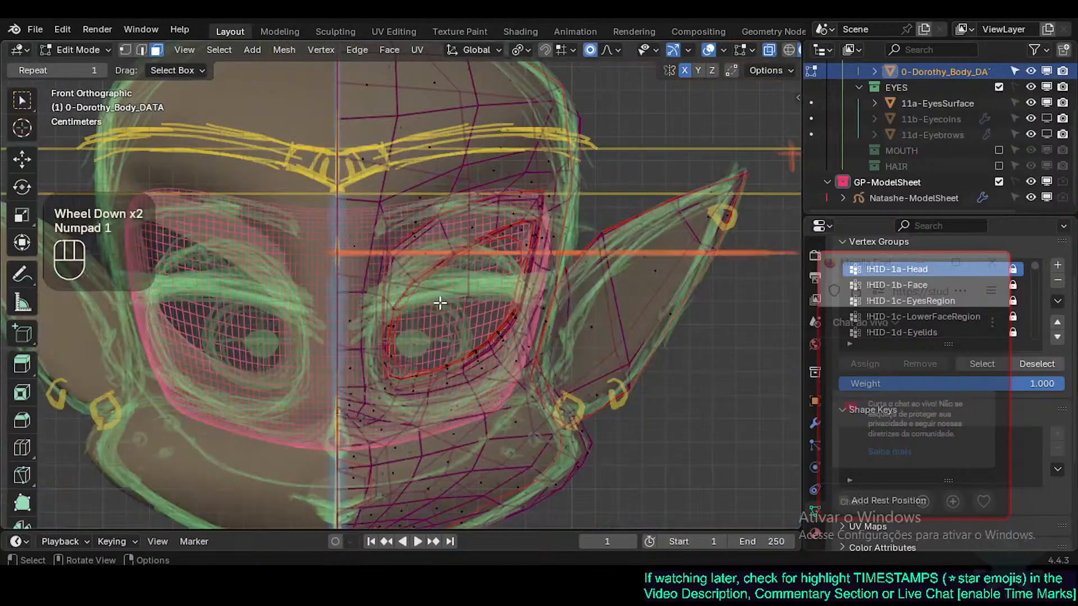
{"action": "scroll", "coordinate": [439, 303], "scroll_direction": "up", "scroll_amount": 2}
{"action": "key", "text": "ctrl+s"}
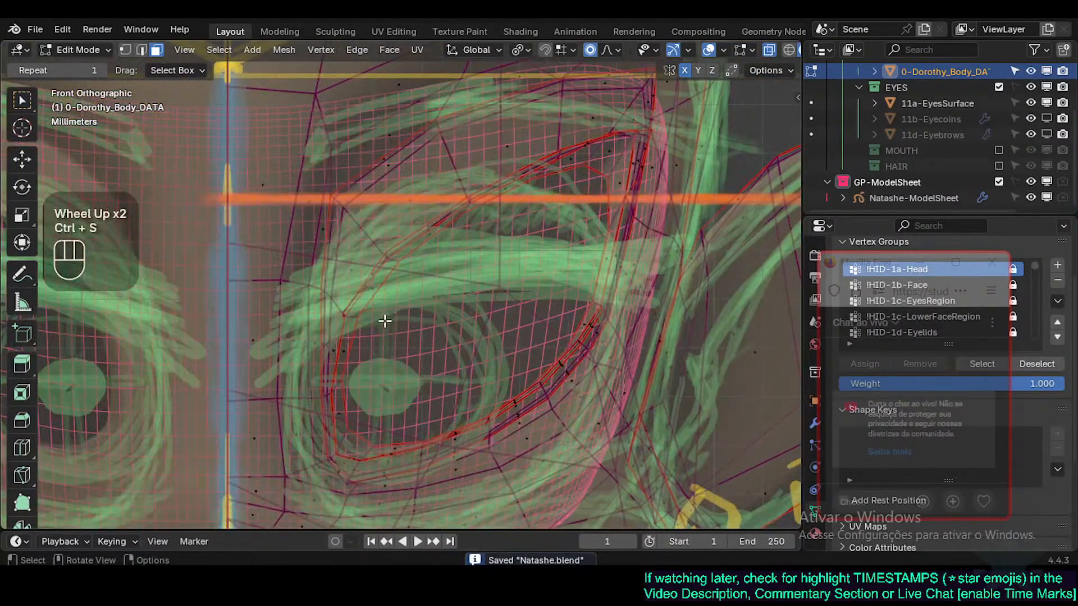
Step: Loop-select the innermost ring of faces around the eye opening and turn off proportional editing
{"action": "key", "text": "1"}
{"action": "left_click", "coordinate": [355, 378]}
{"action": "key", "text": "alt+a"}
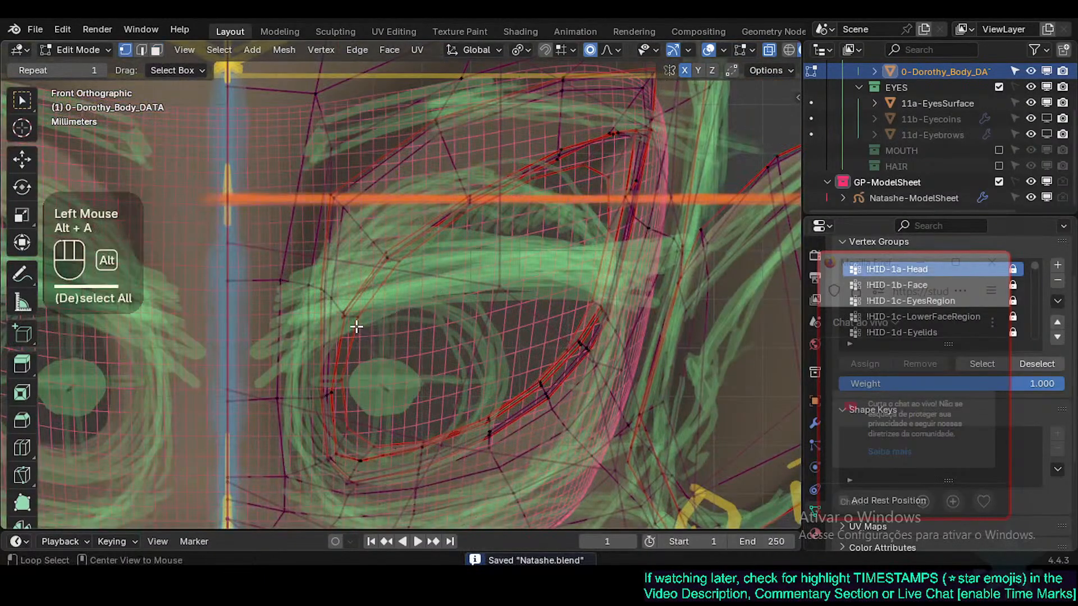
{"action": "key", "text": "3"}
{"action": "left_click", "coordinate": [353, 317], "text": "alt+shift"}
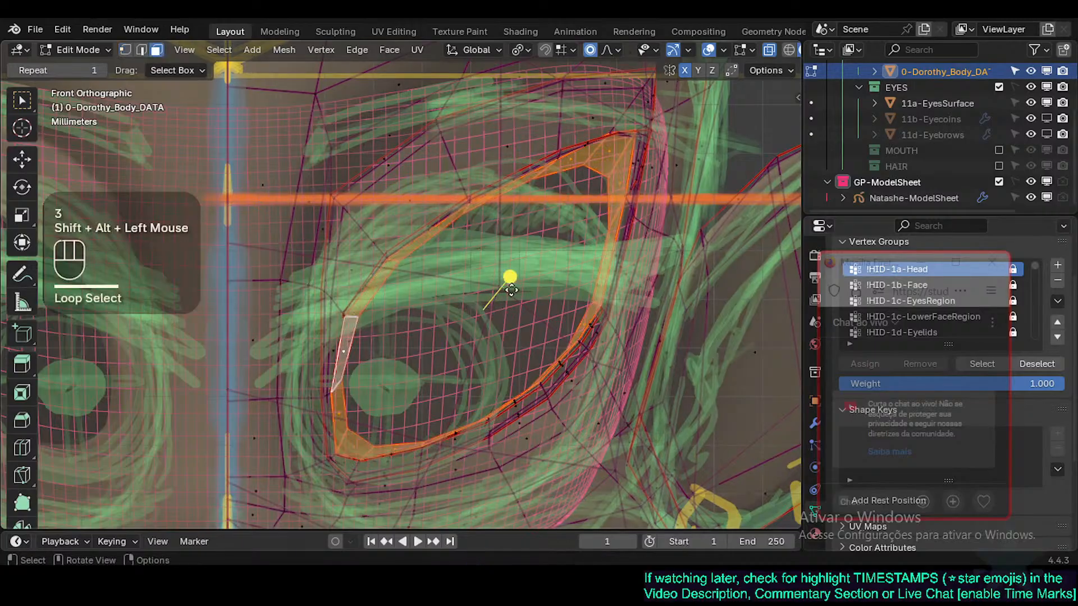
{"action": "key", "text": "s"}
{"action": "key", "text": "Escape"}
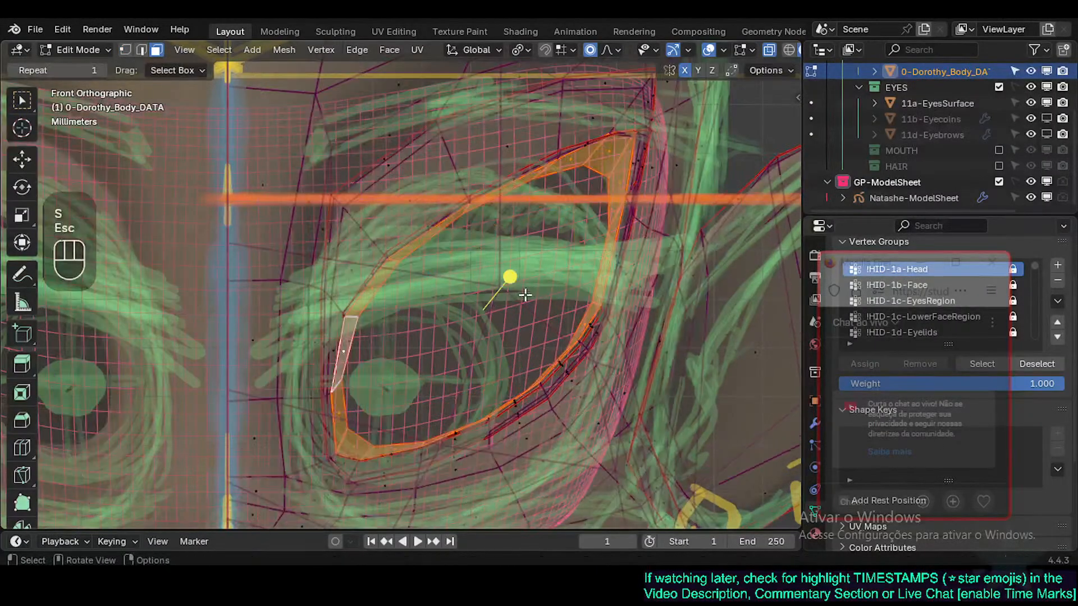
{"action": "key", "text": "o"}
{"action": "scroll", "coordinate": [525, 295], "scroll_direction": "down", "scroll_amount": 2}
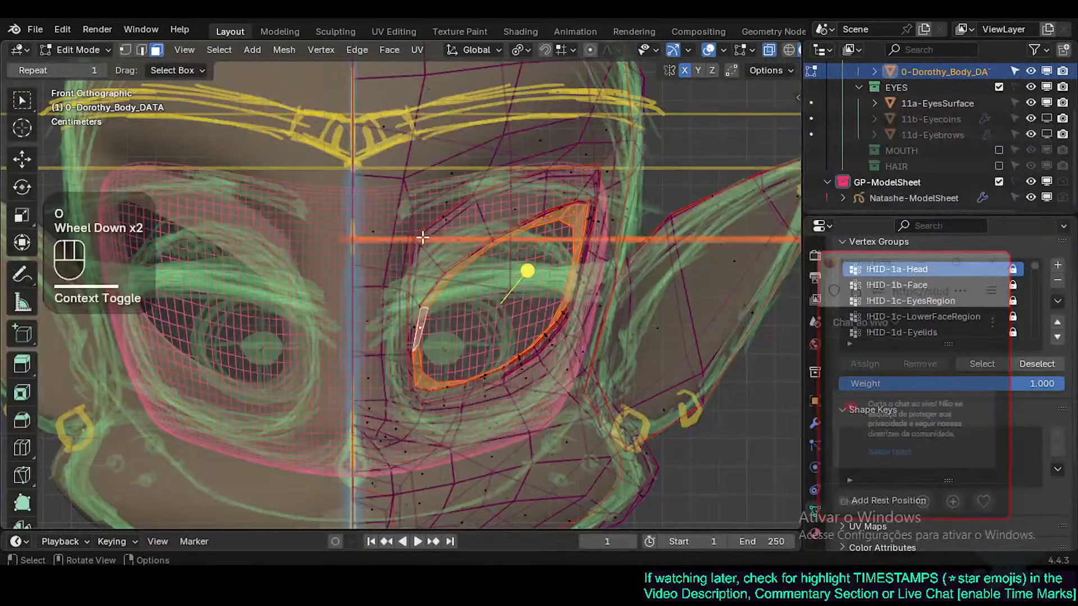
{"action": "scroll", "coordinate": [422, 238], "scroll_direction": "down", "scroll_amount": 1}
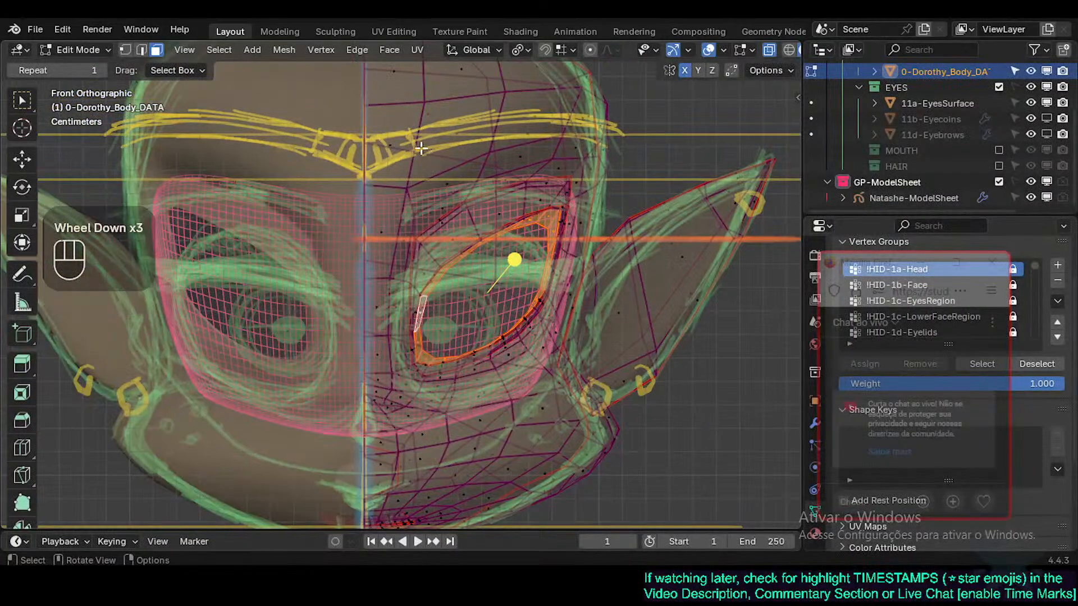
{"action": "key", "text": "alt+a"}
{"action": "left_click", "coordinate": [450, 195], "text": "alt+shift"}
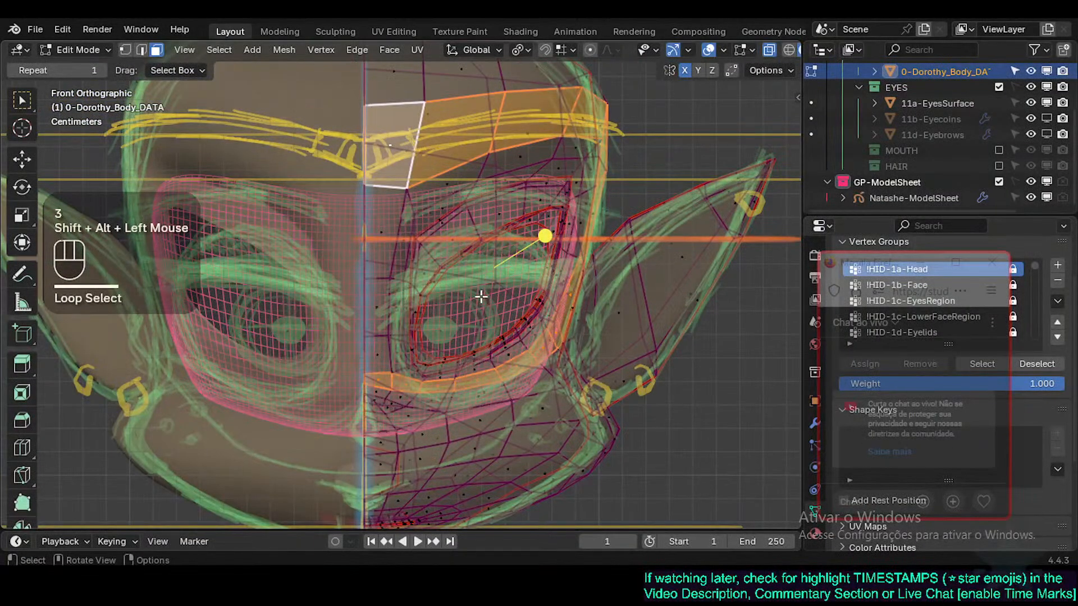
{"action": "key", "text": "alt+a"}
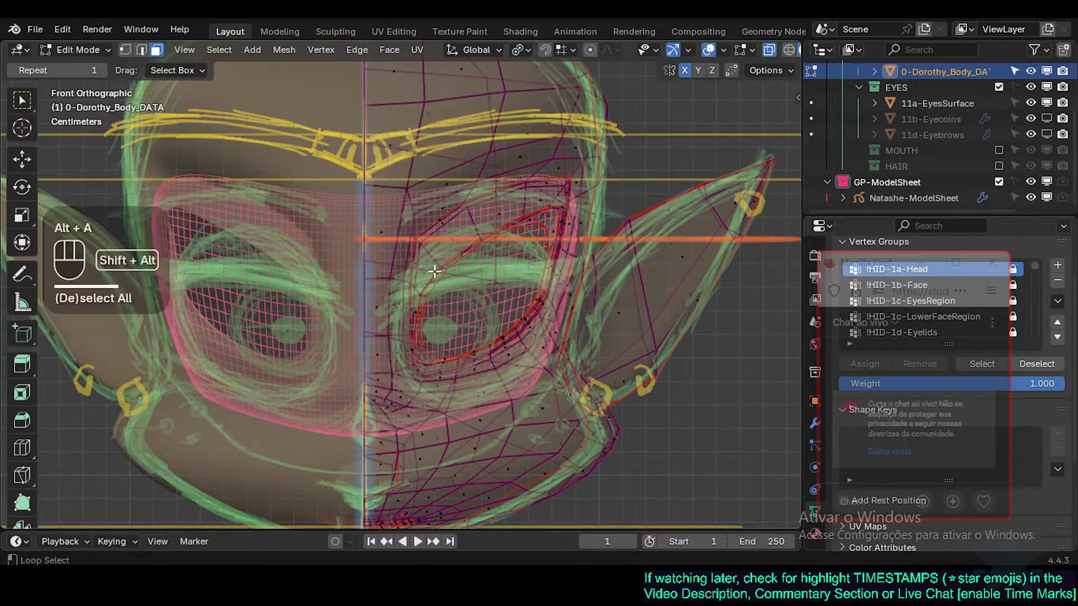
{"action": "left_click", "coordinate": [443, 270], "text": "alt+shift"}
{"action": "key", "text": "alt+a"}
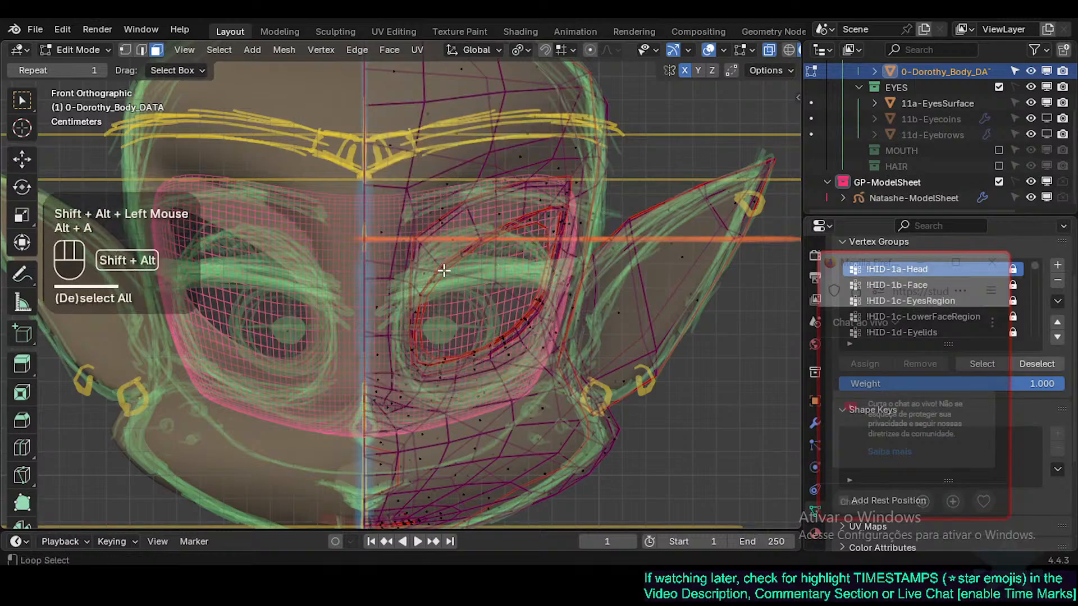
Step: Try isolating the eye region by loop-selecting the eyelid faces, expanding the selection, and hiding the rest of the head
{"action": "left_click", "coordinate": [443, 271], "text": "alt+shift"}
{"action": "key", "text": "ctrl+KP_Add"}
{"action": "key", "text": "ctrl+KP_Add"}
{"action": "key", "text": "ctrl+KP_Add"}
{"action": "key", "text": "ctrl+KP_Add"}
{"action": "key", "text": "ctrl+KP_Add"}
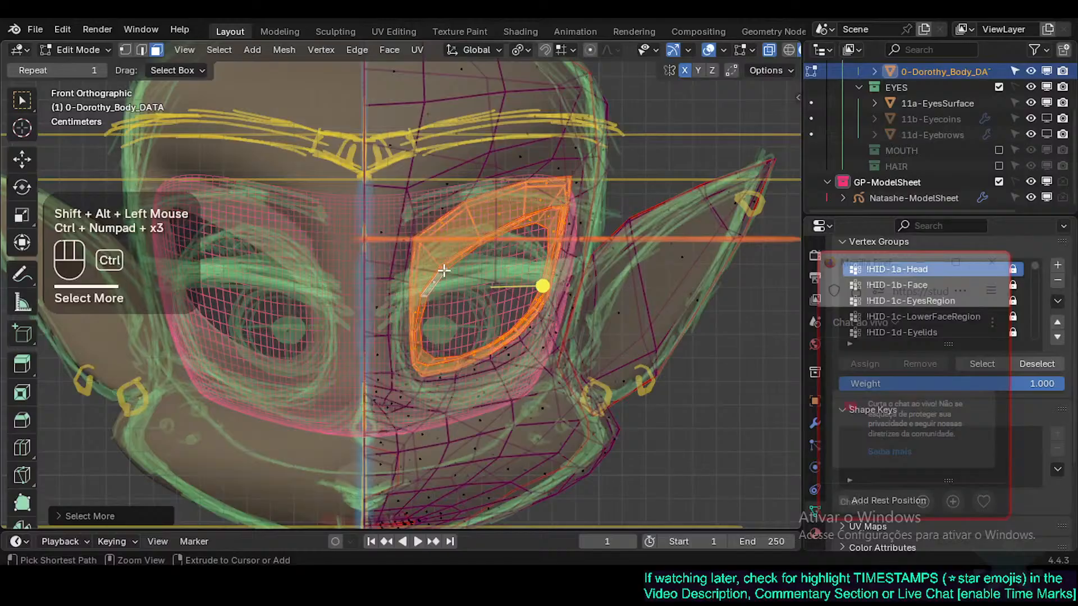
{"action": "key", "text": "ctrl+KP_Add"}
{"action": "key", "text": "shift+h"}
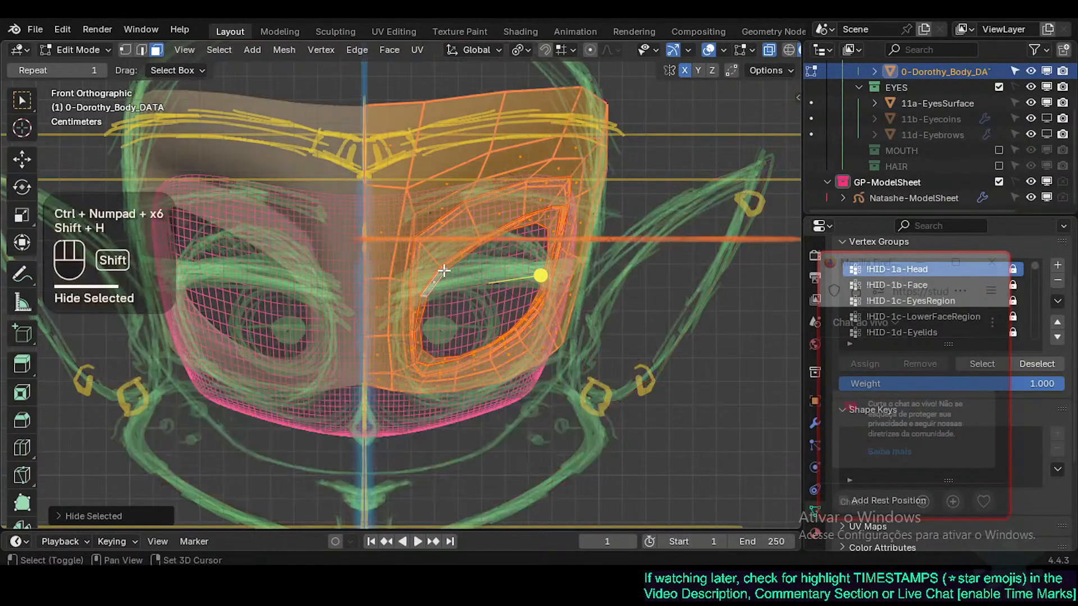
{"action": "scroll", "coordinate": [502, 320], "scroll_direction": "up", "scroll_amount": 2}
{"action": "key", "text": "alt+z"}
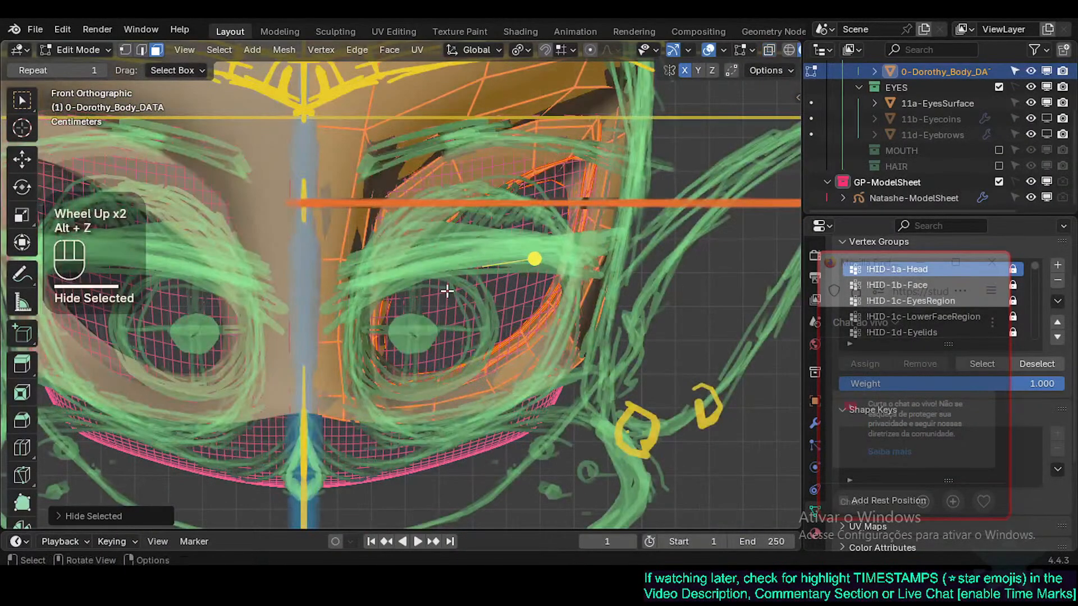
Step: Undo hiding the rest of the head, turn X-ray back on, and save the file in edit mode
{"action": "key", "text": "ctrl+z"}
{"action": "key", "text": "alt+z"}
{"action": "key", "text": "Tab"}
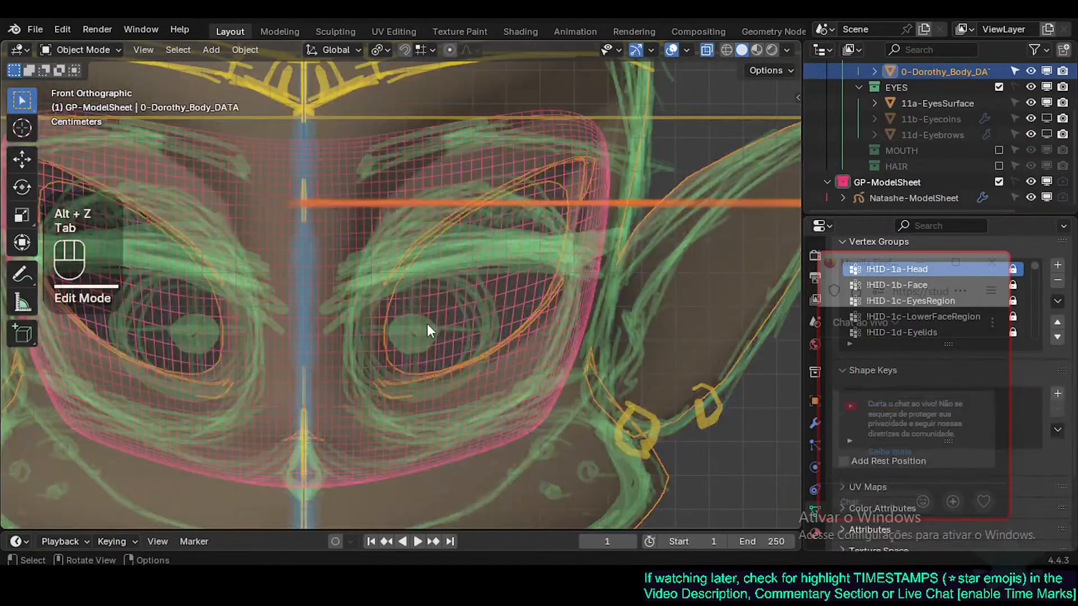
{"action": "middle_click_drag", "start_coordinate": [427, 325], "coordinate": [471, 348], "text": "shift"}
{"action": "key", "text": "Tab"}
{"action": "key", "text": "ctrl+s"}
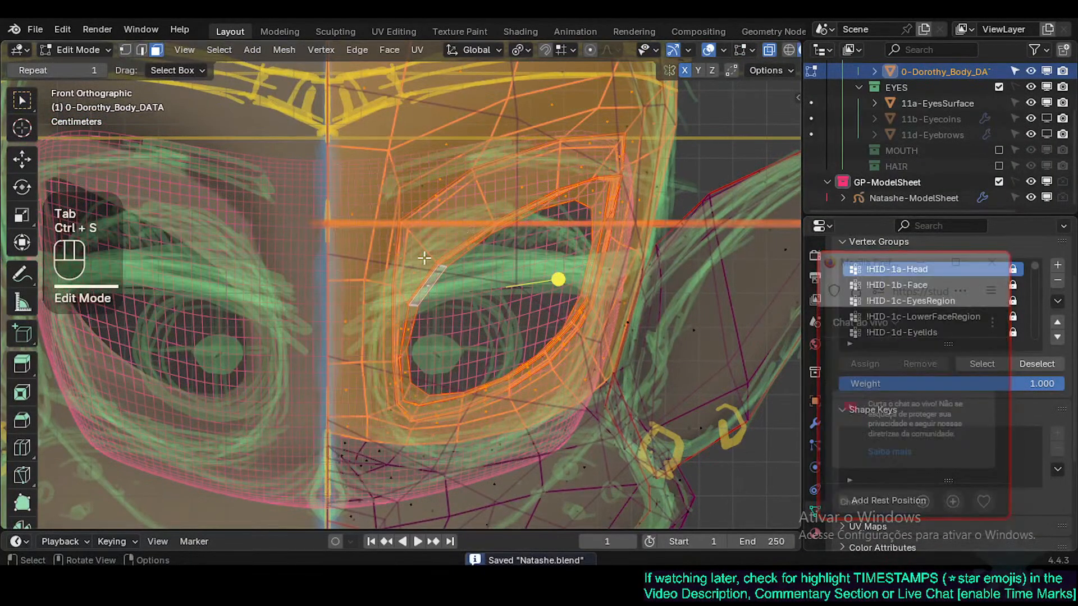
Step: Set the snap target for individual elements to Face Project and clear the mesh selection
{"action": "key", "text": "1"}
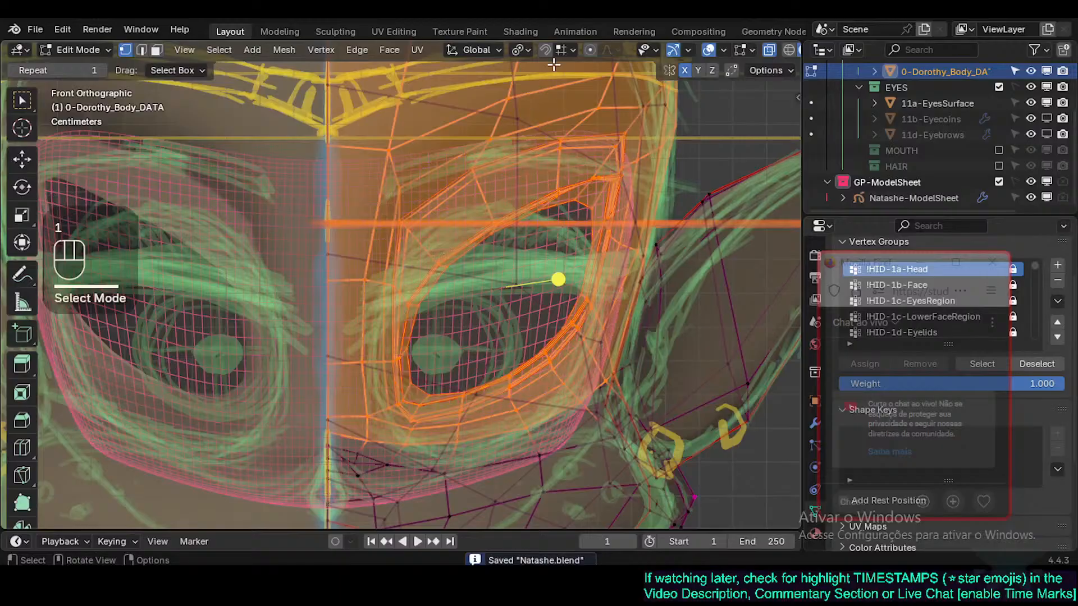
{"action": "left_click", "coordinate": [561, 49]}
{"action": "left_click", "coordinate": [556, 274]}
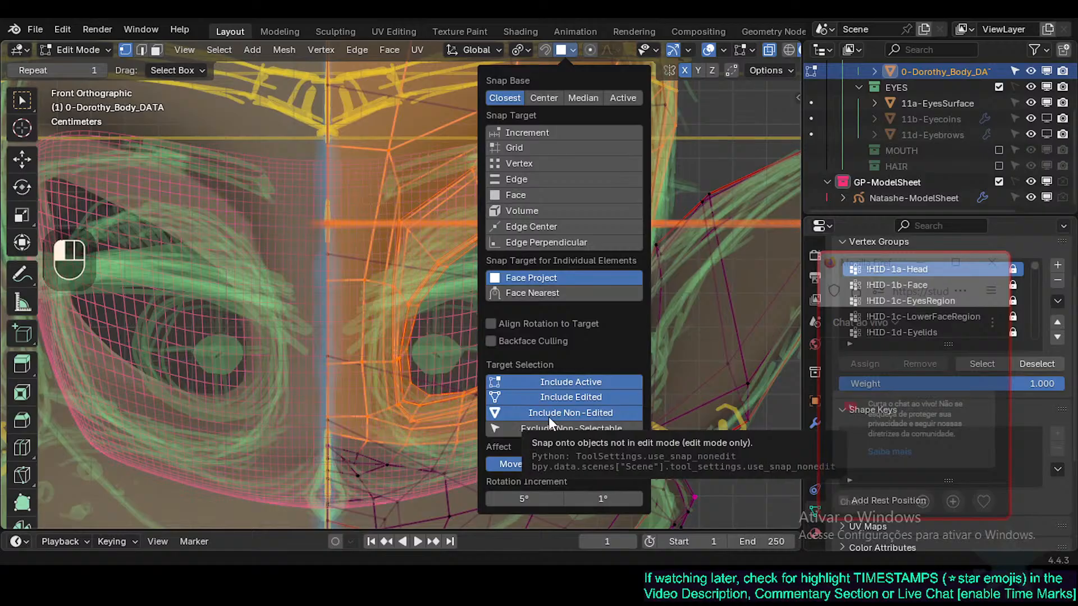
{"action": "left_click", "coordinate": [564, 52]}
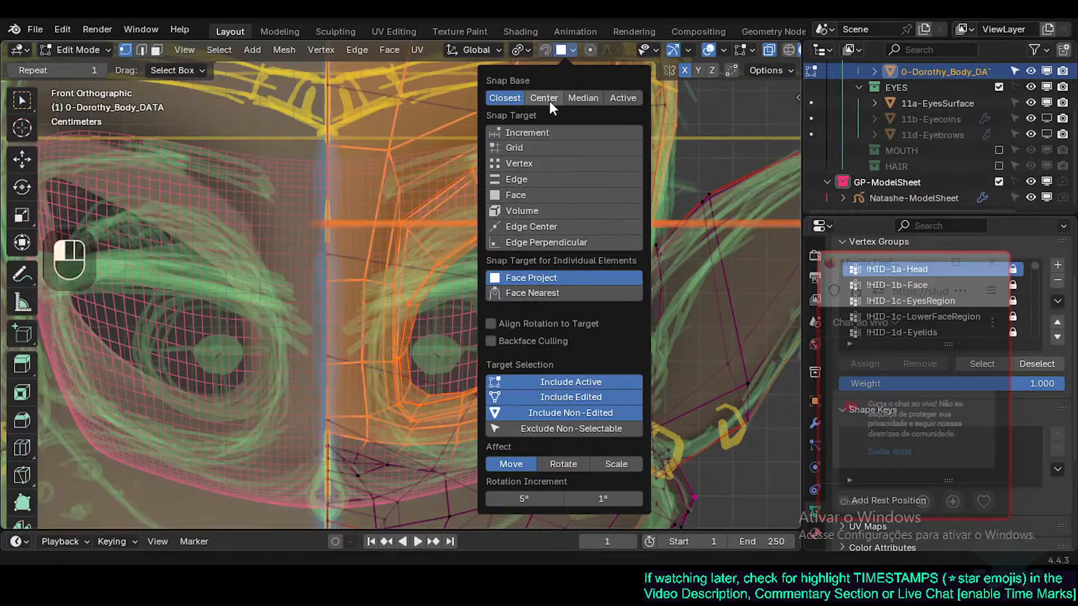
{"action": "key", "text": "alt+a"}
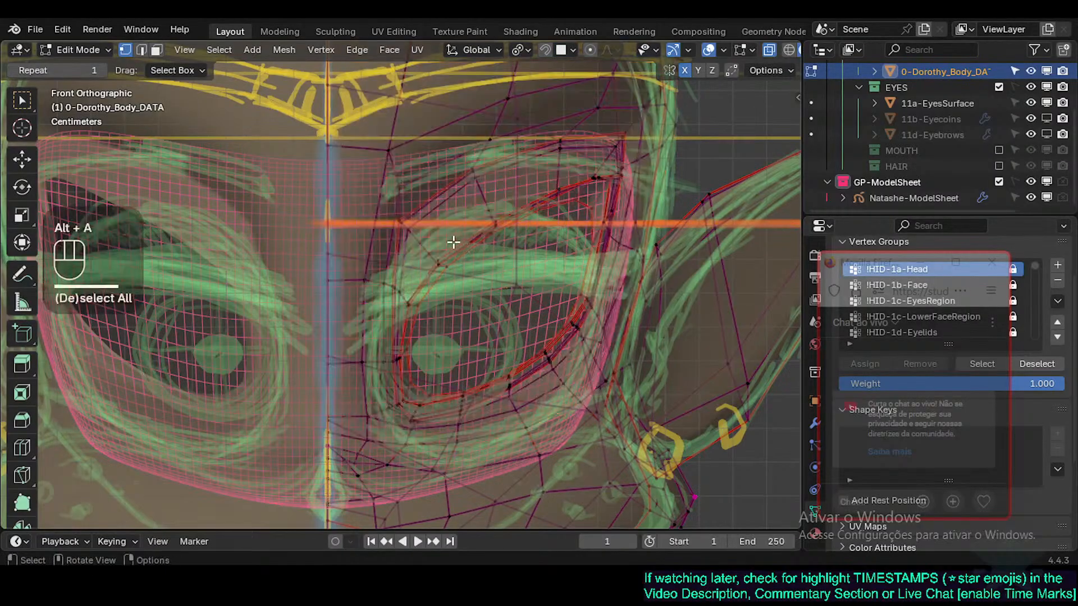
Step: Try selecting the eyelid face loop grown by one ring plus an adjoining edge loop, and clear the selection
{"action": "key", "text": "3"}
{"action": "left_click", "coordinate": [480, 201], "text": "alt+shift"}
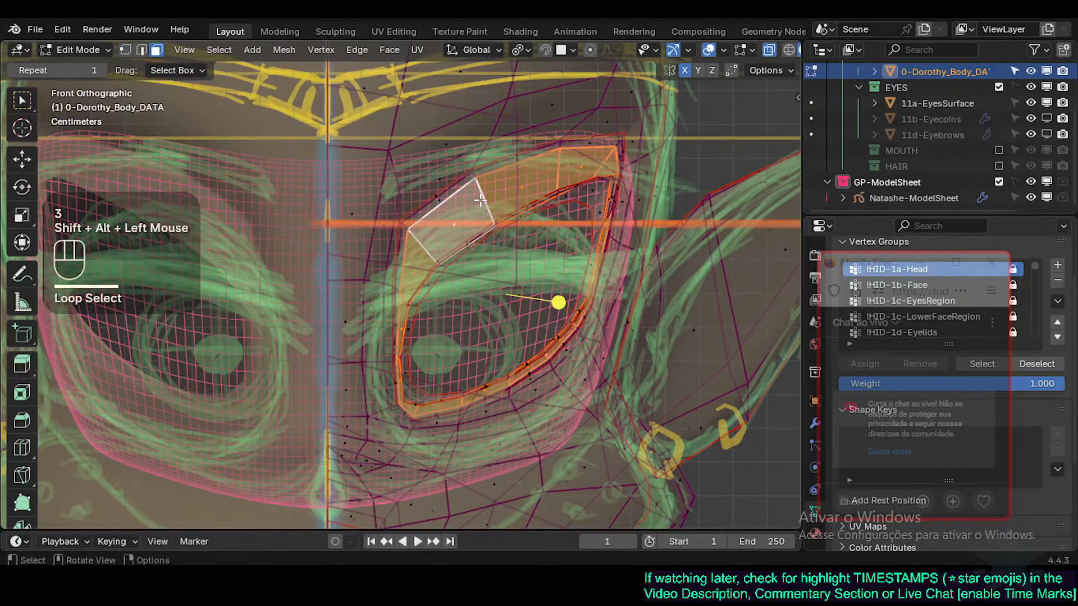
{"action": "key", "text": "ctrl+KP_Add"}
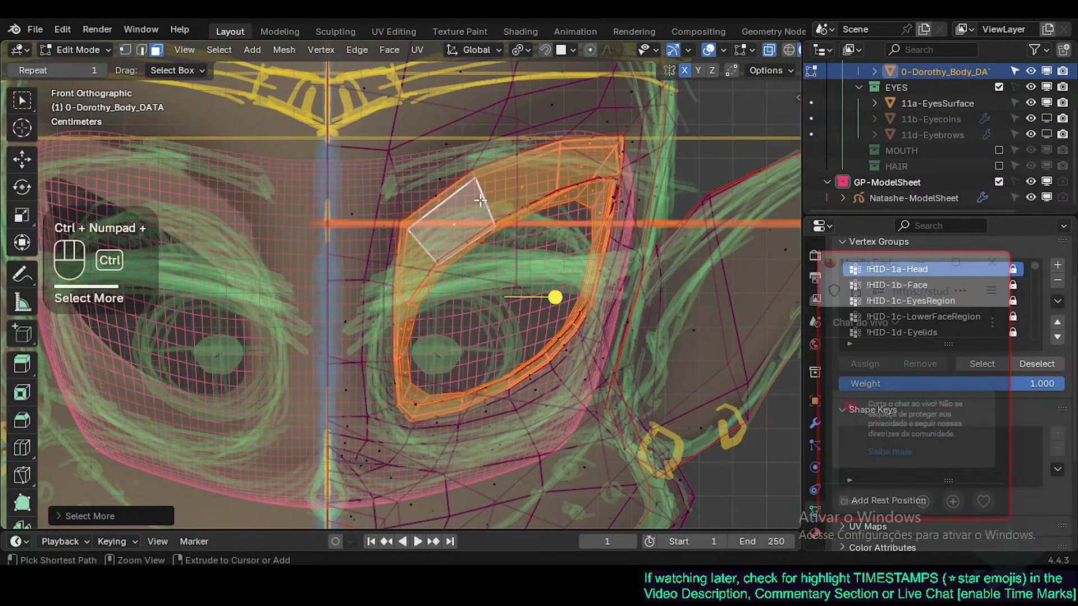
{"action": "key", "text": "2"}
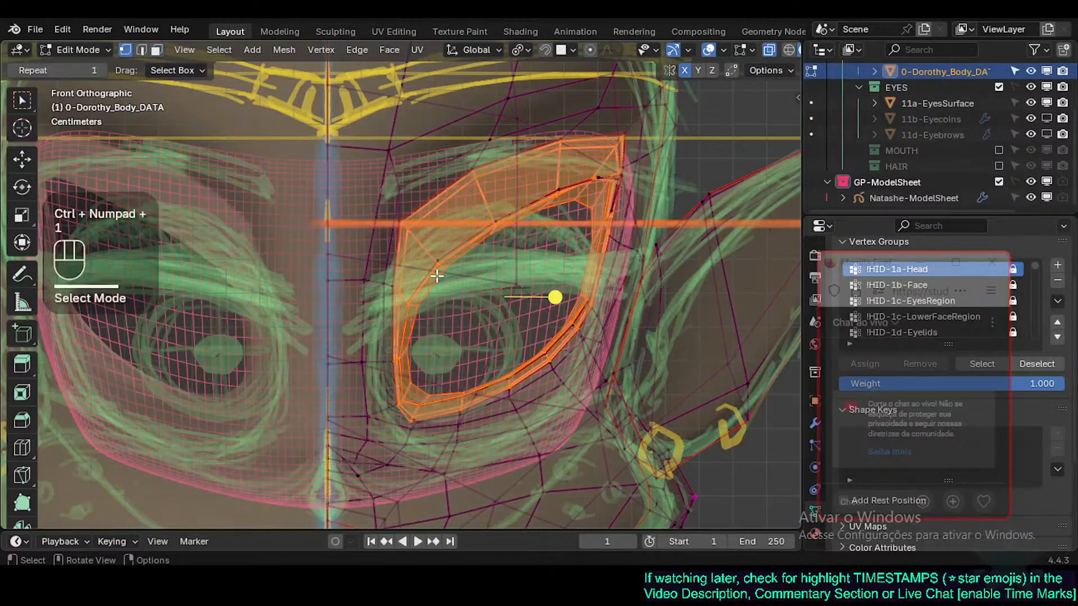
{"action": "left_click", "coordinate": [441, 278], "text": "alt+shift"}
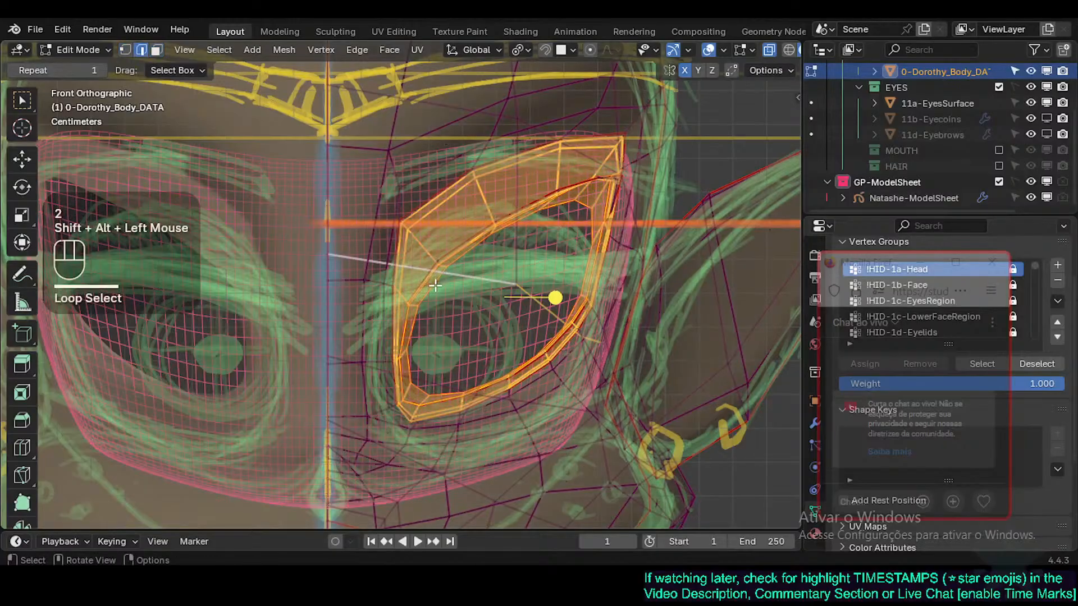
{"action": "key", "text": "ctrl+z"}
{"action": "key", "text": "alt+a"}
Step: Isolate the eye region by expanding the eyelid face loop selection five times and hiding the rest, and save the file
{"action": "scroll", "coordinate": [438, 289], "scroll_direction": "down", "scroll_amount": 2}
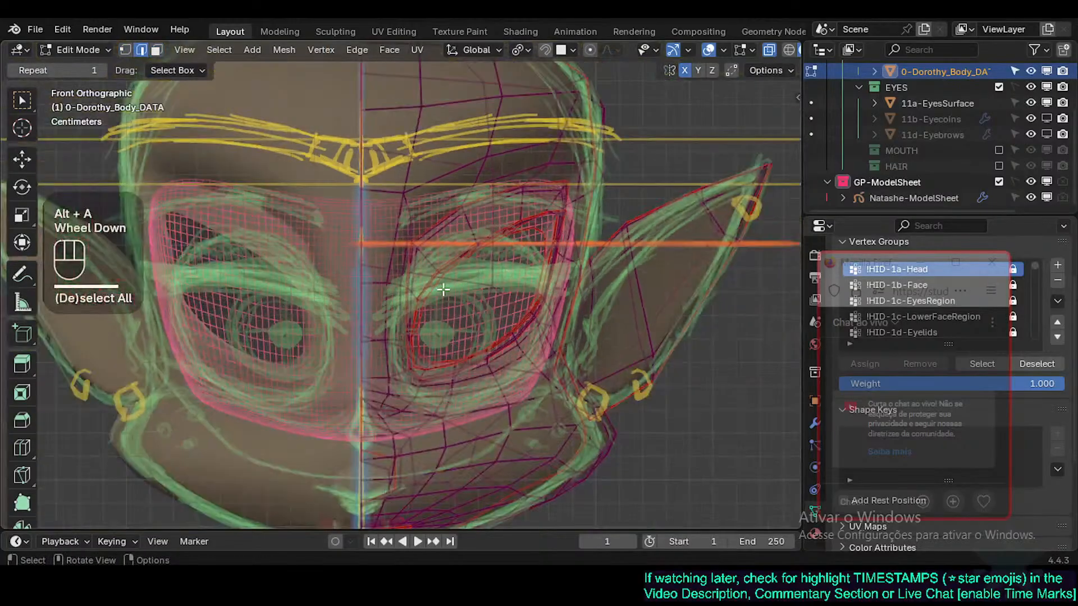
{"action": "scroll", "coordinate": [451, 247], "scroll_direction": "up", "scroll_amount": 2}
{"action": "key", "text": "alt+a"}
{"action": "left_click", "coordinate": [476, 225], "text": "alt+shift"}
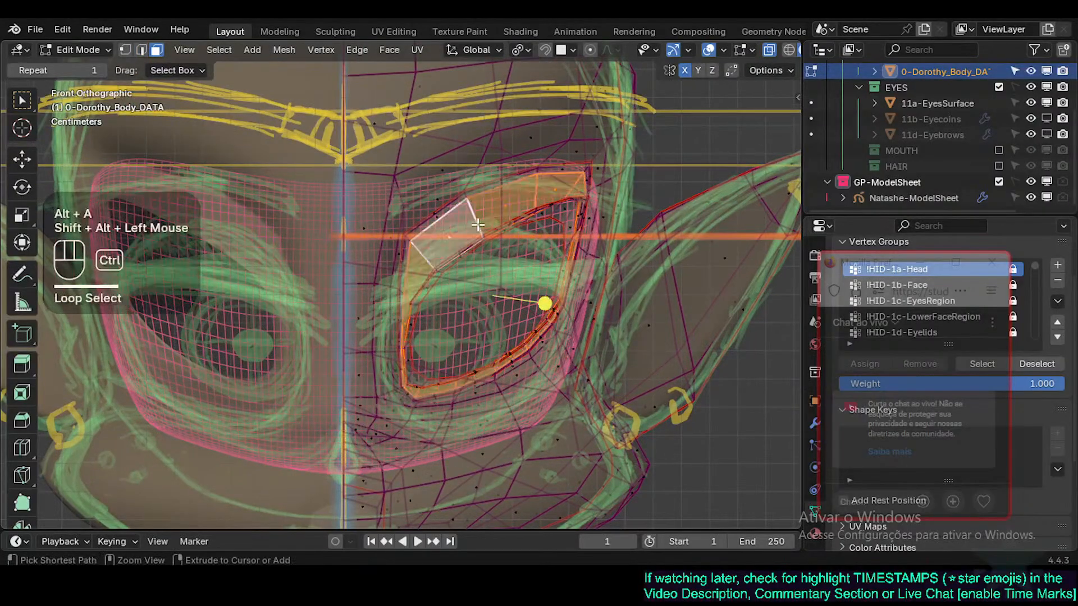
{"action": "key", "text": "ctrl+KP_Add"}
{"action": "key", "text": "ctrl+KP_Add"}
{"action": "key", "text": "ctrl+KP_Add"}
{"action": "key", "text": "ctrl+KP_Add"}
{"action": "key", "text": "ctrl+KP_Add"}
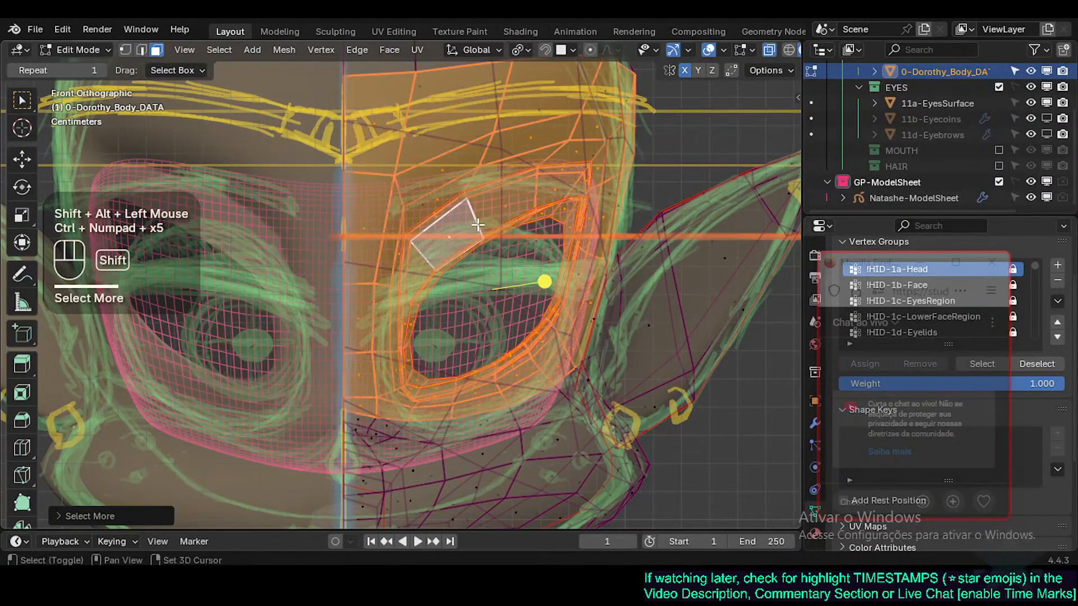
{"action": "key", "text": "shift+h"}
{"action": "scroll", "coordinate": [478, 225], "scroll_direction": "up", "scroll_amount": 3}
{"action": "key", "text": "ctrl+s"}
{"action": "key", "text": "alt+a"}
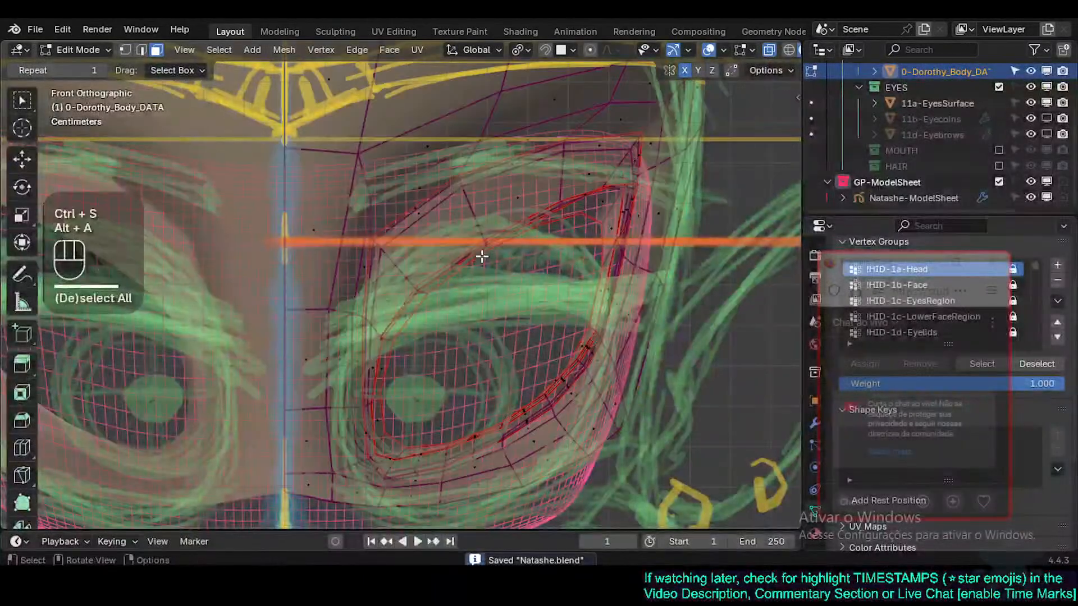
Step: Try hiding the innermost vertex loop of the eye opening, undo it, and clear the selection
{"action": "key", "text": "1"}
{"action": "left_click", "coordinate": [443, 293], "text": "alt+shift"}
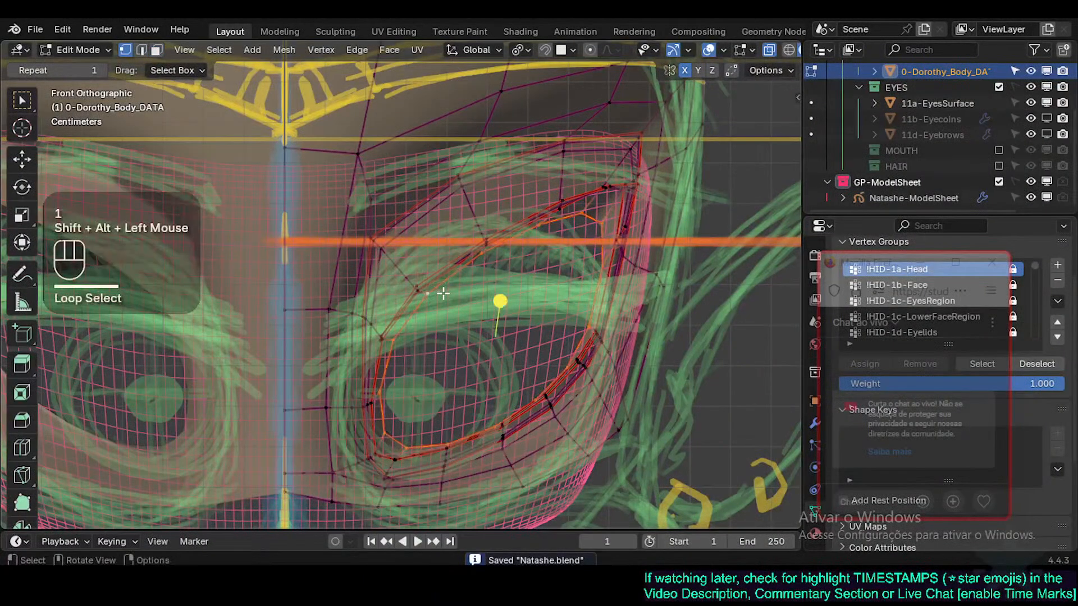
{"action": "key", "text": "h"}
{"action": "key", "text": "ctrl+z"}
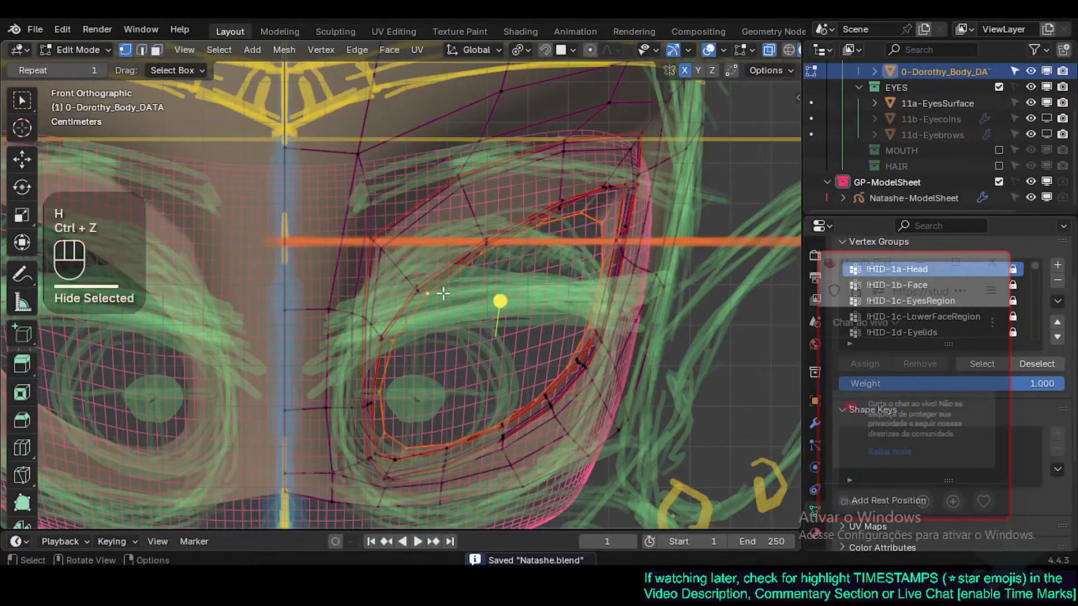
{"action": "key", "text": "alt+a"}
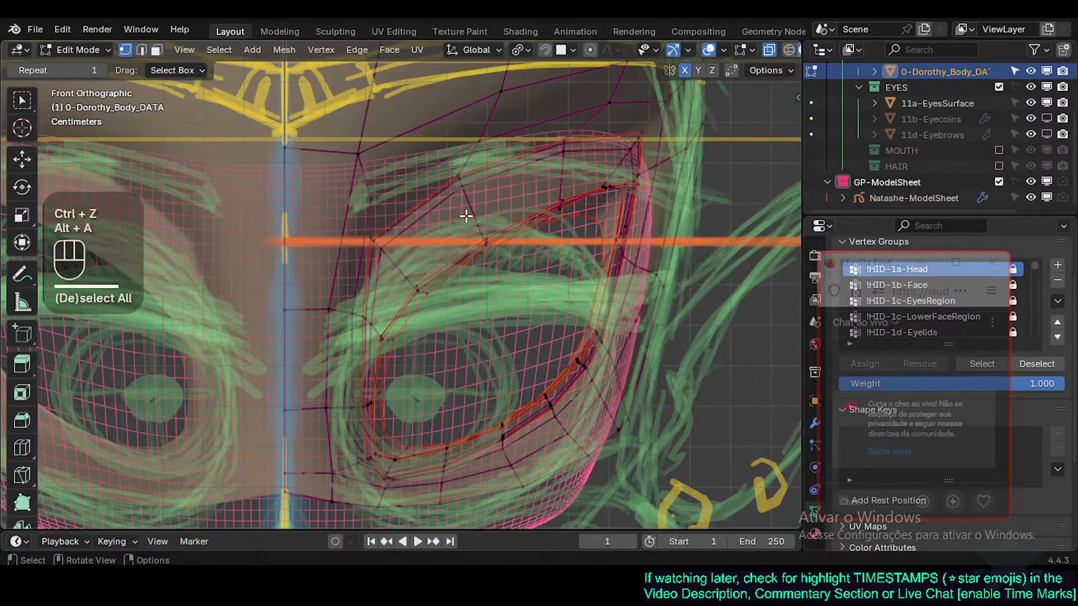
Step: Loop-select the eyelid faces around the eye opening and expand the selection by two rings
{"action": "key", "text": "3"}
{"action": "left_click", "coordinate": [468, 210], "text": "alt+shift"}
{"action": "key", "text": "ctrl+KP_Add"}
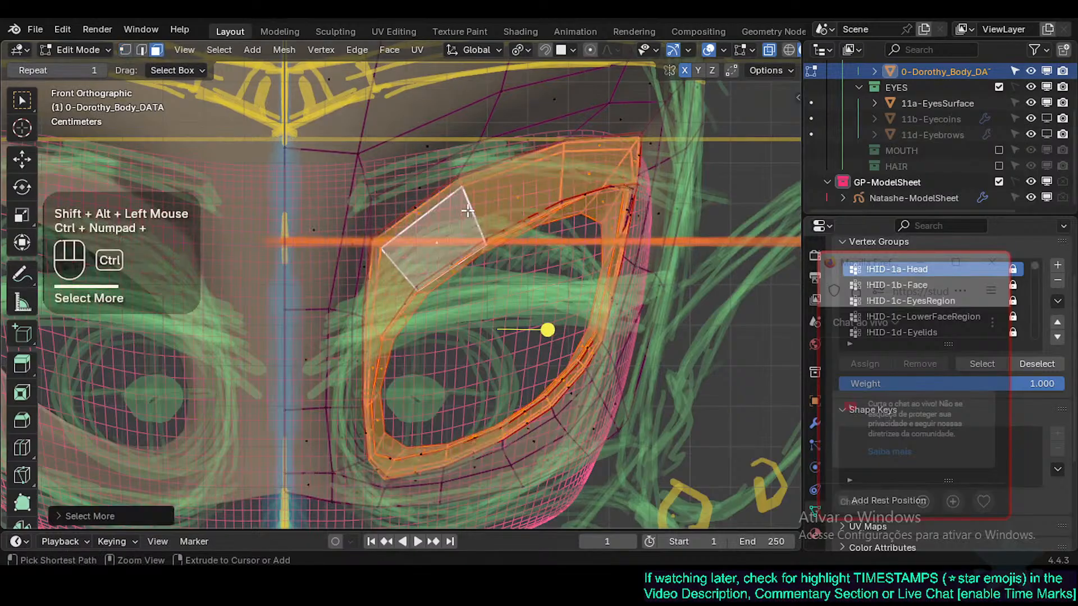
{"action": "key", "text": "ctrl+KP_Subtract"}
{"action": "key", "text": "1"}
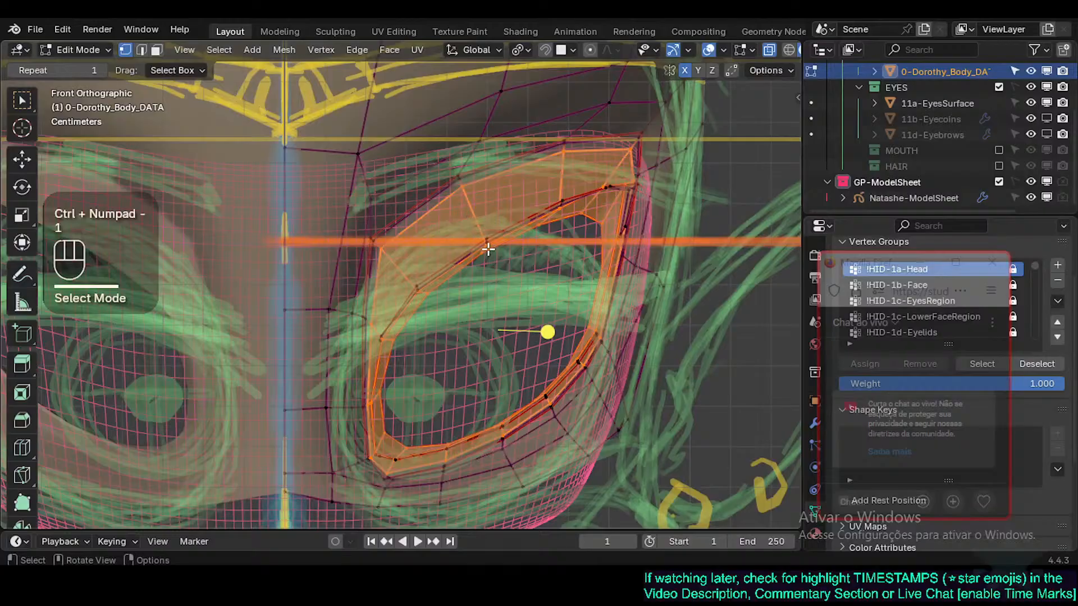
{"action": "key", "text": "2"}
{"action": "key", "text": "3"}
{"action": "key", "text": "ctrl+KP_Add"}
{"action": "key", "text": "ctrl+KP_Add"}
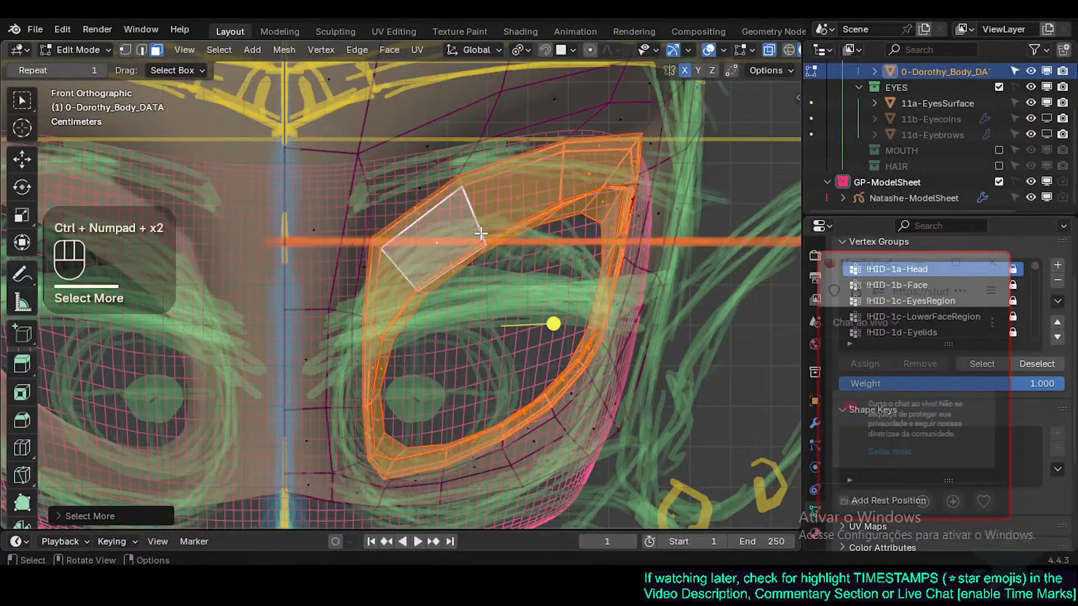
Step: Deselect the inner edge loop and snap the remaining selected eyelid faces onto the eye surface
{"action": "left_click", "coordinate": [431, 292], "text": "alt+shift"}
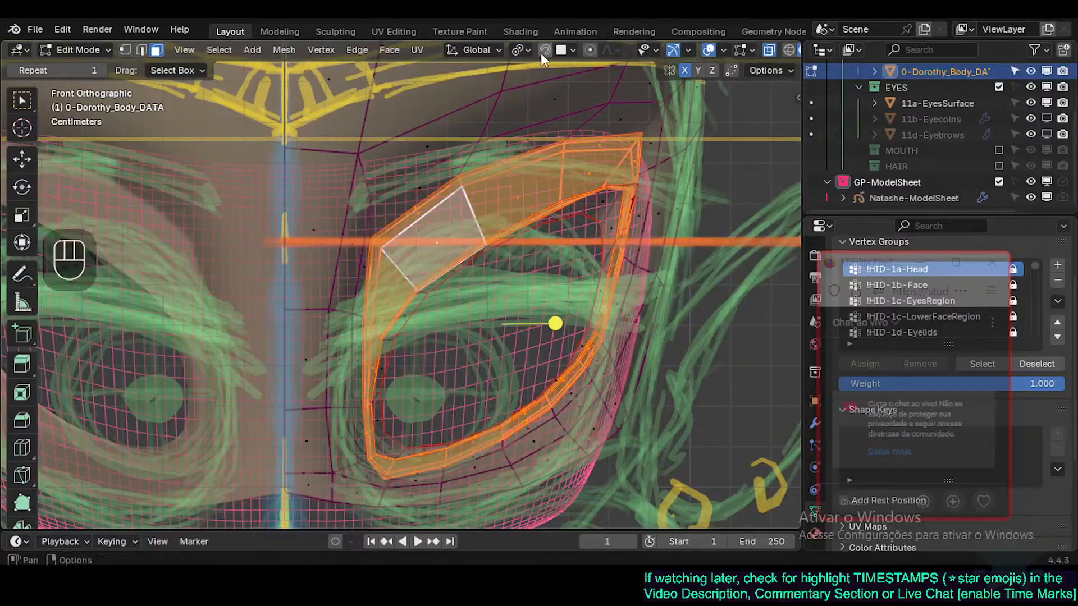
{"action": "key", "text": "g"}
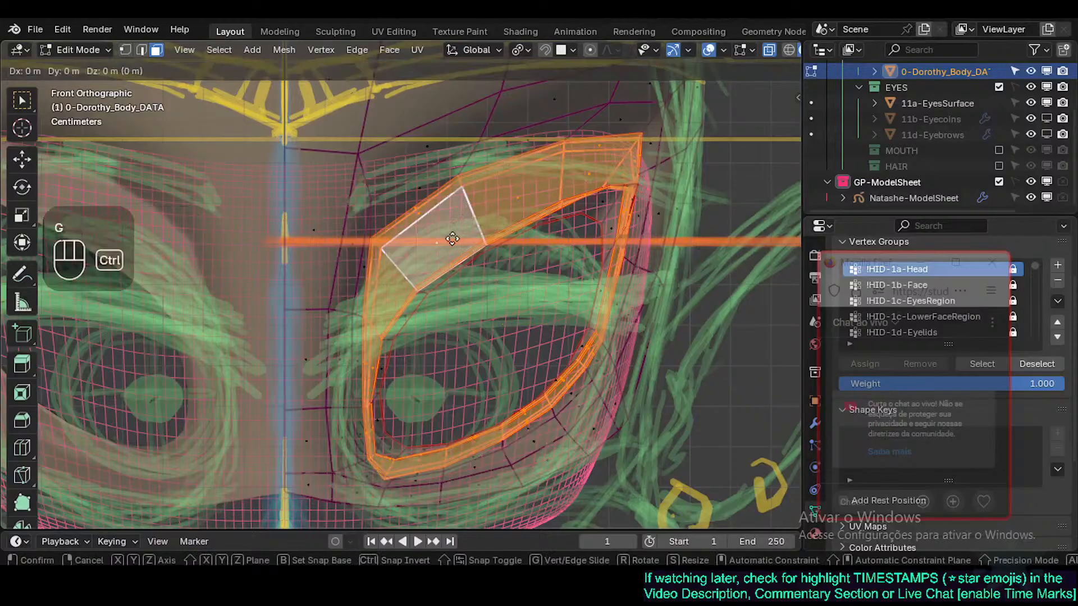
{"action": "left_click", "coordinate": [452, 239], "text": "ctrl"}
Step: Move the vertices at the eye region's upper outer corner slightly inward and down, inside the eye surface outline
{"action": "key", "text": "1"}
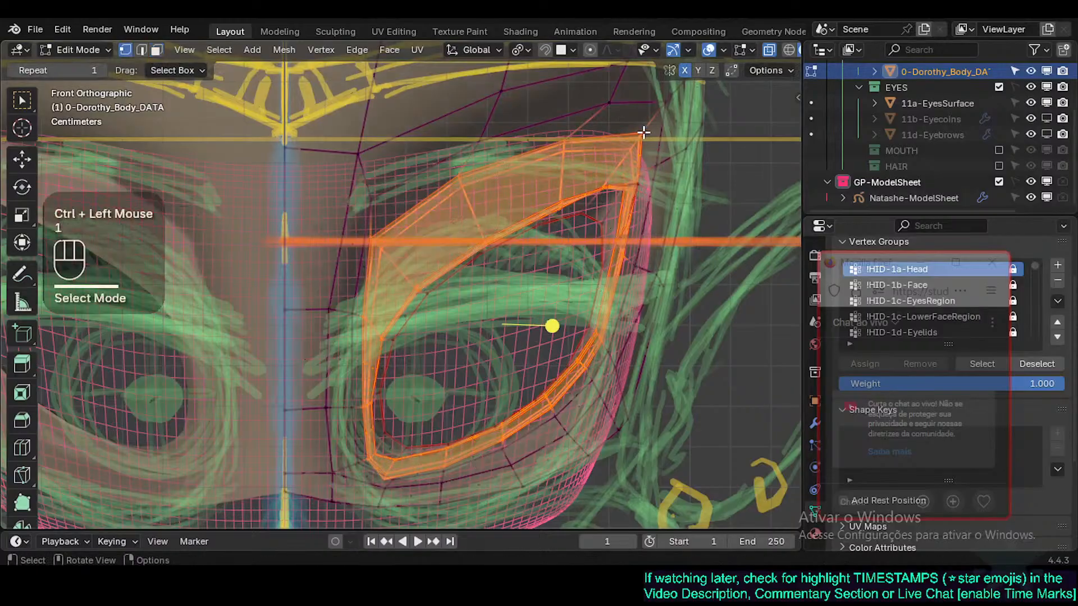
{"action": "key", "text": "alt+a"}
{"action": "key", "text": "c"}
{"action": "left_click", "coordinate": [639, 134]}
{"action": "right_click", "coordinate": [638, 133]}
{"action": "key", "text": "g"}
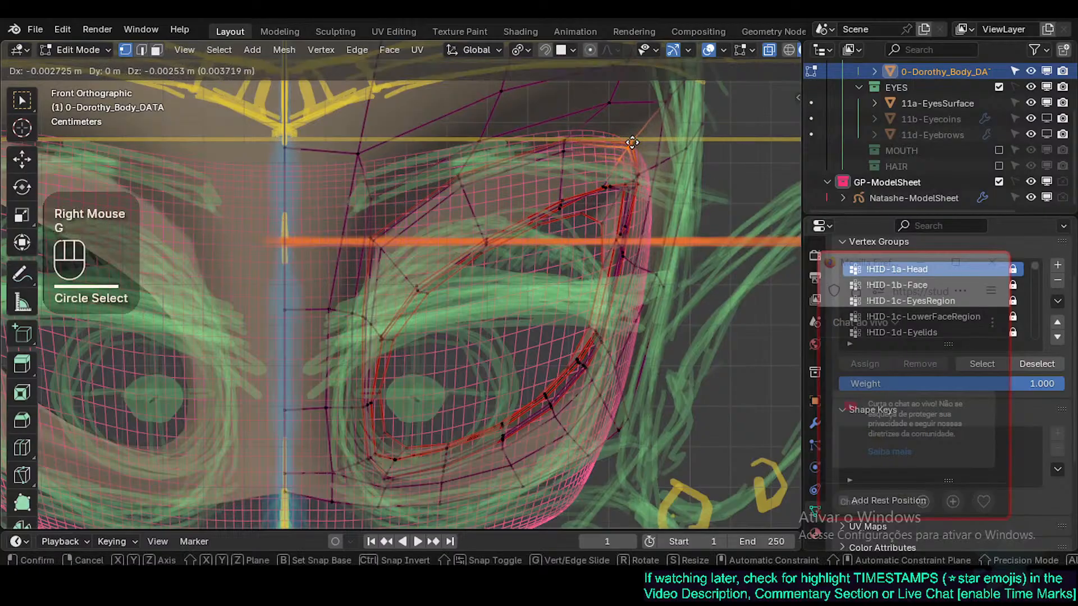
{"action": "left_click", "coordinate": [635, 145]}
Step: Turn on snapping and move the upper-edge vertices beside the outer corner slightly down onto the eye surface
{"action": "left_click", "coordinate": [545, 49]}
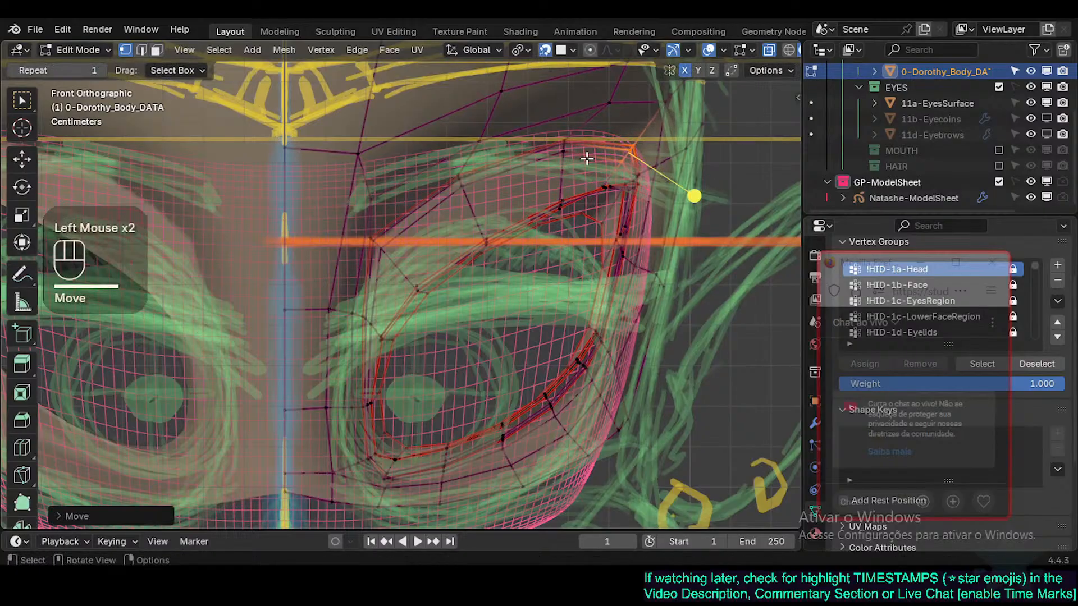
{"action": "key", "text": "alt+a"}
{"action": "key", "text": "c"}
{"action": "left_click", "coordinate": [562, 150]}
{"action": "right_click", "coordinate": [562, 152]}
{"action": "key", "text": "g"}
{"action": "left_click", "coordinate": [548, 171]}
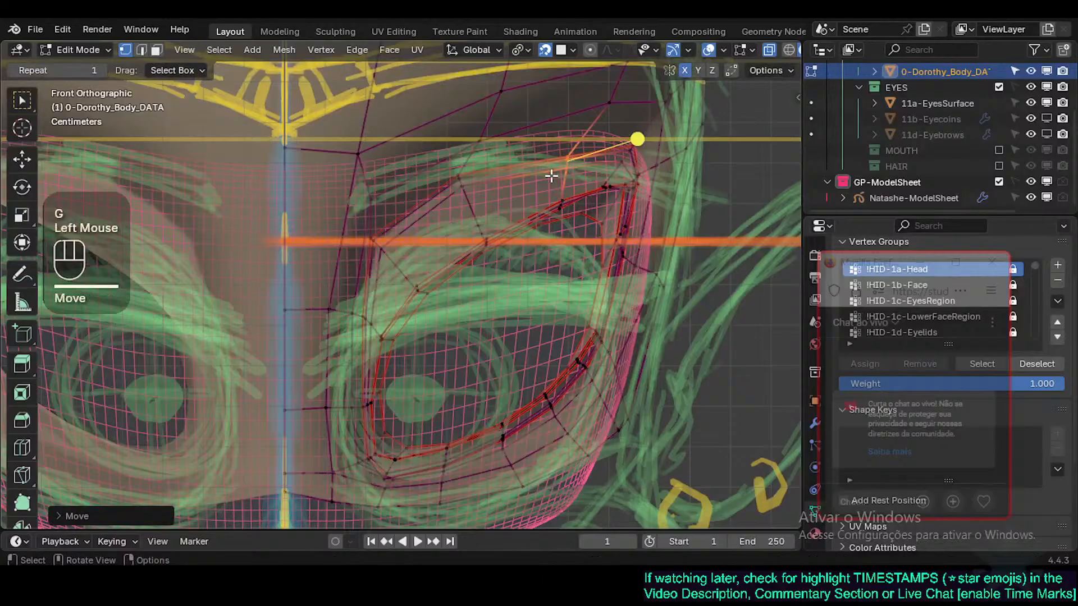
Step: Examine from an oblique angle how the eyelid mesh fits over the eye surface, and return to the front view
{"action": "scroll", "coordinate": [449, 213], "scroll_direction": "down", "scroll_amount": 2}
{"action": "middle_click_drag", "start_coordinate": [449, 213], "coordinate": [623, 214]}
{"action": "key", "text": "a"}
{"action": "key", "text": "a"}
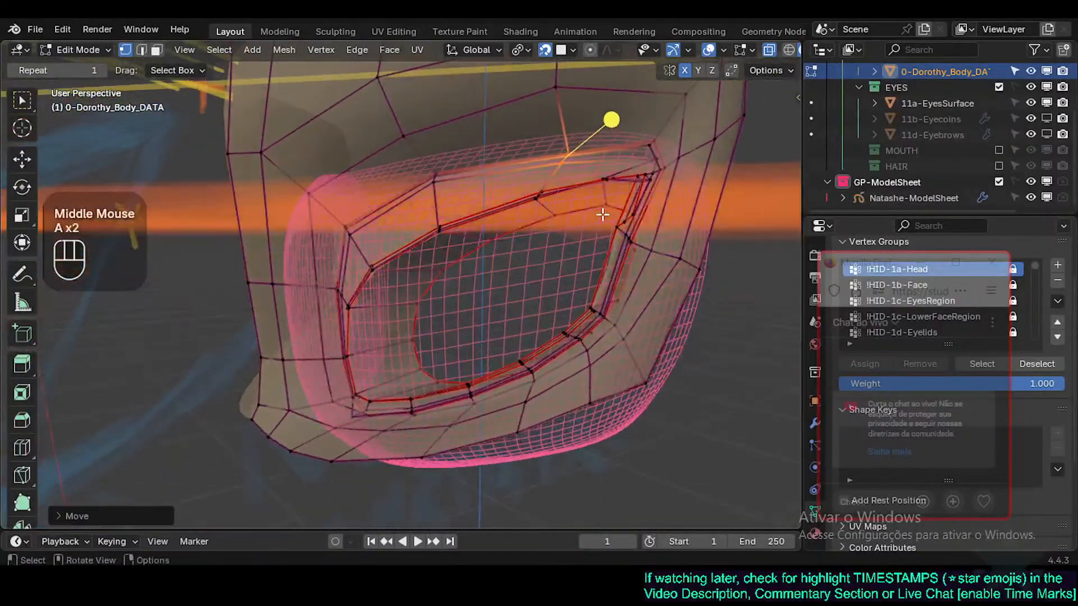
{"action": "key", "text": "a"}
{"action": "scroll", "coordinate": [602, 214], "scroll_direction": "up", "scroll_amount": 1}
{"action": "key", "text": "a"}
{"action": "key", "text": "a"}
{"action": "key", "text": "KP_1"}
Step: Select the innermost edge loop of the eye opening and hide it
{"action": "key", "text": "alt+a"}
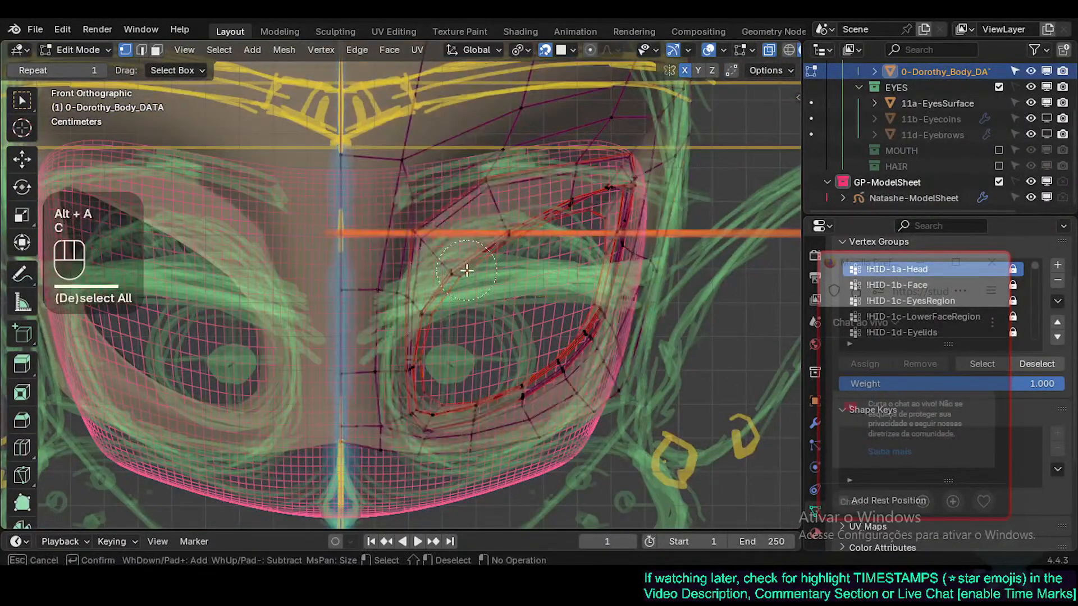
{"action": "left_click", "coordinate": [464, 272]}
{"action": "left_click", "coordinate": [483, 259], "text": "alt+shift"}
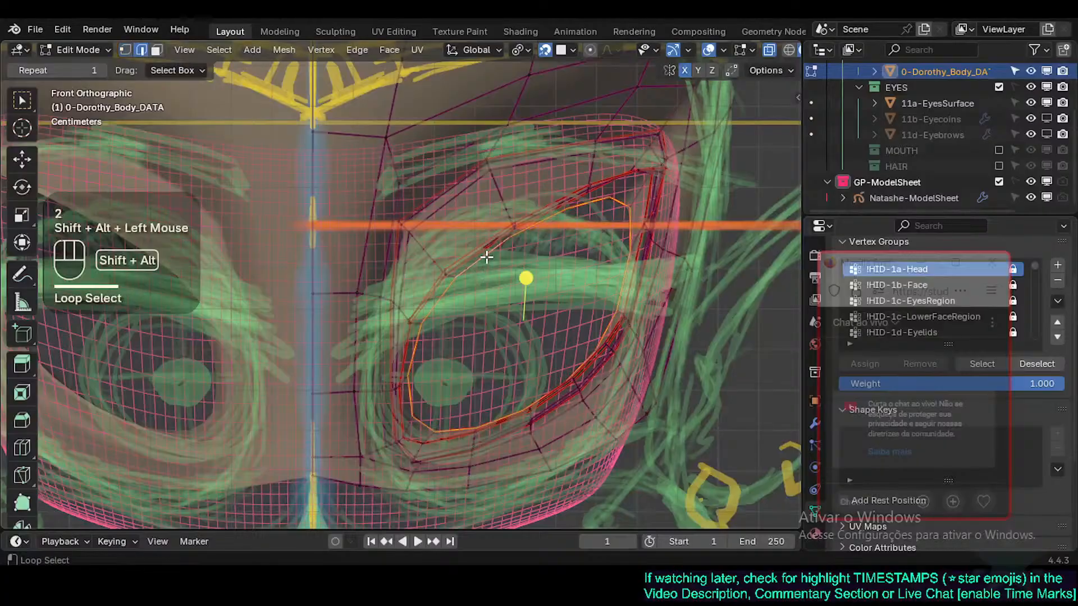
{"action": "key", "text": "1"}
{"action": "key", "text": "h"}
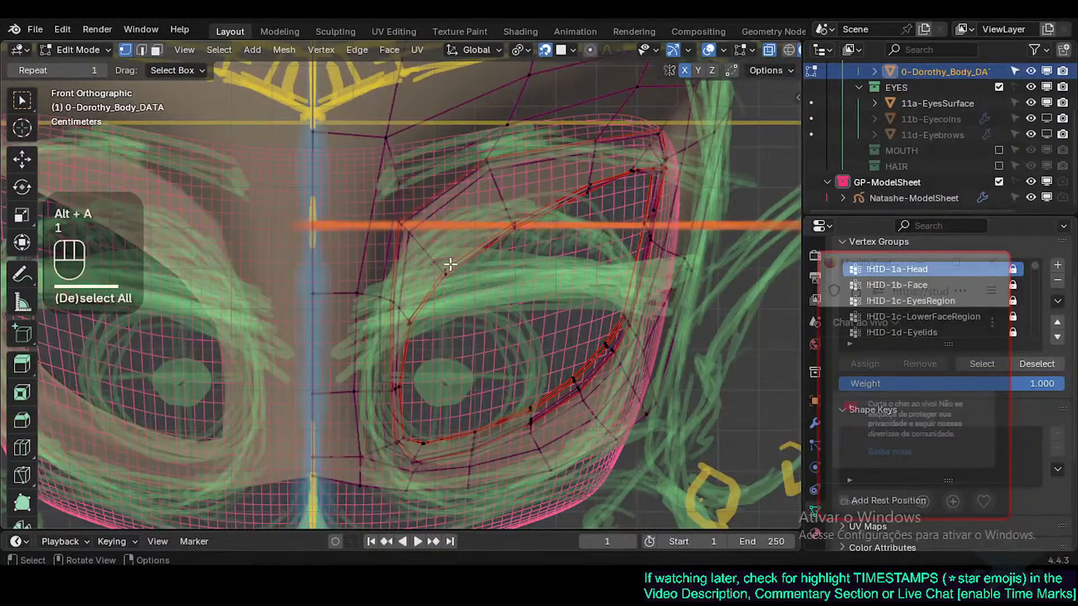
Step: Nudge the upper eyelid edge vertex nearest the inner corner slightly down and toward the nose
{"action": "left_click", "coordinate": [449, 265]}
{"action": "key", "text": "g"}
{"action": "left_click", "coordinate": [431, 266], "text": "shift"}
{"action": "key", "text": "alt+a"}
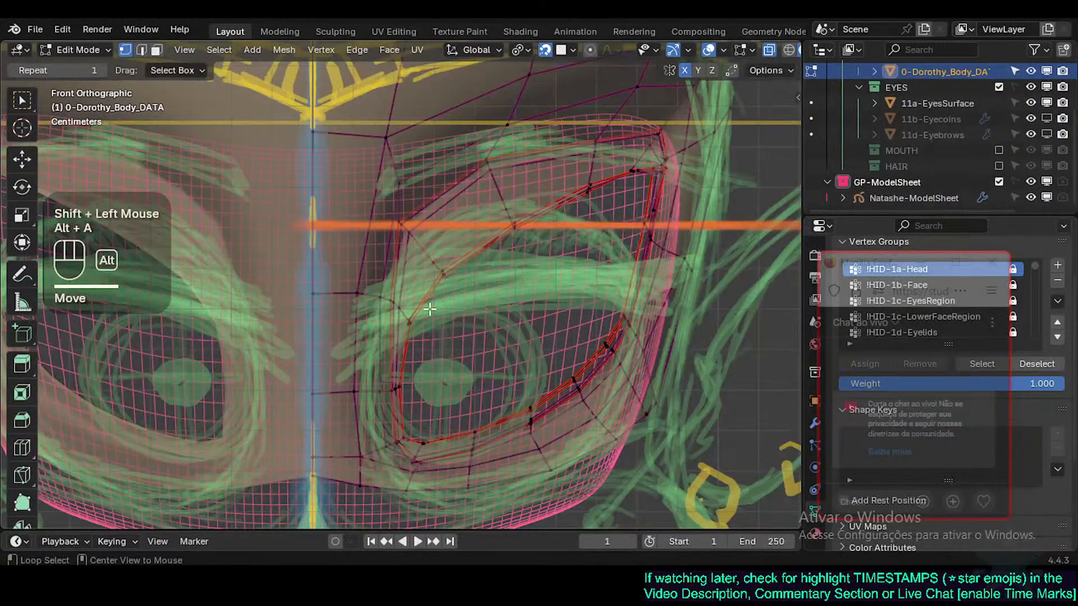
{"action": "key", "text": "c"}
{"action": "left_click", "coordinate": [428, 323]}
{"action": "right_click", "coordinate": [427, 322]}
{"action": "key", "text": "g"}
Step: Move the middle vertices of the upper eyelid edge straight down to the sketched upper lid line
{"action": "key", "text": "c"}
{"action": "left_click", "coordinate": [510, 231]}
{"action": "right_click", "coordinate": [510, 231]}
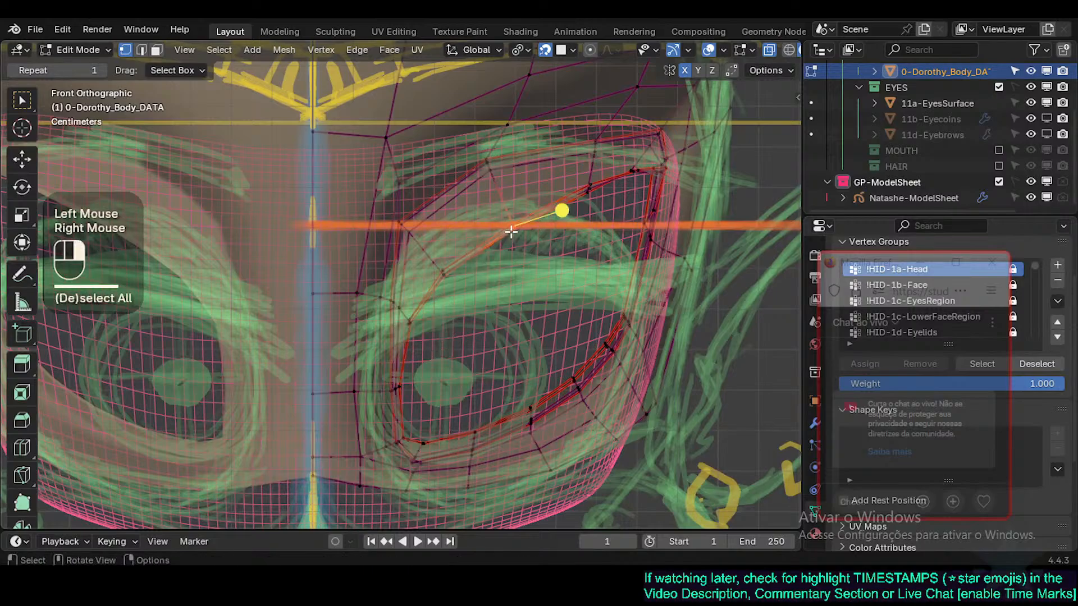
{"action": "key", "text": "g"}
{"action": "left_click", "coordinate": [508, 300]}
Step: Lower the neighbouring upper eyelid vertices on the nose side to the sketched upper lid line
{"action": "key", "text": "alt+a"}
{"action": "key", "text": "c"}
{"action": "left_click", "coordinate": [446, 272]}
{"action": "right_click", "coordinate": [447, 272]}
{"action": "key", "text": "g"}
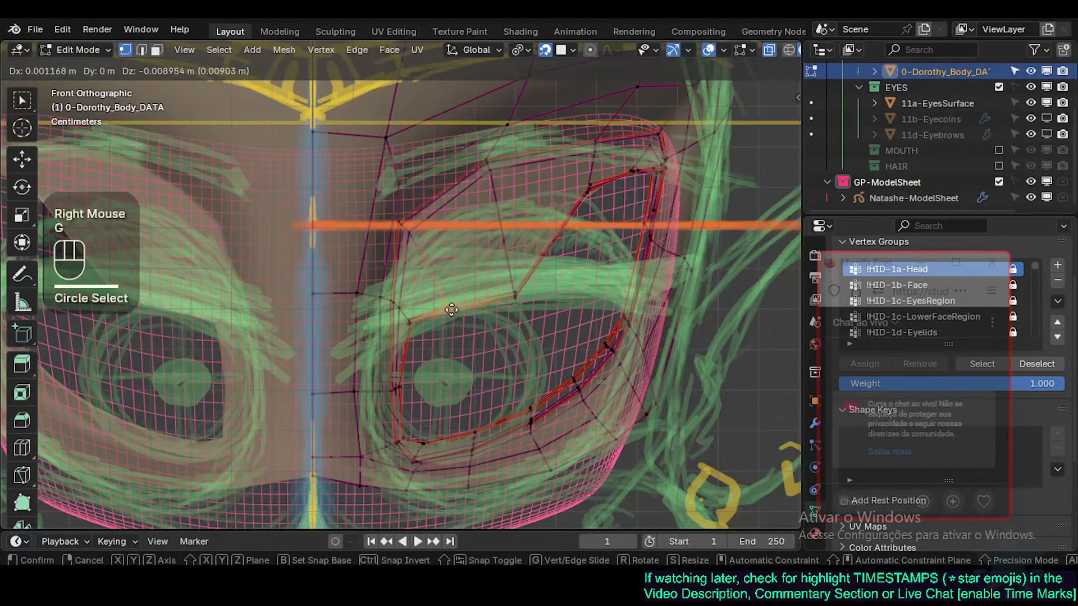
{"action": "left_click", "coordinate": [457, 315]}
Step: Lower the upper eyelid vertices on the outer side onto the sketched lid line, level with the middle vertices
{"action": "scroll", "coordinate": [414, 323], "scroll_direction": "down", "scroll_amount": 3}
{"action": "middle_click_drag", "start_coordinate": [457, 315], "coordinate": [275, 342]}
{"action": "scroll", "coordinate": [275, 342], "scroll_direction": "up", "scroll_amount": 1}
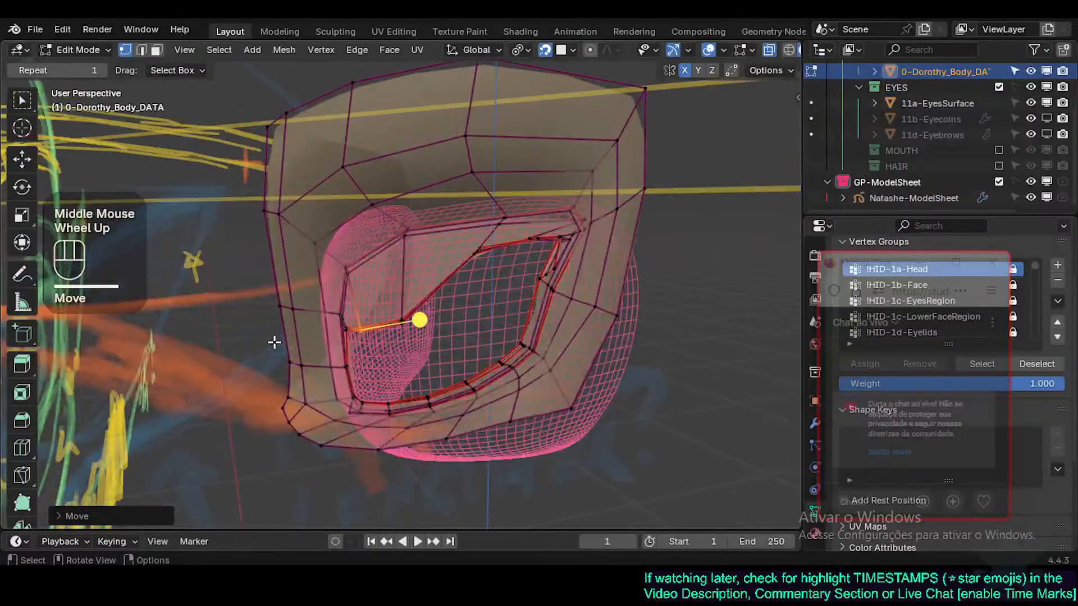
{"action": "key", "text": "KP_1"}
{"action": "scroll", "coordinate": [274, 343], "scroll_direction": "up", "scroll_amount": 2}
{"action": "middle_click_drag", "start_coordinate": [419, 385], "coordinate": [280, 385], "text": "shift"}
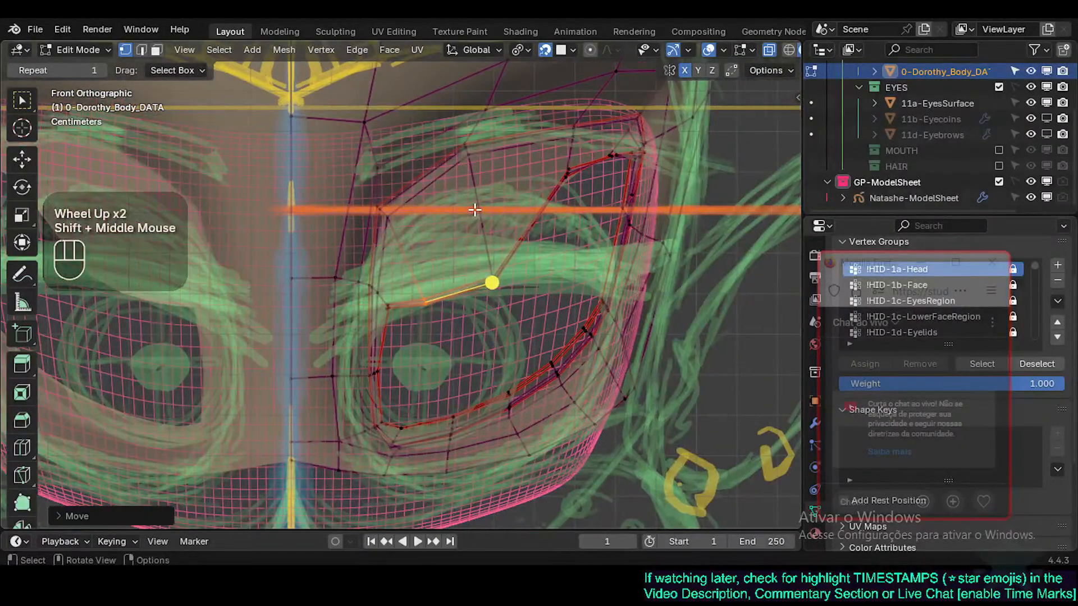
{"action": "key", "text": "alt+a"}
{"action": "key", "text": "c"}
{"action": "left_click", "coordinate": [566, 177]}
{"action": "right_click", "coordinate": [566, 183]}
{"action": "key", "text": "g"}
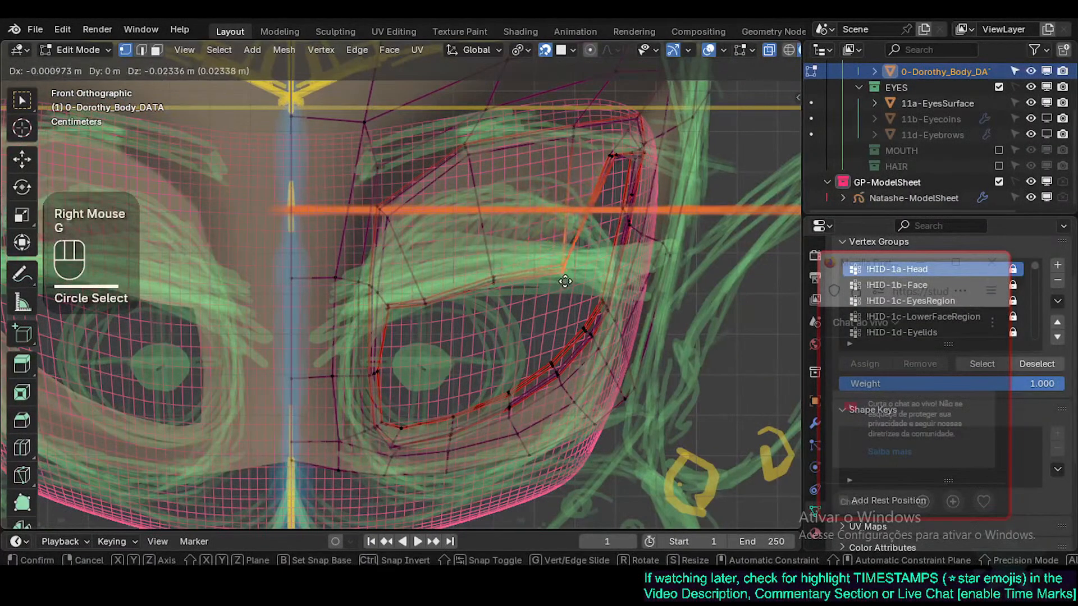
{"action": "left_click", "coordinate": [561, 286]}
Step: Raise the middle vertices of the upper eyelid edge slightly to smooth the lid curve
{"action": "key", "text": "alt+a"}
{"action": "key", "text": "c"}
{"action": "left_click", "coordinate": [496, 282]}
{"action": "right_click", "coordinate": [497, 282]}
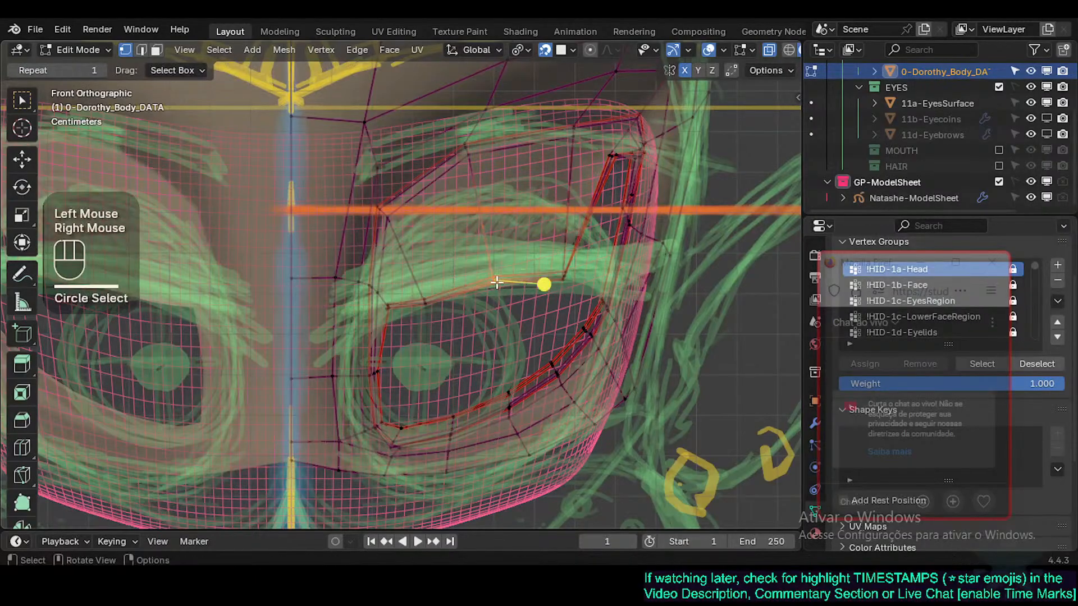
{"action": "key", "text": "g"}
{"action": "left_click", "coordinate": [515, 258]}
Step: Raise the upper eyelid vertices between the middle and the inner corner slightly to follow the sketched curve
{"action": "key", "text": "alt+a"}
{"action": "key", "text": "c"}
{"action": "left_click", "coordinate": [431, 304]}
{"action": "right_click", "coordinate": [431, 303]}
{"action": "key", "text": "g"}
{"action": "left_click", "coordinate": [465, 296], "text": "shift"}
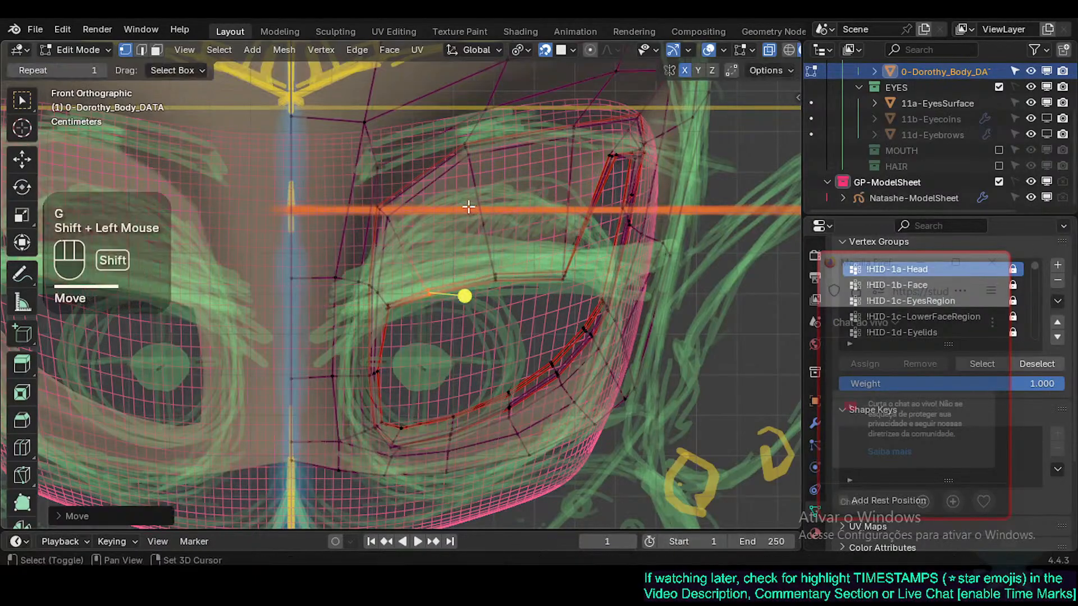
Step: Nudge the vertices at the upper inner corner of the eye opening slightly down
{"action": "key", "text": "alt+a"}
{"action": "key", "text": "c"}
{"action": "left_click", "coordinate": [396, 313]}
{"action": "right_click", "coordinate": [396, 312]}
{"action": "key", "text": "g"}
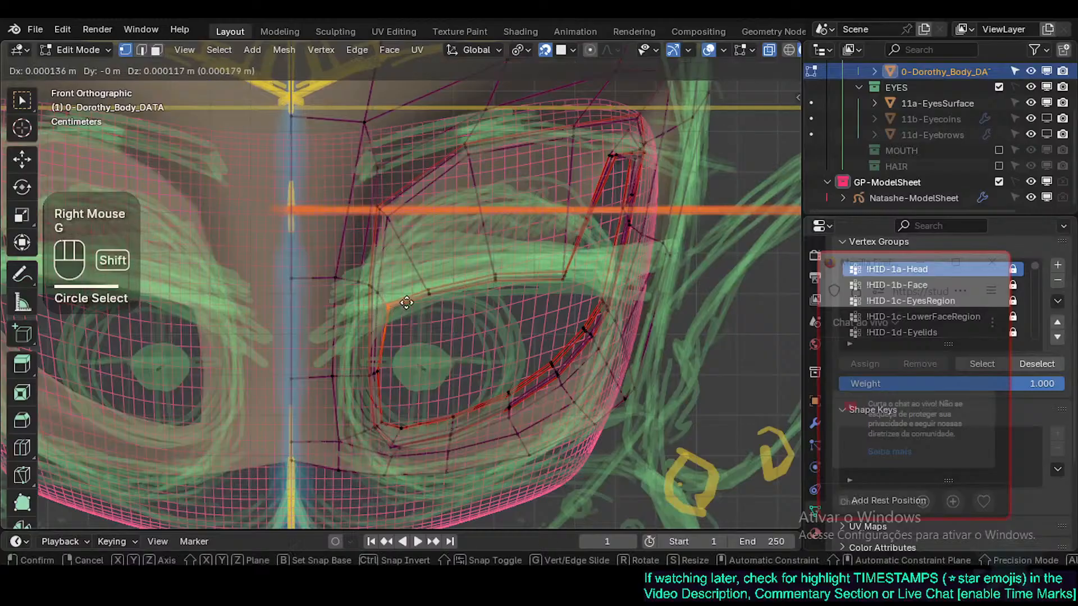
{"action": "left_click", "coordinate": [393, 363], "text": "shift"}
Step: Try to move the vertices on the eye opening's inner side toward the nose bridge
{"action": "key", "text": "alt+a"}
{"action": "key", "text": "c"}
{"action": "left_click", "coordinate": [377, 376]}
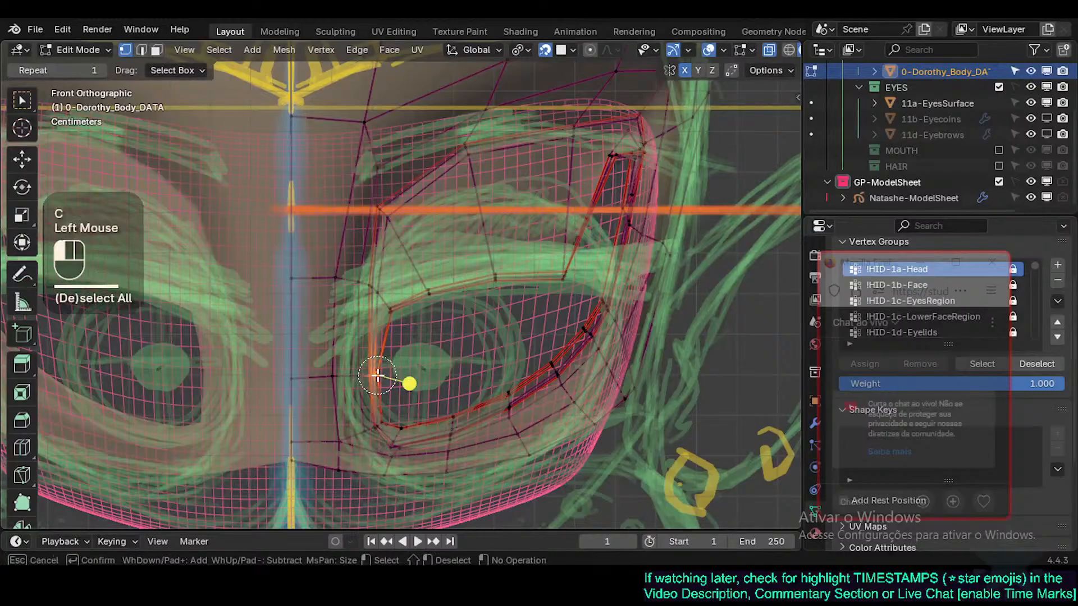
{"action": "right_click", "coordinate": [414, 378]}
{"action": "key", "text": "g"}
{"action": "left_click", "coordinate": [402, 376]}
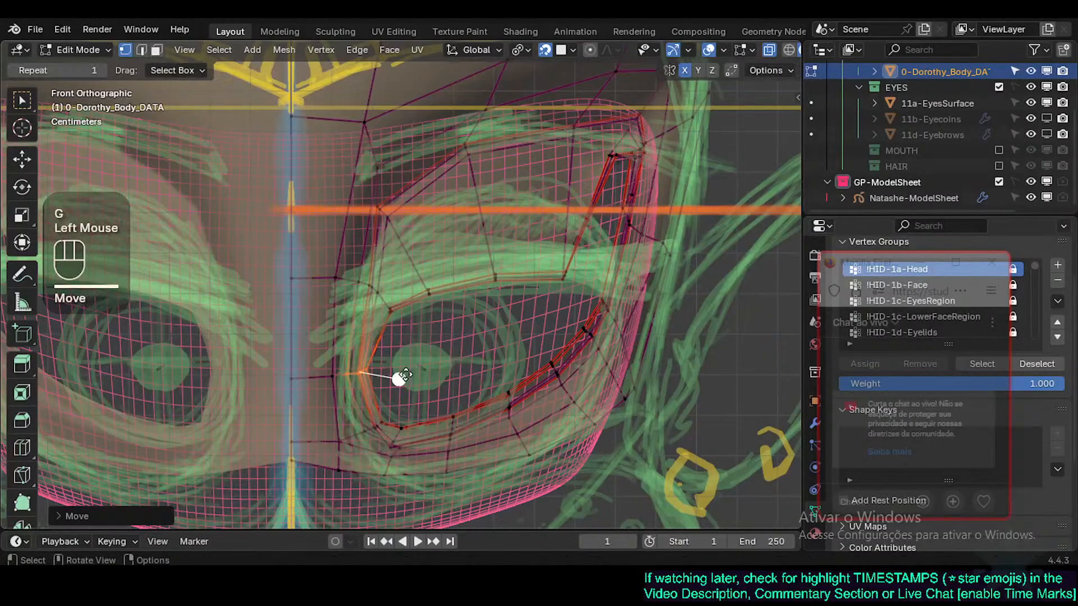
{"action": "left_click", "coordinate": [337, 378]}
{"action": "key", "text": "ctrl+z"}
{"action": "key", "text": "ctrl+z"}
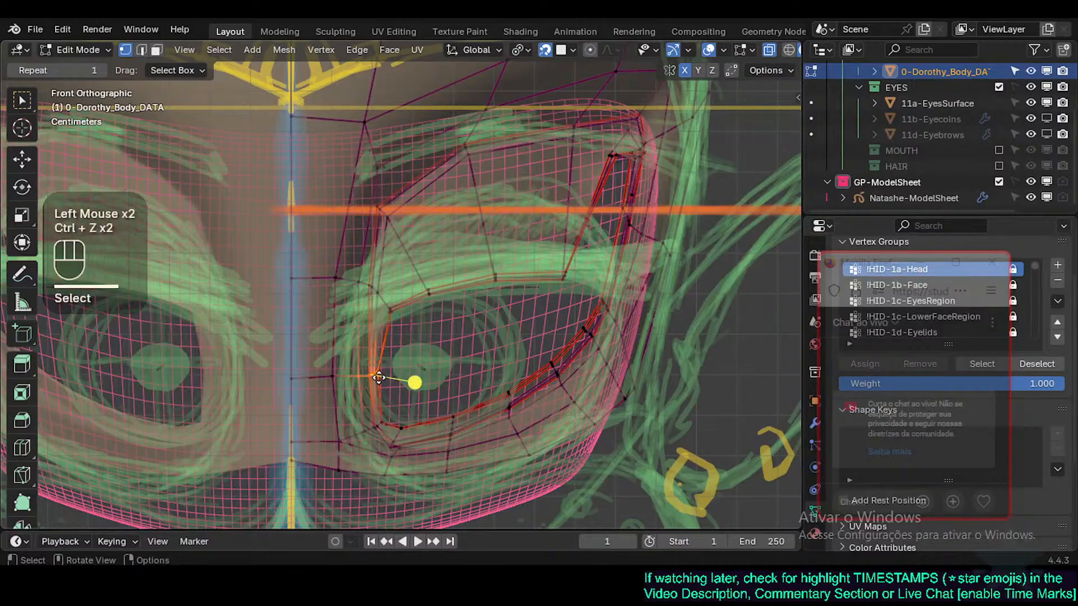
Step: Select the vertices on the eye opening's nose side up close and move them slightly toward the nose bridge
{"action": "key", "text": "alt+a"}
{"action": "key", "text": "c"}
{"action": "right_click", "coordinate": [387, 374]}
{"action": "scroll", "coordinate": [387, 374], "scroll_direction": "up", "scroll_amount": 2}
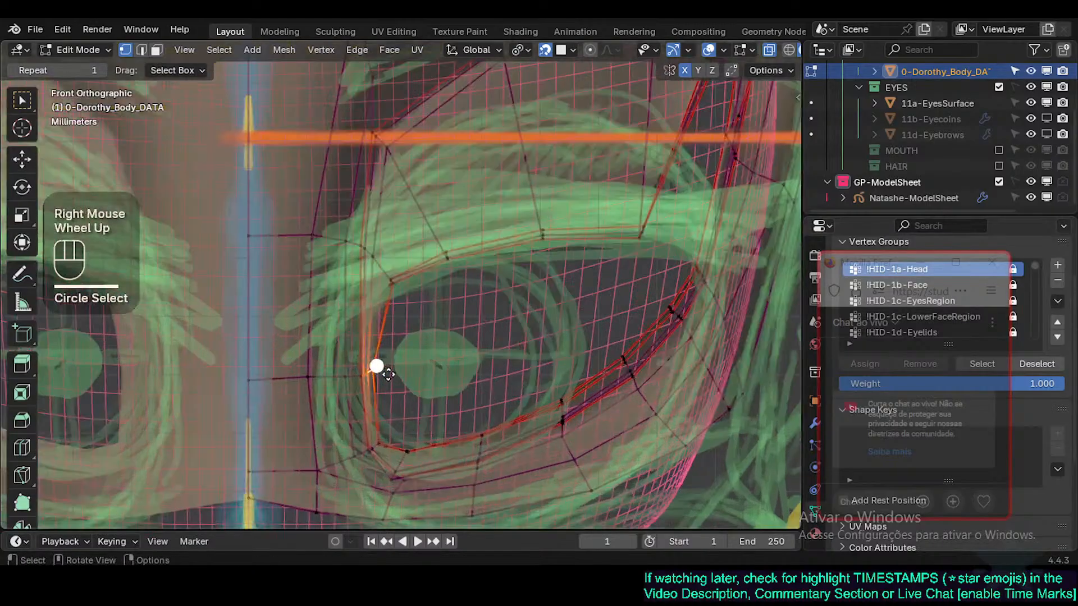
{"action": "key", "text": "alt+a"}
{"action": "key", "text": "c"}
{"action": "right_click", "coordinate": [392, 378]}
{"action": "scroll", "coordinate": [392, 378], "scroll_direction": "up", "scroll_amount": 3}
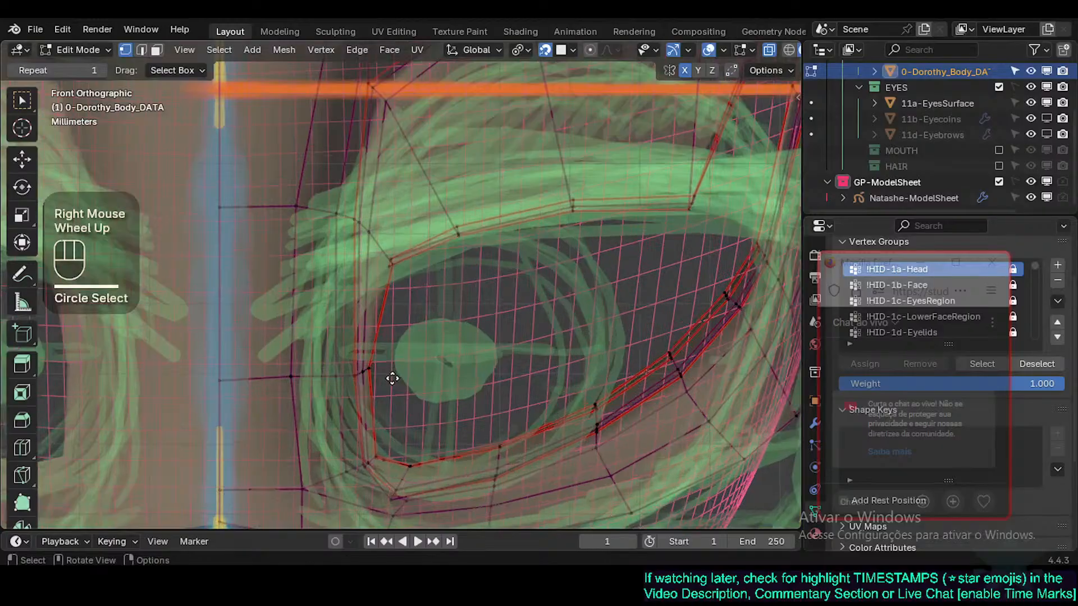
{"action": "scroll", "coordinate": [392, 378], "scroll_direction": "up", "scroll_amount": 1}
{"action": "key", "text": "c"}
{"action": "left_click", "coordinate": [348, 368]}
{"action": "right_click", "coordinate": [349, 368]}
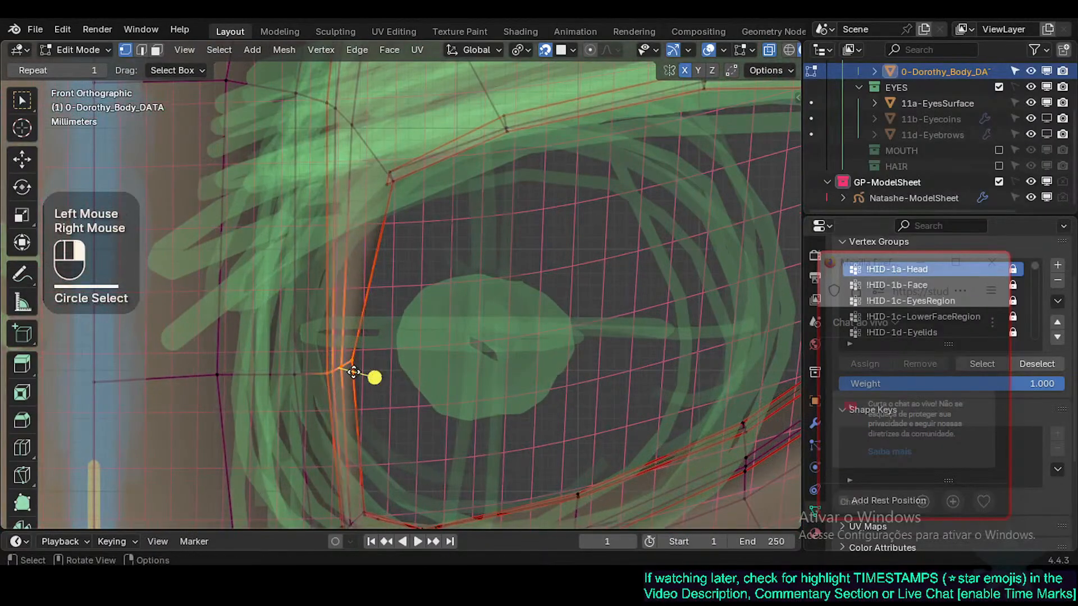
{"action": "key", "text": "g"}
{"action": "left_click", "coordinate": [326, 371]}
{"action": "scroll", "coordinate": [326, 373], "scroll_direction": "down", "scroll_amount": 2}
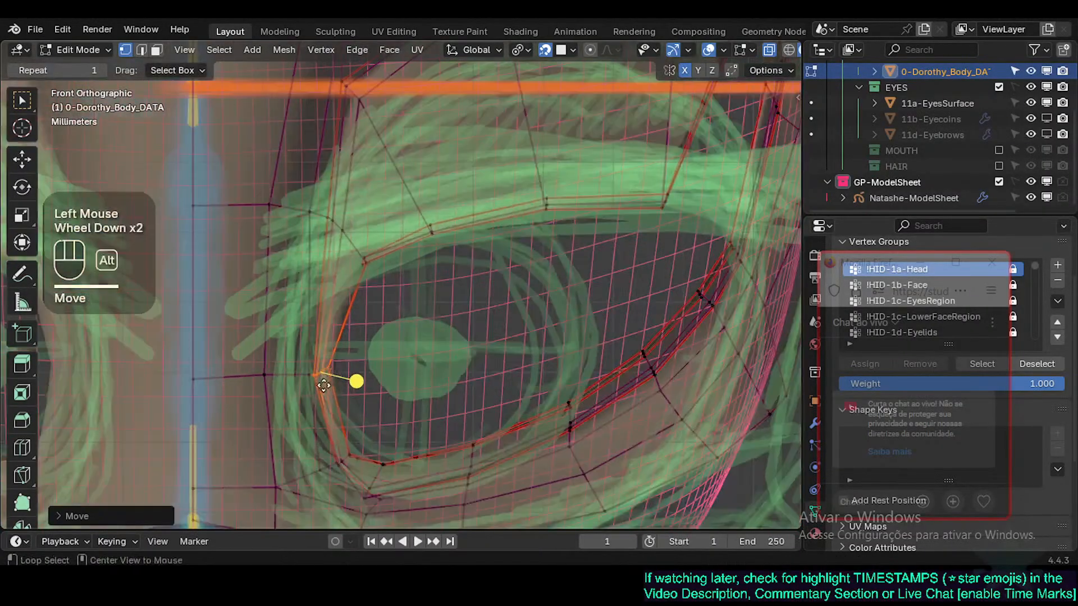
Step: With snapping off, move the two vertices between the eye's inner side and the nose bridge toward the centre line
{"action": "key", "text": "alt+a"}
{"action": "left_click", "coordinate": [309, 376]}
{"action": "key", "text": "g"}
{"action": "left_click", "coordinate": [290, 373]}
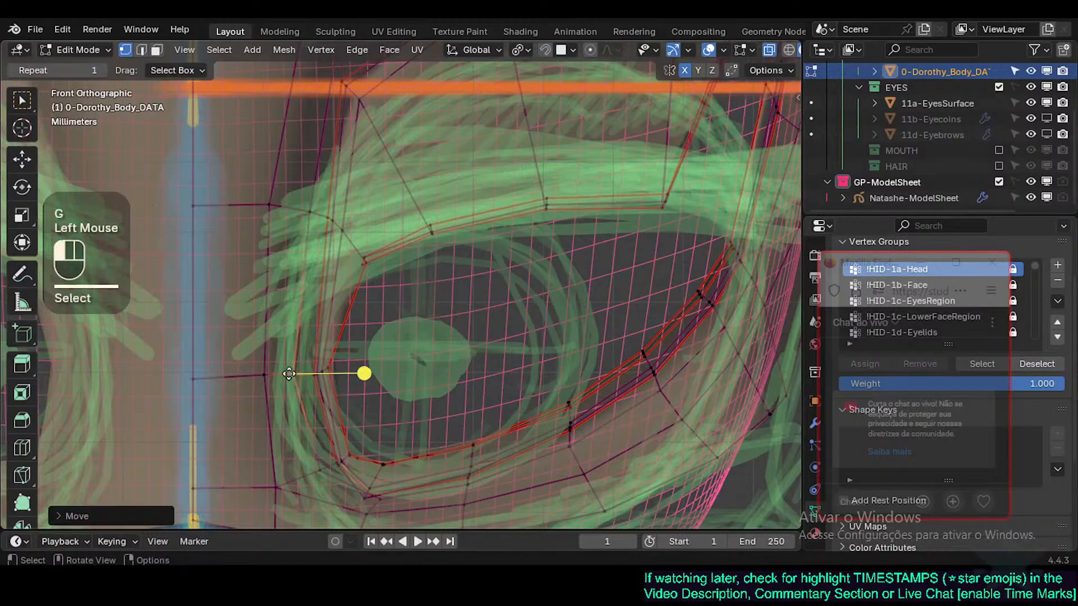
{"action": "left_click", "coordinate": [264, 375]}
{"action": "key", "text": "g"}
{"action": "left_click", "coordinate": [247, 375]}
Step: Fine-tune the positions of the same two vertices between the nose bridge and the eye's inner side
{"action": "left_click", "coordinate": [297, 377]}
{"action": "key", "text": "g"}
{"action": "left_click", "coordinate": [290, 375]}
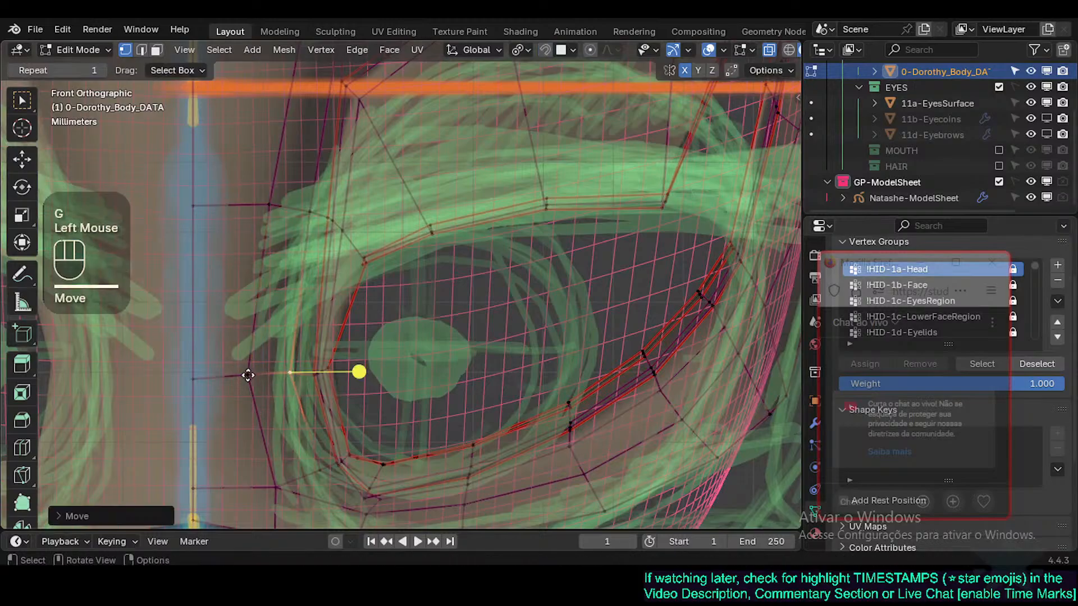
{"action": "left_click", "coordinate": [249, 375]}
{"action": "key", "text": "g"}
{"action": "left_click", "coordinate": [313, 378], "text": "shift"}
Step: Move the vertex below the inner corner, next to the nose bridge, slightly toward the centre line
{"action": "left_click", "coordinate": [278, 484]}
{"action": "scroll", "coordinate": [286, 466], "scroll_direction": "down", "scroll_amount": 1}
{"action": "middle_click_drag", "start_coordinate": [287, 463], "coordinate": [301, 381], "text": "shift"}
{"action": "scroll", "coordinate": [303, 378], "scroll_direction": "down", "scroll_amount": 2}
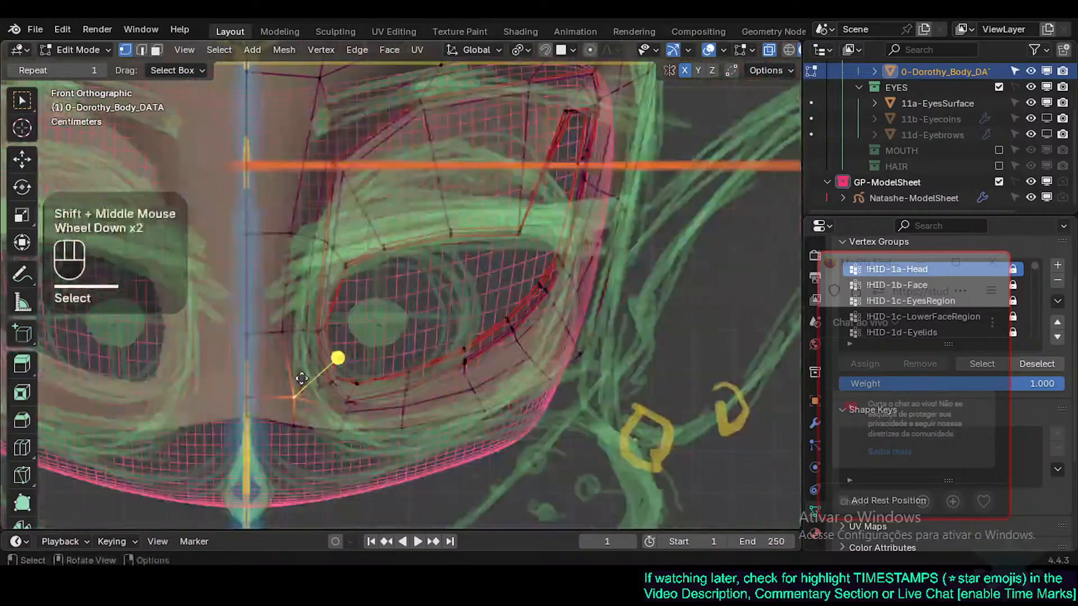
{"action": "key", "text": "g"}
{"action": "left_click", "coordinate": [253, 381], "text": "shift"}
Step: Move the two loop vertices below the eye's lower inner corner slightly outward from the eye opening
{"action": "left_click", "coordinate": [316, 390]}
{"action": "key", "text": "g"}
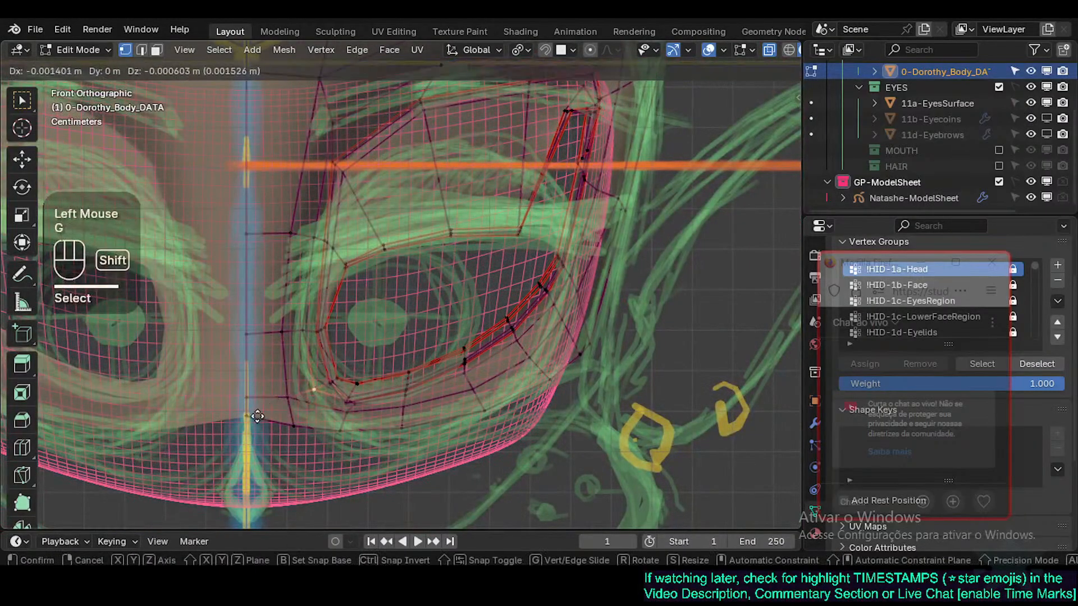
{"action": "left_click", "coordinate": [312, 387], "text": "shift"}
{"action": "left_click", "coordinate": [352, 414]}
{"action": "key", "text": "g"}
{"action": "left_click", "coordinate": [340, 411], "text": "shift"}
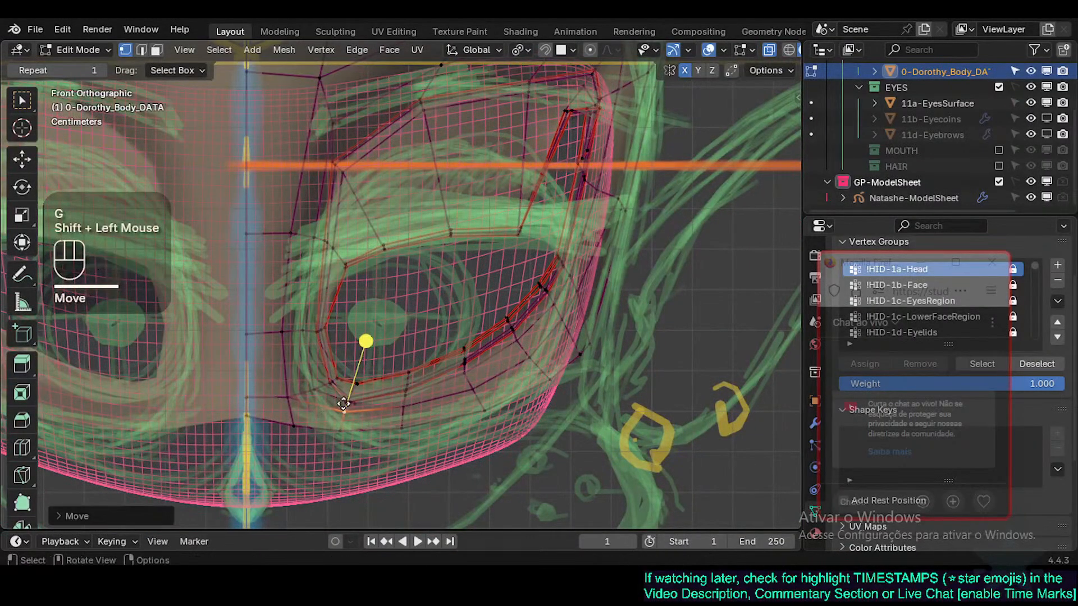
{"action": "left_click", "coordinate": [348, 395]}
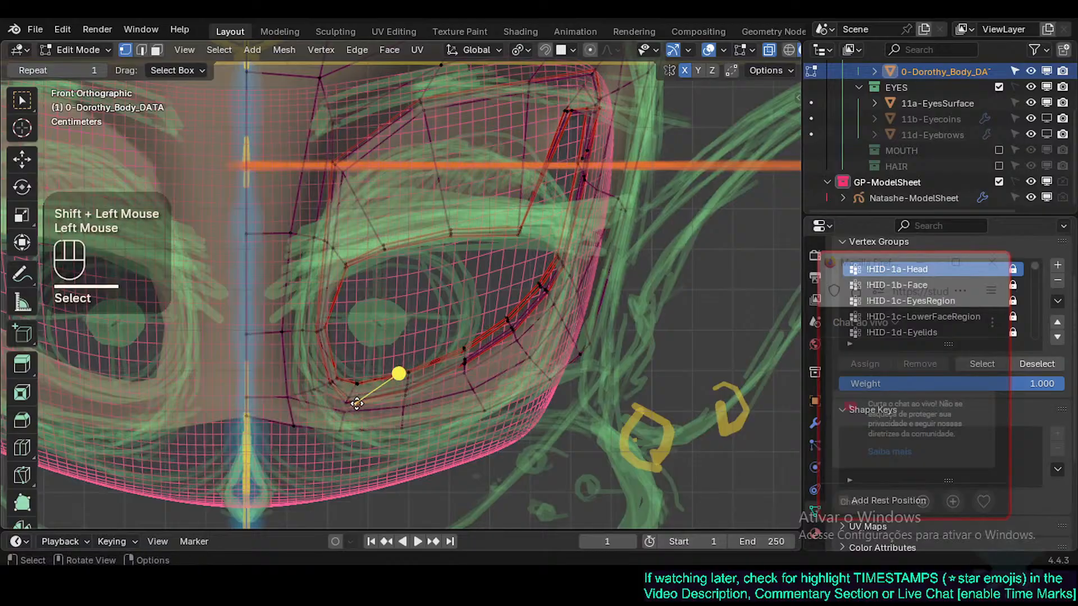
{"action": "scroll", "coordinate": [390, 399], "scroll_direction": "down", "scroll_amount": 4}
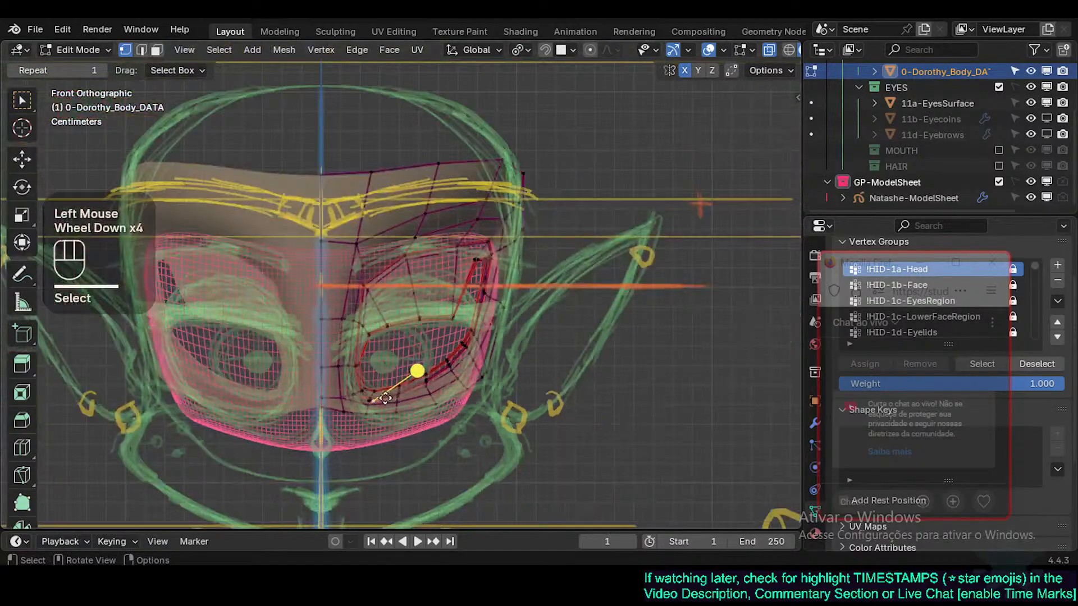
{"action": "scroll", "coordinate": [382, 415], "scroll_direction": "up", "scroll_amount": 4}
{"action": "scroll", "coordinate": [379, 424], "scroll_direction": "up", "scroll_amount": 1}
{"action": "scroll", "coordinate": [380, 424], "scroll_direction": "down", "scroll_amount": 3}
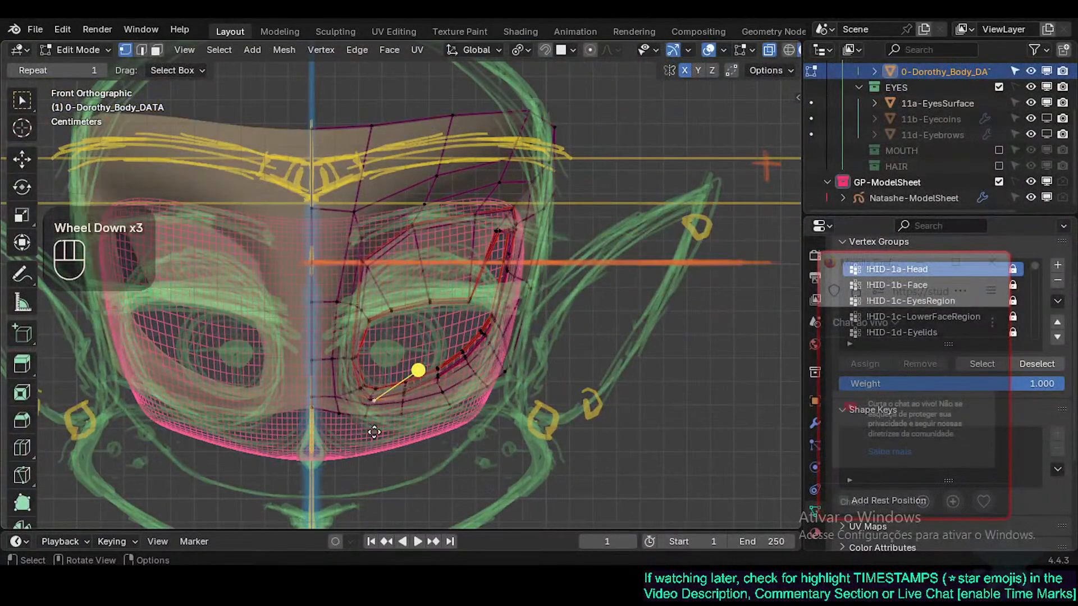
{"action": "scroll", "coordinate": [374, 431], "scroll_direction": "up", "scroll_amount": 3}
{"action": "scroll", "coordinate": [387, 412], "scroll_direction": "down", "scroll_amount": 3}
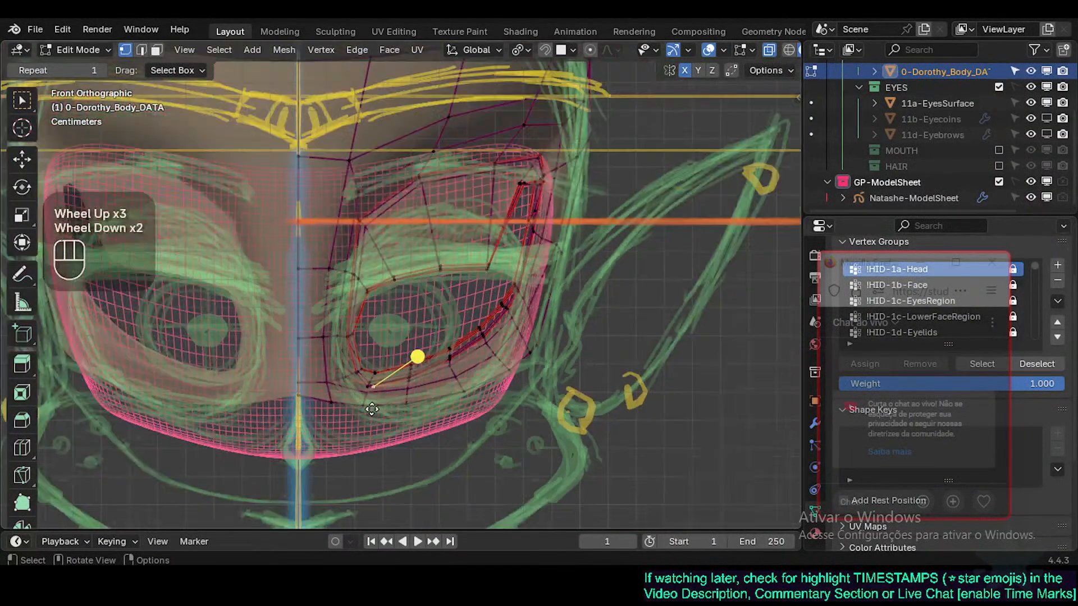
Step: Select the outer strip of faces below the lower eyelid, from the nose side to the outer corner, and move it slightly down
{"action": "scroll", "coordinate": [374, 412], "scroll_direction": "up", "scroll_amount": 1}
{"action": "key", "text": "a"}
{"action": "key", "text": "alt+a"}
{"action": "key", "text": "3"}
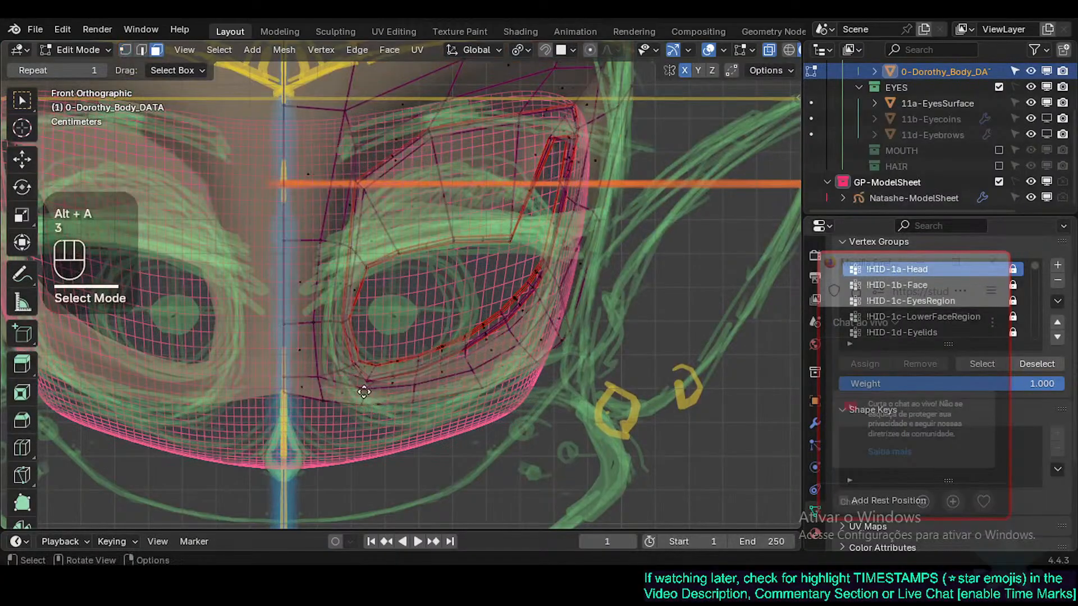
{"action": "key", "text": "c"}
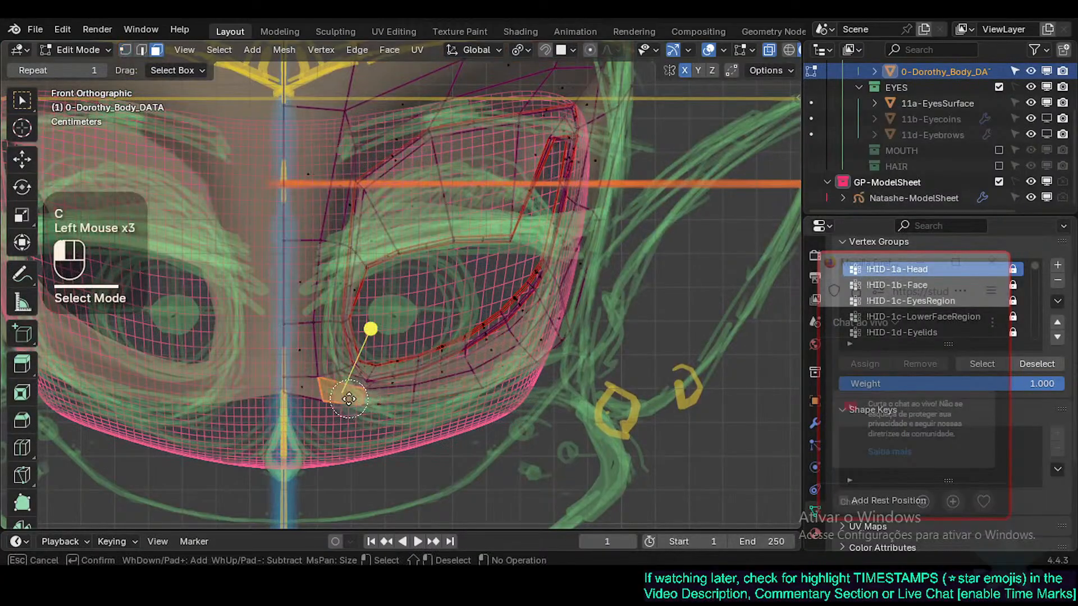
{"action": "left_click", "coordinate": [421, 396], "text": "shift"}
{"action": "left_click_drag", "start_coordinate": [422, 396], "coordinate": [526, 355]}
{"action": "left_click", "coordinate": [540, 336]}
{"action": "key", "text": "c"}
{"action": "left_click", "coordinate": [392, 400]}
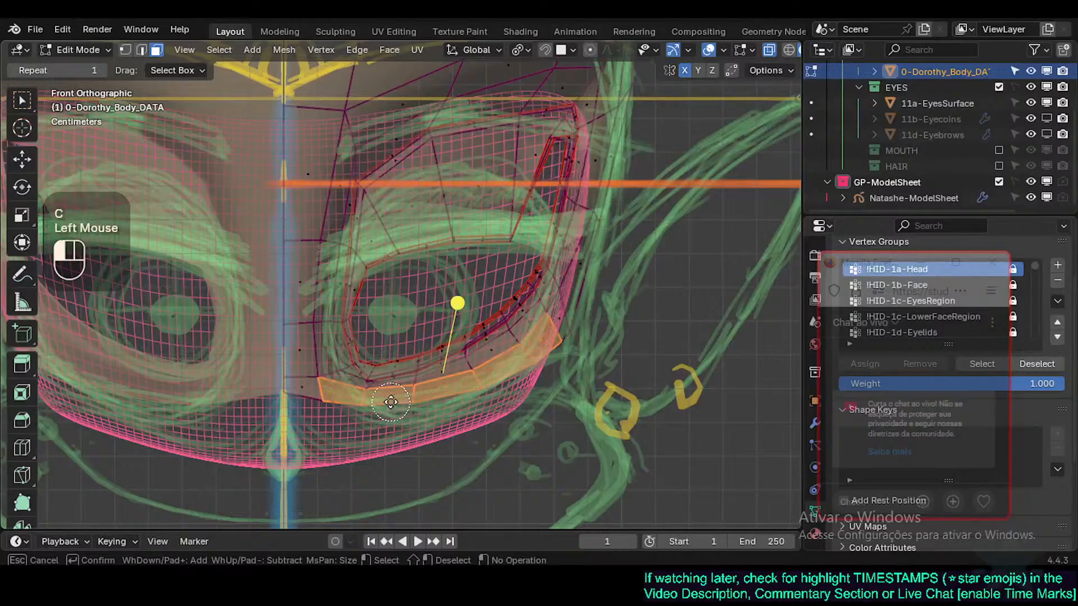
{"action": "right_click", "coordinate": [392, 400]}
{"action": "key", "text": "g"}
{"action": "left_click", "coordinate": [389, 410]}
Step: Move the centre-line vertices level with the lowered face strip slightly down on the nose
{"action": "key", "text": "1"}
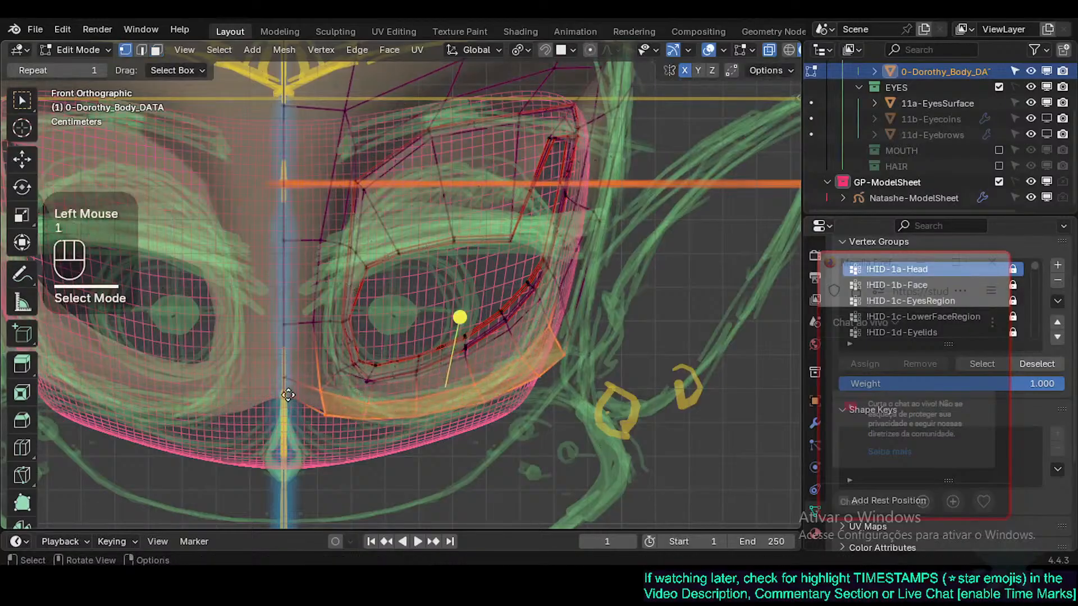
{"action": "left_click", "coordinate": [286, 396]}
{"action": "key", "text": "g"}
{"action": "left_click", "coordinate": [288, 393]}
{"action": "left_click", "coordinate": [289, 391]}
{"action": "key", "text": "g"}
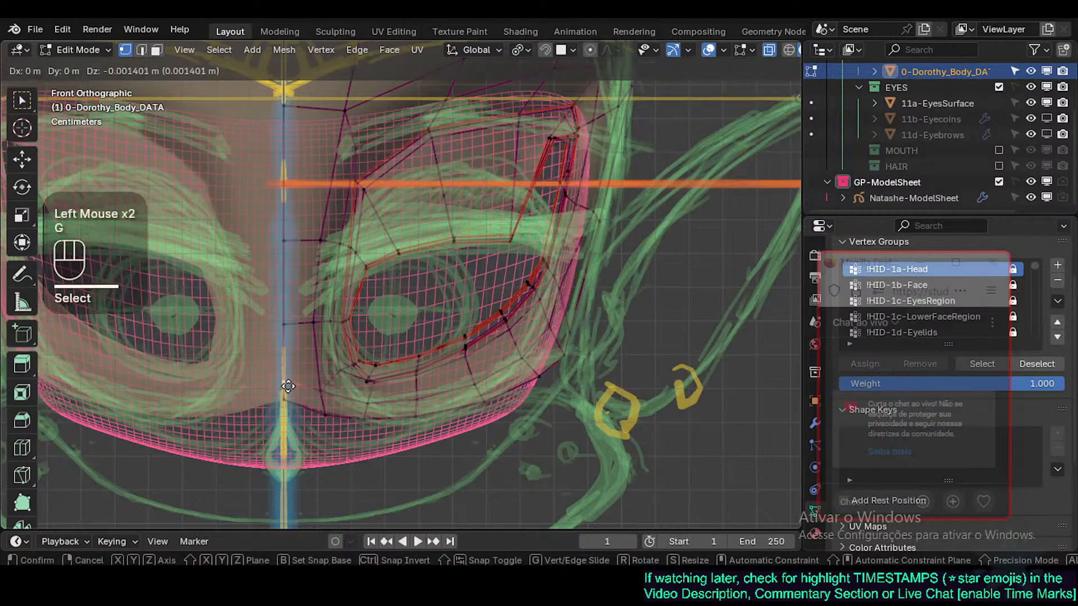
{"action": "left_click", "coordinate": [306, 389]}
Step: Nudge the strip vertex below the eye's inner corner slightly down and clear the selection
{"action": "left_click", "coordinate": [368, 405]}
{"action": "key", "text": "g"}
{"action": "left_click", "coordinate": [371, 407]}
{"action": "scroll", "coordinate": [371, 408], "scroll_direction": "up", "scroll_amount": 2}
{"action": "key", "text": "alt+a"}
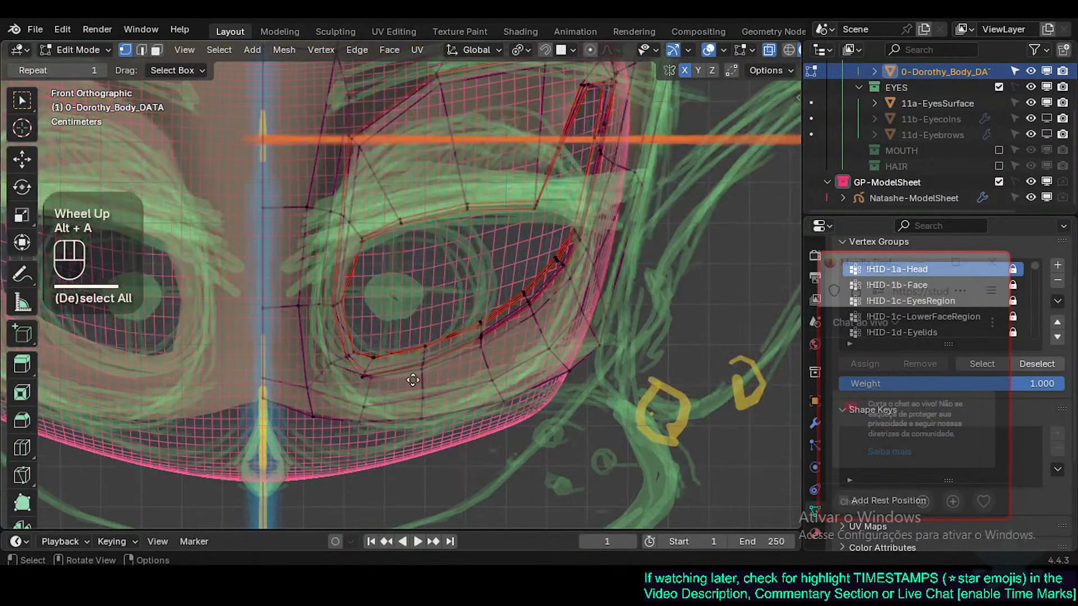
Step: Select the edge path below the lower eyelid from the inner to the outer corner and slide it down, away from the eye opening
{"action": "key", "text": "2"}
{"action": "left_click", "coordinate": [422, 373], "text": "alt+shift"}
{"action": "key", "text": "alt+a"}
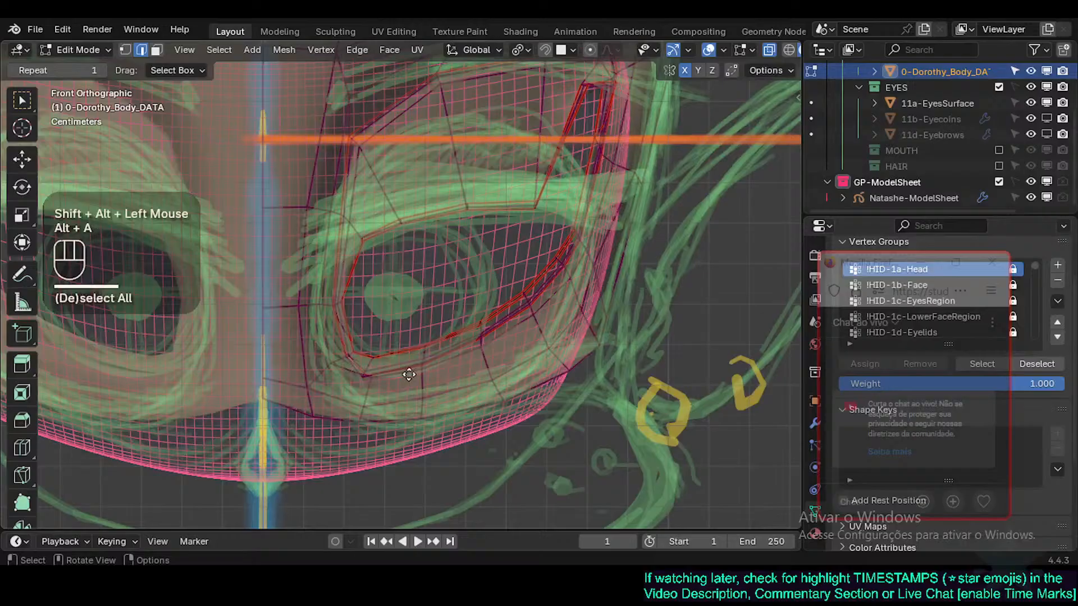
{"action": "left_click", "coordinate": [346, 370]}
{"action": "left_click", "coordinate": [511, 347], "text": "ctrl+shift"}
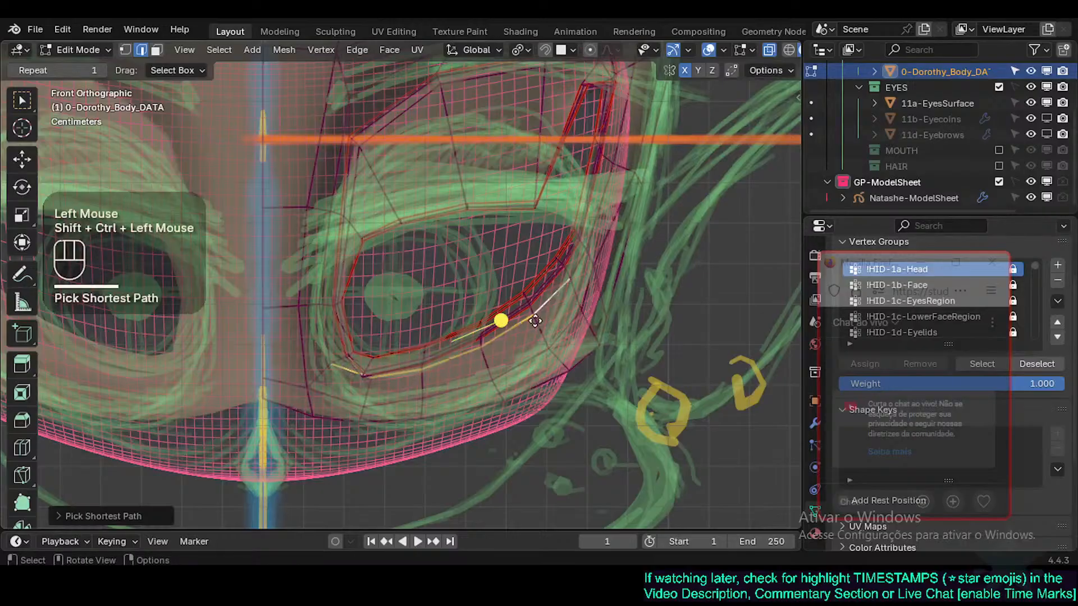
{"action": "key", "text": "g"}
{"action": "key", "text": "g"}
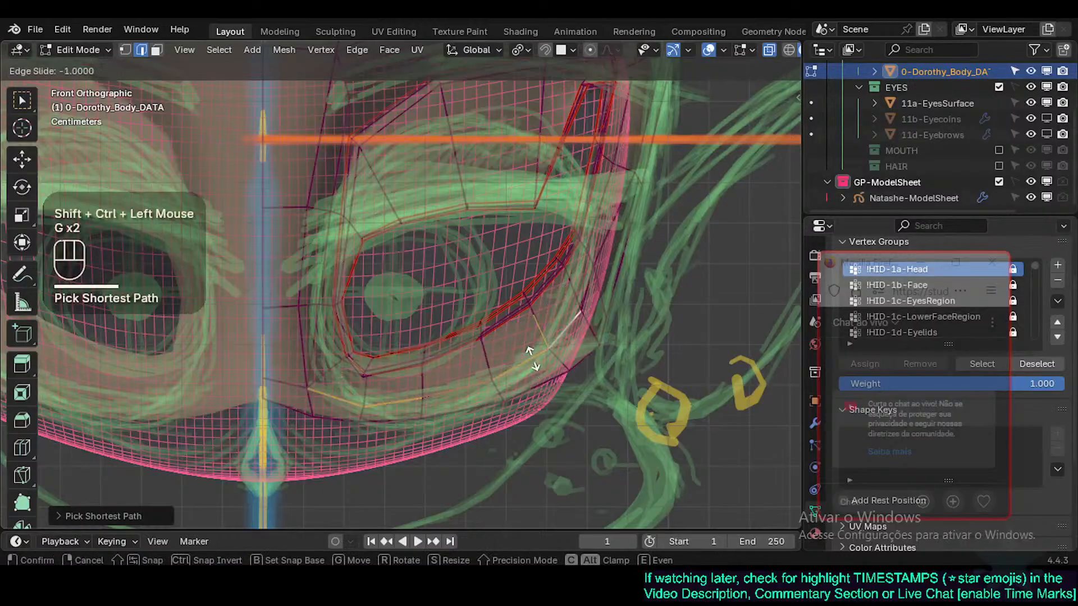
{"action": "left_click", "coordinate": [530, 354]}
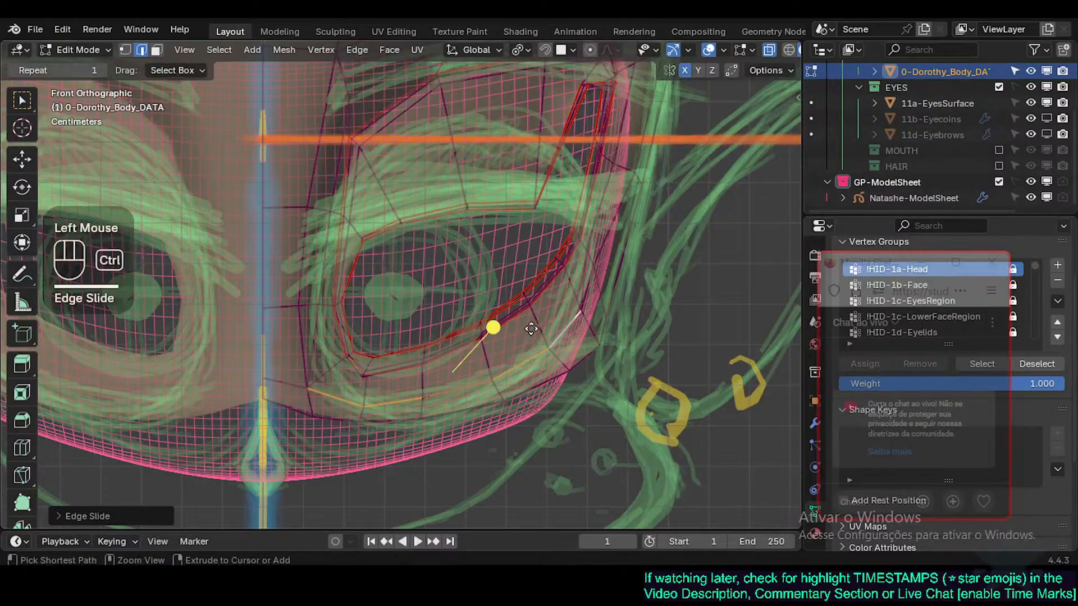
{"action": "key", "text": "ctrl+z"}
{"action": "key", "text": "g"}
{"action": "key", "text": "g"}
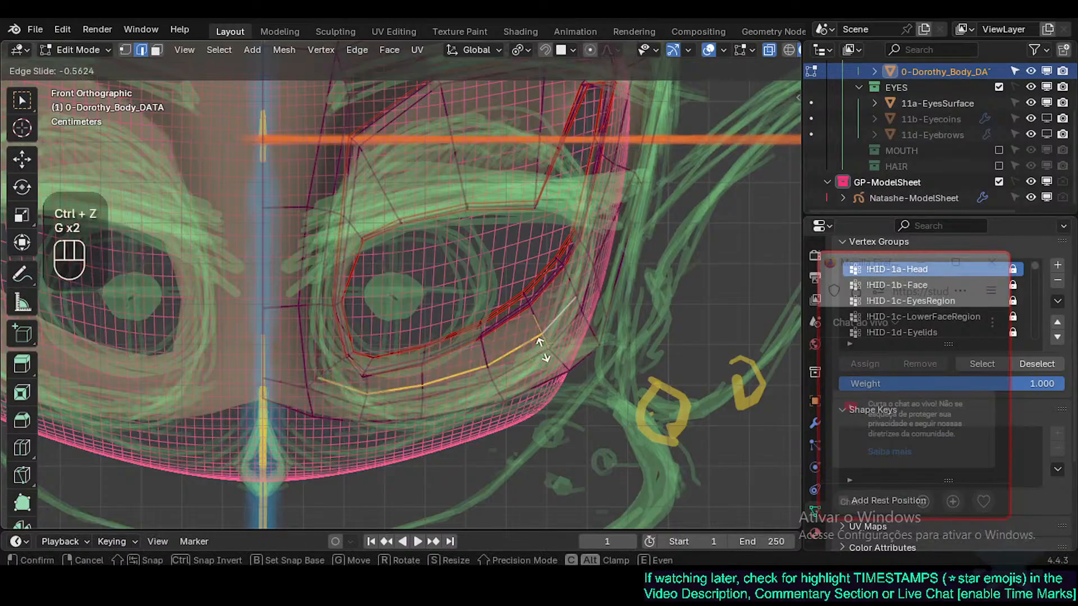
{"action": "left_click", "coordinate": [553, 332]}
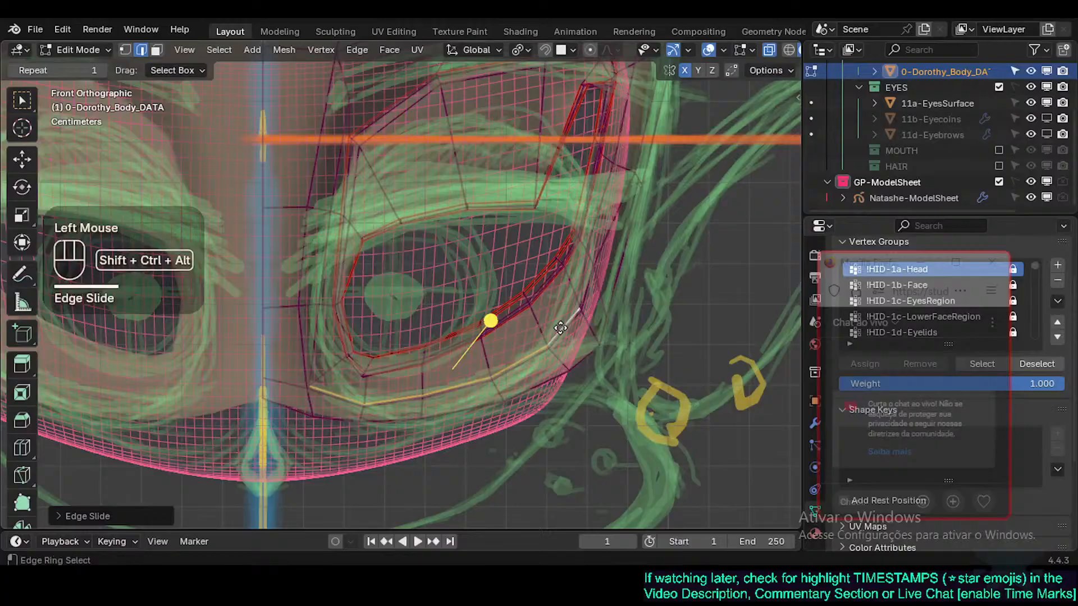
Step: Simplify the eye surface's wireframe display by hiding its dense subdivision wires
{"action": "key", "text": "shift+ctrl+alt+i"}
{"action": "key", "text": "shift+ctrl+alt+i"}
{"action": "key", "text": "shift+ctrl+alt+i"}
{"action": "key", "text": "shift+ctrl+alt+i"}
{"action": "key", "text": "shift+ctrl+alt+i"}
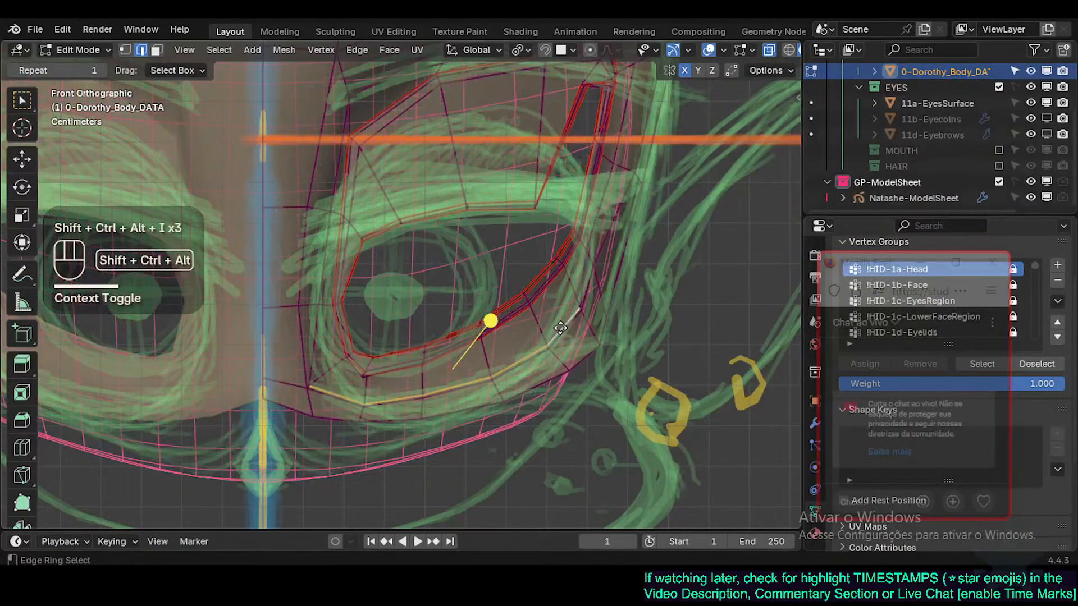
Step: Slide the selected edge path slightly back up toward the lower eyelid
{"action": "key", "text": "g"}
{"action": "key", "text": "g"}
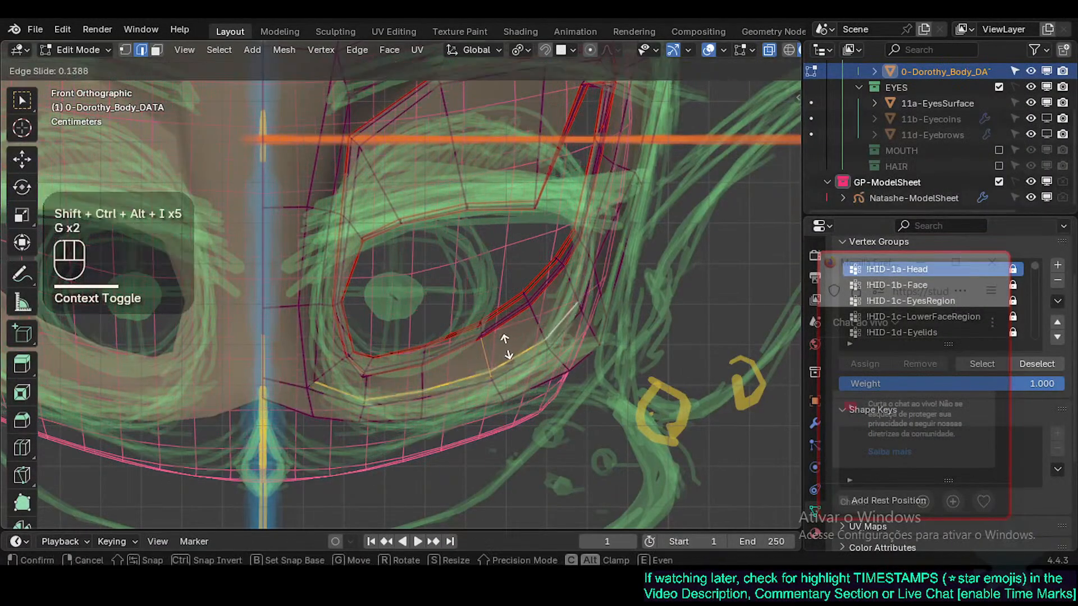
{"action": "left_click", "coordinate": [505, 347]}
Step: Slide the two path edges under the outer half of the lower eyelid toward the eyelid
{"action": "left_click", "coordinate": [451, 392]}
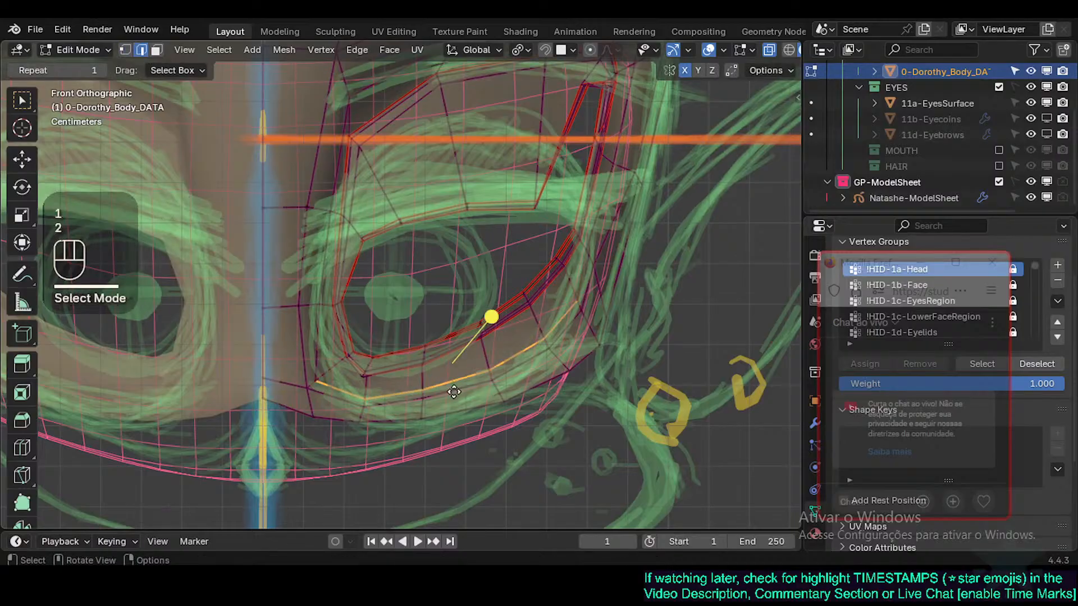
{"action": "key", "text": "g"}
{"action": "key", "text": "Escape"}
{"action": "left_click", "coordinate": [521, 374], "text": "shift"}
{"action": "key", "text": "g"}
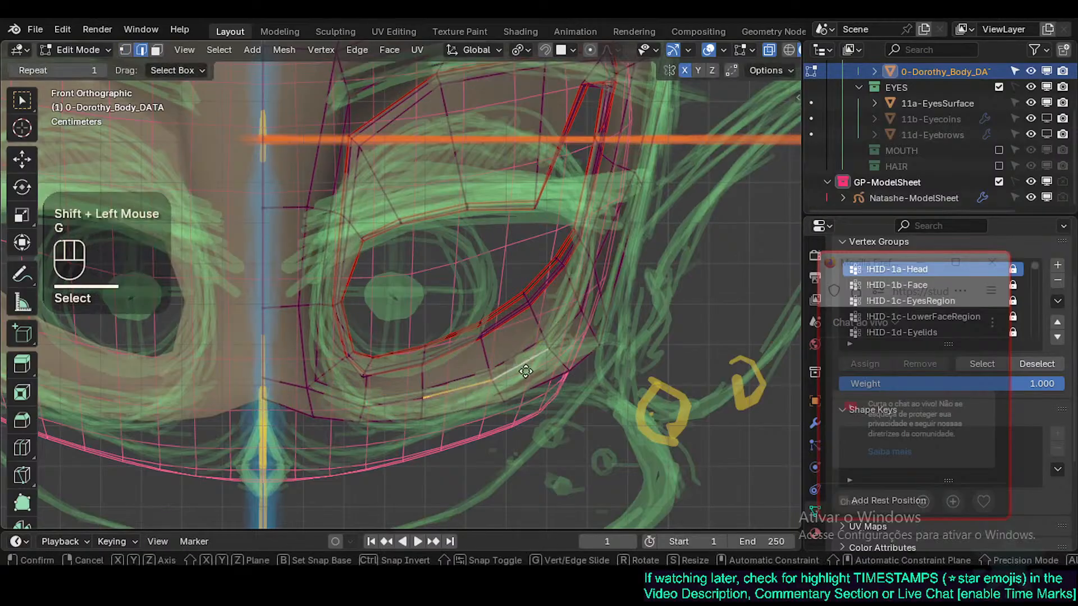
{"action": "key", "text": "g"}
{"action": "left_click", "coordinate": [510, 323]}
Step: Slide the path's end vertex beside the eye's outer corner slightly down along its edge
{"action": "key", "text": "1"}
{"action": "left_click", "coordinate": [580, 309]}
{"action": "key", "text": "g"}
{"action": "key", "text": "g"}
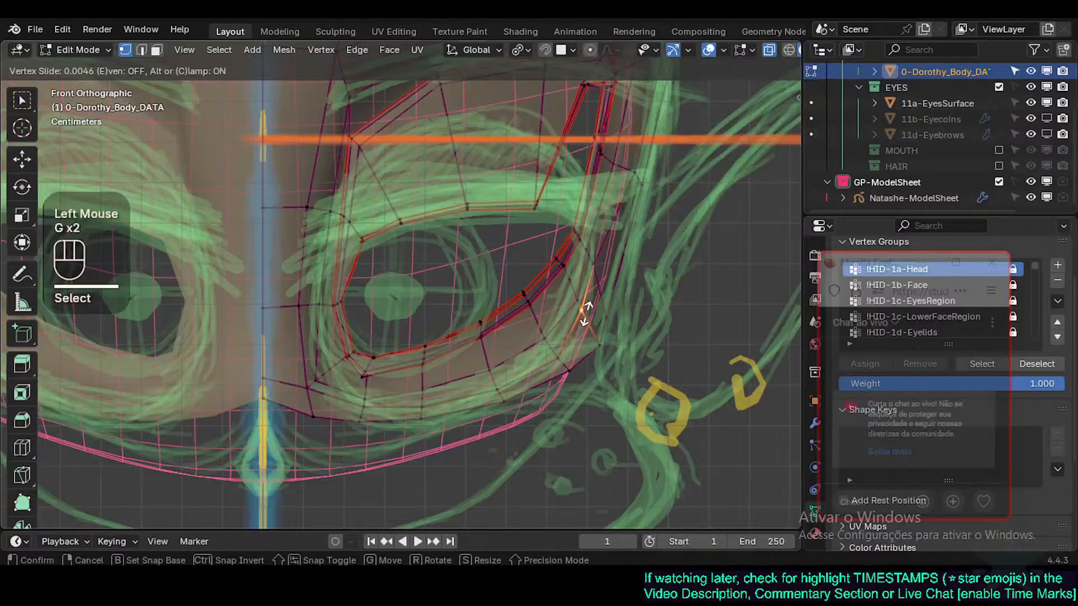
{"action": "left_click", "coordinate": [590, 316]}
Step: Slide the path vertex below the inner corner, and slide the neighbouring vertex near the nose bridge toward the centre line
{"action": "left_click", "coordinate": [363, 401]}
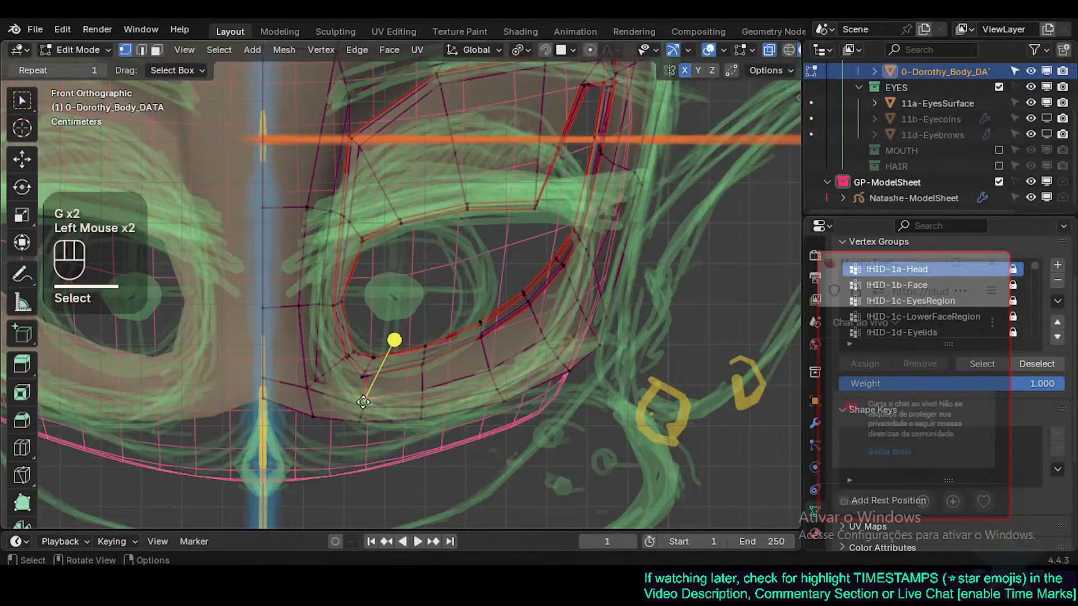
{"action": "key", "text": "g"}
{"action": "key", "text": "g"}
{"action": "left_click", "coordinate": [308, 385]}
{"action": "key", "text": "g"}
{"action": "key", "text": "g"}
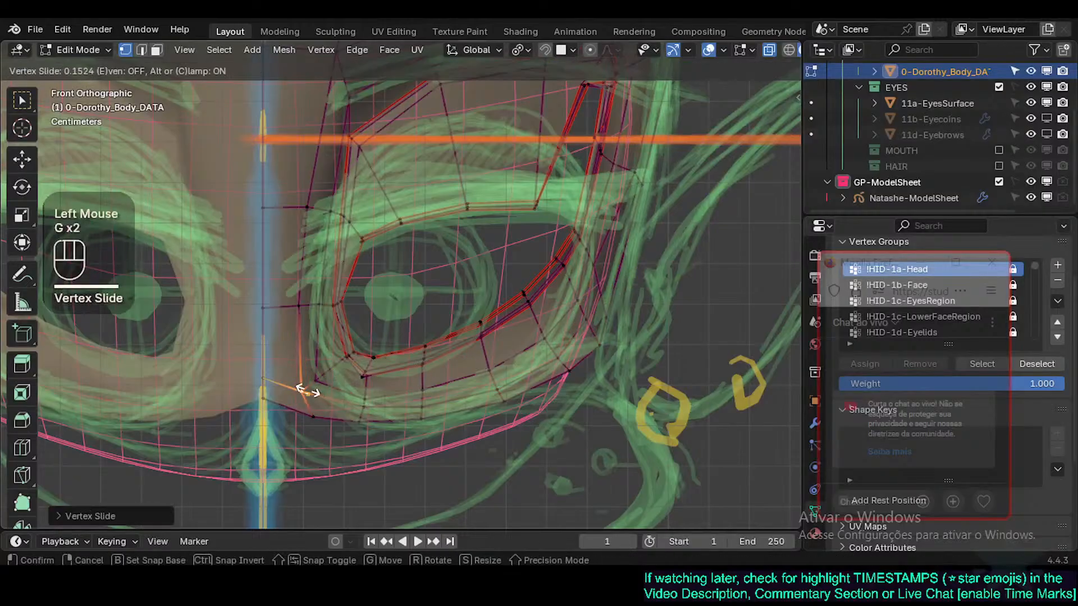
{"action": "left_click", "coordinate": [360, 395]}
Step: Reposition the vertex below the eye's inner corner and slide the edge beside it
{"action": "left_click", "coordinate": [370, 404]}
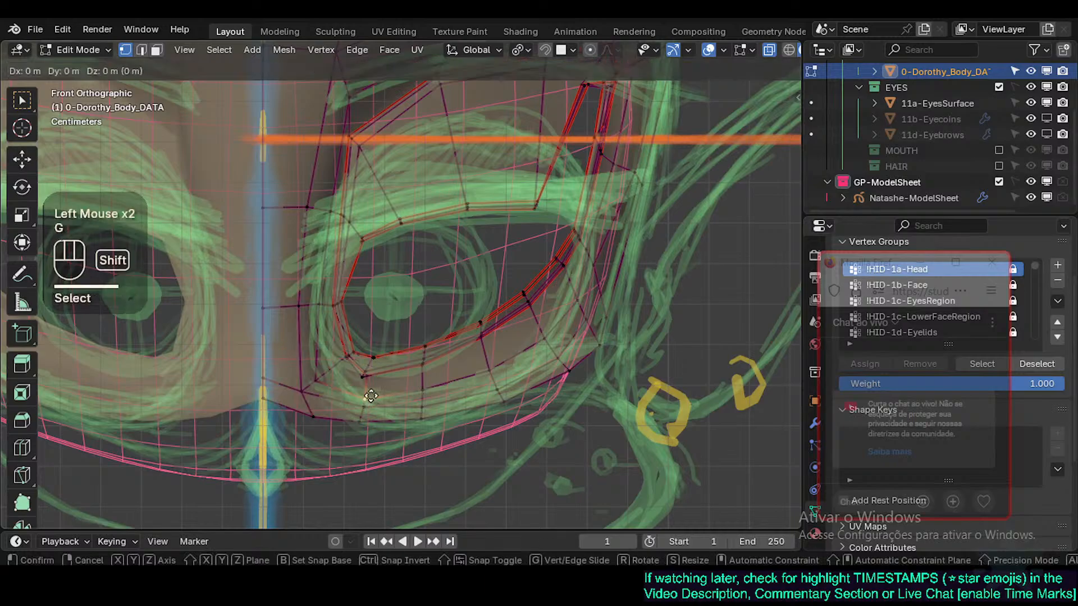
{"action": "left_click", "coordinate": [372, 395], "text": "shift"}
{"action": "key", "text": "g"}
{"action": "left_click", "coordinate": [383, 409]}
{"action": "key", "text": "2"}
{"action": "left_click", "coordinate": [383, 409], "text": "shift"}
{"action": "key", "text": "g"}
{"action": "key", "text": "g"}
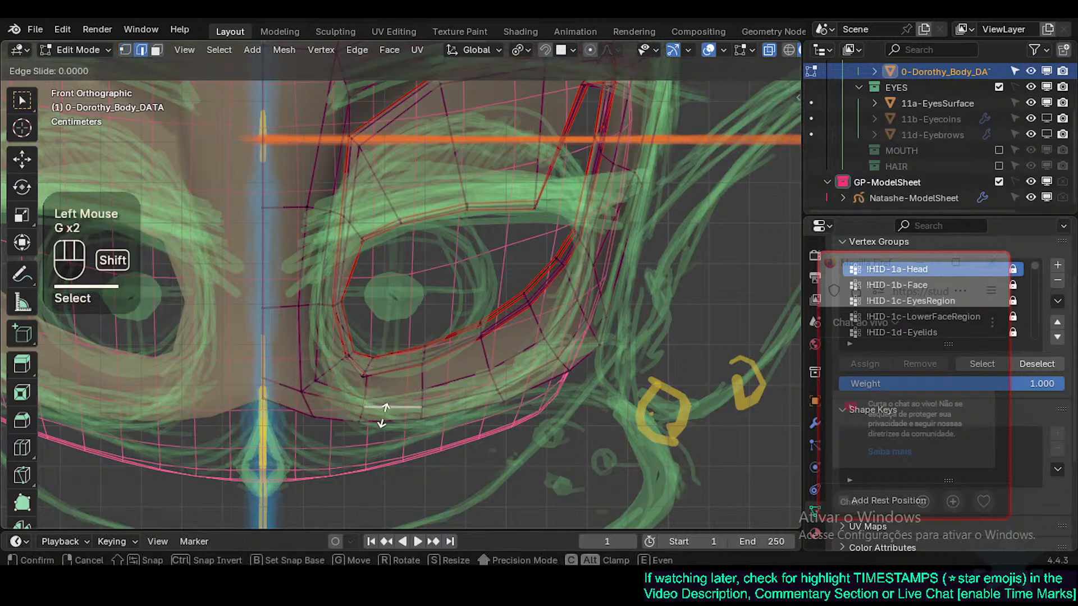
{"action": "left_click", "coordinate": [484, 412], "text": "shift"}
Step: Move the outer edges below the lower eyelid, from the inner corner to the outer corner, down toward the sketched contour
{"action": "left_click", "coordinate": [471, 399]}
{"action": "key", "text": "g"}
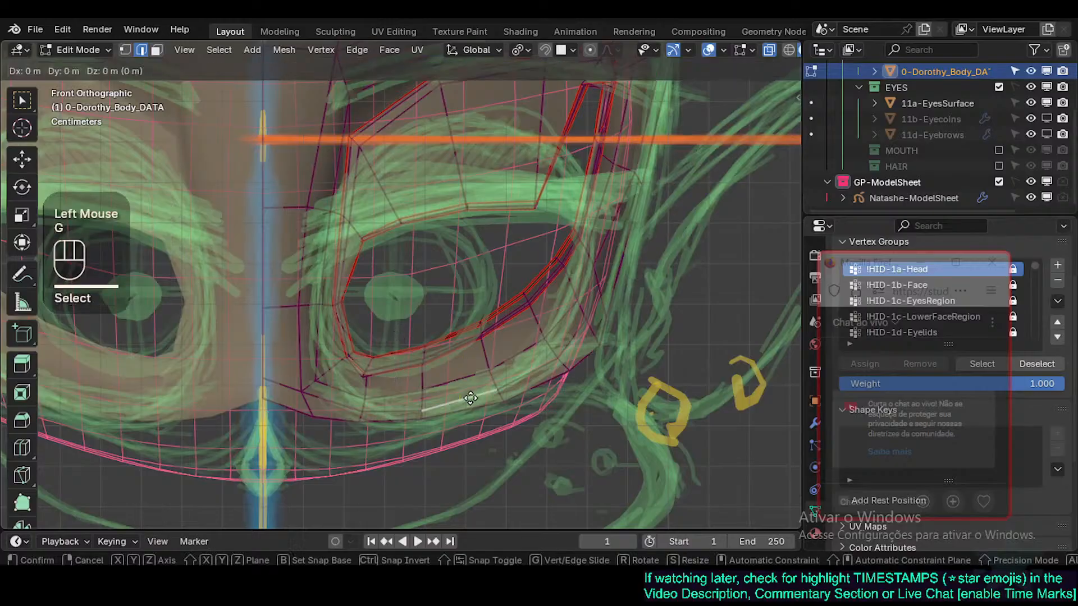
{"action": "left_click", "coordinate": [472, 418], "text": "shift"}
{"action": "left_click", "coordinate": [471, 416]}
{"action": "left_click", "coordinate": [536, 386], "text": "shift"}
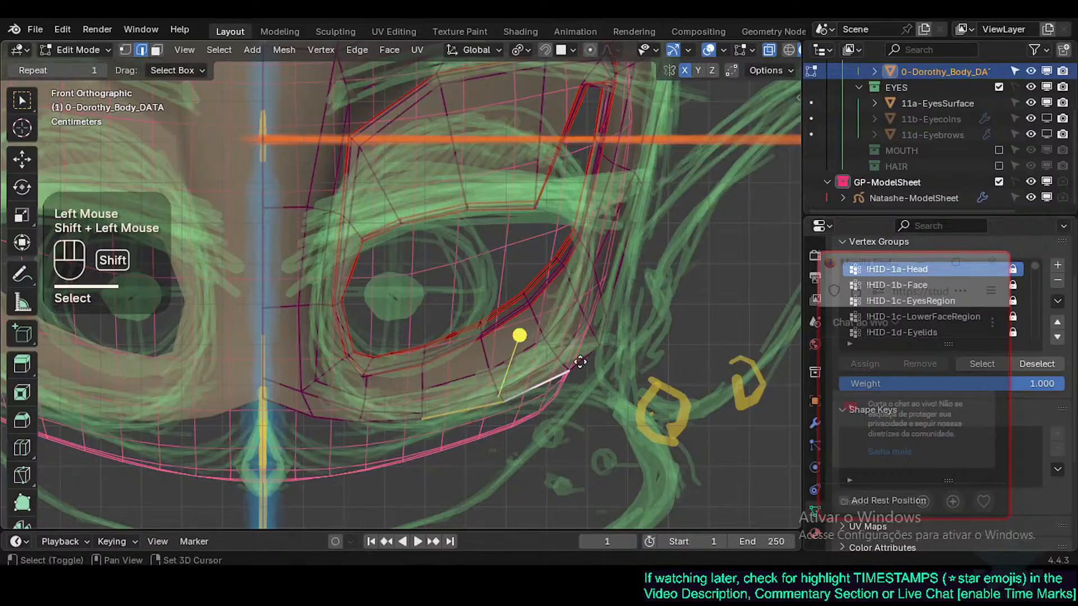
{"action": "left_click", "coordinate": [584, 359], "text": "shift"}
{"action": "key", "text": "g"}
{"action": "left_click", "coordinate": [393, 420], "text": "shift"}
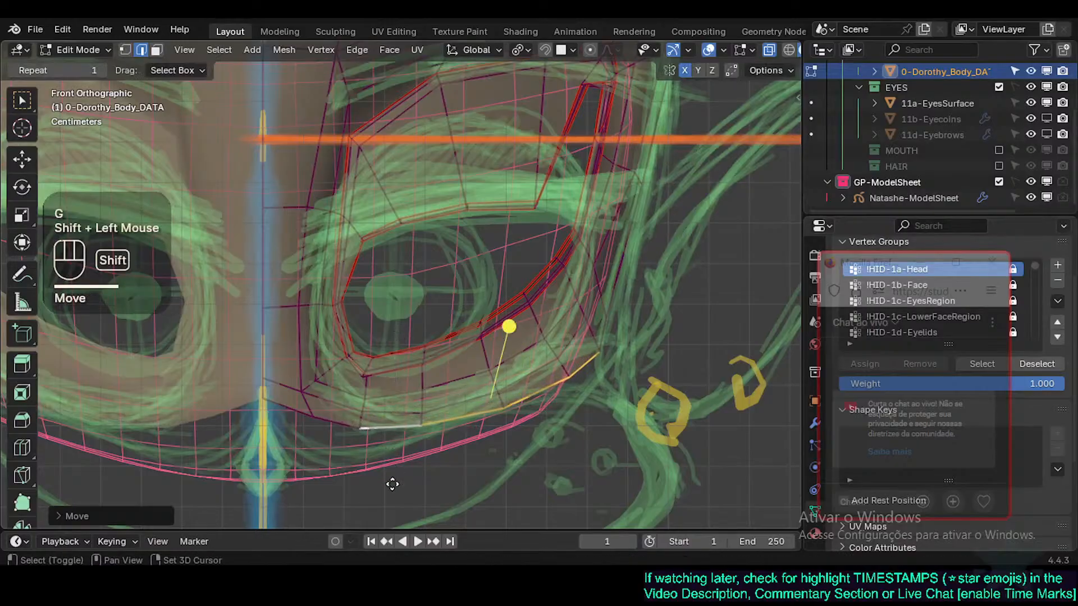
{"action": "left_click", "coordinate": [339, 424]}
Step: Nudge the three consecutive edges from below the inner corner to the middle of the lower eyelid slightly down, one at a time
{"action": "left_click", "coordinate": [352, 407]}
{"action": "key", "text": "g"}
{"action": "left_click", "coordinate": [358, 433], "text": "shift"}
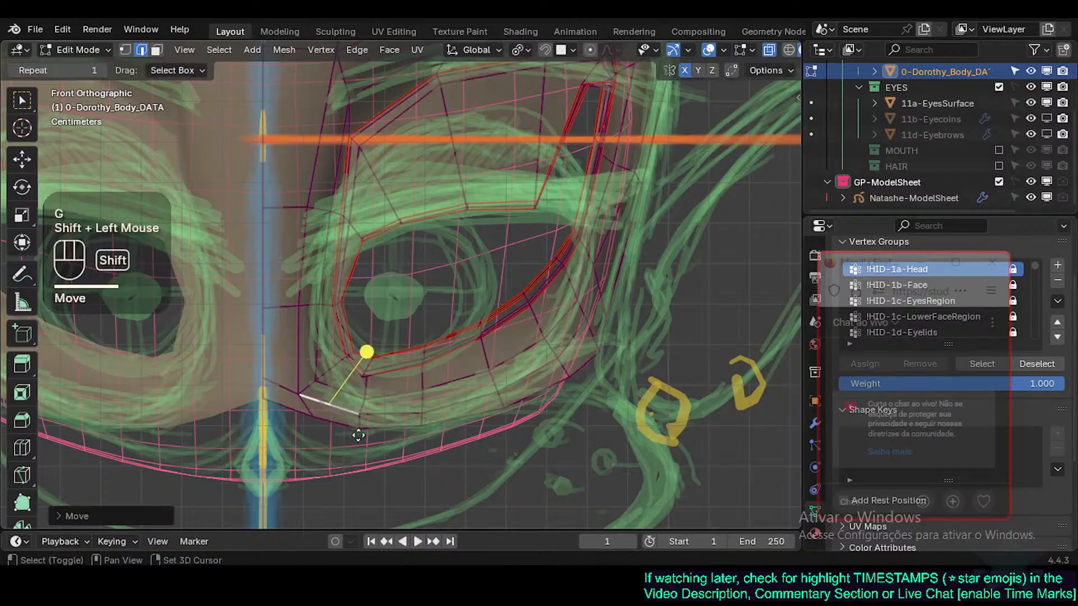
{"action": "left_click", "coordinate": [393, 413]}
{"action": "key", "text": "g"}
{"action": "left_click", "coordinate": [401, 441], "text": "shift"}
{"action": "left_click", "coordinate": [467, 407]}
{"action": "key", "text": "g"}
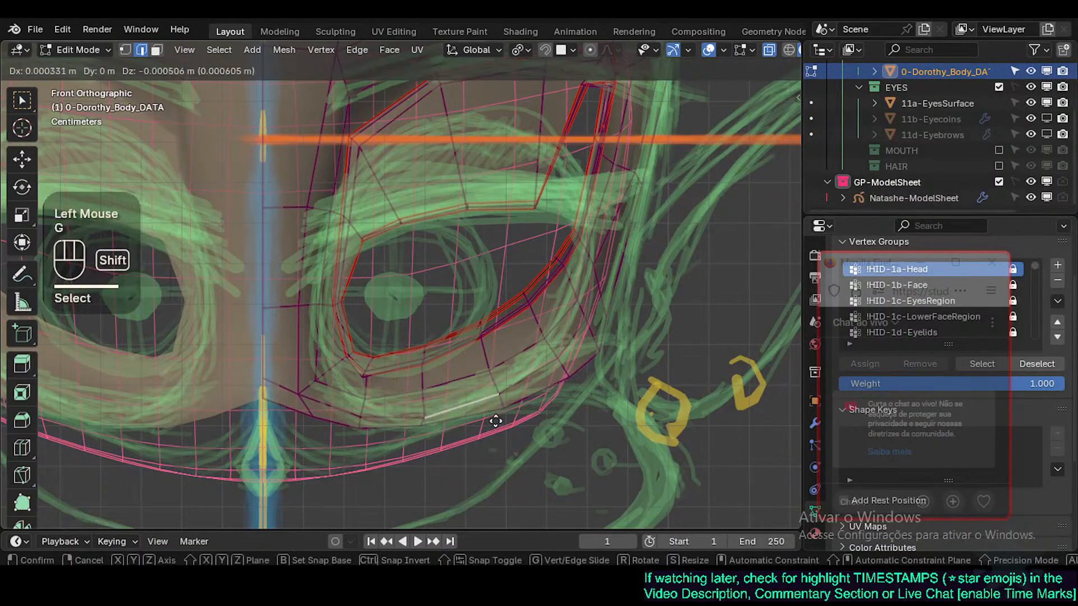
{"action": "left_click", "coordinate": [496, 421], "text": "shift"}
Step: Adjust the two edges below the outer corner, and move the vertex at their outer end slightly down
{"action": "left_click", "coordinate": [533, 371]}
{"action": "key", "text": "g"}
{"action": "left_click", "coordinate": [544, 315], "text": "shift"}
{"action": "left_click", "coordinate": [578, 361]}
{"action": "key", "text": "g"}
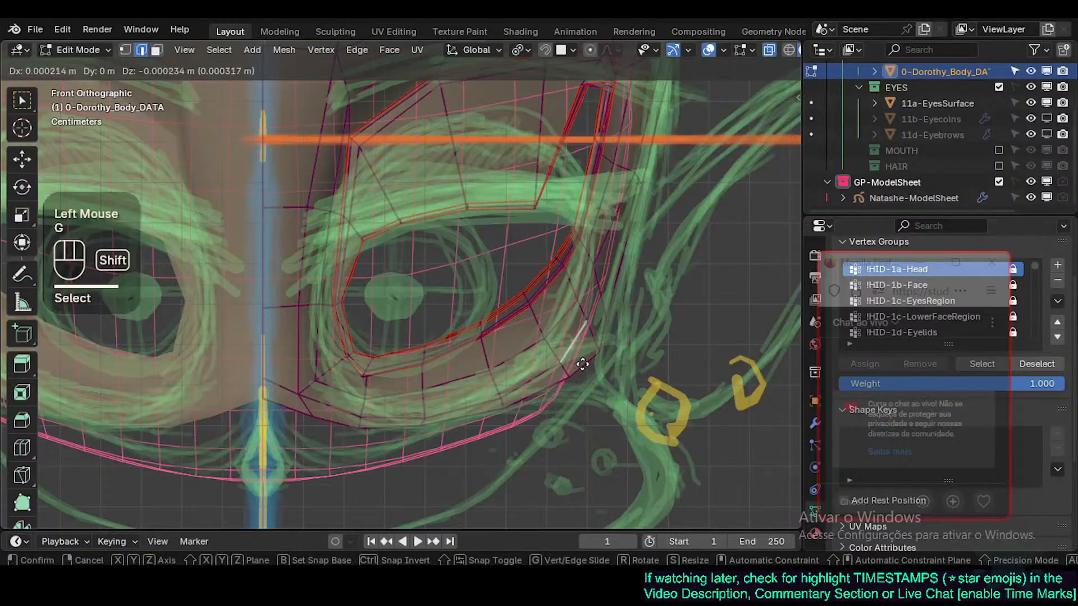
{"action": "left_click", "coordinate": [622, 296], "text": "shift"}
{"action": "key", "text": "1"}
{"action": "left_click", "coordinate": [589, 323]}
{"action": "key", "text": "g"}
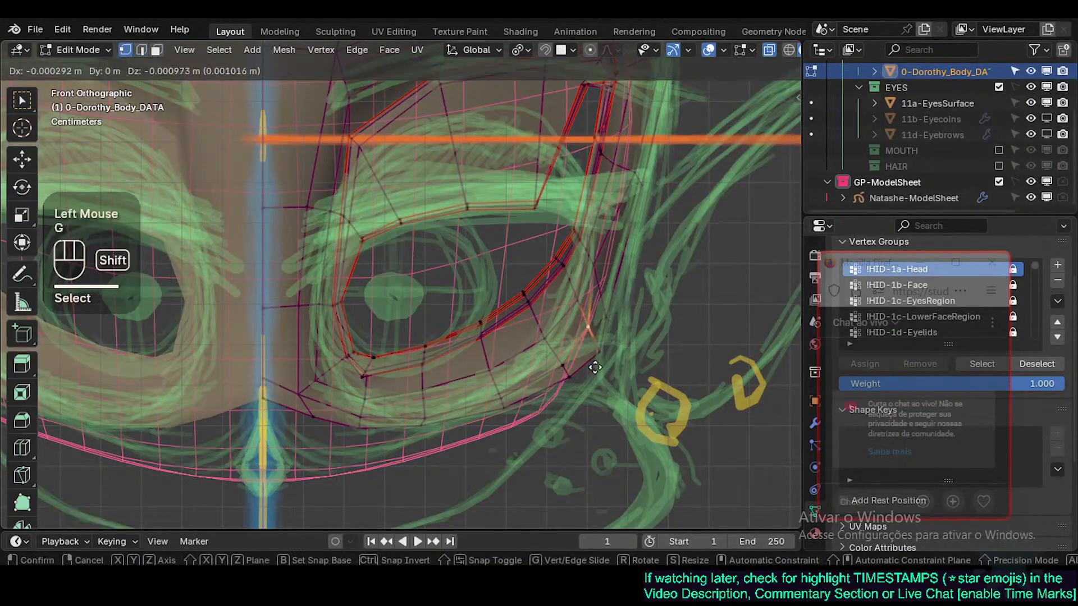
{"action": "left_click", "coordinate": [595, 367], "text": "shift"}
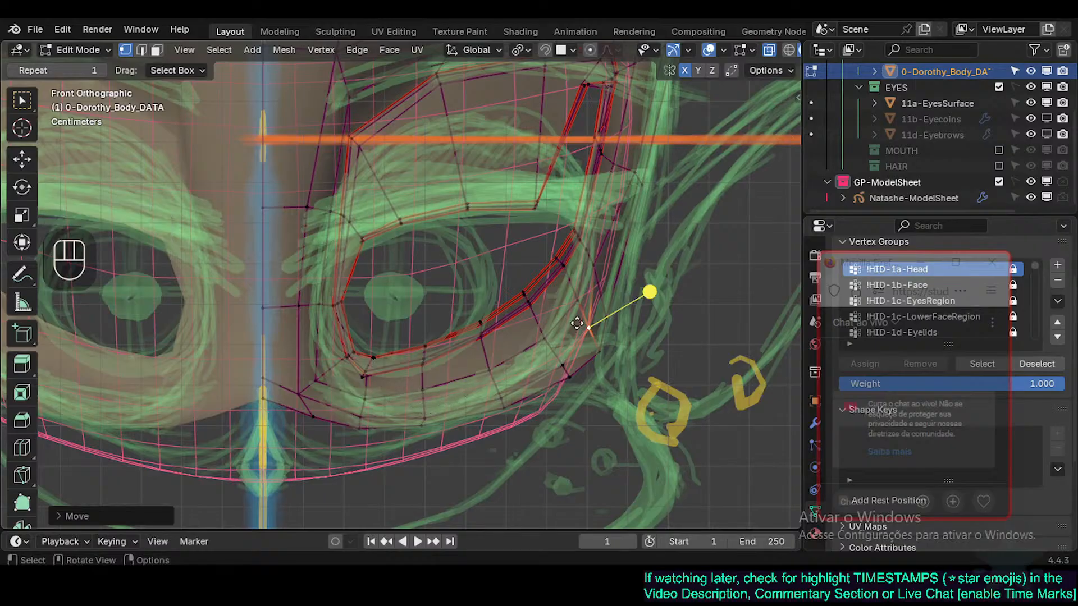
{"action": "key", "text": "3"}
{"action": "left_click", "coordinate": [454, 413]}
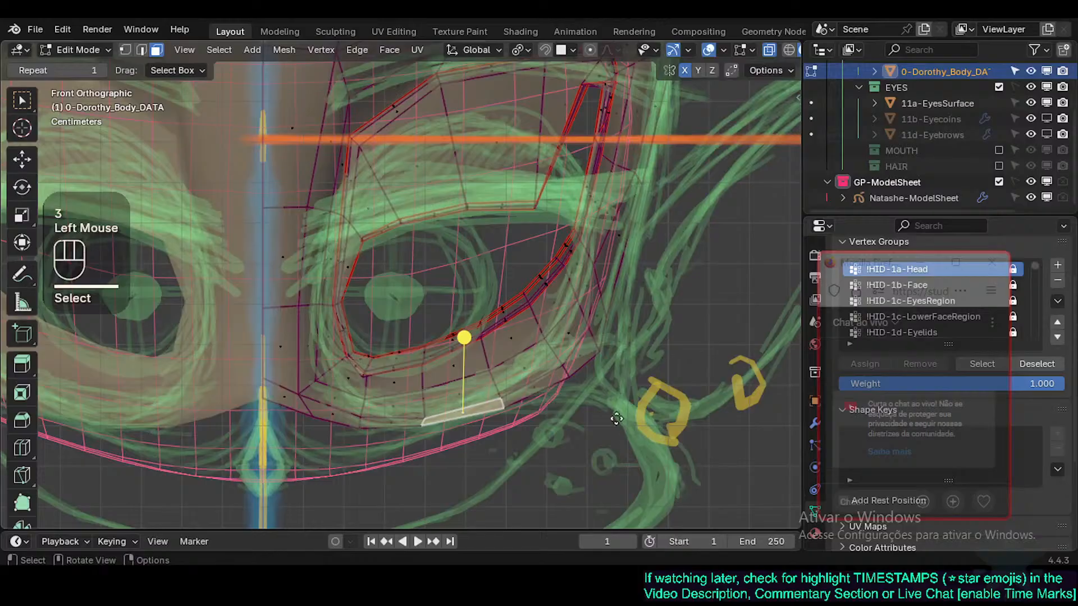
{"action": "key", "text": "alt+a"}
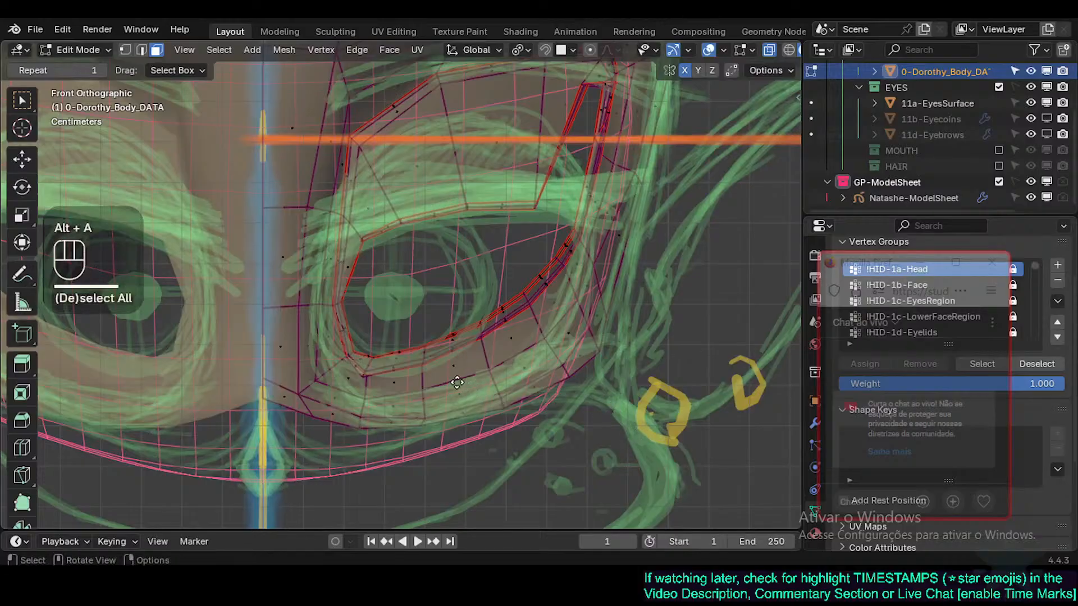
{"action": "left_click", "coordinate": [457, 383]}
Step: Move the three middle edges between the lower eyelid crease and the outer boundary slightly down, one at a time
{"action": "key", "text": "2"}
{"action": "left_click", "coordinate": [395, 390]}
{"action": "key", "text": "g"}
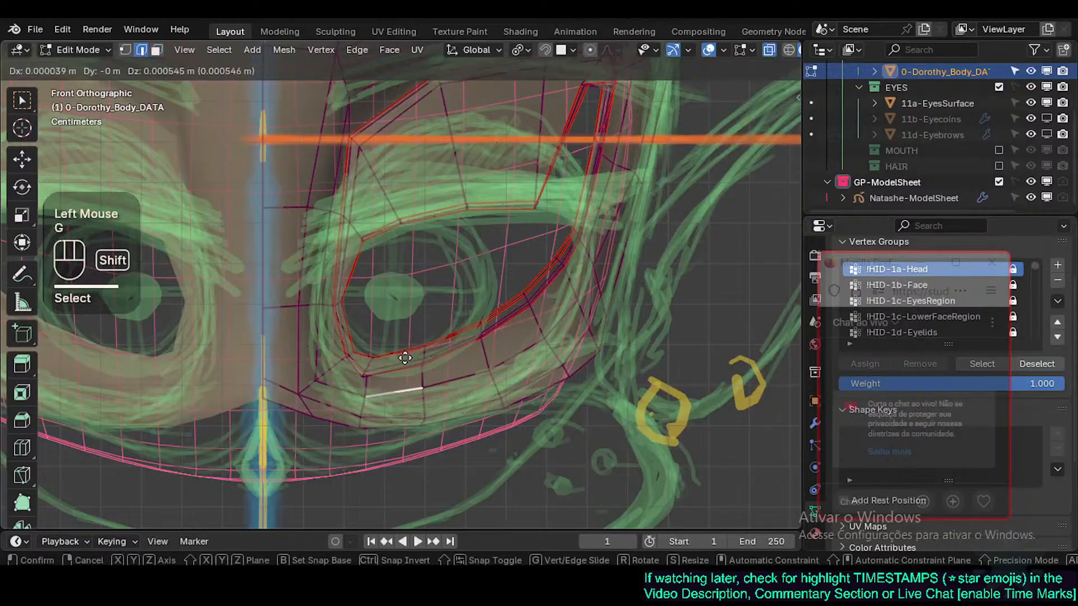
{"action": "left_click", "coordinate": [415, 445], "text": "shift"}
{"action": "left_click", "coordinate": [477, 378]}
{"action": "key", "text": "g"}
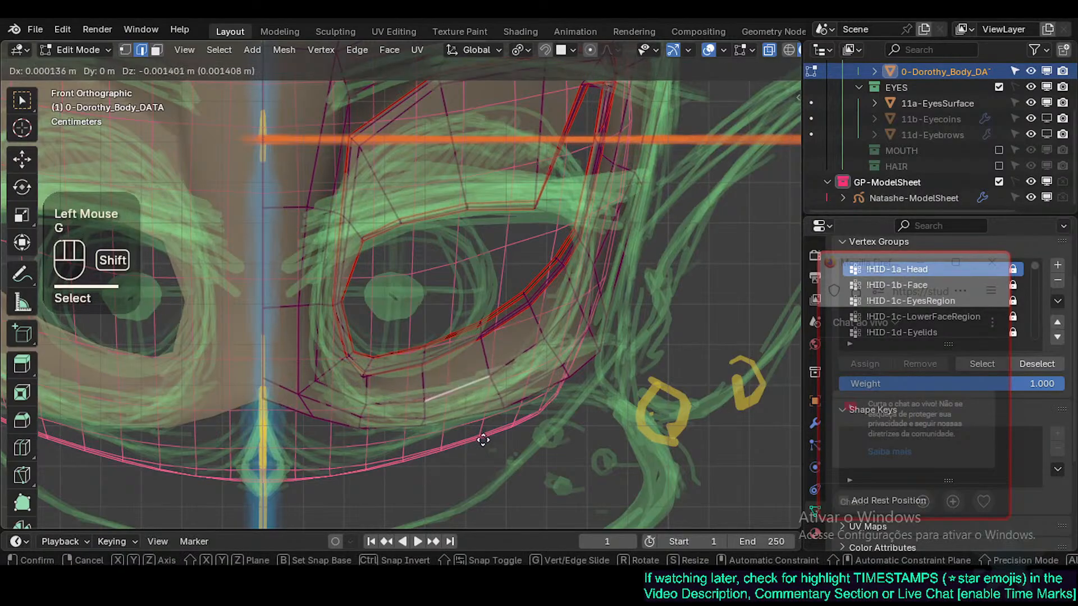
{"action": "left_click", "coordinate": [484, 456], "text": "shift"}
{"action": "left_click", "coordinate": [533, 374]}
{"action": "key", "text": "g"}
{"action": "left_click", "coordinate": [602, 455], "text": "shift"}
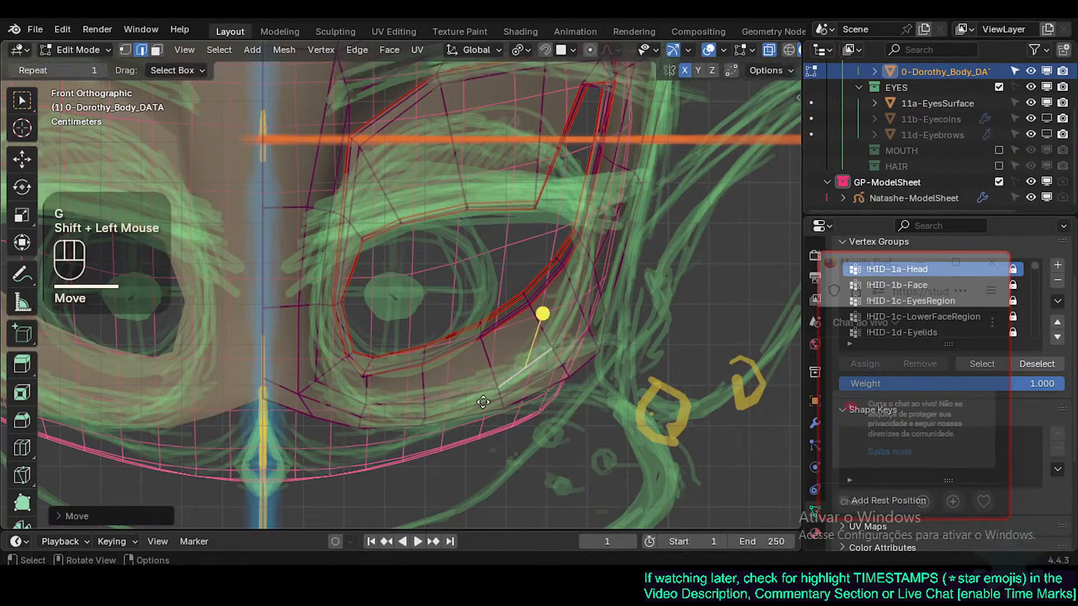
Step: Fine-tune the position of the middle-loop vertex under the outer half of the lower eyelid
{"action": "key", "text": "1"}
{"action": "left_click", "coordinate": [488, 396]}
{"action": "key", "text": "g"}
{"action": "left_click", "coordinate": [460, 389], "text": "shift"}
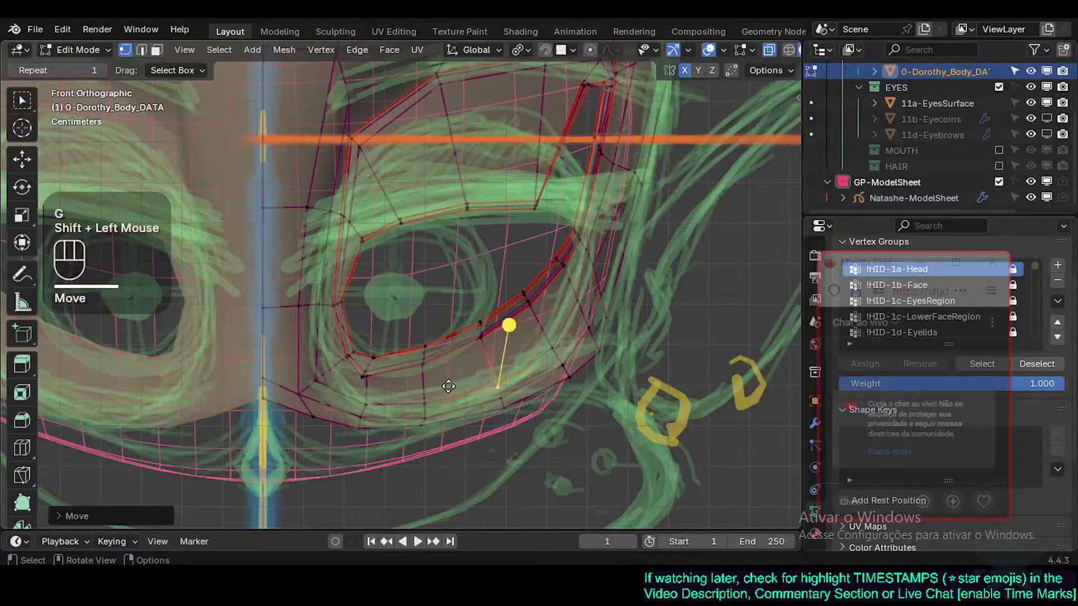
Step: Slightly reposition the middle-loop edge under the lower eyelid's centre and the one below the inner corner
{"action": "key", "text": "2"}
{"action": "left_click", "coordinate": [459, 395]}
{"action": "key", "text": "g"}
{"action": "left_click", "coordinate": [473, 435], "text": "shift"}
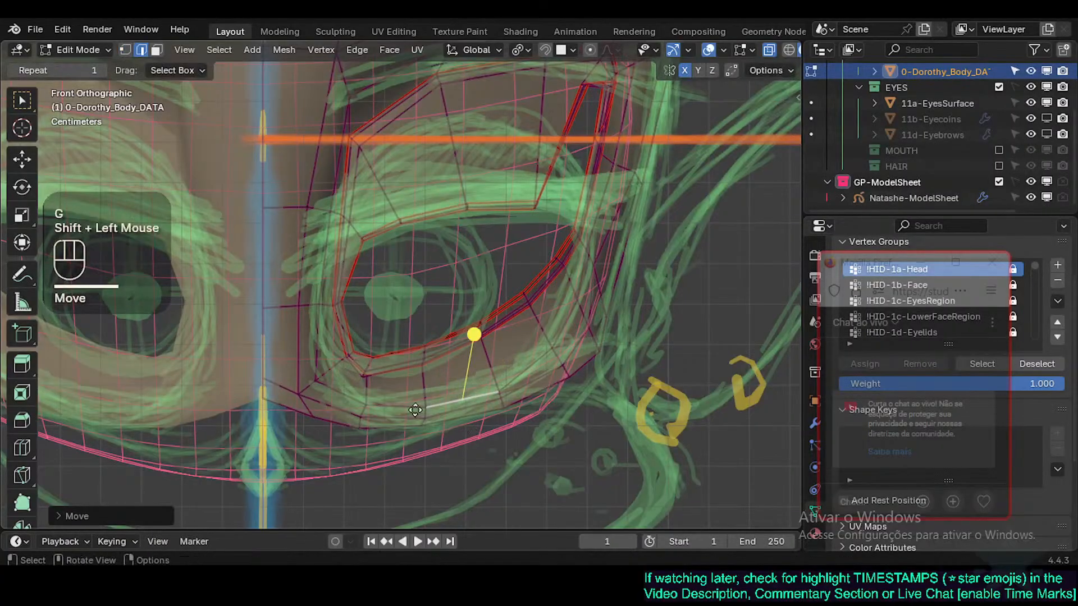
{"action": "left_click", "coordinate": [333, 399]}
{"action": "key", "text": "g"}
{"action": "key", "text": "Escape"}
{"action": "left_click", "coordinate": [335, 398]}
{"action": "key", "text": "g"}
{"action": "left_click", "coordinate": [336, 436], "text": "shift"}
Step: Enable snapping and move the vertices at the upper inner bend of the eye opening slightly toward the nose
{"action": "middle_click_drag", "start_coordinate": [347, 409], "coordinate": [346, 427], "text": "shift"}
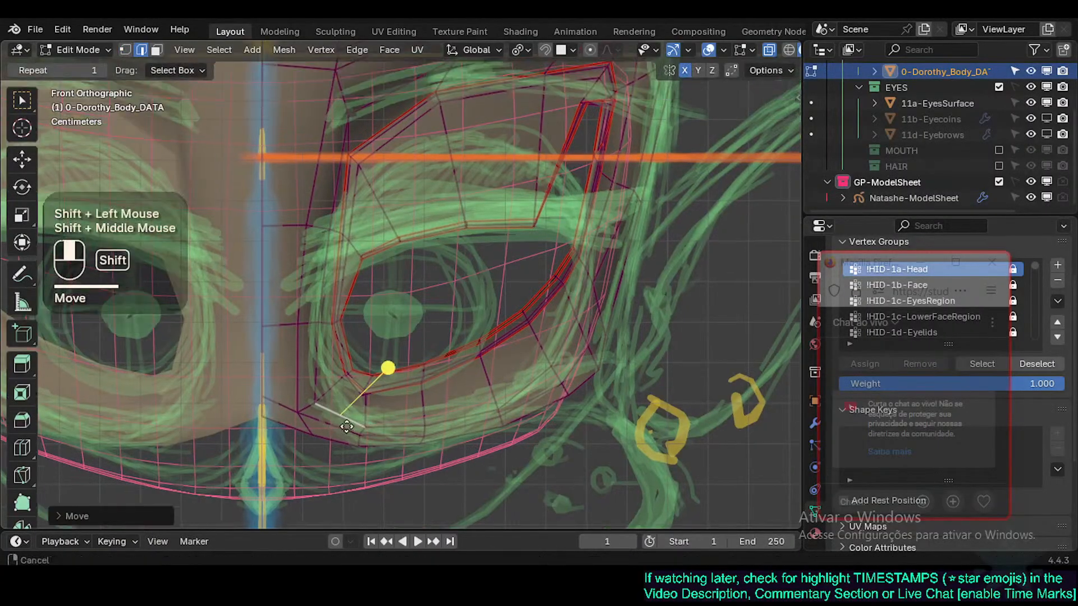
{"action": "scroll", "coordinate": [346, 427], "scroll_direction": "down", "scroll_amount": 2}
{"action": "middle_click_drag", "start_coordinate": [393, 343], "coordinate": [393, 353], "text": "shift"}
{"action": "scroll", "coordinate": [390, 332], "scroll_direction": "up", "scroll_amount": 2}
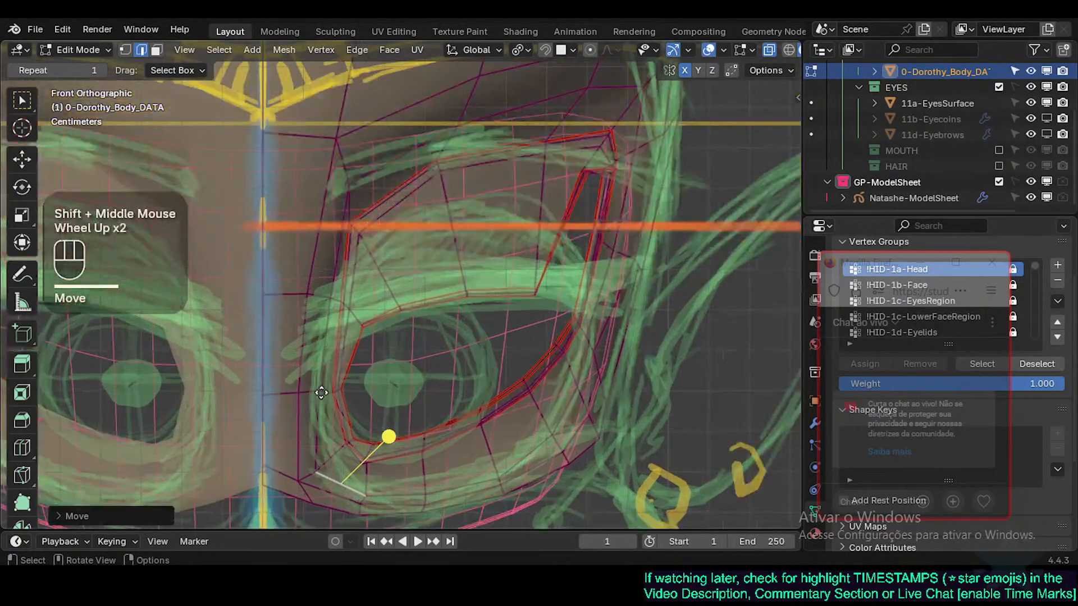
{"action": "middle_click_drag", "start_coordinate": [322, 393], "coordinate": [346, 361], "text": "shift"}
{"action": "key", "text": "1"}
{"action": "key", "text": "alt+a"}
{"action": "key", "text": "c"}
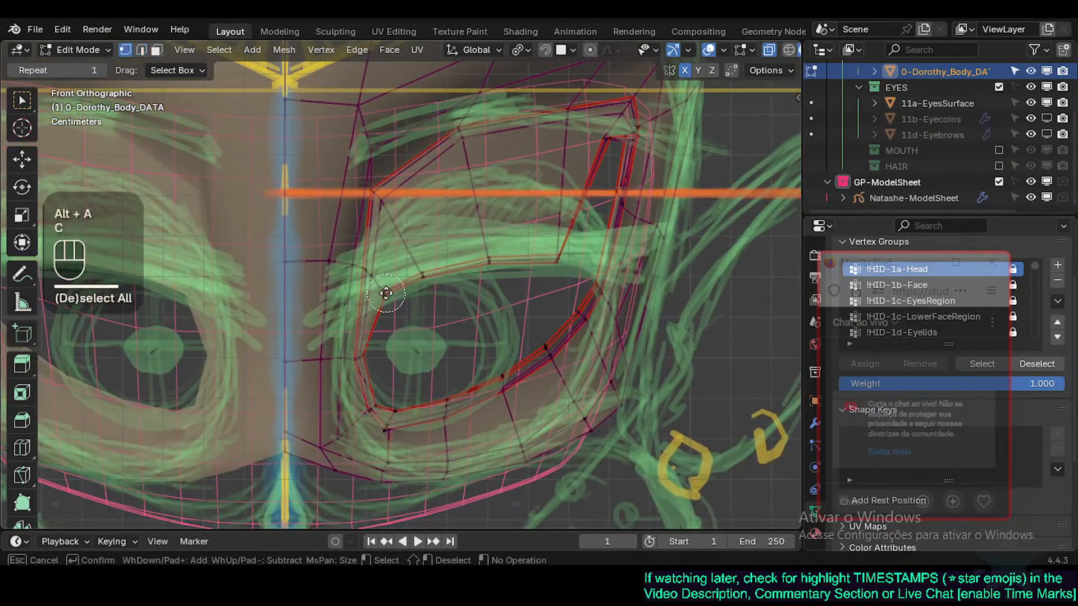
{"action": "right_click", "coordinate": [403, 297]}
{"action": "key", "text": "shift+Tab"}
{"action": "key", "text": "shift+Tab"}
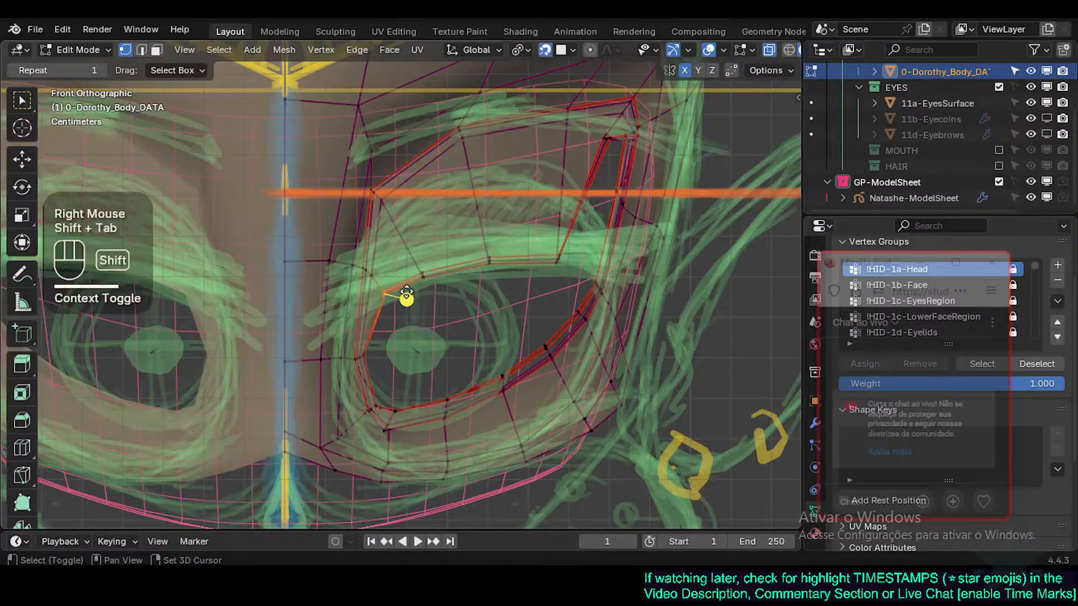
{"action": "key", "text": "shift+Tab"}
{"action": "key", "text": "g"}
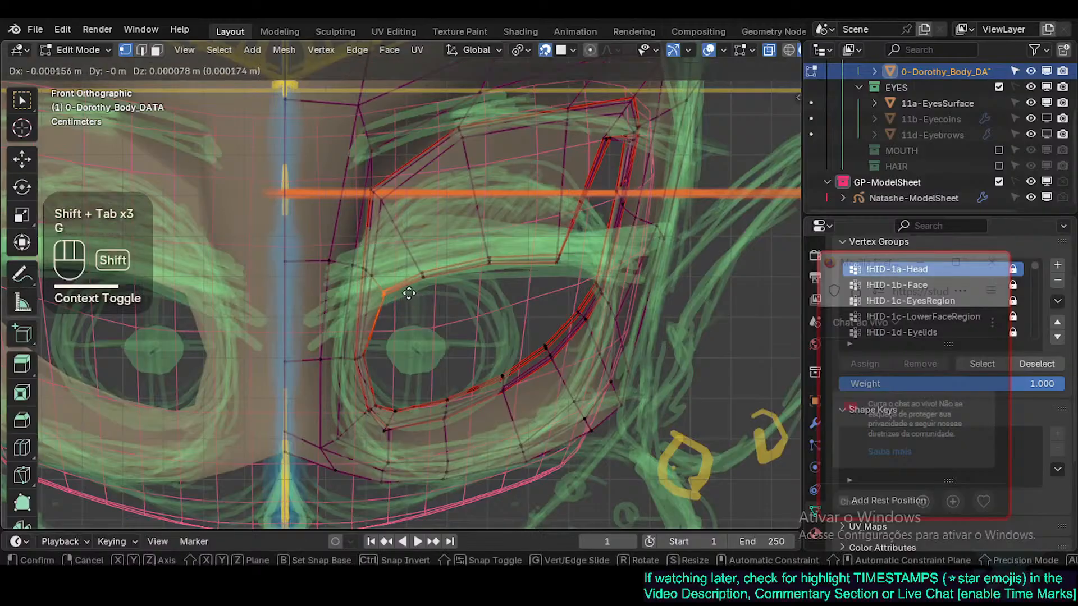
{"action": "left_click", "coordinate": [395, 281]}
{"action": "key", "text": "alt+a"}
{"action": "key", "text": "c"}
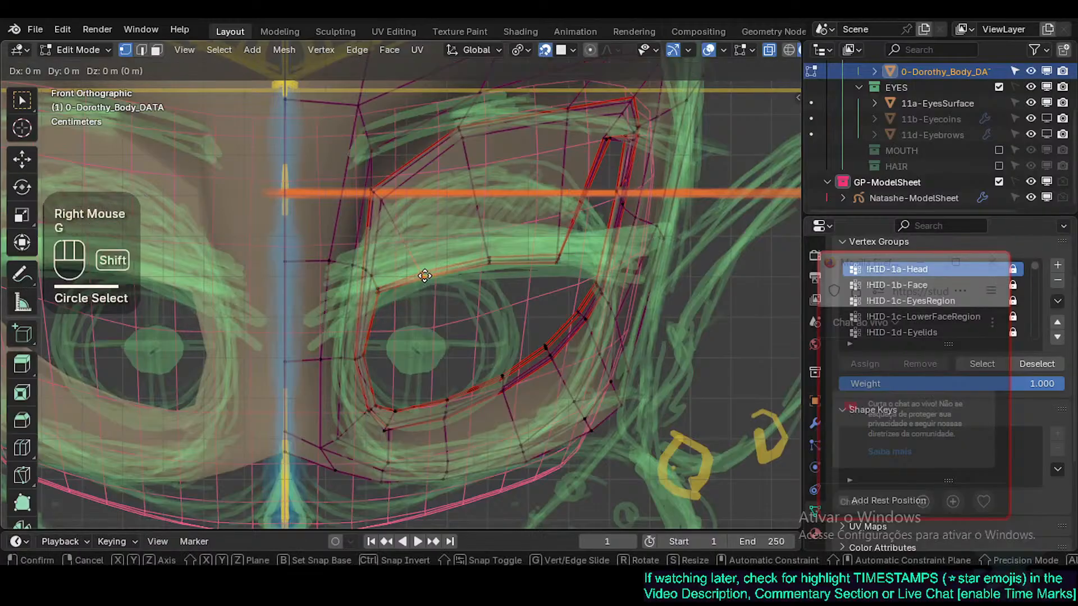
{"action": "right_click", "coordinate": [427, 279]}
Step: Move the vertices at the upper inner bend of the eye opening slightly down along the eye surface
{"action": "key", "text": "c"}
{"action": "left_click", "coordinate": [381, 295]}
{"action": "right_click", "coordinate": [376, 304]}
{"action": "key", "text": "g"}
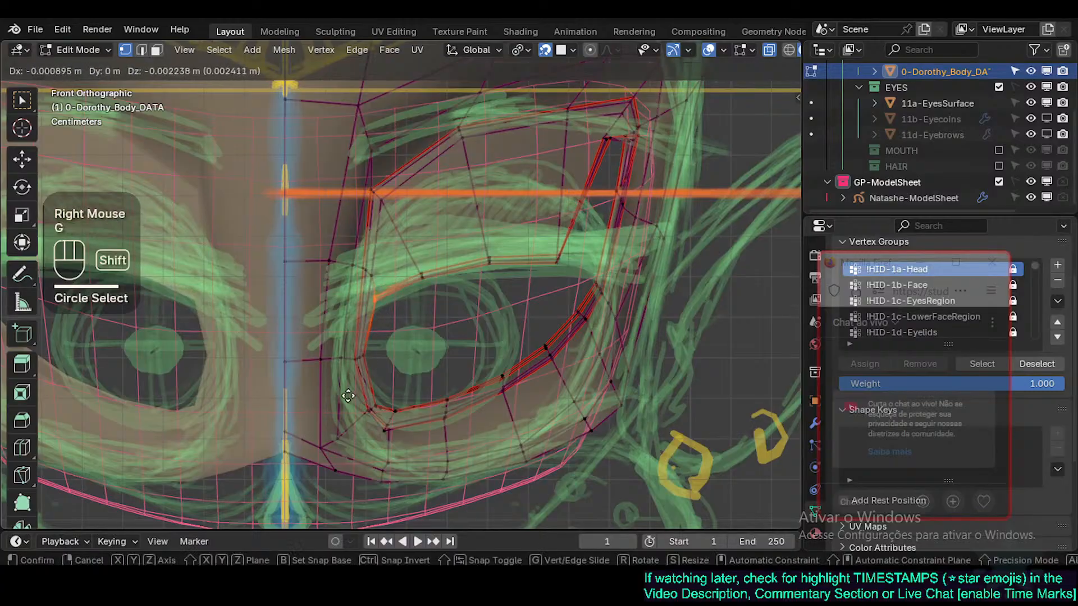
{"action": "left_click", "coordinate": [392, 305], "text": "shift"}
{"action": "key", "text": "g"}
{"action": "left_click", "coordinate": [393, 313]}
Step: Move the outer eyelid vertices beside the upper inner bend down toward the inner corner and rotate them to follow the lid
{"action": "key", "text": "alt+a"}
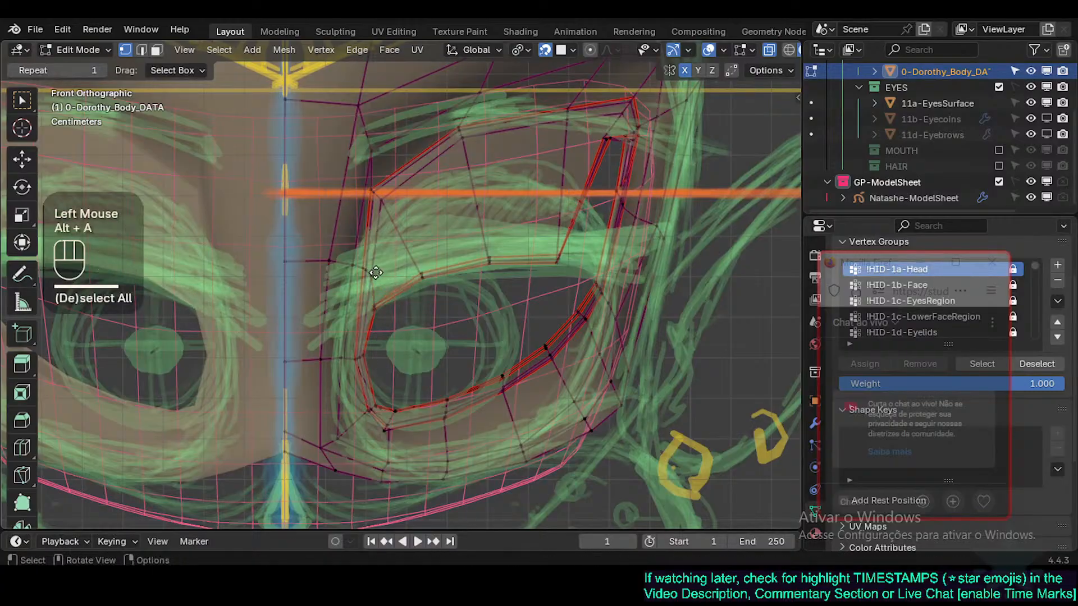
{"action": "key", "text": "c"}
{"action": "left_click", "coordinate": [379, 282]}
{"action": "right_click", "coordinate": [388, 248]}
{"action": "key", "text": "g"}
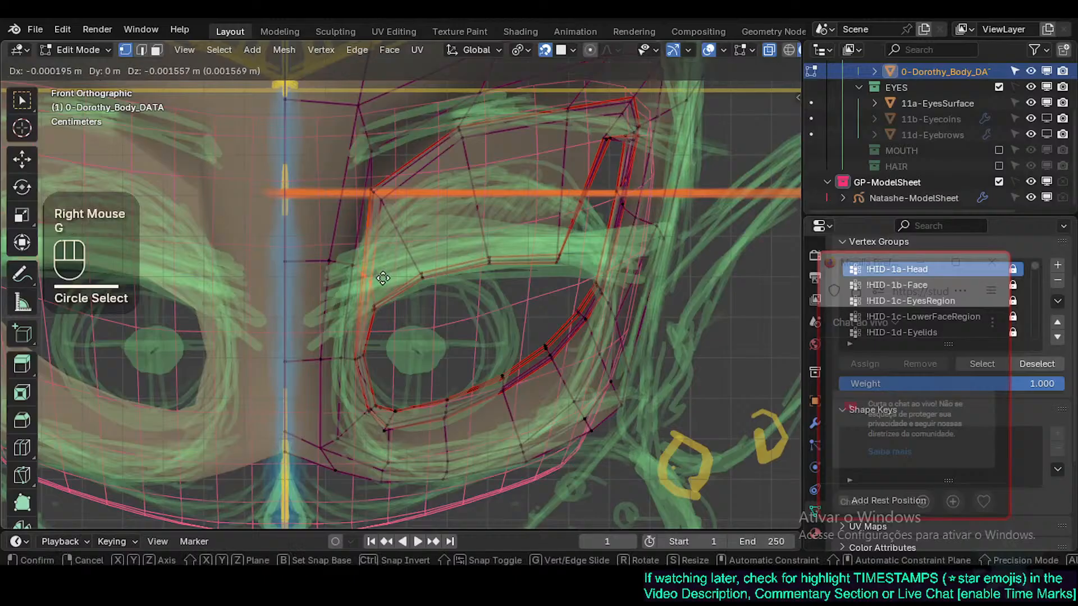
{"action": "left_click", "coordinate": [379, 290]}
{"action": "key", "text": "r"}
{"action": "left_click", "coordinate": [418, 302]}
{"action": "key", "text": "g"}
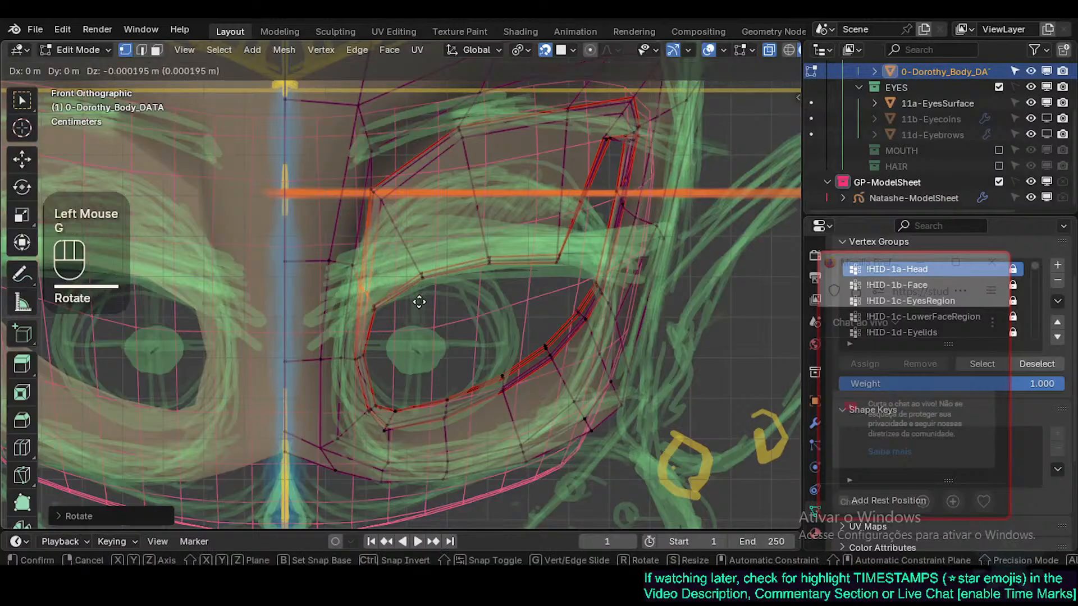
{"action": "left_click", "coordinate": [420, 318]}
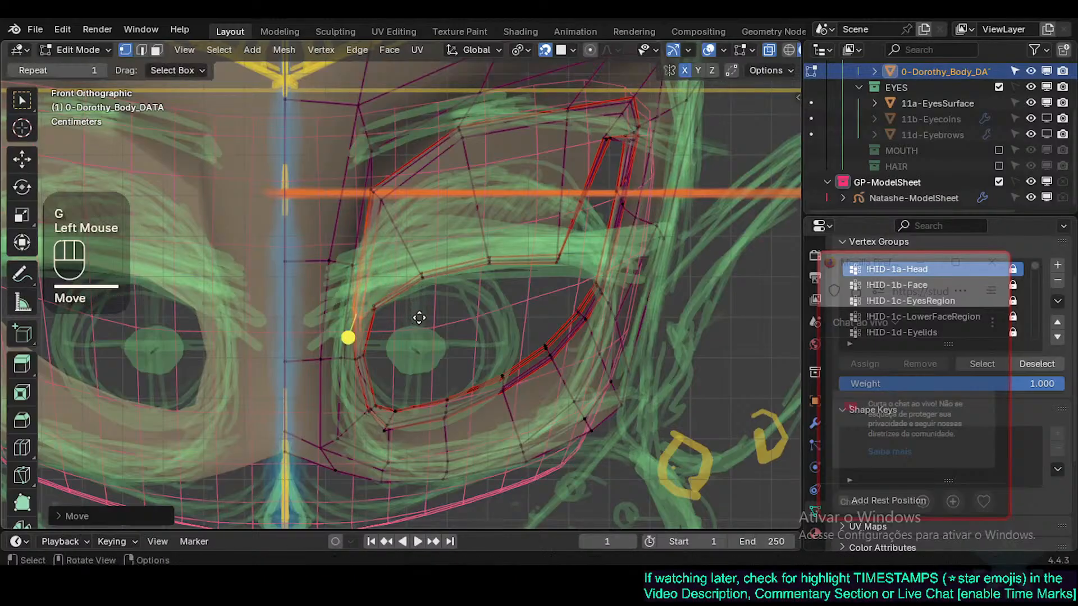
Step: Disable snapping and edge-slide the horizontal edges between the nose bridge and the upper inner eyelid downward
{"action": "key", "text": "alt+a"}
{"action": "key", "text": "shift+Tab"}
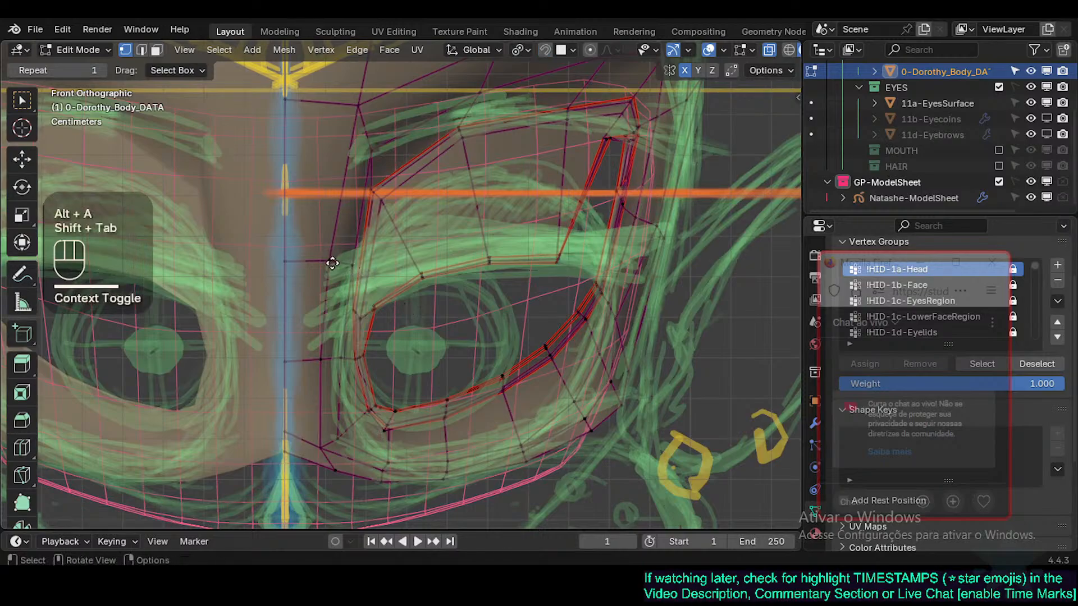
{"action": "left_click", "coordinate": [323, 262]}
{"action": "left_click", "coordinate": [328, 339], "text": "shift"}
{"action": "key", "text": "g"}
{"action": "key", "text": "g"}
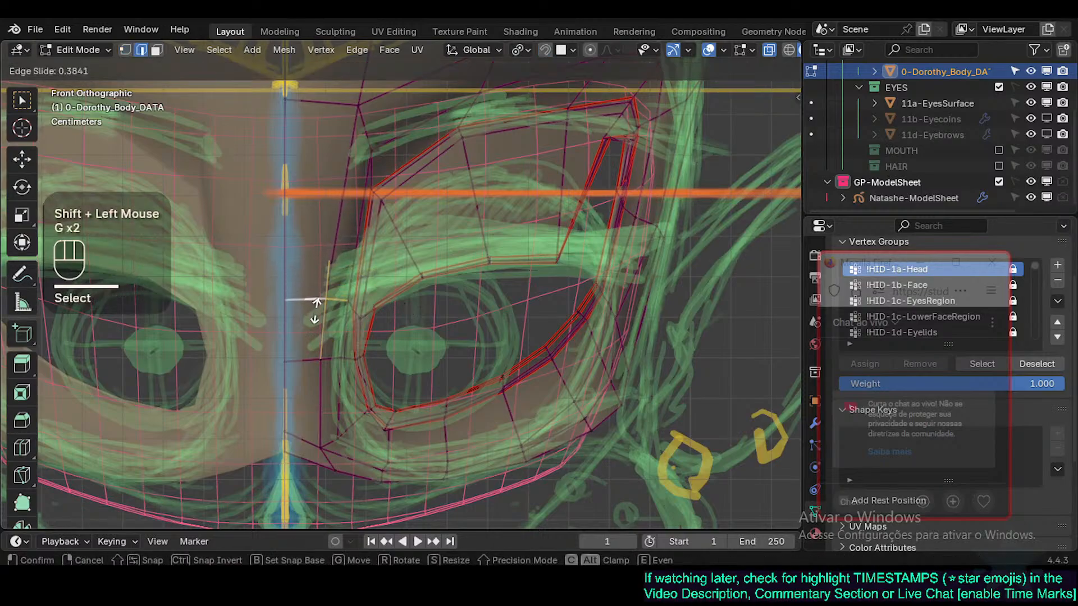
{"action": "left_click", "coordinate": [313, 319]}
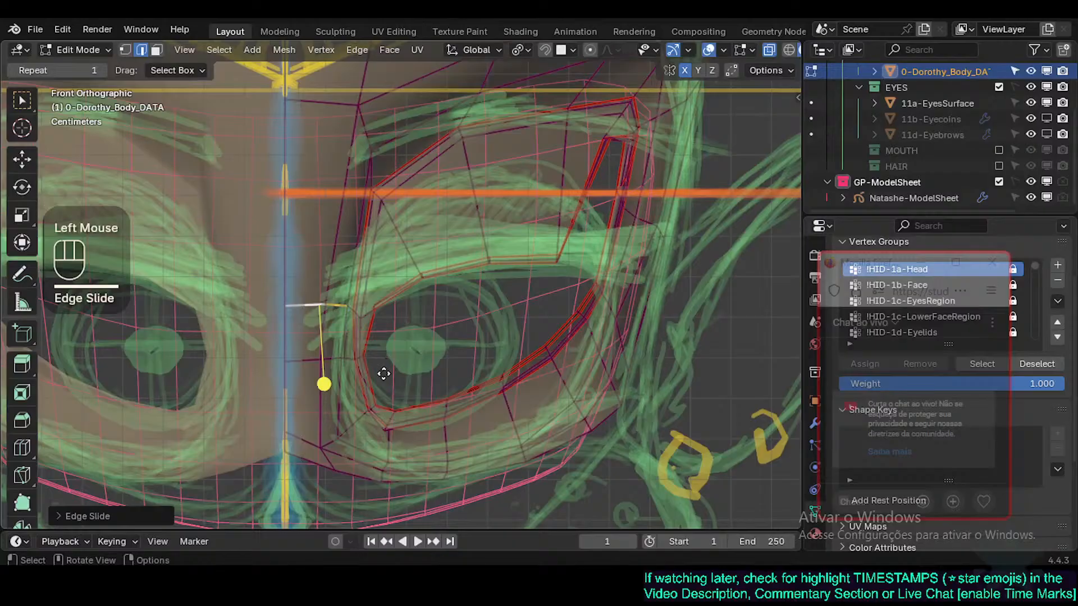
{"action": "key", "text": "2"}
{"action": "key", "text": "2"}
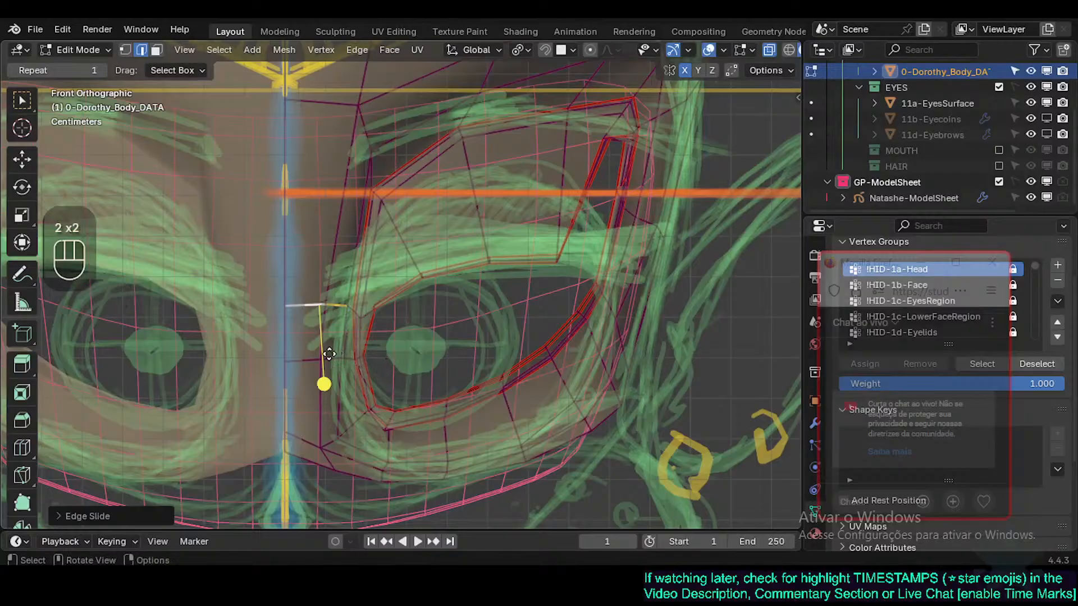
{"action": "left_click", "coordinate": [333, 365]}
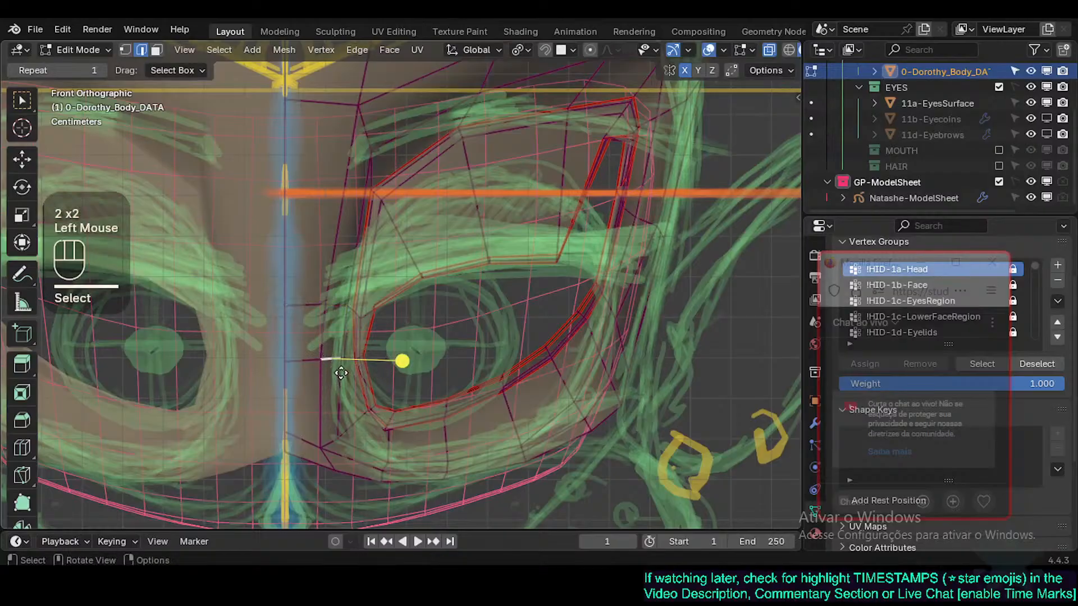
{"action": "key", "text": "alt+a"}
{"action": "left_click", "coordinate": [348, 362], "text": "alt+shift"}
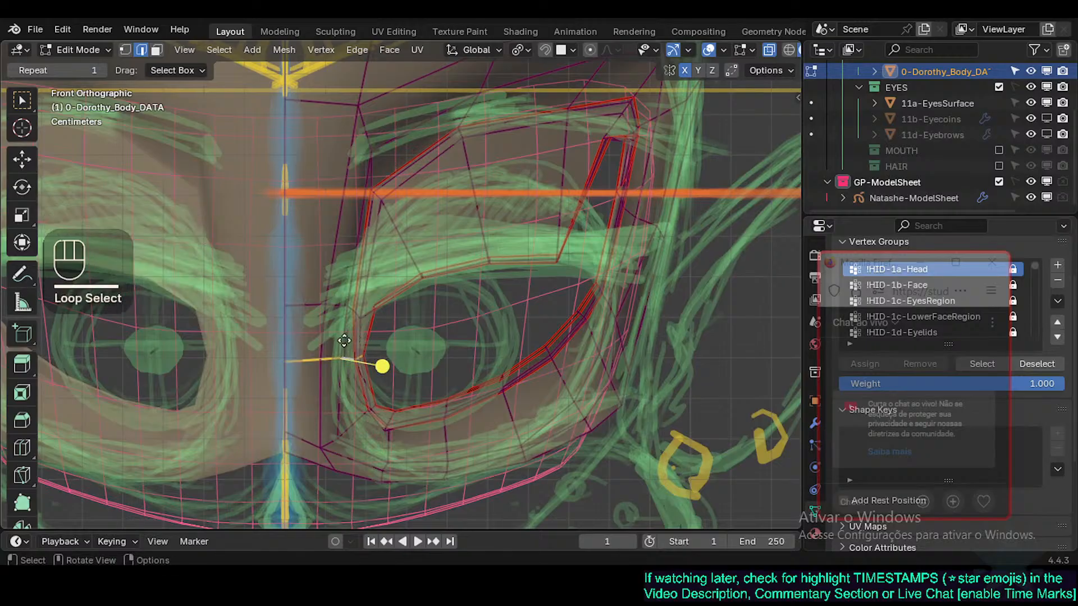
{"action": "key", "text": "alt+a"}
{"action": "key", "text": "1"}
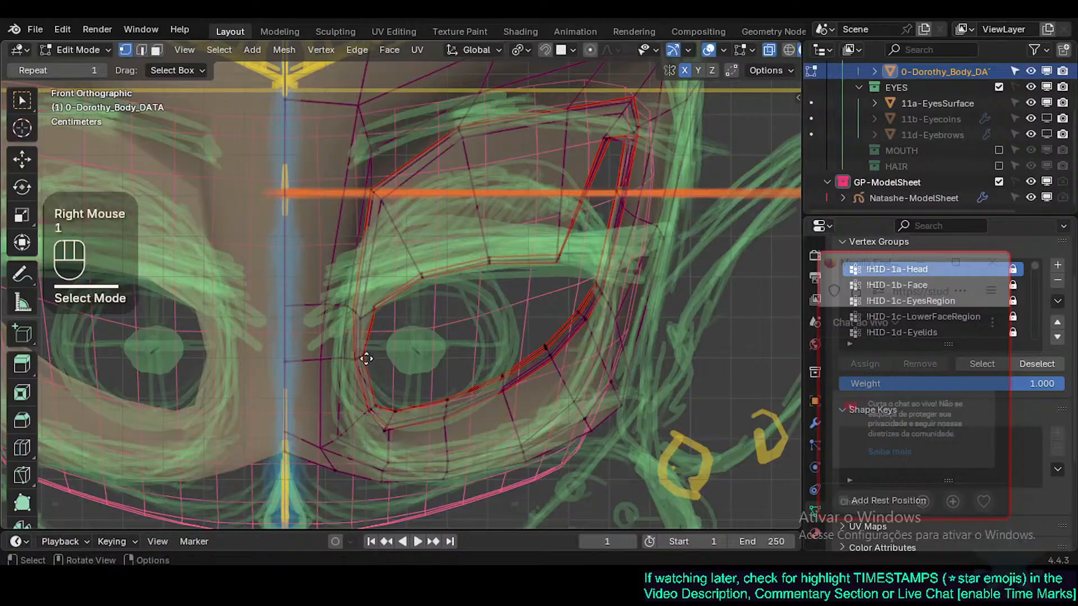
Step: Select the vertices at the eye's inner corner and move them slightly toward the nose with snapping enabled
{"action": "key", "text": "alt+a"}
{"action": "key", "text": "c"}
{"action": "left_click", "coordinate": [373, 356]}
{"action": "right_click", "coordinate": [372, 357]}
{"action": "scroll", "coordinate": [373, 356], "scroll_direction": "up", "scroll_amount": 5}
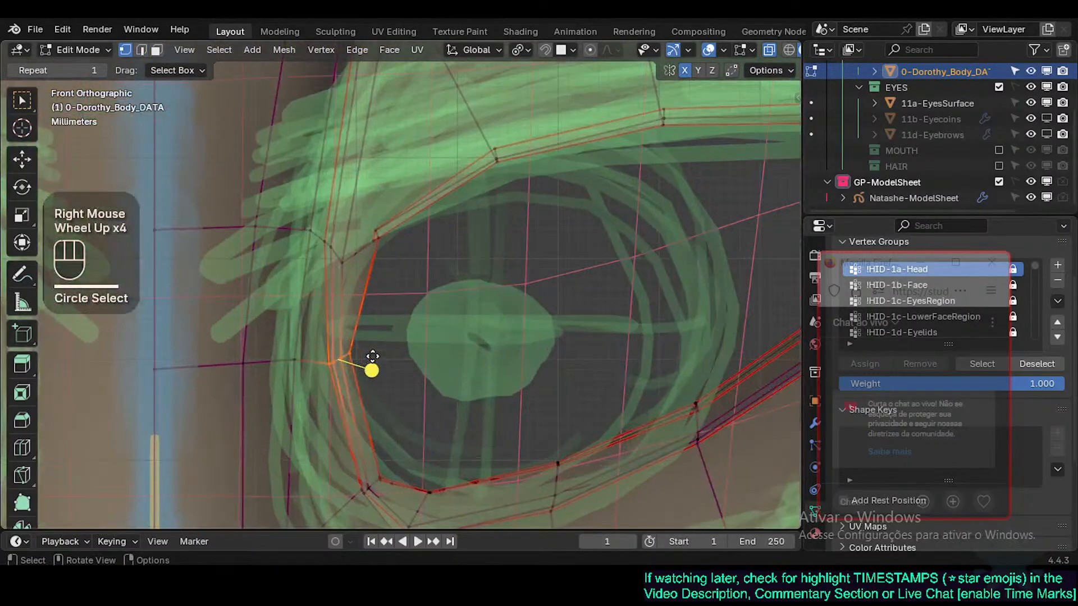
{"action": "scroll", "coordinate": [373, 357], "scroll_direction": "down", "scroll_amount": 5}
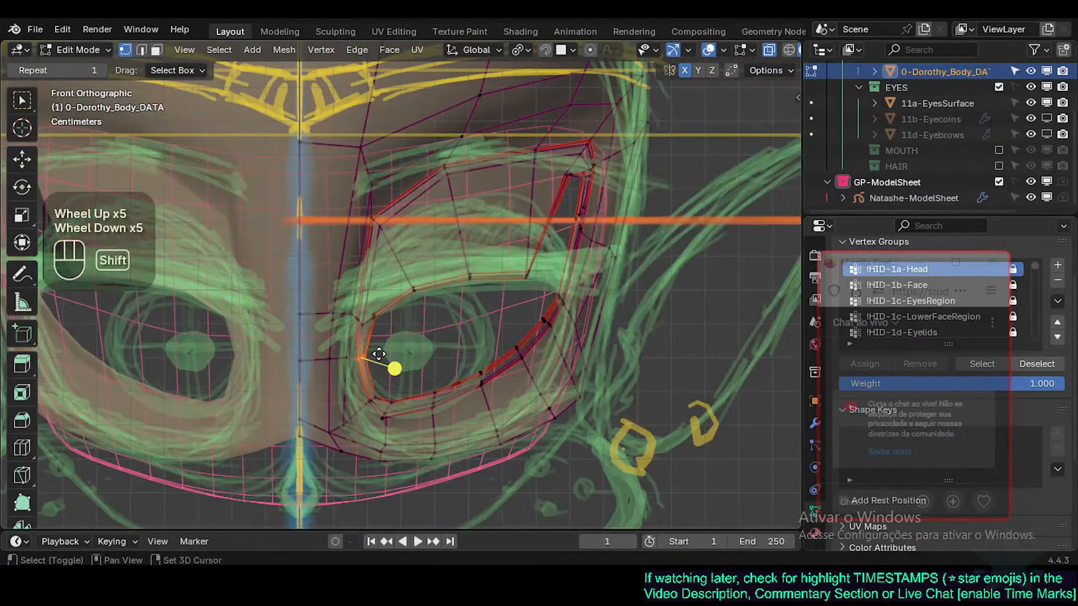
{"action": "key", "text": "shift+Tab"}
{"action": "key", "text": "g"}
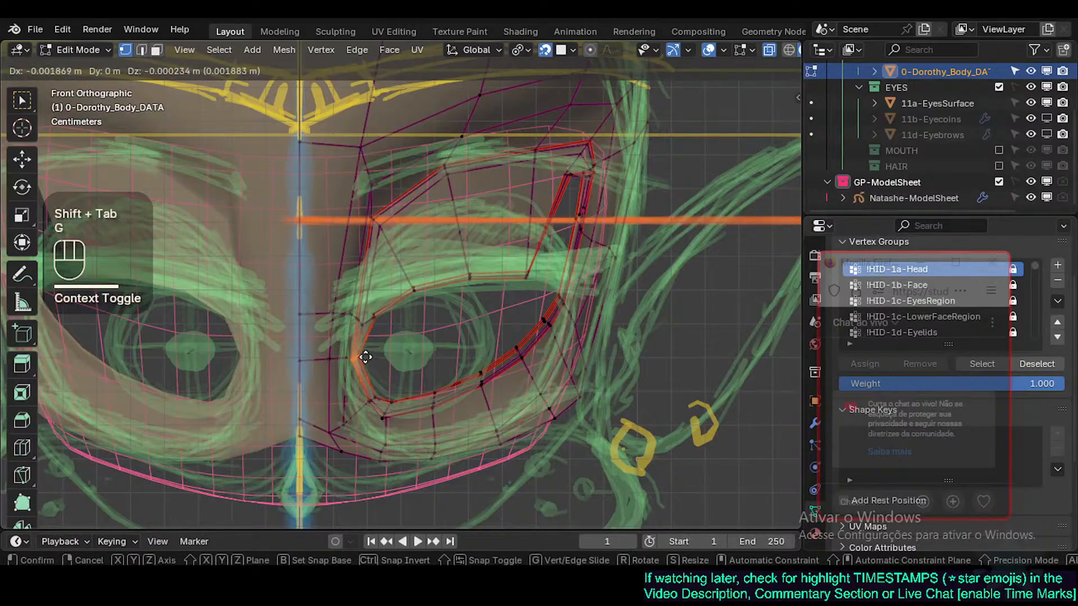
{"action": "left_click", "coordinate": [366, 359]}
Step: Nudge the eyelid vertices above the inner corner slightly toward the nose
{"action": "key", "text": "alt+a"}
{"action": "key", "text": "c"}
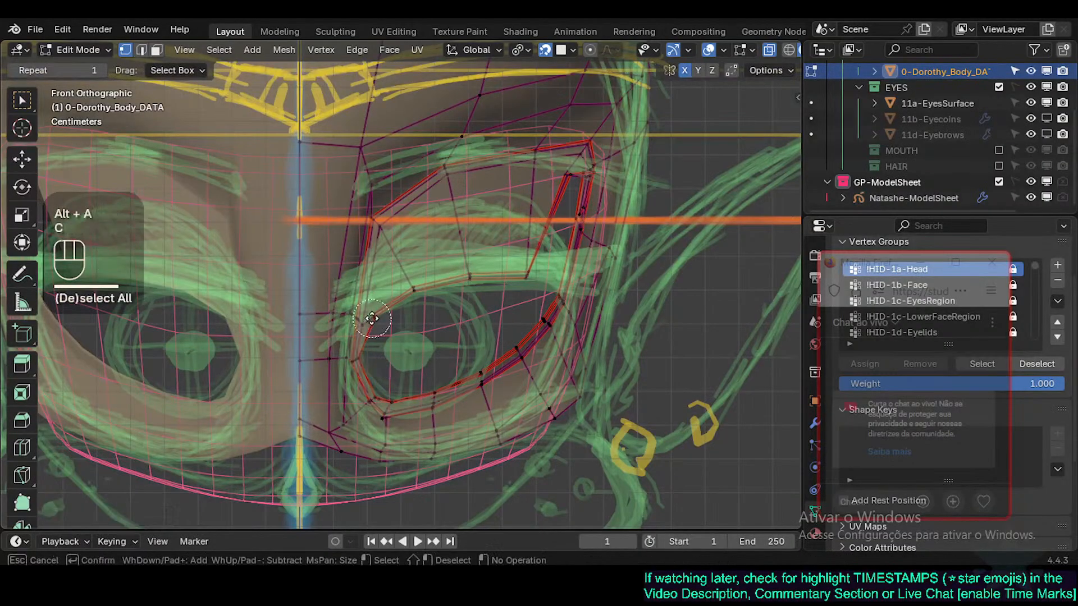
{"action": "left_click", "coordinate": [387, 325]}
{"action": "right_click", "coordinate": [413, 310]}
{"action": "key", "text": "g"}
{"action": "left_click", "coordinate": [407, 312], "text": "shift"}
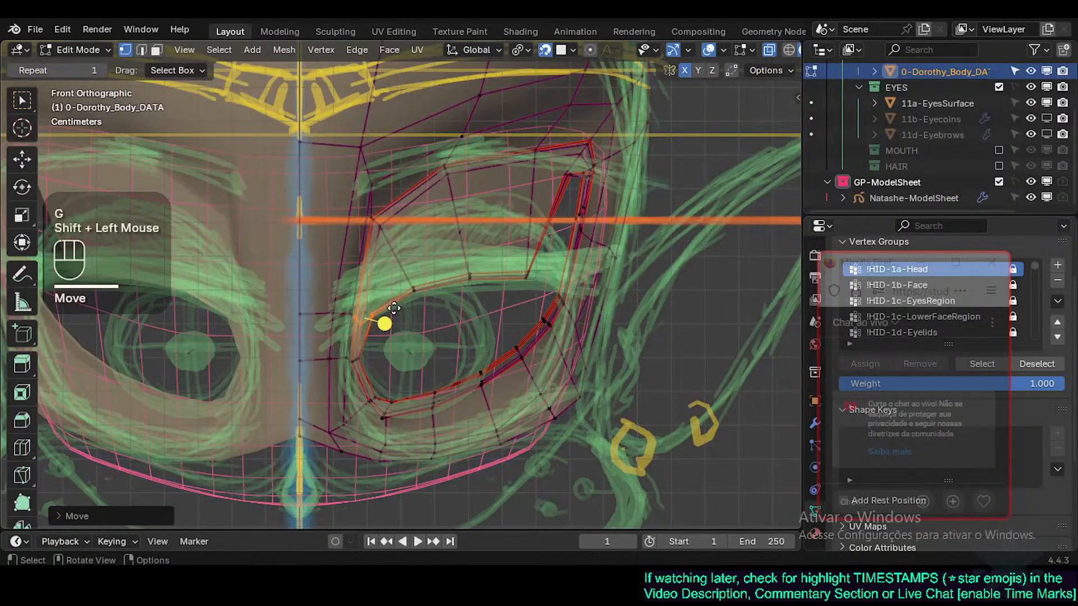
Step: Disable snapping and adjust the vertices between the nose bridge and the upper inner eyelid, shifting them toward the nose
{"action": "key", "text": "shift+Tab"}
{"action": "left_click", "coordinate": [349, 315]}
{"action": "key", "text": "g"}
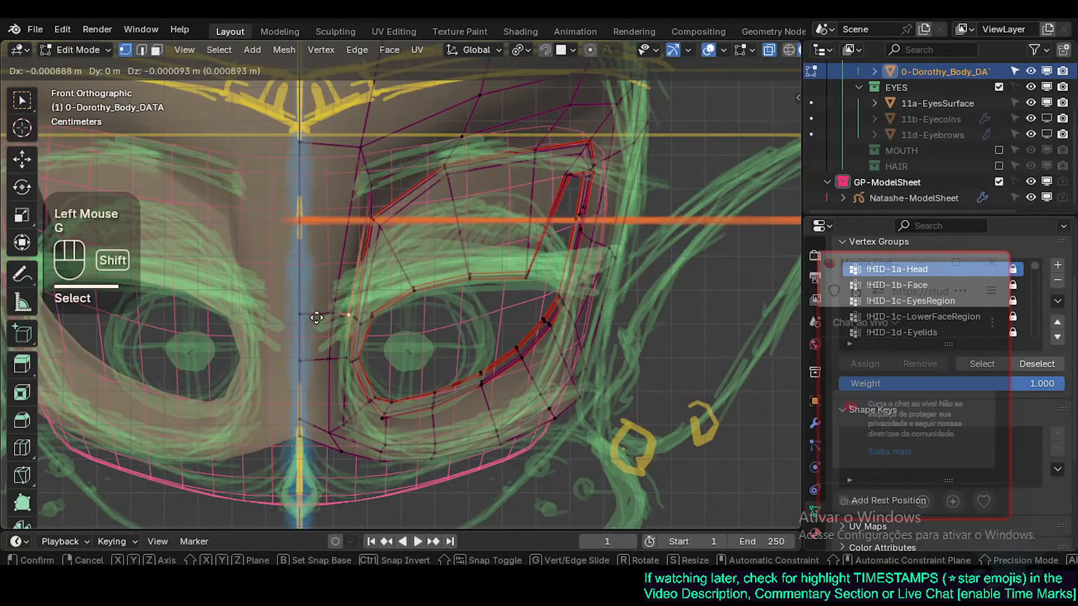
{"action": "left_click", "coordinate": [288, 321], "text": "shift"}
{"action": "left_click", "coordinate": [337, 316]}
{"action": "key", "text": "g"}
{"action": "left_click", "coordinate": [292, 341], "text": "shift"}
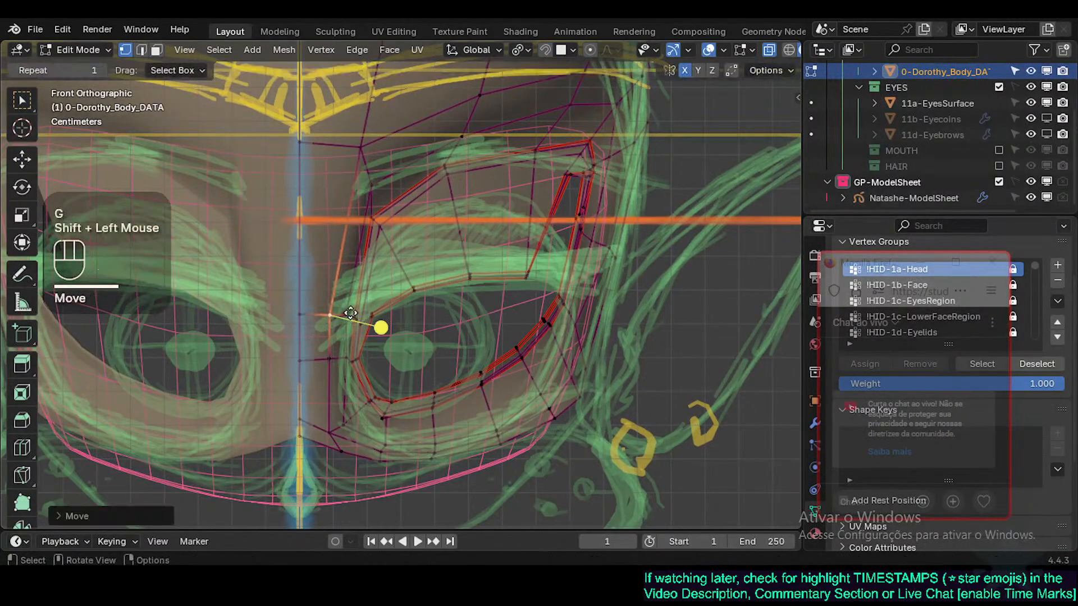
{"action": "left_click", "coordinate": [337, 313]}
{"action": "key", "text": "g"}
{"action": "left_click", "coordinate": [337, 361], "text": "shift"}
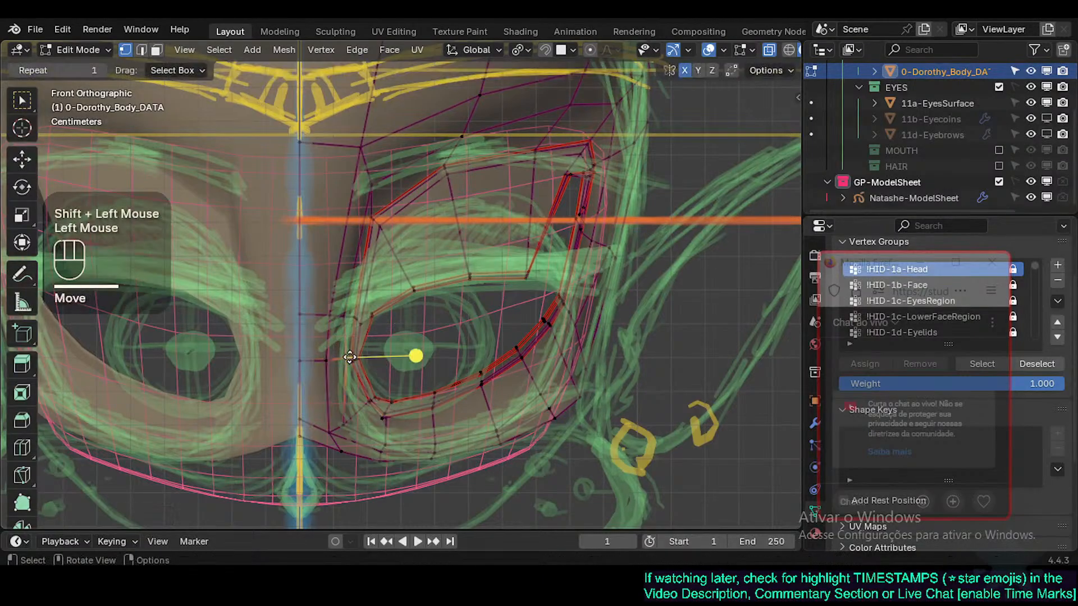
Step: Nudge the vertex between the inner corner and the nose bridge toward the nose, and save the file
{"action": "left_click", "coordinate": [349, 357]}
{"action": "key", "text": "g"}
{"action": "left_click", "coordinate": [318, 387], "text": "shift"}
{"action": "key", "text": "ctrl+s"}
Step: Reposition the vertices diagonally below the inner corner to even out the loop around the eye
{"action": "left_click", "coordinate": [317, 388]}
{"action": "key", "text": "g"}
{"action": "left_click", "coordinate": [329, 420], "text": "shift"}
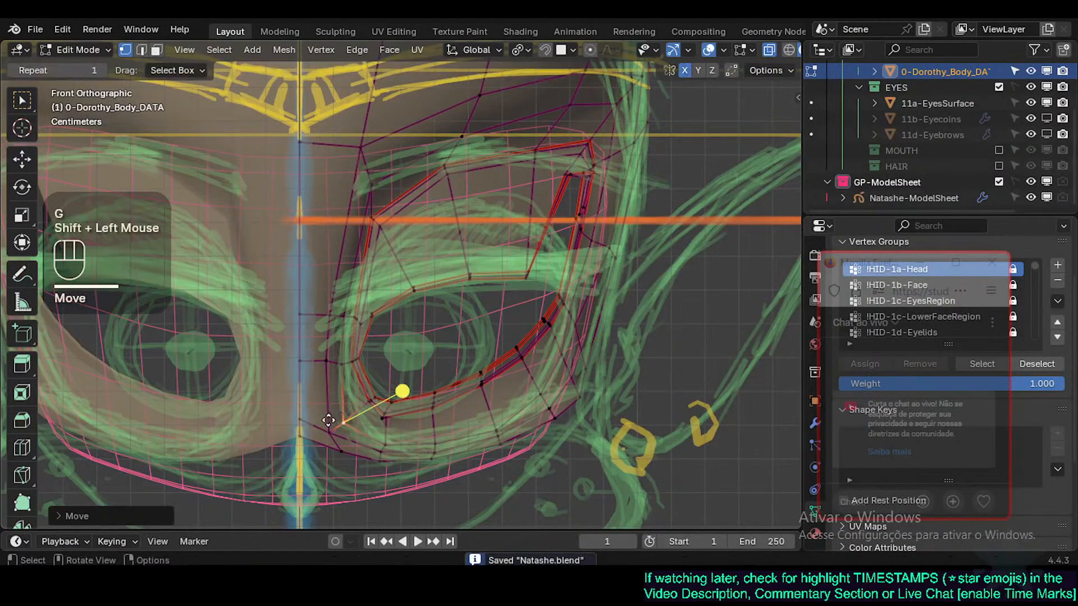
{"action": "left_click", "coordinate": [344, 422]}
{"action": "key", "text": "g"}
{"action": "left_click", "coordinate": [371, 390], "text": "shift"}
{"action": "key", "text": "alt+a"}
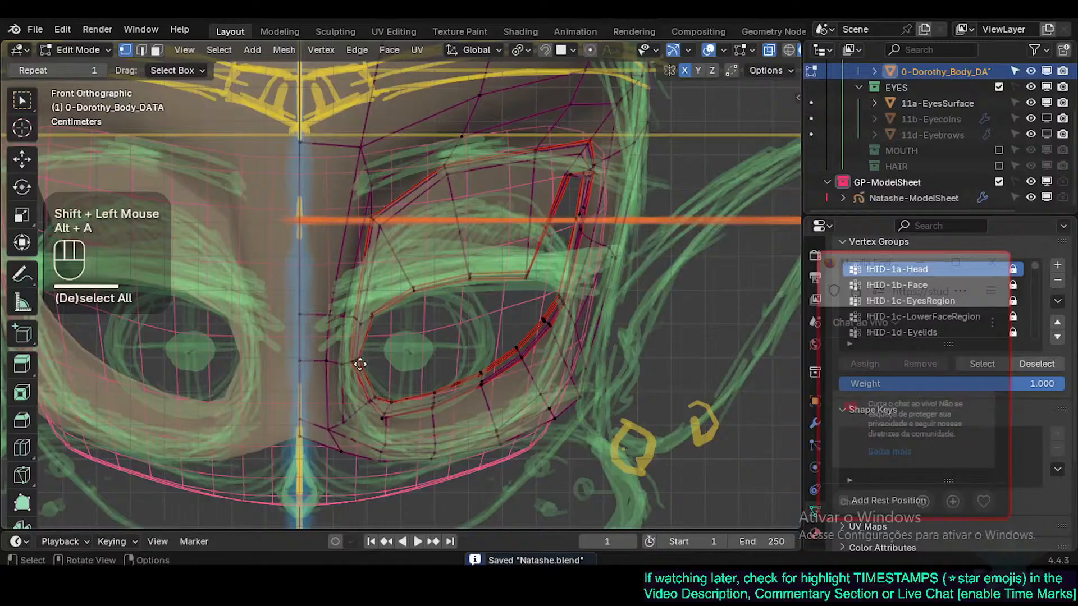
Step: Enable snapping and fine-tune the outer eyelid vertex beside the upper inner bend, bringing it closer to the eye opening
{"action": "left_click", "coordinate": [381, 375]}
{"action": "left_click", "coordinate": [373, 326]}
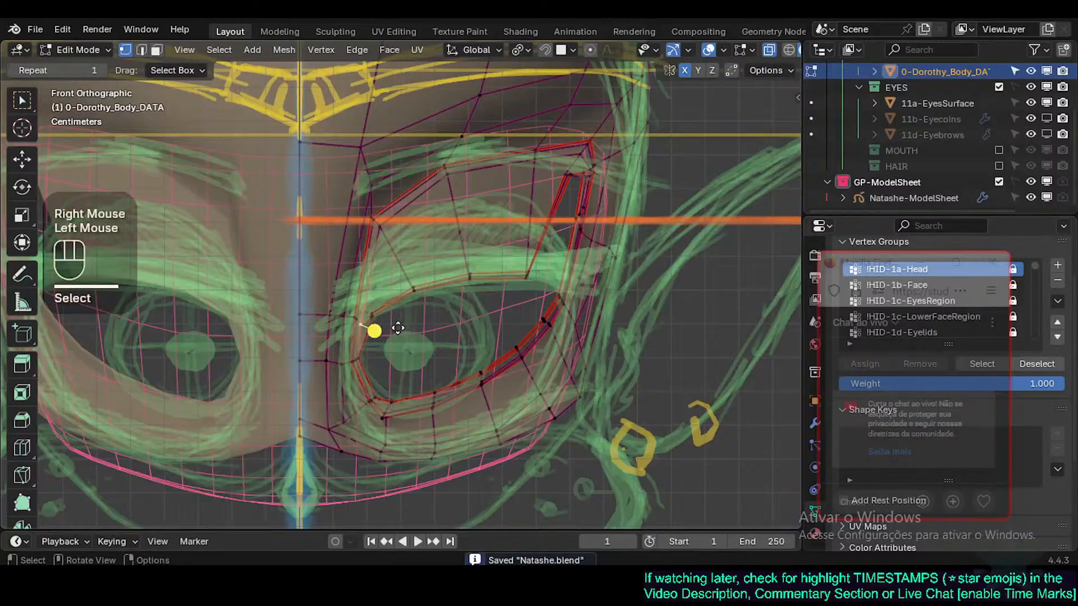
{"action": "key", "text": "shift+Tab"}
{"action": "left_click", "coordinate": [366, 320]}
{"action": "key", "text": "g"}
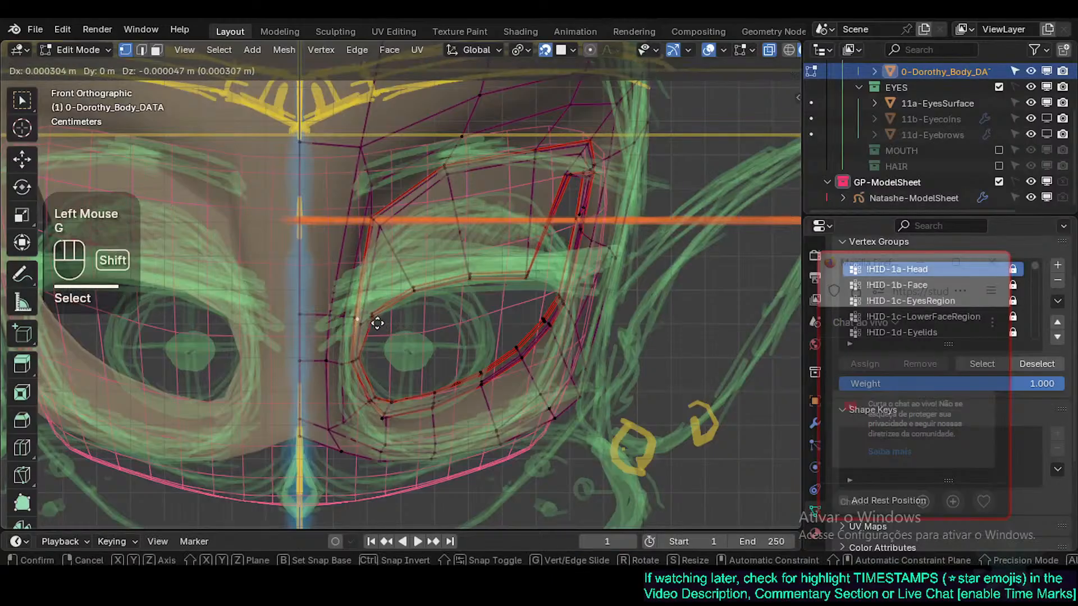
{"action": "left_click", "coordinate": [375, 325], "text": "shift"}
{"action": "left_click", "coordinate": [373, 329]}
{"action": "key", "text": "g"}
{"action": "left_click", "coordinate": [386, 298], "text": "shift"}
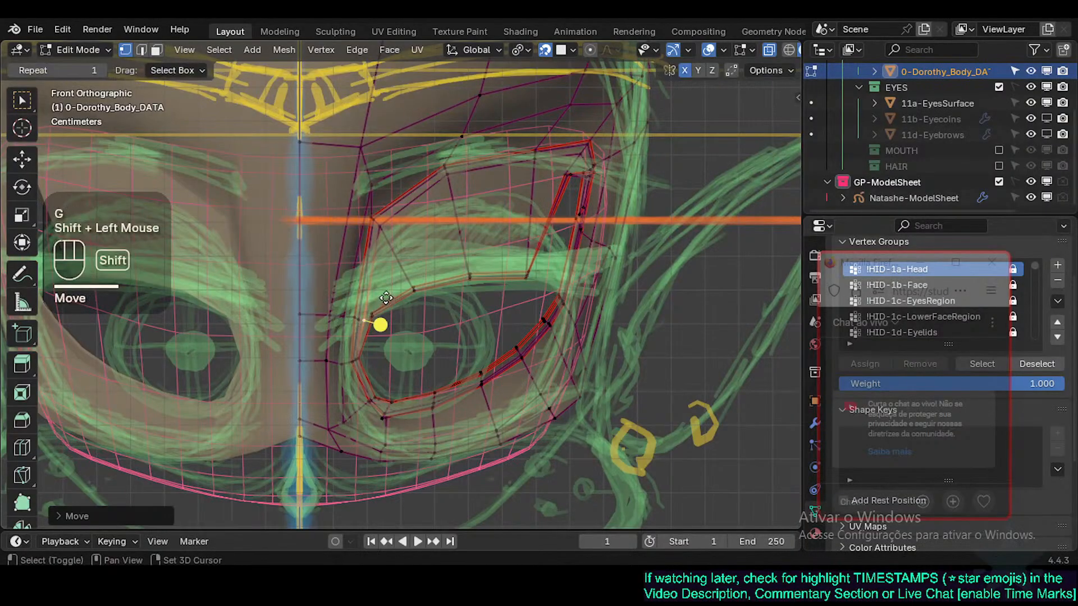
Step: Select the eye-opening vertices at the upper inner bend and nudge them to follow the sketched lid line
{"action": "key", "text": "alt+a"}
{"action": "key", "text": "c"}
{"action": "left_click", "coordinate": [387, 325]}
{"action": "right_click", "coordinate": [387, 320]}
{"action": "key", "text": "g"}
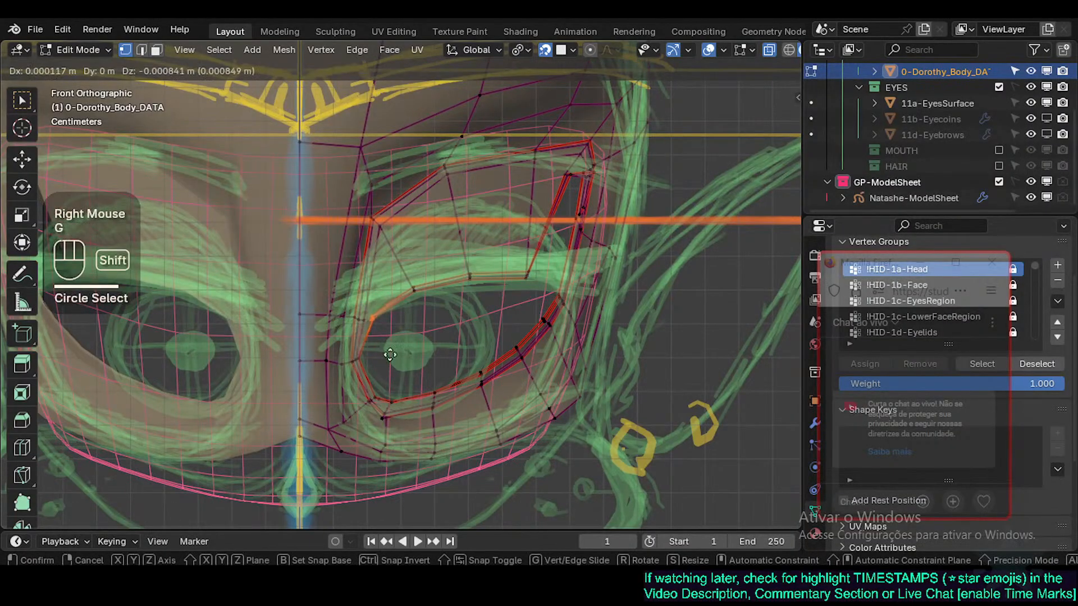
{"action": "left_click", "coordinate": [378, 361], "text": "shift"}
{"action": "scroll", "coordinate": [384, 344], "scroll_direction": "up", "scroll_amount": 3}
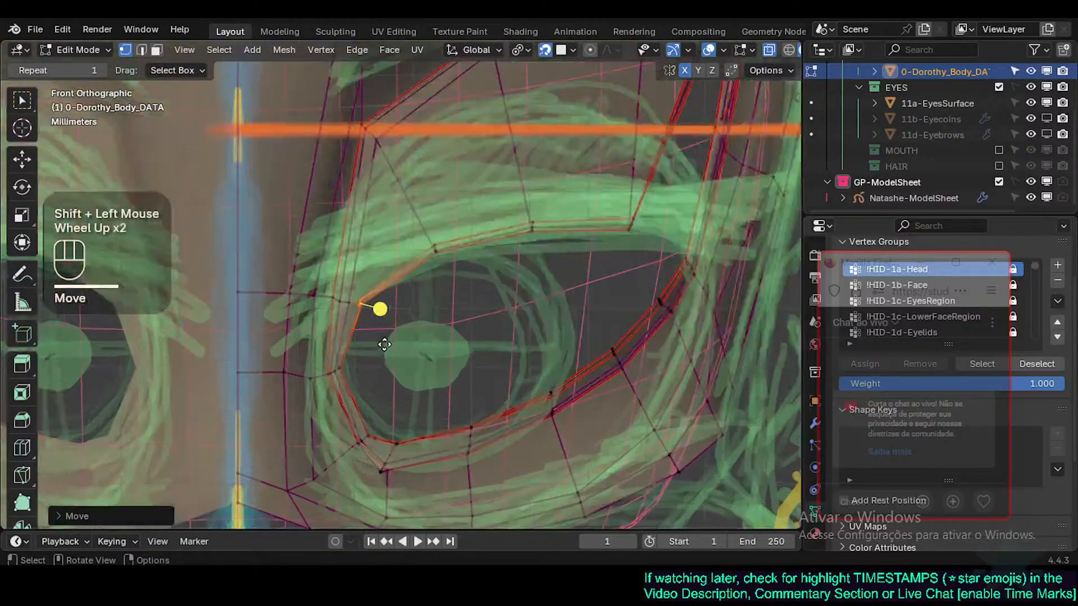
{"action": "key", "text": "g"}
{"action": "left_click", "coordinate": [353, 326], "text": "shift"}
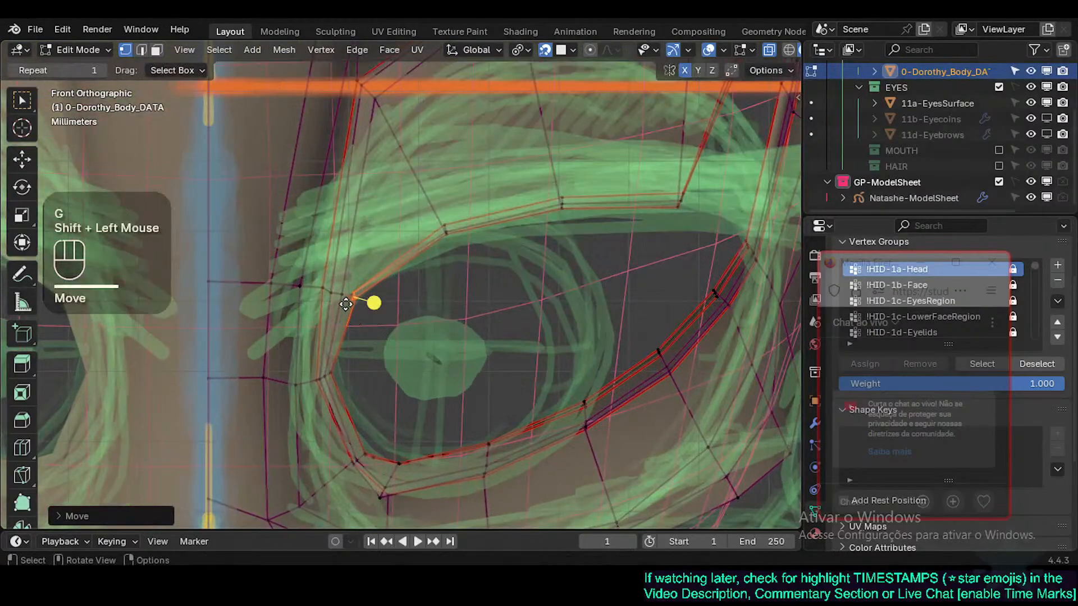
Step: Fine-tune the overlapping vertices at the upper inner bend of the eye opening, shifting them slightly toward the iris
{"action": "left_click", "coordinate": [345, 306]}
{"action": "key", "text": "g"}
{"action": "left_click", "coordinate": [342, 320], "text": "shift"}
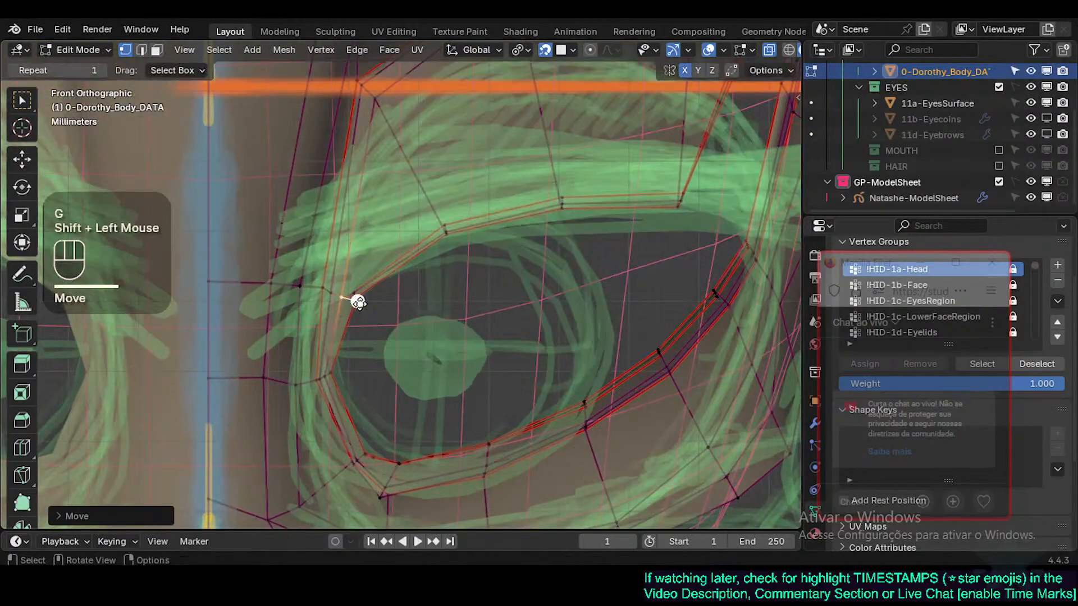
{"action": "left_click", "coordinate": [359, 302]}
{"action": "key", "text": "g"}
{"action": "left_click", "coordinate": [364, 305], "text": "shift"}
{"action": "left_click", "coordinate": [355, 304]}
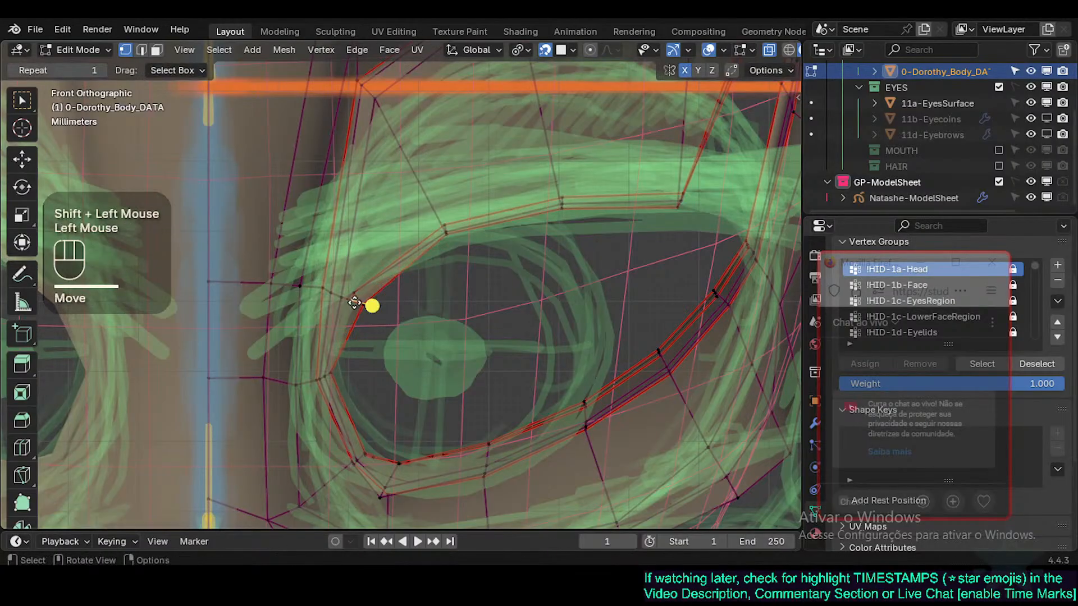
Step: Spread the stacked vertices at the upper inner bend apart, raising one and pulling another down into the eye opening
{"action": "key", "text": "g"}
{"action": "left_click", "coordinate": [354, 283]}
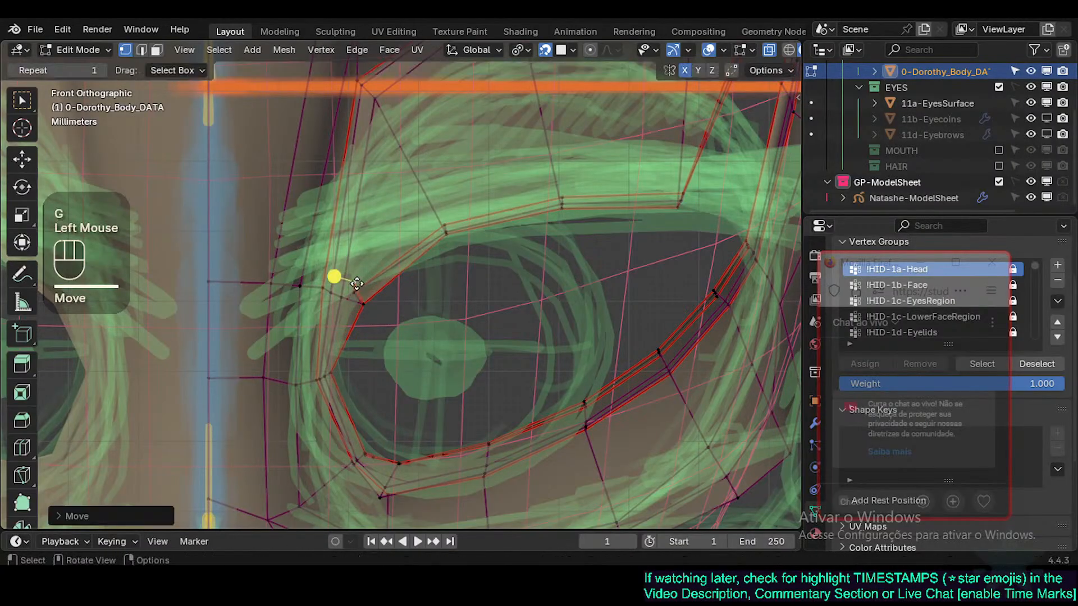
{"action": "left_click", "coordinate": [360, 293]}
{"action": "key", "text": "g"}
{"action": "left_click", "coordinate": [402, 307]}
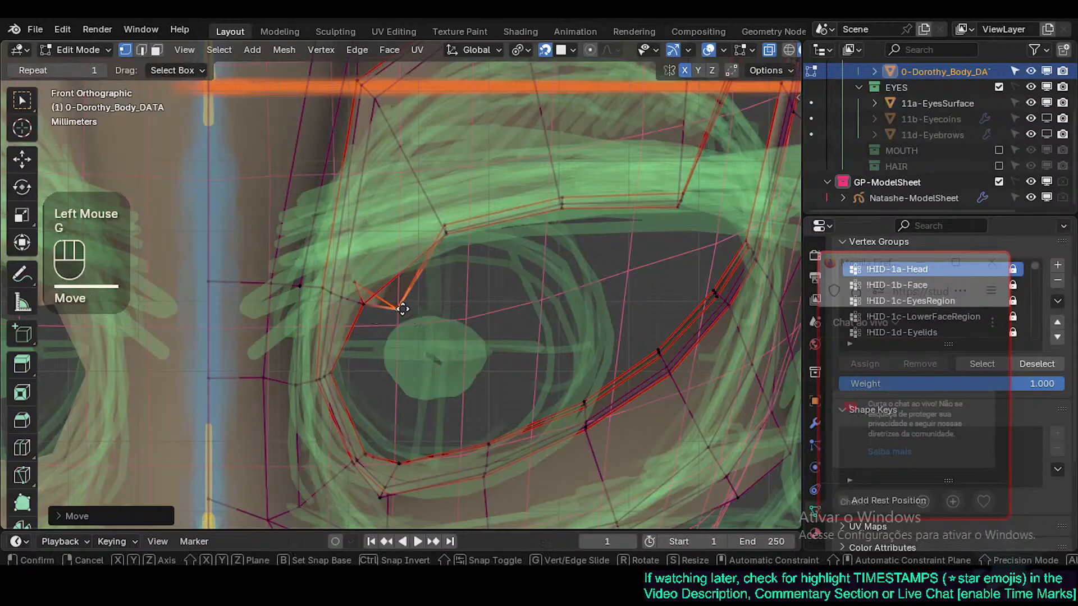
{"action": "scroll", "coordinate": [400, 309], "scroll_direction": "down", "scroll_amount": 2}
{"action": "scroll", "coordinate": [398, 314], "scroll_direction": "up", "scroll_amount": 2}
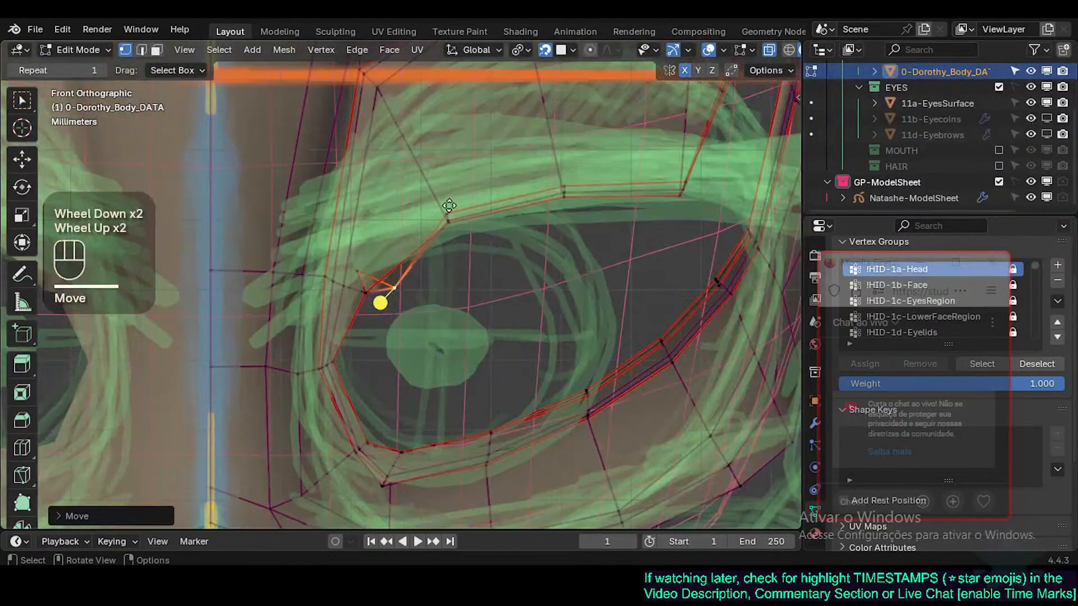
Step: Select the inner edge of the upper lid rim and move it down away from the lid line
{"action": "left_click", "coordinate": [488, 219]}
{"action": "key", "text": "g"}
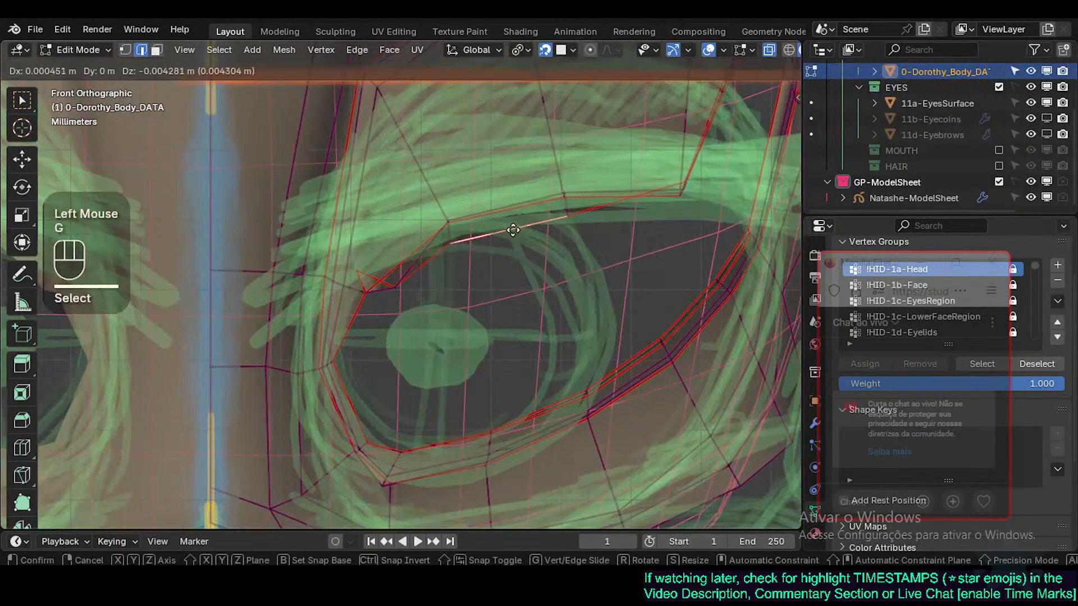
{"action": "left_click", "coordinate": [500, 191]}
{"action": "scroll", "coordinate": [491, 219], "scroll_direction": "down", "scroll_amount": 1}
{"action": "middle_click_drag", "start_coordinate": [489, 226], "coordinate": [419, 260], "text": "shift"}
{"action": "key", "text": "g"}
{"action": "left_click", "coordinate": [456, 257]}
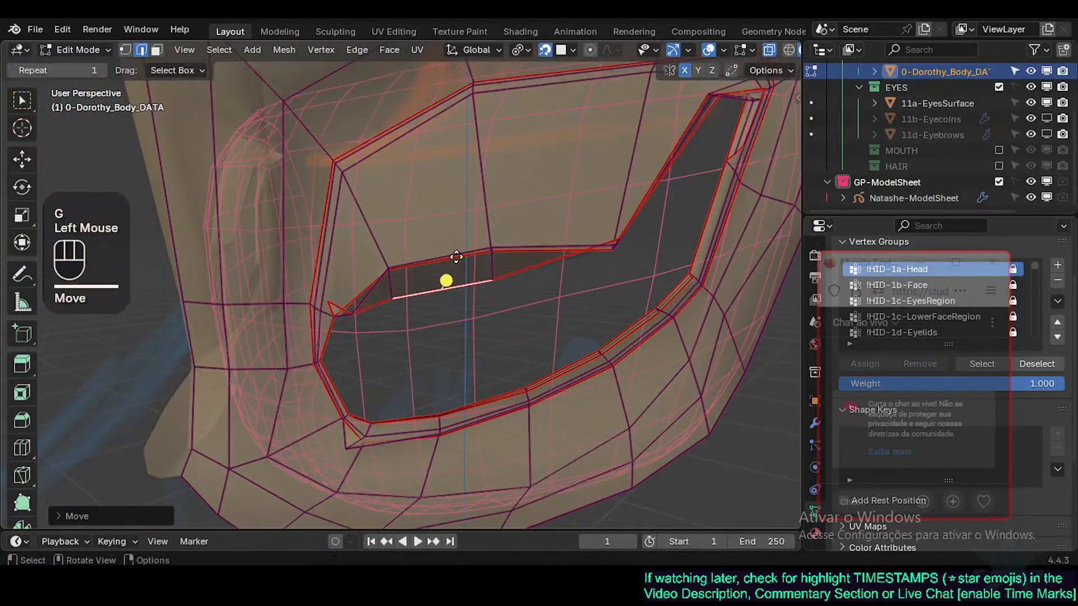
Step: Reposition the edge stacked on the upper lid line, bringing it below the rim into the eye opening
{"action": "left_click", "coordinate": [457, 273]}
{"action": "key", "text": "g"}
{"action": "left_click", "coordinate": [455, 256]}
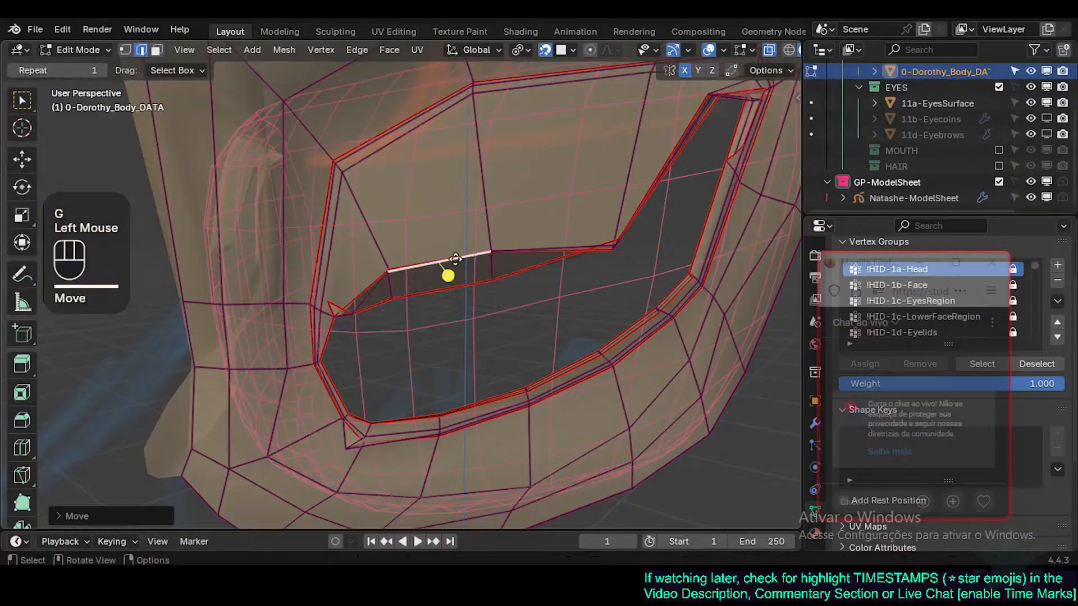
{"action": "key", "text": "g"}
{"action": "left_click", "coordinate": [460, 217]}
{"action": "key", "text": "g"}
{"action": "left_click", "coordinate": [477, 307]}
{"action": "middle_click_drag", "start_coordinate": [595, 242], "coordinate": [482, 287], "text": "shift"}
{"action": "scroll", "coordinate": [512, 305], "scroll_direction": "down", "scroll_amount": 2}
{"action": "key", "text": "alt+z"}
{"action": "scroll", "coordinate": [511, 321], "scroll_direction": "up", "scroll_amount": 2}
{"action": "key", "text": "alt+z"}
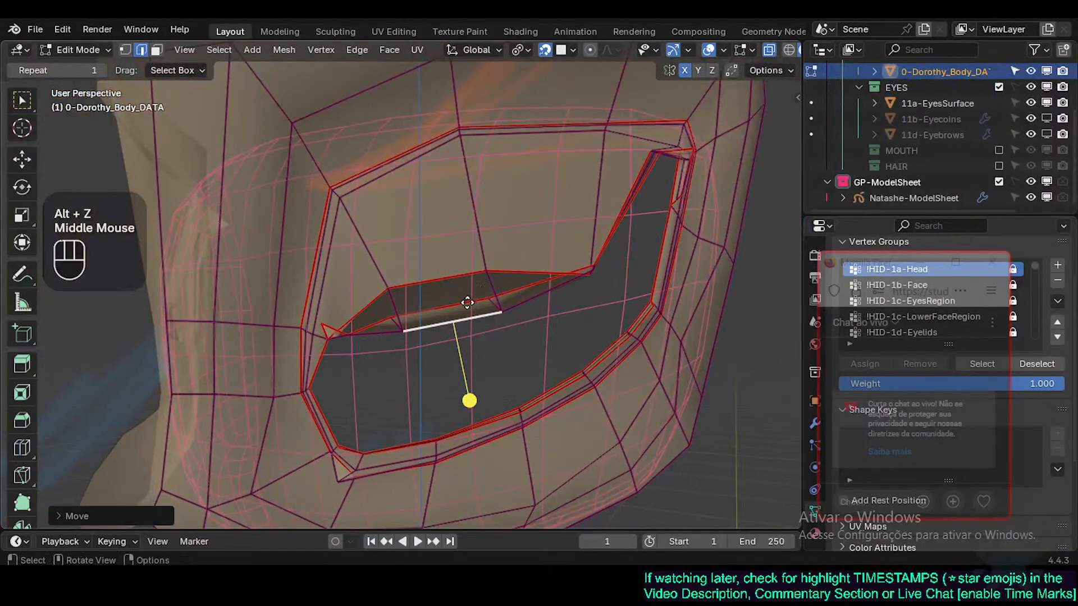
Step: Pull the other overlapping upper-lid edge further down into the eye opening and refine its depth from several angles
{"action": "left_click", "coordinate": [470, 272]}
{"action": "key", "text": "g"}
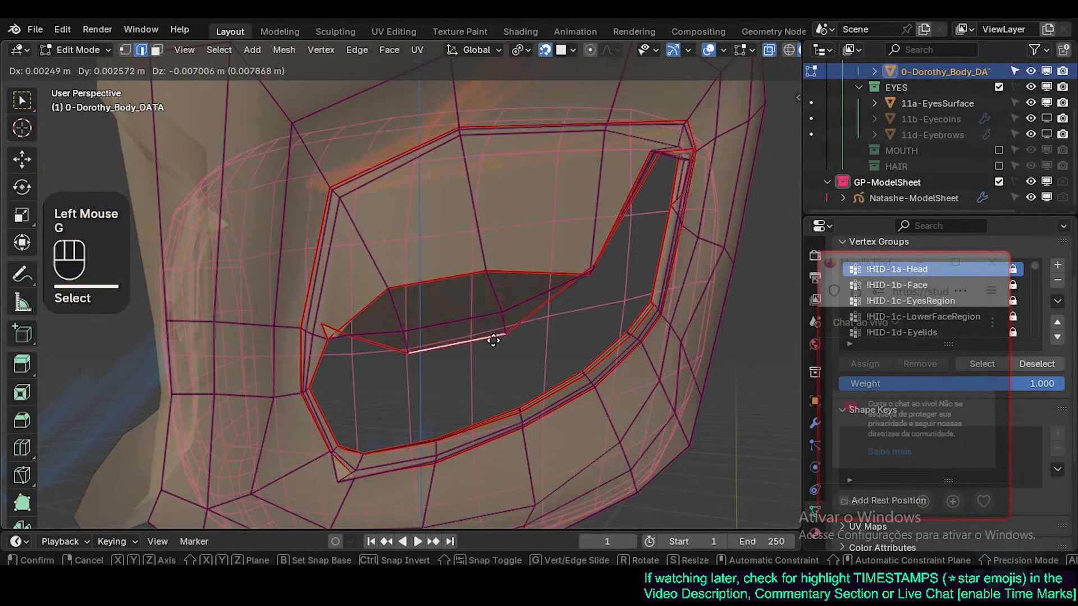
{"action": "left_click", "coordinate": [443, 338]}
{"action": "middle_click_drag", "start_coordinate": [442, 338], "coordinate": [475, 325]}
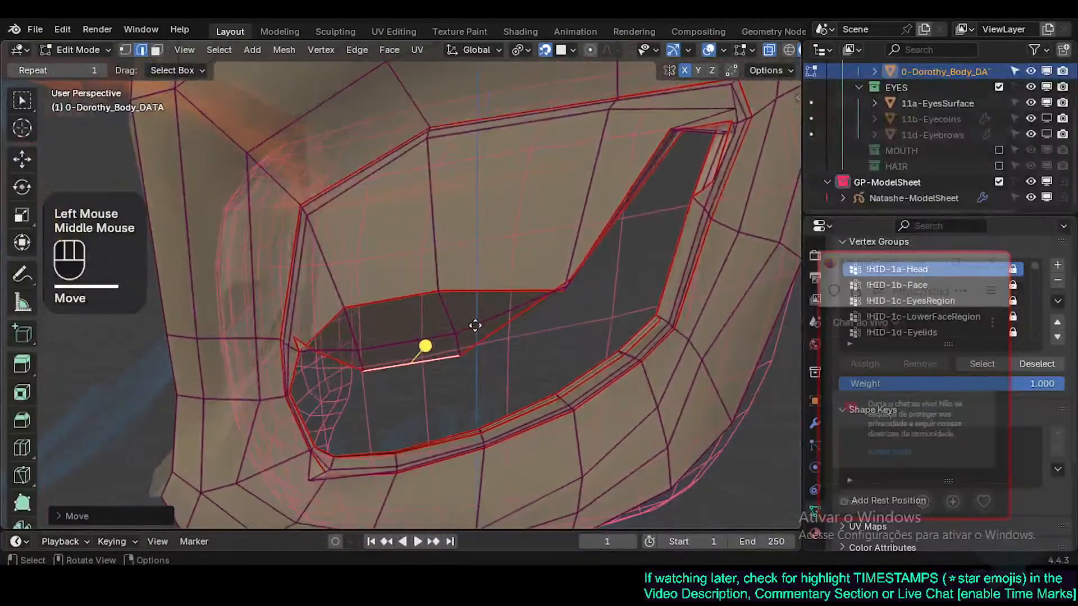
{"action": "key", "text": "g"}
{"action": "left_click", "coordinate": [457, 281]}
{"action": "middle_click_drag", "start_coordinate": [457, 281], "coordinate": [393, 292]}
{"action": "key", "text": "g"}
{"action": "left_click", "coordinate": [424, 307]}
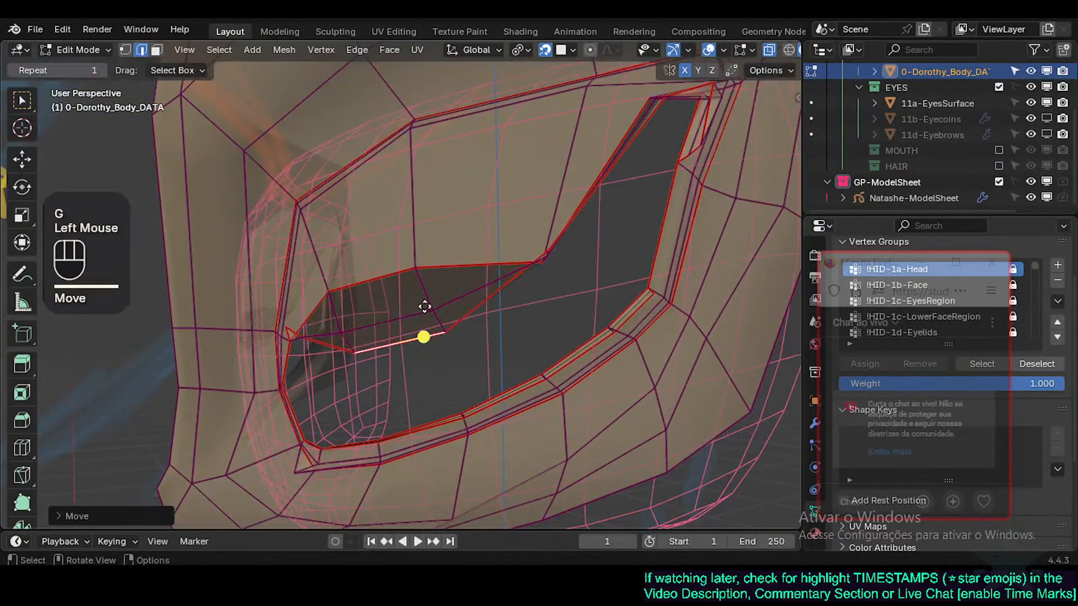
Step: Raise the outer edge of the upper lid line to widen its distance from the lowered edges
{"action": "left_click", "coordinate": [423, 308]}
{"action": "key", "text": "g"}
{"action": "left_click", "coordinate": [417, 297]}
{"action": "left_click", "coordinate": [397, 270]}
{"action": "key", "text": "g"}
{"action": "left_click", "coordinate": [398, 251]}
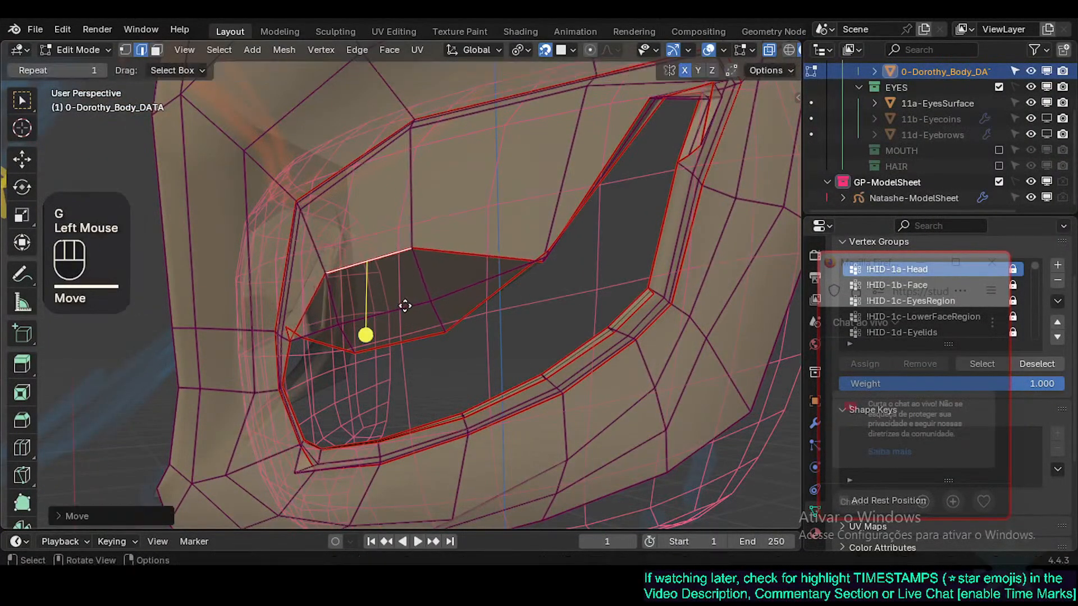
{"action": "middle_click_drag", "start_coordinate": [410, 296], "coordinate": [385, 325]}
Step: Move the overlapping vertices at the inner end of the upper-lid strip down into the eye opening
{"action": "key", "text": "1"}
{"action": "left_click", "coordinate": [333, 322]}
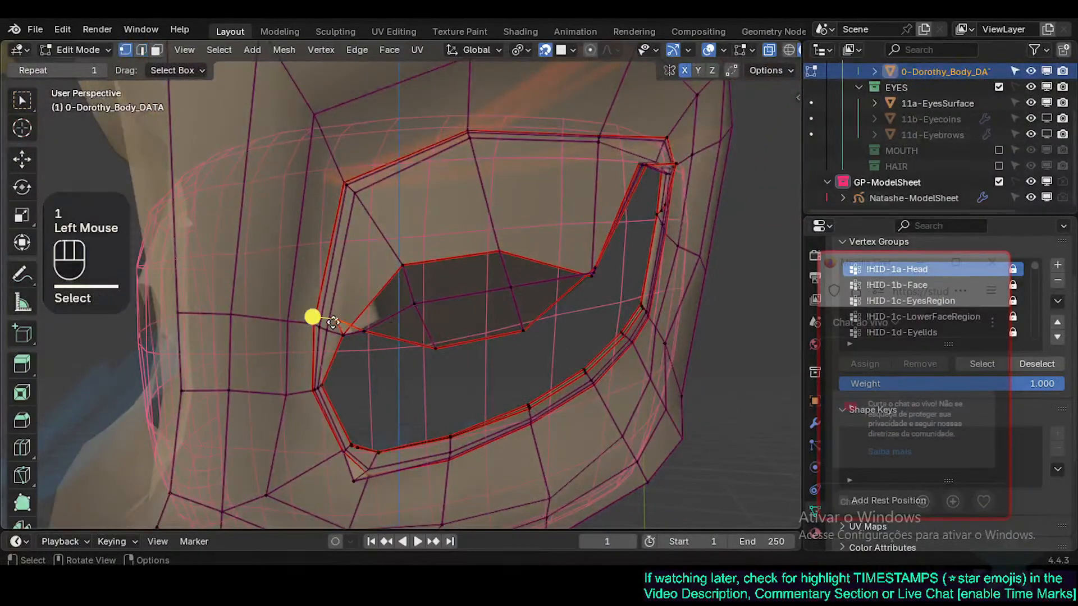
{"action": "key", "text": "g"}
{"action": "left_click", "coordinate": [354, 369]}
{"action": "left_click", "coordinate": [370, 332]}
{"action": "left_click", "coordinate": [371, 332]}
{"action": "key", "text": "g"}
{"action": "left_click", "coordinate": [395, 351]}
{"action": "scroll", "coordinate": [424, 339], "scroll_direction": "down", "scroll_amount": 1}
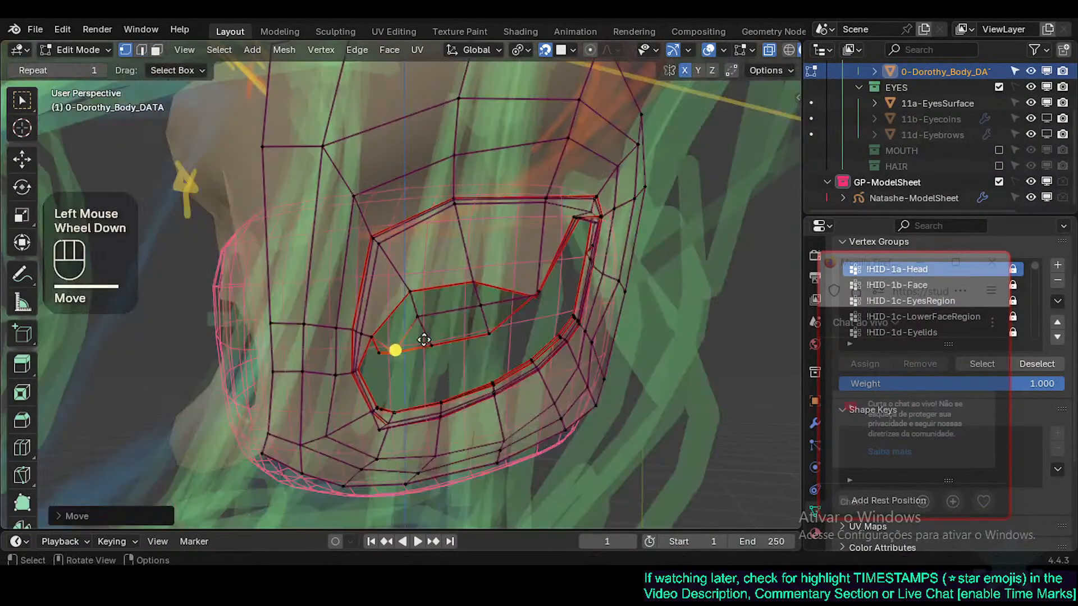
Step: Select a face along the upper eyelid and nudge it slightly upward
{"action": "middle_click_drag", "start_coordinate": [424, 339], "coordinate": [515, 342]}
{"action": "key", "text": "3"}
{"action": "left_click", "coordinate": [444, 292]}
{"action": "key", "text": "g"}
{"action": "left_click", "coordinate": [444, 284]}
{"action": "key", "text": "Tab"}
{"action": "key", "text": "Tab"}
Step: Reveal the hidden geometry for comparison with the lid strip and undo the reveal
{"action": "scroll", "coordinate": [486, 336], "scroll_direction": "up", "scroll_amount": 1}
{"action": "key", "text": "alt+h"}
{"action": "key", "text": "ctrl+z"}
{"action": "key", "text": "a"}
Step: Separate the stacked vertices at the outer bend of the upper lid, spreading them between the rim and the opening
{"action": "key", "text": "1"}
{"action": "left_click", "coordinate": [551, 306]}
{"action": "key", "text": "g"}
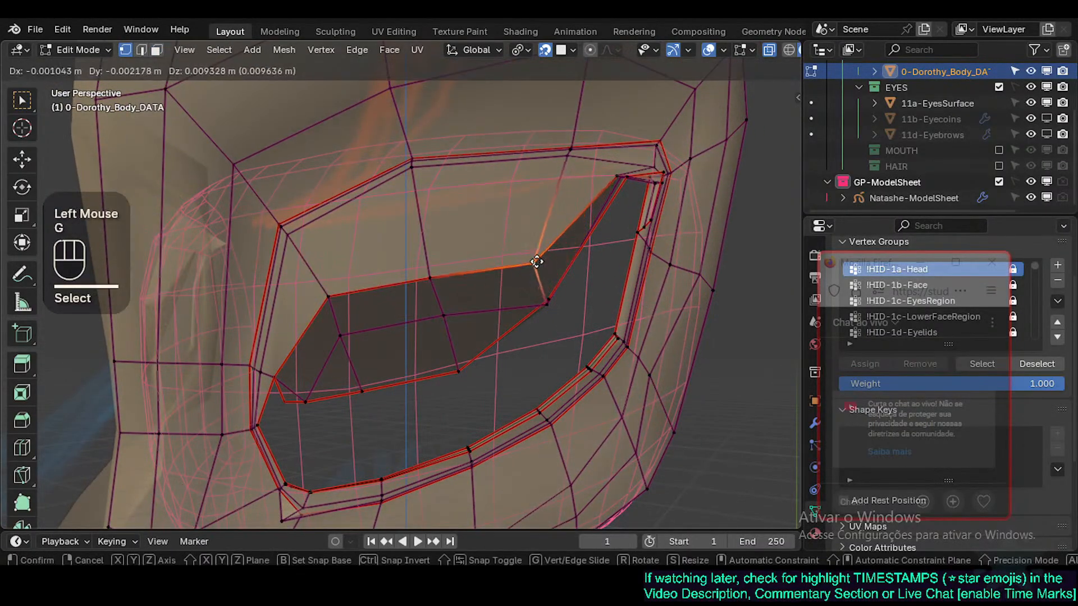
{"action": "left_click", "coordinate": [554, 294]}
{"action": "left_click", "coordinate": [564, 298]}
{"action": "key", "text": "g"}
{"action": "left_click", "coordinate": [584, 310]}
{"action": "left_click", "coordinate": [548, 298]}
{"action": "key", "text": "g"}
{"action": "left_click", "coordinate": [539, 284]}
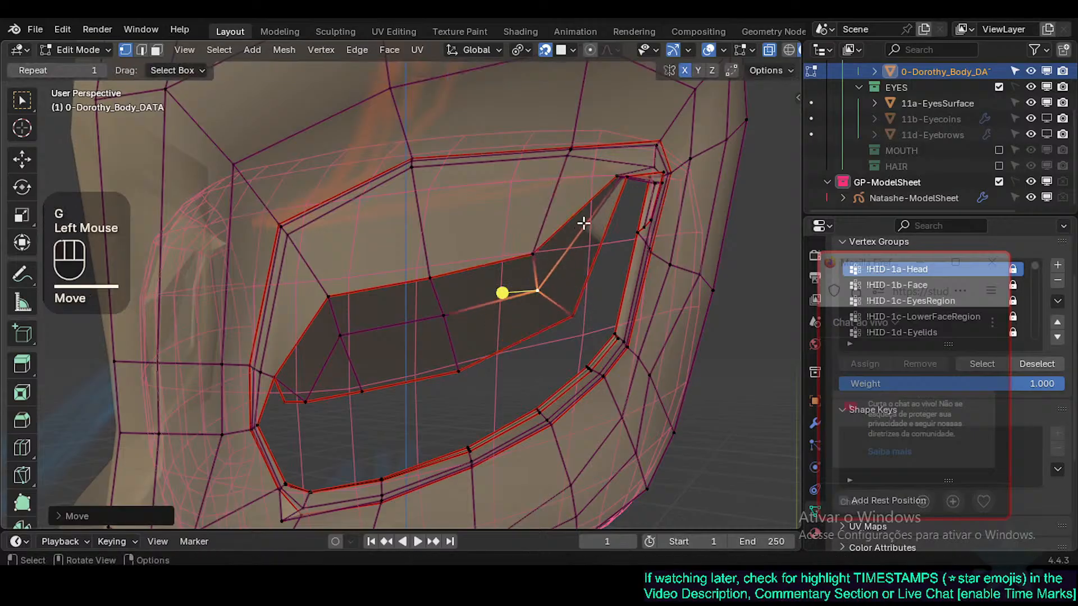
Step: Pull the overlapping vertices at the outer eye corner down and inward to expose the end of the lid strip
{"action": "left_click", "coordinate": [632, 178]}
{"action": "key", "text": "g"}
{"action": "left_click", "coordinate": [621, 228]}
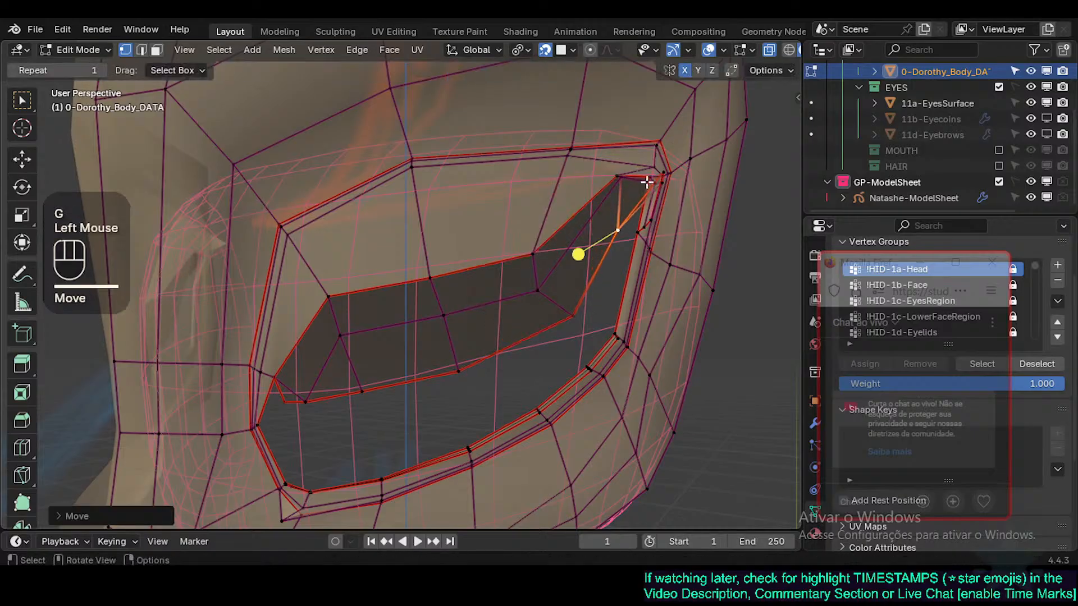
{"action": "left_click", "coordinate": [660, 167]}
{"action": "key", "text": "g"}
{"action": "key", "text": "Escape"}
{"action": "left_click", "coordinate": [662, 170]}
{"action": "key", "text": "g"}
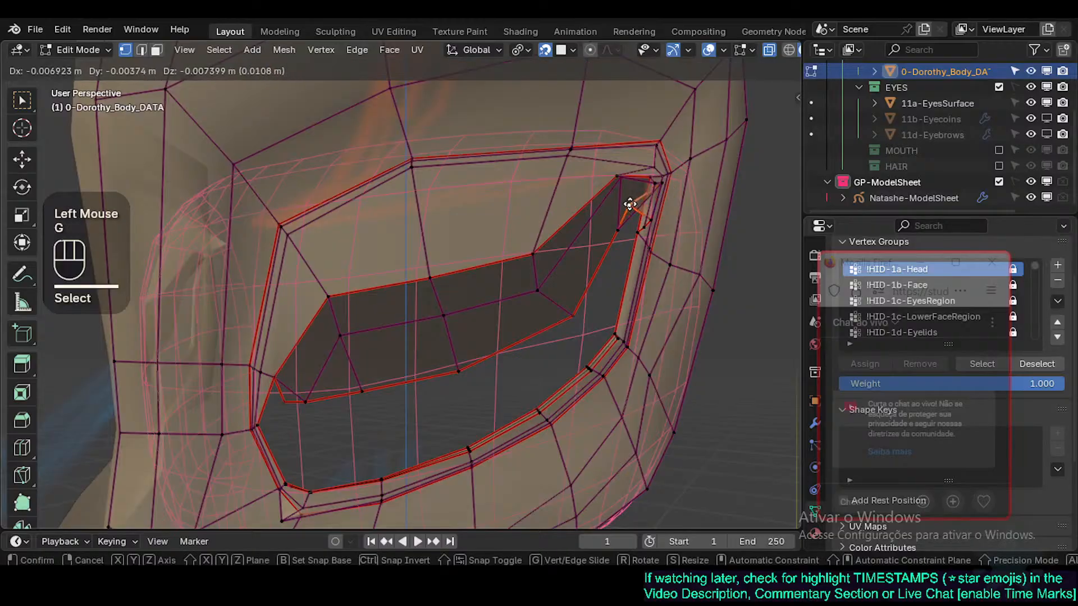
{"action": "left_click", "coordinate": [632, 206]}
Step: Try to isolate the upper-lid strip by selecting its linked faces and the faces assigned to the active material slot
{"action": "key", "text": "alt+a"}
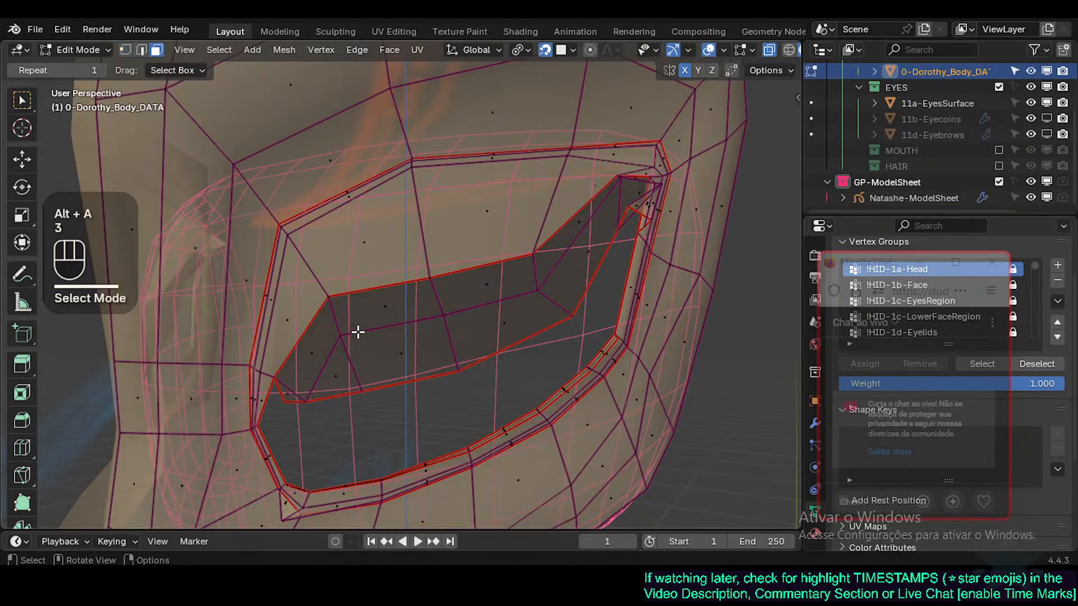
{"action": "key", "text": "l"}
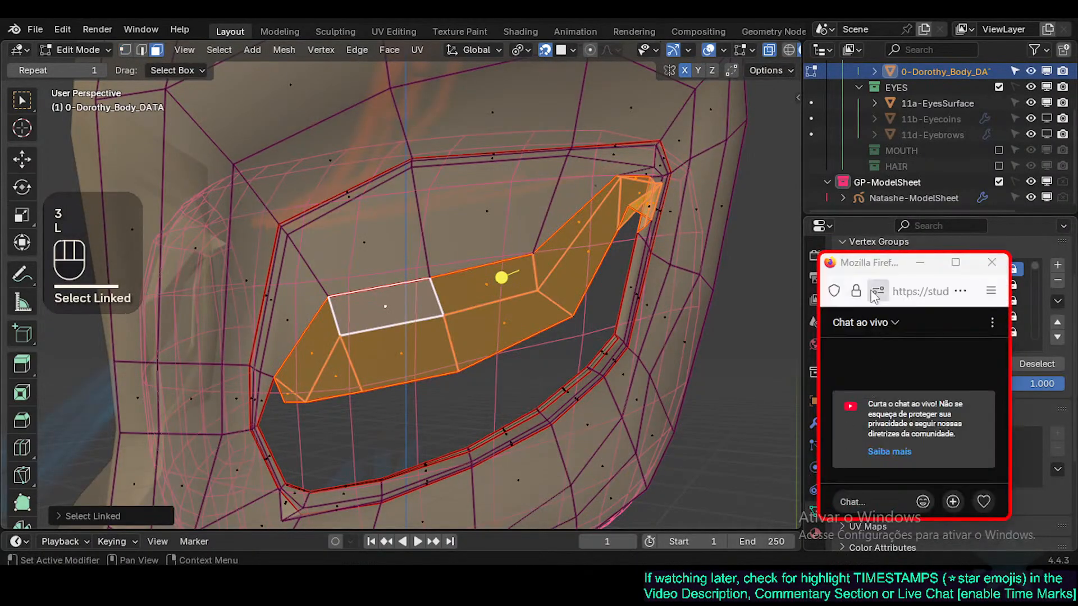
{"action": "left_click_drag", "start_coordinate": [881, 251], "coordinate": [652, 262]}
{"action": "left_click", "coordinate": [815, 532]}
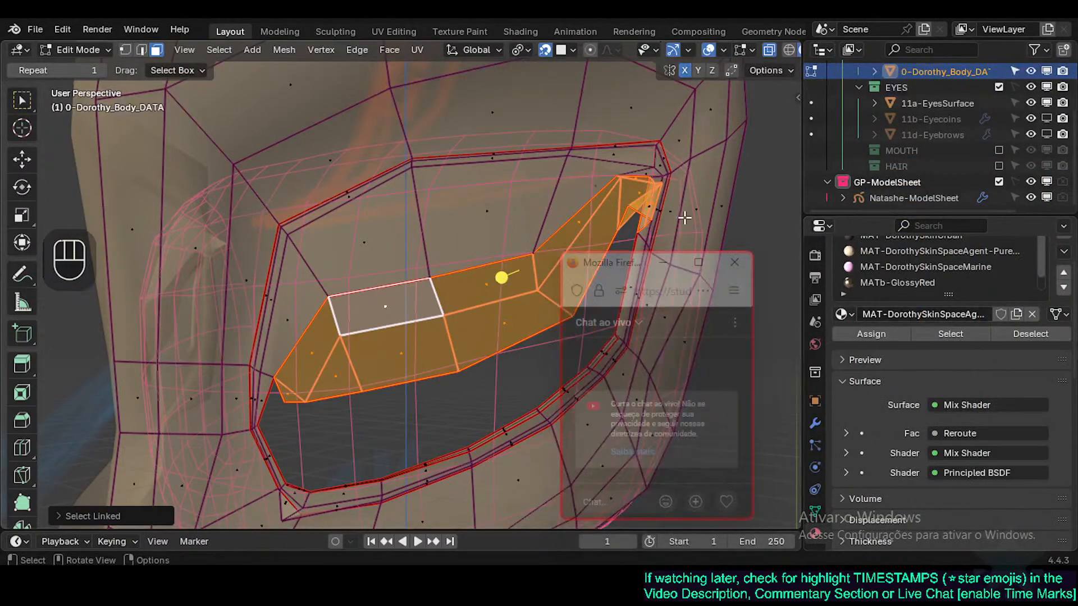
{"action": "left_click", "coordinate": [525, 331]}
{"action": "left_click", "coordinate": [961, 336]}
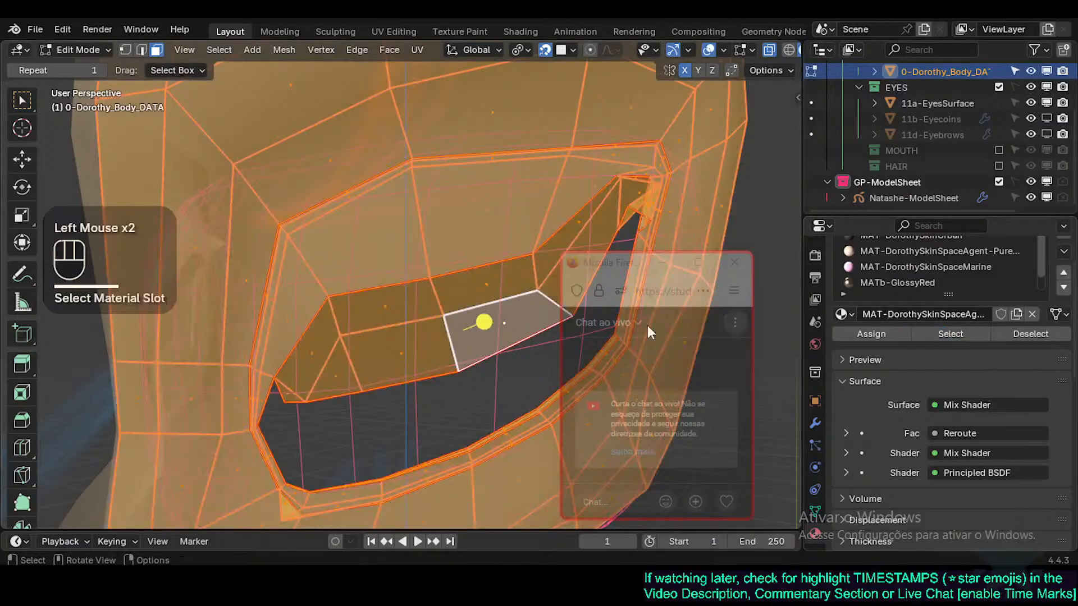
{"action": "scroll", "coordinate": [941, 260], "scroll_direction": "up", "scroll_amount": 2}
{"action": "scroll", "coordinate": [702, 236], "scroll_direction": "down", "scroll_amount": 1}
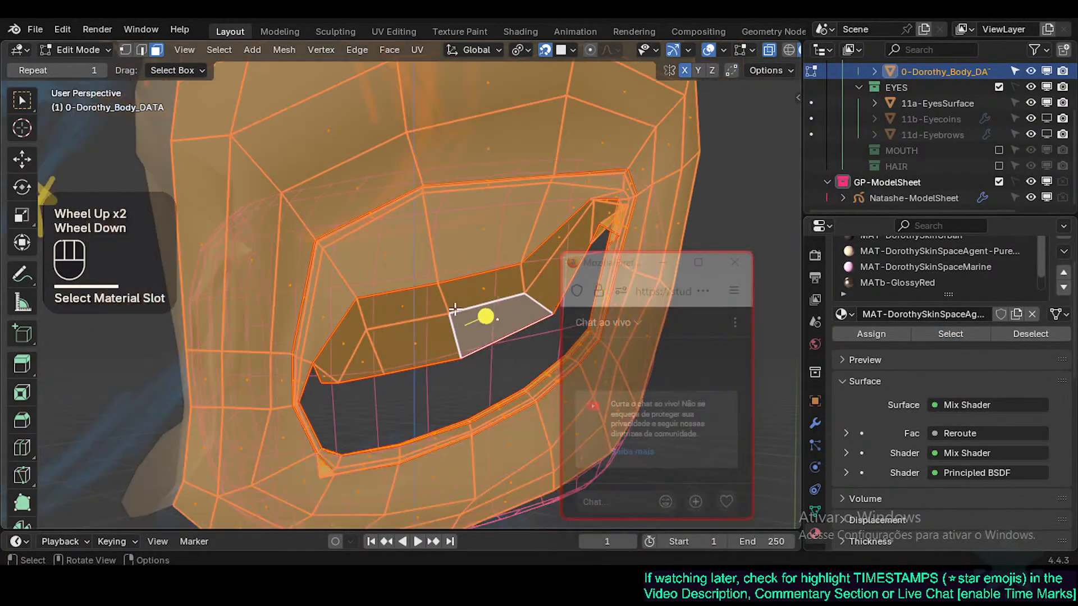
{"action": "left_click_drag", "start_coordinate": [599, 274], "coordinate": [819, 365]}
{"action": "scroll", "coordinate": [447, 337], "scroll_direction": "up", "scroll_amount": 2}
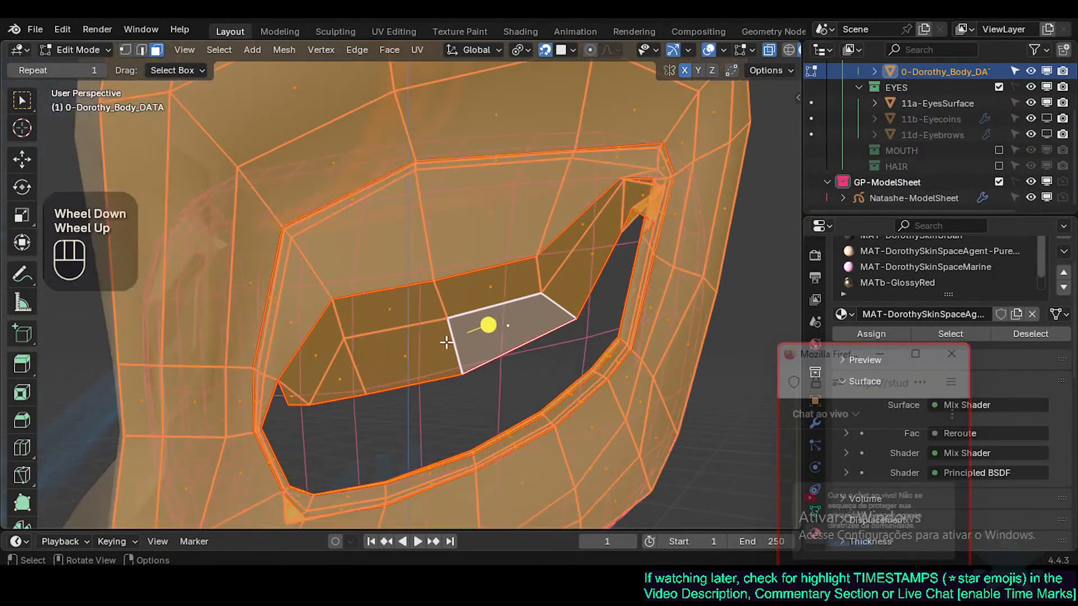
Step: Clear the selection, select only the linked faces of the loose upper-lid strip, and hide them
{"action": "left_click", "coordinate": [492, 359]}
{"action": "key", "text": "alt+a"}
{"action": "left_click", "coordinate": [513, 312]}
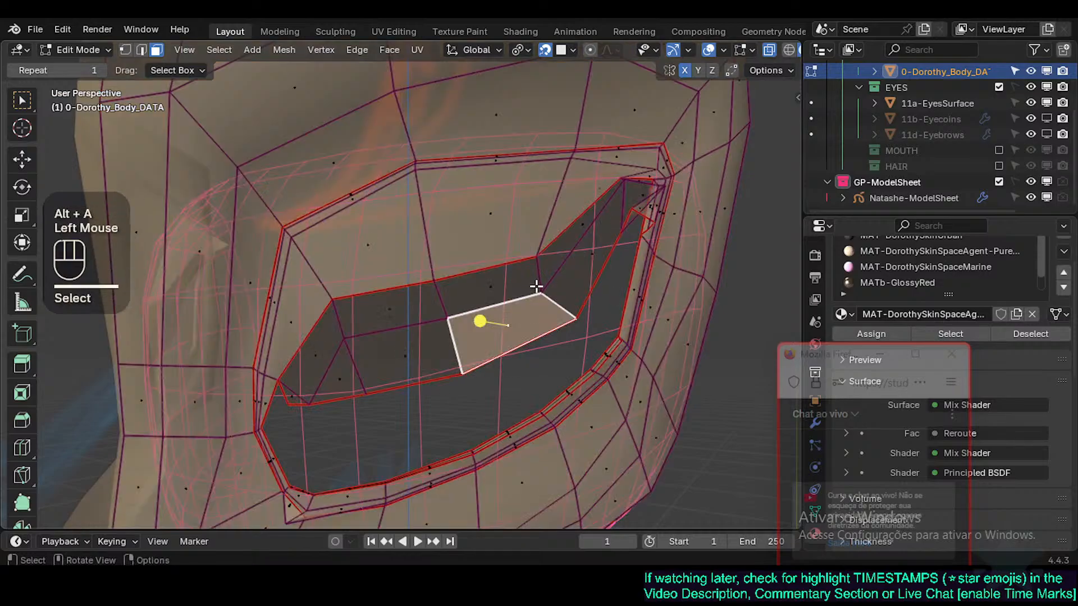
{"action": "key", "text": "l"}
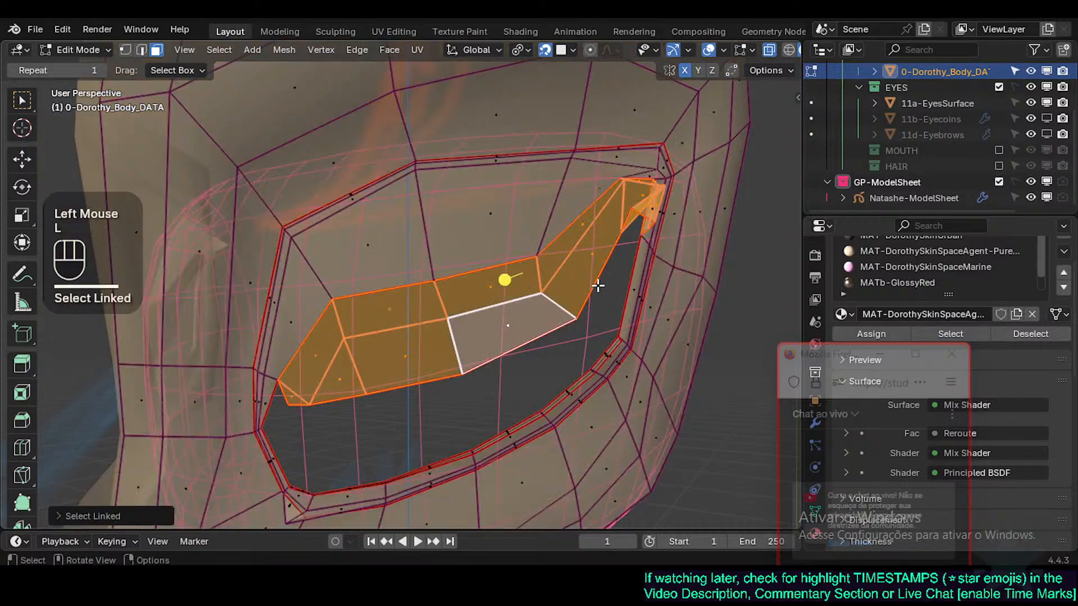
{"action": "key", "text": "alt+a"}
{"action": "scroll", "coordinate": [363, 359], "scroll_direction": "up", "scroll_amount": 1}
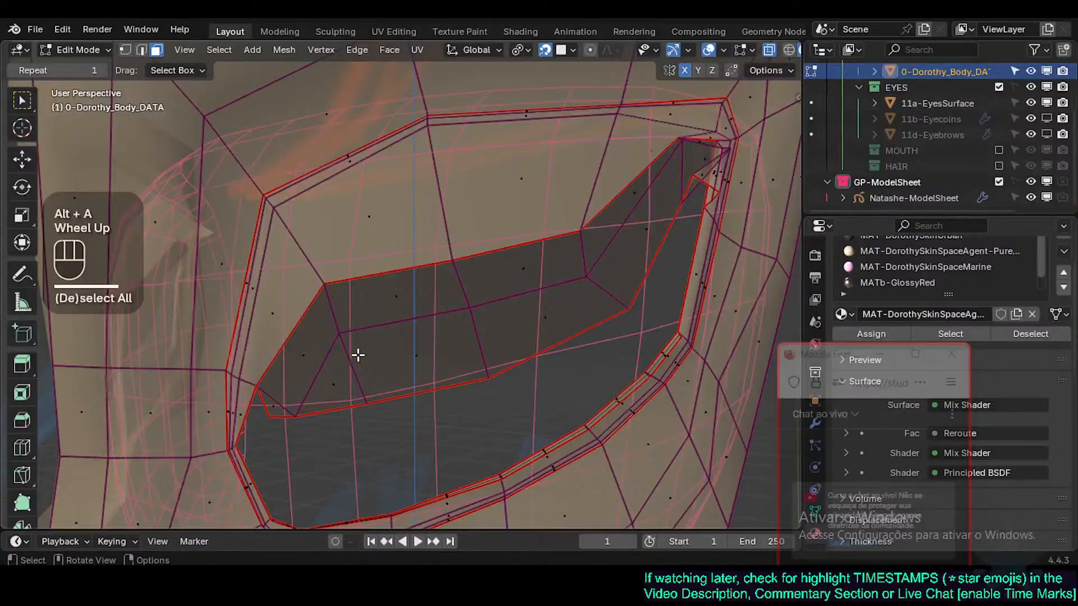
{"action": "key", "text": "l"}
{"action": "middle_click_drag", "start_coordinate": [480, 368], "coordinate": [481, 373], "text": "shift"}
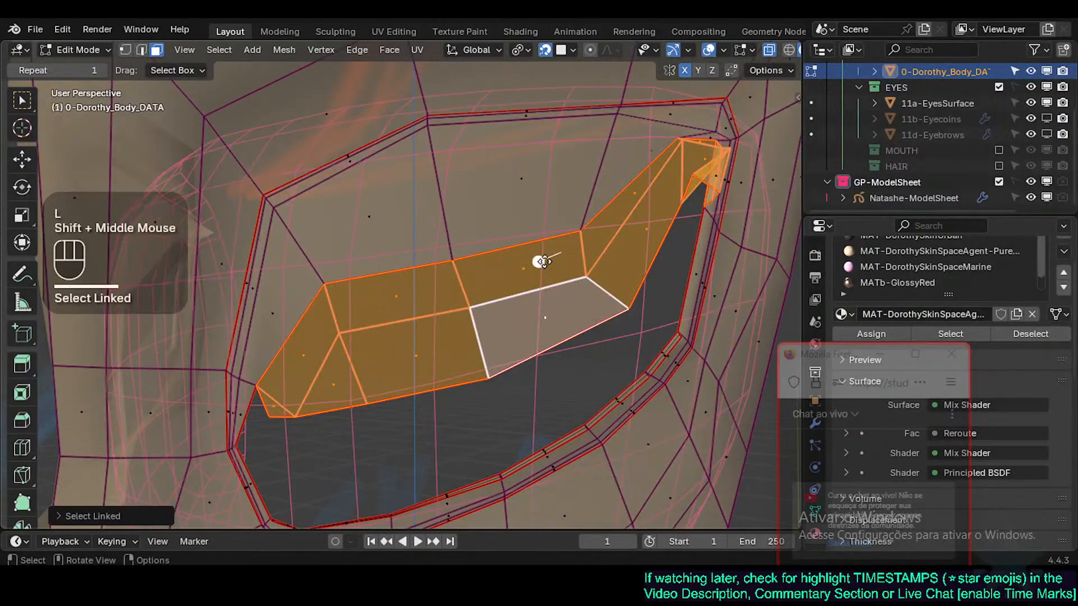
{"action": "left_click_drag", "start_coordinate": [542, 262], "coordinate": [548, 380]}
{"action": "middle_click_drag", "start_coordinate": [549, 380], "coordinate": [449, 376], "text": "shift"}
{"action": "scroll", "coordinate": [451, 380], "scroll_direction": "up", "scroll_amount": 2}
{"action": "scroll", "coordinate": [452, 380], "scroll_direction": "down", "scroll_amount": 2}
{"action": "scroll", "coordinate": [511, 376], "scroll_direction": "up", "scroll_amount": 2}
{"action": "key", "text": "h"}
Step: Reveal the hidden lid strip and undo the reveal
{"action": "scroll", "coordinate": [503, 373], "scroll_direction": "up", "scroll_amount": 2}
{"action": "key", "text": "alt+h"}
{"action": "key", "text": "ctrl+z"}
Step: Move the inner rim vertex at the inner side of the eye opening slightly inward, away from the outer loop
{"action": "key", "text": "1"}
{"action": "left_click", "coordinate": [275, 367]}
{"action": "key", "text": "g"}
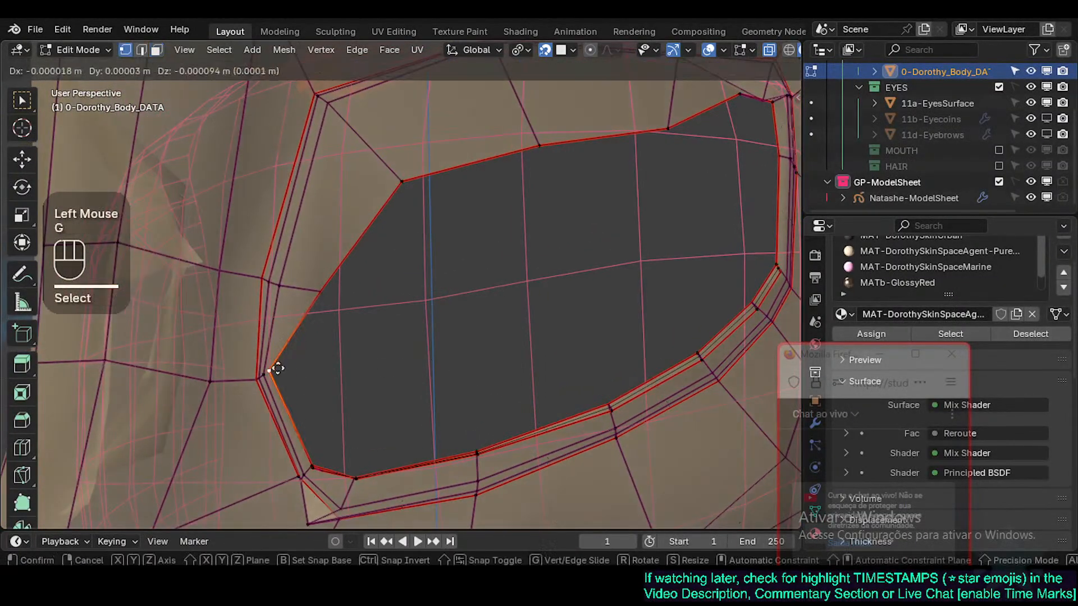
{"action": "left_click", "coordinate": [282, 364]}
Step: Try to pull the rim vertices at the lower inner corner up into the eye opening
{"action": "left_click", "coordinate": [320, 469]}
{"action": "key", "text": "g"}
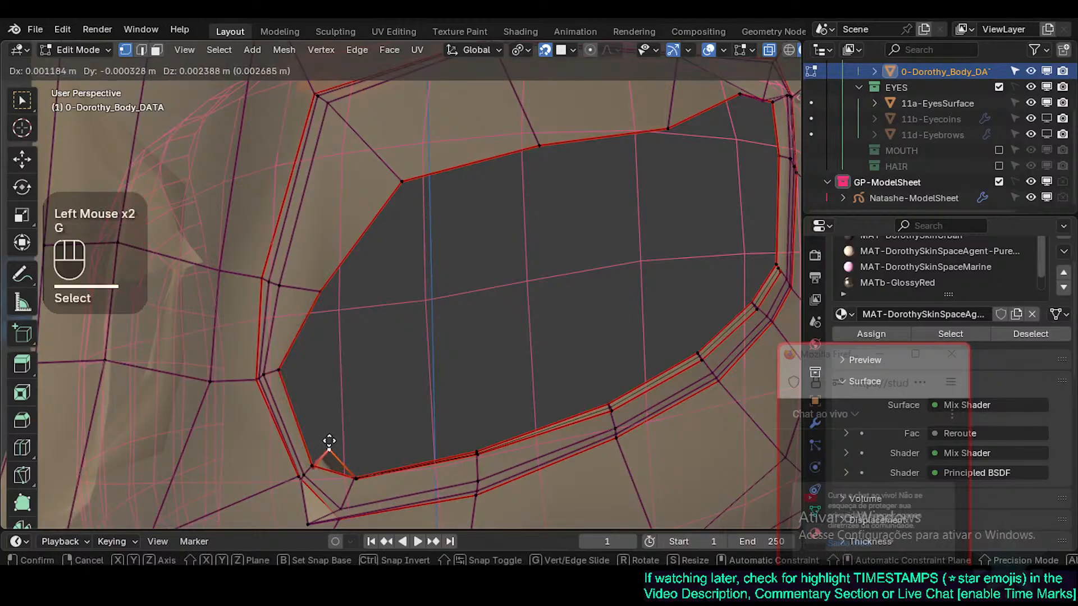
{"action": "key", "text": "Escape"}
{"action": "left_click", "coordinate": [304, 457]}
{"action": "key", "text": "g"}
{"action": "left_click", "coordinate": [325, 428]}
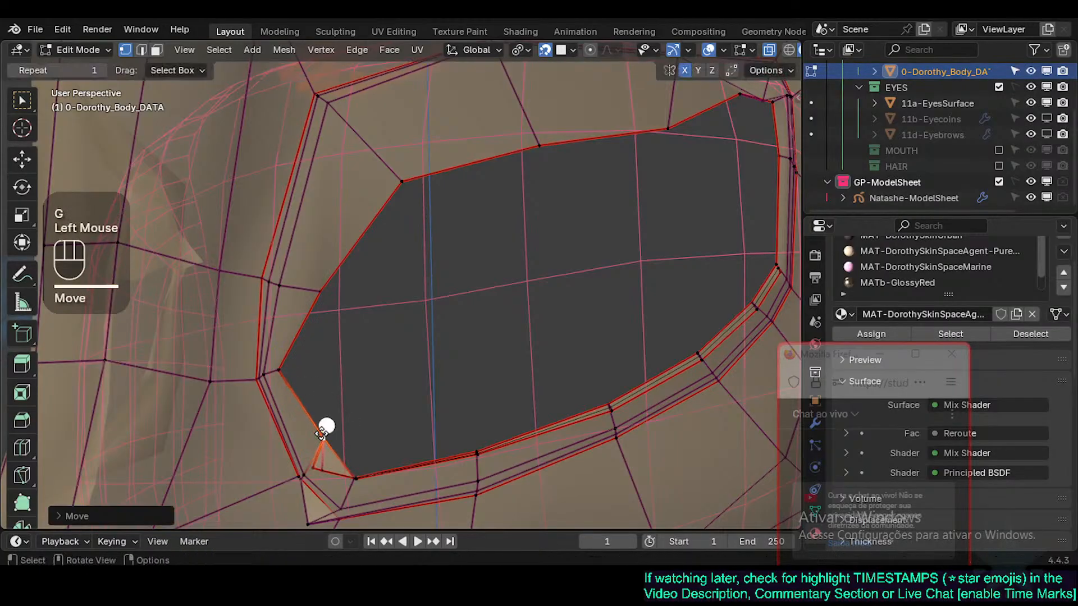
{"action": "key", "text": "ctrl+z"}
{"action": "left_click", "coordinate": [304, 458]}
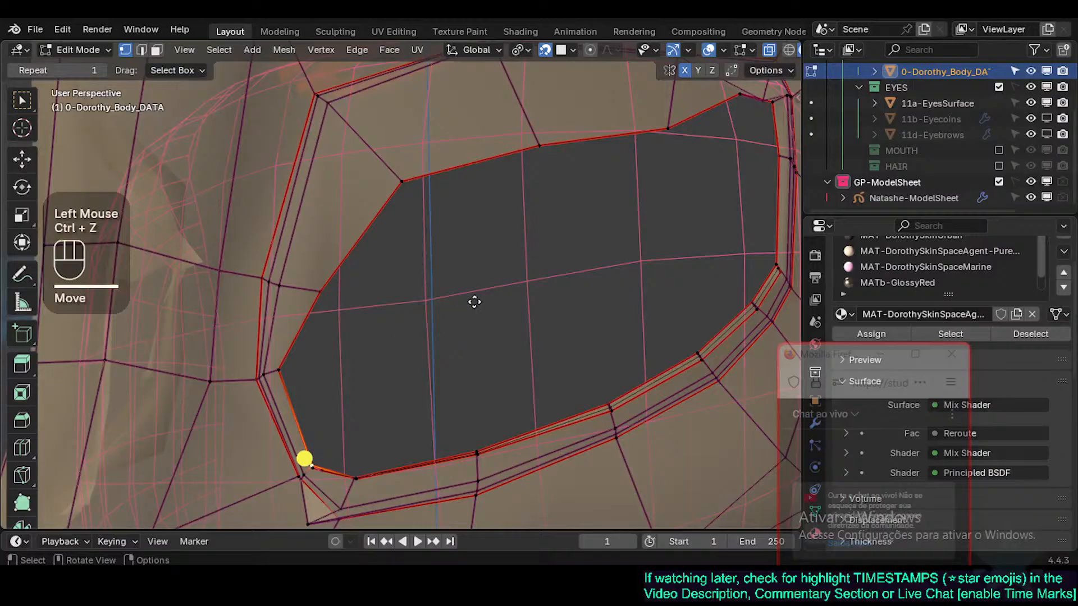
{"action": "key", "text": "ctrl+z"}
Step: Bring back the hidden lid strip to compare it with the eye opening, and undo the reveal
{"action": "key", "text": "alt+h"}
{"action": "scroll", "coordinate": [505, 295], "scroll_direction": "down", "scroll_amount": 3}
{"action": "middle_click_drag", "start_coordinate": [505, 296], "coordinate": [567, 281]}
{"action": "key", "text": "ctrl+z"}
{"action": "scroll", "coordinate": [542, 309], "scroll_direction": "up", "scroll_amount": 2}
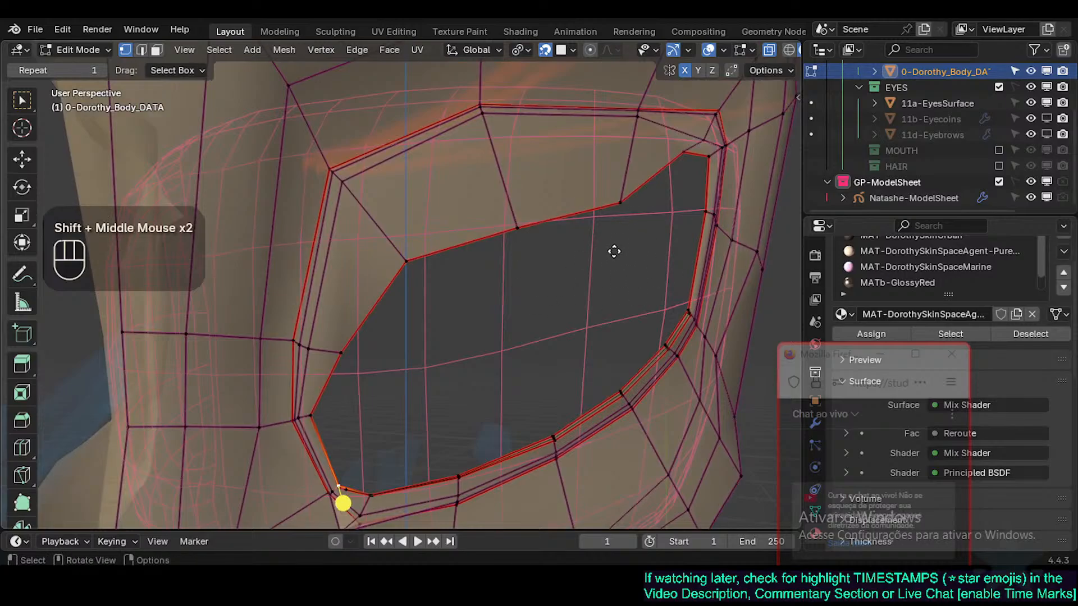
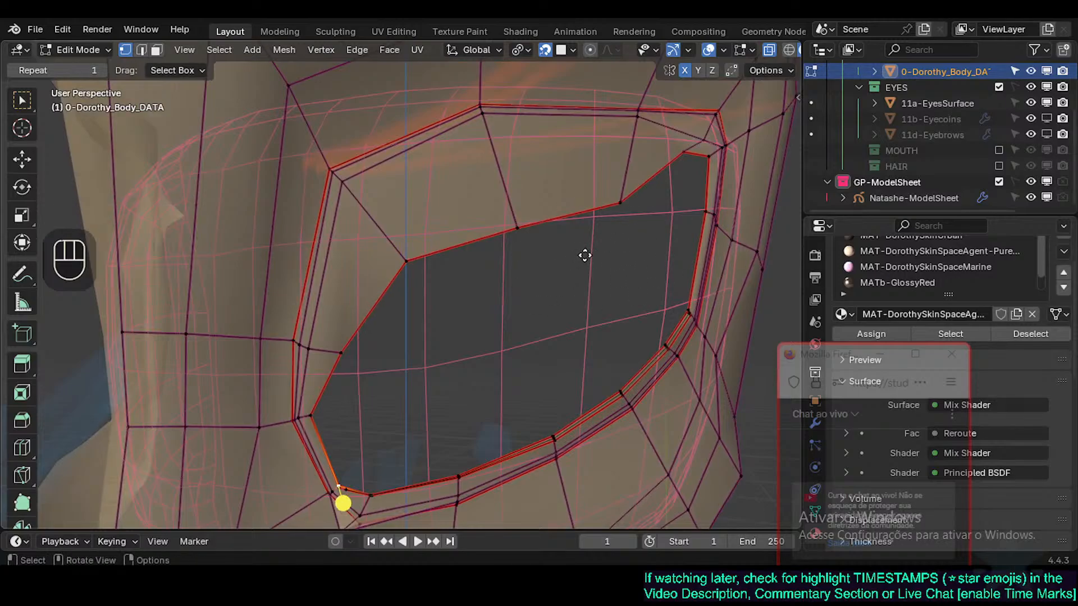
Step: Reveal the hidden geometry and delete the leftover loop of faces running around the inside of the eye opening
{"action": "key", "text": "alt+h"}
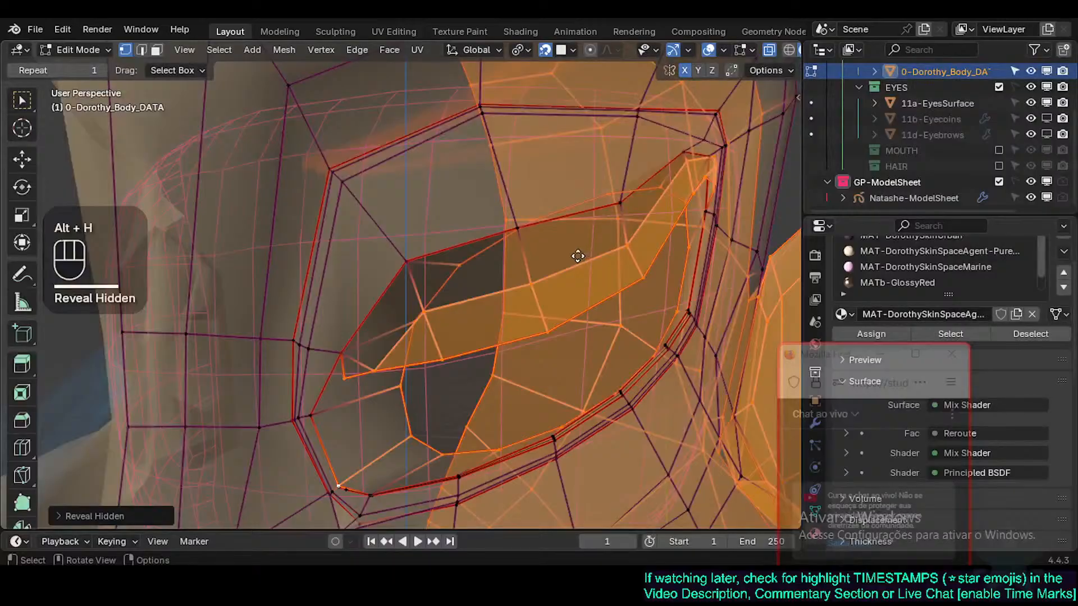
{"action": "key", "text": "alt+a"}
{"action": "mouse_move", "coordinate": [485, 324]}
{"action": "middle_mouse_down"}
{"action": "mouse_move", "coordinate": [513, 320]}
{"action": "mouse_move", "coordinate": [489, 310]}
{"action": "middle_mouse_up"}
{"action": "key", "text": "ctrl+z"}
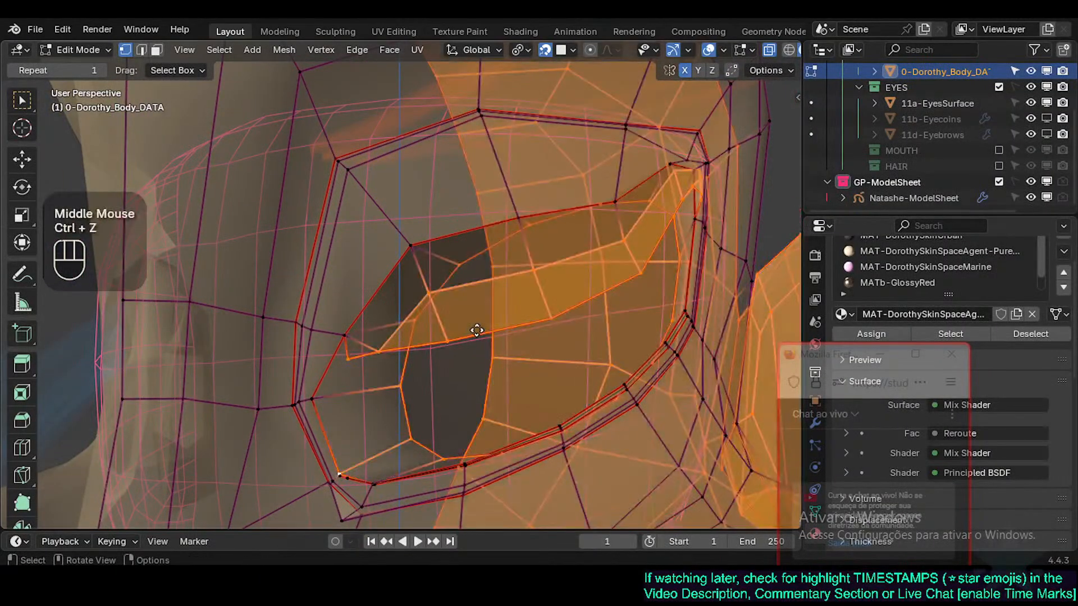
{"action": "key", "text": "alt+a"}
{"action": "key", "text": "3"}
{"action": "left_click", "coordinate": [380, 388], "text": "alt+shift"}
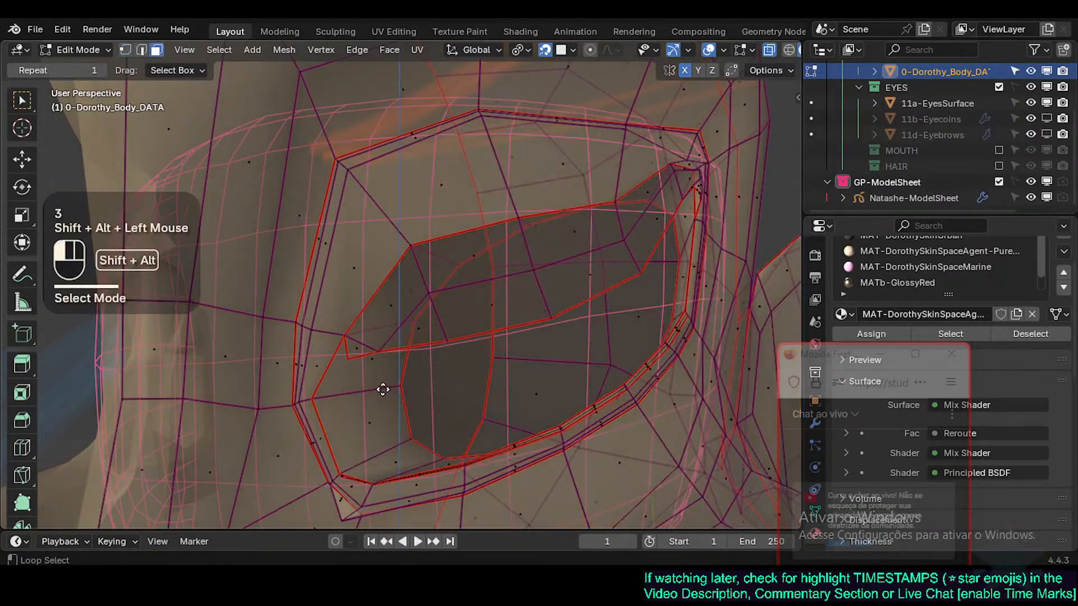
{"action": "key", "text": "x"}
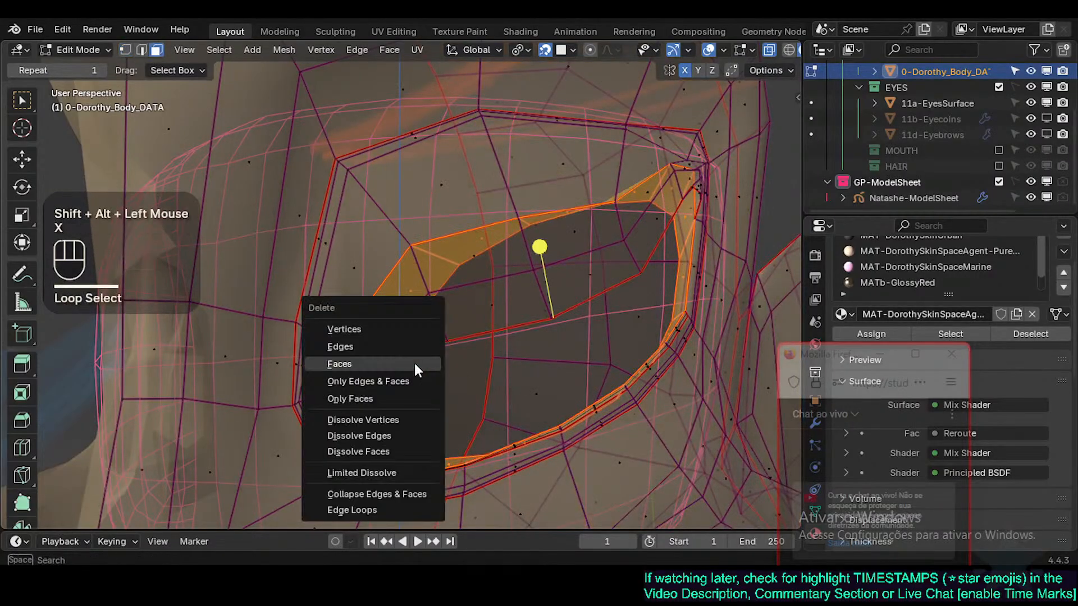
{"action": "left_click", "coordinate": [415, 364]}
Step: Delete the loose lid strip that crosses the eye opening
{"action": "middle_click_drag", "start_coordinate": [416, 361], "coordinate": [463, 348]}
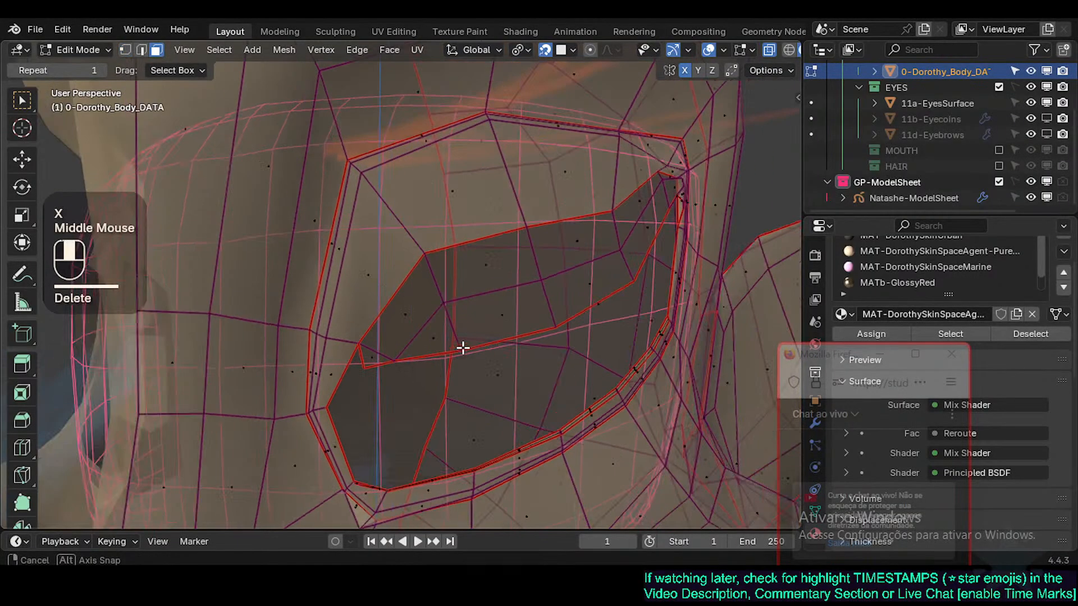
{"action": "key", "text": "l"}
{"action": "key", "text": "x"}
{"action": "left_click", "coordinate": [447, 315]}
{"action": "middle_click_drag", "start_coordinate": [469, 347], "coordinate": [375, 434]}
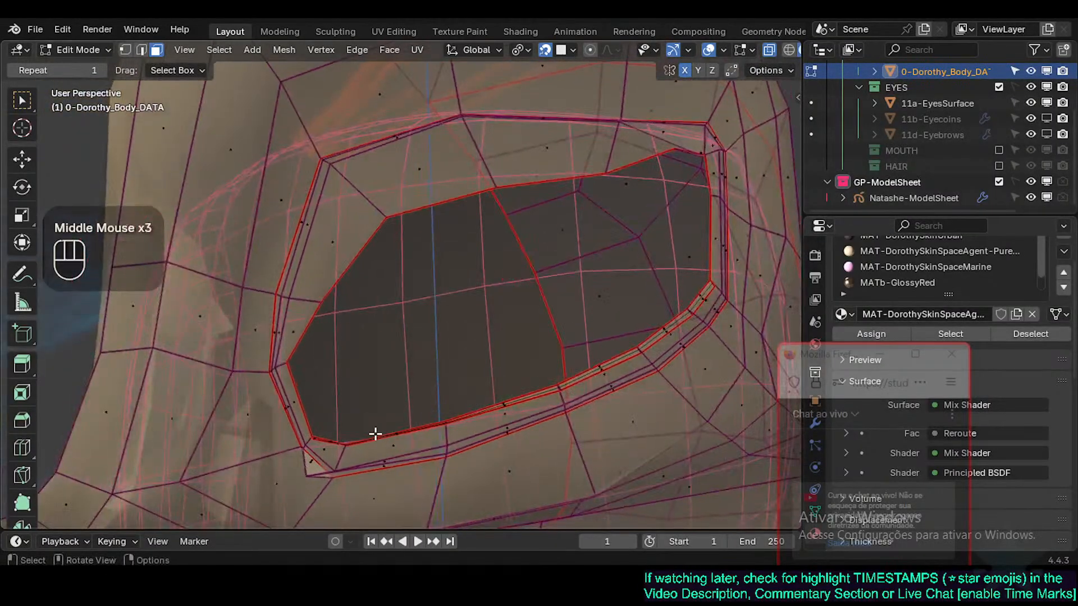
Step: Pull an edge of the lower eye rim up into the opening and check which faces are linked to it
{"action": "key", "text": "l"}
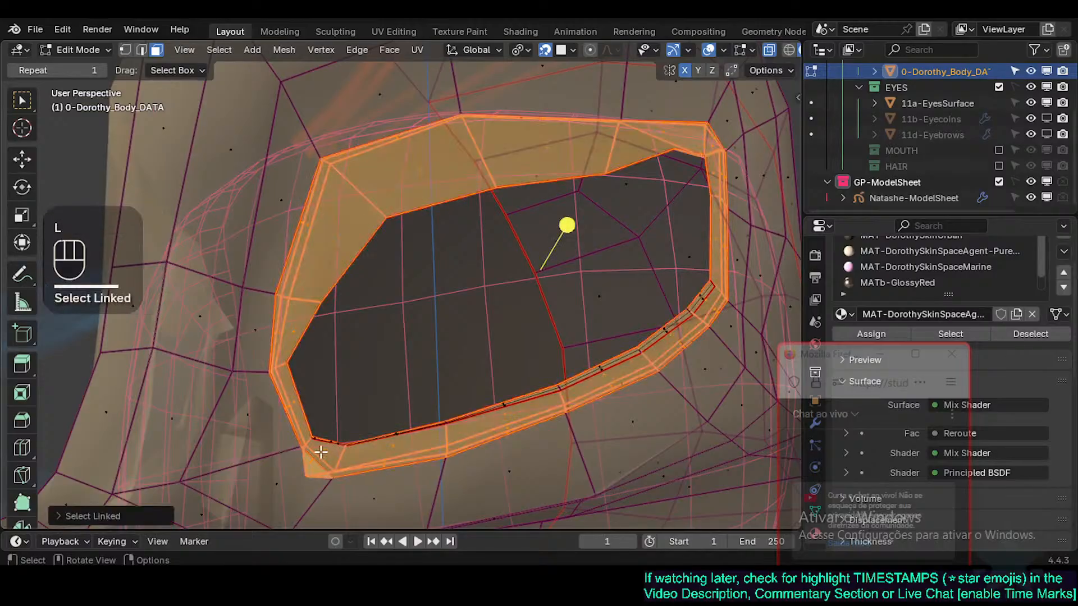
{"action": "key", "text": "alt+a"}
{"action": "left_click", "coordinate": [360, 433]}
{"action": "key", "text": "g"}
{"action": "left_click", "coordinate": [373, 402]}
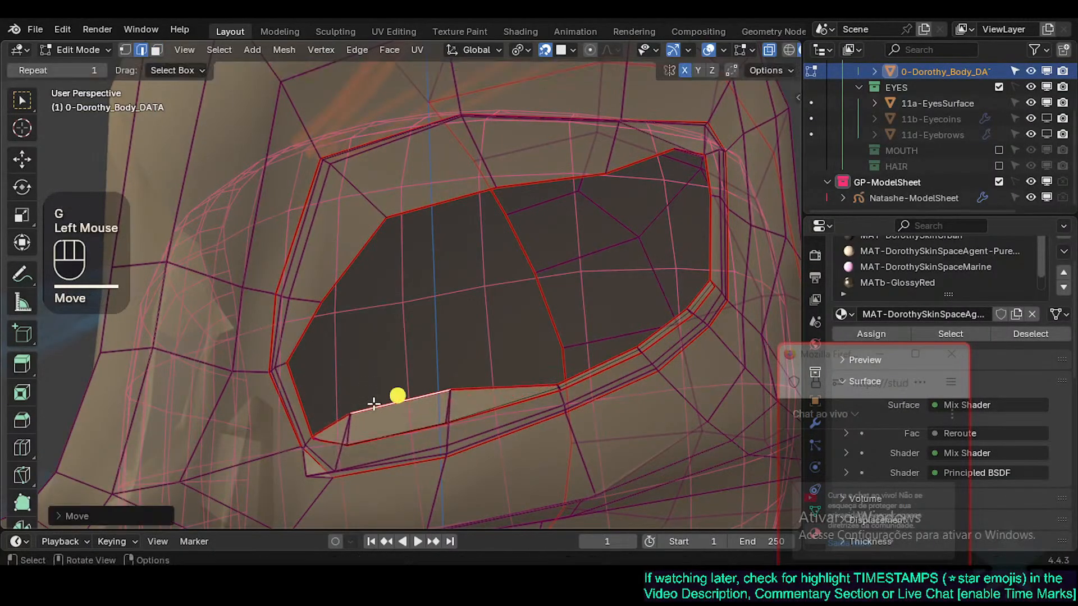
{"action": "key", "text": "alt+a"}
{"action": "key", "text": "l"}
{"action": "key", "text": "alt+a"}
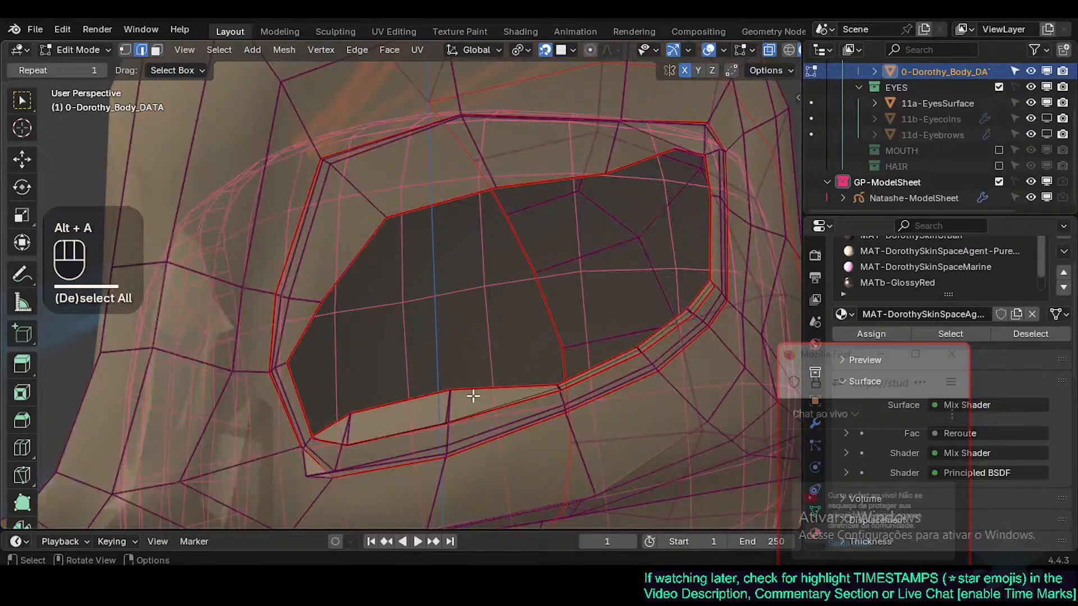
{"action": "key", "text": "l"}
{"action": "key", "text": "alt+a"}
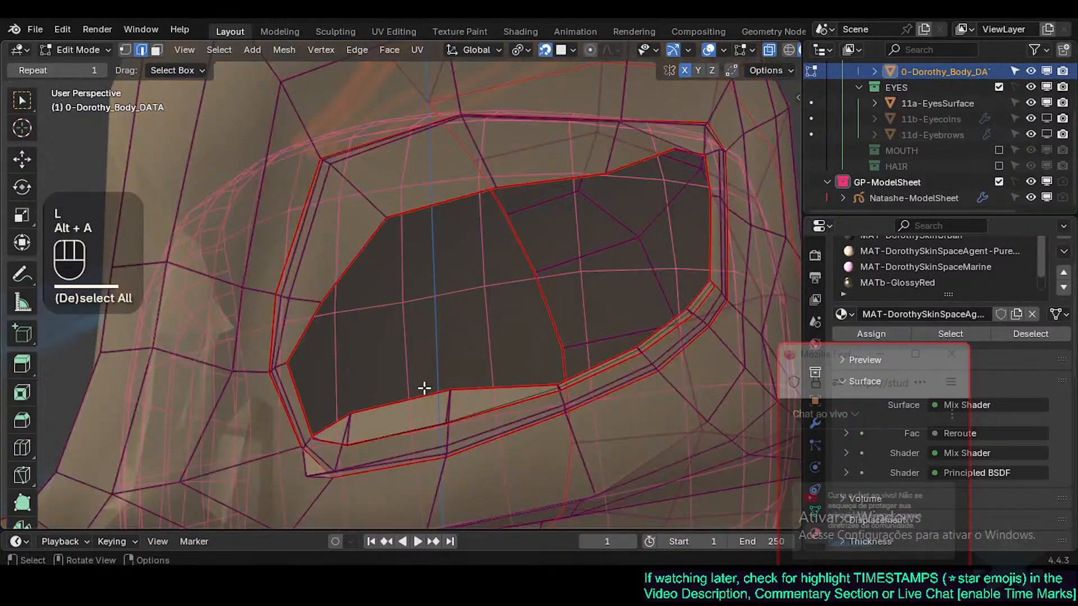
Step: Pull the stacked faces at the lower rim up into the eye opening to separate the overlapping layers
{"action": "key", "text": "2"}
{"action": "left_click", "coordinate": [411, 449]}
{"action": "left_click", "coordinate": [411, 414]}
{"action": "key", "text": "g"}
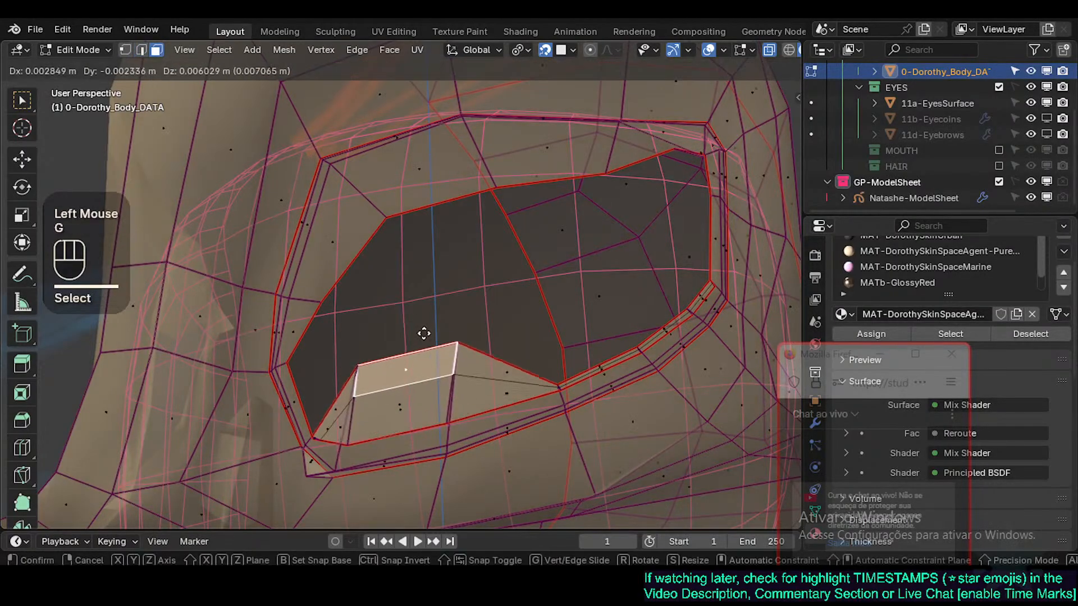
{"action": "left_click", "coordinate": [407, 329]}
{"action": "left_click", "coordinate": [397, 380]}
{"action": "key", "text": "g"}
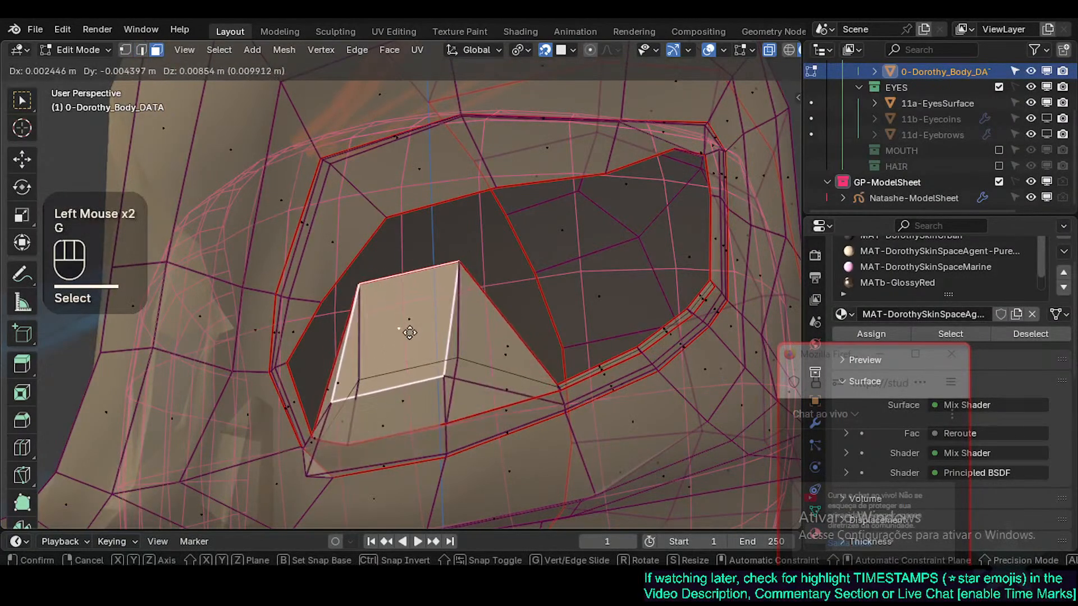
{"action": "left_click", "coordinate": [393, 306]}
{"action": "key", "text": "g"}
{"action": "left_click", "coordinate": [377, 375]}
{"action": "key", "text": "g"}
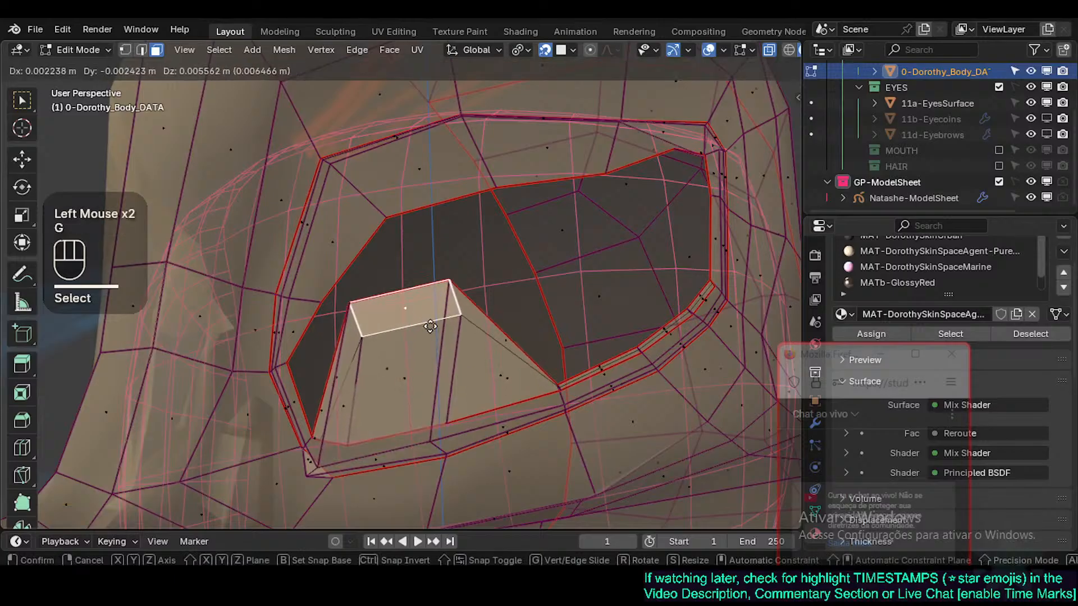
{"action": "left_click", "coordinate": [431, 325]}
Step: Delete the overlapping strip of linked faces along the lower eye rim
{"action": "key", "text": "alt+a"}
{"action": "key", "text": "l"}
{"action": "middle_click_drag", "start_coordinate": [455, 305], "coordinate": [487, 340]}
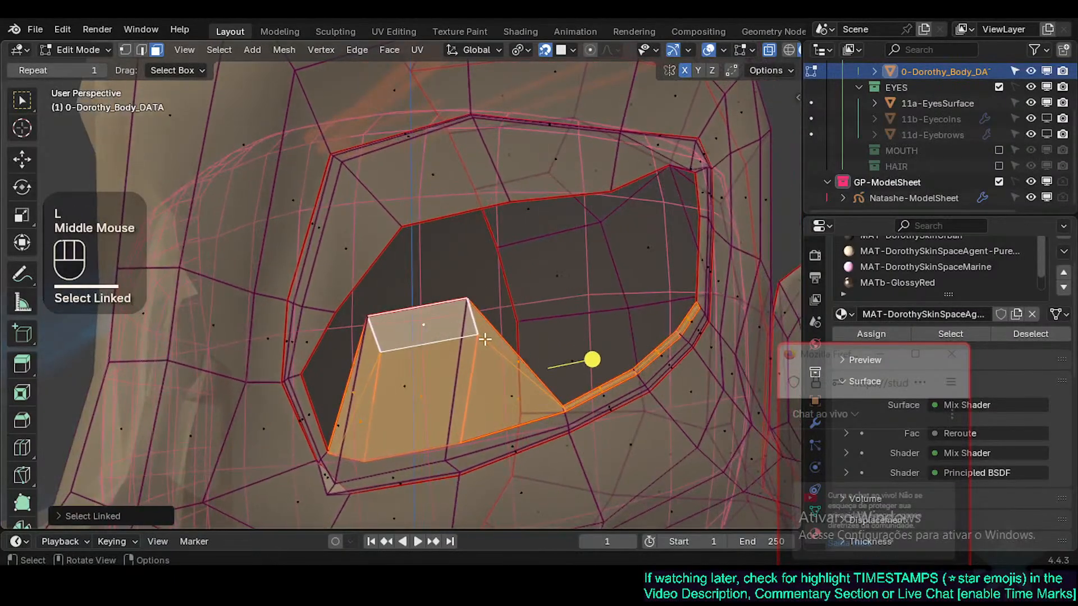
{"action": "key", "text": "x"}
{"action": "left_click", "coordinate": [487, 340]}
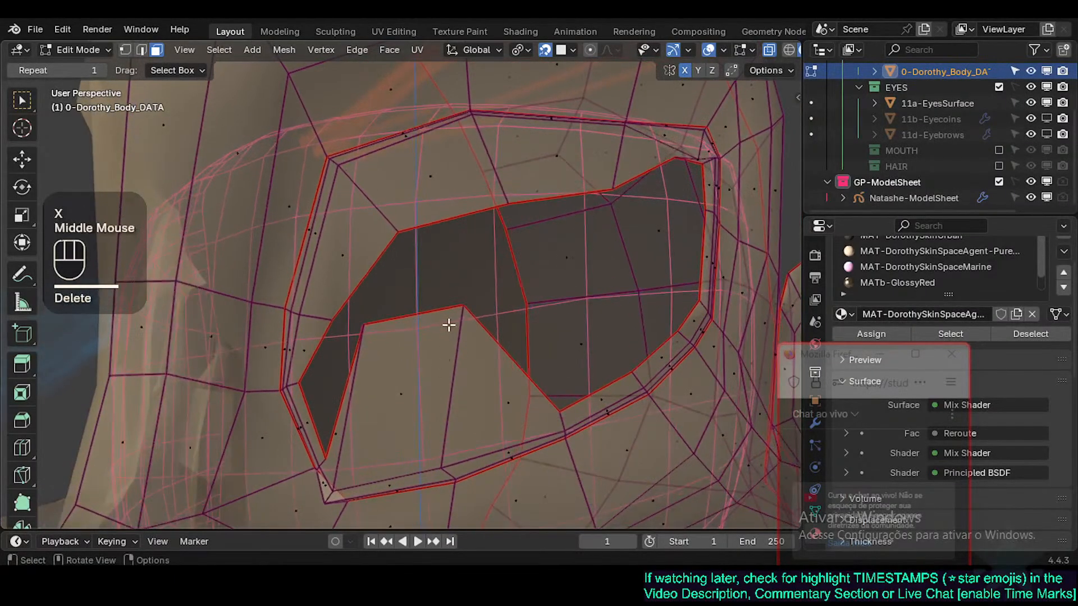
Step: Move the raised edge back down to the lower rim and adjust the rim vertices at the lower inner corner
{"action": "left_click", "coordinate": [437, 308]}
{"action": "key", "text": "g"}
{"action": "left_click", "coordinate": [433, 453]}
{"action": "key", "text": "1"}
{"action": "left_click", "coordinate": [289, 453]}
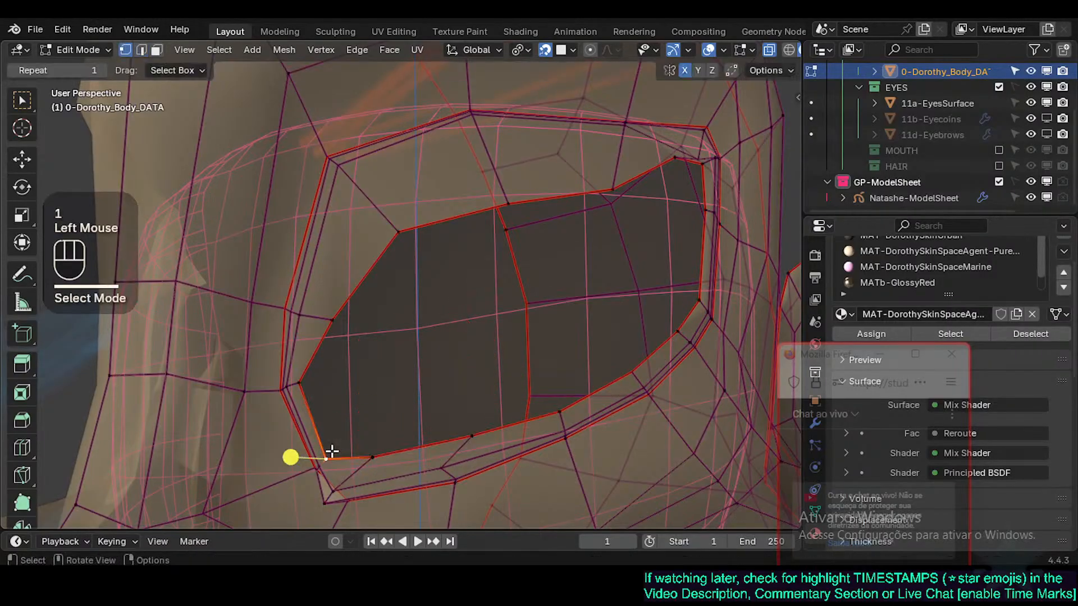
{"action": "key", "text": "g"}
{"action": "left_click", "coordinate": [315, 440]}
{"action": "left_click", "coordinate": [304, 379]}
Step: In front view, shift the inner edge of the upper eye rim toward the nose to follow the sketch
{"action": "middle_click_drag", "start_coordinate": [315, 377], "coordinate": [436, 234]}
{"action": "key", "text": "KP_1"}
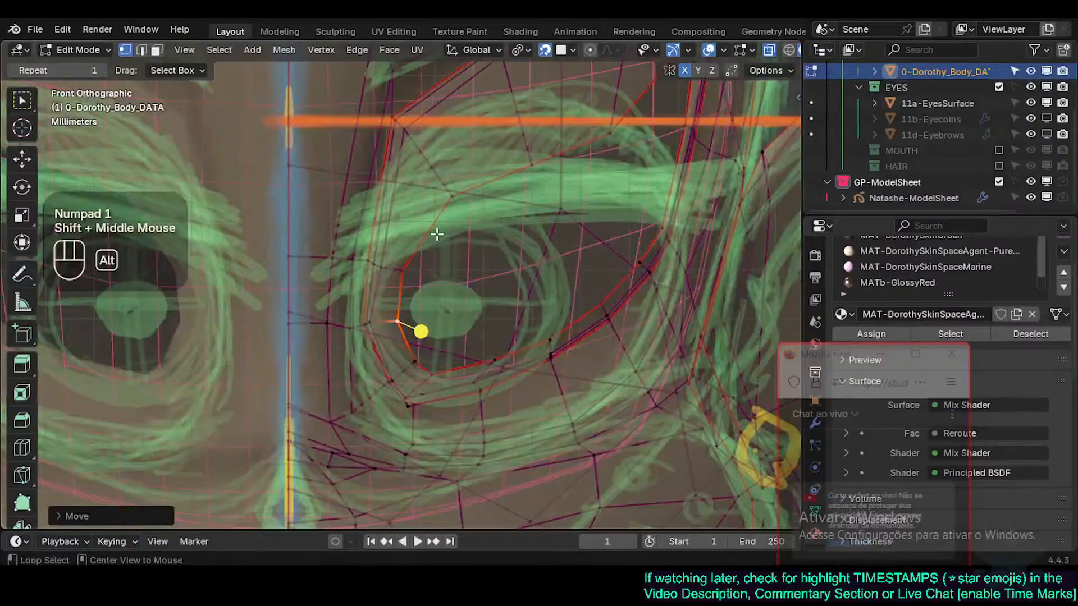
{"action": "key", "text": "alt+z"}
{"action": "key", "text": "alt+z"}
{"action": "key", "text": "1"}
{"action": "left_click", "coordinate": [432, 220]}
{"action": "key", "text": "g"}
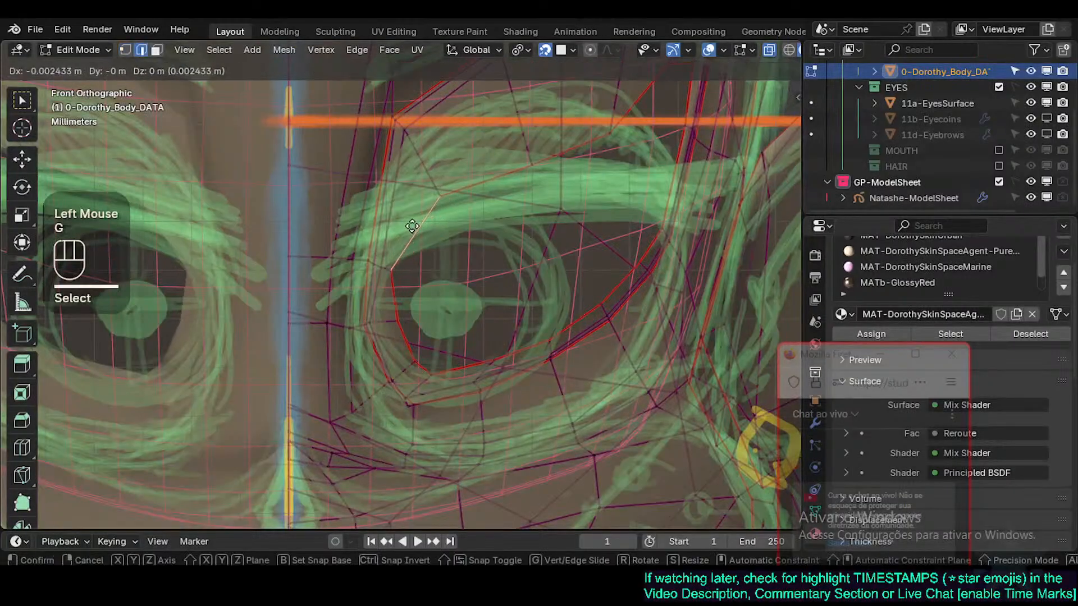
{"action": "left_click", "coordinate": [412, 226]}
Step: Lower and rotate the middle edge of the upper rim onto the sketched upper lid line
{"action": "middle_click_drag", "start_coordinate": [474, 183], "coordinate": [437, 224], "text": "shift"}
{"action": "left_click", "coordinate": [458, 209]}
{"action": "key", "text": "g"}
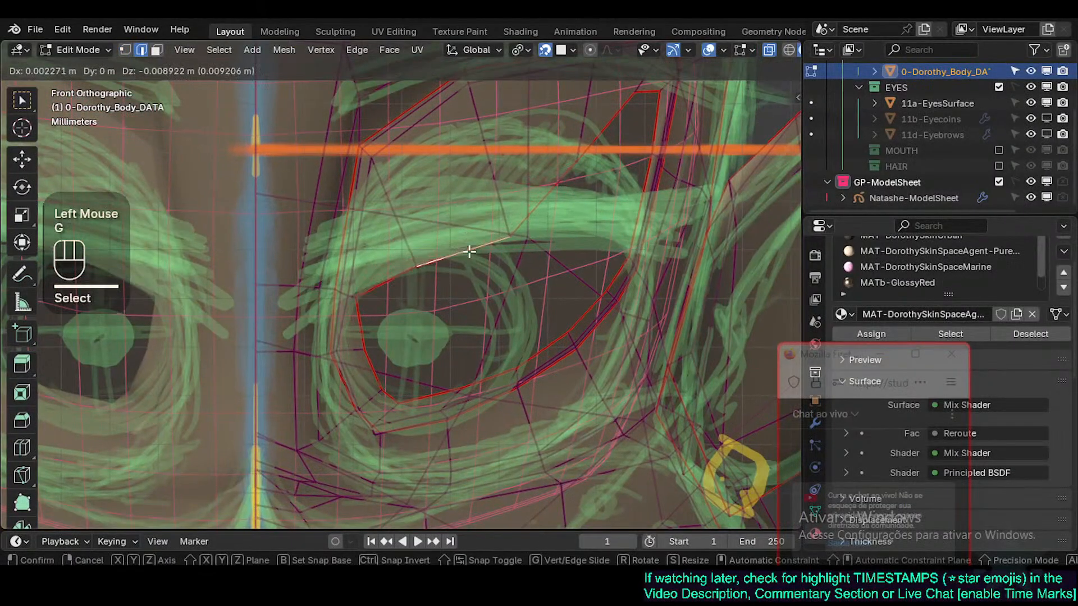
{"action": "left_click", "coordinate": [519, 239]}
{"action": "key", "text": "r"}
{"action": "left_click", "coordinate": [525, 242]}
{"action": "key", "text": "g"}
{"action": "left_click", "coordinate": [527, 256], "text": "shift"}
Step: Bring the outer vertices of the upper rim down onto the sketched lid line
{"action": "middle_click_drag", "start_coordinate": [581, 169], "coordinate": [475, 224], "text": "shift"}
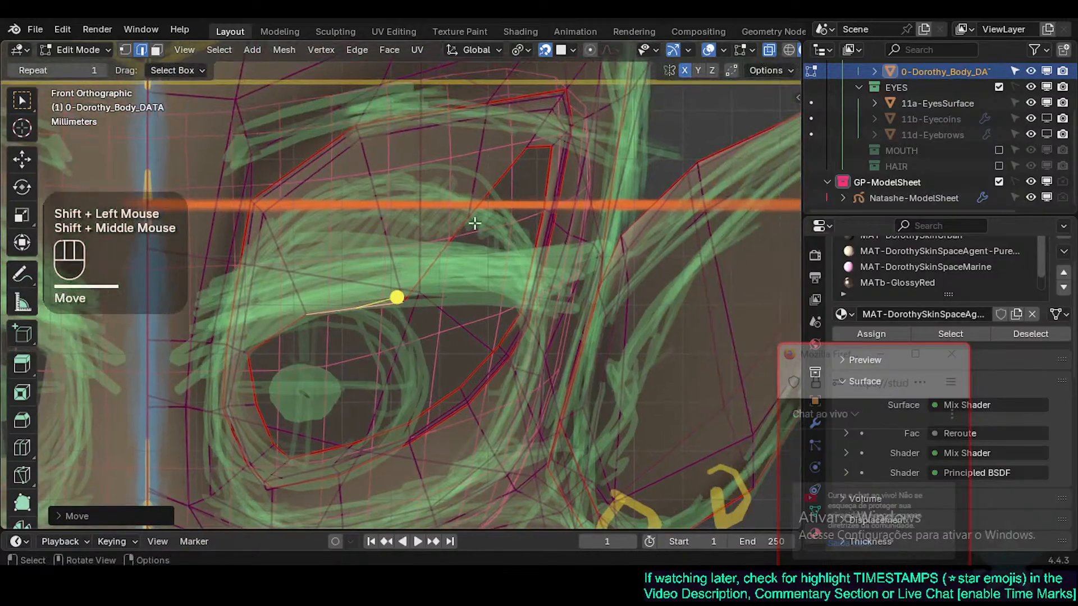
{"action": "key", "text": "1"}
{"action": "left_click", "coordinate": [528, 152]}
{"action": "key", "text": "g"}
{"action": "left_click", "coordinate": [512, 261]}
{"action": "left_click", "coordinate": [578, 217]}
{"action": "key", "text": "g"}
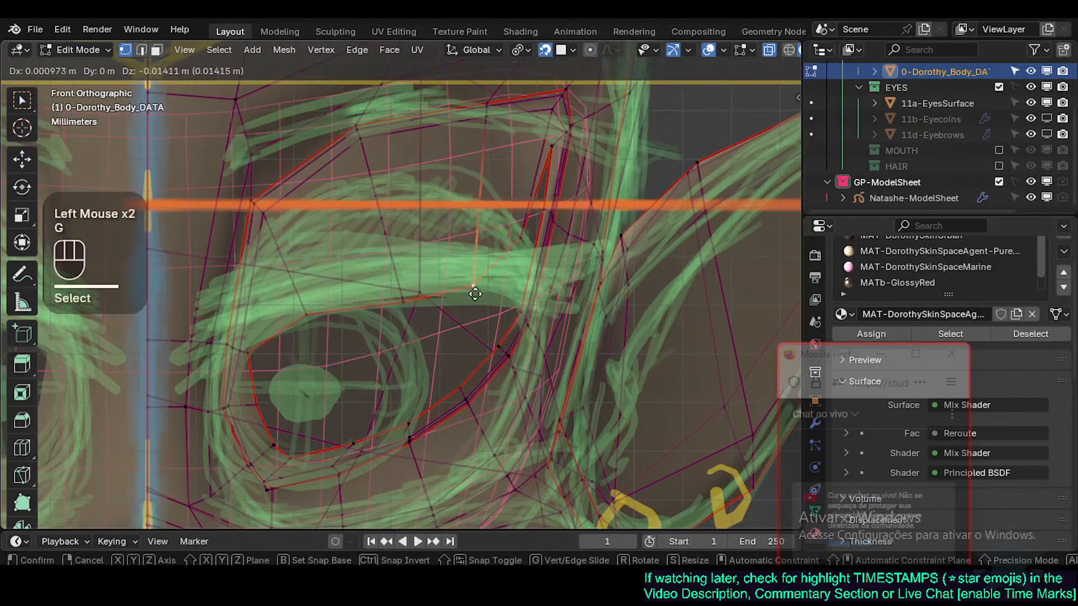
{"action": "left_click", "coordinate": [525, 276]}
{"action": "left_click", "coordinate": [522, 264]}
{"action": "key", "text": "g"}
{"action": "left_click", "coordinate": [509, 290]}
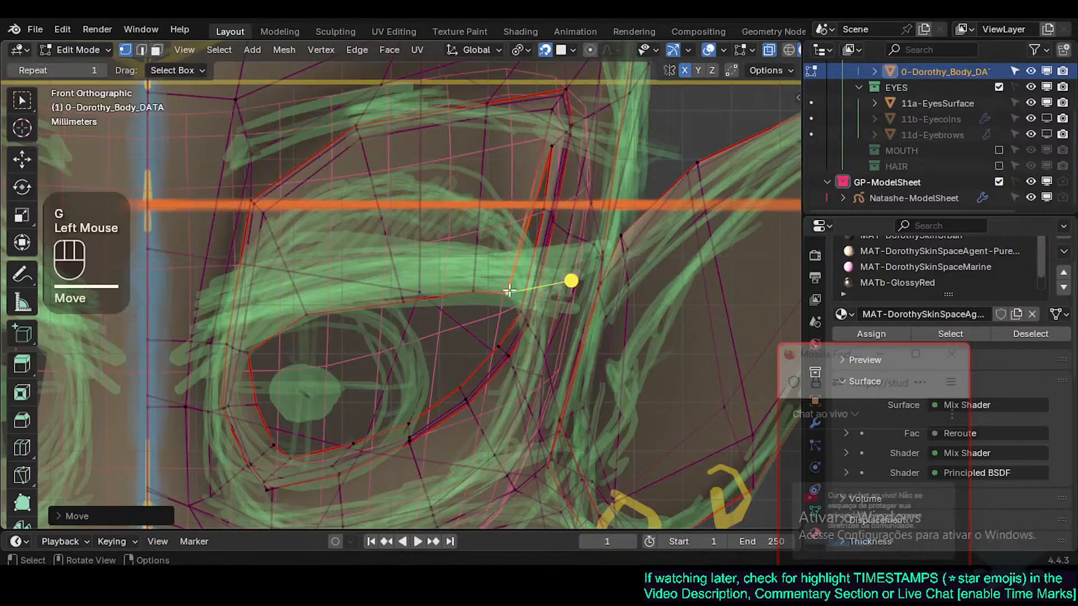
Step: Reposition the upper rim vertices along the sketched lid line toward the inner corner and save the file
{"action": "left_click", "coordinate": [547, 145]}
{"action": "key", "text": "g"}
{"action": "left_click", "coordinate": [463, 287]}
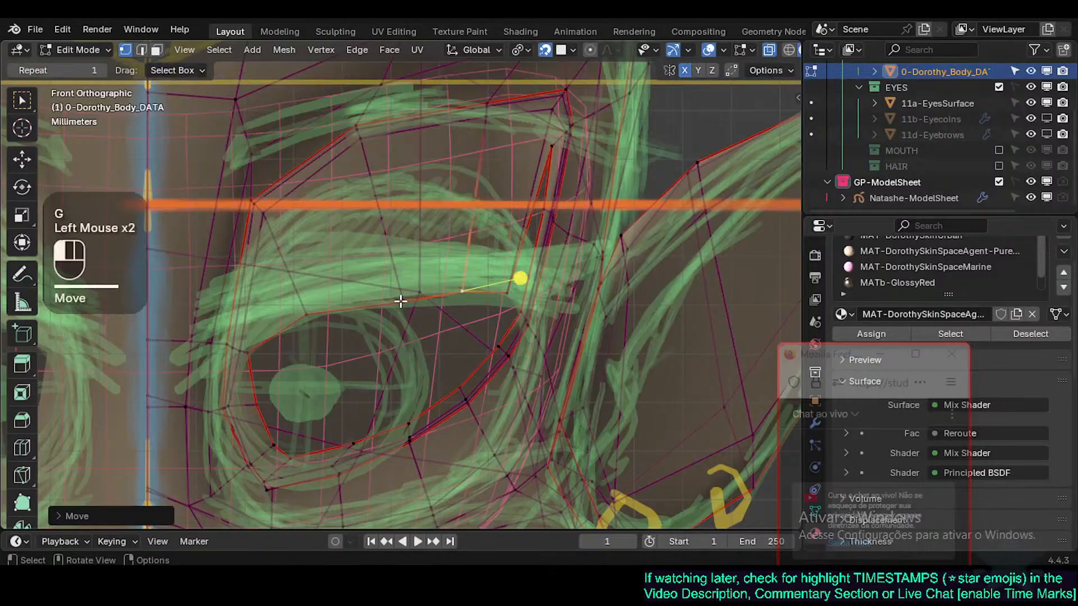
{"action": "key", "text": "g"}
{"action": "left_click", "coordinate": [373, 299]}
{"action": "left_click", "coordinate": [296, 311]}
{"action": "key", "text": "g"}
{"action": "left_click", "coordinate": [254, 352]}
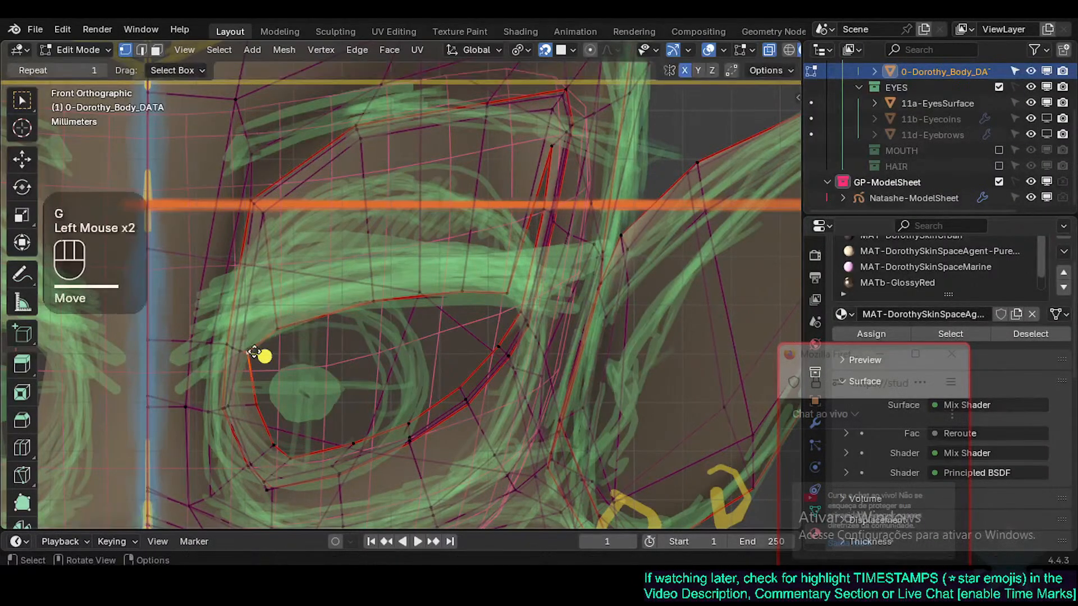
{"action": "key", "text": "g"}
{"action": "left_click", "coordinate": [257, 355]}
{"action": "key", "text": "ctrl+s"}
Step: Slide the middle and outer vertices of the upper rim along the lid line to even out their spacing
{"action": "left_click", "coordinate": [339, 298]}
{"action": "key", "text": "g"}
{"action": "left_click", "coordinate": [376, 292]}
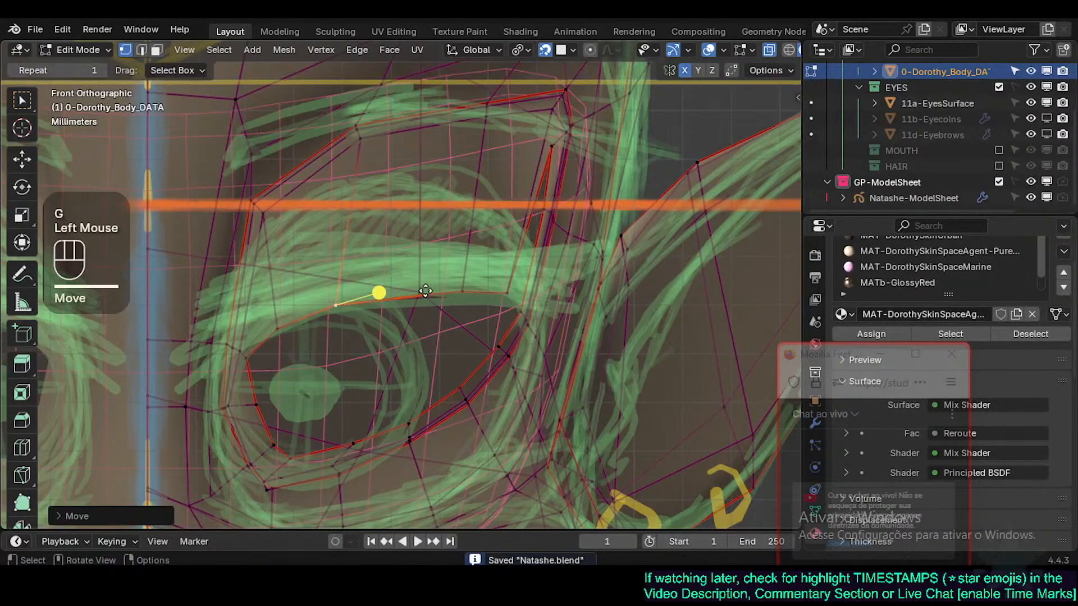
{"action": "left_click", "coordinate": [456, 289]}
{"action": "key", "text": "g"}
{"action": "left_click", "coordinate": [411, 293]}
{"action": "left_click", "coordinate": [506, 289]}
{"action": "key", "text": "g"}
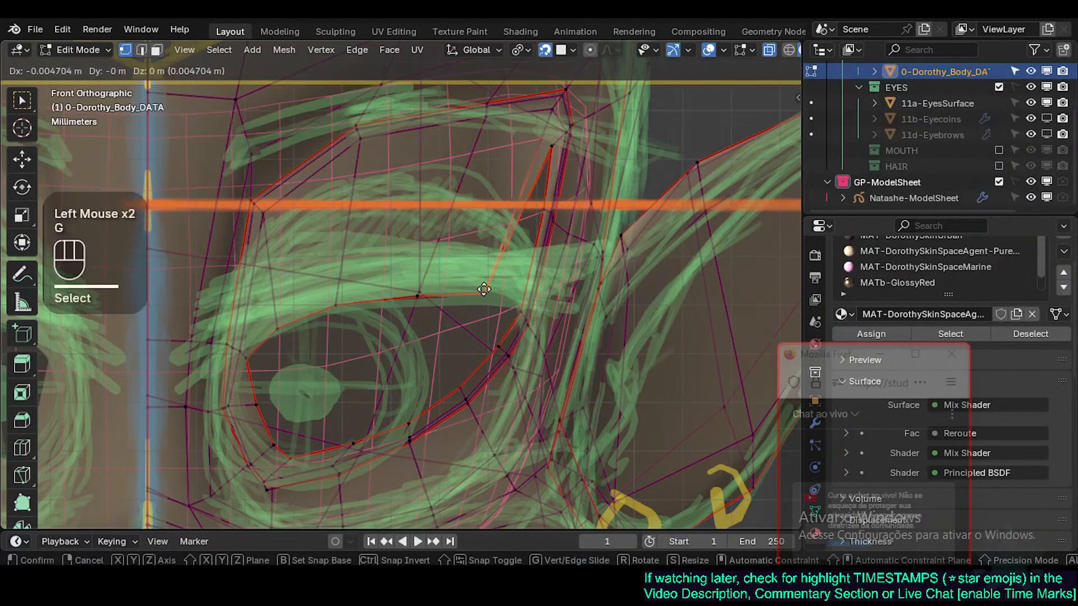
{"action": "left_click", "coordinate": [484, 294]}
Step: Bring the two high vertices at the outer side of the eye opening down to the sketched outer corner
{"action": "left_click", "coordinate": [554, 140]}
{"action": "key", "text": "g"}
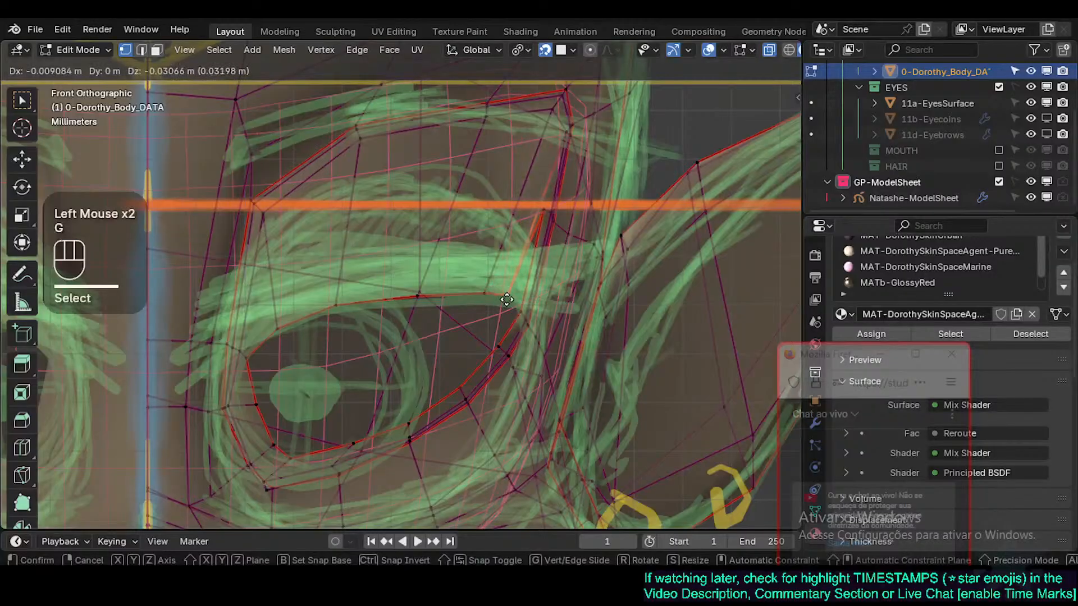
{"action": "left_click", "coordinate": [507, 299]}
{"action": "key", "text": "g"}
{"action": "left_click", "coordinate": [522, 230]}
{"action": "left_click", "coordinate": [538, 212]}
{"action": "key", "text": "g"}
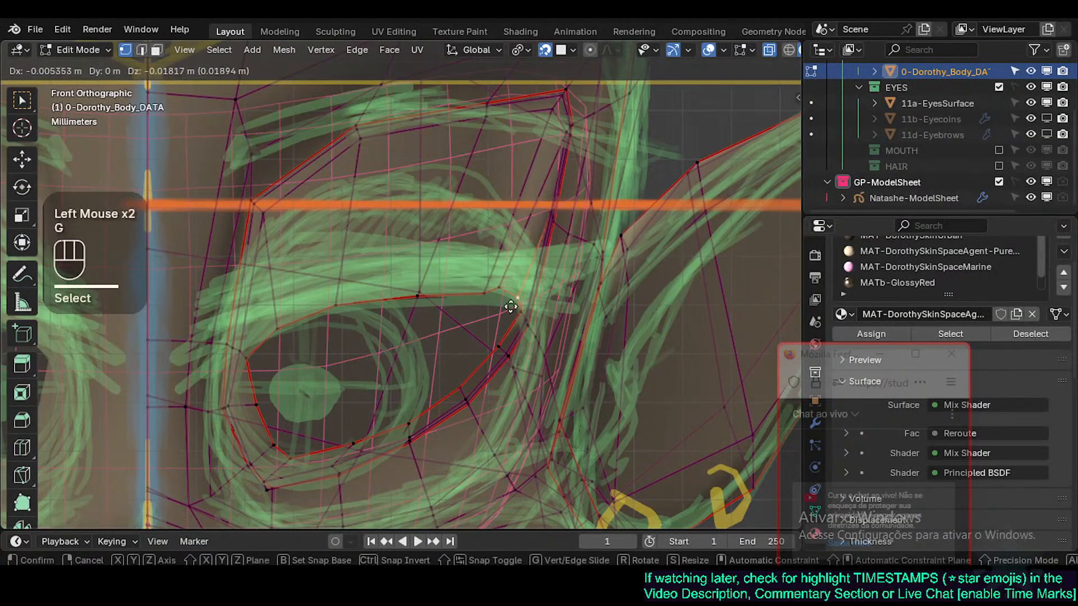
{"action": "left_click", "coordinate": [510, 303]}
Step: Fine-tune the rim vertices at the outer corner and move the one beneath it slightly inward and down
{"action": "left_click", "coordinate": [507, 295]}
{"action": "key", "text": "g"}
{"action": "left_click", "coordinate": [508, 296]}
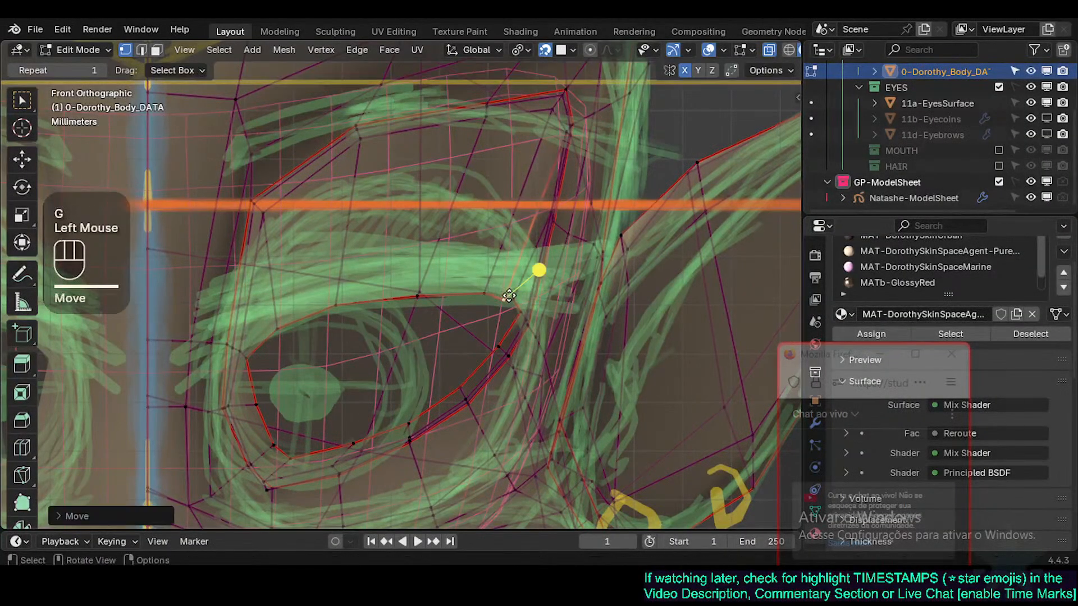
{"action": "key", "text": "g"}
{"action": "left_click", "coordinate": [507, 294]}
{"action": "left_click", "coordinate": [525, 310]}
{"action": "key", "text": "g"}
{"action": "left_click", "coordinate": [516, 318]}
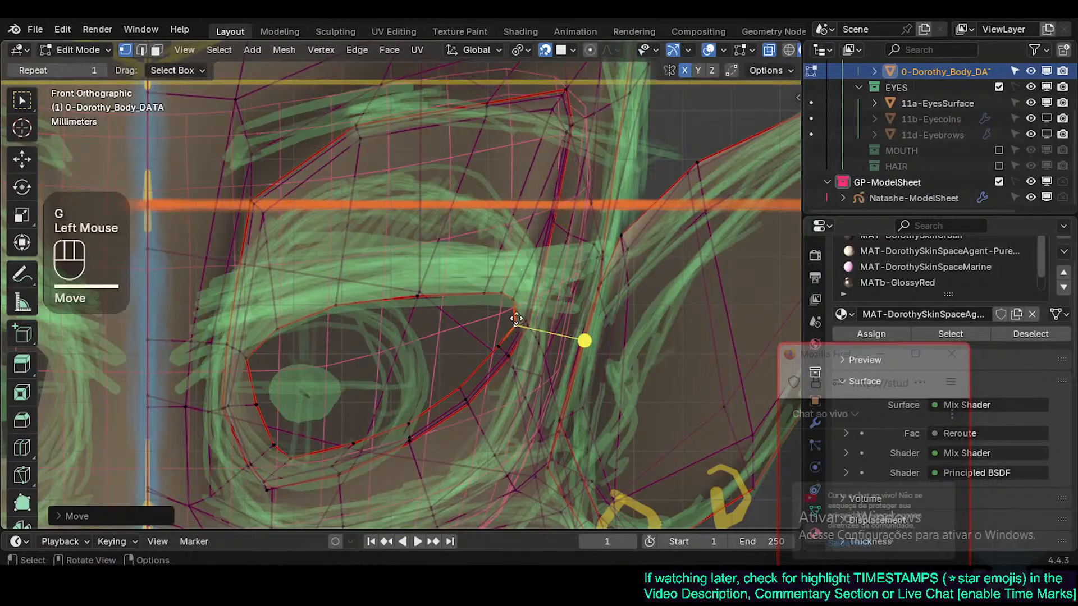
Step: Move the rim vertex on the inner side of the eye opening toward the nose to match the sketch
{"action": "middle_click_drag", "start_coordinate": [516, 318], "coordinate": [488, 257], "text": "shift"}
{"action": "scroll", "coordinate": [506, 313], "scroll_direction": "down", "scroll_amount": 2}
{"action": "scroll", "coordinate": [489, 258], "scroll_direction": "up", "scroll_amount": 2}
{"action": "key", "text": "KP_1"}
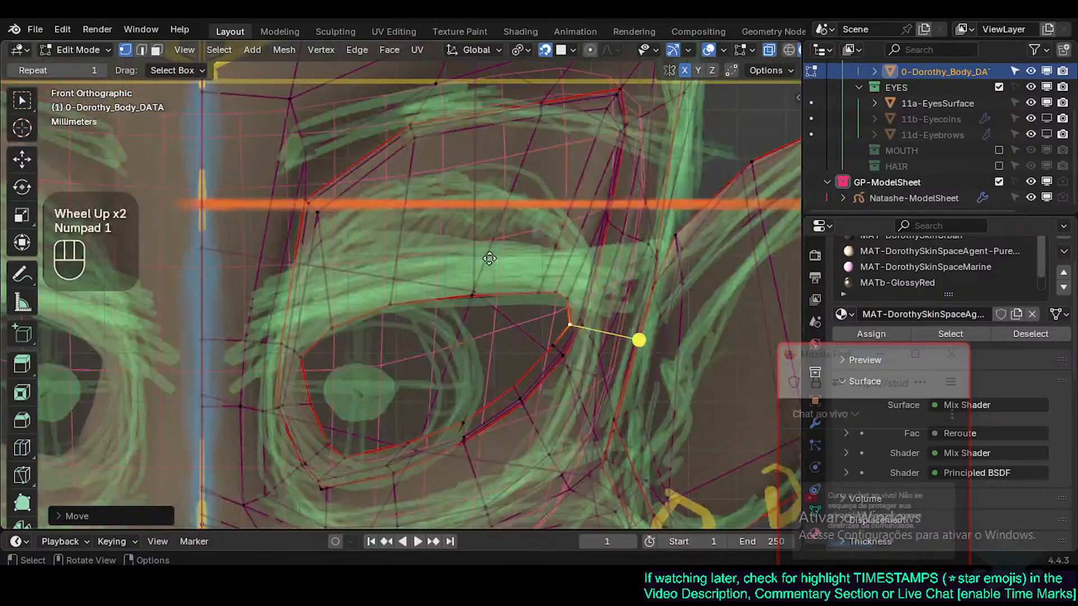
{"action": "middle_click_drag", "start_coordinate": [482, 347], "coordinate": [471, 320], "text": "shift"}
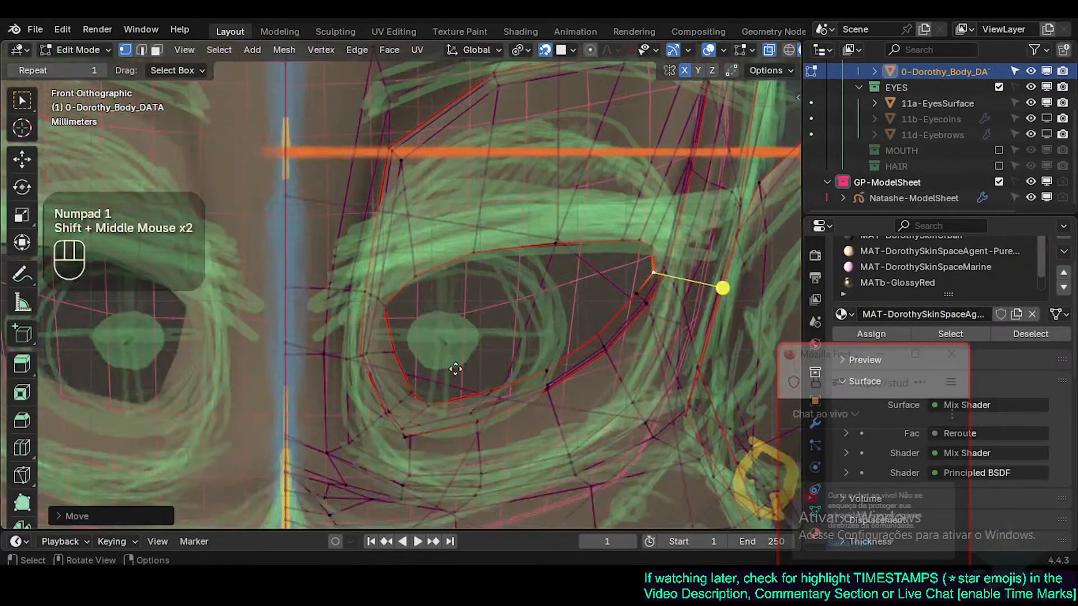
{"action": "scroll", "coordinate": [455, 369], "scroll_direction": "up", "scroll_amount": 1}
{"action": "left_click", "coordinate": [386, 349]}
{"action": "key", "text": "g"}
{"action": "left_click", "coordinate": [371, 342]}
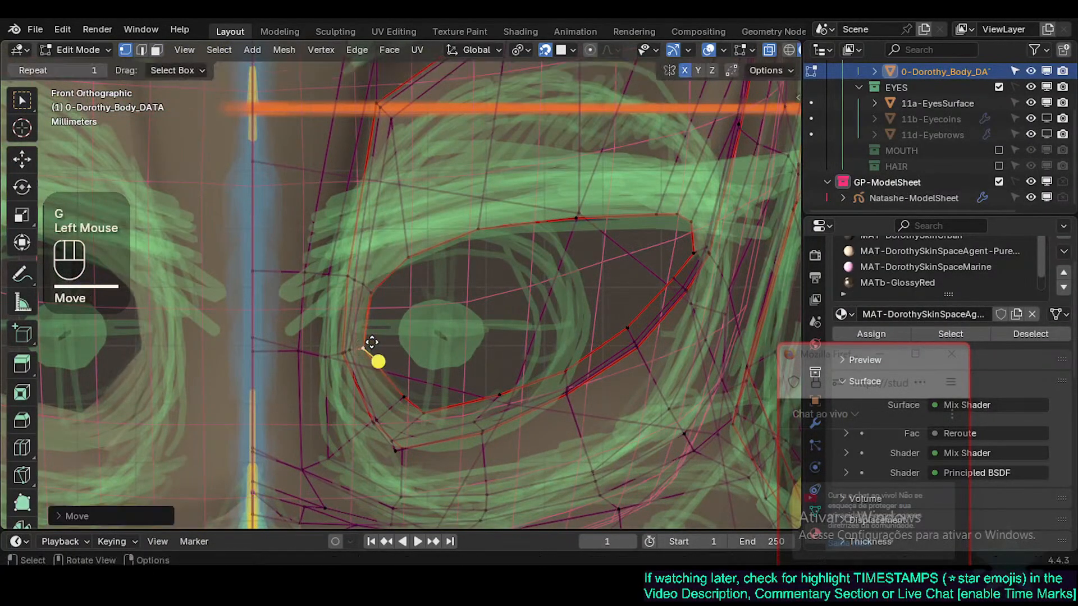
Step: Select the rim vertices at the upper inner corner and move them slightly to follow the sketched eye contour
{"action": "key", "text": "alt+a"}
{"action": "key", "text": "c"}
{"action": "right_click", "coordinate": [378, 352]}
{"action": "left_click", "coordinate": [373, 292], "text": "shift"}
{"action": "key", "text": "alt+a"}
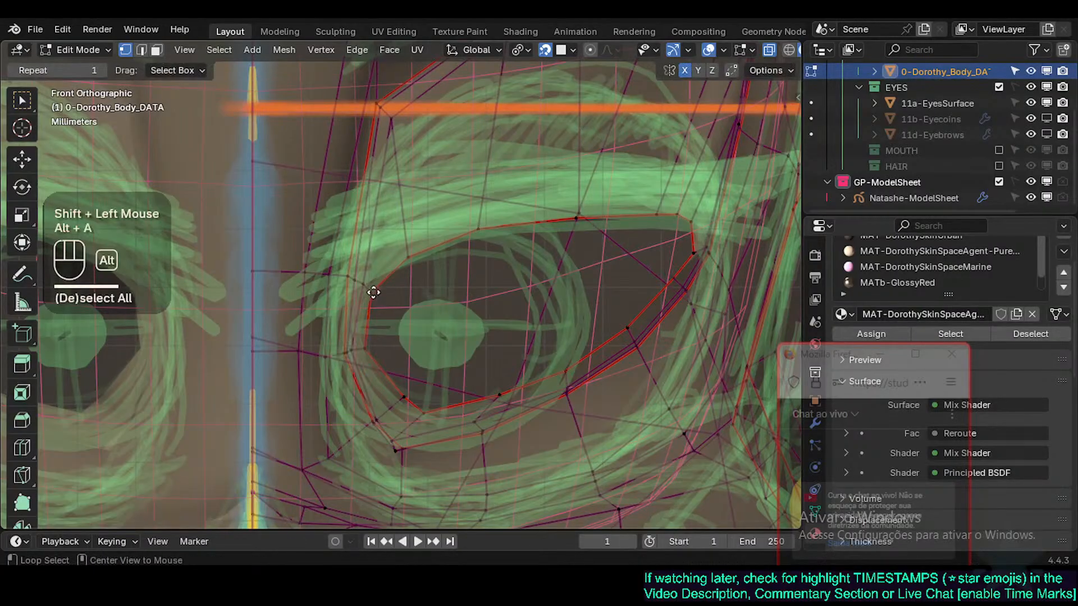
{"action": "key", "text": "c"}
{"action": "left_click_drag", "start_coordinate": [373, 292], "coordinate": [358, 279]}
{"action": "right_click", "coordinate": [369, 291]}
{"action": "key", "text": "g"}
{"action": "left_click", "coordinate": [381, 300], "text": "shift"}
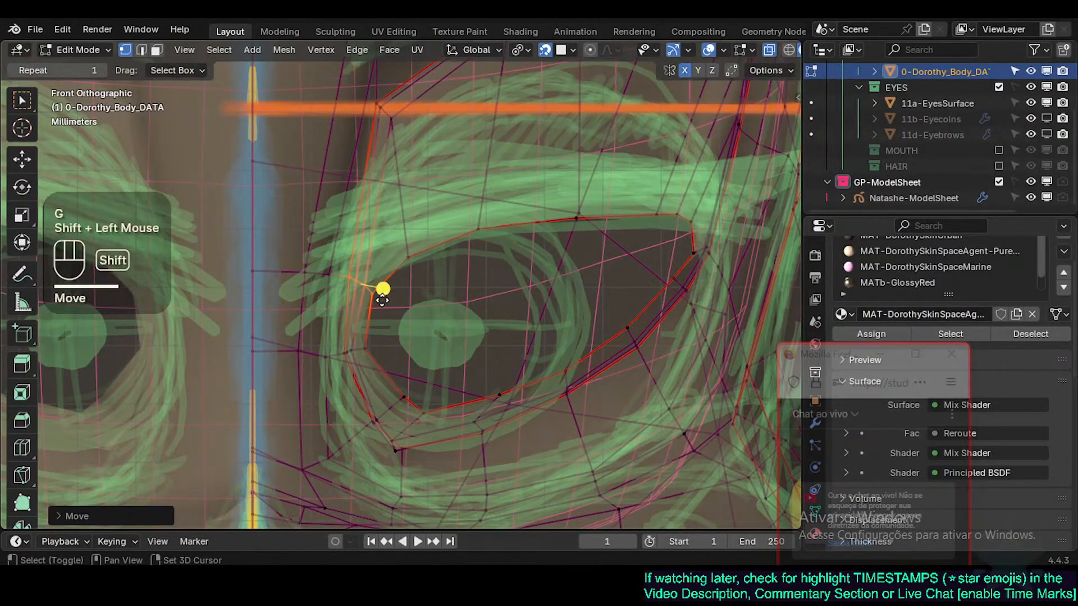
Step: Nudge the rim vertices at the inner upper corner of the eye opening onto the sketched contour
{"action": "left_click", "coordinate": [369, 282]}
{"action": "key", "text": "g"}
{"action": "left_click", "coordinate": [366, 282], "text": "shift"}
{"action": "left_click", "coordinate": [367, 282]}
{"action": "key", "text": "g"}
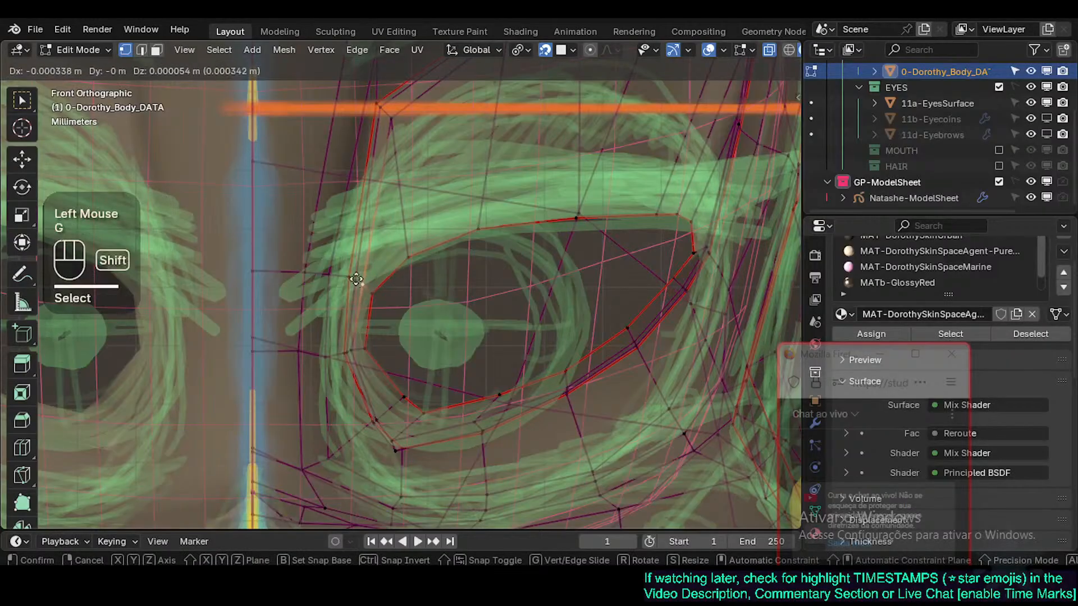
{"action": "left_click", "coordinate": [376, 288], "text": "shift"}
{"action": "left_click", "coordinate": [376, 288]}
{"action": "key", "text": "g"}
{"action": "left_click", "coordinate": [393, 281], "text": "shift"}
Step: Move the neighbouring vertices along the inner half of the upper rim slightly to match the sketched lid line
{"action": "left_click", "coordinate": [400, 284]}
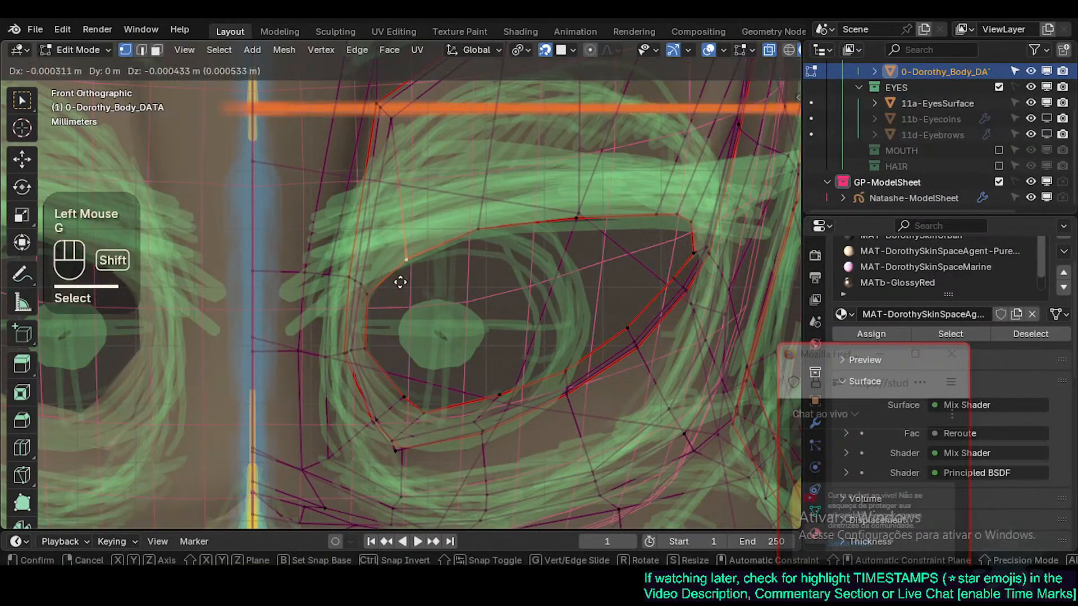
{"action": "left_click", "coordinate": [477, 229]}
{"action": "key", "text": "g"}
{"action": "left_click", "coordinate": [476, 229], "text": "shift"}
{"action": "middle_click_drag", "start_coordinate": [547, 218], "coordinate": [389, 243], "text": "shift"}
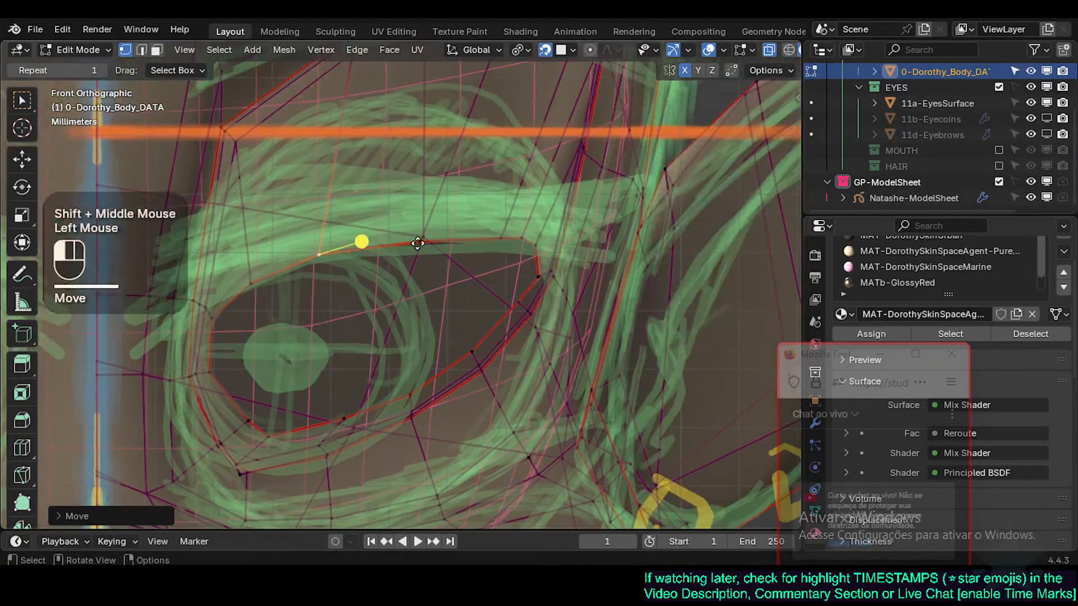
{"action": "left_click", "coordinate": [417, 243]}
Step: Isolate the faces around the eye opening by growing a selection from the upper lid faces and hiding everything unselected
{"action": "scroll", "coordinate": [418, 243], "scroll_direction": "down", "scroll_amount": 2}
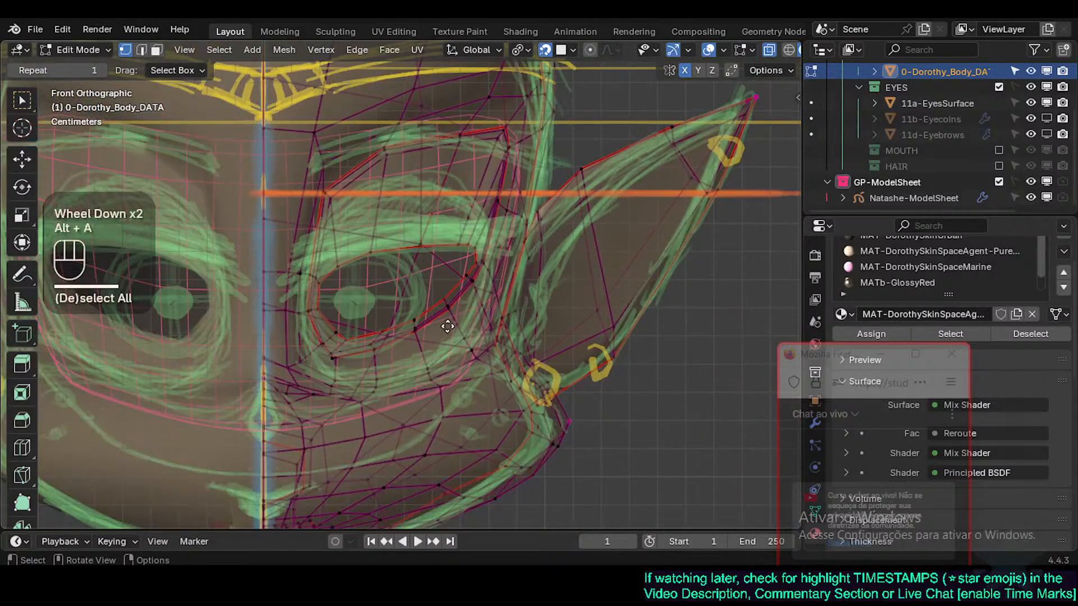
{"action": "scroll", "coordinate": [448, 326], "scroll_direction": "down", "scroll_amount": 2}
{"action": "middle_click_drag", "start_coordinate": [447, 327], "coordinate": [490, 274]}
{"action": "key", "text": "a"}
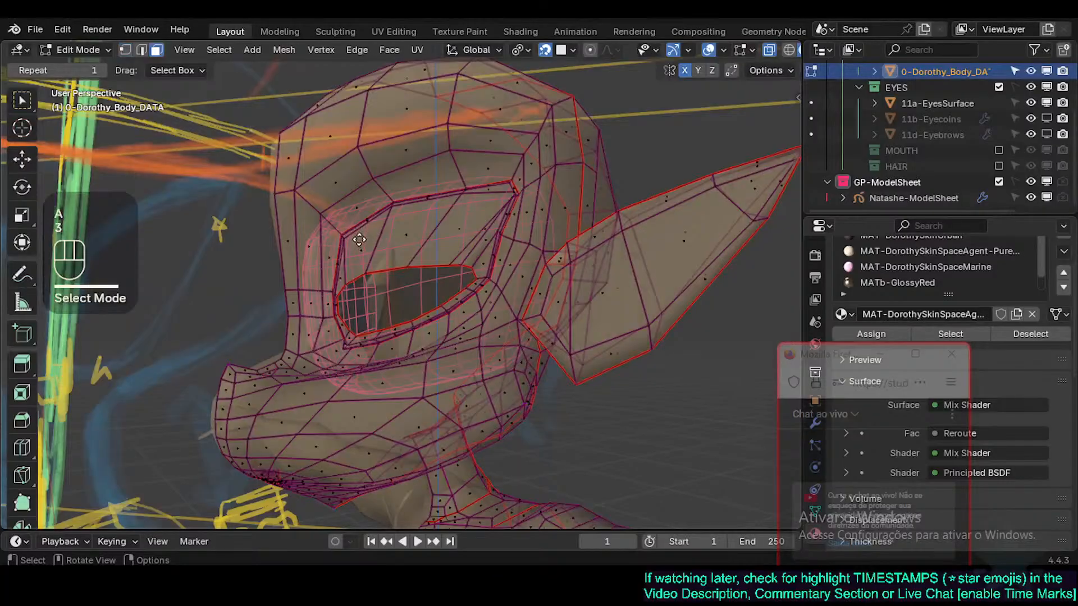
{"action": "left_click", "coordinate": [373, 247], "text": "alt+shift"}
{"action": "key", "text": "ctrl+KP_Add"}
{"action": "key", "text": "ctrl+KP_Add"}
{"action": "key", "text": "ctrl+KP_Add"}
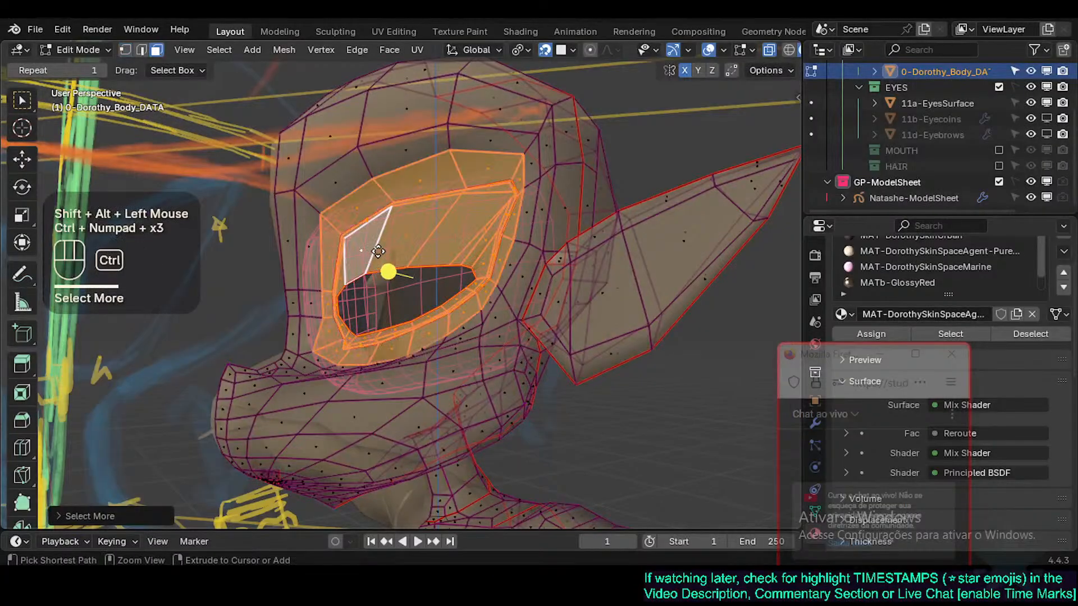
{"action": "key", "text": "ctrl+KP_Add"}
{"action": "key", "text": "ctrl+KP_Add"}
{"action": "key", "text": "shift+h"}
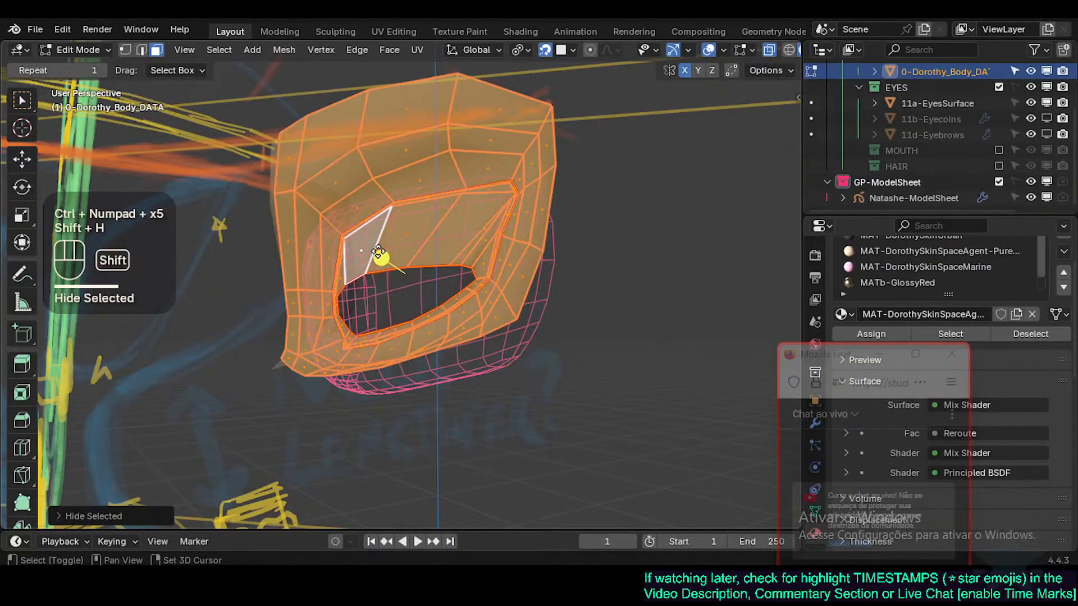
Step: Save the file with the isolated eye area shown from the front
{"action": "middle_click_drag", "start_coordinate": [378, 253], "coordinate": [494, 251]}
{"action": "key", "text": "KP_1"}
{"action": "scroll", "coordinate": [412, 268], "scroll_direction": "up", "scroll_amount": 3}
{"action": "key", "text": "ctrl+s"}
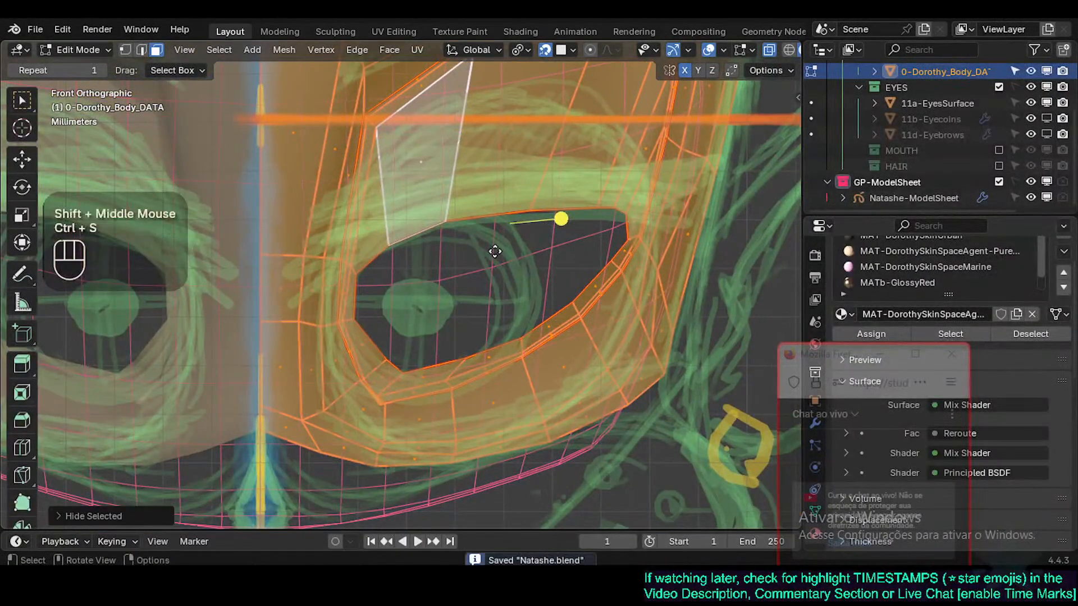
Step: Select the edge loop around the eye opening's rim, smooth its vertices and finish with a slight move
{"action": "key", "text": "1"}
{"action": "key", "text": "2"}
{"action": "key", "text": "alt+a"}
{"action": "left_click", "coordinate": [372, 335], "text": "alt+shift"}
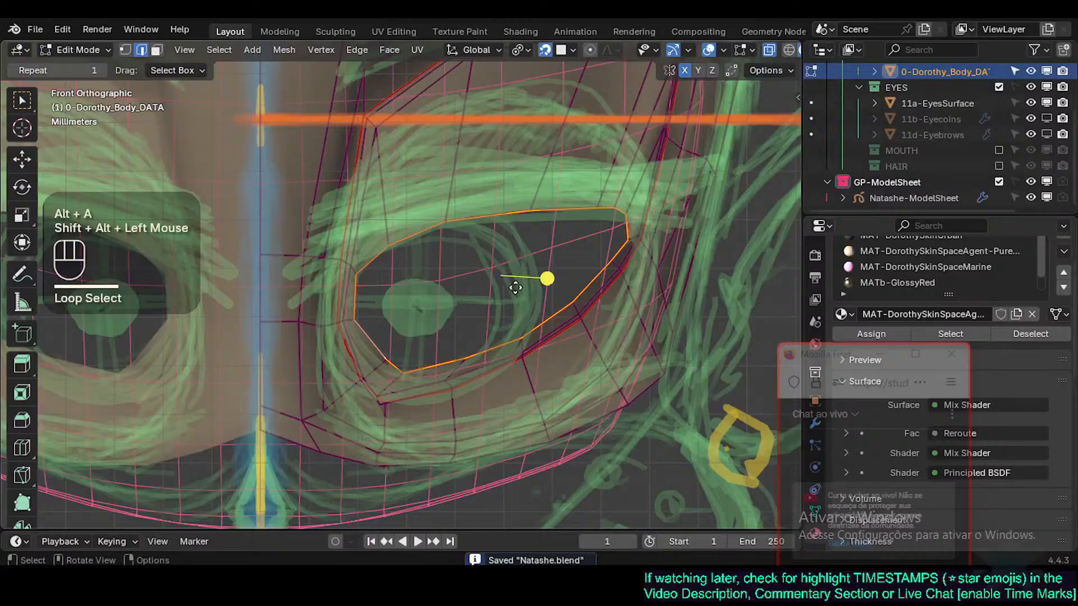
{"action": "left_click_drag", "start_coordinate": [547, 279], "coordinate": [567, 280]}
{"action": "key", "text": "g"}
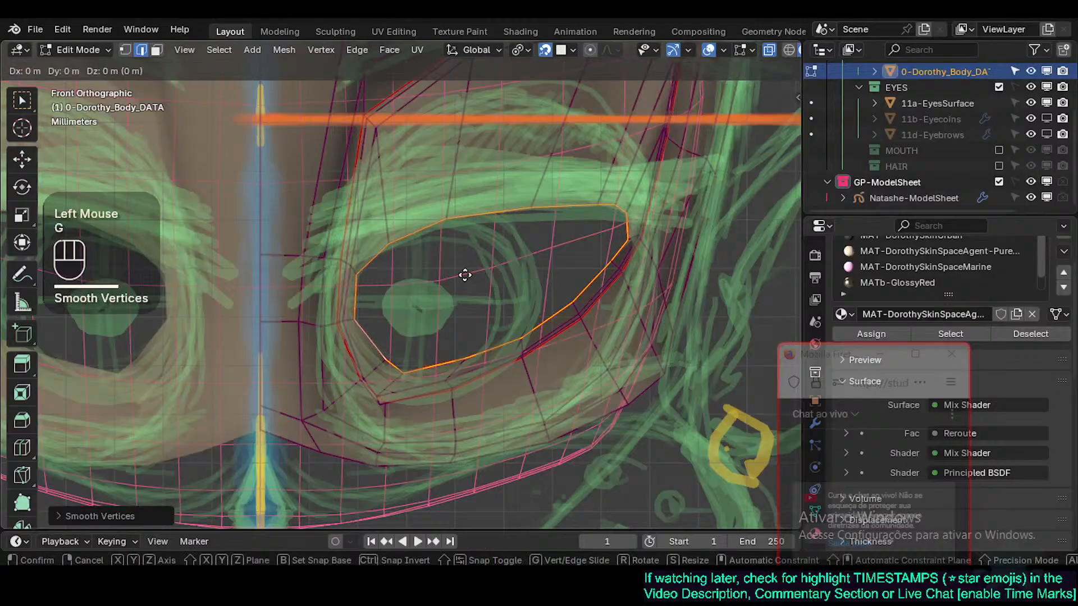
{"action": "left_click", "coordinate": [465, 275]}
Step: Adjust the middle vertex of the upper rim and lower the short rim edge at the outer corner slightly
{"action": "key", "text": "1"}
{"action": "left_click", "coordinate": [528, 214]}
{"action": "key", "text": "g"}
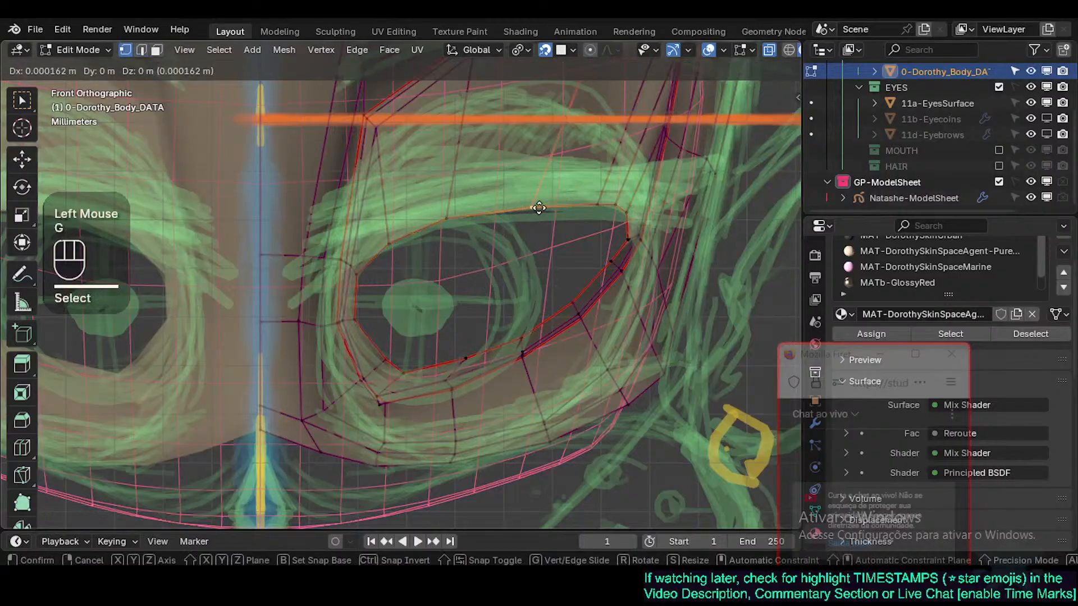
{"action": "left_click", "coordinate": [504, 269], "text": "shift"}
{"action": "key", "text": "2"}
{"action": "left_click", "coordinate": [611, 203]}
{"action": "key", "text": "g"}
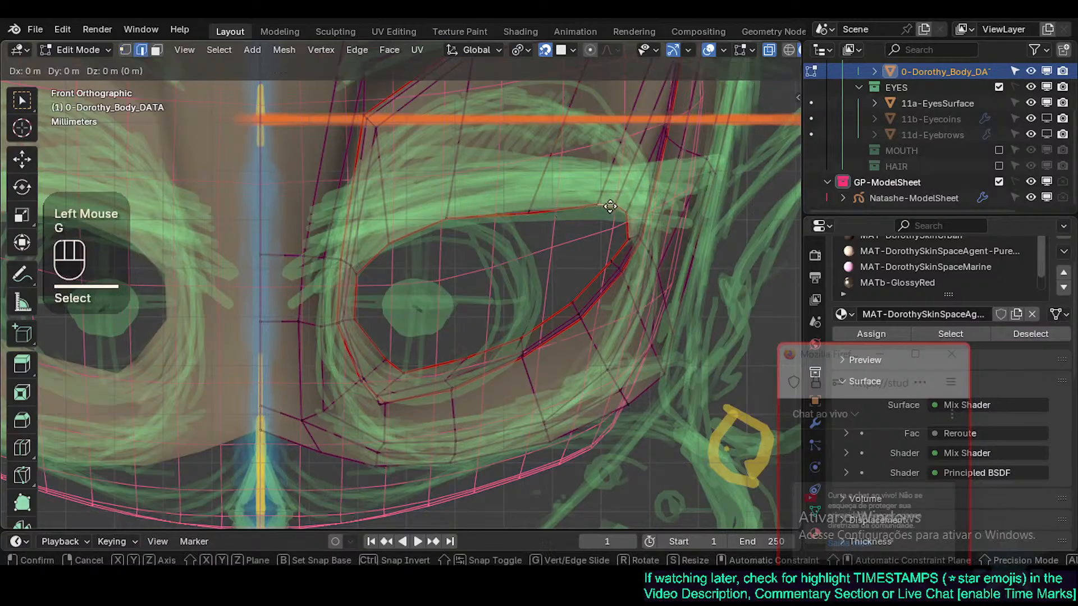
{"action": "left_click", "coordinate": [581, 260]}
Step: Slide the two outer vertices of the upper rim along their edges toward the nose to even their spacing
{"action": "key", "text": "1"}
{"action": "left_click", "coordinate": [593, 207]}
{"action": "key", "text": "g"}
{"action": "key", "text": "g"}
{"action": "left_click", "coordinate": [577, 206]}
{"action": "left_click", "coordinate": [525, 204]}
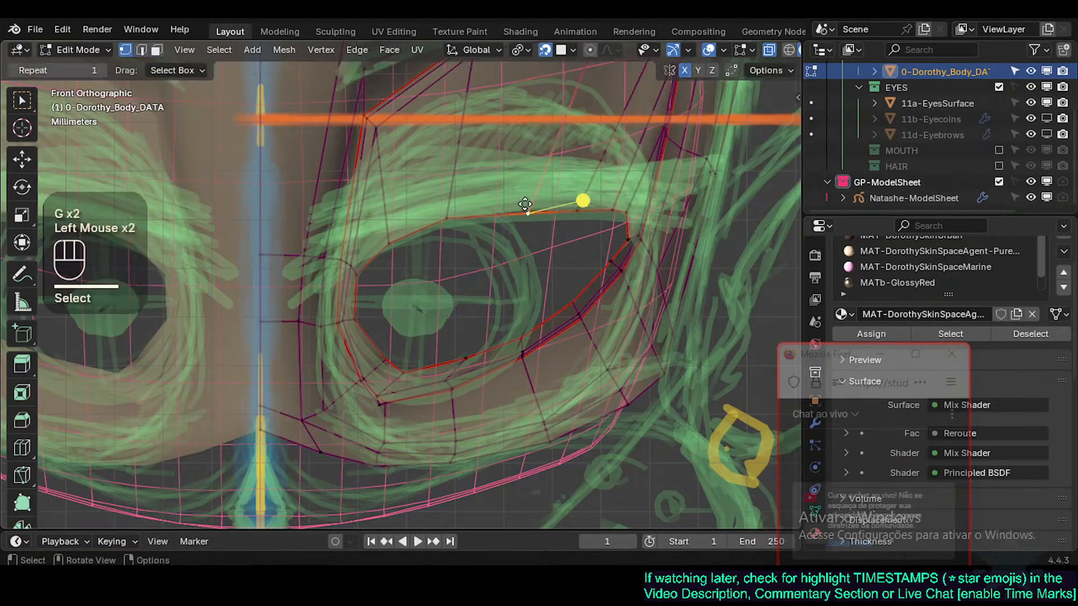
{"action": "key", "text": "g"}
{"action": "key", "text": "g"}
{"action": "left_click", "coordinate": [504, 202]}
Step: Fine-tune the middle vertices of the upper rim so they follow the sketched lid line
{"action": "key", "text": "g"}
{"action": "left_click", "coordinate": [484, 176], "text": "shift"}
{"action": "left_click", "coordinate": [439, 208]}
{"action": "key", "text": "g"}
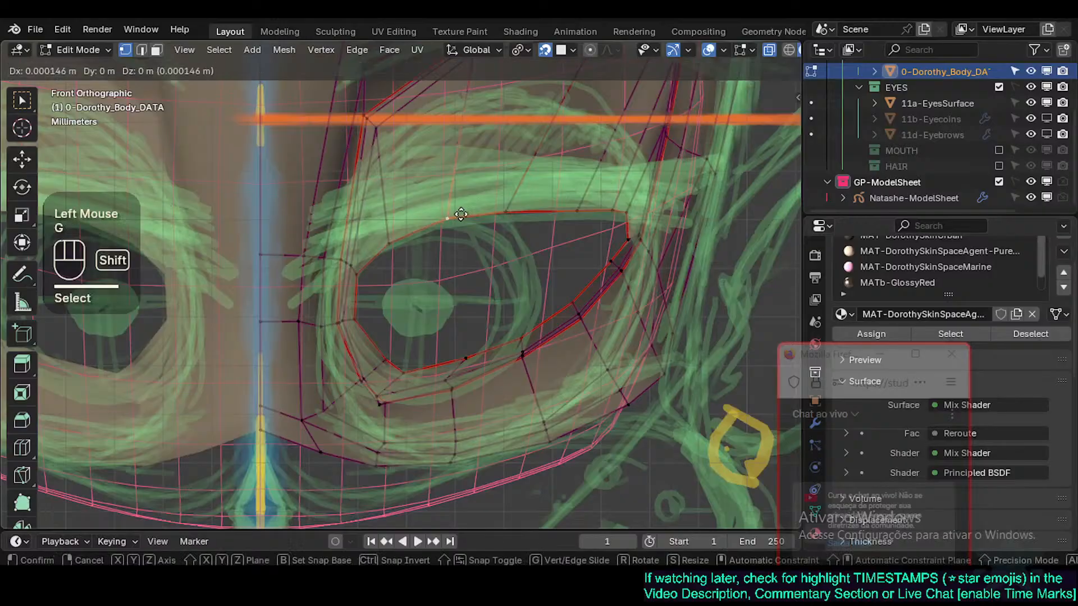
{"action": "left_click", "coordinate": [525, 211], "text": "shift"}
{"action": "left_click", "coordinate": [525, 211]}
{"action": "key", "text": "g"}
{"action": "left_click", "coordinate": [490, 203], "text": "shift"}
{"action": "scroll", "coordinate": [488, 201], "scroll_direction": "down", "scroll_amount": 2}
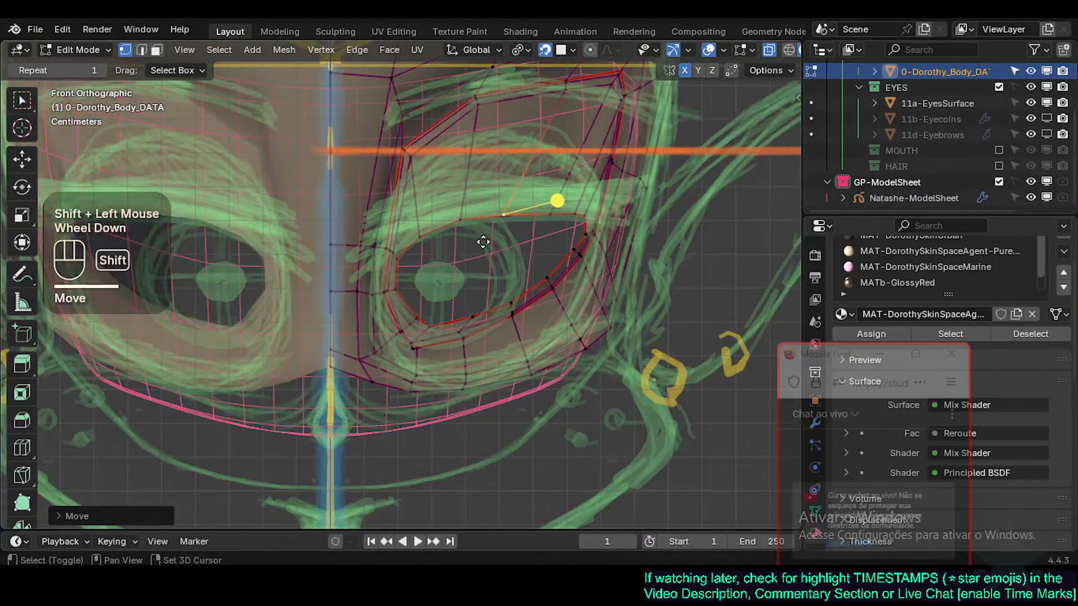
Step: Move the vertex on the outer part of the socket's upper edge slightly inward and down
{"action": "middle_click_drag", "start_coordinate": [486, 200], "coordinate": [504, 258], "text": "shift"}
{"action": "left_click", "coordinate": [563, 149]}
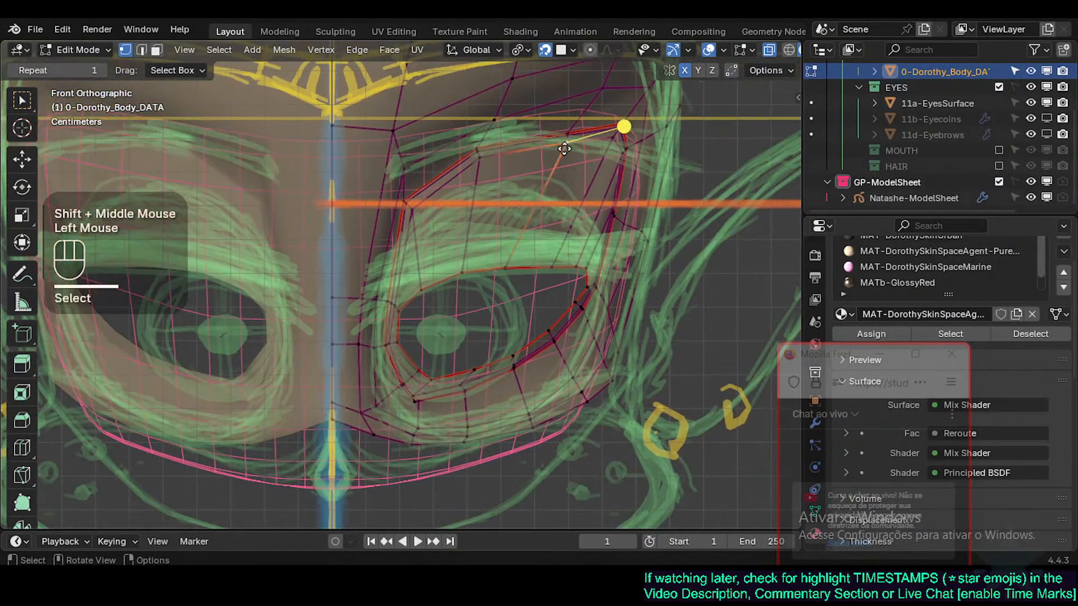
{"action": "key", "text": "g"}
{"action": "left_click", "coordinate": [453, 188], "text": "shift"}
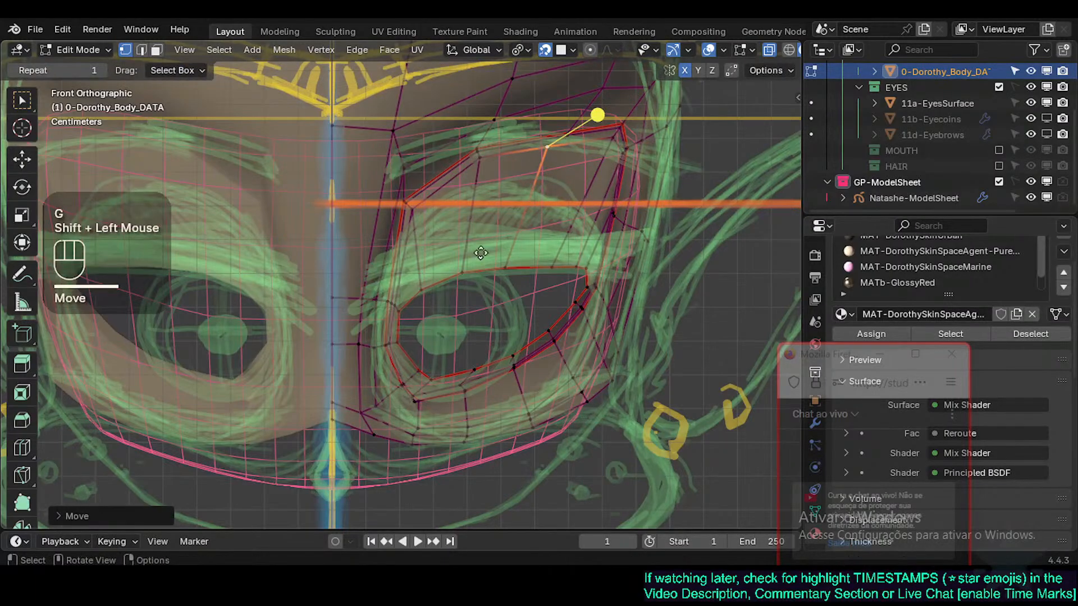
Step: Lower the overlapping vertices at the middle of the socket's upper edge and reposition the inner one separately
{"action": "scroll", "coordinate": [481, 253], "scroll_direction": "up", "scroll_amount": 1}
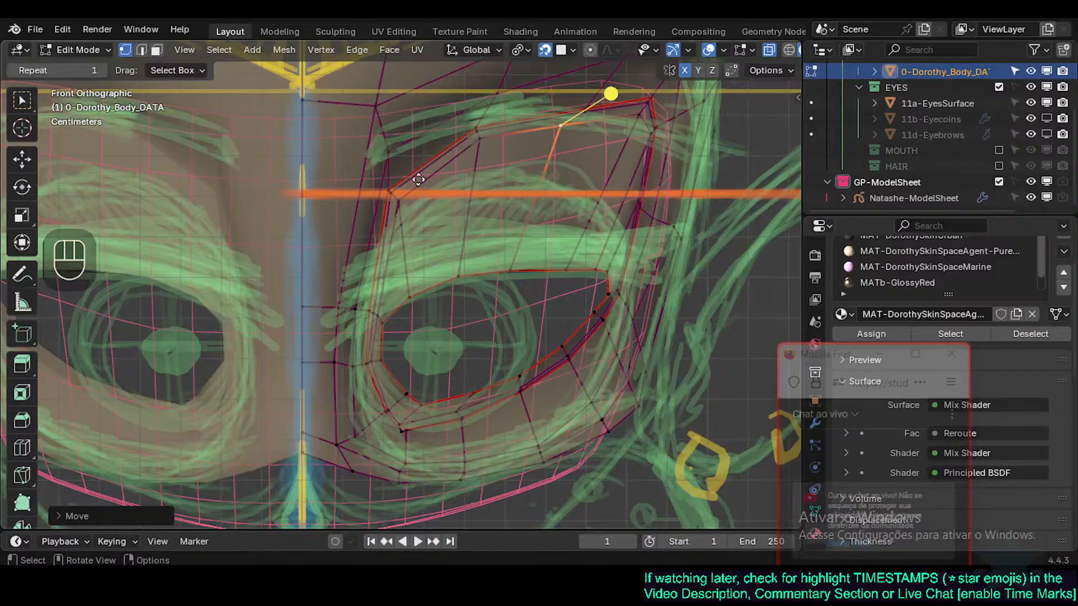
{"action": "key", "text": "alt+a"}
{"action": "key", "text": "c"}
{"action": "left_click", "coordinate": [485, 135]}
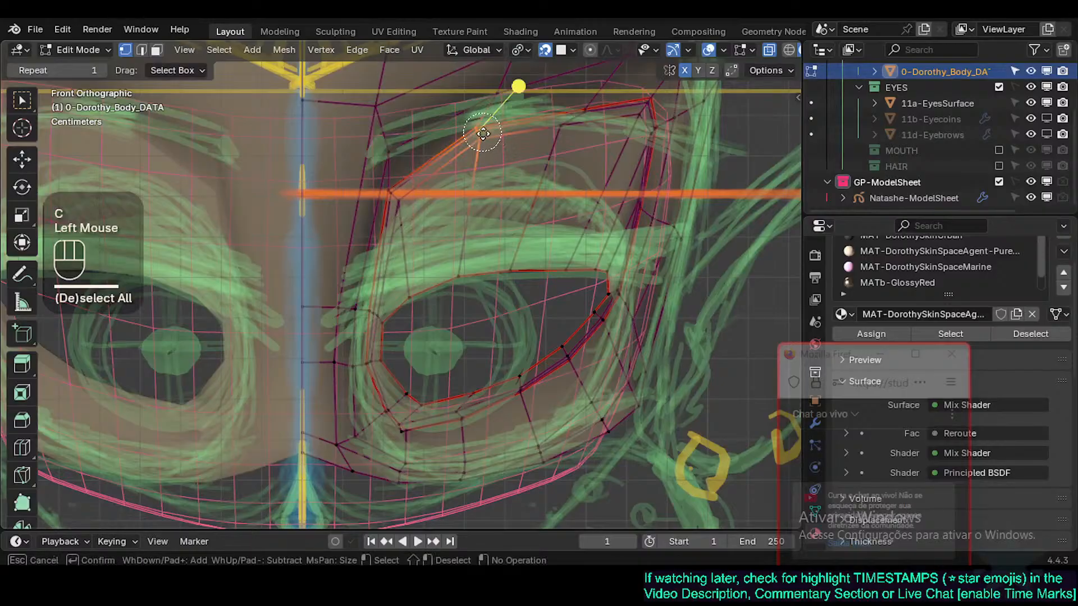
{"action": "right_click", "coordinate": [486, 135]}
{"action": "key", "text": "g"}
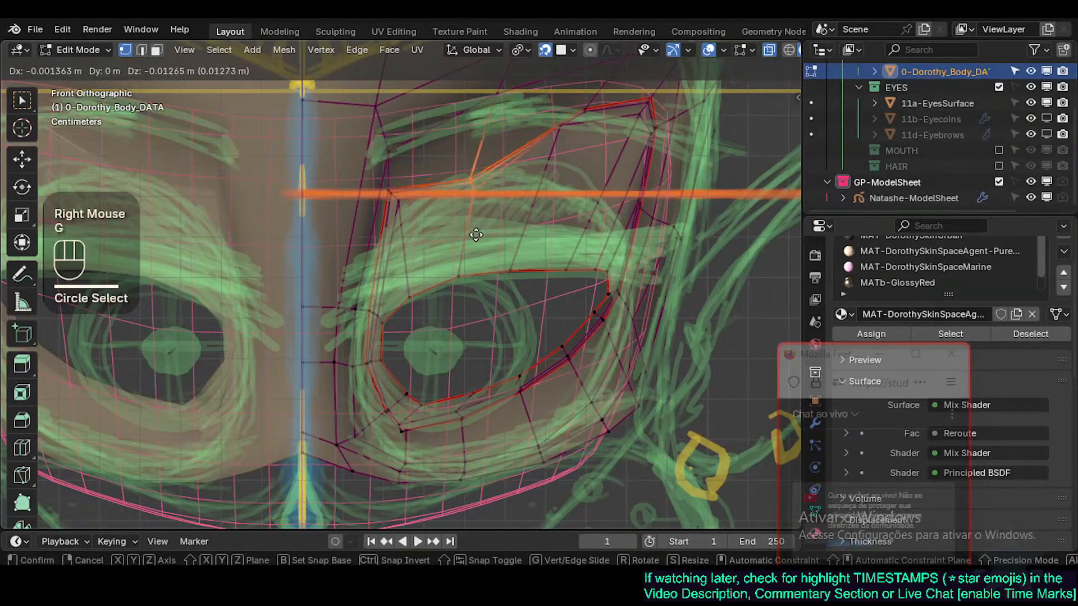
{"action": "left_click", "coordinate": [506, 169]}
{"action": "double_click", "coordinate": [505, 164]}
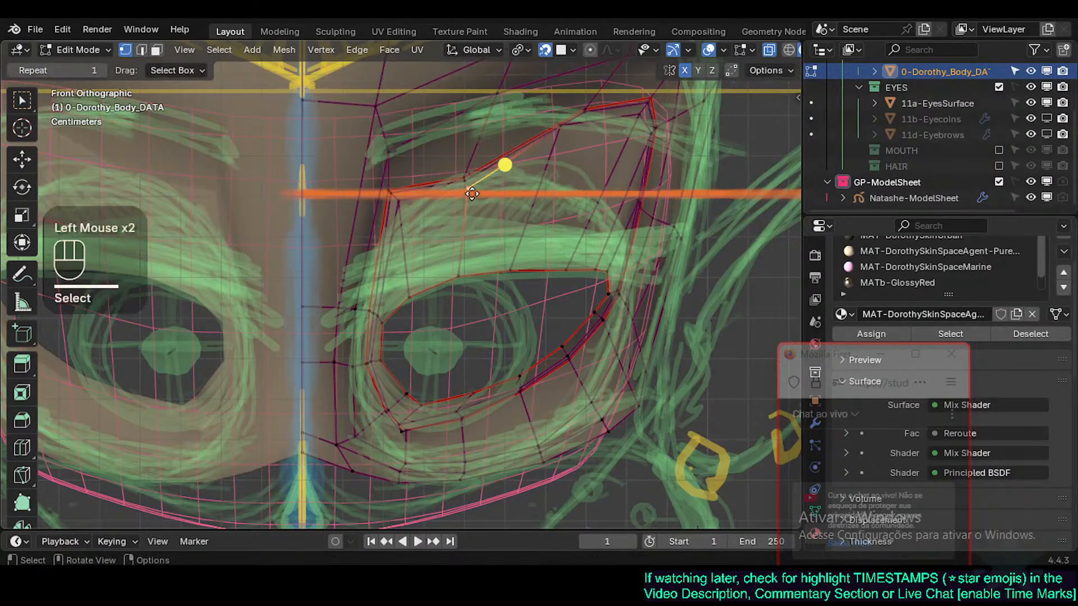
{"action": "key", "text": "g"}
{"action": "left_click", "coordinate": [505, 164], "text": "shift"}
Step: Circle-select the vertices at the inner upper corner of the socket and move them down toward the sketched lid
{"action": "key", "text": "alt+a"}
{"action": "key", "text": "c"}
{"action": "left_click", "coordinate": [402, 198]}
{"action": "right_click", "coordinate": [401, 198]}
{"action": "key", "text": "c"}
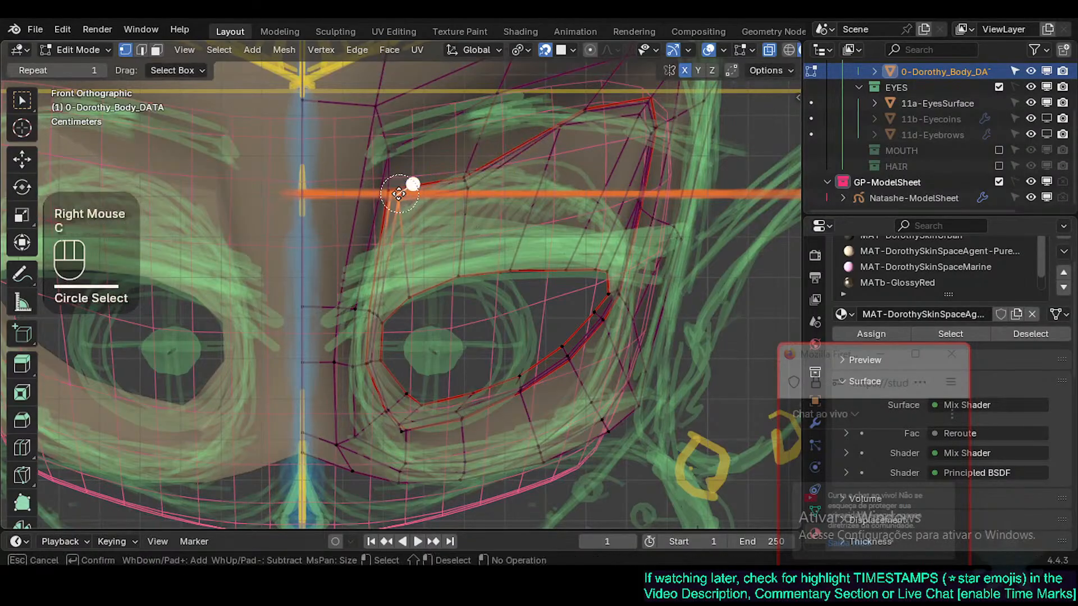
{"action": "left_click", "coordinate": [397, 196]}
{"action": "right_click", "coordinate": [397, 196]}
{"action": "key", "text": "g"}
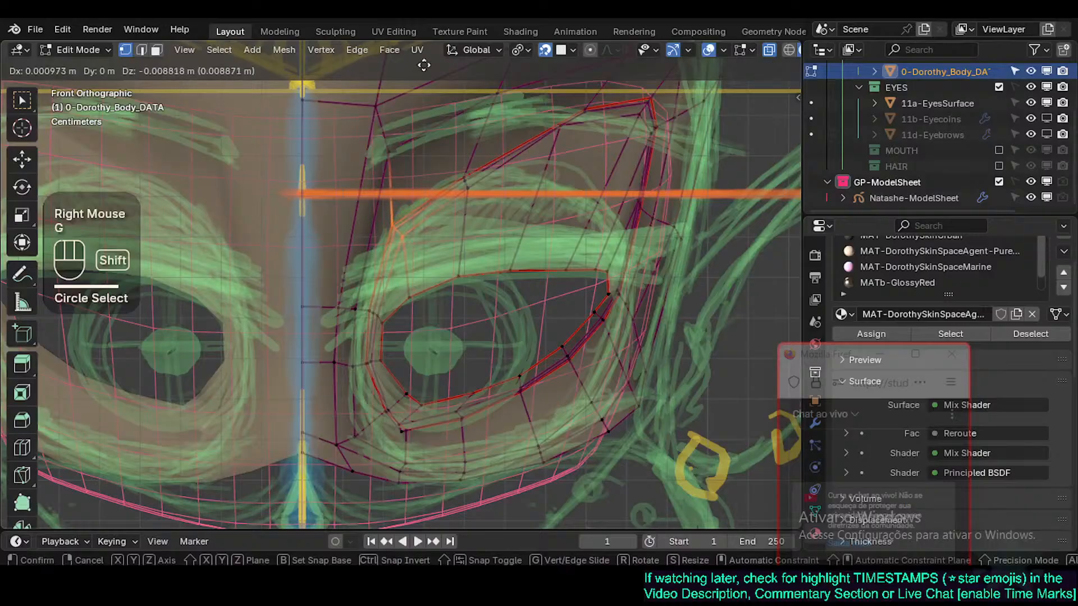
{"action": "left_click", "coordinate": [414, 224], "text": "shift"}
{"action": "middle_click_drag", "start_coordinate": [414, 226], "coordinate": [402, 232], "text": "shift"}
Step: Circle-select the outer vertex of the inner lid loop and move it down toward the sketched upper lid
{"action": "key", "text": "alt+a"}
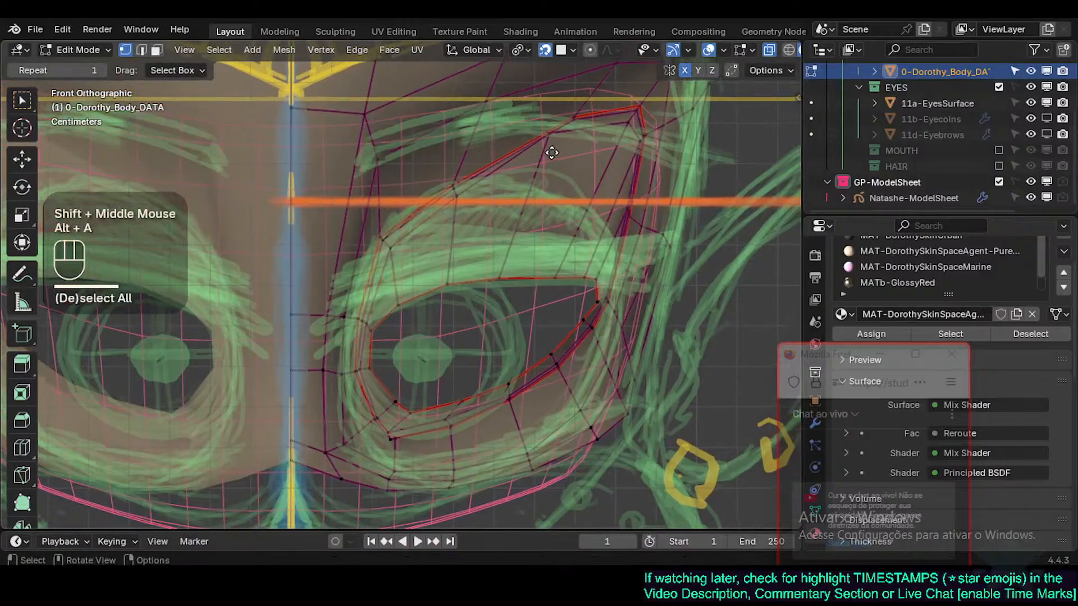
{"action": "key", "text": "c"}
{"action": "left_click", "coordinate": [564, 123]}
{"action": "right_click", "coordinate": [561, 120]}
{"action": "key", "text": "alt+a"}
{"action": "key", "text": "c"}
{"action": "left_click", "coordinate": [549, 144]}
{"action": "right_click", "coordinate": [549, 145]}
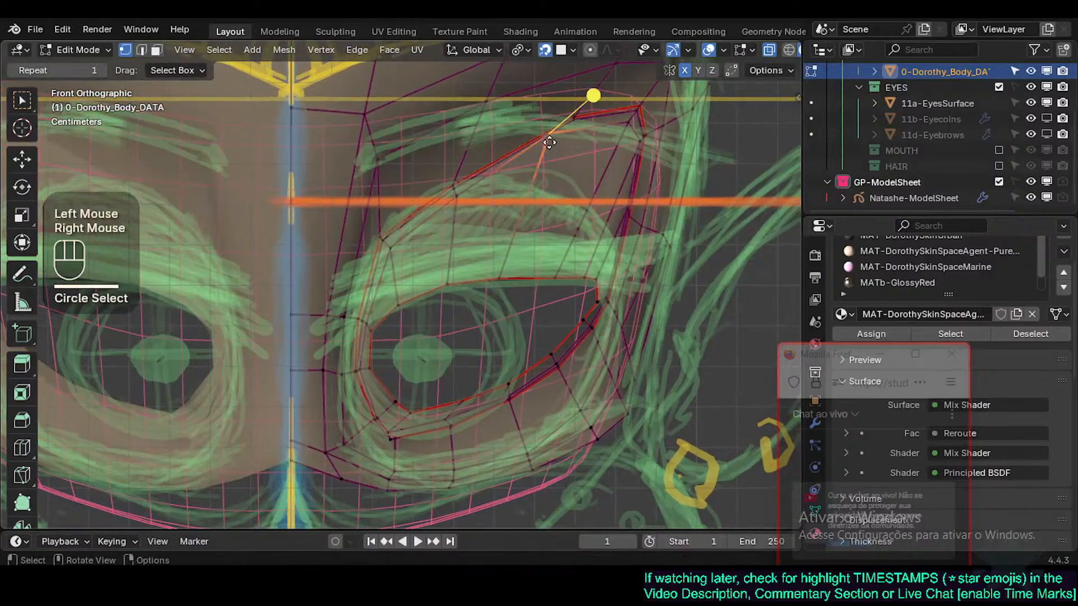
{"action": "key", "text": "g"}
{"action": "left_click", "coordinate": [522, 224]}
Step: Lower the middle vertex of the inner lid loop onto the sketched lid band and adjust its outer neighbour
{"action": "left_click", "coordinate": [460, 201]}
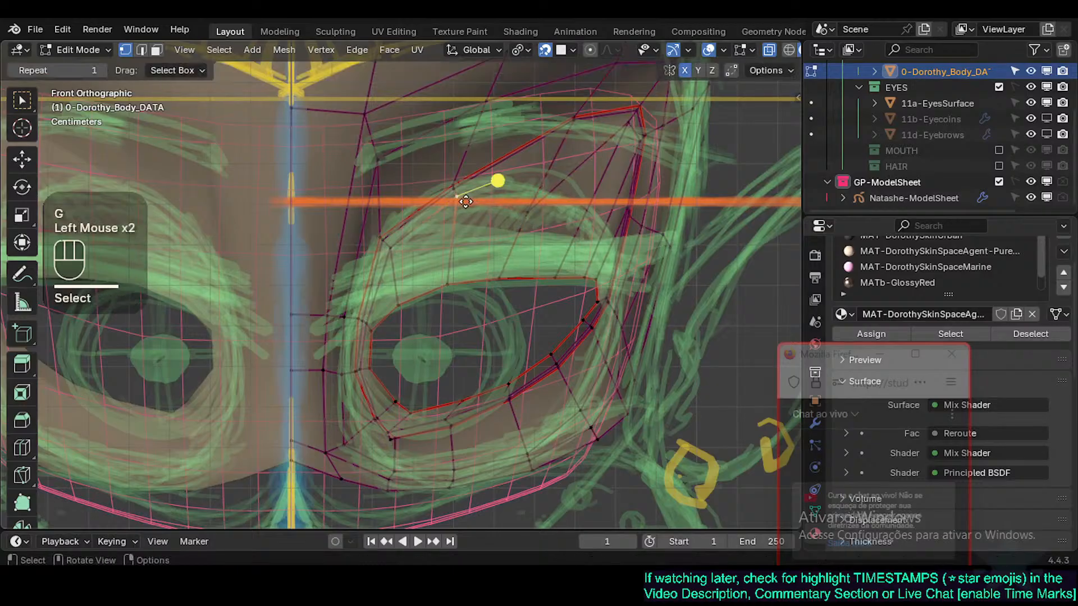
{"action": "key", "text": "g"}
{"action": "left_click", "coordinate": [455, 248]}
{"action": "left_click", "coordinate": [524, 207]}
{"action": "key", "text": "g"}
{"action": "left_click", "coordinate": [520, 230]}
Step: Lower the inner-corner vertex of the lid loop and refine the position of the loop's outer vertex
{"action": "left_click", "coordinate": [398, 252]}
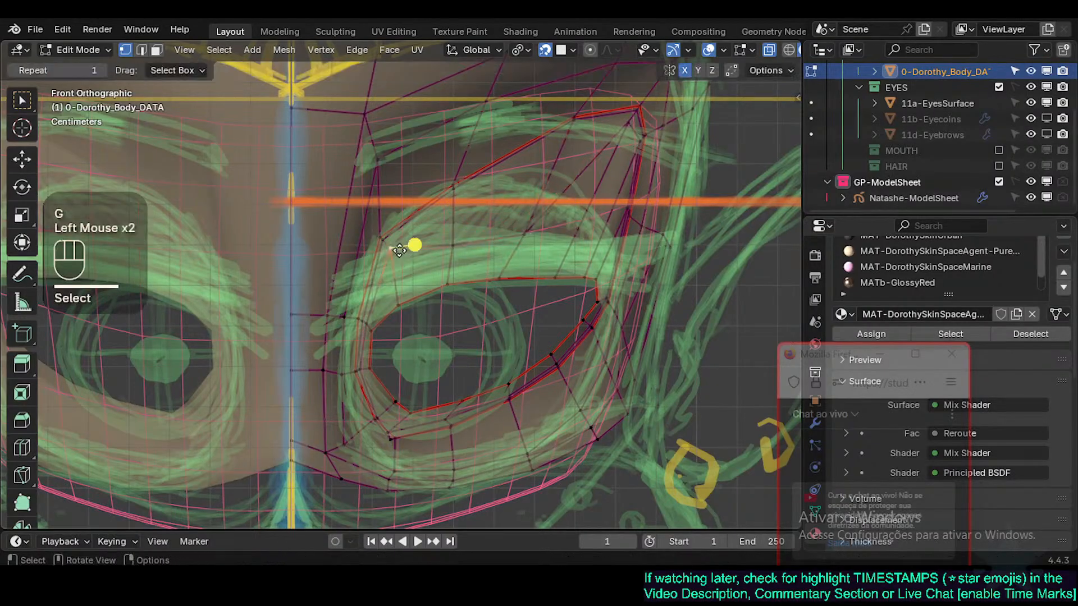
{"action": "key", "text": "g"}
{"action": "left_click", "coordinate": [403, 284]}
{"action": "left_click", "coordinate": [529, 234]}
{"action": "key", "text": "g"}
{"action": "left_click", "coordinate": [516, 238]}
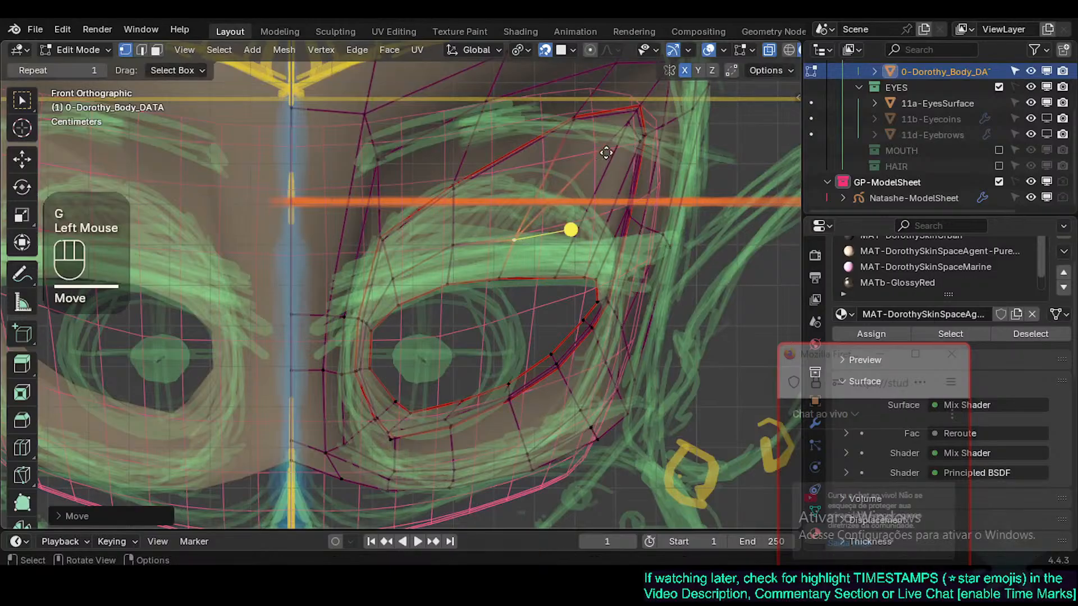
Step: Slide the lid loop's upper outer edge downward and move it onto the sketched lid above the outer corner
{"action": "left_click", "coordinate": [620, 127]}
{"action": "key", "text": "2"}
{"action": "left_click", "coordinate": [636, 133]}
{"action": "key", "text": "g"}
{"action": "key", "text": "g"}
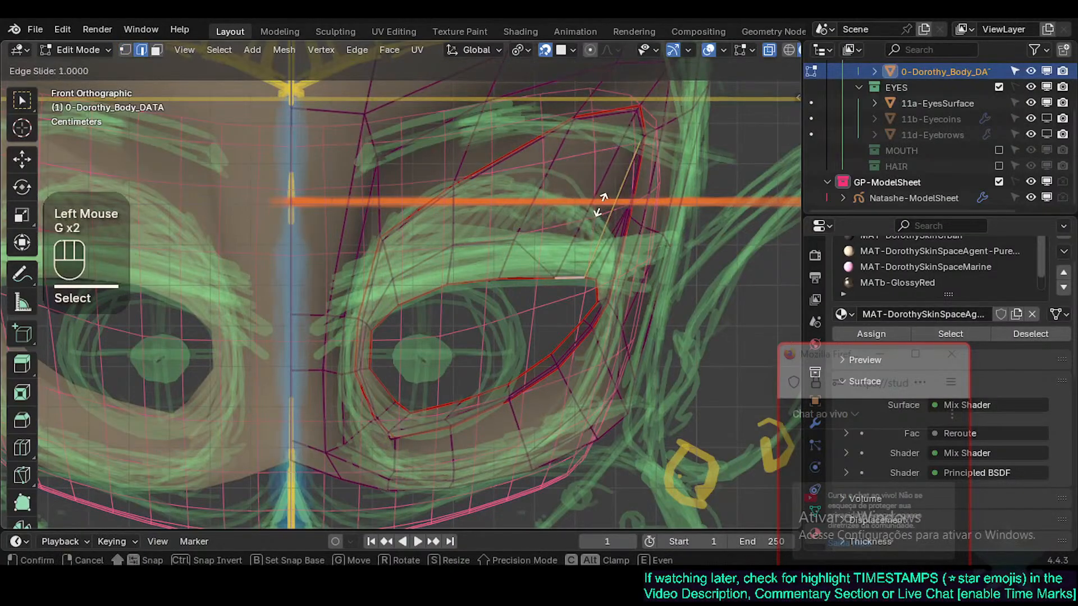
{"action": "left_click", "coordinate": [607, 189]}
{"action": "key", "text": "g"}
{"action": "left_click", "coordinate": [576, 239]}
Step: Slide the remaining vertex on the outer side of the lid loop down toward the outer eye corner
{"action": "key", "text": "1"}
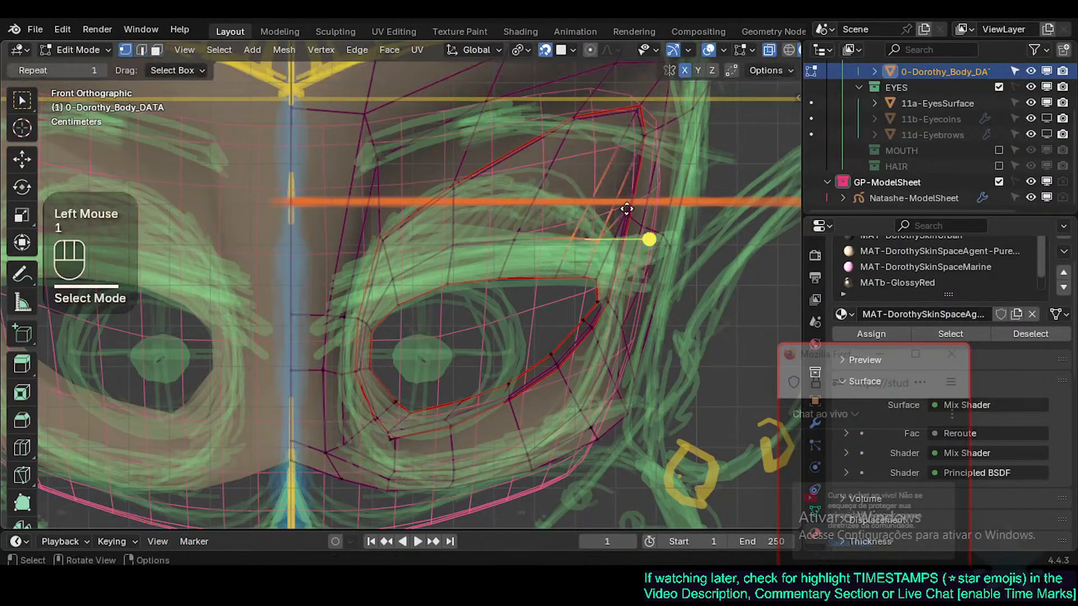
{"action": "left_click", "coordinate": [627, 215]}
{"action": "key", "text": "g"}
{"action": "key", "text": "g"}
{"action": "left_click", "coordinate": [586, 237]}
Step: Select the whole lid edge loop around the eye opening, smooth its vertices and move it slightly
{"action": "key", "text": "2"}
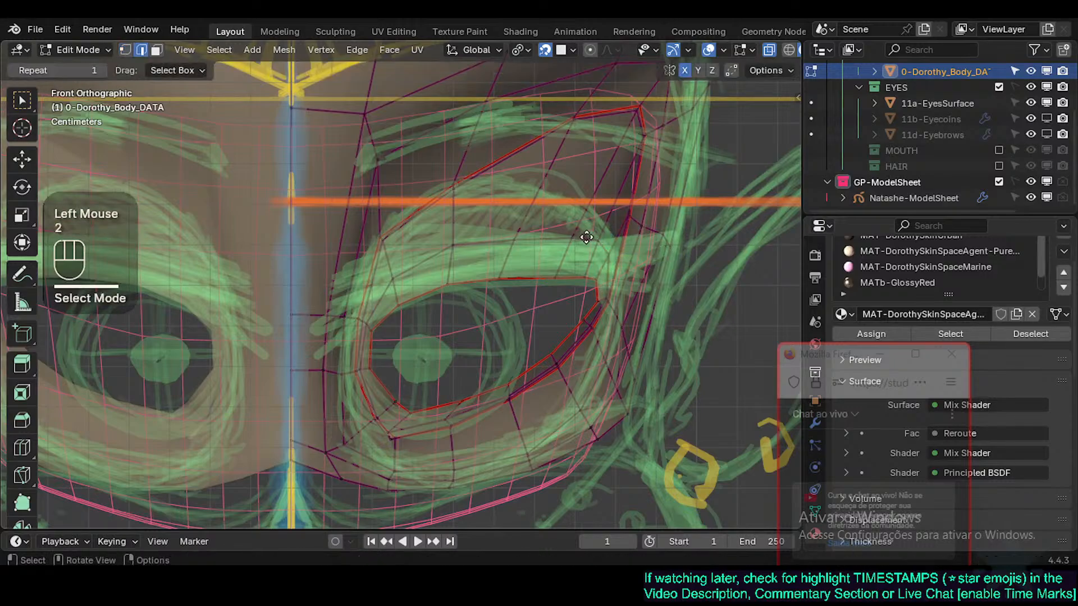
{"action": "left_click", "coordinate": [582, 240], "text": "alt+shift"}
{"action": "left_click_drag", "start_coordinate": [542, 338], "coordinate": [515, 303]}
{"action": "key", "text": "g"}
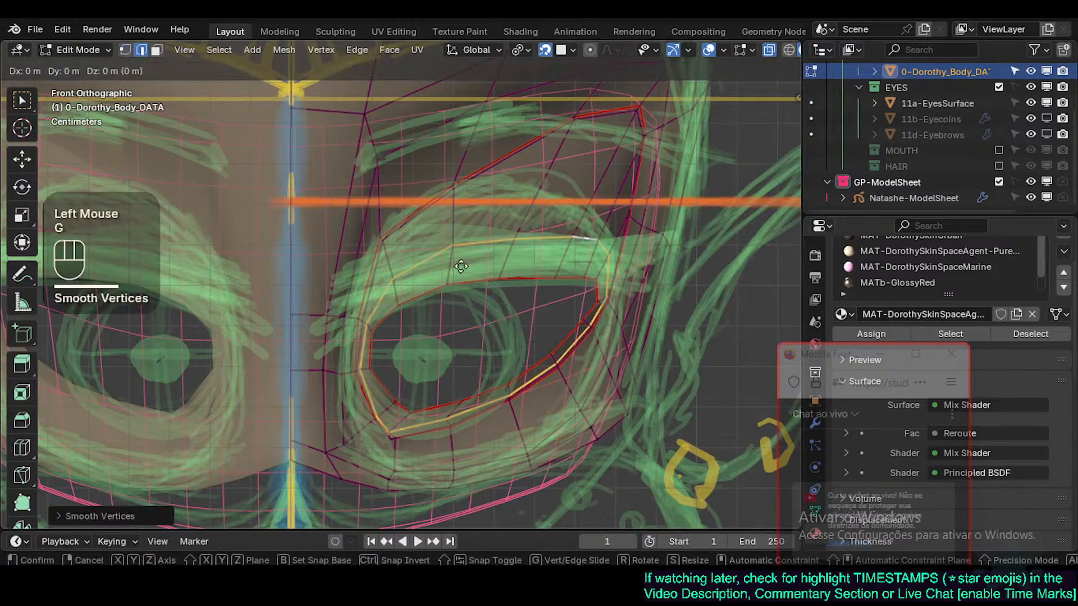
{"action": "left_click", "coordinate": [478, 267], "text": "shift"}
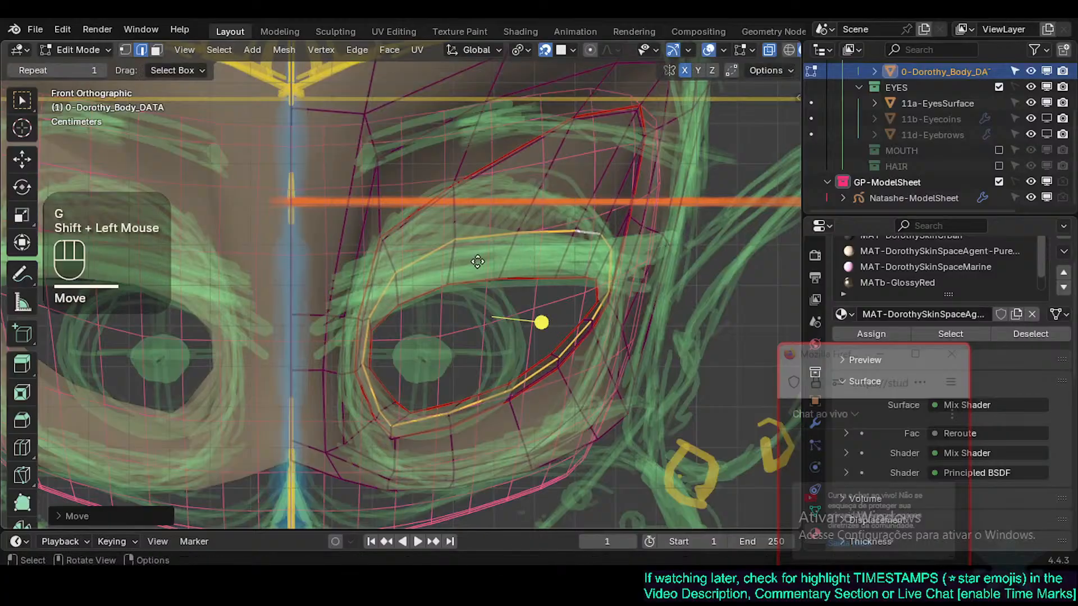
Step: Lower the two outer vertices beneath the brow, above the lid loop, toward the sketched lid fold
{"action": "key", "text": "alt+a"}
{"action": "key", "text": "1"}
{"action": "left_click", "coordinate": [576, 126]}
{"action": "key", "text": "g"}
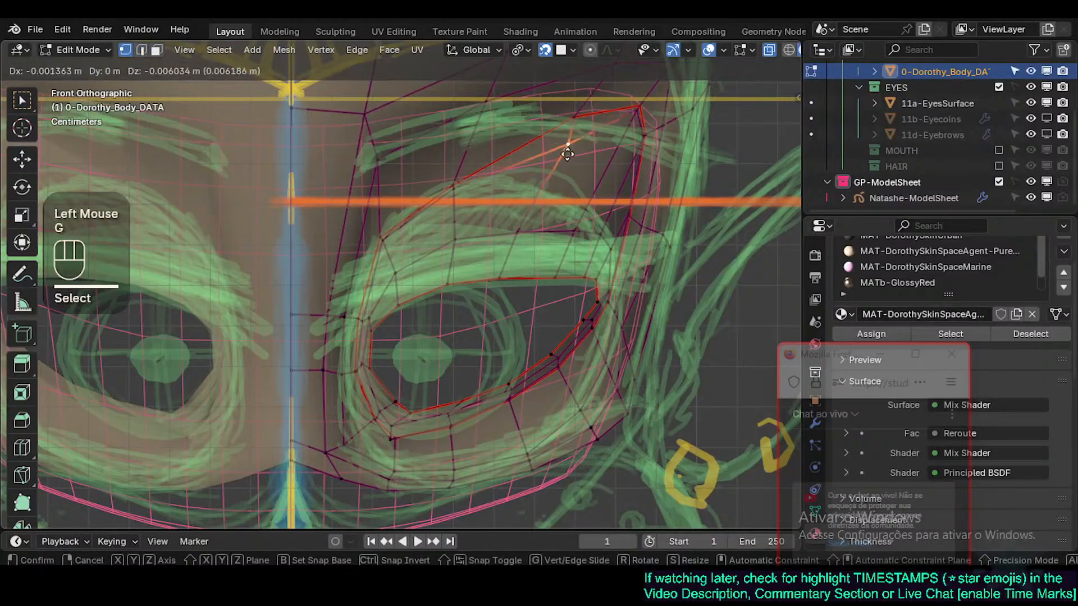
{"action": "left_click", "coordinate": [547, 175]}
{"action": "left_click", "coordinate": [628, 118]}
{"action": "key", "text": "g"}
{"action": "left_click", "coordinate": [590, 199]}
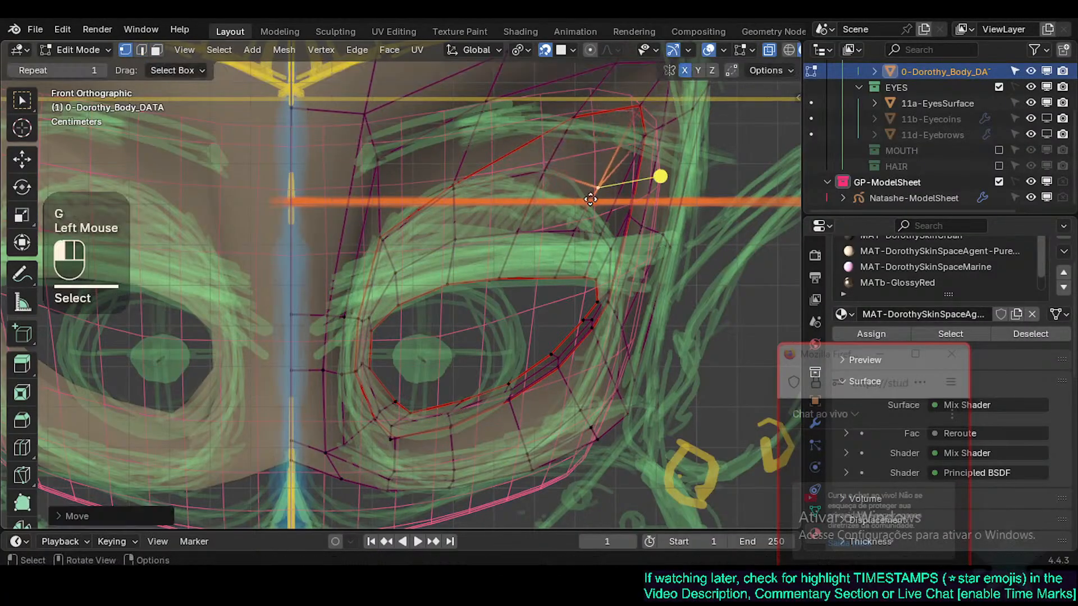
Step: Slide the inner upper edge of the lid edge loop down toward the sketched lid
{"action": "left_click", "coordinate": [491, 167]}
{"action": "key", "text": "2"}
{"action": "left_click", "coordinate": [546, 310], "text": "alt+shift"}
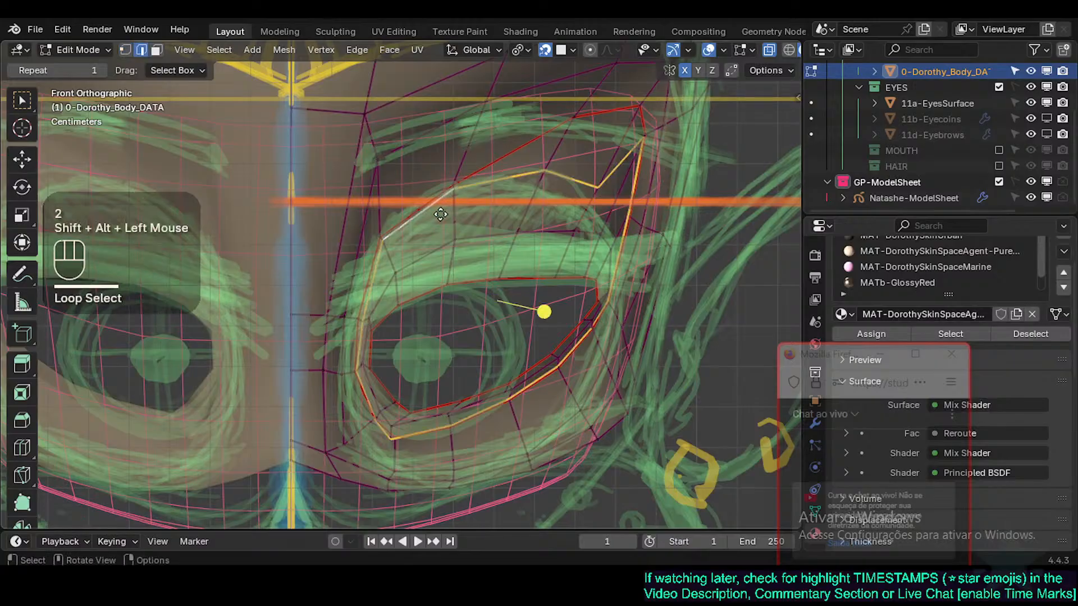
{"action": "left_click", "coordinate": [447, 201]}
{"action": "key", "text": "g"}
{"action": "key", "text": "g"}
{"action": "left_click", "coordinate": [451, 222]}
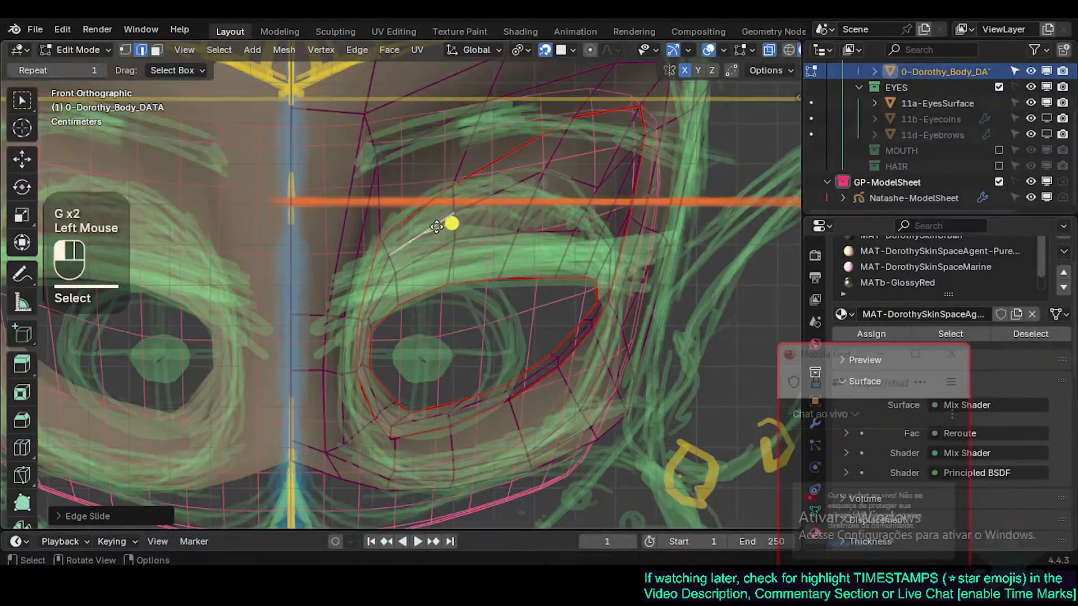
Step: Lower the two vertices on the outer half of the upper lid loop onto the sketched lid
{"action": "key", "text": "1"}
{"action": "left_click", "coordinate": [550, 168]}
{"action": "key", "text": "g"}
{"action": "left_click", "coordinate": [529, 213]}
{"action": "left_click", "coordinate": [602, 186]}
{"action": "key", "text": "g"}
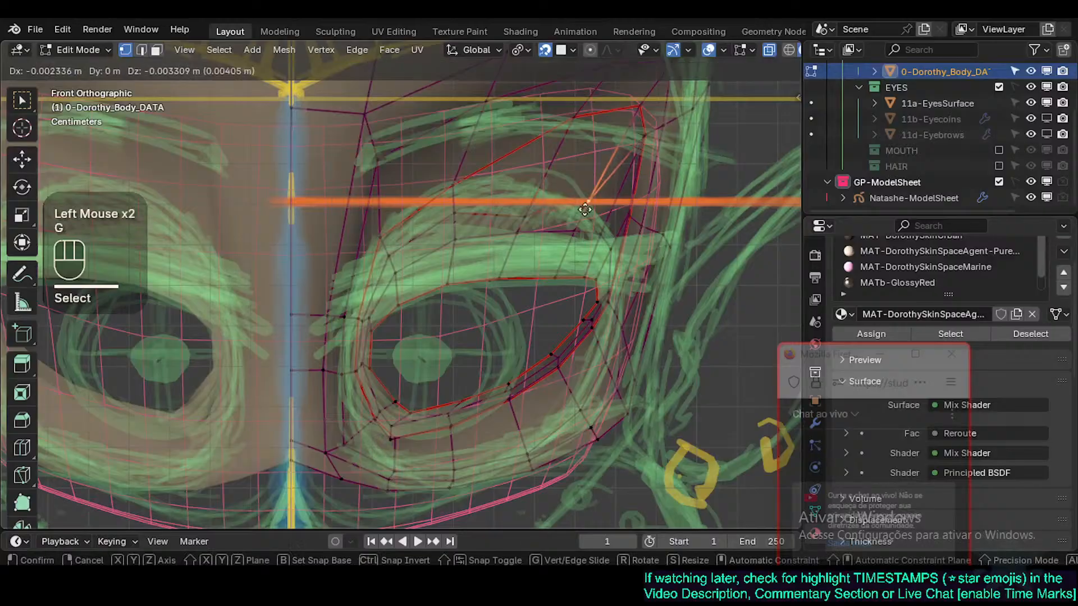
{"action": "left_click", "coordinate": [580, 222]}
Step: Fit the inner vertices of the next loop out, beneath the brow, to the sketched lid fold
{"action": "left_click", "coordinate": [449, 180]}
{"action": "key", "text": "g"}
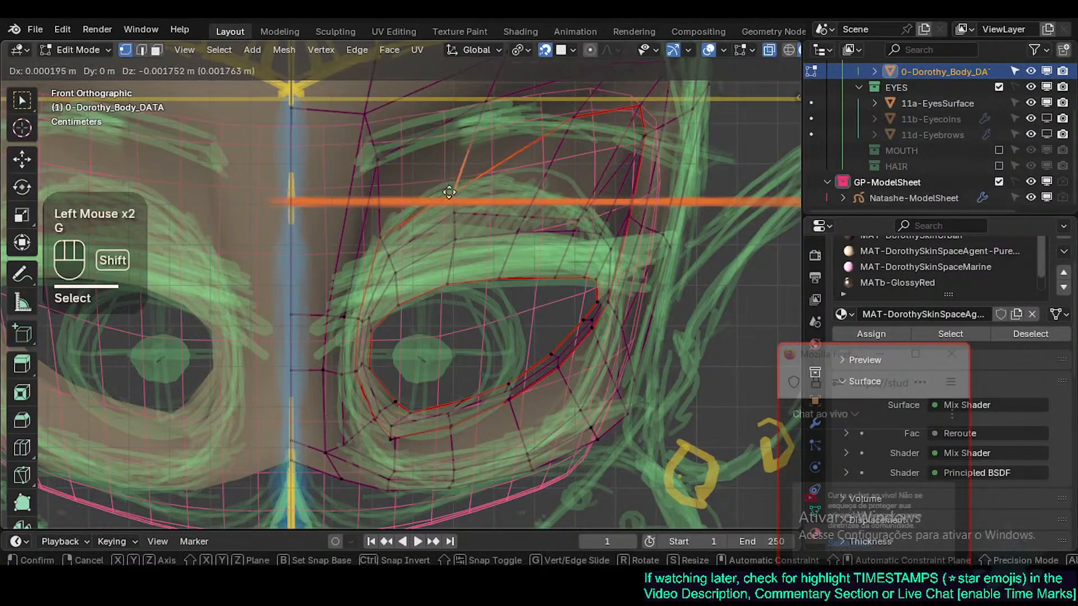
{"action": "left_click", "coordinate": [458, 212], "text": "shift"}
{"action": "left_click", "coordinate": [375, 229]}
{"action": "key", "text": "g"}
{"action": "left_click", "coordinate": [375, 221], "text": "shift"}
{"action": "left_click", "coordinate": [454, 190]}
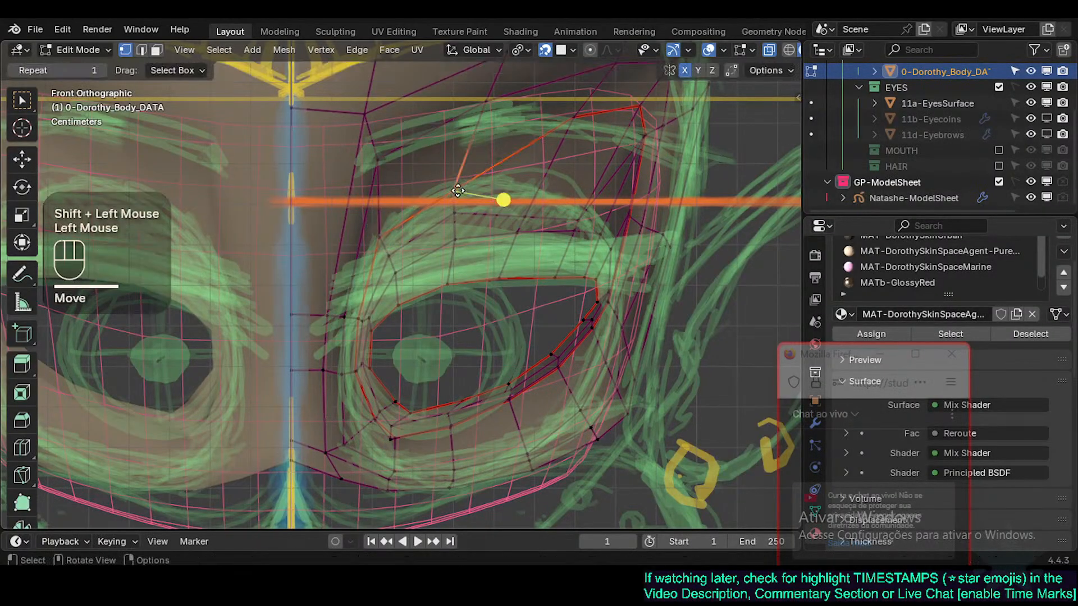
{"action": "key", "text": "g"}
{"action": "left_click", "coordinate": [450, 191], "text": "shift"}
Step: Pull the two vertices below the brow's outer half down onto the top arc of the sketched lid fold
{"action": "left_click", "coordinate": [582, 115]}
{"action": "key", "text": "g"}
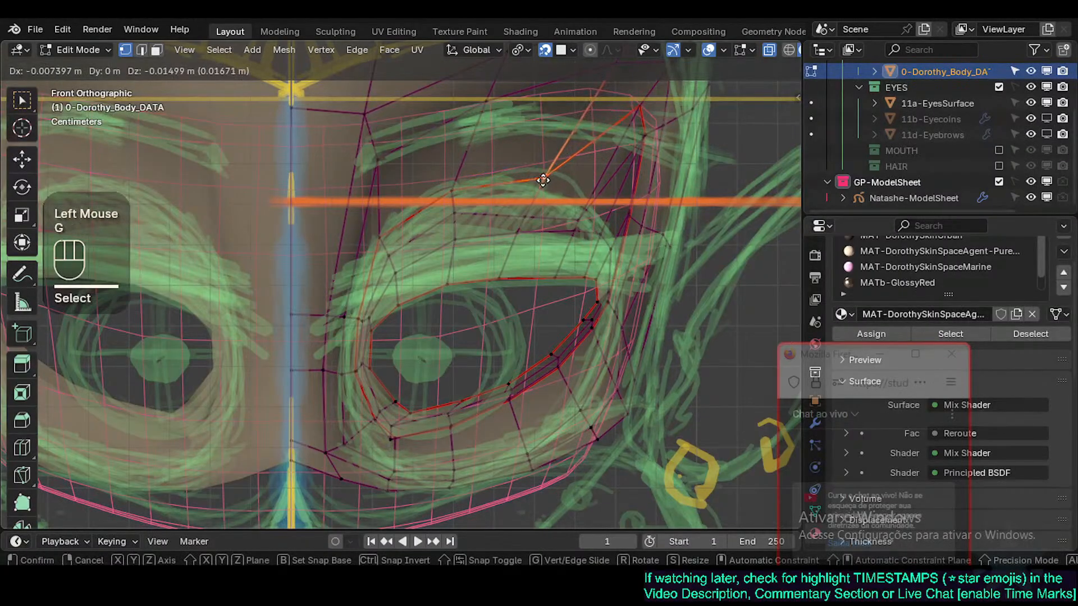
{"action": "left_click", "coordinate": [537, 189]}
{"action": "key", "text": "g"}
{"action": "left_click", "coordinate": [579, 138]}
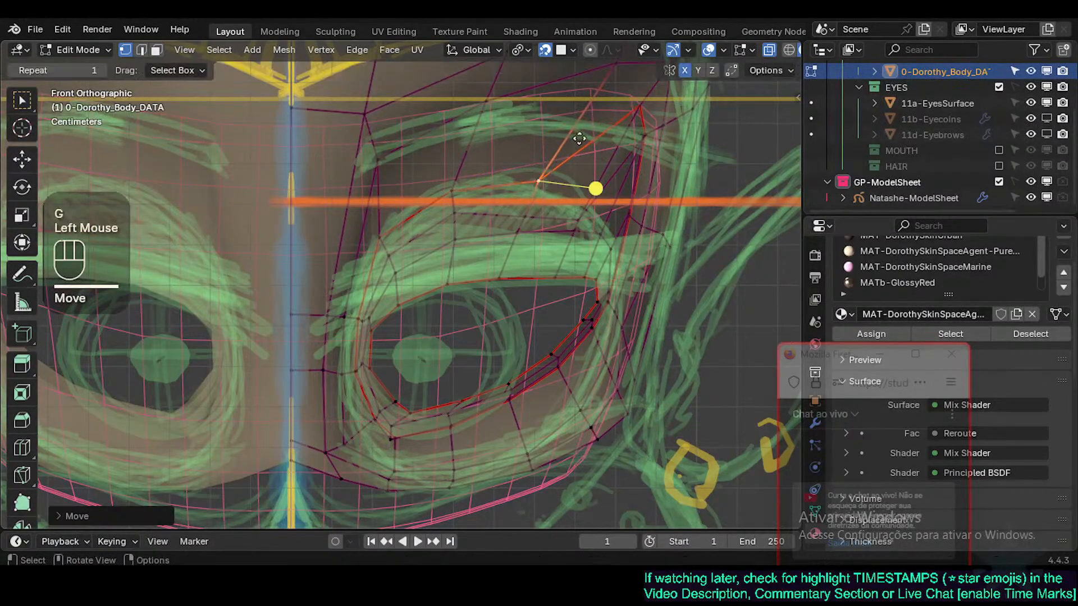
{"action": "double_click", "coordinate": [639, 108]}
{"action": "key", "text": "g"}
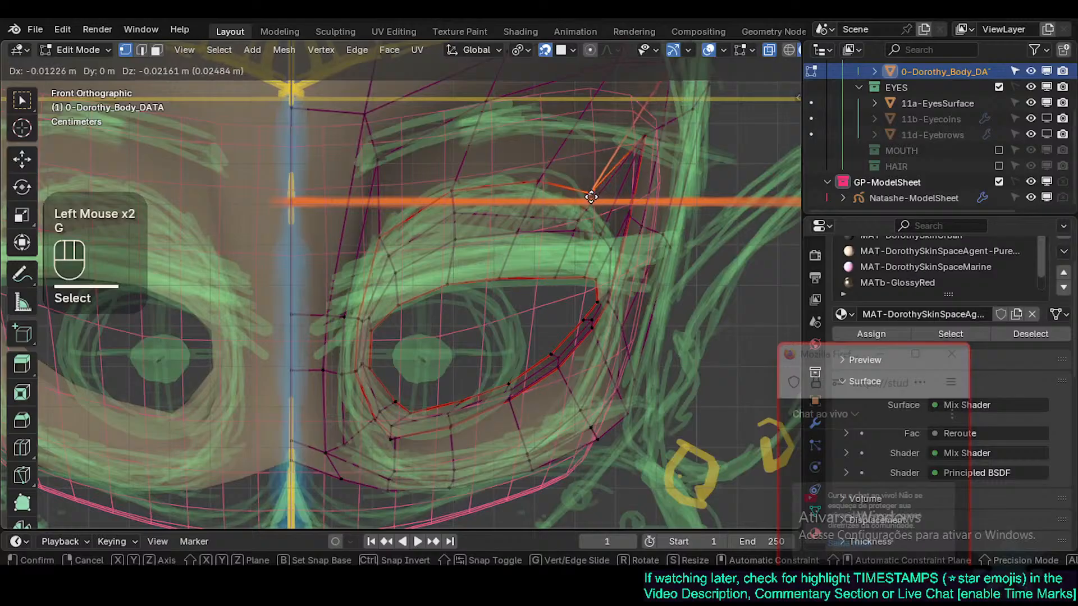
{"action": "left_click", "coordinate": [590, 196]}
{"action": "left_click", "coordinate": [539, 179]}
{"action": "key", "text": "g"}
{"action": "left_click", "coordinate": [534, 184], "text": "shift"}
Step: Bring down the two vertices below the brow's outer end to round the loops over the outer eye corner
{"action": "left_click", "coordinate": [589, 192]}
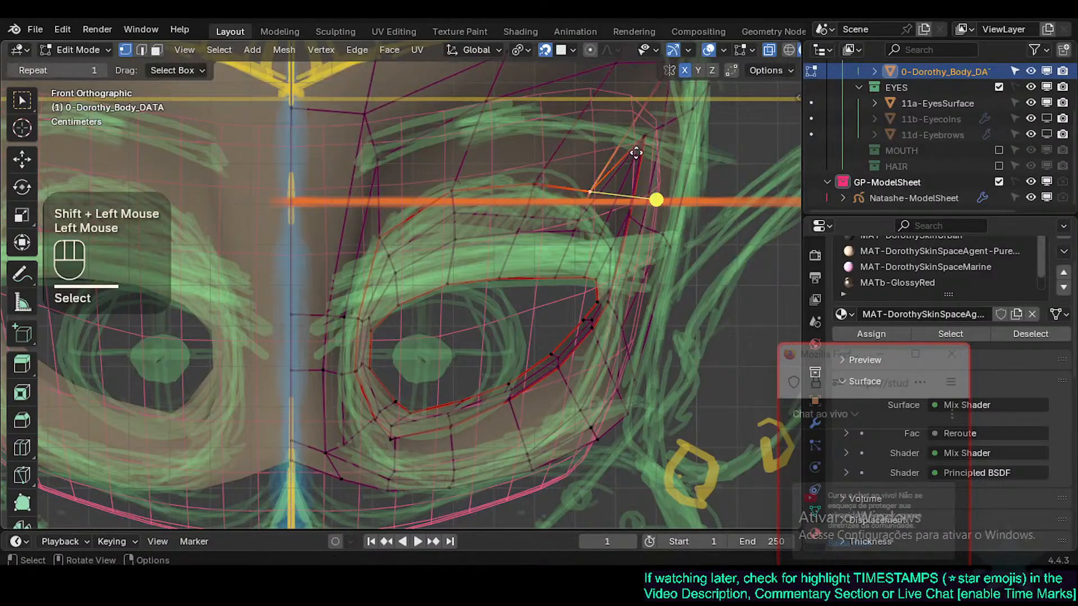
{"action": "double_click", "coordinate": [636, 152]}
{"action": "key", "text": "g"}
{"action": "left_click", "coordinate": [606, 245]}
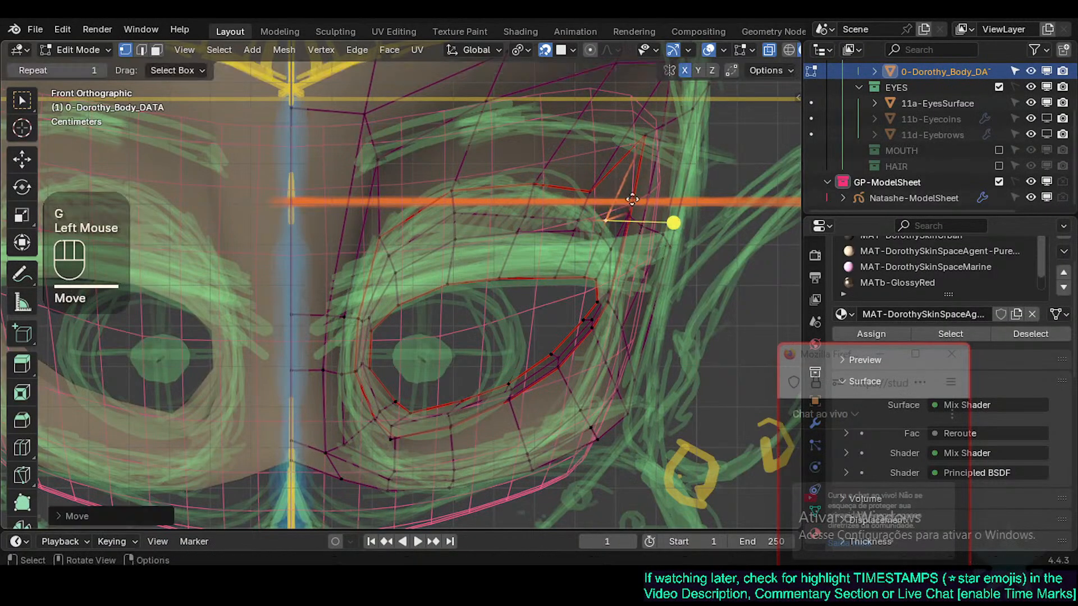
{"action": "left_click", "coordinate": [656, 129]}
{"action": "left_click", "coordinate": [647, 132]}
{"action": "key", "text": "g"}
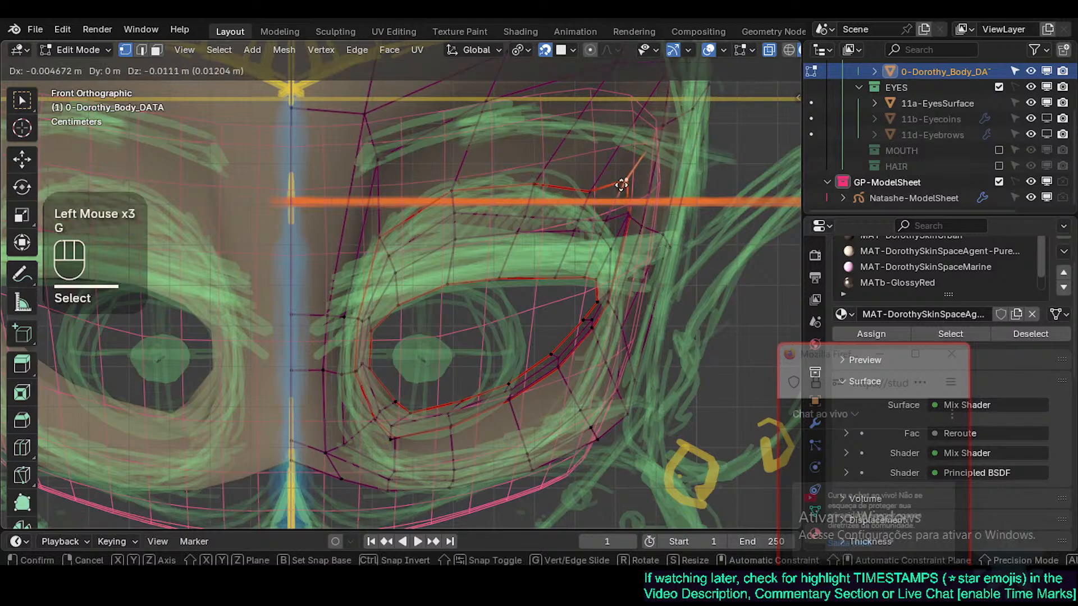
{"action": "left_click", "coordinate": [617, 207]}
Step: Adjust the fold loop's outermost vertices so the loop curves smoothly down toward the outer eye corner
{"action": "left_click", "coordinate": [626, 220]}
{"action": "key", "text": "g"}
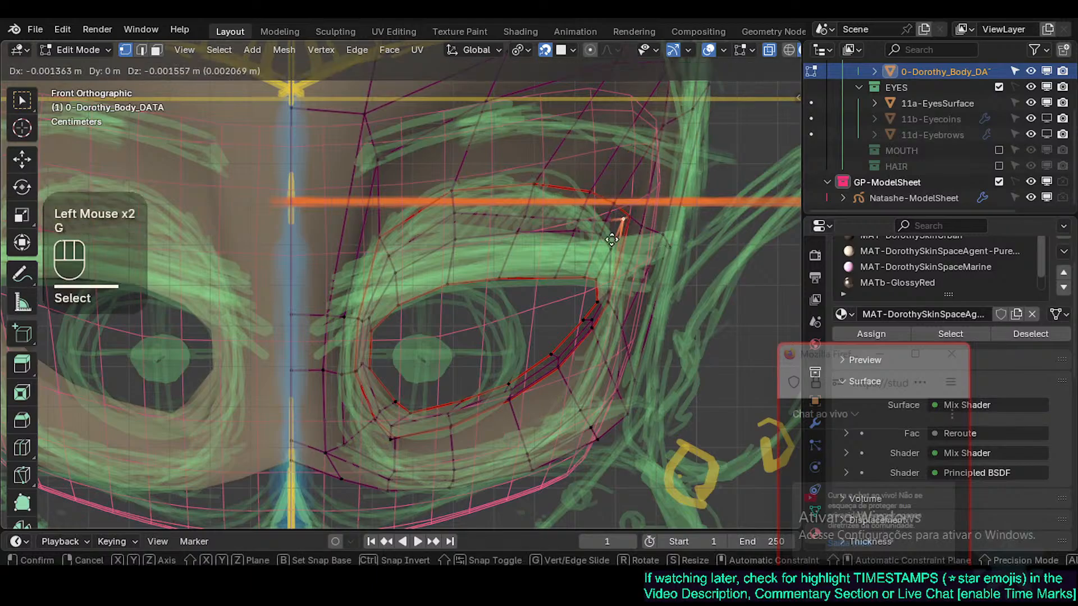
{"action": "left_click", "coordinate": [606, 253]}
{"action": "left_click", "coordinate": [627, 217]}
{"action": "key", "text": "g"}
{"action": "left_click", "coordinate": [632, 227], "text": "shift"}
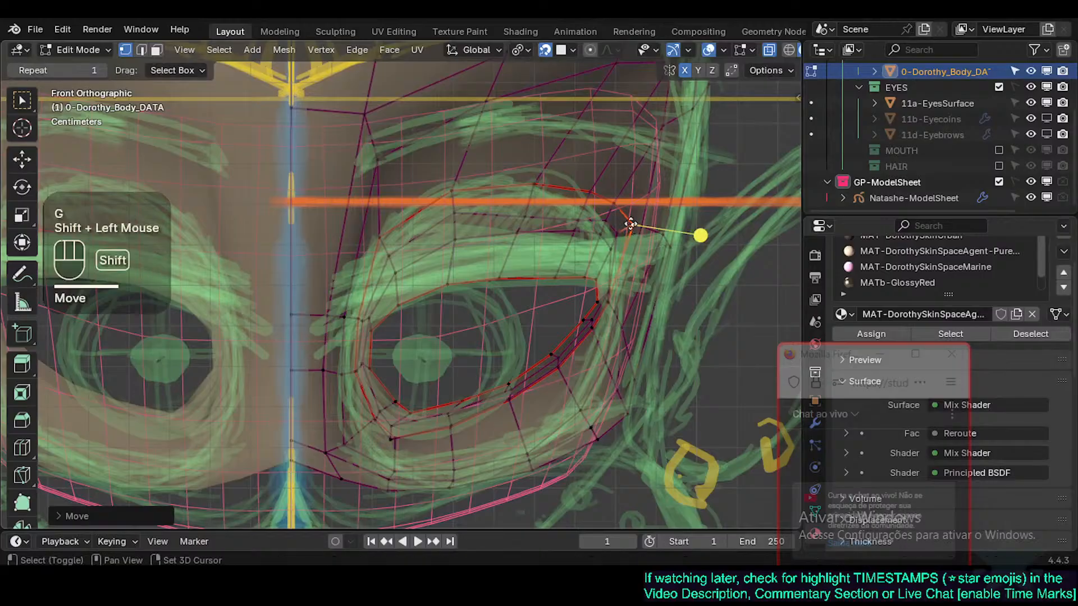
{"action": "left_click", "coordinate": [609, 199]}
{"action": "key", "text": "g"}
{"action": "left_click", "coordinate": [589, 220], "text": "shift"}
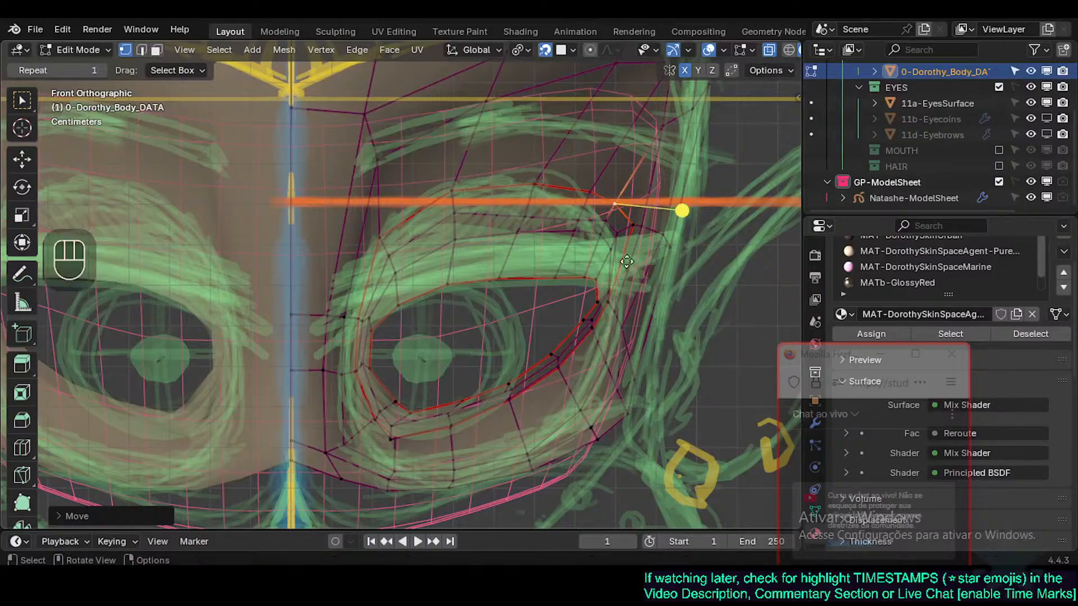
Step: Save the Blender file
{"action": "scroll", "coordinate": [505, 325], "scroll_direction": "down", "scroll_amount": 2}
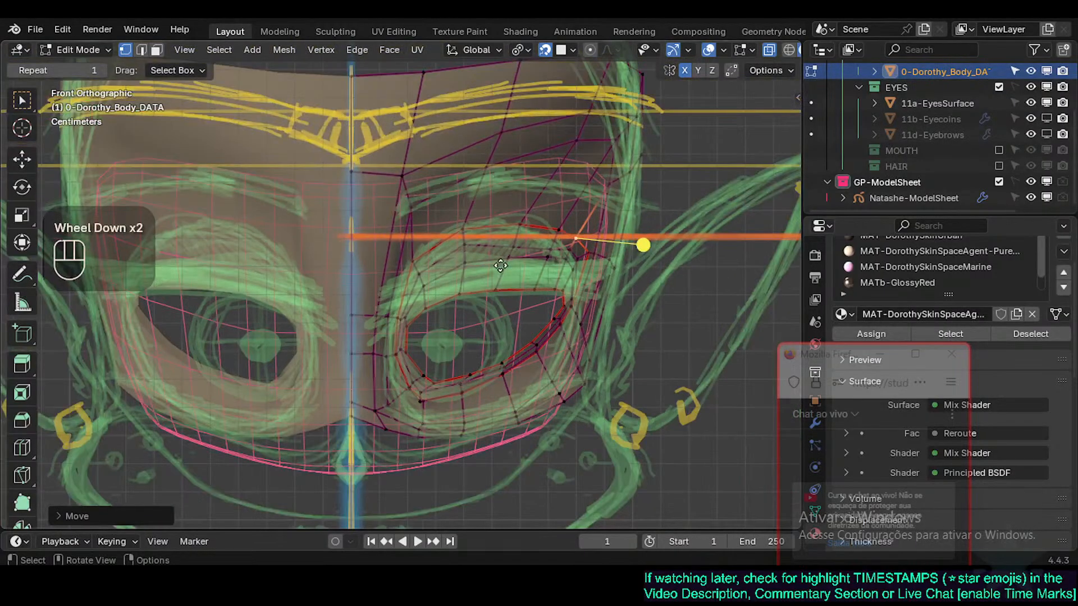
{"action": "scroll", "coordinate": [460, 370], "scroll_direction": "up", "scroll_amount": 2}
{"action": "key", "text": "ctrl+s"}
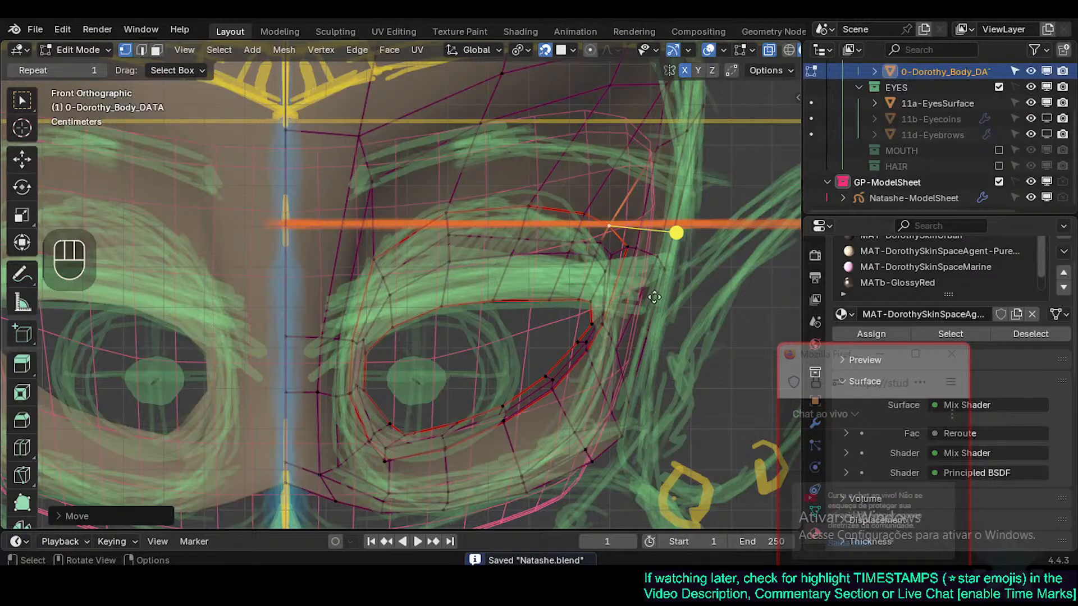
Step: Fine-tune the three vertices along the top of the fold loop to follow the sketched fold line
{"action": "scroll", "coordinate": [563, 256], "scroll_direction": "up", "scroll_amount": 1}
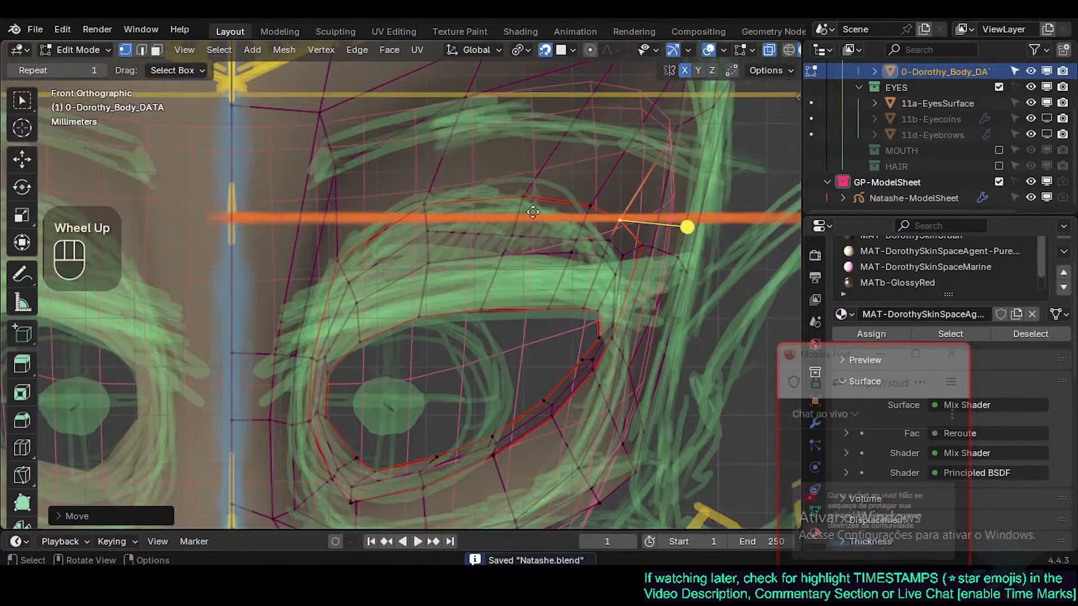
{"action": "left_click", "coordinate": [443, 198]}
{"action": "key", "text": "g"}
{"action": "left_click", "coordinate": [433, 203], "text": "shift"}
{"action": "key", "text": "g"}
{"action": "left_click", "coordinate": [426, 204], "text": "shift"}
{"action": "left_click", "coordinate": [523, 196]}
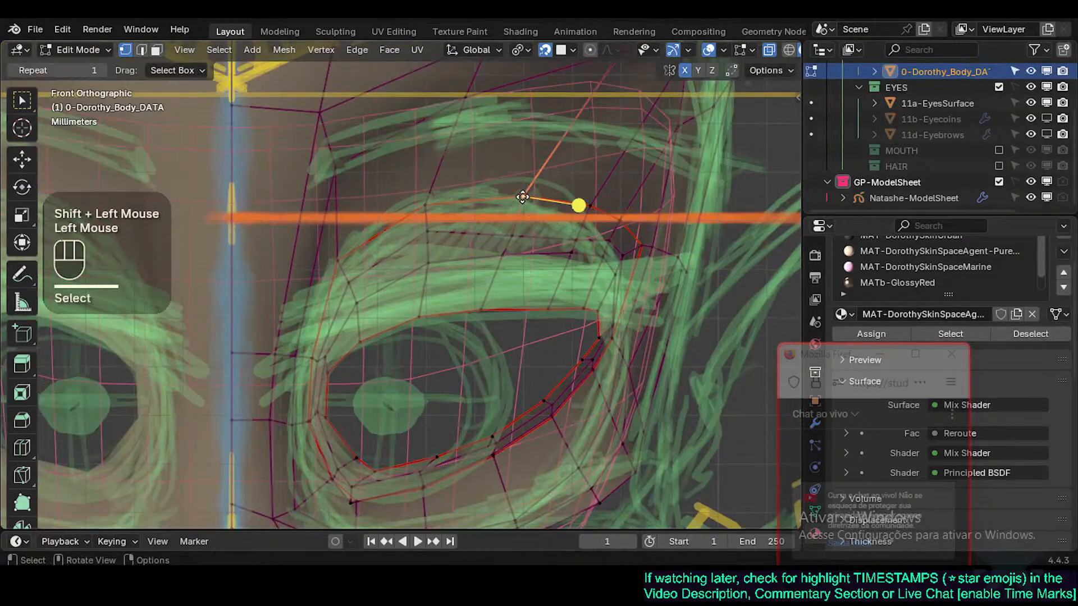
{"action": "key", "text": "g"}
{"action": "left_click", "coordinate": [505, 183], "text": "shift"}
{"action": "key", "text": "g"}
{"action": "left_click", "coordinate": [498, 205], "text": "shift"}
{"action": "left_click", "coordinate": [593, 205]}
{"action": "key", "text": "g"}
{"action": "left_click", "coordinate": [562, 195], "text": "shift"}
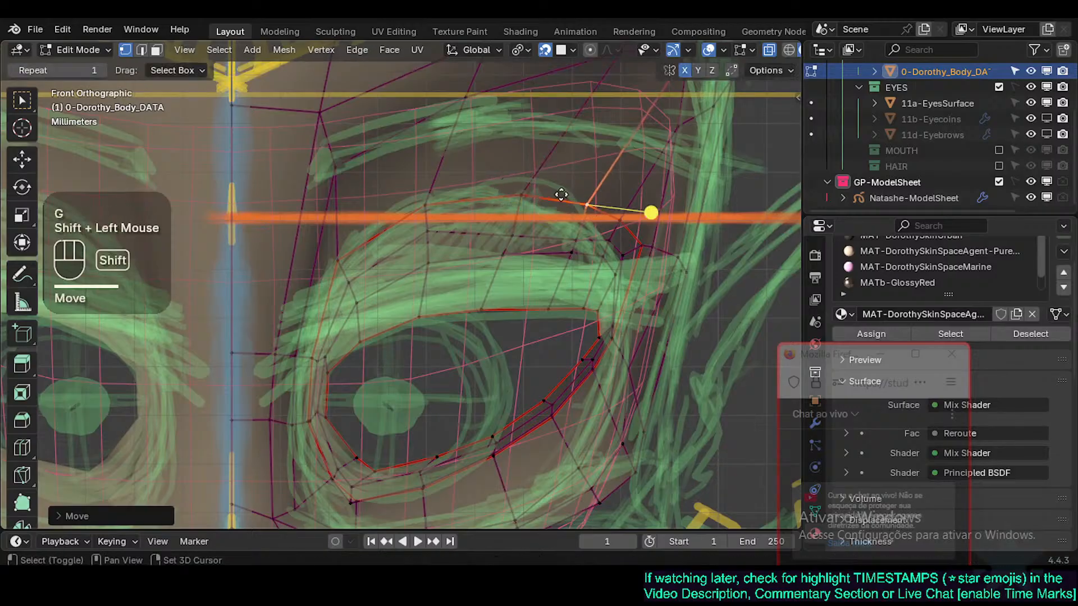
Step: Nudge the upper vertices of the lid loop just beneath the fold to even out their spacing
{"action": "left_click", "coordinate": [511, 224]}
{"action": "key", "text": "g"}
{"action": "left_click", "coordinate": [499, 223], "text": "shift"}
{"action": "left_click", "coordinate": [430, 241]}
{"action": "key", "text": "g"}
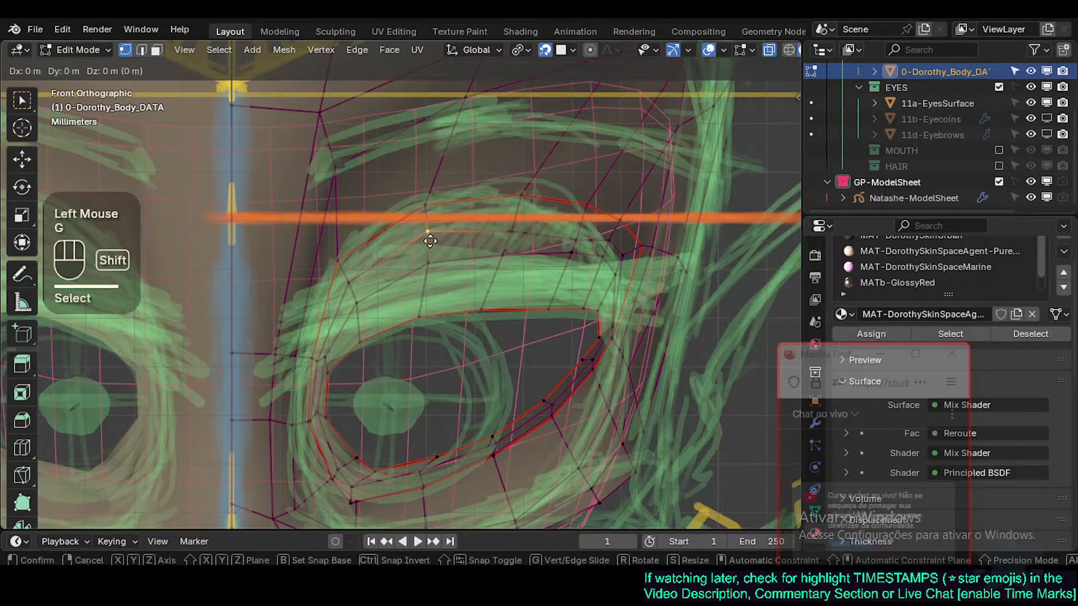
{"action": "left_click", "coordinate": [377, 264], "text": "shift"}
{"action": "left_click", "coordinate": [332, 257], "text": "shift"}
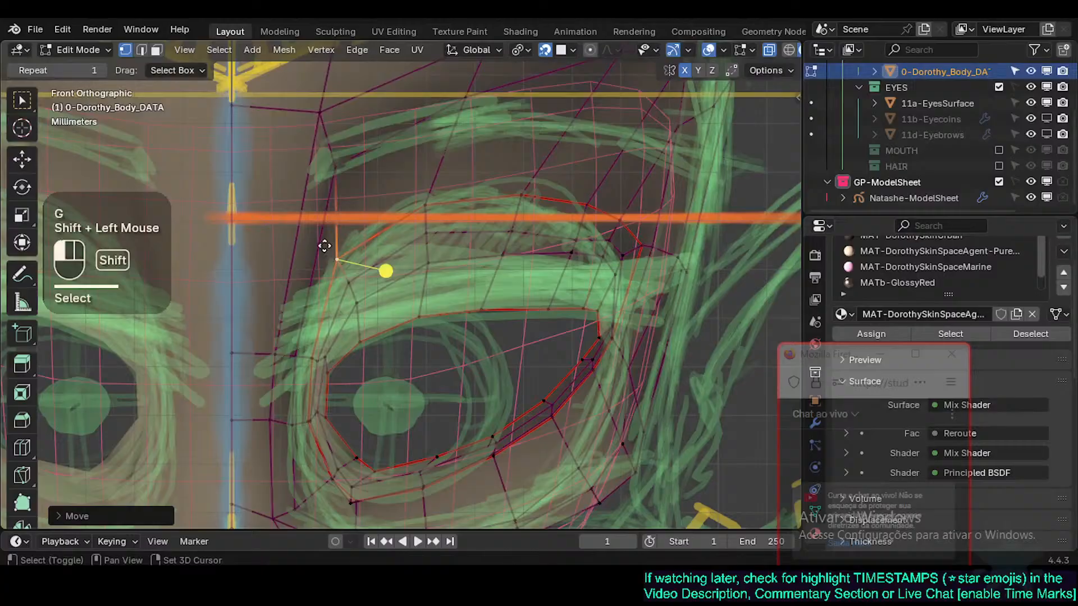
Step: Refine the fold loop's upper vertices again, from its inner side to the outer bend, for a smoother arc
{"action": "left_click", "coordinate": [429, 207]}
{"action": "key", "text": "g"}
{"action": "left_click", "coordinate": [403, 192], "text": "shift"}
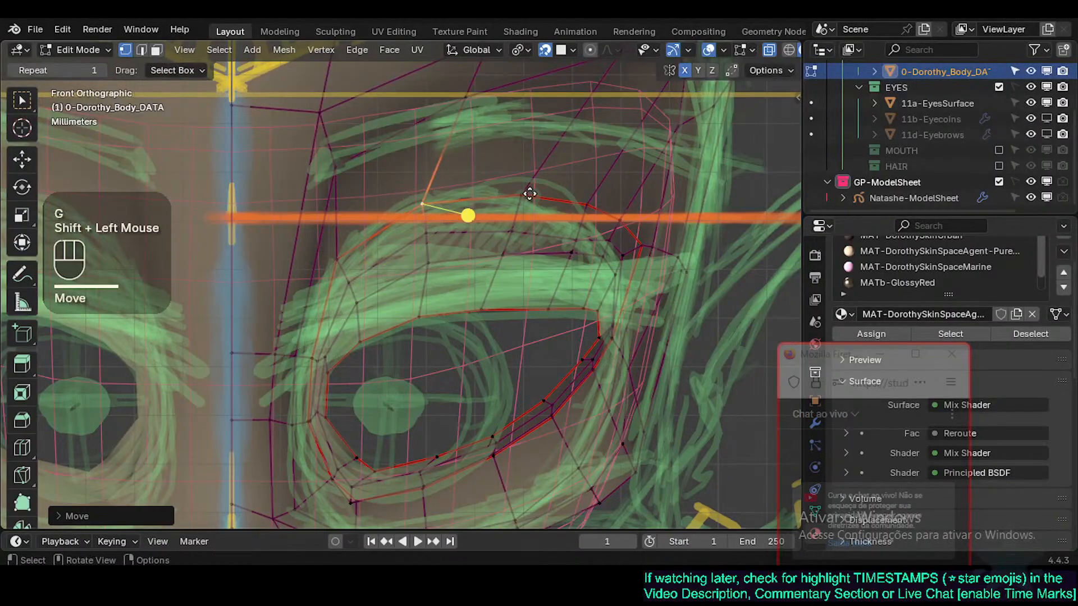
{"action": "left_click", "coordinate": [518, 189], "text": "shift"}
{"action": "left_click", "coordinate": [598, 215]}
{"action": "key", "text": "g"}
{"action": "left_click", "coordinate": [582, 200], "text": "shift"}
{"action": "left_click", "coordinate": [622, 221]}
{"action": "key", "text": "g"}
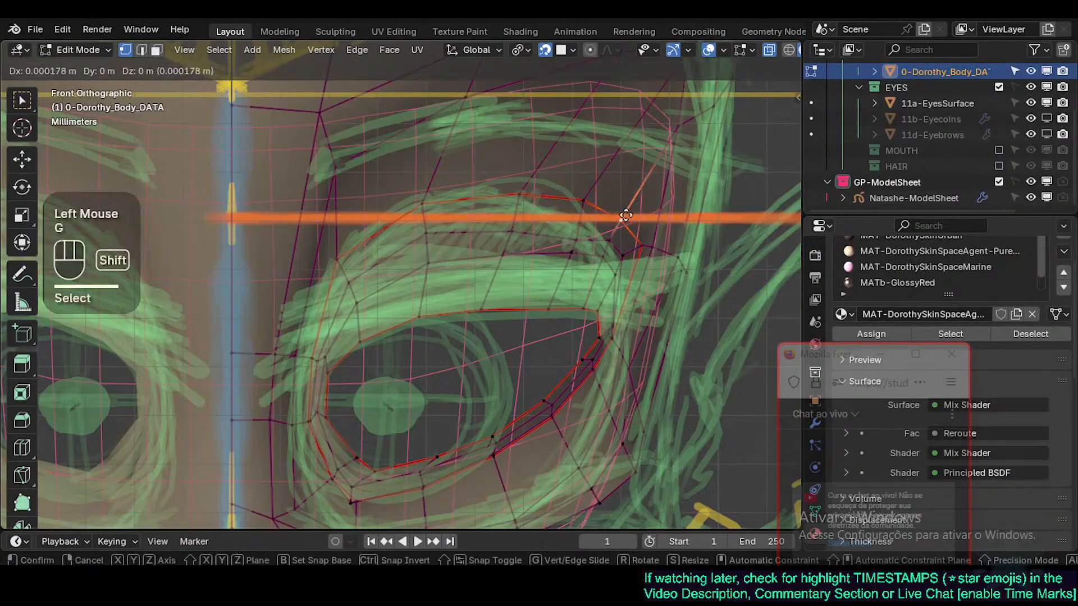
{"action": "left_click", "coordinate": [624, 219], "text": "shift"}
Step: Refine the fold loop's outermost vertex and the neighbouring lid loop vertex above the outer eye corner
{"action": "left_click", "coordinate": [650, 247]}
{"action": "key", "text": "g"}
{"action": "left_click", "coordinate": [649, 228], "text": "shift"}
{"action": "left_click", "coordinate": [646, 247]}
{"action": "key", "text": "g"}
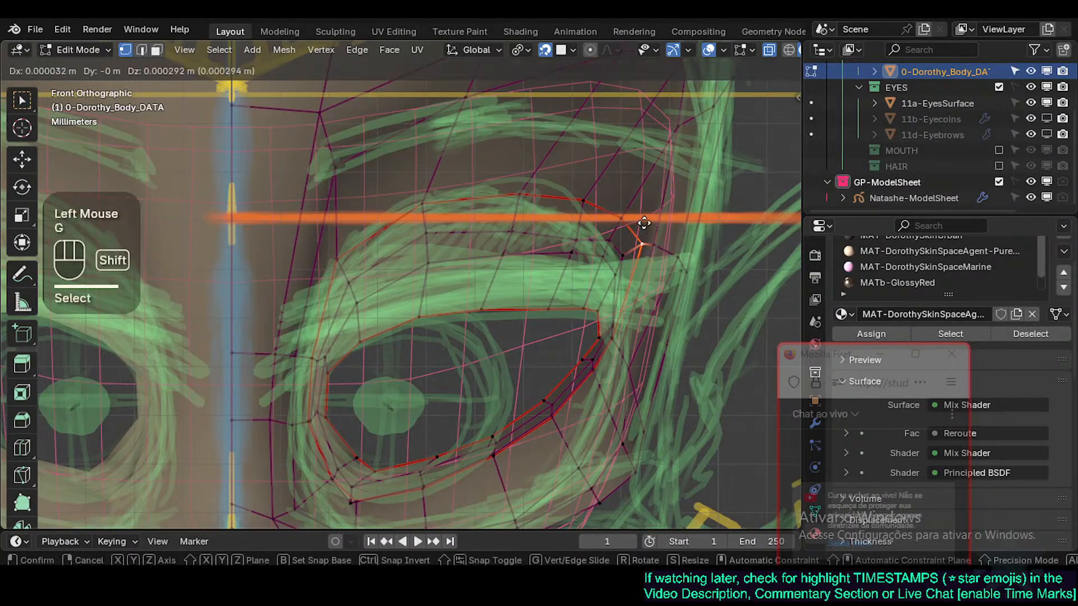
{"action": "left_click", "coordinate": [641, 222], "text": "shift"}
{"action": "left_click", "coordinate": [611, 238]}
{"action": "key", "text": "g"}
{"action": "left_click", "coordinate": [570, 209], "text": "shift"}
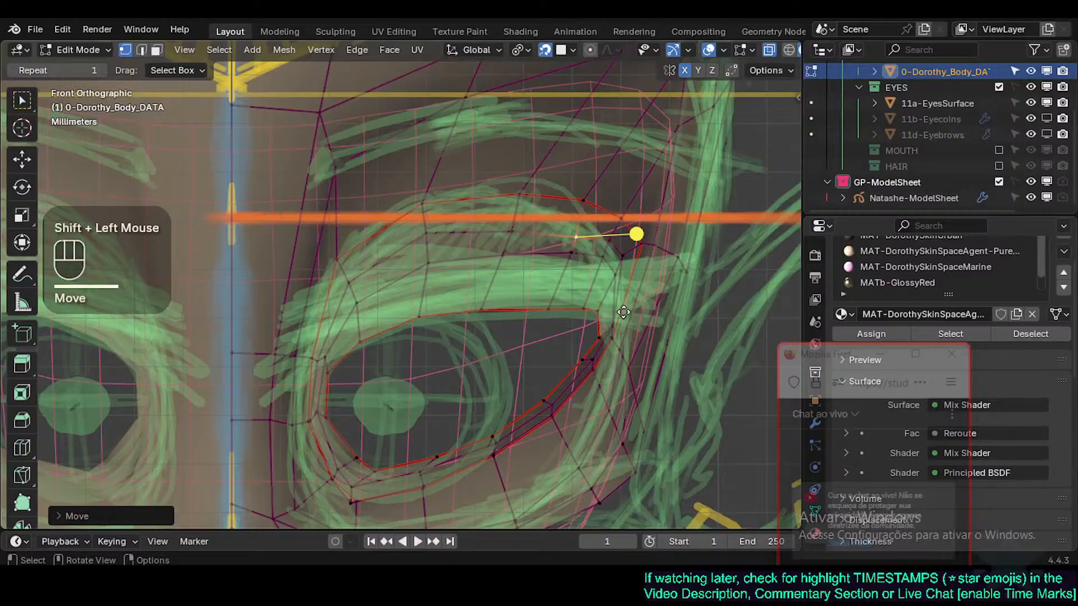
{"action": "left_click", "coordinate": [644, 246]}
{"action": "key", "text": "g"}
{"action": "left_click", "coordinate": [633, 243], "text": "shift"}
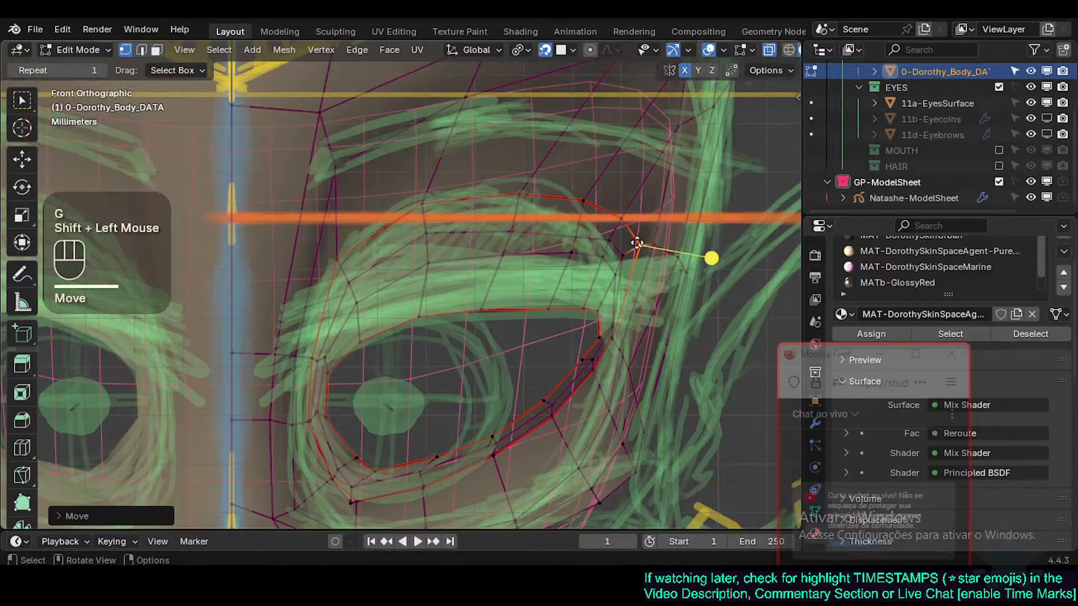
Step: Lower the lower lid loop's vertex near the inner eye corner toward the sketched lower lid line
{"action": "scroll", "coordinate": [612, 239], "scroll_direction": "down", "scroll_amount": 2}
{"action": "middle_click_drag", "start_coordinate": [609, 238], "coordinate": [531, 279], "text": "shift"}
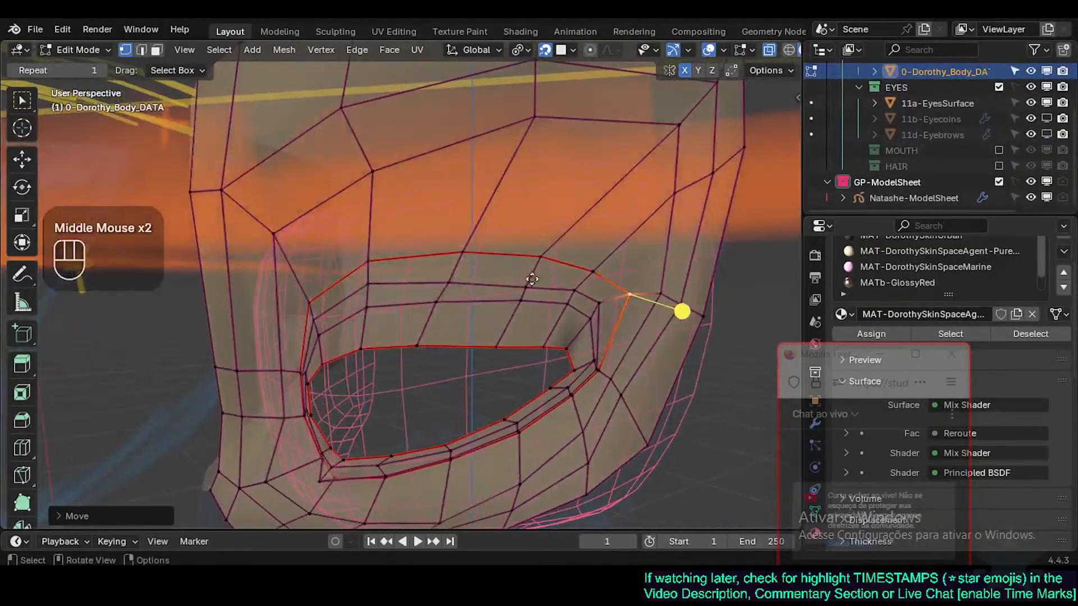
{"action": "mouse_move", "coordinate": [569, 401]}
{"action": "middle_mouse_down"}
{"action": "mouse_move", "coordinate": [584, 294]}
{"action": "mouse_move", "coordinate": [568, 315]}
{"action": "mouse_move", "coordinate": [539, 297]}
{"action": "mouse_move", "coordinate": [551, 341]}
{"action": "mouse_move", "coordinate": [464, 341]}
{"action": "mouse_move", "coordinate": [474, 363]}
{"action": "mouse_move", "coordinate": [436, 381]}
{"action": "middle_mouse_up"}
{"action": "key", "text": "KP_1"}
{"action": "scroll", "coordinate": [465, 339], "scroll_direction": "up", "scroll_amount": 1}
{"action": "scroll", "coordinate": [486, 357], "scroll_direction": "up", "scroll_amount": 2}
{"action": "left_click", "coordinate": [500, 387]}
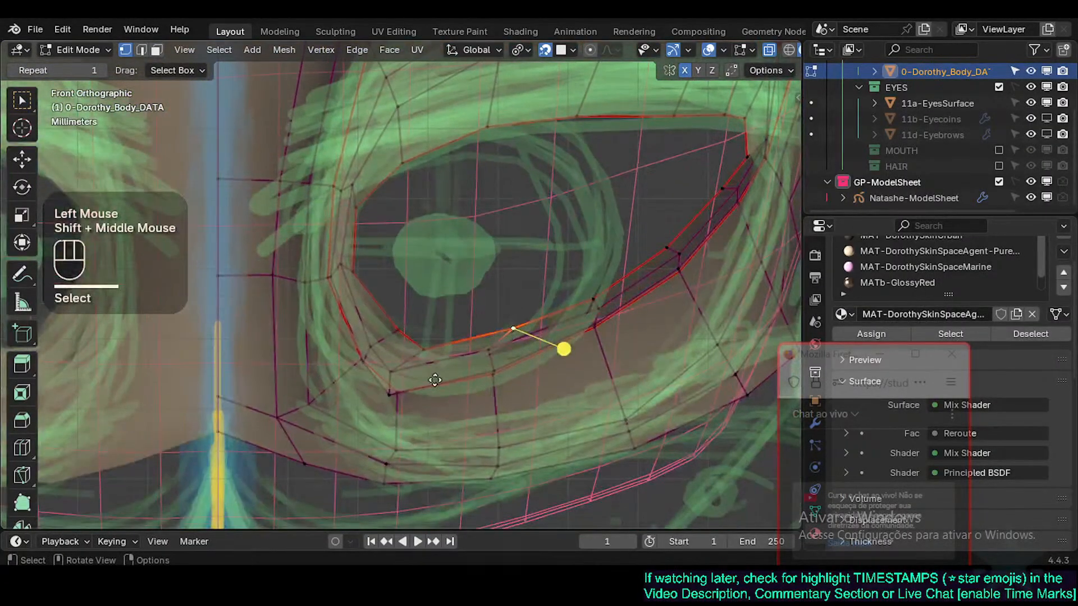
{"action": "key", "text": "g"}
{"action": "left_click", "coordinate": [407, 413]}
Step: Move the adjacent lower lid loop vertex down onto the sketched crease beneath the eye
{"action": "left_click", "coordinate": [495, 377]}
{"action": "scroll", "coordinate": [491, 387], "scroll_direction": "down", "scroll_amount": 2}
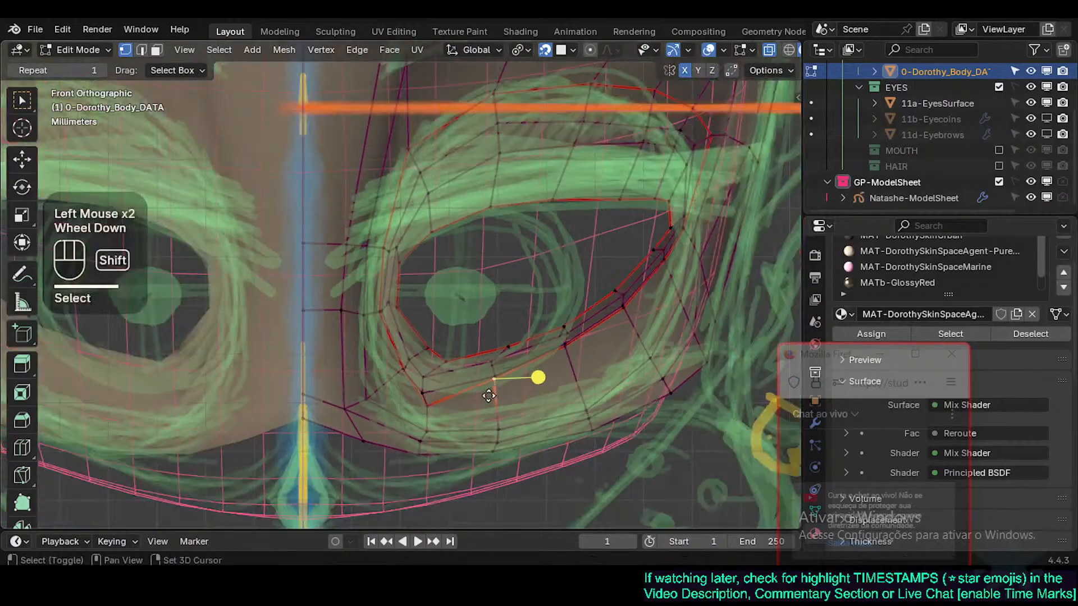
{"action": "middle_click_drag", "start_coordinate": [488, 396], "coordinate": [491, 370], "text": "shift"}
{"action": "key", "text": "g"}
{"action": "left_click", "coordinate": [498, 386]}
{"action": "key", "text": "g"}
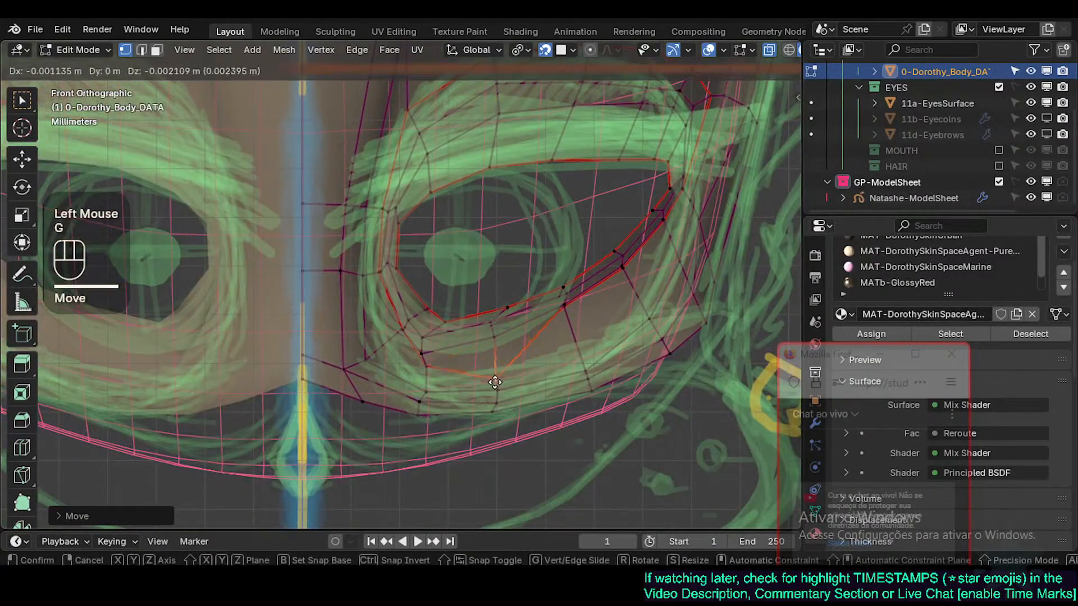
{"action": "left_click", "coordinate": [498, 385]}
Step: Turn off snapping and slide the row of edges beneath the lower lid downward
{"action": "left_click", "coordinate": [503, 313]}
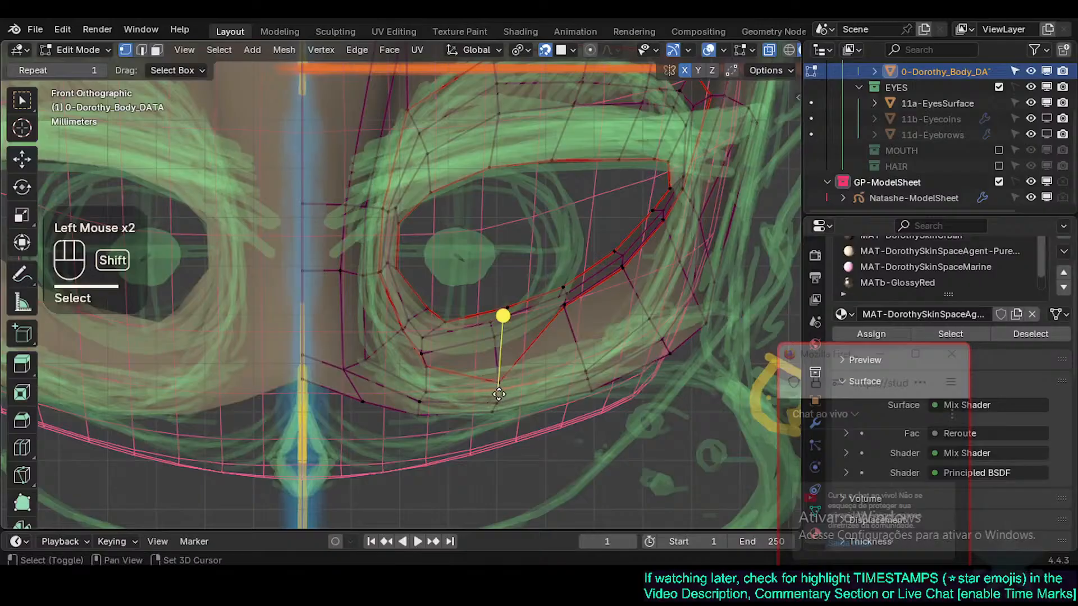
{"action": "key", "text": "shift+Tab"}
{"action": "left_click", "coordinate": [426, 403]}
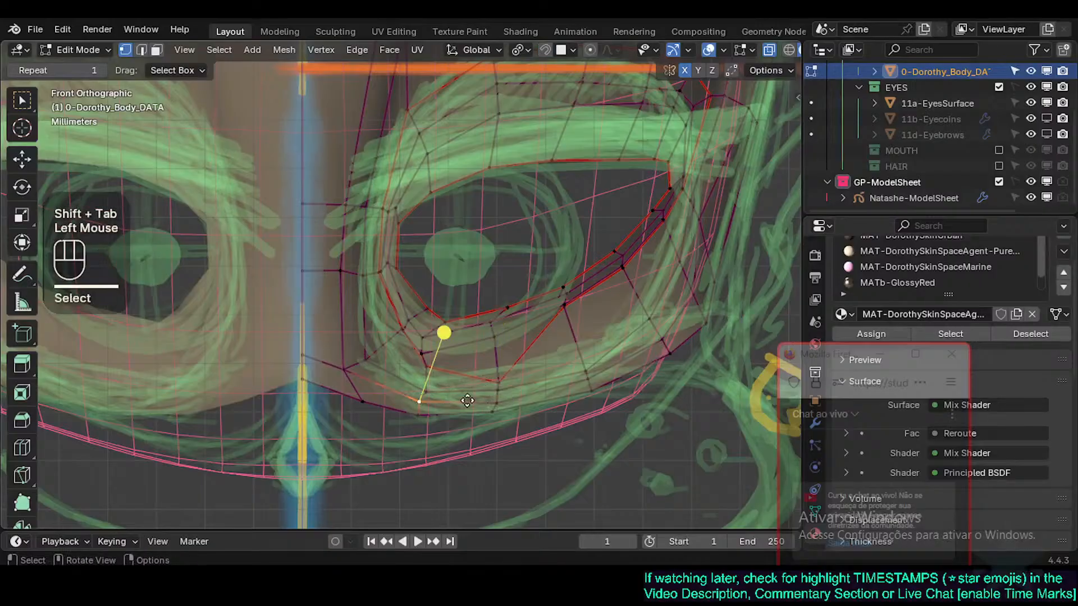
{"action": "key", "text": "2"}
{"action": "left_click", "coordinate": [542, 394], "text": "shift"}
{"action": "left_click", "coordinate": [623, 365], "text": "shift"}
{"action": "key", "text": "g"}
{"action": "key", "text": "g"}
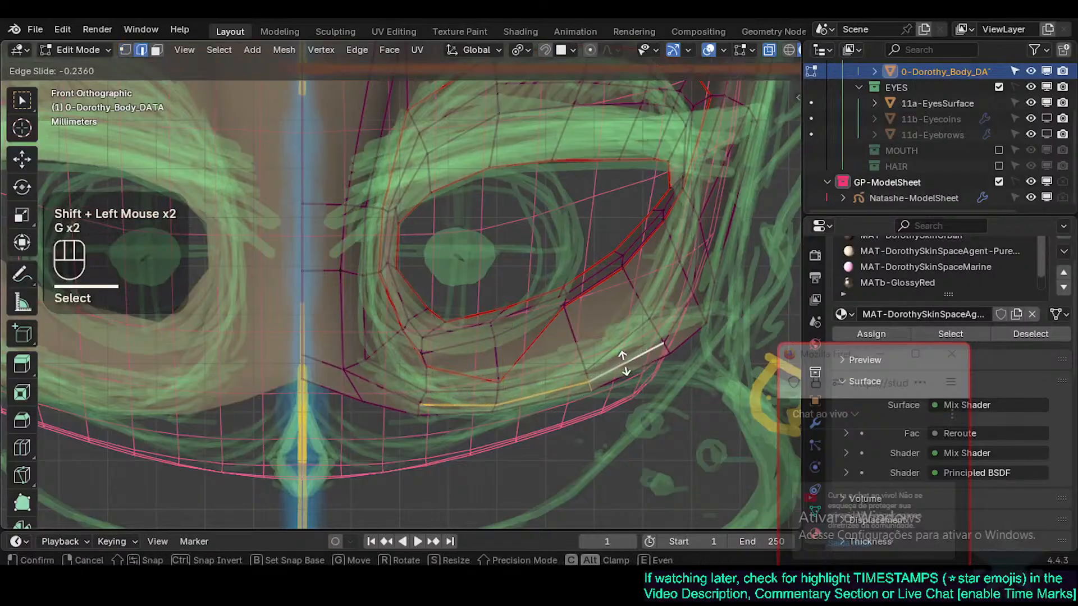
{"action": "left_click", "coordinate": [604, 369]}
Step: Move the connected edges below the eye further down toward the sketched lower contour
{"action": "left_click", "coordinate": [544, 409]}
{"action": "left_click", "coordinate": [589, 390], "text": "shift"}
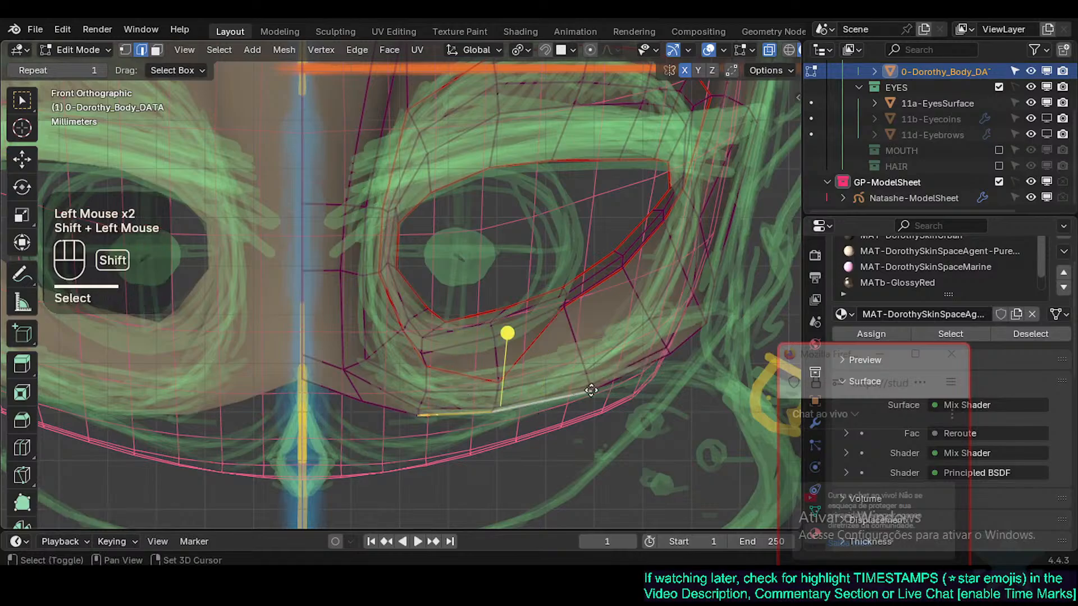
{"action": "left_click", "coordinate": [595, 387], "text": "shift"}
{"action": "key", "text": "g"}
{"action": "left_click", "coordinate": [626, 395]}
Step: Move the outer vertices of the lower eye contour outward and down toward the sketched line below the outer corner
{"action": "left_click", "coordinate": [705, 320]}
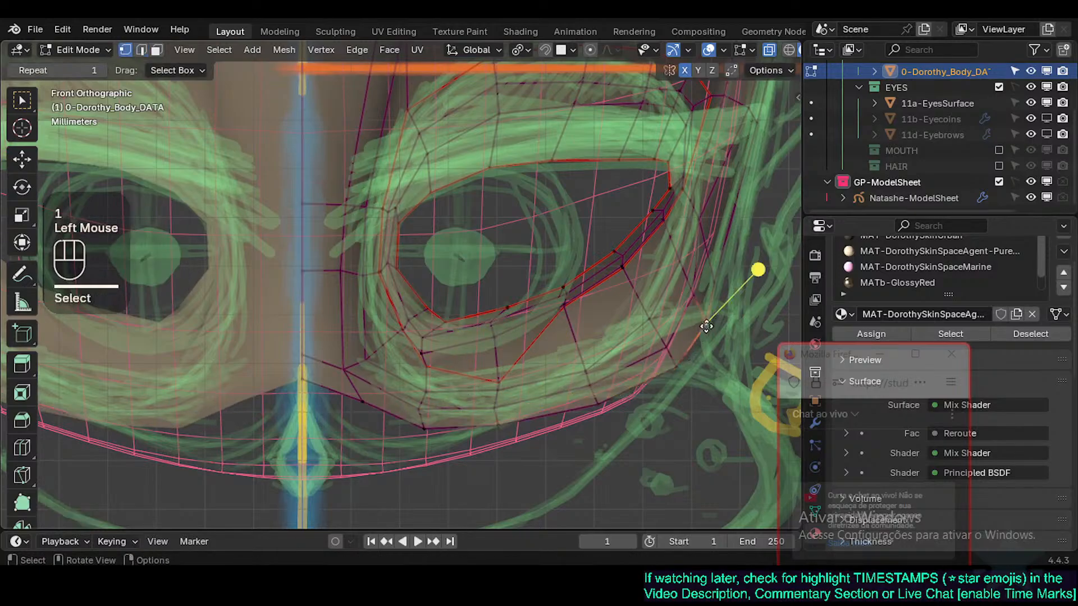
{"action": "left_click", "coordinate": [709, 320], "text": "shift"}
{"action": "key", "text": "g"}
{"action": "left_click", "coordinate": [675, 356]}
{"action": "key", "text": "g"}
{"action": "left_click", "coordinate": [682, 369]}
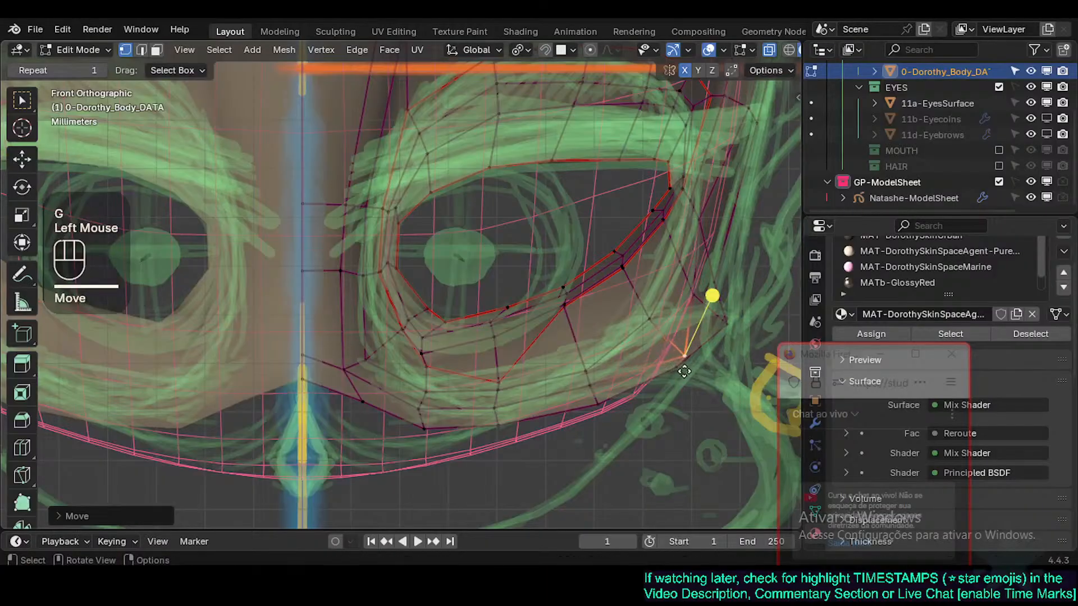
{"action": "key", "text": "g"}
{"action": "left_click", "coordinate": [649, 356]}
Step: Slide the edge beneath the outer half of the lower lid slightly along the mesh toward the sketched crease
{"action": "left_click", "coordinate": [140, 50]}
{"action": "left_click", "coordinate": [624, 336]}
{"action": "key", "text": "g"}
{"action": "key", "text": "g"}
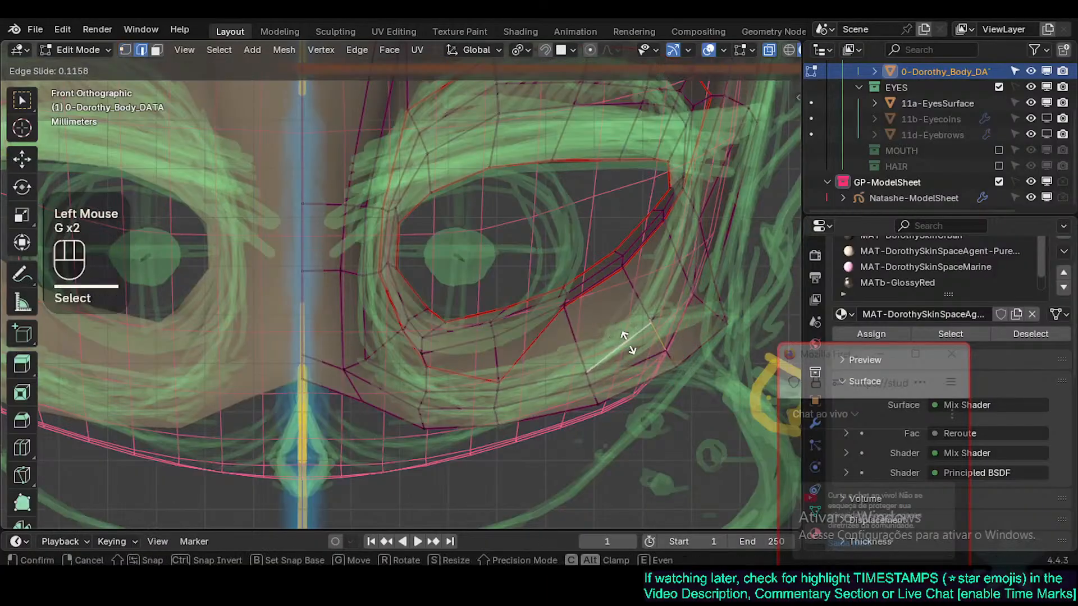
{"action": "left_click", "coordinate": [632, 348]}
Step: Slide the edge beneath the inner half of the lower lid to even out the loop spacing
{"action": "left_click", "coordinate": [487, 389]}
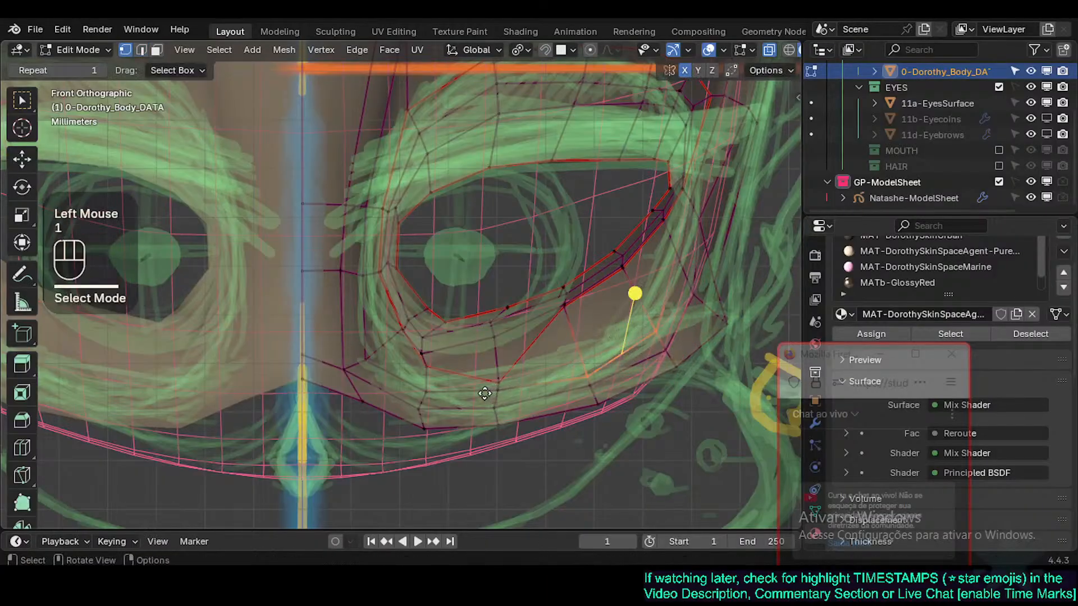
{"action": "key", "text": "g"}
{"action": "key", "text": "g"}
{"action": "left_click", "coordinate": [494, 392]}
Step: Turn on snapping and lower the two central vertices of the lower lid crease loop onto the sketched crease
{"action": "key", "text": "1"}
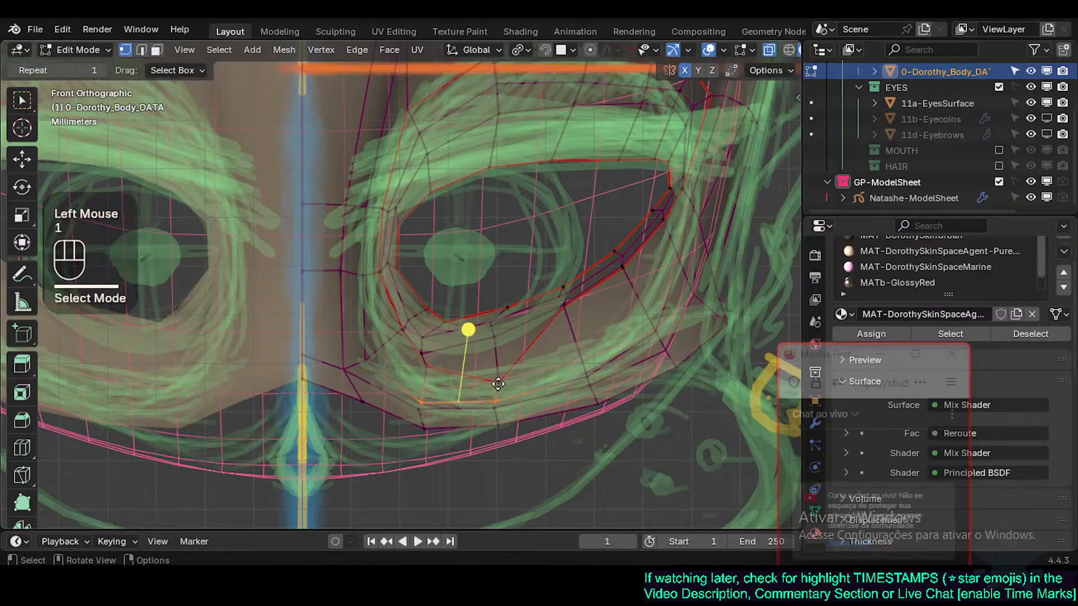
{"action": "left_click", "coordinate": [499, 384]}
{"action": "key", "text": "shift+Tab"}
{"action": "key", "text": "g"}
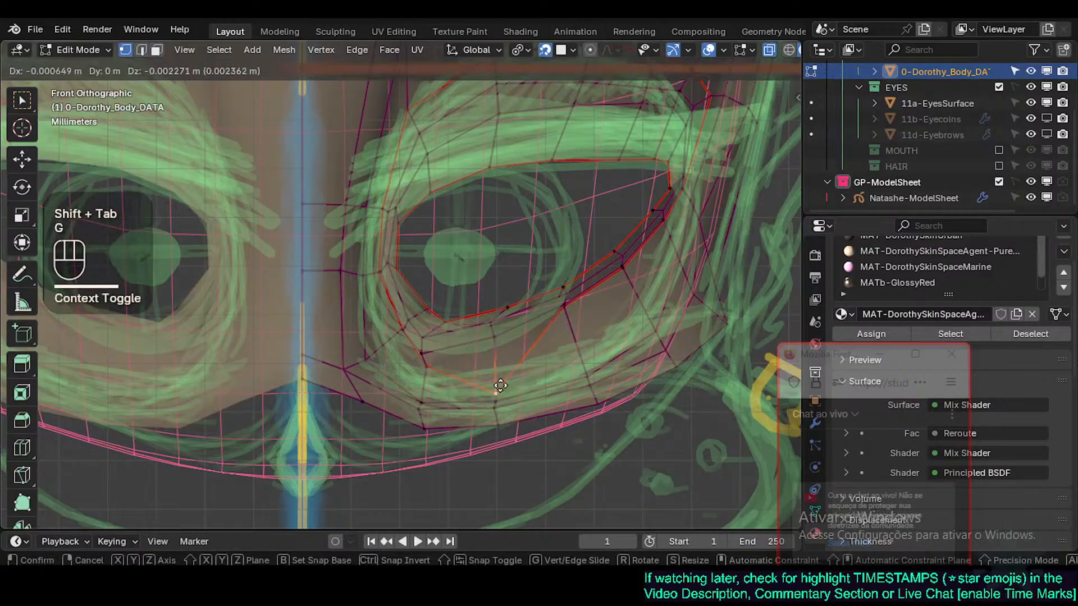
{"action": "left_click", "coordinate": [501, 386]}
{"action": "left_click", "coordinate": [564, 306]}
{"action": "key", "text": "g"}
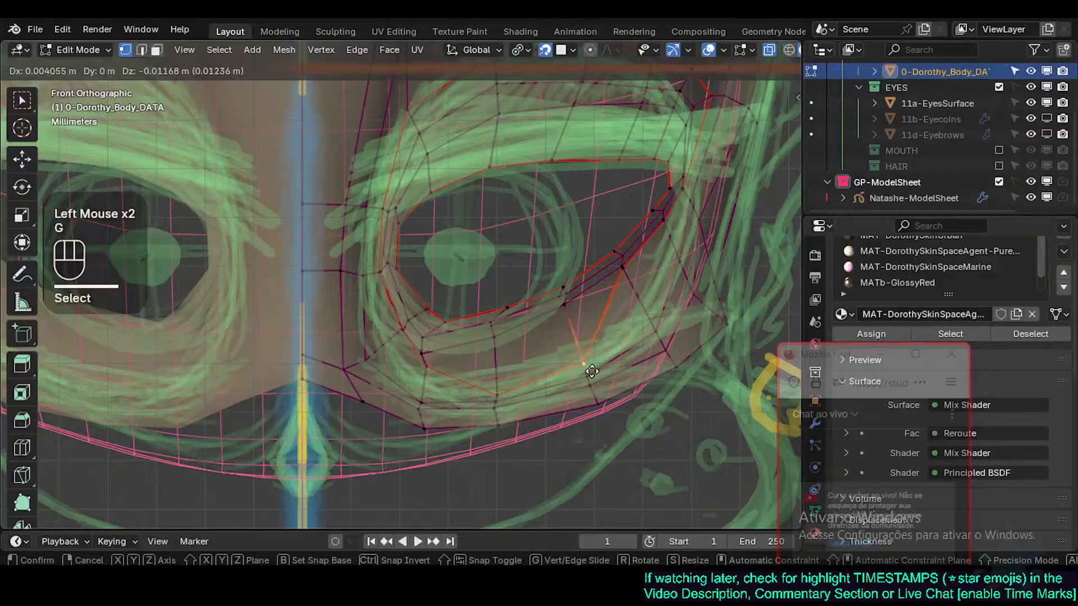
{"action": "left_click", "coordinate": [594, 325]}
Step: Move the crease loop vertices near the outer eye corner down and outward, and save the file
{"action": "left_click", "coordinate": [631, 272]}
{"action": "key", "text": "g"}
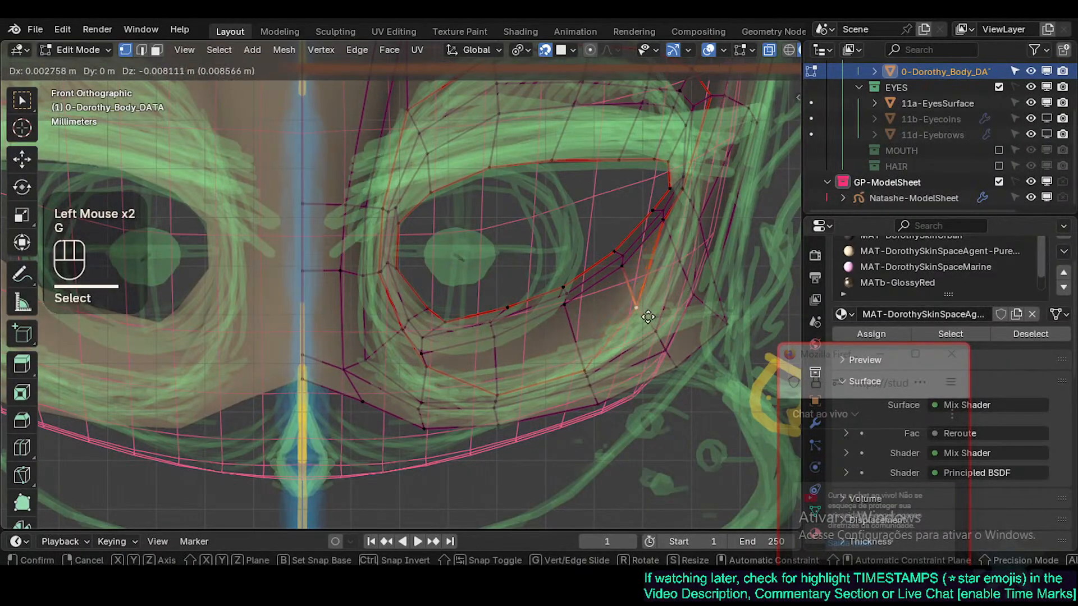
{"action": "left_click", "coordinate": [642, 291]}
{"action": "middle_click_drag", "start_coordinate": [642, 290], "coordinate": [638, 298], "text": "shift"}
{"action": "left_click", "coordinate": [637, 298]}
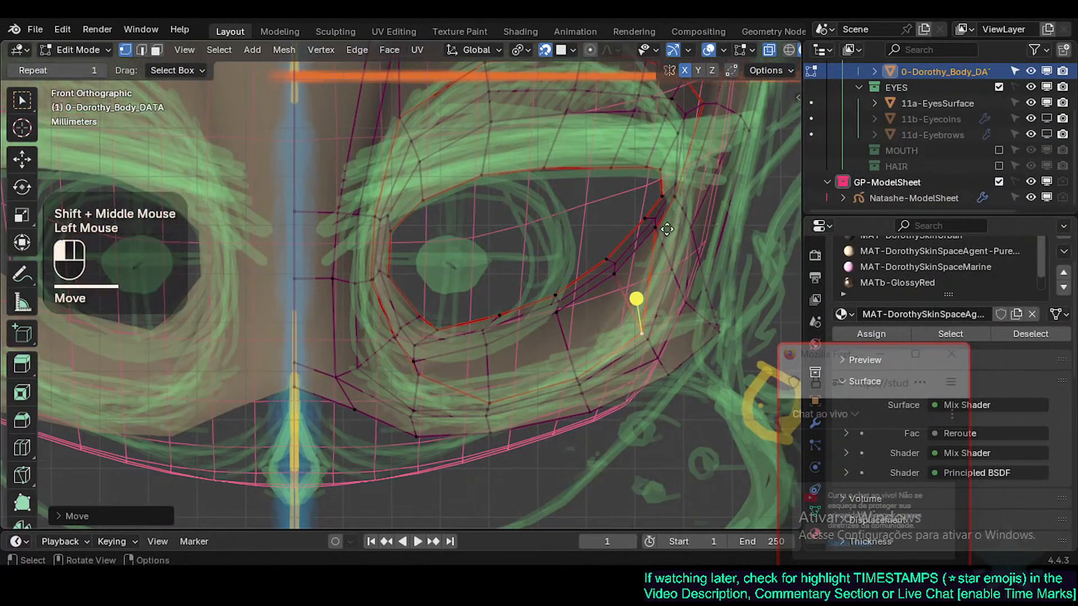
{"action": "key", "text": "g"}
{"action": "left_click", "coordinate": [671, 248]}
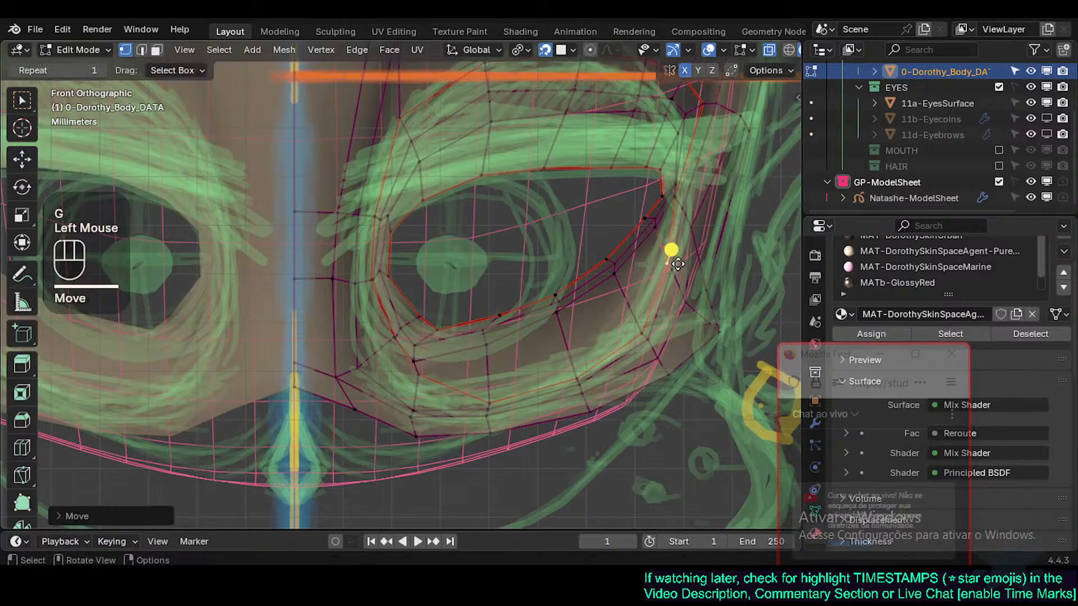
{"action": "middle_click_drag", "start_coordinate": [672, 248], "coordinate": [467, 413], "text": "shift"}
{"action": "key", "text": "ctrl+s"}
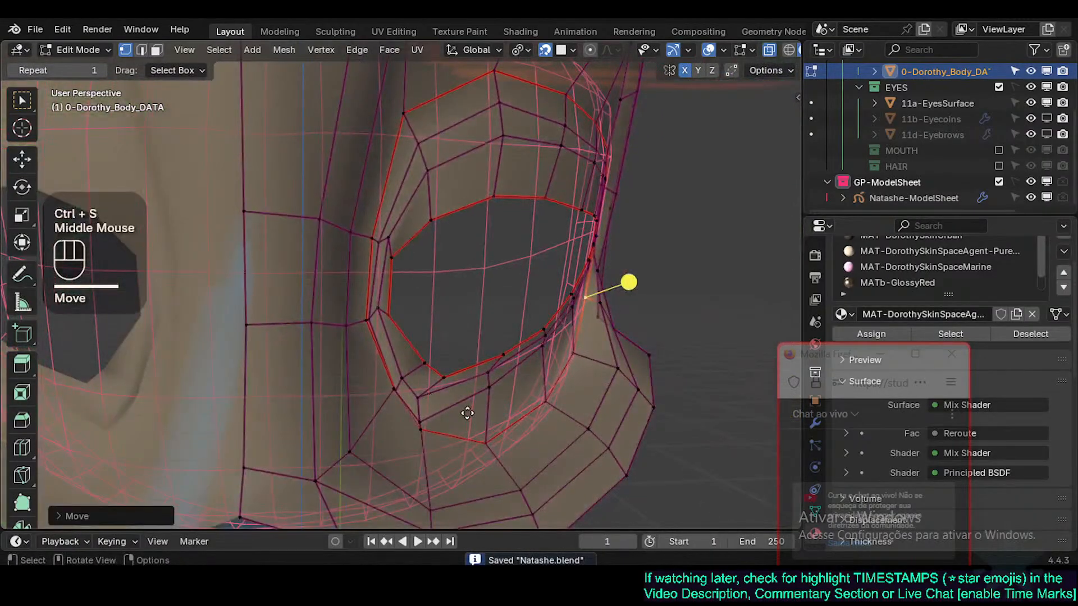
Step: From the front view, move the crease loop's two lower inner vertices down and toward the nose along the sketch
{"action": "key", "text": "KP_1"}
{"action": "scroll", "coordinate": [466, 413], "scroll_direction": "up", "scroll_amount": 3}
{"action": "left_click", "coordinate": [393, 422]}
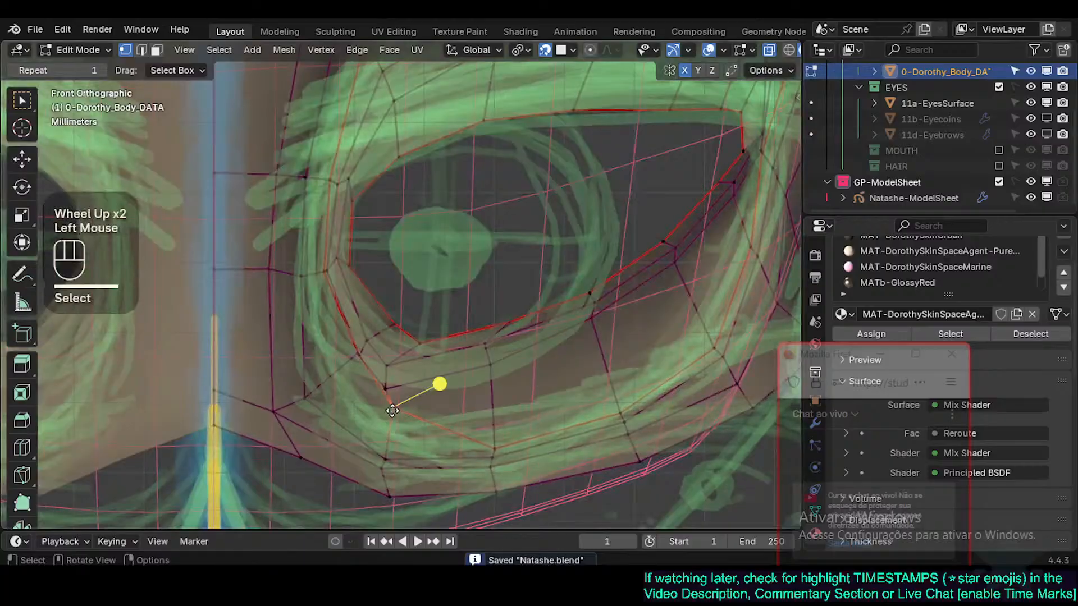
{"action": "key", "text": "g"}
{"action": "left_click", "coordinate": [387, 447]}
{"action": "left_click", "coordinate": [352, 356]}
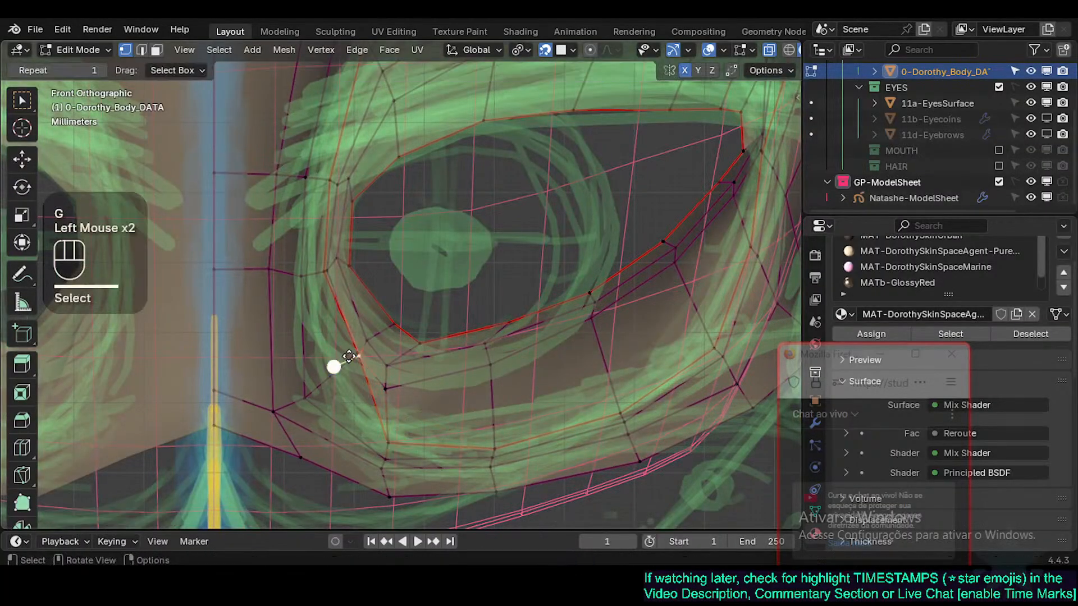
{"action": "key", "text": "g"}
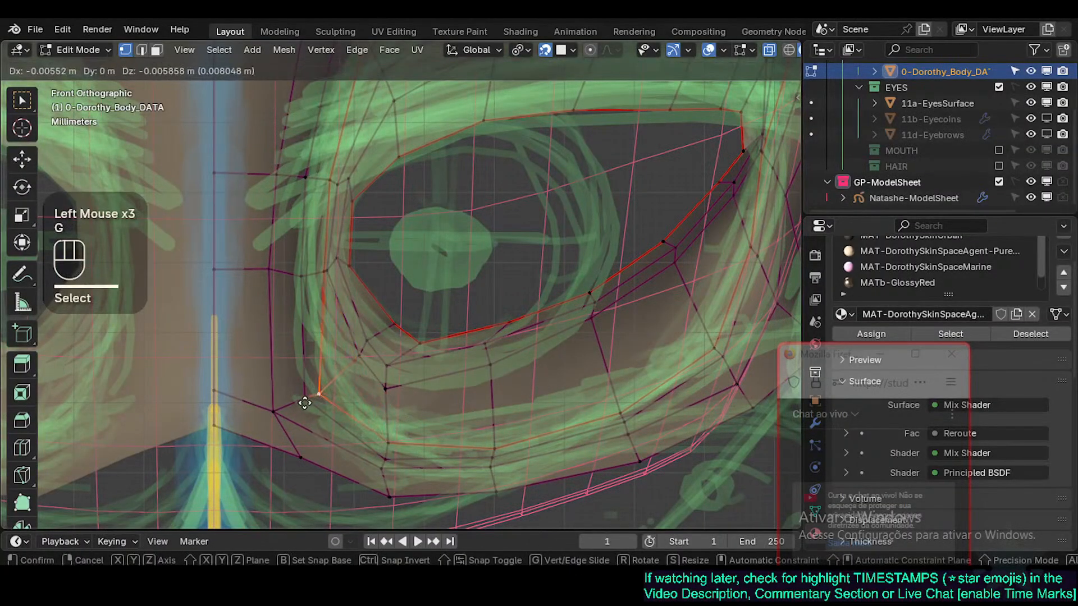
{"action": "left_click", "coordinate": [318, 404]}
Step: Shift the crease loop's vertices beside and above the inner eye corner toward the nose, following the sketched contour
{"action": "left_click", "coordinate": [313, 279]}
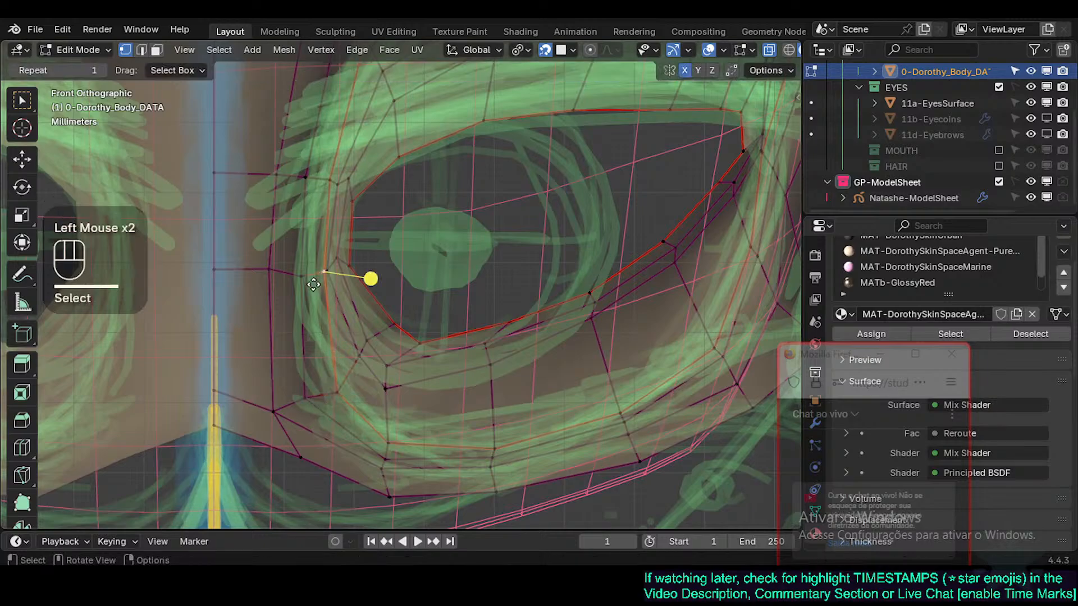
{"action": "key", "text": "g"}
{"action": "left_click", "coordinate": [271, 231], "text": "shift"}
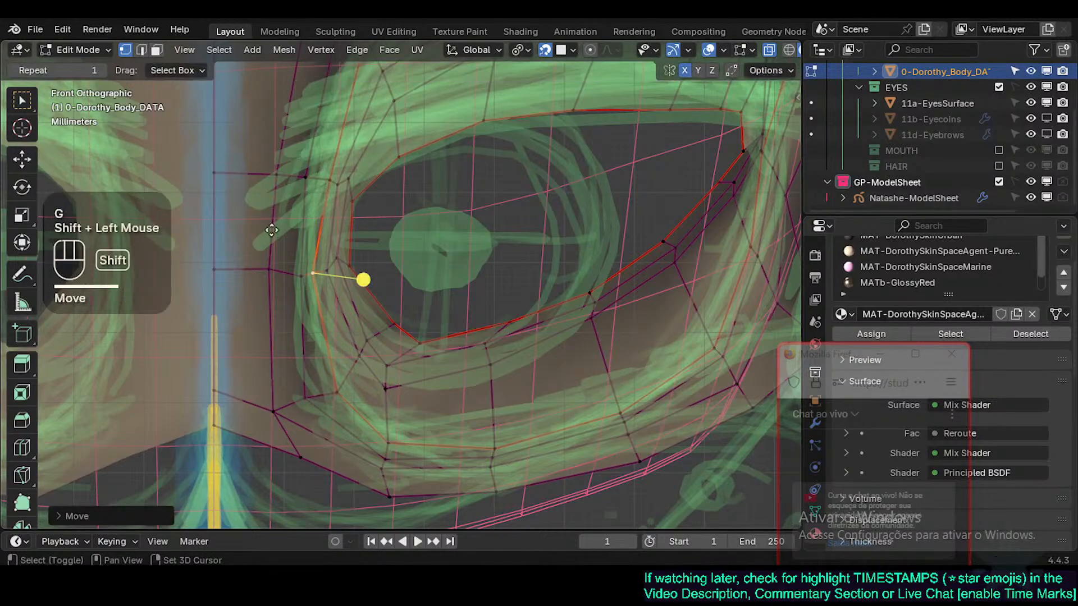
{"action": "left_click", "coordinate": [327, 182]}
{"action": "key", "text": "g"}
{"action": "left_click", "coordinate": [314, 149], "text": "shift"}
{"action": "middle_click_drag", "start_coordinate": [317, 150], "coordinate": [324, 219], "text": "shift"}
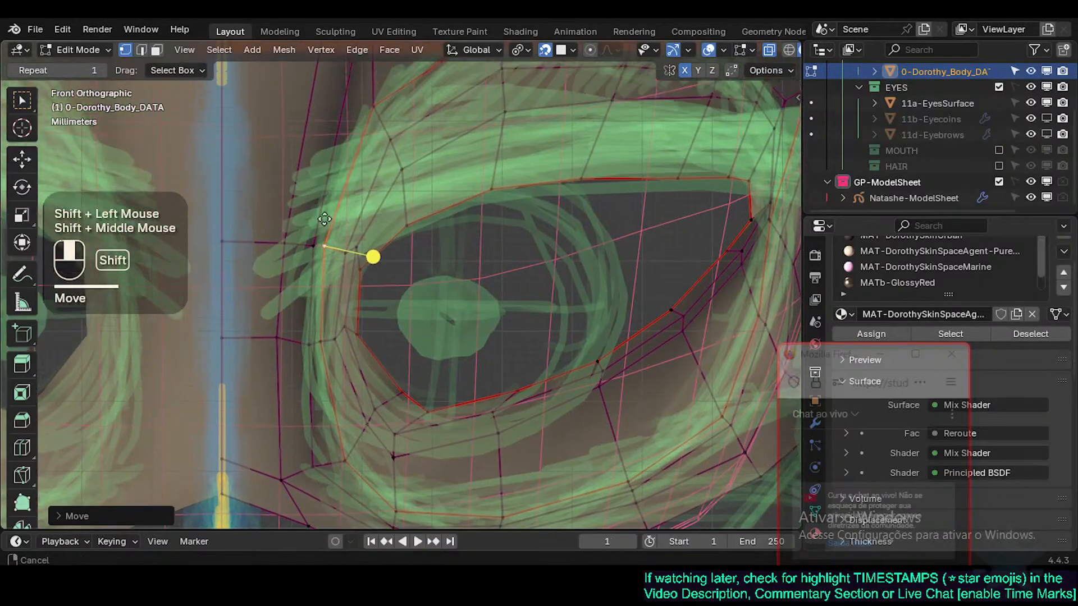
{"action": "left_click", "coordinate": [352, 104]}
{"action": "key", "text": "g"}
{"action": "left_click", "coordinate": [421, 115], "text": "shift"}
{"action": "middle_click_drag", "start_coordinate": [383, 300], "coordinate": [376, 232], "text": "shift"}
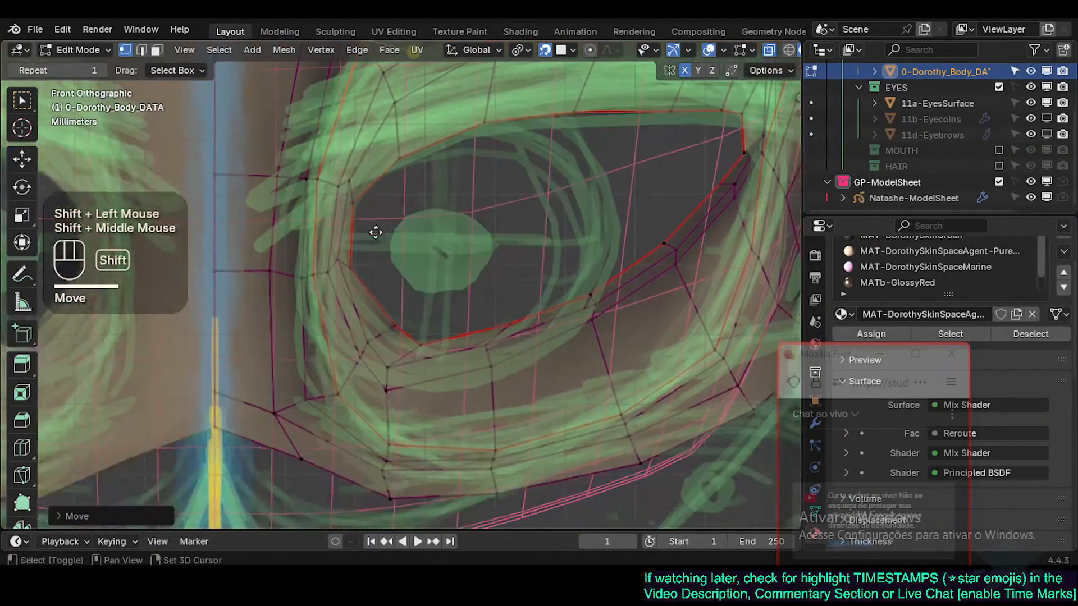
Step: Reposition the eye rim and adjacent lid loop vertices at the upper inner corner of the eye opening
{"action": "left_click", "coordinate": [349, 194]}
{"action": "key", "text": "g"}
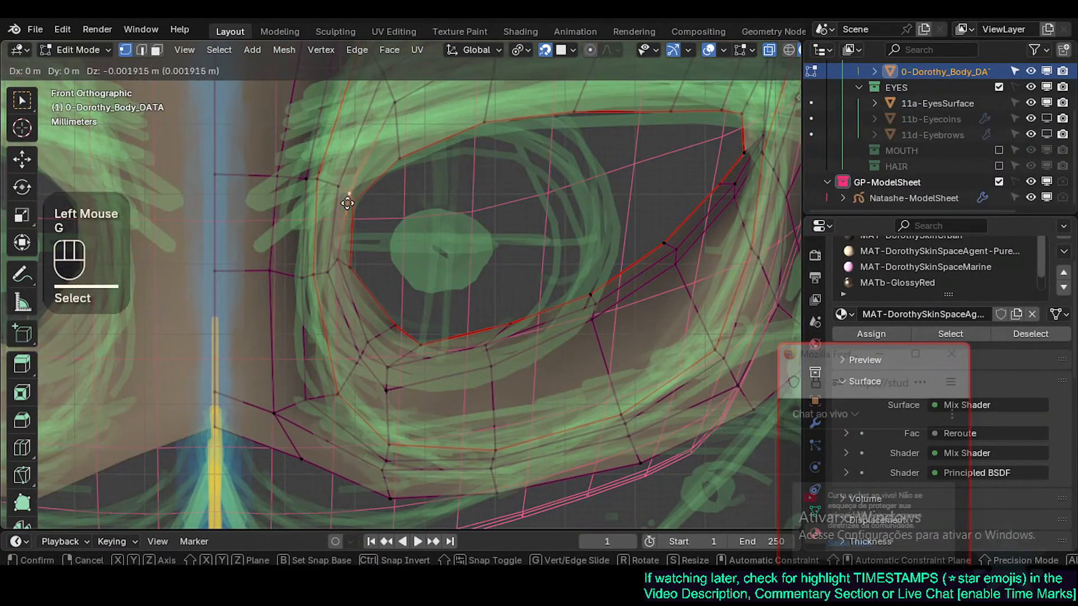
{"action": "left_click", "coordinate": [353, 205]}
{"action": "key", "text": "g"}
{"action": "left_click", "coordinate": [373, 209], "text": "shift"}
{"action": "left_click", "coordinate": [352, 190]}
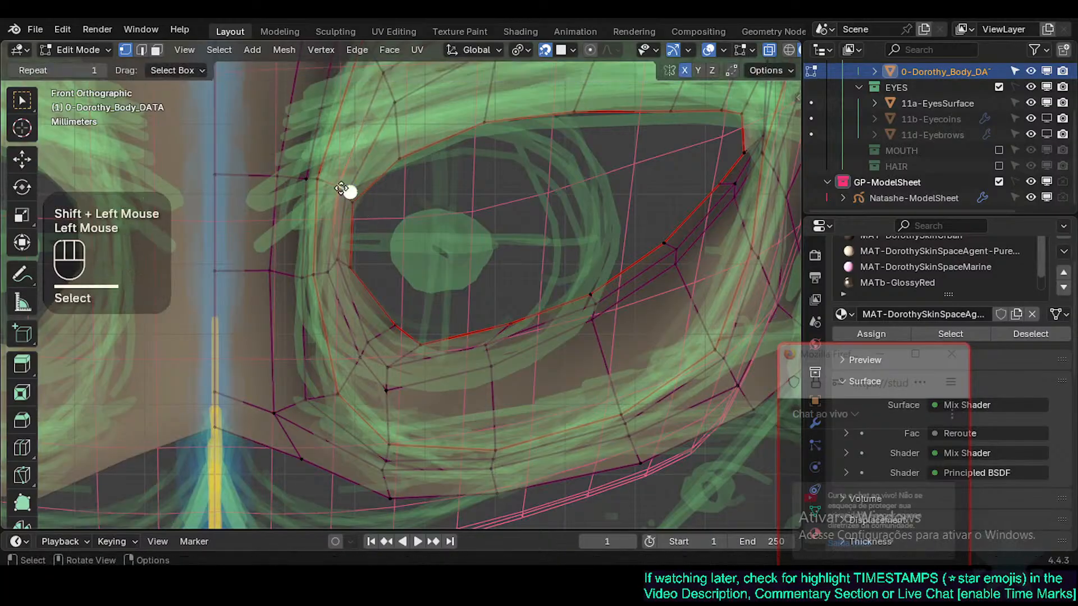
{"action": "key", "text": "g"}
{"action": "left_click", "coordinate": [345, 192], "text": "shift"}
Step: Nudge the middle and crease loop vertices at the upper inner corner toward the nose to space the loops
{"action": "left_click", "coordinate": [334, 190], "text": "shift"}
{"action": "key", "text": "g"}
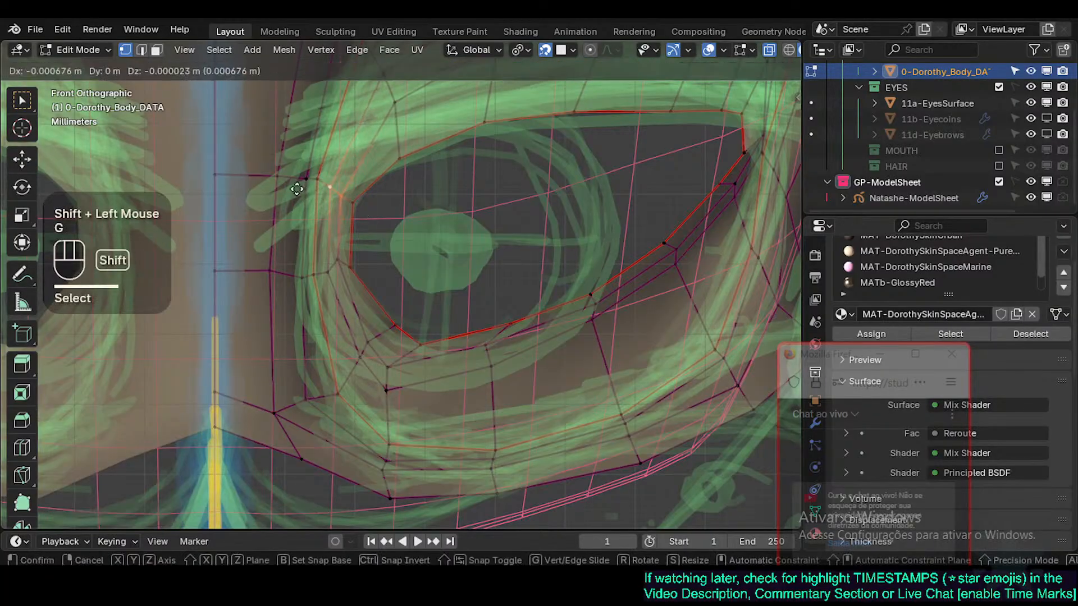
{"action": "left_click", "coordinate": [301, 185], "text": "shift"}
{"action": "left_click", "coordinate": [323, 180]}
{"action": "key", "text": "g"}
{"action": "left_click", "coordinate": [312, 201], "text": "shift"}
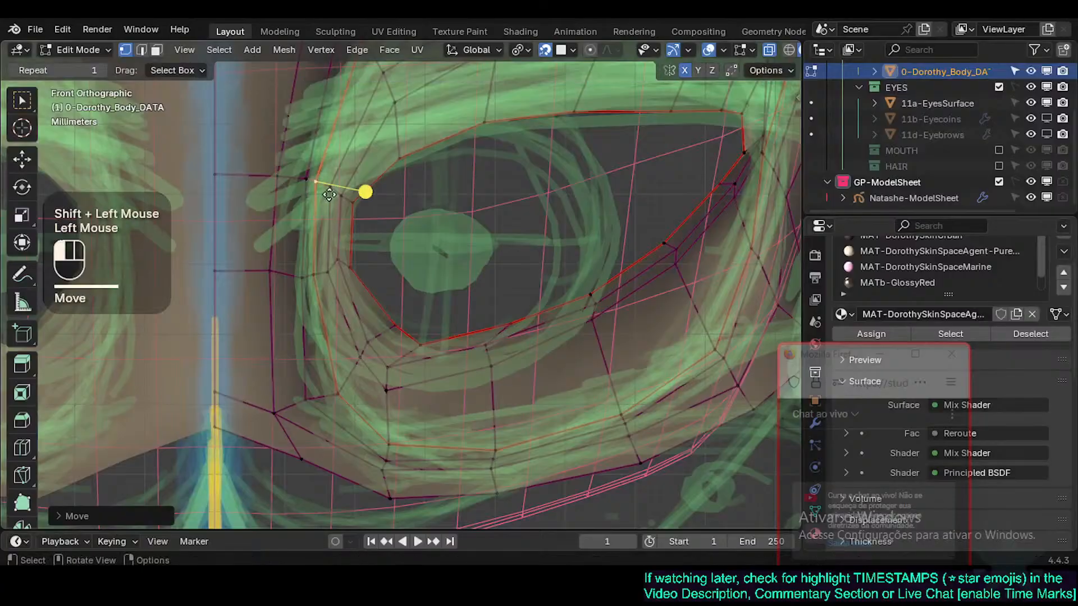
{"action": "key", "text": "g"}
{"action": "left_click", "coordinate": [309, 201], "text": "shift"}
{"action": "key", "text": "g"}
{"action": "left_click", "coordinate": [355, 203], "text": "shift"}
Step: Fine-tune the lid loop vertex right beside the rim at the upper inner corner of the eye
{"action": "left_click", "coordinate": [365, 207]}
{"action": "key", "text": "g"}
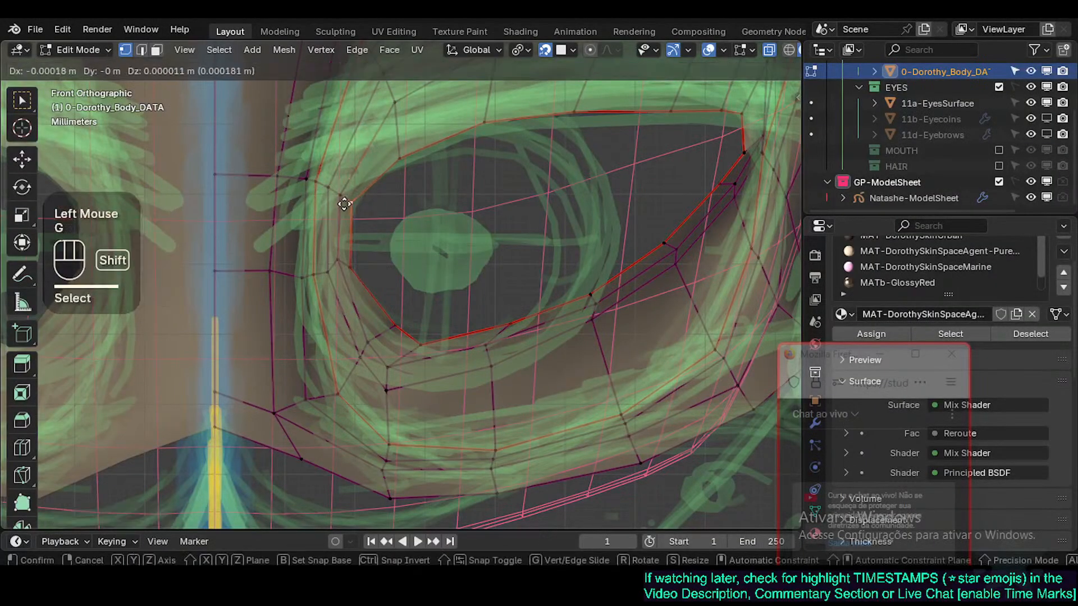
{"action": "left_click", "coordinate": [373, 210], "text": "shift"}
{"action": "key", "text": "g"}
{"action": "left_click", "coordinate": [374, 211], "text": "shift"}
Step: Move the rim vertex and its neighbouring loop vertex at the middle of the inner eye edge slightly toward the nose
{"action": "left_click", "coordinate": [356, 264]}
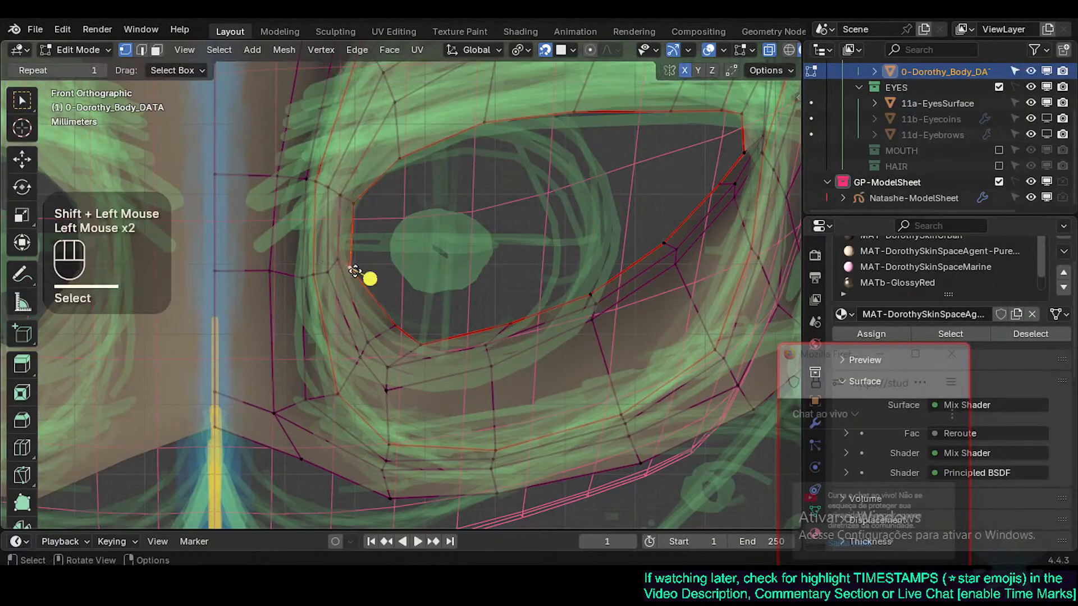
{"action": "key", "text": "g"}
{"action": "left_click", "coordinate": [356, 272], "text": "shift"}
{"action": "left_click", "coordinate": [354, 271]}
{"action": "key", "text": "g"}
{"action": "left_click", "coordinate": [349, 274], "text": "shift"}
{"action": "left_click", "coordinate": [349, 274], "text": "shift"}
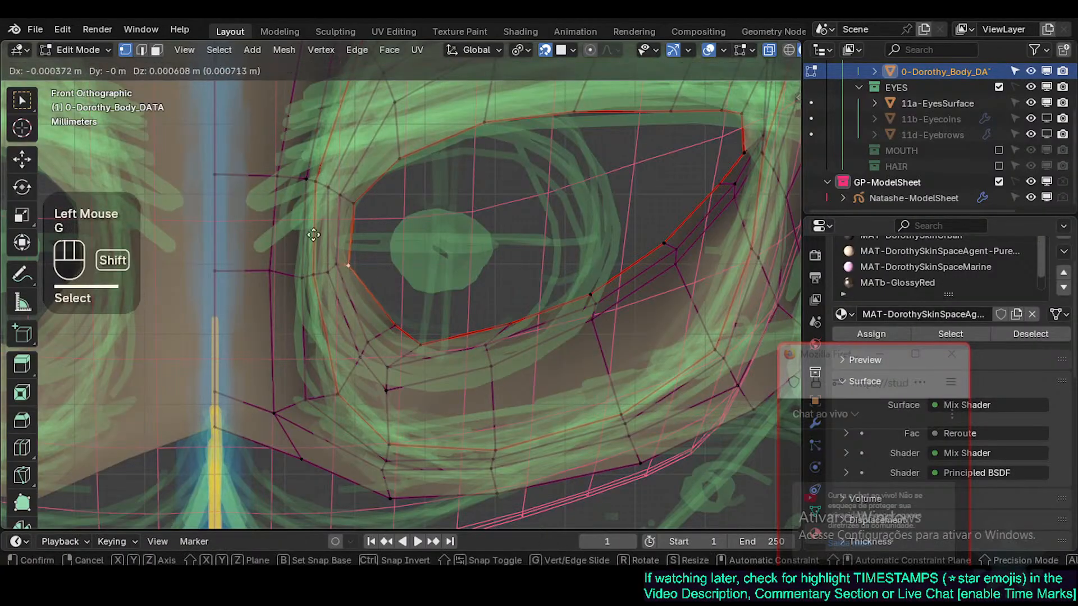
{"action": "key", "text": "g"}
{"action": "left_click", "coordinate": [319, 261], "text": "shift"}
{"action": "key", "text": "g"}
{"action": "left_click", "coordinate": [349, 277], "text": "shift"}
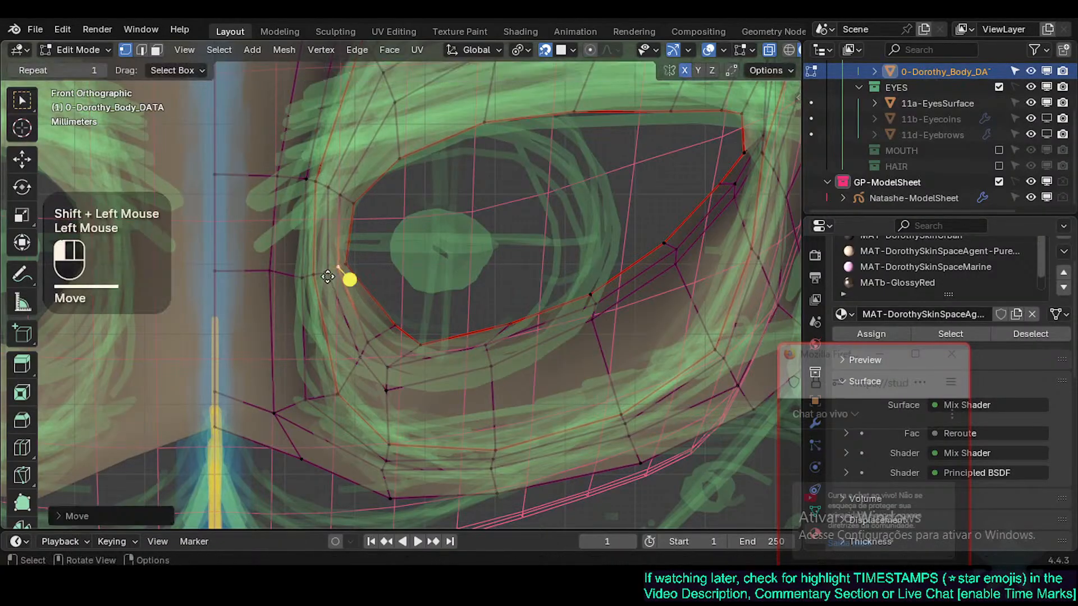
Step: Adjust the remaining loop vertices along the middle of the inner eye edge so the loops are evenly spaced
{"action": "left_click", "coordinate": [315, 261], "text": "shift"}
{"action": "key", "text": "g"}
{"action": "left_click", "coordinate": [318, 260], "text": "shift"}
{"action": "key", "text": "g"}
{"action": "left_click", "coordinate": [338, 266]}
{"action": "key", "text": "g"}
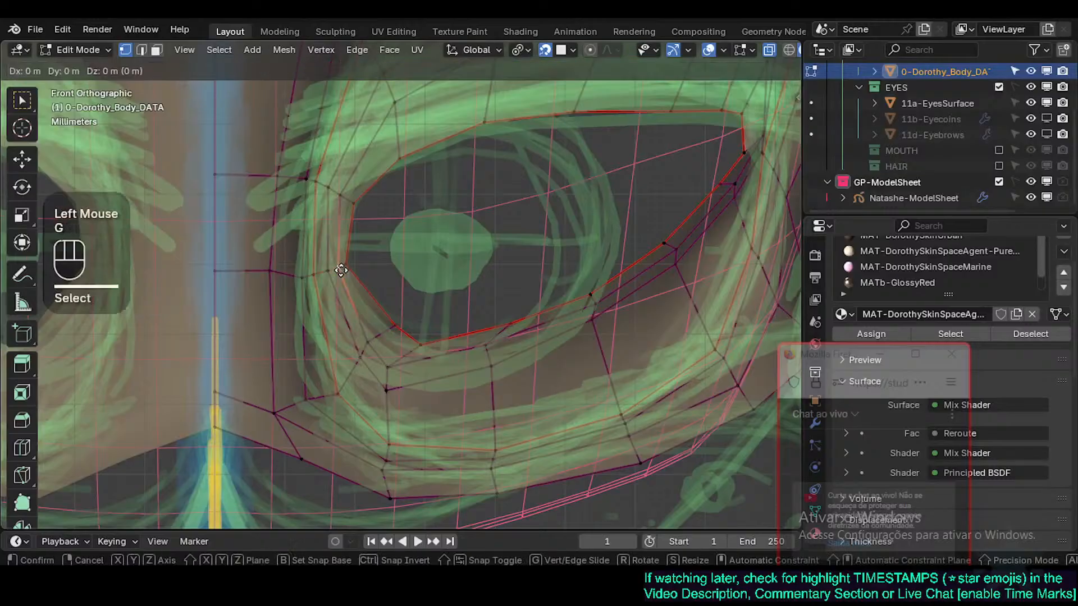
{"action": "left_click", "coordinate": [328, 272], "text": "shift"}
Step: Pull the rim, middle loop and crease loop vertices at the lower inner corner of the eye toward the nose
{"action": "left_click", "coordinate": [393, 329]}
{"action": "key", "text": "g"}
{"action": "left_click", "coordinate": [370, 339]}
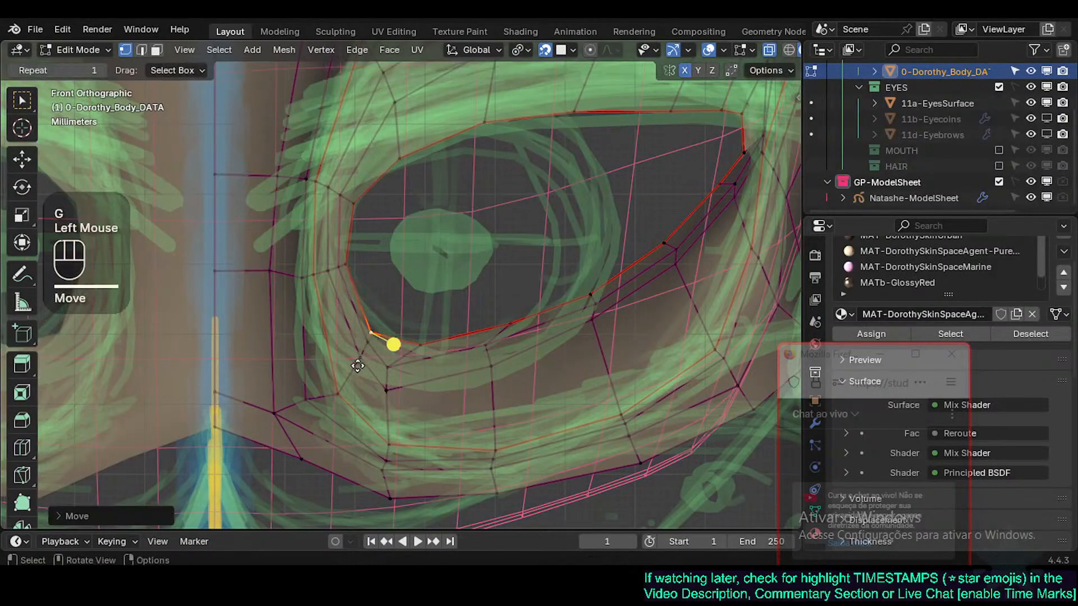
{"action": "left_click", "coordinate": [369, 363]}
{"action": "key", "text": "g"}
{"action": "left_click", "coordinate": [319, 388]}
{"action": "left_click", "coordinate": [360, 360]}
{"action": "key", "text": "g"}
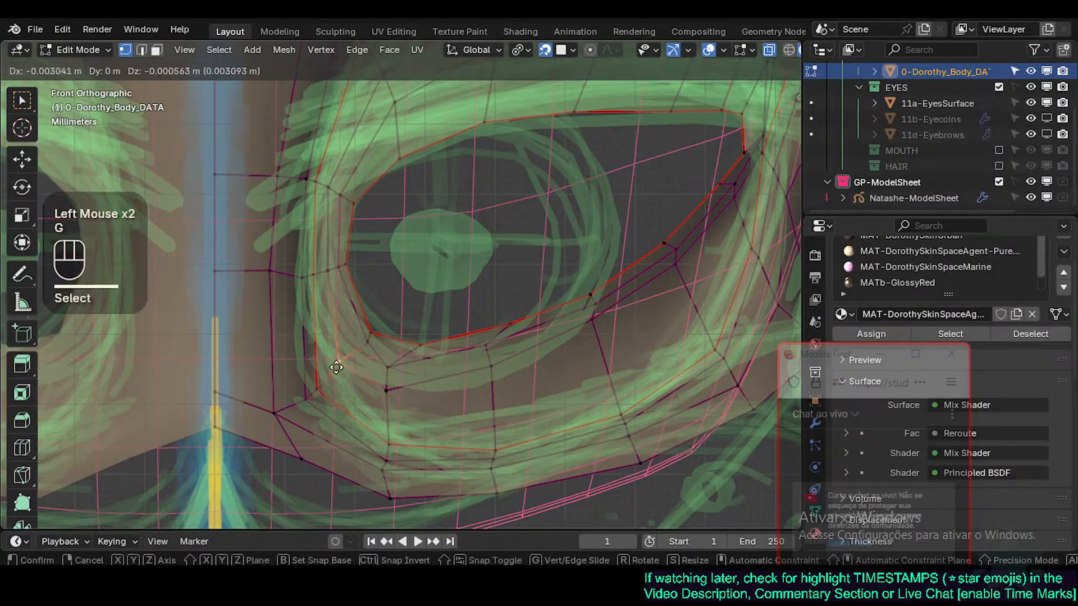
{"action": "left_click", "coordinate": [337, 365]}
Step: Move the inner lid loop vertex at the lower inner corner outward and raise the rim vertex beside it
{"action": "left_click", "coordinate": [374, 344]}
{"action": "key", "text": "g"}
{"action": "left_click", "coordinate": [338, 348]}
{"action": "left_click", "coordinate": [376, 328]}
{"action": "key", "text": "g"}
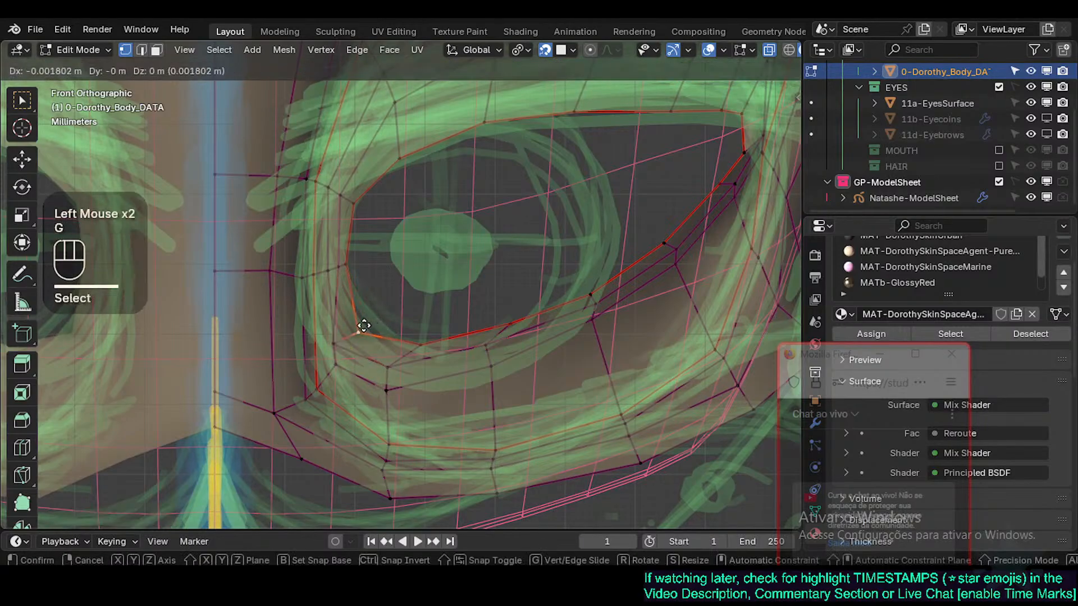
{"action": "left_click", "coordinate": [365, 315]}
Step: Refine the two middle loop vertices and the crease loop vertex at the lower inner corner for even spacing
{"action": "left_click", "coordinate": [341, 346]}
{"action": "key", "text": "g"}
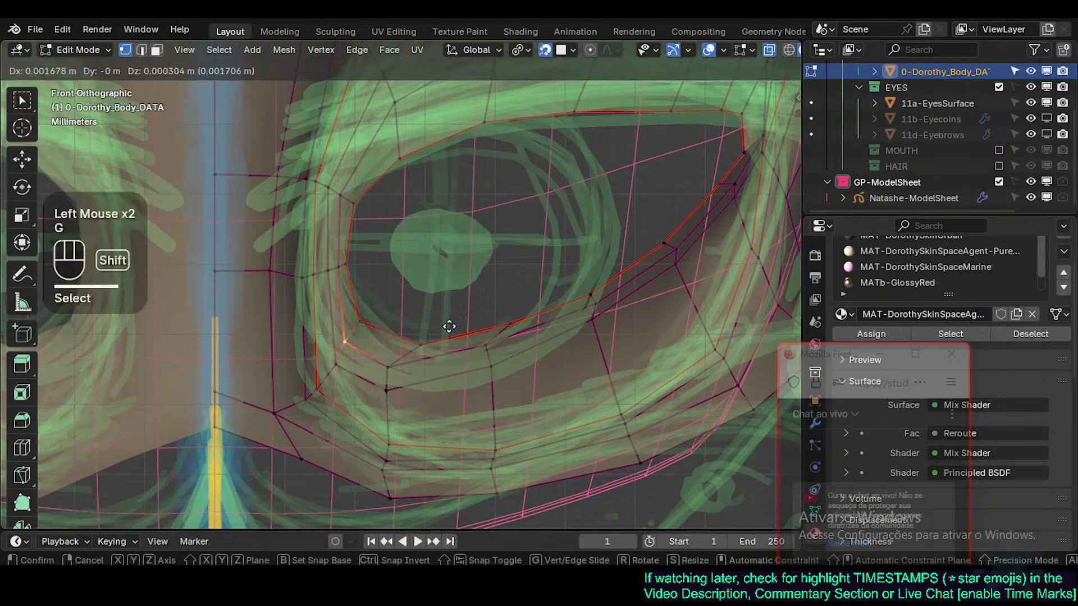
{"action": "left_click", "coordinate": [374, 319], "text": "shift"}
{"action": "left_click", "coordinate": [333, 367]}
{"action": "key", "text": "g"}
{"action": "left_click", "coordinate": [356, 354], "text": "shift"}
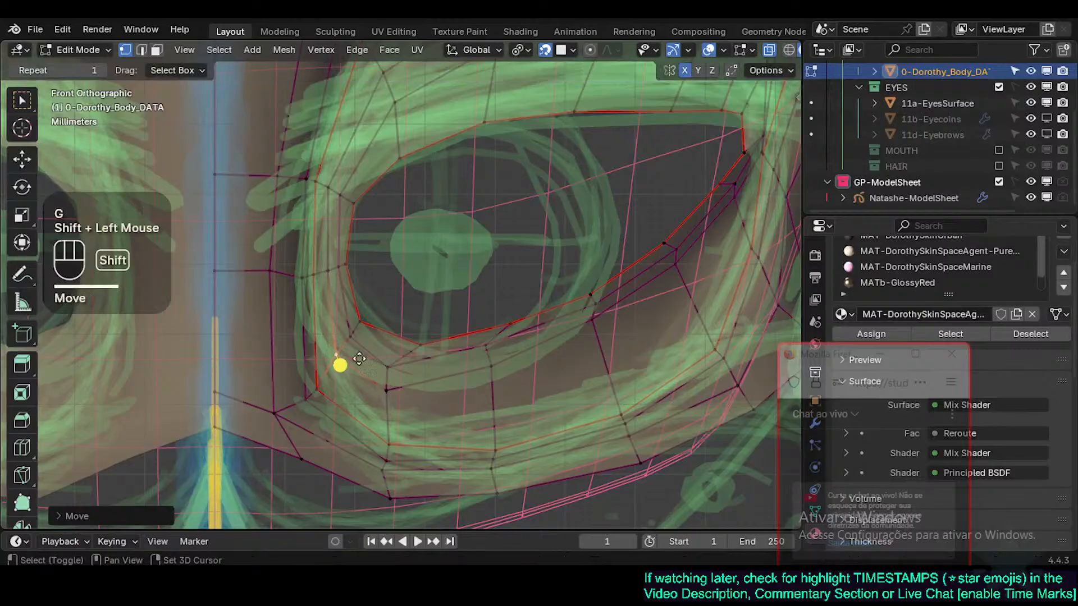
{"action": "left_click", "coordinate": [318, 388]}
{"action": "key", "text": "g"}
{"action": "left_click", "coordinate": [378, 282], "text": "shift"}
{"action": "left_click", "coordinate": [308, 397]}
{"action": "key", "text": "g"}
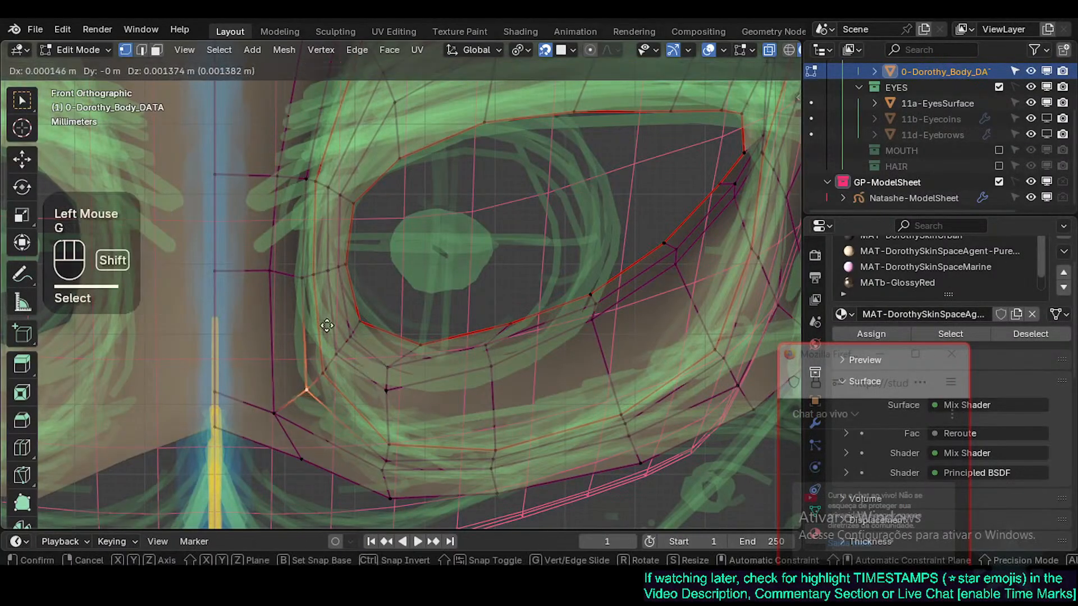
{"action": "key", "text": "shift+Tab"}
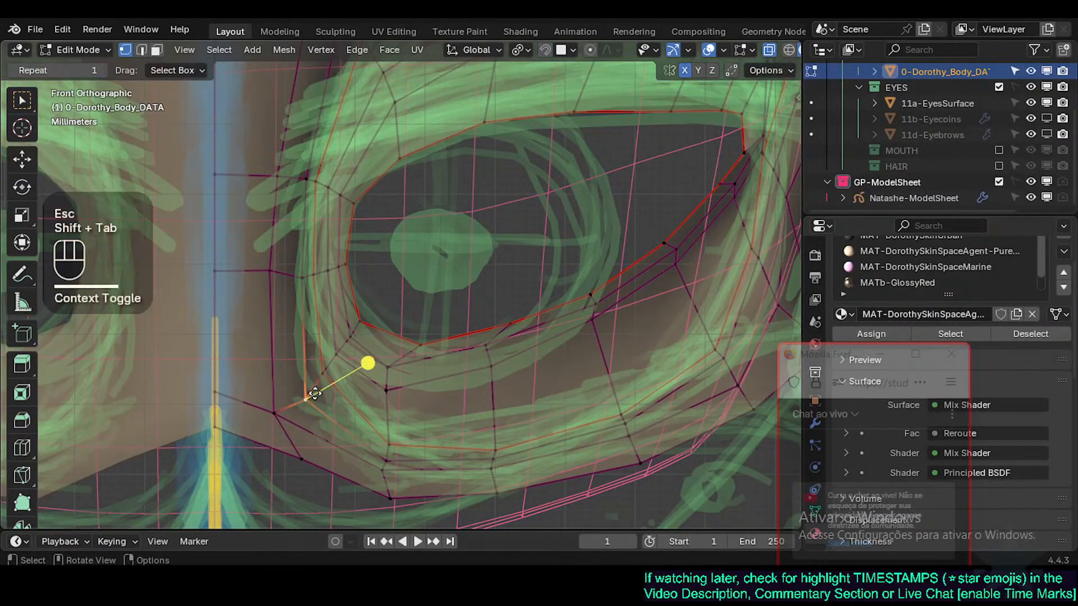
{"action": "left_click", "coordinate": [321, 392]}
{"action": "mouse_move", "coordinate": [318, 391]}
{"action": "middle_mouse_down"}
{"action": "mouse_move", "coordinate": [258, 380]}
{"action": "mouse_move", "coordinate": [304, 392]}
{"action": "middle_mouse_up"}
{"action": "key", "text": "shift+Tab"}
{"action": "key", "text": "g"}
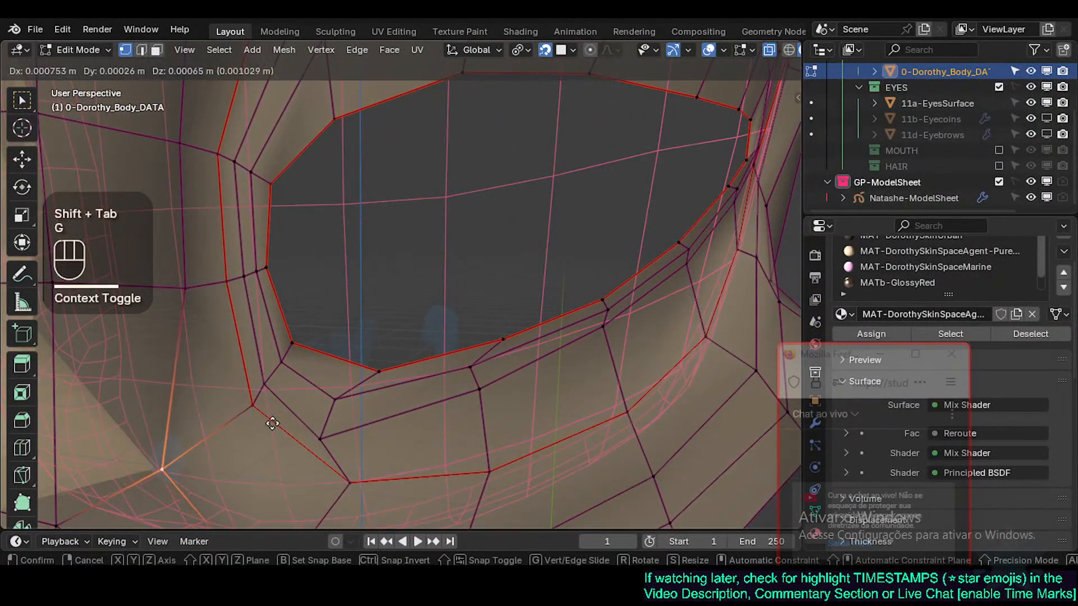
{"action": "key", "text": "Escape"}
Step: Slide the vertex outside the eye's lower inner corner slightly along its edge with snapping off, and turn snapping back on
{"action": "key", "text": "shift+Tab"}
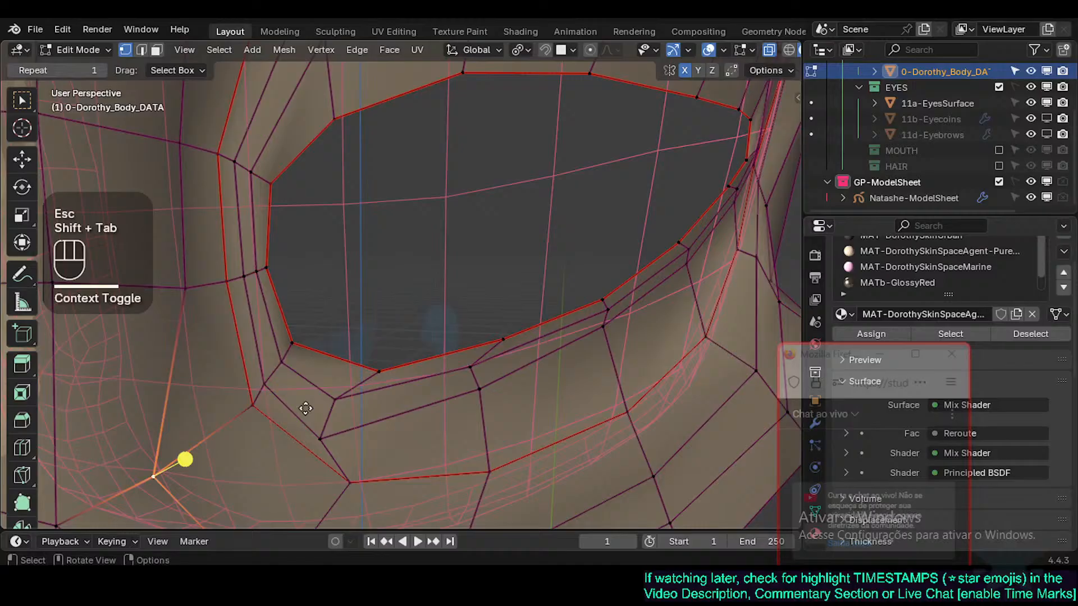
{"action": "scroll", "coordinate": [305, 408], "scroll_direction": "down", "scroll_amount": 2}
{"action": "mouse_move", "coordinate": [272, 421]}
{"action": "middle_mouse_down"}
{"action": "mouse_move", "coordinate": [365, 449]}
{"action": "mouse_move", "coordinate": [260, 419]}
{"action": "middle_mouse_up"}
{"action": "key", "text": "g"}
{"action": "key", "text": "g"}
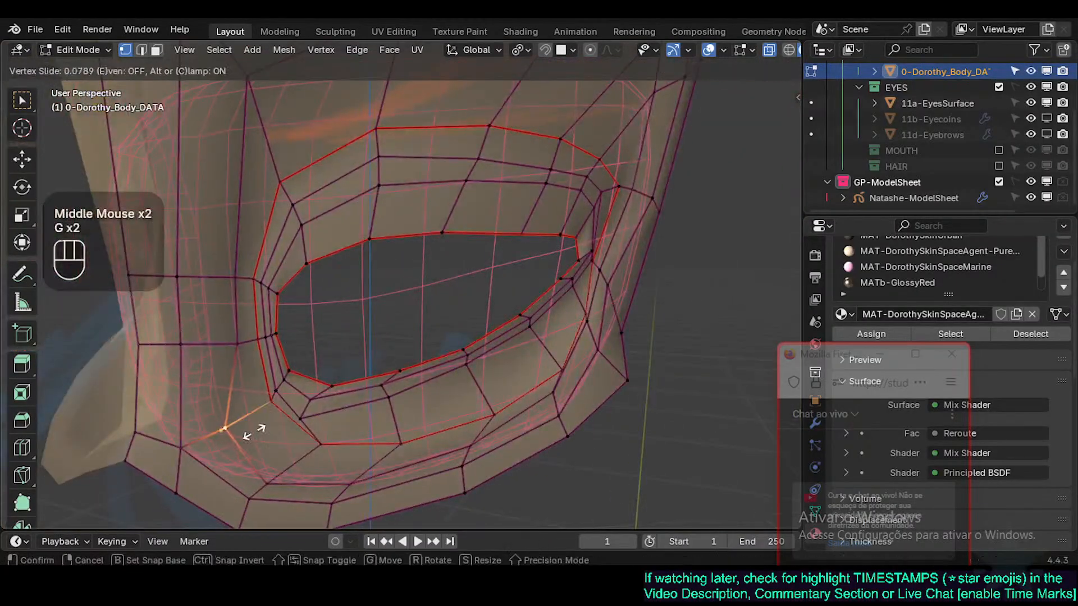
{"action": "left_click", "coordinate": [270, 421]}
{"action": "key", "text": "KP_1"}
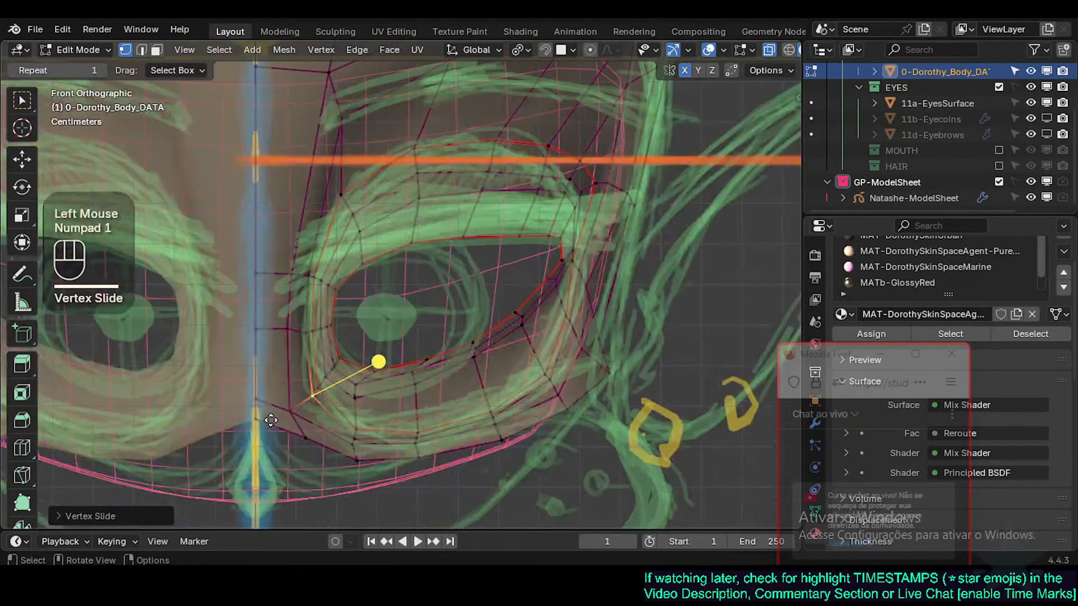
{"action": "scroll", "coordinate": [464, 315], "scroll_direction": "up", "scroll_amount": 3}
{"action": "key", "text": "shift+Tab"}
Step: Raise the inner lid loop vertex below the iris toward the rim and lower the middle loop vertex beneath it
{"action": "scroll", "coordinate": [383, 413], "scroll_direction": "up", "scroll_amount": 2}
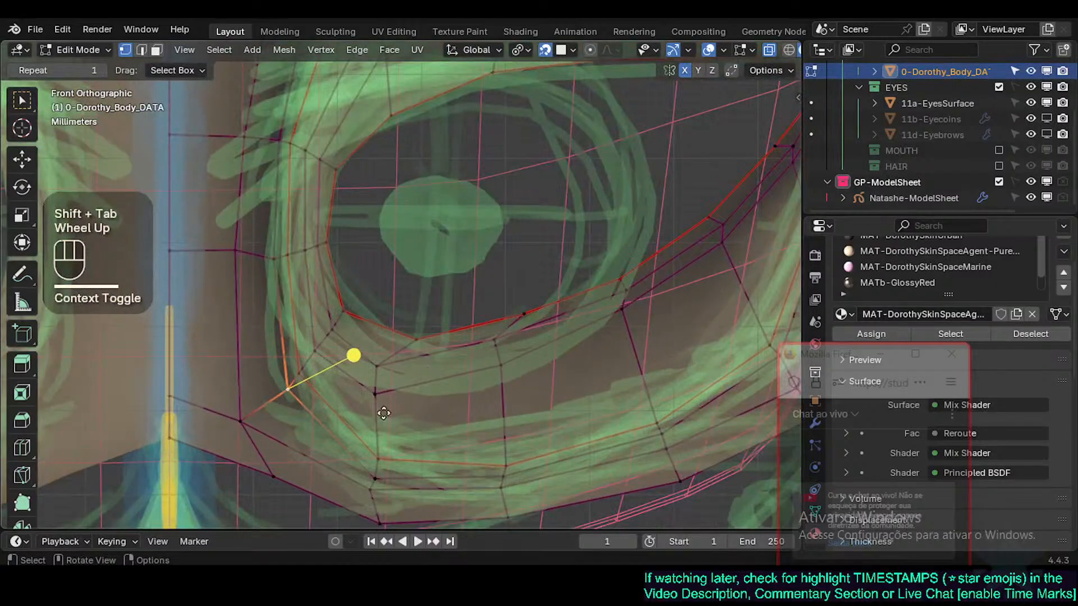
{"action": "left_click", "coordinate": [387, 363]}
{"action": "key", "text": "g"}
{"action": "left_click", "coordinate": [417, 352]}
{"action": "left_click", "coordinate": [385, 392]}
{"action": "key", "text": "g"}
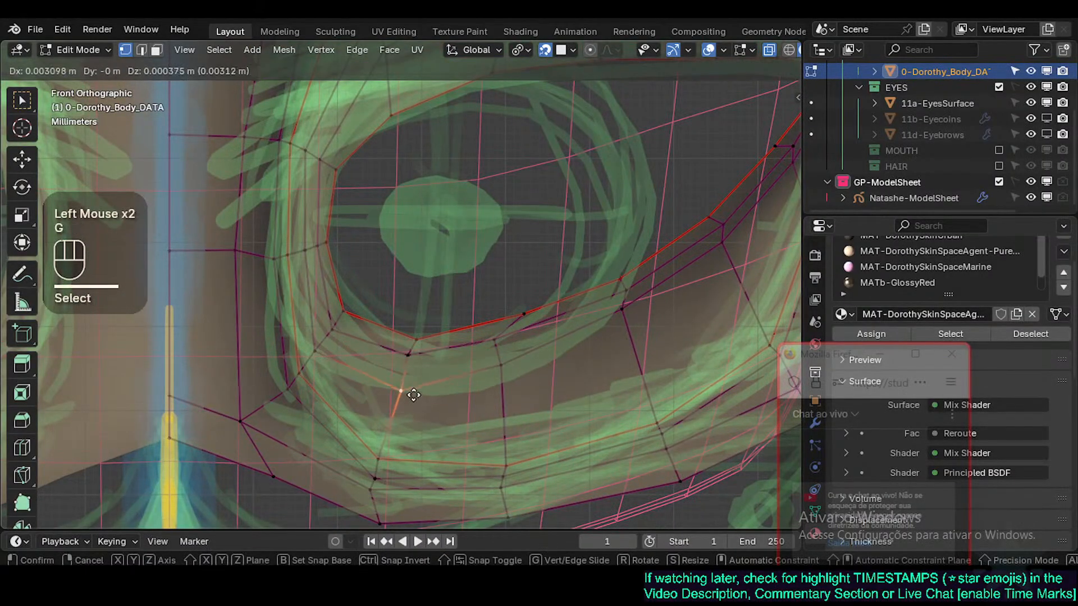
{"action": "left_click", "coordinate": [400, 429]}
Step: Raise the crease loop vertex below the iris slightly and set the middle loop vertex just above it
{"action": "left_click", "coordinate": [385, 463]}
{"action": "key", "text": "g"}
{"action": "left_click", "coordinate": [385, 457]}
{"action": "left_click", "coordinate": [384, 421]}
{"action": "key", "text": "g"}
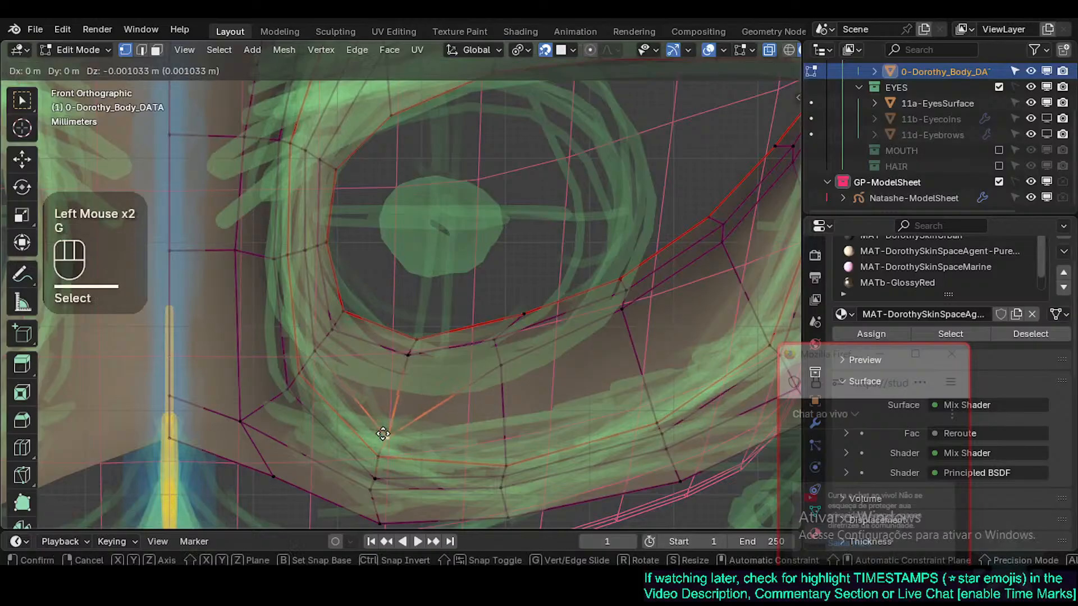
{"action": "left_click", "coordinate": [380, 423]}
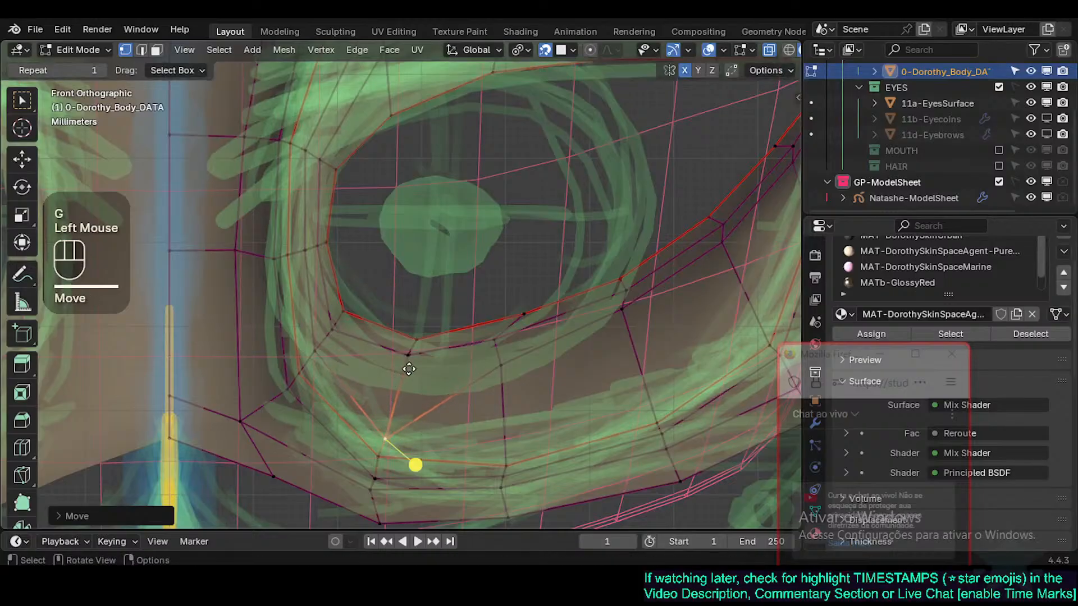
{"action": "key", "text": "ctrl"}
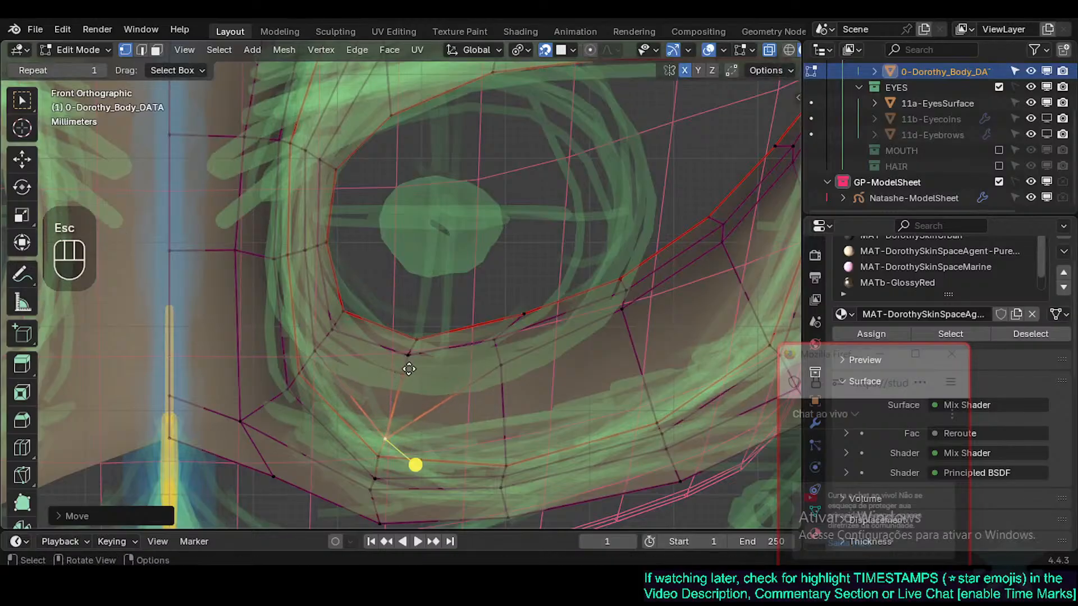
Step: Lower the inner lid loop vertex below the iris and bring the neighbouring middle loop vertex down to the crease loop
{"action": "left_click", "coordinate": [405, 369]}
{"action": "key", "text": "g"}
{"action": "left_click", "coordinate": [401, 397]}
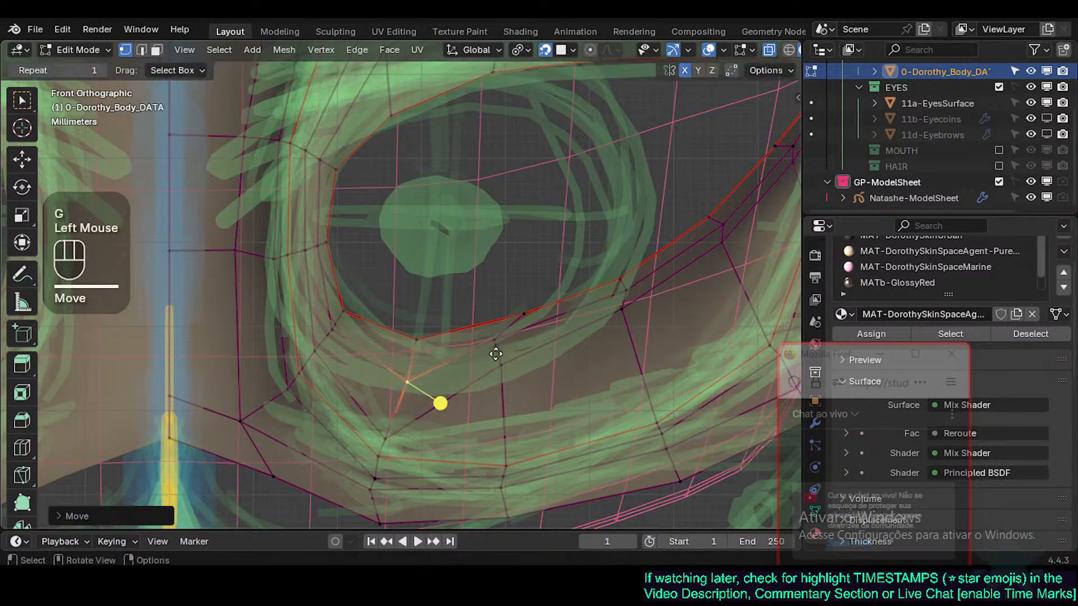
{"action": "left_click", "coordinate": [496, 354]}
{"action": "key", "text": "g"}
{"action": "left_click", "coordinate": [502, 424]}
Step: Lower the next middle loop vertex toward the outer corner and the inner lid loop vertex beside it, and save the file
{"action": "left_click", "coordinate": [618, 329]}
{"action": "key", "text": "g"}
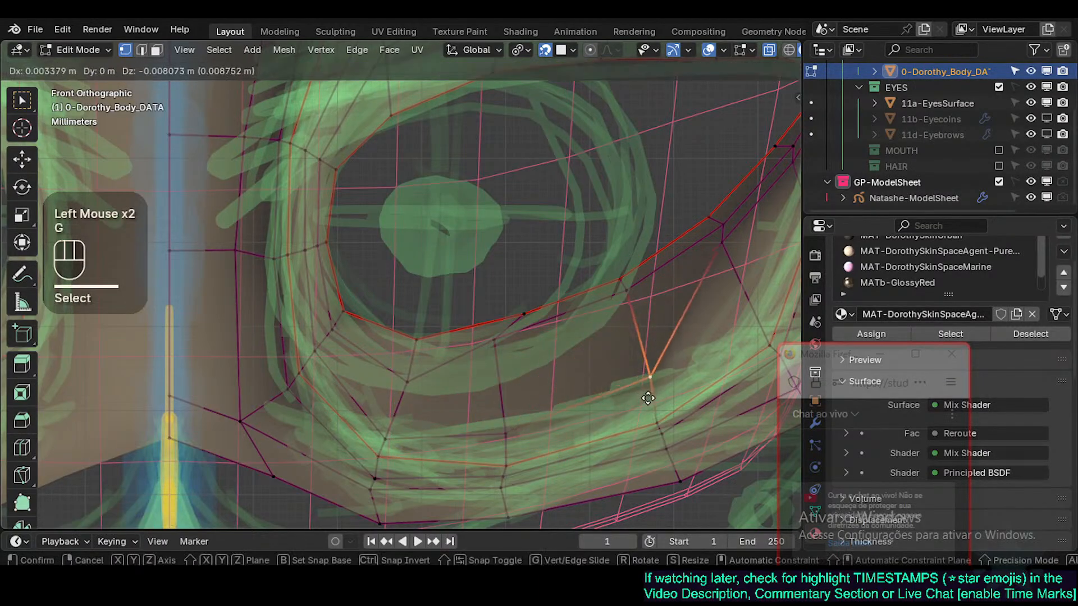
{"action": "left_click", "coordinate": [649, 398]}
{"action": "left_click", "coordinate": [504, 342]}
{"action": "key", "text": "g"}
{"action": "left_click", "coordinate": [518, 404]}
{"action": "key", "text": "ctrl+s"}
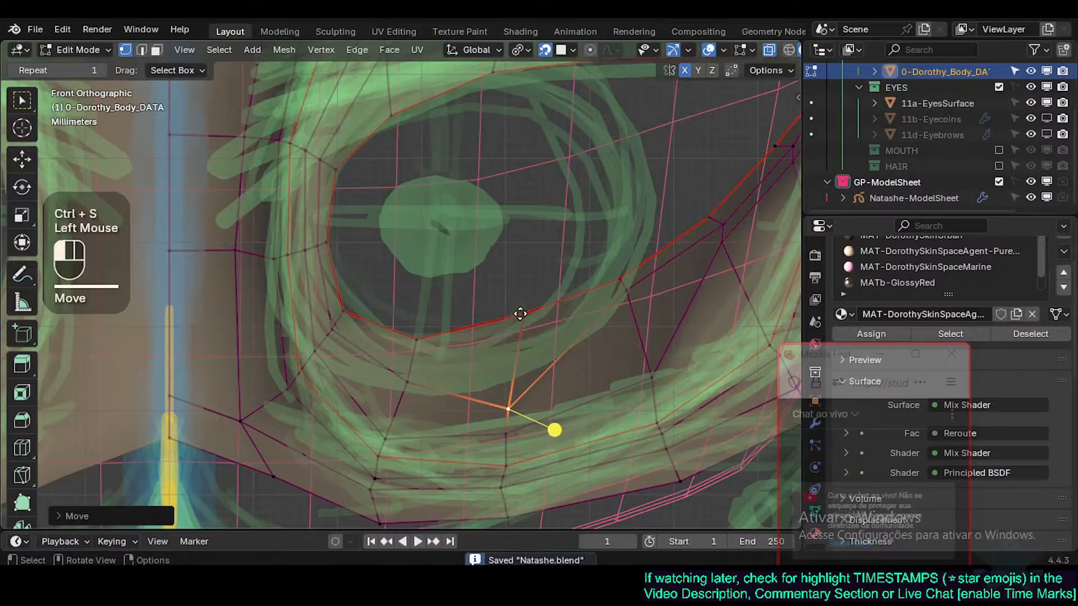
Step: Lower the two rim vertices below the iris onto the sketched lower lid line, then refine the one nearer the nose
{"action": "left_click", "coordinate": [522, 318]}
{"action": "key", "text": "g"}
{"action": "left_click", "coordinate": [511, 349]}
{"action": "left_click", "coordinate": [418, 337]}
{"action": "key", "text": "g"}
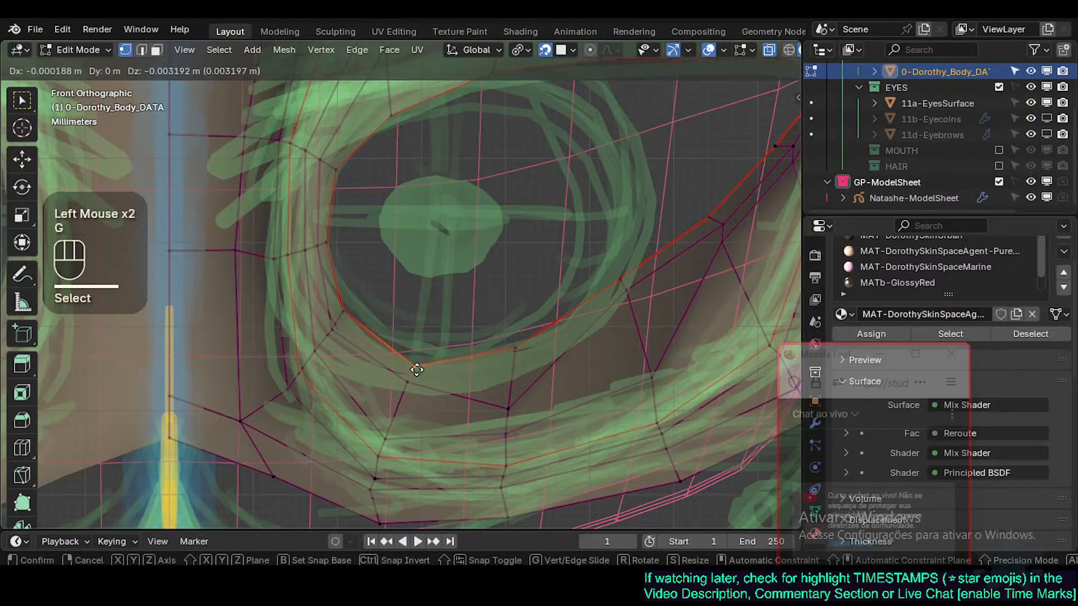
{"action": "left_click", "coordinate": [416, 367]}
{"action": "scroll", "coordinate": [416, 366], "scroll_direction": "down", "scroll_amount": 2}
{"action": "left_click", "coordinate": [410, 383]}
{"action": "key", "text": "g"}
{"action": "left_click", "coordinate": [406, 388]}
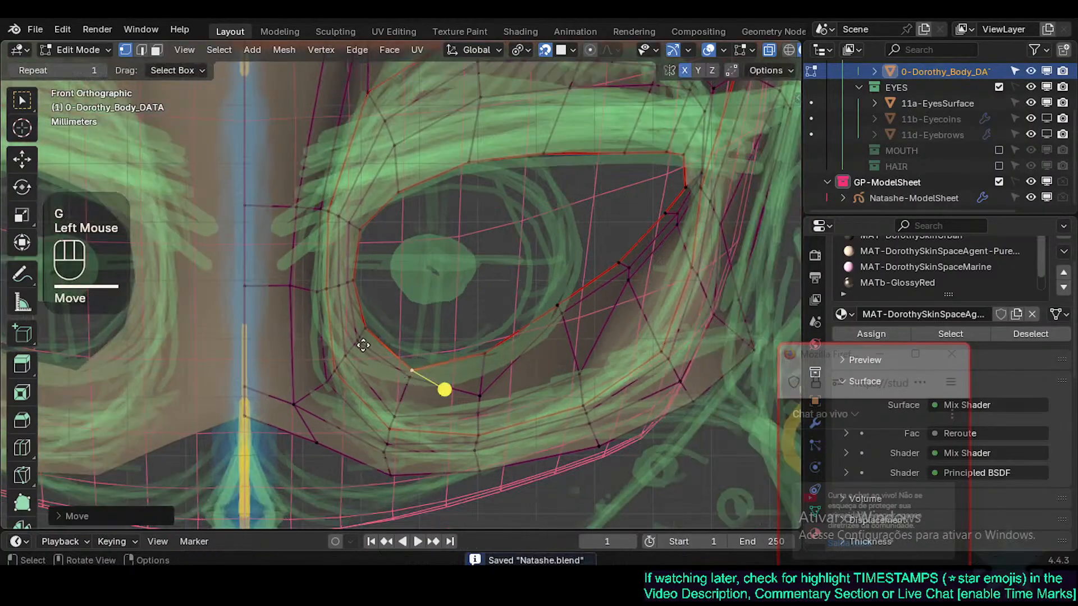
Step: Move the inner lid and middle loop vertices at the eye's lower inner corner down toward the nose
{"action": "left_click", "coordinate": [361, 343]}
{"action": "key", "text": "g"}
{"action": "left_click", "coordinate": [356, 348]}
{"action": "left_click", "coordinate": [347, 357]}
{"action": "key", "text": "g"}
{"action": "left_click", "coordinate": [328, 393], "text": "shift"}
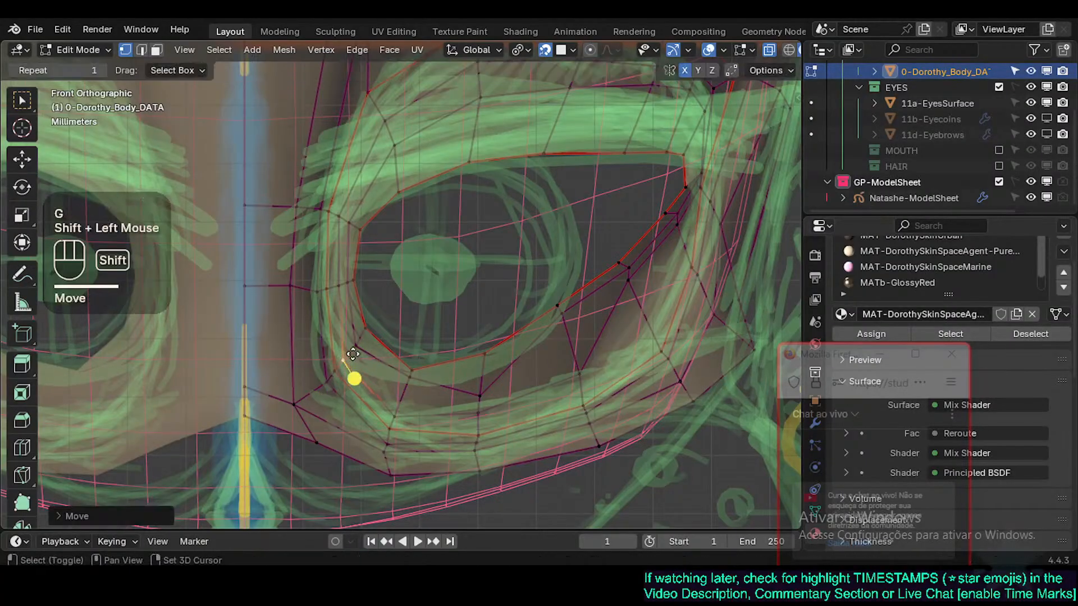
Step: Adjust the inner lid loop vertex at the lower inner corner and move the rim vertex down beside it
{"action": "left_click", "coordinate": [355, 348]}
{"action": "key", "text": "g"}
{"action": "left_click", "coordinate": [371, 372], "text": "shift"}
{"action": "left_click", "coordinate": [368, 327]}
{"action": "key", "text": "g"}
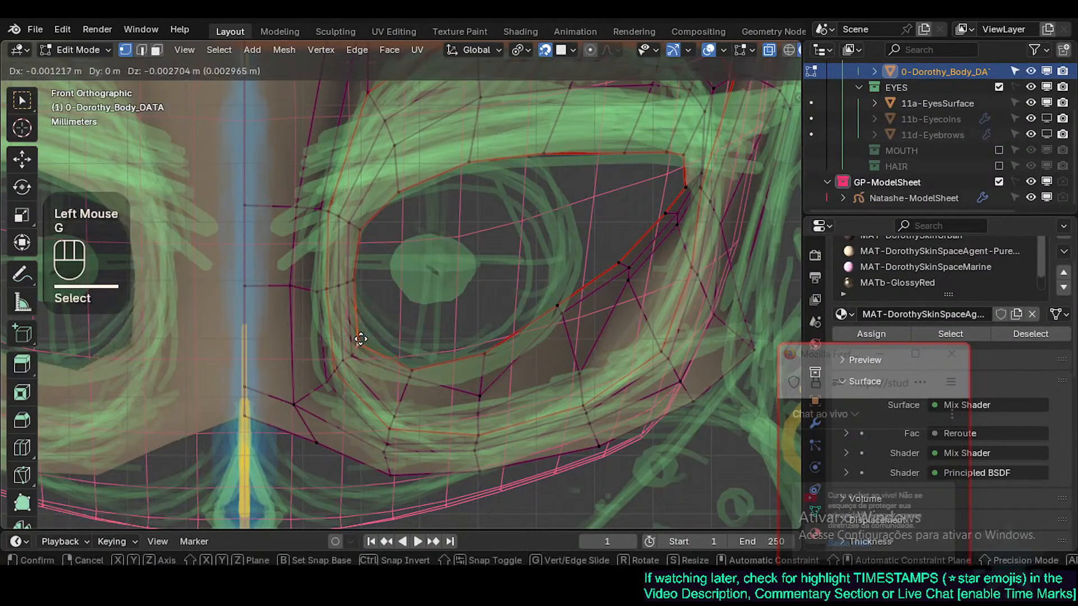
{"action": "left_click", "coordinate": [377, 354]}
{"action": "key", "text": "g"}
{"action": "left_click", "coordinate": [382, 359], "text": "shift"}
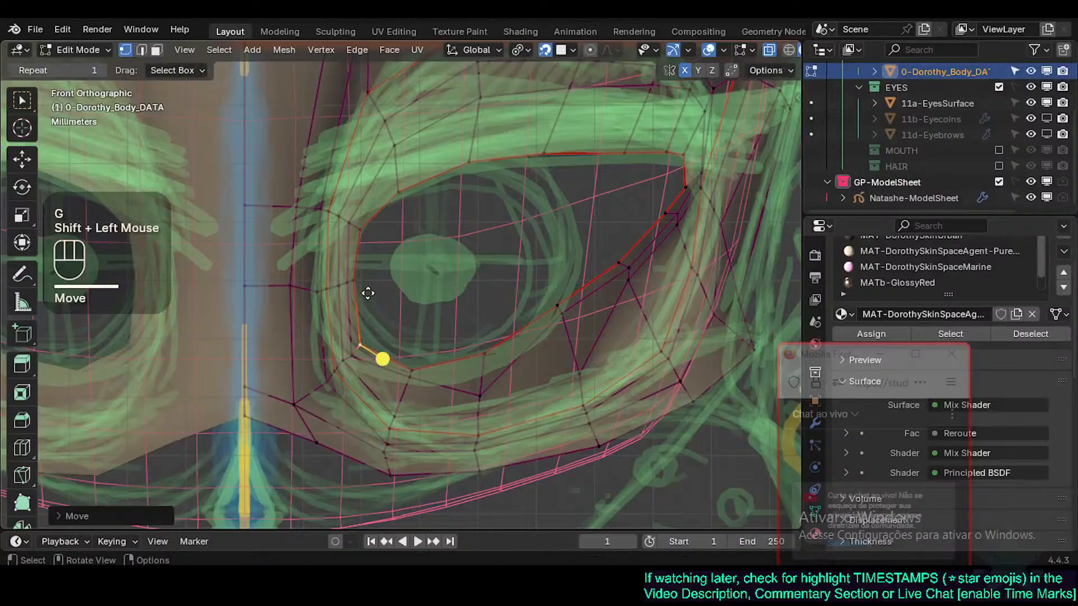
Step: Nudge the rim and inner lid loop vertices along the inner eye edge and the lower corner rim vertex toward the nose
{"action": "left_click", "coordinate": [355, 295]}
{"action": "key", "text": "g"}
{"action": "left_click", "coordinate": [355, 297], "text": "shift"}
{"action": "left_click", "coordinate": [349, 279]}
{"action": "key", "text": "g"}
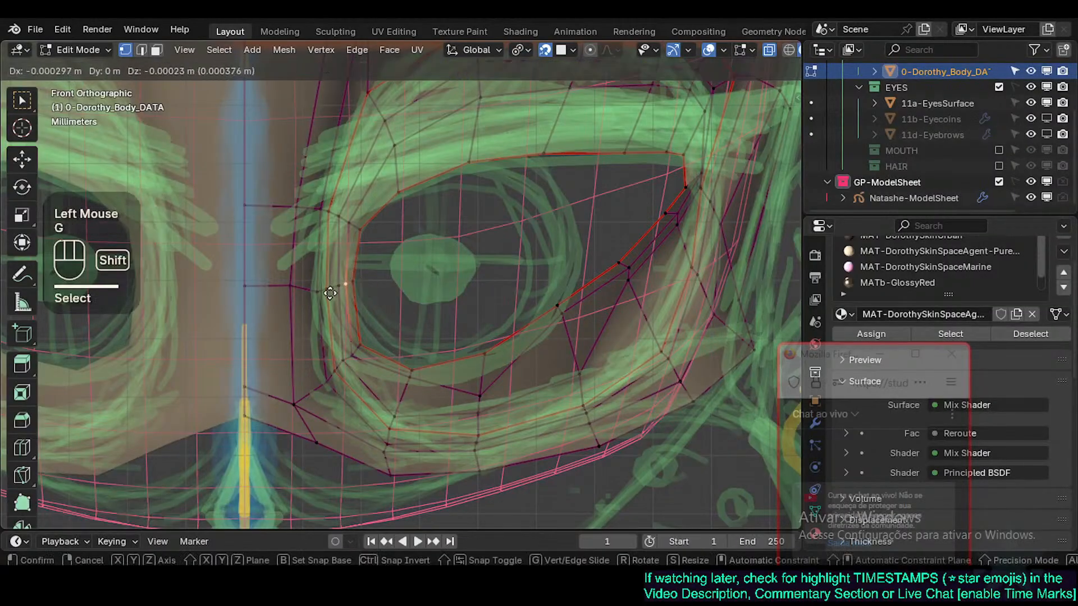
{"action": "left_click", "coordinate": [344, 283], "text": "shift"}
{"action": "left_click", "coordinate": [358, 278]}
{"action": "key", "text": "g"}
{"action": "left_click", "coordinate": [349, 281], "text": "shift"}
{"action": "left_click", "coordinate": [360, 345]}
{"action": "key", "text": "g"}
{"action": "left_click", "coordinate": [353, 351], "text": "shift"}
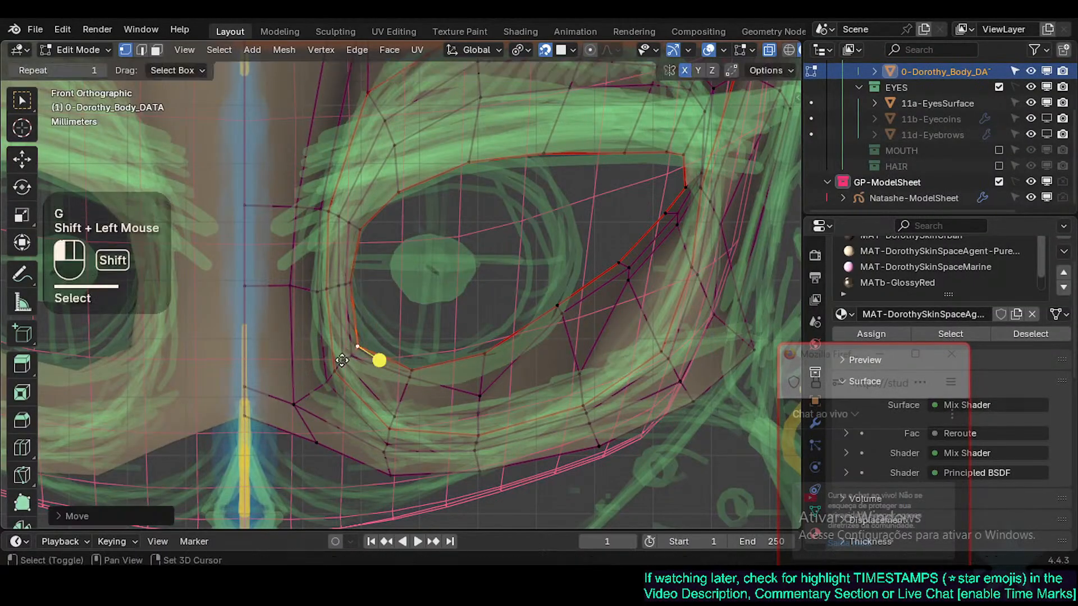
Step: Lower the inner lid loop vertex below the iris and refit the two rim vertices above it to the sketched lid line
{"action": "left_click", "coordinate": [412, 380]}
{"action": "key", "text": "g"}
{"action": "left_click", "coordinate": [414, 373]}
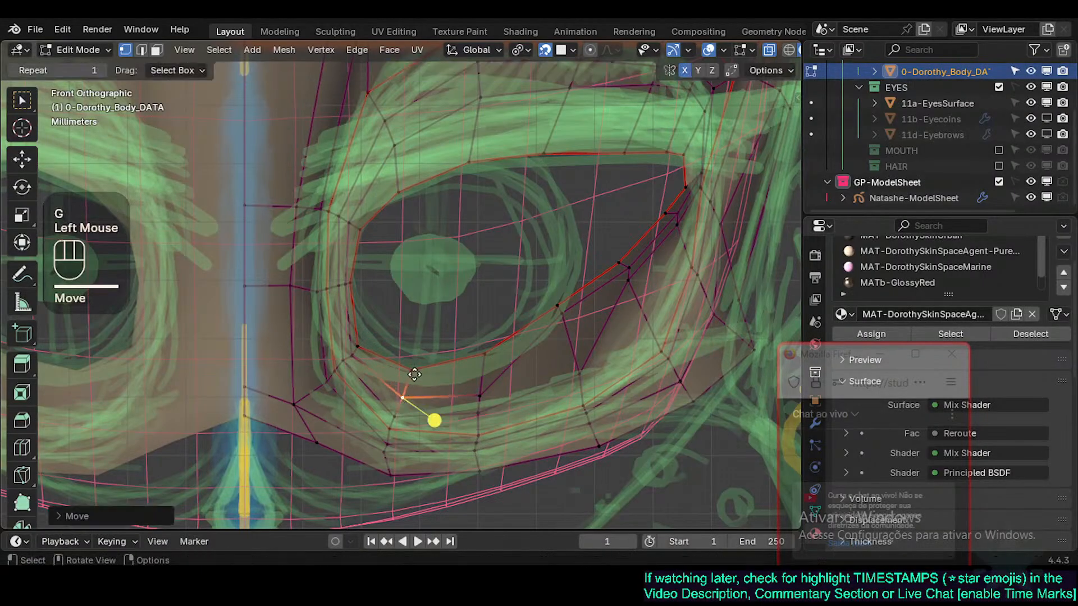
{"action": "left_click", "coordinate": [409, 373]}
{"action": "key", "text": "g"}
{"action": "left_click", "coordinate": [354, 422], "text": "shift"}
{"action": "left_click", "coordinate": [484, 356]}
{"action": "key", "text": "g"}
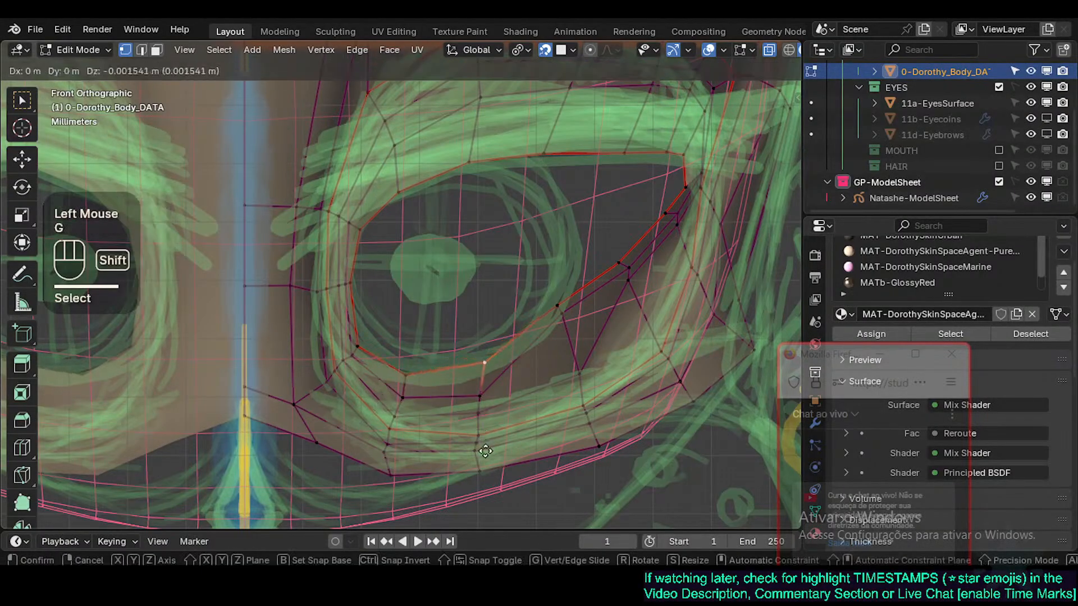
{"action": "left_click", "coordinate": [482, 458], "text": "shift"}
Step: Lower the inner lid loop and rim vertices on the outer half of the lower lid to widen the eye opening
{"action": "left_click", "coordinate": [578, 316]}
{"action": "key", "text": "g"}
{"action": "left_click", "coordinate": [552, 307]}
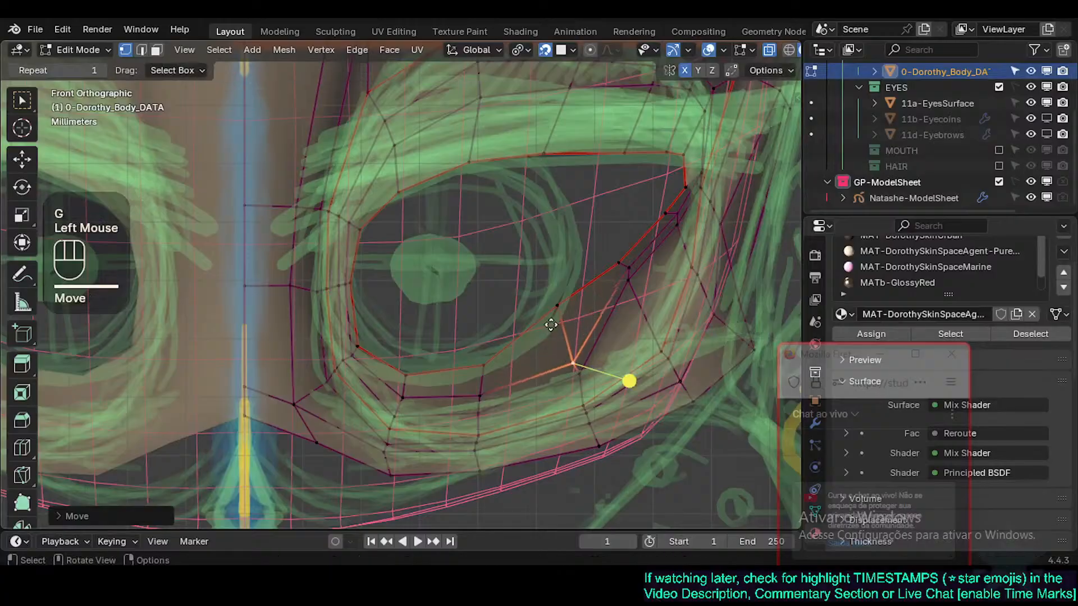
{"action": "left_click", "coordinate": [552, 310]}
{"action": "key", "text": "g"}
{"action": "left_click", "coordinate": [561, 342]}
Step: Select the eye opening's rim edge loop and examine its shape against the sketch
{"action": "key", "text": "2"}
{"action": "left_click", "coordinate": [514, 341], "text": "alt+shift"}
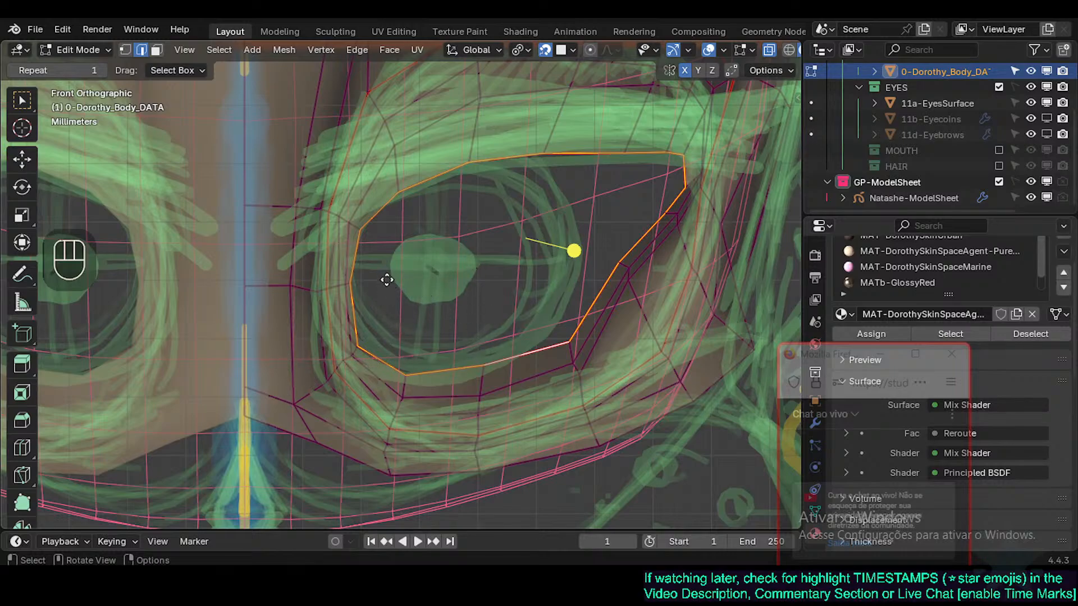
{"action": "middle_click_drag", "start_coordinate": [516, 327], "coordinate": [394, 317], "text": "shift"}
{"action": "scroll", "coordinate": [565, 342], "scroll_direction": "up", "scroll_amount": 1}
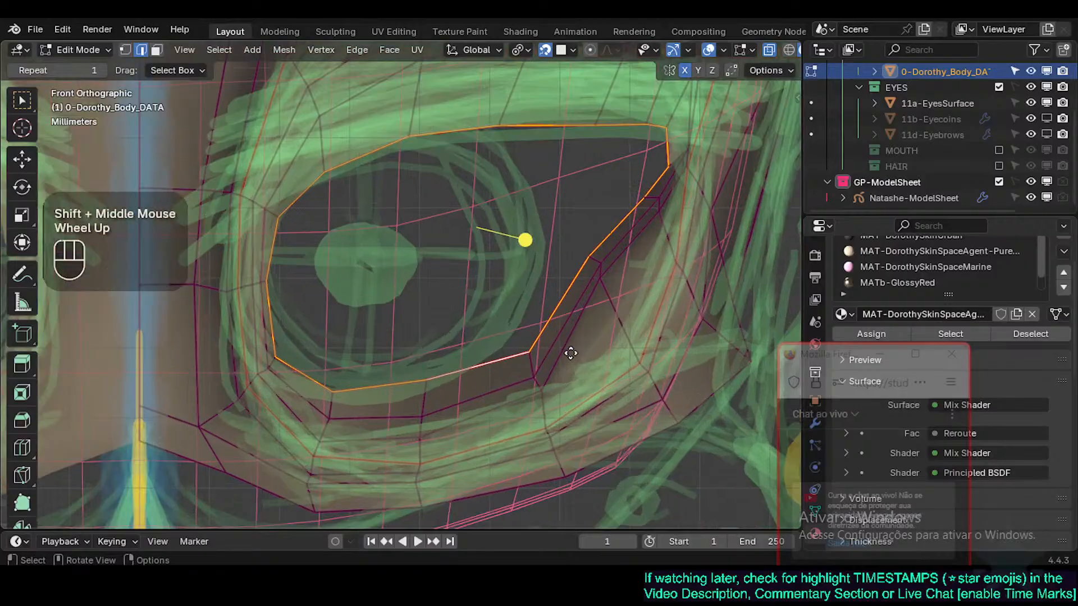
{"action": "middle_click_drag", "start_coordinate": [508, 321], "coordinate": [501, 327], "text": "shift"}
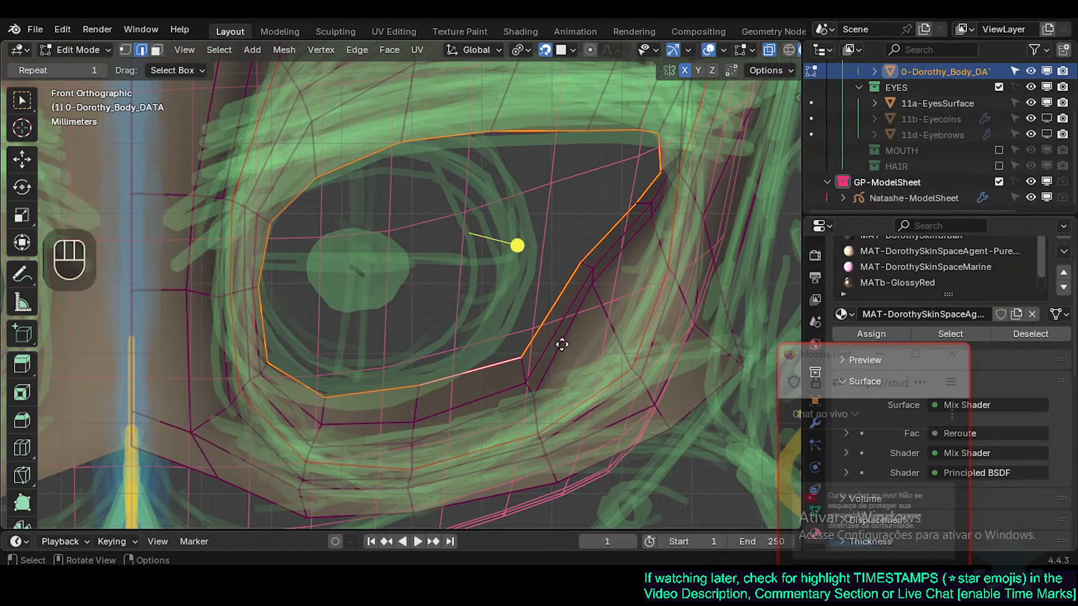
{"action": "key", "text": "shift+Tab"}
{"action": "key", "text": "shift+Tab"}
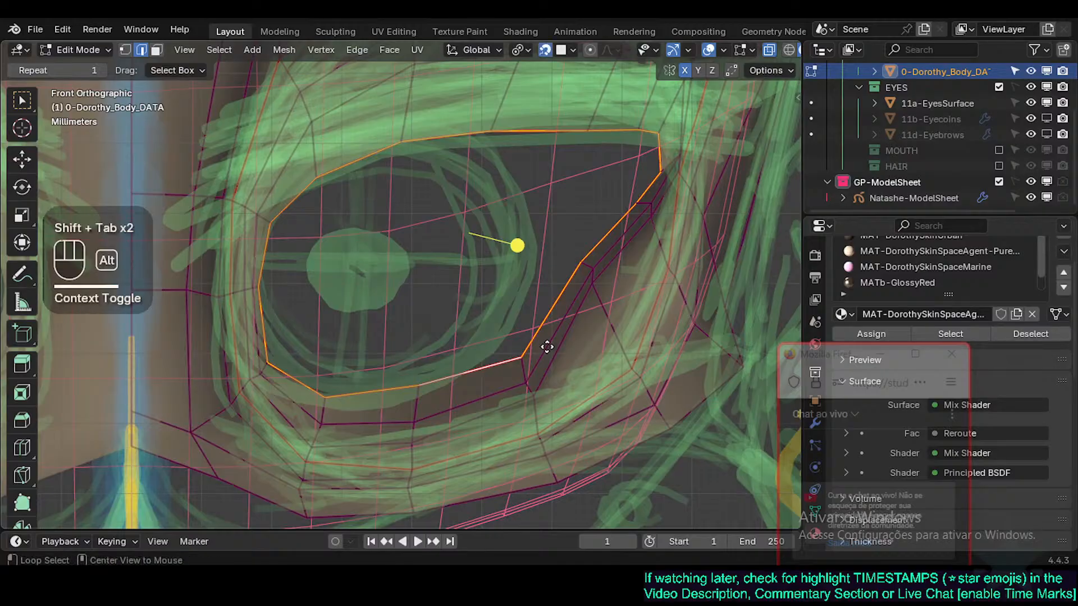
{"action": "key", "text": "alt+z"}
{"action": "key", "text": "alt+z"}
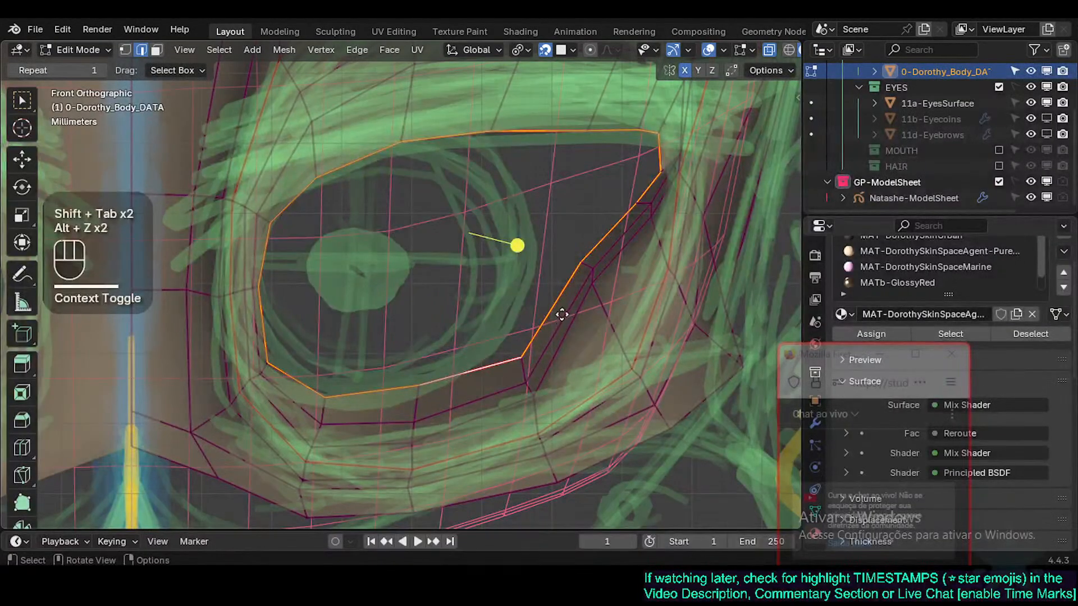
Step: Move the middle loop, inner lid loop and rim vertices on the outer lower lid down toward the sketched lid
{"action": "key", "text": "1"}
{"action": "left_click", "coordinate": [597, 298]}
{"action": "key", "text": "g"}
{"action": "left_click", "coordinate": [616, 341]}
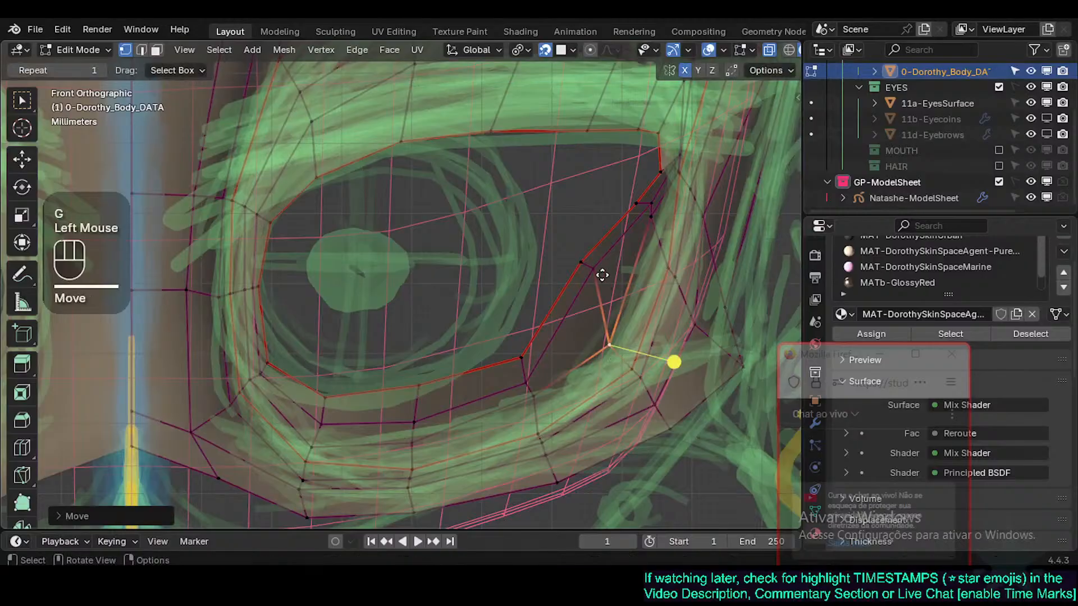
{"action": "left_click", "coordinate": [600, 274]}
{"action": "key", "text": "g"}
{"action": "left_click", "coordinate": [608, 339]}
{"action": "left_click", "coordinate": [585, 264]}
{"action": "key", "text": "g"}
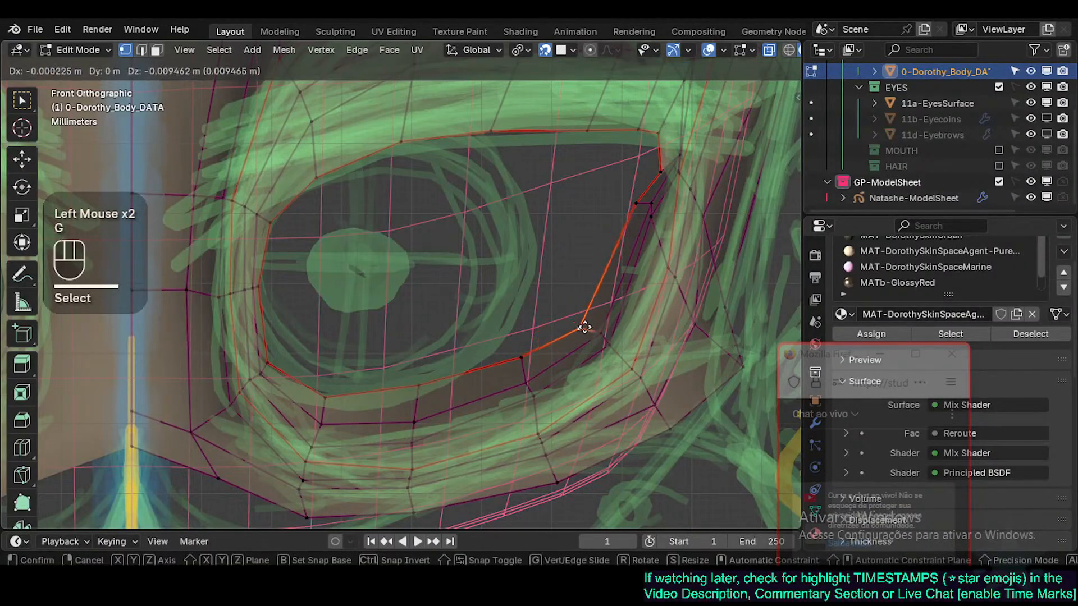
{"action": "left_click", "coordinate": [585, 328]}
Step: Lower the middle loop, inner lid loop and rim vertices just below the outer eye corner and space them evenly
{"action": "left_click", "coordinate": [650, 216]}
{"action": "key", "text": "g"}
{"action": "left_click", "coordinate": [664, 251]}
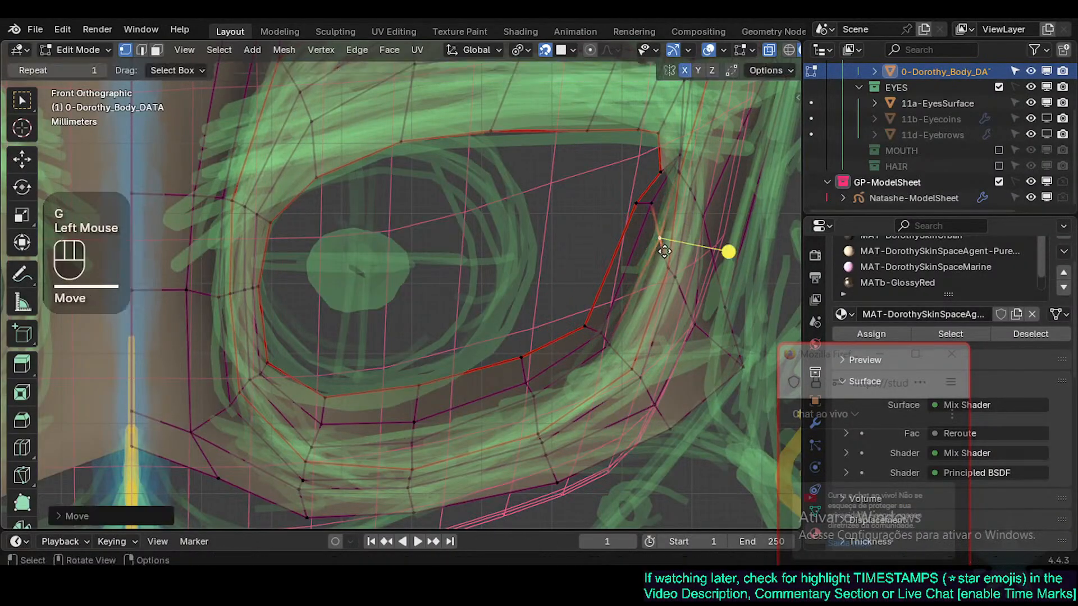
{"action": "left_click", "coordinate": [652, 208]}
{"action": "key", "text": "g"}
{"action": "left_click", "coordinate": [655, 234]}
{"action": "left_click", "coordinate": [637, 204]}
{"action": "key", "text": "g"}
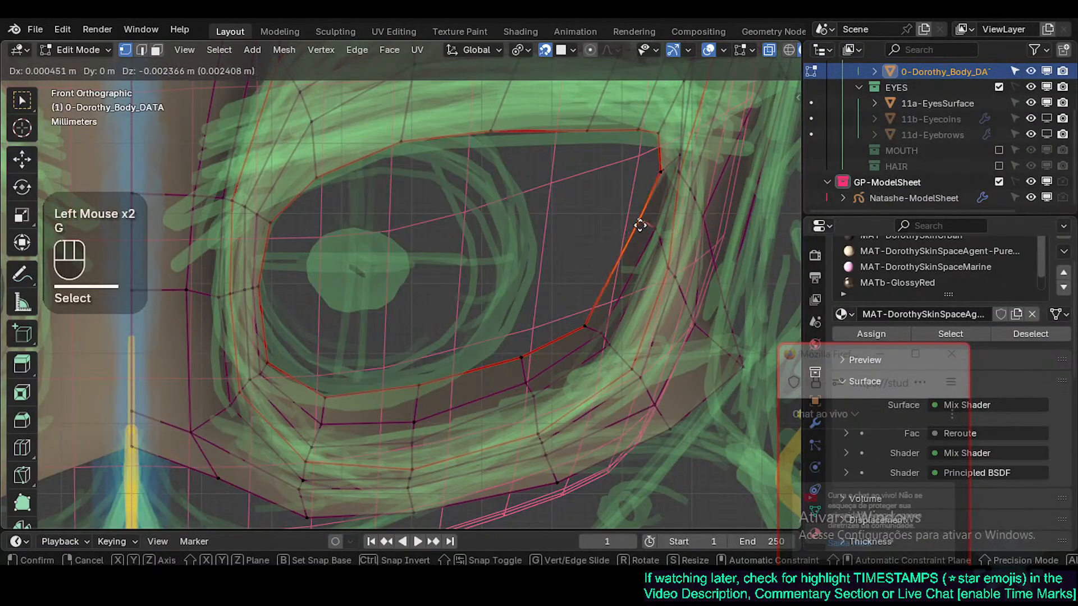
{"action": "left_click", "coordinate": [646, 230]}
Step: Raise the rim vertex at the outer eye corner slightly and save the file
{"action": "left_click", "coordinate": [661, 170]}
{"action": "key", "text": "g"}
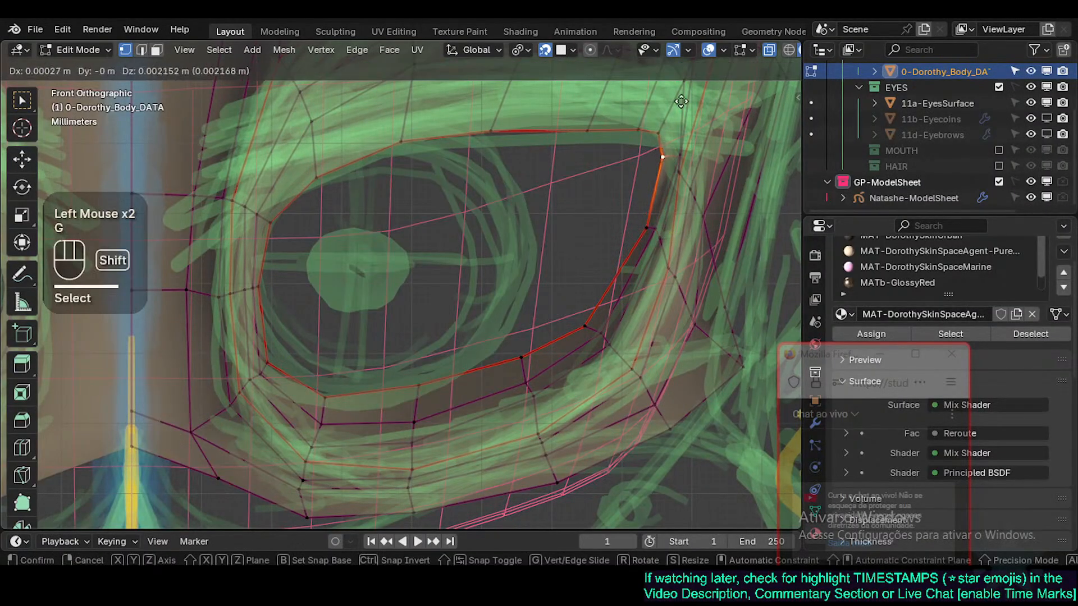
{"action": "left_click", "coordinate": [664, 151], "text": "shift"}
{"action": "key", "text": "ctrl+s"}
{"action": "middle_click_drag", "start_coordinate": [394, 306], "coordinate": [418, 278], "text": "shift"}
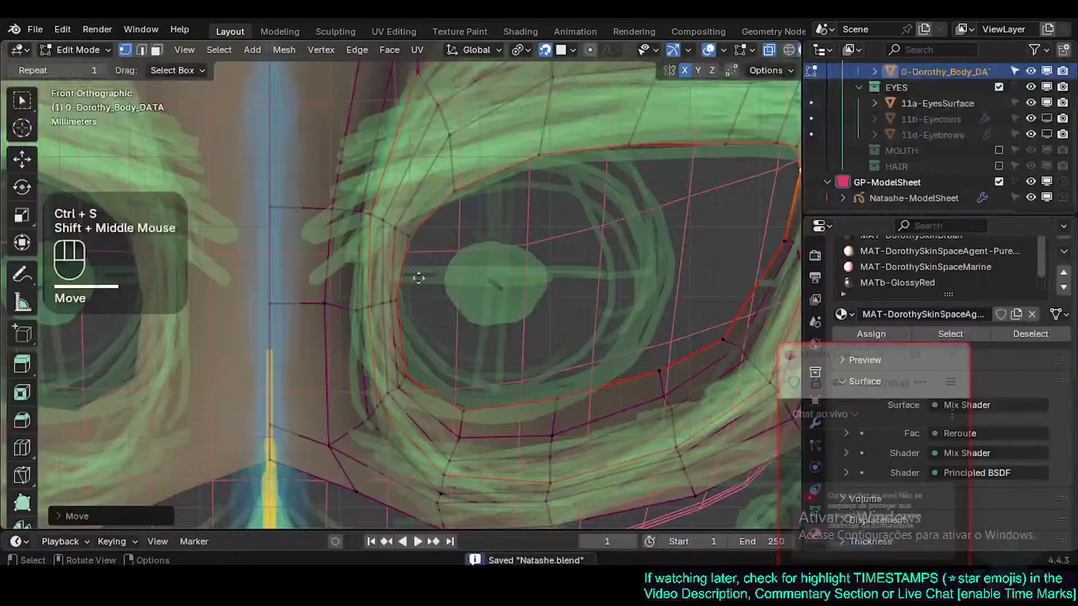
Step: Nudge the middle loop, inner lid loop and rim vertices at mid-height on the eye's inner side toward the sketched lid
{"action": "left_click", "coordinate": [357, 312]}
{"action": "key", "text": "g"}
{"action": "left_click", "coordinate": [386, 285], "text": "shift"}
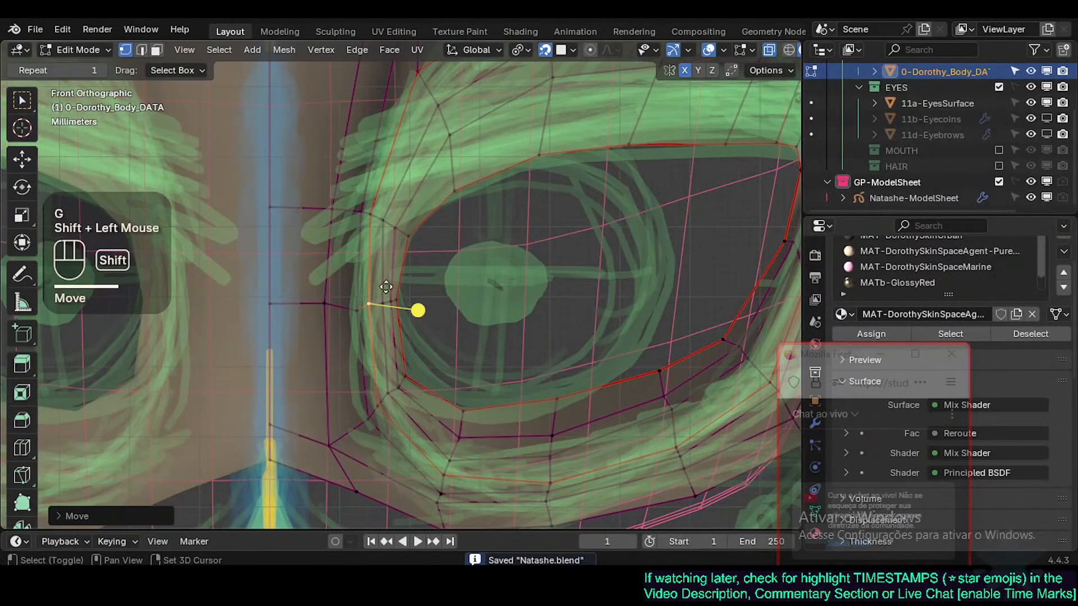
{"action": "left_click", "coordinate": [381, 301]}
{"action": "key", "text": "g"}
{"action": "left_click", "coordinate": [402, 301], "text": "shift"}
{"action": "left_click", "coordinate": [406, 298]}
{"action": "key", "text": "g"}
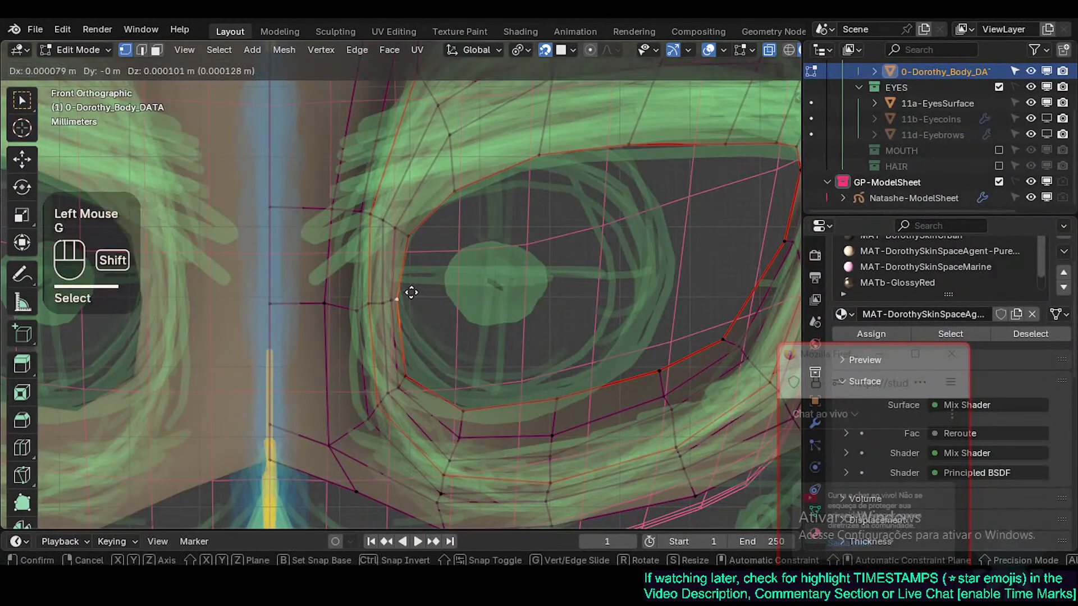
{"action": "left_click", "coordinate": [411, 292], "text": "shift"}
Step: Adjust the middle and inner lid loop vertices beside the inner rim at mid-height to even out their spacing
{"action": "key", "text": "alt+a"}
{"action": "left_click", "coordinate": [387, 310]}
{"action": "key", "text": "g"}
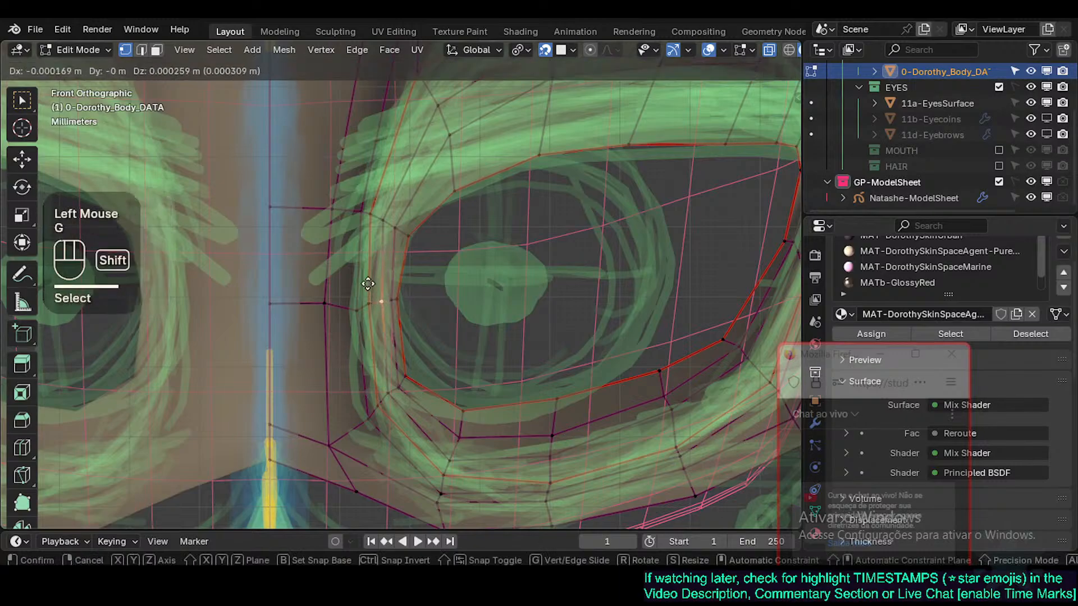
{"action": "left_click", "coordinate": [345, 288], "text": "shift"}
{"action": "left_click", "coordinate": [366, 303]}
{"action": "key", "text": "g"}
{"action": "left_click", "coordinate": [360, 304], "text": "shift"}
{"action": "left_click", "coordinate": [377, 302]}
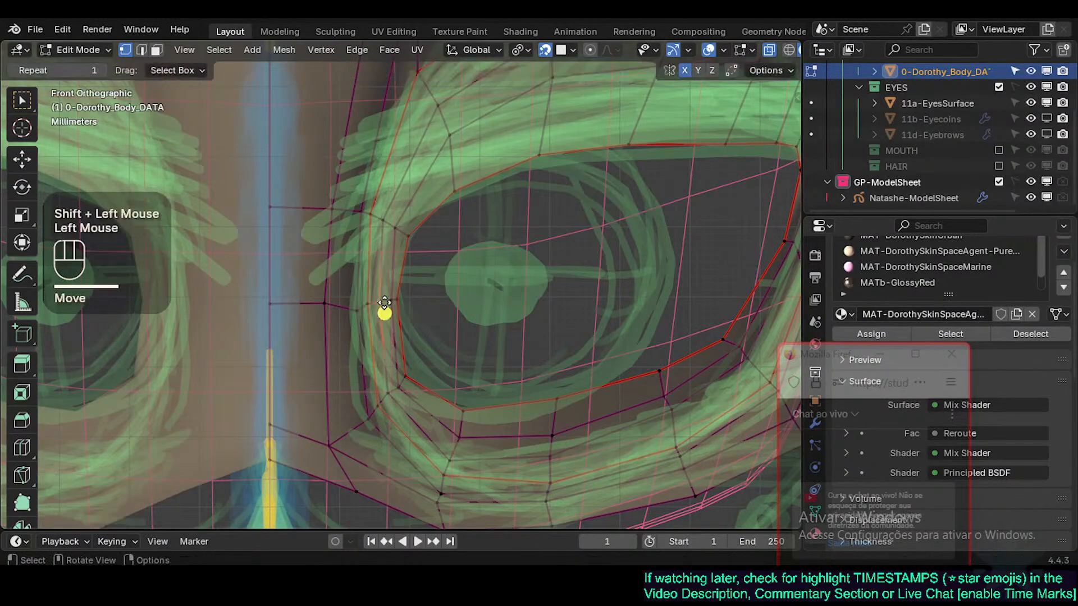
{"action": "key", "text": "g"}
{"action": "left_click", "coordinate": [370, 301], "text": "shift"}
{"action": "left_click", "coordinate": [402, 299]}
{"action": "key", "text": "g"}
{"action": "key", "text": "Escape"}
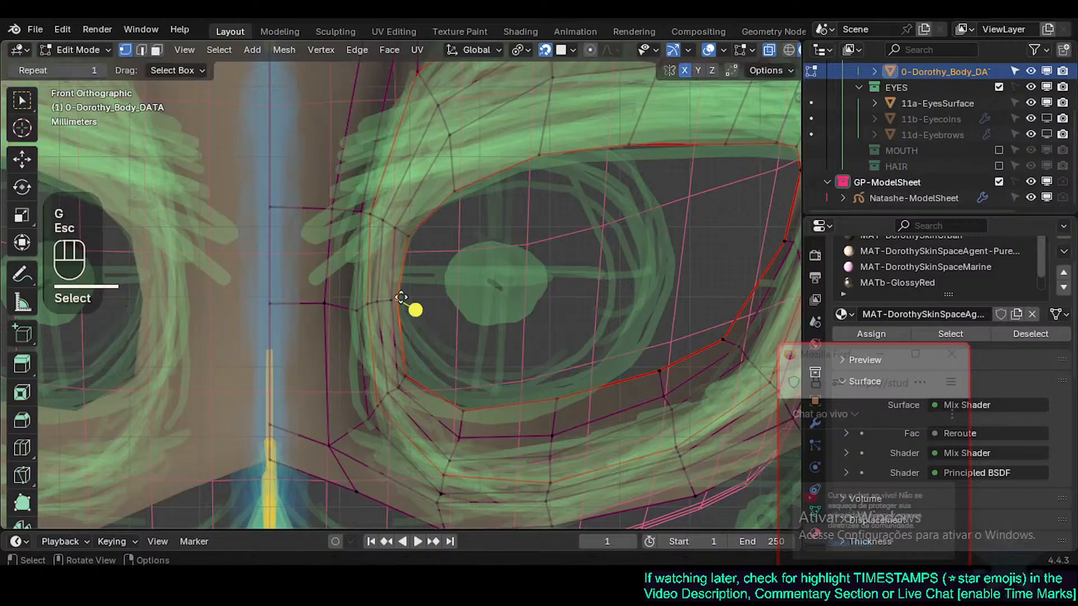
Step: Move the inner lid loop vertex at mid-height close to the inner rim and adjust the loop vertex beside it
{"action": "left_click", "coordinate": [389, 301]}
{"action": "left_click", "coordinate": [401, 299], "text": "shift"}
{"action": "key", "text": "g"}
{"action": "left_click", "coordinate": [397, 308], "text": "shift"}
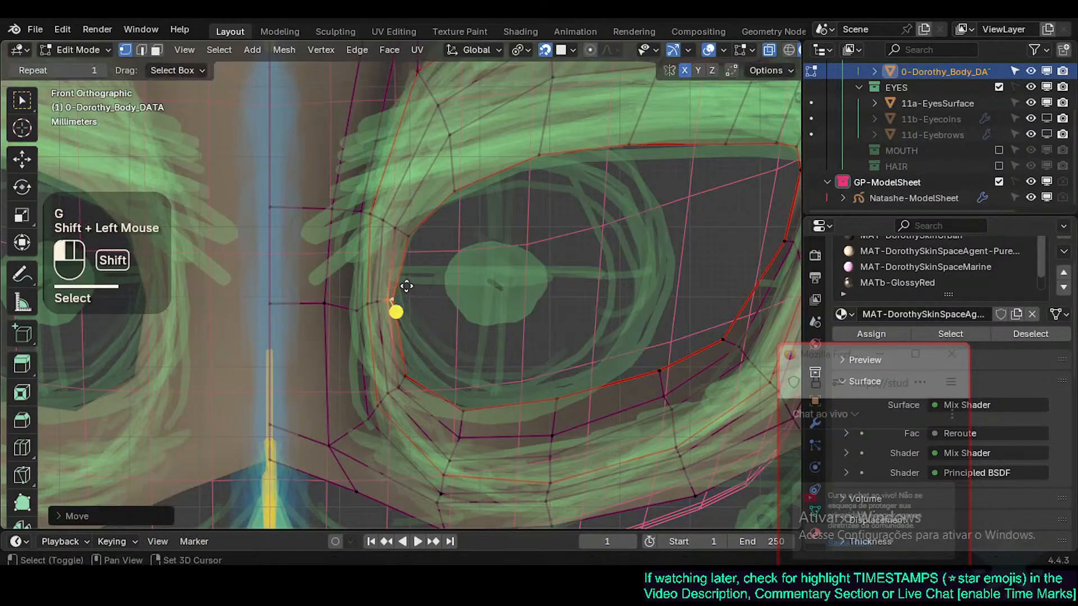
{"action": "left_click", "coordinate": [378, 302]}
{"action": "key", "text": "g"}
{"action": "left_click", "coordinate": [385, 310], "text": "shift"}
{"action": "scroll", "coordinate": [378, 310], "scroll_direction": "up", "scroll_amount": 2}
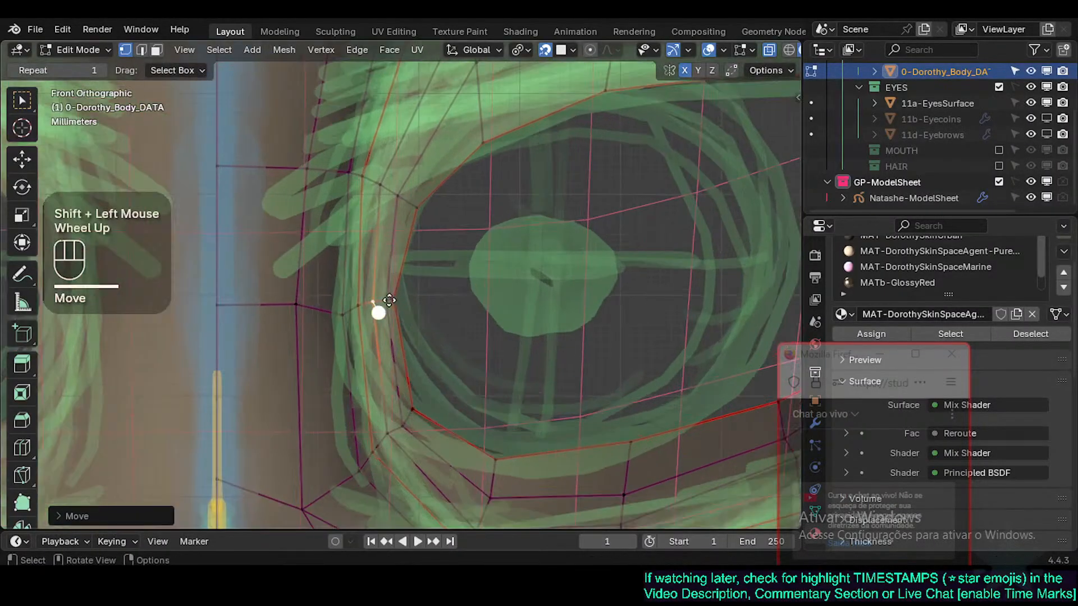
{"action": "left_click", "coordinate": [387, 300]}
{"action": "key", "text": "g"}
{"action": "left_click", "coordinate": [396, 306], "text": "shift"}
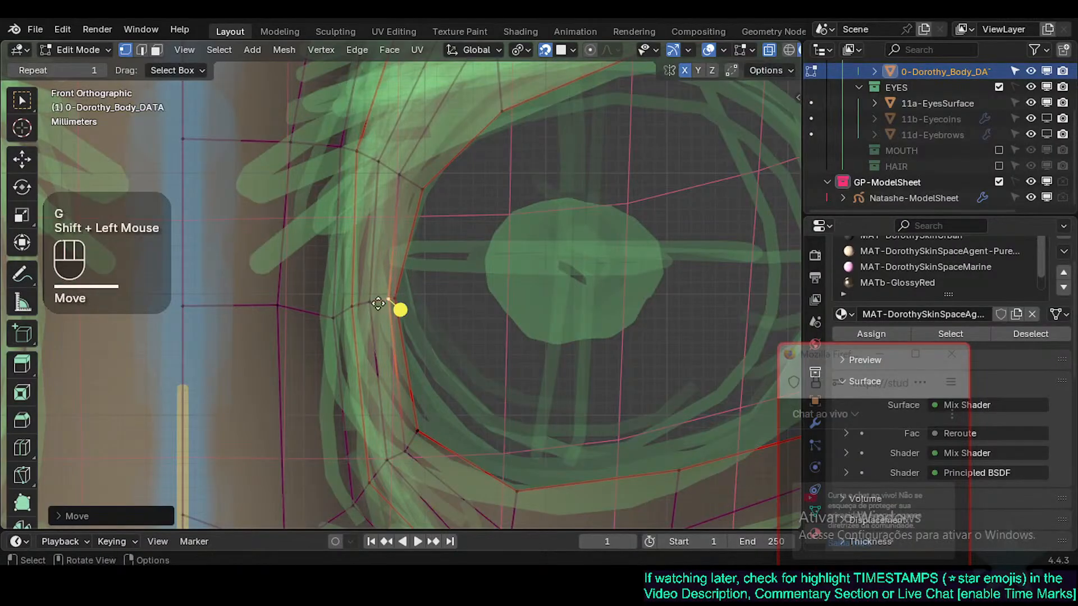
Step: Fine-tune the two loop vertices next to the inner rim at mid-height, shifting them slightly toward the nose
{"action": "left_click", "coordinate": [372, 303]}
{"action": "key", "text": "g"}
{"action": "left_click", "coordinate": [378, 308], "text": "shift"}
{"action": "left_click", "coordinate": [386, 304]}
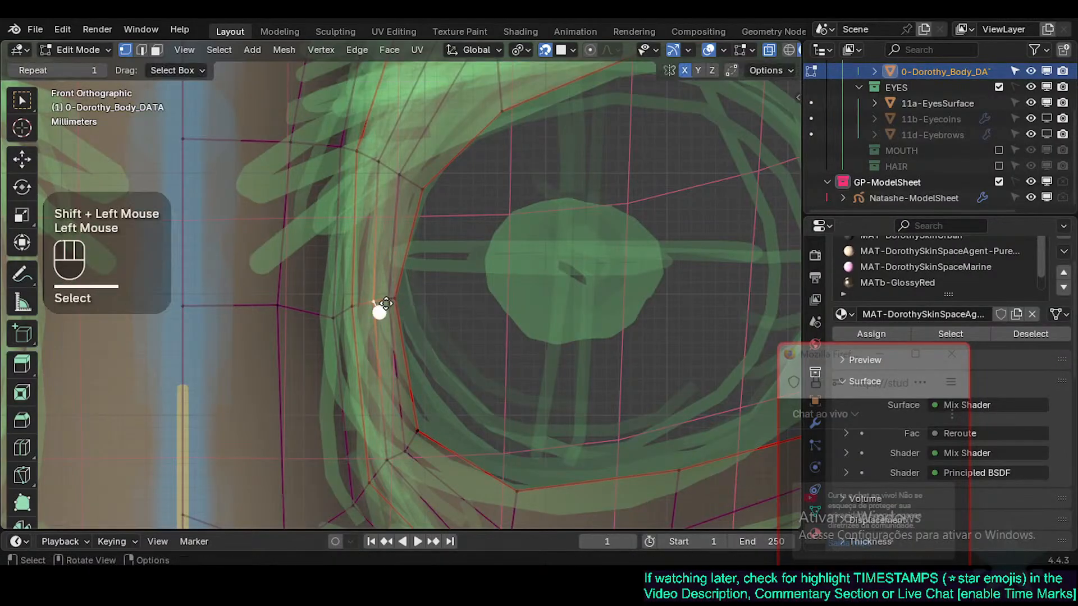
{"action": "key", "text": "g"}
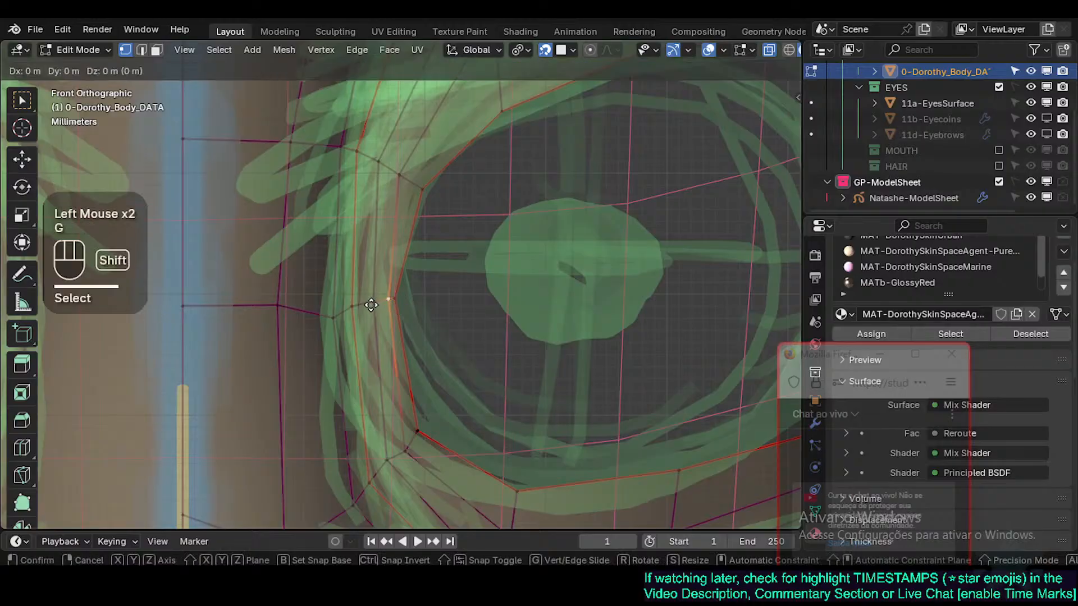
{"action": "left_click", "coordinate": [320, 320], "text": "shift"}
{"action": "left_click", "coordinate": [378, 305]}
{"action": "key", "text": "g"}
{"action": "left_click", "coordinate": [323, 317], "text": "shift"}
Step: Shift the middle loop vertices at mid-height on the eye's inner side toward the nose, close to the outer loop
{"action": "left_click", "coordinate": [373, 312]}
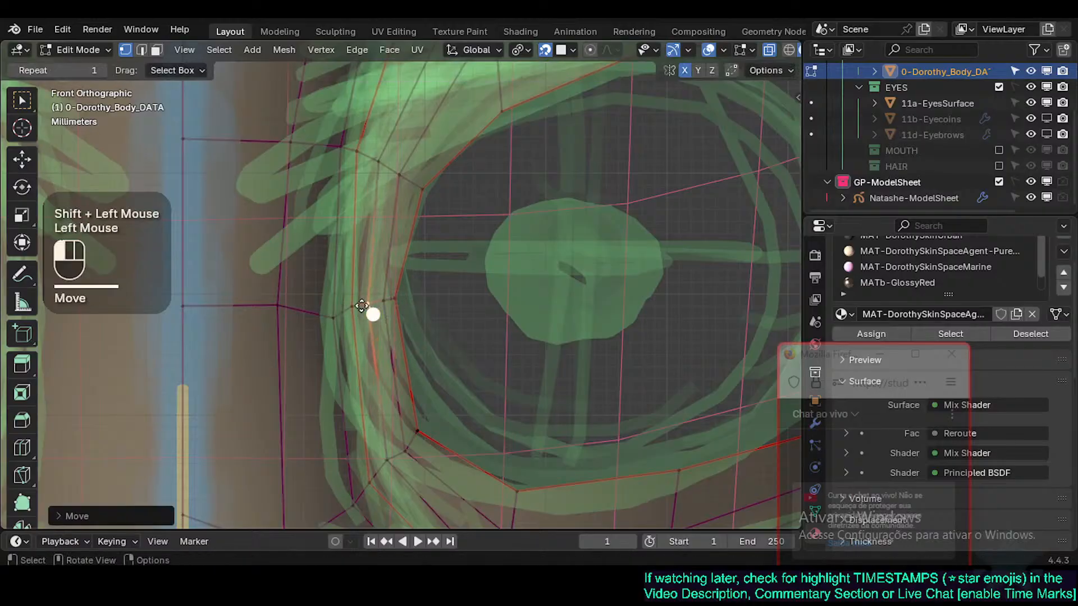
{"action": "key", "text": "g"}
{"action": "left_click", "coordinate": [359, 313], "text": "shift"}
{"action": "key", "text": "g"}
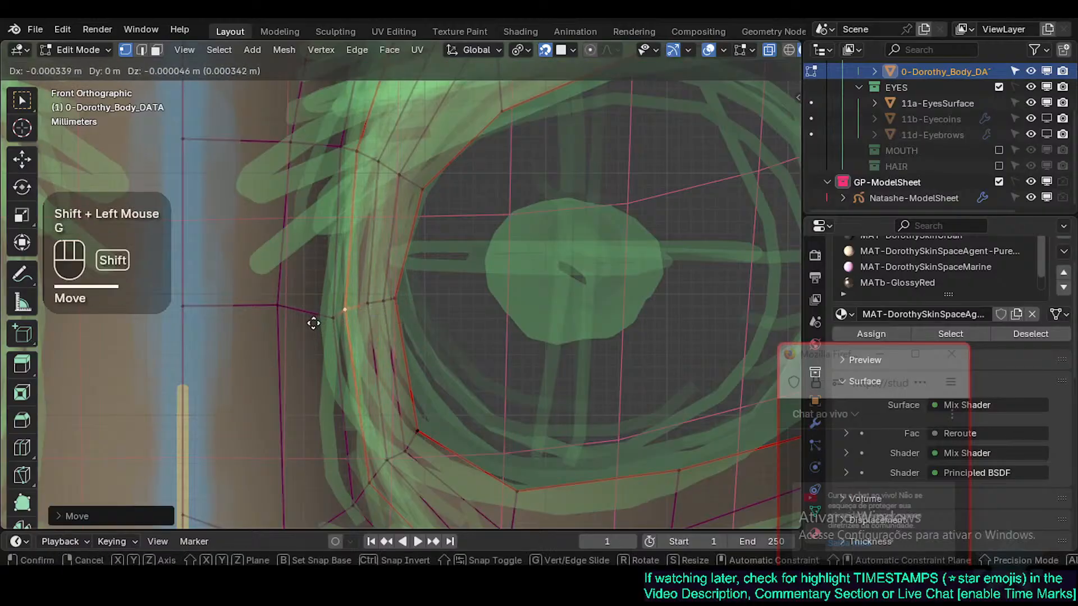
{"action": "left_click", "coordinate": [396, 312], "text": "shift"}
{"action": "scroll", "coordinate": [397, 313], "scroll_direction": "down", "scroll_amount": 2}
{"action": "scroll", "coordinate": [397, 312], "scroll_direction": "up", "scroll_amount": 2}
{"action": "key", "text": "g"}
{"action": "left_click", "coordinate": [389, 317], "text": "shift"}
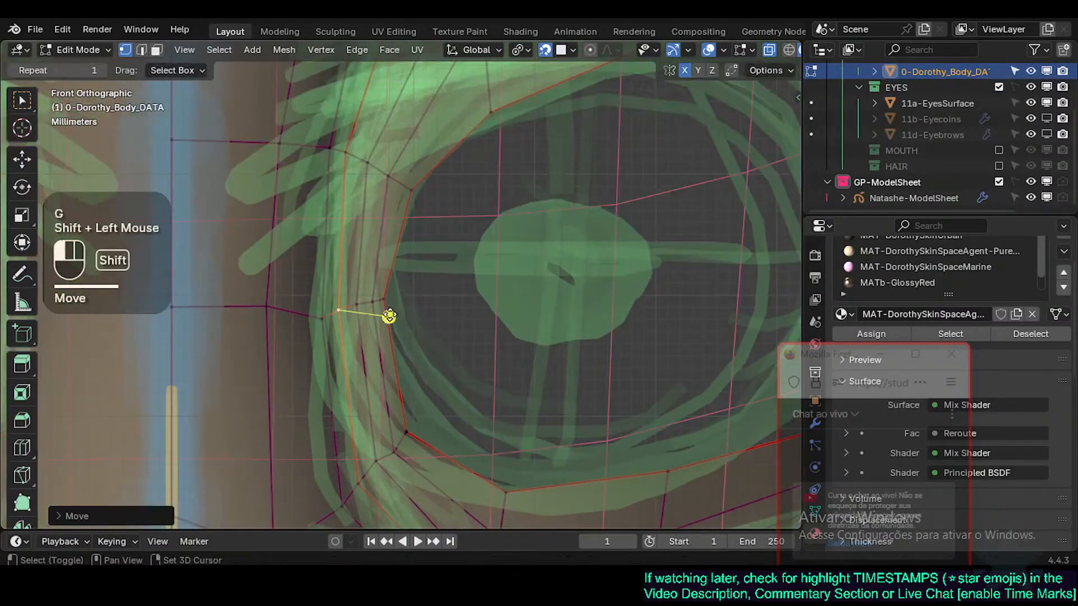
Step: Pull the two remaining loop vertices between the middle loop and the inner rim toward the nose in the mid-height row
{"action": "left_click", "coordinate": [361, 306]}
{"action": "key", "text": "g"}
{"action": "left_click", "coordinate": [347, 319], "text": "shift"}
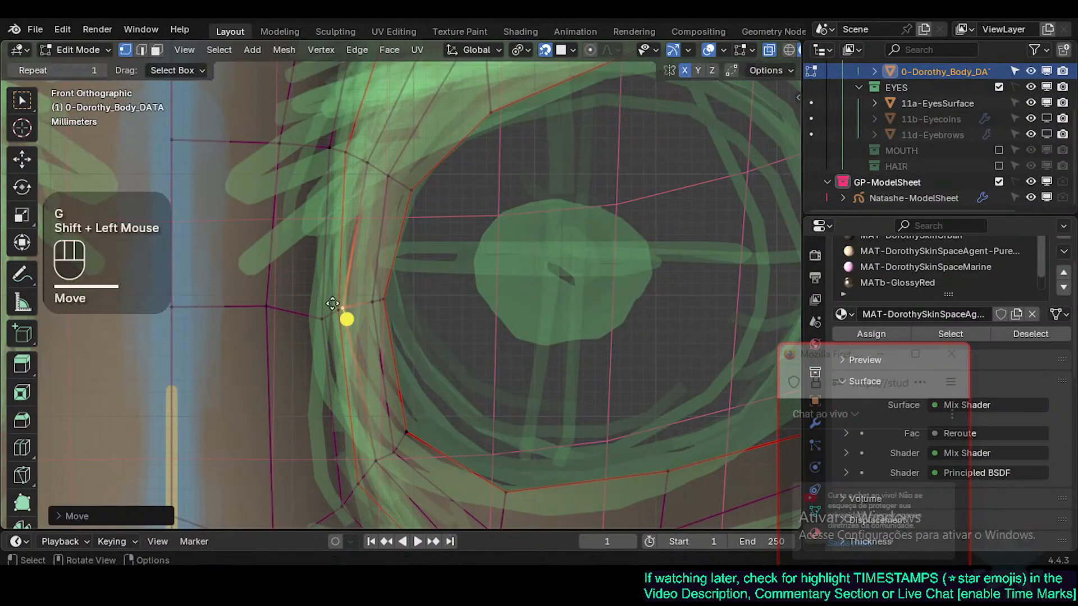
{"action": "key", "text": "g"}
{"action": "left_click", "coordinate": [377, 312]}
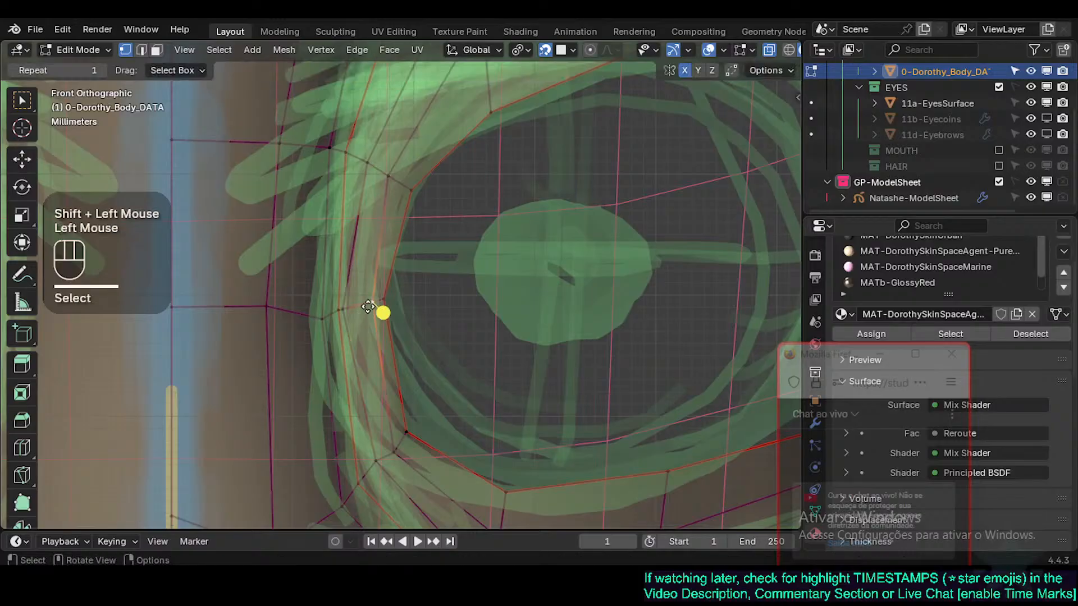
{"action": "key", "text": "g"}
{"action": "left_click", "coordinate": [363, 316], "text": "shift"}
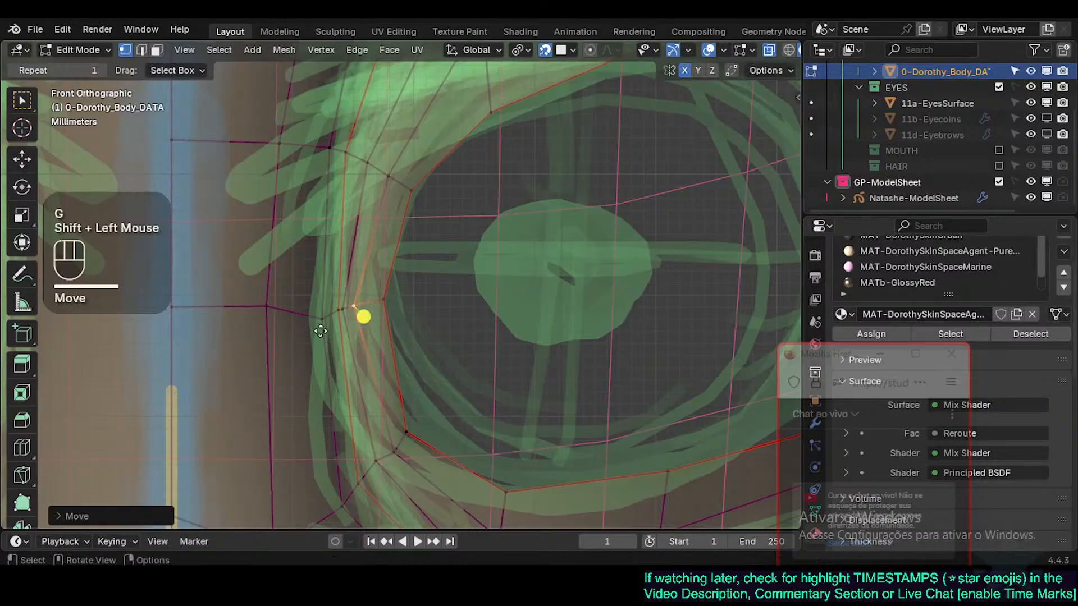
Step: Tuck the vertex nearest the inner rim against the eye opening and fine-tune the spacing of the vertex beside it
{"action": "left_click", "coordinate": [375, 303], "text": "shift"}
{"action": "key", "text": "g"}
{"action": "left_click", "coordinate": [387, 312], "text": "shift"}
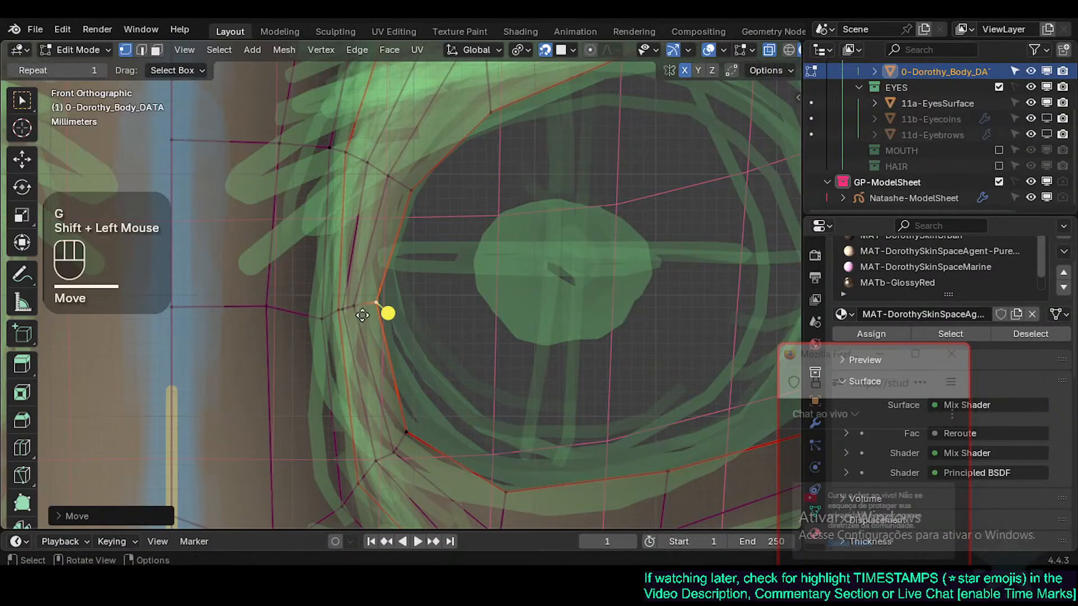
{"action": "left_click", "coordinate": [361, 312]}
{"action": "key", "text": "g"}
{"action": "left_click", "coordinate": [361, 318], "text": "shift"}
{"action": "key", "text": "g"}
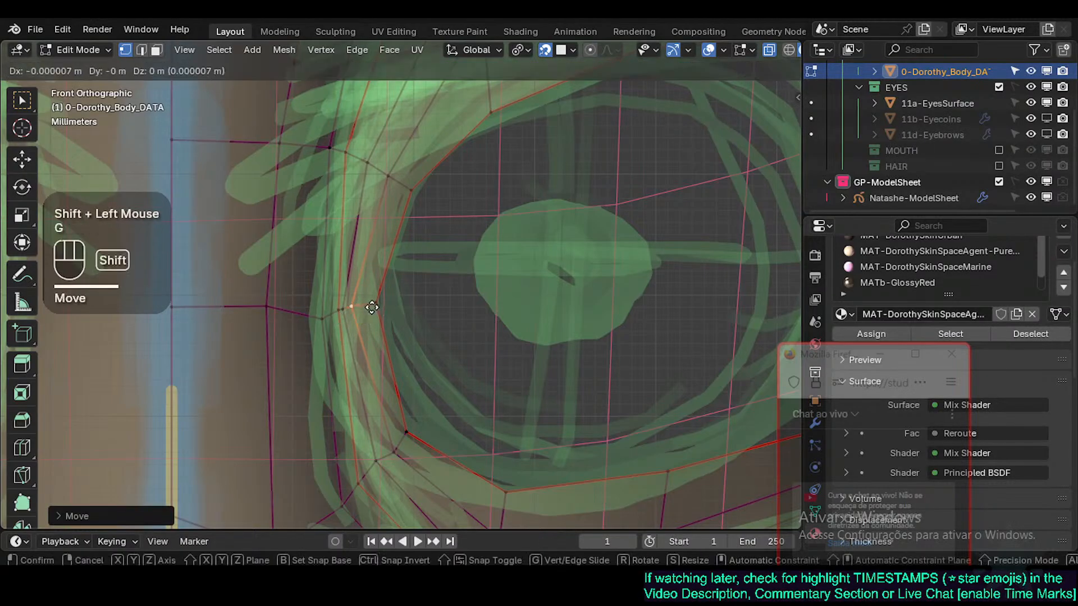
{"action": "left_click", "coordinate": [371, 305], "text": "shift"}
{"action": "left_click", "coordinate": [376, 301]}
{"action": "key", "text": "g"}
{"action": "left_click", "coordinate": [369, 301], "text": "shift"}
{"action": "scroll", "coordinate": [369, 301], "scroll_direction": "down", "scroll_amount": 2}
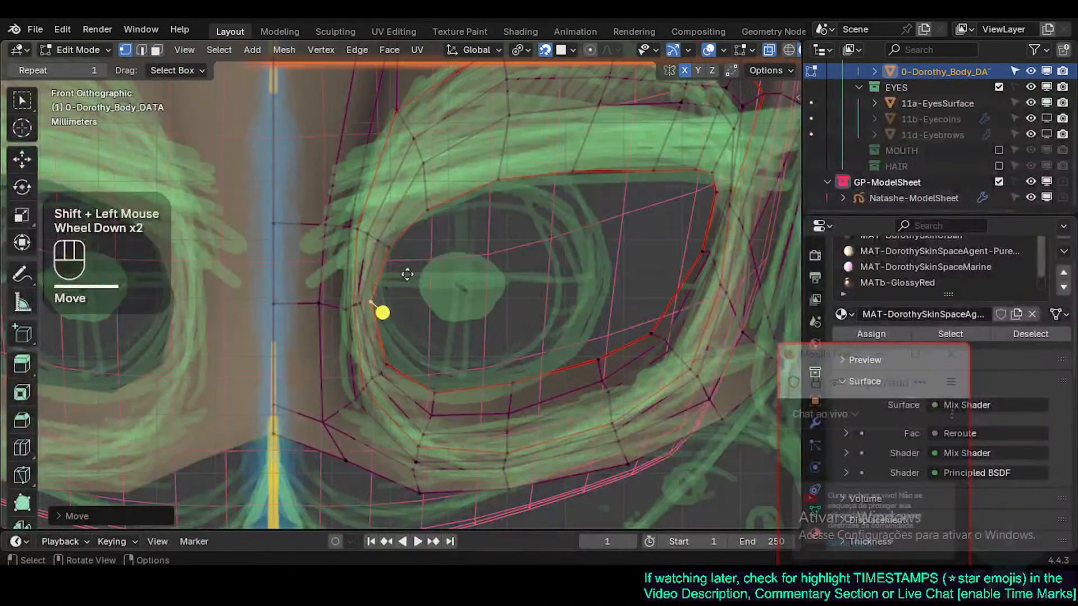
Step: Move the inner lid and middle loop vertices in the row above, at the eye's upper inner corner, to follow the sketch
{"action": "middle_click_drag", "start_coordinate": [414, 275], "coordinate": [448, 371], "text": "shift"}
{"action": "scroll", "coordinate": [421, 334], "scroll_direction": "up", "scroll_amount": 2}
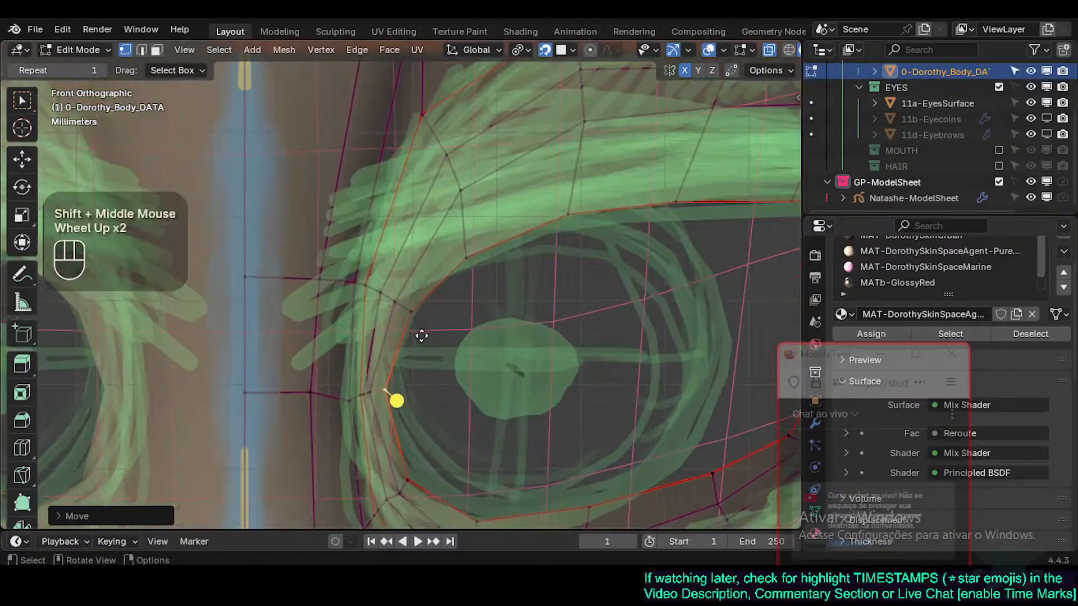
{"action": "left_click", "coordinate": [409, 314]}
{"action": "key", "text": "g"}
{"action": "left_click", "coordinate": [381, 290], "text": "shift"}
{"action": "left_click", "coordinate": [381, 292]}
{"action": "middle_click_drag", "start_coordinate": [593, 128], "coordinate": [540, 201], "text": "shift"}
{"action": "scroll", "coordinate": [540, 201], "scroll_direction": "down", "scroll_amount": 2}
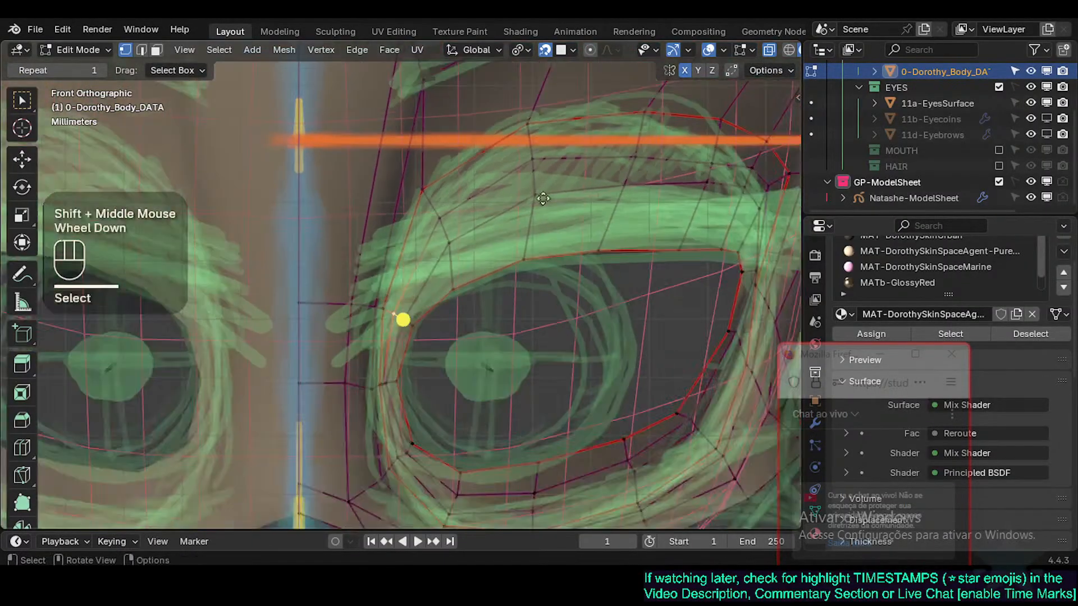
{"action": "middle_click_drag", "start_coordinate": [488, 435], "coordinate": [489, 358], "text": "shift"}
{"action": "scroll", "coordinate": [488, 360], "scroll_direction": "up", "scroll_amount": 1}
{"action": "scroll", "coordinate": [436, 258], "scroll_direction": "up", "scroll_amount": 2}
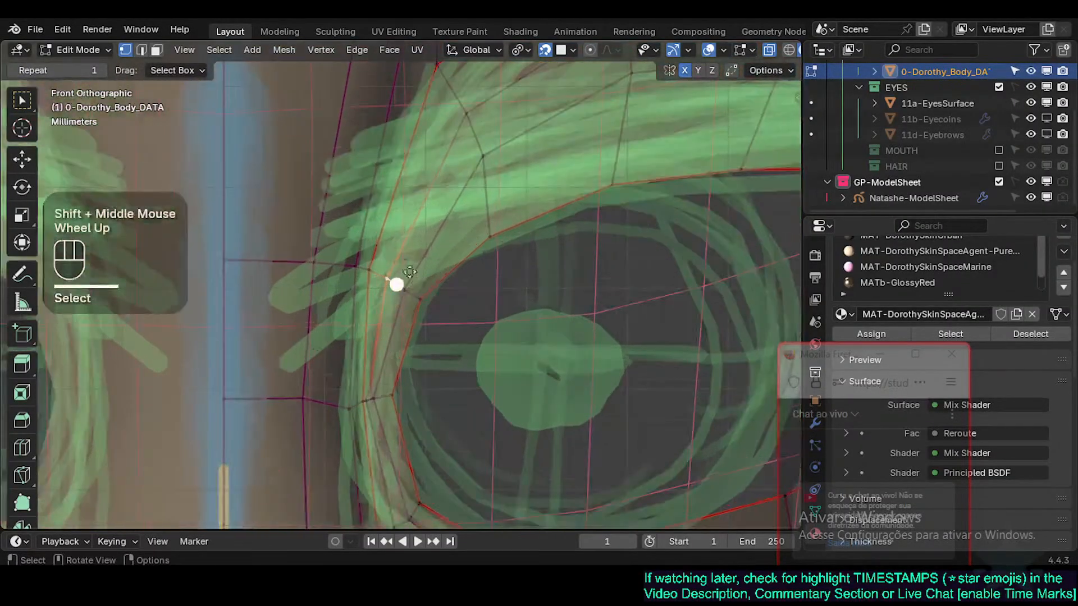
{"action": "left_click", "coordinate": [366, 269]}
{"action": "key", "text": "g"}
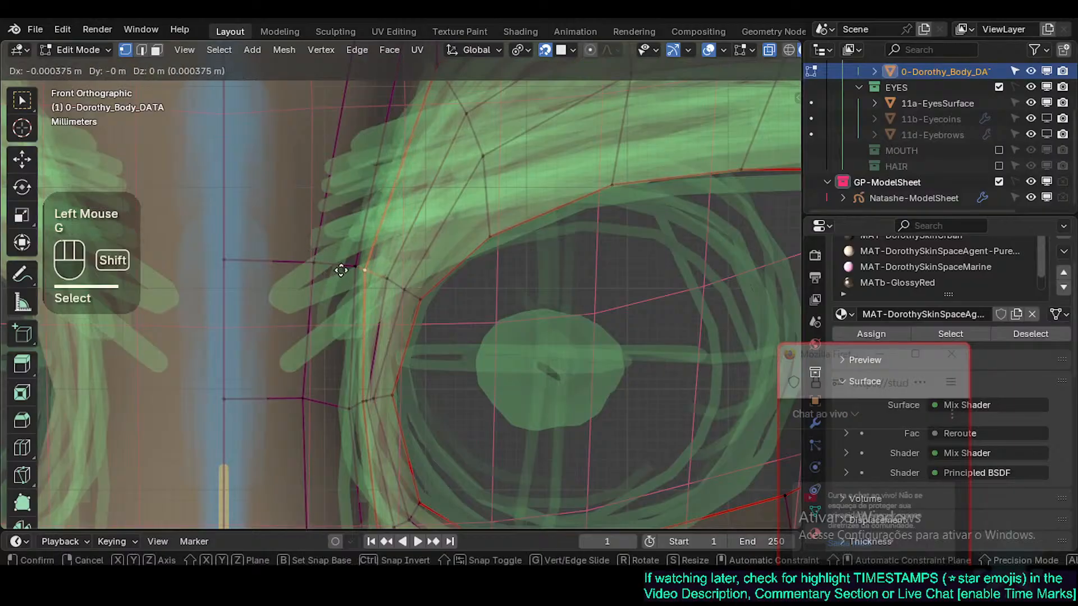
{"action": "left_click", "coordinate": [393, 293], "text": "shift"}
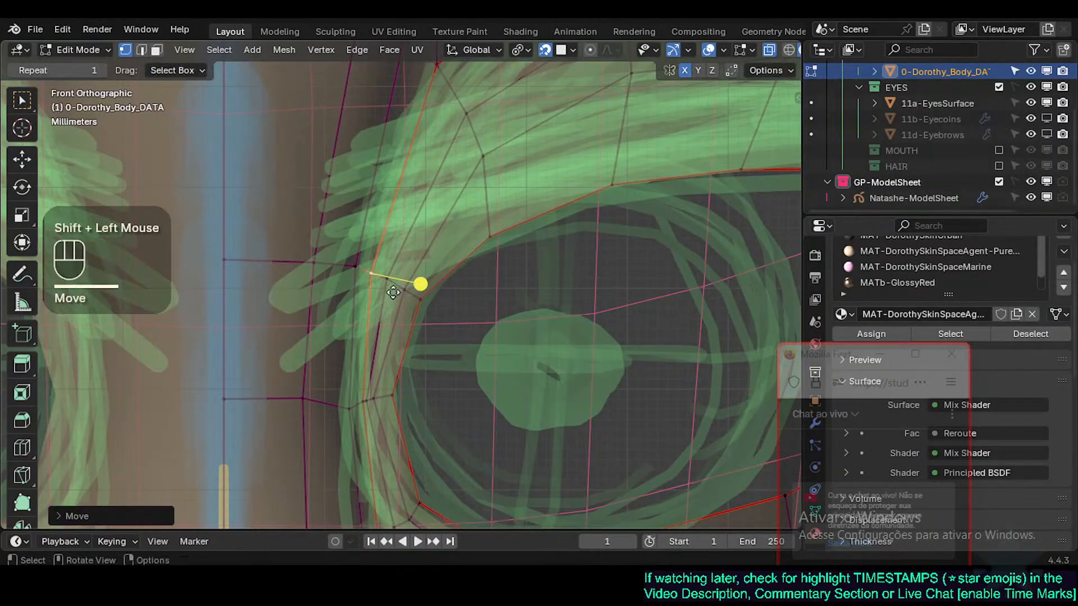
Step: Nudge the outer lid loop vertex in the mid-height row and the middle loop vertex at the upper inner corner into line
{"action": "left_click", "coordinate": [353, 403]}
{"action": "key", "text": "g"}
{"action": "left_click", "coordinate": [394, 275], "text": "shift"}
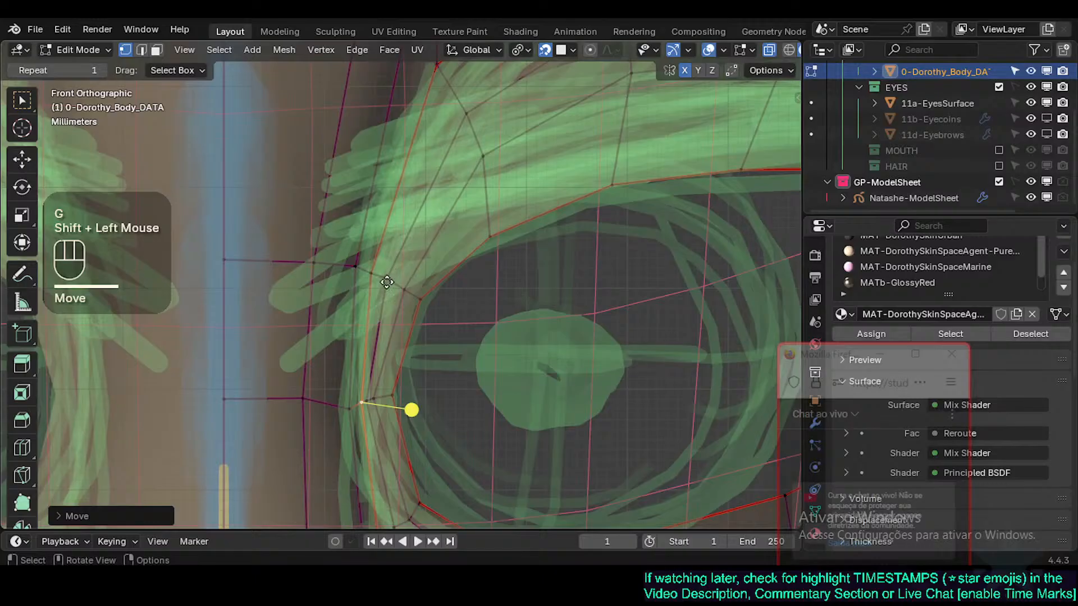
{"action": "left_click", "coordinate": [387, 282]}
{"action": "key", "text": "g"}
{"action": "left_click", "coordinate": [386, 280], "text": "shift"}
{"action": "left_click", "coordinate": [383, 277]}
{"action": "key", "text": "g"}
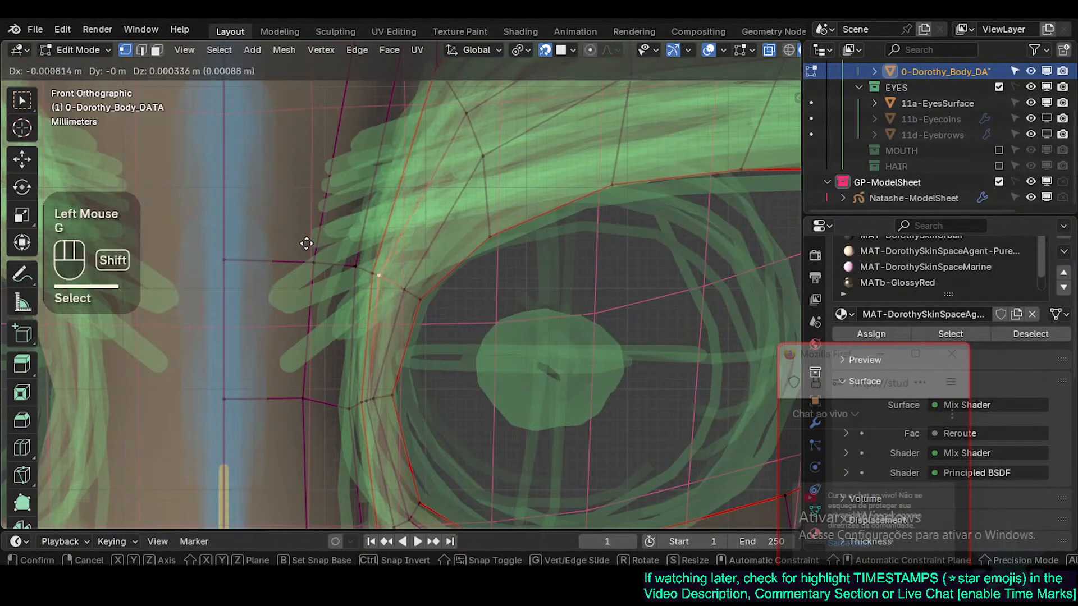
{"action": "left_click", "coordinate": [385, 280], "text": "shift"}
{"action": "left_click", "coordinate": [436, 307]}
{"action": "key", "text": "g"}
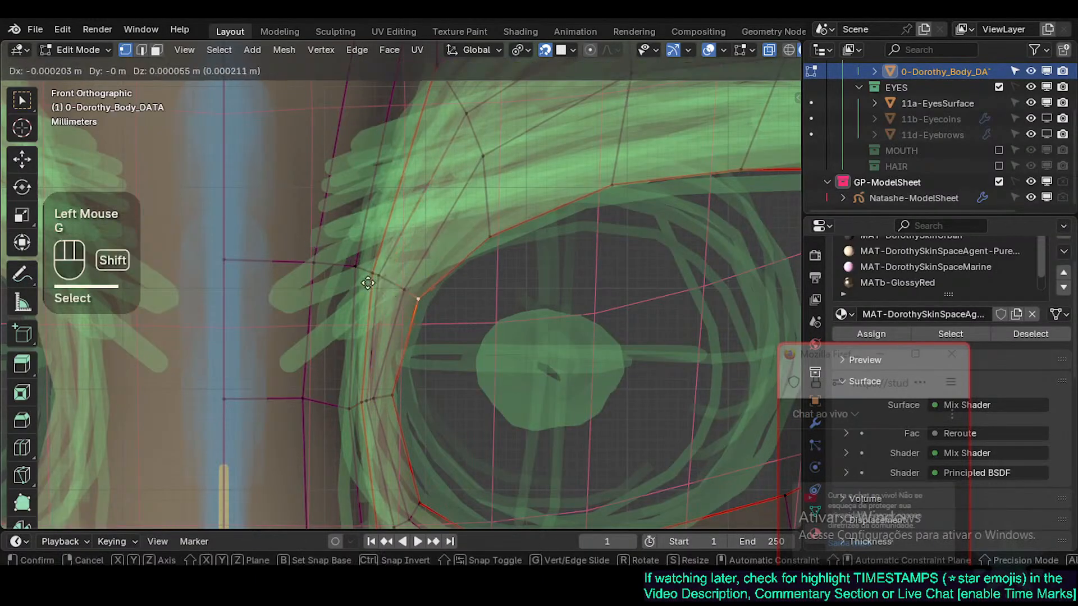
{"action": "key", "text": "Escape"}
Step: Shift the inner lid loop vertex at the upper inner corner toward the nose and adjust the rim vertex beside it
{"action": "left_click", "coordinate": [388, 291]}
{"action": "key", "text": "g"}
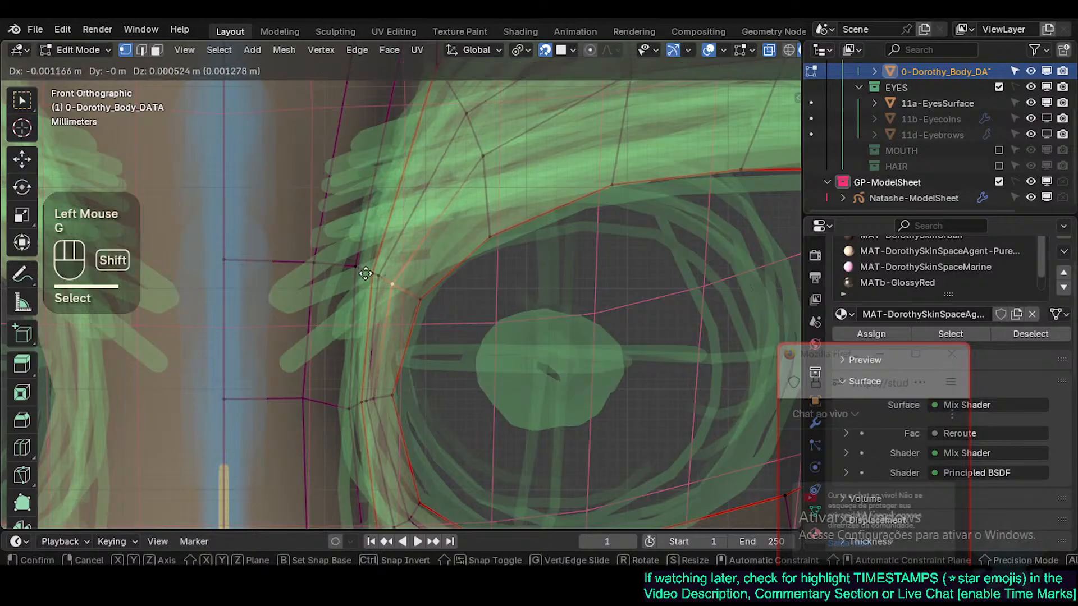
{"action": "left_click", "coordinate": [368, 275], "text": "shift"}
{"action": "key", "text": "g"}
{"action": "left_click", "coordinate": [387, 284], "text": "shift"}
{"action": "left_click", "coordinate": [418, 299]}
{"action": "key", "text": "g"}
{"action": "left_click", "coordinate": [340, 245], "text": "shift"}
Step: Raise the two middle loop vertices on the inner half of the upper lid close to the outer loop, saving the file
{"action": "middle_click_drag", "start_coordinate": [341, 245], "coordinate": [382, 391], "text": "shift"}
{"action": "scroll", "coordinate": [385, 344], "scroll_direction": "down", "scroll_amount": 2}
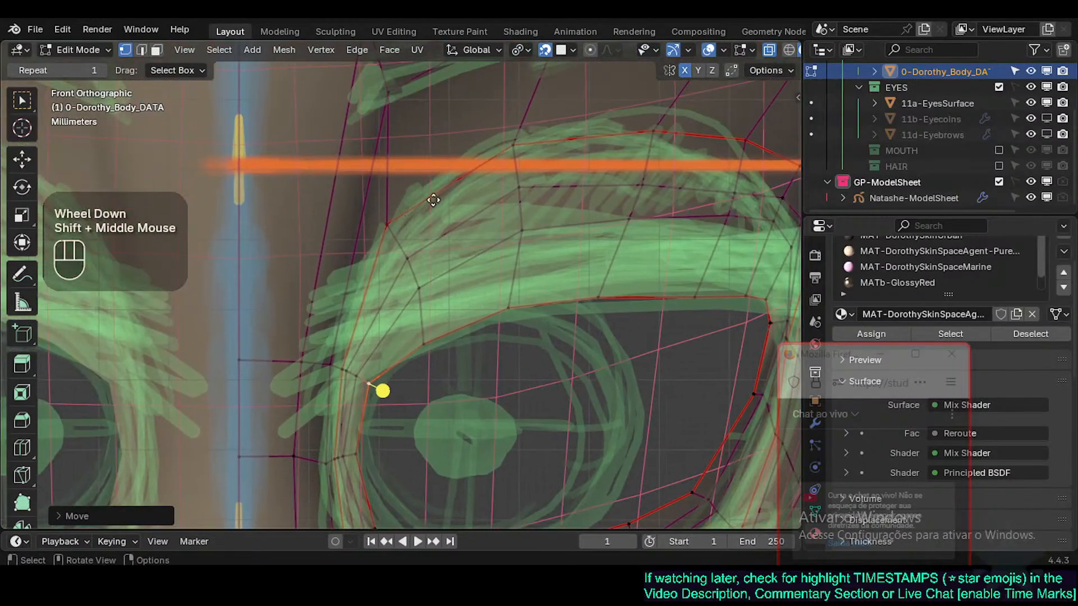
{"action": "left_click", "coordinate": [412, 257]}
{"action": "key", "text": "g"}
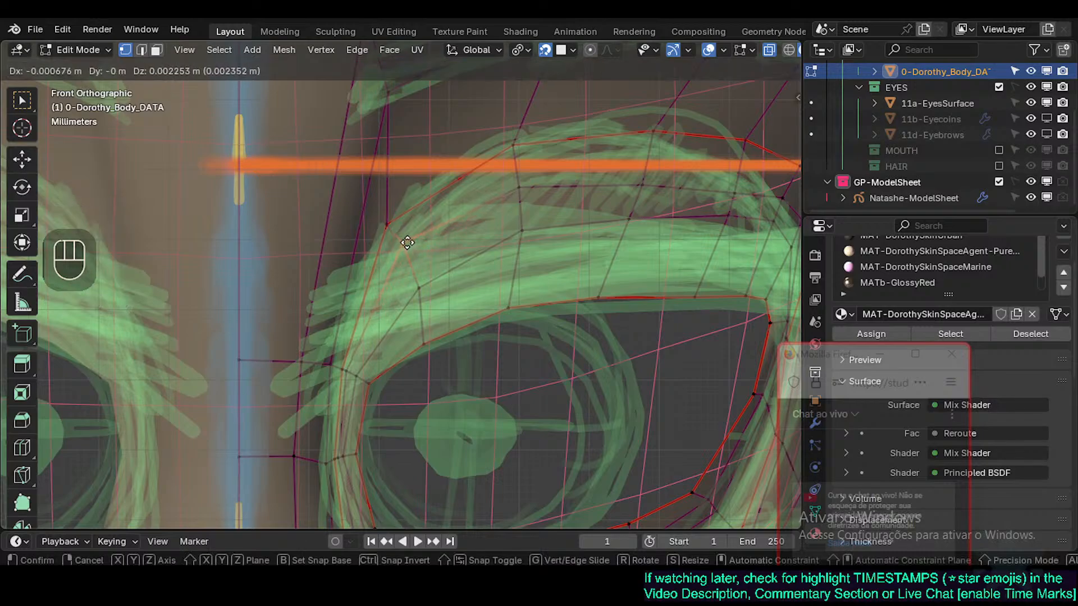
{"action": "left_click", "coordinate": [414, 221]}
{"action": "middle_click_drag", "start_coordinate": [413, 221], "coordinate": [378, 292], "text": "shift"}
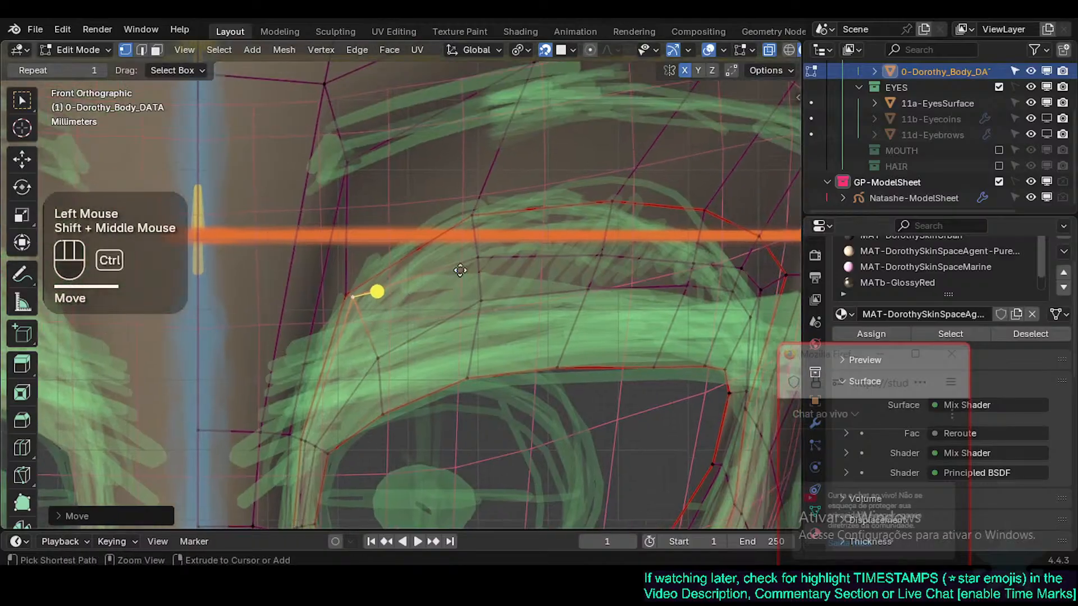
{"action": "key", "text": "ctrl+s"}
{"action": "left_click", "coordinate": [482, 238]}
{"action": "key", "text": "g"}
{"action": "left_click", "coordinate": [486, 225]}
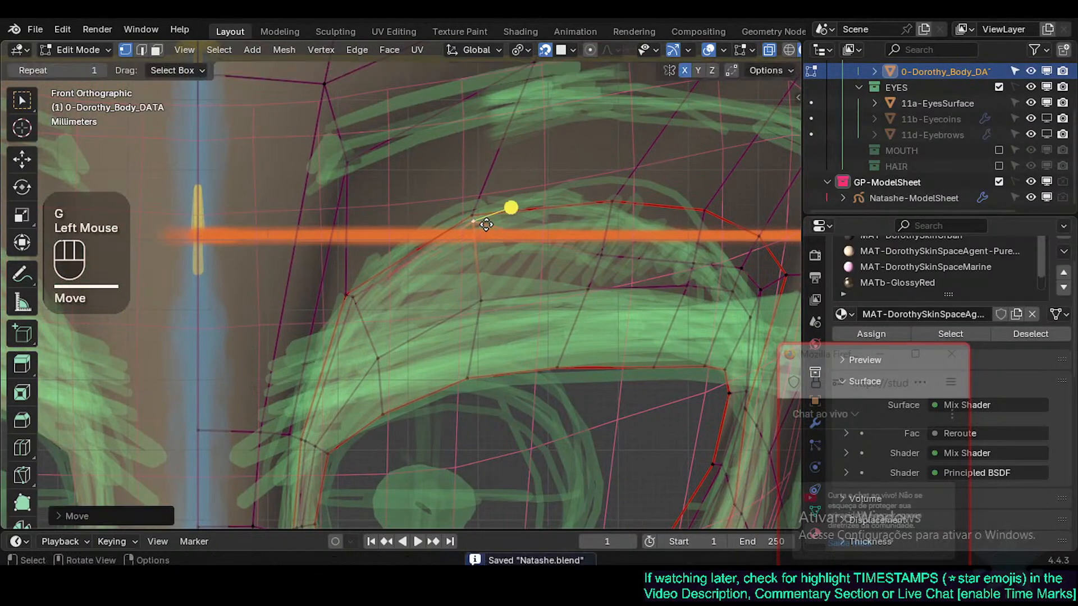
Step: Move the two innermost vertices of the upper-eyelid crease onto the red crease edge
{"action": "left_click", "coordinate": [356, 305]}
{"action": "key", "text": "g"}
{"action": "left_click", "coordinate": [357, 306], "text": "shift"}
{"action": "middle_click_drag", "start_coordinate": [480, 259], "coordinate": [410, 321], "text": "shift"}
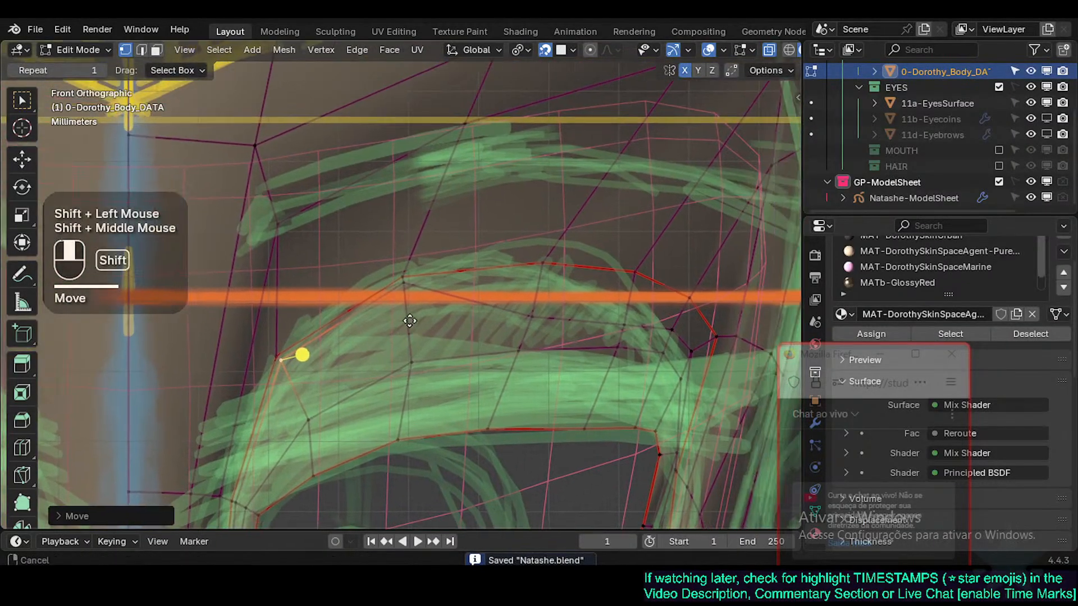
{"action": "left_click", "coordinate": [408, 285]}
{"action": "key", "text": "g"}
{"action": "left_click", "coordinate": [413, 272], "text": "shift"}
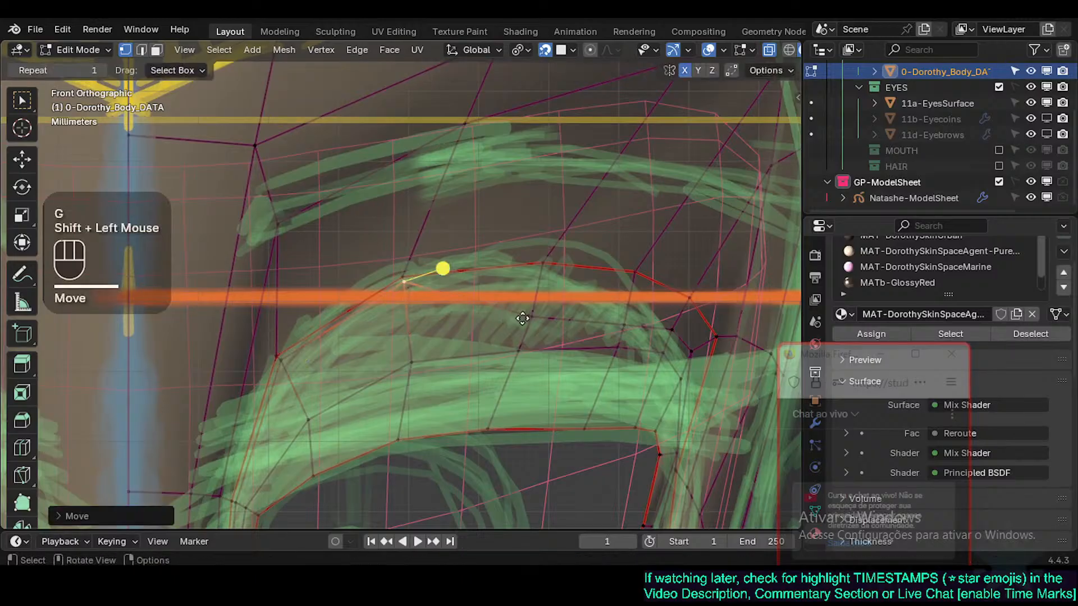
Step: Move the vertex at the peak of the upper-eyelid crease onto the red crease edge
{"action": "left_click", "coordinate": [543, 265]}
{"action": "key", "text": "g"}
{"action": "left_click", "coordinate": [548, 261], "text": "shift"}
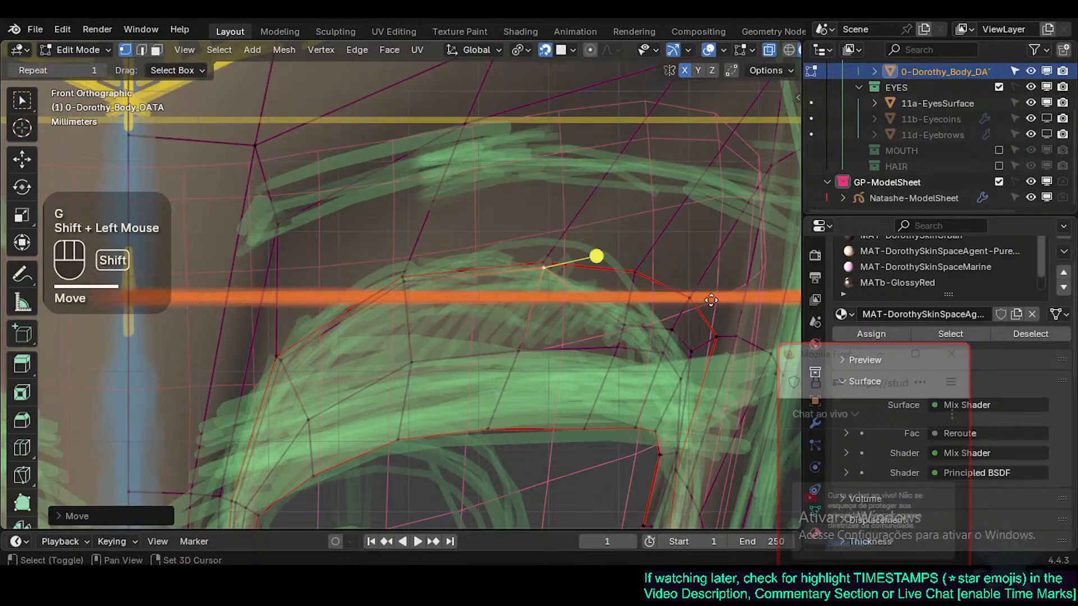
{"action": "middle_click_drag", "start_coordinate": [594, 253], "coordinate": [424, 269], "text": "shift"}
{"action": "key", "text": "g"}
{"action": "left_click", "coordinate": [423, 269], "text": "shift"}
Step: Raise the next two loop vertices towards the eye's outer side to meet the red crease edge
{"action": "left_click", "coordinate": [458, 310]}
{"action": "key", "text": "g"}
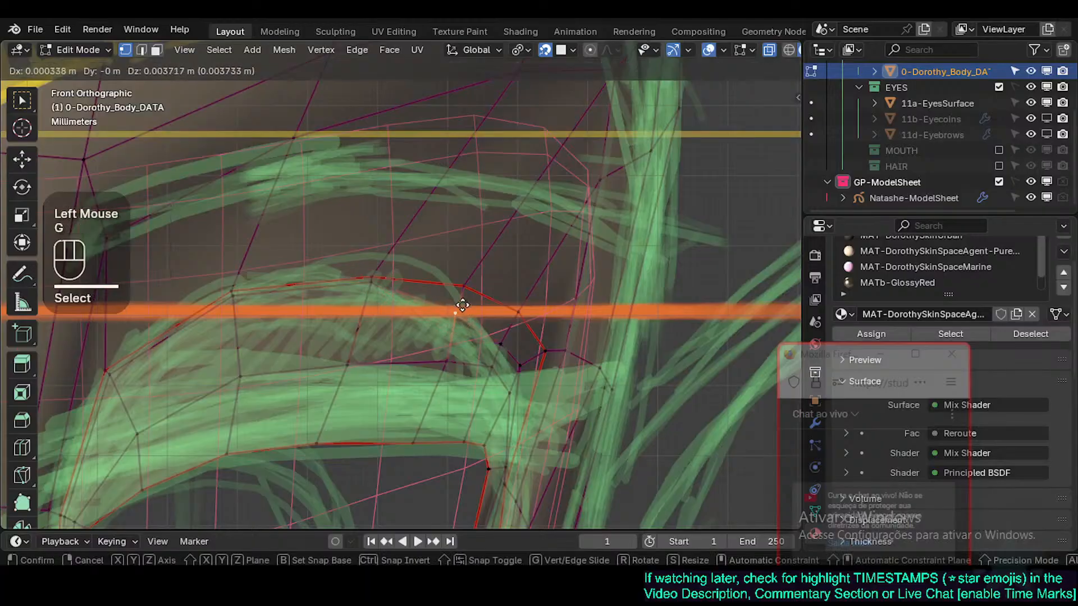
{"action": "left_click", "coordinate": [520, 284], "text": "shift"}
{"action": "scroll", "coordinate": [511, 278], "scroll_direction": "up", "scroll_amount": 2}
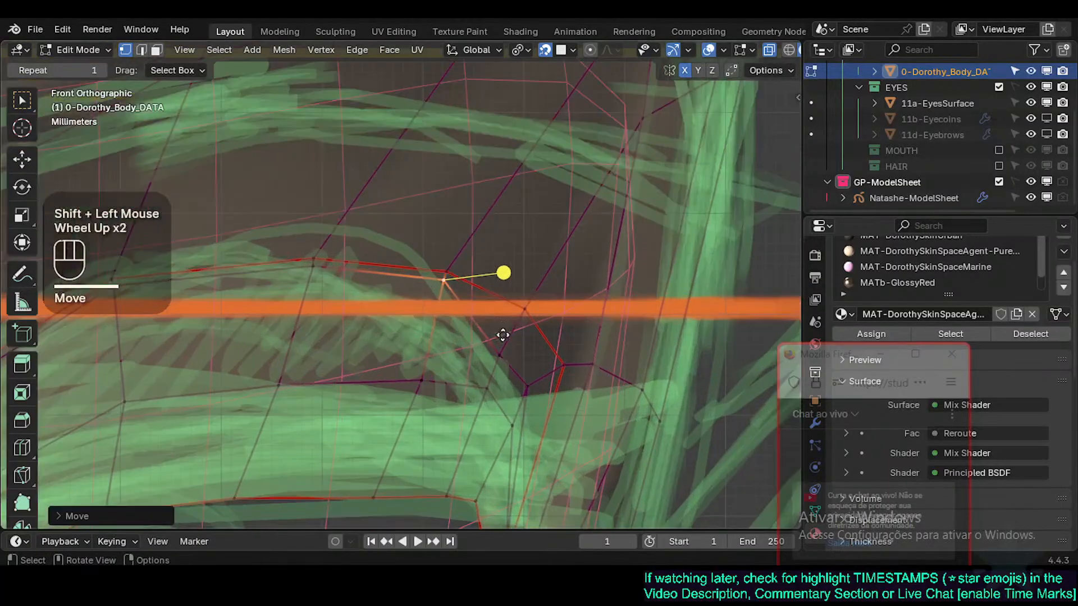
{"action": "left_click", "coordinate": [507, 351]}
{"action": "key", "text": "g"}
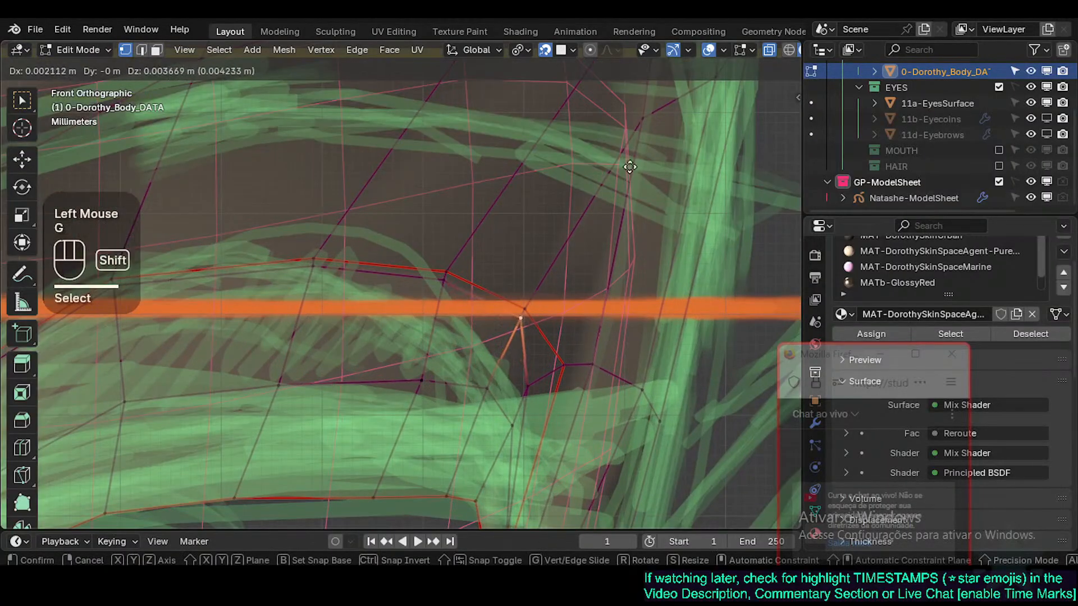
{"action": "left_click", "coordinate": [630, 166], "text": "shift"}
Step: Snap the loop vertex below the crease's outer end onto the red outer-corner vertex
{"action": "middle_click_drag", "start_coordinate": [498, 347], "coordinate": [457, 288], "text": "shift"}
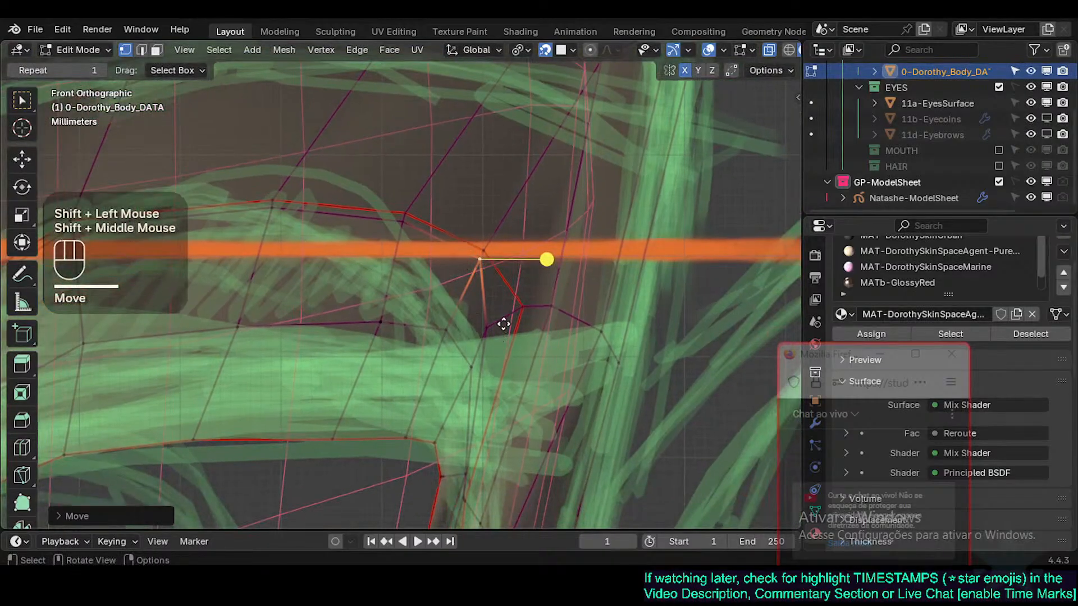
{"action": "middle_click_drag", "start_coordinate": [494, 350], "coordinate": [489, 324], "text": "shift"}
{"action": "left_click", "coordinate": [498, 308]}
{"action": "key", "text": "g"}
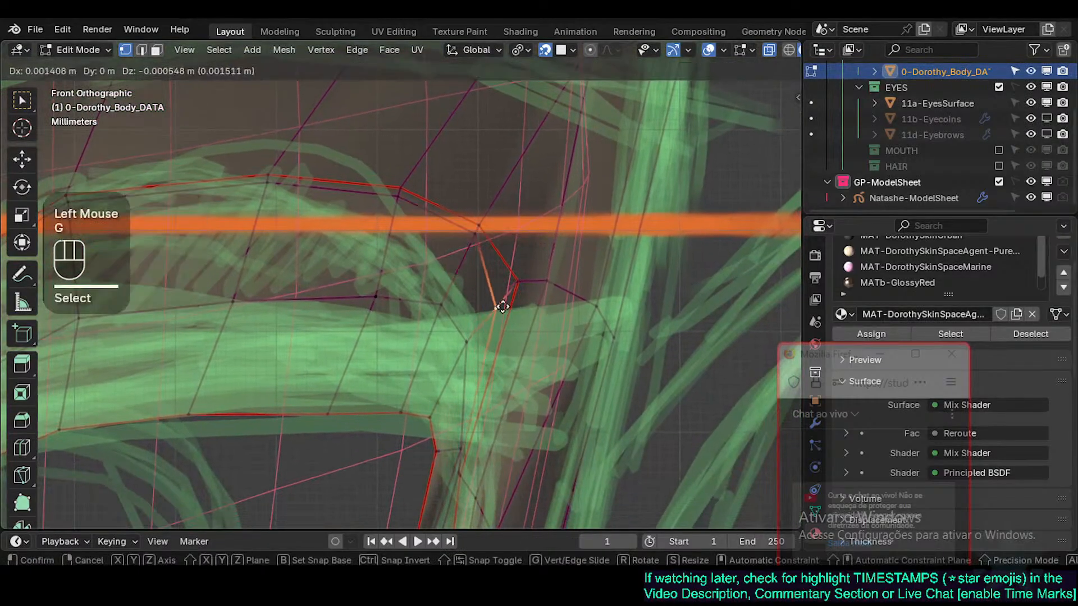
{"action": "left_click", "coordinate": [514, 289], "text": "shift"}
{"action": "scroll", "coordinate": [516, 295], "scroll_direction": "down", "scroll_amount": 2}
{"action": "scroll", "coordinate": [516, 295], "scroll_direction": "up", "scroll_amount": 1}
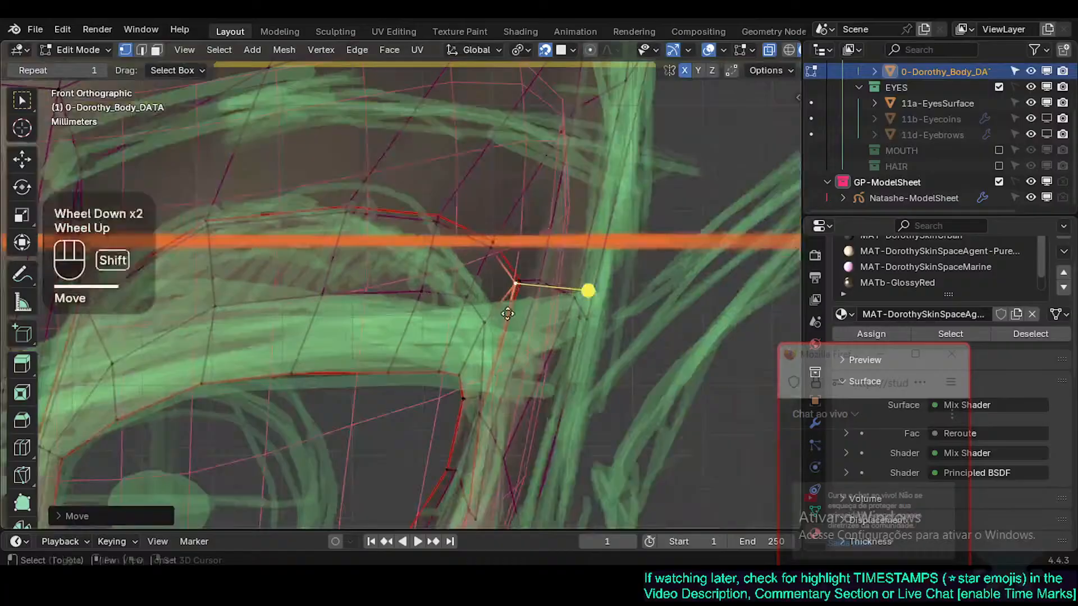
Step: Circle-select the overlapping vertices at the crease's outer corner and move them down together to the sketched lash line
{"action": "key", "text": "c"}
{"action": "left_click", "coordinate": [513, 285]}
{"action": "right_click", "coordinate": [514, 292]}
{"action": "key", "text": "g"}
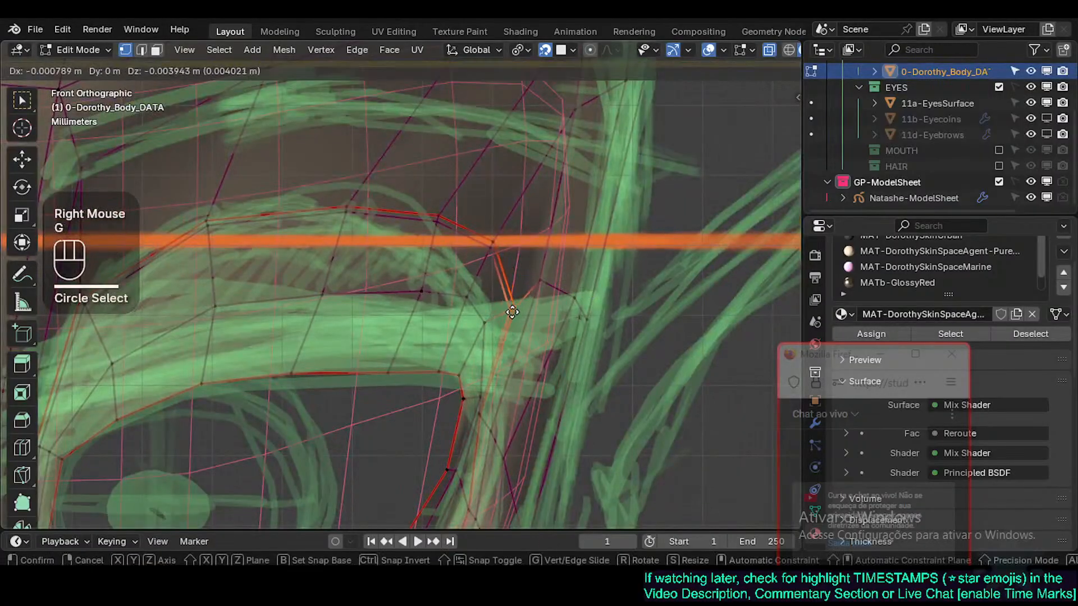
{"action": "left_click", "coordinate": [534, 292]}
Step: With snapping temporarily disabled, lower the two vertices outside the eye corner to follow the sketch
{"action": "key", "text": "shift+Tab"}
{"action": "left_click", "coordinate": [539, 287]}
{"action": "key", "text": "g"}
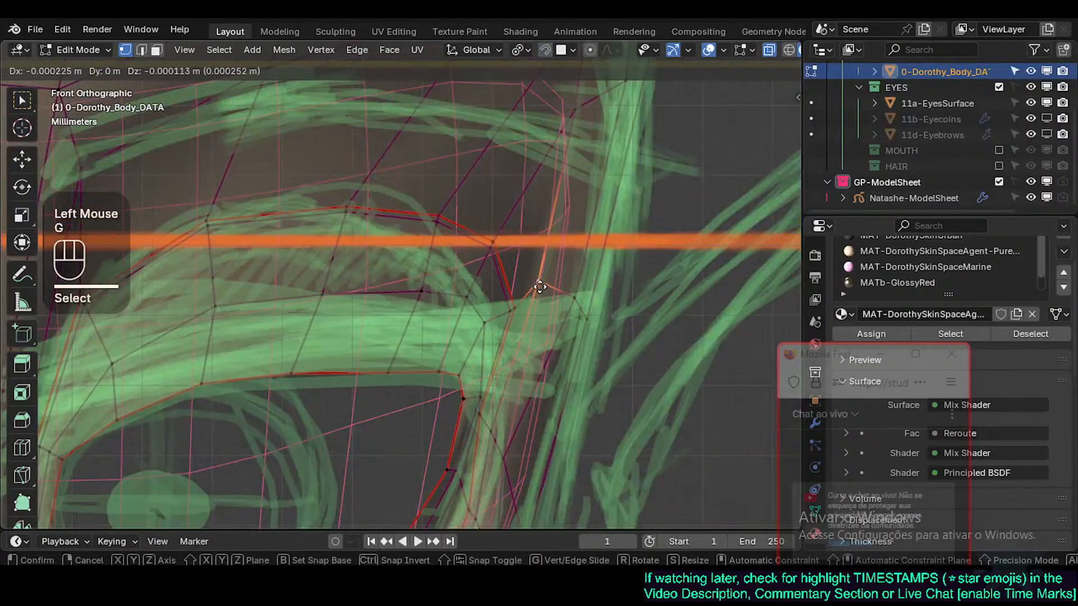
{"action": "left_click", "coordinate": [539, 302]}
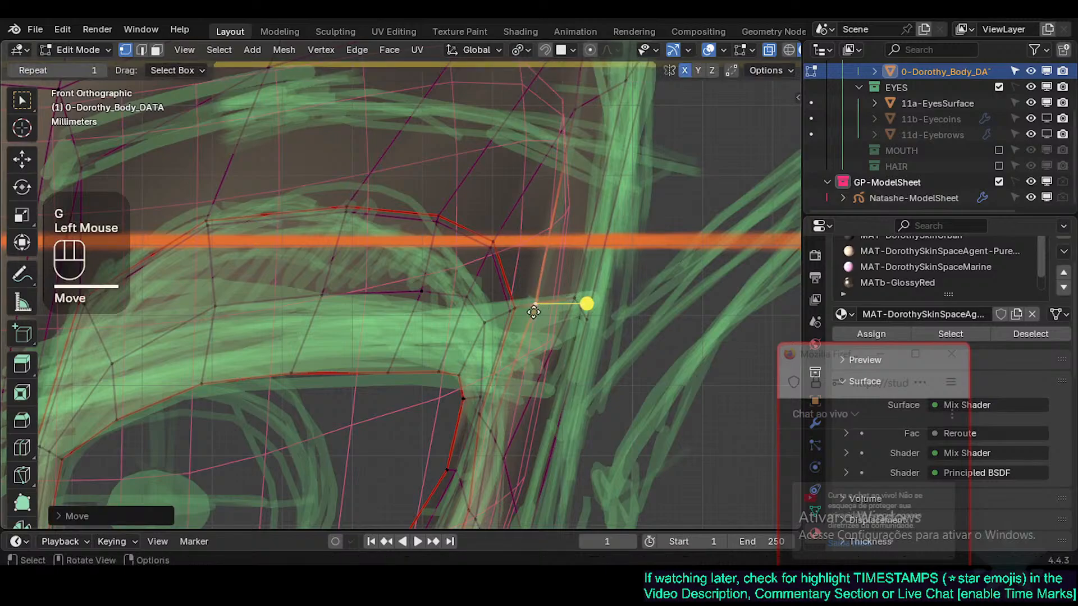
{"action": "left_click", "coordinate": [570, 296]}
{"action": "key", "text": "g"}
{"action": "left_click", "coordinate": [545, 328], "text": "shift"}
{"action": "key", "text": "shift+Tab"}
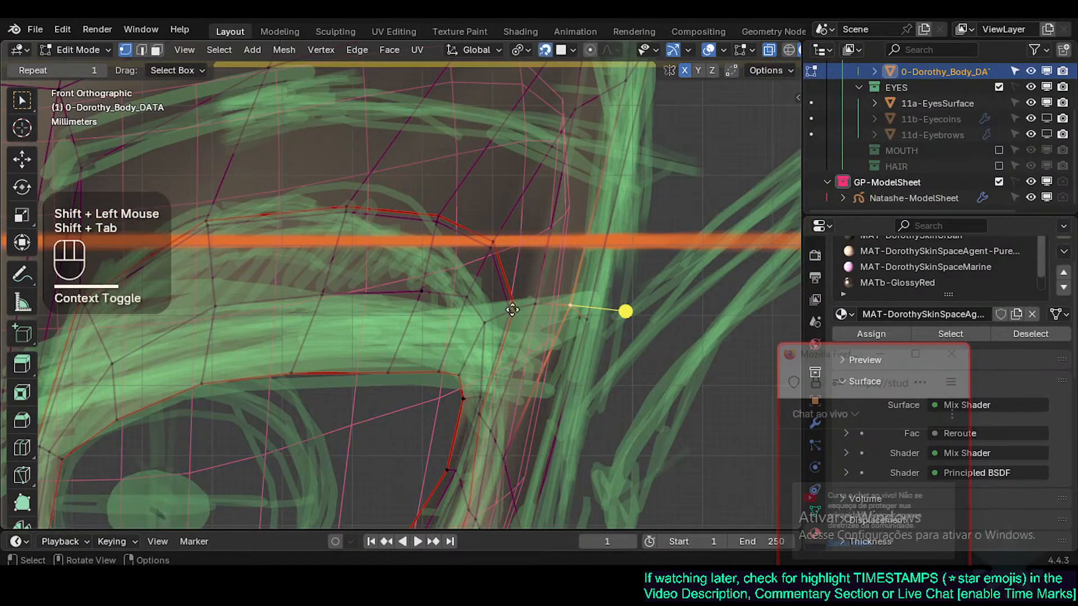
Step: Deselect all vertices and save the file
{"action": "key", "text": "alt+a"}
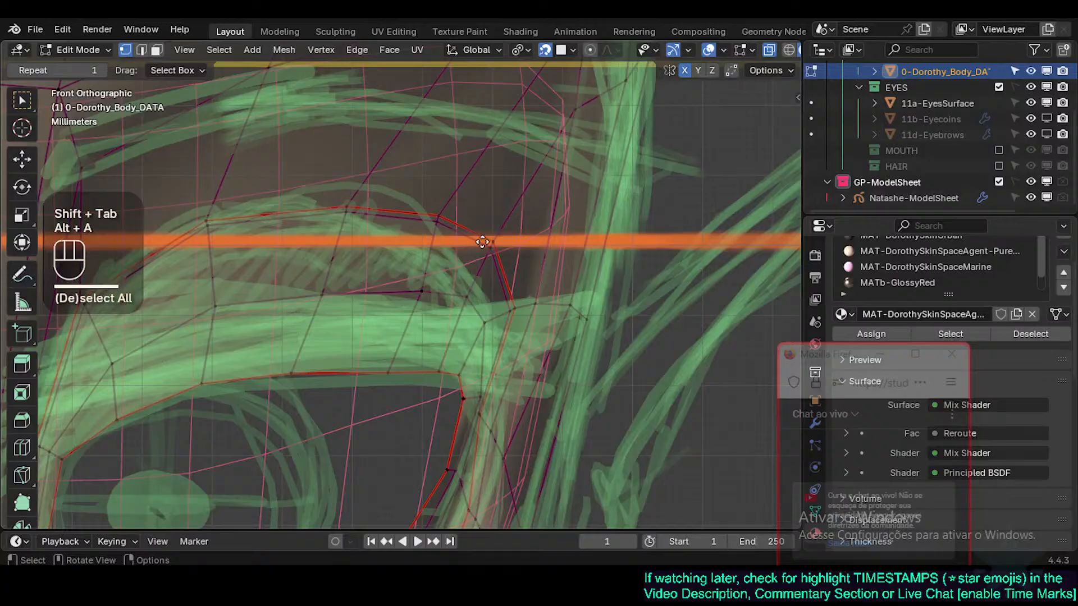
{"action": "middle_click_drag", "start_coordinate": [499, 279], "coordinate": [505, 258], "text": "shift"}
{"action": "key", "text": "KP_1"}
{"action": "key", "text": "ctrl+s"}
Step: In a perspective view, reposition the vertices at the crease's outer corner so that the eyelid edges meet there
{"action": "scroll", "coordinate": [463, 235], "scroll_direction": "down", "scroll_amount": 3}
{"action": "scroll", "coordinate": [414, 356], "scroll_direction": "down", "scroll_amount": 2}
{"action": "scroll", "coordinate": [506, 257], "scroll_direction": "up", "scroll_amount": 3}
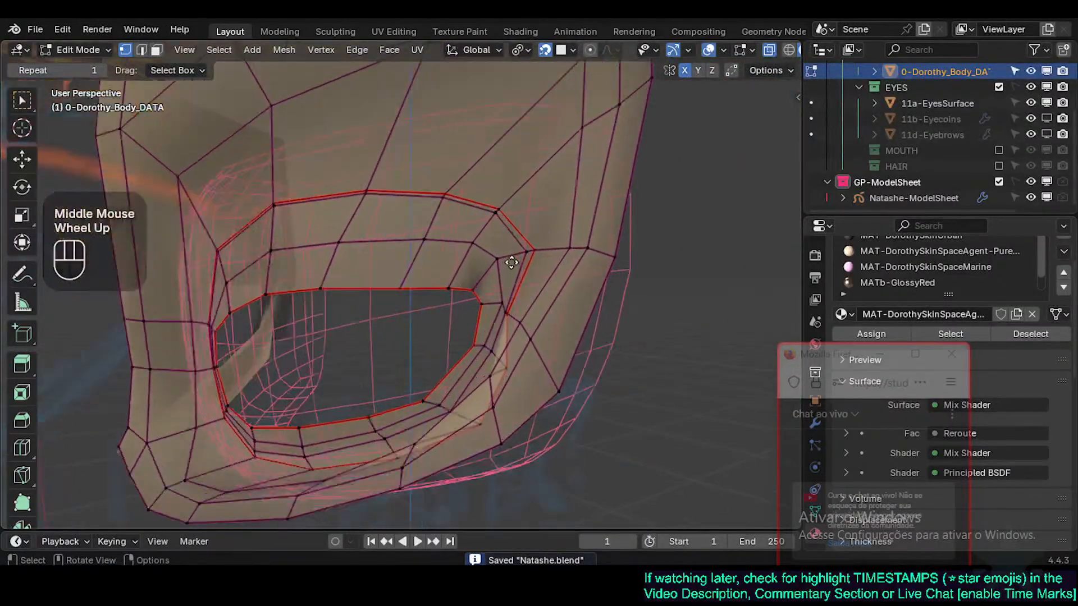
{"action": "key", "text": "alt+a"}
{"action": "key", "text": "c"}
{"action": "left_click", "coordinate": [529, 247]}
{"action": "right_click", "coordinate": [530, 247]}
{"action": "key", "text": "g"}
{"action": "left_click", "coordinate": [450, 256], "text": "shift"}
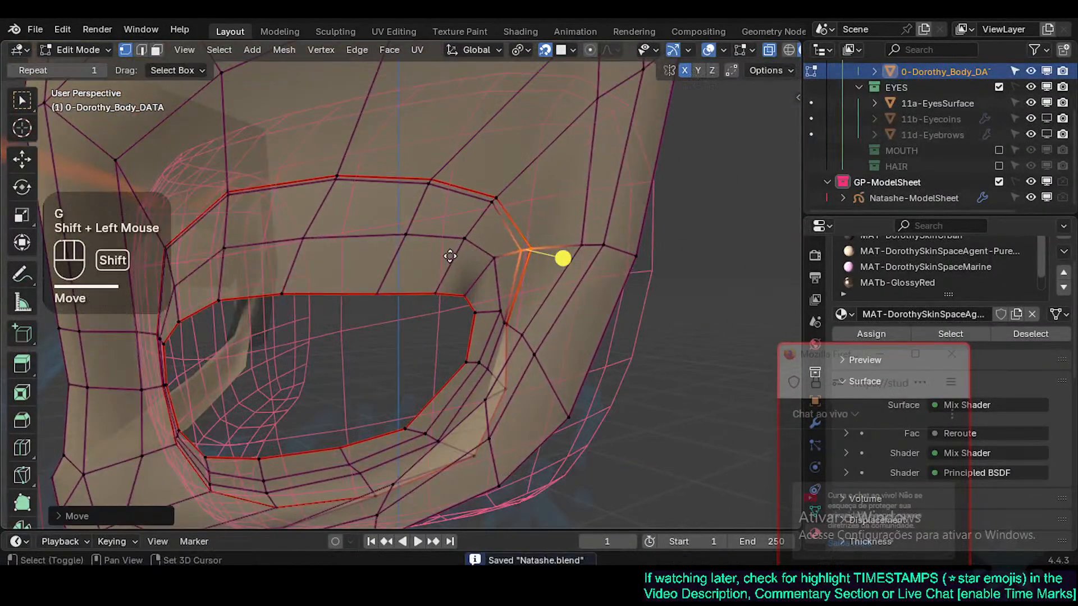
{"action": "left_click", "coordinate": [542, 247]}
{"action": "key", "text": "g"}
{"action": "left_click", "coordinate": [492, 257], "text": "shift"}
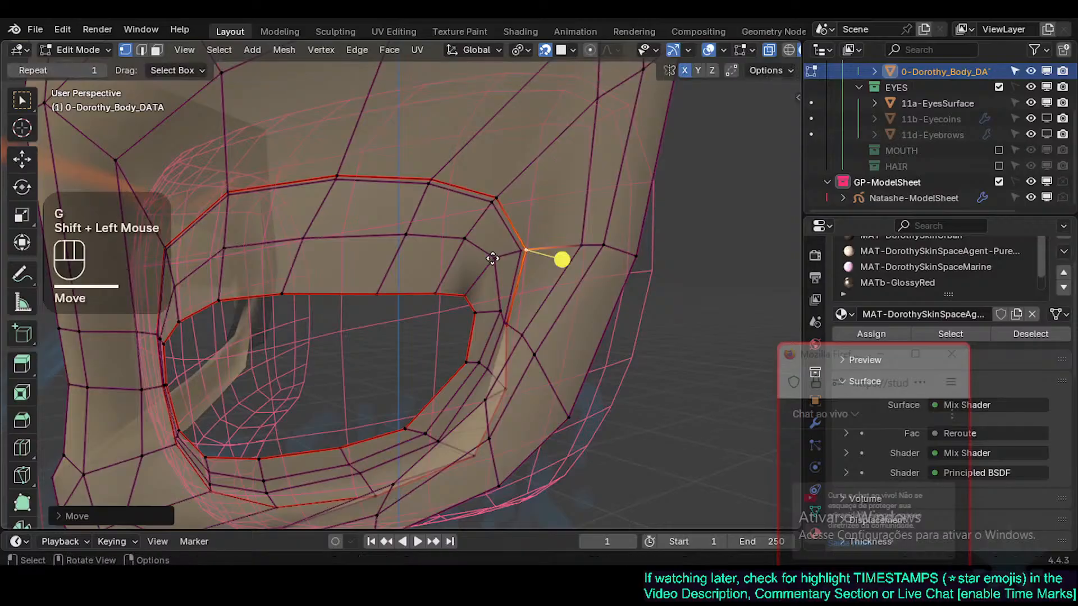
Step: Move the two stray vertices of the lower eyelid's outer edge in towards the eye-socket loop
{"action": "left_click", "coordinate": [512, 391]}
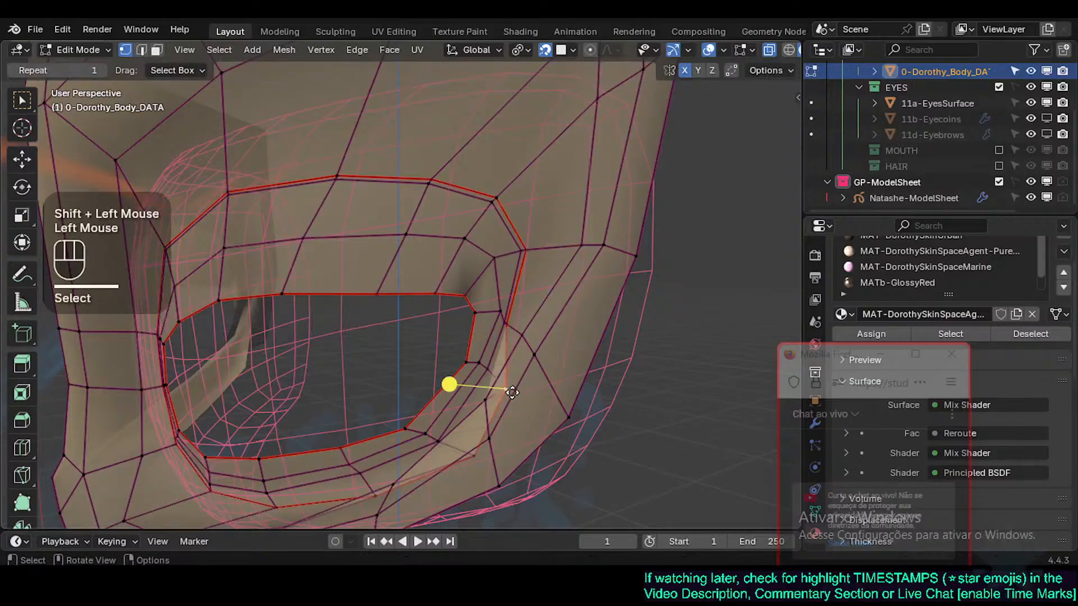
{"action": "key", "text": "g"}
{"action": "left_click", "coordinate": [494, 380]}
{"action": "left_click", "coordinate": [471, 459]}
{"action": "key", "text": "g"}
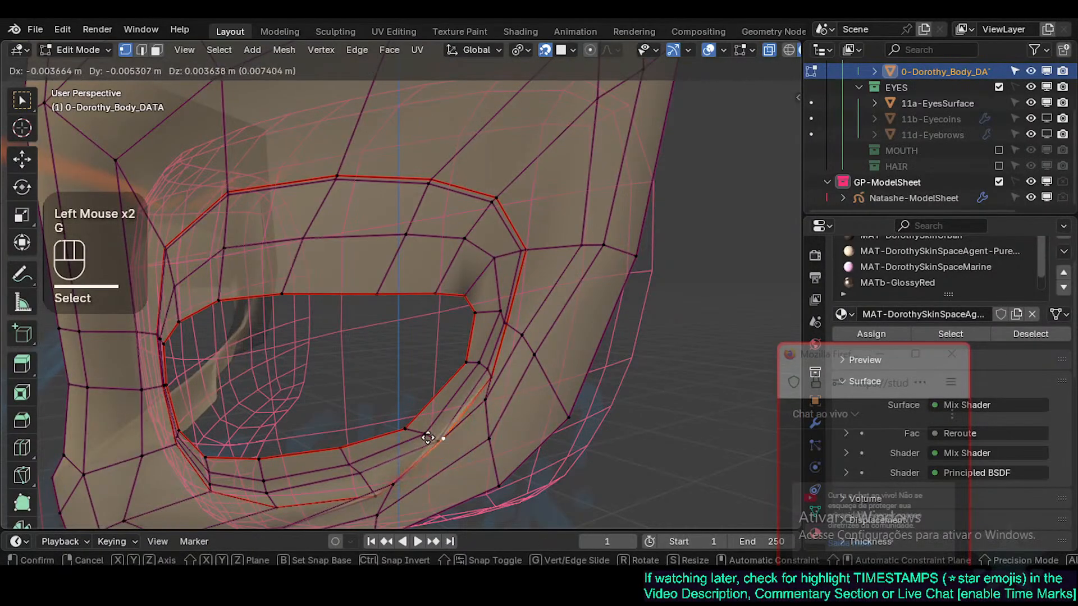
{"action": "left_click", "coordinate": [428, 438]}
{"action": "key", "text": "g"}
{"action": "left_click", "coordinate": [445, 436]}
Step: In front view, move the lower-outer eyelid vertex down and inward to follow the sketched lower lid
{"action": "key", "text": "KP_1"}
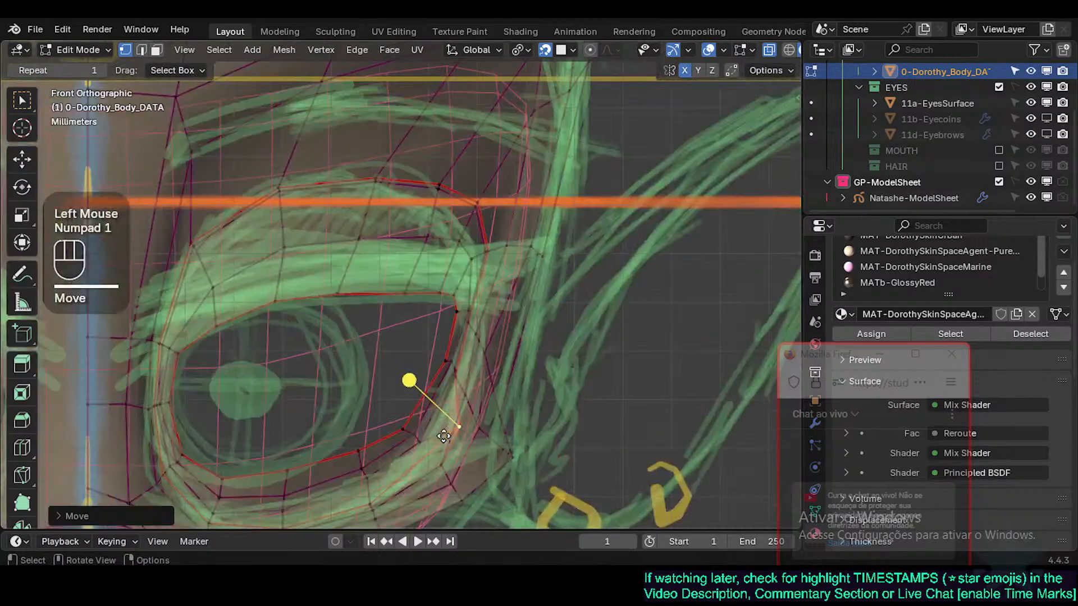
{"action": "scroll", "coordinate": [445, 429], "scroll_direction": "up", "scroll_amount": 2}
{"action": "middle_click_drag", "start_coordinate": [445, 429], "coordinate": [449, 387], "text": "shift"}
{"action": "key", "text": "g"}
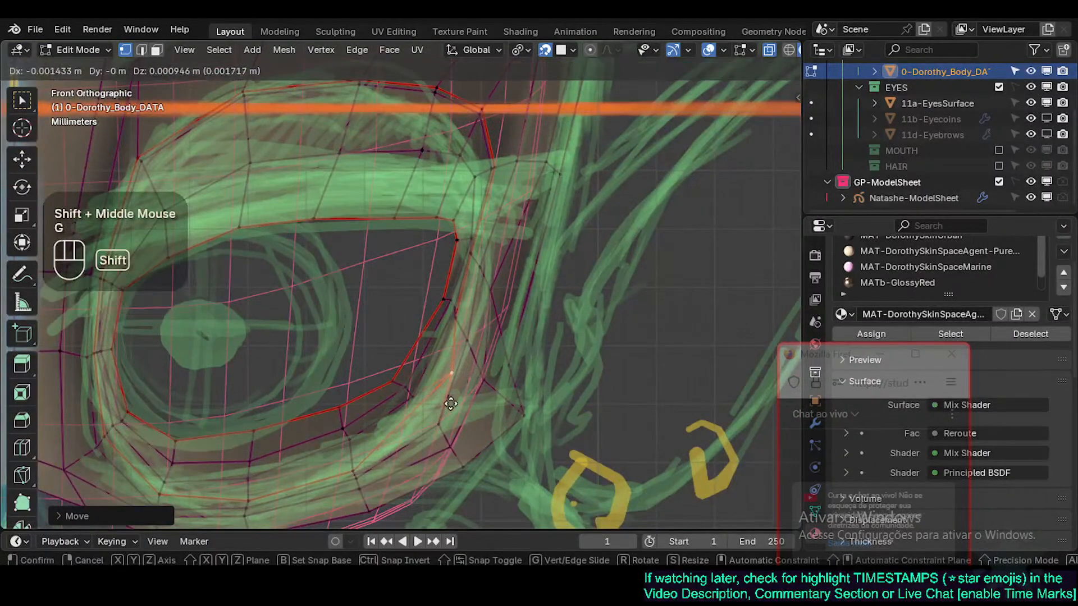
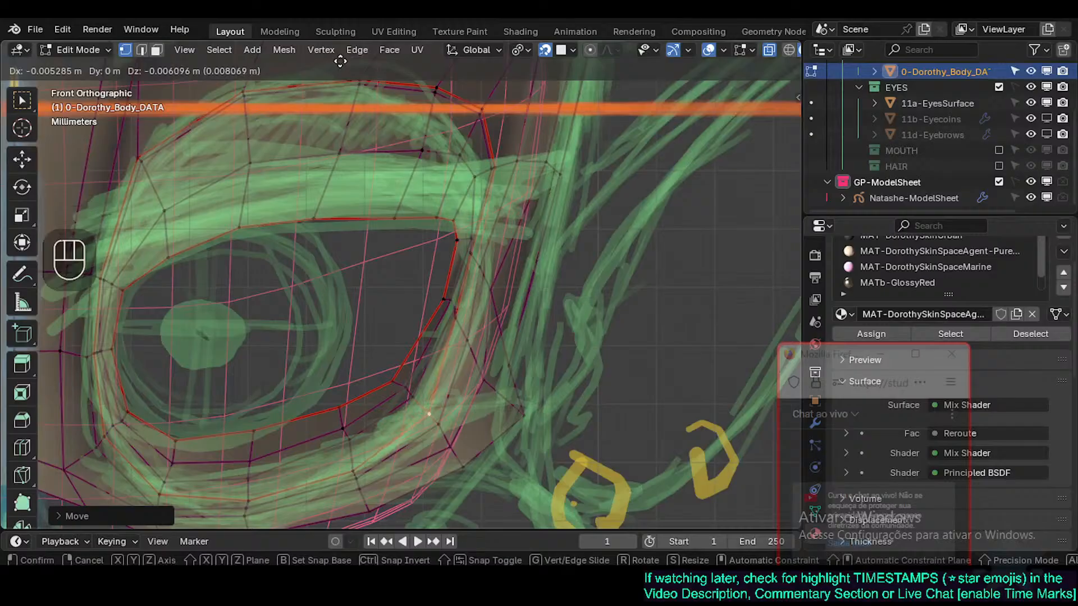
{"action": "left_click", "coordinate": [365, 82]}
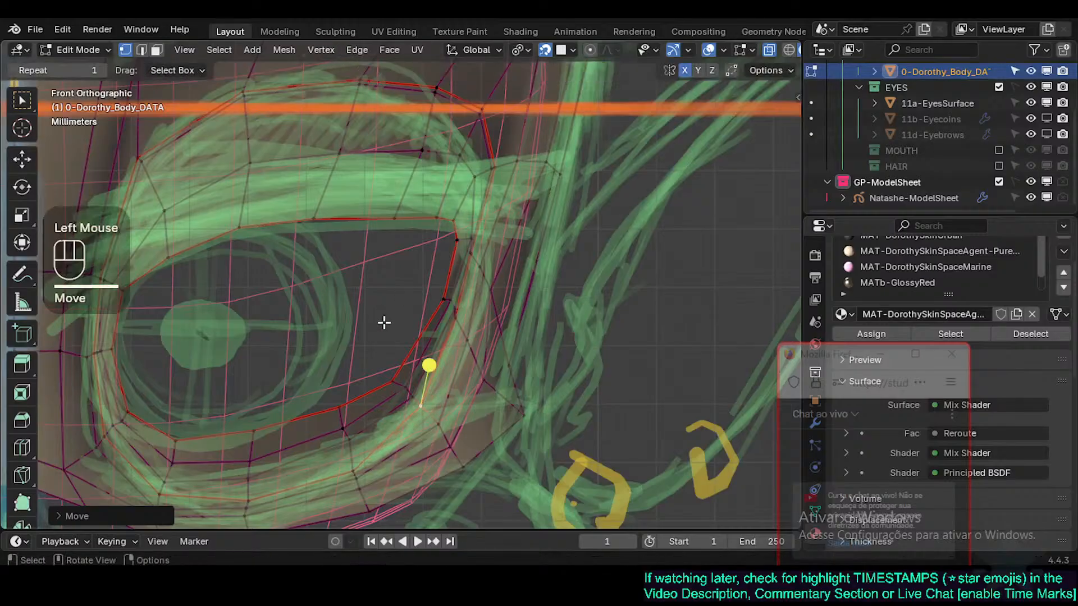
{"action": "key", "text": "g"}
{"action": "left_click", "coordinate": [528, 441], "text": "shift"}
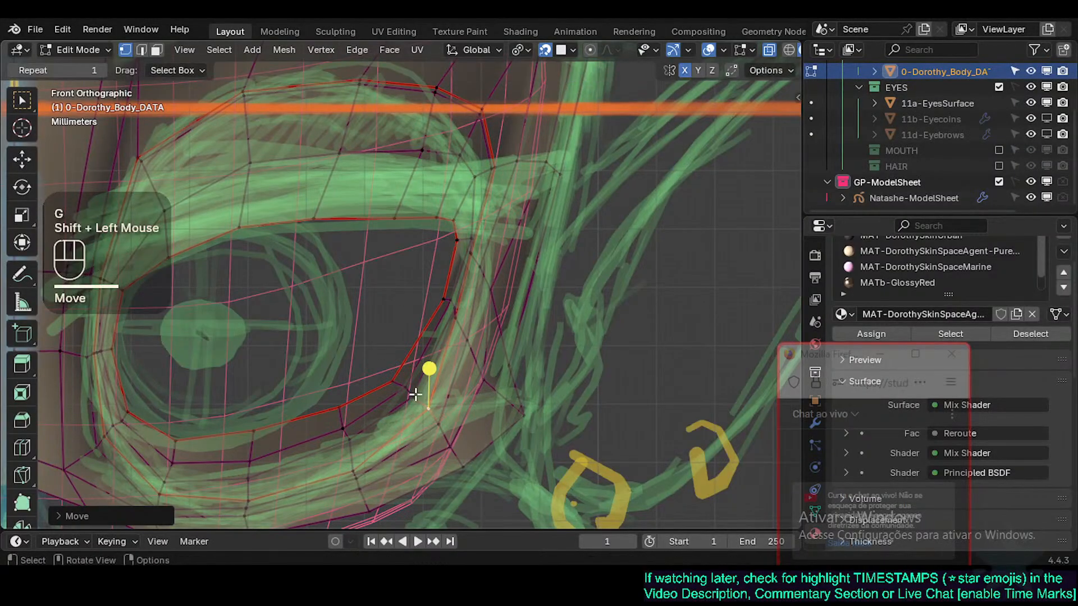
Step: Try to refine the lower-outer eyelid vertex and the adjacent vertex on the eye opening's rim
{"action": "left_click", "coordinate": [415, 396]}
{"action": "key", "text": "g"}
{"action": "left_click", "coordinate": [489, 421], "text": "shift"}
{"action": "left_click", "coordinate": [413, 392]}
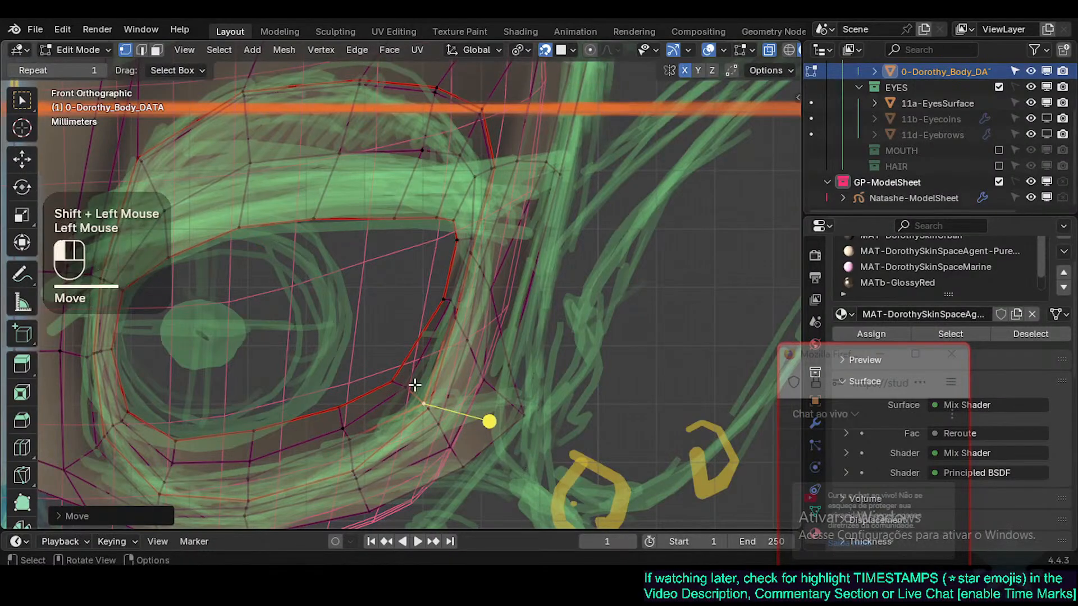
{"action": "key", "text": "g"}
{"action": "left_click", "coordinate": [478, 410], "text": "shift"}
{"action": "left_click", "coordinate": [393, 380]}
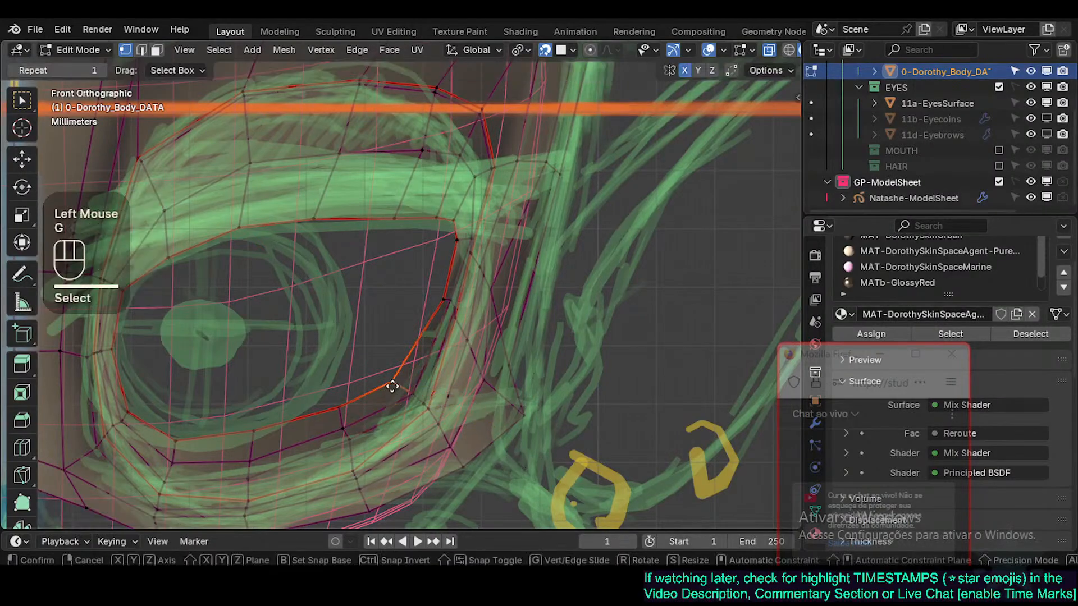
{"action": "key", "text": "g"}
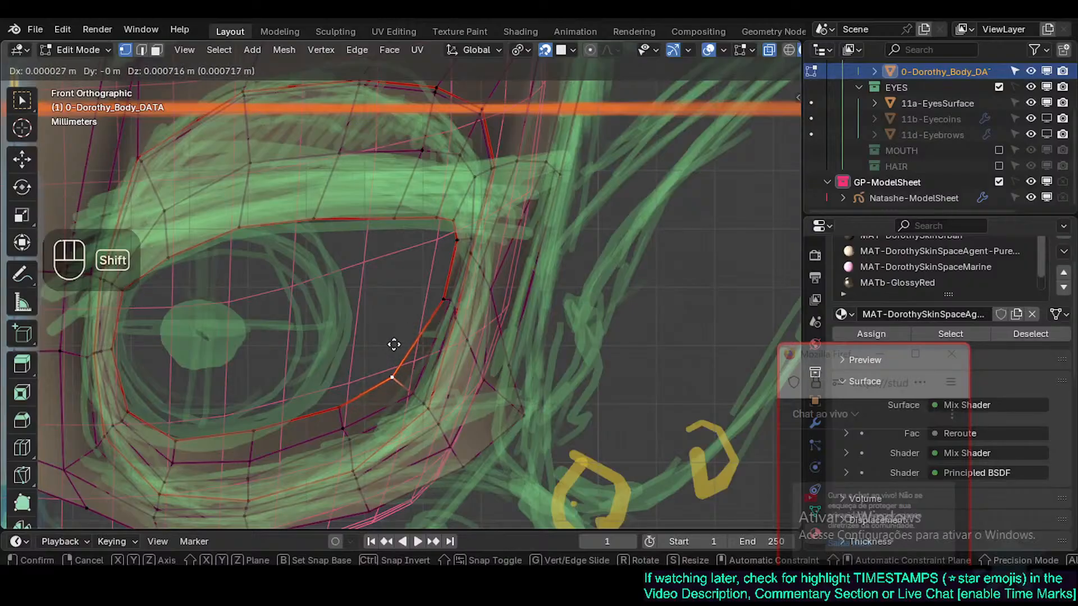
{"action": "key", "text": "Escape"}
Step: Try to shift the overlapping vertices at the lower-outer eyelid slightly down along the sketch
{"action": "left_click", "coordinate": [432, 416]}
{"action": "key", "text": "g"}
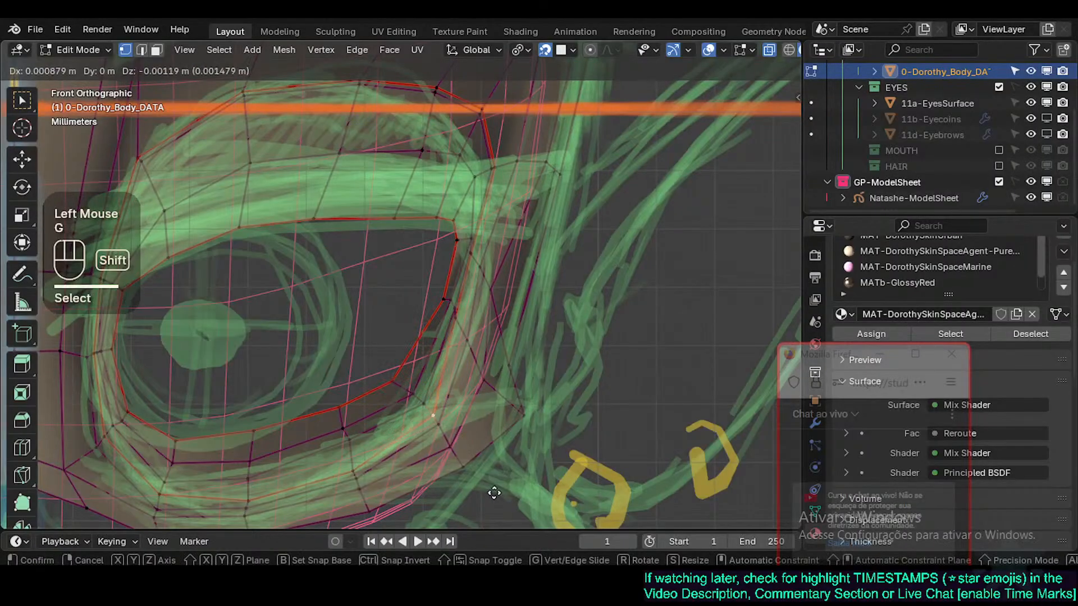
{"action": "left_click", "coordinate": [492, 509], "text": "shift"}
{"action": "left_click", "coordinate": [435, 423]}
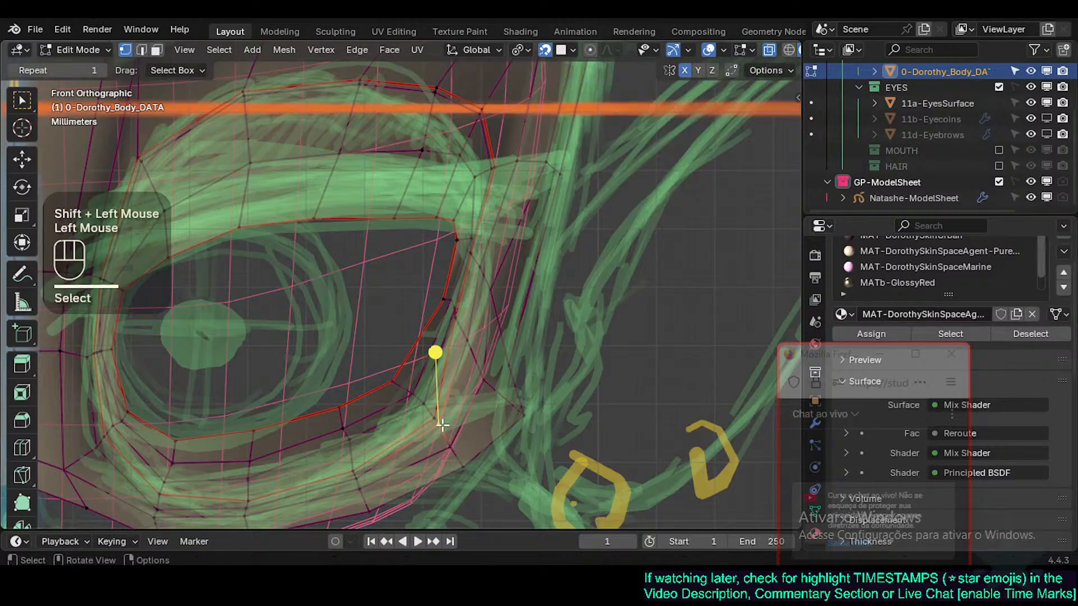
{"action": "key", "text": "g"}
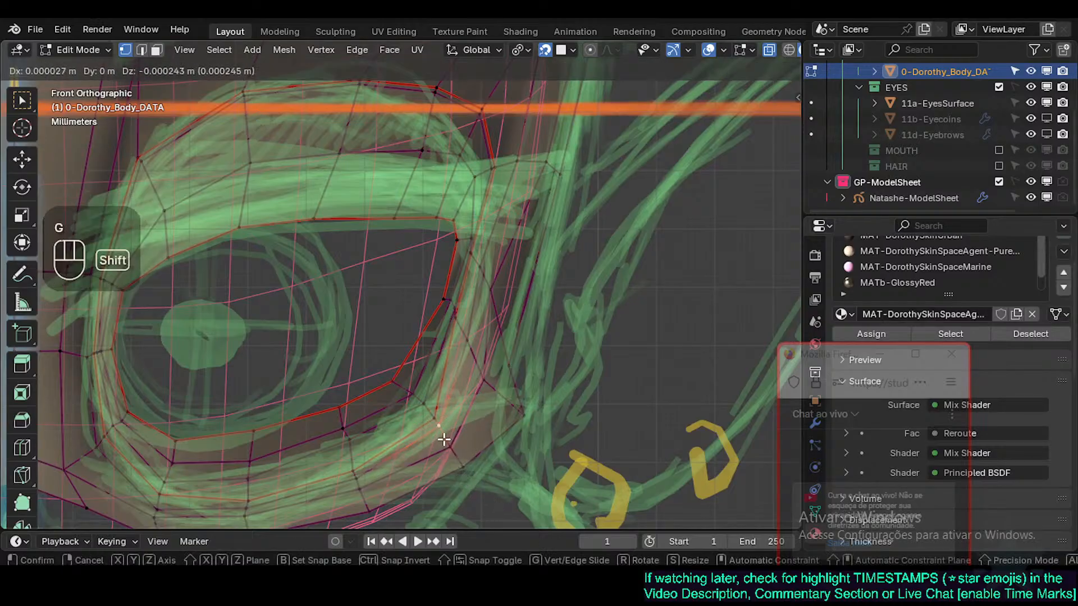
{"action": "left_click", "coordinate": [385, 378], "text": "shift"}
{"action": "left_click", "coordinate": [431, 414]}
{"action": "key", "text": "g"}
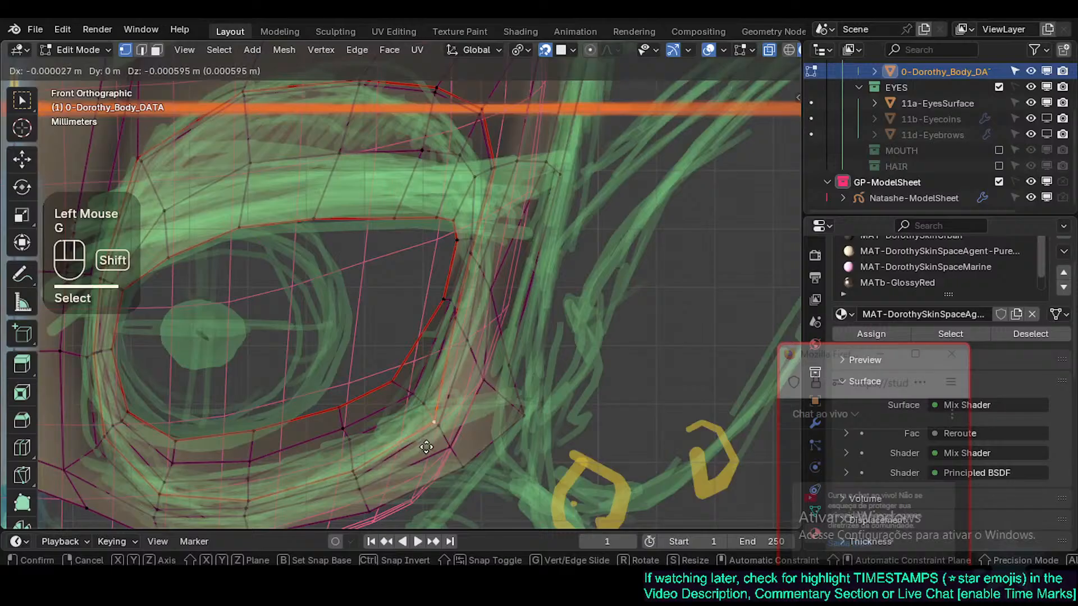
{"action": "left_click", "coordinate": [433, 425], "text": "shift"}
Step: Turn snapping off and undo the recent moves of the lower-outer eyelid vertices
{"action": "key", "text": "shift+Tab"}
{"action": "key", "text": "ctrl+z"}
{"action": "key", "text": "ctrl+z"}
{"action": "key", "text": "ctrl+z"}
{"action": "key", "text": "ctrl+z"}
{"action": "key", "text": "ctrl+z"}
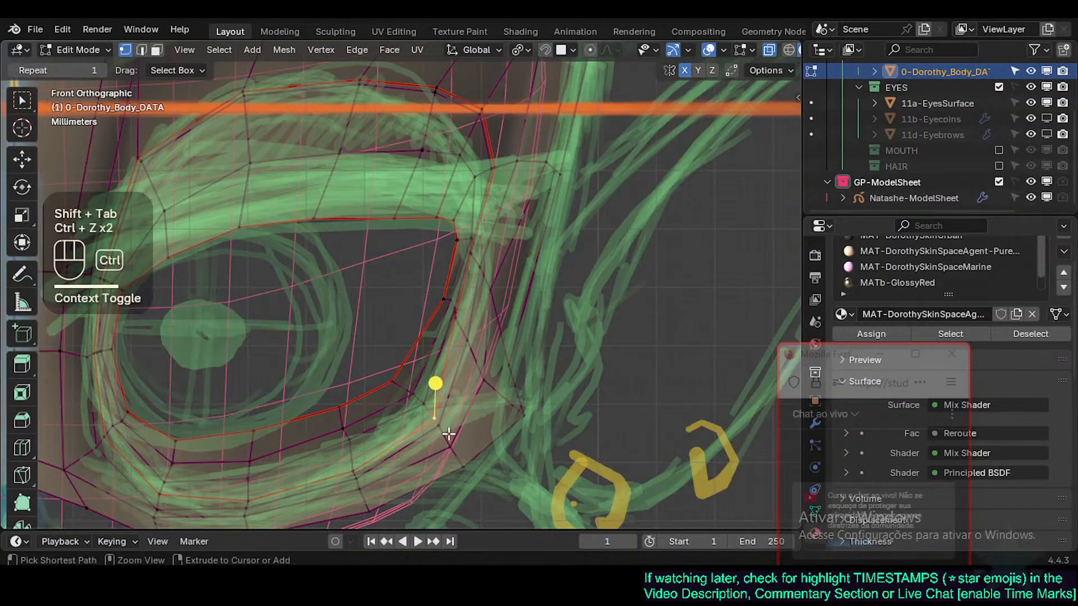
{"action": "key", "text": "ctrl+z"}
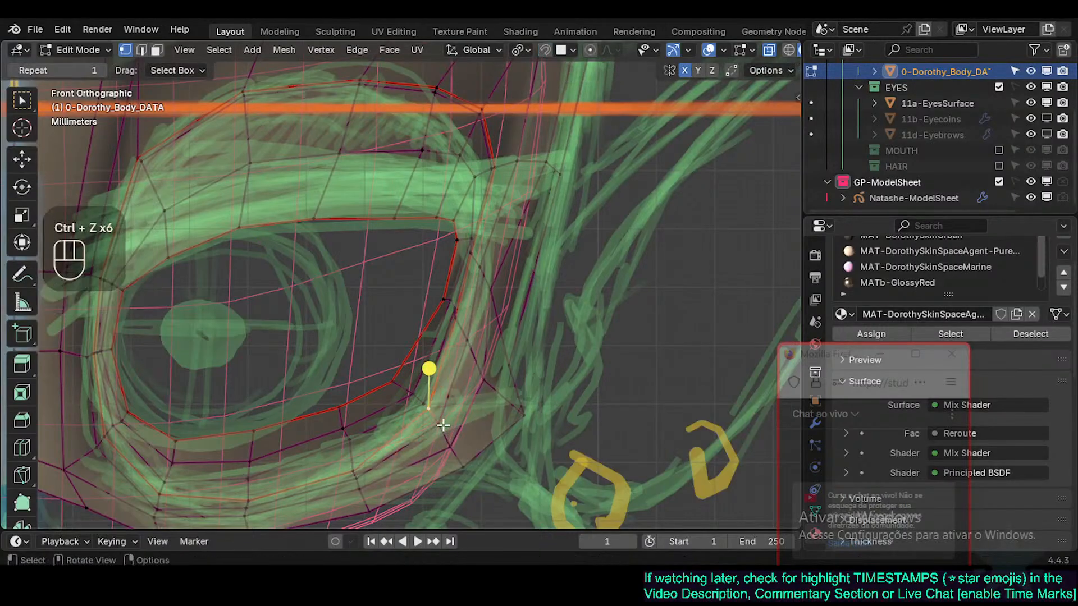
Step: Turn snapping on and move the lower-outer eyelid vertex down and outward along the sketched lower lid
{"action": "left_click", "coordinate": [443, 429]}
{"action": "key", "text": "shift+Tab"}
{"action": "key", "text": "g"}
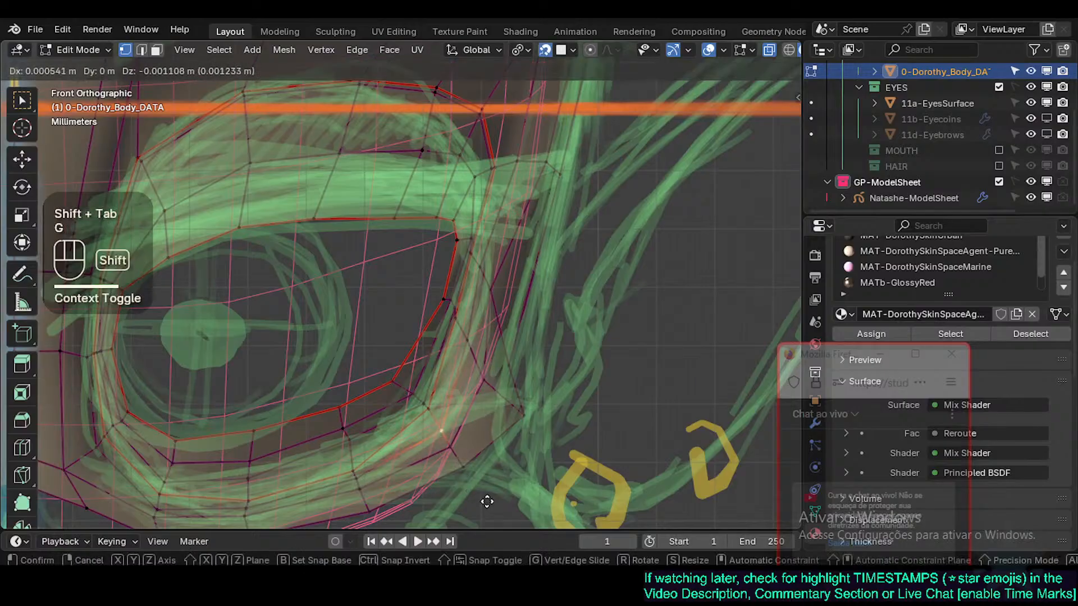
{"action": "left_click", "coordinate": [457, 438], "text": "shift"}
Step: Turn snapping off and adjust the lower-outer eyelid vertex's depth in a perspective view
{"action": "middle_click_drag", "start_coordinate": [457, 438], "coordinate": [472, 482]}
{"action": "key", "text": "shift+Tab"}
{"action": "middle_click_drag", "start_coordinate": [515, 440], "coordinate": [483, 415]}
{"action": "key", "text": "g"}
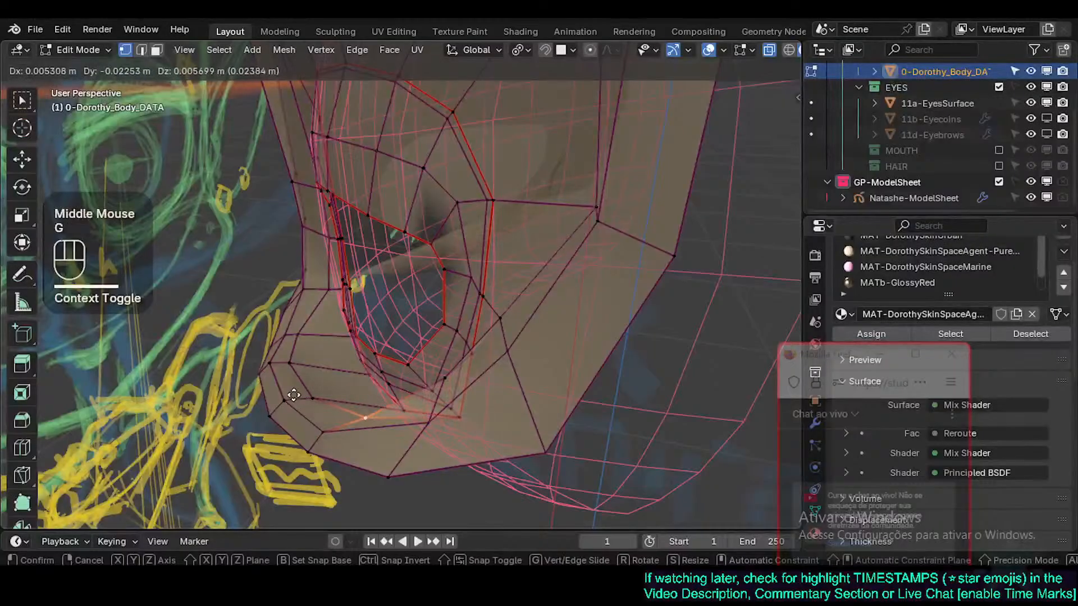
{"action": "left_click", "coordinate": [301, 373]}
{"action": "left_click", "coordinate": [301, 373]}
Step: Slide three vertices around the eyelid's lower-outer corner along their edges to even out the loops
{"action": "middle_click_drag", "start_coordinate": [344, 365], "coordinate": [481, 364]}
{"action": "left_click", "coordinate": [494, 331]}
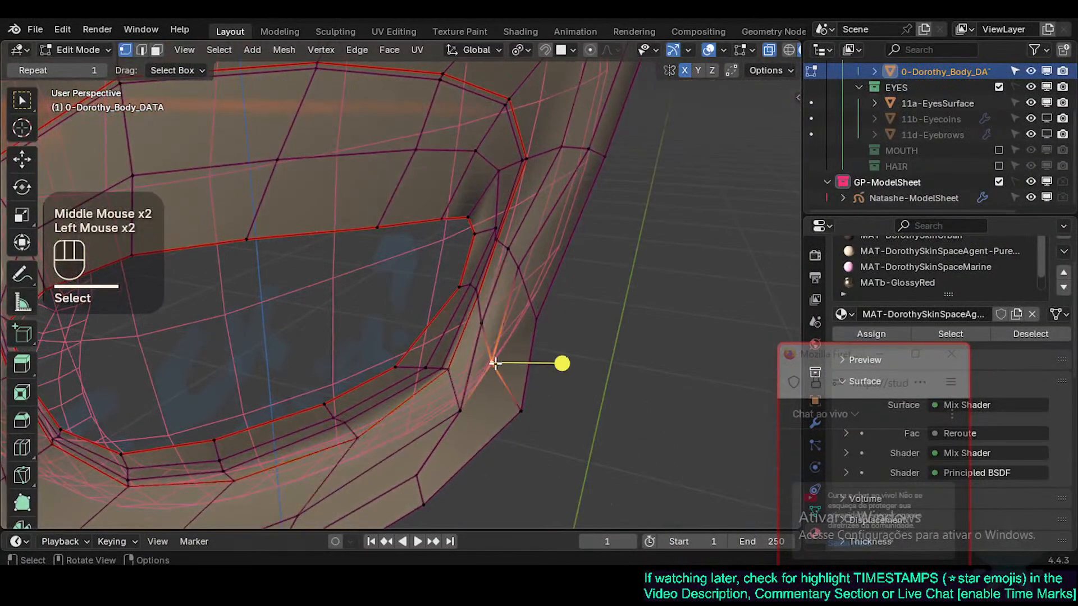
{"action": "key", "text": "g"}
{"action": "key", "text": "g"}
{"action": "left_click", "coordinate": [452, 405]}
{"action": "left_click", "coordinate": [441, 413]}
{"action": "key", "text": "g"}
{"action": "key", "text": "g"}
{"action": "left_click", "coordinate": [469, 340]}
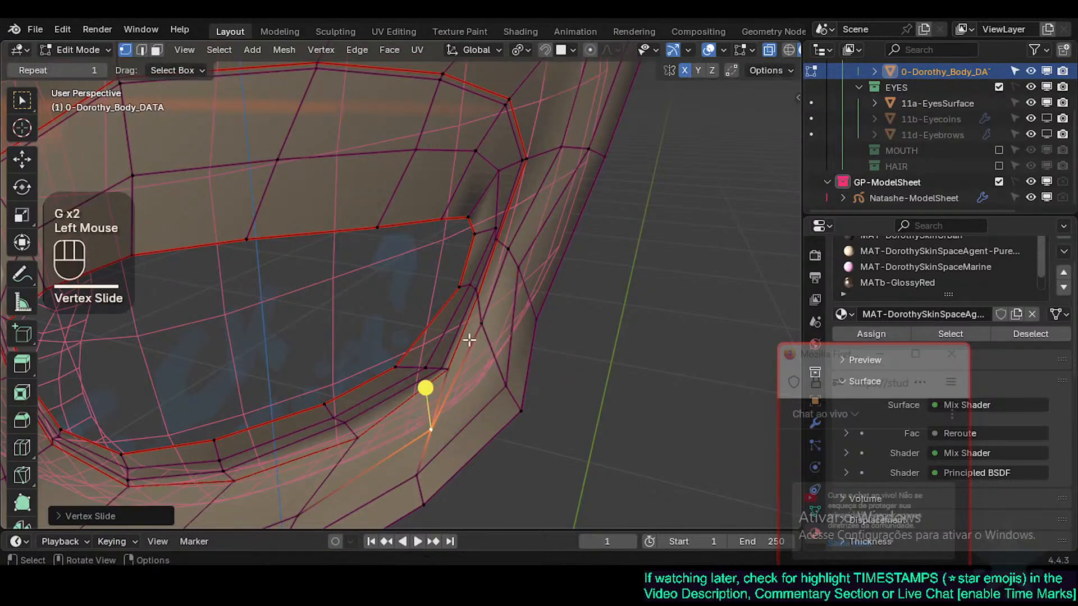
{"action": "left_click", "coordinate": [477, 331]}
{"action": "key", "text": "g"}
{"action": "key", "text": "g"}
{"action": "left_click", "coordinate": [498, 342]}
Step: Examine the face loop running beneath the lower eyelid and around its outer corner by selecting its faces
{"action": "middle_click_drag", "start_coordinate": [498, 342], "coordinate": [462, 337]}
{"action": "key", "text": "3"}
{"action": "left_click", "coordinate": [432, 438]}
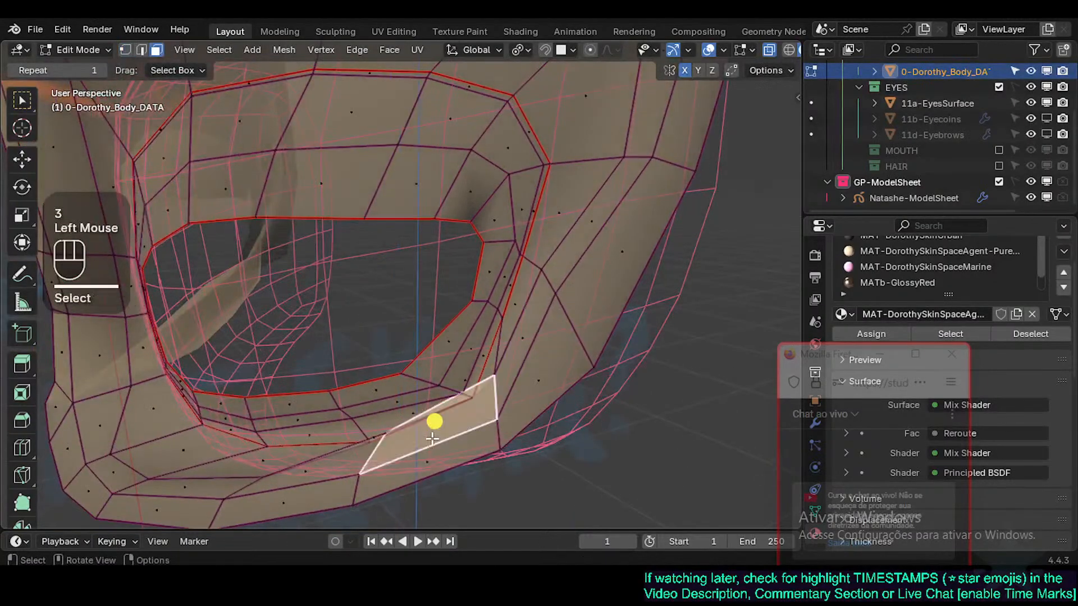
{"action": "left_click", "coordinate": [349, 461], "text": "shift"}
{"action": "middle_click_drag", "start_coordinate": [353, 460], "coordinate": [385, 450]}
{"action": "left_click", "coordinate": [350, 459], "text": "shift"}
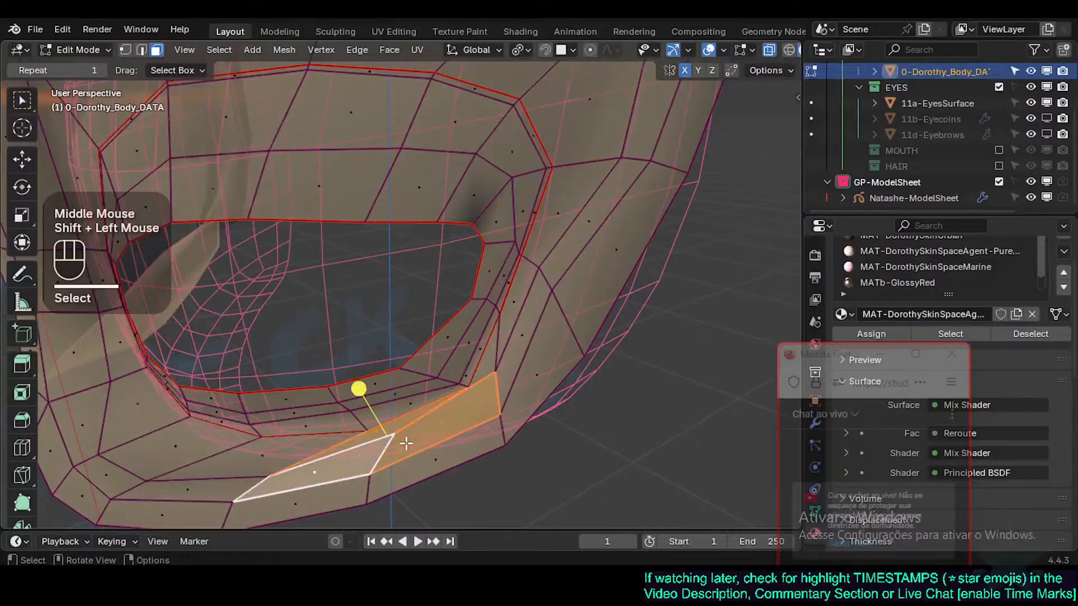
{"action": "left_click", "coordinate": [408, 406]}
{"action": "left_click", "coordinate": [446, 427], "text": "shift"}
{"action": "left_click_drag", "start_coordinate": [351, 455], "coordinate": [321, 469]}
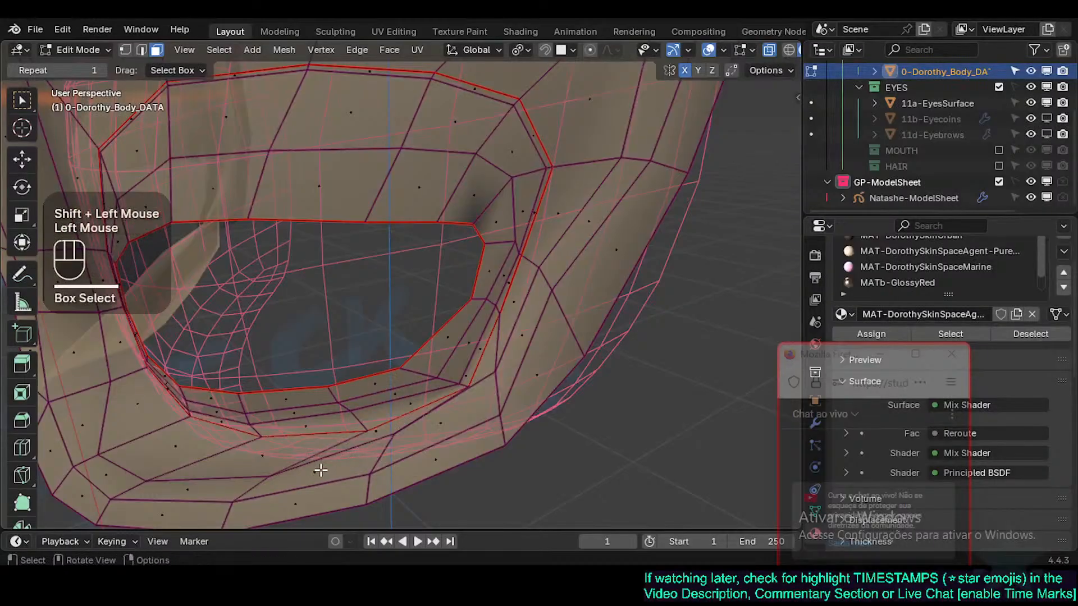
{"action": "left_click", "coordinate": [319, 470]}
{"action": "left_click", "coordinate": [457, 424], "text": "shift"}
{"action": "left_click", "coordinate": [520, 339], "text": "shift"}
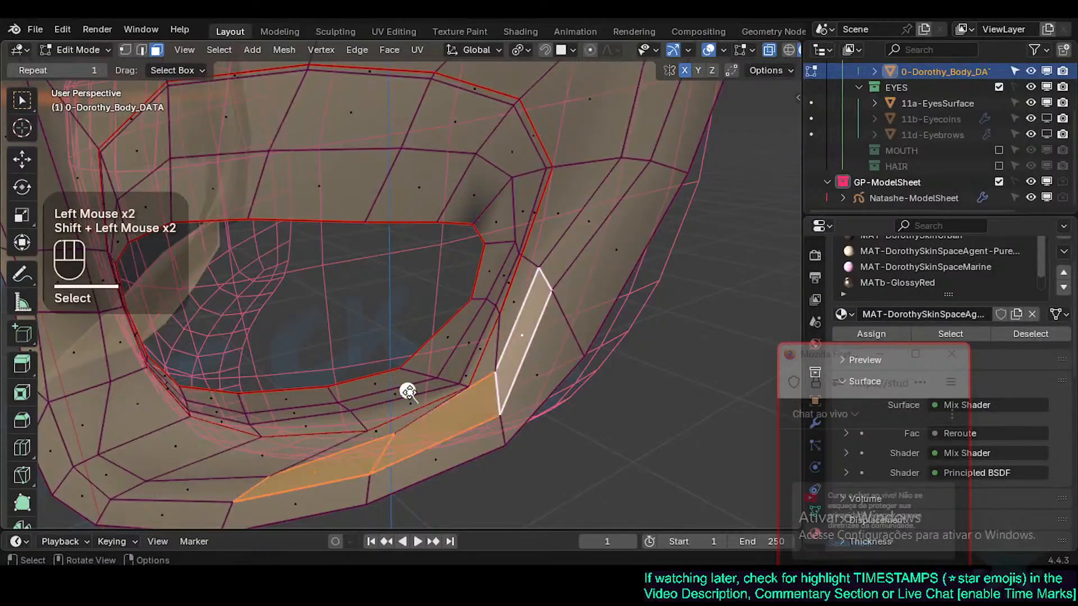
{"action": "left_click_drag", "start_coordinate": [409, 392], "coordinate": [496, 422]}
Step: Slide two vertices on the outer loop below the lower eyelid down along their edges
{"action": "key", "text": "1"}
{"action": "left_click", "coordinate": [496, 416]}
{"action": "key", "text": "g"}
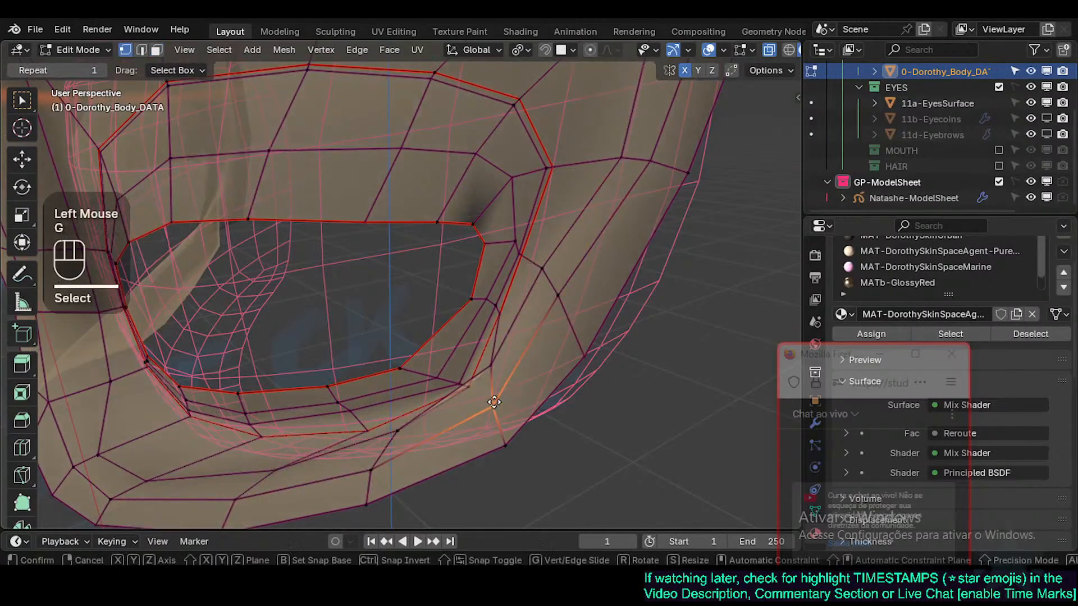
{"action": "key", "text": "g"}
{"action": "left_click", "coordinate": [502, 430]}
{"action": "left_click", "coordinate": [367, 465]}
{"action": "key", "text": "g"}
{"action": "key", "text": "g"}
{"action": "left_click", "coordinate": [375, 490]}
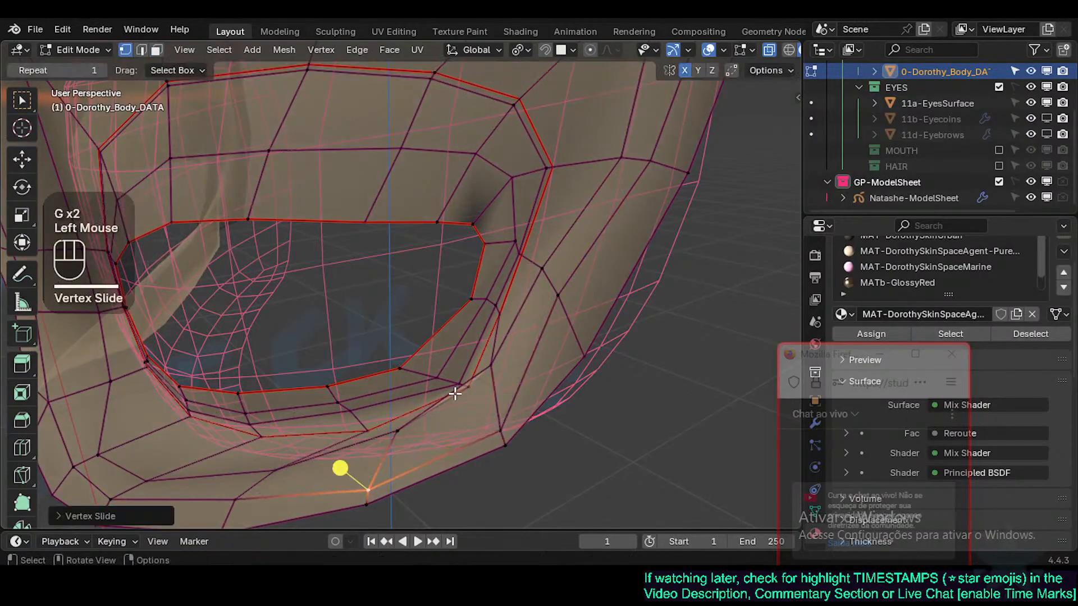
Step: Slide the vertex beside the outer eyelid corner and the one below the lower lid along their edges
{"action": "left_click", "coordinate": [490, 368]}
{"action": "key", "text": "g"}
{"action": "key", "text": "g"}
{"action": "left_click", "coordinate": [490, 382]}
{"action": "left_click", "coordinate": [409, 428]}
{"action": "key", "text": "g"}
{"action": "key", "text": "g"}
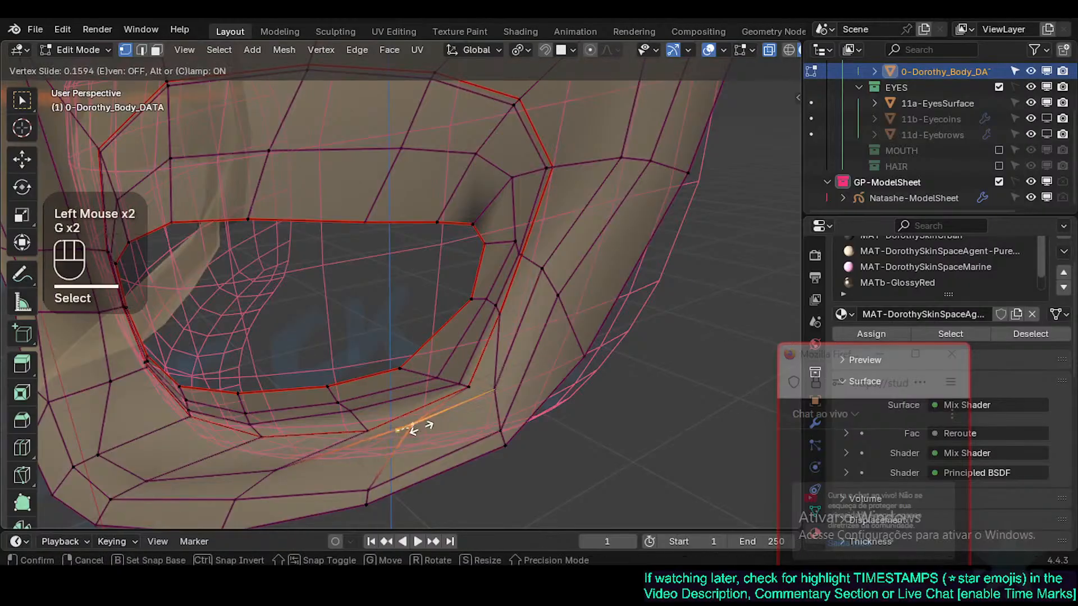
{"action": "left_click", "coordinate": [413, 428]}
Step: Reposition one vertex under the lower eyelid and one beside its outer corner to smooth the surrounding loop
{"action": "mouse_move", "coordinate": [414, 428]}
{"action": "middle_mouse_down"}
{"action": "mouse_move", "coordinate": [427, 416]}
{"action": "mouse_move", "coordinate": [407, 413]}
{"action": "middle_mouse_up"}
{"action": "left_click", "coordinate": [298, 484]}
{"action": "key", "text": "g"}
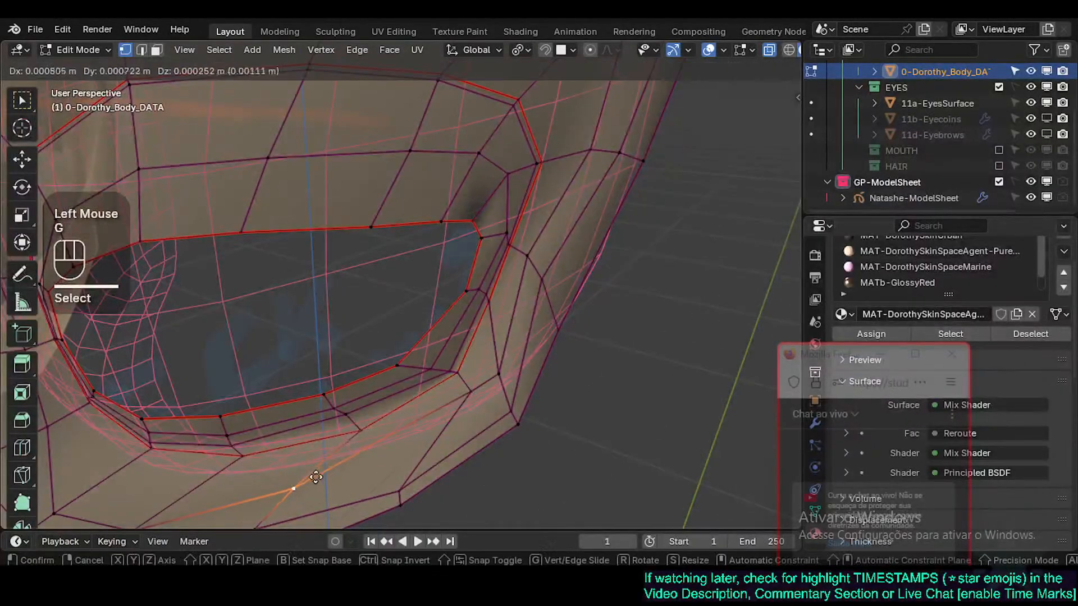
{"action": "key", "text": "g"}
{"action": "left_click", "coordinate": [349, 467]}
{"action": "middle_click_drag", "start_coordinate": [500, 331], "coordinate": [496, 370]}
{"action": "left_click", "coordinate": [495, 390]}
{"action": "key", "text": "g"}
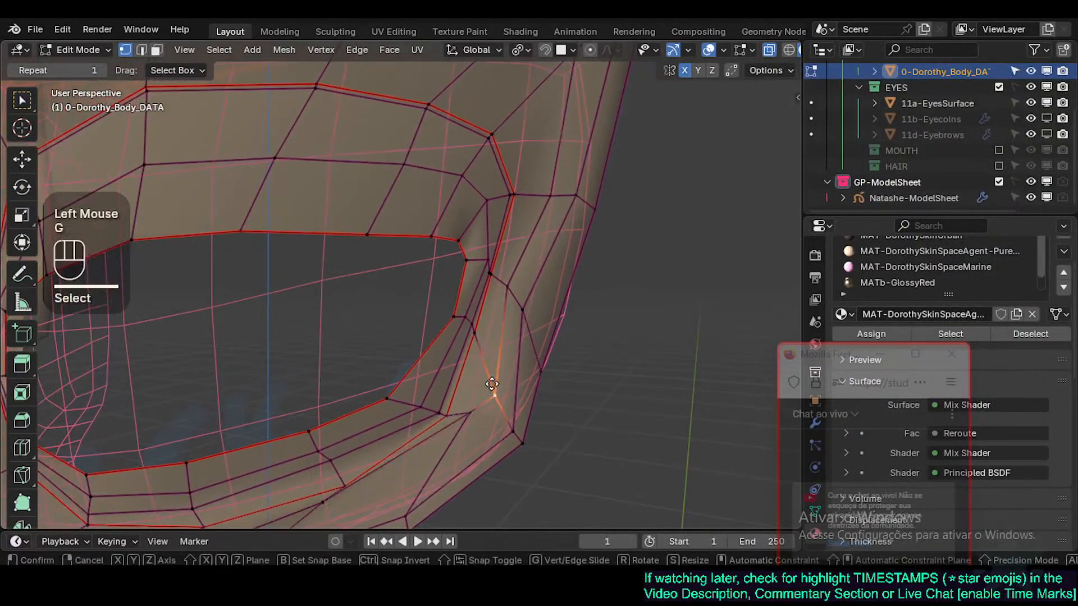
{"action": "key", "text": "g"}
{"action": "left_click", "coordinate": [457, 318]}
Step: Reposition the vertices on the outer side of the eye socket, pulling the temple vertex toward the eye
{"action": "middle_click_drag", "start_coordinate": [457, 318], "coordinate": [440, 325]}
{"action": "left_click", "coordinate": [562, 332]}
{"action": "key", "text": "g"}
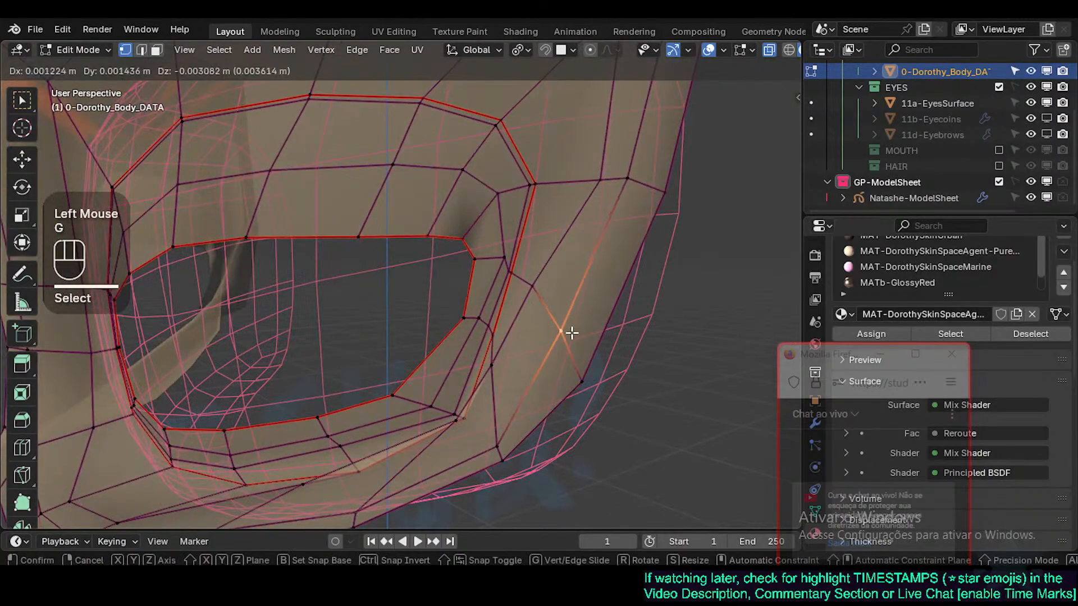
{"action": "key", "text": "g"}
{"action": "left_click", "coordinate": [539, 307]}
{"action": "mouse_move", "coordinate": [539, 307]}
{"action": "middle_mouse_down"}
{"action": "mouse_move", "coordinate": [611, 318]}
{"action": "mouse_move", "coordinate": [533, 316]}
{"action": "middle_mouse_up"}
{"action": "key", "text": "g"}
{"action": "left_click", "coordinate": [535, 306]}
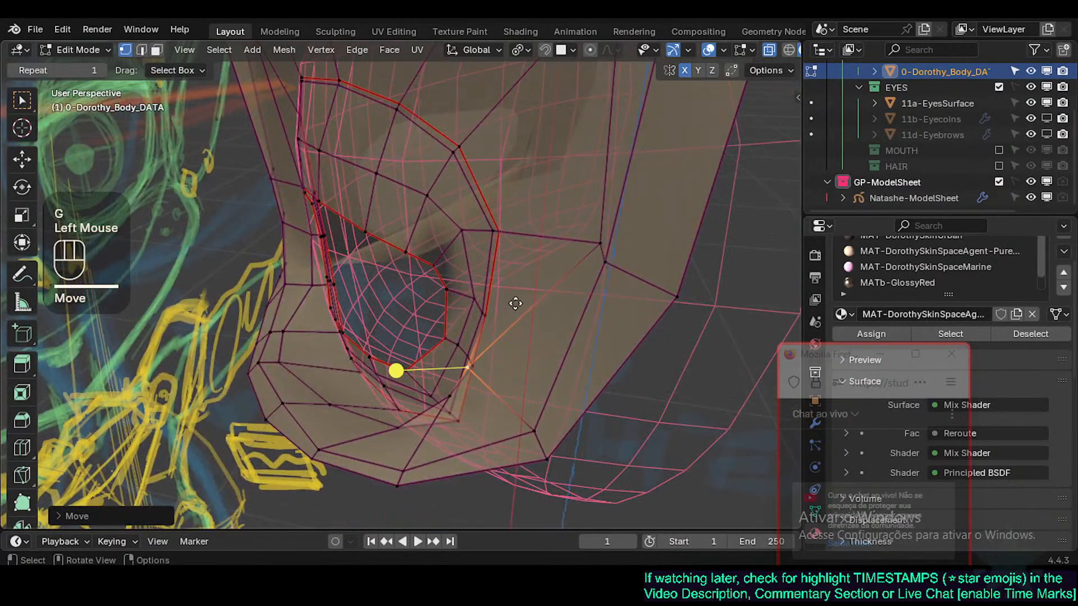
{"action": "left_click", "coordinate": [599, 237]}
{"action": "key", "text": "g"}
{"action": "left_click", "coordinate": [537, 238]}
Step: Select the three connected brow edges above the upper eyelid and move them together
{"action": "middle_click_drag", "start_coordinate": [536, 238], "coordinate": [511, 261]}
{"action": "scroll", "coordinate": [513, 229], "scroll_direction": "down", "scroll_amount": 2}
{"action": "middle_click_drag", "start_coordinate": [511, 260], "coordinate": [511, 270]}
{"action": "key", "text": "2"}
{"action": "left_click", "coordinate": [463, 159]}
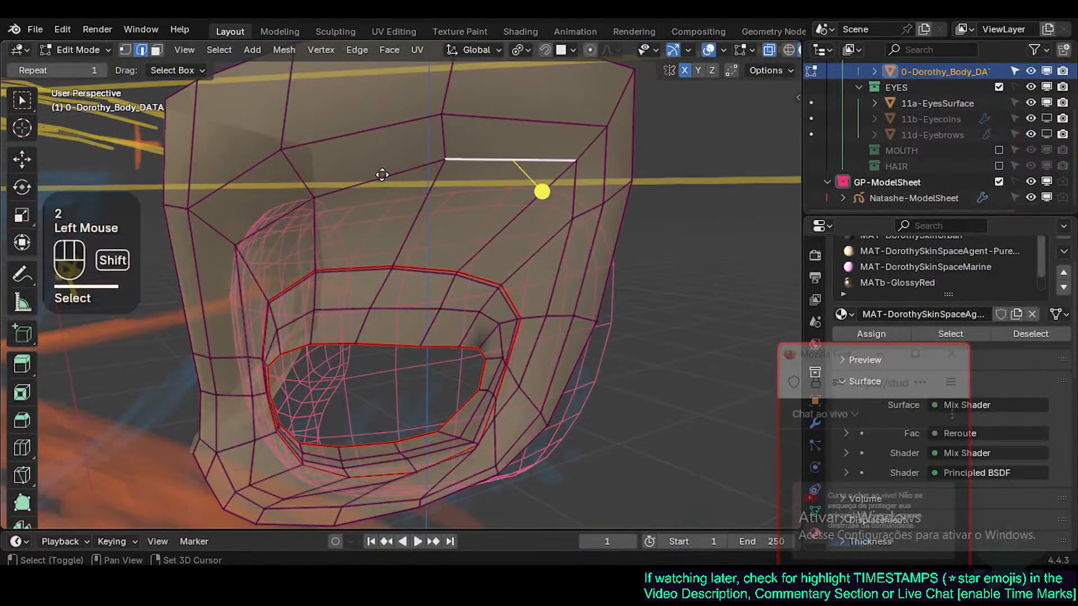
{"action": "middle_click_drag", "start_coordinate": [381, 175], "coordinate": [323, 223]}
{"action": "left_click", "coordinate": [393, 177], "text": "shift"}
{"action": "left_click", "coordinate": [299, 207], "text": "shift"}
{"action": "key", "text": "g"}
{"action": "left_click", "coordinate": [283, 240]}
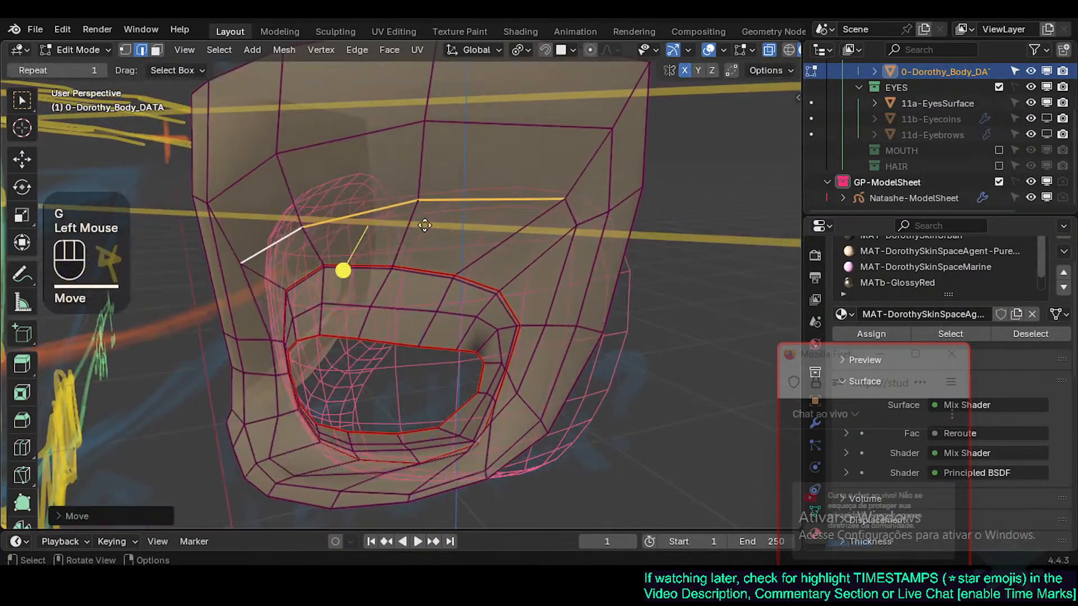
Step: Move the short edge at the outer end of the brow inward toward the upper eyelid
{"action": "left_click", "coordinate": [589, 265]}
{"action": "key", "text": "g"}
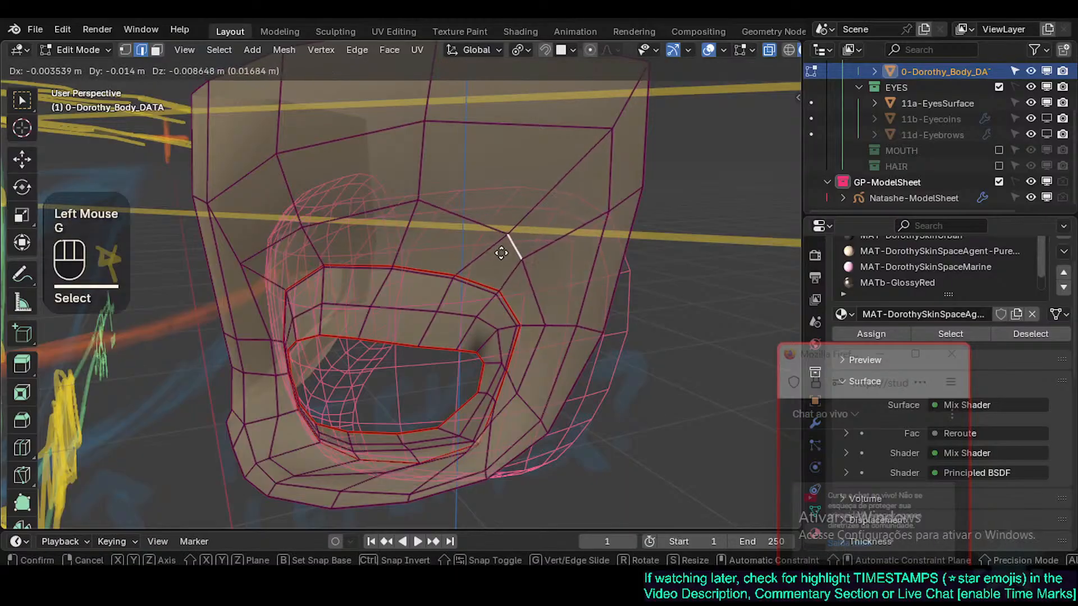
{"action": "left_click", "coordinate": [522, 308]}
{"action": "middle_click_drag", "start_coordinate": [362, 275], "coordinate": [399, 318]}
{"action": "key", "text": "g"}
{"action": "left_click", "coordinate": [391, 258], "text": "shift"}
Step: Move three individual vertices along the brow and outer forehead to follow the head's side profile
{"action": "key", "text": "1"}
{"action": "left_click", "coordinate": [467, 138]}
{"action": "key", "text": "g"}
{"action": "left_click", "coordinate": [410, 169]}
{"action": "left_click", "coordinate": [349, 167]}
{"action": "key", "text": "g"}
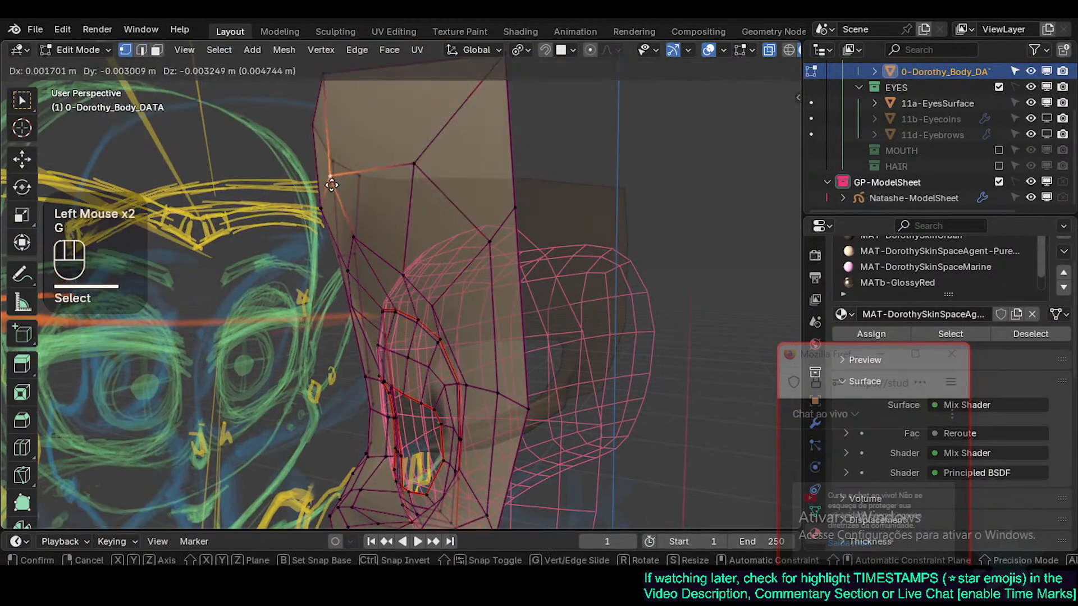
{"action": "left_click", "coordinate": [331, 186]}
{"action": "left_click", "coordinate": [486, 244]}
{"action": "key", "text": "g"}
{"action": "left_click", "coordinate": [409, 267]}
Step: Adjust the mesh between the outer brow and the upper eyelid, including a vertex on the eyelid crease
{"action": "key", "text": "2"}
{"action": "key", "text": "2"}
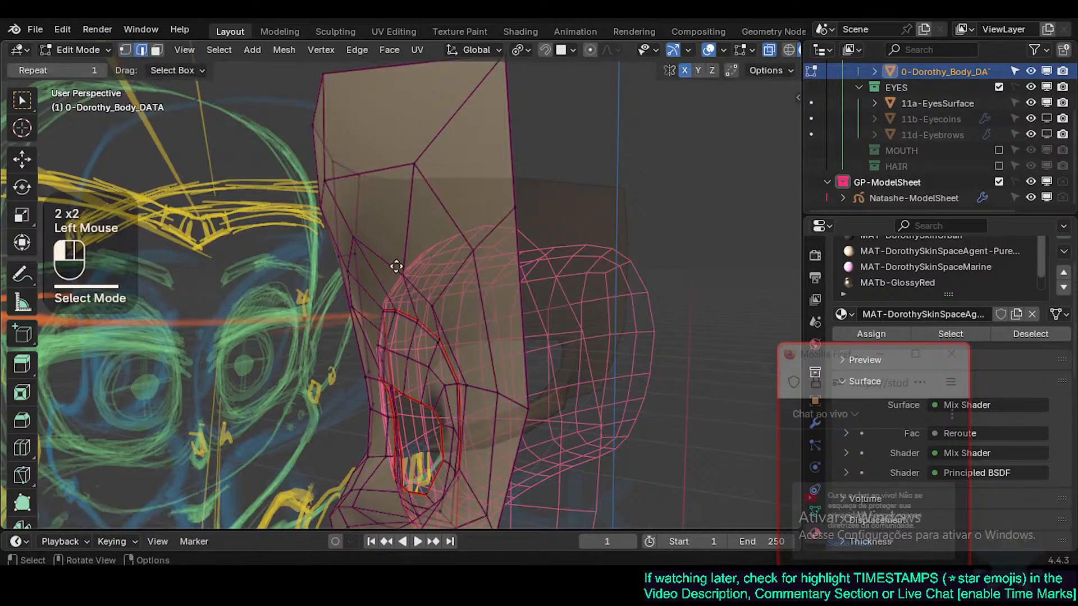
{"action": "left_click", "coordinate": [393, 267]}
{"action": "key", "text": "g"}
{"action": "left_click", "coordinate": [432, 316], "text": "shift"}
{"action": "left_click", "coordinate": [415, 296]}
{"action": "key", "text": "g"}
{"action": "left_click", "coordinate": [376, 356], "text": "shift"}
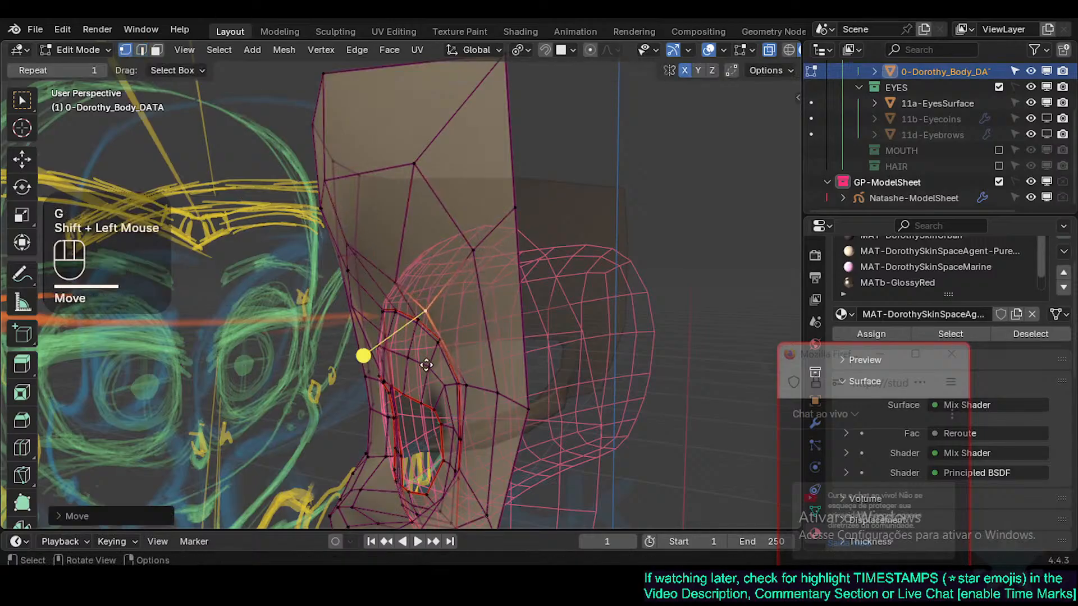
Step: Check the form in Object Mode, return to vertex editing, and move the brow vertex above the upper eyelid
{"action": "middle_click_drag", "start_coordinate": [429, 366], "coordinate": [471, 337]}
{"action": "key", "text": "Tab"}
{"action": "key", "text": "Tab"}
{"action": "middle_click_drag", "start_coordinate": [472, 337], "coordinate": [433, 289]}
{"action": "key", "text": "1"}
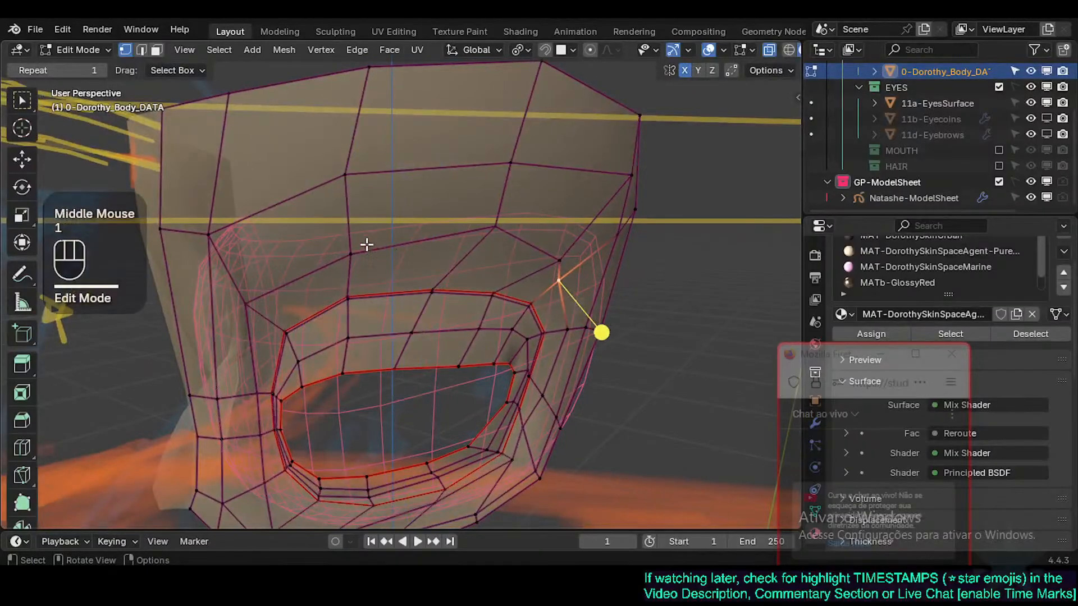
{"action": "left_click", "coordinate": [365, 241]}
{"action": "middle_click_drag", "start_coordinate": [365, 245], "coordinate": [435, 224]}
{"action": "key", "text": "g"}
{"action": "left_click", "coordinate": [497, 262], "text": "shift"}
Step: Save the file, inspect the head in Object Mode, and resume editing the mesh
{"action": "key", "text": "Tab"}
{"action": "key", "text": "ctrl+s"}
{"action": "scroll", "coordinate": [401, 311], "scroll_direction": "down", "scroll_amount": 2}
{"action": "scroll", "coordinate": [402, 313], "scroll_direction": "up", "scroll_amount": 2}
{"action": "key", "text": "ctrl+shift+alt+z"}
{"action": "key", "text": "ctrl+shift+alt+z"}
{"action": "scroll", "coordinate": [449, 345], "scroll_direction": "up", "scroll_amount": 2}
{"action": "key", "text": "Tab"}
Step: Turn snapping on and reposition the rim vertex and two neighbouring vertices at the eye's outer corner
{"action": "scroll", "coordinate": [505, 284], "scroll_direction": "down", "scroll_amount": 2}
{"action": "scroll", "coordinate": [469, 284], "scroll_direction": "up", "scroll_amount": 1}
{"action": "mouse_move", "coordinate": [506, 284]}
{"action": "middle_mouse_down"}
{"action": "mouse_move", "coordinate": [469, 284]}
{"action": "mouse_move", "coordinate": [499, 301]}
{"action": "middle_mouse_up"}
{"action": "scroll", "coordinate": [525, 287], "scroll_direction": "up", "scroll_amount": 1}
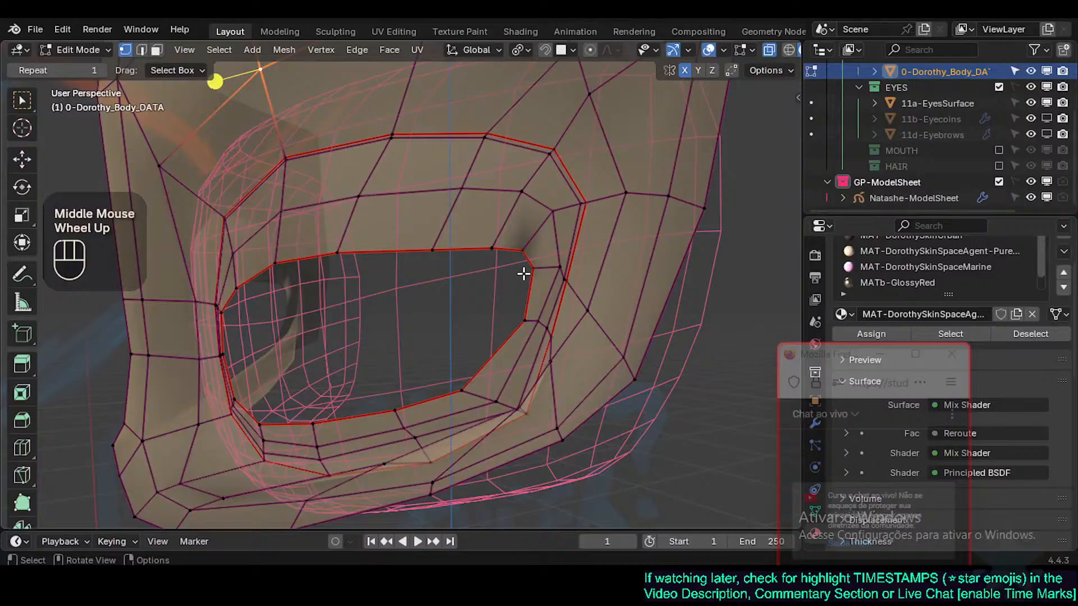
{"action": "key", "text": "shift+Tab"}
{"action": "left_click", "coordinate": [555, 275]}
{"action": "key", "text": "g"}
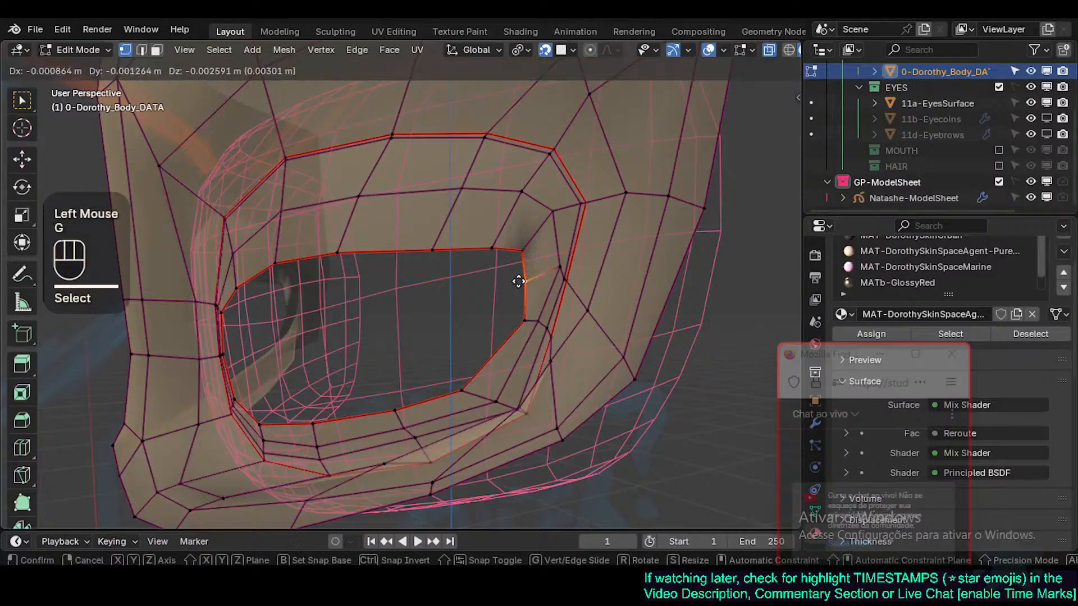
{"action": "left_click", "coordinate": [548, 292]}
{"action": "left_click", "coordinate": [547, 273]}
{"action": "key", "text": "g"}
{"action": "left_click", "coordinate": [555, 276]}
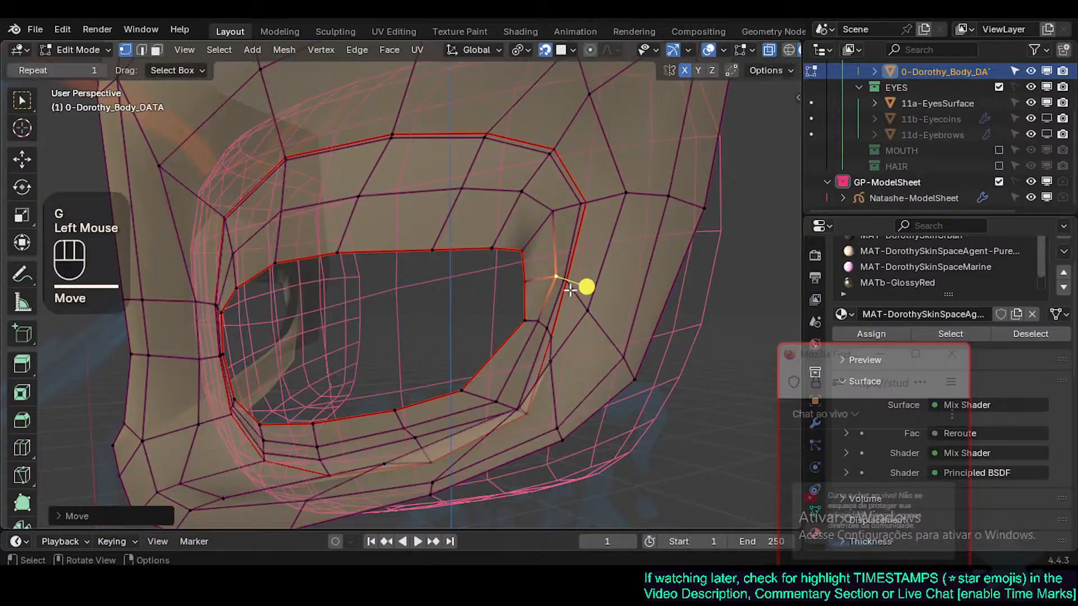
{"action": "left_click", "coordinate": [569, 281]}
{"action": "key", "text": "g"}
{"action": "left_click", "coordinate": [606, 286], "text": "shift"}
Step: In front view, circle-select the outer vertex on the upper eyelid crease and nudge it toward the sketched line
{"action": "key", "text": "KP_1"}
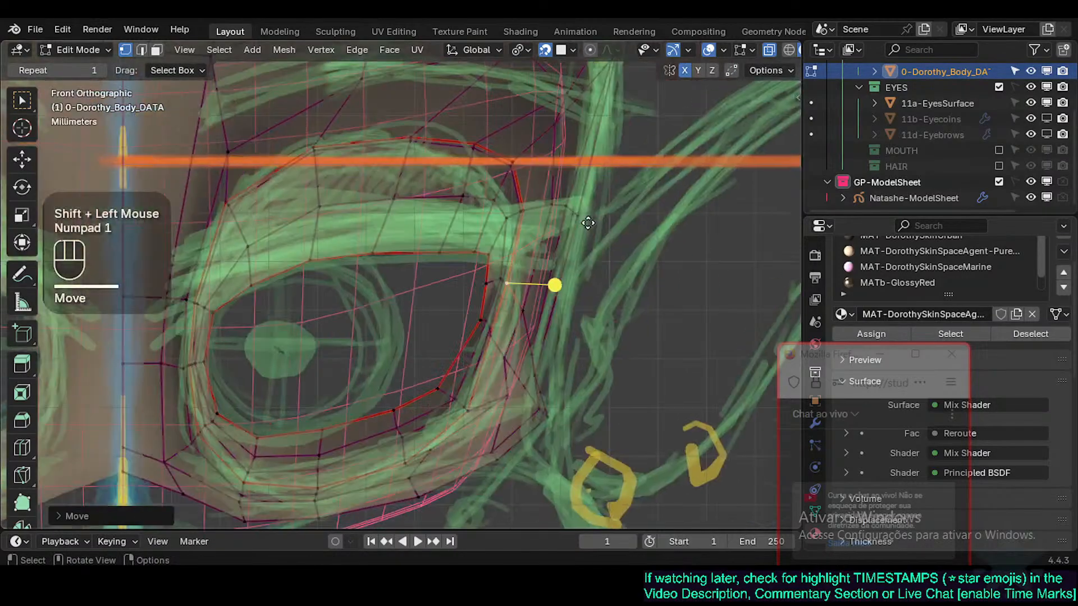
{"action": "scroll", "coordinate": [588, 223], "scroll_direction": "up", "scroll_amount": 2}
{"action": "middle_click_drag", "start_coordinate": [477, 312], "coordinate": [503, 296], "text": "shift"}
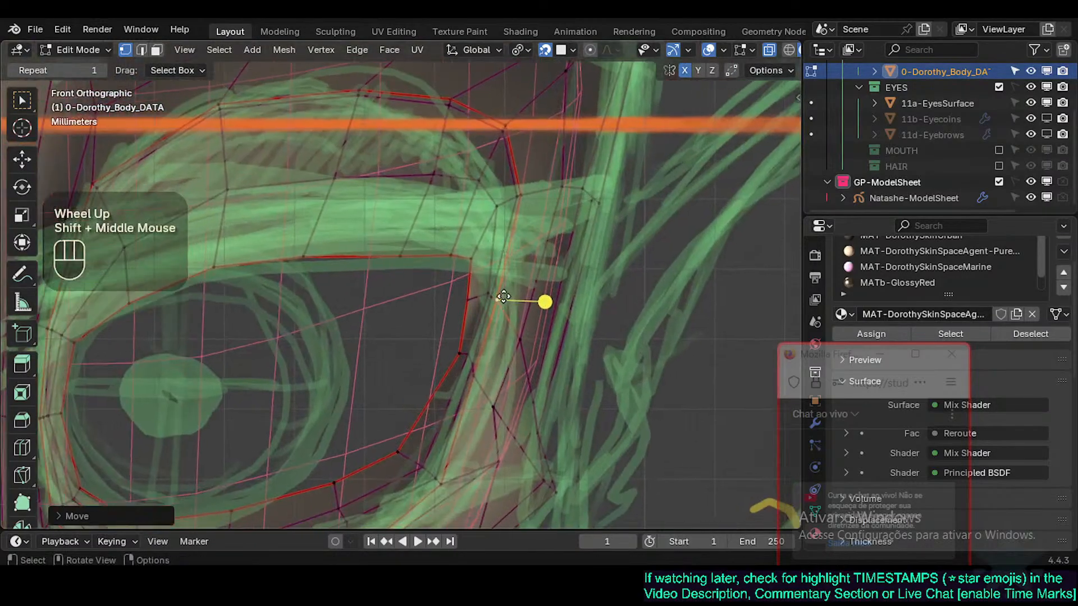
{"action": "scroll", "coordinate": [504, 304], "scroll_direction": "down", "scroll_amount": 2}
{"action": "key", "text": "alt+a"}
{"action": "key", "text": "c"}
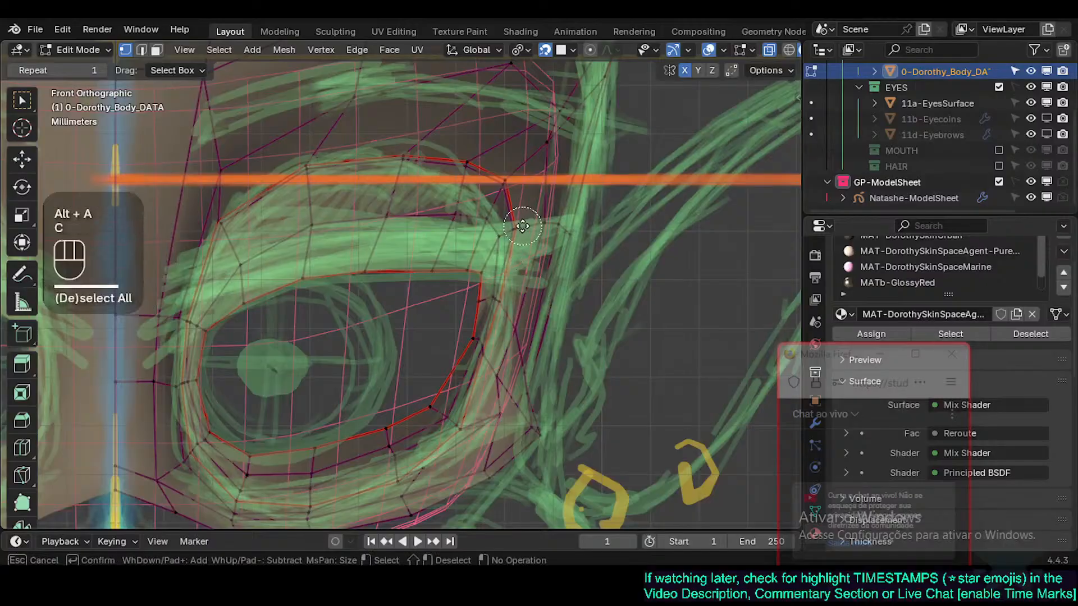
{"action": "left_click", "coordinate": [523, 226]}
{"action": "right_click", "coordinate": [522, 226]}
{"action": "key", "text": "alt+a"}
{"action": "key", "text": "c"}
{"action": "left_click", "coordinate": [457, 163]}
{"action": "right_click", "coordinate": [457, 164]}
{"action": "key", "text": "g"}
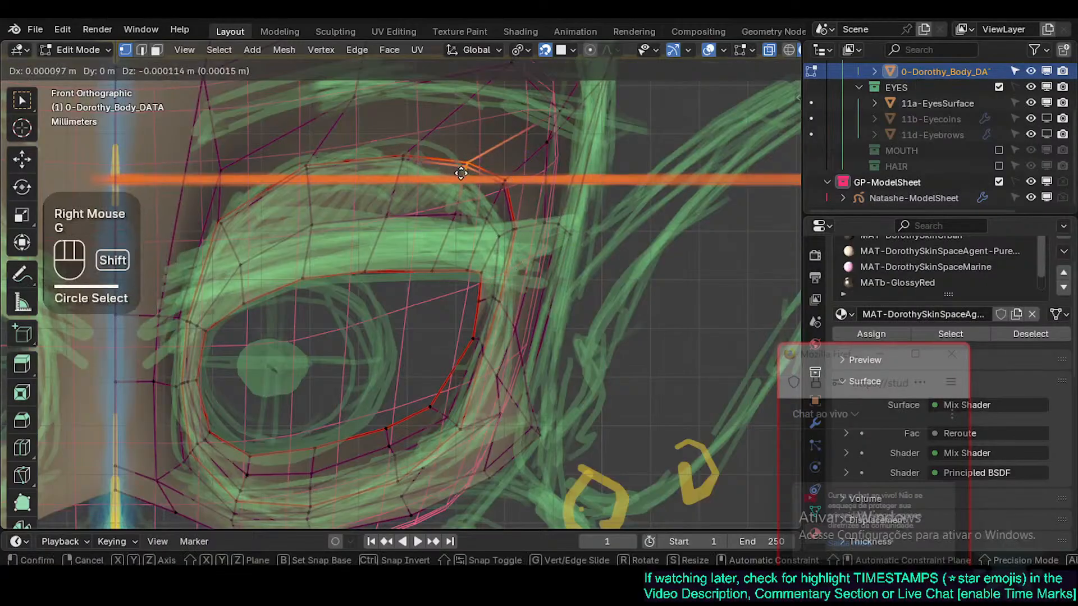
{"action": "left_click", "coordinate": [490, 178], "text": "shift"}
Step: Circle-select the vertex on the upper eyelid's middle loop near the outer corner and move it inward
{"action": "key", "text": "alt+a"}
{"action": "key", "text": "c"}
{"action": "left_click", "coordinate": [508, 225]}
{"action": "right_click", "coordinate": [508, 225]}
{"action": "key", "text": "g"}
{"action": "left_click", "coordinate": [383, 203], "text": "shift"}
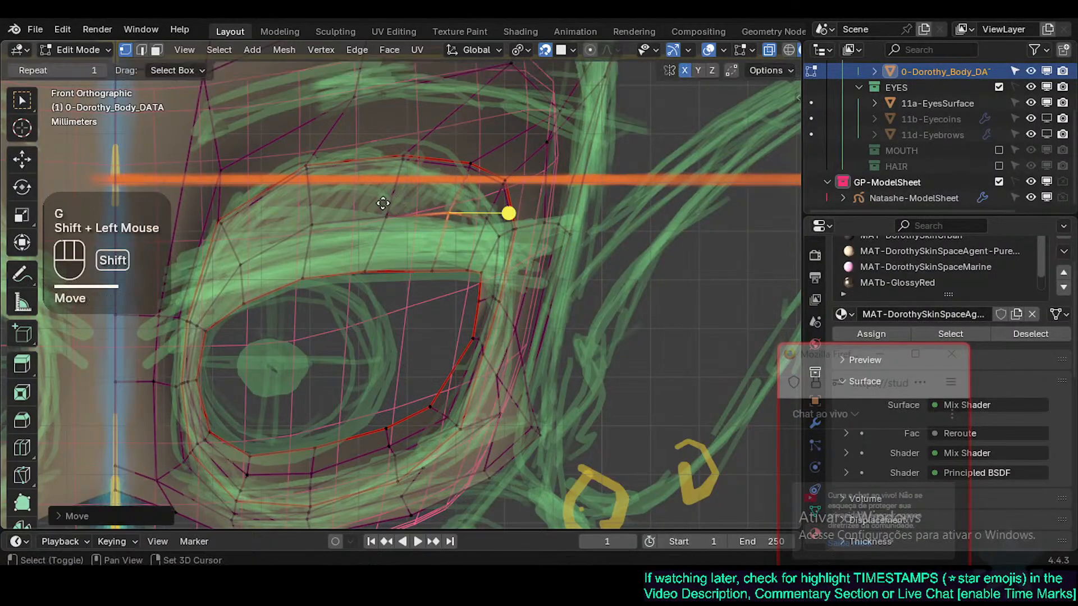
Step: Edge-slide the upper eyelid's middle-loop edge above the iris toward the crease, and raise the loop's vertex near the outer corner
{"action": "key", "text": "2"}
{"action": "left_click", "coordinate": [354, 206]}
{"action": "key", "text": "g"}
{"action": "key", "text": "g"}
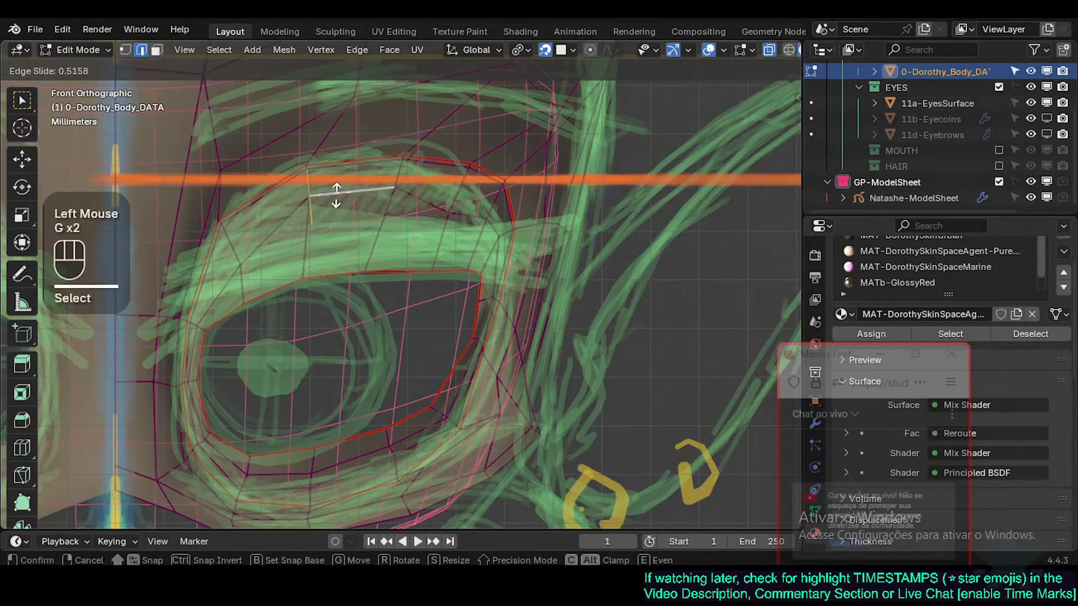
{"action": "left_click", "coordinate": [376, 192]}
{"action": "key", "text": "1"}
{"action": "left_click", "coordinate": [450, 212]}
{"action": "key", "text": "g"}
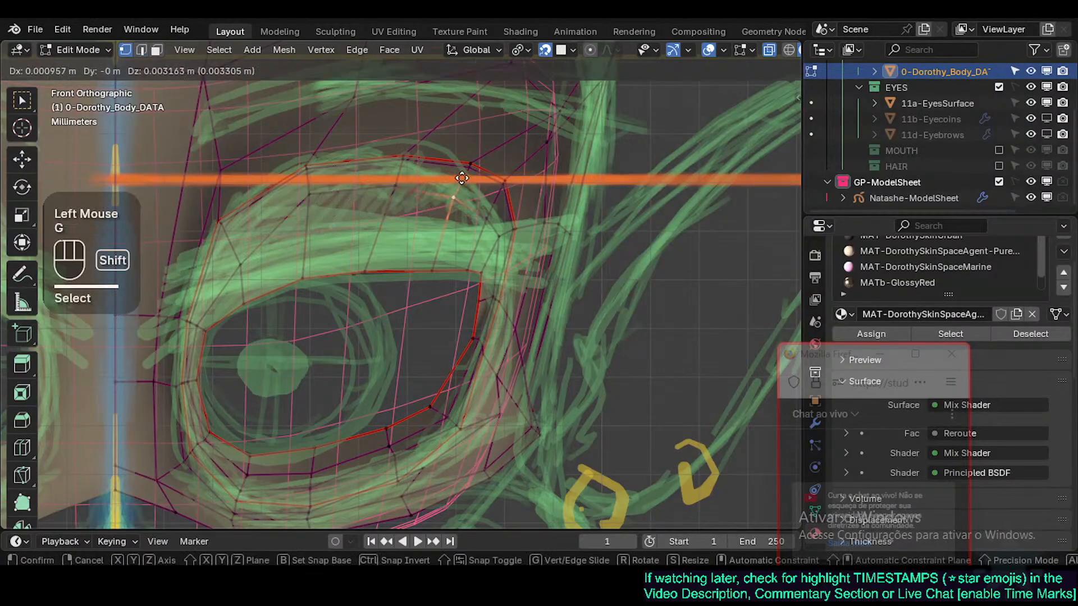
{"action": "left_click", "coordinate": [461, 178], "text": "shift"}
Step: Slide the middle-loop edge between those adjusted parts of the upper eyelid up toward the crease
{"action": "key", "text": "2"}
{"action": "left_click", "coordinate": [409, 185]}
{"action": "key", "text": "g"}
{"action": "key", "text": "g"}
{"action": "left_click", "coordinate": [419, 167]}
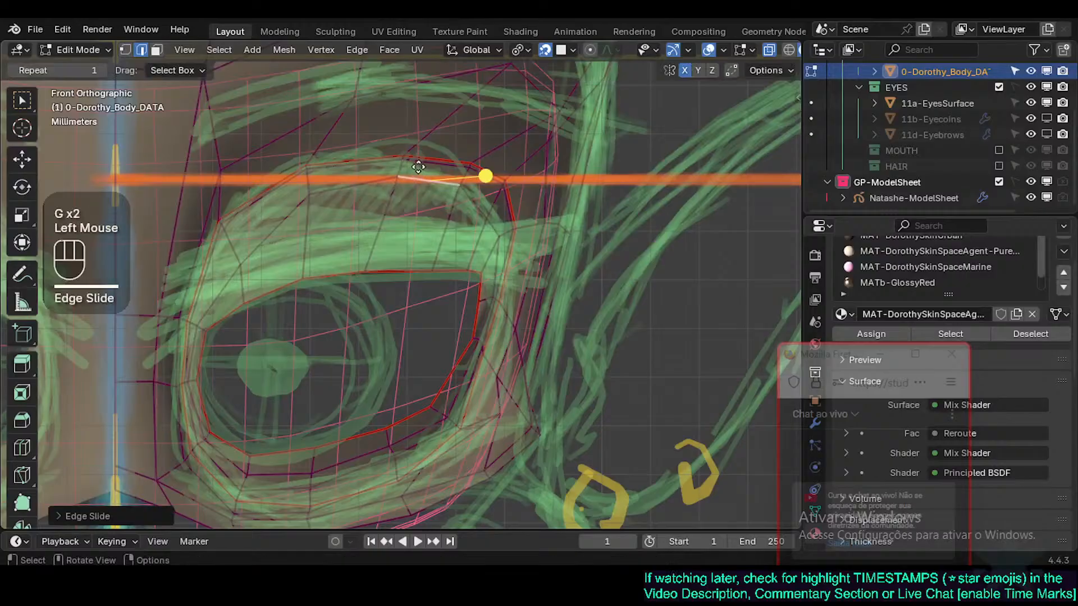
{"action": "key", "text": "2"}
{"action": "left_click", "coordinate": [274, 223]}
{"action": "key", "text": "g"}
{"action": "key", "text": "g"}
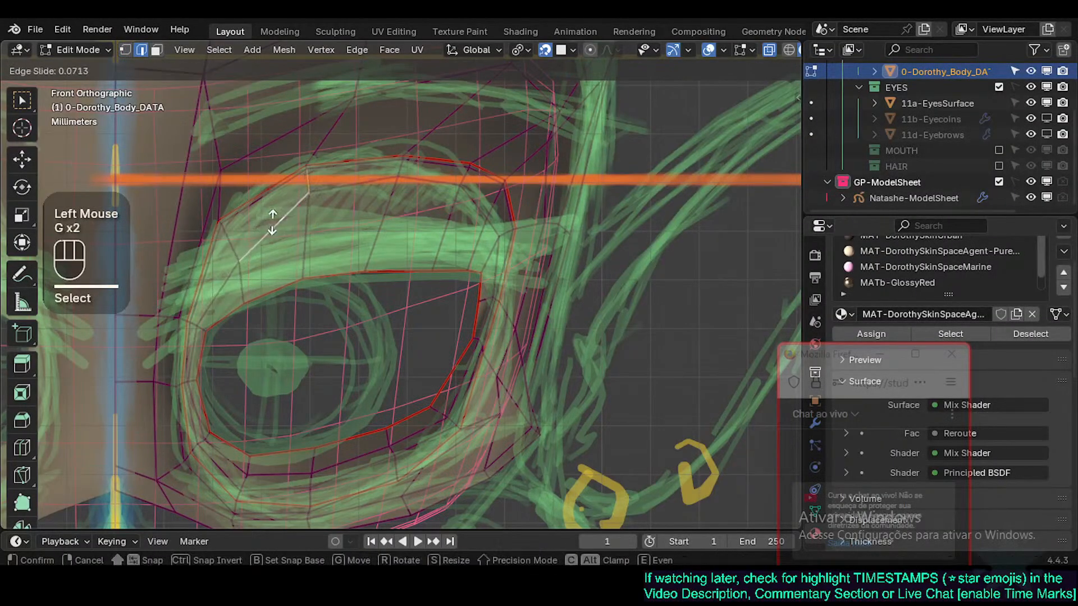
{"action": "key", "text": "Escape"}
Step: Vertex-slide the upper eyelid's middle-loop vertex on the nose side partway toward the outer crease loop
{"action": "key", "text": "1"}
{"action": "left_click", "coordinate": [245, 261]}
{"action": "key", "text": "g"}
{"action": "key", "text": "g"}
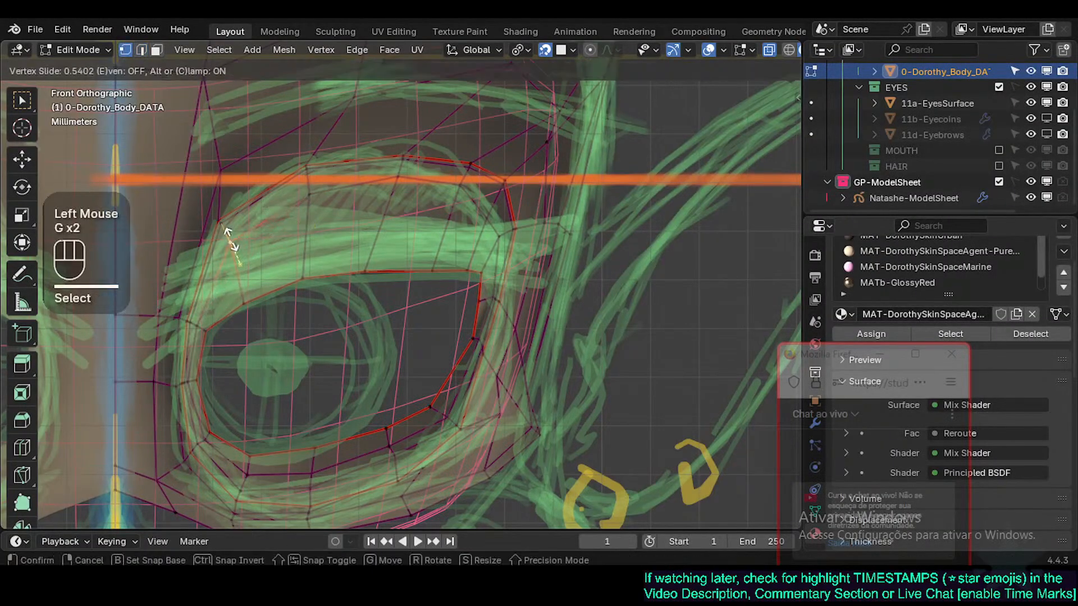
{"action": "left_click", "coordinate": [232, 236]}
{"action": "key", "text": "2"}
{"action": "left_click", "coordinate": [272, 219]}
{"action": "left_click", "coordinate": [346, 273]}
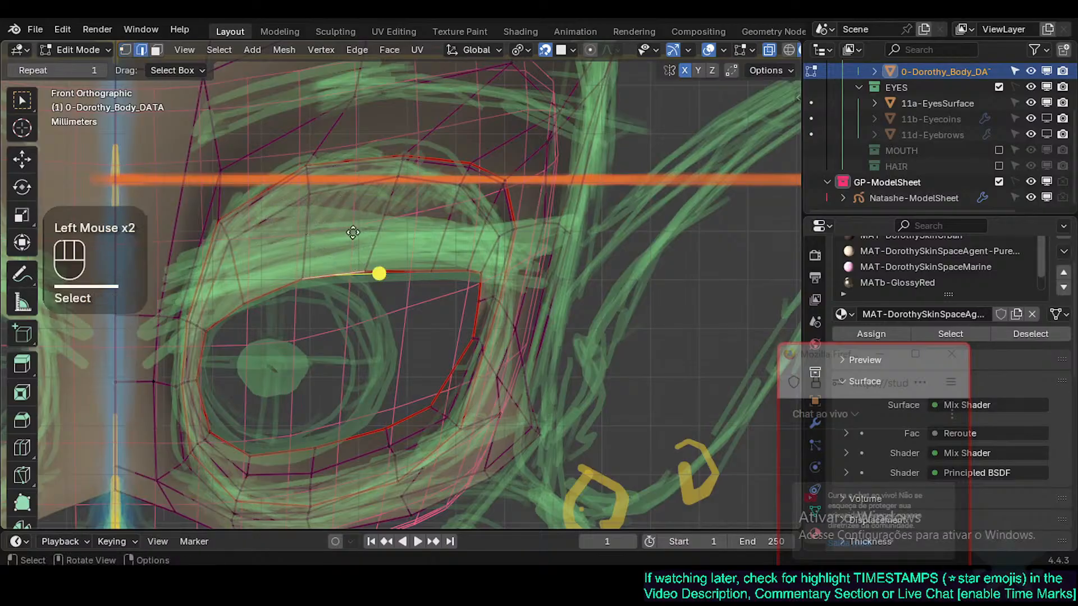
Step: Nudge the eye-opening rim vertex at the upper outer corner onto the sketched contour
{"action": "middle_click_drag", "start_coordinate": [338, 264], "coordinate": [366, 272], "text": "shift"}
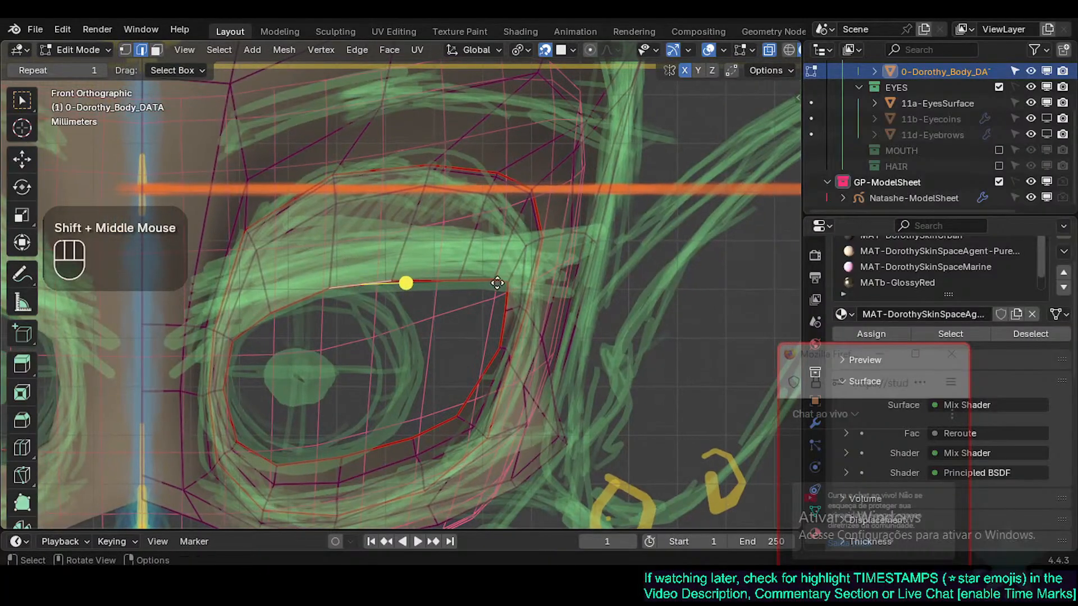
{"action": "key", "text": "1"}
{"action": "left_click", "coordinate": [510, 296], "text": "shift"}
{"action": "key", "text": "g"}
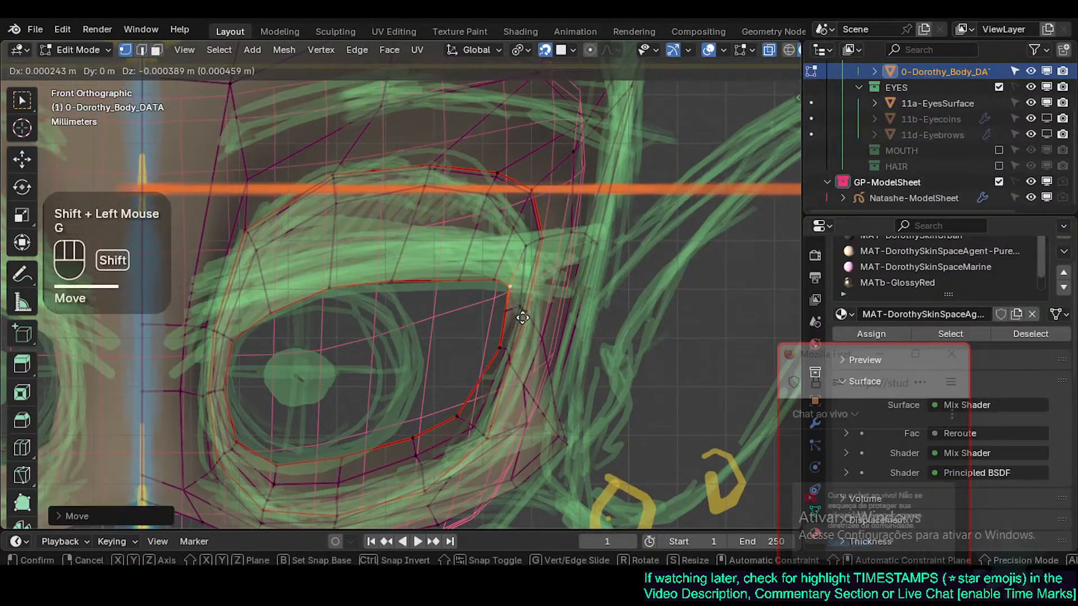
{"action": "left_click", "coordinate": [522, 318], "text": "shift"}
Step: Move the outer-loop vertex just below the eye's upper outer corner slightly outward from the eye opening
{"action": "left_click", "coordinate": [497, 308]}
{"action": "scroll", "coordinate": [522, 312], "scroll_direction": "up", "scroll_amount": 2}
{"action": "key", "text": "alt+a"}
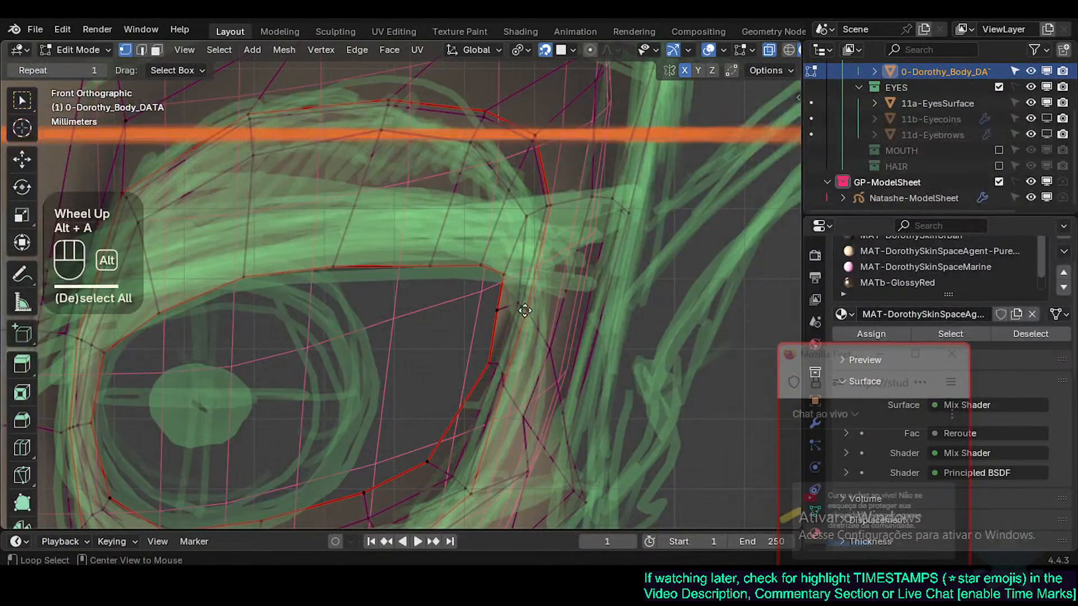
{"action": "left_click", "coordinate": [525, 311]}
{"action": "key", "text": "g"}
{"action": "left_click", "coordinate": [614, 322], "text": "shift"}
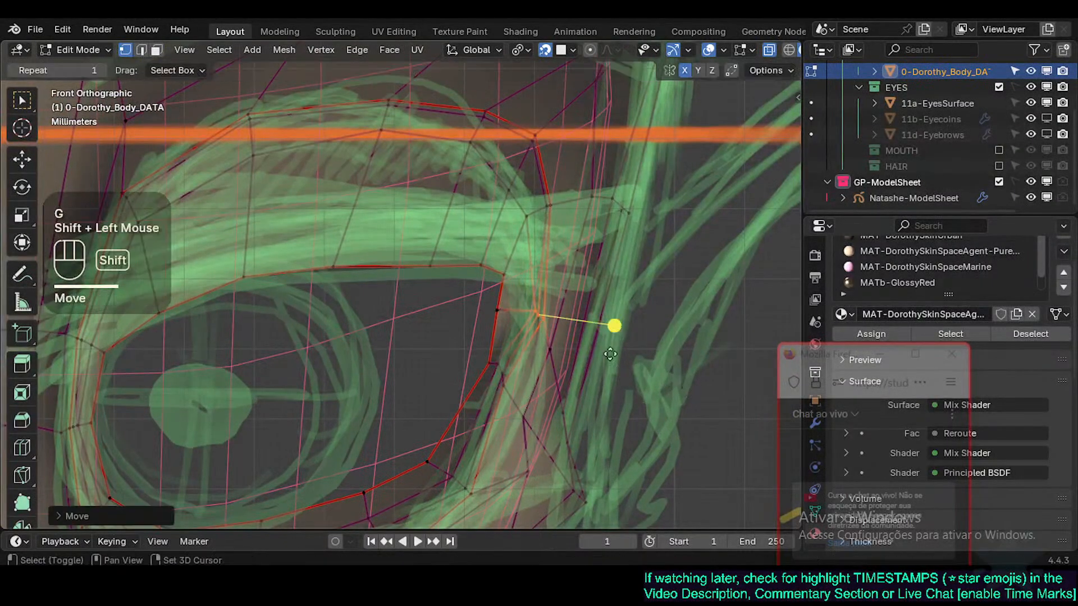
Step: Move the rim vertex just below the upper outer corner outward to round the eye opening along the sketch
{"action": "key", "text": "alt+a"}
{"action": "left_click", "coordinate": [523, 311]}
{"action": "key", "text": "g"}
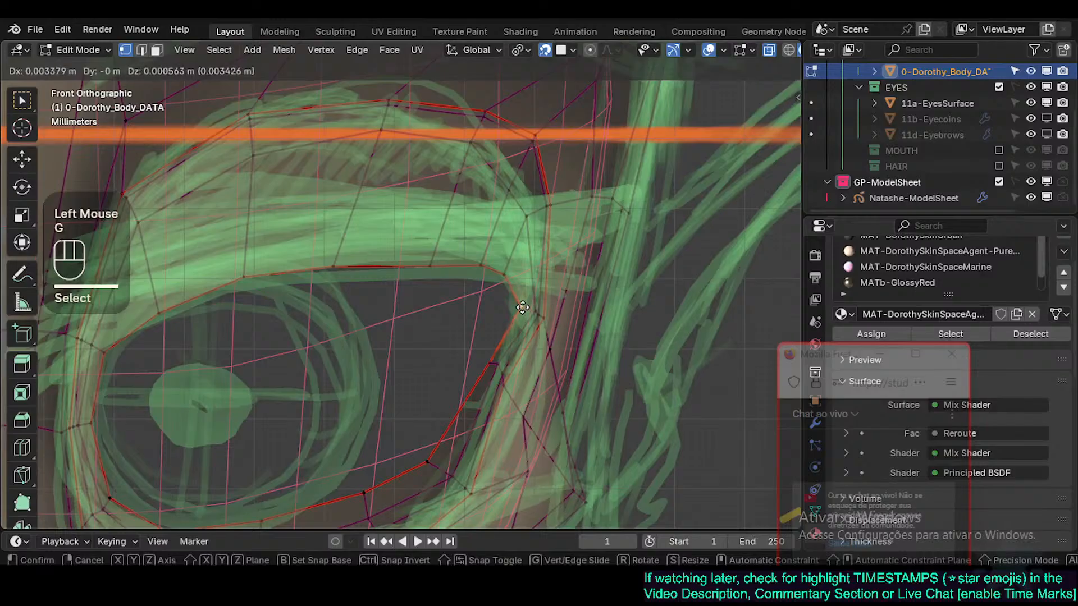
{"action": "left_click", "coordinate": [589, 313]}
{"action": "left_click", "coordinate": [523, 310]}
{"action": "key", "text": "g"}
{"action": "left_click", "coordinate": [513, 305]}
{"action": "left_click", "coordinate": [516, 312]}
{"action": "key", "text": "g"}
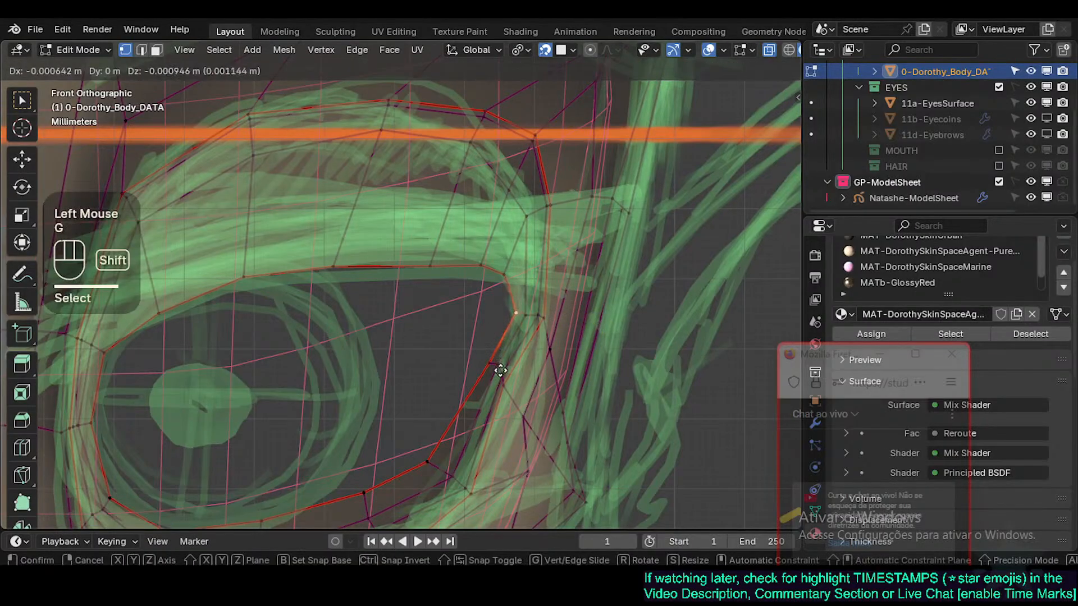
{"action": "left_click", "coordinate": [500, 371], "text": "shift"}
Step: Fine-tune the middle- and outer-loop vertices beside that rim vertex so the row stays ordered at the outer corner
{"action": "left_click", "coordinate": [519, 316]}
{"action": "key", "text": "g"}
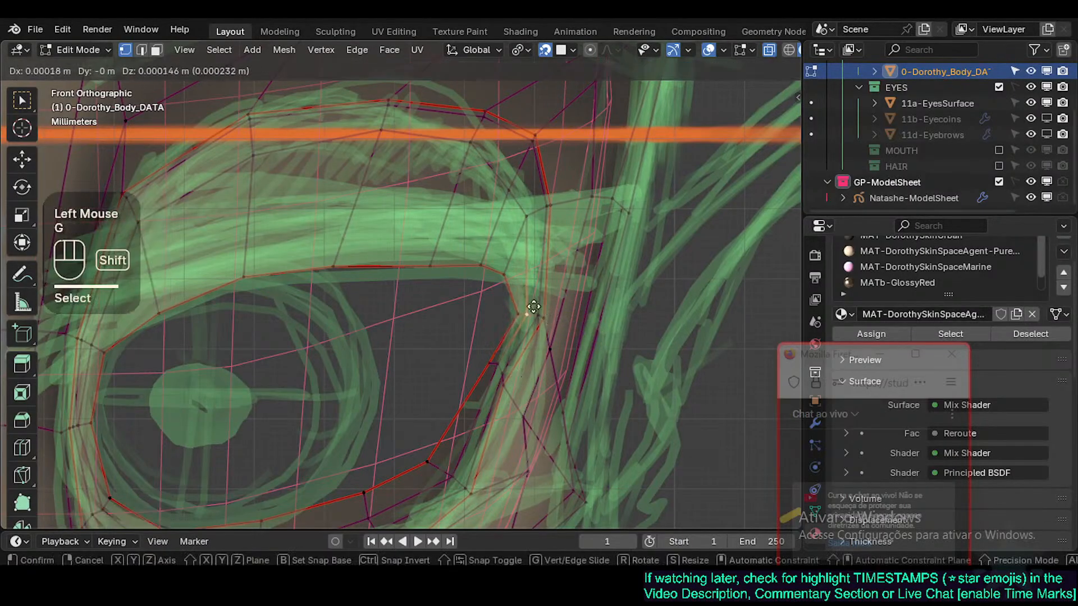
{"action": "left_click", "coordinate": [594, 327], "text": "shift"}
{"action": "left_click", "coordinate": [528, 314]}
{"action": "key", "text": "g"}
{"action": "left_click", "coordinate": [599, 320], "text": "shift"}
{"action": "left_click", "coordinate": [543, 321]}
{"action": "key", "text": "g"}
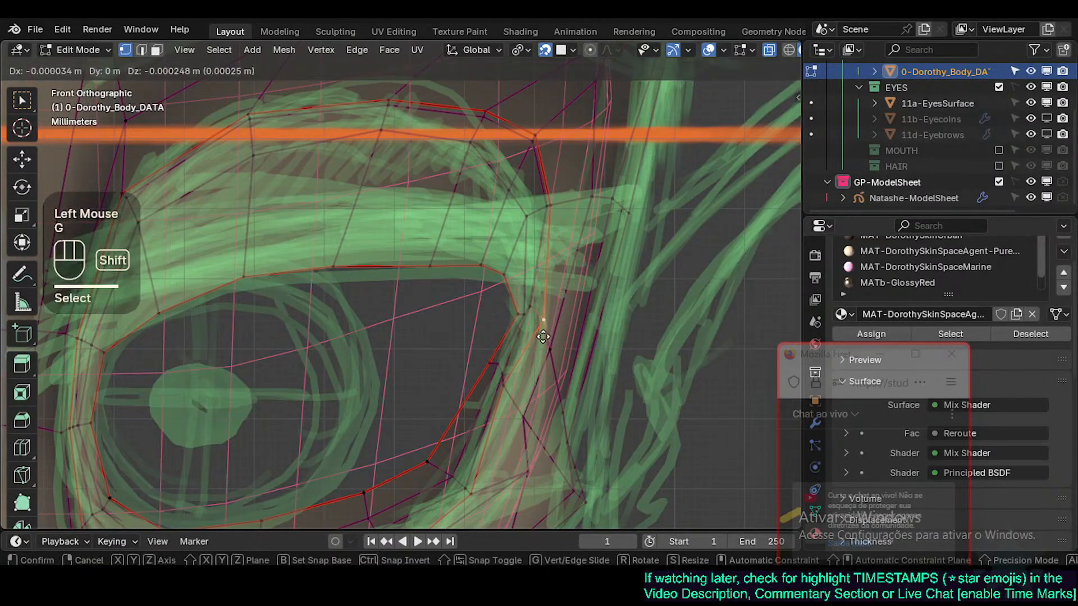
{"action": "left_click", "coordinate": [570, 318], "text": "shift"}
{"action": "left_click", "coordinate": [530, 310]}
{"action": "key", "text": "g"}
{"action": "left_click", "coordinate": [500, 364], "text": "shift"}
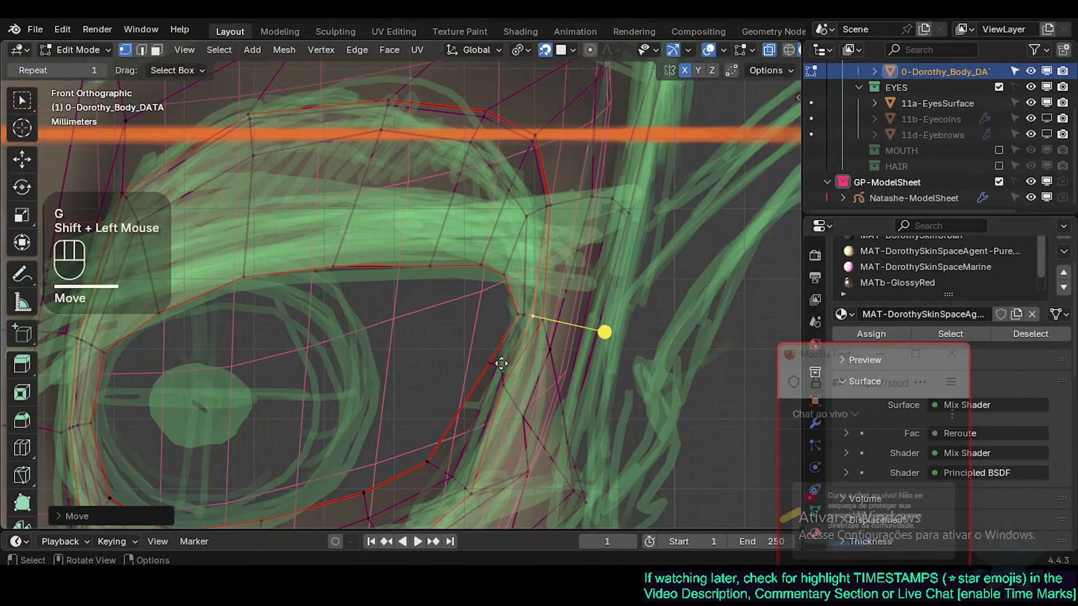
Step: Circle-select the next rim vertex down the eye's outer side and move it outward toward the sketched line
{"action": "scroll", "coordinate": [501, 363], "scroll_direction": "down", "scroll_amount": 2, "text": "shift"}
{"action": "middle_click_drag", "start_coordinate": [500, 364], "coordinate": [491, 335], "text": "shift"}
{"action": "key", "text": "alt+a"}
{"action": "left_click", "coordinate": [495, 338]}
{"action": "right_click", "coordinate": [496, 338]}
{"action": "key", "text": "c"}
{"action": "left_click", "coordinate": [481, 313]}
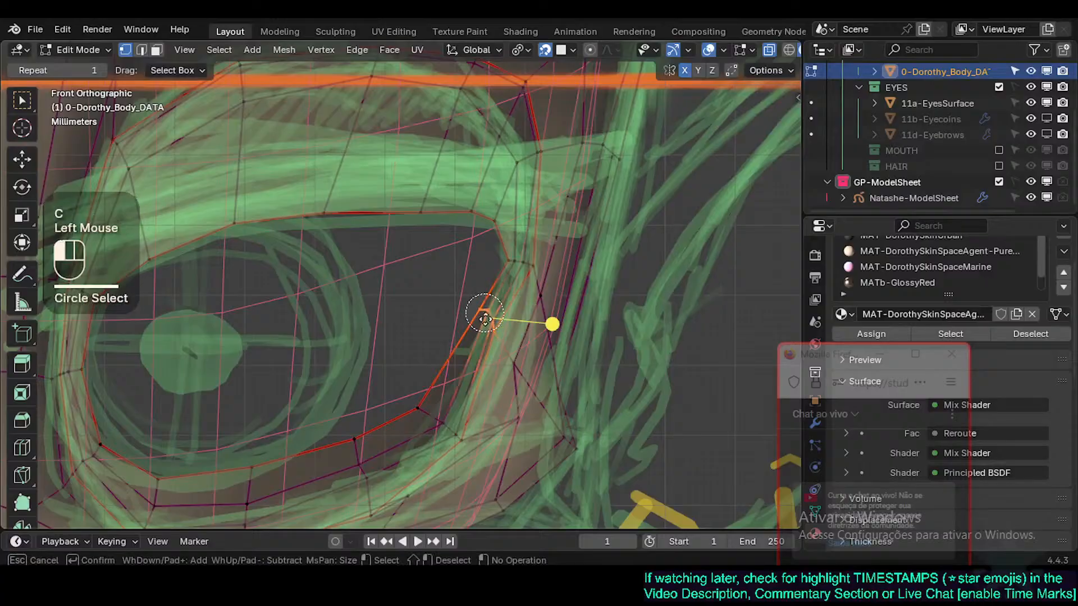
{"action": "right_click", "coordinate": [503, 339]}
{"action": "key", "text": "g"}
{"action": "left_click", "coordinate": [504, 335], "text": "shift"}
Step: Circle-select the loop vertex beside the lower outer-side rim vertex and move it down along the sketched eyelid edge
{"action": "key", "text": "alt+a"}
{"action": "key", "text": "c"}
{"action": "left_click", "coordinate": [504, 336]}
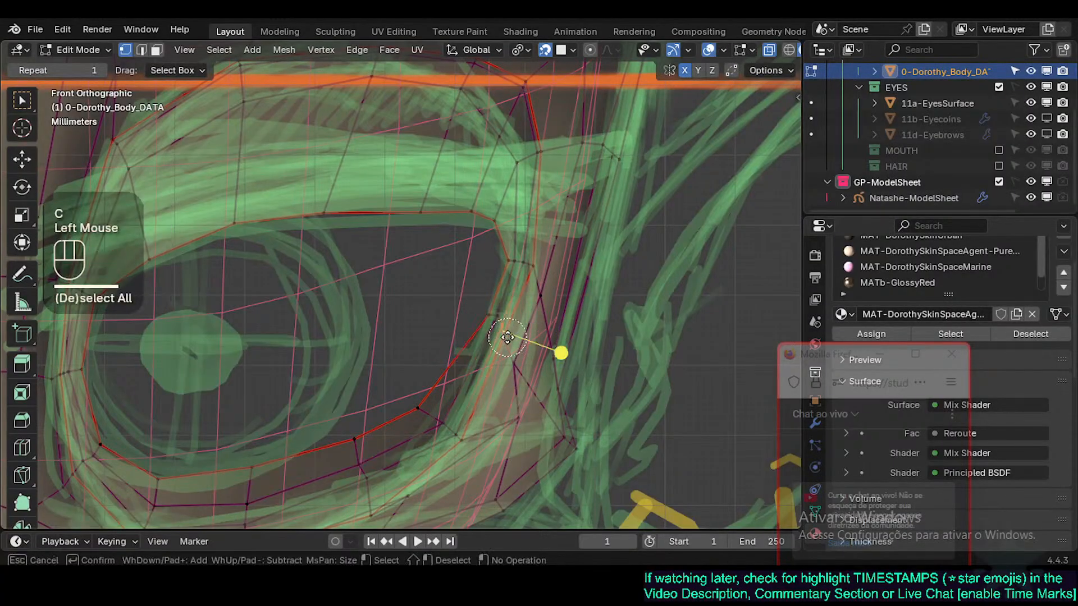
{"action": "right_click", "coordinate": [509, 337]}
{"action": "left_click", "coordinate": [509, 338]}
{"action": "key", "text": "g"}
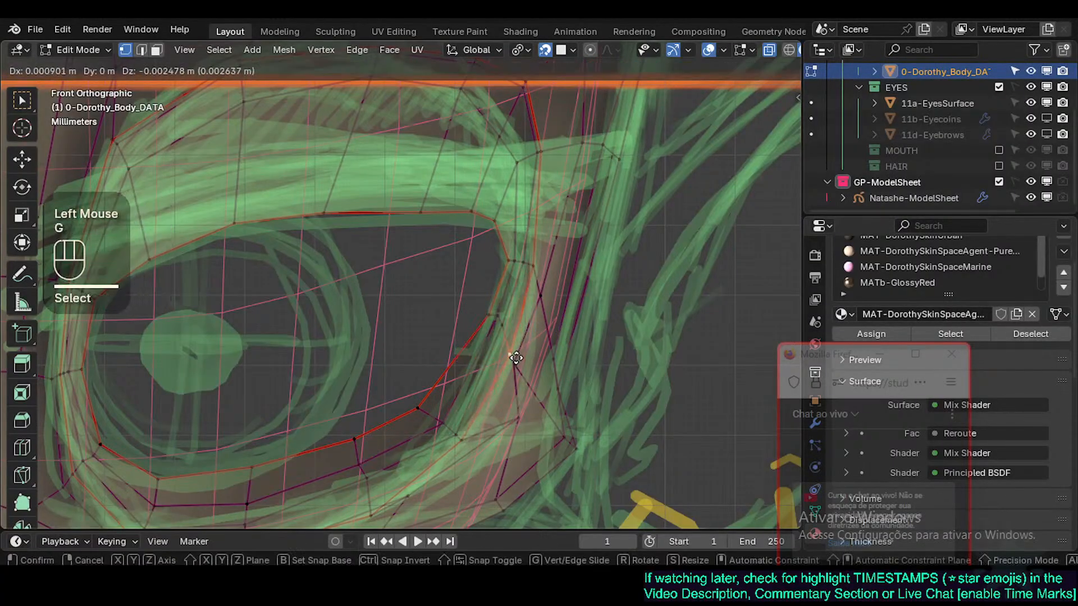
{"action": "left_click", "coordinate": [510, 328]}
{"action": "left_click", "coordinate": [521, 337]}
{"action": "key", "text": "g"}
{"action": "left_click", "coordinate": [521, 348]}
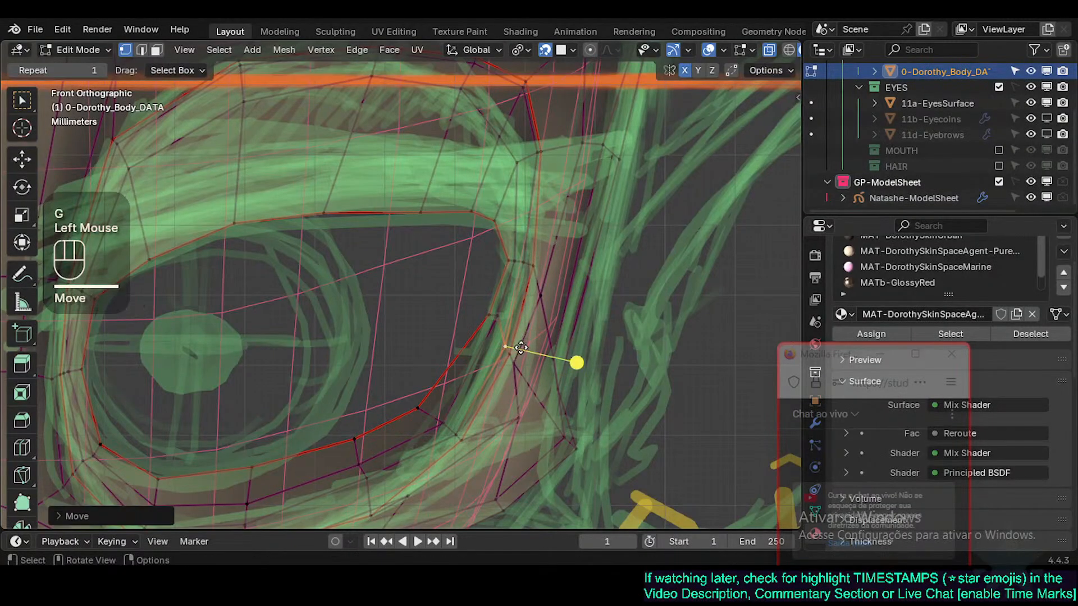
Step: Lower the rim vertex midway down the eye's outer side to follow the sketched opening
{"action": "left_click", "coordinate": [494, 315]}
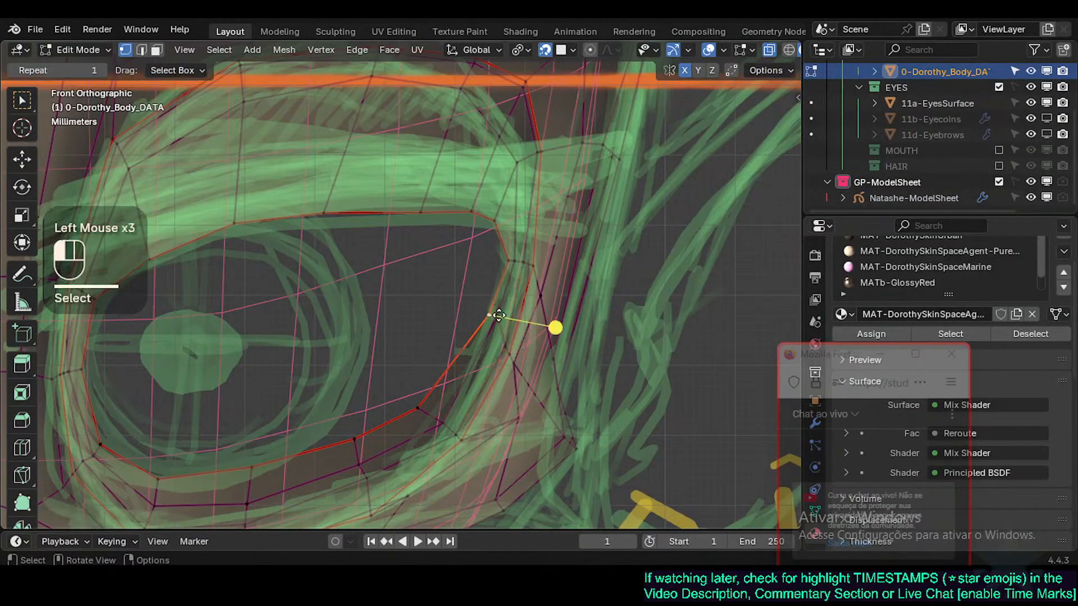
{"action": "key", "text": "g"}
{"action": "left_click", "coordinate": [500, 332]}
{"action": "left_click", "coordinate": [492, 316]}
{"action": "key", "text": "g"}
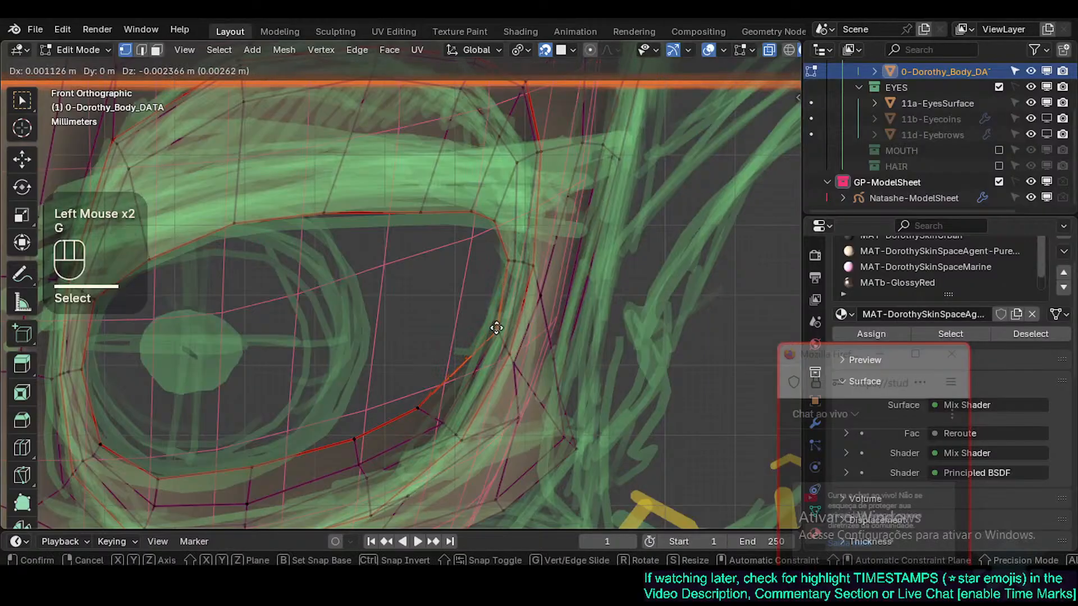
{"action": "left_click", "coordinate": [494, 327]}
Step: Nudge the outer vertices in the row just below the eye's upper outer corner to refine their spacing
{"action": "left_click", "coordinate": [508, 259]}
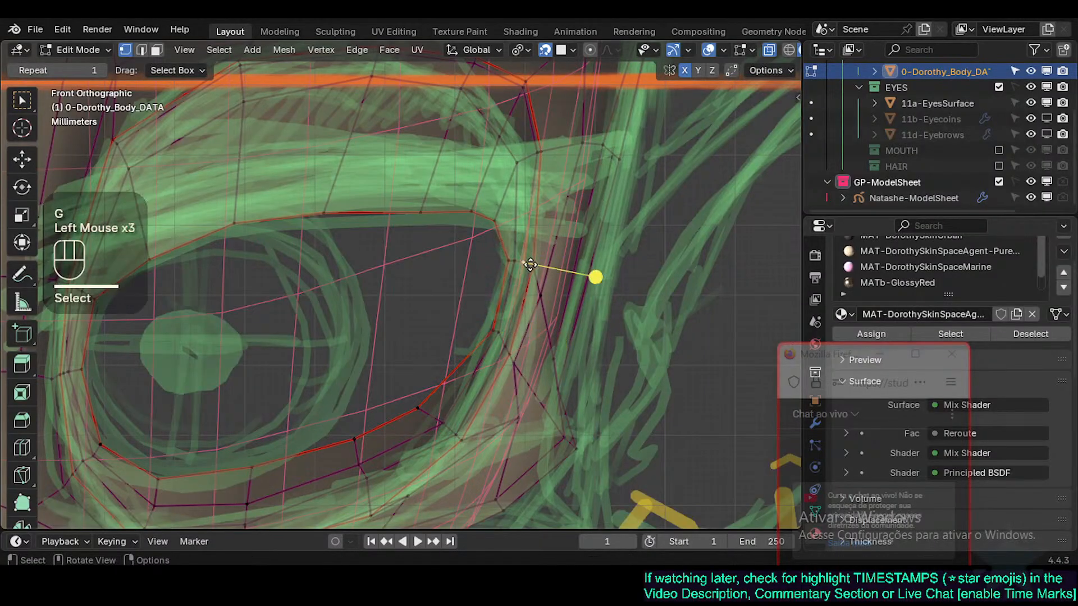
{"action": "scroll", "coordinate": [530, 264], "scroll_direction": "up", "scroll_amount": 1}
{"action": "key", "text": "g"}
{"action": "left_click", "coordinate": [534, 269], "text": "shift"}
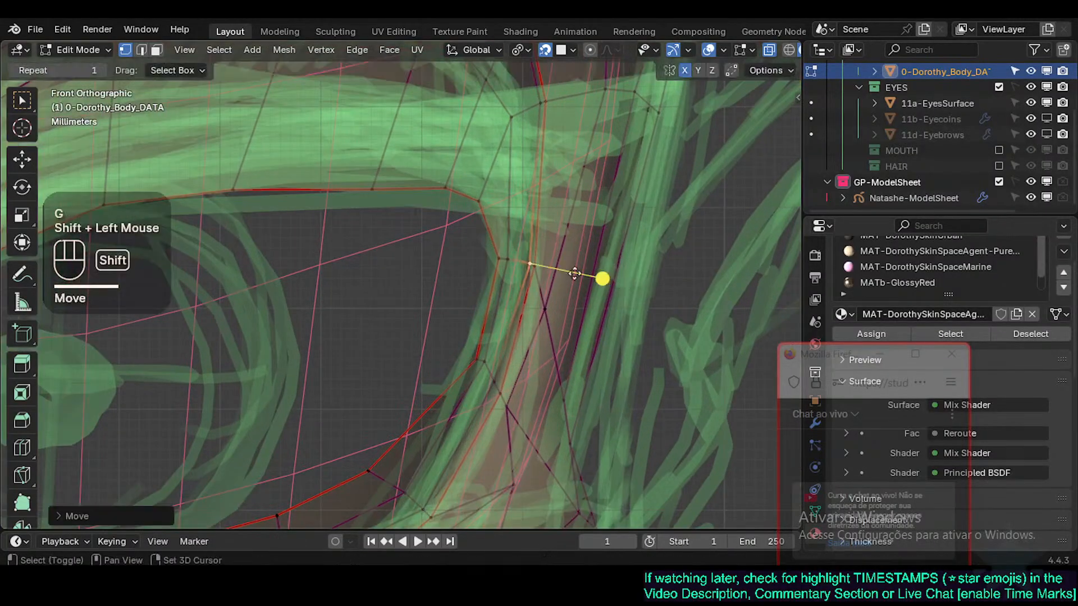
{"action": "left_click", "coordinate": [505, 255]}
{"action": "key", "text": "g"}
{"action": "left_click", "coordinate": [516, 258], "text": "shift"}
{"action": "left_click", "coordinate": [534, 271]}
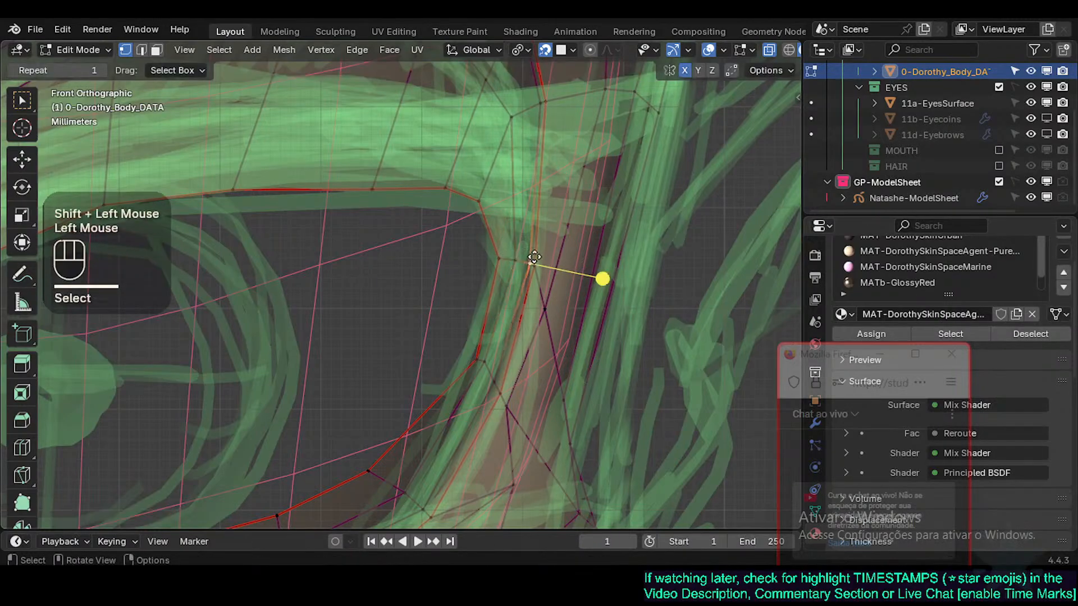
{"action": "scroll", "coordinate": [534, 271], "scroll_direction": "up", "scroll_amount": 2}
{"action": "key", "text": "g"}
{"action": "left_click", "coordinate": [508, 265], "text": "shift"}
Step: Move the middle-loop and rim vertices of that upper row outward, closer to the outer-loop vertex
{"action": "left_click", "coordinate": [506, 265]}
{"action": "key", "text": "g"}
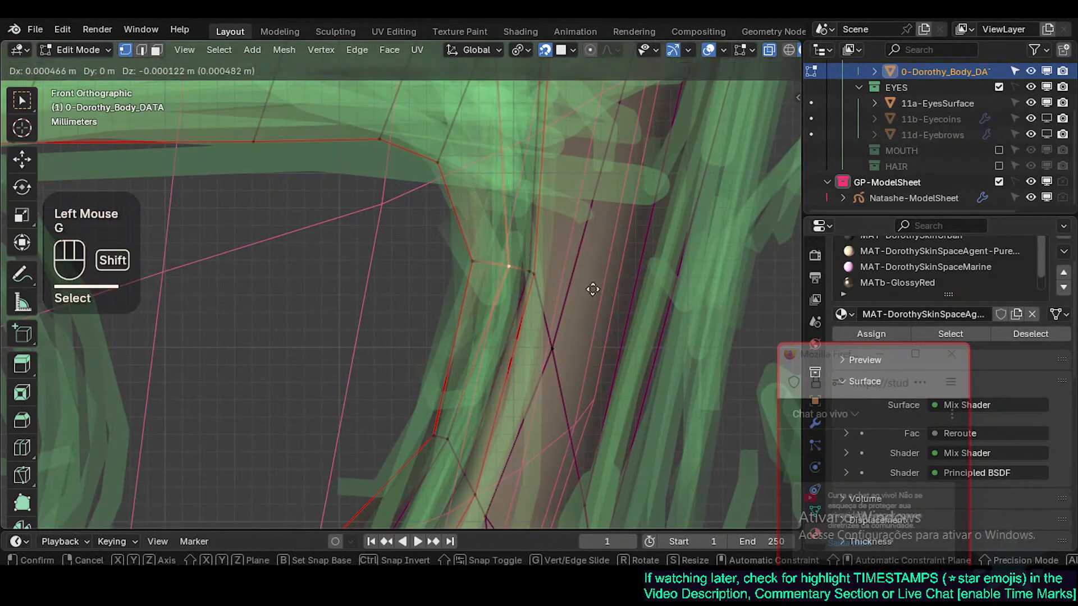
{"action": "left_click", "coordinate": [589, 281], "text": "shift"}
{"action": "left_click", "coordinate": [544, 274]}
{"action": "key", "text": "g"}
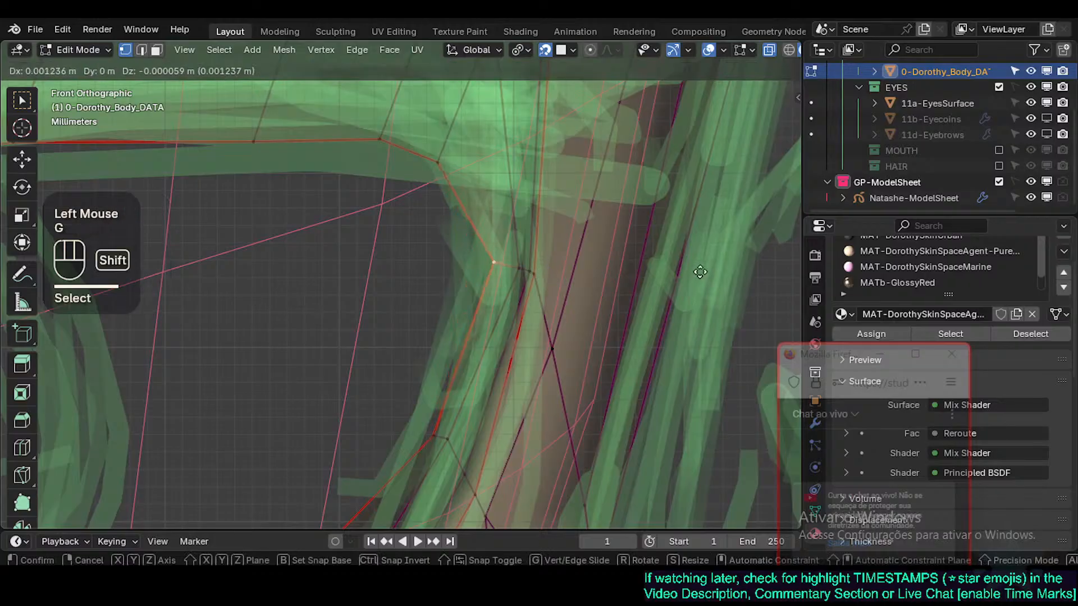
{"action": "left_click", "coordinate": [597, 261], "text": "shift"}
Step: In the next row down the eye's outer side, reposition the two outermost lid vertices close together along the sketched edge
{"action": "middle_click_drag", "start_coordinate": [598, 260], "coordinate": [596, 207], "text": "shift"}
{"action": "middle_click_drag", "start_coordinate": [493, 430], "coordinate": [492, 373], "text": "shift"}
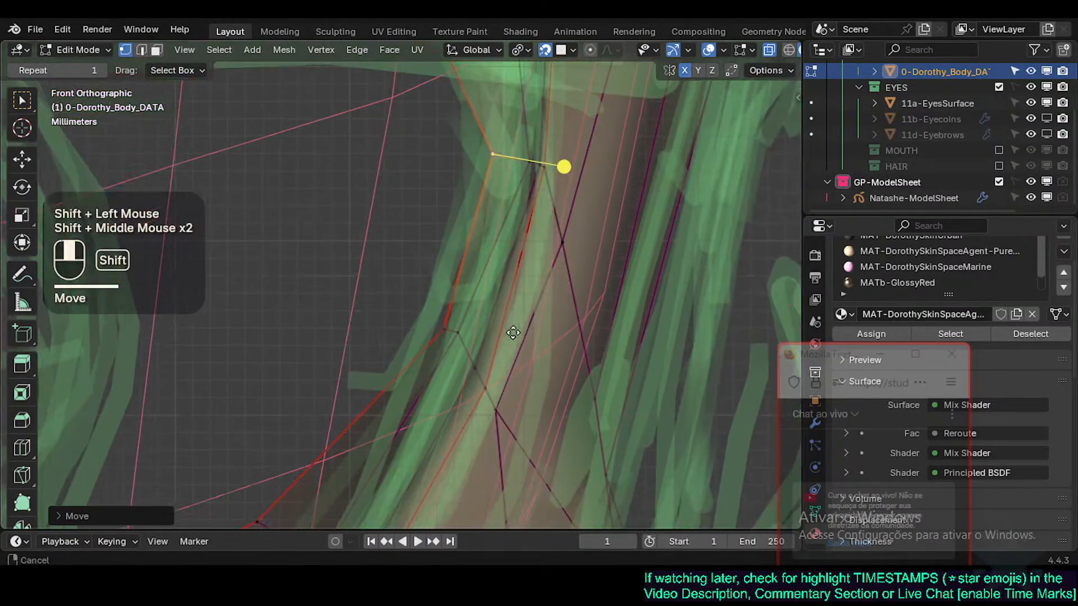
{"action": "left_click", "coordinate": [486, 372]}
{"action": "key", "text": "g"}
{"action": "left_click", "coordinate": [467, 366], "text": "shift"}
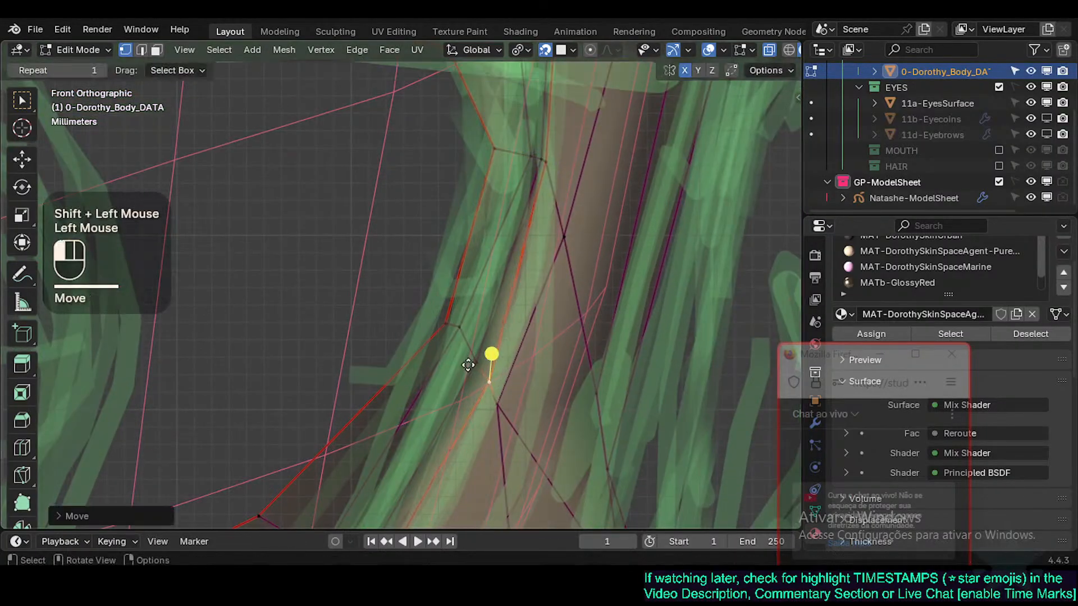
{"action": "left_click", "coordinate": [489, 381]}
{"action": "left_click", "coordinate": [488, 381]}
{"action": "key", "text": "g"}
{"action": "left_click", "coordinate": [481, 371], "text": "shift"}
{"action": "left_click", "coordinate": [477, 361]}
{"action": "key", "text": "g"}
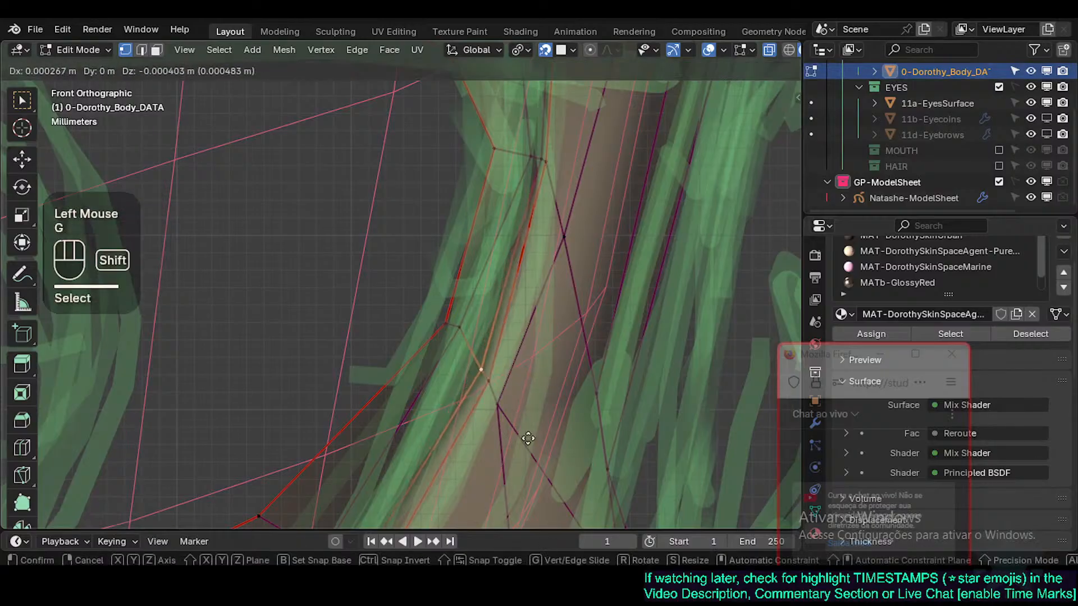
{"action": "left_click", "coordinate": [574, 452], "text": "shift"}
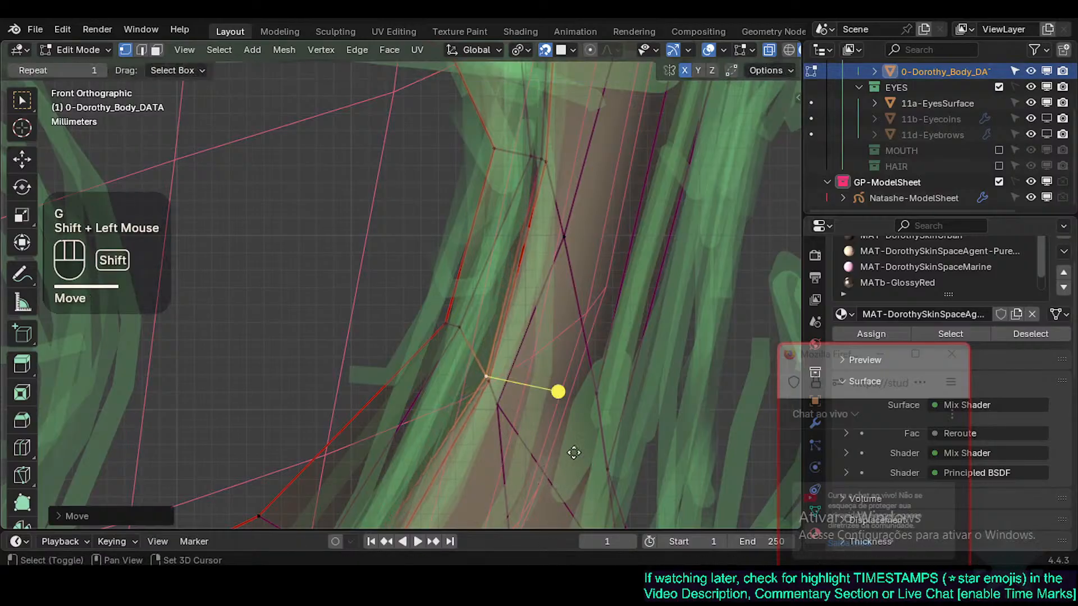
Step: Move the vertex next to the rim in the lower row and the middle vertex in the upper row toward the outer loop
{"action": "left_click", "coordinate": [467, 332]}
{"action": "key", "text": "g"}
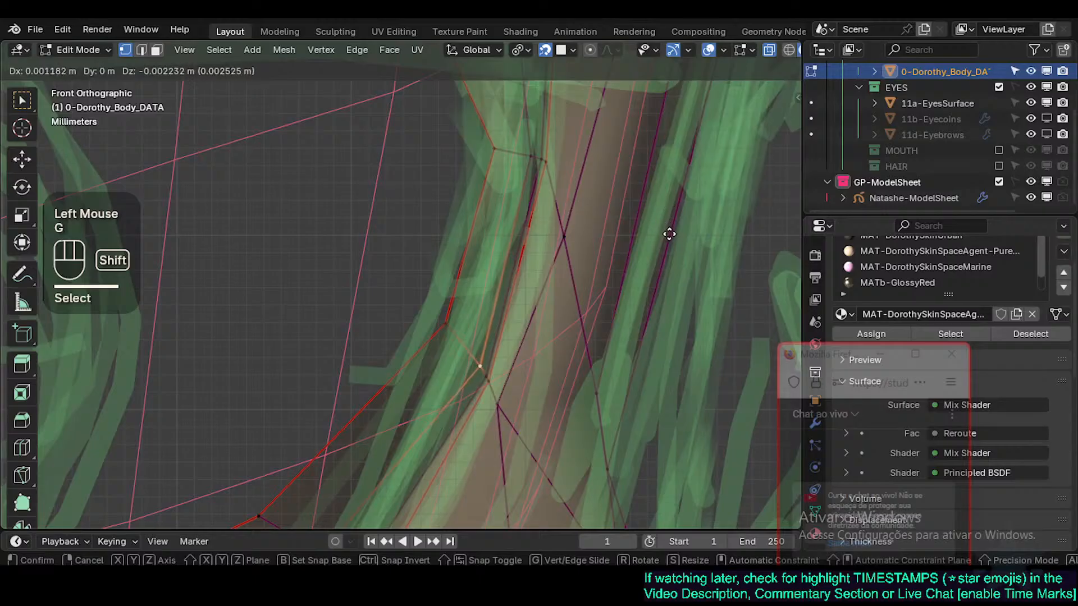
{"action": "left_click", "coordinate": [551, 382], "text": "shift"}
{"action": "left_click", "coordinate": [534, 159]}
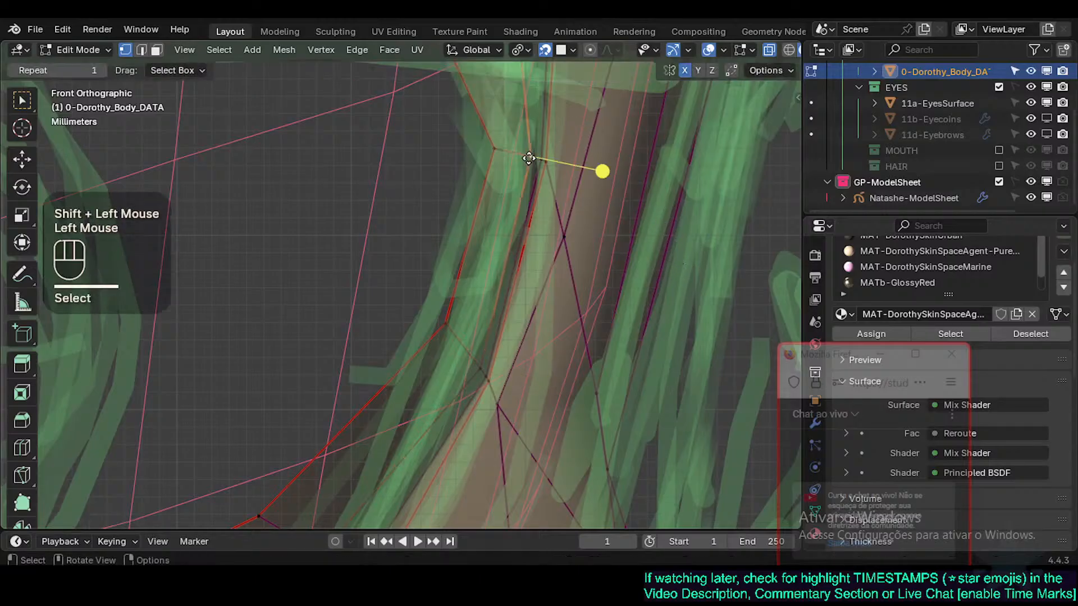
{"action": "key", "text": "g"}
{"action": "left_click", "coordinate": [552, 157], "text": "shift"}
Step: Move the rim vertices of both rows on the eye's outer side outward, closer to their neighbouring lid vertices
{"action": "left_click", "coordinate": [439, 327]}
{"action": "key", "text": "g"}
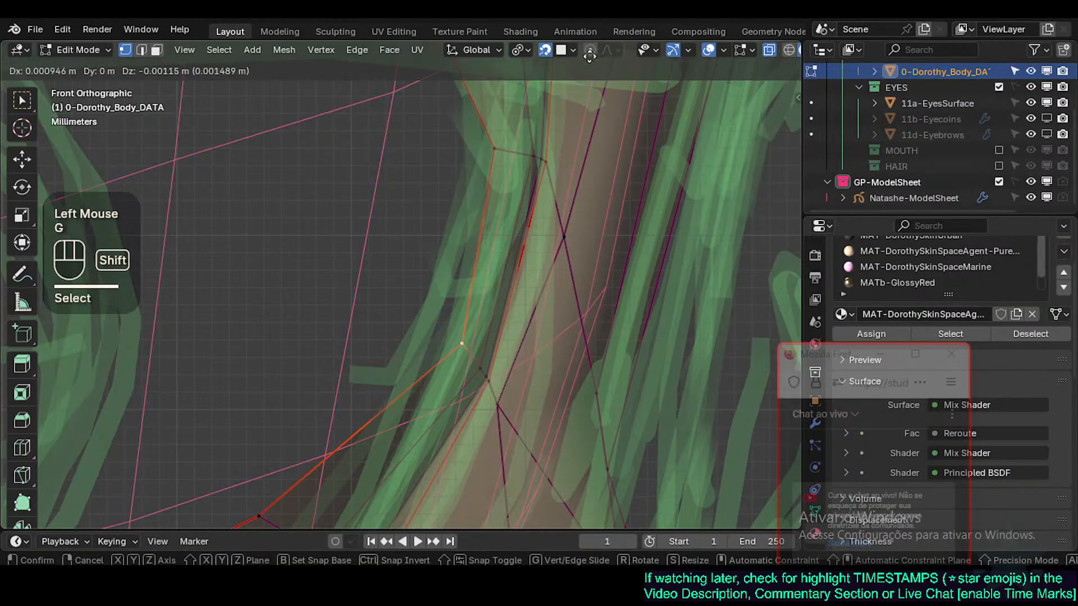
{"action": "left_click", "coordinate": [684, 164], "text": "shift"}
{"action": "middle_click_drag", "start_coordinate": [541, 349], "coordinate": [532, 452], "text": "shift"}
{"action": "left_click", "coordinate": [494, 240]}
{"action": "key", "text": "g"}
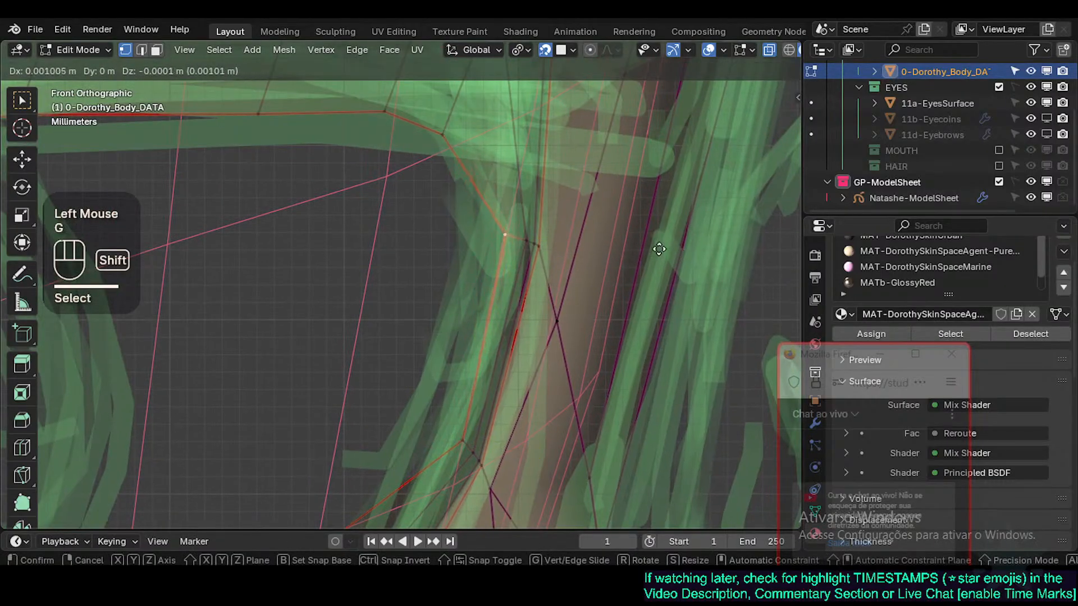
{"action": "left_click", "coordinate": [575, 243], "text": "shift"}
Step: Refine the position of the rim vertex in the lower outer-side row with small moves, and save the file
{"action": "left_click", "coordinate": [465, 440]}
{"action": "key", "text": "g"}
{"action": "left_click", "coordinate": [527, 449], "text": "shift"}
{"action": "key", "text": "g"}
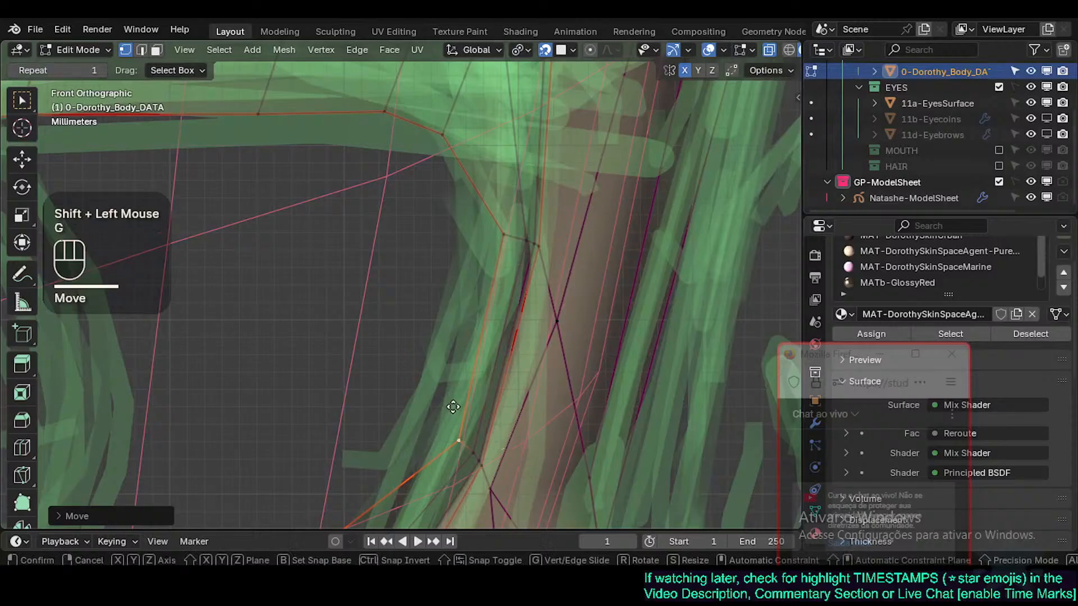
{"action": "left_click", "coordinate": [453, 407], "text": "shift"}
{"action": "middle_click_drag", "start_coordinate": [403, 450], "coordinate": [474, 252], "text": "shift"}
{"action": "key", "text": "ctrl+s"}
Step: At the eye's lower outer corner, bring the second lid vertex close beside the outer-loop vertex
{"action": "left_click", "coordinate": [457, 425]}
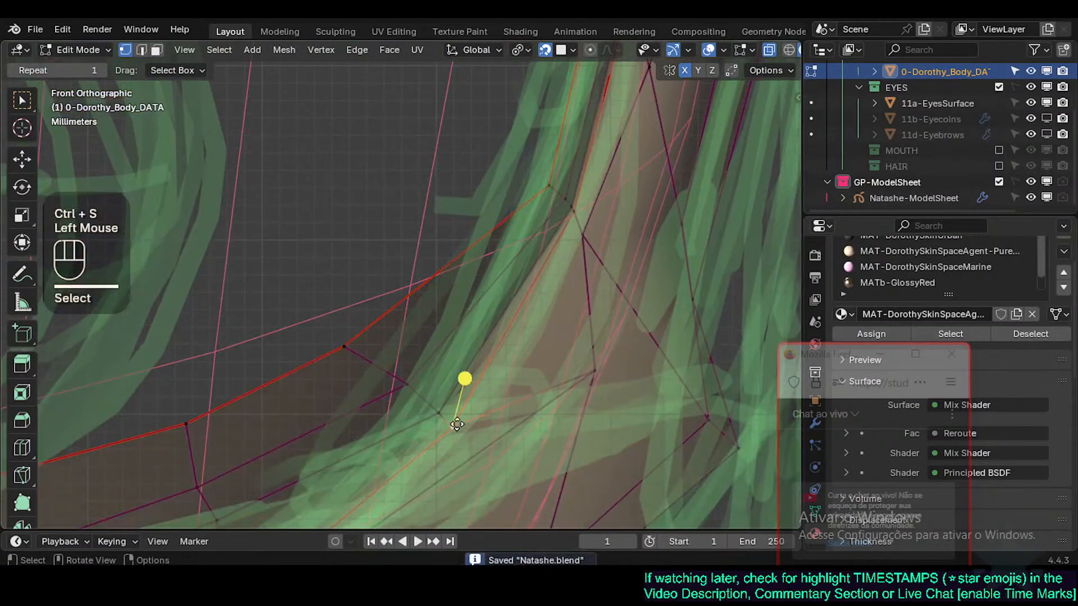
{"action": "key", "text": "g"}
{"action": "left_click", "coordinate": [505, 431], "text": "shift"}
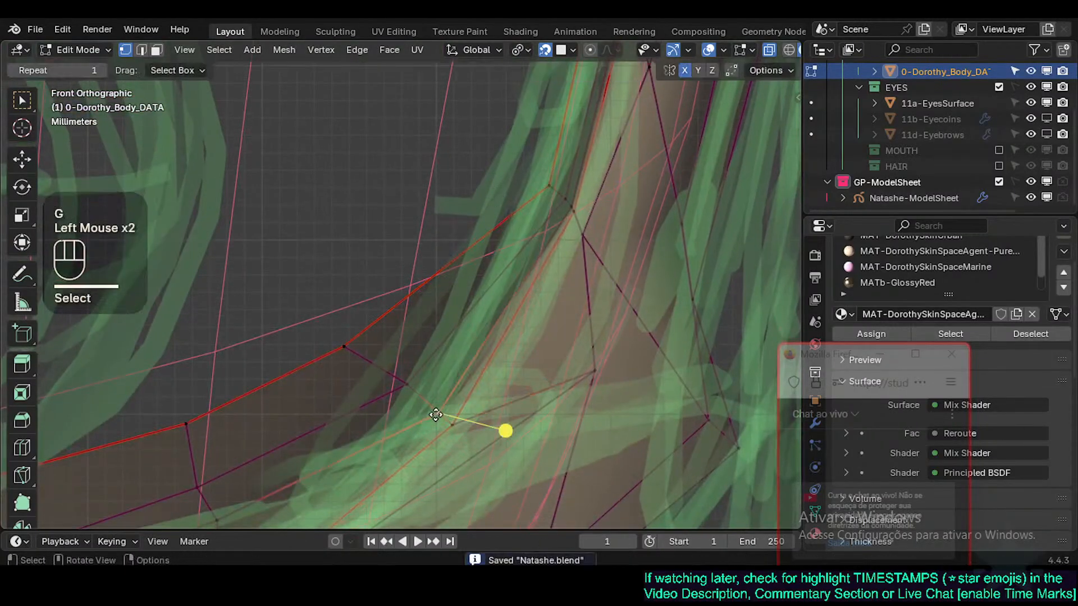
{"action": "key", "text": "g"}
{"action": "left_click", "coordinate": [512, 436], "text": "shift"}
{"action": "key", "text": "g"}
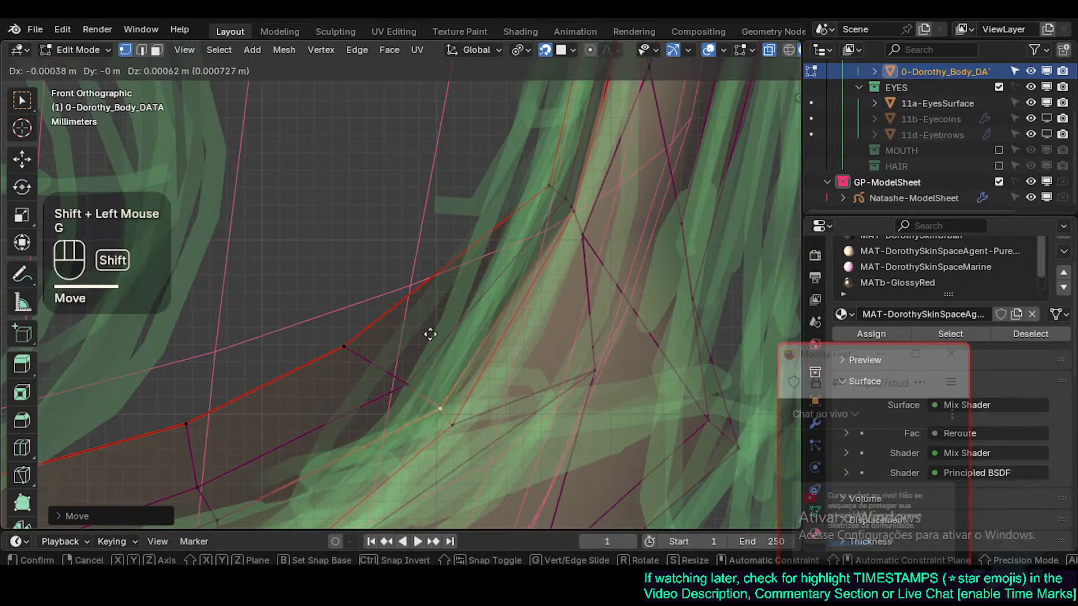
{"action": "left_click", "coordinate": [515, 435], "text": "shift"}
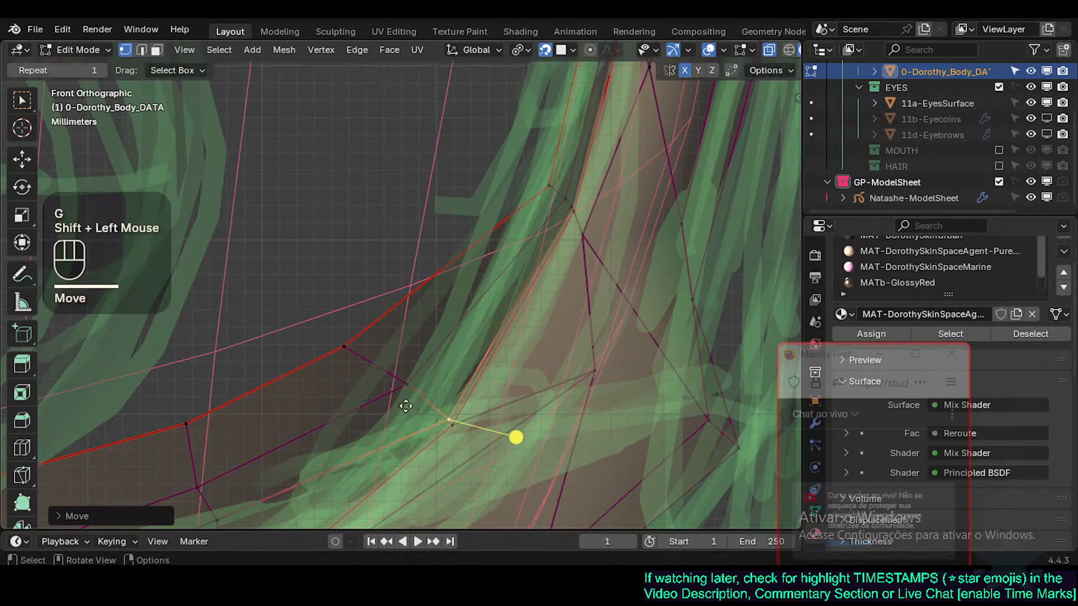
Step: Move the middle-loop and rim vertices of the lower outer corner outward and down onto the sketched lid edge
{"action": "left_click", "coordinate": [472, 402]}
{"action": "key", "text": "g"}
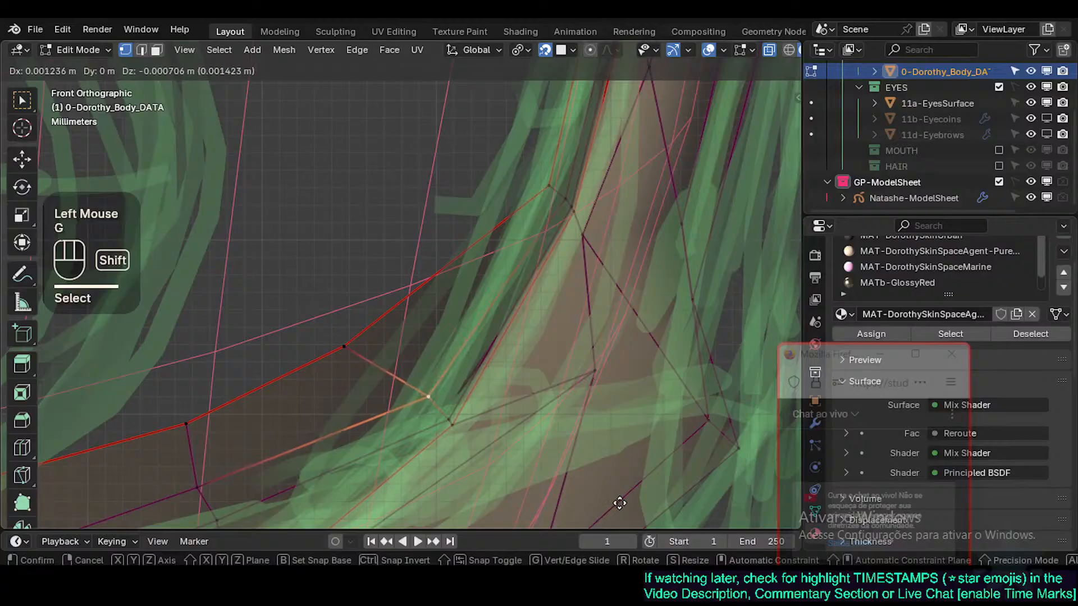
{"action": "left_click", "coordinate": [482, 233], "text": "shift"}
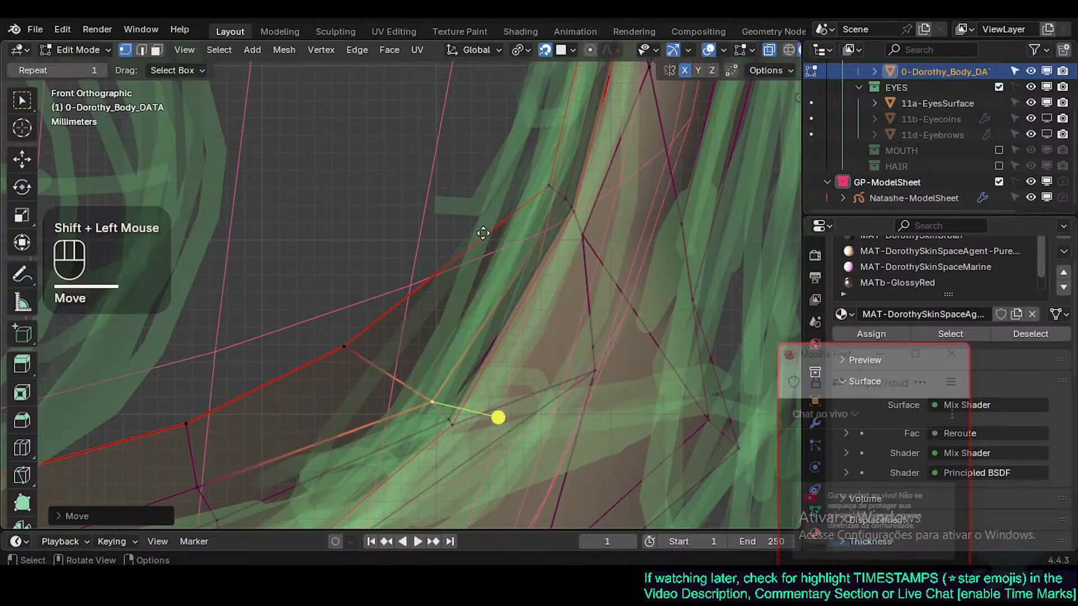
{"action": "left_click", "coordinate": [346, 344], "text": "shift"}
{"action": "key", "text": "g"}
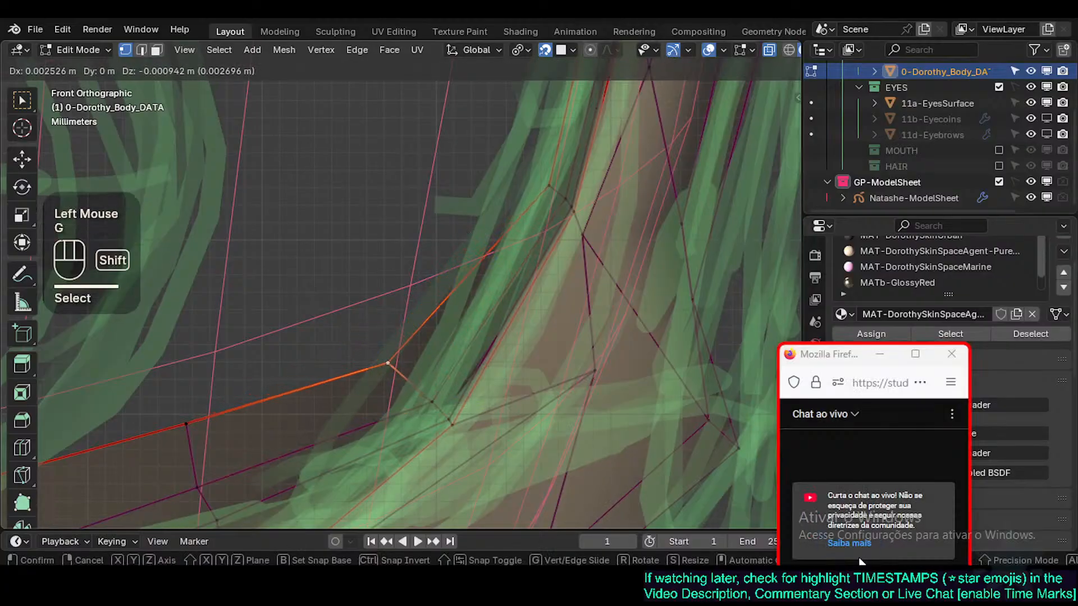
{"action": "left_click", "coordinate": [445, 415], "text": "shift"}
{"action": "key", "text": "g"}
{"action": "left_click", "coordinate": [481, 392]}
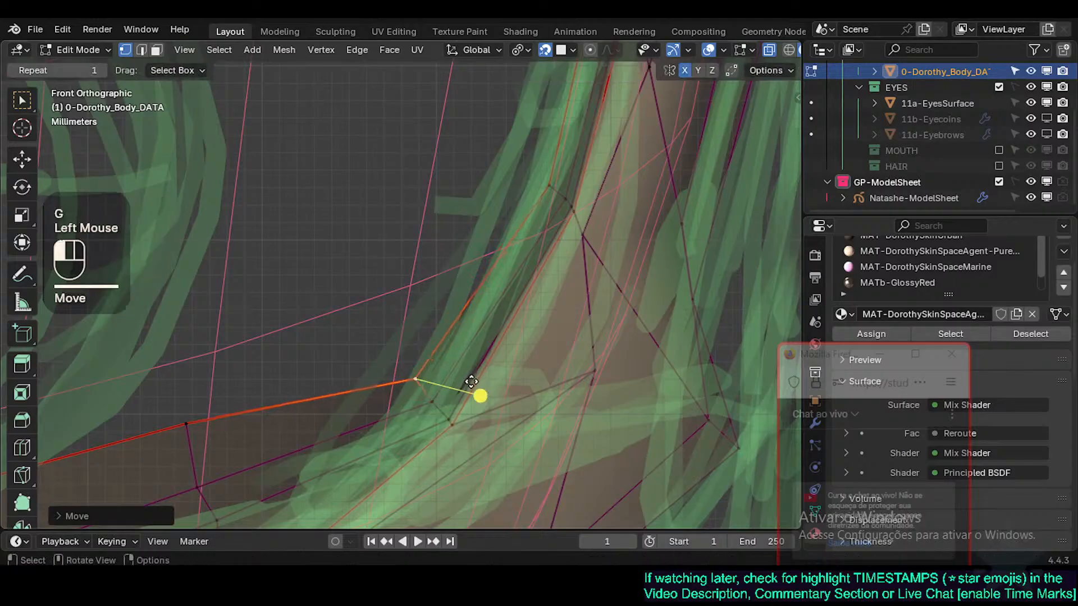
Step: Fine-tune the spacing of the middle-loop and rim vertices at the lower outer corner, and save the file
{"action": "left_click", "coordinate": [481, 393]}
{"action": "key", "text": "g"}
{"action": "left_click", "coordinate": [416, 373], "text": "shift"}
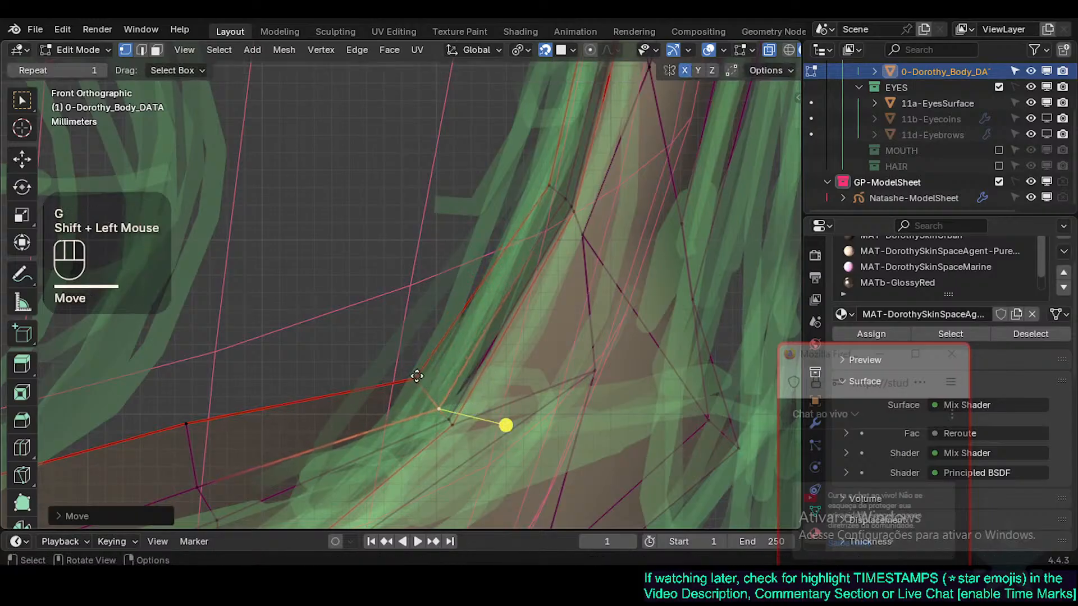
{"action": "left_click", "coordinate": [445, 410]}
{"action": "key", "text": "g"}
{"action": "left_click", "coordinate": [436, 402], "text": "shift"}
{"action": "scroll", "coordinate": [436, 402], "scroll_direction": "down", "scroll_amount": 1}
{"action": "middle_click_drag", "start_coordinate": [436, 402], "coordinate": [671, 336], "text": "shift"}
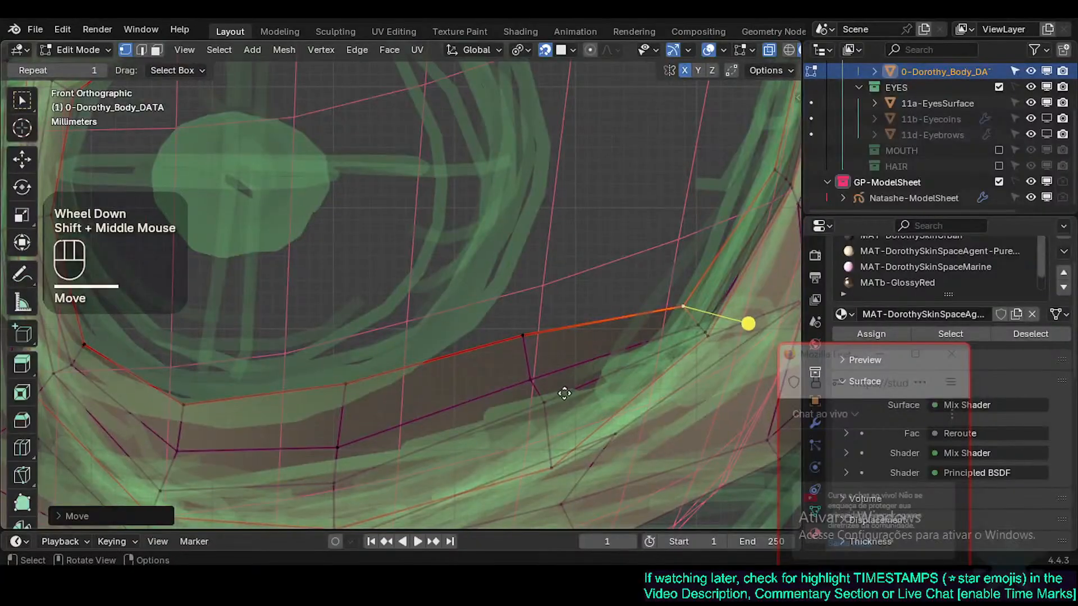
{"action": "middle_click_drag", "start_coordinate": [561, 392], "coordinate": [414, 356], "text": "shift"}
{"action": "key", "text": "ctrl+s"}
Step: In the first lower-lid column inward from that corner, bring the two lowest lid-loop vertices together along the sketched edge
{"action": "left_click", "coordinate": [413, 426]}
{"action": "key", "text": "g"}
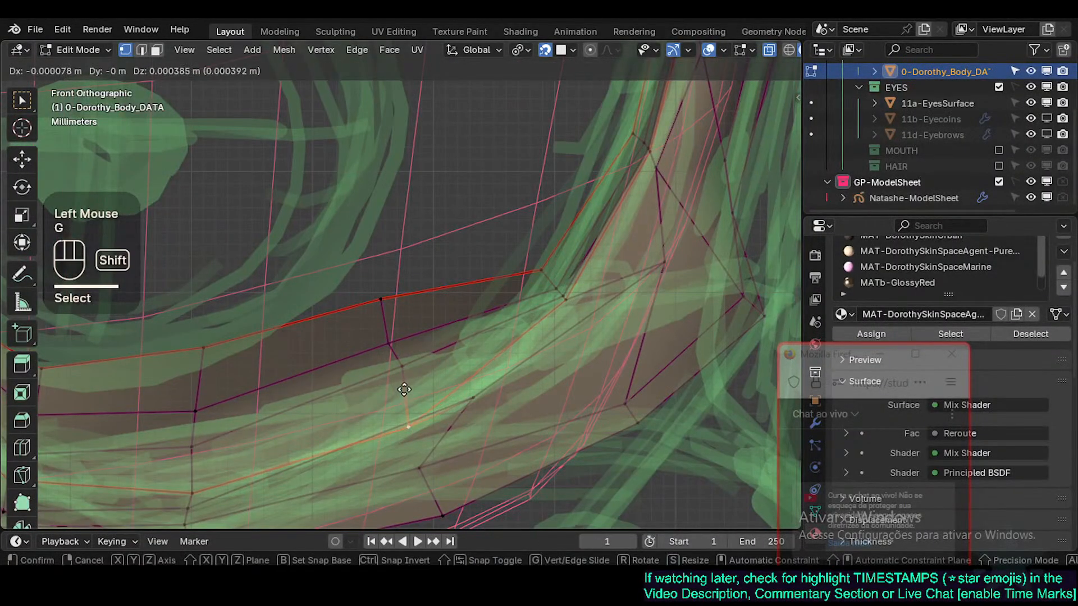
{"action": "left_click", "coordinate": [409, 373], "text": "shift"}
{"action": "scroll", "coordinate": [415, 378], "scroll_direction": "down", "scroll_amount": 1}
{"action": "left_click", "coordinate": [403, 366]}
{"action": "key", "text": "g"}
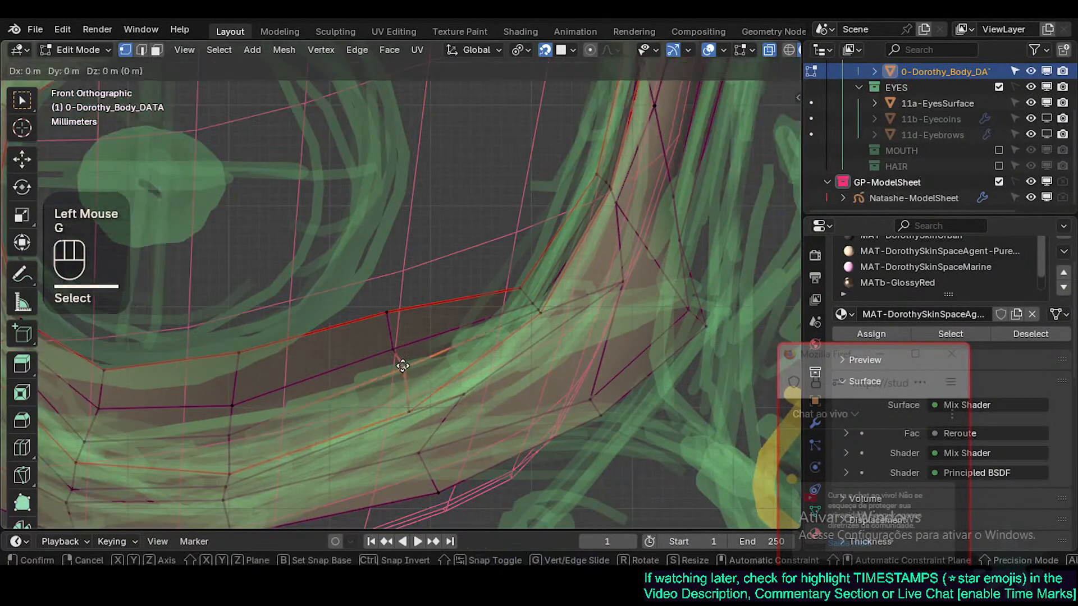
{"action": "key", "text": "shift"}
{"action": "left_click", "coordinate": [435, 463], "text": "shift"}
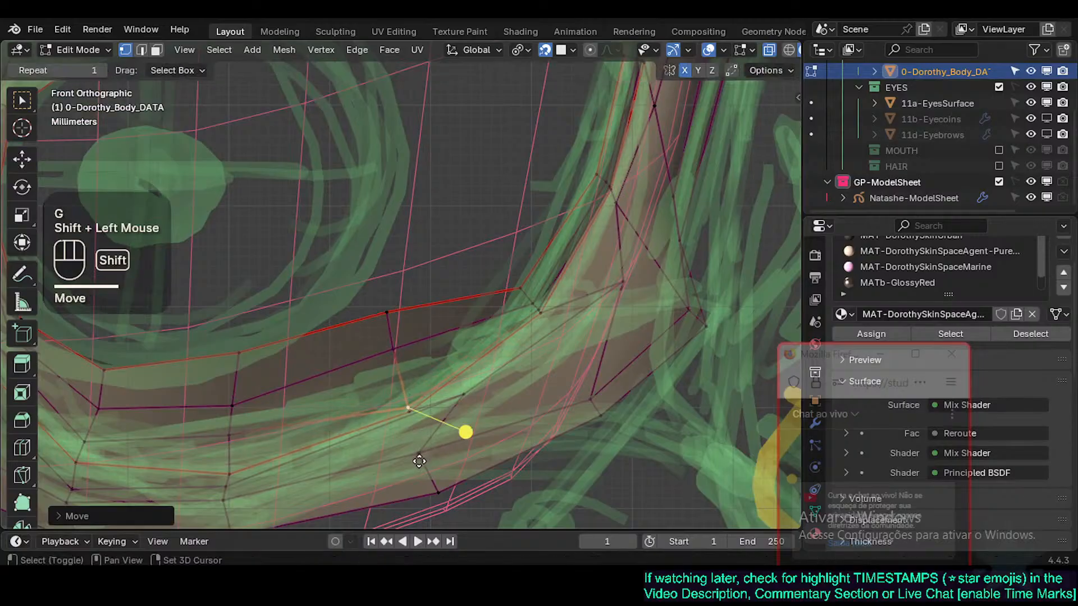
Step: In the next lower-lid column inward, adjust the outer-loop vertex and move the vertex above it down close to it
{"action": "middle_click_drag", "start_coordinate": [464, 433], "coordinate": [582, 387], "text": "shift"}
{"action": "left_click", "coordinate": [344, 433]}
{"action": "key", "text": "g"}
{"action": "left_click", "coordinate": [336, 436], "text": "shift"}
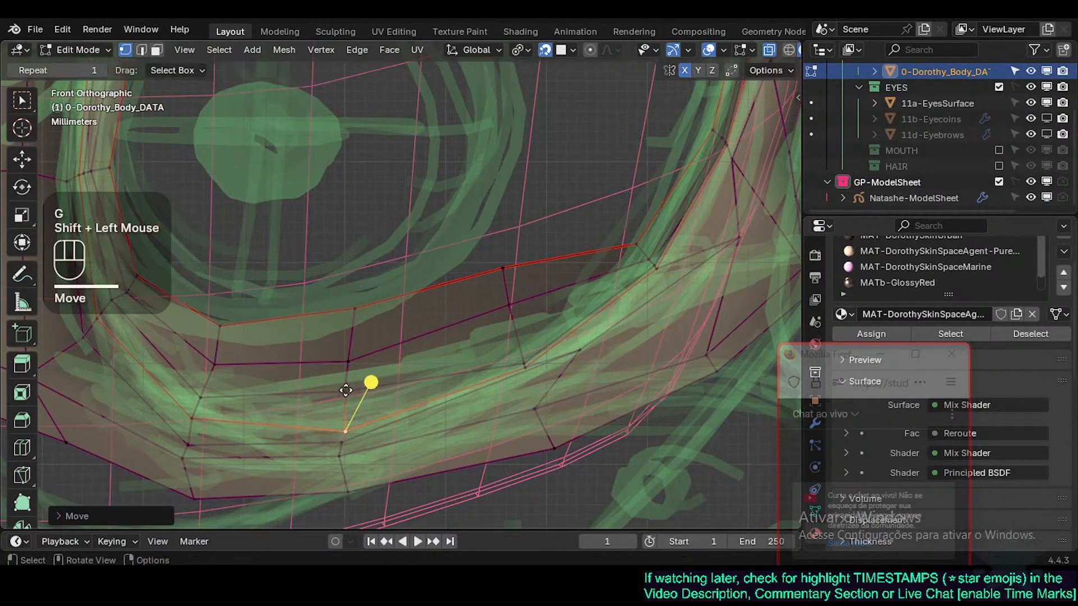
{"action": "left_click", "coordinate": [345, 392]}
{"action": "key", "text": "g"}
{"action": "key", "text": "g"}
{"action": "key", "text": "Escape"}
{"action": "key", "text": "g"}
{"action": "key", "text": "shift"}
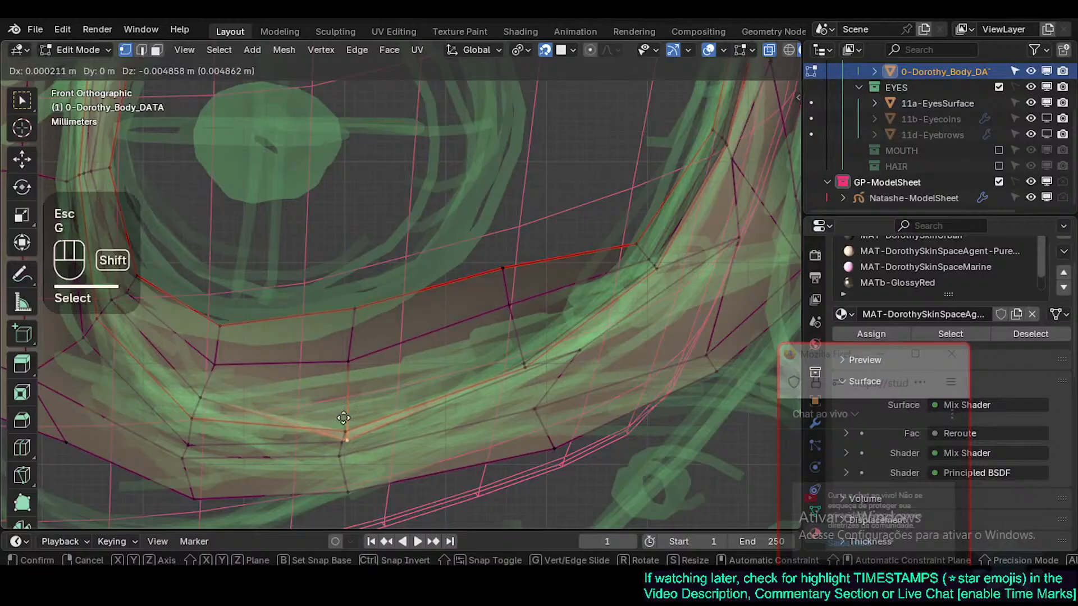
{"action": "left_click", "coordinate": [358, 425], "text": "shift"}
Step: Move the middle-loop vertex of this column down beside the outer loop and lower its rim vertex to the sketched lid edge
{"action": "left_click", "coordinate": [350, 365]}
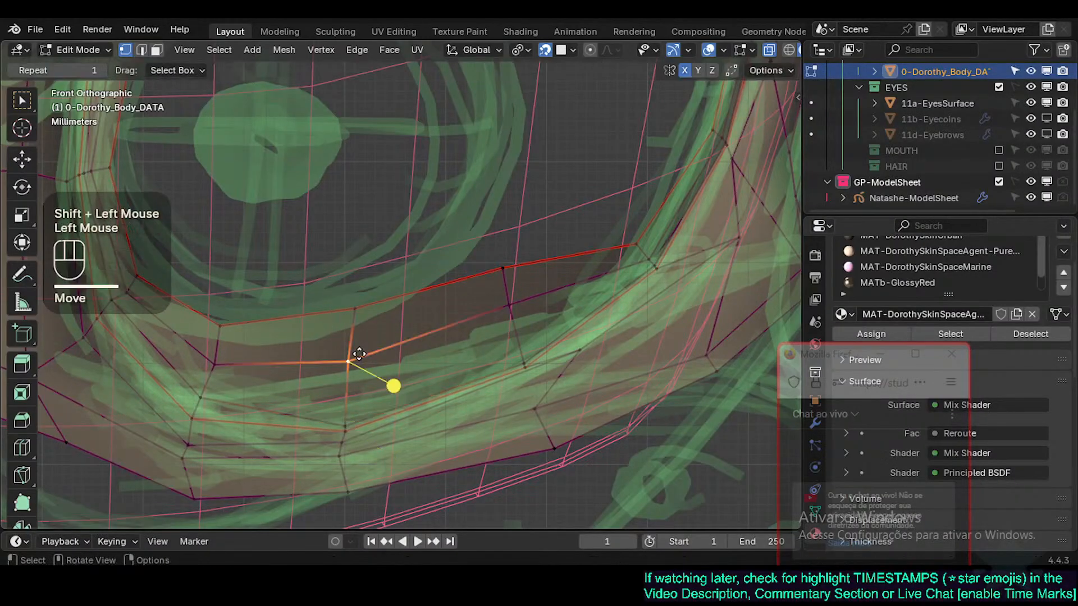
{"action": "key", "text": "g"}
{"action": "key", "text": "g"}
{"action": "left_click", "coordinate": [392, 428]}
{"action": "key", "text": "g"}
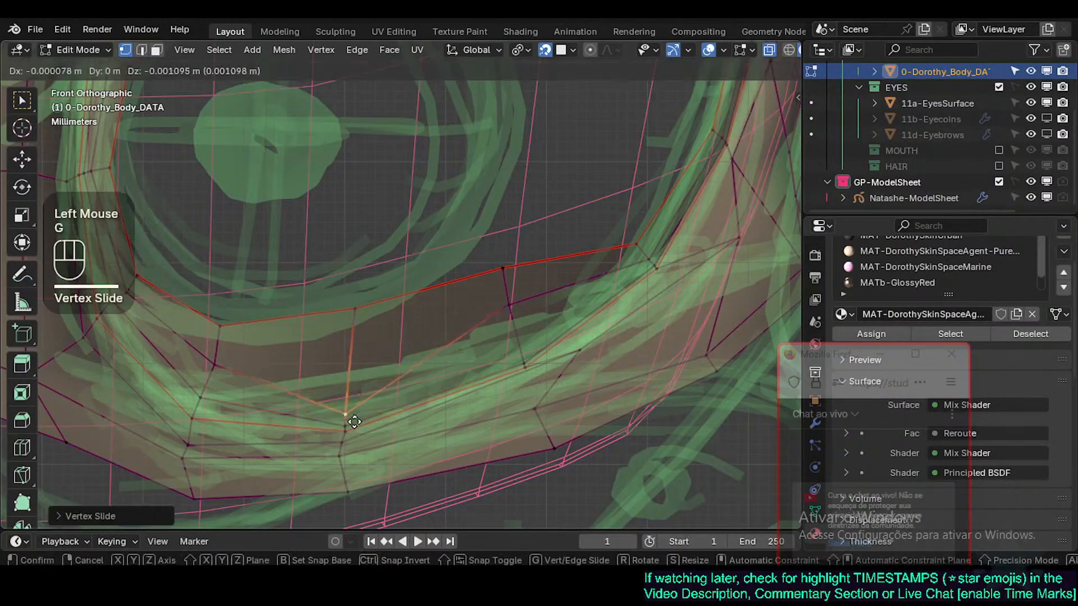
{"action": "left_click", "coordinate": [355, 457], "text": "shift"}
{"action": "left_click", "coordinate": [348, 311]}
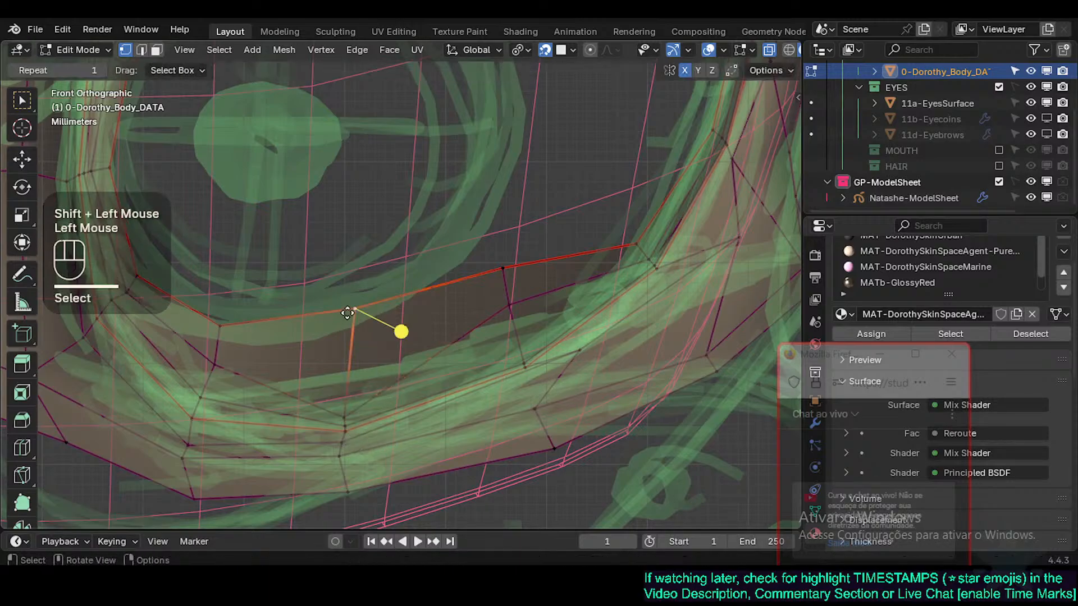
{"action": "key", "text": "g"}
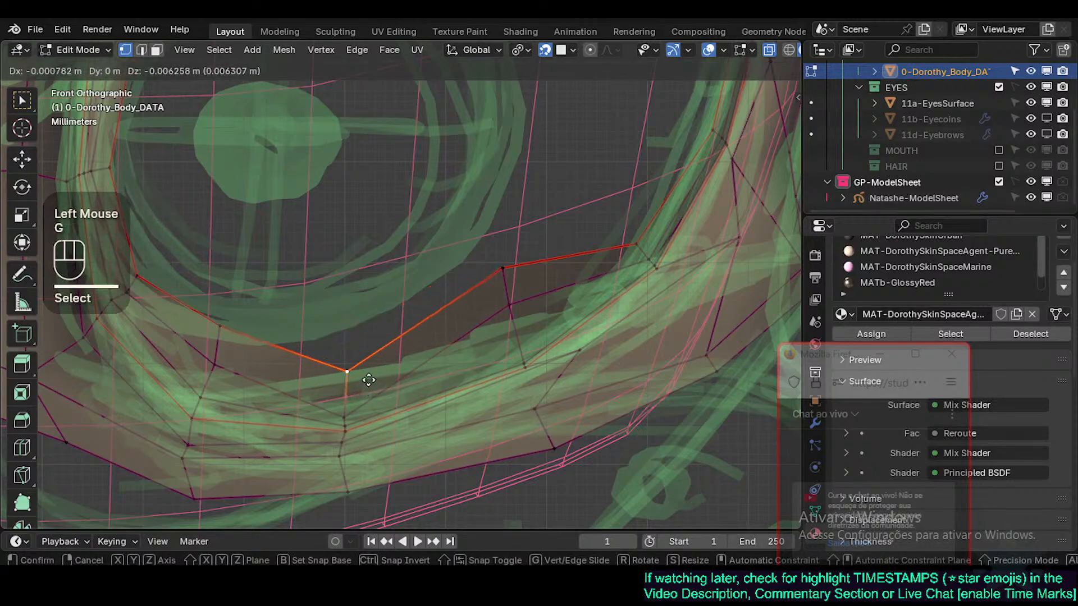
{"action": "left_click", "coordinate": [372, 387]}
Step: Lower the middle-loop and rim vertices of the column nearer the outer corner to the sketched lower-lid edge
{"action": "left_click", "coordinate": [507, 297]}
{"action": "key", "text": "g"}
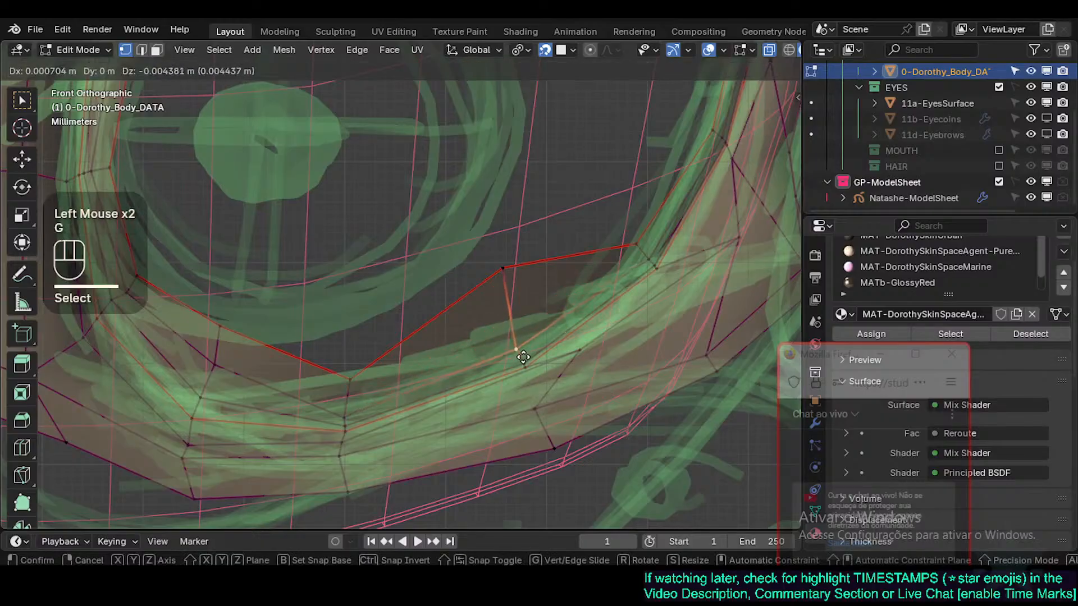
{"action": "left_click", "coordinate": [528, 384], "text": "shift"}
{"action": "left_click", "coordinate": [505, 270]}
{"action": "key", "text": "g"}
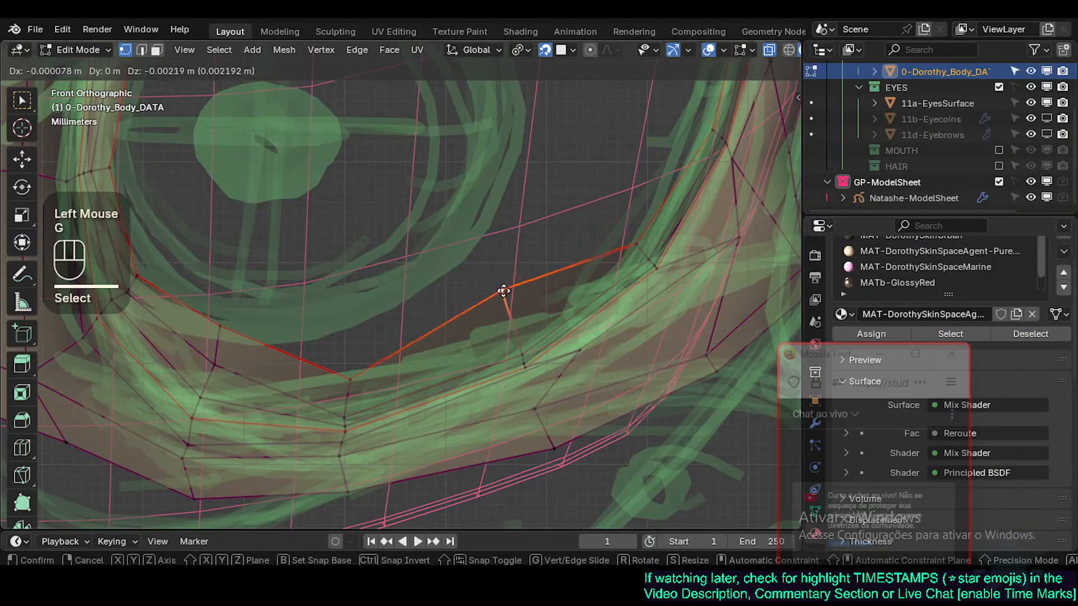
{"action": "left_click", "coordinate": [520, 329]}
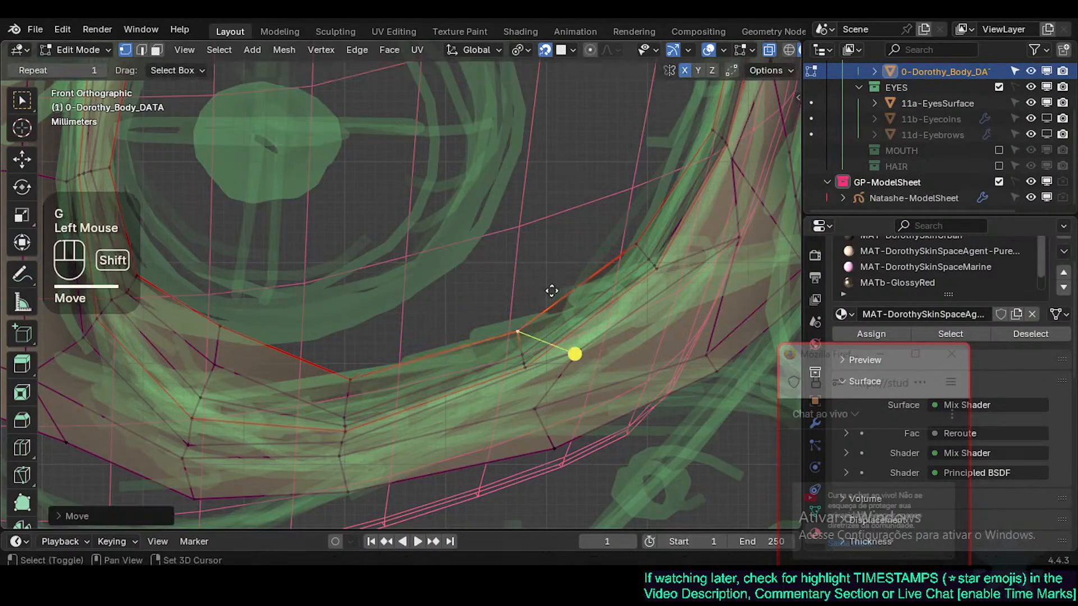
Step: Check the narrow lower-lid faces between the two adjusted columns by selecting them in face mode, save the file and clear the selection
{"action": "middle_click_drag", "start_coordinate": [543, 332], "coordinate": [449, 356], "text": "shift"}
{"action": "key", "text": "3"}
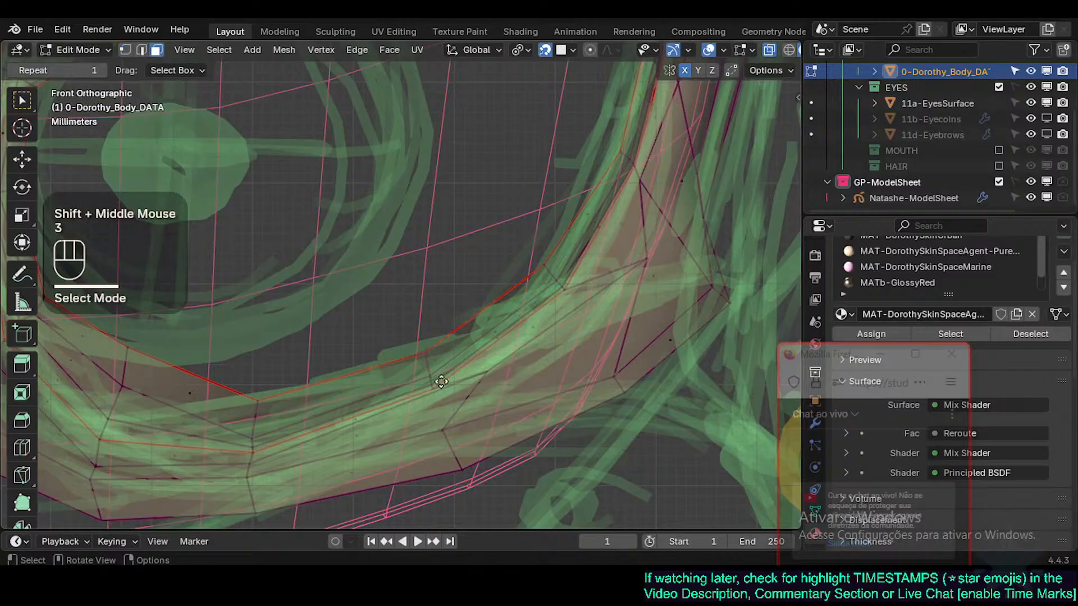
{"action": "left_click", "coordinate": [409, 382]}
{"action": "left_click", "coordinate": [342, 407]}
{"action": "left_click", "coordinate": [343, 410], "text": "shift"}
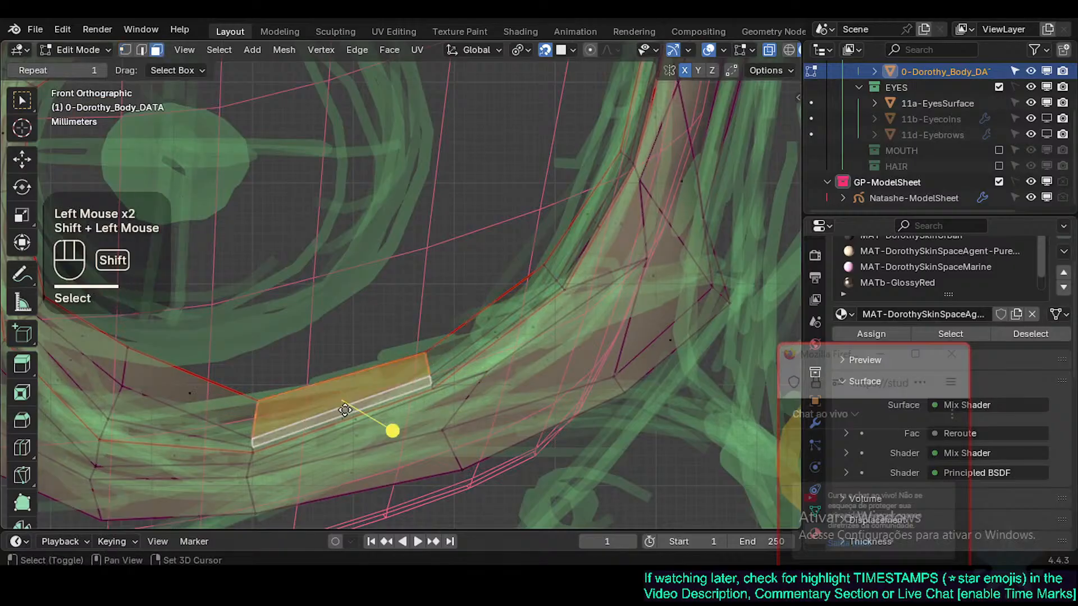
{"action": "left_click", "coordinate": [346, 419], "text": "shift"}
{"action": "key", "text": "ctrl+s"}
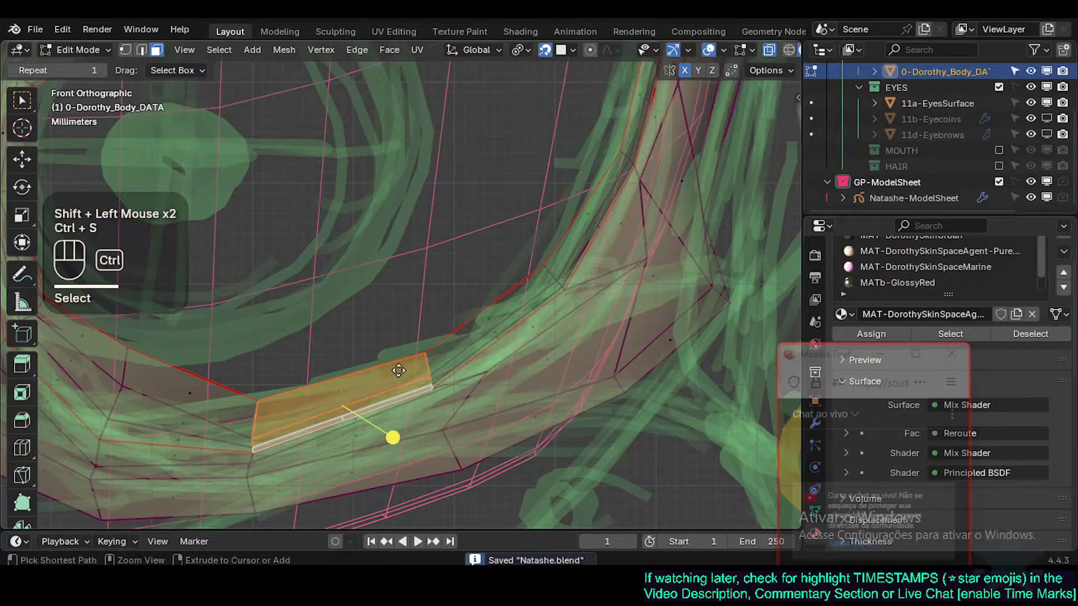
{"action": "key", "text": "alt+a"}
Step: Return to vertex selection and nudge the rim vertices at the lower outer corner and in the adjacent lower-lid column
{"action": "key", "text": "1"}
{"action": "left_click", "coordinate": [544, 269]}
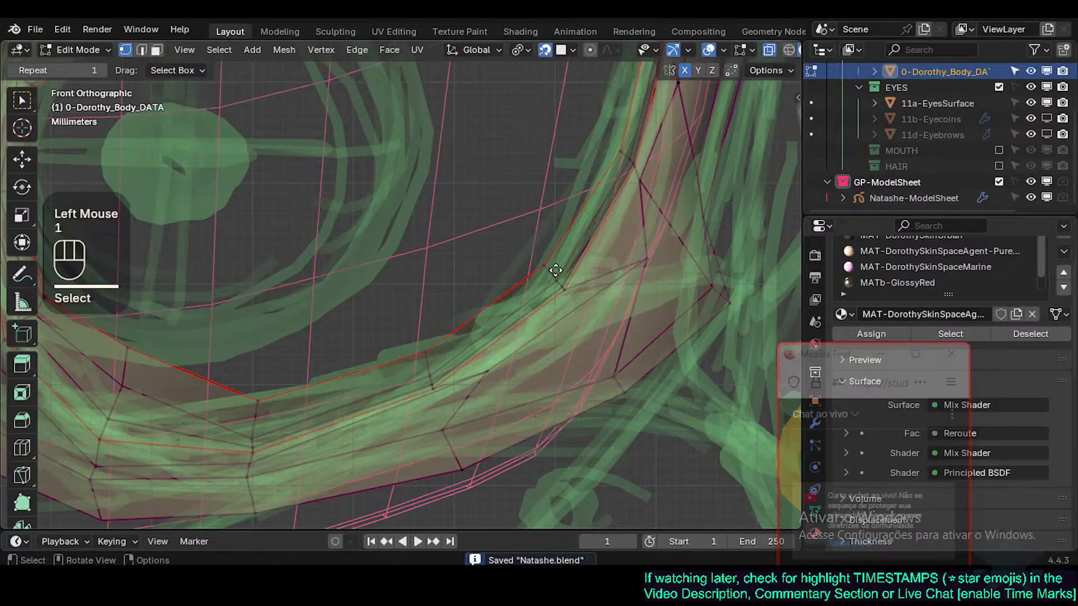
{"action": "key", "text": "g"}
{"action": "left_click", "coordinate": [551, 306], "text": "shift"}
{"action": "left_click", "coordinate": [424, 351]}
{"action": "key", "text": "g"}
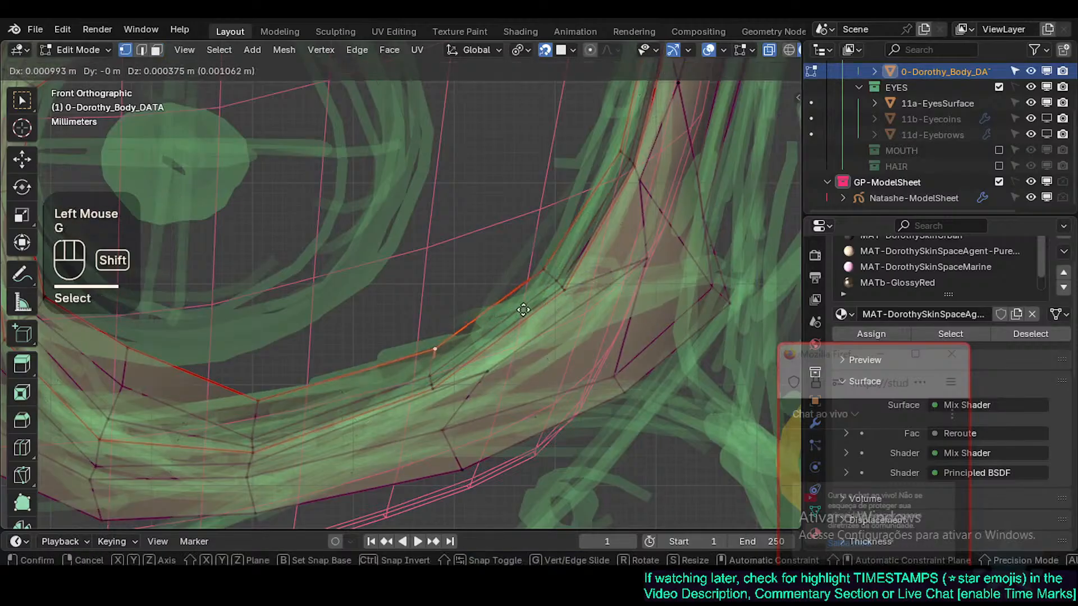
{"action": "left_click", "coordinate": [477, 319], "text": "shift"}
Step: Refine the position of the middle-loop vertex just below the rim in the adjacent lower-lid column
{"action": "left_click", "coordinate": [429, 374]}
{"action": "key", "text": "g"}
{"action": "left_click", "coordinate": [465, 350], "text": "shift"}
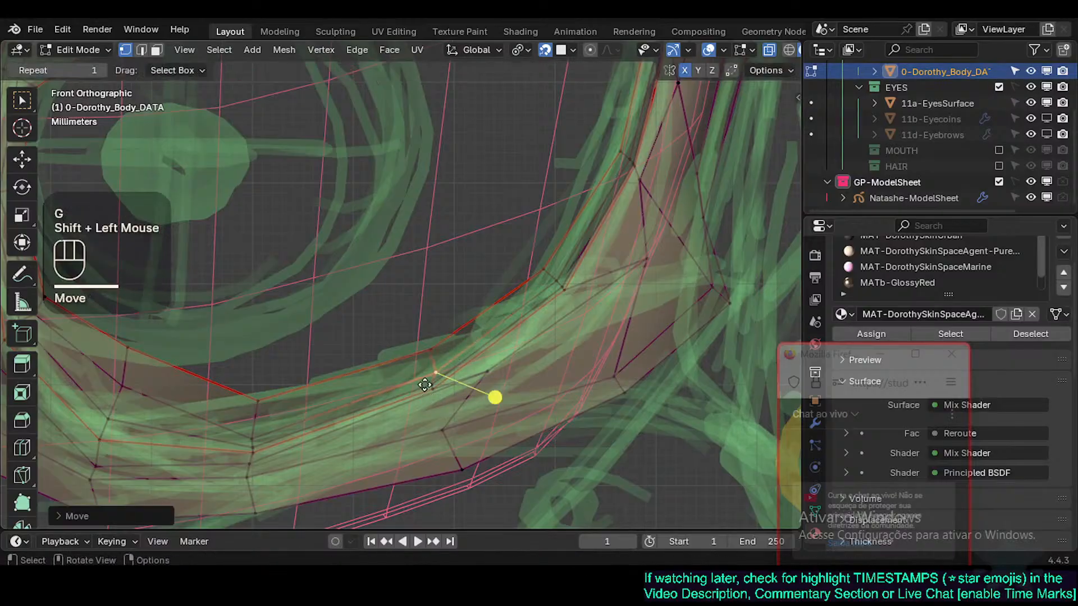
{"action": "left_click", "coordinate": [434, 372]}
{"action": "key", "text": "g"}
{"action": "left_click", "coordinate": [498, 404], "text": "shift"}
Step: Adjust the lid vertex beside the outer loop in that column and shift its rim vertex slightly inward and down
{"action": "left_click", "coordinate": [438, 382]}
{"action": "key", "text": "g"}
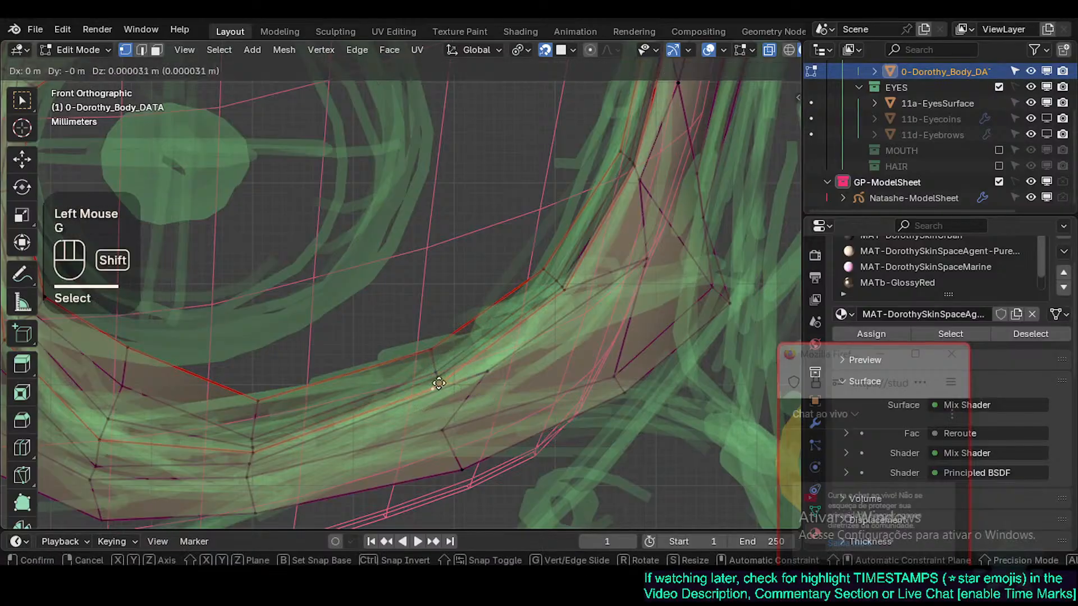
{"action": "left_click", "coordinate": [471, 326], "text": "shift"}
{"action": "left_click", "coordinate": [433, 355]}
{"action": "key", "text": "g"}
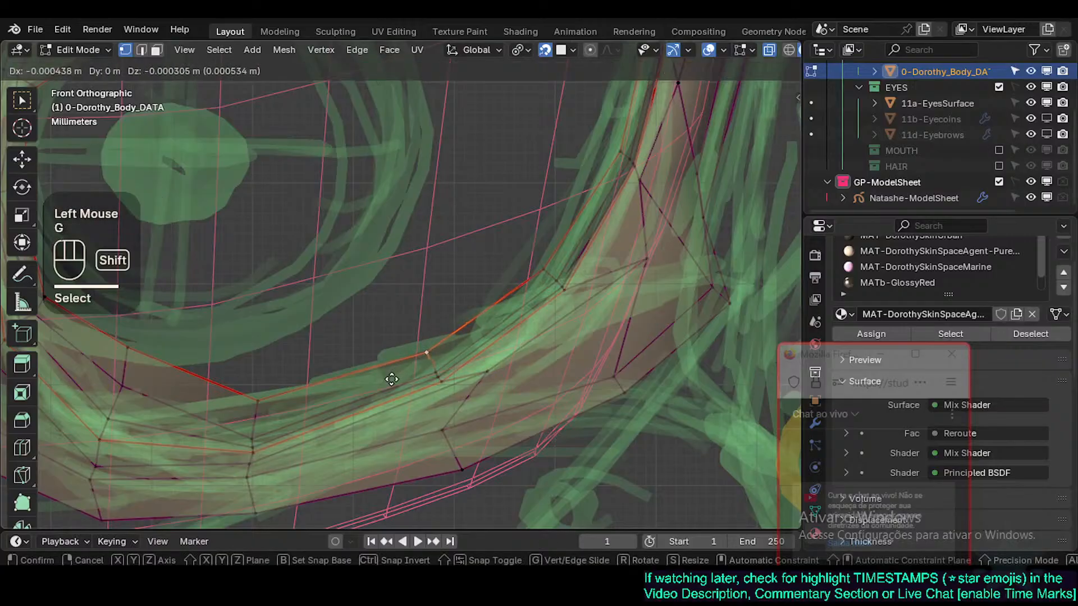
{"action": "left_click", "coordinate": [493, 298], "text": "shift"}
Step: Fine-tune the rim and middle-loop vertices at the eye's lower outer corner, and save the file
{"action": "left_click", "coordinate": [541, 272]}
{"action": "key", "text": "g"}
{"action": "left_click", "coordinate": [546, 264], "text": "shift"}
{"action": "left_click", "coordinate": [553, 280]}
{"action": "key", "text": "g"}
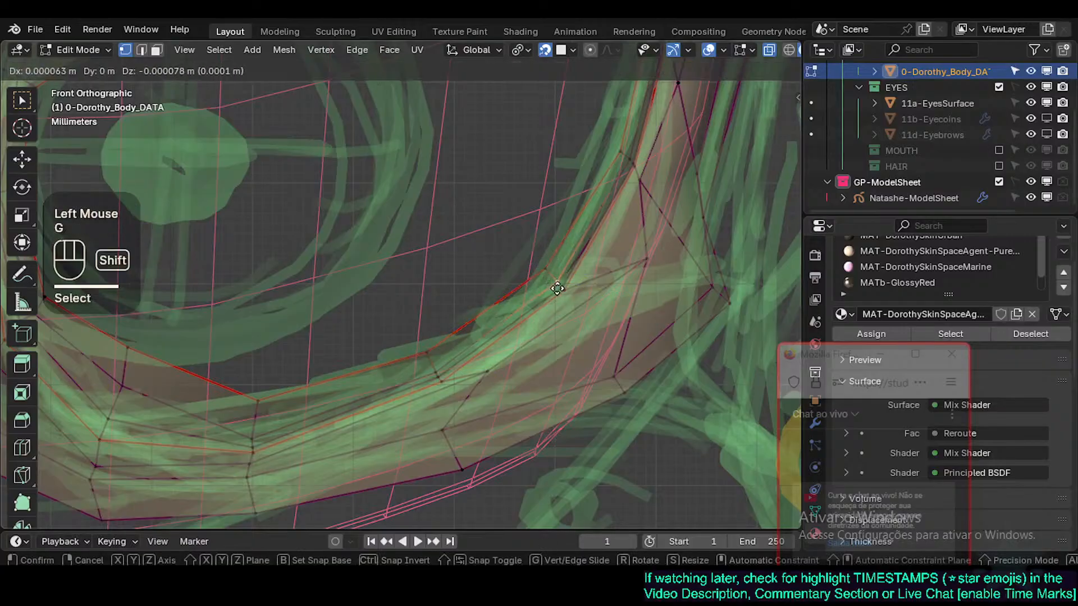
{"action": "left_click", "coordinate": [552, 281], "text": "shift"}
{"action": "double_click", "coordinate": [544, 262]}
{"action": "key", "text": "g"}
{"action": "left_click", "coordinate": [524, 270], "text": "shift"}
{"action": "key", "text": "ctrl+s"}
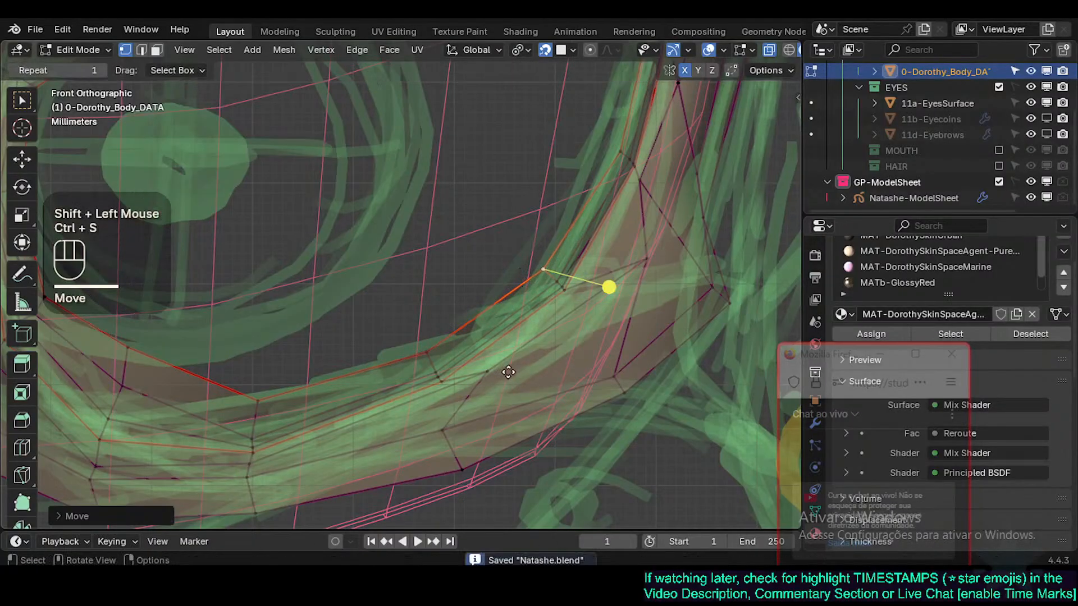
Step: Turn off snapping and move the lid vertex below the middle loop in the adjacent lower-lid column inward and down
{"action": "key", "text": "shift+Tab"}
{"action": "left_click", "coordinate": [477, 379]}
{"action": "key", "text": "g"}
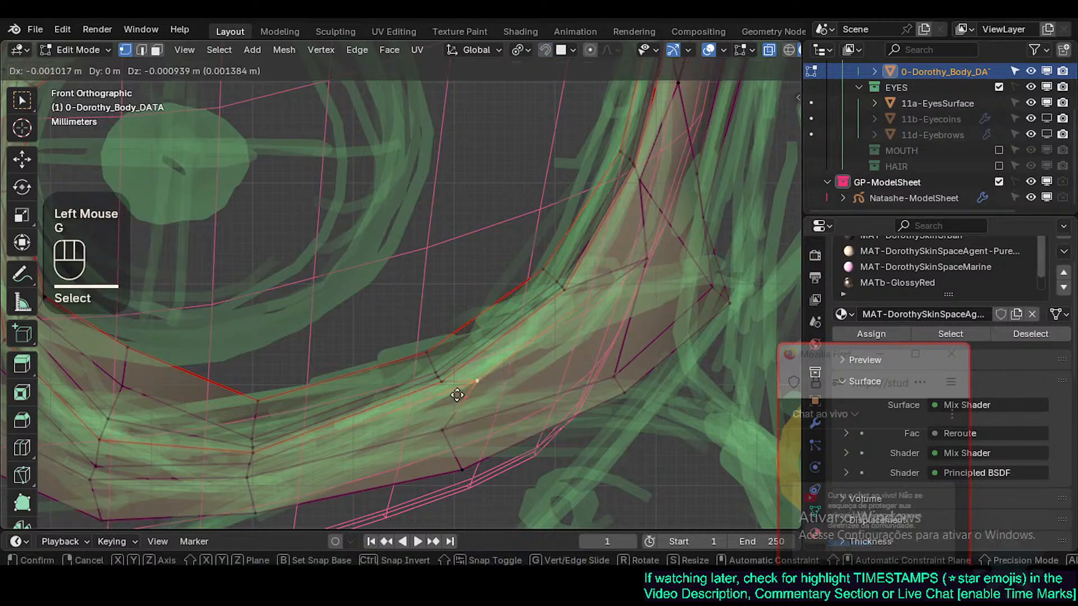
{"action": "left_click", "coordinate": [447, 399]}
Step: Select the band of faces along the lower lid and around its outer corner in face mode and smooth their vertices
{"action": "key", "text": "alt+a"}
{"action": "key", "text": "3"}
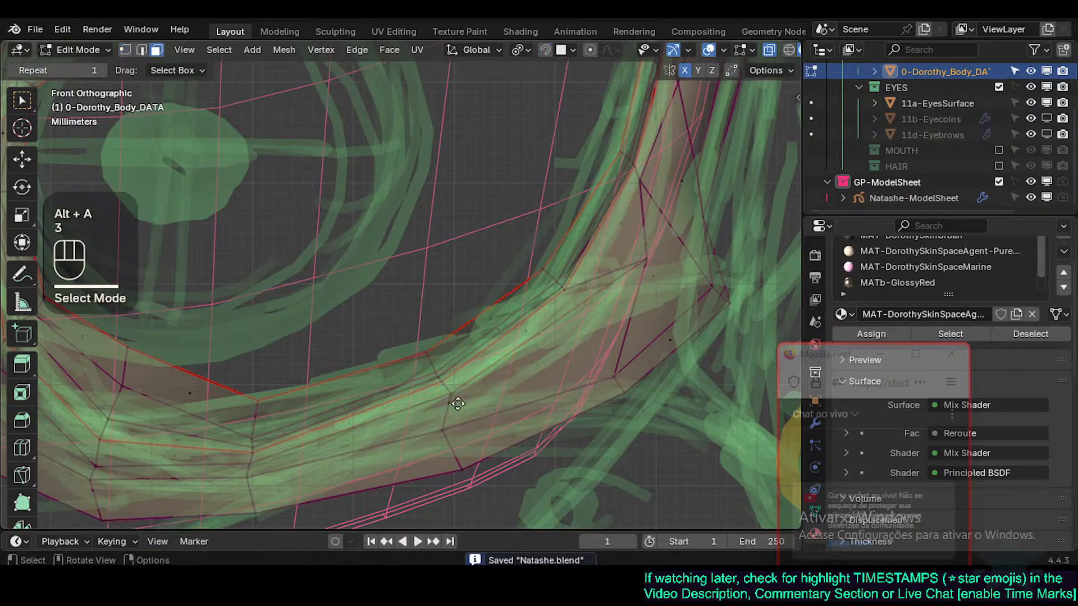
{"action": "key", "text": "c"}
{"action": "left_click", "coordinate": [525, 374]}
{"action": "left_click", "coordinate": [430, 451]}
{"action": "left_click", "coordinate": [472, 439]}
{"action": "left_click", "coordinate": [518, 417]}
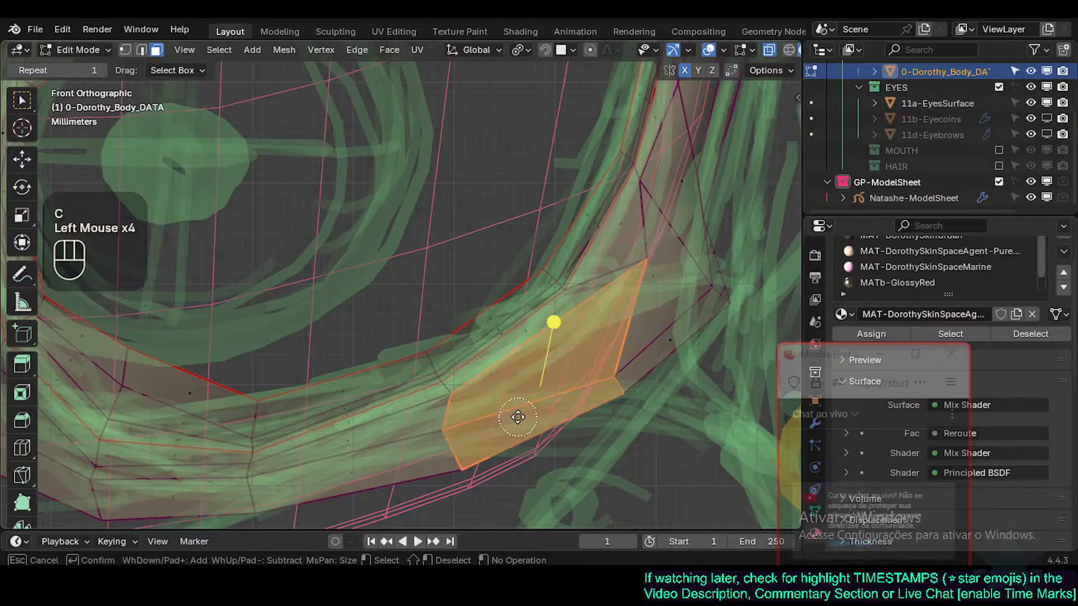
{"action": "left_click", "coordinate": [356, 450]}
{"action": "left_click", "coordinate": [658, 337]}
{"action": "left_click", "coordinate": [664, 287]}
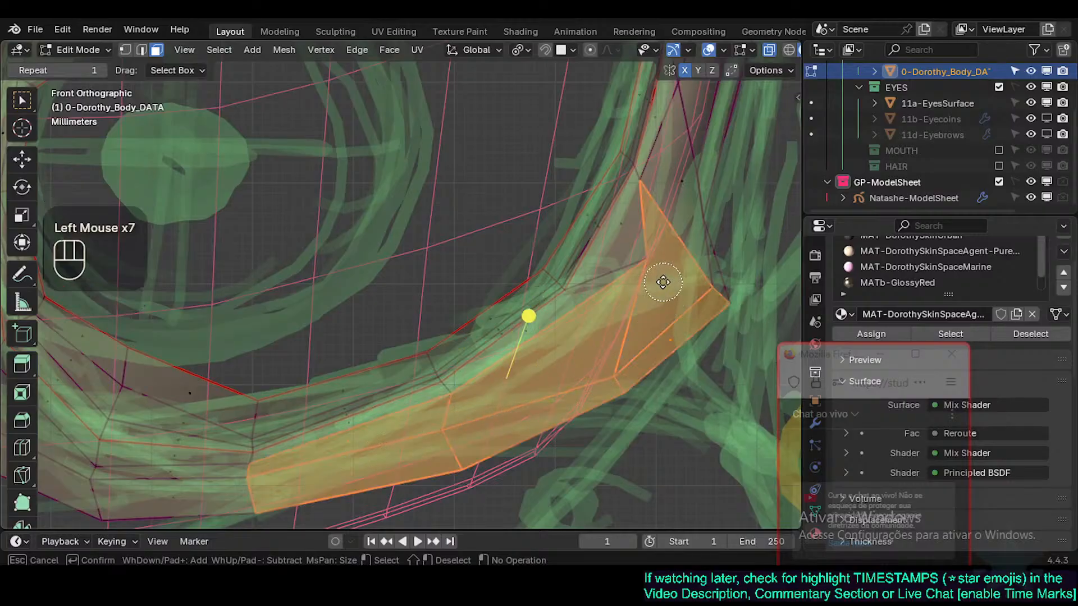
{"action": "right_click", "coordinate": [530, 316]}
{"action": "left_click_drag", "start_coordinate": [530, 317], "coordinate": [709, 353]}
Step: Try smoothing the narrow lid face near the lower outer corner
{"action": "left_click", "coordinate": [511, 340]}
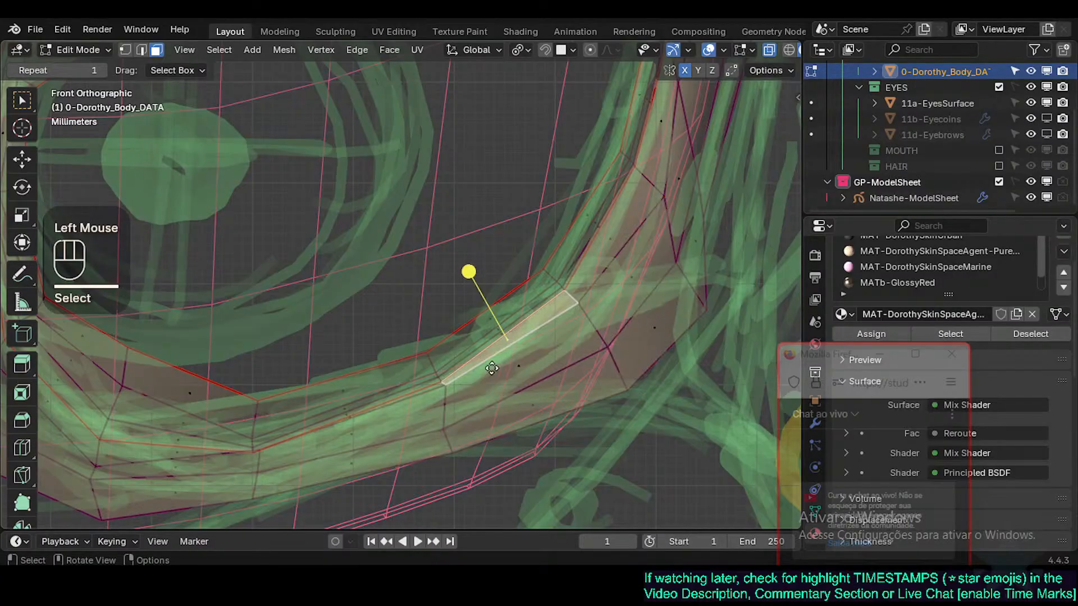
{"action": "left_click_drag", "start_coordinate": [487, 280], "coordinate": [492, 281]}
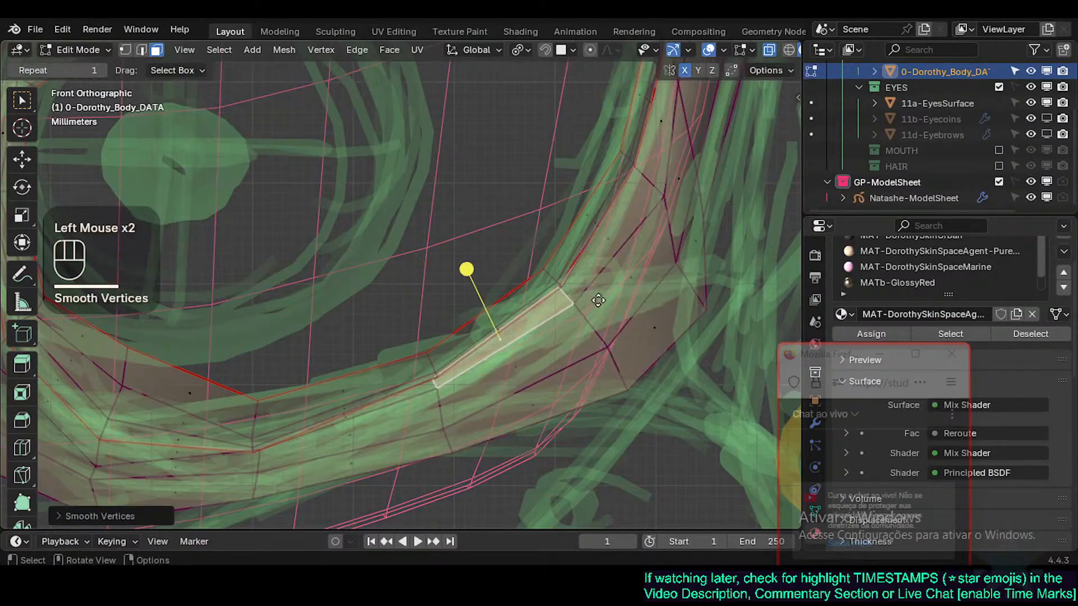
{"action": "key", "text": "ctrl+z"}
{"action": "key", "text": "alt+a"}
Step: Save the file and compare the lower lid with X-ray off and on
{"action": "middle_click_drag", "start_coordinate": [550, 280], "coordinate": [481, 337], "text": "shift"}
{"action": "key", "text": "ctrl+s"}
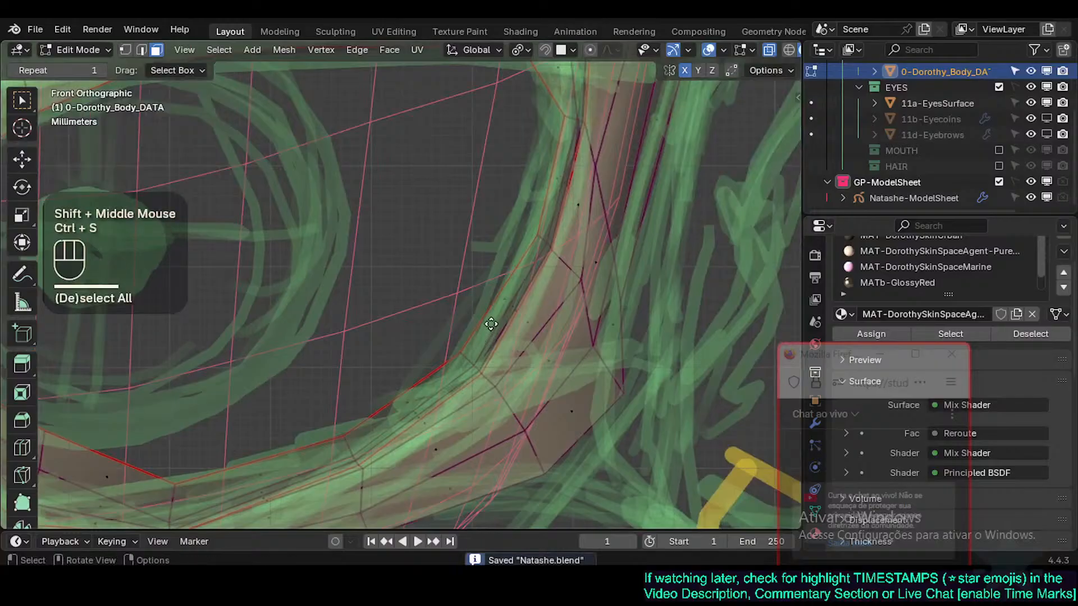
{"action": "key", "text": "alt+z"}
{"action": "middle_click_drag", "start_coordinate": [413, 356], "coordinate": [546, 306], "text": "shift"}
{"action": "scroll", "coordinate": [488, 409], "scroll_direction": "down", "scroll_amount": 1}
{"action": "key", "text": "alt+z"}
{"action": "middle_click_drag", "start_coordinate": [489, 409], "coordinate": [551, 371], "text": "shift"}
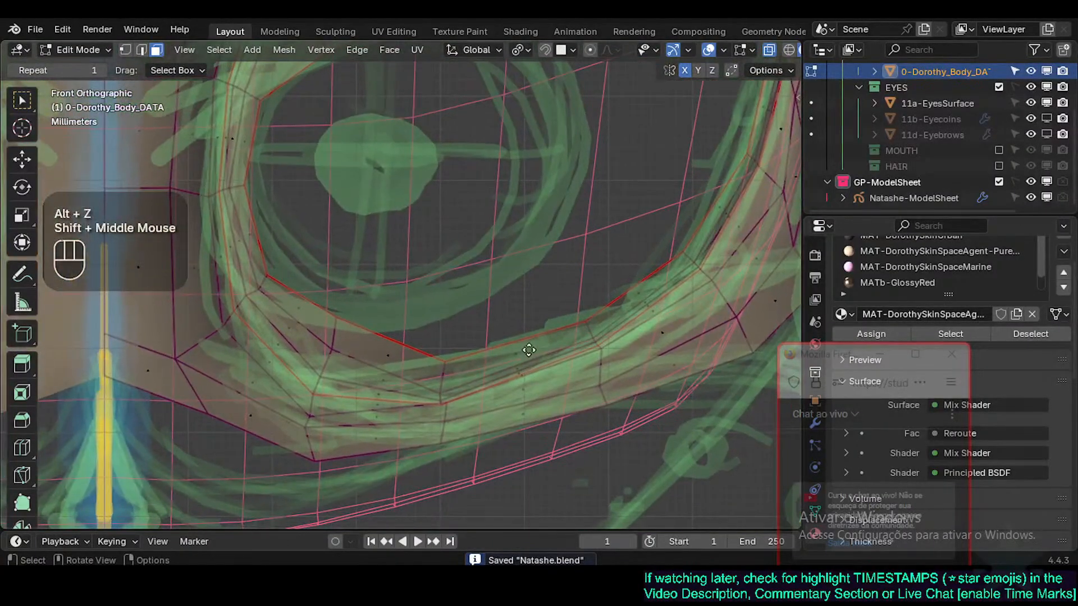
Step: In vertex selection with snapping on, shift the two closely stacked vertices in the central lower-lid column slightly up
{"action": "scroll", "coordinate": [442, 421], "scroll_direction": "up", "scroll_amount": 2}
{"action": "key", "text": "1"}
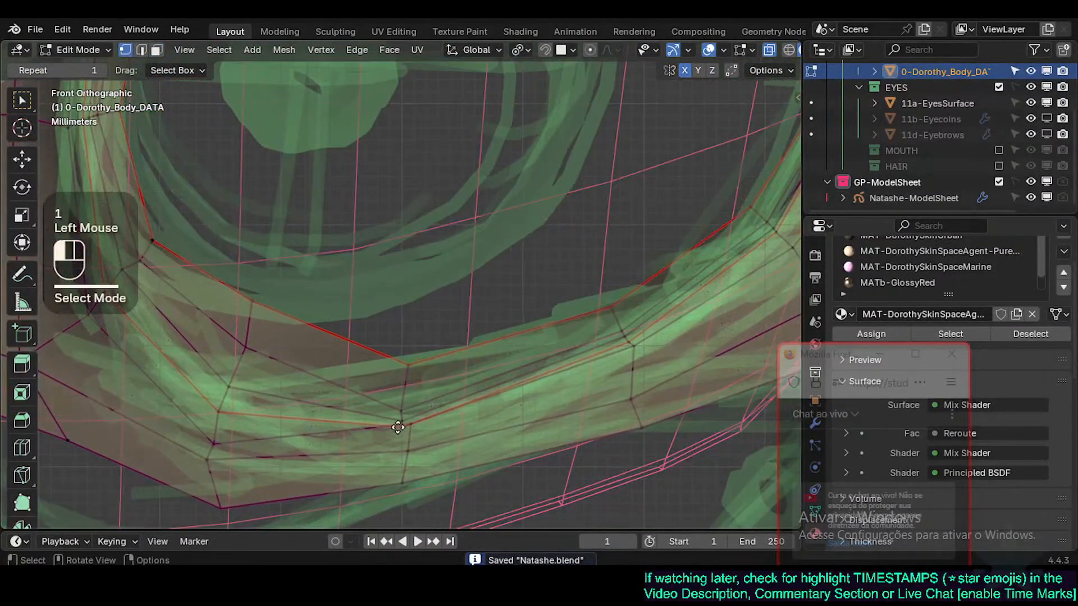
{"action": "left_click", "coordinate": [402, 410], "text": "shift"}
{"action": "left_click", "coordinate": [402, 410], "text": "shift"}
{"action": "key", "text": "shift+Tab"}
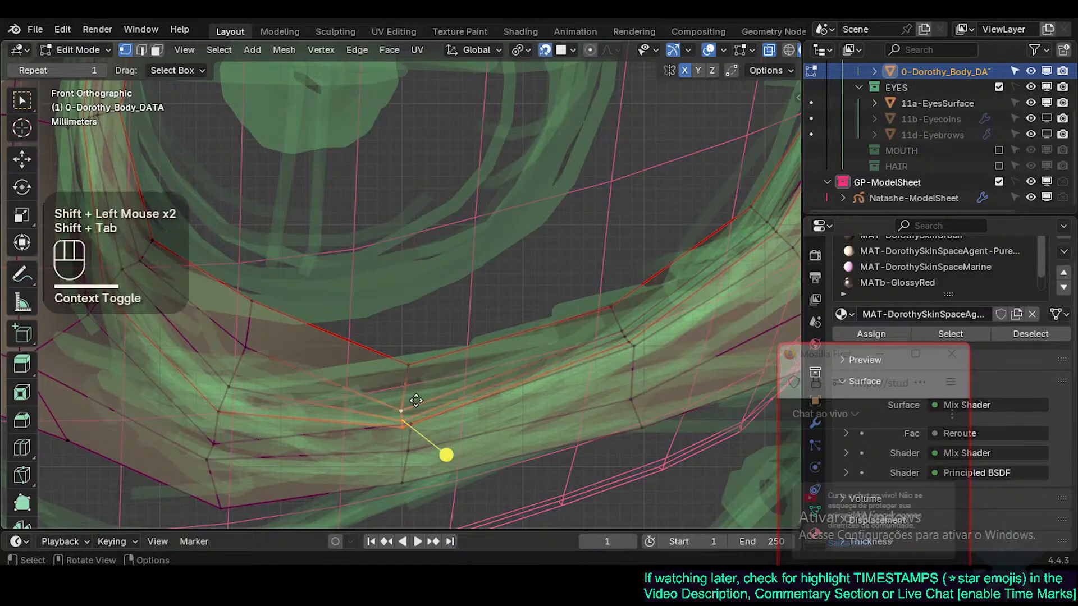
{"action": "key", "text": "g"}
{"action": "left_click", "coordinate": [412, 348], "text": "shift"}
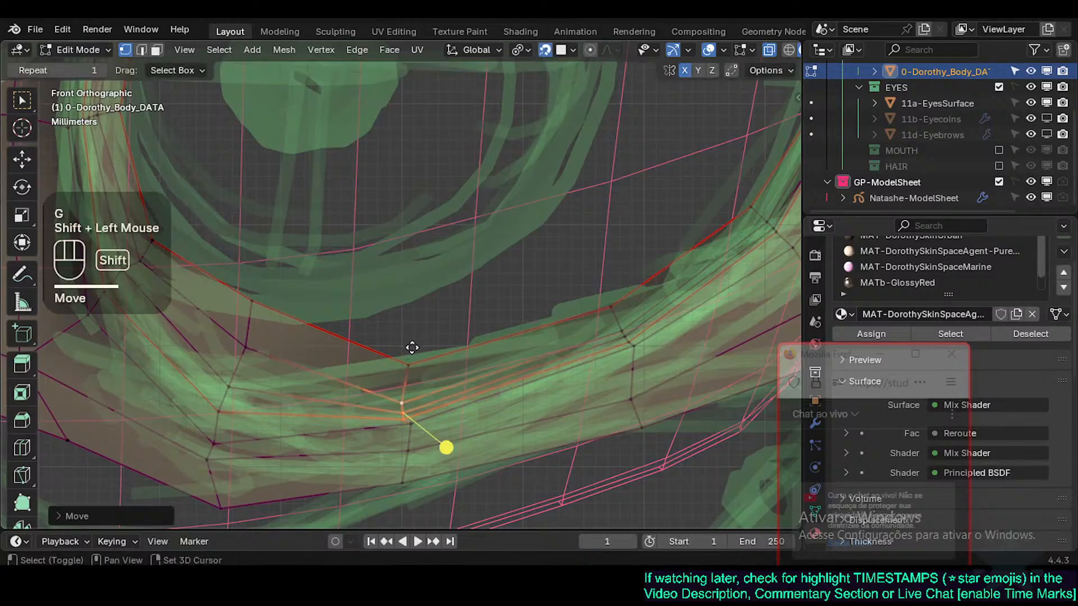
Step: Fine-tune the two stacked loop vertices of the central lower-lid column one at a time
{"action": "left_click", "coordinate": [404, 407]}
{"action": "key", "text": "g"}
{"action": "left_click", "coordinate": [414, 403], "text": "shift"}
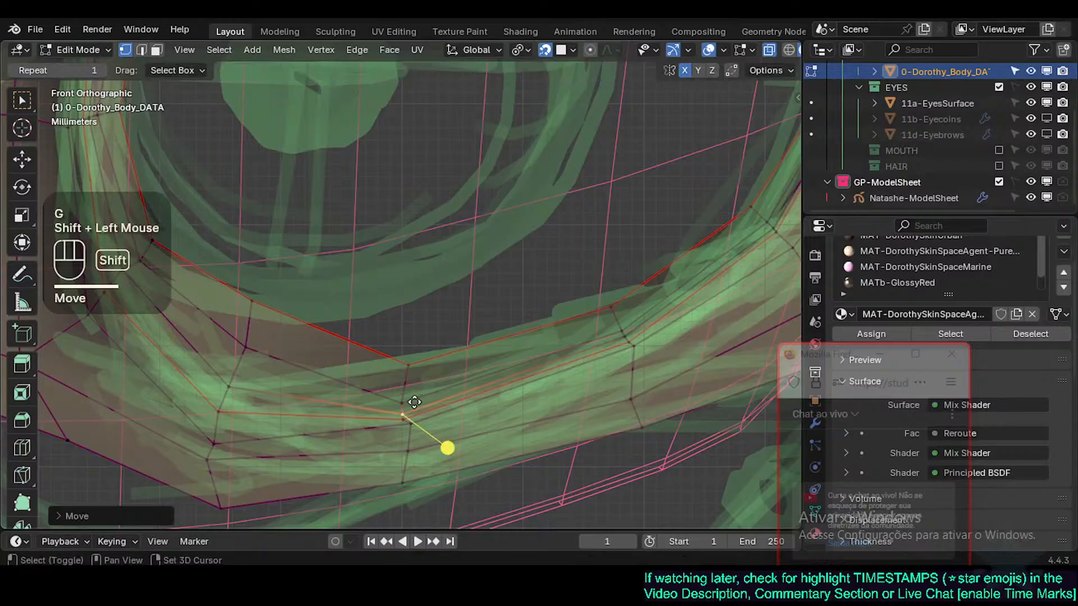
{"action": "left_click", "coordinate": [408, 412]}
{"action": "key", "text": "g"}
{"action": "left_click", "coordinate": [395, 413], "text": "shift"}
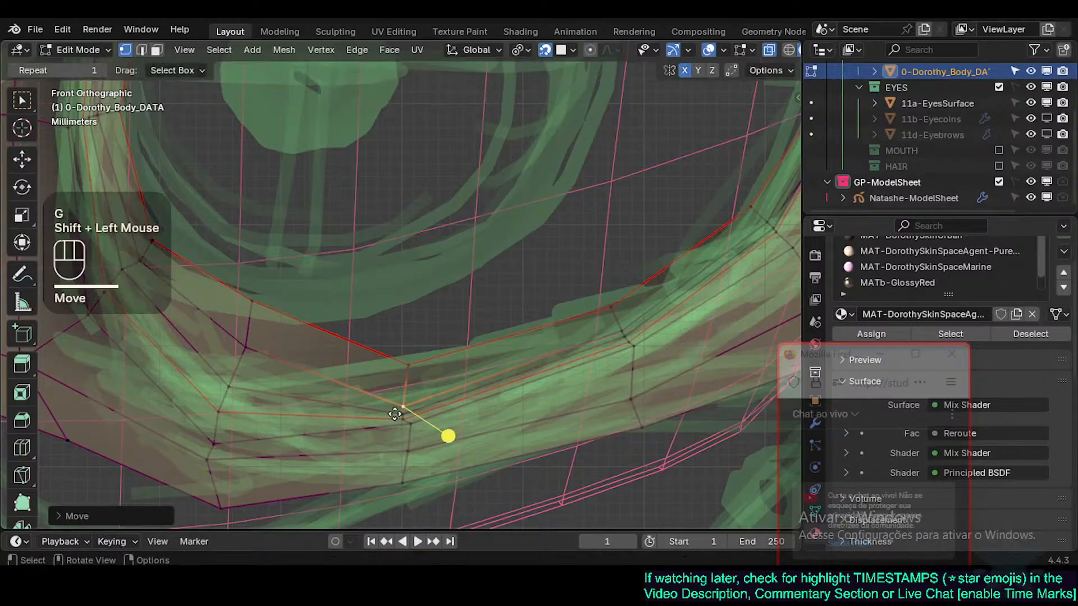
Step: Slide the inner loop vertices of the next two columns toward the outer corner along their edges, closer to the middle loop
{"action": "left_click", "coordinate": [630, 341]}
{"action": "key", "text": "g"}
{"action": "key", "text": "g"}
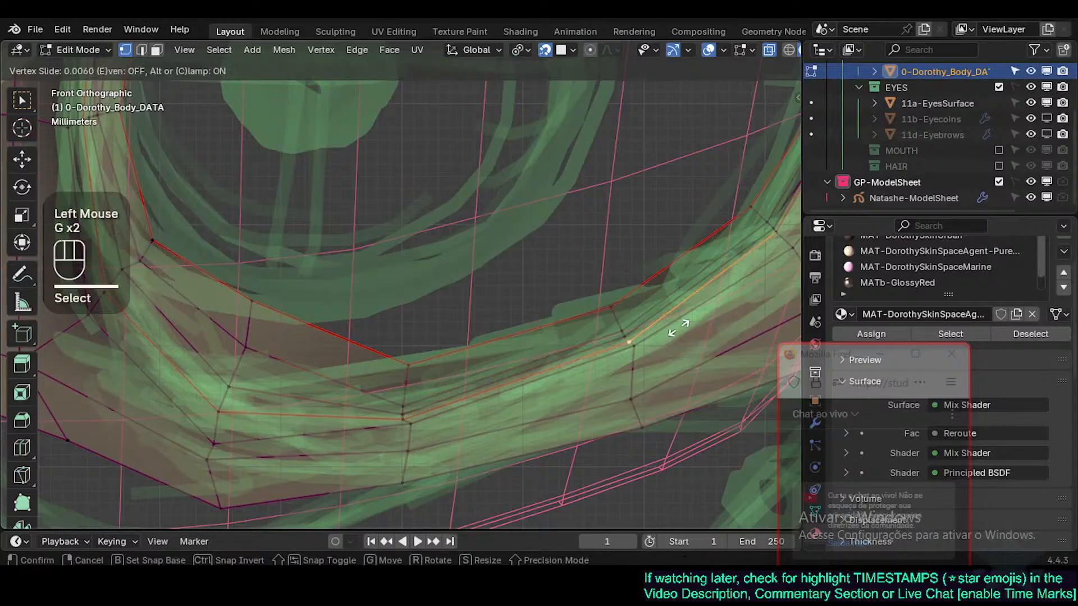
{"action": "left_click", "coordinate": [706, 352], "text": "shift"}
{"action": "left_click", "coordinate": [781, 222]}
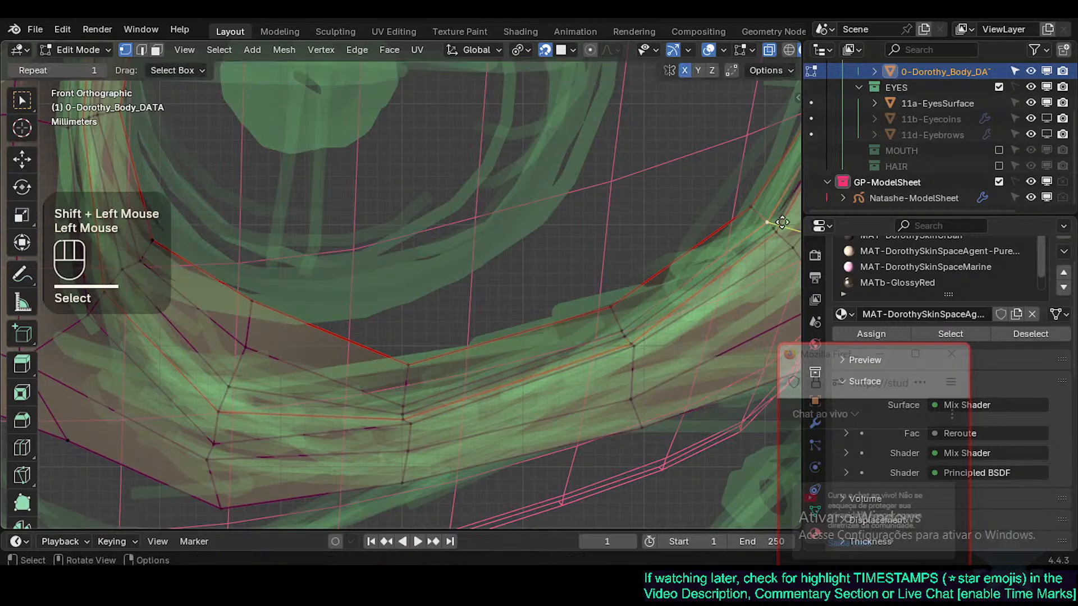
{"action": "key", "text": "g"}
{"action": "key", "text": "g"}
{"action": "left_click", "coordinate": [777, 231], "text": "shift"}
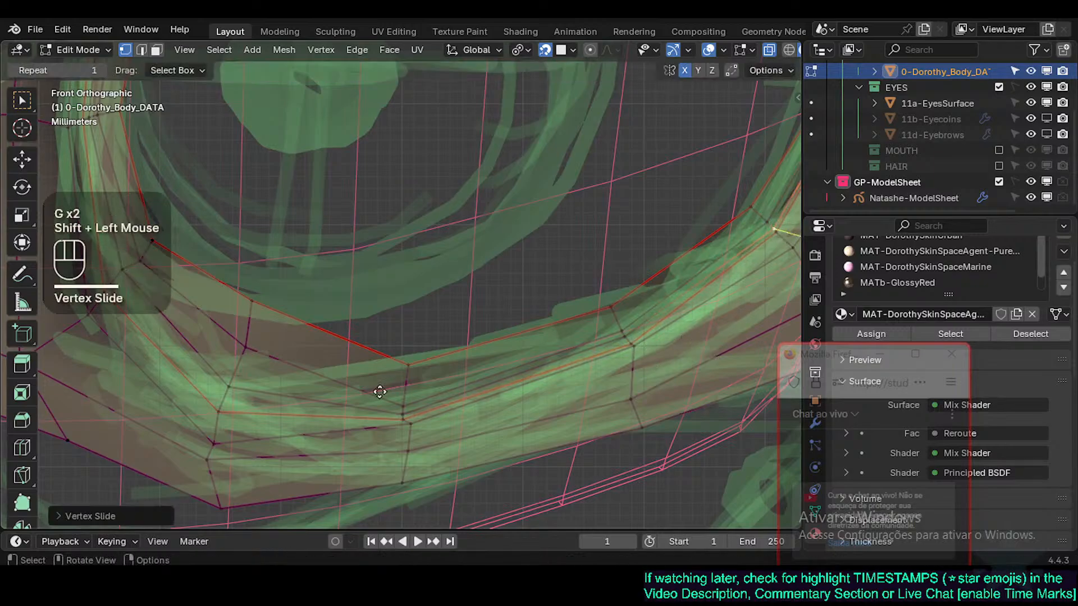
Step: Slide the middle vertex of the central lower-lid column along its edge and readjust the vertex just above it
{"action": "left_click", "coordinate": [405, 413]}
{"action": "left_click", "coordinate": [445, 393]}
{"action": "key", "text": "g"}
{"action": "key", "text": "g"}
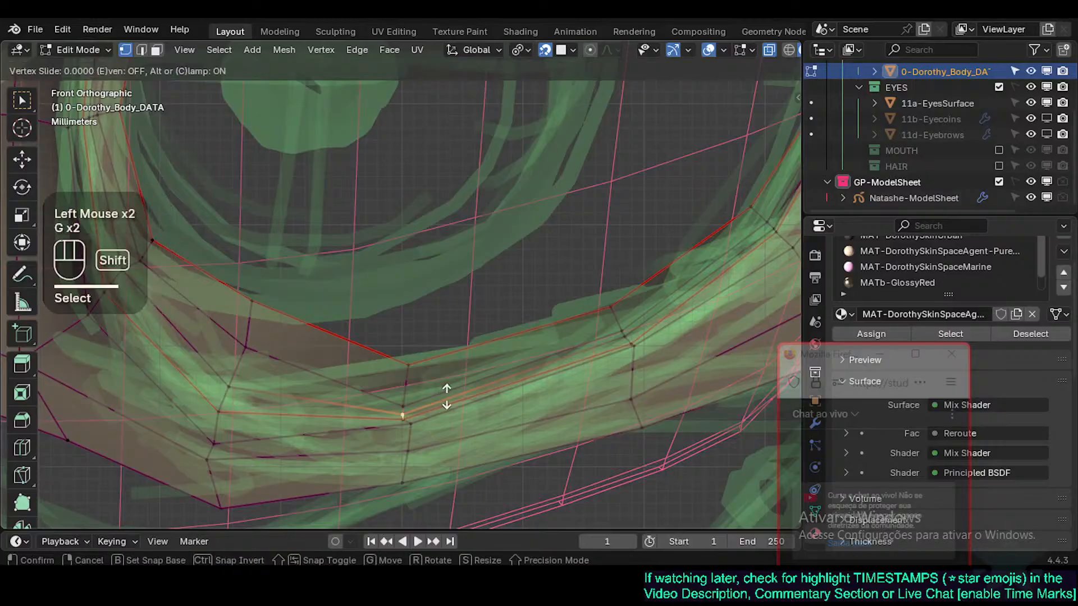
{"action": "left_click", "coordinate": [447, 407], "text": "shift"}
{"action": "left_click", "coordinate": [398, 397]}
{"action": "key", "text": "g"}
{"action": "left_click", "coordinate": [395, 380], "text": "shift"}
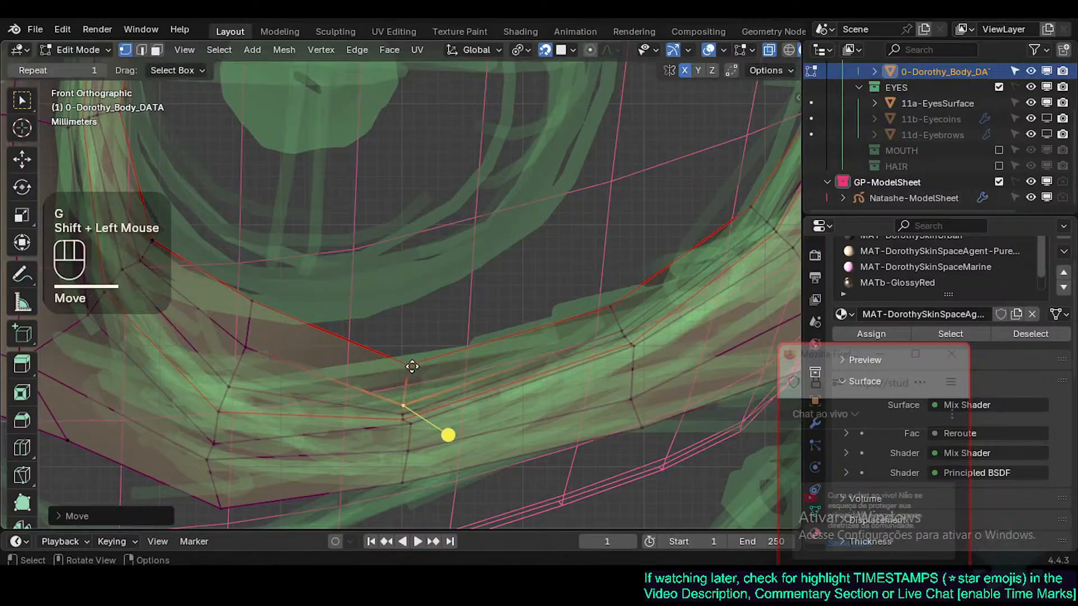
Step: Lower the rim vertex of the central lower-lid column toward the loops beneath it
{"action": "left_click", "coordinate": [409, 367]}
{"action": "key", "text": "g"}
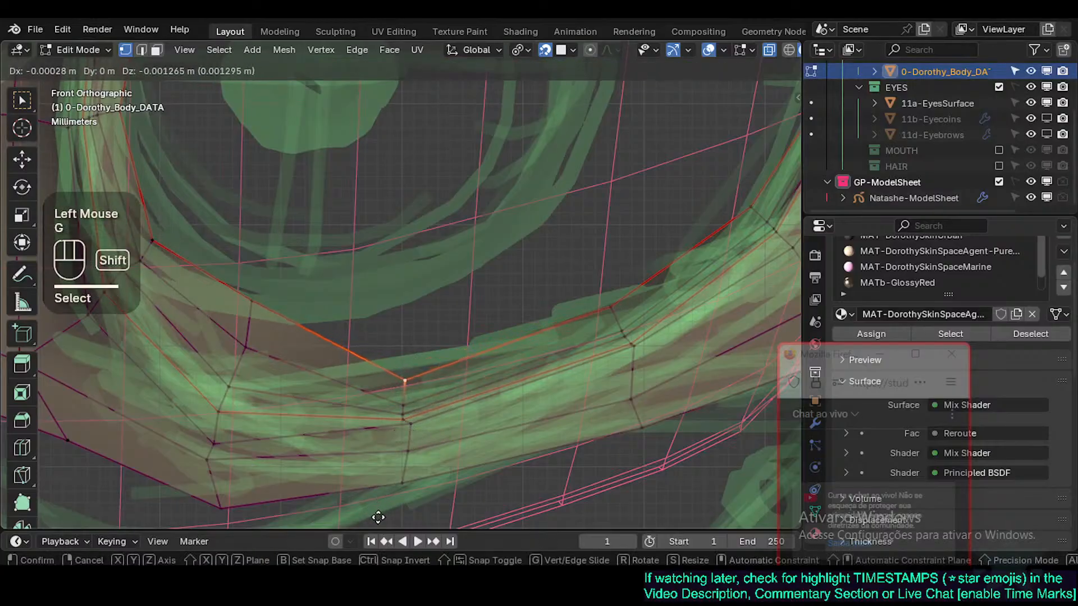
{"action": "left_click", "coordinate": [378, 518], "text": "shift"}
Step: Nudge the middle-loop vertex at the lower inner bend and slide the vertex above it down close to it
{"action": "middle_click_drag", "start_coordinate": [258, 356], "coordinate": [304, 349], "text": "shift"}
{"action": "left_click", "coordinate": [258, 415]}
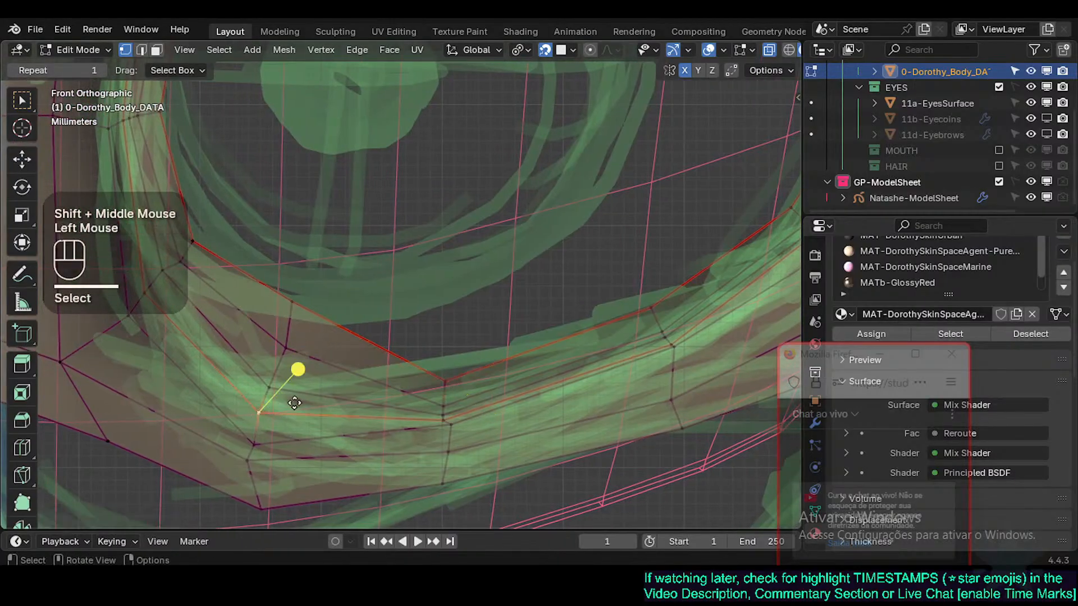
{"action": "key", "text": "g"}
{"action": "left_click", "coordinate": [310, 410], "text": "shift"}
{"action": "key", "text": "g"}
{"action": "key", "text": "g"}
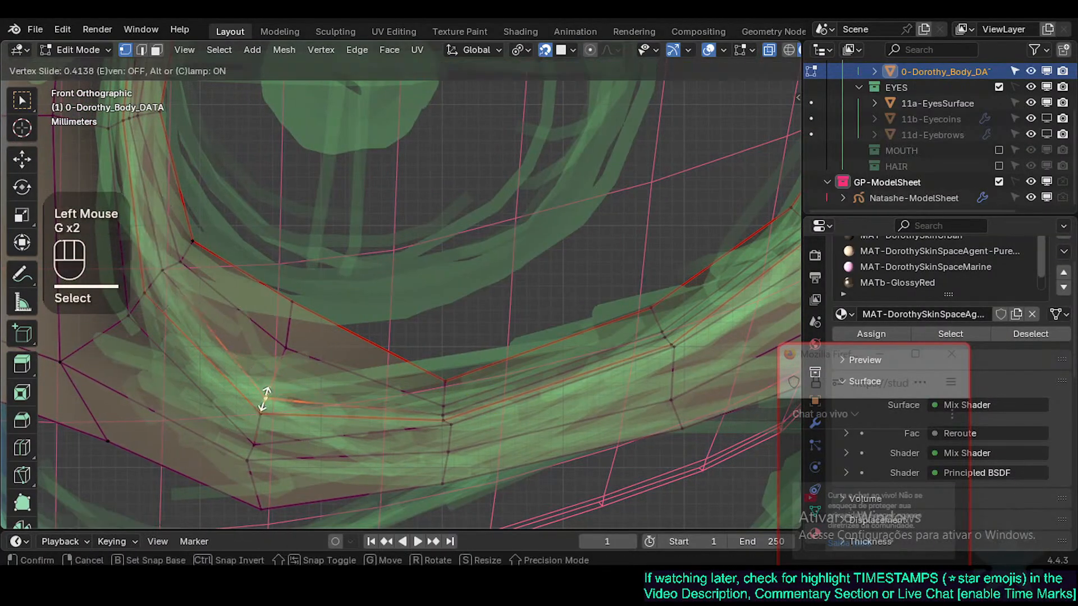
{"action": "left_click", "coordinate": [288, 437], "text": "shift"}
Step: Pull the lid vertex below the rim at the lower inner bend down beside the loop vertices and refine its position
{"action": "left_click", "coordinate": [288, 349]}
{"action": "key", "text": "g"}
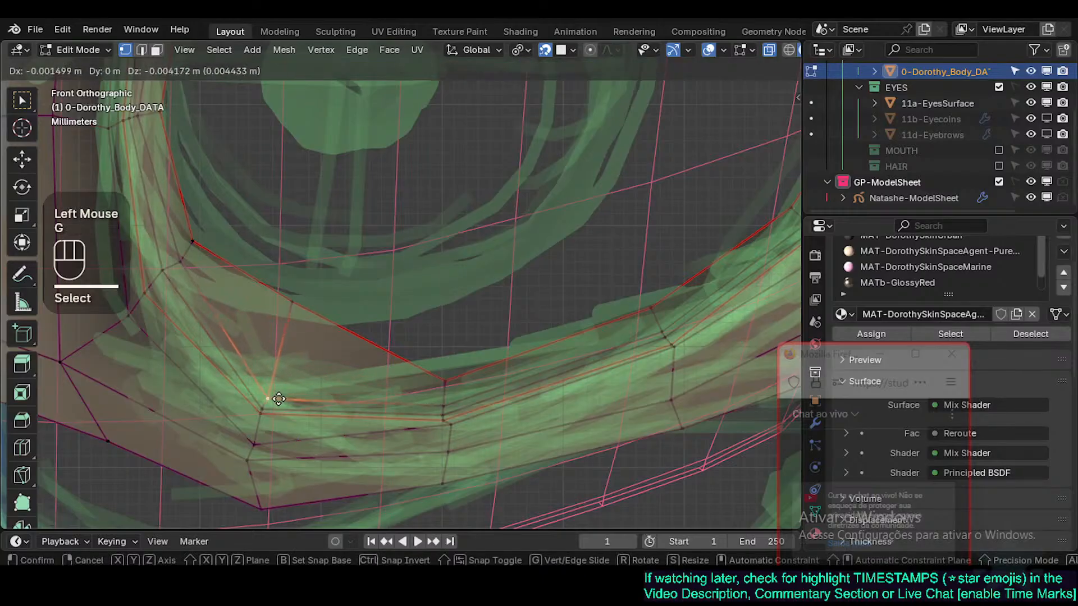
{"action": "left_click", "coordinate": [279, 398]}
{"action": "left_click", "coordinate": [262, 410]}
{"action": "left_click", "coordinate": [270, 399], "text": "shift"}
{"action": "key", "text": "g"}
{"action": "left_click", "coordinate": [274, 391], "text": "shift"}
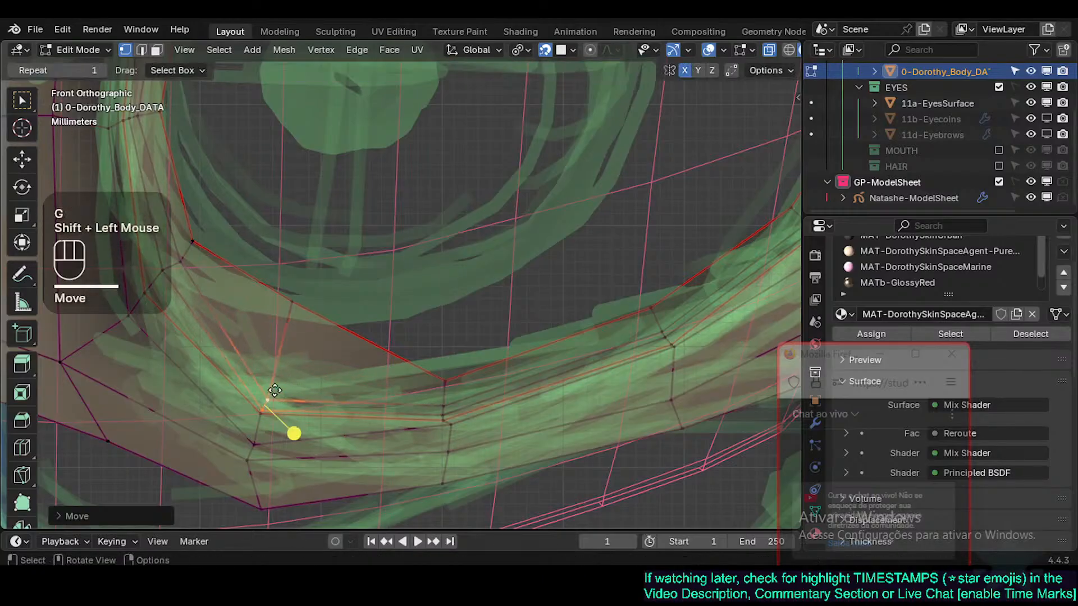
Step: Fine-tune the lid vertex at the lower inner bend with a small vertex slide
{"action": "left_click", "coordinate": [272, 392]}
{"action": "key", "text": "g"}
{"action": "key", "text": "g"}
{"action": "left_click", "coordinate": [272, 389], "text": "shift"}
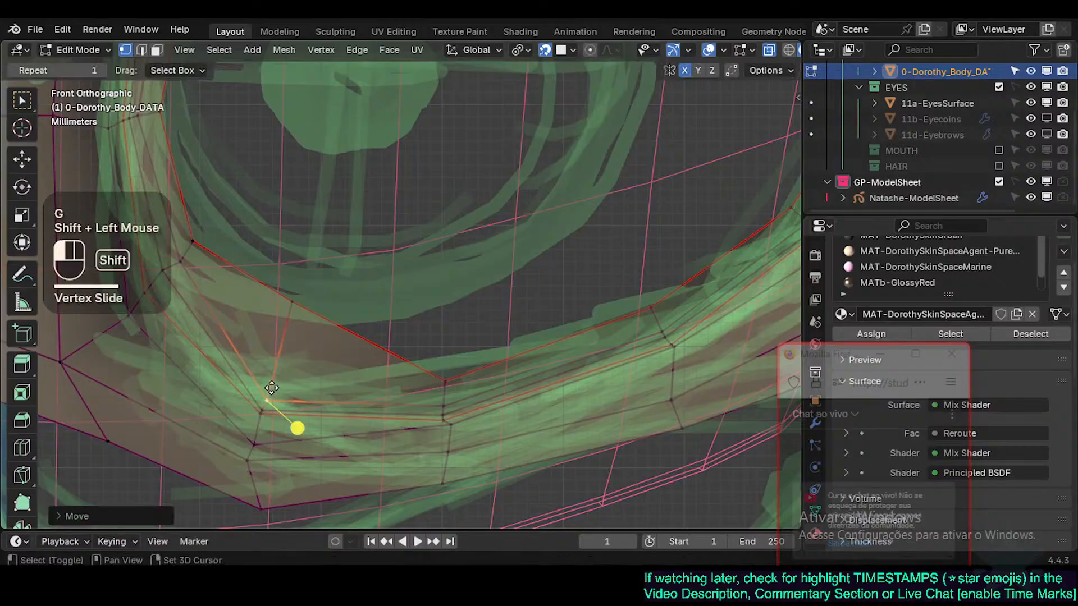
Step: Lower the rim vertex at the lower inner bend onto the sketched lid line and save the file
{"action": "left_click", "coordinate": [292, 303]}
{"action": "key", "text": "g"}
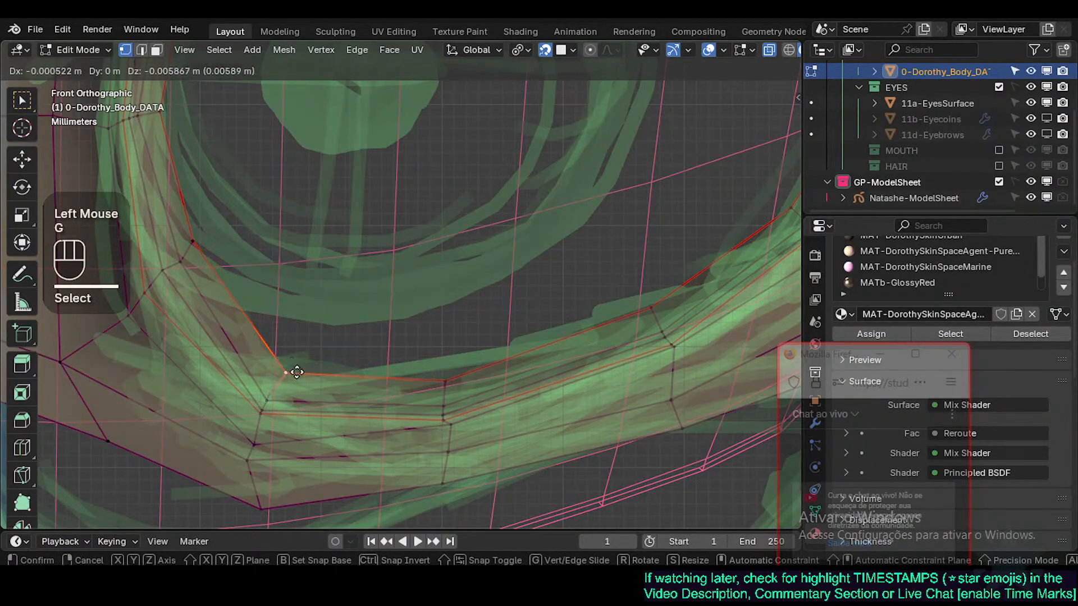
{"action": "left_click", "coordinate": [292, 365]}
{"action": "middle_click_drag", "start_coordinate": [292, 365], "coordinate": [473, 455], "text": "shift"}
{"action": "key", "text": "ctrl+s"}
Step: Pull the two loop vertices on the diagonal column below the inner corner down and inward, close to the middle loop
{"action": "middle_click_drag", "start_coordinate": [406, 370], "coordinate": [413, 375], "text": "shift"}
{"action": "left_click", "coordinate": [308, 354]}
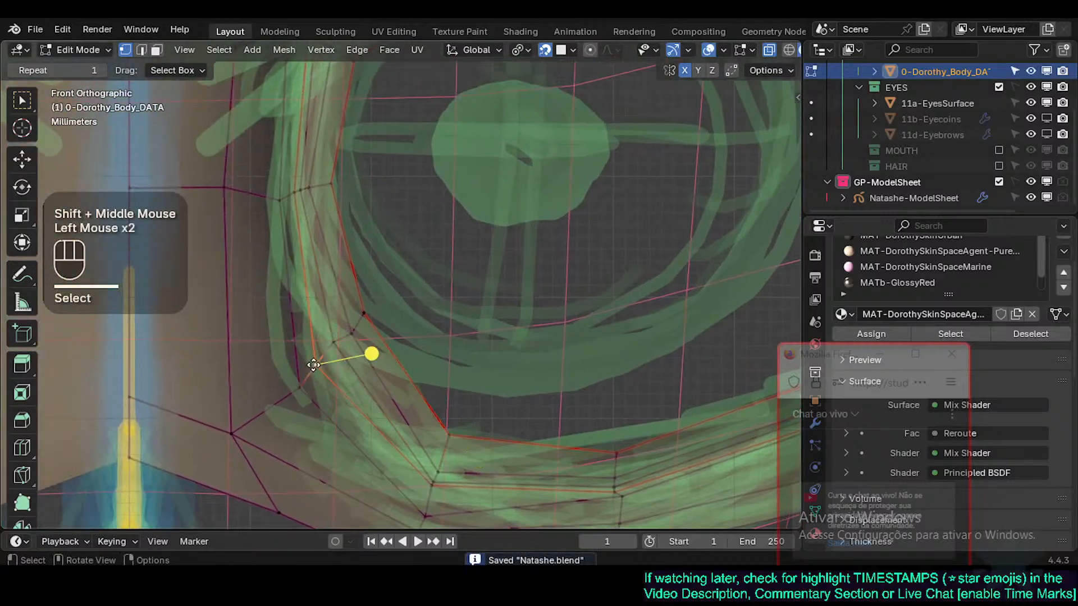
{"action": "key", "text": "g"}
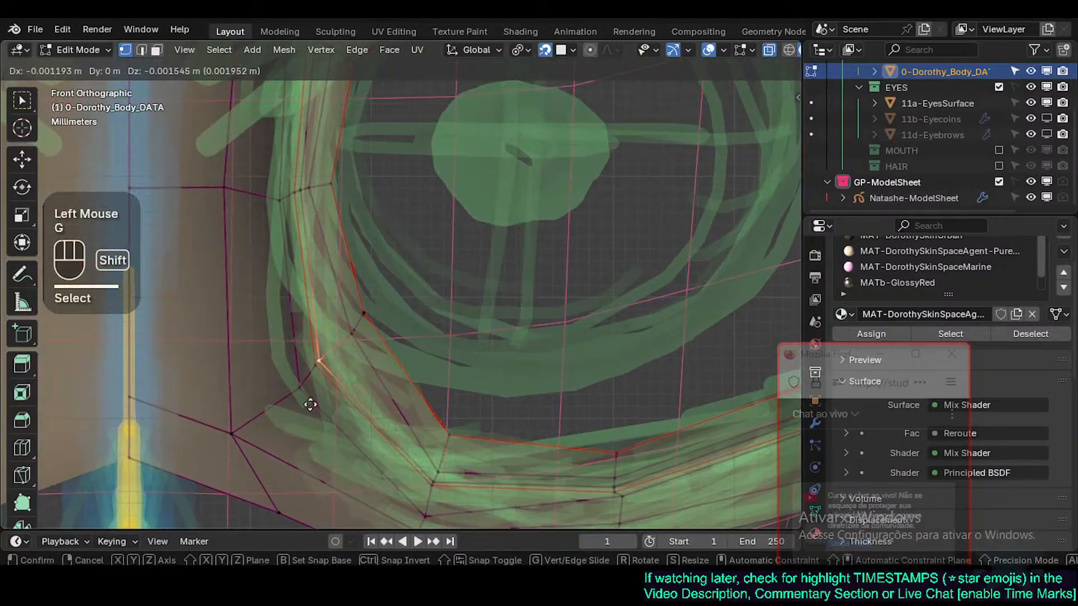
{"action": "left_click", "coordinate": [311, 411], "text": "shift"}
{"action": "left_click", "coordinate": [351, 334]}
{"action": "key", "text": "g"}
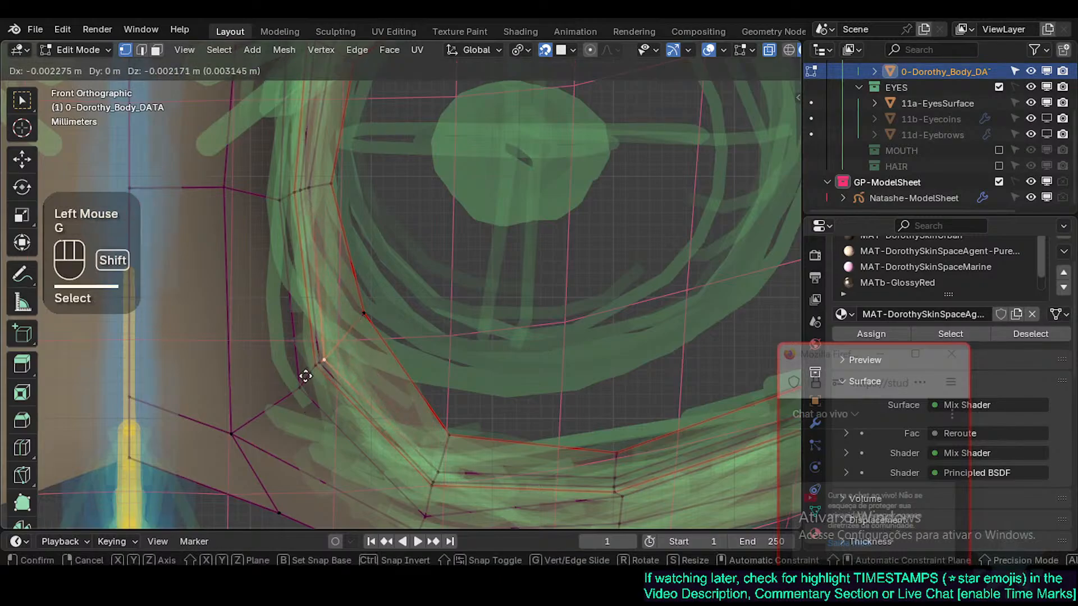
{"action": "left_click", "coordinate": [320, 372], "text": "shift"}
Step: Move the rim vertex of the diagonal inner column down and toward the nose to narrow the lid band
{"action": "left_click", "coordinate": [365, 315]}
{"action": "key", "text": "g"}
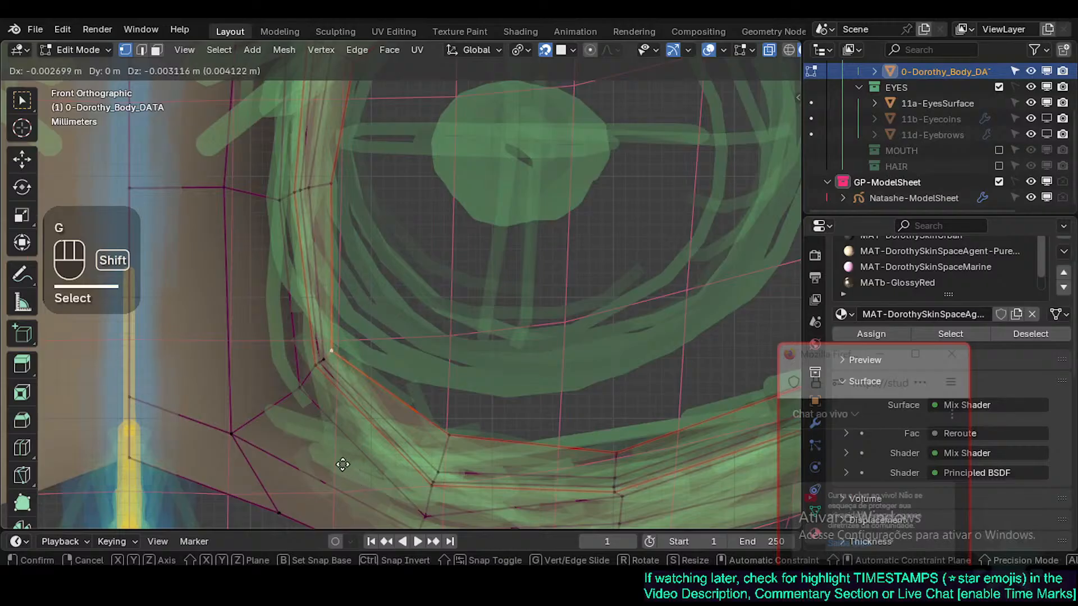
{"action": "left_click", "coordinate": [341, 481], "text": "shift"}
Step: Adjust the middle-loop vertex of the column at mid-height on the eye's nose side
{"action": "middle_click_drag", "start_coordinate": [382, 157], "coordinate": [394, 225], "text": "shift"}
{"action": "middle_click_drag", "start_coordinate": [374, 280], "coordinate": [409, 294], "text": "shift"}
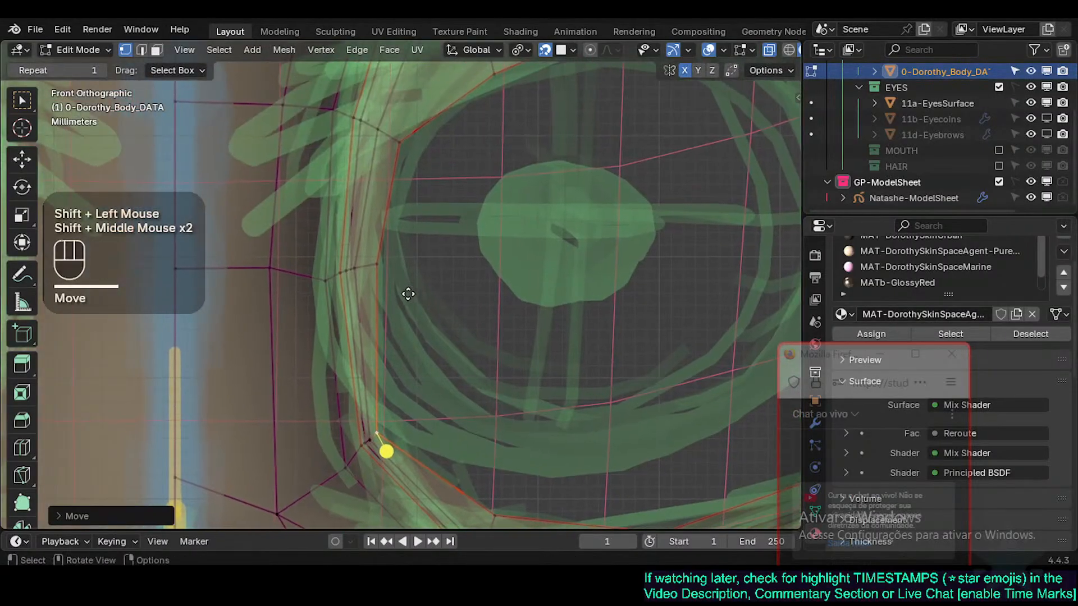
{"action": "scroll", "coordinate": [393, 290], "scroll_direction": "up", "scroll_amount": 1}
{"action": "left_click", "coordinate": [324, 268]}
{"action": "key", "text": "g"}
{"action": "left_click", "coordinate": [337, 265], "text": "shift"}
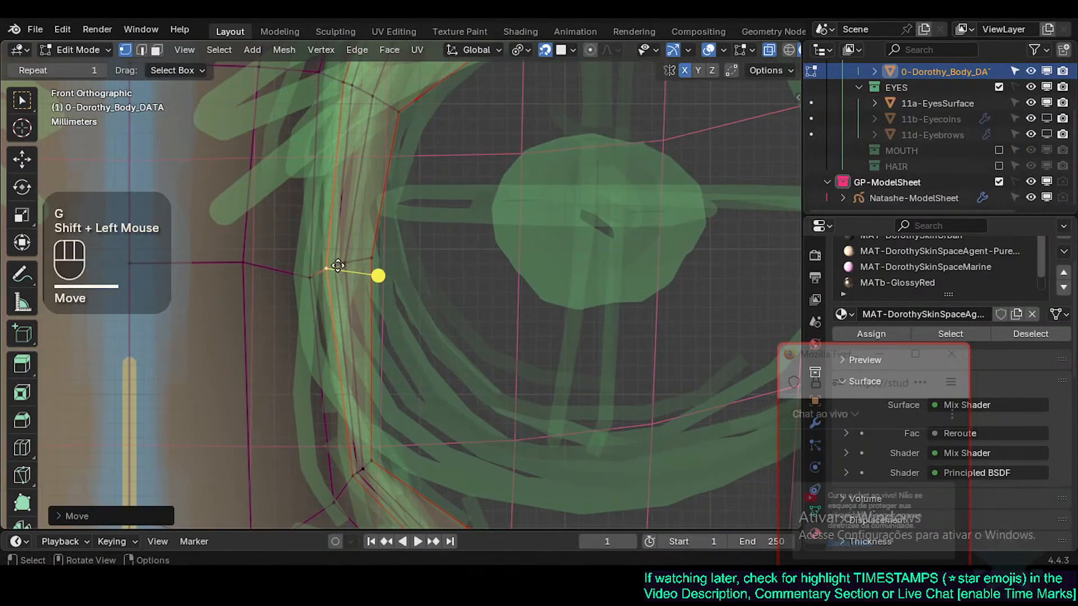
Step: Bring the remaining inner loop vertices of the mid-height nose-side column close to the middle loop
{"action": "left_click", "coordinate": [333, 265]}
{"action": "key", "text": "g"}
{"action": "left_click", "coordinate": [292, 281], "text": "shift"}
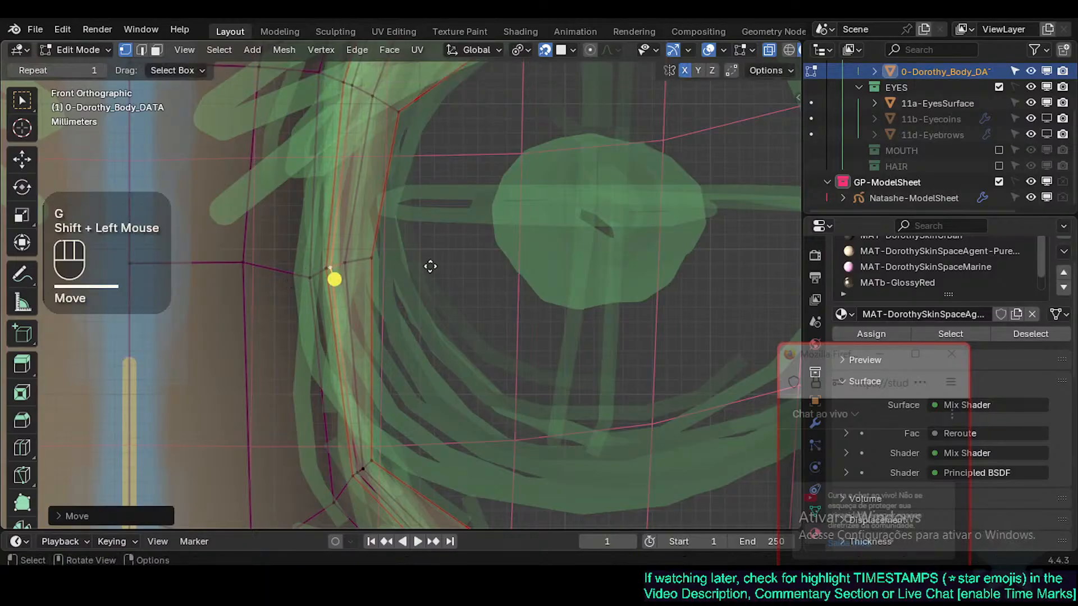
{"action": "key", "text": "g"}
{"action": "left_click", "coordinate": [333, 277], "text": "shift"}
{"action": "left_click", "coordinate": [332, 273]}
{"action": "key", "text": "g"}
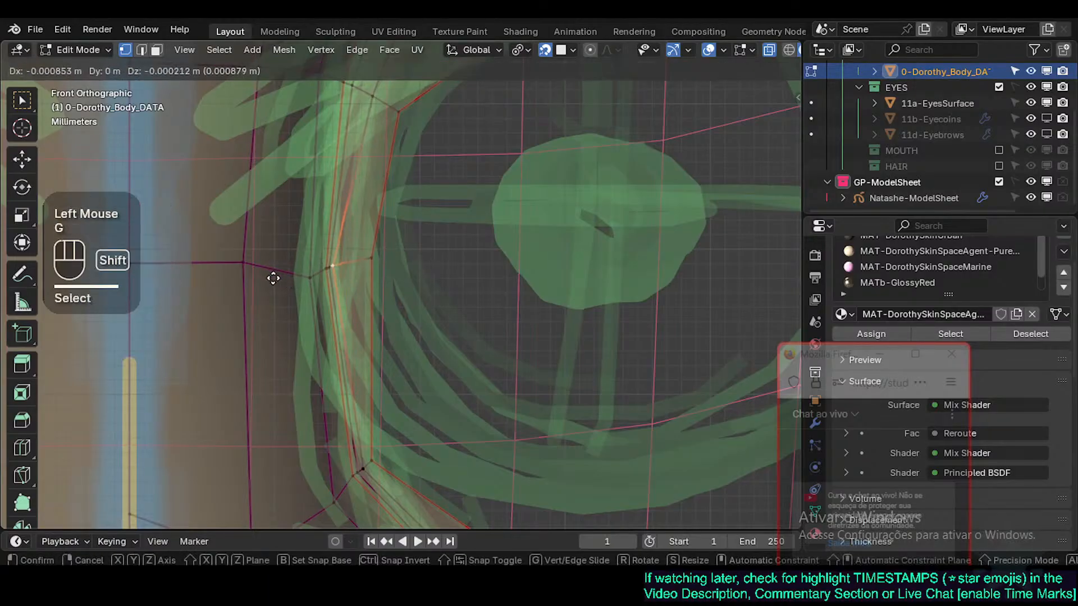
{"action": "left_click", "coordinate": [288, 282], "text": "shift"}
Step: Move the rim vertex of the mid-height nose-side column toward the nose, close to its neighbouring loops
{"action": "left_click", "coordinate": [371, 260]}
{"action": "key", "text": "g"}
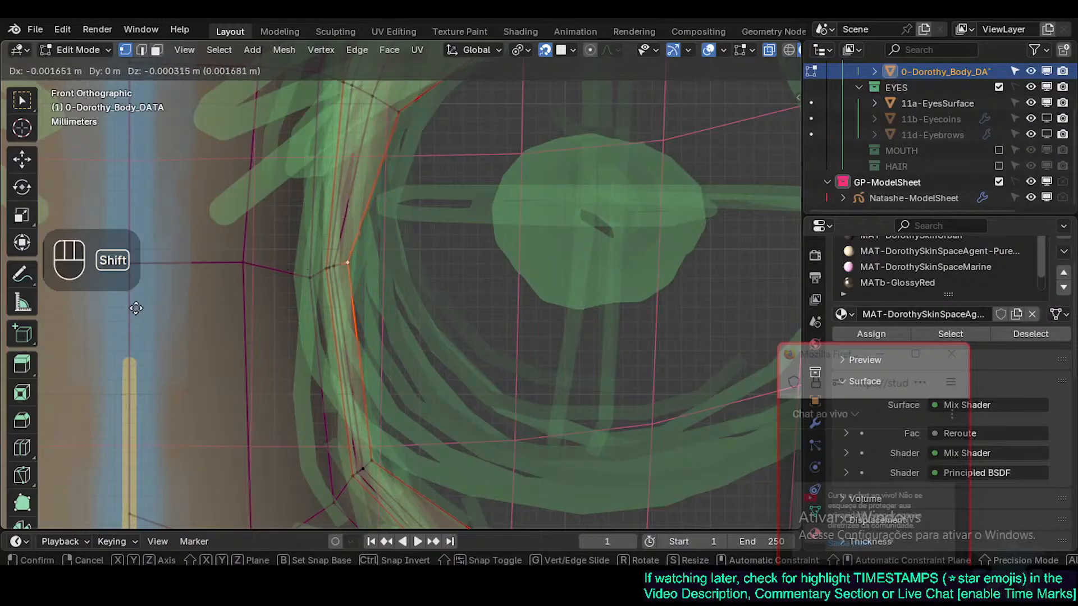
{"action": "left_click", "coordinate": [137, 308], "text": "shift"}
Step: Reposition the rim vertex at the eye's upper inner corner
{"action": "scroll", "coordinate": [366, 209], "scroll_direction": "down", "scroll_amount": 2}
{"action": "middle_click_drag", "start_coordinate": [371, 150], "coordinate": [326, 266], "text": "shift"}
{"action": "key", "text": "g"}
{"action": "left_click", "coordinate": [354, 261], "text": "shift"}
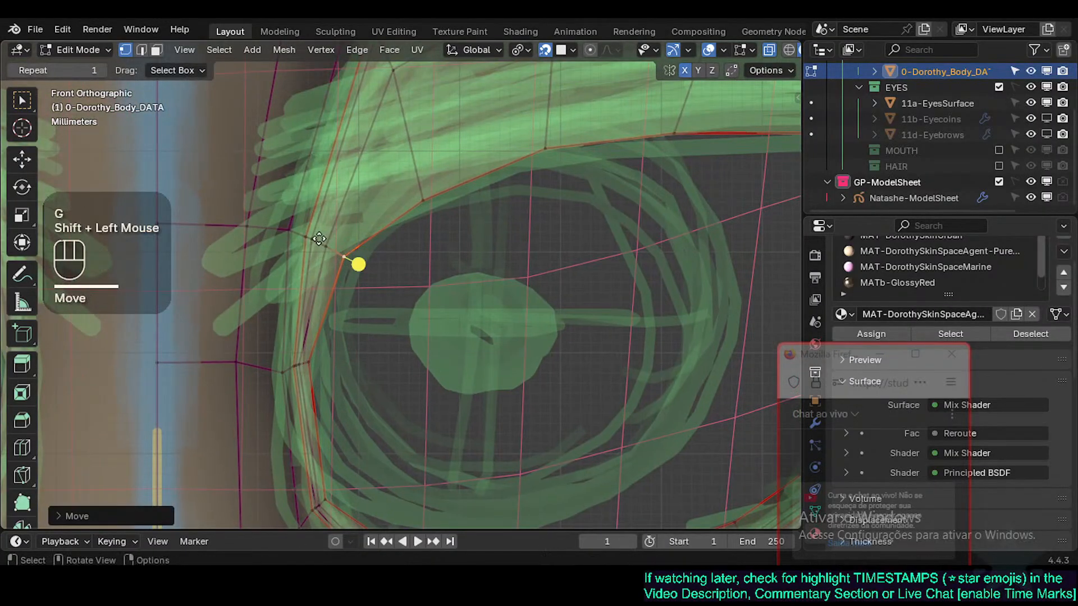
Step: Nudge the inner-loop vertices beside the eye's upper inner corner to tighten the spacing between the loops
{"action": "left_click", "coordinate": [317, 243]}
{"action": "key", "text": "g"}
{"action": "key", "text": "Escape"}
{"action": "key", "text": "g"}
{"action": "left_click", "coordinate": [327, 236], "text": "shift"}
{"action": "left_click", "coordinate": [327, 243]}
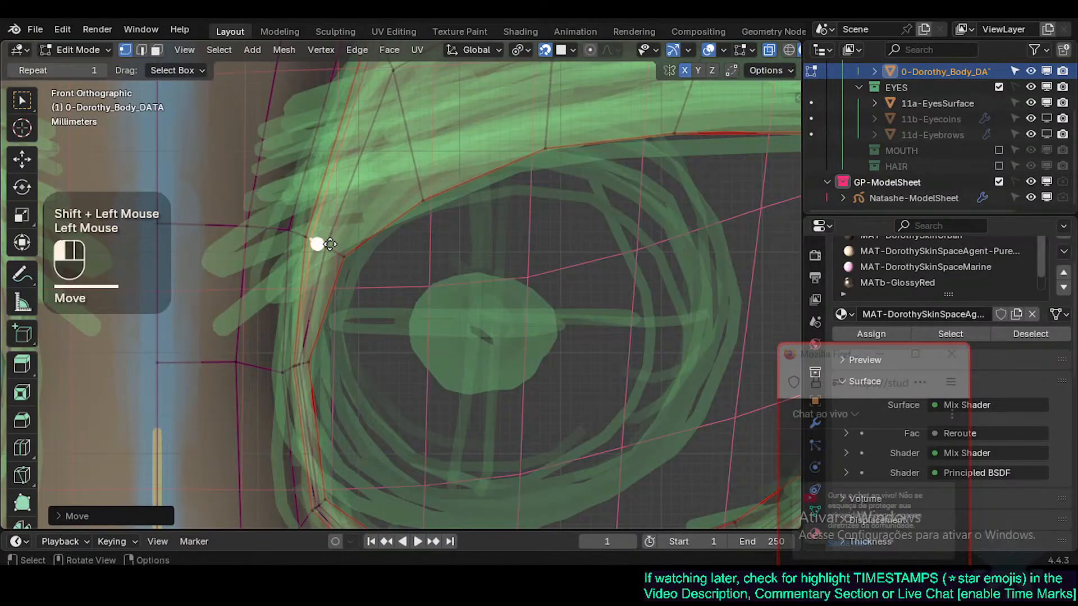
{"action": "key", "text": "g"}
{"action": "left_click", "coordinate": [277, 229], "text": "shift"}
Step: Adjust the rim vertex at the eye's upper inner corner and the neighbouring vertex on the upper lid rim
{"action": "left_click", "coordinate": [345, 263]}
{"action": "key", "text": "g"}
{"action": "left_click", "coordinate": [354, 260], "text": "shift"}
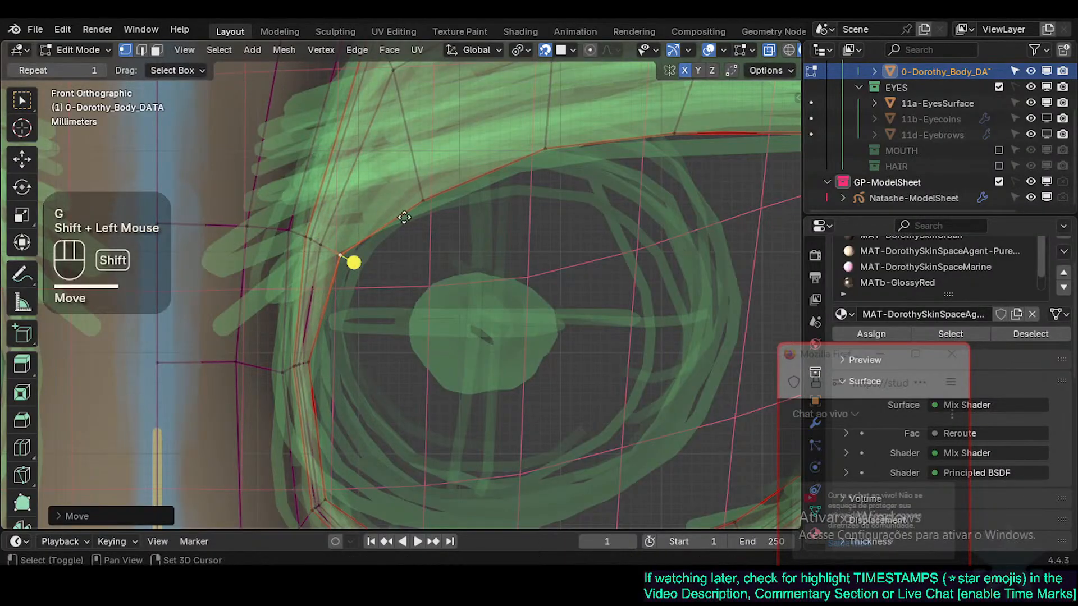
{"action": "middle_click_drag", "start_coordinate": [354, 260], "coordinate": [332, 329], "text": "shift"}
{"action": "scroll", "coordinate": [332, 329], "scroll_direction": "down", "scroll_amount": 2}
{"action": "left_click", "coordinate": [402, 289]}
{"action": "key", "text": "g"}
{"action": "left_click", "coordinate": [402, 283], "text": "shift"}
Step: Slide the middle-loop edge on the nose-side part of the upper eyelid down toward the lid rim
{"action": "middle_click_drag", "start_coordinate": [392, 243], "coordinate": [373, 283], "text": "shift"}
{"action": "key", "text": "2"}
{"action": "left_click", "coordinate": [386, 209]}
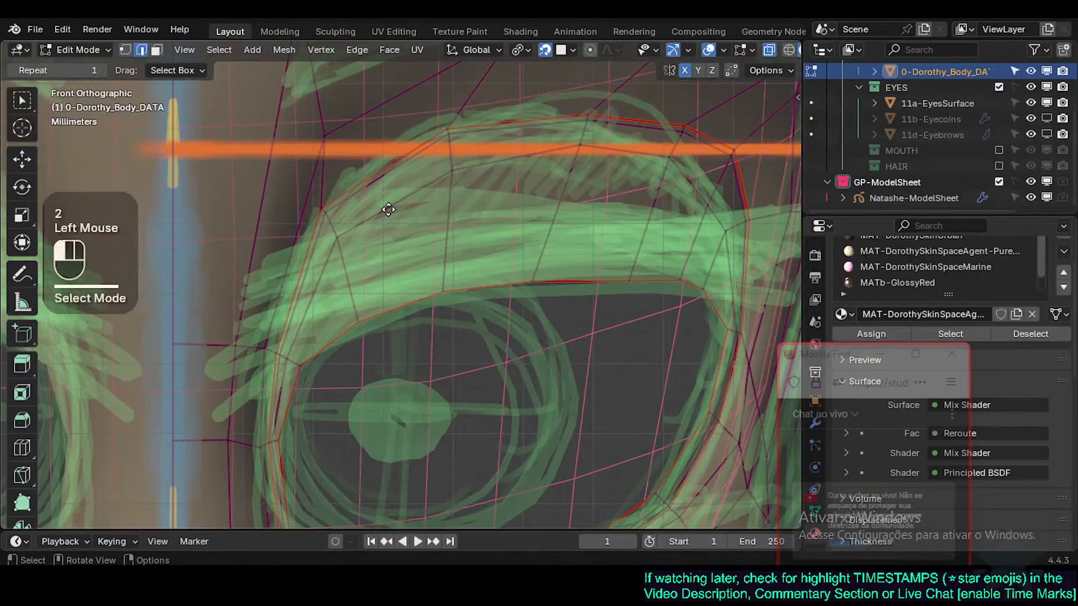
{"action": "key", "text": "g"}
{"action": "key", "text": "g"}
{"action": "left_click", "coordinate": [427, 224], "text": "shift"}
{"action": "middle_click_drag", "start_coordinate": [425, 394], "coordinate": [338, 439], "text": "shift"}
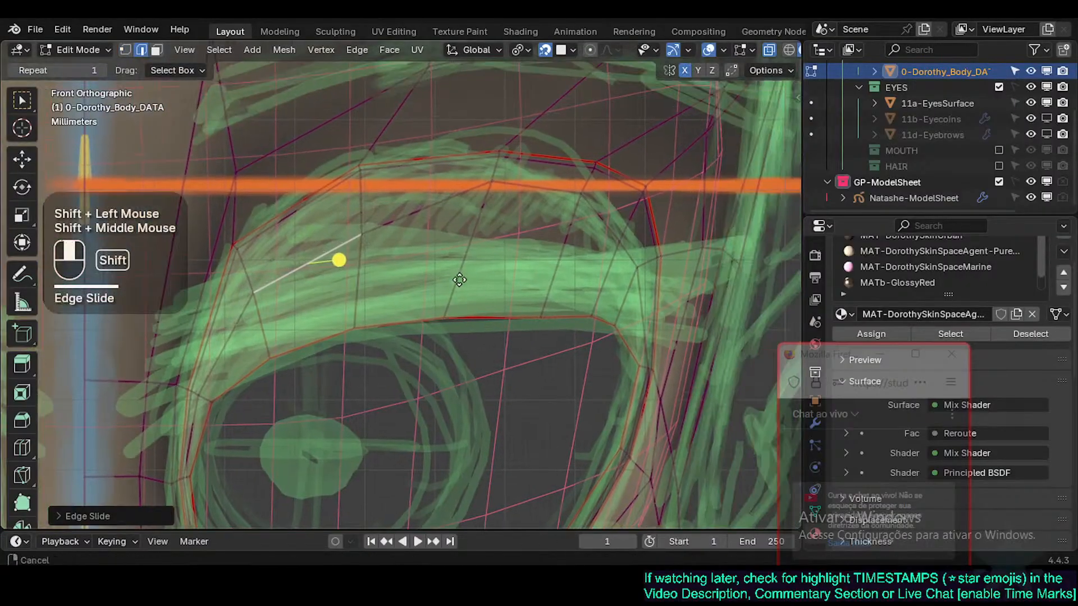
{"action": "key", "text": "g"}
{"action": "key", "text": "g"}
{"action": "left_click", "coordinate": [468, 230], "text": "shift"}
Step: Lower the middle-loop edge over the outer half of the upper eyelid and adjust its placement
{"action": "key", "text": "2"}
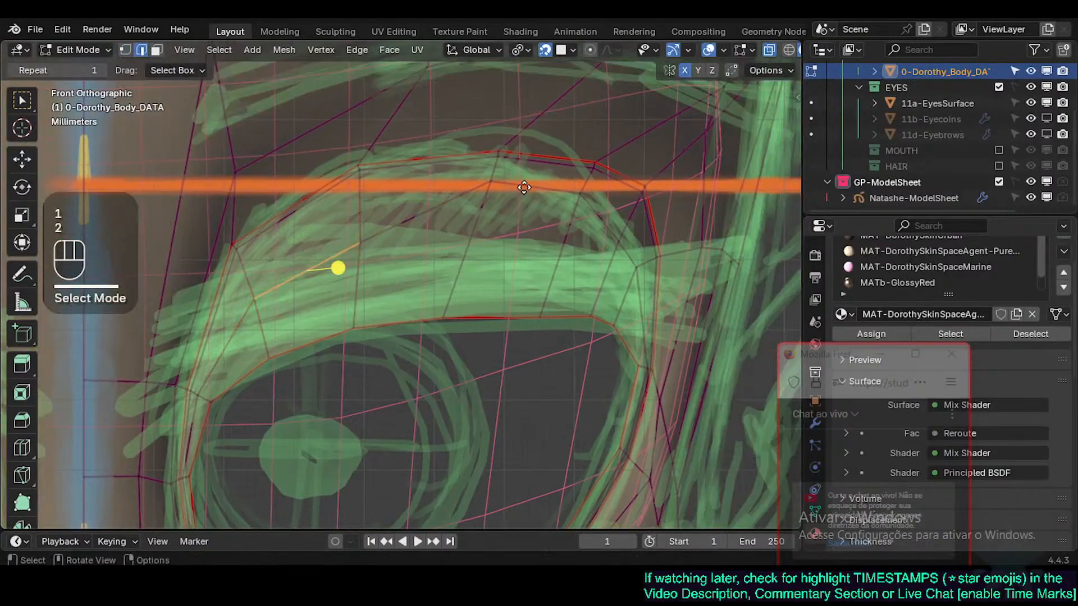
{"action": "left_click", "coordinate": [509, 222]}
{"action": "key", "text": "g"}
{"action": "key", "text": "g"}
{"action": "left_click", "coordinate": [518, 235]}
{"action": "left_click", "coordinate": [497, 318]}
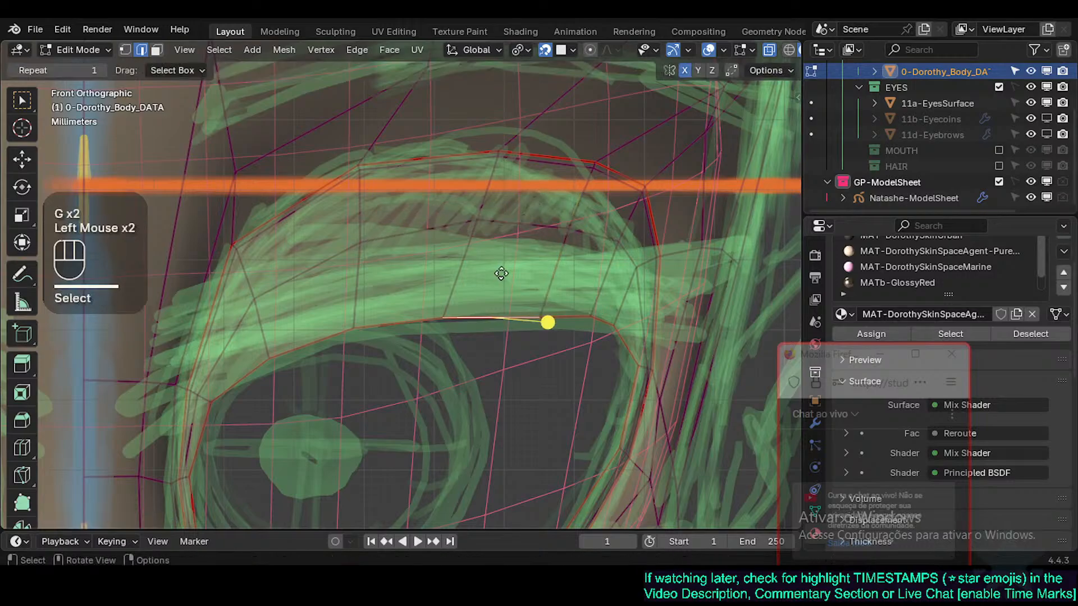
{"action": "key", "text": "g"}
{"action": "left_click", "coordinate": [521, 219], "text": "shift"}
{"action": "middle_click_drag", "start_coordinate": [538, 242], "coordinate": [435, 240], "text": "shift"}
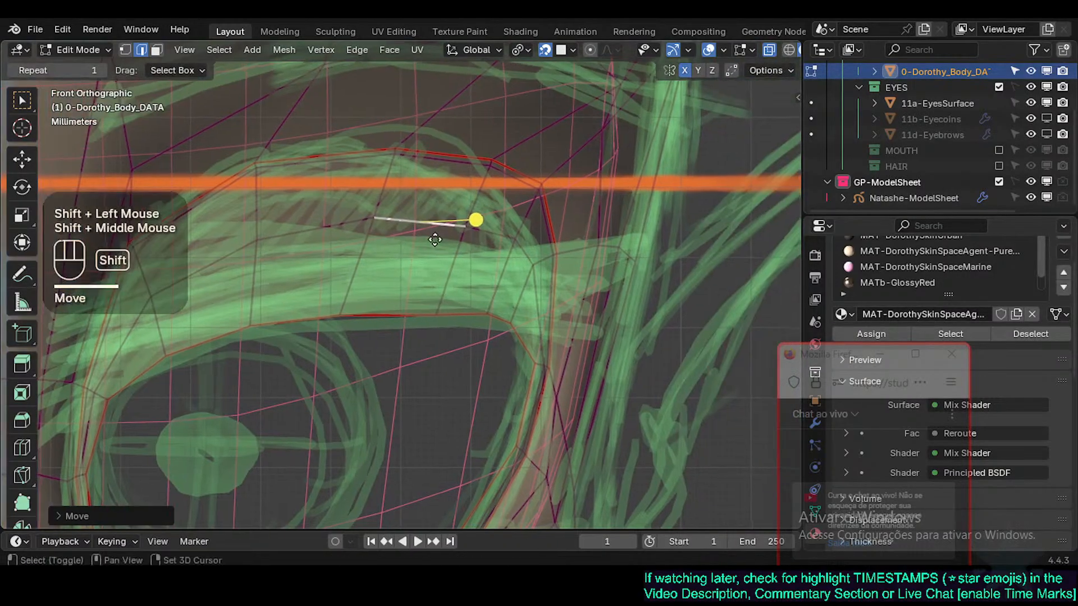
Step: Slide the middle-loop edge at the eyelid's outer corner downward along its neighbouring edges
{"action": "left_click", "coordinate": [514, 249]}
{"action": "key", "text": "g"}
{"action": "key", "text": "g"}
{"action": "left_click", "coordinate": [506, 274], "text": "shift"}
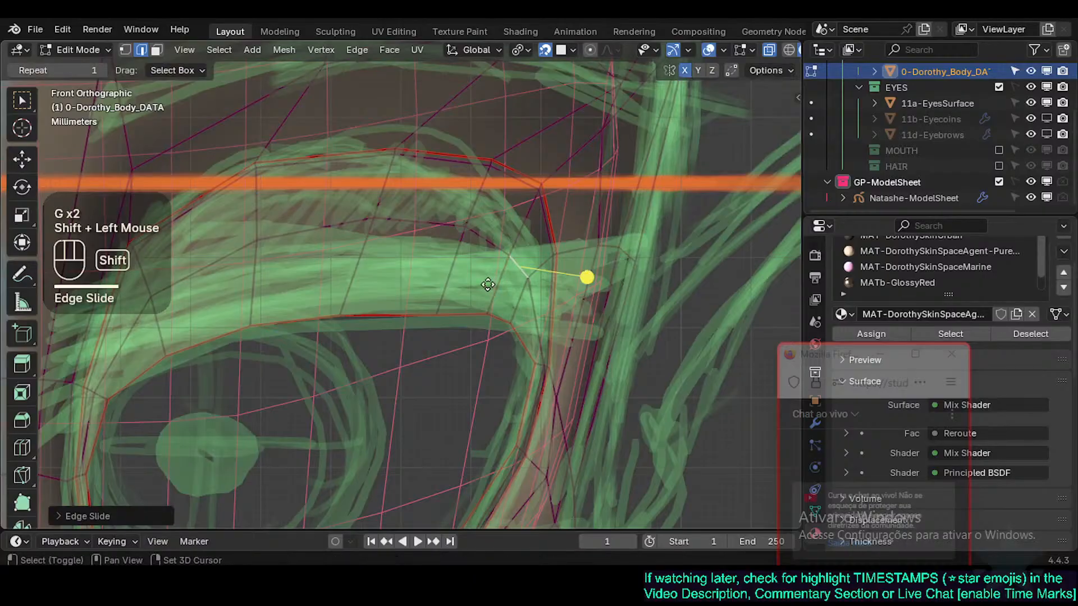
Step: Reposition the rim vertex at the eye's upper outer corner and the loop vertex directly beside it
{"action": "scroll", "coordinate": [556, 348], "scroll_direction": "up", "scroll_amount": 1}
{"action": "key", "text": "1"}
{"action": "left_click", "coordinate": [529, 365]}
{"action": "key", "text": "g"}
{"action": "left_click", "coordinate": [510, 359], "text": "shift"}
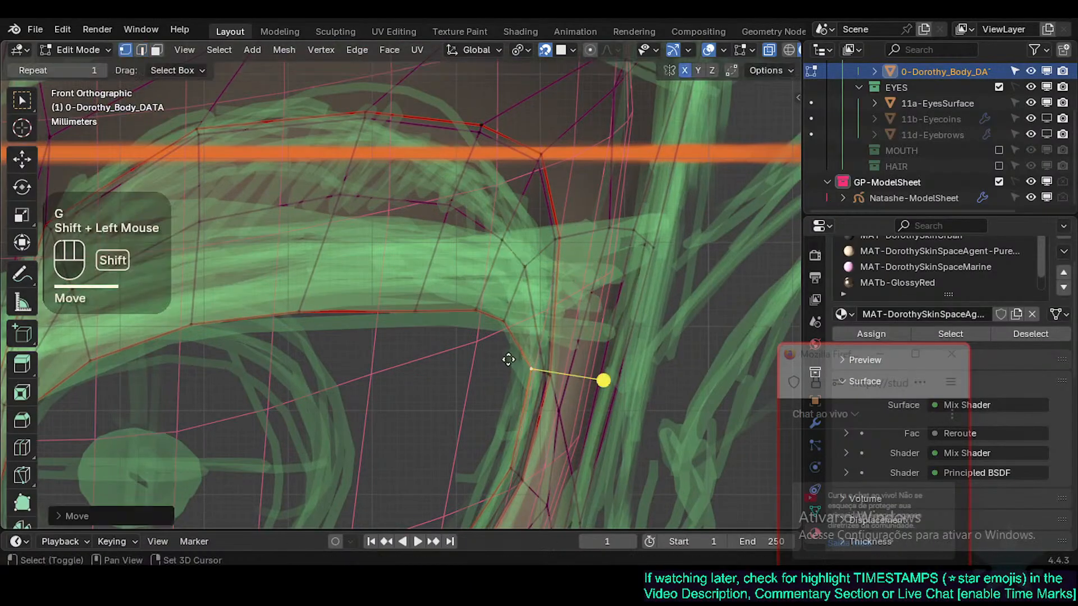
{"action": "left_click", "coordinate": [551, 370]}
{"action": "key", "text": "g"}
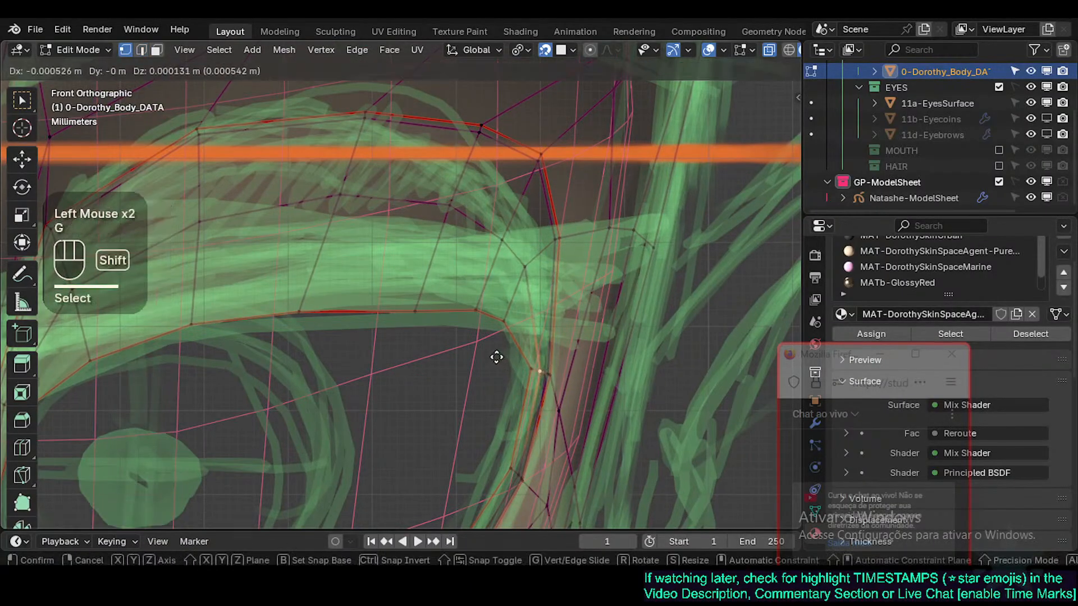
{"action": "left_click", "coordinate": [499, 354], "text": "shift"}
Step: Adjust the two middle-loop vertices above the eye's outer corner to even out the curve
{"action": "middle_click_drag", "start_coordinate": [500, 351], "coordinate": [504, 338], "text": "shift"}
{"action": "left_click", "coordinate": [560, 368], "text": "shift"}
{"action": "key", "text": "g"}
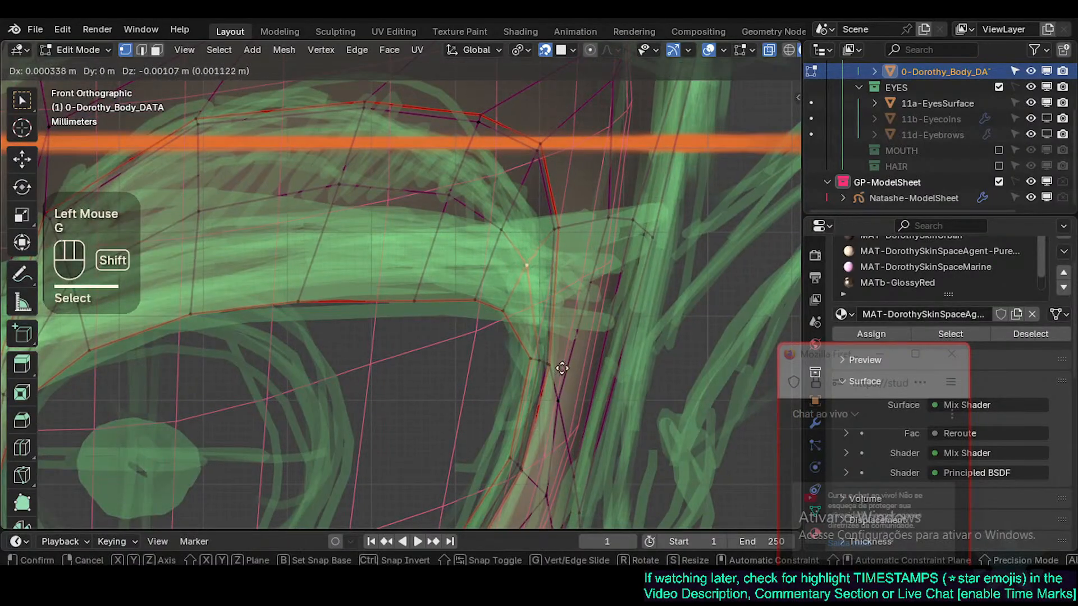
{"action": "left_click", "coordinate": [599, 284], "text": "shift"}
{"action": "left_click", "coordinate": [505, 248], "text": "shift"}
{"action": "key", "text": "g"}
{"action": "left_click", "coordinate": [570, 241], "text": "shift"}
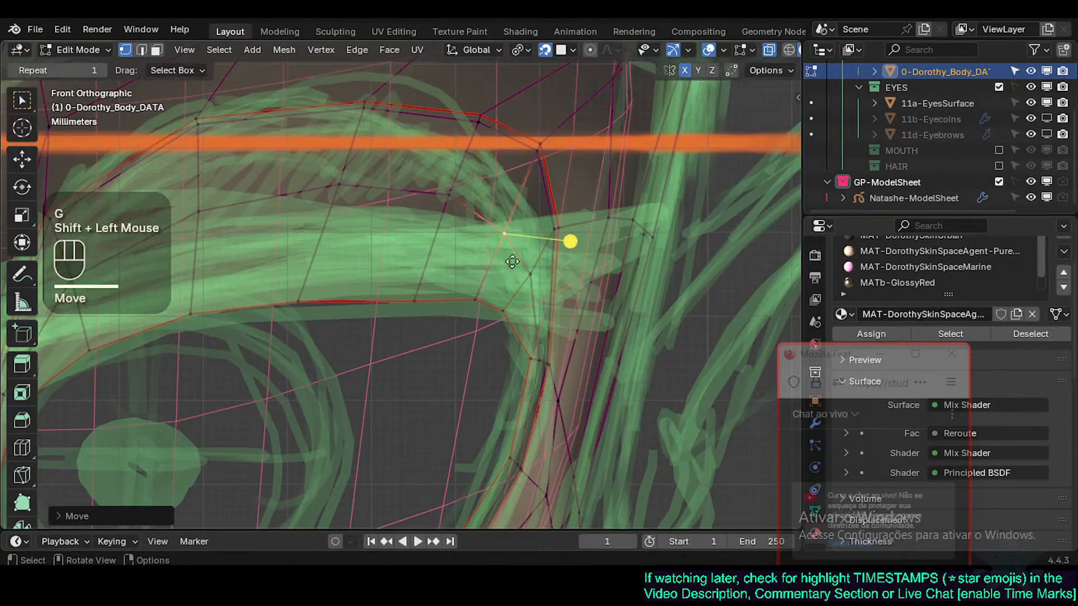
Step: Reposition the upper-lid rim vertex near the outer corner, refining it from the front and in perspective
{"action": "left_click", "coordinate": [509, 195]}
{"action": "scroll", "coordinate": [453, 204], "scroll_direction": "down", "scroll_amount": 2}
{"action": "left_click", "coordinate": [414, 279], "text": "shift"}
{"action": "key", "text": "g"}
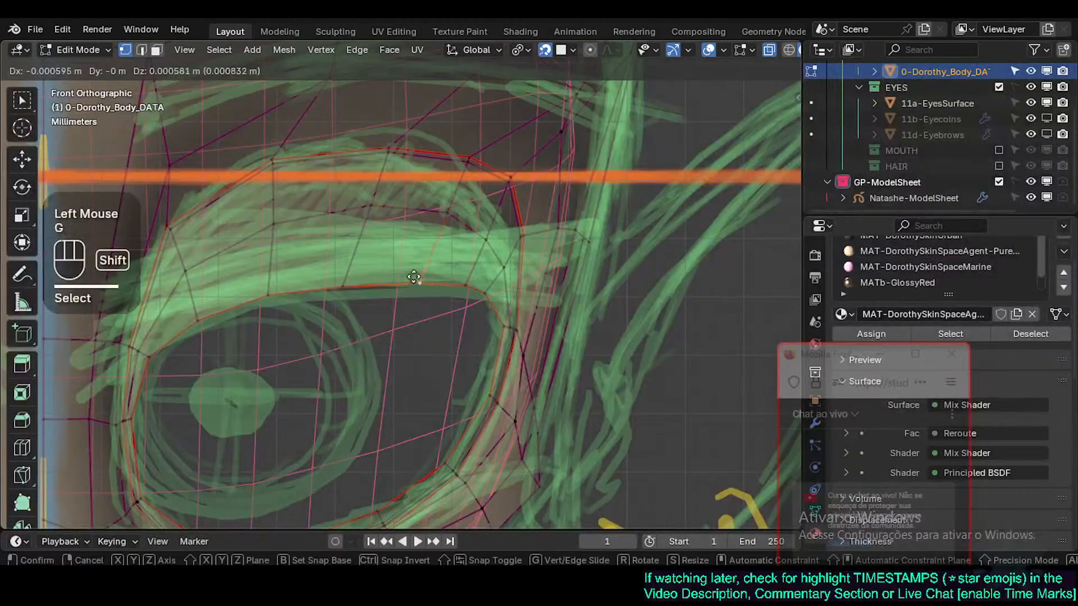
{"action": "left_click", "coordinate": [377, 248]}
{"action": "middle_click_drag", "start_coordinate": [386, 273], "coordinate": [318, 272]}
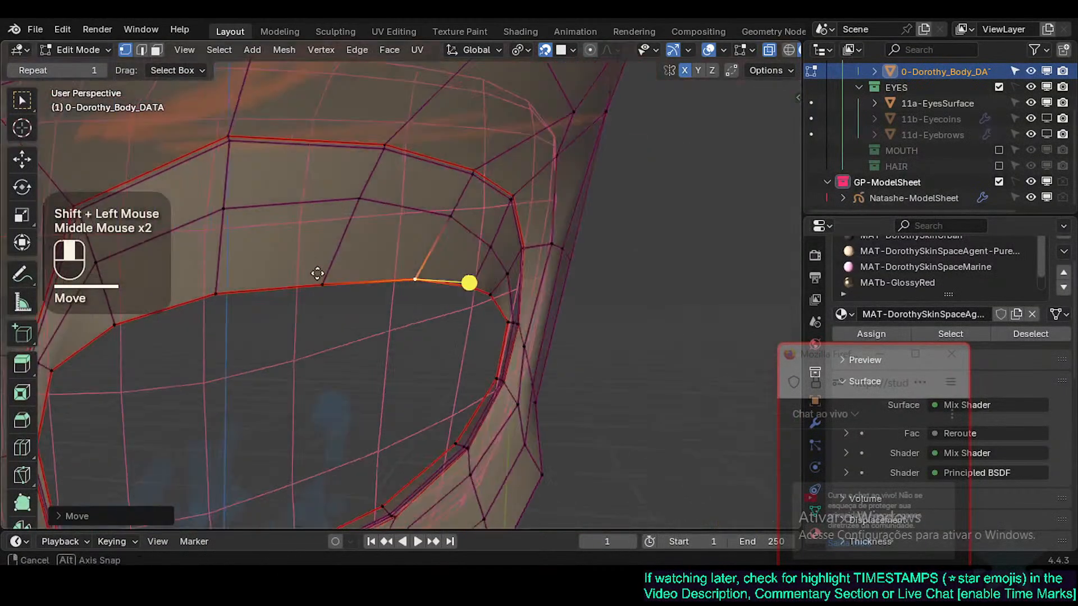
{"action": "scroll", "coordinate": [320, 273], "scroll_direction": "down", "scroll_amount": 1}
{"action": "key", "text": "g"}
{"action": "left_click", "coordinate": [332, 275], "text": "shift"}
Step: Move the middle-loop vertices above the centre of the eye to smooth the upper eyelid
{"action": "left_click", "coordinate": [243, 209]}
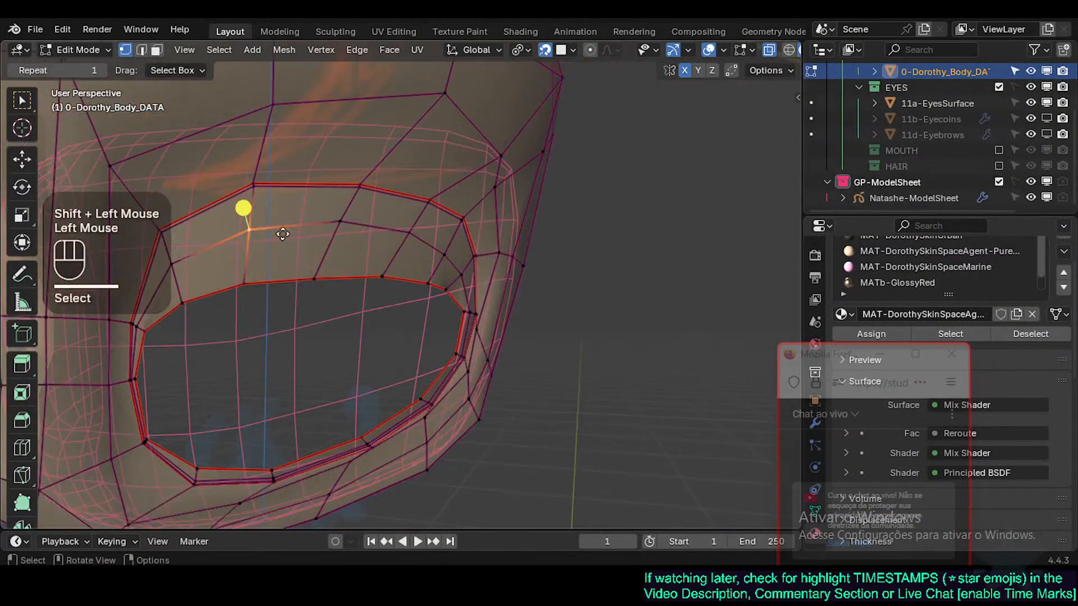
{"action": "key", "text": "g"}
{"action": "left_click", "coordinate": [250, 222], "text": "shift"}
{"action": "left_click", "coordinate": [341, 221]}
{"action": "key", "text": "g"}
{"action": "left_click", "coordinate": [356, 202], "text": "shift"}
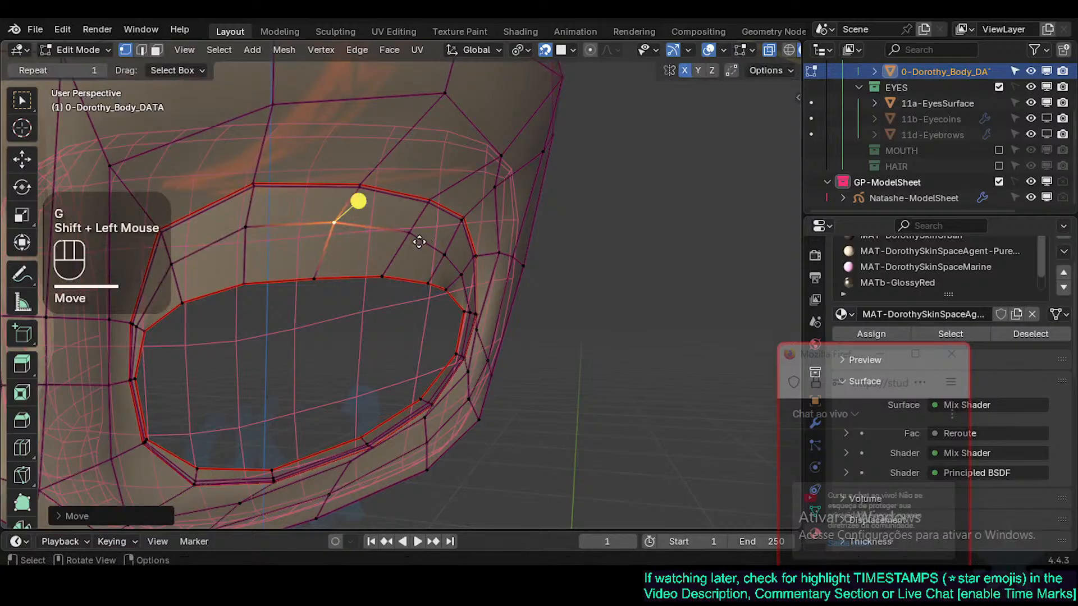
{"action": "middle_click_drag", "start_coordinate": [416, 239], "coordinate": [410, 225]}
{"action": "scroll", "coordinate": [409, 225], "scroll_direction": "down", "scroll_amount": 1}
{"action": "key", "text": "g"}
{"action": "left_click", "coordinate": [399, 209], "text": "shift"}
Step: Shift the outer middle-loop vertices of the upper eyelid into an even curve toward the outer corner
{"action": "left_click", "coordinate": [492, 270]}
{"action": "key", "text": "g"}
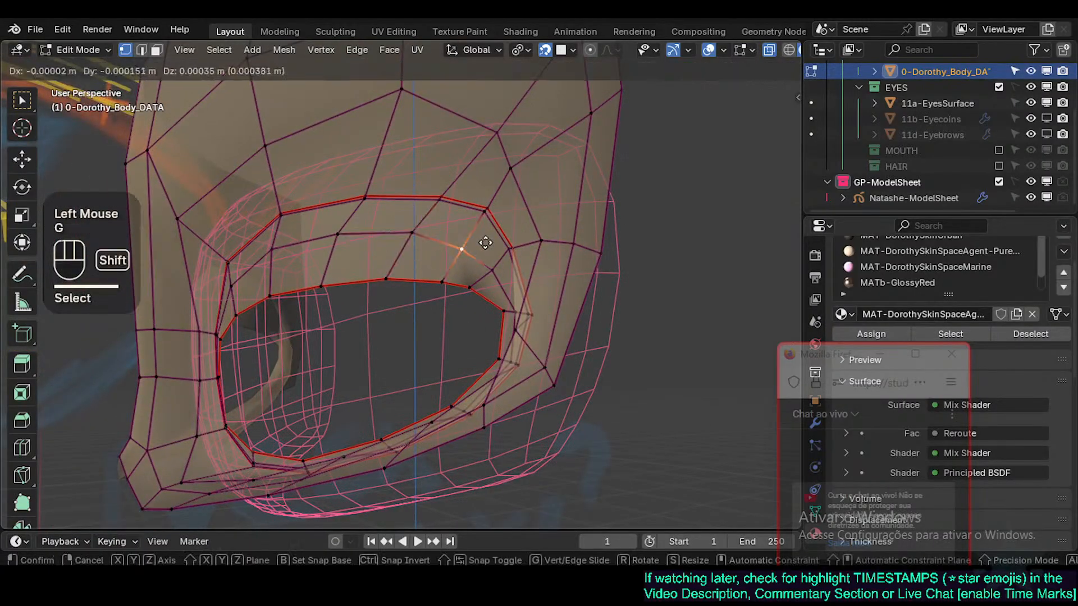
{"action": "left_click", "coordinate": [469, 234], "text": "shift"}
{"action": "key", "text": "g"}
{"action": "left_click", "coordinate": [517, 264], "text": "shift"}
Step: Adjust the two upper-lid rim vertices at the eye's outer corner to round the opening
{"action": "left_click", "coordinate": [469, 288]}
{"action": "key", "text": "g"}
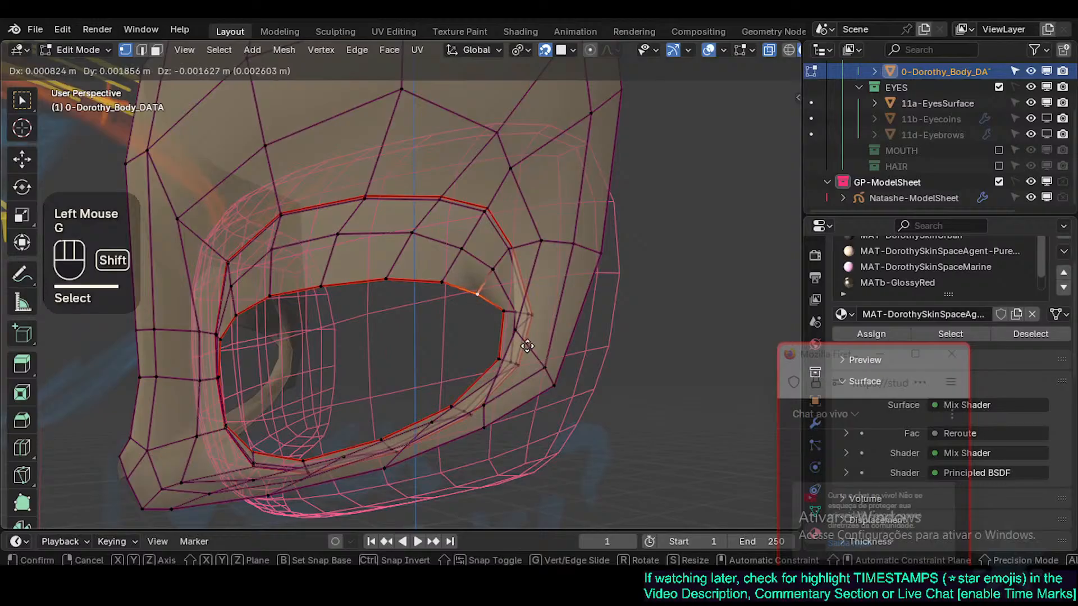
{"action": "left_click", "coordinate": [494, 282], "text": "shift"}
{"action": "scroll", "coordinate": [494, 282], "scroll_direction": "up", "scroll_amount": 2}
{"action": "left_click", "coordinate": [535, 306]}
{"action": "key", "text": "g"}
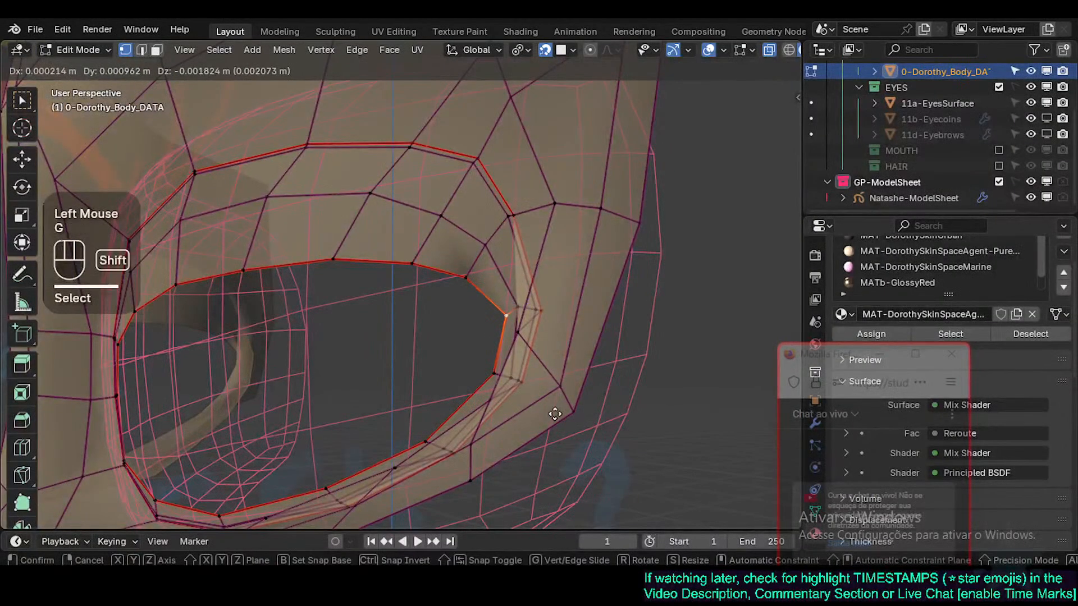
{"action": "left_click", "coordinate": [539, 319], "text": "shift"}
Step: Save the file and turn off snapping
{"action": "scroll", "coordinate": [541, 359], "scroll_direction": "up", "scroll_amount": 1}
{"action": "middle_click_drag", "start_coordinate": [541, 359], "coordinate": [503, 331]}
{"action": "scroll", "coordinate": [494, 330], "scroll_direction": "up", "scroll_amount": 1}
{"action": "key", "text": "ctrl+s"}
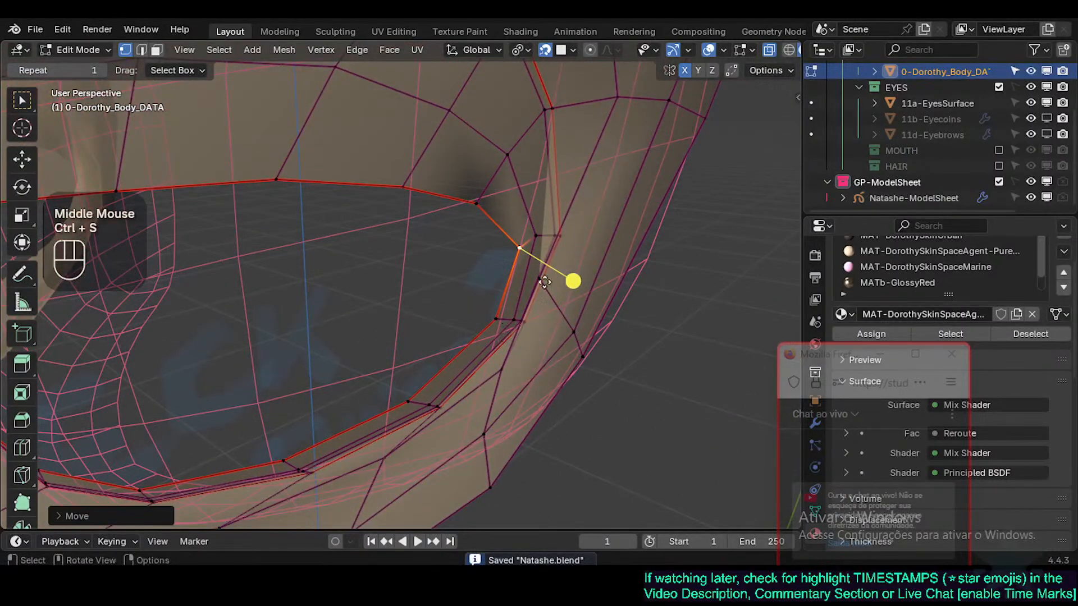
{"action": "middle_click_drag", "start_coordinate": [545, 282], "coordinate": [437, 418]}
{"action": "middle_click_drag", "start_coordinate": [323, 406], "coordinate": [359, 367]}
{"action": "scroll", "coordinate": [229, 375], "scroll_direction": "down", "scroll_amount": 2}
{"action": "key", "text": "shift+Tab"}
{"action": "scroll", "coordinate": [219, 363], "scroll_direction": "down", "scroll_amount": 2}
{"action": "middle_click_drag", "start_coordinate": [359, 368], "coordinate": [323, 410], "text": "shift"}
{"action": "scroll", "coordinate": [332, 426], "scroll_direction": "down", "scroll_amount": 1}
{"action": "scroll", "coordinate": [323, 409], "scroll_direction": "up", "scroll_amount": 1}
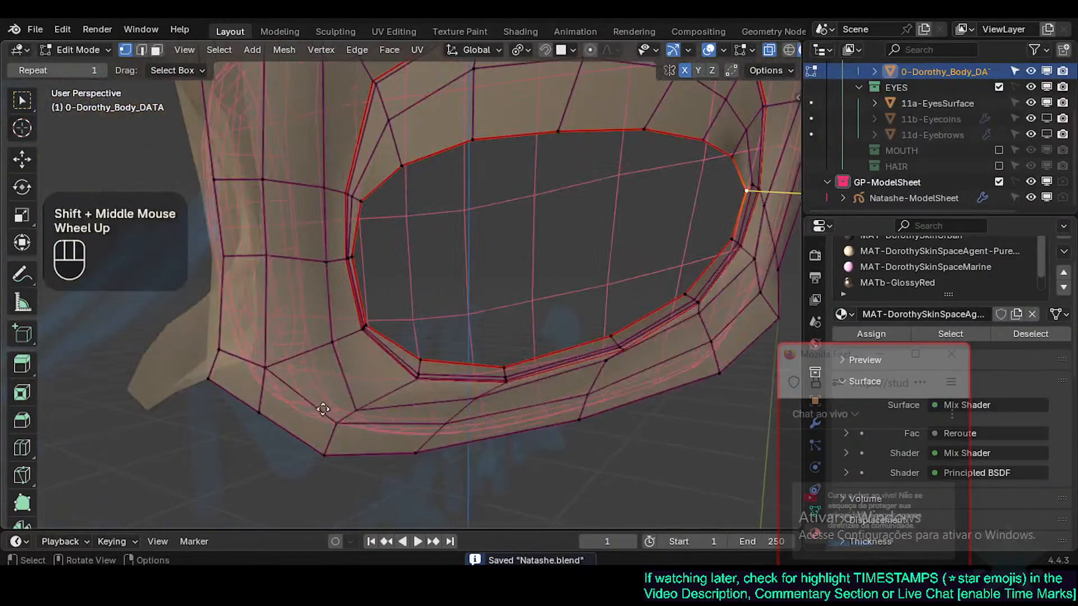
Step: Slide the cheek vertex below the eye's lower inner corner up toward the eye rim
{"action": "scroll", "coordinate": [323, 410], "scroll_direction": "up", "scroll_amount": 1}
{"action": "left_click", "coordinate": [363, 400]}
{"action": "key", "text": "g"}
{"action": "key", "text": "g"}
{"action": "left_click", "coordinate": [415, 374]}
{"action": "scroll", "coordinate": [417, 367], "scroll_direction": "down", "scroll_amount": 2}
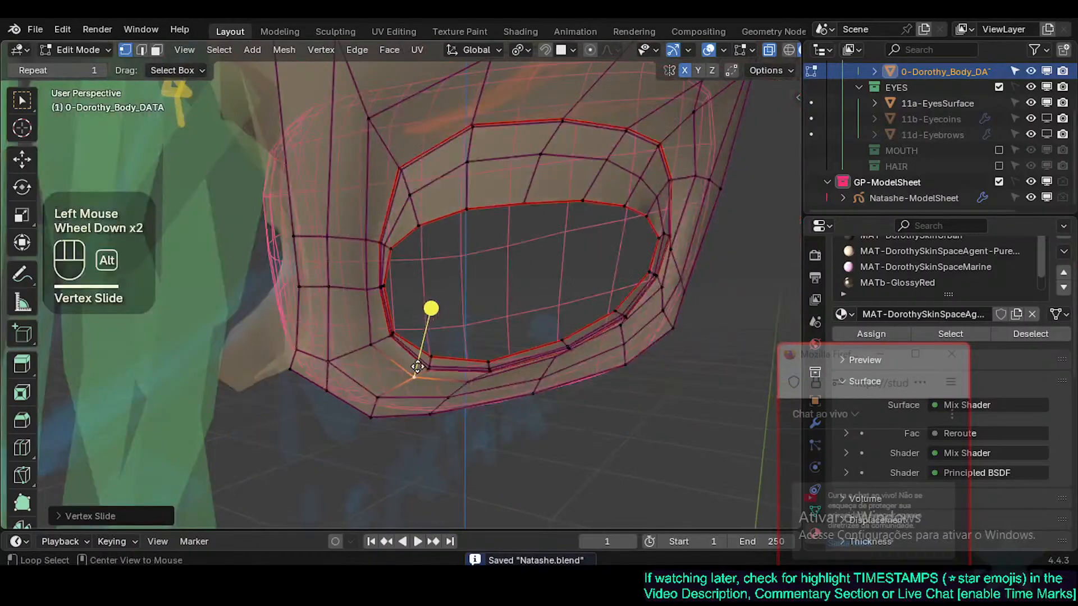
Step: Reveal the hidden geometry, select the face loop around the eye and grow the selection five times
{"action": "key", "text": "alt+h"}
{"action": "scroll", "coordinate": [417, 367], "scroll_direction": "down", "scroll_amount": 1}
{"action": "key", "text": "alt+a"}
{"action": "key", "text": "3"}
{"action": "left_click", "coordinate": [402, 342], "text": "alt+shift"}
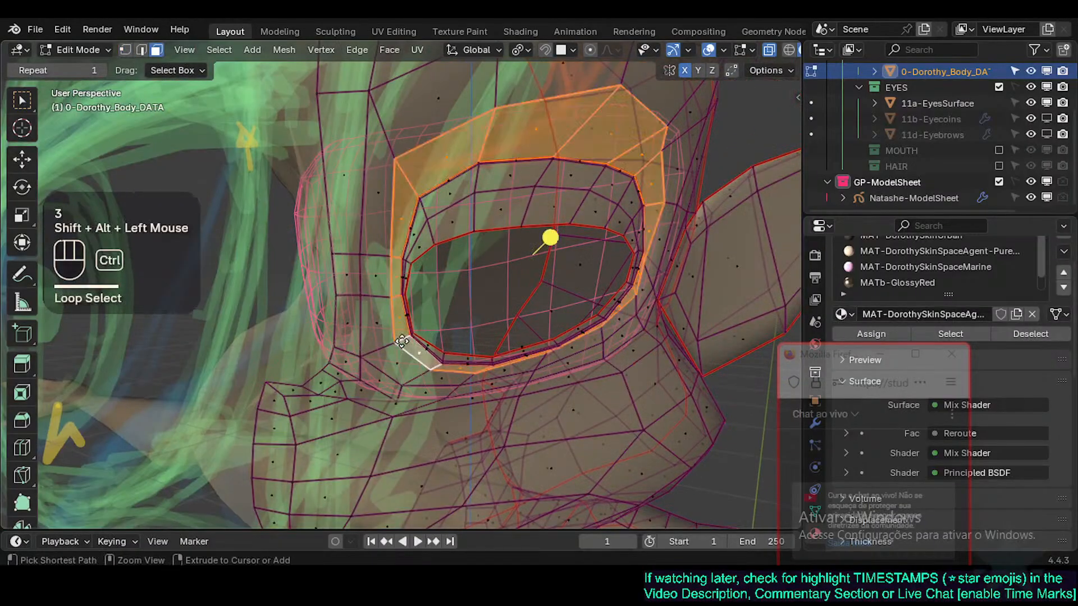
{"action": "key", "text": "ctrl+KP_Add"}
{"action": "key", "text": "ctrl+KP_Add"}
{"action": "key", "text": "ctrl+KP_Add"}
{"action": "key", "text": "ctrl+KP_Add"}
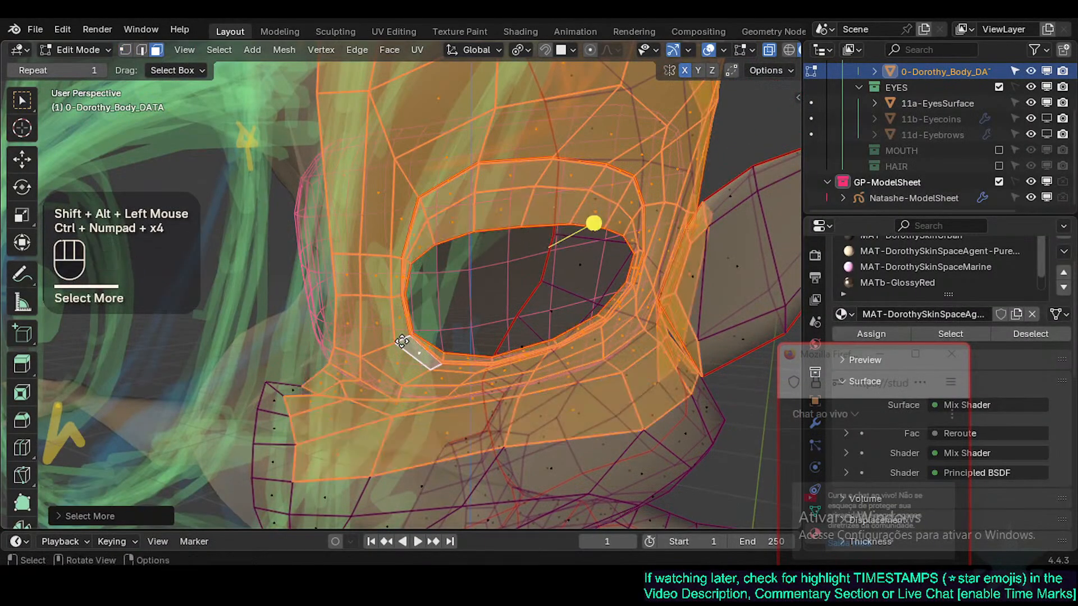
{"action": "key", "text": "ctrl+KP_Add"}
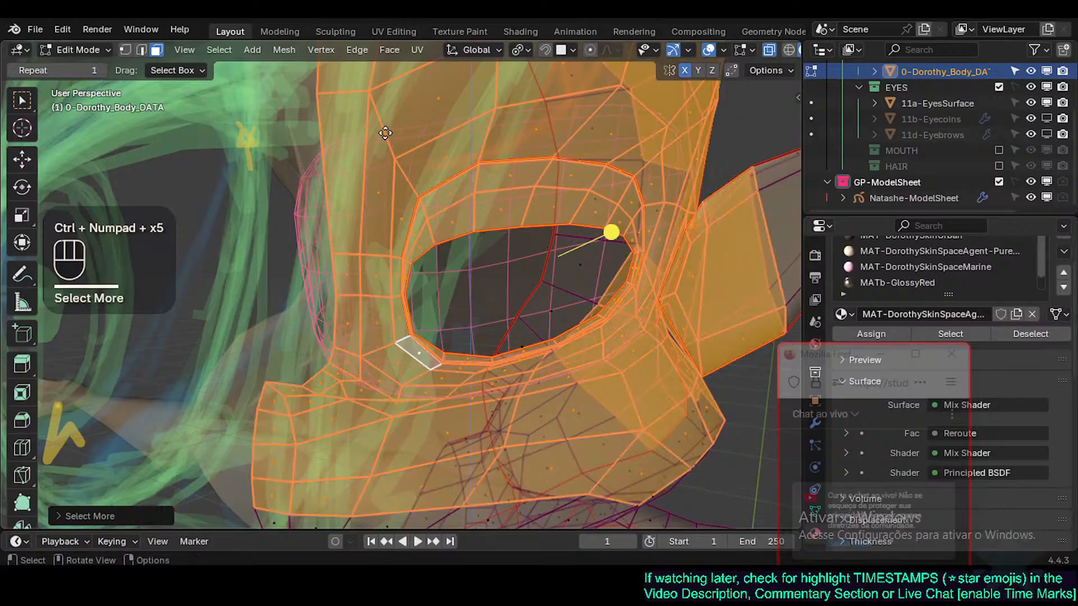
Step: Isolate the selected head faces by hiding all unselected geometry
{"action": "scroll", "coordinate": [688, 288], "scroll_direction": "down", "scroll_amount": 3}
{"action": "middle_click_drag", "start_coordinate": [687, 288], "coordinate": [478, 332]}
{"action": "middle_click_drag", "start_coordinate": [477, 332], "coordinate": [413, 345], "text": "shift"}
{"action": "scroll", "coordinate": [414, 344], "scroll_direction": "down", "scroll_amount": 1}
{"action": "key", "text": "shift+h"}
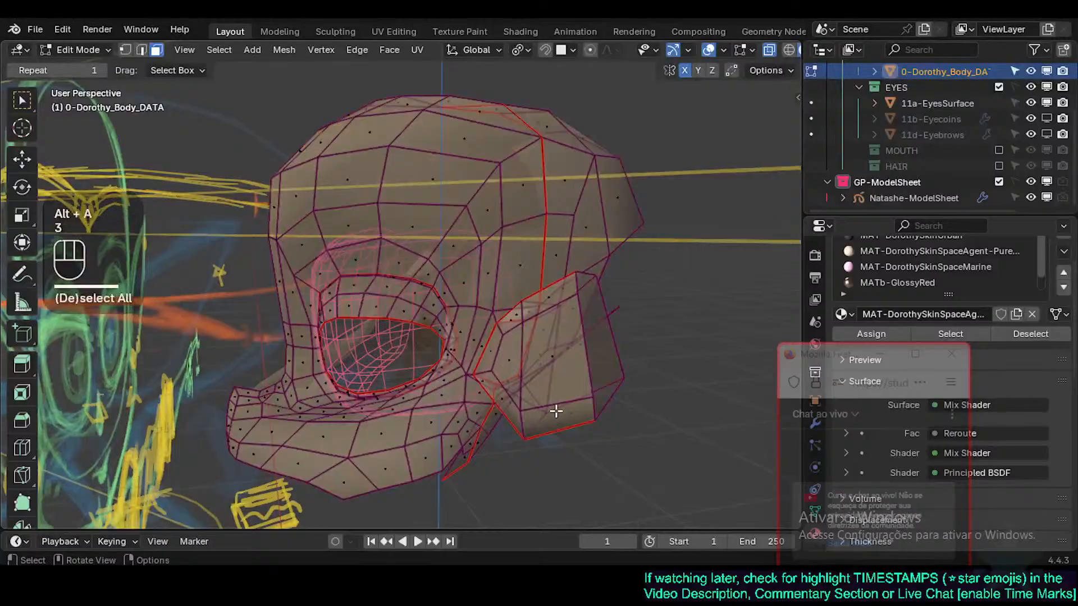
Step: Turn off X-ray and hide the two linked ear pieces at the side of the head
{"action": "key", "text": "alt+z"}
{"action": "key", "text": "l"}
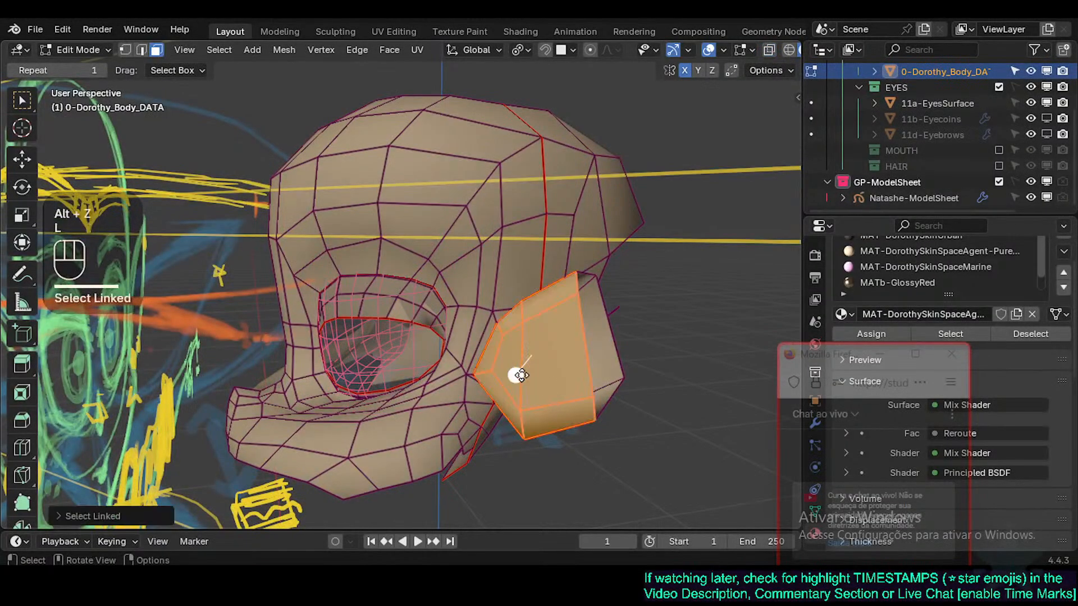
{"action": "key", "text": "h"}
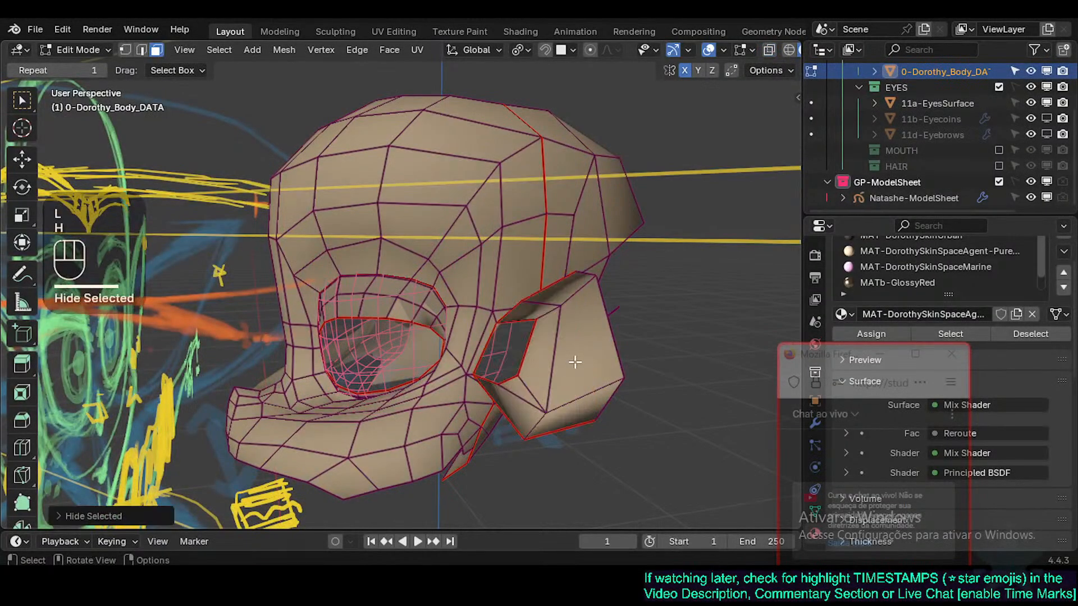
{"action": "key", "text": "l"}
{"action": "key", "text": "h"}
{"action": "scroll", "coordinate": [528, 356], "scroll_direction": "up", "scroll_amount": 2}
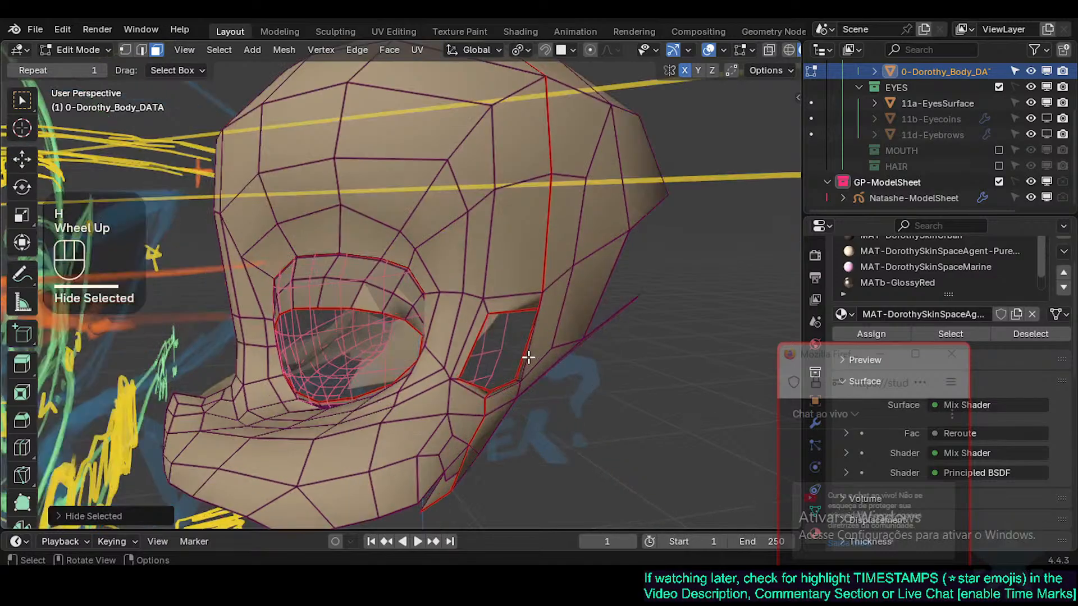
Step: Save the file, reveal all hidden geometry and clear the selection in vertex mode
{"action": "key", "text": "ctrl+s"}
{"action": "middle_click_drag", "start_coordinate": [530, 356], "coordinate": [550, 358]}
{"action": "middle_click_drag", "start_coordinate": [550, 358], "coordinate": [543, 337], "text": "shift"}
{"action": "scroll", "coordinate": [548, 356], "scroll_direction": "up", "scroll_amount": 2}
{"action": "key", "text": "a"}
{"action": "scroll", "coordinate": [494, 336], "scroll_direction": "down", "scroll_amount": 2}
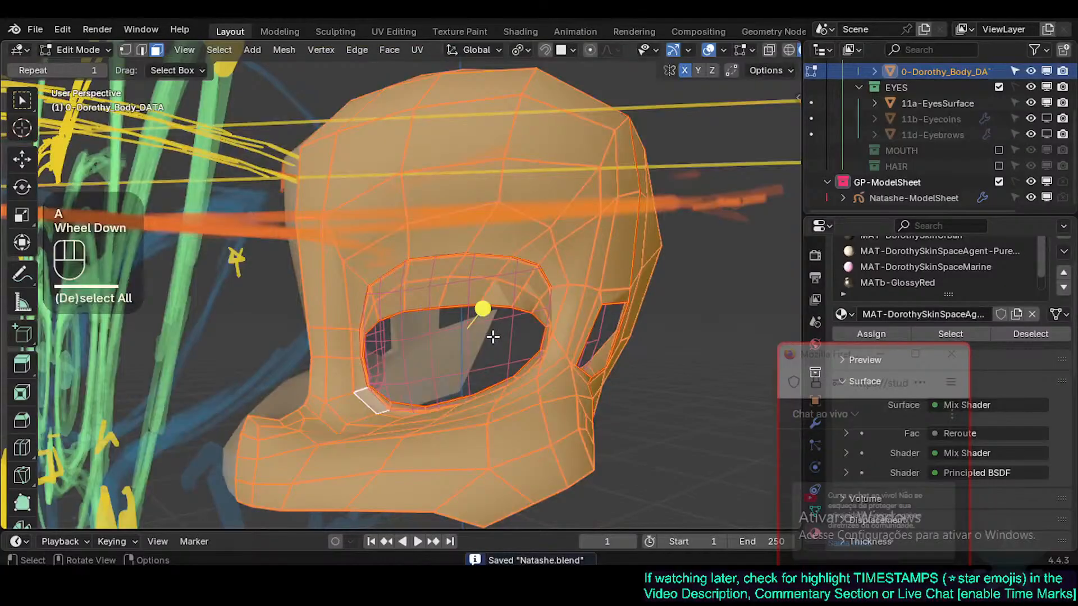
{"action": "key", "text": "alt+h"}
{"action": "key", "text": "1"}
{"action": "key", "text": "alt+a"}
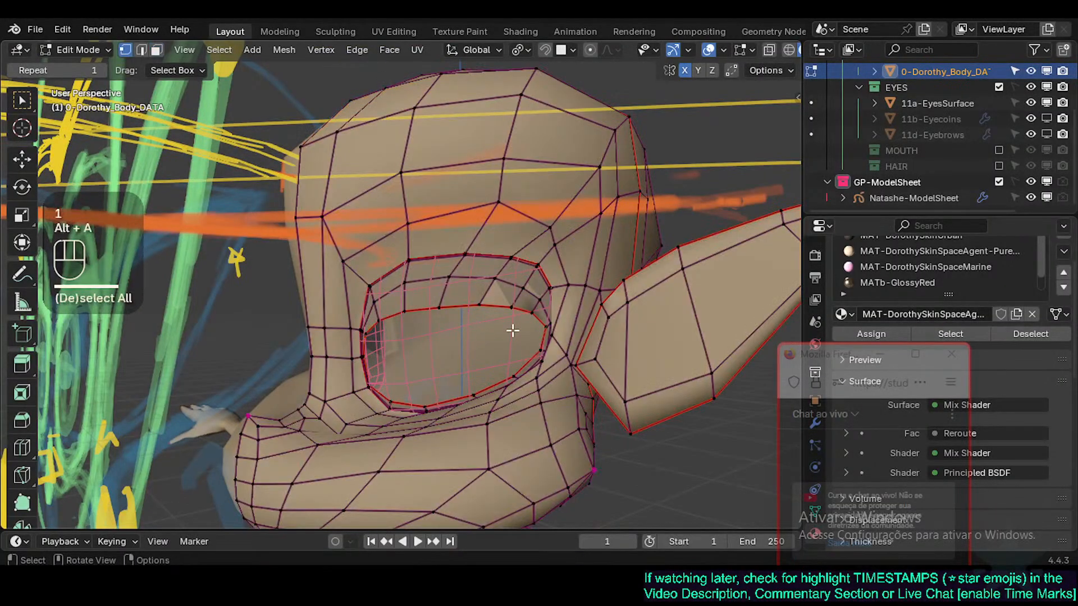
Step: Show the face orientation overlay and examine the normals around the eye, cheek and jaw
{"action": "key", "text": "a"}
{"action": "key", "text": "shift+ctrl+alt+n"}
{"action": "key", "text": "alt+a"}
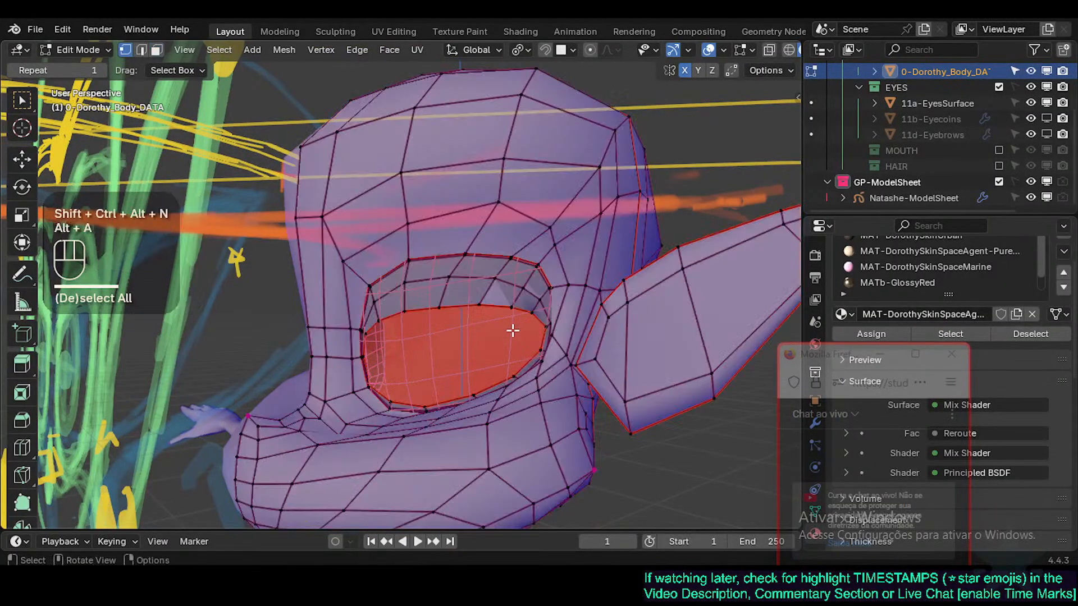
{"action": "scroll", "coordinate": [495, 332], "scroll_direction": "down", "scroll_amount": 2}
{"action": "middle_click_drag", "start_coordinate": [496, 332], "coordinate": [393, 387]}
{"action": "middle_click_drag", "start_coordinate": [393, 388], "coordinate": [443, 304], "text": "shift"}
{"action": "scroll", "coordinate": [373, 301], "scroll_direction": "down", "scroll_amount": 1}
{"action": "scroll", "coordinate": [397, 339], "scroll_direction": "down", "scroll_amount": 1}
{"action": "scroll", "coordinate": [397, 339], "scroll_direction": "up", "scroll_amount": 2}
{"action": "scroll", "coordinate": [226, 347], "scroll_direction": "up", "scroll_amount": 1}
{"action": "middle_click_drag", "start_coordinate": [442, 244], "coordinate": [409, 361], "text": "shift"}
{"action": "scroll", "coordinate": [410, 362], "scroll_direction": "up", "scroll_amount": 3}
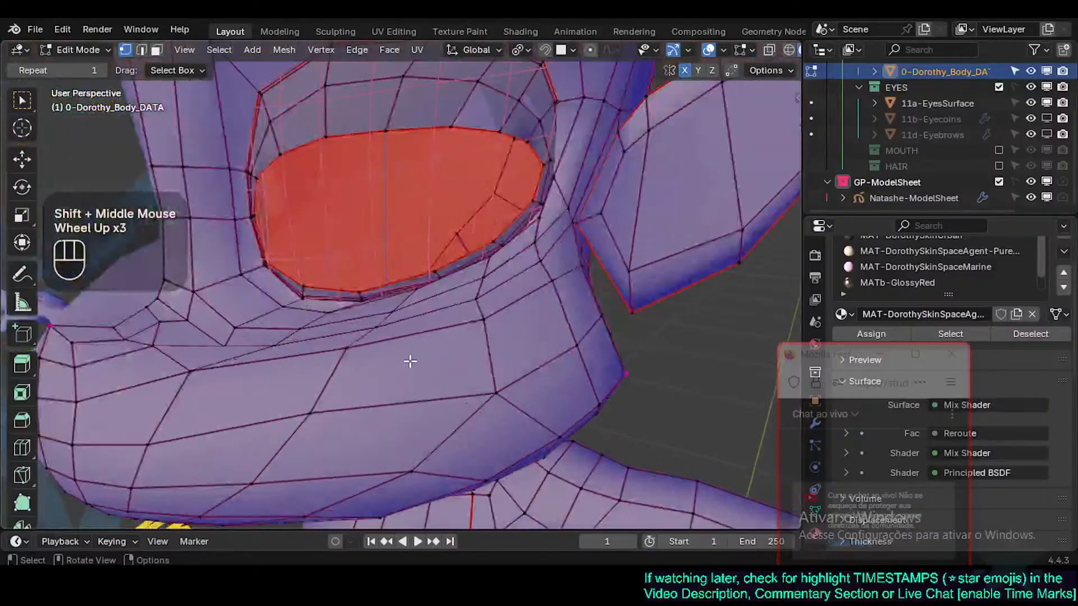
{"action": "scroll", "coordinate": [410, 361], "scroll_direction": "down", "scroll_amount": 1}
Step: Turn off the face orientation overlay and apply a normals vector tool to the entire selected mesh
{"action": "key", "text": "shift+ctrl+alt+n"}
{"action": "key", "text": "a"}
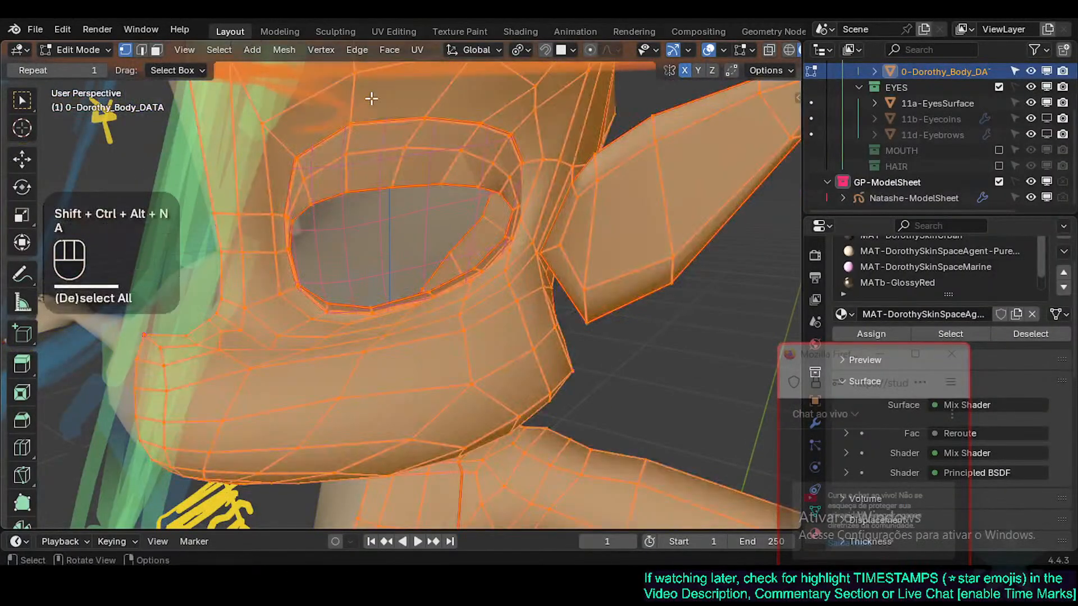
{"action": "left_click", "coordinate": [395, 50]}
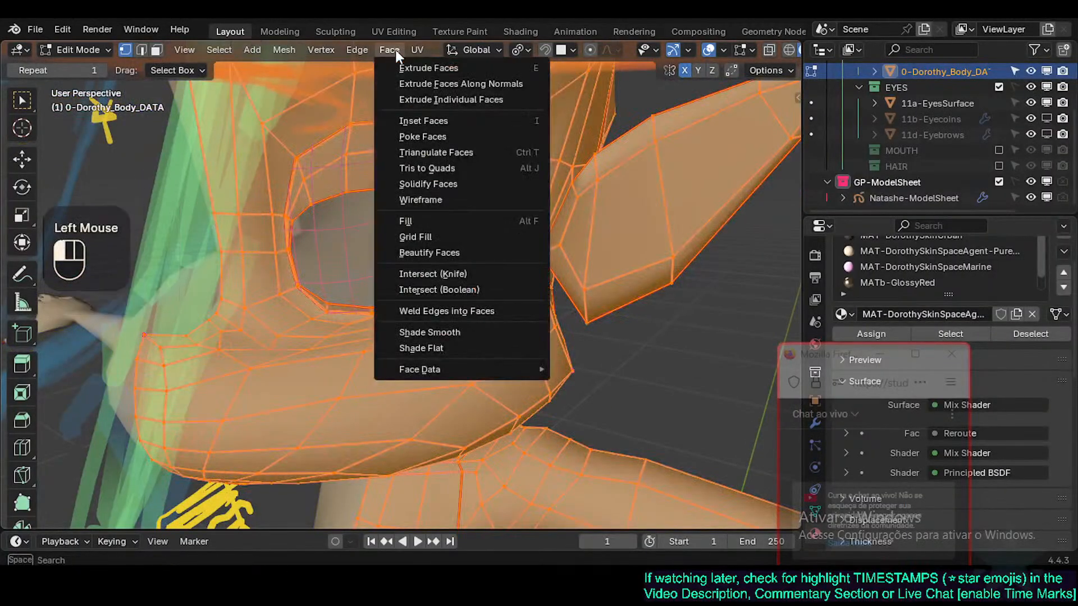
{"action": "mouse_move", "coordinate": [317, 49]}
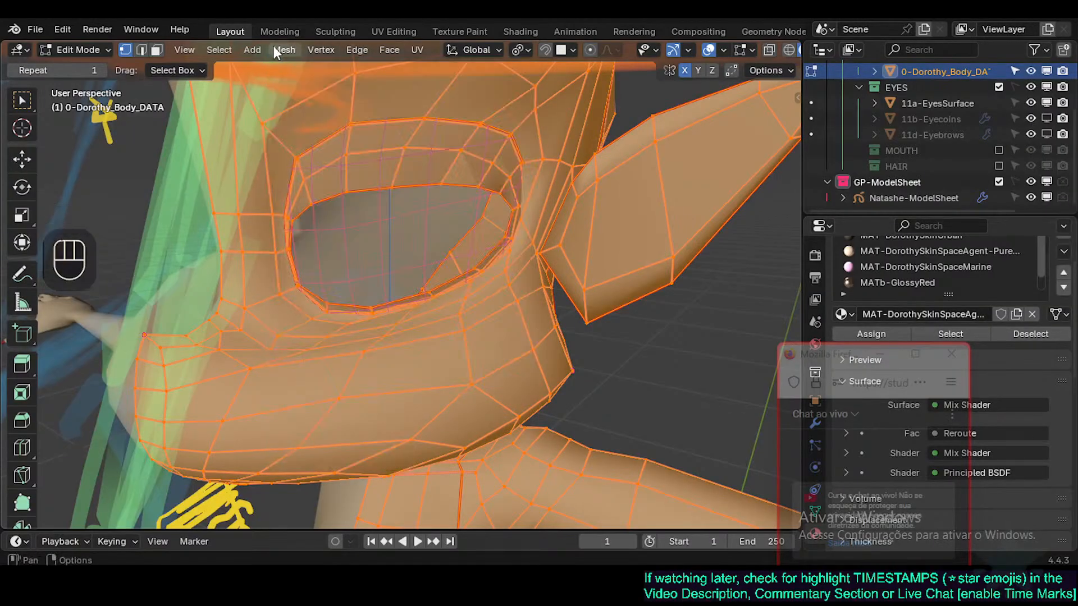
{"action": "left_click", "coordinate": [272, 49]}
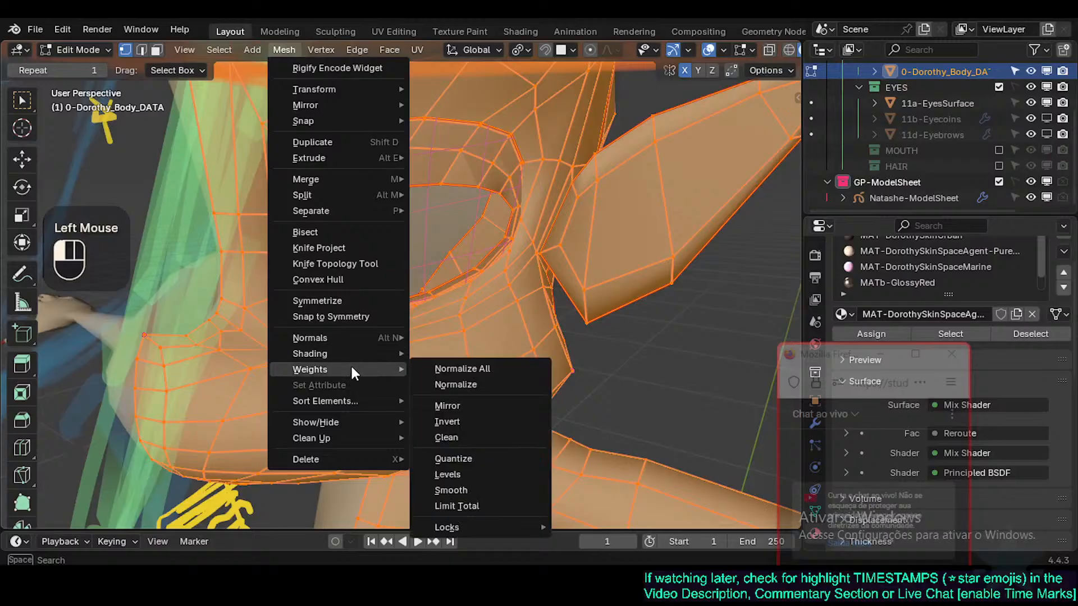
{"action": "mouse_move", "coordinate": [356, 339]}
{"action": "left_click", "coordinate": [487, 300]}
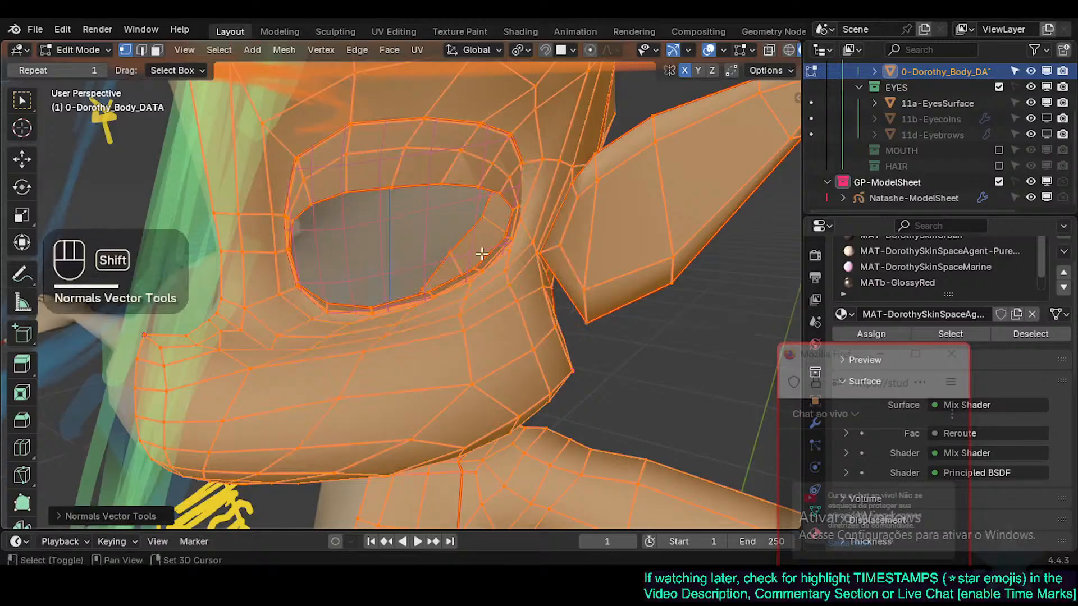
Step: Inspect the eye area's shading in object mode, select the vertex near the outer upper eyelid, and save the file
{"action": "key", "text": "Tab"}
{"action": "middle_click_drag", "start_coordinate": [481, 253], "coordinate": [436, 303], "text": "shift"}
{"action": "middle_click_drag", "start_coordinate": [435, 303], "coordinate": [438, 269]}
{"action": "scroll", "coordinate": [359, 268], "scroll_direction": "up", "scroll_amount": 3}
{"action": "key", "text": "Tab"}
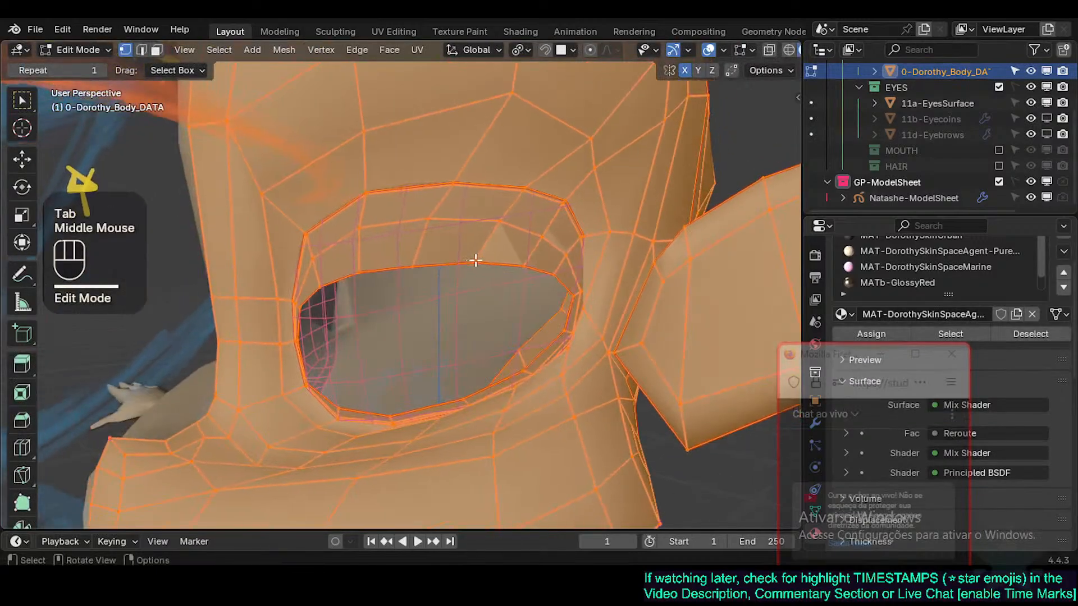
{"action": "key", "text": "1"}
{"action": "left_click", "coordinate": [527, 238]}
{"action": "middle_click_drag", "start_coordinate": [527, 238], "coordinate": [418, 272]}
{"action": "key", "text": "Tab"}
{"action": "key", "text": "Tab"}
{"action": "scroll", "coordinate": [494, 265], "scroll_direction": "up", "scroll_amount": 2}
{"action": "key", "text": "ctrl+s"}
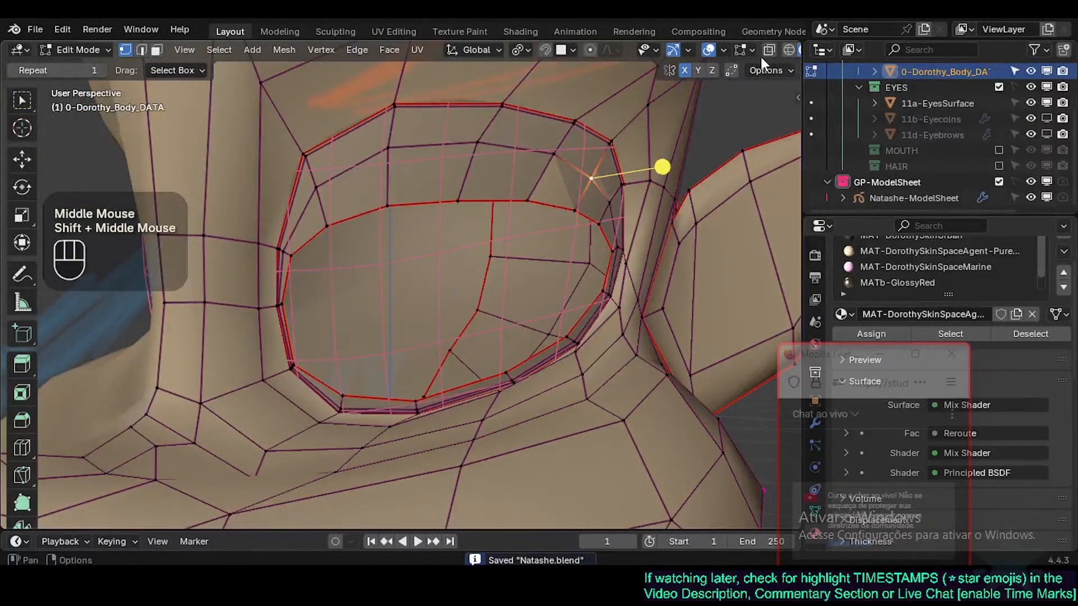
Step: Set the solid viewport shading colour to Texture and save the file
{"action": "scroll", "coordinate": [761, 57], "scroll_direction": "down", "scroll_amount": 2}
{"action": "left_click", "coordinate": [788, 50]}
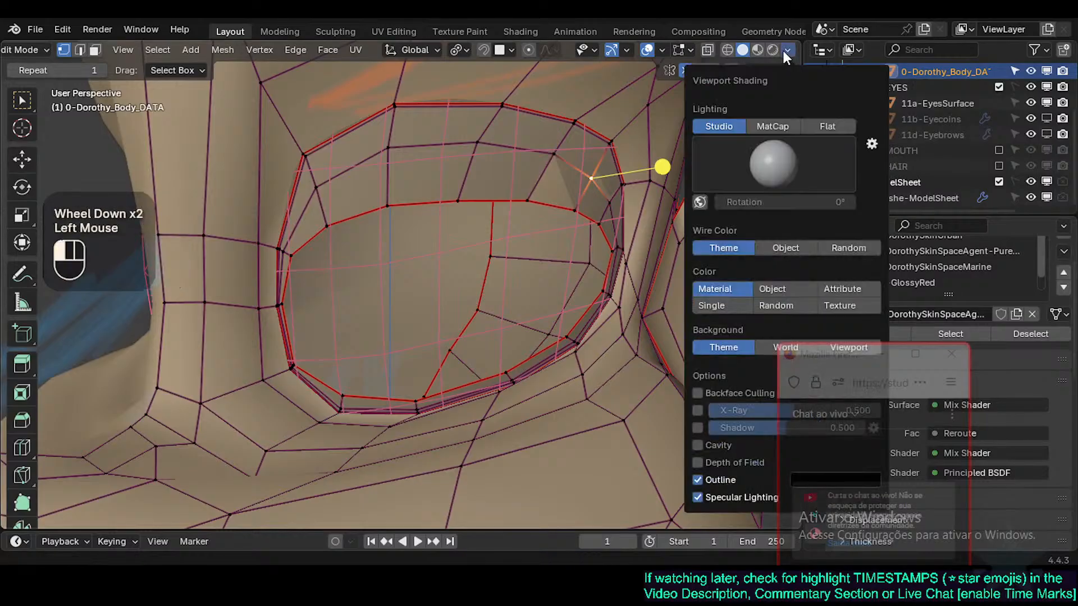
{"action": "left_click", "coordinate": [836, 307]}
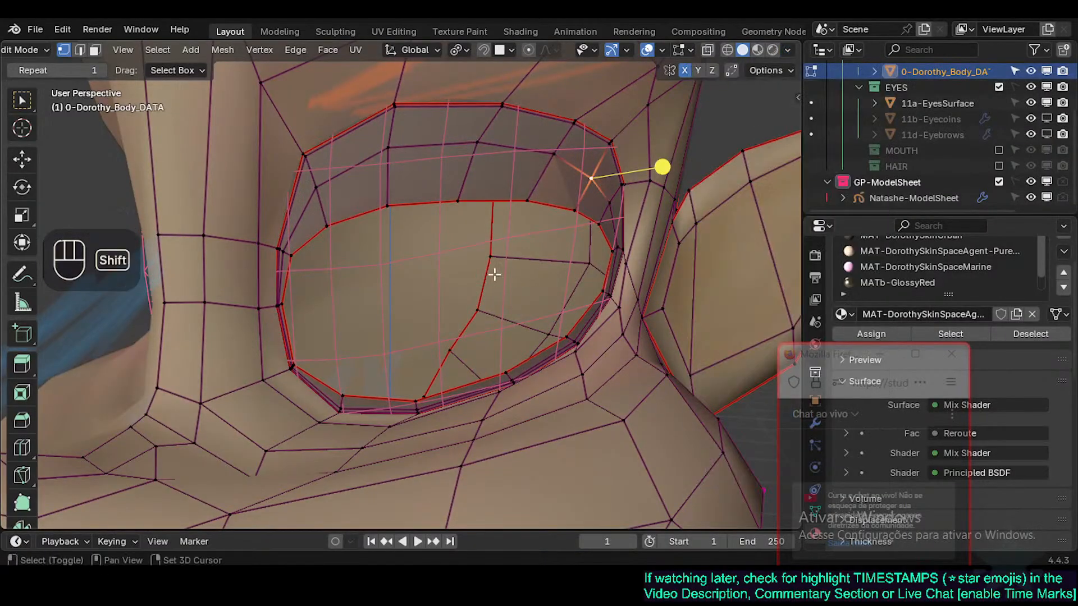
{"action": "middle_click_drag", "start_coordinate": [493, 272], "coordinate": [491, 274], "text": "shift"}
{"action": "mouse_move", "coordinate": [491, 274]}
{"action": "middle_mouse_down"}
{"action": "mouse_move", "coordinate": [461, 264]}
{"action": "mouse_move", "coordinate": [472, 310]}
{"action": "mouse_move", "coordinate": [464, 296]}
{"action": "mouse_move", "coordinate": [483, 285]}
{"action": "middle_mouse_up"}
{"action": "key", "text": "ctrl+s"}
Step: Examine the head mesh against the model sheet in front and right orthographic views
{"action": "middle_click_drag", "start_coordinate": [531, 352], "coordinate": [499, 355]}
{"action": "key", "text": "KP_1"}
{"action": "scroll", "coordinate": [497, 355], "scroll_direction": "down", "scroll_amount": 1}
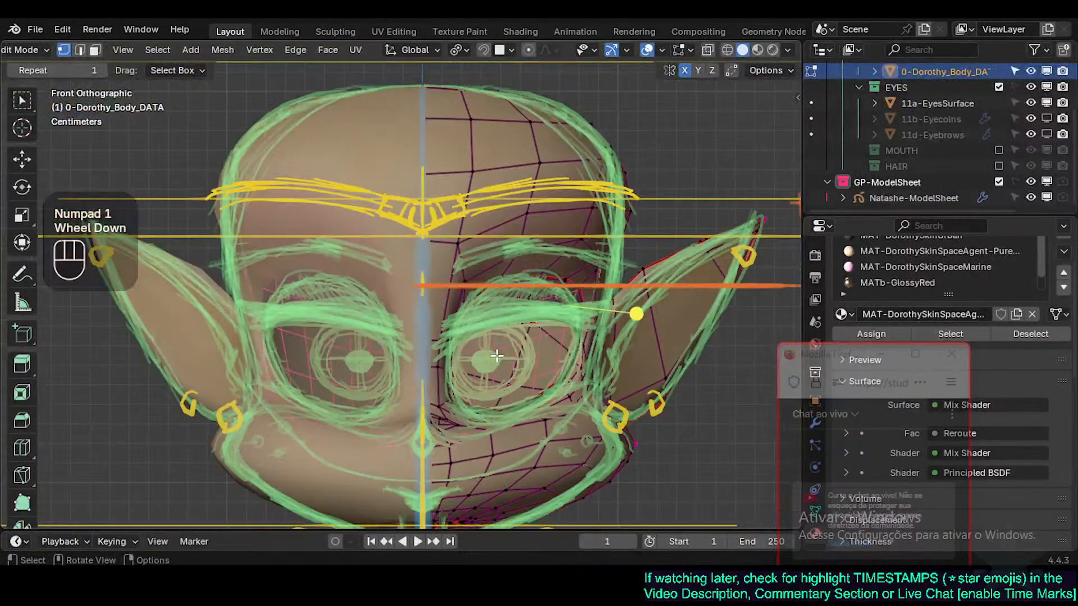
{"action": "key", "text": "shift+ctrl+alt+z"}
{"action": "scroll", "coordinate": [522, 374], "scroll_direction": "down", "scroll_amount": 1}
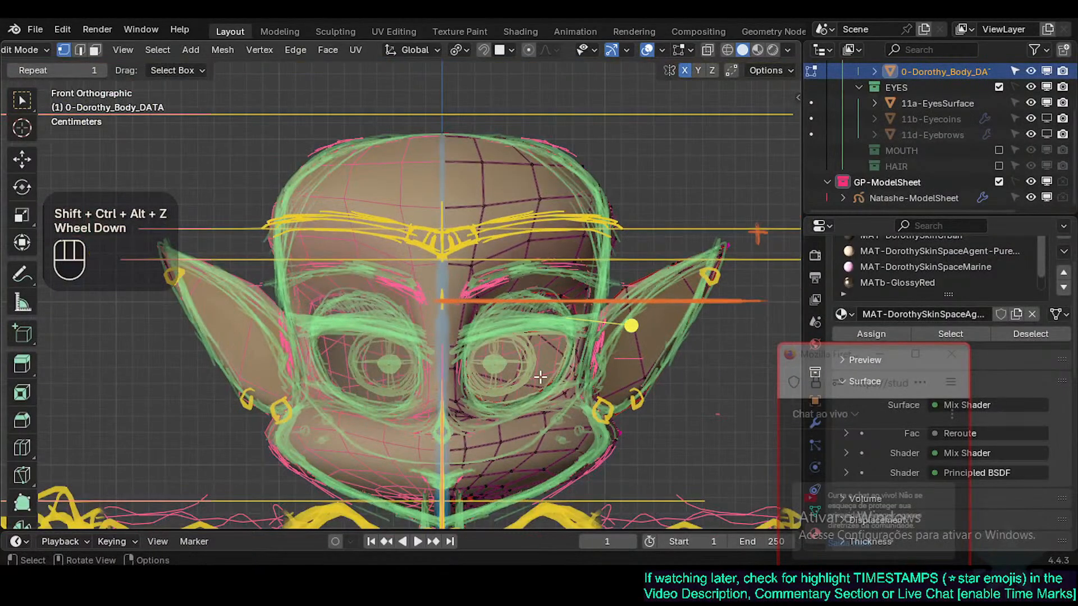
{"action": "key", "text": "KP_3"}
{"action": "key", "text": "shift+ctrl+alt+z"}
{"action": "key", "text": "shift+ctrl+alt+z"}
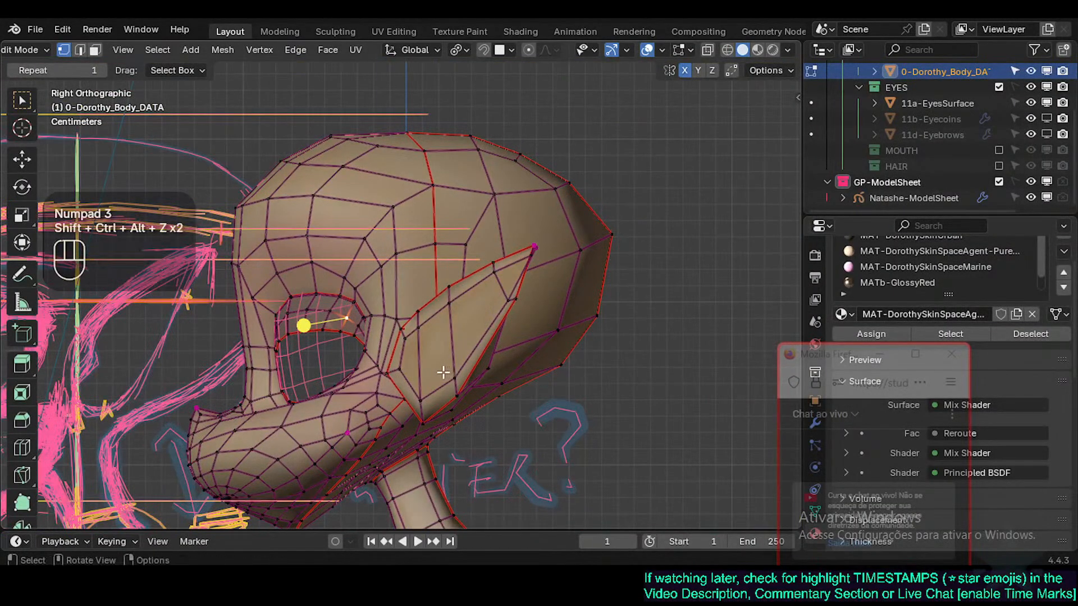
{"action": "middle_click_drag", "start_coordinate": [540, 375], "coordinate": [486, 337], "text": "shift"}
{"action": "scroll", "coordinate": [486, 337], "scroll_direction": "down", "scroll_amount": 2}
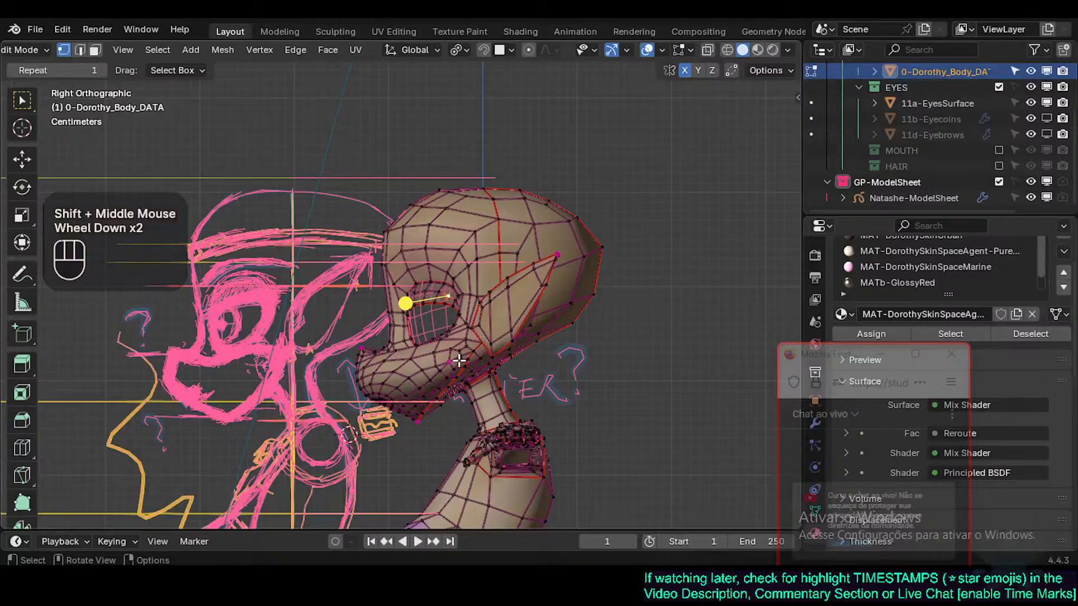
Step: Make the GP-ModelSheet collection selectable in object mode and clear the location of the Natashe-ModelSheet sketch
{"action": "key", "text": "ctrl+Tab"}
{"action": "left_click", "coordinate": [295, 346]}
{"action": "left_click", "coordinate": [290, 346]}
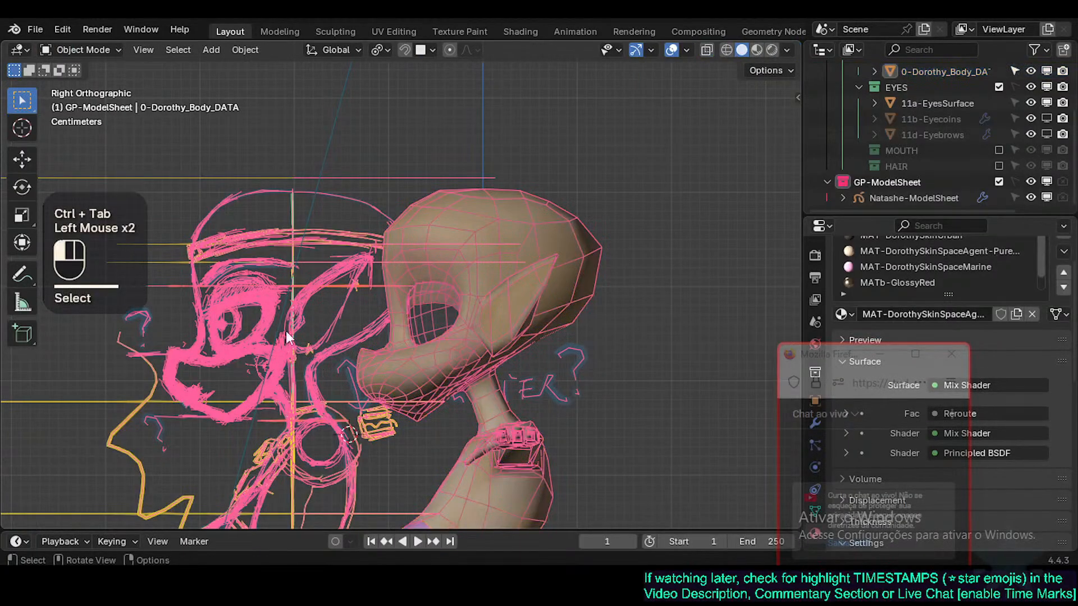
{"action": "scroll", "coordinate": [966, 184], "scroll_direction": "down", "scroll_amount": 2}
{"action": "left_click", "coordinate": [975, 181]}
{"action": "left_click", "coordinate": [1010, 180]}
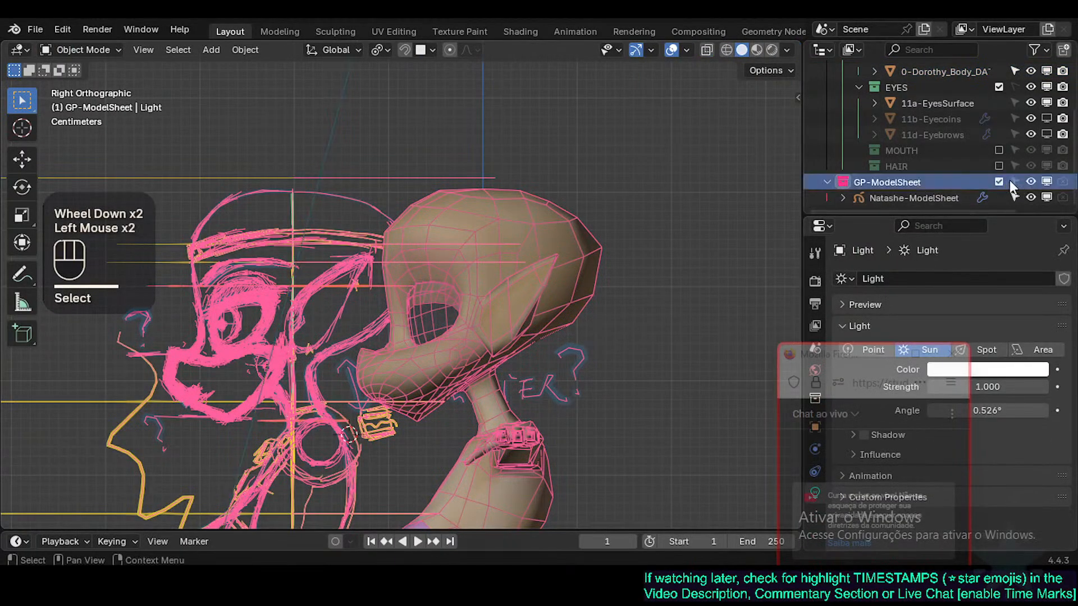
{"action": "left_click", "coordinate": [274, 297]}
{"action": "key", "text": "alt+g"}
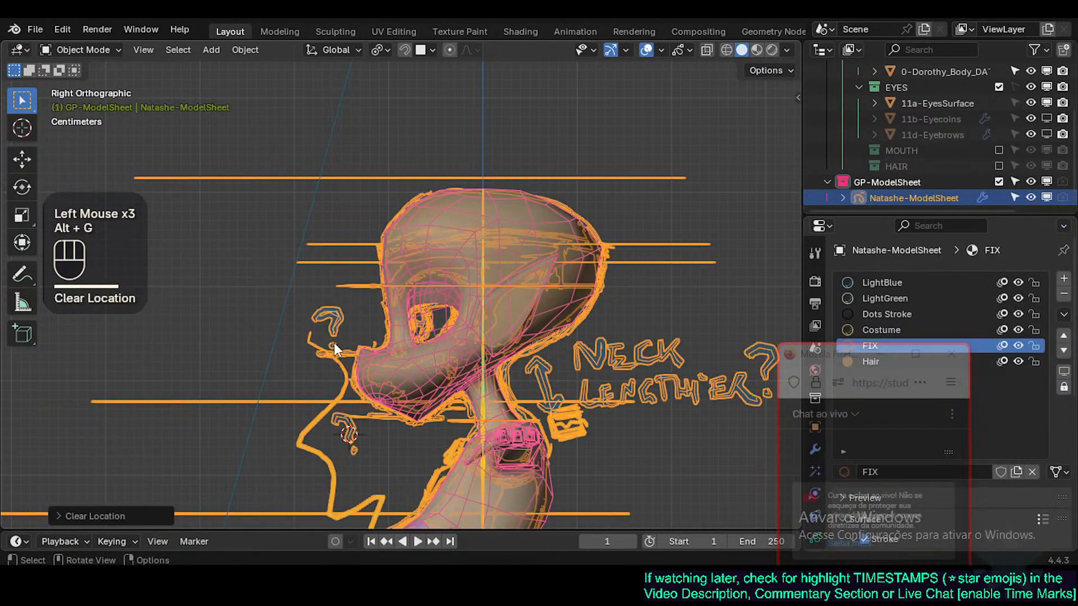
Step: Turn on X-ray and deselect everything with the profile sketch over the head
{"action": "scroll", "coordinate": [334, 343], "scroll_direction": "up", "scroll_amount": 2}
{"action": "key", "text": "alt+z"}
{"action": "key", "text": "alt+z"}
{"action": "key", "text": "alt+z"}
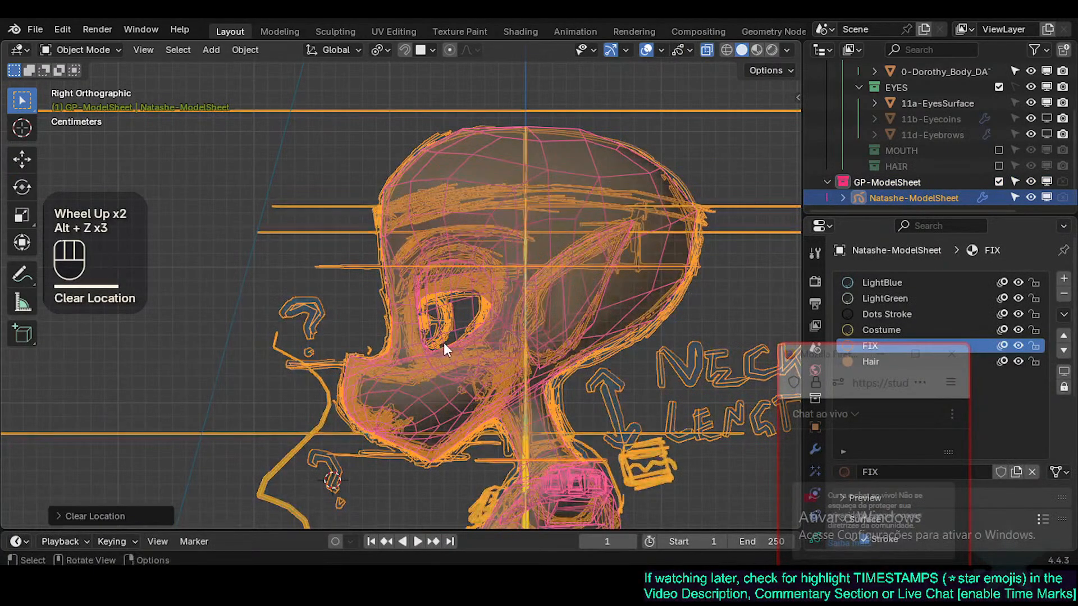
{"action": "scroll", "coordinate": [444, 344], "scroll_direction": "up", "scroll_amount": 2}
{"action": "key", "text": "alt+a"}
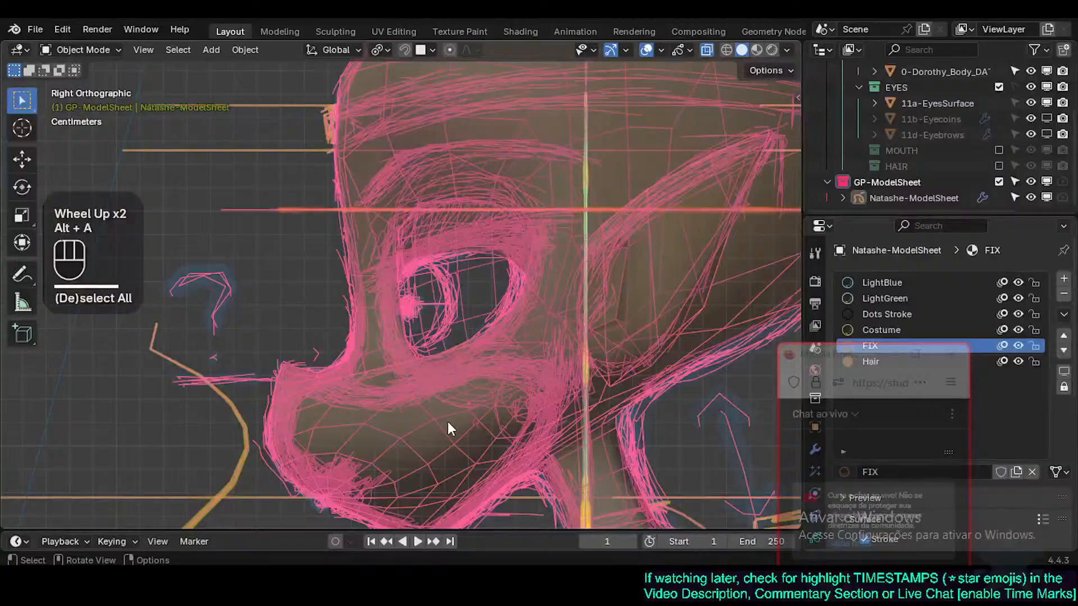
Step: Select the body mesh and examine its eye socket and eyelids against the profile sketch
{"action": "left_click", "coordinate": [445, 305]}
{"action": "key", "text": "a"}
{"action": "left_click", "coordinate": [399, 352]}
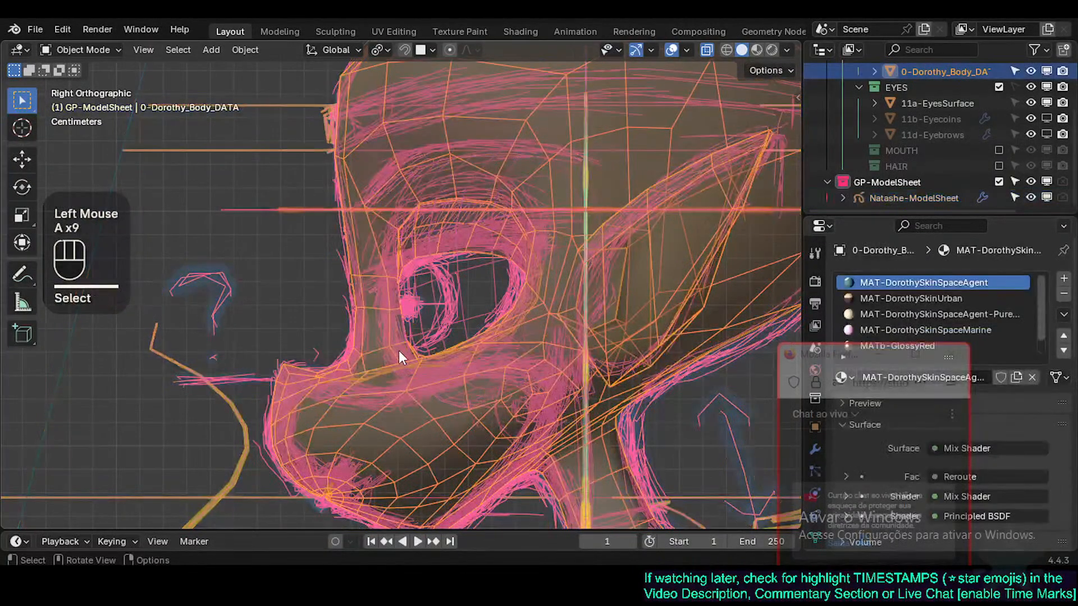
{"action": "scroll", "coordinate": [398, 350], "scroll_direction": "up", "scroll_amount": 2}
{"action": "scroll", "coordinate": [402, 304], "scroll_direction": "down", "scroll_amount": 1}
{"action": "key", "text": "a"}
{"action": "key", "text": "a"}
{"action": "key", "text": "a"}
{"action": "key", "text": "a"}
{"action": "key", "text": "a"}
{"action": "key", "text": "a"}
{"action": "key", "text": "a"}
{"action": "key", "text": "a"}
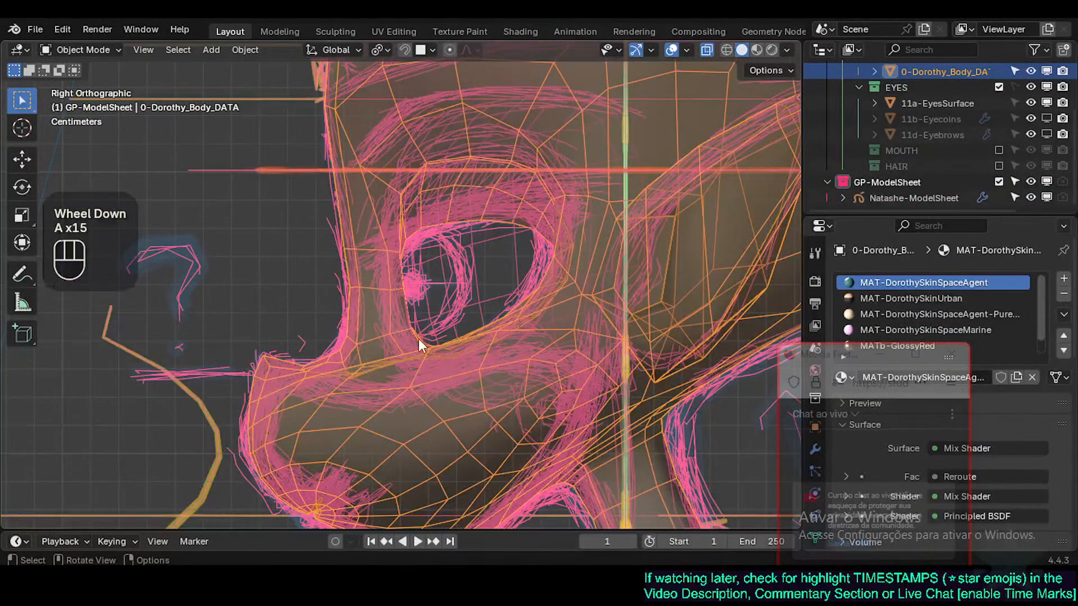
{"action": "key", "text": "a"}
{"action": "key", "text": "a"}
{"action": "key", "text": "a"}
{"action": "key", "text": "a"}
{"action": "key", "text": "a"}
{"action": "key", "text": "a"}
{"action": "key", "text": "a"}
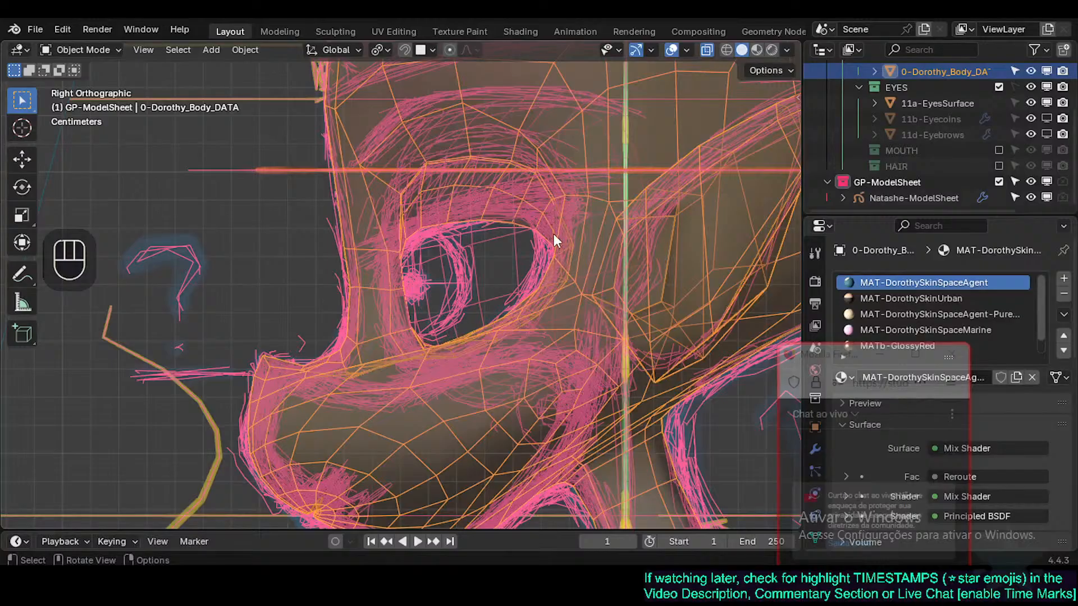
Step: Save the file and turn off X-ray
{"action": "key", "text": "ctrl+s"}
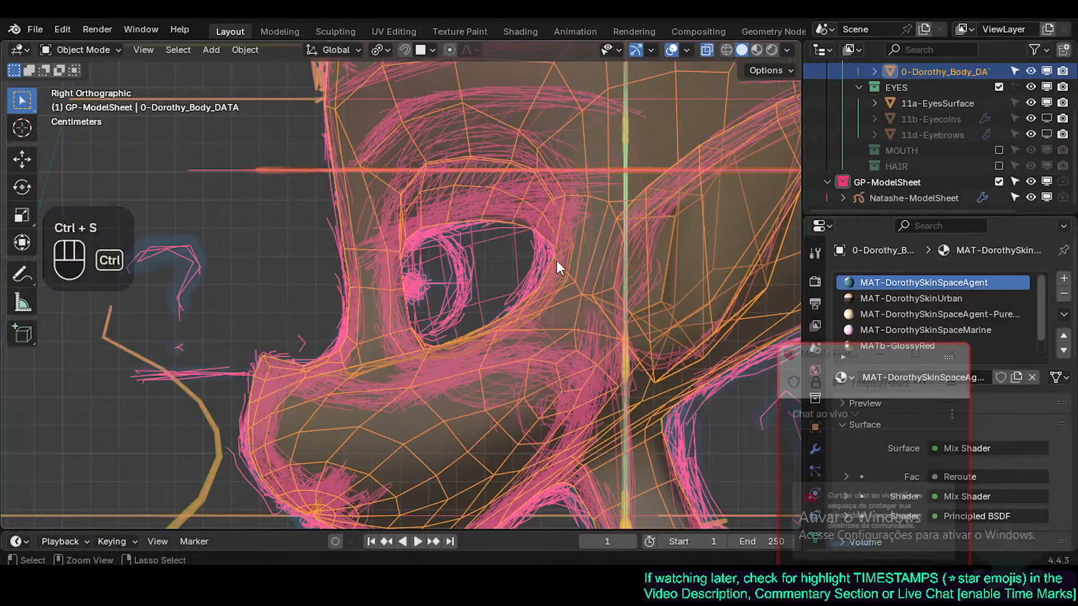
{"action": "key", "text": "alt+z"}
{"action": "left_click", "coordinate": [551, 258]}
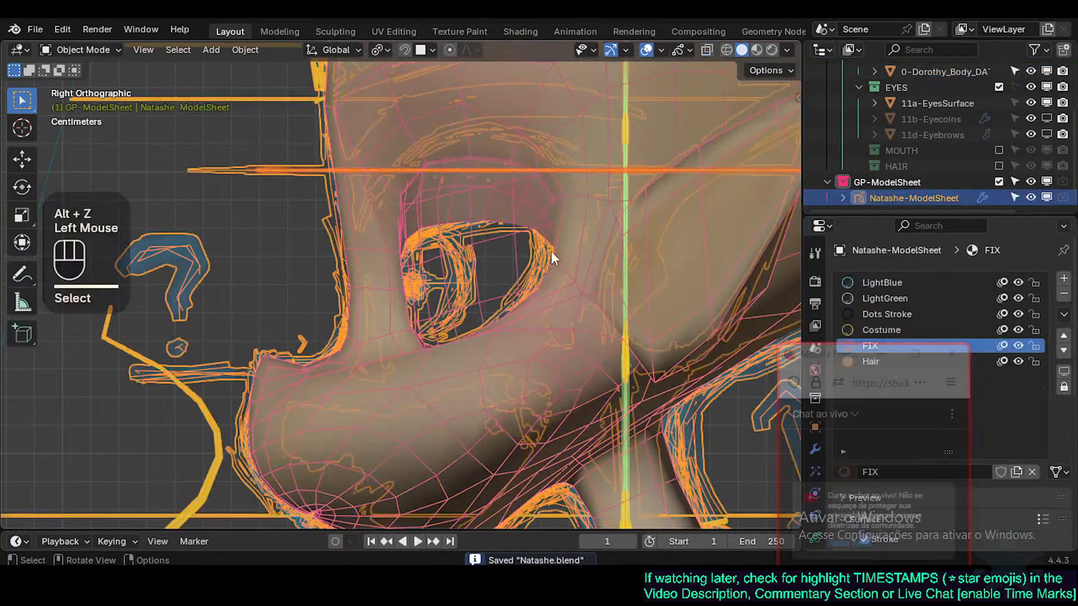
Step: Select the body mesh in an angled view and enter edit mode with nothing selected
{"action": "middle_click_drag", "start_coordinate": [550, 258], "coordinate": [390, 268]}
{"action": "scroll", "coordinate": [389, 268], "scroll_direction": "down", "scroll_amount": 2}
{"action": "middle_click_drag", "start_coordinate": [457, 301], "coordinate": [483, 284]}
{"action": "key", "text": "alt+z"}
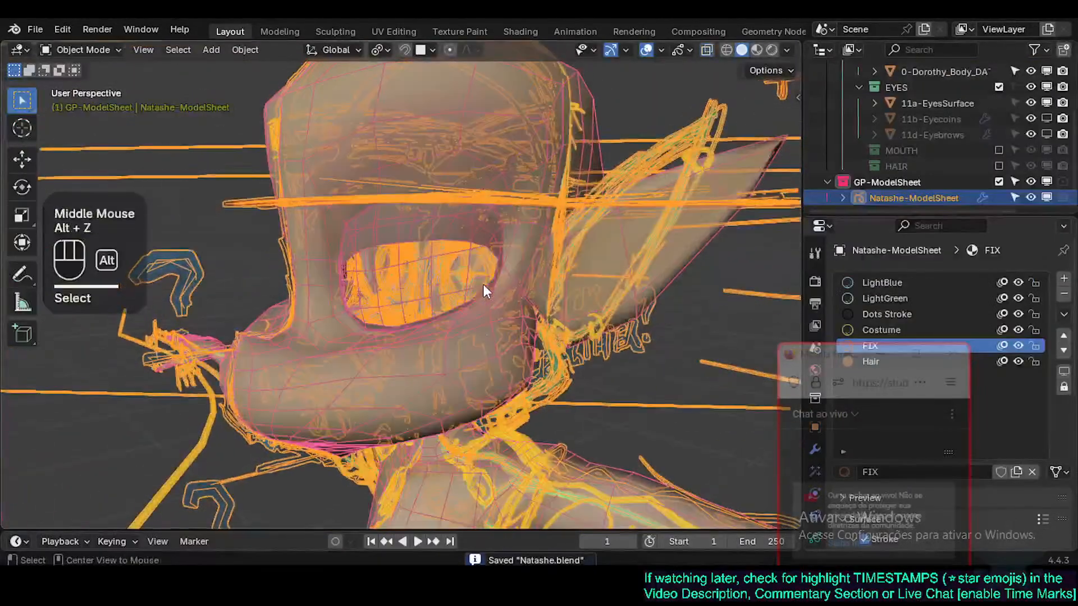
{"action": "key", "text": "shift+ctrl+alt+z"}
{"action": "scroll", "coordinate": [487, 295], "scroll_direction": "up", "scroll_amount": 2}
{"action": "left_click", "coordinate": [514, 302], "text": "ctrl"}
{"action": "key", "text": "shift+ctrl+alt+z"}
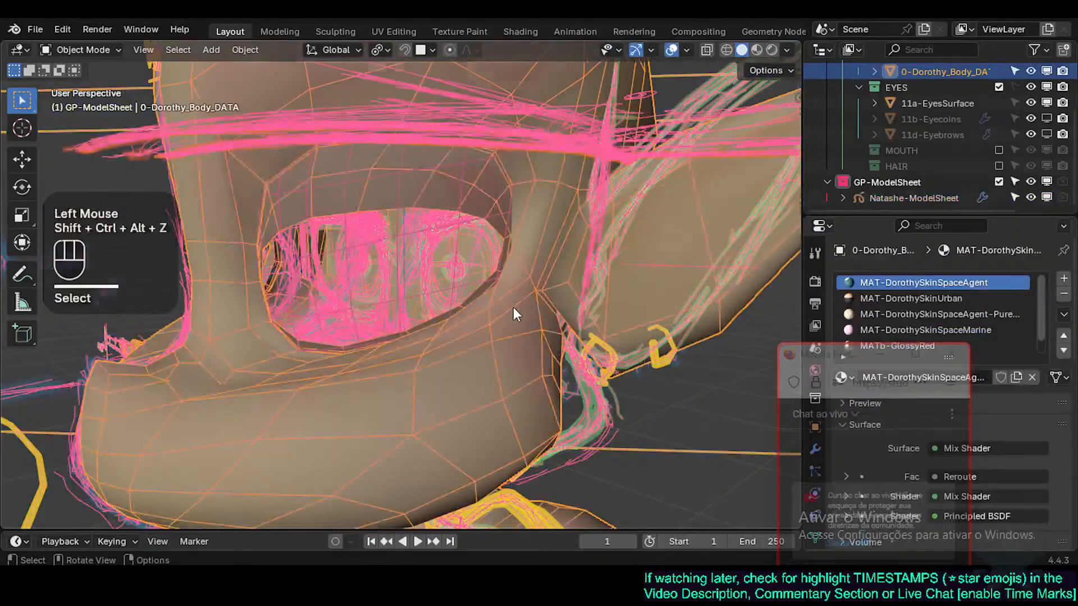
{"action": "scroll", "coordinate": [505, 312], "scroll_direction": "down", "scroll_amount": 2}
{"action": "left_click", "coordinate": [501, 314]}
{"action": "key", "text": "Tab"}
{"action": "key", "text": "alt+a"}
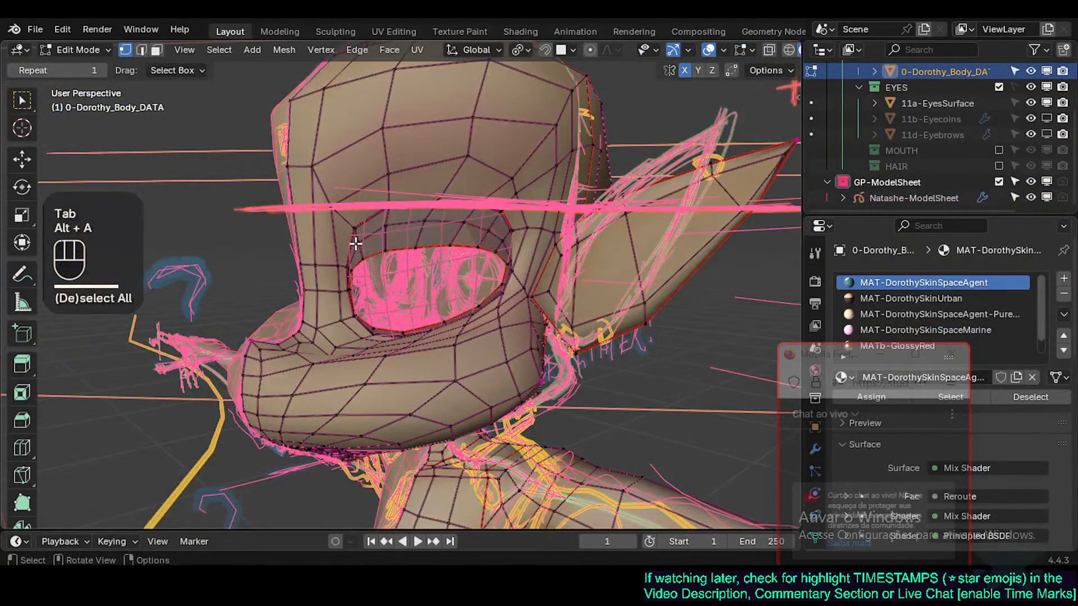
Step: Isolate the head faces around the eye by growing a face loop selection five times and hiding all unselected geometry
{"action": "key", "text": "3"}
{"action": "left_click", "coordinate": [361, 236], "text": "alt+shift"}
{"action": "key", "text": "ctrl+KP_Add"}
{"action": "key", "text": "ctrl+KP_Add"}
{"action": "key", "text": "ctrl+KP_Add"}
{"action": "key", "text": "ctrl+KP_Add"}
{"action": "key", "text": "ctrl+KP_Add"}
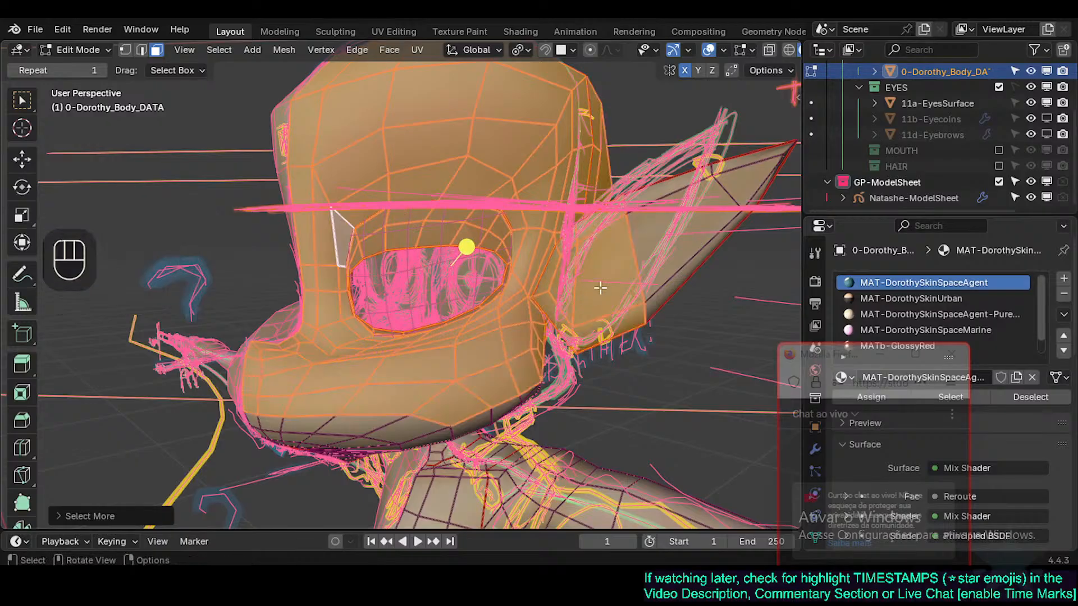
{"action": "key", "text": "h"}
{"action": "key", "text": "ctrl+z"}
{"action": "key", "text": "shift+h"}
{"action": "key", "text": "alt+a"}
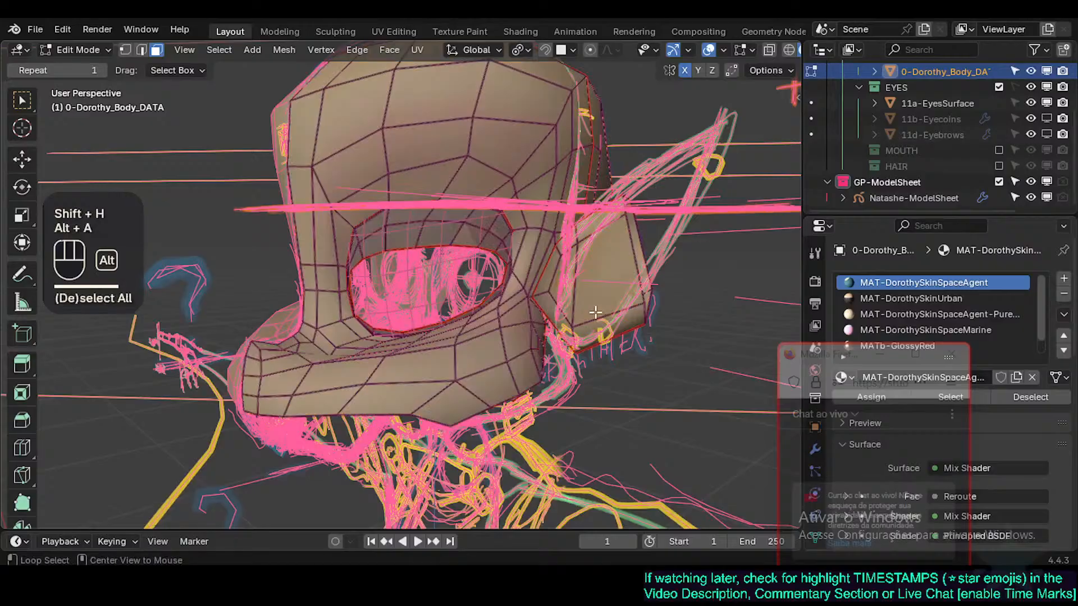
Step: Hide the remaining linked ear faces at the side of the head and save the file
{"action": "key", "text": "l"}
{"action": "middle_click_drag", "start_coordinate": [618, 281], "coordinate": [171, 250]}
{"action": "key", "text": "l"}
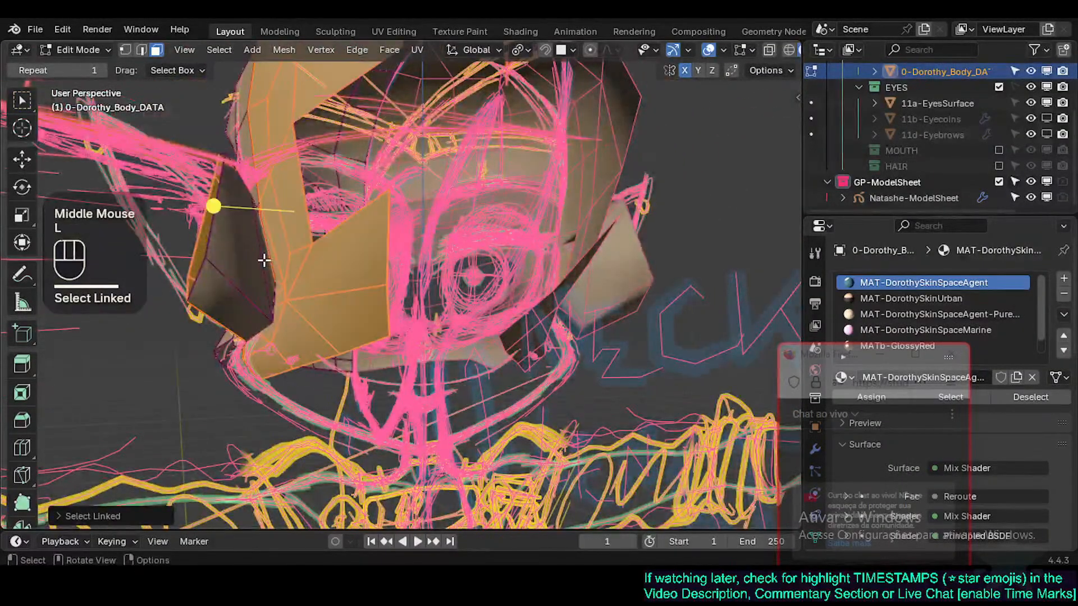
{"action": "key", "text": "ctrl+z"}
{"action": "key", "text": "l"}
{"action": "key", "text": "h"}
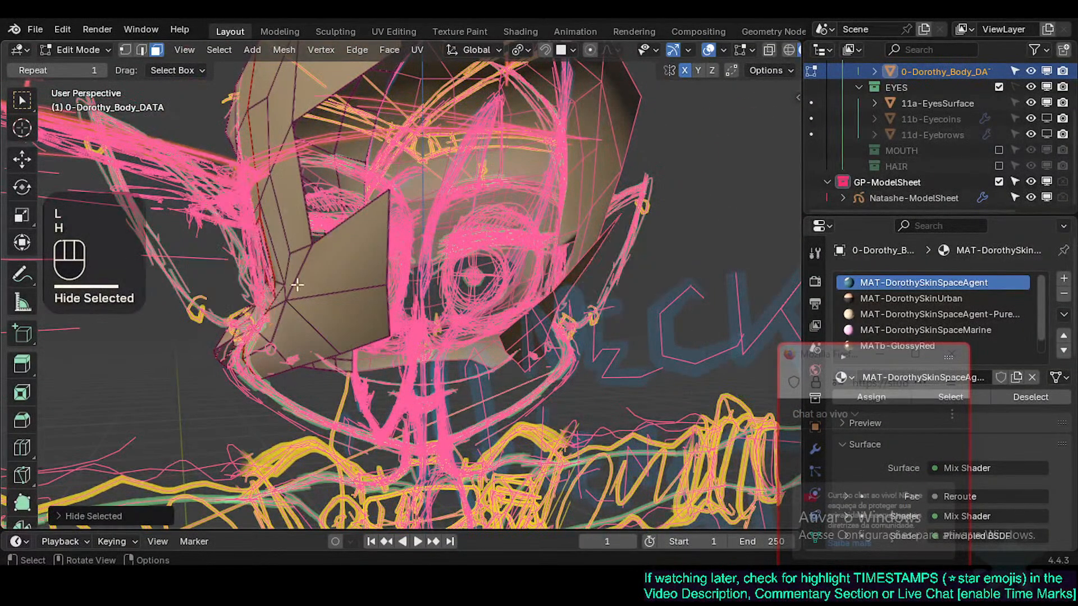
{"action": "middle_click_drag", "start_coordinate": [292, 284], "coordinate": [557, 311]}
{"action": "key", "text": "ctrl+s"}
Step: Hide the linked eyelid faces around the eye in the front view and save the file
{"action": "key", "text": "KP_1"}
{"action": "scroll", "coordinate": [558, 310], "scroll_direction": "up", "scroll_amount": 2}
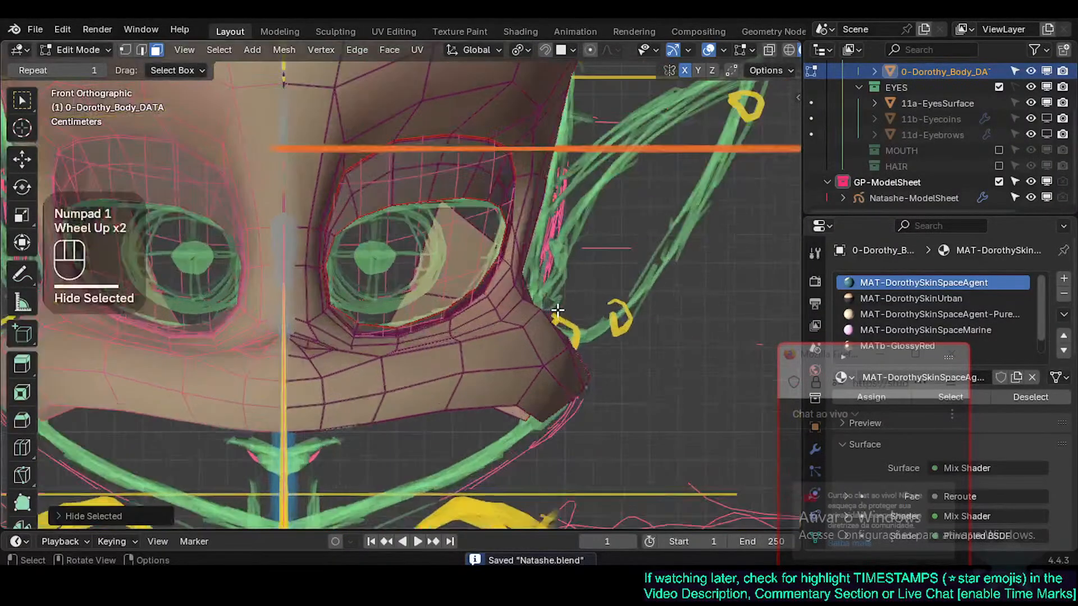
{"action": "middle_click_drag", "start_coordinate": [570, 365], "coordinate": [539, 343], "text": "shift"}
{"action": "scroll", "coordinate": [446, 275], "scroll_direction": "up", "scroll_amount": 1}
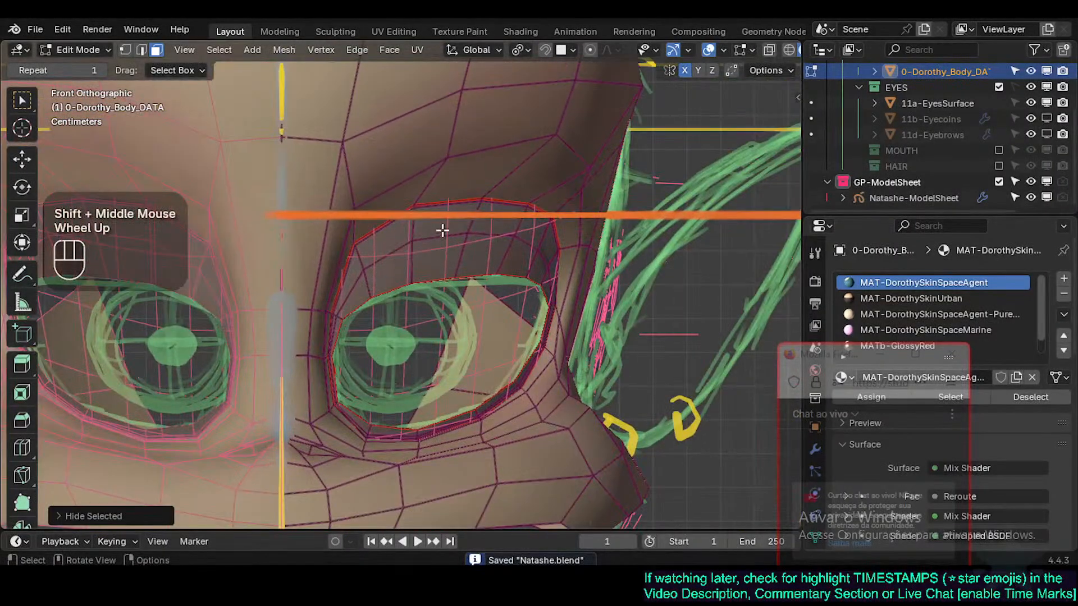
{"action": "key", "text": "l"}
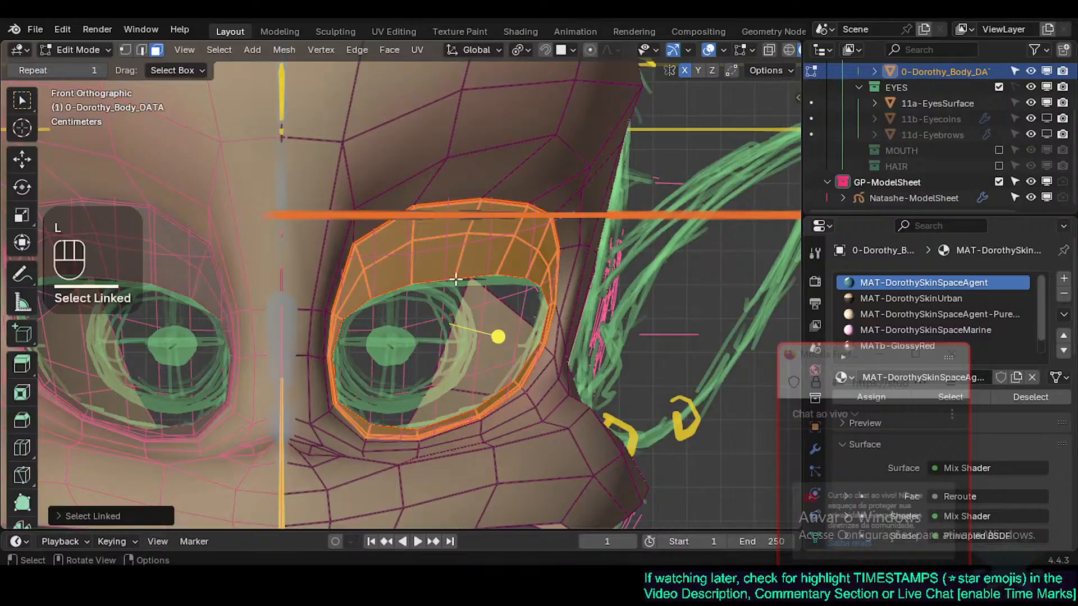
{"action": "key", "text": "h"}
{"action": "scroll", "coordinate": [419, 255], "scroll_direction": "up", "scroll_amount": 2}
{"action": "scroll", "coordinate": [433, 261], "scroll_direction": "down", "scroll_amount": 2}
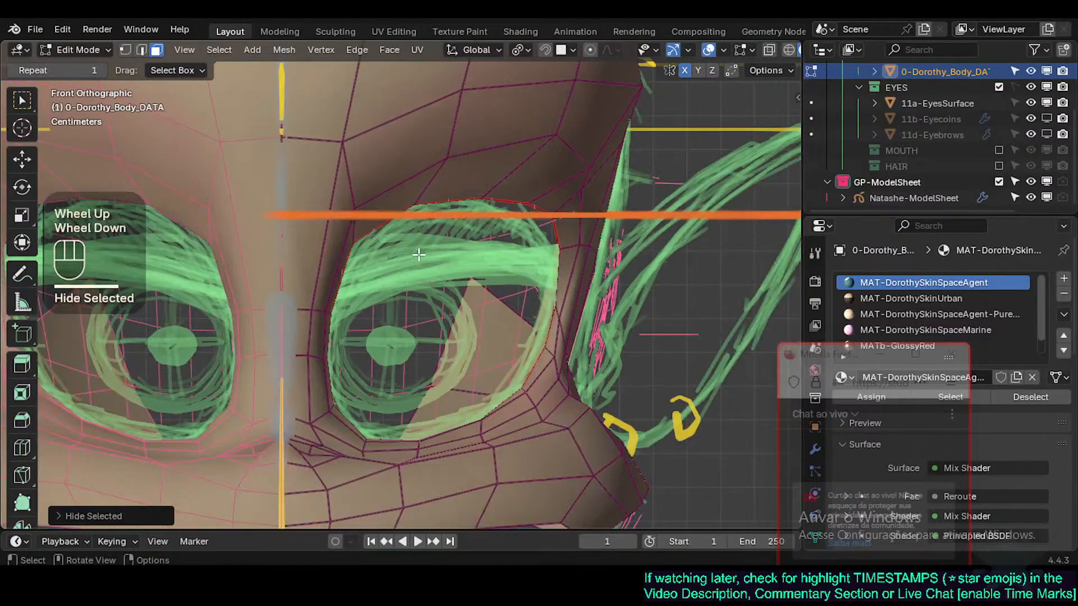
{"action": "key", "text": "ctrl+s"}
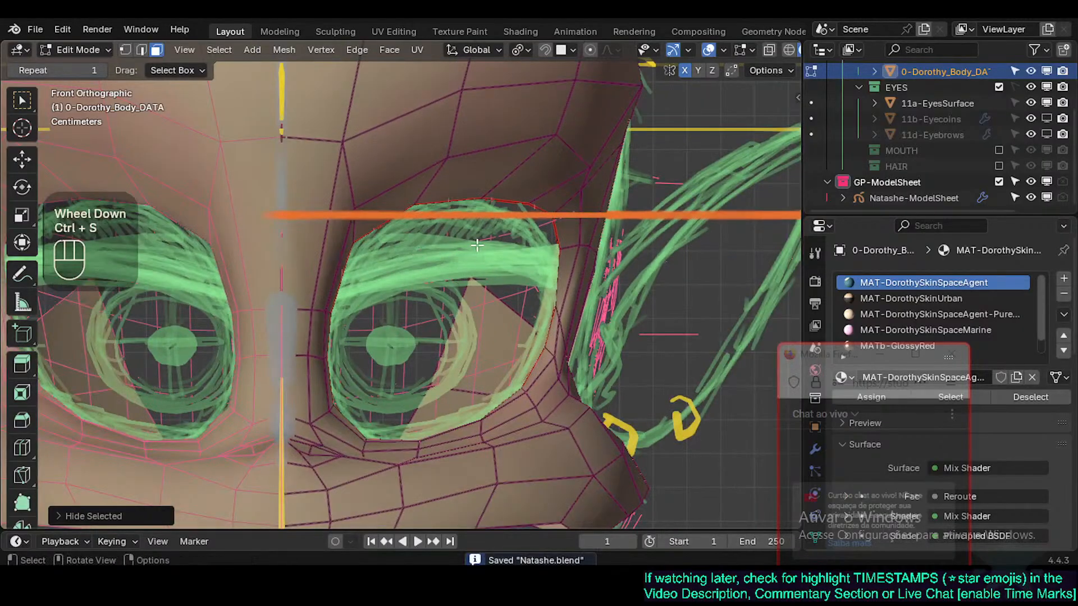
Step: Reveal all hidden geometry around the eye and clear the selection in face selection mode
{"action": "scroll", "coordinate": [476, 245], "scroll_direction": "up", "scroll_amount": 1}
{"action": "scroll", "coordinate": [477, 246], "scroll_direction": "down", "scroll_amount": 1}
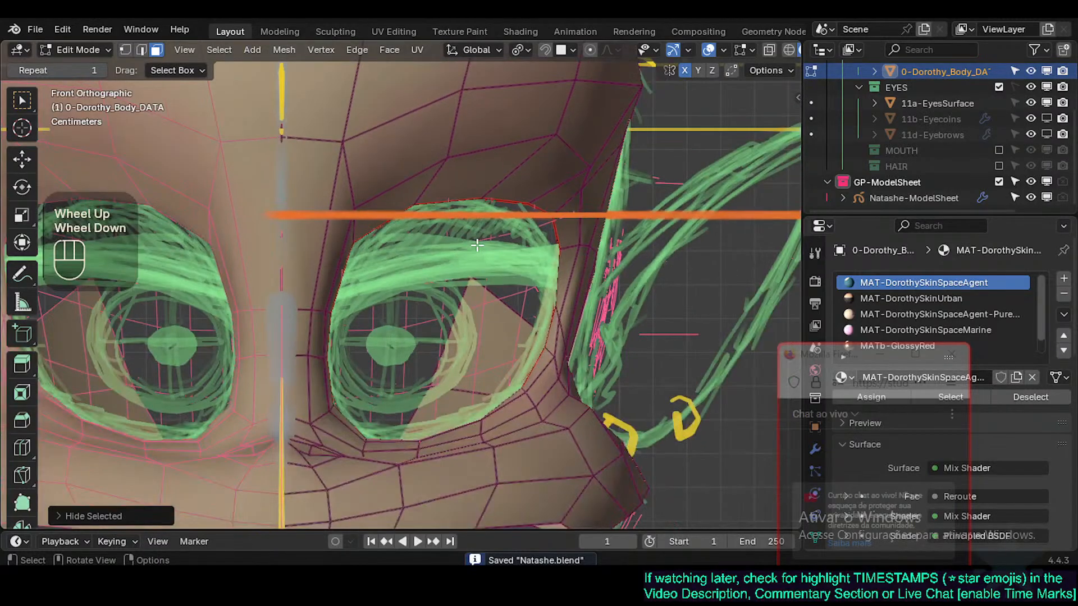
{"action": "scroll", "coordinate": [479, 244], "scroll_direction": "up", "scroll_amount": 1}
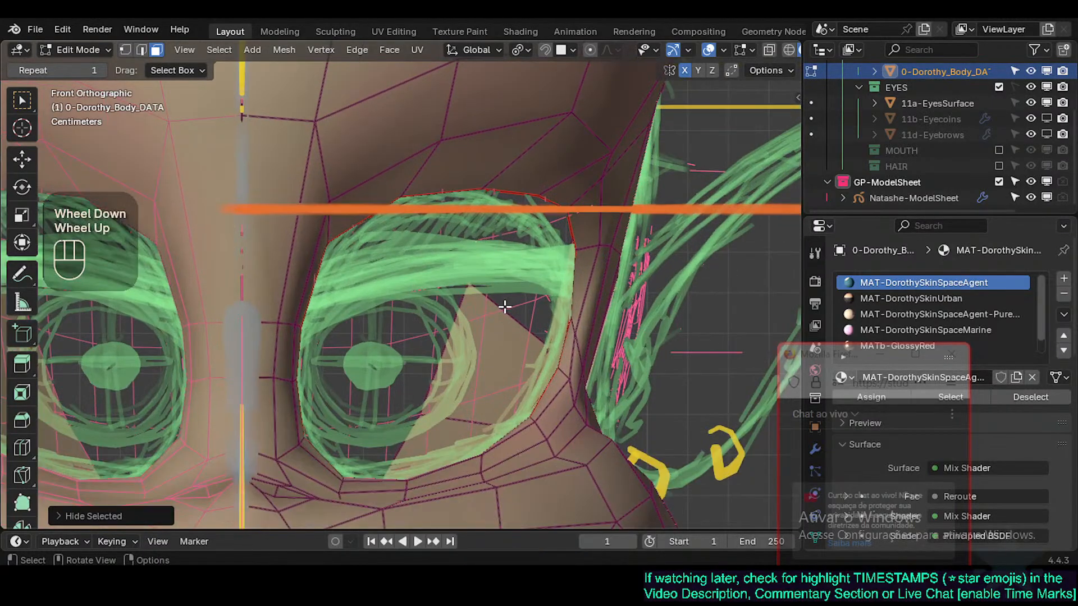
{"action": "key", "text": "alt"}
{"action": "key", "text": "alt+h"}
{"action": "key", "text": "alt+a"}
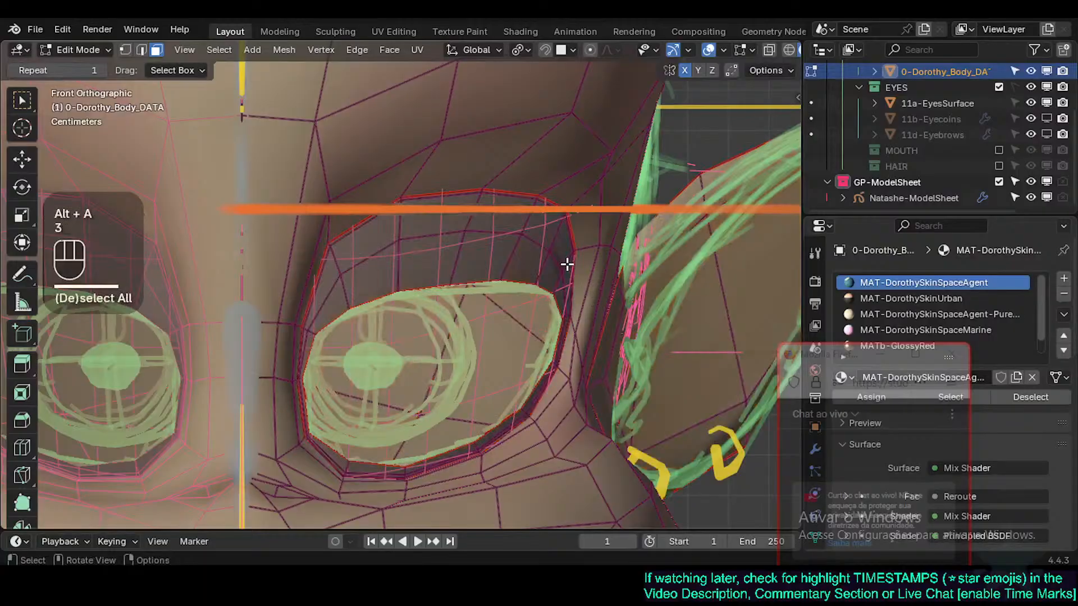
{"action": "left_click", "coordinate": [565, 264], "text": "alt+shift"}
{"action": "left_click", "coordinate": [568, 276], "text": "alt+shift"}
{"action": "left_click", "coordinate": [569, 288], "text": "alt+shift"}
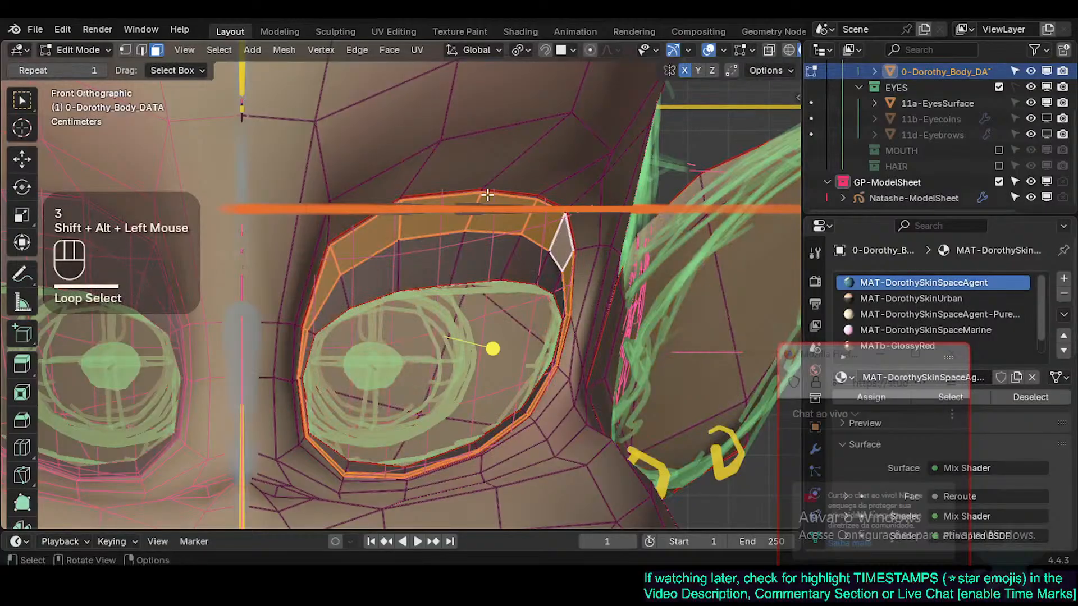
{"action": "scroll", "coordinate": [486, 193], "scroll_direction": "up", "scroll_amount": 2}
{"action": "scroll", "coordinate": [482, 189], "scroll_direction": "up", "scroll_amount": 3}
{"action": "key", "text": "alt+a"}
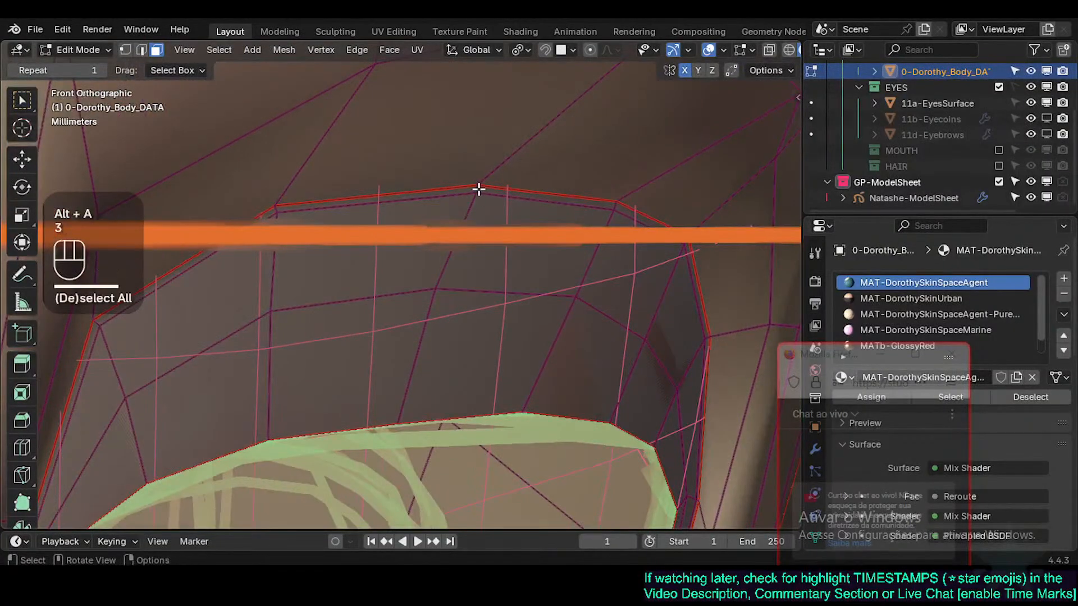
{"action": "left_click", "coordinate": [510, 208], "text": "alt+shift"}
{"action": "scroll", "coordinate": [550, 253], "scroll_direction": "down", "scroll_amount": 1}
{"action": "key", "text": "alt+a"}
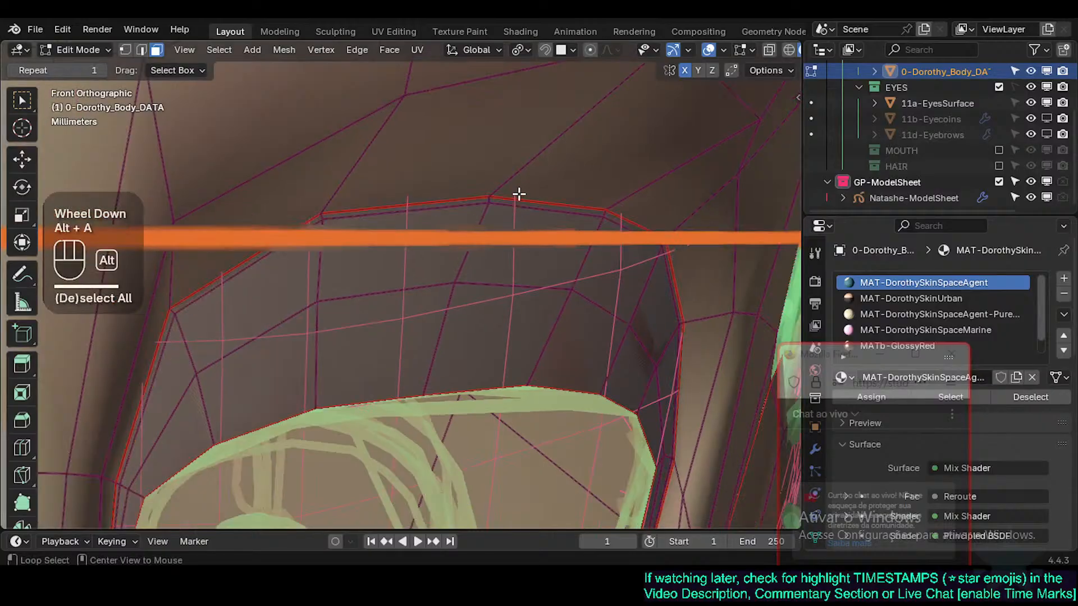
Step: Hide the vertex loop along the outer rim of the eyelid together with its adjoining faces
{"action": "key", "text": "1"}
{"action": "left_click", "coordinate": [525, 198], "text": "alt+shift"}
{"action": "key", "text": "1"}
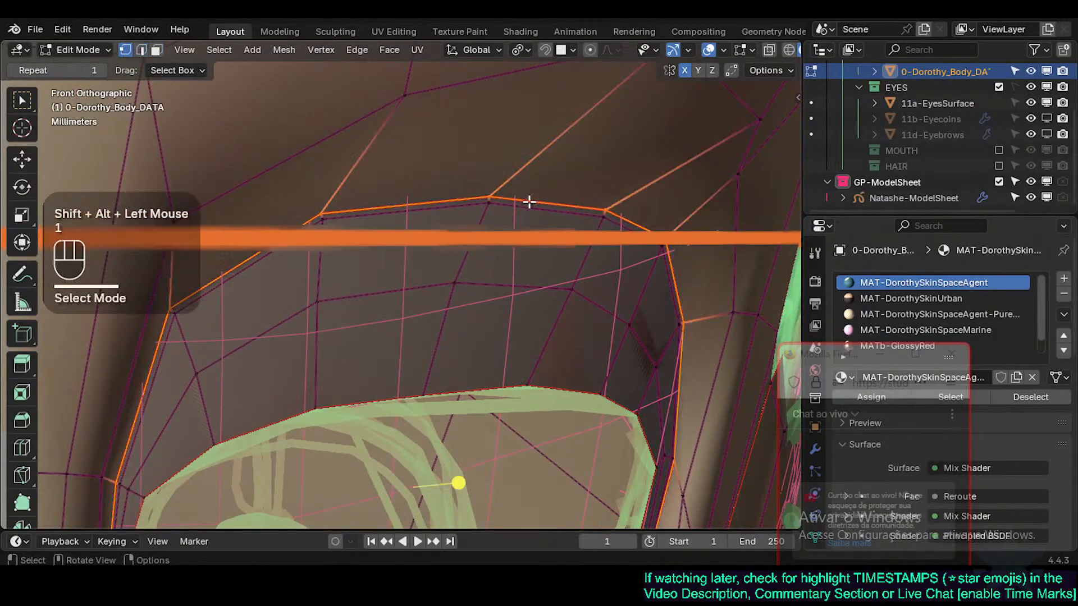
{"action": "key", "text": "h"}
{"action": "scroll", "coordinate": [532, 250], "scroll_direction": "down", "scroll_amount": 1}
{"action": "middle_click_drag", "start_coordinate": [532, 250], "coordinate": [472, 353]}
{"action": "scroll", "coordinate": [491, 284], "scroll_direction": "down", "scroll_amount": 2}
{"action": "scroll", "coordinate": [492, 285], "scroll_direction": "down", "scroll_amount": 2}
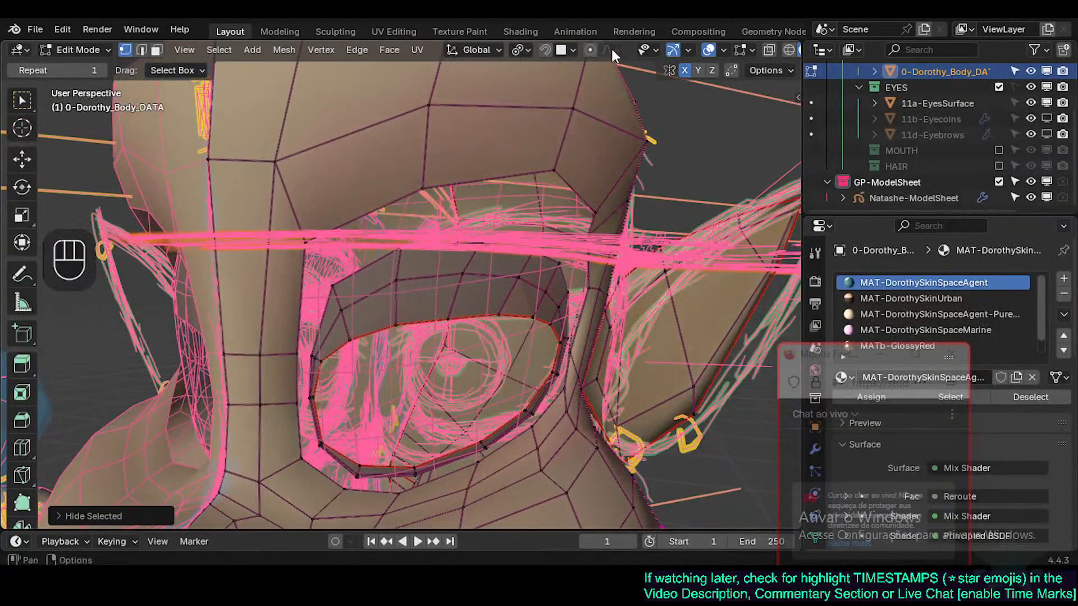
Step: Enable proportional editing with smooth falloff restricted to connected geometry, and clear the selection
{"action": "left_click", "coordinate": [591, 50]}
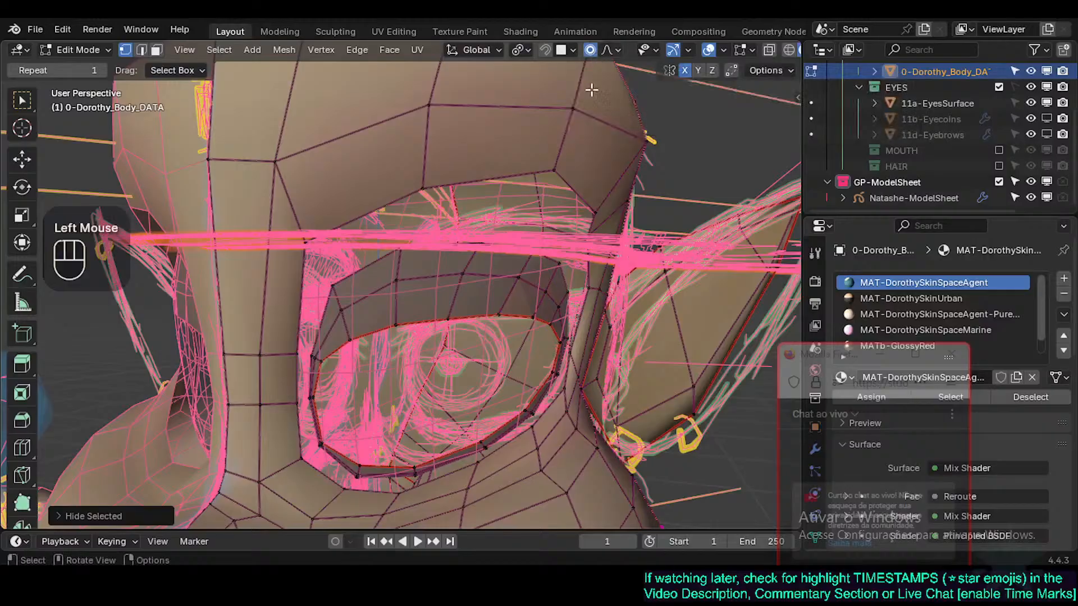
{"action": "left_click", "coordinate": [611, 49]}
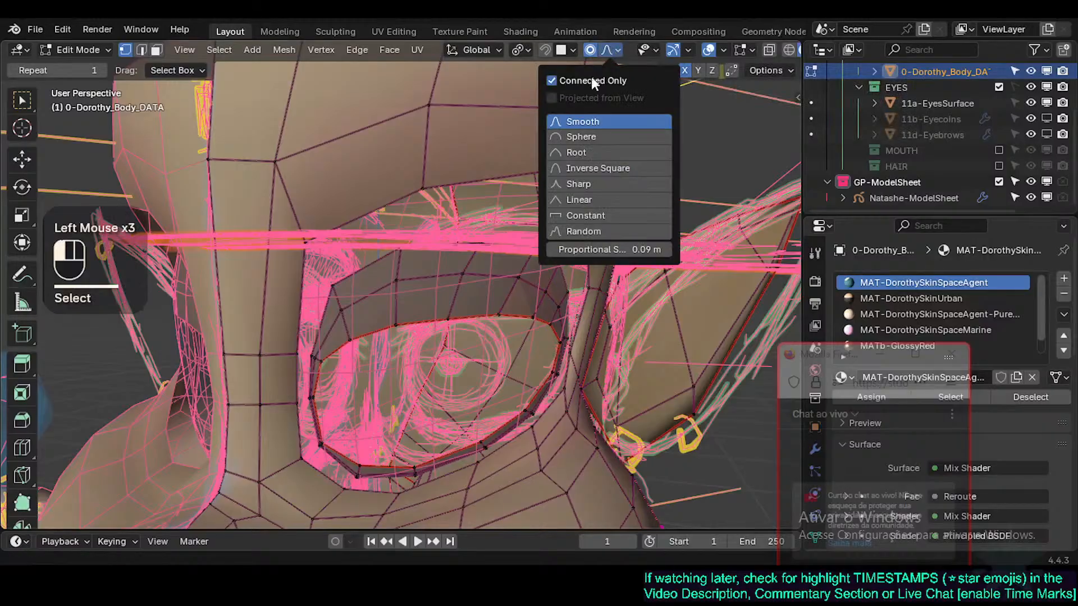
{"action": "middle_click_drag", "start_coordinate": [551, 197], "coordinate": [567, 222]}
{"action": "key", "text": "alt+a"}
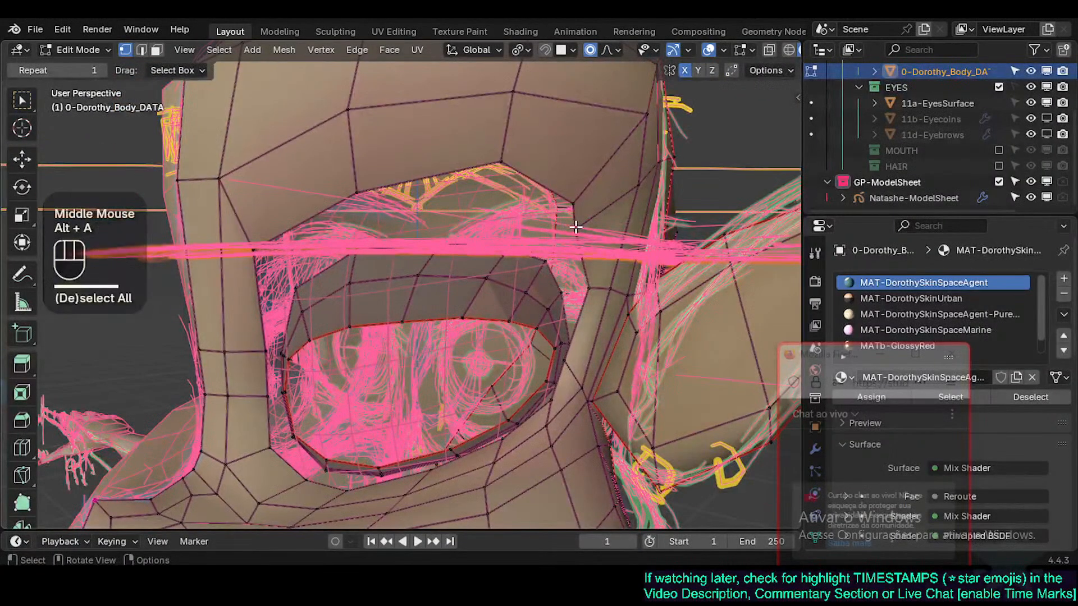
Step: Move the outer upper vertex of the eye-socket opening outward using a smaller proportional editing radius
{"action": "left_click", "coordinate": [577, 232]}
{"action": "key", "text": "g"}
{"action": "scroll", "coordinate": [581, 232], "scroll_direction": "up", "scroll_amount": 8}
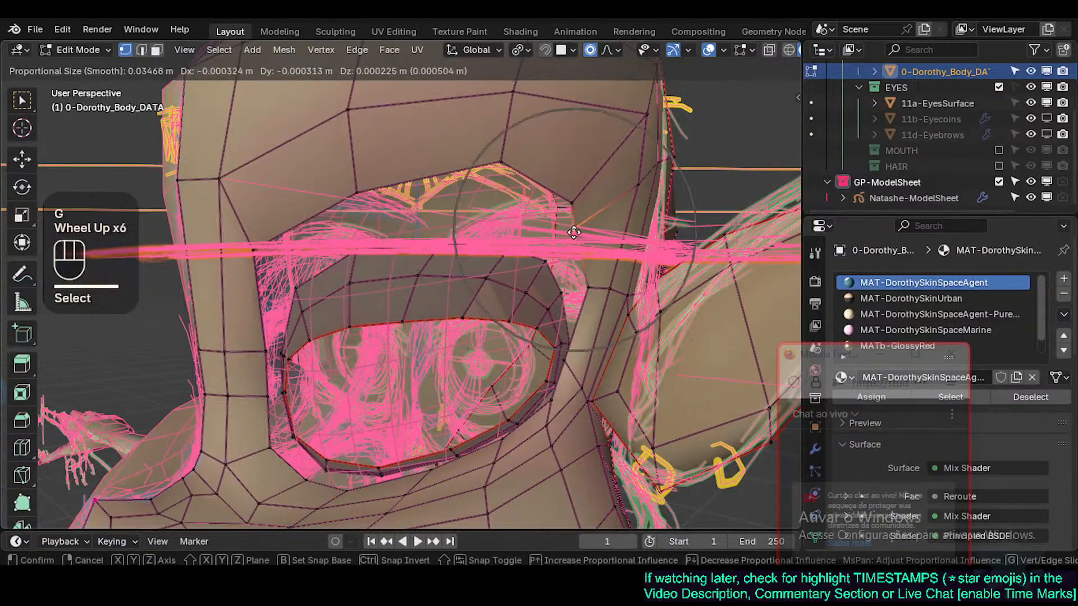
{"action": "left_click", "coordinate": [571, 209]}
{"action": "middle_click_drag", "start_coordinate": [570, 209], "coordinate": [598, 200]}
{"action": "left_click", "coordinate": [599, 201]}
{"action": "key", "text": "g"}
{"action": "left_click", "coordinate": [578, 187], "text": "shift"}
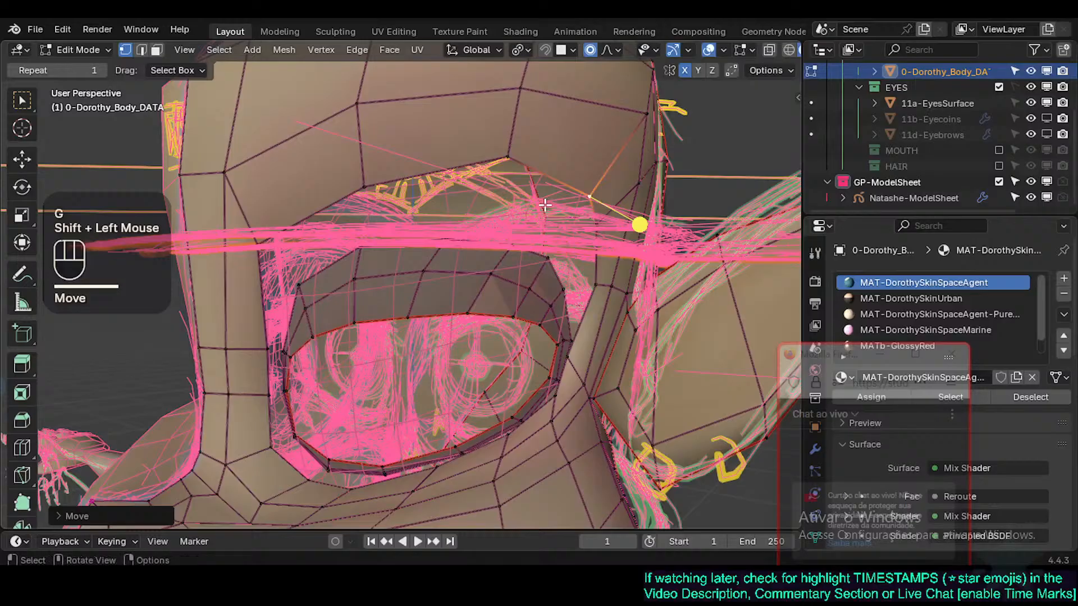
Step: Try revealing the hidden geometry around the reshaped eye socket and undo the reveal
{"action": "key", "text": "alt+h"}
{"action": "middle_click_drag", "start_coordinate": [565, 241], "coordinate": [488, 272]}
{"action": "key", "text": "ctrl+z"}
Step: Move the two inner upper vertices of the eye-socket opening to reshape the rim below the brow
{"action": "left_click", "coordinate": [454, 172]}
{"action": "middle_click_drag", "start_coordinate": [453, 171], "coordinate": [378, 193]}
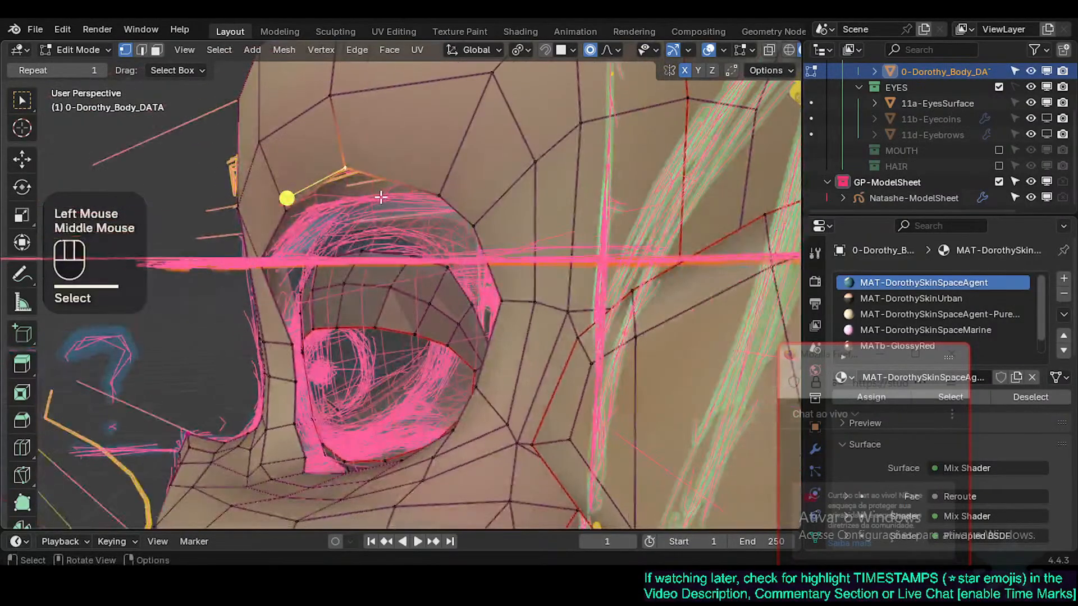
{"action": "key", "text": "g"}
{"action": "left_click", "coordinate": [396, 222]}
{"action": "left_click", "coordinate": [289, 210]}
{"action": "middle_click_drag", "start_coordinate": [289, 211], "coordinate": [304, 253]}
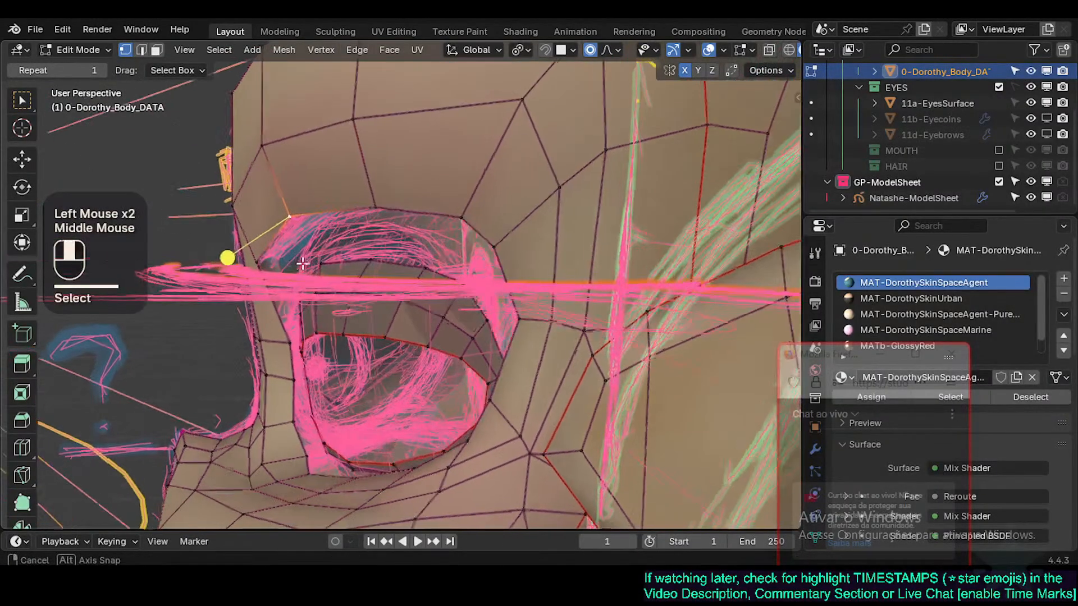
{"action": "key", "text": "g"}
{"action": "left_click", "coordinate": [241, 265]}
Step: Adjust the vertices on the nose side of the eye-socket opening with proportional moves
{"action": "left_click", "coordinate": [267, 267]}
{"action": "key", "text": "g"}
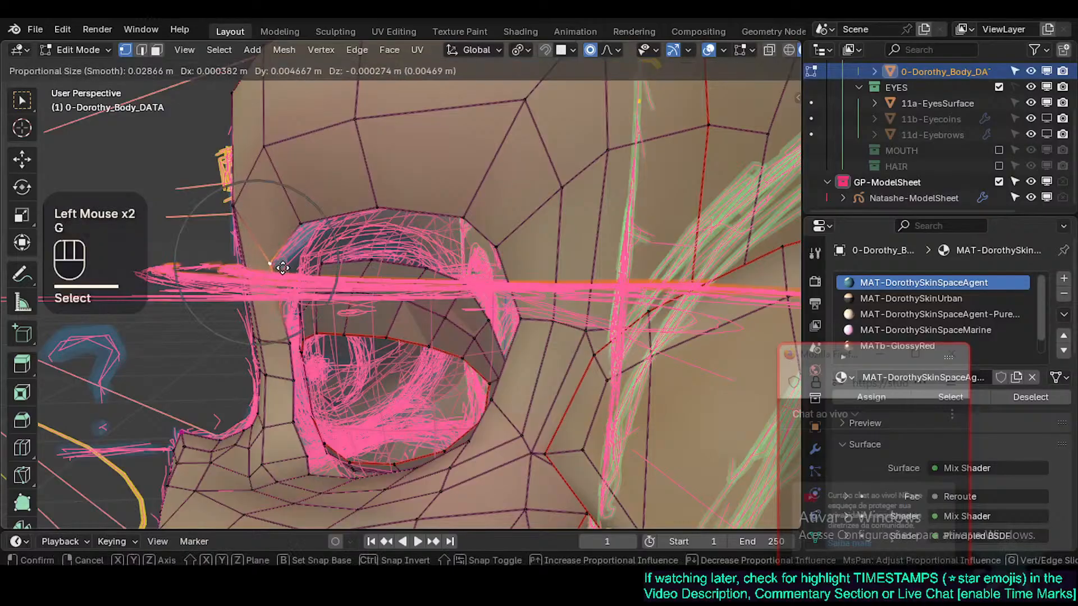
{"action": "left_click", "coordinate": [219, 300]}
{"action": "middle_click_drag", "start_coordinate": [219, 300], "coordinate": [253, 357]}
{"action": "left_click", "coordinate": [397, 241], "text": "shift"}
{"action": "scroll", "coordinate": [329, 401], "scroll_direction": "up", "scroll_amount": 2}
{"action": "key", "text": "g"}
{"action": "left_click", "coordinate": [348, 387], "text": "shift"}
Step: Circle-select the cheek vertices below the inner eye and smooth them with the Smooth tool
{"action": "left_click", "coordinate": [252, 364]}
{"action": "key", "text": "c"}
{"action": "mouse_move", "coordinate": [258, 369]}
{"action": "left_mouse_down"}
{"action": "mouse_move", "coordinate": [337, 387]}
{"action": "mouse_move", "coordinate": [255, 372]}
{"action": "left_mouse_up"}
{"action": "right_click", "coordinate": [260, 360]}
{"action": "left_click", "coordinate": [329, 330]}
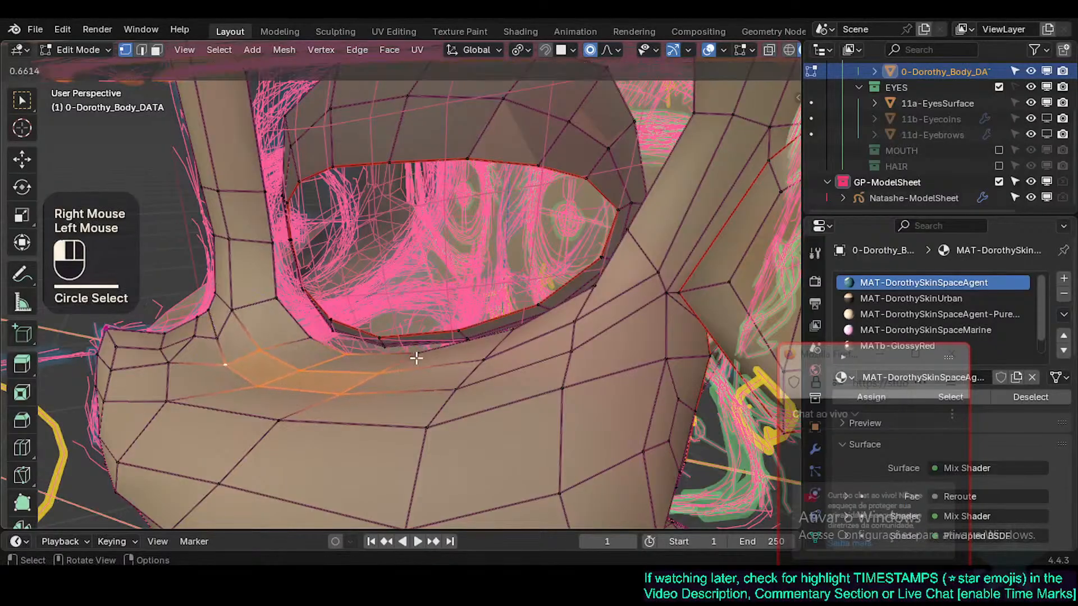
{"action": "left_click_drag", "start_coordinate": [416, 357], "coordinate": [416, 358]}
{"action": "middle_click_drag", "start_coordinate": [416, 358], "coordinate": [493, 378]}
Step: Circle-select the cheek vertices below the outer lower eyelid and repeat the smoothing on them
{"action": "key", "text": "alt+a"}
{"action": "key", "text": "c"}
{"action": "left_click_drag", "start_coordinate": [597, 312], "coordinate": [522, 355]}
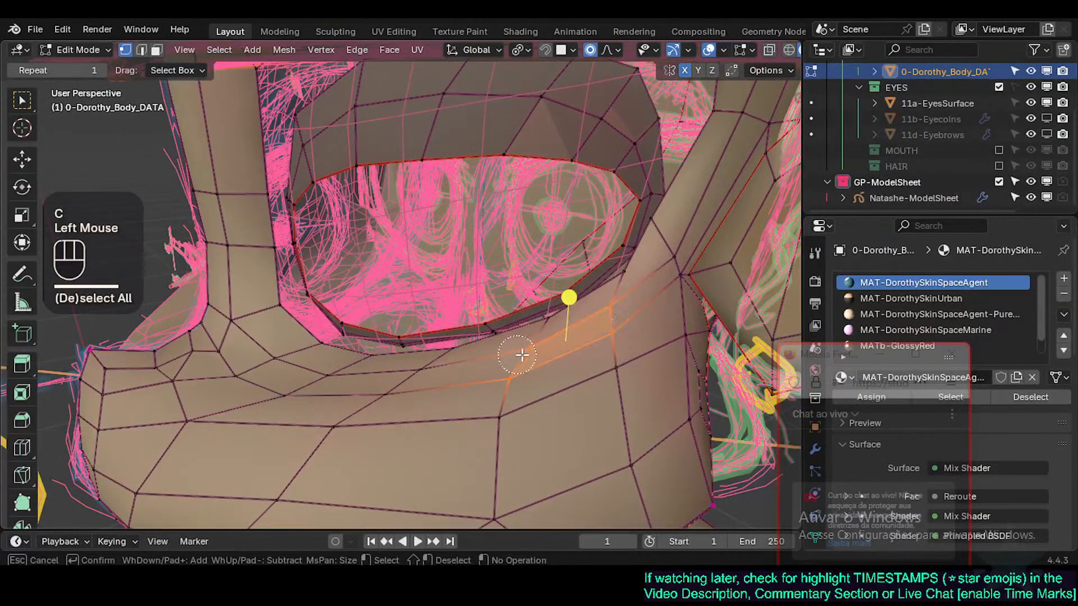
{"action": "right_click", "coordinate": [564, 300]}
{"action": "key", "text": "shift+r"}
Step: Slide the lower and upper vertices between the outer eye and the ear toward the ear's front edge
{"action": "middle_click_drag", "start_coordinate": [616, 306], "coordinate": [440, 332], "text": "shift"}
{"action": "left_click", "coordinate": [434, 330]}
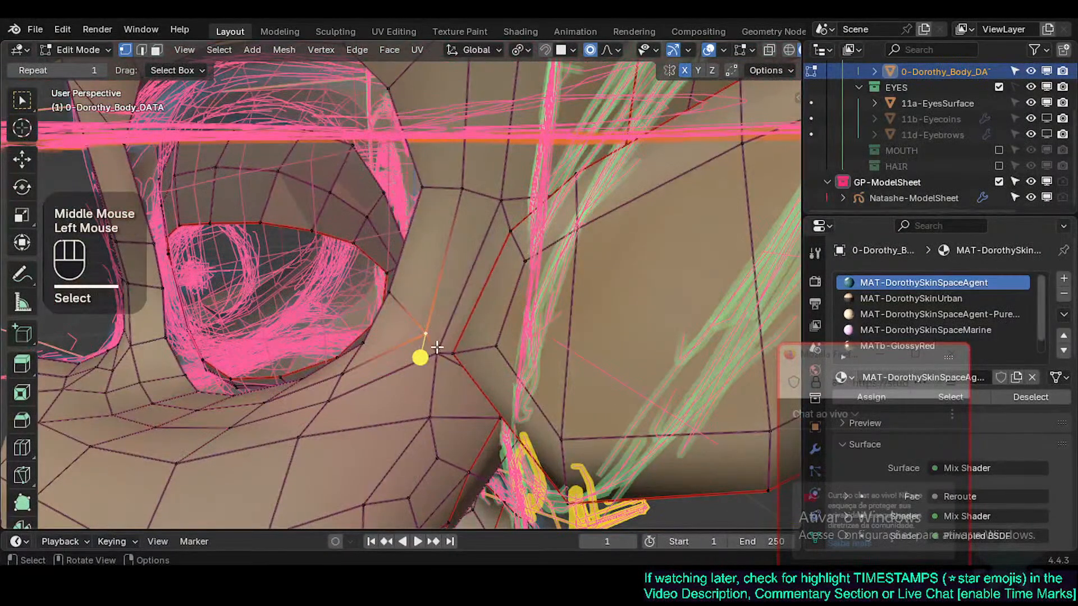
{"action": "double_click", "coordinate": [436, 348]}
{"action": "key", "text": "g"}
{"action": "key", "text": "g"}
{"action": "left_click", "coordinate": [458, 359], "text": "shift"}
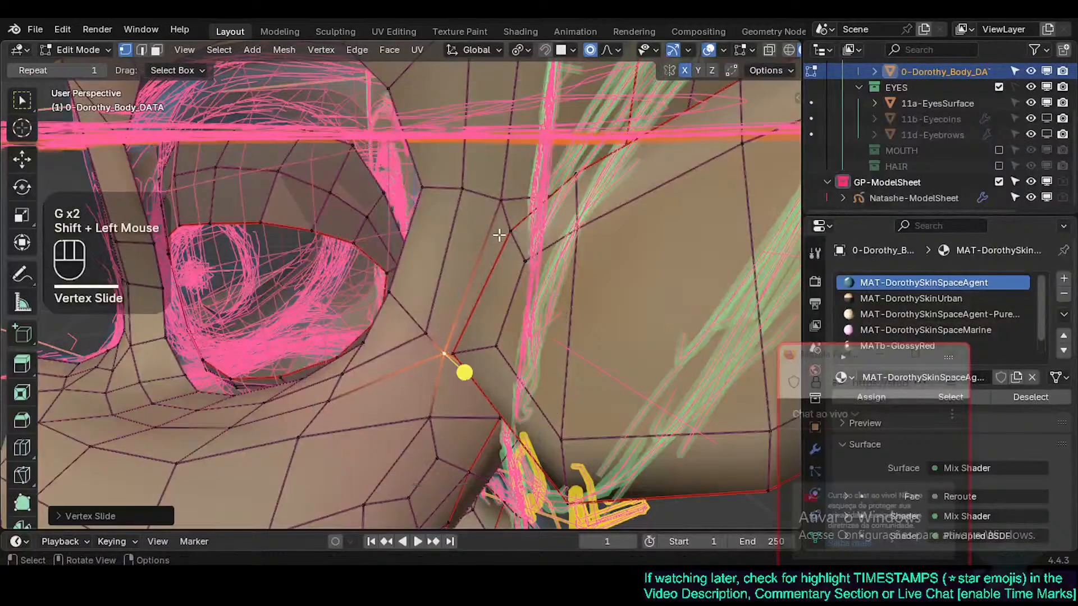
{"action": "left_click", "coordinate": [501, 203]}
{"action": "key", "text": "g"}
{"action": "key", "text": "g"}
{"action": "left_click", "coordinate": [514, 261], "text": "shift"}
{"action": "left_click", "coordinate": [462, 189]}
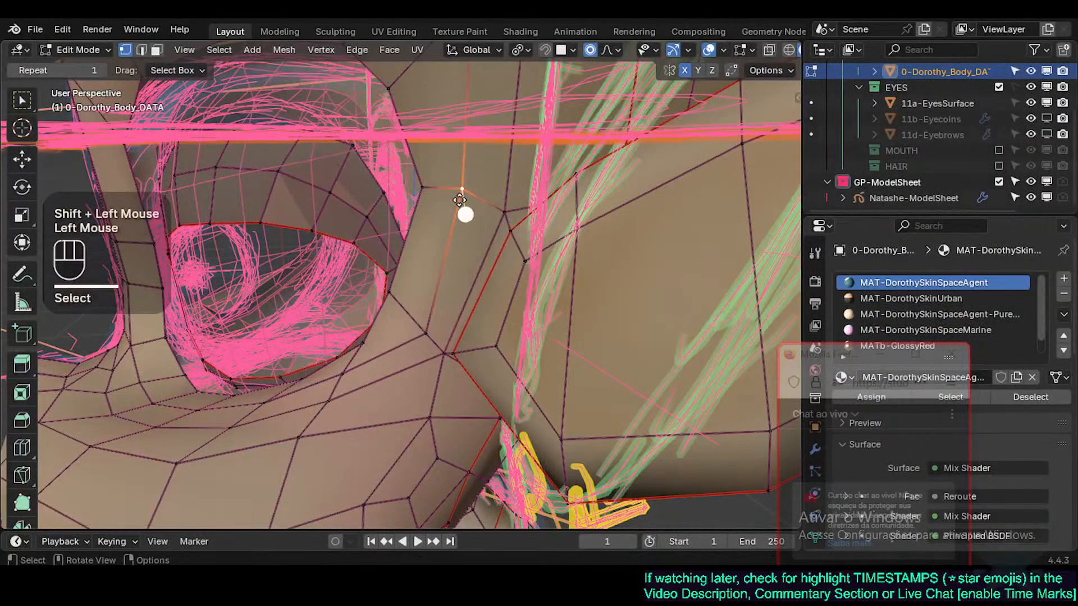
{"action": "key", "text": "g"}
{"action": "scroll", "coordinate": [460, 200], "scroll_direction": "up", "scroll_amount": 4}
{"action": "scroll", "coordinate": [460, 200], "scroll_direction": "up", "scroll_amount": 1}
{"action": "right_click", "coordinate": [460, 200]}
{"action": "key", "text": "alt+a"}
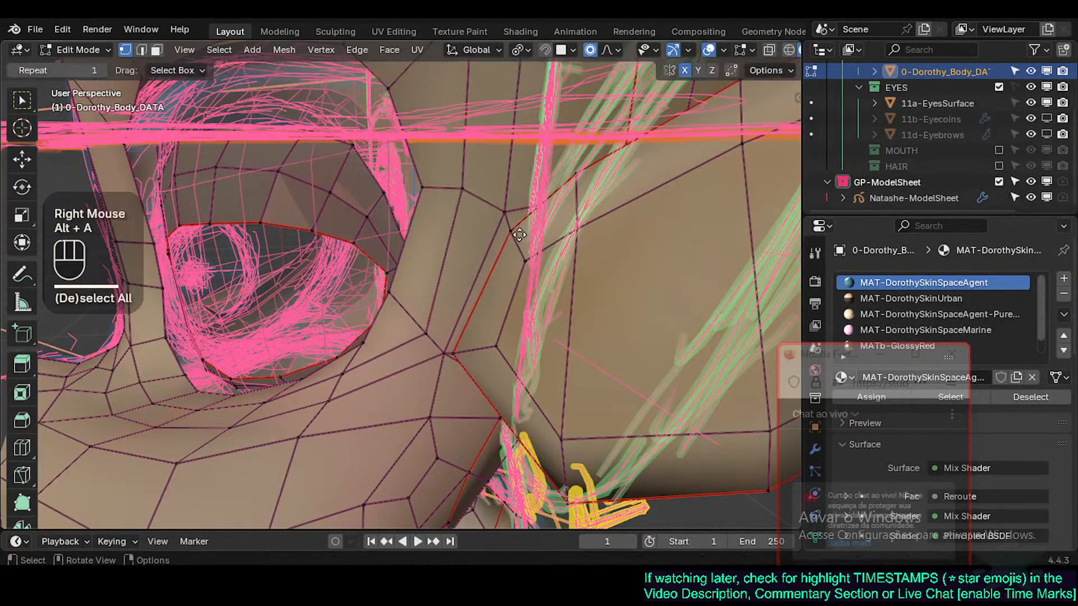
Step: Hide the narrow face loop in front of the ear in face selection mode
{"action": "key", "text": "3"}
{"action": "left_click", "coordinate": [512, 242], "text": "alt+shift"}
{"action": "key", "text": "h"}
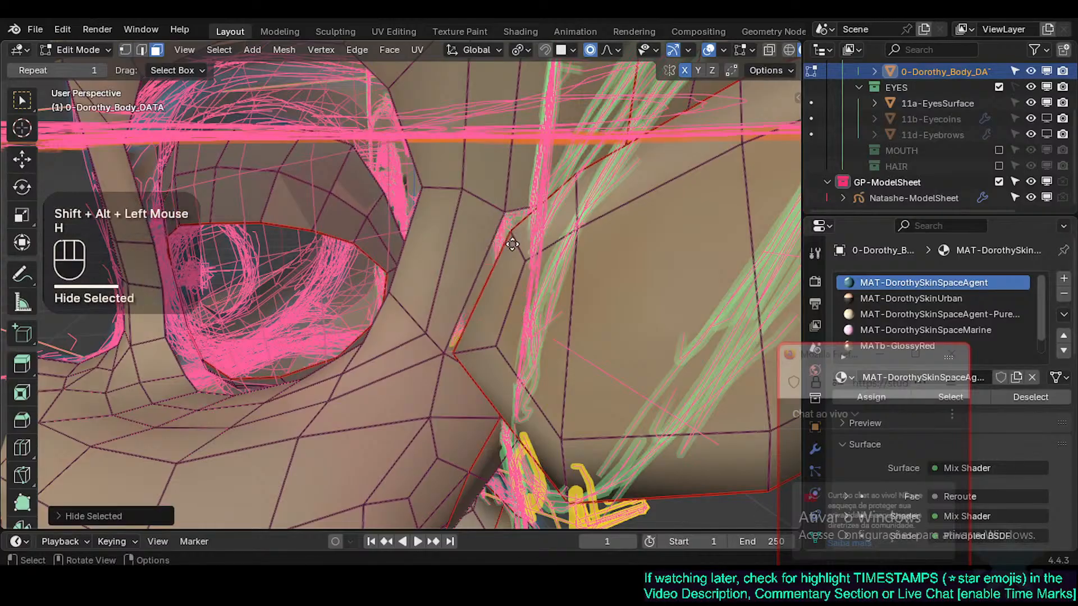
{"action": "middle_click_drag", "start_coordinate": [500, 258], "coordinate": [458, 260], "text": "shift"}
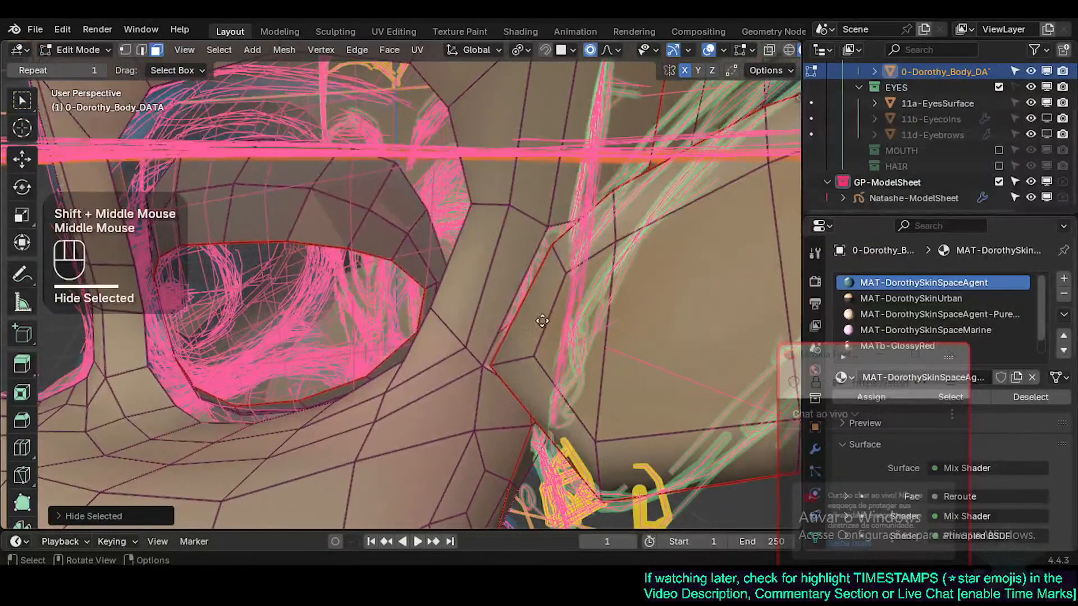
Step: Hide the linked strip in front of the ear and the remaining linked ear faces
{"action": "key", "text": "alt+a"}
{"action": "key", "text": "l"}
{"action": "key", "text": "h"}
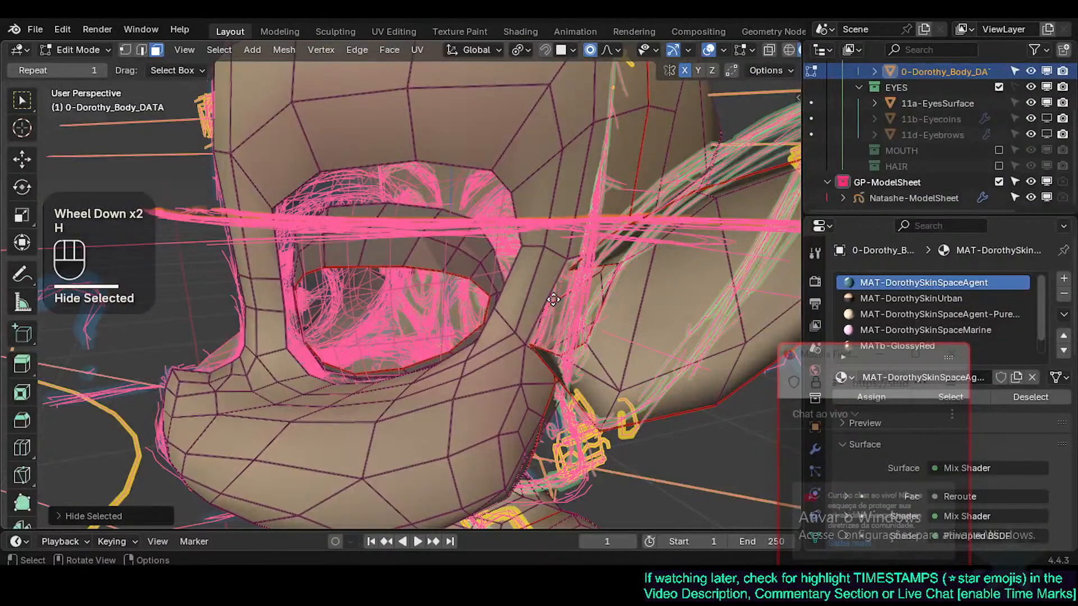
{"action": "right_click", "coordinate": [642, 292]}
{"action": "key", "text": "l"}
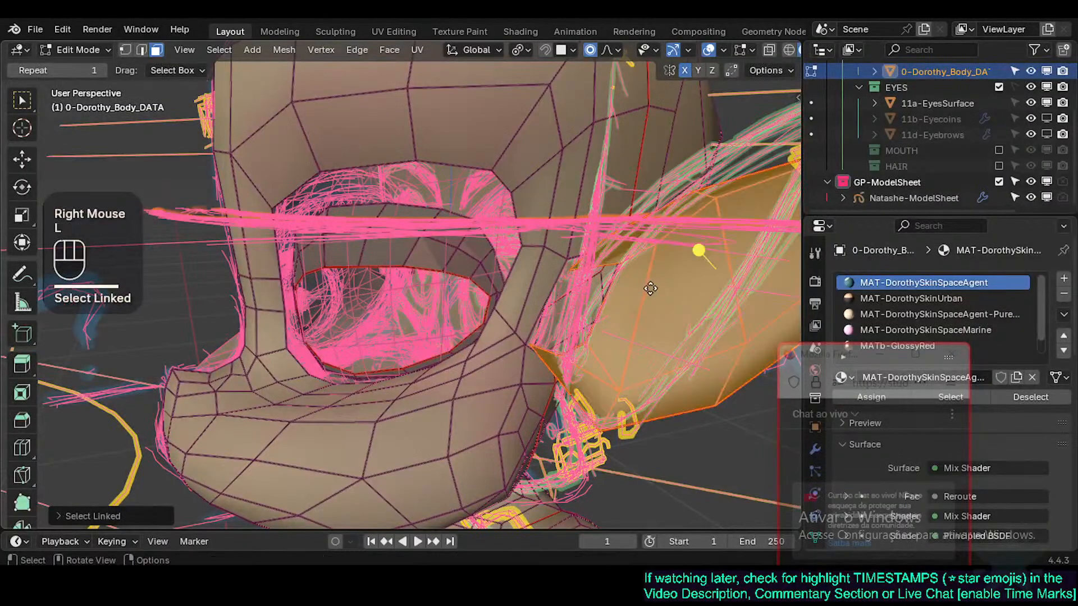
{"action": "key", "text": "h"}
{"action": "scroll", "coordinate": [481, 357], "scroll_direction": "down", "scroll_amount": 2}
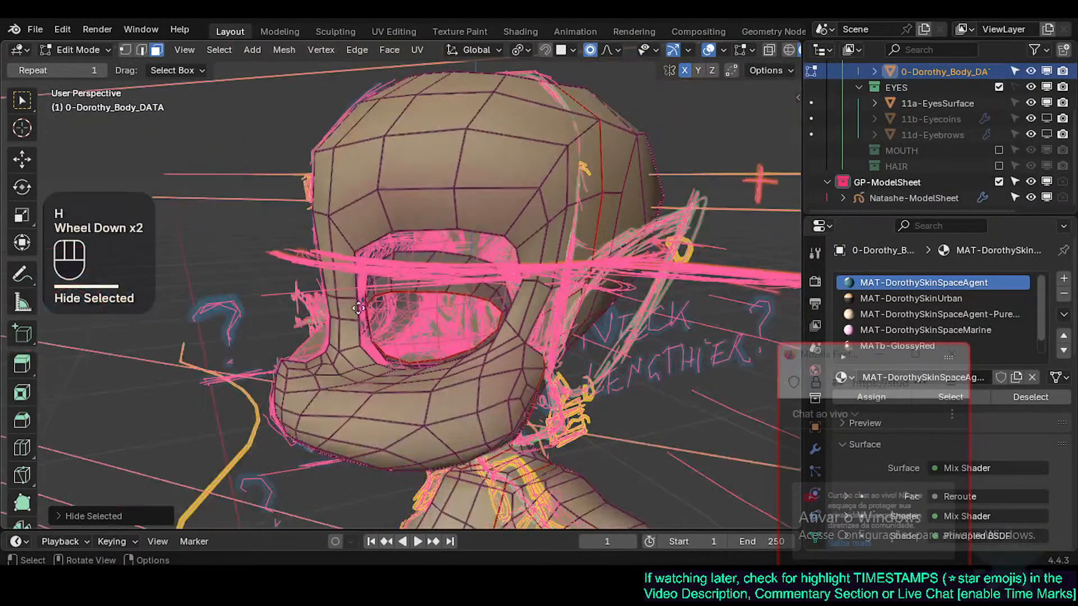
Step: Isolate the head by selecting the face loop around the eye plus the linked eyelid, growing the selection four times and hiding the unselected geometry
{"action": "left_click", "coordinate": [355, 234], "text": "alt+shift"}
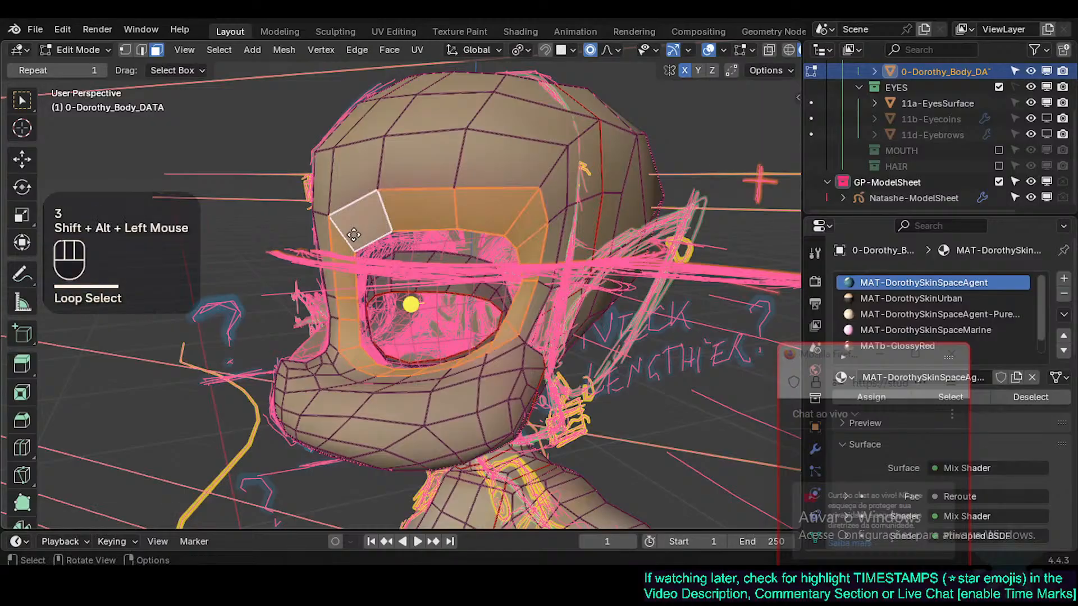
{"action": "key", "text": "l"}
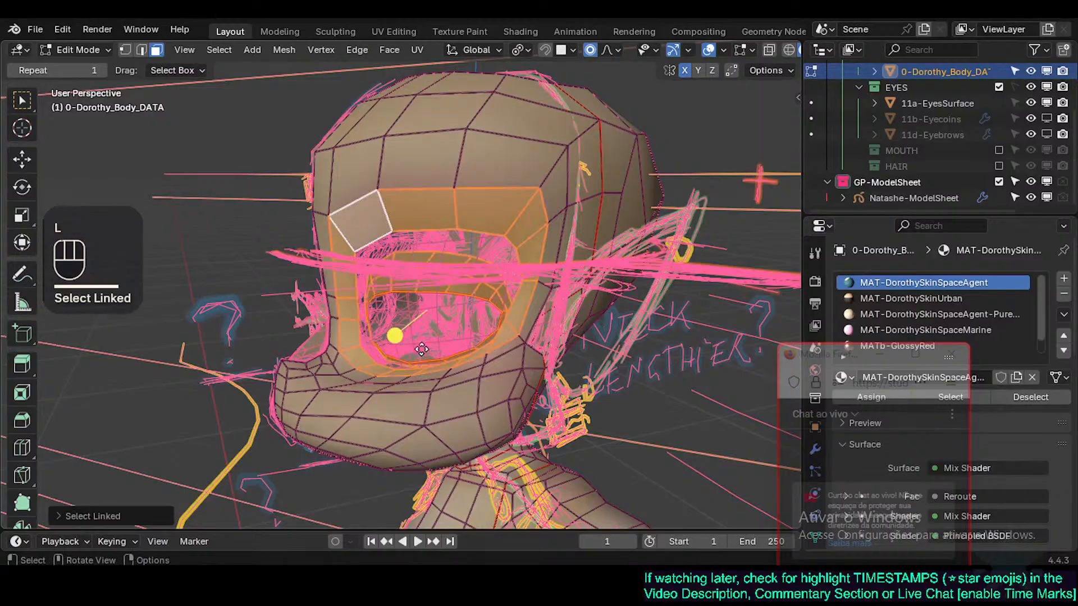
{"action": "key", "text": "ctrl+KP_Add"}
{"action": "key", "text": "ctrl+KP_Add"}
{"action": "key", "text": "ctrl+KP_Add"}
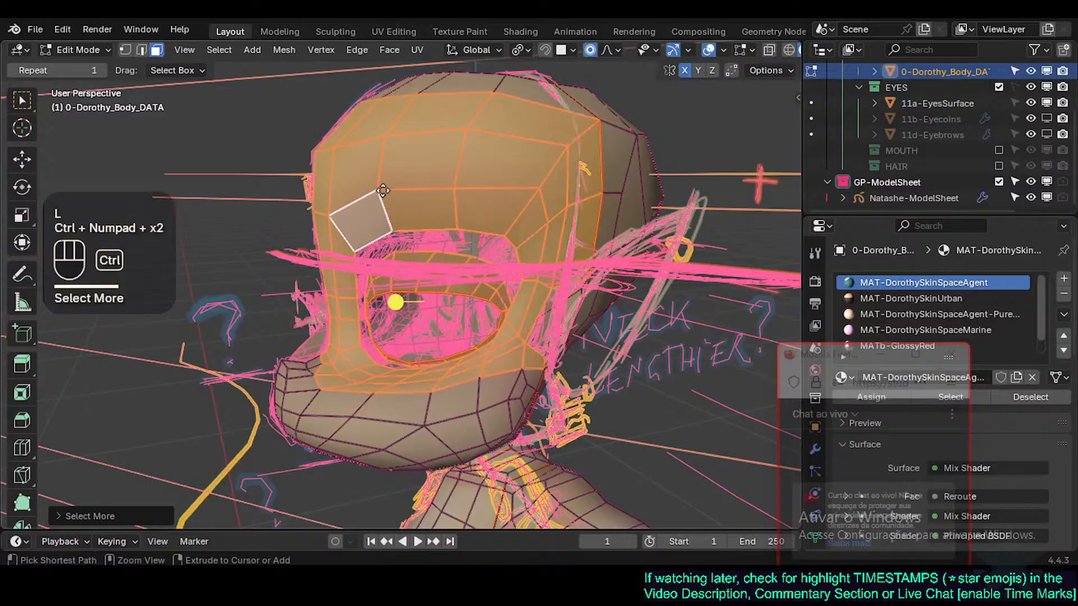
{"action": "key", "text": "ctrl+KP_Add"}
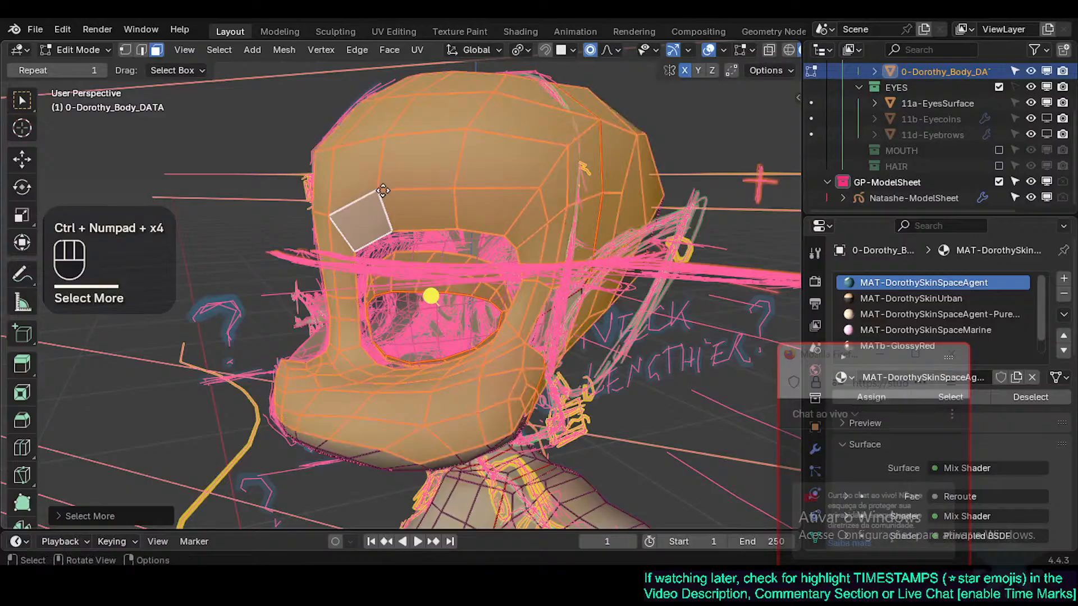
{"action": "middle_click_drag", "start_coordinate": [502, 295], "coordinate": [460, 287]}
{"action": "key", "text": "shift+h"}
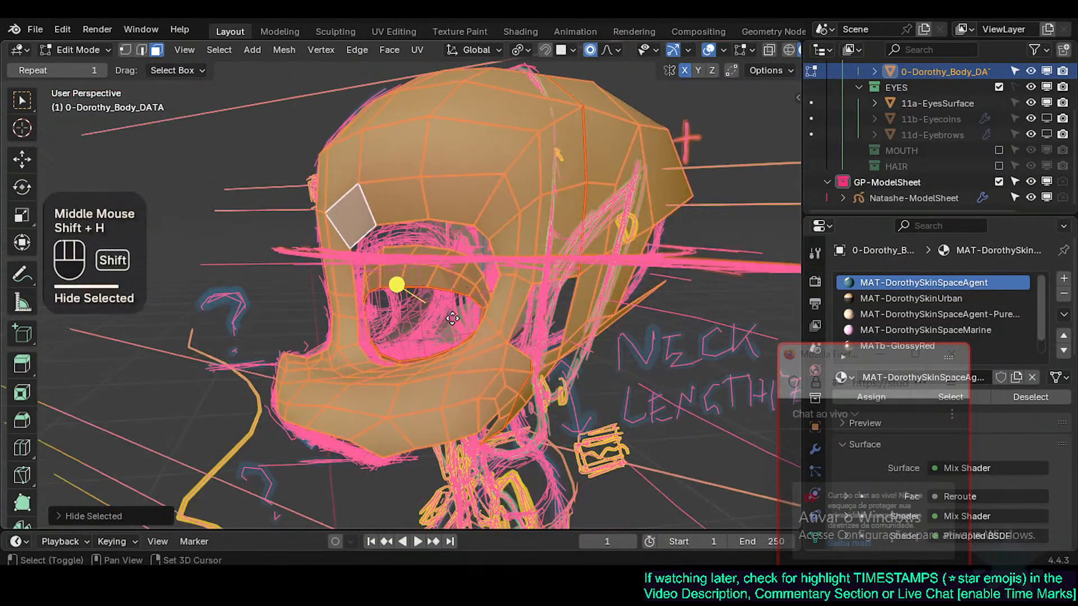
Step: Select the vertex below the outer eye corner in vertex selection mode and save the file
{"action": "scroll", "coordinate": [452, 315], "scroll_direction": "up", "scroll_amount": 2}
{"action": "mouse_move", "coordinate": [501, 324]}
{"action": "middle_mouse_down"}
{"action": "mouse_move", "coordinate": [489, 317]}
{"action": "mouse_move", "coordinate": [558, 356]}
{"action": "mouse_move", "coordinate": [517, 332]}
{"action": "middle_mouse_up"}
{"action": "scroll", "coordinate": [489, 317], "scroll_direction": "up", "scroll_amount": 1}
{"action": "key", "text": "alt+a"}
{"action": "key", "text": "1"}
{"action": "scroll", "coordinate": [545, 305], "scroll_direction": "down", "scroll_amount": 2}
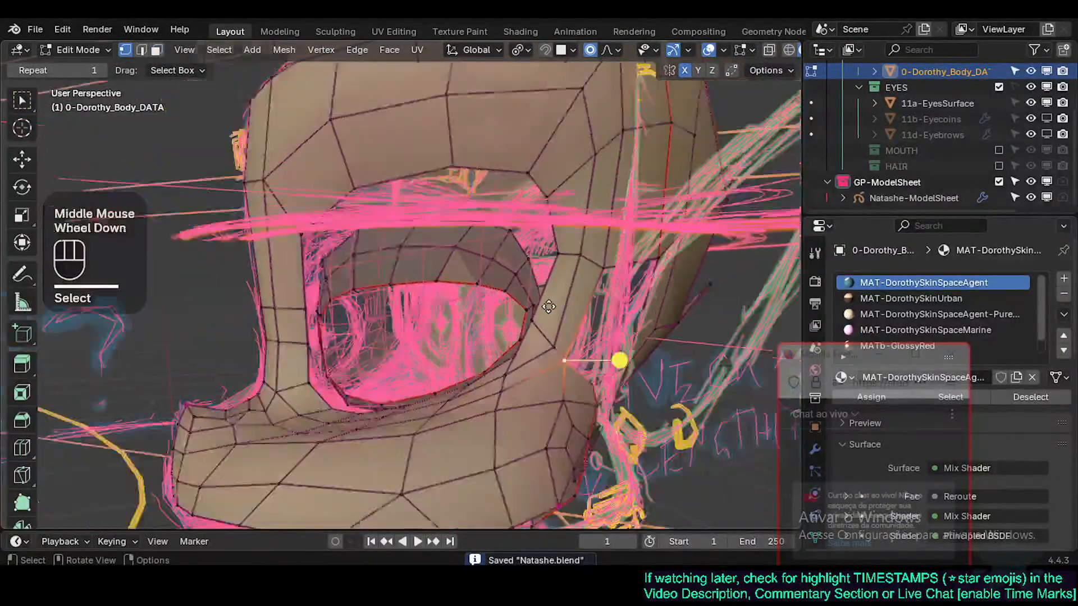
Step: Try revealing all hidden head and ear geometry twice, undoing the reveal each time
{"action": "key", "text": "alt+h"}
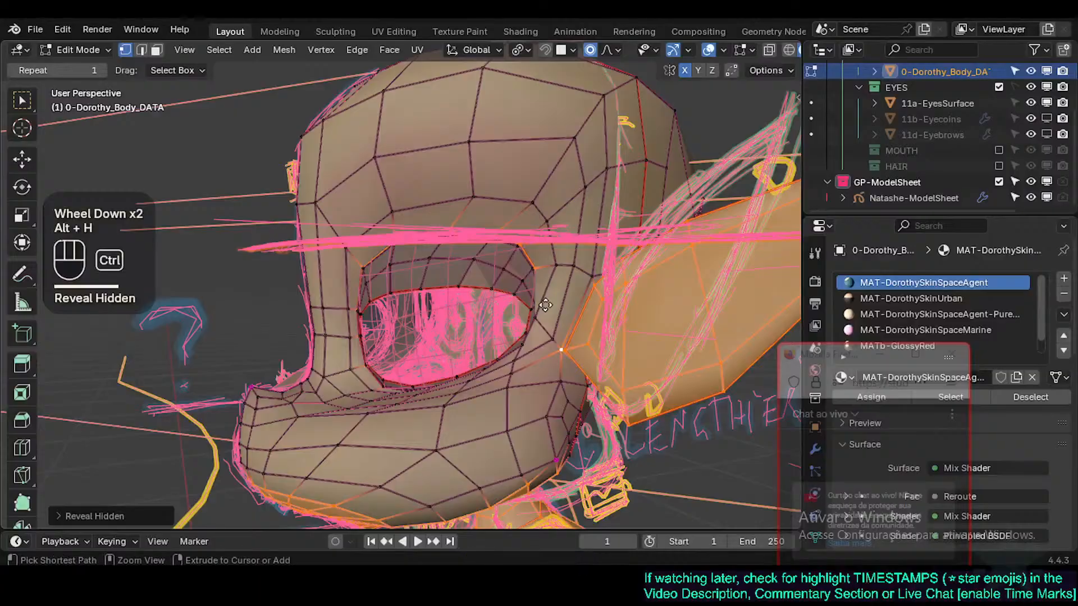
{"action": "key", "text": "ctrl+z"}
{"action": "key", "text": "alt+h"}
{"action": "key", "text": "ctrl+z"}
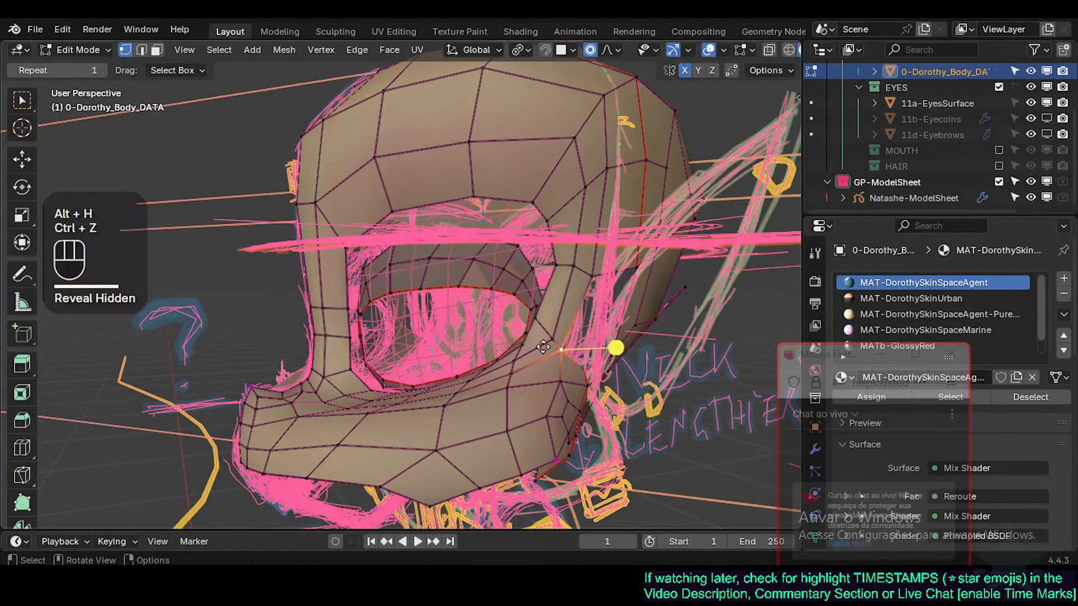
Step: Slide the vertex below the outer eye corner along its edge and move it back and down with proportional editing
{"action": "scroll", "coordinate": [540, 346], "scroll_direction": "up", "scroll_amount": 1}
{"action": "middle_click_drag", "start_coordinate": [540, 347], "coordinate": [539, 387]}
{"action": "scroll", "coordinate": [537, 354], "scroll_direction": "up", "scroll_amount": 2}
{"action": "left_click", "coordinate": [524, 399]}
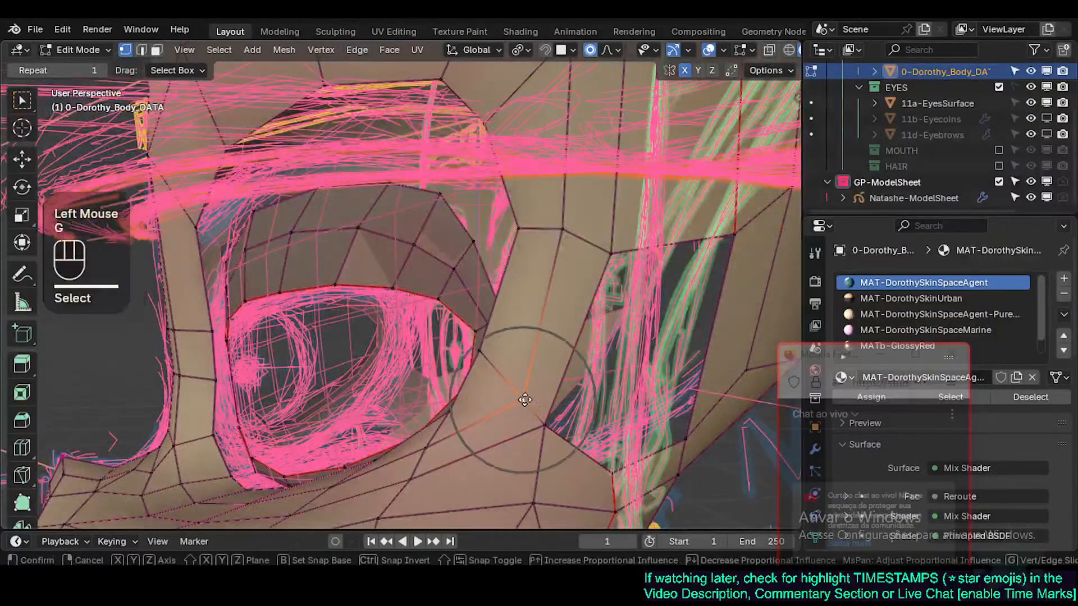
{"action": "key", "text": "g"}
{"action": "key", "text": "g"}
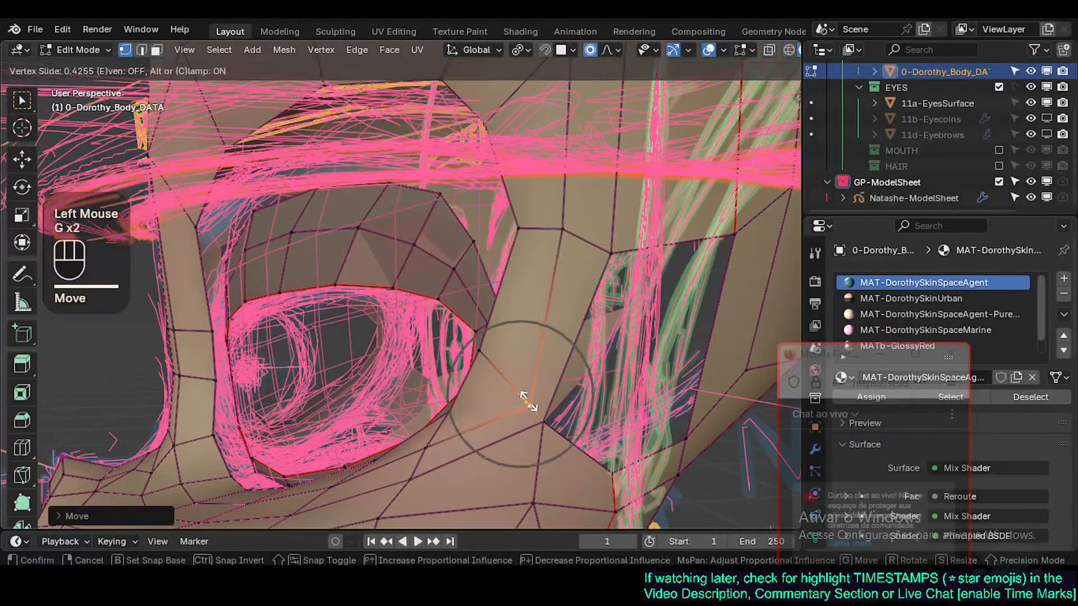
{"action": "left_click", "coordinate": [540, 415]}
{"action": "middle_click_drag", "start_coordinate": [540, 414], "coordinate": [506, 365]}
{"action": "key", "text": "g"}
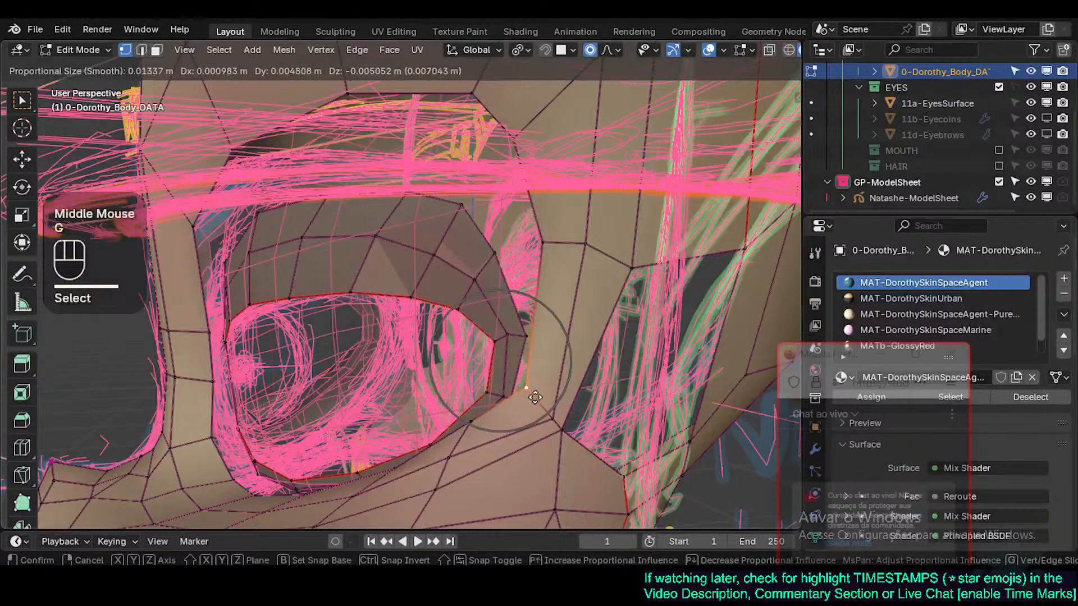
{"action": "left_click", "coordinate": [535, 397]}
Step: Move the mid-cheek vertex below the eye slightly back and down with proportional editing
{"action": "middle_click_drag", "start_coordinate": [535, 398], "coordinate": [522, 328]}
{"action": "scroll", "coordinate": [409, 376], "scroll_direction": "up", "scroll_amount": 2}
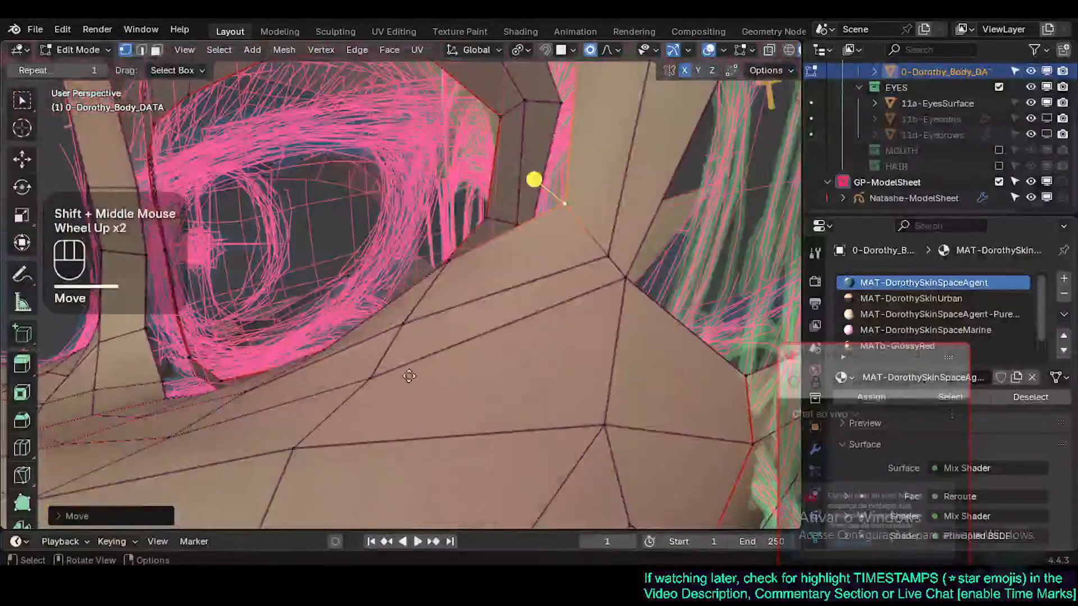
{"action": "left_click", "coordinate": [374, 376]}
{"action": "middle_click_drag", "start_coordinate": [375, 377], "coordinate": [366, 382]}
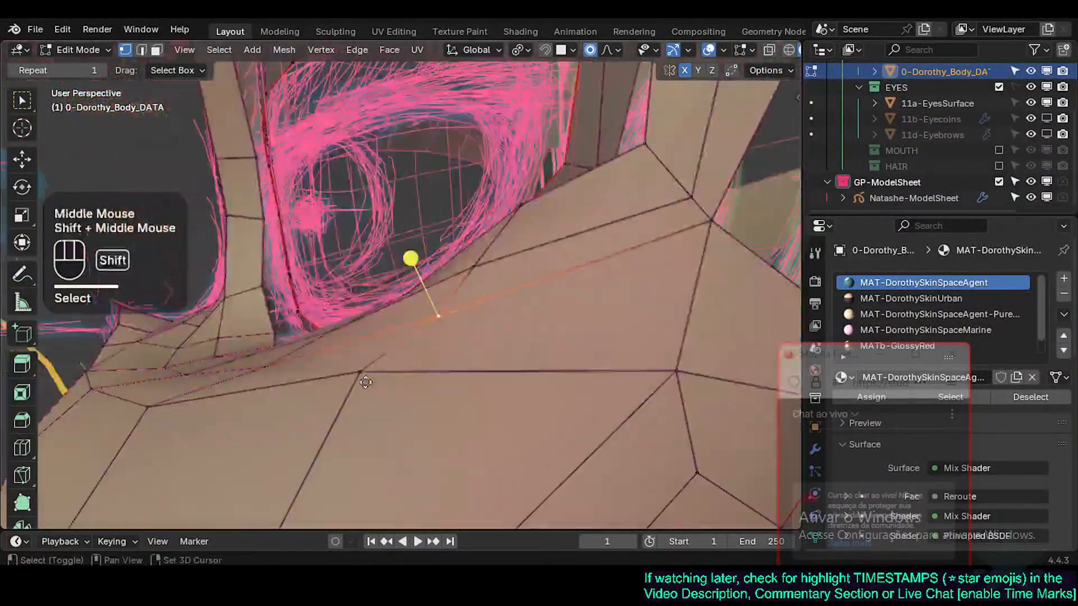
{"action": "scroll", "coordinate": [357, 376], "scroll_direction": "down", "scroll_amount": 2}
{"action": "key", "text": "g"}
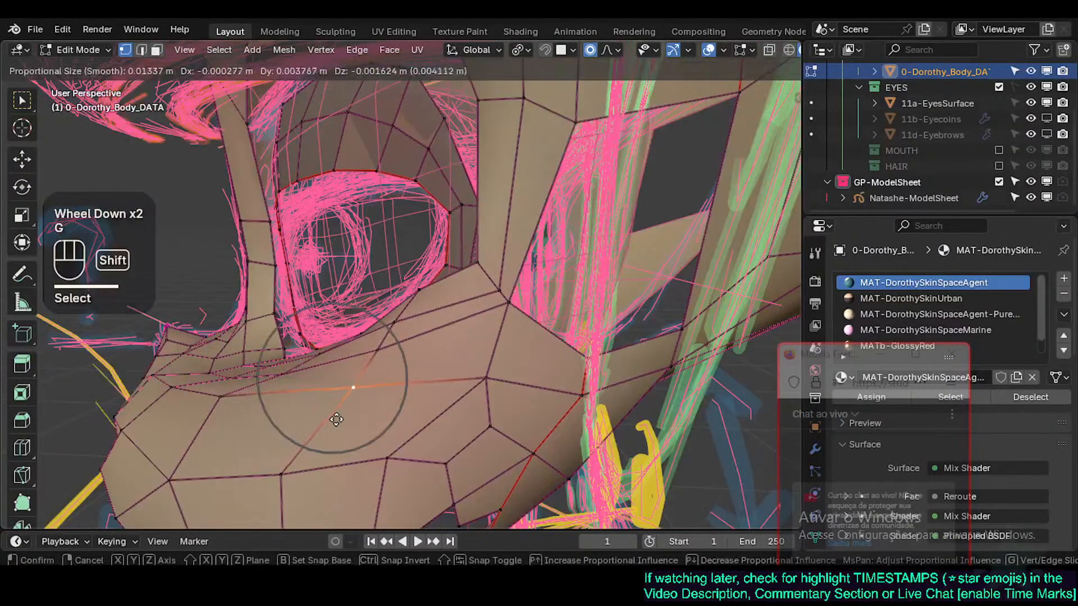
{"action": "left_click", "coordinate": [336, 419], "text": "shift"}
Step: Nudge the inner cheek vertex and the vertex just under the lower socket rim back toward the ear
{"action": "left_click", "coordinate": [228, 401]}
{"action": "key", "text": "g"}
{"action": "left_click", "coordinate": [274, 435], "text": "shift"}
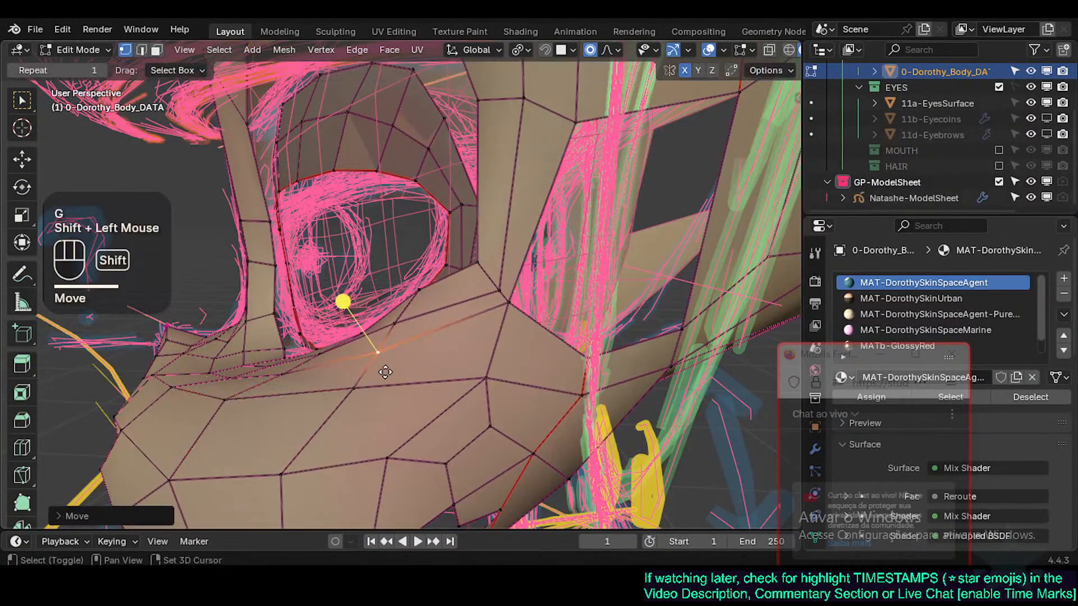
{"action": "key", "text": "g"}
{"action": "left_click", "coordinate": [415, 384], "text": "shift"}
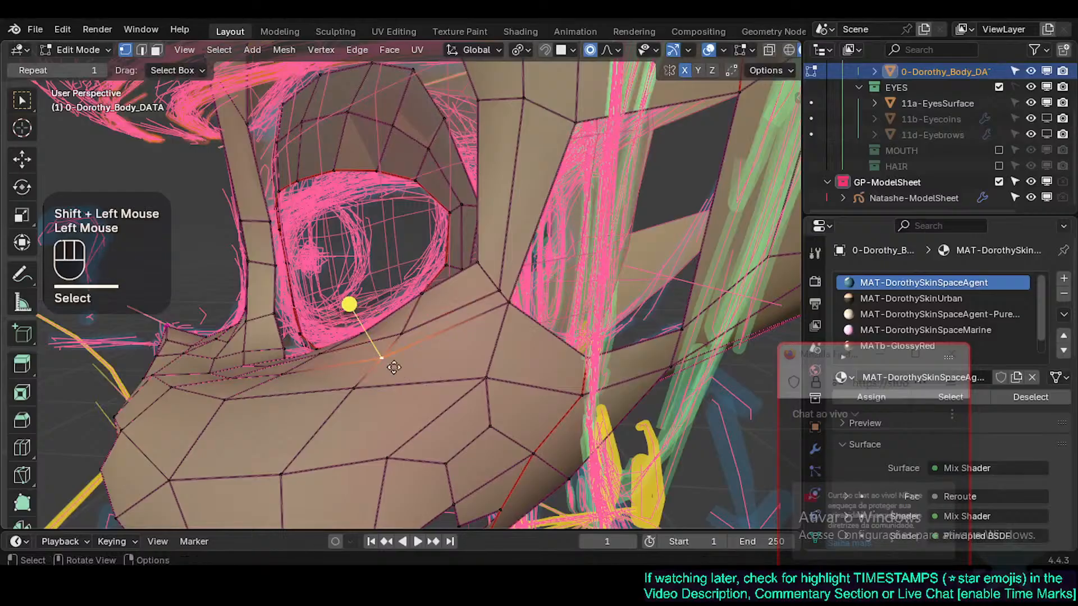
Step: Shift the outer cheek vertices beneath the eye socket outward toward the cheekbone
{"action": "middle_click_drag", "start_coordinate": [394, 367], "coordinate": [449, 384]}
{"action": "scroll", "coordinate": [451, 385], "scroll_direction": "down", "scroll_amount": 1}
{"action": "key", "text": "g"}
{"action": "left_click", "coordinate": [513, 373]}
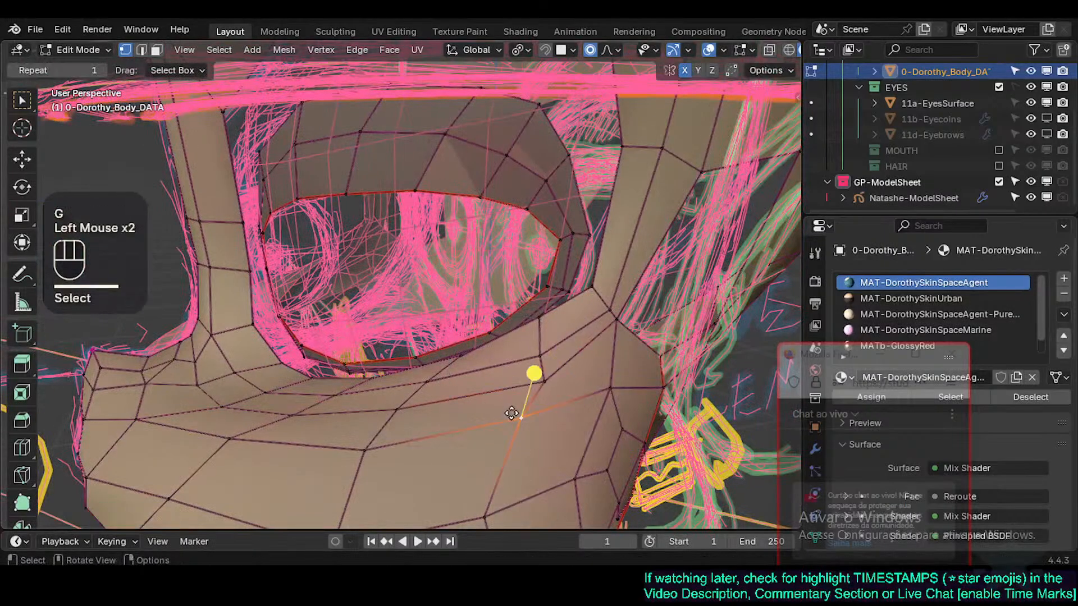
{"action": "key", "text": "g"}
{"action": "left_click", "coordinate": [650, 392], "text": "shift"}
Step: Move three cheek vertices under the middle of the eye outward to even the spacing of the edge loops
{"action": "left_click", "coordinate": [372, 449]}
{"action": "key", "text": "g"}
{"action": "left_click", "coordinate": [584, 436], "text": "shift"}
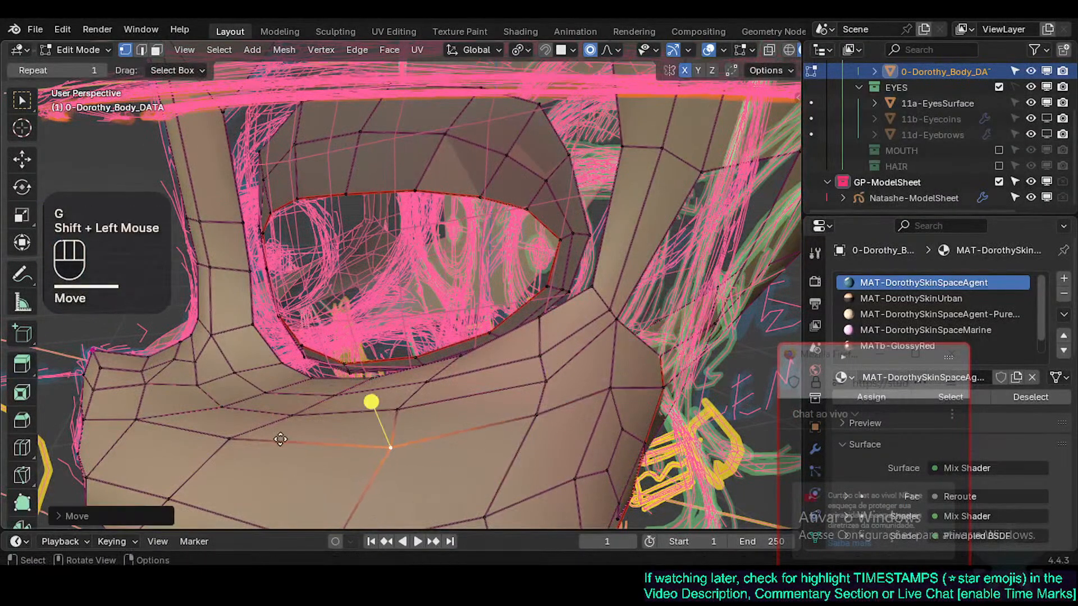
{"action": "left_click", "coordinate": [231, 440]}
{"action": "key", "text": "g"}
{"action": "left_click", "coordinate": [338, 437], "text": "shift"}
{"action": "left_click", "coordinate": [400, 412]}
{"action": "key", "text": "g"}
{"action": "left_click", "coordinate": [471, 385], "text": "shift"}
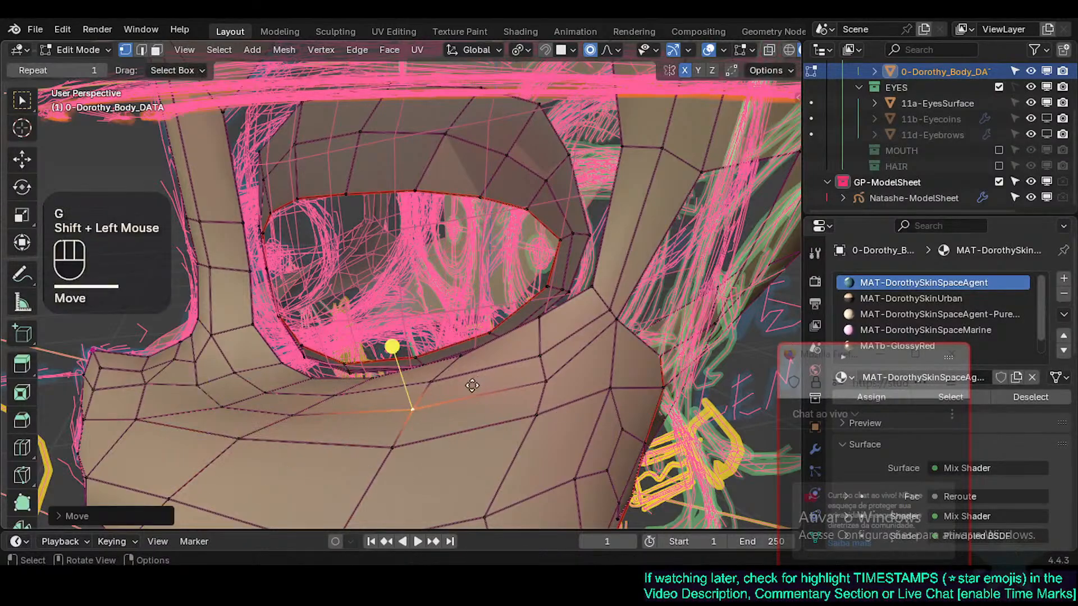
Step: Move the vertices just under the lower lid outward and adjust the socket-rim vertex's height along the Z axis
{"action": "left_click", "coordinate": [429, 384]}
{"action": "key", "text": "g"}
{"action": "left_click", "coordinate": [493, 374], "text": "shift"}
{"action": "key", "text": "g"}
{"action": "left_click", "coordinate": [488, 359], "text": "shift"}
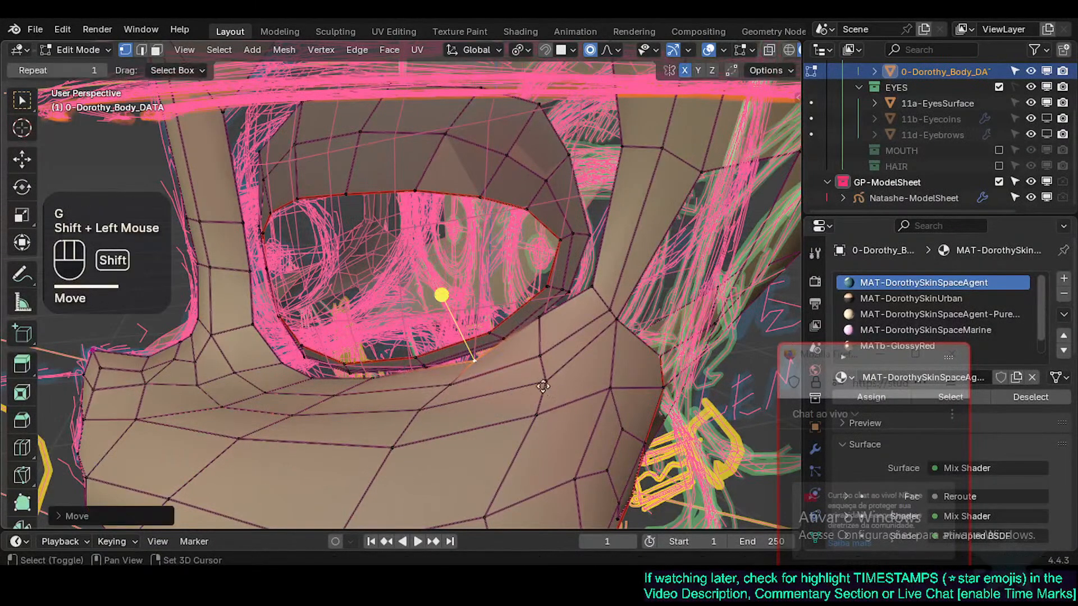
{"action": "scroll", "coordinate": [520, 340], "scroll_direction": "up", "scroll_amount": 2}
{"action": "key", "text": "g"}
{"action": "key", "text": "z"}
{"action": "left_click", "coordinate": [552, 368]}
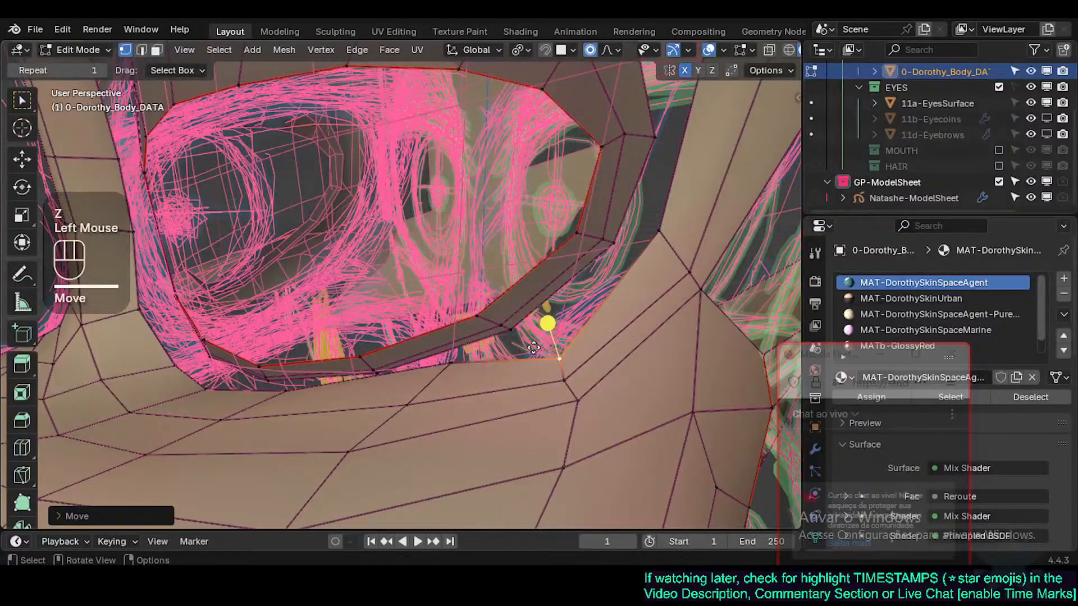
Step: Move the lower and outer socket-rim vertices so the rim follows the eyelid's outer curve
{"action": "middle_click_drag", "start_coordinate": [551, 368], "coordinate": [500, 316]}
{"action": "key", "text": "g"}
{"action": "left_click", "coordinate": [548, 333]}
{"action": "key", "text": "g"}
{"action": "left_click", "coordinate": [615, 263]}
{"action": "key", "text": "g"}
{"action": "left_click", "coordinate": [595, 275]}
Step: Try revealing the hidden geometry to check the socket rim against the eyelid, and undo the reveal
{"action": "middle_click_drag", "start_coordinate": [506, 365], "coordinate": [677, 318]}
{"action": "scroll", "coordinate": [614, 354], "scroll_direction": "down", "scroll_amount": 4}
{"action": "key", "text": "alt+h"}
{"action": "scroll", "coordinate": [504, 318], "scroll_direction": "up", "scroll_amount": 6}
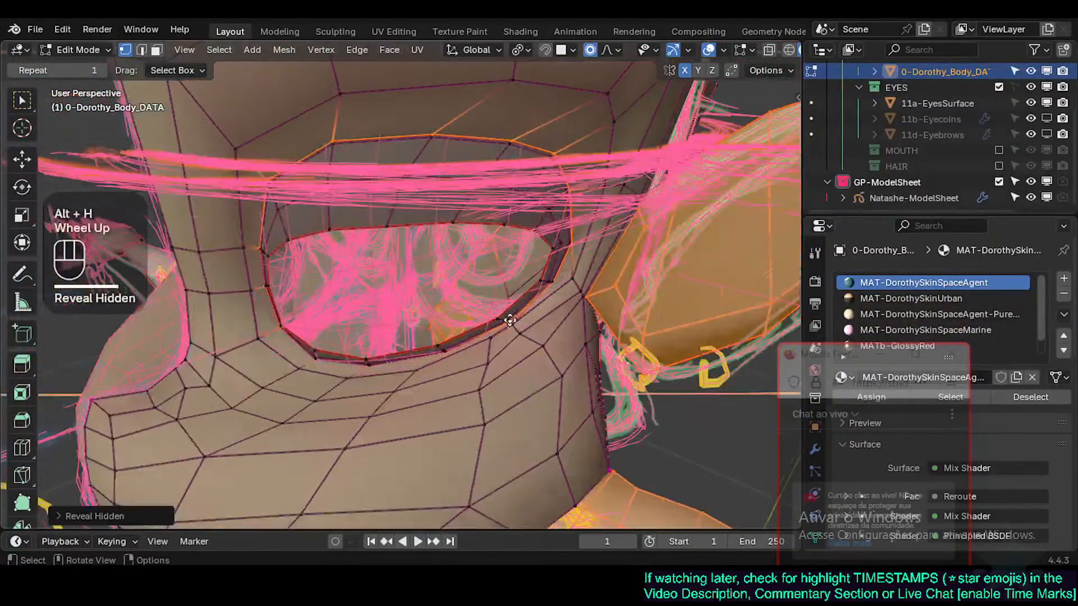
{"action": "middle_click_drag", "start_coordinate": [503, 317], "coordinate": [542, 301]}
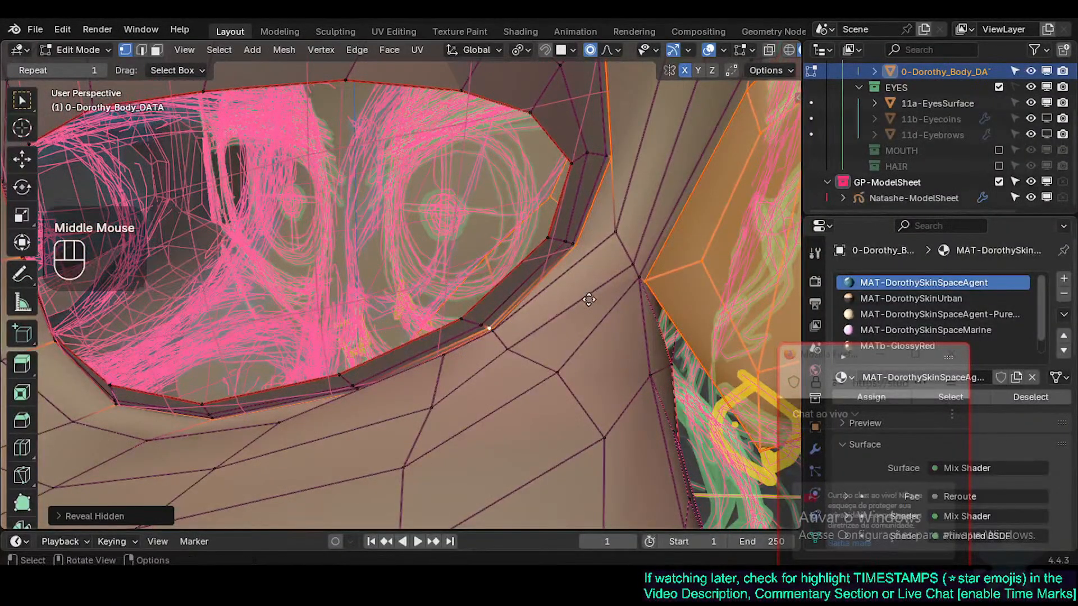
{"action": "key", "text": "ctrl+z"}
Step: Reposition the socket-rim vertex at the outer eye corner beside the eyelid edge
{"action": "middle_click_drag", "start_coordinate": [567, 325], "coordinate": [536, 272]}
{"action": "key", "text": "g"}
{"action": "left_click", "coordinate": [533, 364], "text": "shift"}
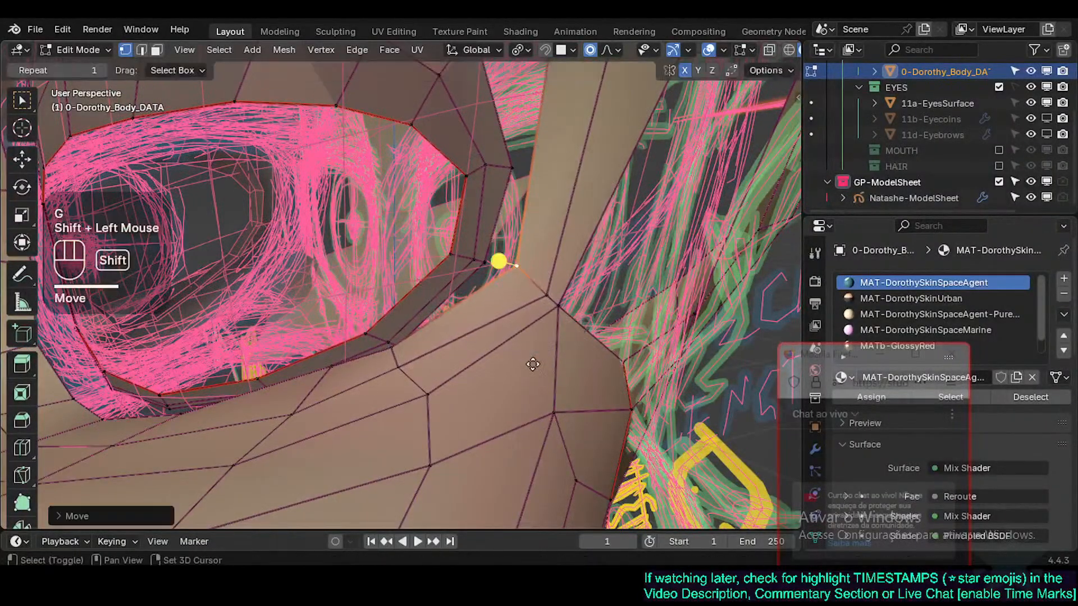
Step: Slide the column of vertices below the outer part of the lower lid along their edges to even the loops
{"action": "key", "text": "g"}
{"action": "key", "text": "g"}
{"action": "left_click", "coordinate": [422, 380]}
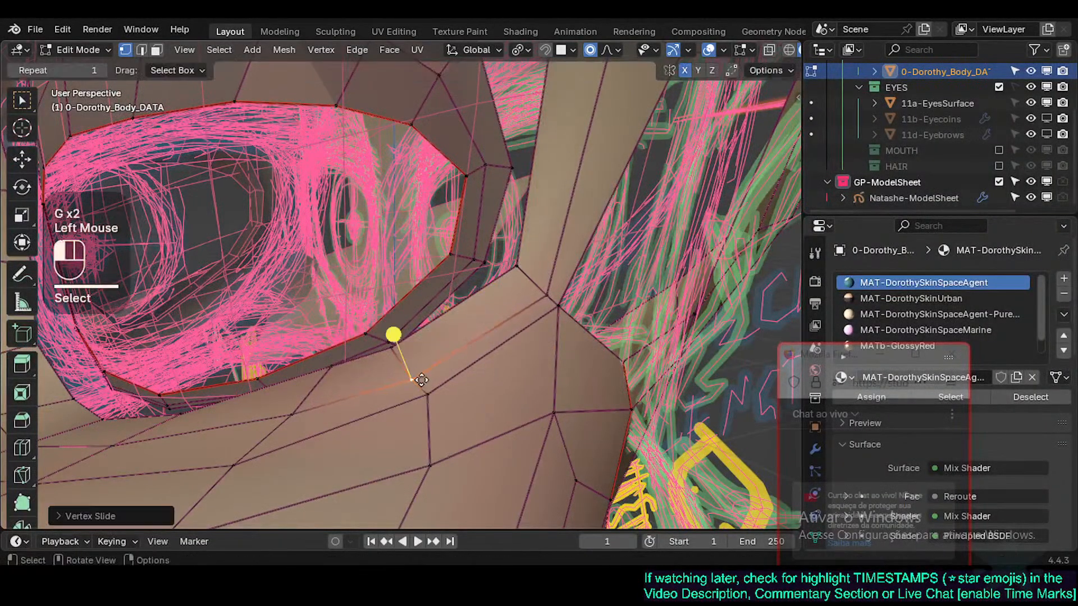
{"action": "key", "text": "g"}
{"action": "key", "text": "g"}
{"action": "left_click", "coordinate": [420, 438]}
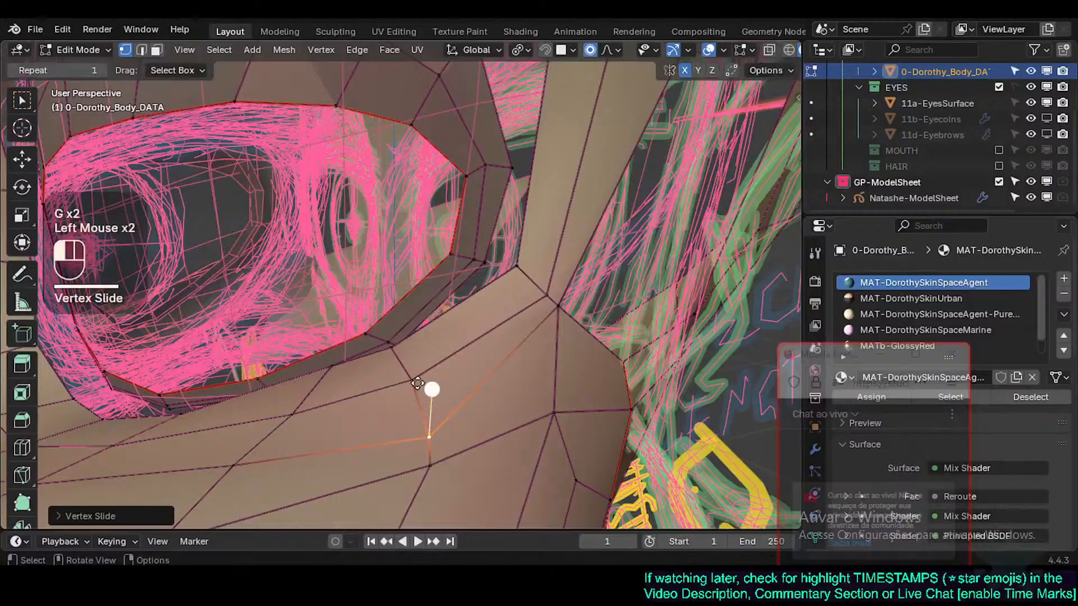
{"action": "key", "text": "g"}
{"action": "key", "text": "g"}
{"action": "left_click", "coordinate": [392, 359]}
{"action": "key", "text": "g"}
{"action": "key", "text": "g"}
{"action": "left_click", "coordinate": [416, 392]}
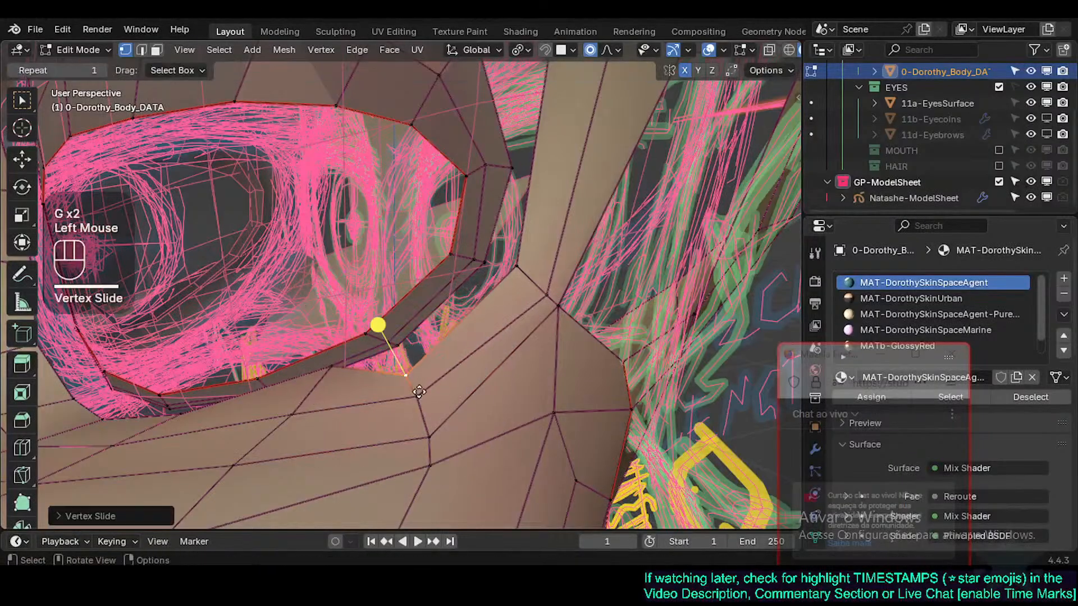
Step: Slide the socket-rim vertex under the middle of the lower lid down along its edge
{"action": "middle_click_drag", "start_coordinate": [416, 391], "coordinate": [438, 346]}
{"action": "middle_click_drag", "start_coordinate": [438, 346], "coordinate": [424, 363]}
{"action": "left_click", "coordinate": [309, 377]}
{"action": "key", "text": "g"}
{"action": "key", "text": "g"}
{"action": "left_click", "coordinate": [313, 392]}
Step: Reveal all hidden head and ear geometry and save the file
{"action": "scroll", "coordinate": [392, 313], "scroll_direction": "down", "scroll_amount": 2}
{"action": "middle_click_drag", "start_coordinate": [424, 363], "coordinate": [537, 273]}
{"action": "key", "text": "alt+h"}
{"action": "scroll", "coordinate": [537, 273], "scroll_direction": "up", "scroll_amount": 2}
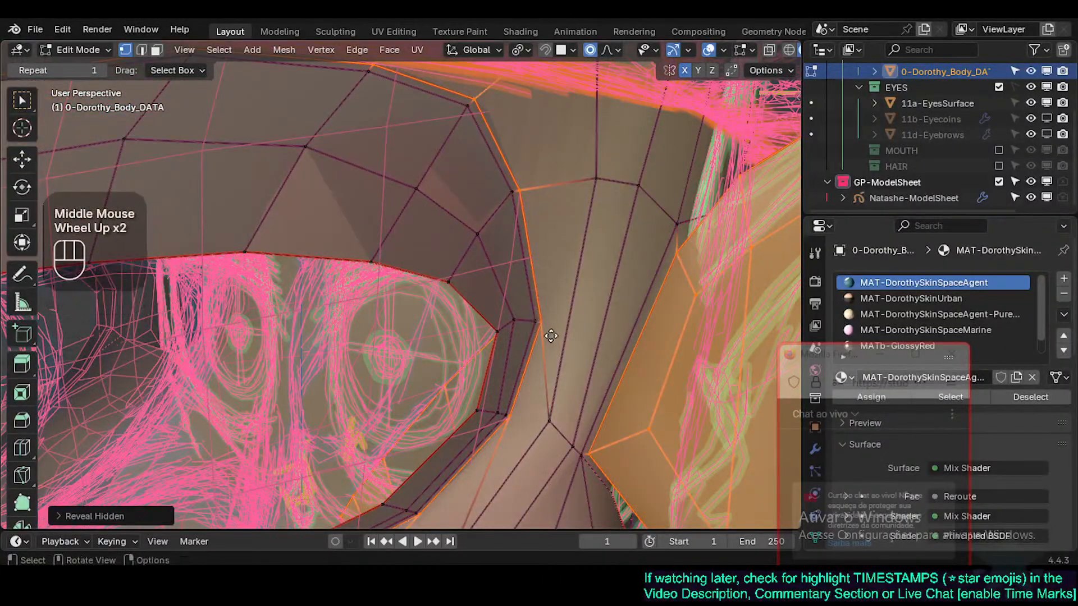
Step: With proportional editing off, slide the outer-corner socket vertex up its edge and place it beside the eyelid
{"action": "left_click", "coordinate": [548, 400]}
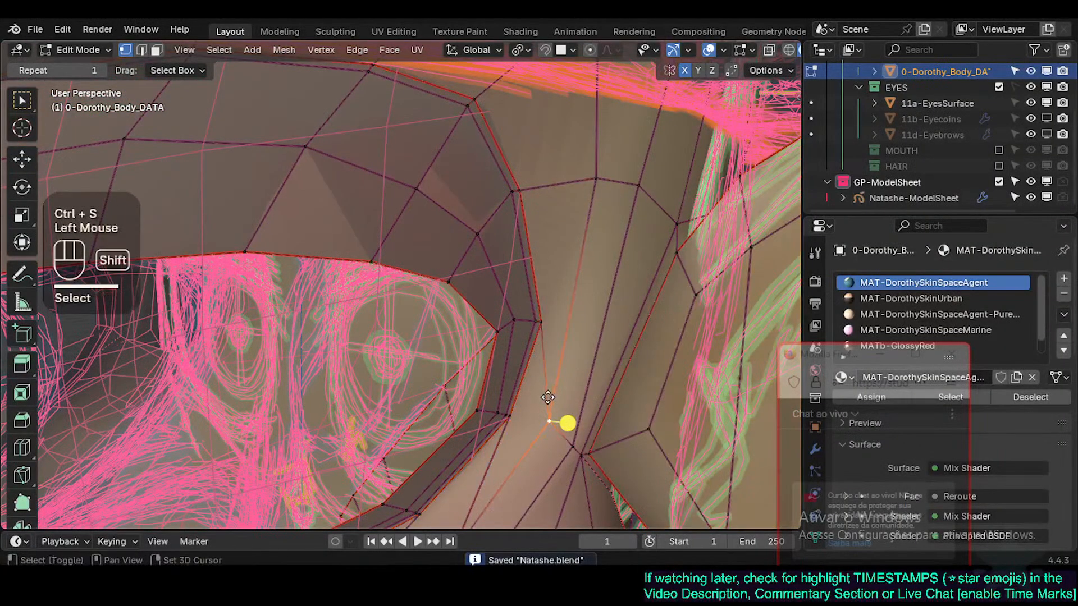
{"action": "middle_click_drag", "start_coordinate": [548, 397], "coordinate": [559, 417], "text": "shift"}
{"action": "key", "text": "g"}
{"action": "key", "text": "g"}
{"action": "left_click", "coordinate": [549, 369]}
{"action": "middle_click_drag", "start_coordinate": [549, 369], "coordinate": [566, 361]}
{"action": "key", "text": "g"}
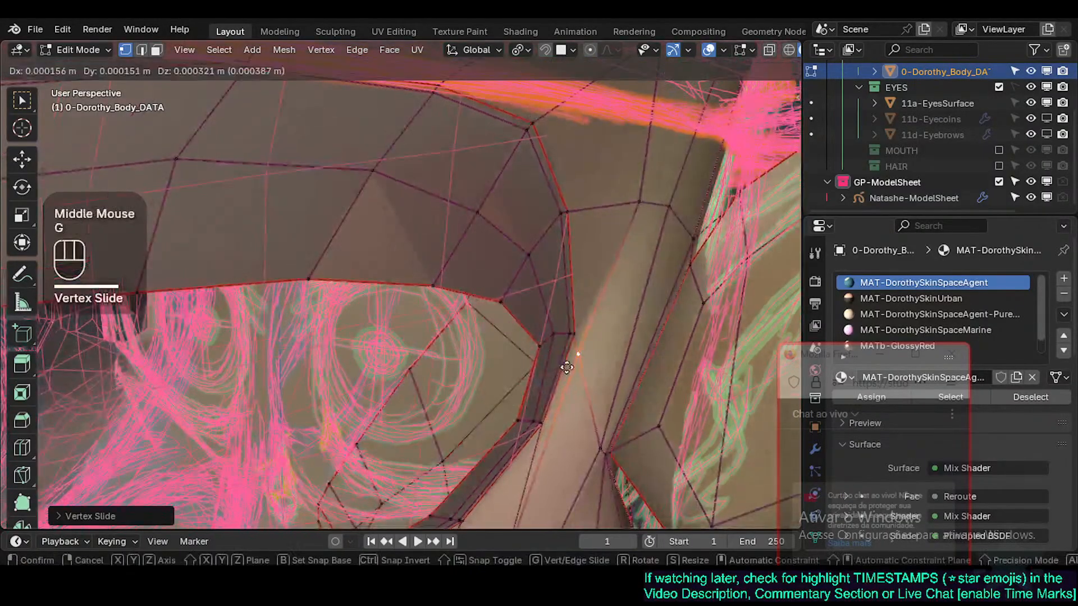
{"action": "left_click", "coordinate": [576, 354]}
Step: Move the temple vertex above the outer eye corner against the eyelid's outer edge
{"action": "key", "text": "g"}
{"action": "left_click", "coordinate": [659, 221]}
{"action": "middle_click_drag", "start_coordinate": [659, 221], "coordinate": [315, 212]}
{"action": "key", "text": "g"}
{"action": "left_click", "coordinate": [388, 196]}
{"action": "middle_click_drag", "start_coordinate": [389, 196], "coordinate": [436, 264]}
{"action": "key", "text": "g"}
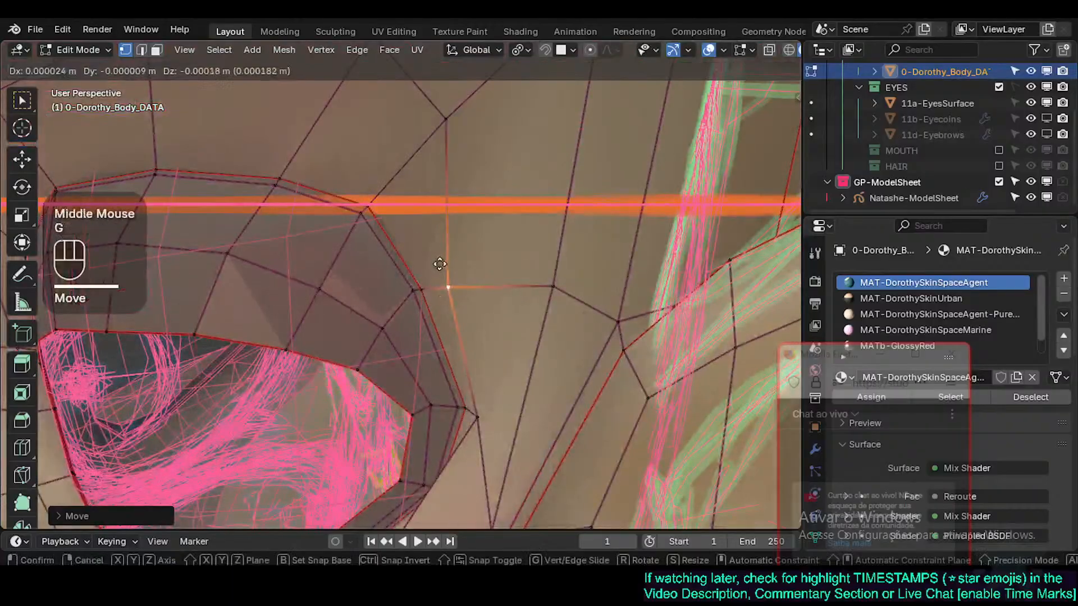
{"action": "left_click", "coordinate": [402, 329], "text": "shift"}
{"action": "key", "text": "g"}
{"action": "left_click", "coordinate": [417, 290], "text": "shift"}
Step: Nudge the outer-corner socket vertex and pull the lower-outer rim vertex up toward the eyelid's edge
{"action": "left_click", "coordinate": [478, 417]}
{"action": "key", "text": "g"}
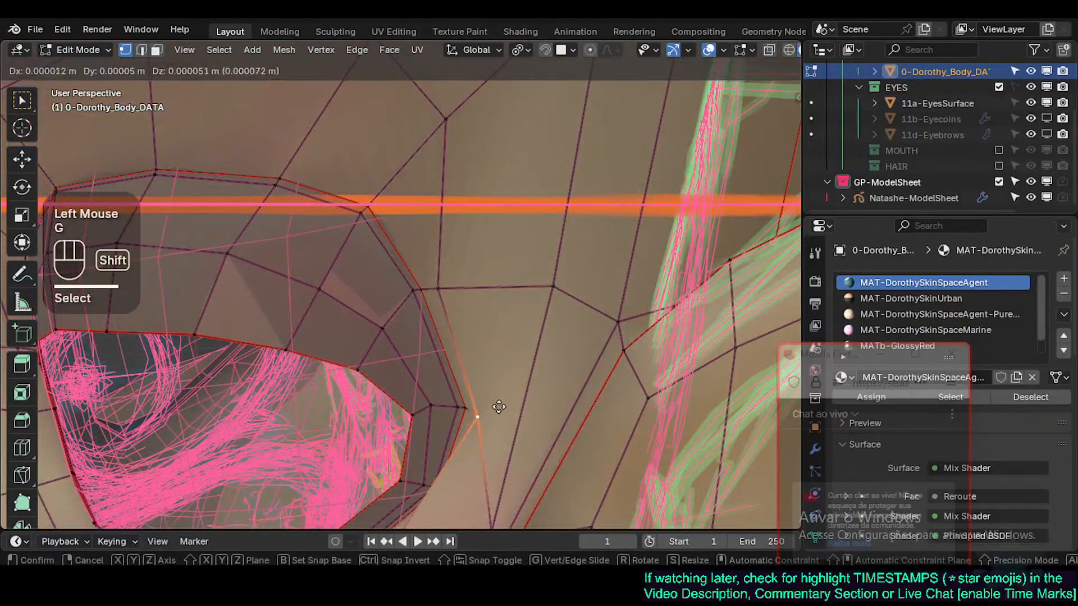
{"action": "left_click", "coordinate": [494, 407], "text": "shift"}
{"action": "middle_click_drag", "start_coordinate": [490, 360], "coordinate": [537, 106], "text": "shift"}
{"action": "left_click", "coordinate": [408, 364]}
{"action": "key", "text": "g"}
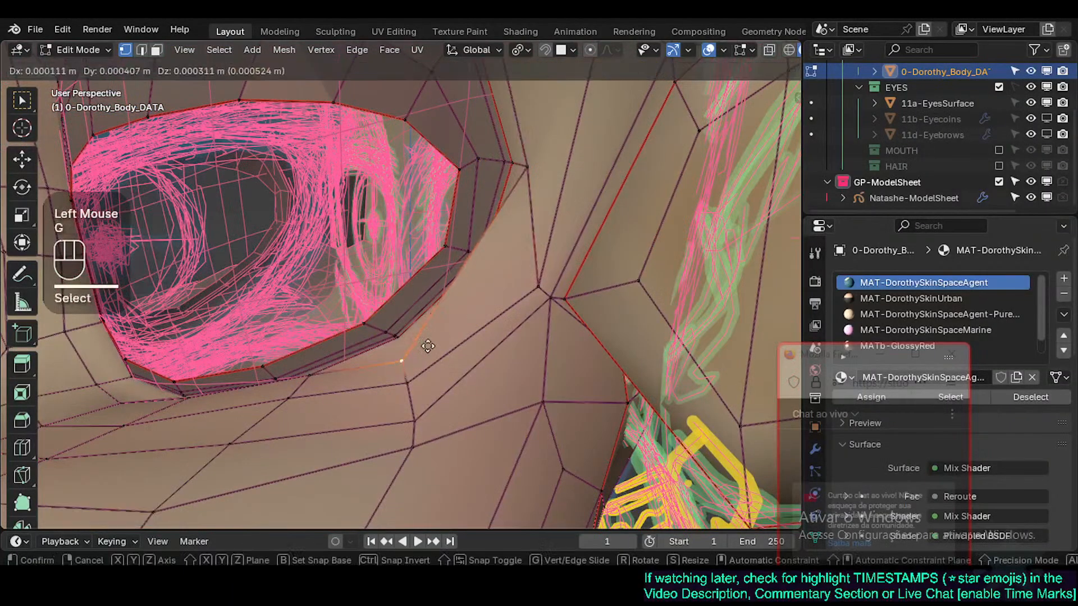
{"action": "left_click", "coordinate": [504, 262]}
Step: Slide the lower-outer socket vertex along its edge and fine-tune its position beside the eyelid corner
{"action": "middle_click_drag", "start_coordinate": [505, 247], "coordinate": [590, 276]}
{"action": "scroll", "coordinate": [597, 219], "scroll_direction": "up", "scroll_amount": 2}
{"action": "key", "text": "g"}
{"action": "key", "text": "g"}
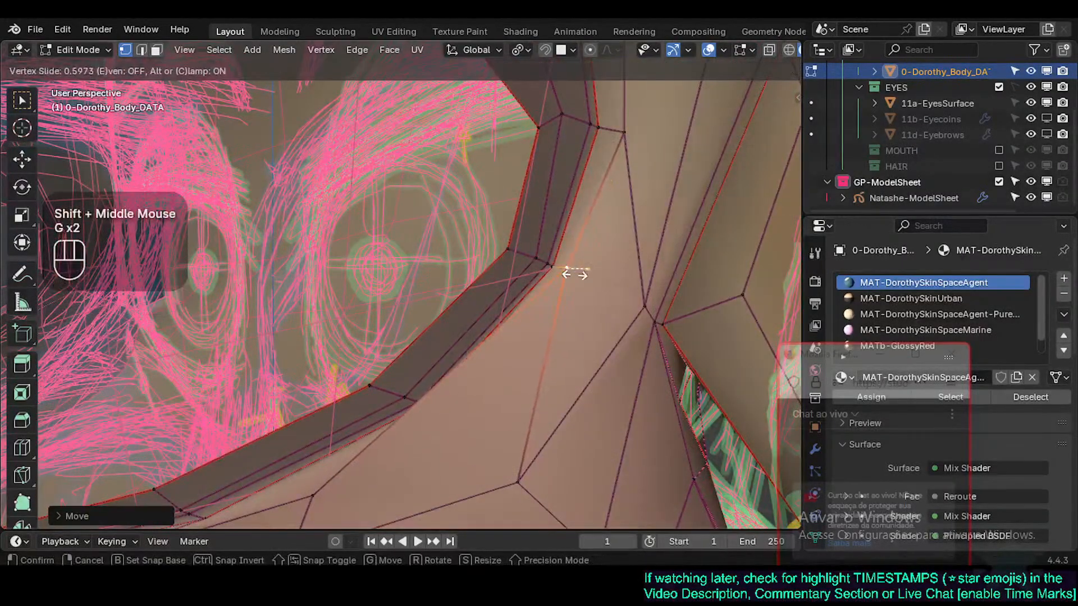
{"action": "left_click", "coordinate": [574, 273]}
{"action": "key", "text": "g"}
{"action": "left_click", "coordinate": [628, 351], "text": "shift"}
Step: Fine-tune the outer-corner socket vertex and the vertex below it so they sit just outside the eyelid
{"action": "left_click", "coordinate": [621, 126]}
{"action": "key", "text": "g"}
{"action": "left_click", "coordinate": [630, 120], "text": "shift"}
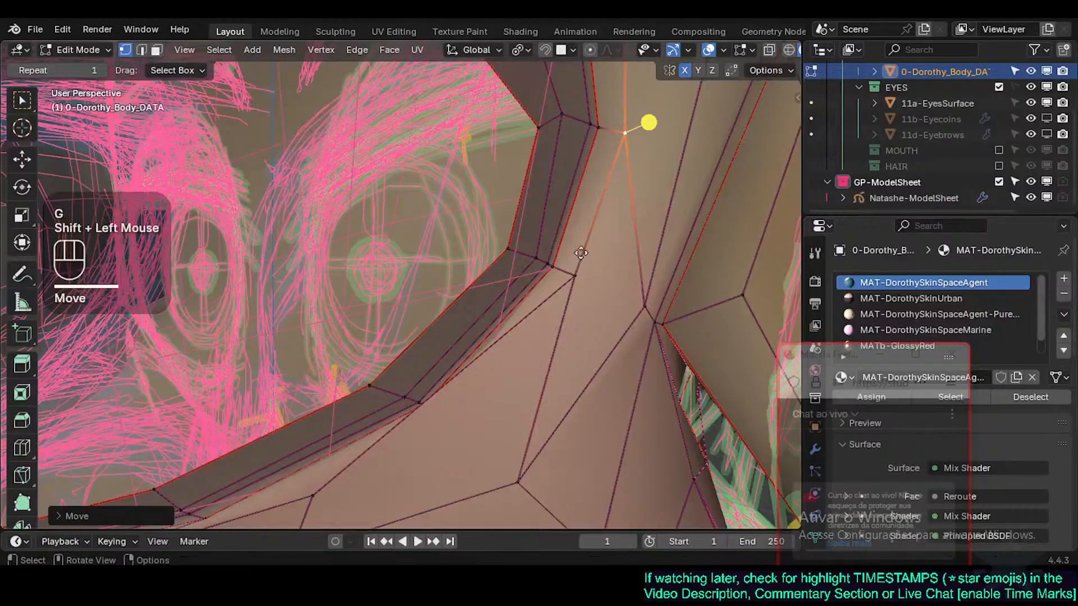
{"action": "left_click", "coordinate": [577, 273]}
{"action": "key", "text": "g"}
{"action": "left_click", "coordinate": [602, 298], "text": "shift"}
Step: Readjust the same two outer-corner socket vertices from a side angle to follow the eyelid contour
{"action": "middle_click_drag", "start_coordinate": [601, 298], "coordinate": [472, 331]}
{"action": "key", "text": "g"}
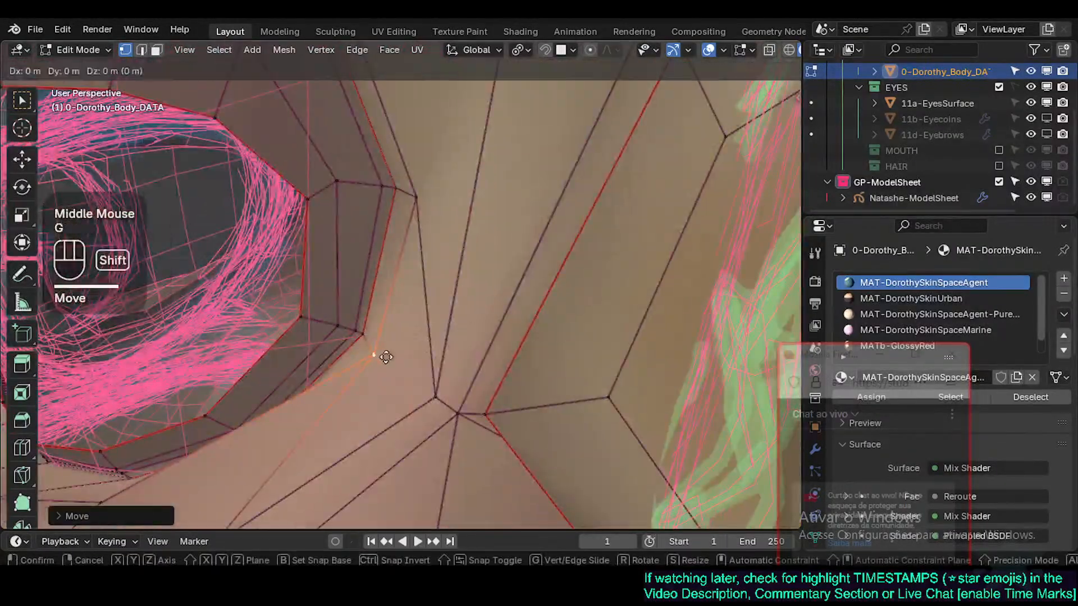
{"action": "left_click", "coordinate": [392, 357], "text": "shift"}
{"action": "left_click", "coordinate": [420, 201]}
{"action": "key", "text": "g"}
{"action": "left_click", "coordinate": [435, 148], "text": "shift"}
Step: Move the socket vertex under the outer part of the lower lid up against the eyelid edge
{"action": "middle_click_drag", "start_coordinate": [434, 149], "coordinate": [498, 227], "text": "shift"}
{"action": "middle_click_drag", "start_coordinate": [500, 180], "coordinate": [355, 399]}
{"action": "key", "text": "g"}
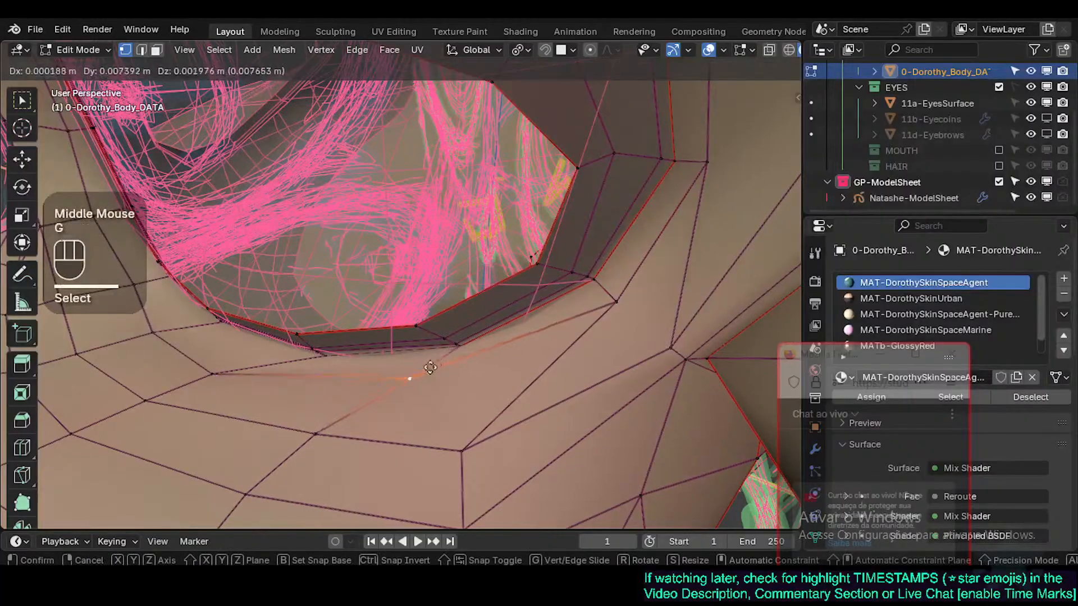
{"action": "left_click", "coordinate": [456, 375]}
{"action": "middle_click_drag", "start_coordinate": [456, 375], "coordinate": [551, 264]}
{"action": "scroll", "coordinate": [596, 290], "scroll_direction": "up", "scroll_amount": 1}
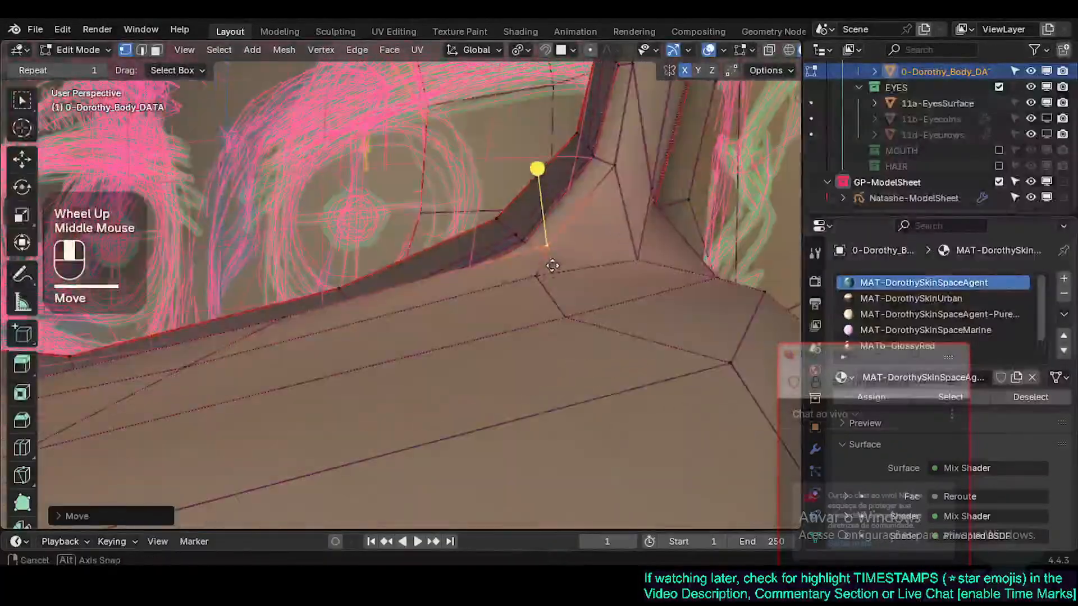
{"action": "key", "text": "g"}
{"action": "left_click", "coordinate": [445, 270], "text": "shift"}
Step: Bring the socket vertices under the middle and inner parts of the lower lid up to the eyelid edge
{"action": "middle_click_drag", "start_coordinate": [445, 270], "coordinate": [436, 397]}
{"action": "left_click", "coordinate": [494, 381]}
{"action": "key", "text": "g"}
{"action": "left_click", "coordinate": [554, 354]}
{"action": "key", "text": "g"}
{"action": "left_click", "coordinate": [380, 418]}
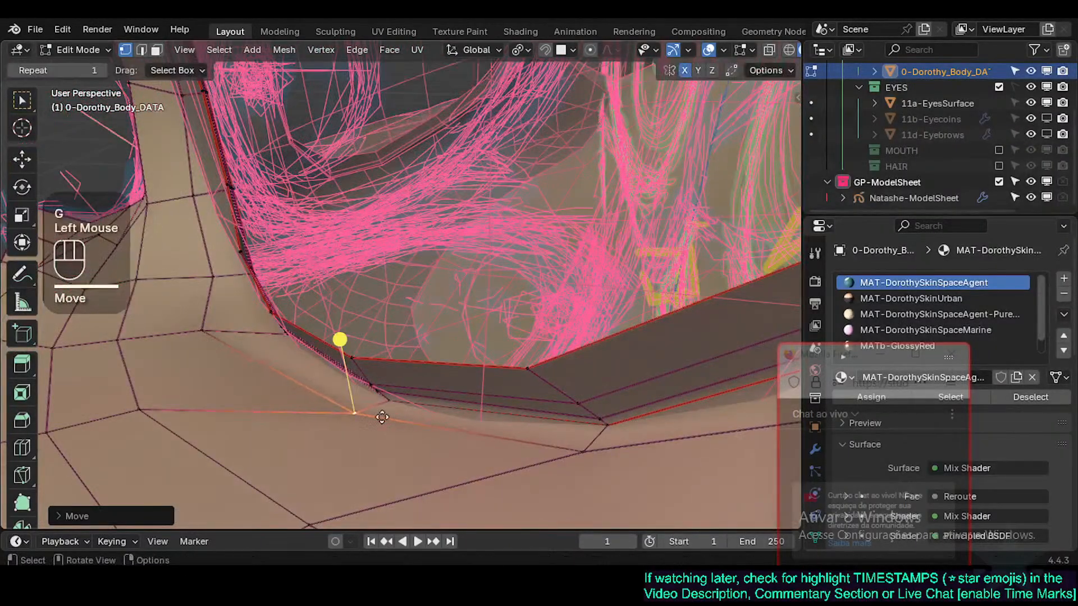
{"action": "middle_click_drag", "start_coordinate": [380, 418], "coordinate": [339, 368], "text": "shift"}
{"action": "key", "text": "g"}
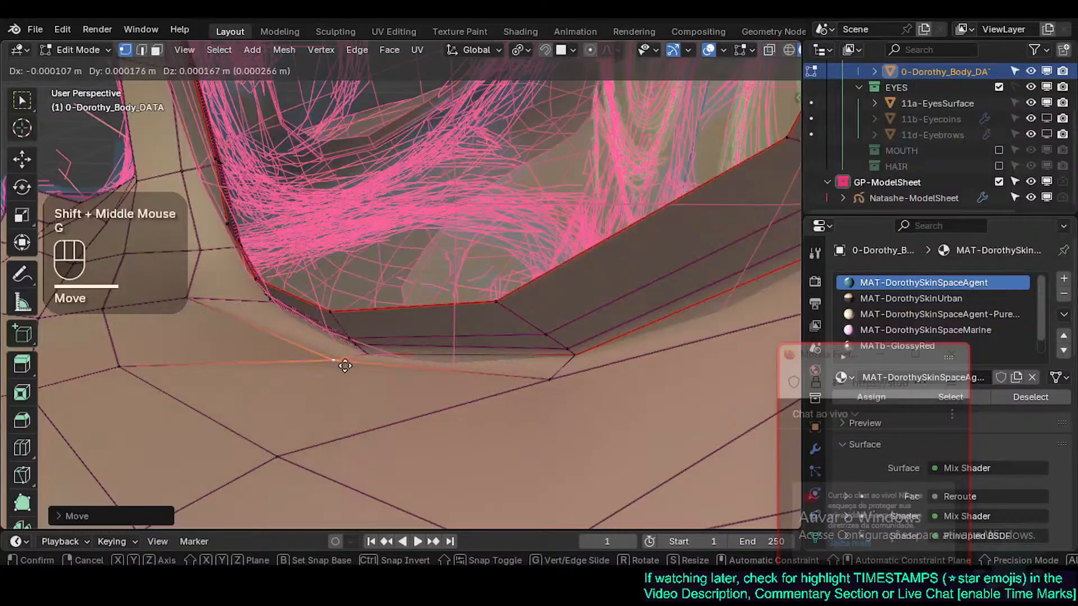
{"action": "left_click", "coordinate": [344, 365]}
Step: Refine the vertex below the lower lid and move the inner-corner socket vertex against the eyelid
{"action": "left_click", "coordinate": [553, 380]}
{"action": "key", "text": "g"}
{"action": "left_click", "coordinate": [545, 348], "text": "shift"}
{"action": "middle_click_drag", "start_coordinate": [375, 358], "coordinate": [440, 372], "text": "shift"}
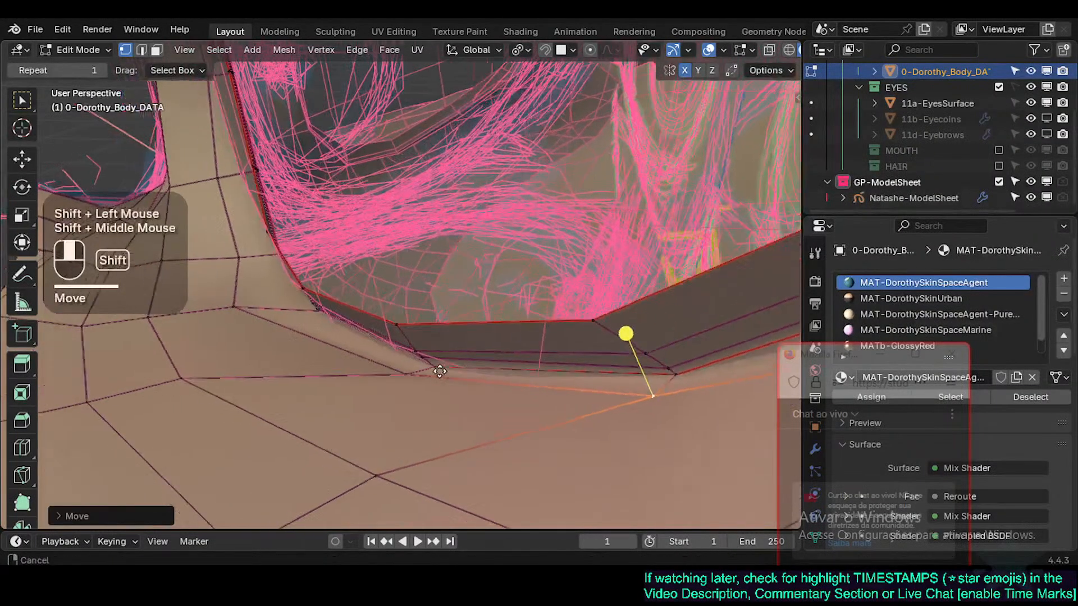
{"action": "left_click", "coordinate": [233, 307]}
{"action": "key", "text": "g"}
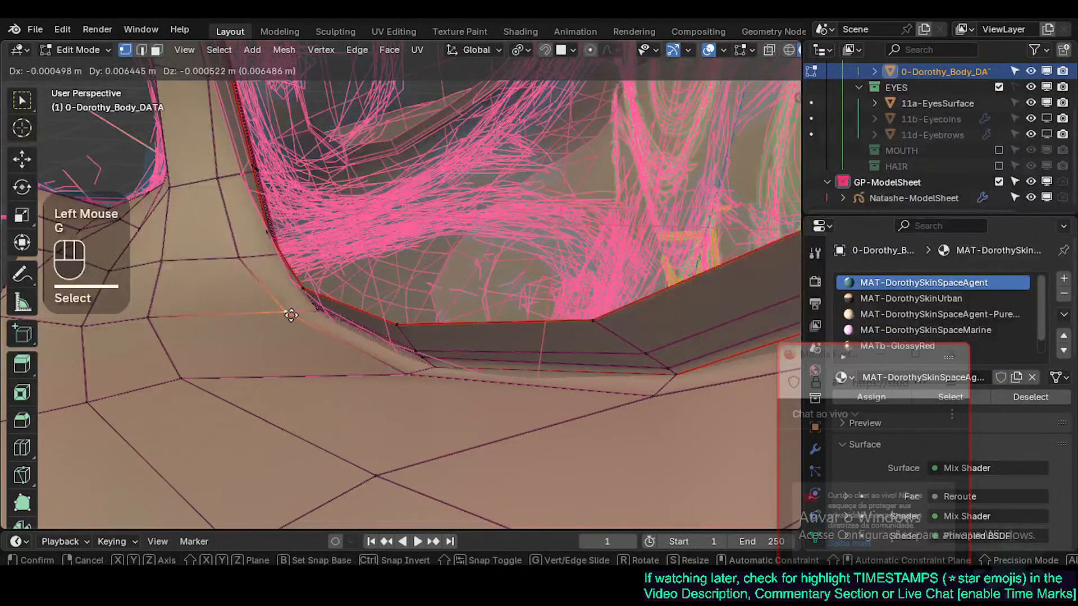
{"action": "left_click", "coordinate": [291, 315]}
Step: Slide the socket vertex beside the nose near the inner eye corner along its edge toward the eyelid
{"action": "left_click", "coordinate": [240, 260]}
{"action": "key", "text": "g"}
{"action": "key", "text": "g"}
{"action": "left_click", "coordinate": [256, 260]}
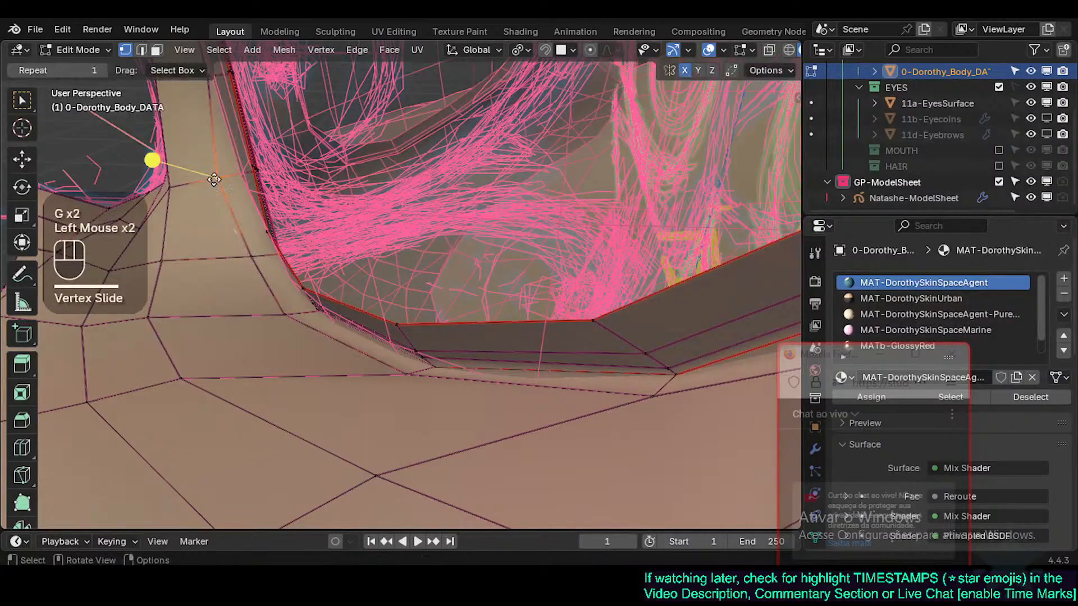
Step: Smooth the edge loop surrounding the eye socket and shift the whole loop along the Z axis
{"action": "left_click", "coordinate": [216, 178]}
{"action": "key", "text": "alt+a"}
{"action": "left_click", "coordinate": [233, 200], "text": "alt+shift"}
{"action": "scroll", "coordinate": [312, 294], "scroll_direction": "down", "scroll_amount": 2}
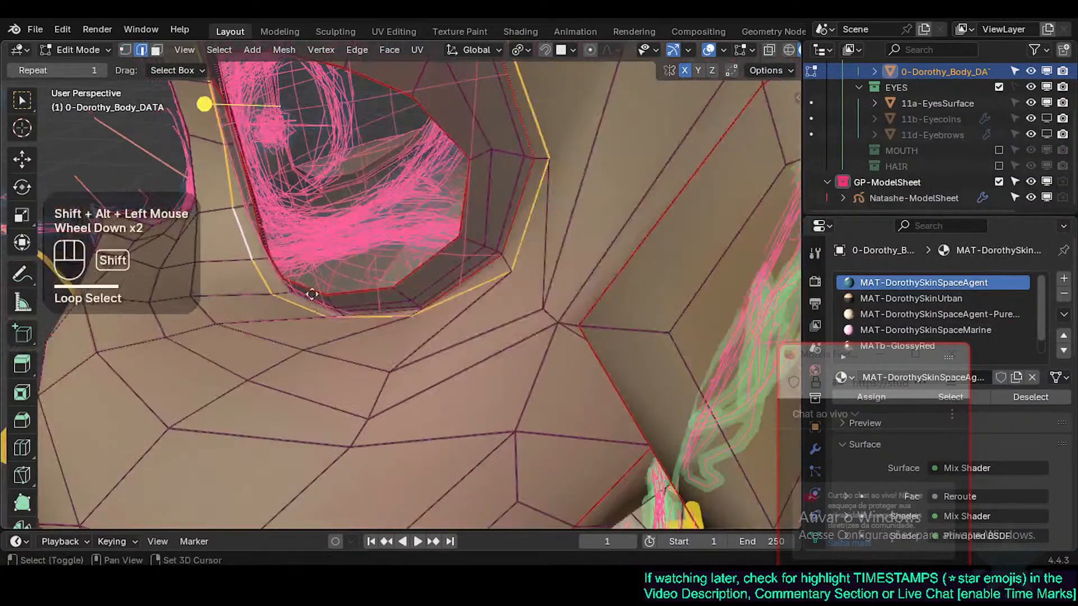
{"action": "middle_click_drag", "start_coordinate": [312, 295], "coordinate": [337, 348], "text": "shift"}
{"action": "middle_click_drag", "start_coordinate": [337, 348], "coordinate": [386, 285]}
{"action": "scroll", "coordinate": [386, 285], "scroll_direction": "down", "scroll_amount": 1}
{"action": "left_click_drag", "start_coordinate": [396, 260], "coordinate": [470, 271]}
{"action": "key", "text": "g"}
{"action": "key", "text": "z"}
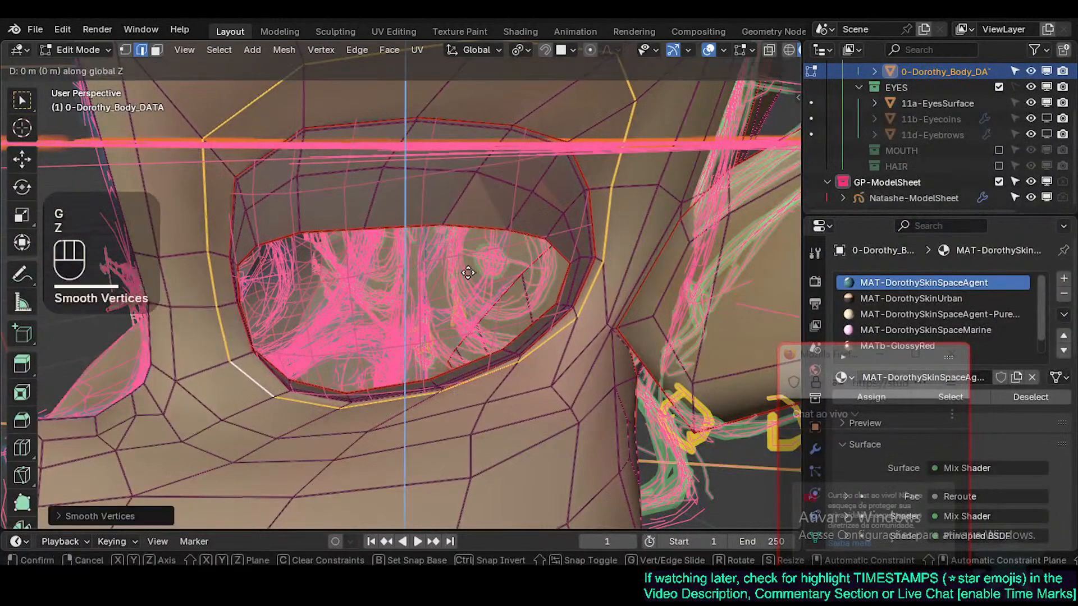
{"action": "left_click", "coordinate": [454, 308], "text": "shift"}
{"action": "middle_click_drag", "start_coordinate": [453, 307], "coordinate": [414, 335], "text": "shift"}
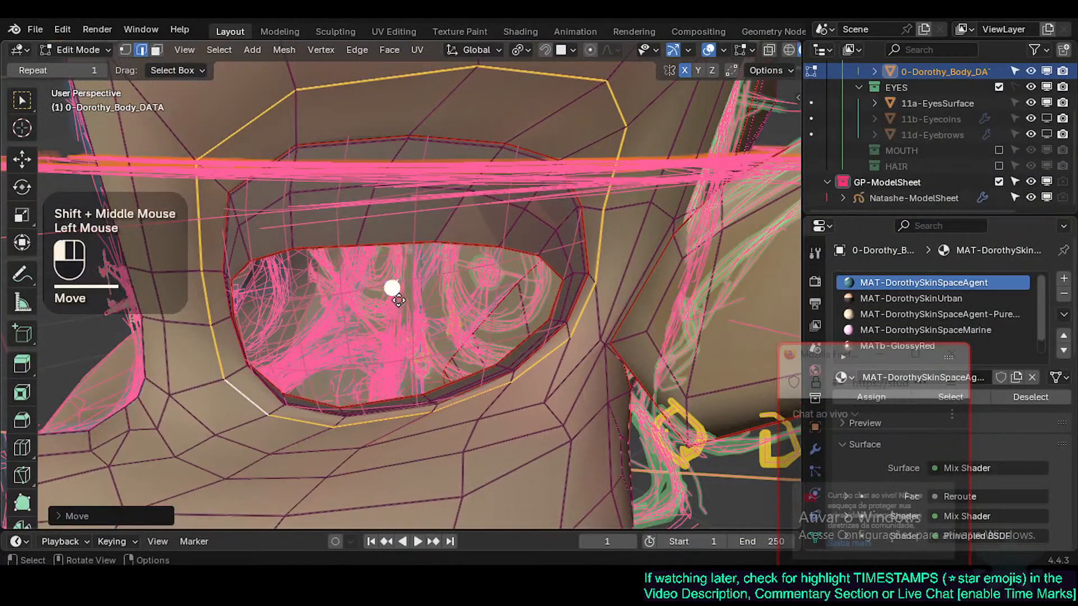
Step: Slide the socket vertex under the middle of the lower lid along its edge toward the eyelid border
{"action": "scroll", "coordinate": [396, 314], "scroll_direction": "up", "scroll_amount": 3}
{"action": "key", "text": "1"}
{"action": "left_click", "coordinate": [460, 430]}
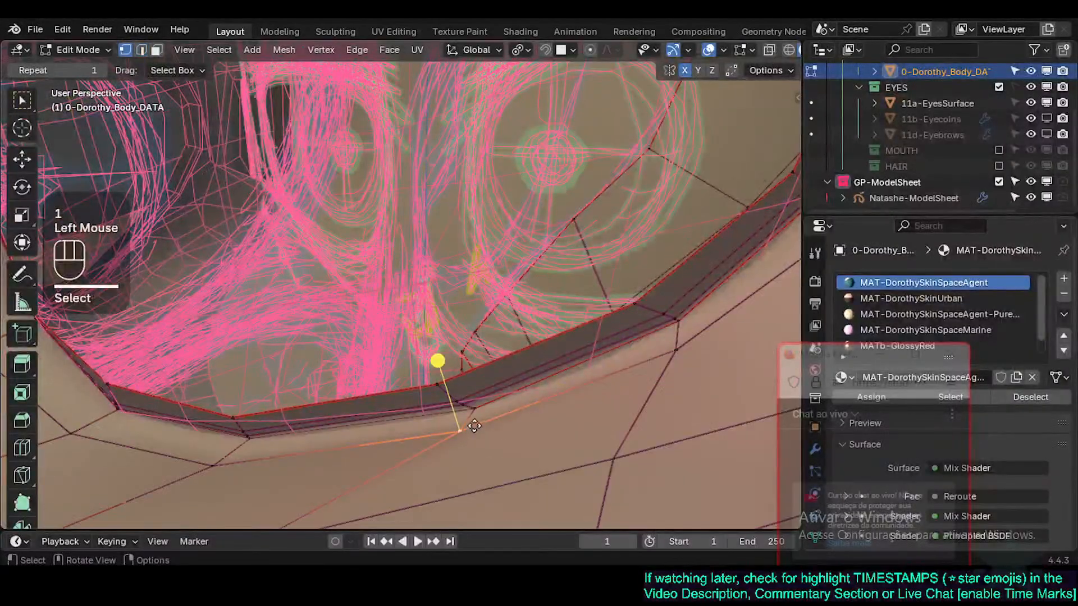
{"action": "middle_click_drag", "start_coordinate": [475, 425], "coordinate": [489, 303]}
{"action": "key", "text": "g"}
{"action": "key", "text": "g"}
{"action": "left_click", "coordinate": [501, 385]}
Step: Slide the short cheek edge below the lower lid sideways to even out the surrounding faces
{"action": "scroll", "coordinate": [501, 384], "scroll_direction": "down", "scroll_amount": 1}
{"action": "scroll", "coordinate": [502, 385], "scroll_direction": "down", "scroll_amount": 2}
{"action": "key", "text": "2"}
{"action": "left_click", "coordinate": [506, 302]}
{"action": "key", "text": "g"}
{"action": "key", "text": "g"}
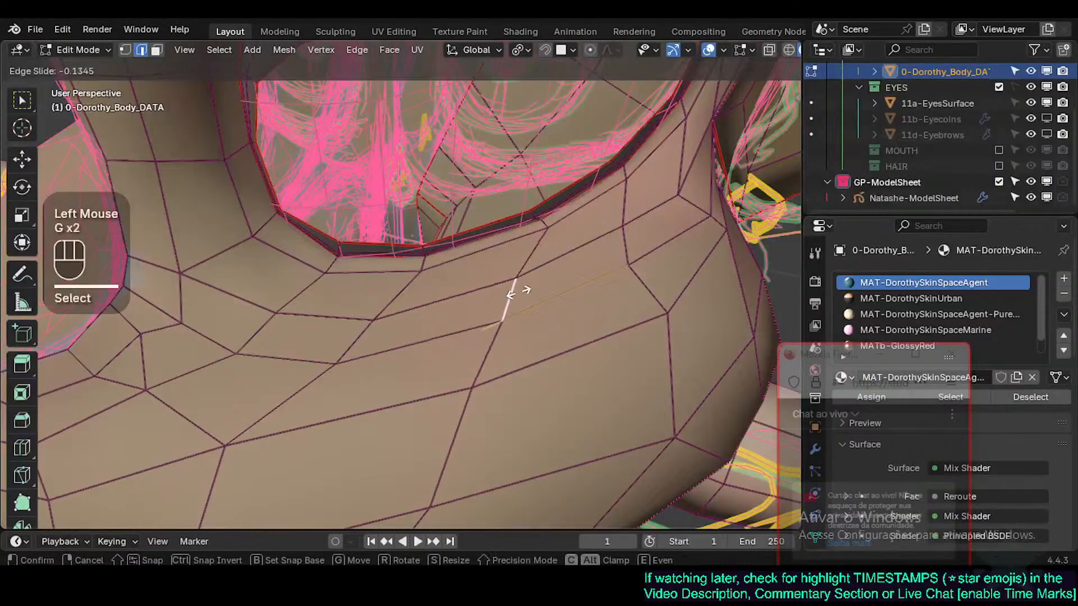
{"action": "left_click", "coordinate": [542, 281]}
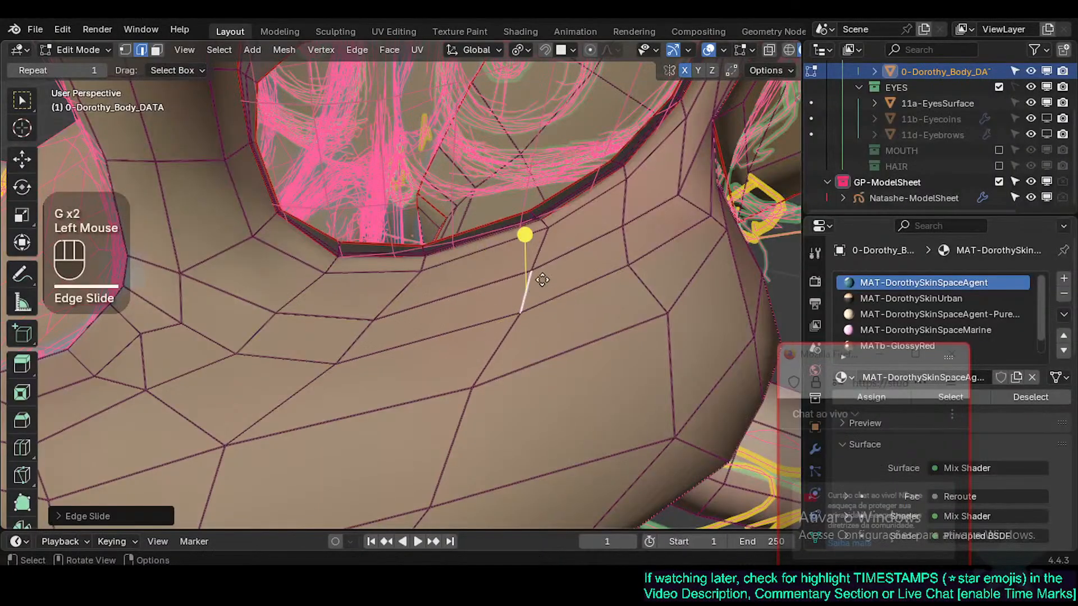
Step: Slide the vertex beside the nose below the inner eye corner, and the nearby edge under the lid, for even spacing
{"action": "left_click", "coordinate": [184, 270]}
{"action": "key", "text": "g"}
{"action": "key", "text": "g"}
{"action": "left_click", "coordinate": [155, 263]}
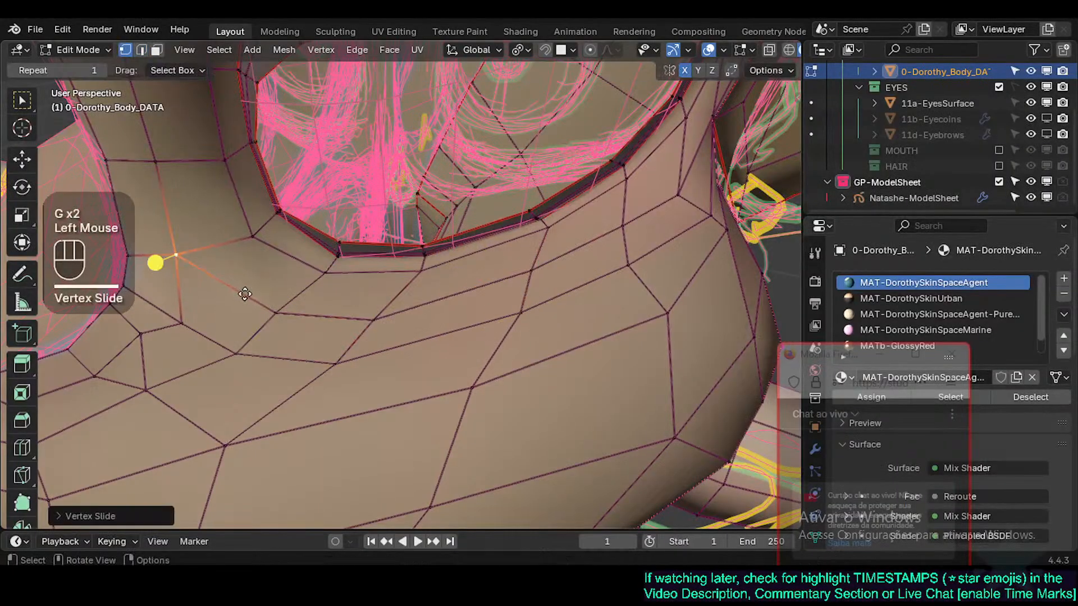
{"action": "left_click", "coordinate": [294, 313]}
{"action": "key", "text": "g"}
{"action": "key", "text": "g"}
{"action": "left_click", "coordinate": [315, 303]}
Step: Move the socket vertex under the outer part of the lower lid closer to the eyelid edge
{"action": "middle_click_drag", "start_coordinate": [392, 308], "coordinate": [281, 379], "text": "shift"}
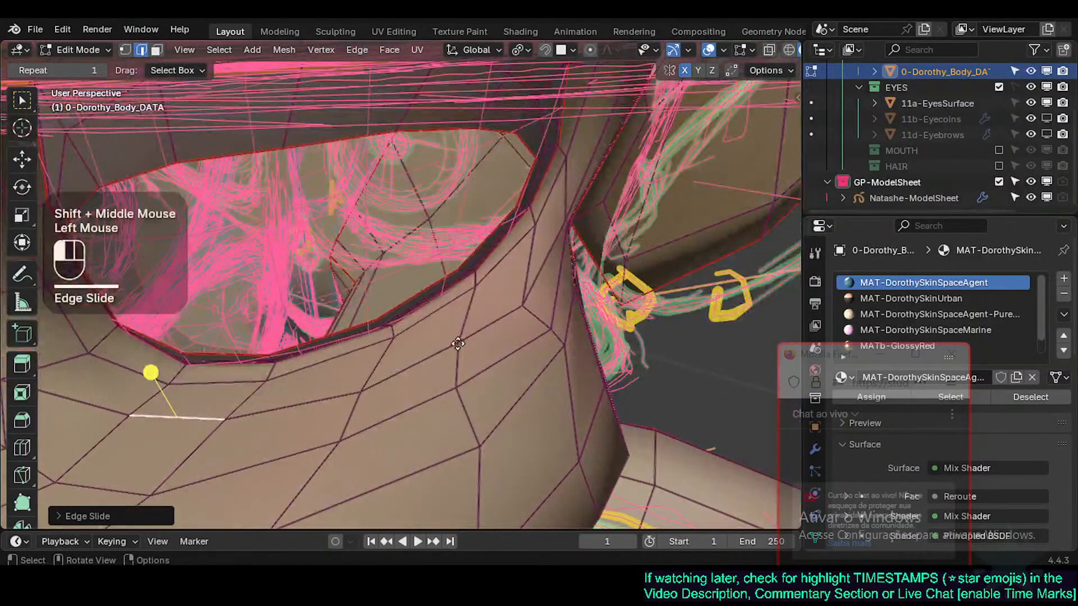
{"action": "key", "text": "1"}
{"action": "left_click", "coordinate": [456, 386]}
{"action": "left_click", "coordinate": [470, 338], "text": "shift"}
{"action": "key", "text": "g"}
{"action": "left_click", "coordinate": [581, 305]}
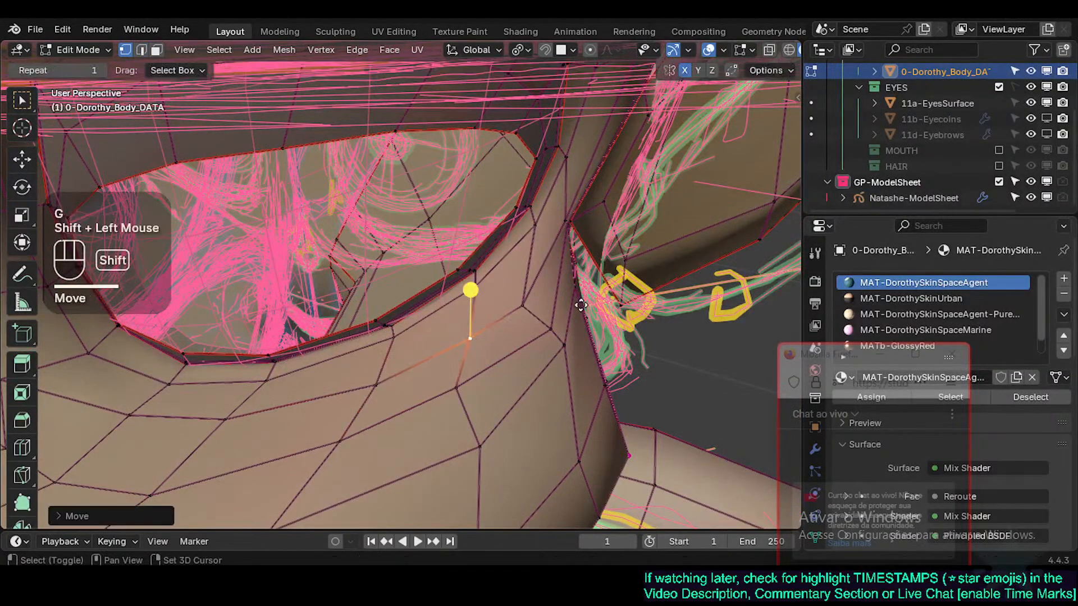
Step: Reposition the vertex just below the outer eye corner and slide the neighbouring temple-side vertex along its edge
{"action": "middle_click_drag", "start_coordinate": [533, 311], "coordinate": [404, 329], "text": "shift"}
{"action": "key", "text": "g"}
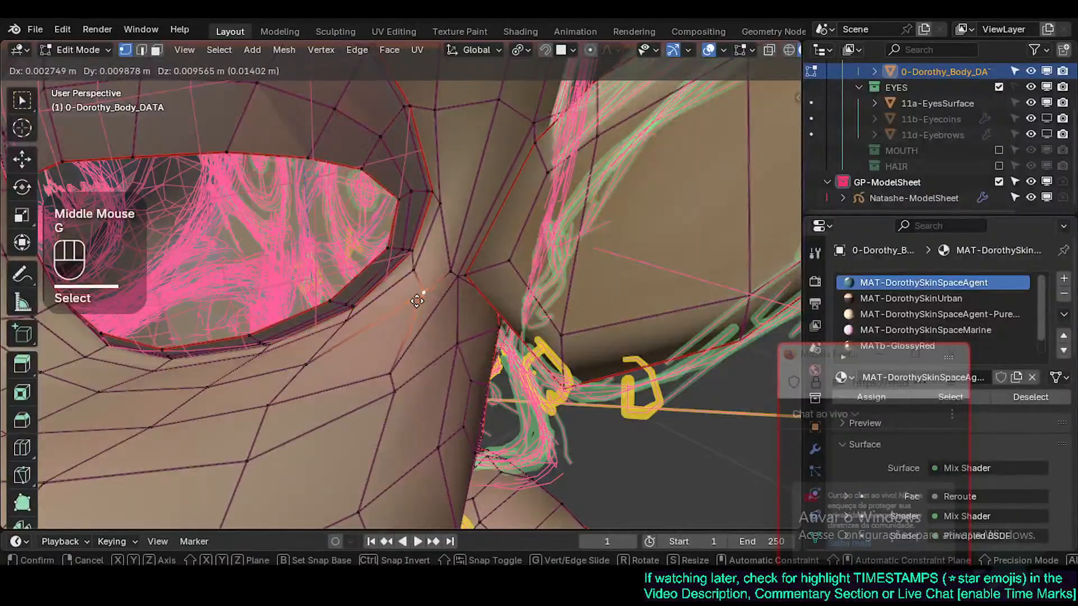
{"action": "left_click", "coordinate": [377, 240]}
{"action": "left_click", "coordinate": [416, 230], "text": "shift"}
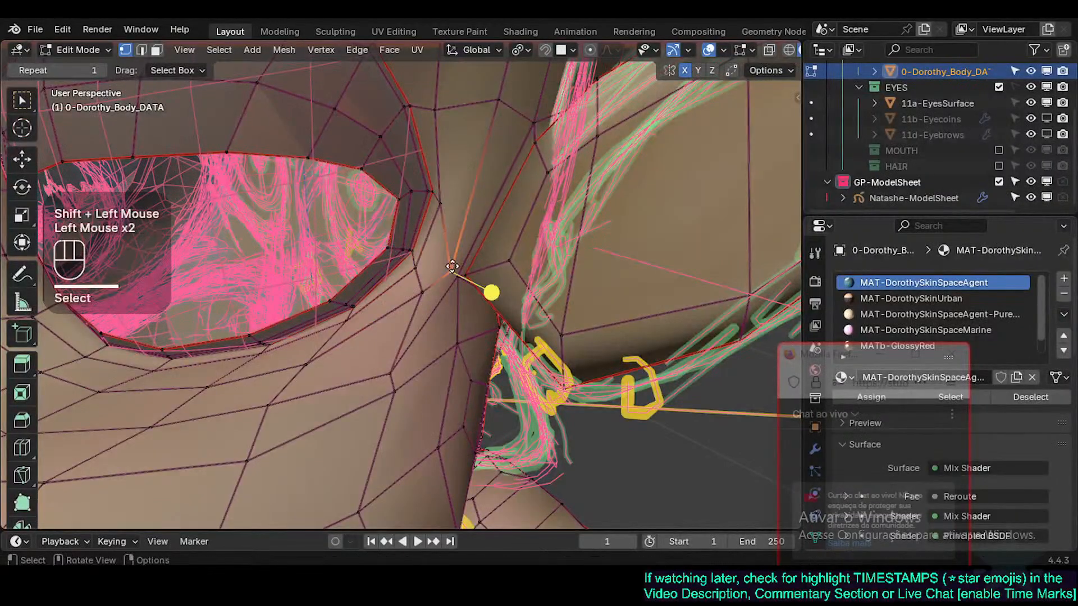
{"action": "middle_click_drag", "start_coordinate": [452, 266], "coordinate": [365, 296], "text": "shift"}
{"action": "key", "text": "g"}
{"action": "key", "text": "g"}
{"action": "left_click", "coordinate": [439, 316]}
Step: Move the socket vertices beside the outer eye corner to follow the contour of the eyelid border
{"action": "left_click", "coordinate": [458, 247]}
{"action": "key", "text": "g"}
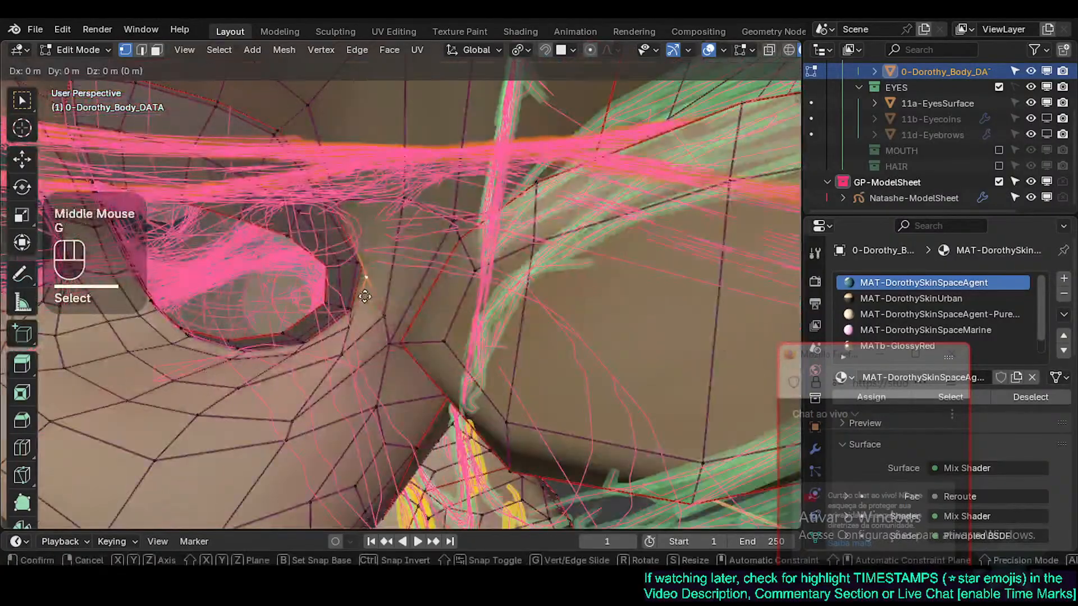
{"action": "left_click", "coordinate": [335, 356], "text": "shift"}
{"action": "middle_click_drag", "start_coordinate": [334, 355], "coordinate": [382, 217]}
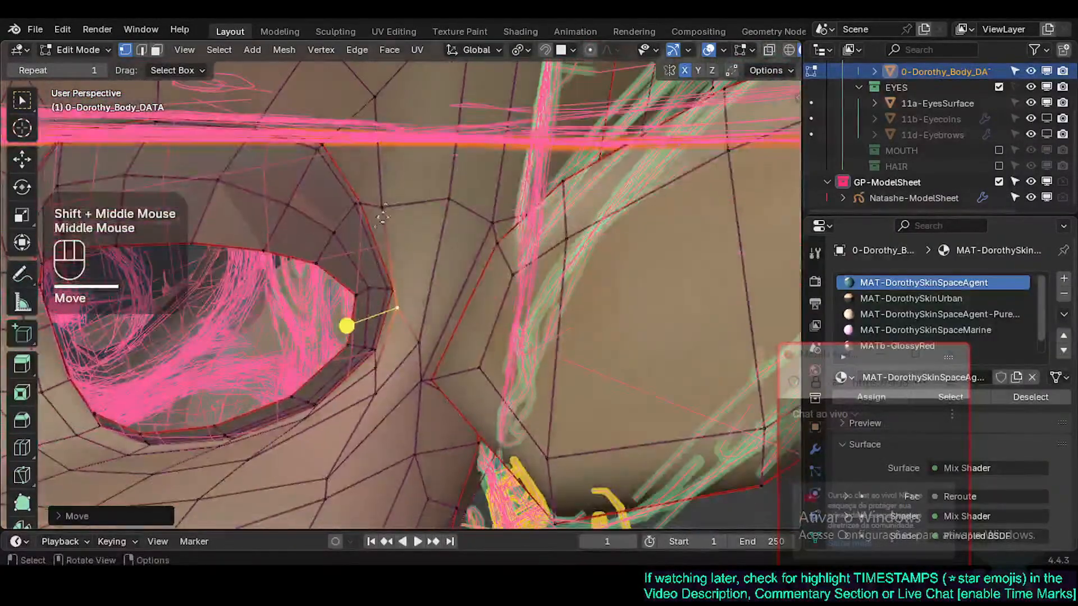
{"action": "left_click", "coordinate": [400, 309]}
{"action": "key", "text": "g"}
{"action": "left_click", "coordinate": [440, 286], "text": "shift"}
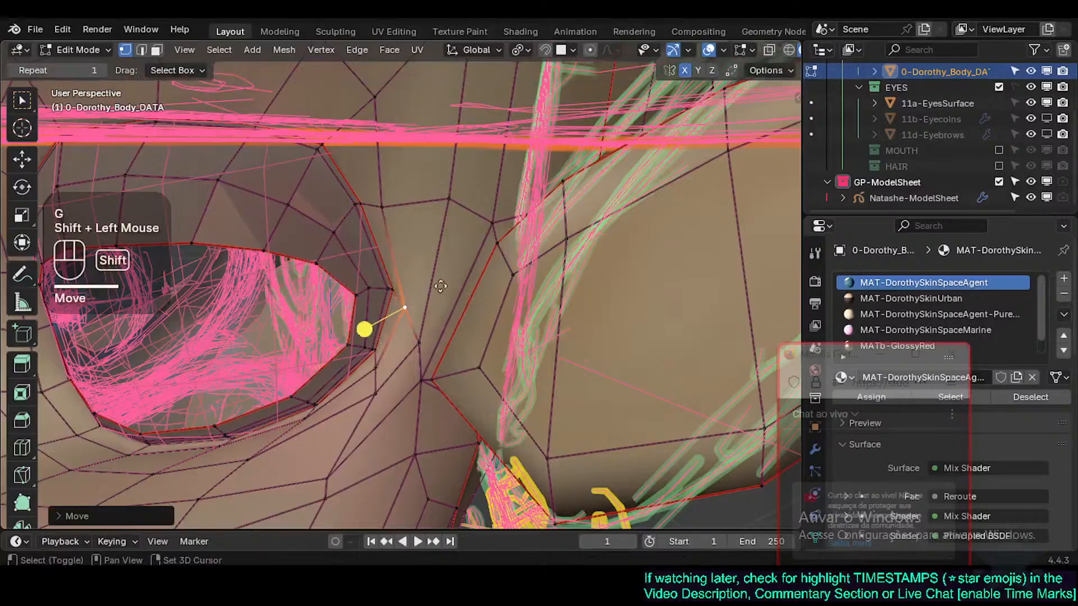
{"action": "key", "text": "g"}
Step: Adjust the socket vertex and short edge above the outer end of the upper lid
{"action": "middle_click_drag", "start_coordinate": [389, 213], "coordinate": [421, 241], "text": "shift"}
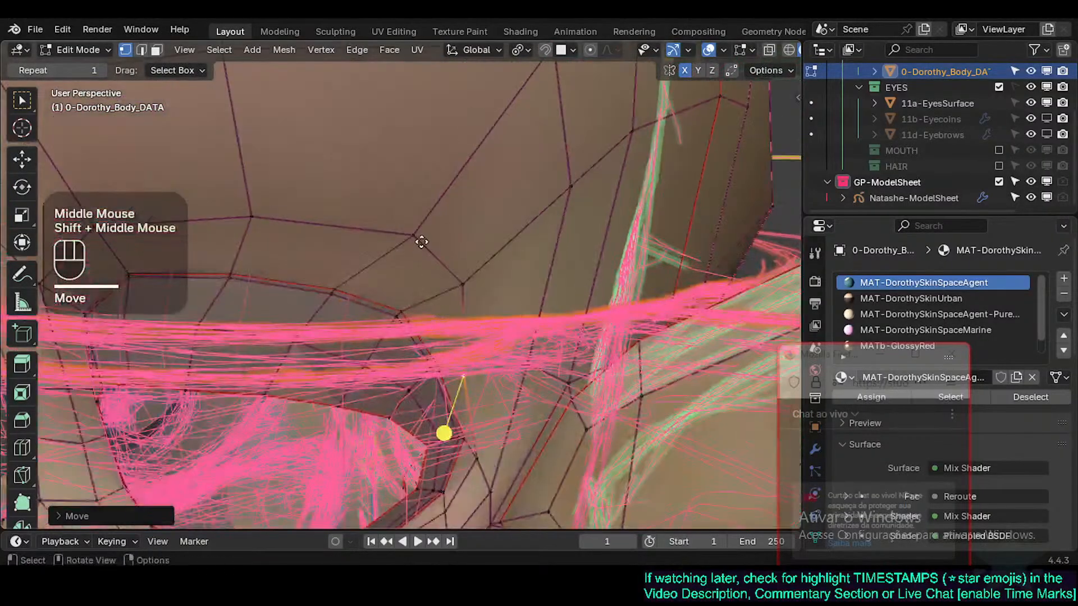
{"action": "left_click", "coordinate": [380, 265]}
{"action": "key", "text": "g"}
{"action": "left_click", "coordinate": [385, 340]}
{"action": "middle_click_drag", "start_coordinate": [385, 340], "coordinate": [664, 306]}
{"action": "key", "text": "g"}
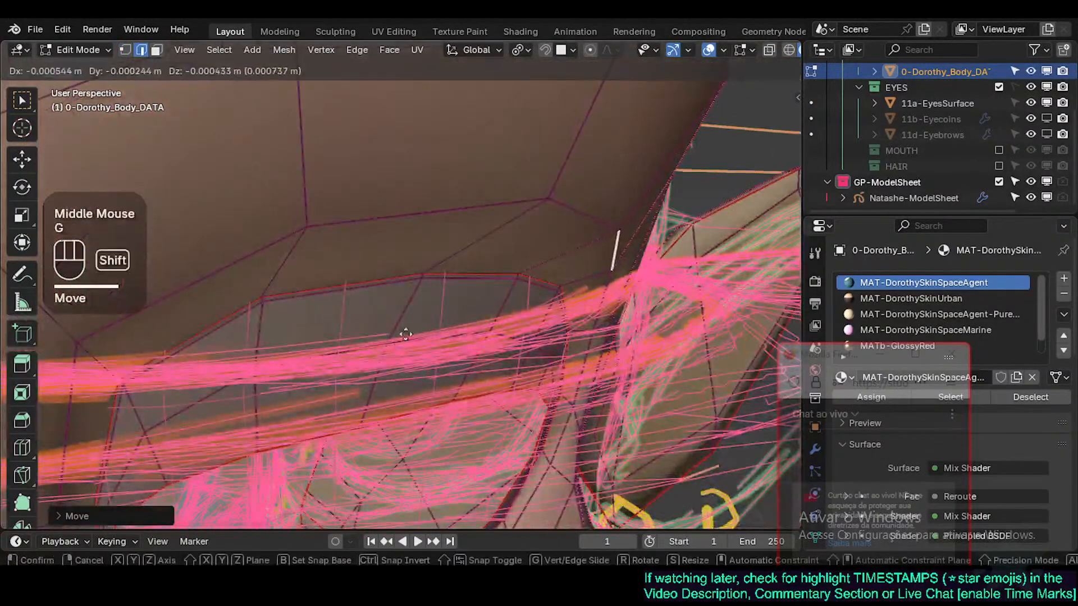
{"action": "left_click", "coordinate": [664, 312], "text": "shift"}
Step: Slide the socket edge above the outer half of the upper lid along its neighbouring edges
{"action": "middle_click_drag", "start_coordinate": [482, 267], "coordinate": [381, 222]}
{"action": "scroll", "coordinate": [418, 279], "scroll_direction": "down", "scroll_amount": 2}
{"action": "middle_click_drag", "start_coordinate": [419, 279], "coordinate": [438, 202], "text": "shift"}
{"action": "key", "text": "g"}
{"action": "key", "text": "g"}
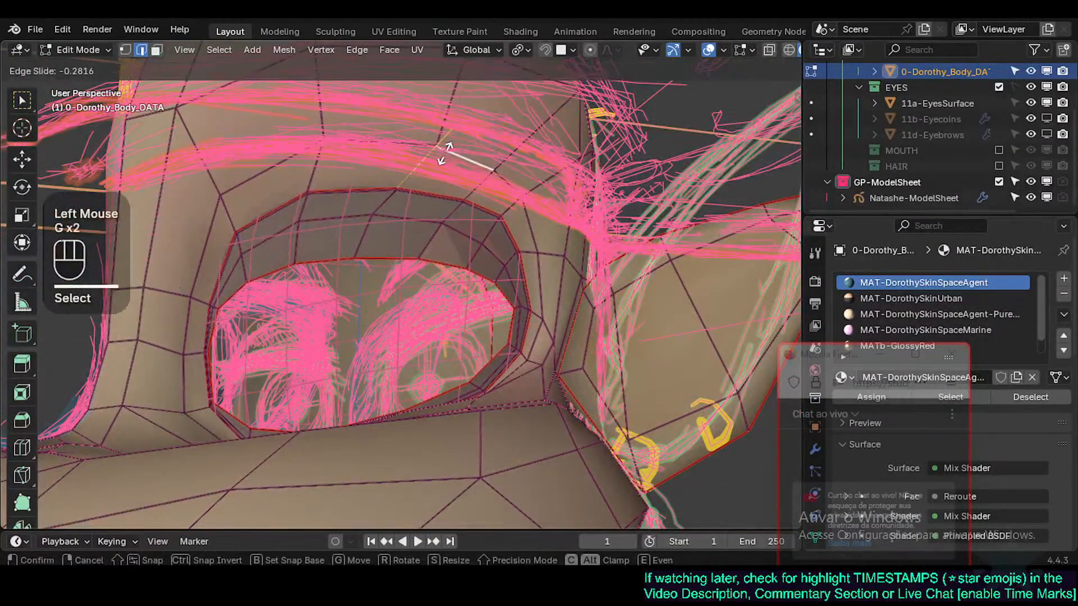
{"action": "left_click", "coordinate": [456, 152]}
Step: Move the socket edges above the middle and inner parts of the upper lid to follow the lid's curve
{"action": "mouse_move", "coordinate": [456, 151]}
{"action": "middle_mouse_down"}
{"action": "mouse_move", "coordinate": [443, 203]}
{"action": "mouse_move", "coordinate": [456, 171]}
{"action": "middle_mouse_up"}
{"action": "left_click", "coordinate": [456, 171], "text": "shift"}
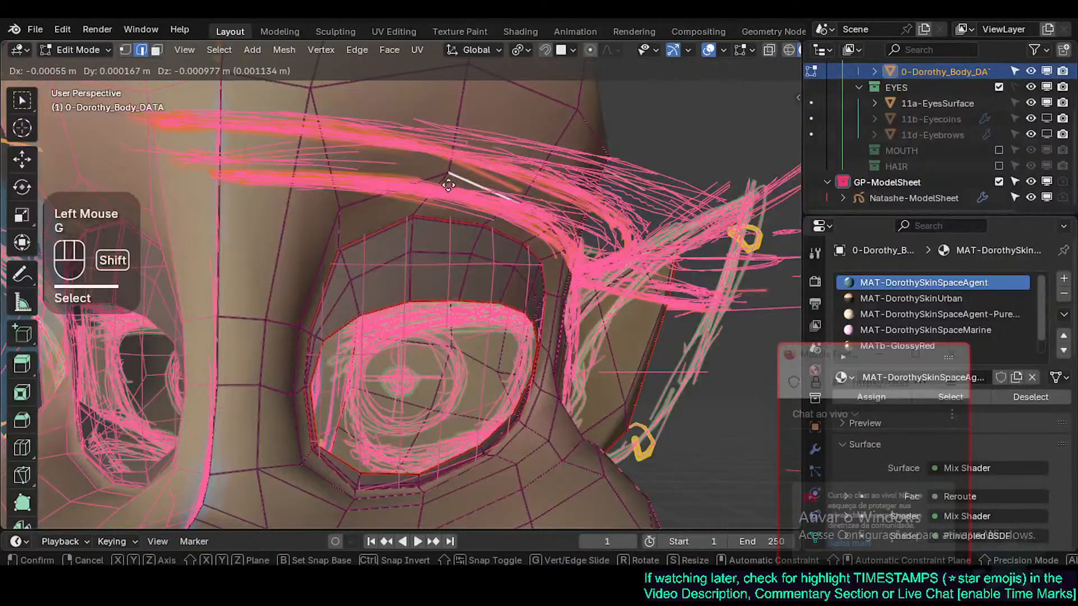
{"action": "key", "text": "g"}
{"action": "left_click", "coordinate": [328, 249], "text": "shift"}
{"action": "key", "text": "g"}
{"action": "left_click", "coordinate": [373, 205], "text": "shift"}
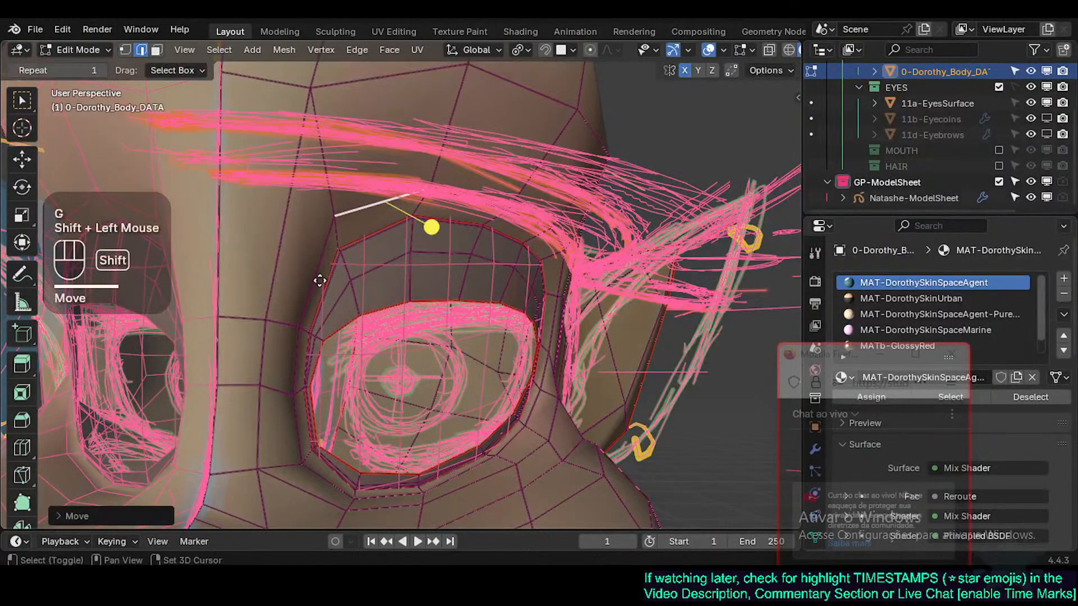
Step: Adjust the complete edge loop around the eye socket and reposition it around the eyelid
{"action": "middle_click_drag", "start_coordinate": [373, 205], "coordinate": [334, 262]}
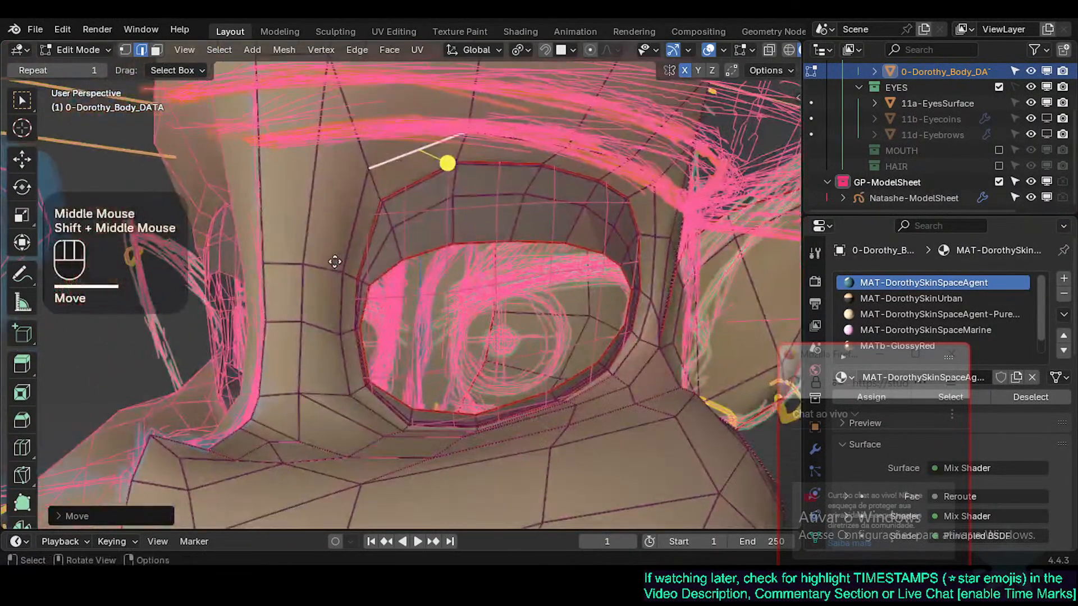
{"action": "key", "text": "ctrl+v"}
{"action": "left_click", "coordinate": [595, 270]}
{"action": "middle_click_drag", "start_coordinate": [595, 270], "coordinate": [481, 300]}
{"action": "key", "text": "g"}
{"action": "left_click", "coordinate": [266, 324], "text": "shift"}
{"action": "key", "text": "g"}
{"action": "left_click", "coordinate": [500, 281], "text": "shift"}
Step: Move the vertices between the nose bridge and the inner eye corner to even out their spacing
{"action": "middle_click_drag", "start_coordinate": [396, 281], "coordinate": [275, 297], "text": "shift"}
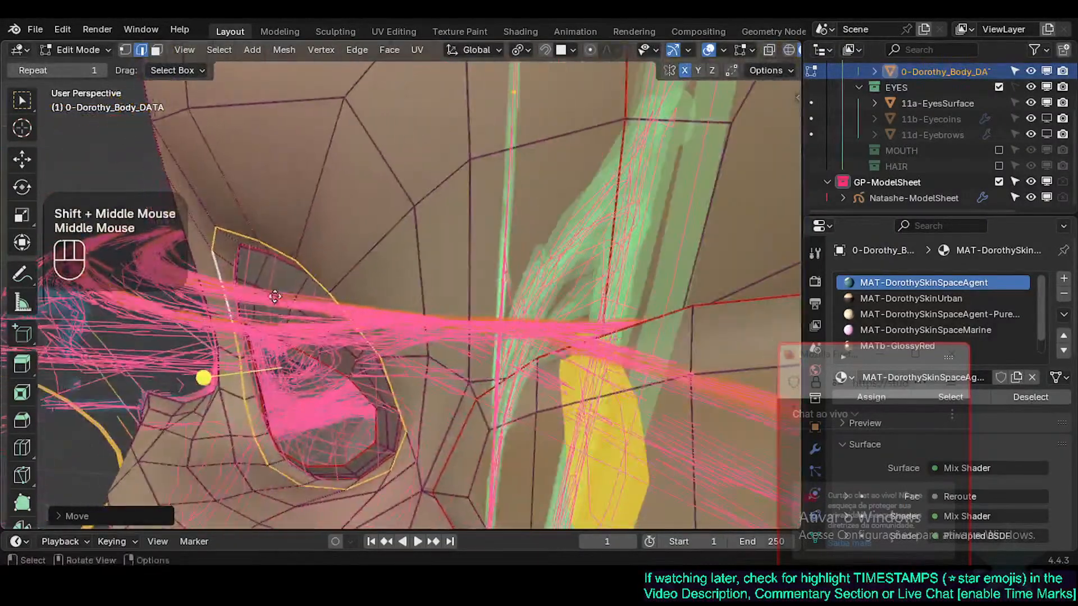
{"action": "left_click", "coordinate": [226, 365]}
{"action": "mouse_move", "coordinate": [225, 365]}
{"action": "middle_mouse_down"}
{"action": "mouse_move", "coordinate": [368, 344]}
{"action": "mouse_move", "coordinate": [241, 372]}
{"action": "middle_mouse_up"}
{"action": "key", "text": "1"}
{"action": "left_click", "coordinate": [242, 373]}
{"action": "key", "text": "g"}
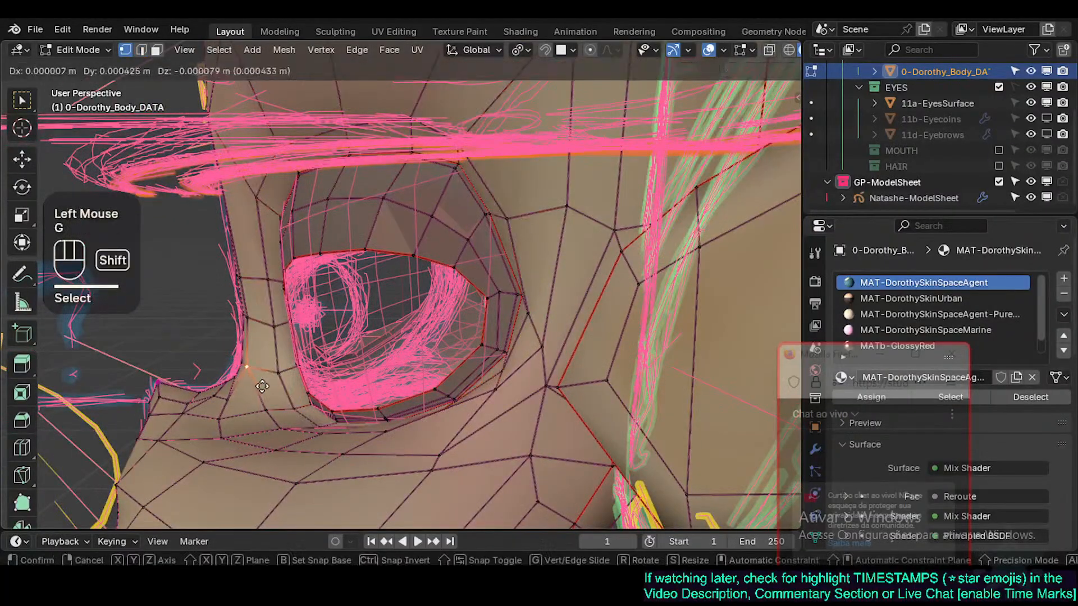
{"action": "left_click", "coordinate": [278, 410], "text": "shift"}
{"action": "key", "text": "g"}
{"action": "left_click", "coordinate": [247, 334], "text": "shift"}
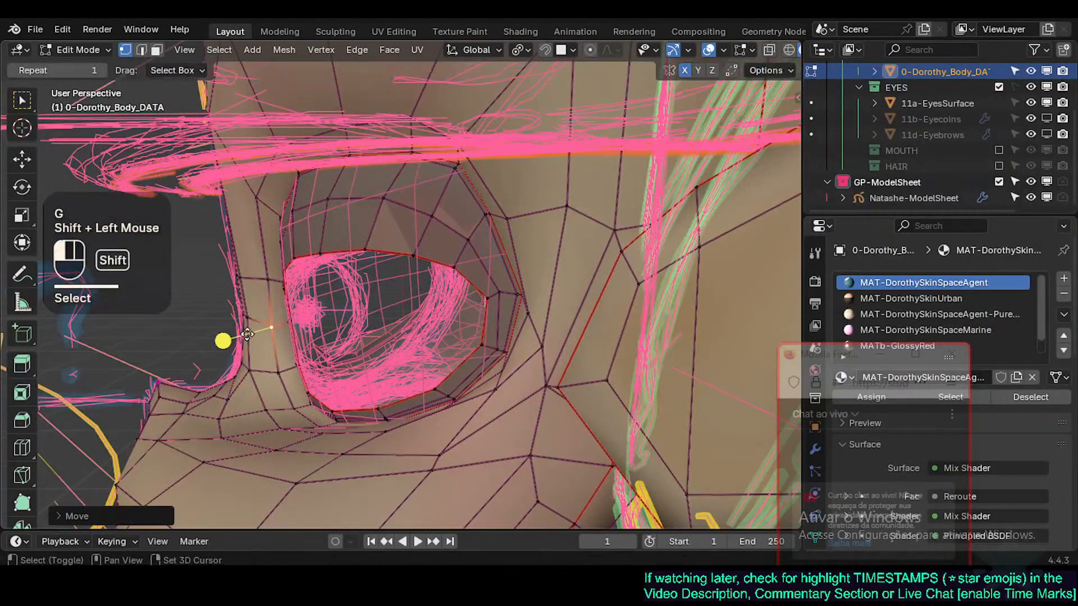
Step: Reposition the socket vertices along the nose bridge from the inner upper lid up to the brow
{"action": "left_click", "coordinate": [280, 277]}
{"action": "key", "text": "g"}
{"action": "left_click", "coordinate": [265, 254], "text": "shift"}
{"action": "mouse_move", "coordinate": [265, 254]}
{"action": "middle_mouse_down", "text": "shift"}
{"action": "mouse_move", "coordinate": [272, 228]}
{"action": "mouse_move", "coordinate": [260, 258]}
{"action": "mouse_move", "coordinate": [272, 264]}
{"action": "middle_mouse_up", "text": "shift"}
{"action": "key", "text": "g"}
{"action": "left_click", "coordinate": [256, 220], "text": "shift"}
{"action": "left_click", "coordinate": [284, 218]}
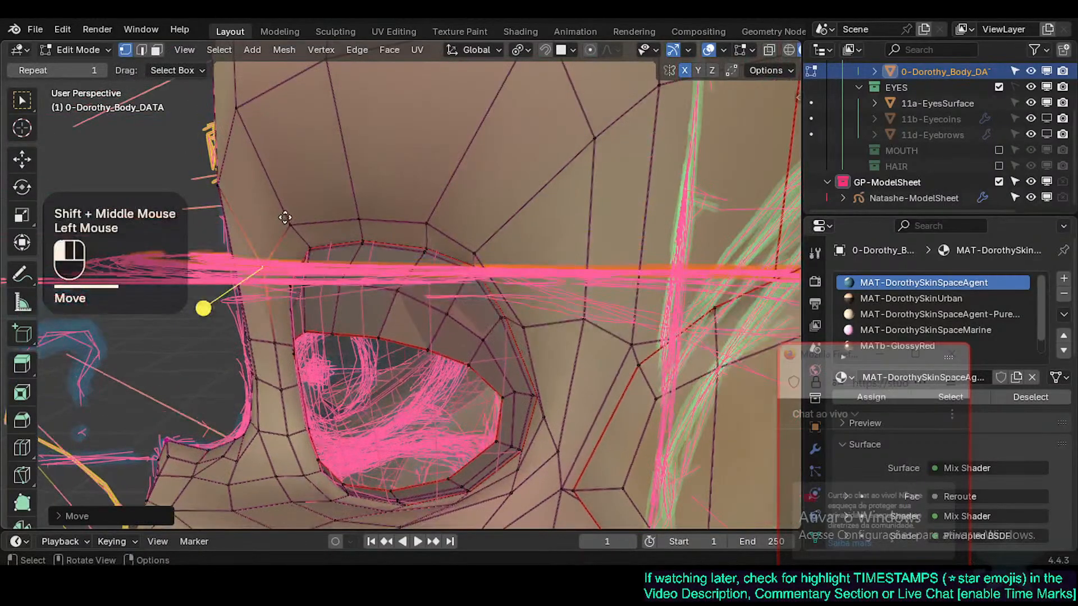
{"action": "key", "text": "g"}
{"action": "left_click", "coordinate": [261, 217], "text": "shift"}
{"action": "key", "text": "Tab"}
{"action": "scroll", "coordinate": [350, 285], "scroll_direction": "down", "scroll_amount": 2}
{"action": "key", "text": "Tab"}
{"action": "key", "text": "3"}
{"action": "left_click", "coordinate": [403, 246], "text": "alt+shift"}
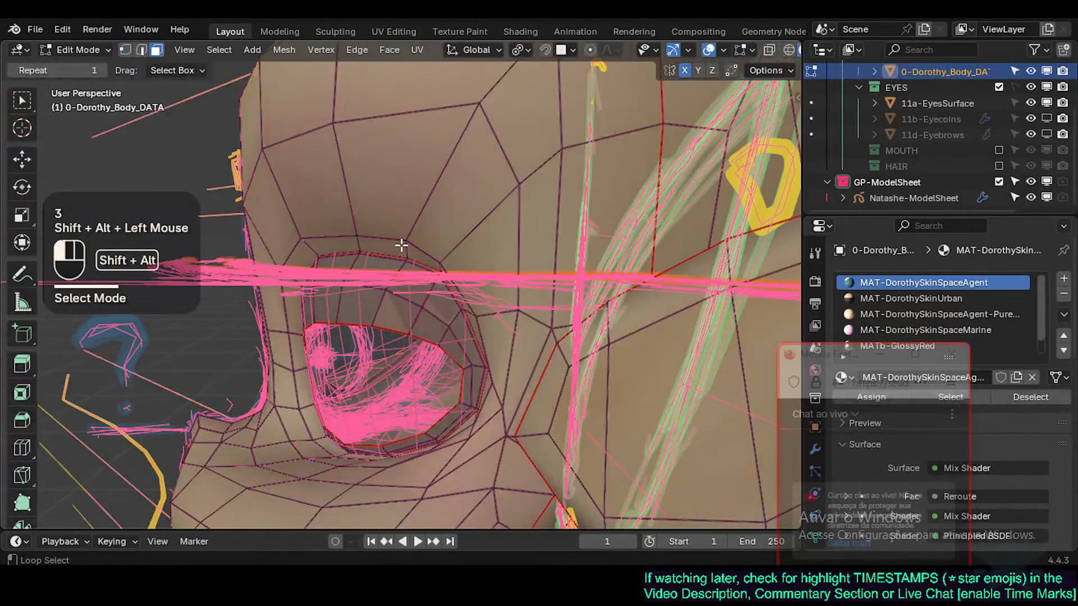
{"action": "key", "text": "g"}
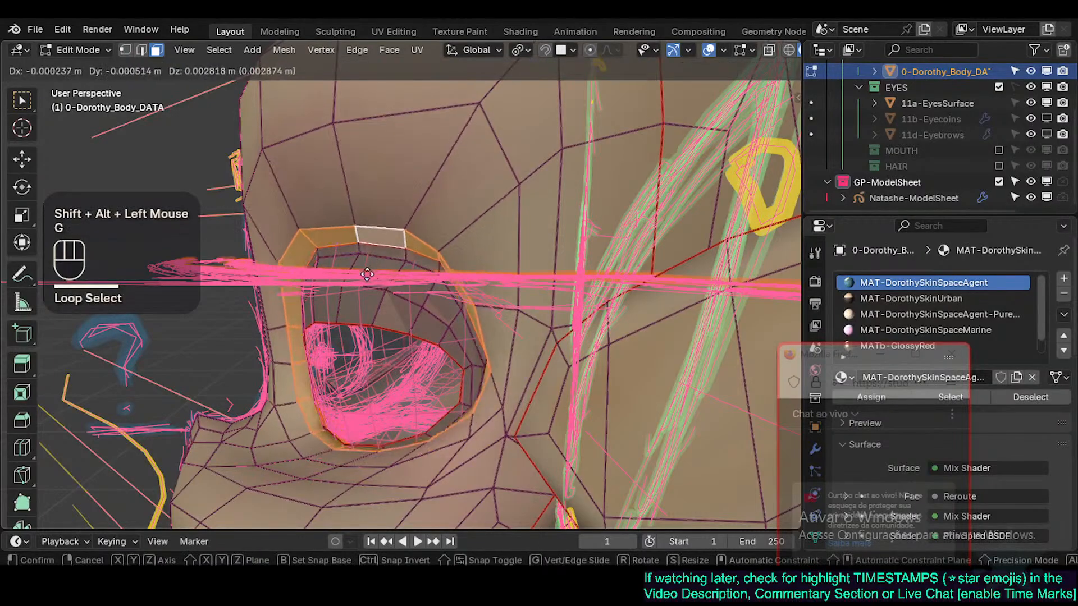
{"action": "key", "text": "Escape"}
{"action": "scroll", "coordinate": [357, 274], "scroll_direction": "up", "scroll_amount": 1}
{"action": "key", "text": "alt+a"}
{"action": "key", "text": "2"}
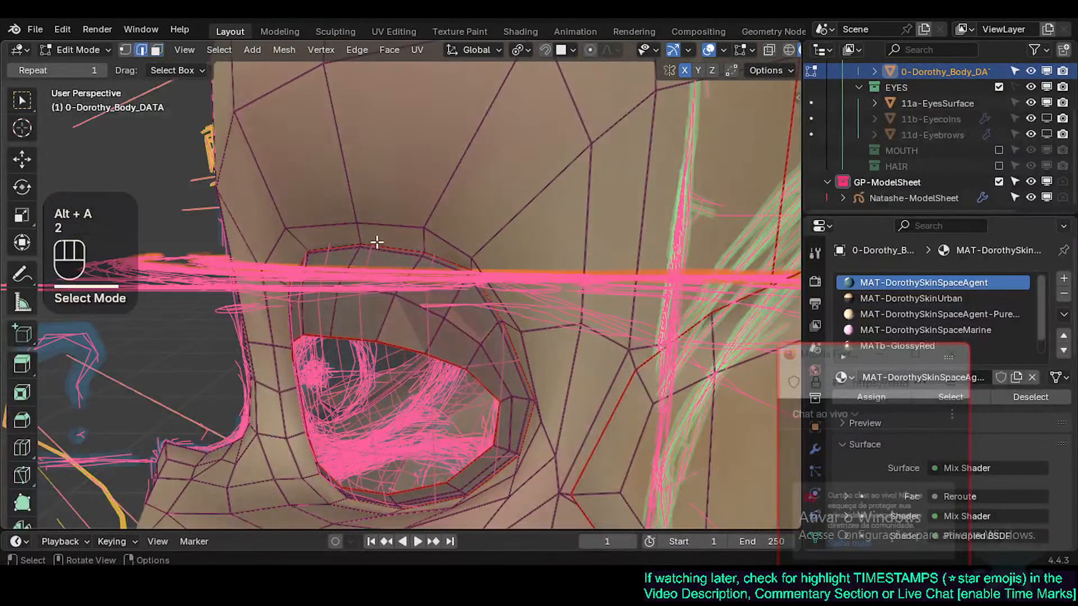
Step: Examine the fit between the socket loop and the upper eyelid border from several angles
{"action": "scroll", "coordinate": [459, 270], "scroll_direction": "up", "scroll_amount": 3}
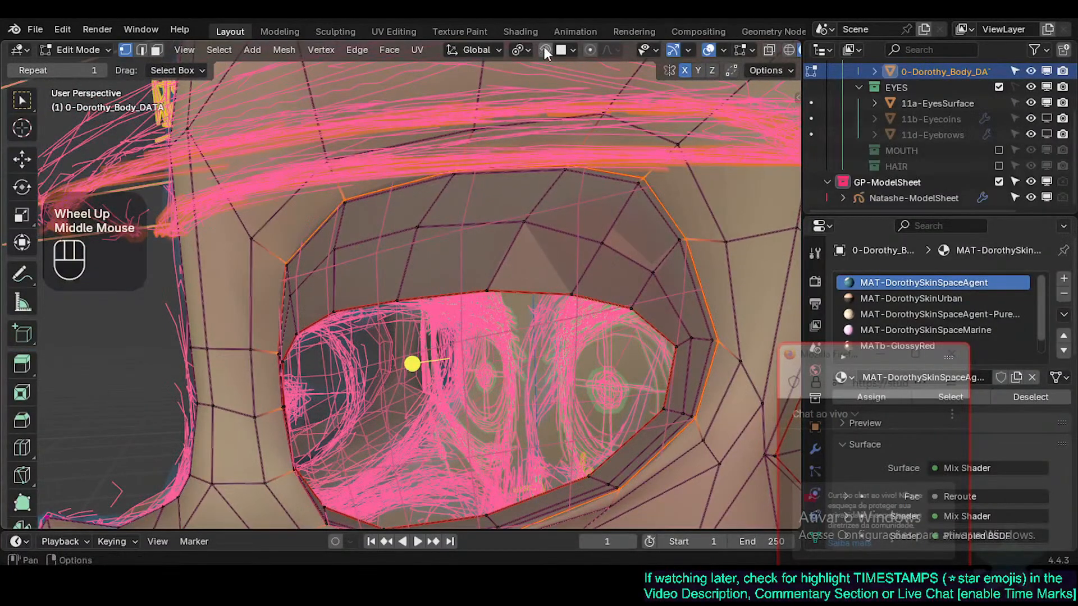
{"action": "scroll", "coordinate": [507, 236], "scroll_direction": "down", "scroll_amount": 2, "text": "ctrl"}
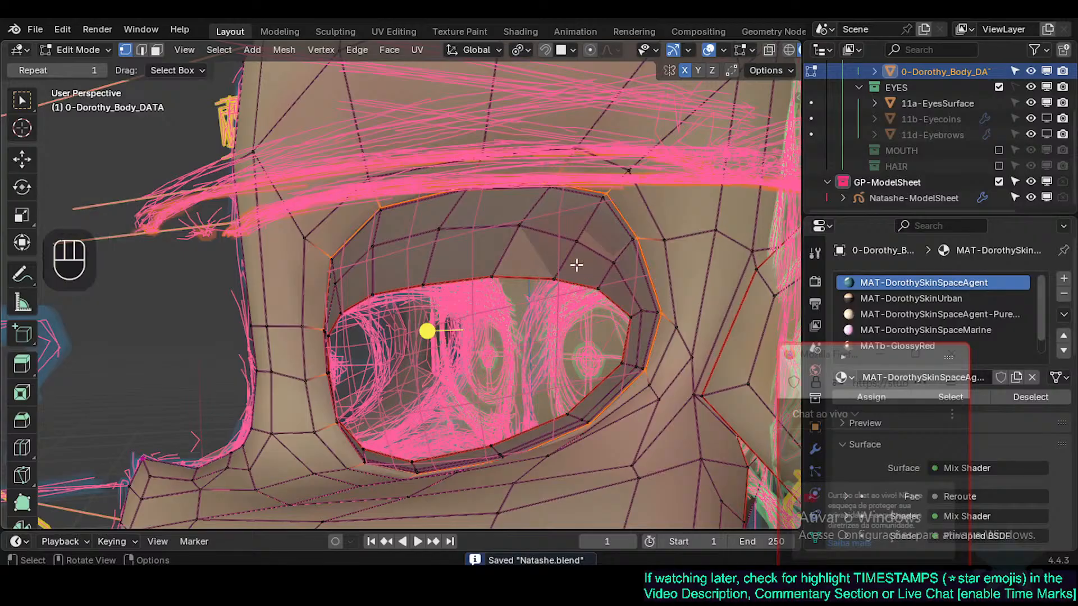
{"action": "middle_click_drag", "start_coordinate": [481, 206], "coordinate": [505, 258], "text": "shift"}
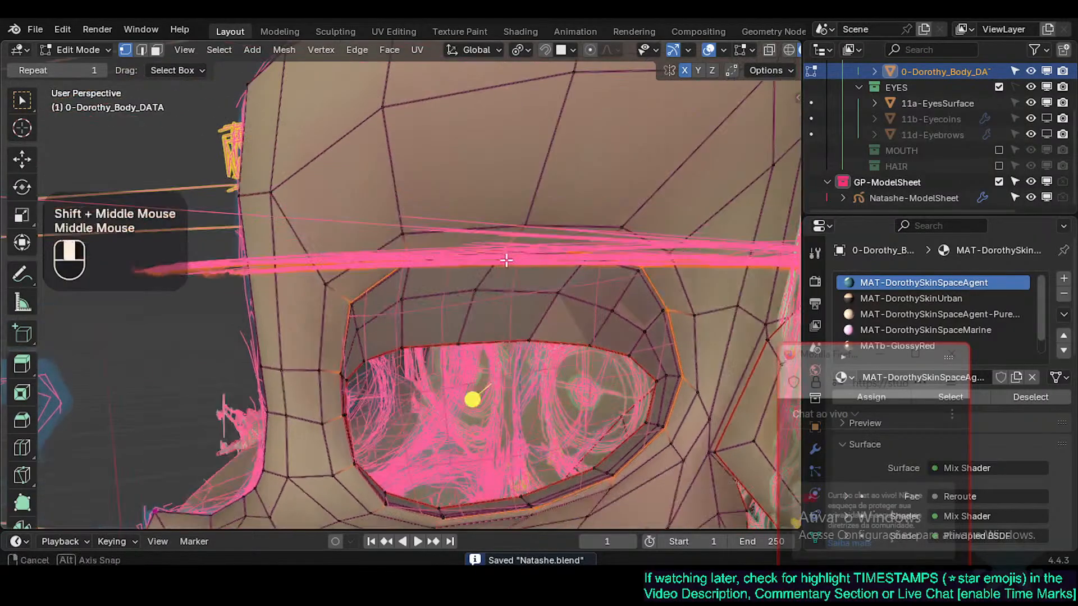
{"action": "scroll", "coordinate": [376, 277], "scroll_direction": "up", "scroll_amount": 3}
{"action": "middle_click_drag", "start_coordinate": [642, 315], "coordinate": [416, 244]}
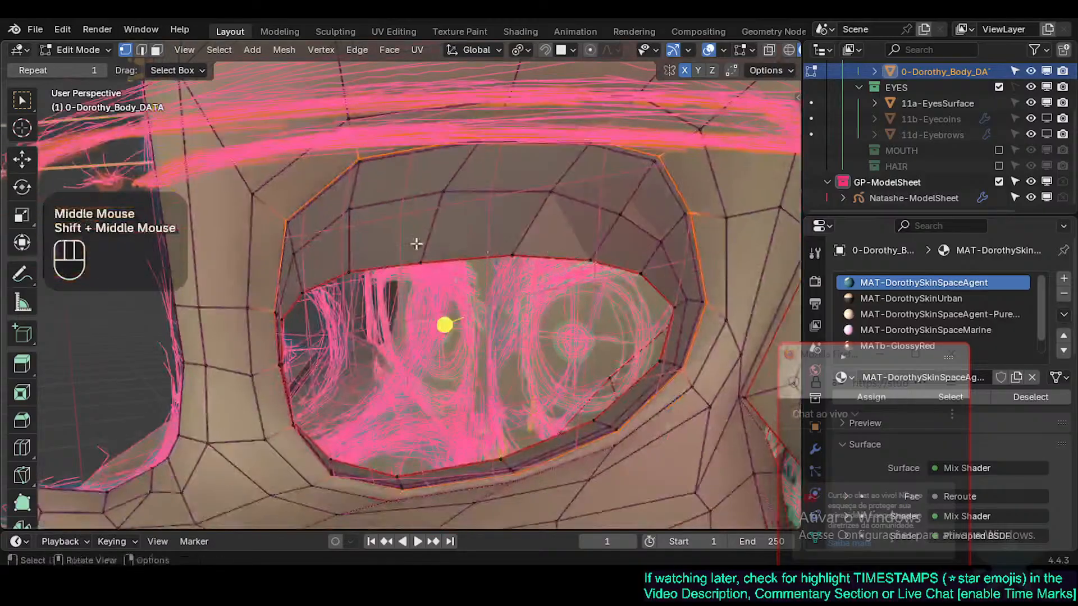
{"action": "middle_click_drag", "start_coordinate": [369, 168], "coordinate": [366, 222], "text": "shift"}
{"action": "key", "text": "alt+a"}
{"action": "middle_click_drag", "start_coordinate": [356, 260], "coordinate": [343, 298], "text": "shift"}
{"action": "middle_click_drag", "start_coordinate": [579, 245], "coordinate": [464, 313], "text": "shift"}
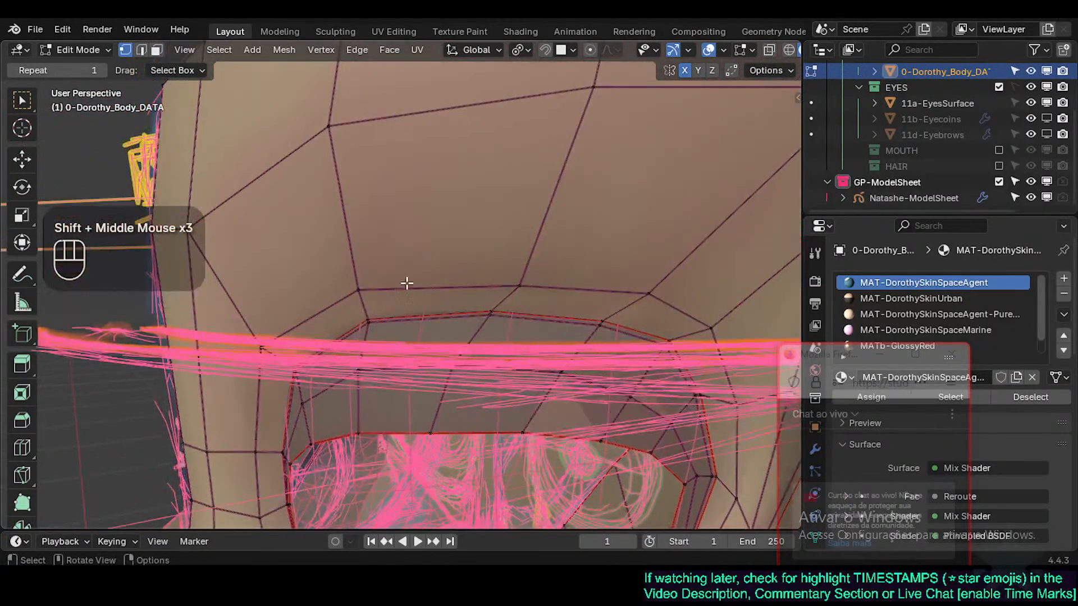
Step: Slide the socket vertex above the middle of the upper lid along its edge to refine its position
{"action": "key", "text": "3"}
{"action": "left_click", "coordinate": [524, 285]}
{"action": "key", "text": "1"}
{"action": "left_click", "coordinate": [523, 284]}
{"action": "key", "text": "g"}
{"action": "key", "text": "g"}
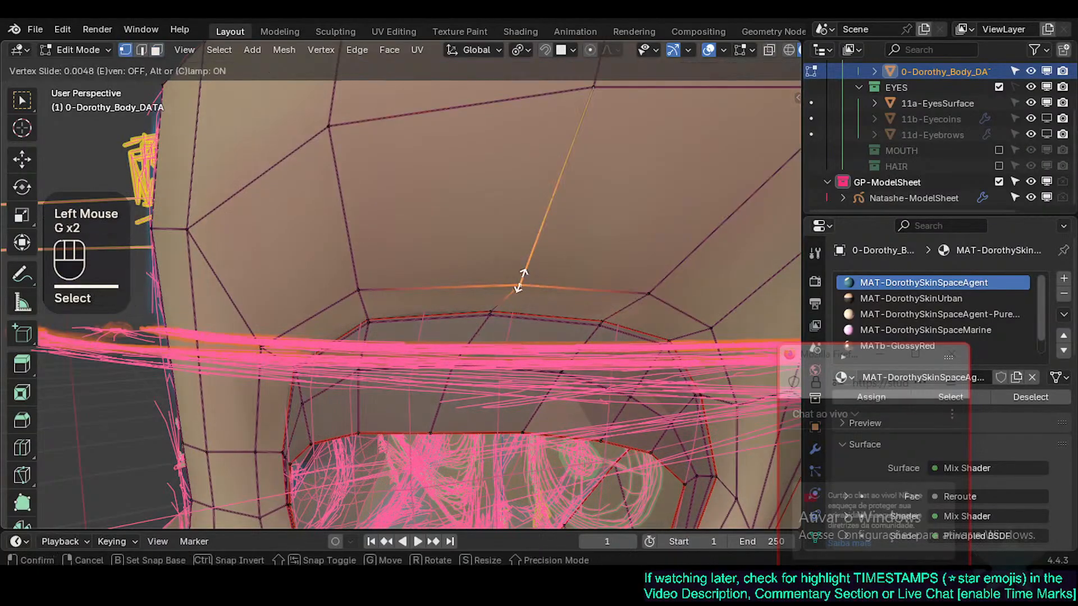
{"action": "left_click", "coordinate": [448, 292], "text": "shift"}
{"action": "middle_click_drag", "start_coordinate": [448, 292], "coordinate": [434, 304], "text": "shift"}
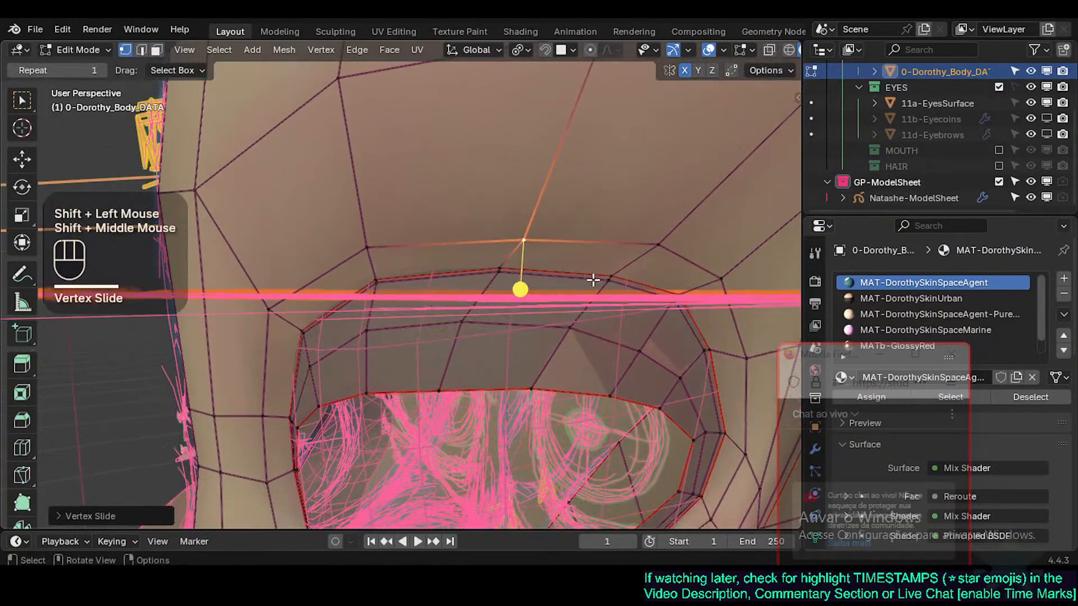
Step: Reposition the socket vertex above the inner end of the upper lid to follow the lid border, and save the file
{"action": "middle_click_drag", "start_coordinate": [593, 280], "coordinate": [472, 312], "text": "shift"}
{"action": "scroll", "coordinate": [483, 304], "scroll_direction": "up", "scroll_amount": 1}
{"action": "left_click", "coordinate": [488, 258]}
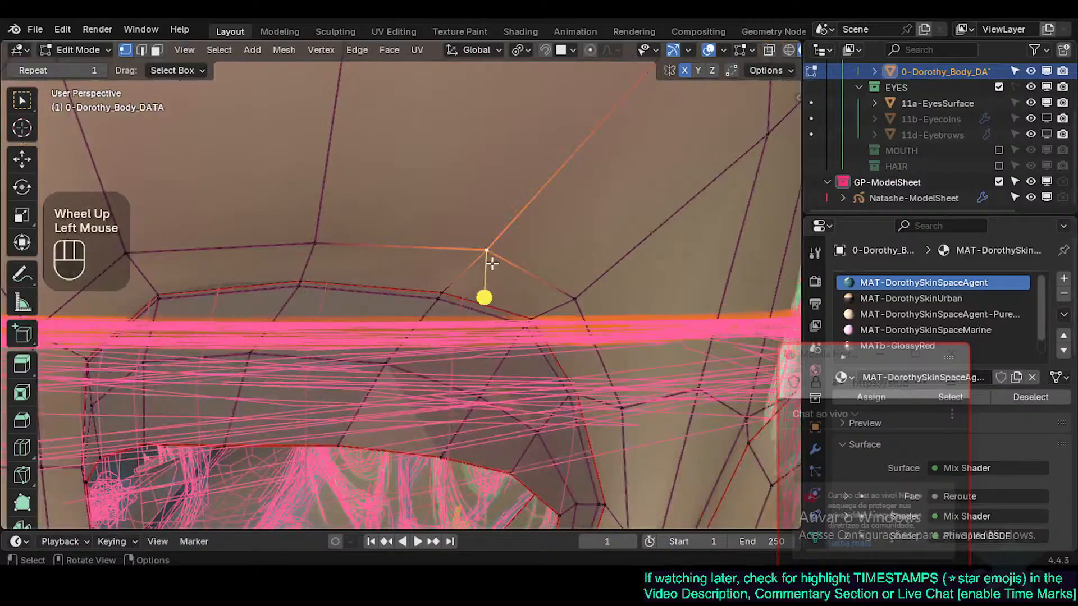
{"action": "key", "text": "g"}
{"action": "left_click", "coordinate": [405, 291], "text": "shift"}
{"action": "scroll", "coordinate": [405, 291], "scroll_direction": "down", "scroll_amount": 1}
{"action": "middle_click_drag", "start_coordinate": [404, 292], "coordinate": [328, 293]}
{"action": "middle_click_drag", "start_coordinate": [253, 281], "coordinate": [481, 252]}
{"action": "key", "text": "ctrl+s"}
{"action": "key", "text": "g"}
{"action": "left_click", "coordinate": [587, 239], "text": "shift"}
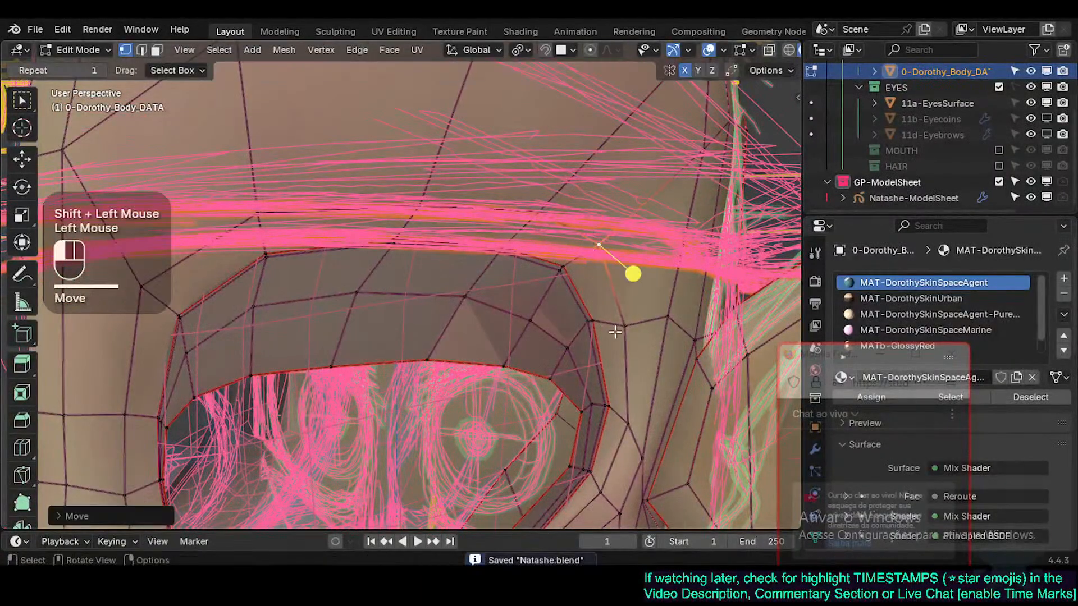
Step: Move the socket vertices between the eyelid's inner side and the nose bridge to even out the loop around the lid
{"action": "left_click", "coordinate": [615, 332]}
{"action": "key", "text": "g"}
{"action": "left_click", "coordinate": [615, 329], "text": "shift"}
{"action": "middle_click_drag", "start_coordinate": [606, 381], "coordinate": [589, 281], "text": "shift"}
{"action": "left_click", "coordinate": [594, 267]}
{"action": "key", "text": "g"}
{"action": "left_click", "coordinate": [592, 262], "text": "shift"}
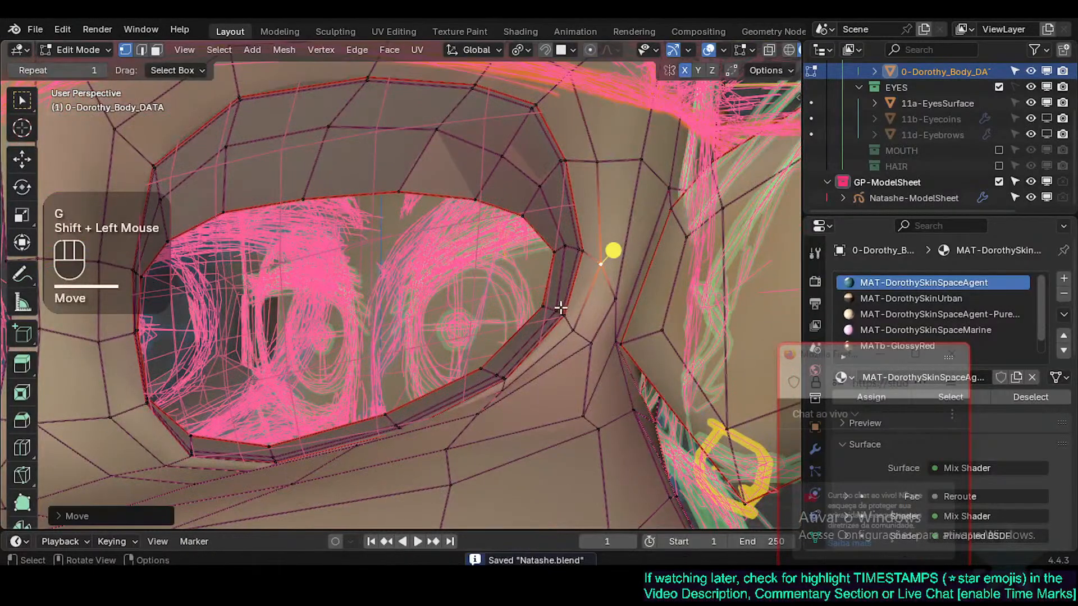
Step: Move the socket vertex below the inner eye corner and slide it along its edge to follow the lower lid border
{"action": "key", "text": "g"}
{"action": "key", "text": "Escape"}
{"action": "left_click", "coordinate": [573, 330]}
{"action": "key", "text": "g"}
{"action": "left_click", "coordinate": [583, 316], "text": "shift"}
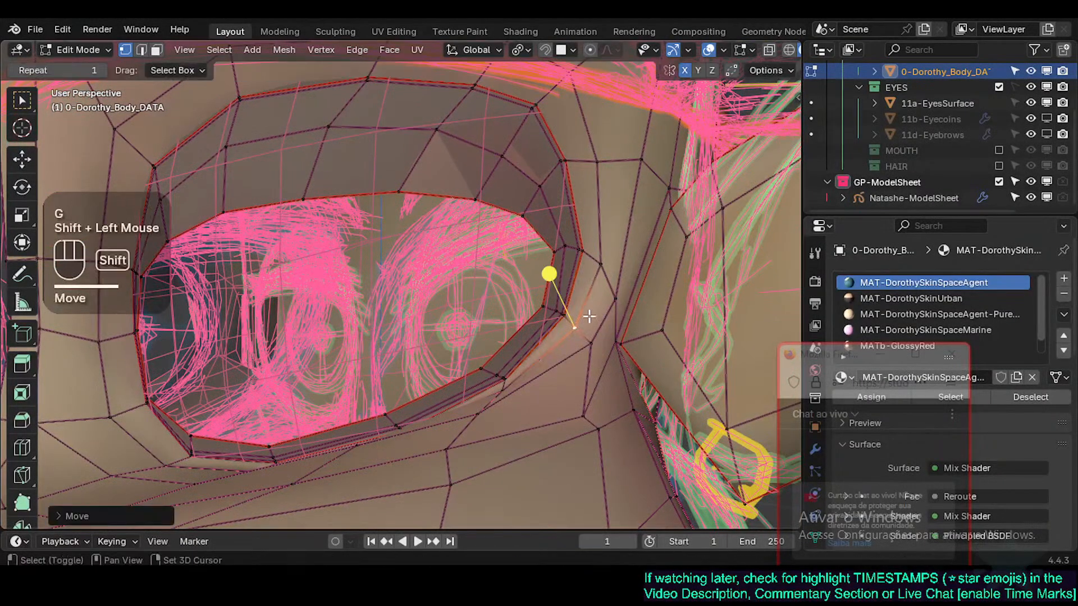
{"action": "left_click", "coordinate": [585, 345]}
{"action": "middle_click_drag", "start_coordinate": [585, 346], "coordinate": [549, 301]}
{"action": "key", "text": "g"}
{"action": "key", "text": "g"}
{"action": "left_click", "coordinate": [511, 208]}
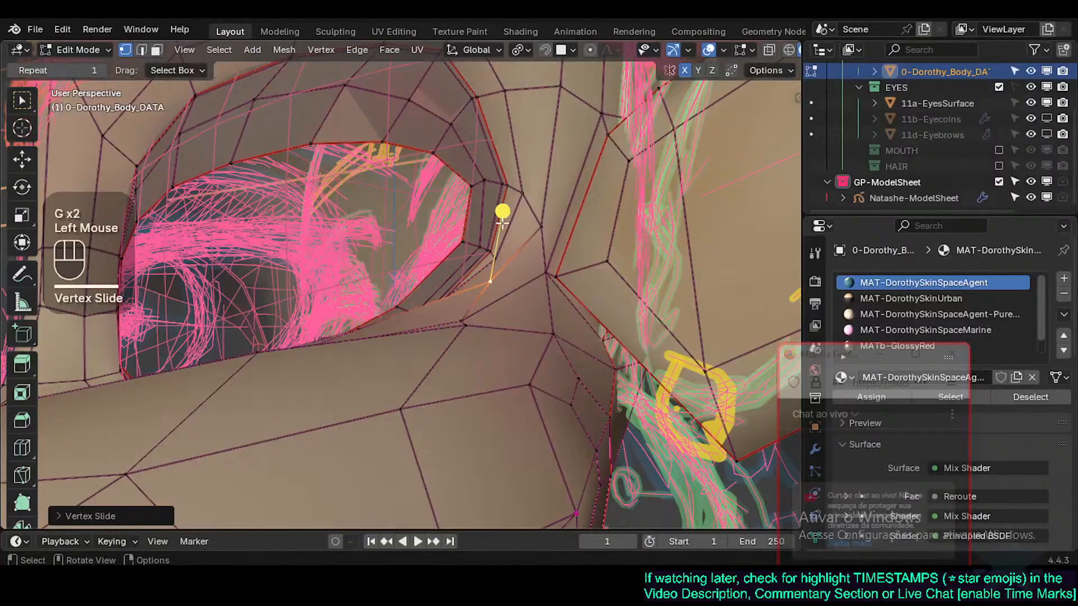
Step: Smooth the vertex between the inner eye corner and the nose bridge to even out its spacing
{"action": "left_click", "coordinate": [513, 207]}
{"action": "left_click", "coordinate": [548, 221]}
{"action": "left_click_drag", "start_coordinate": [570, 181], "coordinate": [541, 221]}
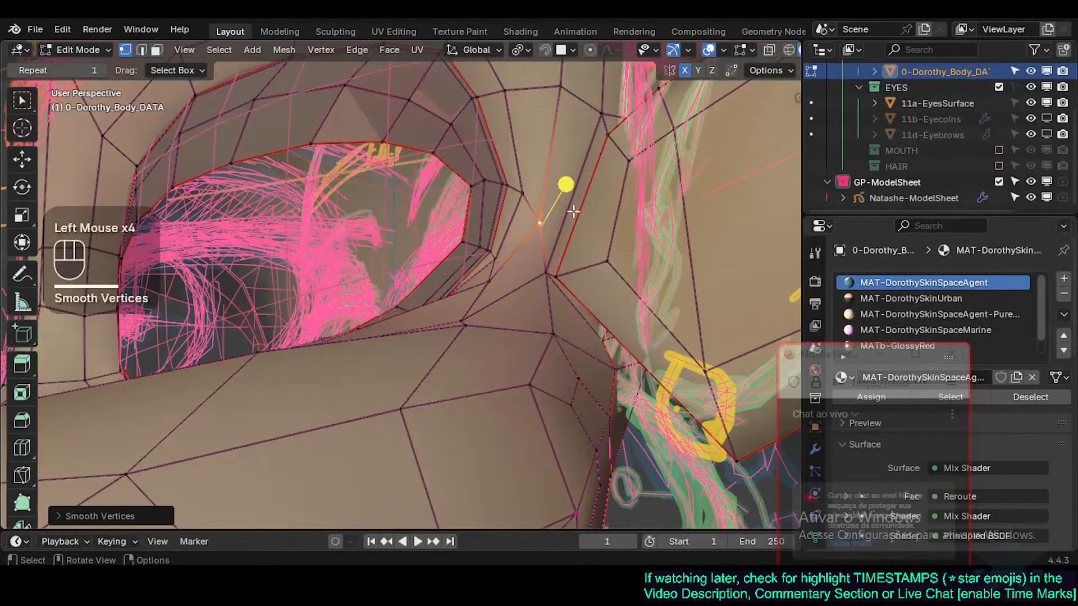
Step: Slide the vertex on the side of the nose below the inner eye corner along its edges to refine its position
{"action": "middle_click_drag", "start_coordinate": [541, 221], "coordinate": [515, 277]}
{"action": "scroll", "coordinate": [532, 395], "scroll_direction": "up", "scroll_amount": 1}
{"action": "middle_click_drag", "start_coordinate": [532, 394], "coordinate": [648, 356]}
{"action": "left_click", "coordinate": [632, 360]}
{"action": "key", "text": "g"}
{"action": "key", "text": "g"}
{"action": "left_click", "coordinate": [592, 361]}
{"action": "key", "text": "g"}
{"action": "key", "text": "g"}
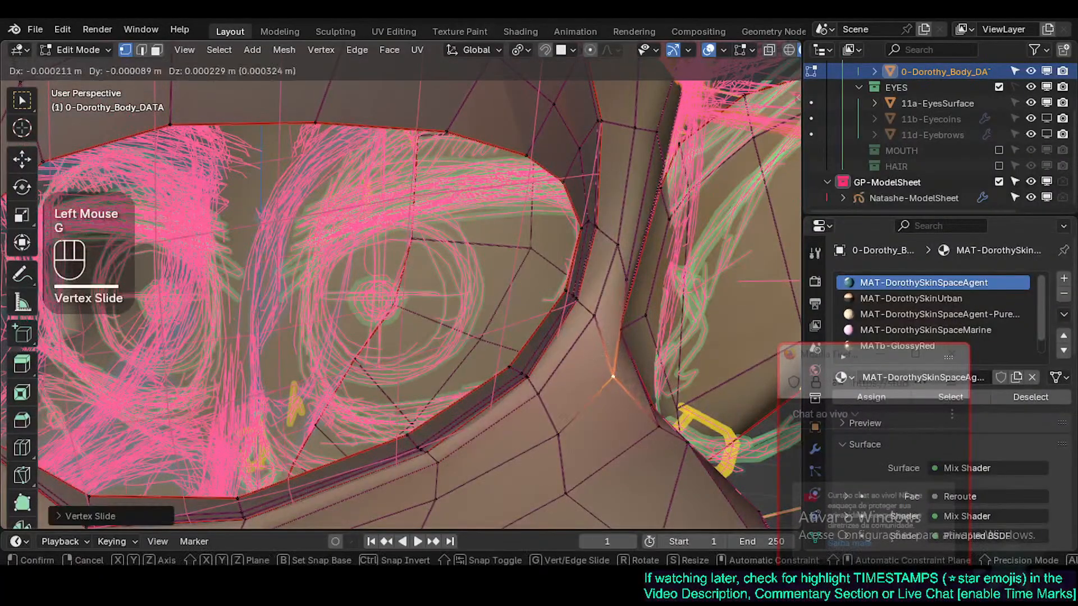
Step: Slide the vertices beside the outer corner of the eye along their edges
{"action": "left_click", "coordinate": [582, 321]}
{"action": "left_click", "coordinate": [591, 318]}
{"action": "key", "text": "g"}
{"action": "key", "text": "g"}
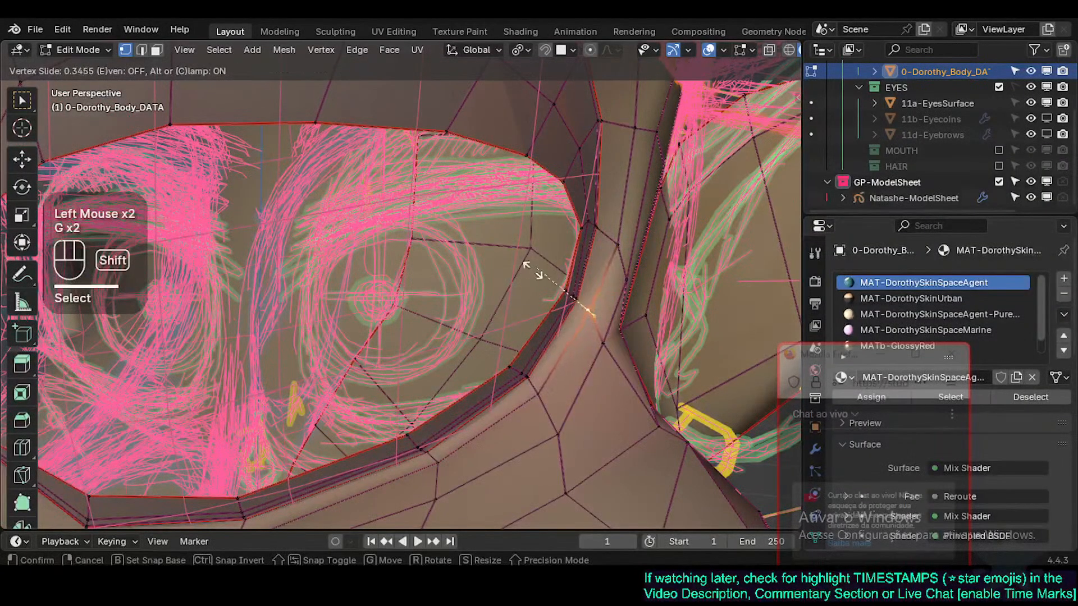
{"action": "left_click", "coordinate": [524, 265], "text": "shift"}
{"action": "left_click", "coordinate": [621, 241]}
{"action": "key", "text": "g"}
{"action": "key", "text": "g"}
{"action": "left_click", "coordinate": [576, 208], "text": "shift"}
Step: Select the two narrow faces below the outer half of the lower eyelid and adjust them
{"action": "middle_click_drag", "start_coordinate": [542, 391], "coordinate": [571, 333], "text": "shift"}
{"action": "left_click", "coordinate": [571, 334]}
{"action": "key", "text": "3"}
{"action": "left_click", "coordinate": [464, 404], "text": "shift"}
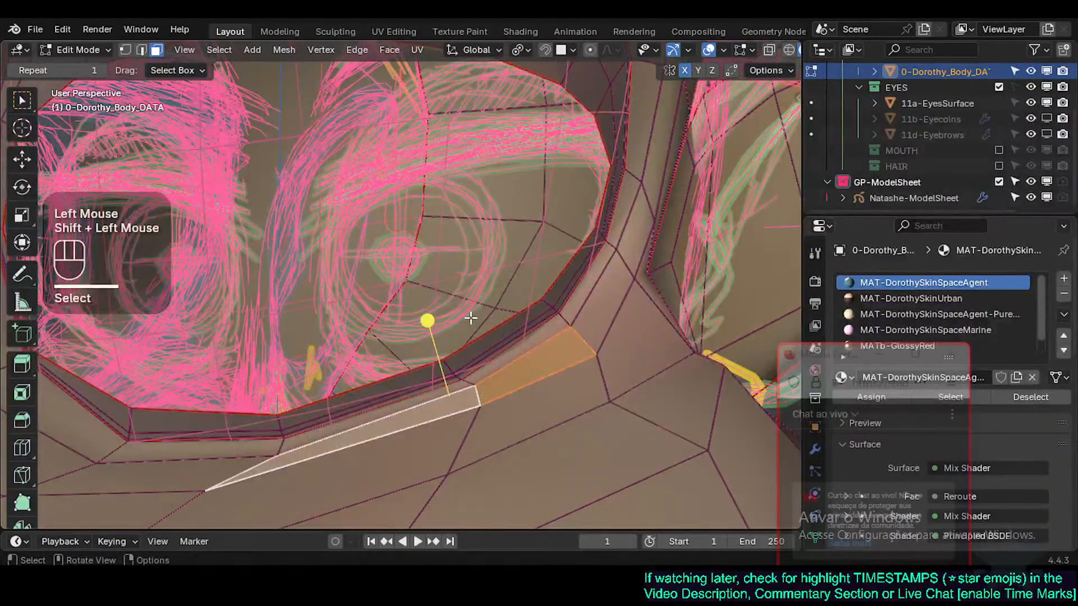
{"action": "left_click_drag", "start_coordinate": [429, 320], "coordinate": [481, 394]}
{"action": "middle_click_drag", "start_coordinate": [481, 394], "coordinate": [505, 331], "text": "shift"}
{"action": "middle_click_drag", "start_coordinate": [505, 331], "coordinate": [488, 264]}
{"action": "scroll", "coordinate": [450, 303], "scroll_direction": "down", "scroll_amount": 1}
Step: Move the vertex just below the inner corner of the eye to even out the surrounding mesh
{"action": "middle_click_drag", "start_coordinate": [438, 312], "coordinate": [248, 340]}
{"action": "key", "text": "1"}
{"action": "left_click", "coordinate": [281, 339]}
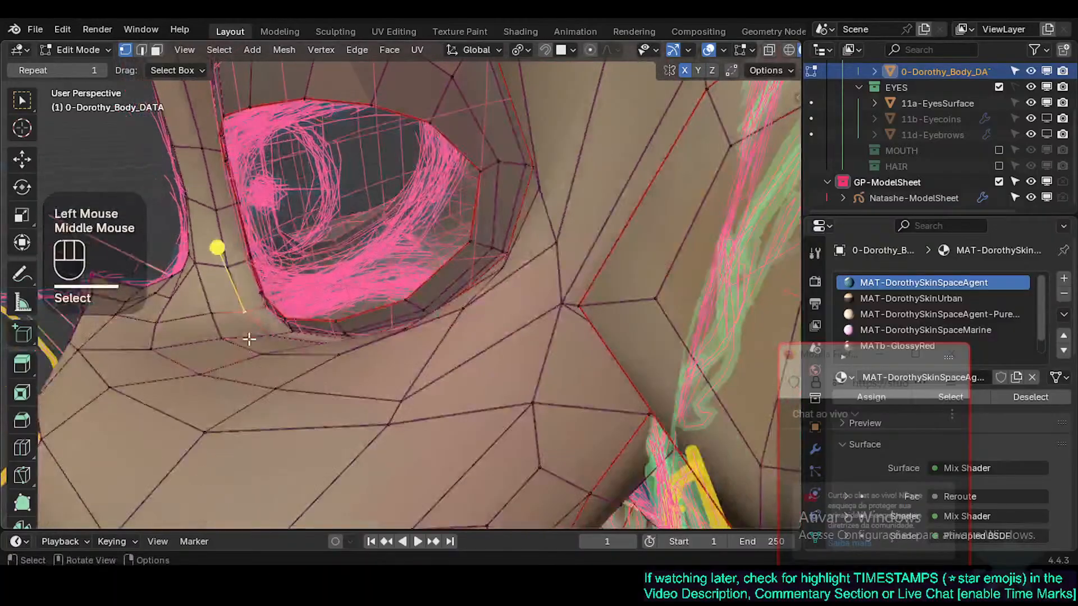
{"action": "key", "text": "g"}
{"action": "left_click", "coordinate": [246, 329], "text": "shift"}
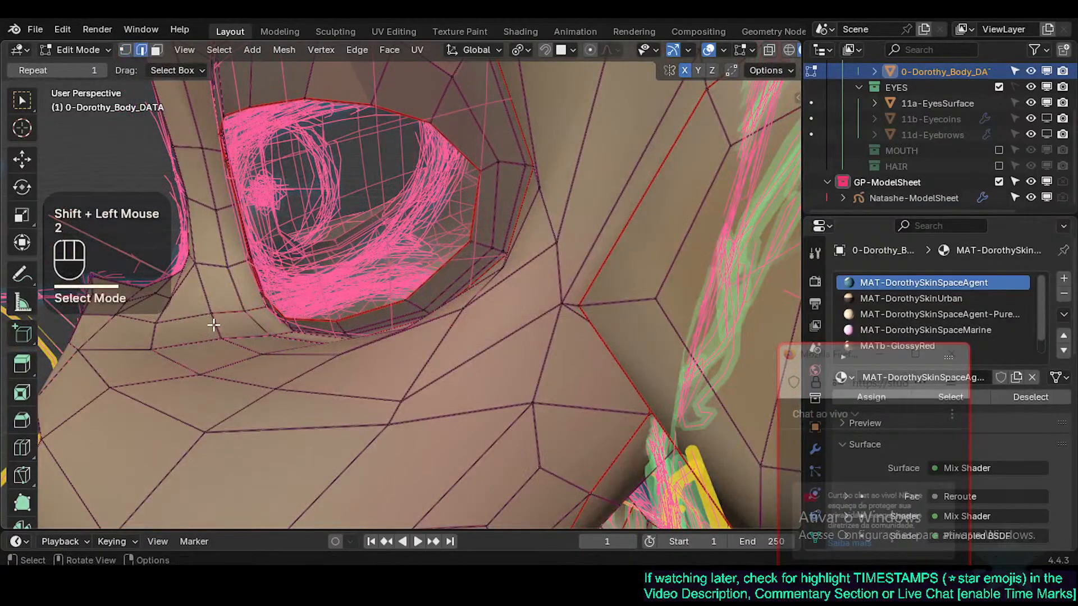
{"action": "middle_click_drag", "start_coordinate": [239, 205], "coordinate": [349, 333], "text": "shift"}
Step: Shift the selected vertex below the inner eye corner along the Z axis to refine the upper cheek
{"action": "key", "text": "Tab"}
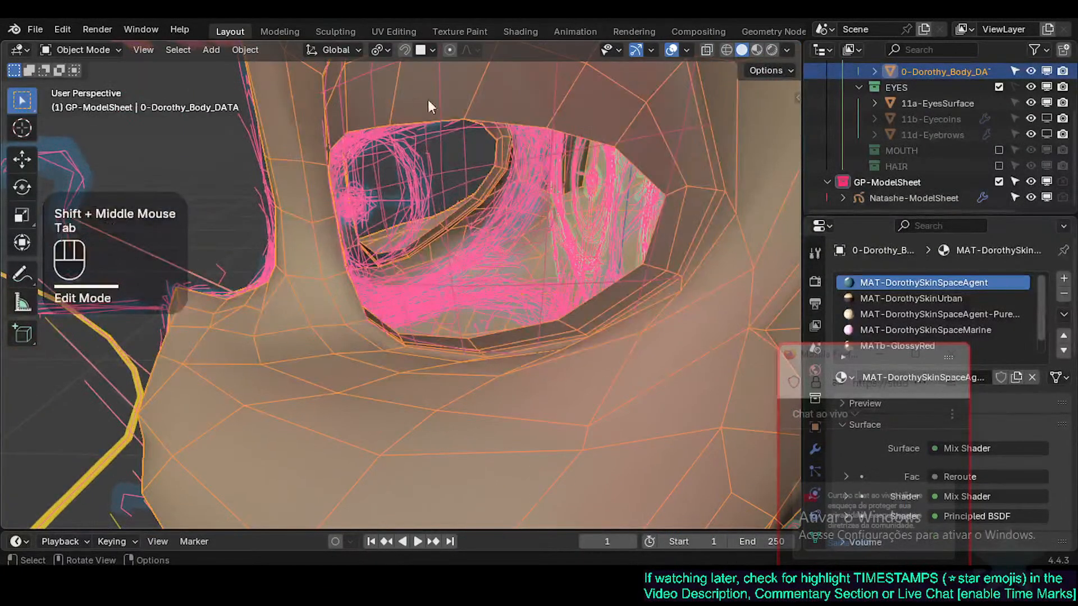
{"action": "key", "text": "Tab"}
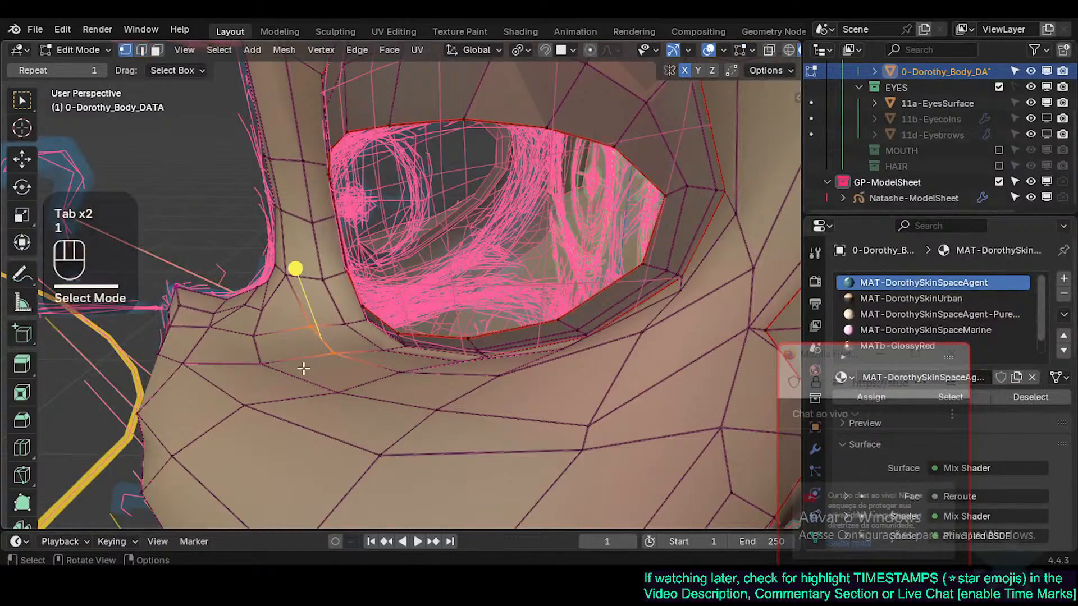
{"action": "left_click", "coordinate": [448, 442], "text": "shift"}
{"action": "middle_click_drag", "start_coordinate": [554, 427], "coordinate": [342, 377], "text": "shift"}
{"action": "key", "text": "g"}
{"action": "key", "text": "z"}
{"action": "left_click", "coordinate": [410, 460], "text": "shift"}
Step: Reposition the two cheek vertices just in front of the base of the ear
{"action": "scroll", "coordinate": [441, 325], "scroll_direction": "down", "scroll_amount": 2}
{"action": "key", "text": "1"}
{"action": "left_click", "coordinate": [576, 348]}
{"action": "key", "text": "g"}
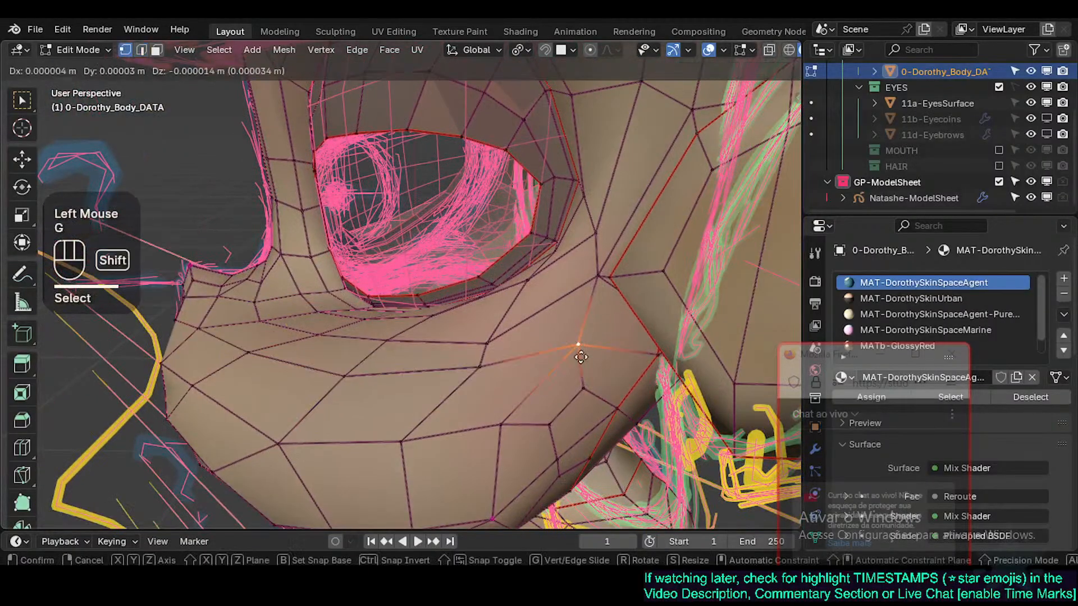
{"action": "left_click", "coordinate": [618, 404], "text": "shift"}
{"action": "left_click", "coordinate": [599, 278]}
{"action": "key", "text": "g"}
{"action": "left_click", "coordinate": [600, 281], "text": "shift"}
Step: Move the two temple vertices between the outer eye corner and the ear for a smoother flow
{"action": "left_click", "coordinate": [594, 237]}
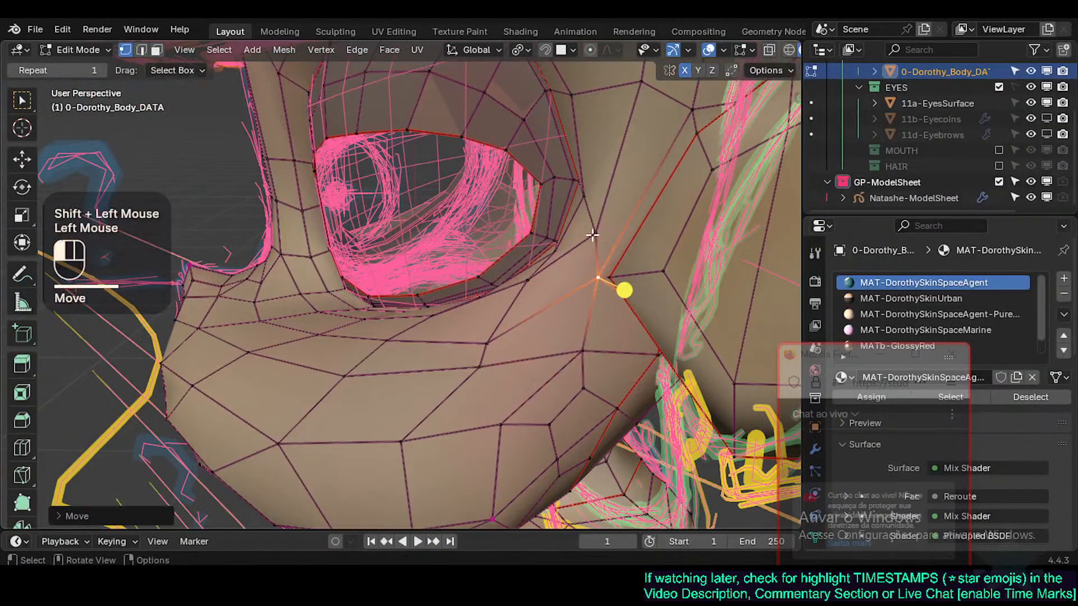
{"action": "middle_click_drag", "start_coordinate": [596, 238], "coordinate": [622, 216]}
{"action": "middle_click_drag", "start_coordinate": [622, 216], "coordinate": [580, 248], "text": "shift"}
{"action": "scroll", "coordinate": [528, 319], "scroll_direction": "up", "scroll_amount": 2}
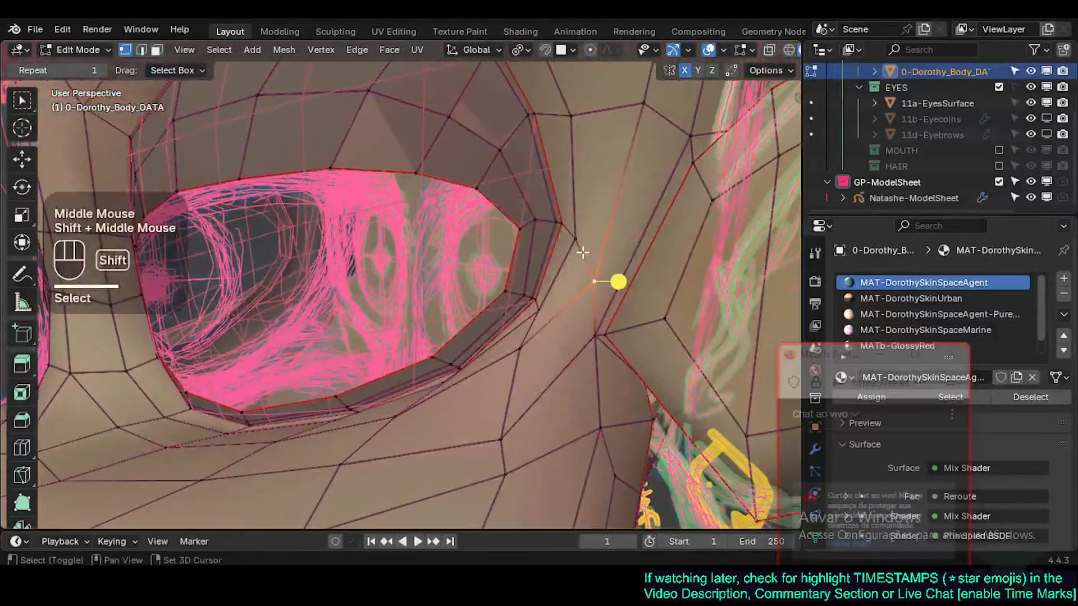
{"action": "key", "text": "g"}
{"action": "left_click", "coordinate": [559, 387], "text": "shift"}
{"action": "left_click", "coordinate": [579, 245]}
{"action": "key", "text": "g"}
{"action": "left_click", "coordinate": [577, 329], "text": "shift"}
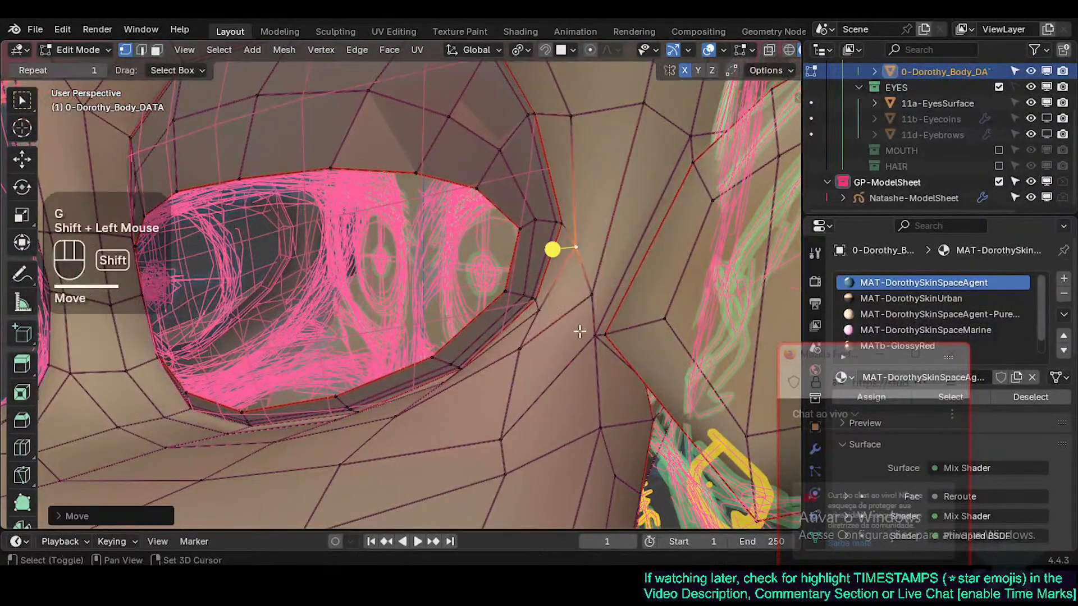
Step: Slide the vertices below the outer part of the lower eyelid along their edges
{"action": "left_click", "coordinate": [516, 352]}
{"action": "key", "text": "g"}
{"action": "key", "text": "g"}
{"action": "left_click", "coordinate": [504, 401]}
{"action": "middle_click_drag", "start_coordinate": [504, 401], "coordinate": [666, 255], "text": "shift"}
{"action": "left_click", "coordinate": [624, 251]}
{"action": "key", "text": "g"}
{"action": "key", "text": "g"}
{"action": "left_click", "coordinate": [625, 286]}
Step: Move the vertex below the outer lower eyelid downward and slide it along its edge into place
{"action": "left_click", "coordinate": [659, 270]}
{"action": "key", "text": "g"}
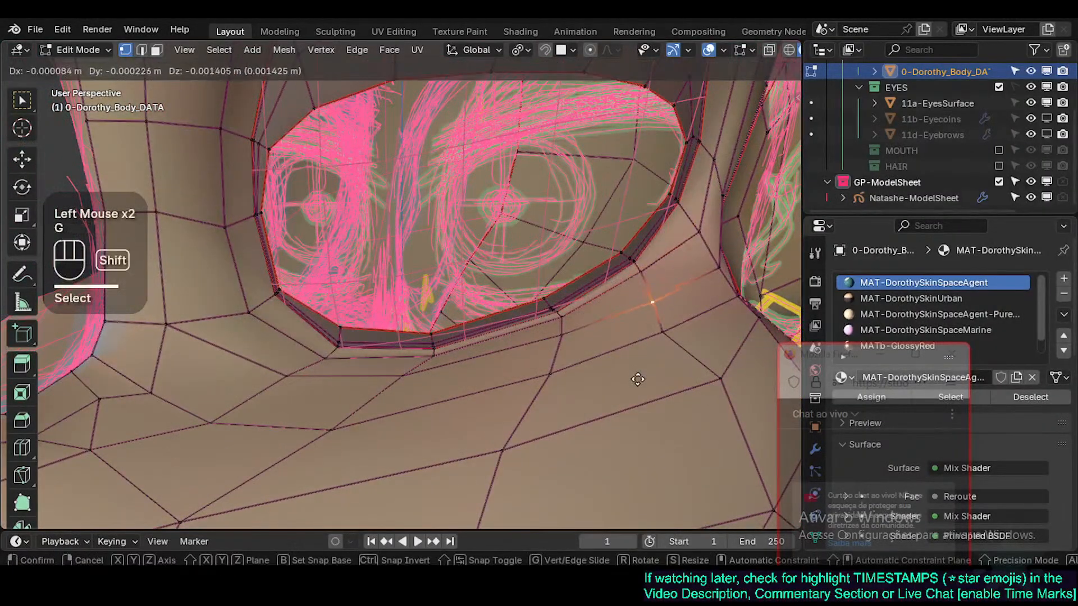
{"action": "left_click", "coordinate": [638, 315], "text": "shift"}
{"action": "key", "text": "g"}
{"action": "key", "text": "g"}
{"action": "left_click", "coordinate": [643, 359]}
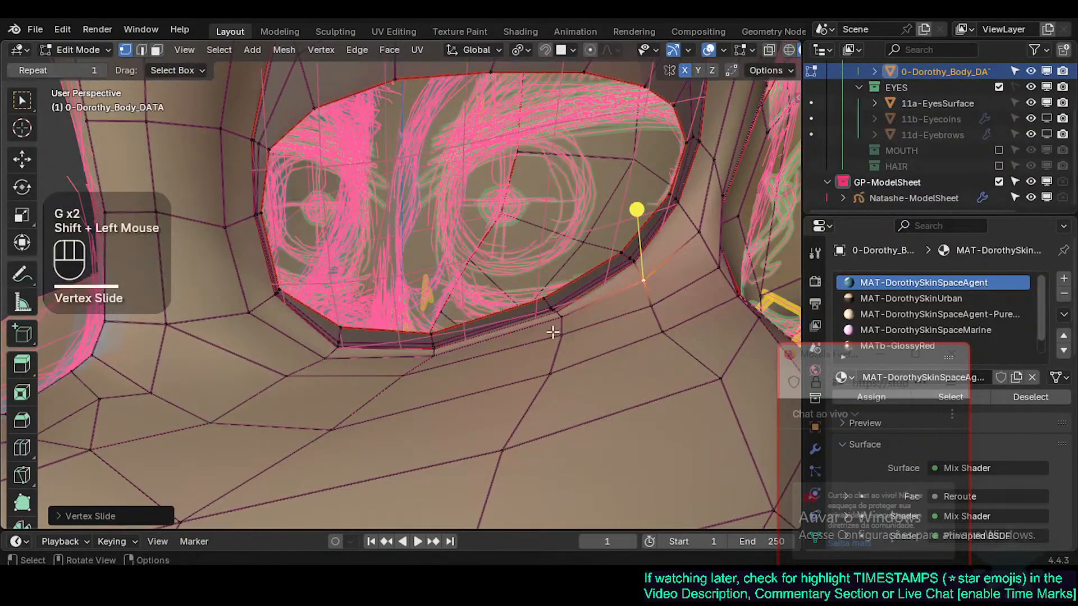
Step: Slide the edge running directly under the middle of the lower eyelid slightly away from the eye opening
{"action": "key", "text": "2"}
{"action": "left_click", "coordinate": [541, 329]}
{"action": "key", "text": "g"}
{"action": "key", "text": "g"}
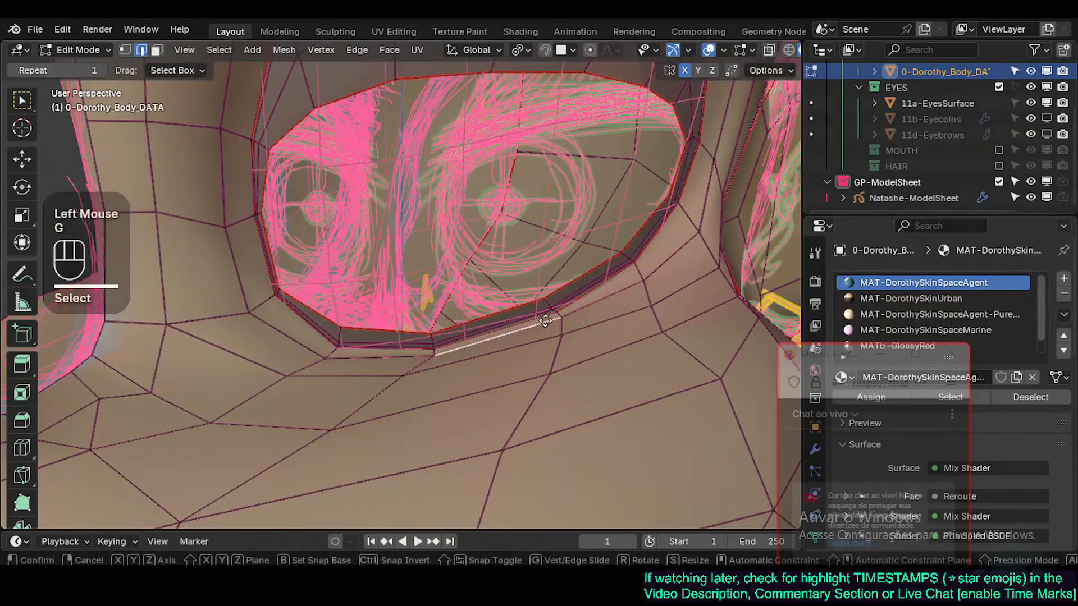
{"action": "left_click", "coordinate": [549, 374], "text": "shift"}
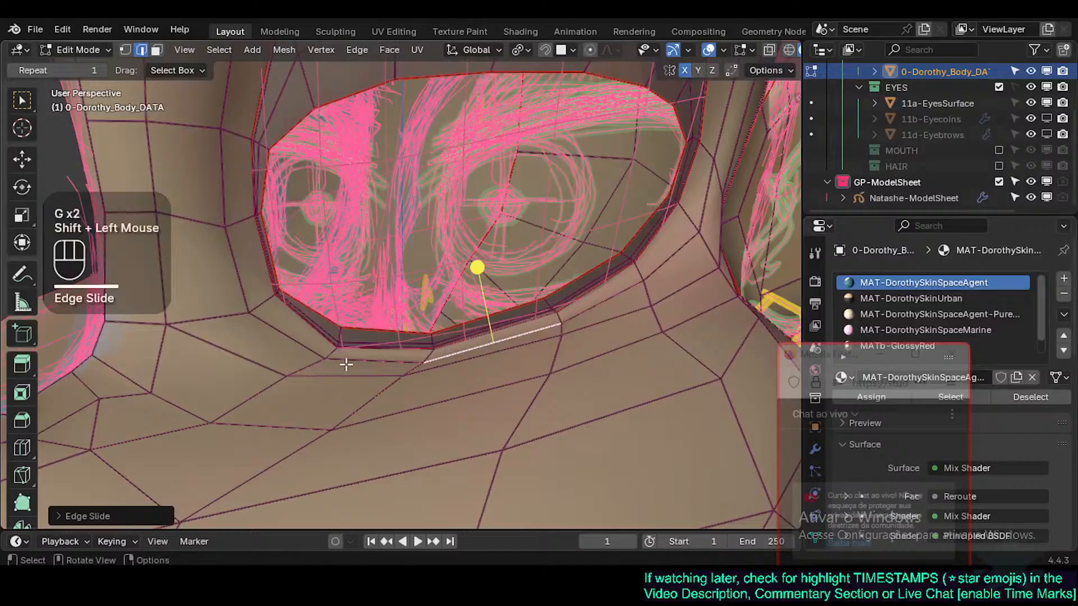
Step: Select the edge loop around the eye socket and replace that selection with the next loop outward
{"action": "key", "text": "2"}
{"action": "left_click", "coordinate": [373, 358], "text": "alt+shift"}
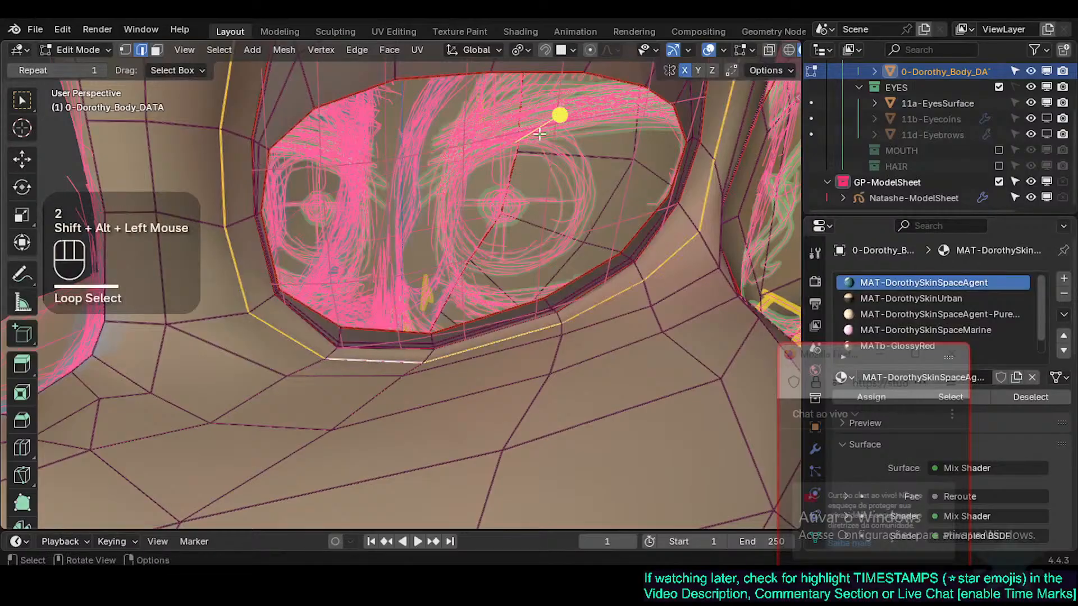
{"action": "left_click_drag", "start_coordinate": [562, 113], "coordinate": [517, 268]}
{"action": "key", "text": "alt+a"}
{"action": "key", "text": "2"}
{"action": "left_click", "coordinate": [369, 379], "text": "alt+shift"}
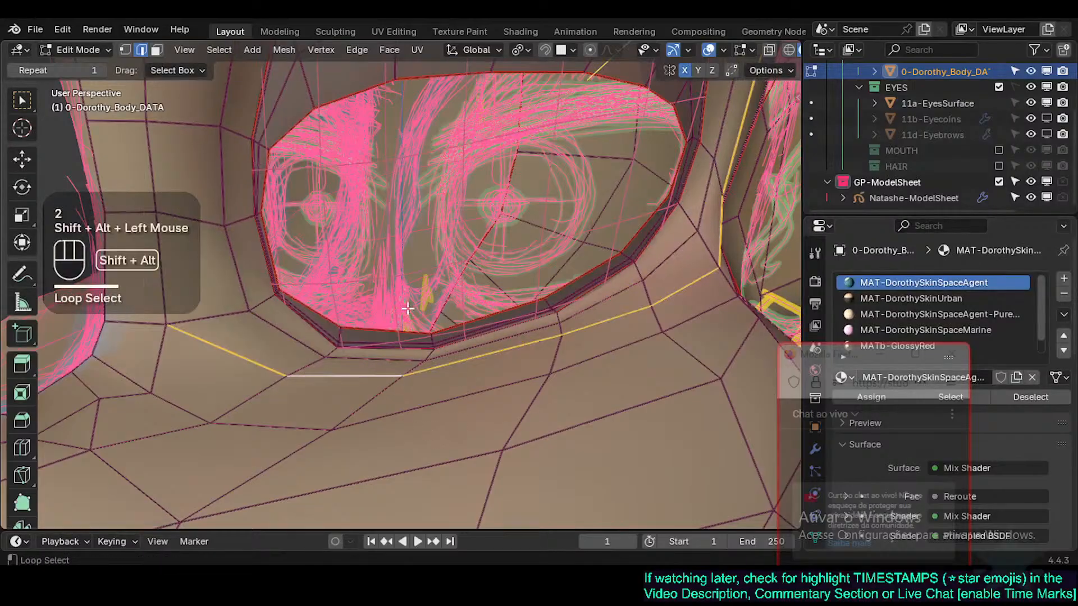
Step: Select the face loop around the eye socket, smooth its vertices, and save the file
{"action": "middle_click_drag", "start_coordinate": [411, 308], "coordinate": [417, 371], "text": "shift"}
{"action": "scroll", "coordinate": [274, 296], "scroll_direction": "down", "scroll_amount": 2}
{"action": "left_click", "coordinate": [267, 304], "text": "alt+shift"}
{"action": "scroll", "coordinate": [409, 262], "scroll_direction": "down", "scroll_amount": 2}
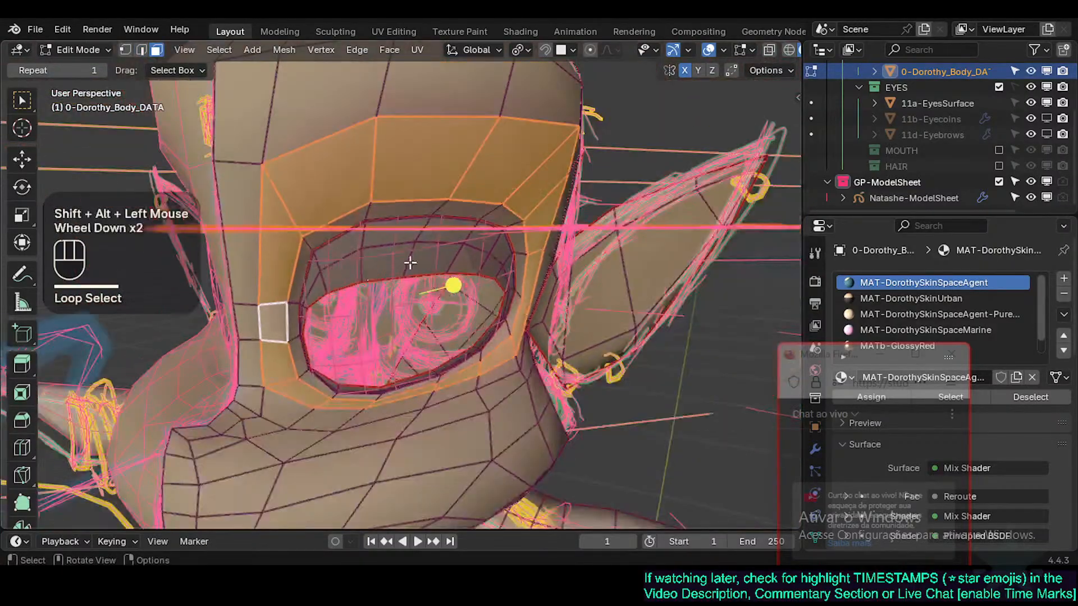
{"action": "scroll", "coordinate": [410, 262], "scroll_direction": "up", "scroll_amount": 1}
{"action": "left_click_drag", "start_coordinate": [486, 286], "coordinate": [505, 284]}
{"action": "scroll", "coordinate": [505, 284], "scroll_direction": "down", "scroll_amount": 3}
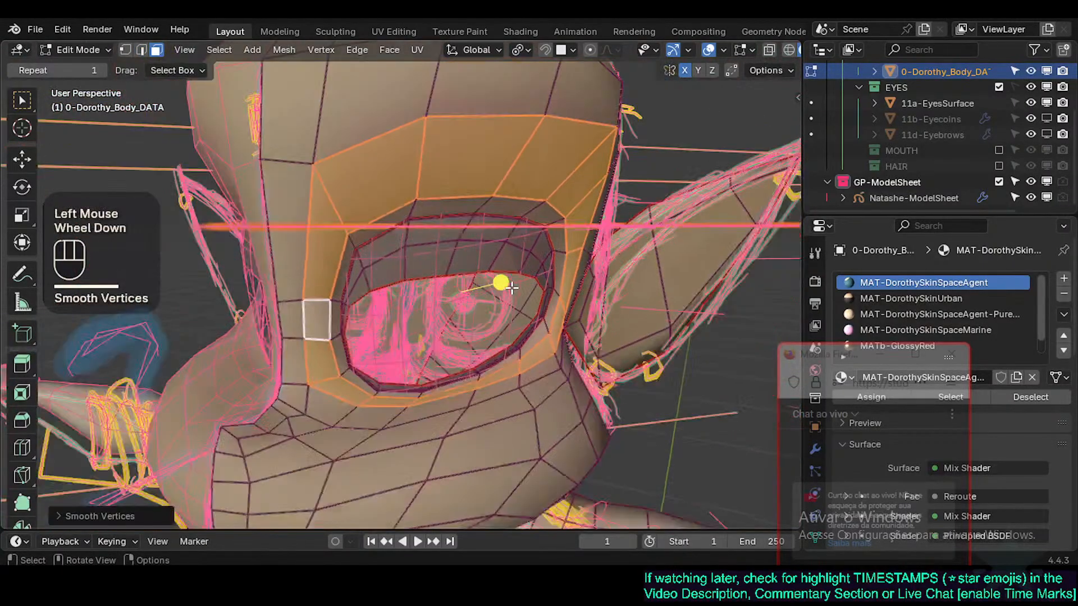
{"action": "key", "text": "ctrl+s"}
Step: Slide the horizontal forehead edge above the outer part of the eye along the neighbouring edges
{"action": "middle_click_drag", "start_coordinate": [511, 281], "coordinate": [486, 250]}
{"action": "key", "text": "1"}
{"action": "left_click", "coordinate": [528, 236]}
{"action": "left_click", "coordinate": [441, 227]}
{"action": "key", "text": "g"}
{"action": "key", "text": "g"}
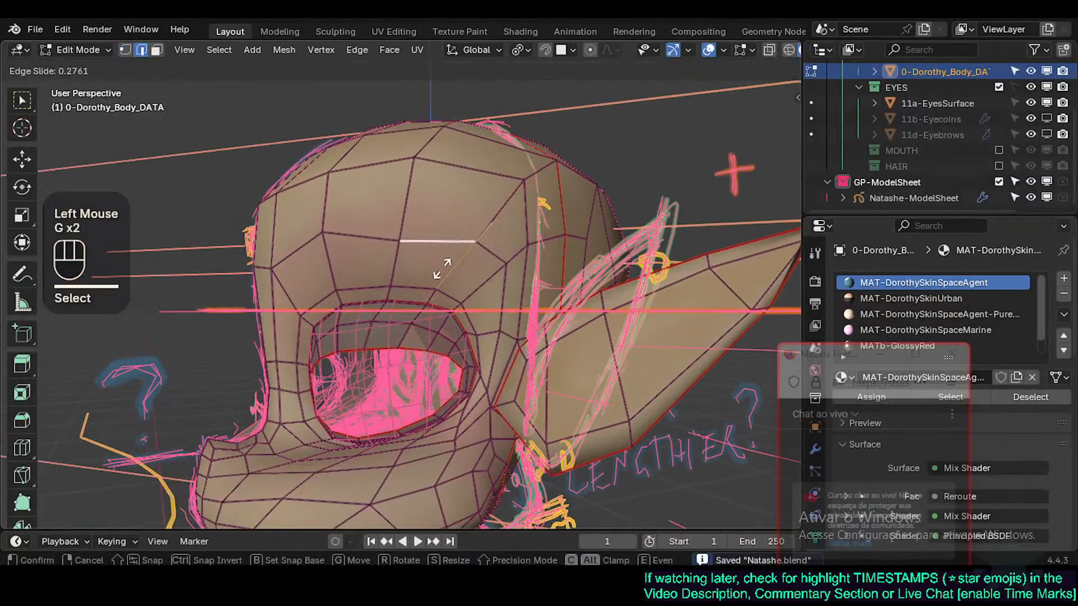
{"action": "left_click", "coordinate": [432, 253]}
Step: Move the temple vertex and the forehead vertex above the eye to even out the brow
{"action": "key", "text": "1"}
{"action": "left_click", "coordinate": [496, 262]}
{"action": "key", "text": "g"}
{"action": "left_click", "coordinate": [397, 341], "text": "shift"}
{"action": "left_click", "coordinate": [322, 234]}
{"action": "key", "text": "g"}
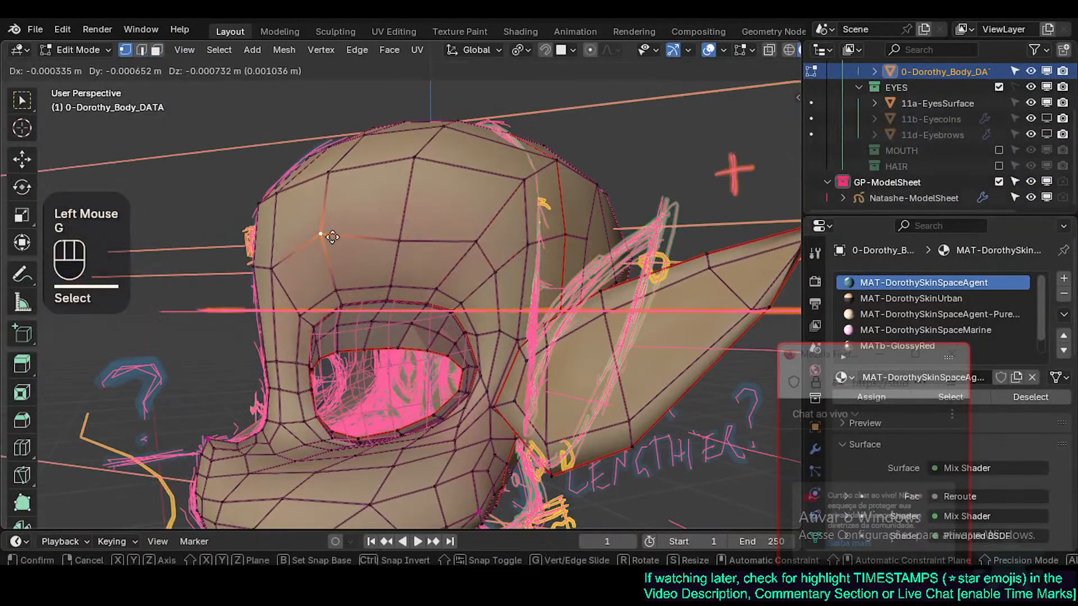
{"action": "left_click", "coordinate": [342, 394], "text": "shift"}
Step: Reposition the brow vertex near the front of the face, adjusting it from two viewing angles
{"action": "left_click", "coordinate": [270, 270]}
{"action": "middle_click_drag", "start_coordinate": [200, 297], "coordinate": [289, 349]}
{"action": "key", "text": "g"}
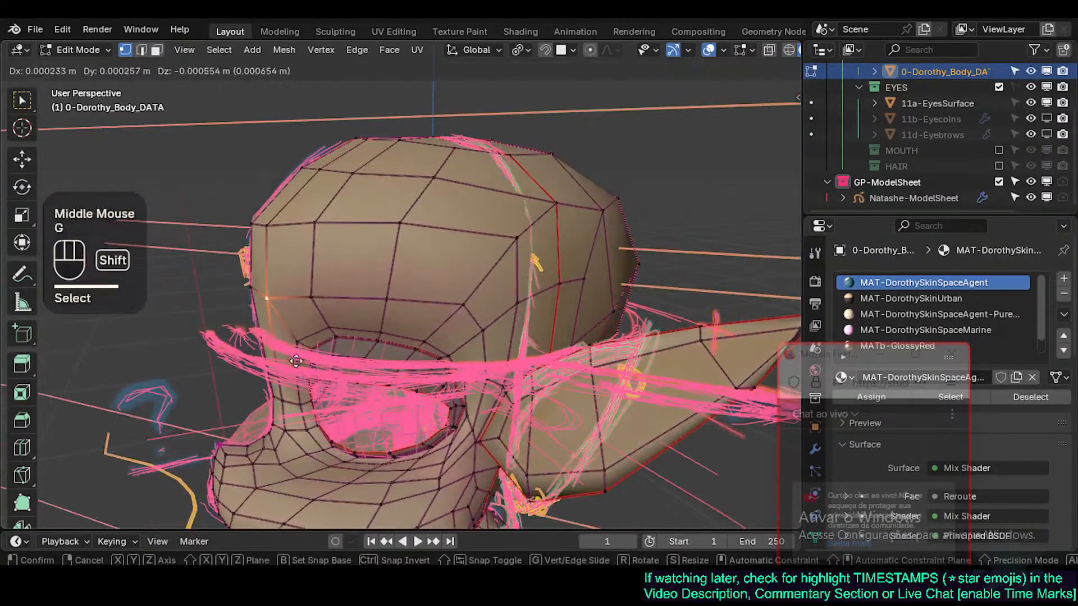
{"action": "left_click", "coordinate": [295, 414], "text": "shift"}
{"action": "middle_click_drag", "start_coordinate": [294, 413], "coordinate": [298, 376]}
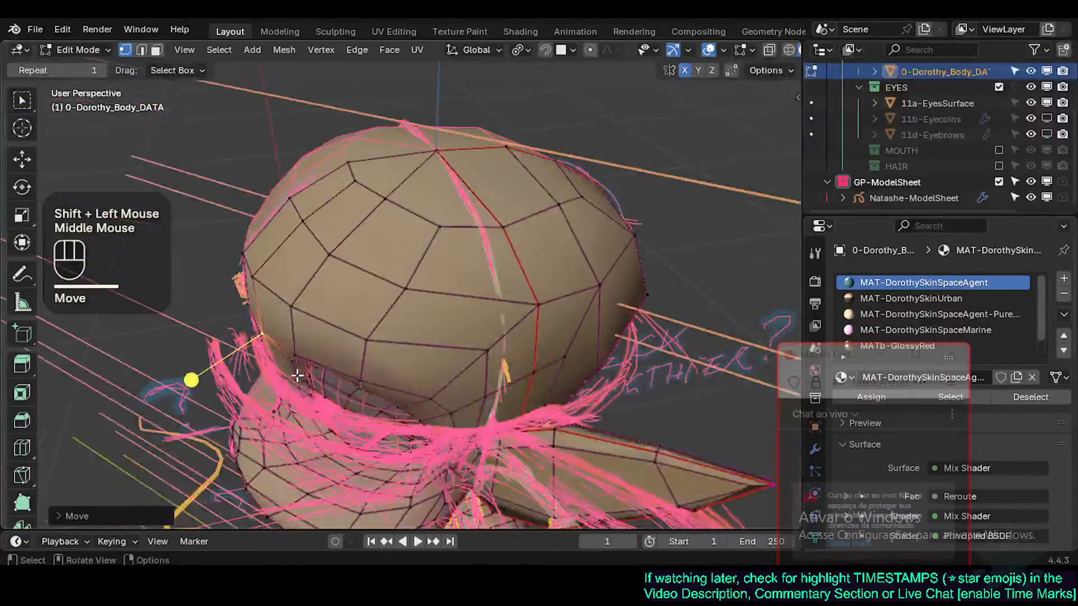
{"action": "key", "text": "g"}
{"action": "left_click", "coordinate": [249, 310], "text": "shift"}
Step: Move the upper forehead vertex above the eye to round out the skull
{"action": "middle_click_drag", "start_coordinate": [249, 310], "coordinate": [364, 252]}
{"action": "scroll", "coordinate": [392, 375], "scroll_direction": "up", "scroll_amount": 2, "text": "shift"}
{"action": "left_click", "coordinate": [385, 398], "text": "shift"}
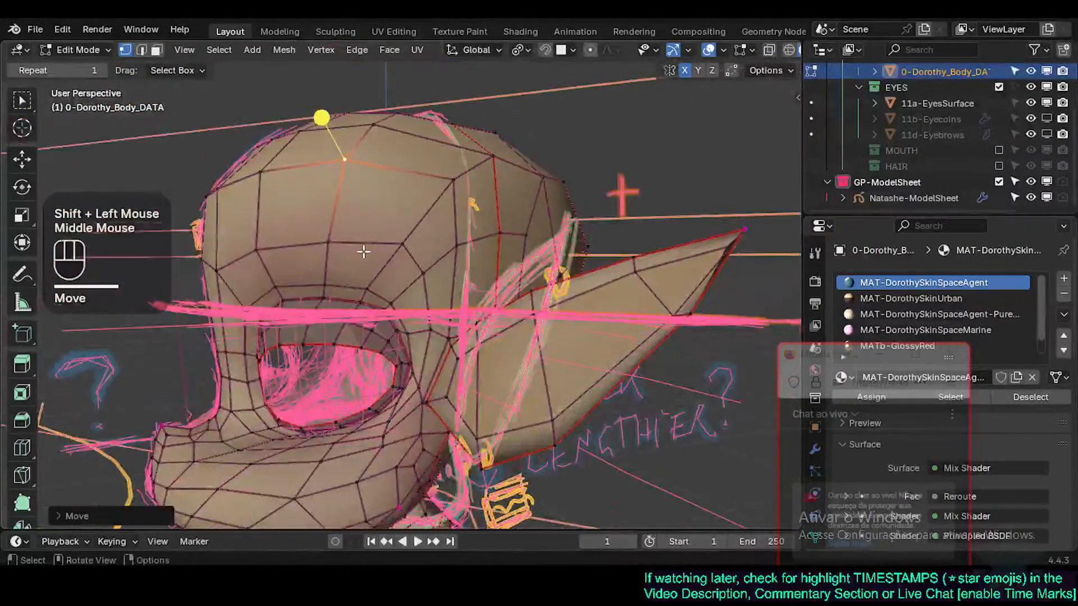
{"action": "scroll", "coordinate": [363, 253], "scroll_direction": "up", "scroll_amount": 1}
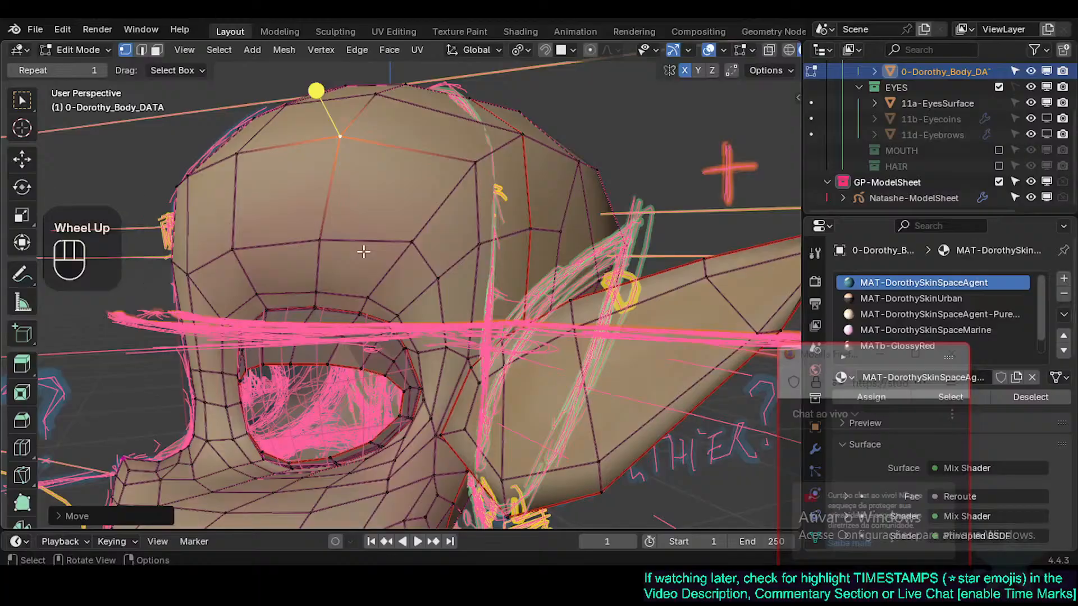
{"action": "scroll", "coordinate": [376, 259], "scroll_direction": "up", "scroll_amount": 1}
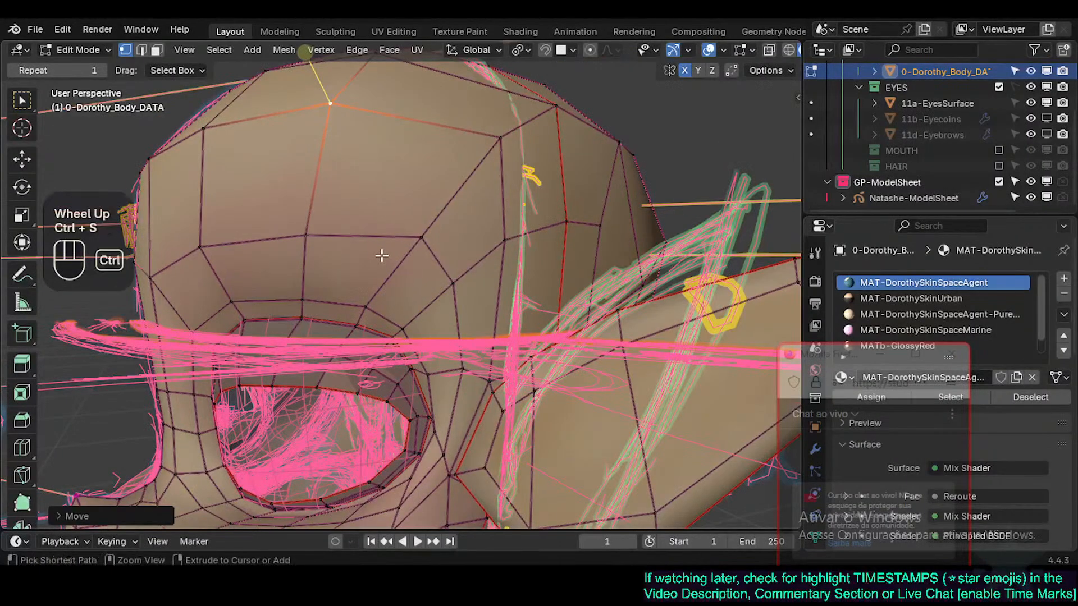
Step: Check the head in Object Mode and slide the temple geometry above the outer eye corner back in Edit Mode
{"action": "key", "text": "Tab"}
{"action": "middle_click_drag", "start_coordinate": [386, 288], "coordinate": [470, 185]}
{"action": "key", "text": "Tab"}
{"action": "left_click", "coordinate": [474, 298]}
{"action": "key", "text": "g"}
{"action": "key", "text": "g"}
{"action": "left_click", "coordinate": [441, 310]}
Step: Slide two vertices on the side of the forehead, between the brow and the head's side seam, along their edges
{"action": "key", "text": "1"}
{"action": "key", "text": "2"}
{"action": "left_click", "coordinate": [523, 162]}
{"action": "middle_click_drag", "start_coordinate": [524, 162], "coordinate": [488, 209]}
{"action": "key", "text": "g"}
{"action": "key", "text": "g"}
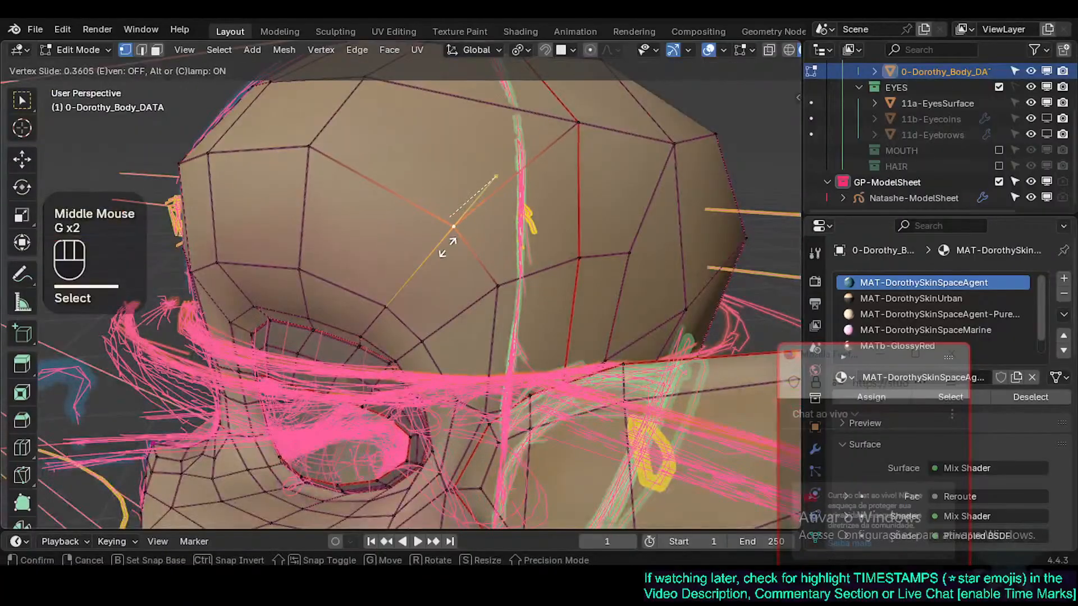
{"action": "left_click", "coordinate": [462, 230]}
{"action": "left_click", "coordinate": [492, 286]}
{"action": "key", "text": "g"}
{"action": "key", "text": "g"}
{"action": "left_click", "coordinate": [424, 258]}
Step: Slide the upper forehead vertices along their edges to even out the face spacing
{"action": "left_click", "coordinate": [315, 150]}
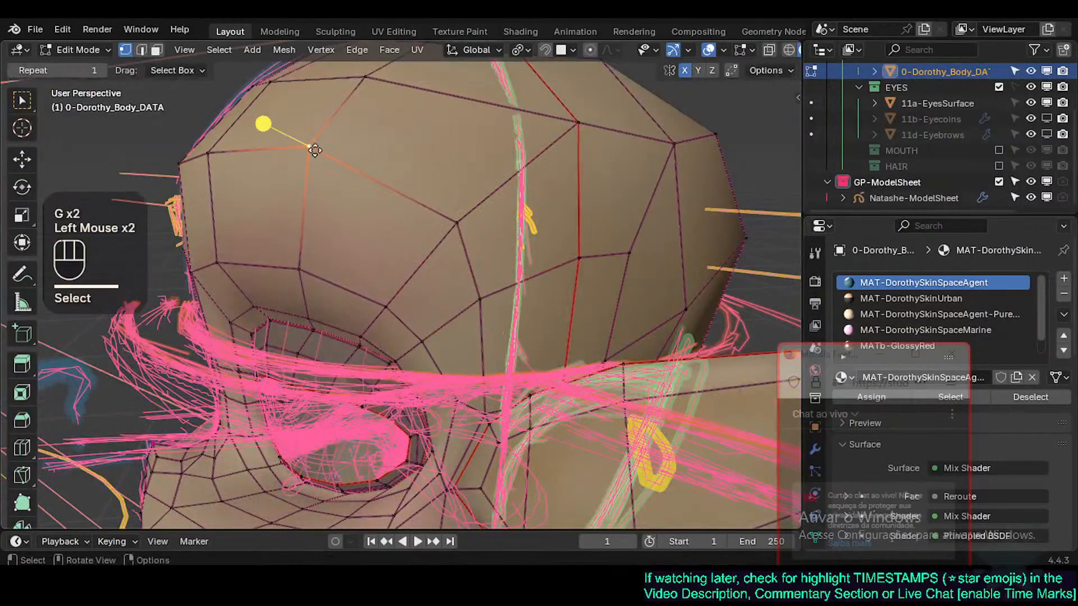
{"action": "key", "text": "g"}
{"action": "key", "text": "g"}
{"action": "left_click", "coordinate": [309, 186]}
{"action": "middle_click_drag", "start_coordinate": [218, 205], "coordinate": [281, 207], "text": "shift"}
{"action": "key", "text": "2"}
{"action": "left_click", "coordinate": [395, 169]}
{"action": "key", "text": "g"}
{"action": "key", "text": "g"}
{"action": "left_click", "coordinate": [440, 184]}
{"action": "middle_click_drag", "start_coordinate": [427, 193], "coordinate": [380, 244], "text": "shift"}
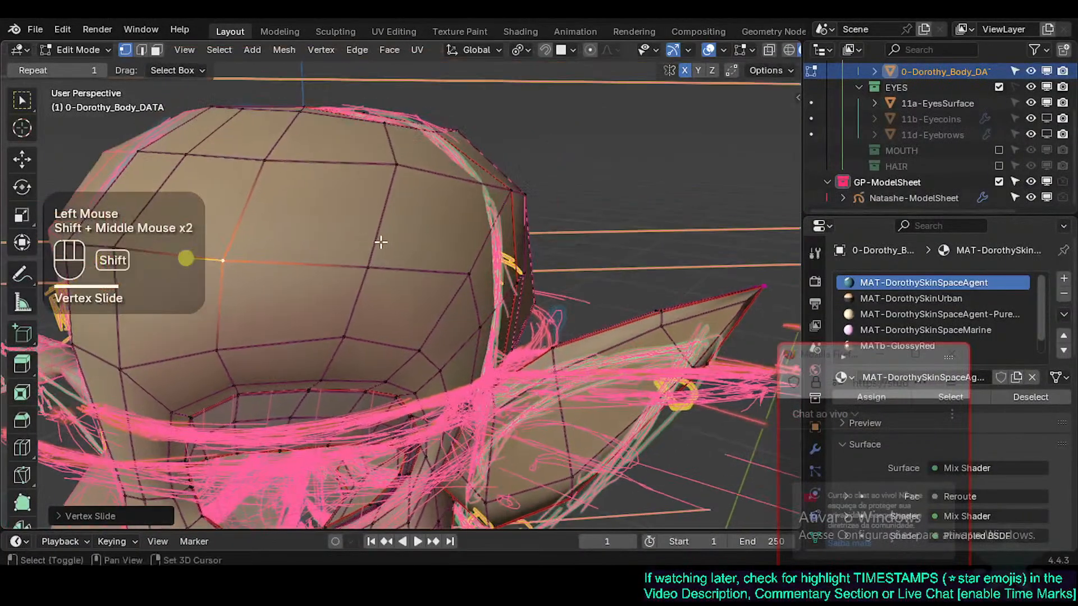
Step: Slide the vertex on the head's side seam and the forehead vertex in front of it along their edges
{"action": "key", "text": "1"}
{"action": "middle_click_drag", "start_coordinate": [556, 216], "coordinate": [447, 224]}
{"action": "left_click", "coordinate": [532, 210]}
{"action": "key", "text": "g"}
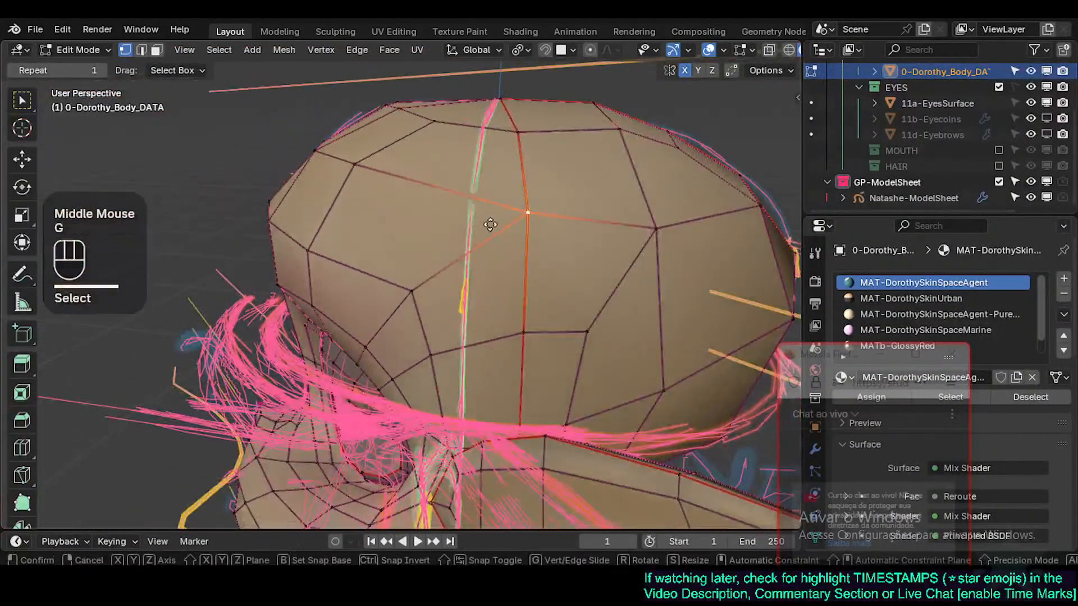
{"action": "key", "text": "g"}
{"action": "left_click", "coordinate": [376, 176]}
{"action": "left_click", "coordinate": [375, 175]}
{"action": "key", "text": "g"}
{"action": "key", "text": "g"}
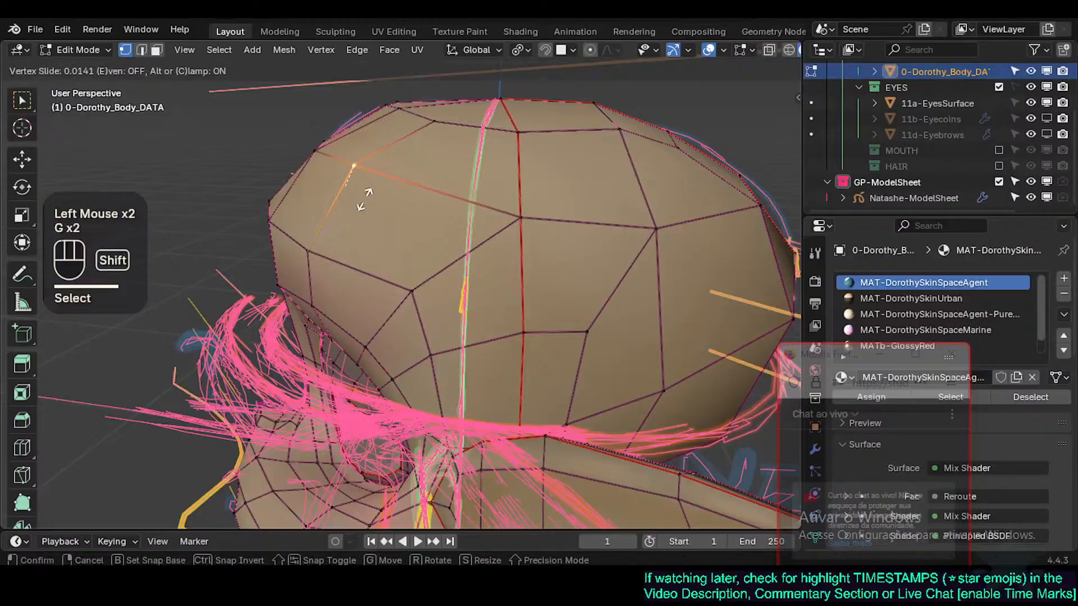
{"action": "left_click", "coordinate": [360, 185], "text": "shift"}
Step: Select the outer face loop running across the forehead and around the eye, and smooth its vertices
{"action": "left_click", "coordinate": [522, 321]}
{"action": "middle_click_drag", "start_coordinate": [522, 320], "coordinate": [311, 275], "text": "shift"}
{"action": "key", "text": "Tab"}
{"action": "key", "text": "Tab"}
{"action": "key", "text": "3"}
{"action": "left_click", "coordinate": [466, 285], "text": "alt+shift"}
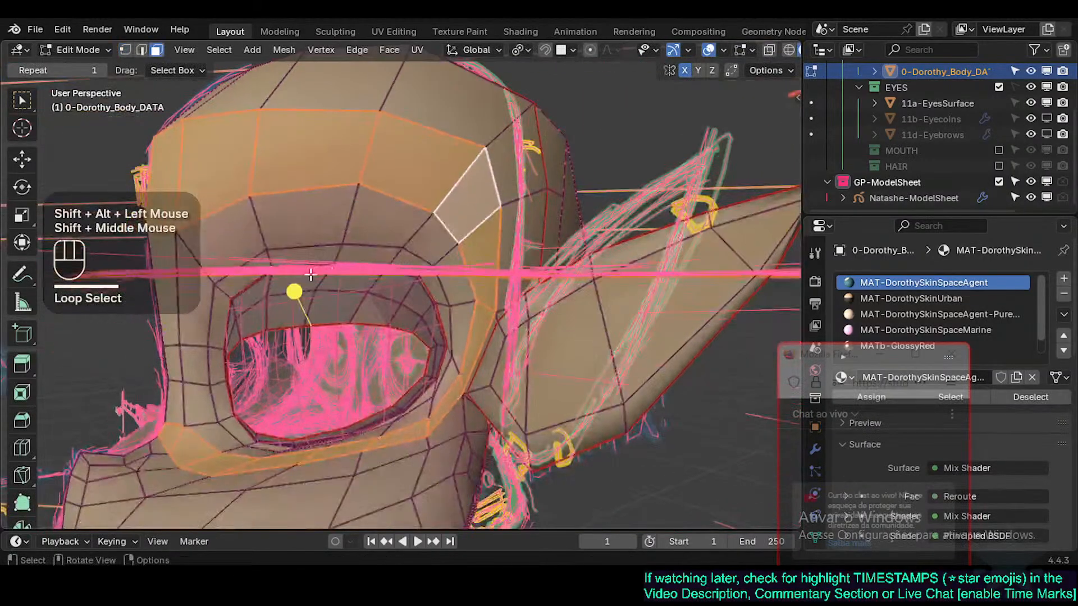
{"action": "left_click_drag", "start_coordinate": [311, 297], "coordinate": [356, 290]}
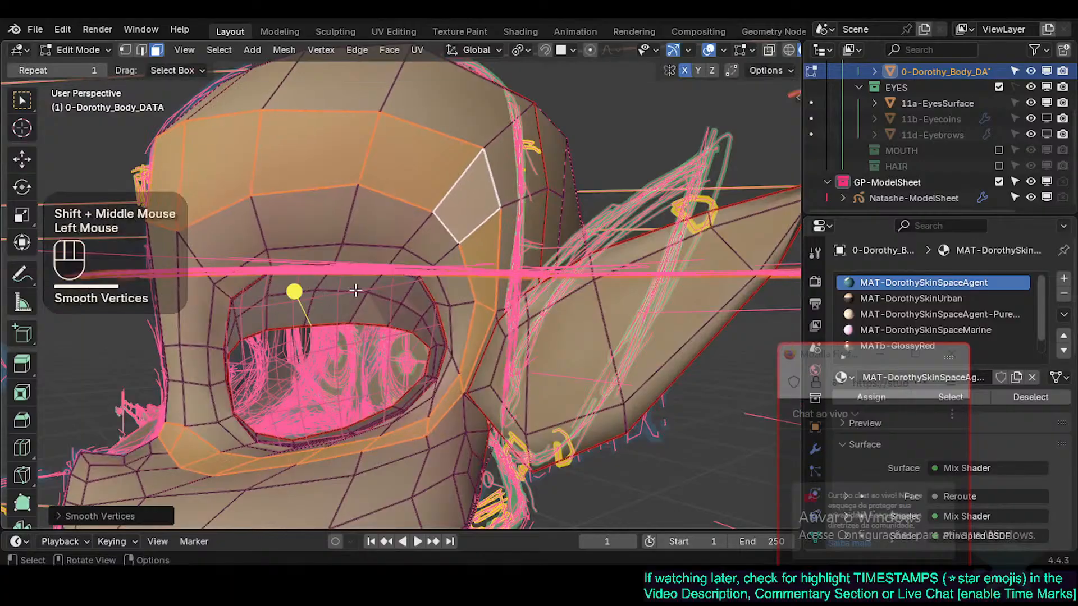
Step: Select the face loop around the eye socket and smooth its vertices
{"action": "left_click", "coordinate": [454, 366], "text": "alt+shift"}
{"action": "left_click_drag", "start_coordinate": [286, 320], "coordinate": [331, 314]}
Step: Lower a vertex at the base of the nose bridge along Z and reposition the neighbouring vertices where it meets the muzzle
{"action": "middle_click_drag", "start_coordinate": [252, 359], "coordinate": [328, 309], "text": "shift"}
{"action": "middle_click_drag", "start_coordinate": [329, 309], "coordinate": [274, 326]}
{"action": "key", "text": "1"}
{"action": "left_click", "coordinate": [223, 396]}
{"action": "key", "text": "g"}
{"action": "key", "text": "z"}
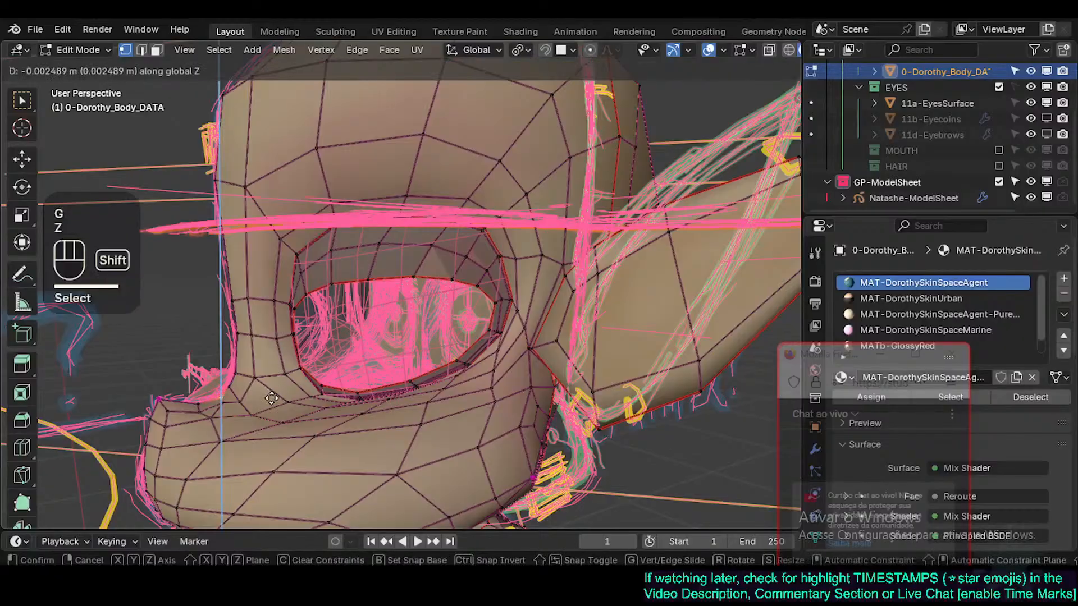
{"action": "left_click", "coordinate": [241, 378], "text": "shift"}
{"action": "left_click", "coordinate": [228, 383]}
{"action": "left_click_drag", "start_coordinate": [228, 384], "coordinate": [221, 402]}
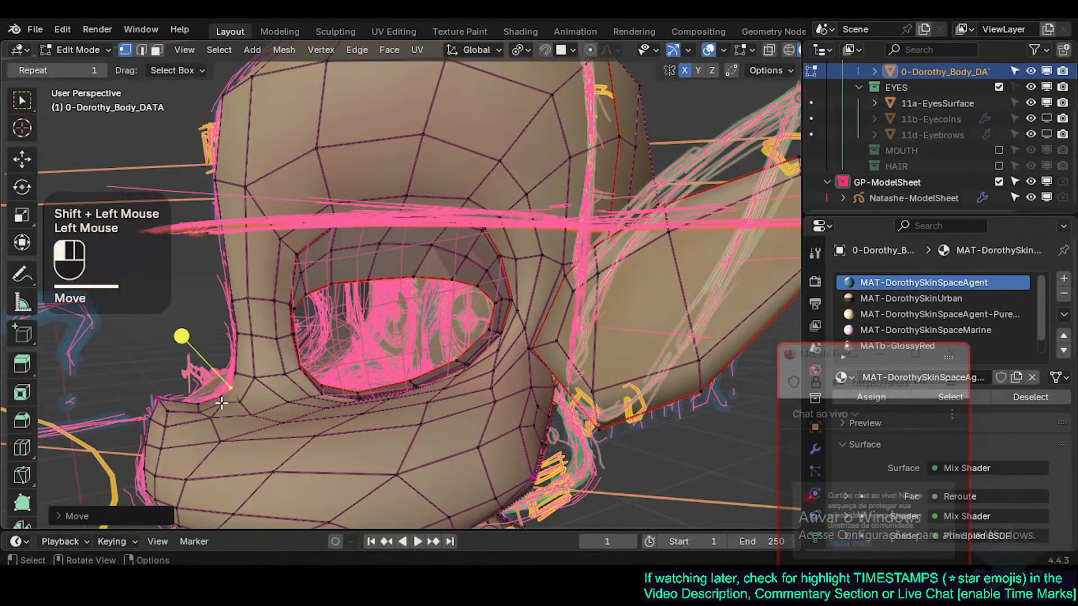
{"action": "key", "text": "g"}
{"action": "left_click", "coordinate": [229, 410]}
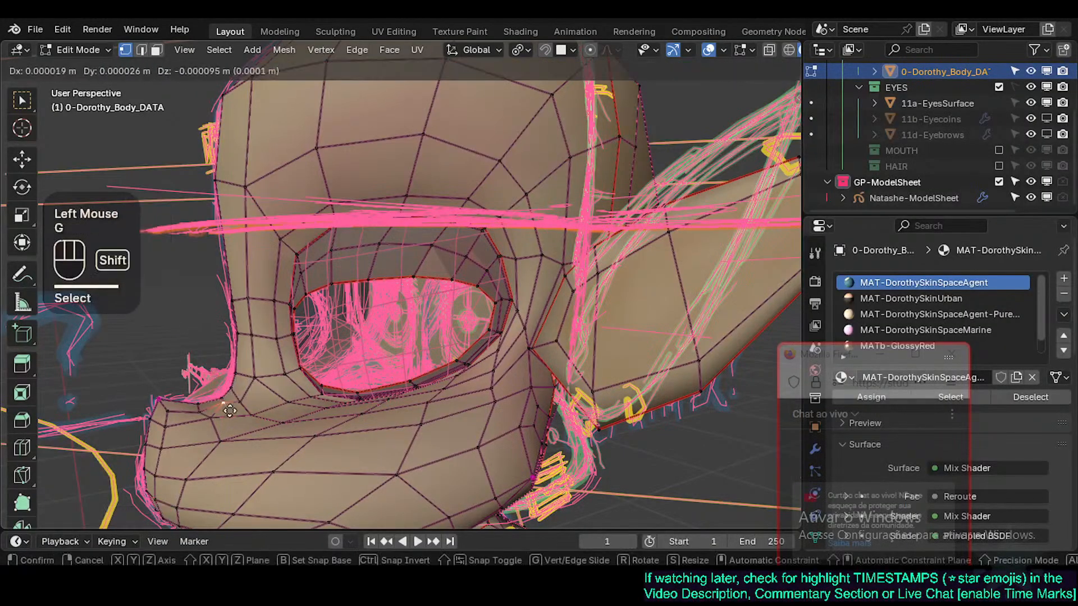
{"action": "left_click", "coordinate": [261, 463], "text": "shift"}
Step: Select the face loop running across the cheek and the side of the forehead, exclude its upper eyelid faces, and smooth the vertices
{"action": "key", "text": "3"}
{"action": "left_click", "coordinate": [230, 402], "text": "alt+shift"}
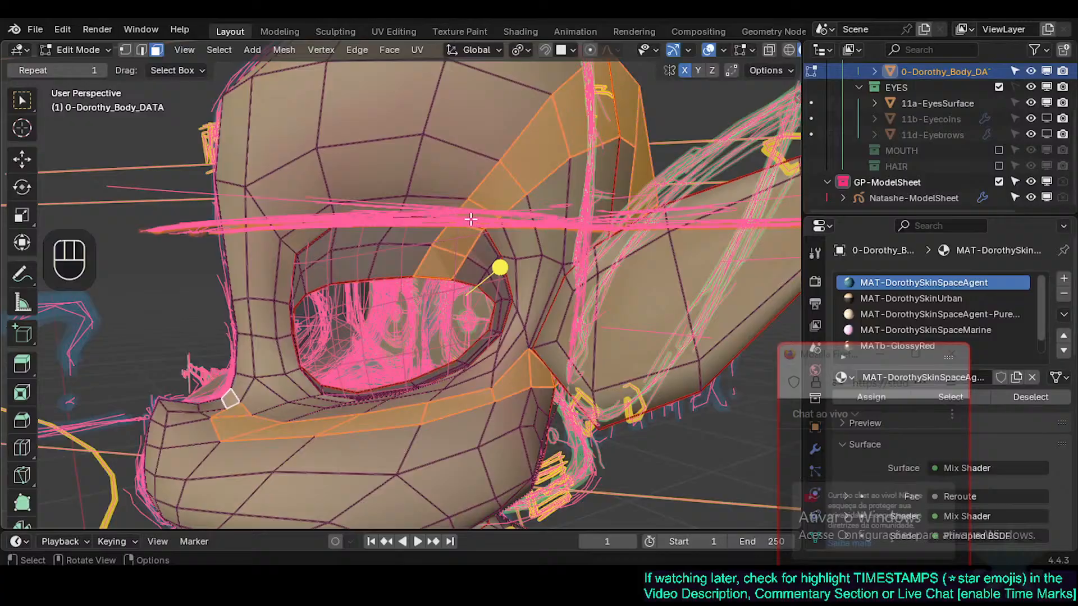
{"action": "left_click_drag", "start_coordinate": [463, 233], "coordinate": [435, 283], "text": "shift"}
{"action": "right_click", "coordinate": [443, 273], "text": "shift"}
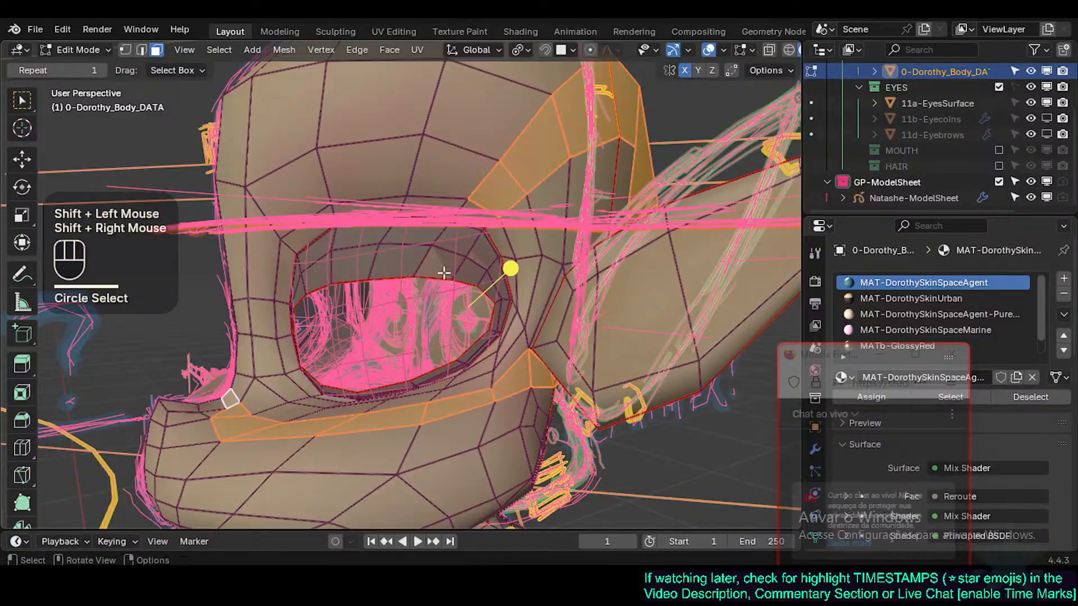
{"action": "left_click", "coordinate": [509, 268]}
Step: Move and slide the upper cheek vertices below the inner part of the eye to even out the face spacing
{"action": "key", "text": "Tab"}
{"action": "middle_click_drag", "start_coordinate": [511, 268], "coordinate": [428, 438]}
{"action": "key", "text": "Tab"}
{"action": "key", "text": "2"}
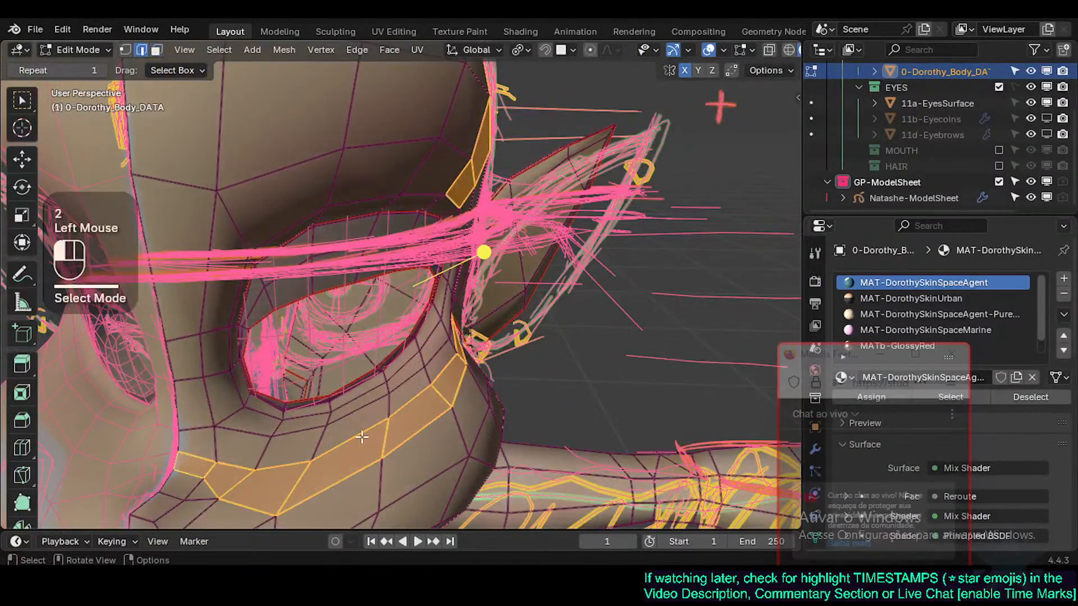
{"action": "left_click", "coordinate": [331, 450]}
{"action": "key", "text": "g"}
{"action": "left_click", "coordinate": [309, 453], "text": "shift"}
{"action": "left_click", "coordinate": [301, 448]}
{"action": "key", "text": "g"}
{"action": "key", "text": "g"}
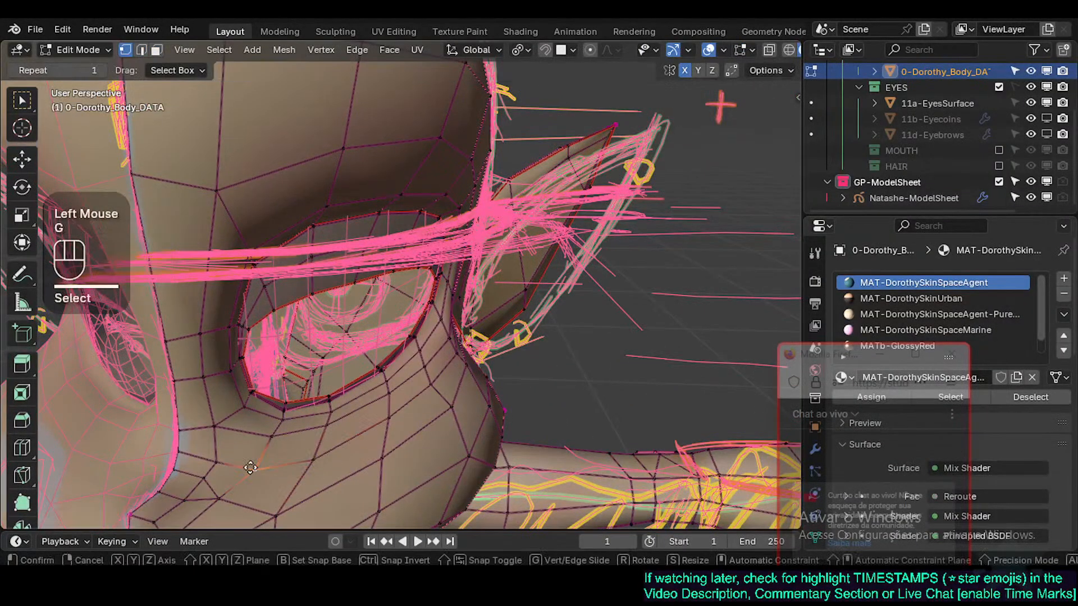
{"action": "left_click", "coordinate": [287, 442], "text": "shift"}
Step: Select the outer face loop around the eye socket and forehead and smooth its vertices, undoing unwanted smoothing and stray face selections
{"action": "middle_click_drag", "start_coordinate": [288, 442], "coordinate": [347, 381]}
{"action": "scroll", "coordinate": [320, 399], "scroll_direction": "up", "scroll_amount": 2}
{"action": "key", "text": "3"}
{"action": "left_click", "coordinate": [345, 379], "text": "alt+shift"}
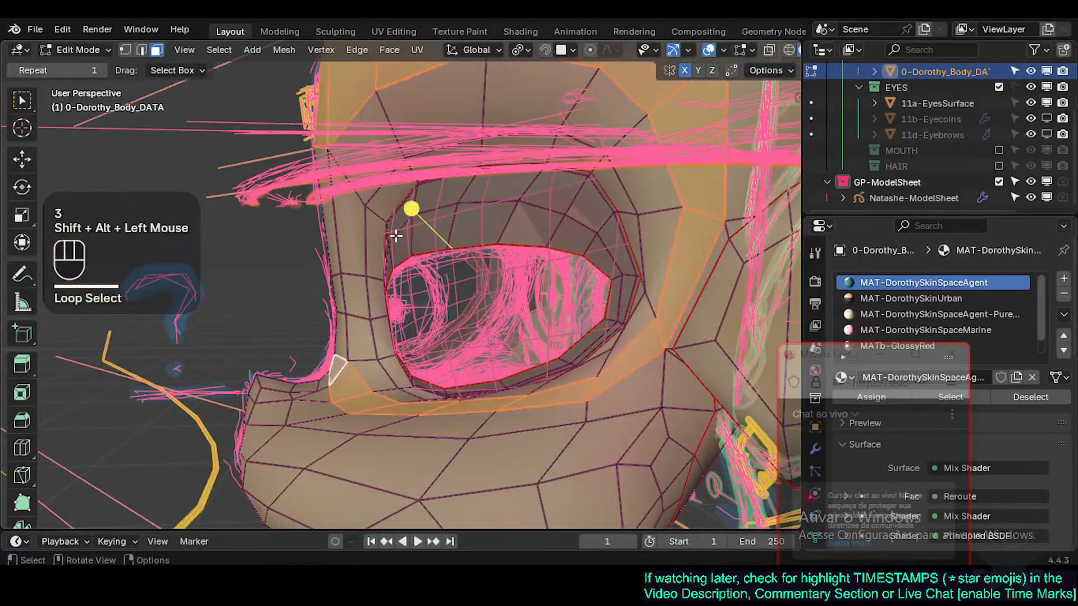
{"action": "scroll", "coordinate": [404, 219], "scroll_direction": "down", "scroll_amount": 1}
{"action": "middle_click_drag", "start_coordinate": [405, 219], "coordinate": [399, 324], "text": "shift"}
{"action": "left_click", "coordinate": [396, 268]}
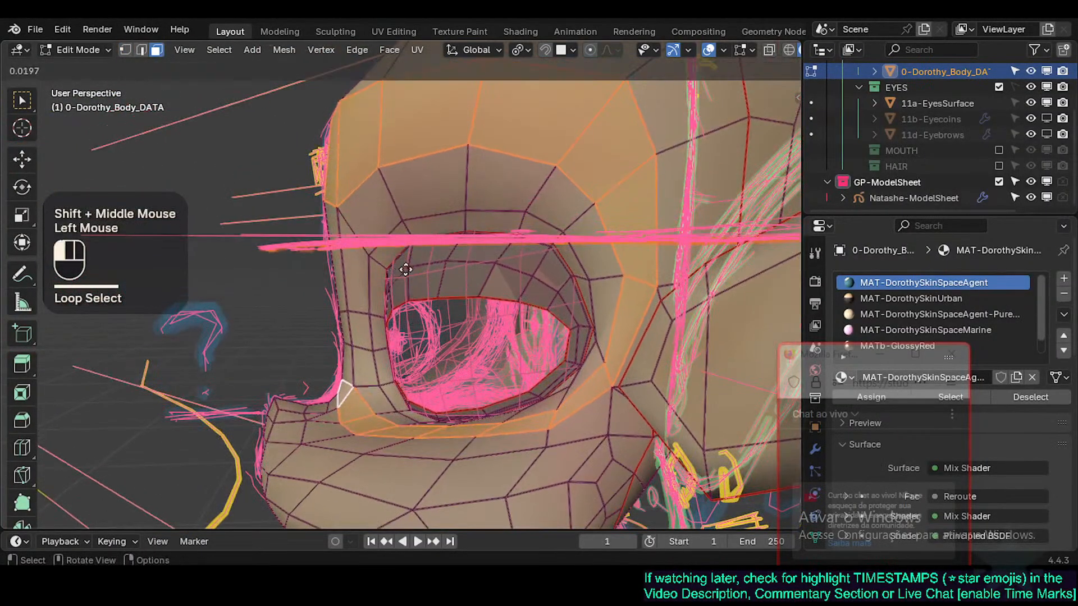
{"action": "middle_click_drag", "start_coordinate": [397, 269], "coordinate": [373, 280]}
{"action": "key", "text": "ctrl+z"}
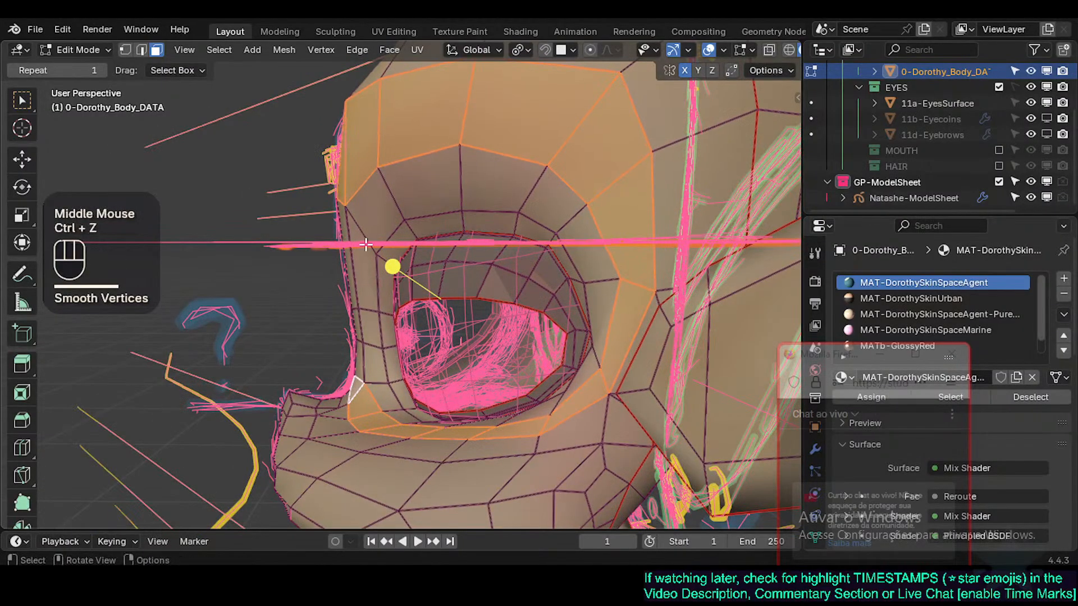
{"action": "left_click_drag", "start_coordinate": [388, 267], "coordinate": [402, 270], "text": "shift"}
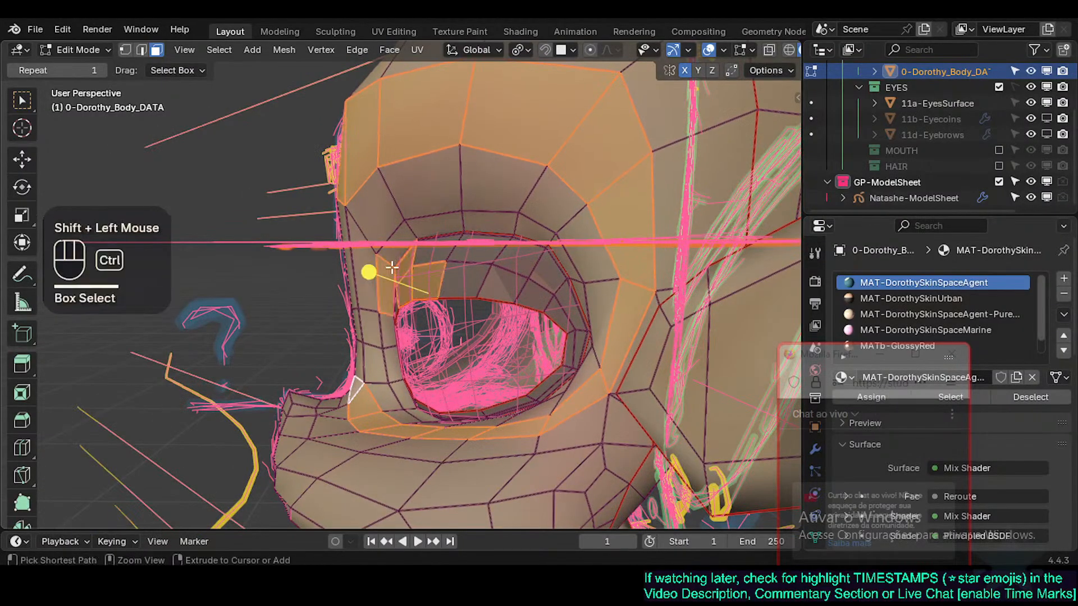
{"action": "key", "text": "ctrl+z"}
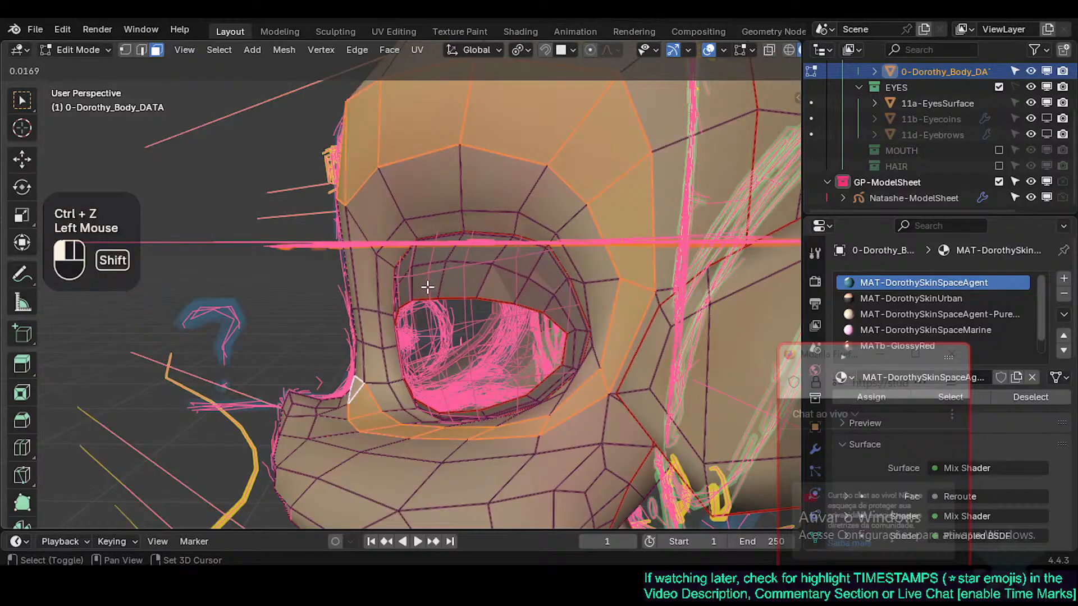
Step: Reposition the two vertices at the outer corner of the forehead to round the head's outline as seen from above
{"action": "middle_click_drag", "start_coordinate": [427, 287], "coordinate": [360, 333], "text": "shift"}
{"action": "key", "text": "1"}
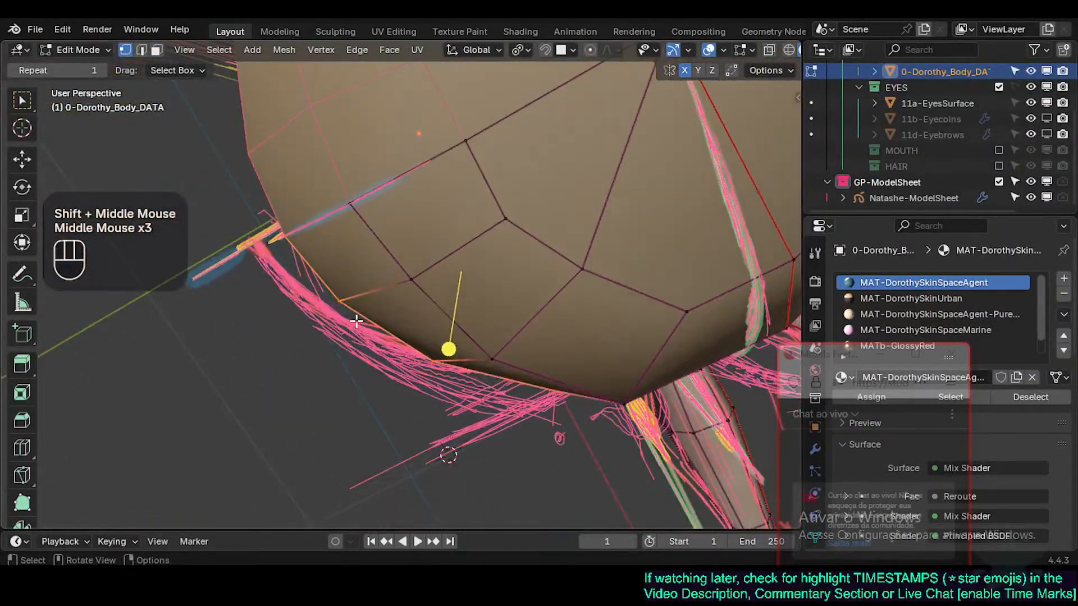
{"action": "key", "text": "KP_7"}
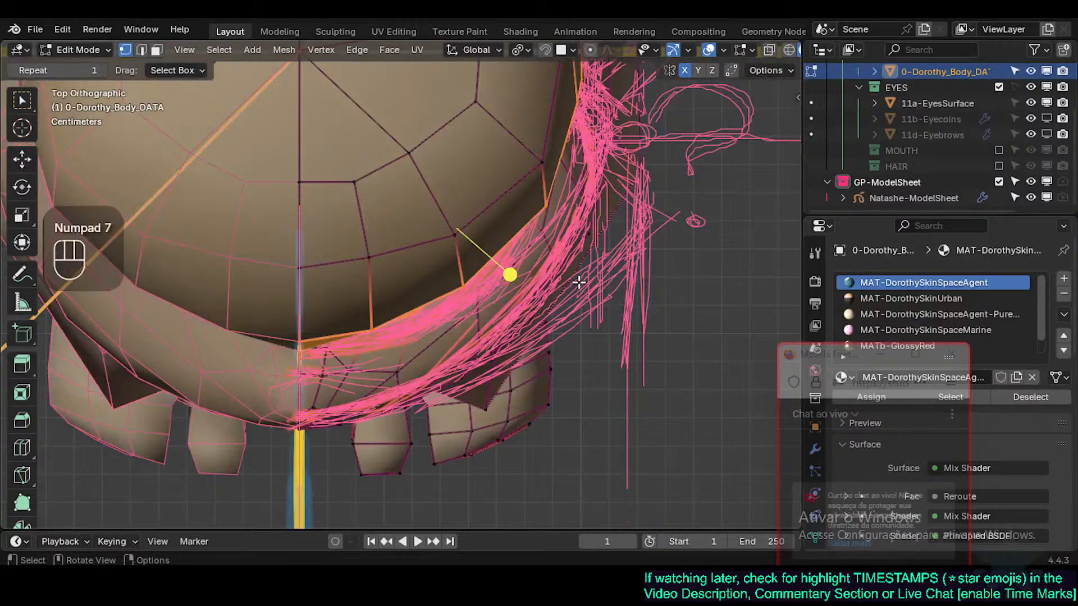
{"action": "left_click", "coordinate": [549, 202]}
{"action": "key", "text": "g"}
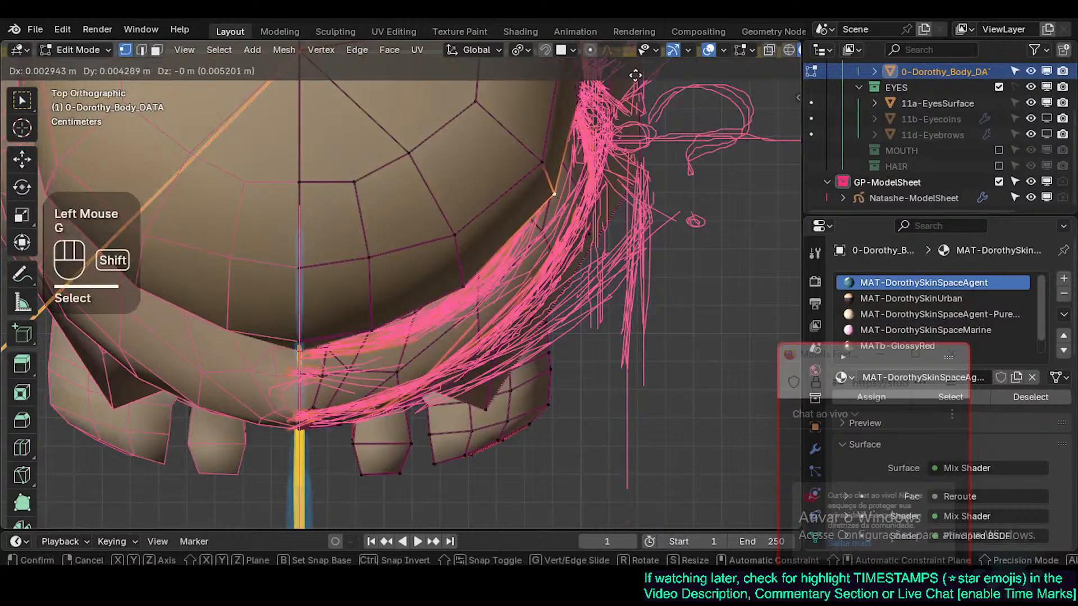
{"action": "left_click", "coordinate": [626, 233], "text": "shift"}
{"action": "left_click", "coordinate": [540, 153]}
{"action": "key", "text": "g"}
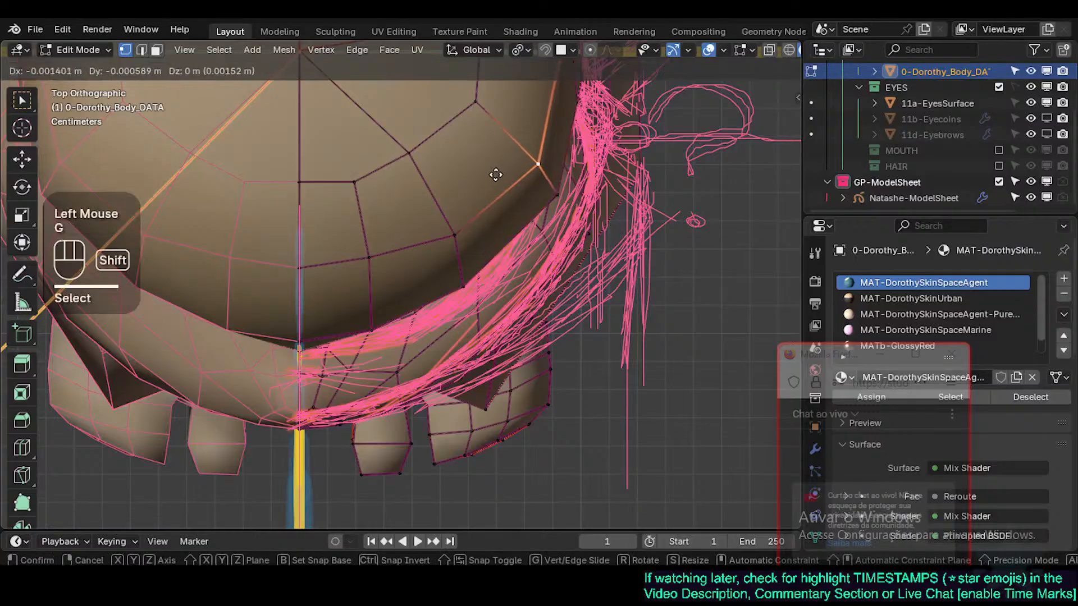
{"action": "left_click", "coordinate": [455, 234], "text": "shift"}
Step: Move the two vertices on the upper front of the forehead to even out the curve of their edge loop
{"action": "left_click", "coordinate": [453, 232]}
{"action": "key", "text": "g"}
{"action": "left_click", "coordinate": [393, 241], "text": "shift"}
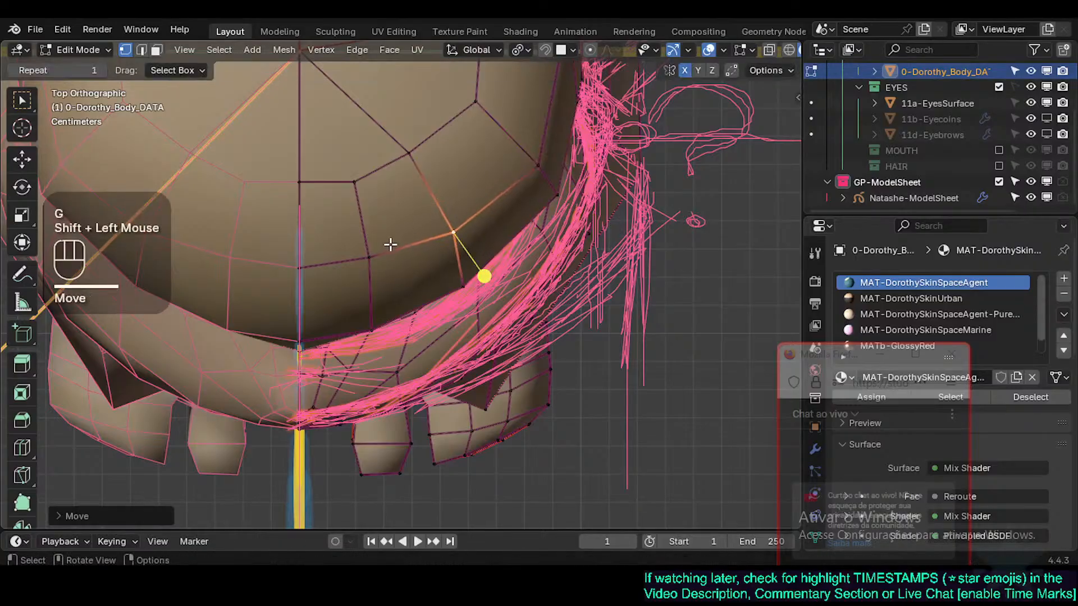
{"action": "left_click", "coordinate": [369, 258]}
{"action": "key", "text": "g"}
{"action": "left_click", "coordinate": [382, 291], "text": "shift"}
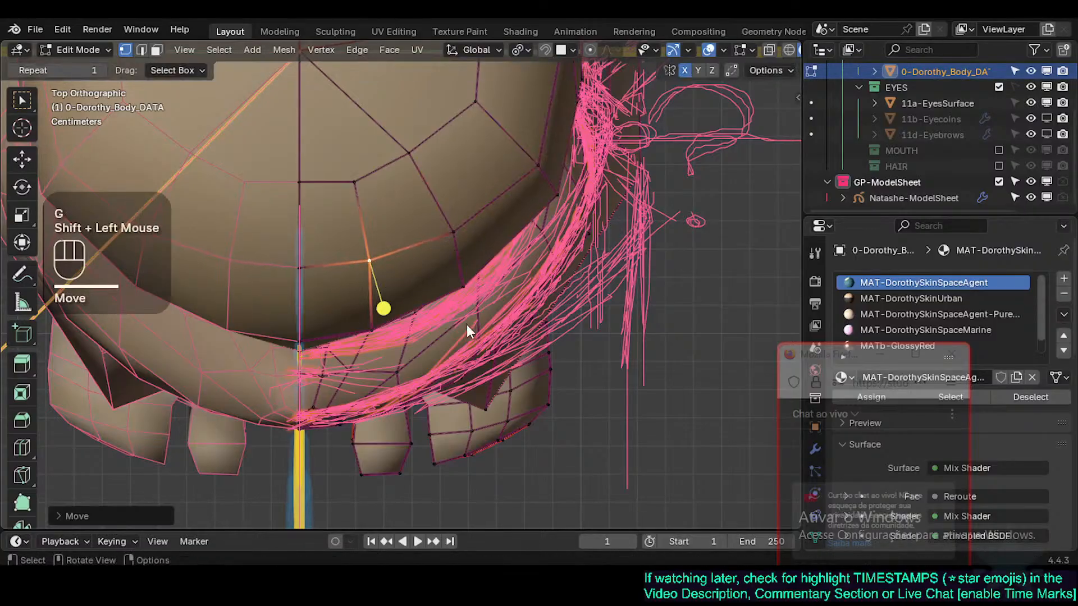
Step: Return to Object Mode, save the file, and check the head's shape against the model sheet from the front and right side
{"action": "key", "text": "Tab"}
{"action": "middle_click_drag", "start_coordinate": [468, 328], "coordinate": [409, 121]}
{"action": "scroll", "coordinate": [461, 296], "scroll_direction": "down", "scroll_amount": 2}
{"action": "middle_click_drag", "start_coordinate": [461, 295], "coordinate": [450, 325]}
{"action": "key", "text": "ctrl+alt+shift+z"}
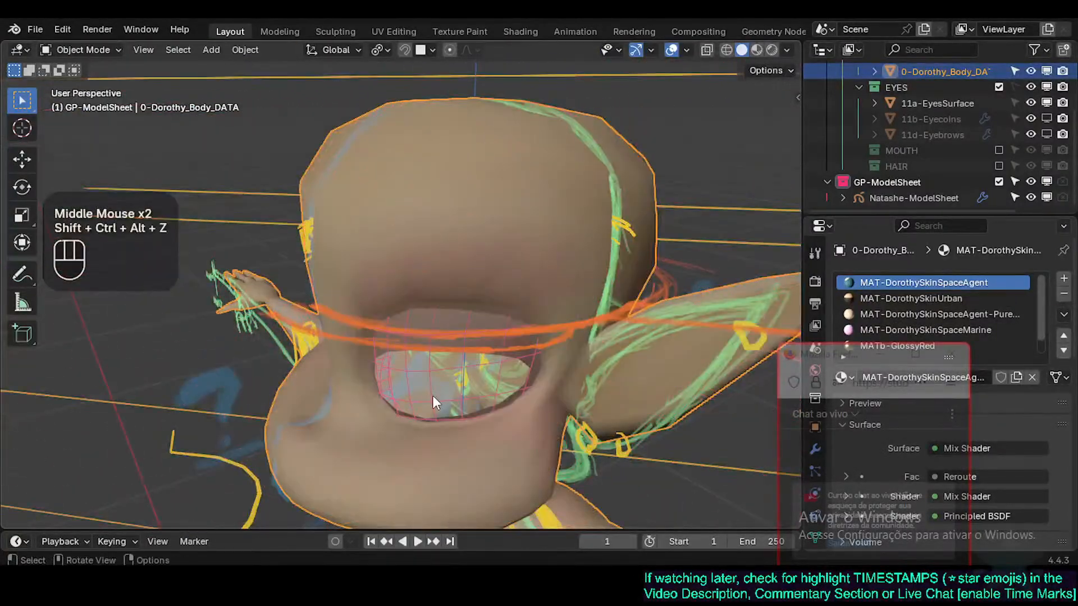
{"action": "key", "text": "ctrl+s"}
{"action": "middle_click_drag", "start_coordinate": [433, 403], "coordinate": [500, 244]}
{"action": "scroll", "coordinate": [447, 356], "scroll_direction": "down", "scroll_amount": 2}
{"action": "key", "text": "KP_1"}
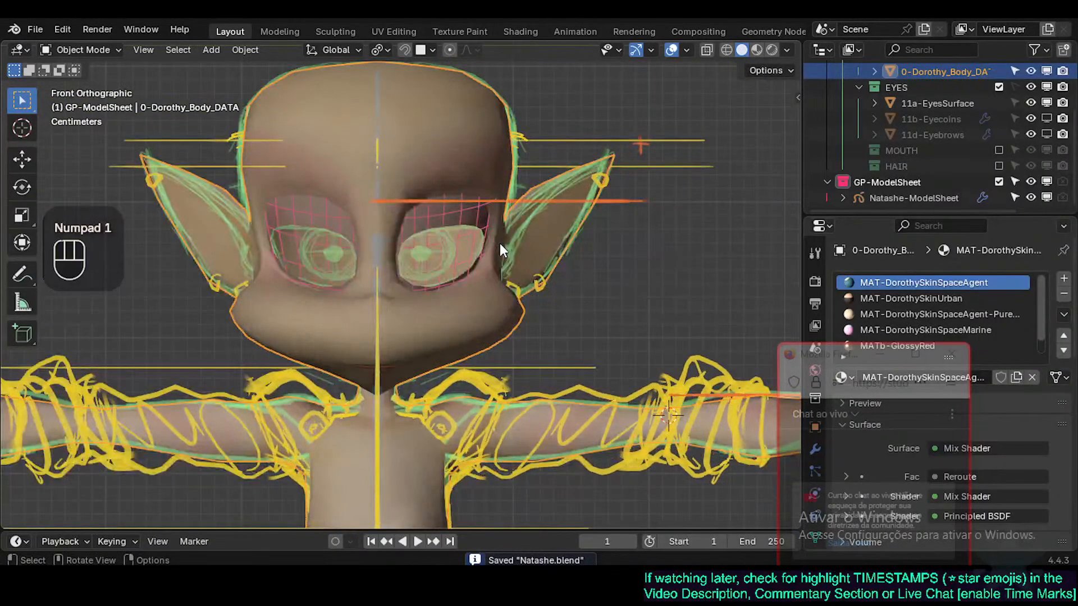
{"action": "key", "text": "KP_3"}
{"action": "scroll", "coordinate": [500, 244], "scroll_direction": "up", "scroll_amount": 3}
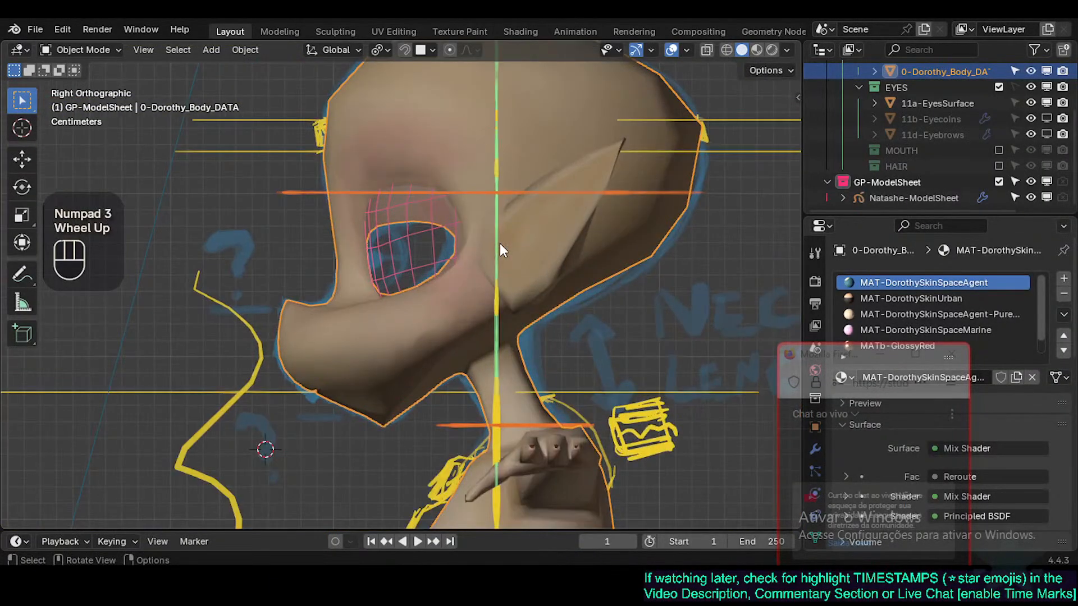
Step: In Edit Mode with X-ray on, move the profile vertices where the nose bridge meets the muzzle to follow the model sheet outline
{"action": "middle_click_drag", "start_coordinate": [500, 244], "coordinate": [514, 245], "text": "shift"}
{"action": "scroll", "coordinate": [400, 275], "scroll_direction": "up", "scroll_amount": 2}
{"action": "key", "text": "Tab"}
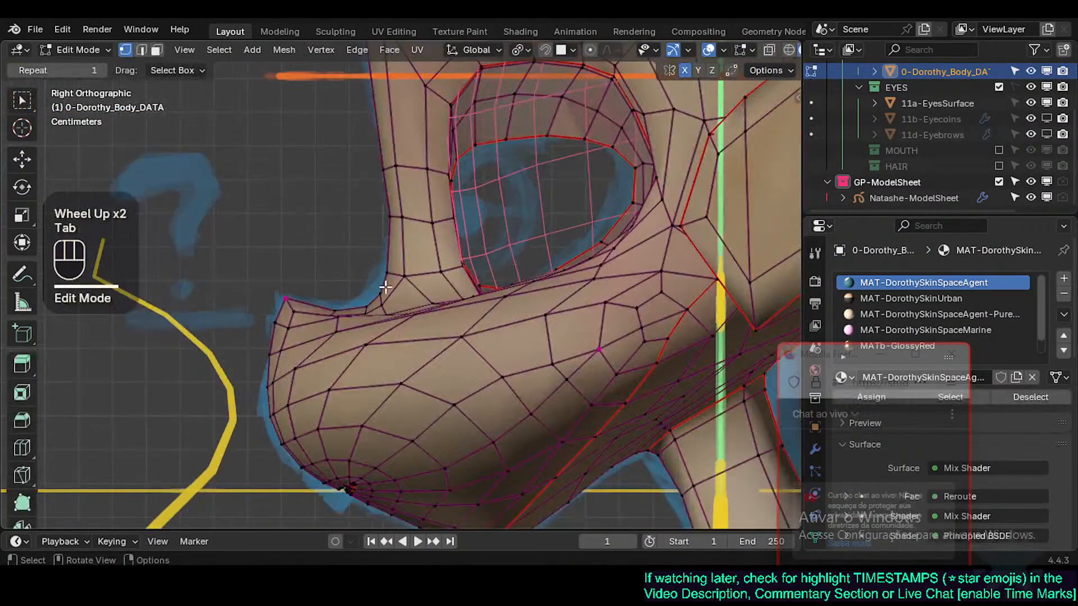
{"action": "key", "text": "alt+a"}
{"action": "key", "text": "alt+z"}
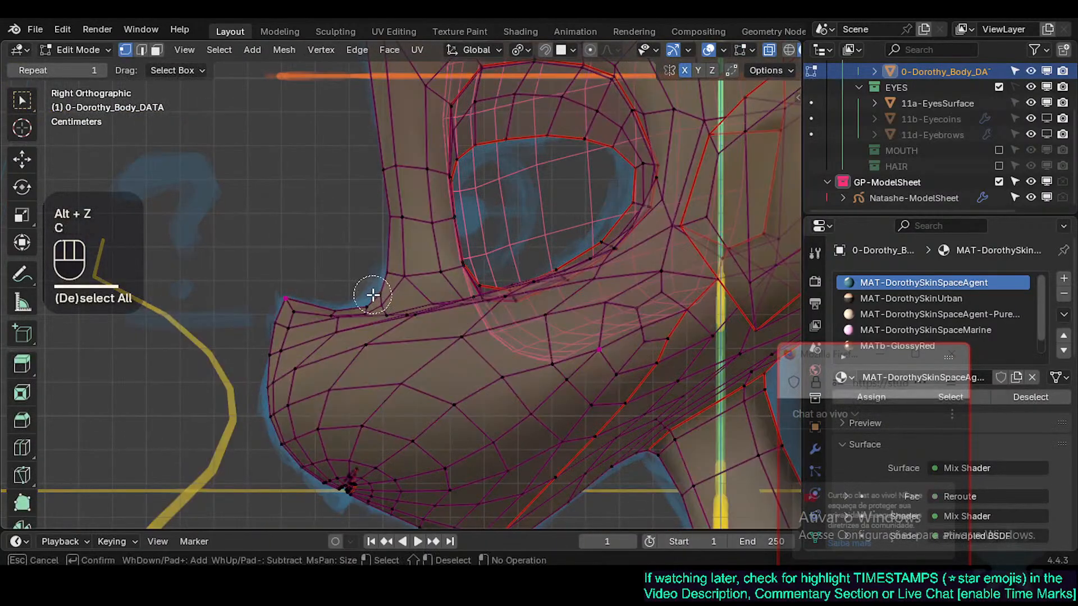
{"action": "left_click", "coordinate": [373, 295]}
{"action": "right_click", "coordinate": [382, 285]}
{"action": "key", "text": "g"}
{"action": "left_click", "coordinate": [385, 271]}
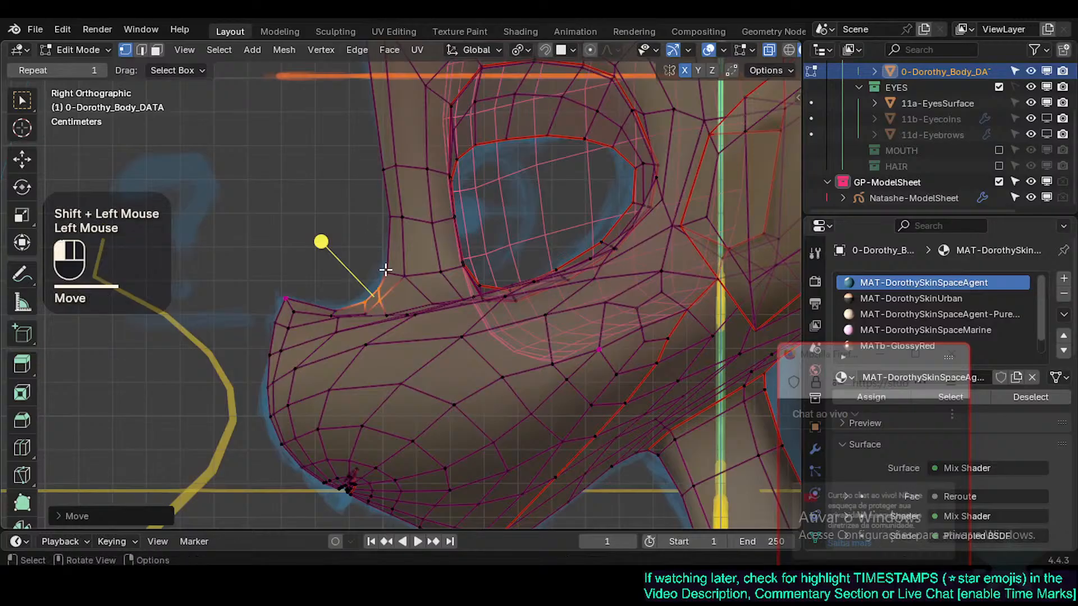
{"action": "key", "text": "g"}
{"action": "left_click", "coordinate": [417, 260], "text": "shift"}
Step: Dismiss the pivot point options and set the viewport shading to Wireframe
{"action": "key", "text": "alt+z"}
{"action": "middle_click_drag", "start_coordinate": [404, 295], "coordinate": [410, 295], "text": "shift"}
{"action": "key", "text": "alt+z"}
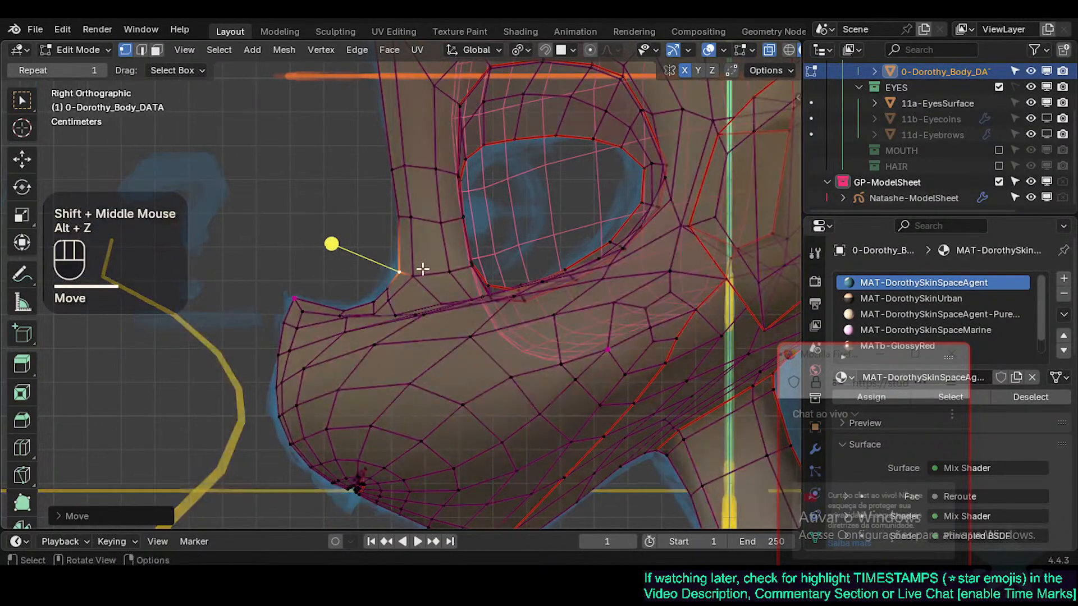
{"action": "key", "text": "period"}
{"action": "key", "text": "period"}
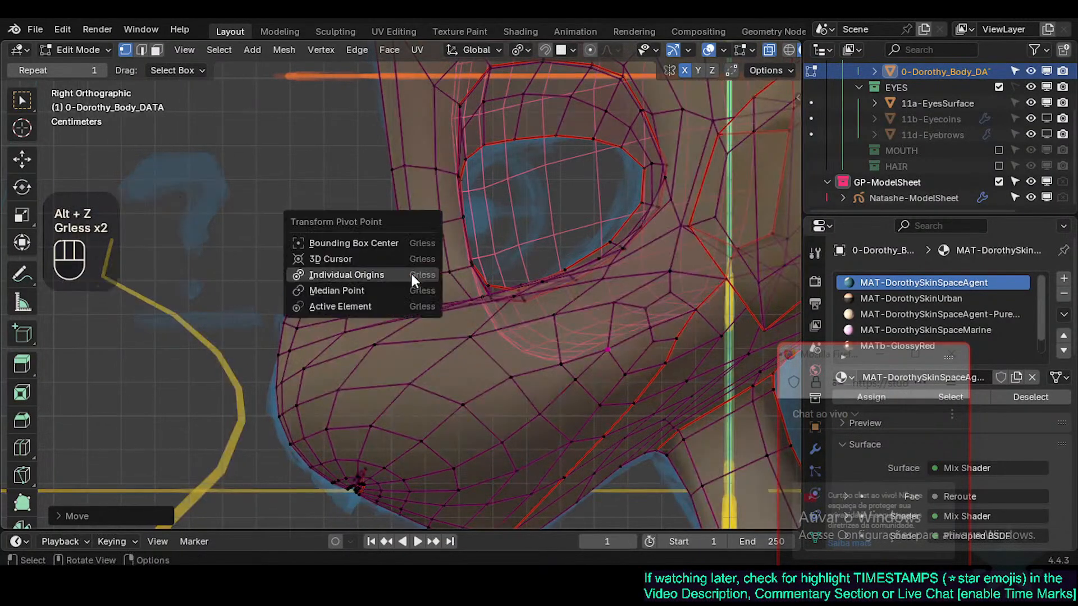
{"action": "left_click", "coordinate": [401, 306]}
{"action": "key", "text": "z"}
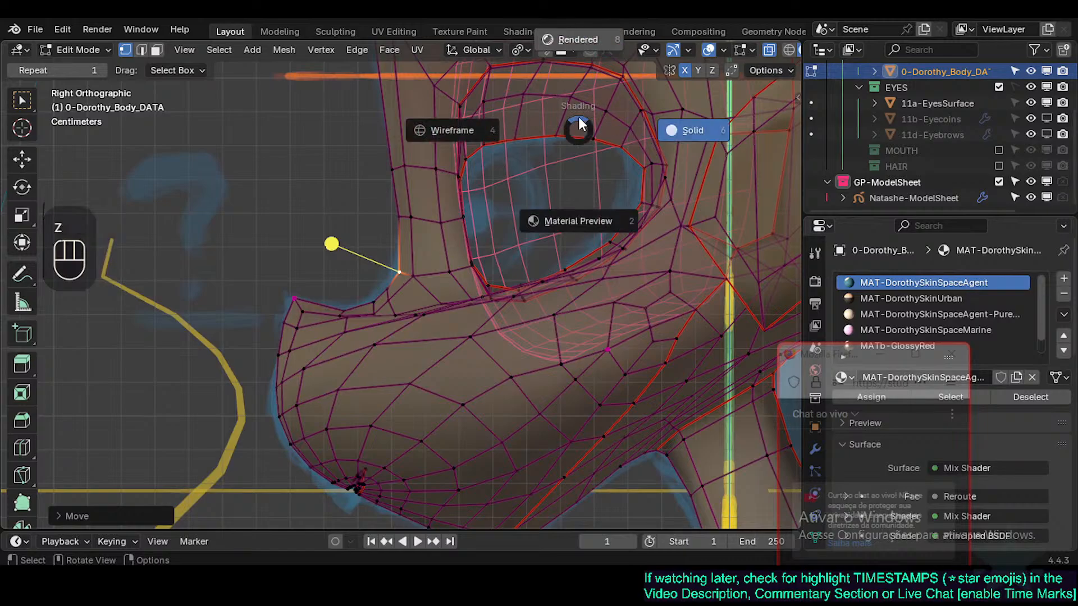
Step: Move the profile vertices on top of the muzzle, between the nose tip and the nose bridge, to follow the sketched outline
{"action": "middle_click_drag", "start_coordinate": [405, 306], "coordinate": [462, 301], "text": "shift"}
{"action": "scroll", "coordinate": [455, 306], "scroll_direction": "up", "scroll_amount": 2}
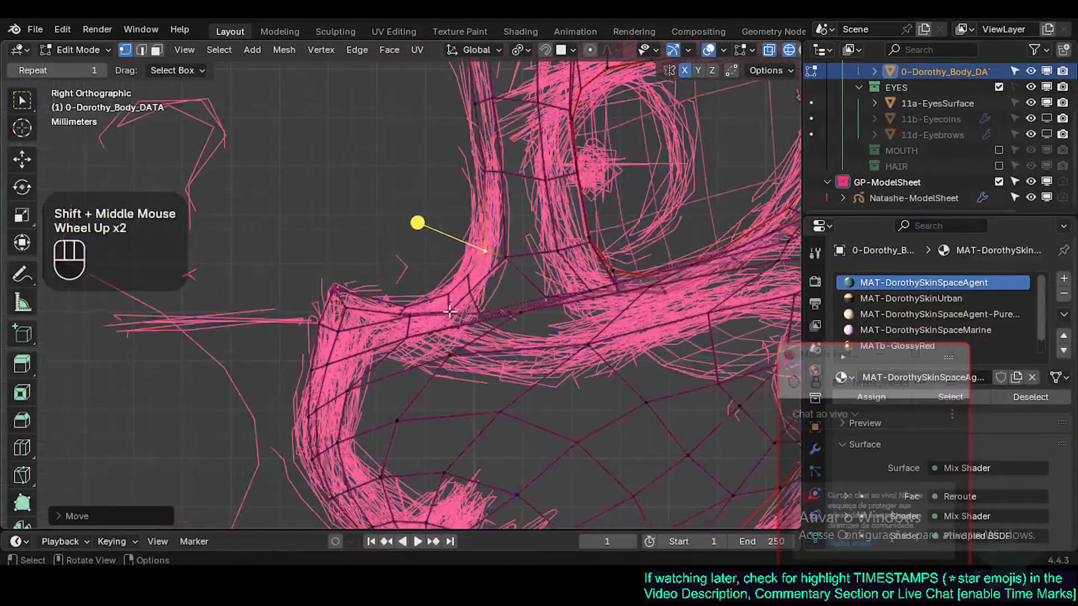
{"action": "left_click", "coordinate": [404, 303]}
{"action": "left_click", "coordinate": [404, 304]}
{"action": "key", "text": "g"}
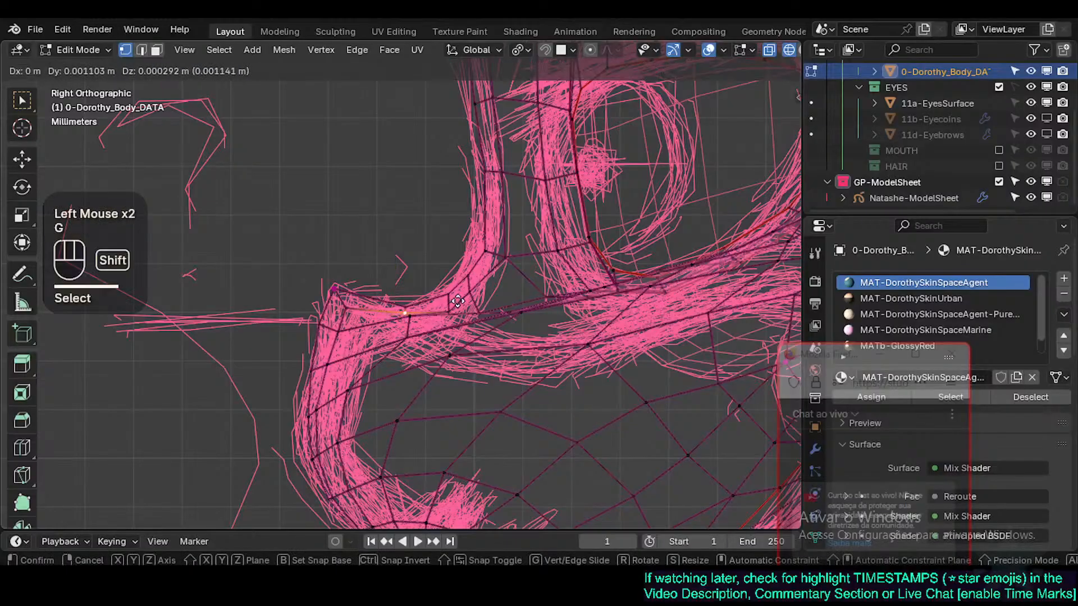
{"action": "left_click", "coordinate": [406, 306], "text": "shift"}
{"action": "left_click", "coordinate": [406, 306]}
{"action": "key", "text": "g"}
{"action": "left_click", "coordinate": [408, 308], "text": "shift"}
{"action": "left_click", "coordinate": [400, 312]}
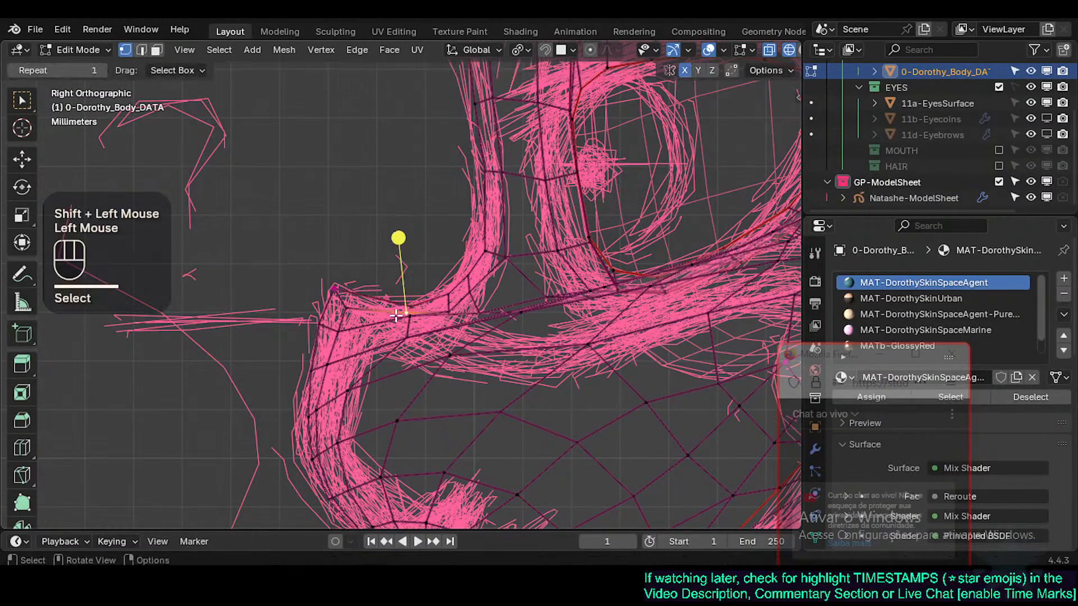
{"action": "key", "text": "g"}
{"action": "left_click", "coordinate": [427, 315], "text": "shift"}
Step: Reposition the vertices along the curve rising from the muzzle into the nose bridge to match the sketched profile
{"action": "left_click", "coordinate": [410, 234]}
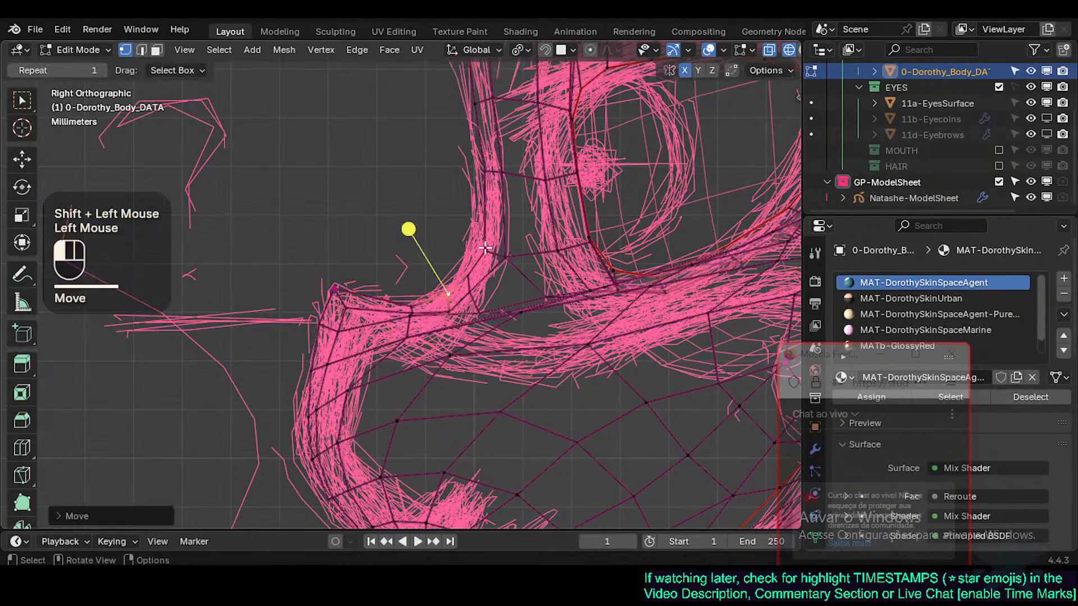
{"action": "key", "text": "g"}
{"action": "left_click", "coordinate": [480, 255], "text": "shift"}
{"action": "left_click", "coordinate": [468, 276]}
{"action": "key", "text": "g"}
{"action": "left_click", "coordinate": [500, 329], "text": "shift"}
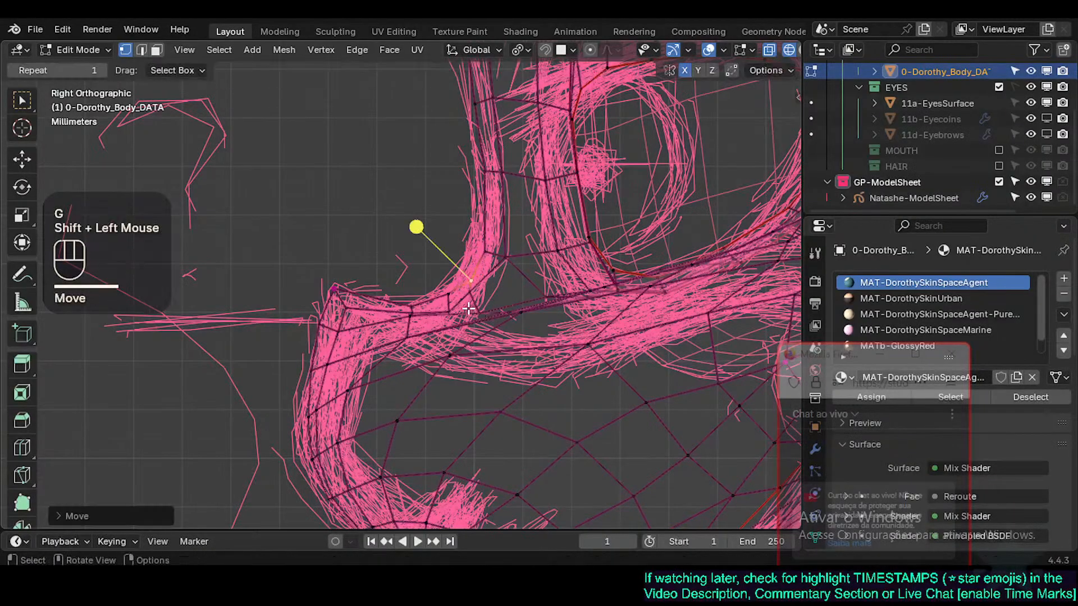
{"action": "left_click", "coordinate": [471, 291]}
{"action": "key", "text": "g"}
{"action": "left_click", "coordinate": [473, 292], "text": "shift"}
Step: Adjust the vertex at the foot of the nose bridge curve and the muzzle-top vertices in front of it to even their spacing
{"action": "left_click", "coordinate": [450, 310]}
{"action": "key", "text": "g"}
{"action": "left_click", "coordinate": [432, 276], "text": "shift"}
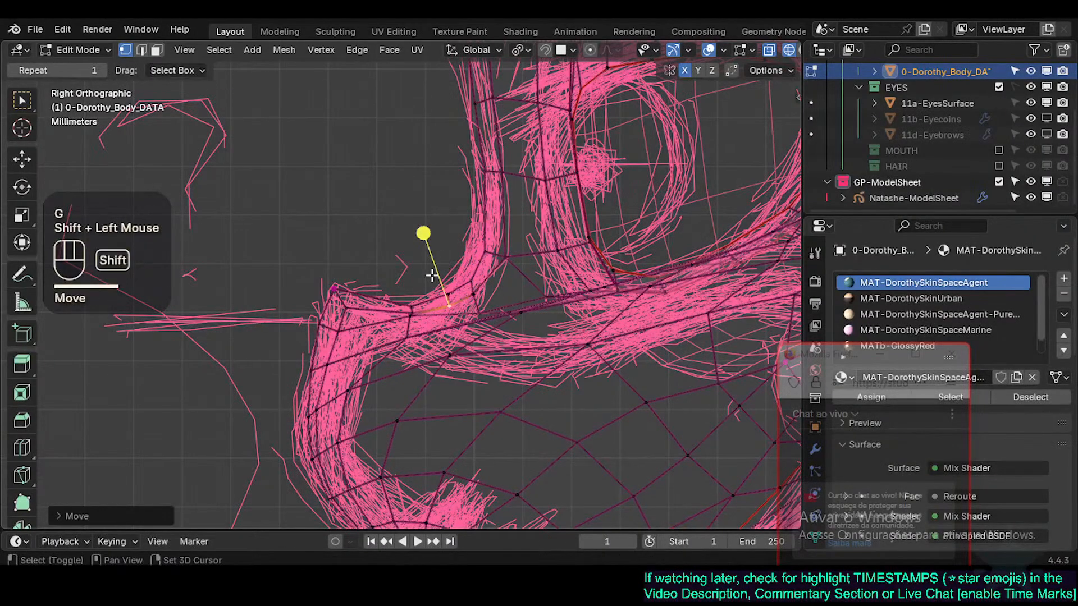
{"action": "left_click", "coordinate": [409, 313]}
{"action": "left_click", "coordinate": [411, 315]}
{"action": "key", "text": "g"}
{"action": "left_click", "coordinate": [460, 320], "text": "shift"}
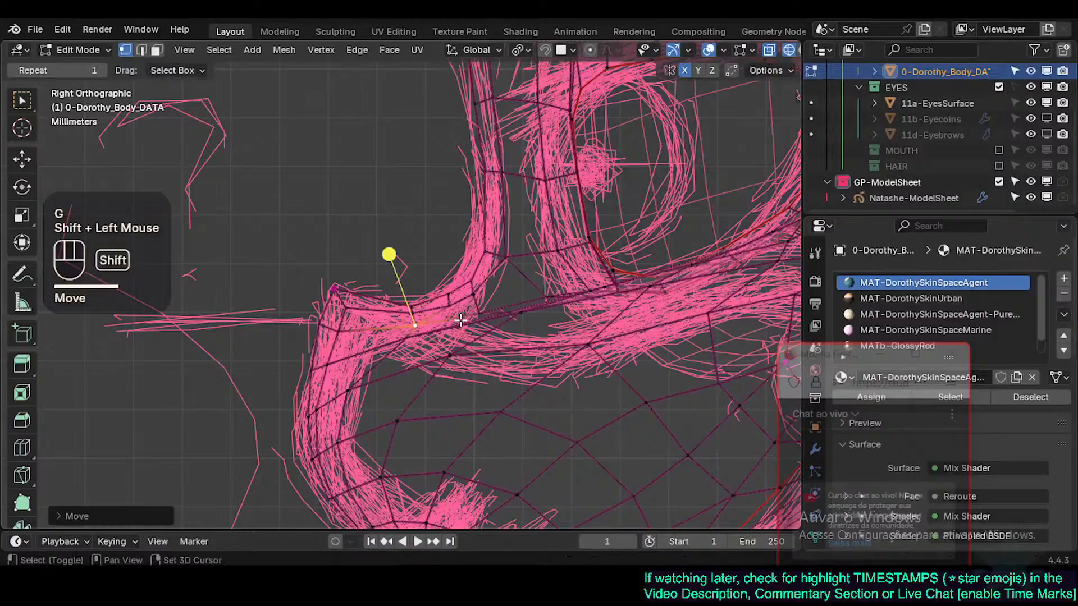
{"action": "left_click", "coordinate": [407, 314]}
{"action": "key", "text": "g"}
{"action": "left_click", "coordinate": [411, 236], "text": "shift"}
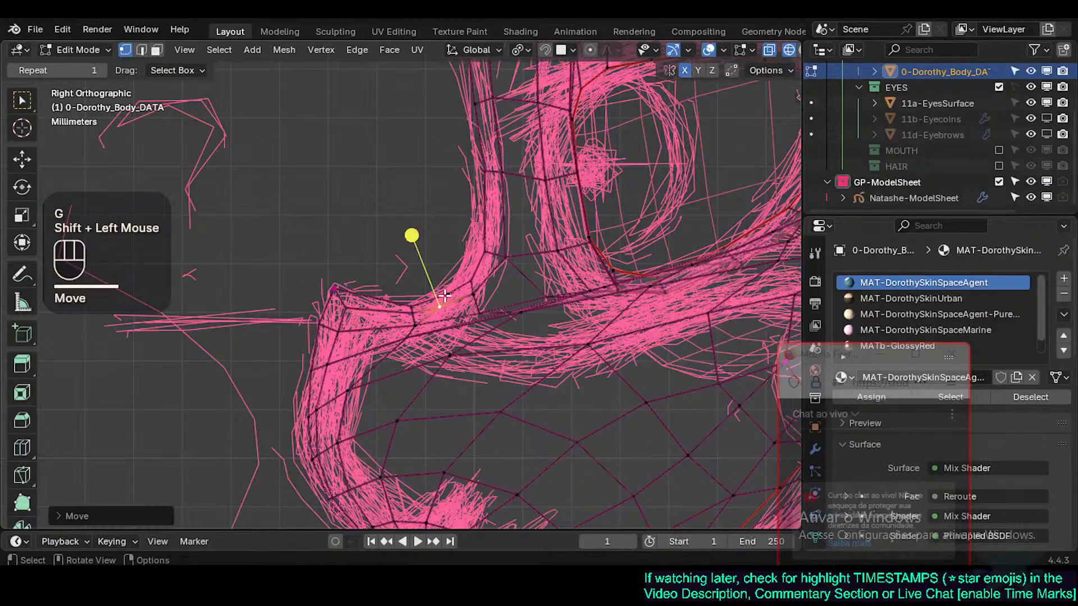
Step: Nudge the muzzle-top vertex just in front of the nose bridge curve onto the sketched outline
{"action": "left_click", "coordinate": [417, 313]}
{"action": "key", "text": "g"}
{"action": "left_click", "coordinate": [433, 307], "text": "shift"}
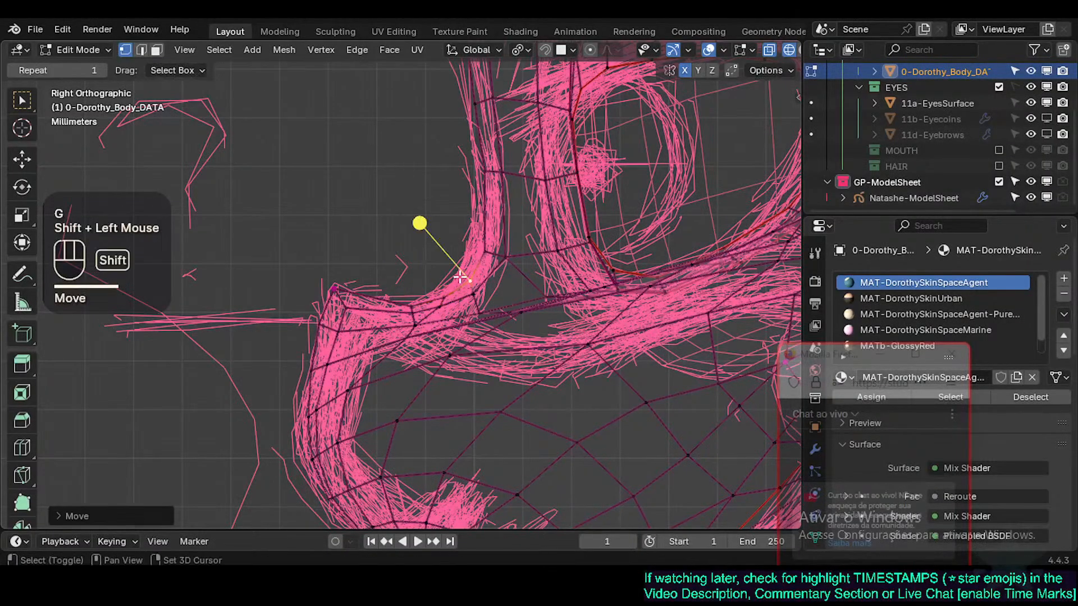
Step: Toggle the viewport to display the subdivided meshes, checking them in Object and Edit Mode, and save the file
{"action": "key", "text": "Tab"}
{"action": "key", "text": "Tab"}
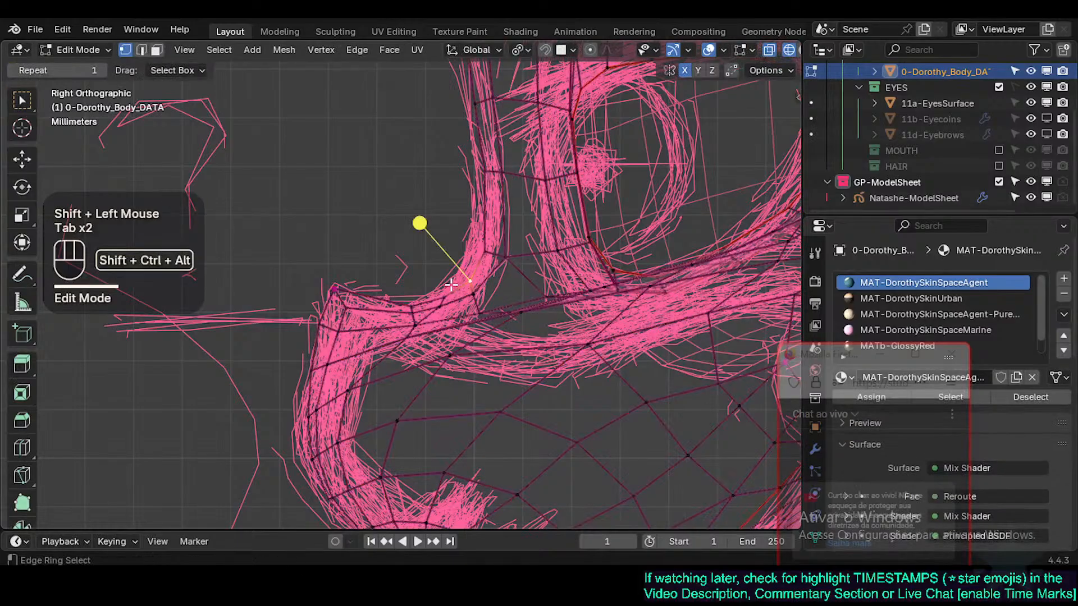
{"action": "key", "text": "ctrl+alt+shift+i"}
{"action": "key", "text": "Tab"}
{"action": "key", "text": "ctrl+alt+shift+i"}
{"action": "key", "text": "Tab"}
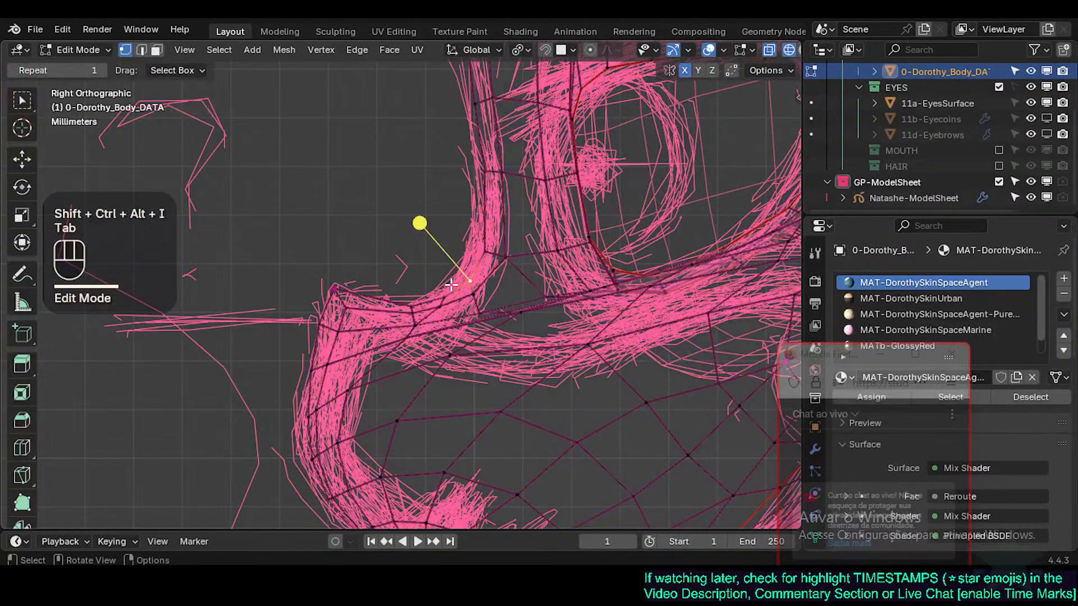
{"action": "key", "text": "Tab"}
{"action": "key", "text": "ctrl+alt+shift+i"}
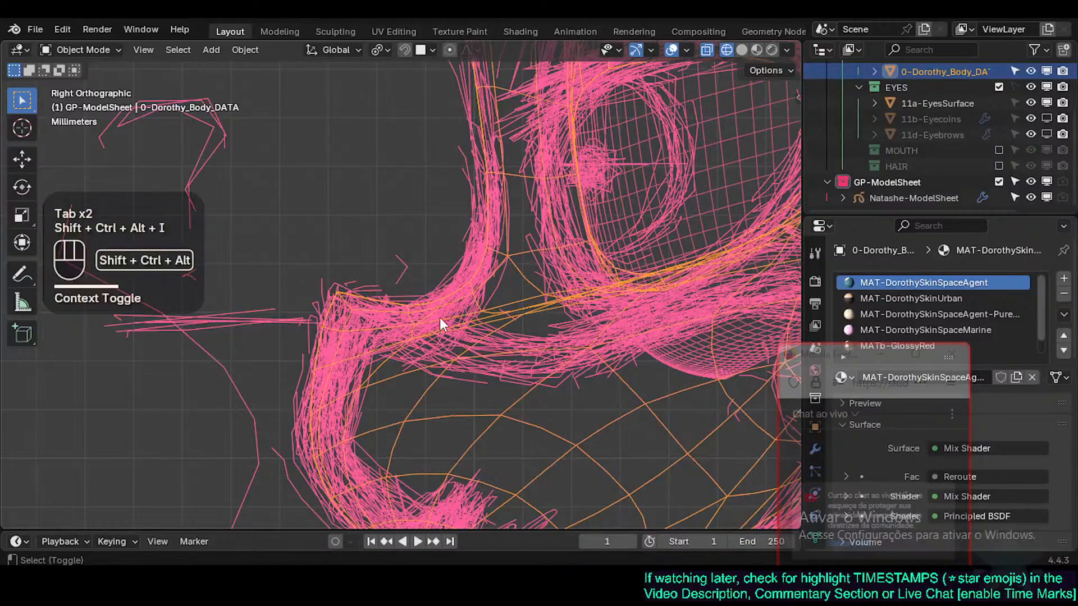
{"action": "key", "text": "ctrl+s"}
Step: Shift the vertex at the foot of the nose bridge curve onto the sketched profile and save the file
{"action": "key", "text": "Tab"}
{"action": "key", "text": "1"}
{"action": "left_click", "coordinate": [469, 270]}
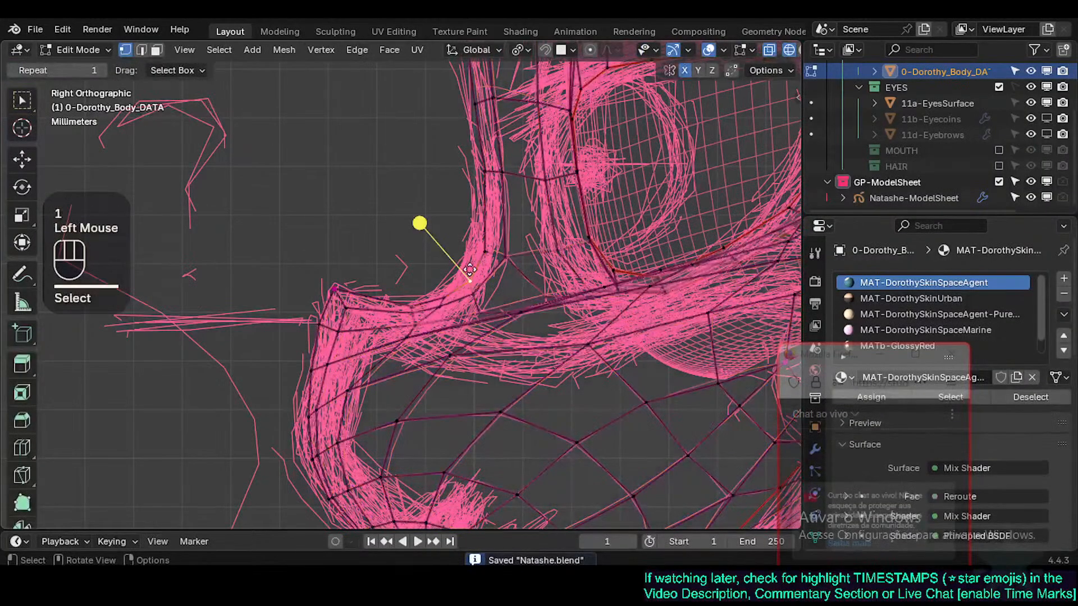
{"action": "key", "text": "g"}
{"action": "left_click", "coordinate": [447, 260], "text": "shift"}
{"action": "key", "text": "Tab"}
{"action": "key", "text": "Tab"}
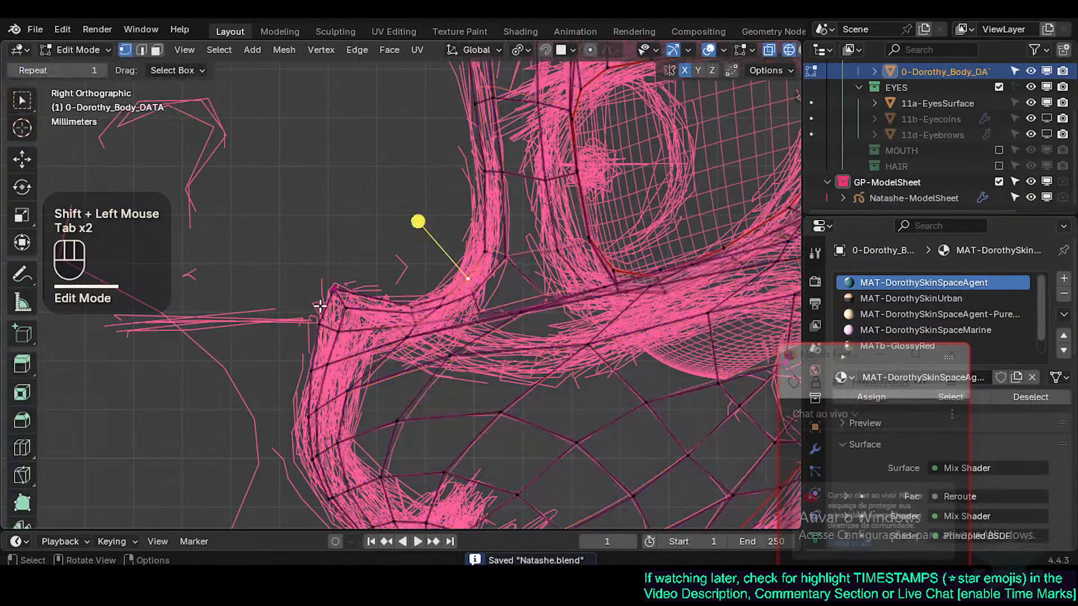
{"action": "key", "text": "ctrl+s"}
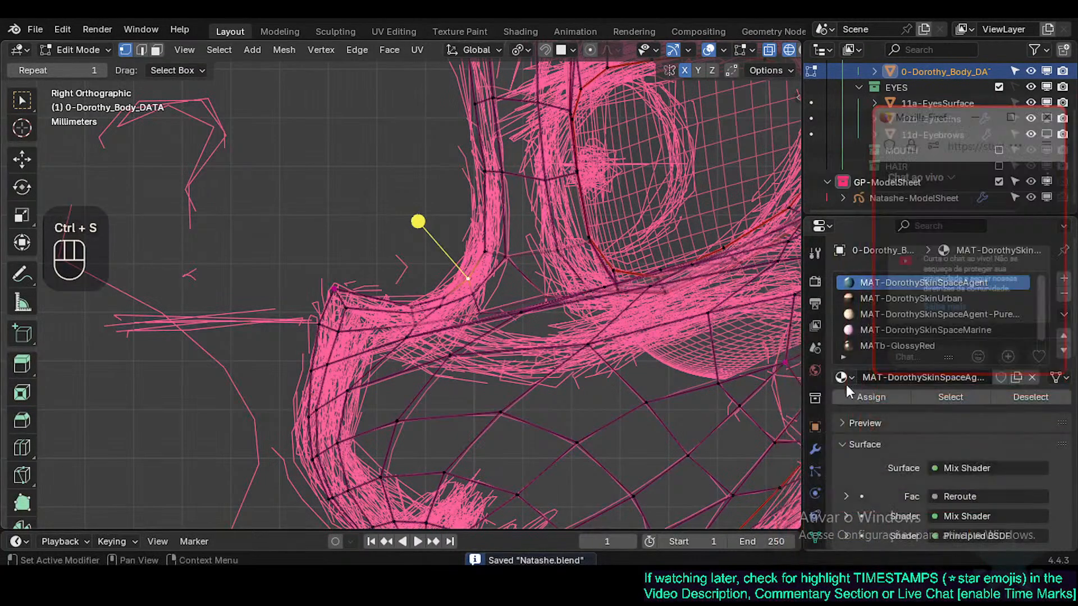
Step: Display the body mesh's modifiers and move the live chat window clear of them
{"action": "left_click", "coordinate": [816, 448]}
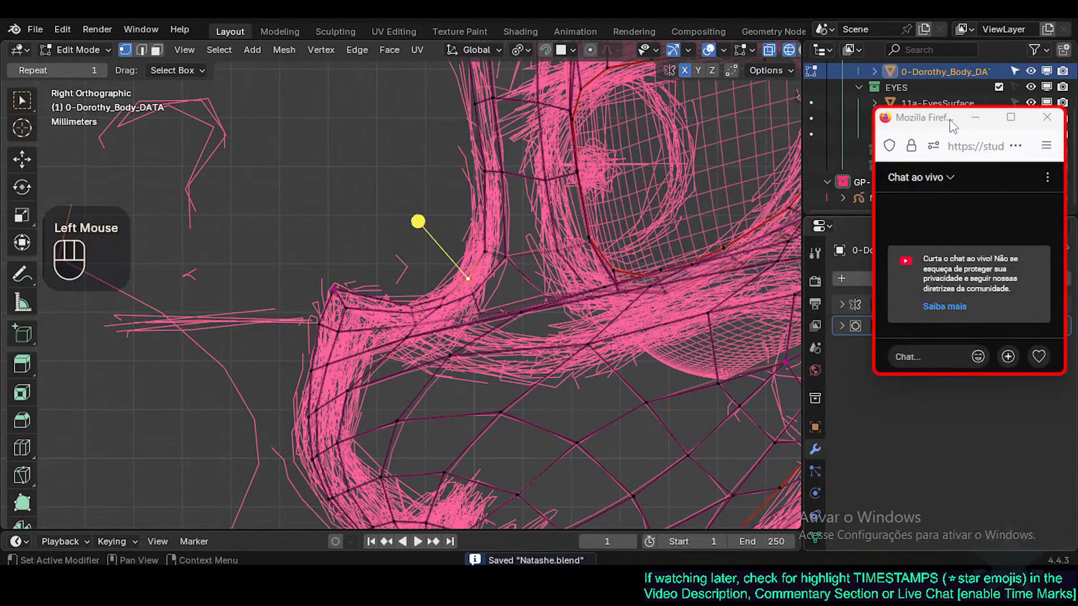
{"action": "left_click_drag", "start_coordinate": [953, 126], "coordinate": [681, 267]}
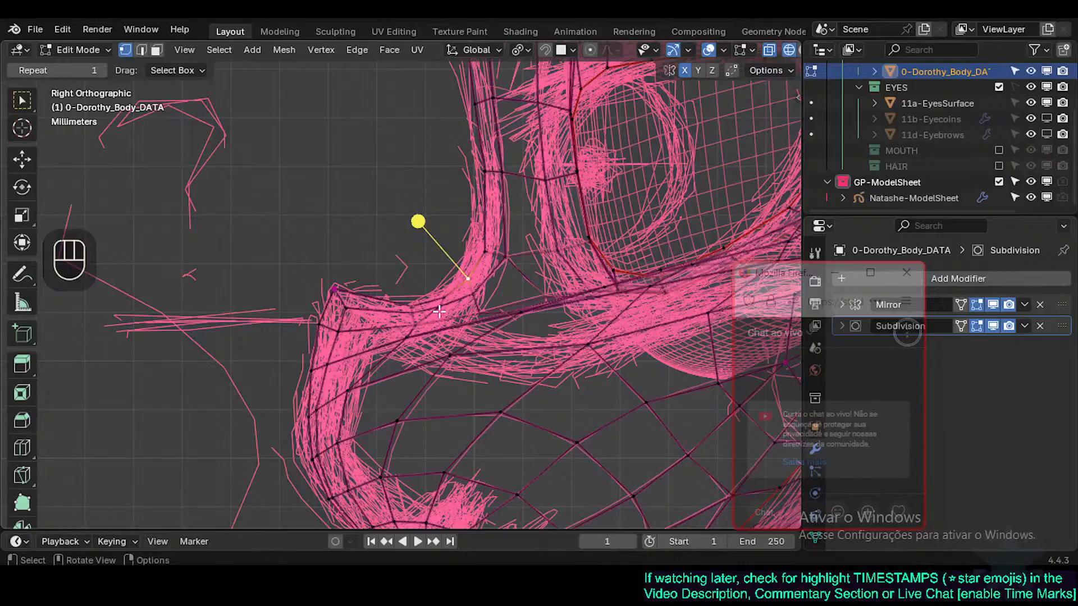
{"action": "left_click", "coordinate": [439, 312]}
{"action": "key", "text": "Tab"}
{"action": "key", "text": "Tab"}
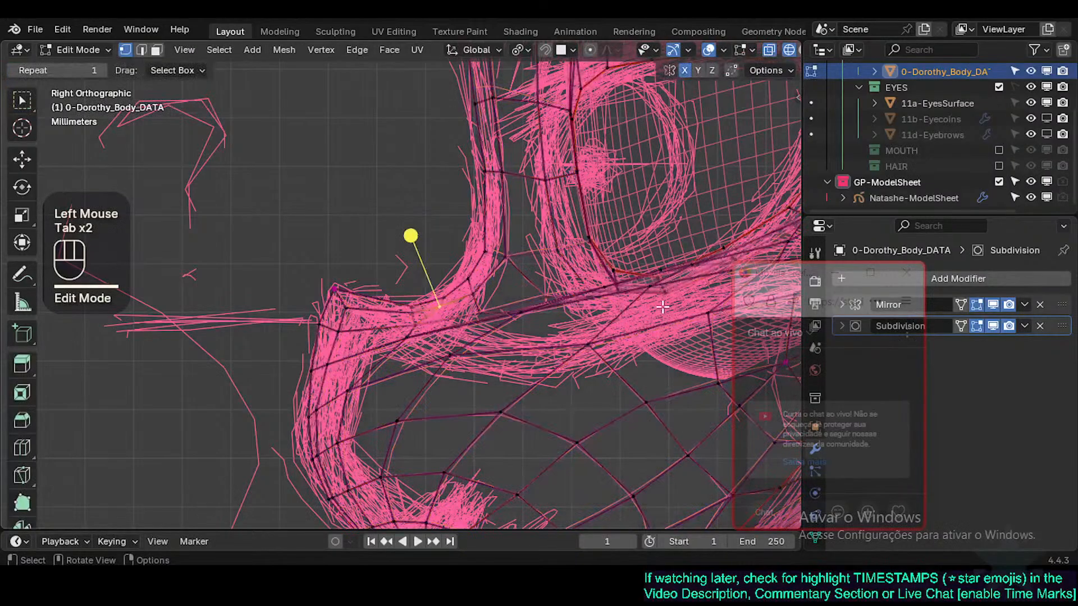
{"action": "key", "text": "Tab"}
{"action": "key", "text": "Tab"}
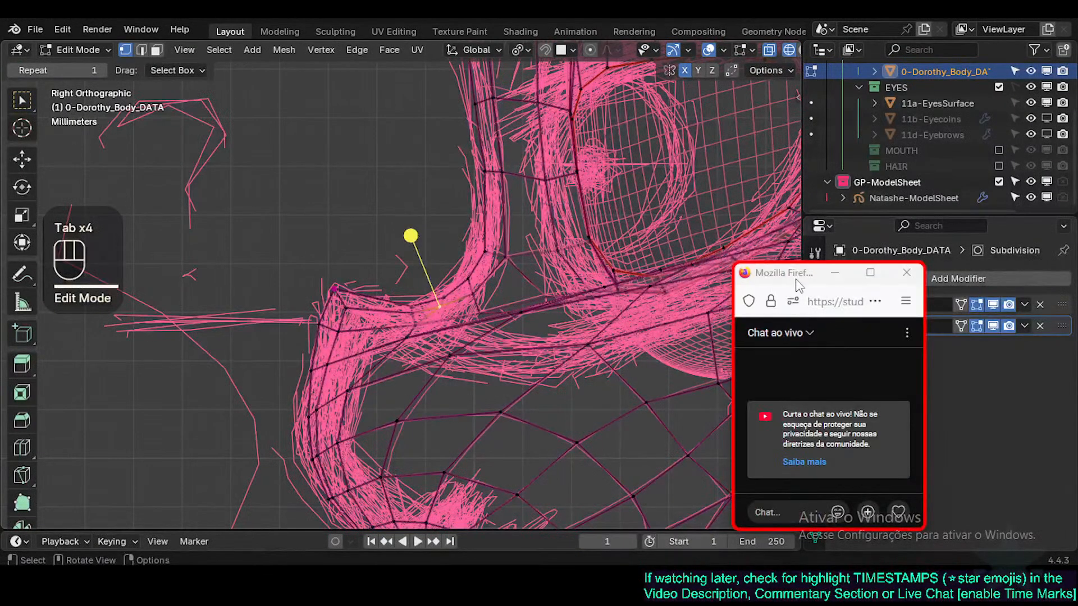
Step: Reposition the nose tip vertex and the two front profile vertices below it to follow the sketched outline
{"action": "left_click", "coordinate": [335, 289]}
{"action": "key", "text": "g"}
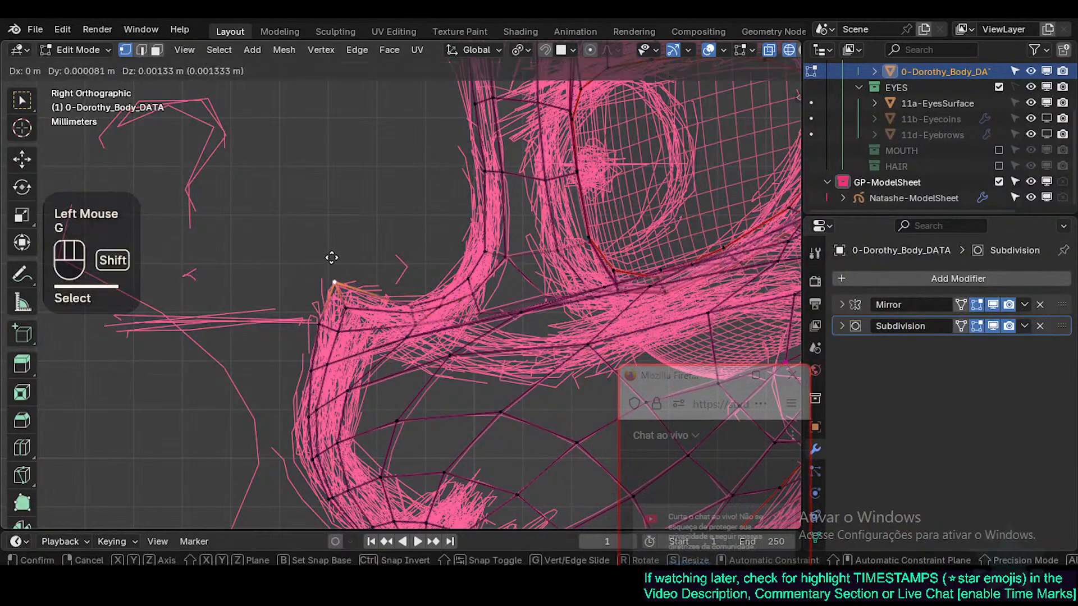
{"action": "left_click", "coordinate": [356, 296], "text": "shift"}
{"action": "left_click", "coordinate": [323, 323]}
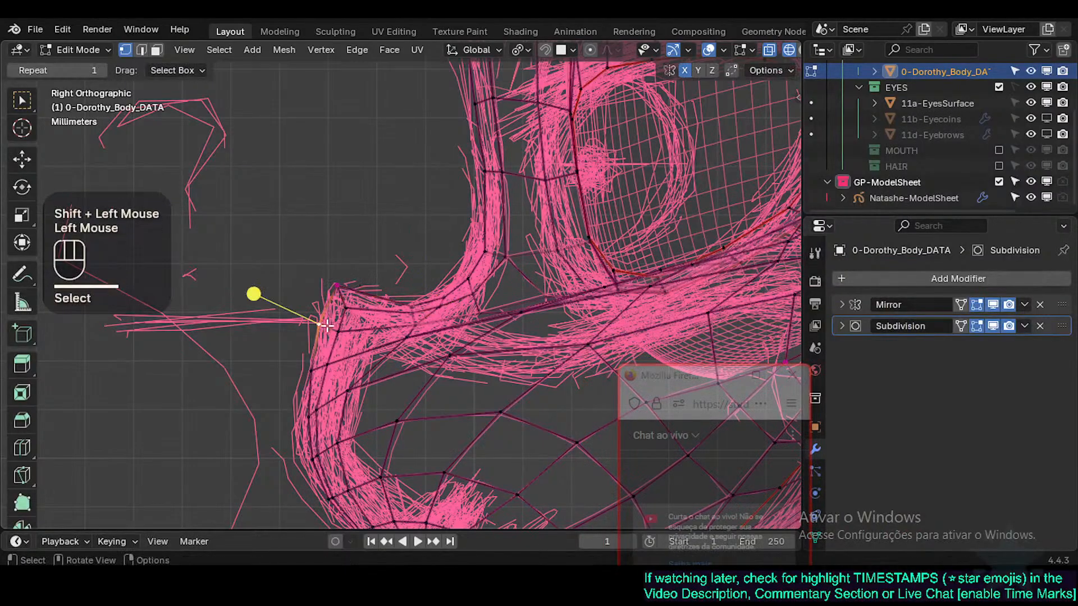
{"action": "left_click", "coordinate": [323, 323]}
{"action": "key", "text": "g"}
{"action": "left_click", "coordinate": [369, 340], "text": "shift"}
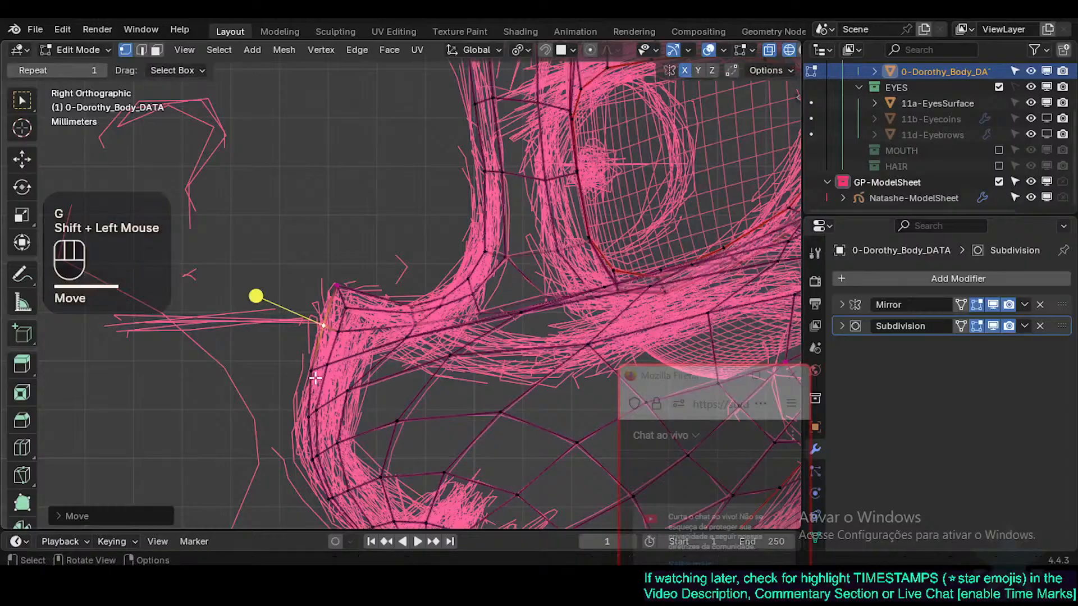
{"action": "left_click", "coordinate": [312, 371]}
{"action": "key", "text": "g"}
{"action": "left_click", "coordinate": [334, 361], "text": "shift"}
Step: Move the two vertices just behind the nose's front profile to even out the upper edge rows
{"action": "left_click", "coordinate": [340, 330]}
{"action": "key", "text": "g"}
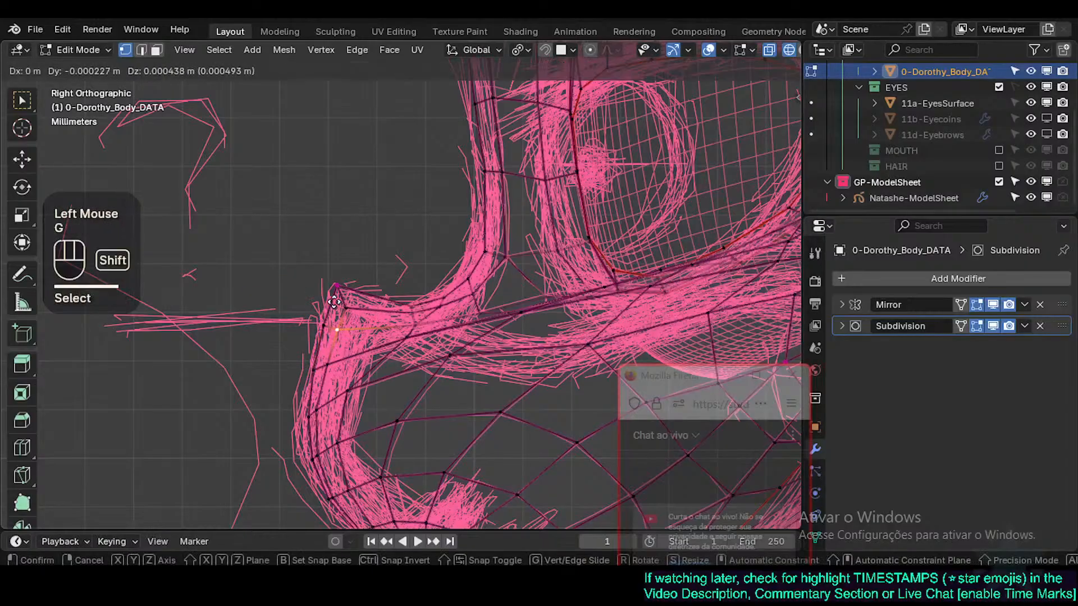
{"action": "left_click", "coordinate": [329, 286], "text": "shift"}
{"action": "left_click", "coordinate": [328, 366]}
{"action": "key", "text": "g"}
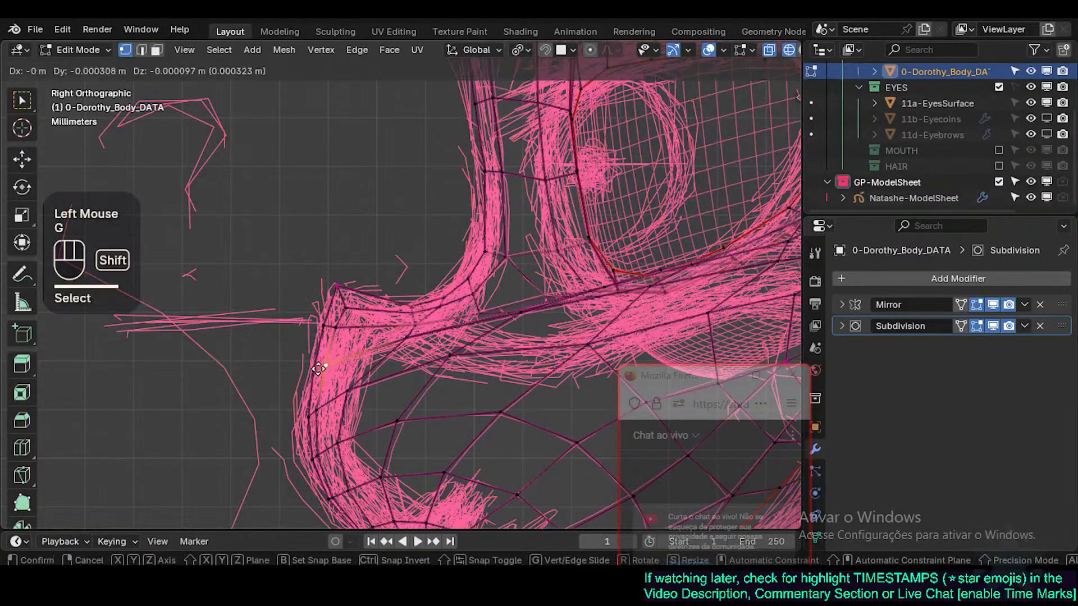
{"action": "left_click", "coordinate": [314, 366], "text": "shift"}
Step: Adjust three vertices on the upper side of the muzzle, behind the nose, to smooth their edge flow
{"action": "left_click", "coordinate": [408, 336]}
{"action": "key", "text": "g"}
{"action": "left_click", "coordinate": [370, 408], "text": "shift"}
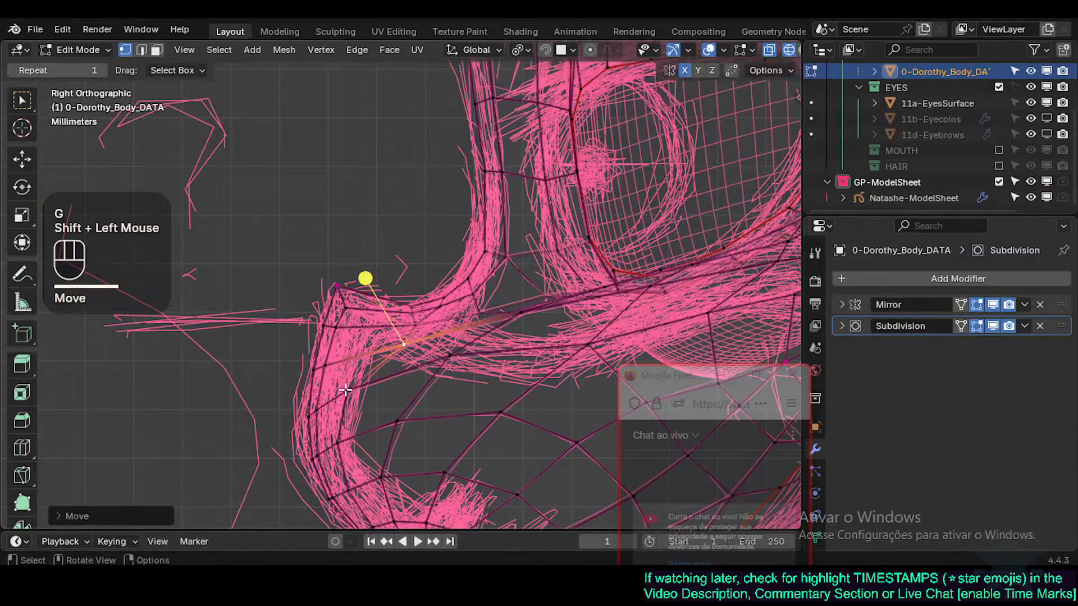
{"action": "left_click", "coordinate": [348, 391]}
{"action": "key", "text": "g"}
{"action": "left_click", "coordinate": [408, 410], "text": "shift"}
{"action": "left_click", "coordinate": [441, 361]}
{"action": "key", "text": "g"}
{"action": "left_click", "coordinate": [438, 392], "text": "shift"}
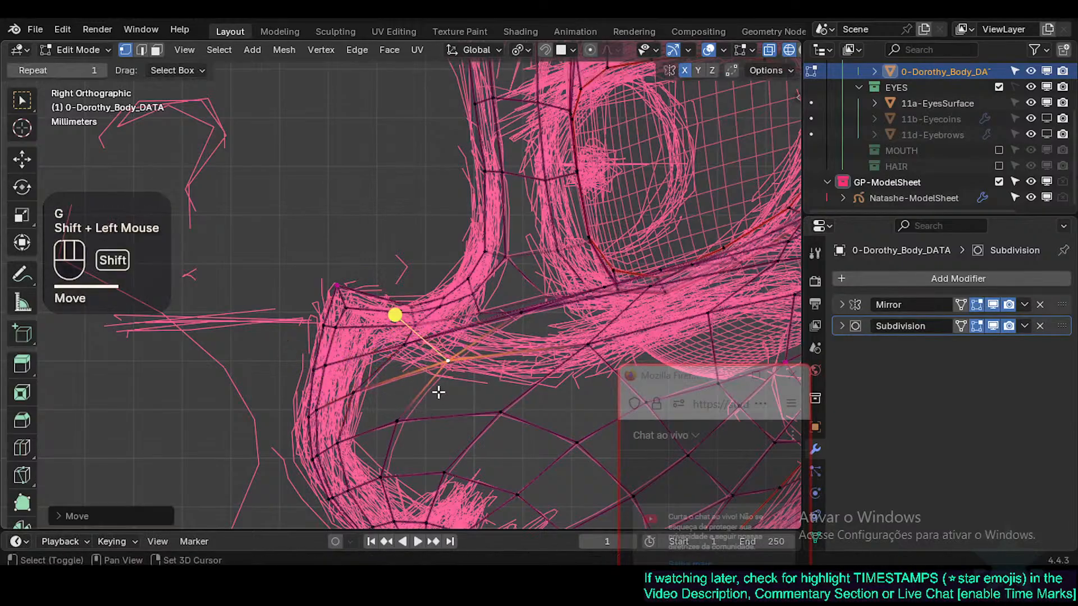
Step: Reposition the vertices between the nose bridge and the cheek, just below the eye's front corner
{"action": "middle_click_drag", "start_coordinate": [446, 365], "coordinate": [316, 360], "text": "shift"}
{"action": "left_click", "coordinate": [397, 312]}
{"action": "key", "text": "g"}
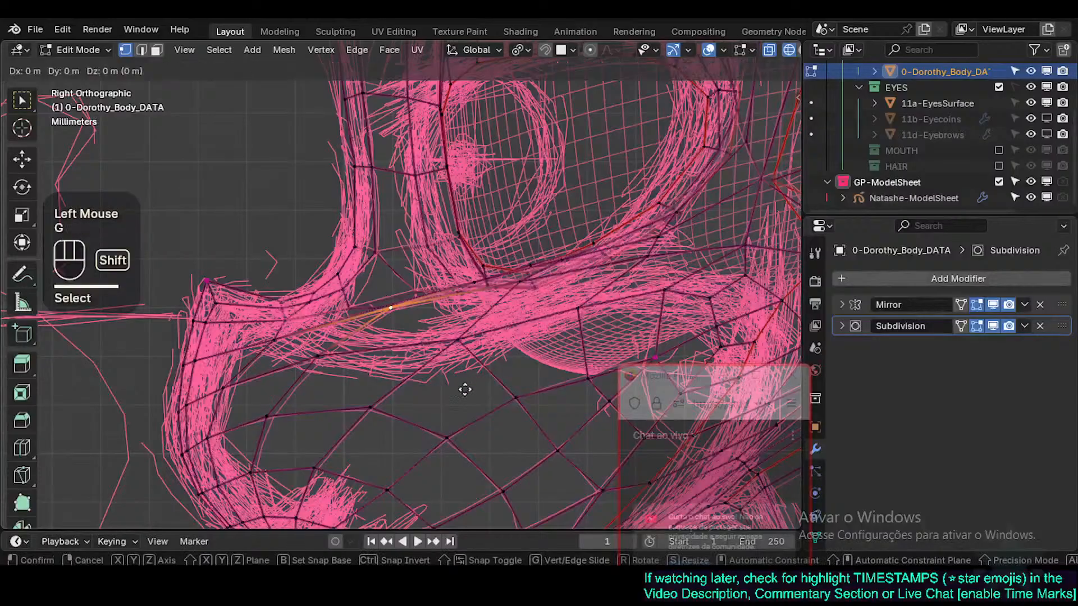
{"action": "left_click", "coordinate": [494, 354], "text": "shift"}
{"action": "left_click", "coordinate": [463, 339]}
{"action": "key", "text": "g"}
{"action": "left_click", "coordinate": [470, 359], "text": "shift"}
{"action": "scroll", "coordinate": [470, 354], "scroll_direction": "down", "scroll_amount": 2}
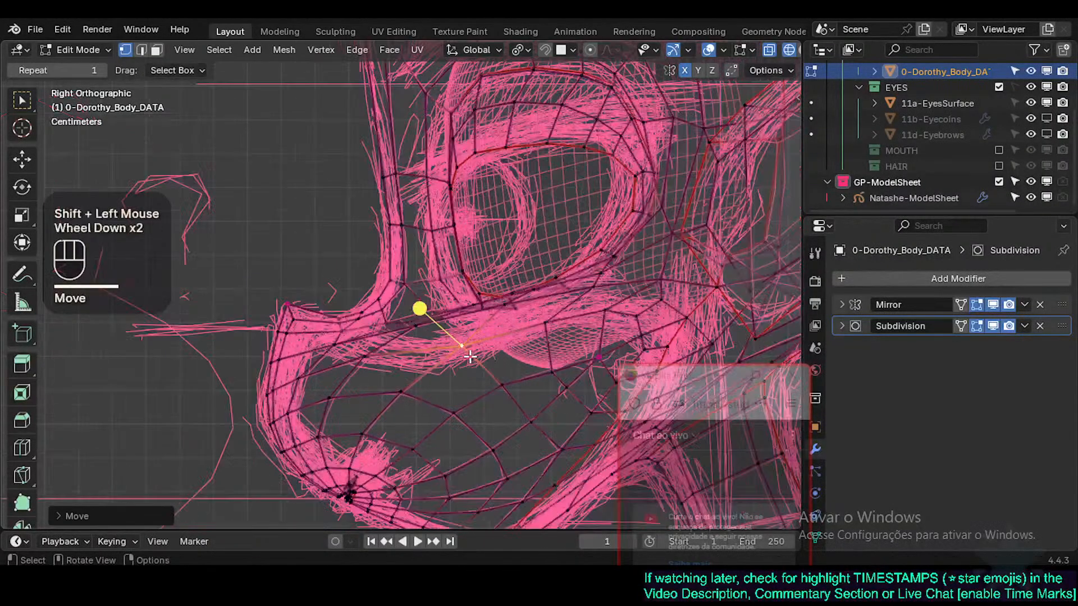
Step: Move the side muzzle vertex and the cheek vertices below the eye to even their spacing
{"action": "middle_click_drag", "start_coordinate": [470, 353], "coordinate": [421, 390], "text": "shift"}
{"action": "left_click", "coordinate": [420, 384]}
{"action": "key", "text": "g"}
{"action": "left_click", "coordinate": [397, 393], "text": "shift"}
{"action": "left_click", "coordinate": [493, 319]}
{"action": "key", "text": "g"}
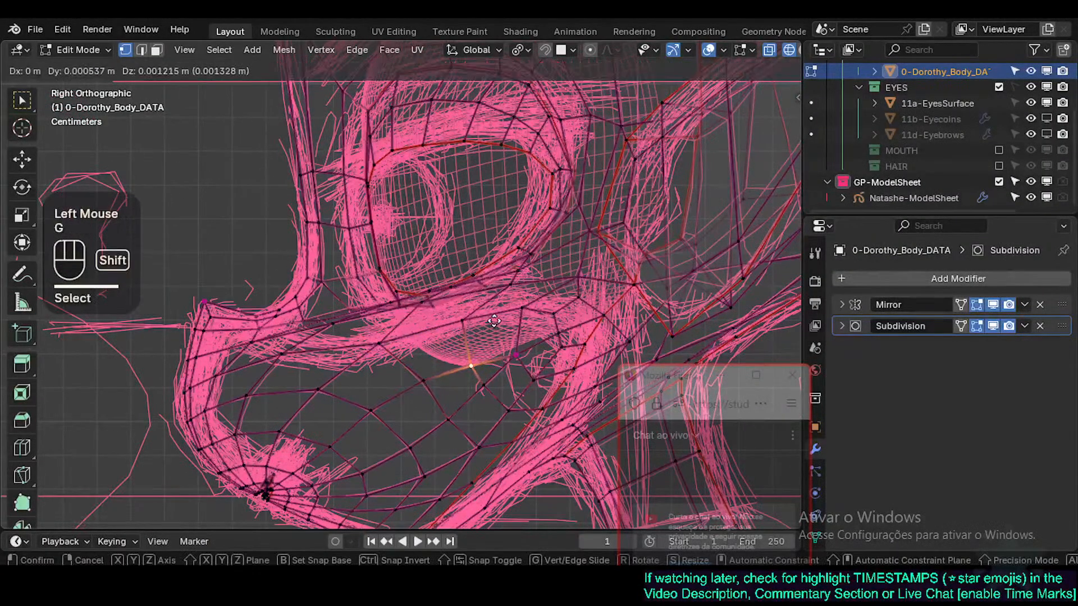
{"action": "left_click", "coordinate": [452, 366], "text": "shift"}
{"action": "left_click", "coordinate": [462, 323]}
{"action": "key", "text": "g"}
{"action": "left_click", "coordinate": [507, 326], "text": "shift"}
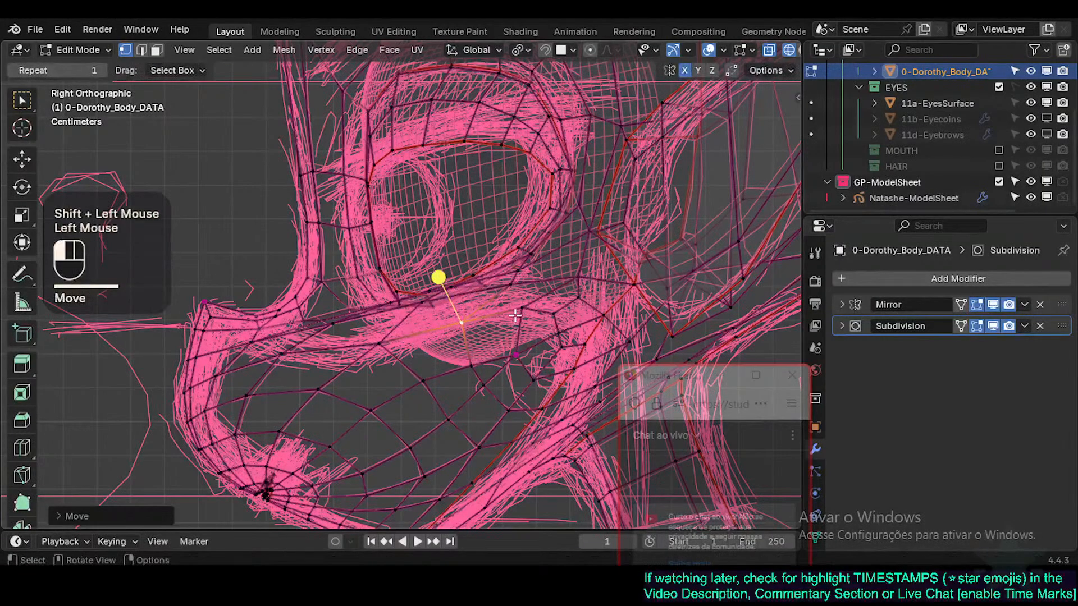
Step: Adjust the vertices along the rear of the cheek's upper edge, below the eye's outer corner
{"action": "left_click", "coordinate": [520, 308]}
{"action": "key", "text": "g"}
{"action": "left_click", "coordinate": [514, 354], "text": "shift"}
{"action": "left_click", "coordinate": [553, 314]}
{"action": "key", "text": "g"}
{"action": "left_click", "coordinate": [557, 330], "text": "shift"}
{"action": "left_click", "coordinate": [527, 311]}
{"action": "key", "text": "g"}
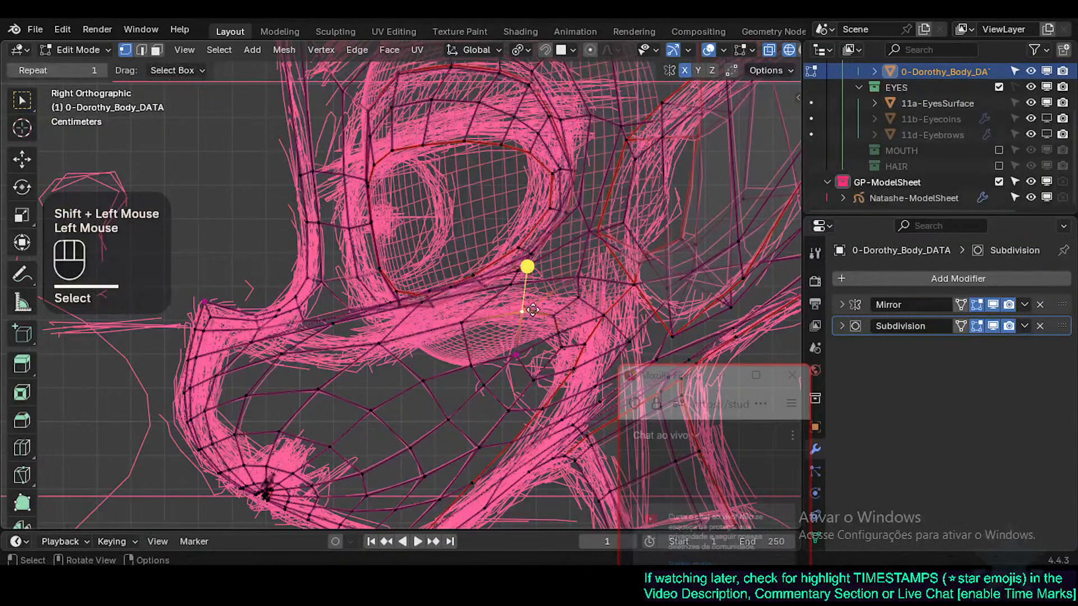
{"action": "key", "text": "g"}
{"action": "left_click", "coordinate": [494, 320], "text": "shift"}
Step: Fine-tune the cheek vertex below the middle of the eye and the one in front of it along the muzzle crease
{"action": "left_click", "coordinate": [465, 320]}
{"action": "key", "text": "g"}
{"action": "left_click", "coordinate": [464, 321], "text": "shift"}
{"action": "left_click", "coordinate": [380, 340]}
{"action": "key", "text": "g"}
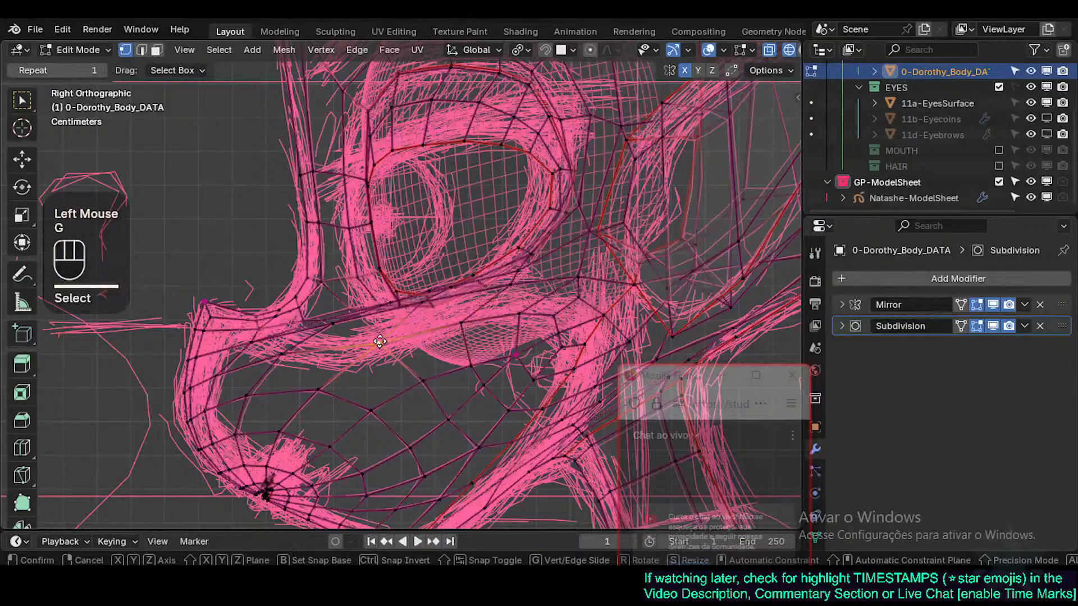
{"action": "left_click", "coordinate": [387, 386], "text": "shift"}
Step: Reposition the upper side muzzle vertex below the foot of the nose bridge to align with the sketched crease
{"action": "left_click", "coordinate": [274, 343]}
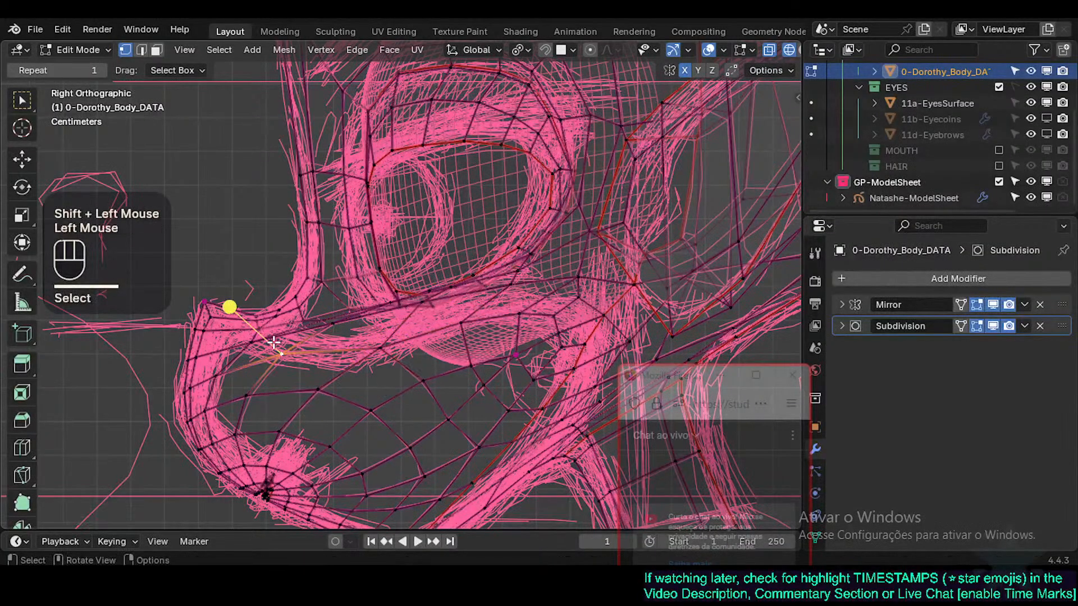
{"action": "key", "text": "g"}
{"action": "left_click", "coordinate": [279, 345], "text": "shift"}
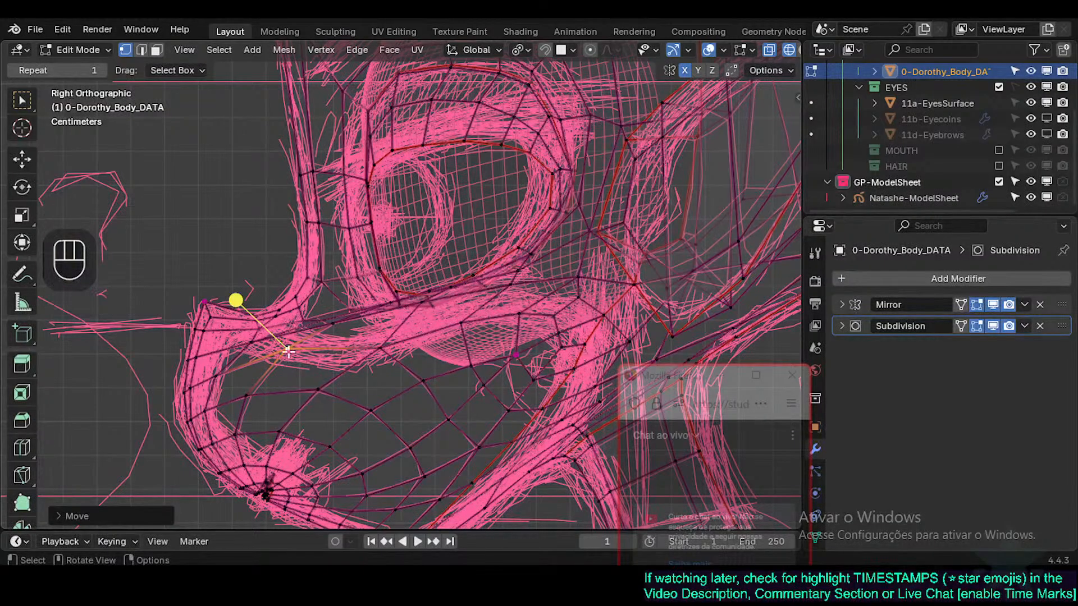
{"action": "key", "text": "g"}
{"action": "left_click", "coordinate": [248, 344], "text": "shift"}
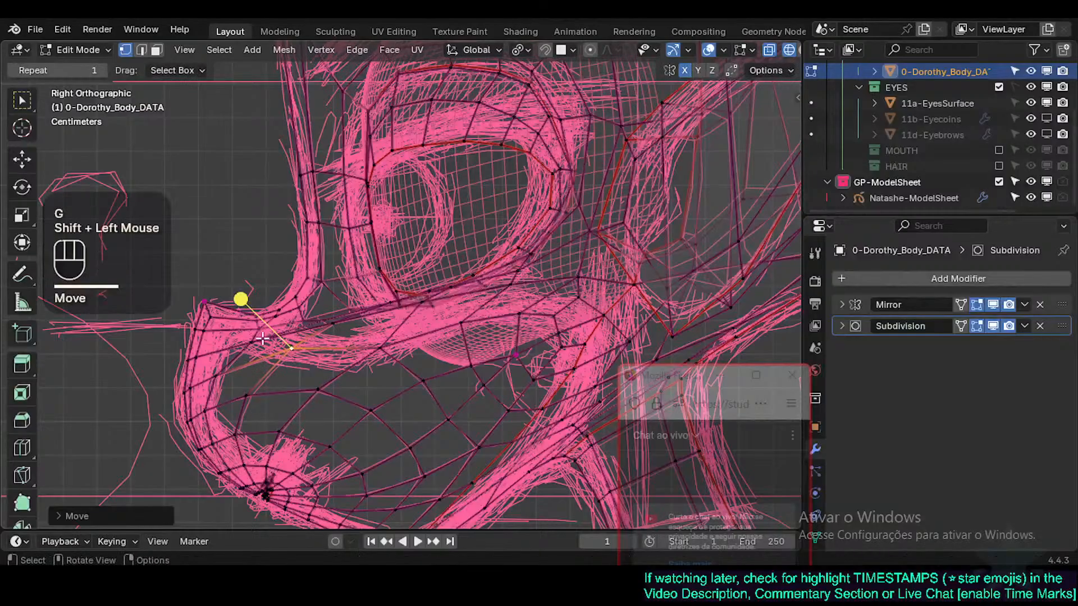
Step: Move the vertex on the side of the muzzle just behind the nose's front profile to smooth its edge row
{"action": "left_click", "coordinate": [266, 334]}
{"action": "left_click", "coordinate": [208, 375]}
{"action": "key", "text": "g"}
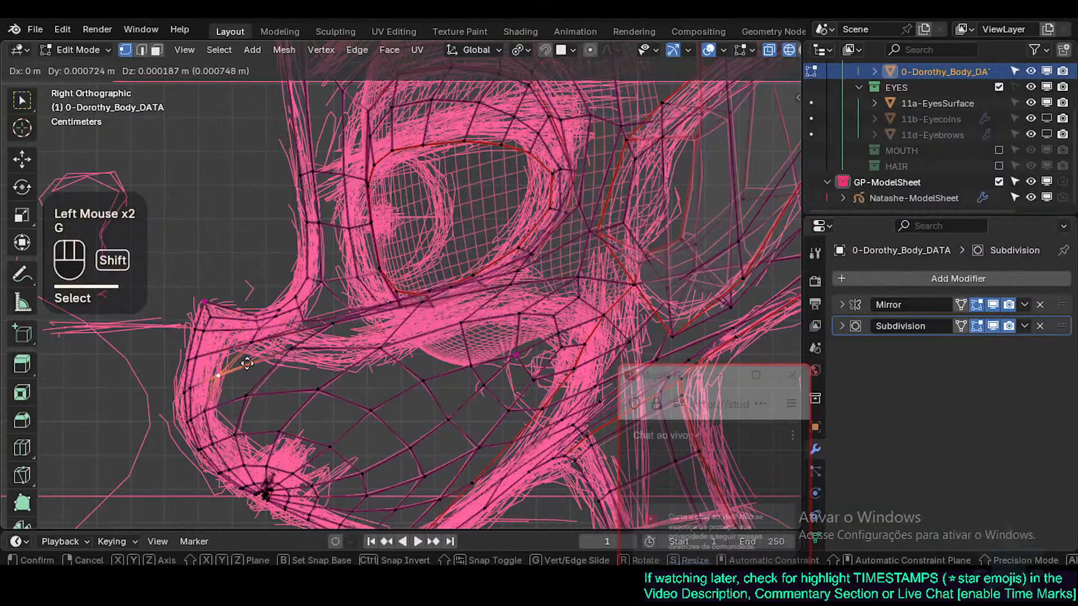
{"action": "left_click", "coordinate": [222, 371], "text": "shift"}
{"action": "left_click", "coordinate": [200, 379]}
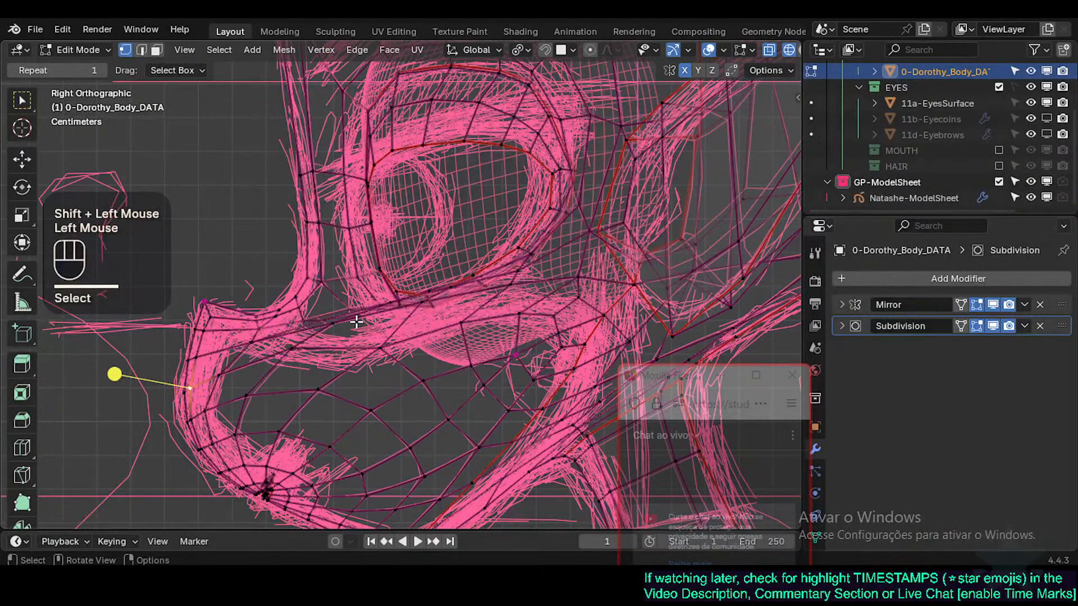
Step: Lower the vertices running from below the eye's front corner toward the foot of the nose bridge
{"action": "left_click", "coordinate": [431, 303]}
{"action": "key", "text": "g"}
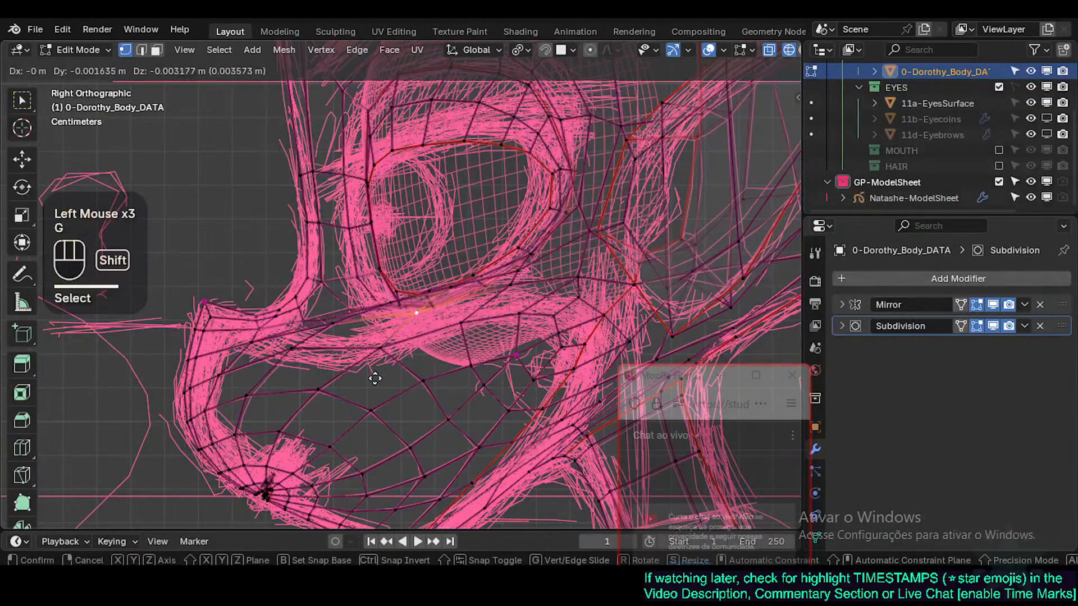
{"action": "left_click", "coordinate": [348, 330], "text": "shift"}
{"action": "left_click", "coordinate": [331, 327]}
{"action": "key", "text": "g"}
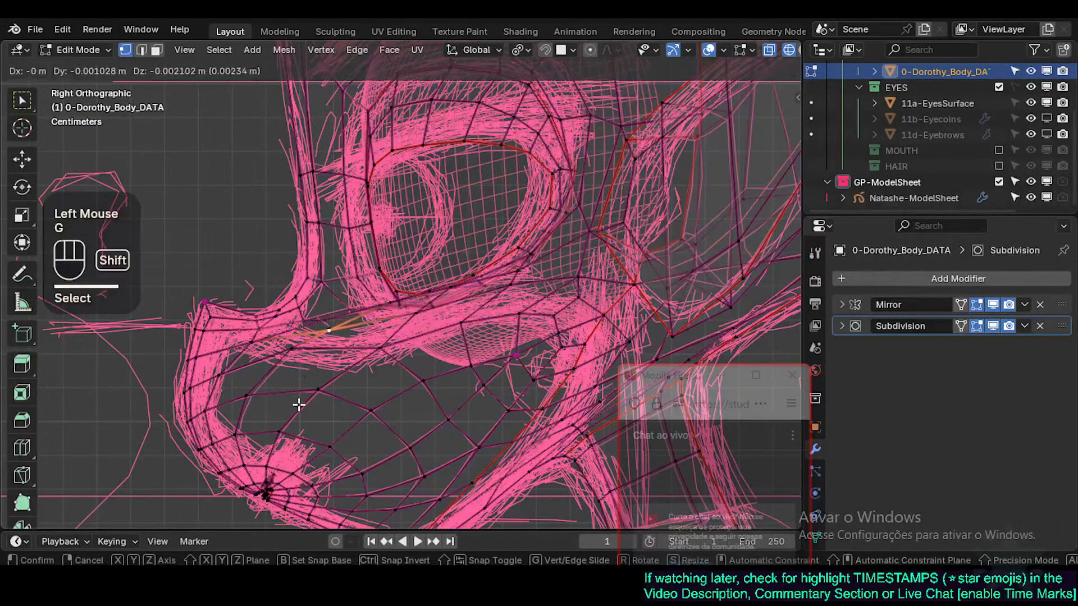
{"action": "left_click", "coordinate": [299, 405], "text": "shift"}
{"action": "key", "text": "g"}
{"action": "left_click", "coordinate": [238, 358], "text": "shift"}
Step: Adjust the upper muzzle vertex behind the nose and the vertex just under the lower eyelid
{"action": "left_click", "coordinate": [247, 340]}
{"action": "key", "text": "g"}
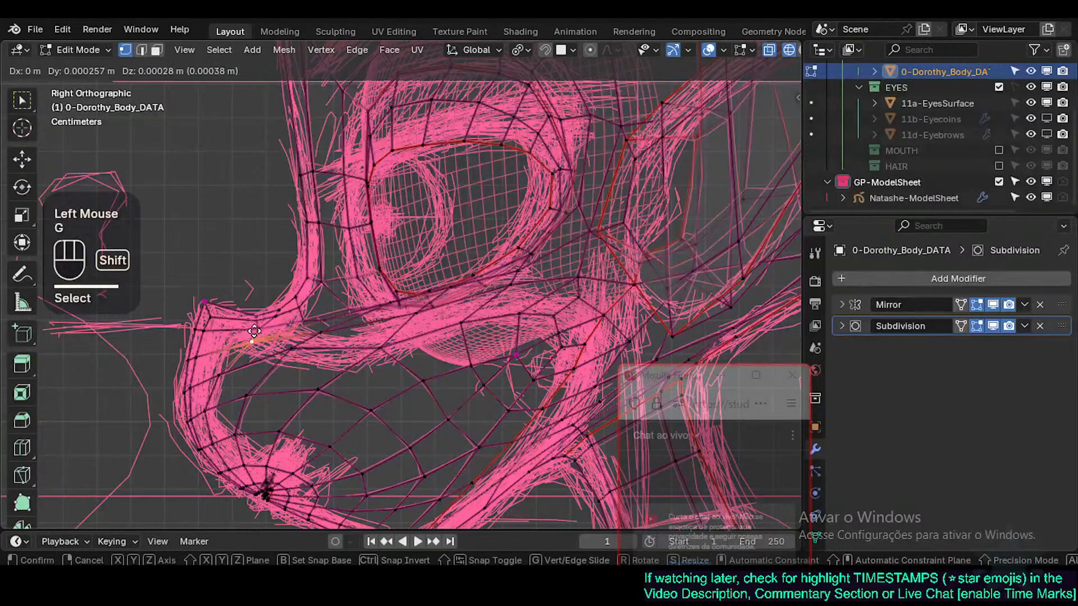
{"action": "left_click", "coordinate": [254, 331], "text": "shift"}
{"action": "left_click", "coordinate": [419, 310]}
{"action": "key", "text": "g"}
{"action": "left_click", "coordinate": [368, 374], "text": "shift"}
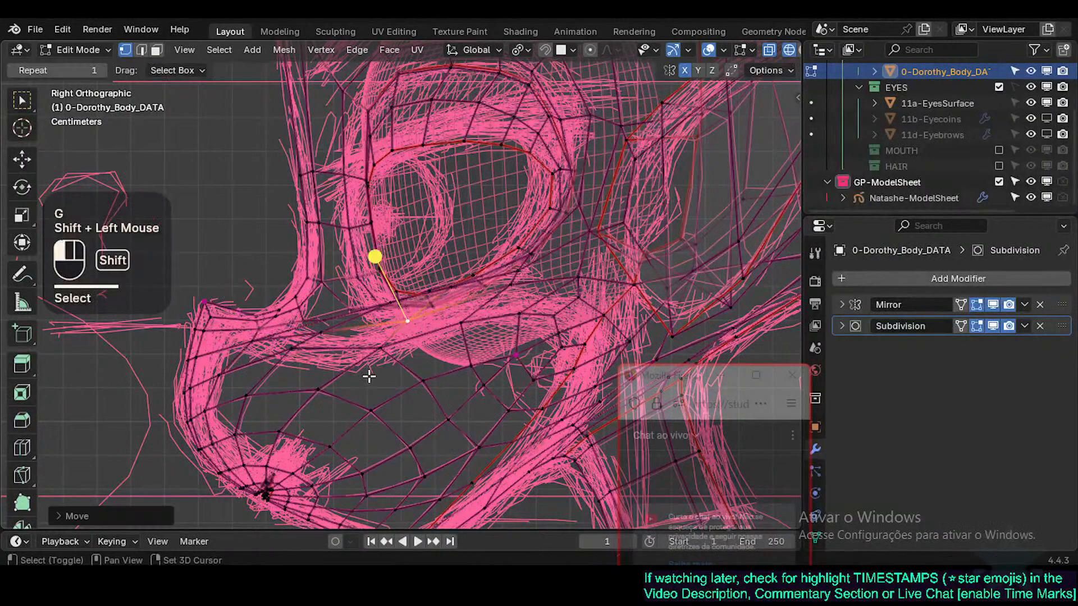
Step: Even out three vertices along the muzzle's upper crease, from the foot of the nose bridge to the cheek
{"action": "left_click", "coordinate": [319, 339]}
{"action": "key", "text": "g"}
{"action": "left_click", "coordinate": [306, 388], "text": "shift"}
{"action": "left_click", "coordinate": [292, 353]}
{"action": "key", "text": "g"}
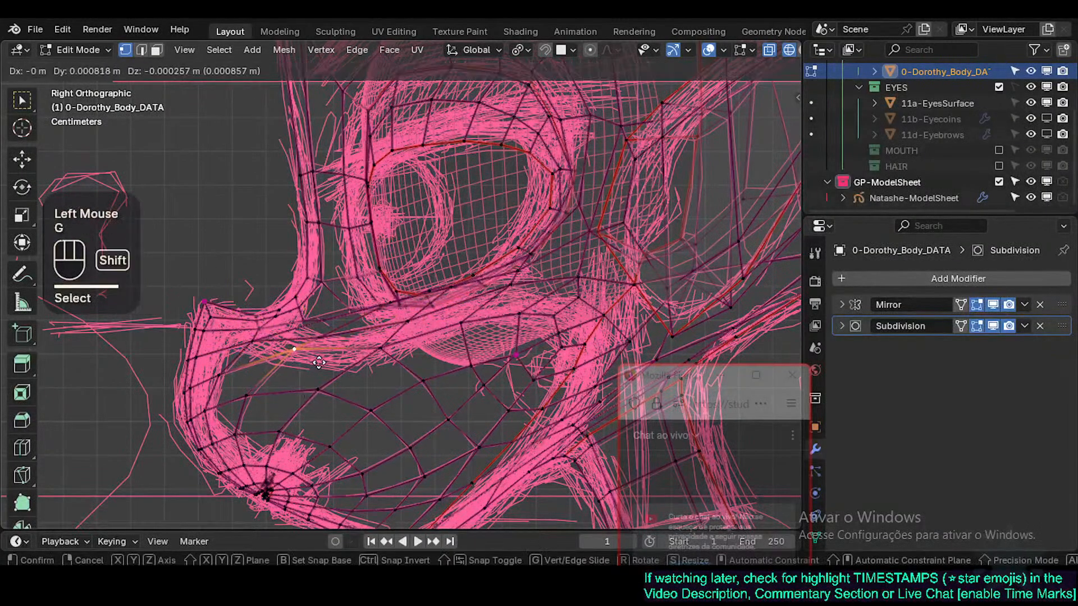
{"action": "left_click", "coordinate": [318, 363], "text": "shift"}
{"action": "left_click", "coordinate": [384, 350]}
{"action": "key", "text": "g"}
{"action": "left_click", "coordinate": [365, 345], "text": "shift"}
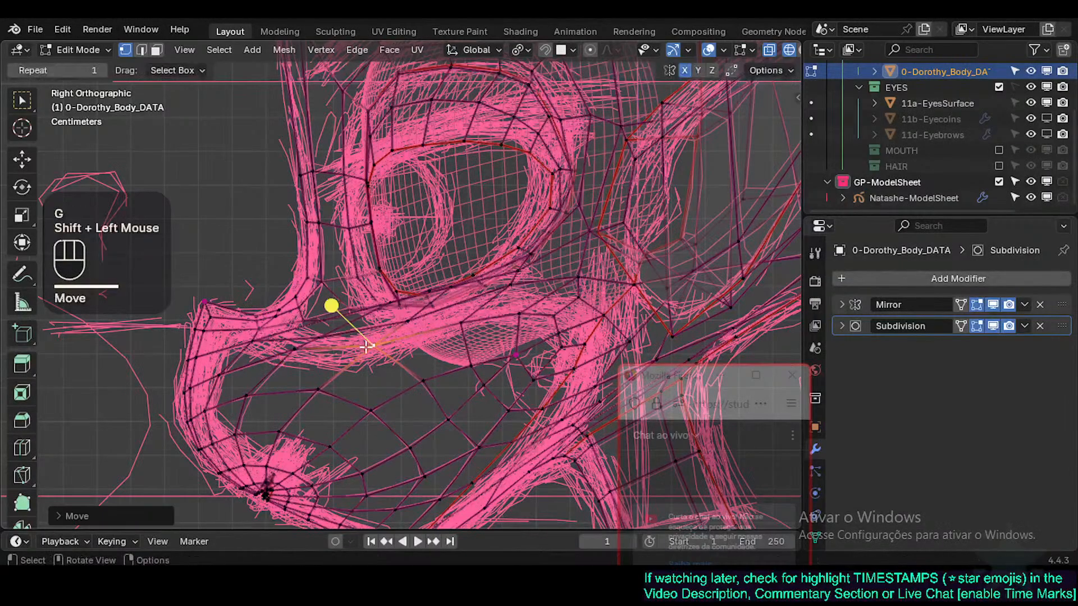
Step: Reposition the vertex beneath the rear of the lower eyelid and two neighbouring vertices along the cheek's upper edge row
{"action": "left_click", "coordinate": [467, 322]}
{"action": "left_click", "coordinate": [520, 289]}
{"action": "key", "text": "g"}
{"action": "left_click", "coordinate": [492, 345], "text": "shift"}
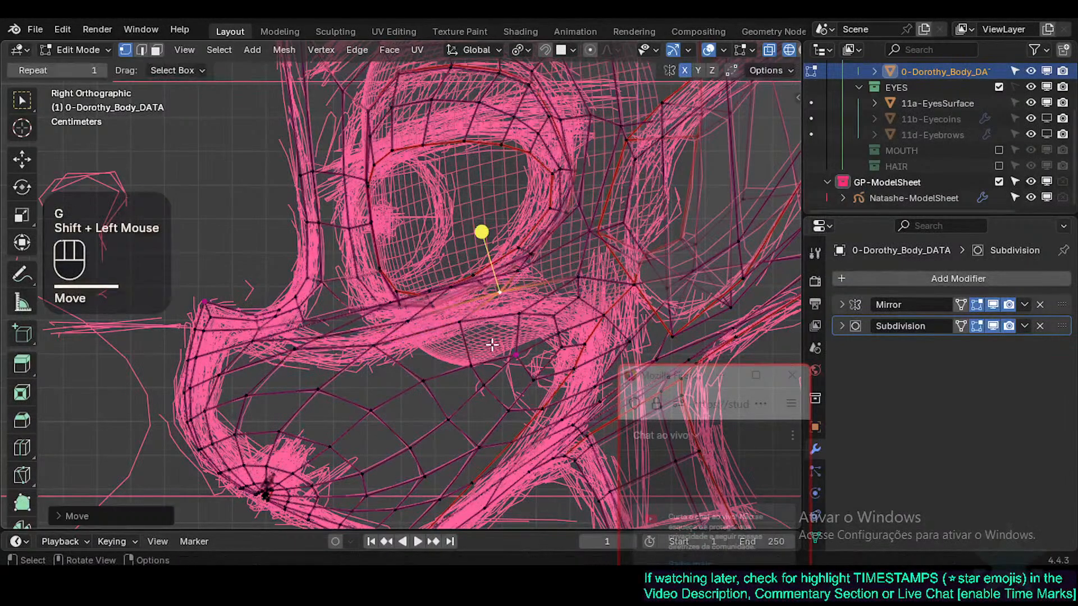
{"action": "left_click", "coordinate": [516, 317]}
{"action": "key", "text": "g"}
{"action": "left_click", "coordinate": [523, 310], "text": "shift"}
{"action": "left_click", "coordinate": [552, 315]}
{"action": "key", "text": "g"}
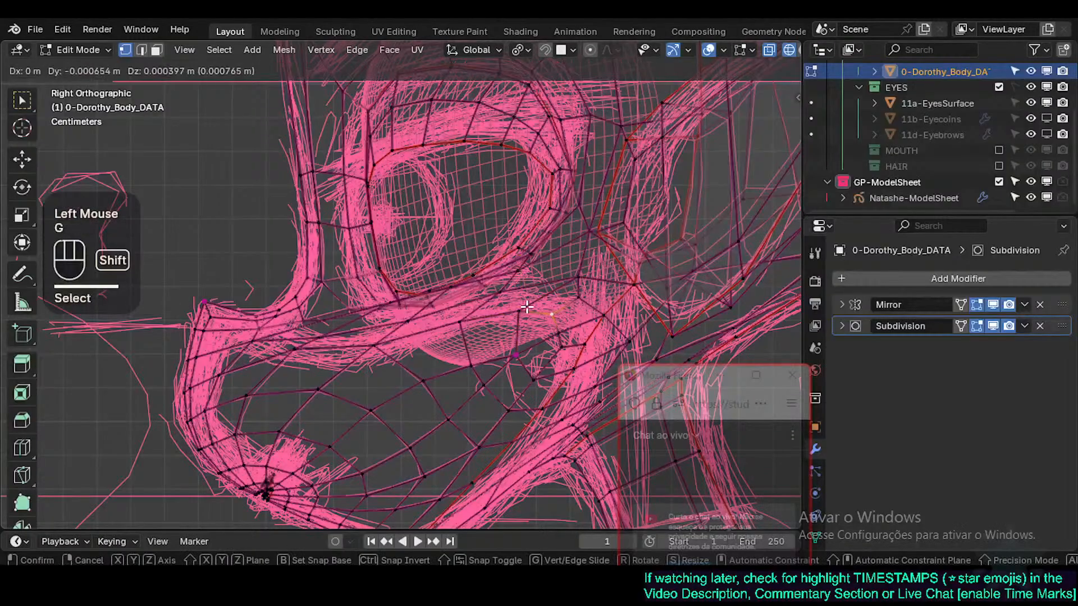
{"action": "left_click", "coordinate": [553, 314], "text": "shift"}
Step: Shift the four vertices running down the cheek's rear edge toward the jaw and save the file
{"action": "left_click", "coordinate": [563, 334]}
{"action": "key", "text": "g"}
{"action": "left_click", "coordinate": [578, 346], "text": "shift"}
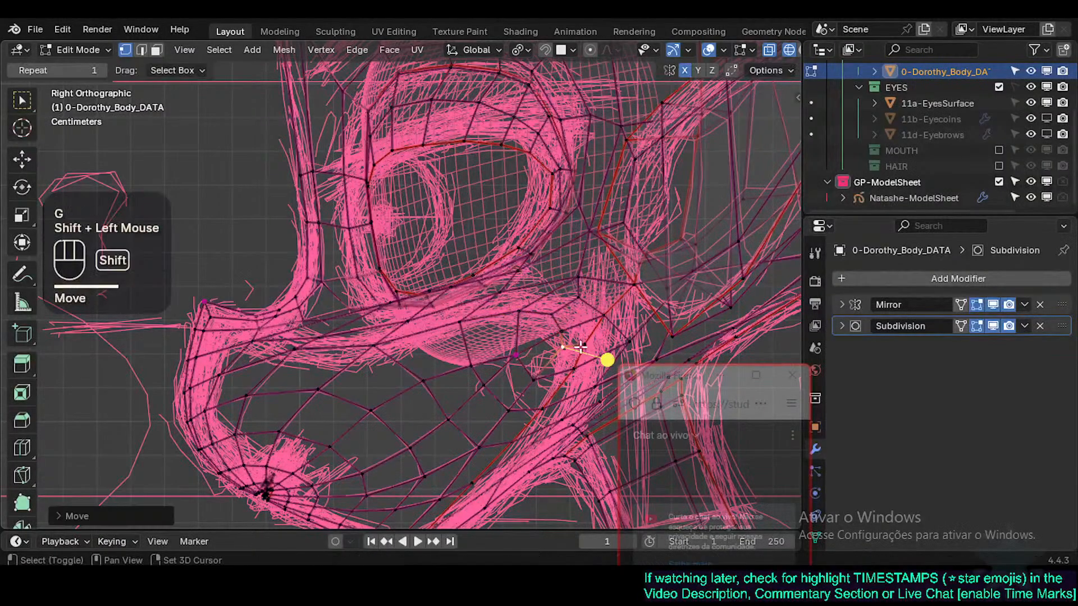
{"action": "left_click", "coordinate": [553, 380]}
{"action": "key", "text": "g"}
{"action": "left_click", "coordinate": [561, 371], "text": "shift"}
{"action": "left_click", "coordinate": [540, 406]}
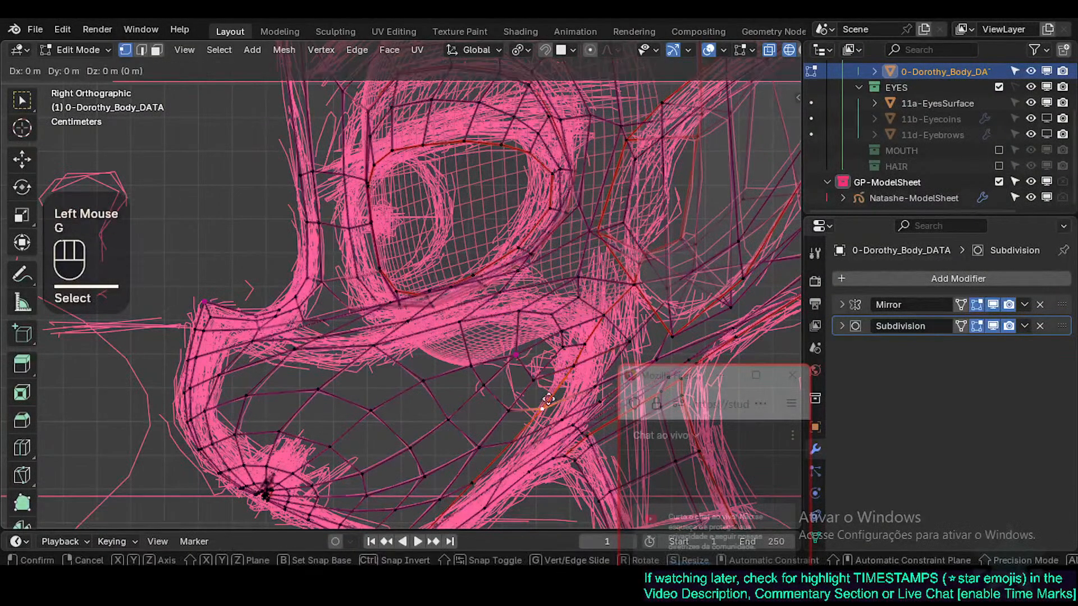
{"action": "key", "text": "g"}
{"action": "left_click", "coordinate": [557, 393], "text": "shift"}
{"action": "left_click", "coordinate": [509, 443]}
{"action": "key", "text": "g"}
{"action": "left_click", "coordinate": [511, 442], "text": "shift"}
{"action": "key", "text": "ctrl+s"}
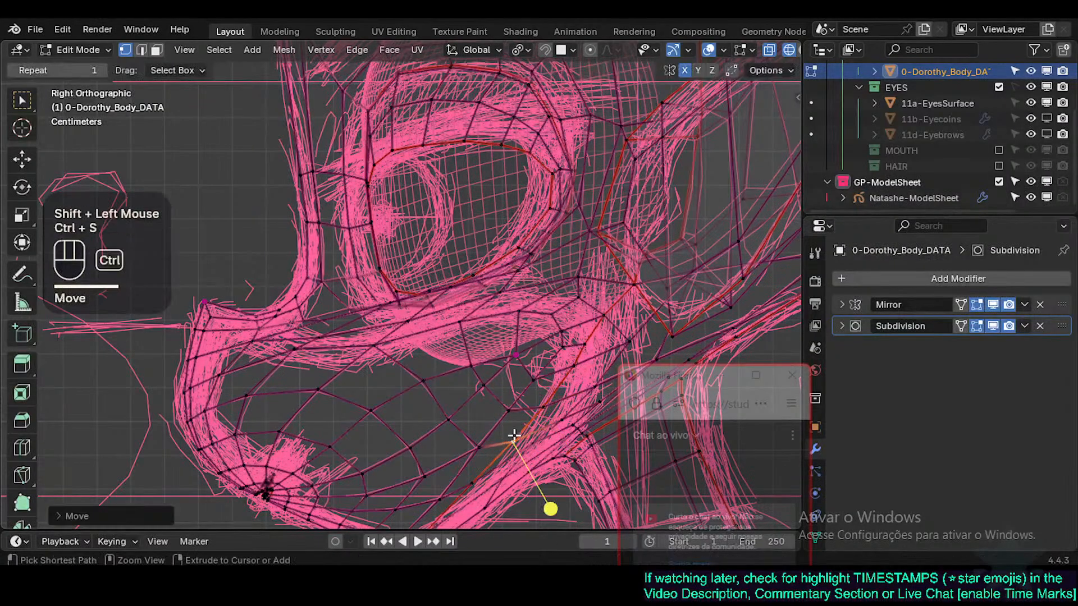
Step: Reposition three vertices on the lower cheek, just in front of the jaw seam, to even out the grid
{"action": "left_click", "coordinate": [476, 482]}
{"action": "key", "text": "g"}
{"action": "left_click", "coordinate": [492, 477], "text": "shift"}
{"action": "left_click", "coordinate": [482, 446]}
{"action": "key", "text": "g"}
{"action": "left_click", "coordinate": [504, 433], "text": "shift"}
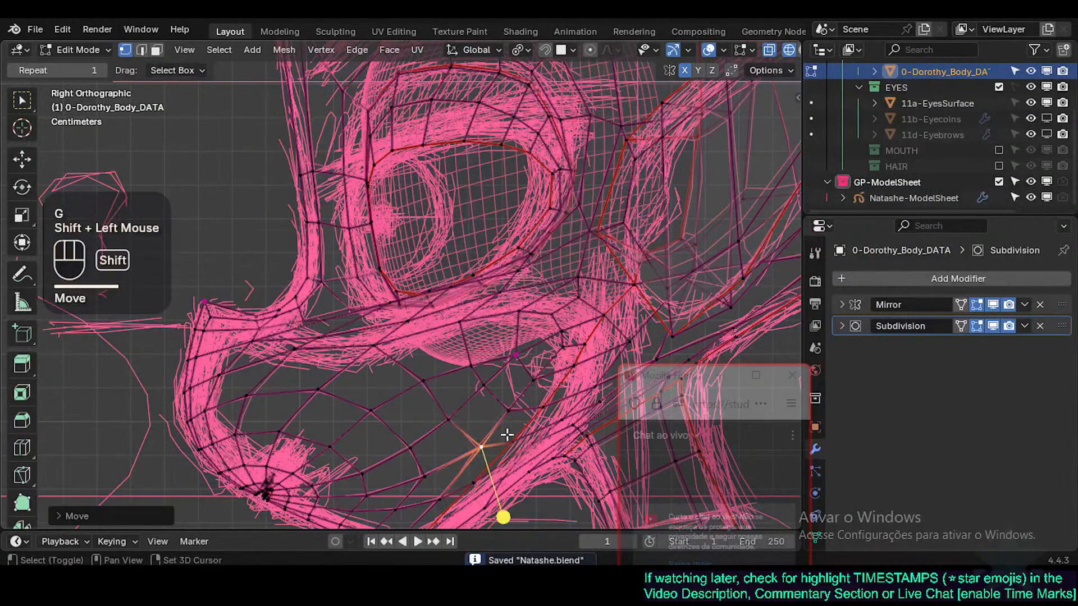
{"action": "left_click", "coordinate": [509, 411]}
{"action": "key", "text": "g"}
{"action": "left_click", "coordinate": [546, 397], "text": "shift"}
Step: Spread the small cluster of vertices on the upper cheek behind the muzzle to even out its faces
{"action": "left_click", "coordinate": [545, 378]}
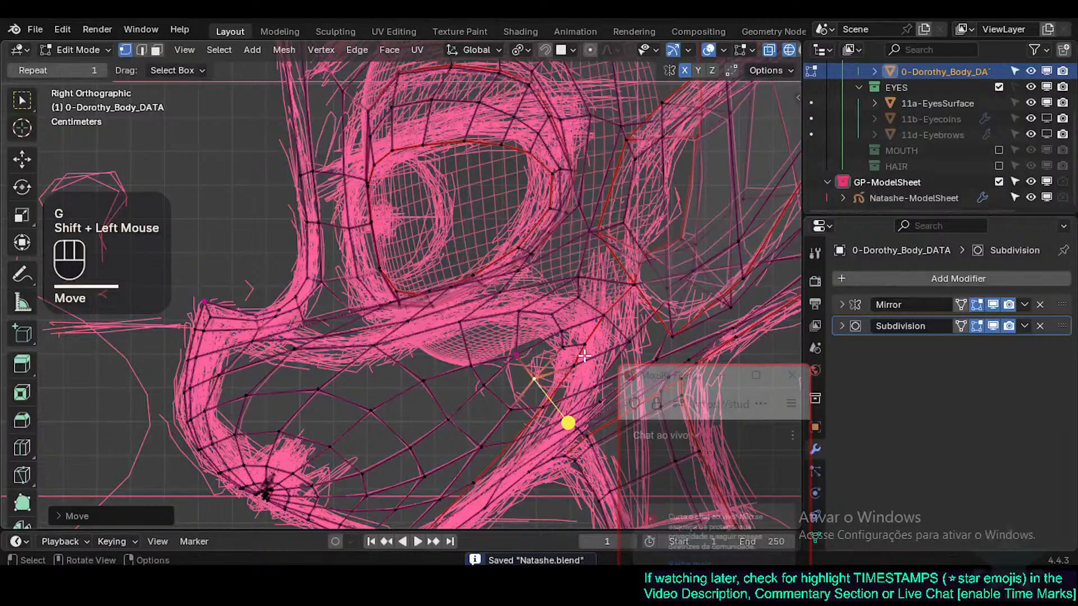
{"action": "key", "text": "g"}
{"action": "left_click", "coordinate": [616, 321], "text": "shift"}
{"action": "left_click", "coordinate": [565, 338]}
{"action": "key", "text": "g"}
{"action": "left_click", "coordinate": [568, 326], "text": "shift"}
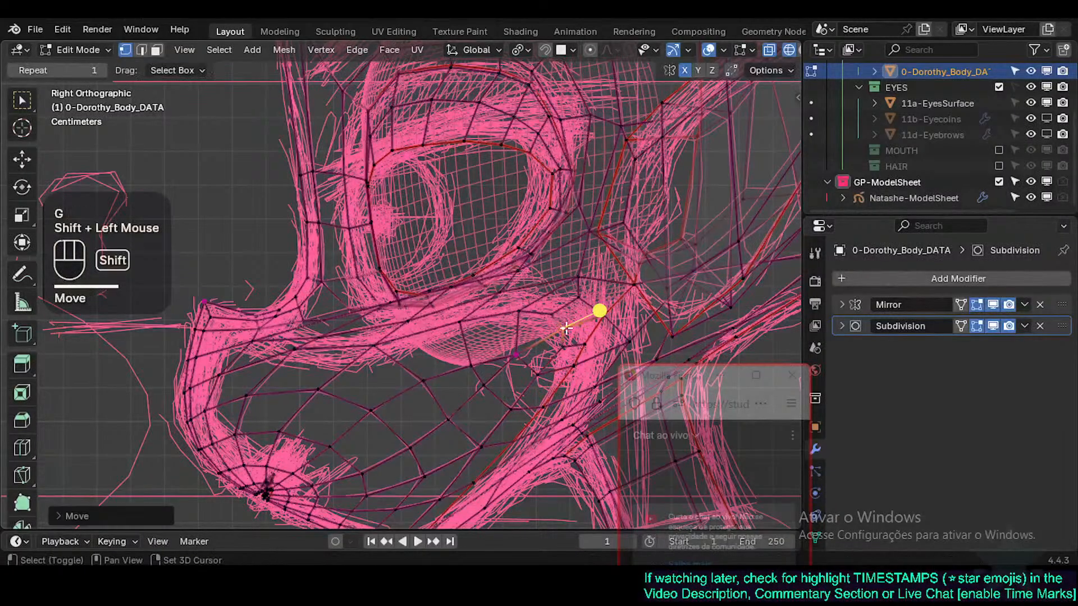
{"action": "left_click", "coordinate": [563, 351]}
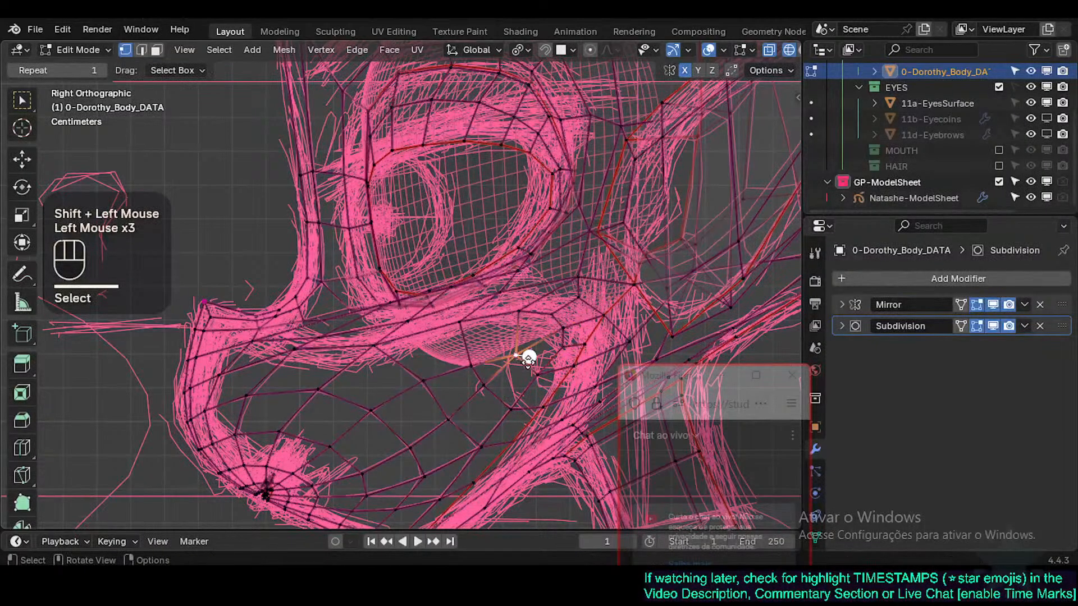
{"action": "key", "text": "g"}
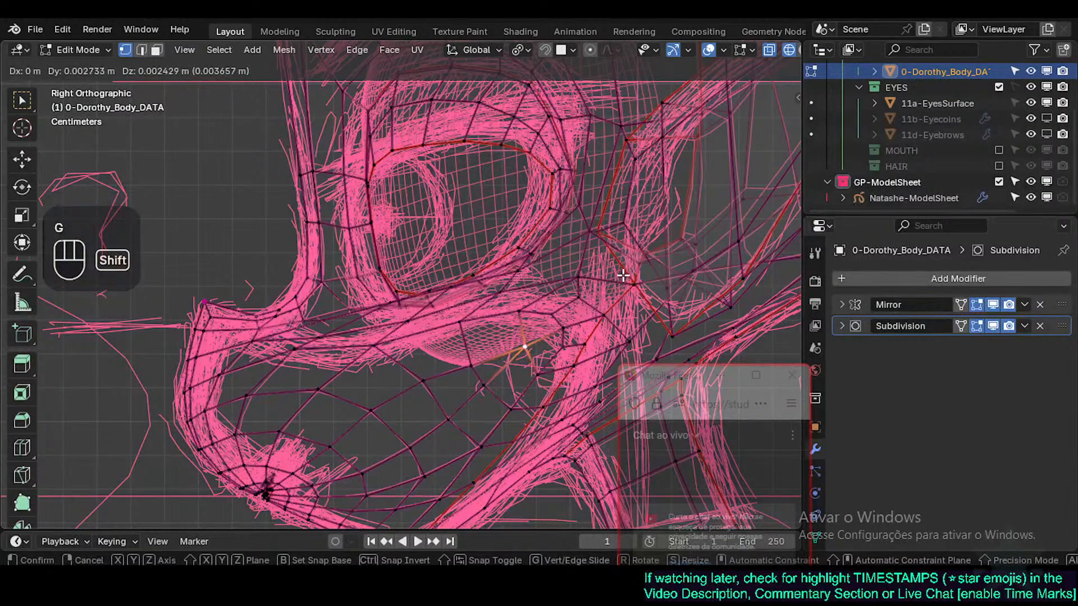
{"action": "left_click", "coordinate": [541, 339], "text": "shift"}
Step: Check the upper cheek from other angles and shift its selected vertex slightly forward and down in the right side view
{"action": "scroll", "coordinate": [549, 336], "scroll_direction": "down", "scroll_amount": 2}
{"action": "scroll", "coordinate": [549, 336], "scroll_direction": "up", "scroll_amount": 1, "text": "shift"}
{"action": "middle_click_drag", "start_coordinate": [549, 337], "coordinate": [463, 348], "text": "shift"}
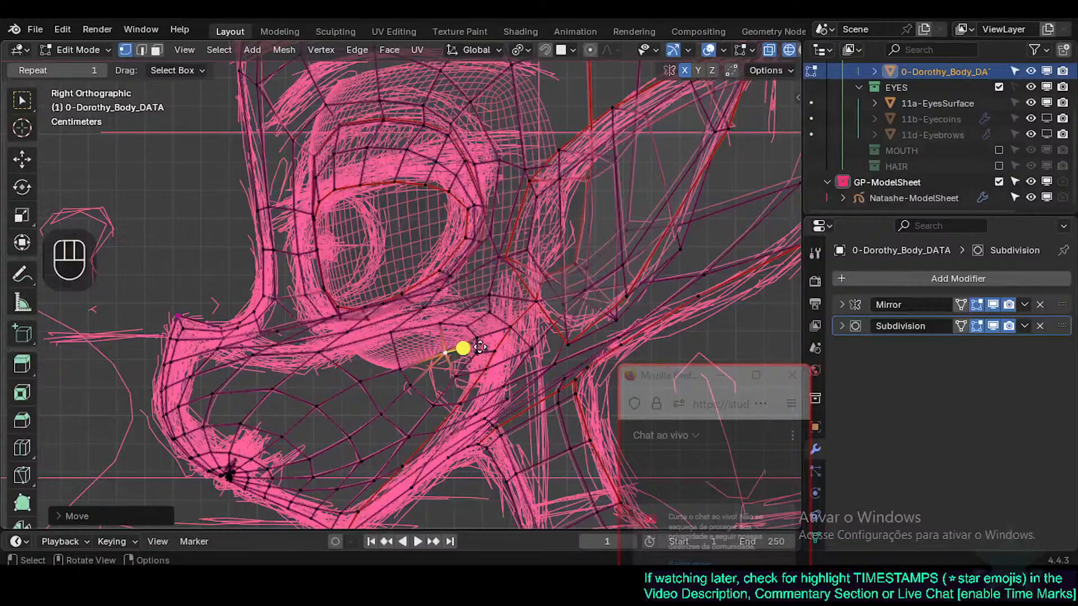
{"action": "key", "text": "KP_7"}
{"action": "key", "text": "alt+z"}
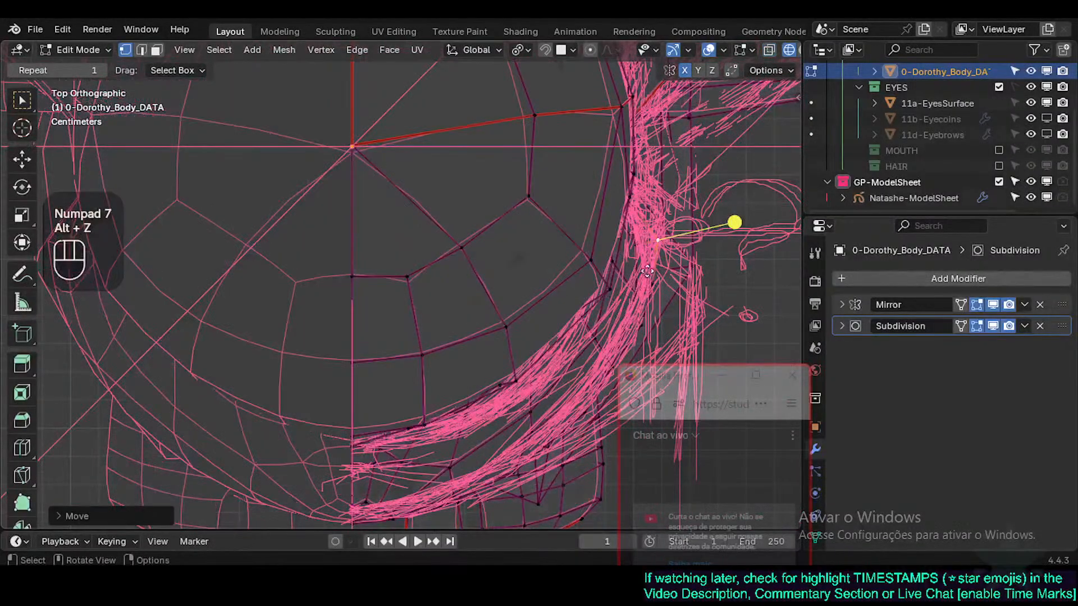
{"action": "middle_click_drag", "start_coordinate": [656, 264], "coordinate": [447, 308]}
{"action": "scroll", "coordinate": [520, 190], "scroll_direction": "down", "scroll_amount": 3}
{"action": "scroll", "coordinate": [520, 190], "scroll_direction": "up", "scroll_amount": 1}
{"action": "scroll", "coordinate": [471, 304], "scroll_direction": "up", "scroll_amount": 1}
{"action": "key", "text": "KP_3"}
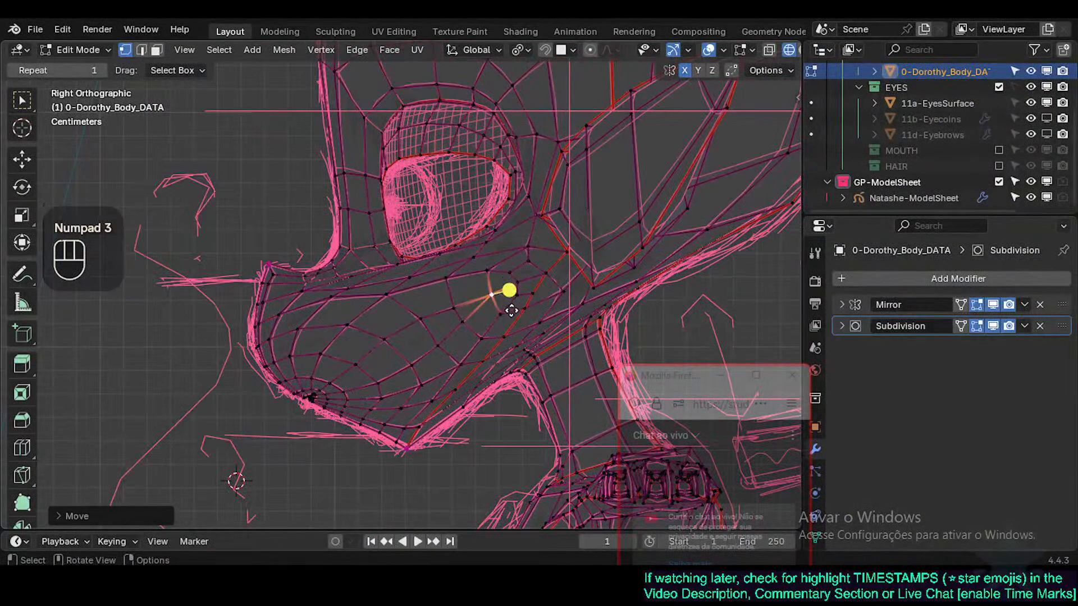
{"action": "key", "text": "alt+z"}
{"action": "key", "text": "alt+z"}
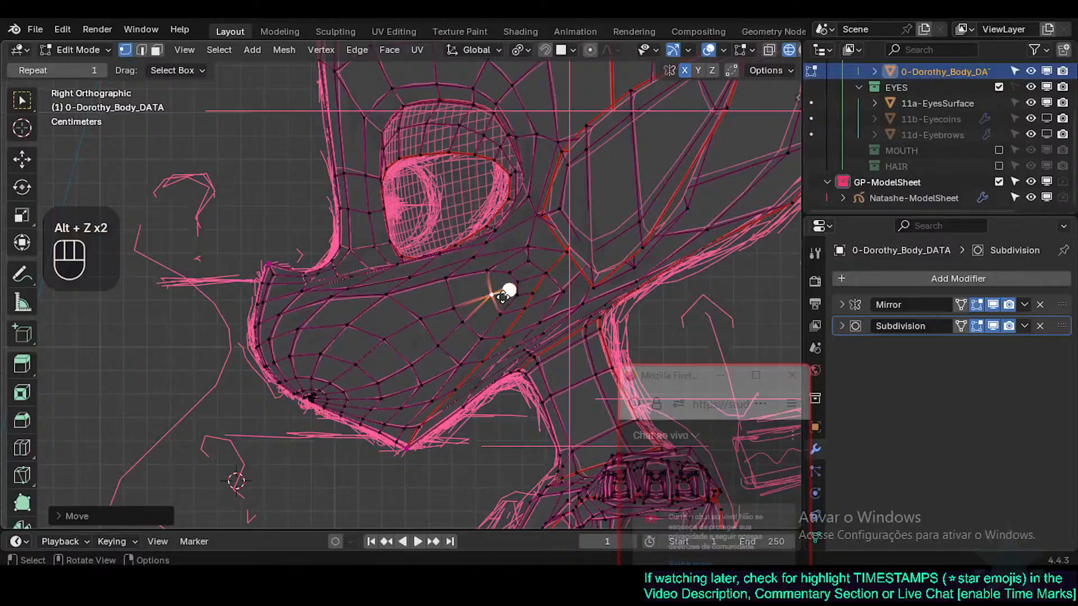
{"action": "key", "text": "g"}
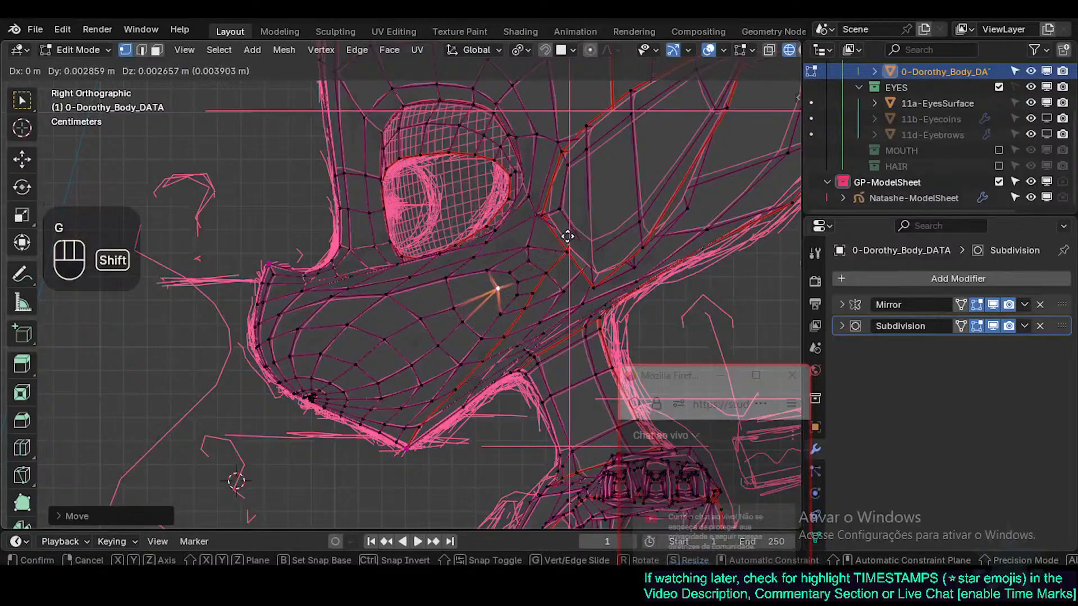
{"action": "left_click", "coordinate": [490, 297], "text": "shift"}
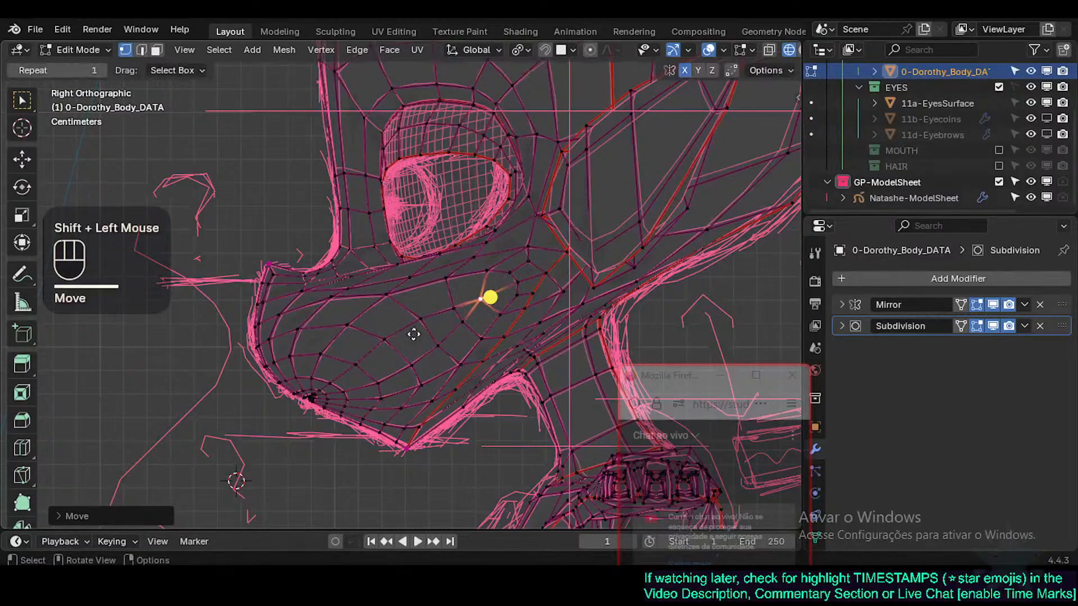
Step: Circle-select the patch of upper cheek vertices behind the muzzle and shift it slightly backward along the Y axis
{"action": "key", "text": "c"}
{"action": "mouse_move", "coordinate": [498, 286]}
{"action": "left_mouse_down"}
{"action": "mouse_move", "coordinate": [517, 296]}
{"action": "mouse_move", "coordinate": [498, 309]}
{"action": "left_mouse_up"}
{"action": "right_click", "coordinate": [498, 308]}
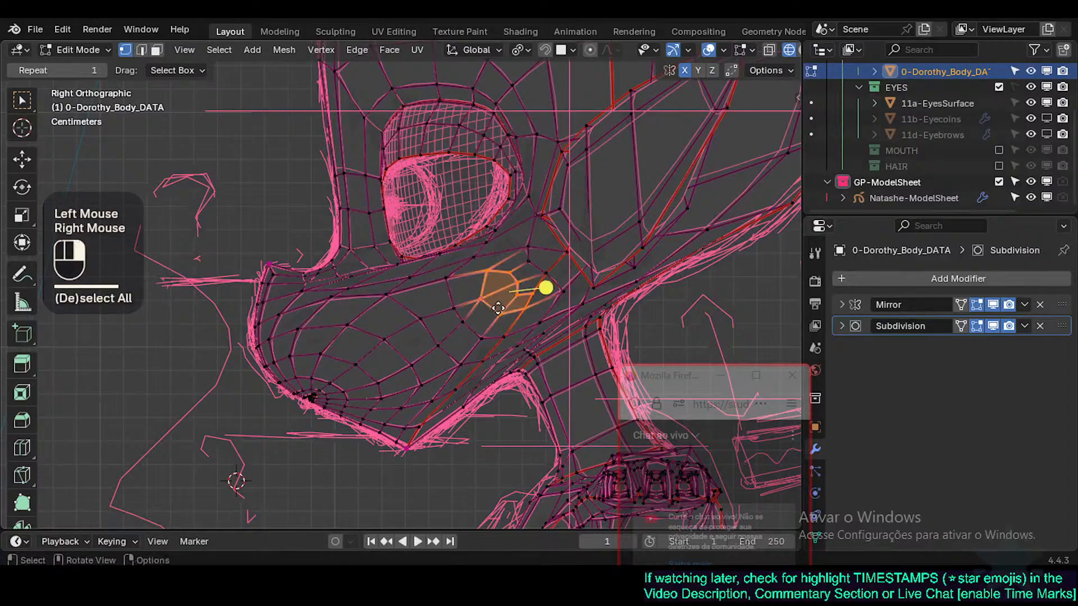
{"action": "key", "text": "c"}
{"action": "left_click_drag", "start_coordinate": [528, 273], "coordinate": [525, 285]}
{"action": "right_click", "coordinate": [525, 289]}
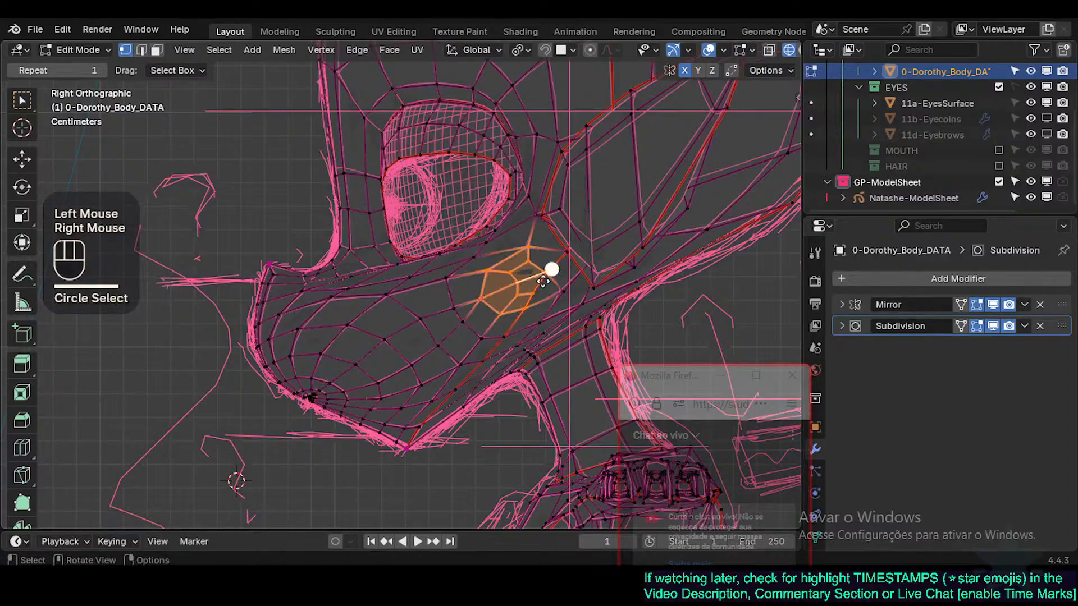
{"action": "key", "text": "c"}
{"action": "right_click", "coordinate": [548, 275]}
{"action": "key", "text": "g"}
{"action": "key", "text": "y"}
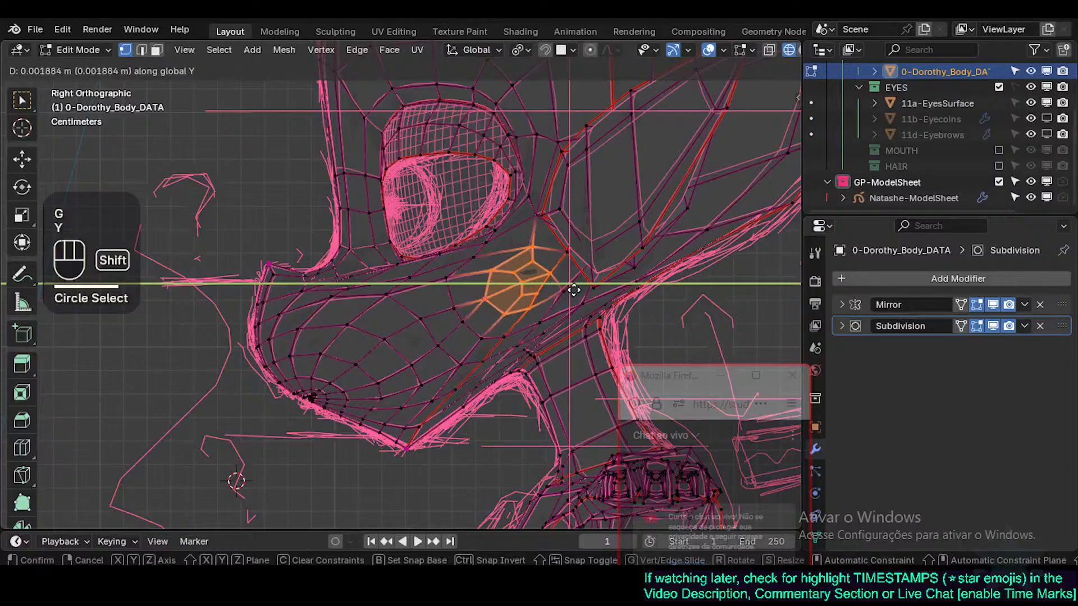
{"action": "left_click", "coordinate": [558, 269], "text": "shift"}
{"action": "key", "text": "alt+a"}
Step: Adjust three vertices along the edge row behind the cheek seam, from below the ear toward the jaw
{"action": "left_click", "coordinate": [567, 292]}
{"action": "key", "text": "g"}
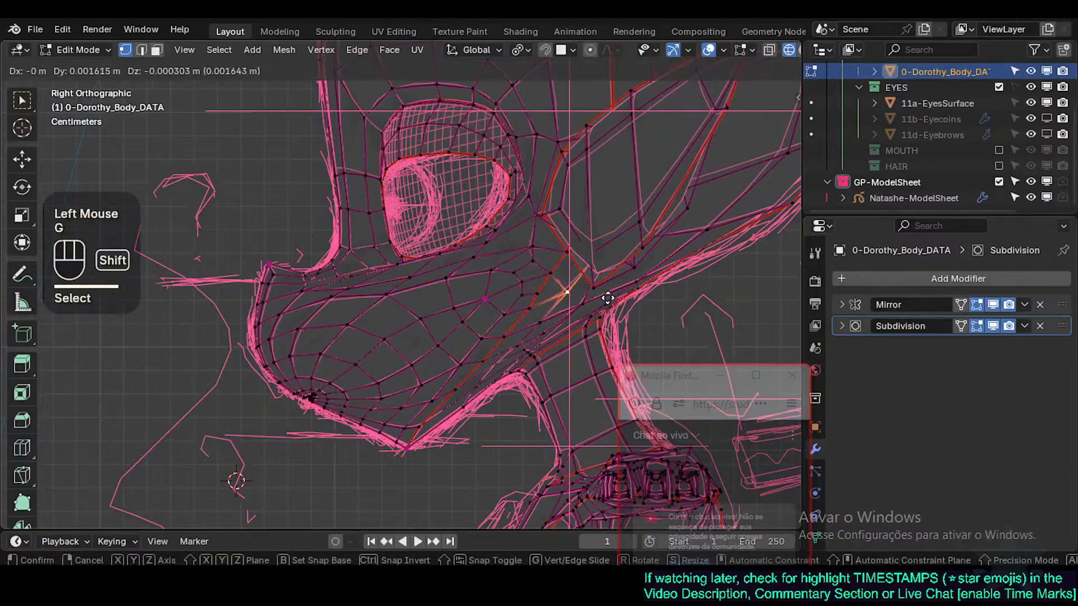
{"action": "left_click", "coordinate": [608, 303], "text": "shift"}
{"action": "left_click", "coordinate": [545, 321]}
{"action": "key", "text": "g"}
{"action": "left_click", "coordinate": [518, 346], "text": "shift"}
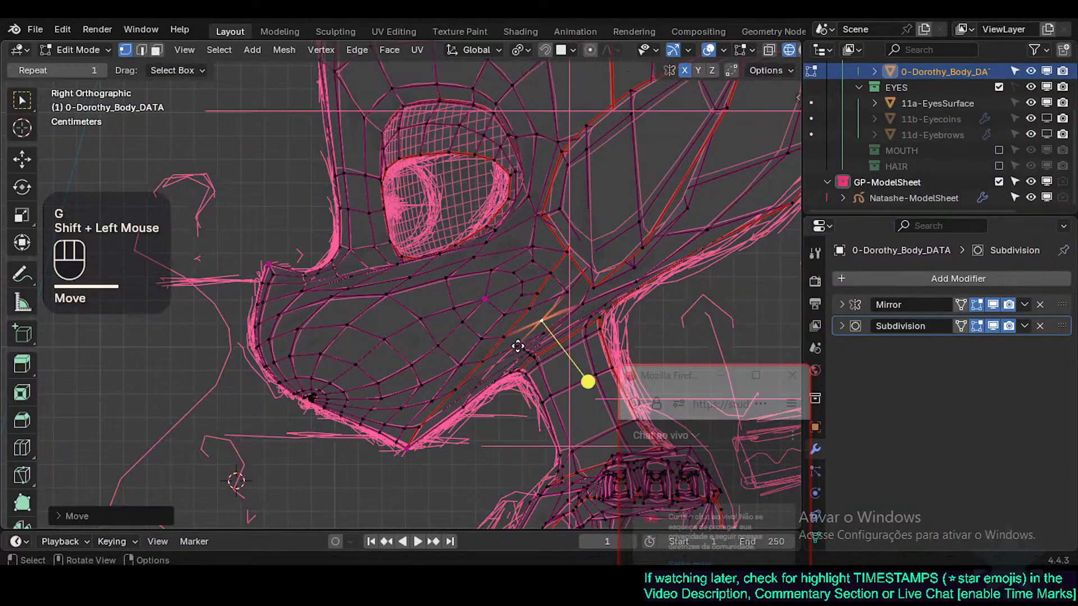
{"action": "left_click", "coordinate": [516, 345], "text": "shift"}
{"action": "key", "text": "g"}
{"action": "left_click", "coordinate": [514, 348], "text": "shift"}
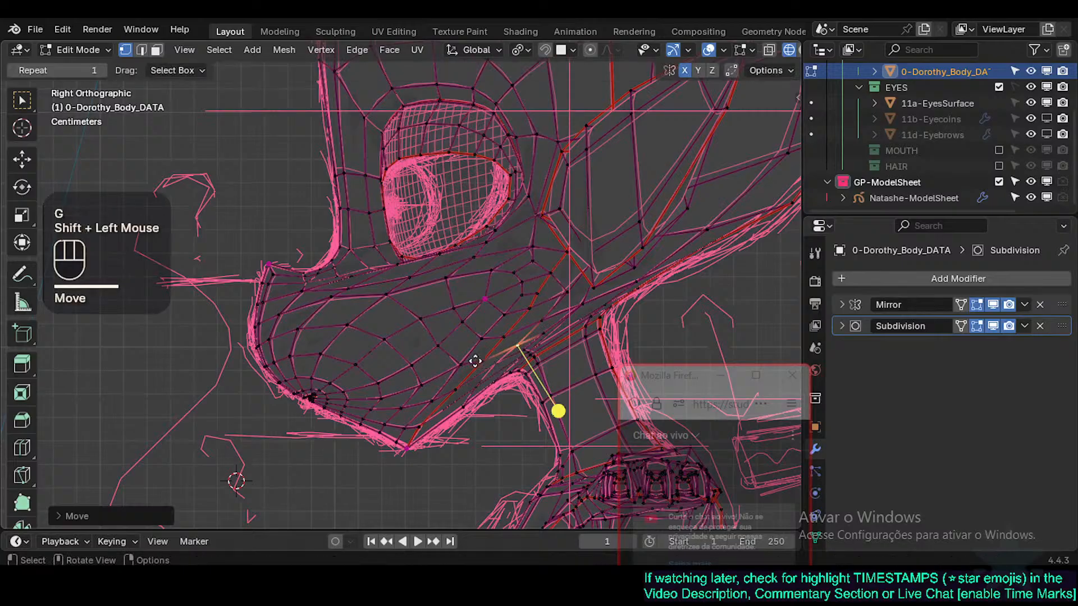
Step: Nudge the lower cheek vertices beside the jaw seam to even out their spacing
{"action": "left_click", "coordinate": [458, 366]}
{"action": "key", "text": "g"}
{"action": "left_click", "coordinate": [472, 359], "text": "shift"}
{"action": "left_click", "coordinate": [477, 345]}
{"action": "key", "text": "g"}
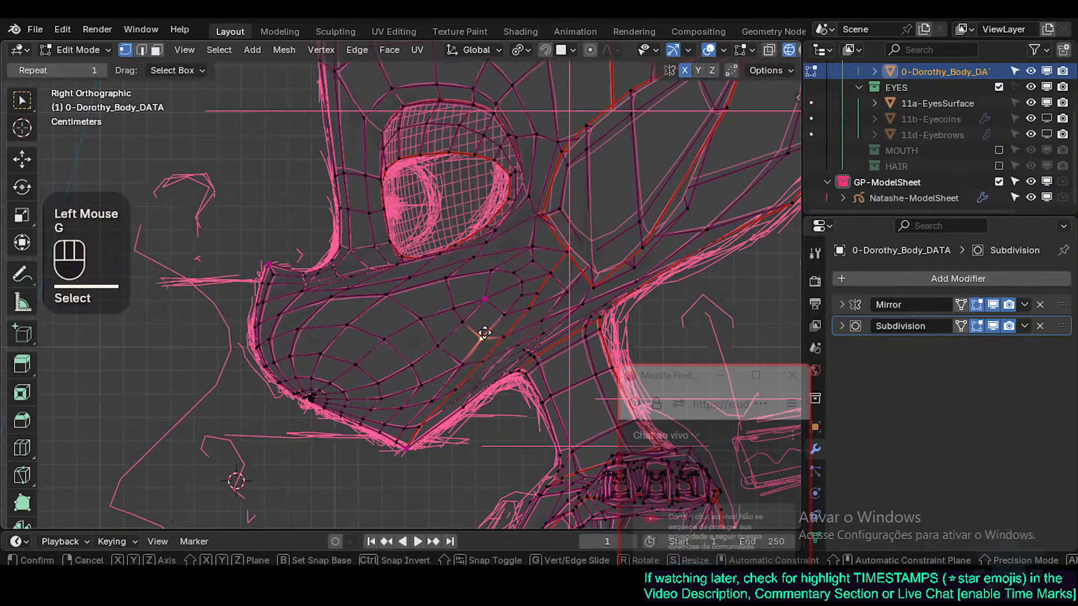
{"action": "left_click", "coordinate": [506, 401], "text": "shift"}
{"action": "left_click", "coordinate": [464, 368]}
Step: Adjust the vertices in the middle of the muzzle's side and compare the smoothed mesh in Object Mode
{"action": "left_click", "coordinate": [418, 318]}
{"action": "key", "text": "g"}
{"action": "left_click", "coordinate": [408, 333], "text": "shift"}
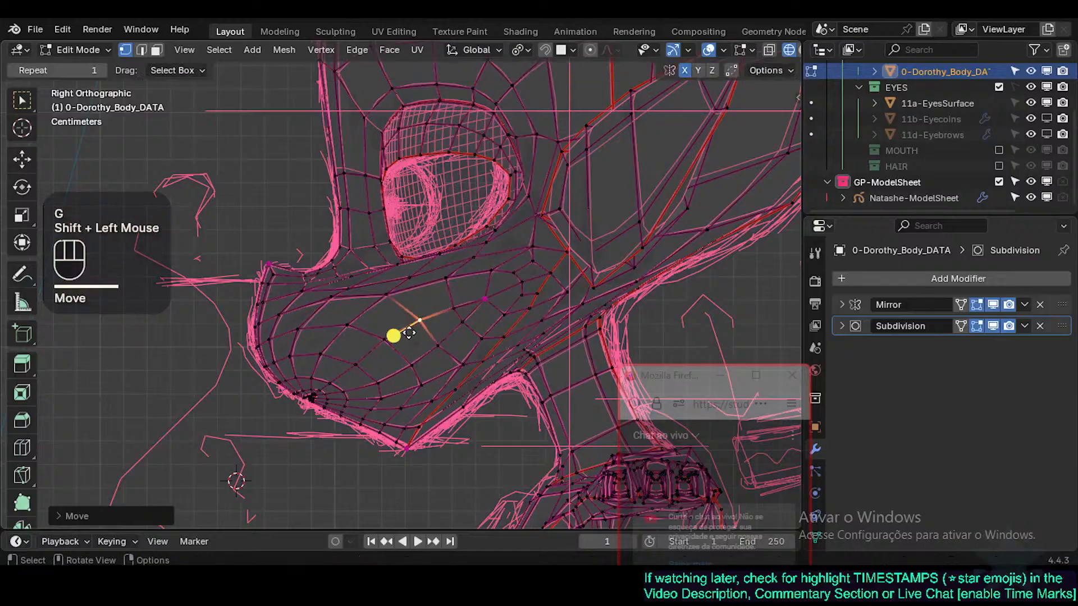
{"action": "left_click", "coordinate": [408, 333]}
{"action": "key", "text": "g"}
{"action": "left_click", "coordinate": [430, 310], "text": "shift"}
{"action": "middle_click_drag", "start_coordinate": [431, 312], "coordinate": [396, 368], "text": "shift"}
{"action": "key", "text": "Tab"}
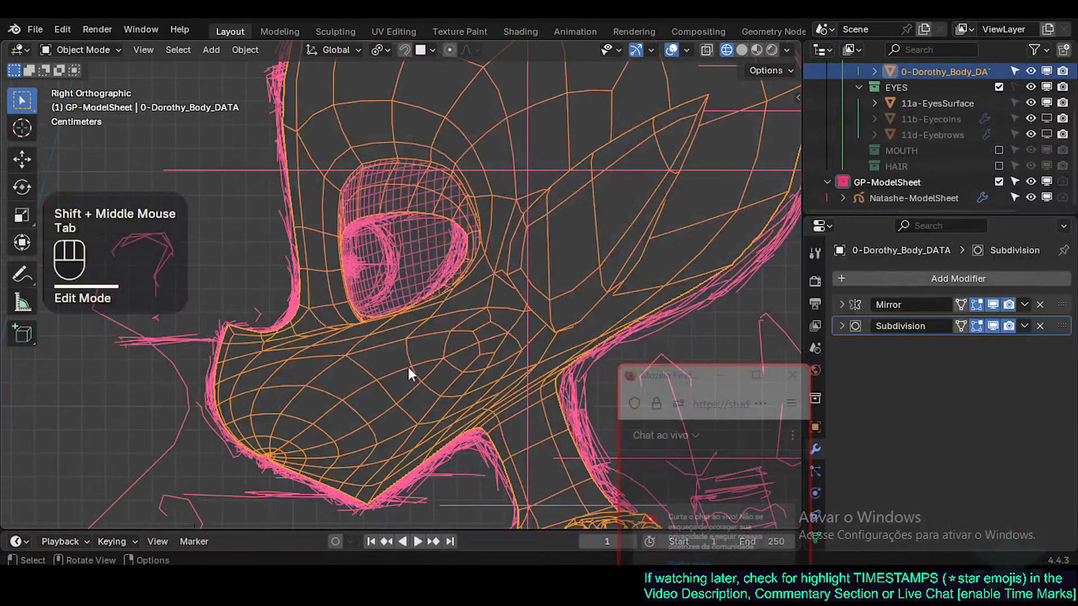
{"action": "key", "text": "Tab"}
{"action": "key", "text": "Tab"}
{"action": "key", "text": "Tab"}
Step: Lower the vertex below the eye's front corner and the one farther forward on the upper muzzle
{"action": "scroll", "coordinate": [373, 325], "scroll_direction": "up", "scroll_amount": 1}
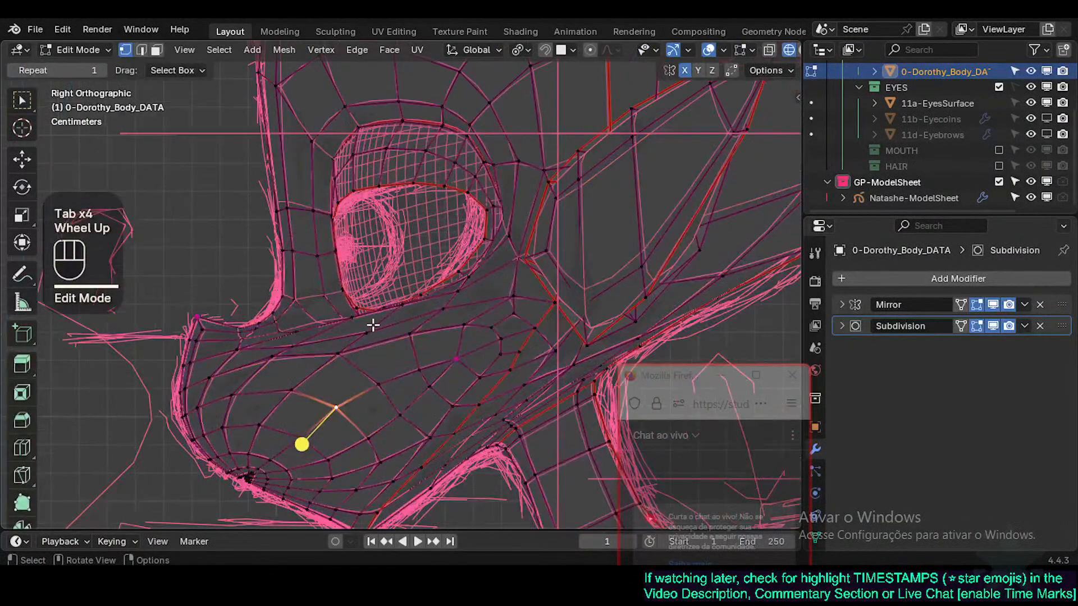
{"action": "left_click", "coordinate": [338, 311]}
{"action": "left_click", "coordinate": [349, 315]}
{"action": "key", "text": "g"}
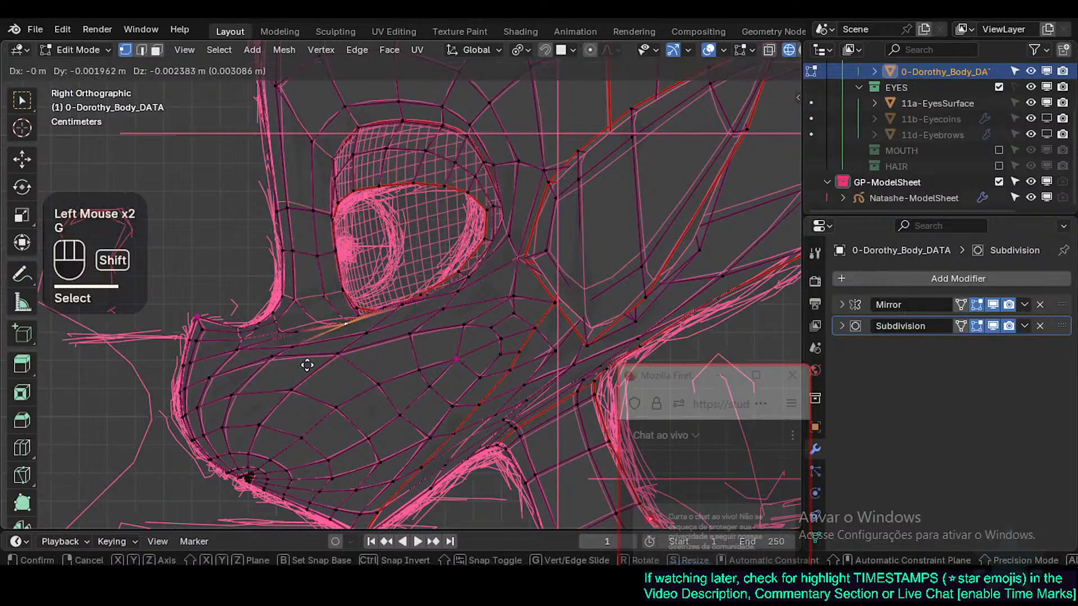
{"action": "left_click", "coordinate": [296, 356], "text": "shift"}
{"action": "left_click", "coordinate": [285, 344]}
{"action": "key", "text": "g"}
{"action": "left_click", "coordinate": [293, 356], "text": "shift"}
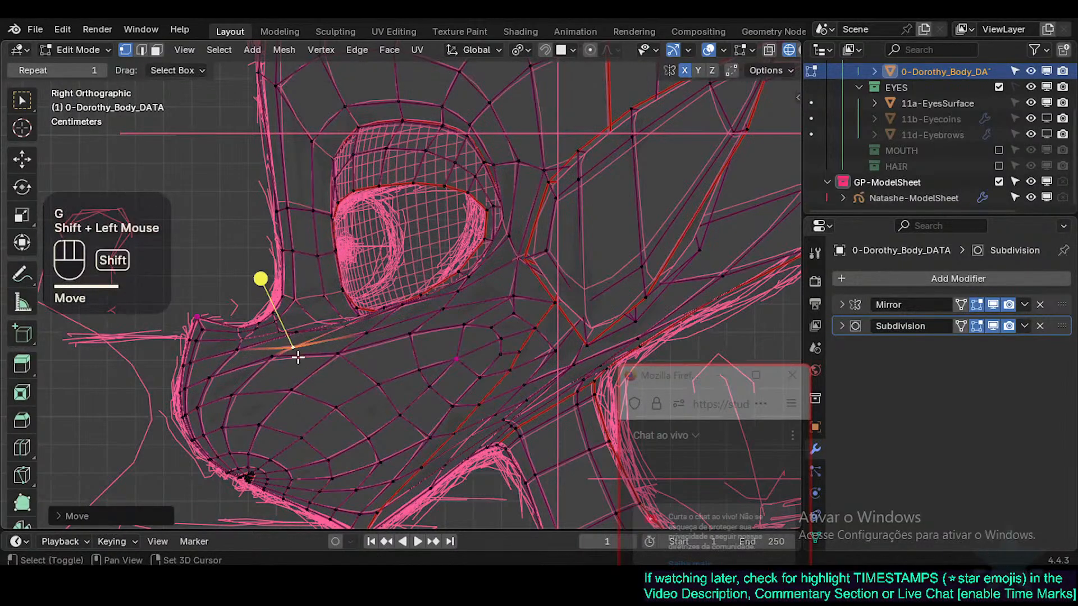
Step: Even out the upper muzzle vertices between the back of the nose and the area below the eye
{"action": "left_click", "coordinate": [264, 358]}
{"action": "key", "text": "g"}
{"action": "left_click", "coordinate": [332, 361], "text": "shift"}
{"action": "left_click", "coordinate": [320, 377]}
{"action": "key", "text": "g"}
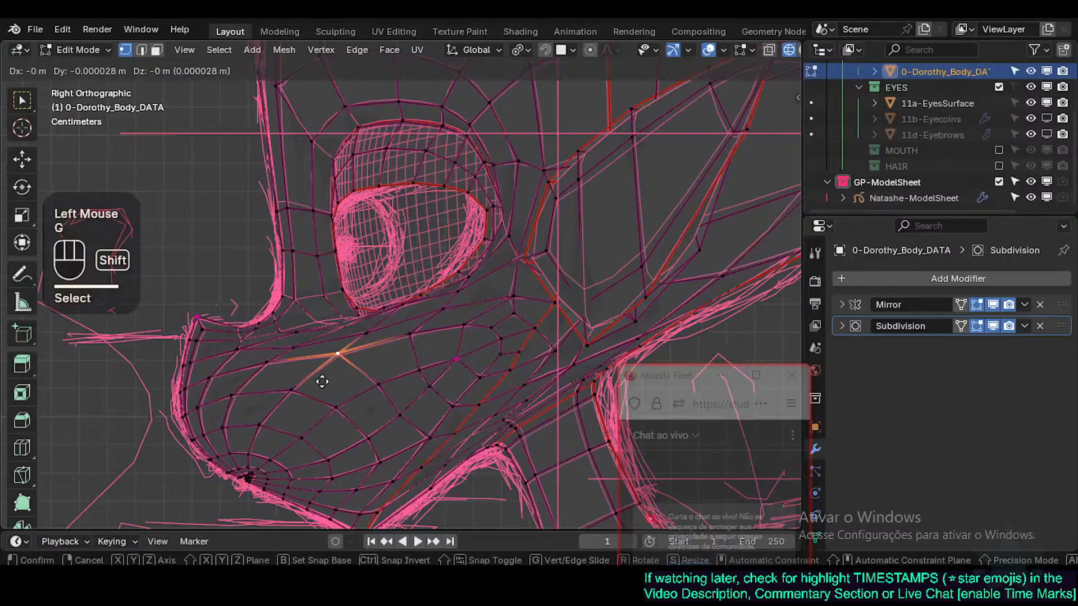
{"action": "left_click", "coordinate": [316, 350], "text": "shift"}
{"action": "left_click", "coordinate": [285, 352]}
{"action": "left_click", "coordinate": [234, 352]}
{"action": "key", "text": "g"}
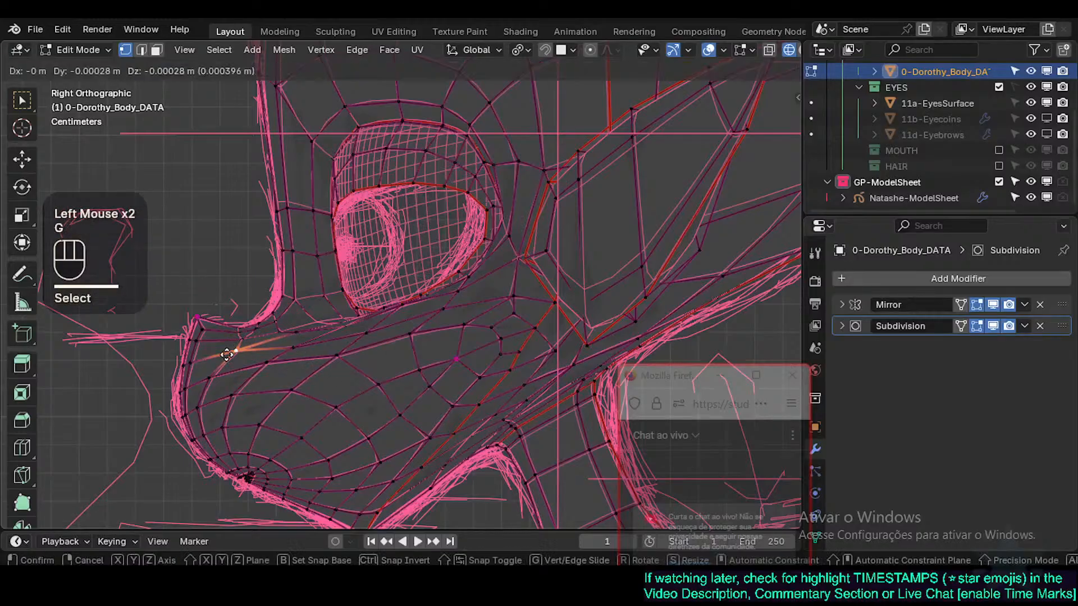
{"action": "left_click", "coordinate": [216, 382], "text": "shift"}
Step: Reposition three vertices along the edge row from the foot of the nose bridge to beneath the rear lower eyelid
{"action": "left_click", "coordinate": [303, 334]}
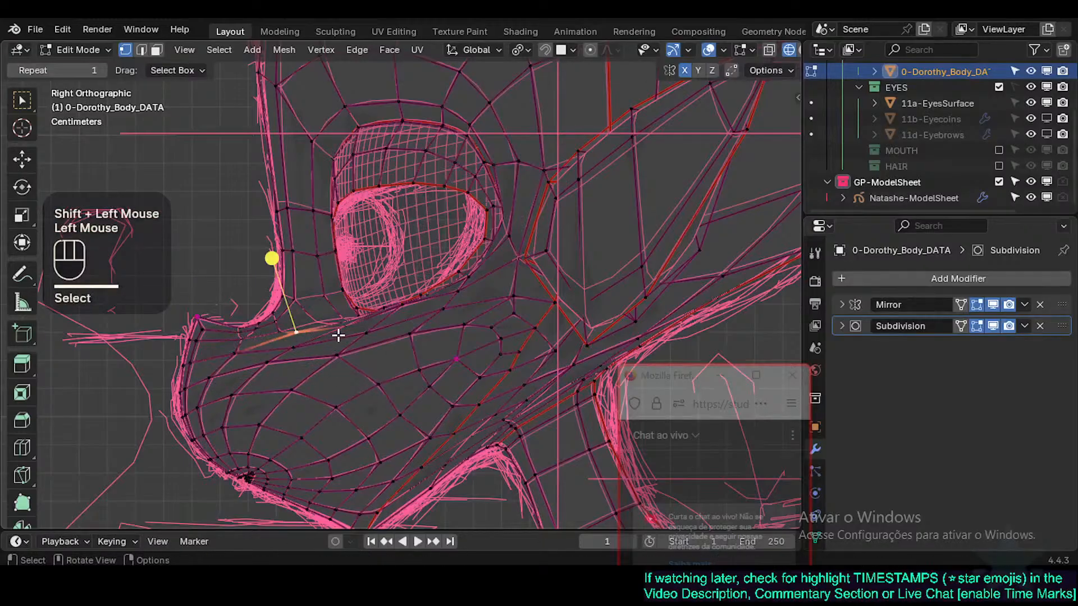
{"action": "key", "text": "g"}
{"action": "left_click", "coordinate": [357, 322], "text": "shift"}
{"action": "left_click", "coordinate": [402, 308]}
{"action": "key", "text": "g"}
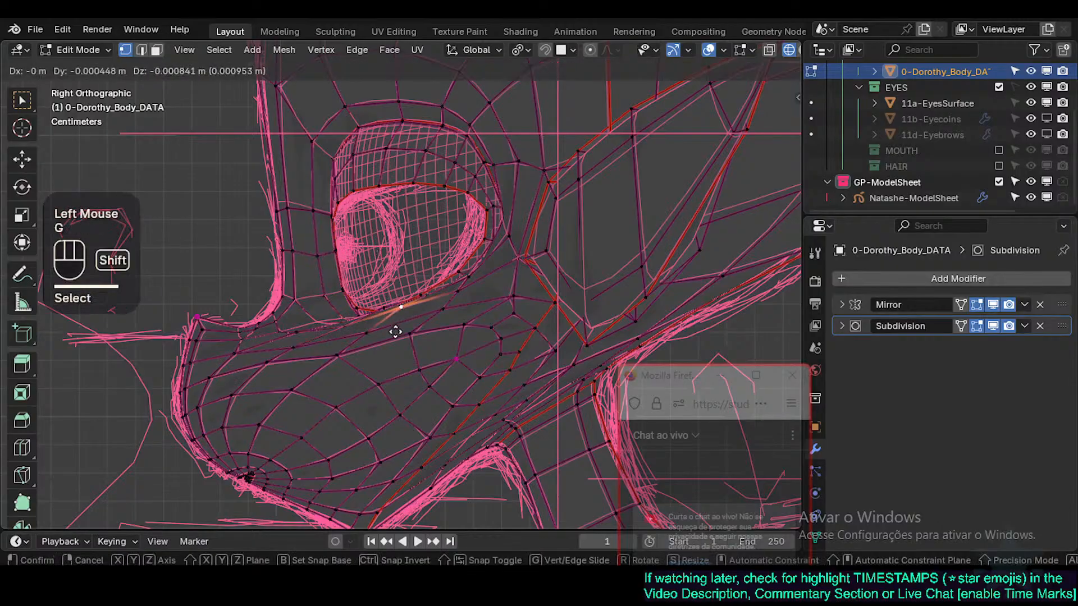
{"action": "left_click", "coordinate": [403, 333], "text": "shift"}
{"action": "left_click", "coordinate": [452, 299]}
{"action": "key", "text": "g"}
{"action": "left_click", "coordinate": [438, 298], "text": "shift"}
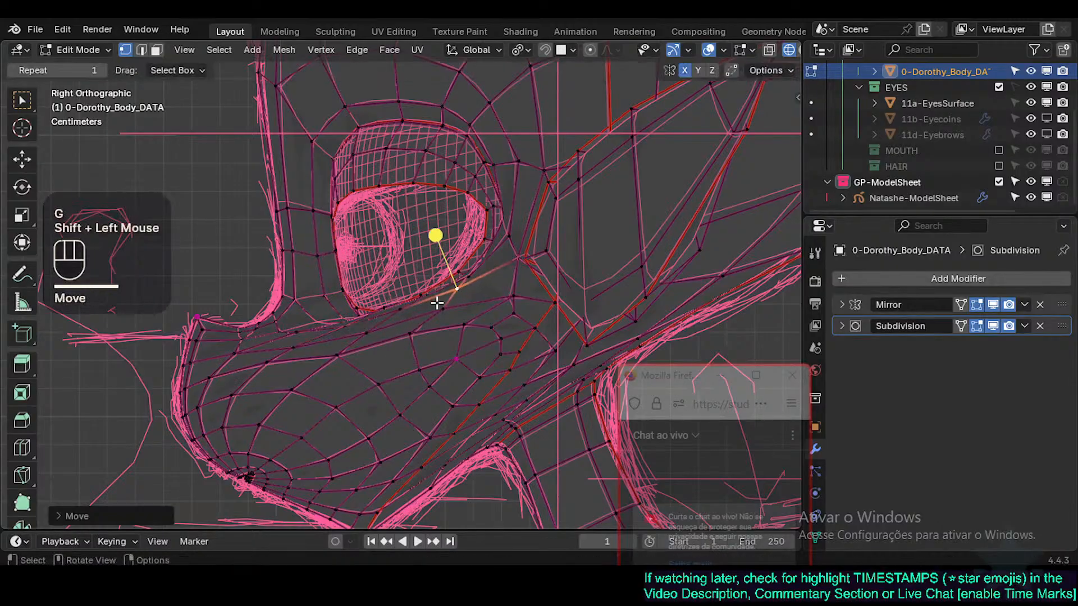
Step: Smooth the edge rows below the lower eyelid by moving their vertices toward the front of the upper muzzle
{"action": "left_click", "coordinate": [439, 304]}
{"action": "key", "text": "g"}
{"action": "left_click", "coordinate": [387, 294], "text": "shift"}
{"action": "left_click", "coordinate": [356, 340]}
{"action": "key", "text": "g"}
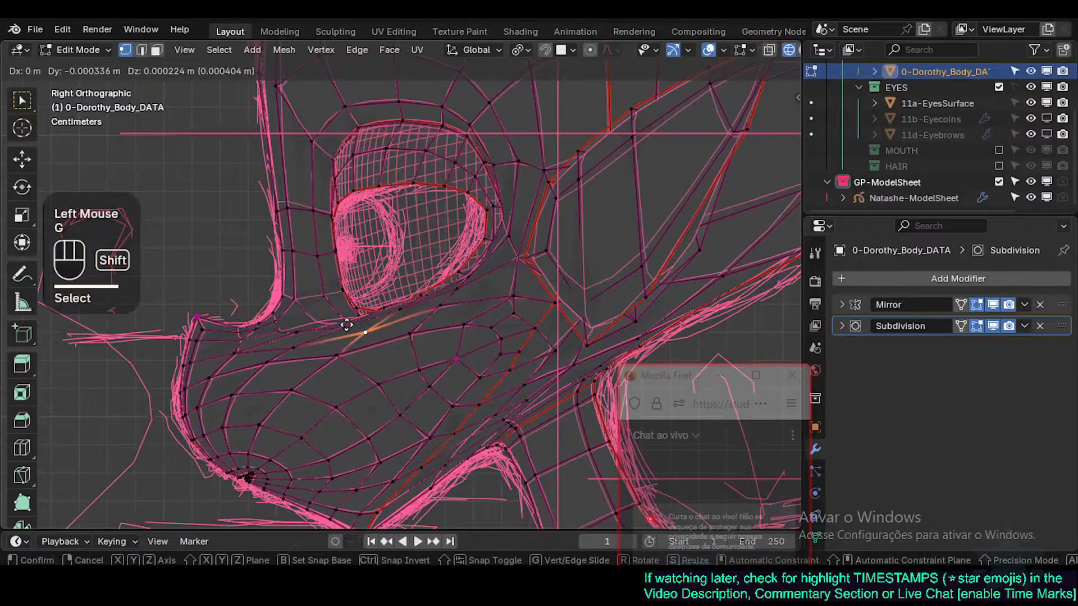
{"action": "left_click", "coordinate": [345, 329], "text": "shift"}
{"action": "left_click", "coordinate": [333, 350]}
{"action": "key", "text": "g"}
{"action": "left_click", "coordinate": [331, 336], "text": "shift"}
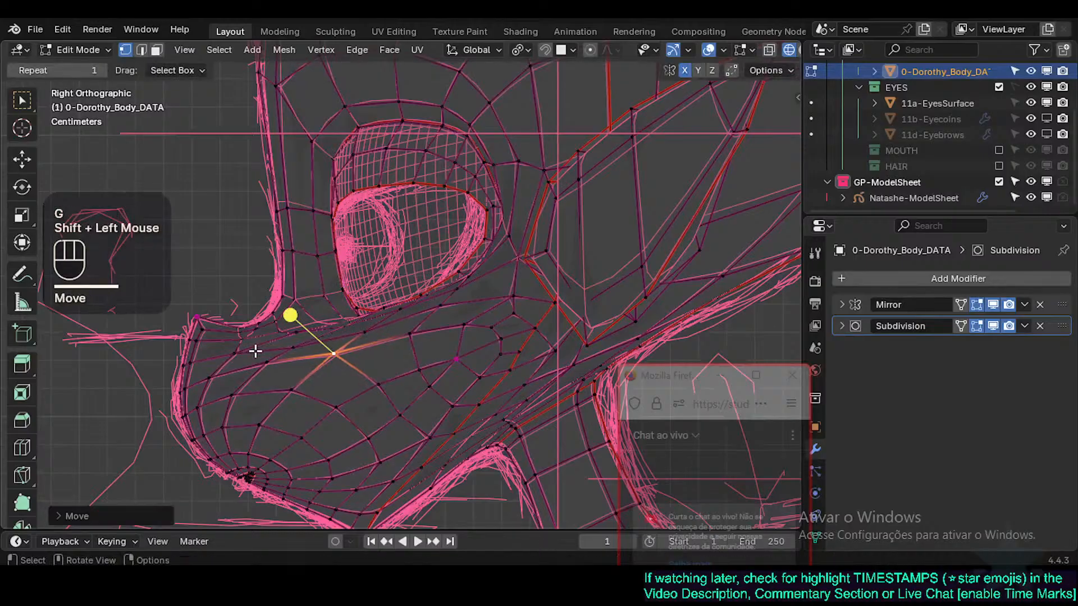
Step: Reposition two vertices on the front of the upper muzzle, just behind the nose, to even out their edge rows
{"action": "left_click", "coordinate": [292, 349]}
{"action": "key", "text": "g"}
{"action": "left_click", "coordinate": [298, 347], "text": "shift"}
{"action": "left_click", "coordinate": [266, 359]}
{"action": "key", "text": "g"}
{"action": "left_click", "coordinate": [283, 359], "text": "shift"}
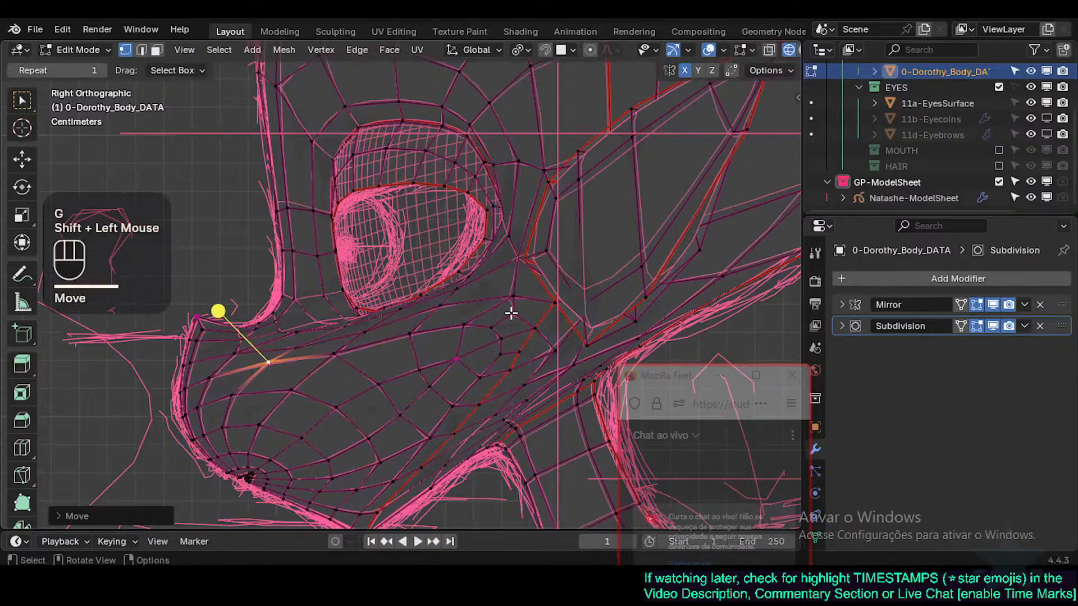
Step: Adjust three cheek vertices below and behind the eye's rear corner to smooth the rows at the back of the muzzle
{"action": "left_click", "coordinate": [505, 285]}
{"action": "key", "text": "g"}
{"action": "left_click", "coordinate": [510, 301], "text": "shift"}
{"action": "left_click", "coordinate": [512, 306]}
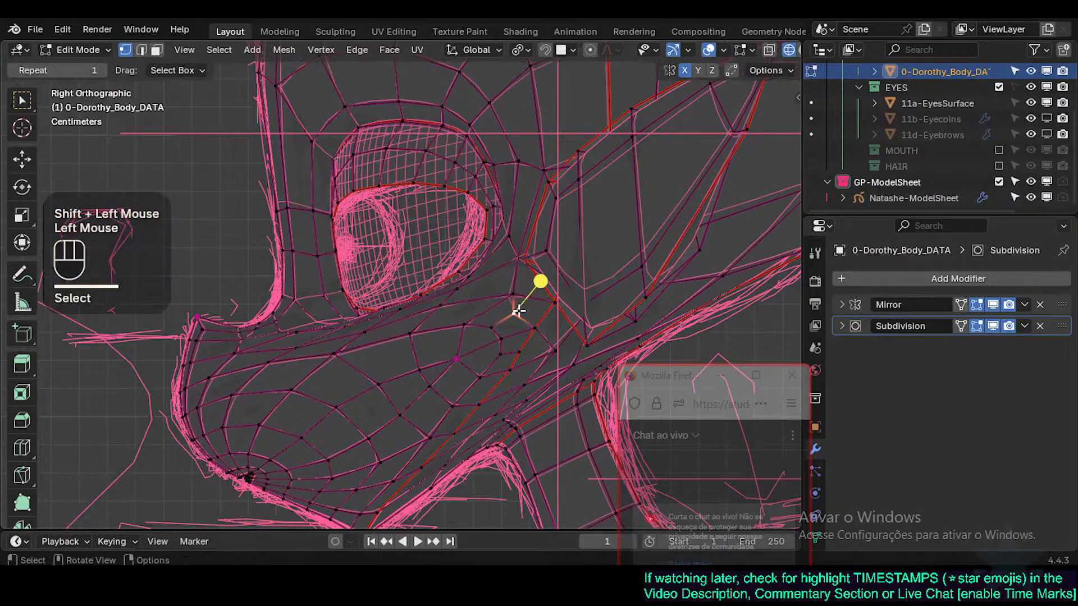
{"action": "key", "text": "g"}
{"action": "left_click", "coordinate": [508, 302], "text": "shift"}
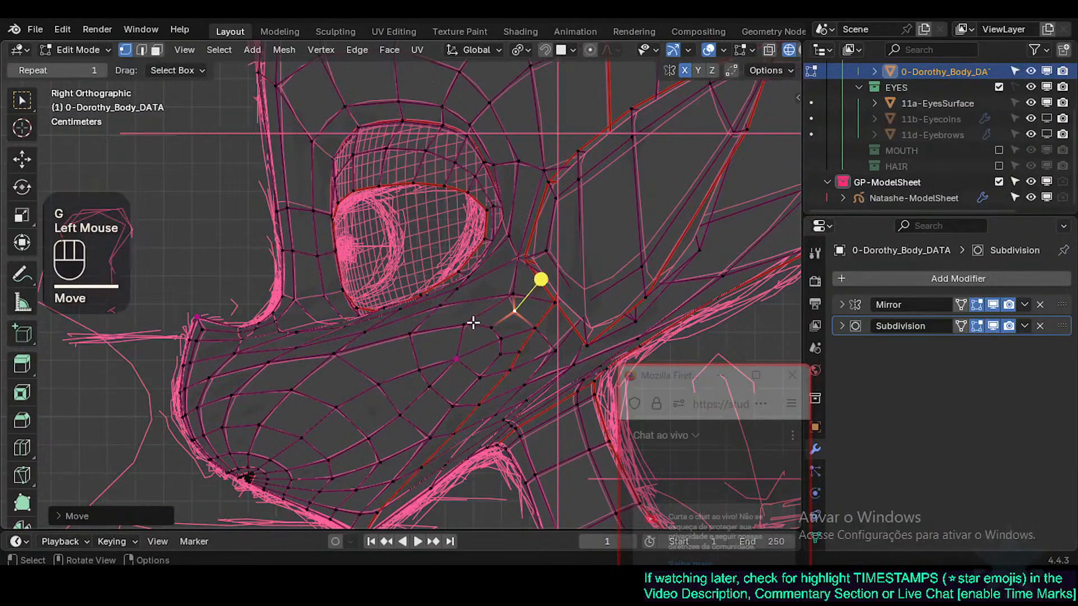
{"action": "left_click", "coordinate": [470, 318]}
{"action": "key", "text": "g"}
{"action": "left_click", "coordinate": [478, 312], "text": "shift"}
Step: With X-ray on, reposition two neighbouring upper muzzle vertices directly beneath the lower eyelid
{"action": "scroll", "coordinate": [479, 313], "scroll_direction": "down", "scroll_amount": 2}
{"action": "key", "text": "alt+z"}
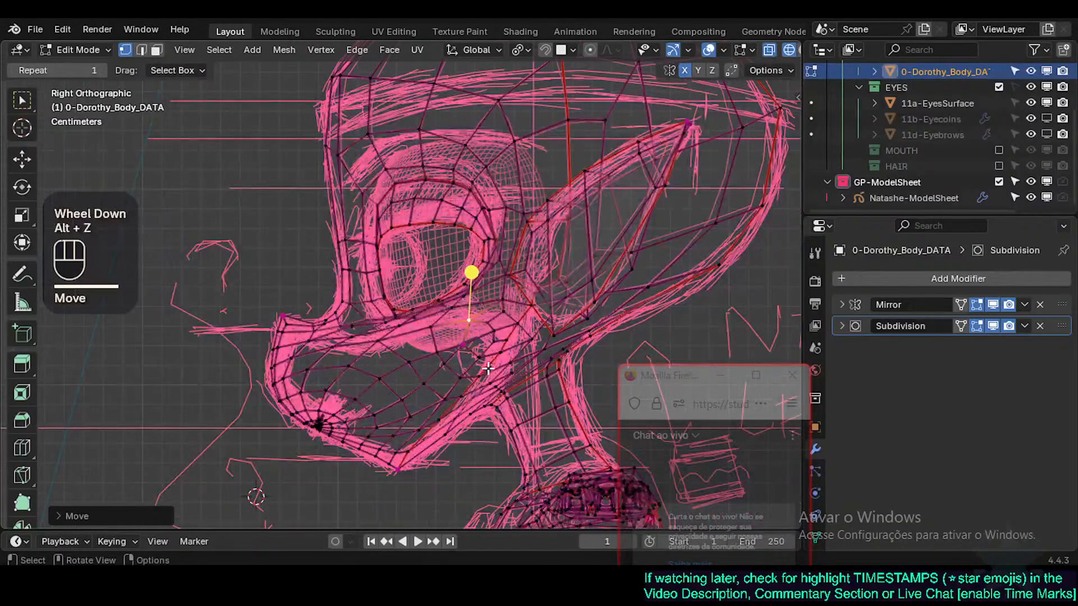
{"action": "left_click", "coordinate": [429, 332]}
{"action": "key", "text": "g"}
{"action": "left_click", "coordinate": [435, 309], "text": "shift"}
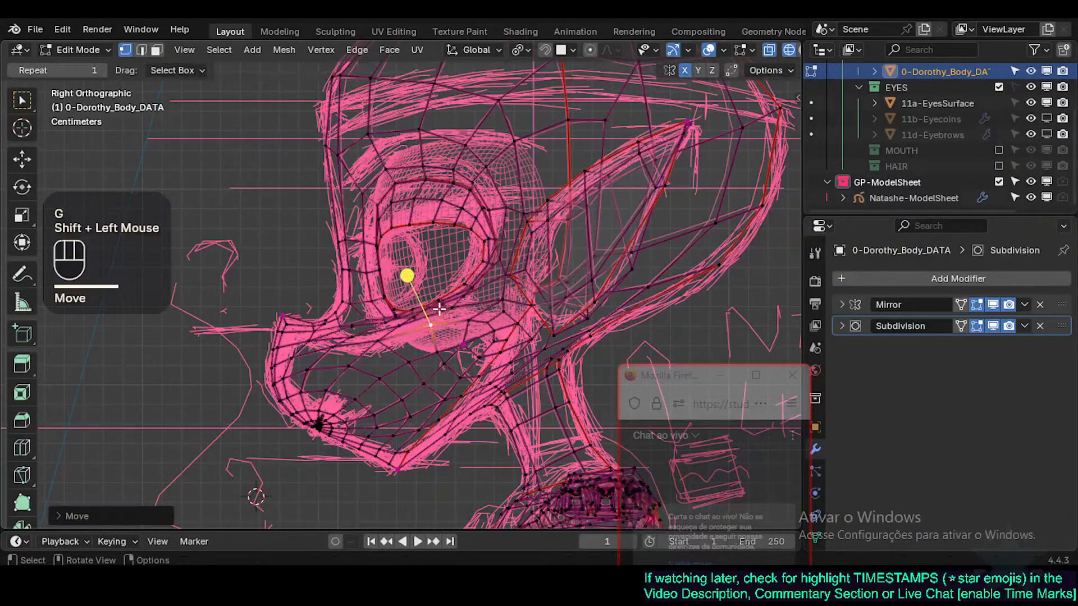
{"action": "left_click", "coordinate": [449, 312]}
{"action": "key", "text": "g"}
{"action": "left_click", "coordinate": [461, 307], "text": "shift"}
Step: Leave Edit Mode, turn X-ray off and save the file
{"action": "key", "text": "Tab"}
{"action": "scroll", "coordinate": [461, 305], "scroll_direction": "down", "scroll_amount": 2}
{"action": "key", "text": "alt+z"}
{"action": "middle_click_drag", "start_coordinate": [460, 305], "coordinate": [264, 317]}
{"action": "key", "text": "ctrl+s"}
{"action": "scroll", "coordinate": [346, 393], "scroll_direction": "up", "scroll_amount": 2}
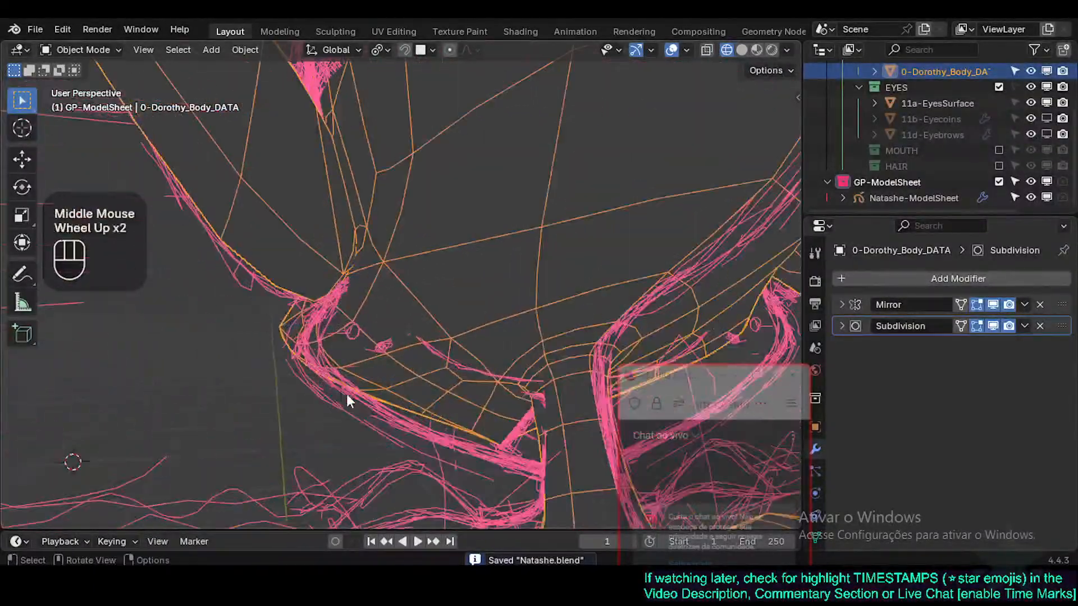
Step: Edit the head mesh in front view with X-ray on and raise the centreline vertex at the chin tip slightly
{"action": "middle_click_drag", "start_coordinate": [346, 394], "coordinate": [442, 393]}
{"action": "scroll", "coordinate": [427, 387], "scroll_direction": "up", "scroll_amount": 2}
{"action": "scroll", "coordinate": [446, 371], "scroll_direction": "up", "scroll_amount": 2}
{"action": "key", "text": "Tab"}
{"action": "scroll", "coordinate": [415, 393], "scroll_direction": "up", "scroll_amount": 1}
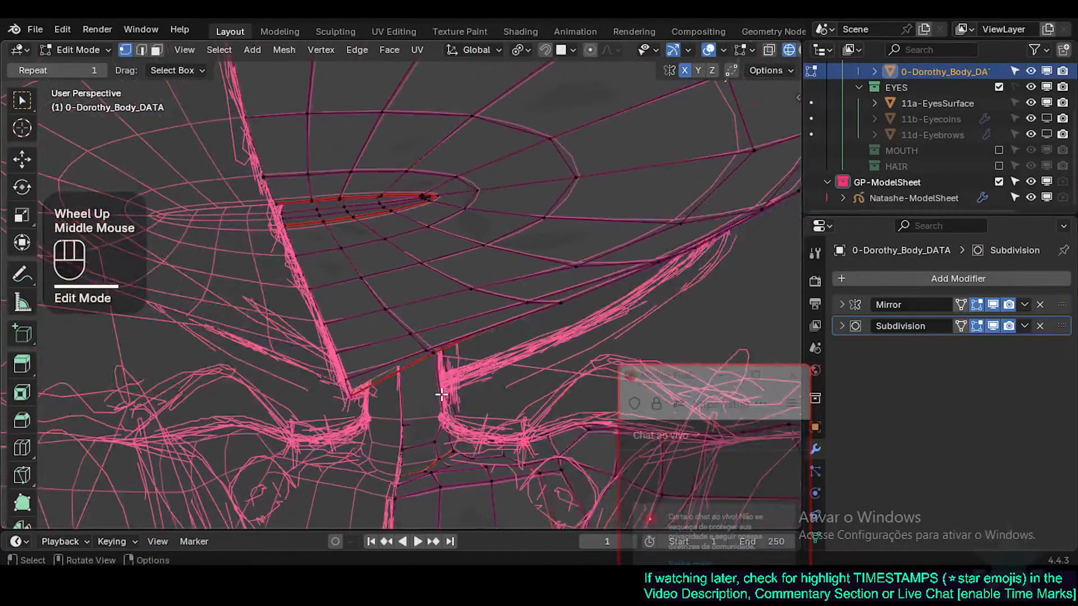
{"action": "key", "text": "KP_1"}
{"action": "scroll", "coordinate": [441, 395], "scroll_direction": "up", "scroll_amount": 1}
{"action": "key", "text": "alt+z"}
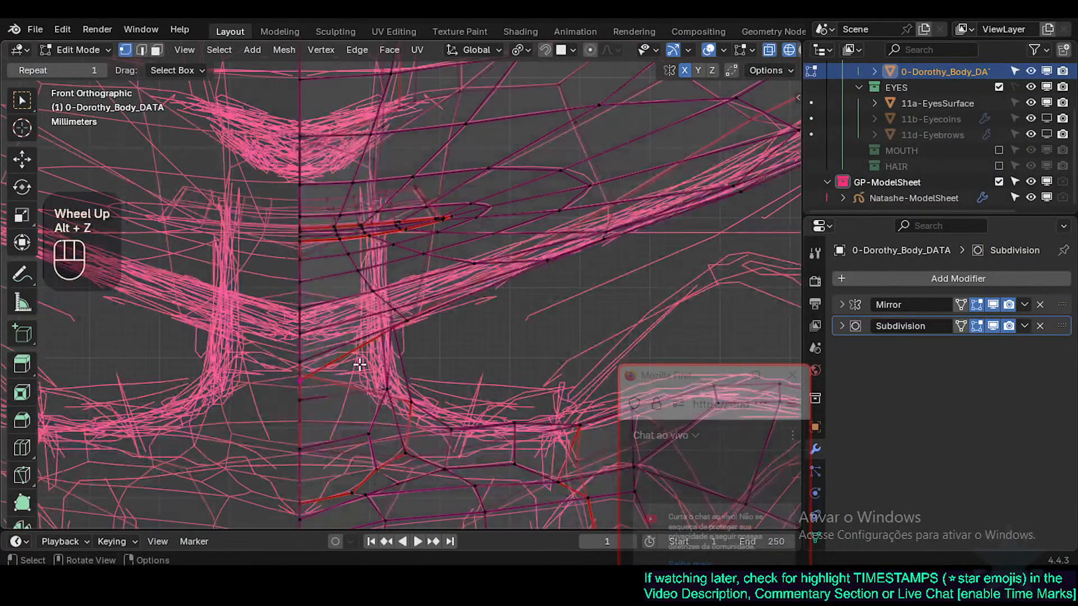
{"action": "left_click", "coordinate": [293, 376]}
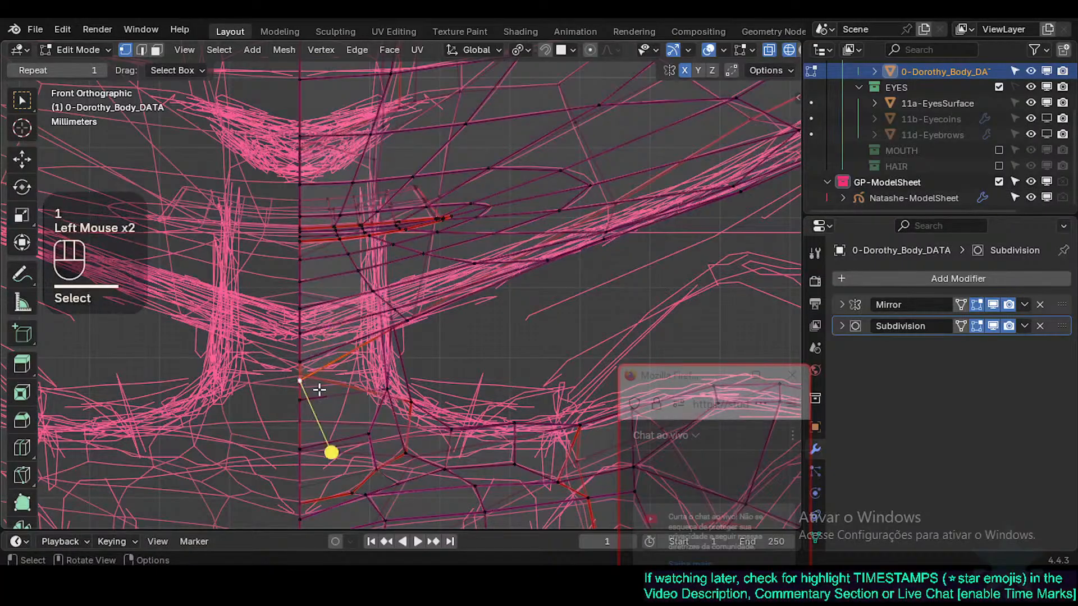
{"action": "key", "text": "g"}
{"action": "left_click", "coordinate": [414, 332], "text": "shift"}
Step: Lower the jaw edge vertex beside the neck in front view
{"action": "left_click", "coordinate": [409, 317]}
{"action": "key", "text": "g"}
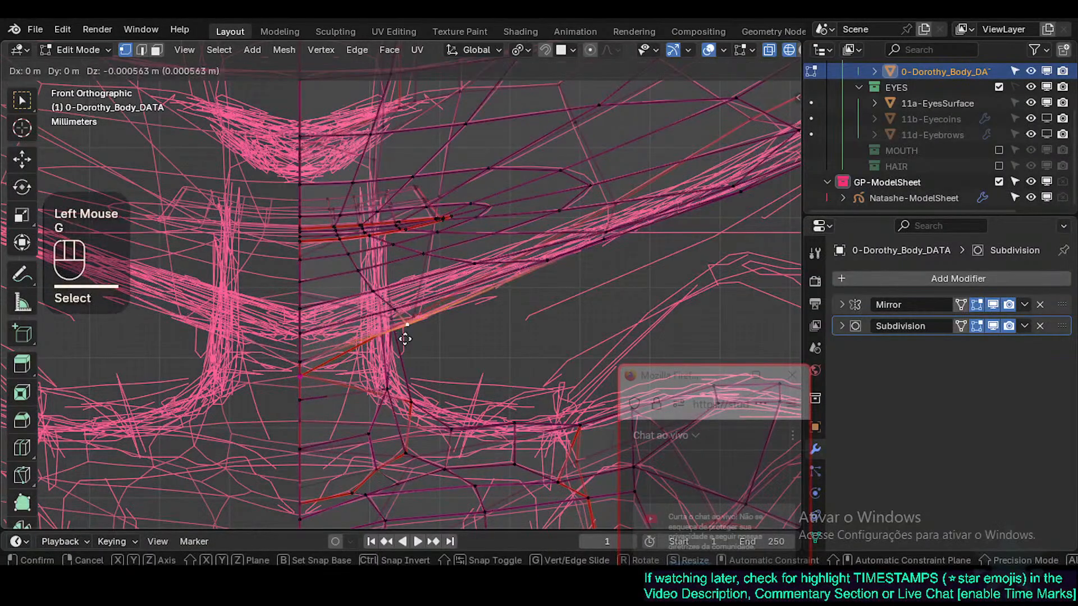
{"action": "key", "text": "Escape"}
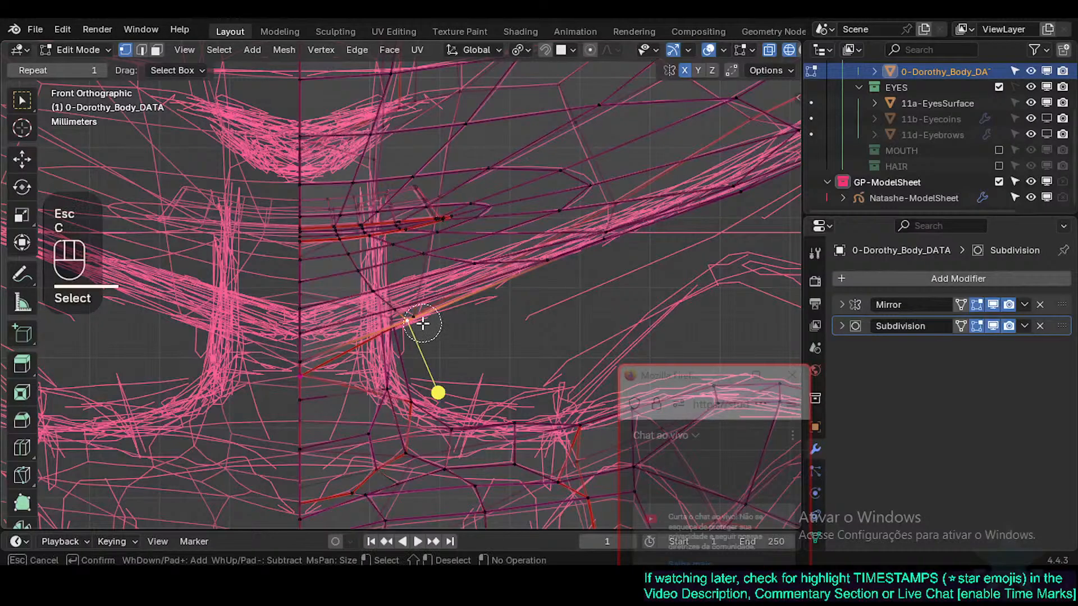
{"action": "right_click", "coordinate": [411, 313]}
{"action": "key", "text": "g"}
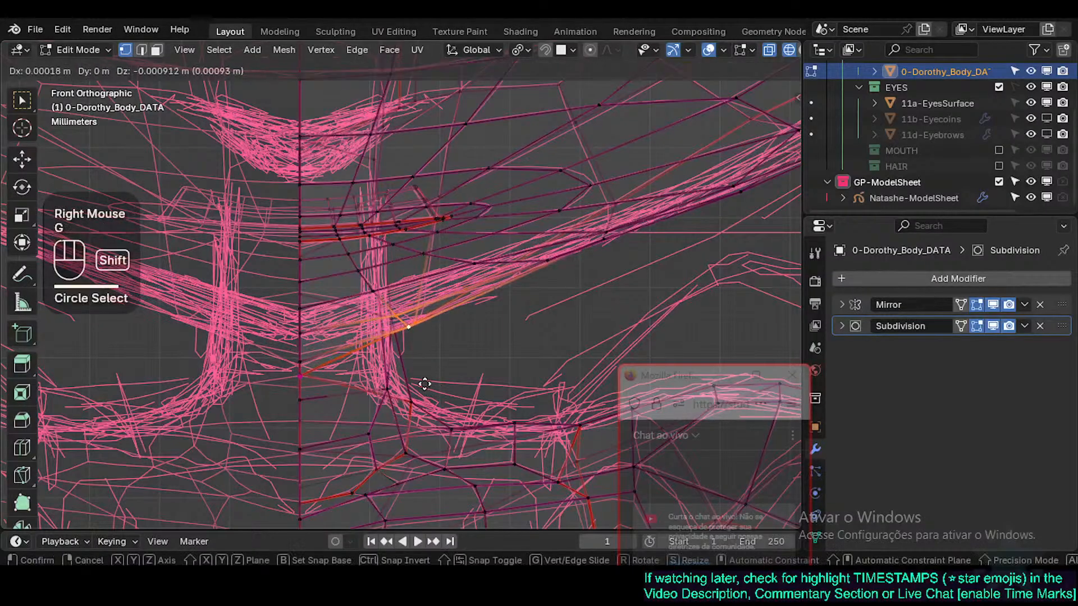
{"action": "left_click", "coordinate": [333, 371], "text": "shift"}
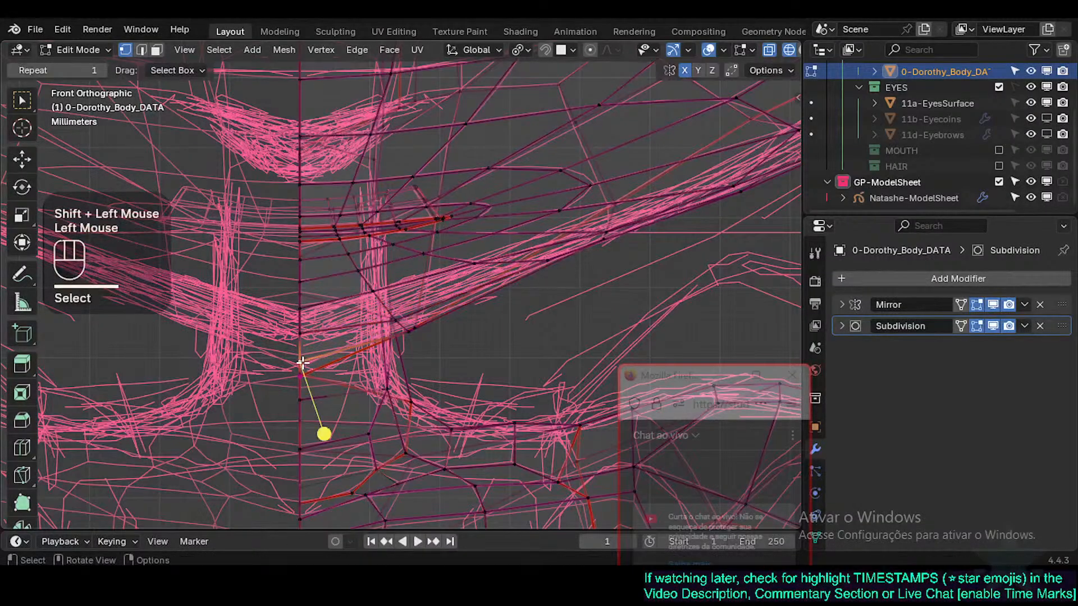
Step: Try to reposition the centreline vertex at the chin, and undo the move
{"action": "key", "text": "g"}
{"action": "left_click", "coordinate": [304, 391], "text": "shift"}
{"action": "key", "text": "alt+z"}
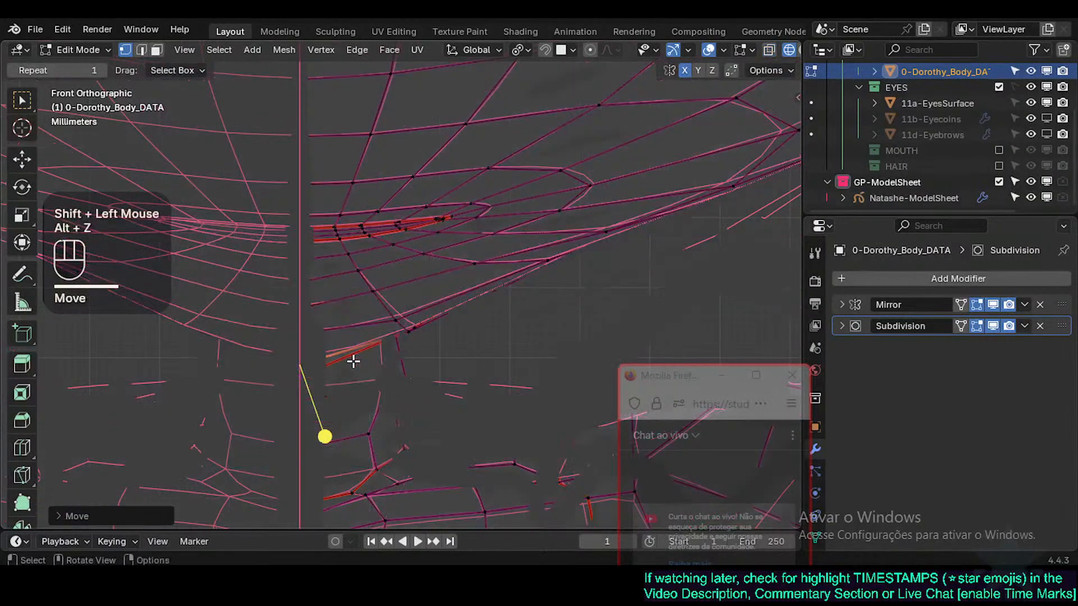
{"action": "middle_click_drag", "start_coordinate": [354, 359], "coordinate": [303, 371]}
{"action": "scroll", "coordinate": [320, 339], "scroll_direction": "down", "scroll_amount": 2}
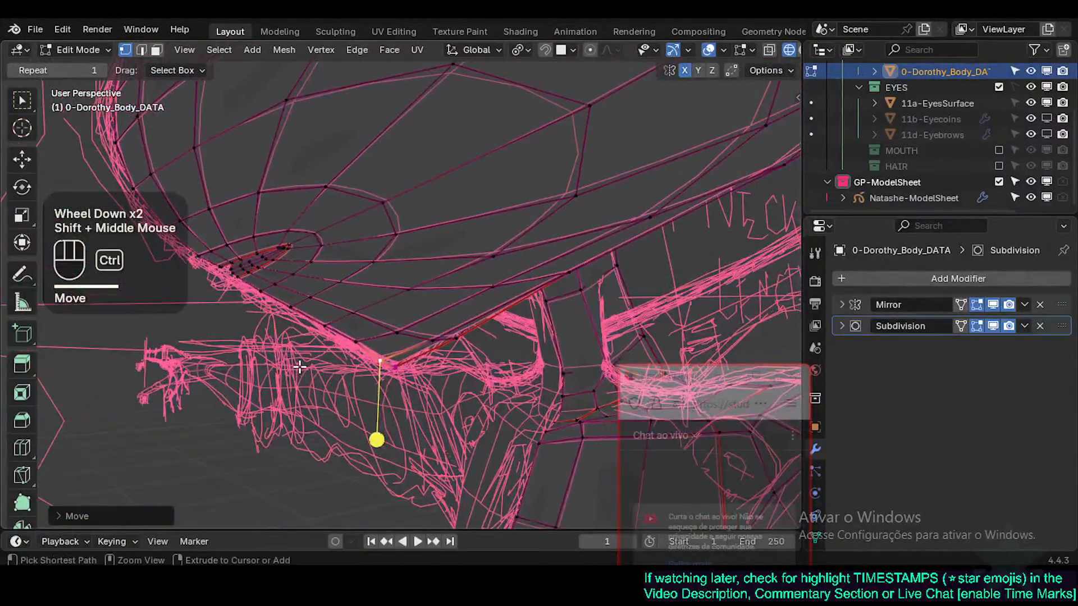
{"action": "key", "text": "ctrl+z"}
{"action": "key", "text": "ctrl+z"}
Step: Adjust the centreline vertex just in front of the chin tip
{"action": "left_click", "coordinate": [357, 343], "text": "shift"}
{"action": "key", "text": "g"}
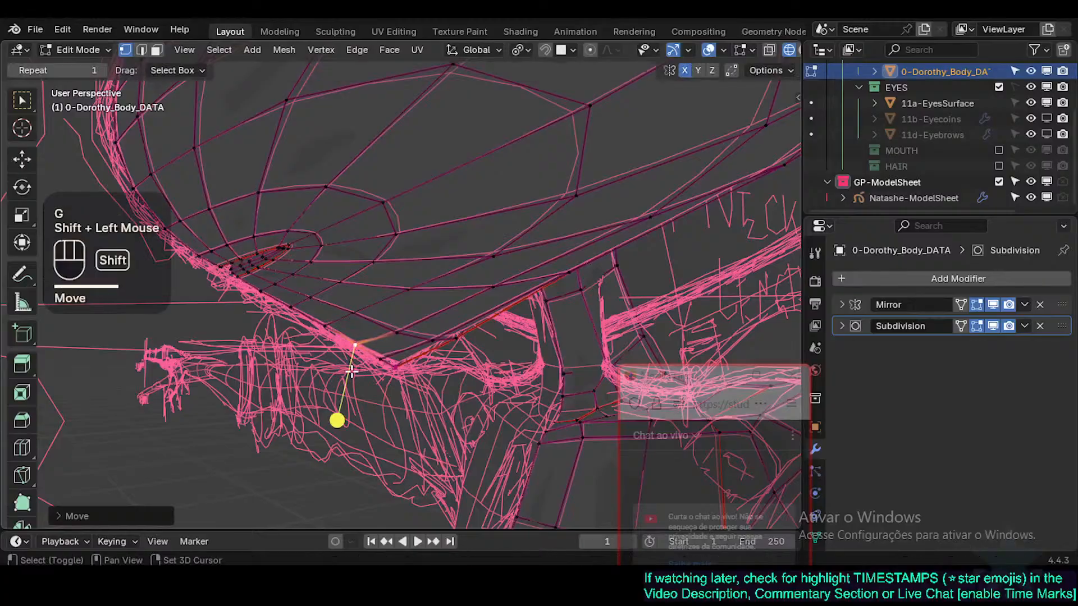
{"action": "middle_click_drag", "start_coordinate": [429, 337], "coordinate": [472, 381]}
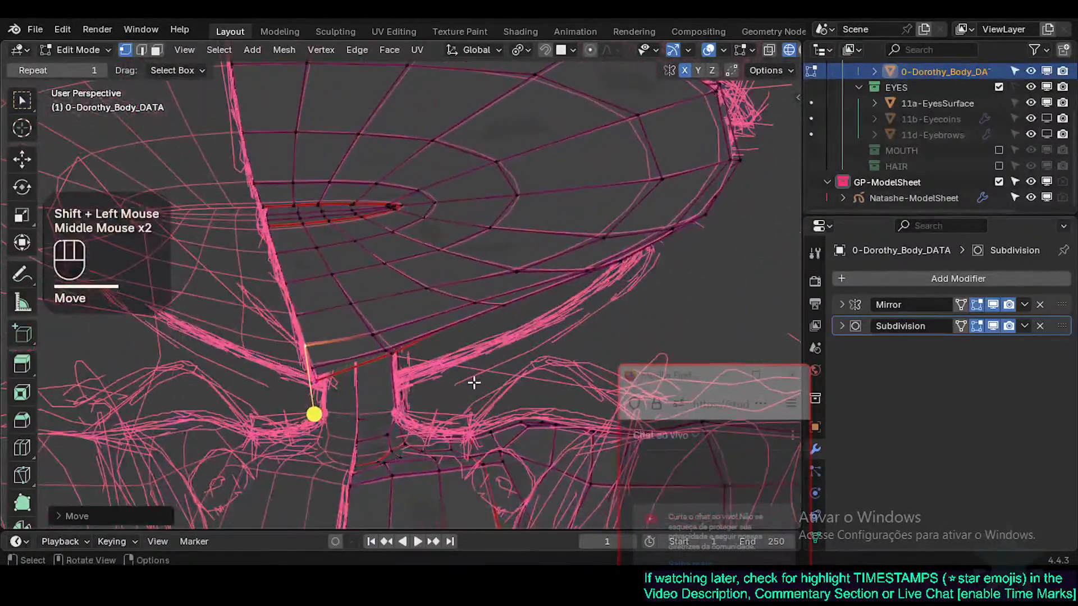
Step: Lower the jawline vertices midway between the neck and the cheek in front view to follow the sketch
{"action": "key", "text": "KP_4"}
{"action": "key", "text": "KP_1"}
{"action": "key", "text": "alt+z"}
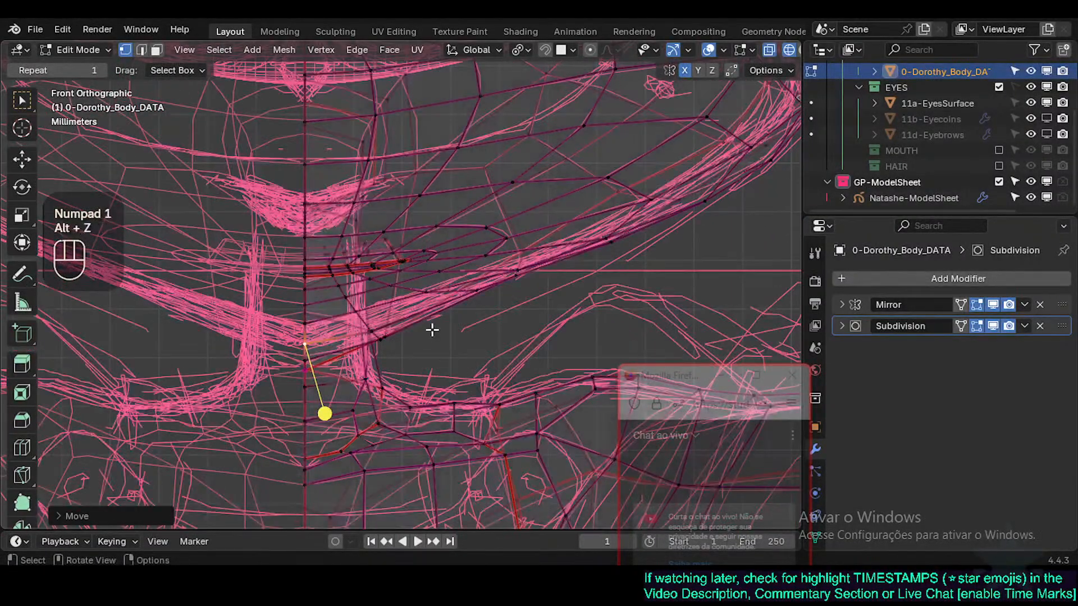
{"action": "right_click", "coordinate": [517, 288]}
{"action": "key", "text": "alt+z"}
{"action": "key", "text": "alt+z"}
{"action": "key", "text": "c"}
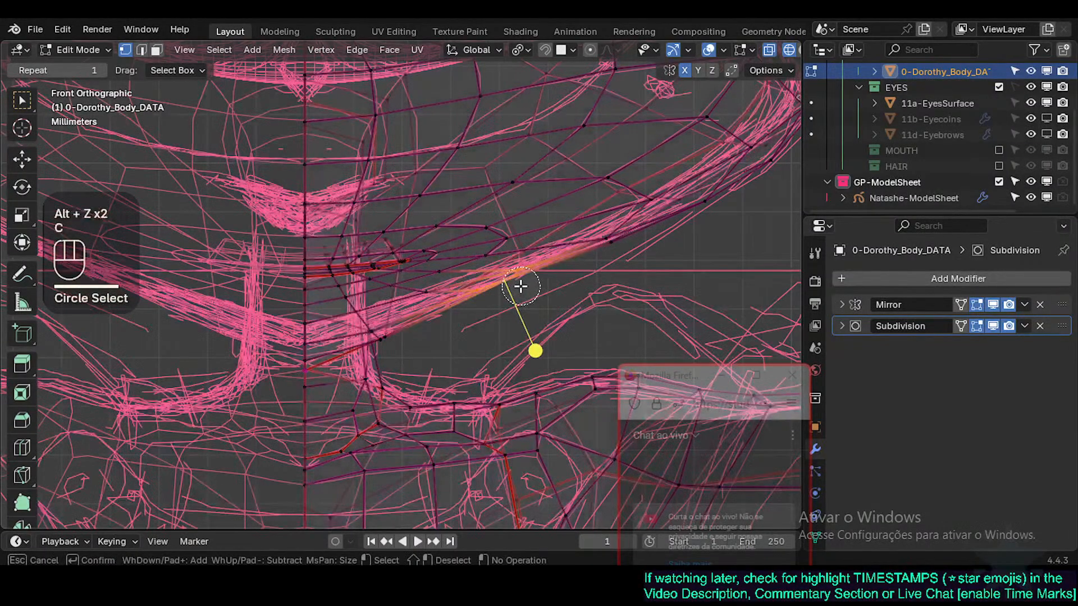
{"action": "right_click", "coordinate": [521, 276]}
{"action": "key", "text": "g"}
{"action": "left_click", "coordinate": [537, 358], "text": "shift"}
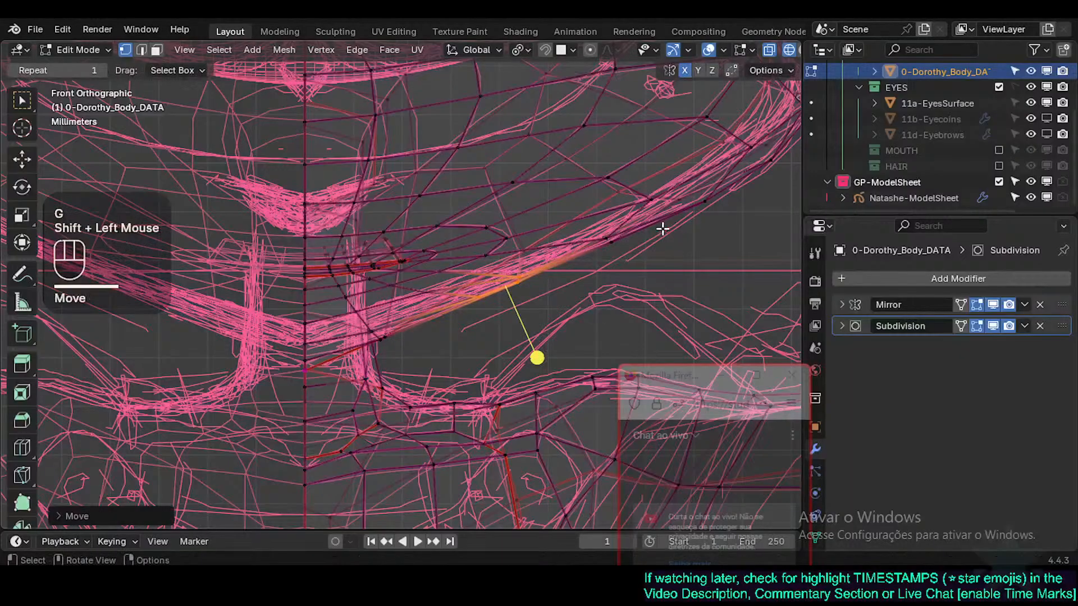
Step: Reposition the next jawline vertices farther out toward the cheek along the sketched contour
{"action": "right_click", "coordinate": [618, 242]}
{"action": "key", "text": "g"}
{"action": "left_click", "coordinate": [628, 254], "text": "shift"}
{"action": "middle_click_drag", "start_coordinate": [623, 253], "coordinate": [482, 330], "text": "shift"}
{"action": "key", "text": "alt+a"}
{"action": "key", "text": "c"}
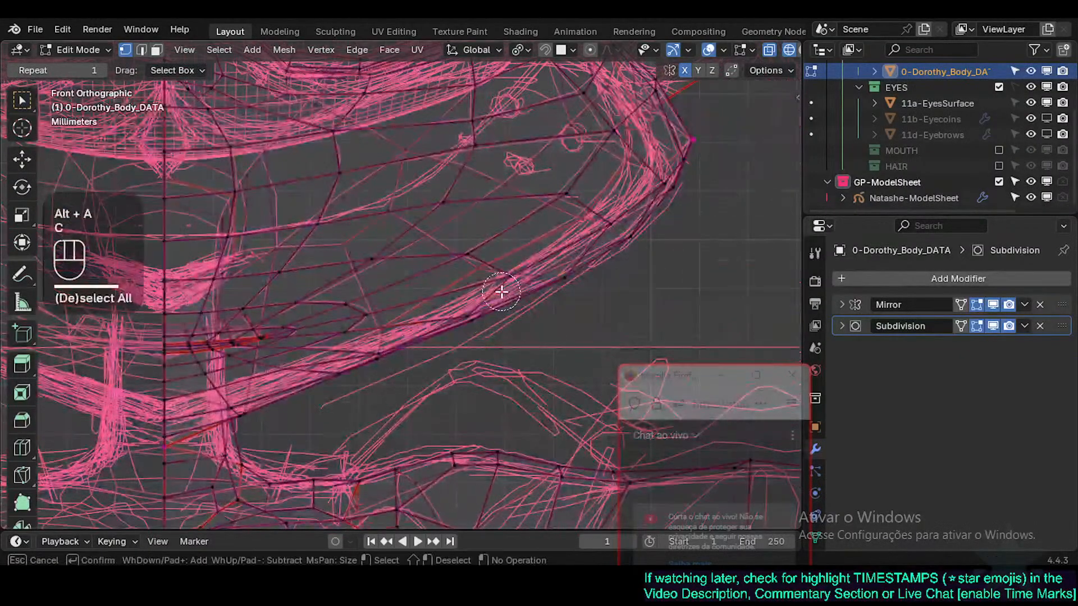
{"action": "right_click", "coordinate": [604, 262]}
{"action": "key", "text": "g"}
{"action": "left_click", "coordinate": [604, 253], "text": "shift"}
Step: Move the vertices at the outer end of the jawline, just below the cheek tip, onto the sketch
{"action": "key", "text": "alt+a"}
{"action": "key", "text": "c"}
{"action": "left_click", "coordinate": [622, 232]}
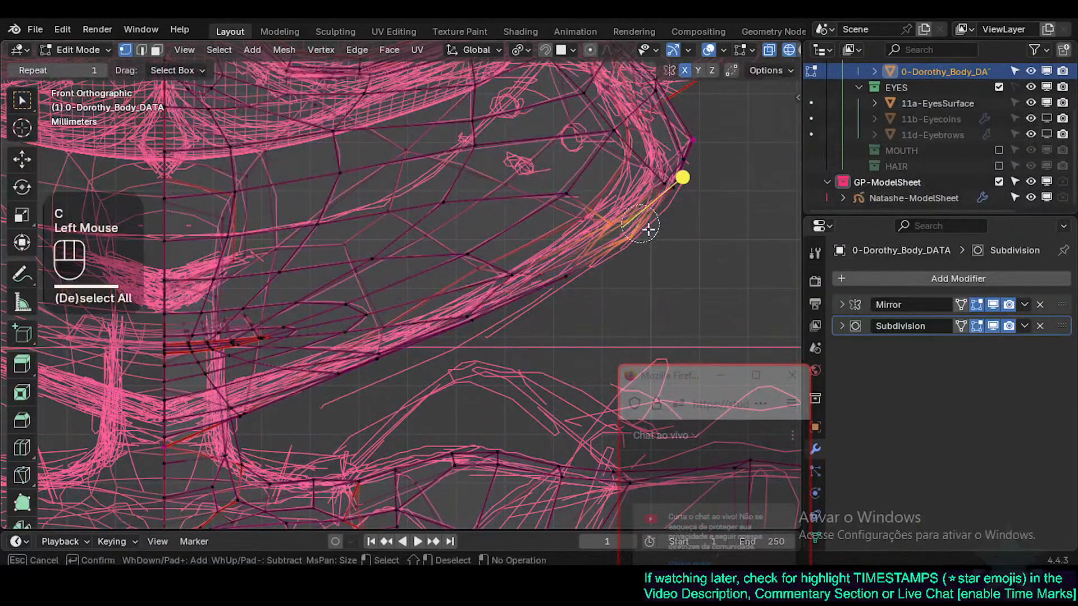
{"action": "right_click", "coordinate": [673, 190]}
{"action": "key", "text": "g"}
{"action": "left_click", "coordinate": [674, 191], "text": "shift"}
{"action": "middle_click_drag", "start_coordinate": [673, 191], "coordinate": [721, 181], "text": "shift"}
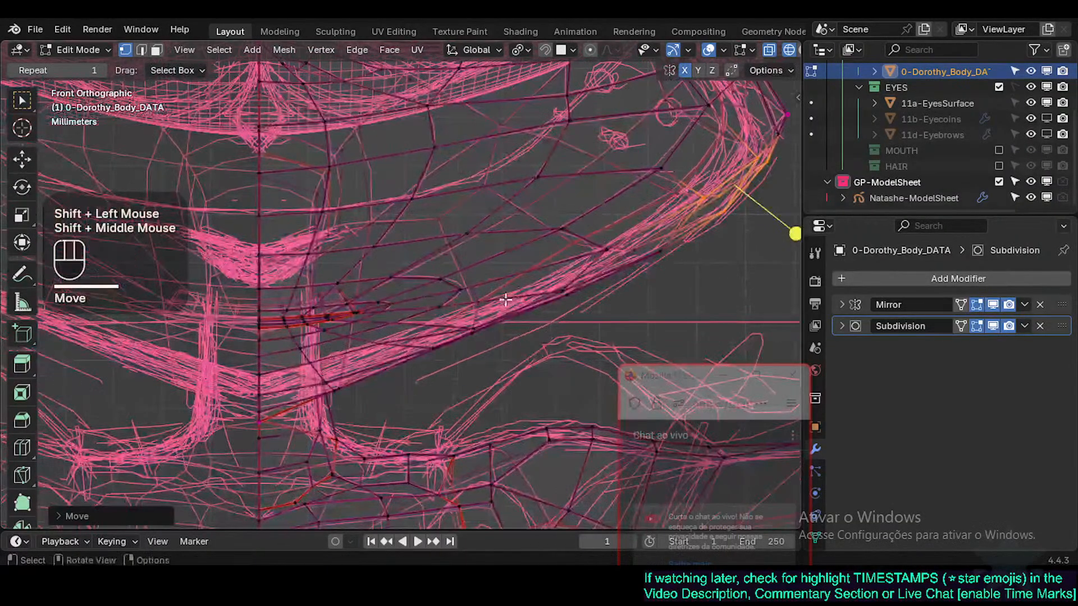
Step: Leave Edit Mode and inspect the muzzle and jaw wireframe from a three-quarter view
{"action": "scroll", "coordinate": [341, 417], "scroll_direction": "down", "scroll_amount": 1}
{"action": "key", "text": "alt+a"}
{"action": "key", "text": "Tab"}
{"action": "scroll", "coordinate": [356, 406], "scroll_direction": "down", "scroll_amount": 1}
{"action": "key", "text": "alt+z"}
{"action": "middle_click_drag", "start_coordinate": [357, 406], "coordinate": [314, 386]}
{"action": "scroll", "coordinate": [269, 401], "scroll_direction": "down", "scroll_amount": 1}
{"action": "key", "text": "alt+z"}
{"action": "key", "text": "alt+z"}
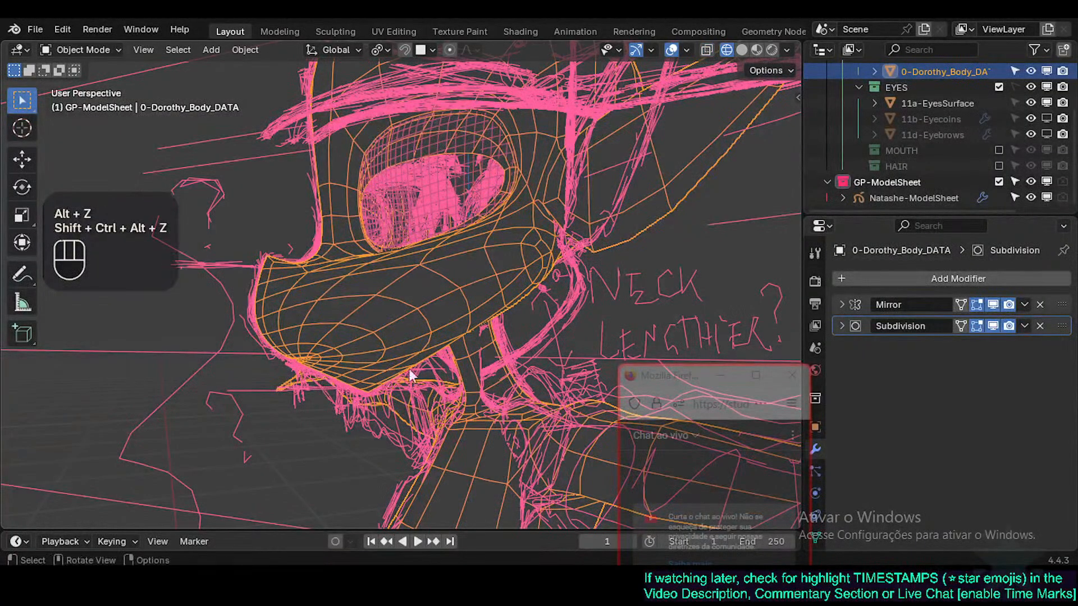
Step: Preview the head in Material Preview and set the viewport to Solid shading
{"action": "key", "text": "z"}
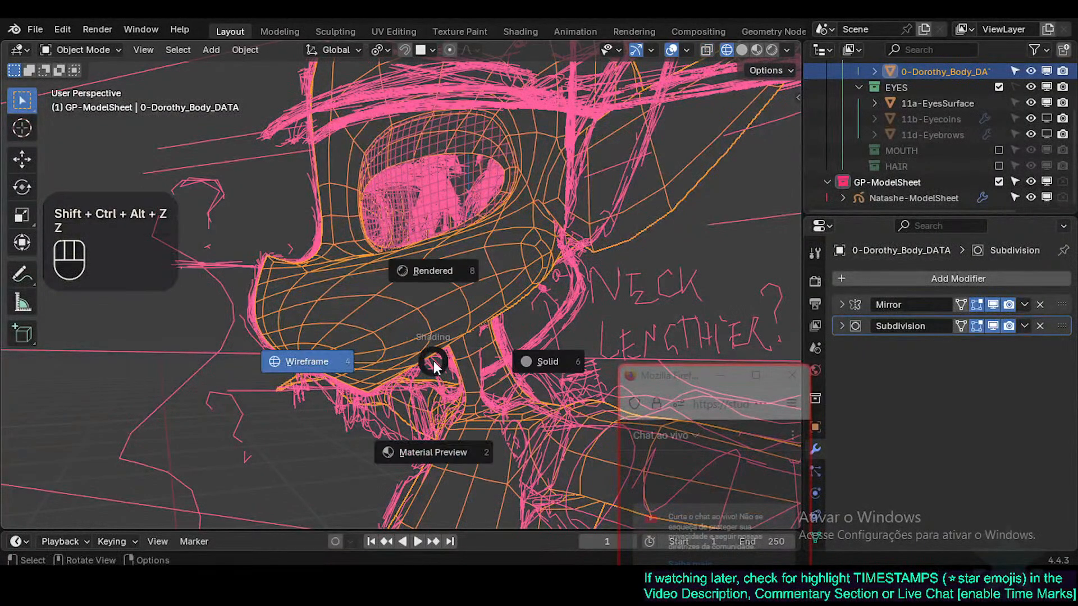
{"action": "left_click", "coordinate": [542, 364]}
{"action": "mouse_move", "coordinate": [542, 364]}
{"action": "middle_mouse_down"}
{"action": "mouse_move", "coordinate": [422, 342]}
{"action": "mouse_move", "coordinate": [437, 348]}
{"action": "middle_mouse_up"}
{"action": "key", "text": "z"}
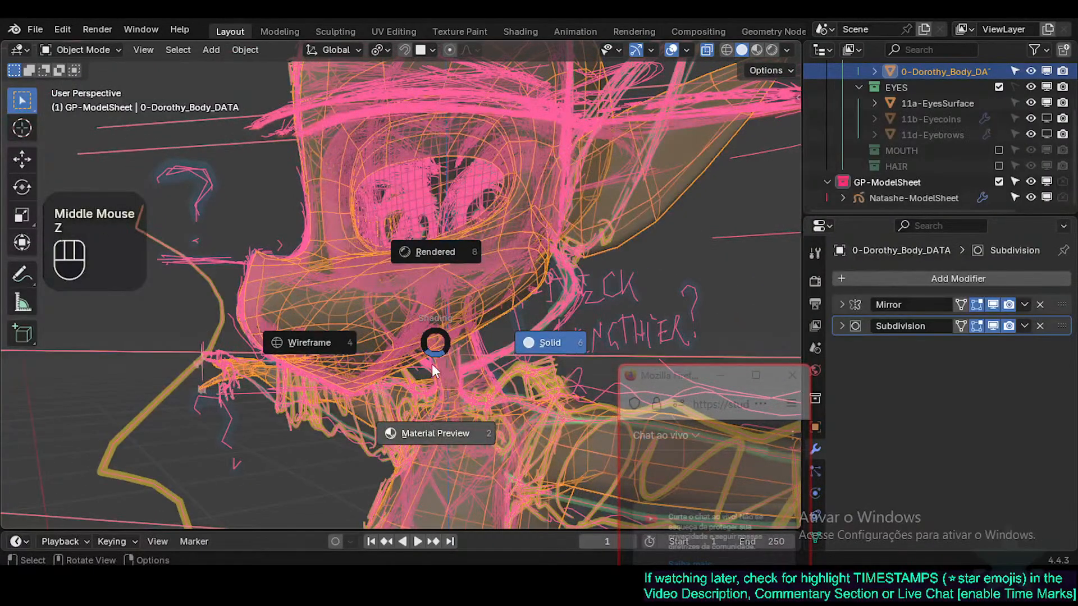
{"action": "key", "text": "2"}
{"action": "key", "text": "z"}
{"action": "key", "text": "z"}
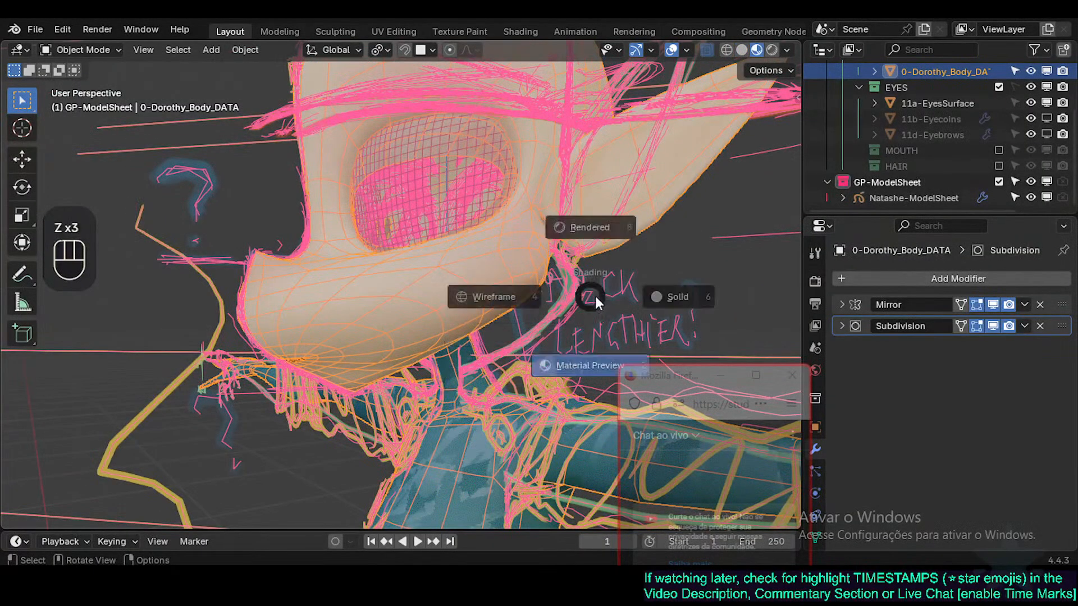
{"action": "left_click", "coordinate": [686, 304]}
Step: Turn X-ray off, examine the shaded jaw and save the file
{"action": "key", "text": "ctrl+alt+shift+z"}
{"action": "middle_click_drag", "start_coordinate": [401, 321], "coordinate": [505, 335]}
{"action": "mouse_move", "coordinate": [399, 332]}
{"action": "middle_mouse_down", "text": "shift"}
{"action": "mouse_move", "coordinate": [413, 323]}
{"action": "mouse_move", "coordinate": [382, 333]}
{"action": "mouse_move", "coordinate": [362, 268]}
{"action": "mouse_move", "coordinate": [351, 334]}
{"action": "mouse_move", "coordinate": [324, 364]}
{"action": "mouse_move", "coordinate": [481, 365]}
{"action": "mouse_move", "coordinate": [410, 386]}
{"action": "middle_mouse_up", "text": "shift"}
{"action": "key", "text": "alt+z"}
{"action": "scroll", "coordinate": [351, 294], "scroll_direction": "up", "scroll_amount": 2}
{"action": "scroll", "coordinate": [410, 385], "scroll_direction": "up", "scroll_amount": 2}
{"action": "key", "text": "ctrl+s"}
Step: Lower the jaw underside vertex beside the neck along the global Z axis
{"action": "middle_click_drag", "start_coordinate": [324, 423], "coordinate": [377, 395]}
{"action": "key", "text": "Tab"}
{"action": "scroll", "coordinate": [374, 402], "scroll_direction": "up", "scroll_amount": 1}
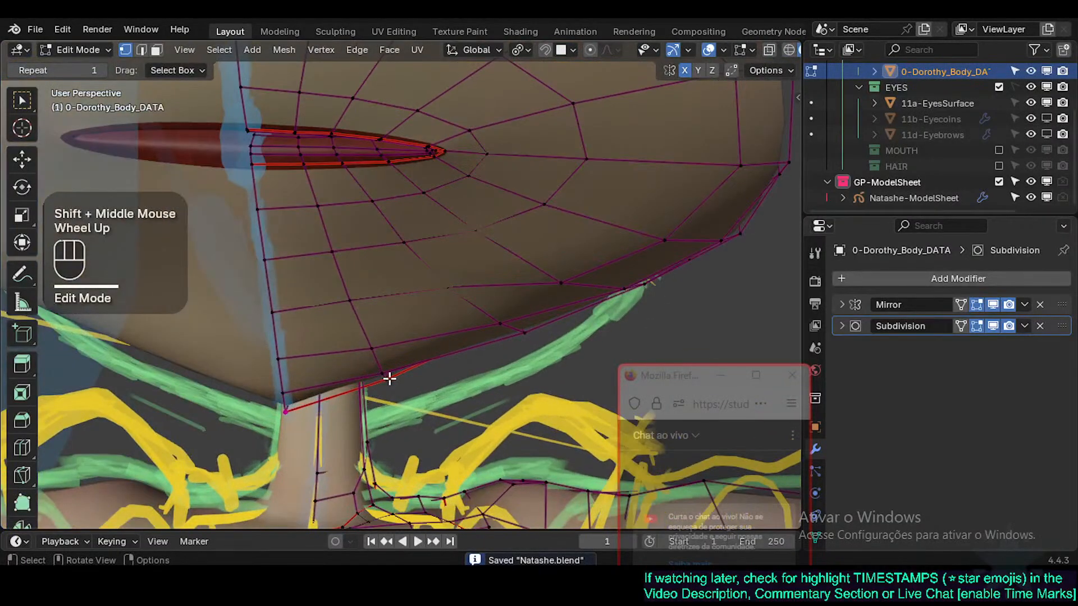
{"action": "key", "text": "alt+a"}
{"action": "key", "text": "c"}
{"action": "left_click", "coordinate": [385, 378]}
{"action": "right_click", "coordinate": [385, 378]}
{"action": "middle_click_drag", "start_coordinate": [385, 378], "coordinate": [373, 394]}
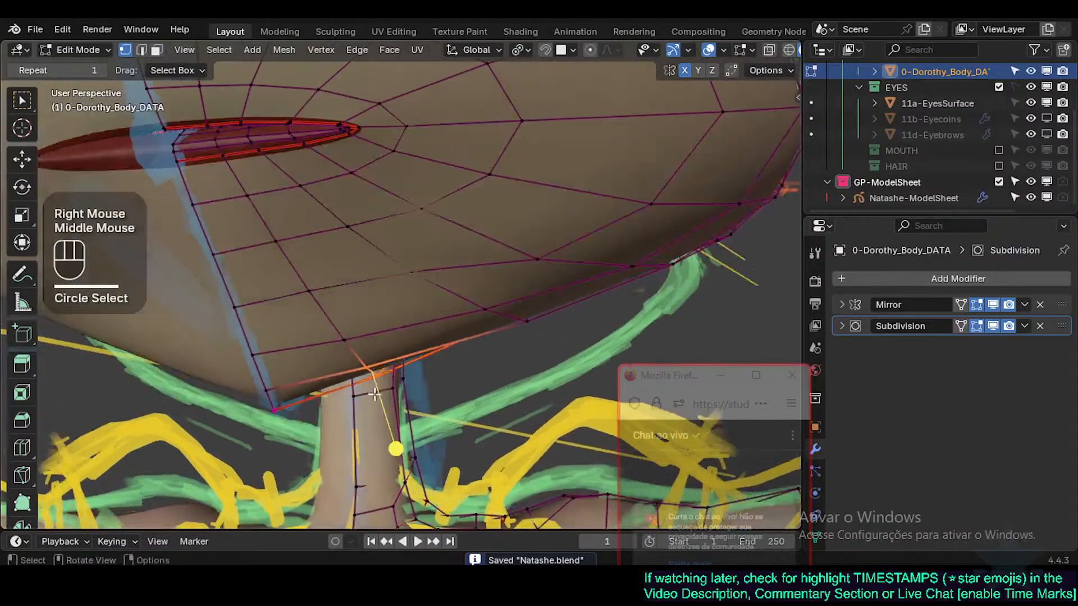
{"action": "key", "text": "g"}
{"action": "key", "text": "z"}
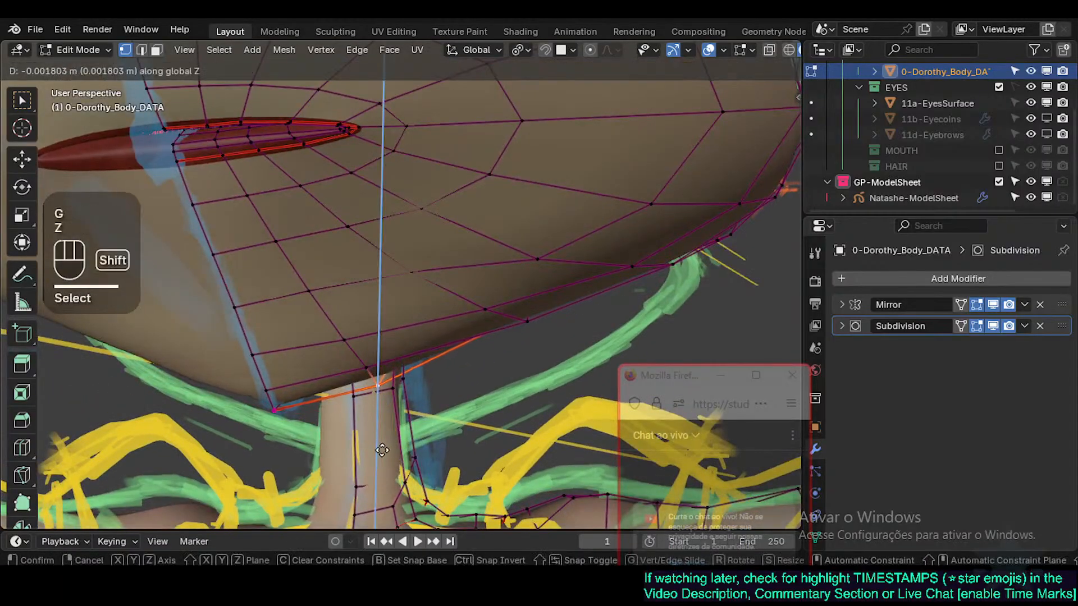
{"action": "left_click", "coordinate": [382, 450], "text": "shift"}
Step: Lower two adjacent vertices along the jaw's underside edge to straighten its contour
{"action": "middle_click_drag", "start_coordinate": [433, 368], "coordinate": [293, 322]}
{"action": "left_click", "coordinate": [289, 328], "text": "shift"}
{"action": "key", "text": "g"}
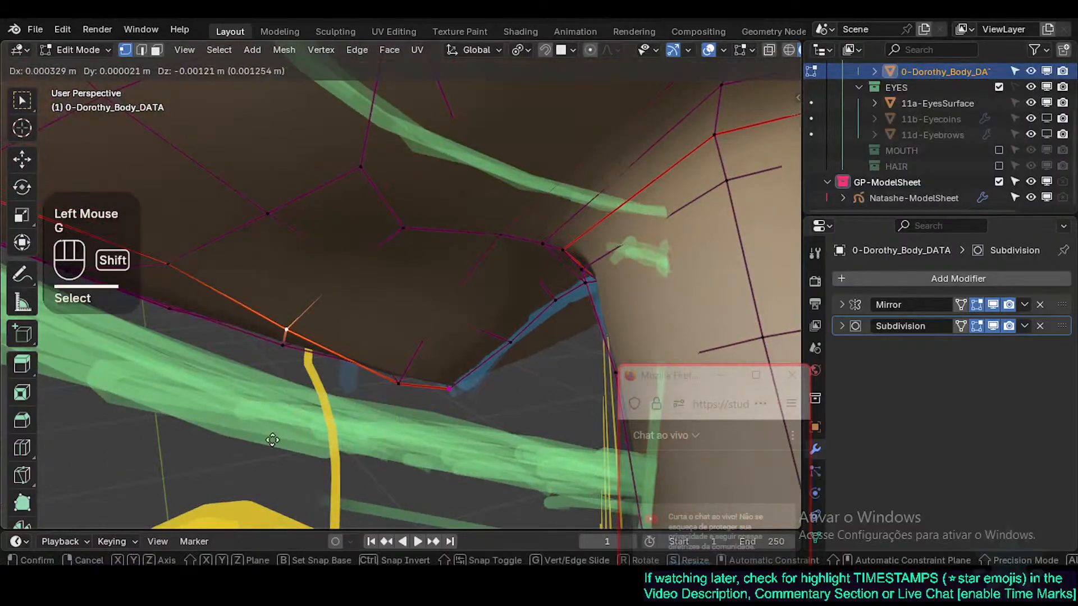
{"action": "left_click", "coordinate": [260, 477], "text": "shift"}
{"action": "middle_click_drag", "start_coordinate": [260, 476], "coordinate": [256, 349], "text": "shift"}
{"action": "scroll", "coordinate": [306, 500], "scroll_direction": "down", "scroll_amount": 1}
{"action": "left_click", "coordinate": [241, 307]}
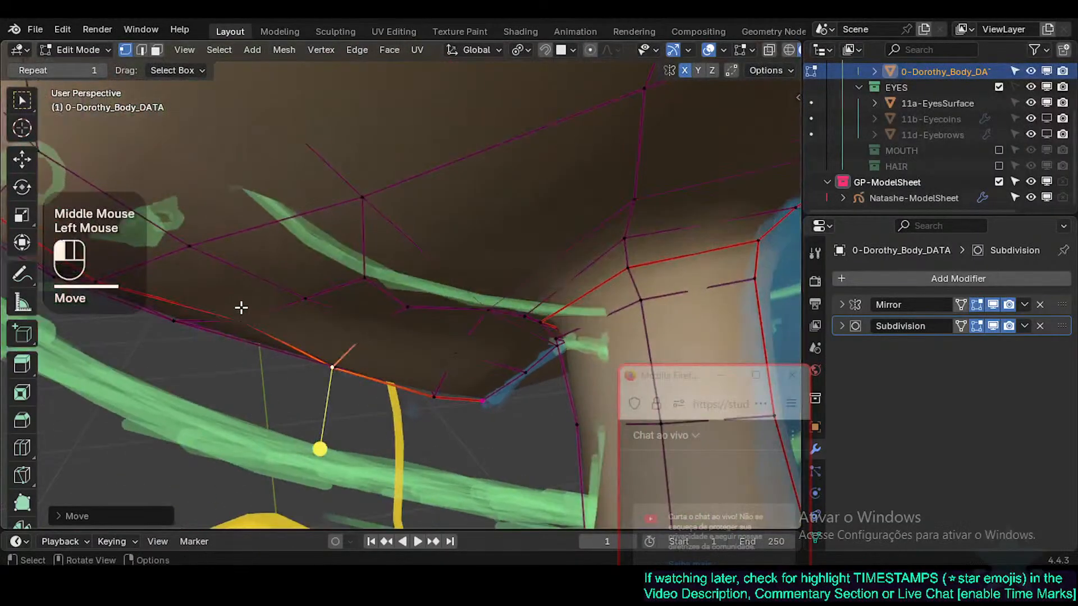
{"action": "key", "text": "g"}
{"action": "left_click", "coordinate": [201, 393], "text": "shift"}
Step: Smooth the face loop running from the mouth corner back along the lower cheek toward the ear
{"action": "key", "text": "3"}
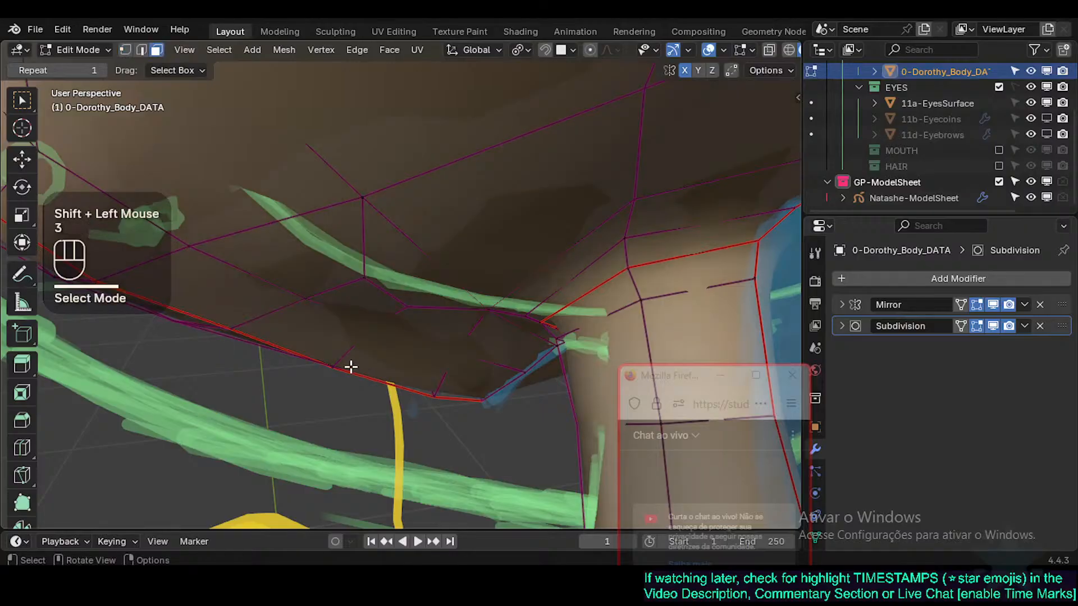
{"action": "left_click", "coordinate": [347, 355], "text": "alt+shift"}
{"action": "middle_click_drag", "start_coordinate": [347, 355], "coordinate": [452, 365]}
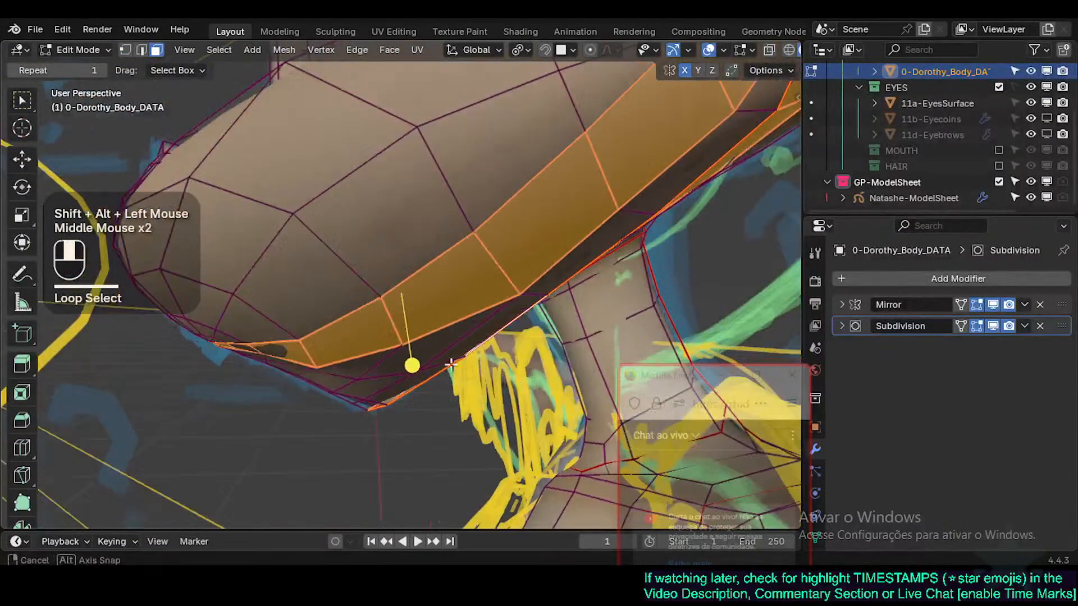
{"action": "scroll", "coordinate": [495, 337], "scroll_direction": "down", "scroll_amount": 2}
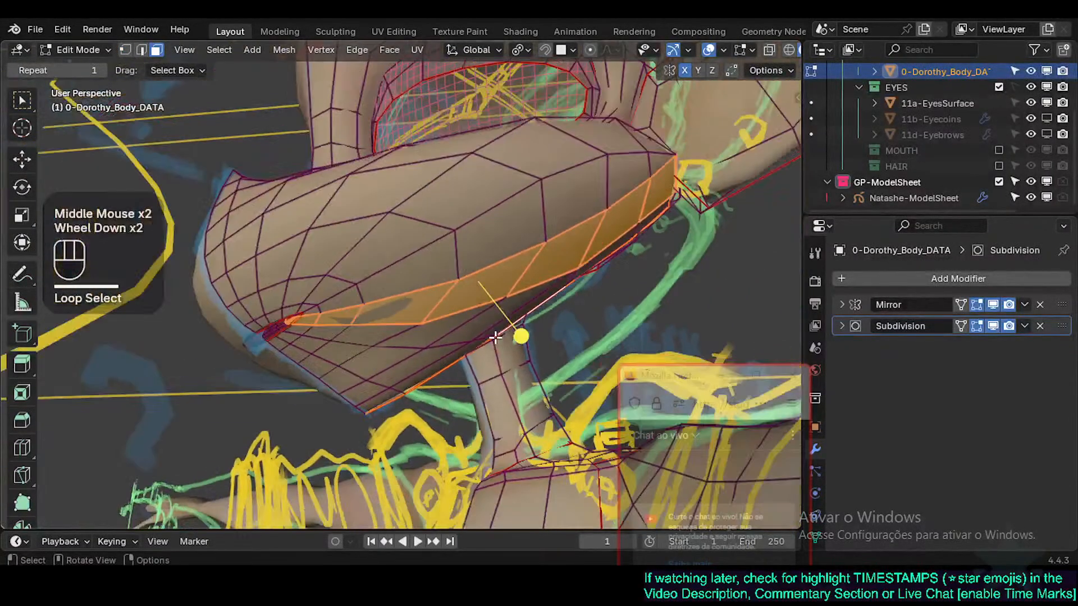
{"action": "left_click", "coordinate": [524, 337]}
{"action": "key", "text": "Tab"}
{"action": "middle_click_drag", "start_coordinate": [528, 337], "coordinate": [316, 314]}
{"action": "key", "text": "KP_1"}
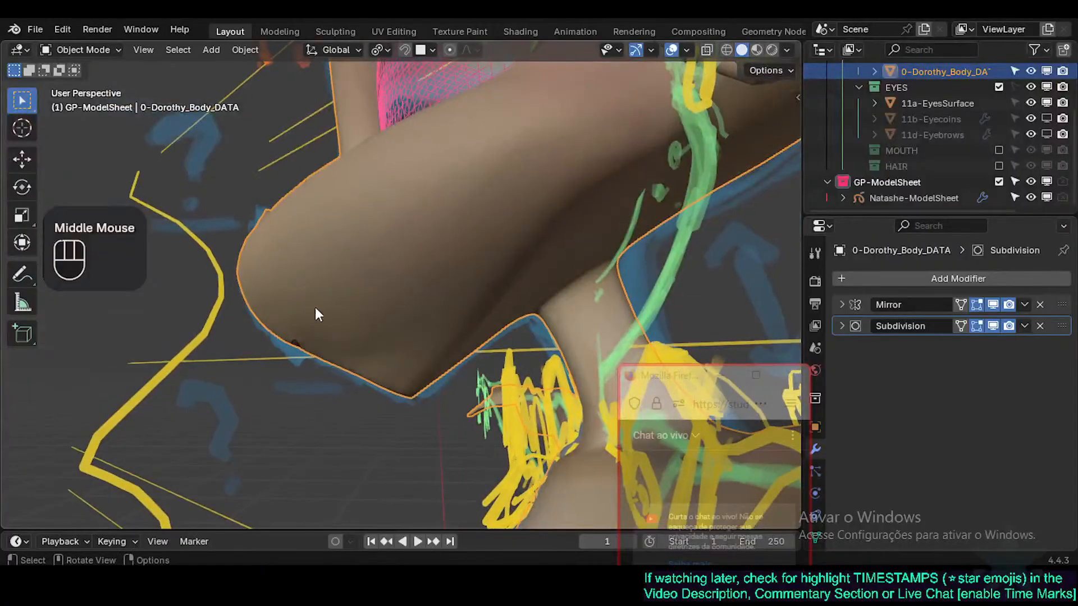
Step: Smooth the patch of faces on the lower jaw just behind the mouth corner
{"action": "key", "text": "Tab"}
{"action": "scroll", "coordinate": [315, 308], "scroll_direction": "up", "scroll_amount": 1}
{"action": "scroll", "coordinate": [371, 356], "scroll_direction": "up", "scroll_amount": 1}
{"action": "key", "text": "alt+a"}
{"action": "key", "text": "c"}
{"action": "left_click", "coordinate": [357, 339]}
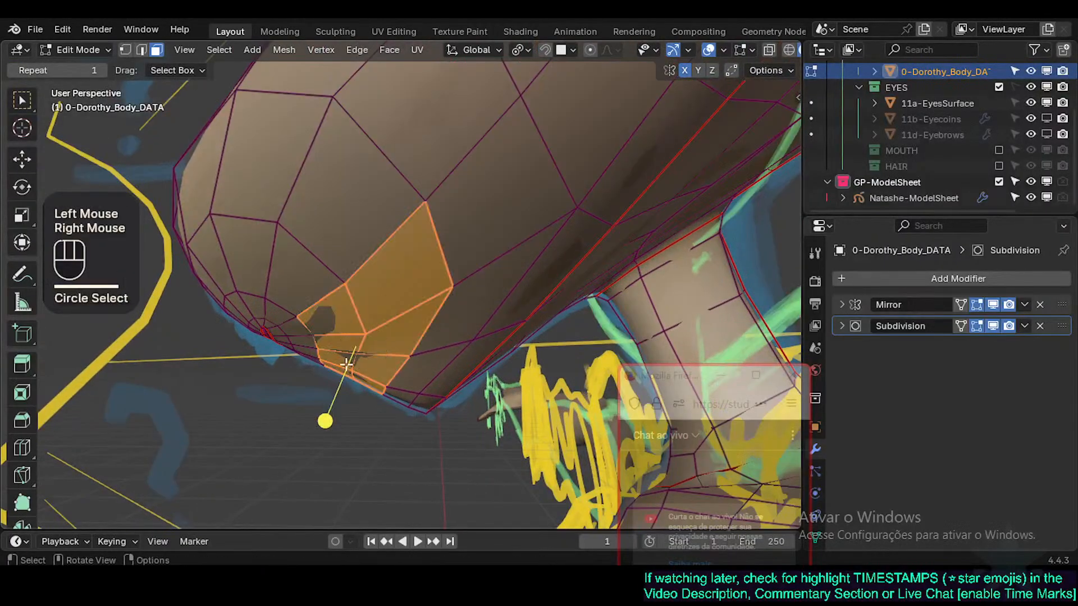
{"action": "left_click_drag", "start_coordinate": [325, 421], "coordinate": [354, 380]}
{"action": "middle_click_drag", "start_coordinate": [353, 380], "coordinate": [443, 340]}
Step: Nudge the single jaw vertex just behind the mouth corner slightly to even the surface
{"action": "key", "text": "alt+a"}
{"action": "key", "text": "1"}
{"action": "left_click", "coordinate": [358, 358]}
{"action": "key", "text": "g"}
{"action": "left_click", "coordinate": [355, 371], "text": "shift"}
{"action": "key", "text": "Tab"}
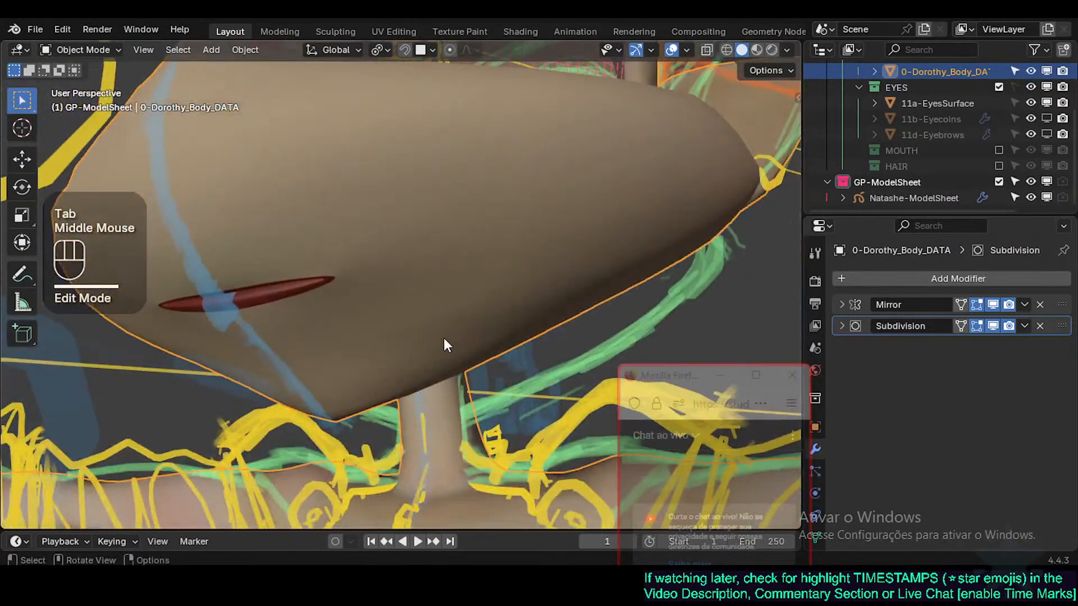
Step: Raise the lower cheek vertex midway between the mouth corner and the jaw edge slightly
{"action": "key", "text": "Tab"}
{"action": "key", "text": "c"}
{"action": "left_click", "coordinate": [486, 317]}
{"action": "right_click", "coordinate": [487, 316]}
{"action": "key", "text": "g"}
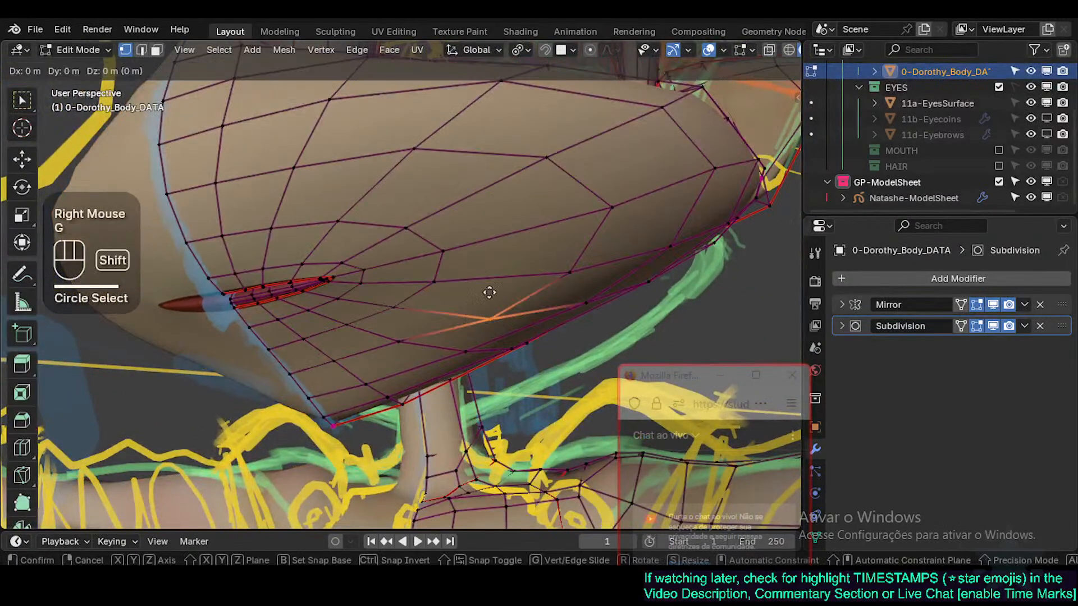
{"action": "left_click", "coordinate": [490, 278], "text": "shift"}
{"action": "key", "text": "Tab"}
{"action": "scroll", "coordinate": [490, 274], "scroll_direction": "down", "scroll_amount": 1}
{"action": "middle_click_drag", "start_coordinate": [468, 351], "coordinate": [430, 375], "text": "shift"}
{"action": "key", "text": "Tab"}
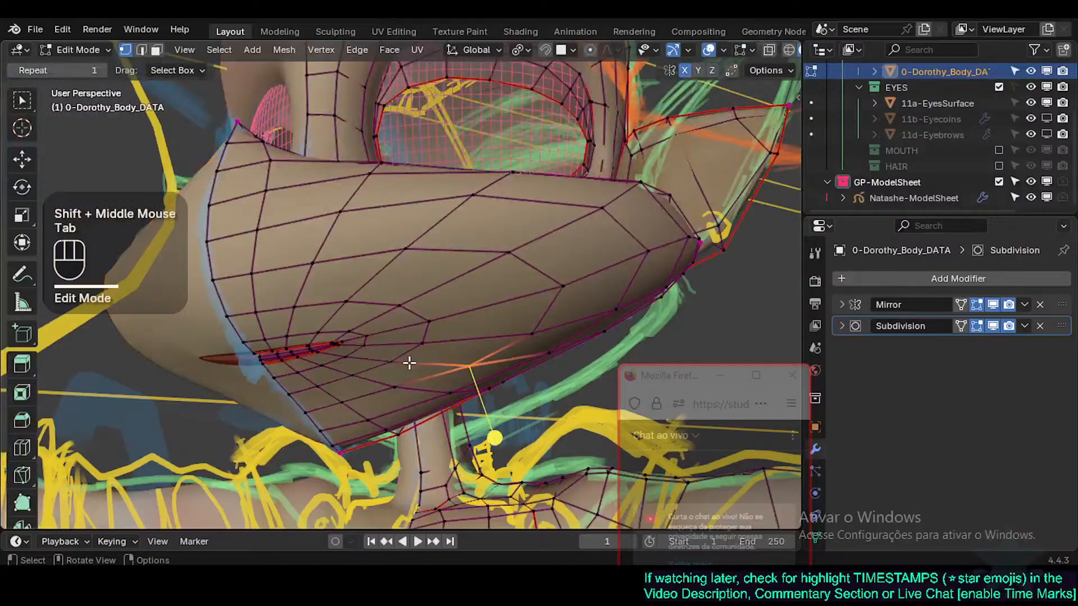
Step: Smooth the cheek and jaw faces fanning out behind and below the mouth corner
{"action": "key", "text": "3"}
{"action": "key", "text": "c"}
{"action": "left_click_drag", "start_coordinate": [425, 332], "coordinate": [381, 377]}
{"action": "left_click", "coordinate": [411, 403]}
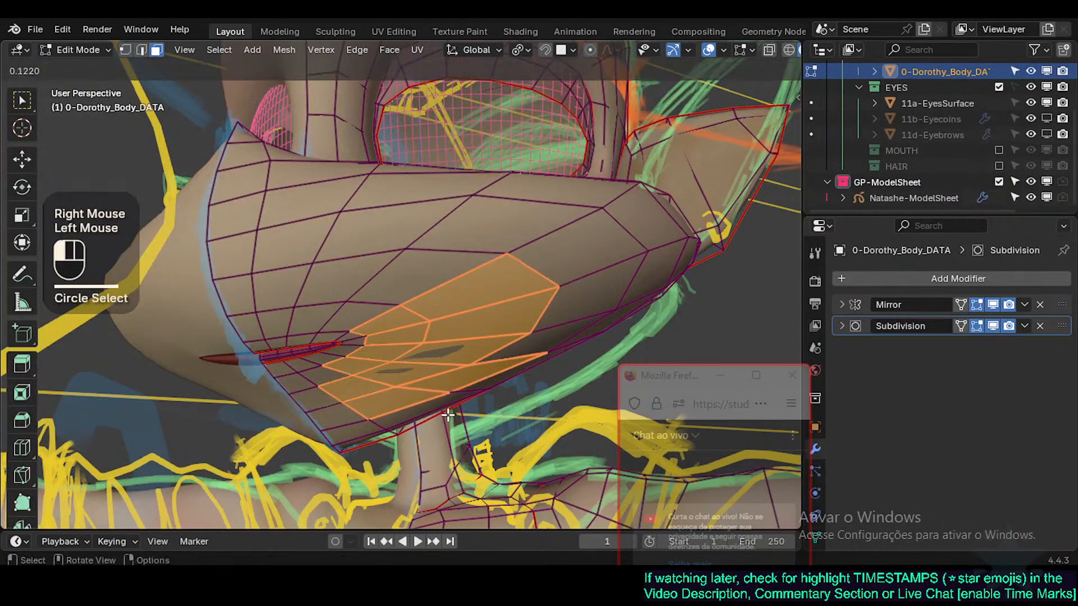
{"action": "key", "text": "Tab"}
{"action": "middle_click_drag", "start_coordinate": [450, 329], "coordinate": [348, 337]}
{"action": "key", "text": "Tab"}
Step: Smooth only the small group of faces at the mouth corner and directly above it
{"action": "key", "text": "alt+a"}
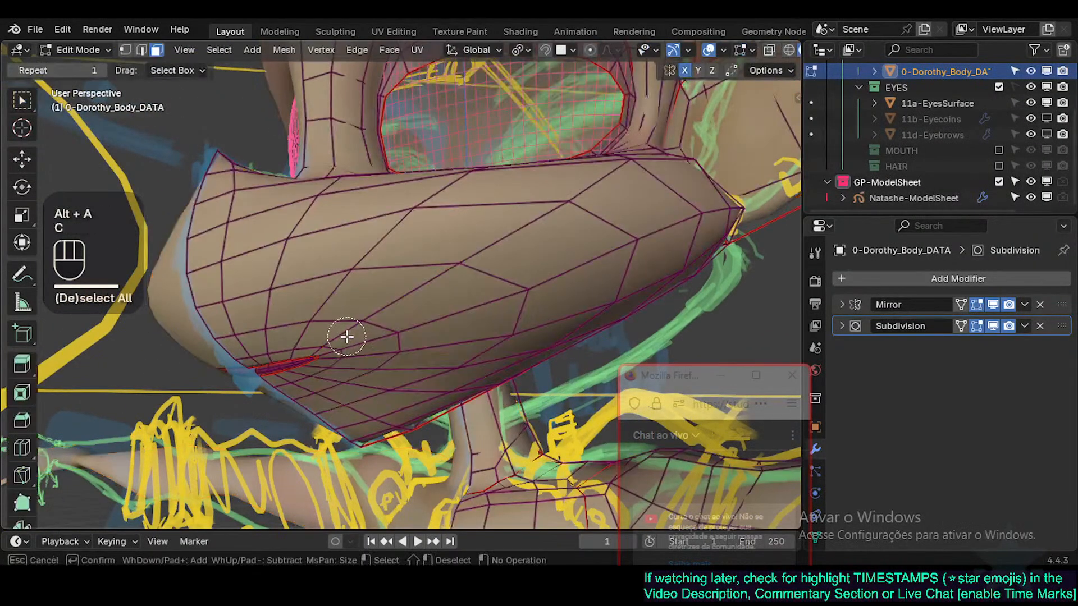
{"action": "key", "text": "c"}
{"action": "left_click_drag", "start_coordinate": [345, 337], "coordinate": [344, 352]}
{"action": "right_click", "coordinate": [345, 352]}
{"action": "left_click", "coordinate": [343, 413]}
{"action": "key", "text": "Tab"}
{"action": "scroll", "coordinate": [412, 333], "scroll_direction": "down", "scroll_amount": 2}
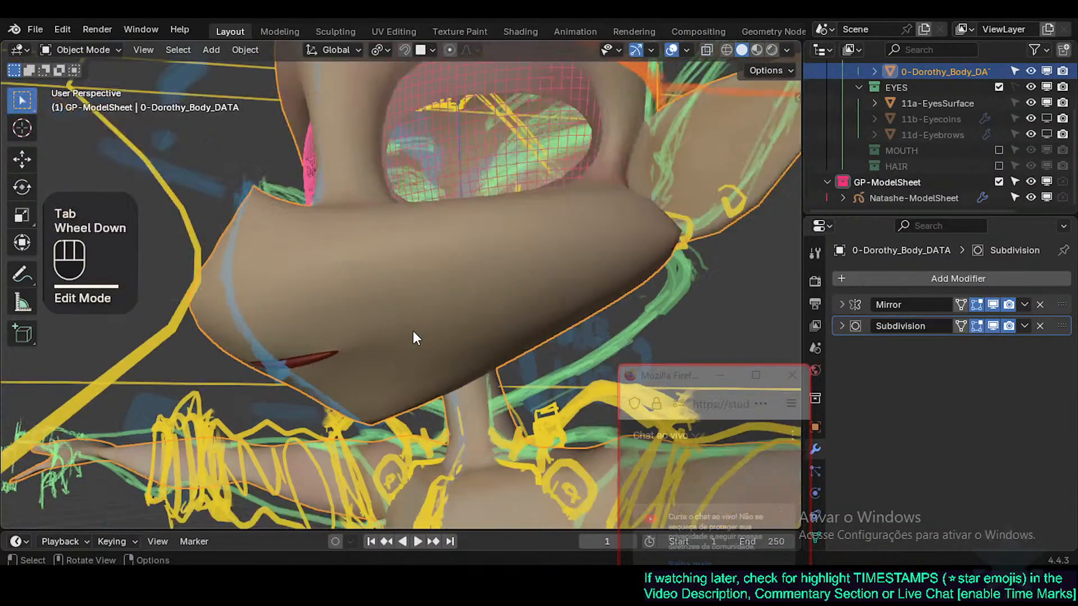
{"action": "middle_click_drag", "start_coordinate": [413, 333], "coordinate": [414, 365], "text": "shift"}
Step: Smooth the broad area of muzzle and cheek faces above and behind the mouth corner
{"action": "key", "text": "alt+a"}
{"action": "left_click", "coordinate": [363, 305]}
{"action": "key", "text": "Tab"}
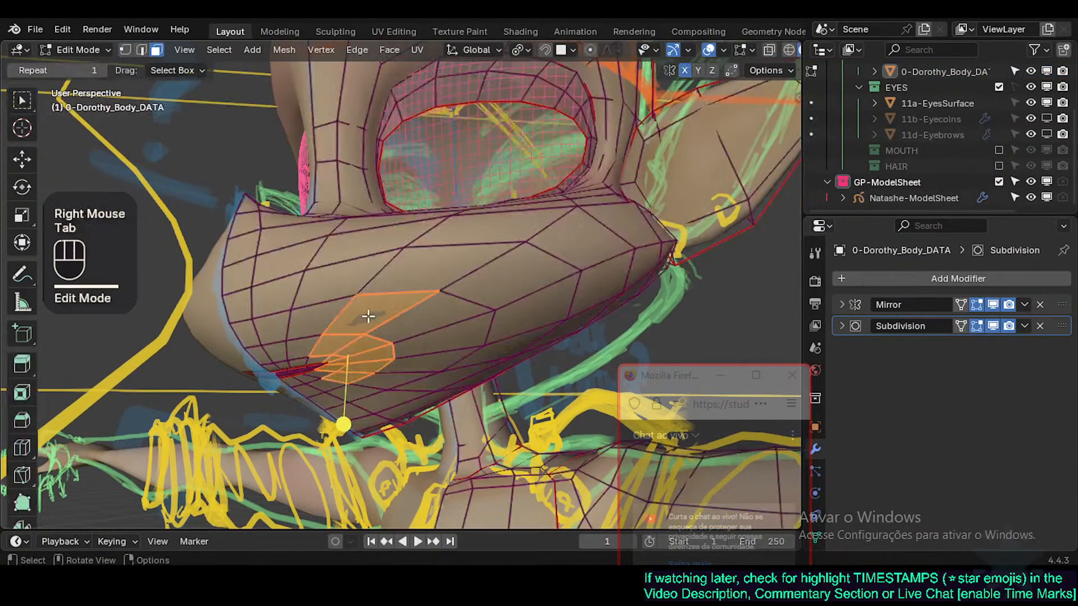
{"action": "key", "text": "alt+a"}
{"action": "key", "text": "c"}
{"action": "left_click_drag", "start_coordinate": [365, 315], "coordinate": [412, 366]}
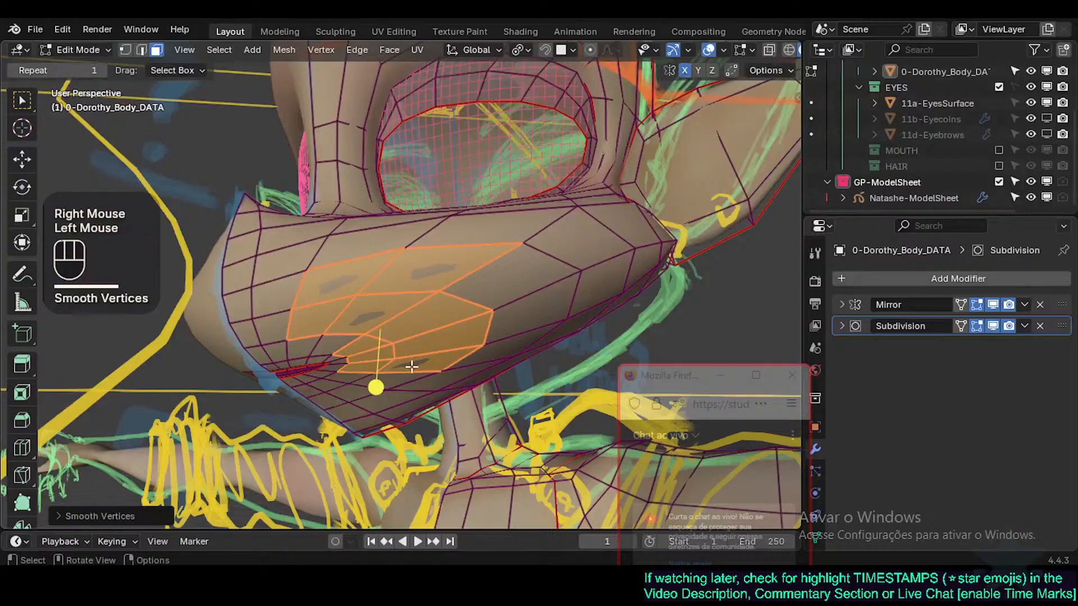
{"action": "key", "text": "Tab"}
{"action": "middle_click_drag", "start_coordinate": [430, 309], "coordinate": [377, 335], "text": "shift"}
{"action": "scroll", "coordinate": [410, 330], "scroll_direction": "down", "scroll_amount": 1}
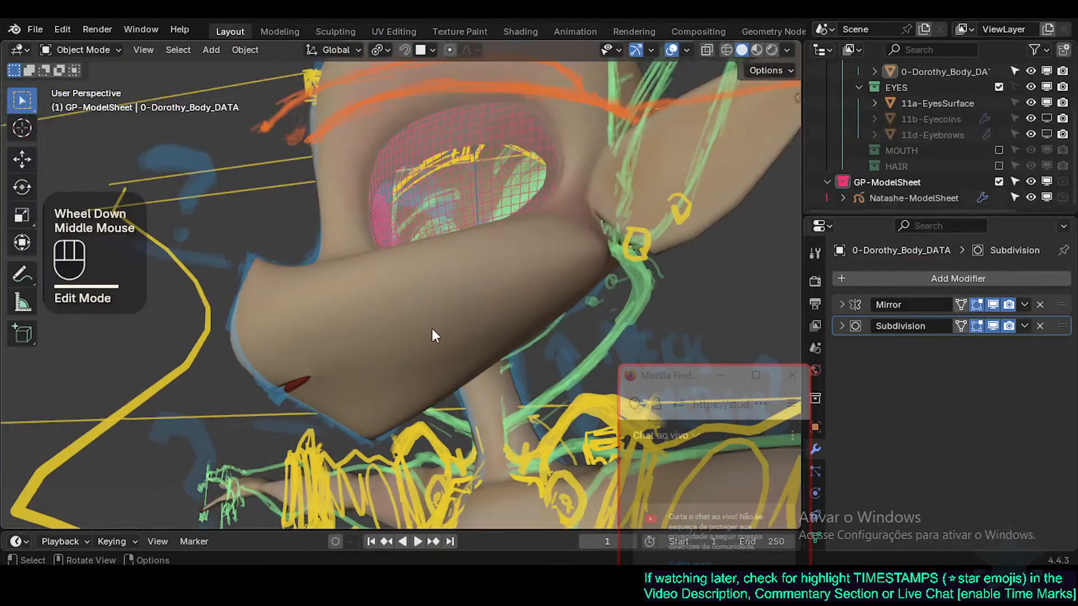
Step: Smooth the side cheek faces between the mouth corner and the middle of the jaw
{"action": "key", "text": "Tab"}
{"action": "key", "text": "alt+a"}
{"action": "key", "text": "c"}
{"action": "left_click_drag", "start_coordinate": [450, 316], "coordinate": [399, 375]}
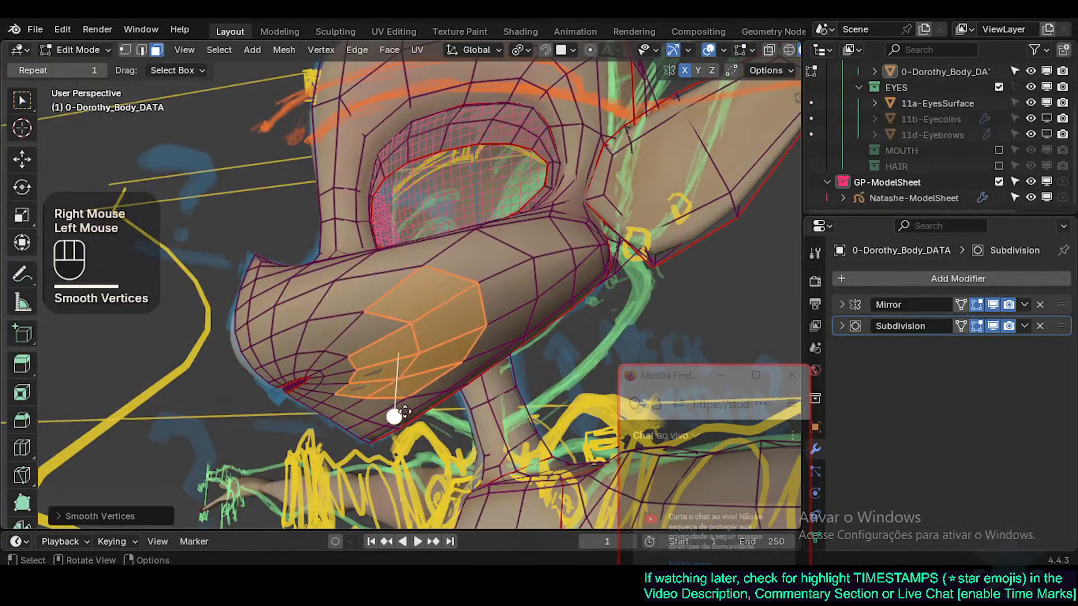
{"action": "key", "text": "Tab"}
{"action": "middle_click_drag", "start_coordinate": [403, 412], "coordinate": [356, 392]}
Step: Smooth the rear cheek faces beneath the outer half of the eye socket
{"action": "key", "text": "Tab"}
{"action": "key", "text": "alt+a"}
{"action": "key", "text": "c"}
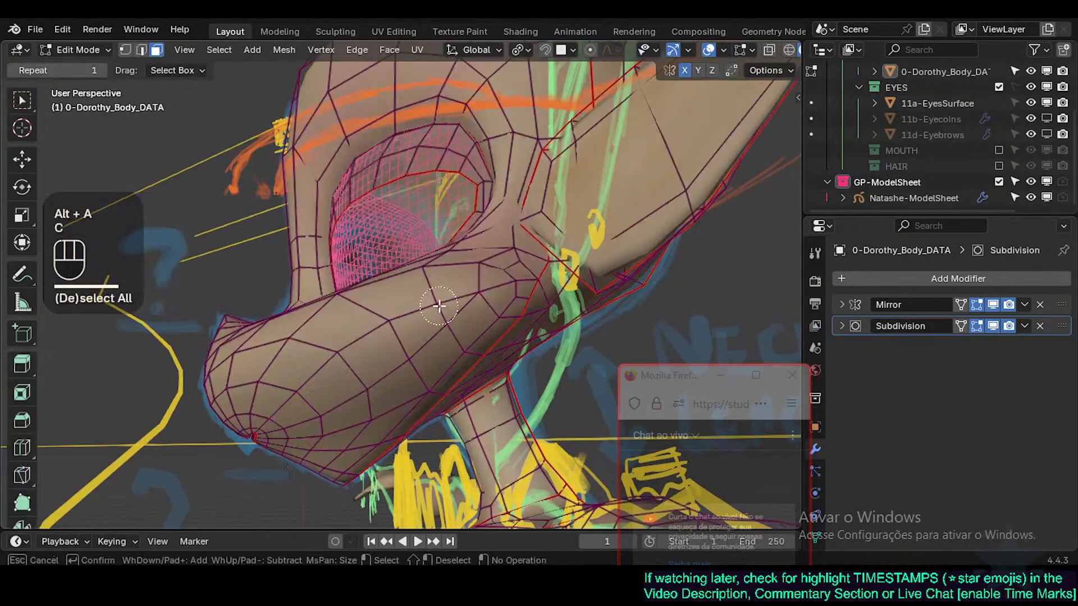
{"action": "right_click", "coordinate": [388, 338]}
{"action": "mouse_move", "coordinate": [439, 306]}
{"action": "left_mouse_down"}
{"action": "mouse_move", "coordinate": [365, 337]}
{"action": "mouse_move", "coordinate": [441, 345]}
{"action": "left_mouse_up"}
{"action": "key", "text": "Tab"}
Step: Examine the shaded muzzle, cheek and mouth from several angles for uneven surface flow
{"action": "mouse_move", "coordinate": [464, 305]}
{"action": "middle_mouse_down"}
{"action": "mouse_move", "coordinate": [477, 345]}
{"action": "mouse_move", "coordinate": [432, 379]}
{"action": "middle_mouse_up"}
{"action": "middle_click_drag", "start_coordinate": [375, 345], "coordinate": [261, 377]}
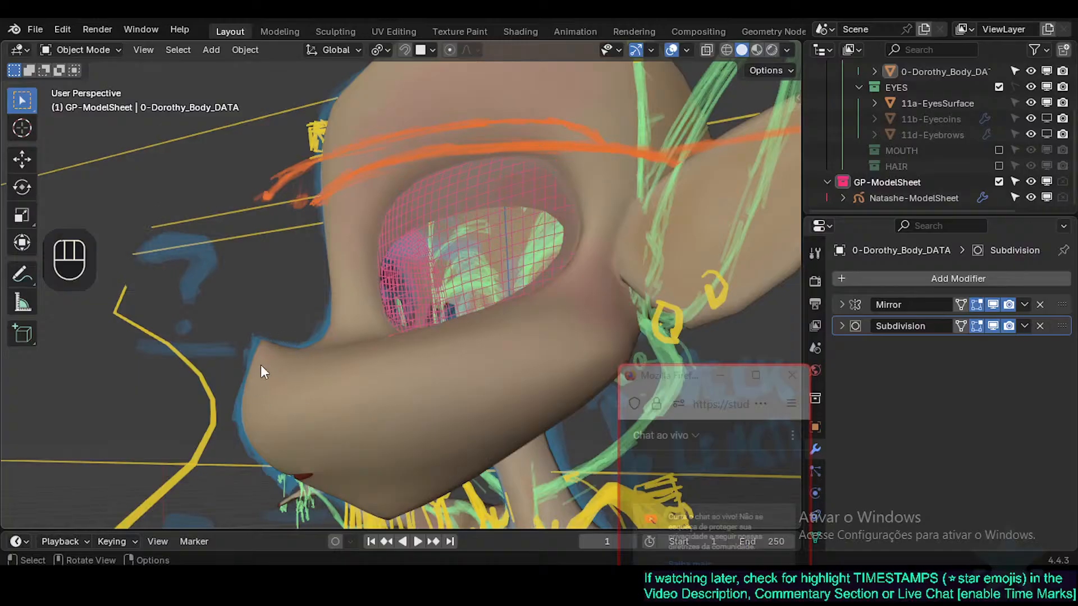
{"action": "middle_click_drag", "start_coordinate": [460, 393], "coordinate": [426, 382]}
{"action": "middle_click_drag", "start_coordinate": [387, 373], "coordinate": [343, 359], "text": "shift"}
{"action": "middle_click_drag", "start_coordinate": [253, 379], "coordinate": [291, 388]}
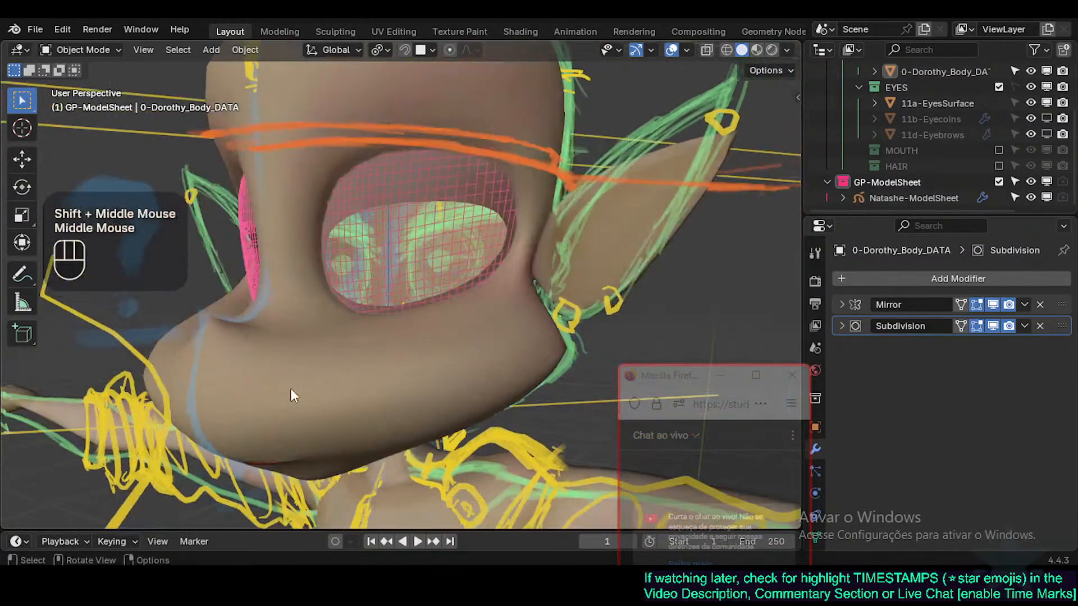
{"action": "middle_click_drag", "start_coordinate": [366, 393], "coordinate": [335, 298], "text": "shift"}
{"action": "scroll", "coordinate": [333, 297], "scroll_direction": "up", "scroll_amount": 2}
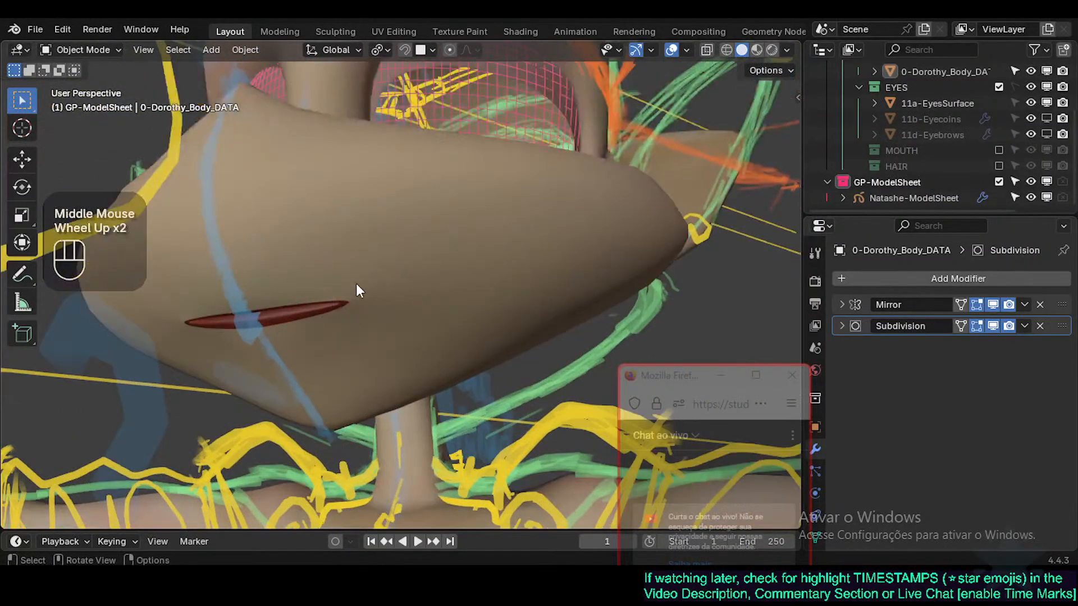
Step: Smooth the ring of faces wrapping around the mouth corner and check the shaded cheek
{"action": "key", "text": "Tab"}
{"action": "key", "text": "Tab"}
{"action": "key", "text": "Tab"}
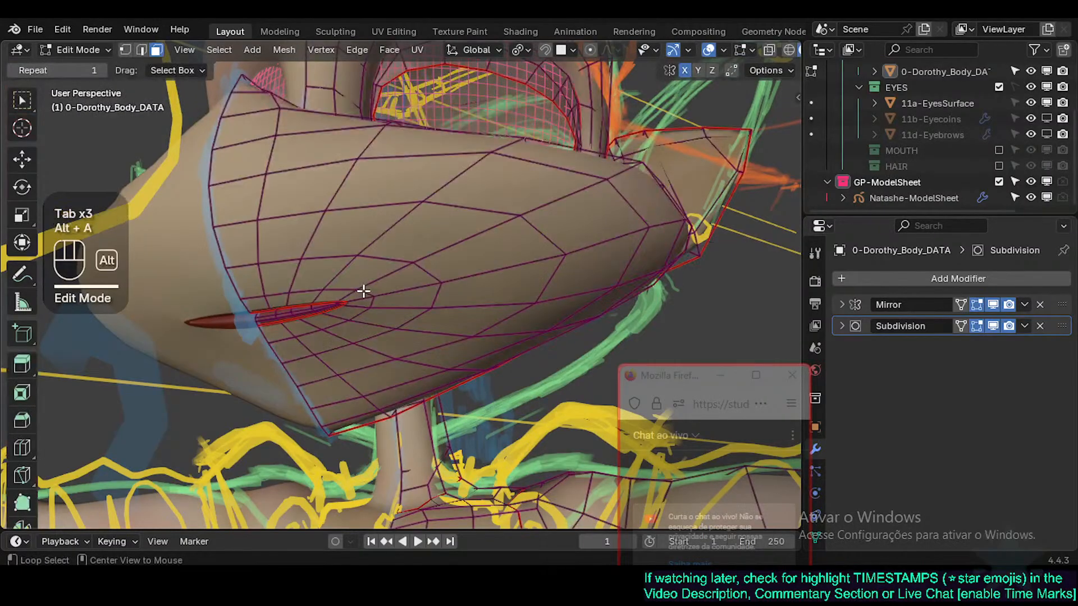
{"action": "key", "text": "c"}
{"action": "left_click", "coordinate": [373, 292]}
{"action": "left_click_drag", "start_coordinate": [377, 353], "coordinate": [442, 250]}
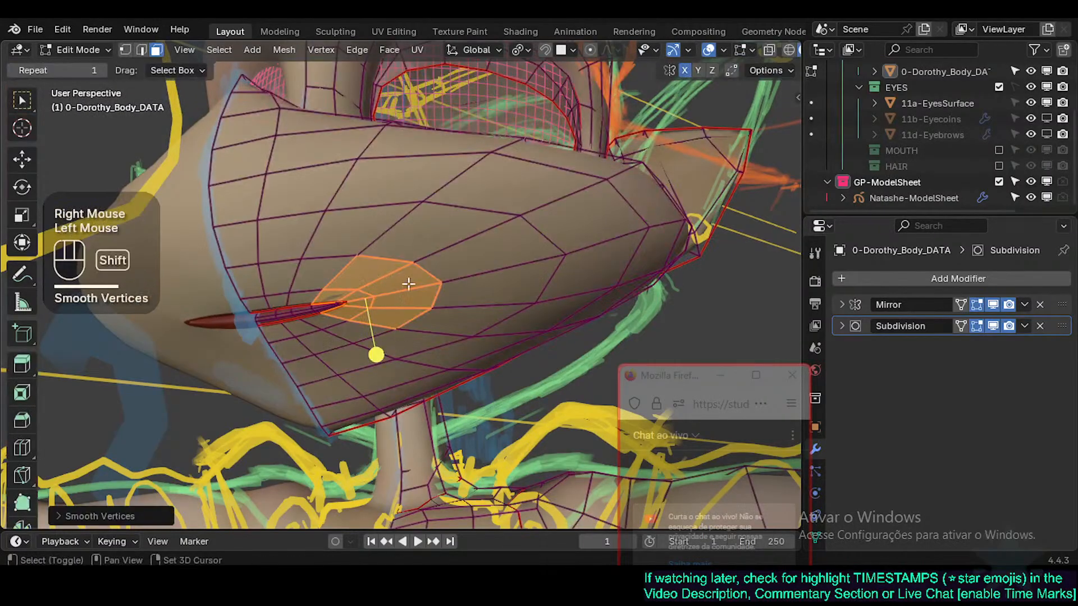
{"action": "middle_click_drag", "start_coordinate": [444, 247], "coordinate": [340, 351], "text": "shift"}
{"action": "key", "text": "Tab"}
{"action": "scroll", "coordinate": [348, 337], "scroll_direction": "down", "scroll_amount": 1}
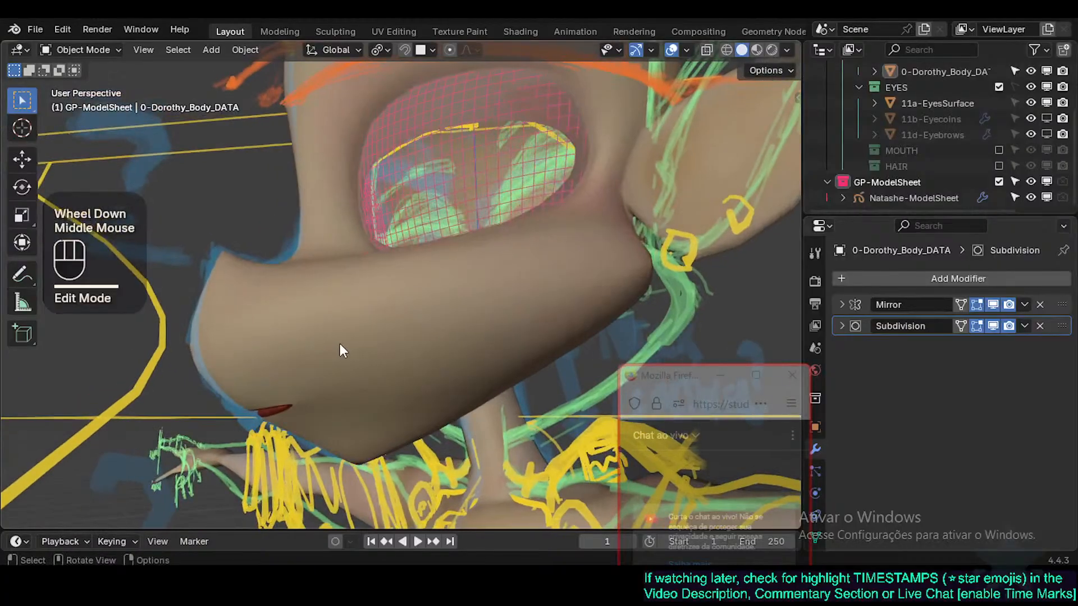
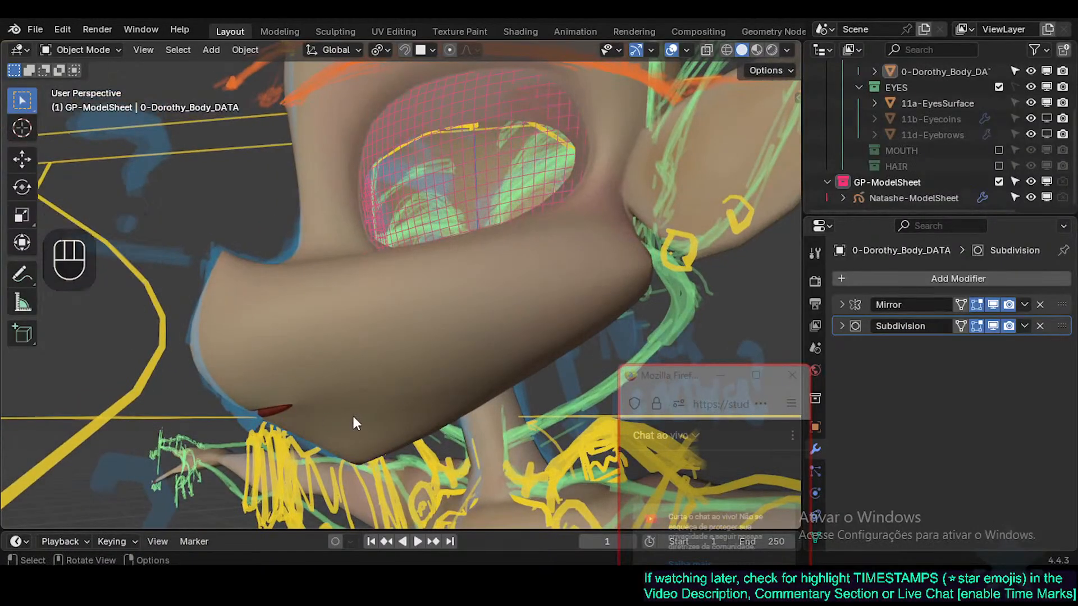
Step: Slide the vertex between the outer eye corner and the ear along its edge, using X-ray to locate it
{"action": "middle_click_drag", "start_coordinate": [460, 298], "coordinate": [415, 368], "text": "shift"}
{"action": "middle_click_drag", "start_coordinate": [416, 368], "coordinate": [454, 349], "text": "shift"}
{"action": "scroll", "coordinate": [407, 370], "scroll_direction": "down", "scroll_amount": 1}
{"action": "scroll", "coordinate": [429, 342], "scroll_direction": "up", "scroll_amount": 2}
{"action": "key", "text": "Tab"}
{"action": "scroll", "coordinate": [455, 349], "scroll_direction": "up", "scroll_amount": 1}
{"action": "key", "text": "alt+z"}
{"action": "middle_click_drag", "start_coordinate": [504, 320], "coordinate": [462, 370], "text": "shift"}
{"action": "scroll", "coordinate": [459, 361], "scroll_direction": "up", "scroll_amount": 2}
{"action": "key", "text": "1"}
{"action": "left_click", "coordinate": [468, 317]}
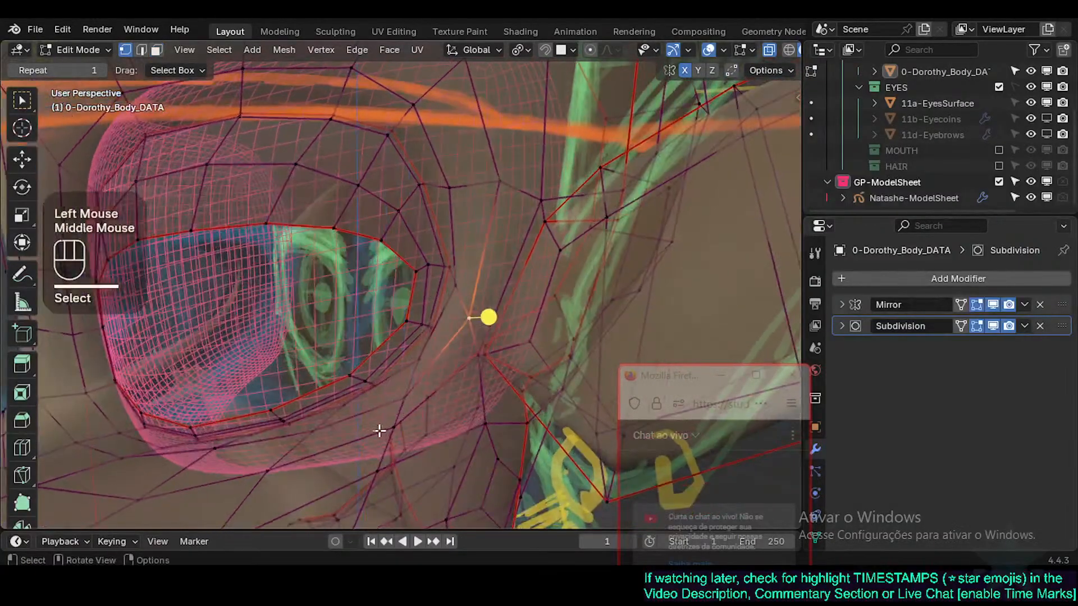
{"action": "middle_click_drag", "start_coordinate": [393, 398], "coordinate": [429, 403]}
{"action": "key", "text": "alt+z"}
{"action": "scroll", "coordinate": [430, 403], "scroll_direction": "up", "scroll_amount": 2}
{"action": "key", "text": "g"}
{"action": "key", "text": "g"}
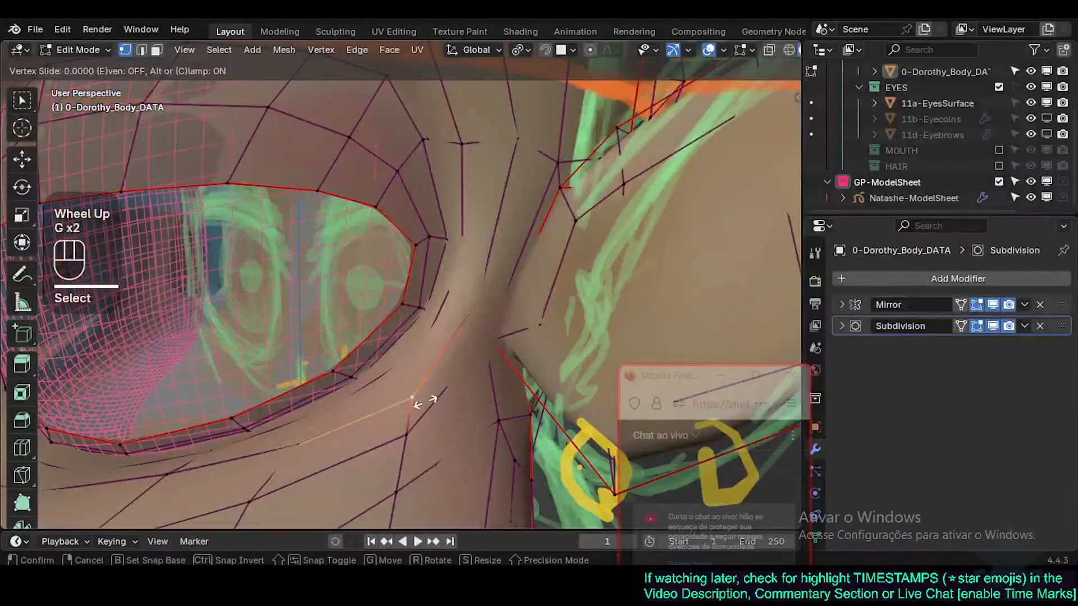
{"action": "left_click", "coordinate": [423, 358], "text": "shift"}
Step: Reposition the neighbouring vertices beside the lower outer eye socket to even their spacing
{"action": "left_click", "coordinate": [417, 388]}
{"action": "key", "text": "g"}
{"action": "left_click", "coordinate": [440, 393], "text": "shift"}
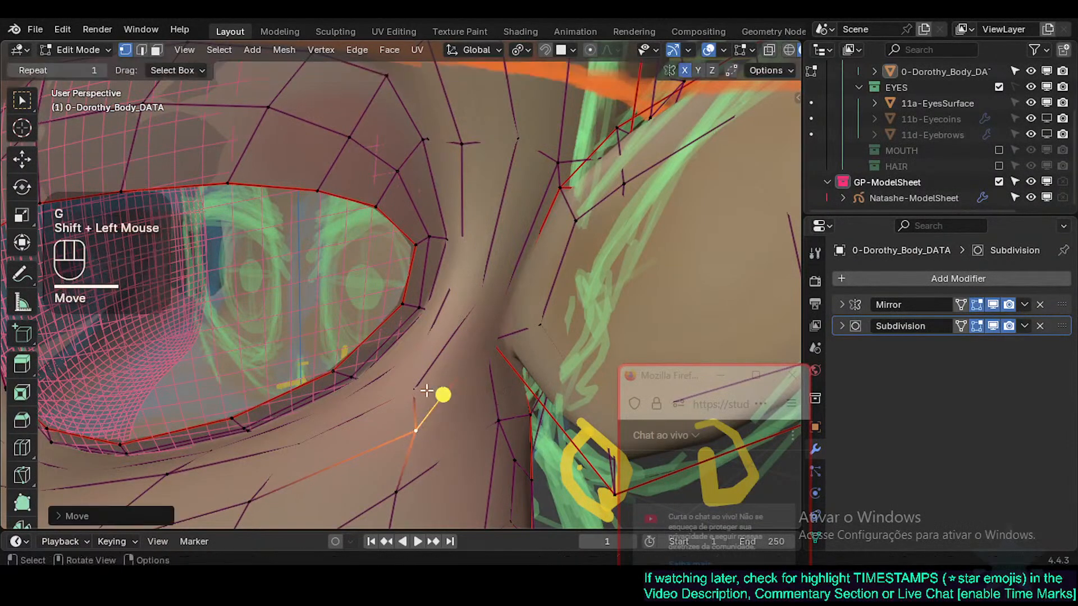
{"action": "left_click", "coordinate": [441, 393]}
{"action": "key", "text": "g"}
{"action": "left_click", "coordinate": [428, 344], "text": "shift"}
{"action": "left_click", "coordinate": [414, 431]}
{"action": "key", "text": "g"}
{"action": "left_click", "coordinate": [437, 395], "text": "shift"}
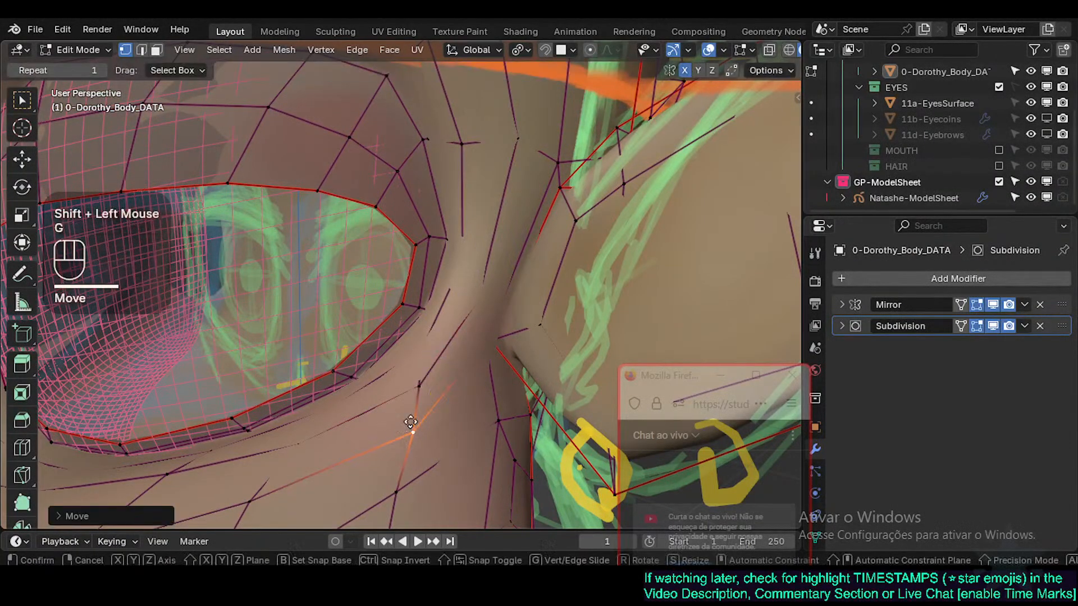
Step: Slide the vertex nearest the eye socket's lower outer rim along its edge, checking it in X-ray
{"action": "key", "text": "alt+z"}
{"action": "middle_click_drag", "start_coordinate": [413, 342], "coordinate": [447, 361]}
{"action": "key", "text": "alt+z"}
{"action": "key", "text": "alt+z"}
{"action": "key", "text": "g"}
{"action": "left_click", "coordinate": [418, 309], "text": "shift"}
{"action": "scroll", "coordinate": [446, 362], "scroll_direction": "up", "scroll_amount": 1}
{"action": "left_click", "coordinate": [418, 329], "text": "shift"}
{"action": "middle_click_drag", "start_coordinate": [419, 329], "coordinate": [464, 243]}
{"action": "key", "text": "alt+z"}
{"action": "key", "text": "alt+z"}
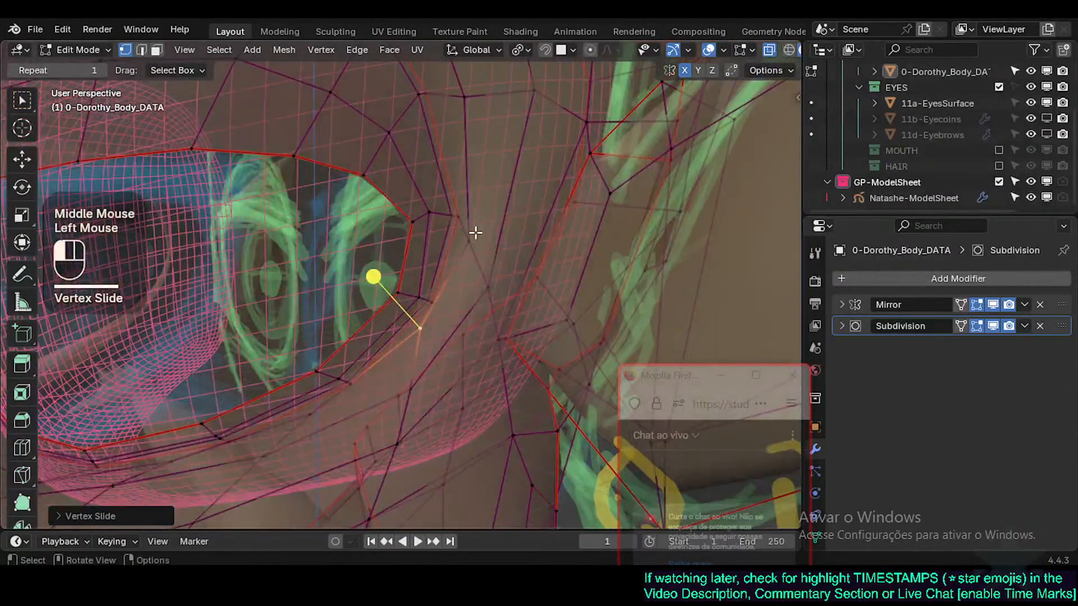
Step: Move the same eye socket rim vertex slightly outward toward the ear
{"action": "key", "text": "g"}
{"action": "left_click", "coordinate": [476, 221], "text": "shift"}
{"action": "left_click", "coordinate": [494, 301], "text": "shift"}
{"action": "key", "text": "g"}
{"action": "left_click", "coordinate": [488, 293], "text": "shift"}
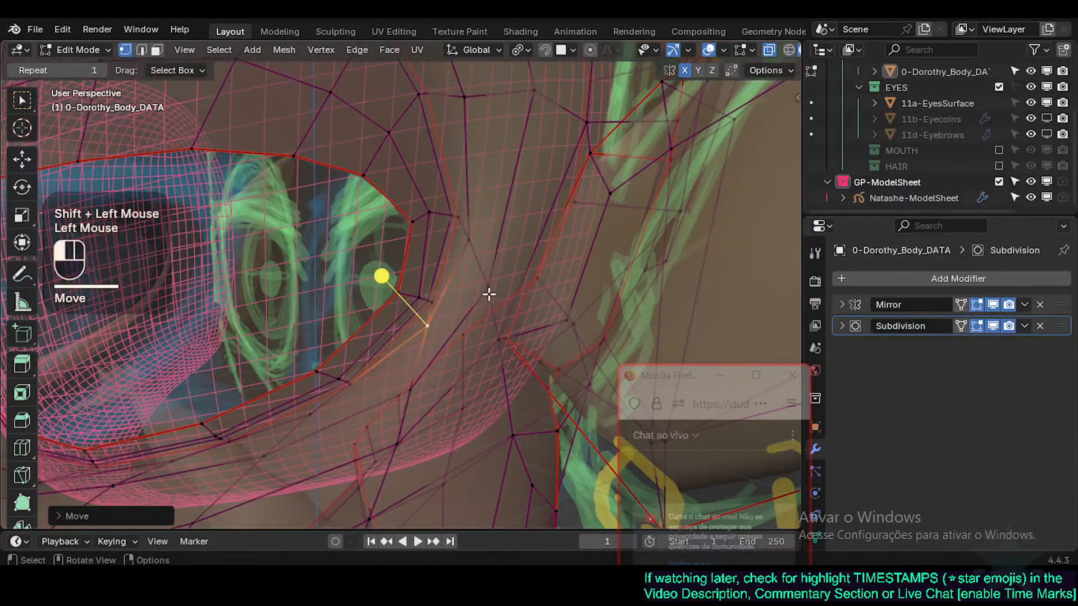
Step: Turn X-ray off and examine the shaded muzzle, cheek and jaw from several angles
{"action": "scroll", "coordinate": [454, 362], "scroll_direction": "down", "scroll_amount": 1}
{"action": "key", "text": "alt+z"}
{"action": "scroll", "coordinate": [454, 361], "scroll_direction": "down", "scroll_amount": 2}
{"action": "key", "text": "Tab"}
{"action": "middle_click_drag", "start_coordinate": [454, 361], "coordinate": [369, 321], "text": "shift"}
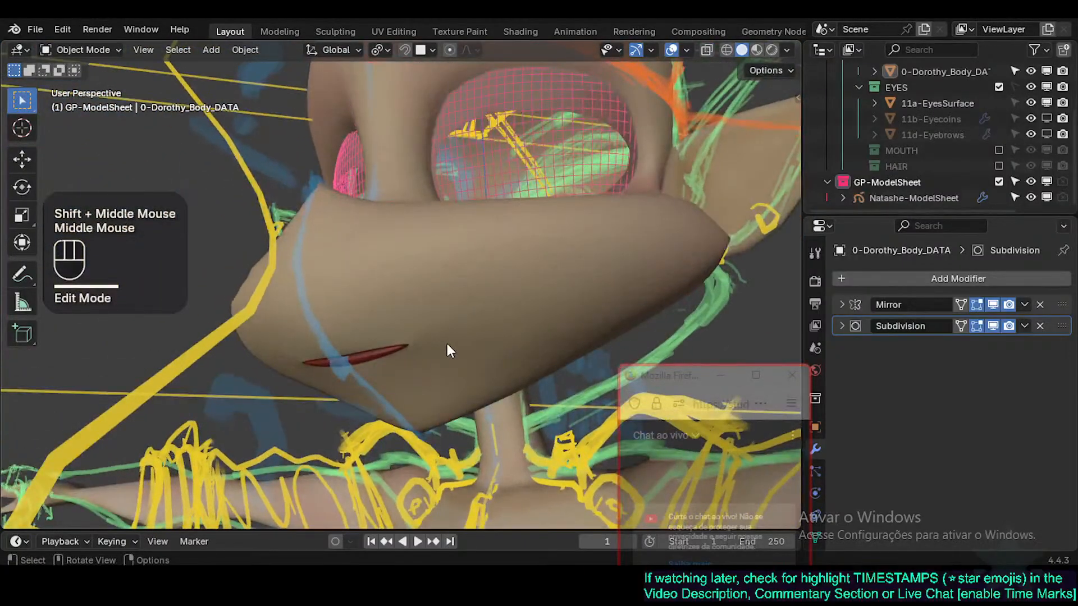
{"action": "middle_click_drag", "start_coordinate": [459, 322], "coordinate": [450, 372]}
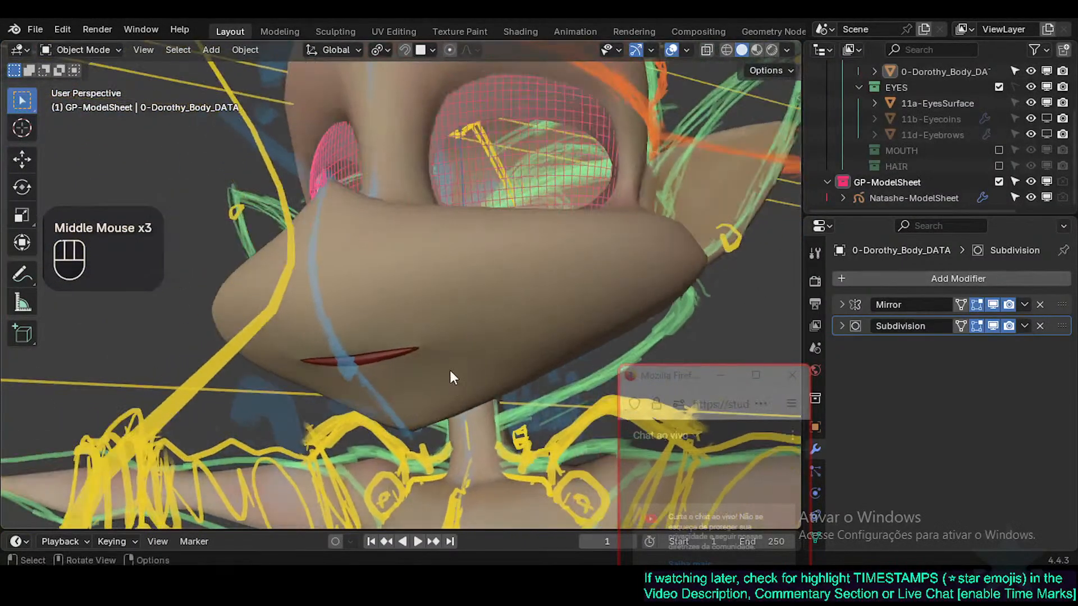
{"action": "middle_click_drag", "start_coordinate": [453, 249], "coordinate": [486, 298]}
Step: Smooth the large patch of side cheek and lower jaw faces behind the mouth corner
{"action": "key", "text": "Tab"}
{"action": "key", "text": "alt+a"}
{"action": "key", "text": "c"}
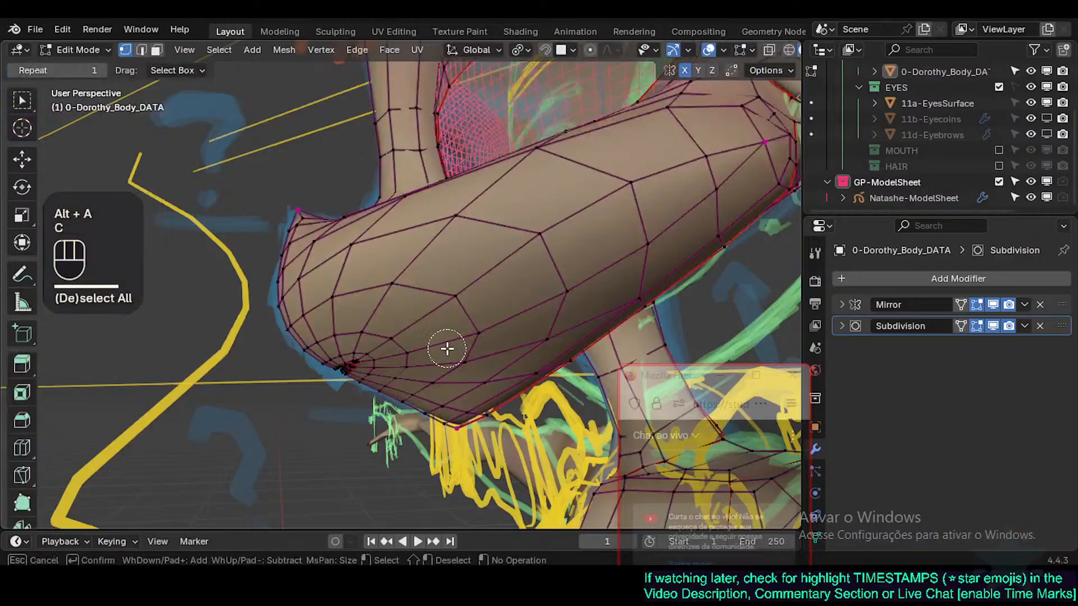
{"action": "mouse_move", "coordinate": [458, 373]}
{"action": "left_mouse_down"}
{"action": "mouse_move", "coordinate": [505, 292]}
{"action": "mouse_move", "coordinate": [540, 335]}
{"action": "left_mouse_up"}
{"action": "key", "text": "c"}
{"action": "left_click", "coordinate": [478, 337]}
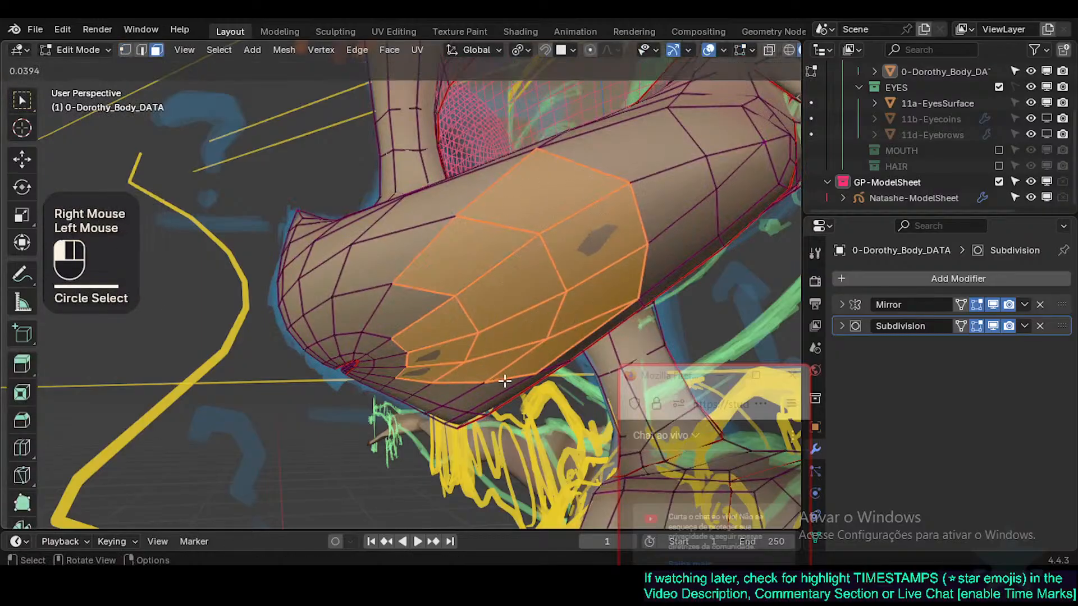
{"action": "middle_click_drag", "start_coordinate": [477, 337], "coordinate": [326, 384], "text": "shift"}
{"action": "key", "text": "Tab"}
Step: Smooth the small group of faces directly behind the mouth corner
{"action": "key", "text": "Tab"}
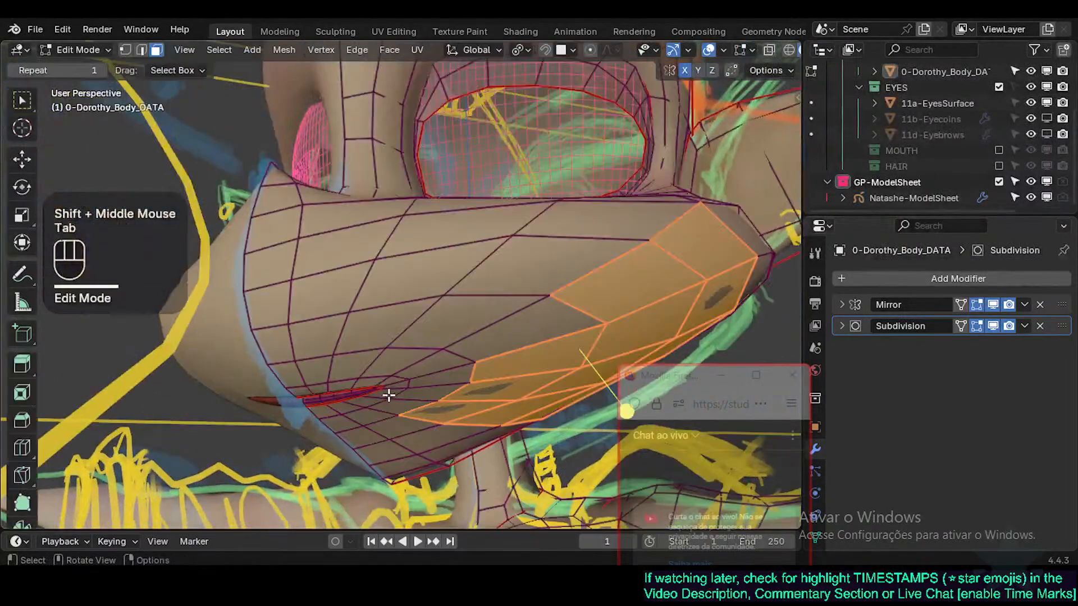
{"action": "scroll", "coordinate": [419, 383], "scroll_direction": "up", "scroll_amount": 2}
{"action": "key", "text": "c"}
{"action": "left_click", "coordinate": [424, 381]}
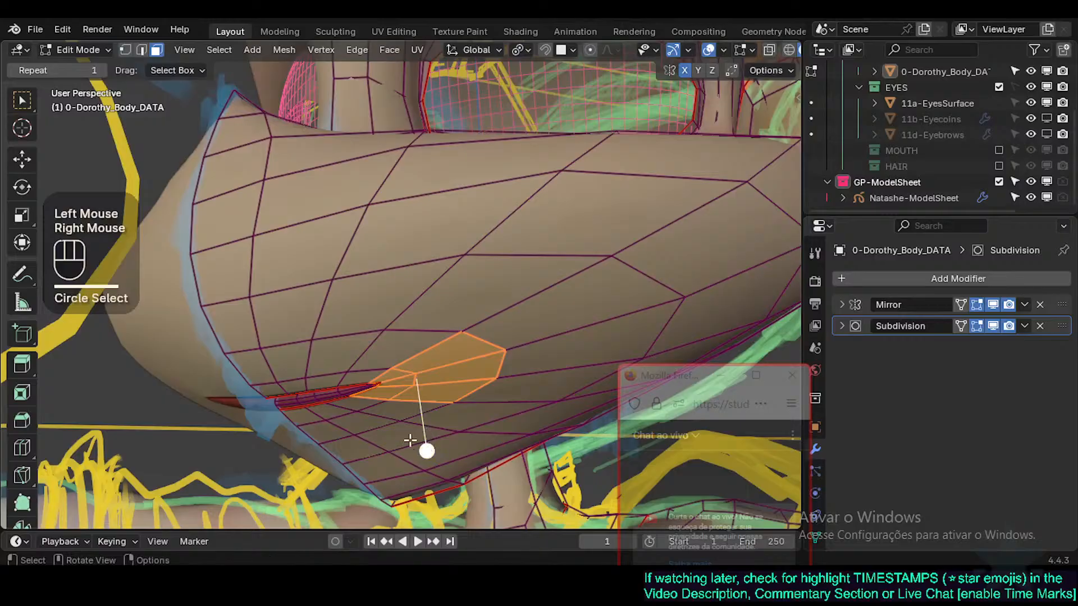
{"action": "key", "text": "alt+a"}
{"action": "mouse_move", "coordinate": [342, 409]}
{"action": "middle_mouse_down"}
{"action": "mouse_move", "coordinate": [337, 373]}
{"action": "mouse_move", "coordinate": [318, 368]}
{"action": "mouse_move", "coordinate": [359, 385]}
{"action": "mouse_move", "coordinate": [416, 373]}
{"action": "mouse_move", "coordinate": [268, 335]}
{"action": "mouse_move", "coordinate": [341, 361]}
{"action": "mouse_move", "coordinate": [343, 348]}
{"action": "mouse_move", "coordinate": [311, 348]}
{"action": "mouse_move", "coordinate": [371, 385]}
{"action": "mouse_move", "coordinate": [325, 354]}
{"action": "mouse_move", "coordinate": [405, 352]}
{"action": "mouse_move", "coordinate": [413, 298]}
{"action": "mouse_move", "coordinate": [386, 293]}
{"action": "mouse_move", "coordinate": [461, 277]}
{"action": "mouse_move", "coordinate": [440, 301]}
{"action": "mouse_move", "coordinate": [420, 373]}
{"action": "middle_mouse_up"}
{"action": "scroll", "coordinate": [337, 373], "scroll_direction": "up", "scroll_amount": 2}
Step: Leave Edit Mode and save the file
{"action": "key", "text": "Tab"}
{"action": "scroll", "coordinate": [325, 318], "scroll_direction": "down", "scroll_amount": 2}
{"action": "scroll", "coordinate": [326, 353], "scroll_direction": "down", "scroll_amount": 3}
{"action": "key", "text": "ctrl+s"}
{"action": "scroll", "coordinate": [413, 294], "scroll_direction": "down", "scroll_amount": 1}
Step: Compare the head's shape with the model sheet outlines from an angle and in the right orthographic view
{"action": "key", "text": "shift+ctrl+alt+z"}
{"action": "key", "text": "shift+ctrl+alt+z"}
{"action": "left_click", "coordinate": [460, 278]}
{"action": "scroll", "coordinate": [570, 376], "scroll_direction": "up", "scroll_amount": 2}
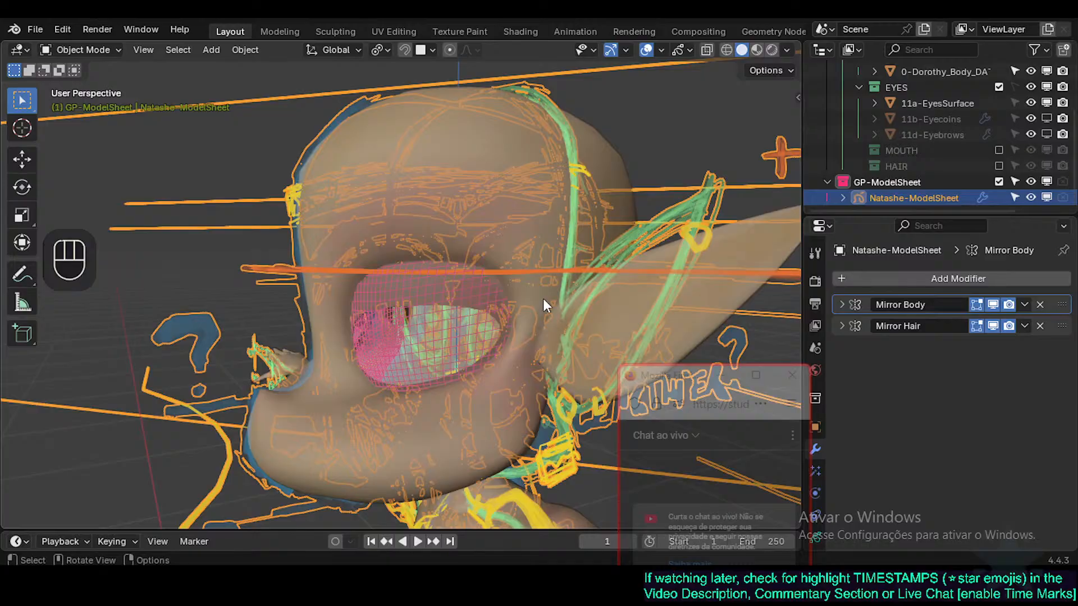
{"action": "scroll", "coordinate": [544, 298], "scroll_direction": "down", "scroll_amount": 2}
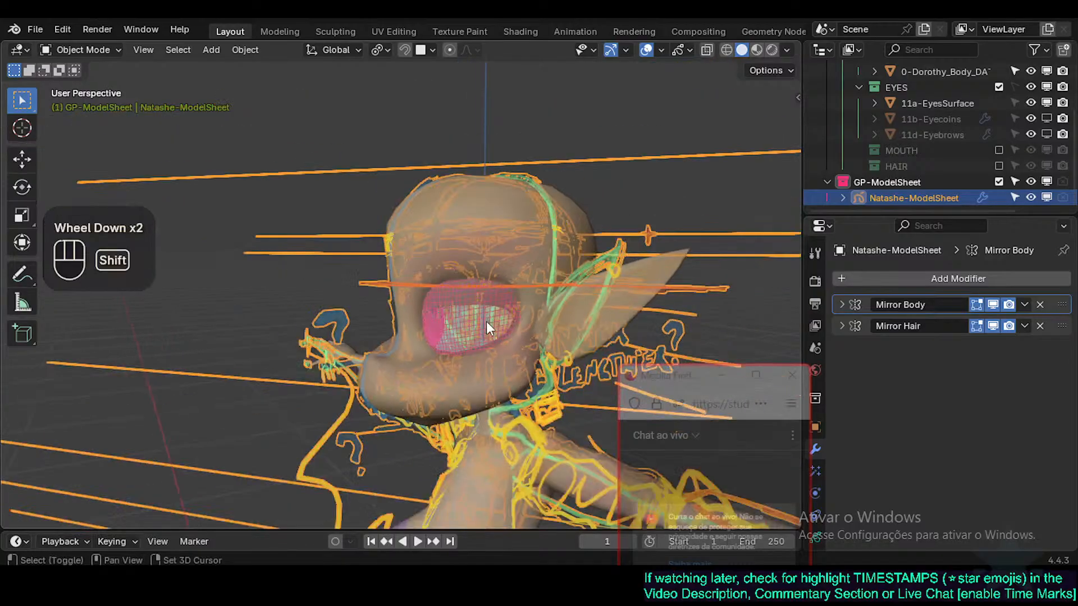
{"action": "middle_click_drag", "start_coordinate": [487, 322], "coordinate": [440, 291], "text": "shift"}
{"action": "scroll", "coordinate": [449, 325], "scroll_direction": "down", "scroll_amount": 1}
{"action": "key", "text": "alt+a"}
{"action": "key", "text": "KP_3"}
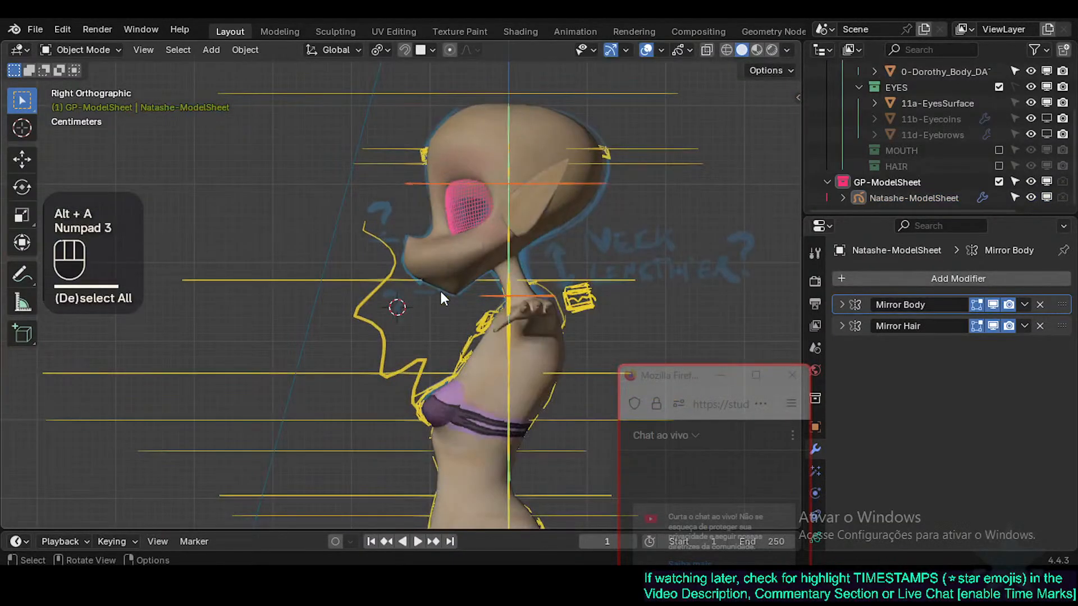
{"action": "middle_click_drag", "start_coordinate": [449, 270], "coordinate": [399, 304], "text": "shift"}
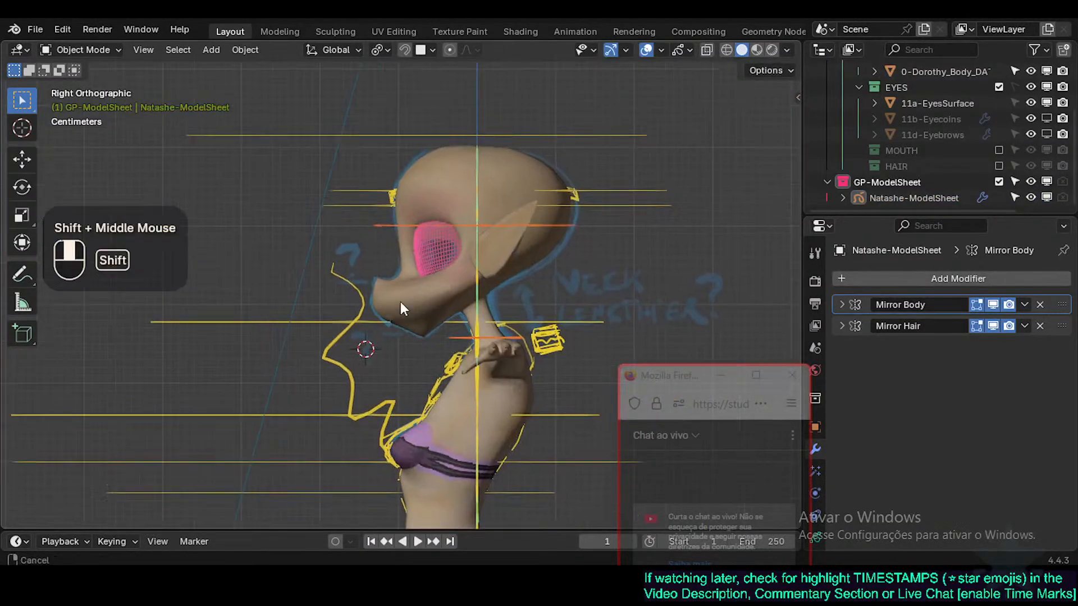
{"action": "scroll", "coordinate": [380, 323], "scroll_direction": "up", "scroll_amount": 2}
{"action": "scroll", "coordinate": [381, 316], "scroll_direction": "up", "scroll_amount": 1}
Step: Show the object wireframes and edit the 0-Dorothy_Body_DATA mesh with all hidden geometry revealed
{"action": "key", "text": "Tab"}
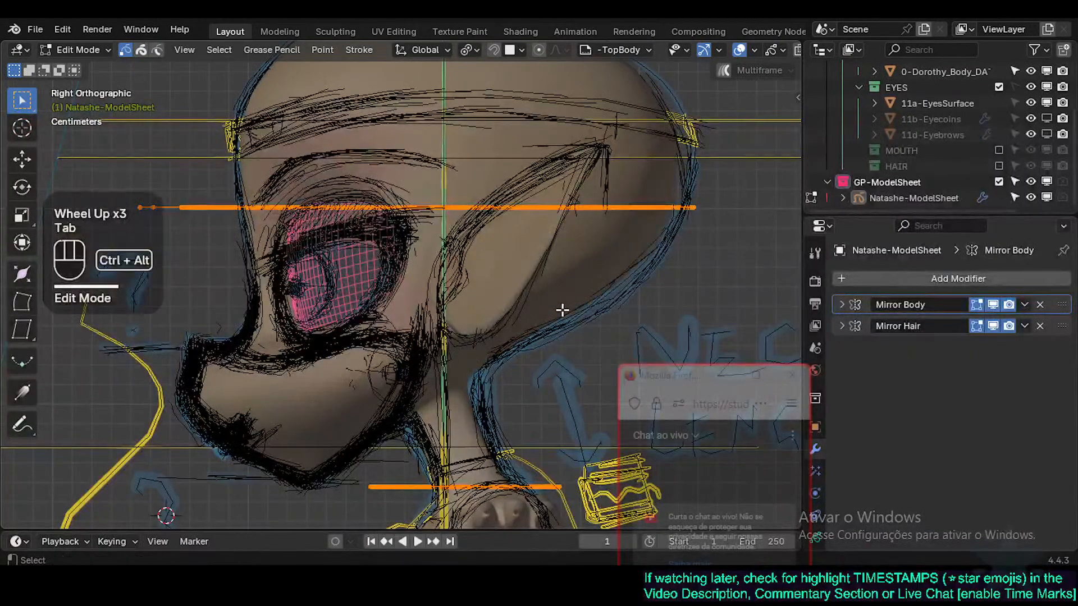
{"action": "key", "text": "ctrl+shift+alt+z"}
{"action": "key", "text": "Tab"}
{"action": "left_click", "coordinate": [595, 293]}
{"action": "key", "text": "Tab"}
{"action": "key", "text": "1"}
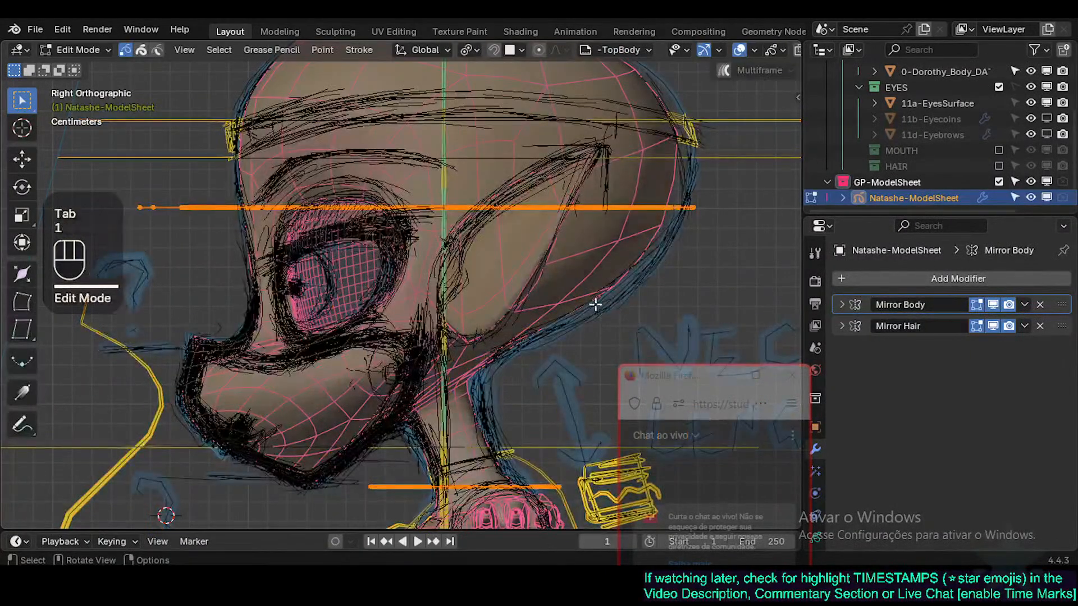
{"action": "key", "text": "Tab"}
{"action": "left_click", "coordinate": [572, 280]}
{"action": "key", "text": "Tab"}
{"action": "key", "text": "alt+h"}
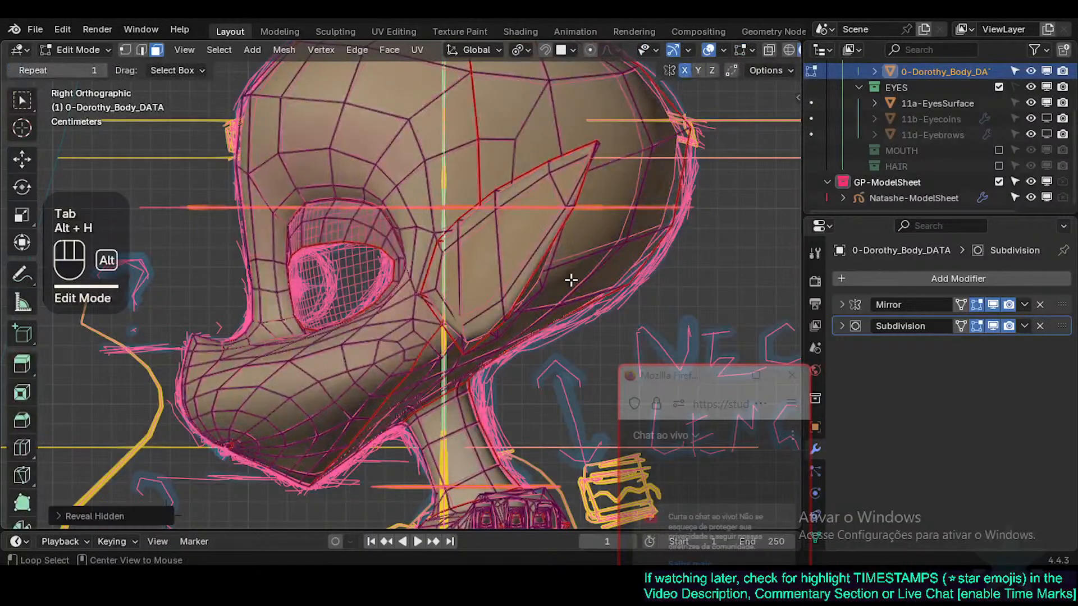
Step: Move the vertices along the lower back of the head slightly toward the model sheet outline
{"action": "key", "text": "1"}
{"action": "key", "text": "alt+a"}
{"action": "key", "text": "c"}
{"action": "mouse_move", "coordinate": [634, 284]}
{"action": "left_mouse_down"}
{"action": "mouse_move", "coordinate": [571, 333]}
{"action": "mouse_move", "coordinate": [576, 319]}
{"action": "left_mouse_up"}
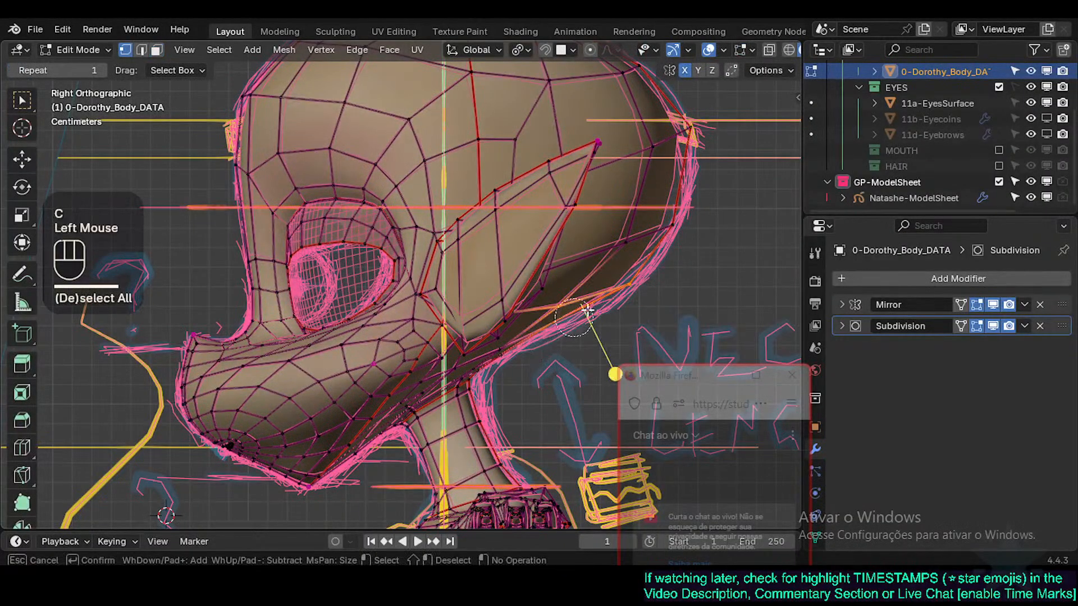
{"action": "right_click", "coordinate": [644, 298]}
{"action": "key", "text": "g"}
{"action": "left_click", "coordinate": [602, 344], "text": "shift"}
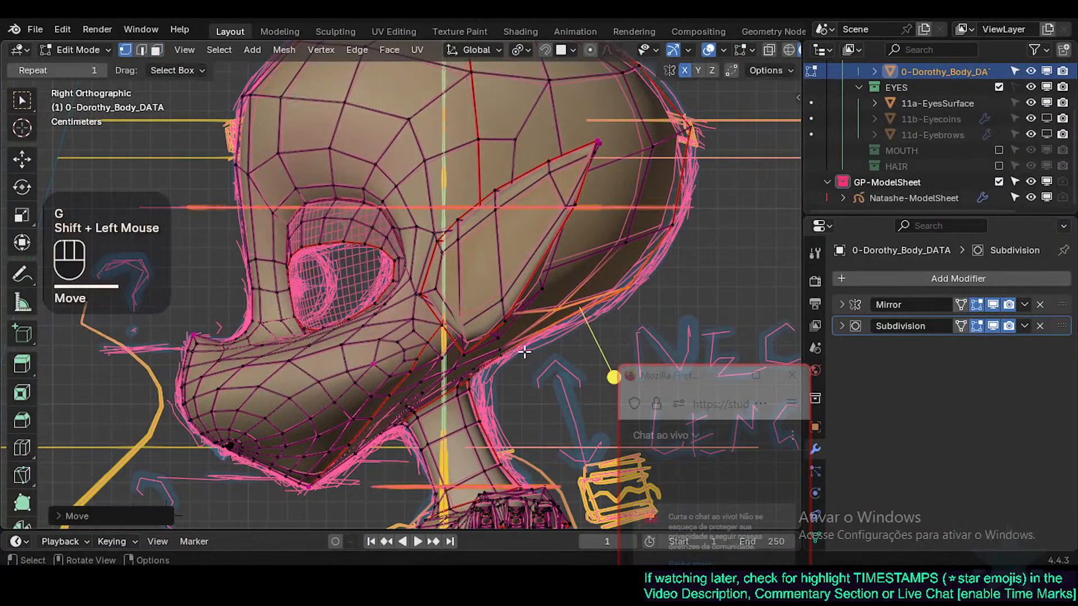
{"action": "key", "text": "alt+a"}
{"action": "key", "text": "c"}
{"action": "left_click", "coordinate": [505, 349]}
{"action": "right_click", "coordinate": [522, 354]}
{"action": "key", "text": "g"}
{"action": "key", "text": "Escape"}
Step: Nudge the nape vertex just above the back of the neck toward the model sheet outline
{"action": "key", "text": "alt+a"}
{"action": "key", "text": "c"}
{"action": "left_click", "coordinate": [513, 359]}
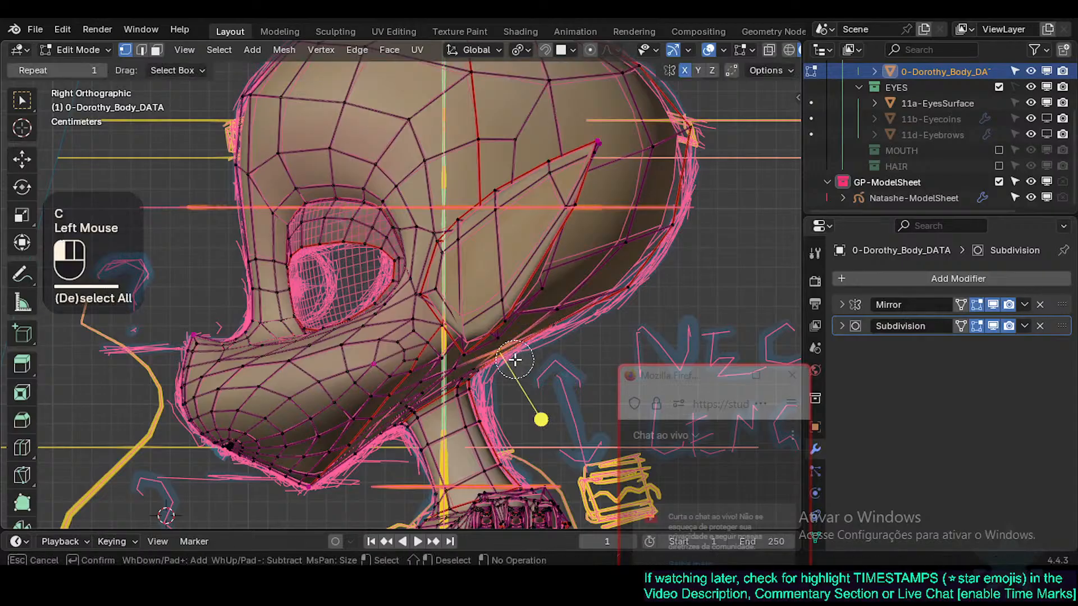
{"action": "right_click", "coordinate": [514, 360]}
{"action": "key", "text": "g"}
{"action": "left_click", "coordinate": [519, 360], "text": "shift"}
Step: Move the underside vertex midway between the nape and the back of the skull down toward the outline
{"action": "key", "text": "alt+a"}
{"action": "key", "text": "c"}
{"action": "left_click", "coordinate": [567, 318]}
{"action": "right_click", "coordinate": [568, 319]}
{"action": "key", "text": "g"}
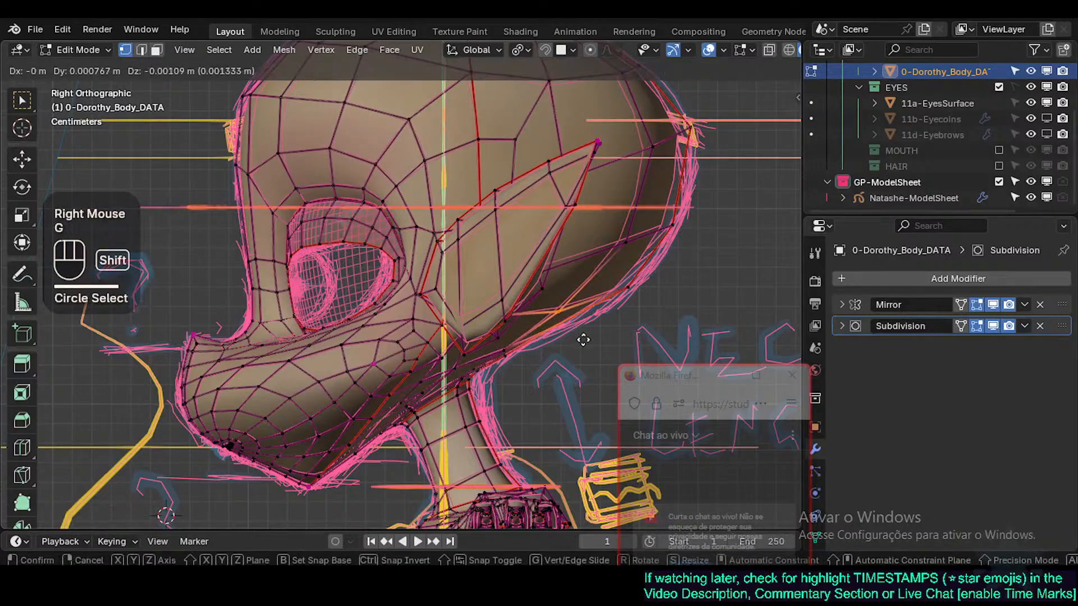
{"action": "left_click", "coordinate": [595, 344], "text": "shift"}
Step: Adjust the vertex at the lower rear curve of the skull to follow the model sheet outline
{"action": "key", "text": "alt+a"}
{"action": "key", "text": "c"}
{"action": "left_click", "coordinate": [635, 286]}
{"action": "right_click", "coordinate": [636, 285]}
{"action": "key", "text": "g"}
{"action": "left_click", "coordinate": [619, 333], "text": "shift"}
Step: Nudge the rearmost vertex at ear height on the back of the skull onto the model sheet outline
{"action": "key", "text": "alt+a"}
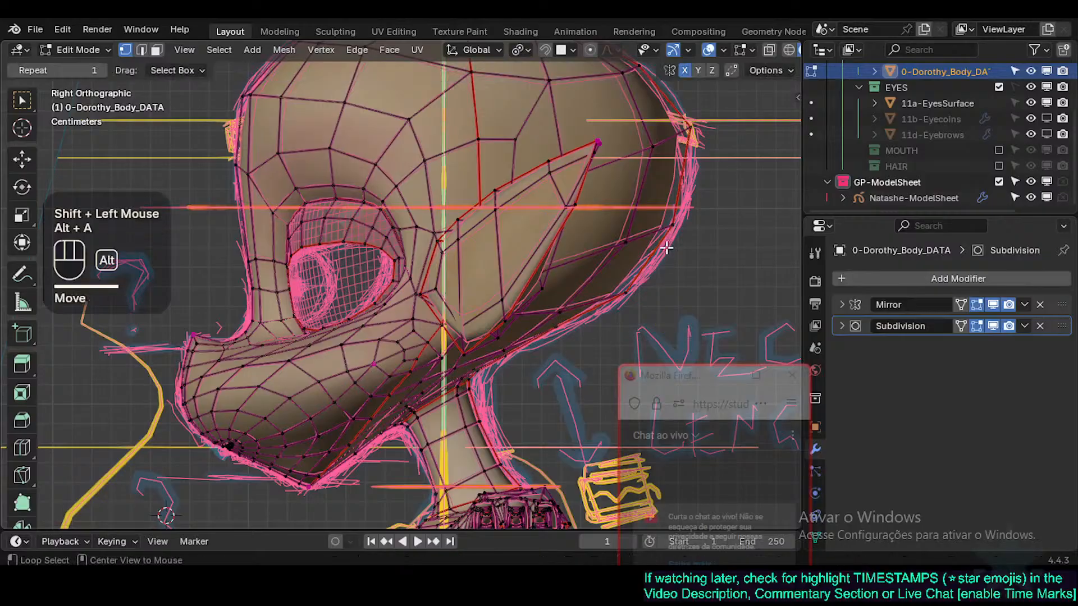
{"action": "key", "text": "c"}
{"action": "left_click", "coordinate": [675, 225]}
{"action": "right_click", "coordinate": [676, 223]}
{"action": "key", "text": "g"}
{"action": "left_click", "coordinate": [681, 252], "text": "shift"}
Step: Slightly move the inner vertex behind the ear, next to the back-of-skull contour
{"action": "key", "text": "alt+a"}
{"action": "key", "text": "c"}
{"action": "left_click", "coordinate": [622, 235]}
{"action": "right_click", "coordinate": [623, 235]}
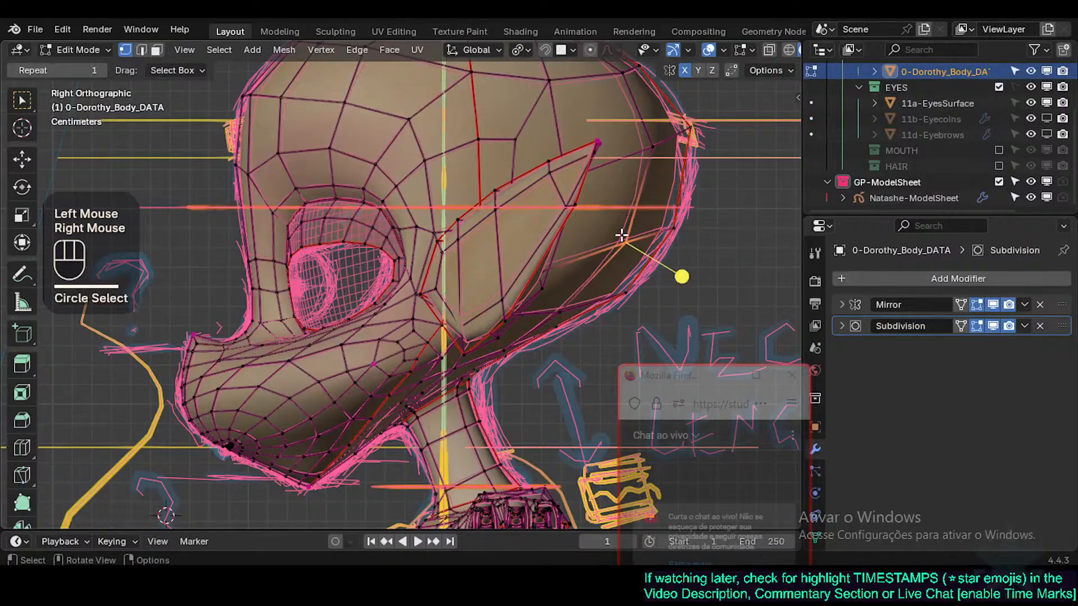
{"action": "key", "text": "g"}
{"action": "left_click", "coordinate": [621, 235], "text": "shift"}
Step: Return to Object Mode, hide the wireframes and save the file
{"action": "scroll", "coordinate": [521, 285], "scroll_direction": "down", "scroll_amount": 2}
{"action": "key", "text": "Tab"}
{"action": "scroll", "coordinate": [443, 295], "scroll_direction": "down", "scroll_amount": 2}
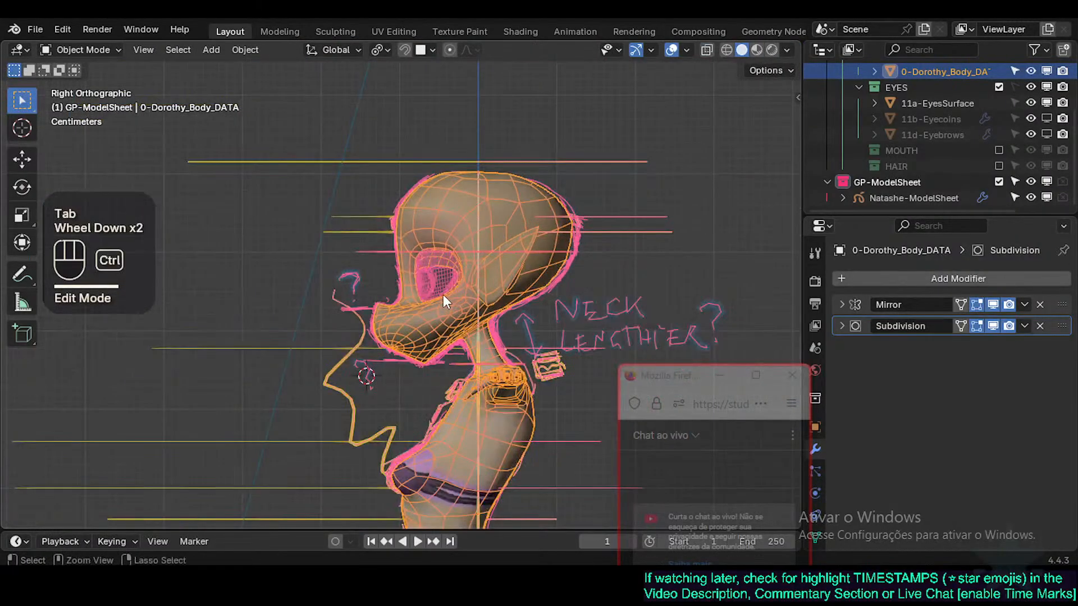
{"action": "key", "text": "shift+ctrl+alt+z"}
{"action": "middle_click_drag", "start_coordinate": [434, 305], "coordinate": [475, 379]}
{"action": "key", "text": "ctrl+s"}
{"action": "key", "text": "ctrl+d"}
{"action": "scroll", "coordinate": [452, 321], "scroll_direction": "up", "scroll_amount": 2}
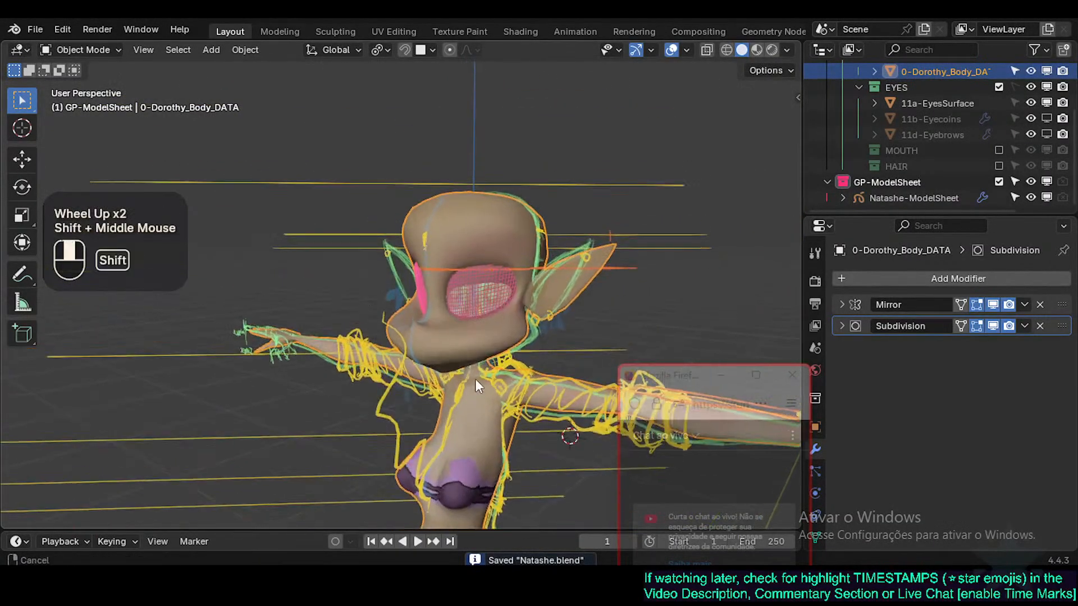
{"action": "scroll", "coordinate": [475, 376], "scroll_direction": "up", "scroll_amount": 2}
Step: Make the Natashe-ModelSheet object unselectable in the viewport
{"action": "left_click", "coordinate": [475, 251]}
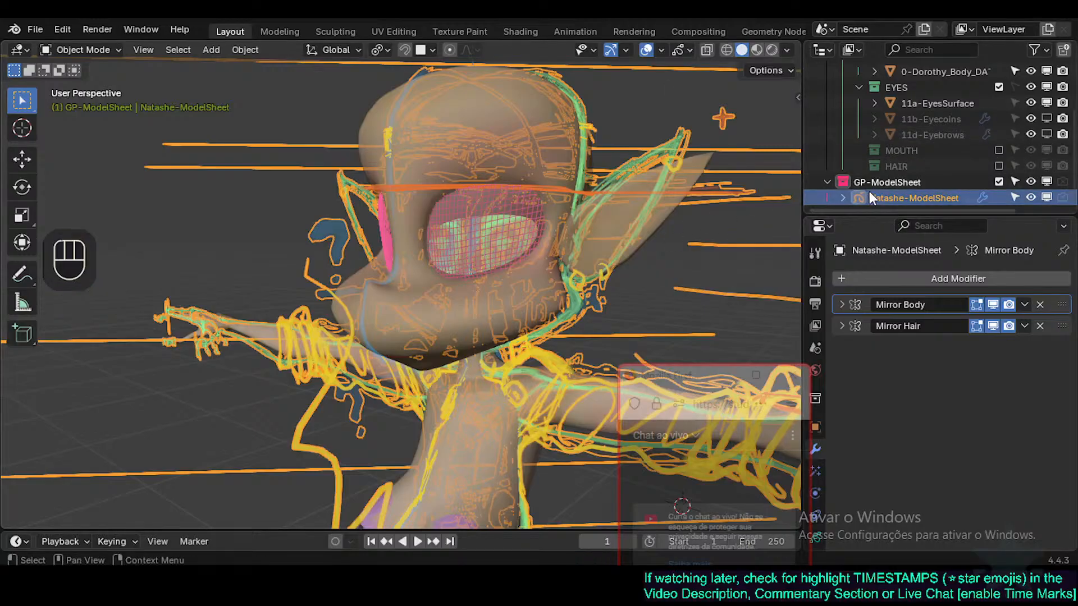
{"action": "left_click", "coordinate": [881, 182]}
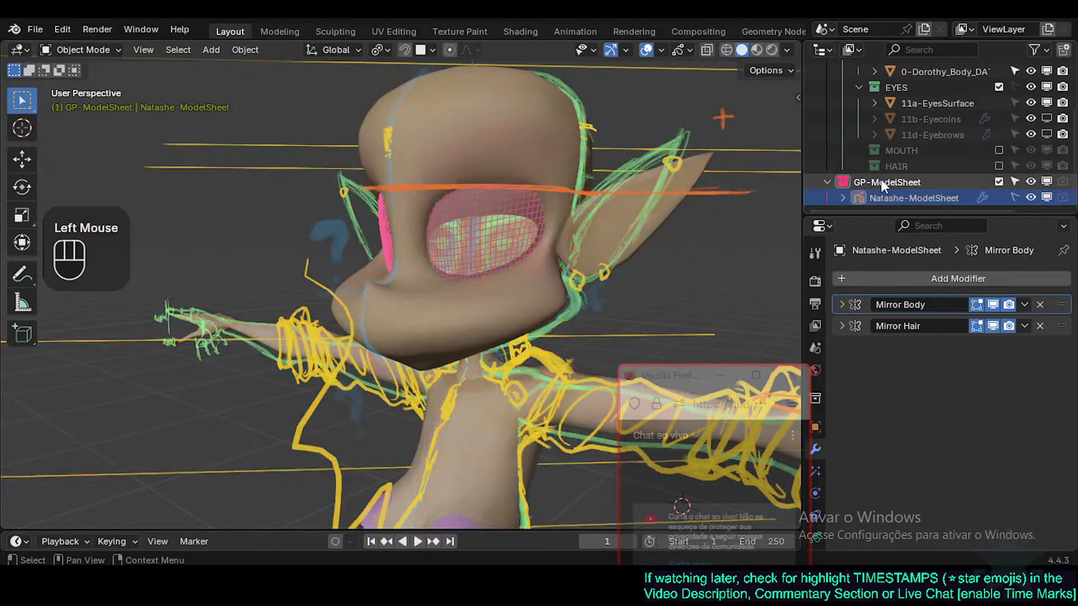
{"action": "left_click", "coordinate": [868, 181]}
Step: Collapse the LINK-Natashe and GP-ModelSheet collections in the scene hierarchy and save the file
{"action": "left_click", "coordinate": [825, 179]}
{"action": "scroll", "coordinate": [933, 120], "scroll_direction": "up", "scroll_amount": 2}
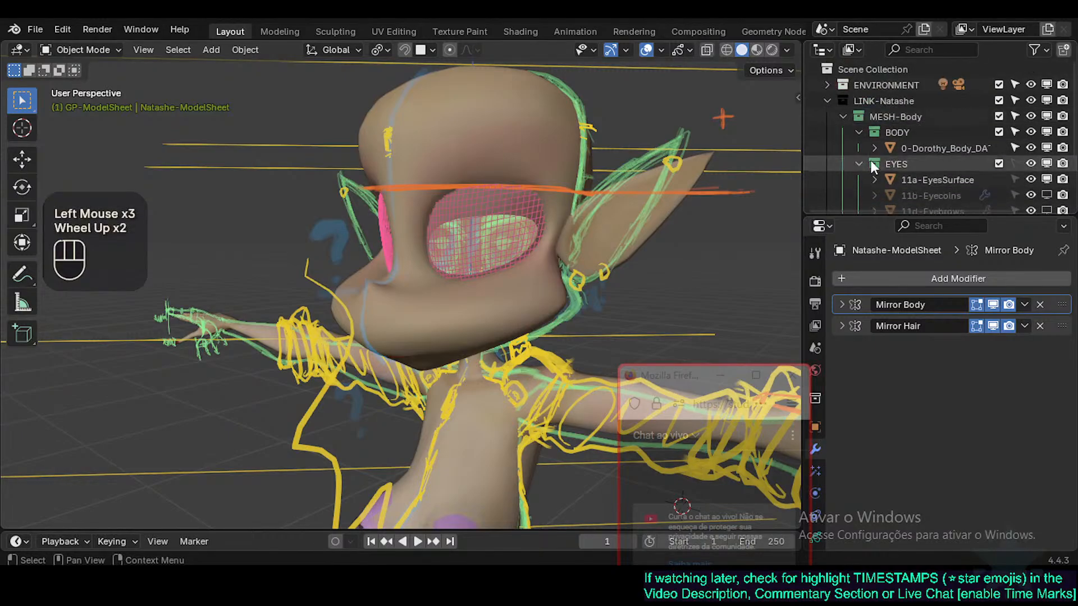
{"action": "scroll", "coordinate": [864, 168], "scroll_direction": "down", "scroll_amount": 2}
{"action": "left_click", "coordinate": [829, 198]}
{"action": "scroll", "coordinate": [895, 113], "scroll_direction": "up", "scroll_amount": 2}
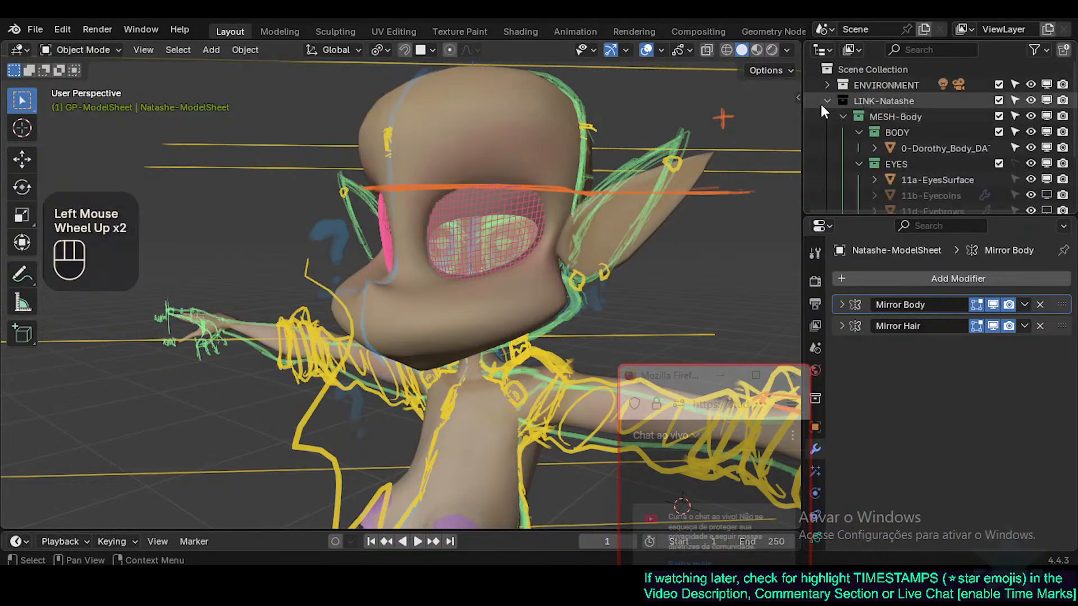
{"action": "left_click", "coordinate": [827, 100]}
{"action": "left_click", "coordinate": [858, 87]}
{"action": "key", "text": "ctrl+s"}
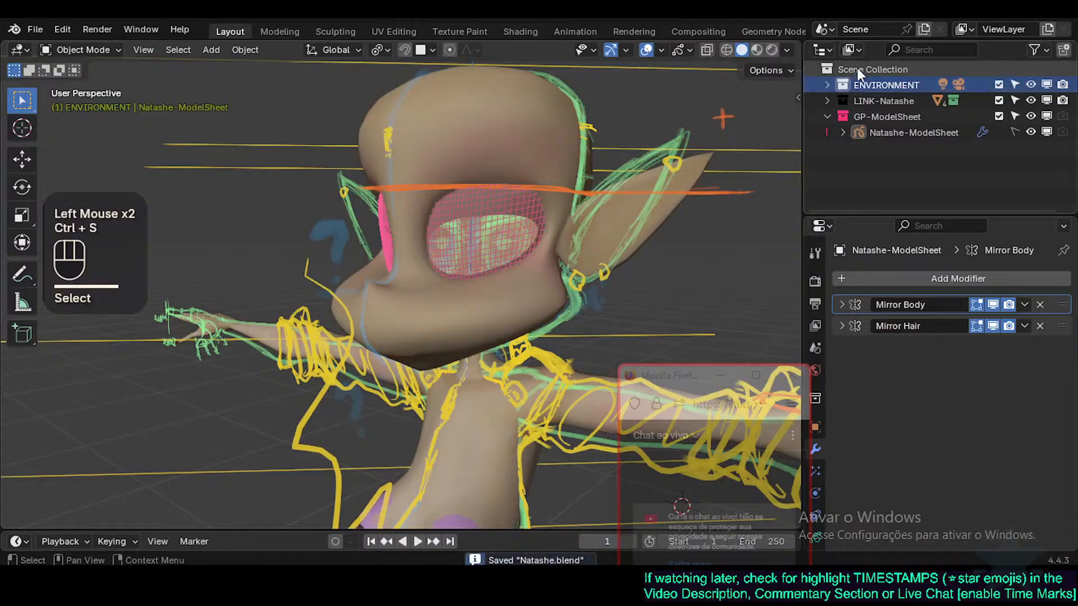
{"action": "double_click", "coordinate": [857, 69]}
{"action": "left_click", "coordinate": [827, 116]}
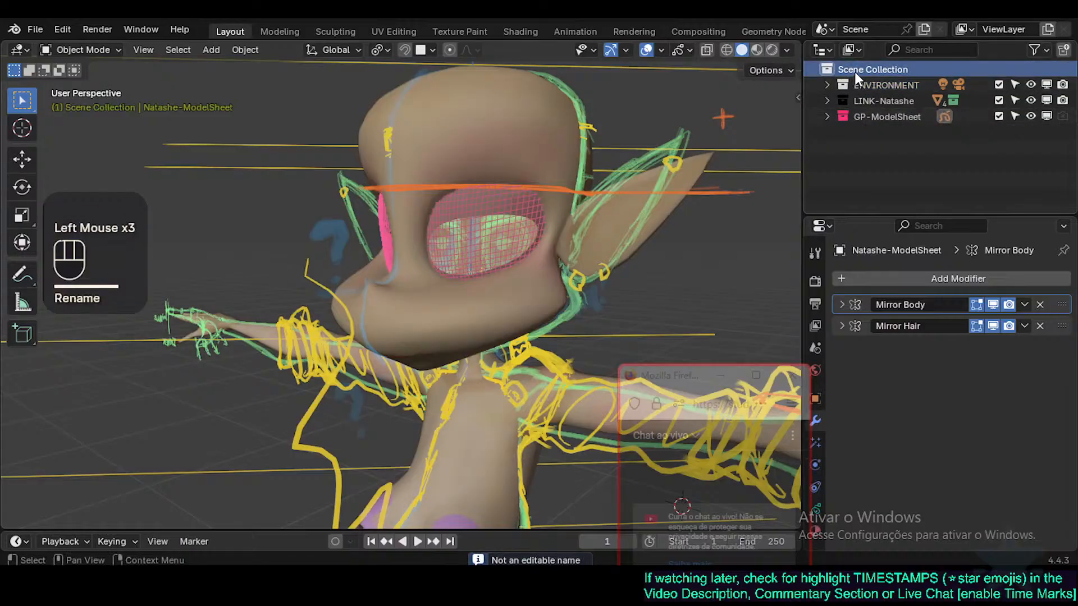
{"action": "key", "text": "ctrl+s"}
Step: Split the 3D view to add an enlarged Asset Browser area beneath it
{"action": "scroll", "coordinate": [508, 301], "scroll_direction": "down", "scroll_amount": 3}
{"action": "key", "text": "alt+a"}
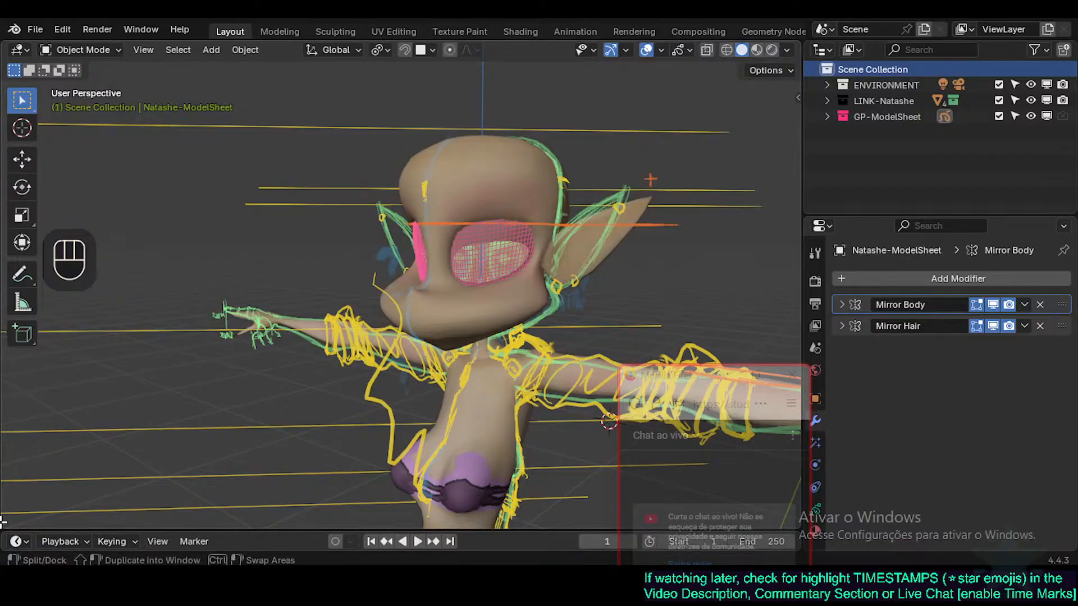
{"action": "left_click_drag", "start_coordinate": [2, 522], "coordinate": [43, 421]}
{"action": "left_click", "coordinate": [24, 432]}
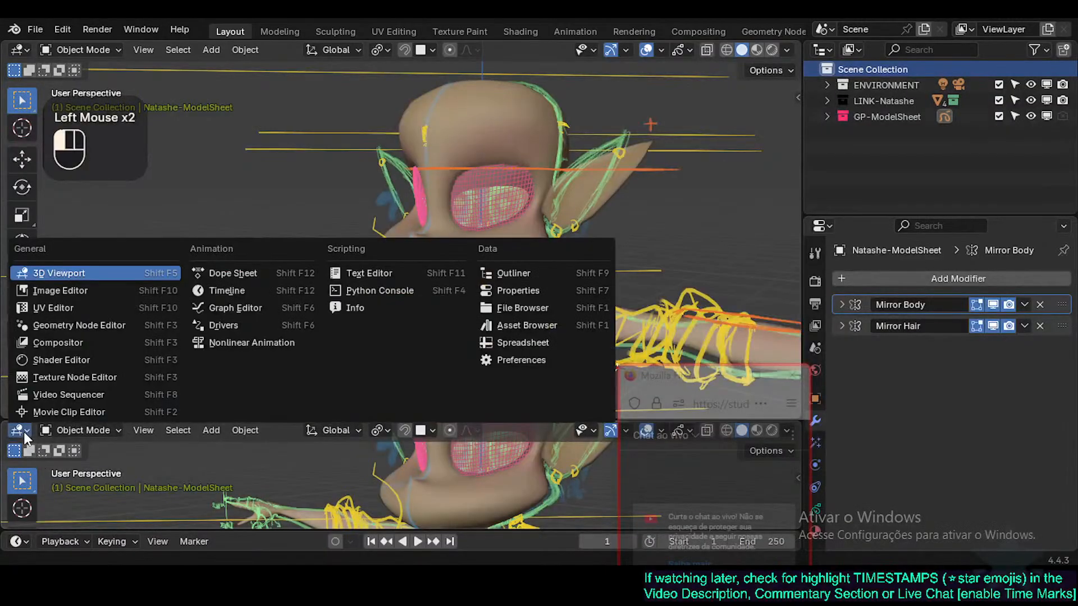
{"action": "key", "text": "shift+F1"}
{"action": "key", "text": "shift+F1"}
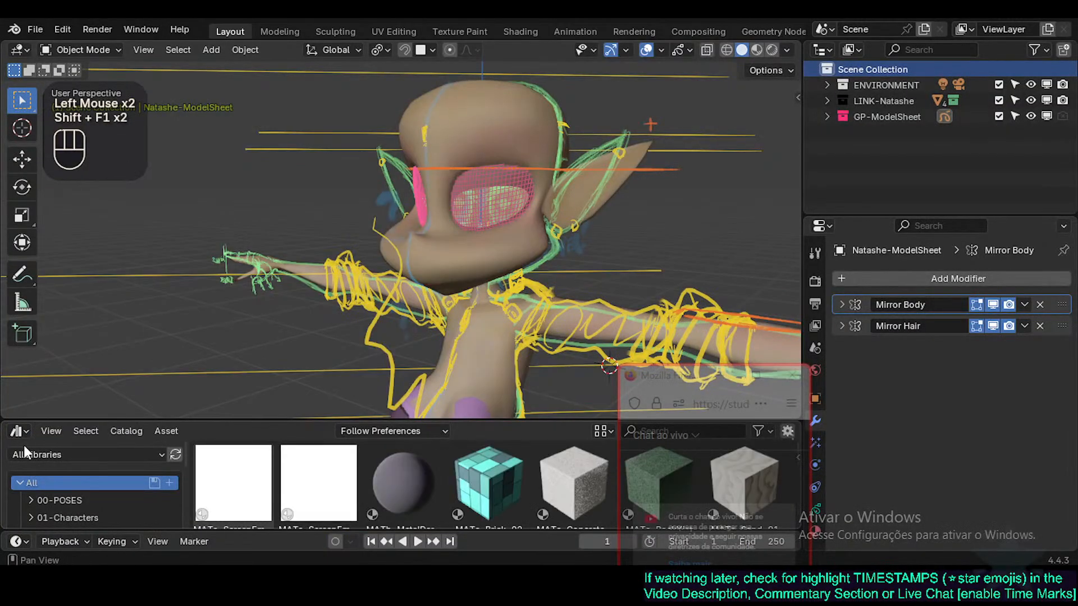
{"action": "left_click_drag", "start_coordinate": [414, 422], "coordinate": [415, 377]}
Step: Add the LINK-Dorothy collection from the 01-Characters asset catalog to the scene
{"action": "left_click", "coordinate": [73, 474]}
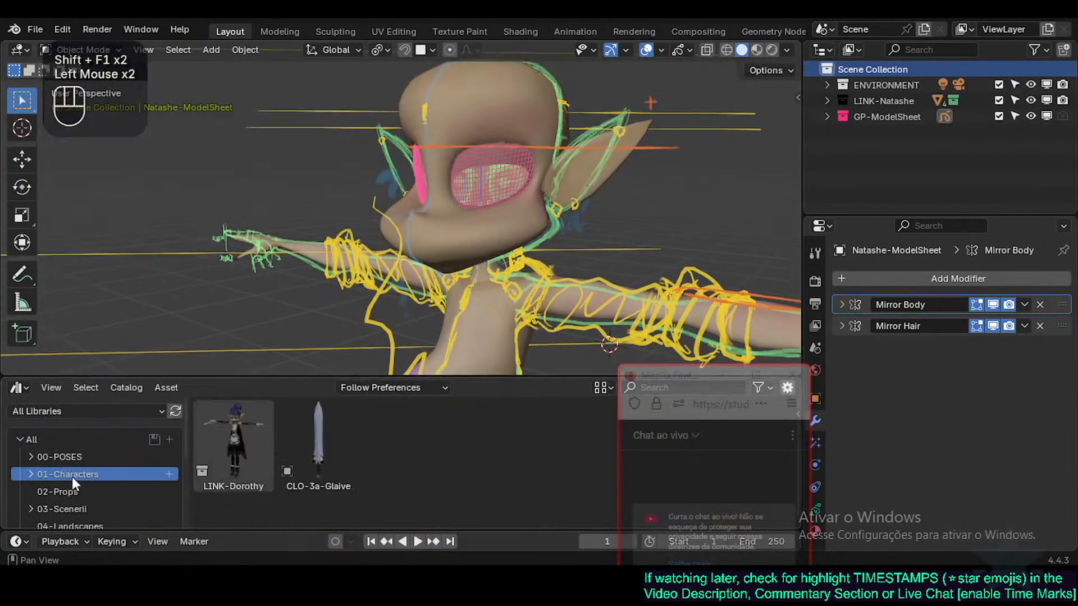
{"action": "left_click", "coordinate": [242, 457]}
{"action": "scroll", "coordinate": [277, 311], "scroll_direction": "down", "scroll_amount": 3}
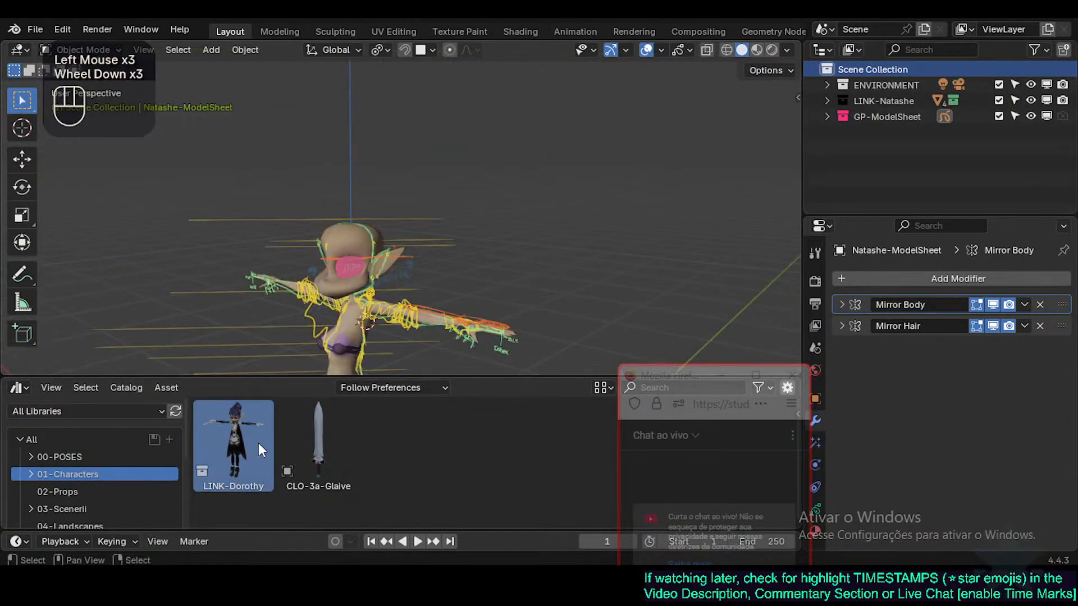
{"action": "left_click_drag", "start_coordinate": [250, 447], "coordinate": [218, 256]}
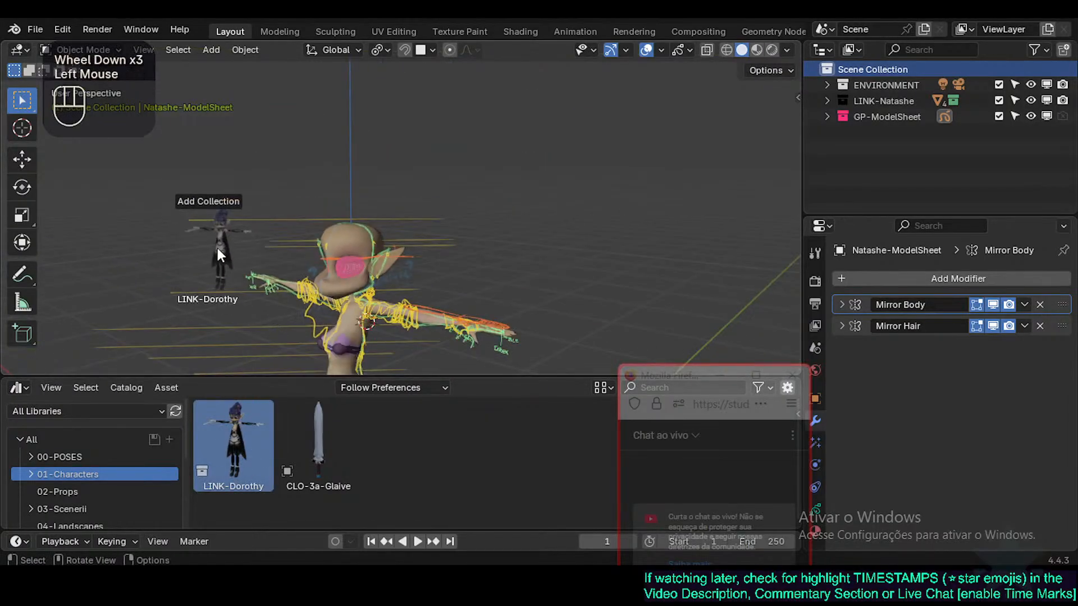
{"action": "left_click", "coordinate": [268, 337]}
Step: Snap the 3D cursor to the world origin and the LINK-Dorothy instance to the cursor
{"action": "middle_click_drag", "start_coordinate": [303, 320], "coordinate": [335, 230], "text": "shift"}
{"action": "scroll", "coordinate": [337, 242], "scroll_direction": "down", "scroll_amount": 4}
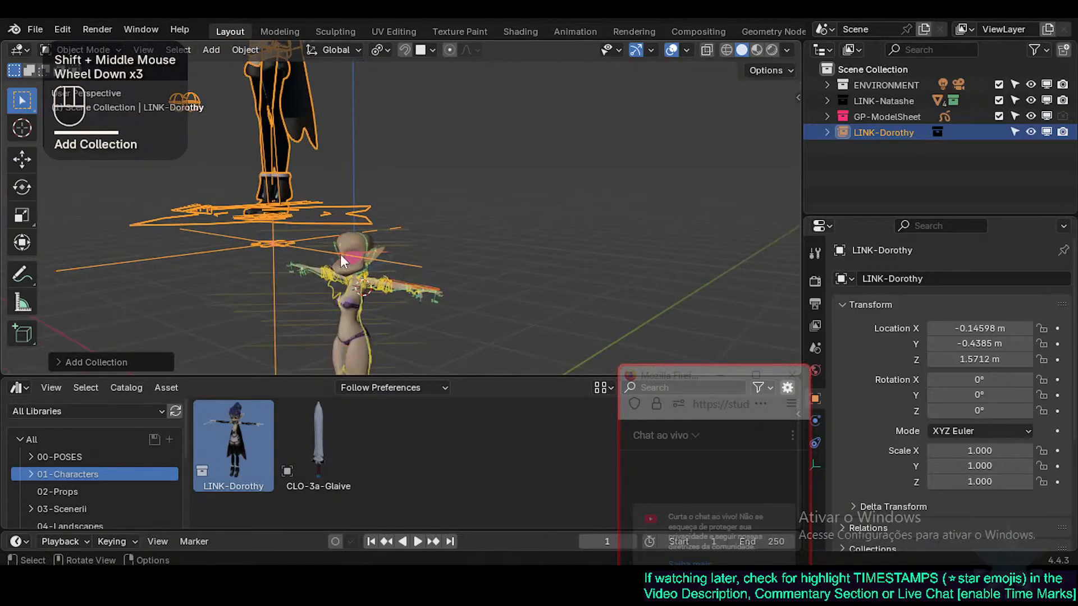
{"action": "middle_click_drag", "start_coordinate": [330, 301], "coordinate": [409, 250], "text": "shift"}
{"action": "scroll", "coordinate": [373, 193], "scroll_direction": "down", "scroll_amount": 1}
{"action": "key", "text": "shift+s"}
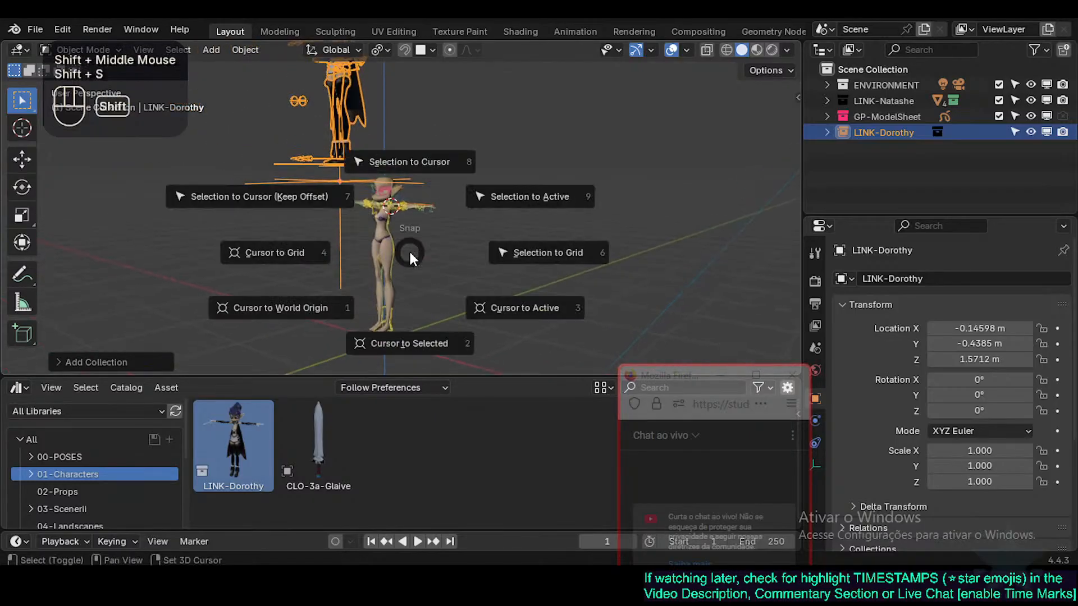
{"action": "key", "text": "1"}
{"action": "key", "text": "shift+s"}
{"action": "key", "text": "8"}
Step: Move LINK-Dorothy along the X axis to about -1.81 m, beside the character being modelled
{"action": "key", "text": "g"}
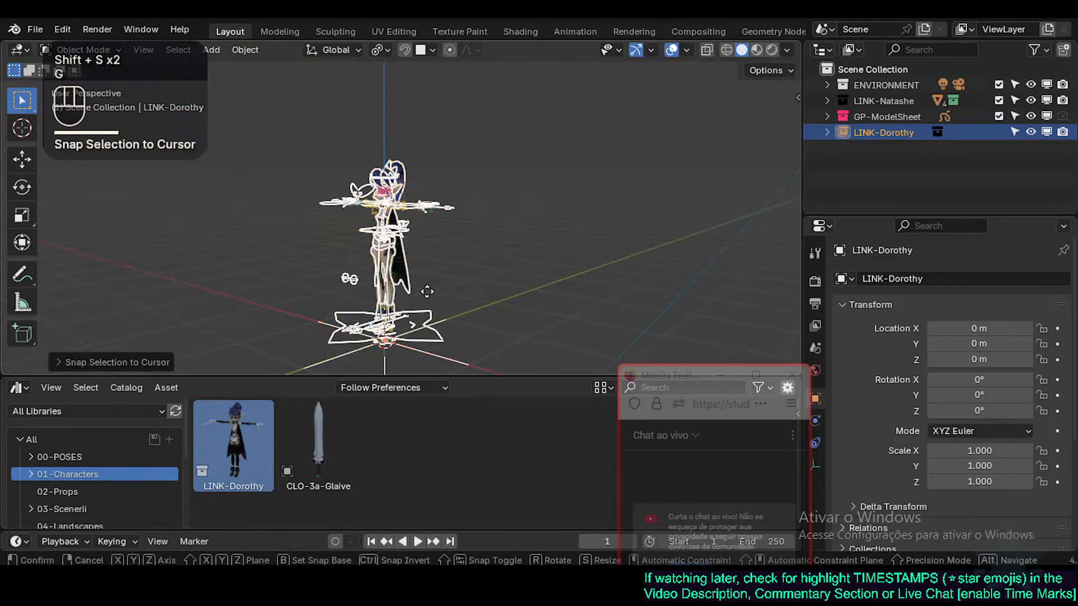
{"action": "key", "text": "x"}
{"action": "left_click", "coordinate": [286, 218]}
{"action": "middle_click_drag", "start_coordinate": [286, 219], "coordinate": [307, 234], "text": "shift"}
{"action": "scroll", "coordinate": [307, 234], "scroll_direction": "up", "scroll_amount": 2}
{"action": "scroll", "coordinate": [304, 232], "scroll_direction": "up", "scroll_amount": 1}
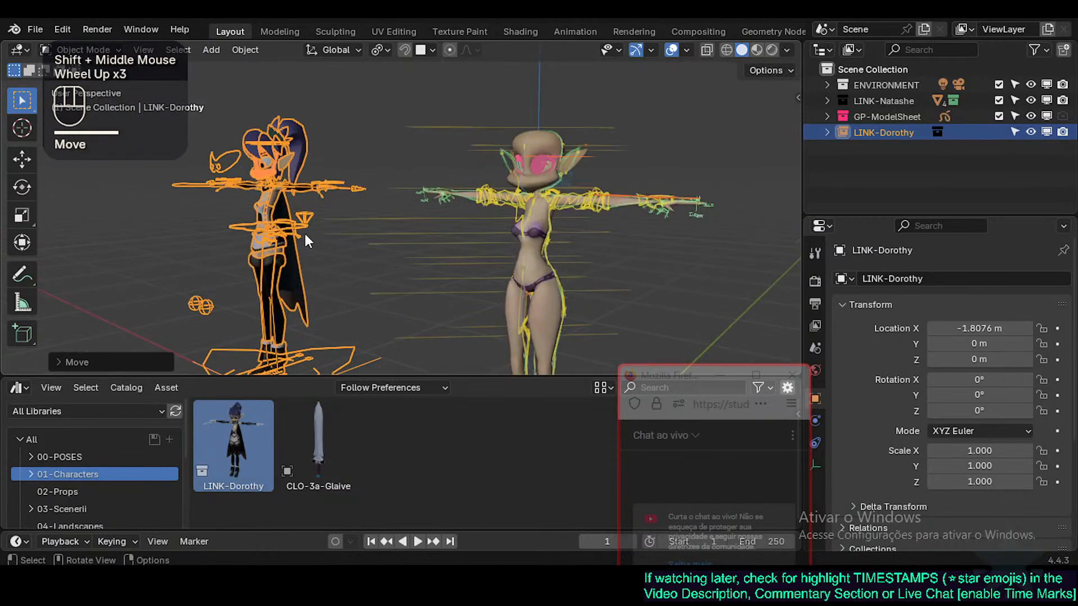
Step: Examine the LINK-Dorothy character's head and upper body up close as a reference
{"action": "scroll", "coordinate": [348, 276], "scroll_direction": "up", "scroll_amount": 1}
{"action": "scroll", "coordinate": [349, 276], "scroll_direction": "up", "scroll_amount": 1}
{"action": "middle_click_drag", "start_coordinate": [348, 276], "coordinate": [431, 237]}
{"action": "scroll", "coordinate": [291, 245], "scroll_direction": "up", "scroll_amount": 2}
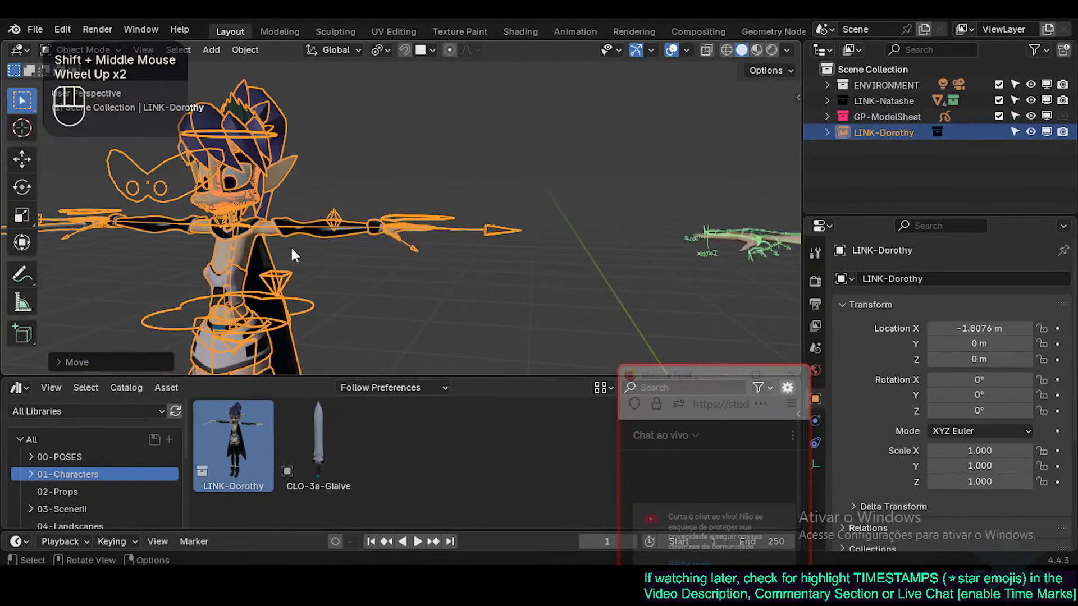
{"action": "middle_click_drag", "start_coordinate": [291, 245], "coordinate": [432, 255], "text": "shift"}
{"action": "scroll", "coordinate": [432, 254], "scroll_direction": "up", "scroll_amount": 1, "text": "shift"}
{"action": "scroll", "coordinate": [433, 255], "scroll_direction": "down", "scroll_amount": 1}
{"action": "key", "text": "alt+a"}
{"action": "left_click", "coordinate": [308, 268]}
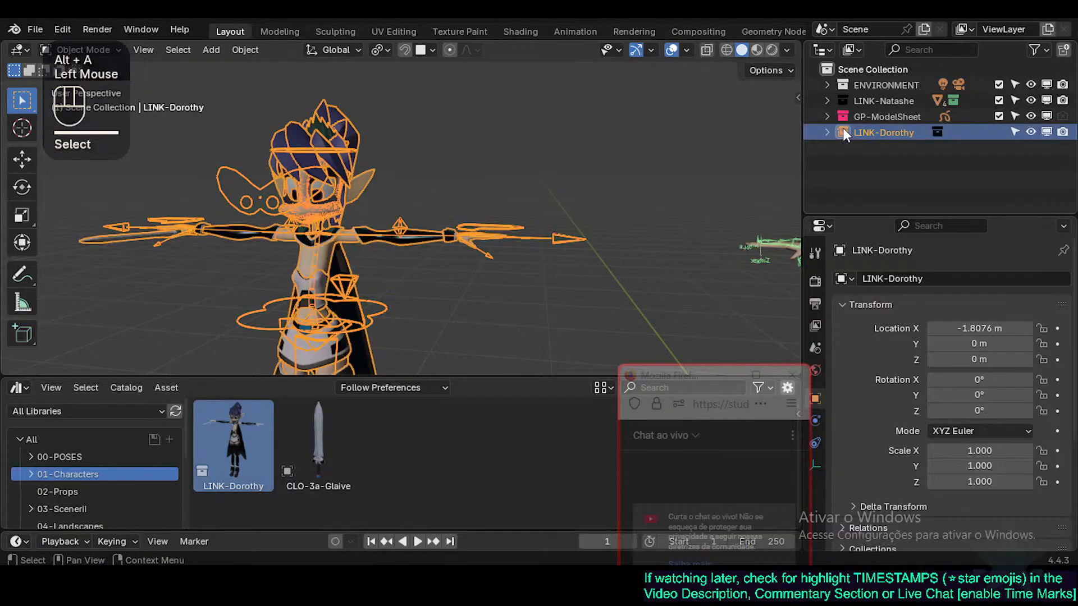
{"action": "left_click", "coordinate": [331, 269]}
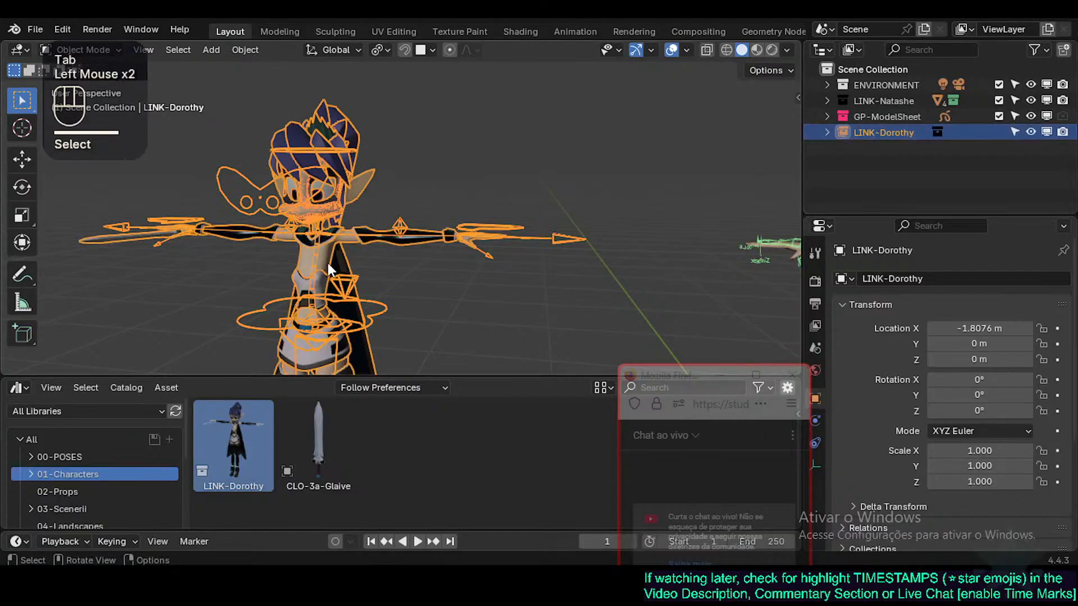
{"action": "scroll", "coordinate": [820, 398], "scroll_direction": "down", "scroll_amount": 3}
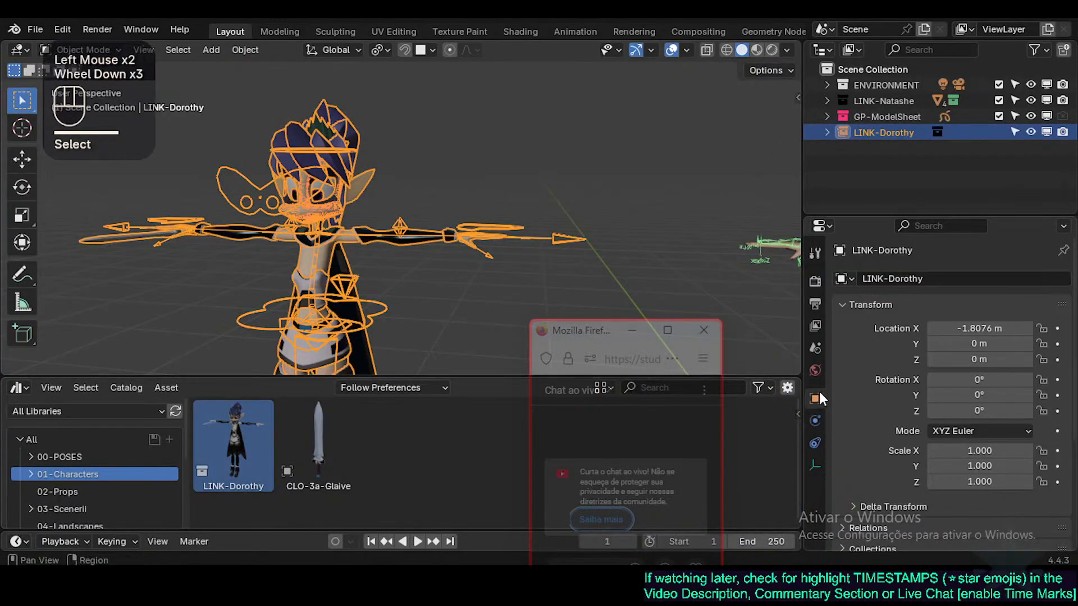
{"action": "left_click", "coordinate": [357, 259]}
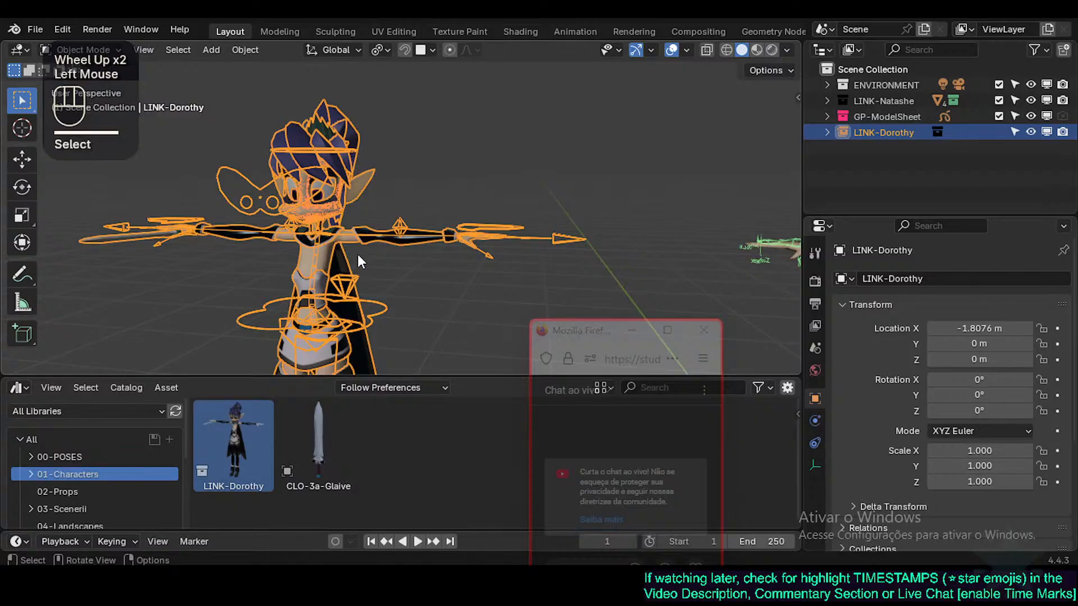
{"action": "key", "text": "alt+a"}
{"action": "left_click", "coordinate": [324, 249]}
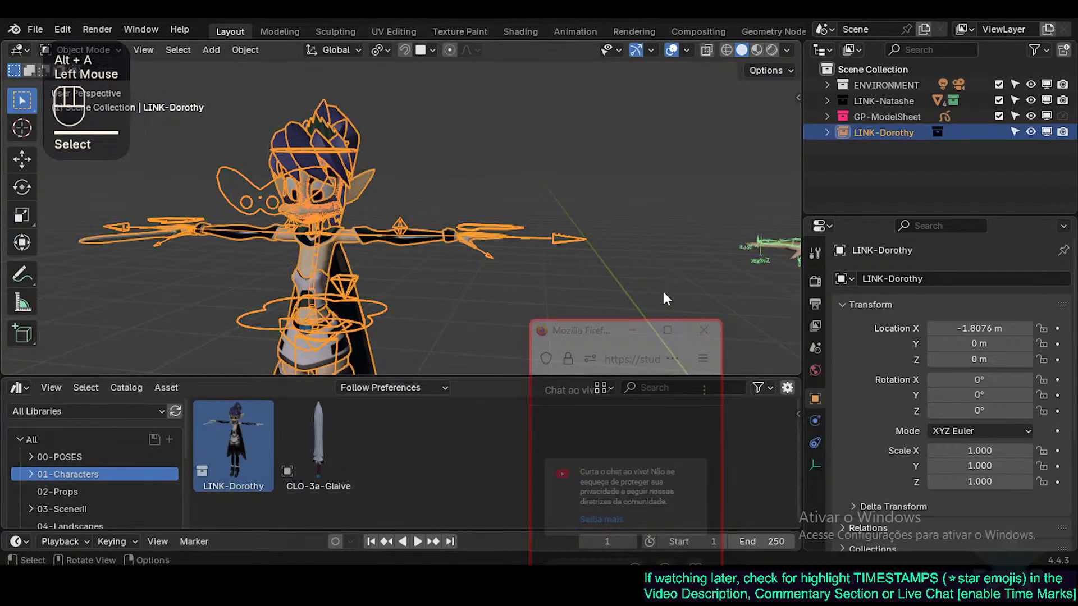
Step: Try to make a library override of the selected LINK-Dorothy instance only and pick its individual parts in the viewport
{"action": "right_click", "coordinate": [862, 129]}
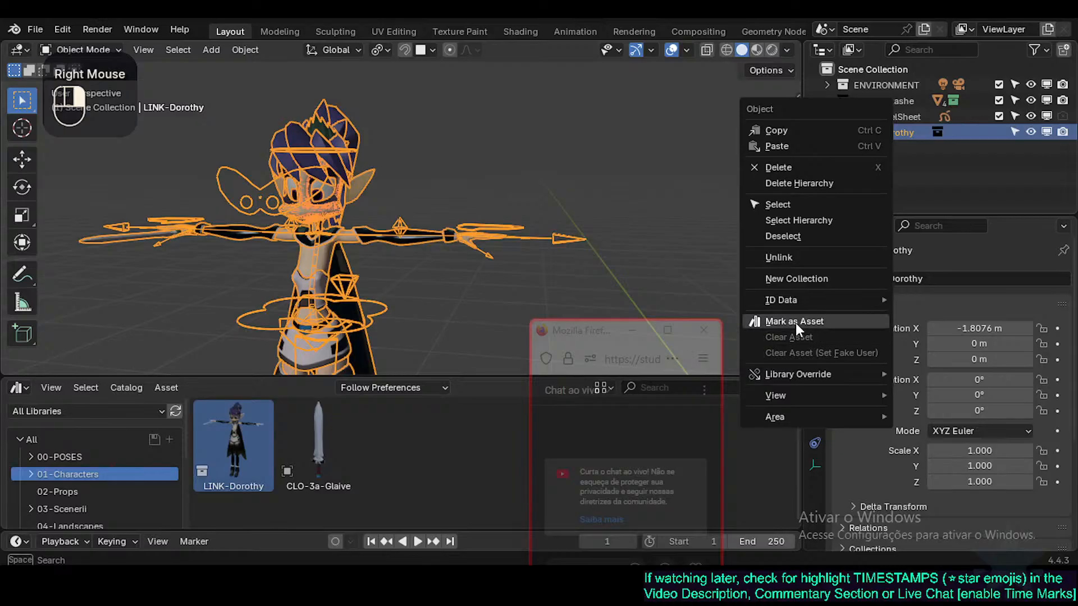
{"action": "mouse_move", "coordinate": [793, 373]}
{"action": "mouse_move", "coordinate": [914, 373]}
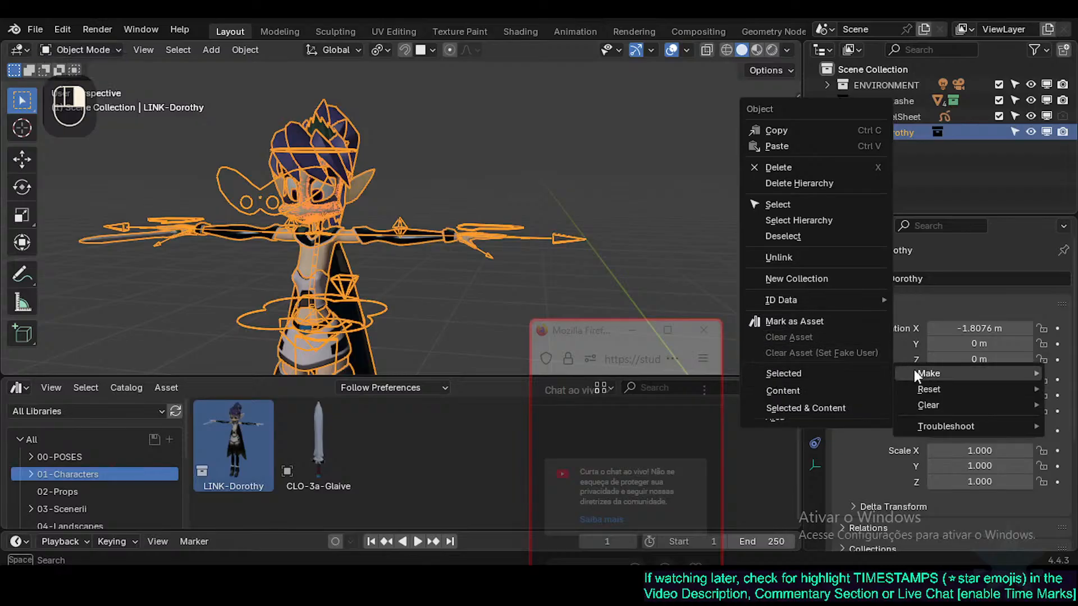
{"action": "left_click", "coordinate": [864, 375]}
{"action": "key", "text": "alt+a"}
{"action": "left_click", "coordinate": [332, 257]}
{"action": "left_click", "coordinate": [333, 257]}
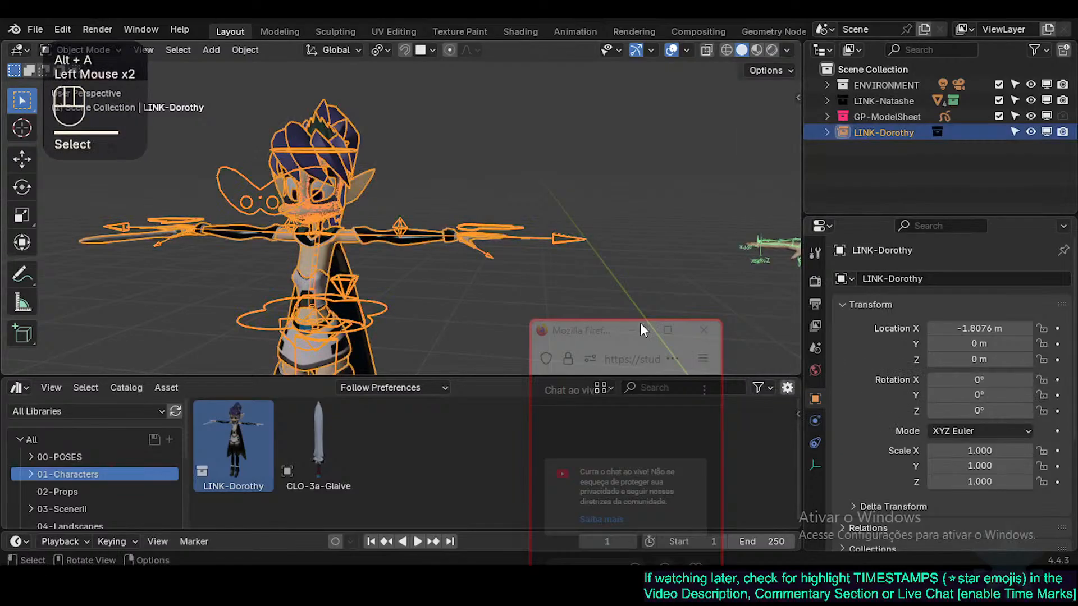
{"action": "left_click", "coordinate": [277, 271]}
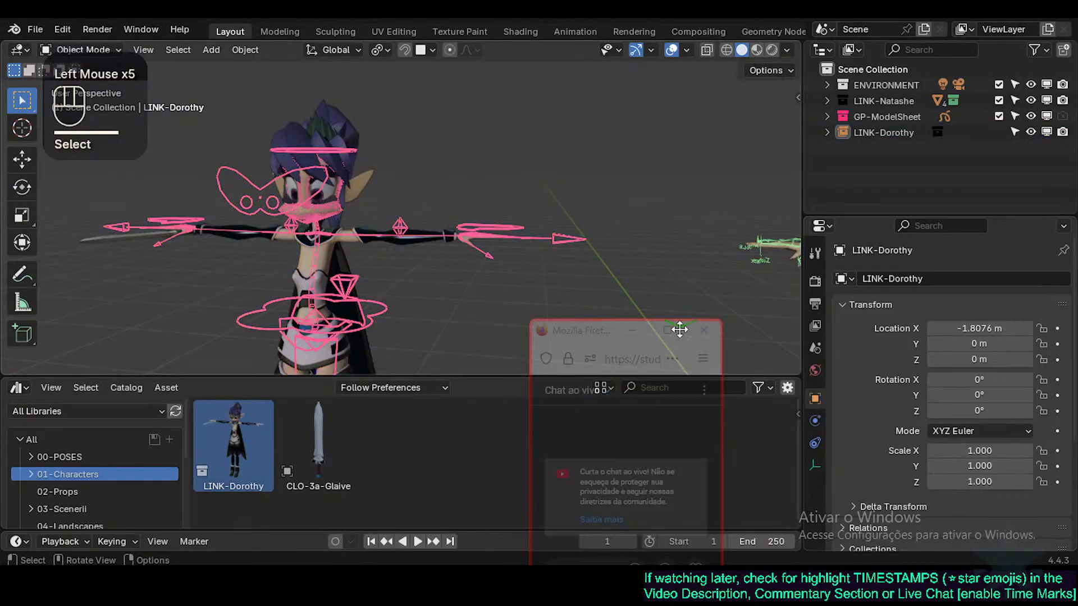
{"action": "key", "text": "alt+a"}
{"action": "left_click", "coordinate": [329, 263]}
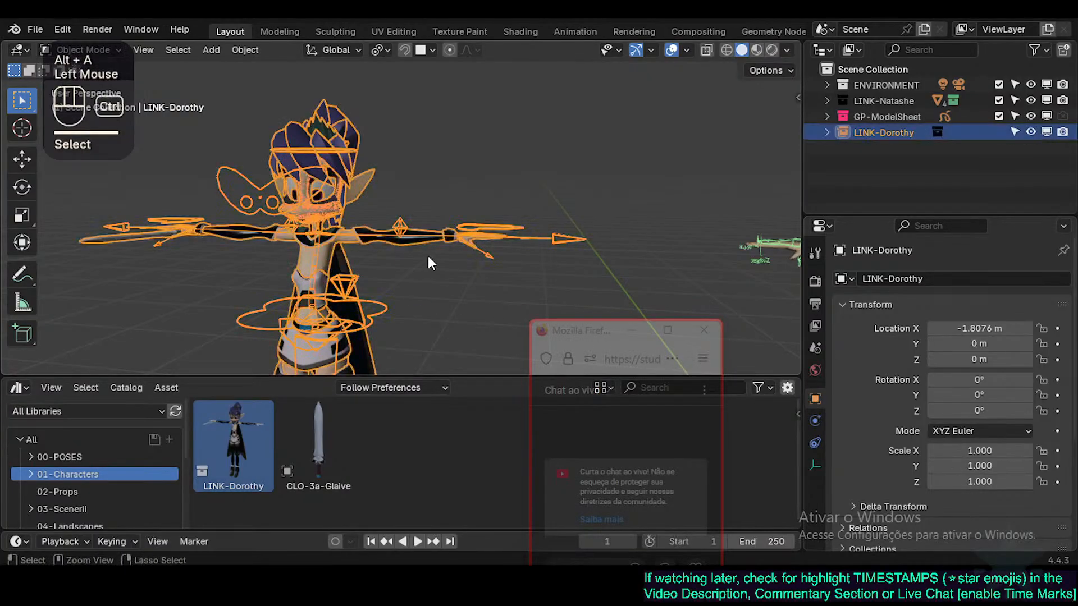
{"action": "left_click", "coordinate": [328, 262]}
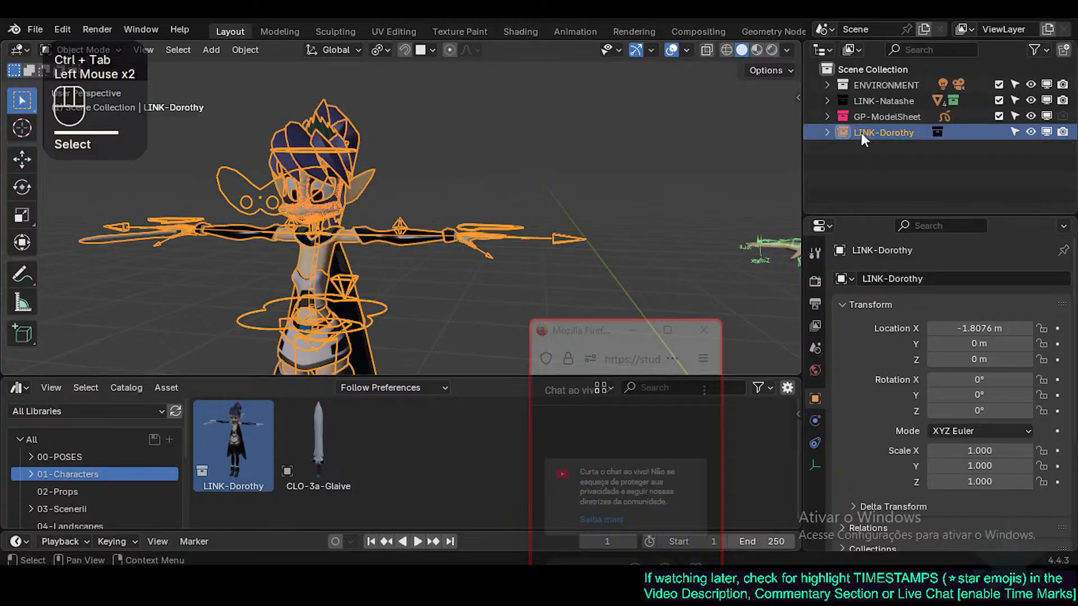
Step: Make a library override of LINK-Dorothy with the Selected & Content option and expand the collection in the outliner
{"action": "right_click", "coordinate": [842, 129]}
{"action": "key", "text": "a"}
{"action": "key", "text": "a"}
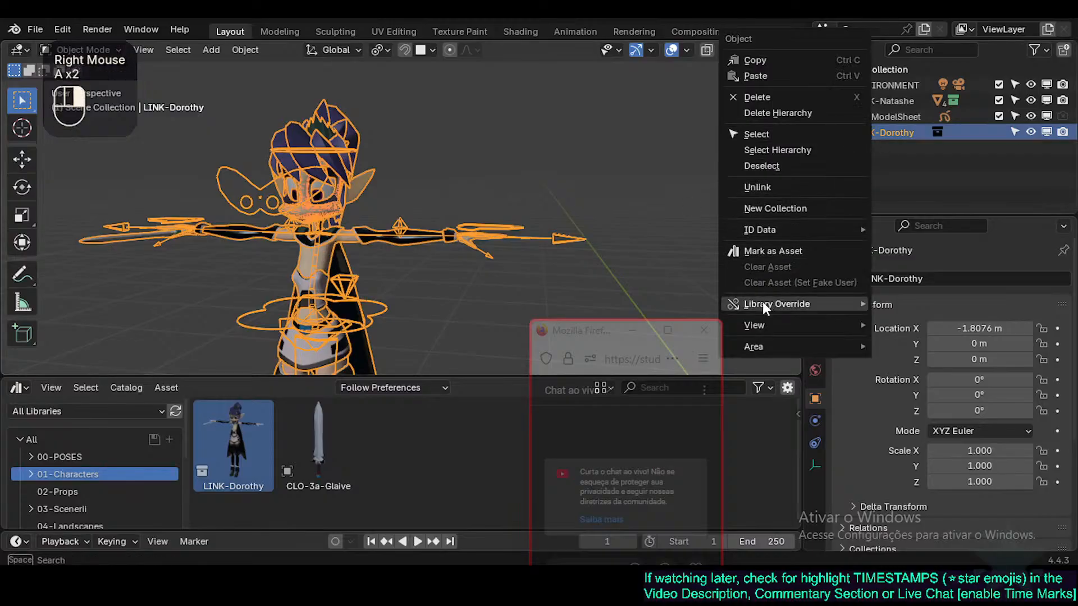
{"action": "mouse_move", "coordinate": [762, 304]}
{"action": "key", "text": "a"}
{"action": "key", "text": "a"}
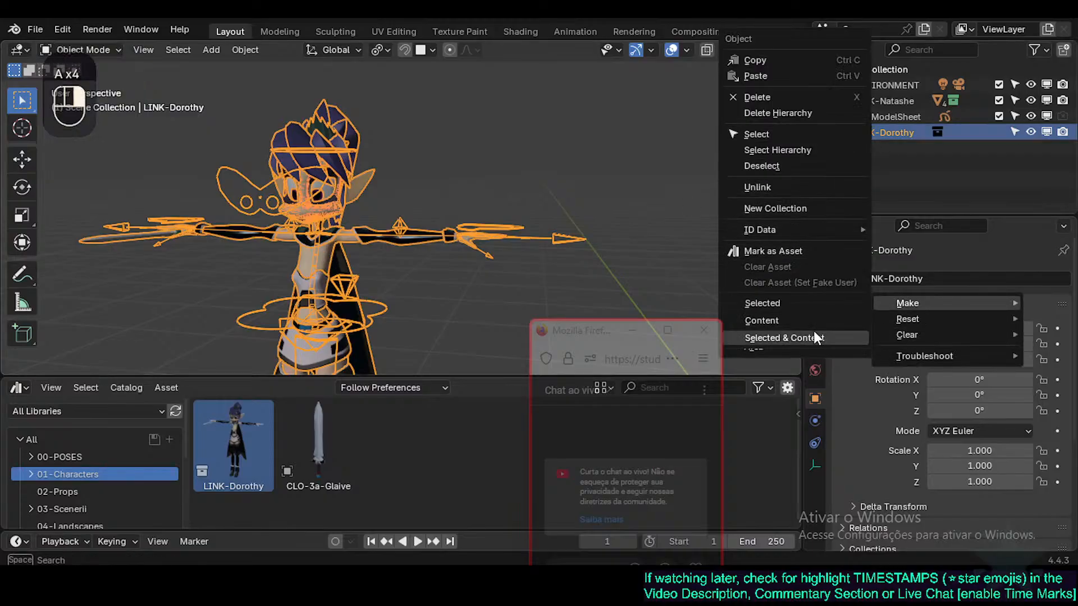
{"action": "left_click", "coordinate": [814, 331]}
{"action": "key", "text": "alt+a"}
{"action": "middle_click_drag", "start_coordinate": [506, 278], "coordinate": [285, 198], "text": "shift"}
{"action": "scroll", "coordinate": [393, 205], "scroll_direction": "down", "scroll_amount": 2}
{"action": "left_click", "coordinate": [853, 134]}
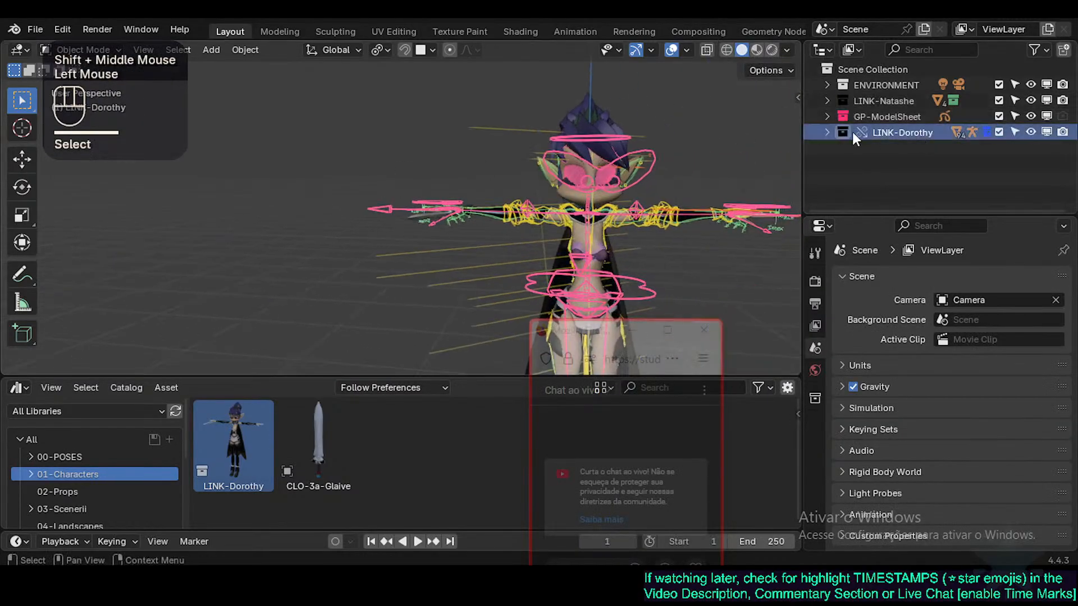
{"action": "left_click", "coordinate": [827, 133]}
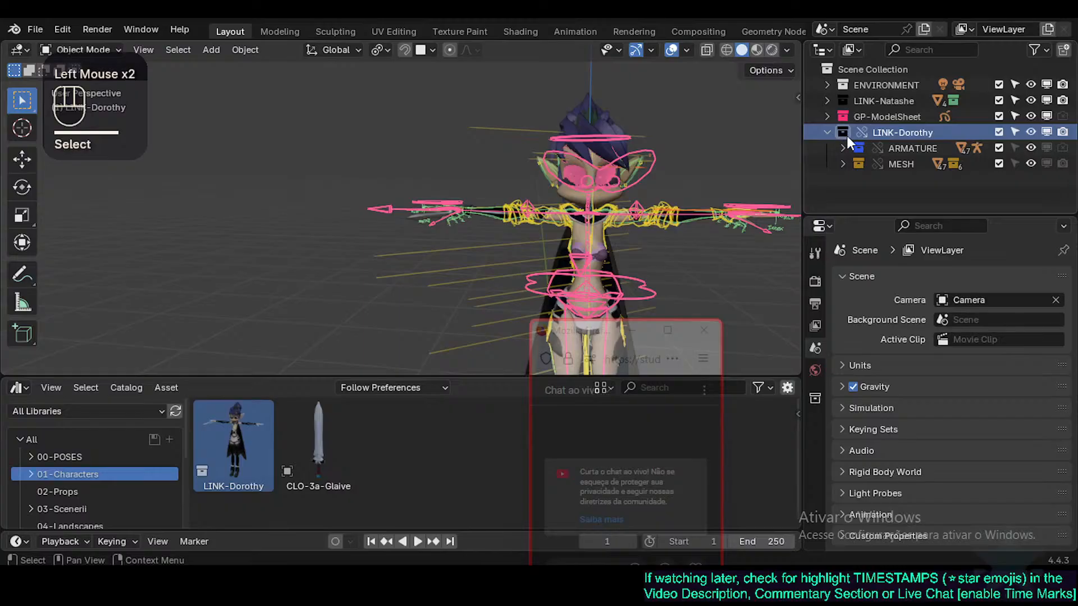
Step: Move the ARM-Dorothy armature along the X axis to about -1.48 m, beside the character being modelled
{"action": "left_click", "coordinate": [554, 138]}
{"action": "key", "text": "g"}
{"action": "key", "text": "x"}
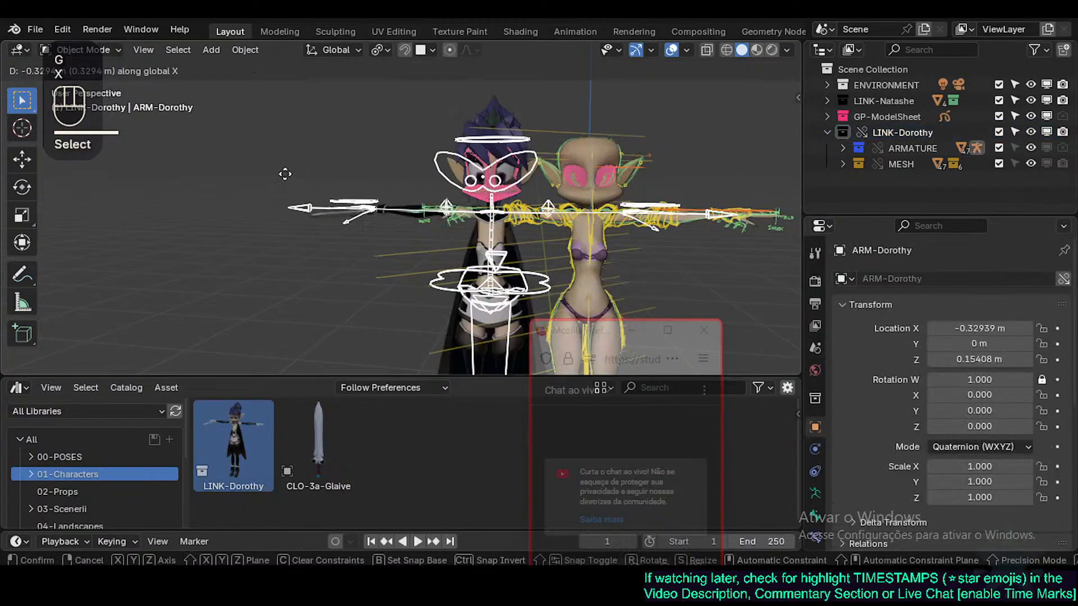
{"action": "left_click", "coordinate": [345, 218]}
{"action": "key", "text": "g"}
{"action": "key", "text": "x"}
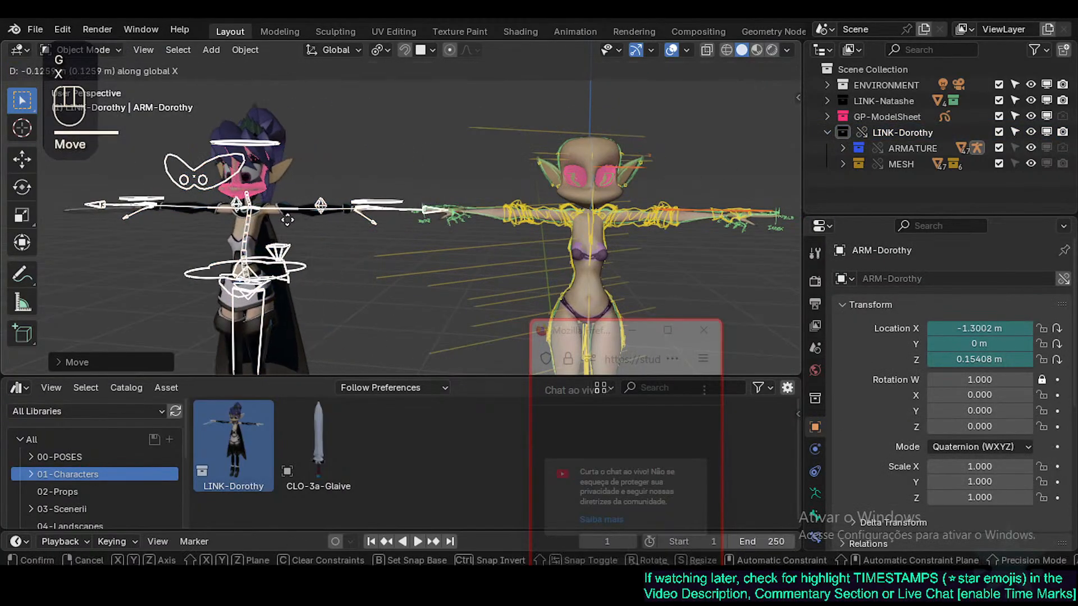
{"action": "left_click", "coordinate": [297, 227]}
{"action": "middle_click_drag", "start_coordinate": [298, 227], "coordinate": [333, 247], "text": "shift"}
{"action": "key", "text": "alt+a"}
{"action": "scroll", "coordinate": [300, 179], "scroll_direction": "up", "scroll_amount": 2}
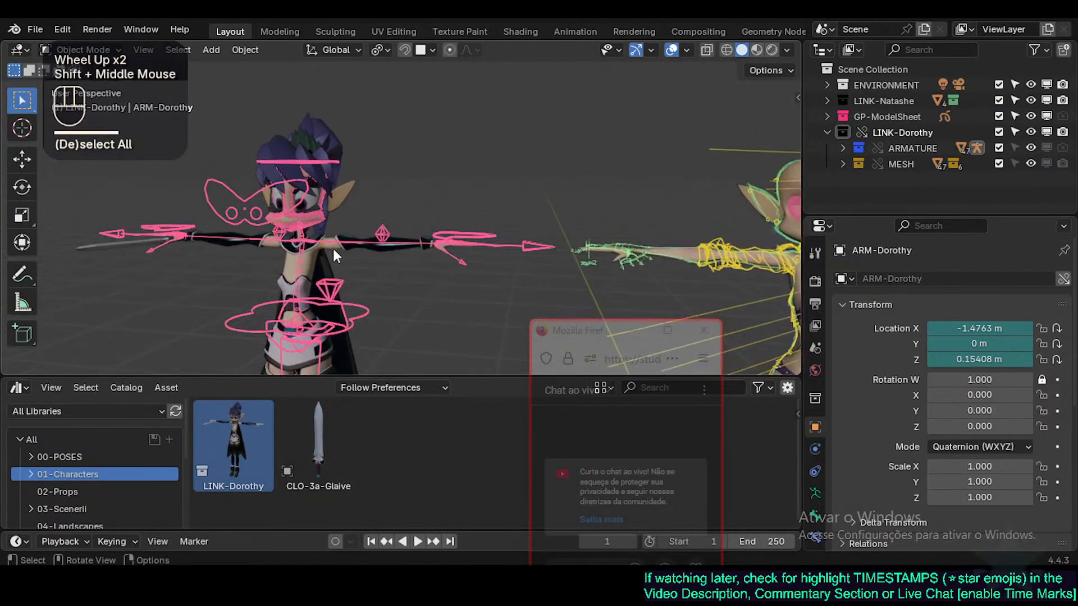
Step: Select the 0-Dorothy_Body mesh and examine the reference character's body from several angles
{"action": "scroll", "coordinate": [332, 247], "scroll_direction": "up", "scroll_amount": 1}
{"action": "left_click", "coordinate": [319, 219]}
{"action": "middle_click_drag", "start_coordinate": [359, 312], "coordinate": [352, 152], "text": "shift"}
{"action": "scroll", "coordinate": [352, 151], "scroll_direction": "down", "scroll_amount": 2}
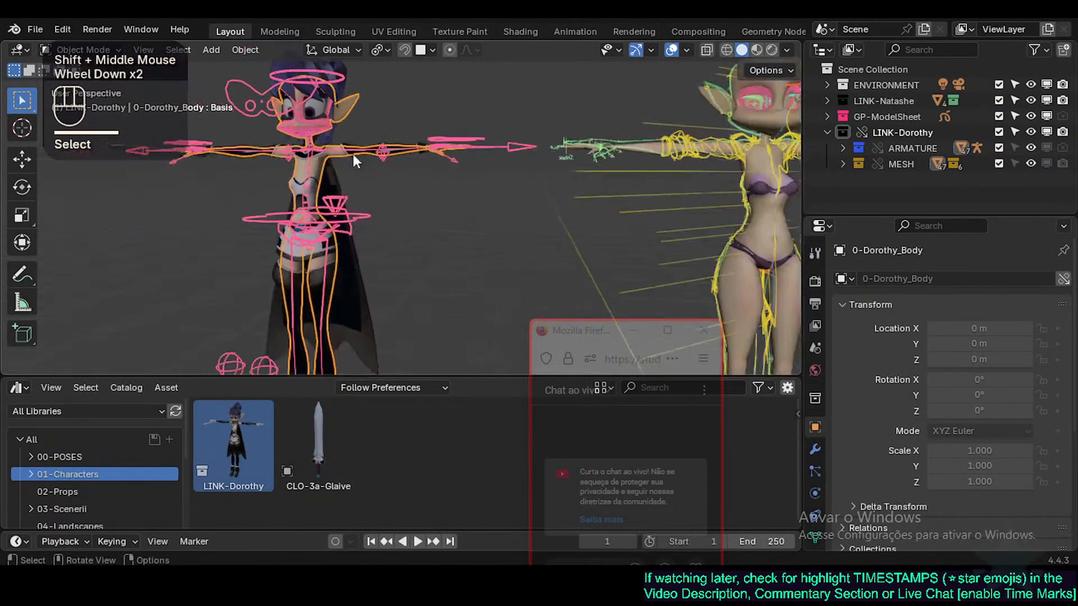
{"action": "middle_click_drag", "start_coordinate": [378, 227], "coordinate": [370, 213], "text": "shift"}
{"action": "middle_click_drag", "start_coordinate": [370, 213], "coordinate": [354, 250]}
{"action": "scroll", "coordinate": [363, 245], "scroll_direction": "down", "scroll_amount": 1}
{"action": "middle_click_drag", "start_coordinate": [353, 250], "coordinate": [412, 286]}
{"action": "scroll", "coordinate": [447, 257], "scroll_direction": "up", "scroll_amount": 2}
{"action": "scroll", "coordinate": [390, 278], "scroll_direction": "up", "scroll_amount": 1}
Step: Display the modifier stack of 0-Dorothy_Body and widen the Properties editor so the full modifier names are readable
{"action": "left_click", "coordinate": [686, 182]}
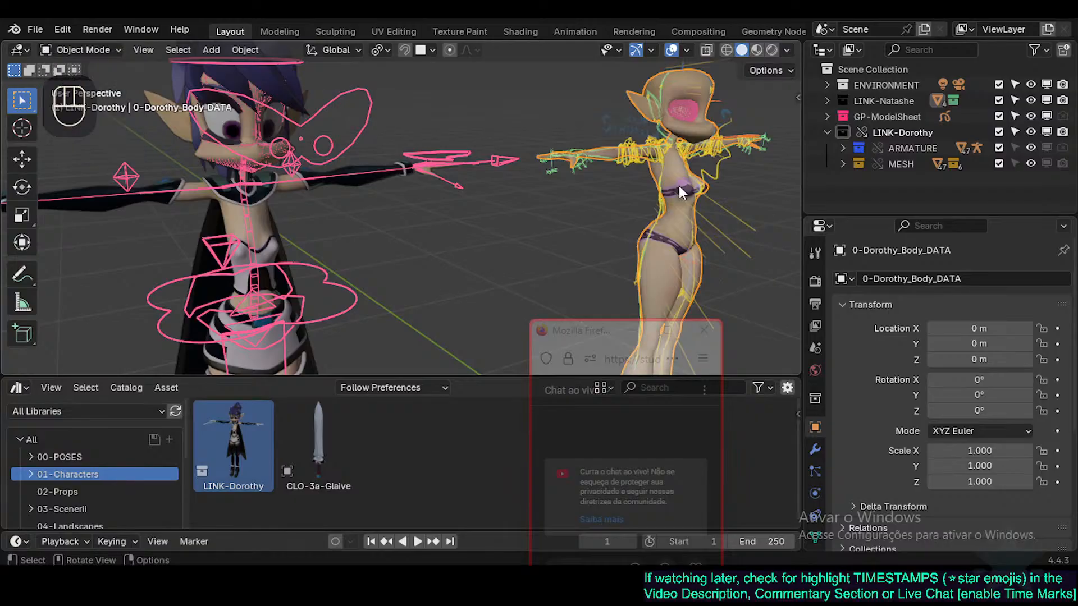
{"action": "left_click", "coordinate": [226, 200]}
{"action": "left_click", "coordinate": [258, 217]}
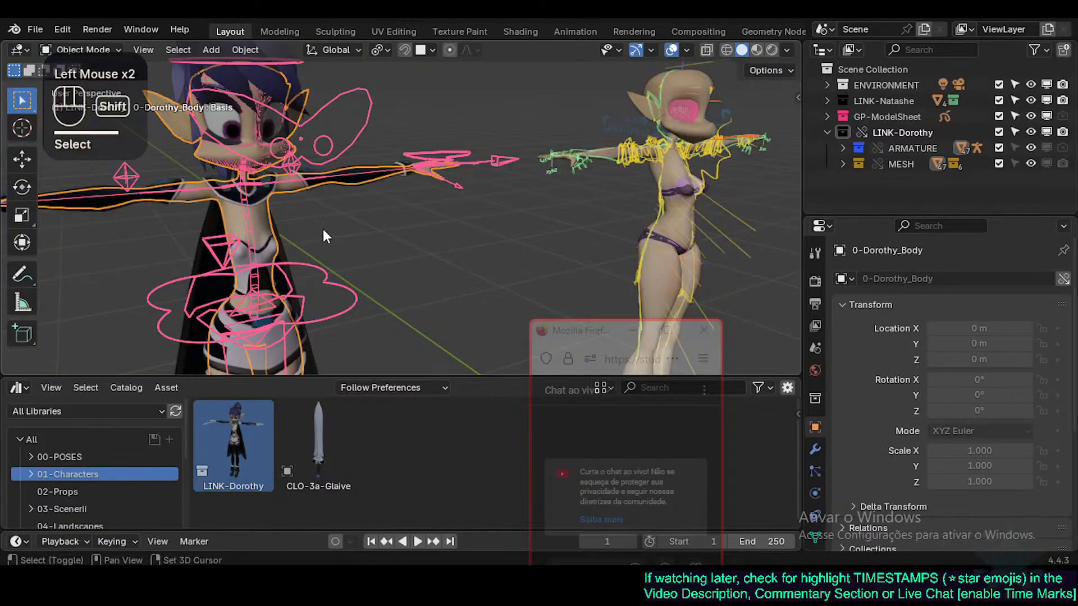
{"action": "middle_click_drag", "start_coordinate": [322, 229], "coordinate": [409, 259], "text": "shift"}
{"action": "middle_click_drag", "start_coordinate": [408, 260], "coordinate": [532, 273]}
{"action": "left_click", "coordinate": [814, 449]}
{"action": "middle_click_drag", "start_coordinate": [598, 226], "coordinate": [398, 225], "text": "shift"}
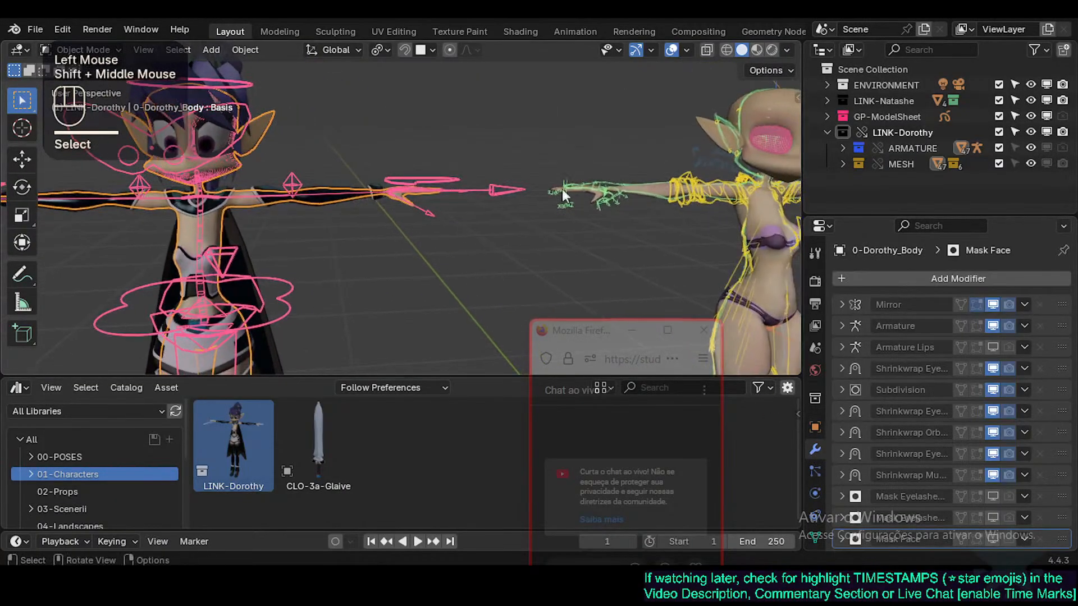
{"action": "middle_click_drag", "start_coordinate": [601, 191], "coordinate": [530, 189], "text": "shift"}
{"action": "scroll", "coordinate": [530, 188], "scroll_direction": "up", "scroll_amount": 2}
{"action": "middle_click_drag", "start_coordinate": [618, 213], "coordinate": [529, 194], "text": "shift"}
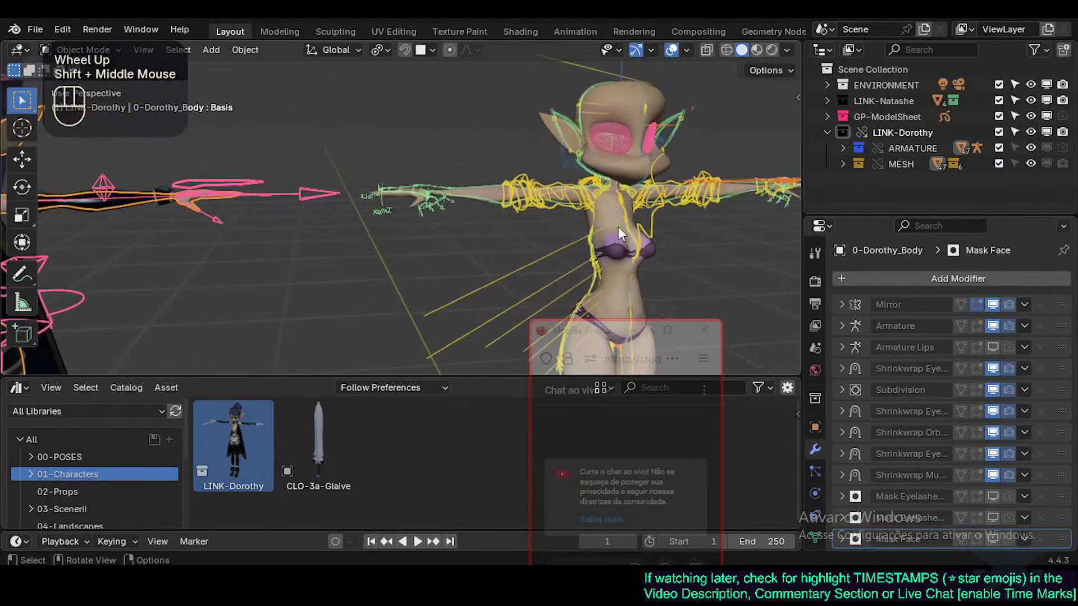
{"action": "middle_click_drag", "start_coordinate": [618, 227], "coordinate": [561, 230], "text": "shift"}
{"action": "left_click_drag", "start_coordinate": [810, 346], "coordinate": [724, 346]}
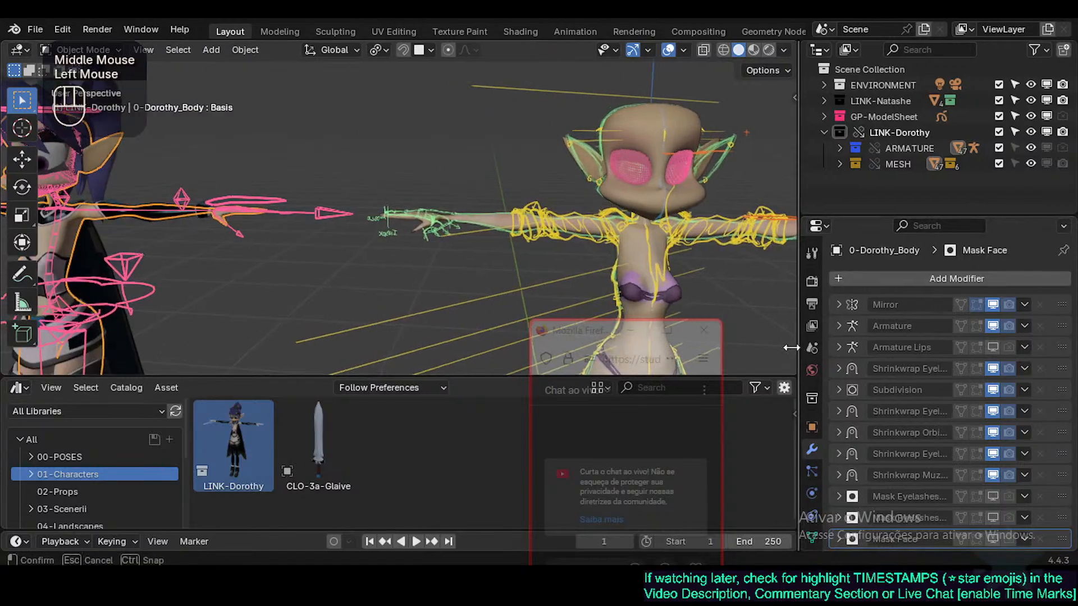
{"action": "middle_click_drag", "start_coordinate": [556, 230], "coordinate": [438, 228], "text": "shift"}
{"action": "scroll", "coordinate": [438, 227], "scroll_direction": "up", "scroll_amount": 2}
{"action": "scroll", "coordinate": [606, 212], "scroll_direction": "down", "scroll_amount": 1}
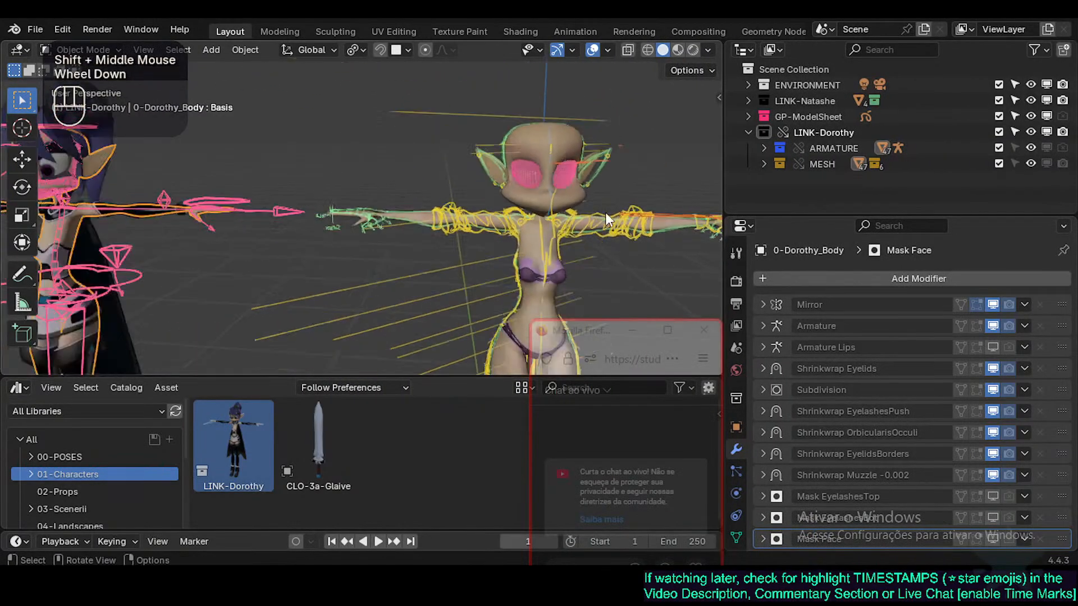
{"action": "middle_click_drag", "start_coordinate": [605, 212], "coordinate": [649, 239], "text": "shift"}
Step: Copy the Shrinkwrap Eyelids and Subdivision modifiers from 0-Dorothy_Body to the 0-Dorothy_Body_DATA mesh
{"action": "left_click", "coordinate": [604, 244]}
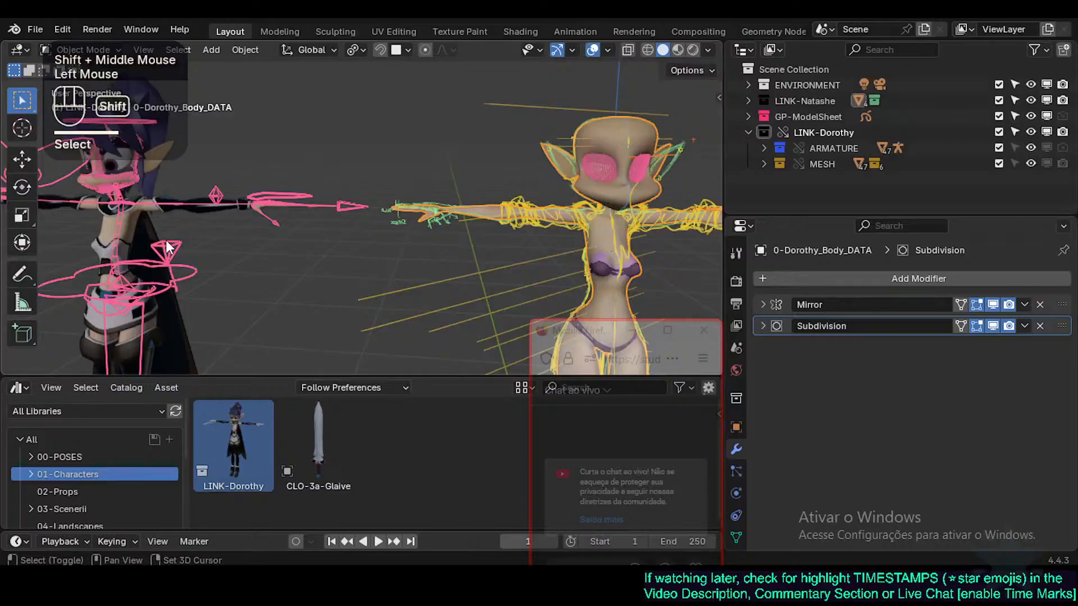
{"action": "left_click", "coordinate": [104, 228], "text": "shift"}
{"action": "key", "text": "ctrl+c"}
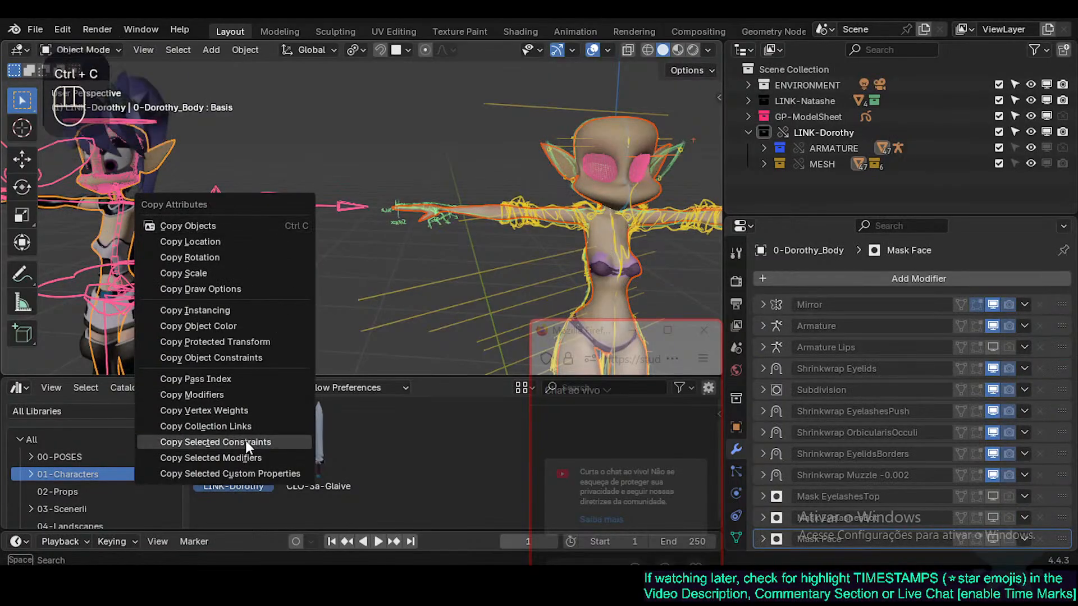
{"action": "left_click", "coordinate": [247, 457]}
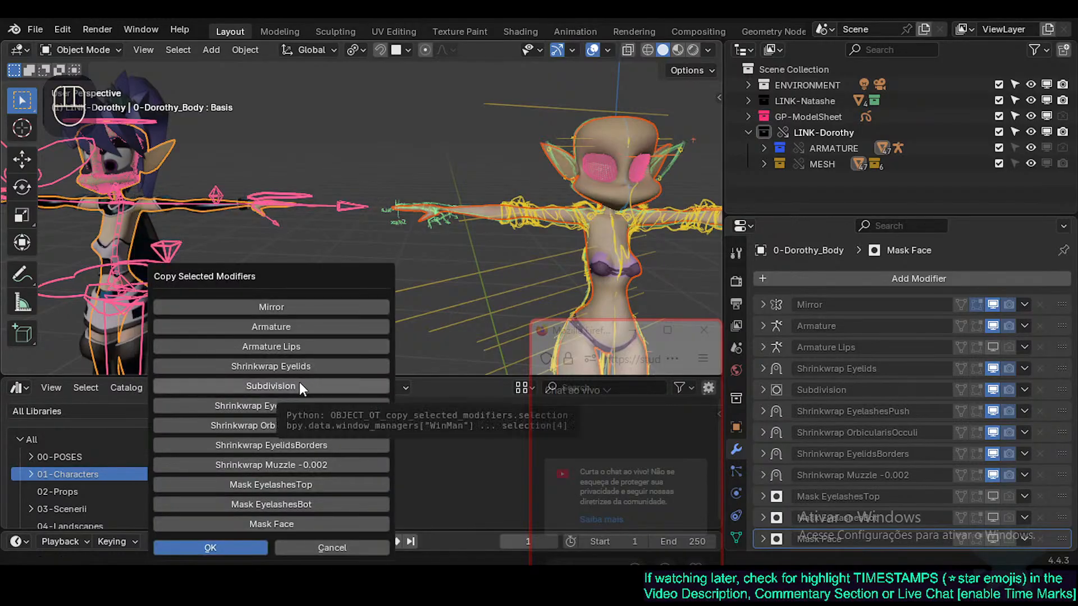
{"action": "left_click", "coordinate": [321, 386]}
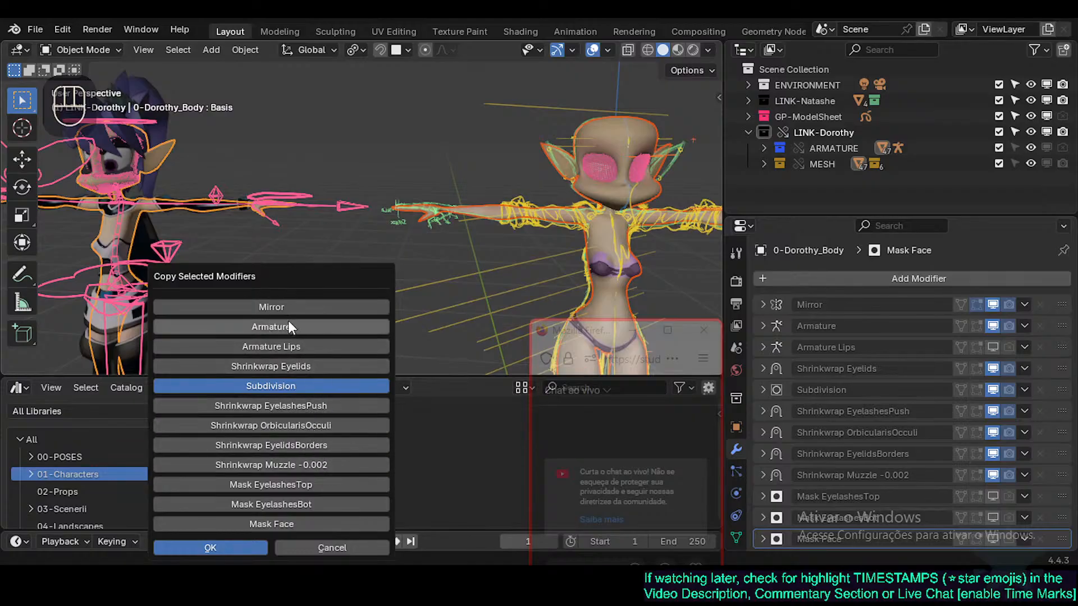
{"action": "left_click", "coordinate": [284, 368]}
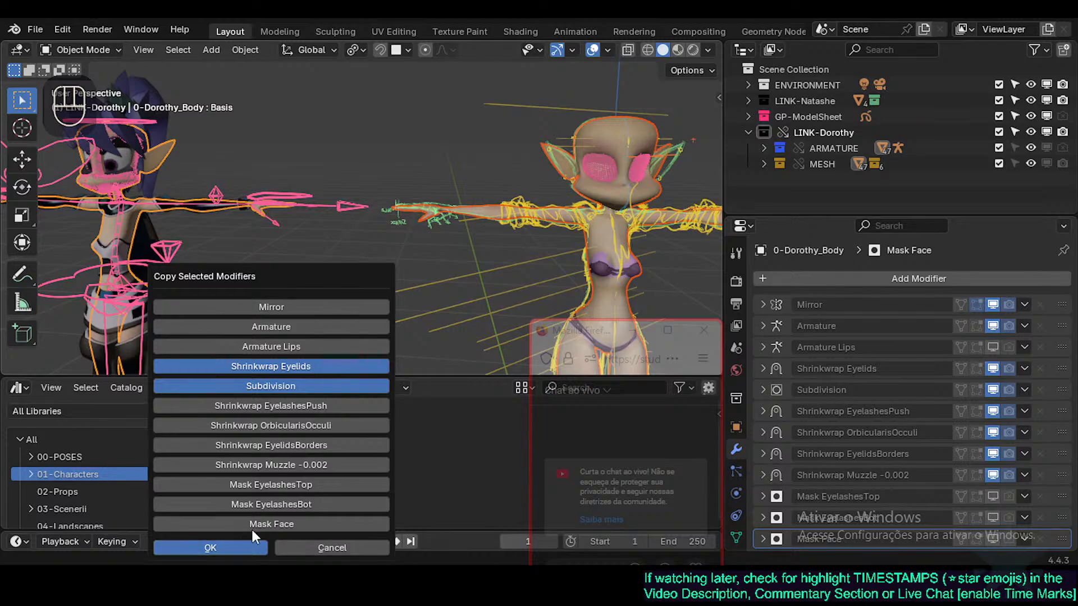
{"action": "left_click", "coordinate": [209, 550]}
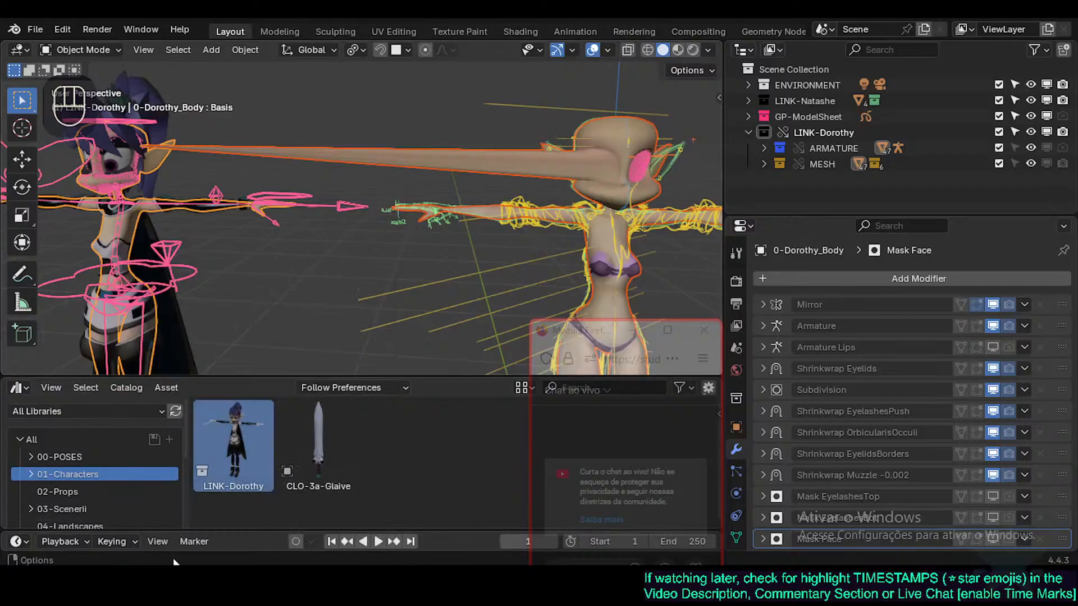
Step: Expand the Shrinkwrap Eyelids settings on 0-Dorothy_Body_DATA and compare its modifier stack with that of 0-Dorothy_Body
{"action": "middle_click_drag", "start_coordinate": [538, 157], "coordinate": [511, 225], "text": "shift"}
{"action": "left_click", "coordinate": [514, 201]}
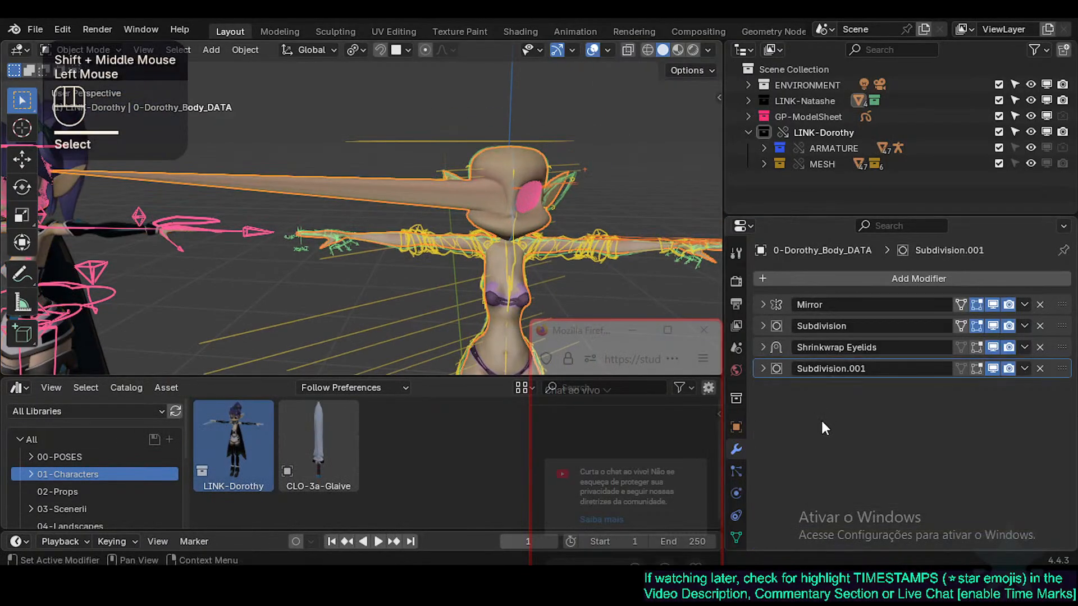
{"action": "scroll", "coordinate": [489, 217], "scroll_direction": "up", "scroll_amount": 1}
{"action": "left_click", "coordinate": [763, 347]}
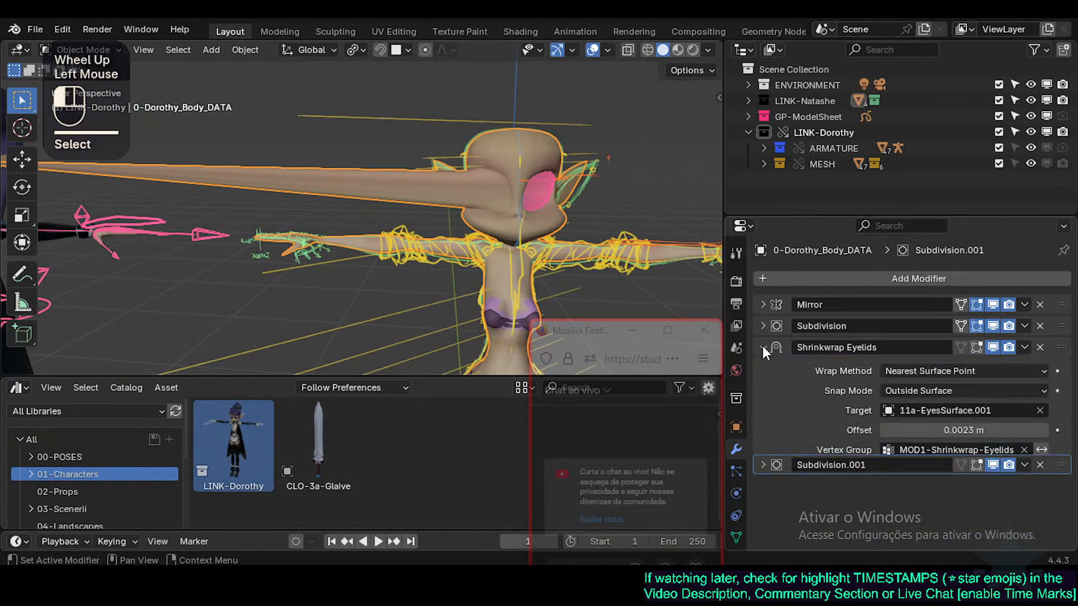
{"action": "middle_click_drag", "start_coordinate": [393, 196], "coordinate": [527, 219], "text": "shift"}
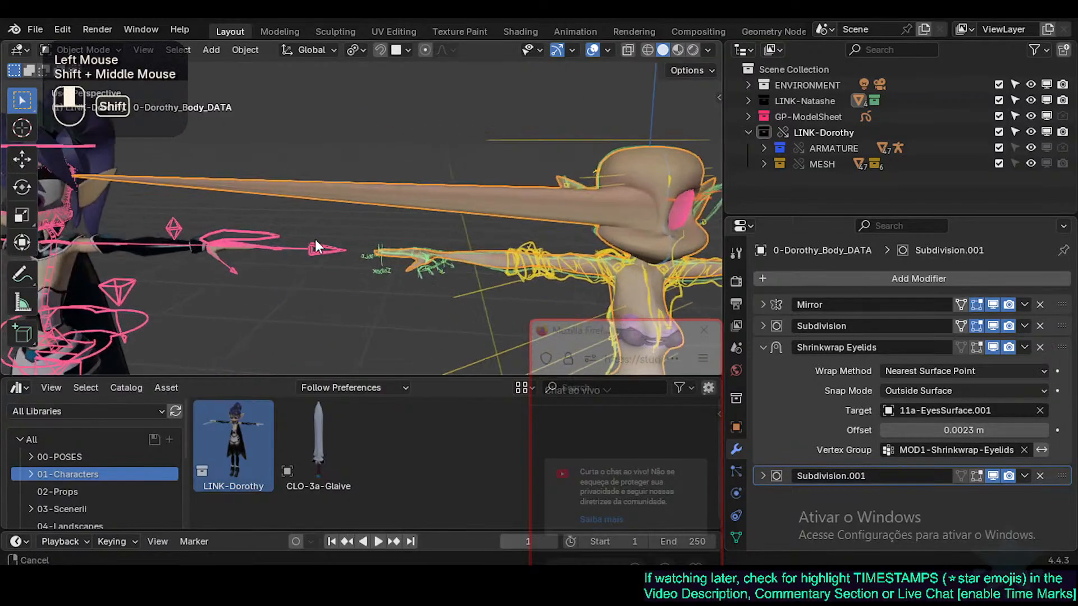
{"action": "left_click", "coordinate": [120, 205]}
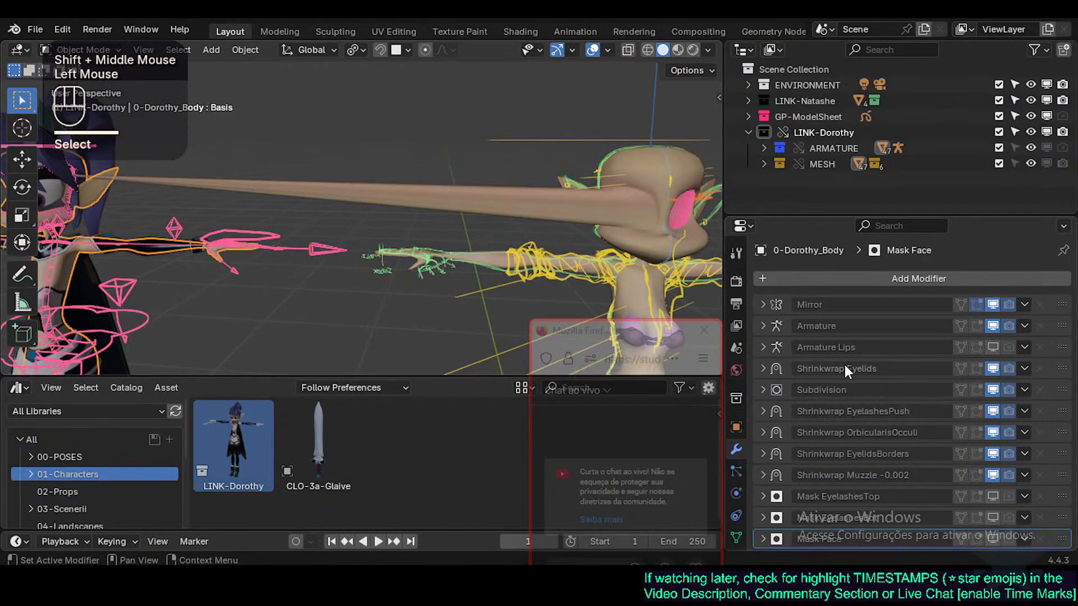
{"action": "left_click", "coordinate": [628, 247]}
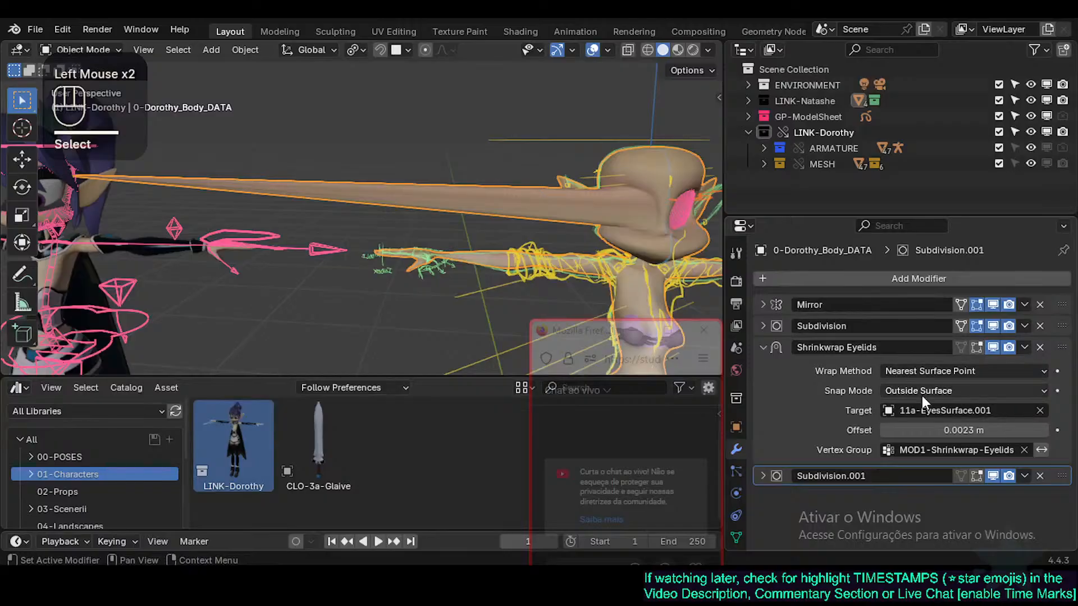
Step: Clear the Shrinkwrap Eyelids target on 0-Dorothy_Body_DATA and try to pick the new head's eye mesh in the viewport
{"action": "left_click", "coordinate": [1036, 409]}
{"action": "left_click", "coordinate": [1037, 413]}
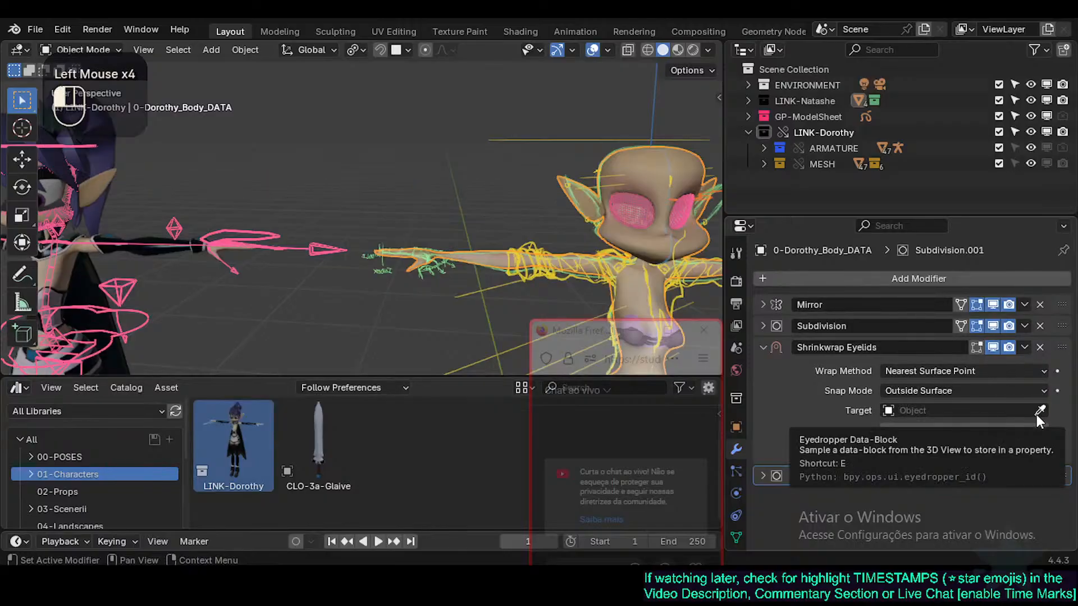
{"action": "left_click", "coordinate": [629, 227]}
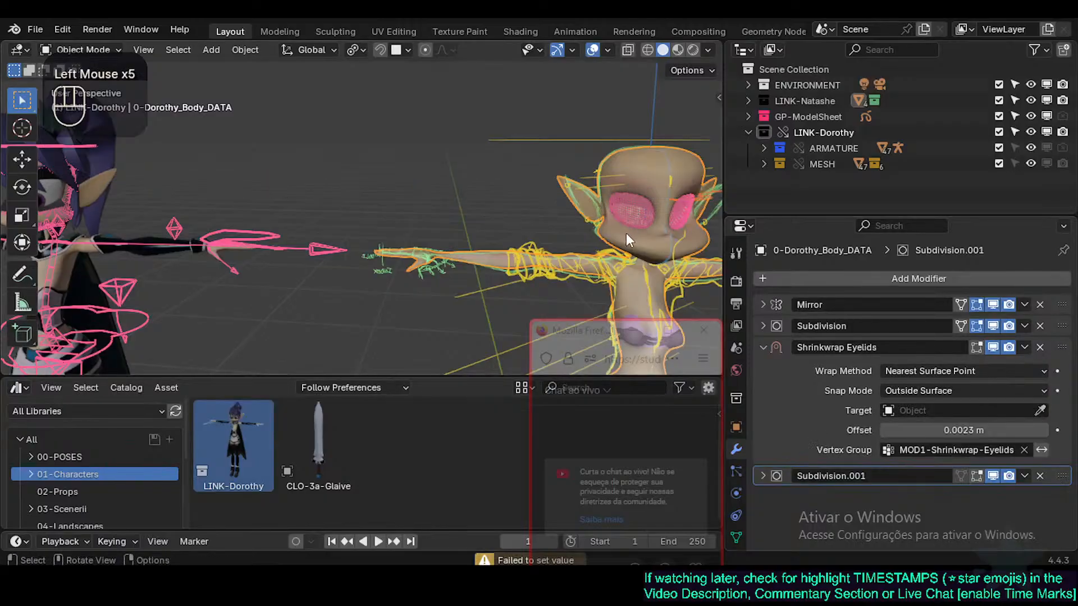
{"action": "middle_click_drag", "start_coordinate": [625, 234], "coordinate": [389, 290], "text": "shift"}
{"action": "scroll", "coordinate": [461, 271], "scroll_direction": "up", "scroll_amount": 2}
{"action": "middle_click_drag", "start_coordinate": [461, 270], "coordinate": [429, 298], "text": "shift"}
{"action": "scroll", "coordinate": [429, 299], "scroll_direction": "up", "scroll_amount": 2}
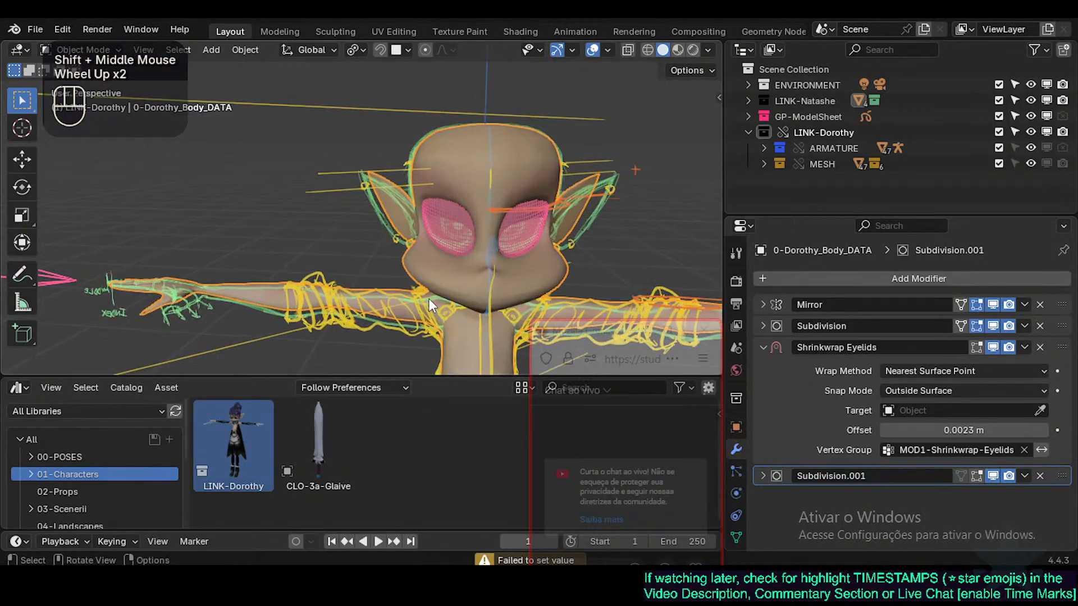
{"action": "scroll", "coordinate": [617, 261], "scroll_direction": "up", "scroll_amount": 2}
{"action": "left_click", "coordinate": [511, 217]}
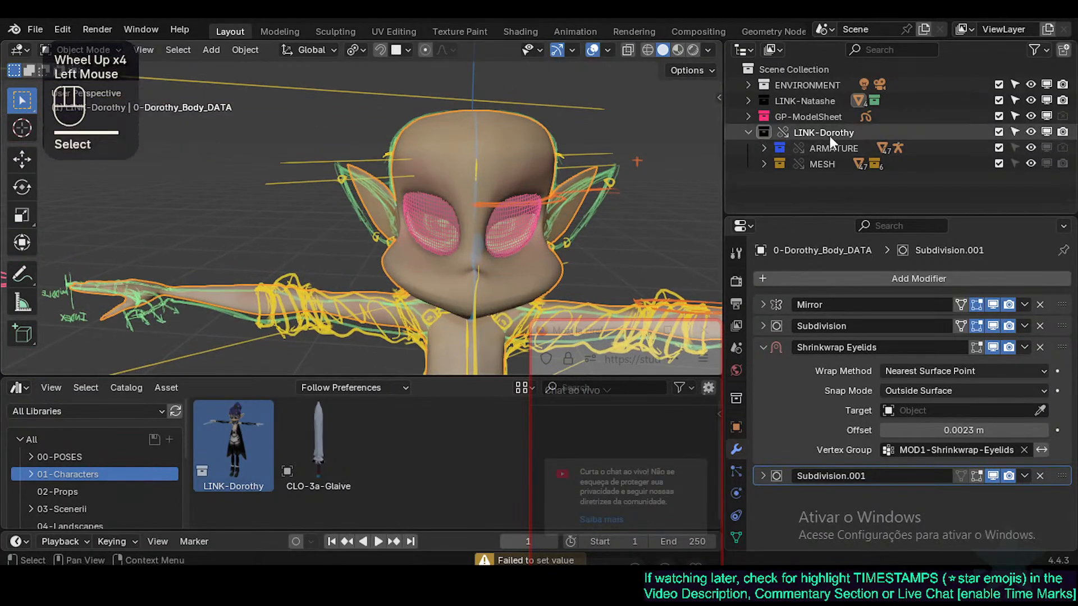
Step: Expand the LINK-Natashe collection, make its EYES collection selectable and select the 11a-EyesSurface object
{"action": "left_click", "coordinate": [748, 98]}
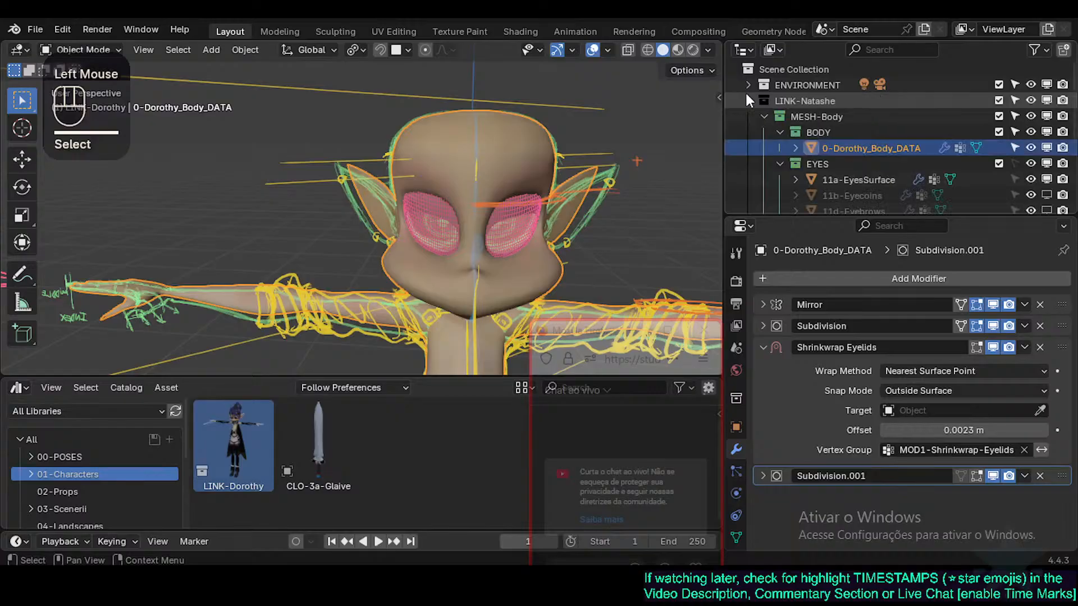
{"action": "scroll", "coordinate": [948, 157], "scroll_direction": "down", "scroll_amount": 2}
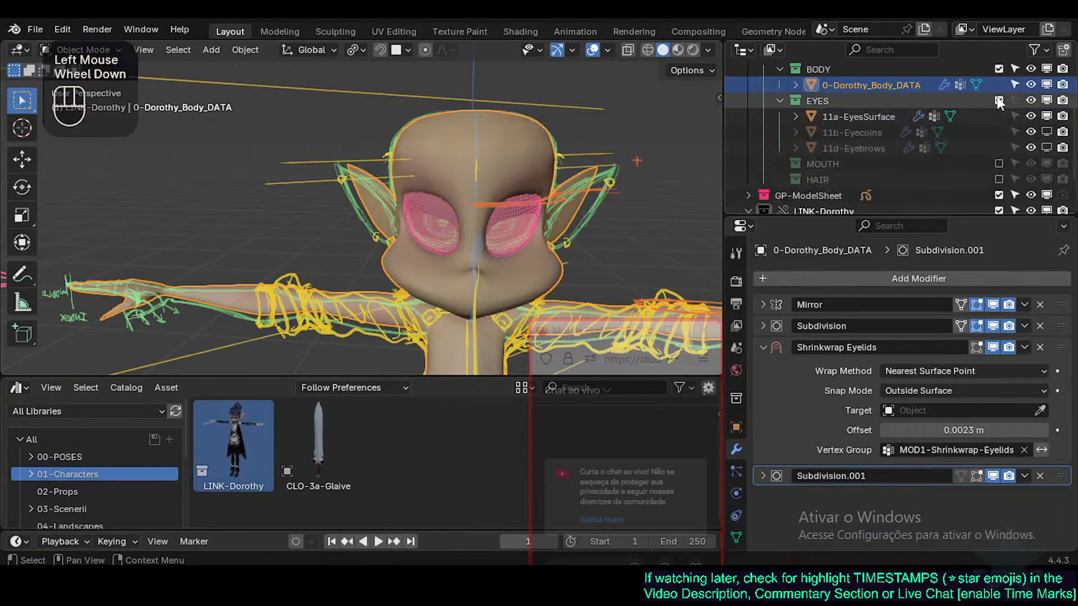
{"action": "left_click", "coordinate": [1014, 101]}
{"action": "left_click", "coordinate": [848, 118]}
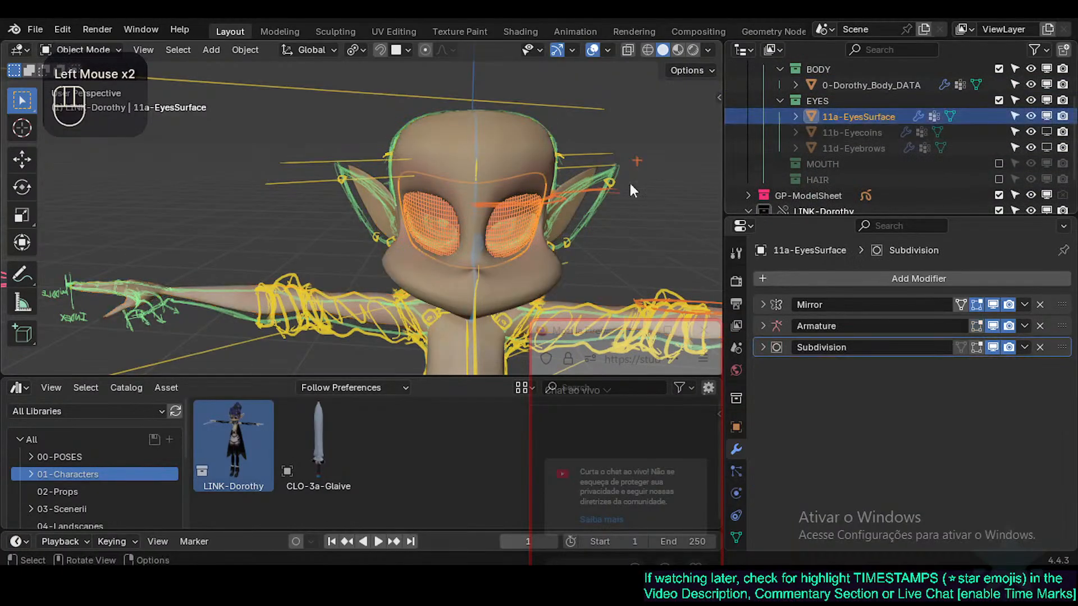
Step: Set the viewport display of 11a-EyesSurface to Textured
{"action": "scroll", "coordinate": [560, 251], "scroll_direction": "up", "scroll_amount": 1}
{"action": "key", "text": "shift+ctrl+alt+h"}
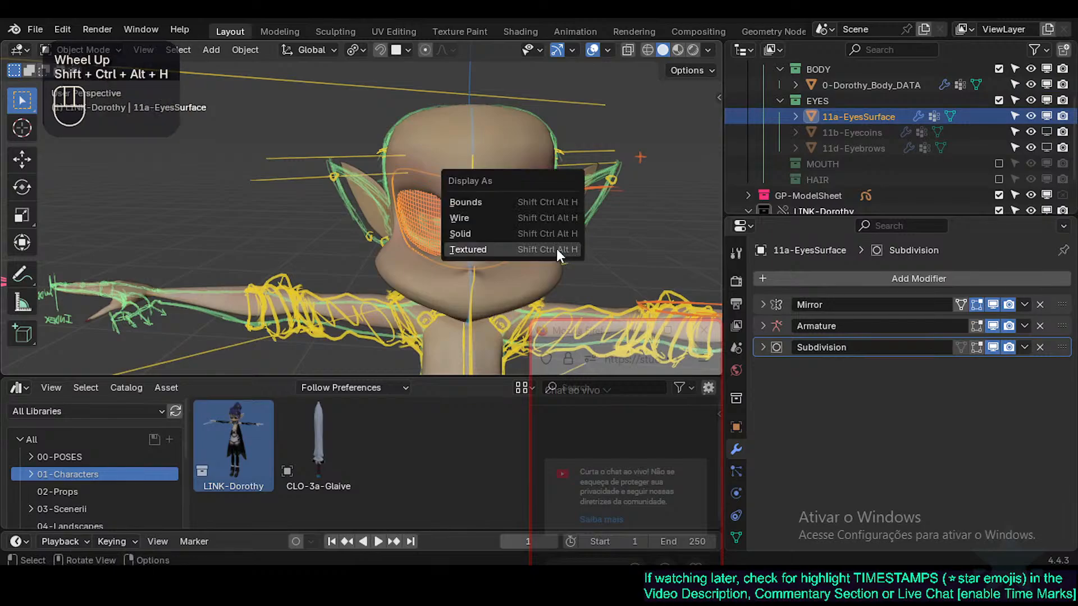
{"action": "left_click", "coordinate": [511, 250]}
{"action": "scroll", "coordinate": [517, 249], "scroll_direction": "up", "scroll_amount": 1}
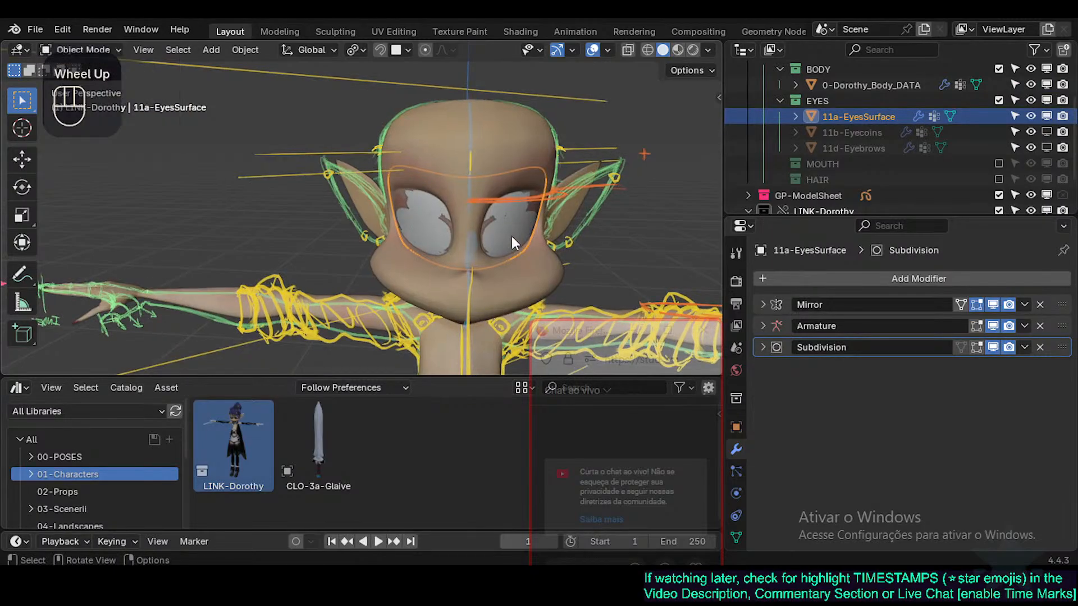
Step: Select the 0-Dorothy_Body_DATA mesh and set 11a-EyesSurface as the target of its Shrinkwrap Eyelids modifier
{"action": "left_click", "coordinate": [504, 147]}
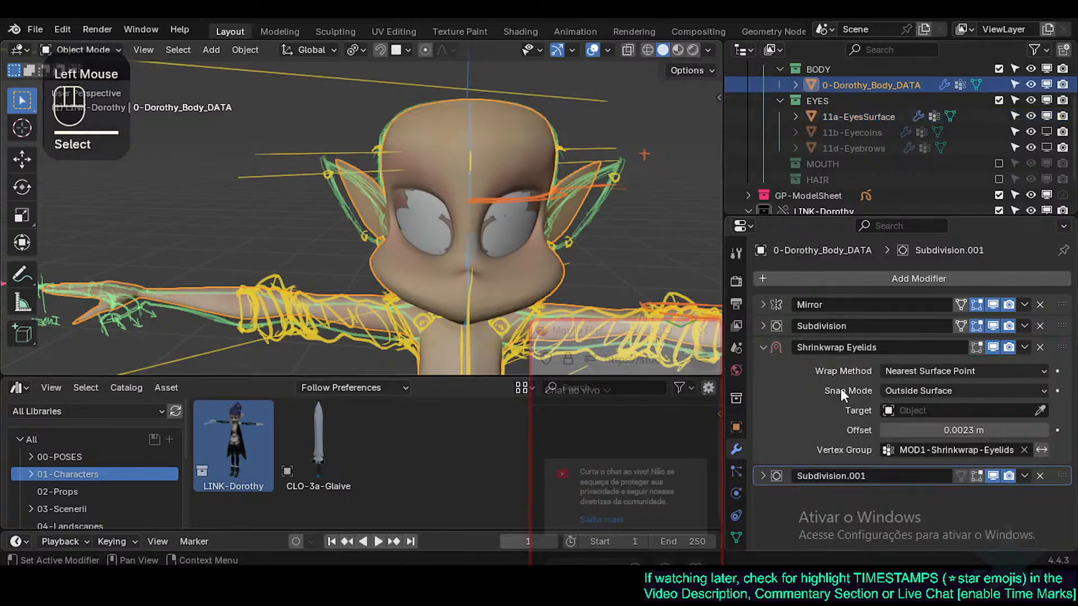
{"action": "left_click", "coordinate": [1040, 410]}
{"action": "left_click", "coordinate": [508, 225]}
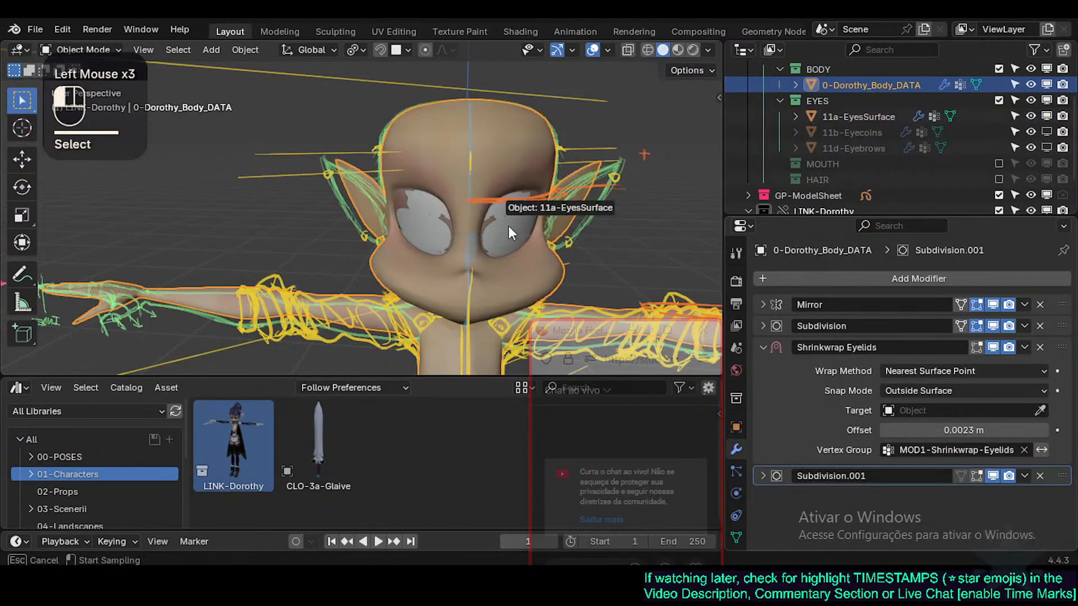
{"action": "scroll", "coordinate": [537, 261], "scroll_direction": "up", "scroll_amount": 1}
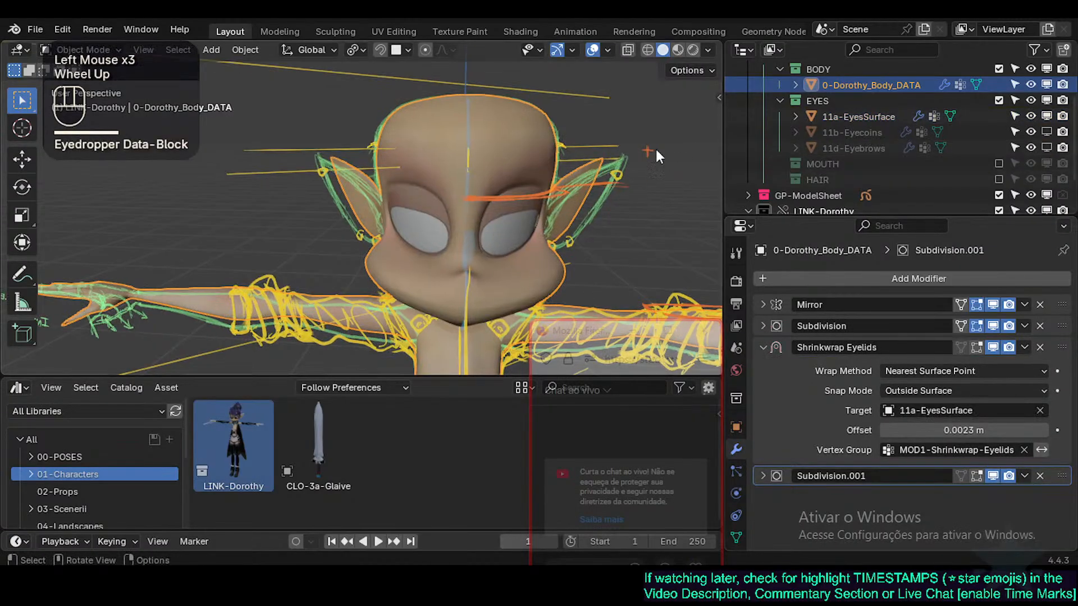
Step: Examine from the side how the eyelids wrap around the eye surfaces on the new head
{"action": "middle_click_drag", "start_coordinate": [530, 213], "coordinate": [487, 204]}
{"action": "scroll", "coordinate": [560, 204], "scroll_direction": "down", "scroll_amount": 2}
{"action": "scroll", "coordinate": [560, 204], "scroll_direction": "up", "scroll_amount": 1, "text": "shift"}
{"action": "middle_click_drag", "start_coordinate": [561, 204], "coordinate": [554, 234], "text": "shift"}
{"action": "scroll", "coordinate": [554, 234], "scroll_direction": "up", "scroll_amount": 2}
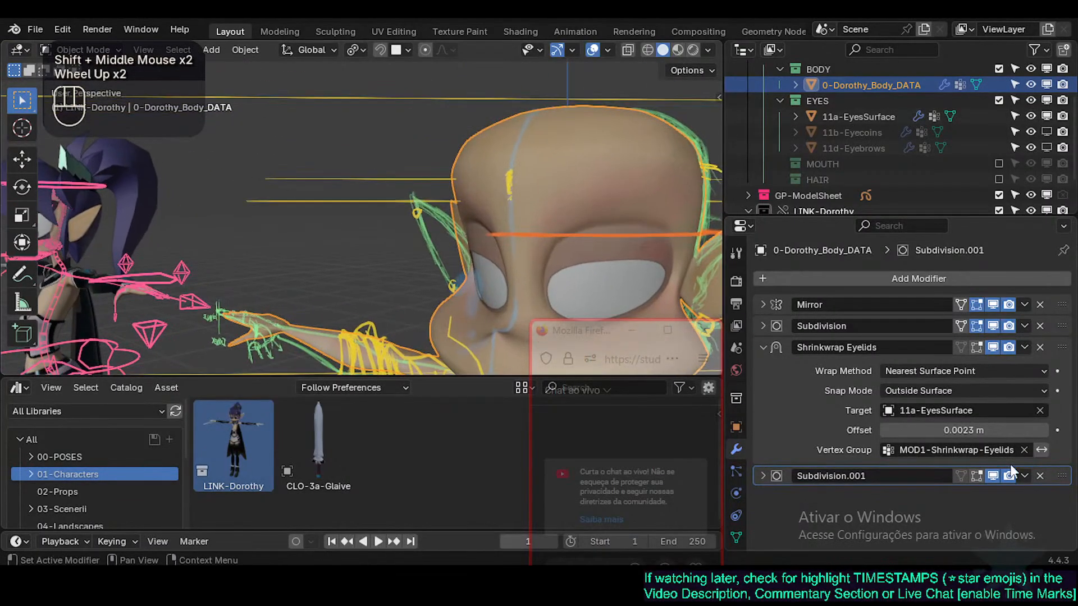
{"action": "middle_click_drag", "start_coordinate": [438, 251], "coordinate": [413, 243], "text": "shift"}
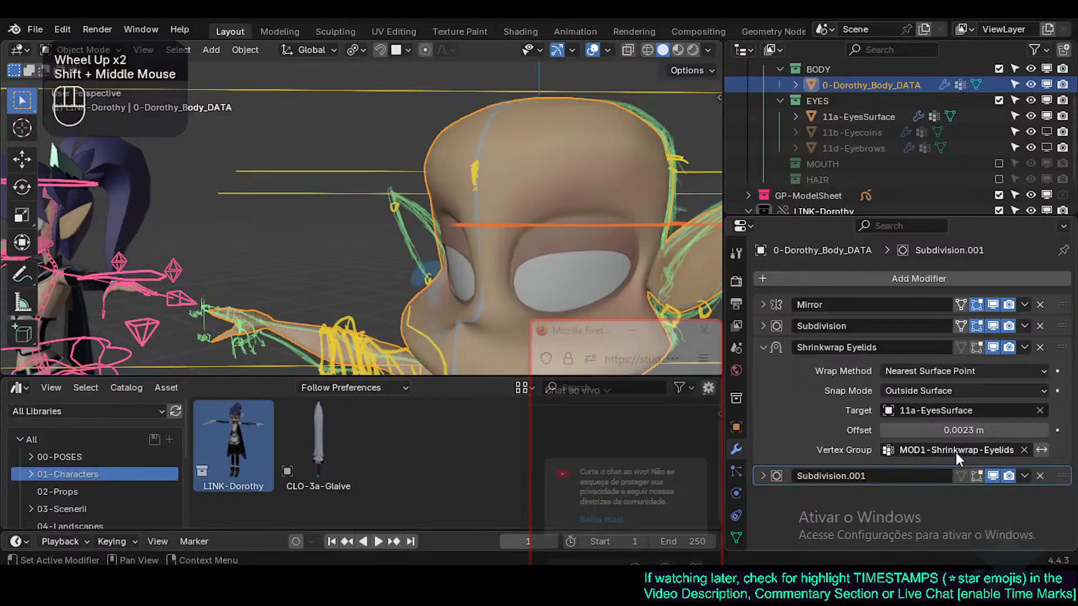
{"action": "middle_click_drag", "start_coordinate": [561, 224], "coordinate": [518, 248], "text": "shift"}
{"action": "scroll", "coordinate": [519, 235], "scroll_direction": "up", "scroll_amount": 2}
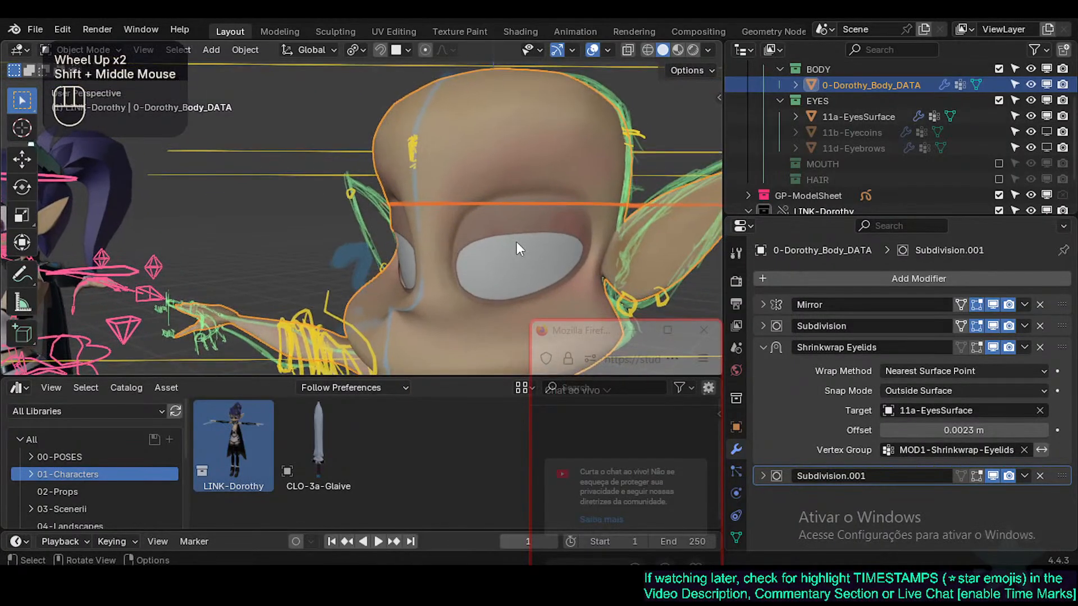
Step: Put 0-Dorothy_Body_DATA in Weight Paint mode, turn off the viewport subdivision smoothing and save the file
{"action": "left_click", "coordinate": [568, 227]}
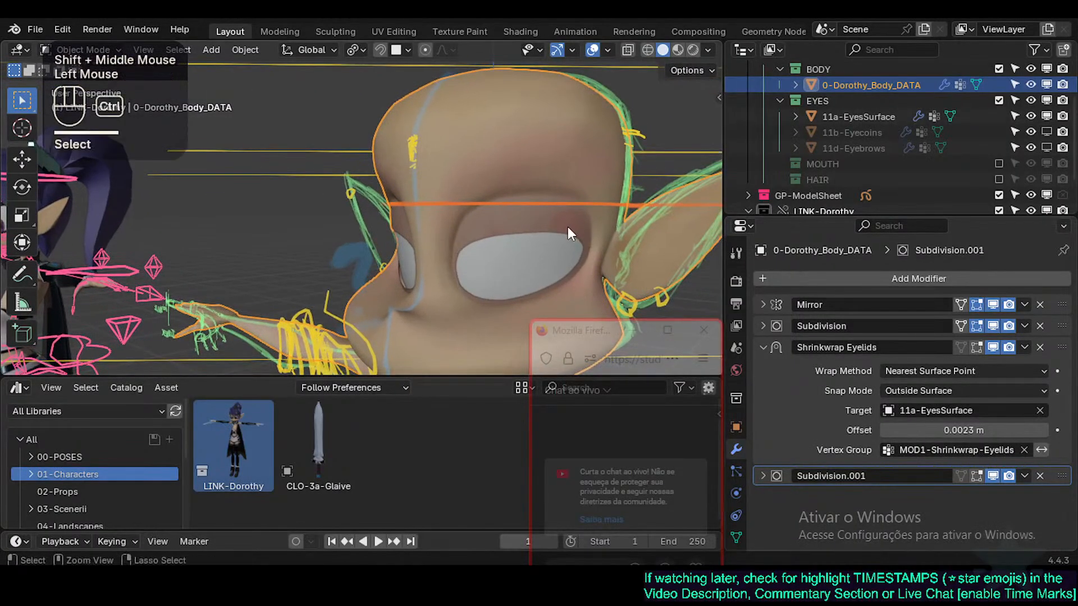
{"action": "key", "text": "ctrl+Tab"}
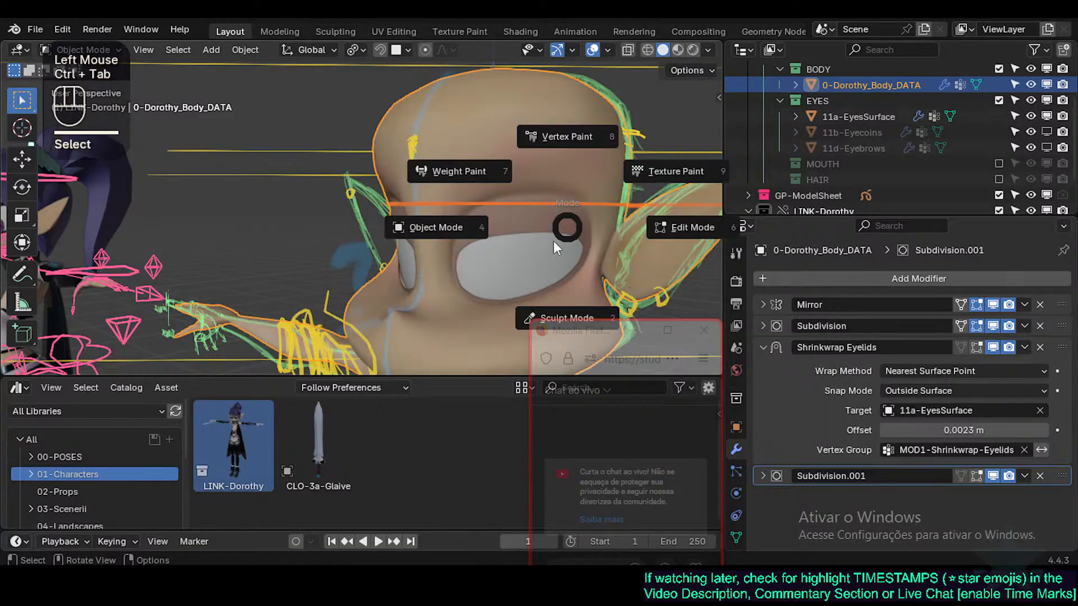
{"action": "key", "text": "7"}
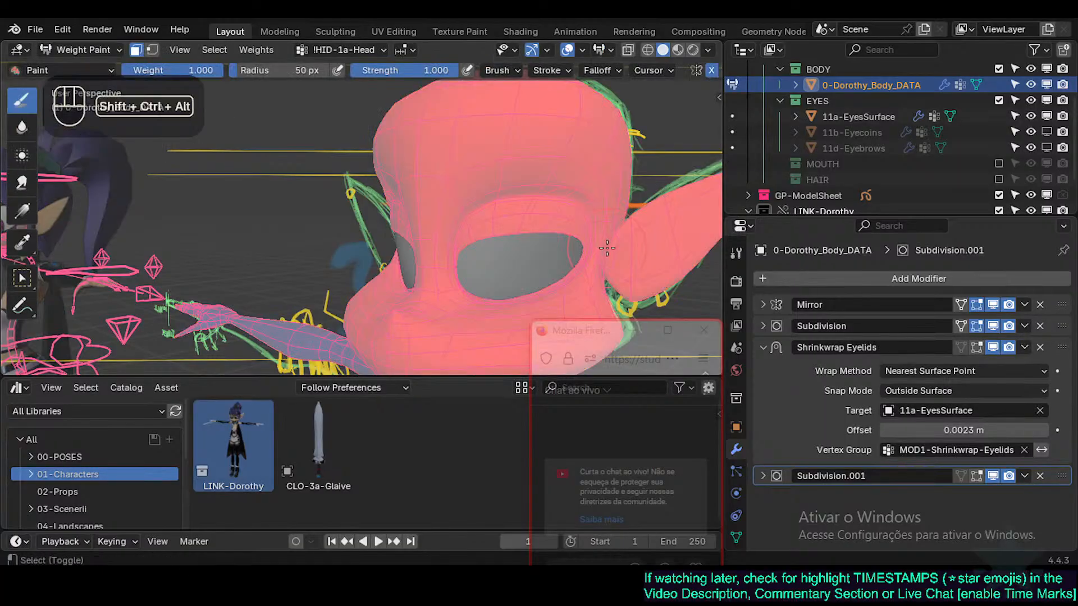
{"action": "key", "text": "ctrl+shift+alt+i"}
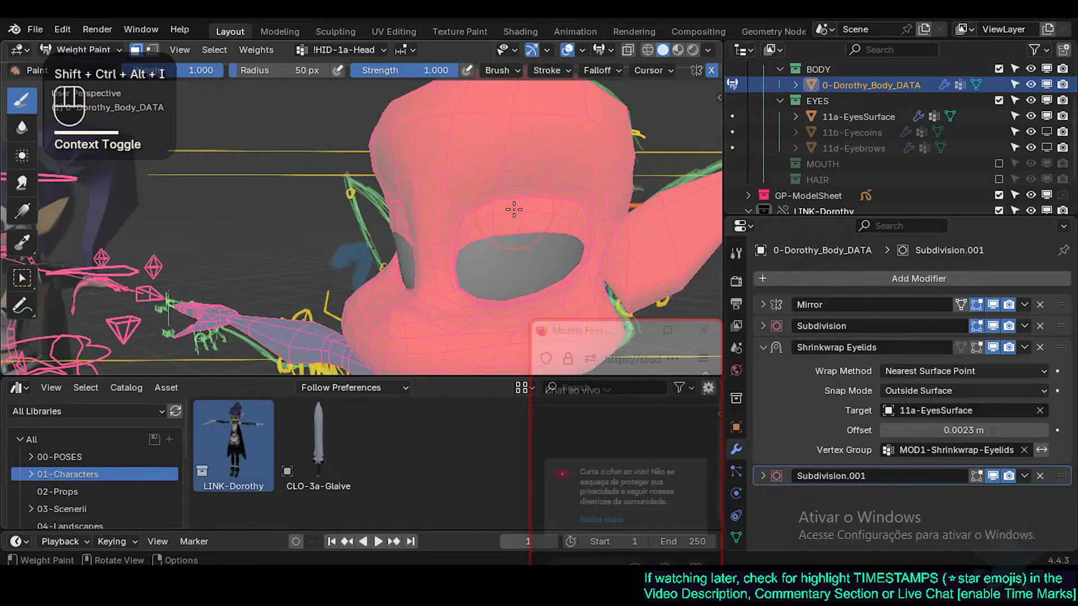
{"action": "key", "text": "ctrl+s"}
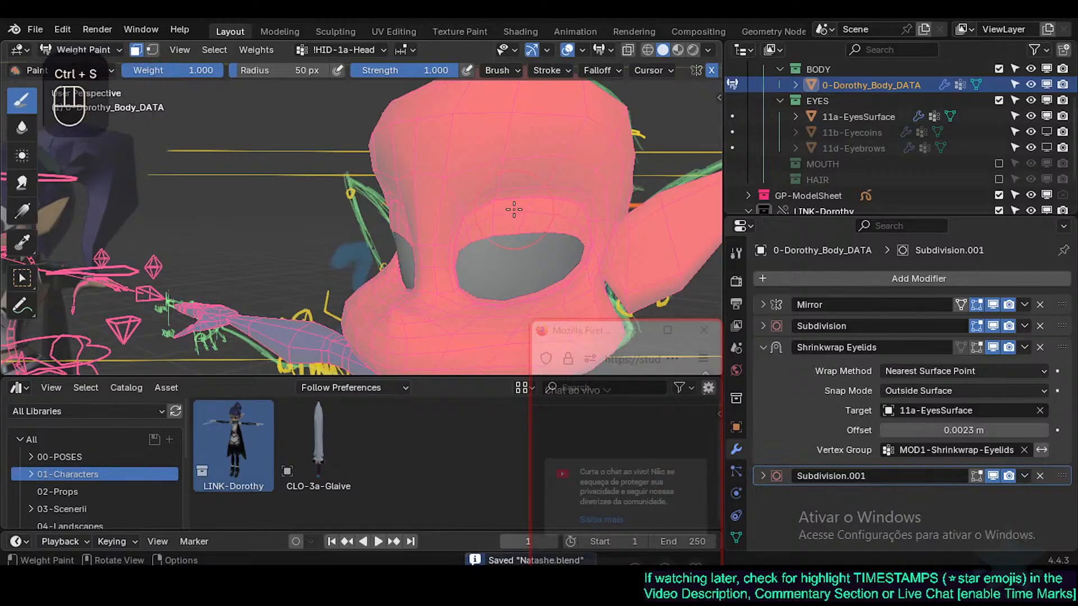
Step: Turn off face selection masking in Weight Paint mode and make MOD1-Shrinkwrap-Eyelids the active vertex group
{"action": "key", "text": "ctrl+Tab"}
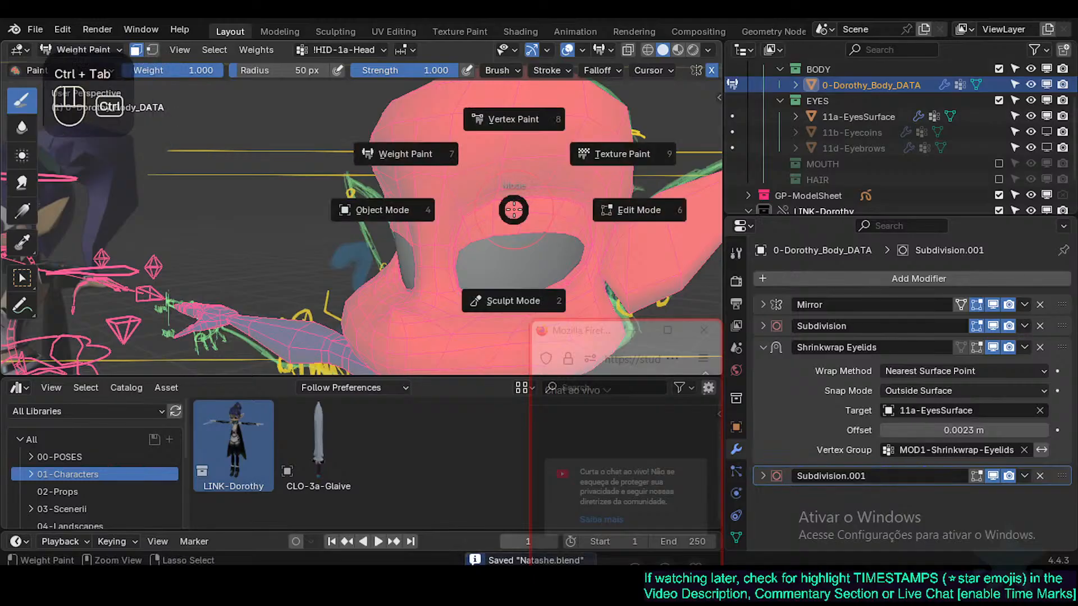
{"action": "left_click", "coordinate": [528, 171]}
{"action": "key", "text": "Tab"}
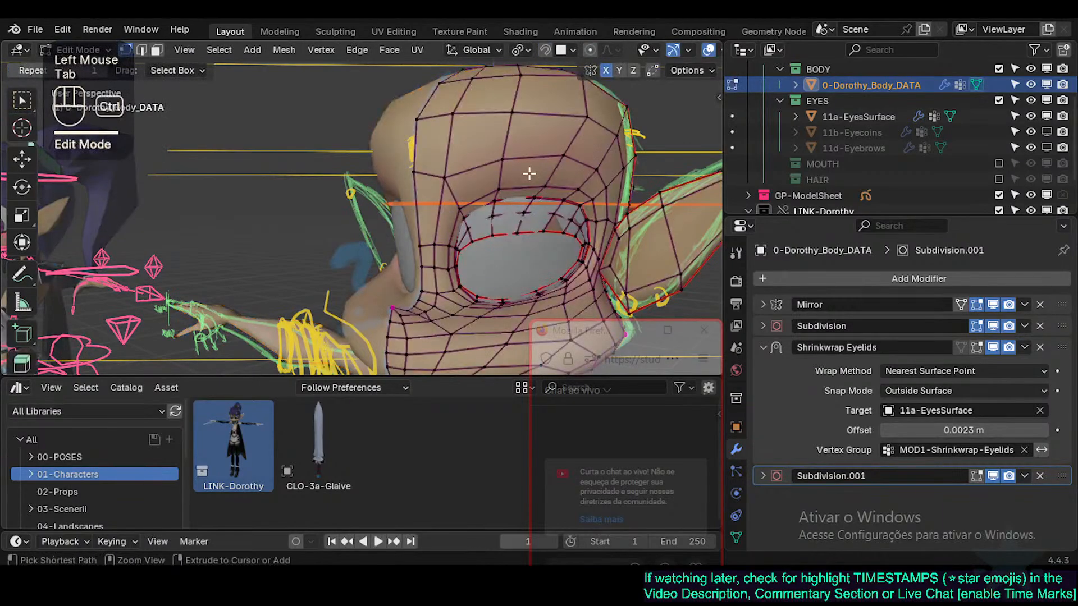
{"action": "key", "text": "ctrl+Tab"}
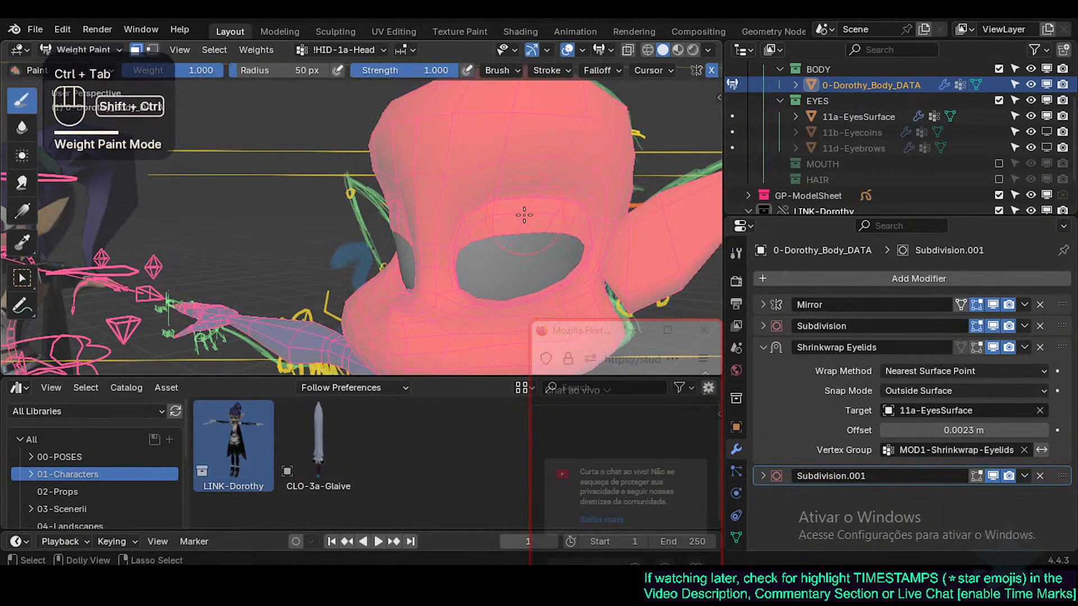
{"action": "key", "text": "shift+ctrl+x"}
{"action": "key", "text": "1"}
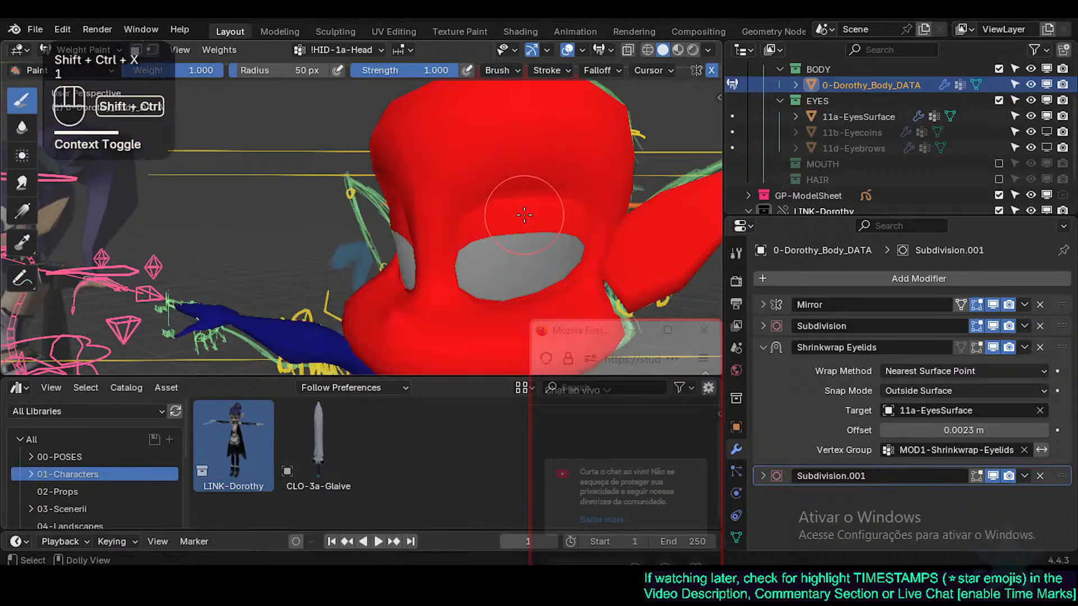
{"action": "key", "text": "shift+ctrl+x"}
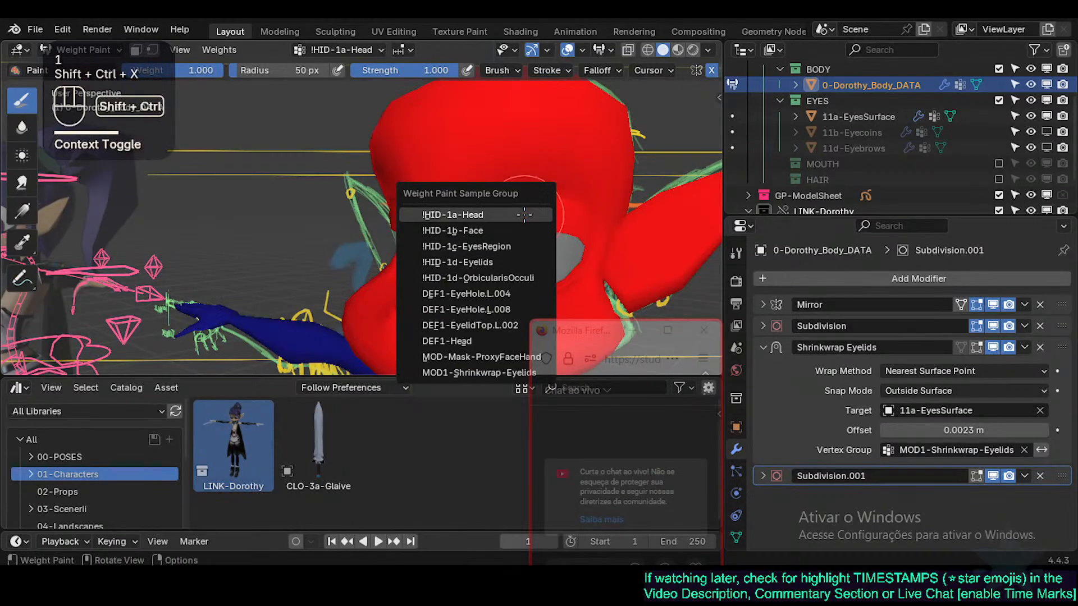
{"action": "left_click", "coordinate": [482, 373]}
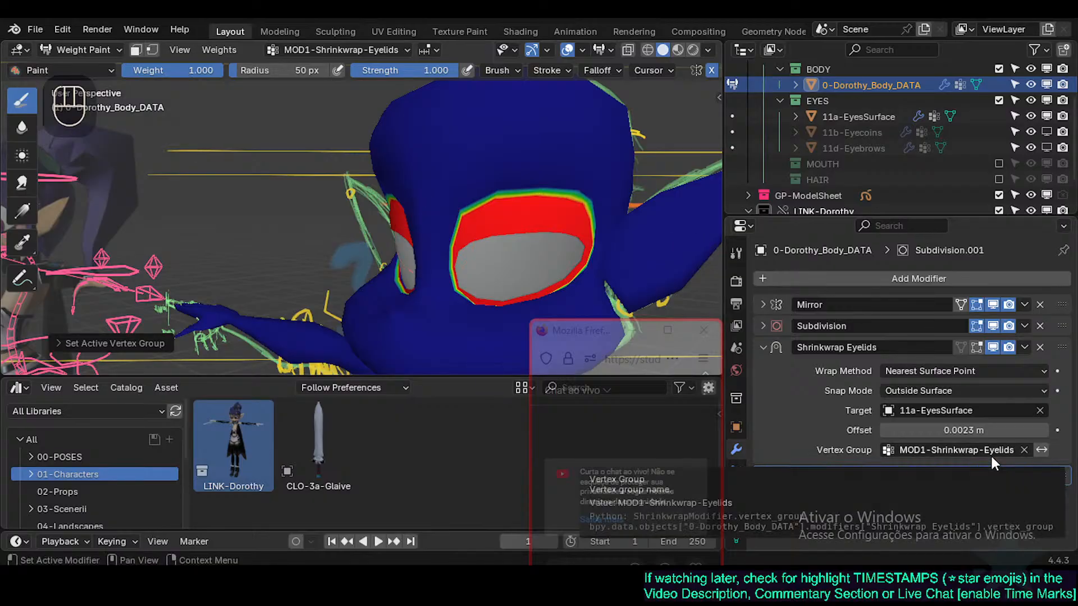
Step: Return to Object Mode, deselect everything and examine the face's topology with the wireframe overlay shown
{"action": "key", "text": "ctrl+Tab"}
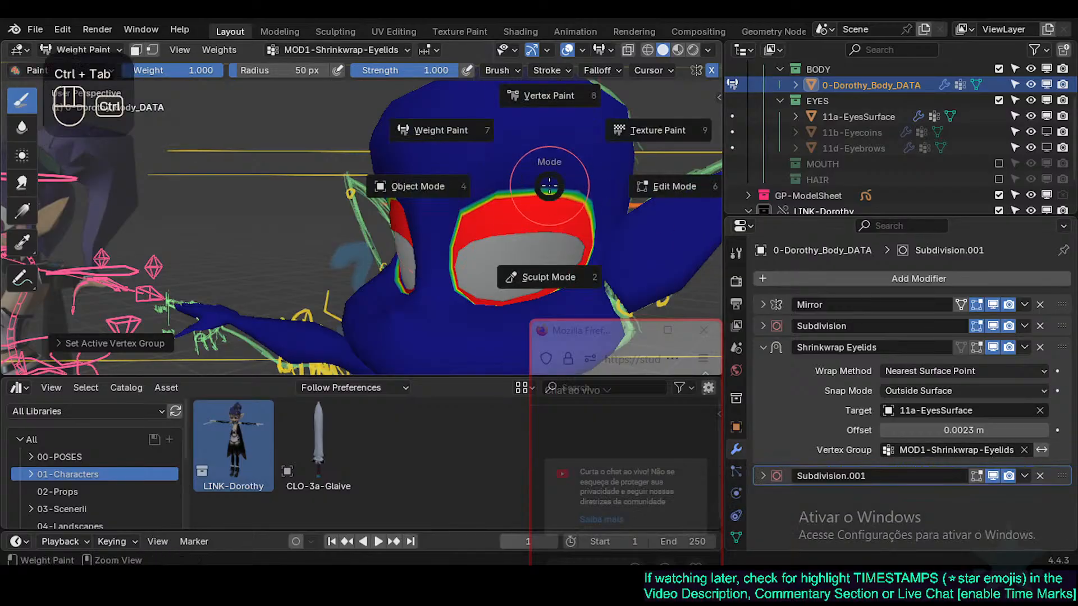
{"action": "key", "text": "alt+a"}
{"action": "middle_click_drag", "start_coordinate": [511, 210], "coordinate": [553, 205]}
{"action": "key", "text": "shift+ctrl+alt+z"}
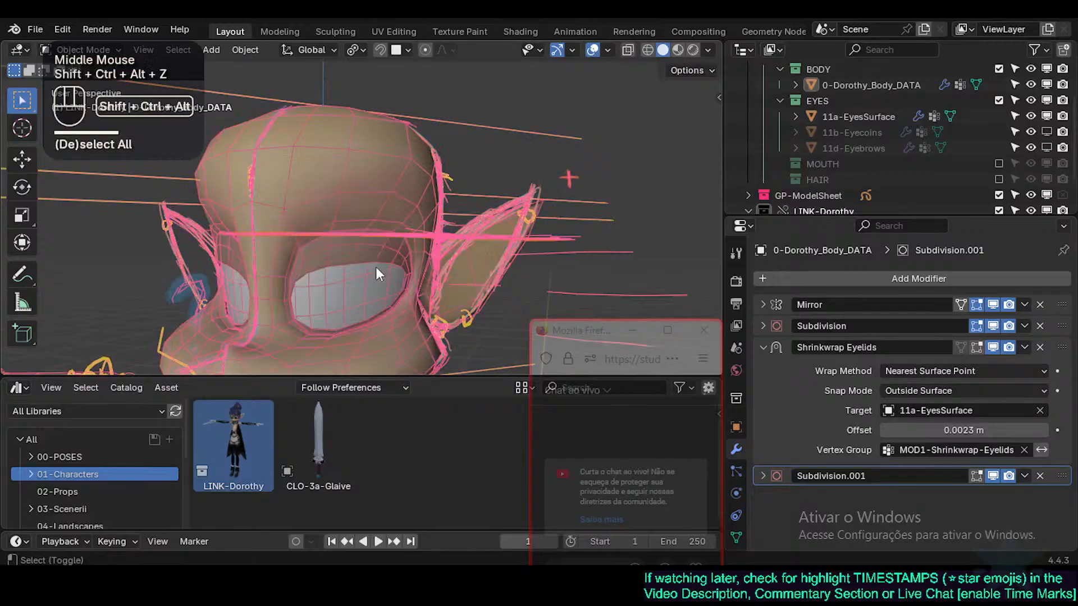
{"action": "middle_click_drag", "start_coordinate": [398, 262], "coordinate": [401, 227], "text": "shift"}
{"action": "scroll", "coordinate": [401, 227], "scroll_direction": "up", "scroll_amount": 1}
{"action": "key", "text": "shift+grave"}
{"action": "key", "text": "w"}
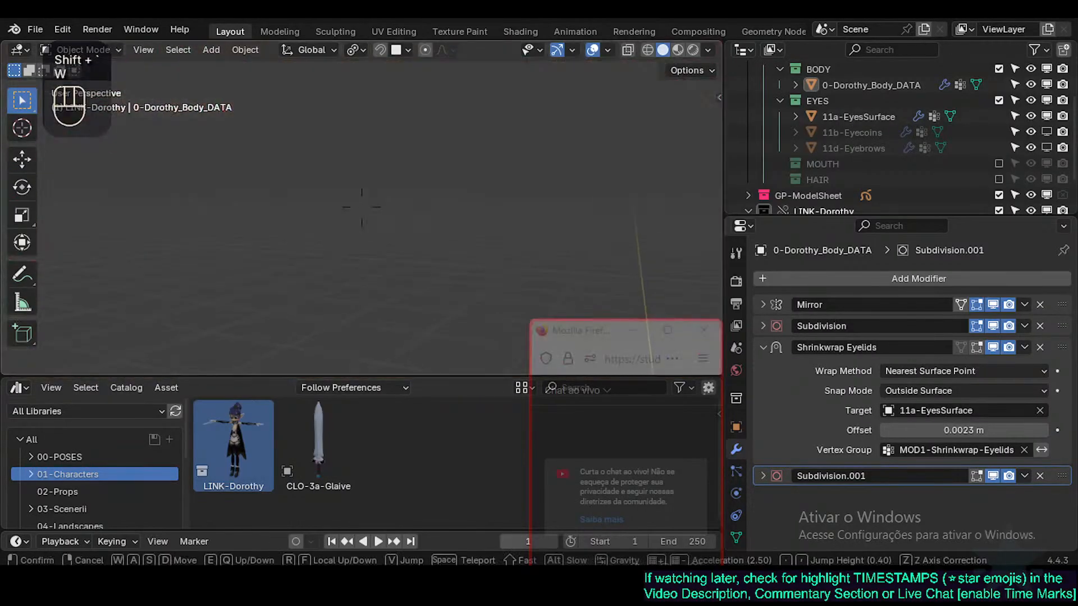
{"action": "key", "text": "s"}
{"action": "key", "text": "w"}
{"action": "left_click", "coordinate": [445, 248]}
{"action": "key", "text": "alt+a"}
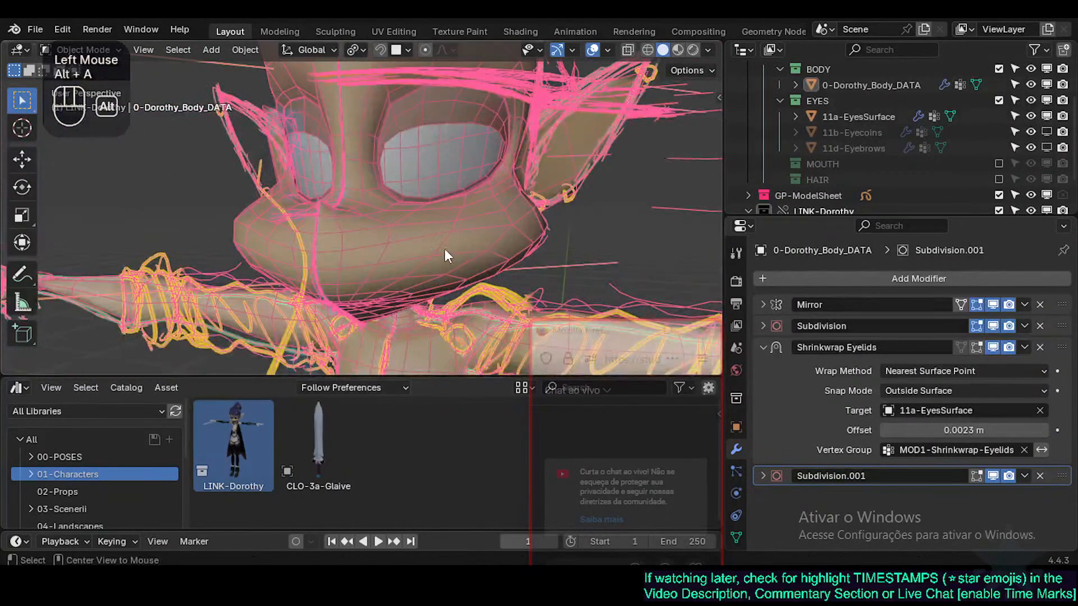
Step: Hide the wireframe overlay and review the eyelids and face without subdivision smoothing
{"action": "middle_click_drag", "start_coordinate": [464, 211], "coordinate": [457, 254], "text": "shift"}
{"action": "key", "text": "shift+ctrl+alt+z"}
{"action": "scroll", "coordinate": [449, 198], "scroll_direction": "down", "scroll_amount": 1}
{"action": "middle_click_drag", "start_coordinate": [450, 197], "coordinate": [420, 334], "text": "shift"}
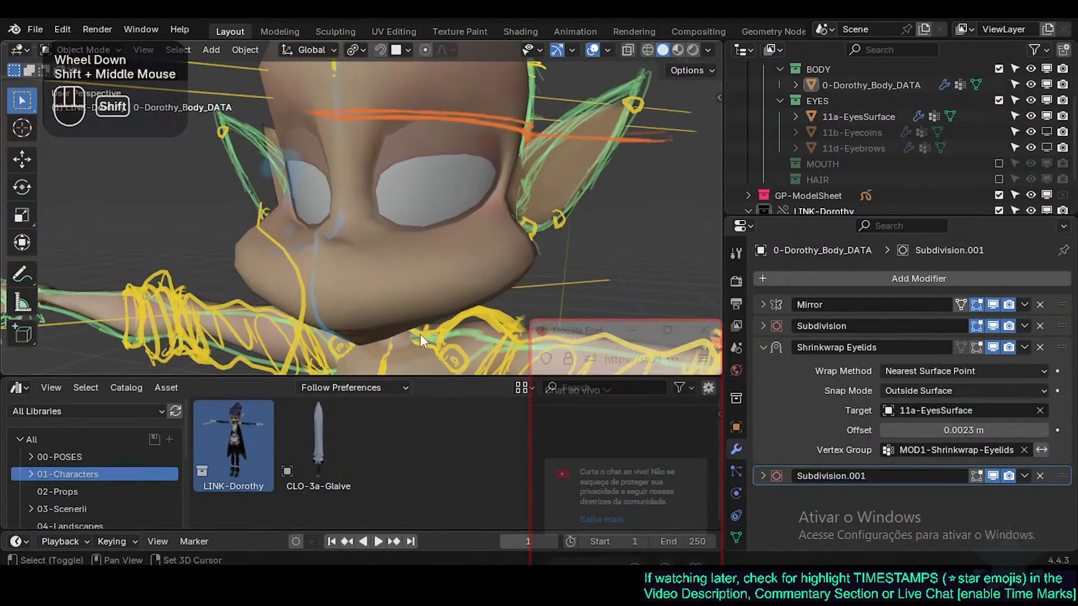
{"action": "scroll", "coordinate": [426, 300], "scroll_direction": "down", "scroll_amount": 1}
{"action": "scroll", "coordinate": [425, 300], "scroll_direction": "down", "scroll_amount": 1}
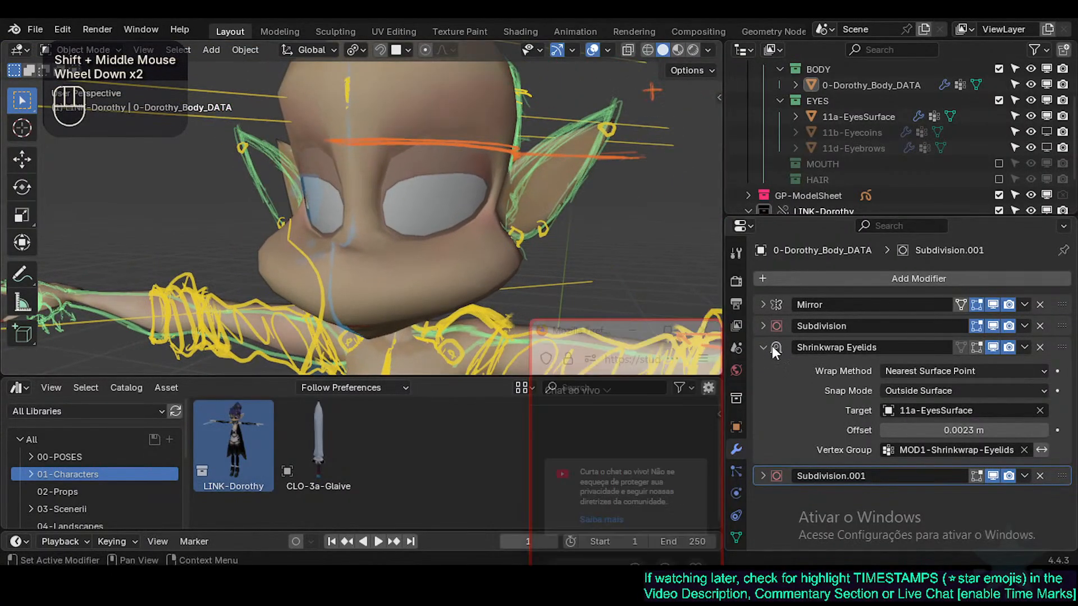
Step: Expand the first Subdivision modifier's settings and move Subdivision.001 directly above Shrinkwrap Eyelids in the stack
{"action": "left_click_drag", "start_coordinate": [1038, 328], "coordinate": [1062, 312]}
{"action": "left_click", "coordinate": [763, 326]}
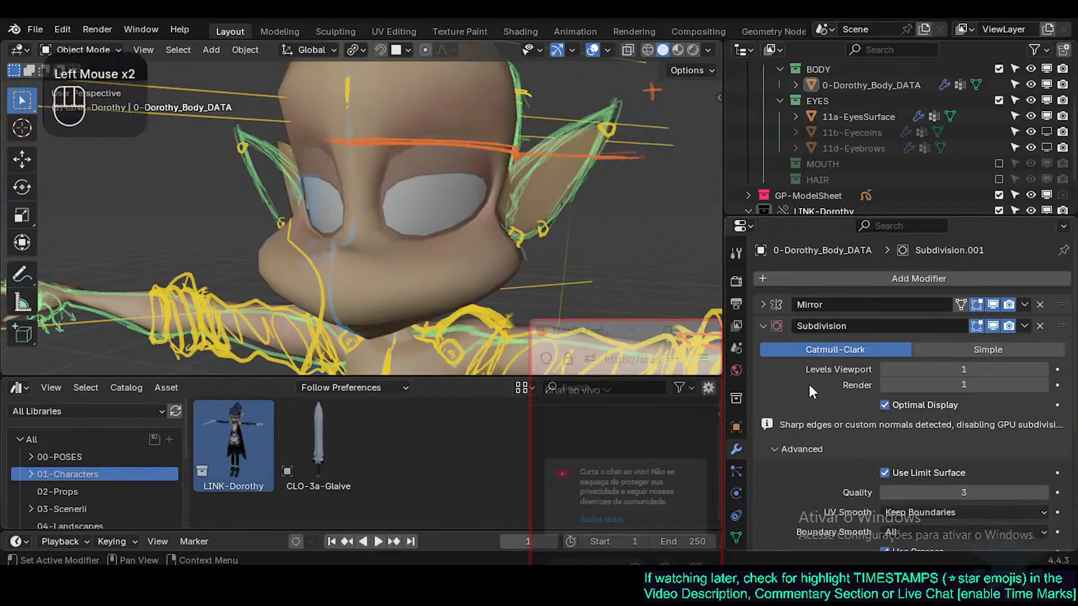
{"action": "scroll", "coordinate": [810, 385], "scroll_direction": "down", "scroll_amount": 3}
{"action": "scroll", "coordinate": [810, 385], "scroll_direction": "down", "scroll_amount": 2}
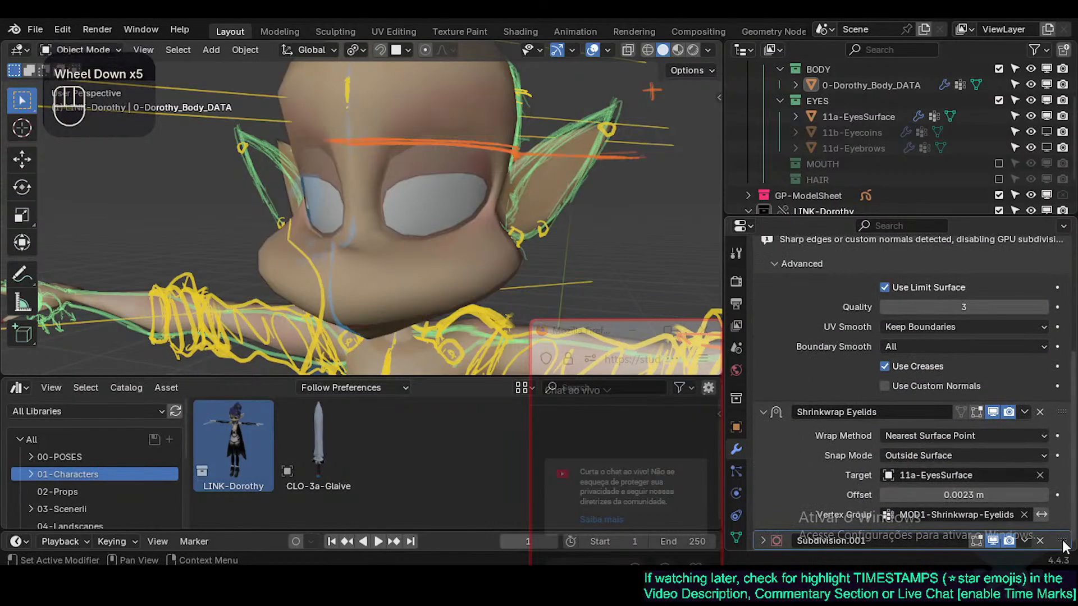
{"action": "left_click_drag", "start_coordinate": [1063, 538], "coordinate": [1065, 265]}
{"action": "scroll", "coordinate": [996, 362], "scroll_direction": "up", "scroll_amount": 2}
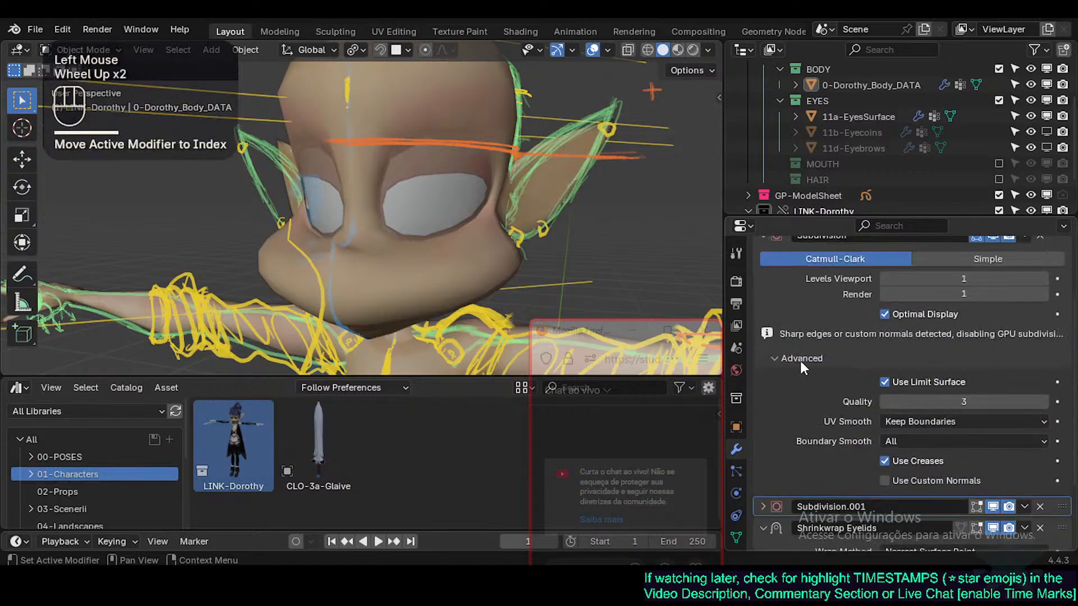
Step: Compare the settings of Subdivision and Subdivision.001, including the Advanced options of both modifiers
{"action": "scroll", "coordinate": [806, 352], "scroll_direction": "up", "scroll_amount": 2}
{"action": "scroll", "coordinate": [932, 360], "scroll_direction": "down", "scroll_amount": 5}
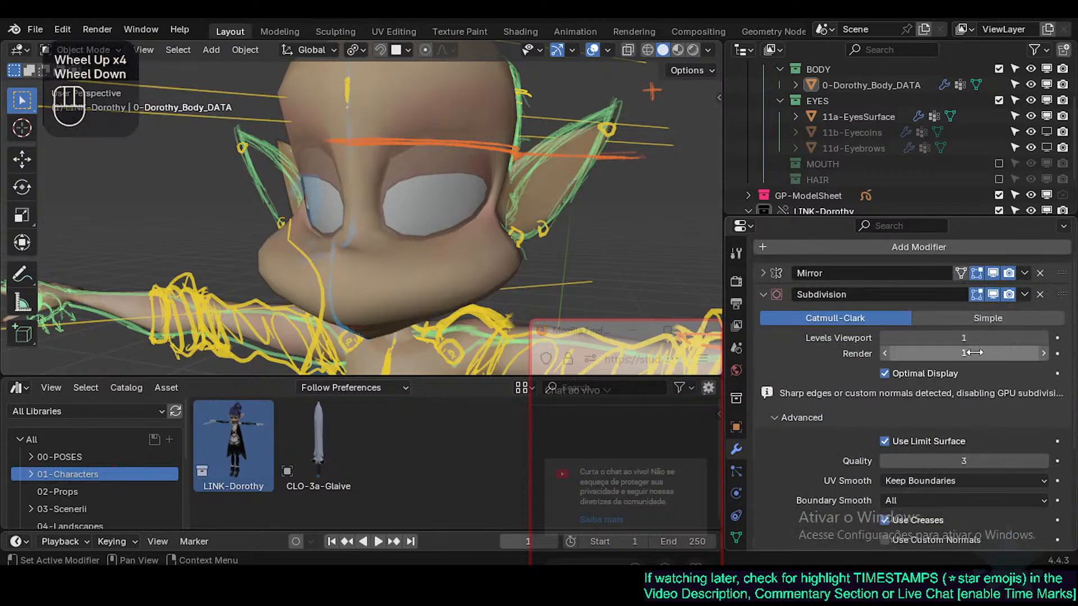
{"action": "left_click", "coordinate": [763, 411]}
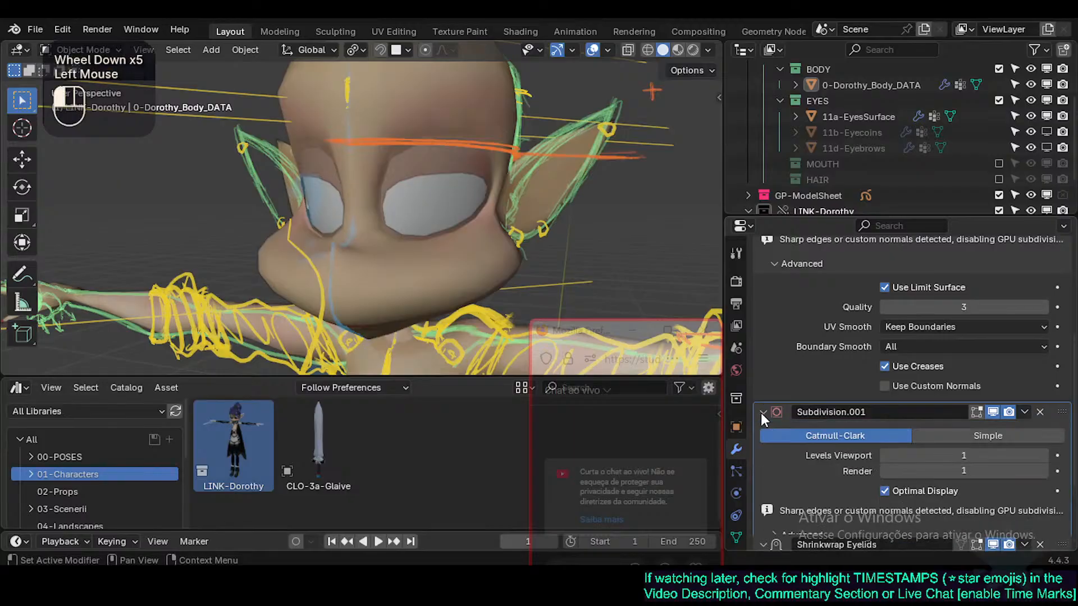
{"action": "scroll", "coordinate": [831, 359], "scroll_direction": "down", "scroll_amount": 1}
{"action": "scroll", "coordinate": [833, 360], "scroll_direction": "down", "scroll_amount": 1}
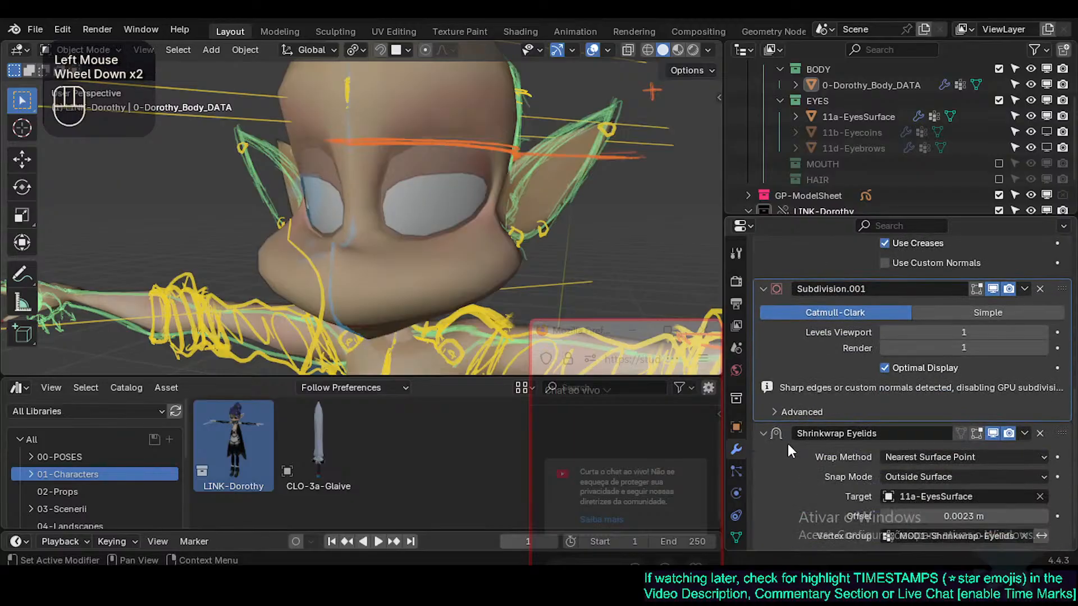
{"action": "left_click", "coordinate": [784, 411]}
{"action": "scroll", "coordinate": [873, 371], "scroll_direction": "down", "scroll_amount": 2}
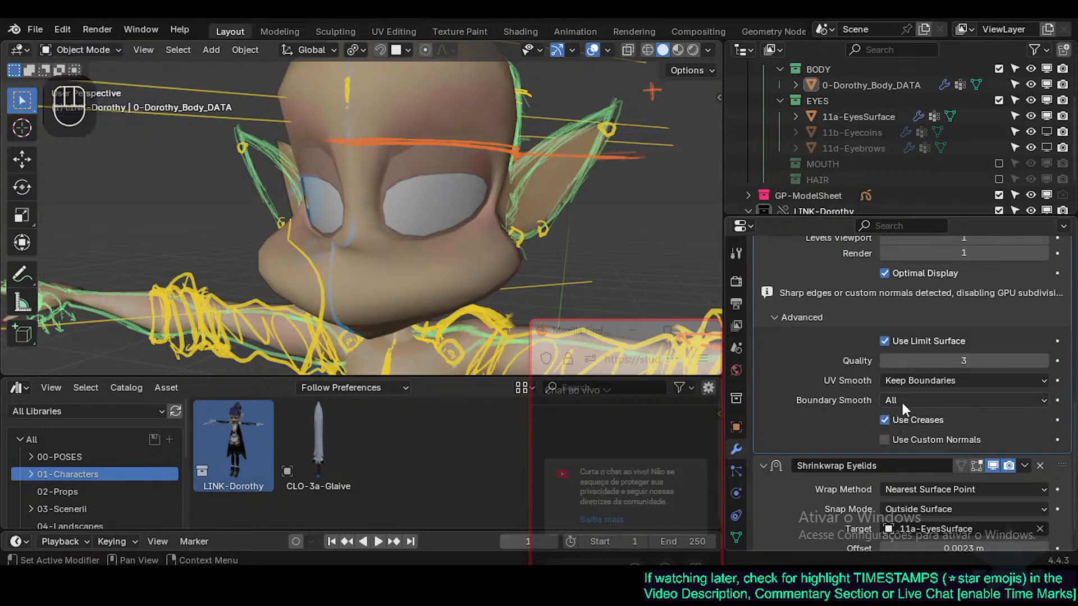
{"action": "scroll", "coordinate": [887, 380], "scroll_direction": "up", "scroll_amount": 6}
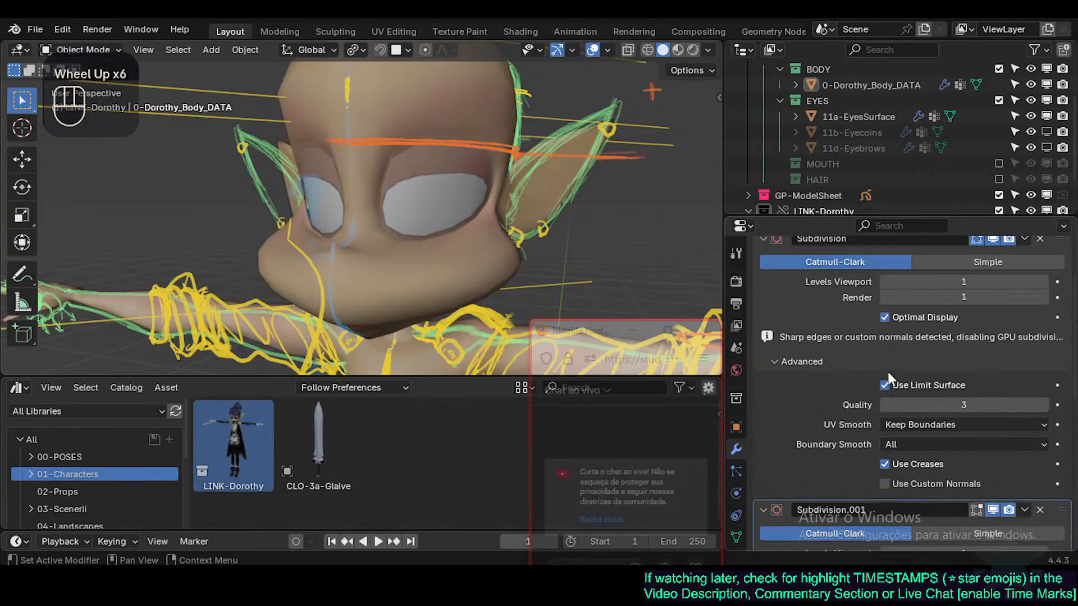
{"action": "scroll", "coordinate": [886, 388], "scroll_direction": "down", "scroll_amount": 7}
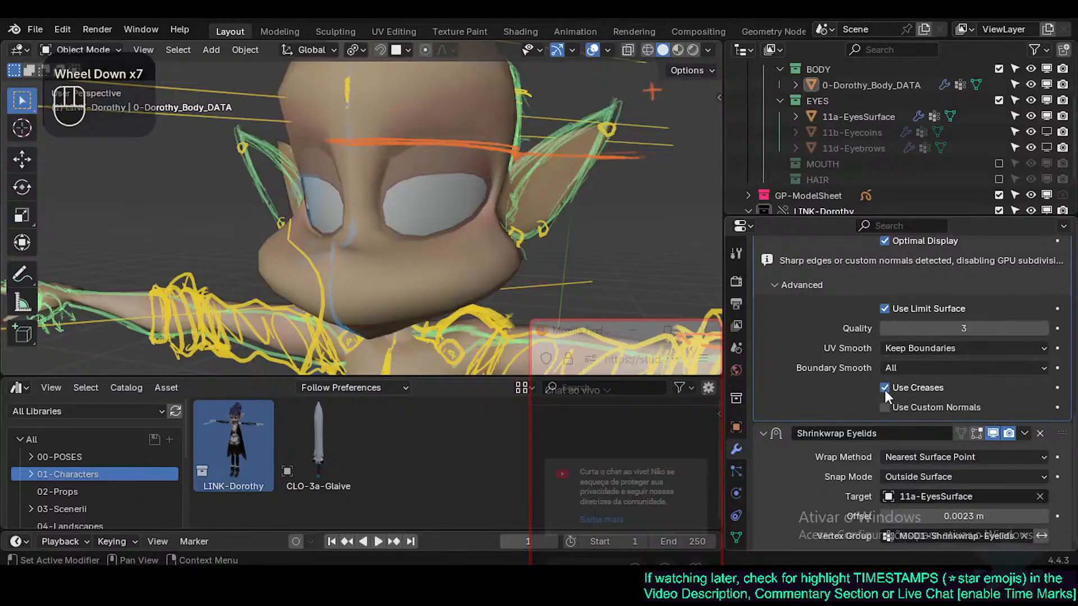
{"action": "scroll", "coordinate": [885, 389], "scroll_direction": "up", "scroll_amount": 8}
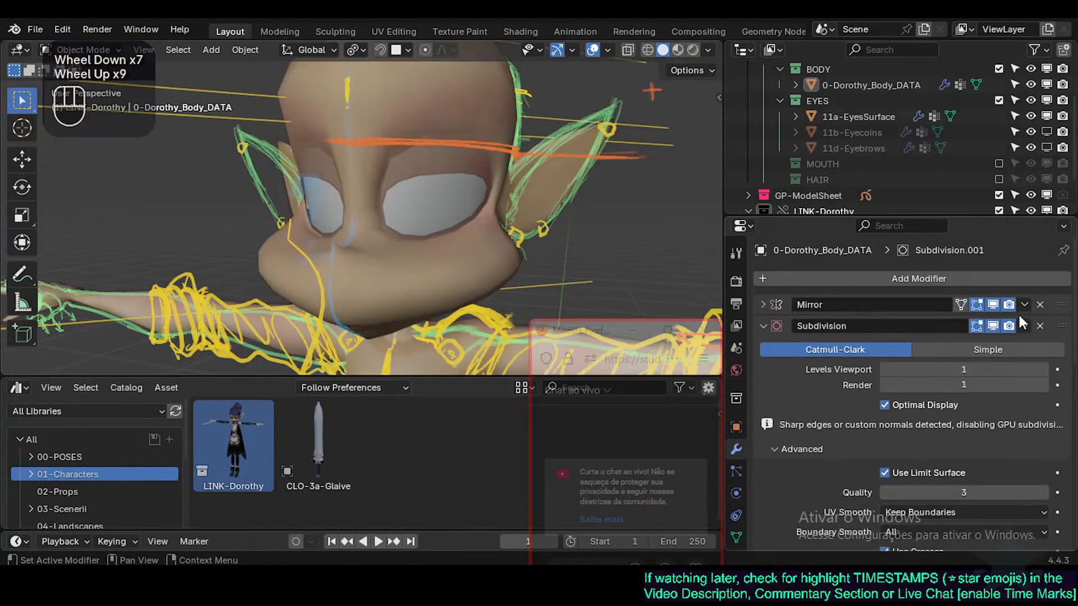
Step: Remove the first Subdivision modifier from the body mesh and rename Subdivision.001 as Subdivision
{"action": "left_click", "coordinate": [1040, 325]}
{"action": "double_click", "coordinate": [841, 326]}
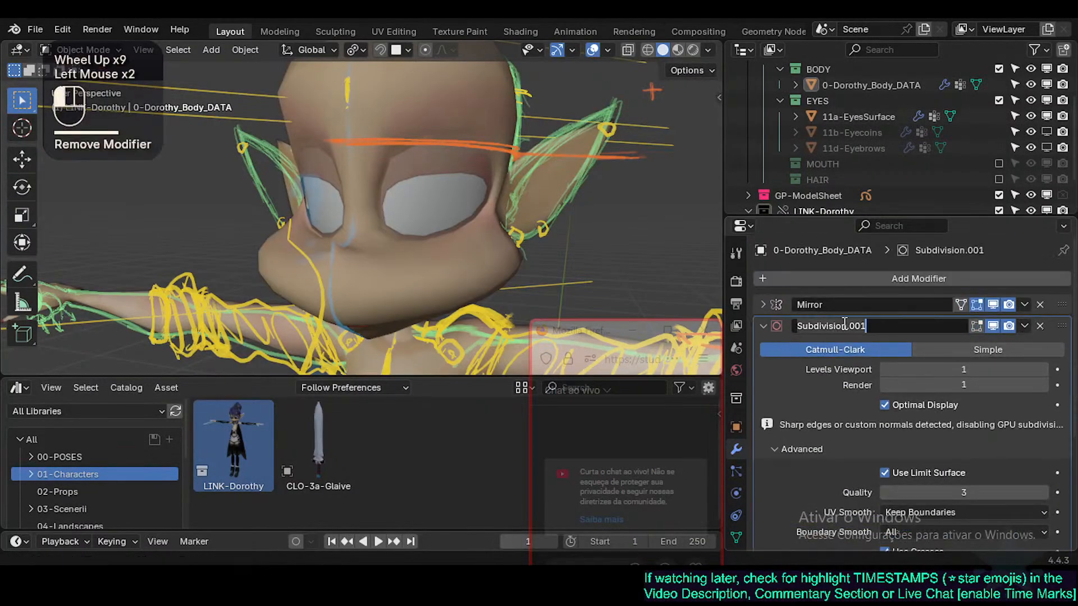
{"action": "key", "text": "Delete"}
{"action": "key", "text": "Delete"}
{"action": "key", "text": "Delete"}
{"action": "key", "text": "Delete"}
{"action": "key", "text": "Return"}
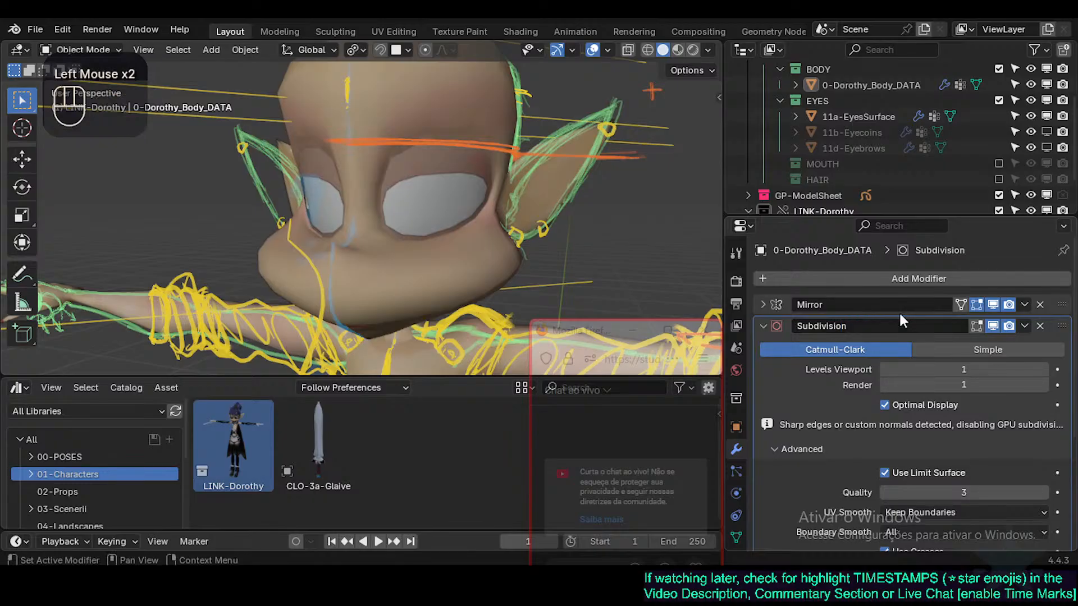
Step: Collapse the Subdivision and Shrinkwrap Eyelids modifiers and save the file
{"action": "left_click", "coordinate": [764, 326]}
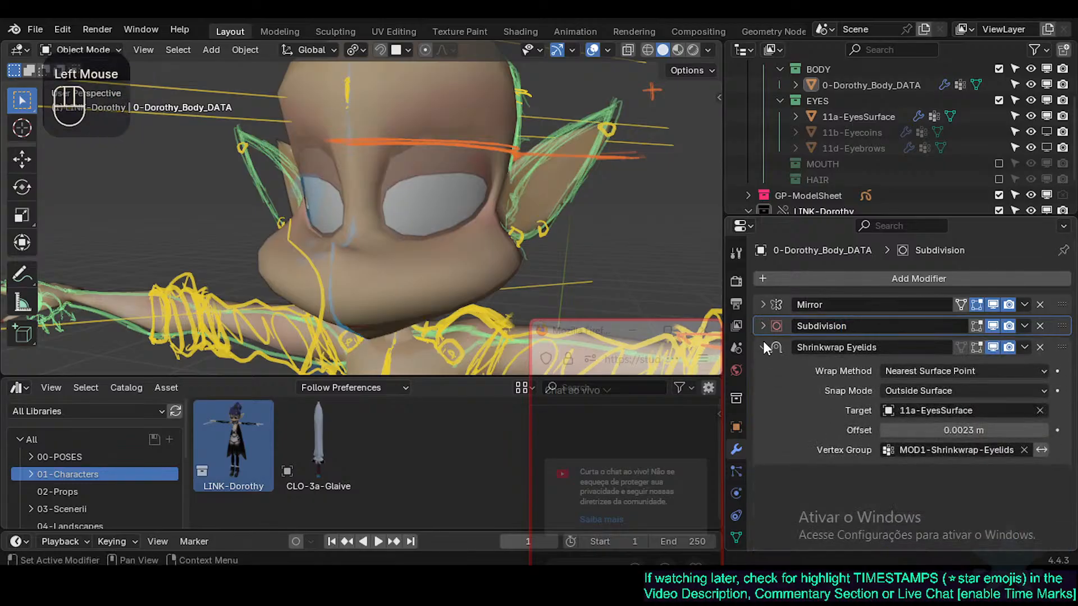
{"action": "left_click", "coordinate": [763, 347]}
{"action": "scroll", "coordinate": [483, 203], "scroll_direction": "down", "scroll_amount": 2}
{"action": "scroll", "coordinate": [457, 245], "scroll_direction": "up", "scroll_amount": 2, "text": "shift"}
{"action": "middle_click_drag", "start_coordinate": [482, 203], "coordinate": [328, 250], "text": "shift"}
{"action": "scroll", "coordinate": [336, 248], "scroll_direction": "down", "scroll_amount": 2}
{"action": "scroll", "coordinate": [336, 249], "scroll_direction": "up", "scroll_amount": 1, "text": "ctrl"}
{"action": "key", "text": "ctrl+s"}
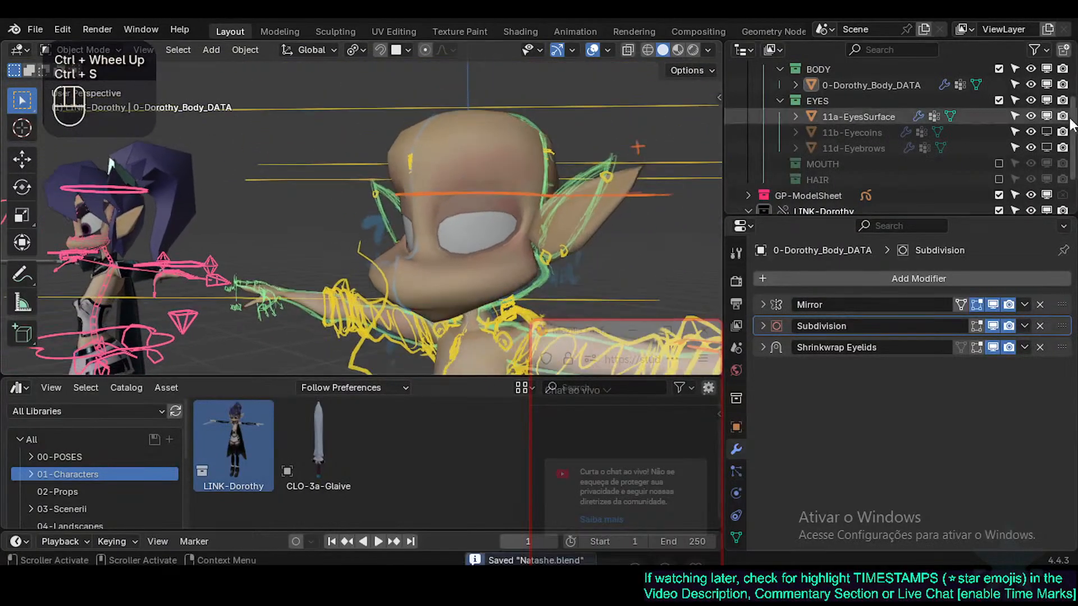
Step: Show 11b-Eyecoins and 11d-Eyebrows briefly to check them on the face, leaving both disabled in the viewport
{"action": "left_click", "coordinate": [1031, 132]}
{"action": "scroll", "coordinate": [468, 234], "scroll_direction": "up", "scroll_amount": 4}
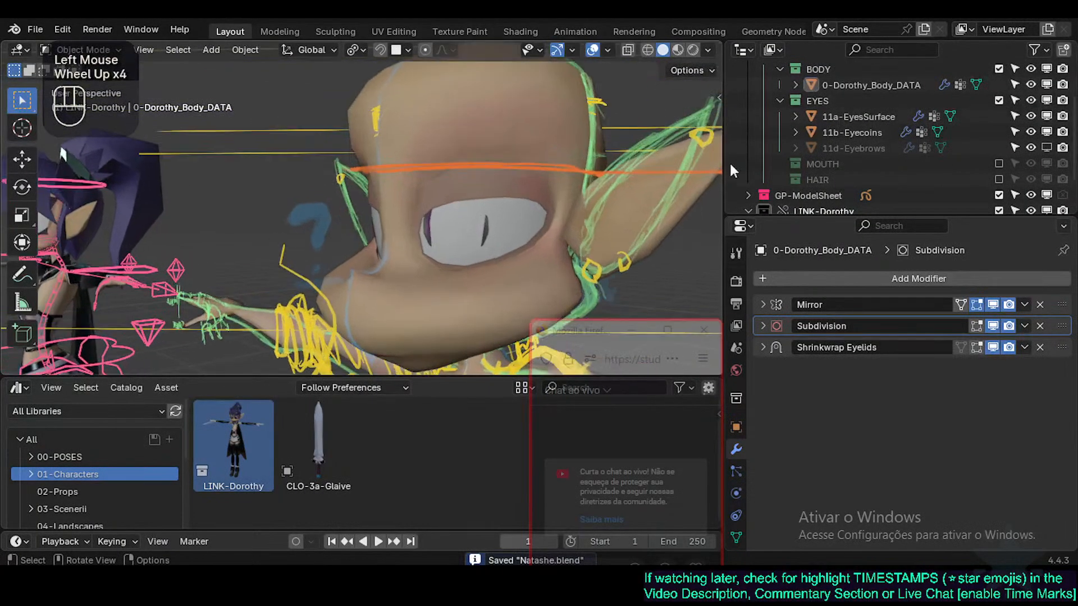
{"action": "left_click", "coordinate": [1047, 132]}
{"action": "left_click", "coordinate": [1047, 147]}
{"action": "left_click", "coordinate": [1046, 147]}
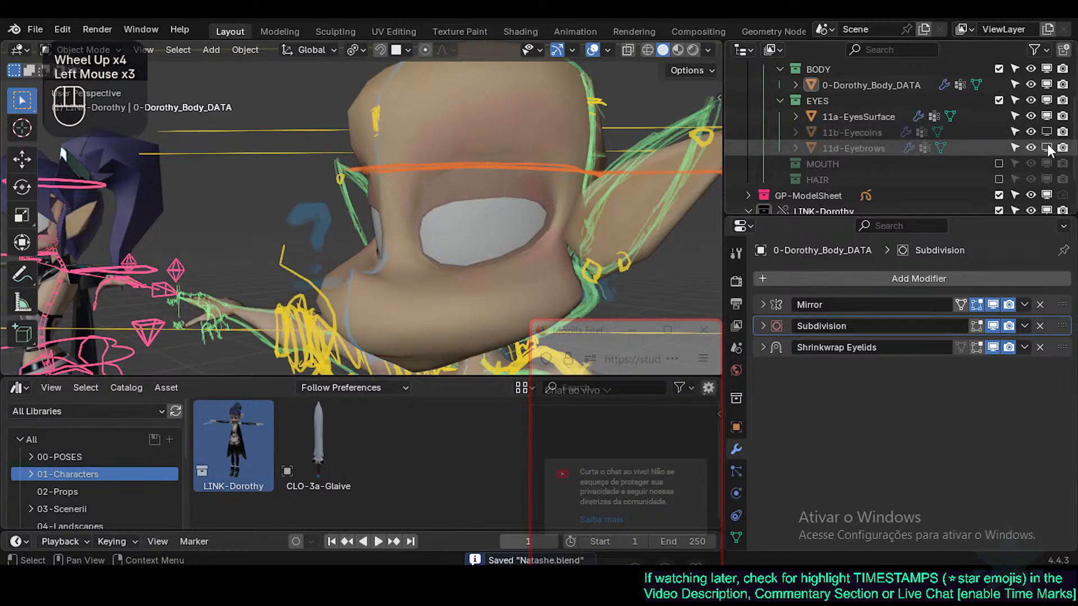
Step: Review the new body beside the linked Dorothy character and save the file again
{"action": "scroll", "coordinate": [424, 226], "scroll_direction": "down", "scroll_amount": 1}
{"action": "middle_click_drag", "start_coordinate": [424, 226], "coordinate": [449, 191], "text": "shift"}
{"action": "middle_click_drag", "start_coordinate": [449, 190], "coordinate": [377, 288]}
{"action": "scroll", "coordinate": [521, 194], "scroll_direction": "down", "scroll_amount": 1}
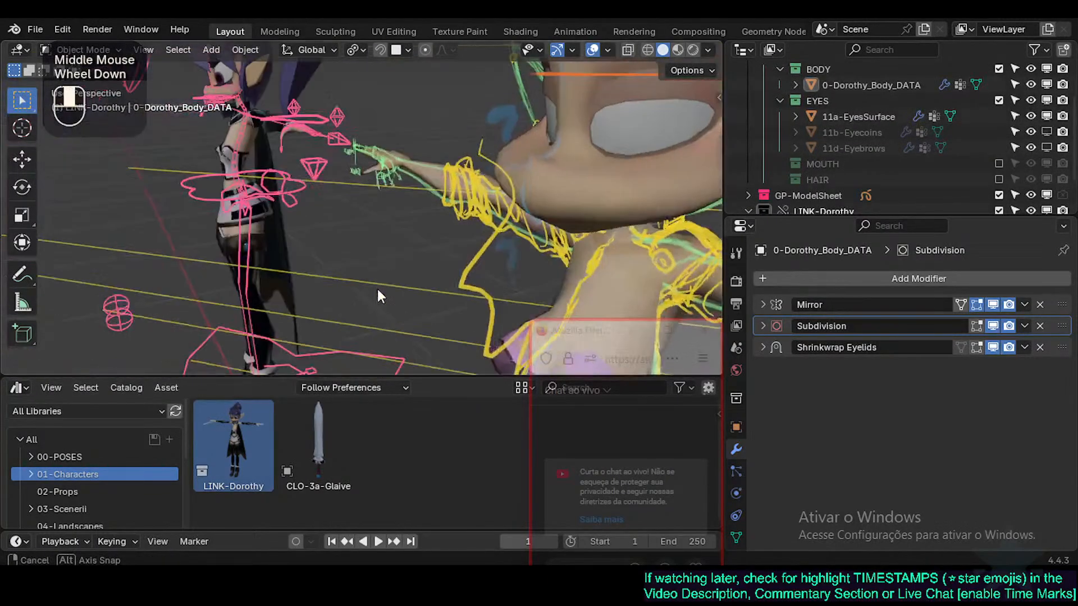
{"action": "scroll", "coordinate": [447, 244], "scroll_direction": "down", "scroll_amount": 1}
{"action": "middle_click_drag", "start_coordinate": [447, 243], "coordinate": [405, 248], "text": "shift"}
{"action": "key", "text": "ctrl+s"}
Step: Compare both characters' topology with the wireframe overlay toggled on and off, and inspect the eyelids up close
{"action": "scroll", "coordinate": [405, 249], "scroll_direction": "down", "scroll_amount": 1}
{"action": "key", "text": "shift+ctrl+alt+z"}
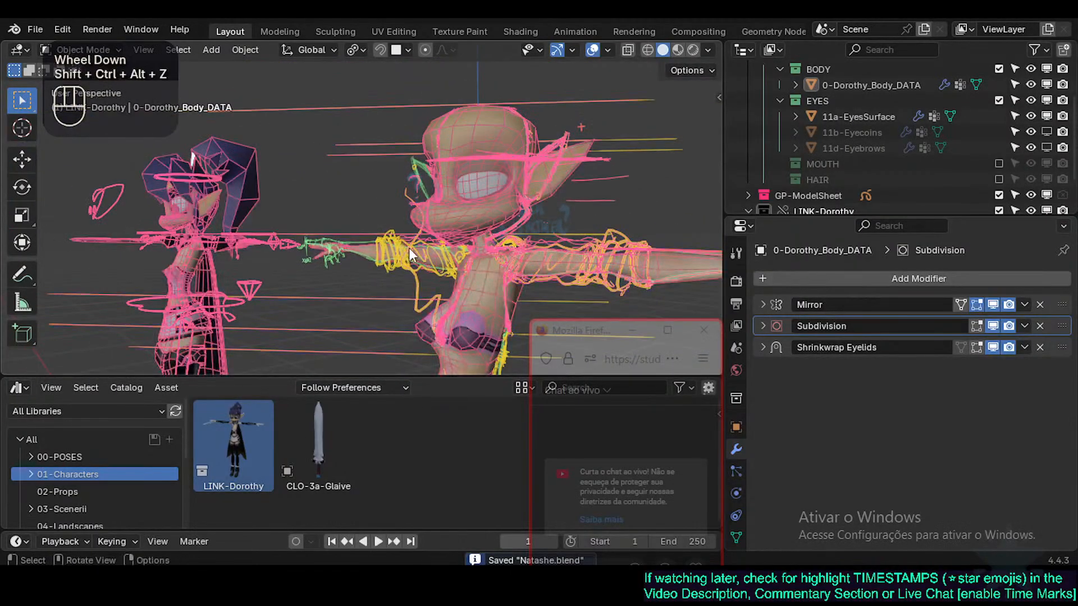
{"action": "key", "text": "shift+ctrl+alt+z"}
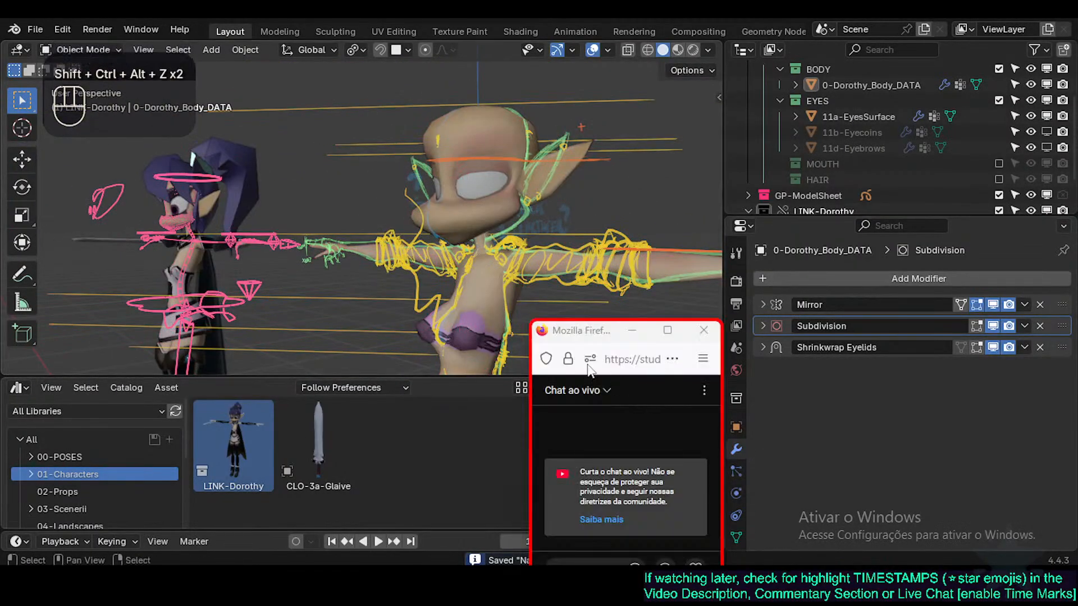
{"action": "middle_click_drag", "start_coordinate": [522, 281], "coordinate": [436, 267]}
{"action": "scroll", "coordinate": [472, 294], "scroll_direction": "up", "scroll_amount": 2}
{"action": "scroll", "coordinate": [472, 295], "scroll_direction": "up", "scroll_amount": 1}
{"action": "scroll", "coordinate": [460, 260], "scroll_direction": "up", "scroll_amount": 1}
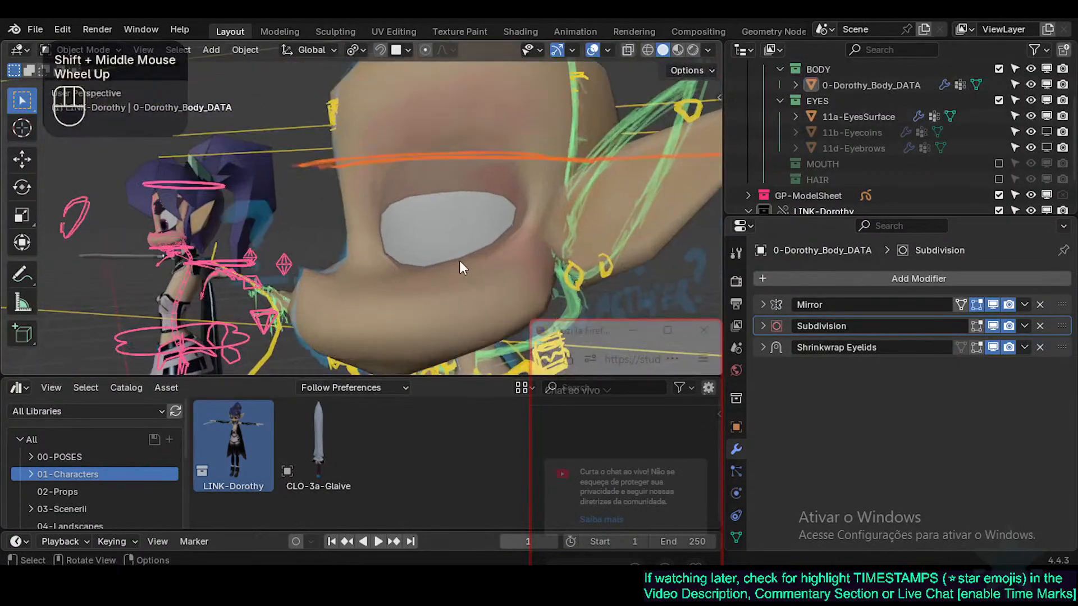
Step: Select 0-Dorothy_Body_DATA and turn on the wireframe overlay around the face
{"action": "left_click", "coordinate": [473, 286]}
{"action": "key", "text": "shift+ctrl+alt+z"}
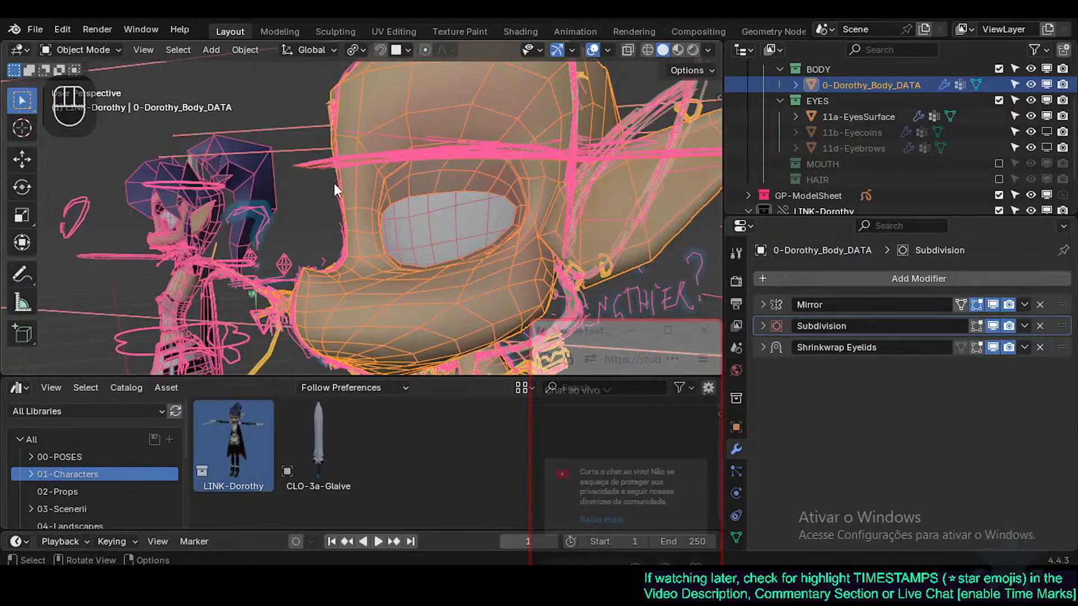
{"action": "scroll", "coordinate": [334, 183], "scroll_direction": "down", "scroll_amount": 2}
{"action": "middle_click_drag", "start_coordinate": [336, 186], "coordinate": [372, 183]}
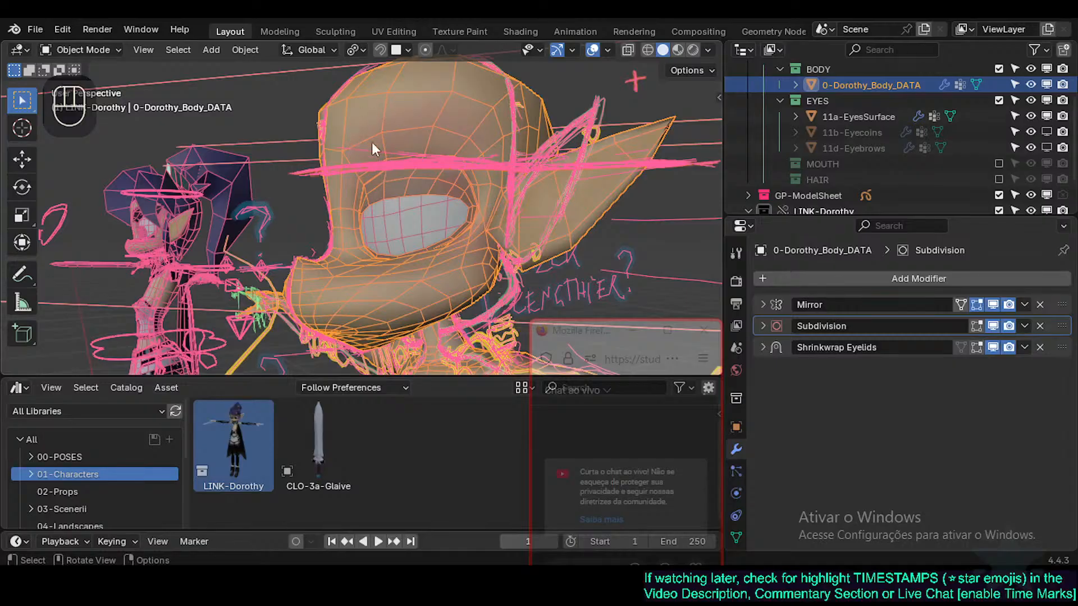
Step: Enable 11b-Eyecoins and 11d-Eyebrows in the viewport to check them against the wireframe, then disable both again
{"action": "left_click", "coordinate": [1045, 132]}
{"action": "left_click", "coordinate": [1048, 148]}
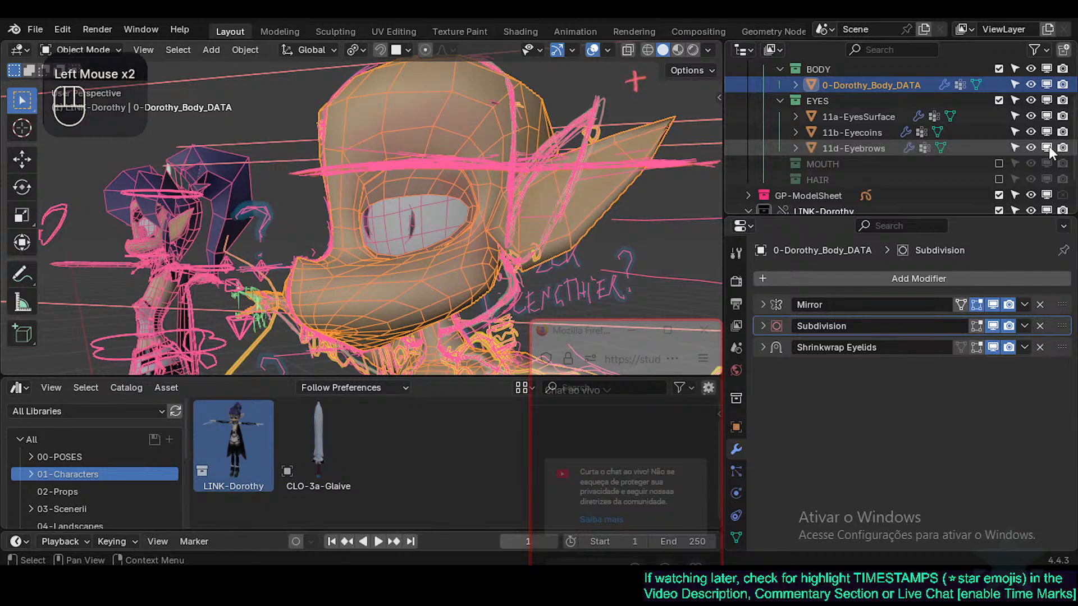
{"action": "left_click", "coordinate": [1048, 147]}
{"action": "left_click", "coordinate": [1046, 131]}
Step: Examine the body mesh's wireframe from the eyelids out to the full figure beside Dorothy
{"action": "middle_click_drag", "start_coordinate": [344, 254], "coordinate": [332, 330]}
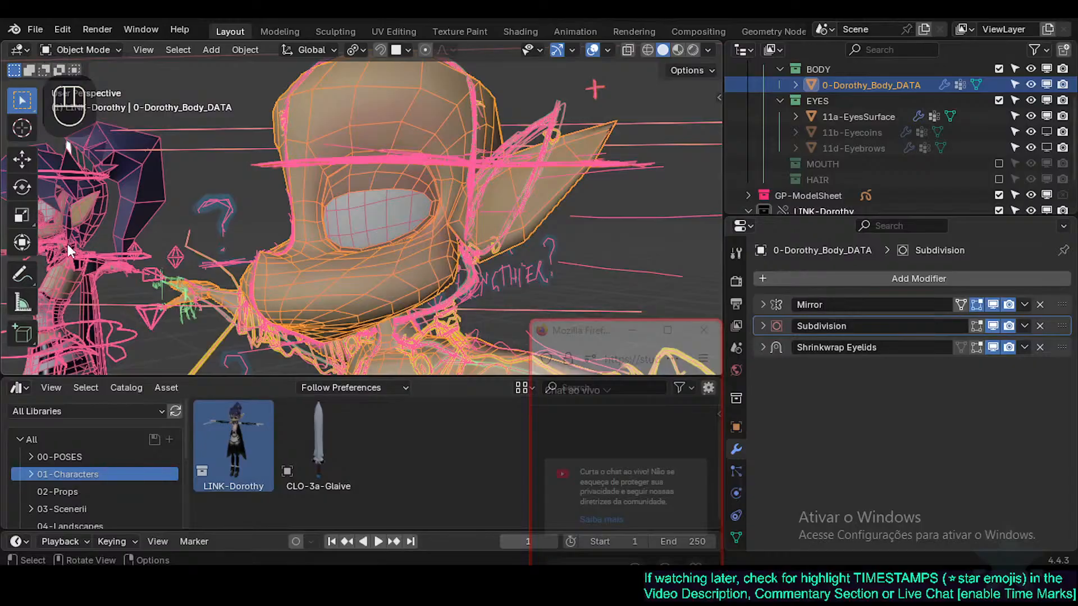
{"action": "middle_click_drag", "start_coordinate": [67, 246], "coordinate": [159, 214]}
{"action": "scroll", "coordinate": [444, 225], "scroll_direction": "up", "scroll_amount": 3}
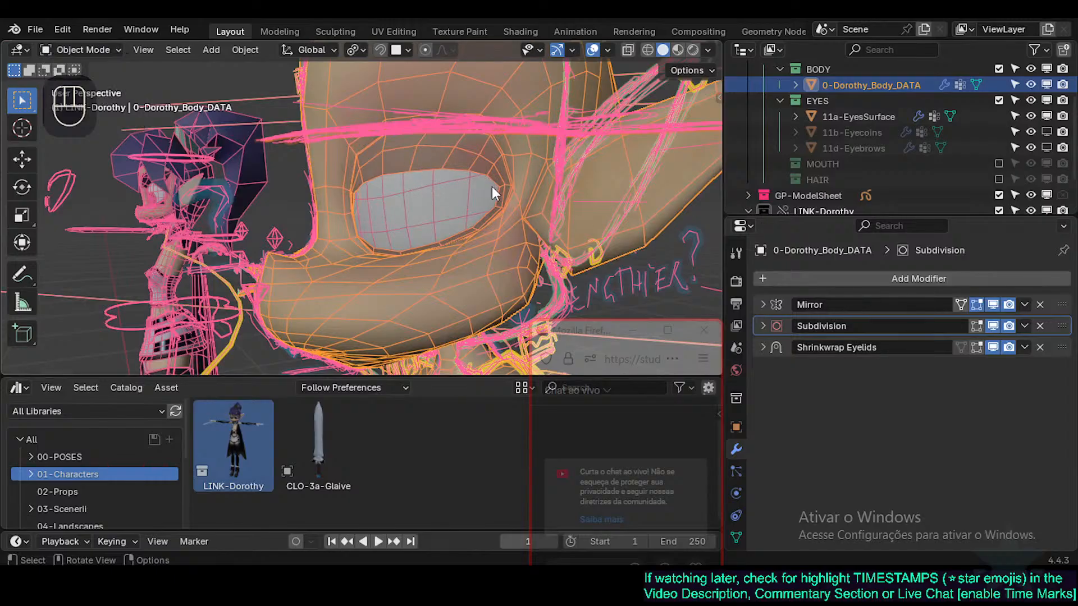
{"action": "scroll", "coordinate": [372, 202], "scroll_direction": "down", "scroll_amount": 3}
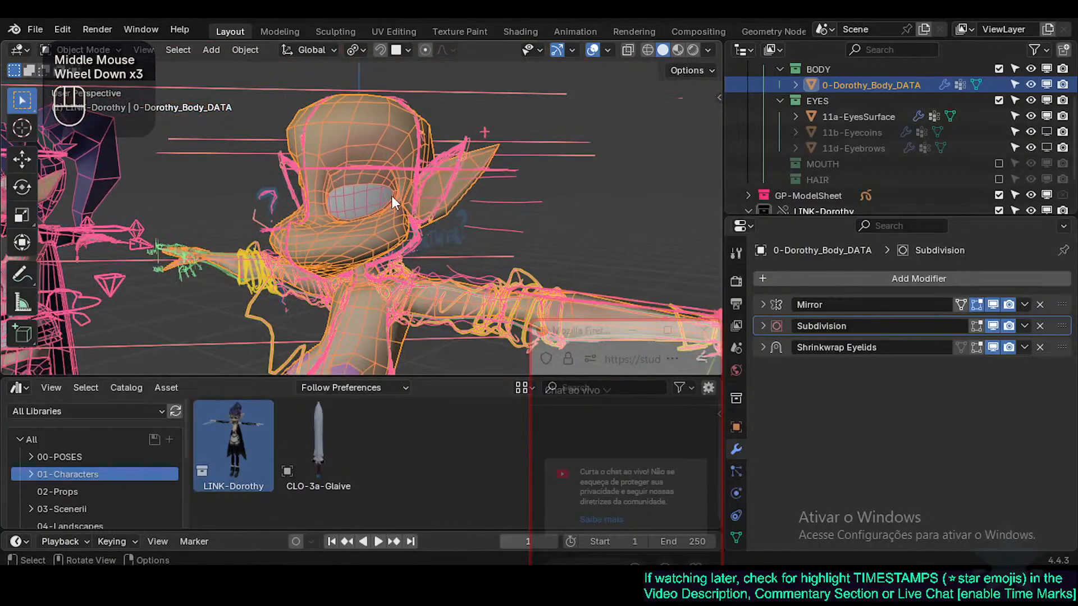
{"action": "scroll", "coordinate": [383, 320], "scroll_direction": "down", "scroll_amount": 2}
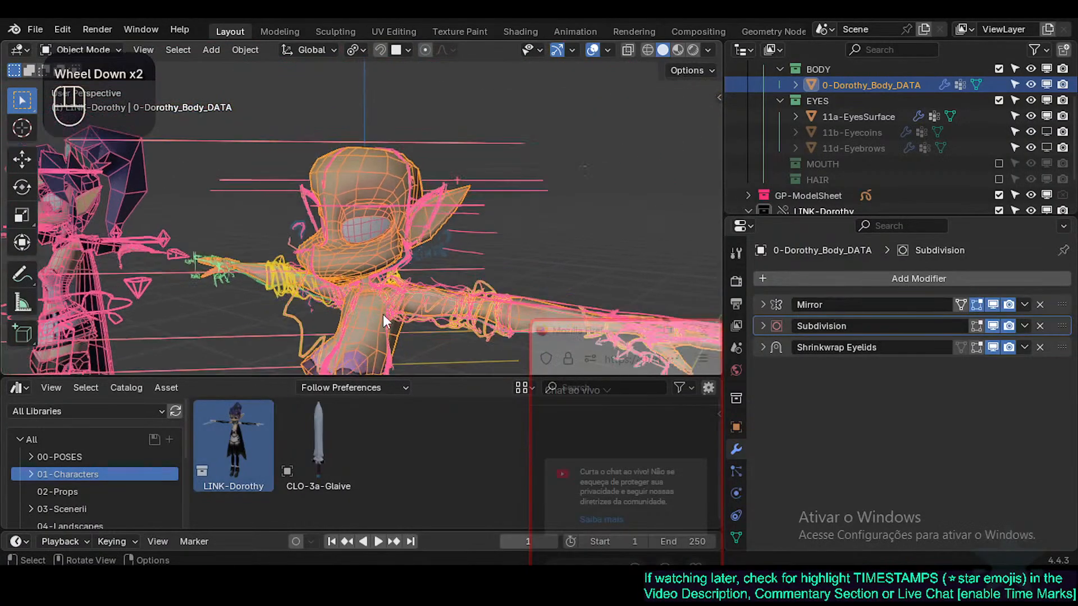
{"action": "middle_click_drag", "start_coordinate": [348, 318], "coordinate": [300, 339]}
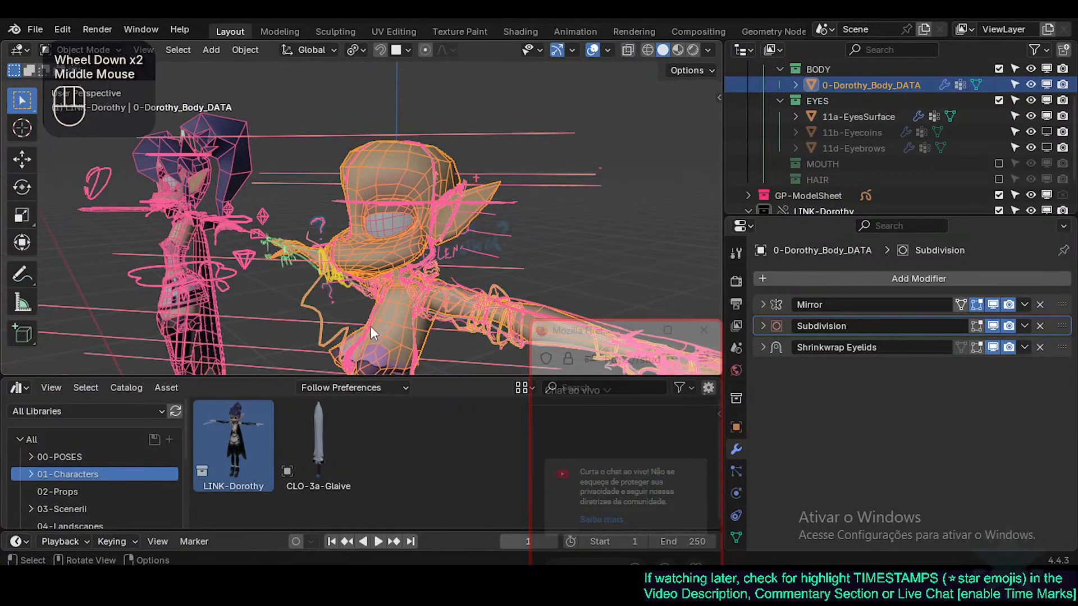
{"action": "scroll", "coordinate": [385, 327], "scroll_direction": "down", "scroll_amount": 2}
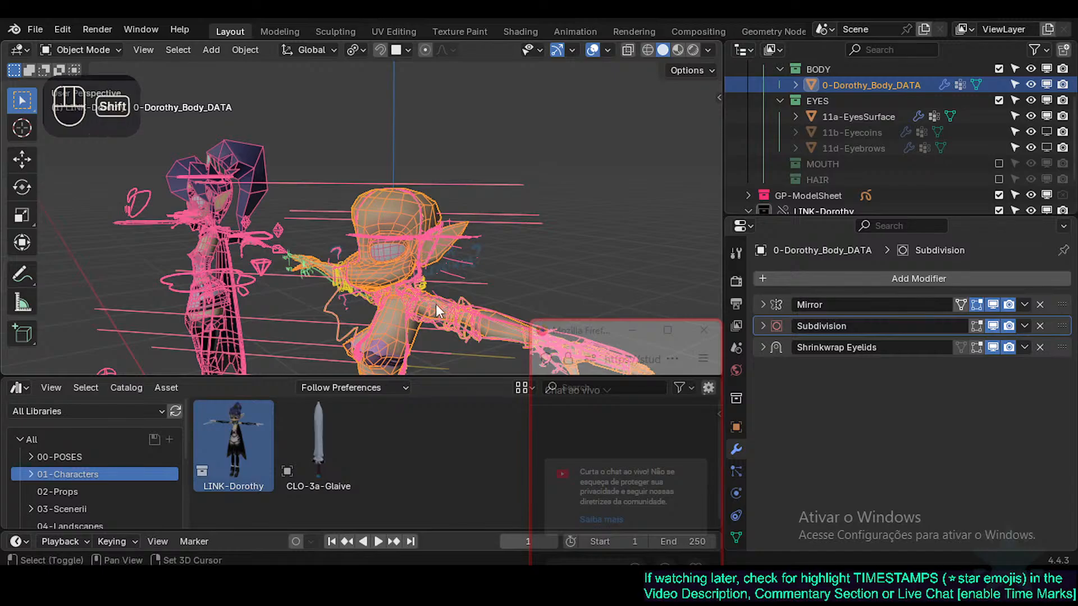
{"action": "middle_click_drag", "start_coordinate": [413, 228], "coordinate": [413, 289], "text": "shift"}
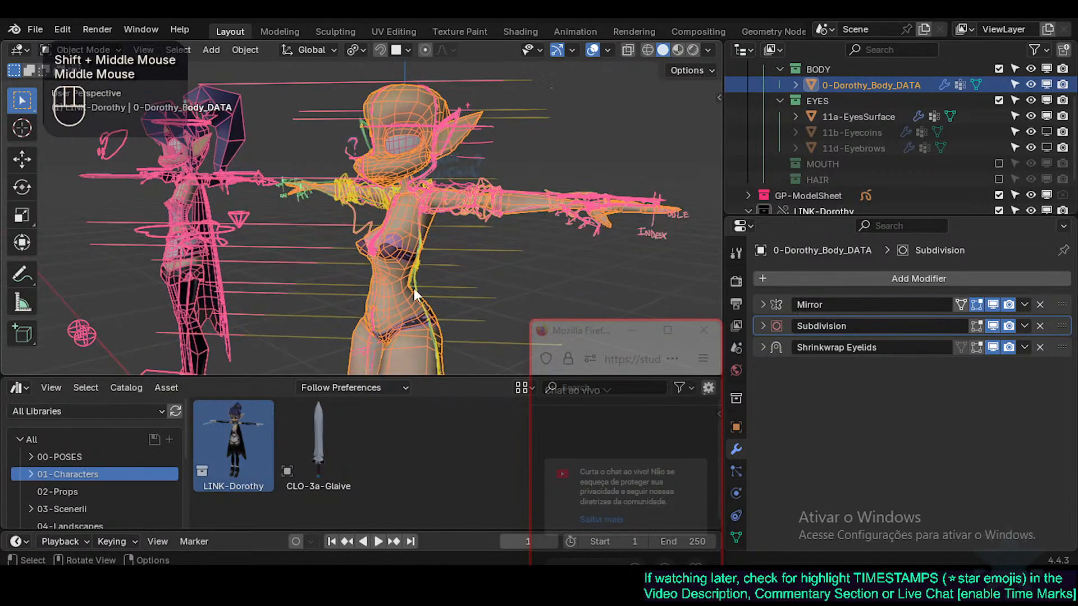
Step: Select Dorothy's CLO-1c-Corselet to view its modifiers, then reselect 0-Dorothy_Body_DATA
{"action": "left_click", "coordinate": [214, 231]}
{"action": "double_click", "coordinate": [185, 213]}
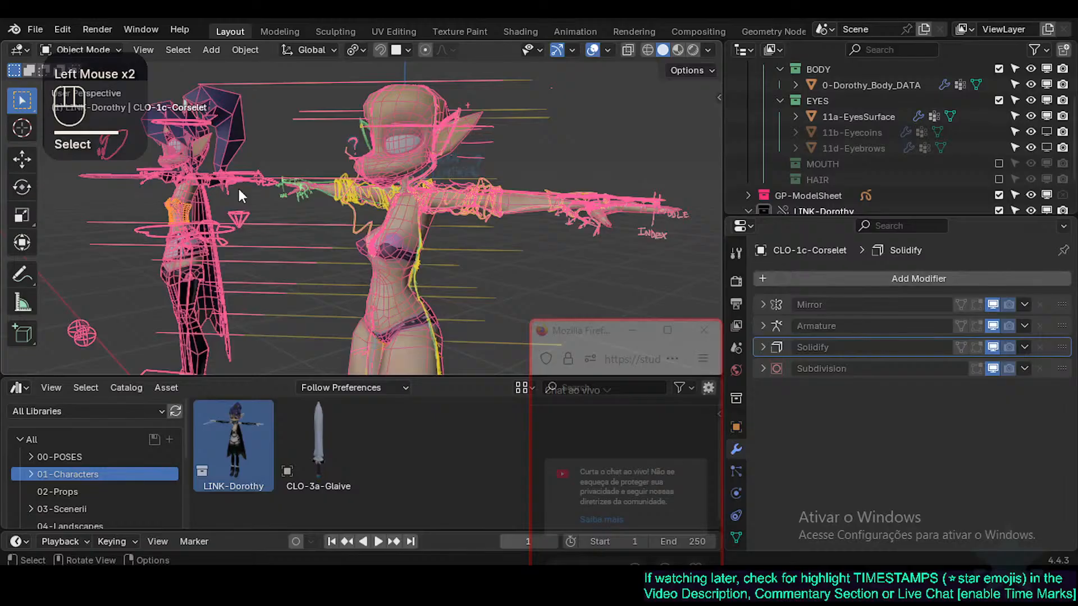
{"action": "left_click", "coordinate": [537, 210]}
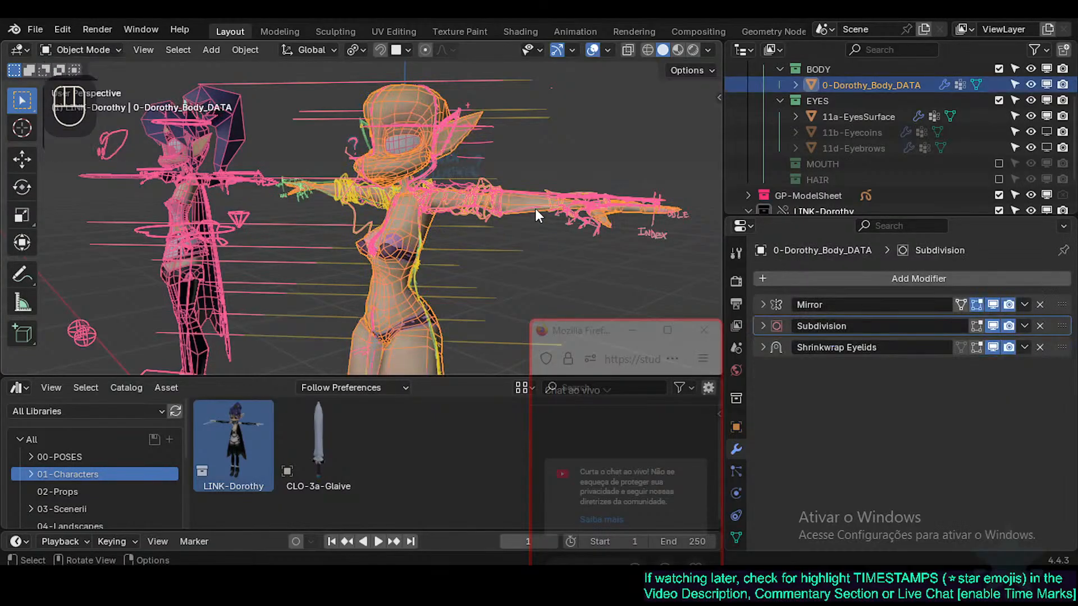
Step: Fly around the new character with walk navigation to examine the head and arms from the other side
{"action": "middle_click_drag", "start_coordinate": [534, 207], "coordinate": [463, 231], "text": "shift"}
{"action": "scroll", "coordinate": [458, 234], "scroll_direction": "up", "scroll_amount": 2}
{"action": "key", "text": "shift+grave"}
{"action": "key", "text": "w"}
{"action": "key", "text": "a"}
{"action": "key", "text": "a"}
{"action": "key", "text": "a"}
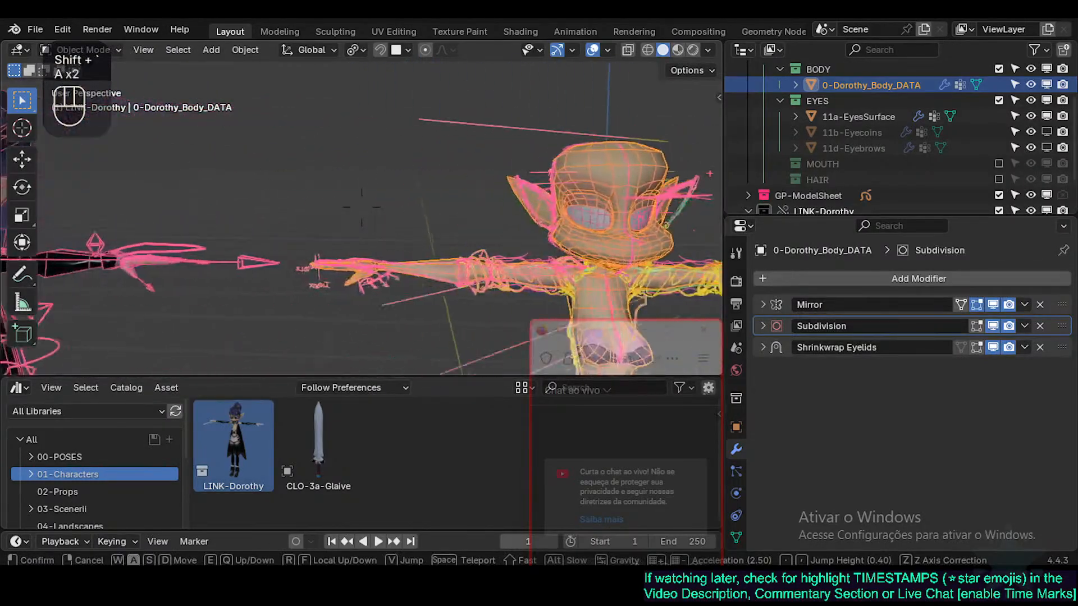
{"action": "key", "text": "d"}
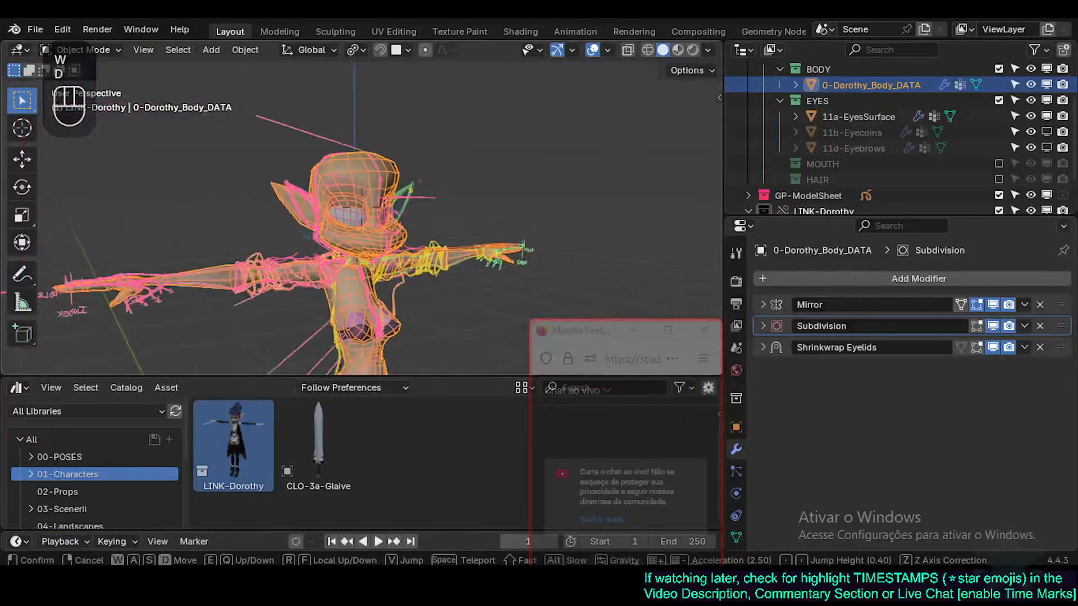
{"action": "left_click", "coordinate": [457, 234]}
Step: Move the live chat window clear of the viewport, then save the file with the wireframe overlay hidden
{"action": "left_click_drag", "start_coordinate": [578, 338], "coordinate": [825, 284]}
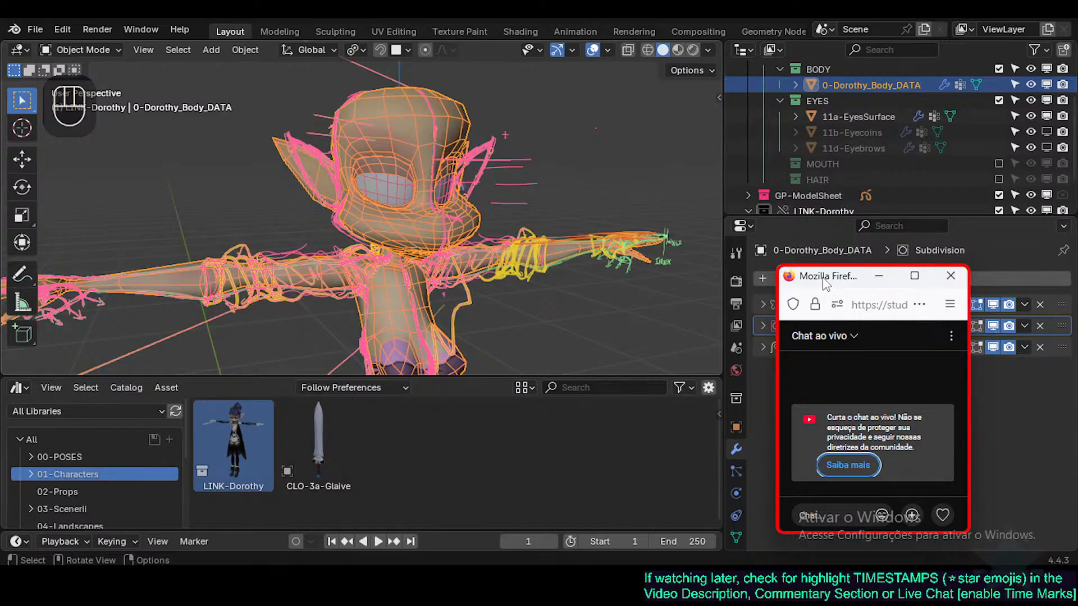
{"action": "middle_click_drag", "start_coordinate": [539, 231], "coordinate": [406, 294]}
{"action": "key", "text": "shift+ctrl+alt+z"}
{"action": "scroll", "coordinate": [521, 245], "scroll_direction": "down", "scroll_amount": 1}
{"action": "scroll", "coordinate": [503, 239], "scroll_direction": "down", "scroll_amount": 1}
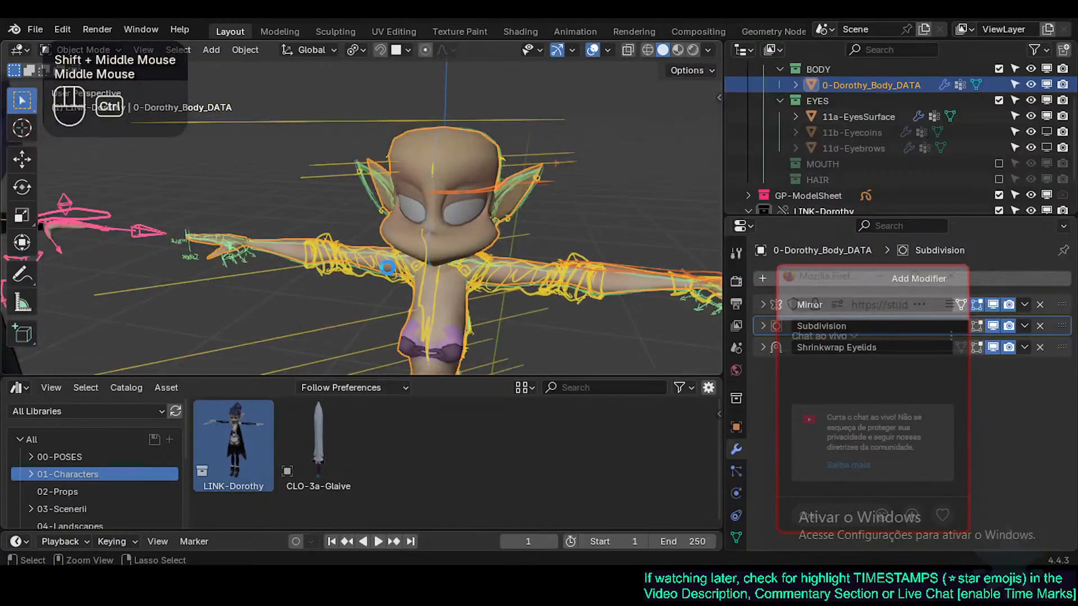
{"action": "key", "text": "ctrl+s"}
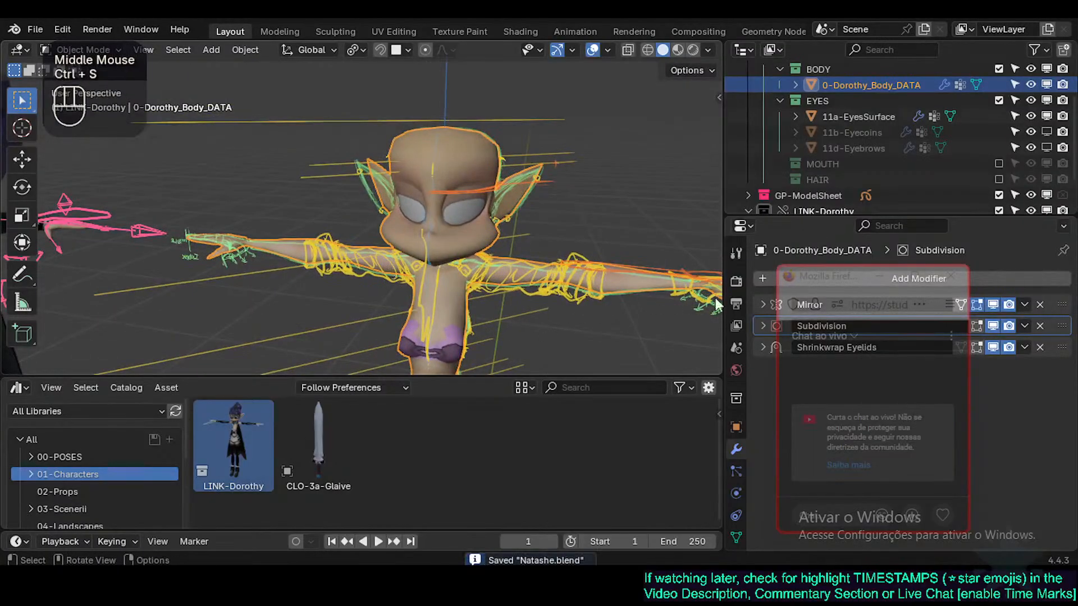
Step: Reposition the live chat window higher, over the outliner area
{"action": "left_click_drag", "start_coordinate": [852, 280], "coordinate": [884, 161]}
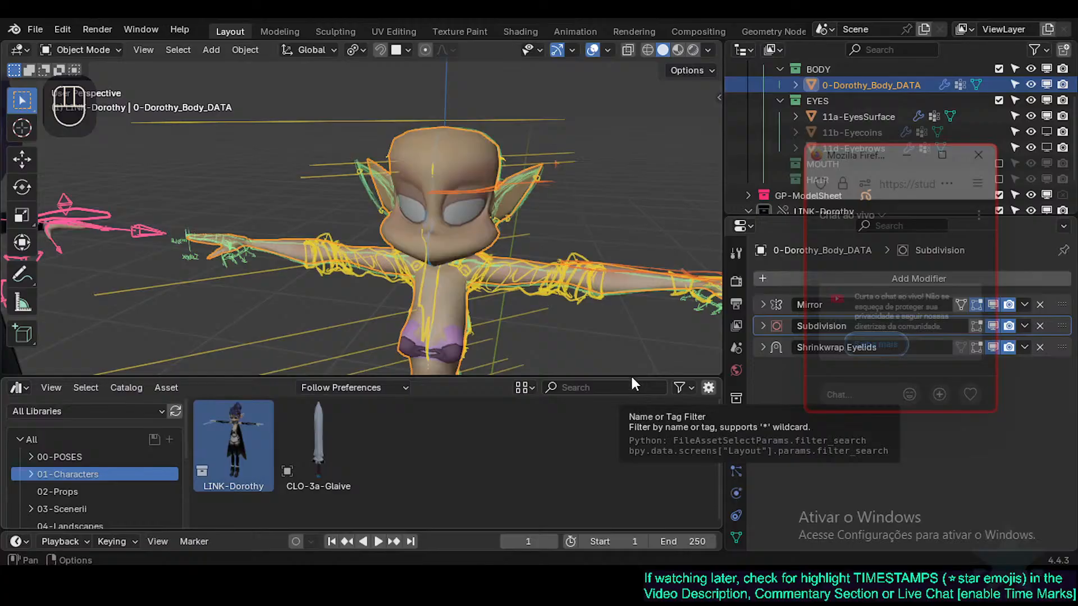
{"action": "left_click_drag", "start_coordinate": [863, 163], "coordinate": [817, 152]}
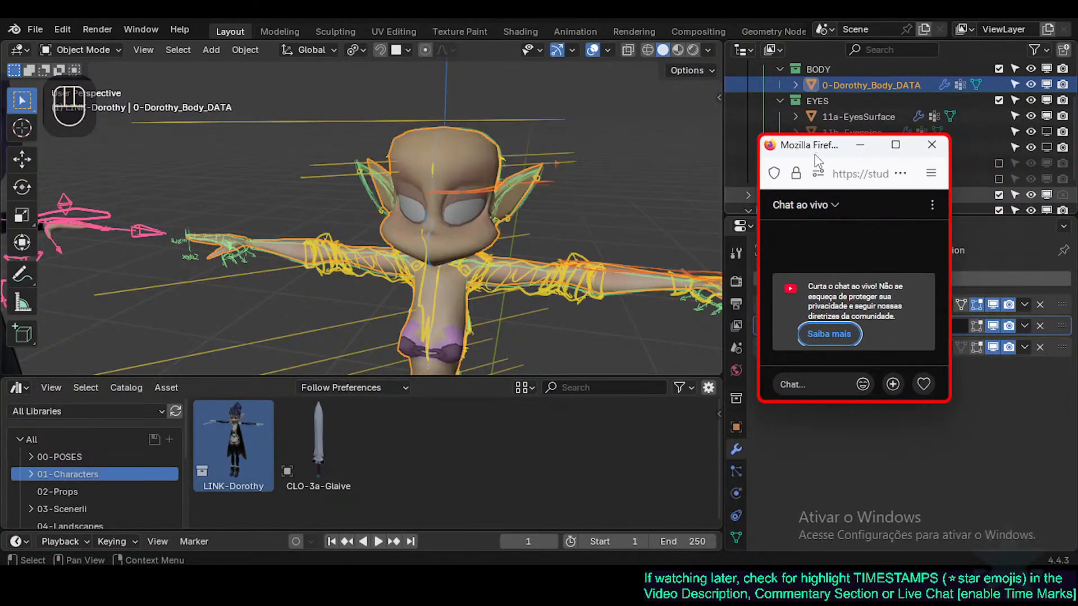